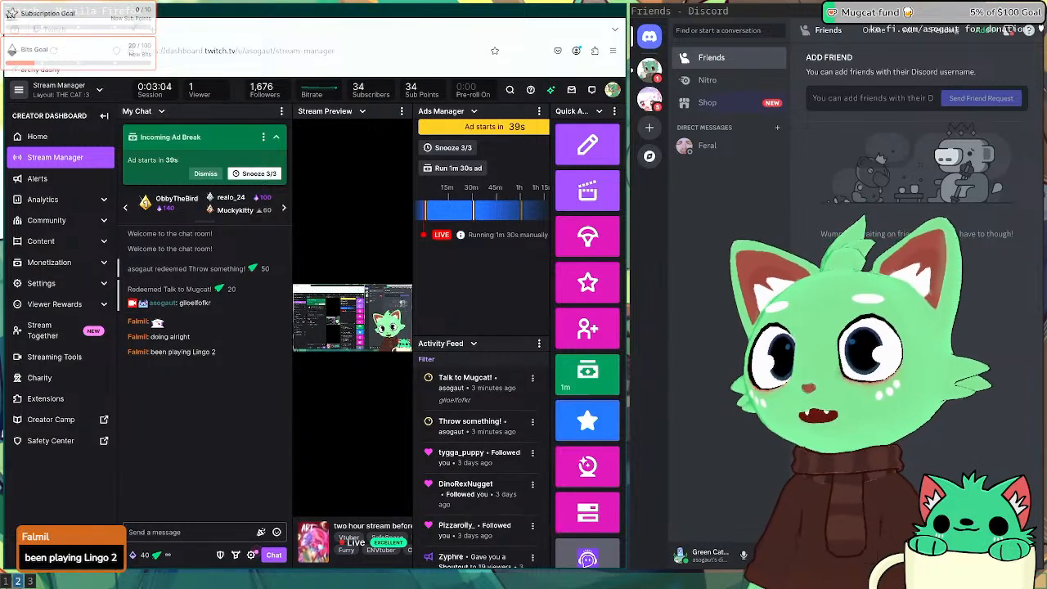
Step: Search Google for 'lingo 2' in a new tab and open the Lingo 2 Steam store page
left_click(152, 29)
type("lingo 2")
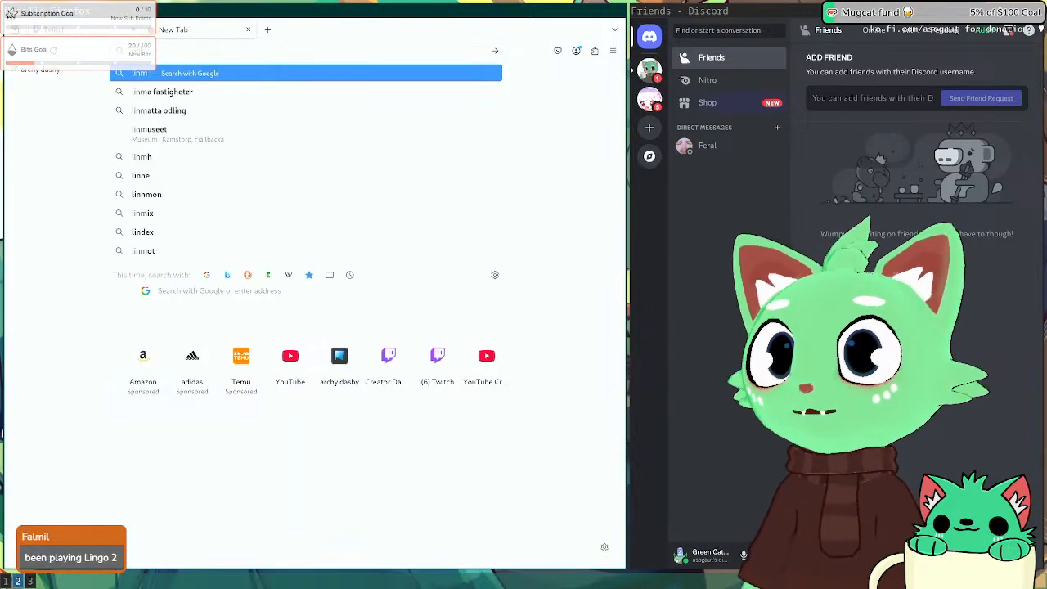
key("Return")
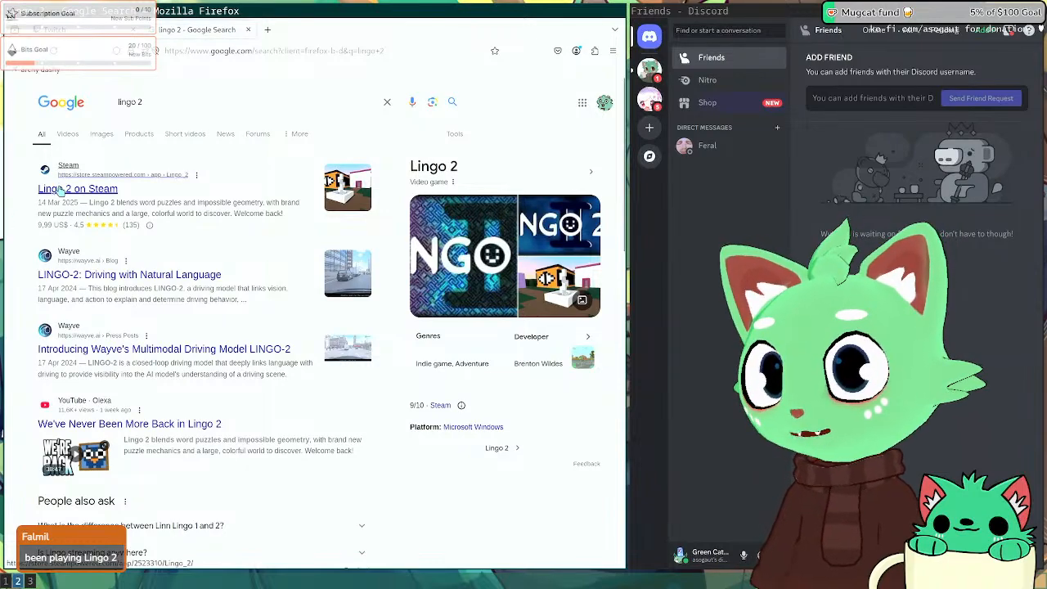
left_click(60, 189)
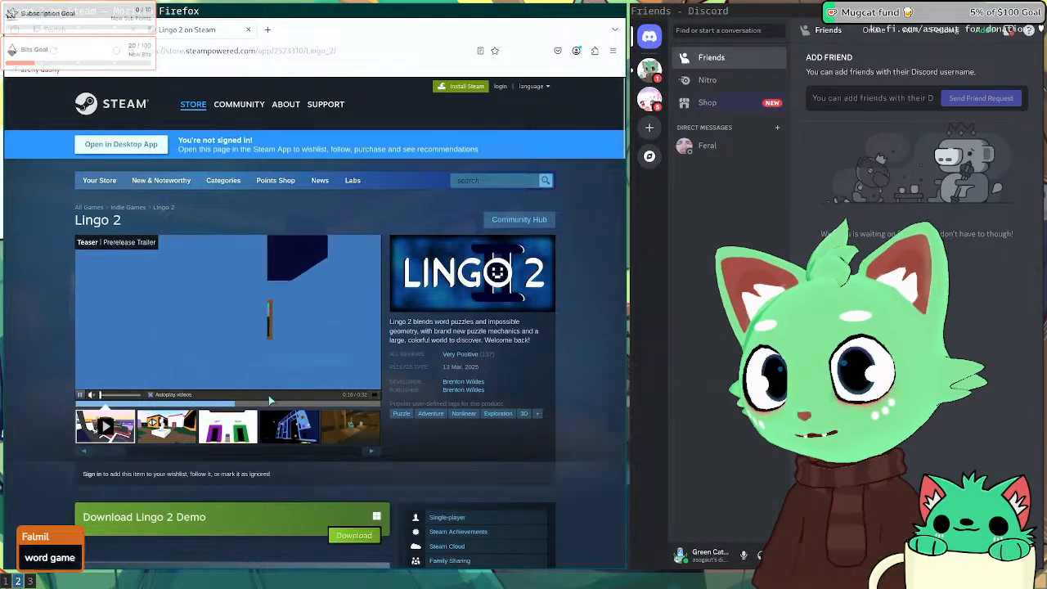
Step: Scroll through the Lingo 2 store page's description and reviews
scroll(51, 342, "down", 5)
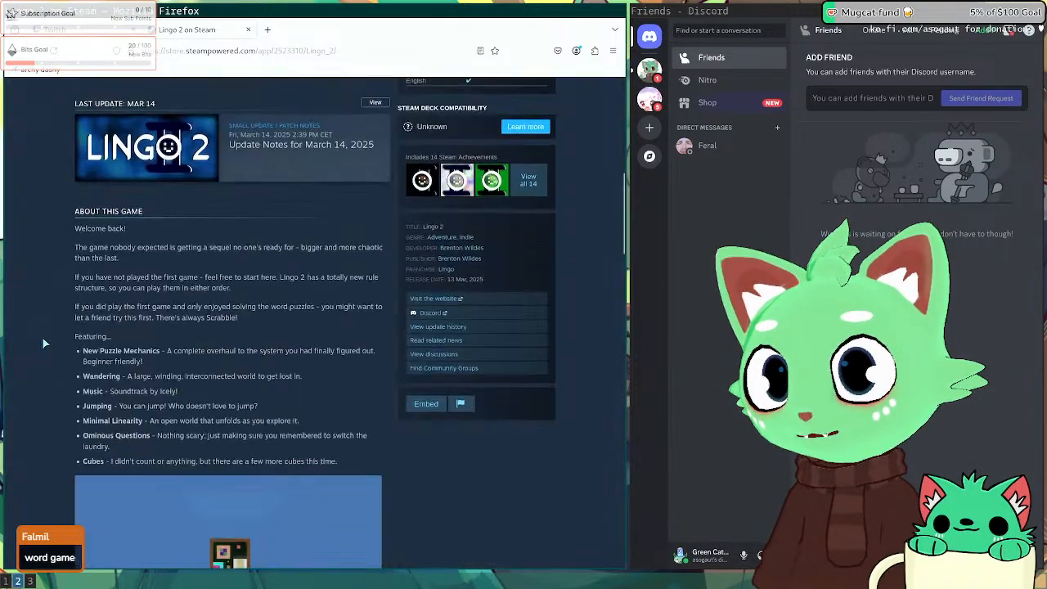
scroll(45, 342, "down", 2)
scroll(45, 342, "up", 3)
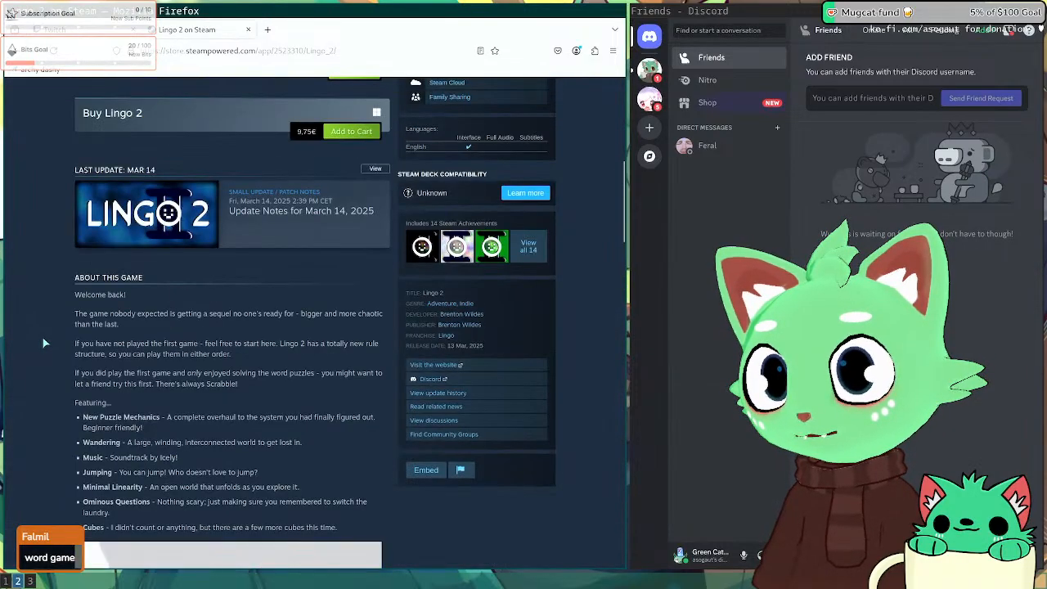
scroll(45, 342, "down", 6)
scroll(41, 336, "down", 5)
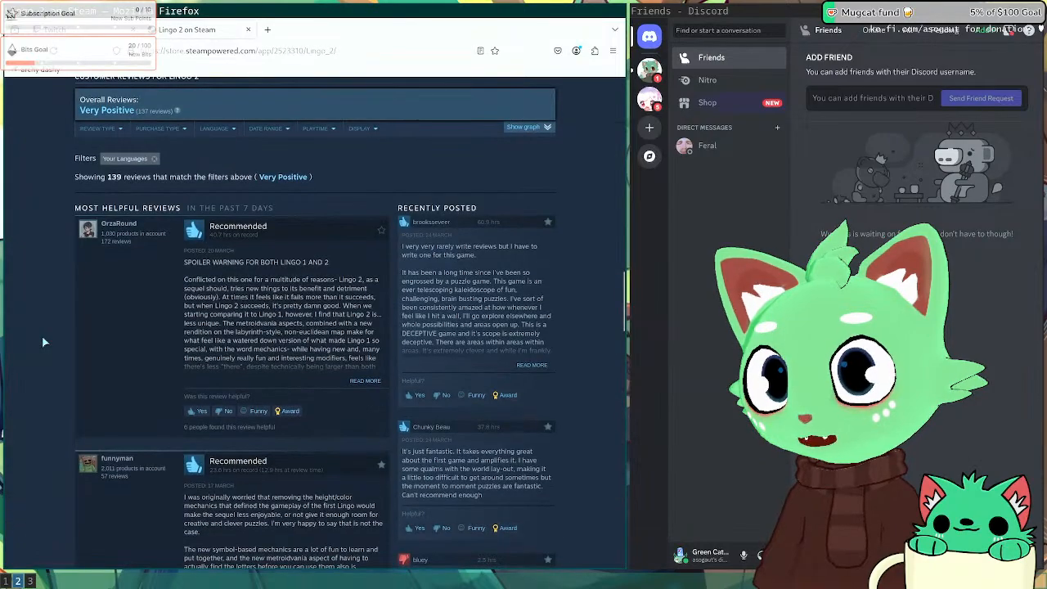
scroll(43, 340, "down", 4)
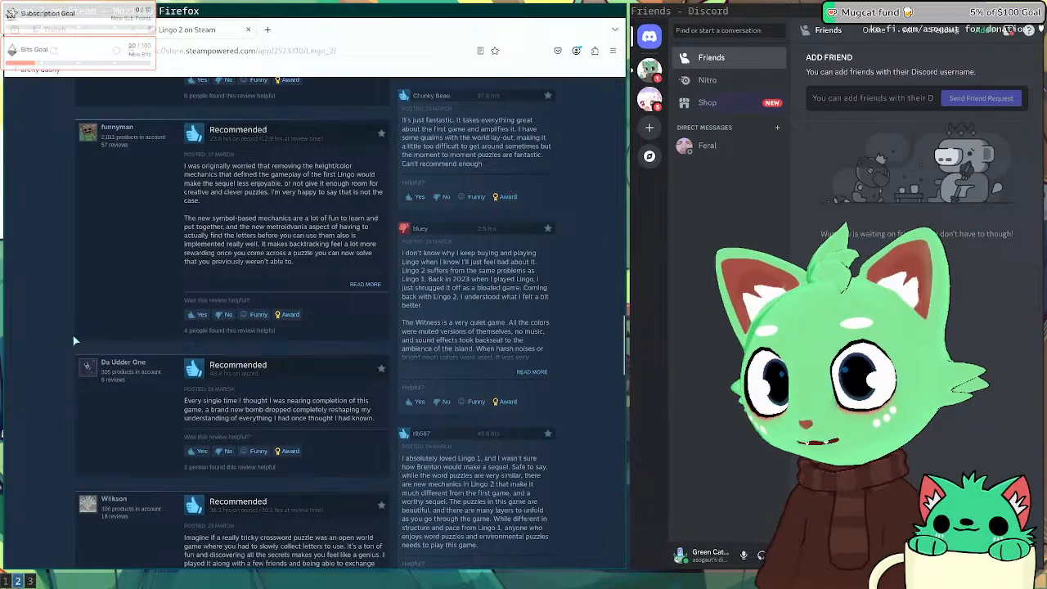
scroll(100, 325, "up", 10)
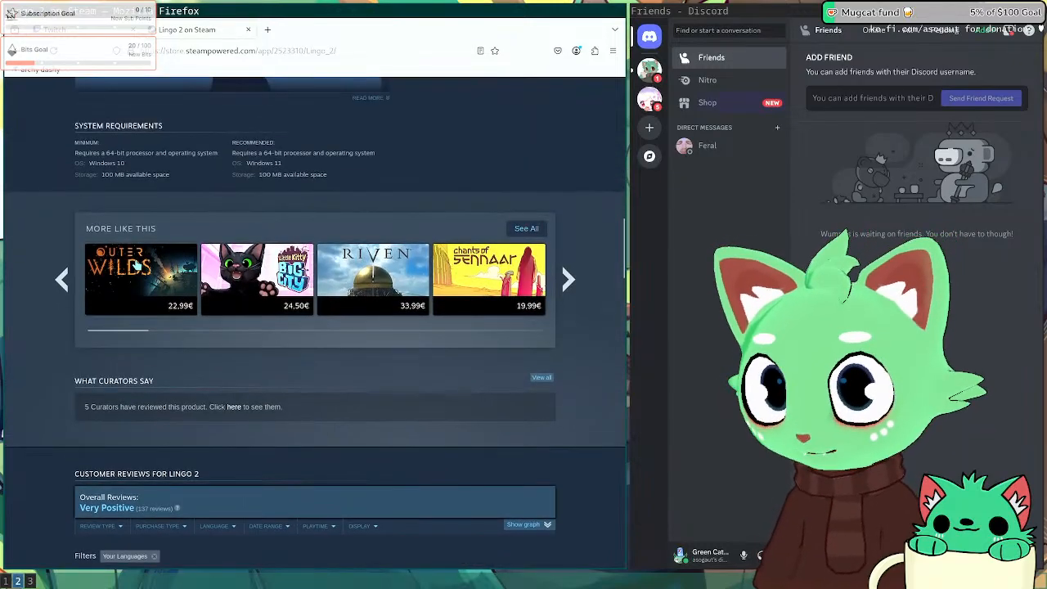
scroll(137, 264, "up", 10)
scroll(137, 264, "up", 5)
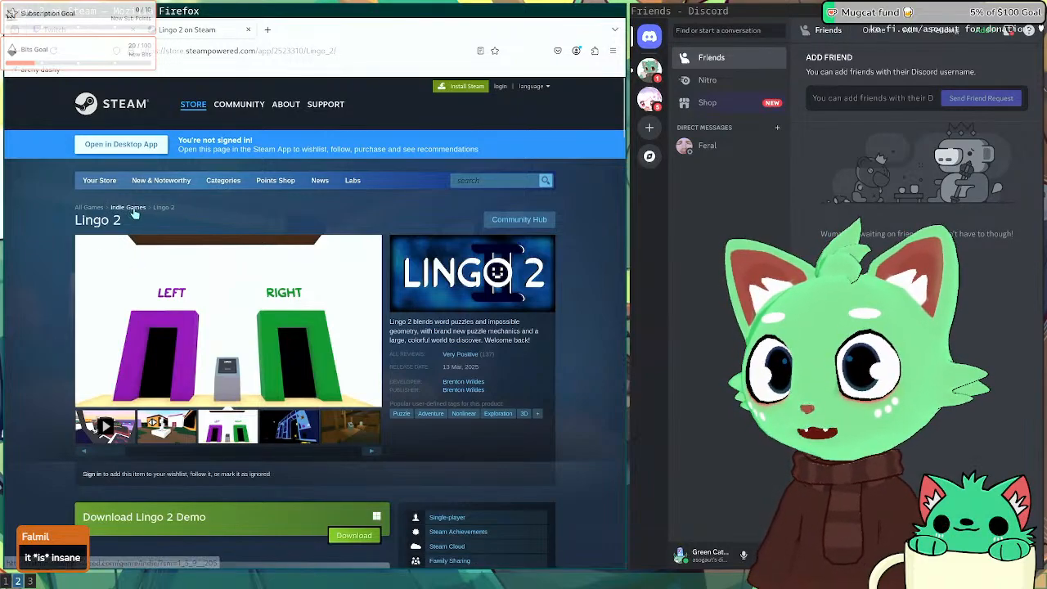
Step: Open the original Lingo's Steam page from the developer's games list, then switch to the Blender workspace
left_click(479, 383)
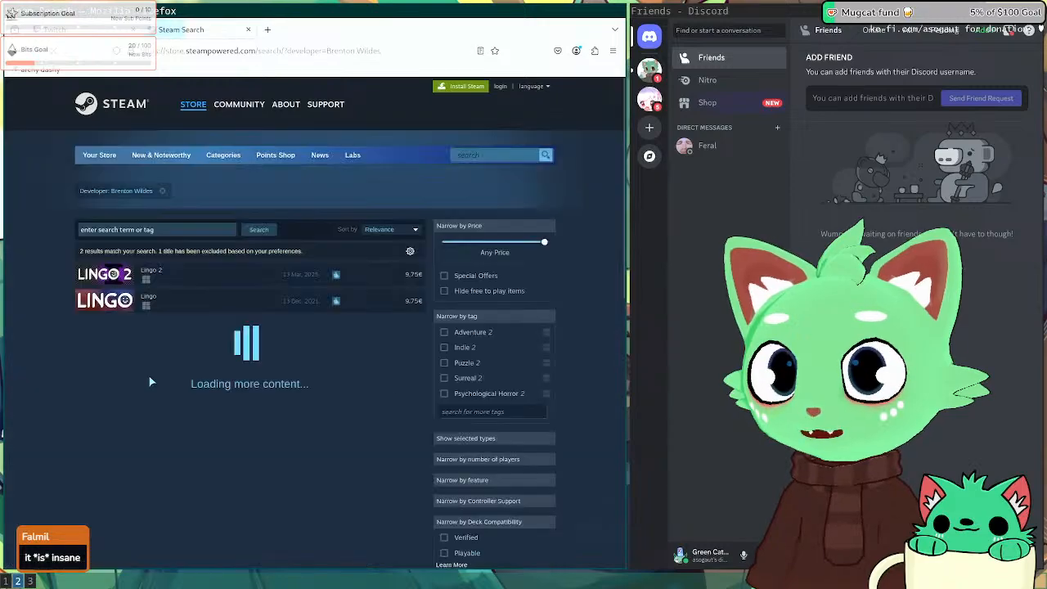
left_click(201, 299)
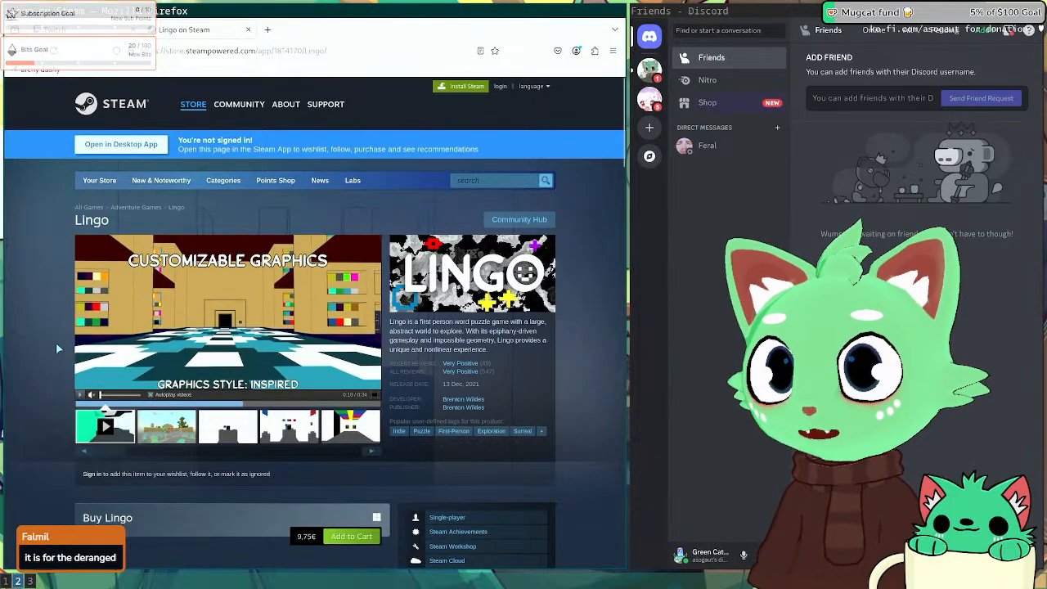
key("super+1")
Step: Resize the tiled windows so Blender's tile is wider than Chatterino's
key("super+r")
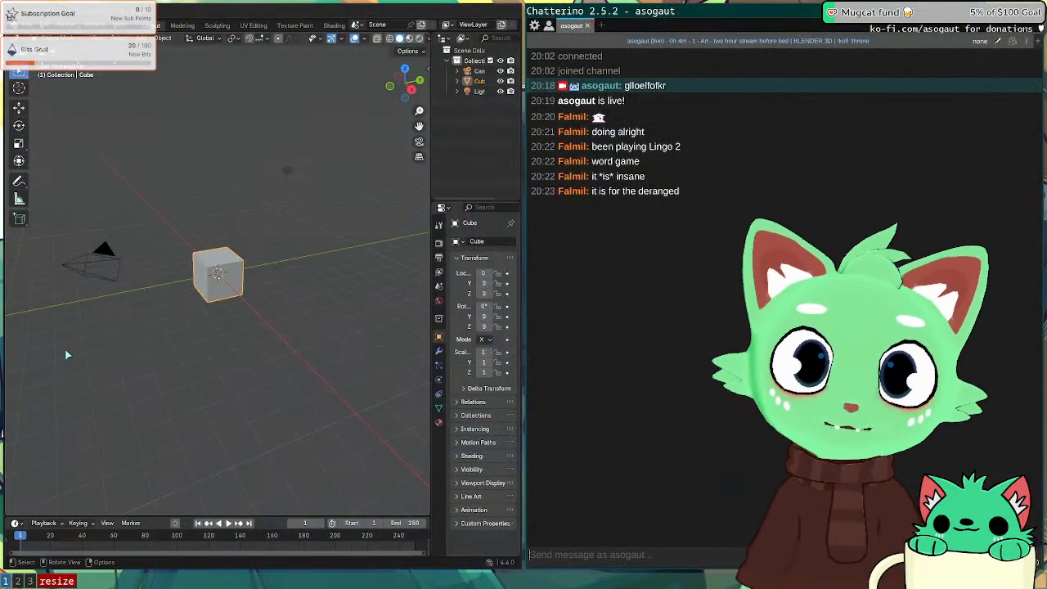
key("Right")
key("Left")
key("Left")
key("Left")
key("Escape")
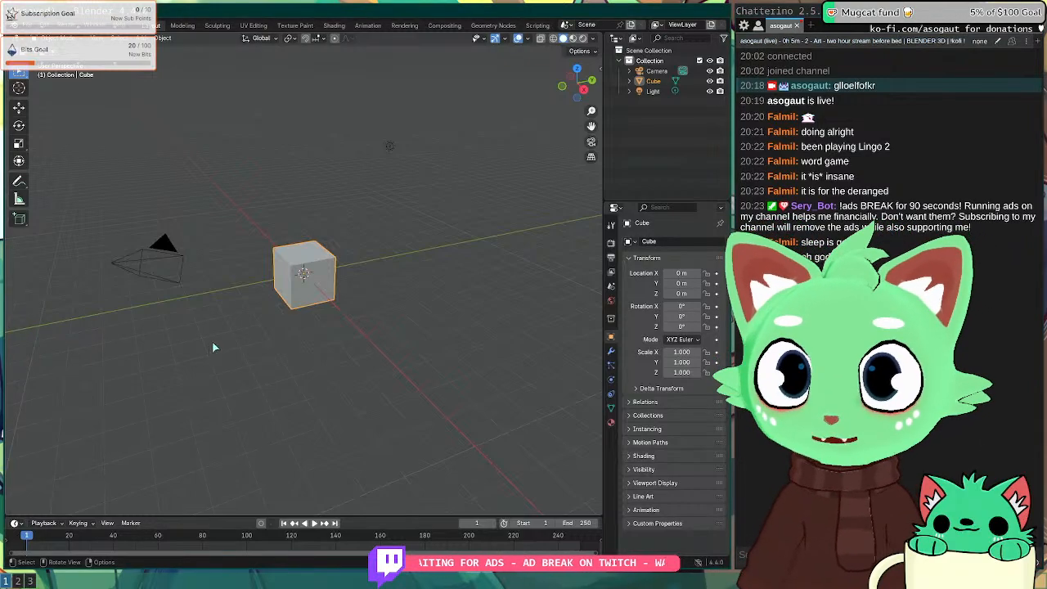
middle_click_drag(215, 346, 294, 302)
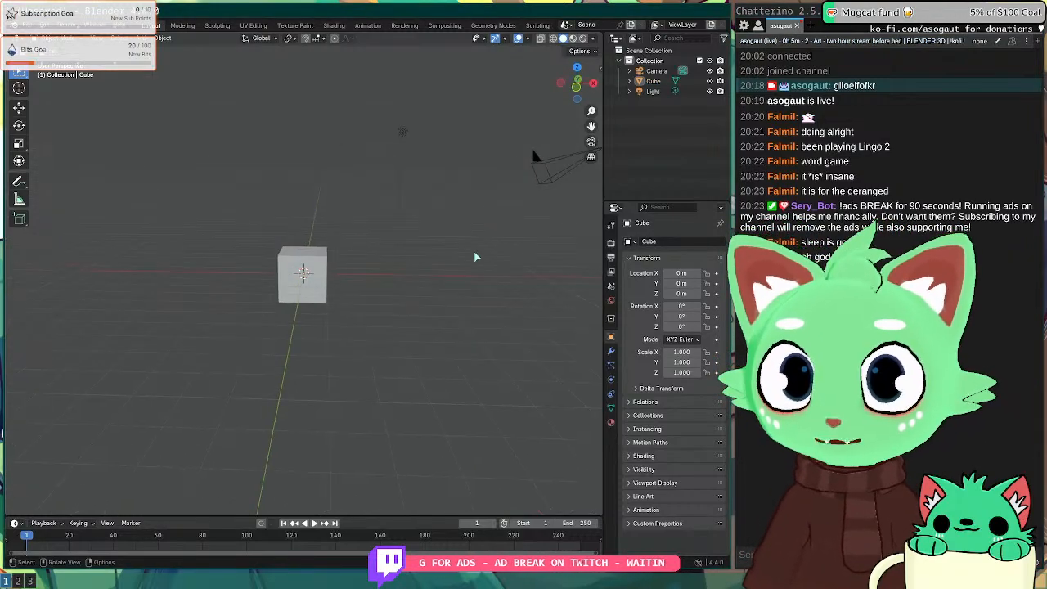
Step: Start opening a blend file from the File menu, discarding the unsaved untitled scene
key("shift+a")
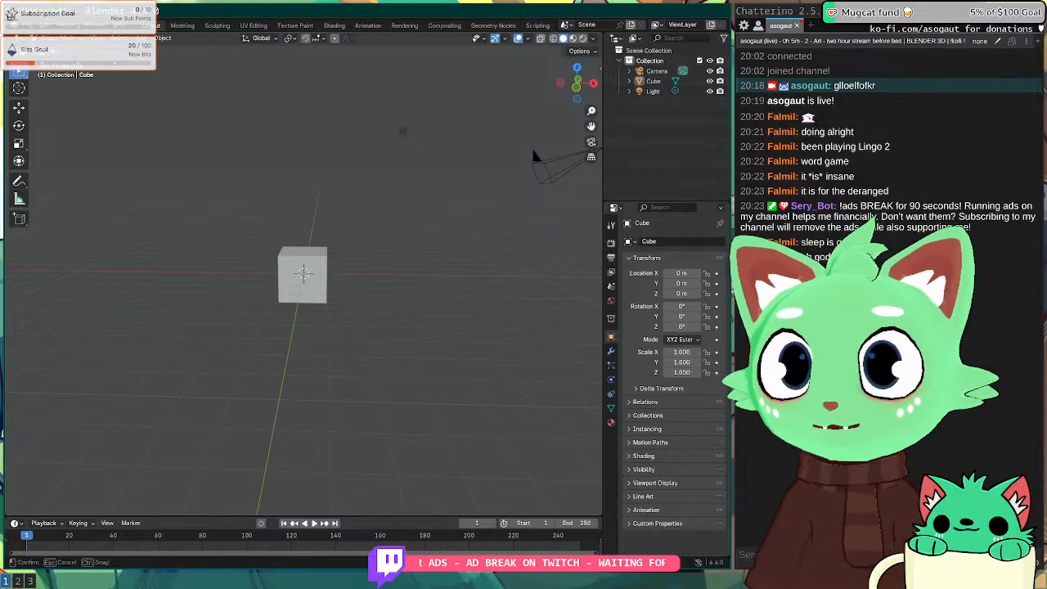
left_click(34, 31)
mouse_move(65, 62)
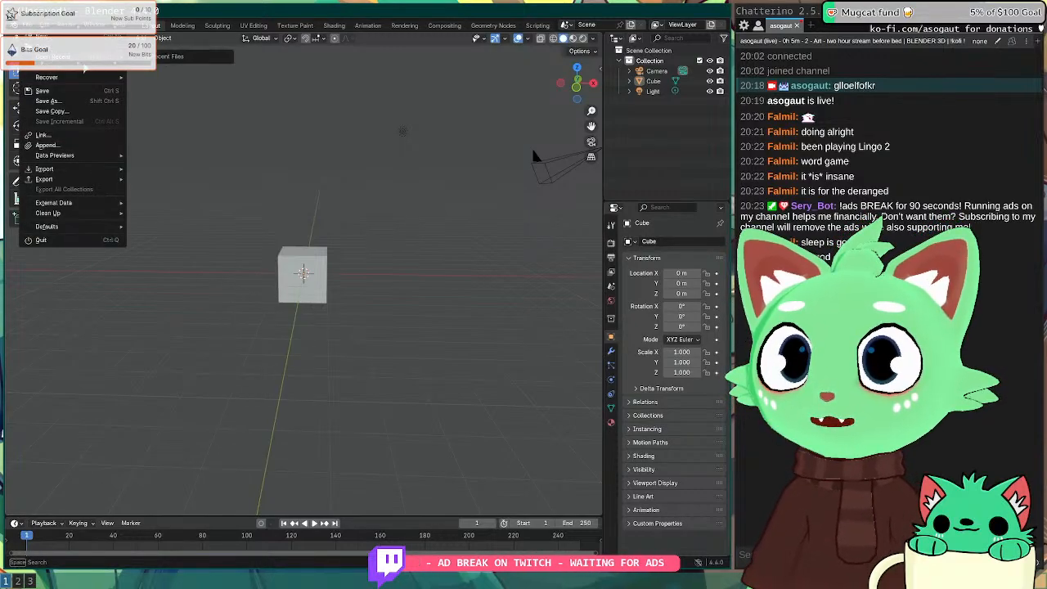
left_click(41, 240)
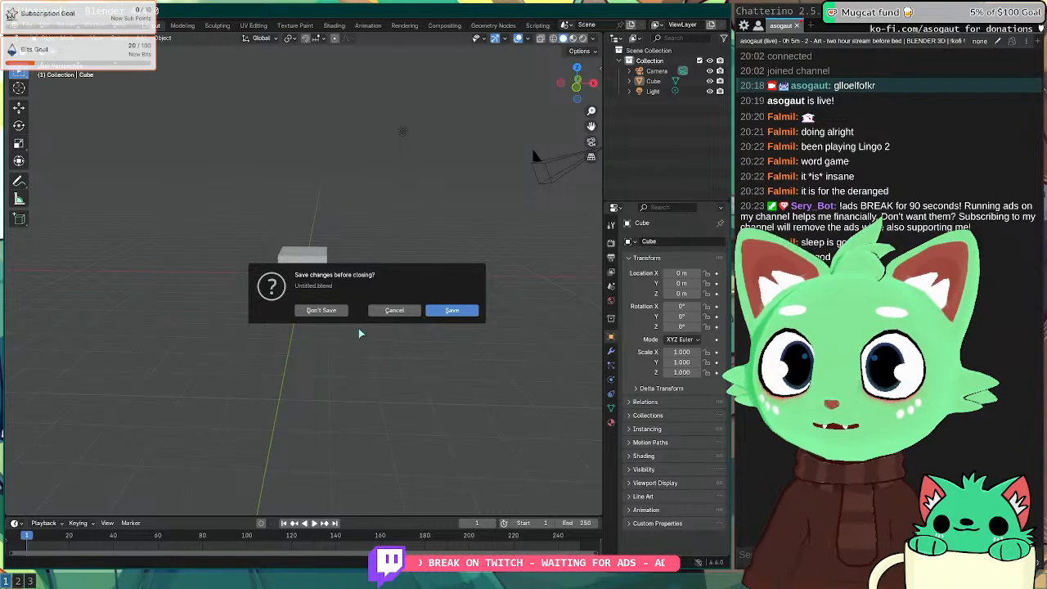
left_click(321, 310)
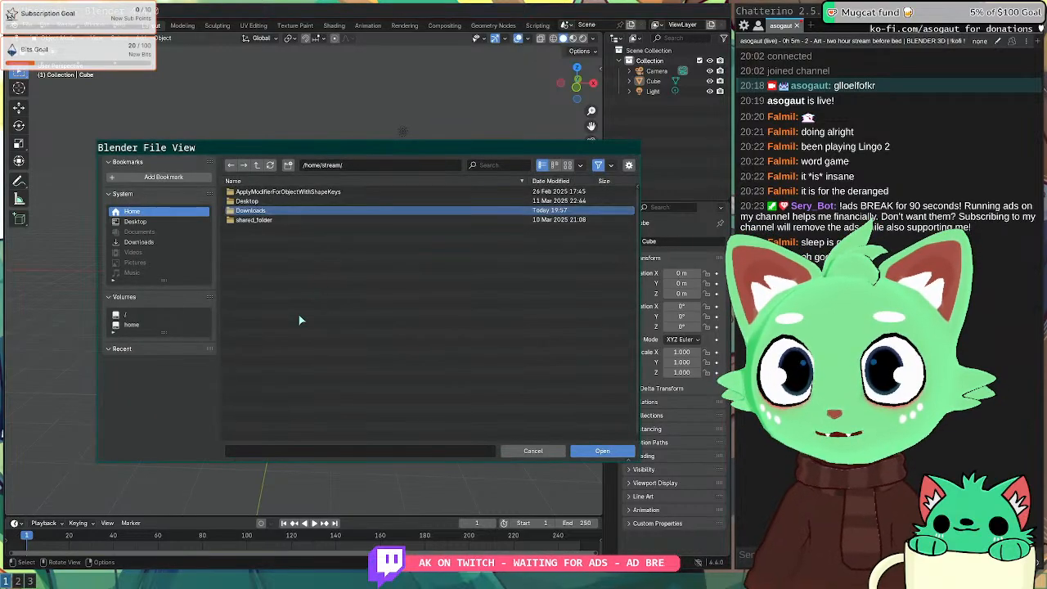
Step: Browse /home/shared_folder, cancel the File View, and bring up the File menu again
left_click(131, 326)
double_click(256, 210)
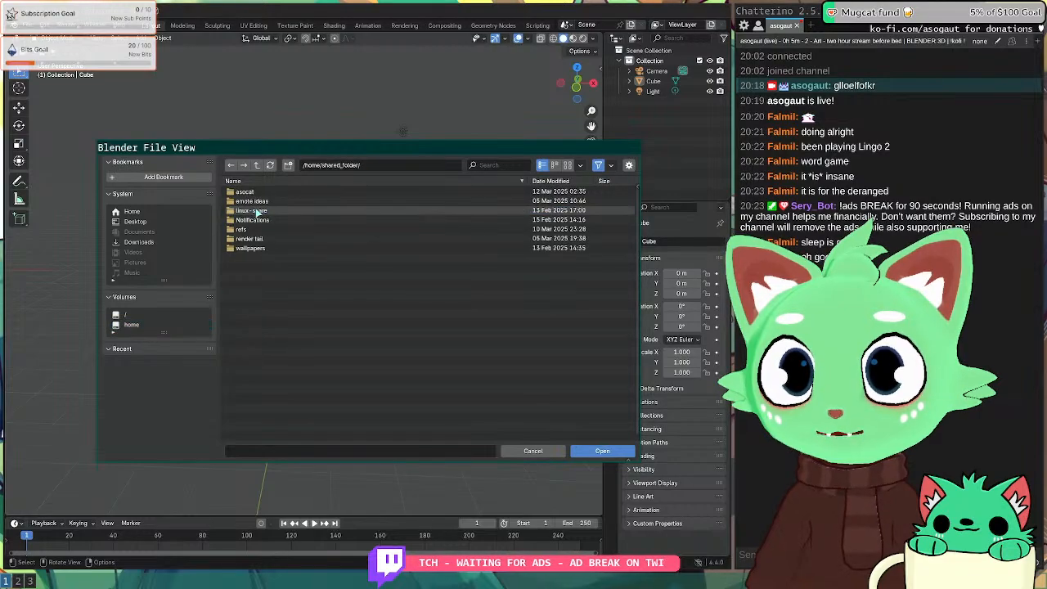
key("BackSpace")
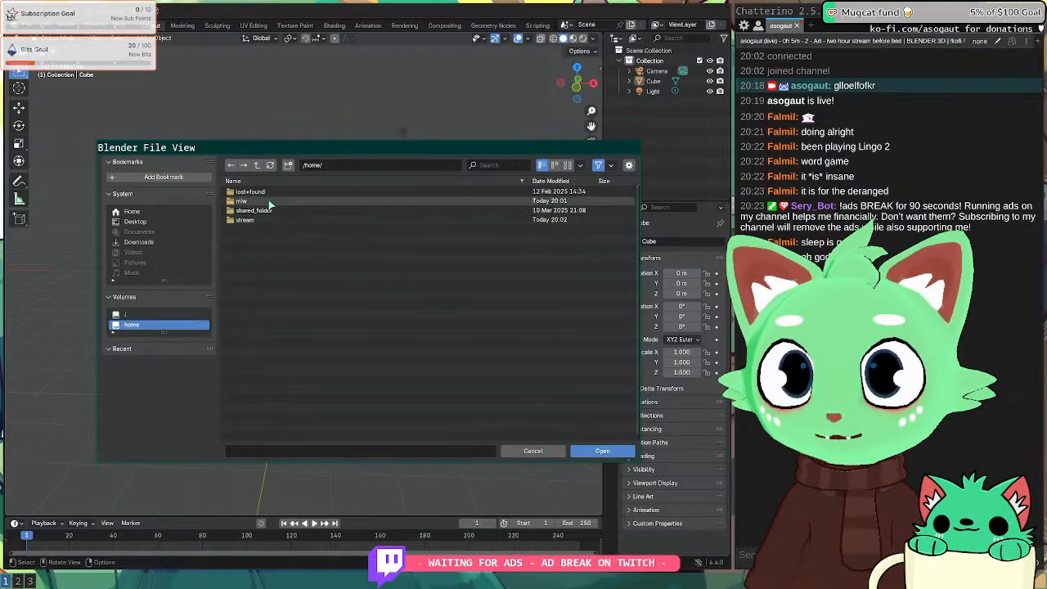
key("Escape")
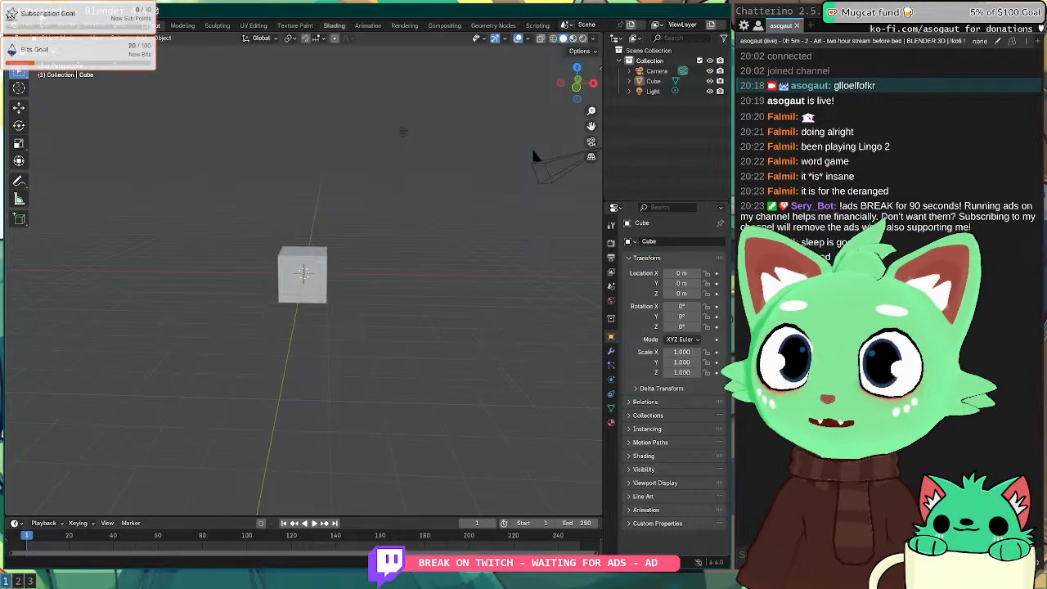
left_click(29, 25)
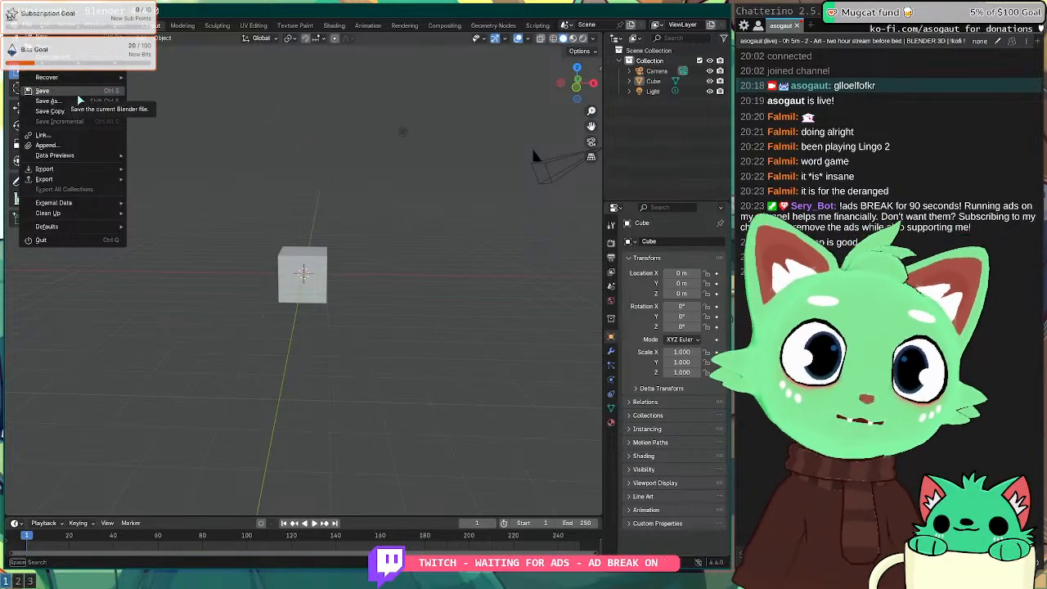
Step: Start File > Open, discard changes, and browse from root into the /mnt/nas drive
left_click(67, 49)
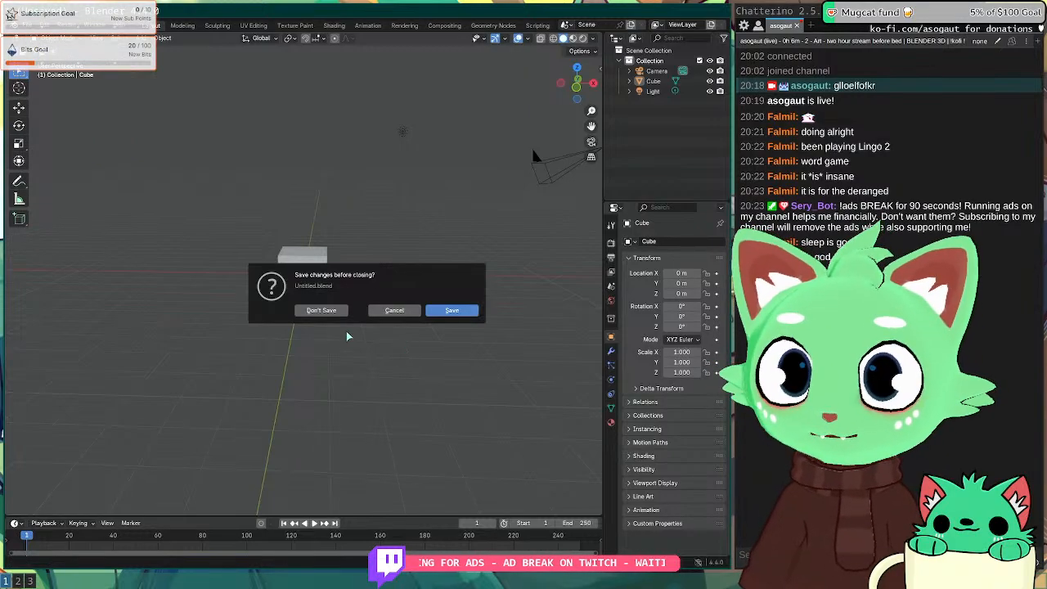
left_click(326, 315)
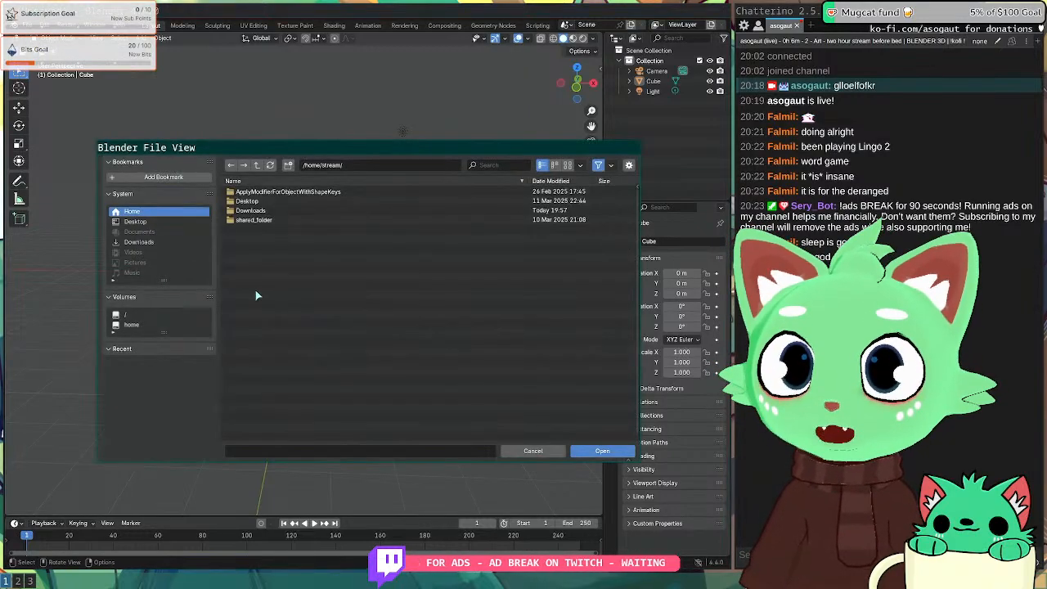
left_click(158, 242)
left_click(143, 221)
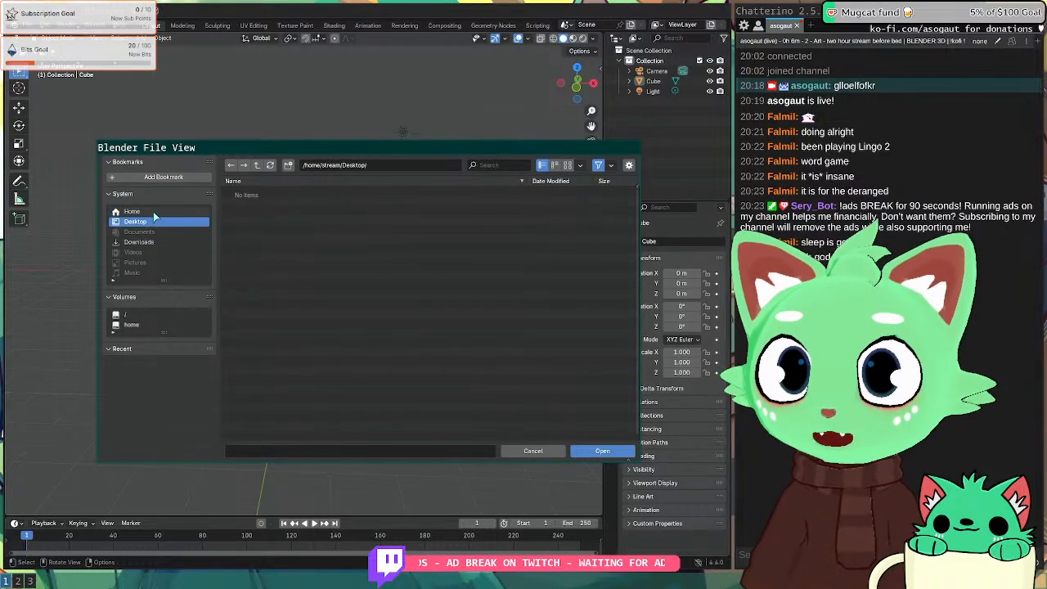
left_click(135, 211)
left_click(146, 325)
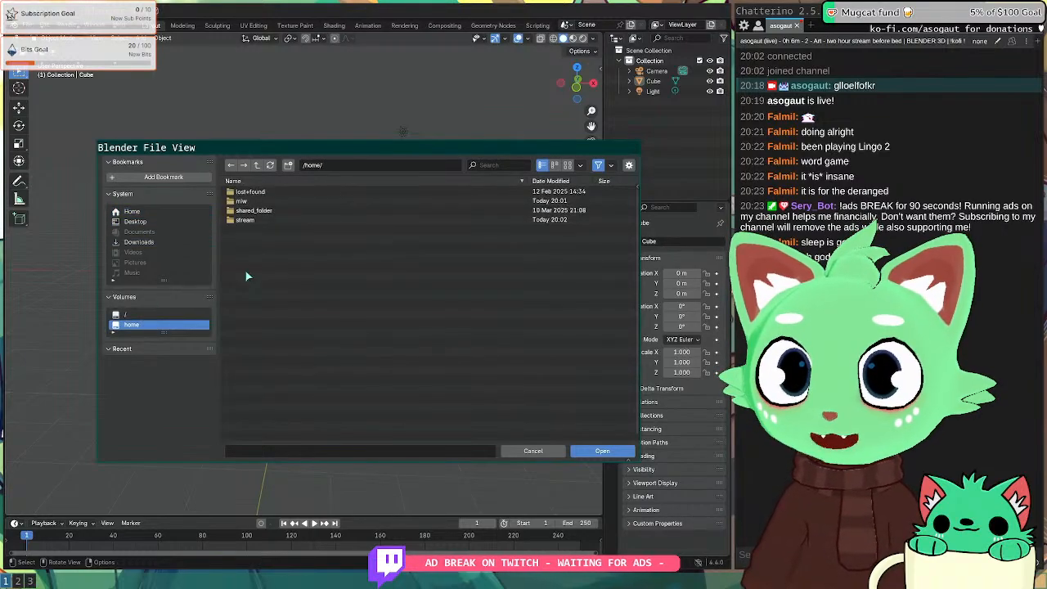
left_click(163, 315)
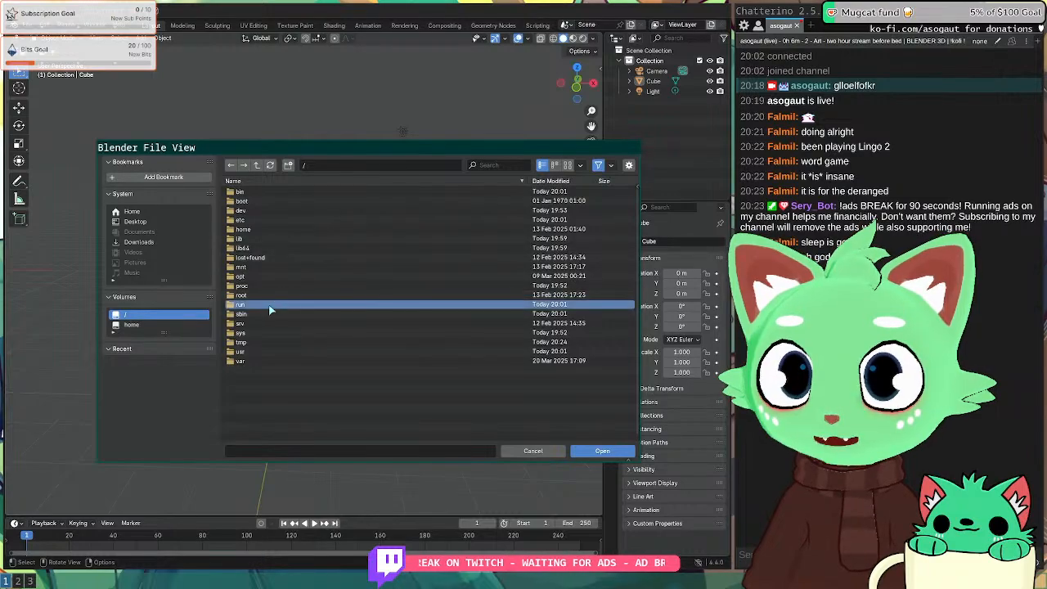
double_click(263, 267)
double_click(254, 193)
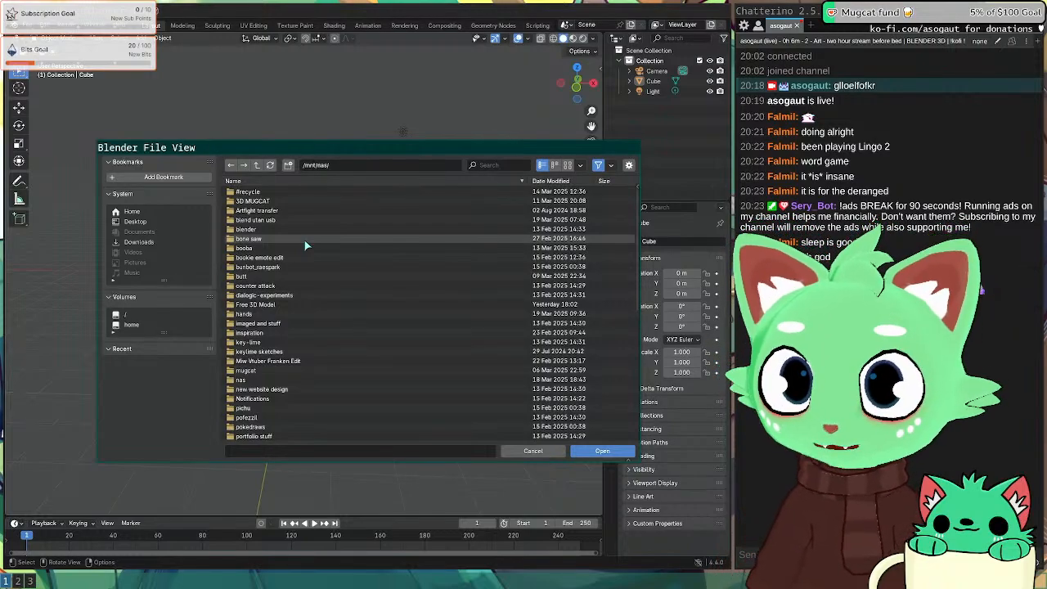
Step: Find the Free 3D Model folder and open Olive_Base_New_Work_paws_11.blend
left_click(333, 276)
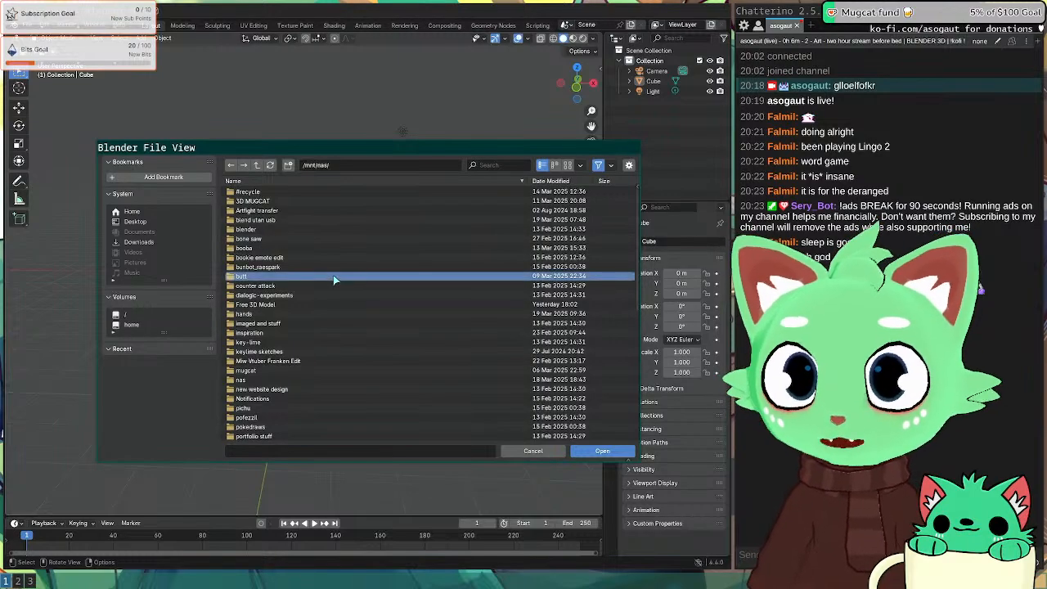
scroll(334, 295, "down", 2)
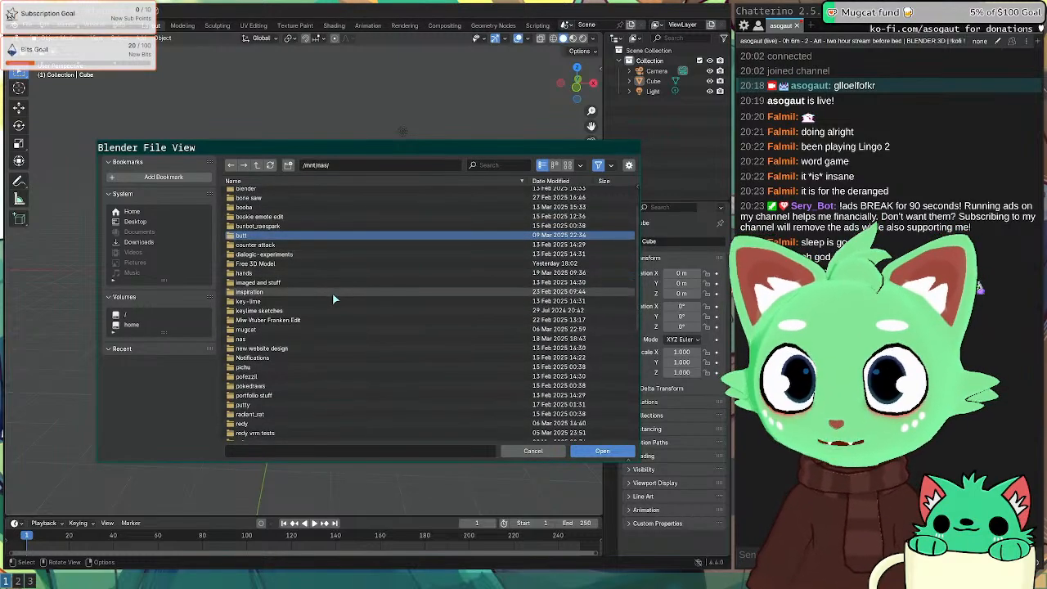
scroll(332, 295, "down", 2)
scroll(314, 286, "down", 2)
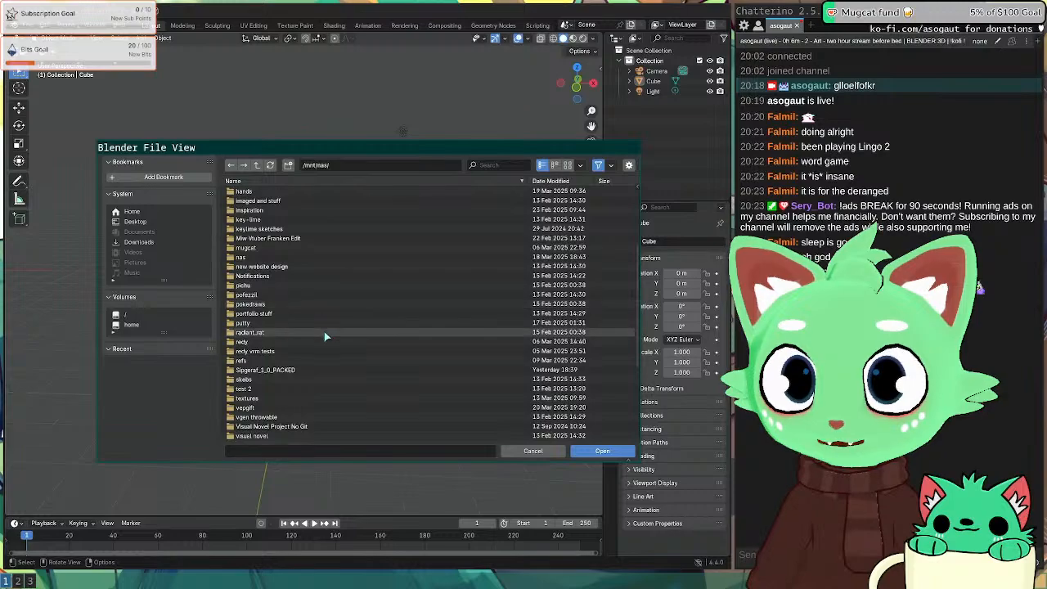
scroll(323, 329, "down", 3)
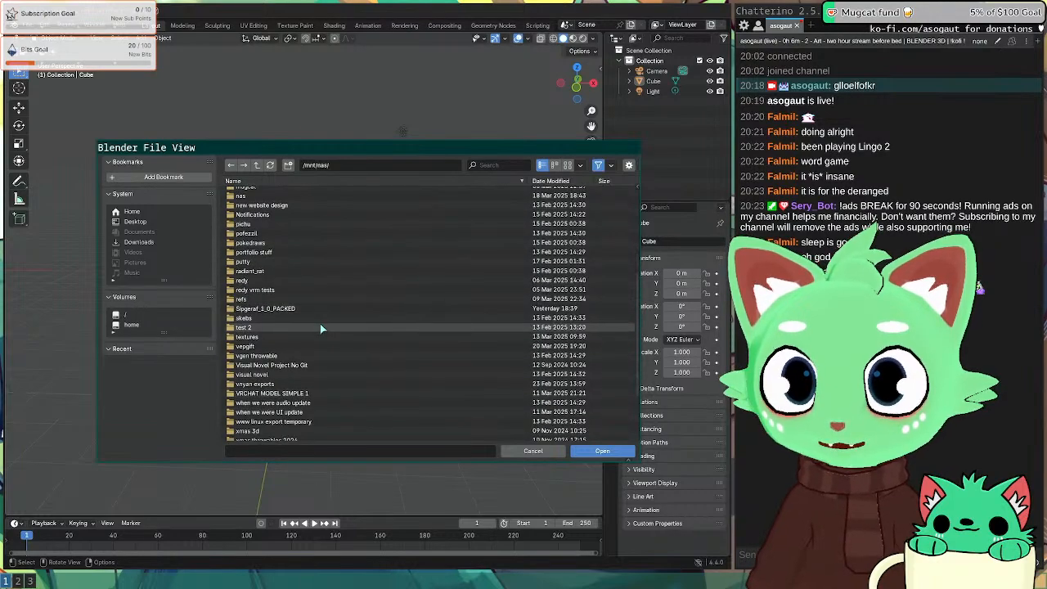
scroll(320, 323, "down", 4)
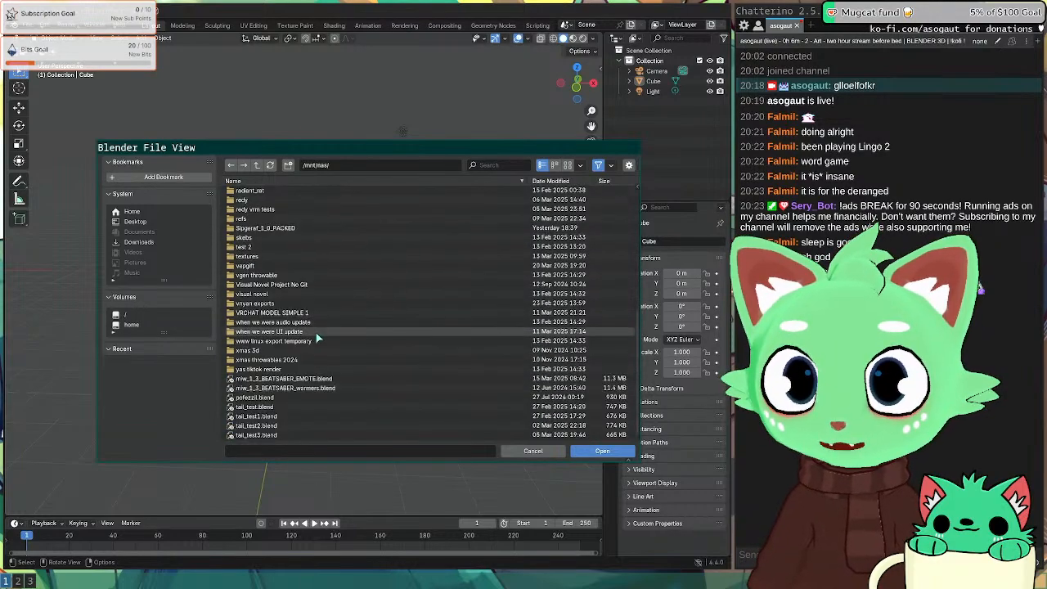
scroll(319, 335, "up", 10)
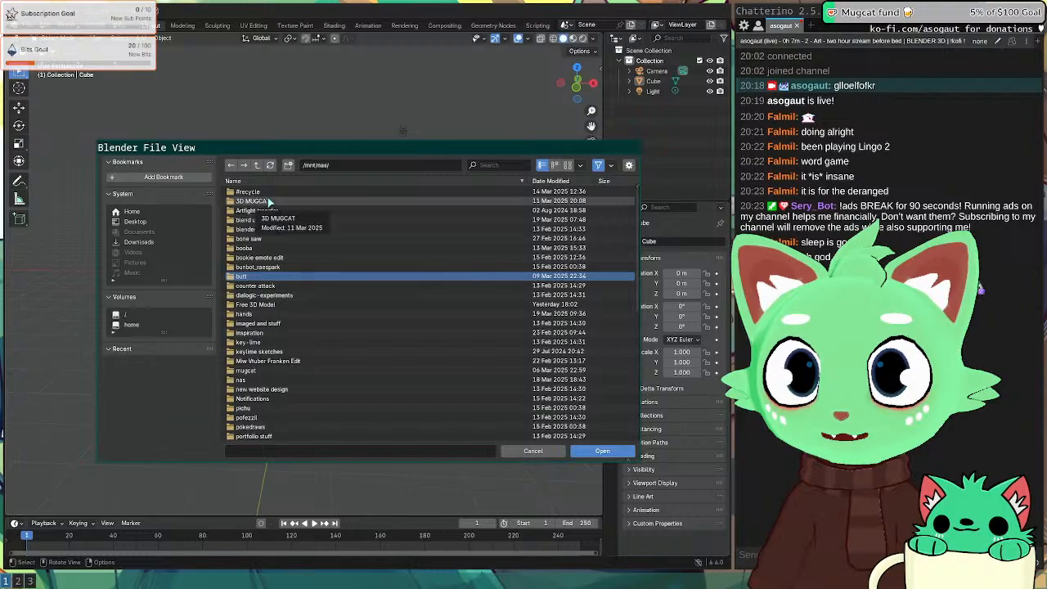
left_click(297, 304)
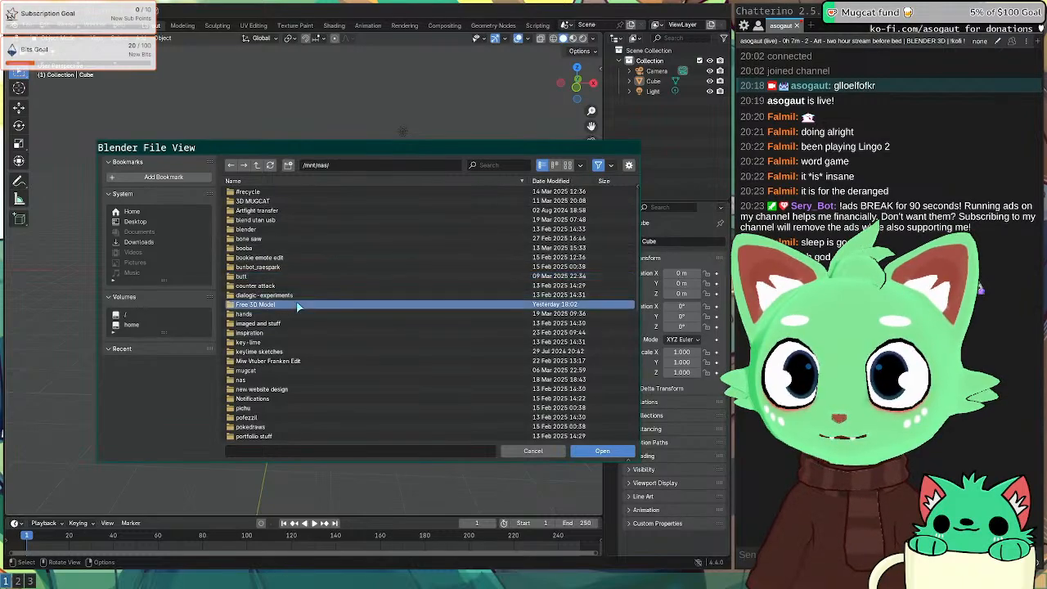
scroll(328, 216, "down", 8)
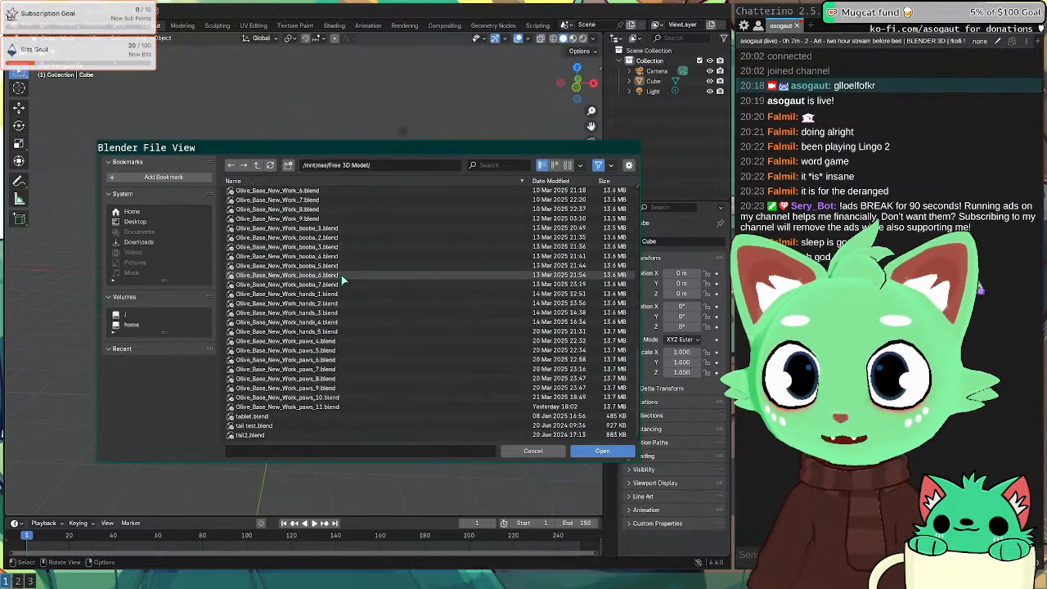
double_click(308, 406)
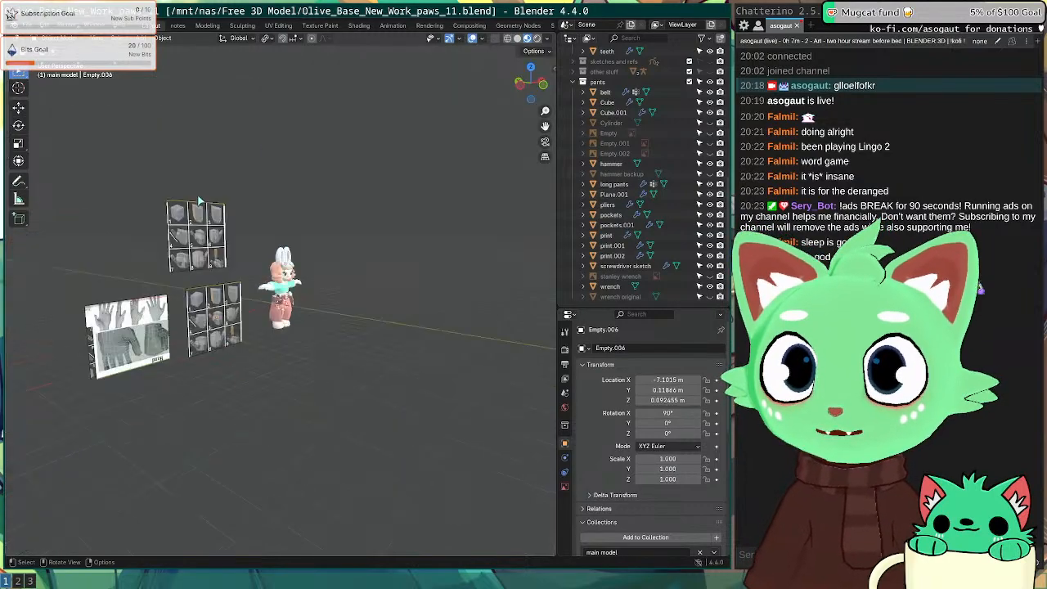
middle_click_drag(397, 290, 334, 284)
scroll(311, 286, "up", 8)
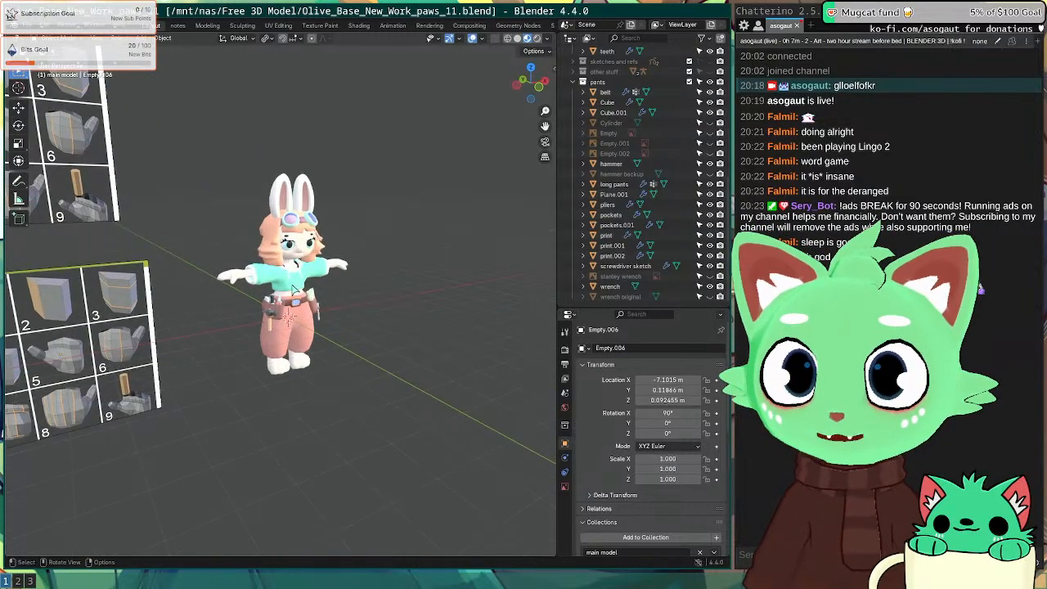
middle_click_drag(263, 263, 246, 301)
scroll(299, 267, "up", 3)
scroll(281, 278, "down", 3)
left_click(28, 24)
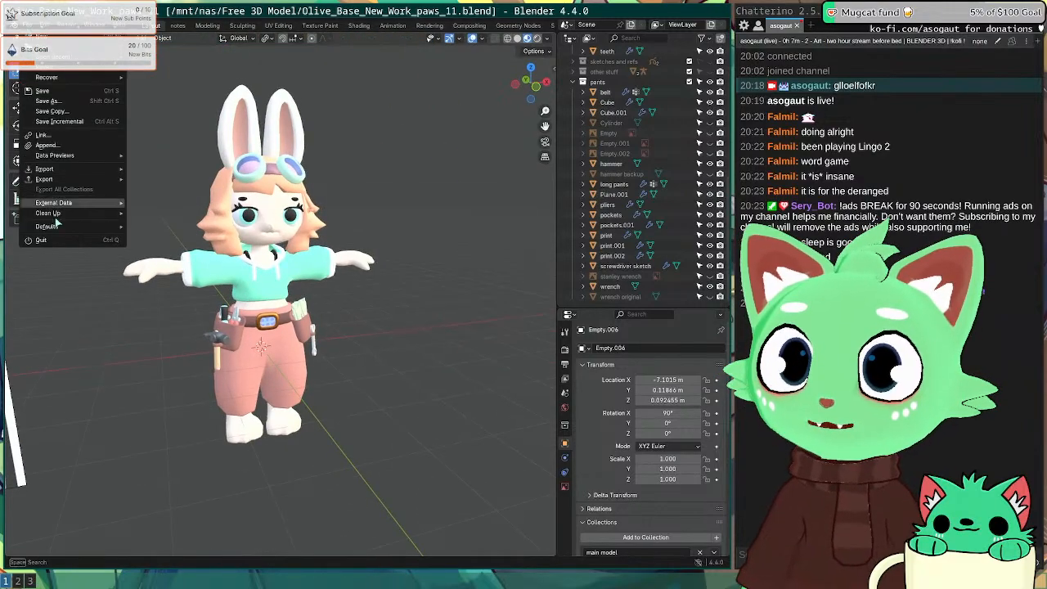
Step: In Preferences > System, set the Cycles render device to OptiX and keep the OpenGL backend
mouse_move(51, 25)
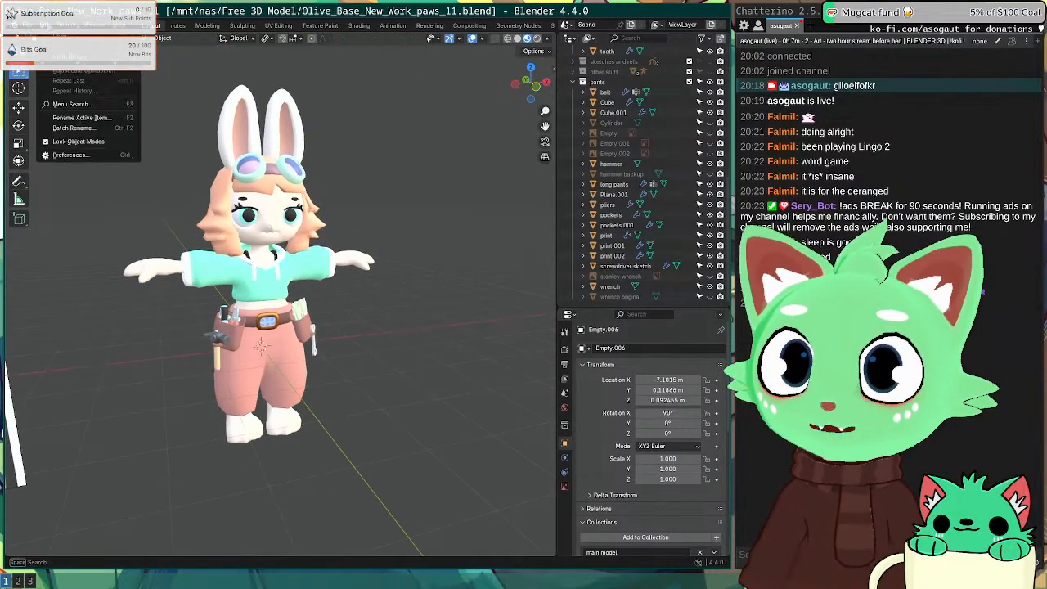
left_click(71, 154)
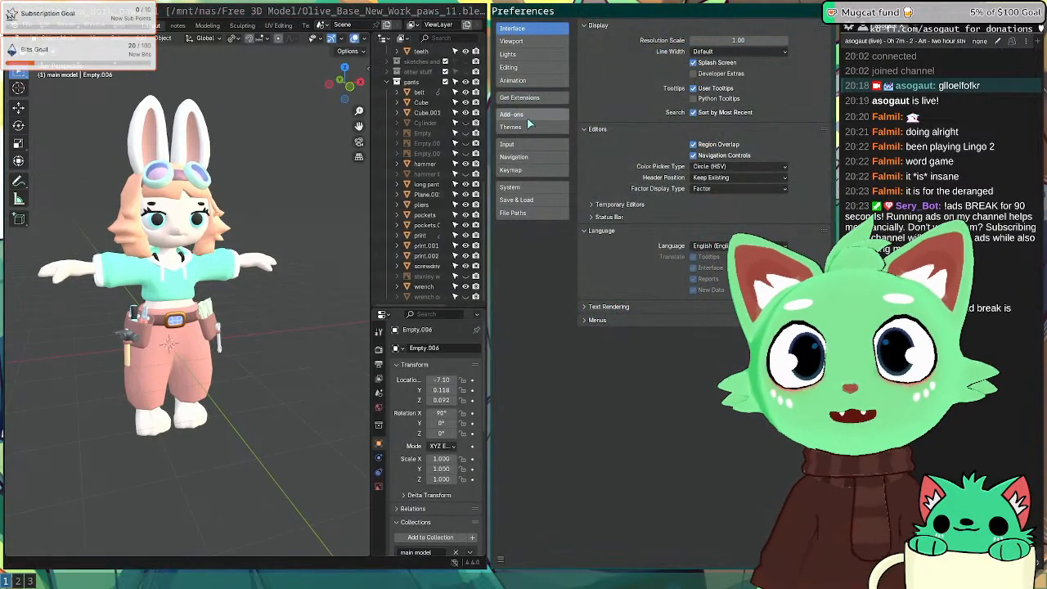
left_click(516, 186)
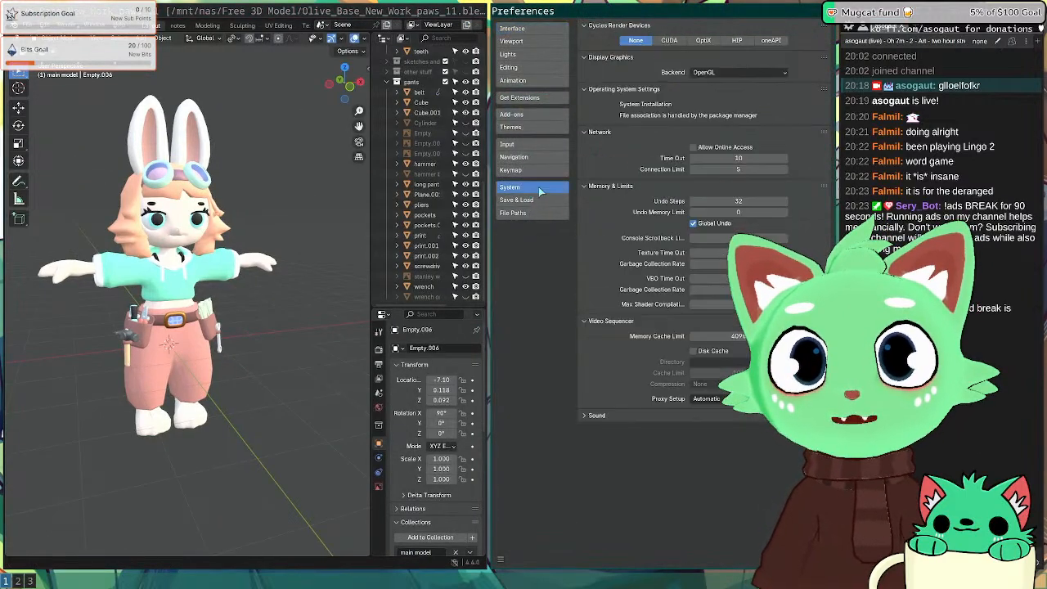
left_click(704, 41)
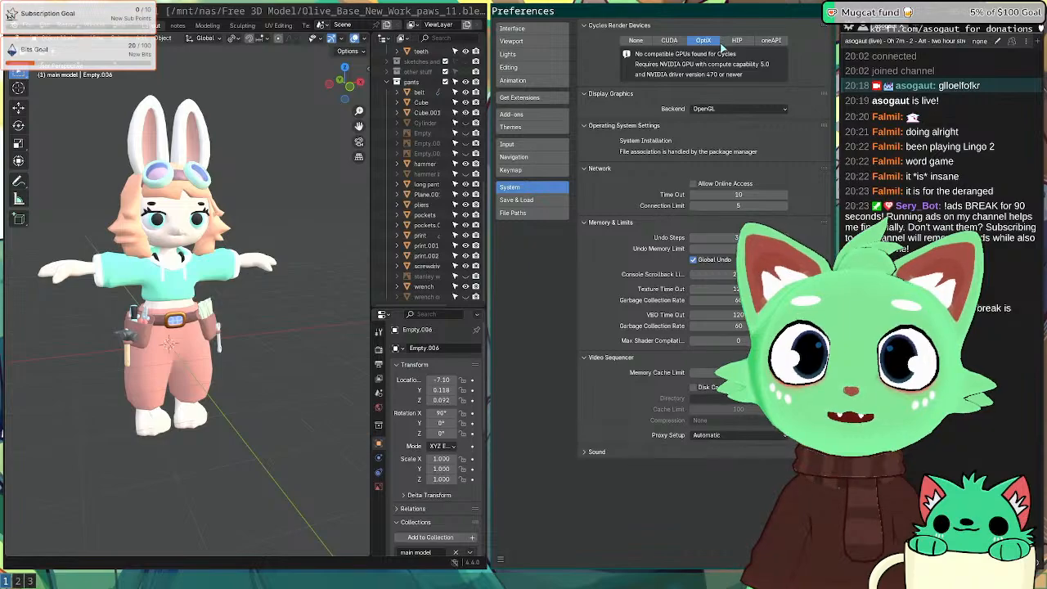
left_click(667, 41)
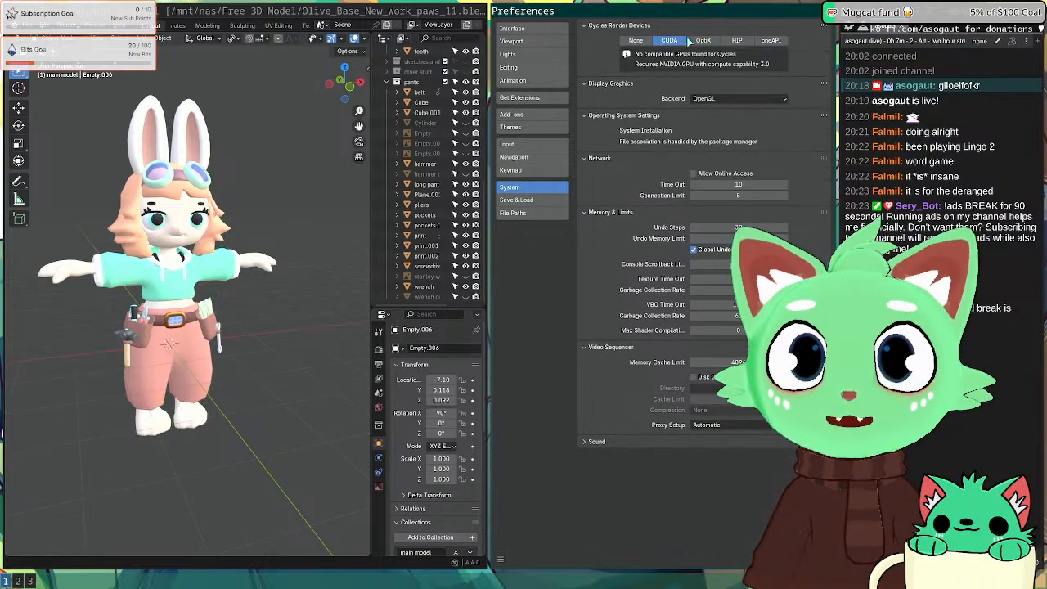
left_click(704, 41)
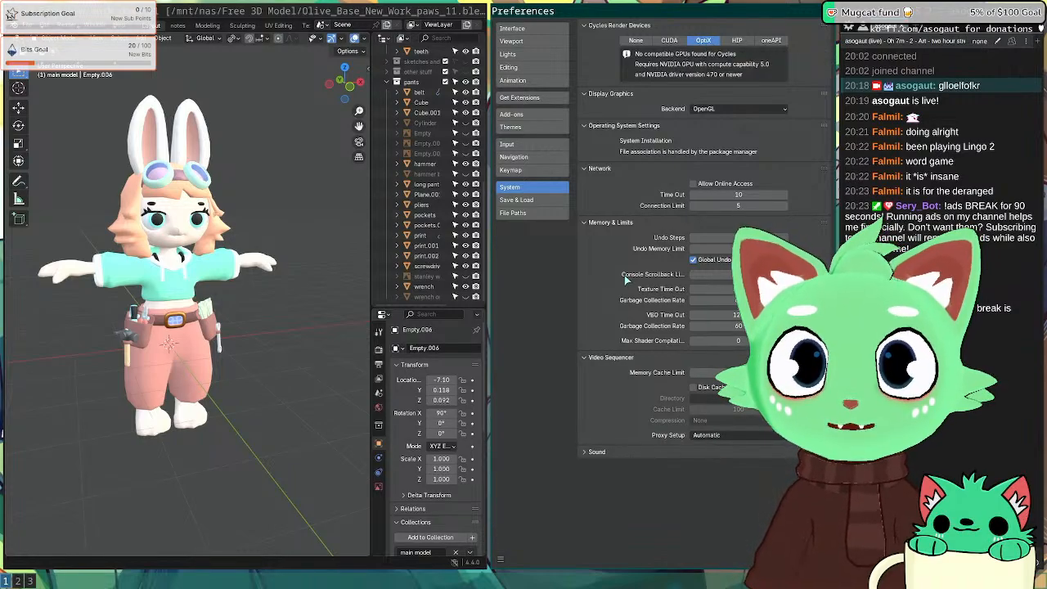
left_click(710, 108)
left_click(711, 114)
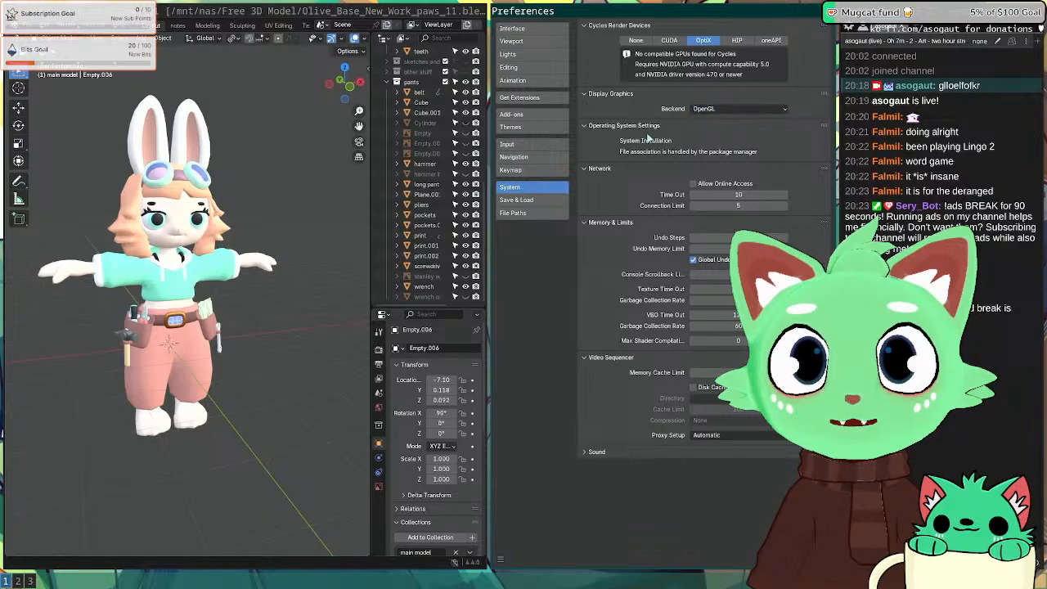
Step: Toggle the viewport to Material Preview and back to Solid, then close Preferences
mouse_move(122, 239)
middle_mouse_down()
mouse_move(264, 239)
mouse_move(112, 243)
mouse_move(224, 238)
mouse_move(293, 250)
mouse_move(191, 239)
mouse_move(240, 263)
mouse_move(268, 224)
mouse_move(177, 203)
middle_mouse_up()
key("z")
left_click(263, 275)
key("z")
left_click(393, 243)
scroll(177, 203, "up", 3)
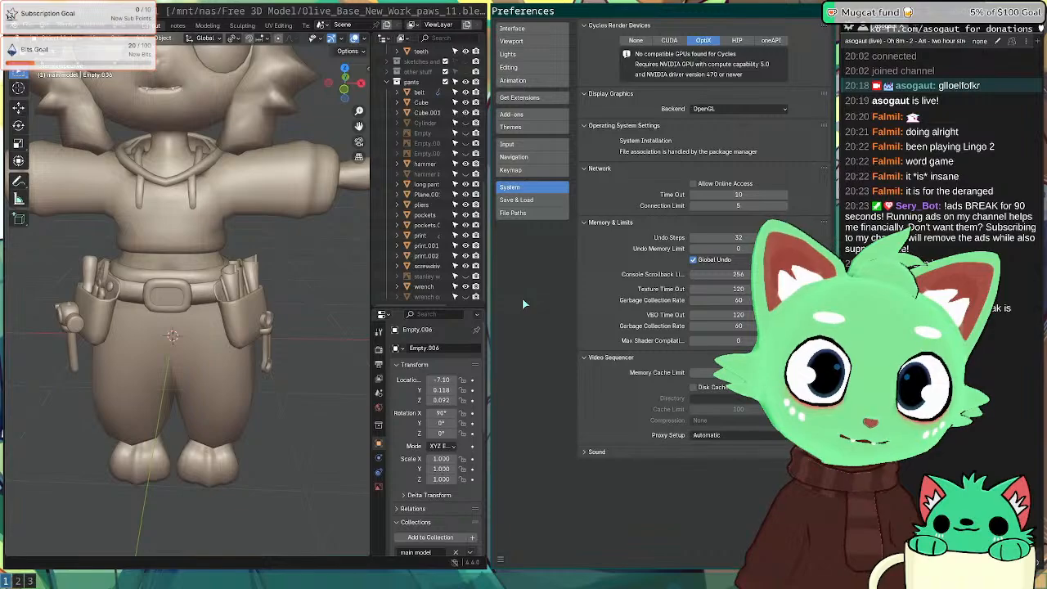
key("super+shift+q")
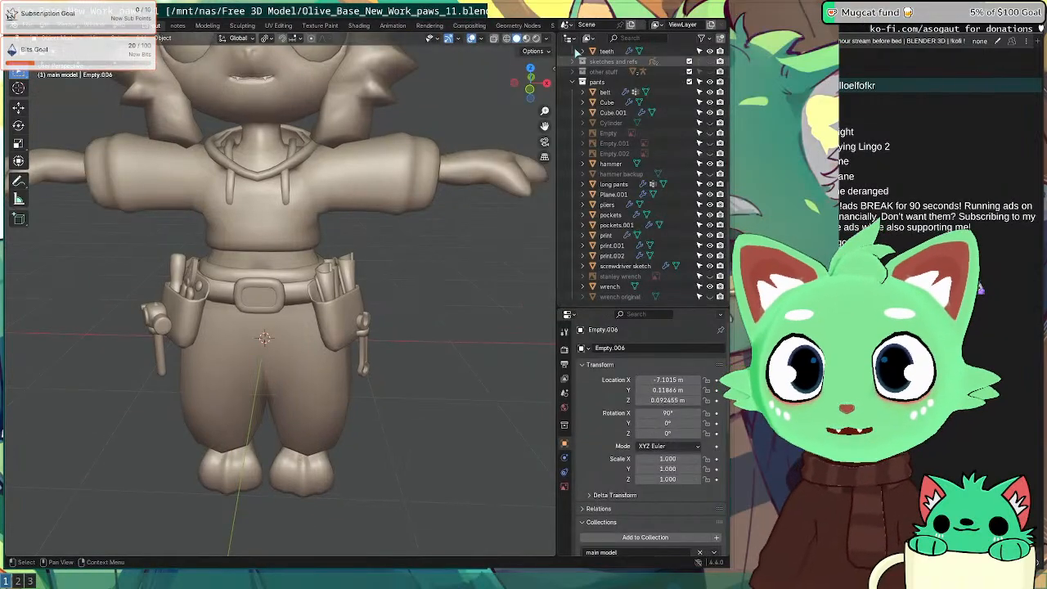
Step: Orbit the character and switch the viewport to Material Preview to show its colours
scroll(197, 342, "down", 6)
mouse_move(197, 347)
middle_mouse_down()
mouse_move(324, 282)
mouse_move(204, 296)
middle_mouse_up()
scroll(231, 282, "up", 6)
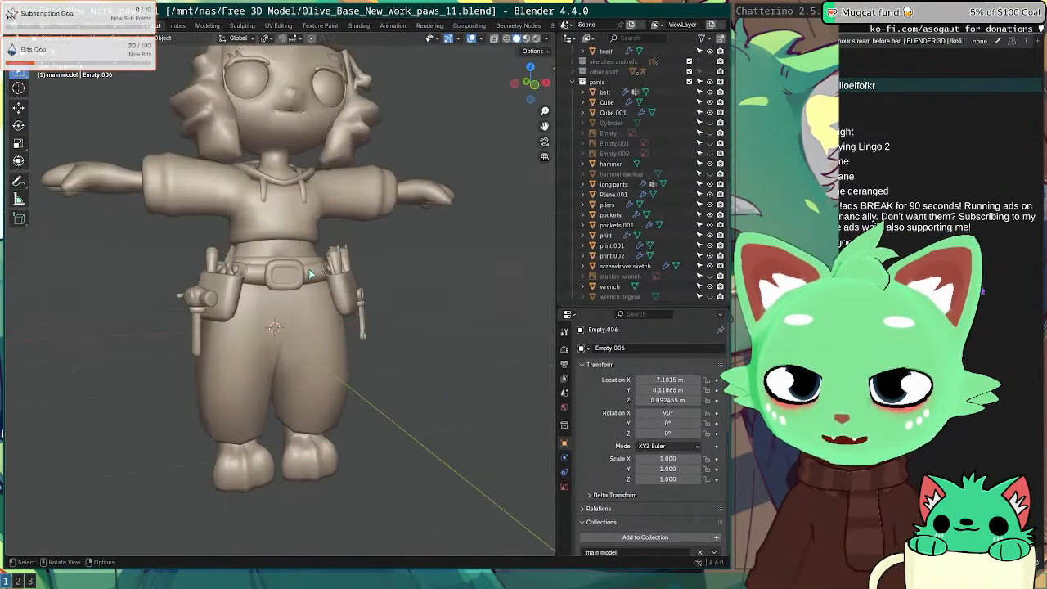
middle_click_drag(291, 403, 294, 385)
key("z")
left_click(299, 456)
Step: Orbit around to the character's side, then close the Blender window
scroll(303, 368, "down", 5)
scroll(319, 274, "up", 8)
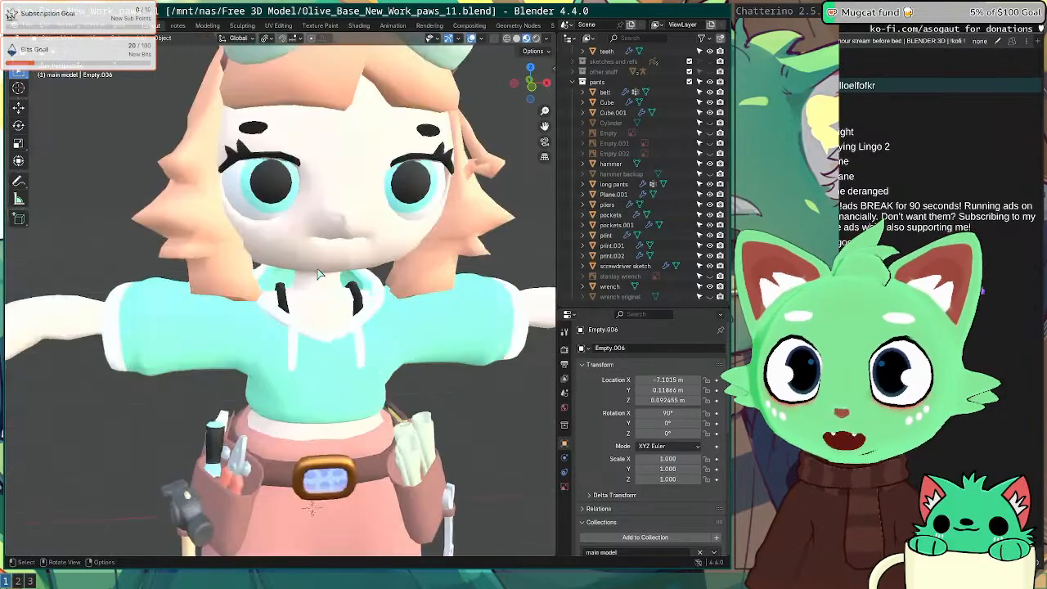
scroll(319, 273, "down", 2)
middle_click_drag(319, 274, 395, 221)
scroll(386, 253, "down", 5)
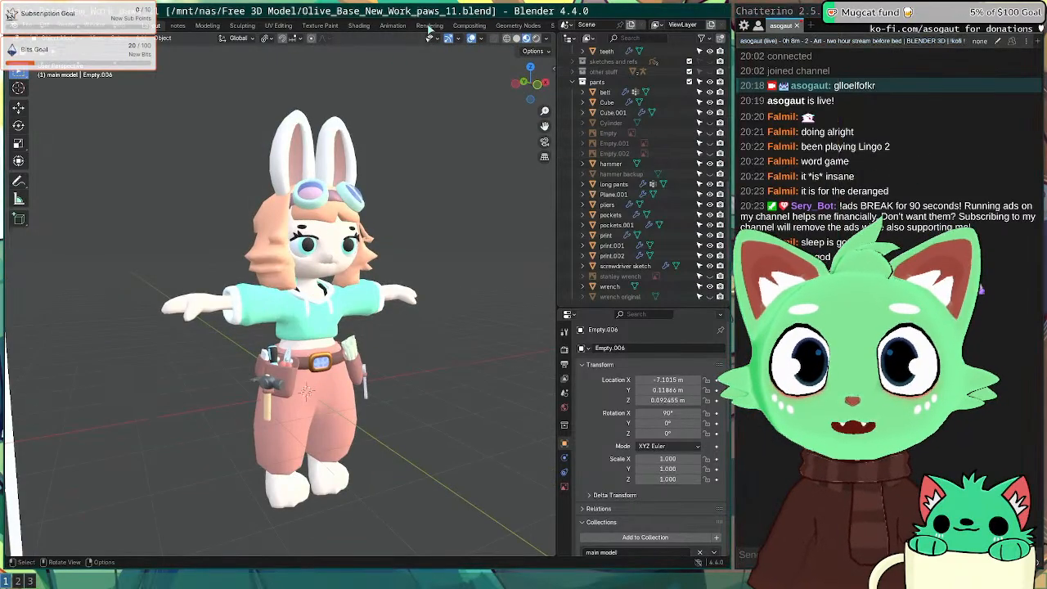
key("super+shift+q")
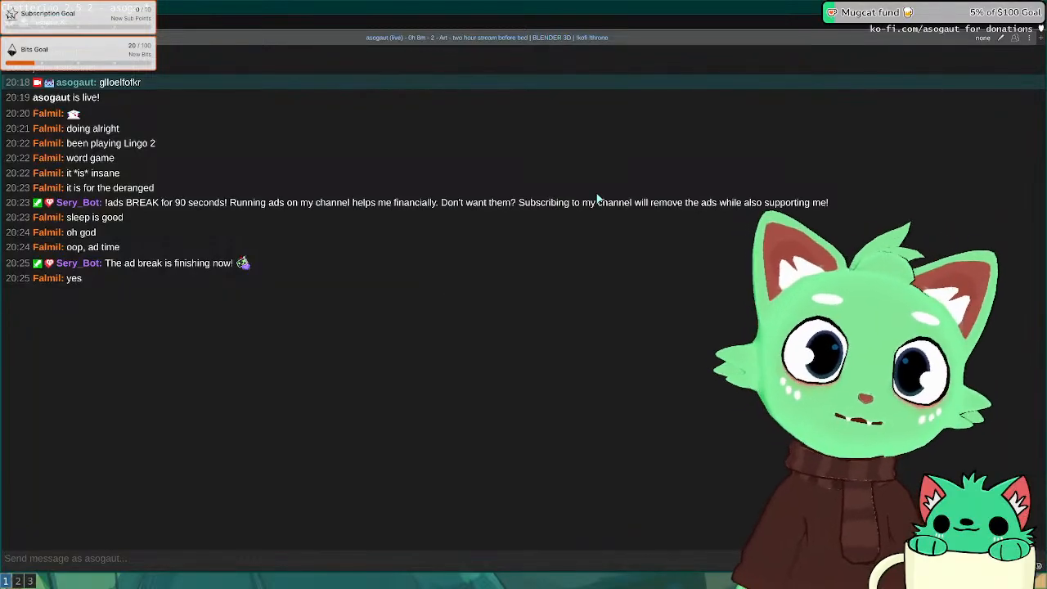
Step: Close the chat, browser and Discord windows and dismiss the Inkscape welcome screen
key("super+shift+q")
key("super+2")
key("super+shift+q")
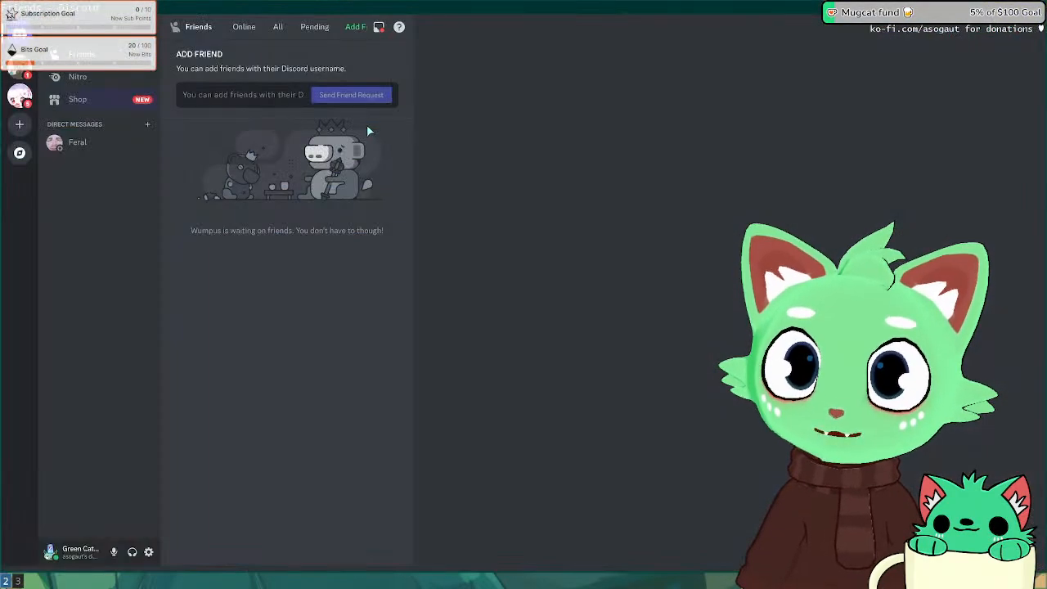
key("super+shift+q")
key("super+1")
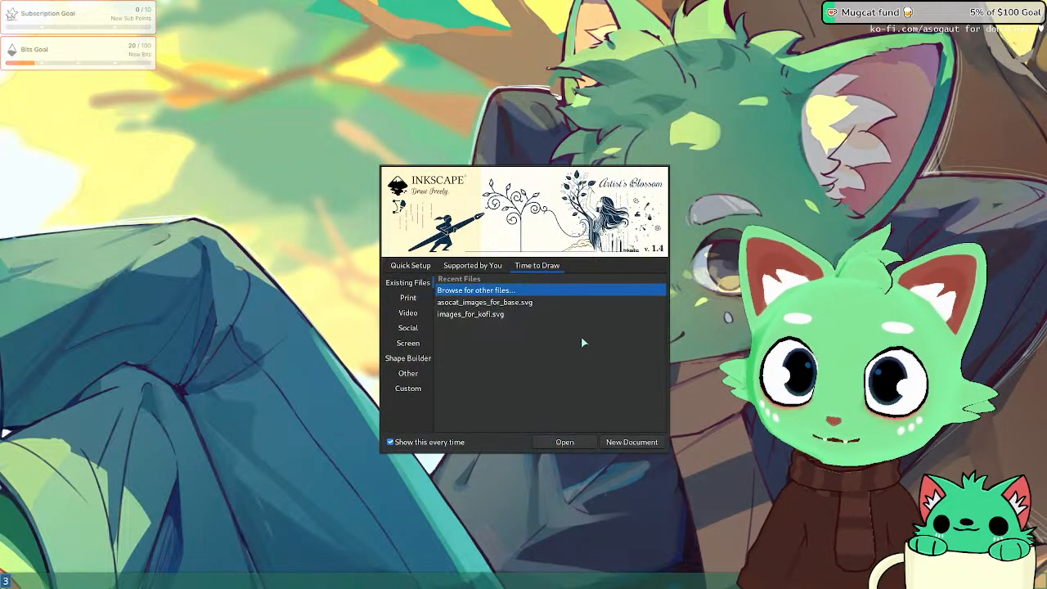
left_click(646, 439)
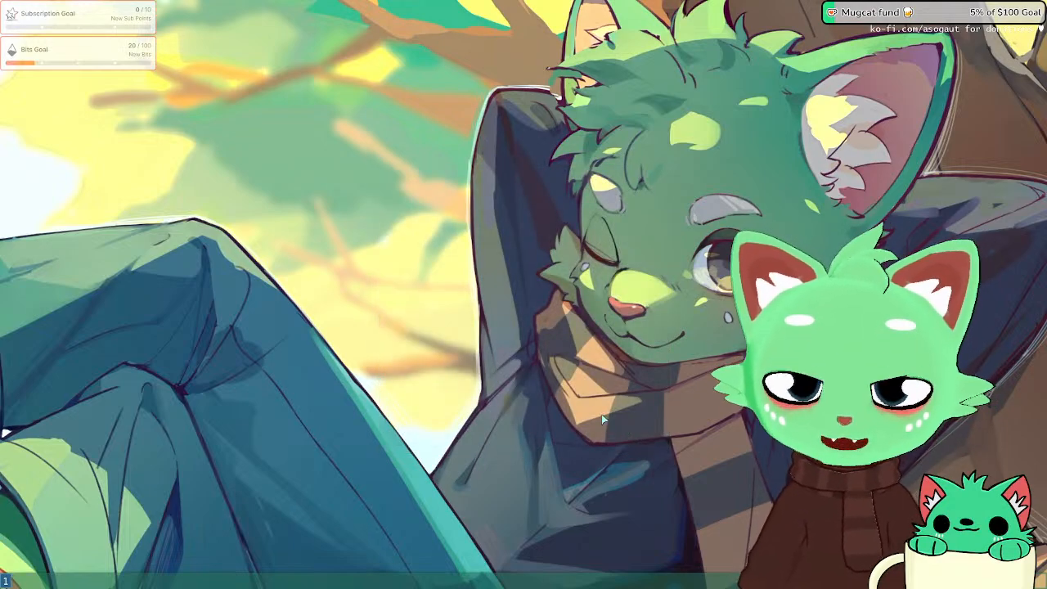
Step: In a new terminal, switch to the streaming user and run sudo pacman -Syu with the password
key("super+Return")
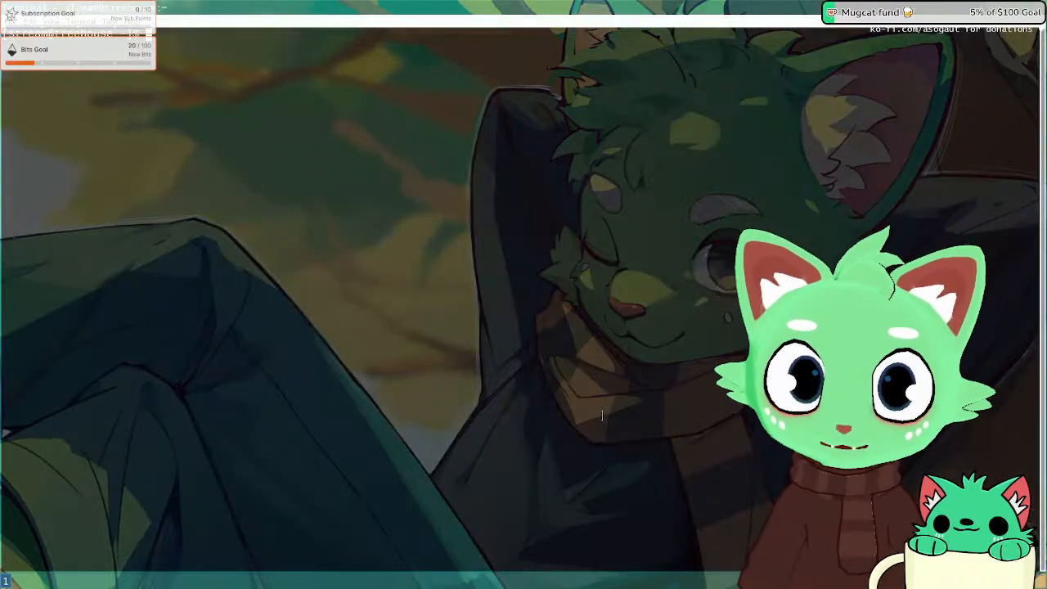
type("miw")
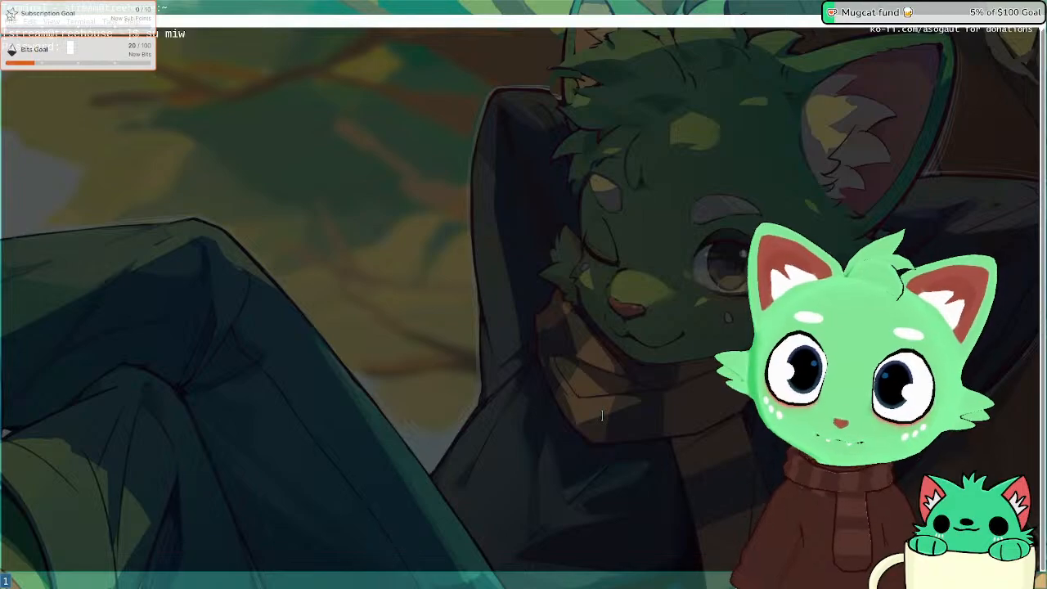
key("Return")
type("sudo")
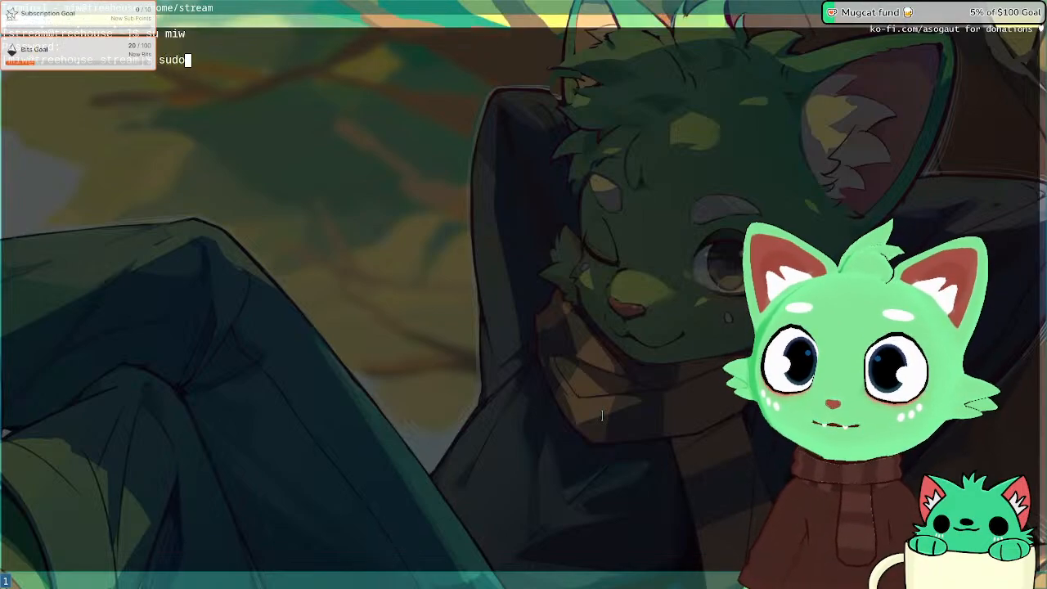
type(" pacman -Sy")
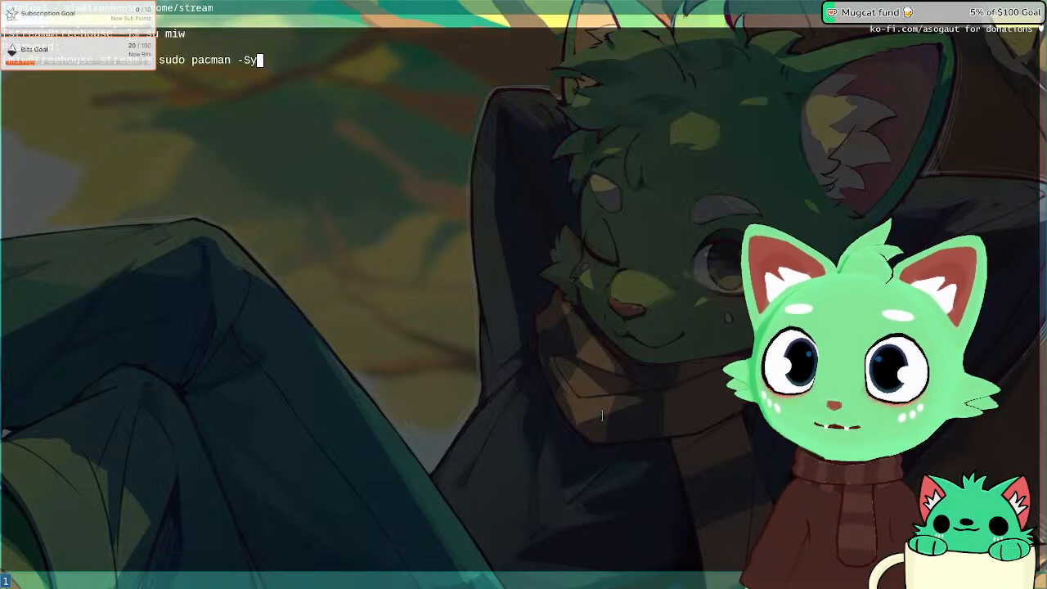
type("u")
key("Return")
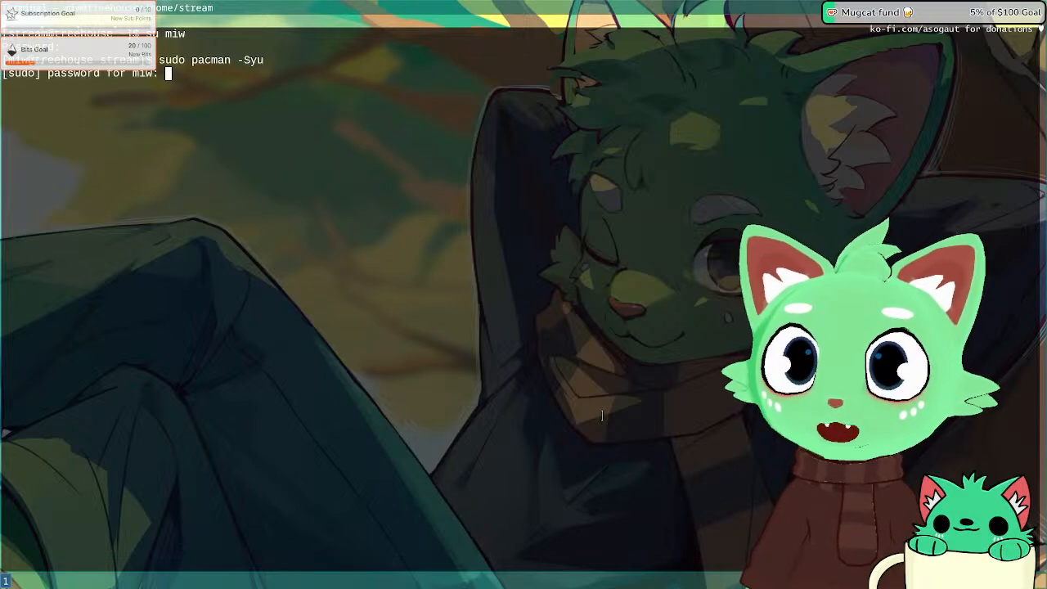
key("Return")
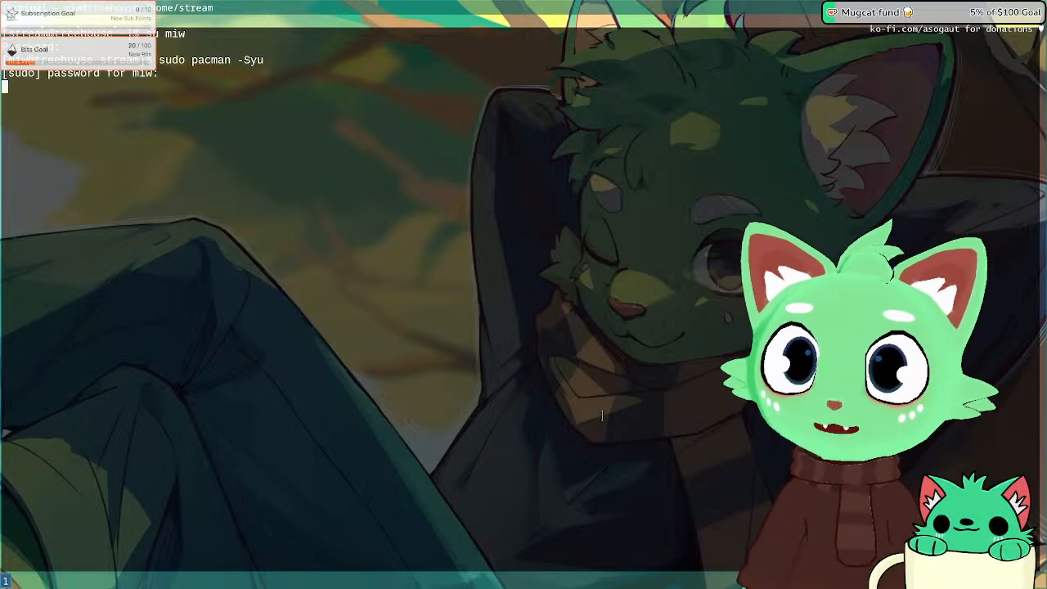
Step: Restart the computer with sudo reboot now
type("su")
key("BackSpace")
key("BackSpace")
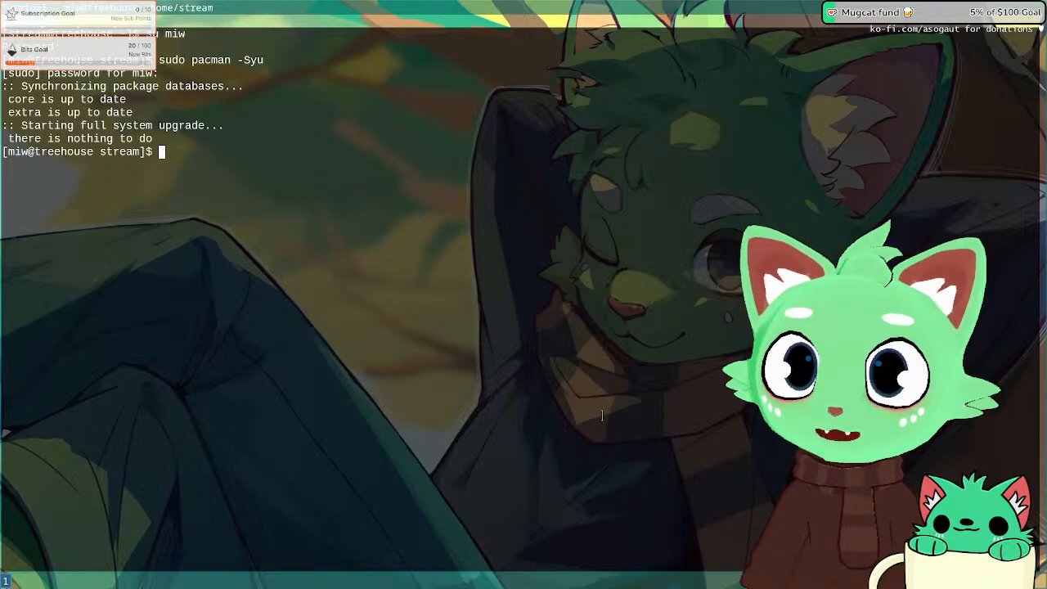
type("sudo reboot now")
key("Return")
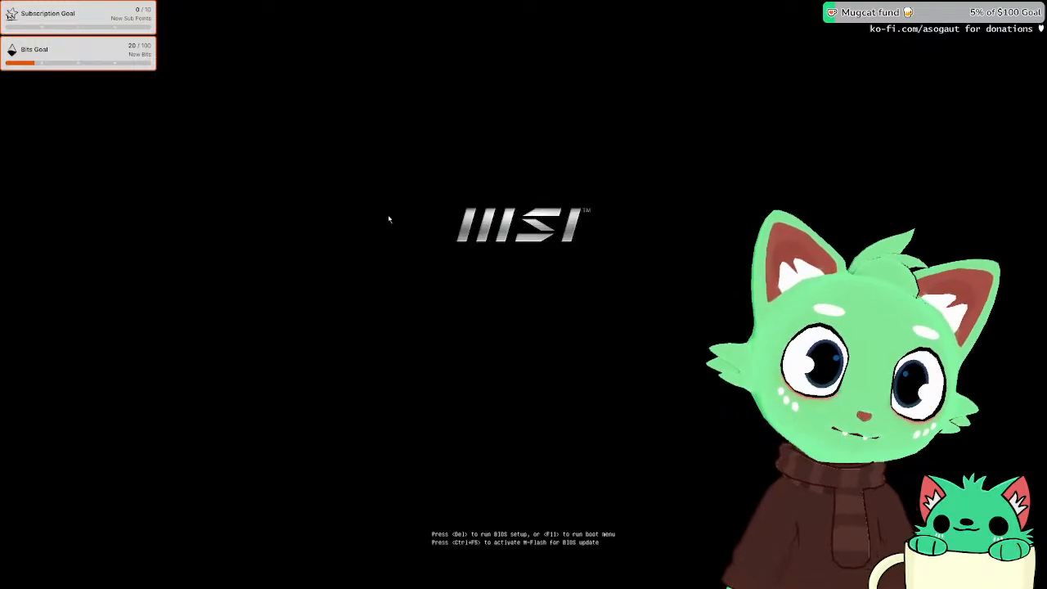
Step: Boot Arch Linux from the boot menu and log in with the account password
key("Return")
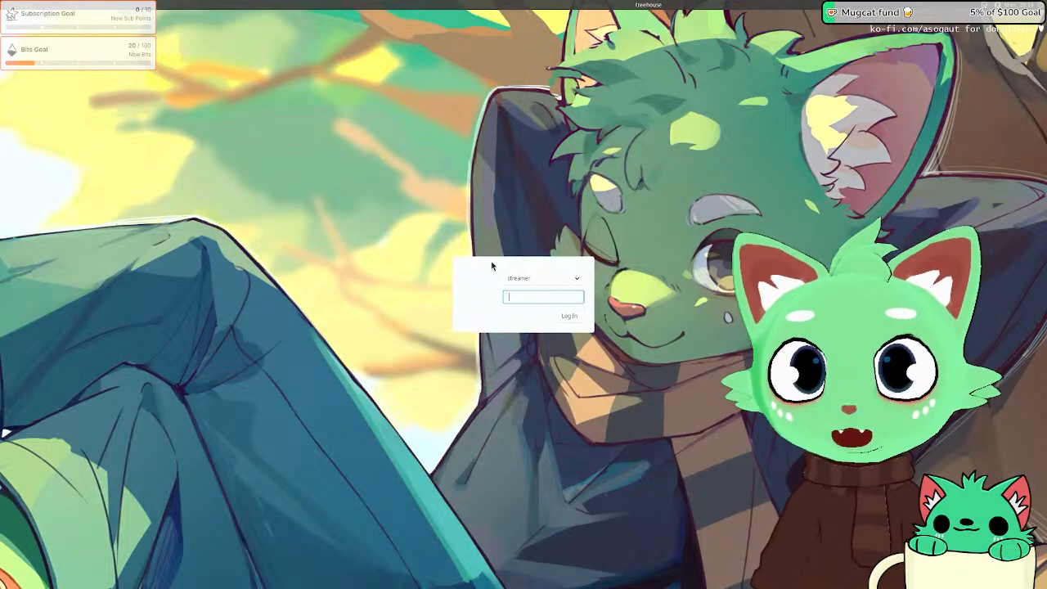
type("•••")
key("Return")
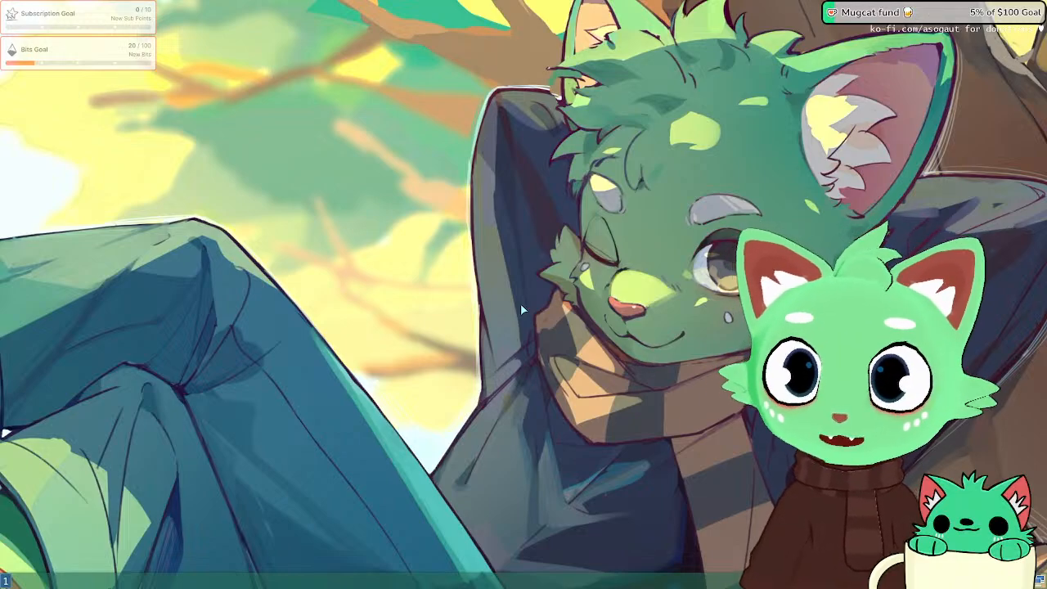
Step: Launch Blender from dmenu and dismiss its splash screen
key("super+d")
type("fi")
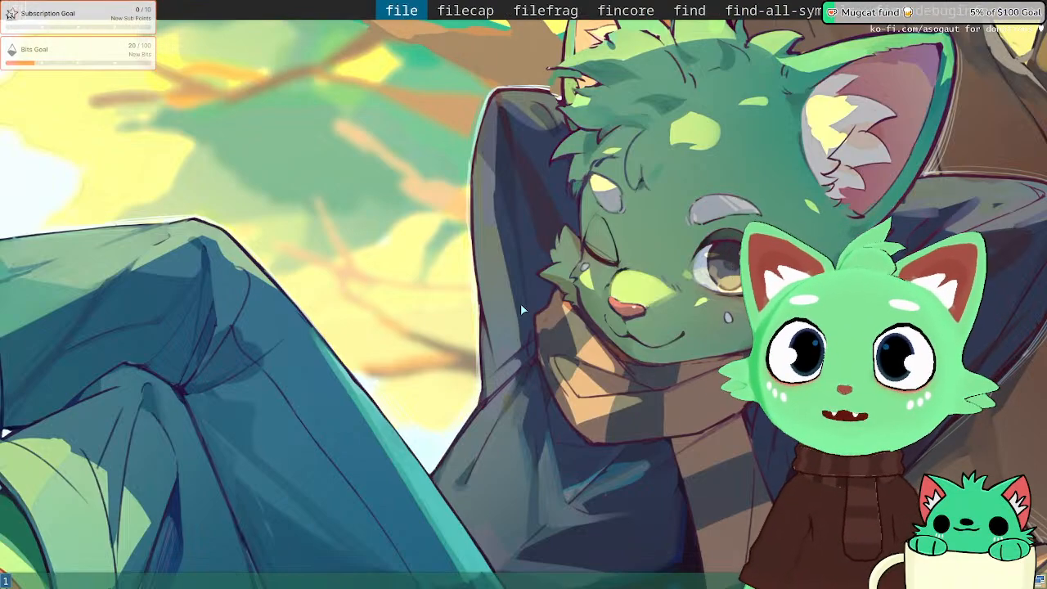
key("BackSpace")
key("BackSpace")
type("ble")
key("Return")
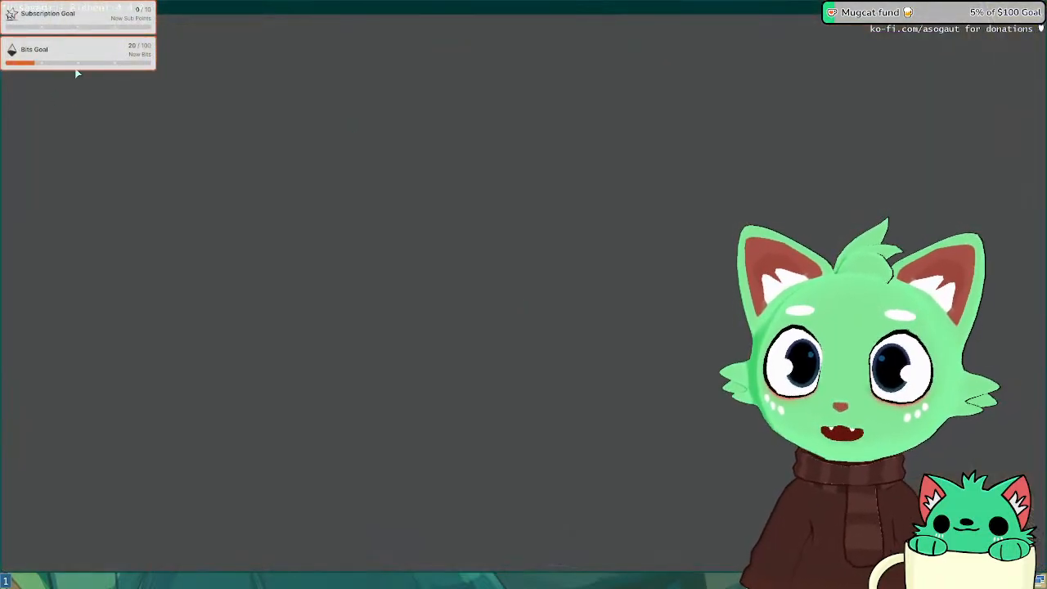
left_click(229, 158)
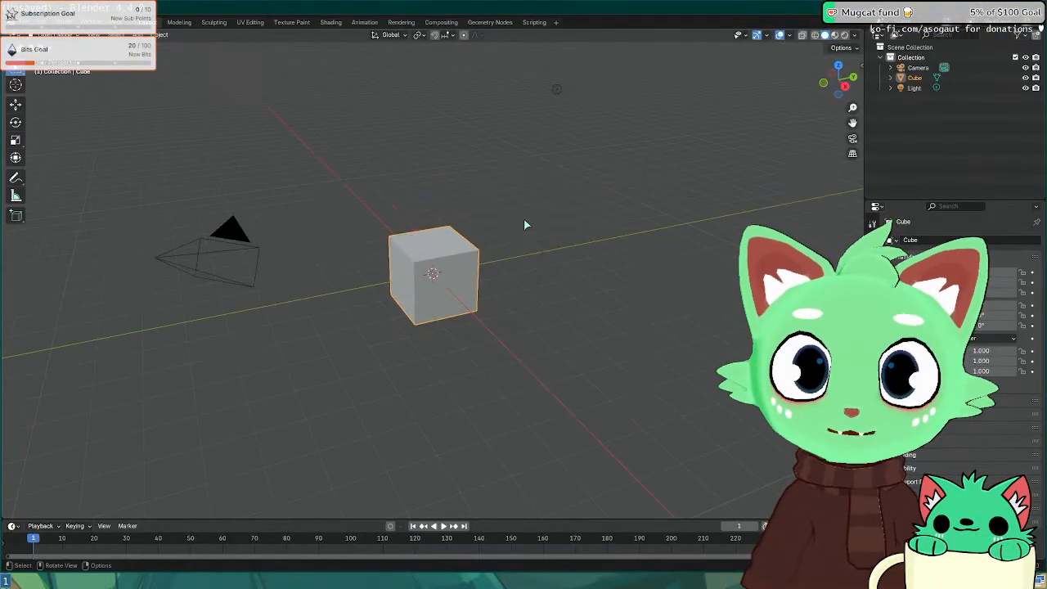
middle_click_drag(523, 218, 494, 222)
Step: Enable the AMD Ryzen 9 9900X CPU as a Cycles render device in Preferences > System
left_click(29, 22)
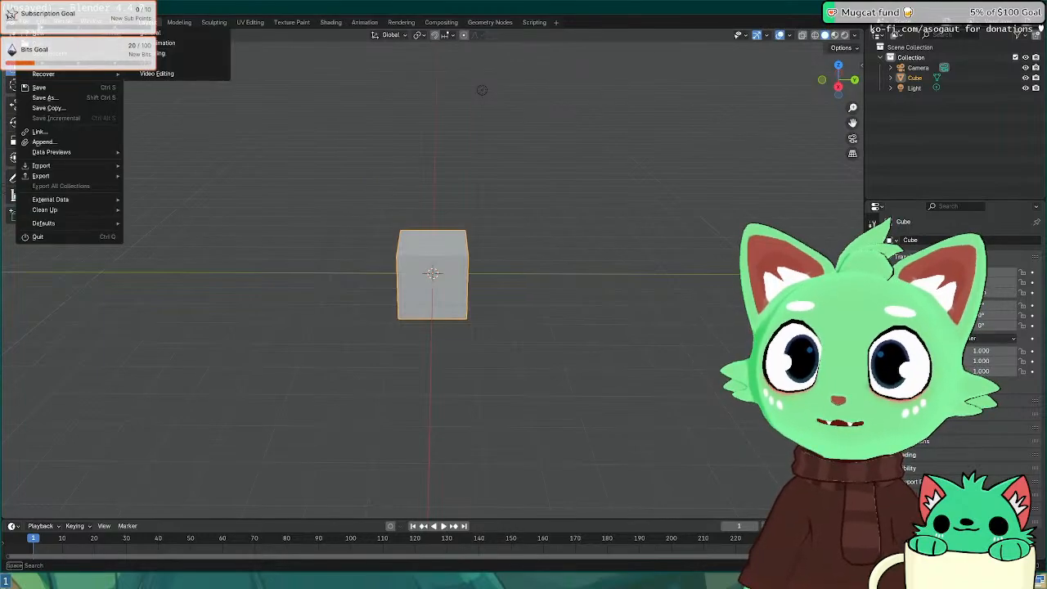
left_click(52, 22)
left_click(83, 153)
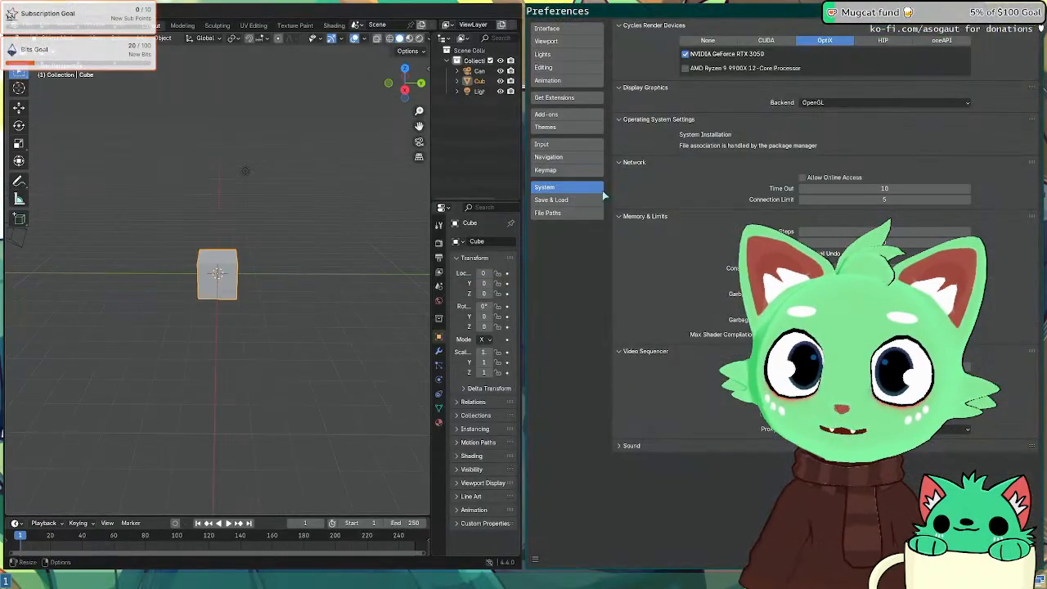
left_click(755, 68)
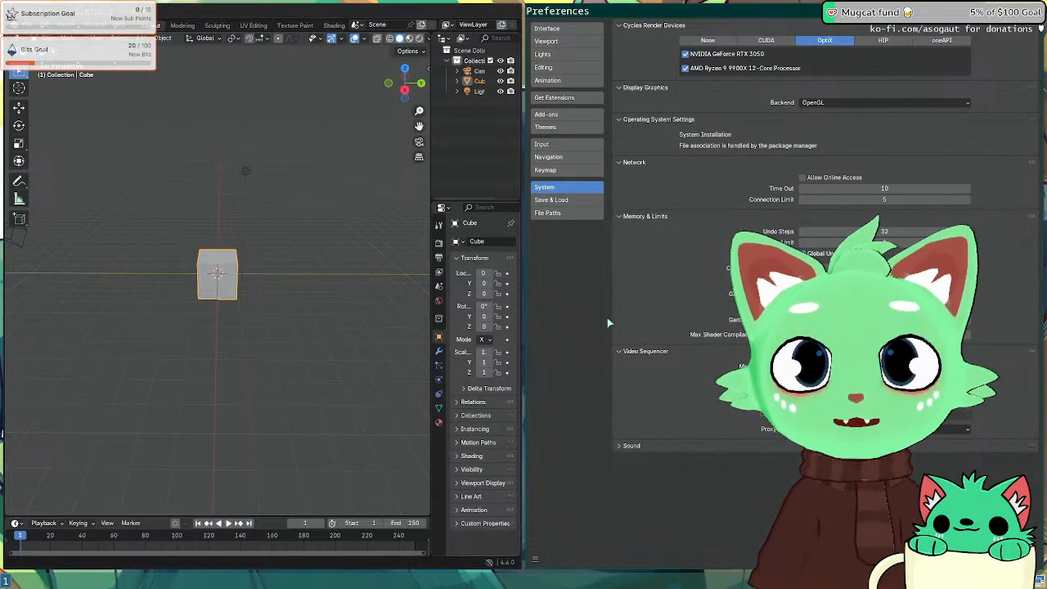
key("super+shift+q")
Step: Open Olive_Base_New_Work_paws_11.blend from File > Open Recent
left_click(27, 23)
mouse_move(54, 54)
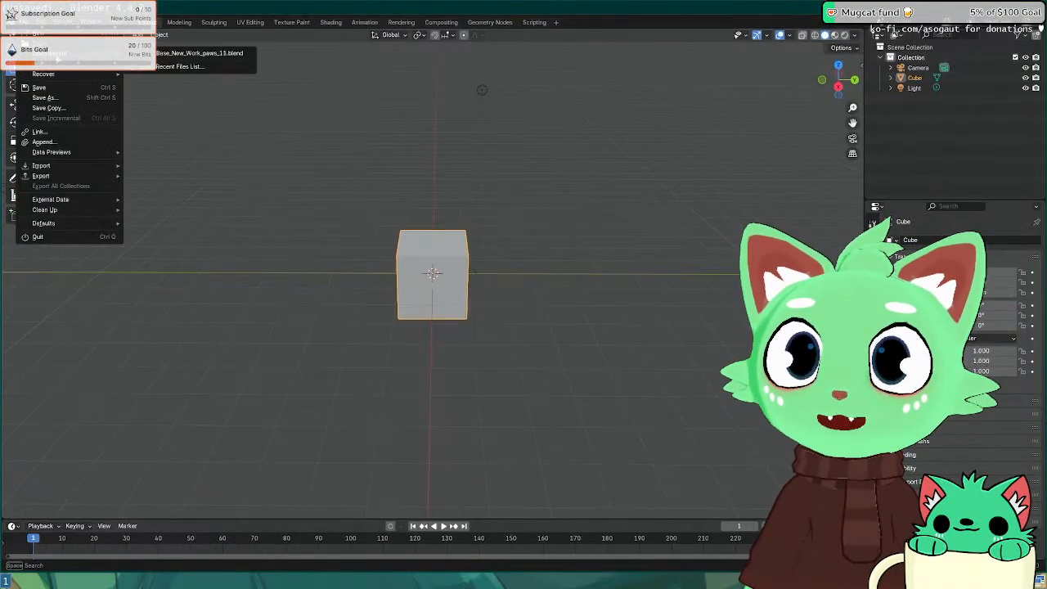
left_click(237, 54)
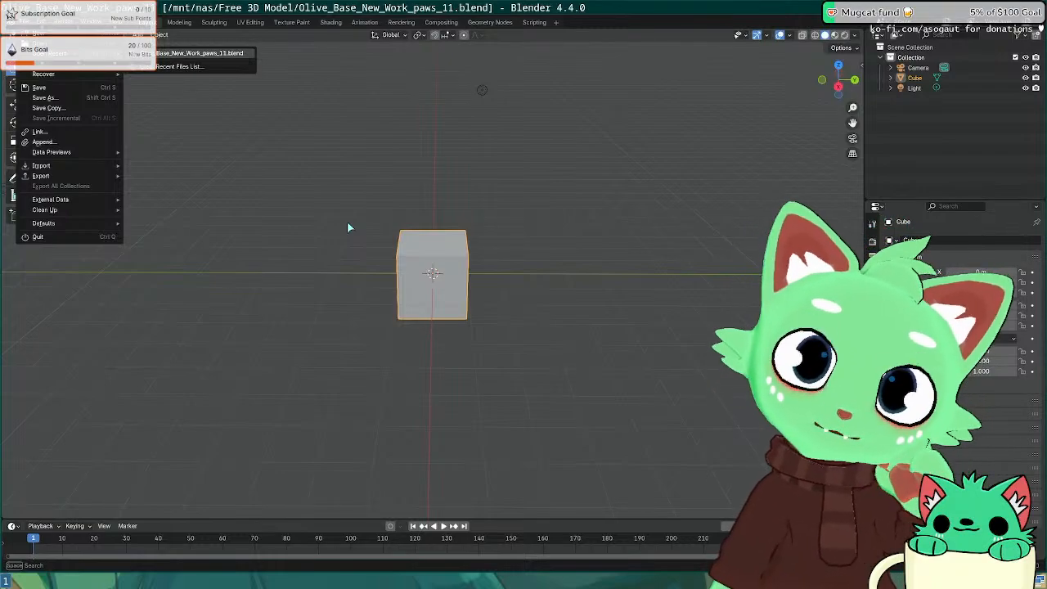
Step: On workspace 2, launch Discord and then Firefox from dmenu
key("super+2")
key("super+d")
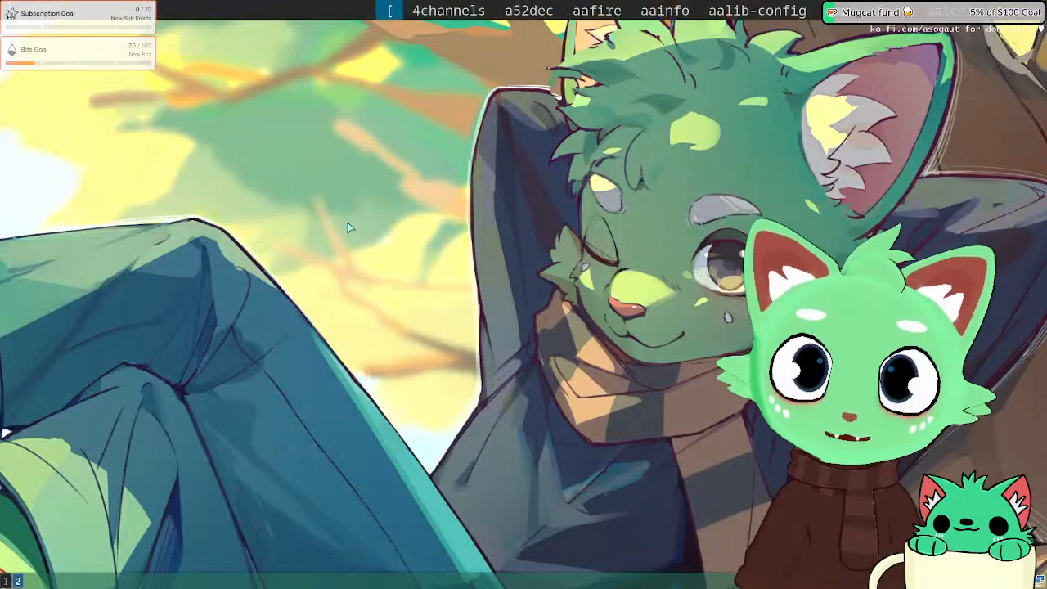
type("f")
key("BackSpace")
type("di")
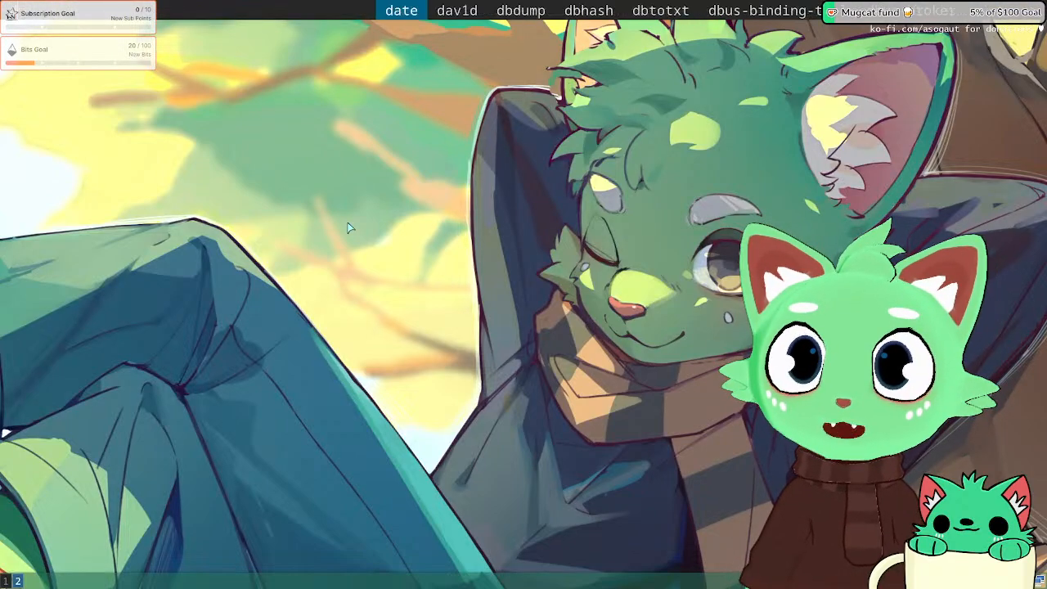
type("sc")
key("Return")
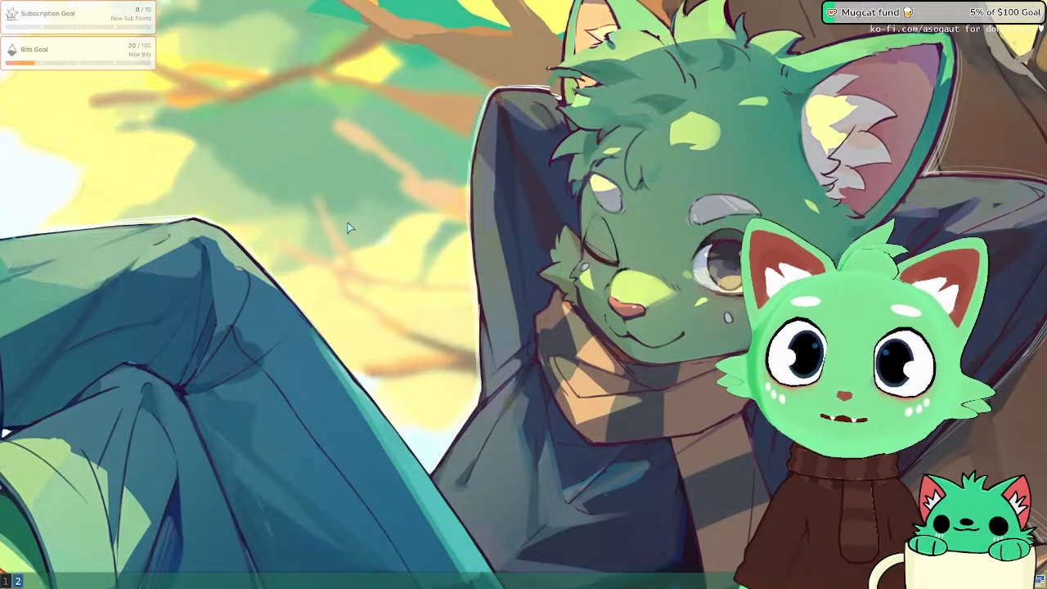
key("super+d")
type("firef")
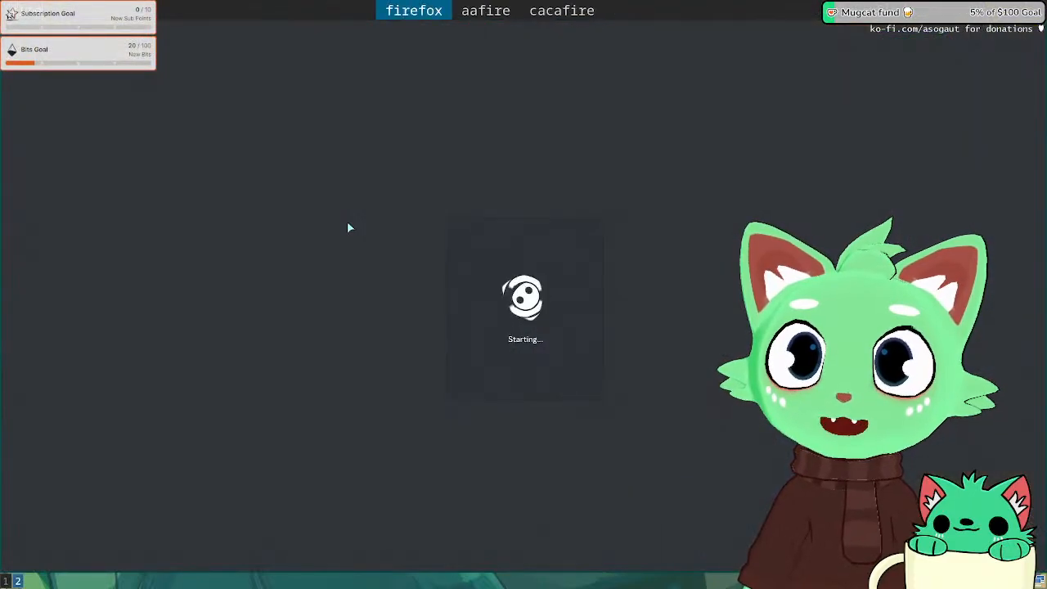
key("Return")
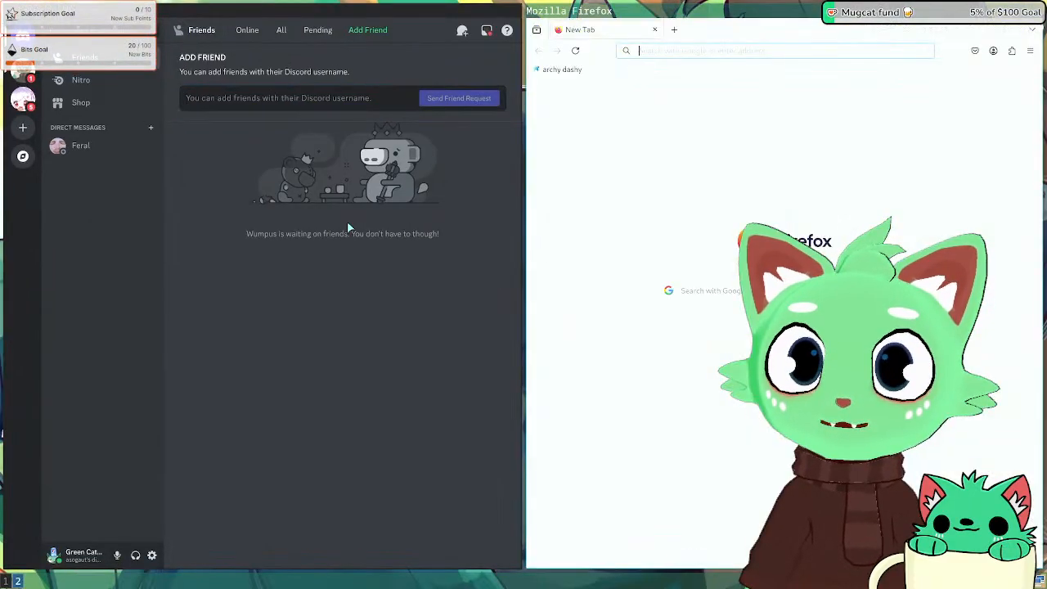
Step: Mark the treehouse server as read and open its now-live channel
left_click(25, 74)
right_click(25, 78)
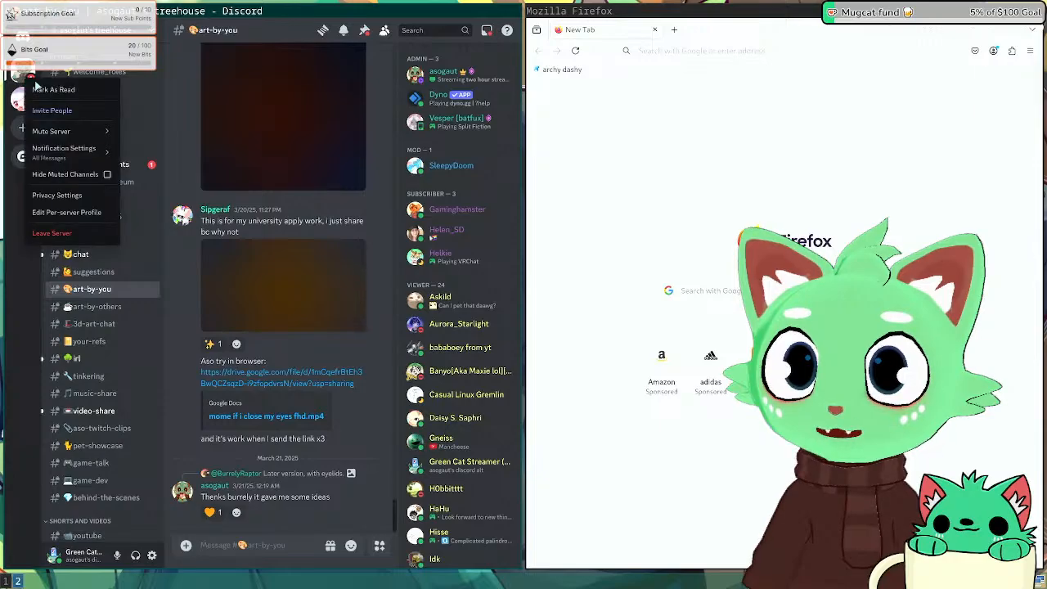
left_click(54, 90)
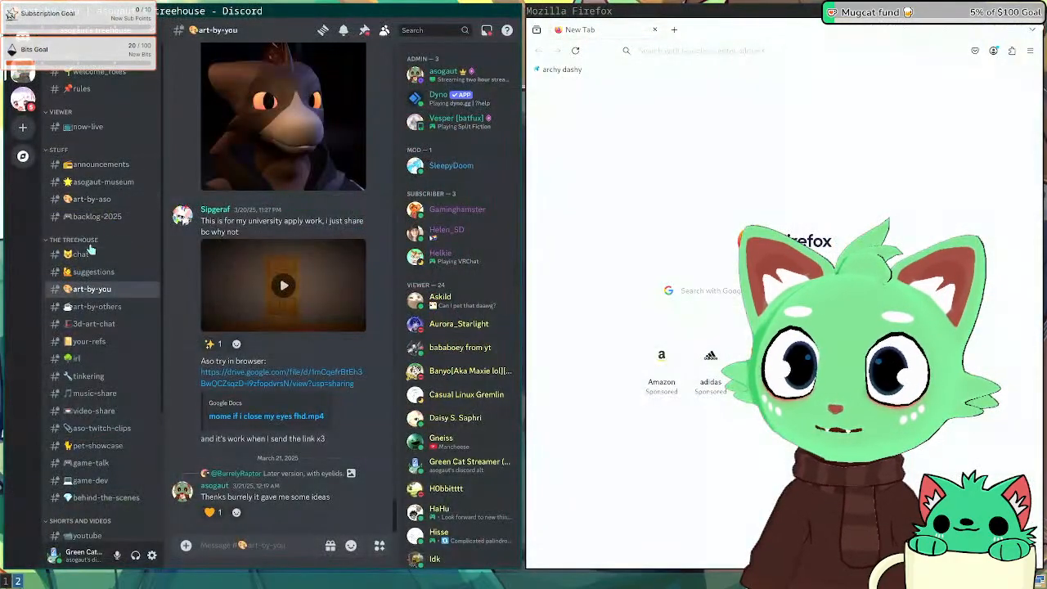
left_click(88, 127)
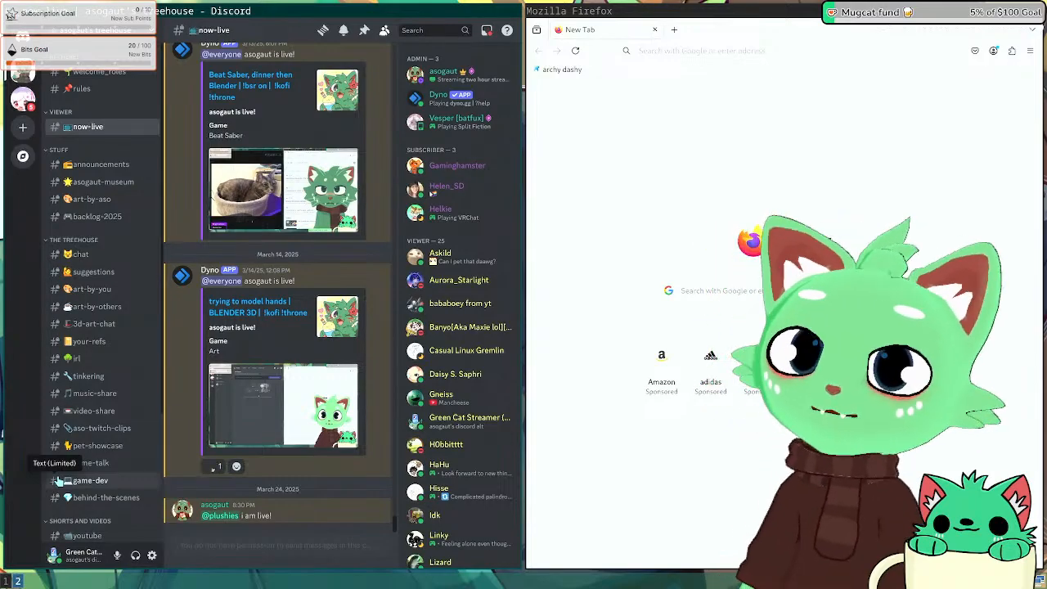
Step: Back in Blender, orbit and zoom the viewport onto the bunny character's face and torso
key("super+1")
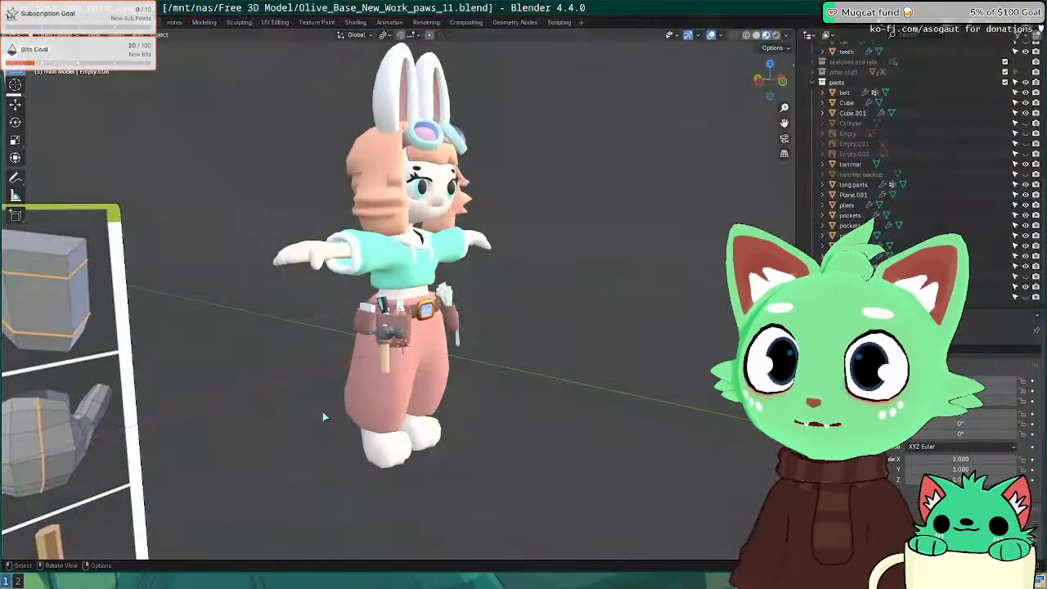
middle_click_drag(605, 299, 499, 317)
scroll(413, 226, "up", 5)
middle_click_drag(413, 227, 404, 398)
scroll(404, 398, "down", 4)
scroll(488, 207, "up", 5)
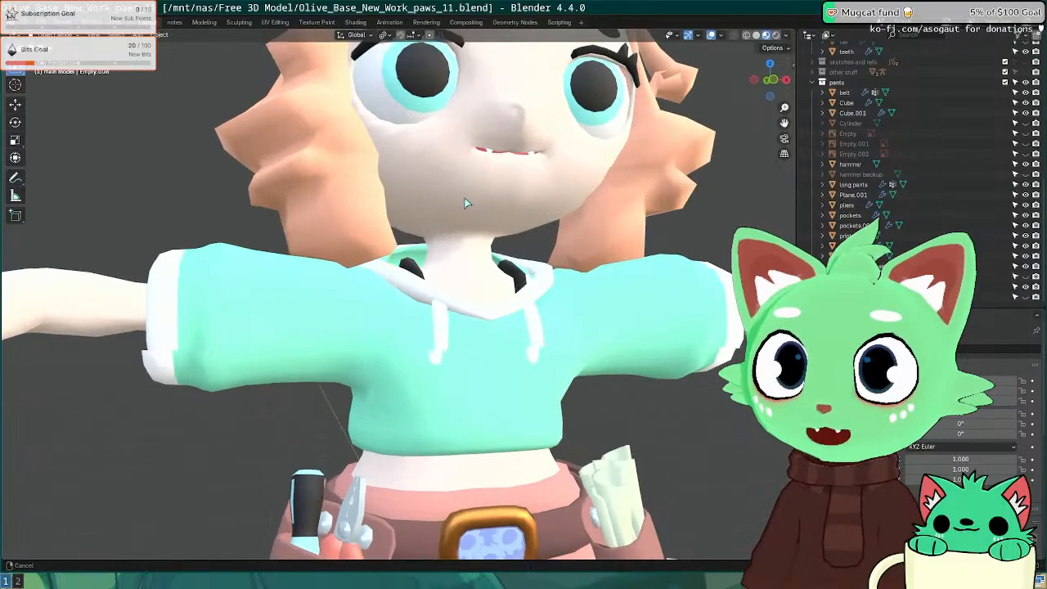
middle_click_drag(466, 201, 369, 257, "shift")
left_click(24, 22)
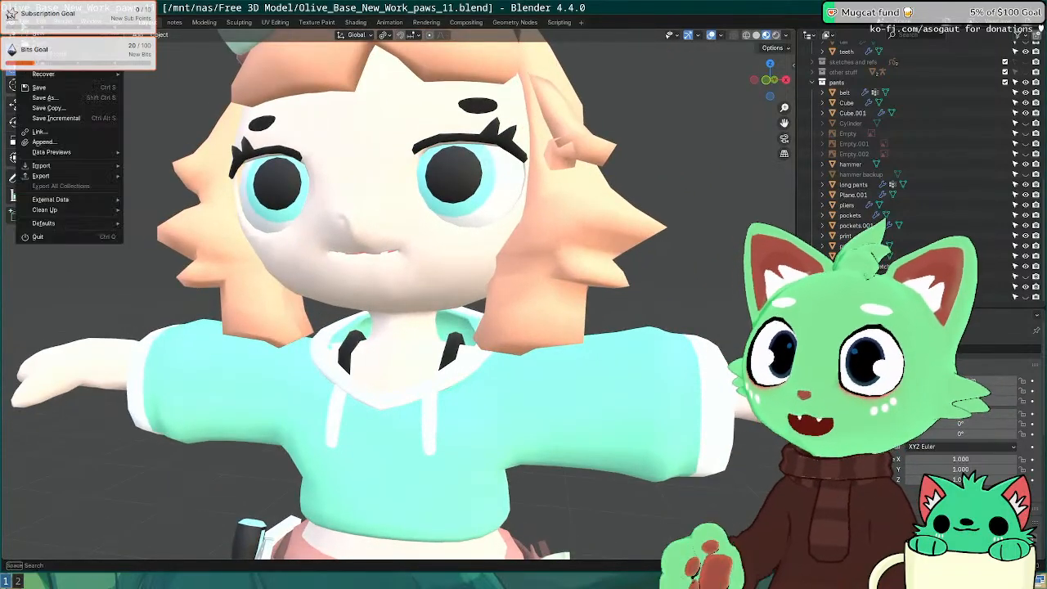
Step: Open Sipgeraf_Portfolio.blend from the NAS folder Sipgeraf_1_0_PACKED/portfolio
left_click(43, 44)
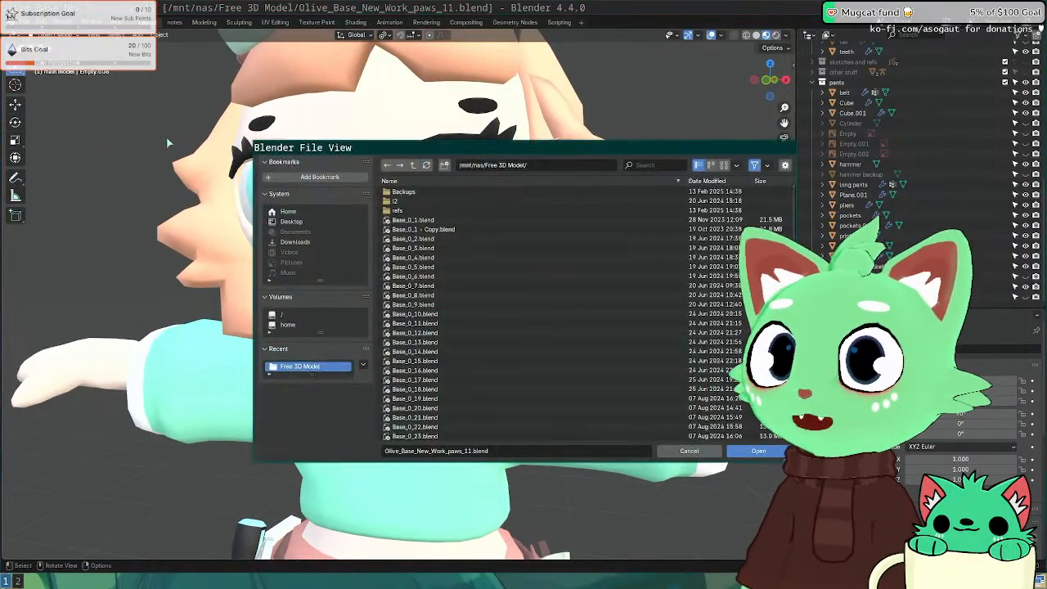
left_click(413, 164)
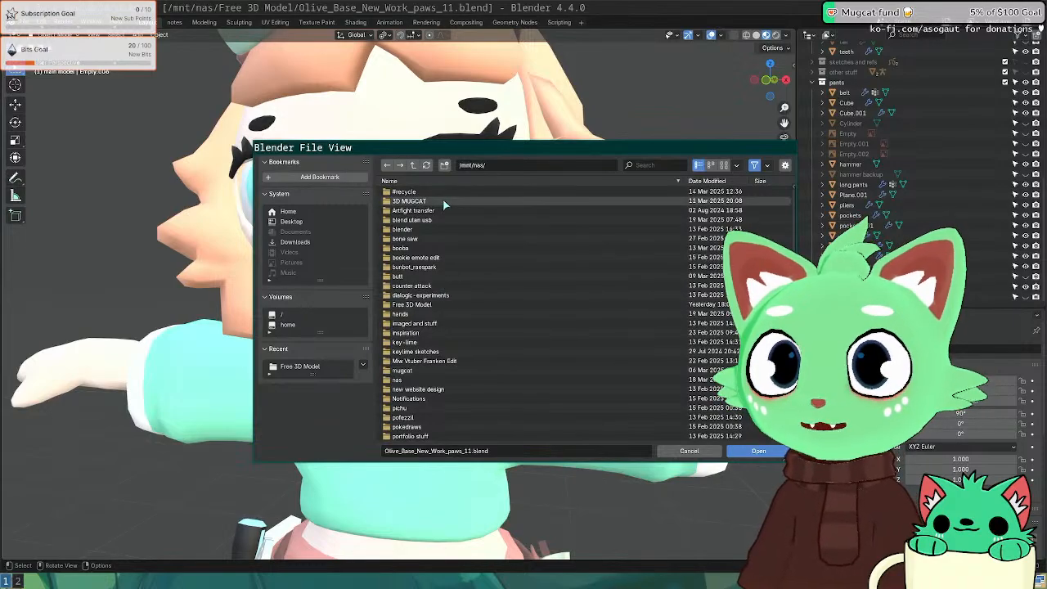
scroll(451, 282, "down", 5)
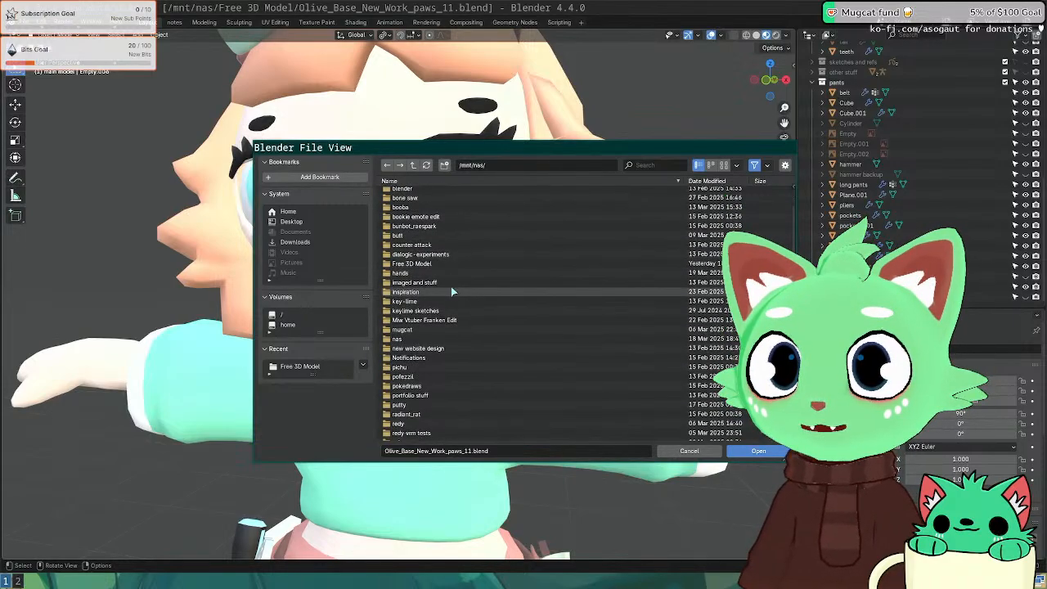
scroll(445, 306, "down", 3)
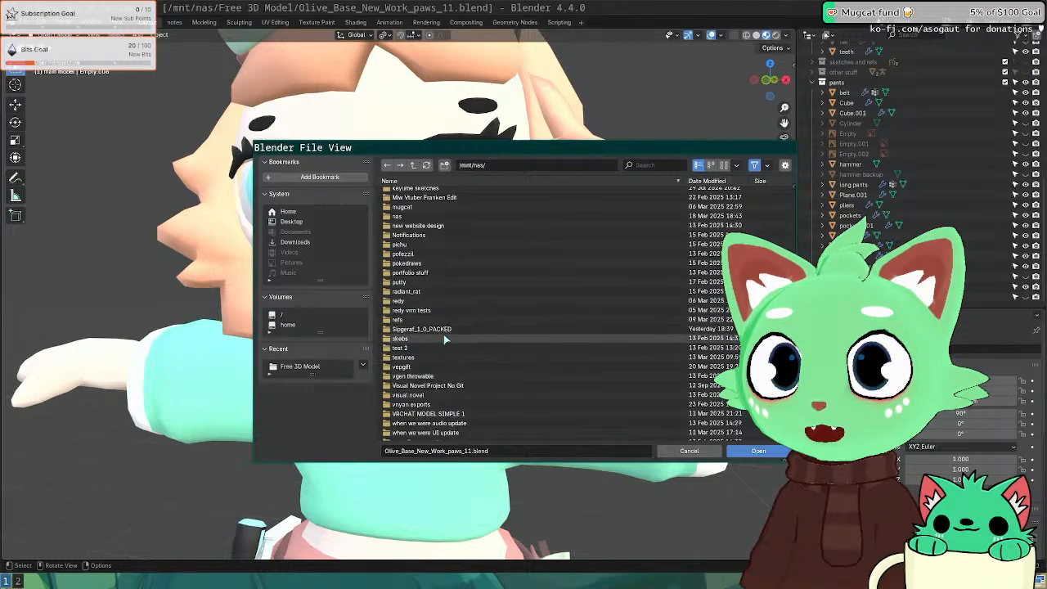
double_click(442, 329)
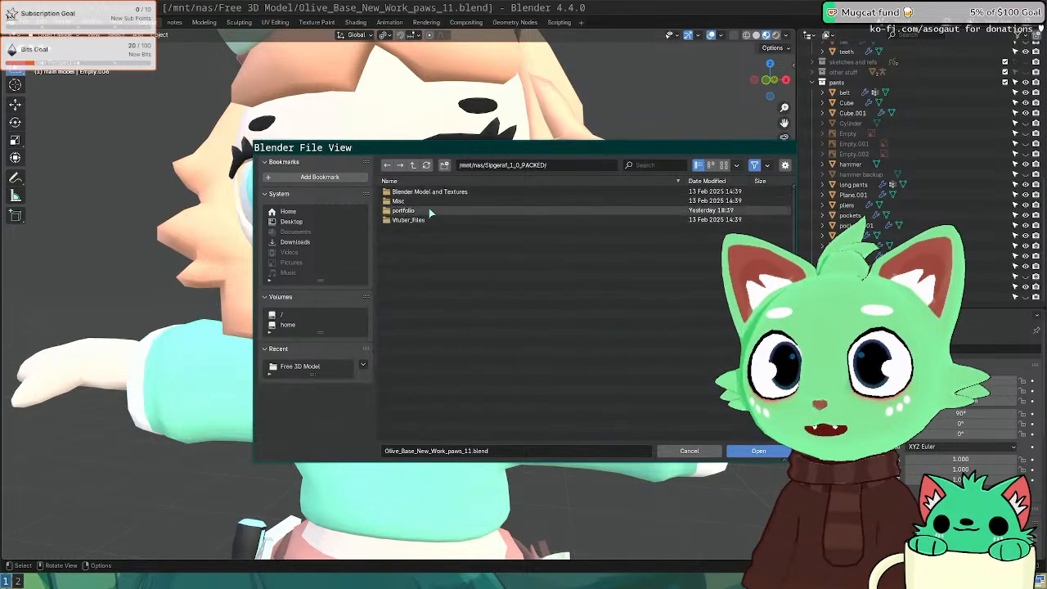
double_click(429, 210)
double_click(427, 193)
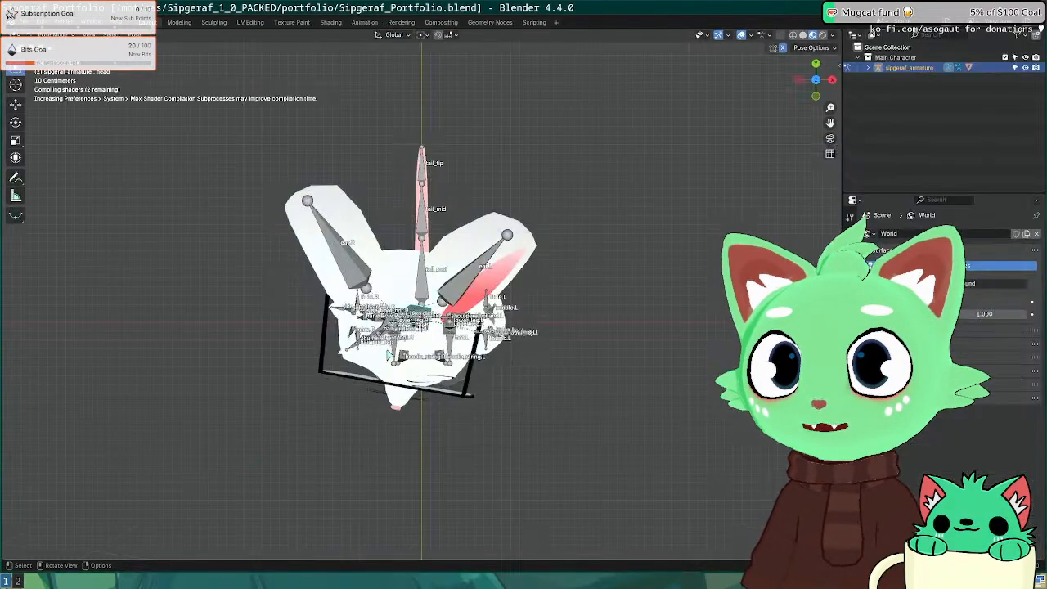
Step: Put the Sipgeraf rig in front orthographic view (Numpad 1), then switch to workspace 2
scroll(388, 352, "down", 2)
middle_click_drag(388, 352, 403, 295)
scroll(389, 262, "up", 6)
scroll(402, 294, "down", 5)
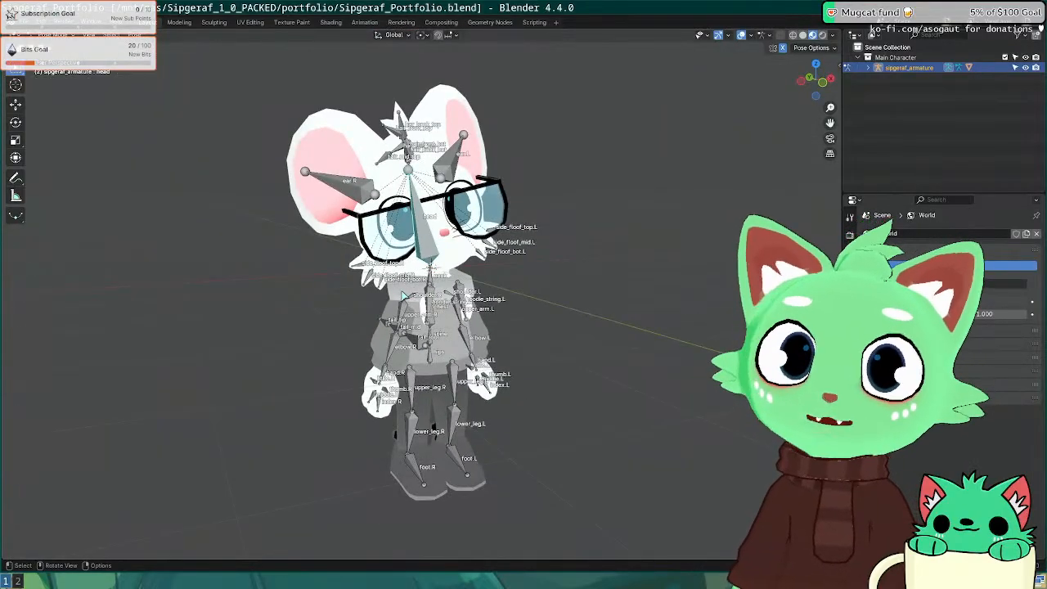
key("KP_1")
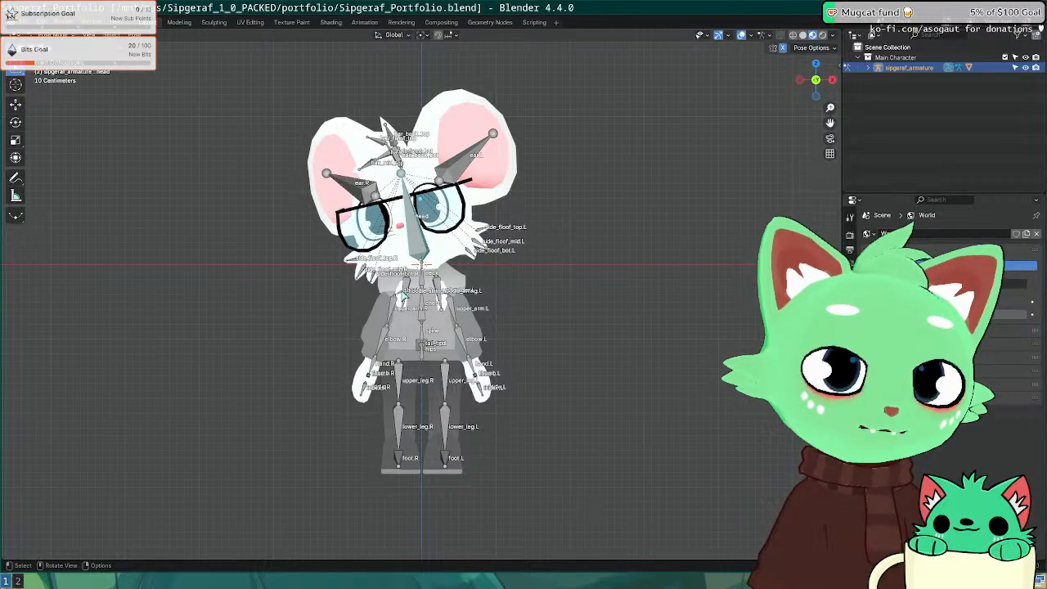
key("super+2")
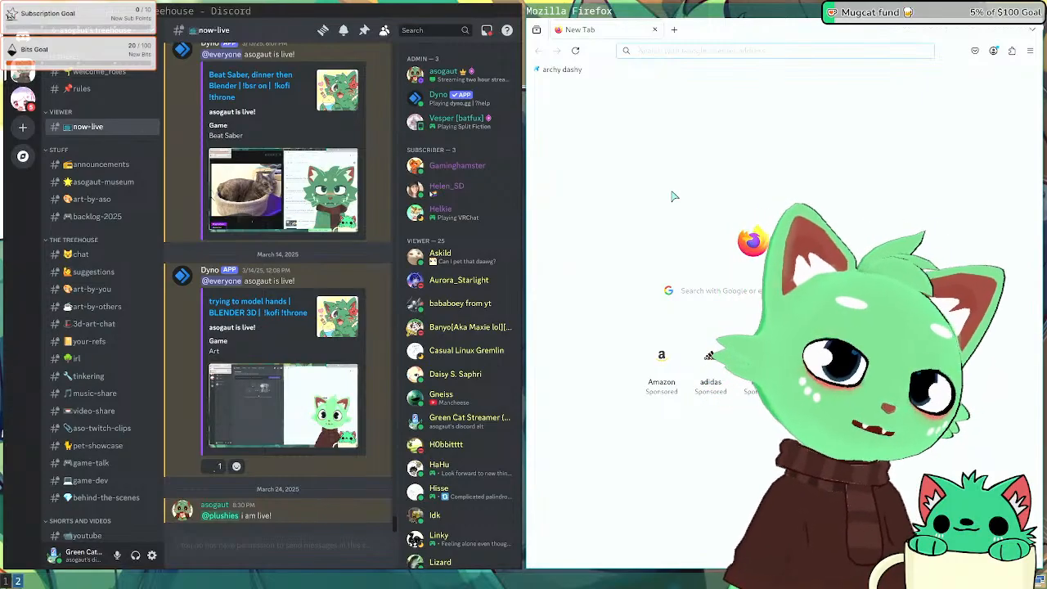
Step: Launch Inkscape on workspace 3, create a new blank document, and narrow the side panel
key("super+3")
key("super+d")
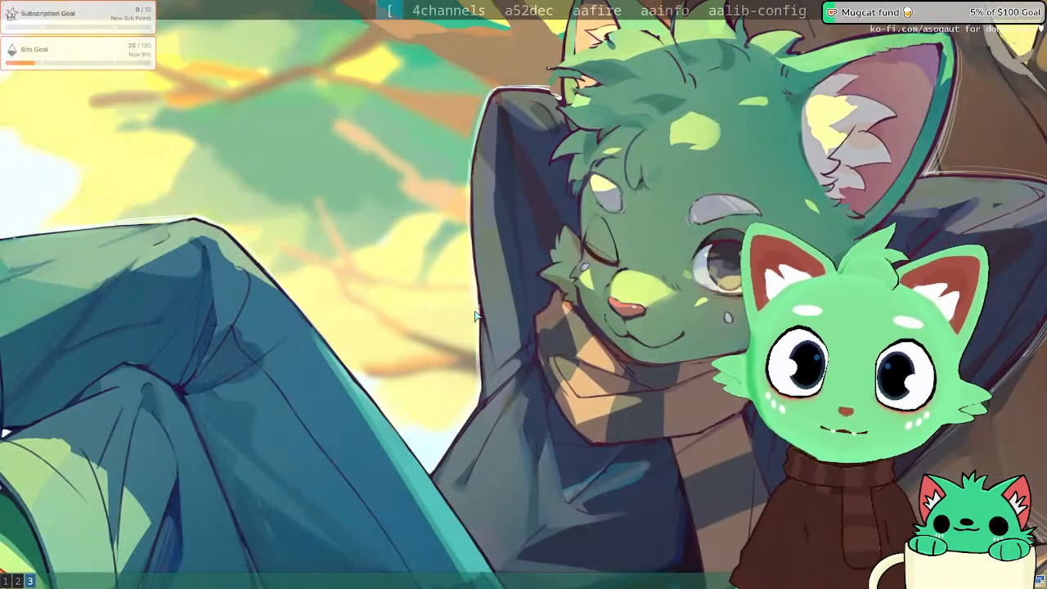
type("inks")
key("Return")
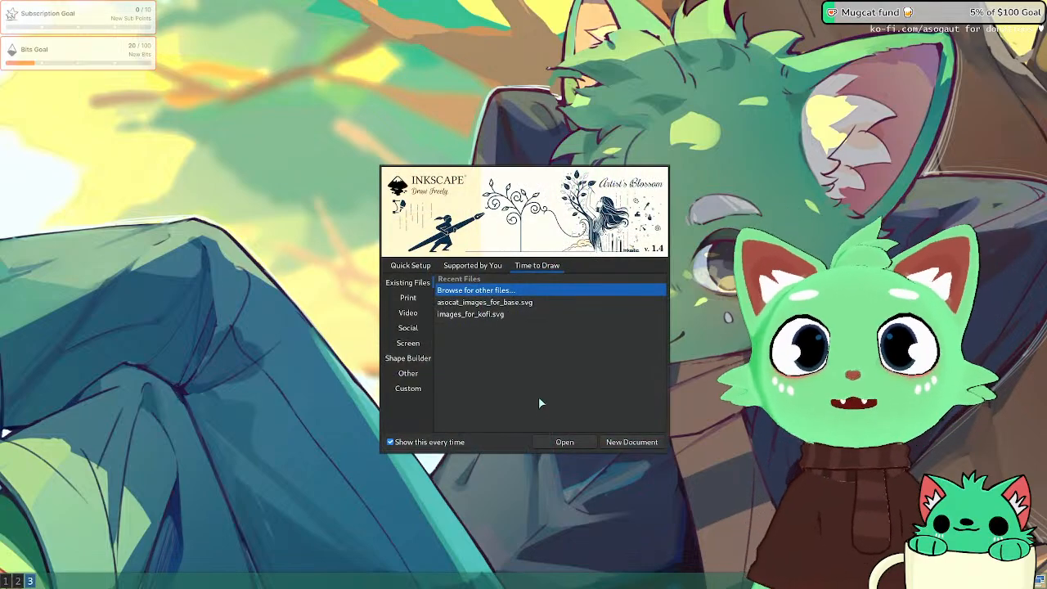
left_click(641, 442)
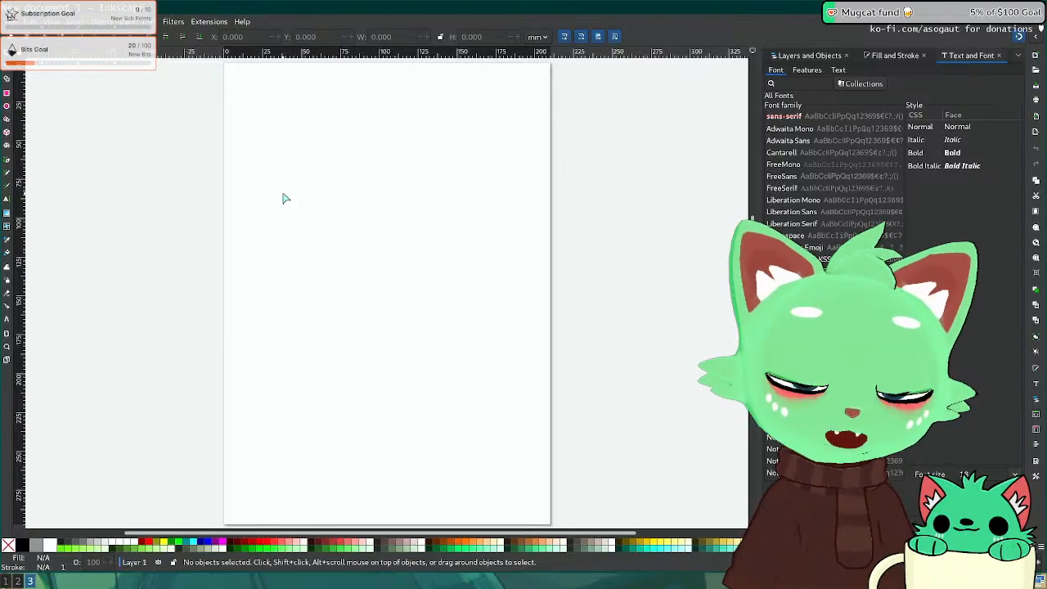
left_click_drag(751, 220, 790, 221)
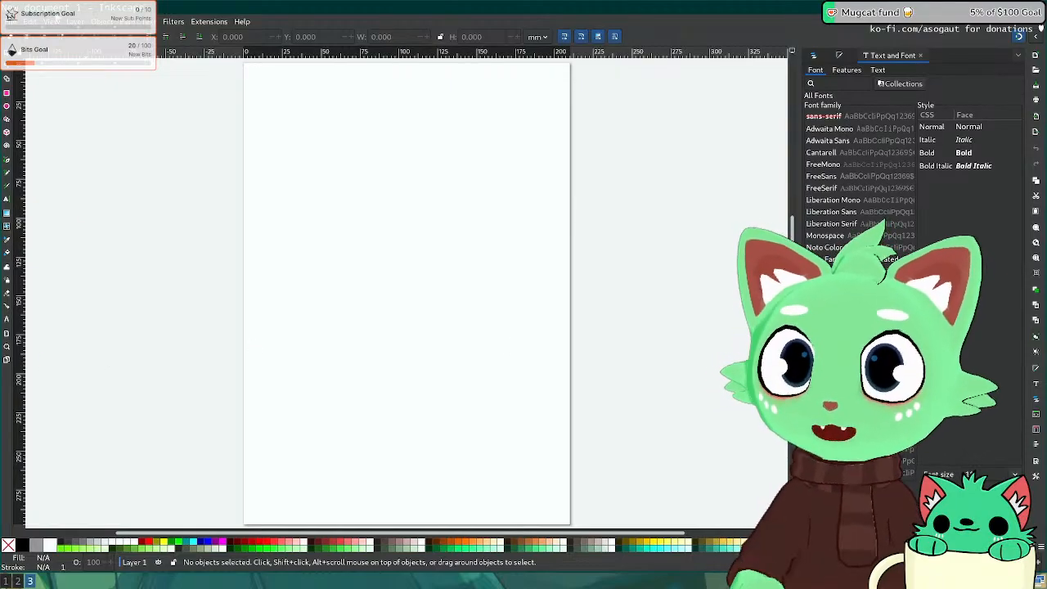
left_click(33, 21)
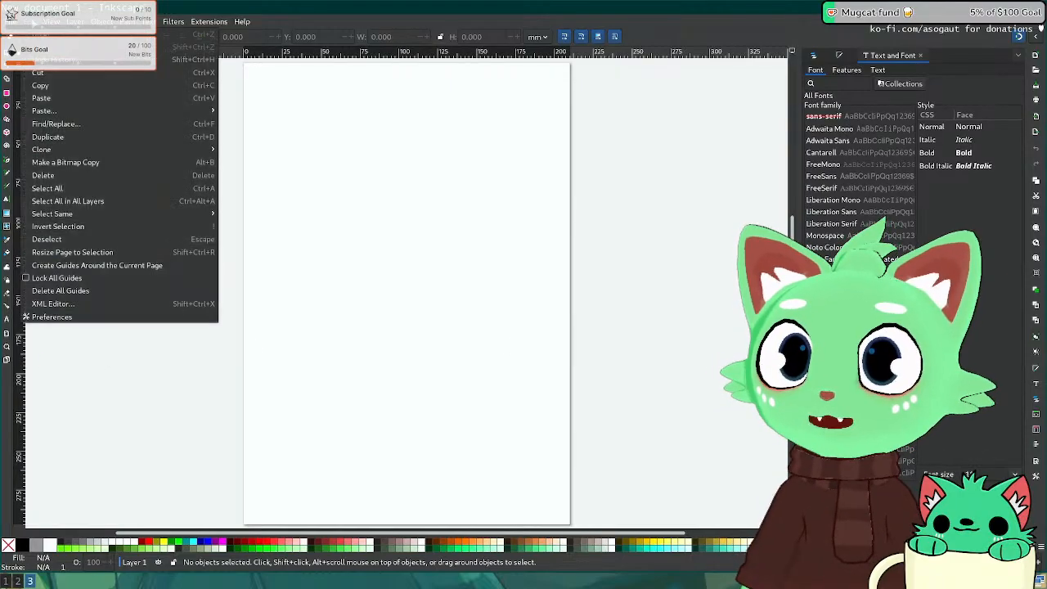
Step: In Preferences > Interface > Theming, set the font scale to 110% and apply it
left_click(66, 317)
left_click_drag(496, 223, 350, 150)
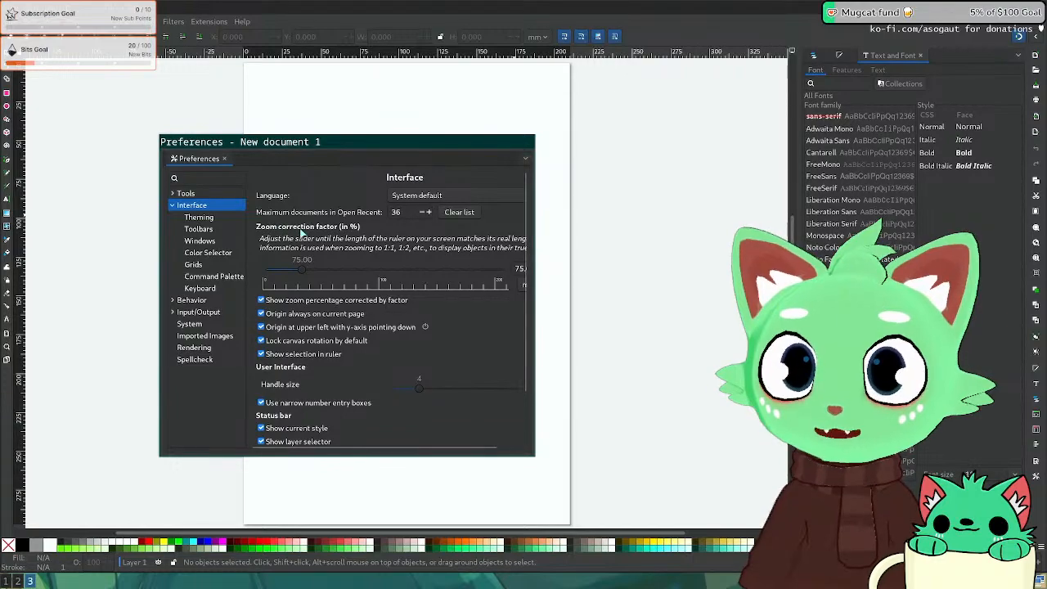
scroll(354, 234, "down", 3)
left_click(194, 194)
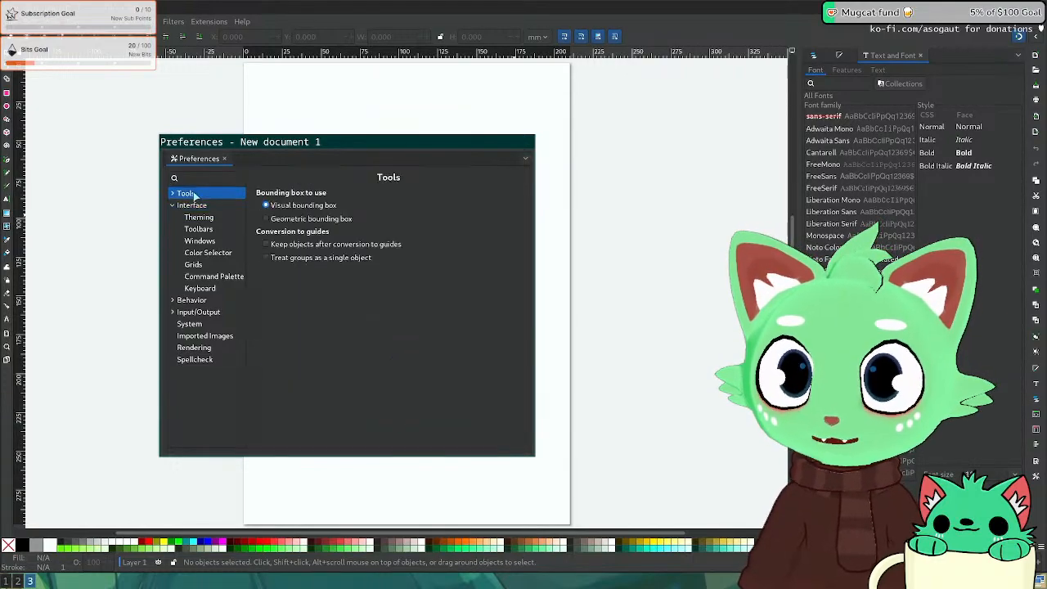
left_click(214, 229)
left_click(206, 216)
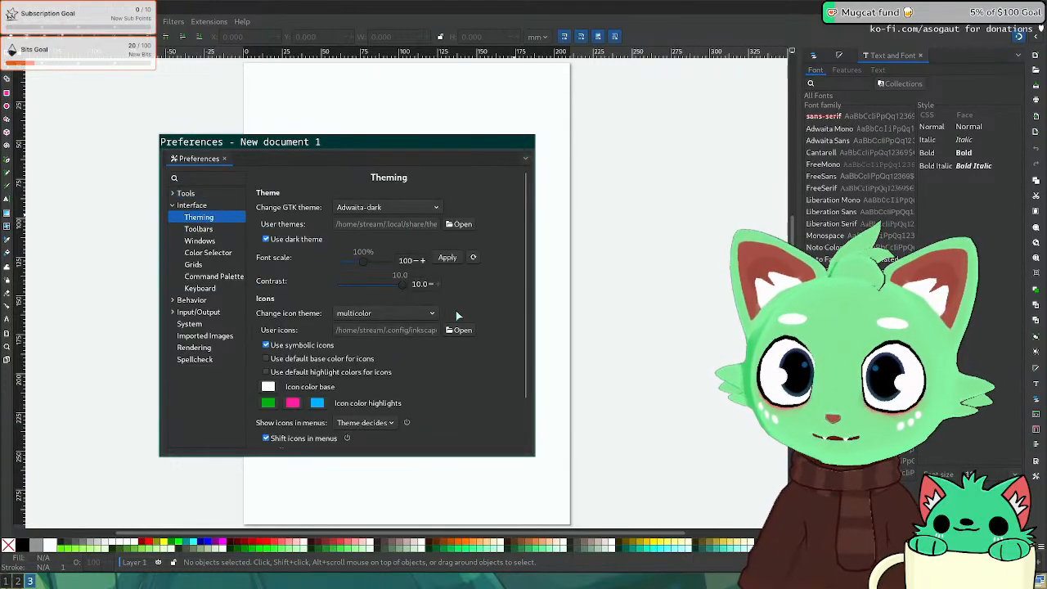
left_click_drag(364, 259, 368, 259)
left_click(448, 258)
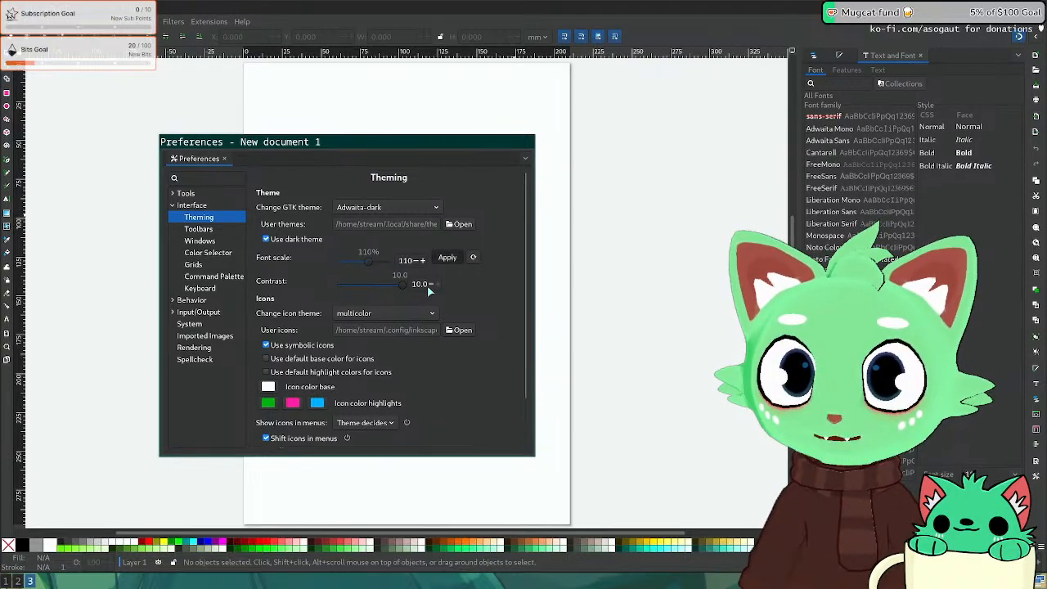
Step: Set toolbox and control bar icon sizes to 150%, then close Preferences
left_click(217, 233)
left_click_drag(347, 375, 431, 382)
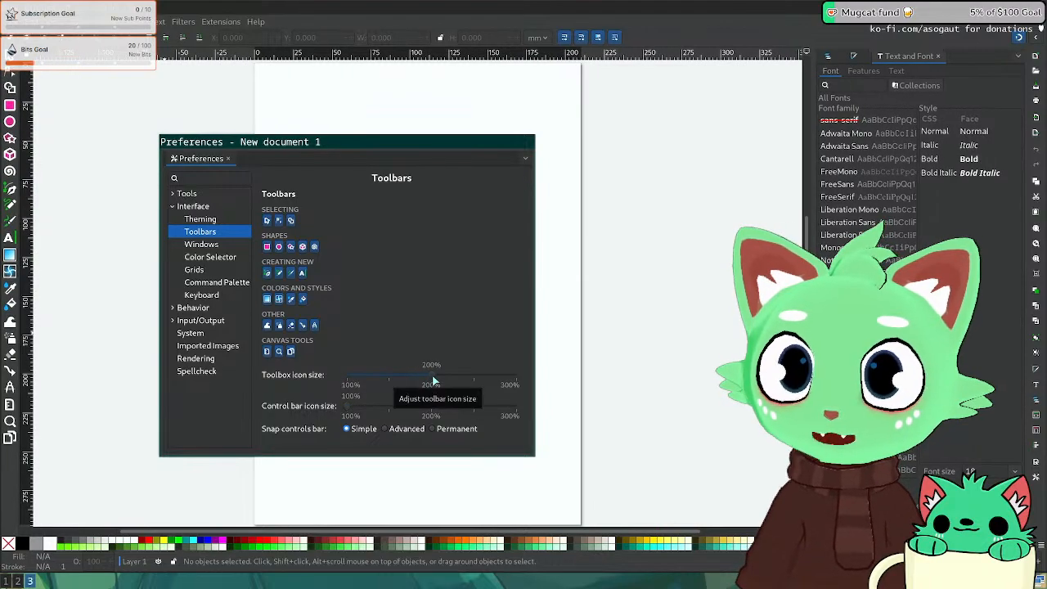
mouse_move(380, 407)
left_mouse_down()
mouse_move(341, 404)
mouse_move(390, 410)
left_mouse_up()
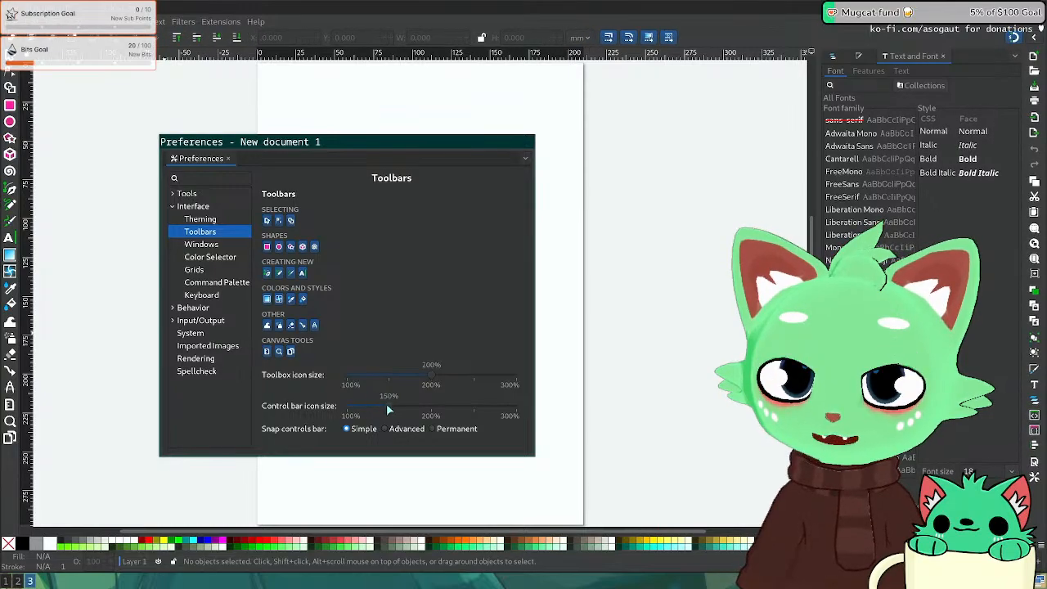
left_click(526, 135)
left_click(274, 142)
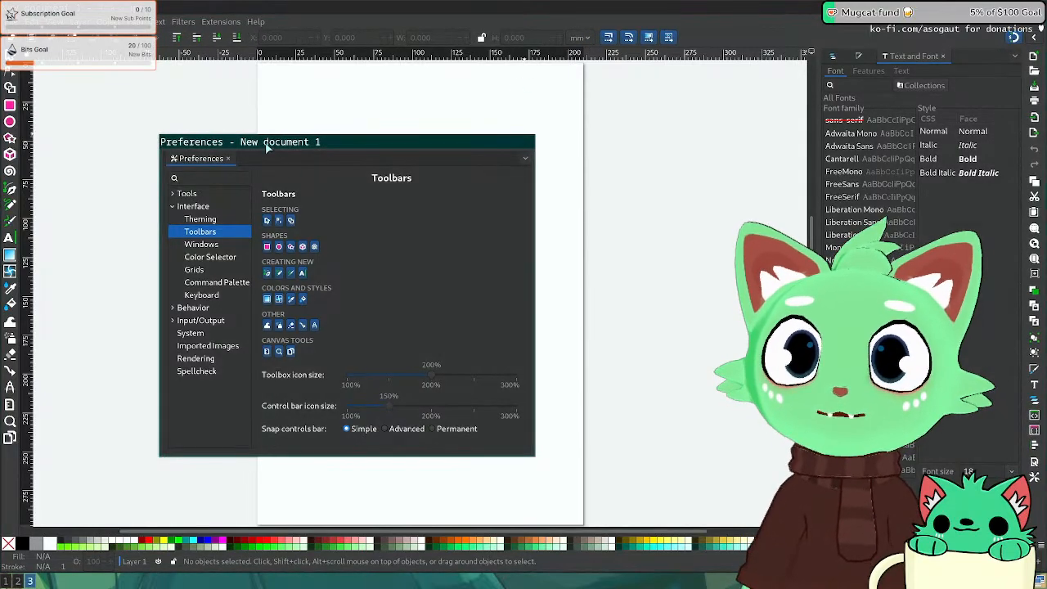
key("super+shift+q")
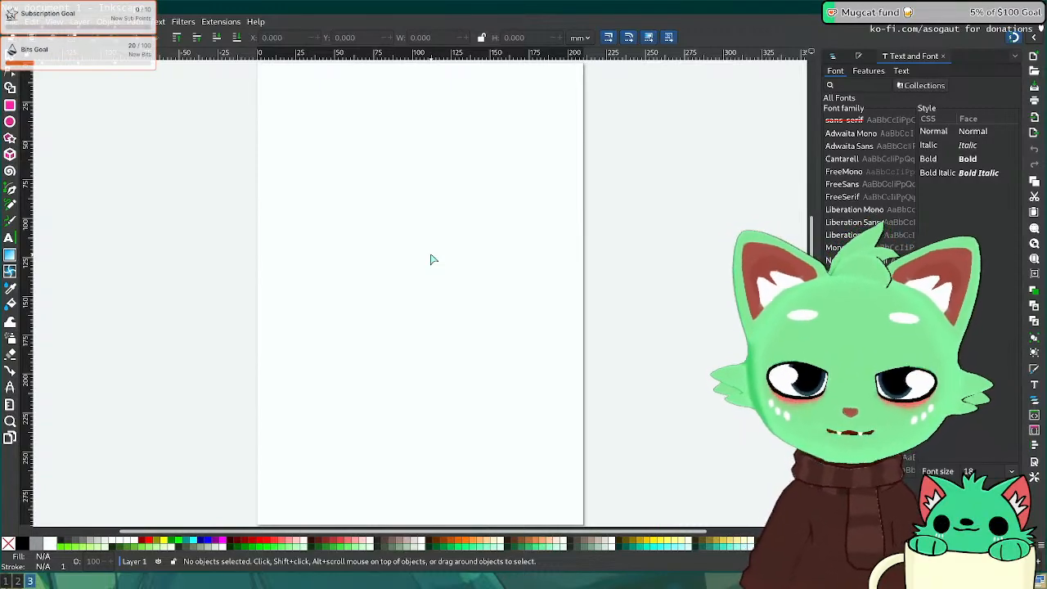
Step: Change the page to the Desktop 4K preset (3840 × 2160 px) and fit it in view
left_click(10, 437)
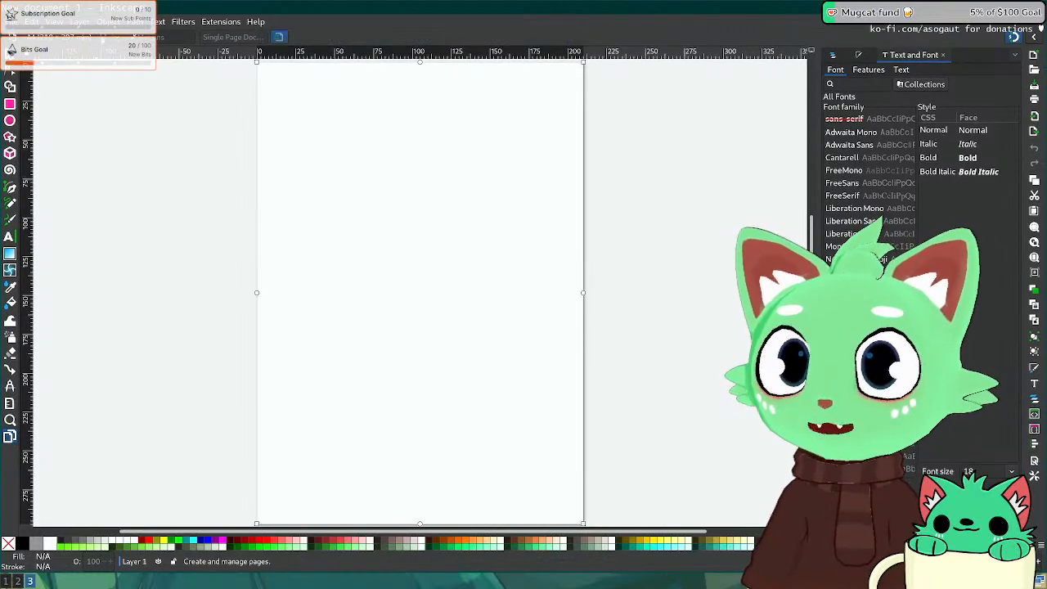
left_click(122, 37)
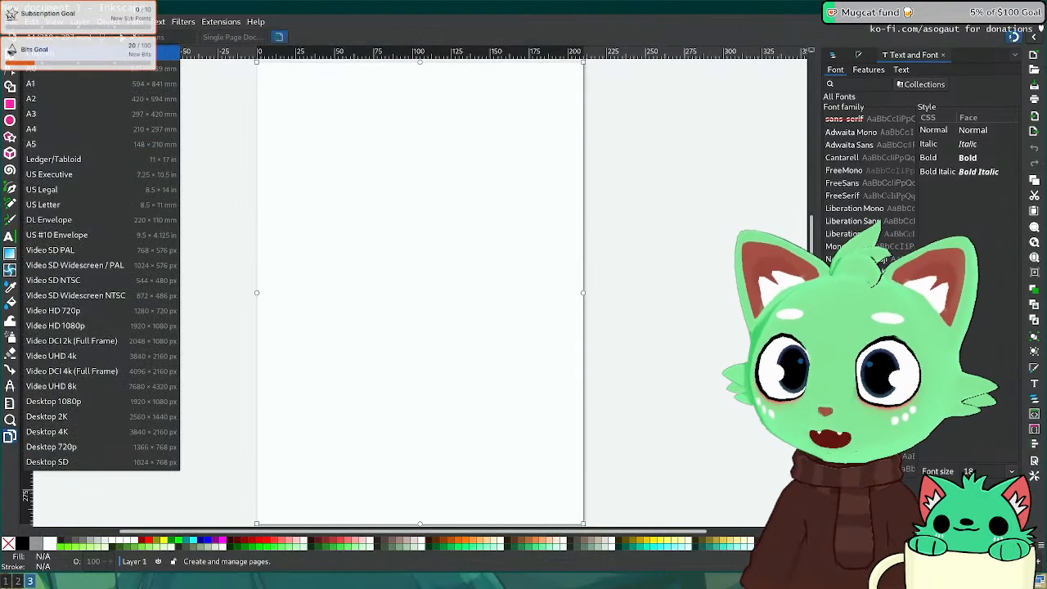
left_click(73, 431)
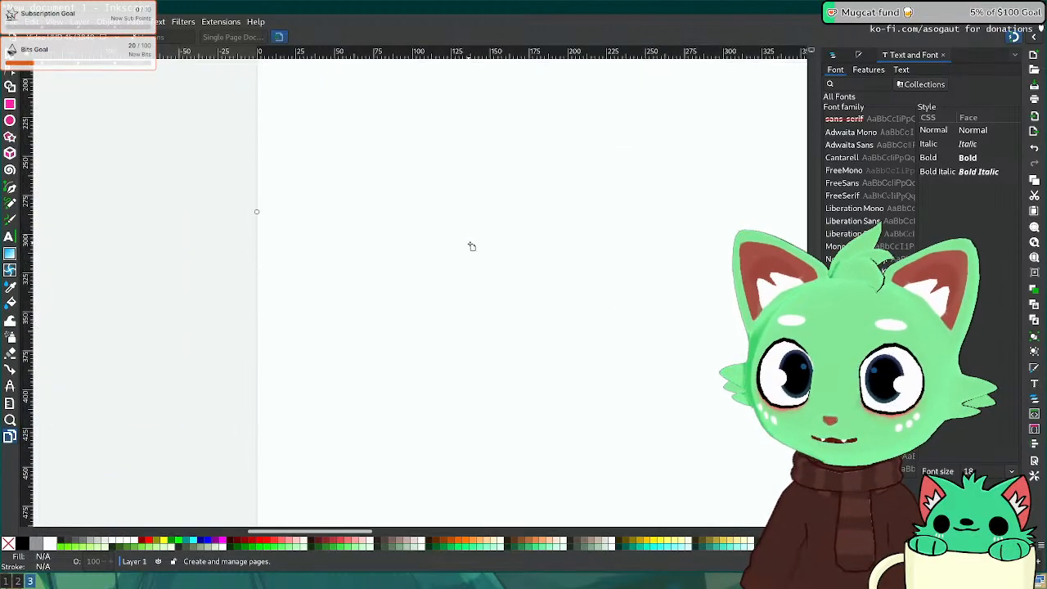
scroll(471, 247, "down", 5, "ctrl")
left_click_drag(650, 206, 413, 219)
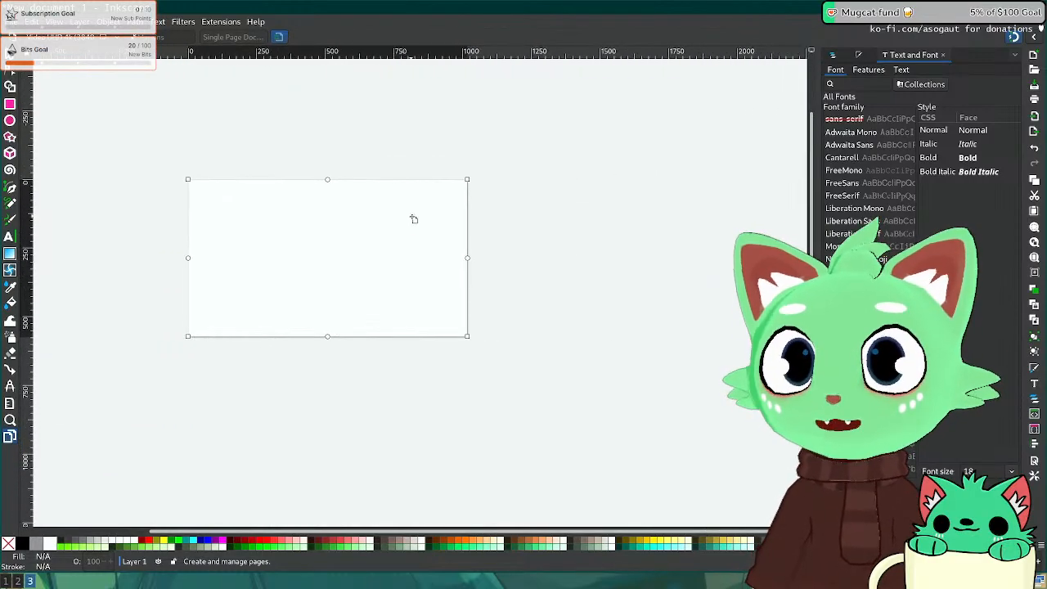
scroll(384, 225, "up", 2, "ctrl")
middle_click_drag(257, 229, 396, 227)
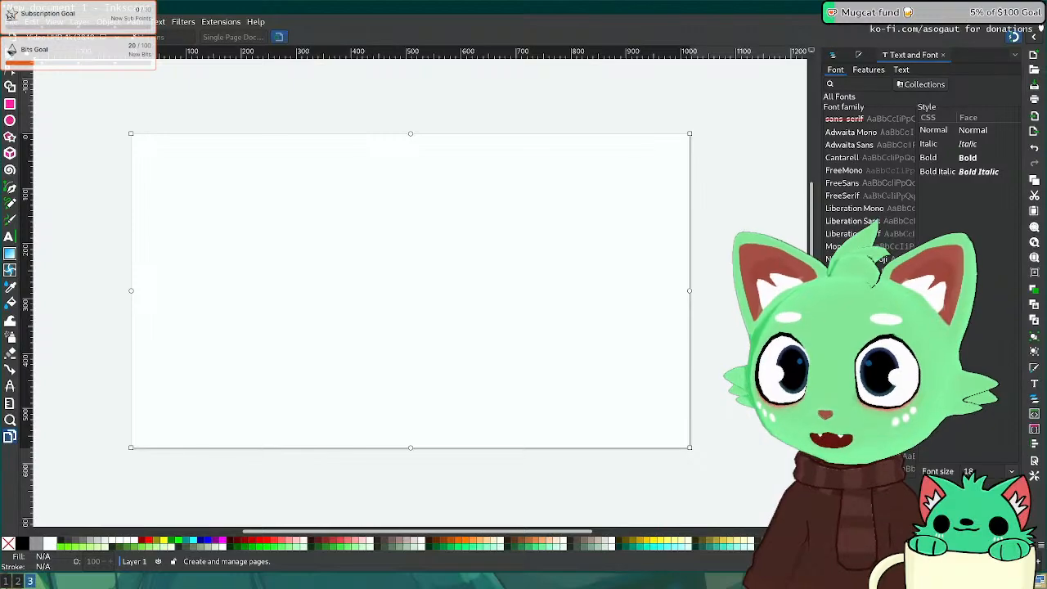
left_click(10, 54)
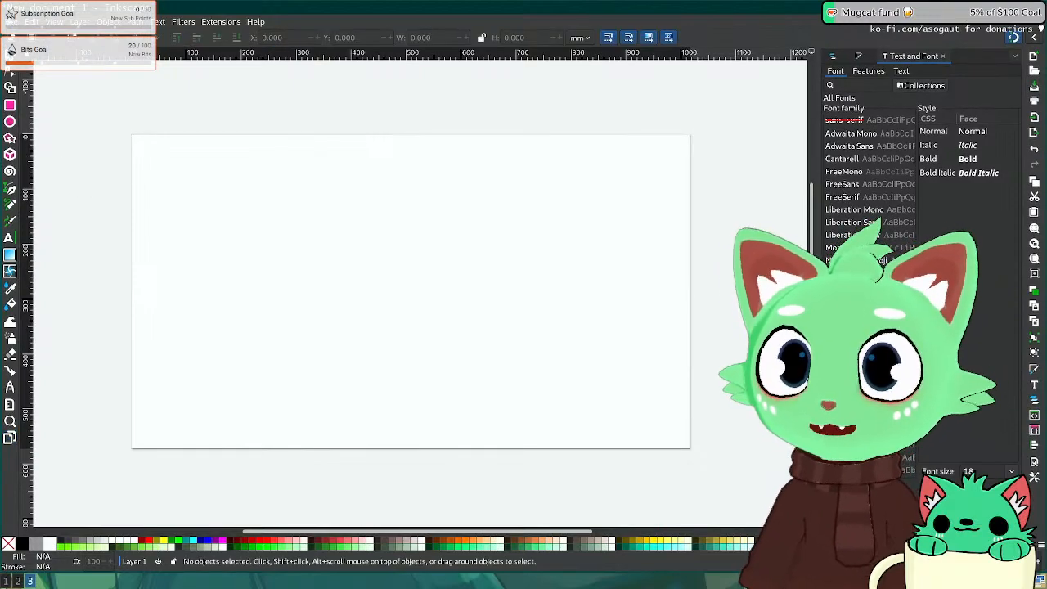
left_click(11, 21)
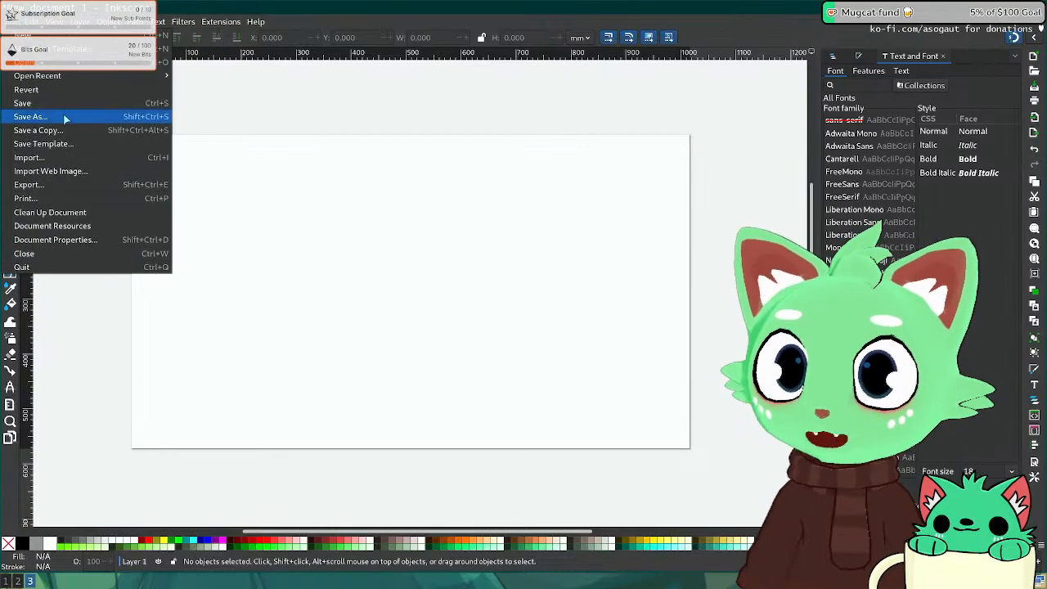
Step: In Save As, go to the nas drive and create a new artstation folder
left_click(31, 116)
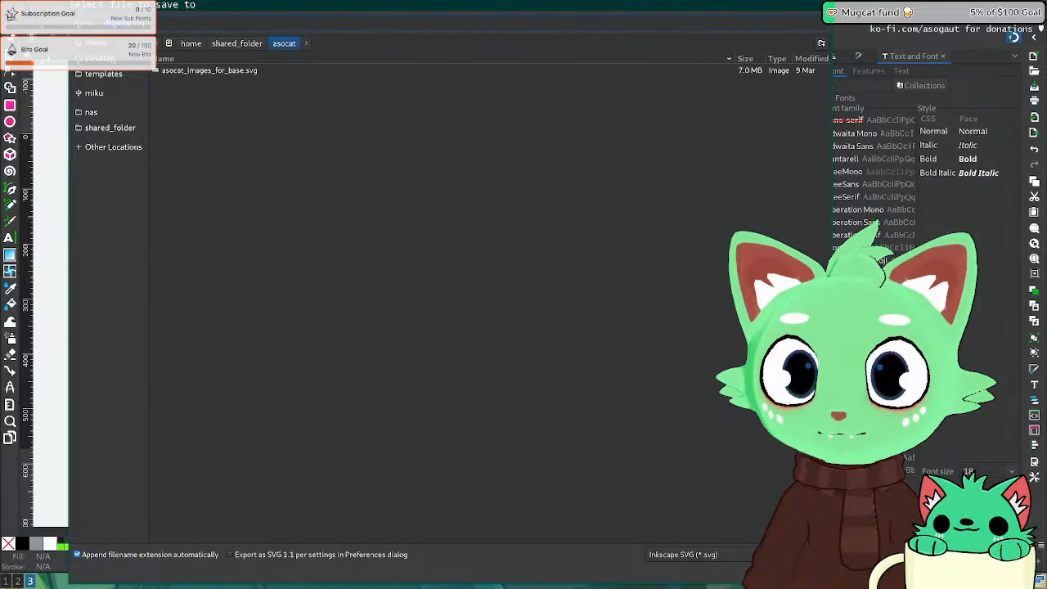
left_click(369, 226)
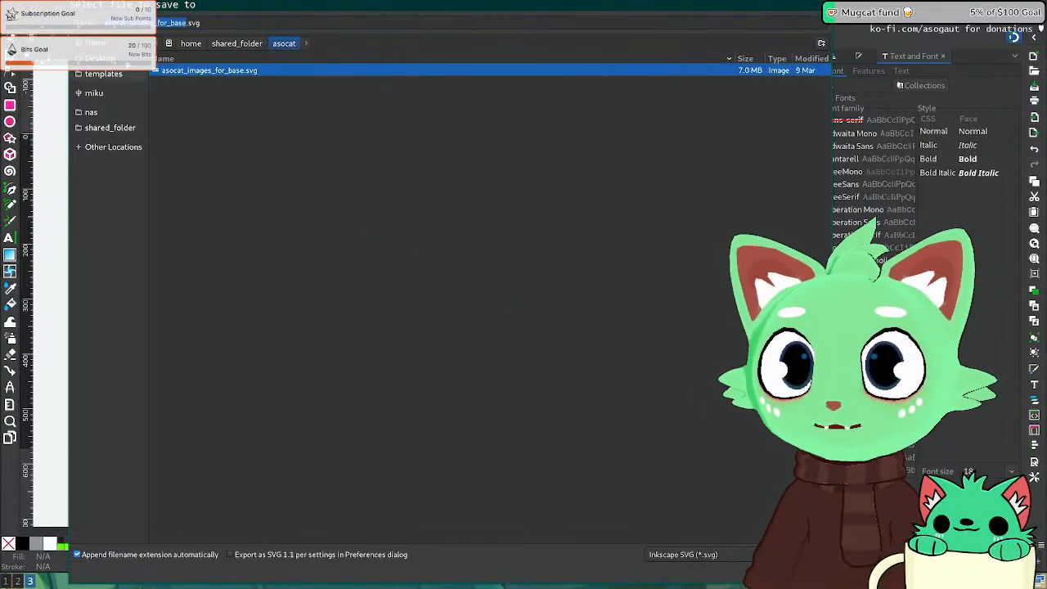
left_click(90, 112)
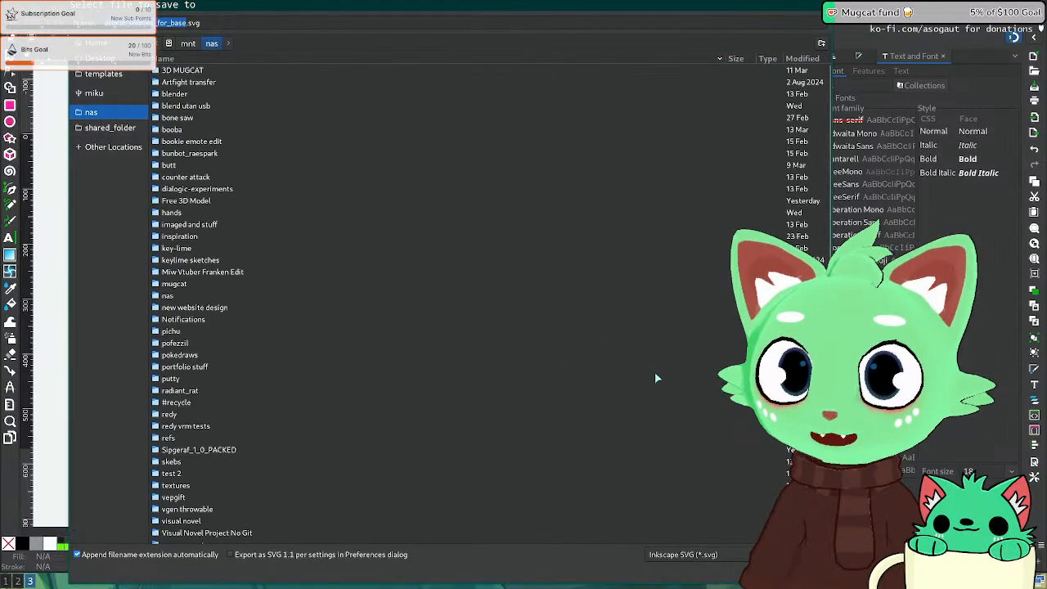
left_click(820, 44)
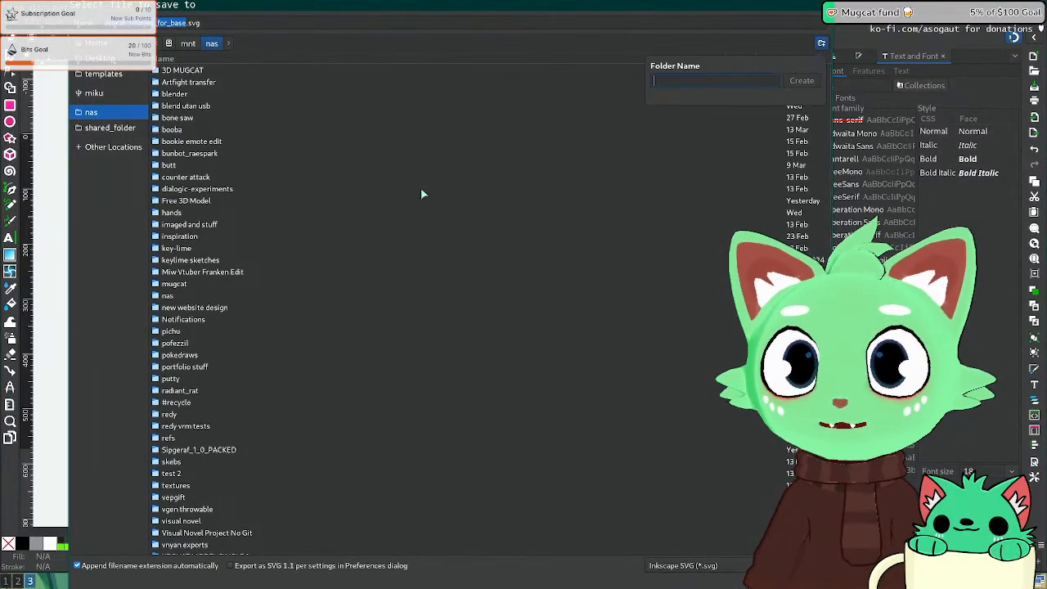
type("sipgr")
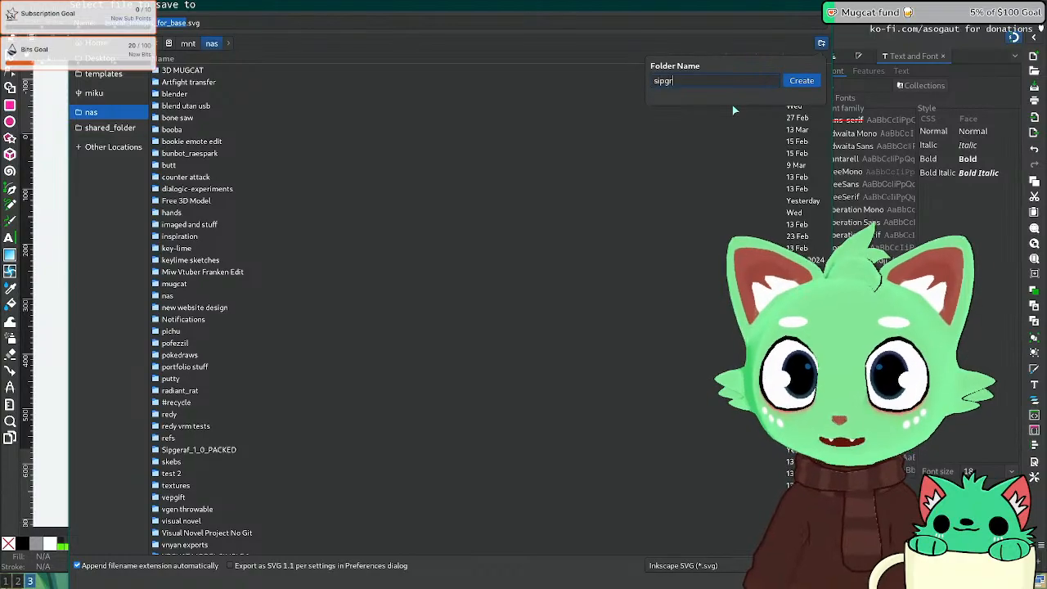
type("eaph.artsta")
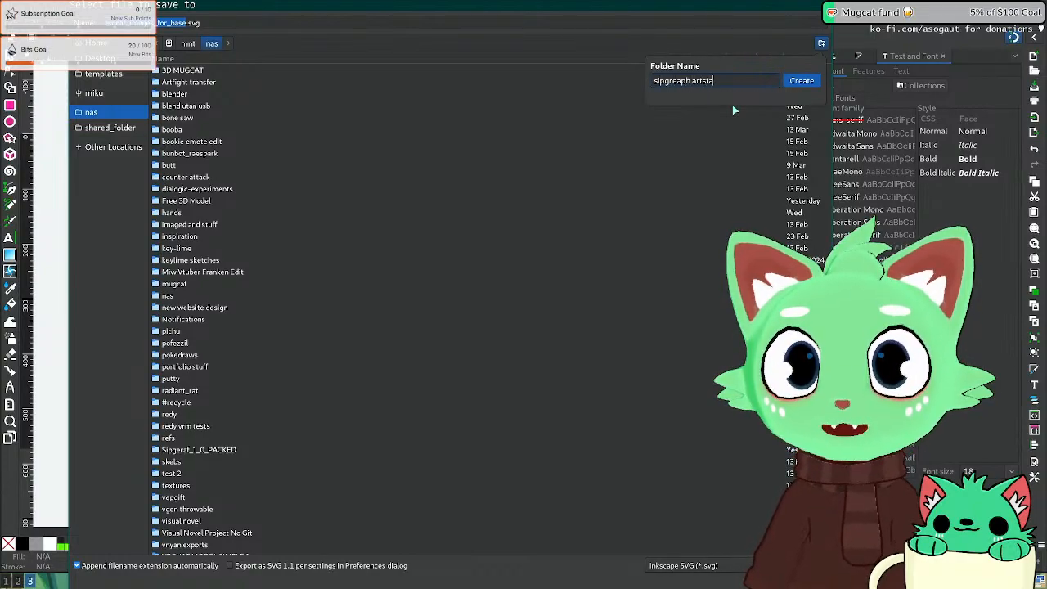
type("t")
key("BackSpace")
key("BackSpace")
key("BackSpace")
key("BackSpace")
key("BackSpace")
key("BackSpace")
key("BackSpace")
key("BackSpace")
key("BackSpace")
key("BackSpace")
key("BackSpace")
key("BackSpace")
key("BackSpace")
key("BackSpace")
key("BackSpace")
type("sp")
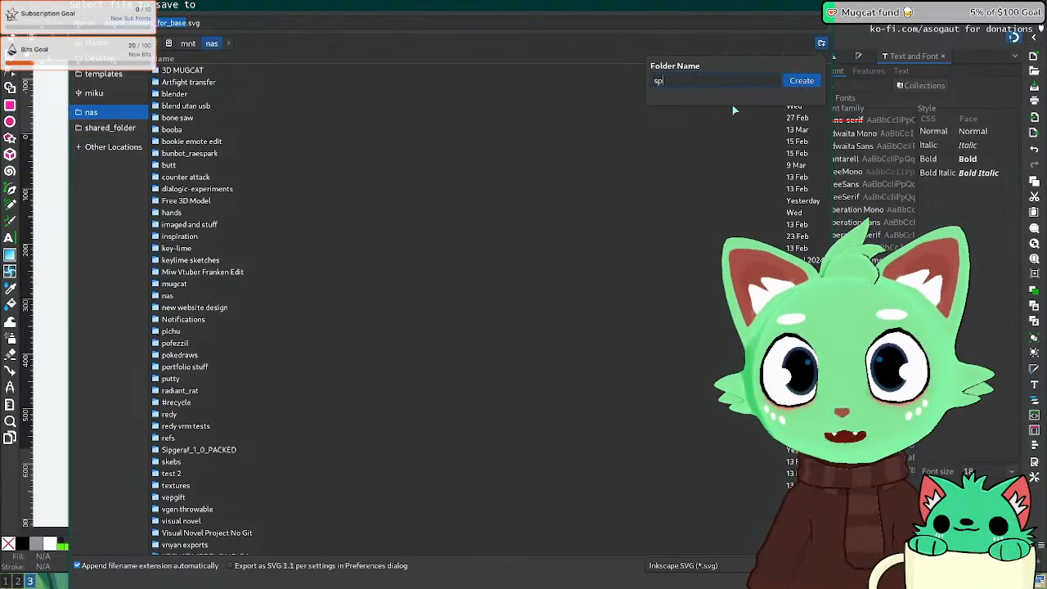
key("BackSpace")
key("BackSpace")
key("BackSpace")
type("arstatu")
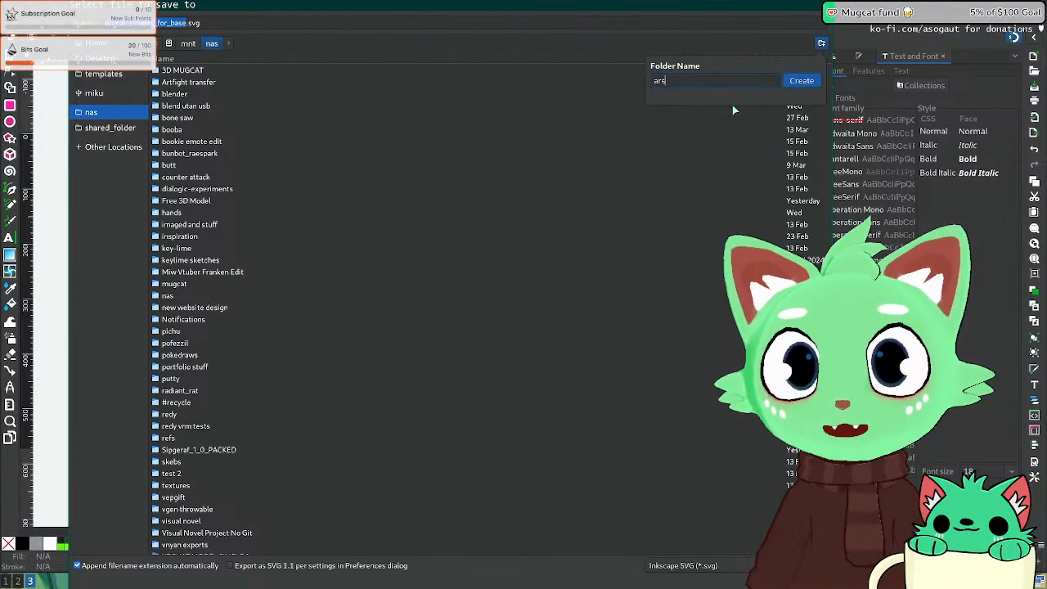
key("BackSpace")
key("BackSpace")
key("BackSpace")
key("BackSpace")
key("BackSpace")
key("BackSpace")
key("BackSpace")
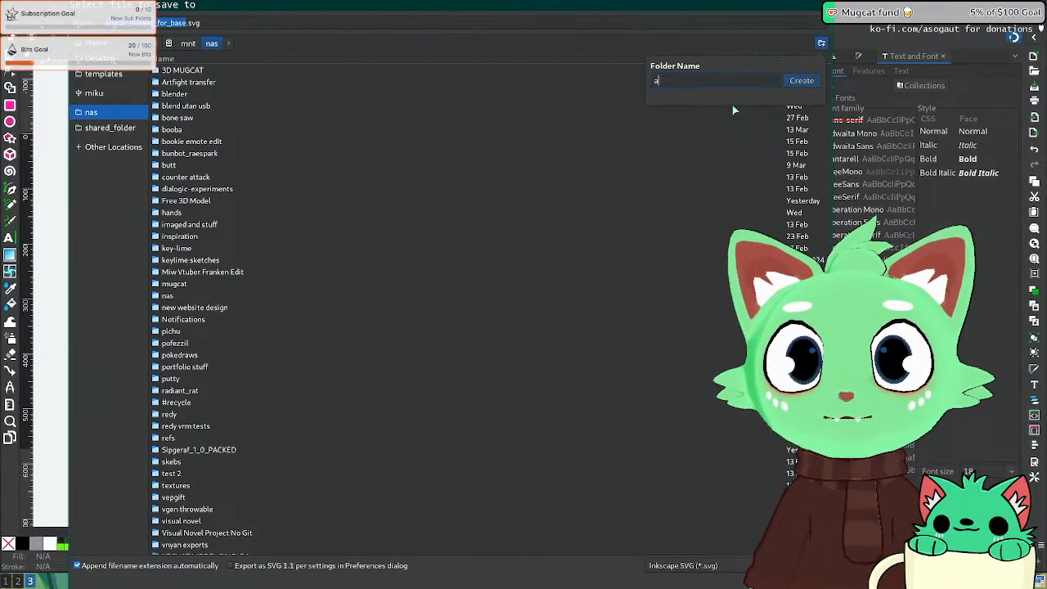
type("artstati")
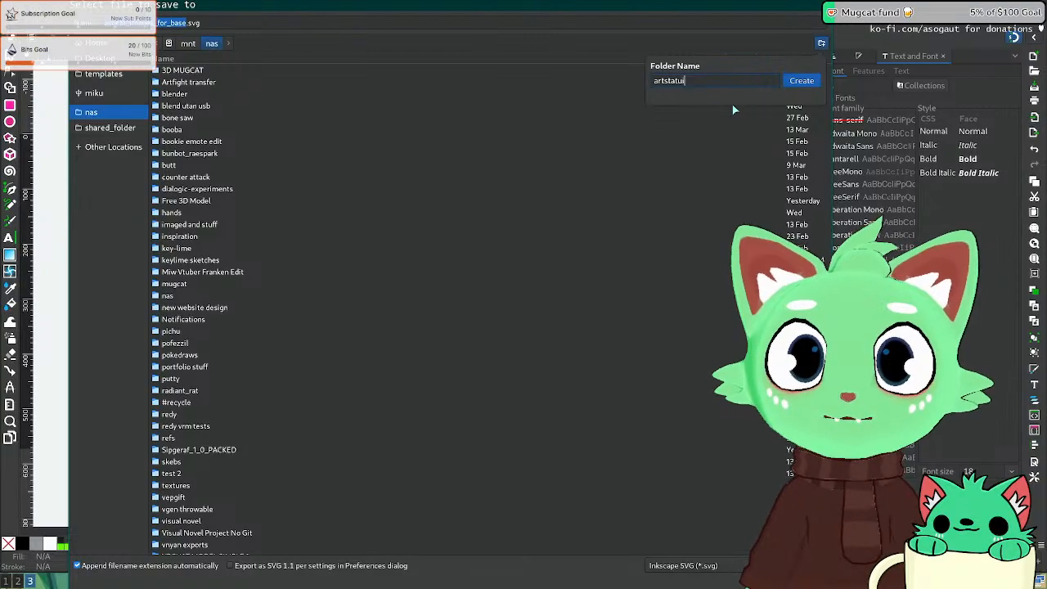
type("on")
key("Return")
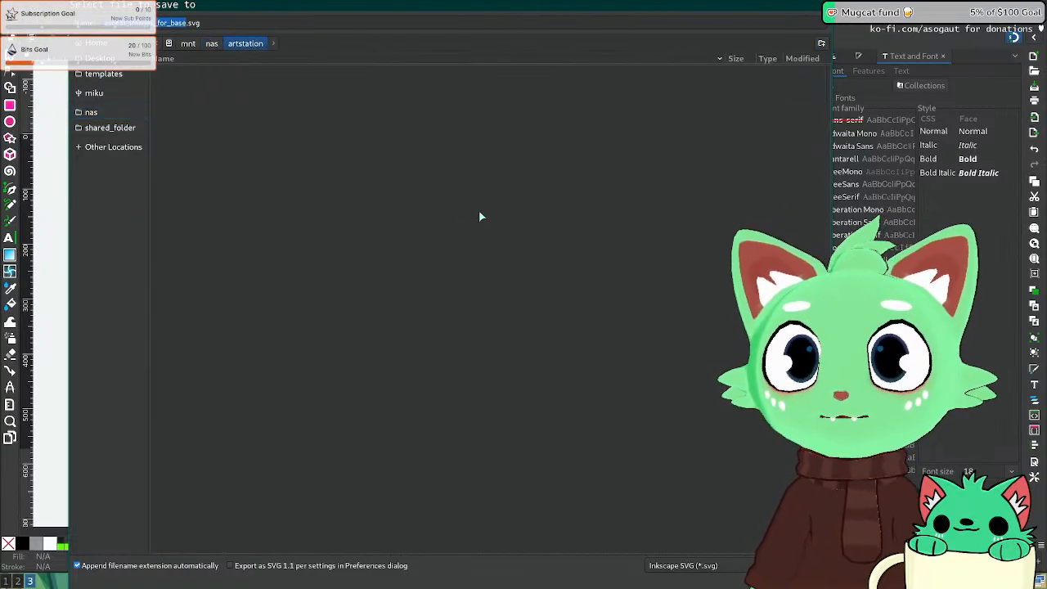
Step: Create a sip subfolder inside artstation and save the drawing there as sip_artstation.svg
right_click(235, 147)
left_click(822, 43)
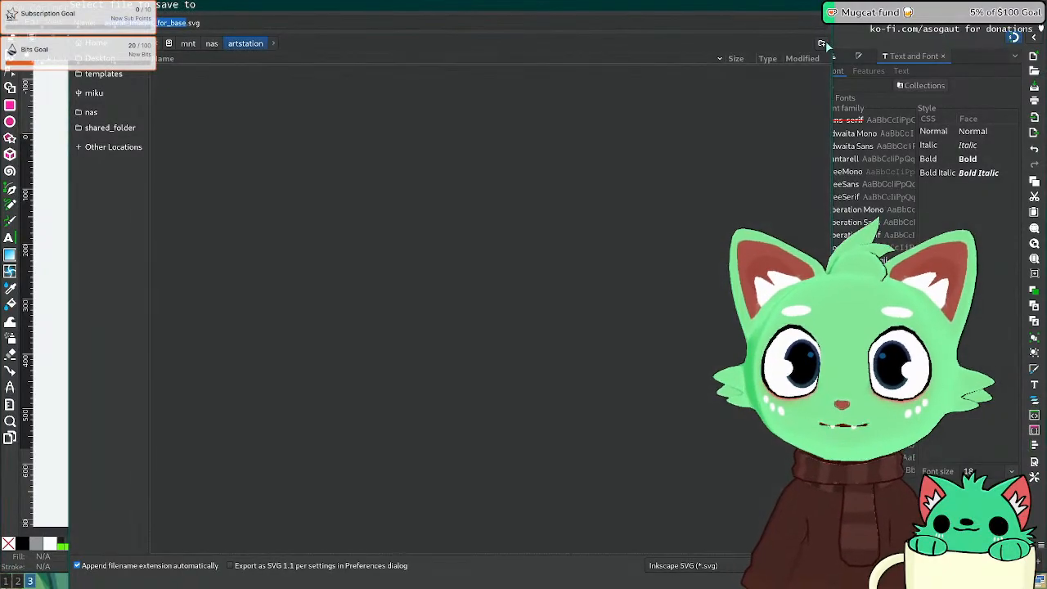
left_click(822, 44)
type("sip")
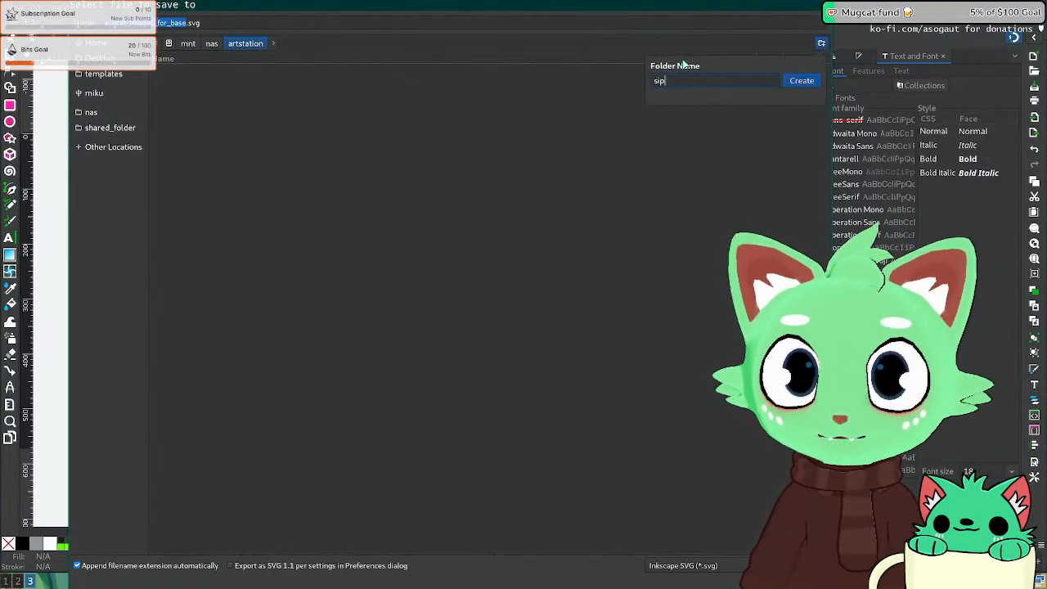
key("Return")
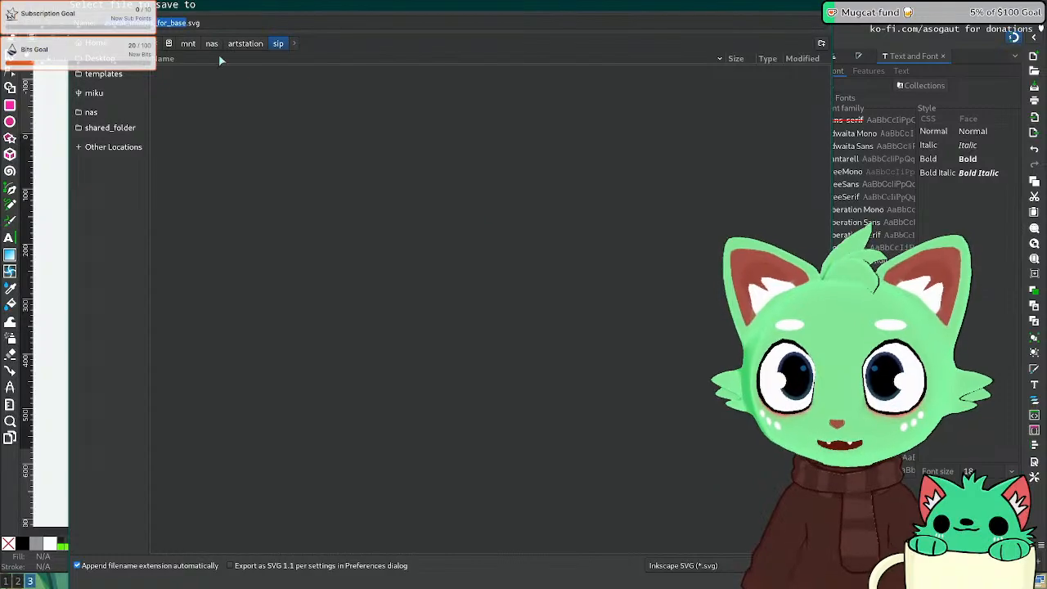
left_click(177, 24)
double_click(167, 23)
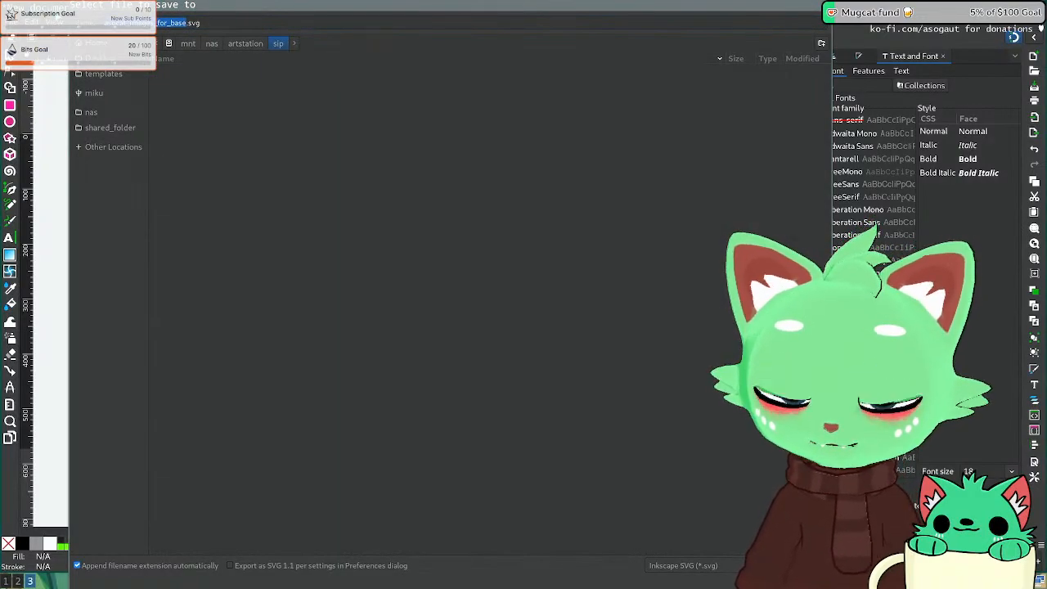
key("BackSpace")
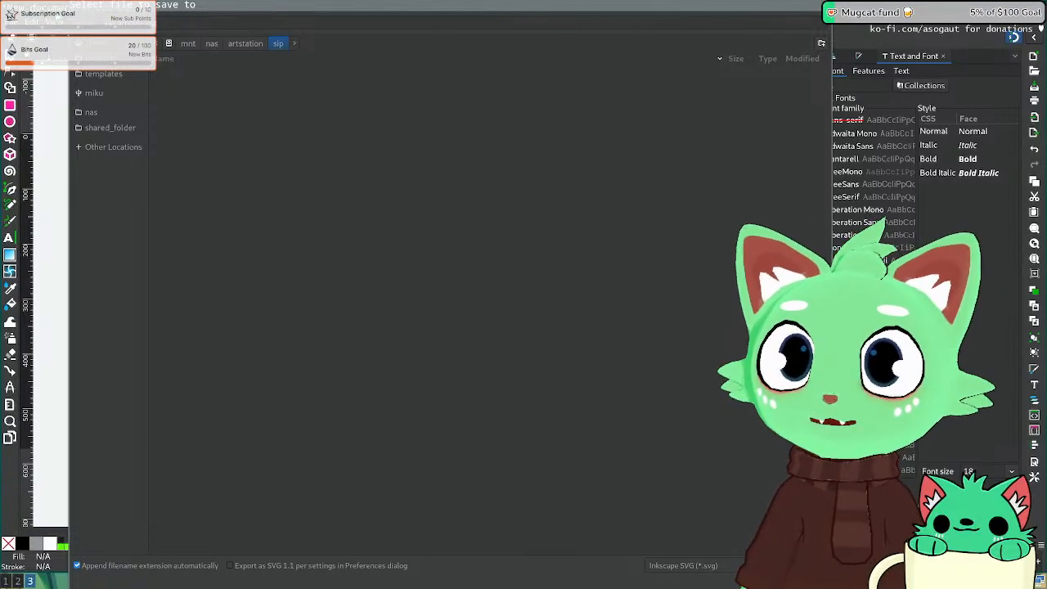
key("Return")
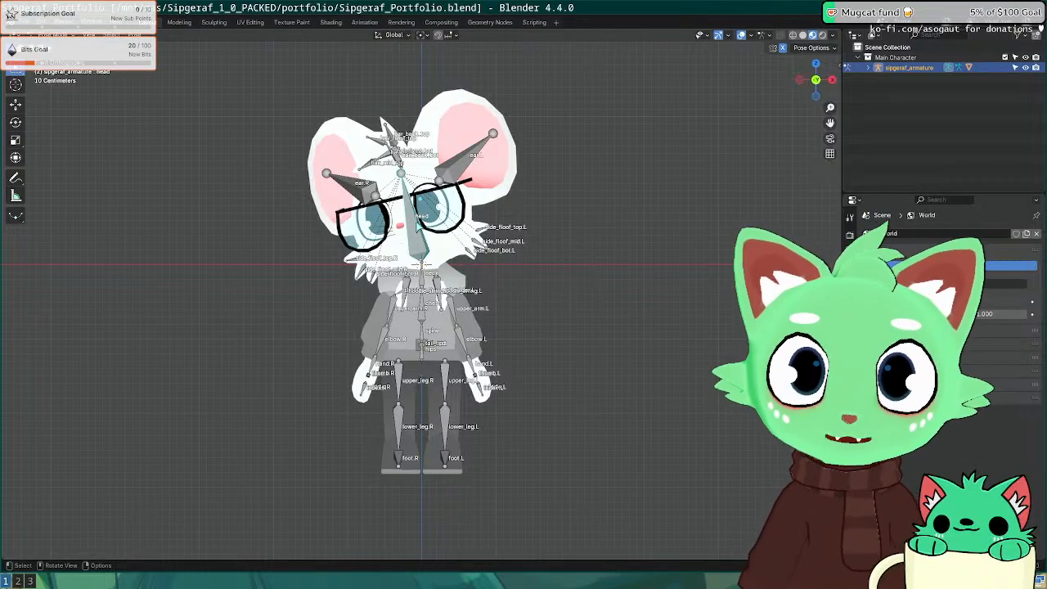
Step: Return the Sipgeraf rig to its T-pose and frame the whole character larger
key("Tab")
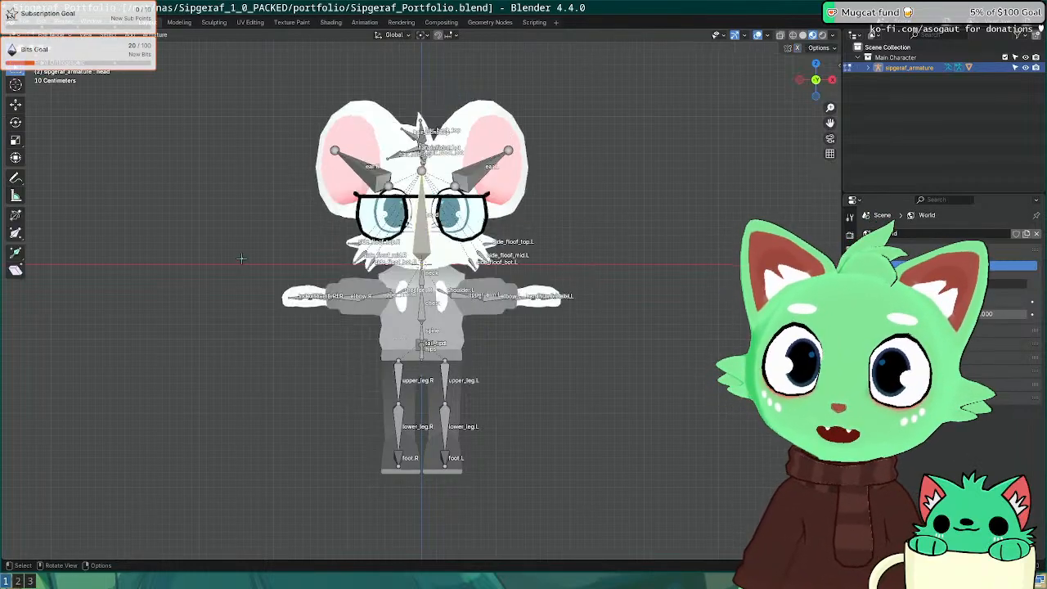
key("Tab")
key("ctrl+Tab")
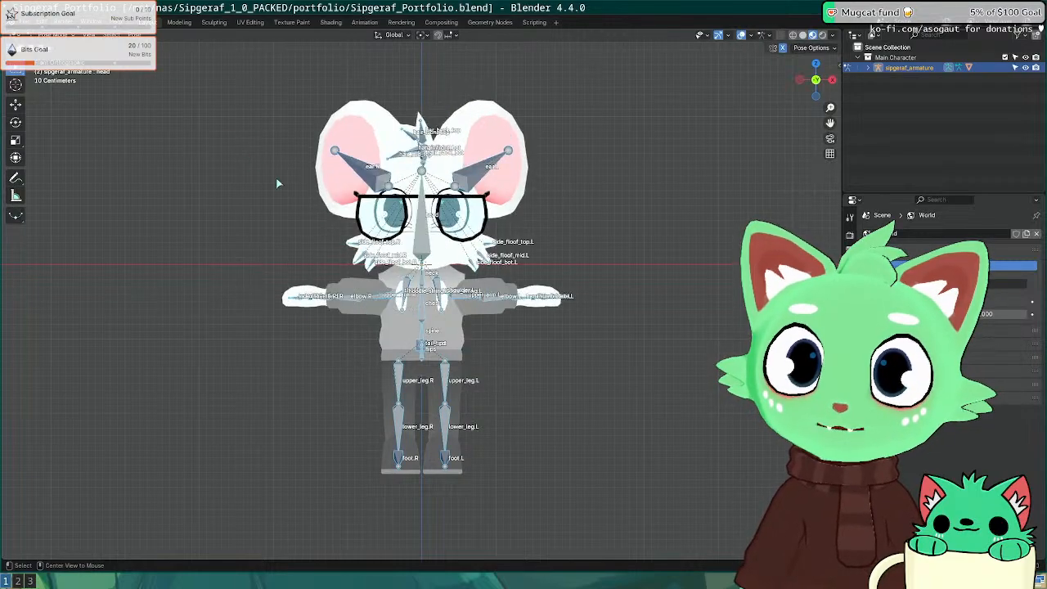
scroll(310, 216, "down", 4)
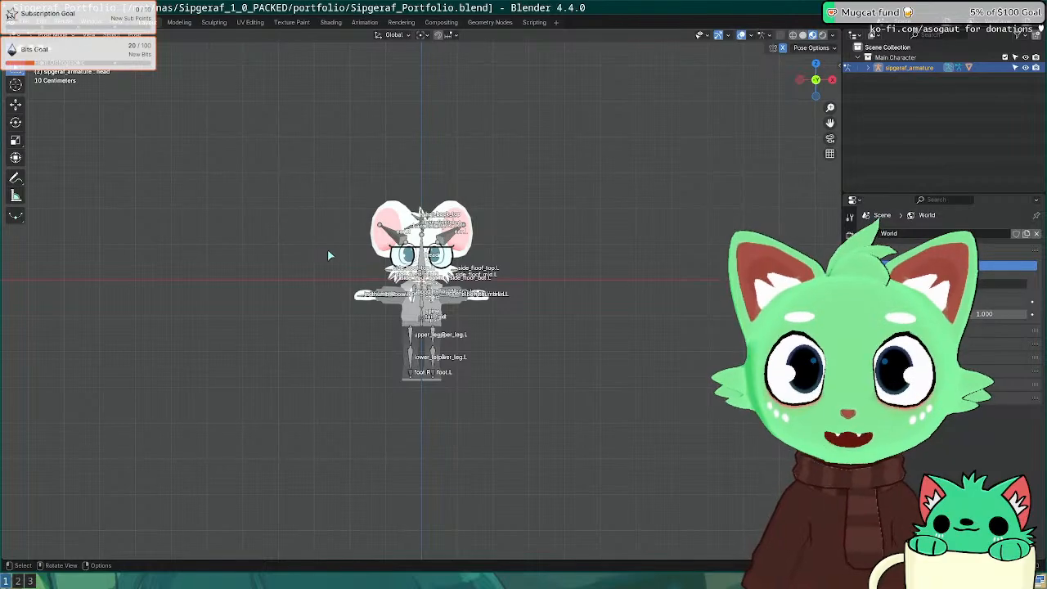
scroll(305, 237, "up", 3)
middle_click_drag(298, 264, 318, 255, "shift")
scroll(321, 316, "up", 2)
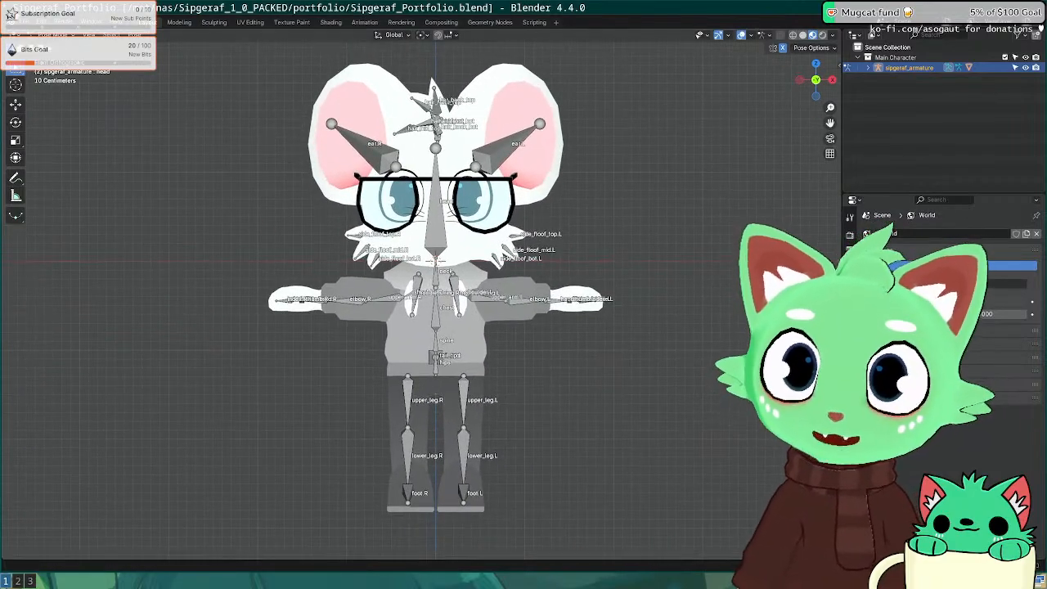
left_click(24, 22)
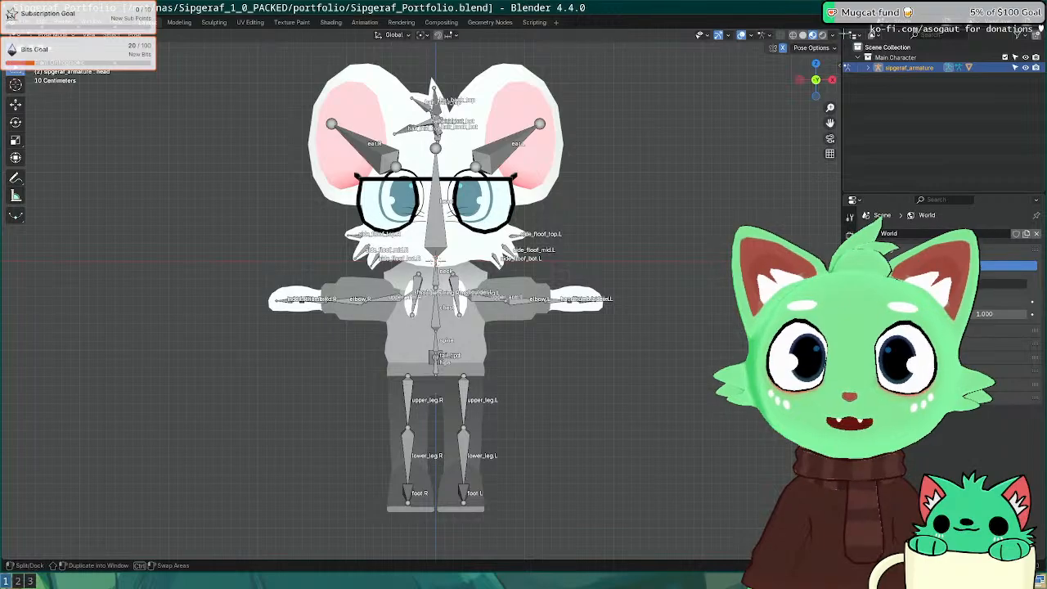
Step: Split the viewport side by side, with the right view front orthographic in Object Mode
left_click_drag(841, 32, 491, 205)
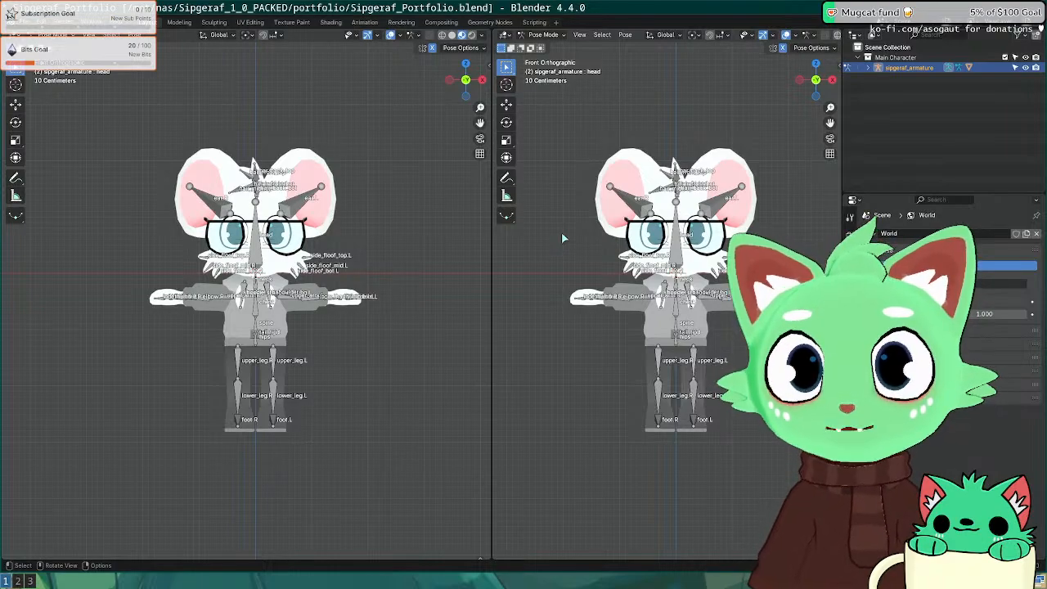
middle_click_drag(561, 234, 520, 266)
key("KP_1")
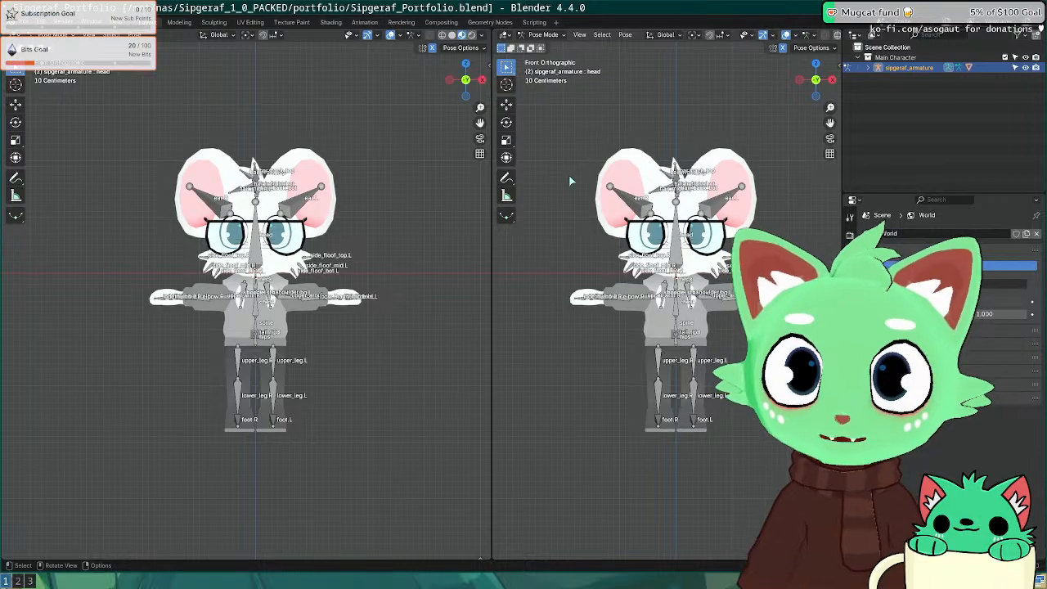
left_click(543, 34)
left_click(539, 51)
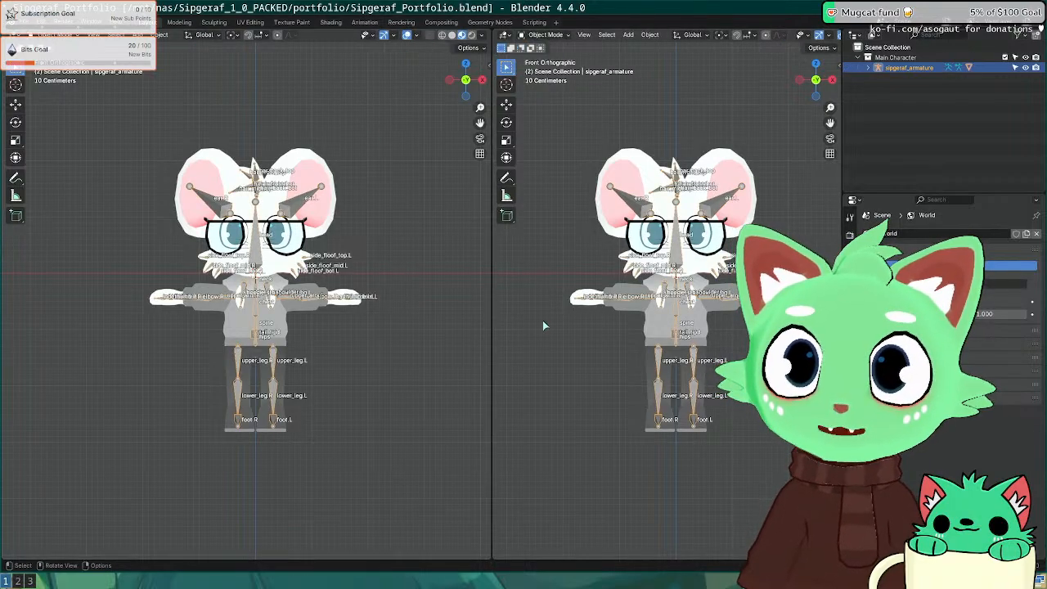
middle_click_drag(568, 268, 525, 261, "shift")
left_click_drag(492, 340, 337, 340)
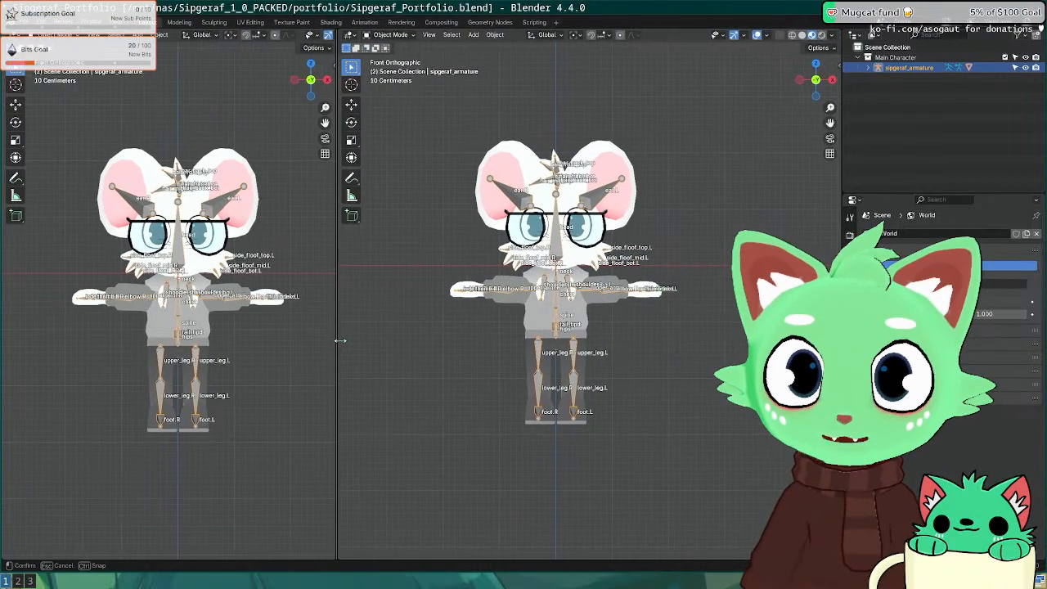
key("shift+a")
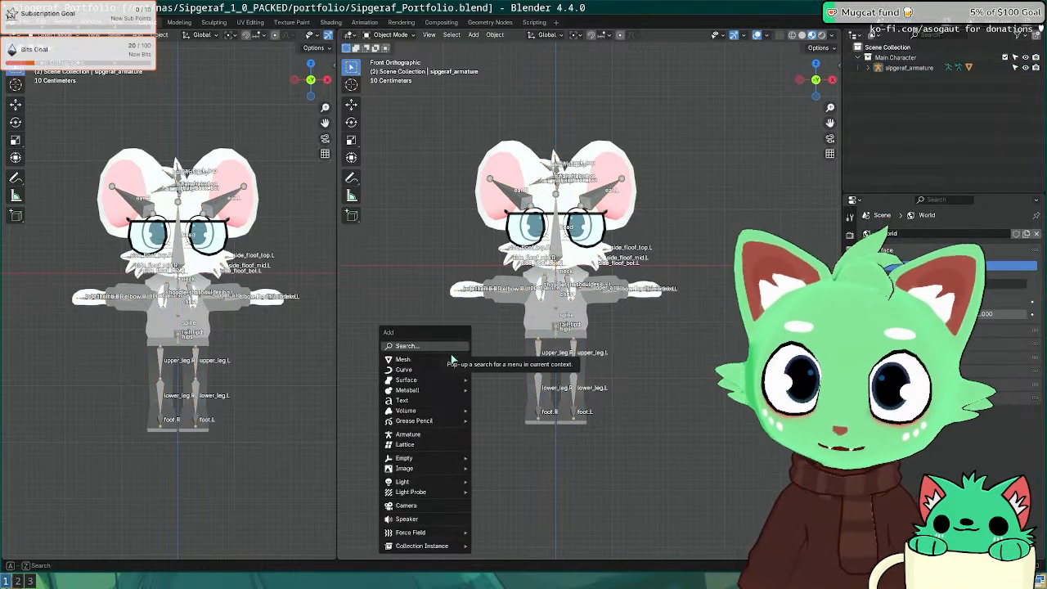
mouse_move(429, 359)
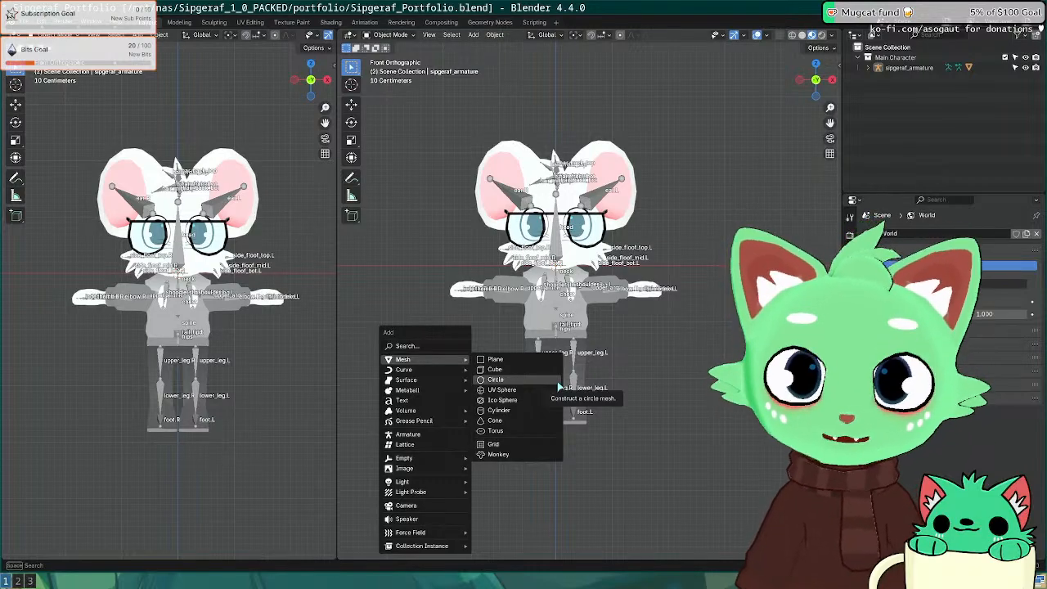
Step: Snap Firefox to the left half and load the creator's itch.io page, fixing the .tv ending to .io
key("super+2")
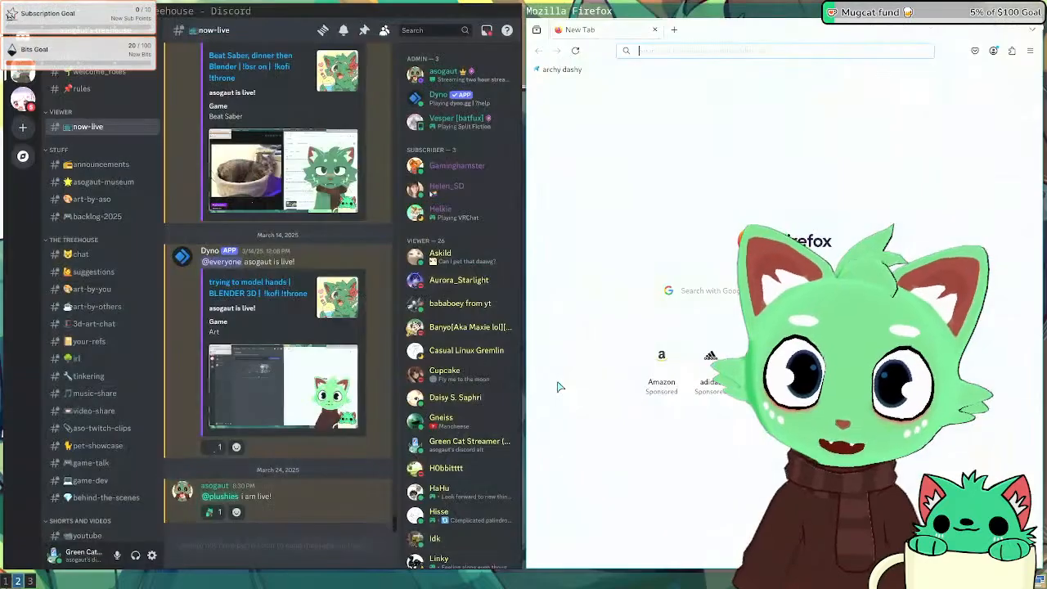
left_click(736, 52)
key("super+shift+Left")
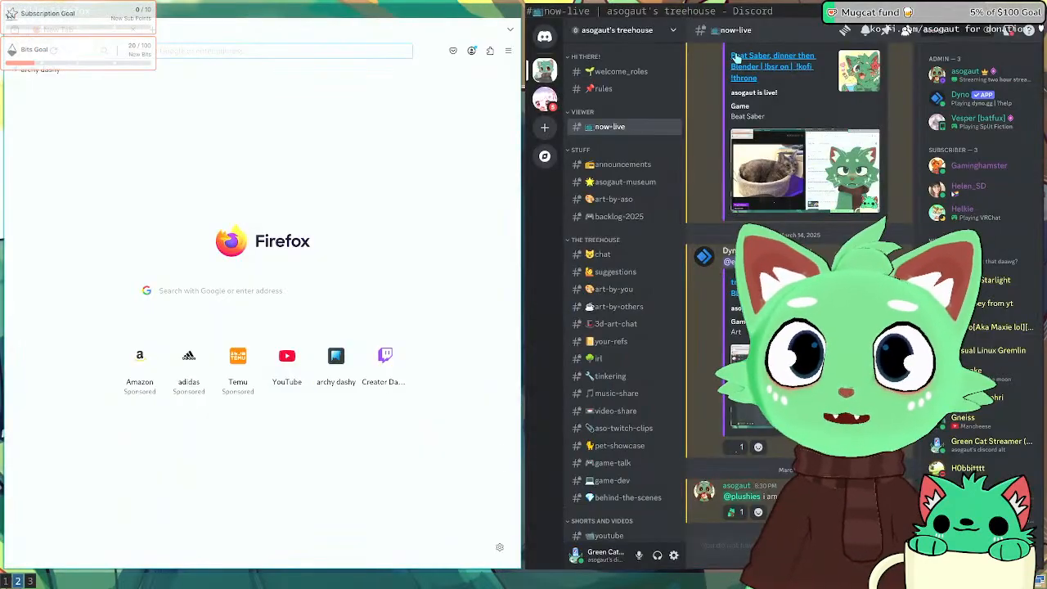
type("asogaut.com")
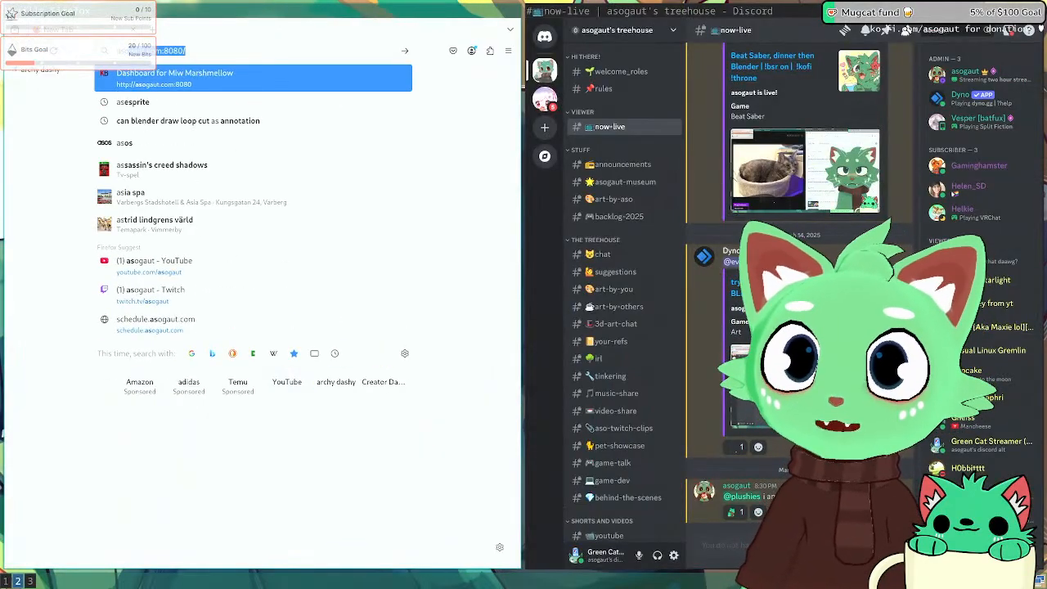
type("/")
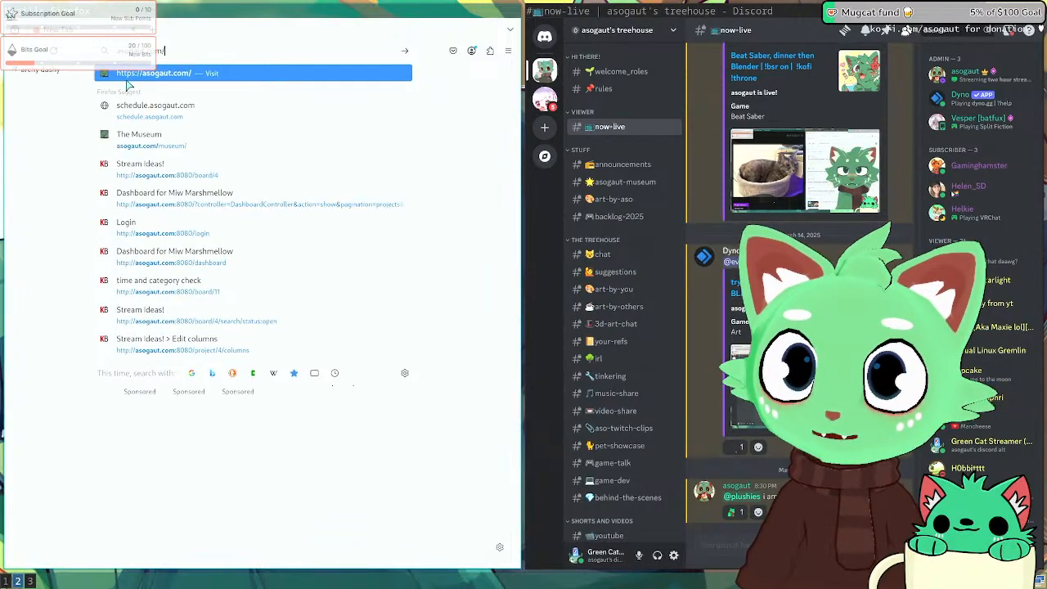
key("BackSpace")
key("BackSpace")
key("BackSpace")
key("BackSpace")
key("BackSpace")
key("BackSpace")
key("BackSpace")
key("BackSpace")
key("BackSpace")
key("BackSpace")
key("BackSpace")
key("BackSpace")
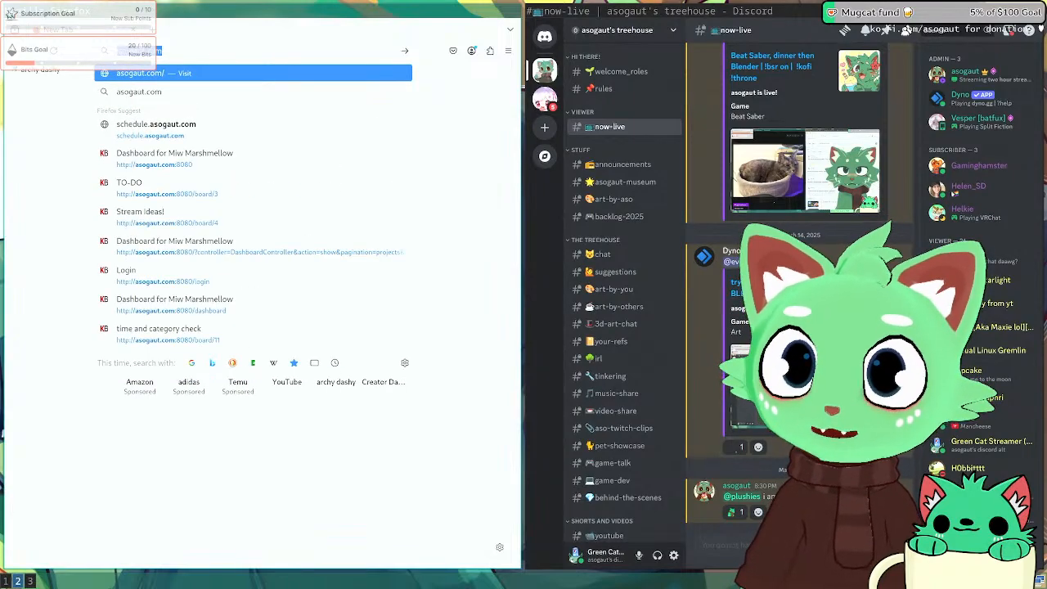
type("asogaut.itch.tv")
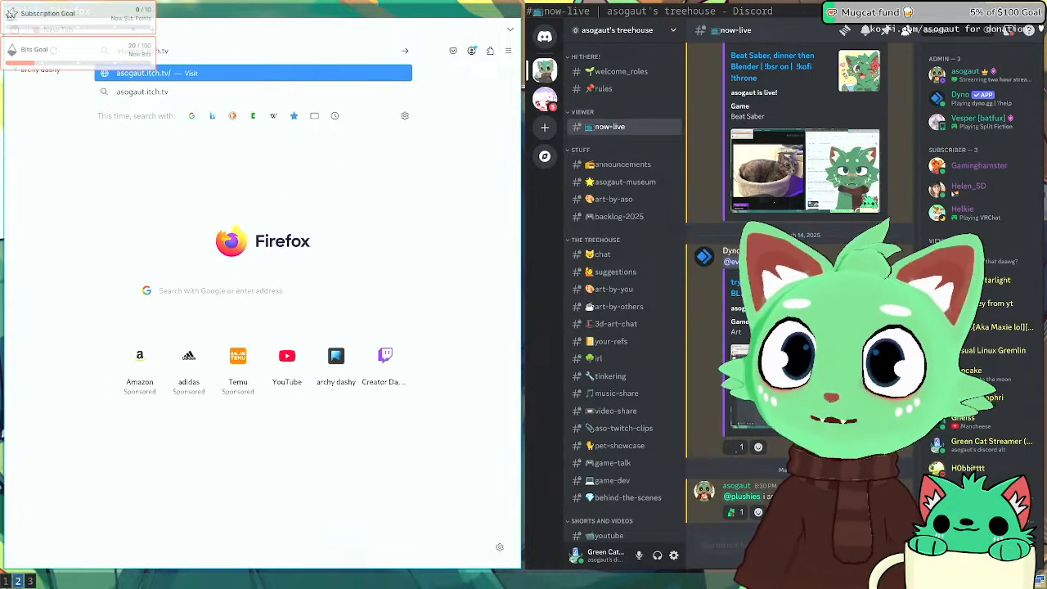
key("BackSpace")
key("BackSpace")
type("io")
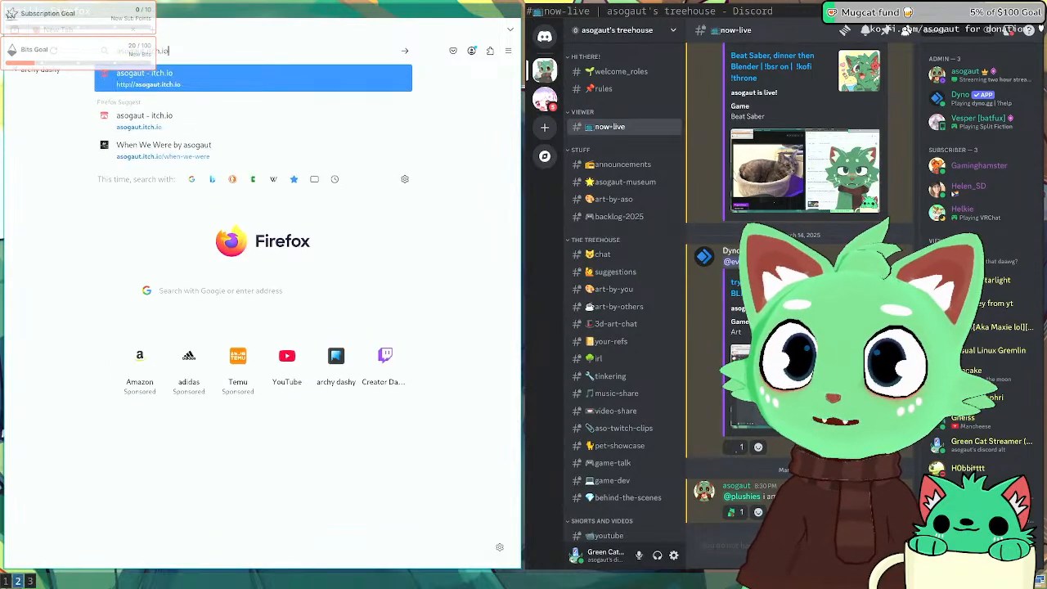
key("Return")
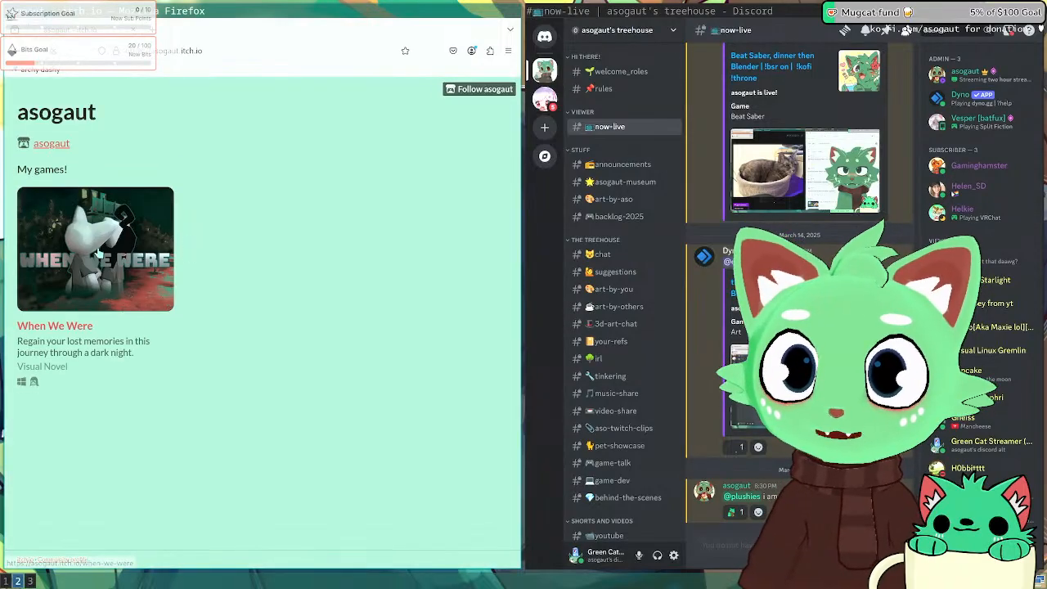
Step: Open the When We Were page, view two enlarged screenshots, then scroll down to Planned Updates
left_click(97, 253)
scroll(139, 257, "down", 5)
left_click(366, 211)
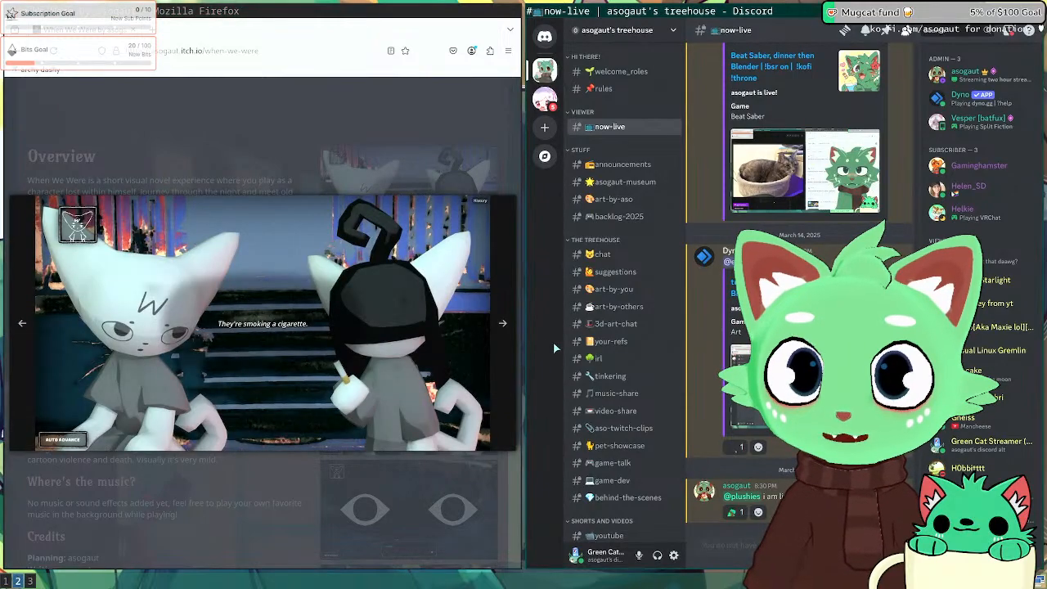
left_click(501, 325)
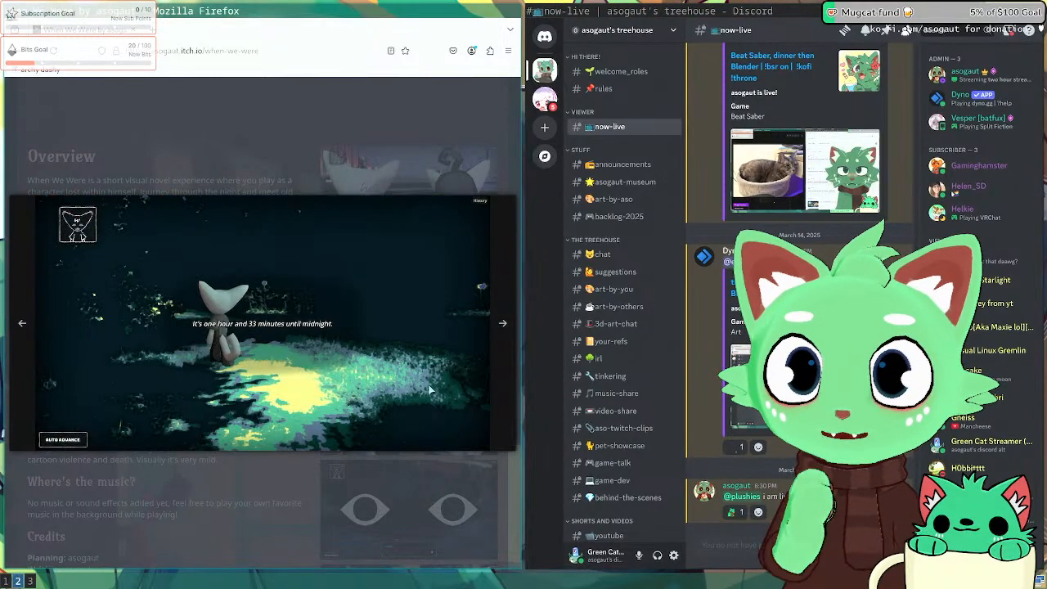
left_click(267, 502)
scroll(327, 409, "down", 2)
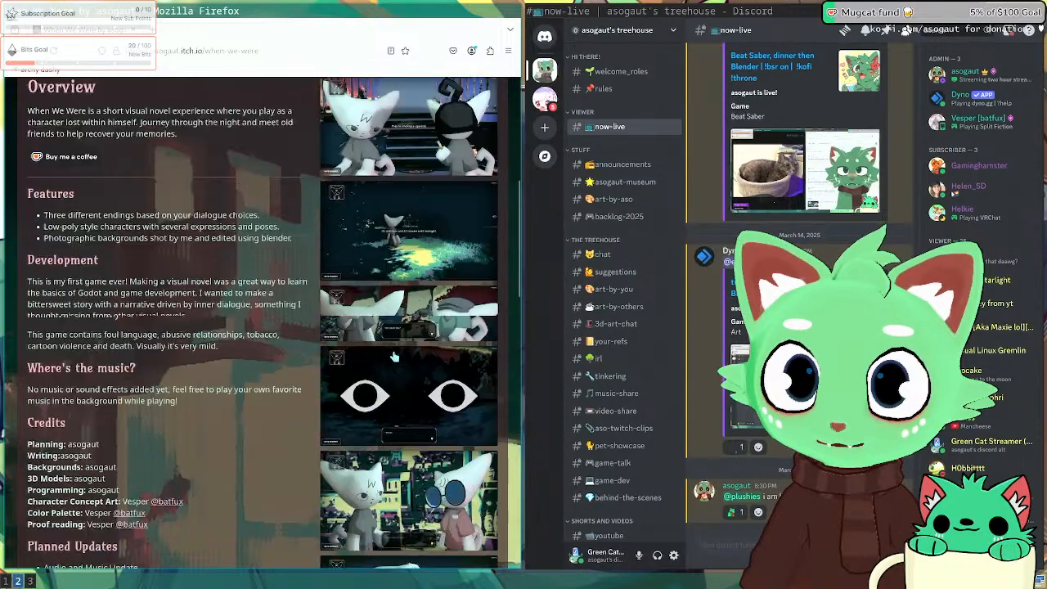
scroll(393, 358, "down", 5)
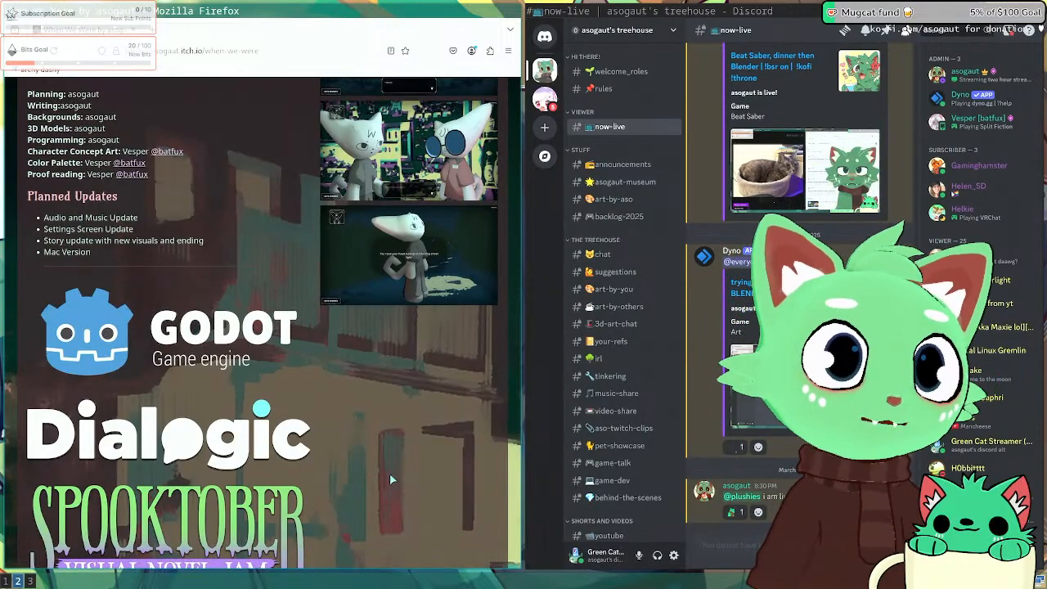
Step: Switch to workspace 1 to show the two Blender viewports of the Sipgeraf rig
key("super+1")
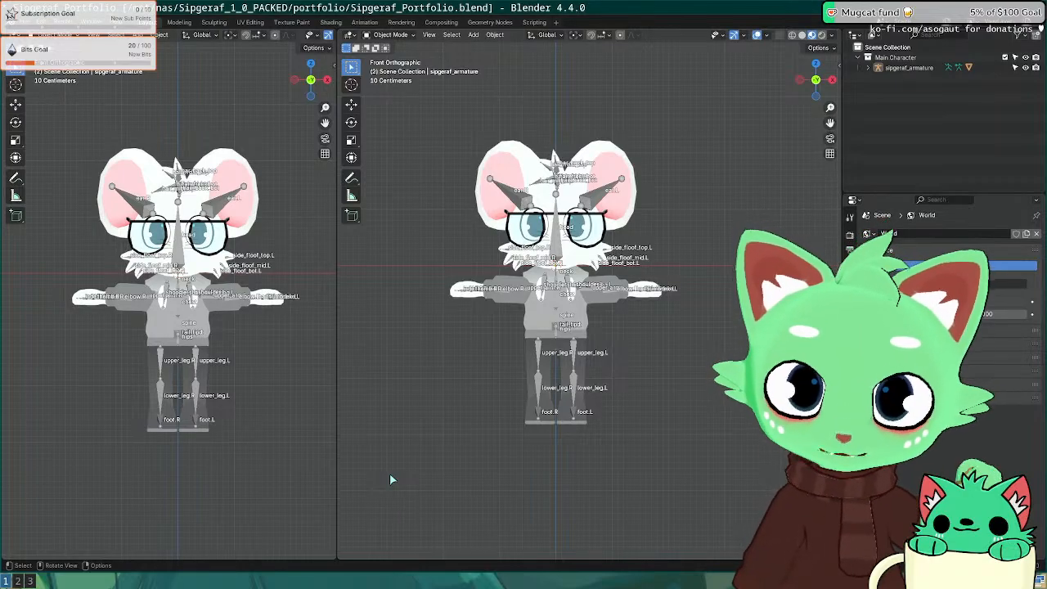
Step: Google 'pedagogy' in a new Firefox tab, close the browser, and return to Blender
key("super+2")
key("ctrl+t")
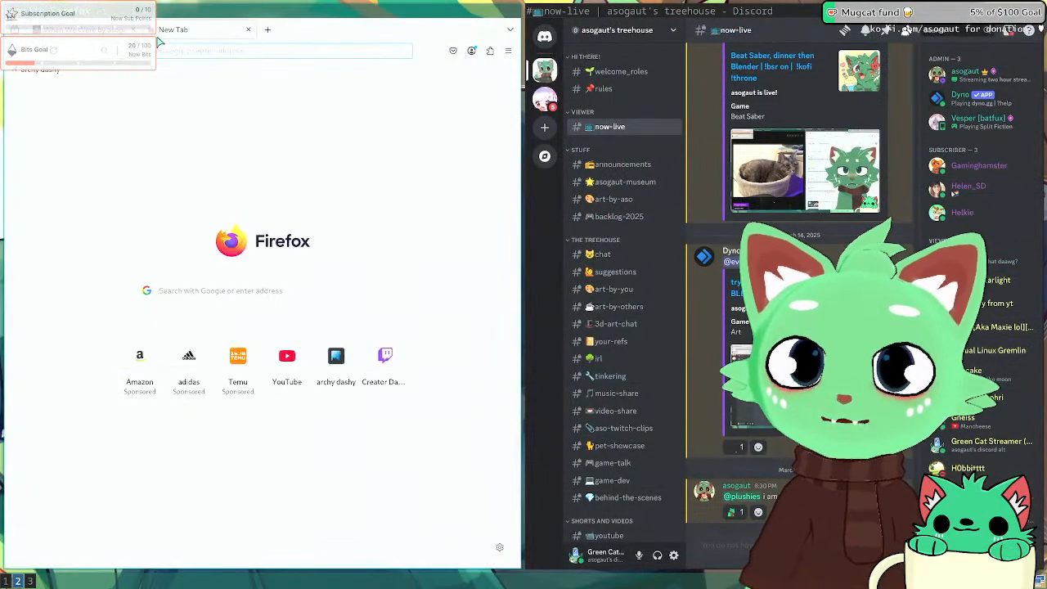
type("pedagogy")
key("Return")
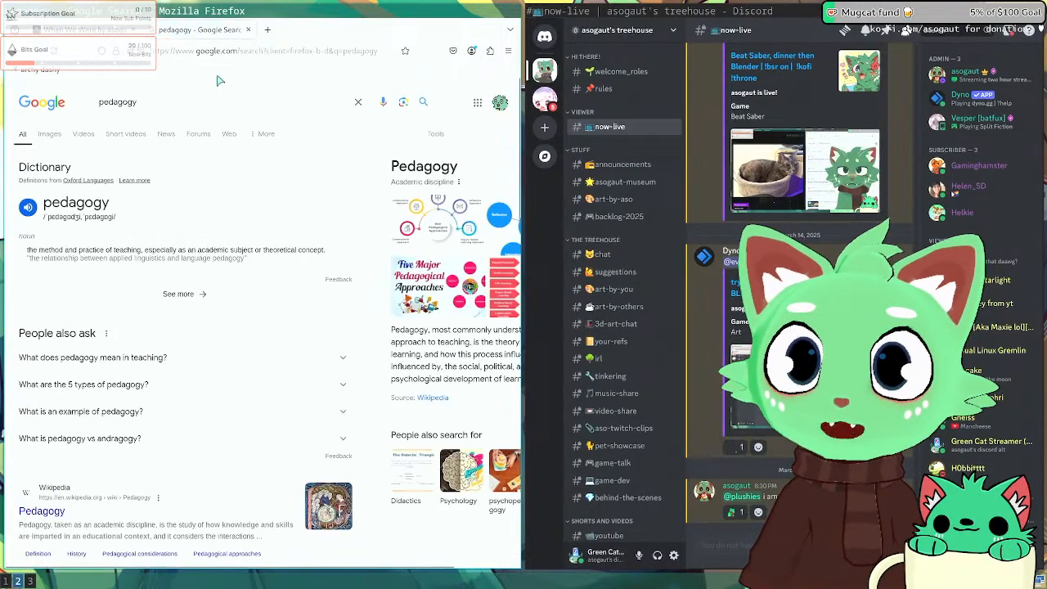
left_click(253, 30)
key("super+1")
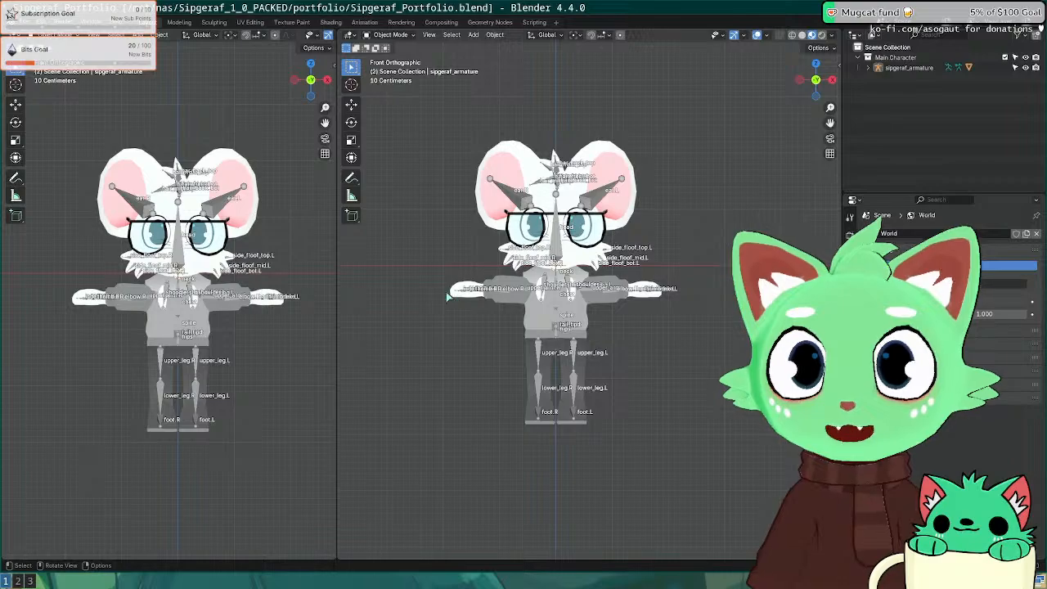
Step: Add a camera object to the Sipgeraf scene
key("shift+a")
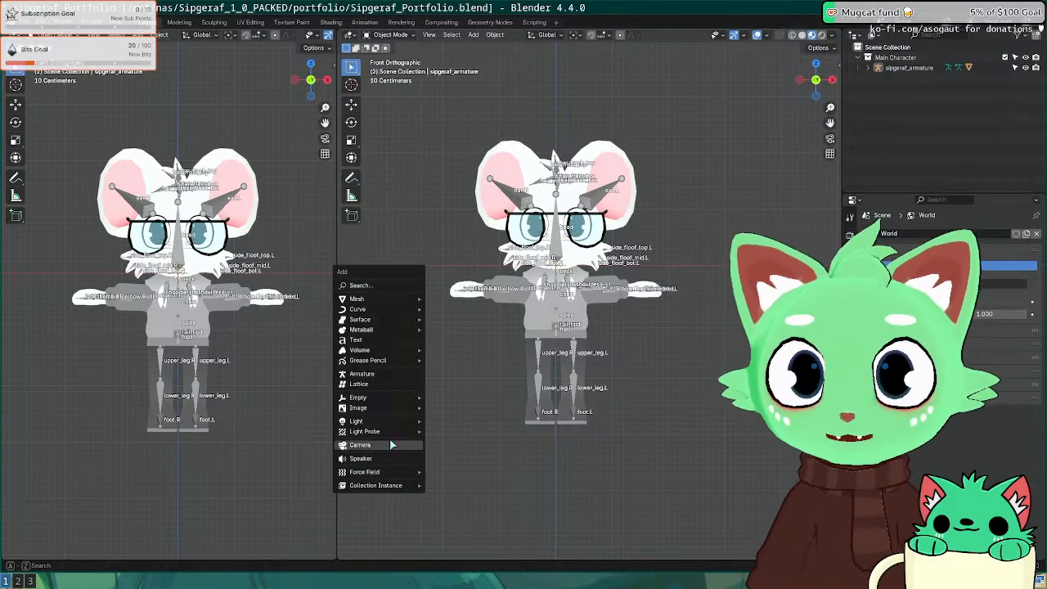
mouse_move(392, 432)
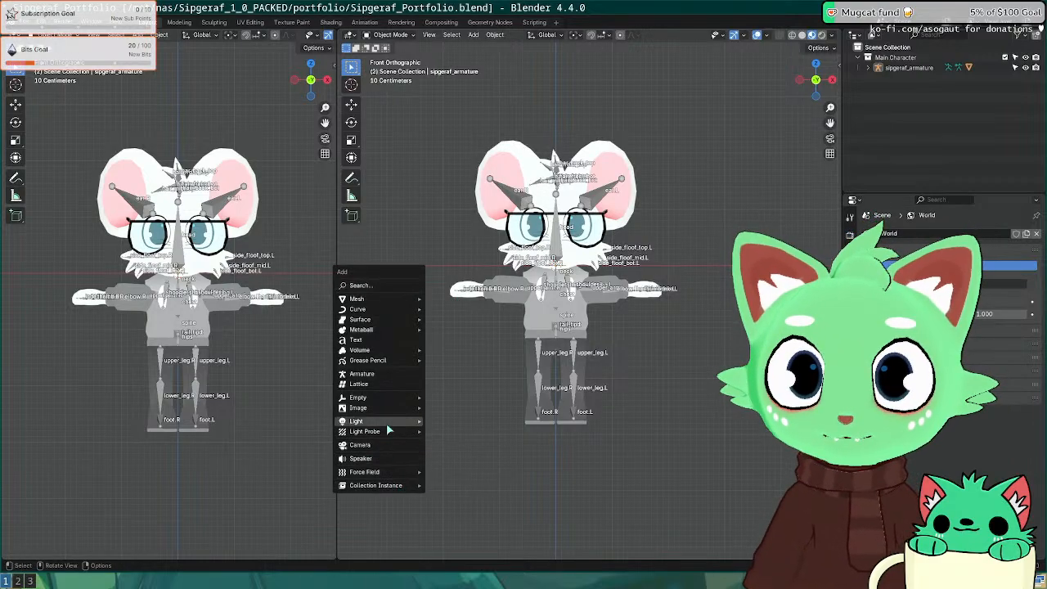
mouse_move(387, 406)
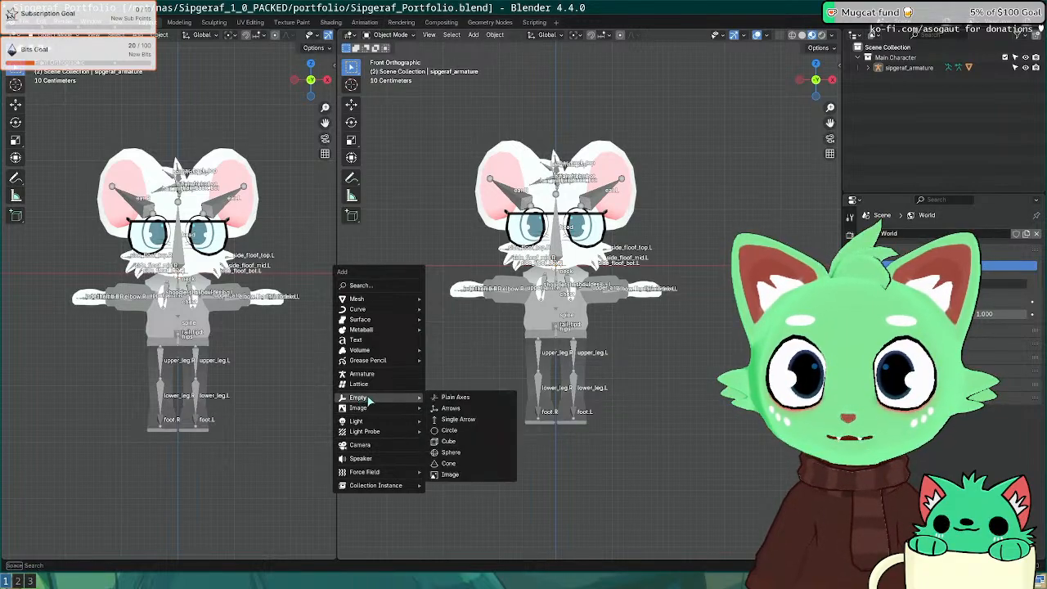
left_click(364, 445)
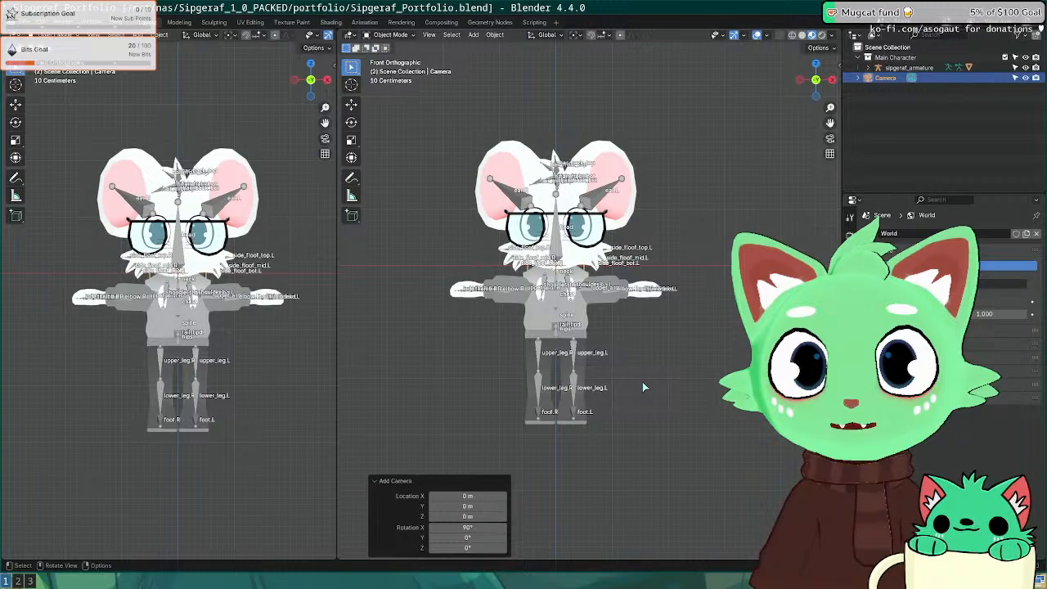
Step: Move the camera back along Y to about −6.8 m and check its framing through the camera
key("KP_3")
scroll(644, 387, "down", 5)
key("g")
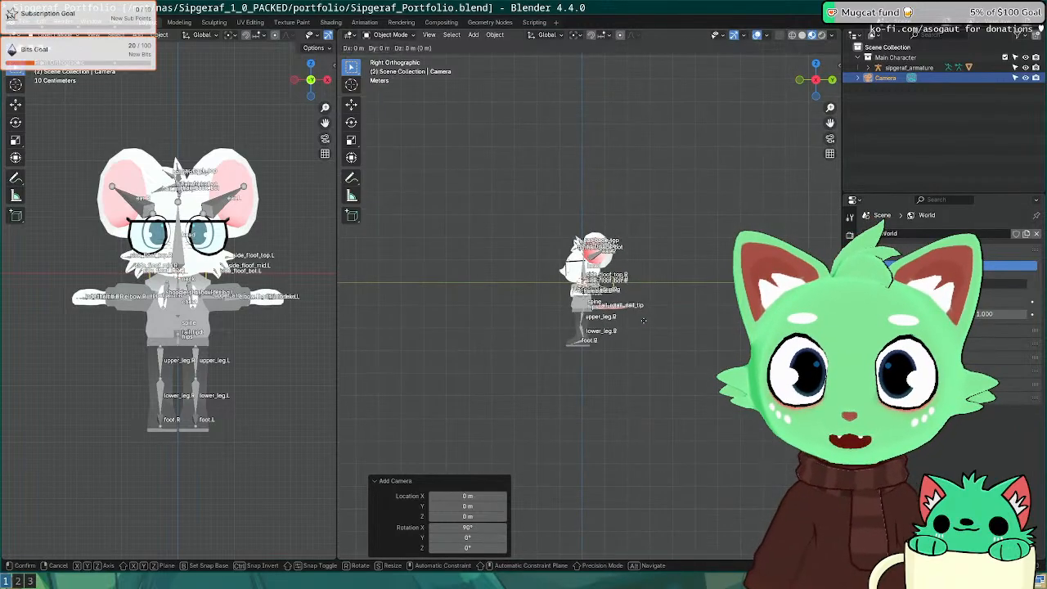
key("y")
left_click(482, 321)
key("KP_0")
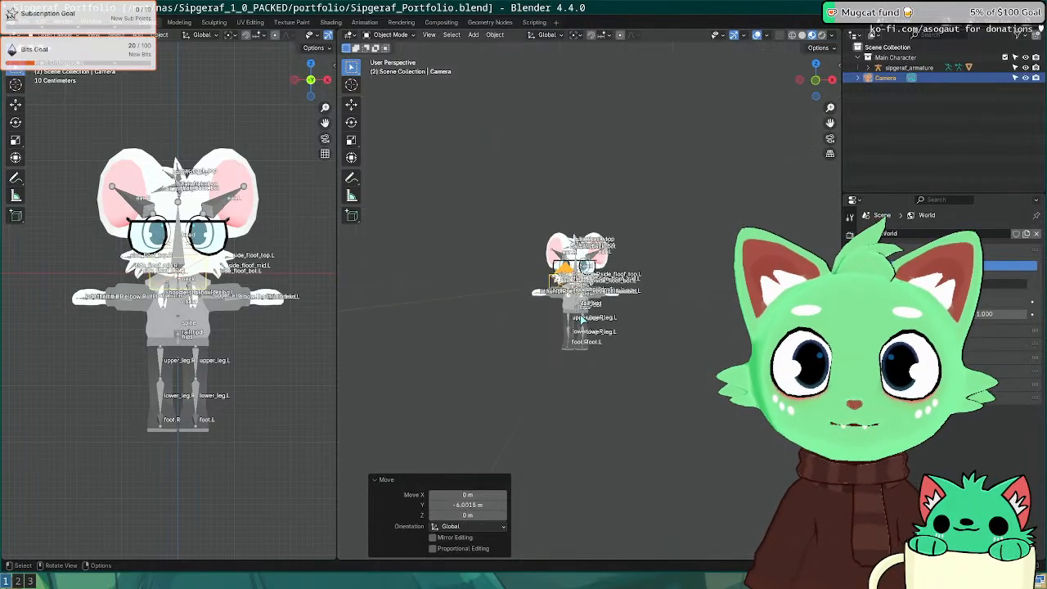
scroll(582, 321, "down", 3)
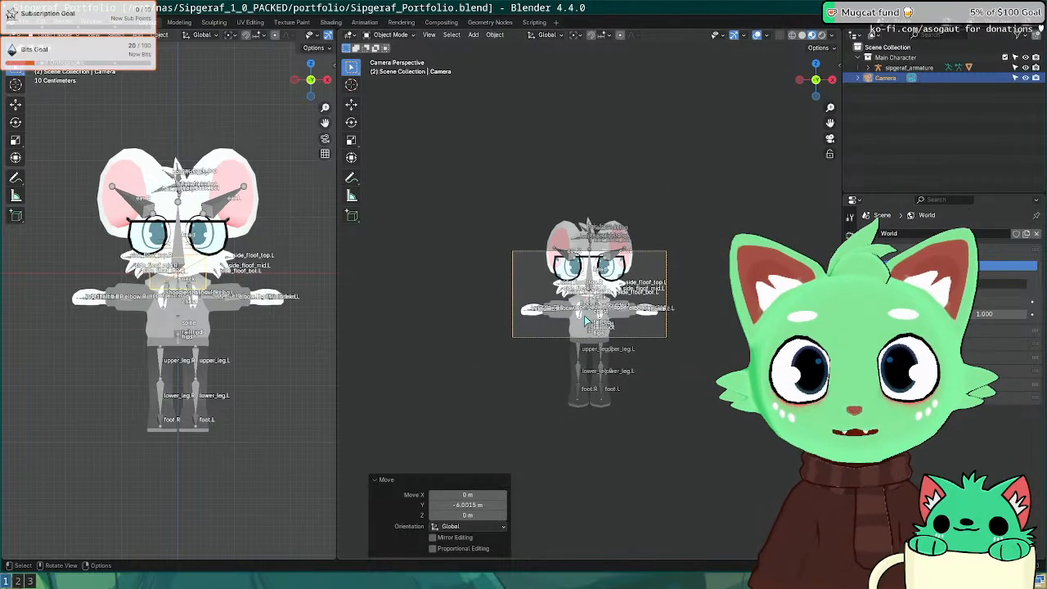
key("KP_1")
key("KP_0")
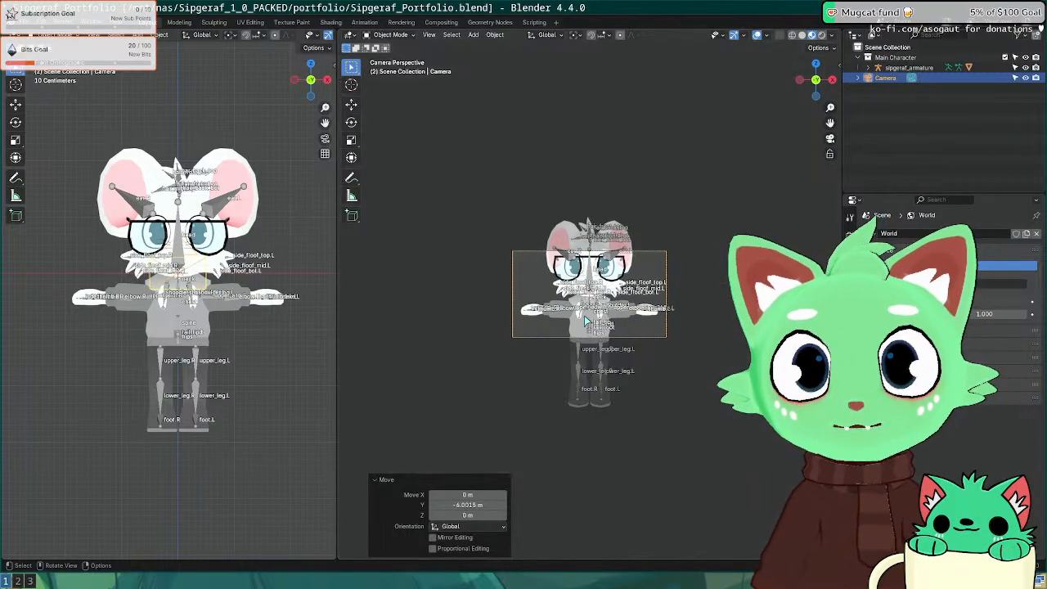
key("KP_1")
middle_click_drag(757, 233, 695, 282)
scroll(622, 278, "up", 5)
Step: Bring up the Output properties with the format and resolution settings
left_click(850, 277)
left_click(850, 233)
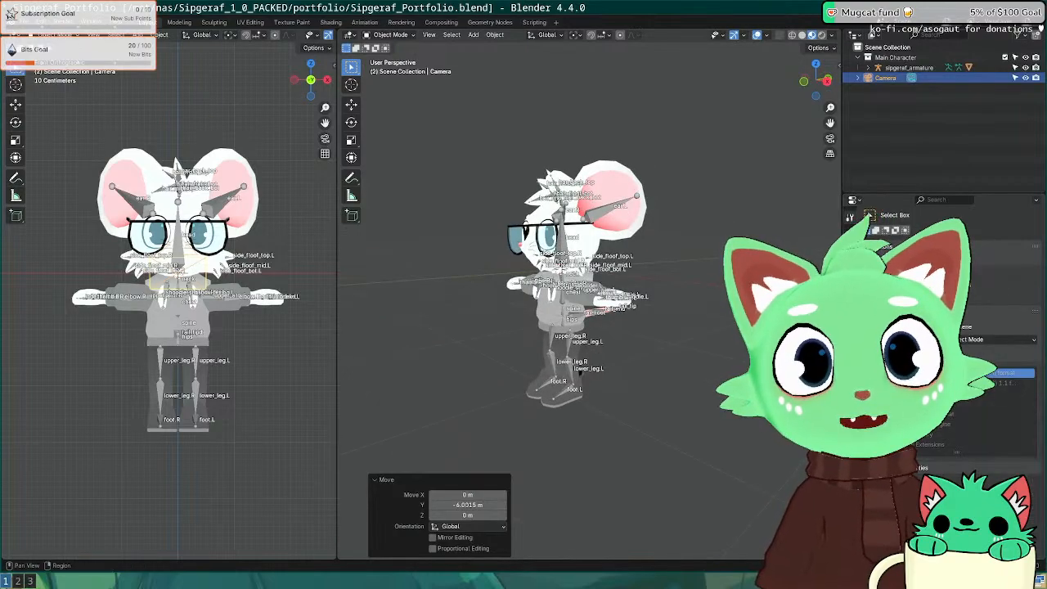
left_click(850, 247)
left_click(1007, 248)
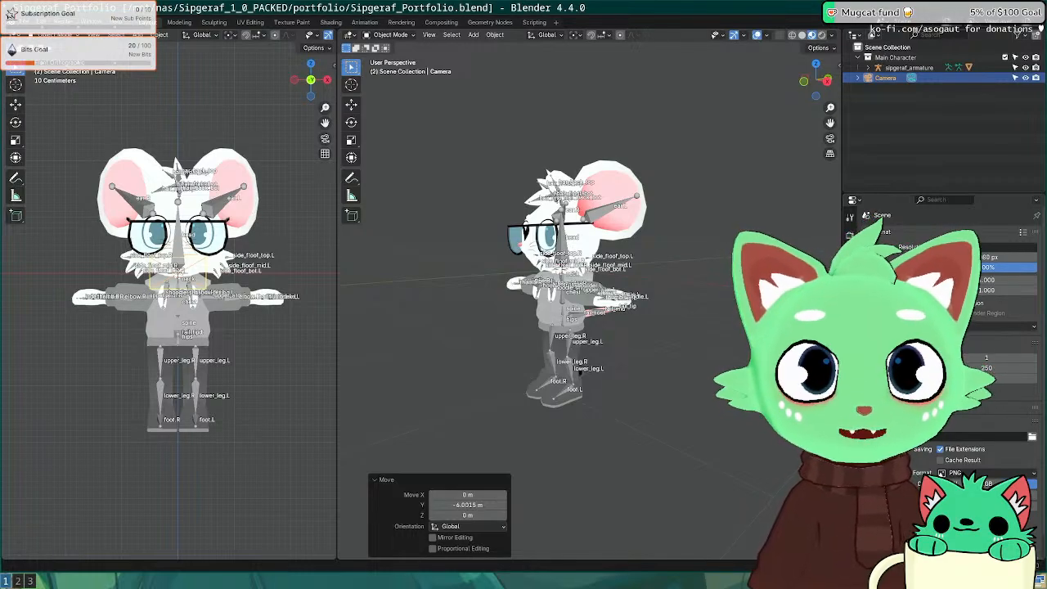
Step: Enter 2000 for Resolution X and 1250 for Resolution Y
type("2000")
key("Tab")
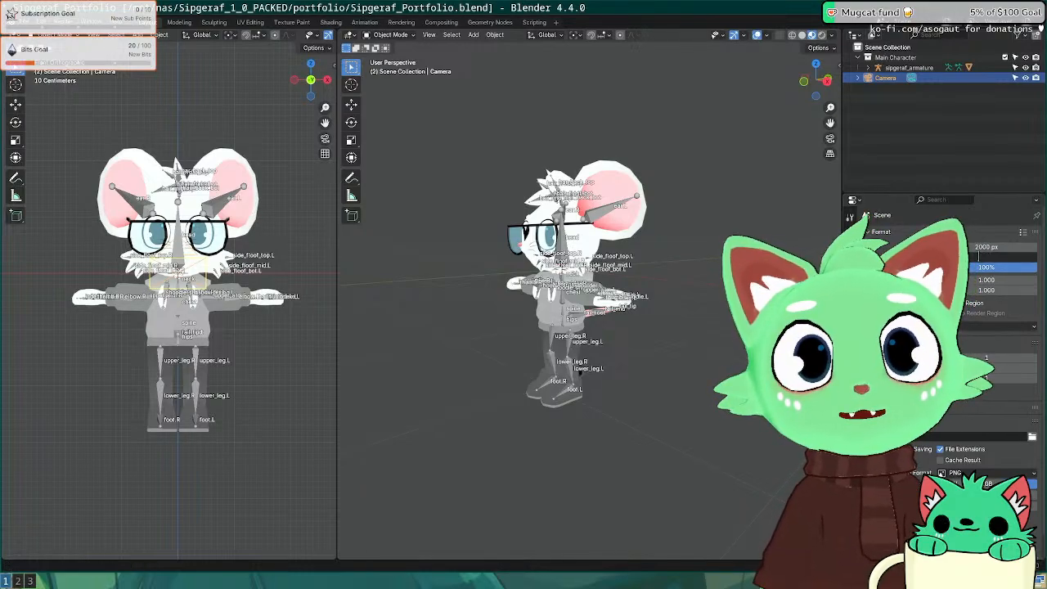
type("1250")
key("Return")
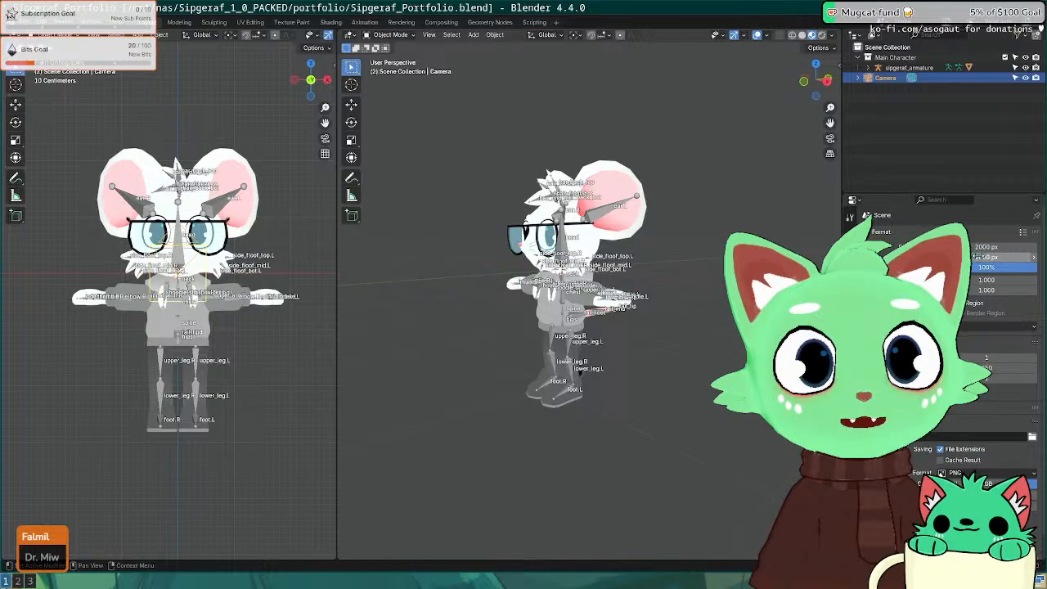
Step: Deselect the camera and switch to the right side view to check its placement
left_click(769, 319)
middle_click_drag(769, 319, 579, 317)
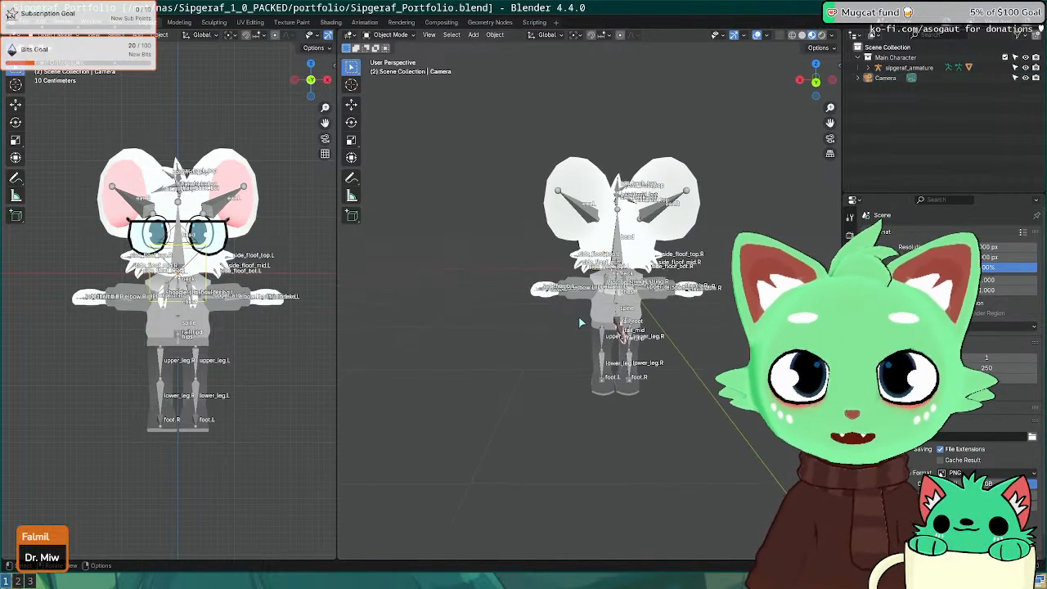
key("KP_3")
scroll(520, 282, "down", 3)
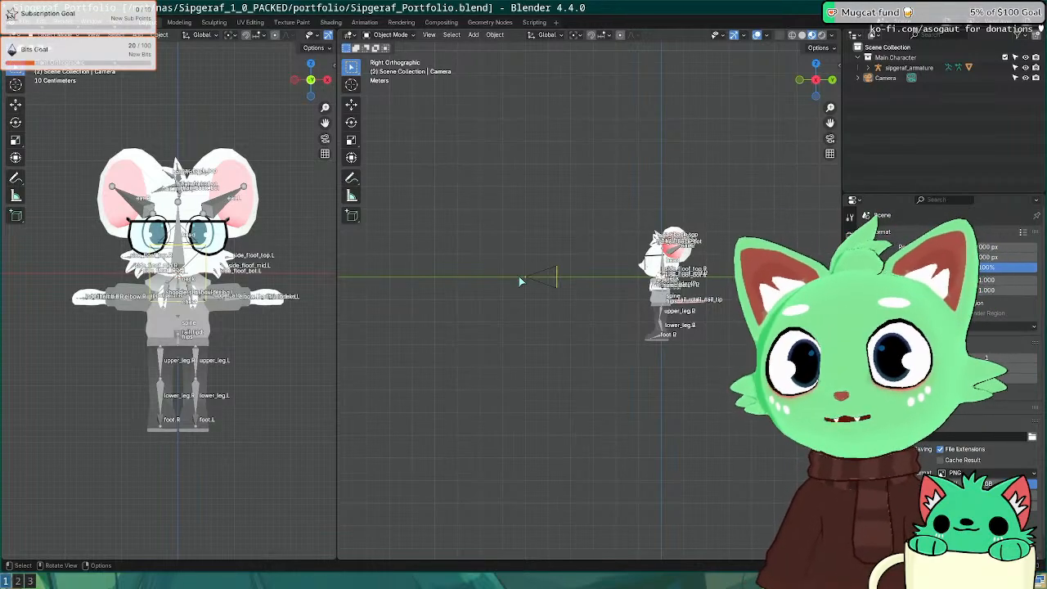
Step: Set the left viewport to a widened side view showing both camera and character
key("KP_0")
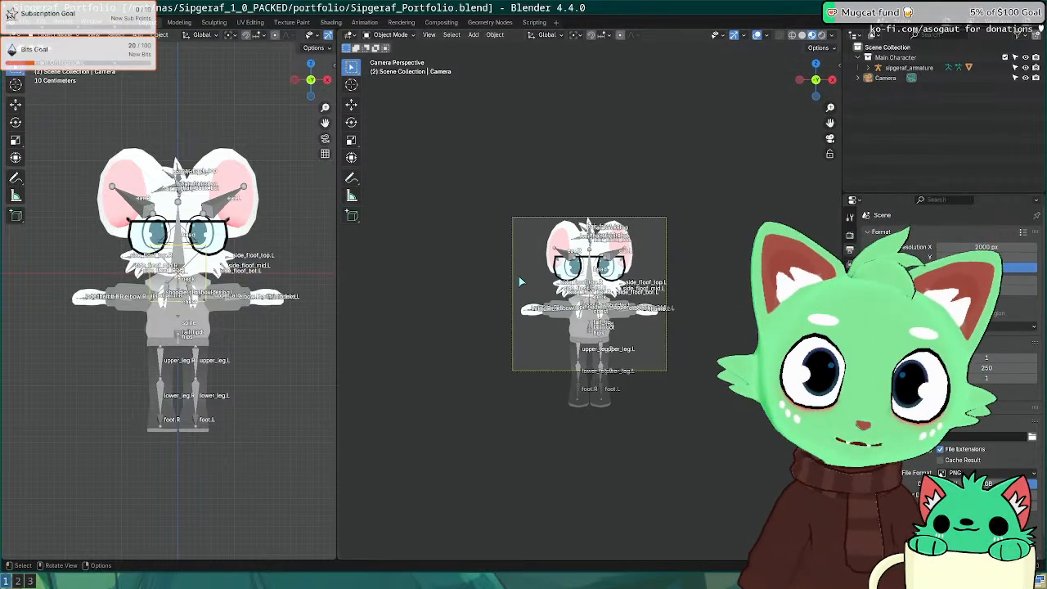
key("KP_3")
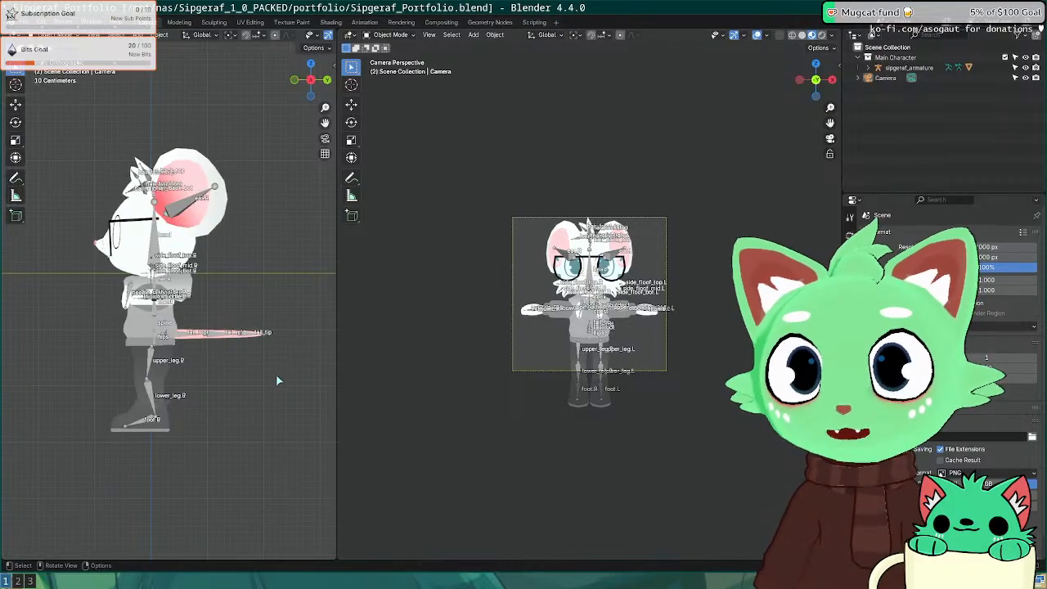
scroll(276, 381, "down", 4)
middle_click_drag(233, 327, 311, 322, "shift")
left_click_drag(336, 342, 625, 344)
scroll(270, 311, "up", 2)
Step: Move the camera in front of the character and lower it slightly along Z
left_click(245, 270)
key("g")
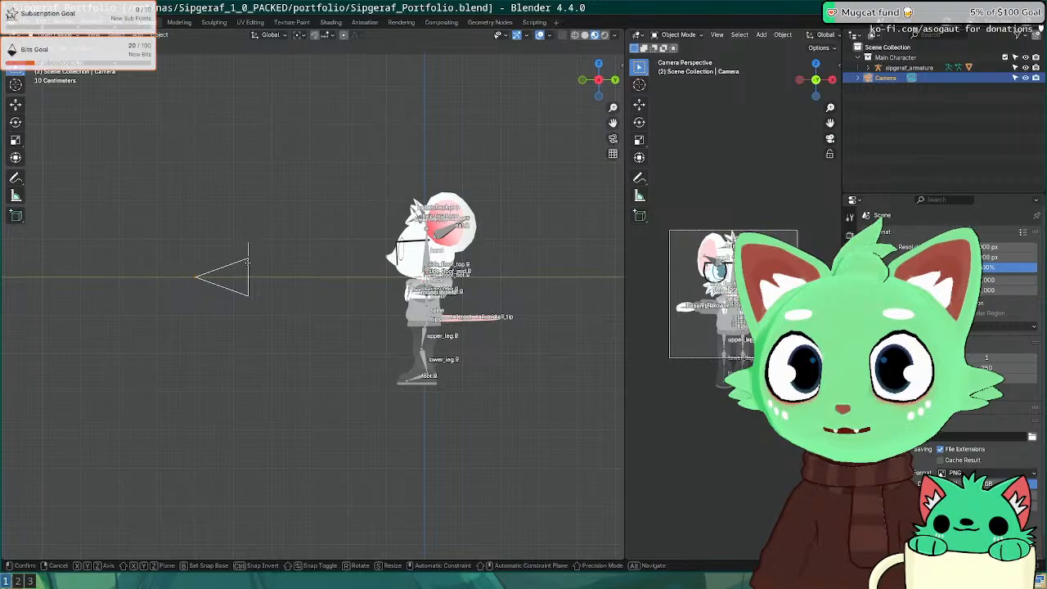
left_click(167, 262)
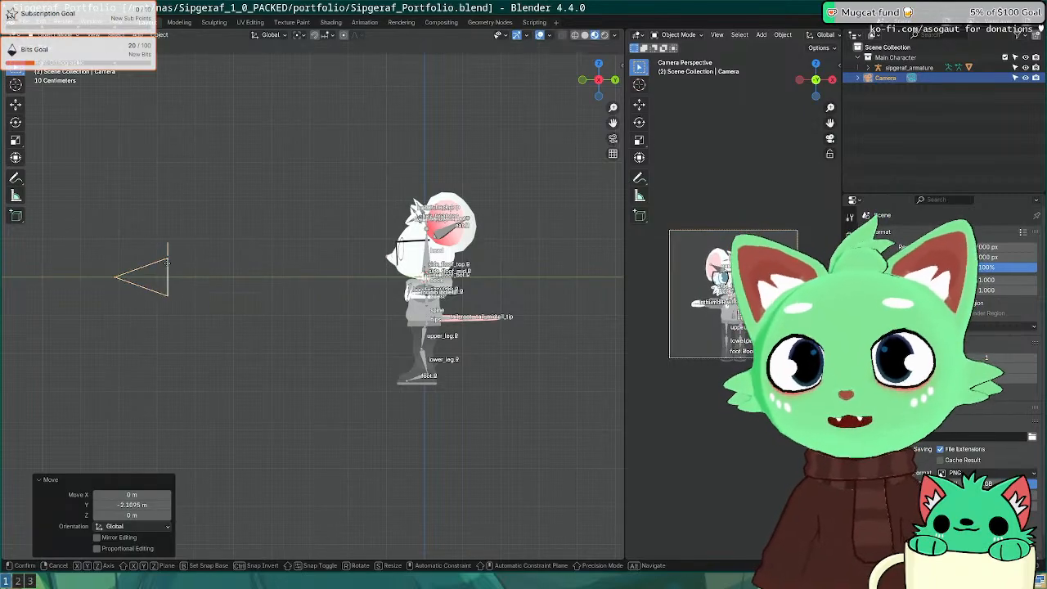
key("z")
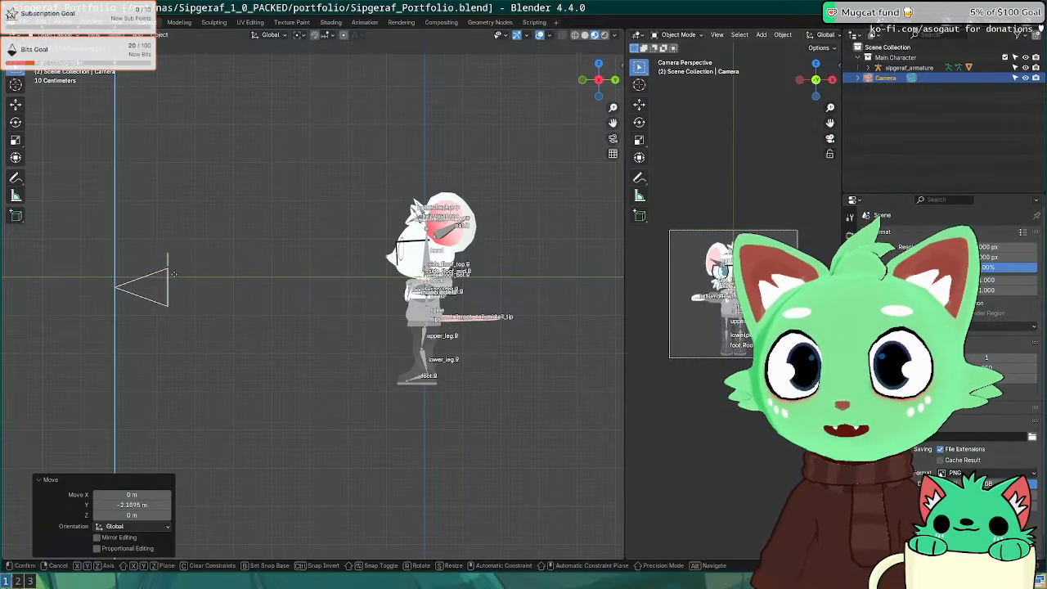
left_click(172, 284)
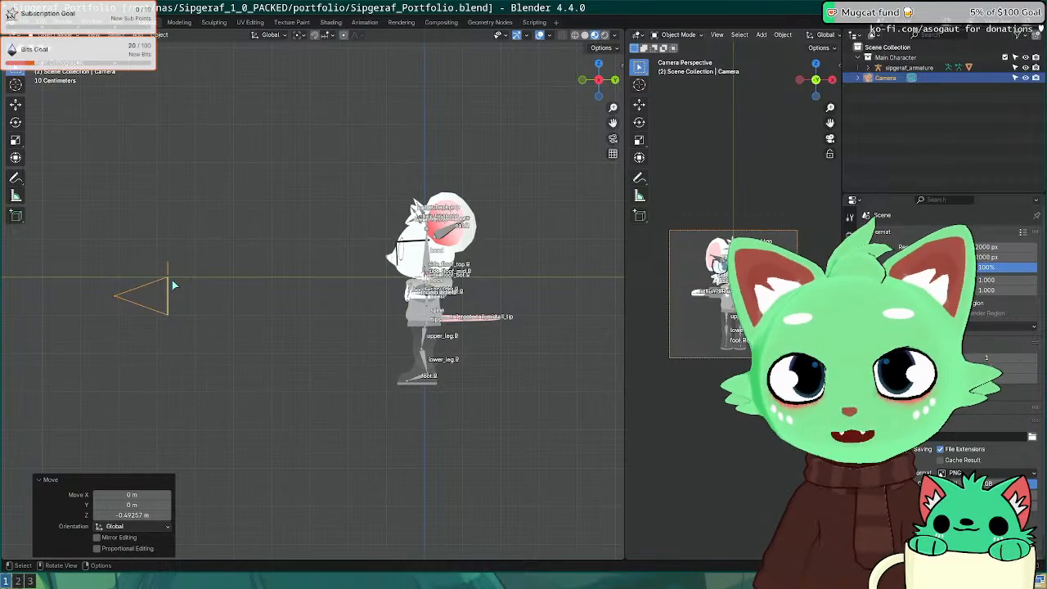
Step: From top view, slide the camera along Y to centre it on the character, then return to side view
key("KP_7")
key("g")
key("y")
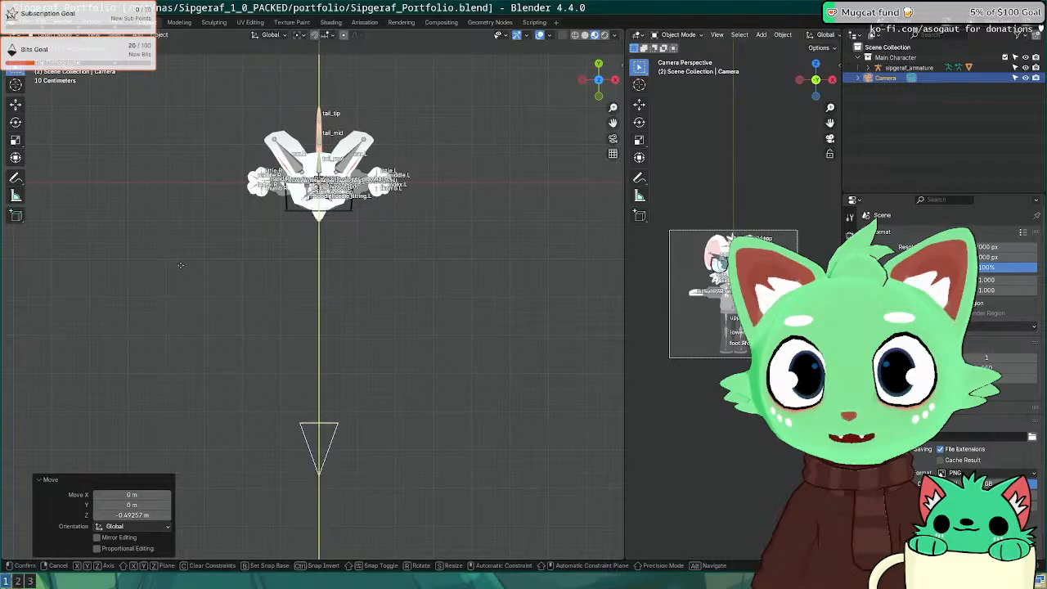
left_click(181, 270)
middle_click_drag(259, 282, 253, 180)
key("KP_3")
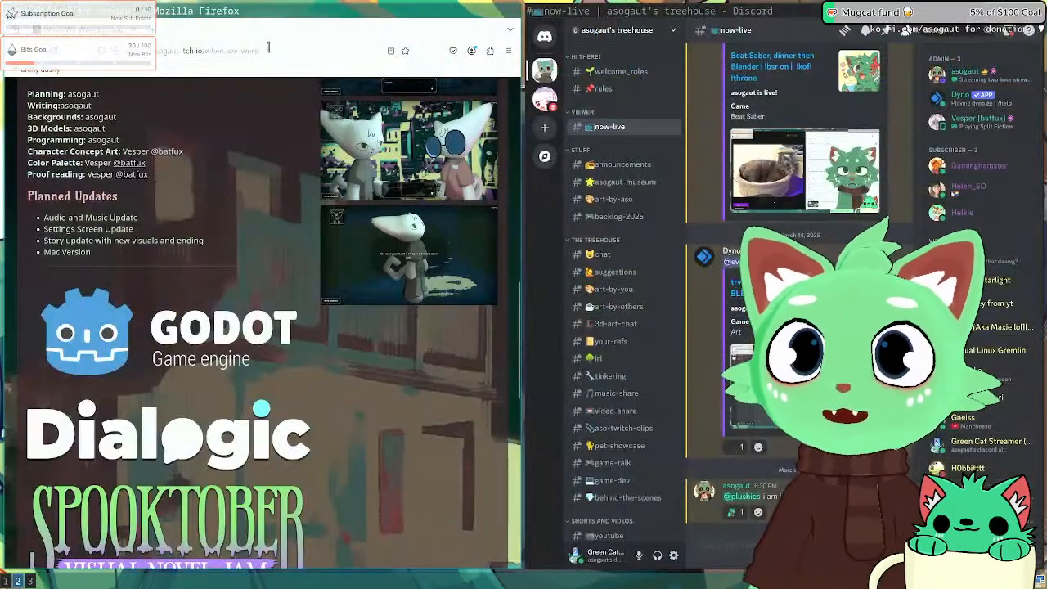
left_click(213, 46)
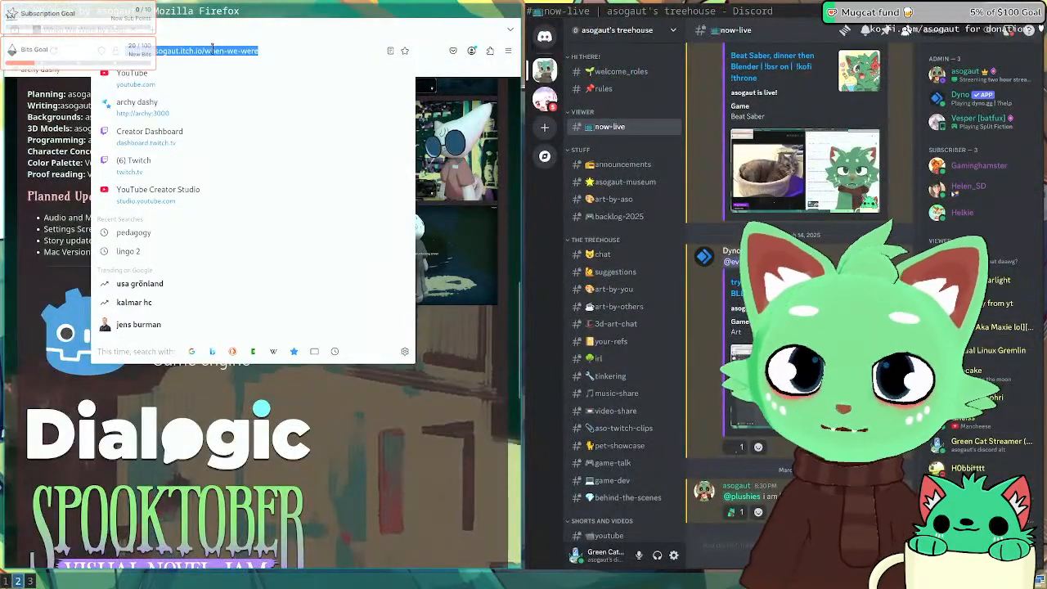
Step: Load the artist's ArtStation profile and look over the Low Poly Cat artwork
type("artstation.com/")
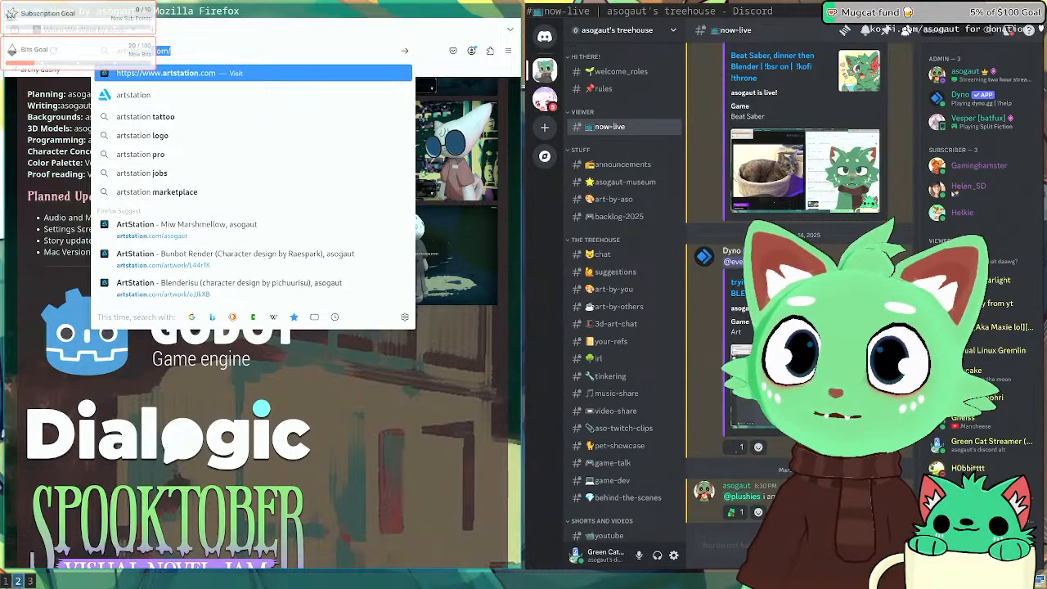
type("asogaut")
key("Return")
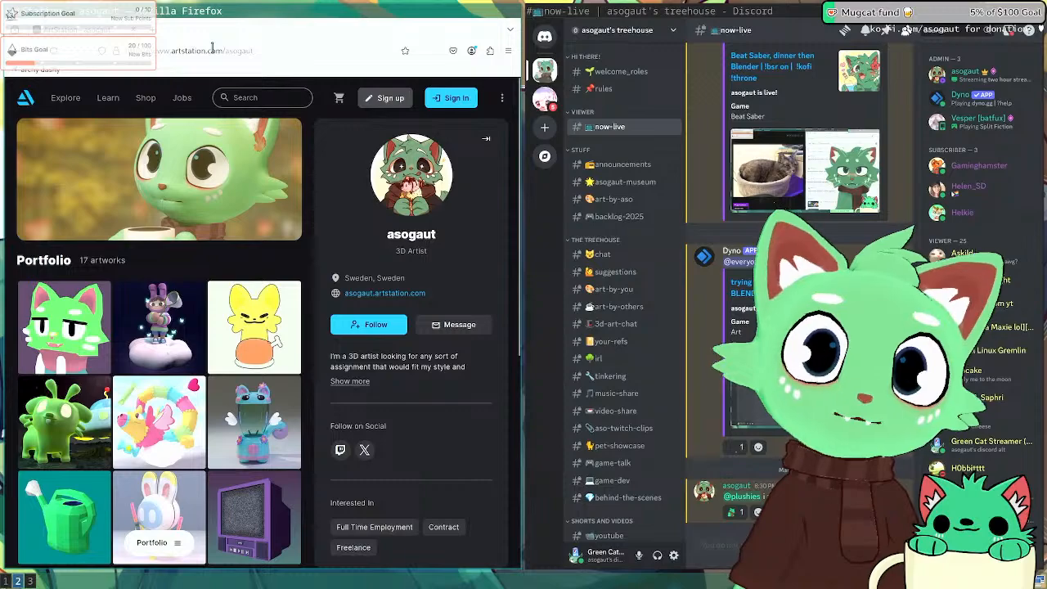
left_click(86, 311)
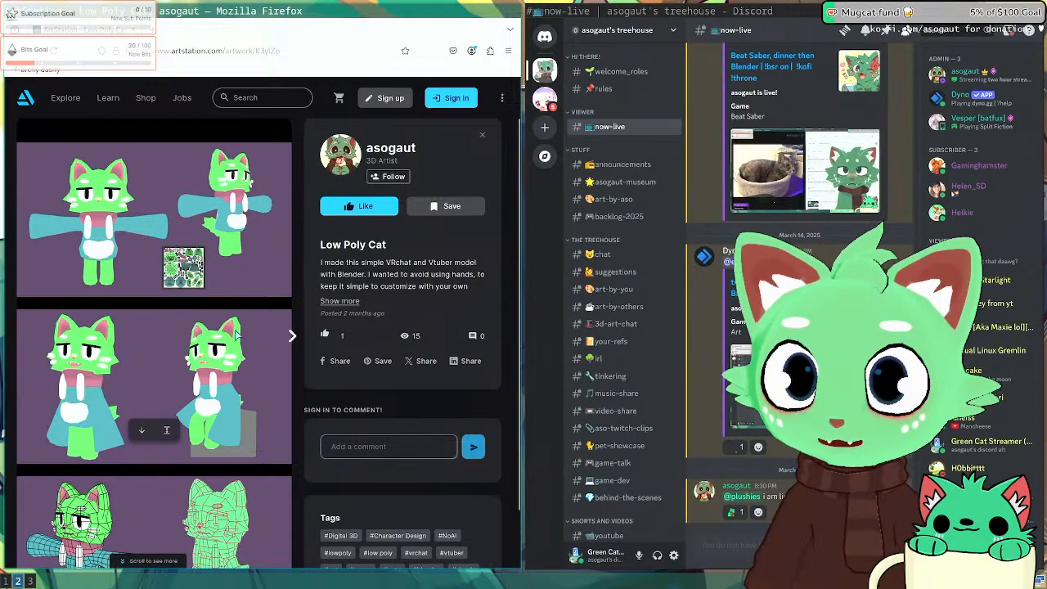
scroll(236, 335, "down", 1)
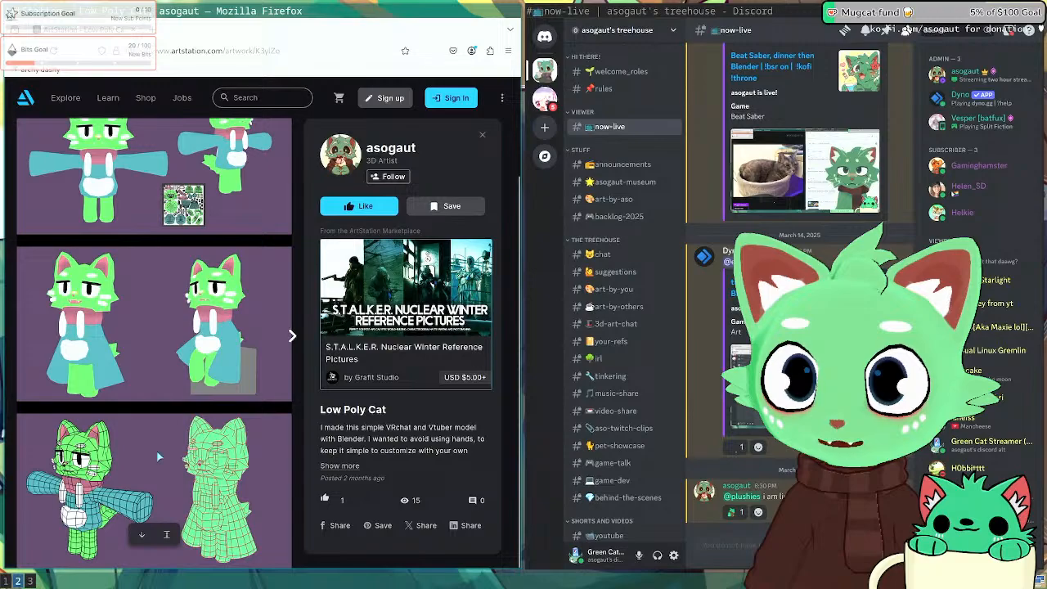
scroll(134, 443, "up", 1)
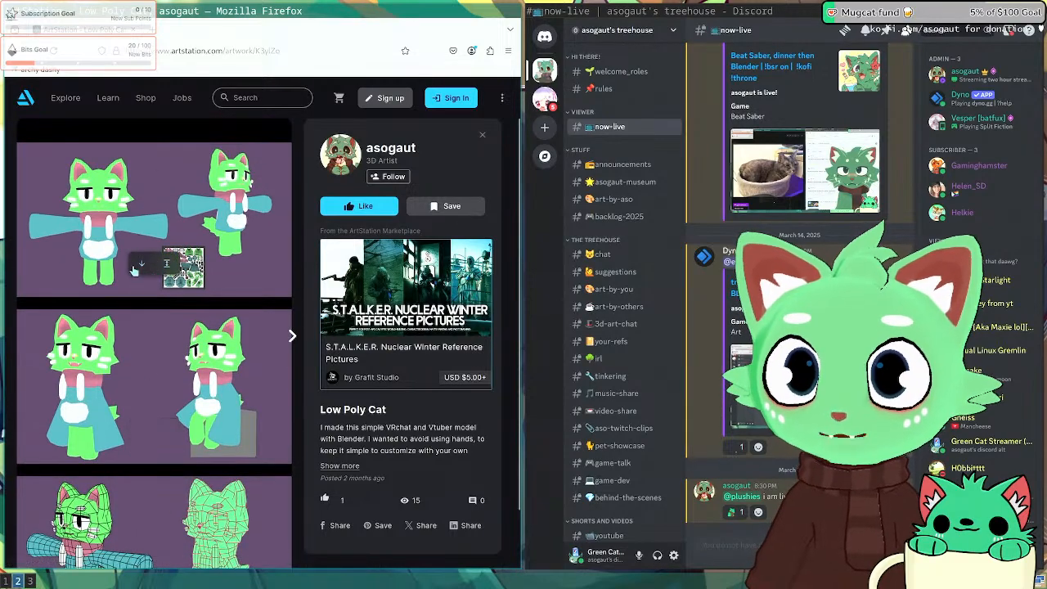
scroll(164, 368, "down", 1)
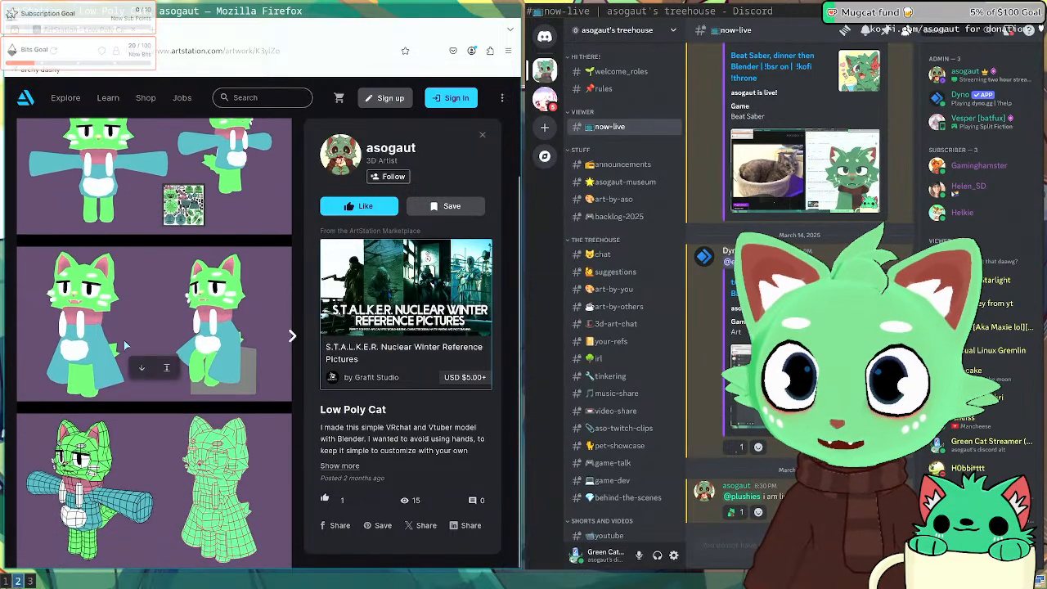
key("Escape")
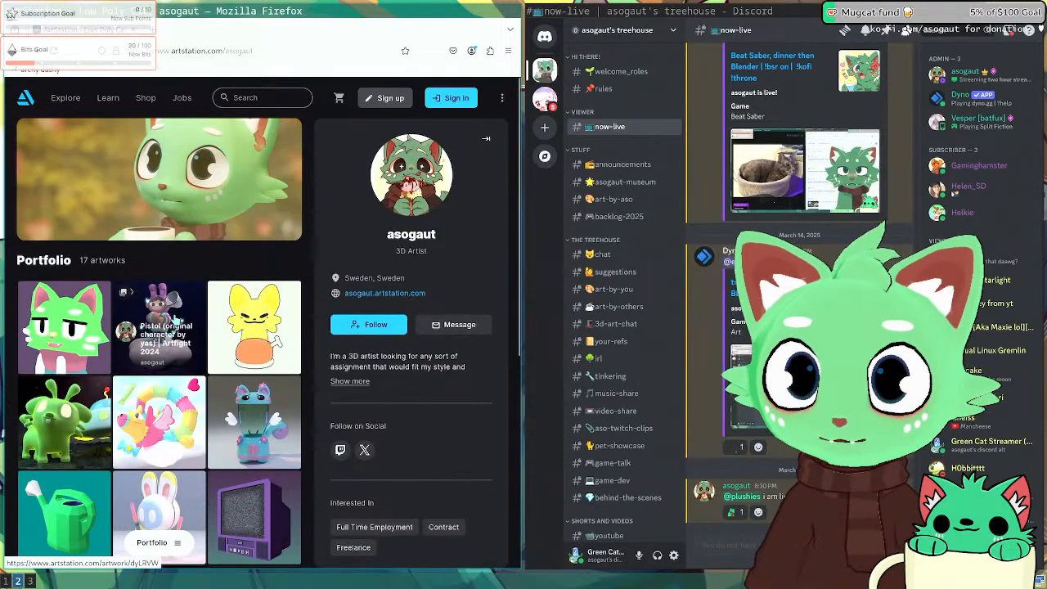
left_click(102, 360)
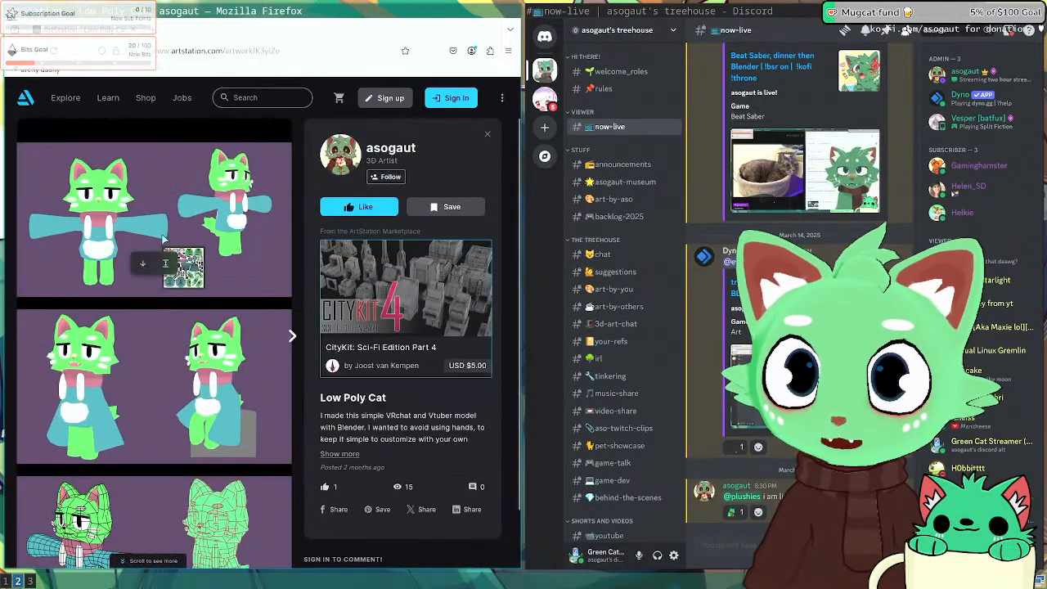
Step: Close the artwork, collapse the profile sidebar to browse the portfolio, then return to Blender
key("super+1")
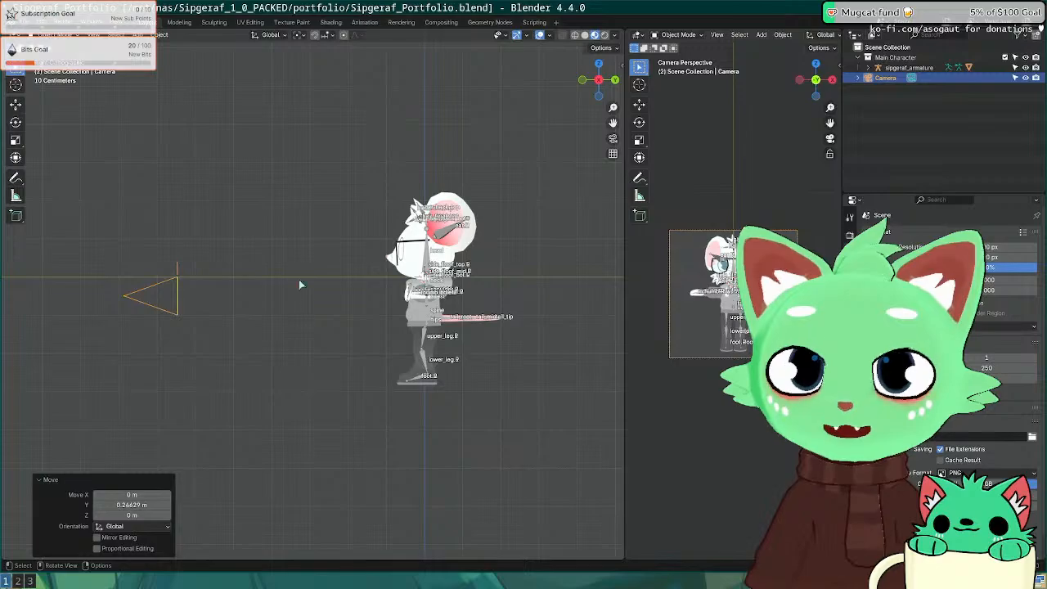
key("super+2")
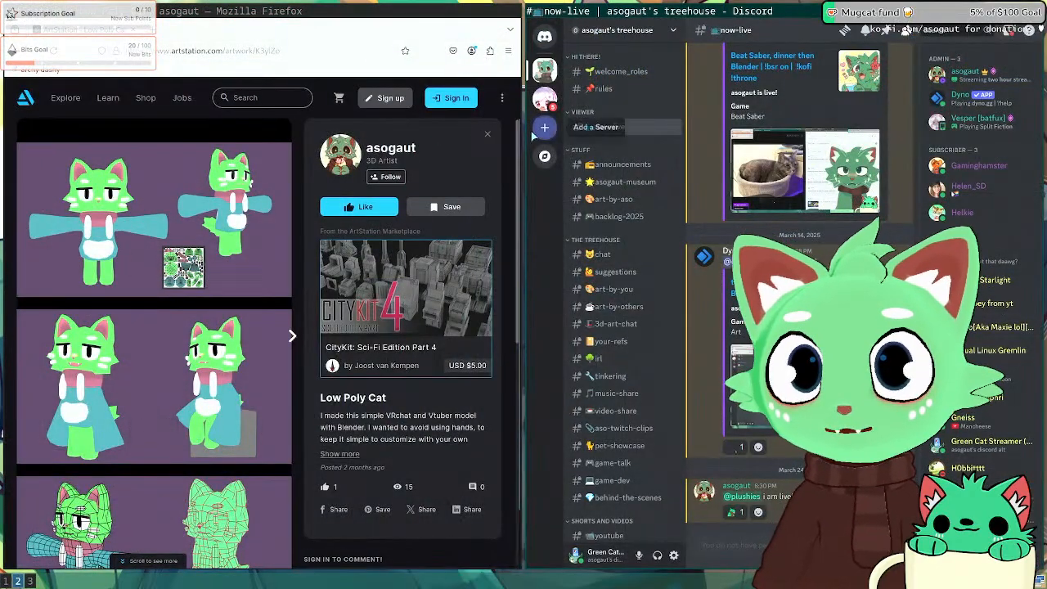
left_click(487, 133)
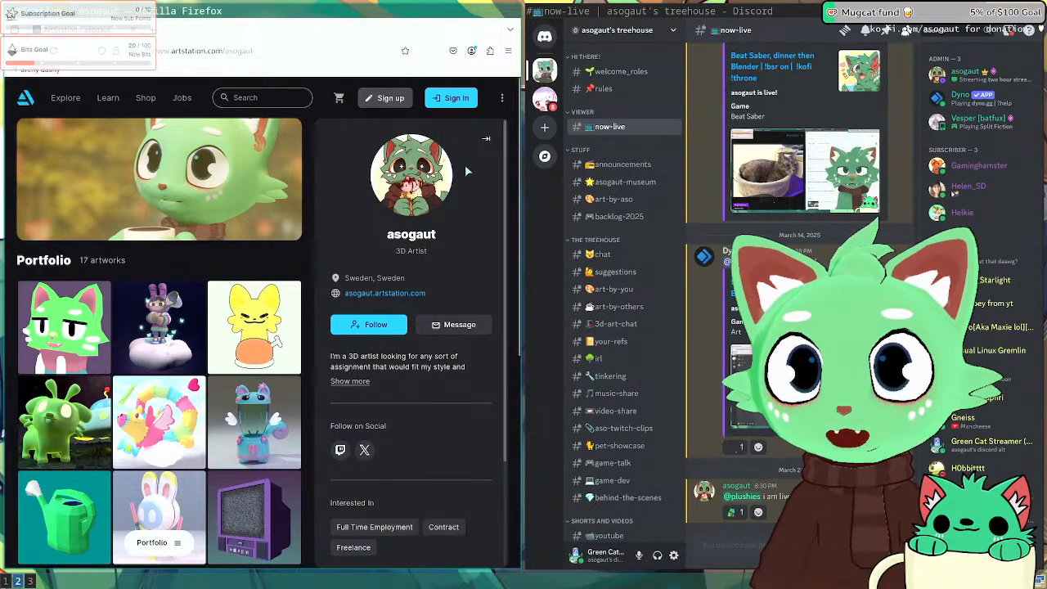
left_click(486, 135)
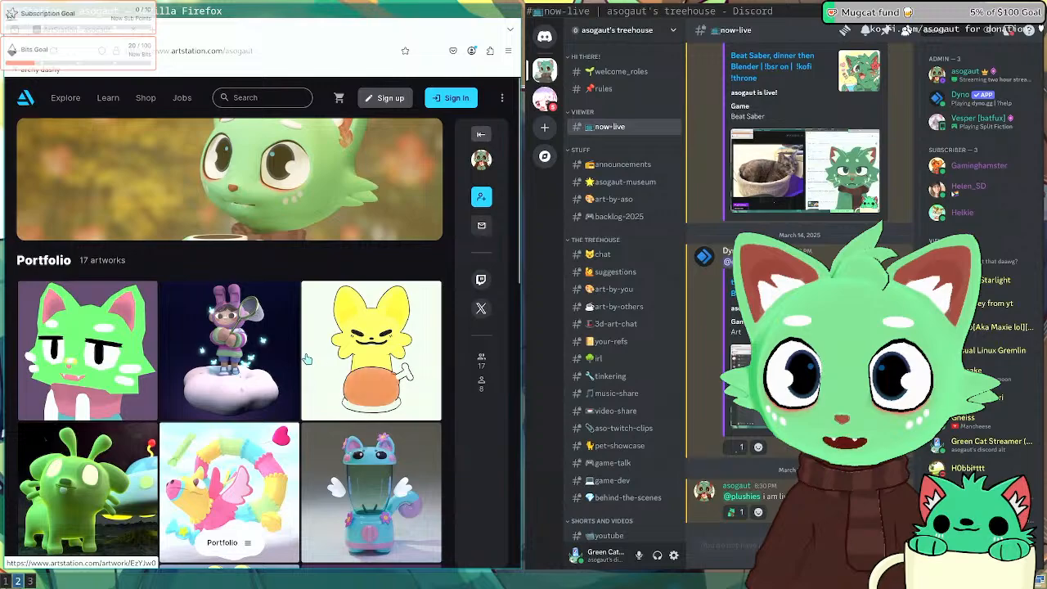
scroll(343, 343, "down", 3)
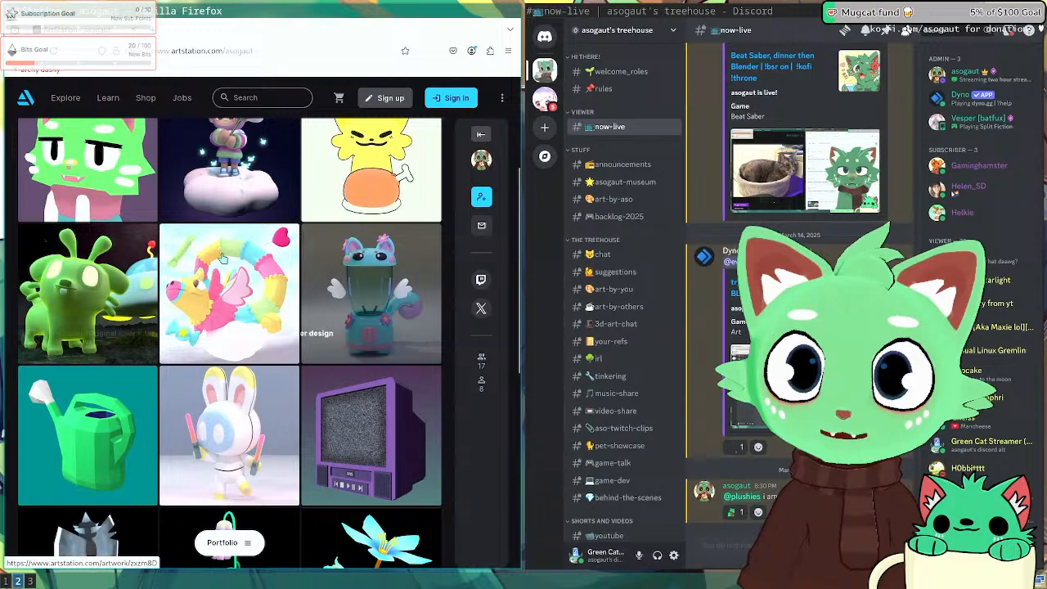
scroll(168, 433, "up", 3)
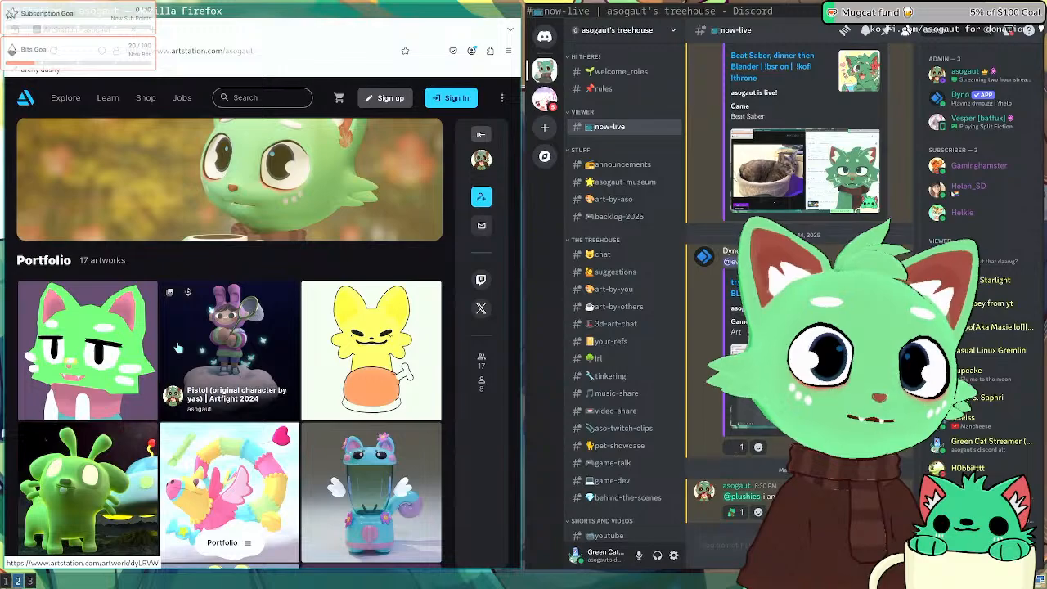
key("super+1")
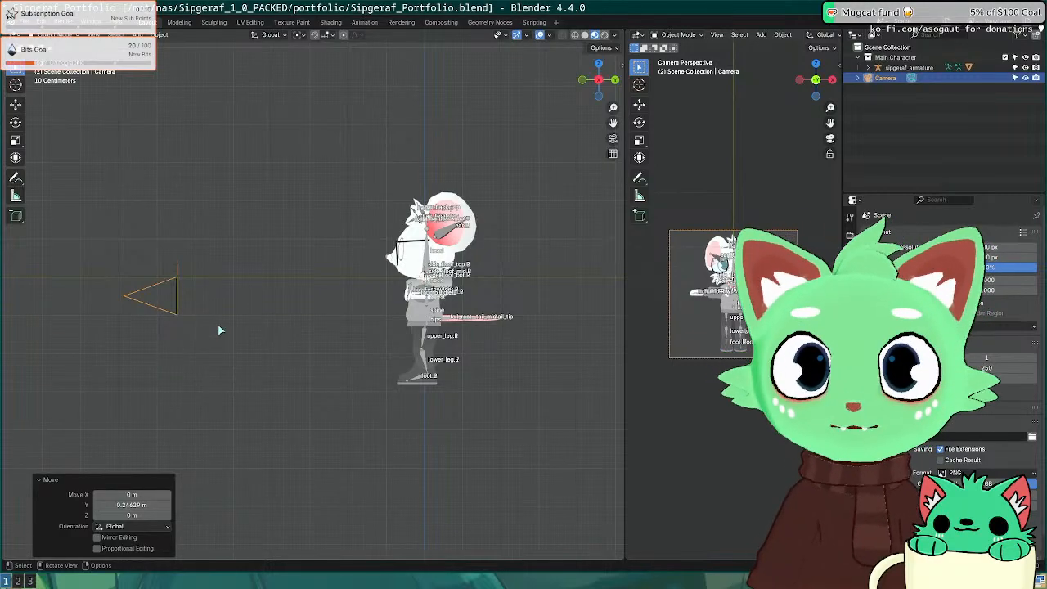
Step: Reselect the camera, nudge it slightly forward, and set its focal length to 75 mm
left_click(202, 291)
left_click(178, 278)
key("g")
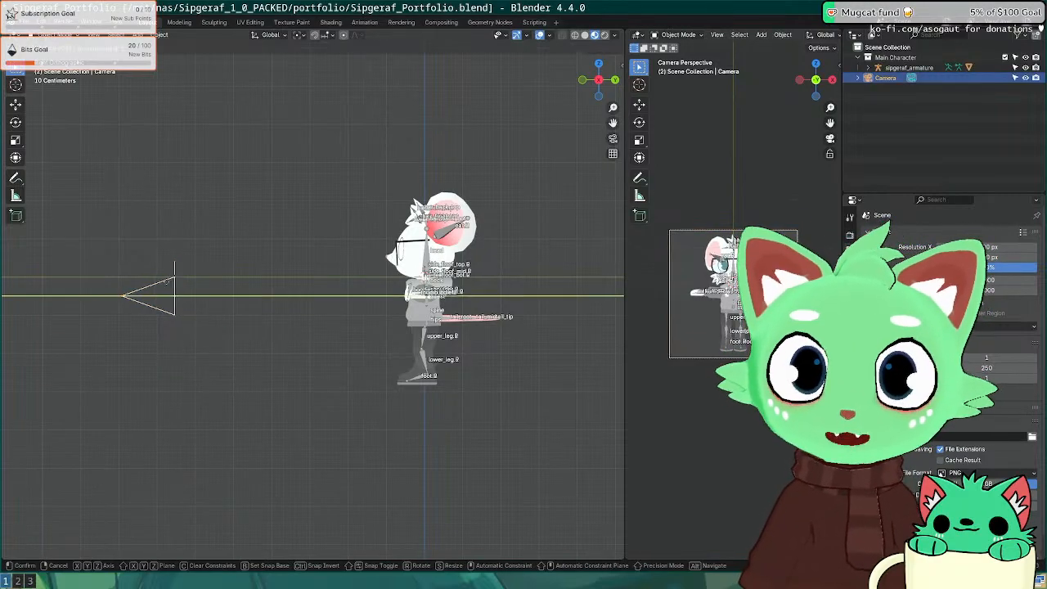
left_click(169, 283)
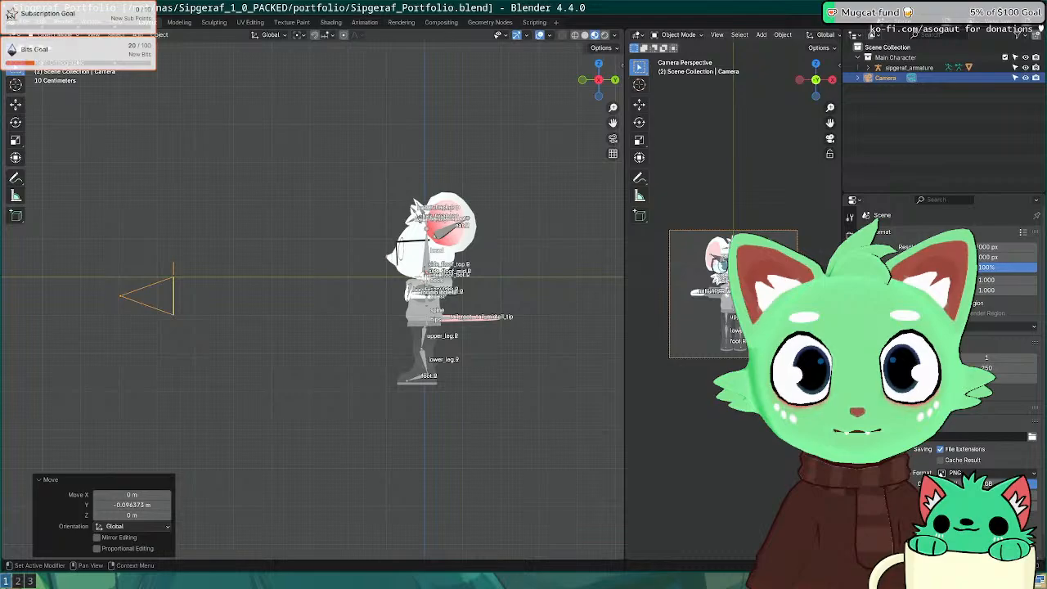
left_click(850, 369)
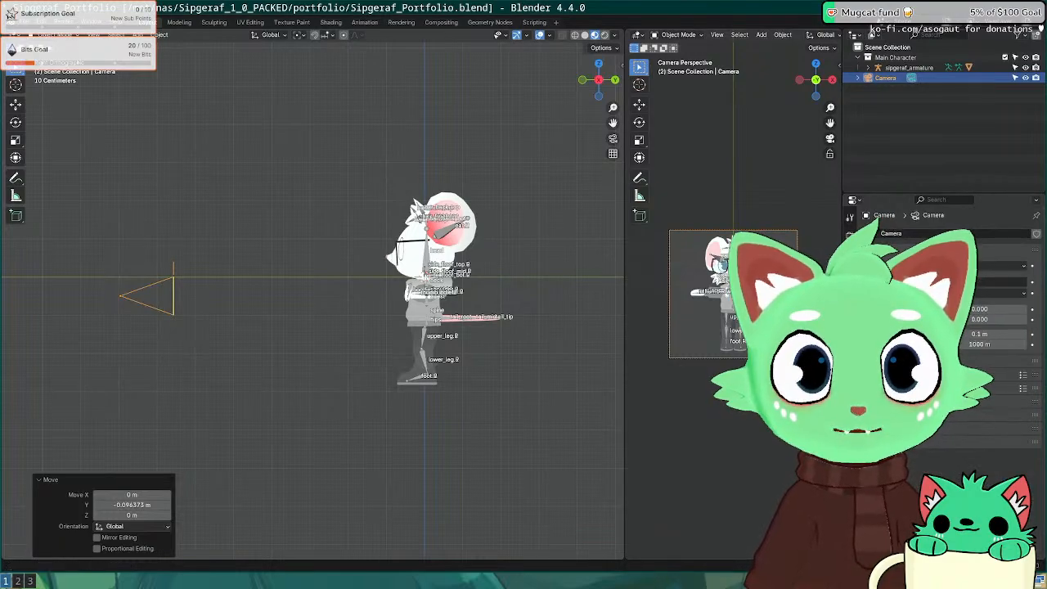
type("75")
key("Return")
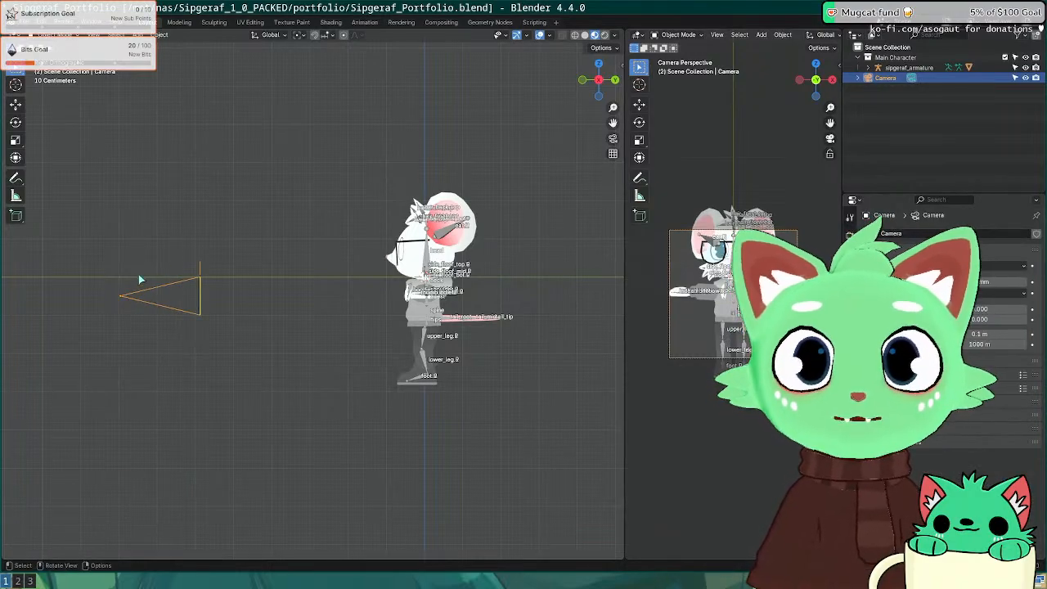
Step: Pull the camera further back along Y so the character fits, then deselect everything
scroll(140, 279, "down", 5)
key("g")
key("y")
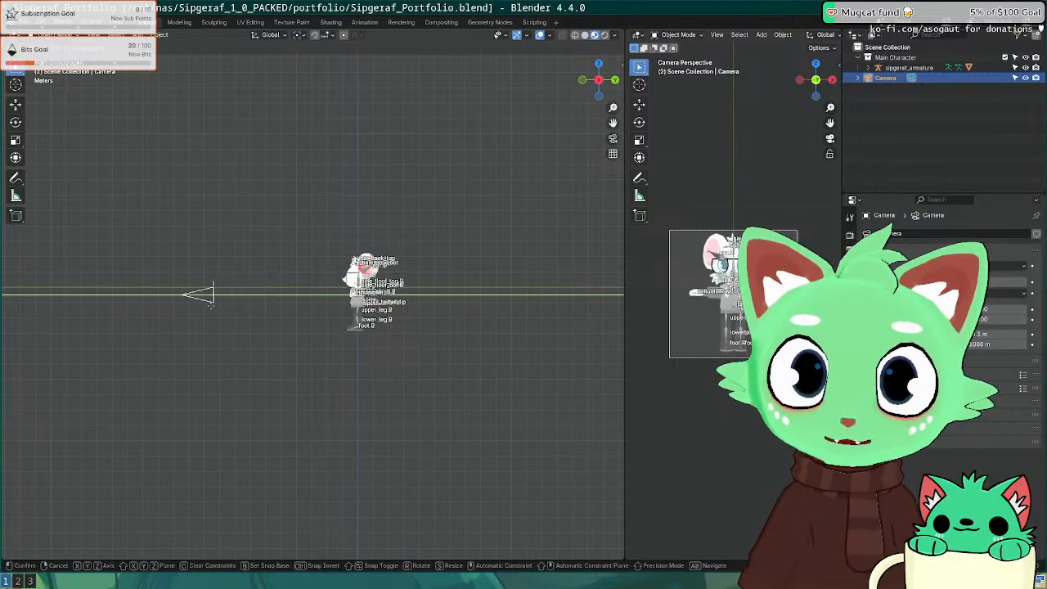
left_click(217, 309)
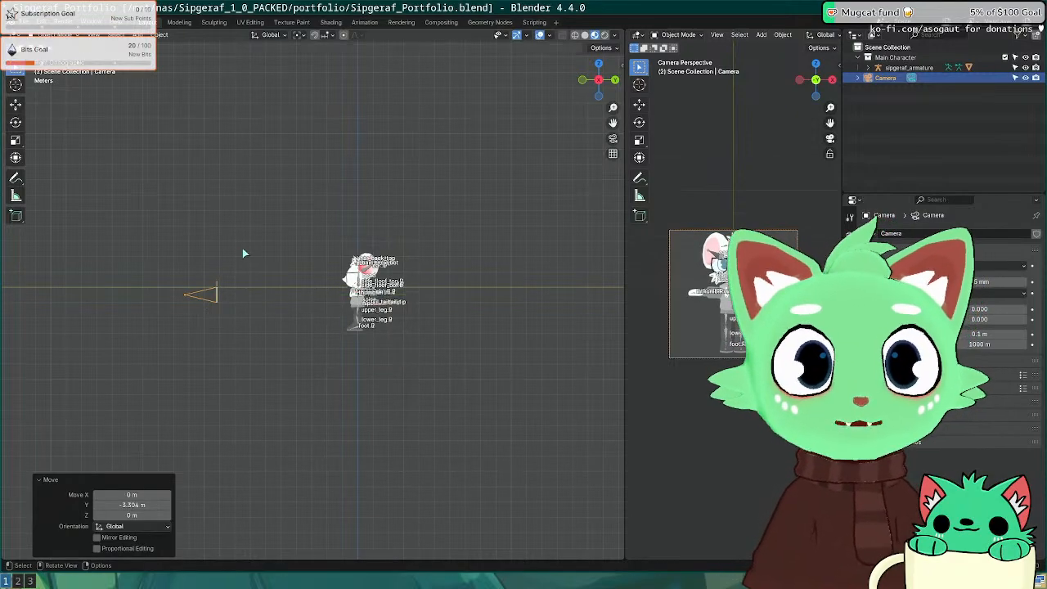
middle_click_drag(242, 248, 309, 280)
key("alt+a")
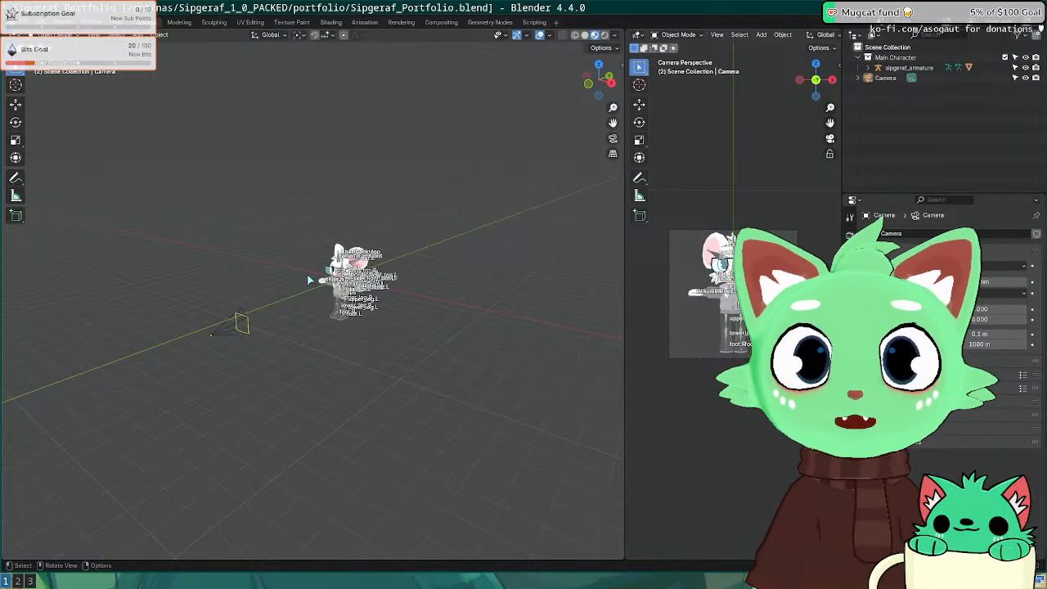
Step: Select the armature, then the camera in top view, and drag the divider to enlarge the camera view
middle_click_drag(266, 379, 373, 233)
key("KP_7")
scroll(332, 378, "up", 5)
scroll(373, 233, "down", 2)
middle_click_drag(407, 279, 349, 291, "shift")
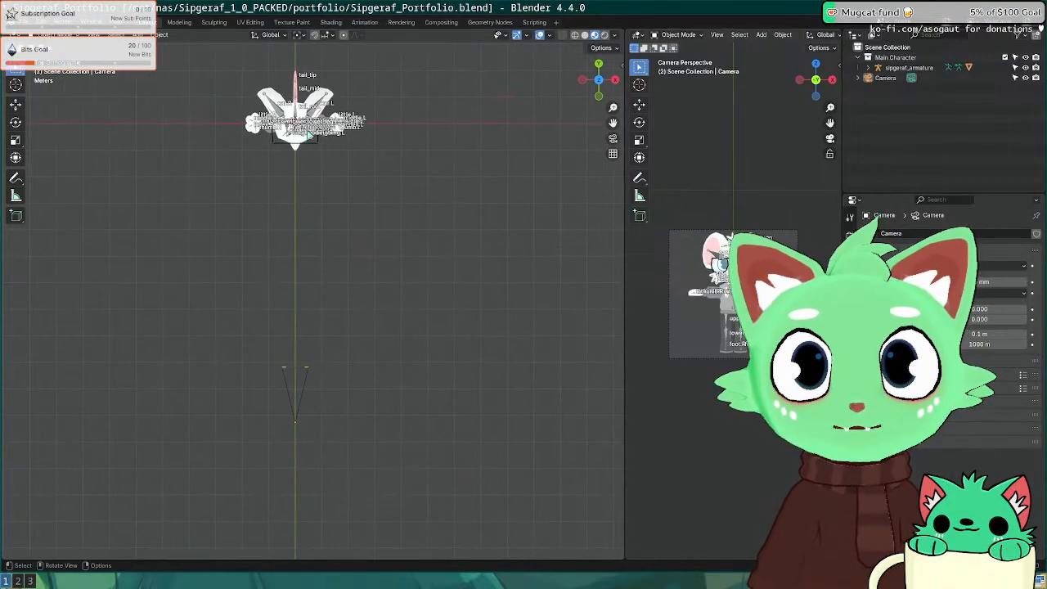
left_click(308, 118)
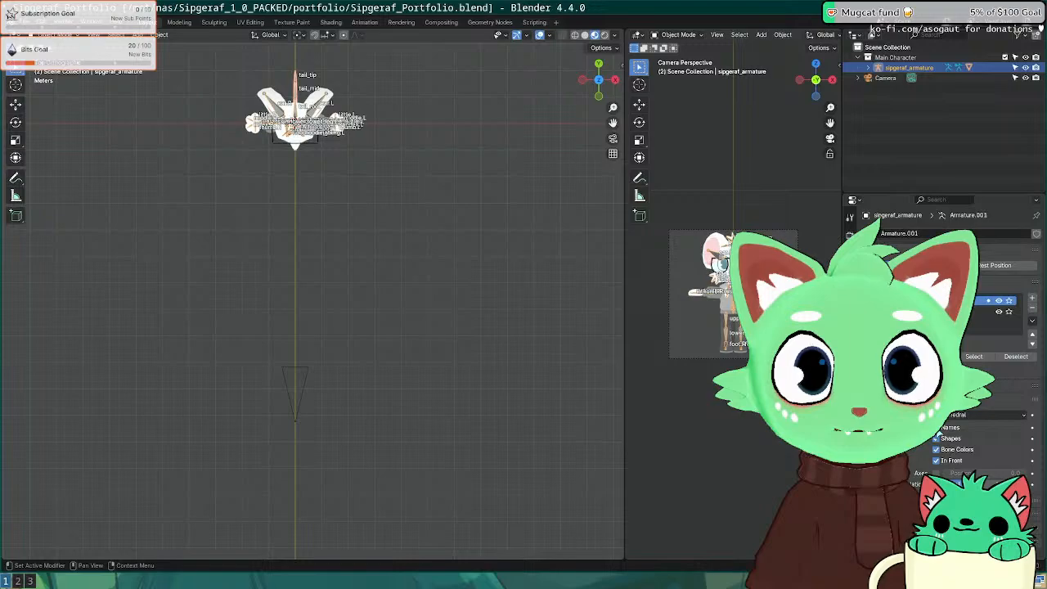
scroll(447, 287, "up", 3)
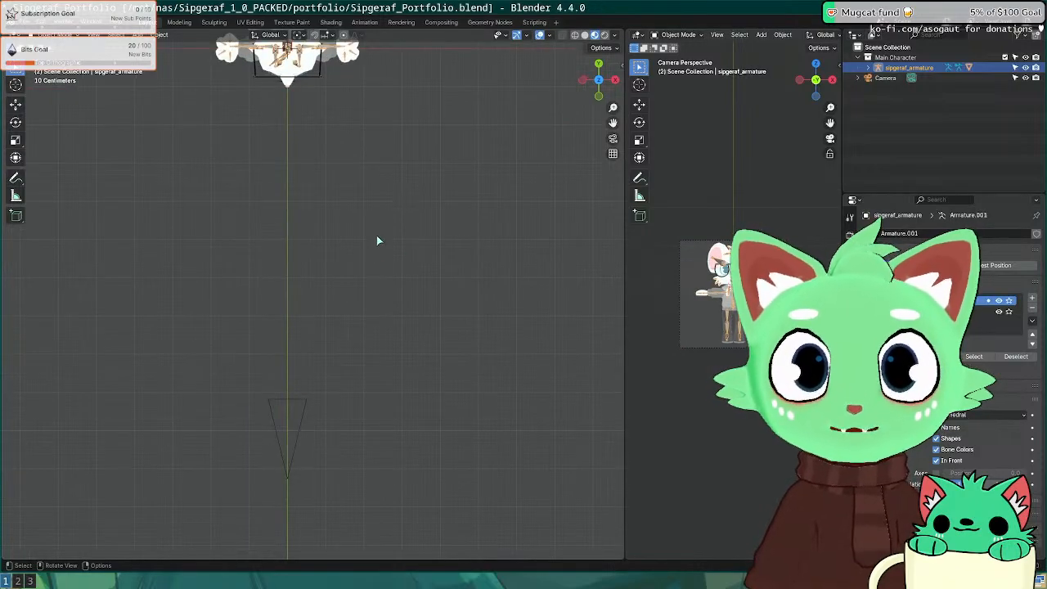
middle_click_drag(377, 240, 398, 227)
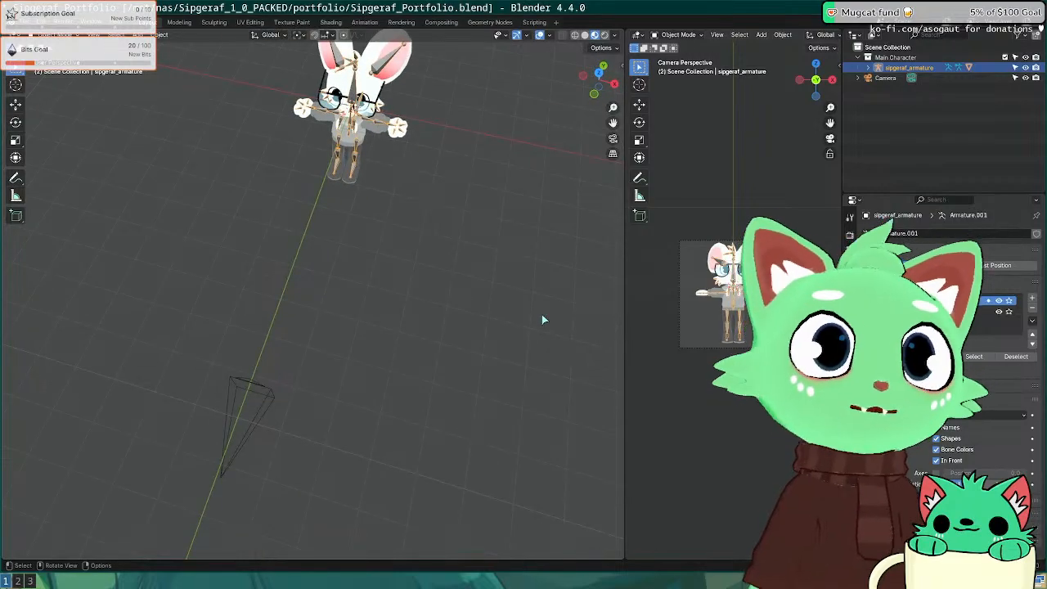
key("KP_7")
left_click(307, 401)
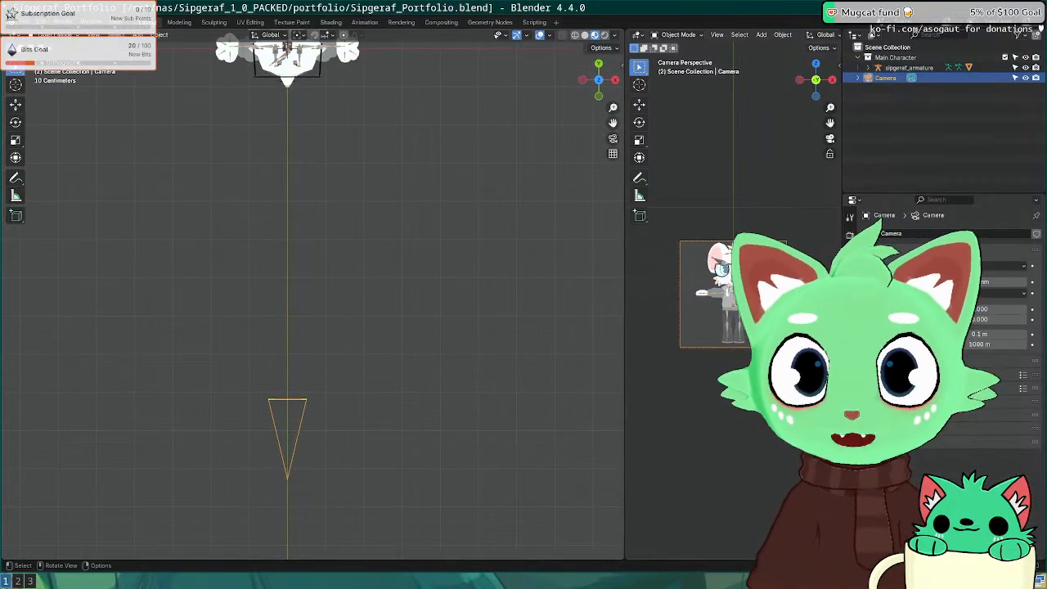
left_click_drag(625, 352, 469, 347)
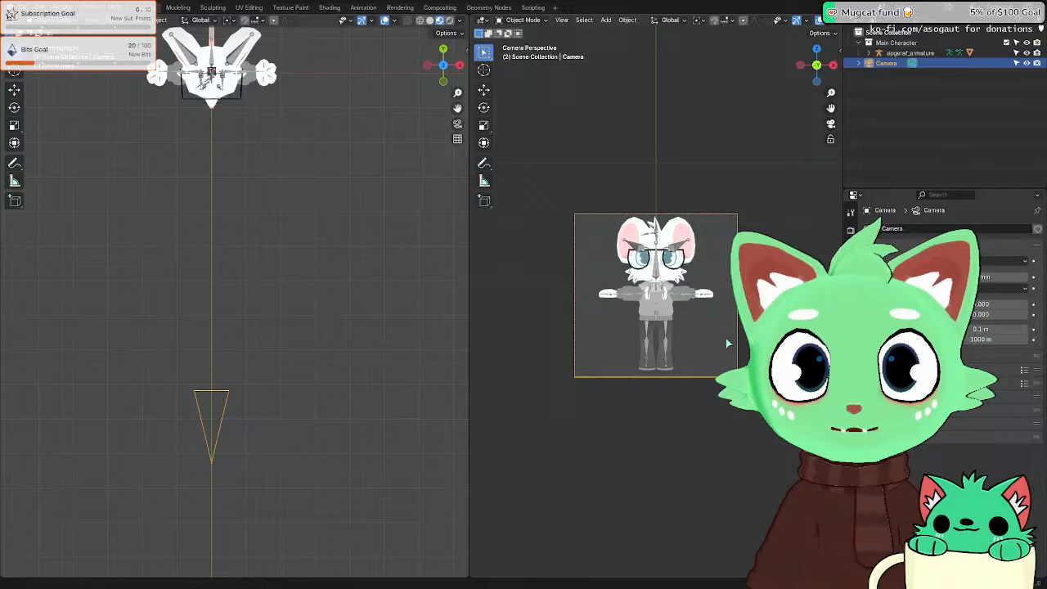
Step: Launch the Chatterino chat client from the dmenu launcher ('chatt') on the Blender workspace
key("super+2")
key("super+1")
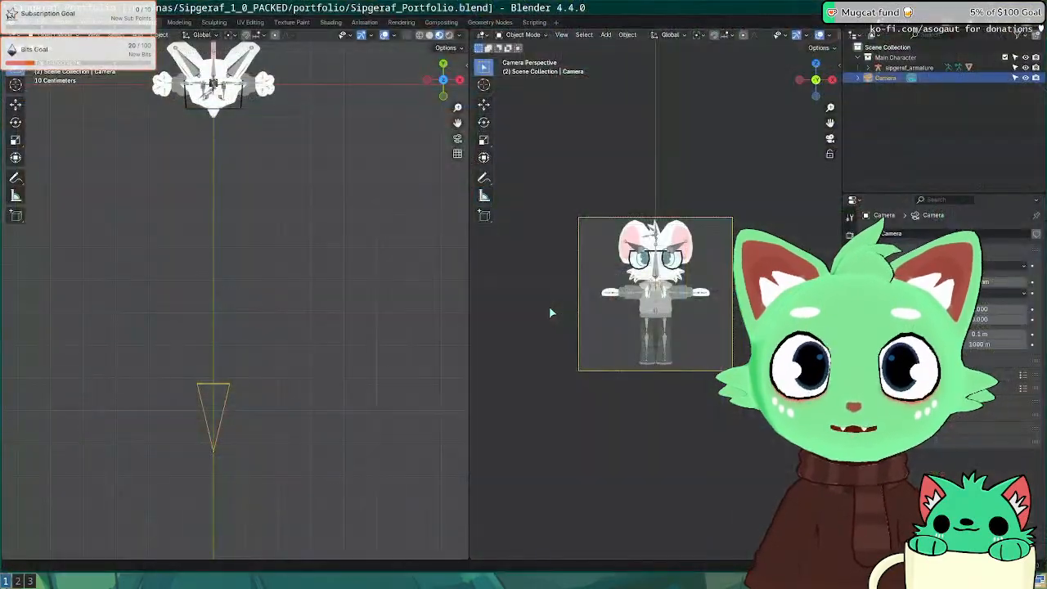
key("super+2")
key("super+3")
key("super+4")
key("super+1")
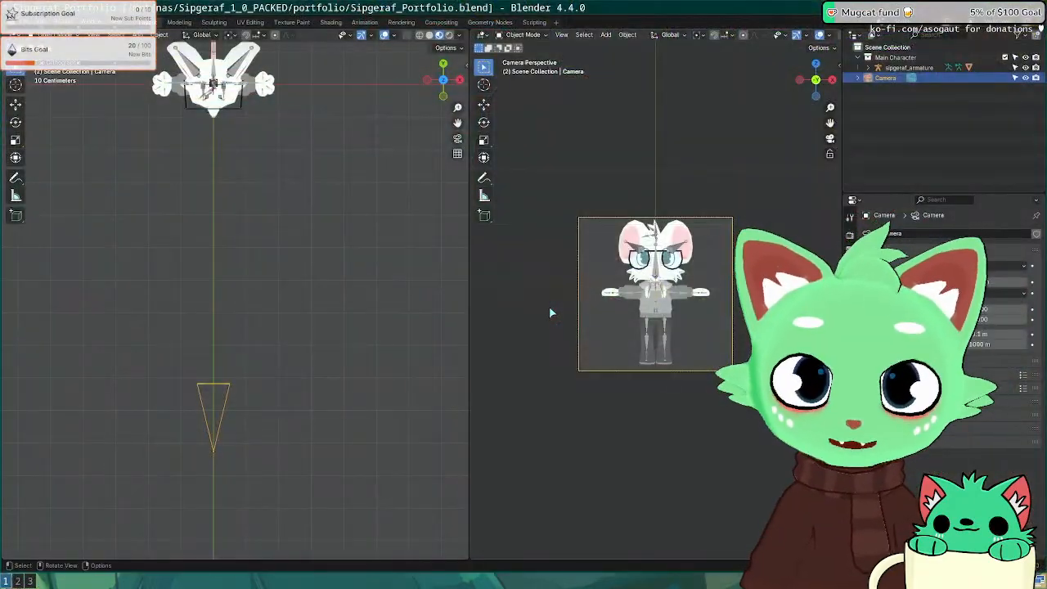
key("super+d")
type("chatt")
key("Return")
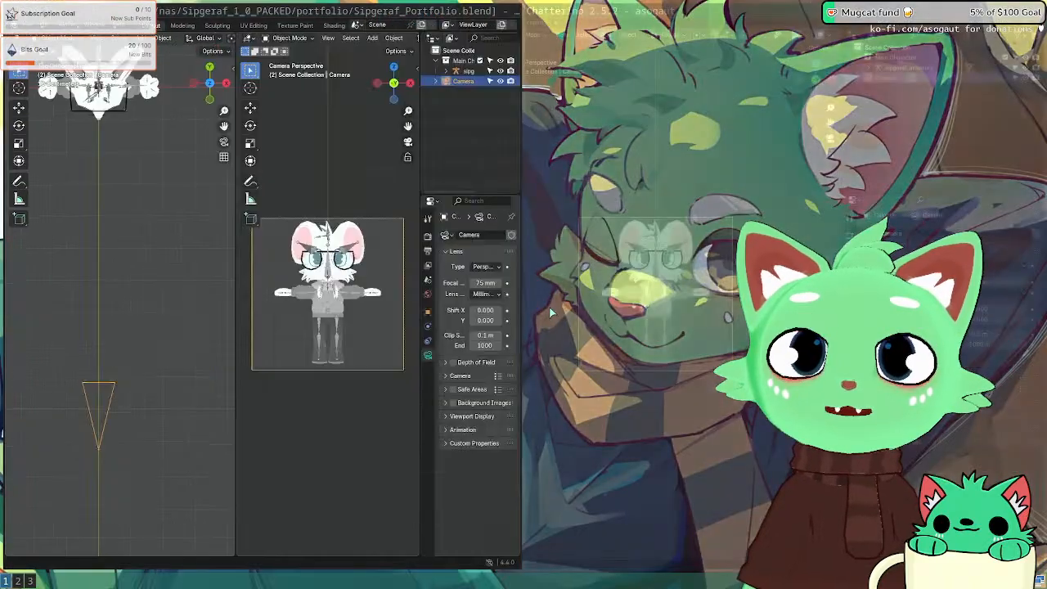
Step: Resize the tiles to widen the chat window beside Blender
key("super+r")
key("Right")
key("Right")
key("Left")
key("Left")
key("Left")
key("Left")
key("Left")
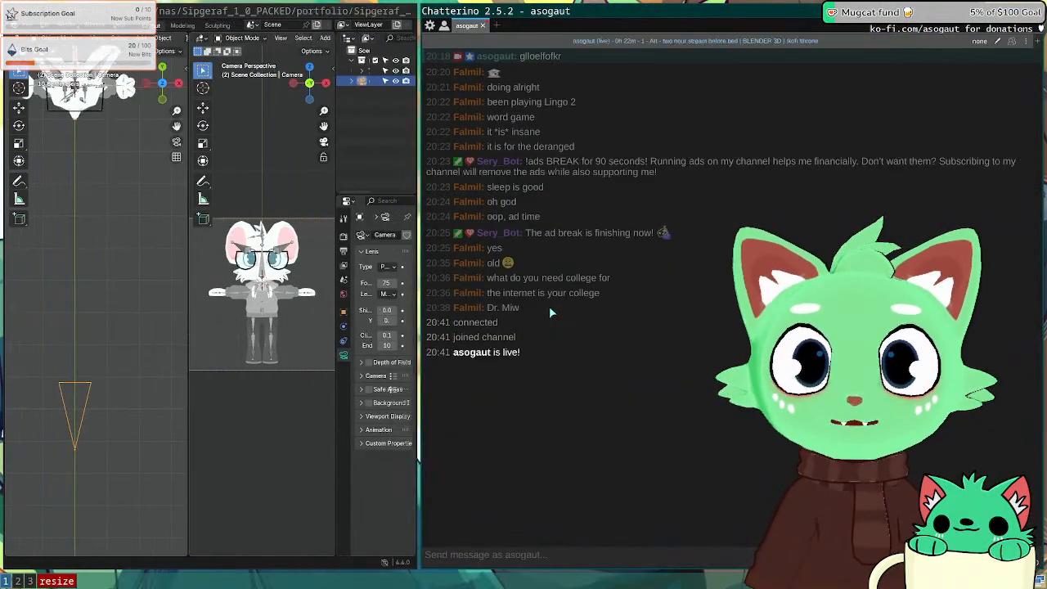
key("Right")
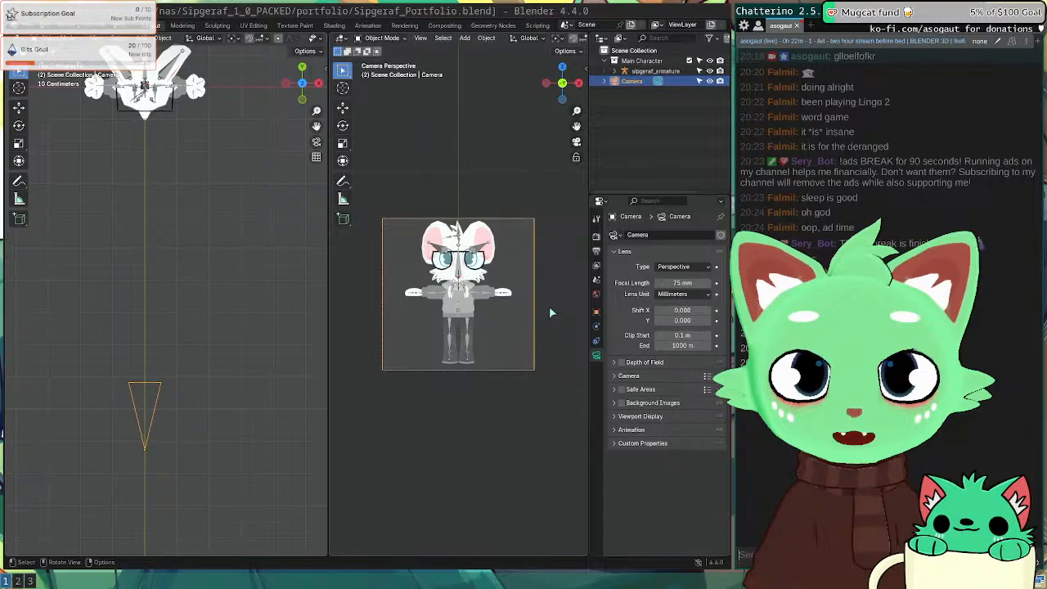
Step: Reselect the camera and render a test image with F12
left_click(233, 398)
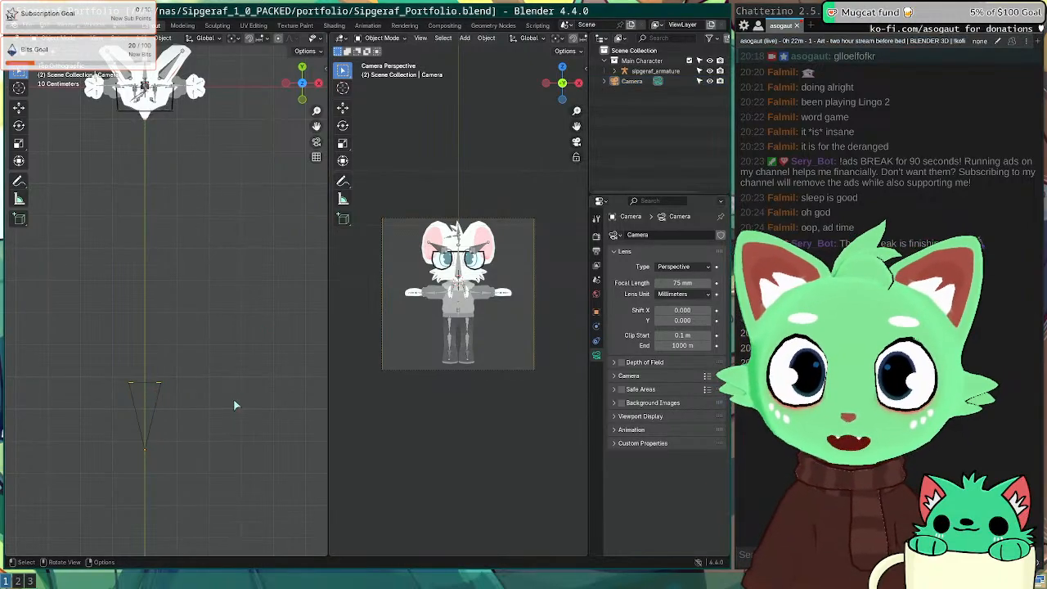
left_click(163, 398)
key("F12")
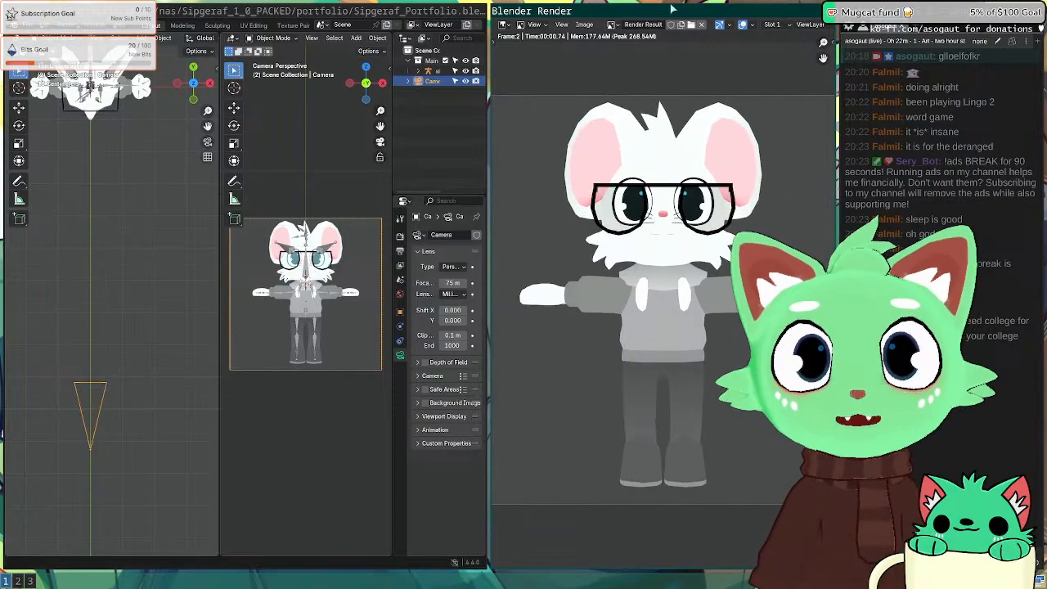
Step: Close the test render, save Sipgeraf_Portfolio.blend, review Color Management, then switch to workspace 2
key("Escape")
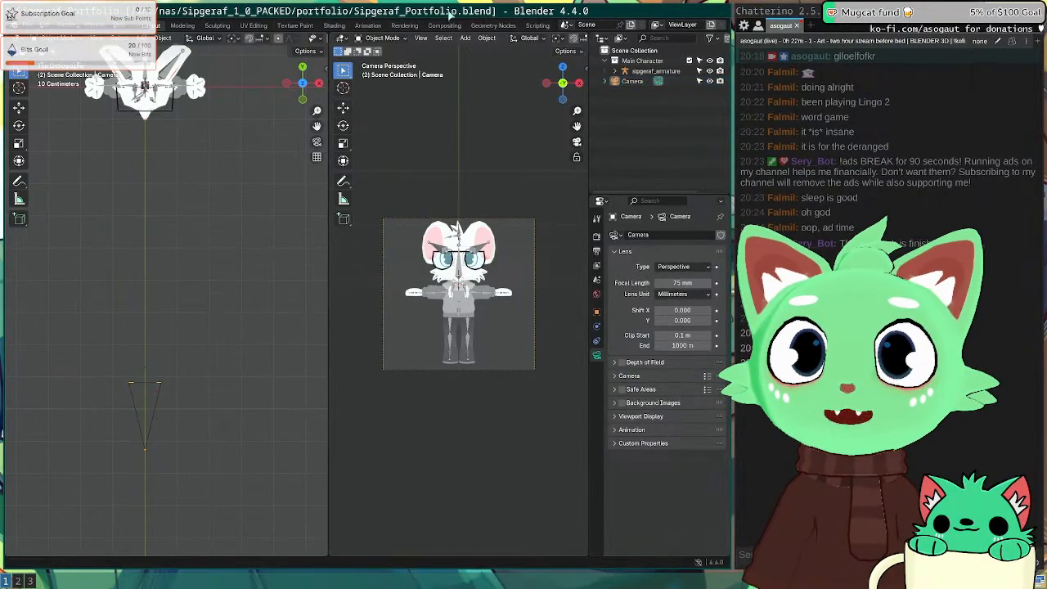
key("ctrl+s")
left_click(596, 237)
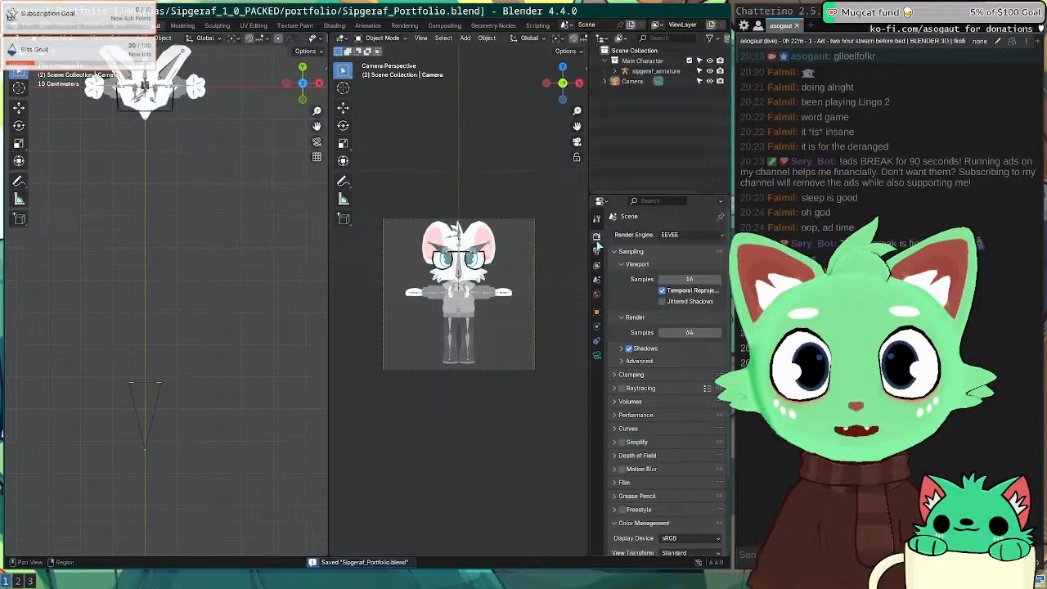
scroll(668, 311, "down", 5)
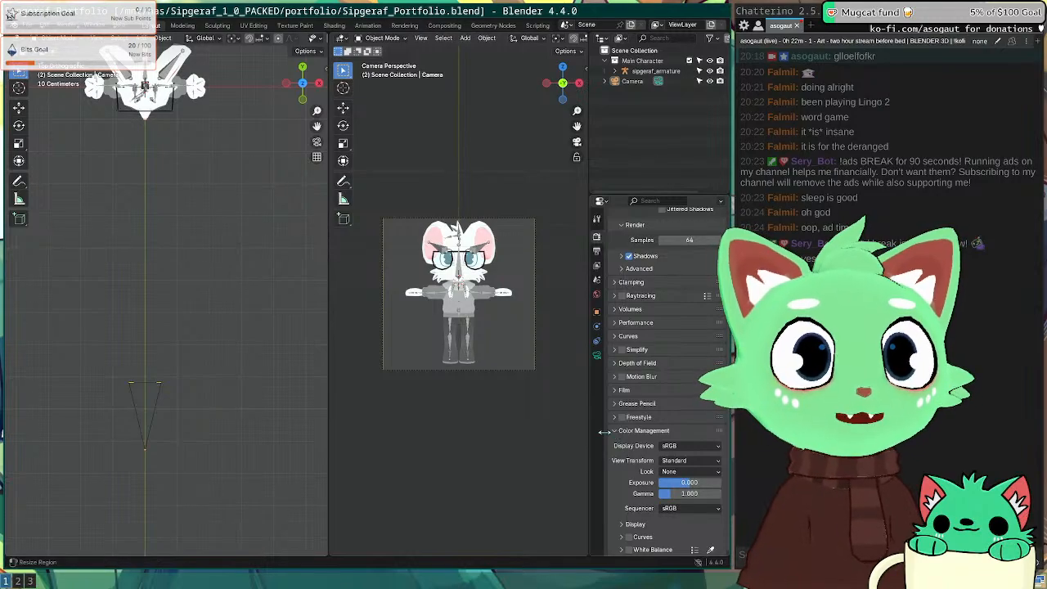
key("super+2")
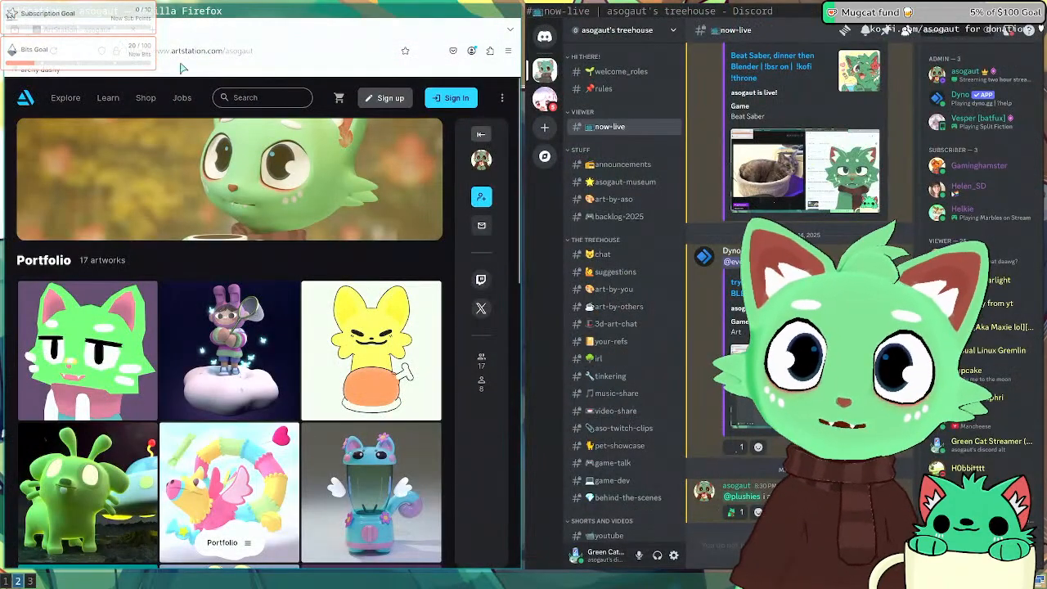
Step: Open the Twitch creator dashboard (dashboard.twitch.tv) in a new Firefox tab
left_click(154, 31)
type("dashboard.twitch.tv/")
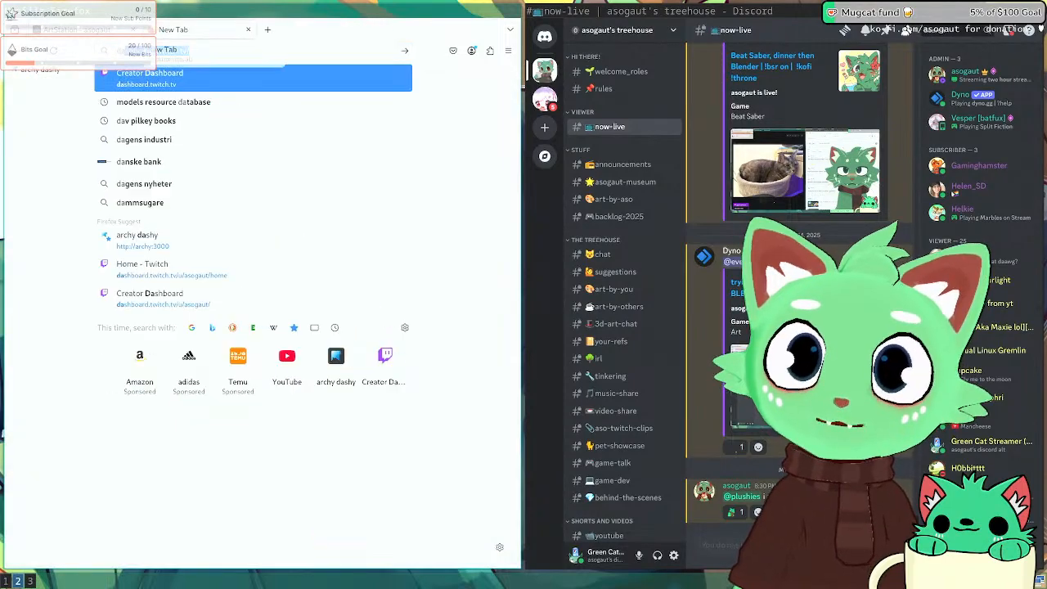
key("Return")
left_click(19, 157)
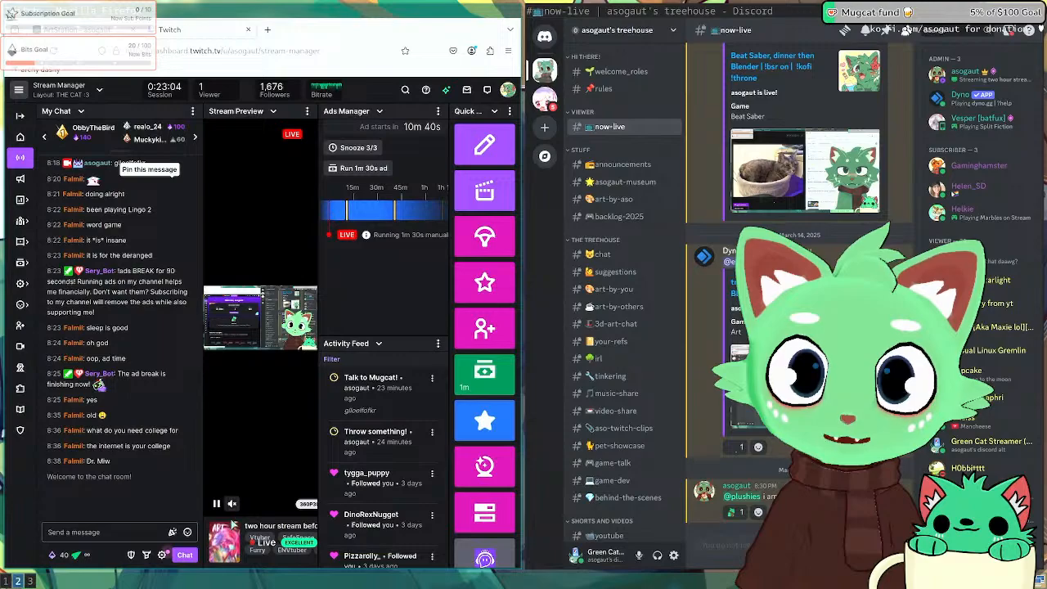
left_click(216, 505)
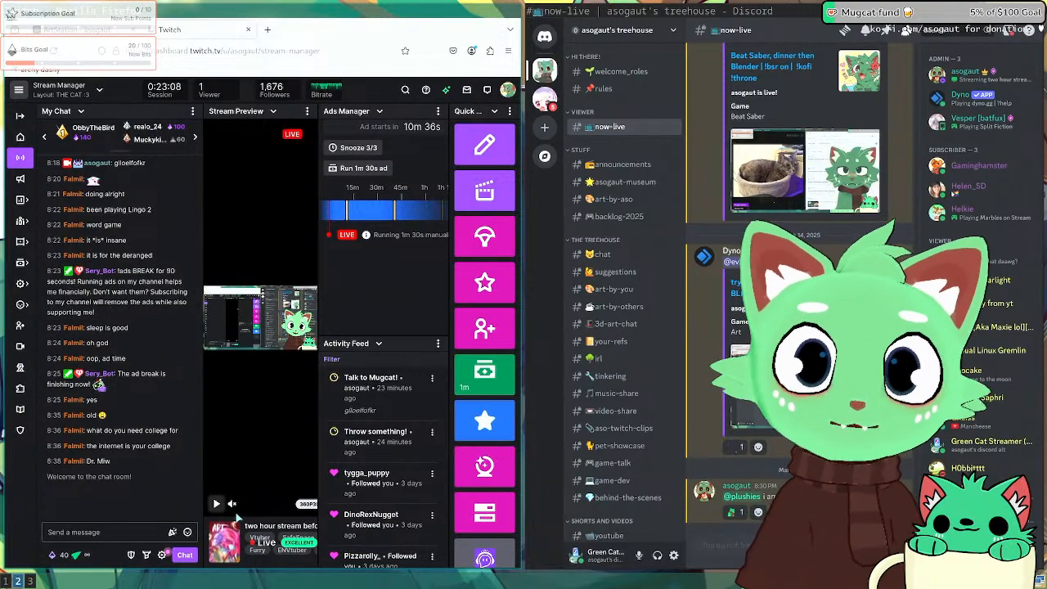
left_click(216, 504)
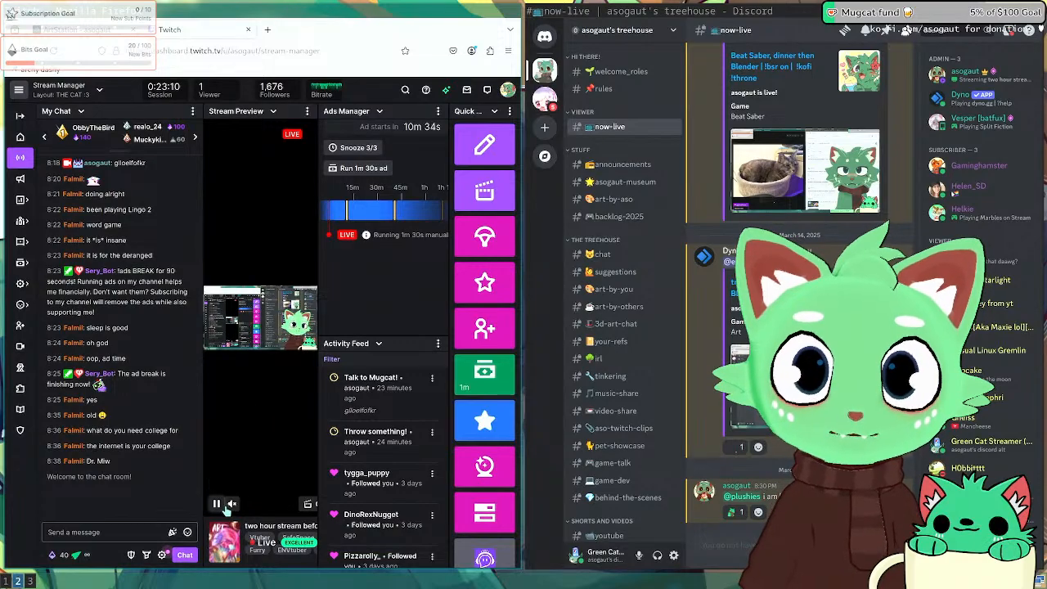
key("super+1")
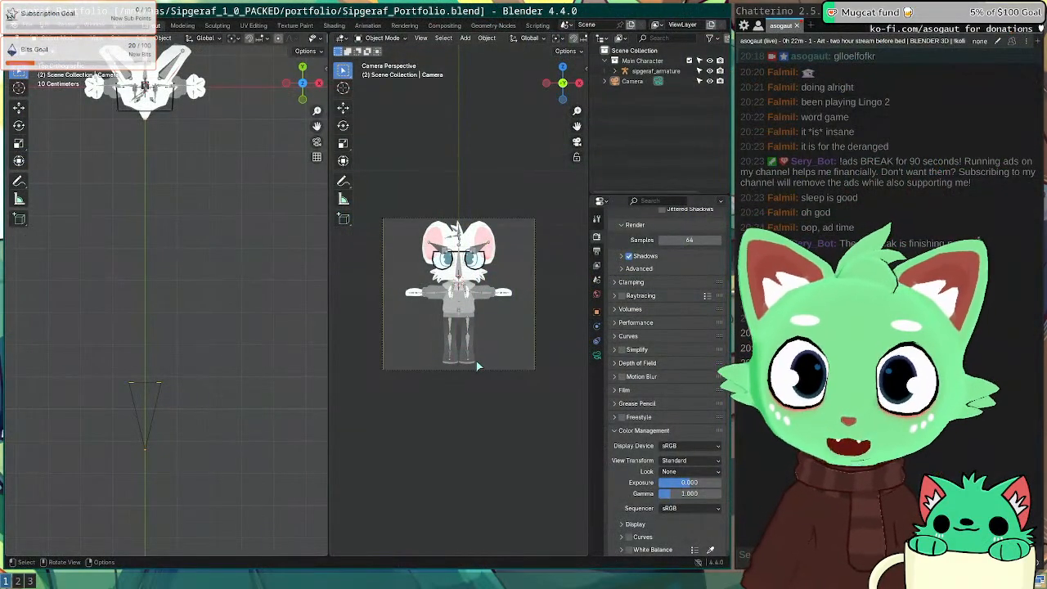
scroll(478, 366, "up", 4)
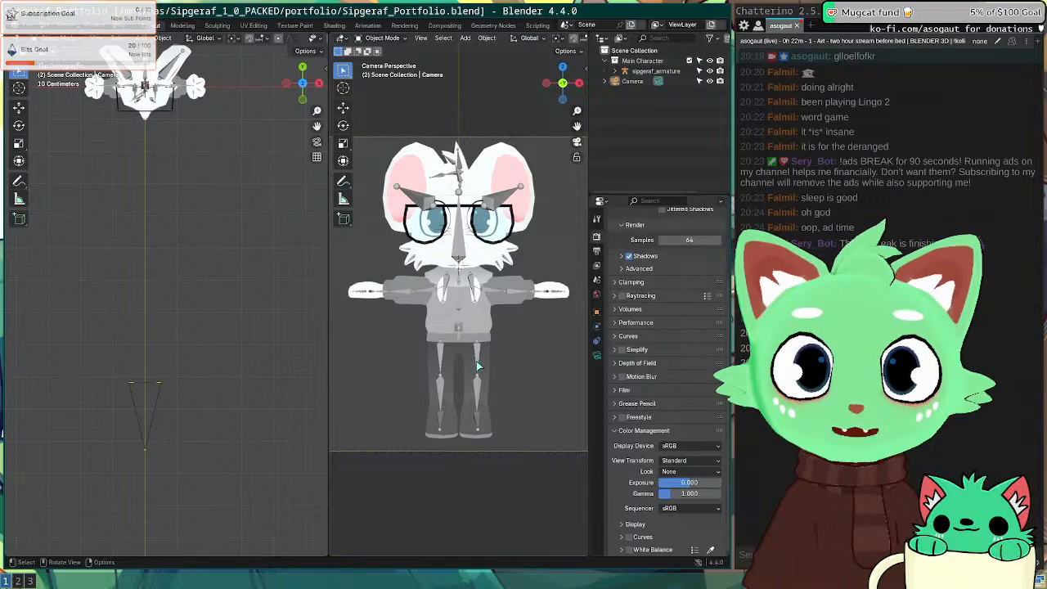
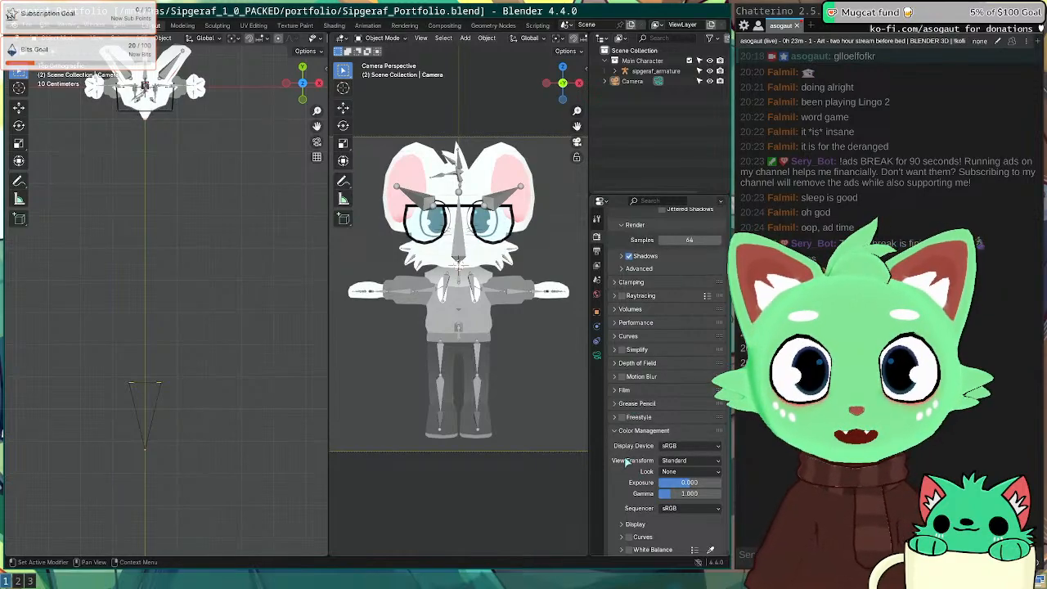
Step: Review the Render properties, peeking at the Film, Grease Pencil and Output settings
scroll(626, 463, "up", 3)
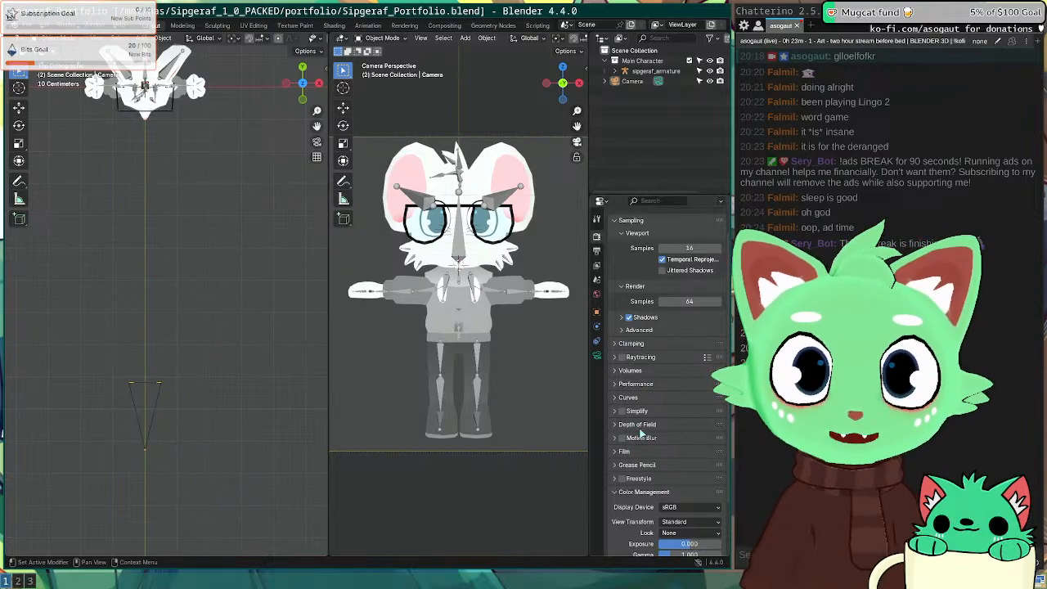
scroll(643, 433, "up", 2)
scroll(640, 328, "down", 3)
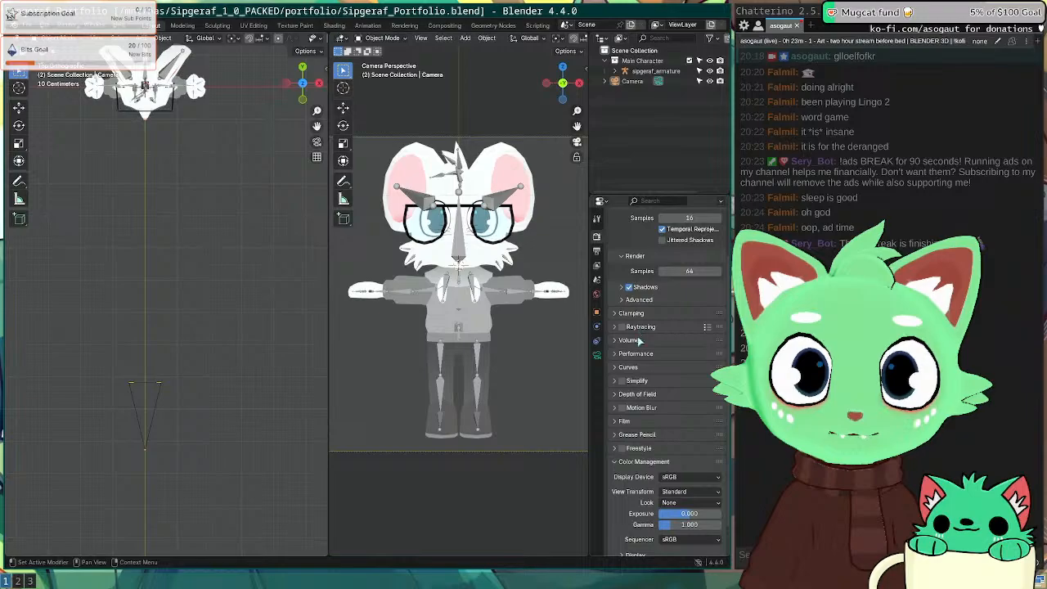
left_click(621, 425)
left_click(617, 422)
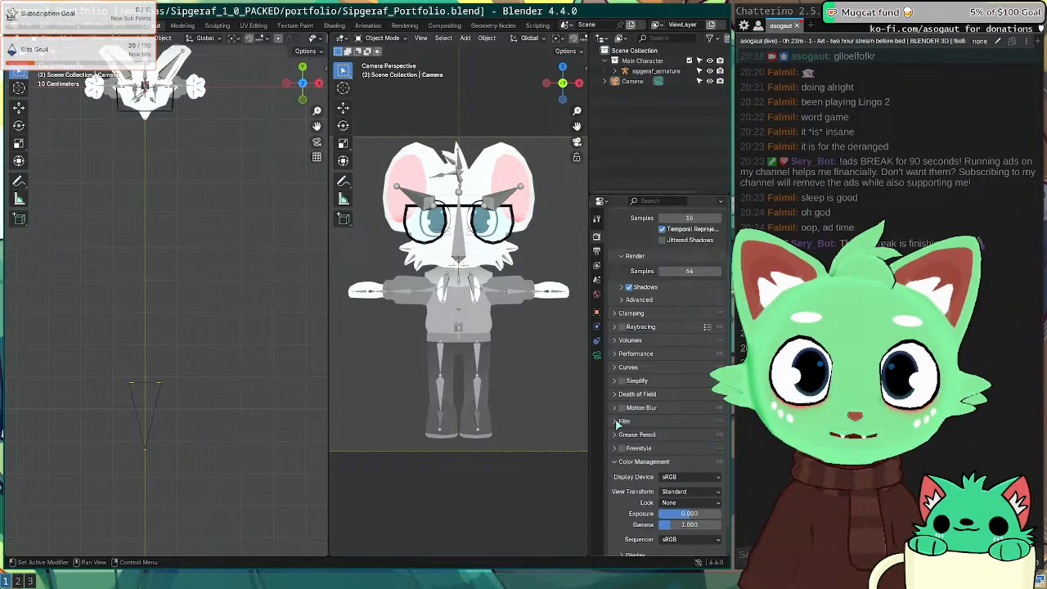
left_click(636, 437)
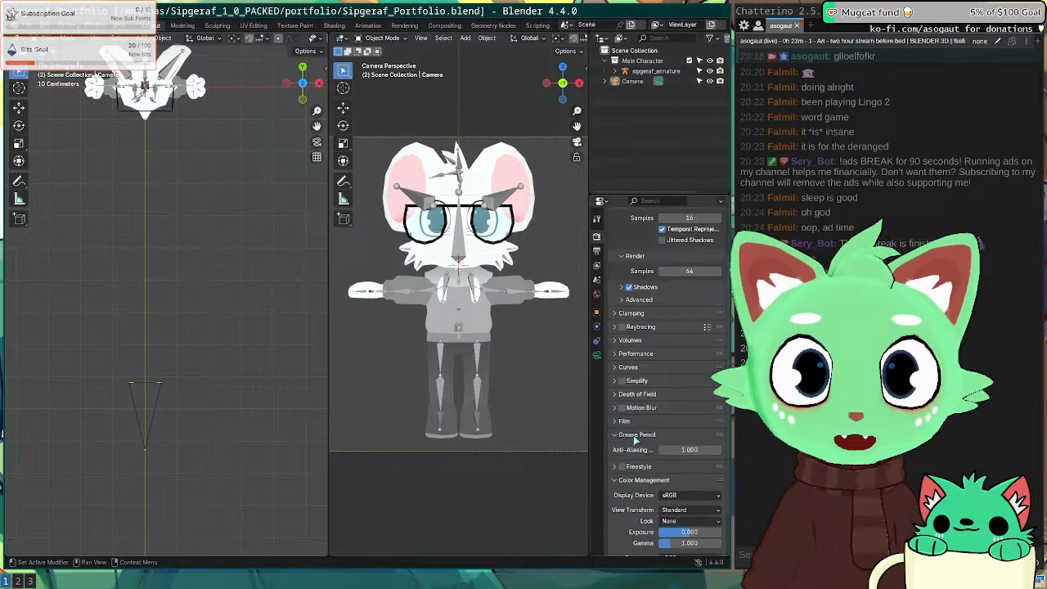
left_click(636, 436)
scroll(637, 460, "down", 2)
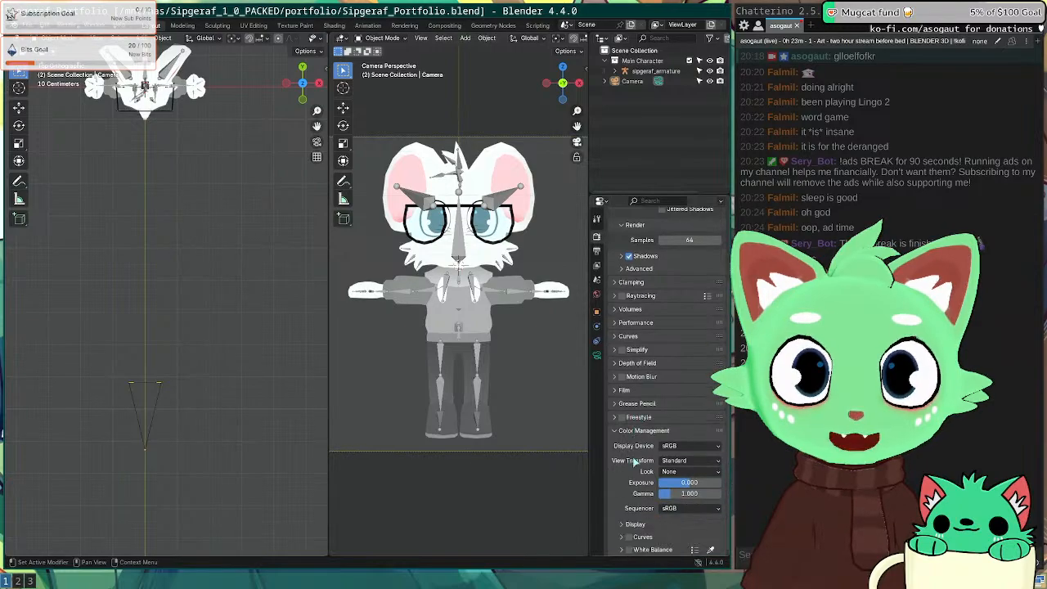
scroll(648, 458, "up", 6)
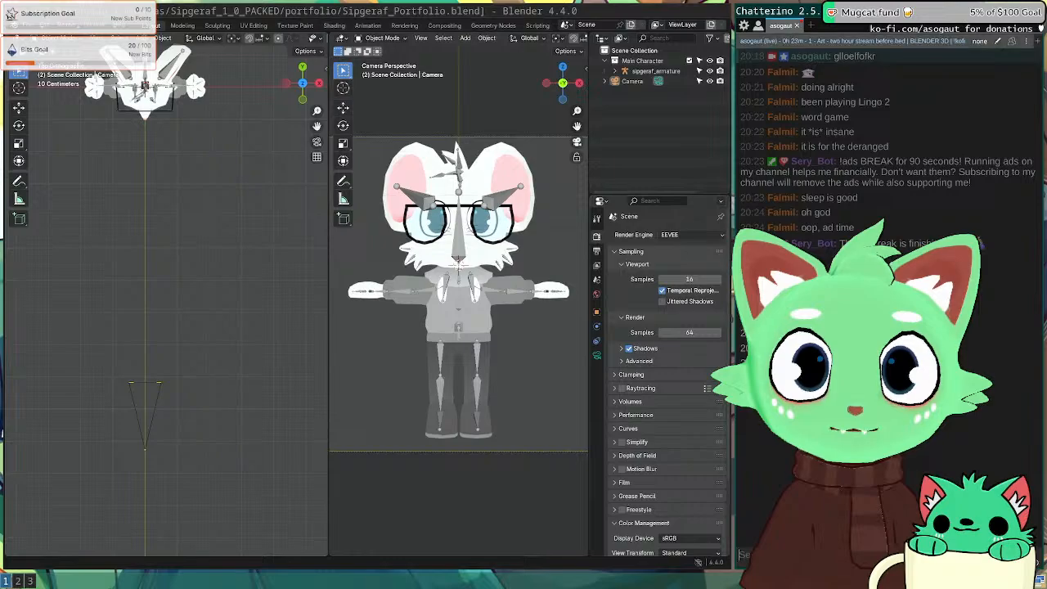
left_click(597, 249)
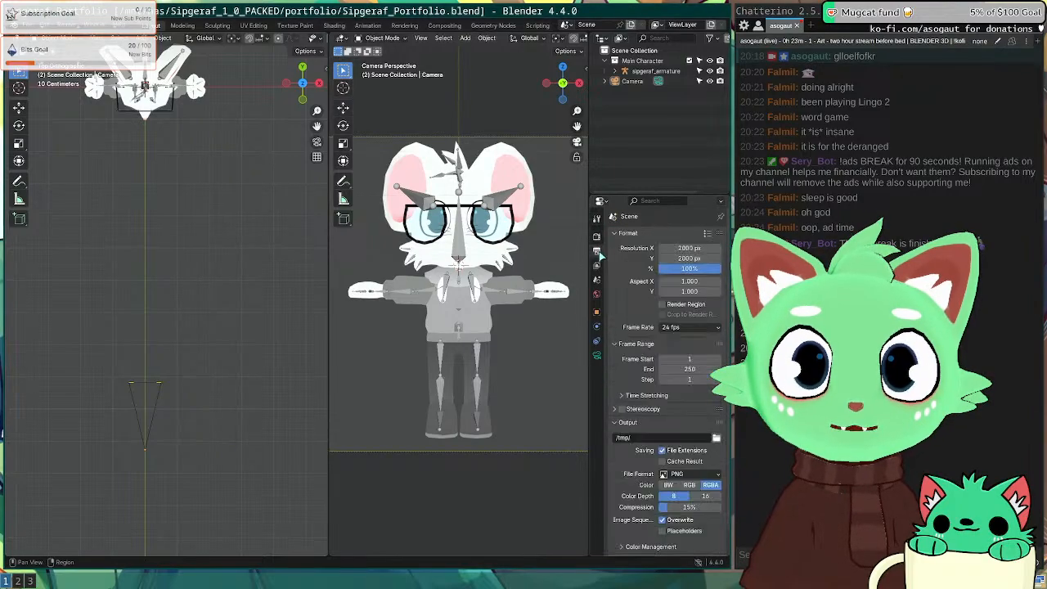
left_click(595, 236)
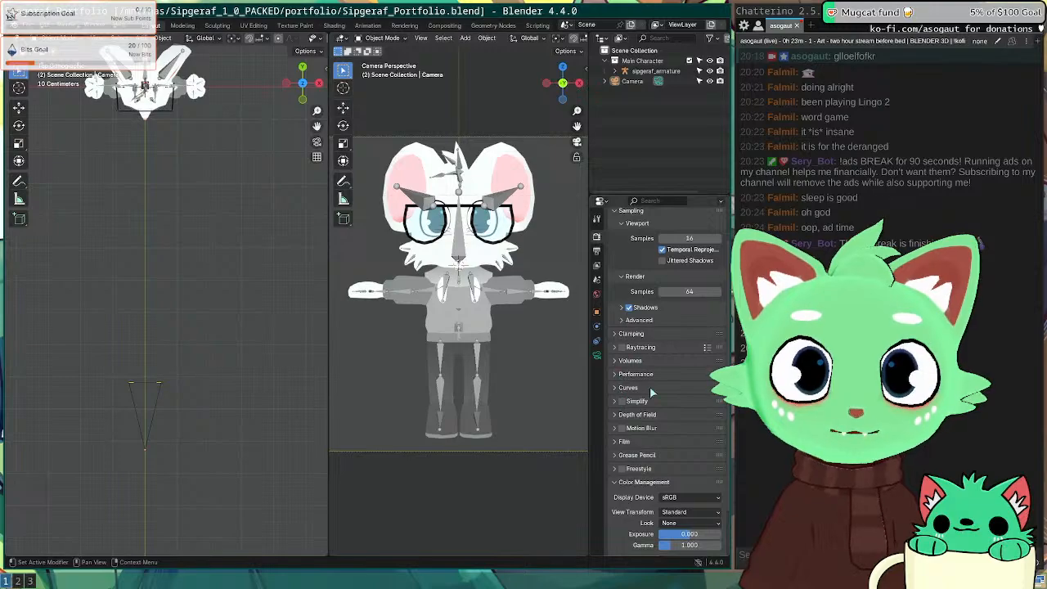
Step: Expand the Film settings and preview a test render of the character with F12
left_click(619, 442)
scroll(630, 446, "down", 3)
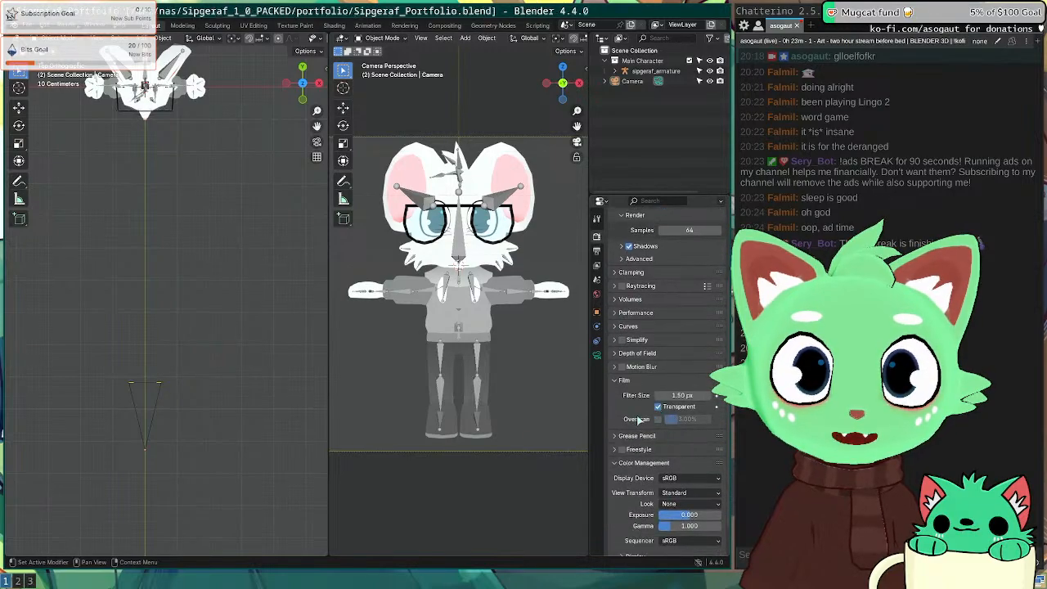
key("F12")
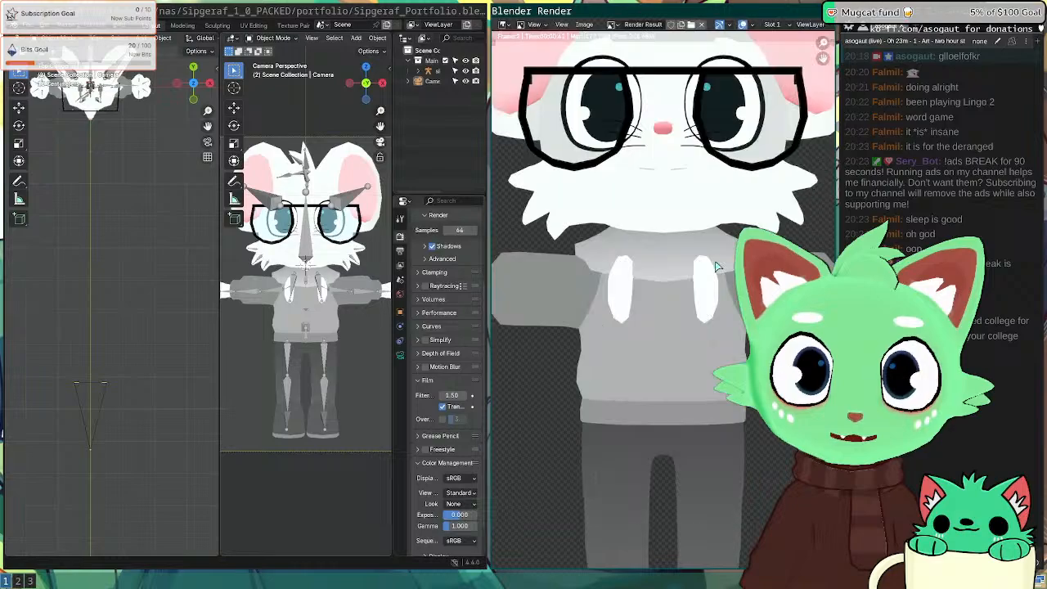
key("Escape")
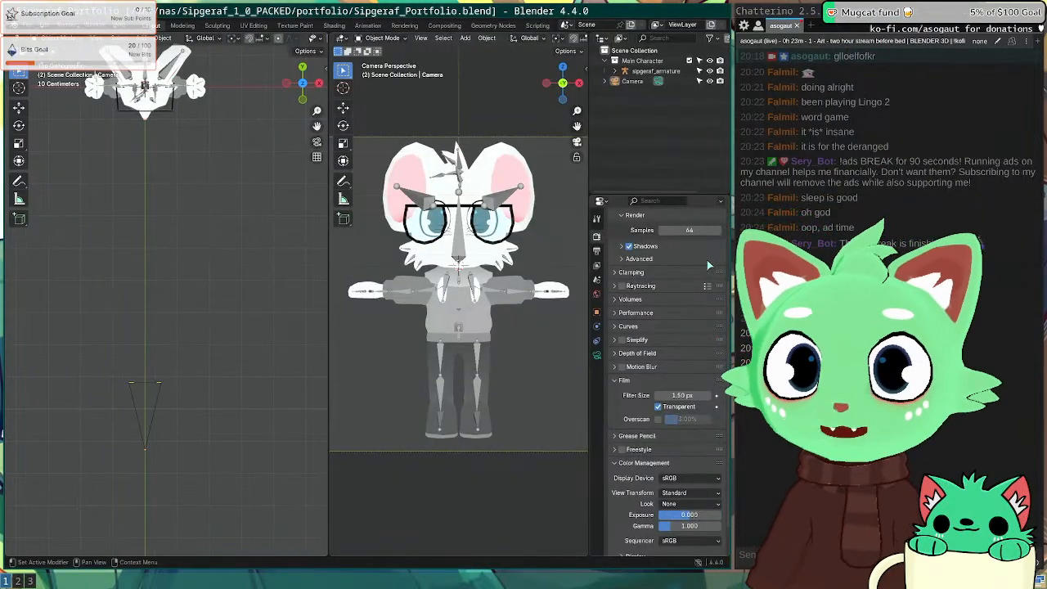
Step: Select the character's armature, orbit around it, then deselect it
left_click(458, 310)
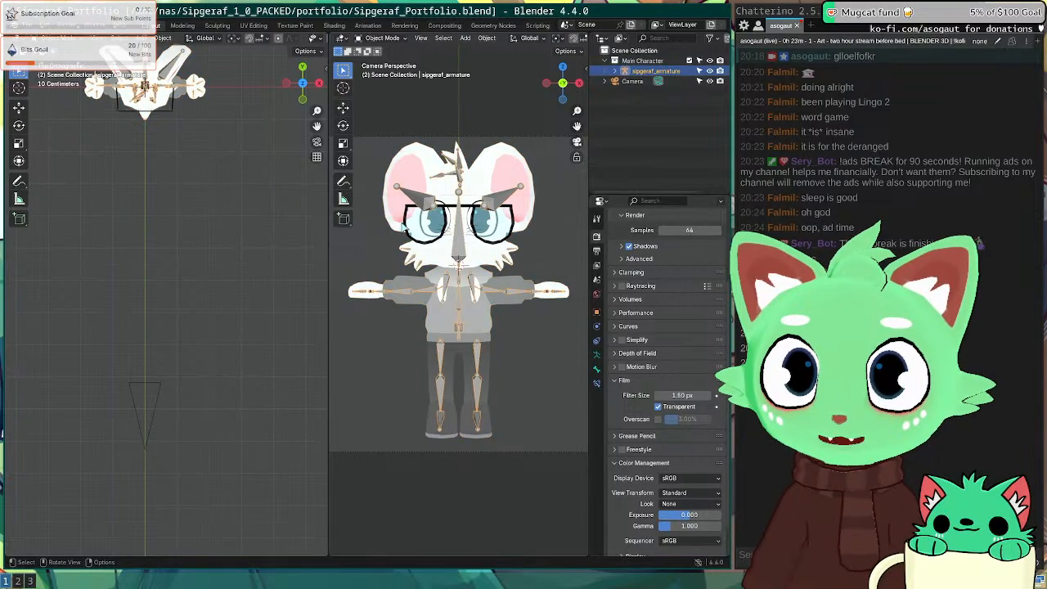
scroll(413, 209, "up", 2)
mouse_move(413, 210)
middle_mouse_down()
mouse_move(404, 255)
mouse_move(478, 248)
mouse_move(530, 303)
mouse_move(573, 270)
mouse_move(582, 225)
mouse_move(409, 189)
middle_mouse_up()
left_click(191, 191)
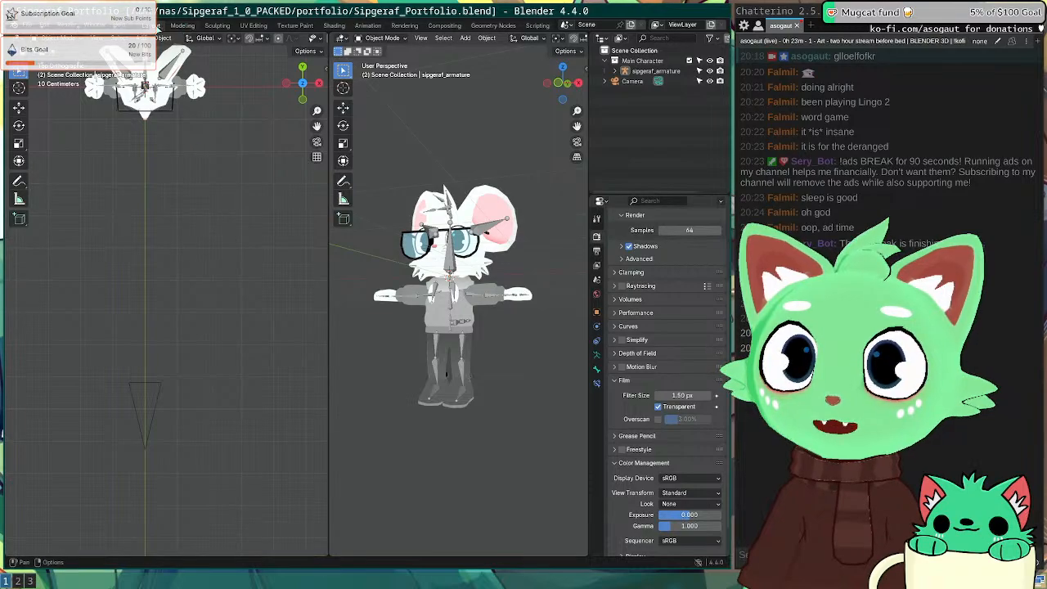
Step: Duplicate the Layout workspace as 'render scene' and bring up the viewport border options
right_click(147, 25)
left_click(152, 46)
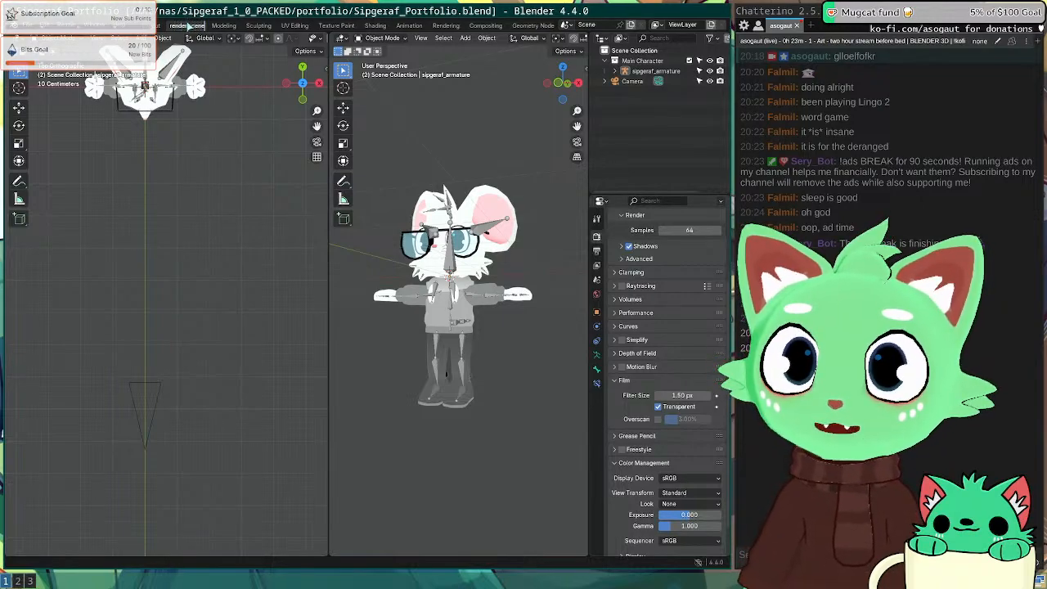
key("Return")
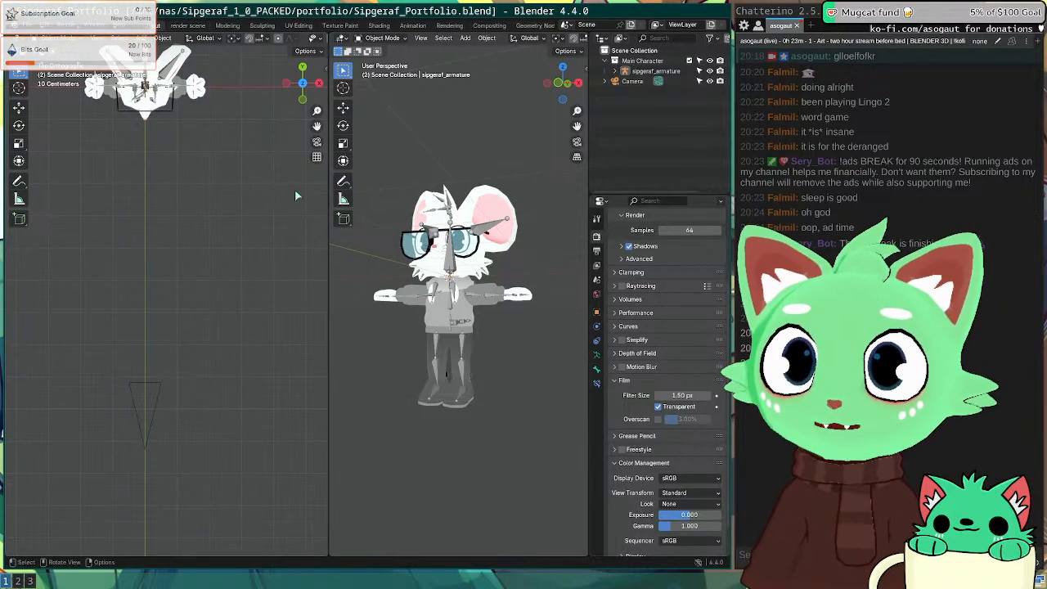
right_click(330, 331)
Step: Join the two viewports into one, save, and select and frame the Body mesh
left_click(316, 357)
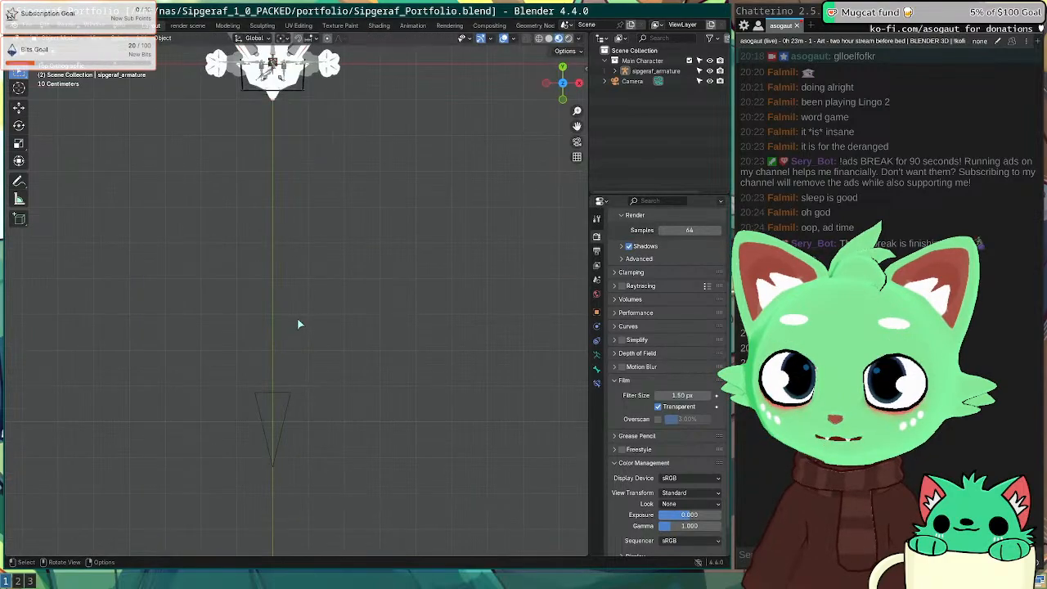
key("ctrl+s")
middle_click_drag(285, 190, 286, 311, "shift")
left_click(278, 290)
key("KP_Decimal")
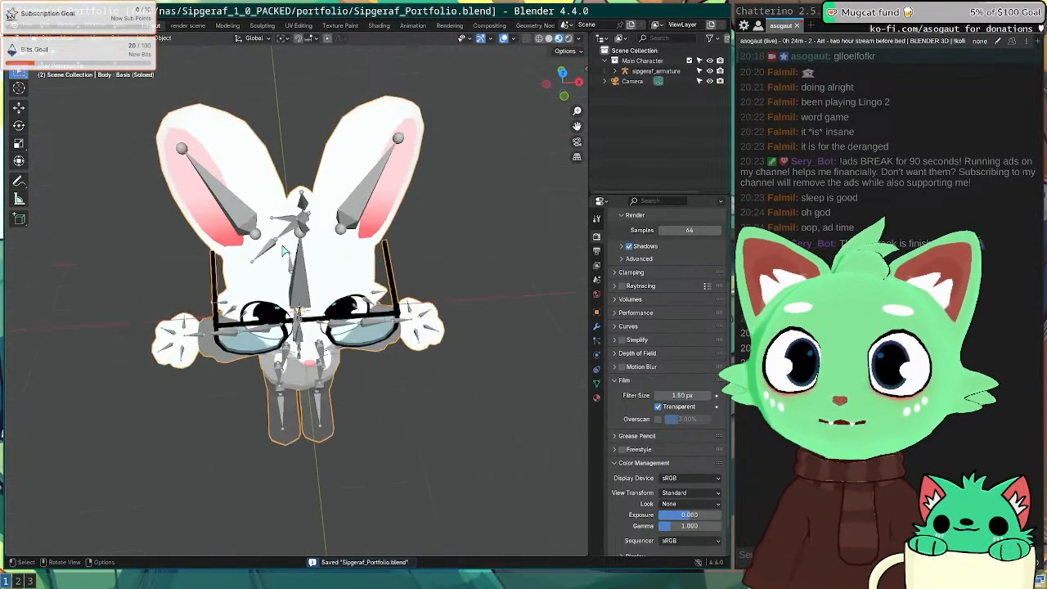
scroll(458, 358, "down", 7)
key("KP_3")
scroll(397, 381, "up", 9)
key("KP_1")
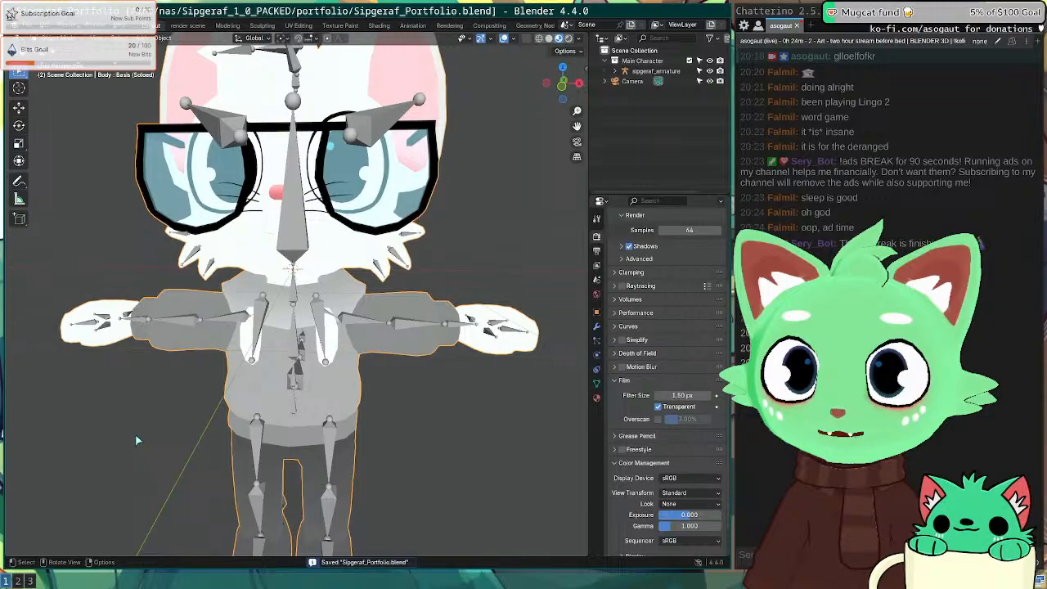
middle_click_drag(141, 382, 200, 213, "shift")
scroll(285, 208, "down", 5)
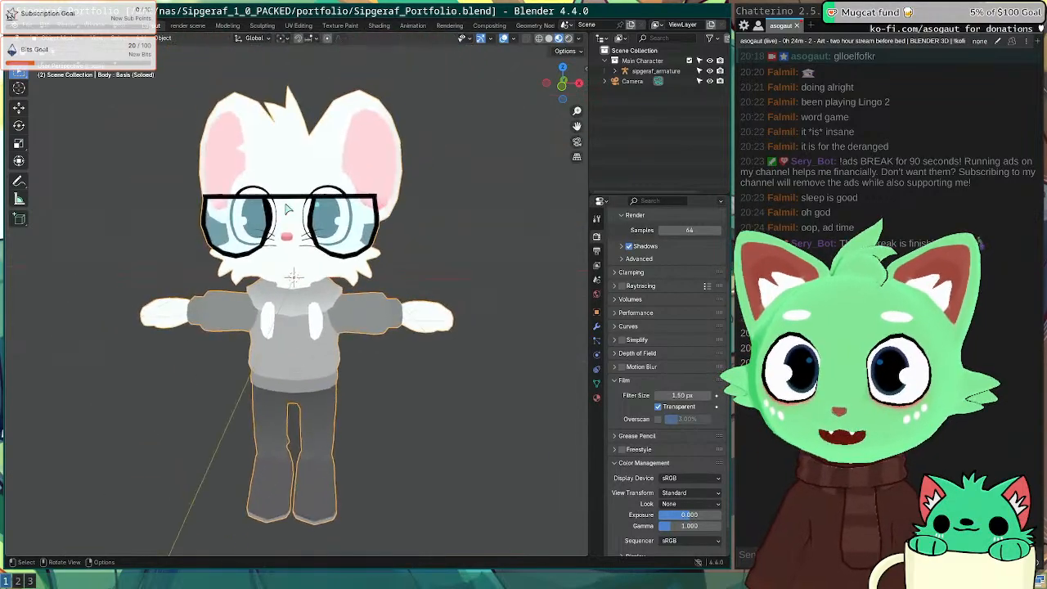
mouse_move(286, 209)
middle_mouse_down()
mouse_move(447, 284)
mouse_move(307, 275)
mouse_move(271, 218)
middle_mouse_up()
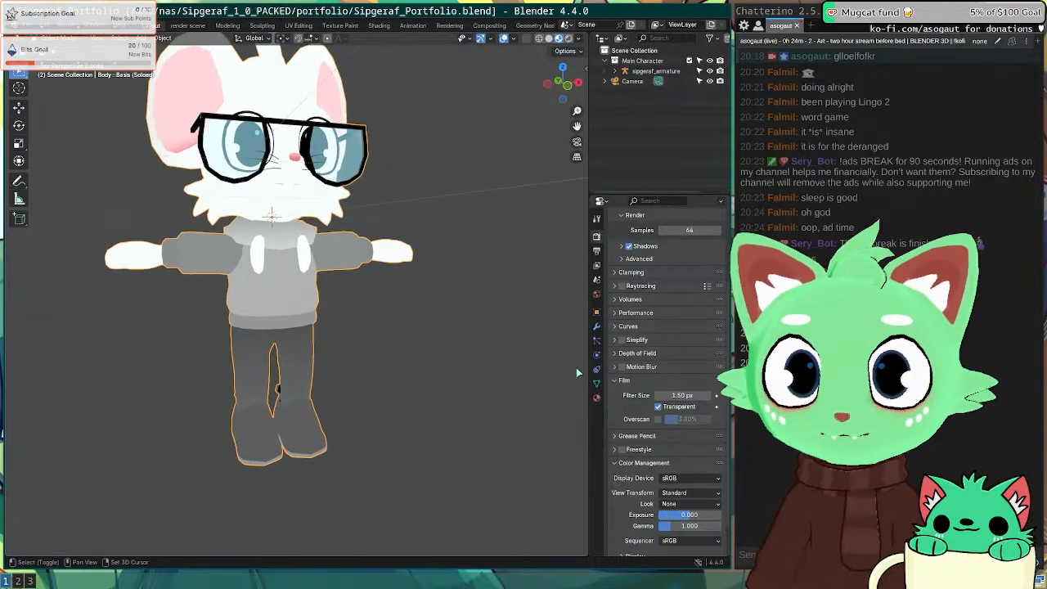
Step: Widen the properties panel and add a third, empty material slot to Body
left_click(597, 327)
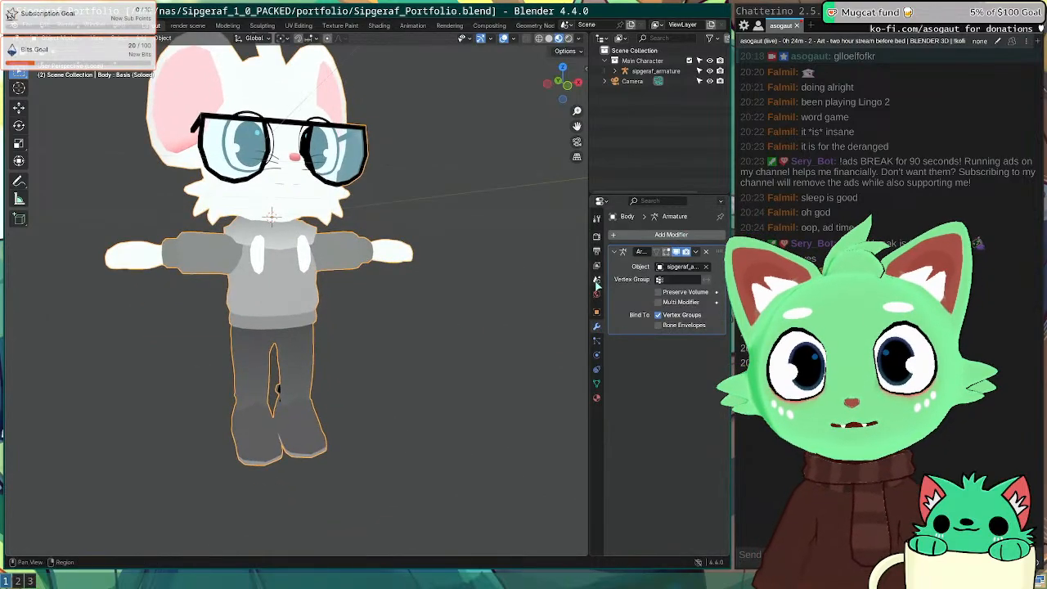
left_click_drag(589, 294, 488, 311)
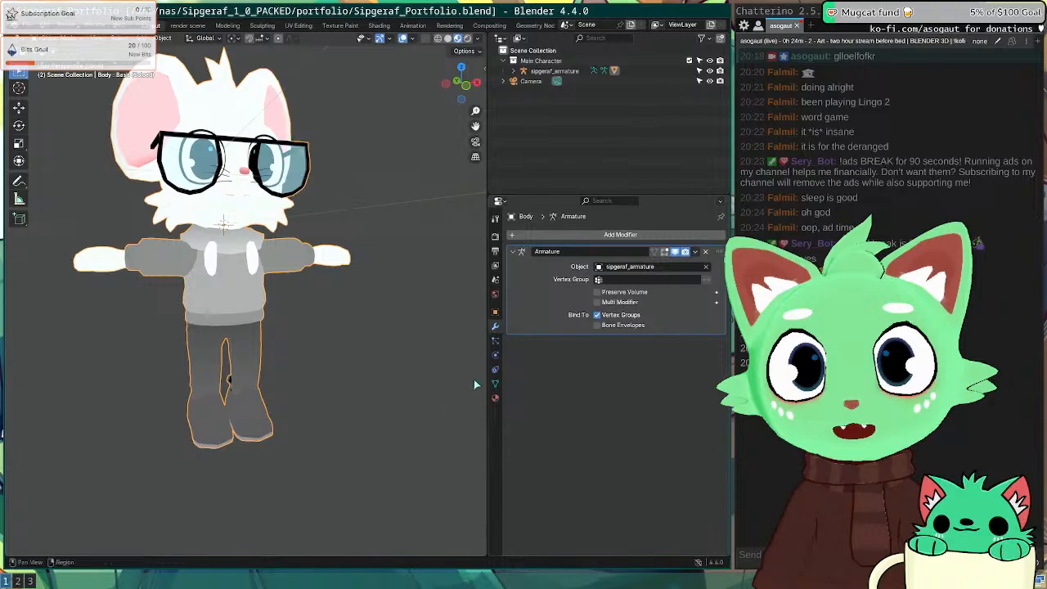
left_click(495, 397)
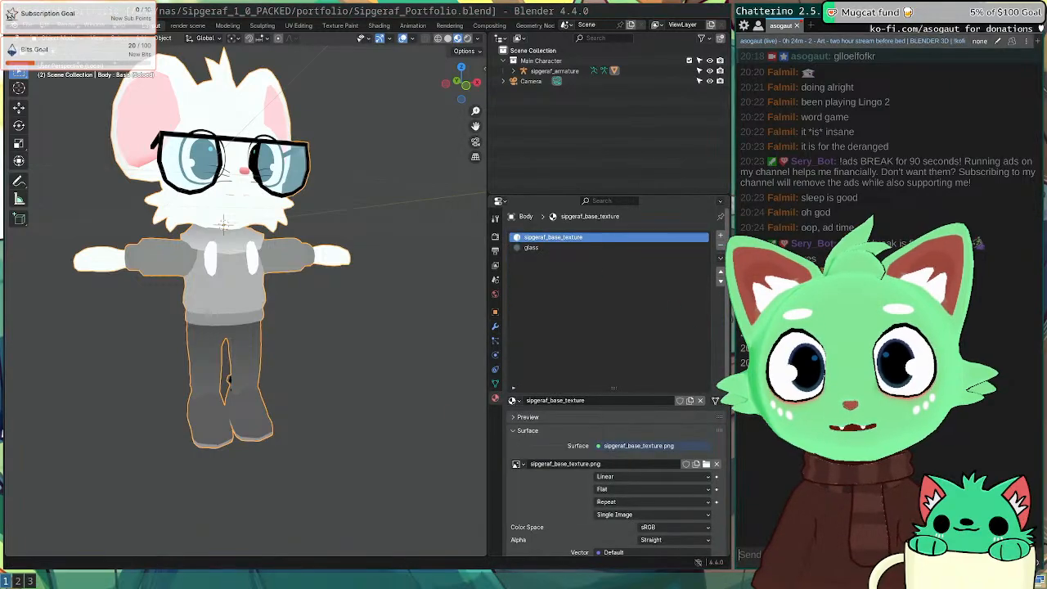
left_click(719, 238)
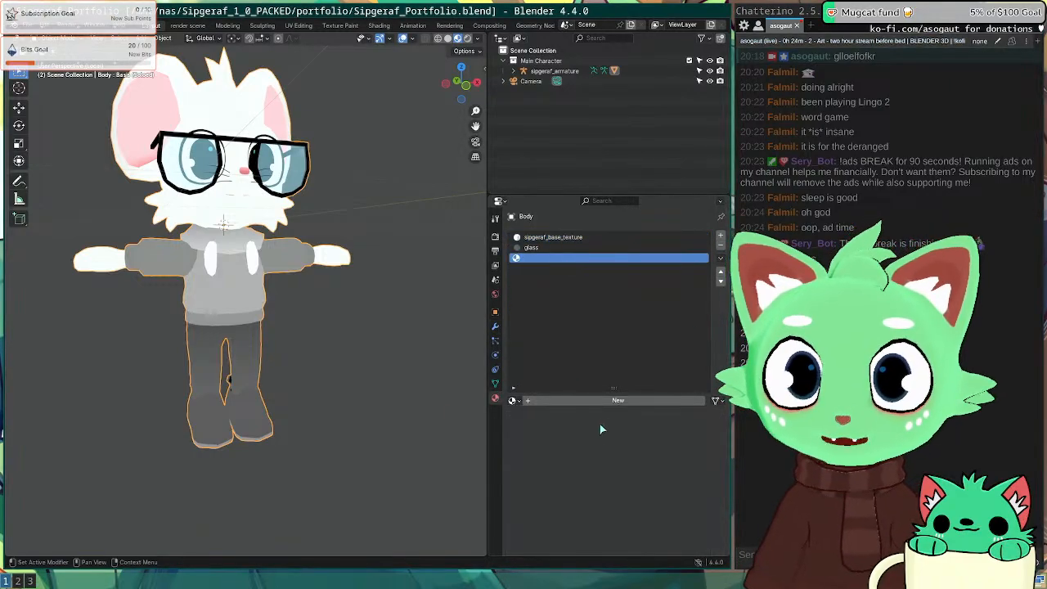
Step: Create a new material in the empty slot and name it 'outline'
left_click(609, 401)
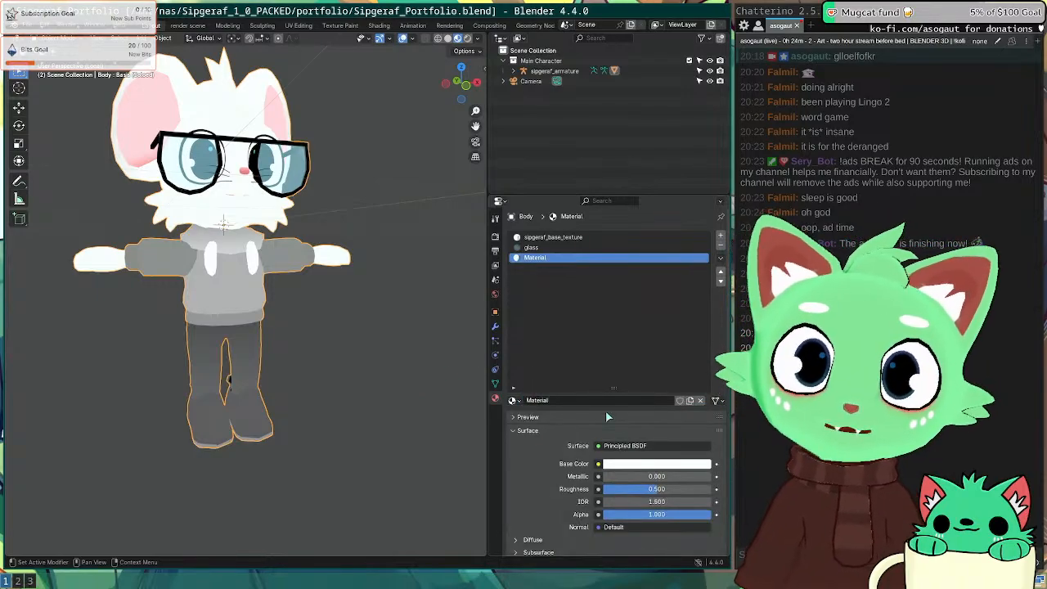
left_click(584, 400)
type("outline")
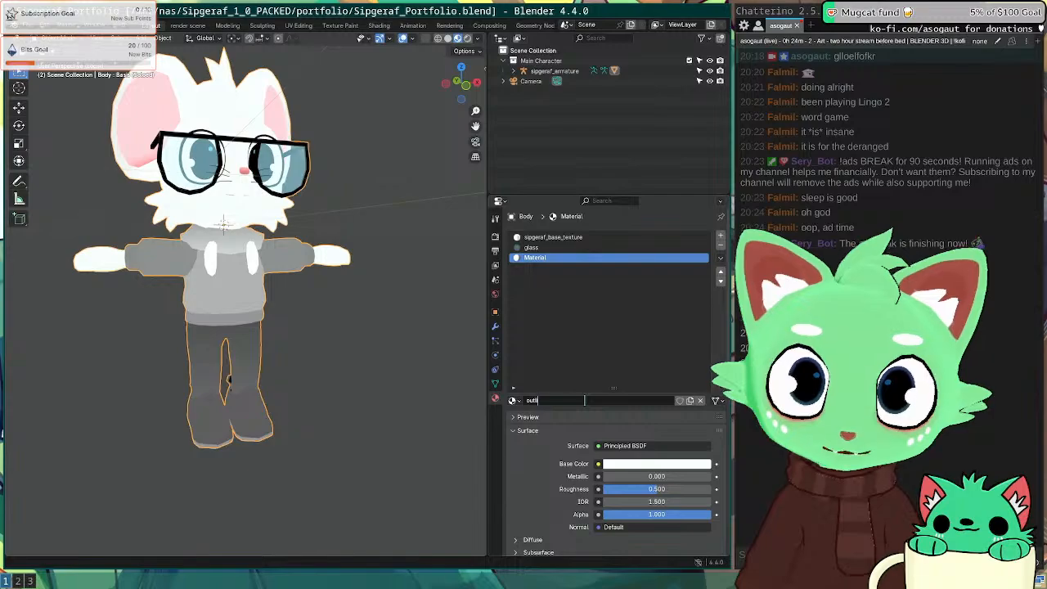
key("Return")
Step: Set the outline material's emission colour to black and show the Body's modifier stack
left_click(621, 463)
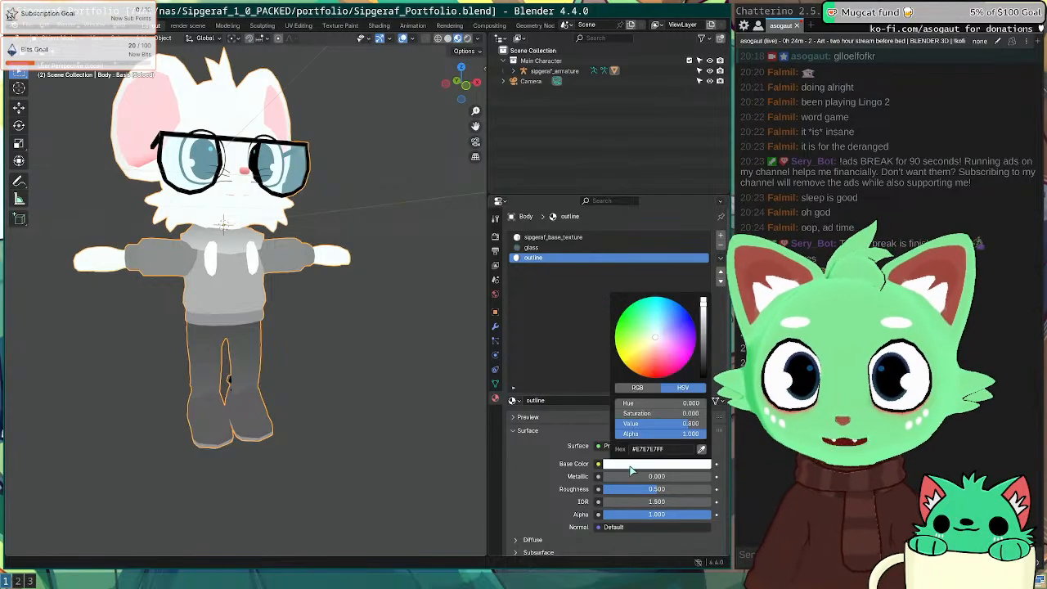
scroll(528, 457, "down", 5)
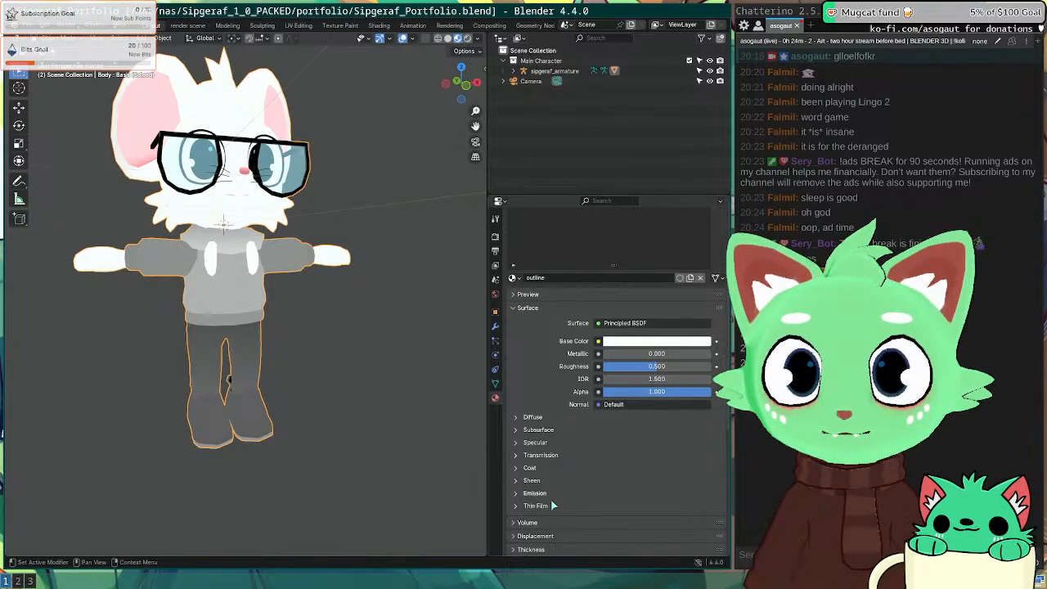
left_click(536, 493)
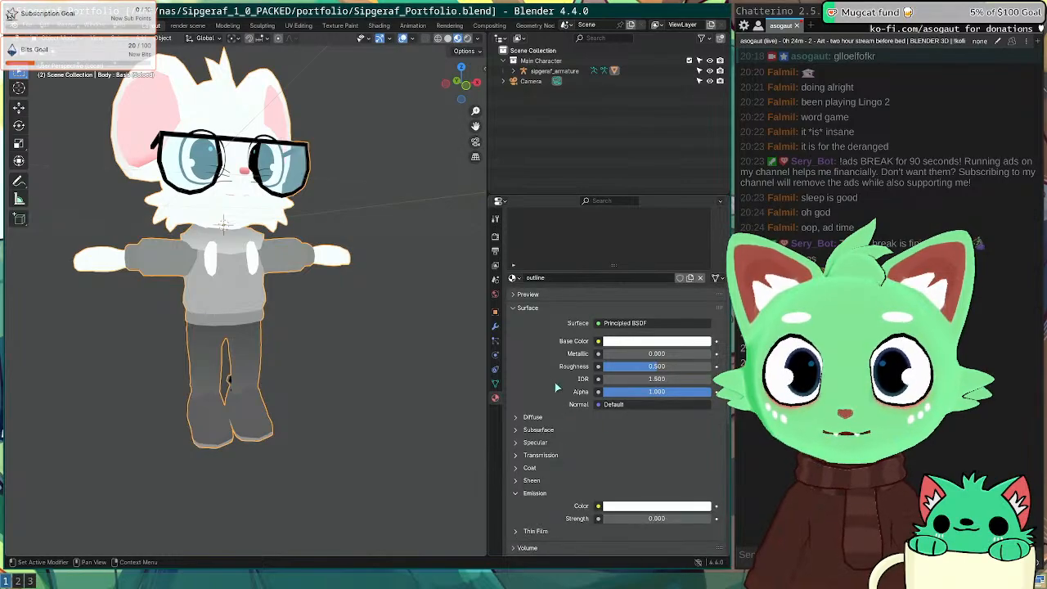
left_click(640, 507)
left_click_drag(704, 376, 703, 421)
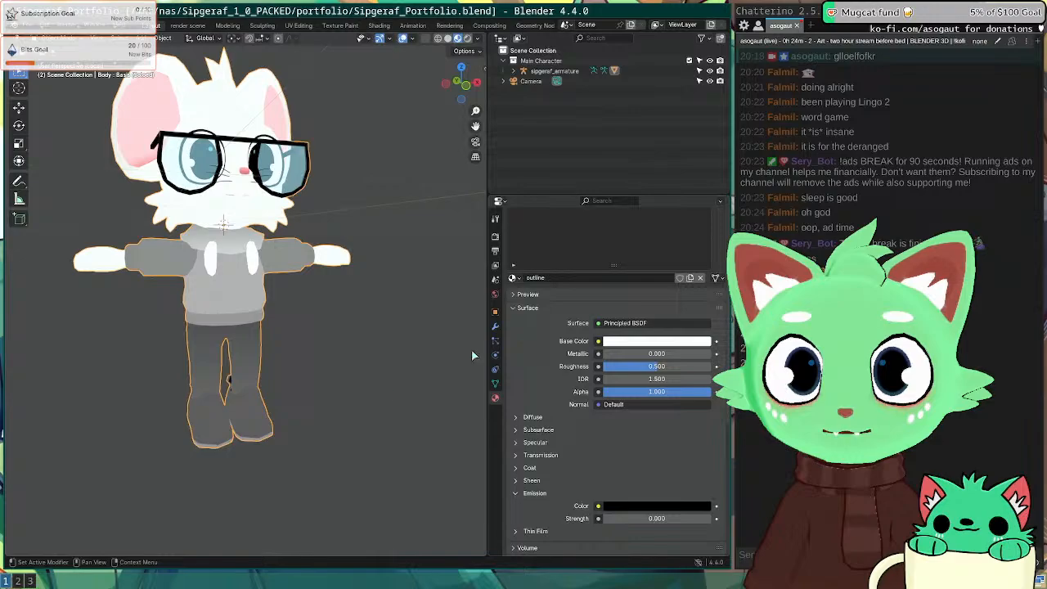
left_click(495, 325)
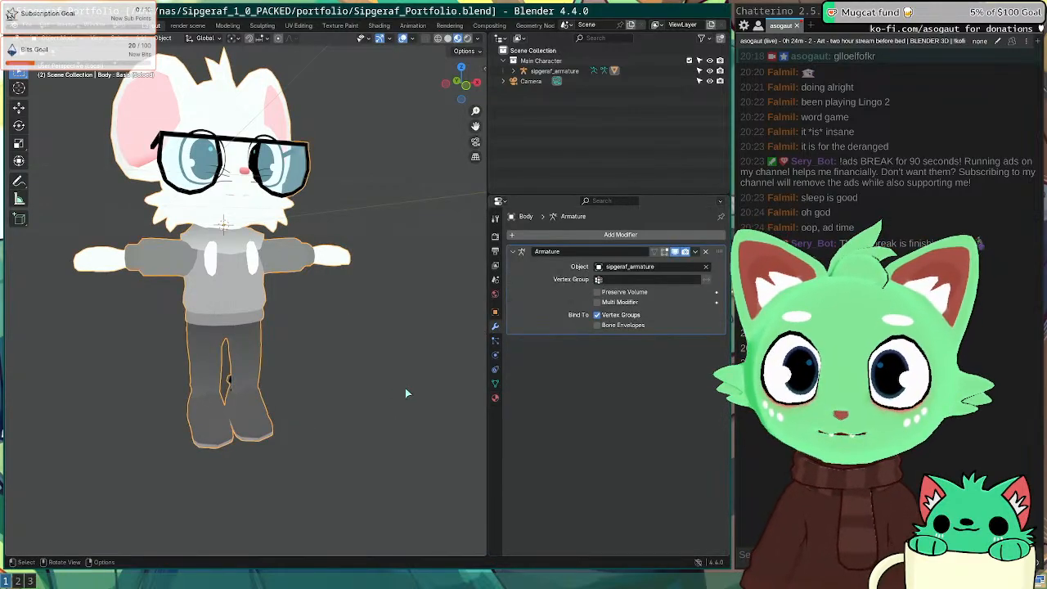
Step: Reselect the Body mesh, save, and add a Solidify modifier to it
left_click(377, 321)
middle_click_drag(274, 316, 228, 314)
left_click(228, 314)
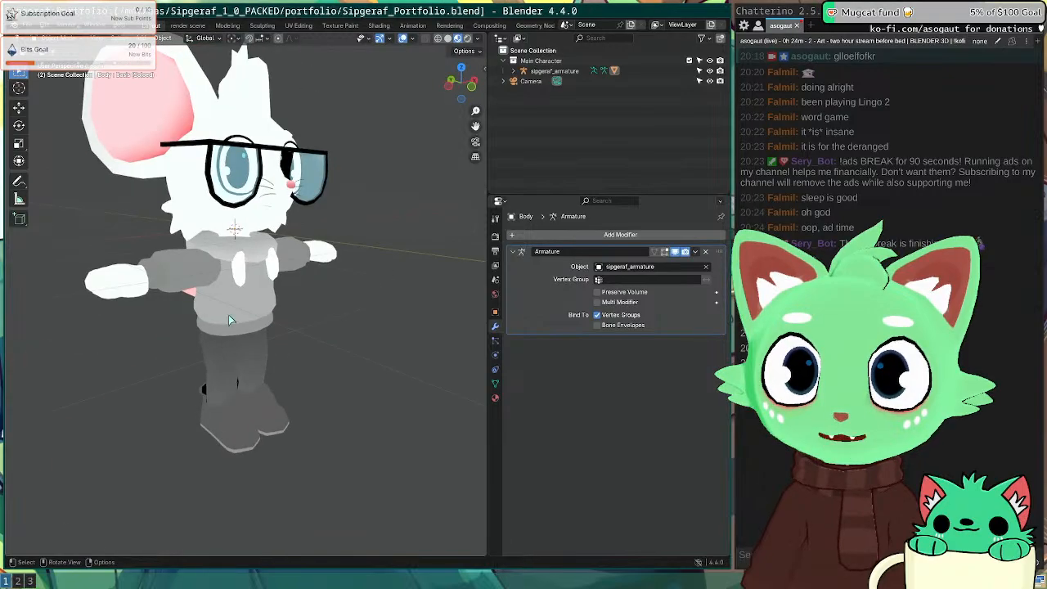
key("ctrl+s")
middle_click_drag(344, 314, 368, 318)
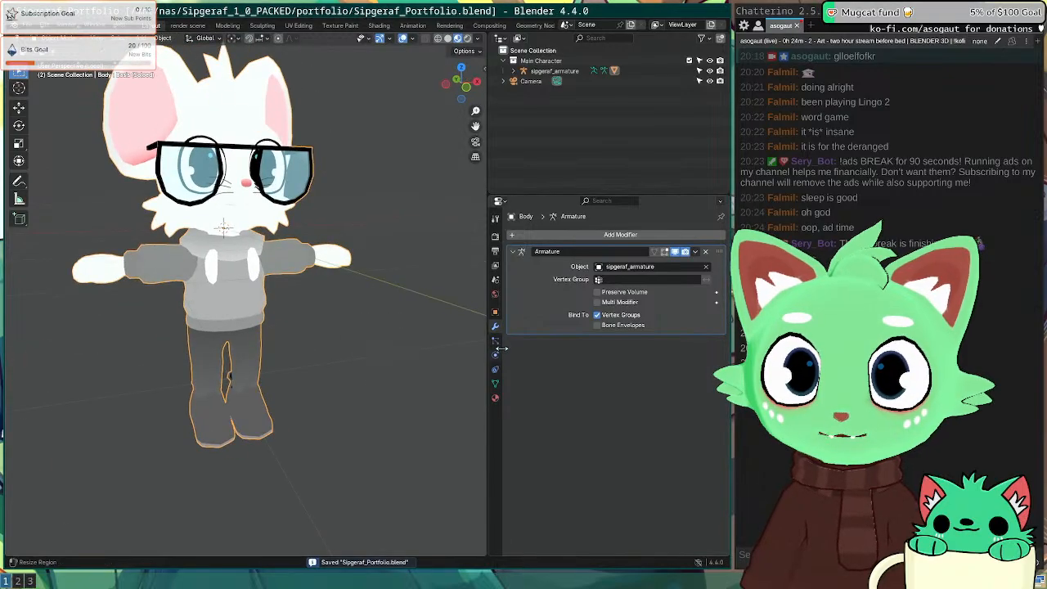
left_click(620, 235)
type("s")
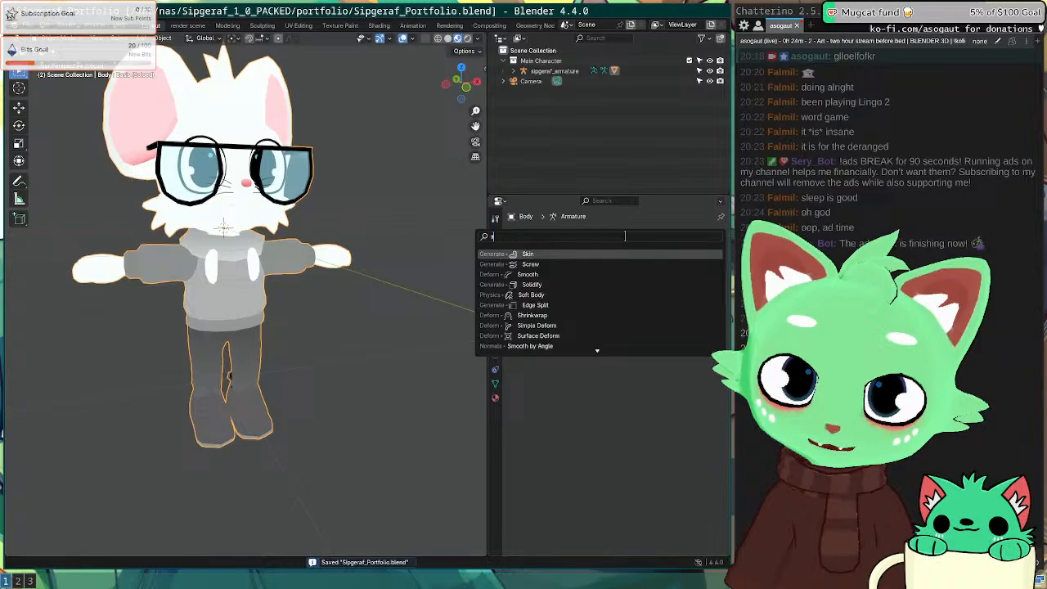
type("olid")
key("Return")
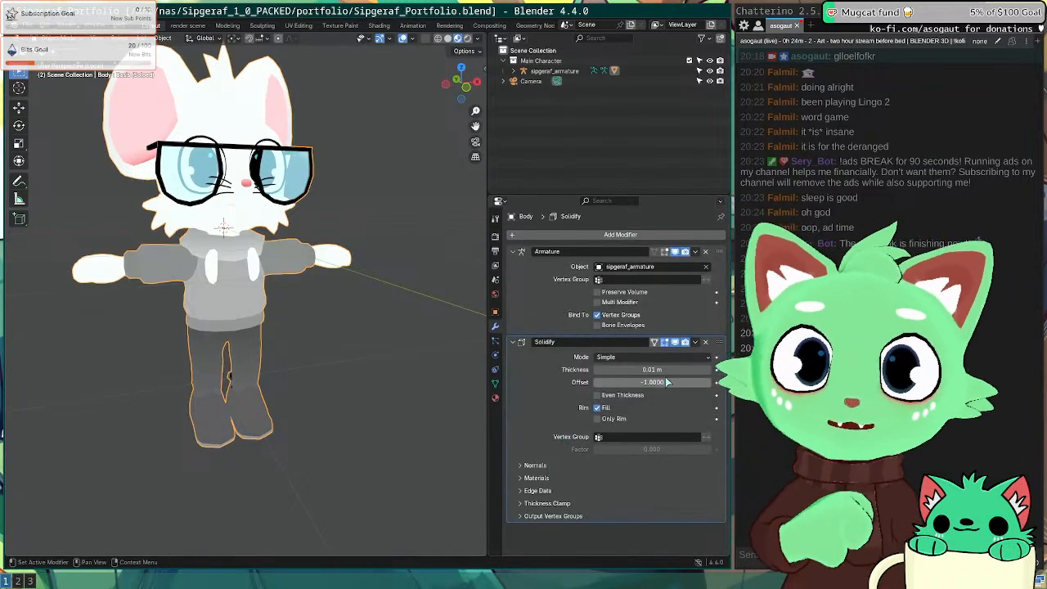
Step: Set the Solidify offset to 1, flip its normals, and set material offset to 2
left_click_drag(636, 382, 704, 389)
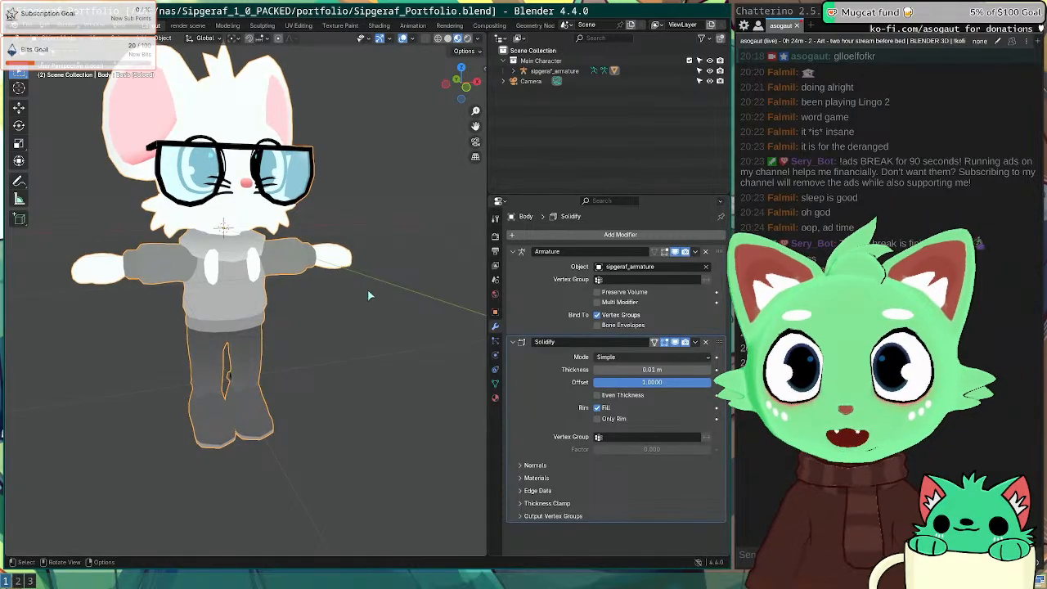
middle_click_drag(368, 291, 353, 292)
scroll(283, 309, "up", 4)
middle_click_drag(283, 308, 419, 409)
scroll(420, 408, "down", 2)
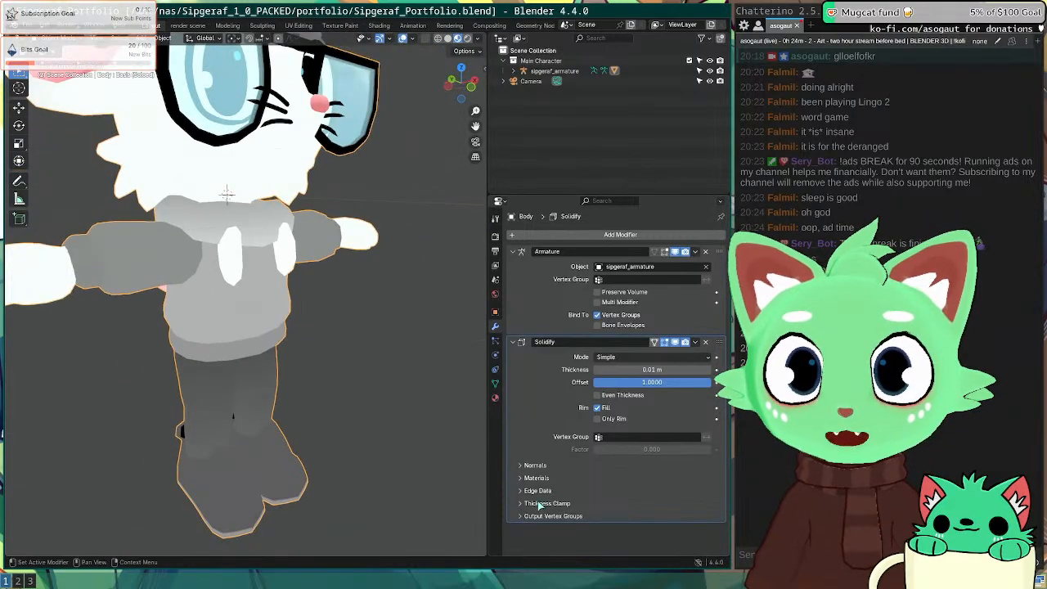
left_click(536, 466)
left_click(598, 481)
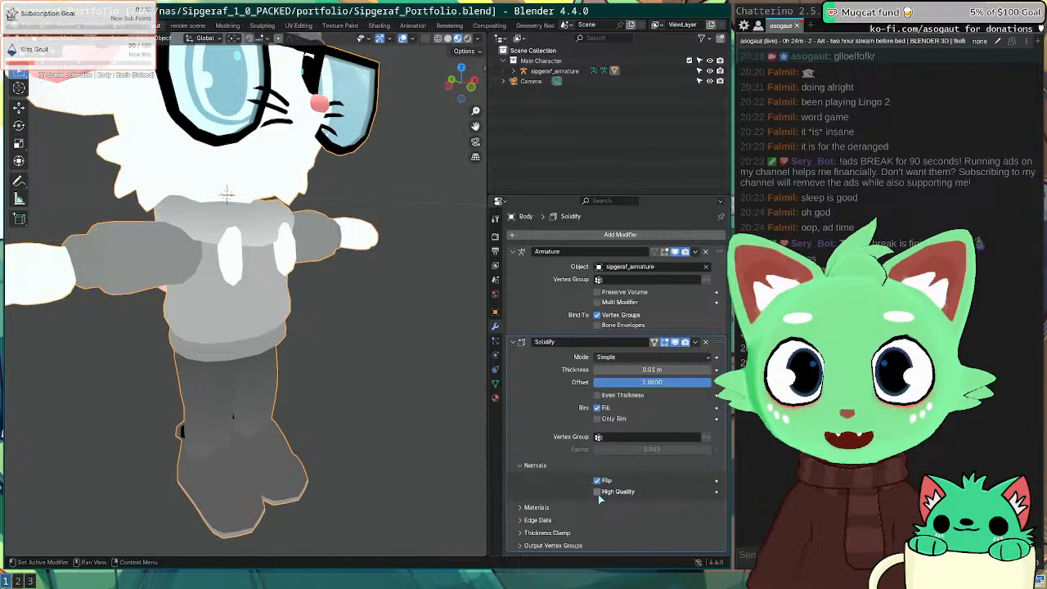
left_click(531, 507)
scroll(541, 478, "down", 1)
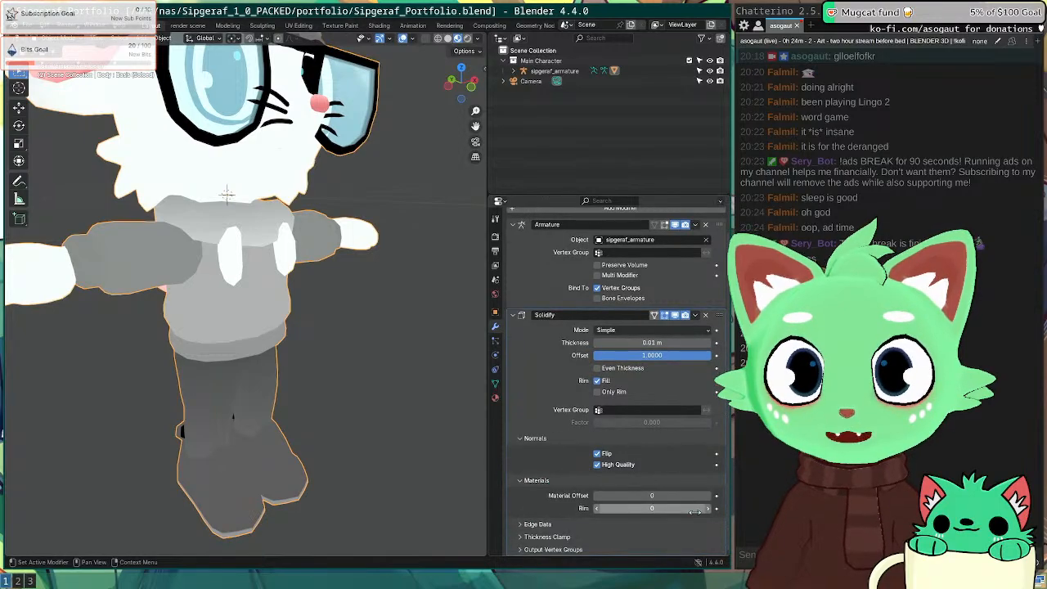
left_click(707, 497)
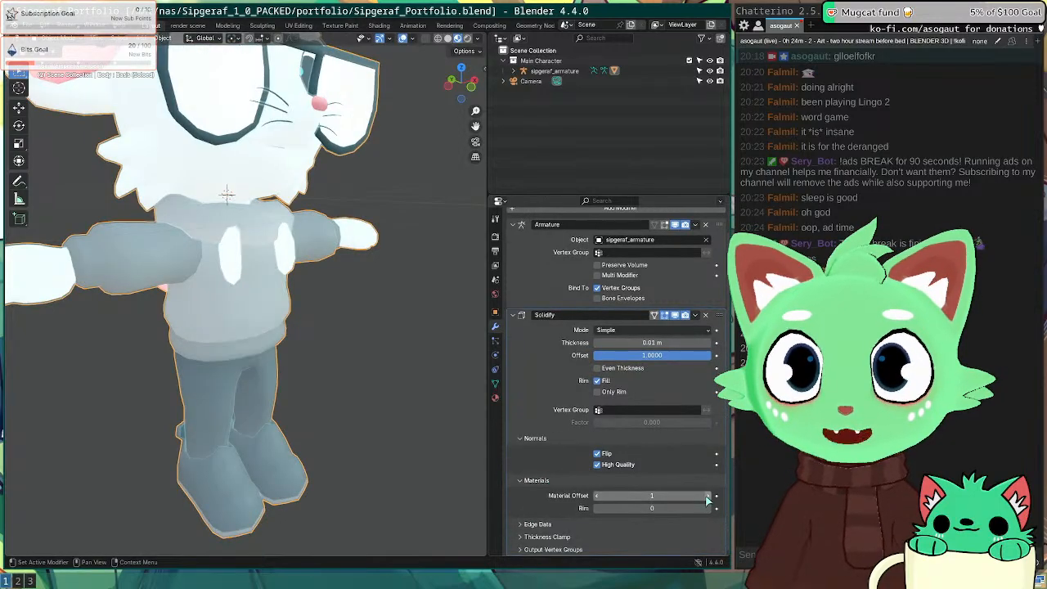
left_click(707, 497)
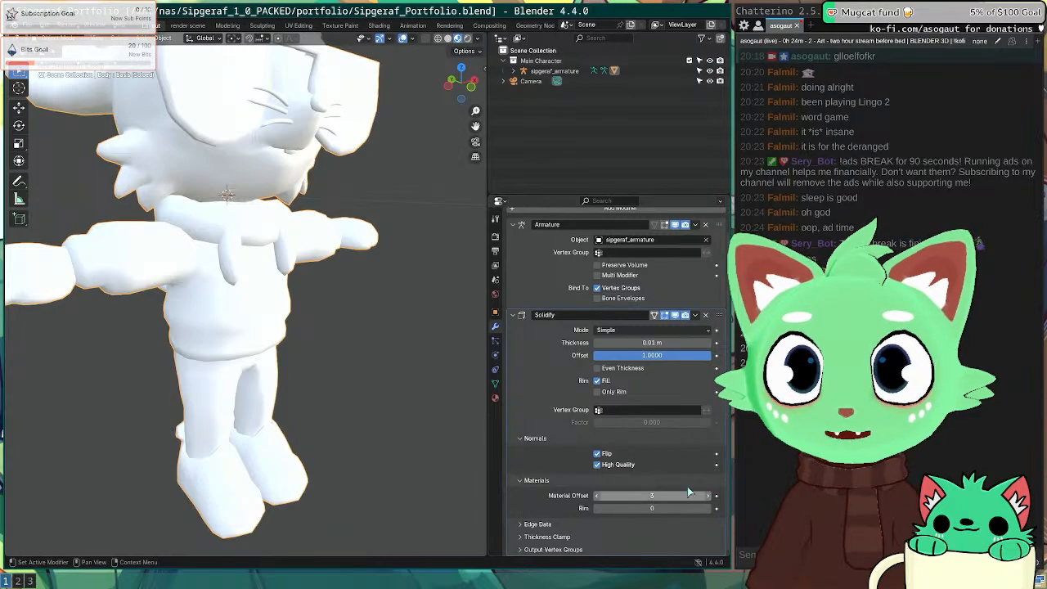
Step: Make the outline material's base colour black
left_click(495, 399)
scroll(562, 272, "up", 1)
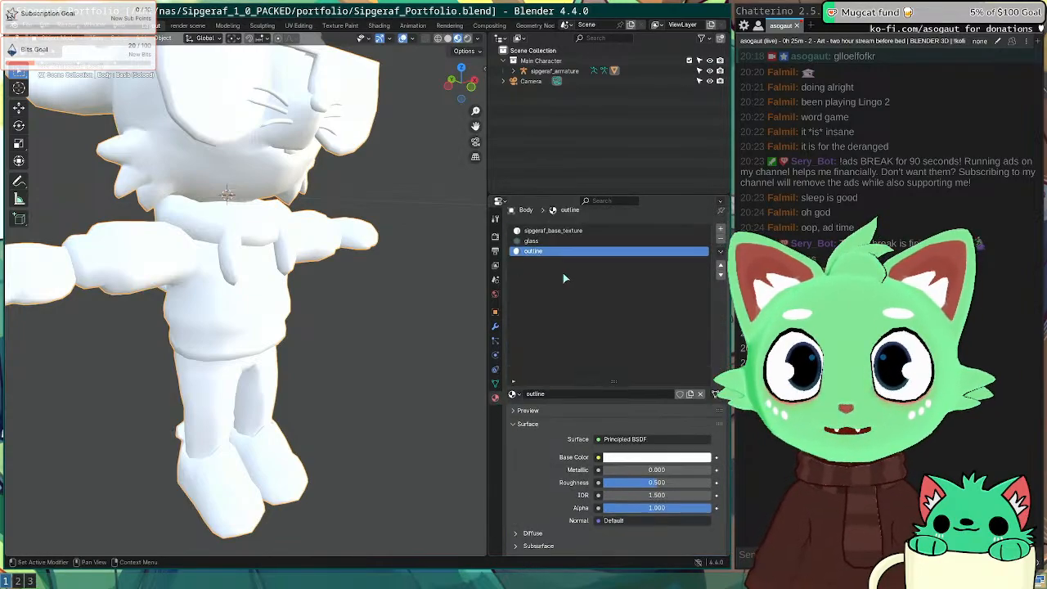
scroll(635, 361, "down", 3)
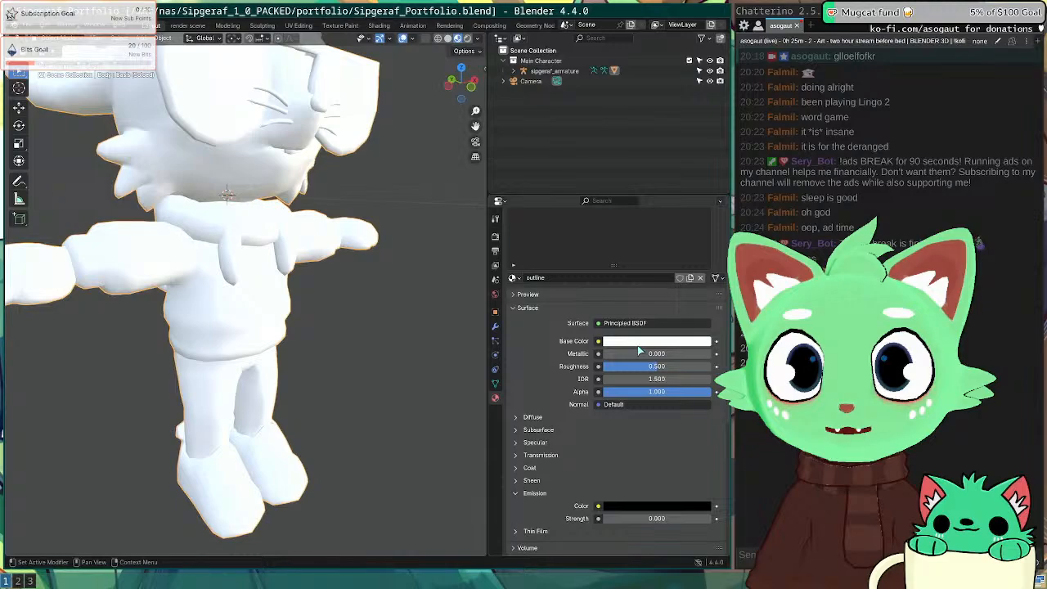
left_click(650, 341)
left_click_drag(704, 222, 703, 254)
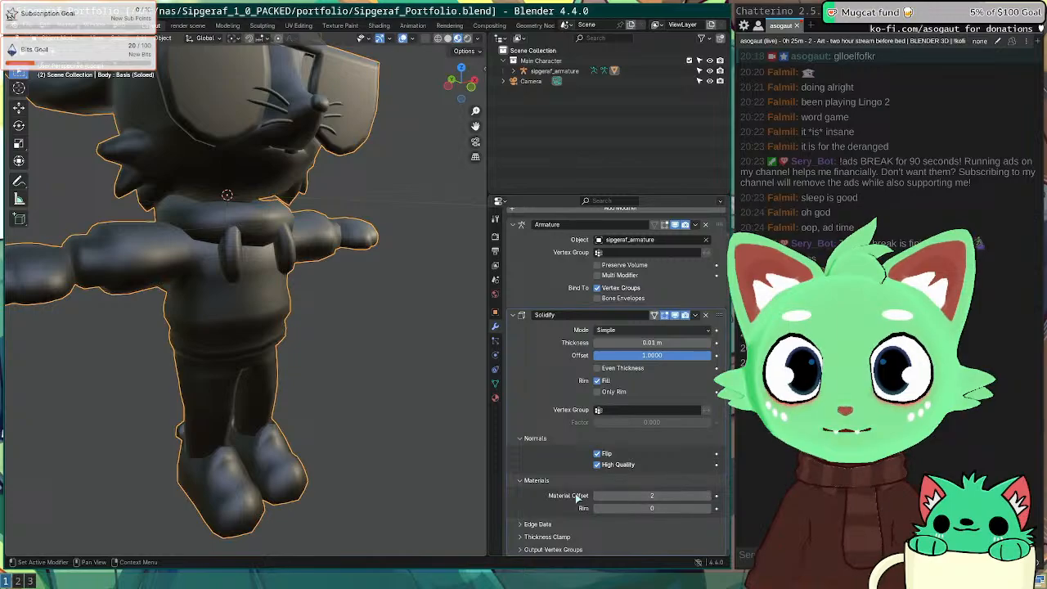
Step: Test other Solidify values, keeping material offset 2, High Quality normals and offset 1
left_click(598, 497)
left_click(597, 496)
left_click(598, 497)
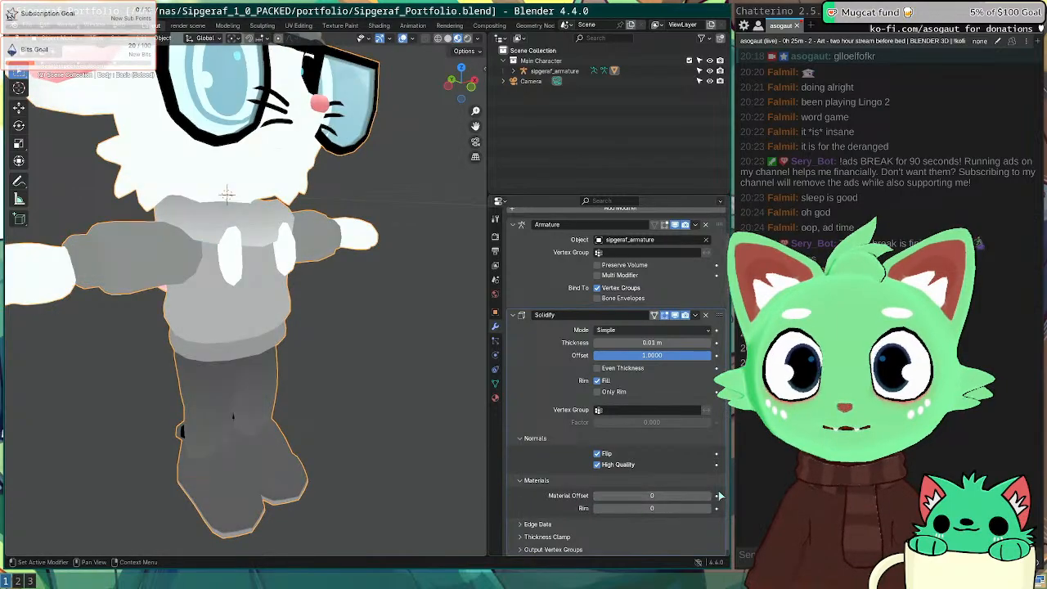
left_click(708, 496)
left_click(708, 495)
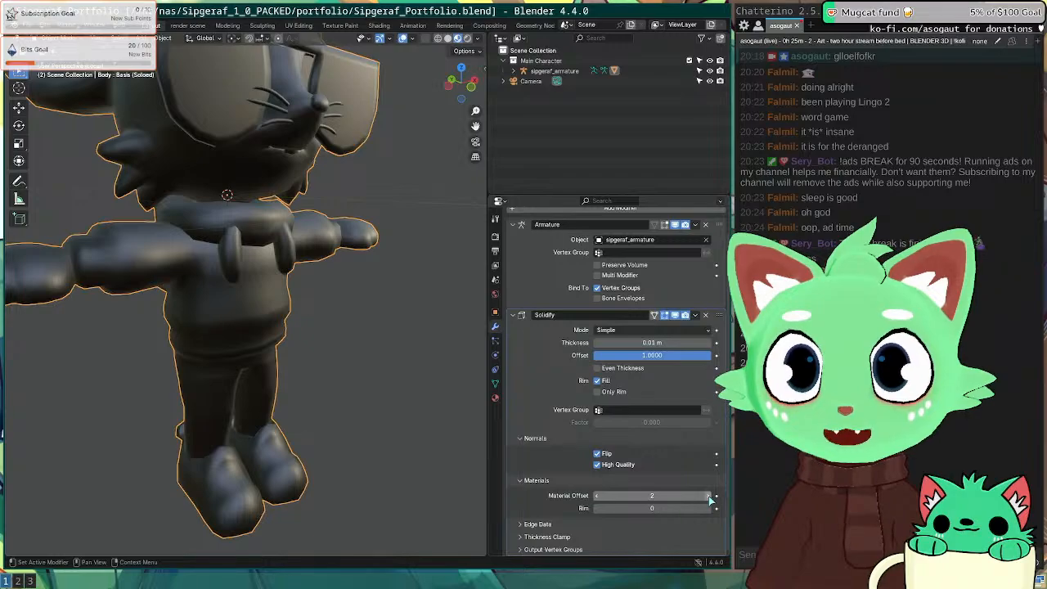
left_click(597, 466)
left_click(597, 465)
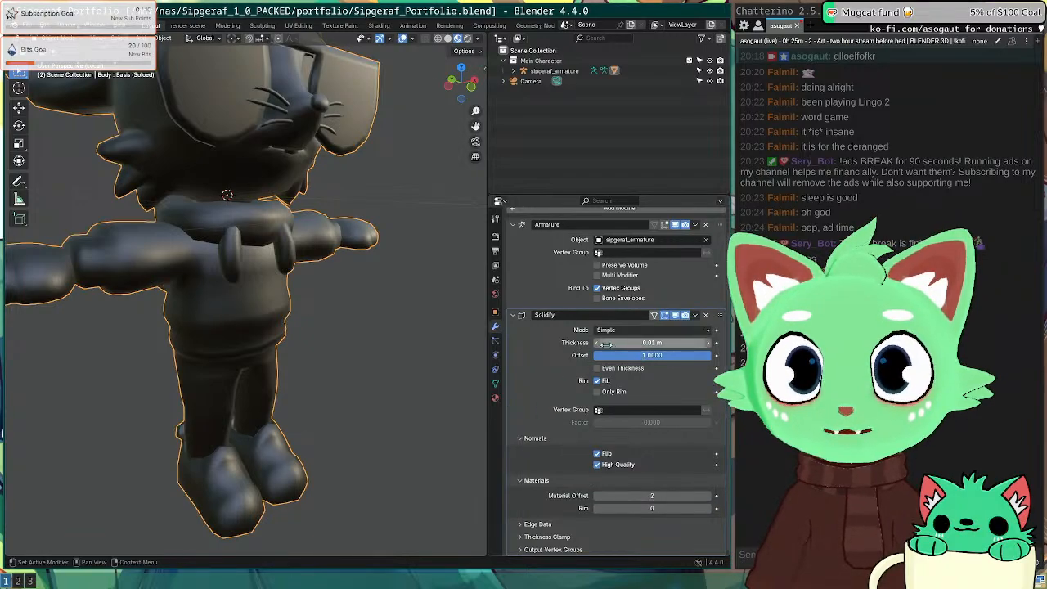
mouse_move(657, 358)
left_mouse_down()
mouse_move(540, 358)
mouse_move(659, 355)
left_mouse_up()
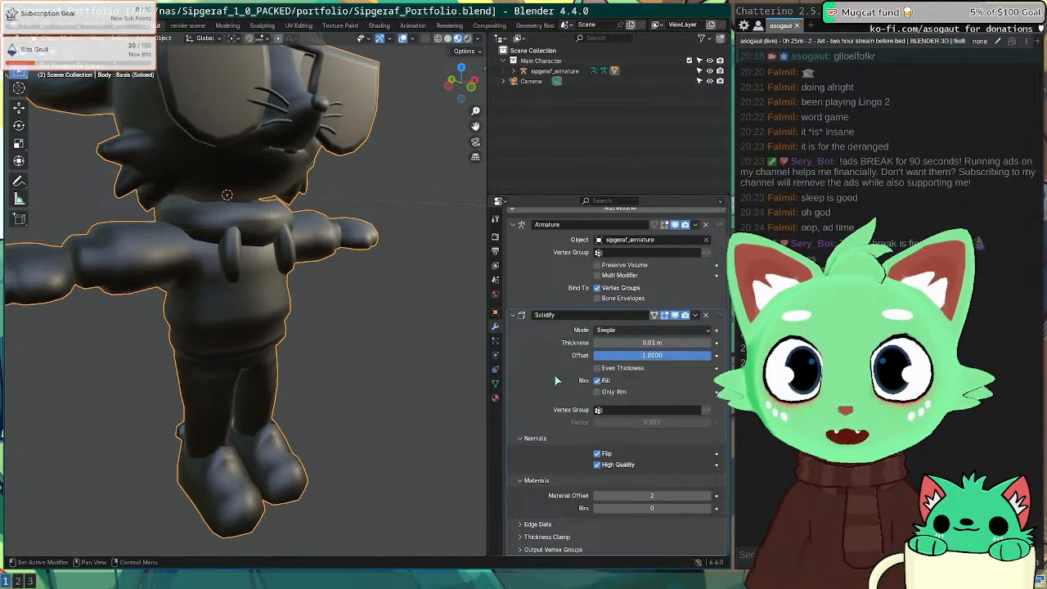
left_click(495, 397)
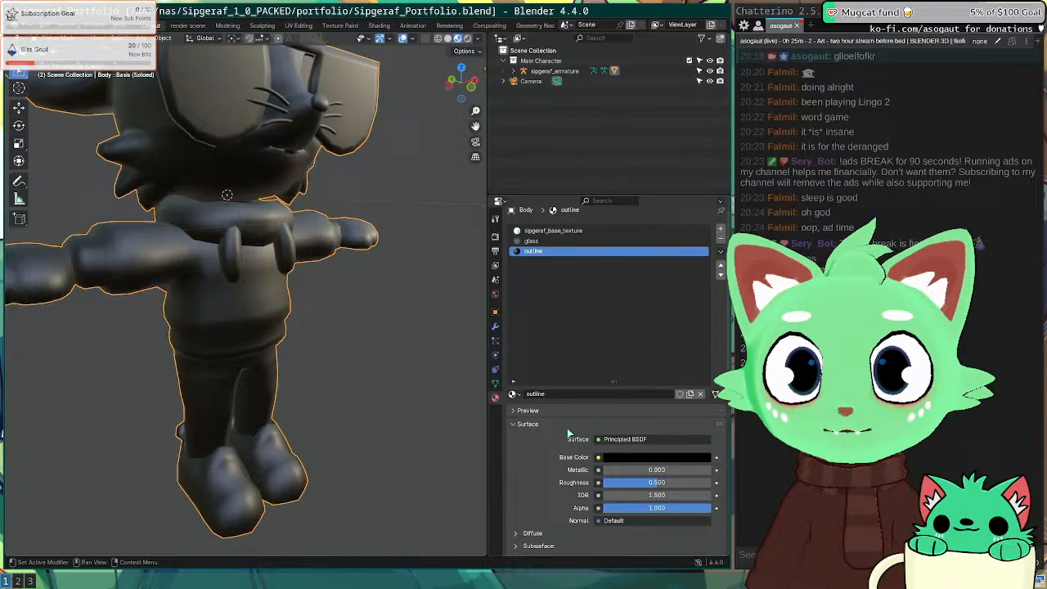
Step: Switch the outline material's surface to an Emission shader with black colour
left_click(655, 336)
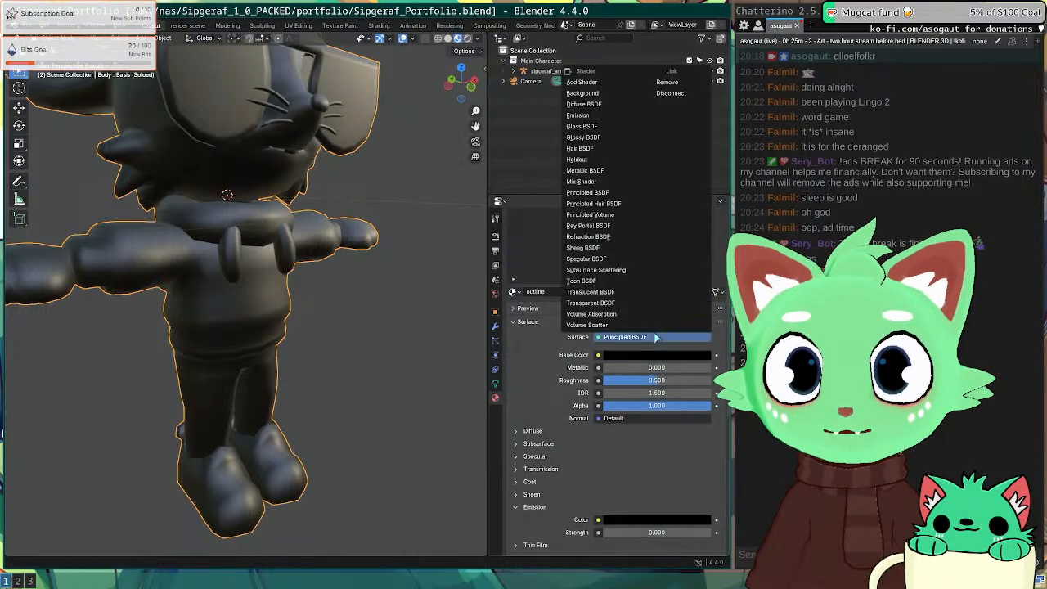
left_click(594, 121)
middle_click_drag(351, 361, 374, 333)
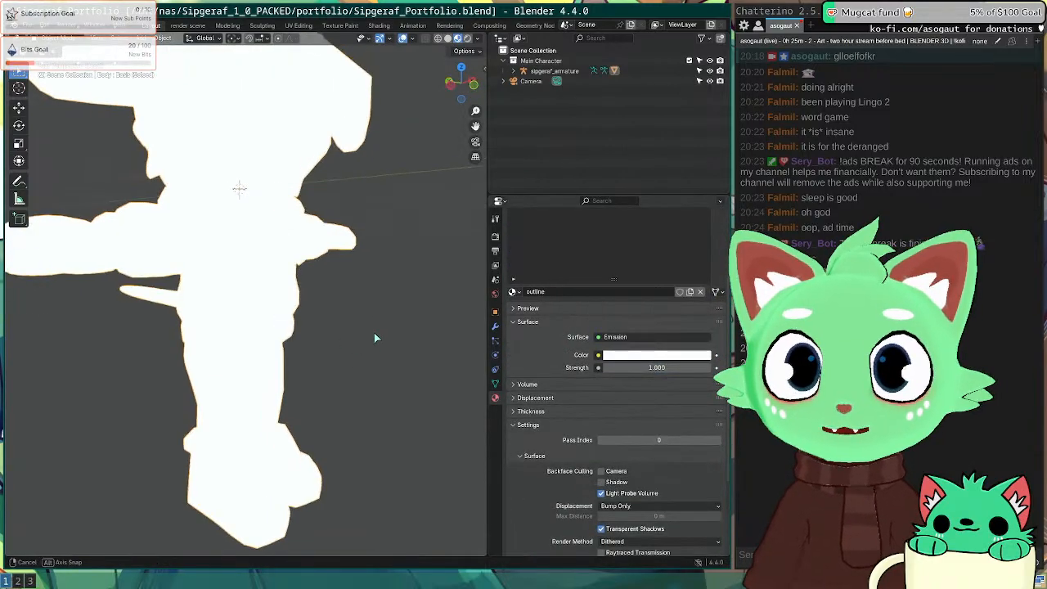
scroll(570, 428, "up", 2)
left_click(654, 395)
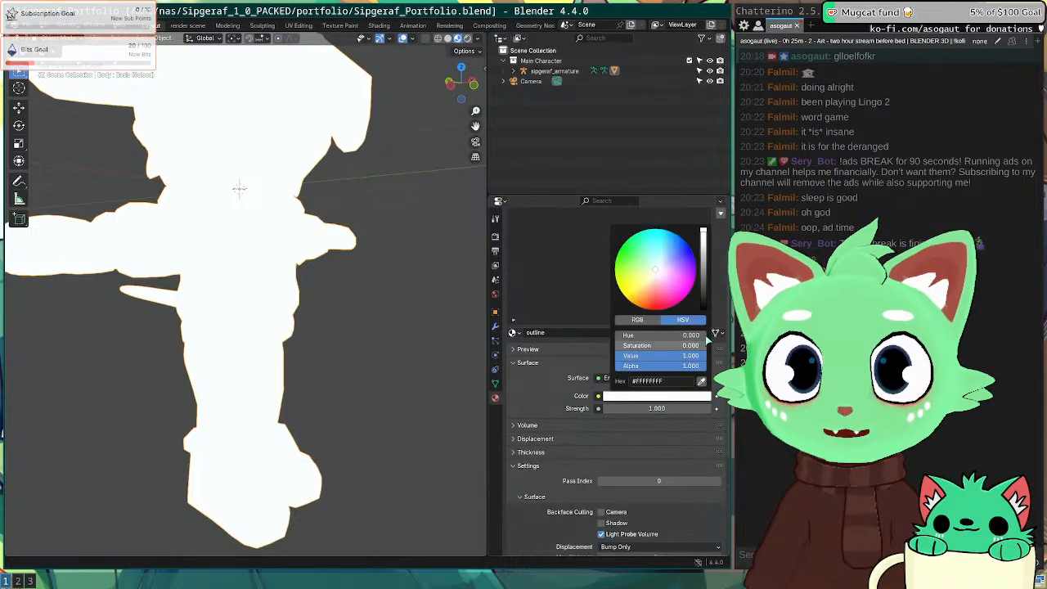
left_click_drag(701, 269, 702, 309)
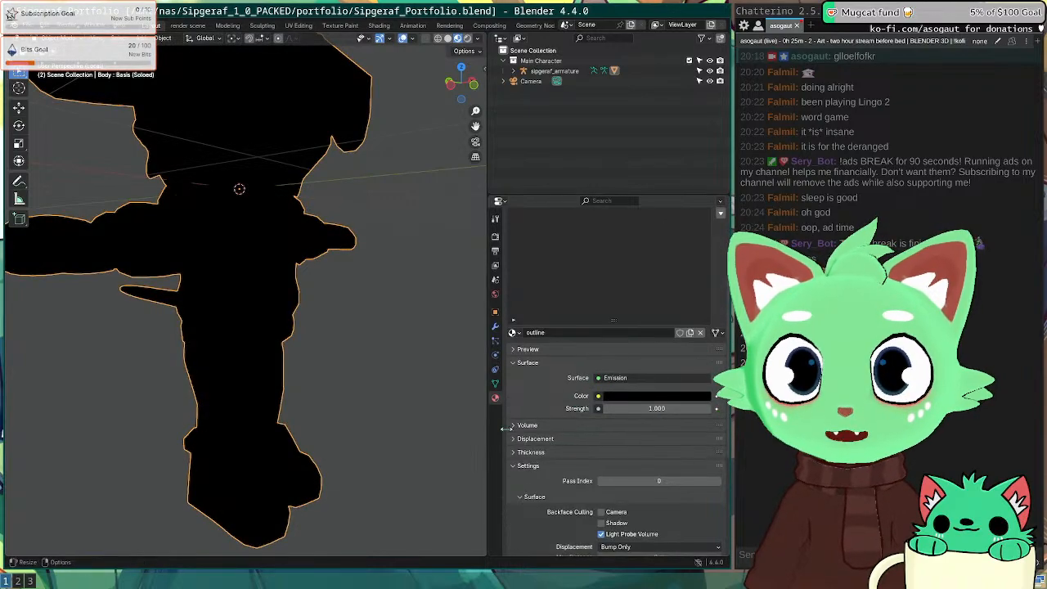
Step: Enable Camera backface culling on the outline material and check the outline on the model
scroll(546, 428, "down", 3)
left_click(527, 366)
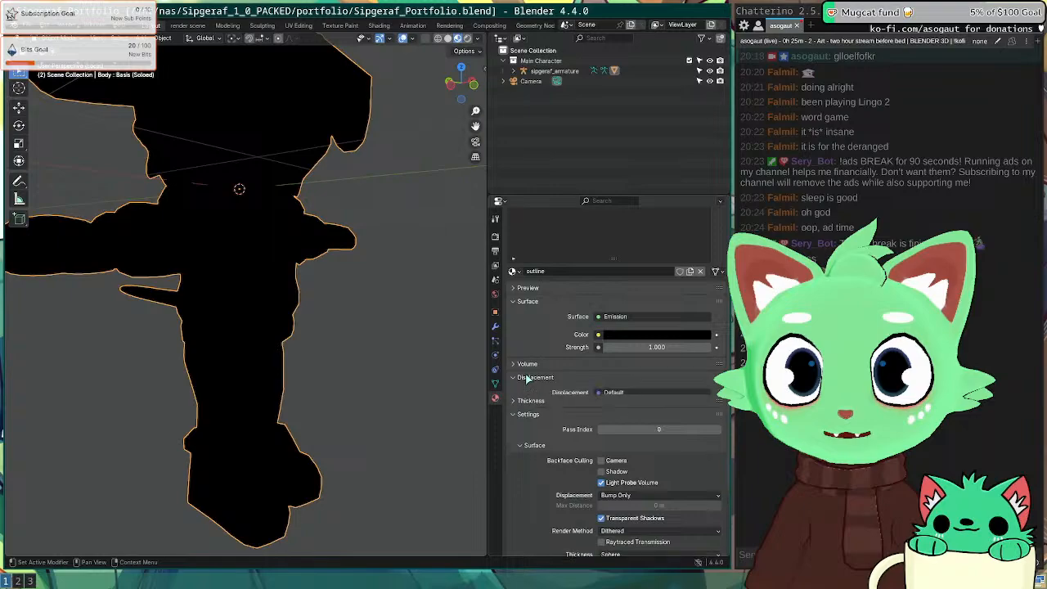
left_click(527, 366)
left_click(532, 389)
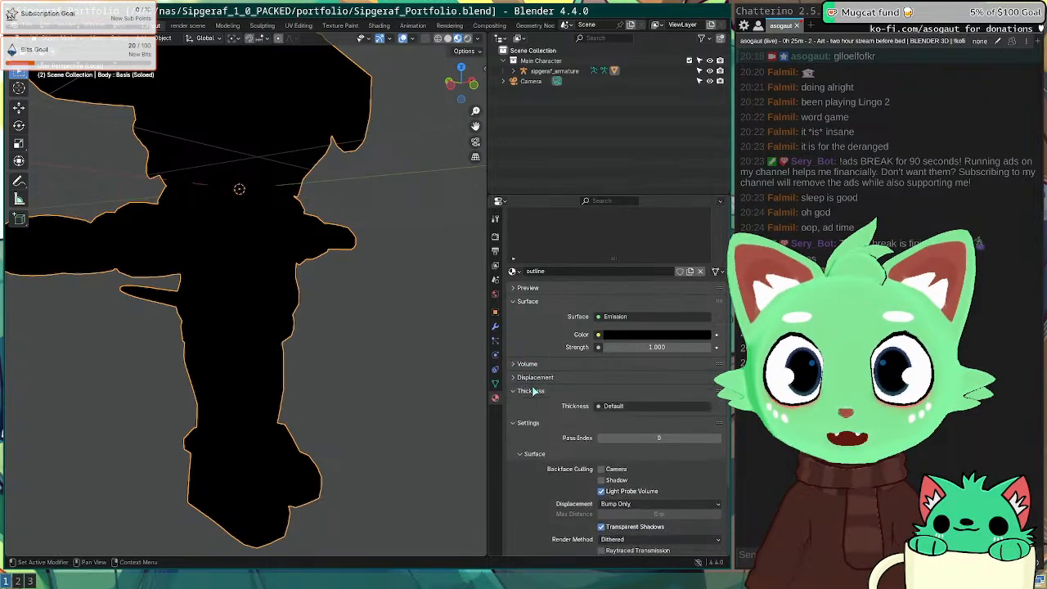
left_click(533, 390)
scroll(535, 400, "down", 4)
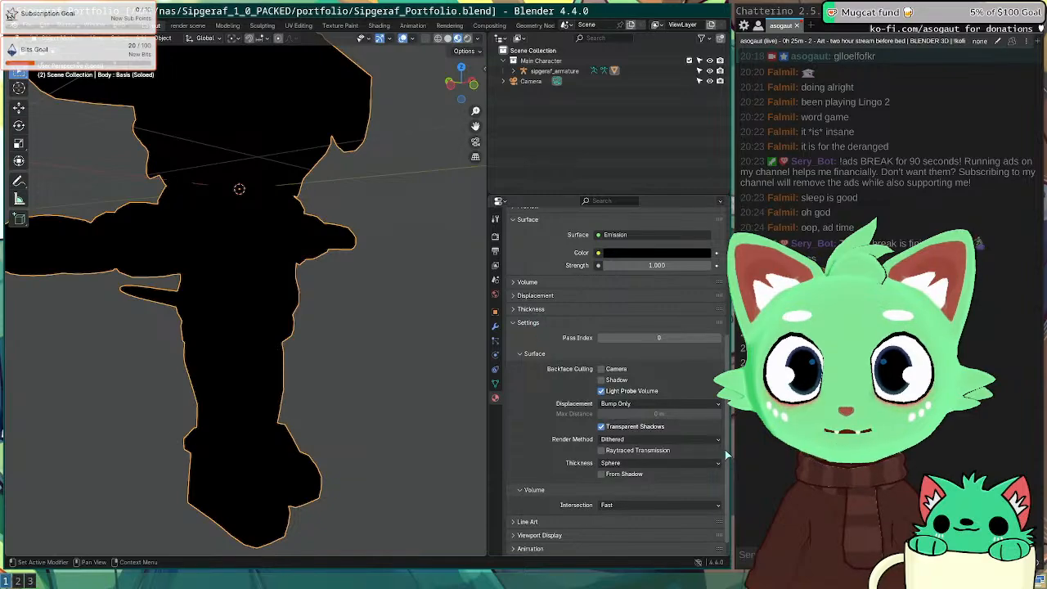
scroll(553, 403, "down", 1)
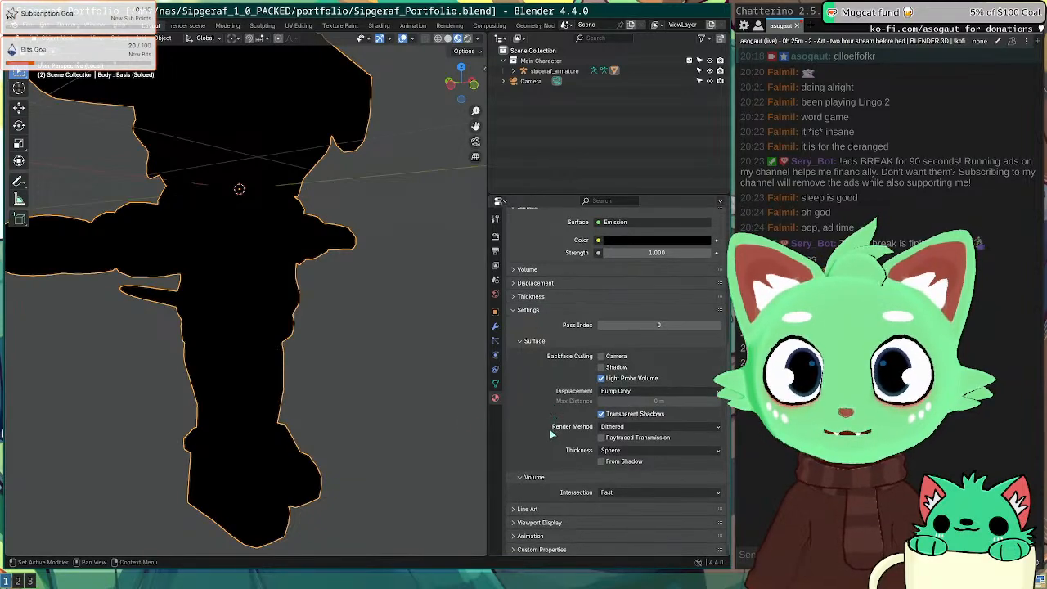
left_click(540, 539)
scroll(567, 409, "up", 2)
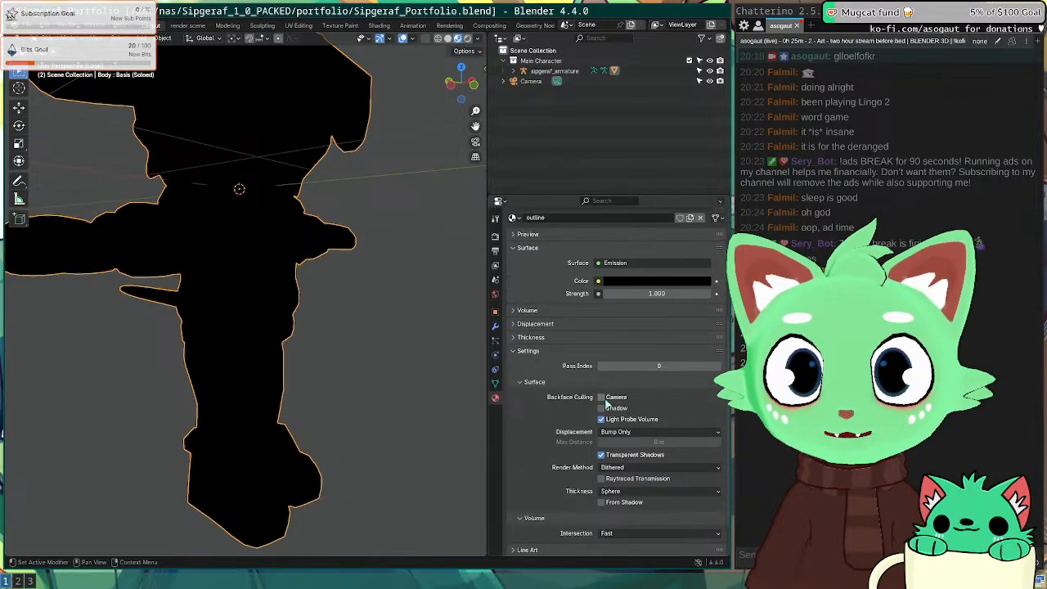
left_click(603, 397)
mouse_move(369, 274)
middle_mouse_down()
mouse_move(217, 291)
mouse_move(324, 293)
mouse_move(303, 324)
mouse_move(294, 292)
middle_mouse_up()
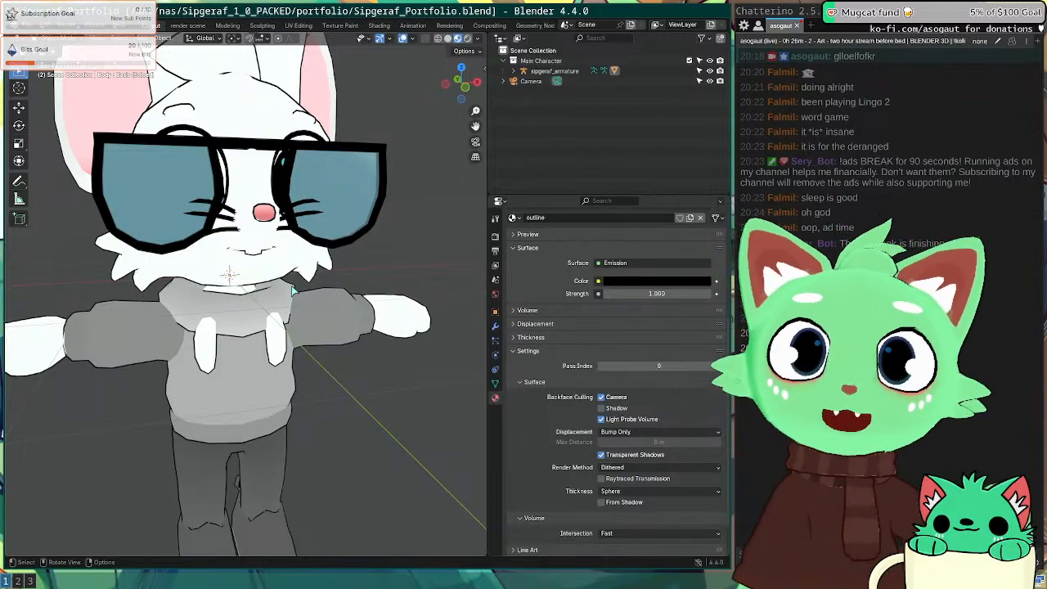
Step: Select the Body mesh and add a vertex group named 'outline' under Object Data
middle_click_drag(286, 288, 208, 273)
left_click(209, 273)
right_click(209, 270)
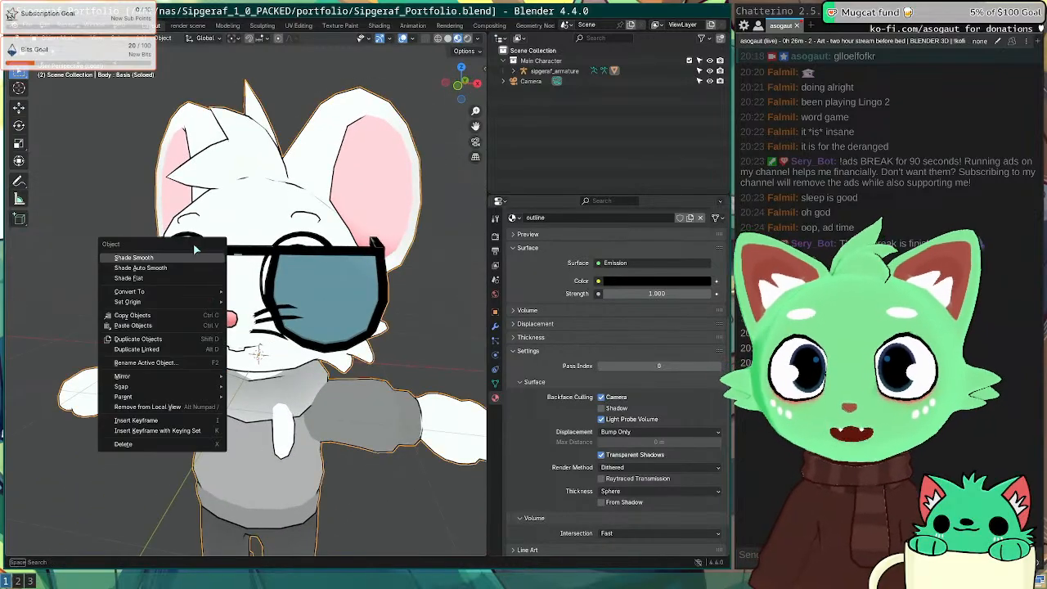
middle_click_drag(305, 272, 495, 398)
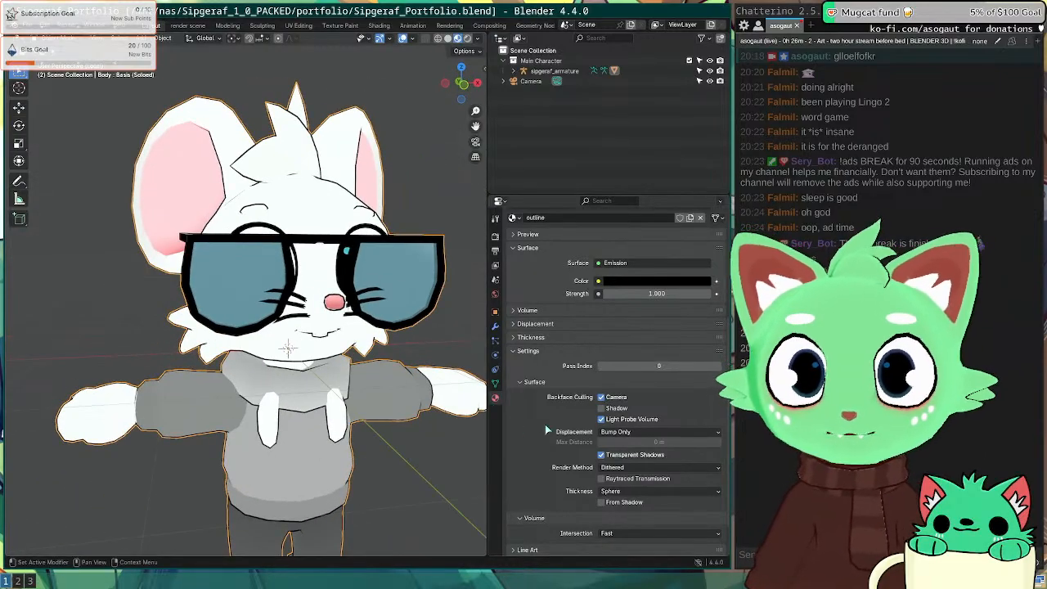
left_click(494, 382)
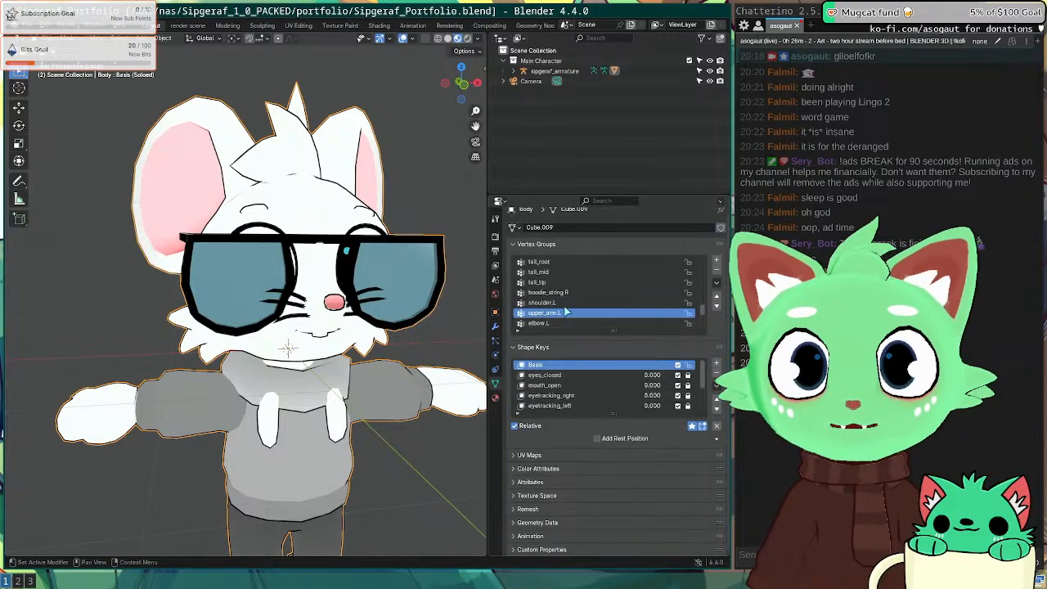
scroll(566, 307, "down", 5)
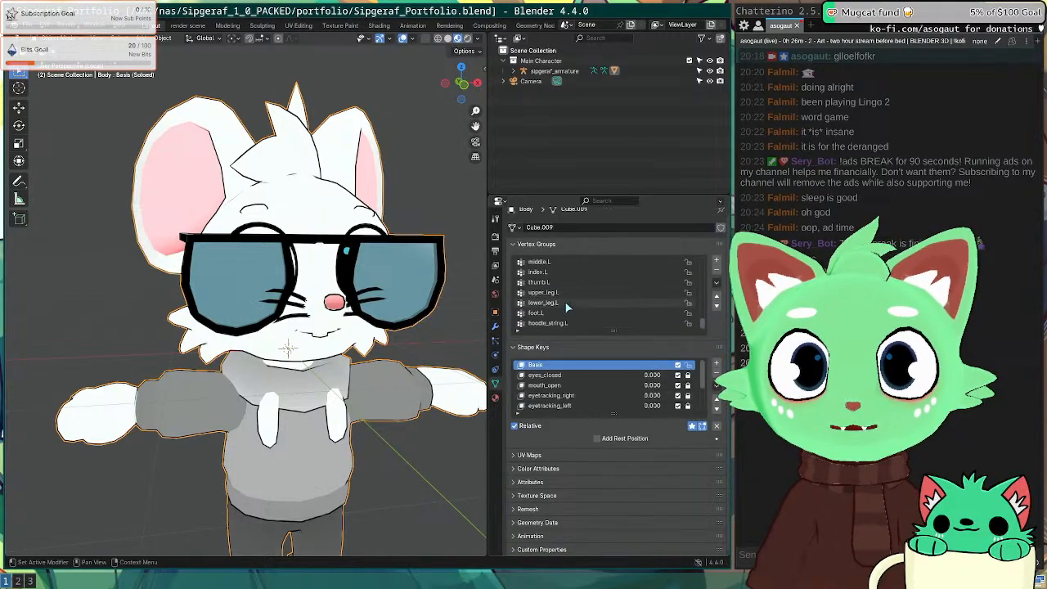
left_click(717, 264)
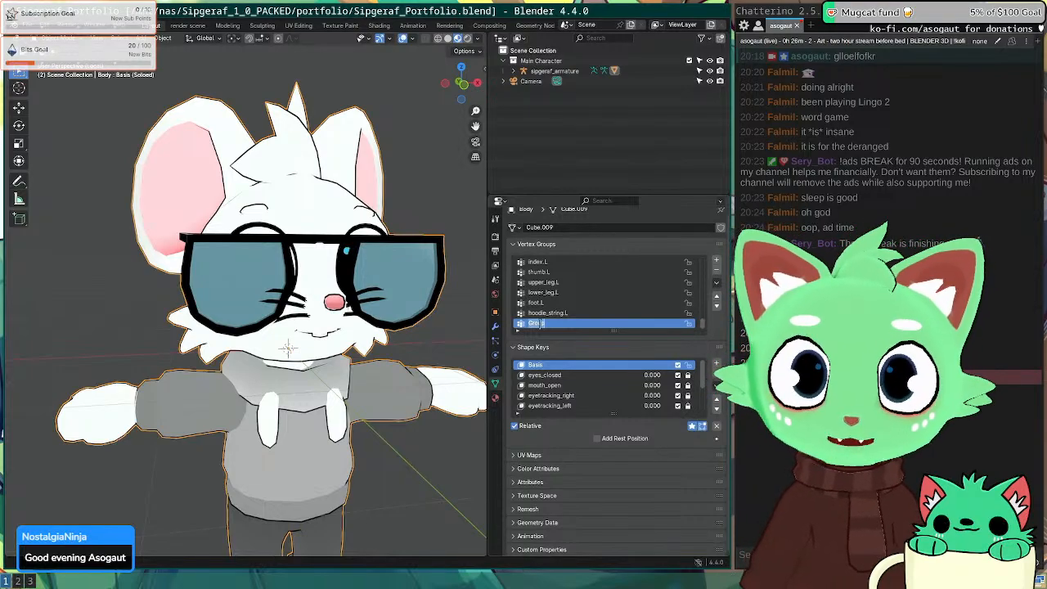
type("outl")
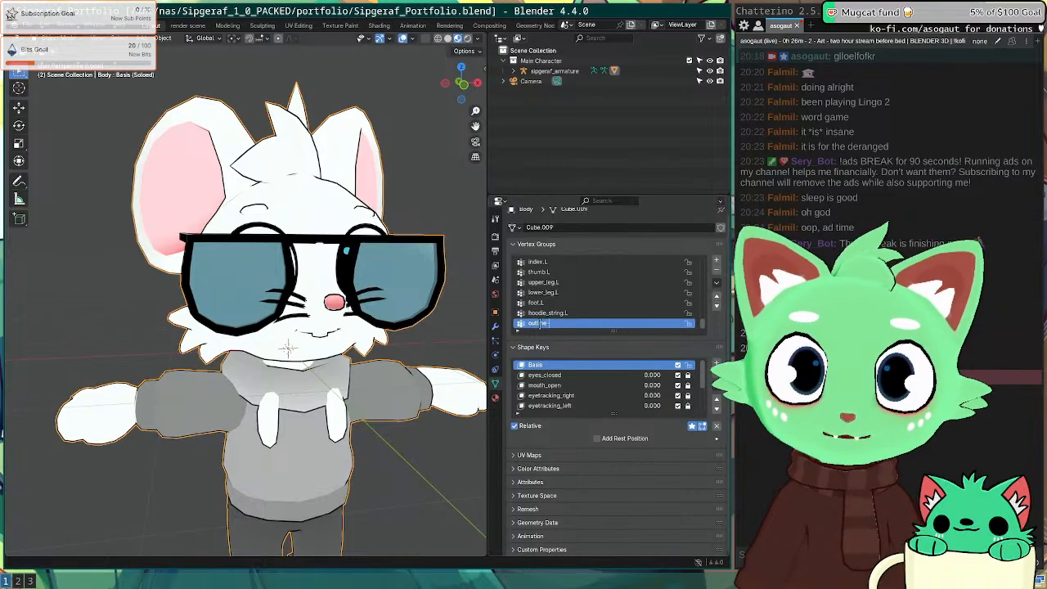
type("ine")
key("Return")
mouse_move(300, 337)
middle_mouse_down()
mouse_move(276, 347)
mouse_move(359, 319)
mouse_move(268, 276)
mouse_move(297, 352)
mouse_move(250, 315)
middle_mouse_up()
key("Tab")
key("Tab")
Step: Switch to solid shading and turn off Solidify's viewport and render toggles
key("z")
left_click(360, 362)
left_click(495, 326)
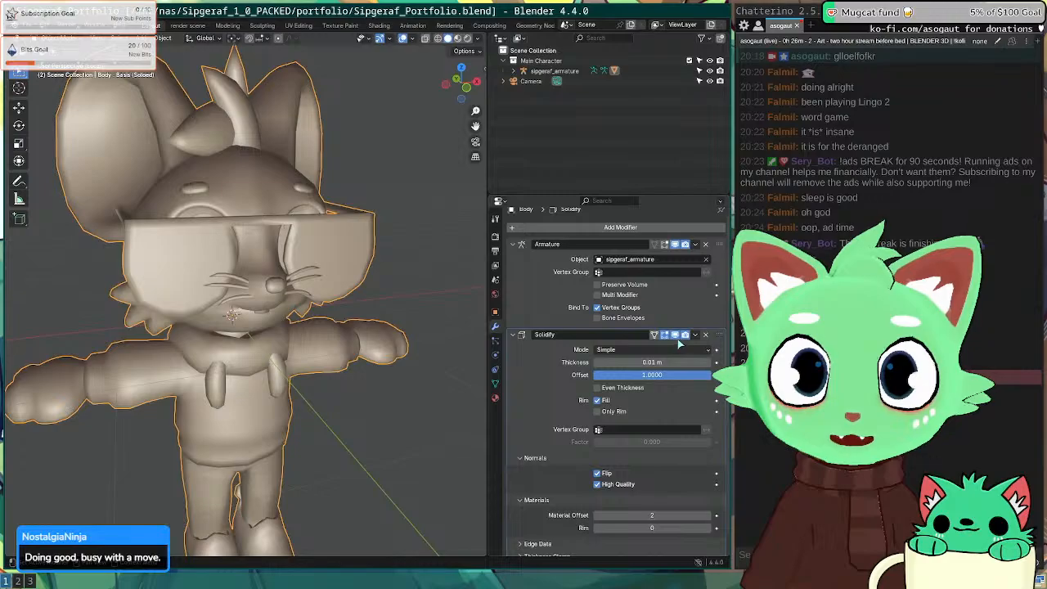
left_click(676, 335)
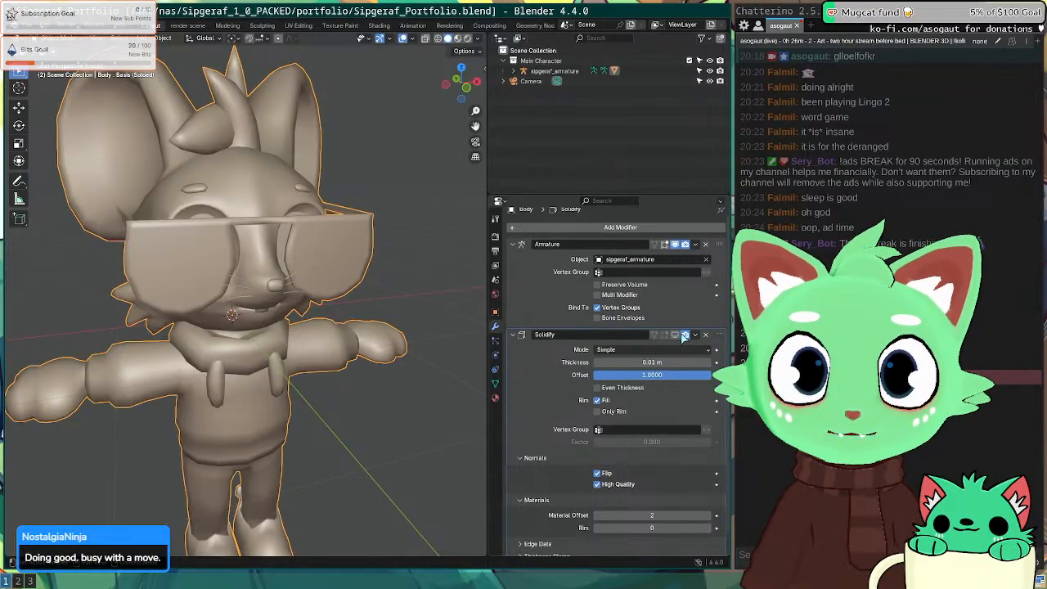
left_click(684, 336)
Step: In Edit Mode, clear the selection and select the linked glasses geometry
middle_click_drag(261, 303, 251, 304)
key("Tab")
middle_click_drag(89, 305, 250, 302)
key("alt+a")
key("l")
scroll(245, 306, "up", 4)
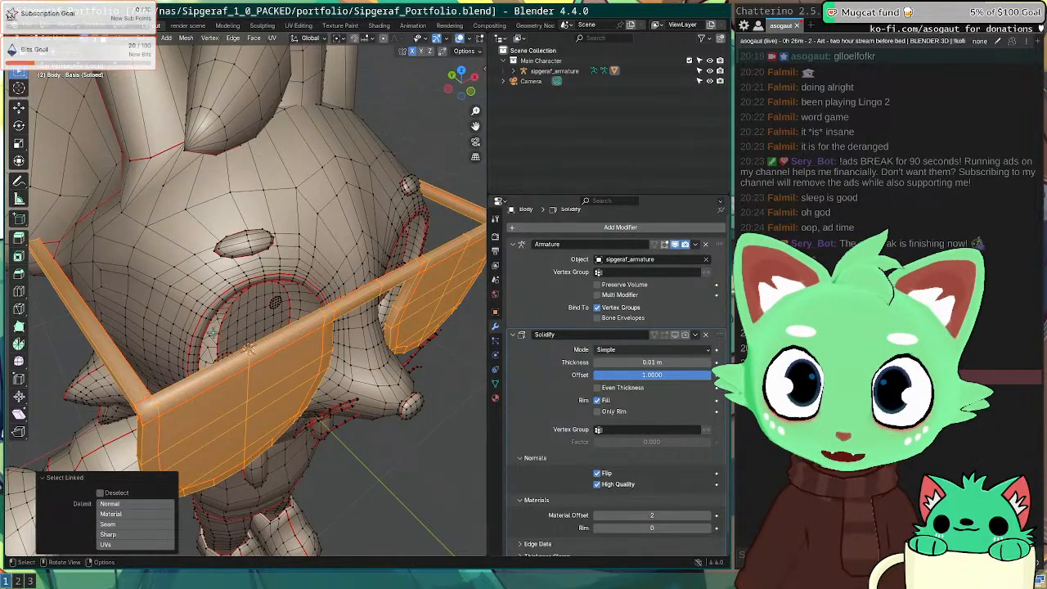
scroll(248, 349, "up", 2)
Step: Add the lens and inner eye-socket islands, undoing the stray mouth interior selection
middle_click_drag(222, 335, 216, 415)
key("l")
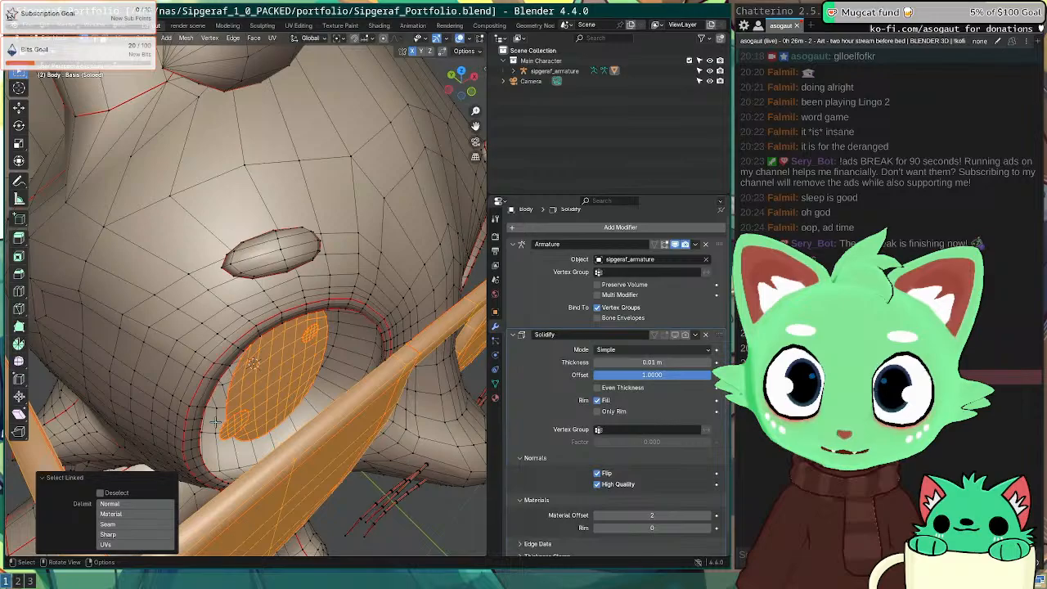
key("ctrl+z")
middle_click_drag(224, 455, 176, 310)
key("l")
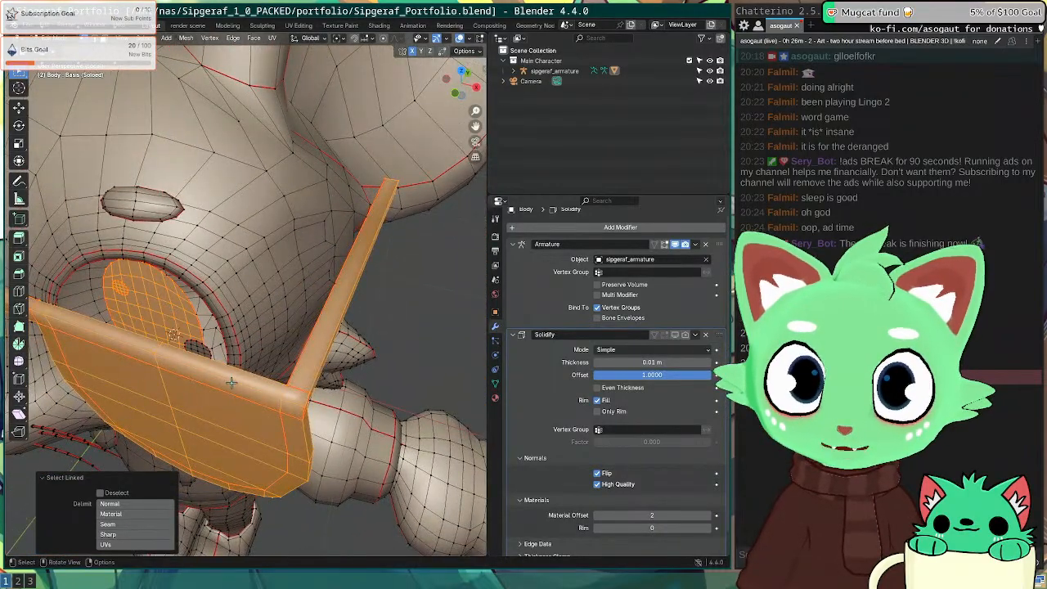
middle_click_drag(187, 304, 215, 352)
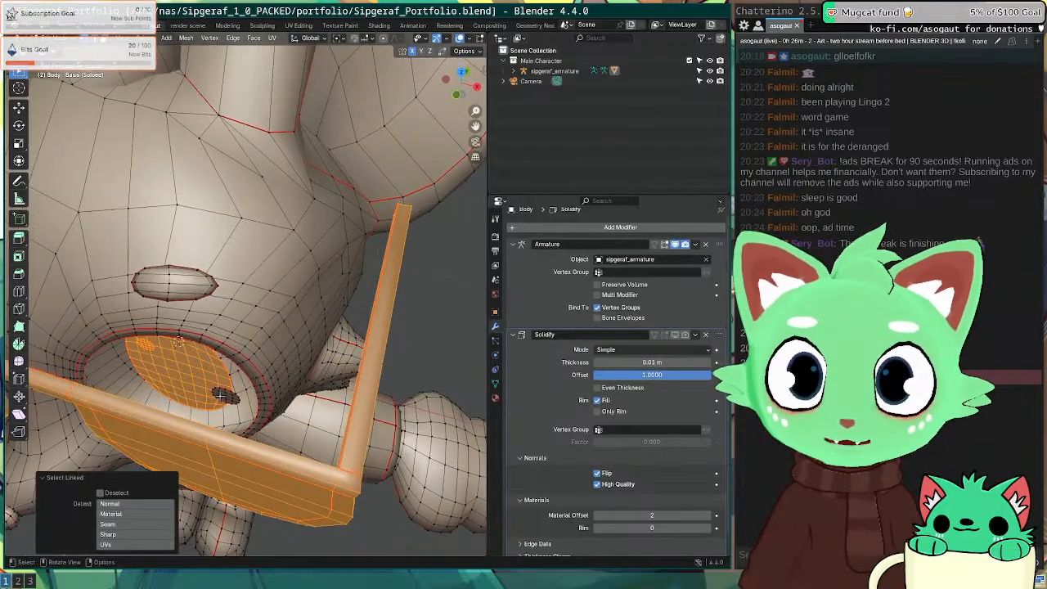
middle_click_drag(219, 396, 154, 255)
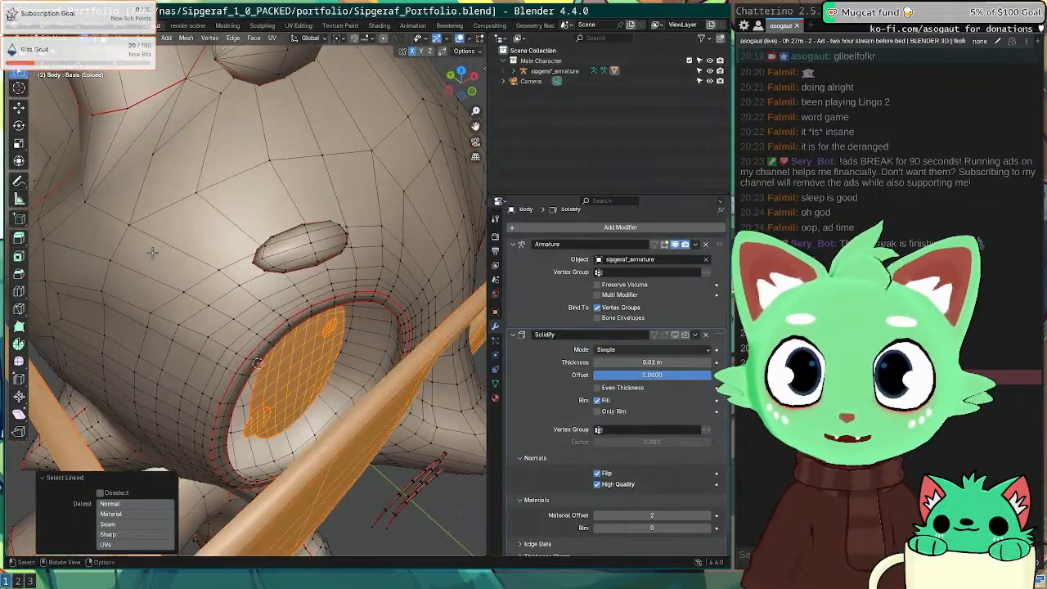
Step: Set Select Linked delimit to Seam and add the other eye-socket island
left_click(143, 523)
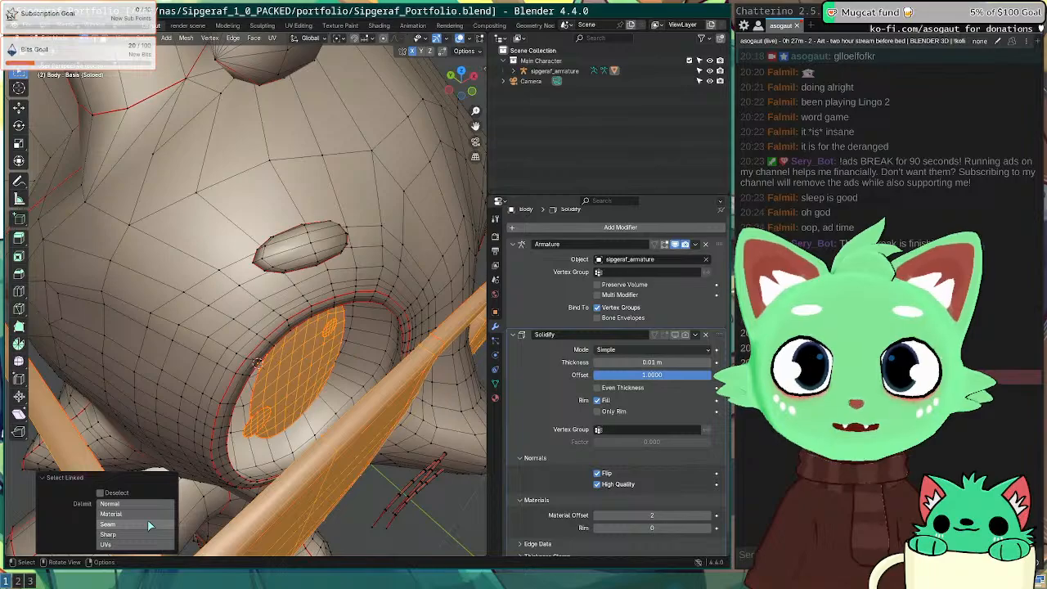
middle_click_drag(290, 384, 182, 384)
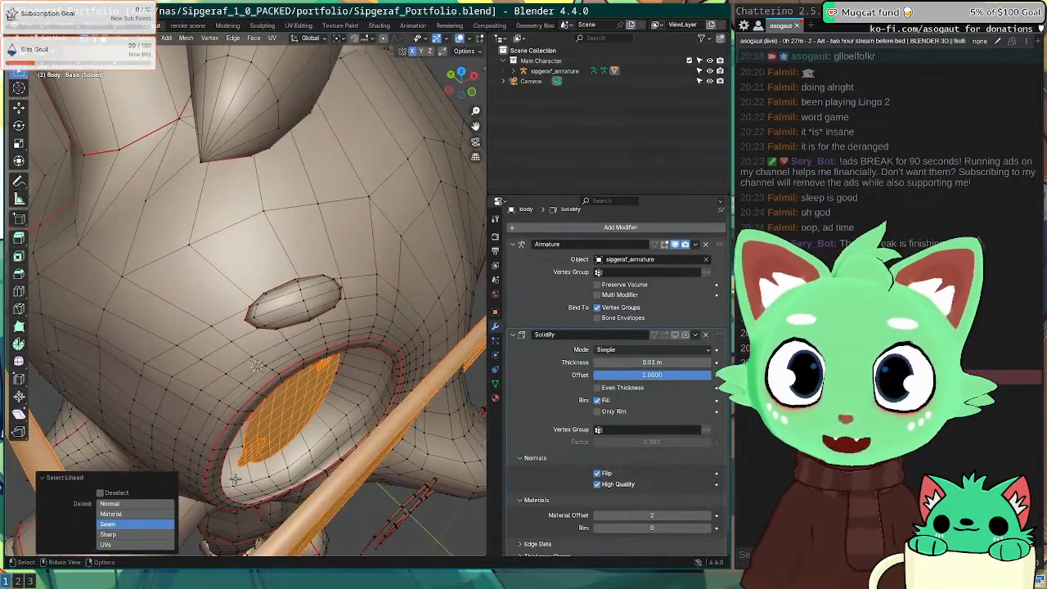
middle_click_drag(235, 479, 397, 410)
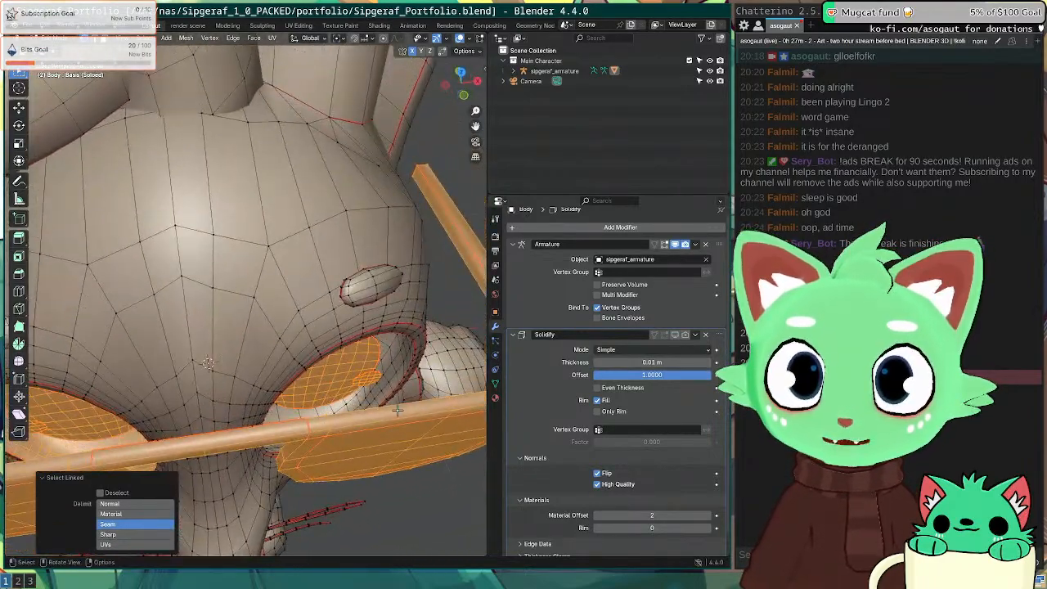
key("l")
middle_click_drag(397, 343, 245, 343)
scroll(302, 343, "down", 4)
scroll(229, 385, "down", 4)
scroll(270, 261, "up", 8)
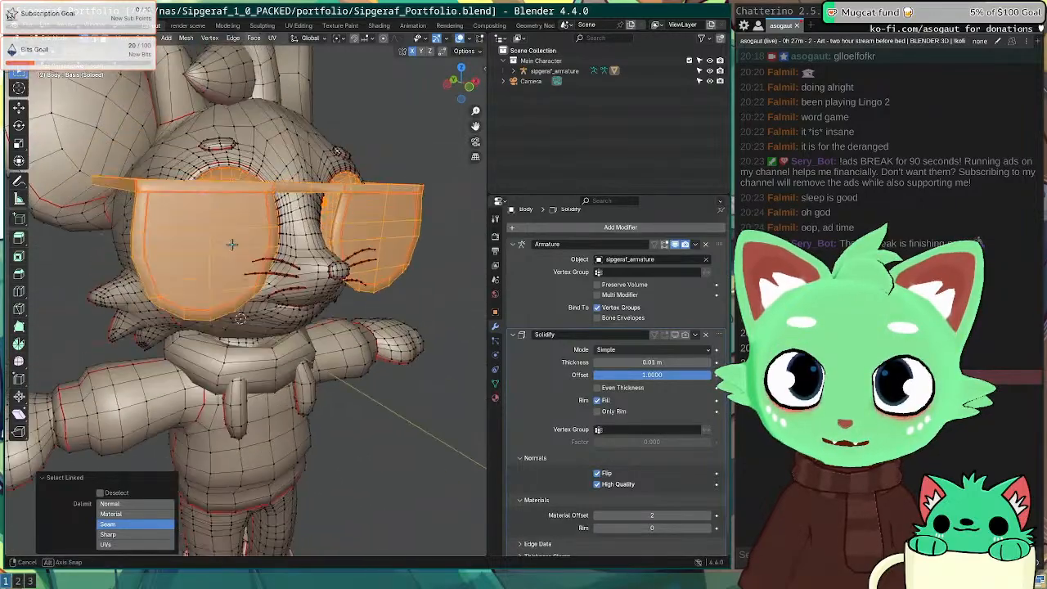
scroll(291, 290, "up", 6)
scroll(302, 296, "down", 3)
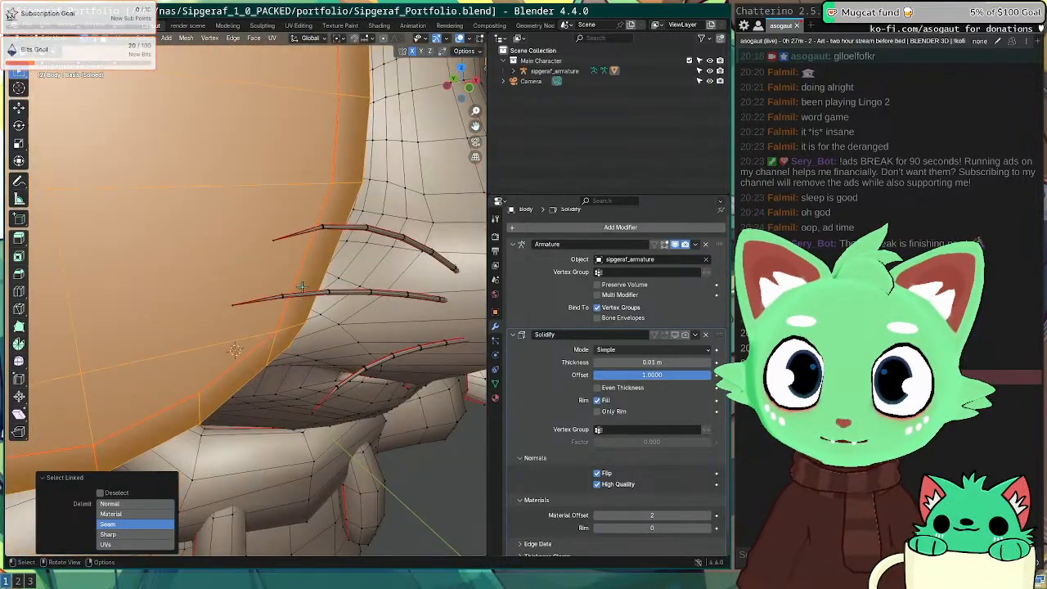
middle_click_drag(301, 297, 290, 291)
Step: Try delimiting by Normal, then set it back to Seam and check the glasses
left_click(133, 504)
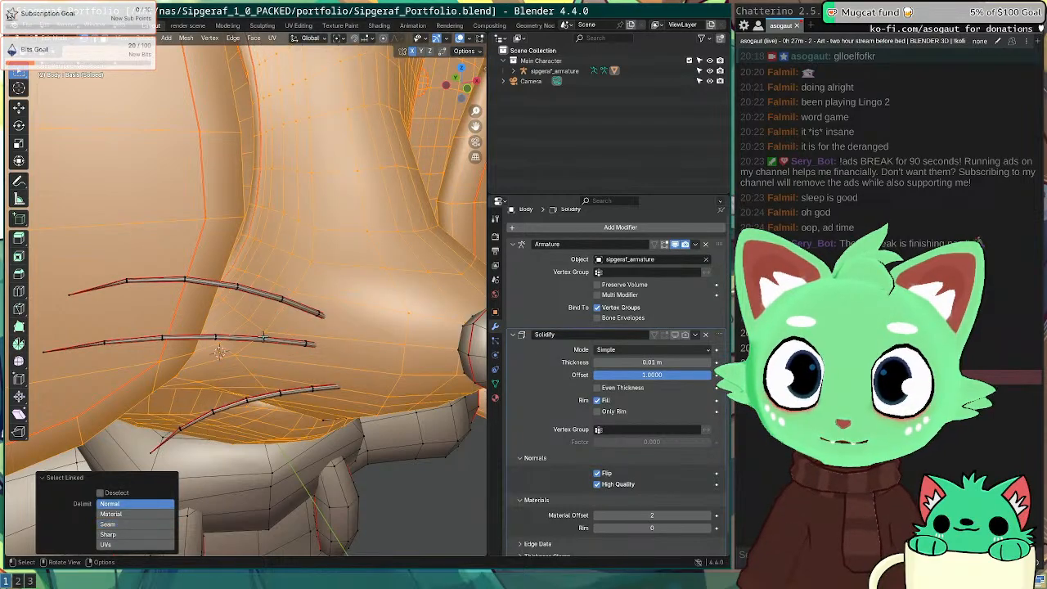
left_click(150, 526)
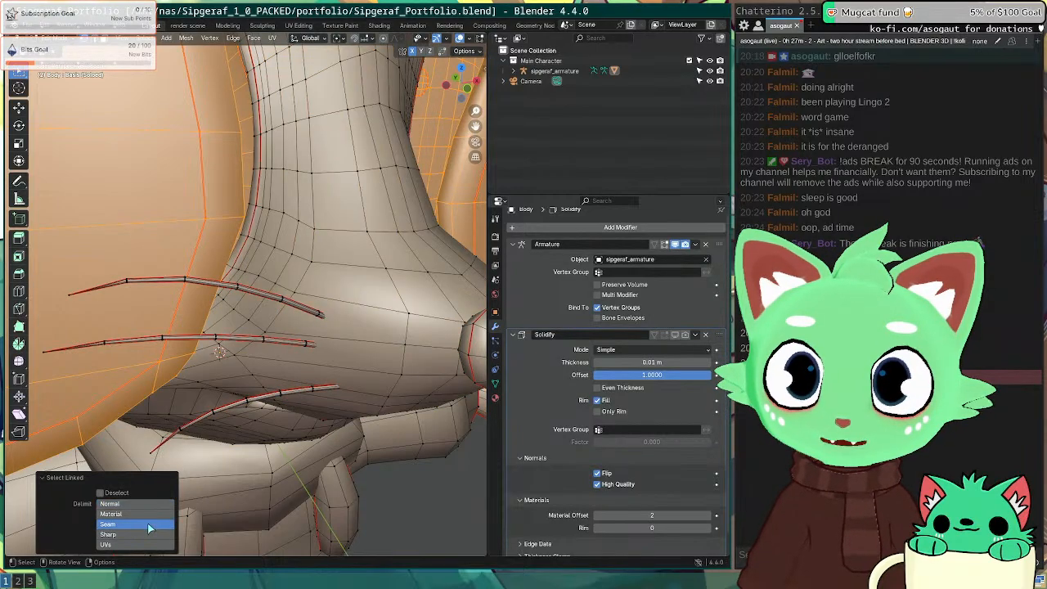
scroll(193, 337, "down", 10)
middle_click_drag(193, 337, 294, 292)
scroll(335, 314, "up", 4)
scroll(288, 275, "up", 5)
scroll(295, 291, "down", 5)
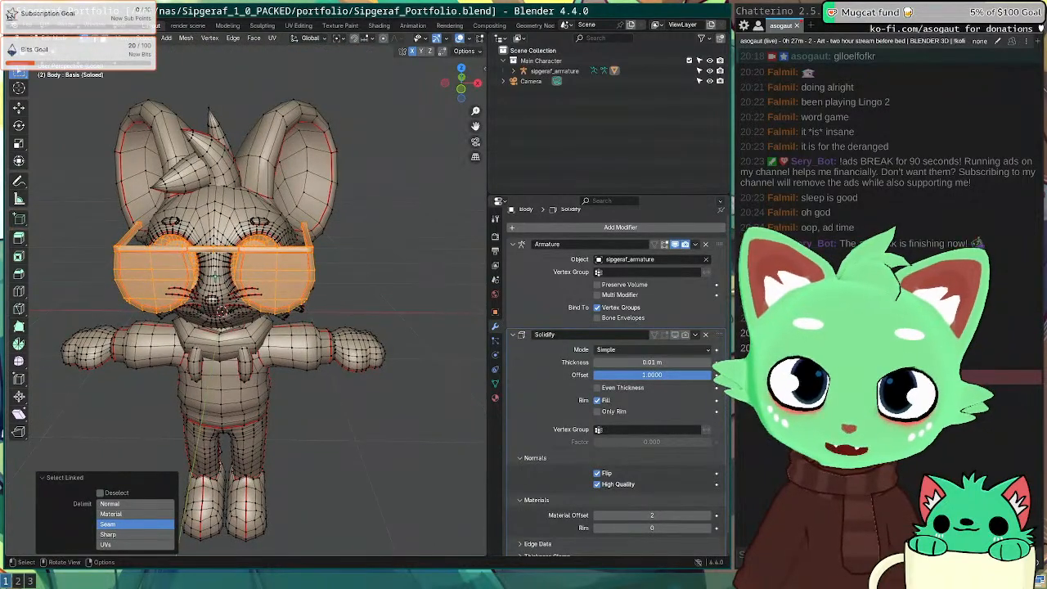
Step: Invert the selection and assign everything except the glasses to the 'outline' vertex group
key("ctrl+i")
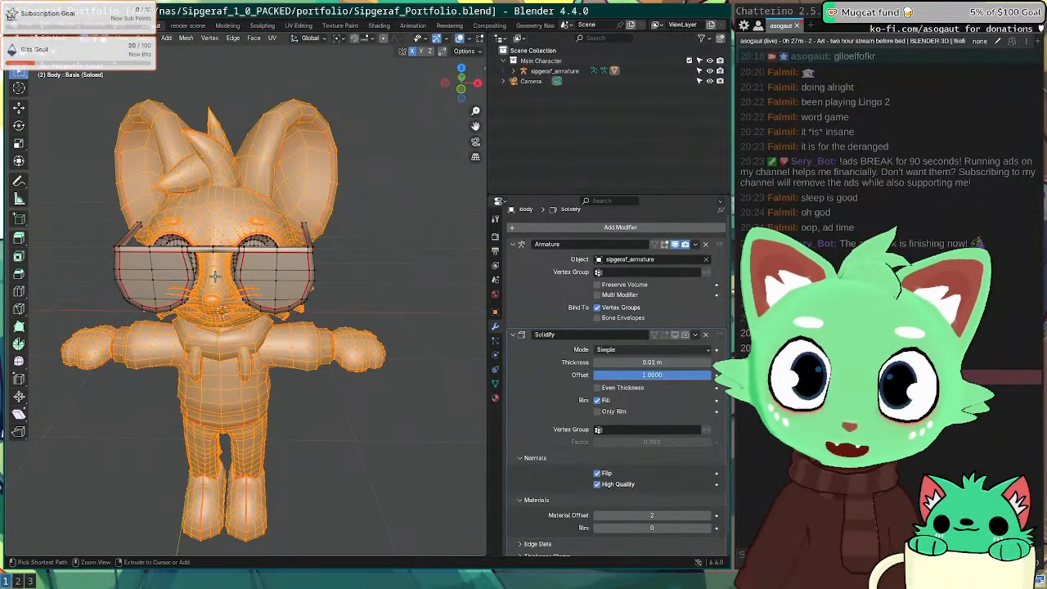
left_click(495, 383)
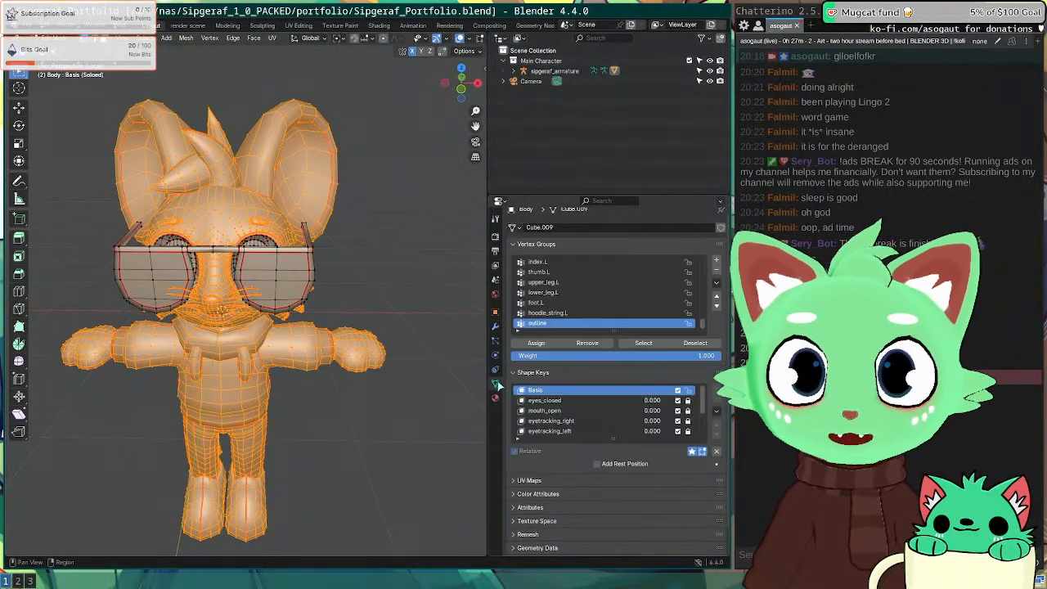
left_click(535, 342)
key("Tab")
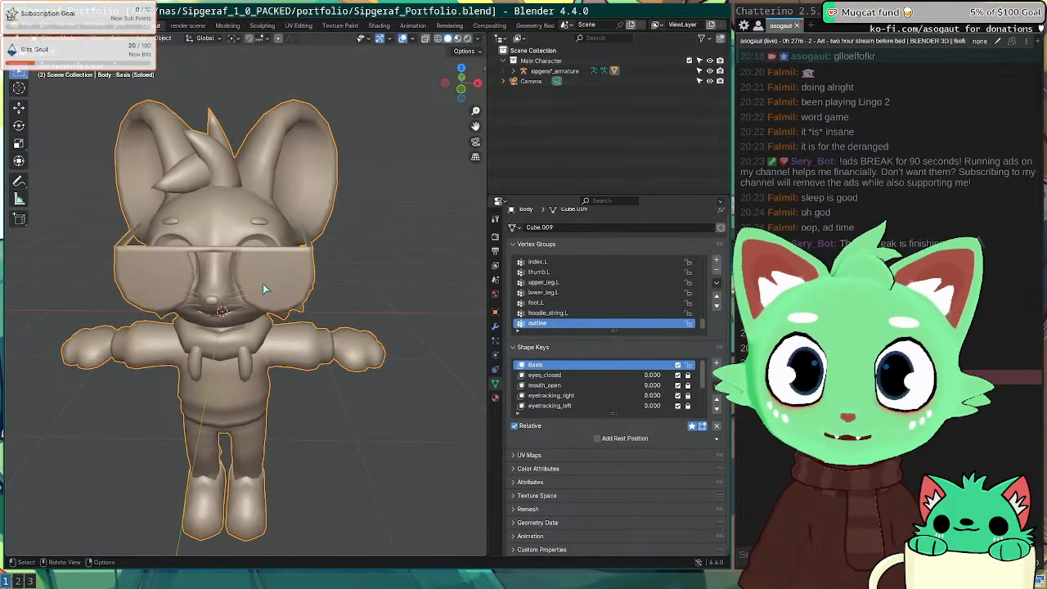
Step: Switch to Material Preview shading and re-enable Solidify's viewport toggle
key("z")
left_click(246, 406)
mouse_move(301, 352)
middle_mouse_down()
mouse_move(330, 325)
mouse_move(343, 350)
middle_mouse_up()
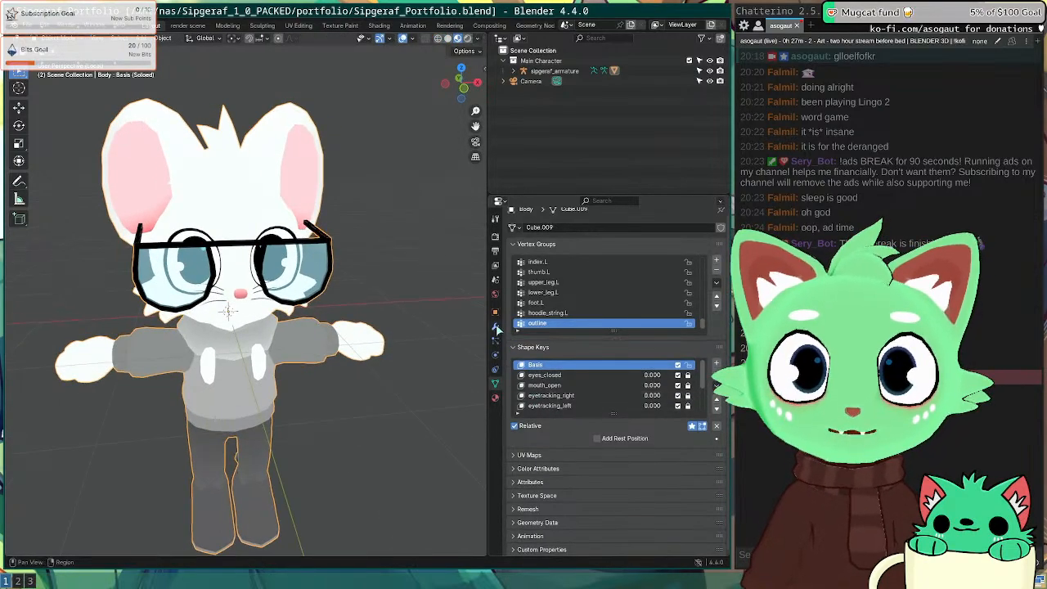
left_click(496, 327)
left_click(672, 336)
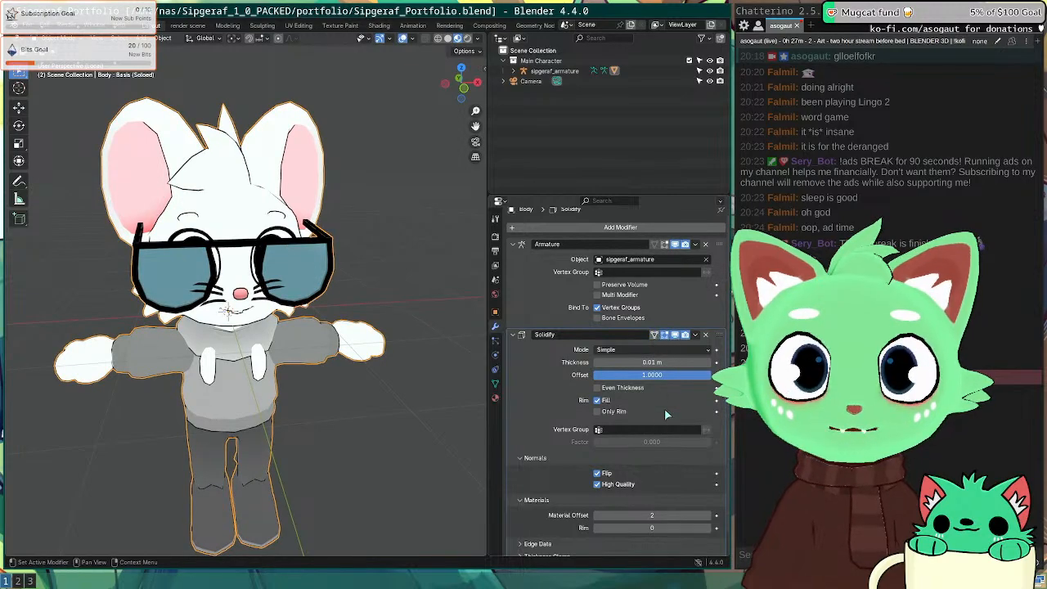
middle_click_drag(384, 360, 415, 370)
scroll(575, 441, "down", 1)
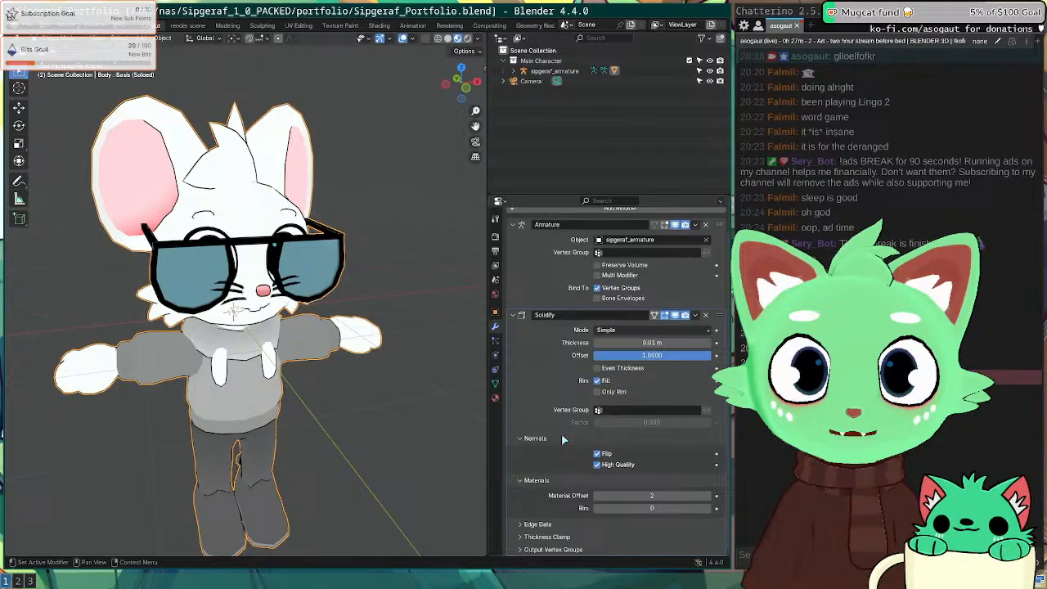
Step: Set the Solidify modifier's Vertex Group field to 'outline'
left_click(636, 412)
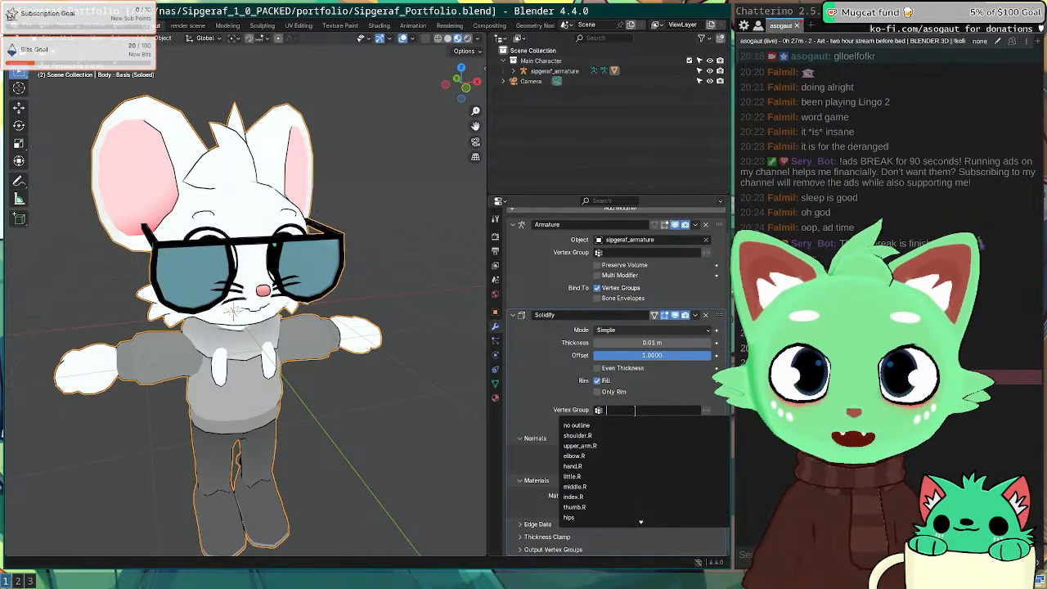
type("ou")
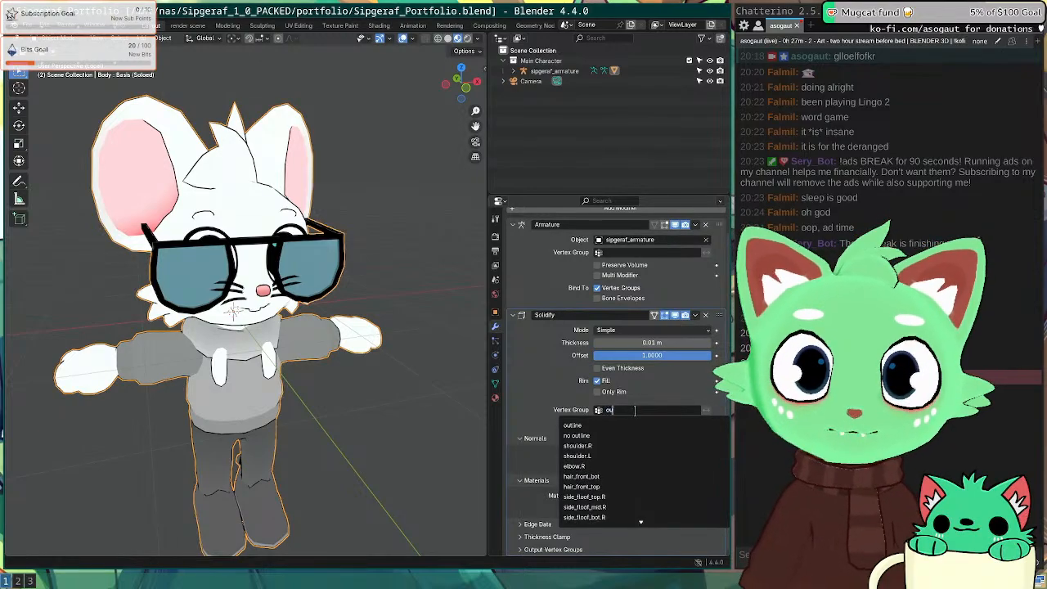
left_click(630, 424)
middle_click_drag(372, 236, 304, 272)
scroll(353, 259, "up", 8)
scroll(241, 255, "down", 6)
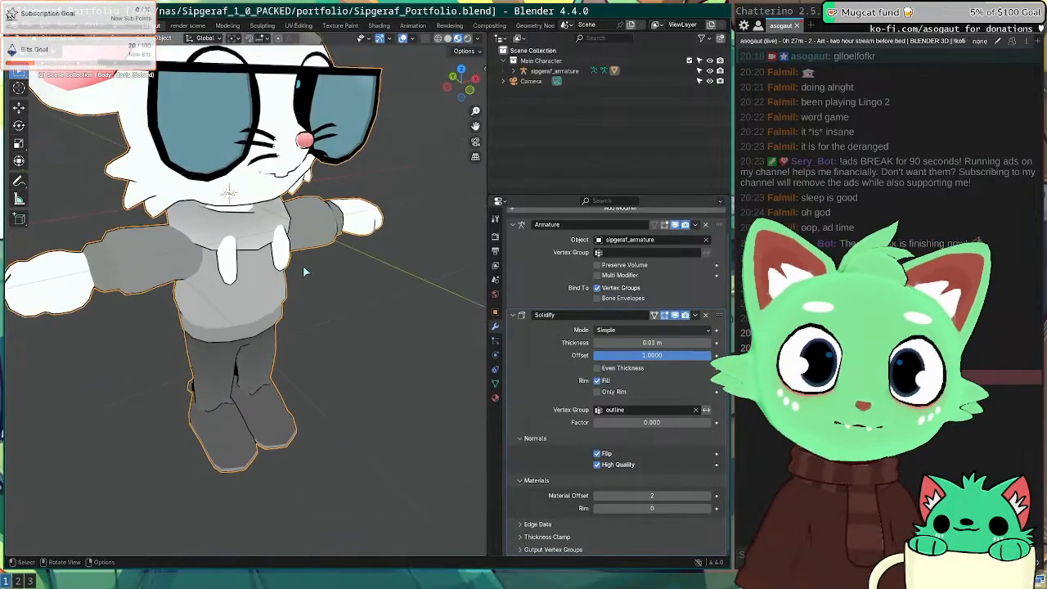
scroll(304, 272, "up", 2)
Step: Toggle between Object and Edit Mode to inspect the glasses outline on the face
middle_click_drag(315, 123, 370, 349, "shift")
key("Tab")
scroll(334, 351, "up", 2)
key("Tab")
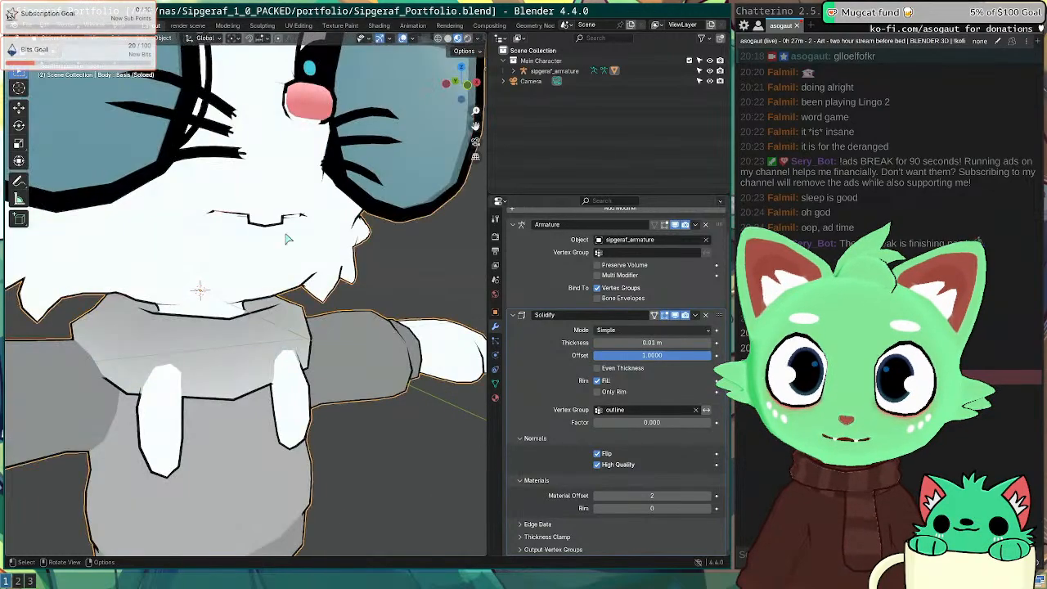
middle_click_drag(258, 163, 267, 267, "shift")
key("Tab")
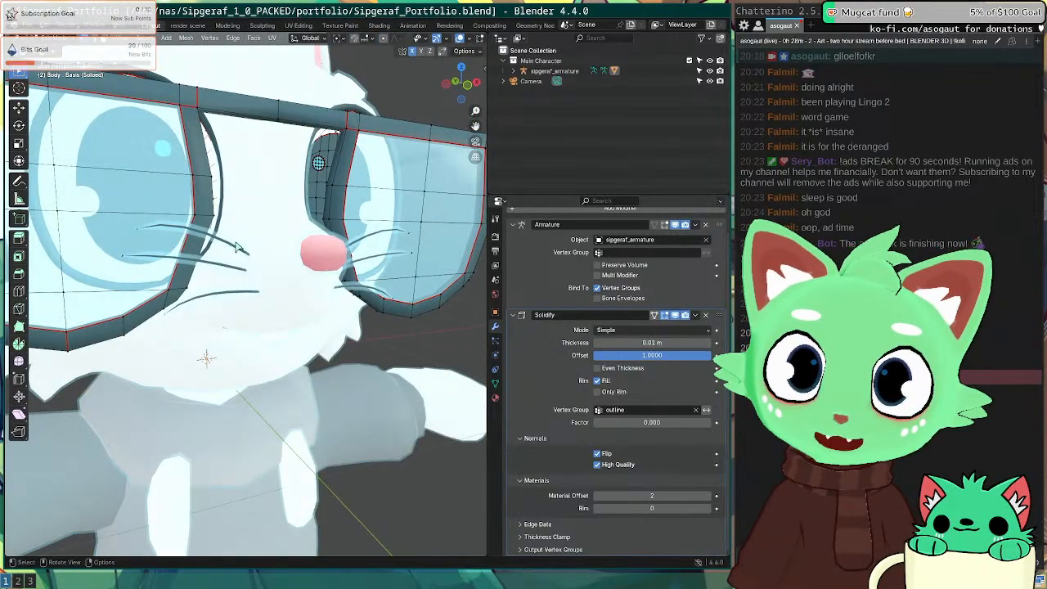
key("Tab")
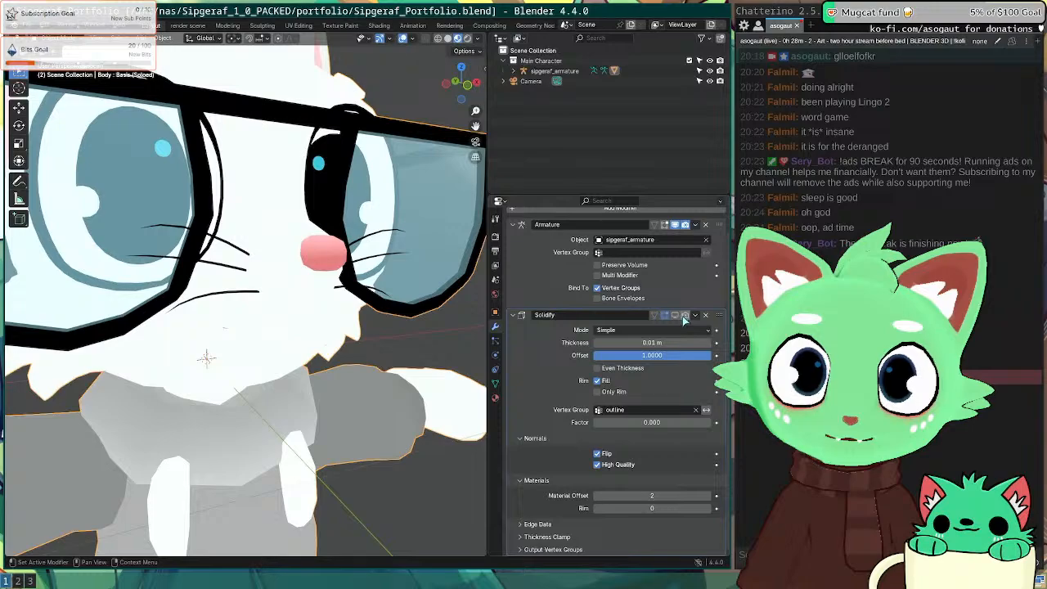
key("Tab")
Step: Switch to solid shading and select the seam-bounded region around the muzzle
key("z")
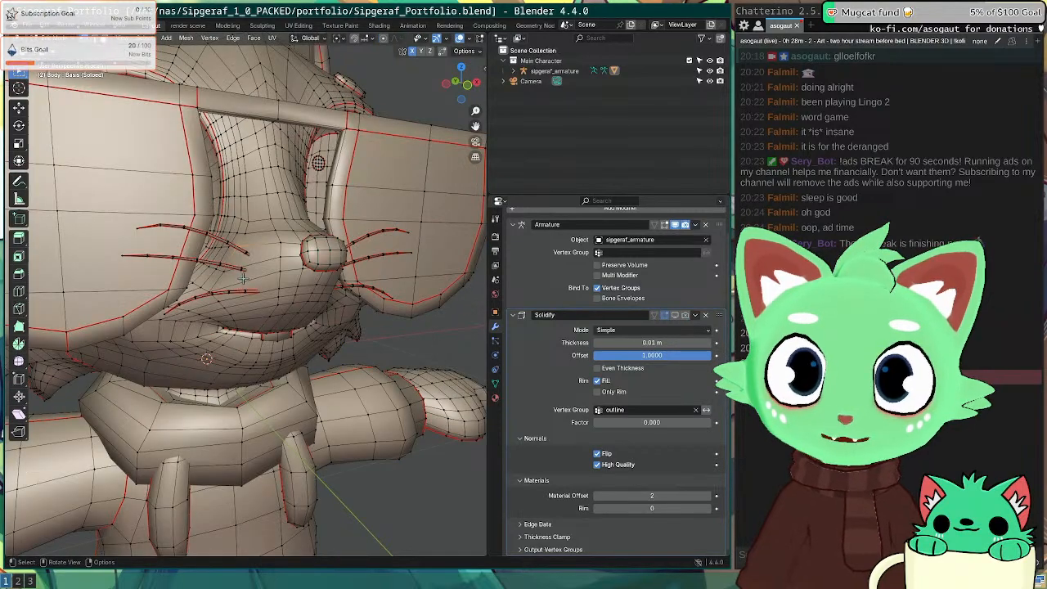
key("a")
key("alt+a")
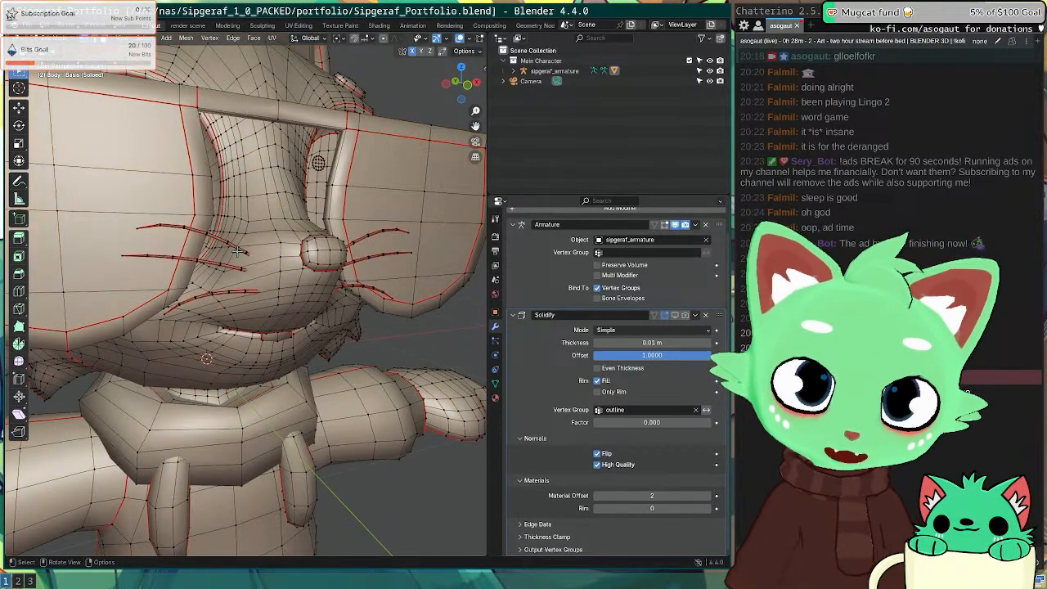
key("l")
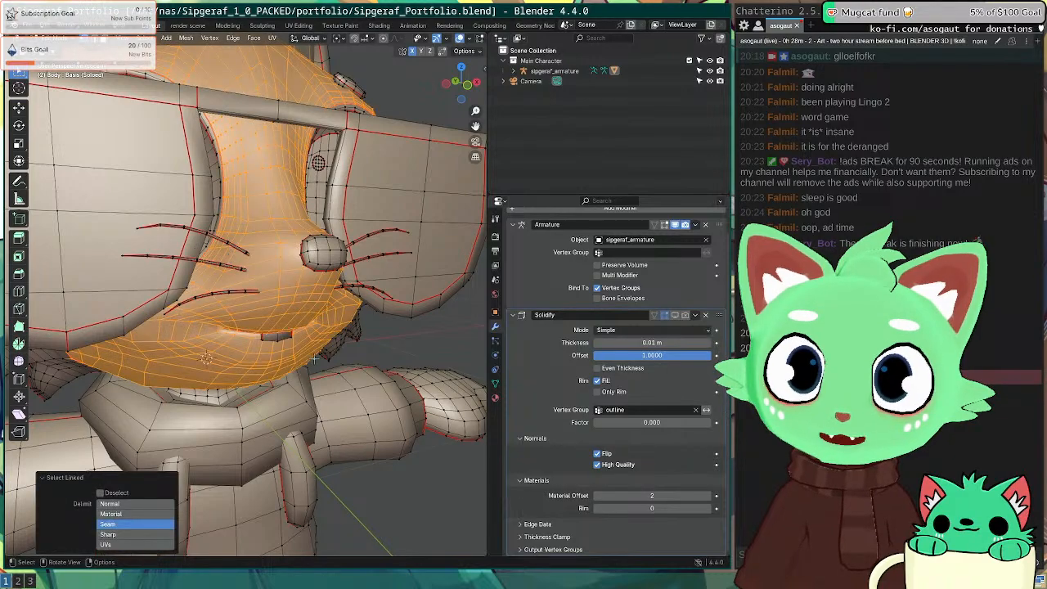
scroll(255, 335, "up", 3)
scroll(303, 363, "down", 1)
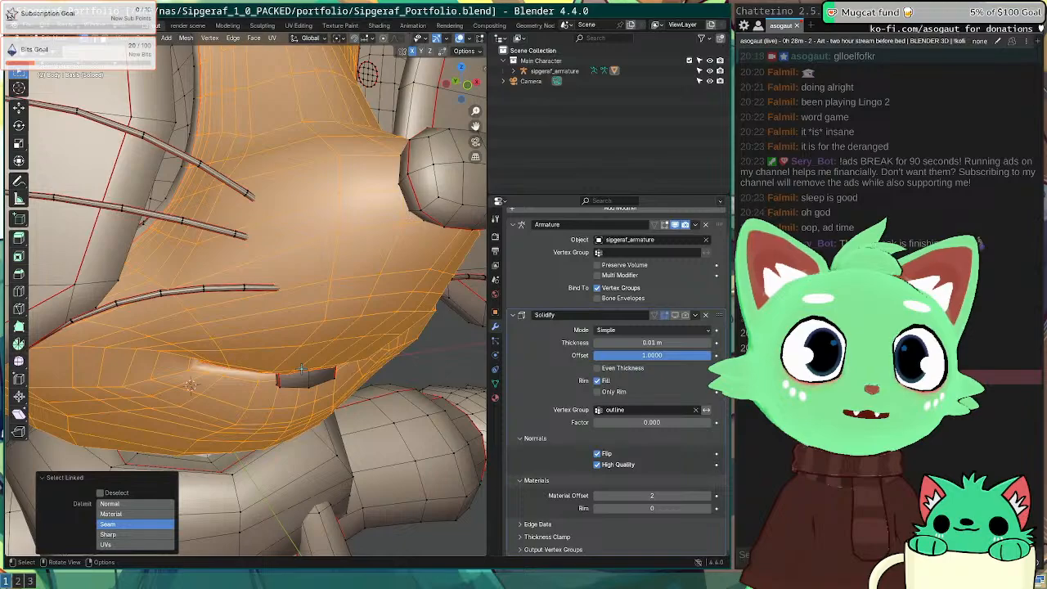
Step: Select a single whisker strand, then open a new Firefox tab
key("a")
key("alt+a")
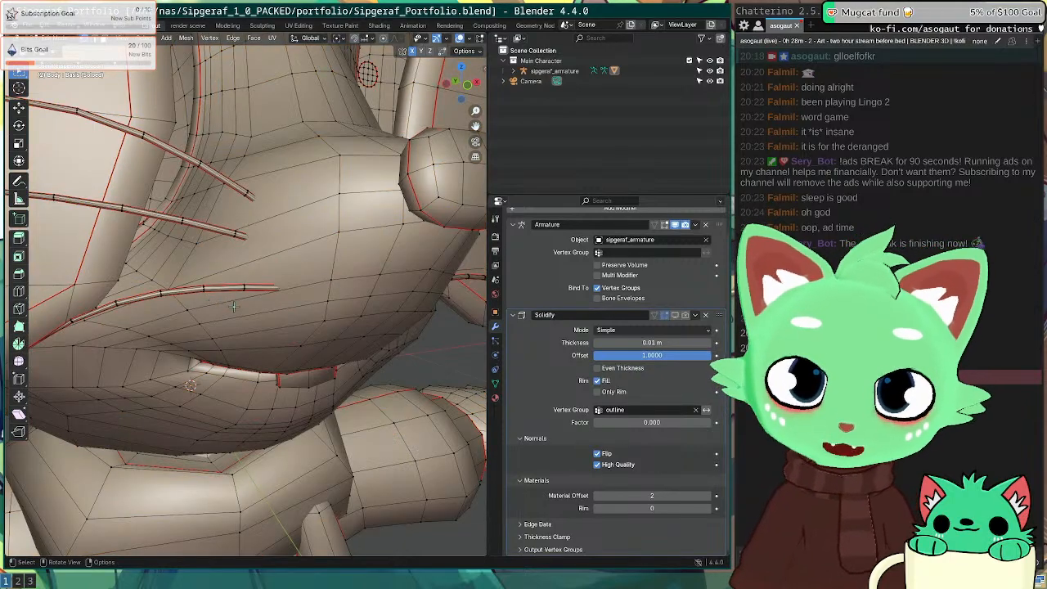
key("l")
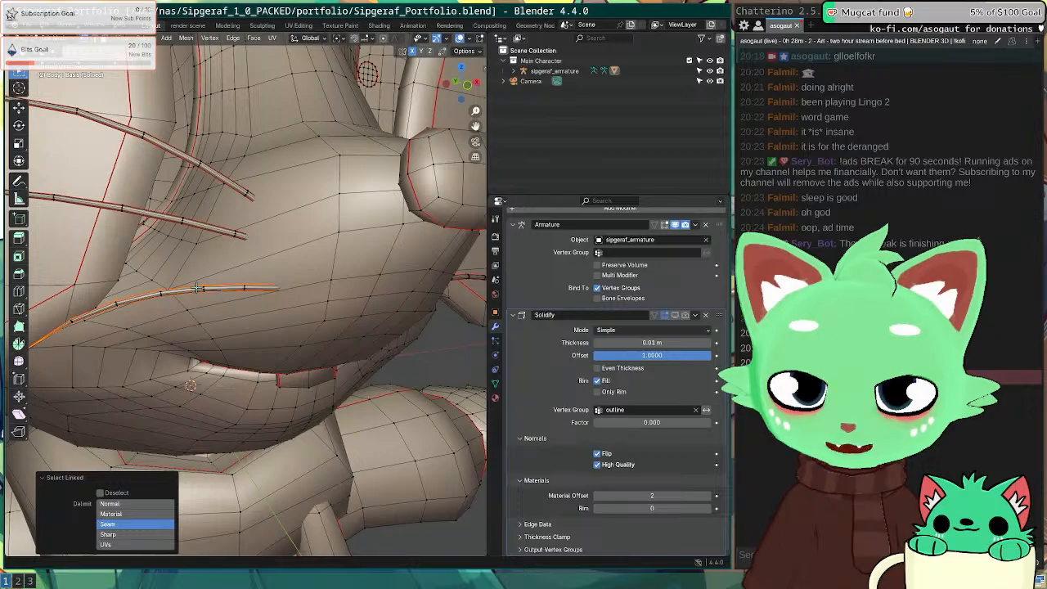
key("super+2")
left_click(269, 30)
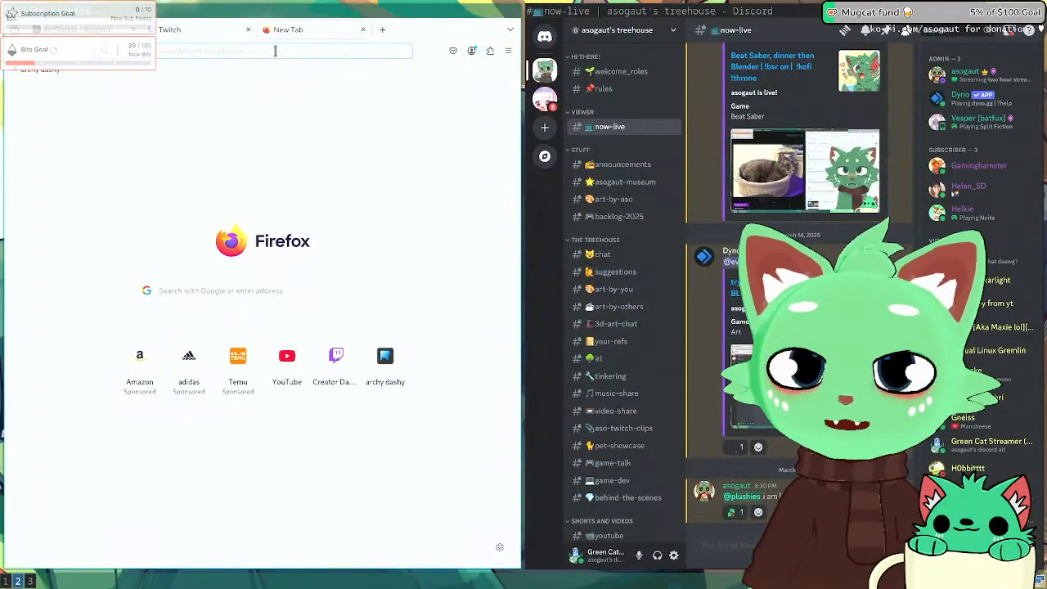
Step: Search 'decade hy years' to confirm a decade is 10 years, then return to the Twitch tab
left_click(275, 50)
type("decade how man")
type("y years")
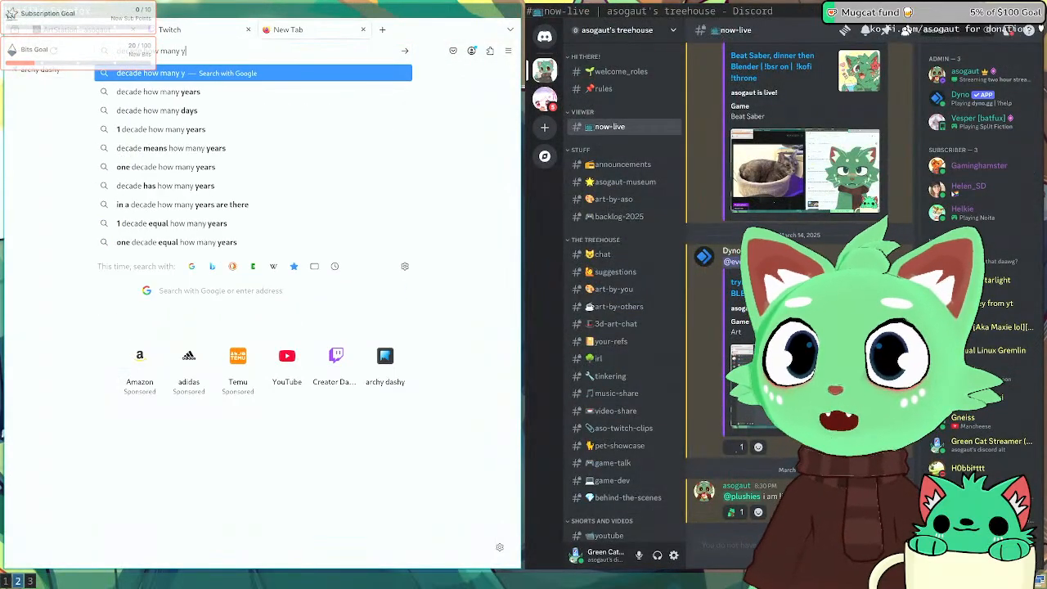
key("Return")
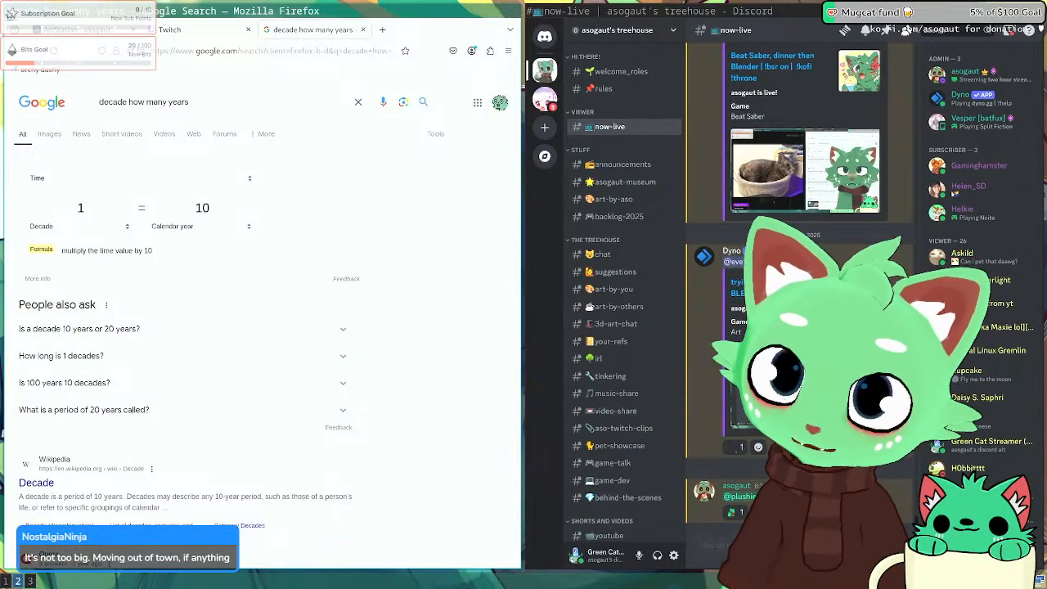
key("ctrl+shift+Tab")
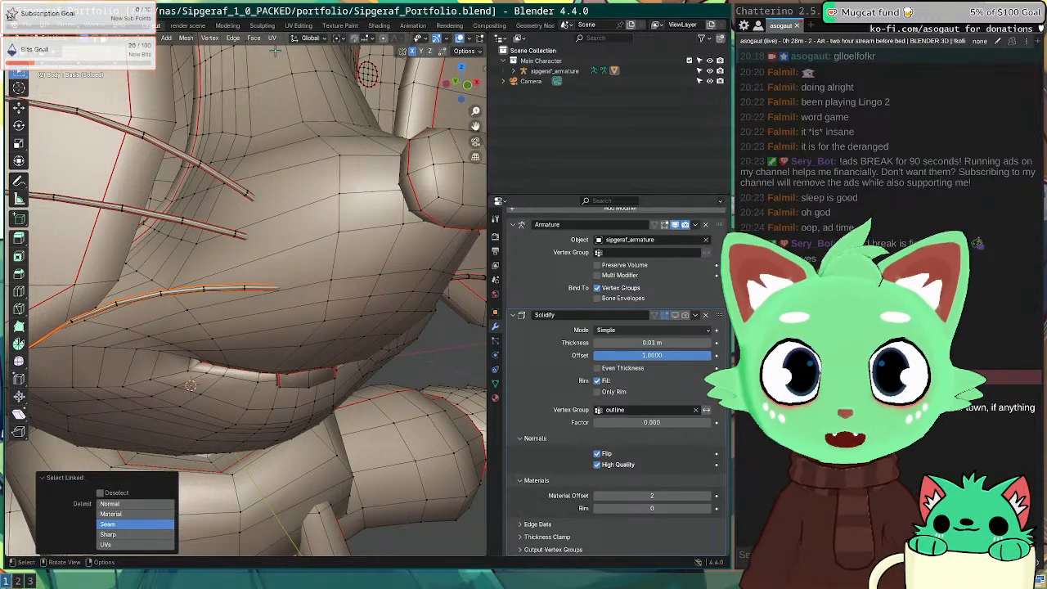
Step: Clear the selection and select the first whiskers, undoing stray body-region selections
key("alt+a")
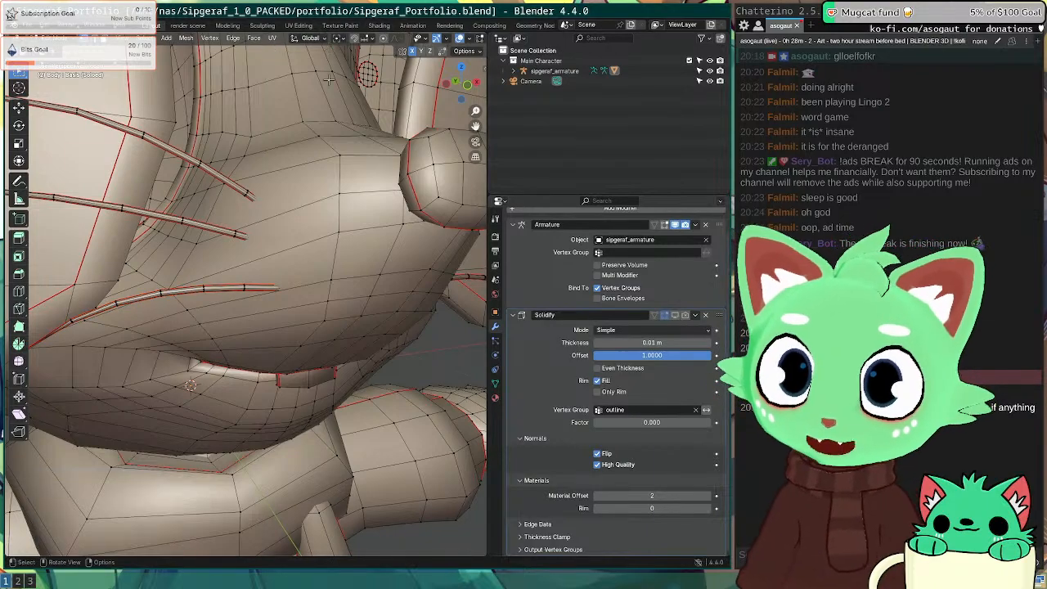
key("a")
key("alt+a")
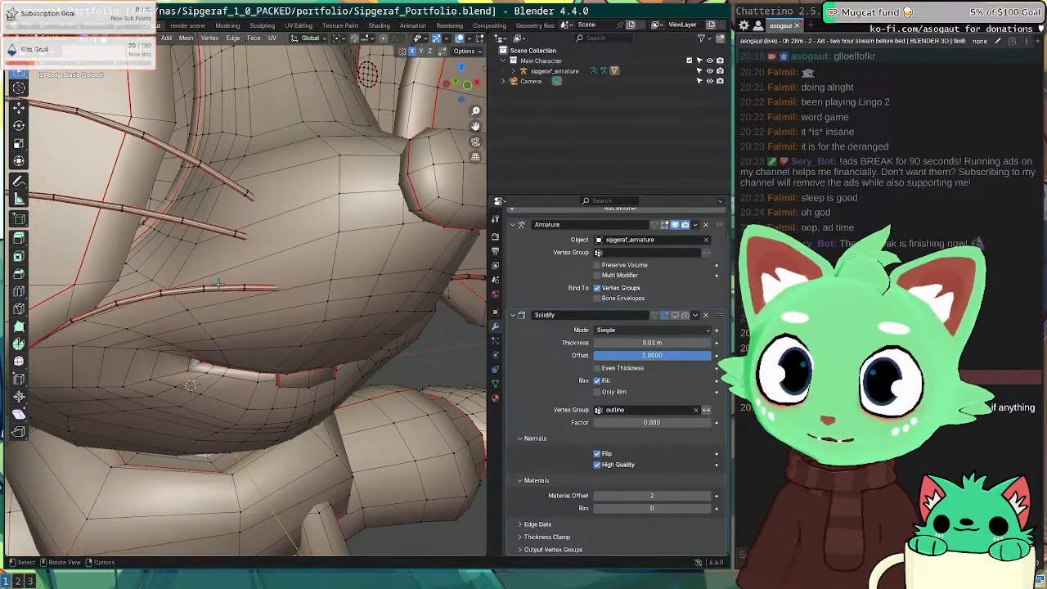
key("l")
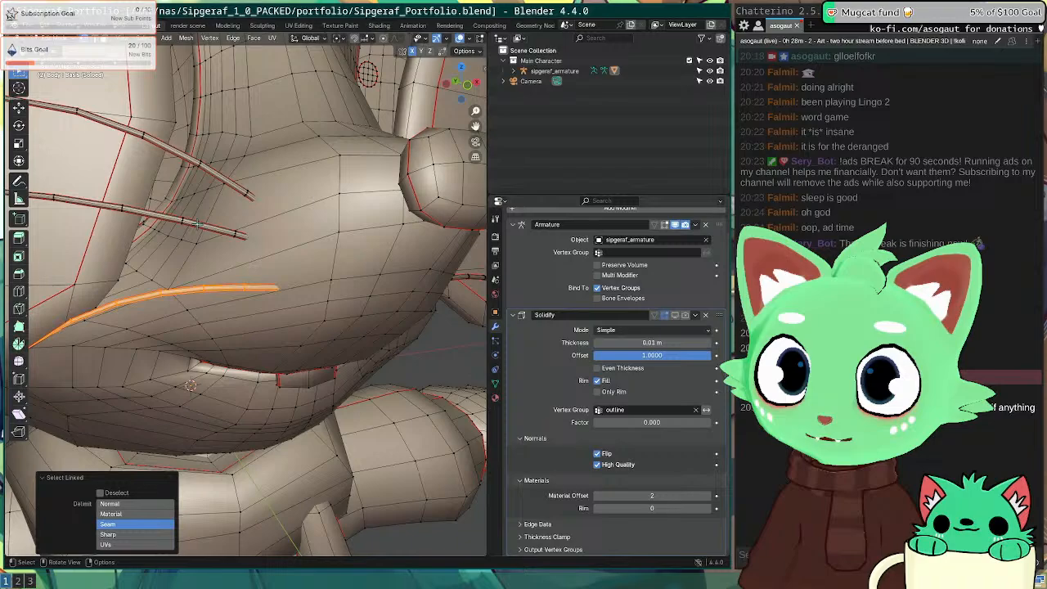
key("l")
key("l")
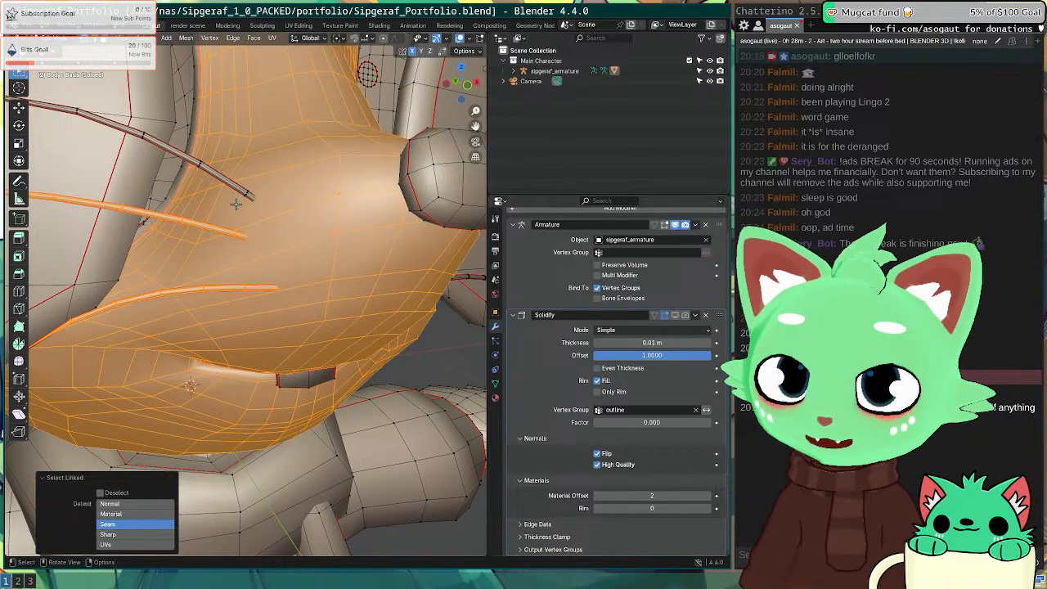
key("ctrl+z")
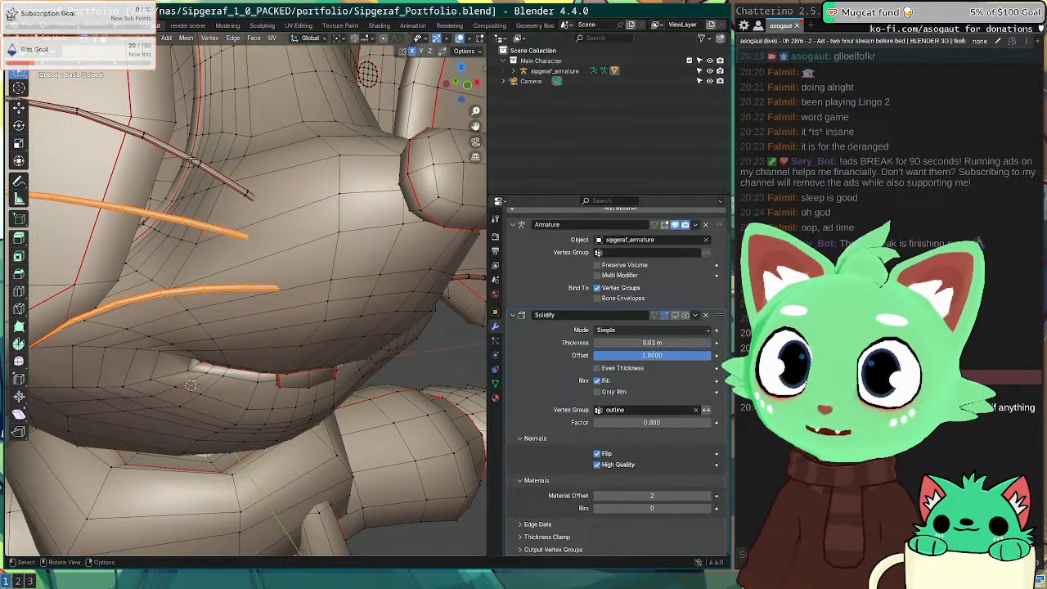
key("l")
key("ctrl+z")
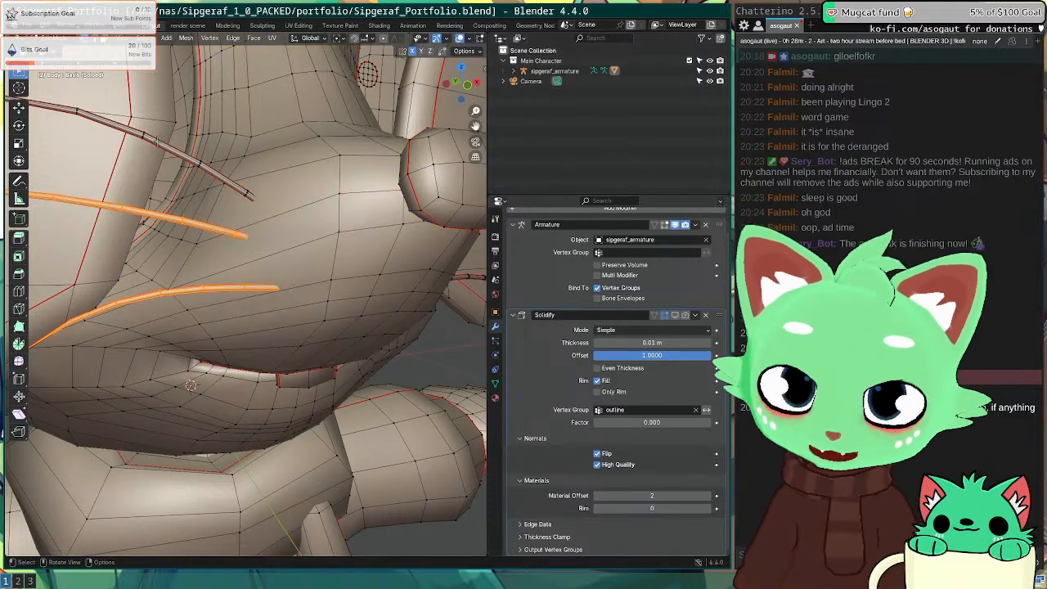
key("l")
Step: Add the middle, top and bottom whiskers, undoing accidental body-region picks
middle_click_drag(383, 257, 294, 264)
scroll(297, 269, "up", 5)
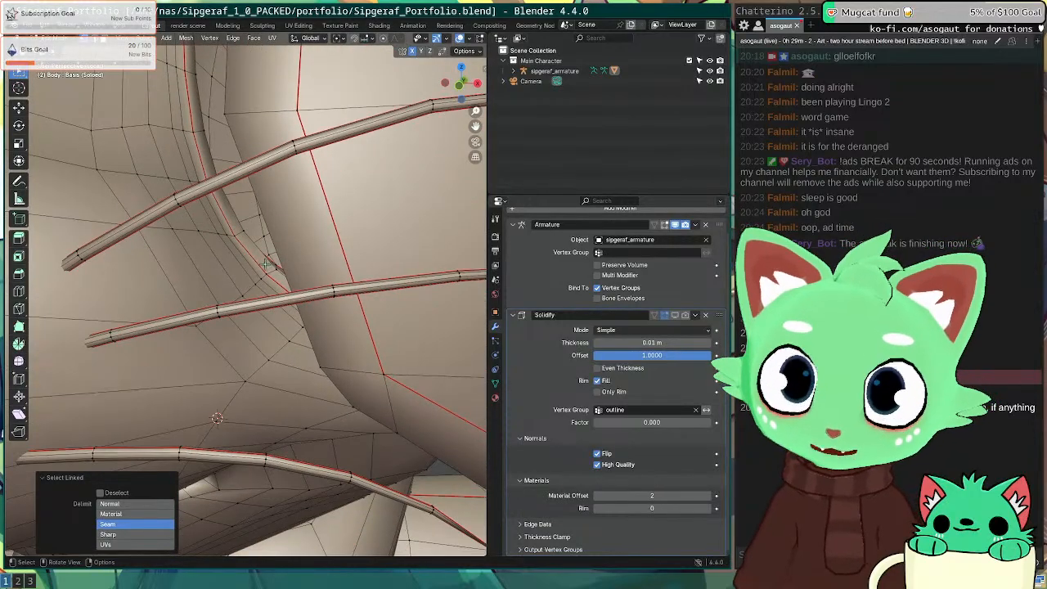
key("l")
scroll(206, 313, "down", 10)
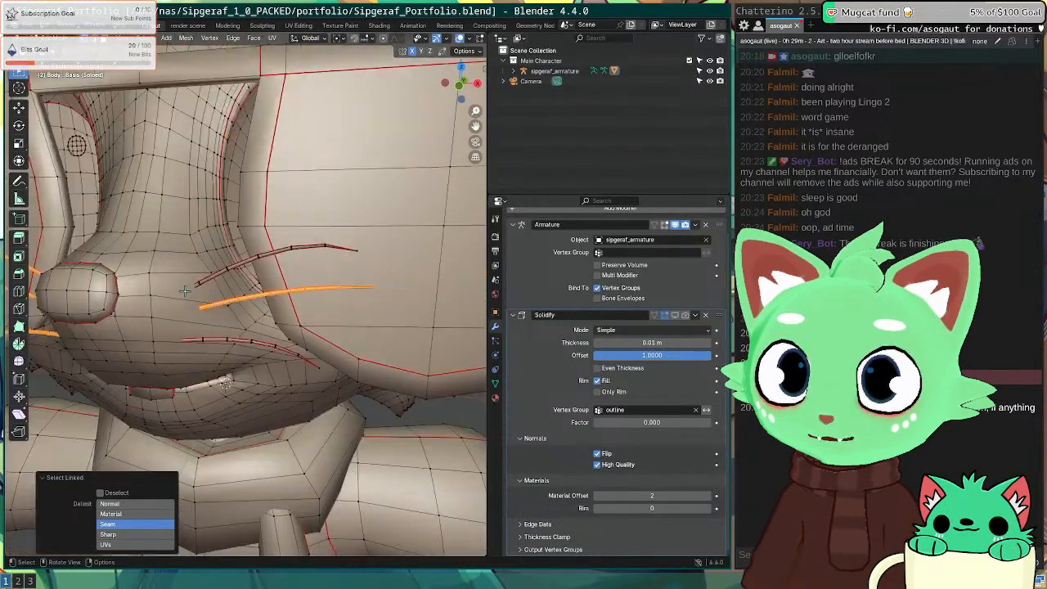
scroll(216, 282, "up", 3)
key("l")
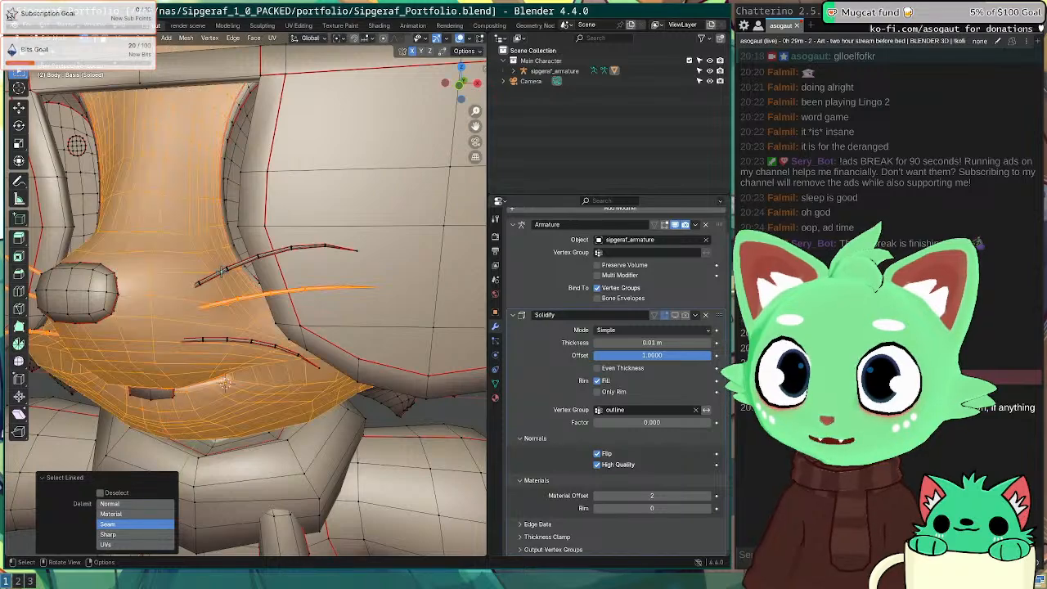
key("ctrl+z")
scroll(222, 262, "up", 5)
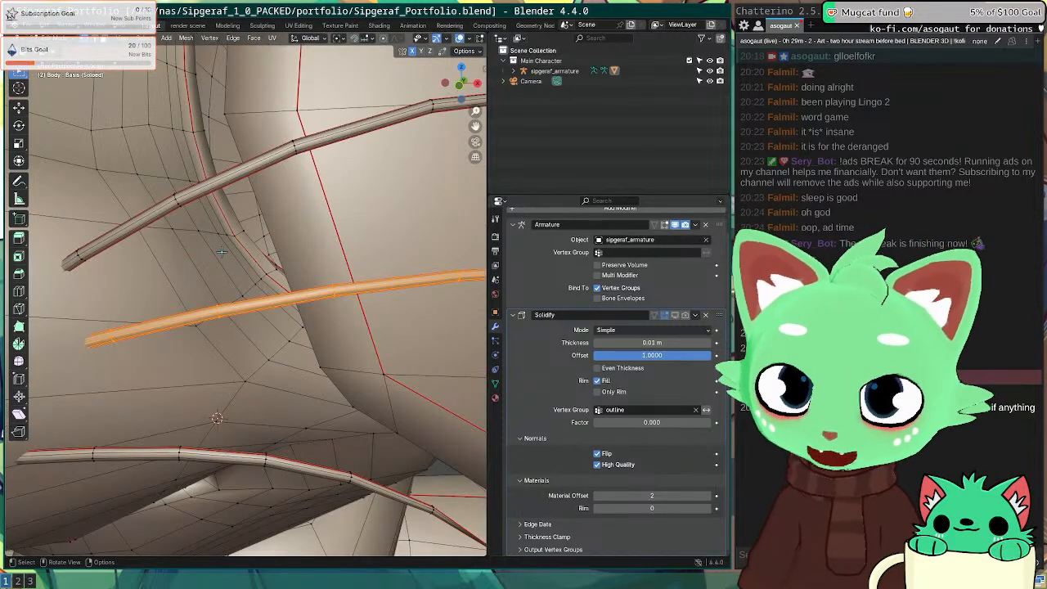
key("l")
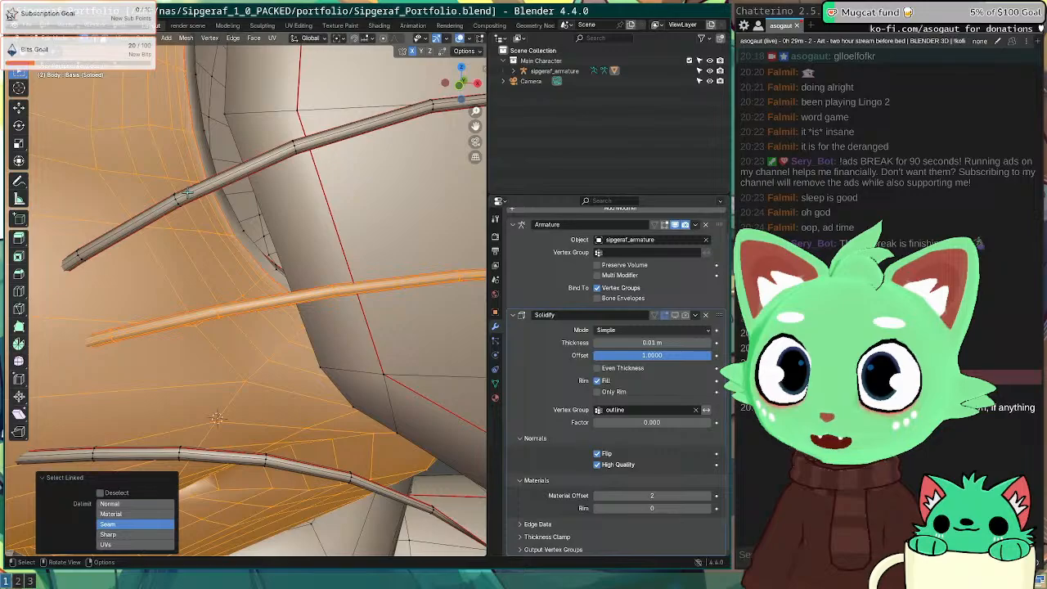
key("ctrl+z")
key("l")
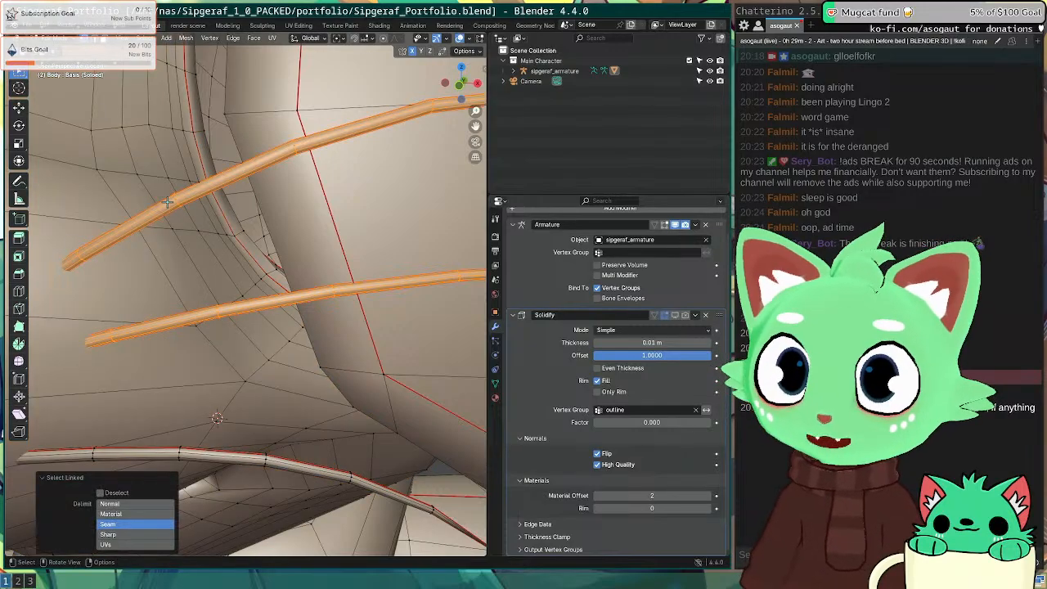
key("l")
Step: Orbit back to a front view and show the mesh's vertex group list
scroll(168, 442, "down", 10)
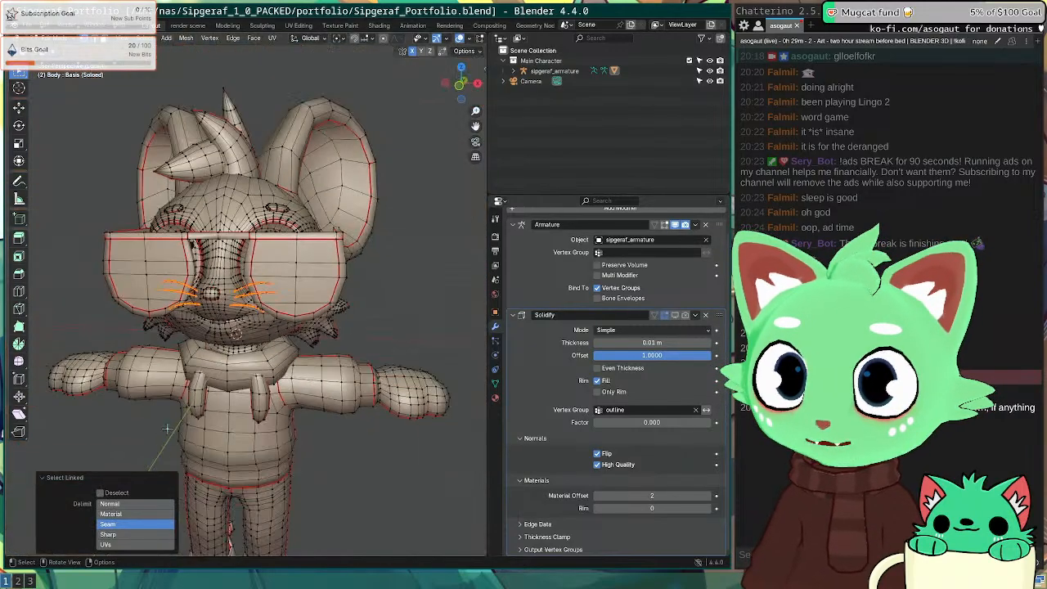
middle_click_drag(167, 439, 233, 343)
scroll(227, 323, "up", 6)
scroll(258, 352, "down", 2)
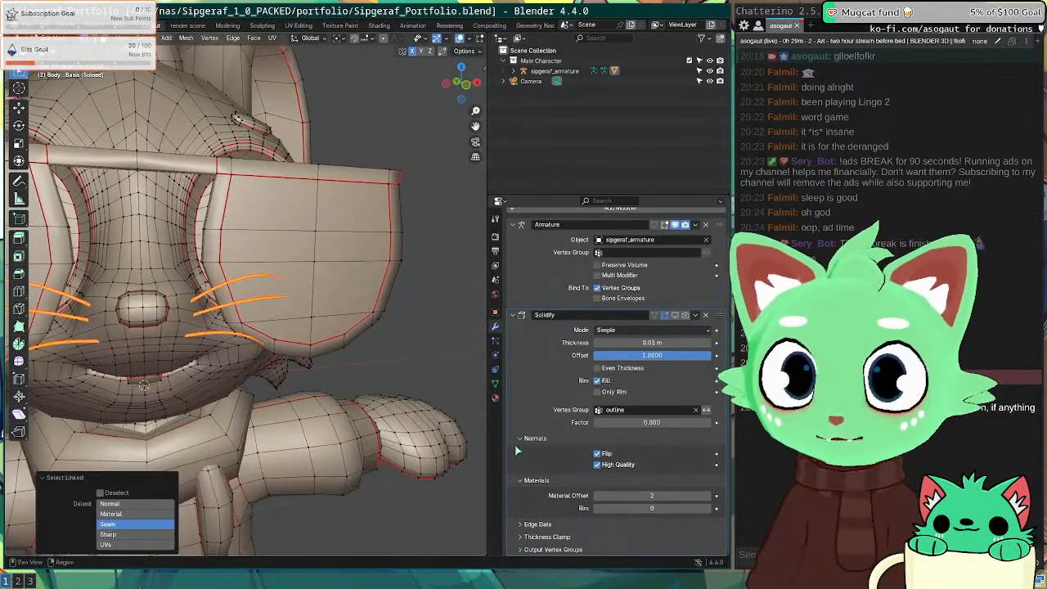
left_click(495, 385)
Step: Remove the whiskers from the outline group and enable Solidify in viewport, render and edit cage
left_click(608, 325)
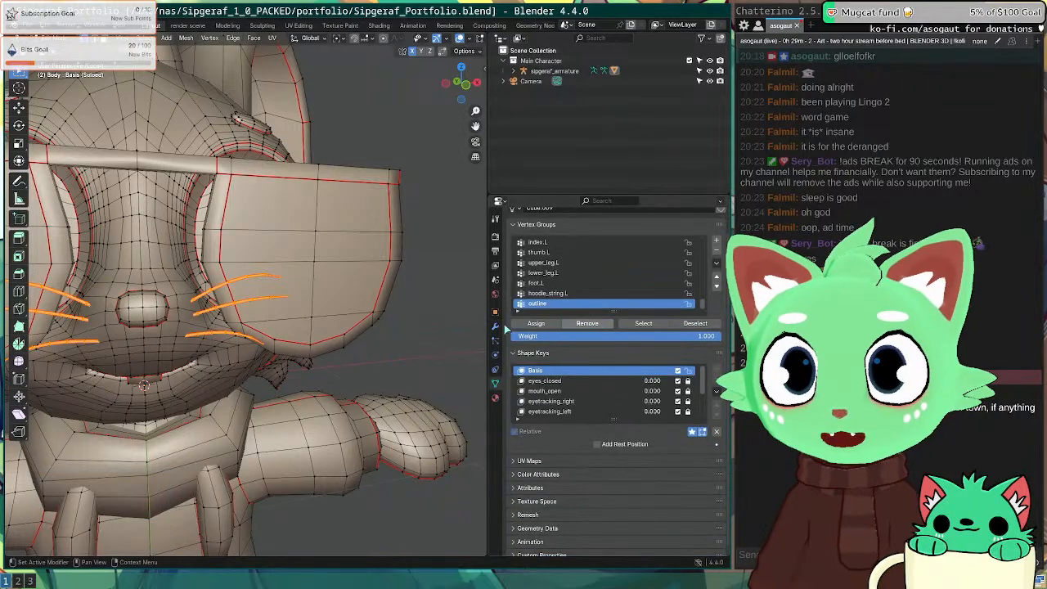
left_click(494, 326)
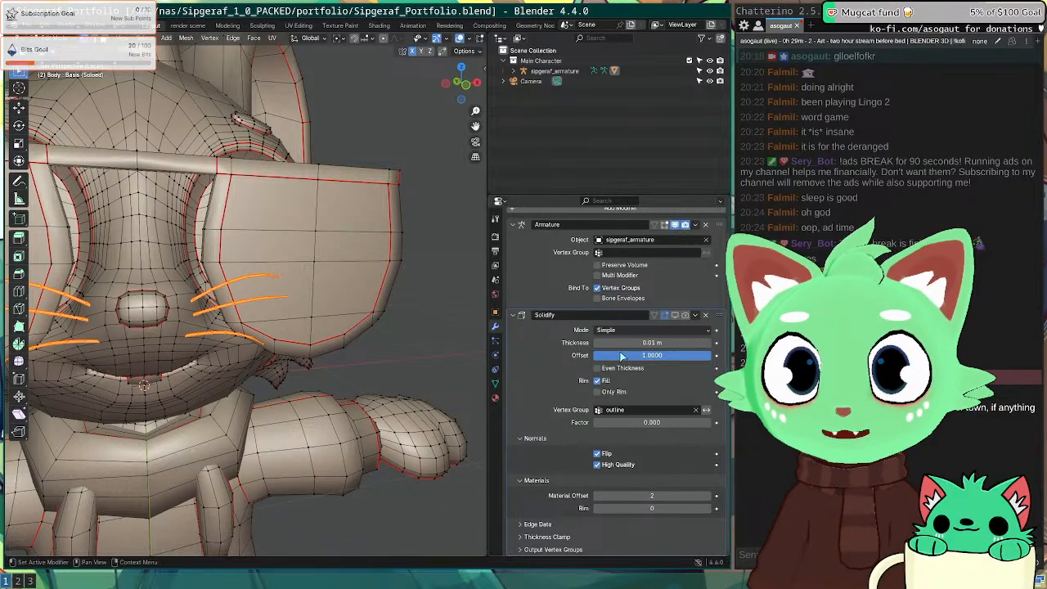
left_click(675, 315)
left_click(685, 315)
left_click(654, 315)
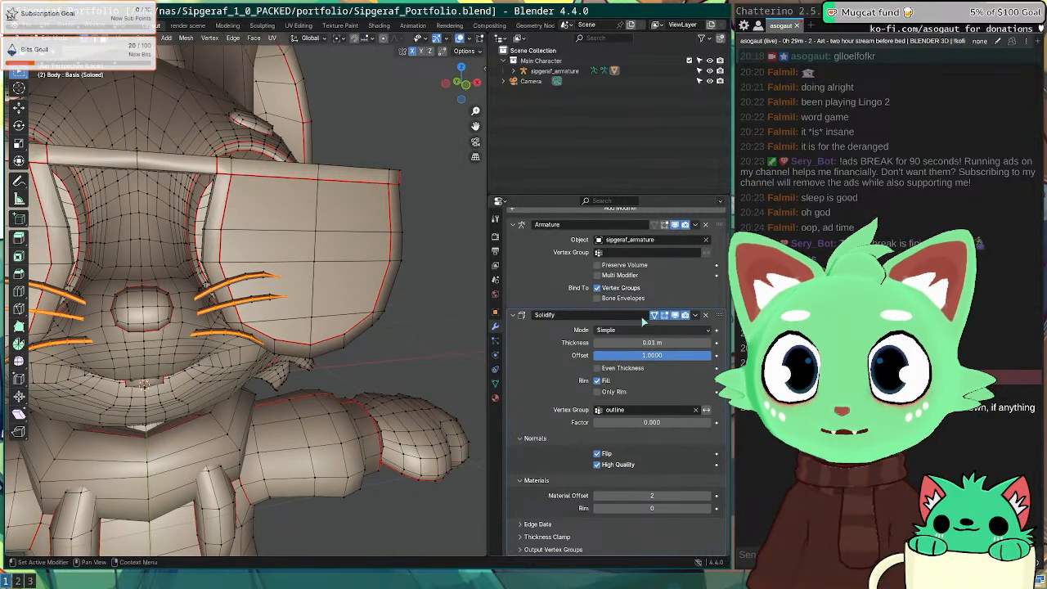
Step: Check the outline in Material Preview shading, then return to Edit Mode on the body
key("Tab")
middle_click_drag(419, 365, 298, 449)
key("z")
left_click(346, 504)
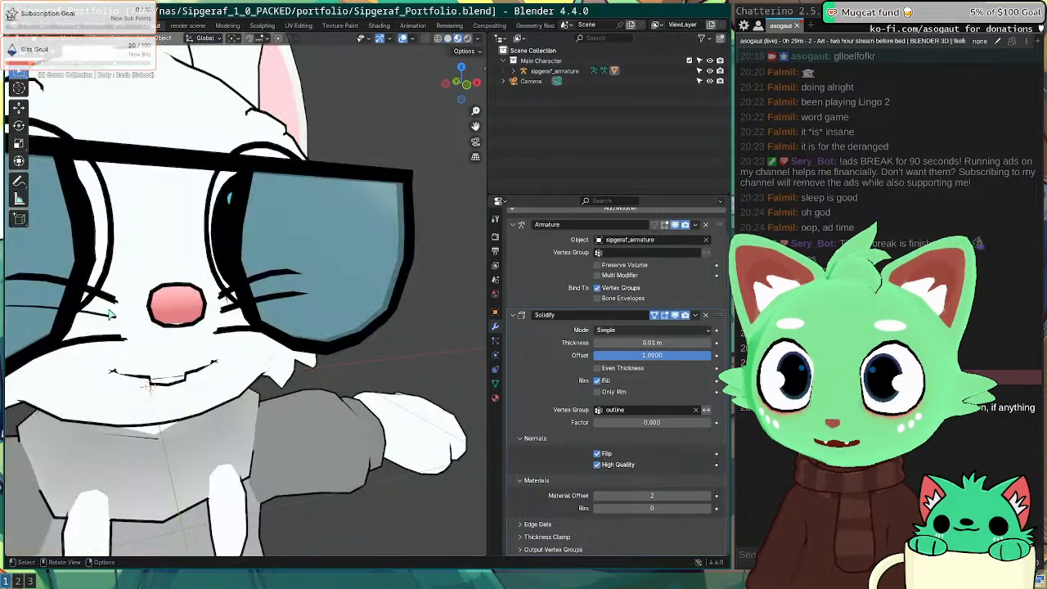
middle_click_drag(111, 313, 133, 313)
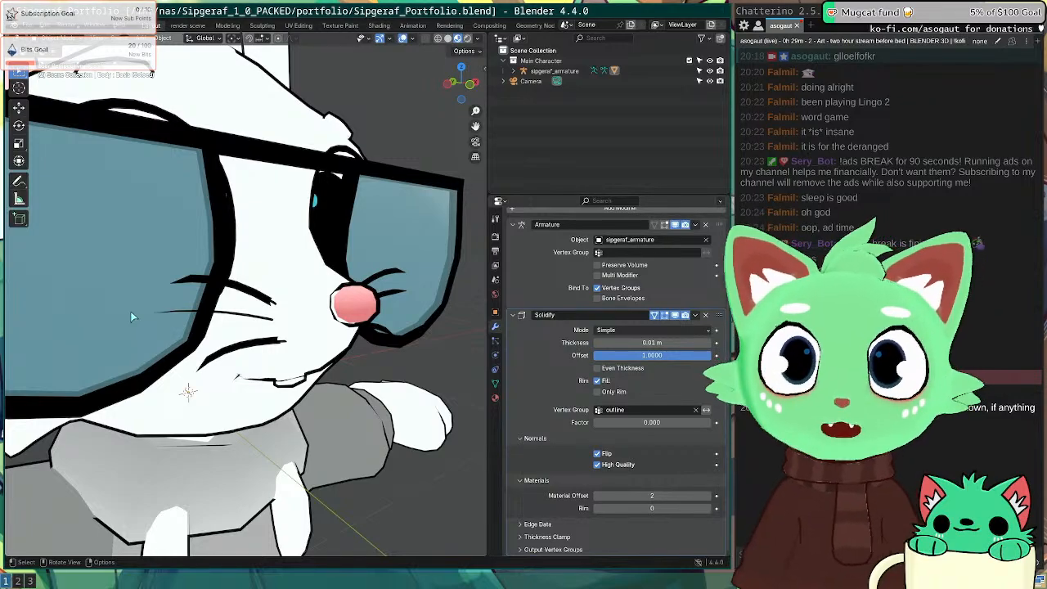
scroll(221, 346, "up", 4)
scroll(264, 365, "down", 4)
scroll(267, 334, "up", 2)
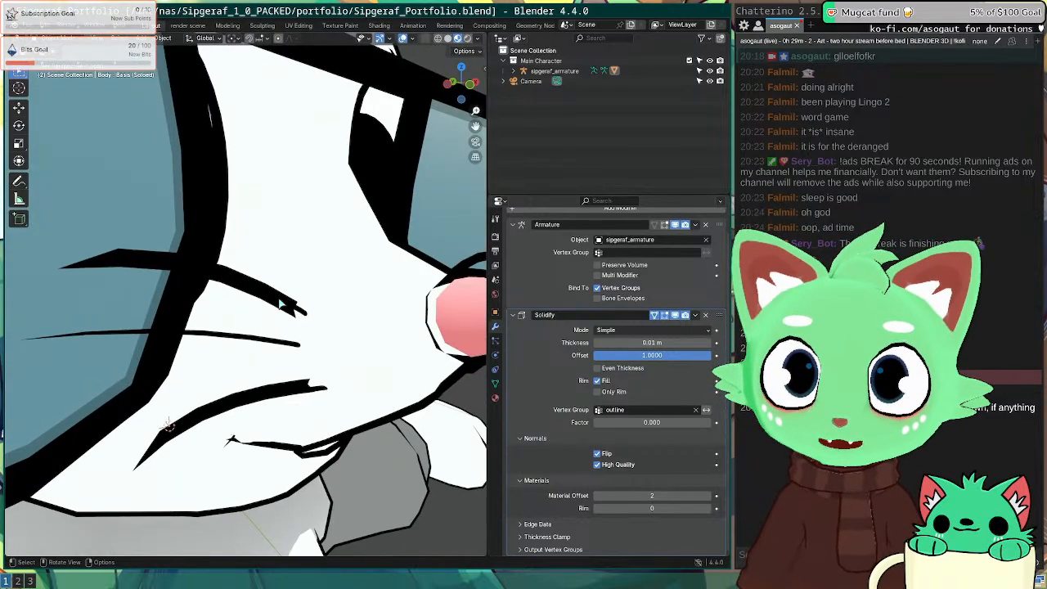
key("Tab")
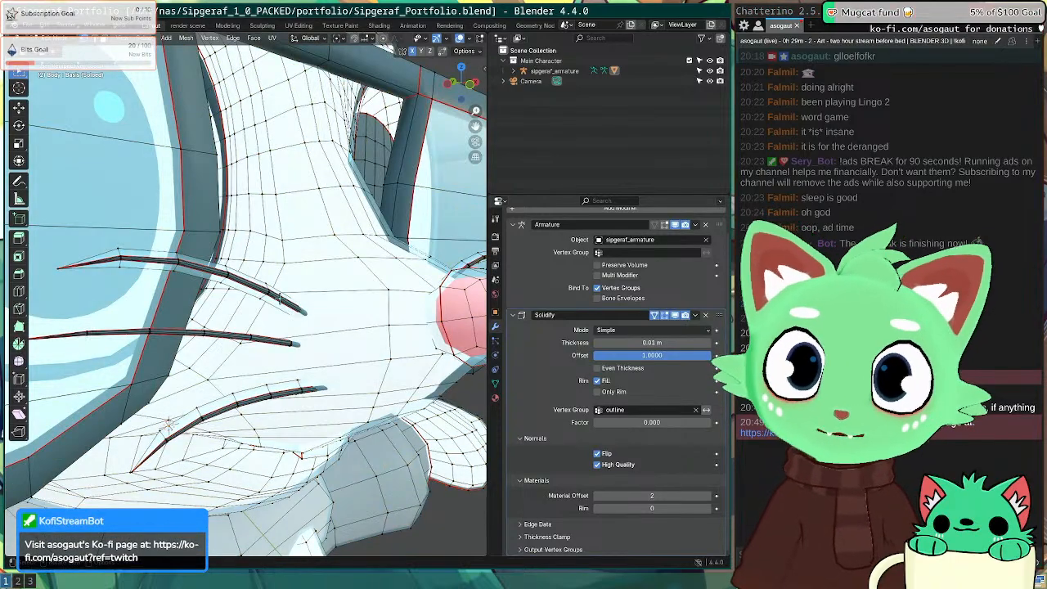
Step: Select four whiskers on both sides of the head and remove them from the outline vertex group
key("l")
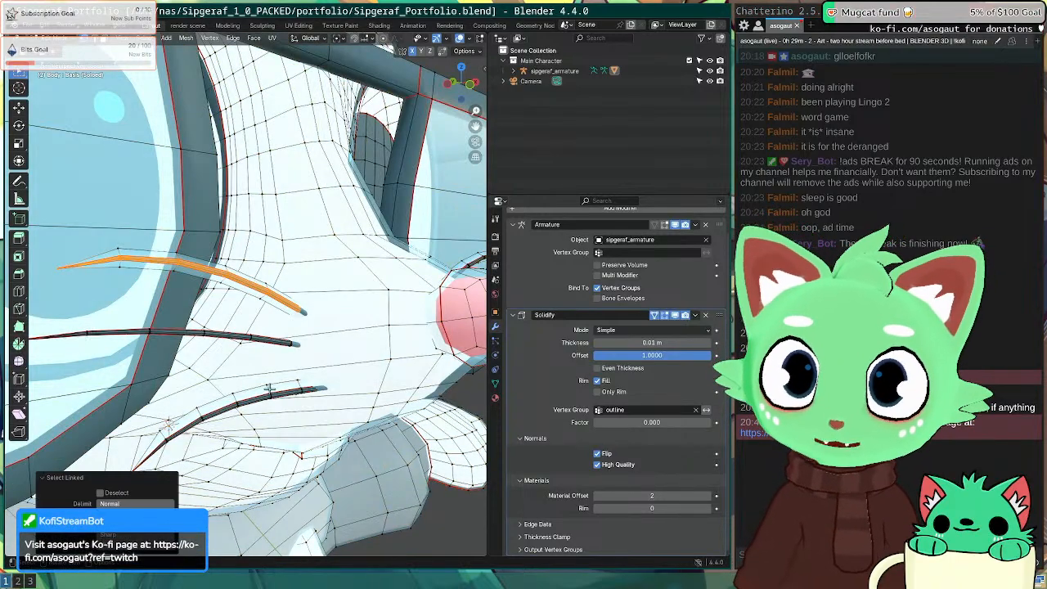
key("l")
middle_click_drag(401, 352, 228, 347)
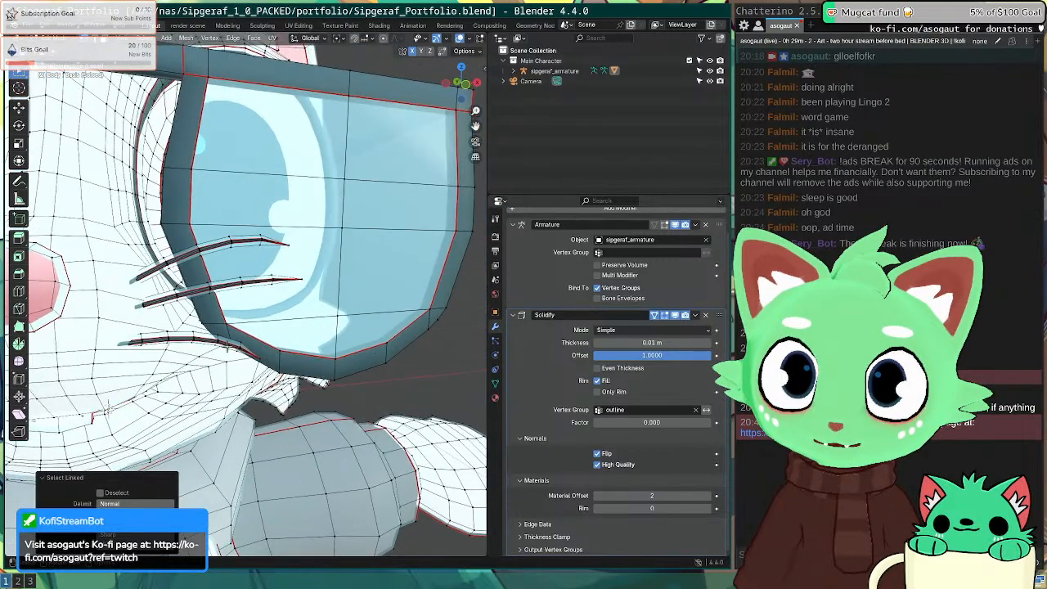
key("l")
key("l")
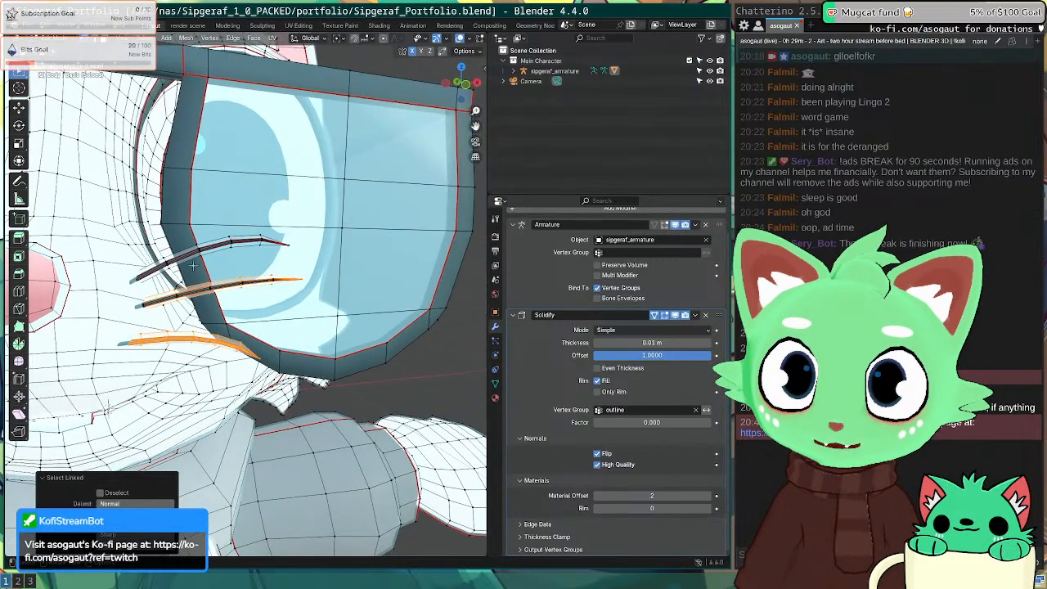
key("l")
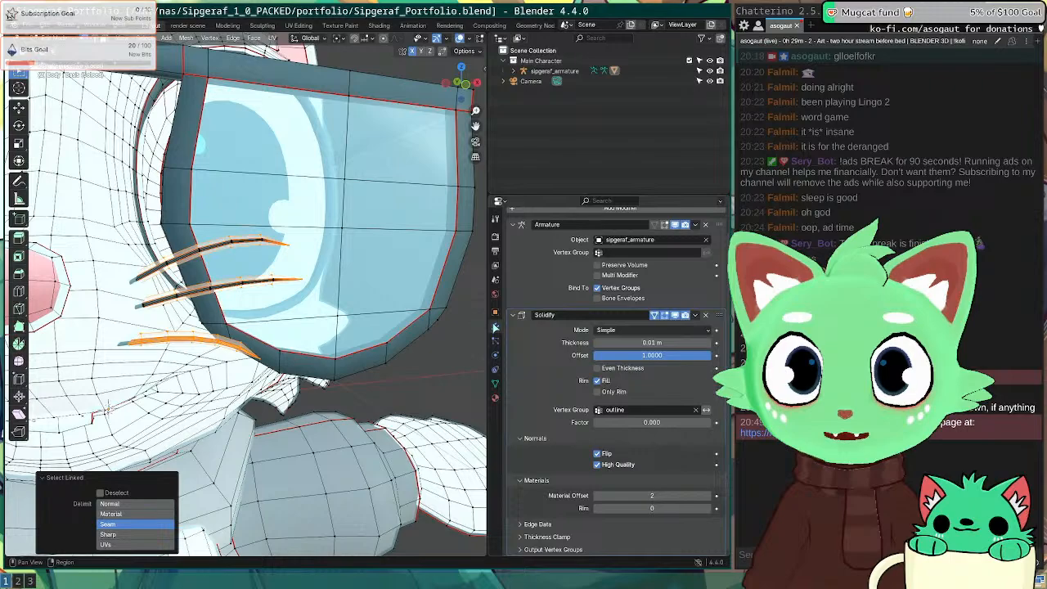
left_click(495, 382)
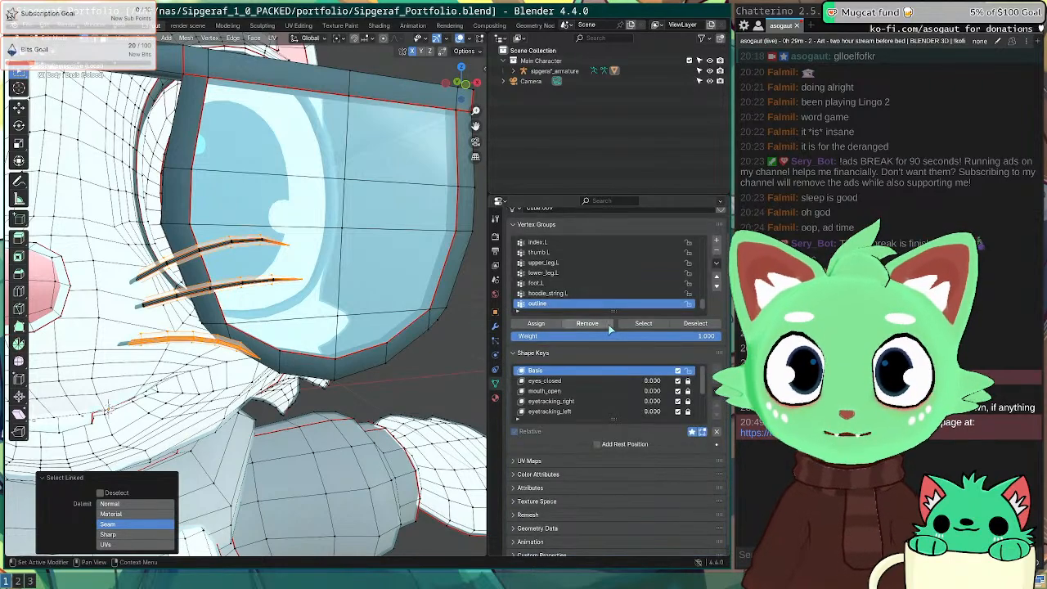
left_click(602, 326)
scroll(352, 347, "down", 6)
Step: Check the outline, then remove the remaining whisker from the outline group
key("Tab")
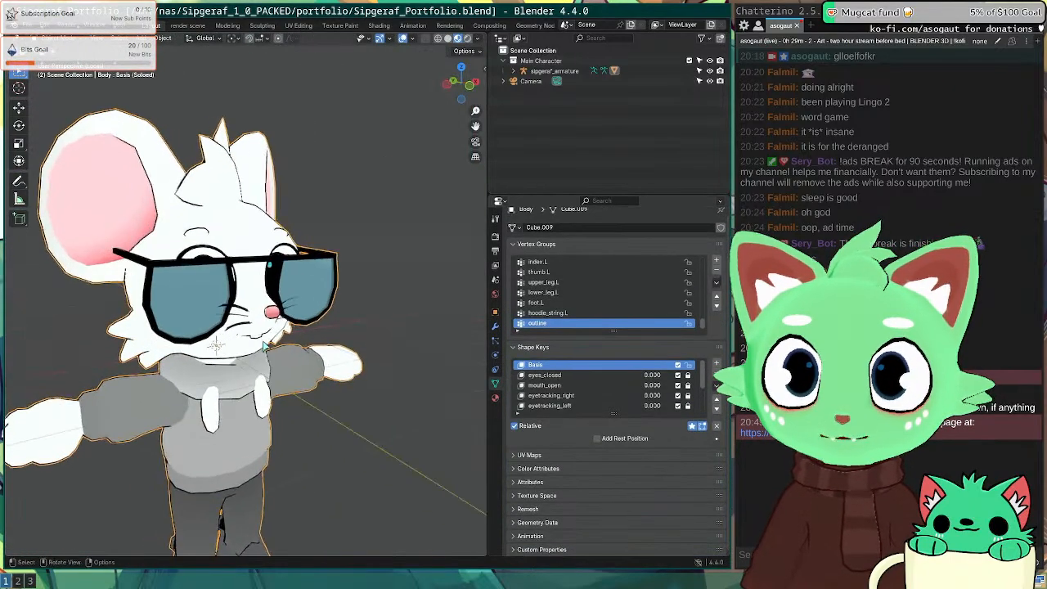
scroll(270, 315, "up", 10)
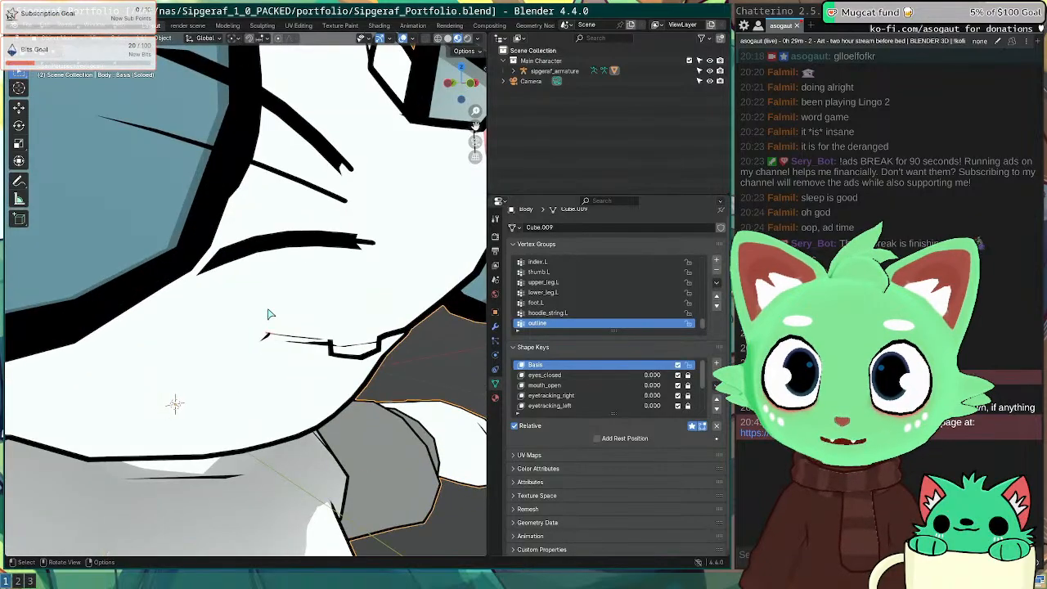
key("Tab")
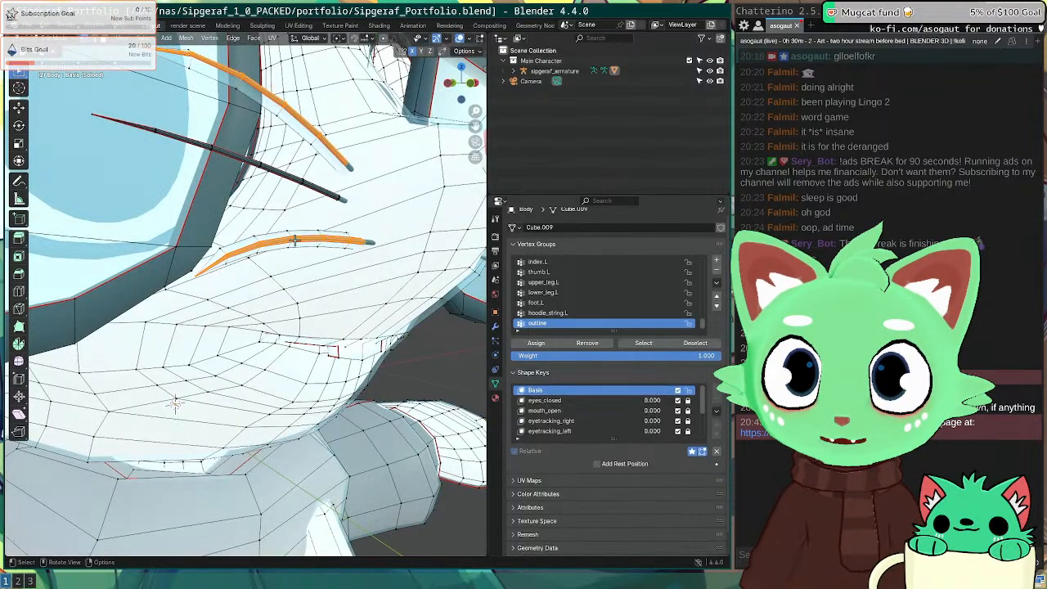
key("l")
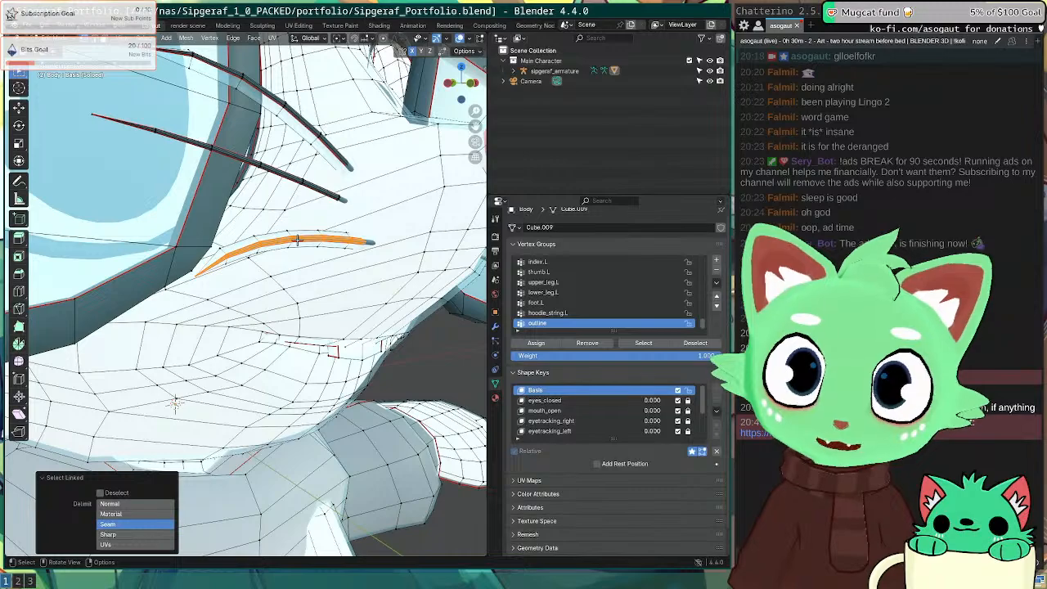
left_click(586, 343)
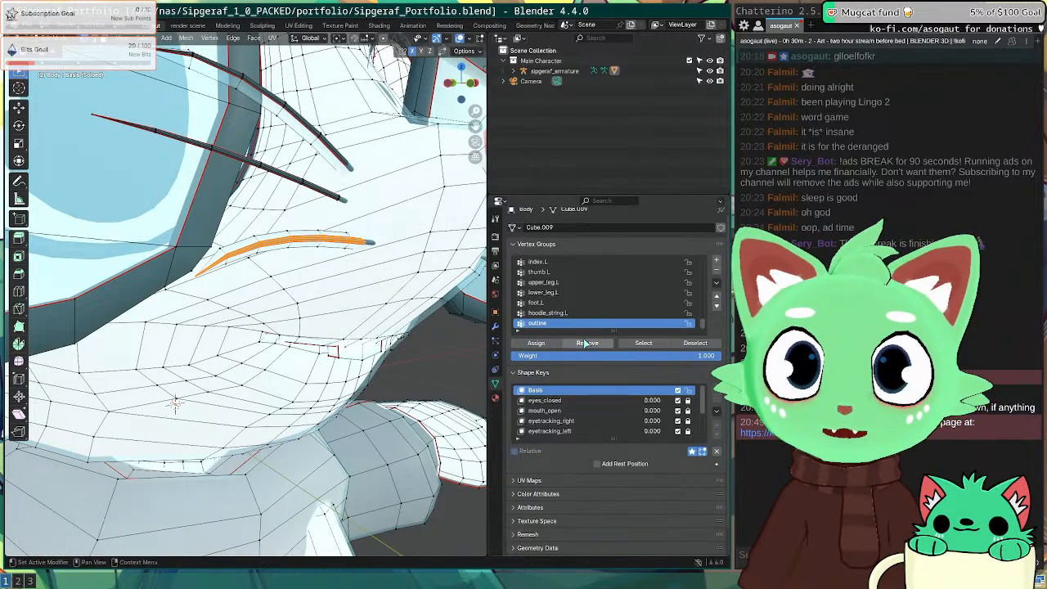
key("Tab")
key("Tab")
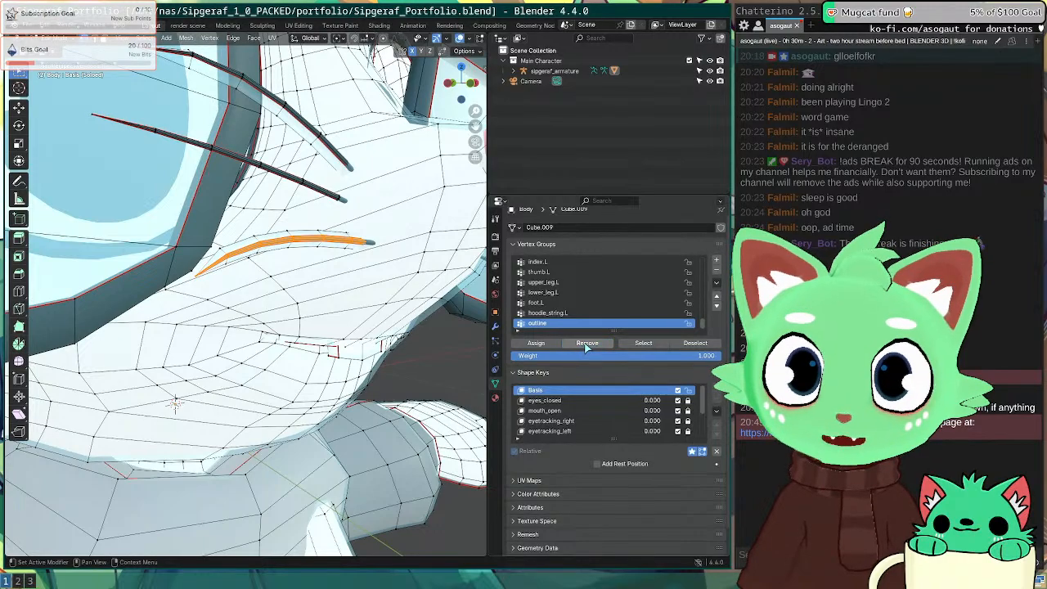
Step: Switch to solid shading and select the outline group's vertices to see what is excluded
key("Tab")
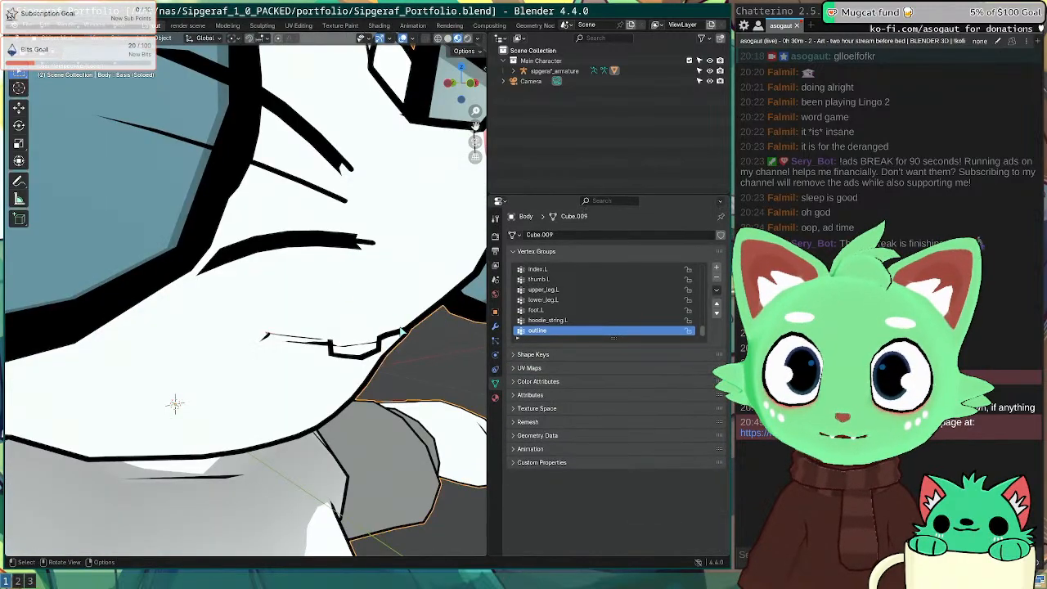
key("z")
left_click(374, 297)
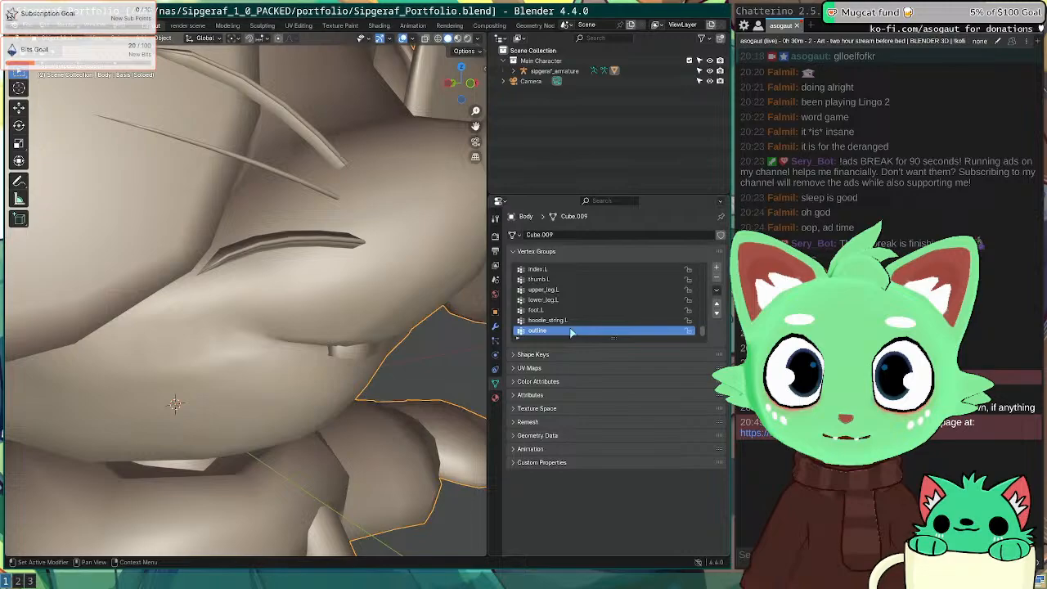
key("Tab")
left_click(643, 350)
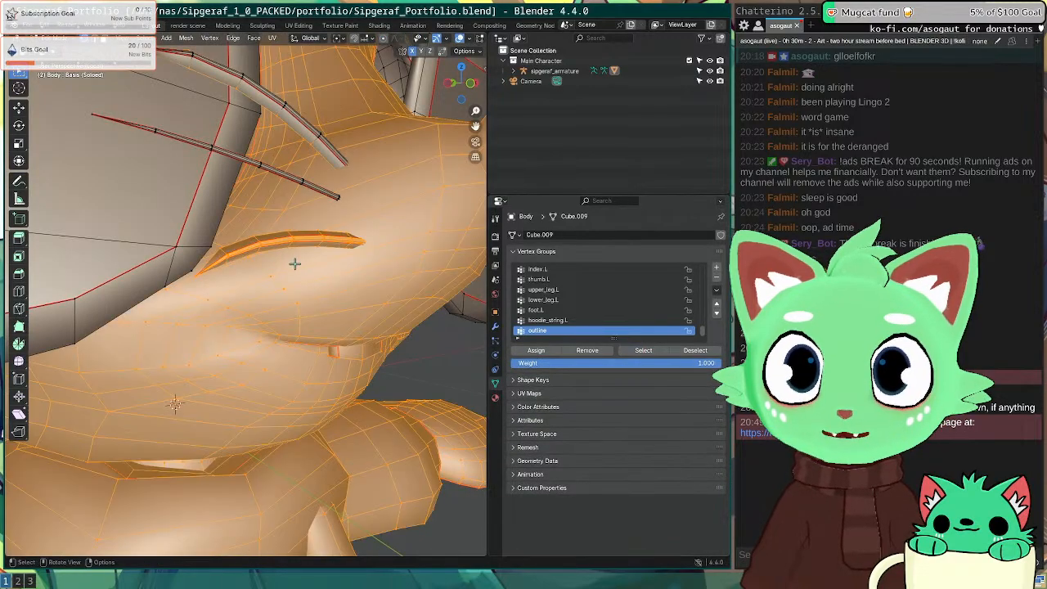
key("alt+a")
left_click(643, 350)
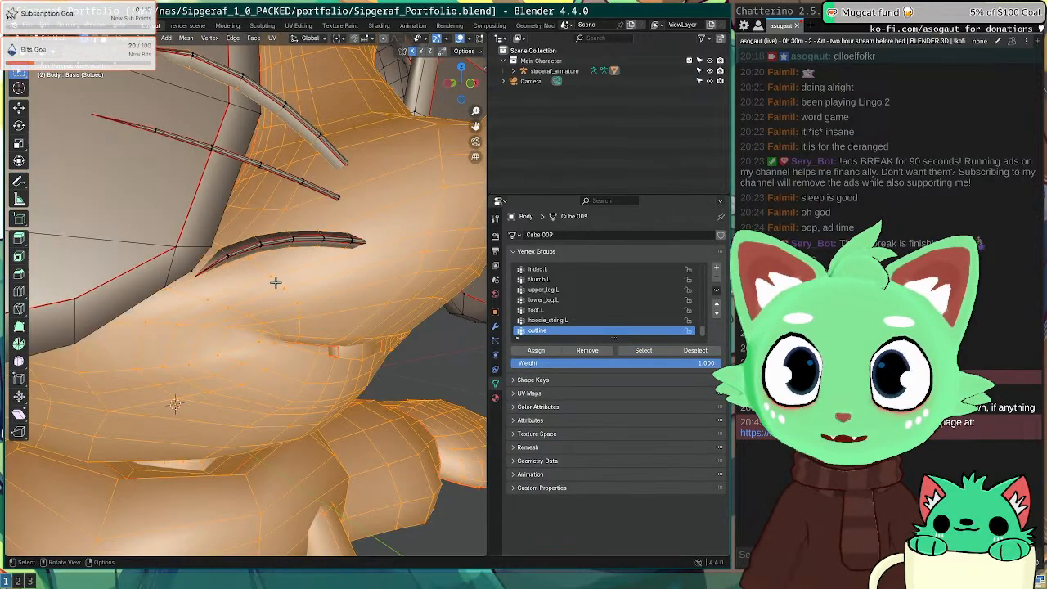
key("alt+a")
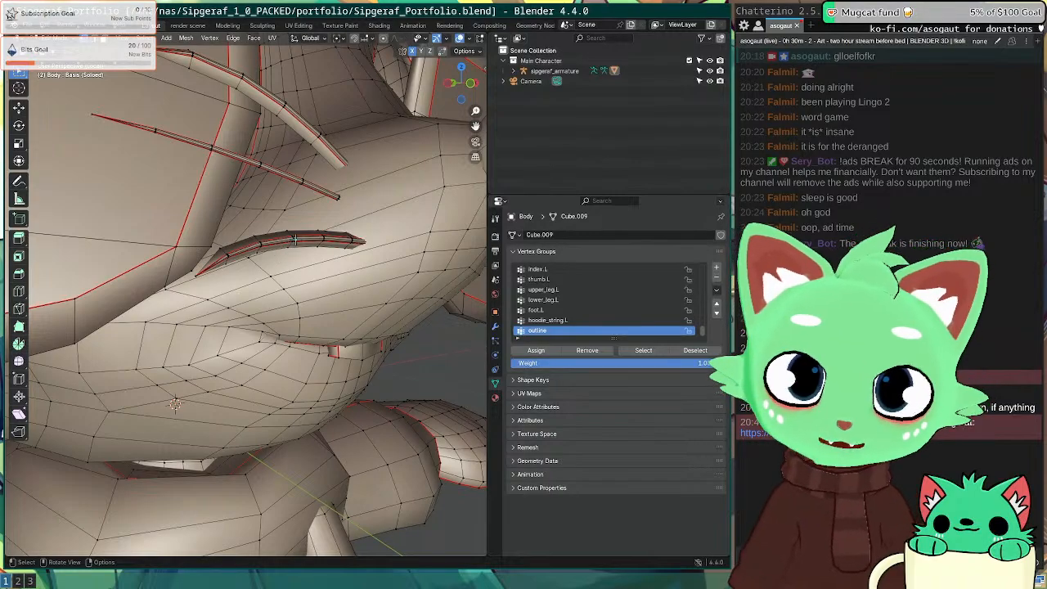
Step: Remove the eyebrow, the upper whisker tube and the curved eyebrow tube from the outline group
key("l")
left_click(577, 350)
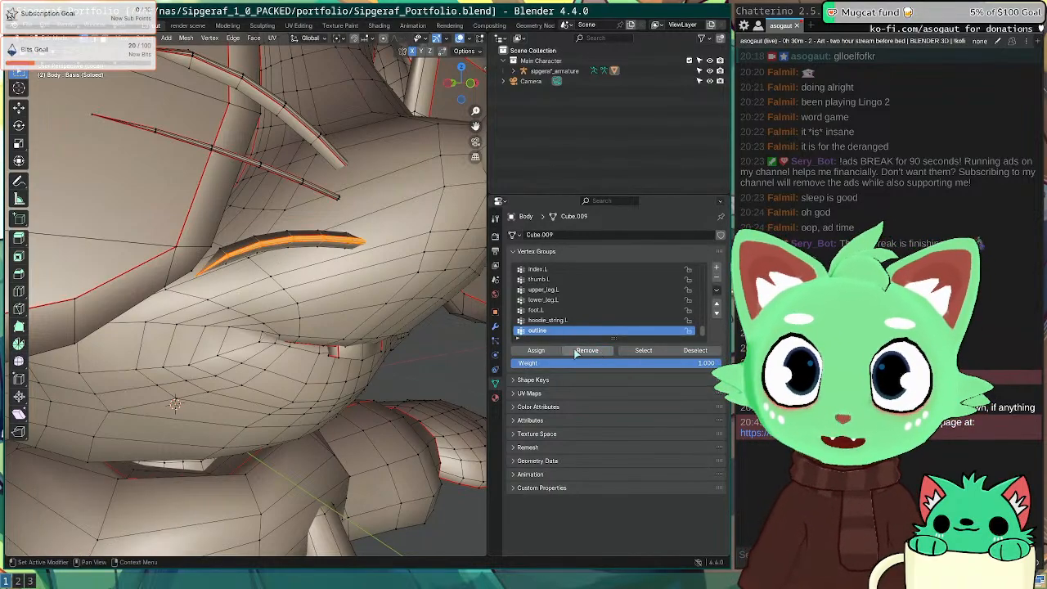
key("alt+a")
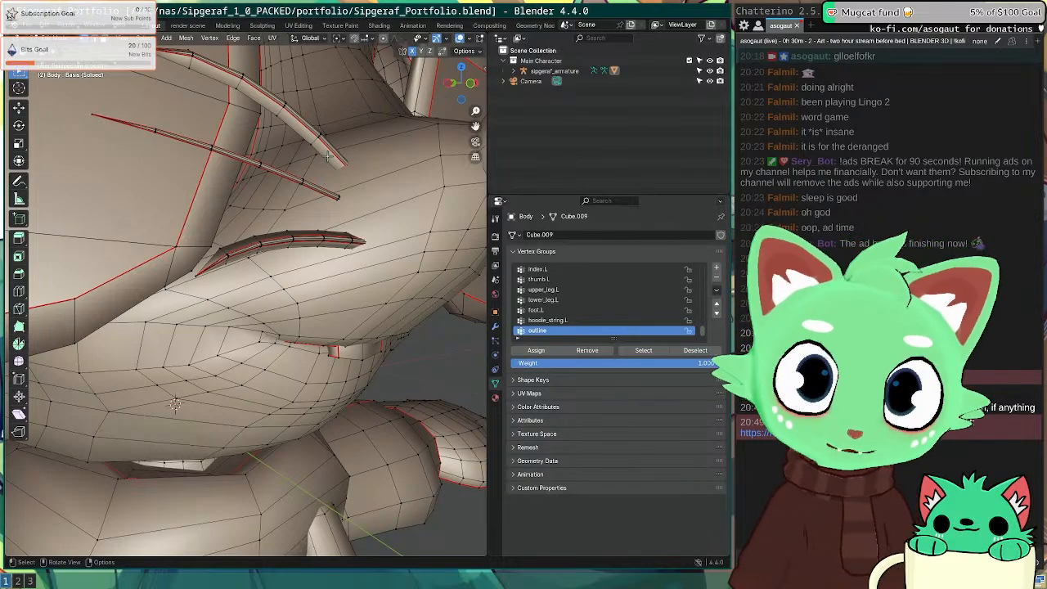
key("l")
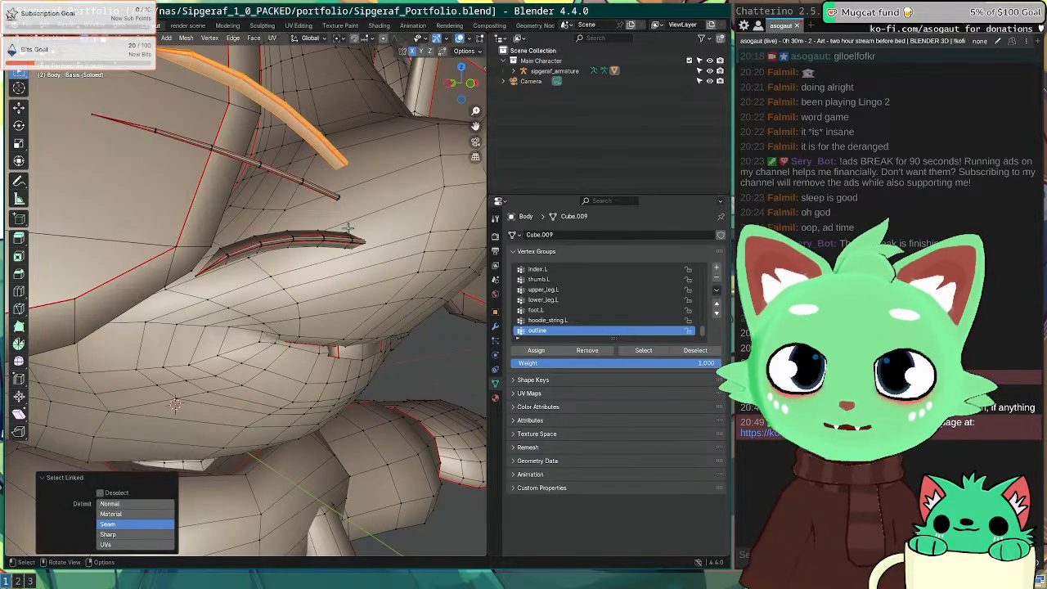
left_click(588, 351)
key("alt+a")
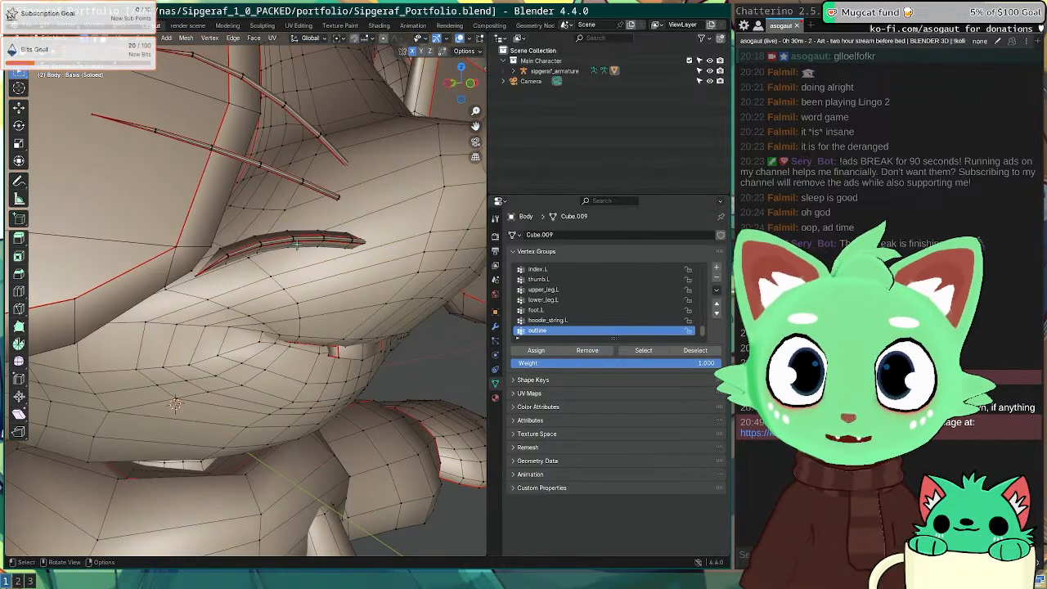
key("l")
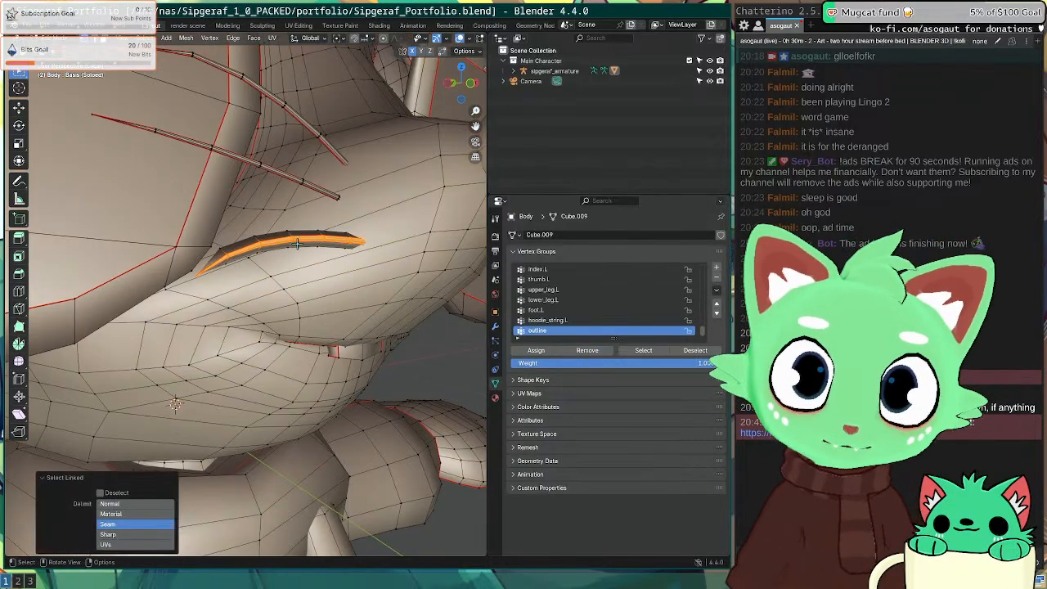
left_click(586, 350)
Step: Select the entire curved tube without seam limits and remove it from the outline group
middle_click_drag(212, 188, 376, 209)
middle_click_drag(273, 236, 298, 314)
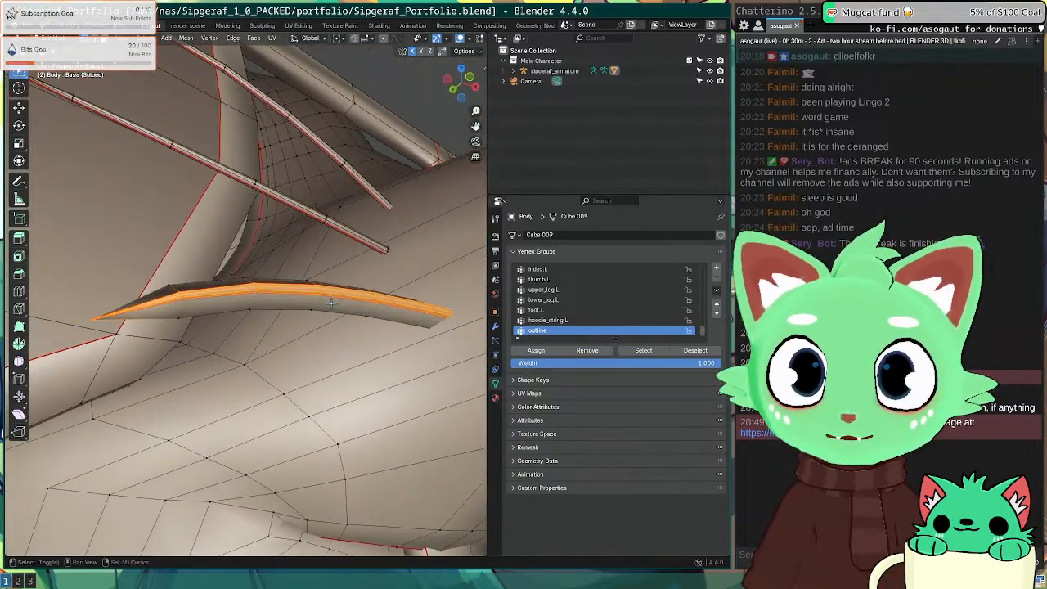
left_click(212, 305)
key("l")
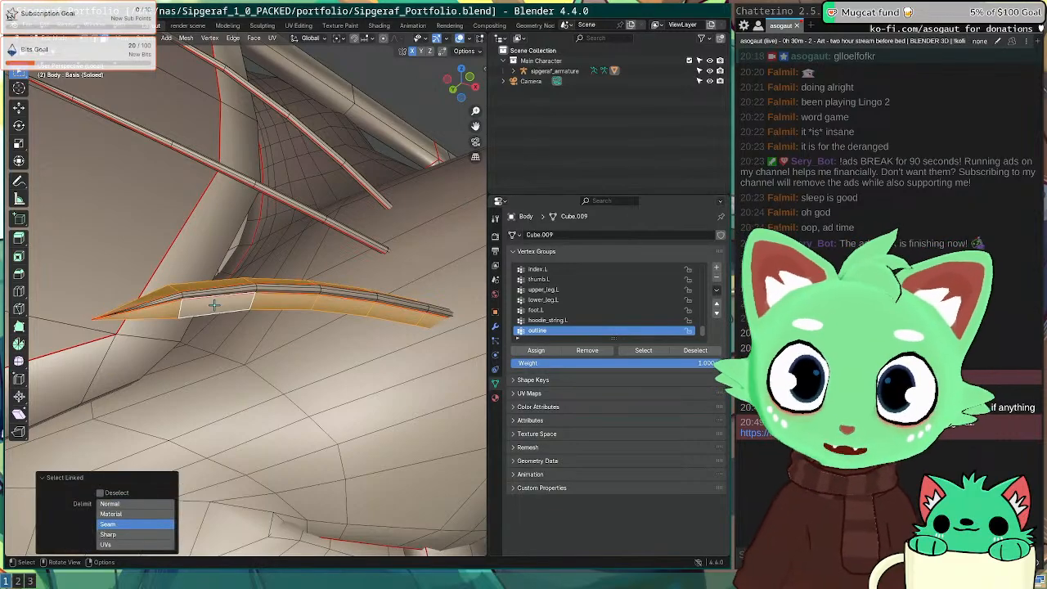
left_click(135, 506)
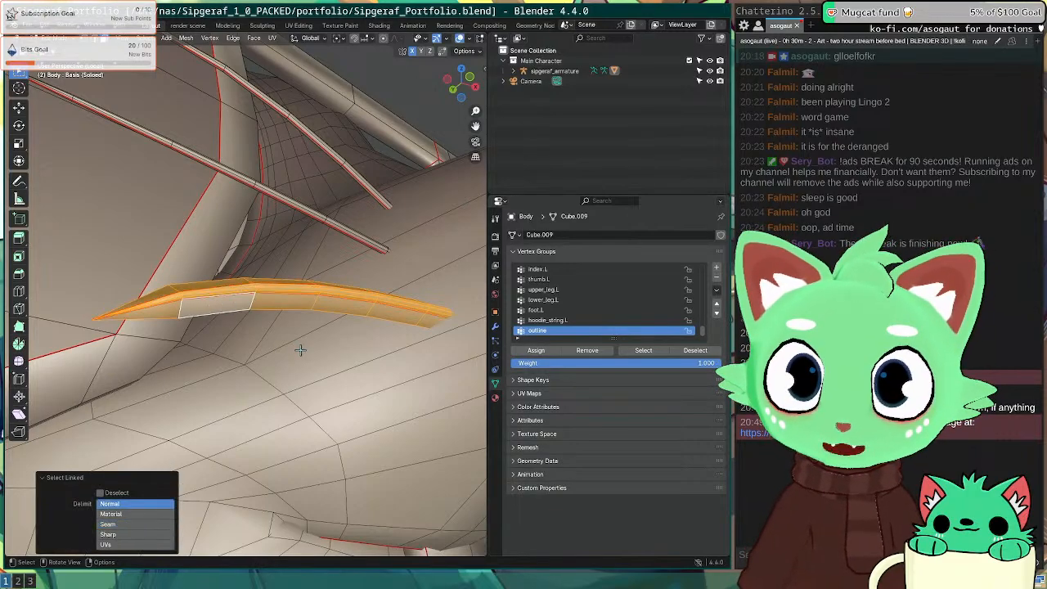
key("a")
key("a")
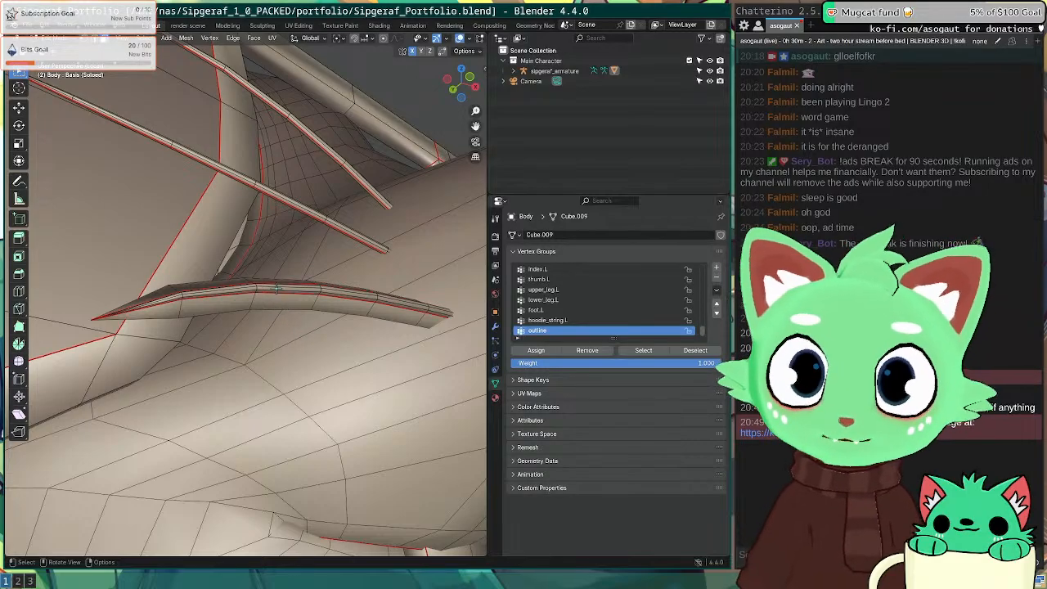
key("l")
left_click(566, 350)
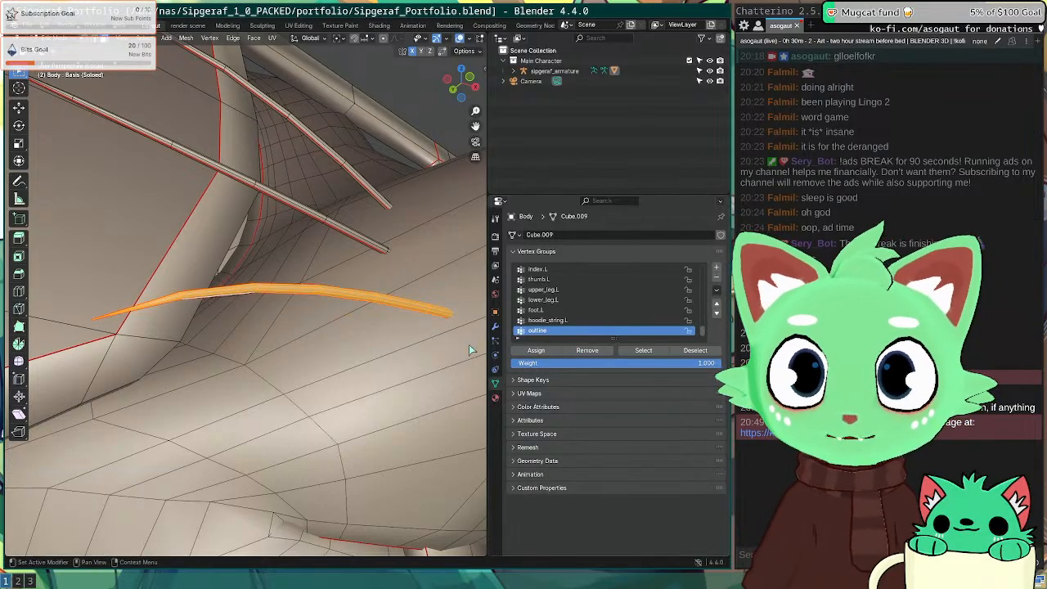
scroll(376, 302, "down", 5)
mouse_move(376, 303)
middle_mouse_down()
mouse_move(243, 335)
mouse_move(351, 332)
middle_mouse_up()
scroll(242, 336, "down", 6)
Step: Switch to material preview and render a test image of the character with F12
key("Tab")
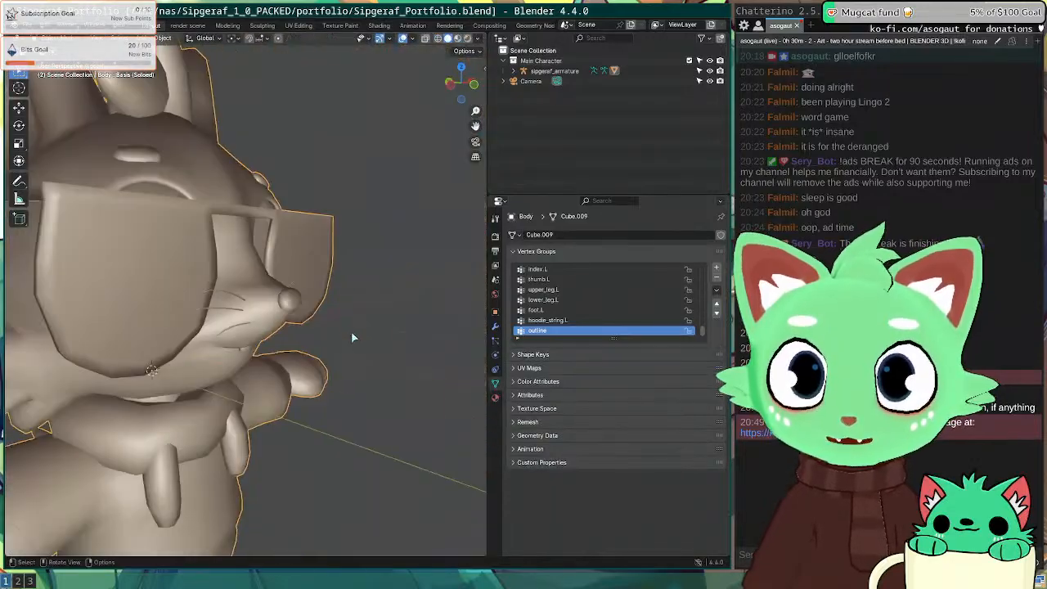
key("z")
scroll(364, 390, "down", 4)
middle_click_drag(364, 391, 316, 338)
scroll(282, 352, "up", 4)
key("F12")
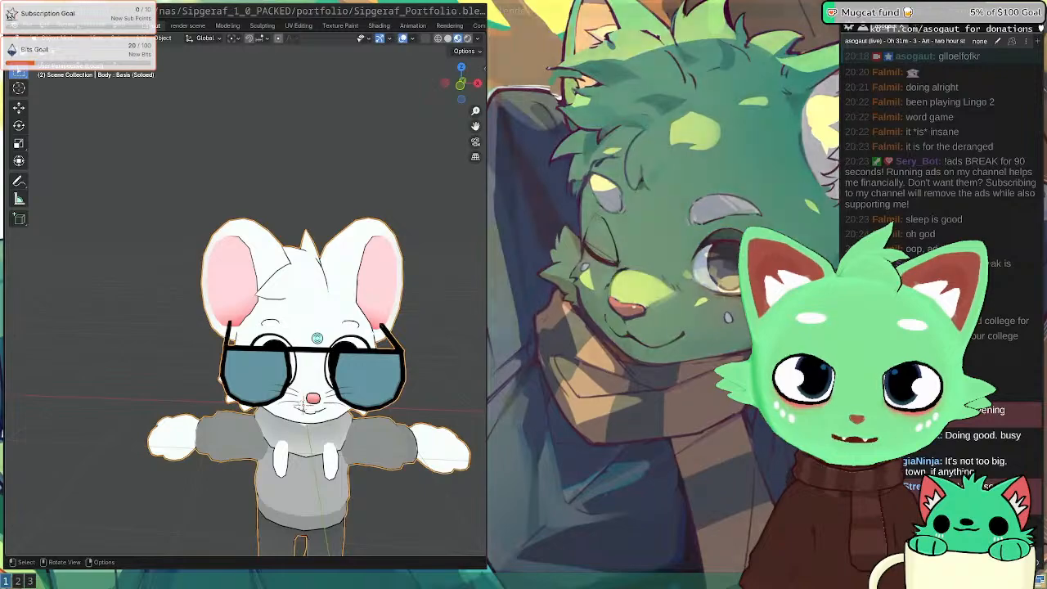
scroll(710, 298, "down", 4)
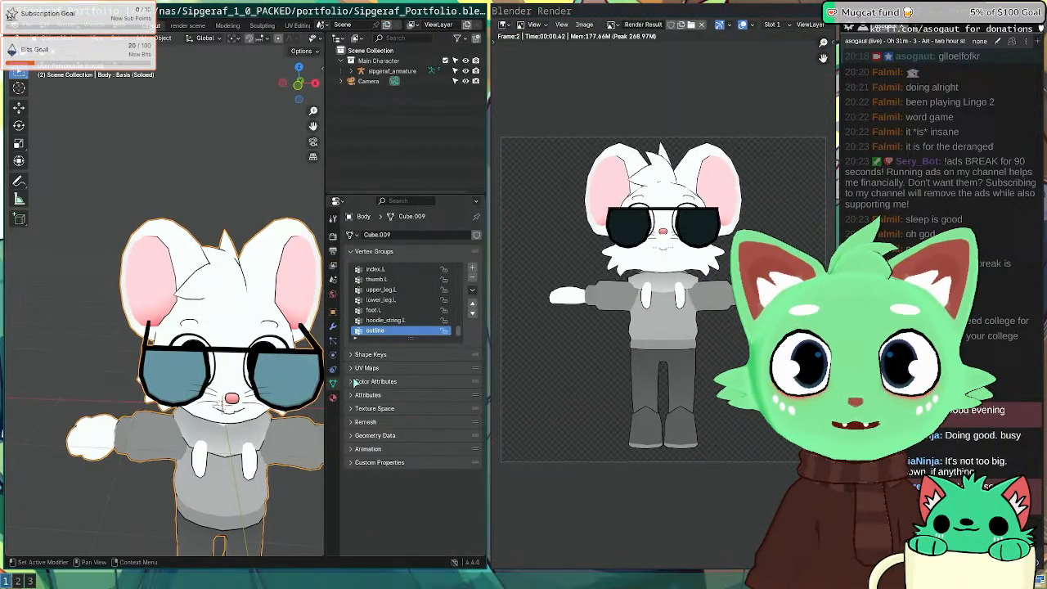
key("Escape")
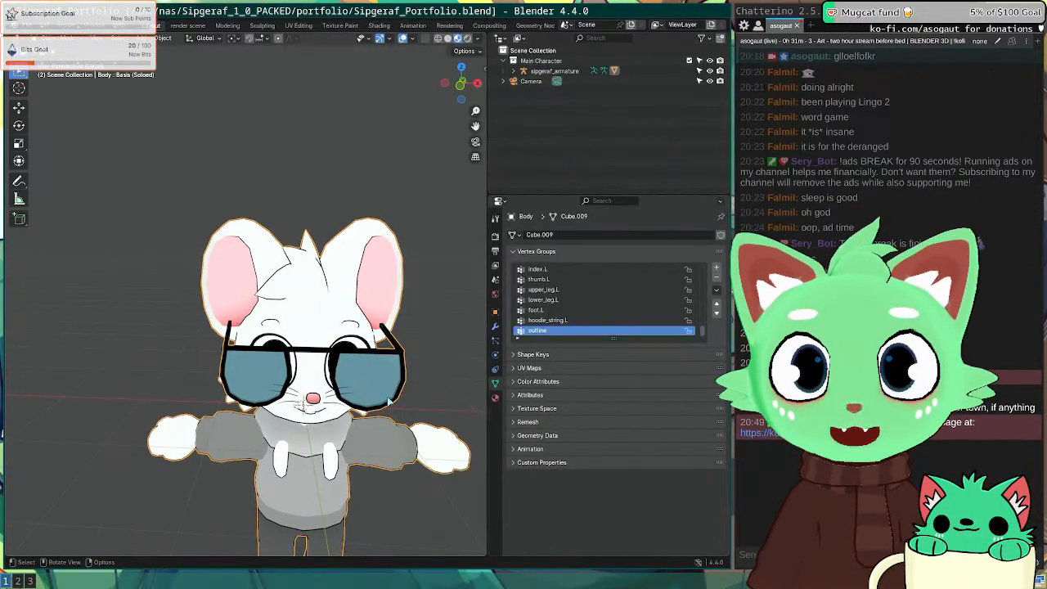
middle_click_drag(278, 368, 292, 347)
Step: Select the connected glasses mesh and remove it from the outline vertex group
key("Tab")
key("Tab")
key("Tab")
scroll(283, 346, "up", 5)
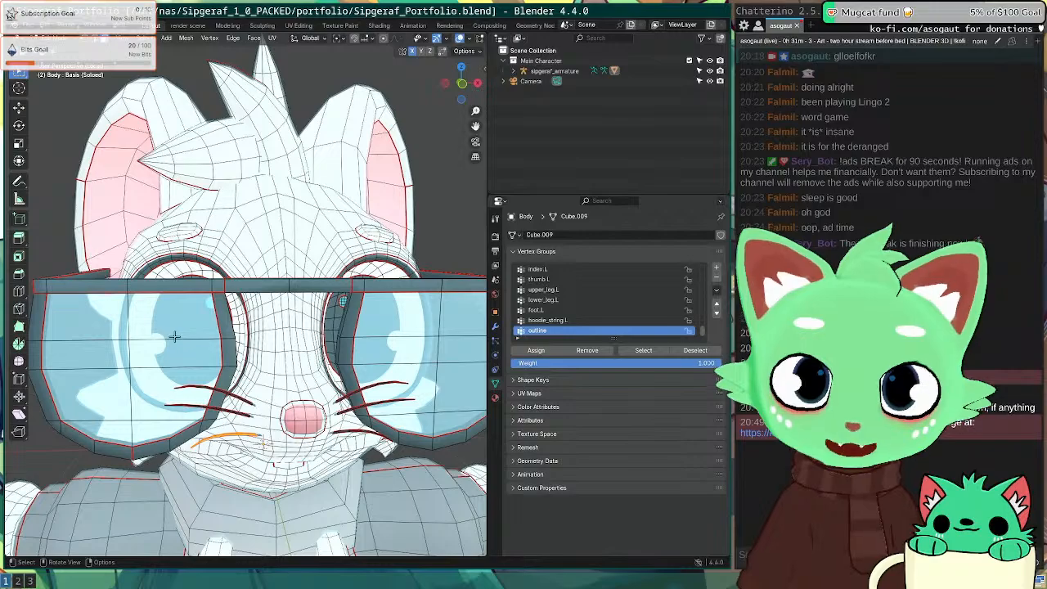
key("l")
scroll(174, 337, "down", 5)
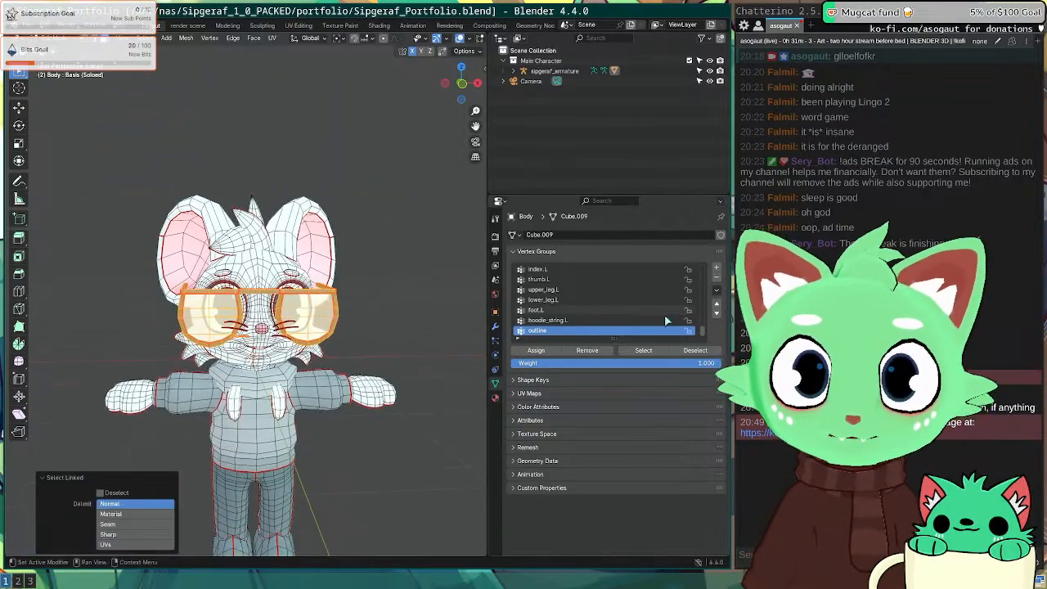
left_click(606, 351)
key("Tab")
mouse_move(346, 327)
middle_mouse_down()
mouse_move(278, 335)
mouse_move(346, 318)
middle_mouse_up()
scroll(346, 318, "up", 6)
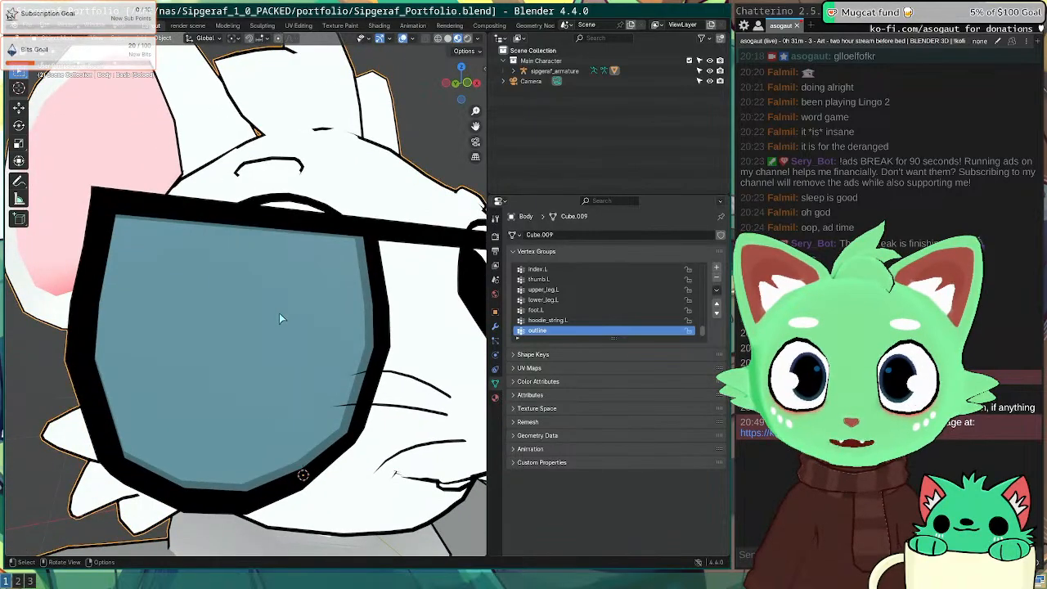
Step: Show the glass material slot's surface settings in the body's Material Properties
left_click(495, 397)
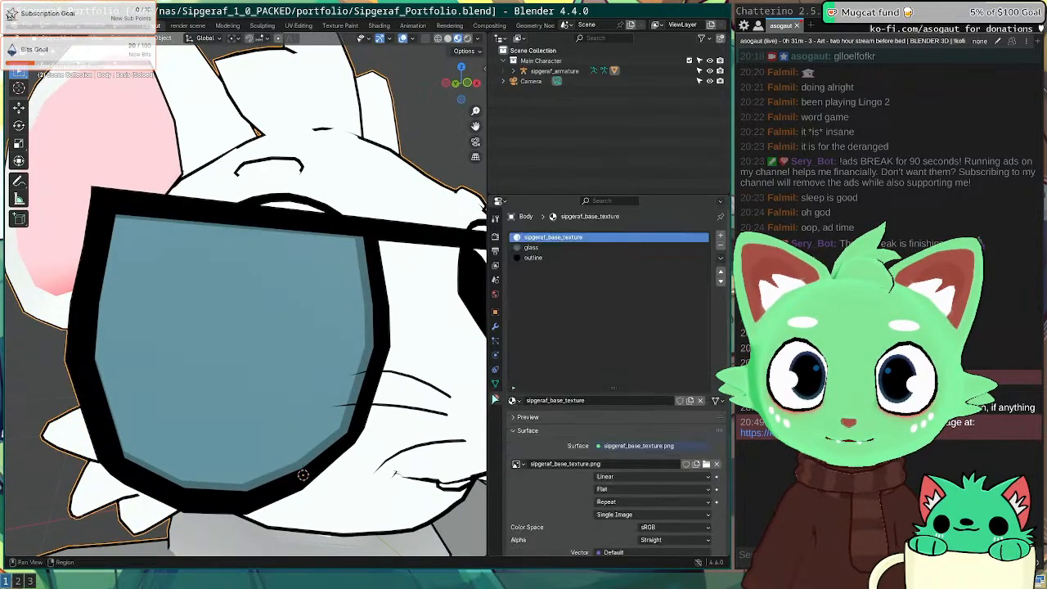
left_click(543, 248)
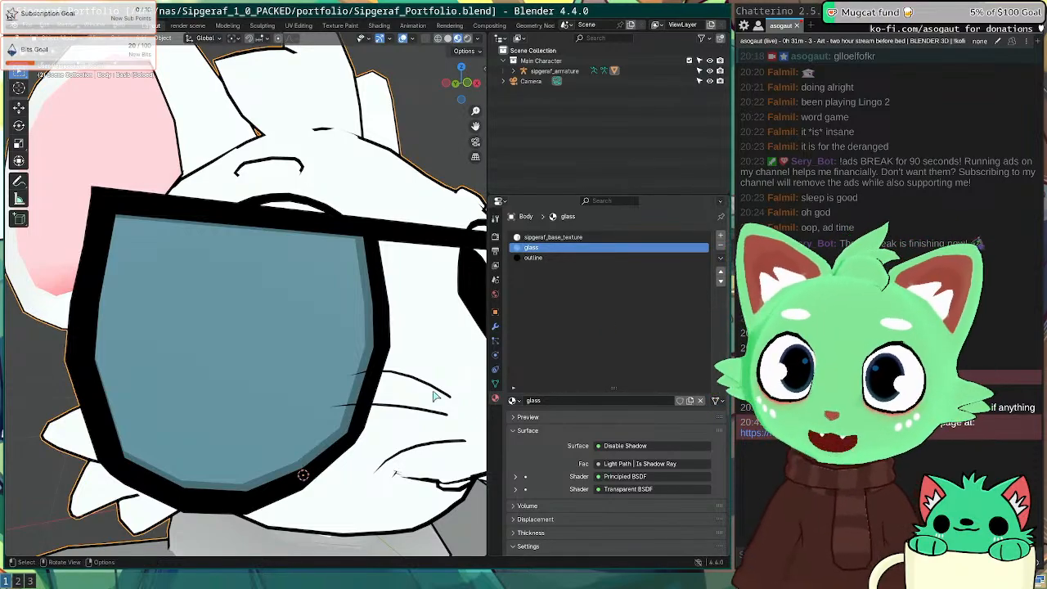
middle_click_drag(292, 319, 258, 352)
Step: Search Google for 'kinder bueno' in a new Firefox tab
key("super+2")
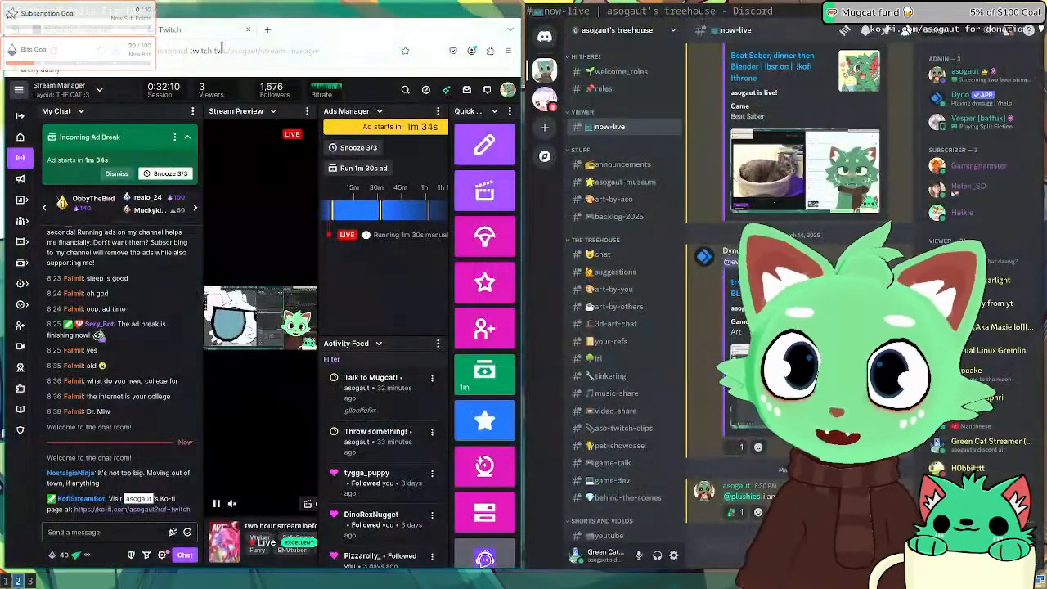
left_click(267, 30)
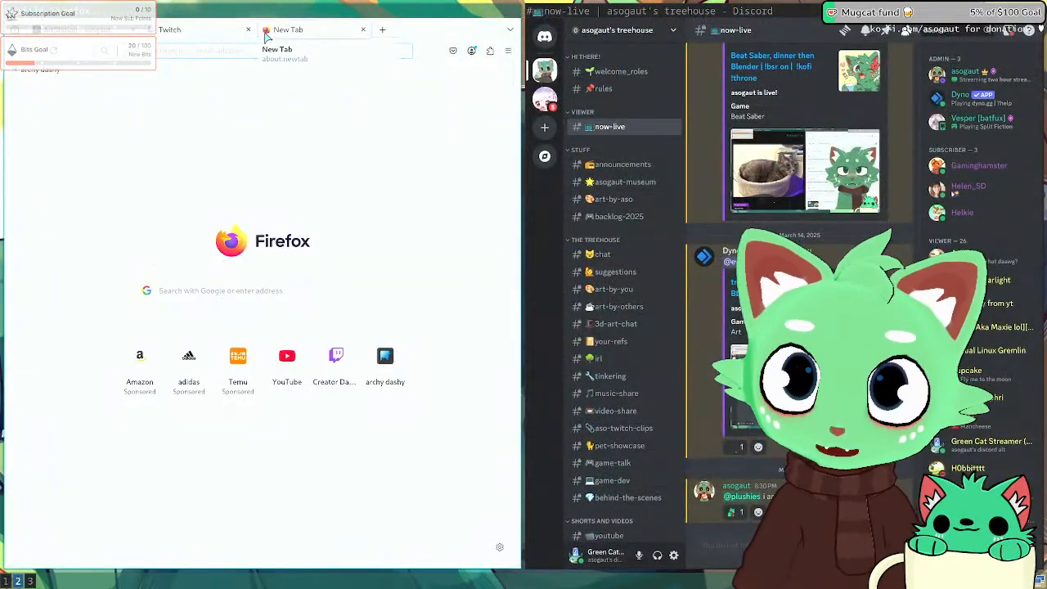
type("kinder bueno")
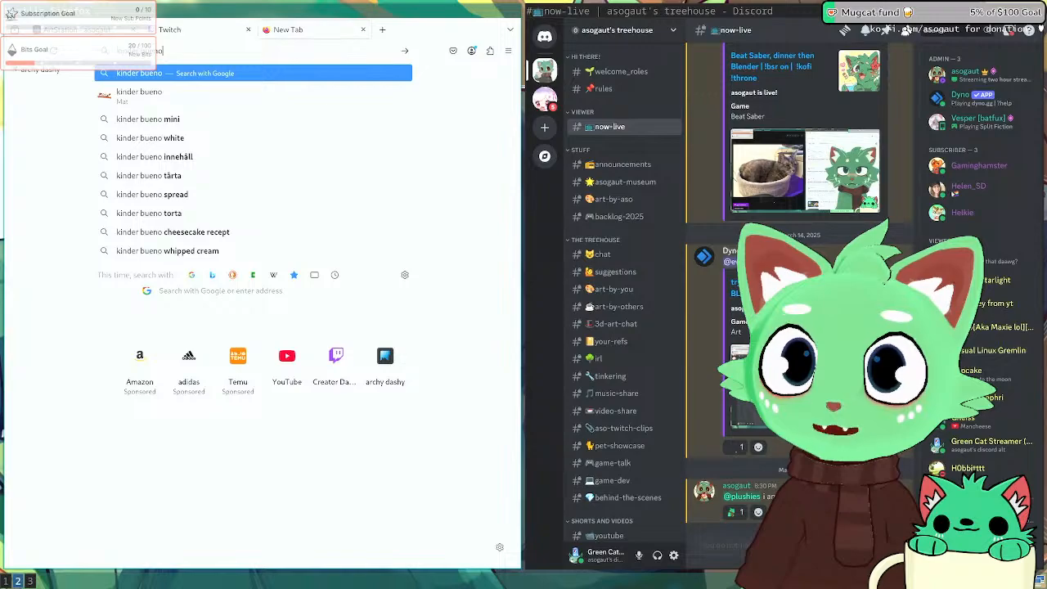
key("Return")
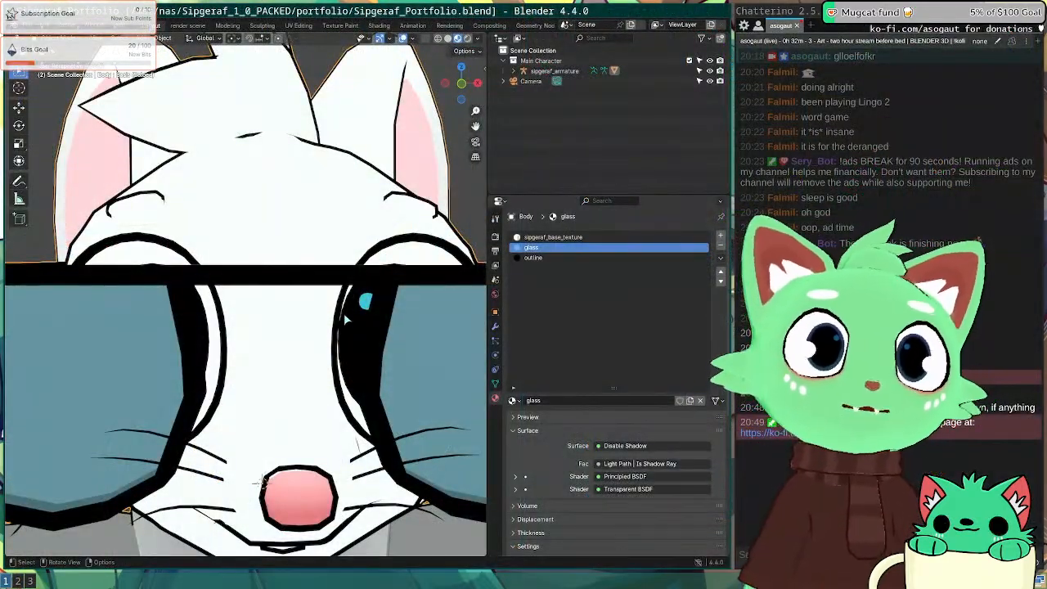
Step: Save the blend file and switch the viewport to rendered shading
middle_click_drag(348, 319, 398, 335)
scroll(219, 332, "down", 7)
key("ctrl+s")
scroll(233, 340, "up", 5)
key("Tab")
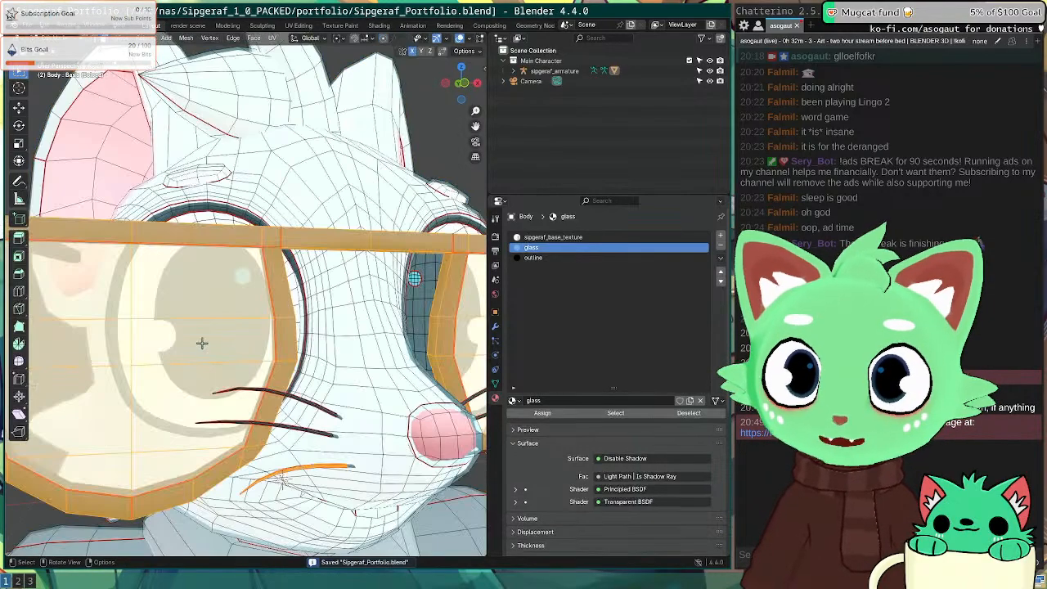
key("Tab")
scroll(227, 358, "down", 8)
middle_click_drag(228, 358, 234, 354)
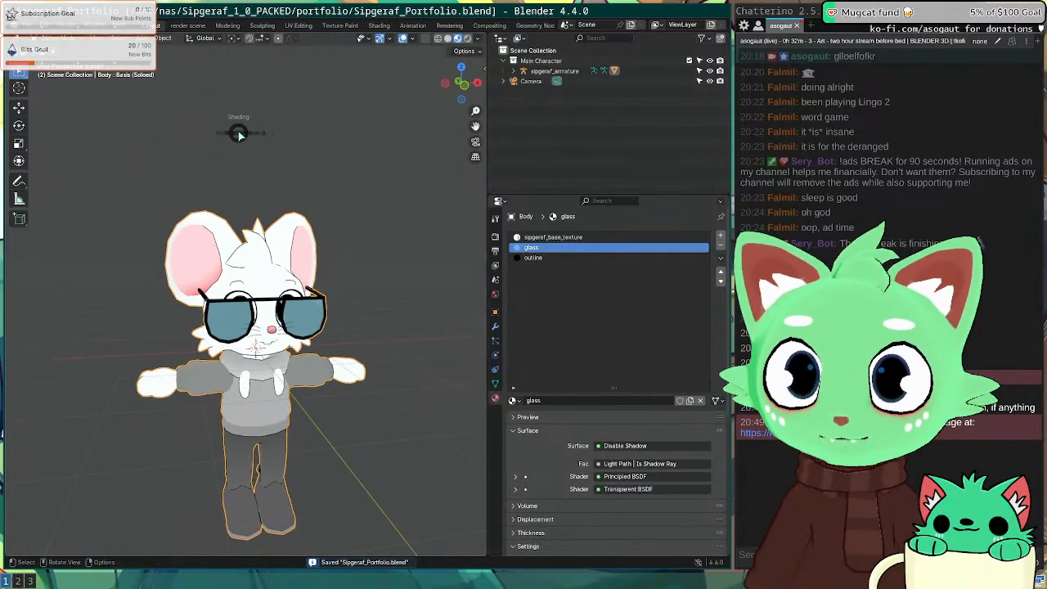
key("z")
left_click(233, 74)
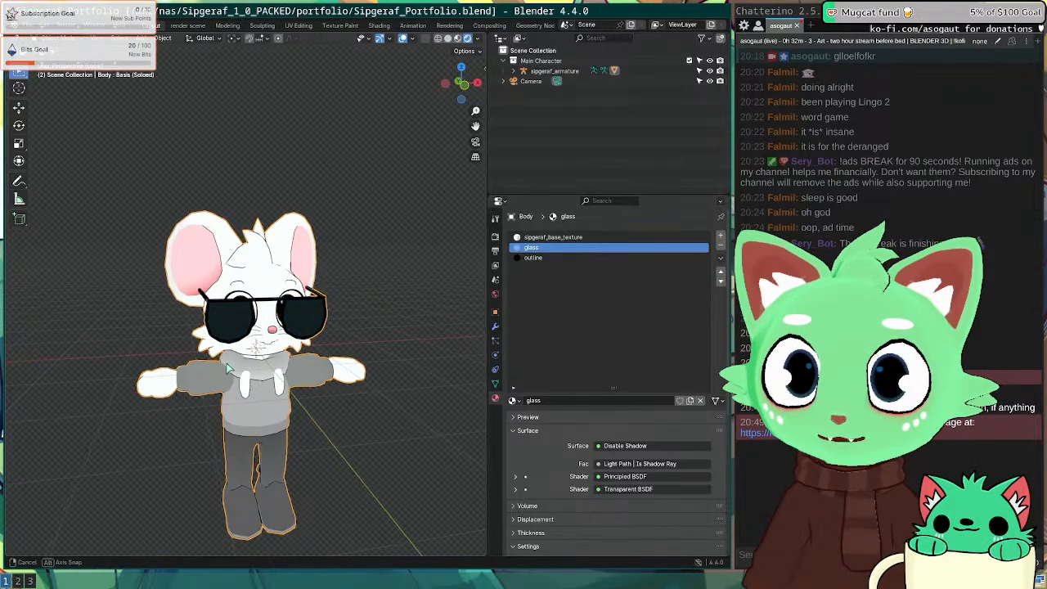
scroll(262, 350, "up", 5)
mouse_move(230, 355)
middle_mouse_down()
mouse_move(262, 350)
mouse_move(269, 314)
middle_mouse_up()
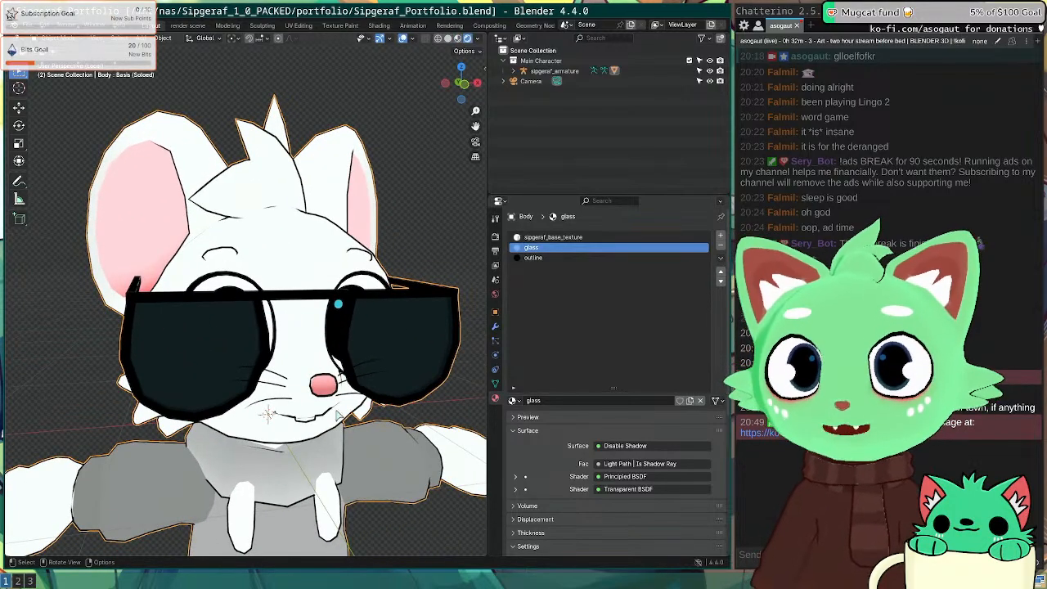
Step: Select the whole glasses mesh from a lens face and separate it into its own object
left_click(533, 258)
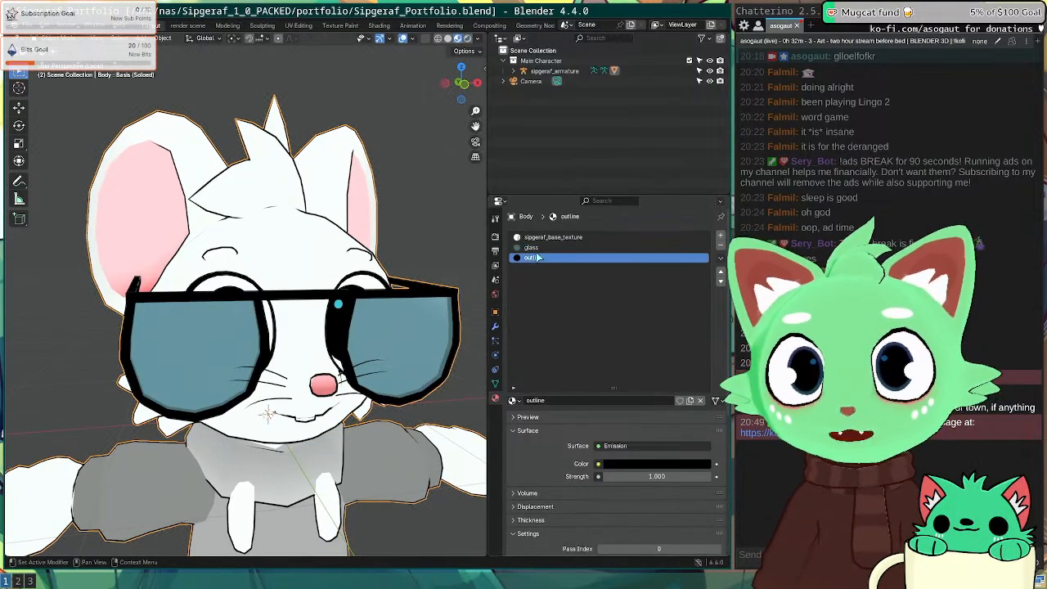
key("Tab")
left_click(390, 364)
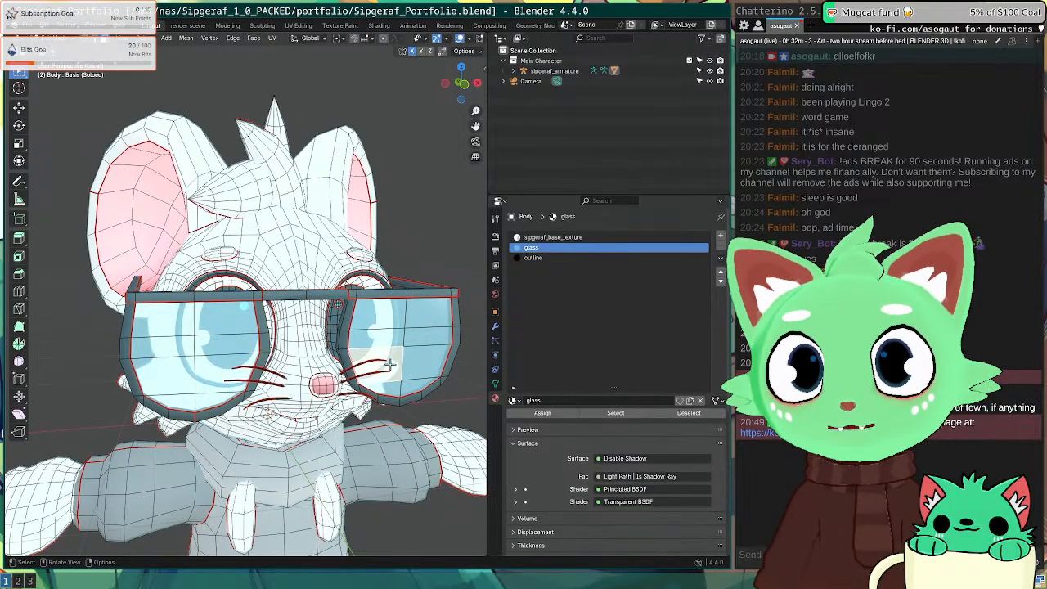
middle_click_drag(391, 364, 347, 363)
key("ctrl+l")
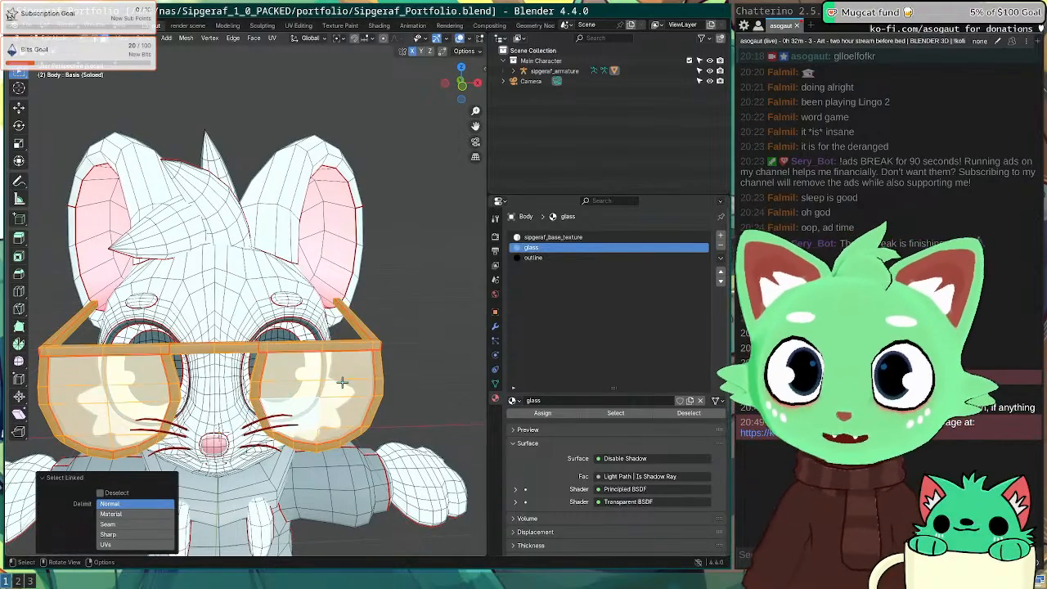
key("p")
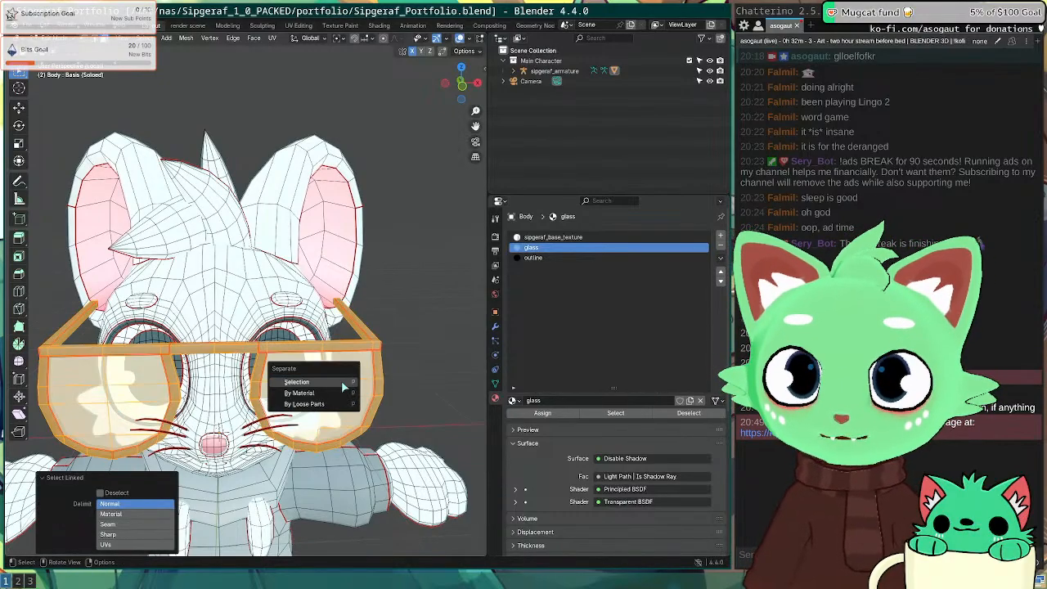
left_click(341, 381)
scroll(341, 386, "down", 8)
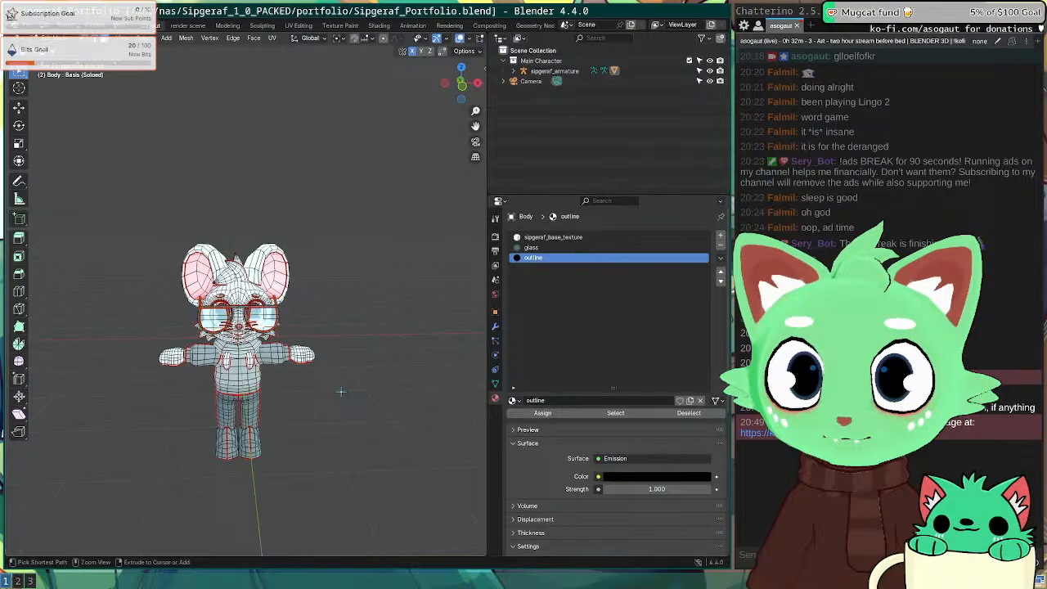
key("Tab")
scroll(276, 260, "up", 7)
Step: Exit local view to show the whole rig and select the armature, cancelling a rotation
middle_click_drag(358, 351, 341, 326)
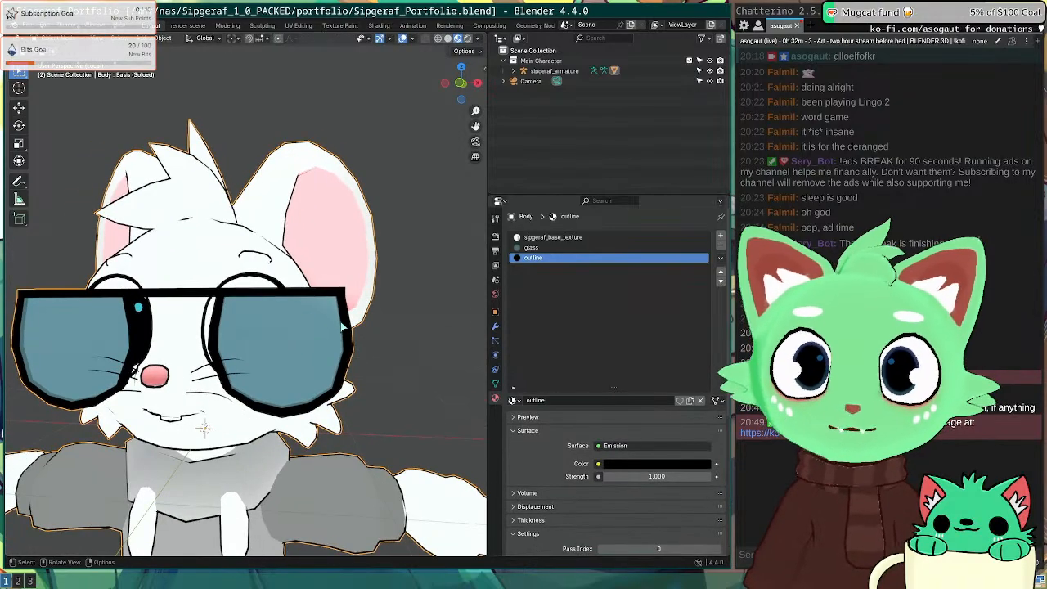
key("KP_Divide")
middle_click_drag(447, 106, 427, 219, "shift")
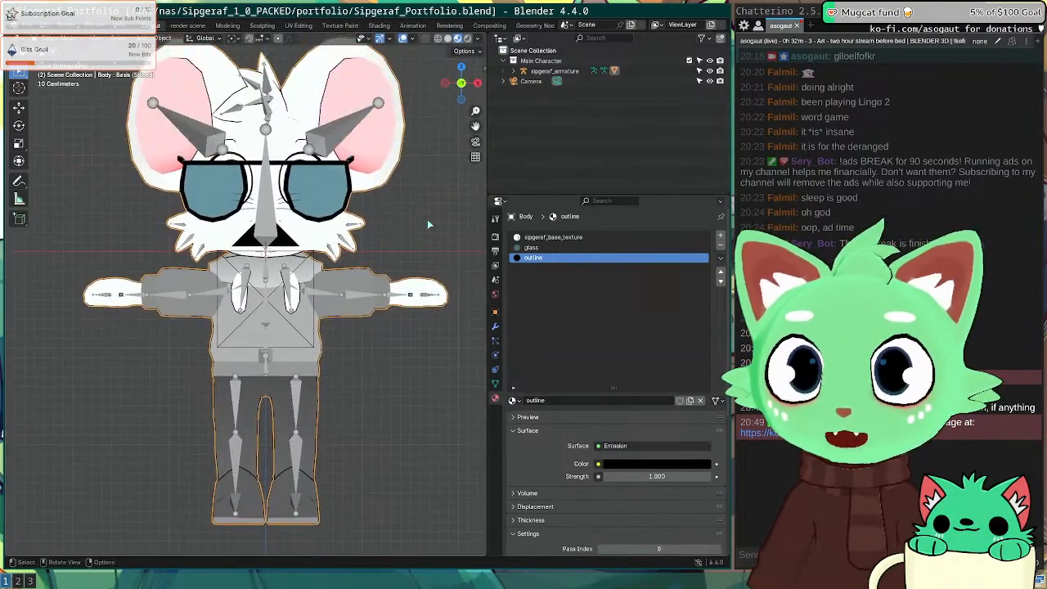
left_click(427, 219)
left_click(258, 173)
key("r")
key("Escape")
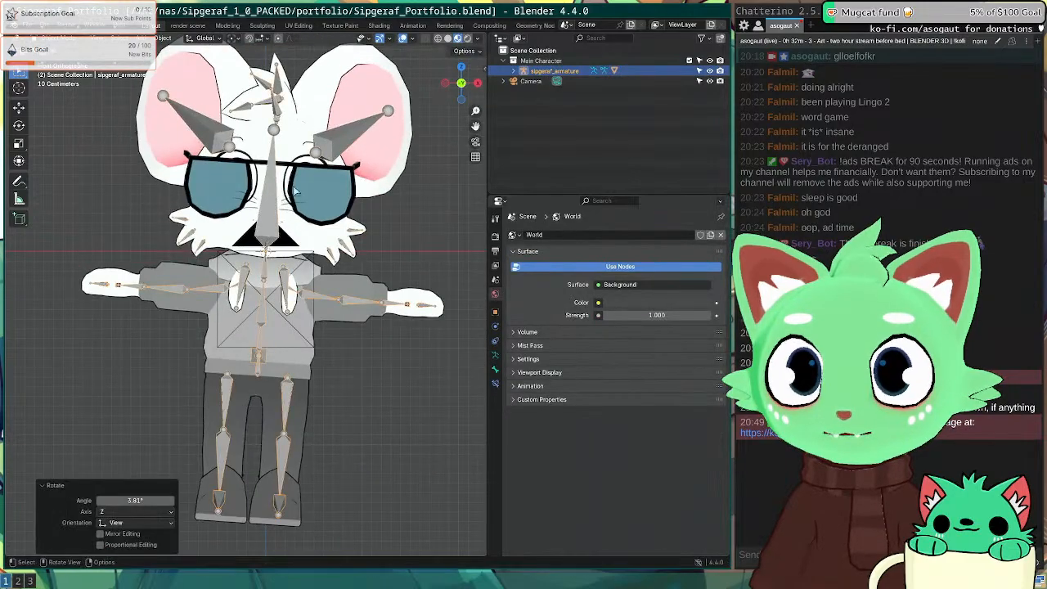
scroll(337, 251, "up", 2)
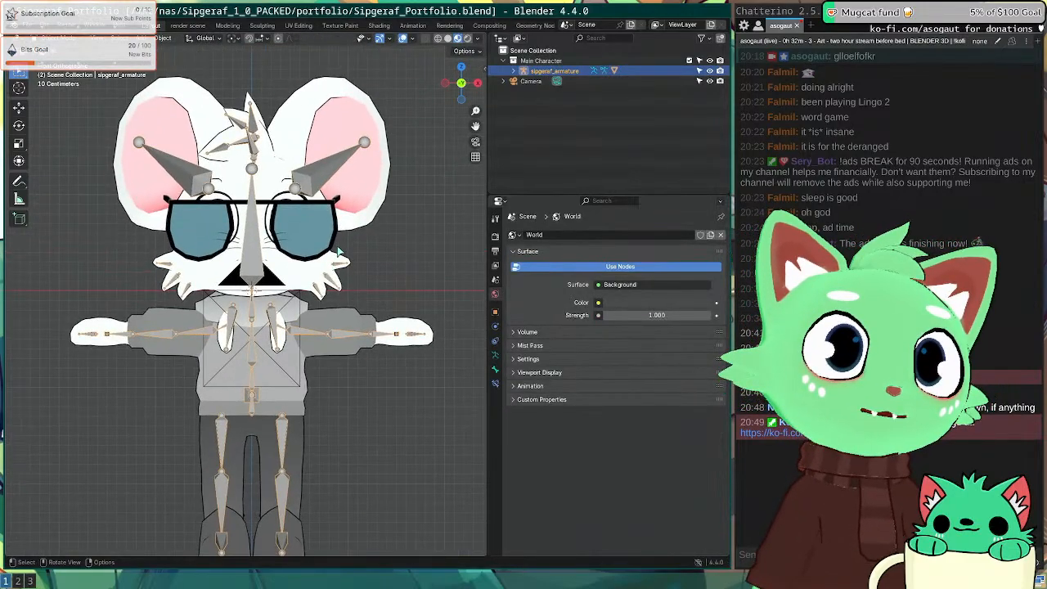
middle_click_drag(340, 252, 152, 319)
Step: Reselect the Body mesh and pick the left lens face in Edit Mode
left_click(228, 238)
key("Tab")
scroll(236, 238, "up", 2)
left_click(217, 295)
key("Tab")
middle_click_drag(89, 318, 196, 291)
key("Tab")
key("Tab")
middle_click_drag(330, 257, 286, 278)
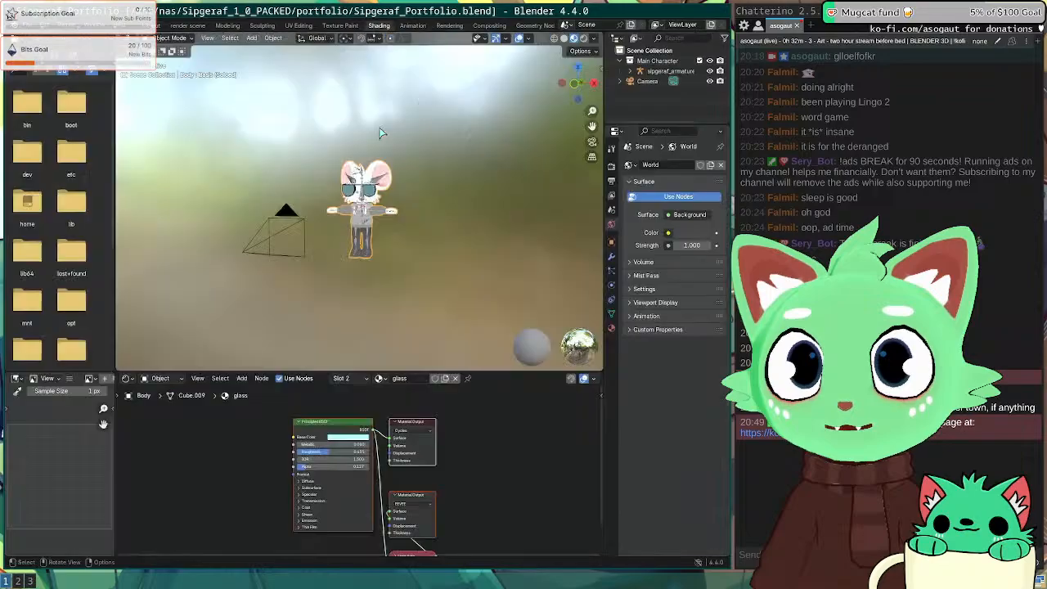
Step: Enter Edit Mode on the glasses and set the glass lens Alpha to 0.160
scroll(357, 261, "up", 10)
scroll(357, 262, "down", 2)
middle_click_drag(304, 205, 350, 237)
middle_click_drag(340, 188, 344, 257, "shift")
scroll(345, 257, "up", 3)
key("Tab")
scroll(334, 234, "up", 1)
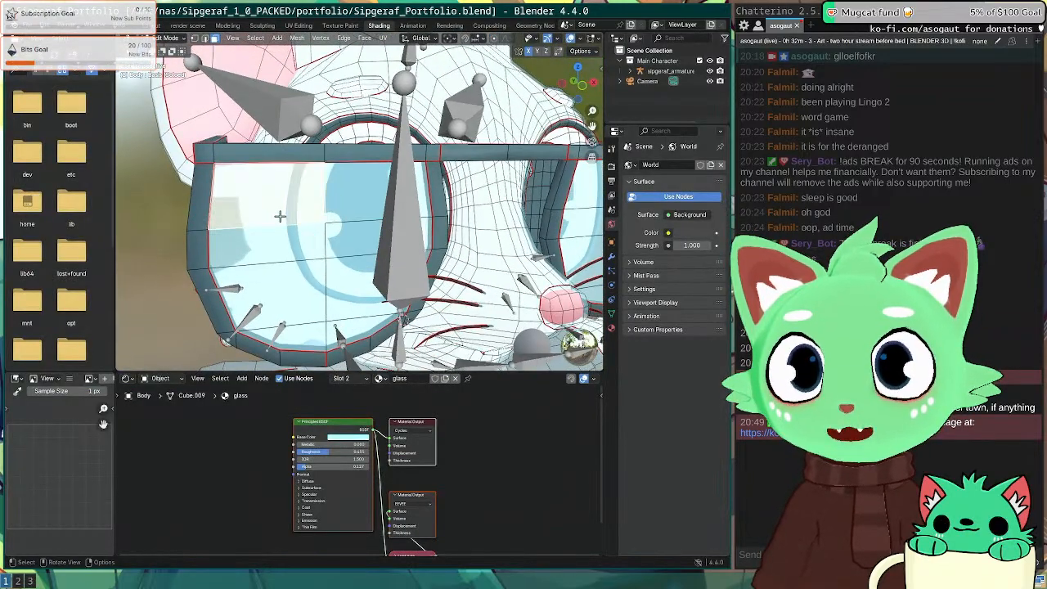
scroll(437, 536, "up", 6)
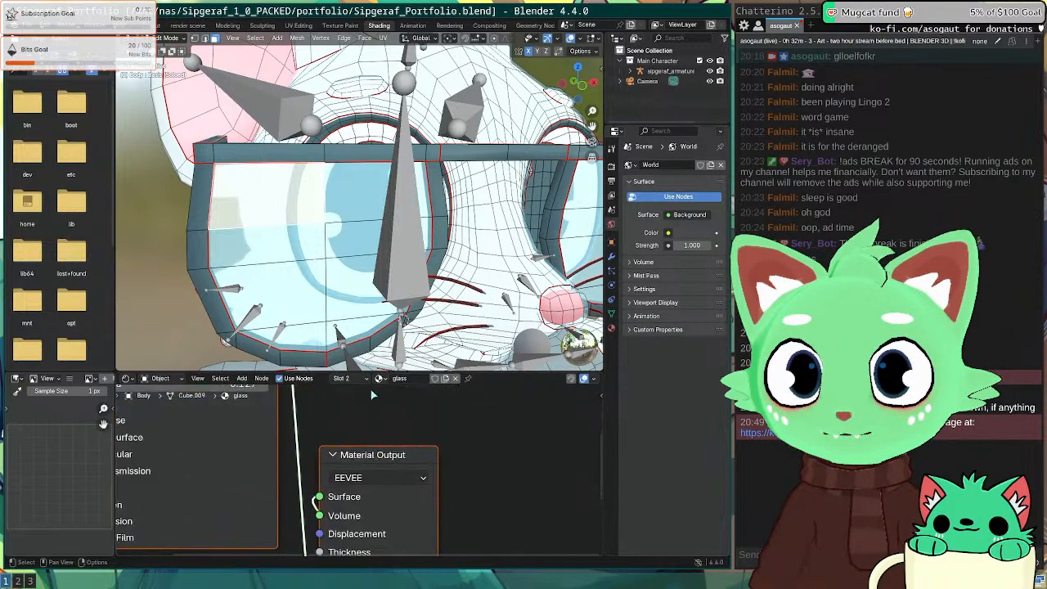
scroll(366, 414, "down", 1)
scroll(365, 414, "down", 5)
middle_click_drag(359, 416, 465, 456)
mouse_move(302, 447)
left_mouse_down()
mouse_move(334, 447)
mouse_move(295, 447)
mouse_move(319, 447)
left_mouse_up()
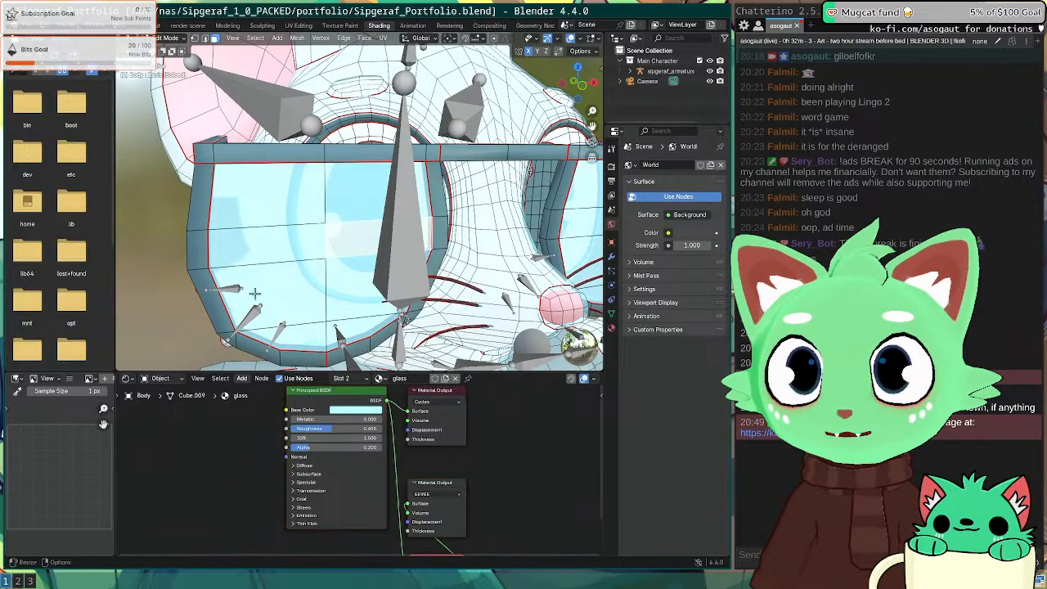
Step: Select the glasses frame with Select Linked delimited by material
middle_click_drag(335, 246, 272, 242)
scroll(286, 249, "up", 5)
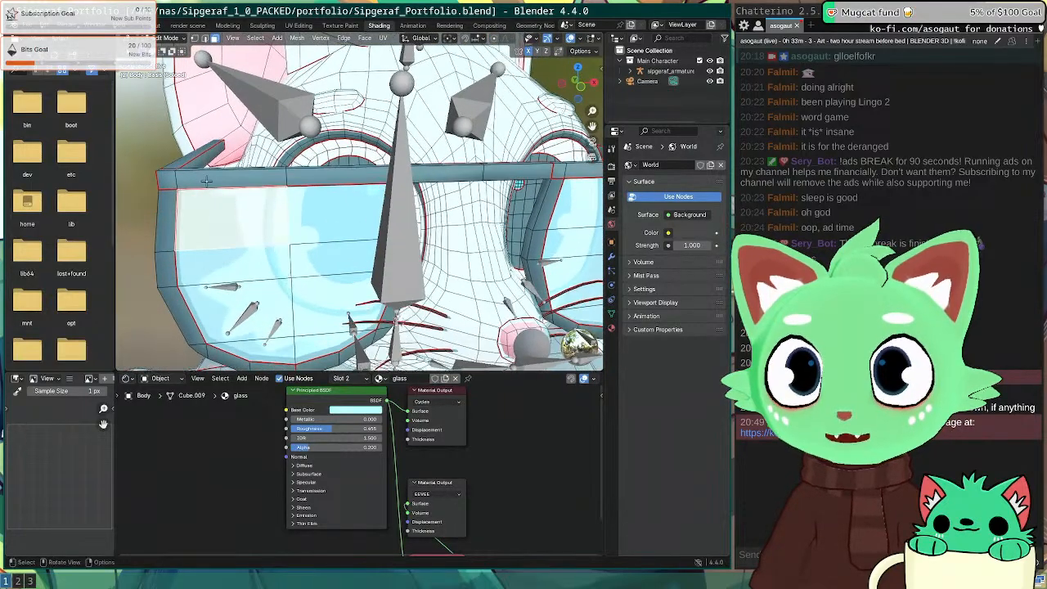
left_click(209, 182)
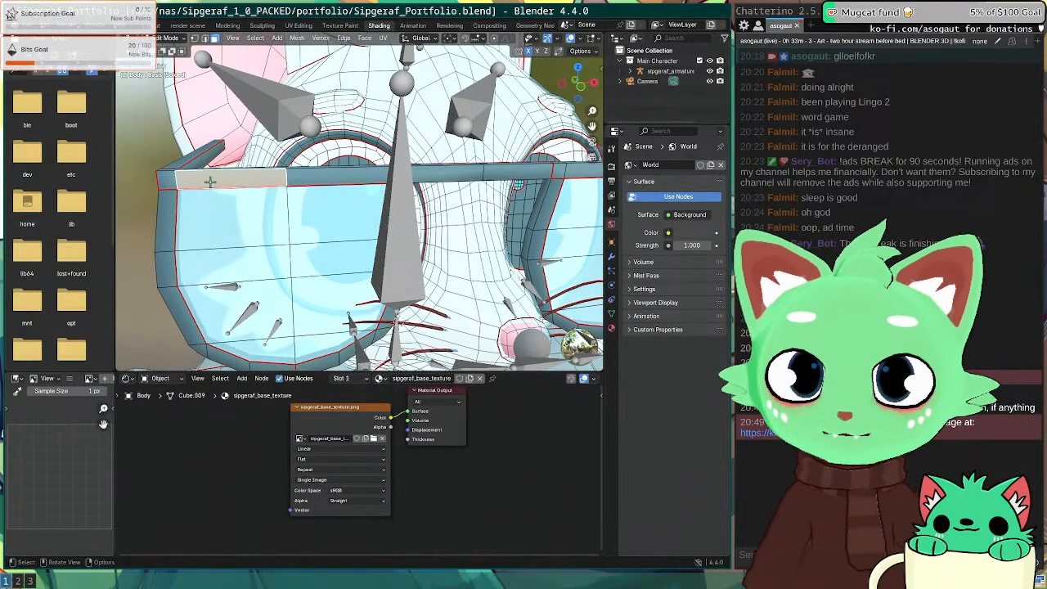
key("ctrl+l")
left_click(169, 364)
left_click(193, 328)
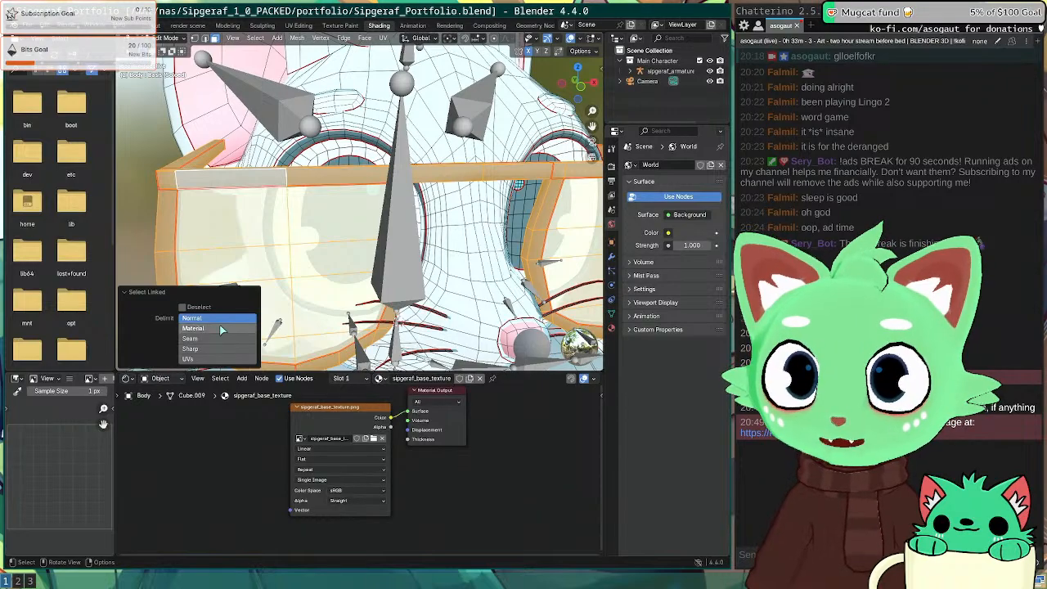
scroll(368, 246, "down", 5)
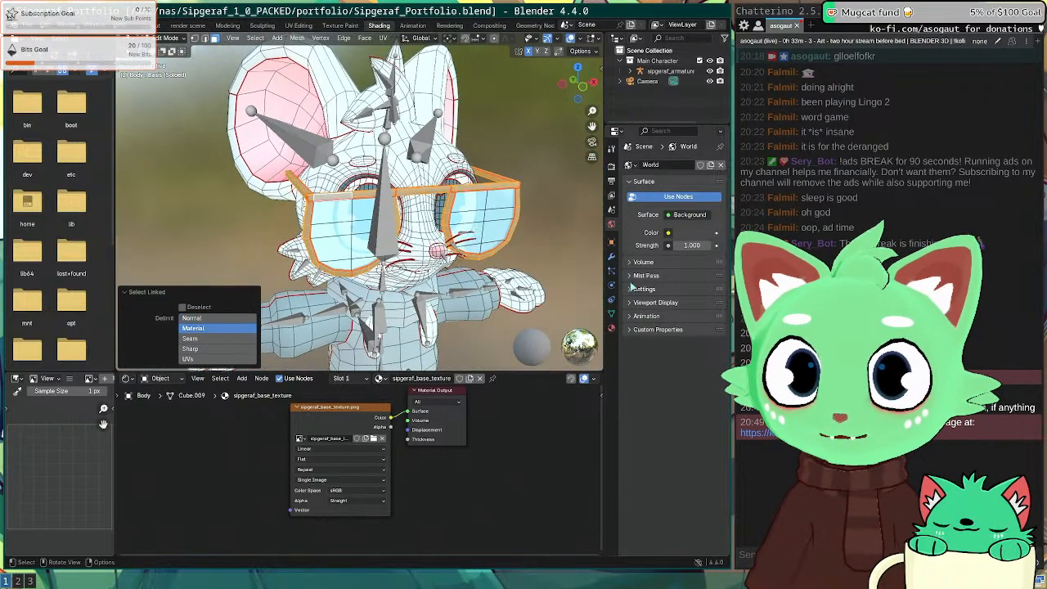
Step: Select a lens face and lower the glass Principled BSDF Alpha to 0.044
left_click(611, 328)
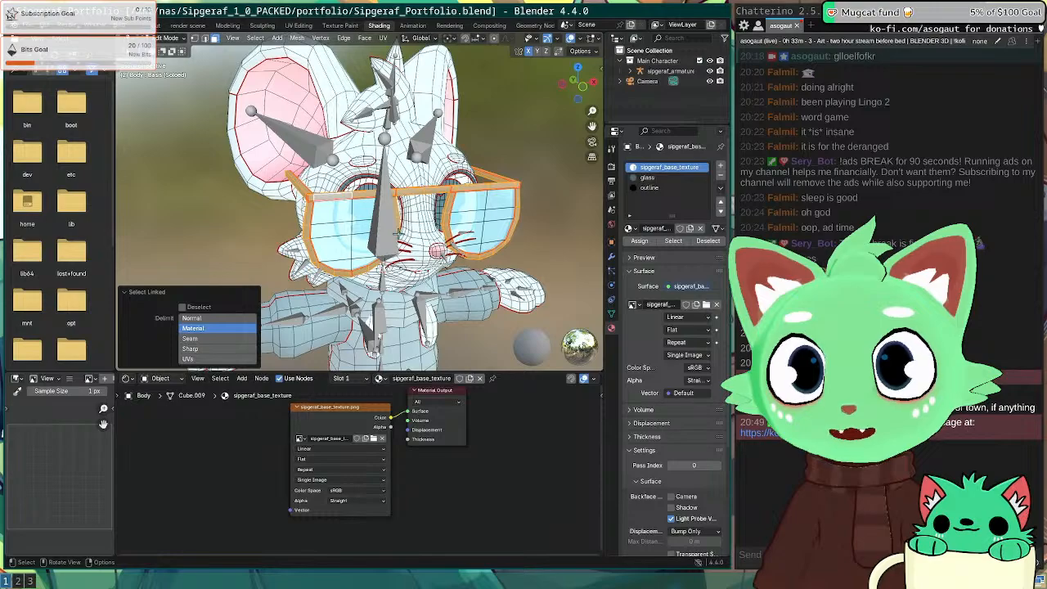
scroll(399, 235, "up", 5)
left_click(336, 229)
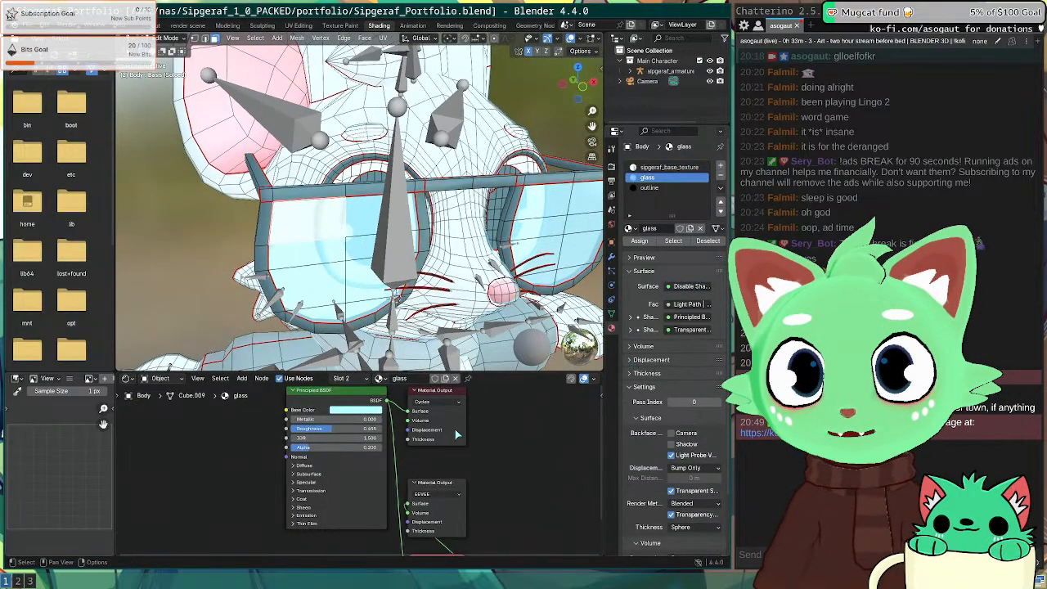
middle_click_drag(504, 442, 482, 460)
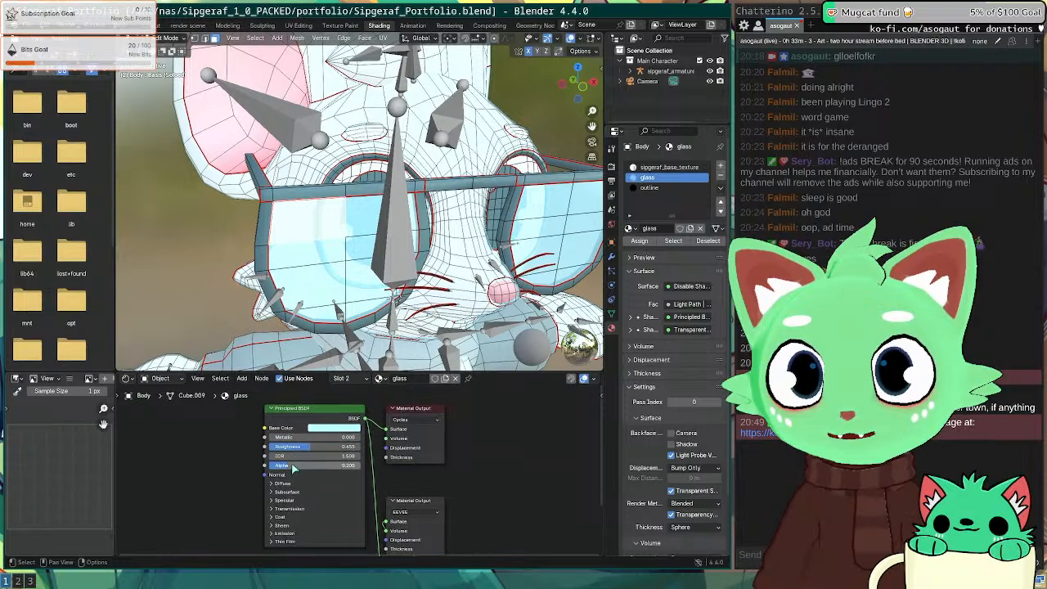
left_click_drag(308, 465, 282, 467)
Step: Return to Object Mode to see the lenses shaded and check the glass shader's Diffuse settings
key("Tab")
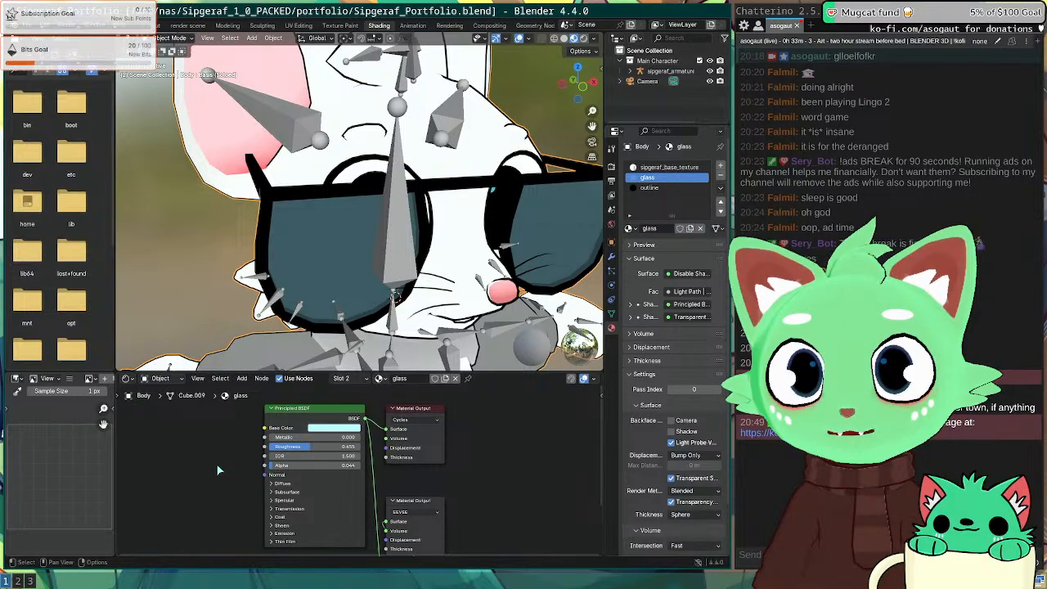
left_click(283, 484)
left_click(282, 483)
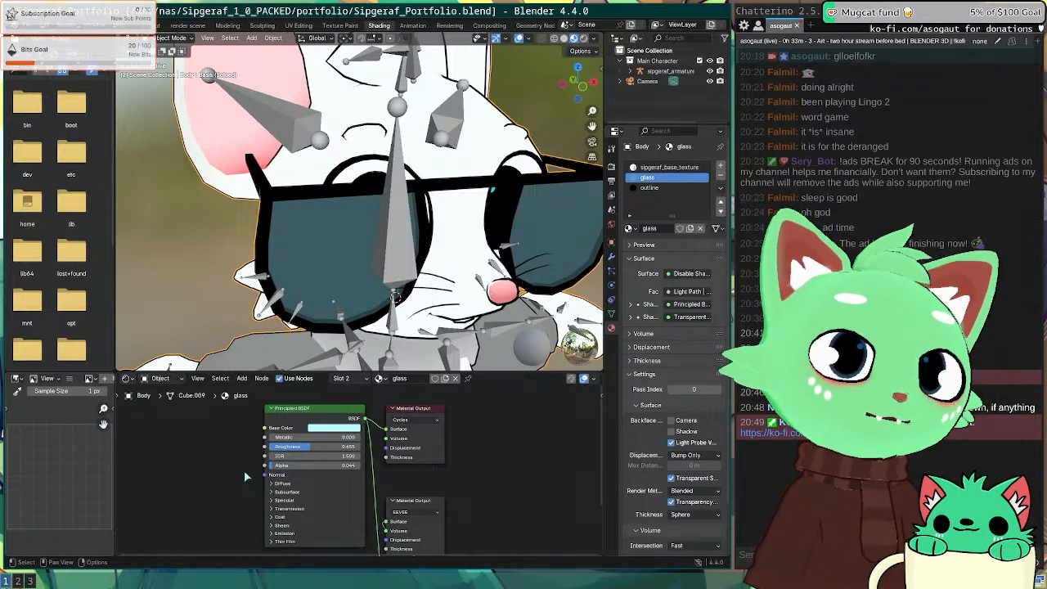
scroll(211, 481, "down", 2)
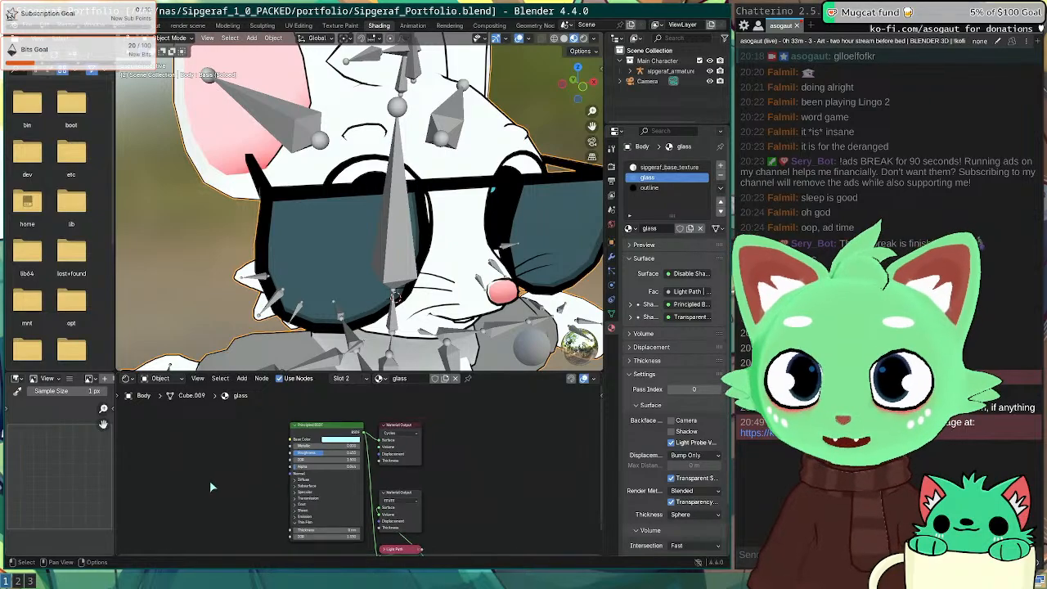
scroll(270, 491, "up", 3)
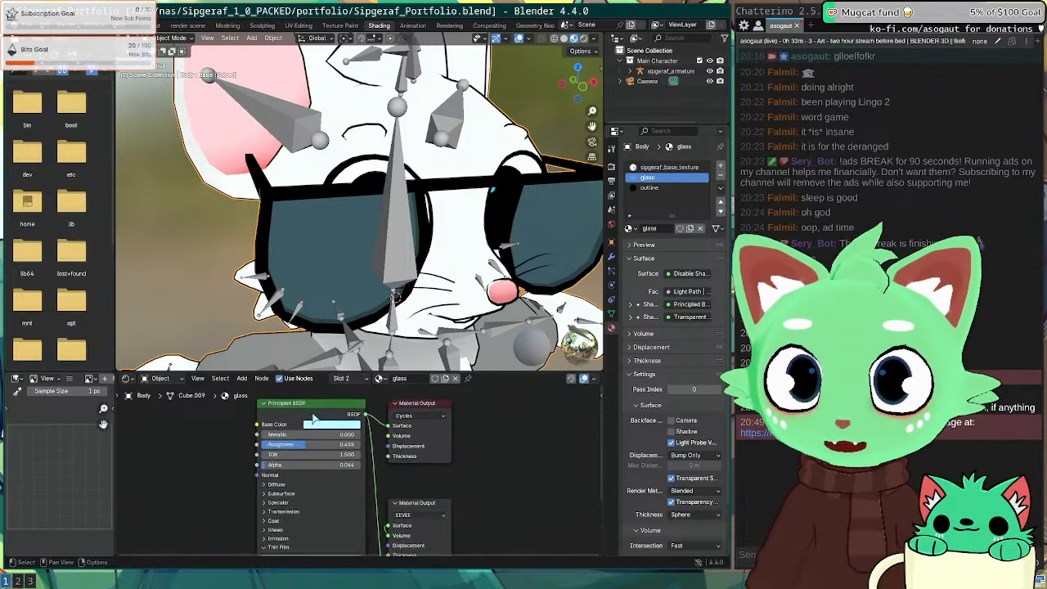
Step: Enlarge the node editor, centre the glass shader, and check its Transmission settings
middle_click_drag(219, 494, 217, 437)
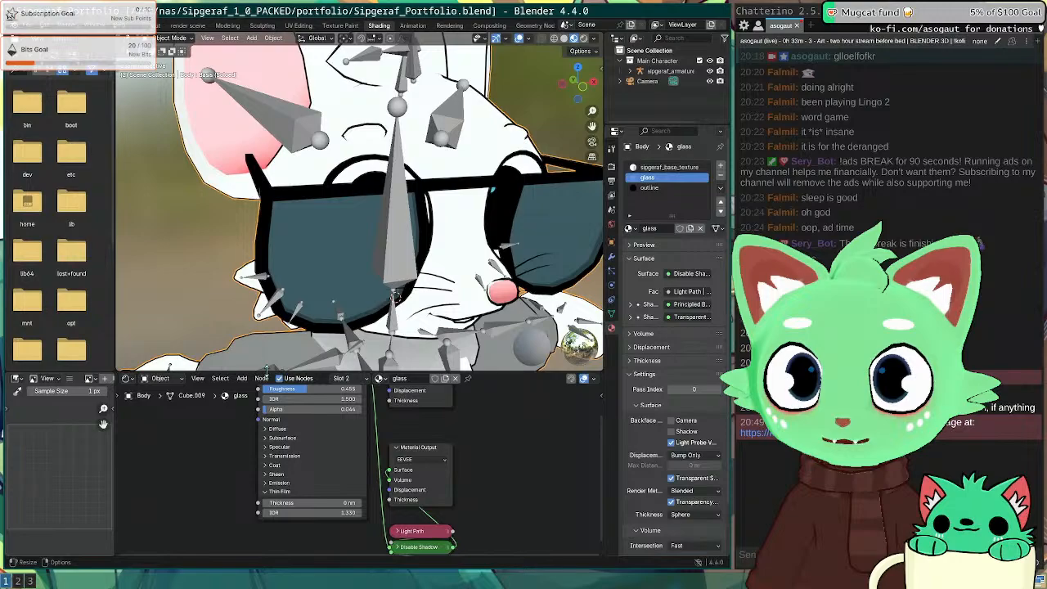
left_click_drag(266, 367, 302, 226)
middle_click_drag(236, 319, 238, 350)
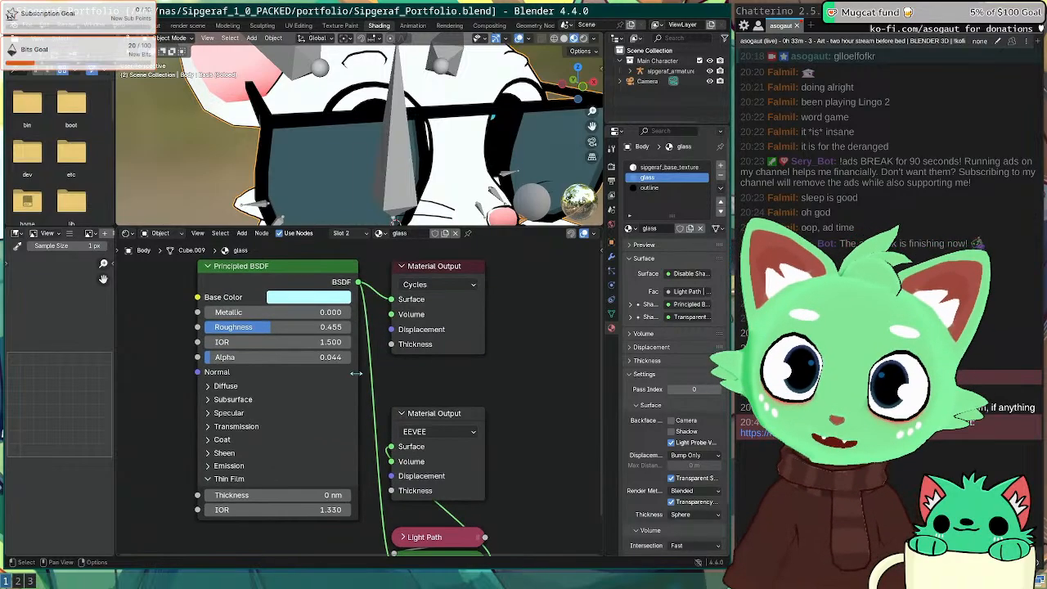
scroll(166, 385, "up", 3)
middle_click_drag(251, 378, 220, 344)
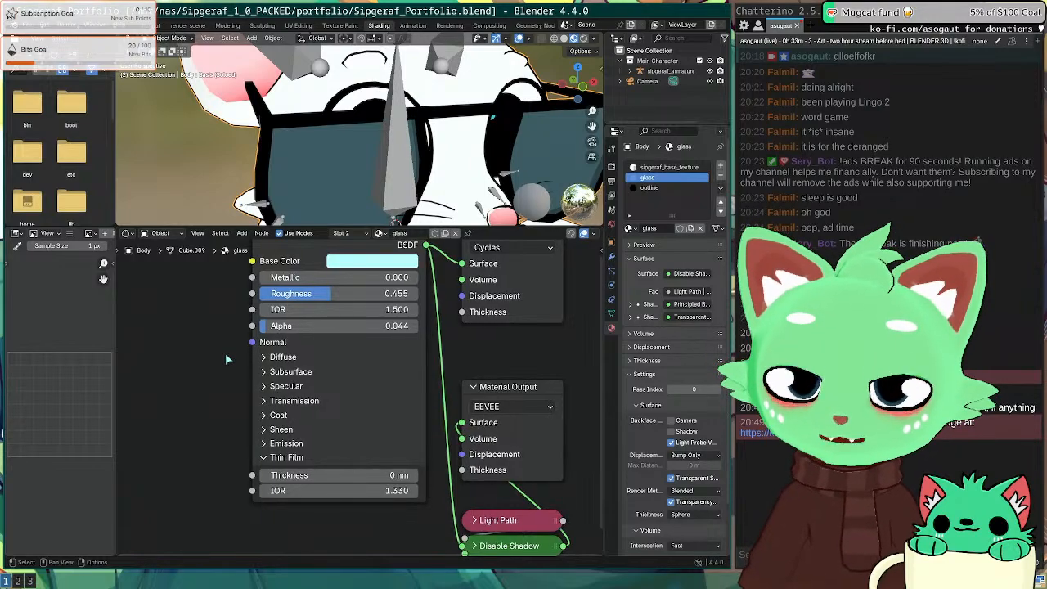
middle_click_drag(234, 345, 236, 356)
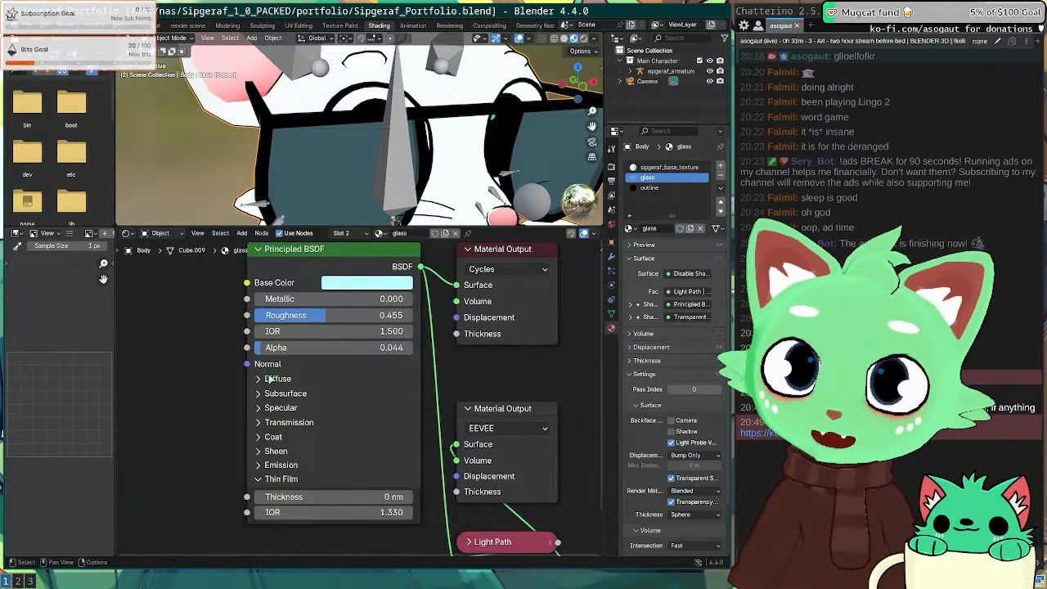
left_click(300, 424)
left_click(299, 424)
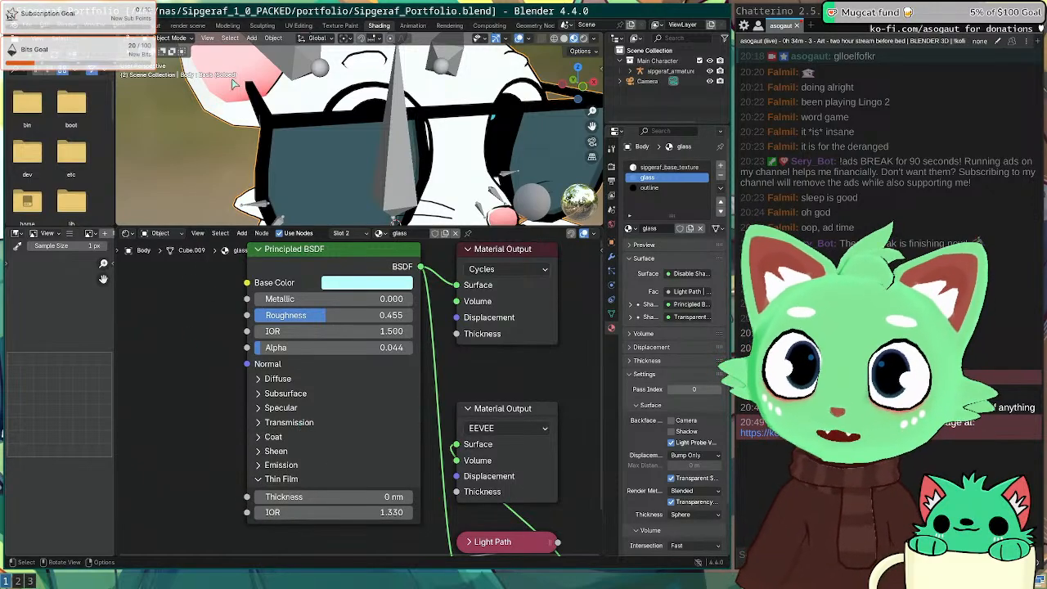
Step: Return to the Layout workspace, clear the selection, and view the body's vertex groups
left_click(150, 25)
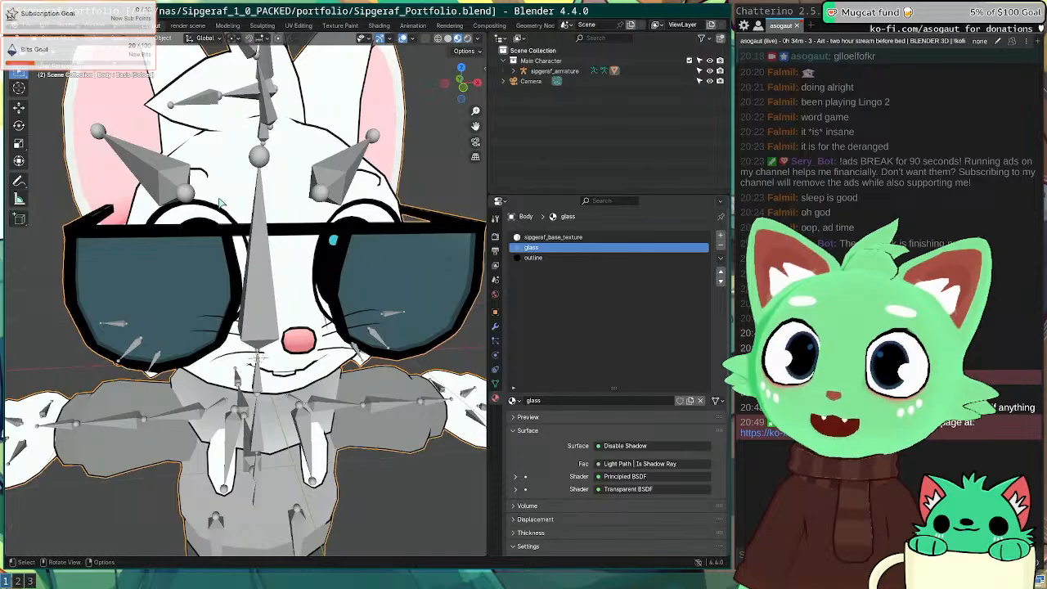
middle_click_drag(282, 300, 286, 278)
scroll(387, 267, "down", 8)
left_click(377, 231)
middle_click_drag(376, 231, 342, 244)
scroll(374, 250, "up", 8)
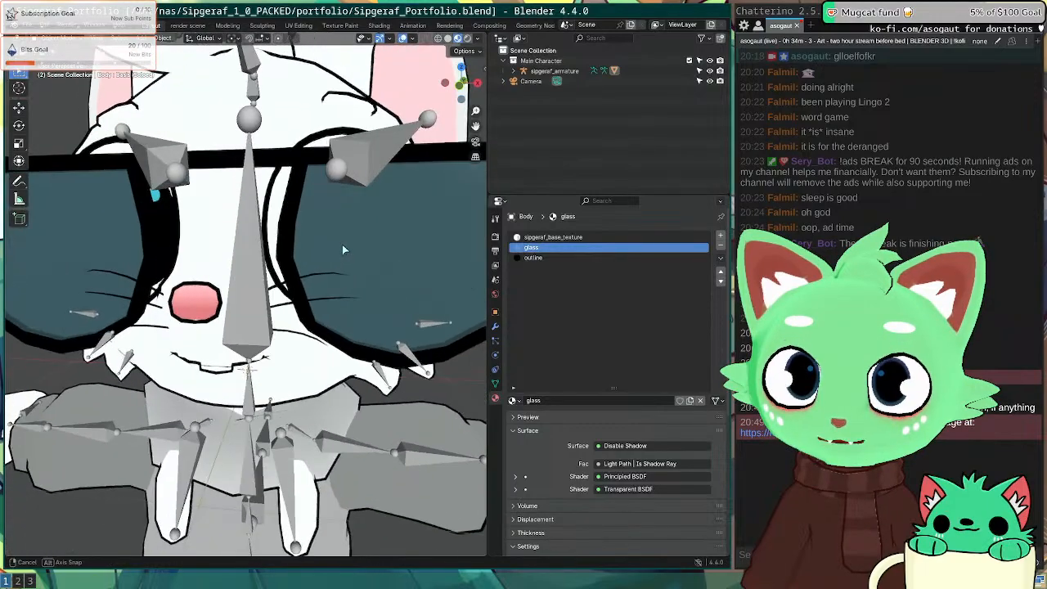
left_click(494, 382)
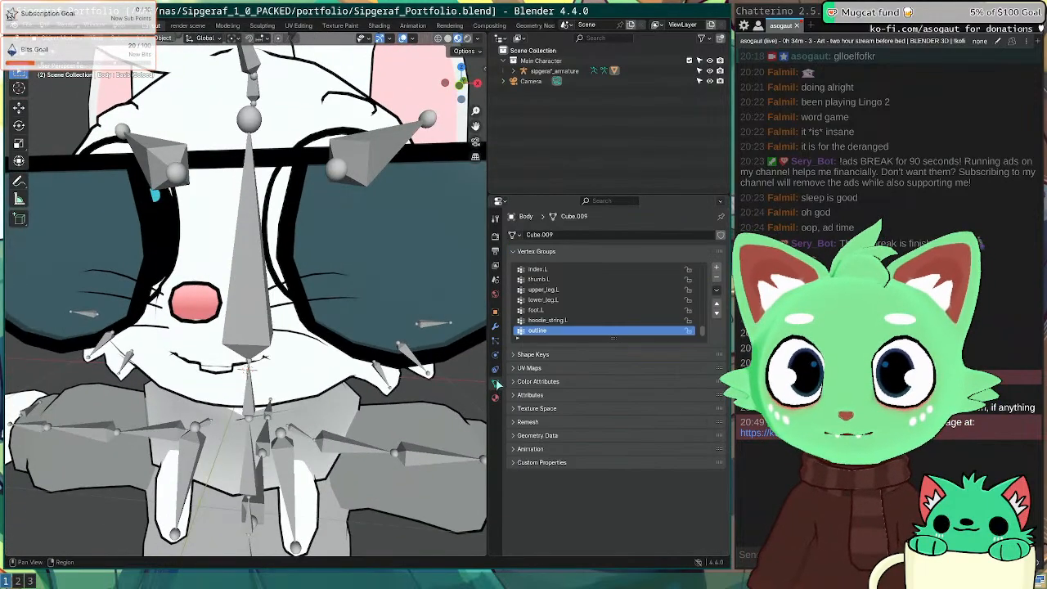
Step: Toggle the Solidify outline's viewport display and test Only Rim, leaving both as before
left_click(495, 328)
left_click(675, 342)
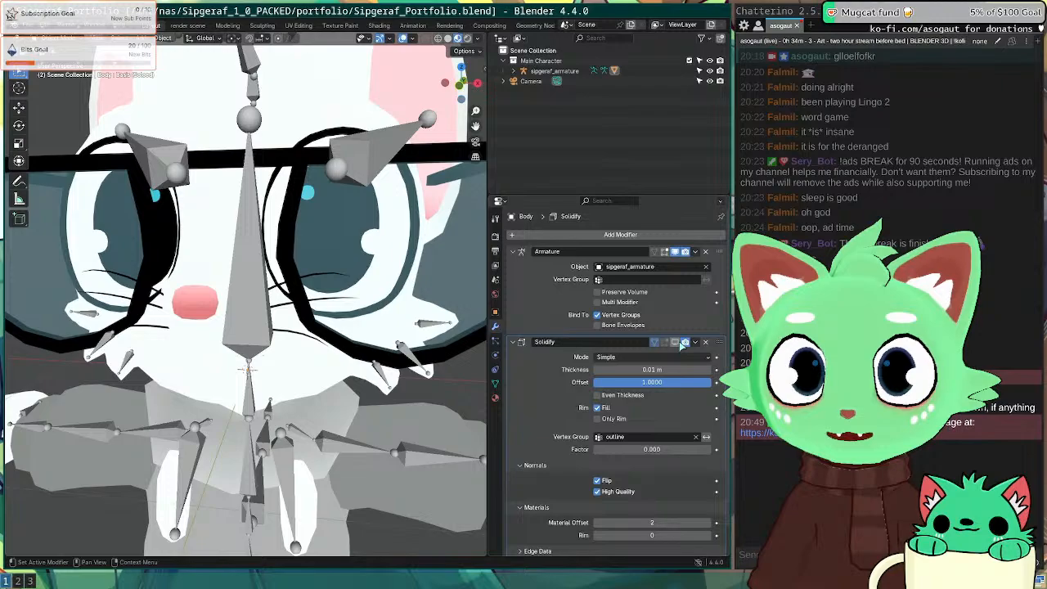
left_click(675, 342)
left_click(675, 342)
left_click(674, 342)
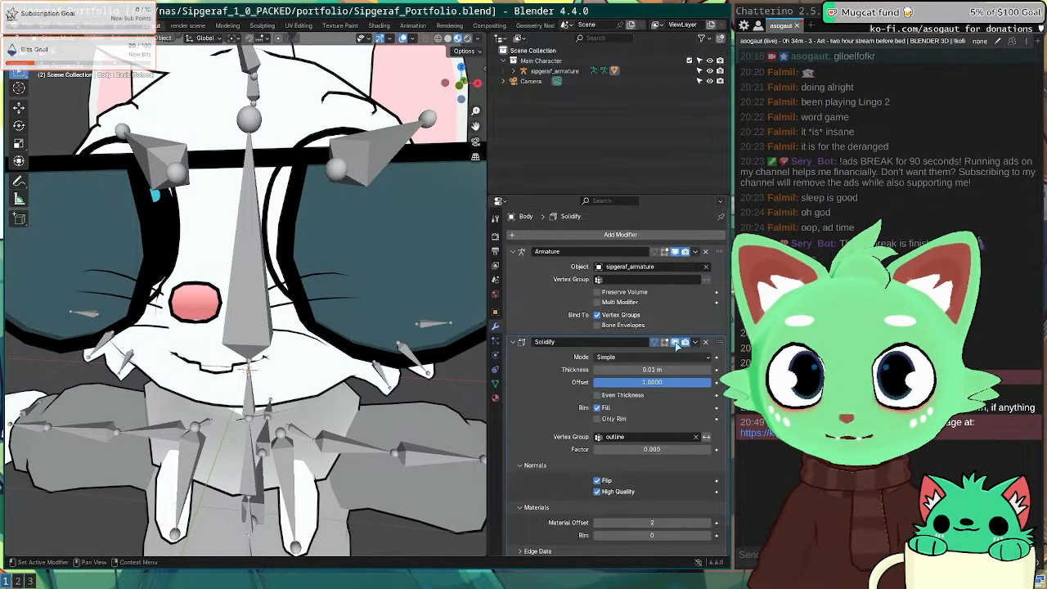
left_click(675, 342)
left_click(675, 342)
left_click(675, 342)
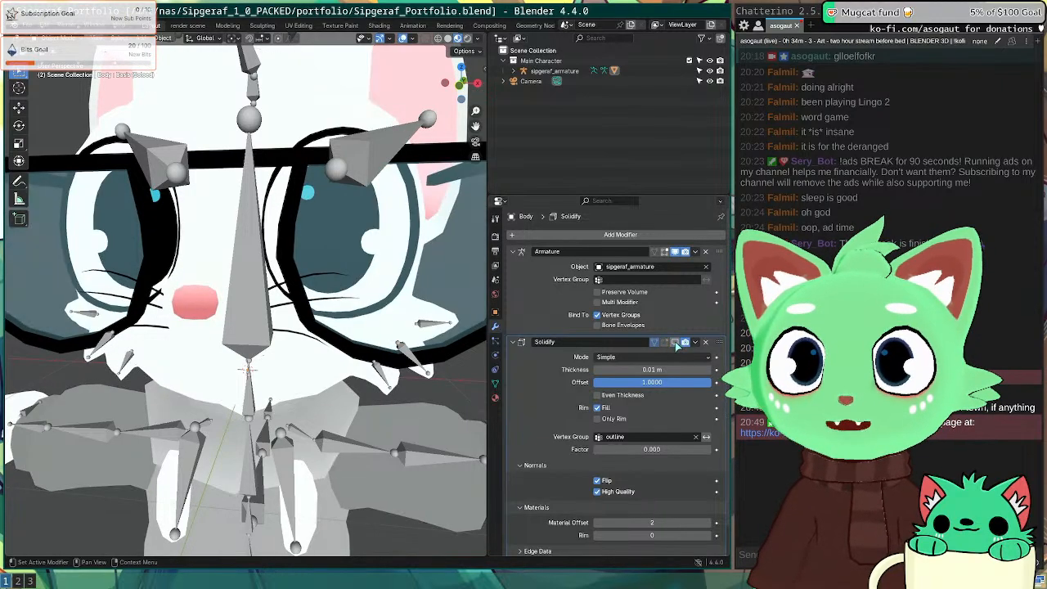
left_click(675, 342)
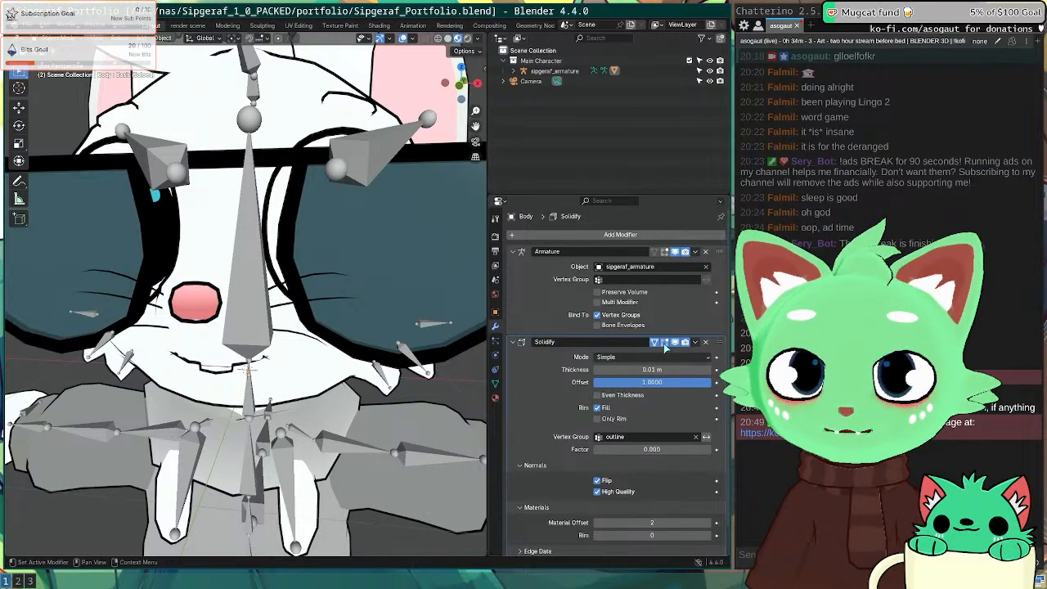
scroll(536, 396, "down", 1)
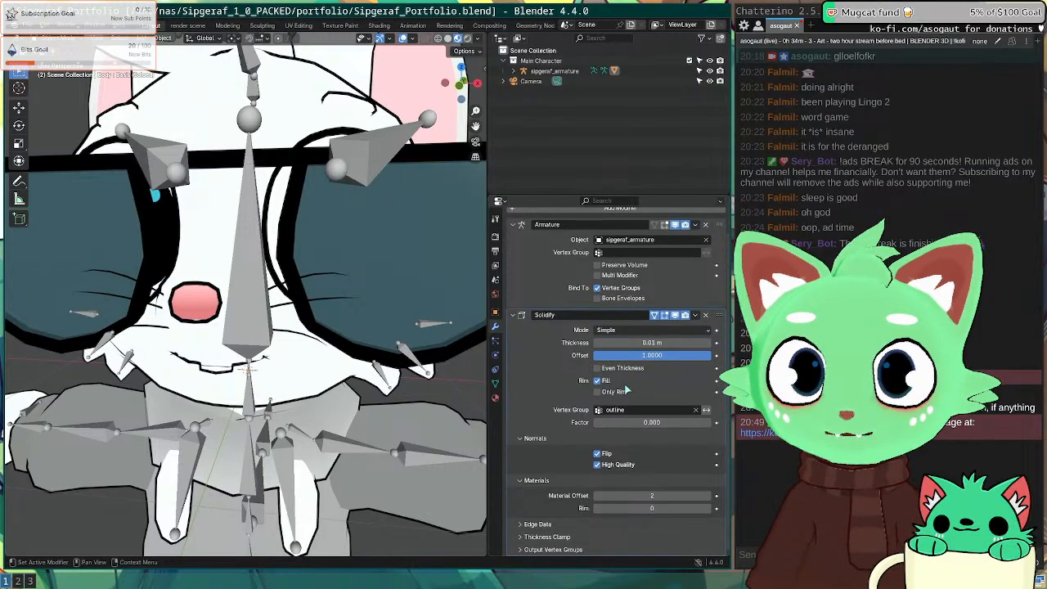
left_click(610, 395)
left_click(610, 395)
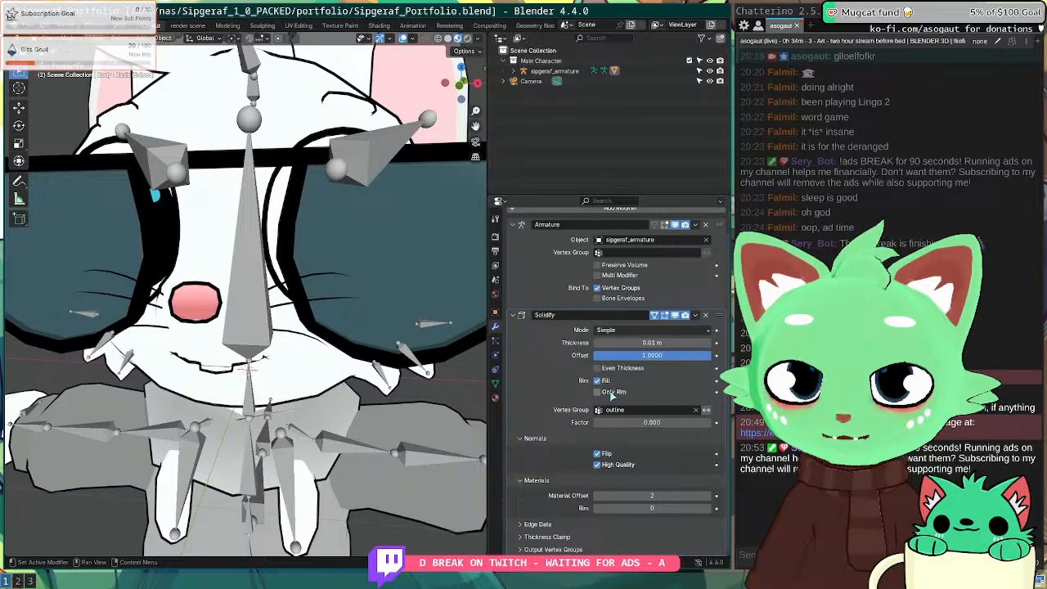
scroll(340, 313, "down", 4)
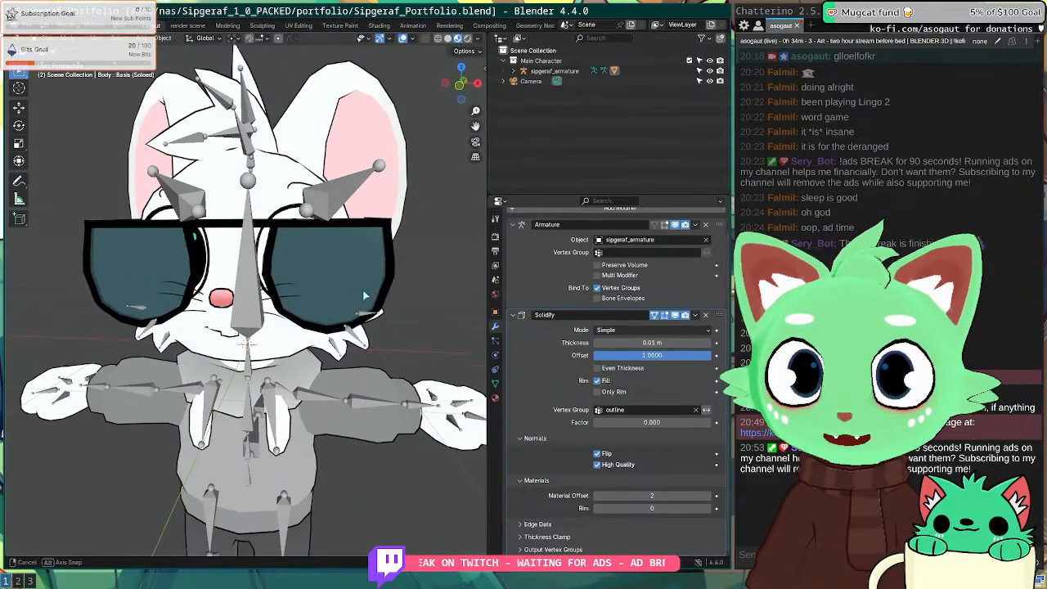
Step: In Edit Mode, select the whole connected glasses mesh with L, delimited by Normal
middle_click_drag(362, 289, 368, 317)
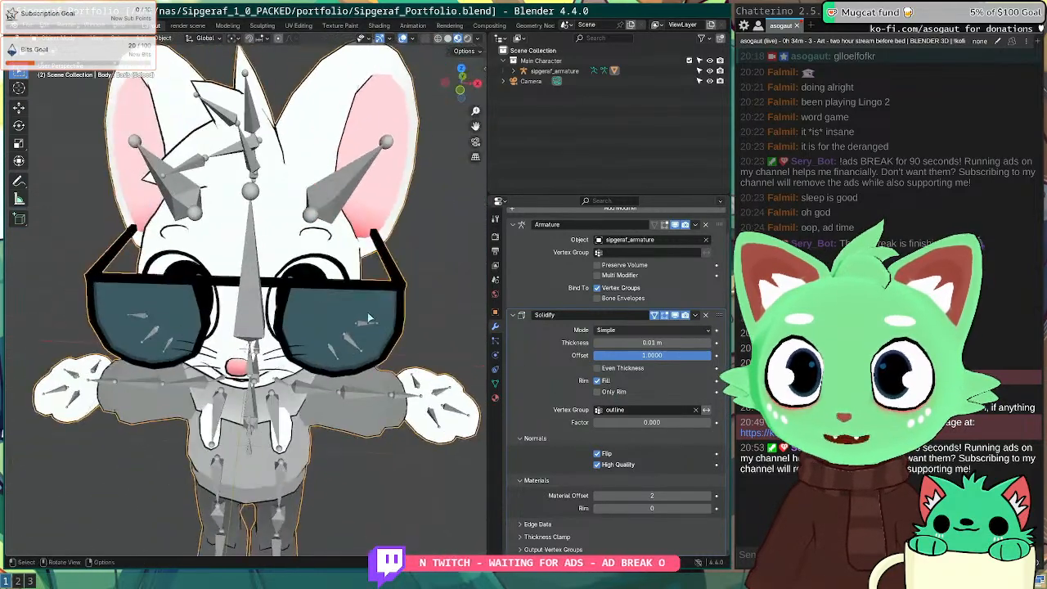
key("Tab")
scroll(372, 318, "up", 3)
left_click(378, 319)
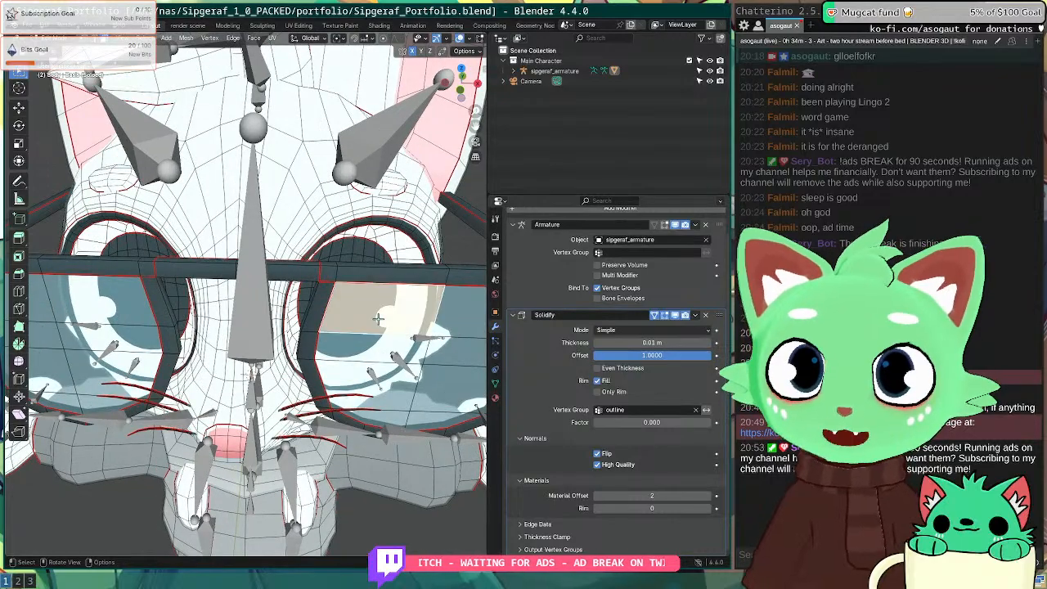
scroll(378, 319, "down", 4)
middle_click_drag(378, 319, 353, 313)
key("l")
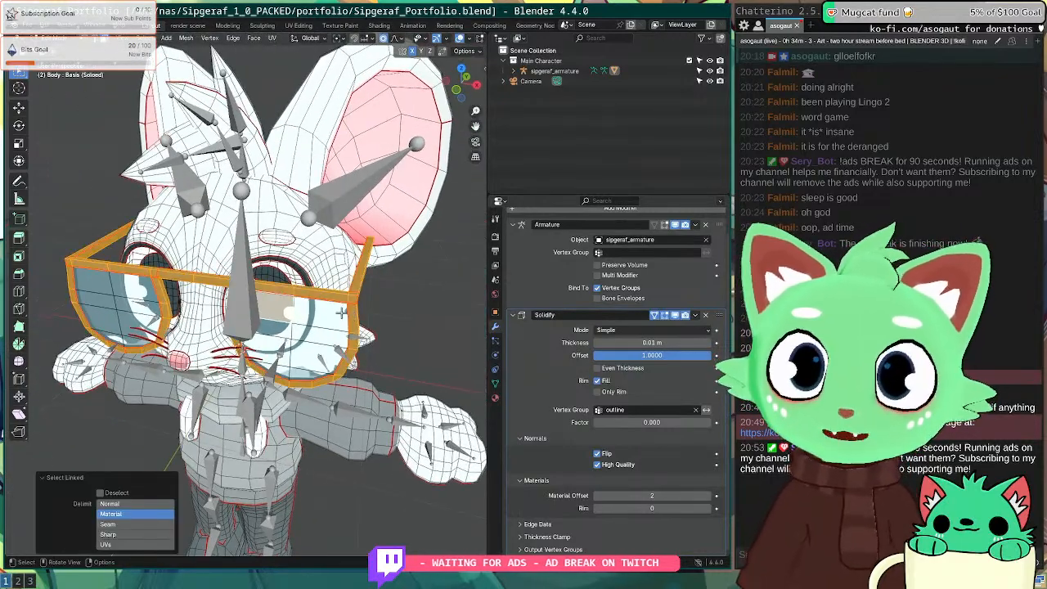
key("alt+a")
middle_click_drag(331, 345, 361, 326)
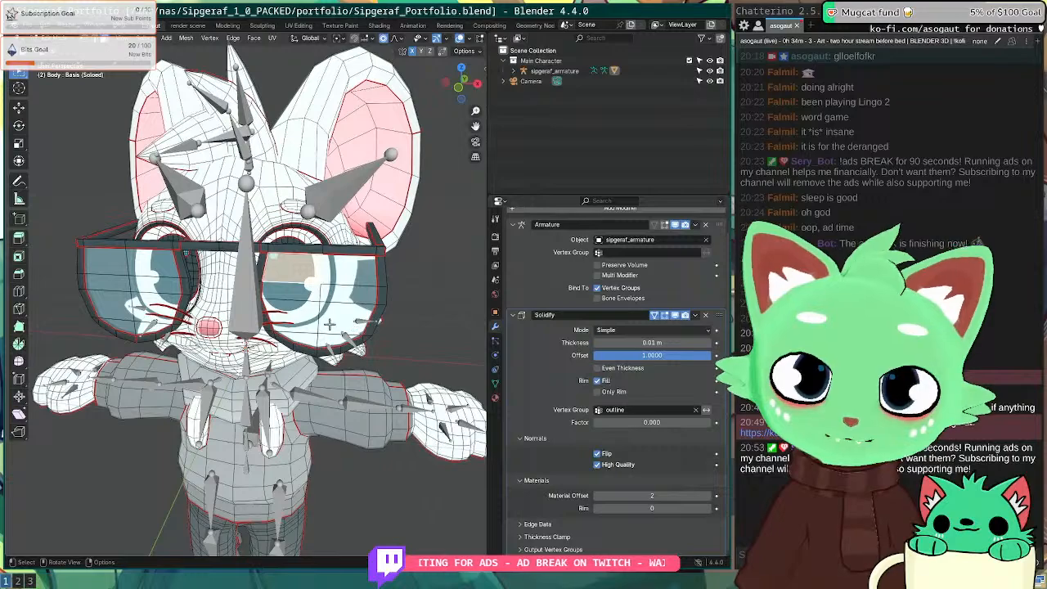
key("l")
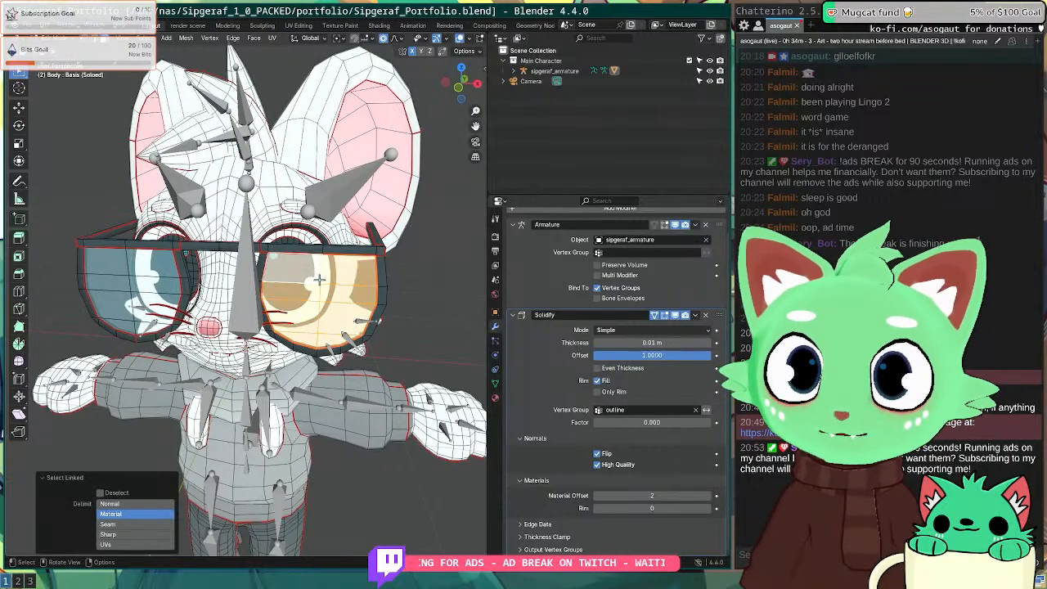
left_click(111, 504)
Step: List the body's vertex groups and switch to the browser desktop
left_click(495, 342)
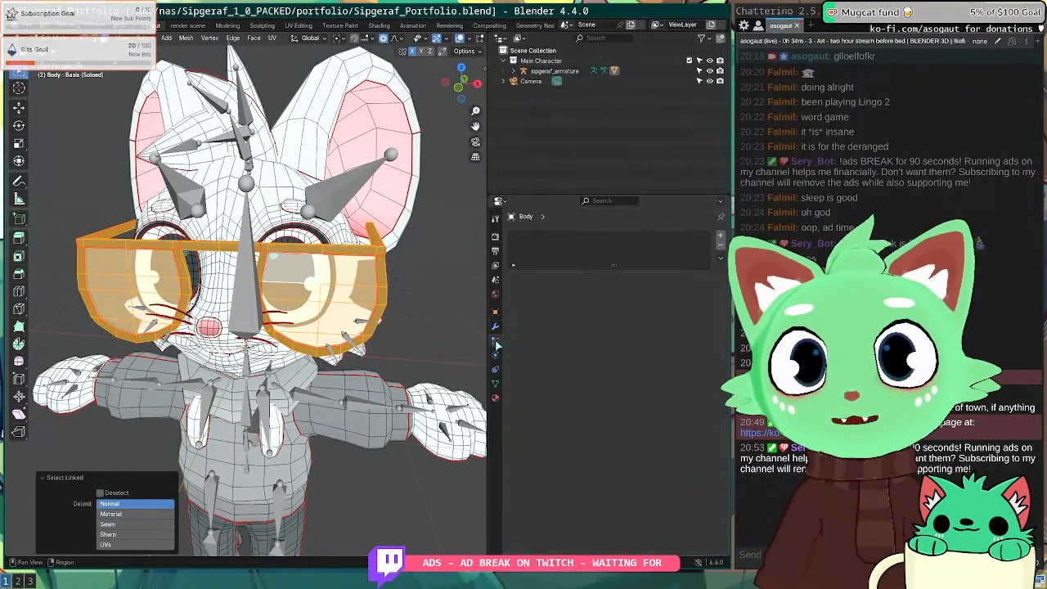
left_click(494, 326)
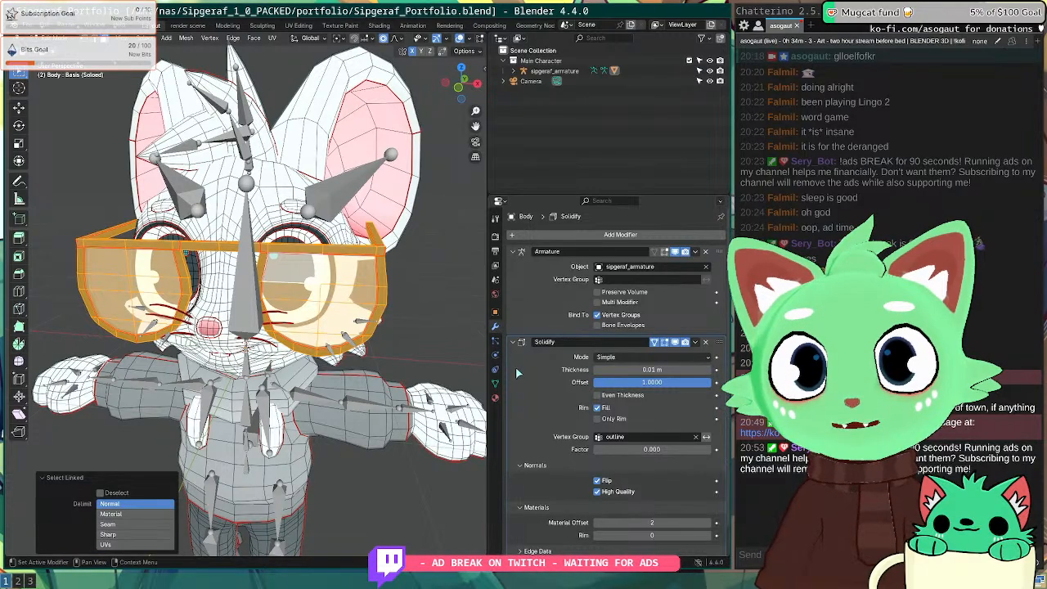
left_click(495, 382)
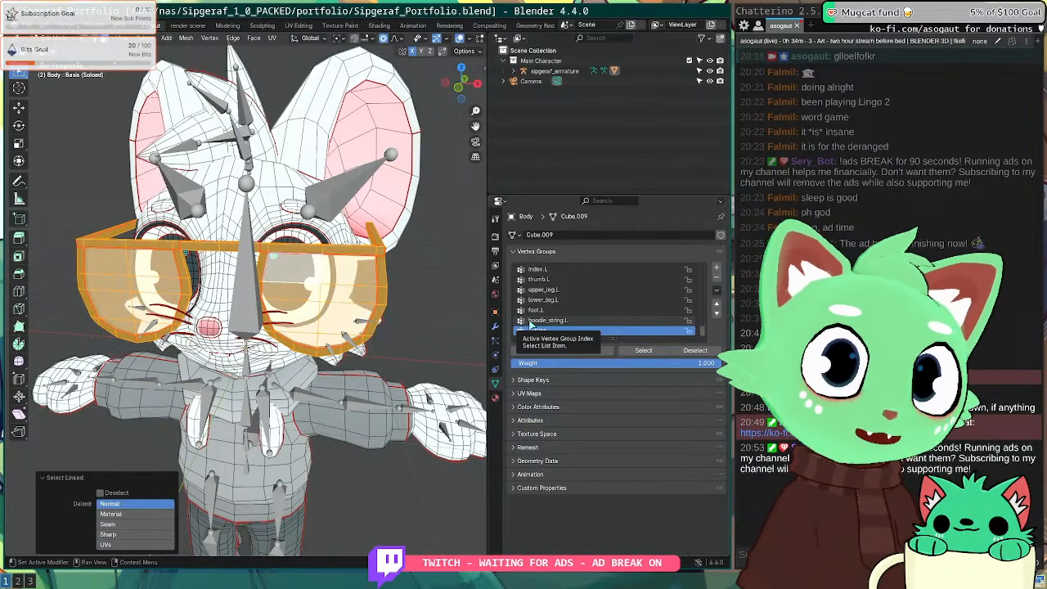
key("super+2")
Step: Search Google for 'franc to sek' and look up the 11,43 exchange rate
left_click(373, 51)
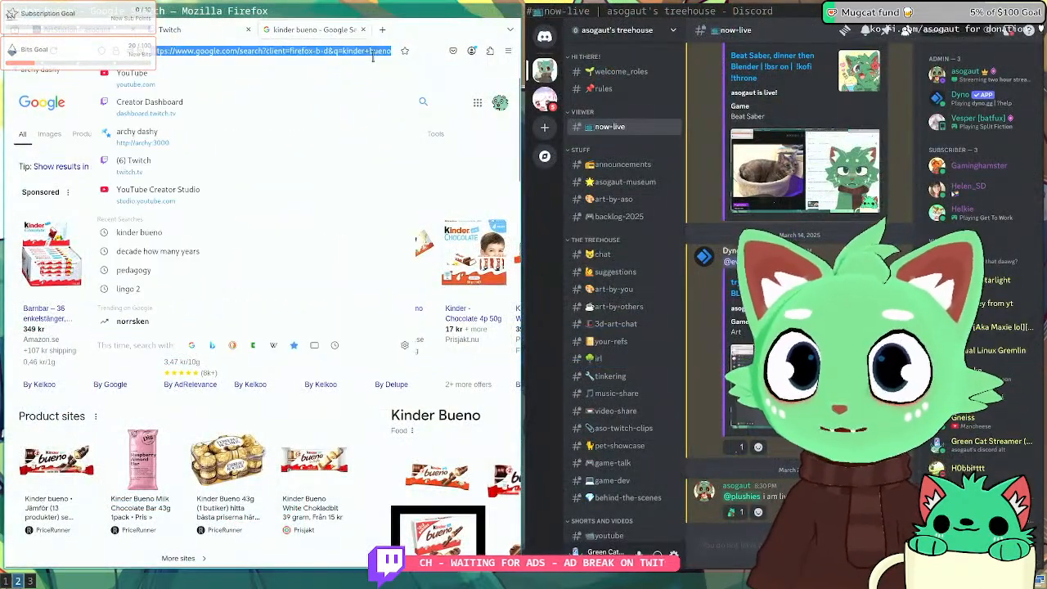
type("franc")
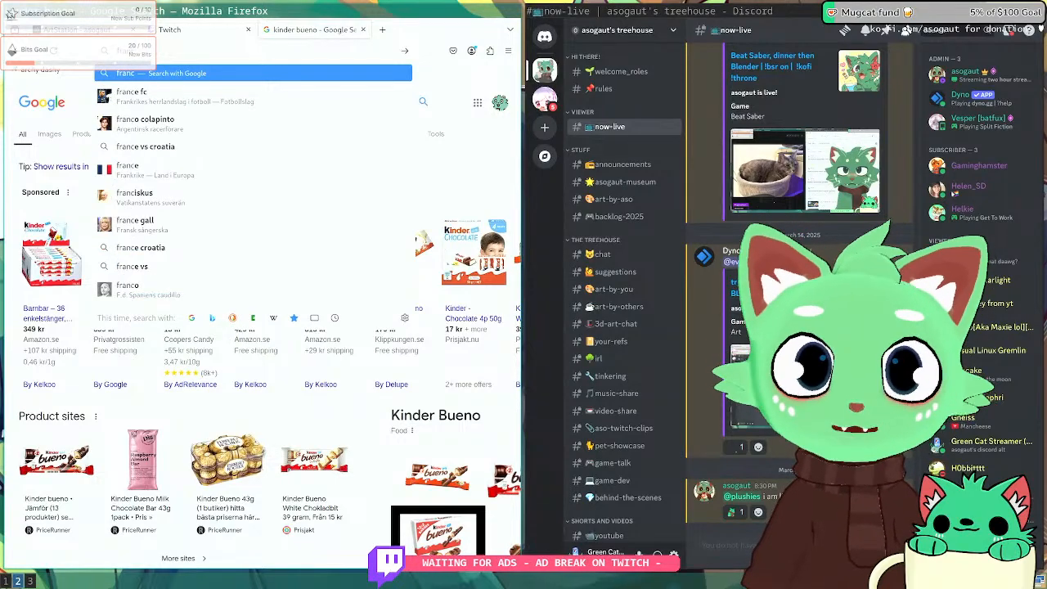
type(" to")
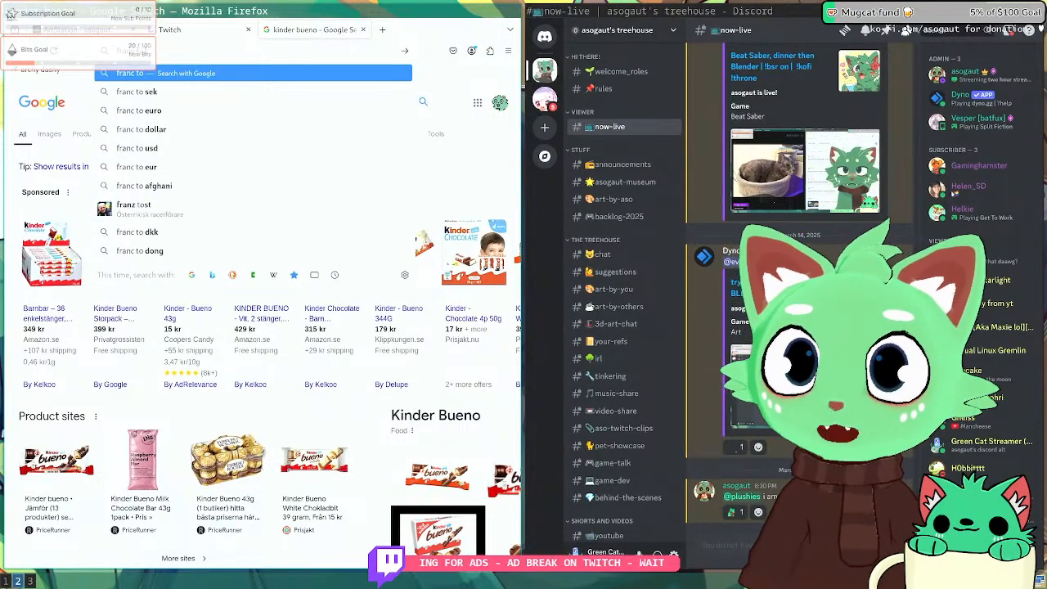
type(" sek")
key("Return")
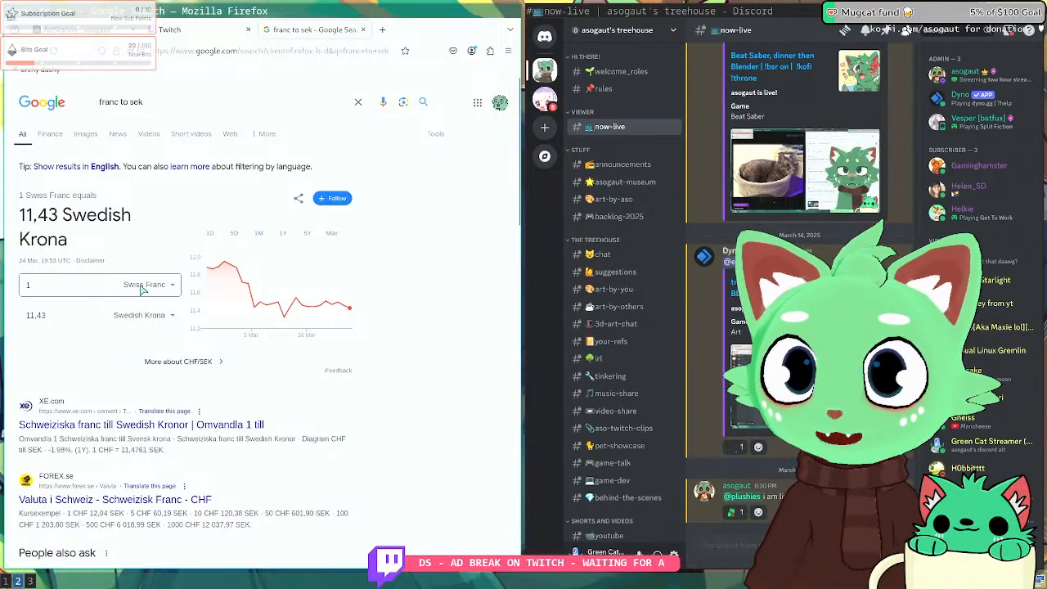
left_click_drag(21, 215, 67, 215)
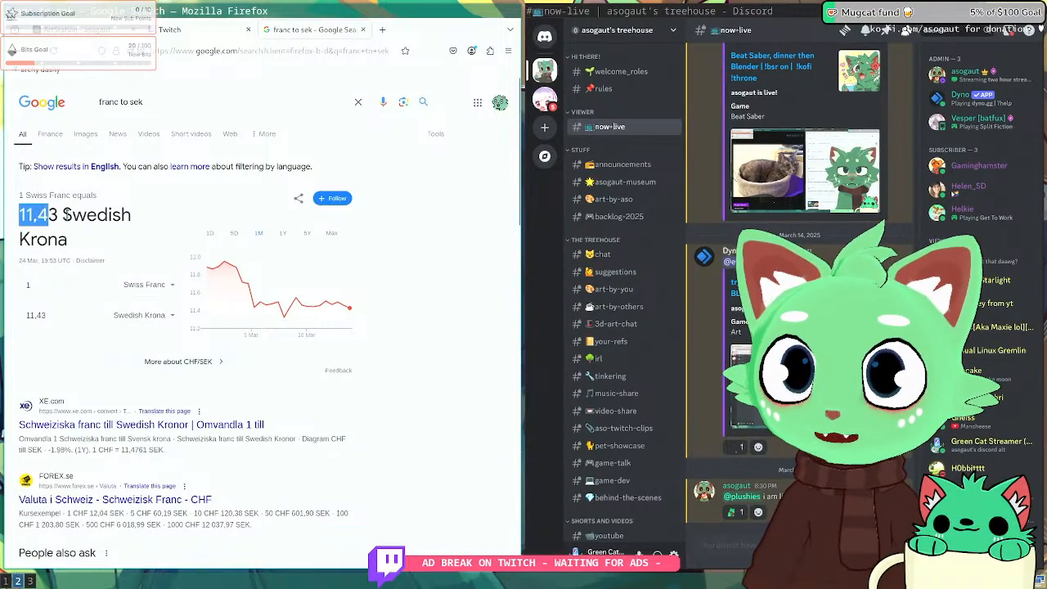
left_click(486, 422)
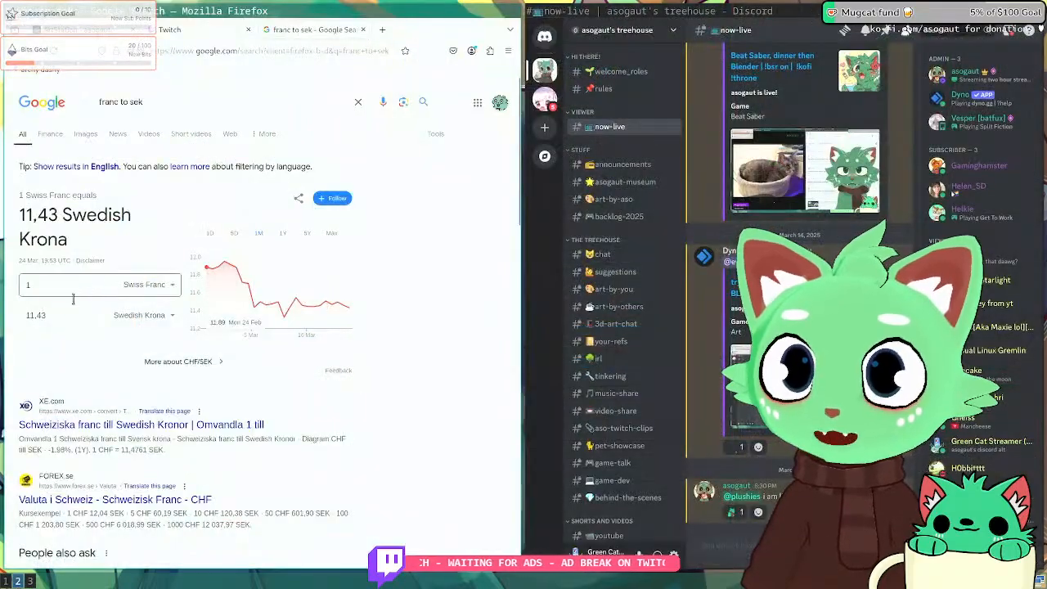
Step: Enter 6500 Swedish Krona to read 568,71 Swiss Francs, then return to Blender
left_click(53, 313)
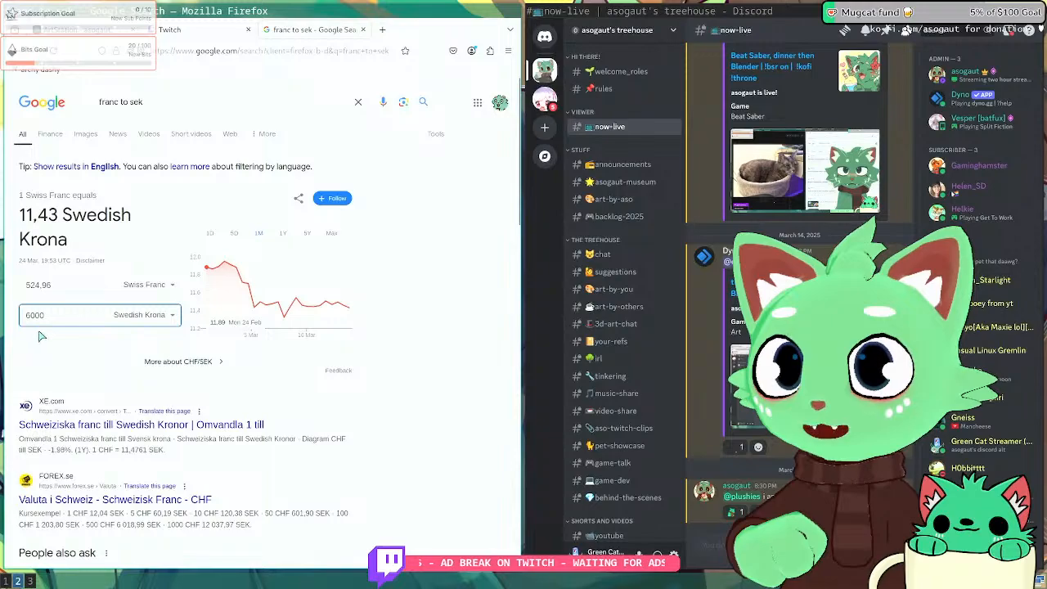
type("6500")
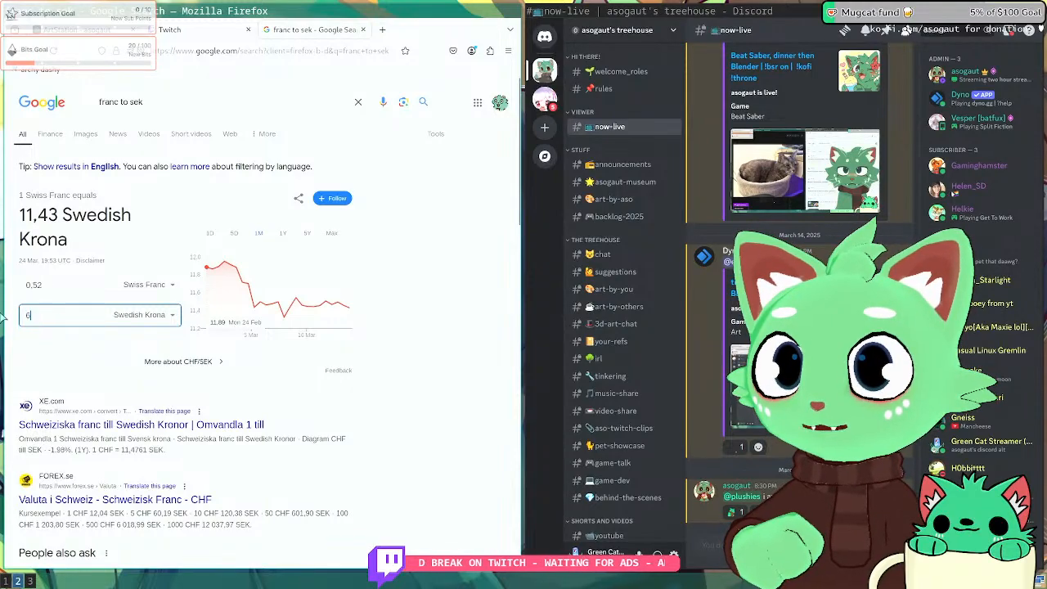
left_click(34, 286)
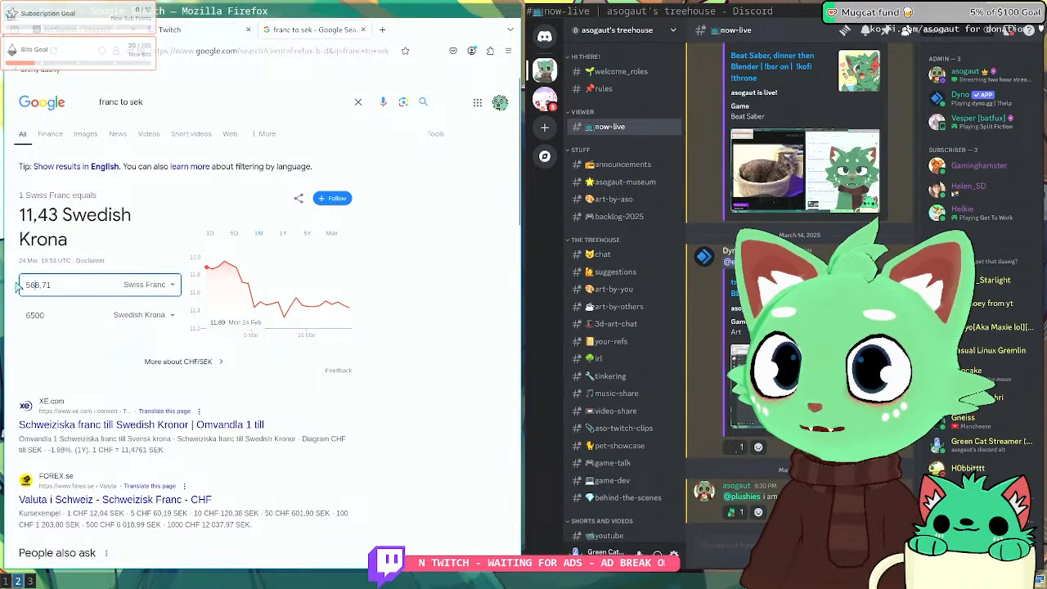
key("ctrl+a")
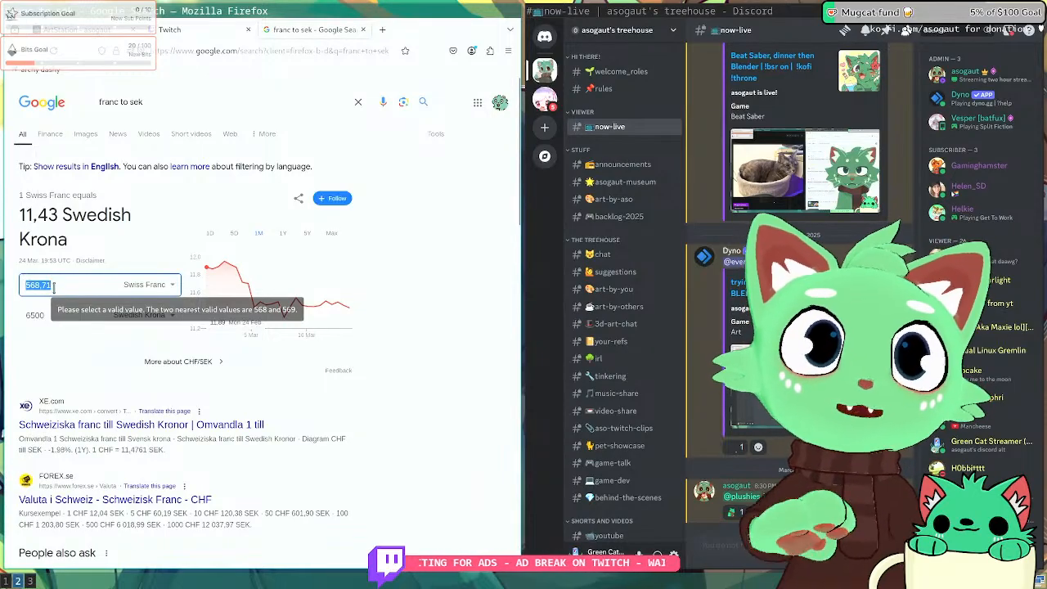
key("super+1")
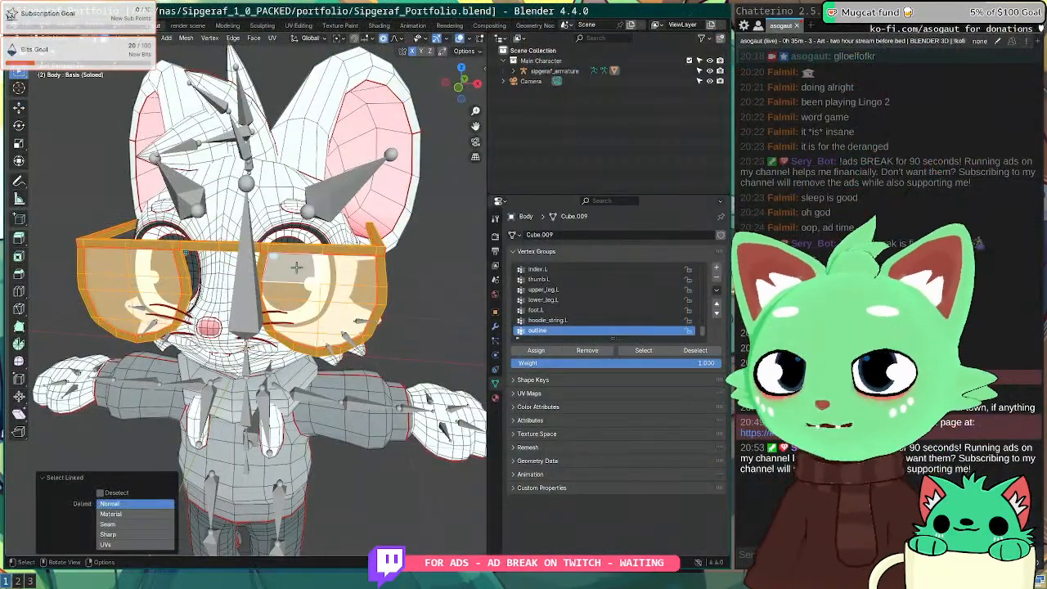
Step: Remove the glasses from the outline vertex group and separate them with P > Selection
middle_click_drag(296, 266, 249, 254)
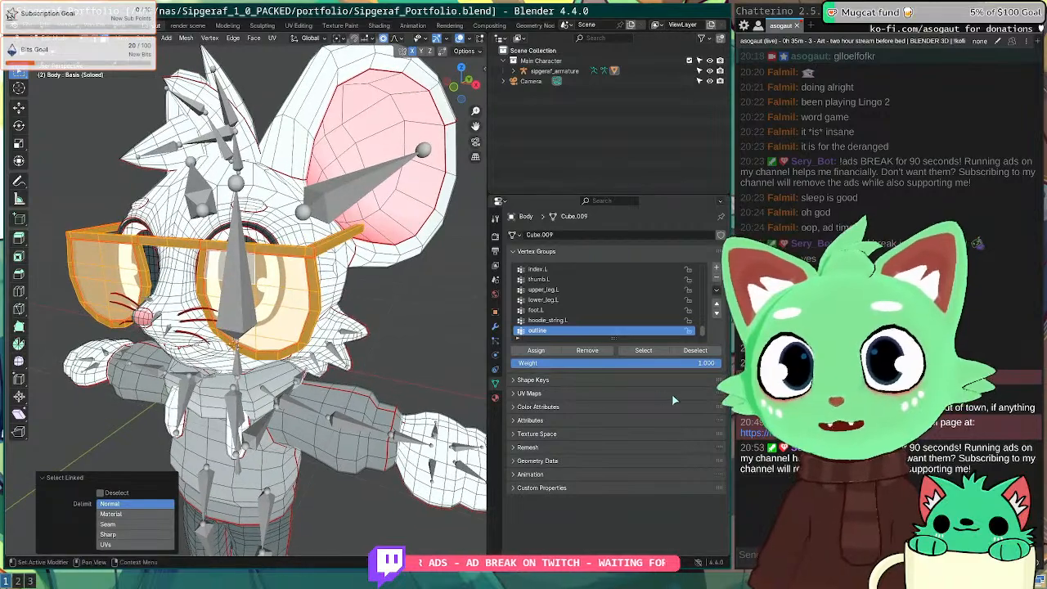
left_click(595, 352)
key("Tab")
key("Tab")
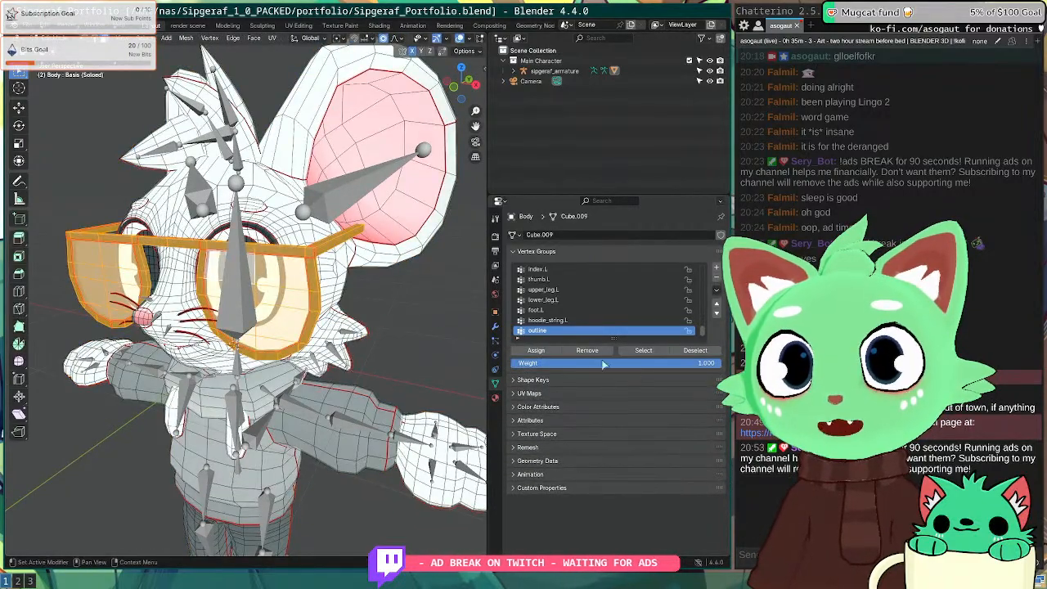
key("Tab")
key("Tab")
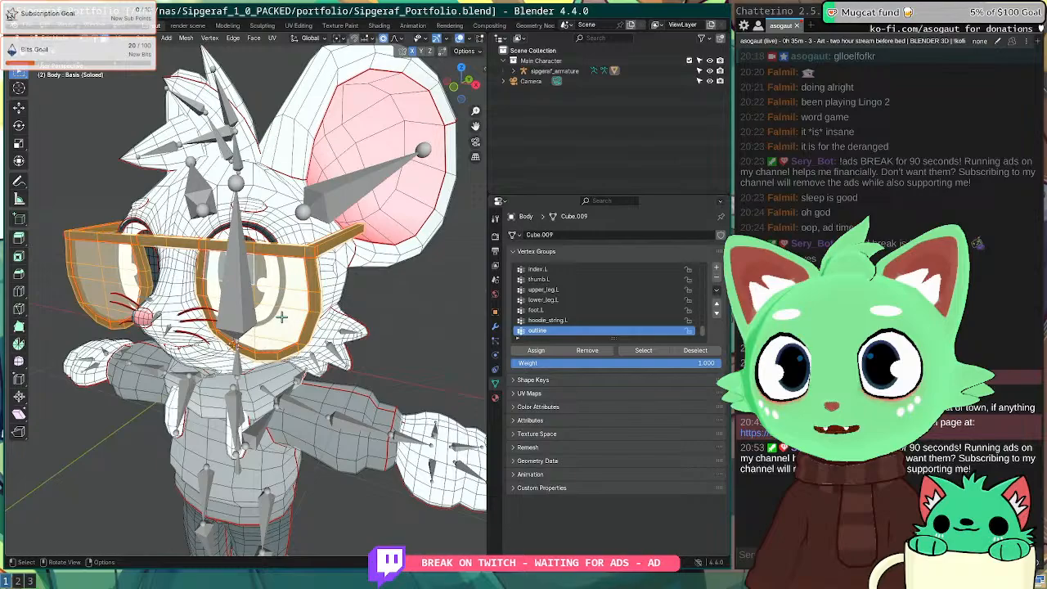
key("Tab")
key("Tab")
key("Tab")
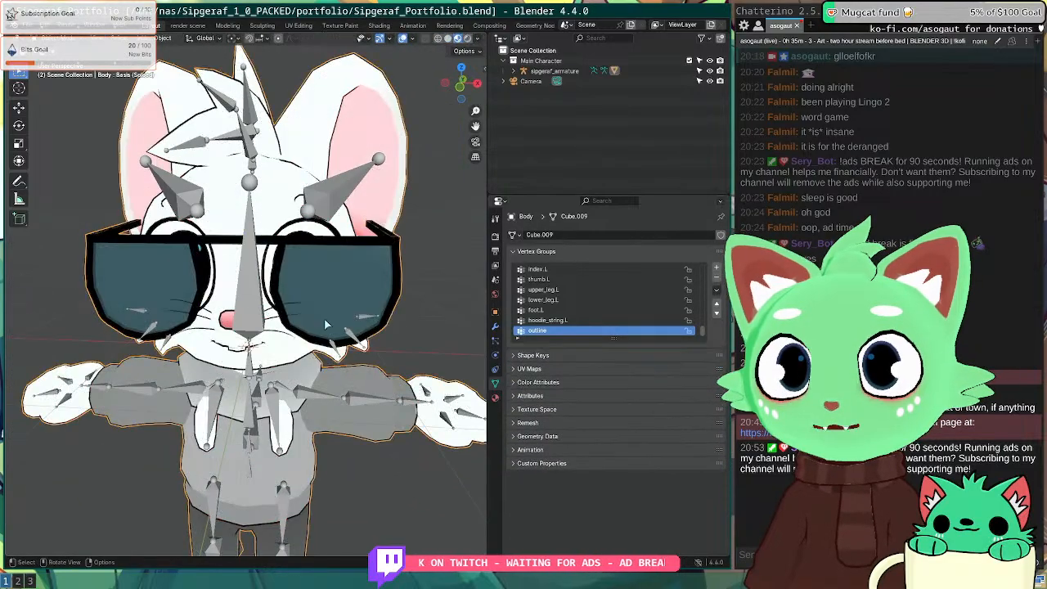
key("Tab")
key("p")
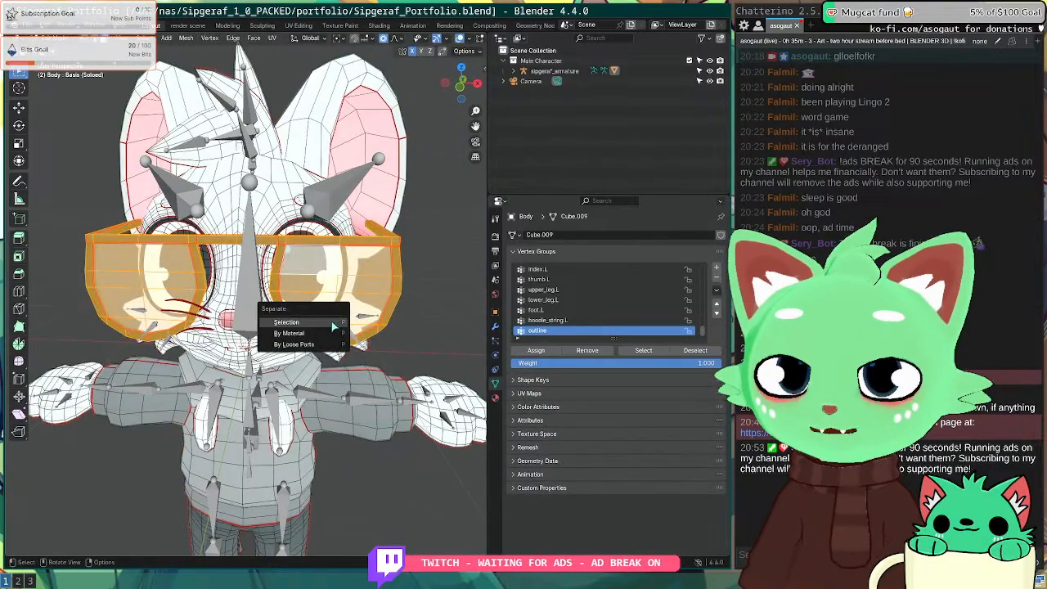
left_click(334, 327)
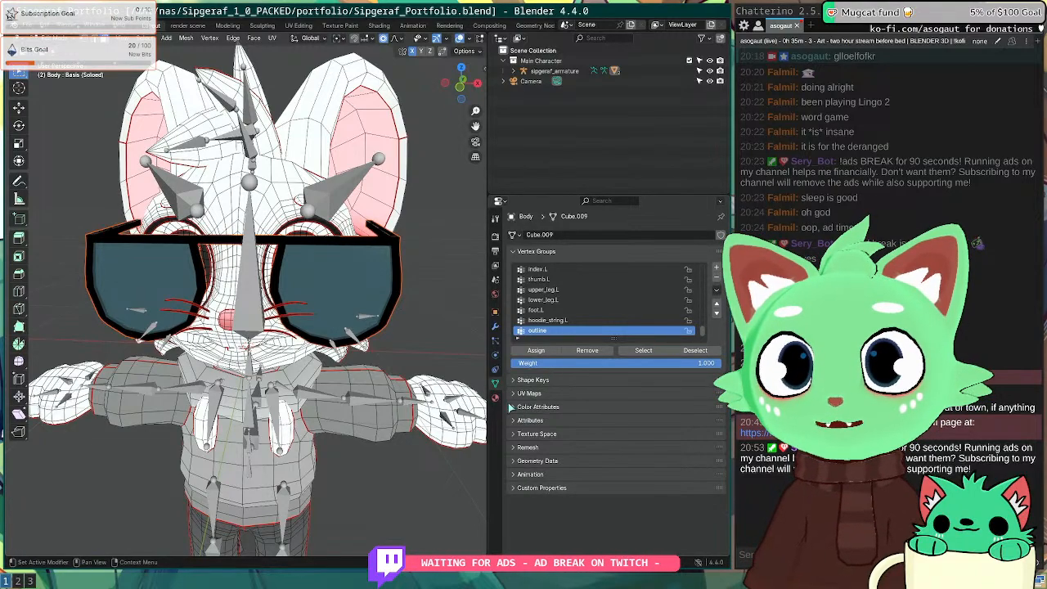
left_click(495, 328)
scroll(704, 328, "down", 1)
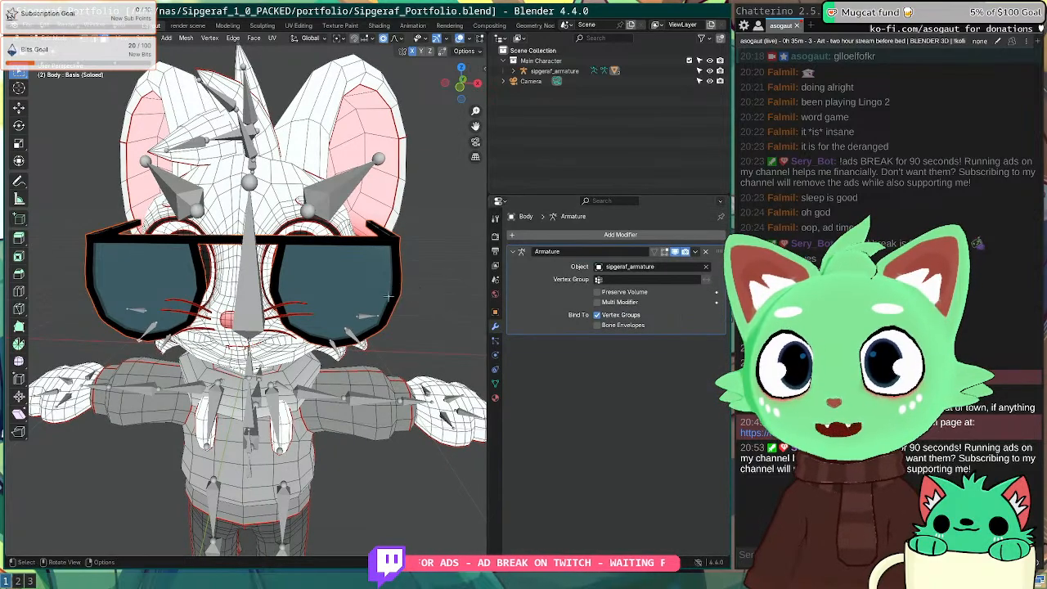
Step: Redo the glasses separation by Selection and select the new Body.001 object in the Outliner
key("ctrl+z")
key("ctrl+shift+z")
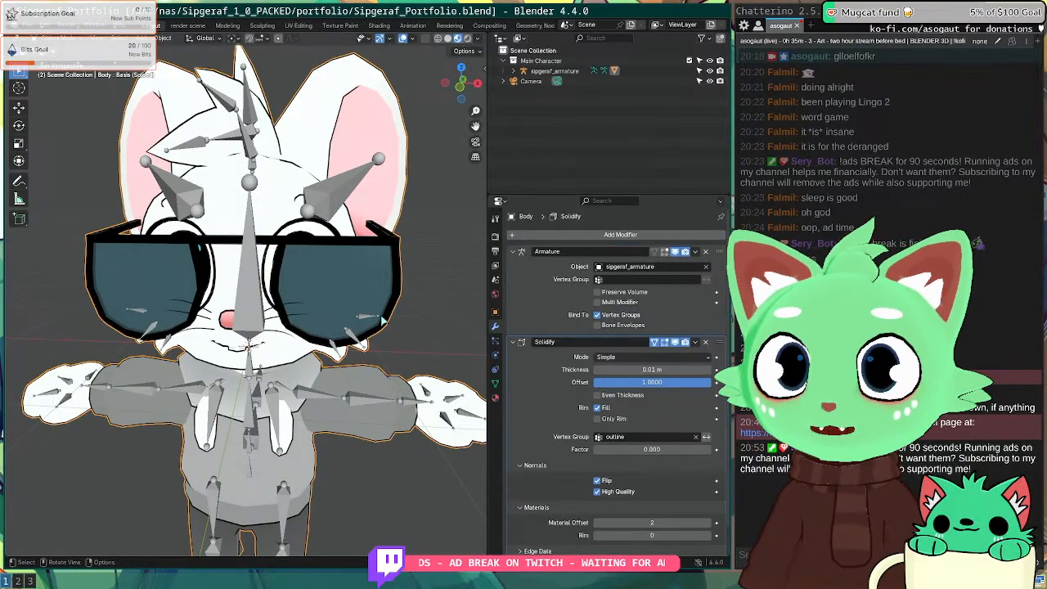
middle_click_drag(386, 273, 351, 289)
key("Tab")
key("Tab")
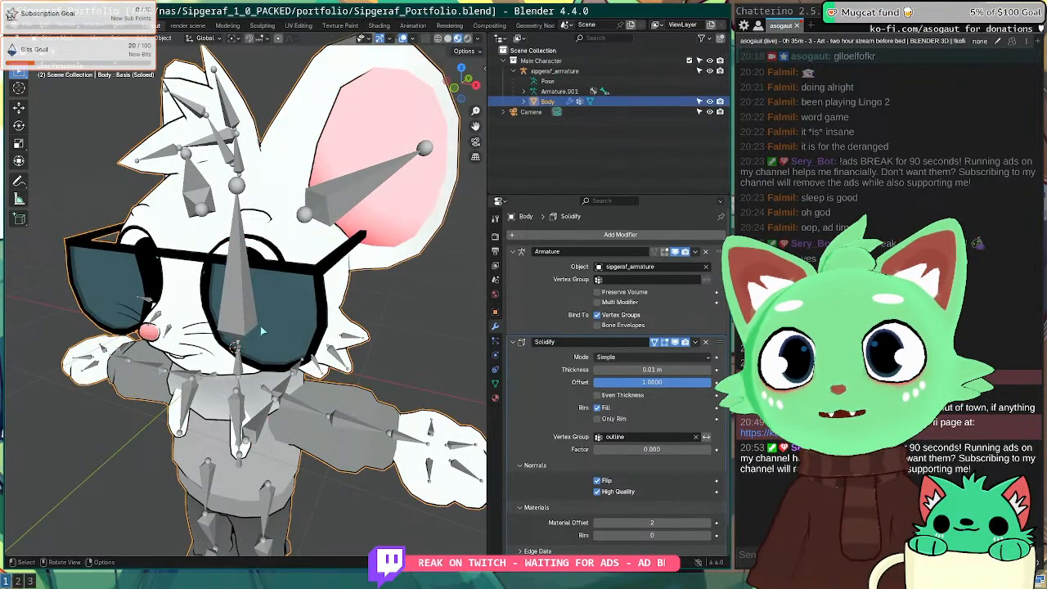
key("Tab")
key("p")
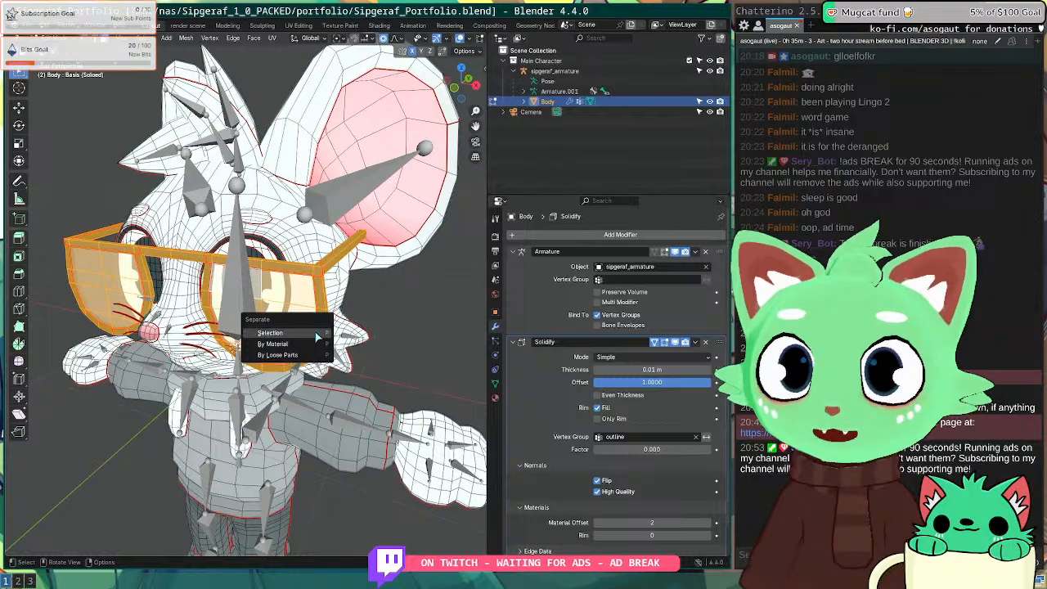
left_click(270, 329)
key("Tab")
left_click(561, 112)
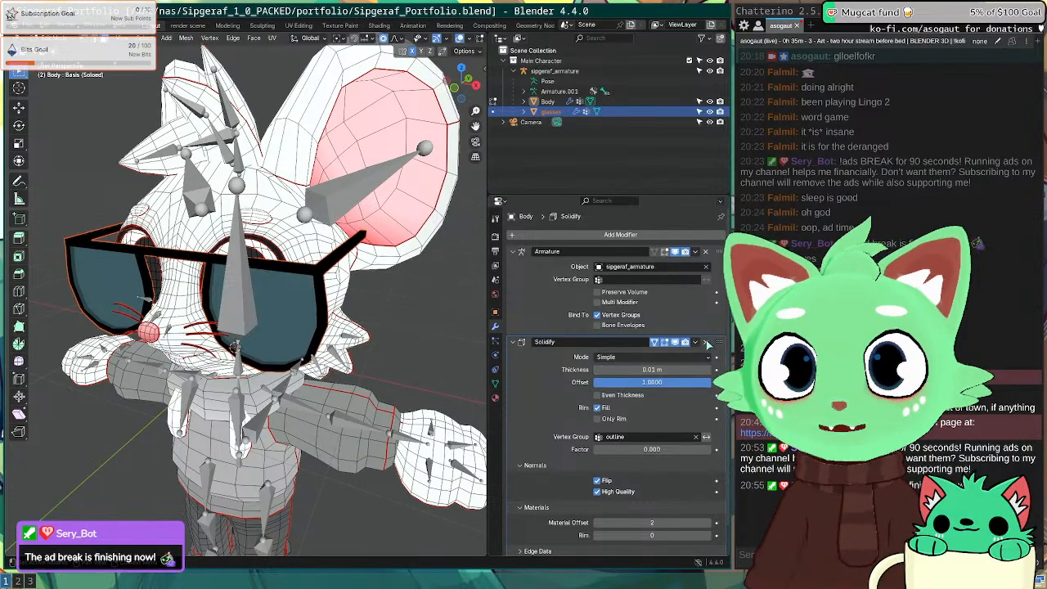
Step: Try removing the glasses' Solidify, then compare the Body and glasses objects in the Outliner
key("ctrl+x")
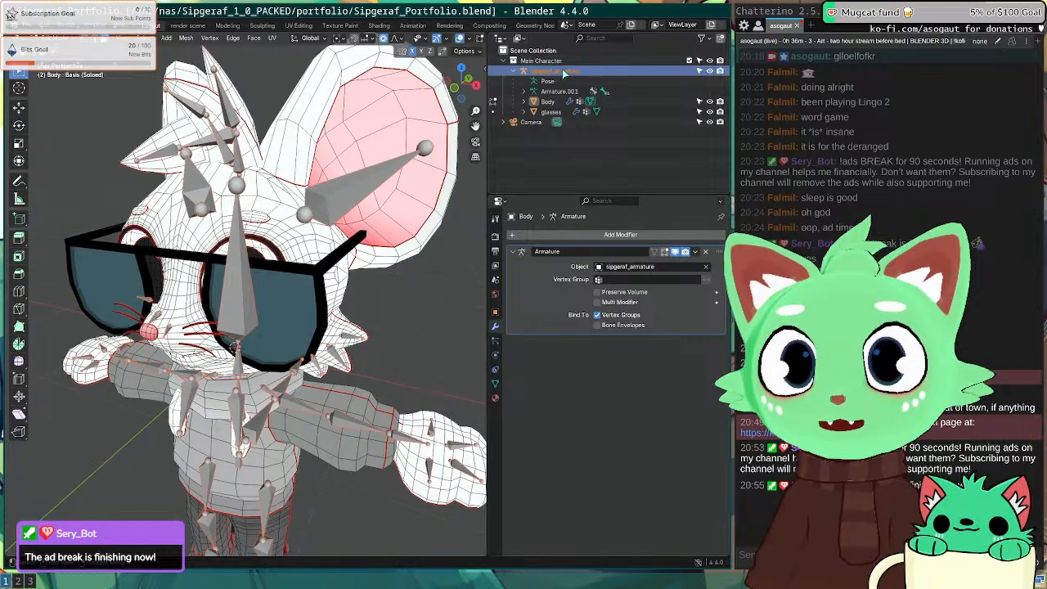
left_click(559, 101)
left_click(551, 111)
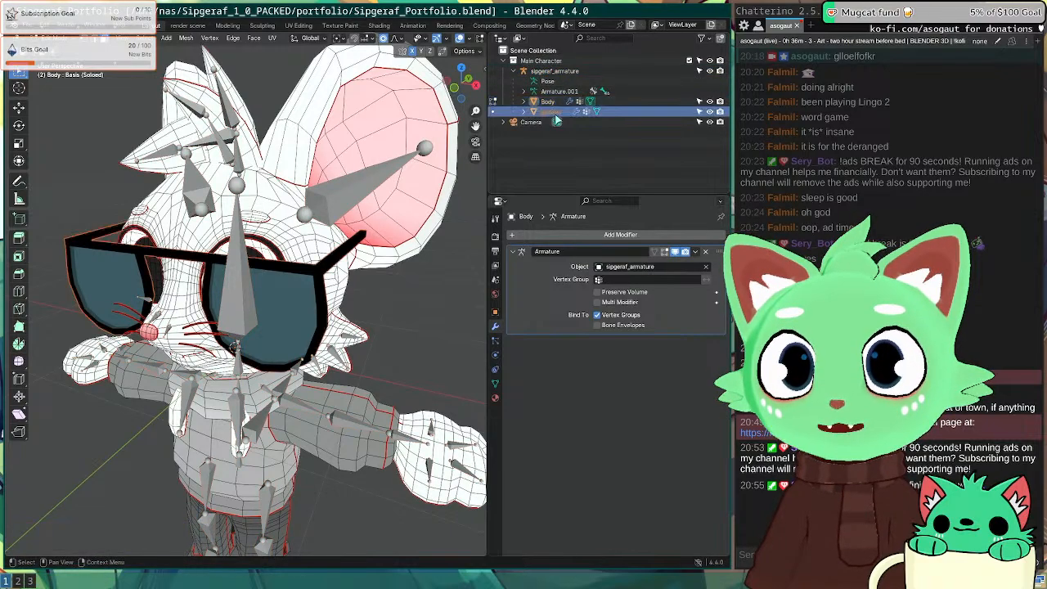
left_click(553, 102)
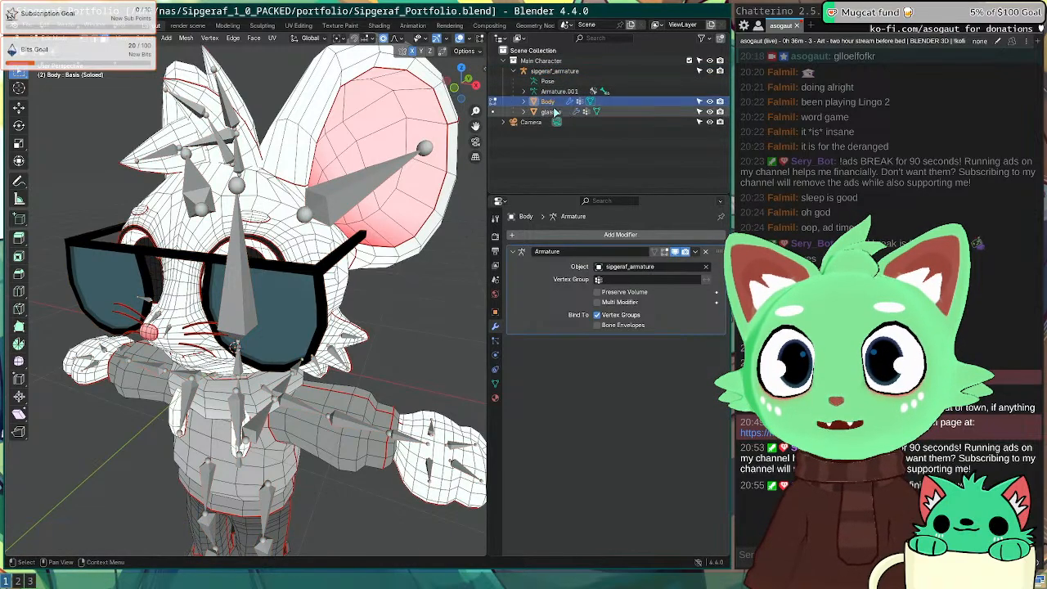
scroll(304, 286, "down", 3)
Step: Select the entire body mesh, cancel an accidental move, and leave Edit Mode
middle_click_drag(298, 282, 365, 301)
key("a")
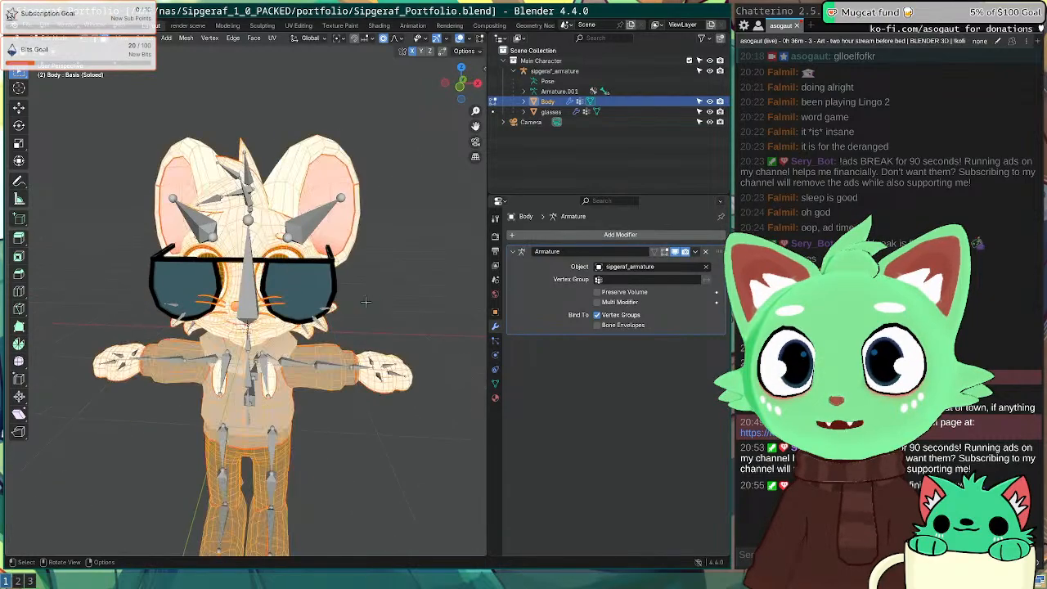
key("g")
key("Escape")
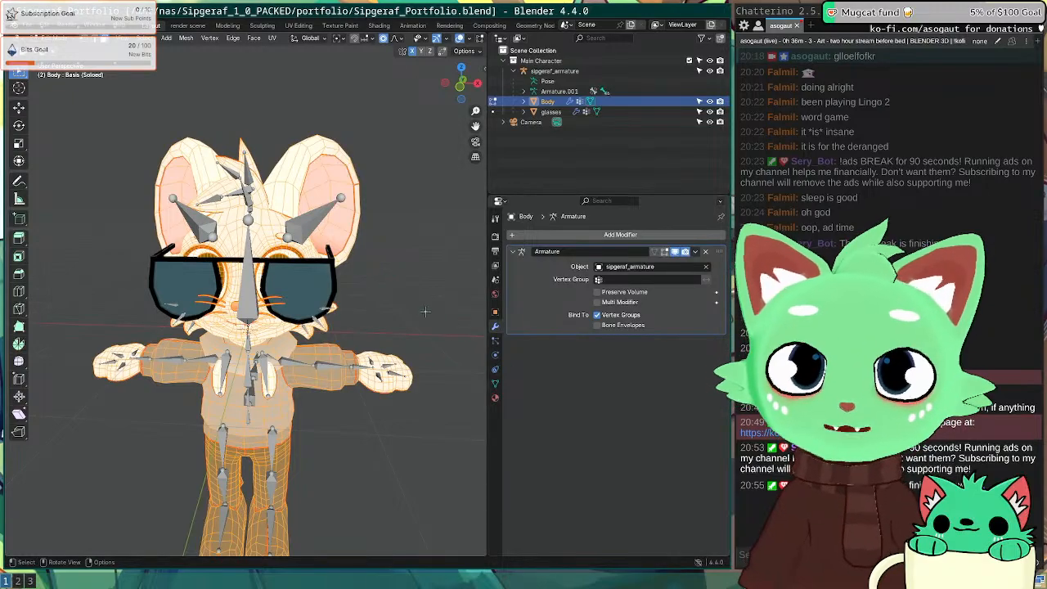
middle_click_drag(384, 295, 294, 308)
scroll(295, 309, "up", 5)
scroll(294, 309, "down", 3)
key("Tab")
scroll(295, 309, "down", 2)
Step: Undo back to the body with its outline intact and exit Edit Mode
left_click(288, 280)
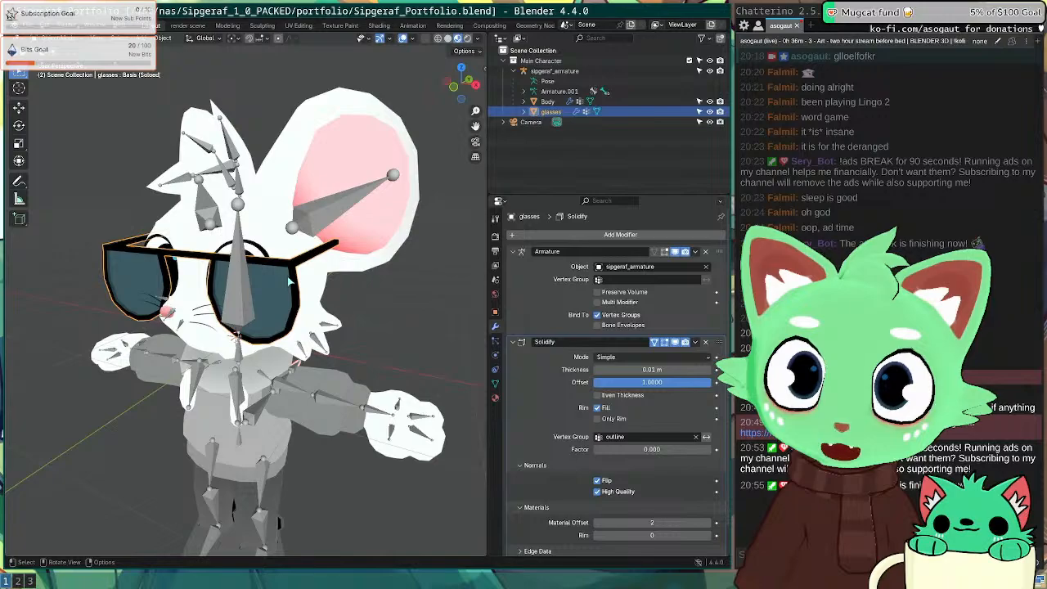
left_click(304, 310)
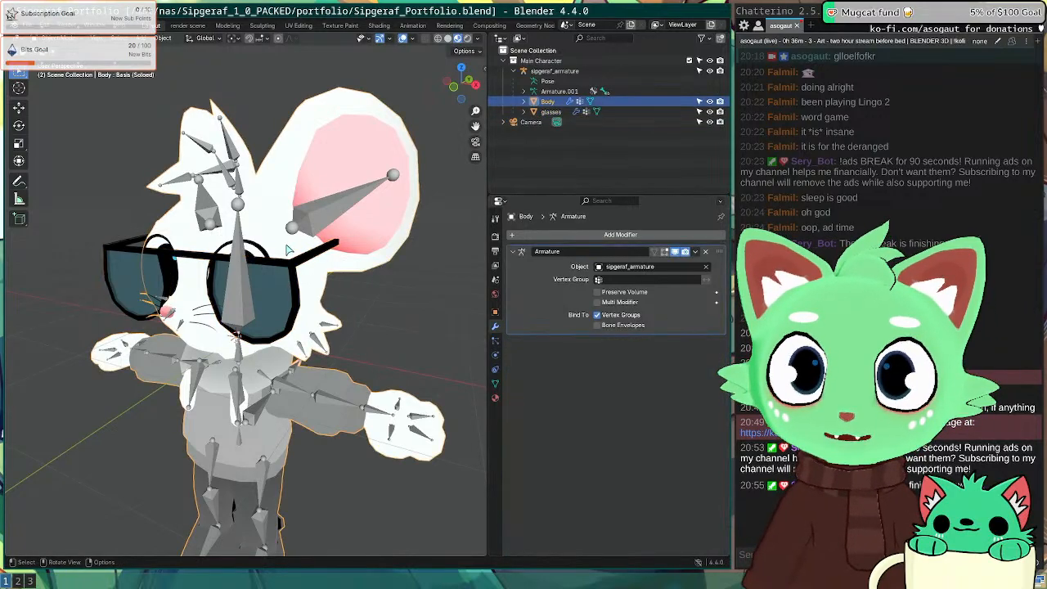
middle_click_drag(329, 317, 303, 306)
key("ctrl+z")
key("ctrl+z")
key("ctrl+z")
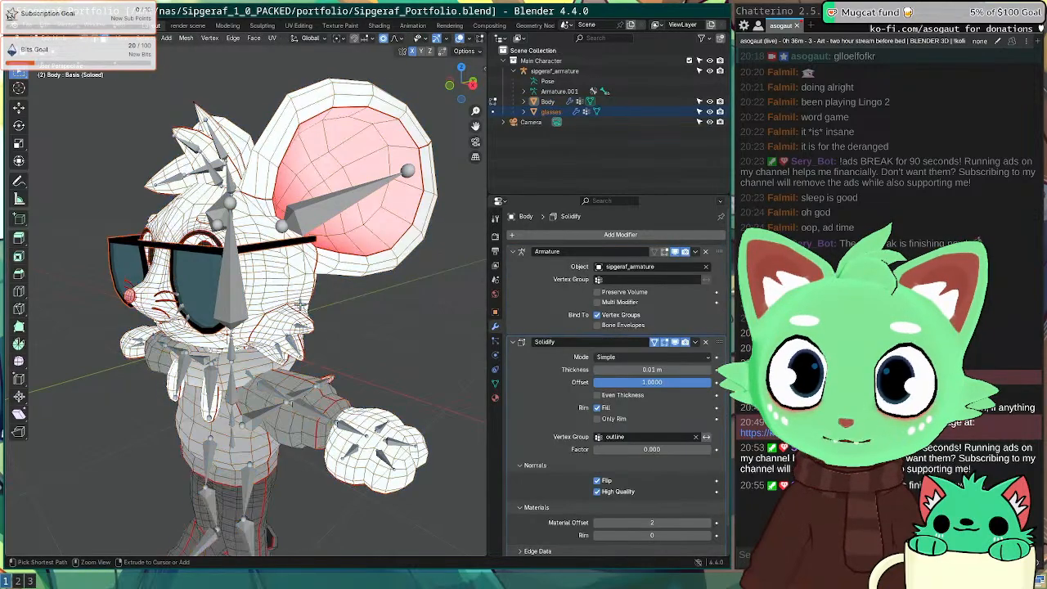
middle_click_drag(220, 298, 294, 289)
key("Tab")
Step: Select the glasses and disable their Solidify modifier in viewport and render
left_click(294, 289)
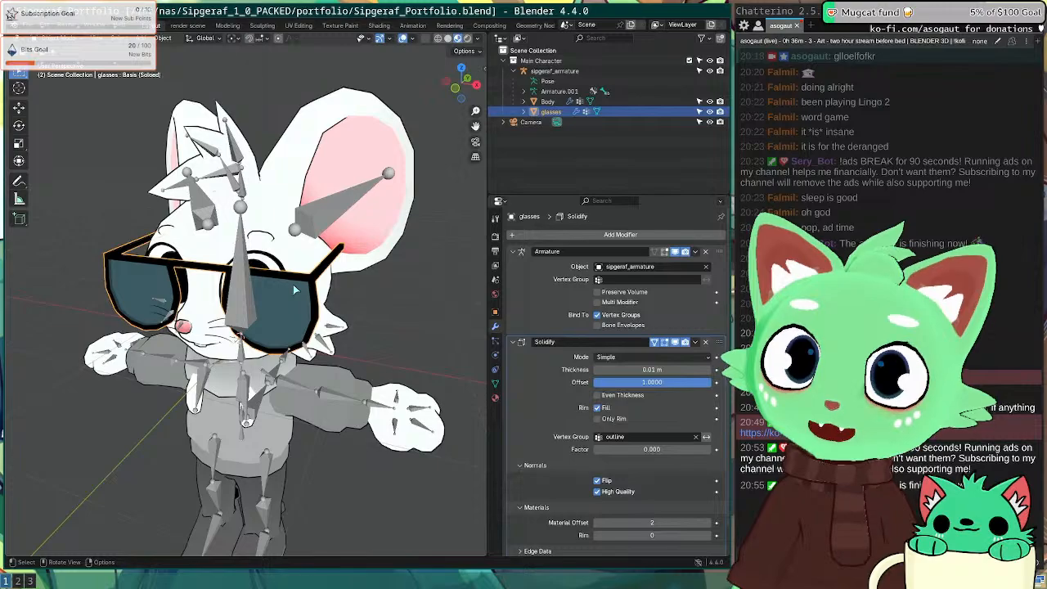
key("Tab")
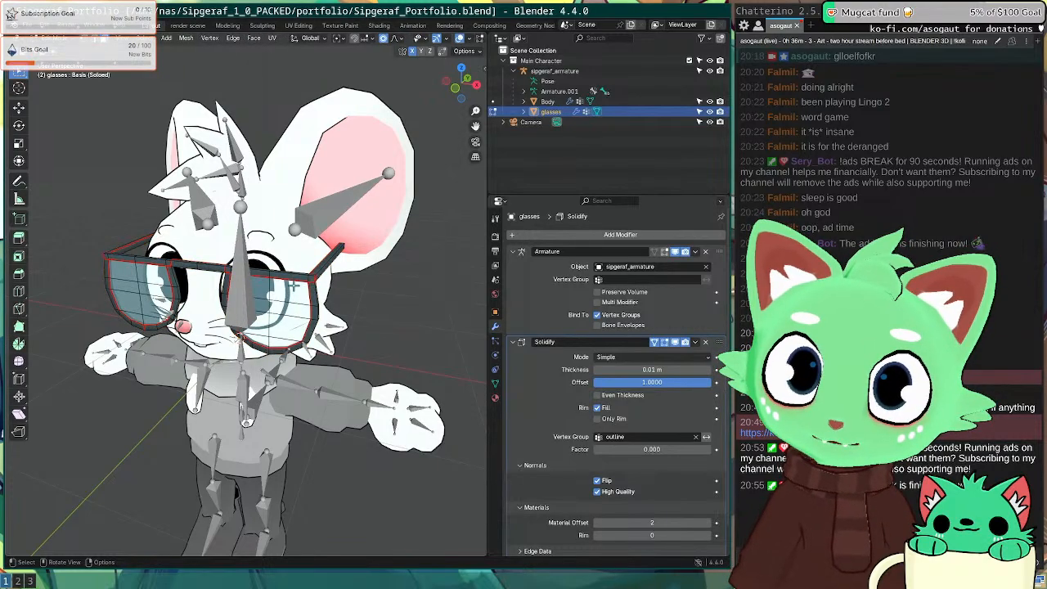
key("Tab")
left_click(285, 441)
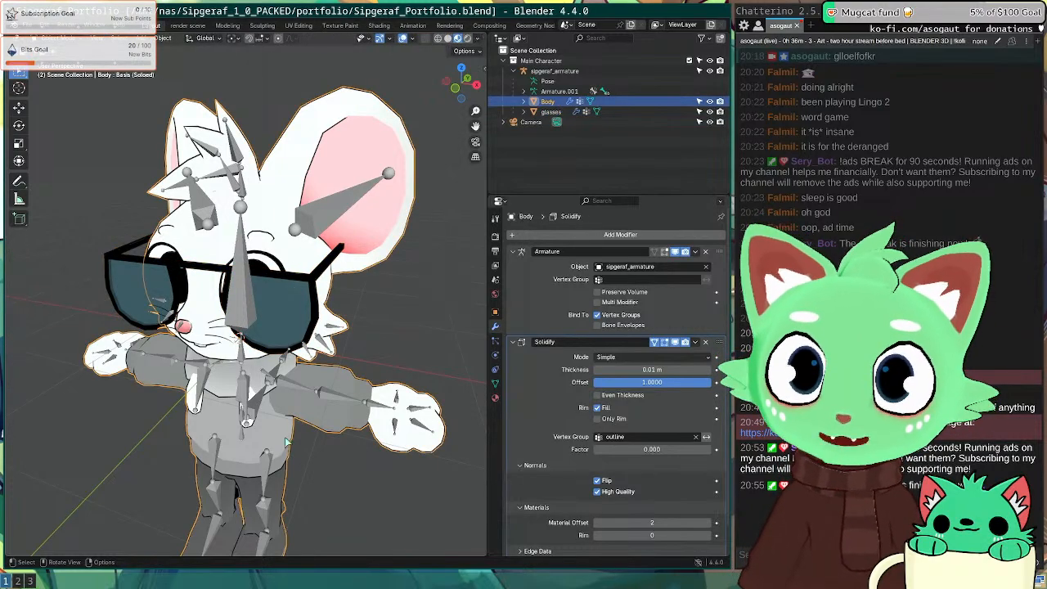
left_click(281, 327)
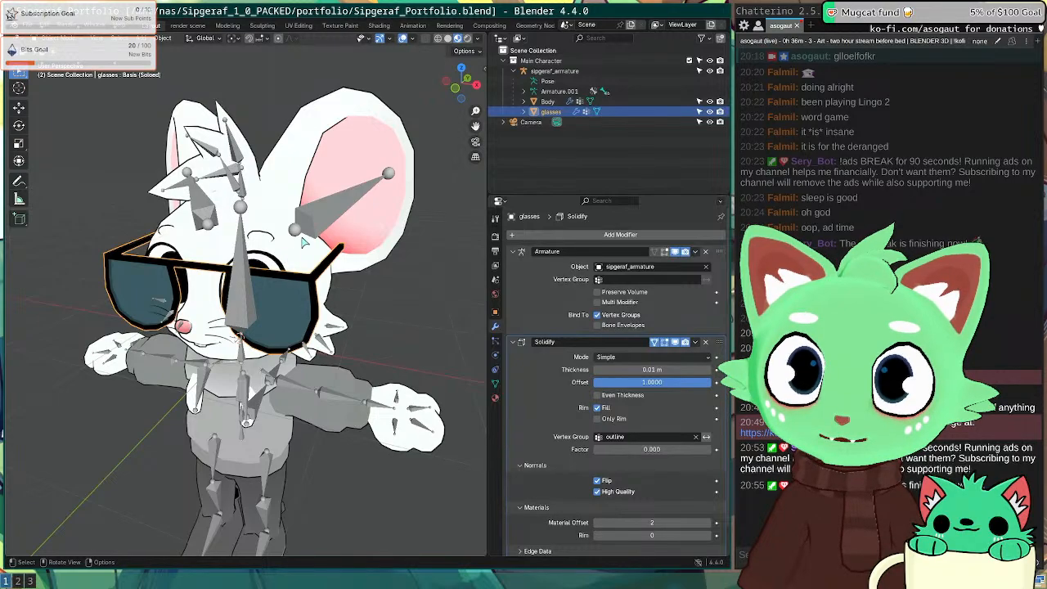
key("Tab")
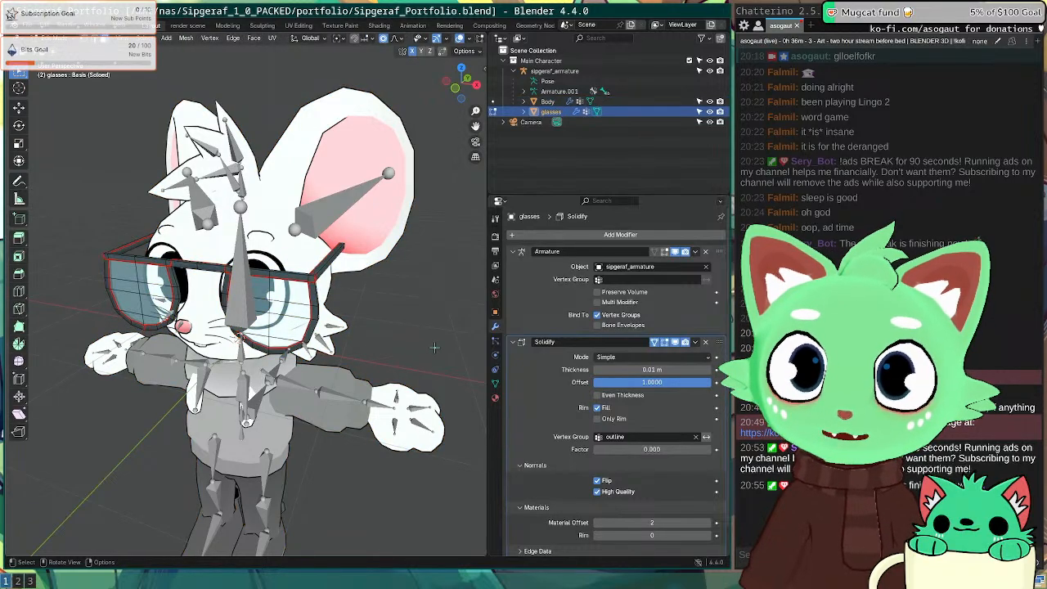
left_click_drag(686, 343, 672, 343)
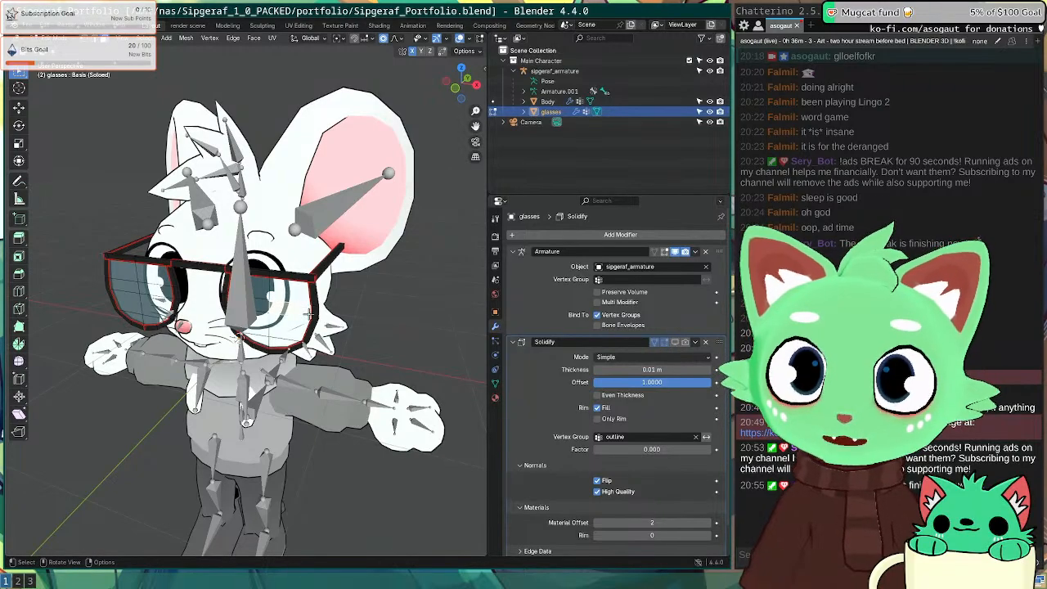
key("Tab")
key("Tab")
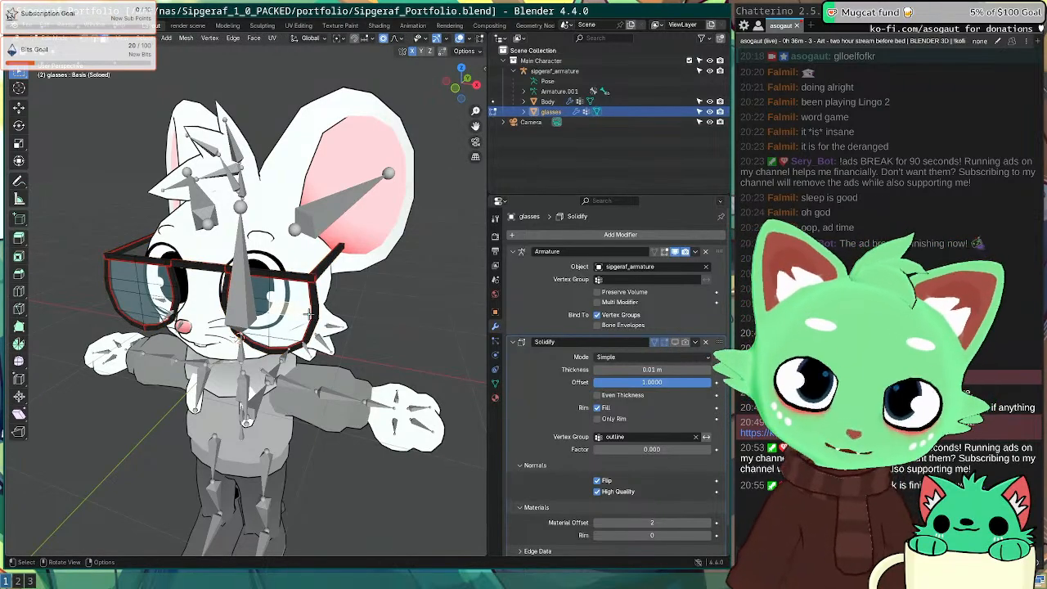
key("l")
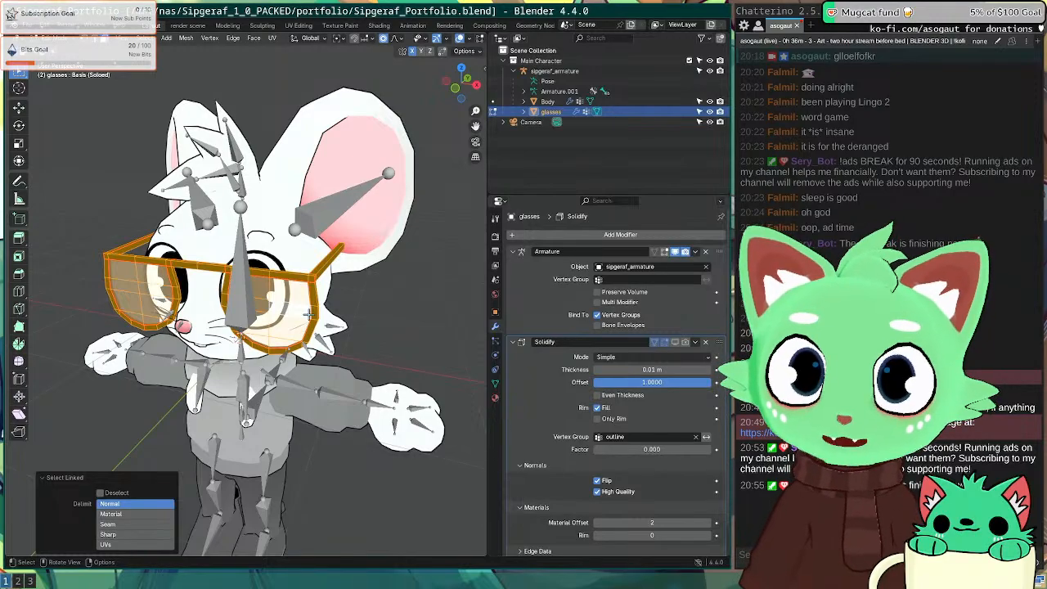
key("Tab")
Step: Delete the glasses' Solidify modifier with the header X, then reselect the body
left_click(294, 251)
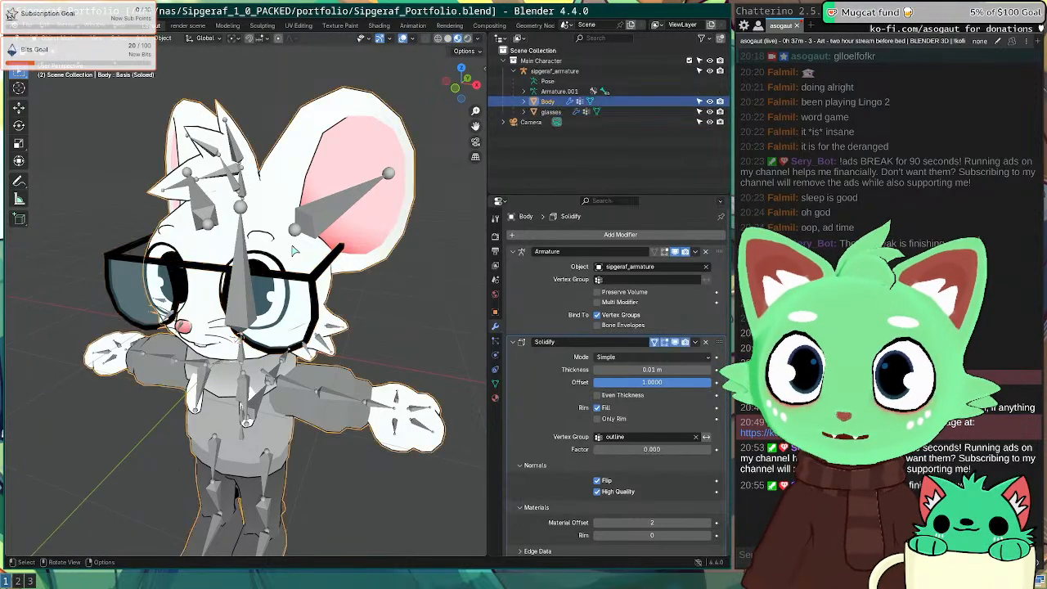
left_click(470, 297)
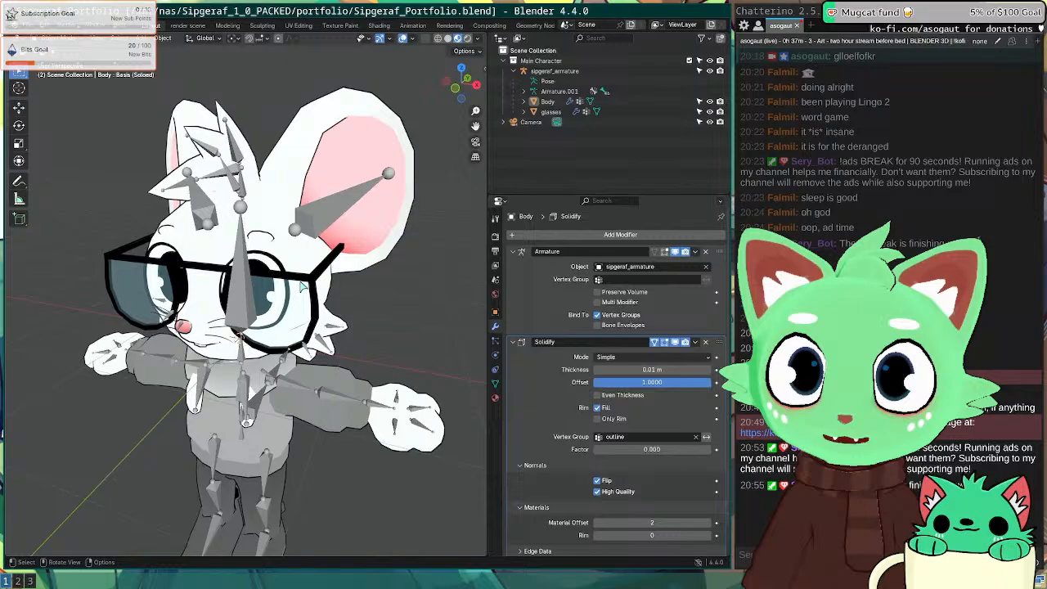
left_click(303, 284)
left_click(706, 342)
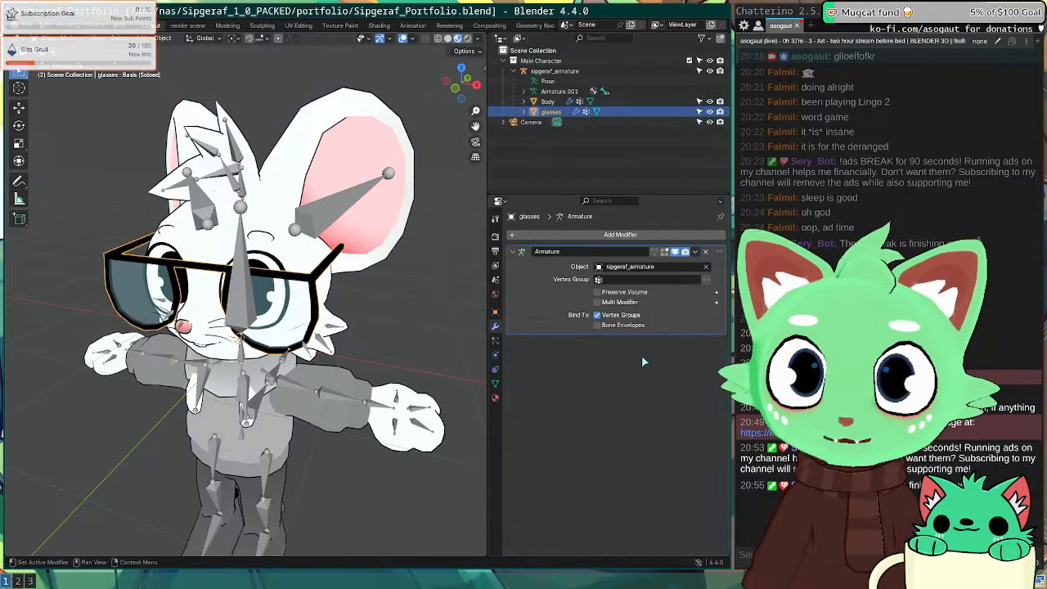
key("alt+a")
left_click(298, 238)
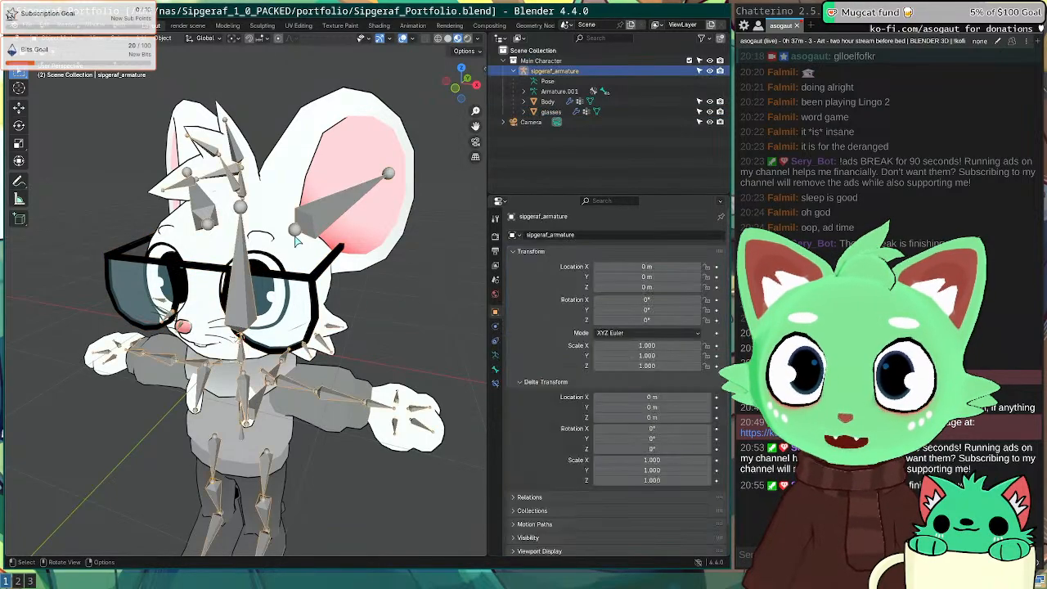
key("alt+a")
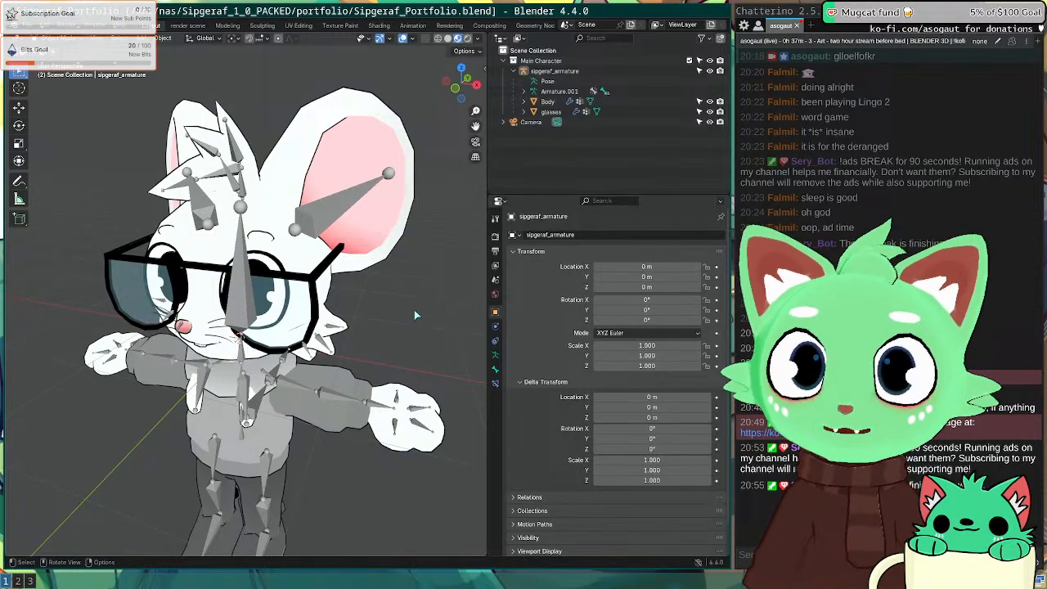
left_click(327, 298)
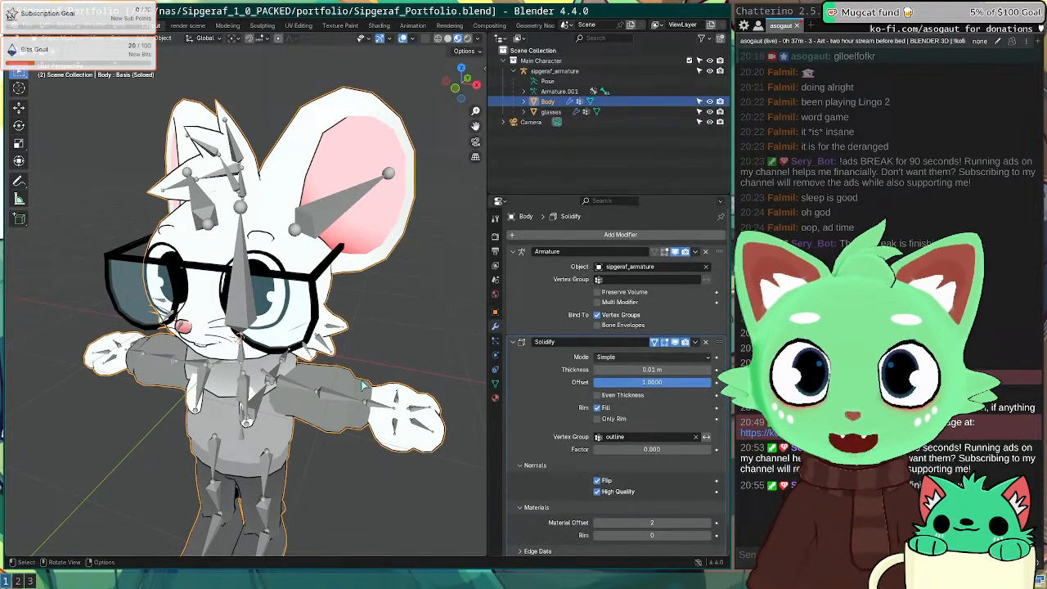
scroll(346, 418, "down", 5)
key("Tab")
key("Tab")
Step: Select only the armature and view the character from the front (numpad 1)
key("alt+a")
scroll(350, 406, "up", 4)
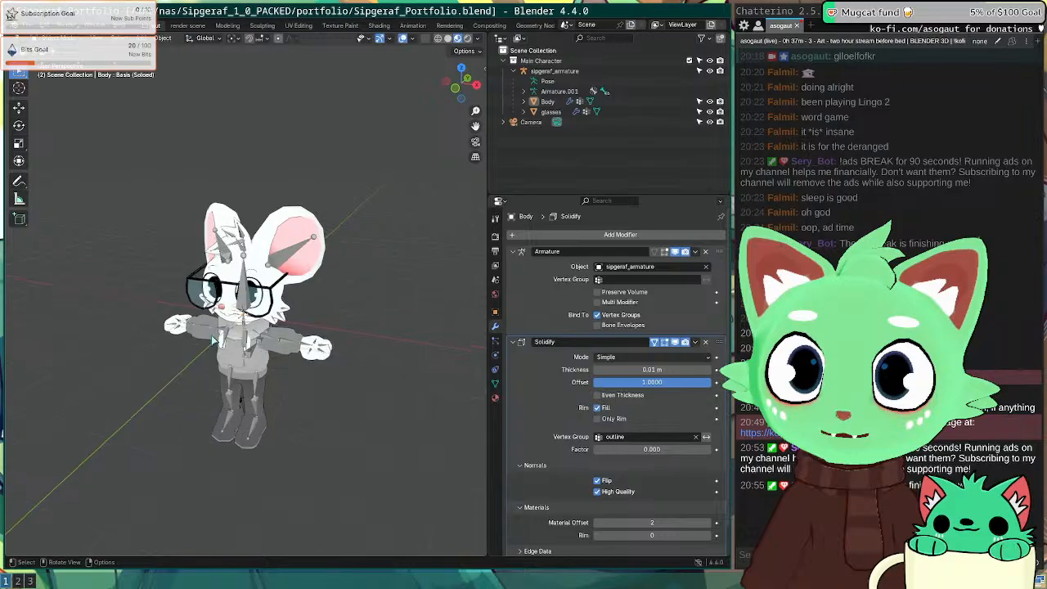
middle_click_drag(189, 329, 240, 320)
left_click(258, 286)
key("a")
left_click(246, 300)
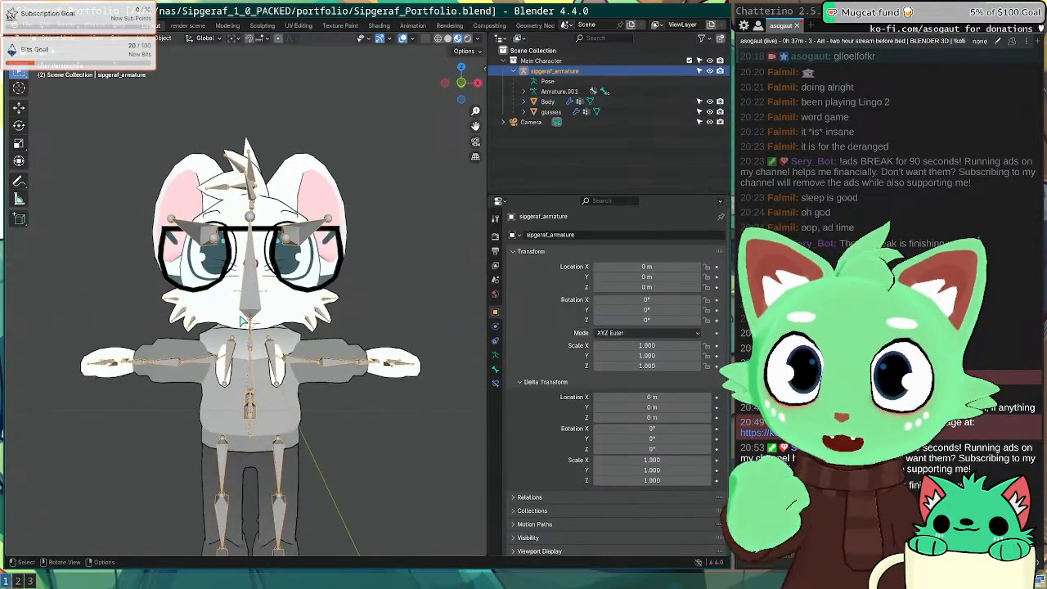
key("KP_1")
scroll(242, 321, "up", 2)
Step: Enter Pose Mode and try rotating the head bone, undoing it so the head stays unrotated
key("ctrl+Tab")
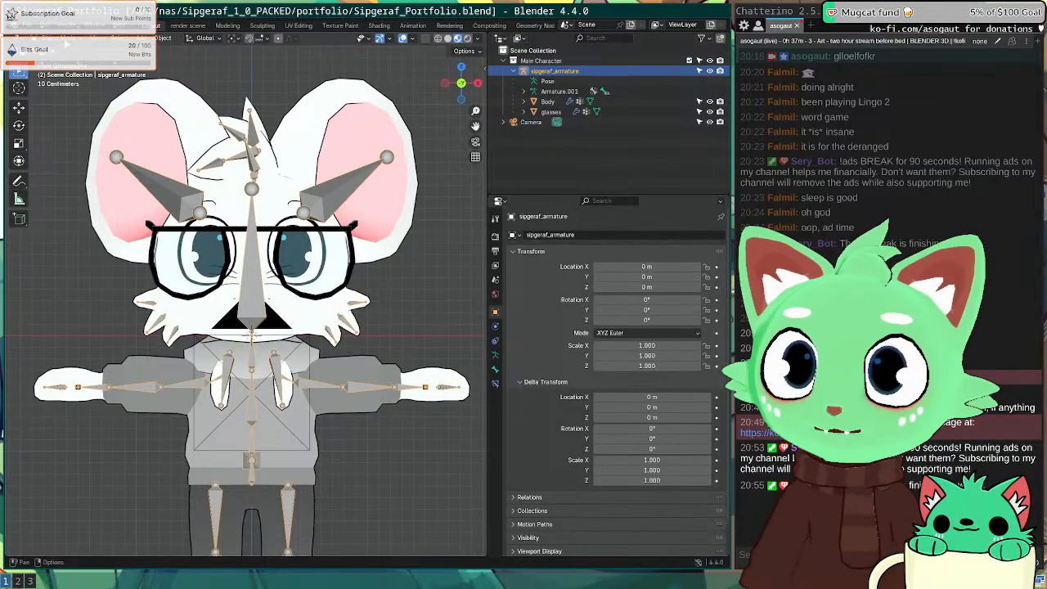
left_click(250, 286)
key("r")
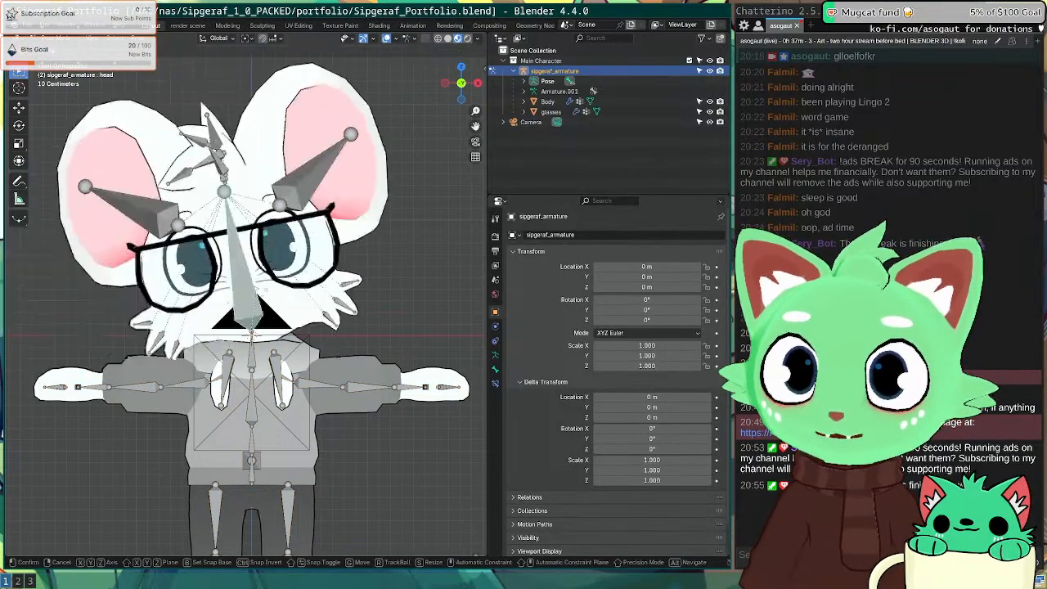
left_click(300, 313)
key("ctrl+z")
key("r")
right_click(264, 312)
middle_click_drag(263, 312, 248, 269)
scroll(337, 273, "down", 5)
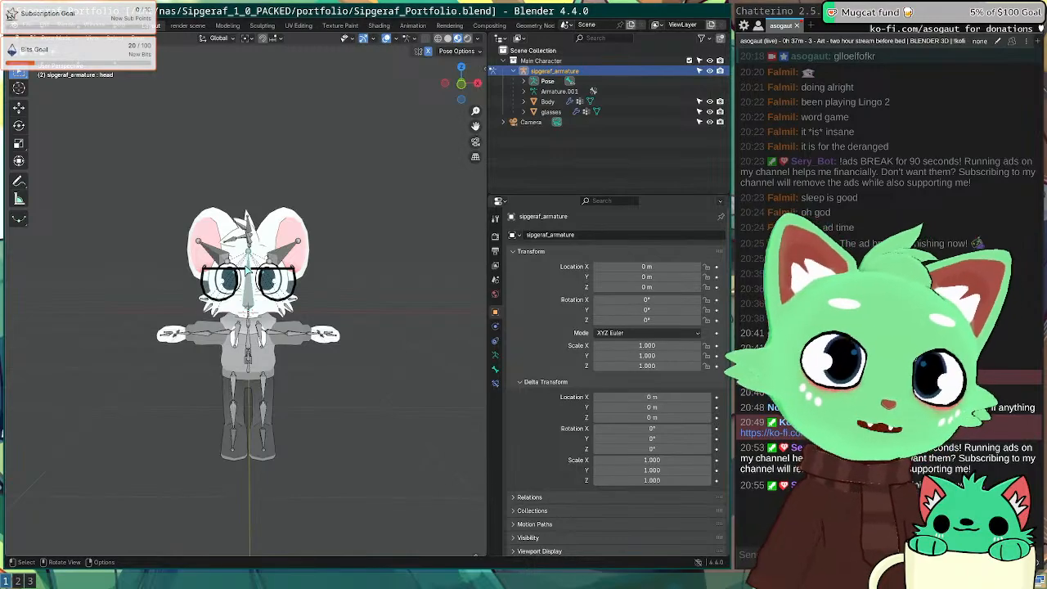
scroll(291, 311, "up", 7)
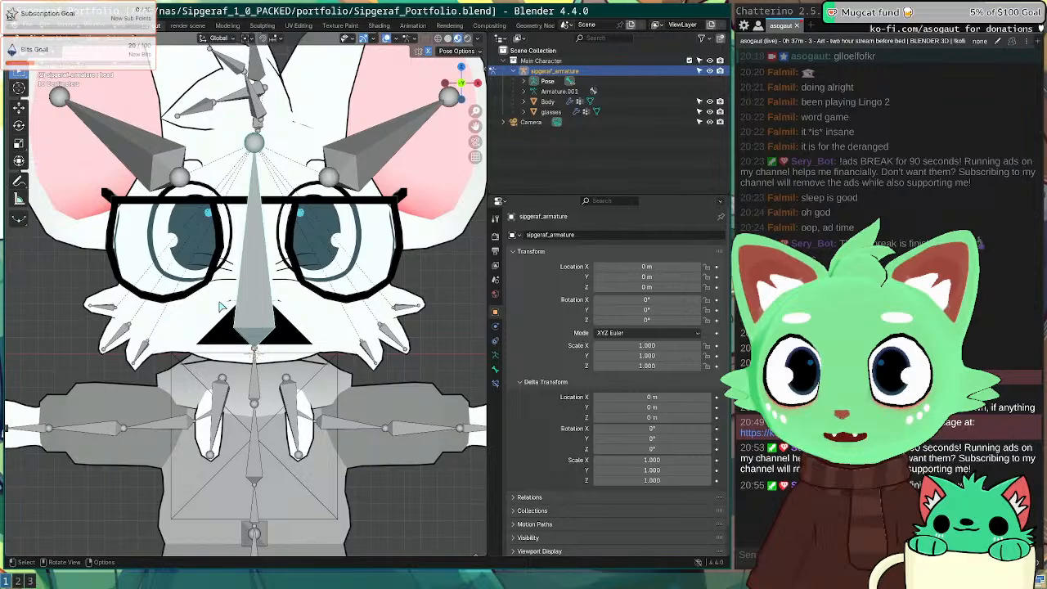
Step: Save Sipgeraf_Portfolio.blend and bring up the render scene workspace
middle_click_drag(220, 307, 334, 320)
scroll(335, 319, "down", 3)
middle_click_drag(372, 277, 221, 271)
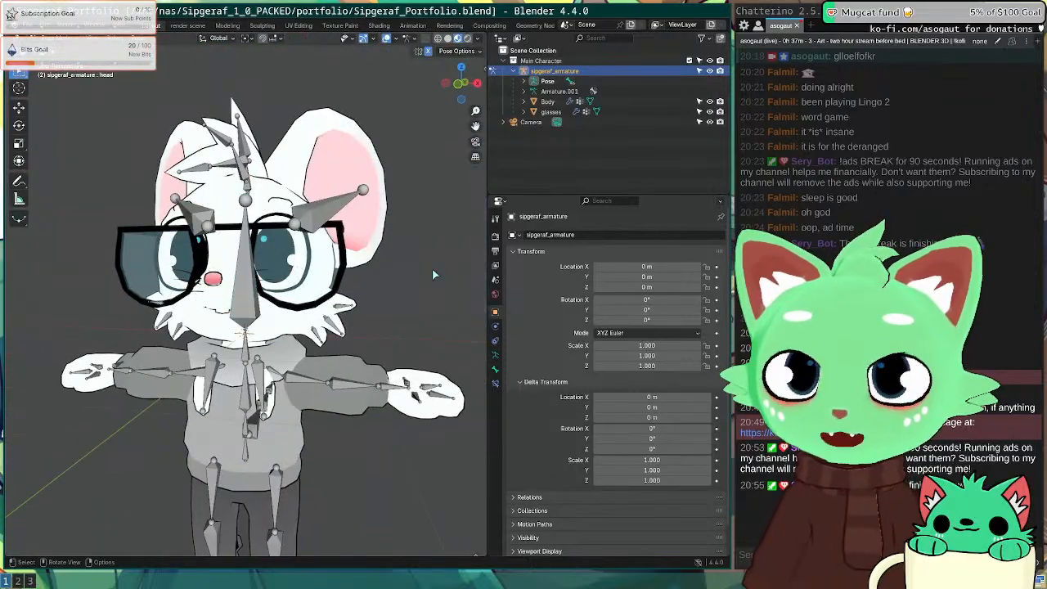
key("ctrl+s")
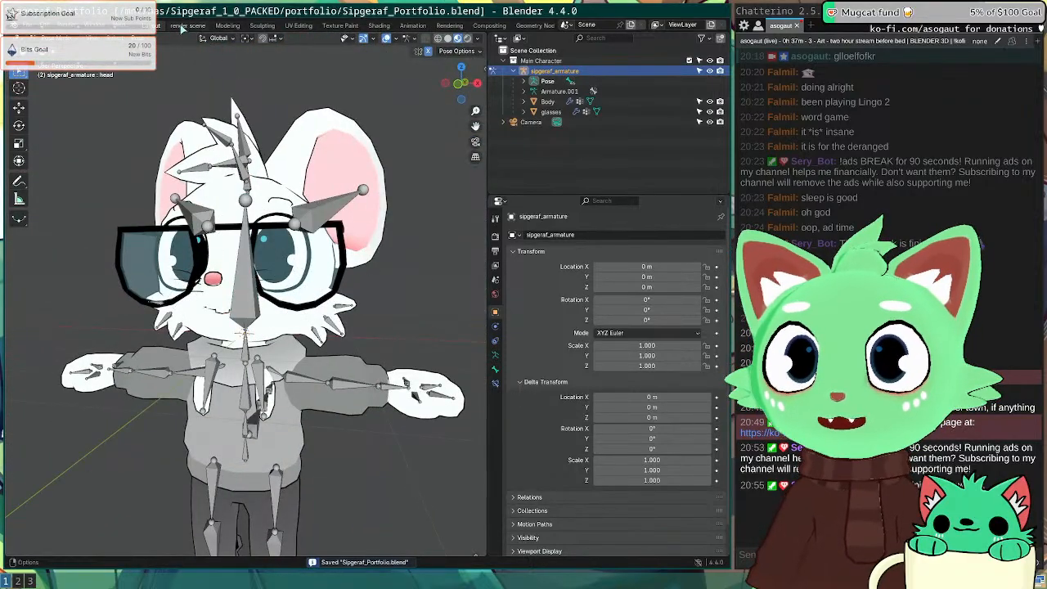
left_click(185, 26)
Step: Set the second viewport to look through the scene camera with overlays hidden, widening it for room
middle_click_drag(206, 297, 237, 250)
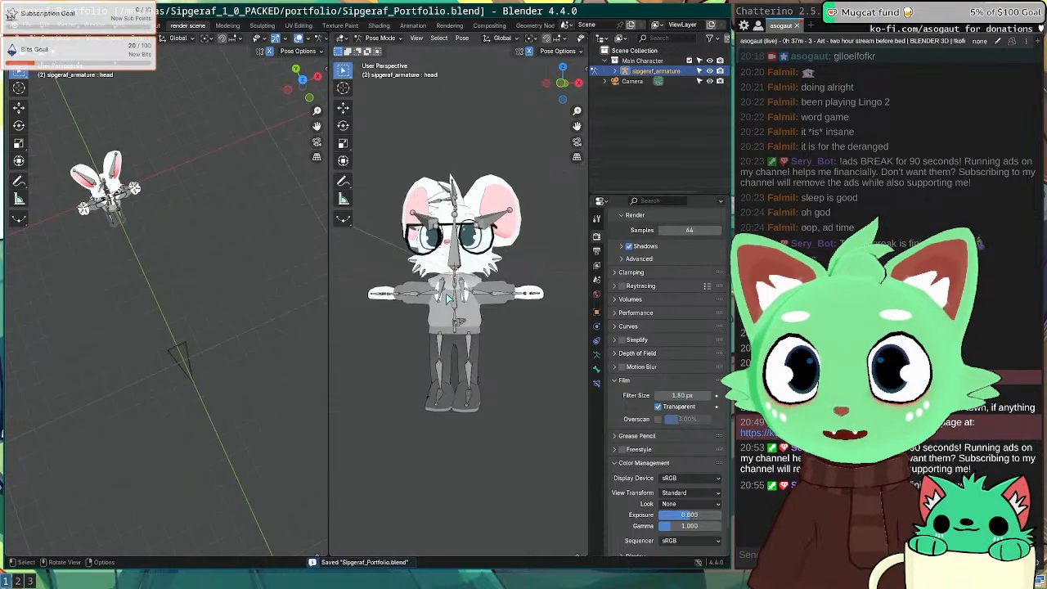
key("KP_0")
scroll(499, 41, "down", 3)
left_click(489, 39)
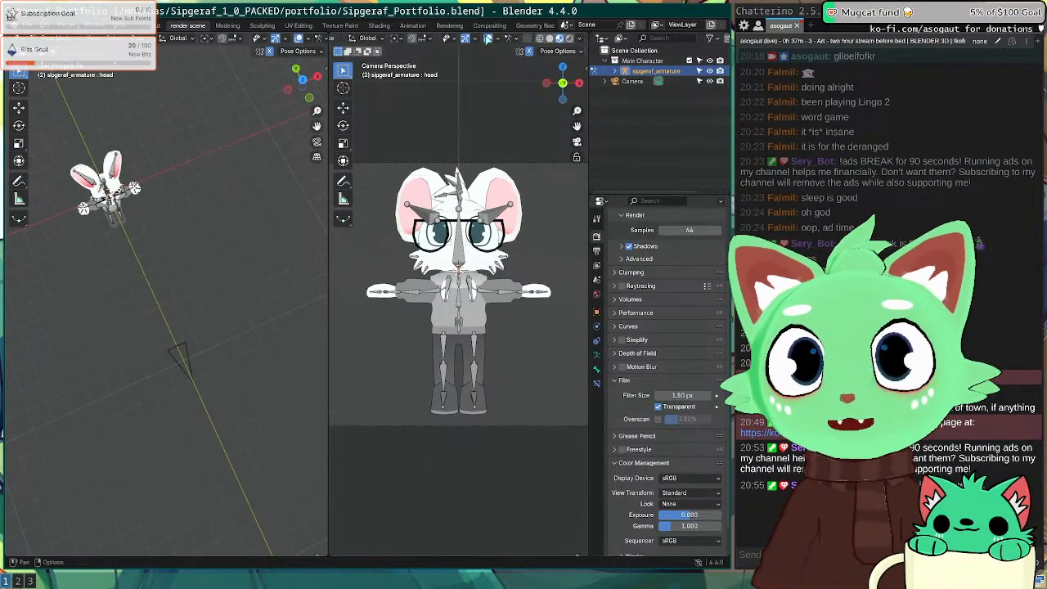
middle_click_drag(205, 183, 308, 340)
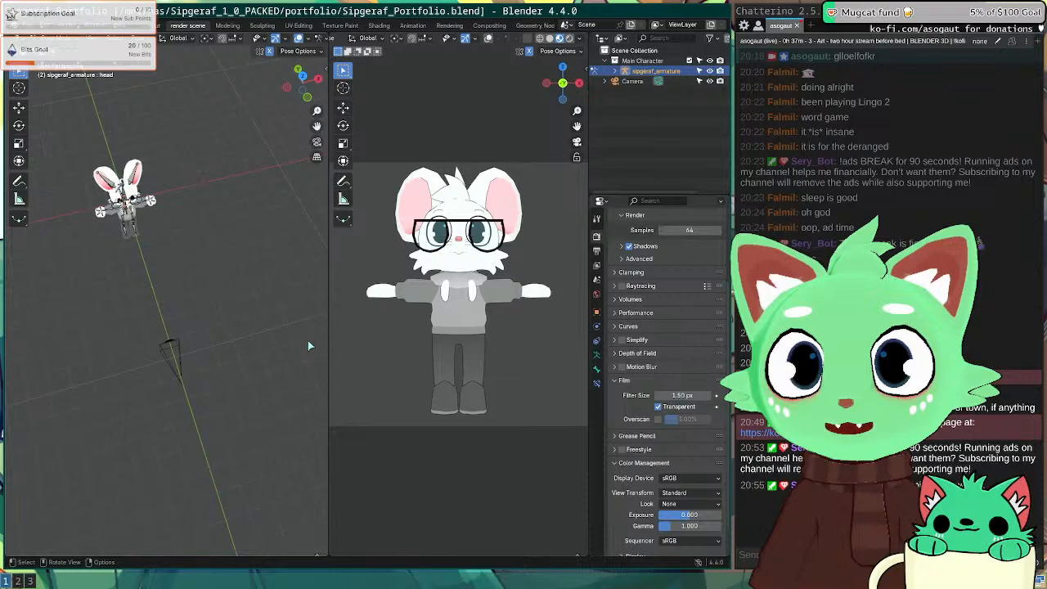
left_click_drag(330, 341, 296, 341)
middle_click_drag(167, 255, 99, 208)
scroll(120, 231, "up", 6)
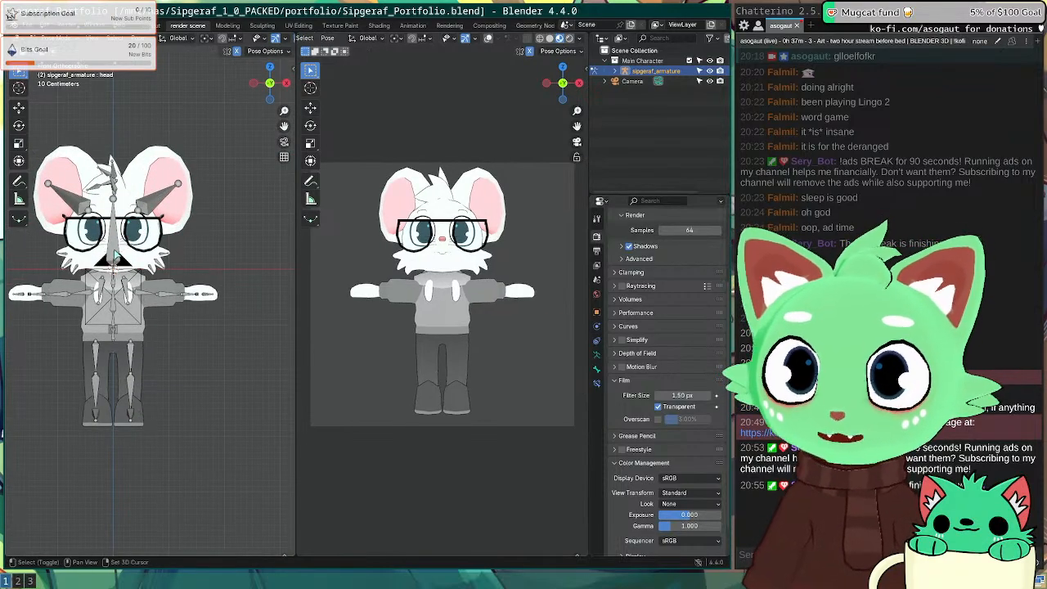
Step: Select the head bone, frame it in front view, then orbit to a raised perspective
left_click(118, 243)
middle_click_drag(93, 250, 109, 275)
key("KP_1")
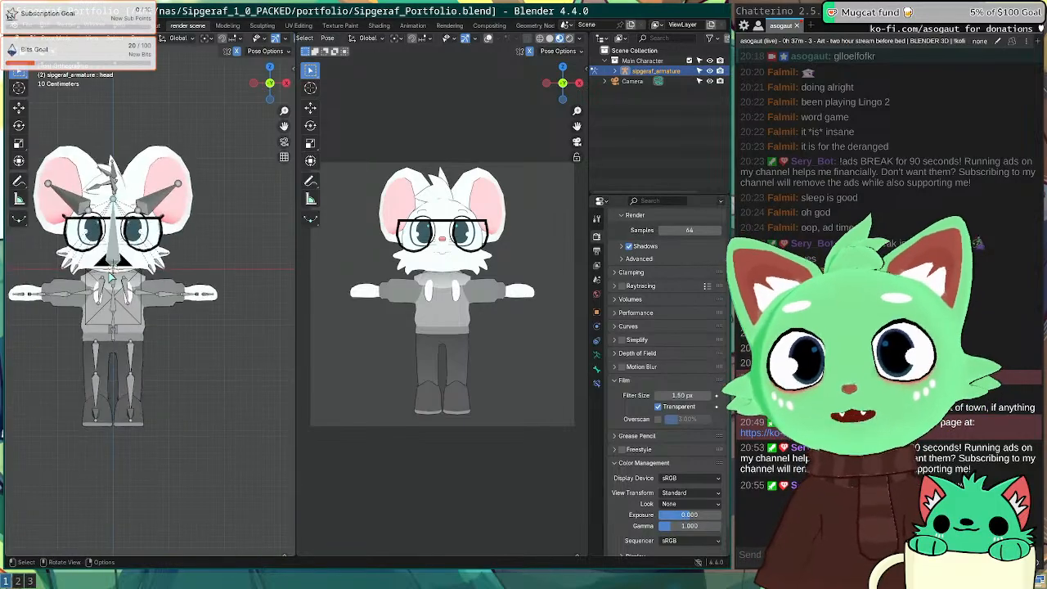
key("KP_Decimal")
scroll(121, 282, "down", 4)
mouse_move(121, 281)
middle_mouse_down()
mouse_move(164, 245)
mouse_move(122, 286)
middle_mouse_up()
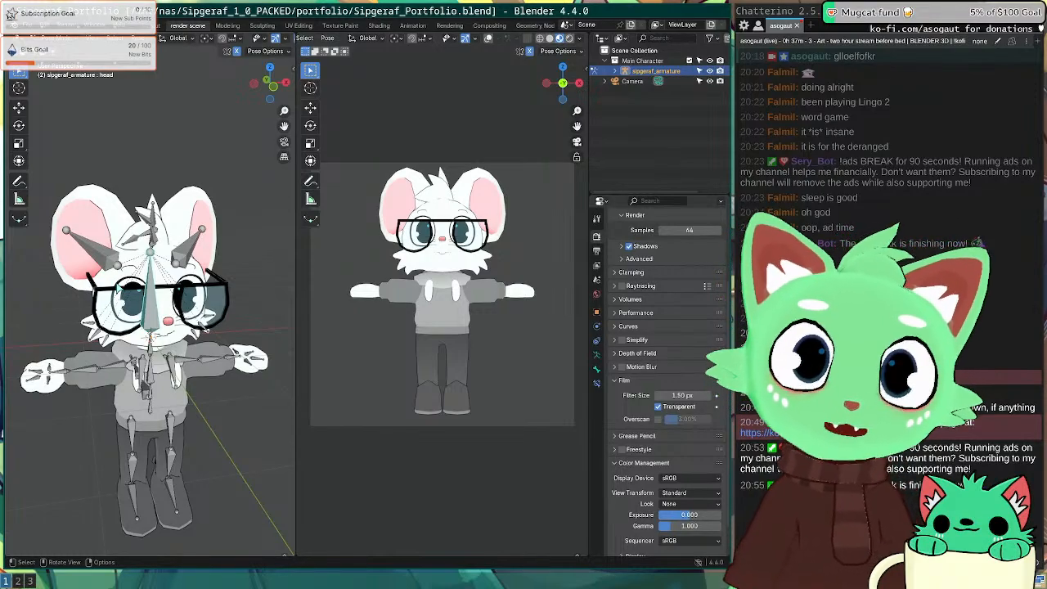
Step: Replace the browser's search query with 'greco roman' and search for greco roman wrestling
key("super+2")
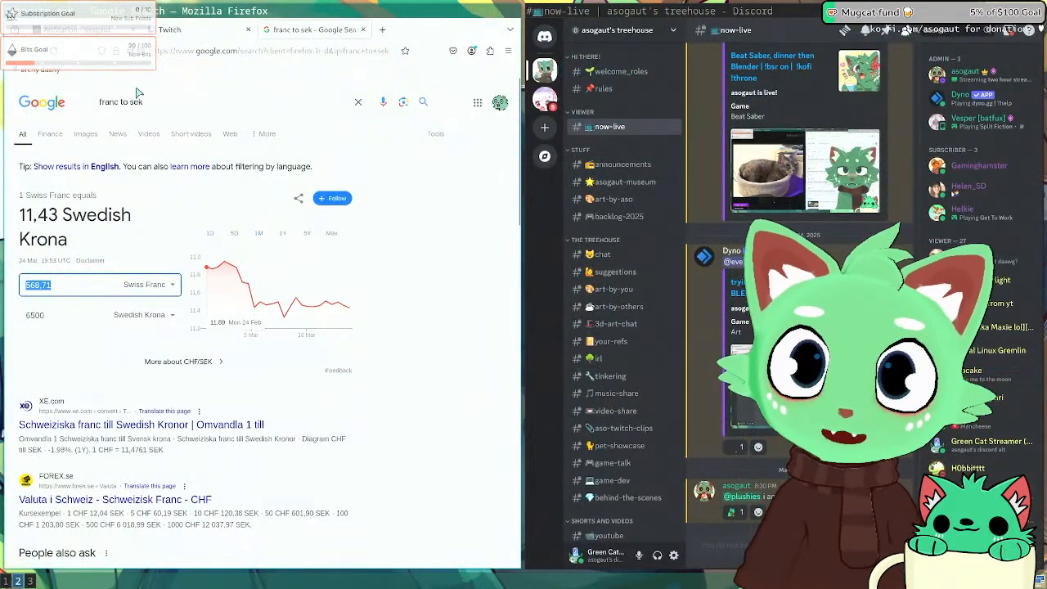
triple_click(137, 99)
type("greco roma")
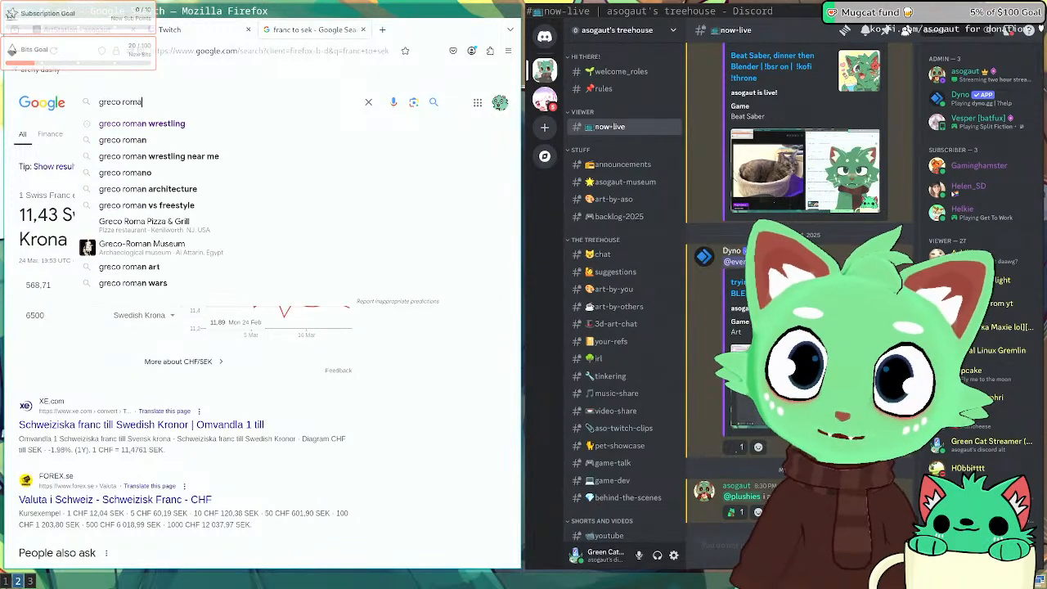
type("n")
key("Down")
key("Return")
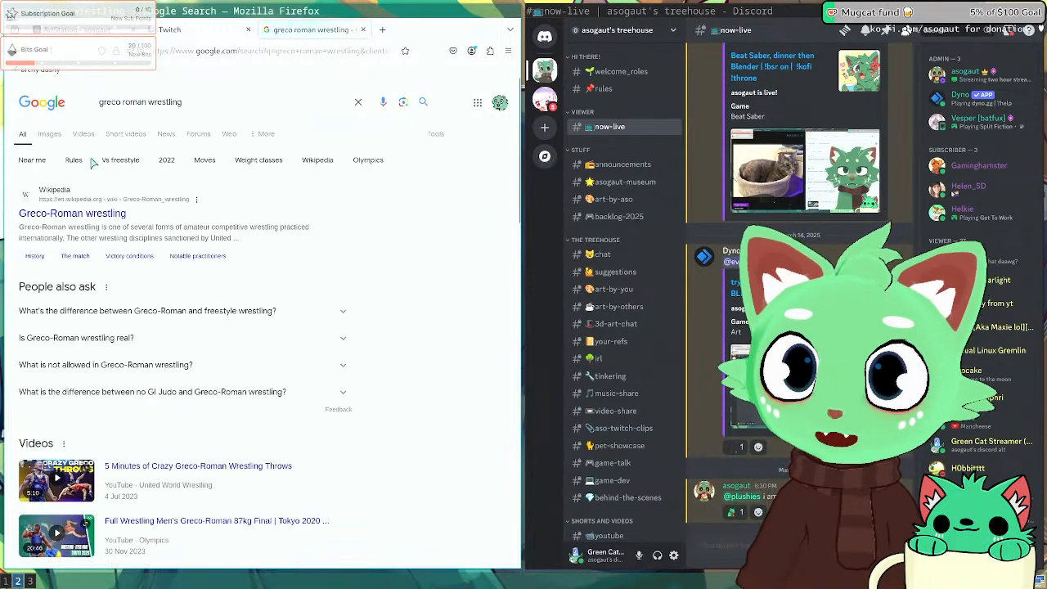
Step: Show the image results, preview the Army.mil wrestling photo, and return to Blender
left_click(49, 133)
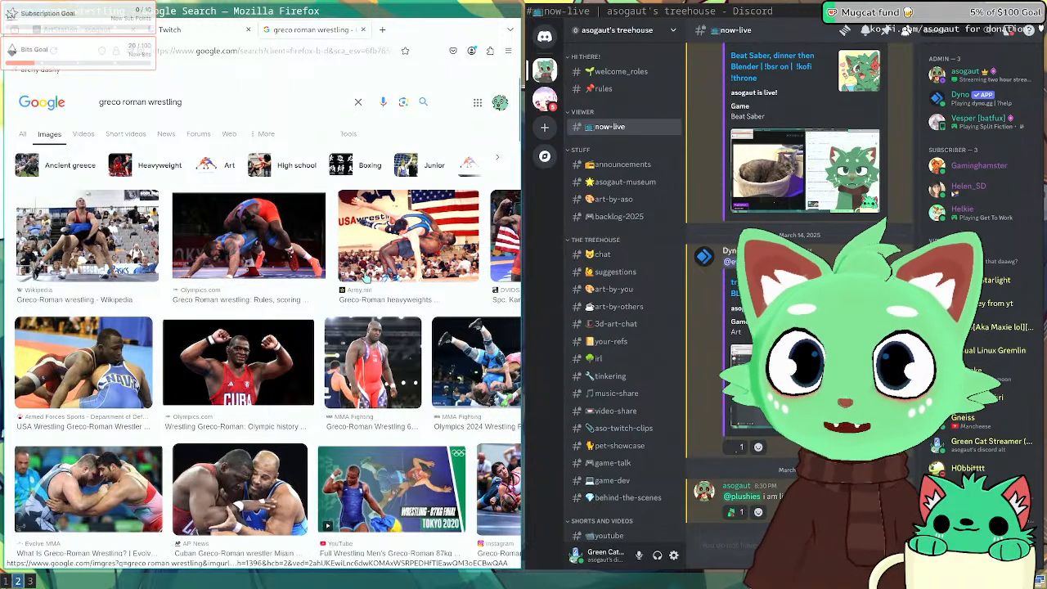
left_click(407, 267)
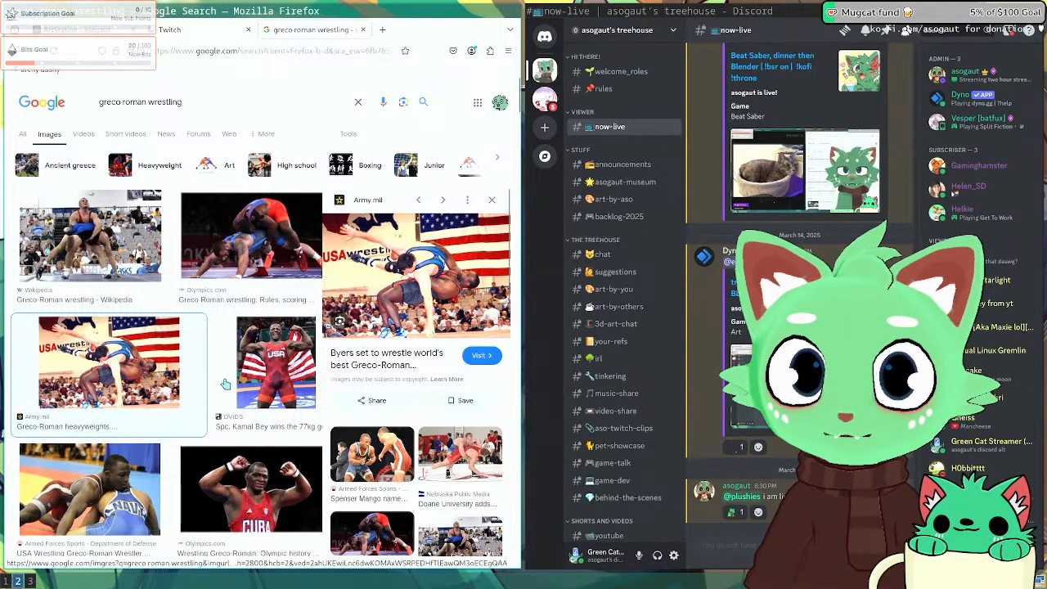
key("super+1")
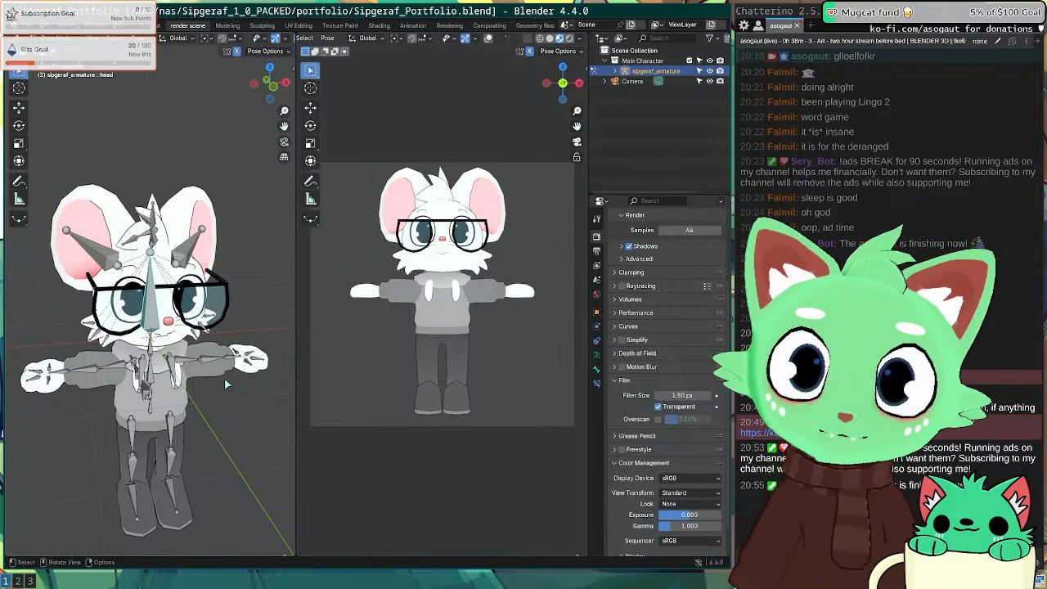
Step: In a zoomed front view, test-rotate the head bone and cancel, keeping the pose unchanged
key("KP_1")
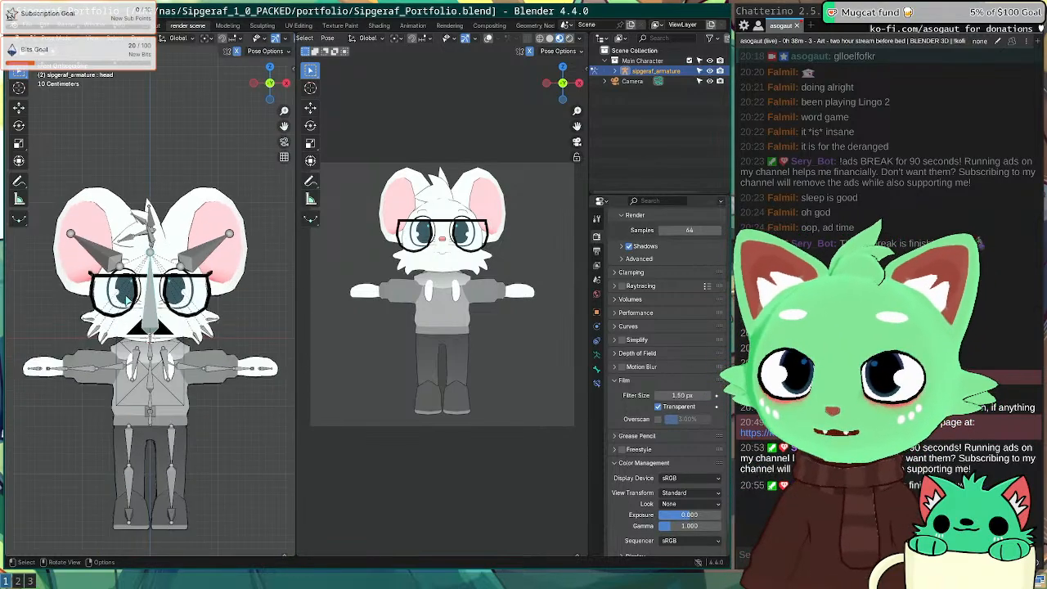
scroll(131, 301, "up", 2)
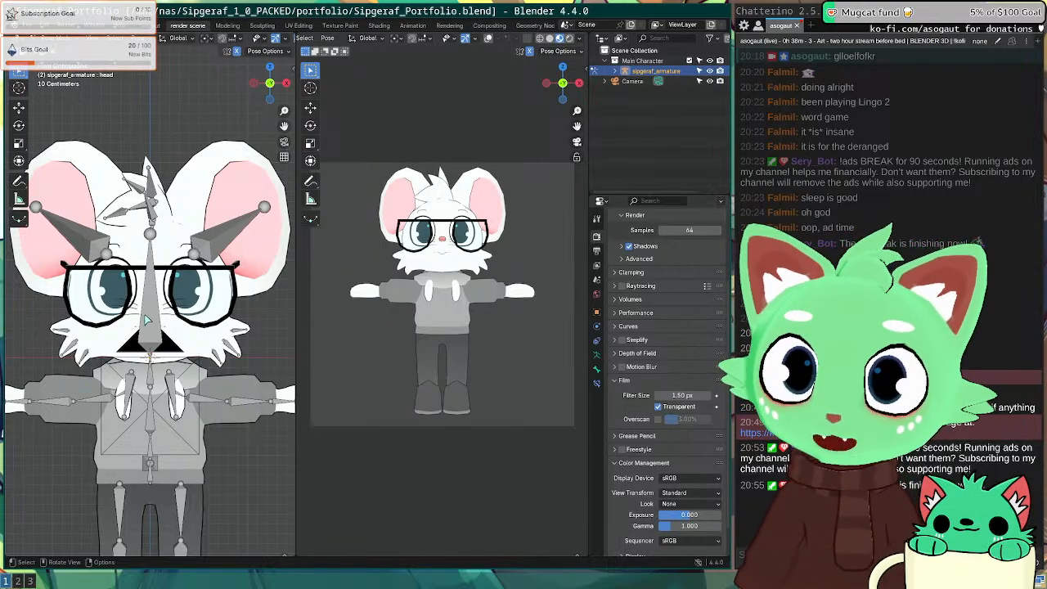
left_click(147, 319)
key("r")
right_click(233, 412)
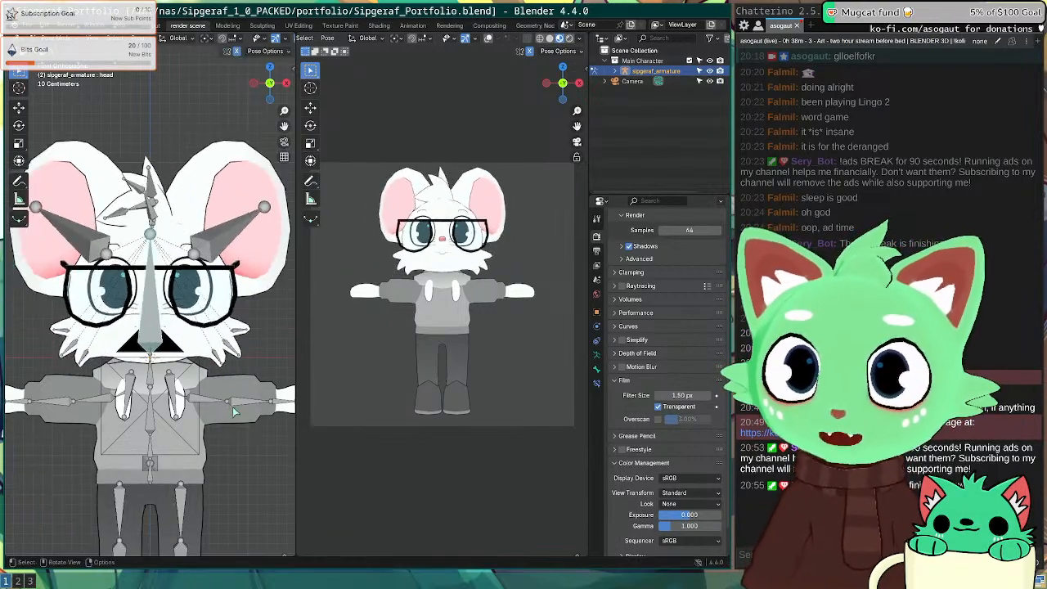
Step: Bring the whole character into view and select the upper arm bone
scroll(102, 369, "down", 3)
middle_click_drag(104, 358, 165, 260, "shift")
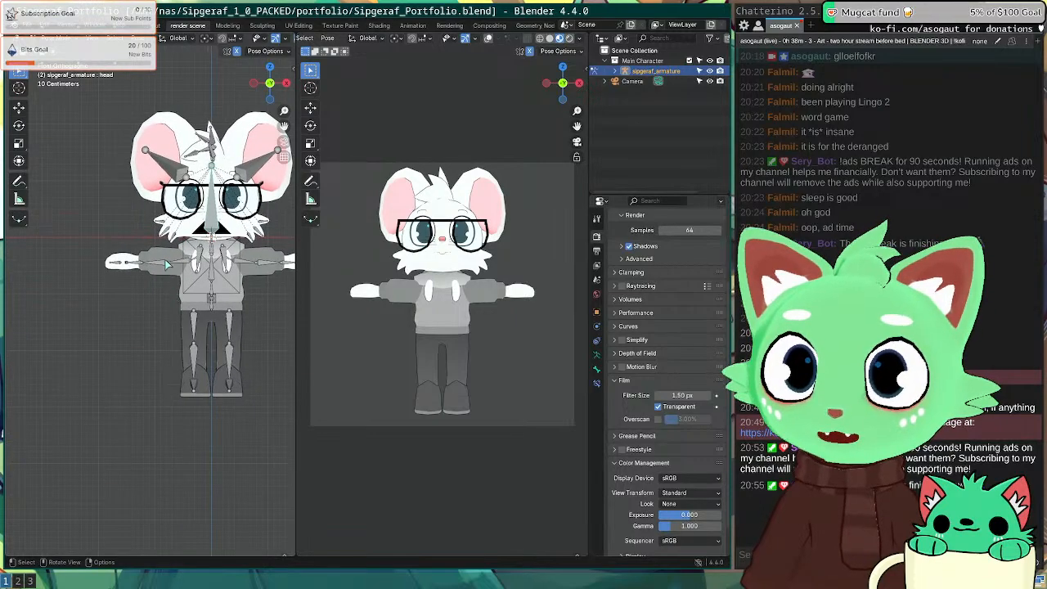
left_click(165, 262)
scroll(165, 262, "up", 2)
Step: Rotate the upper arms down by -73.7° so they rest at the character's sides
key("r")
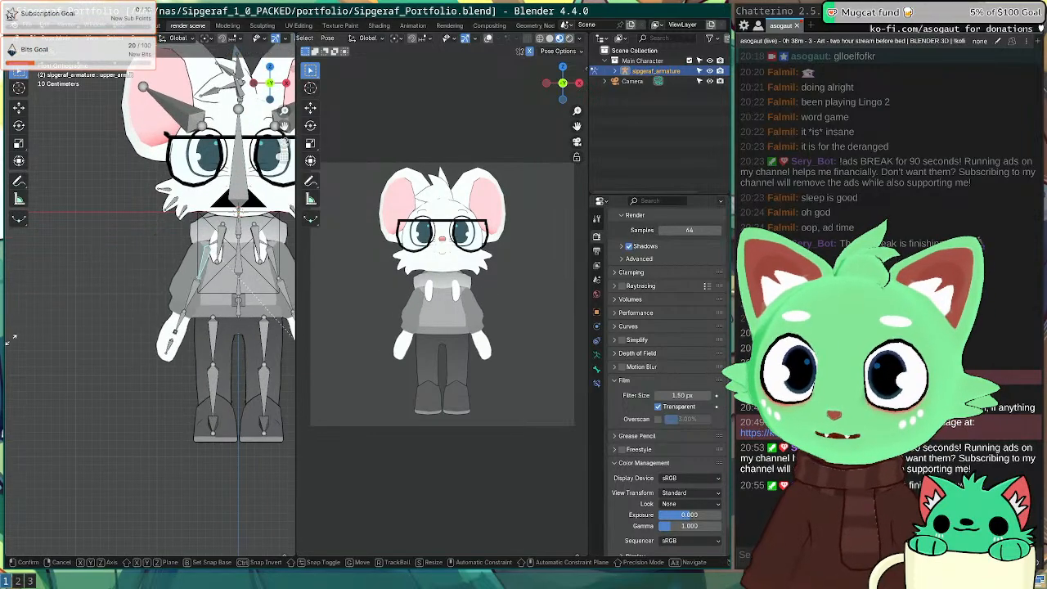
left_click(28, 336)
middle_click_drag(249, 299, 167, 285, "shift")
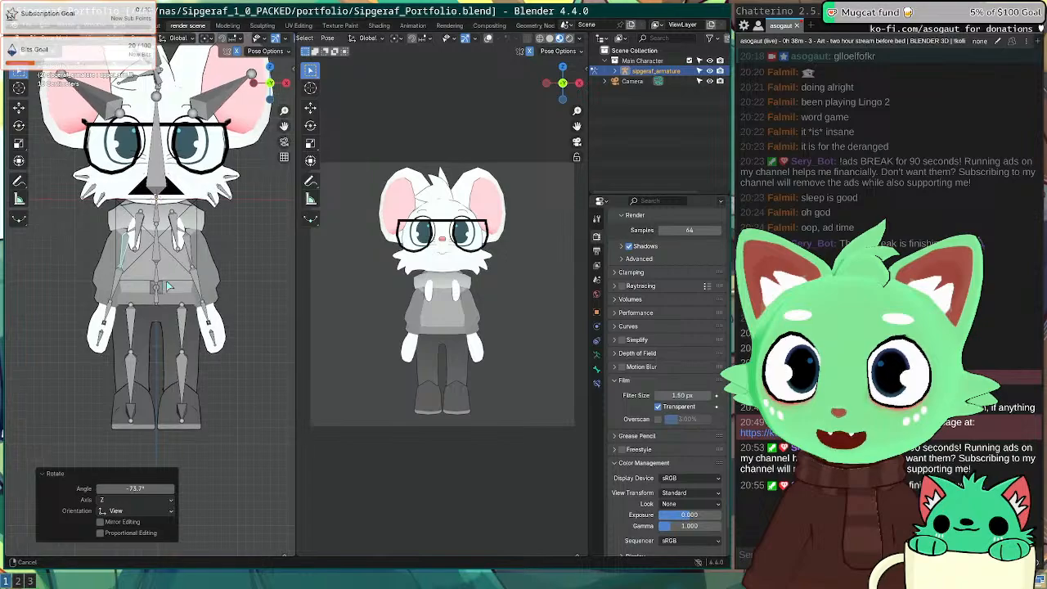
scroll(486, 321, "up", 3)
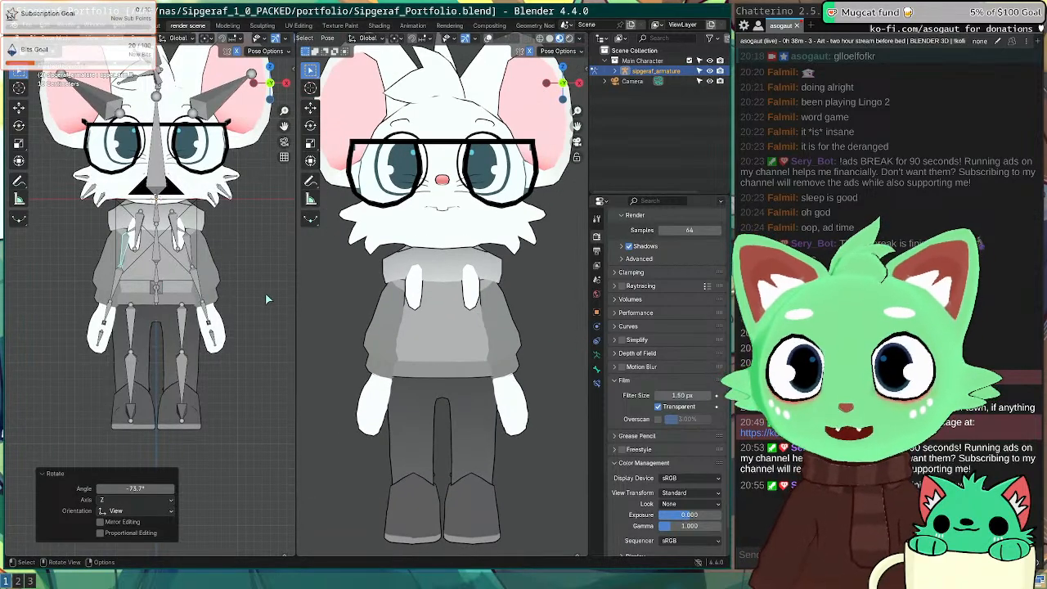
Step: Save Sipgeraf_Portfolio.blend with Ctrl+S, then glance at the browser desktop and return
key("ctrl+s")
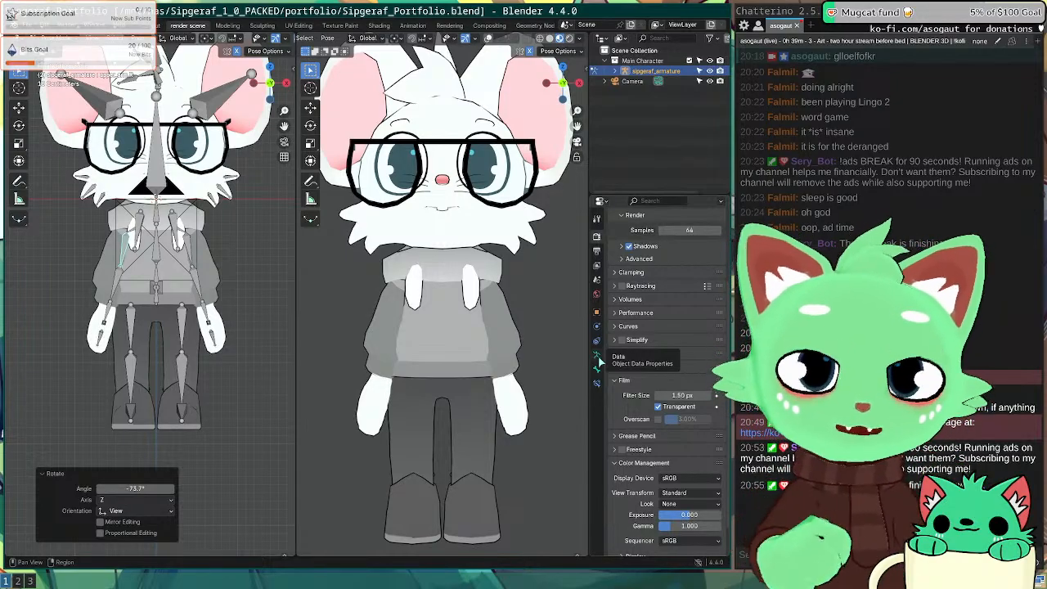
key("super+2")
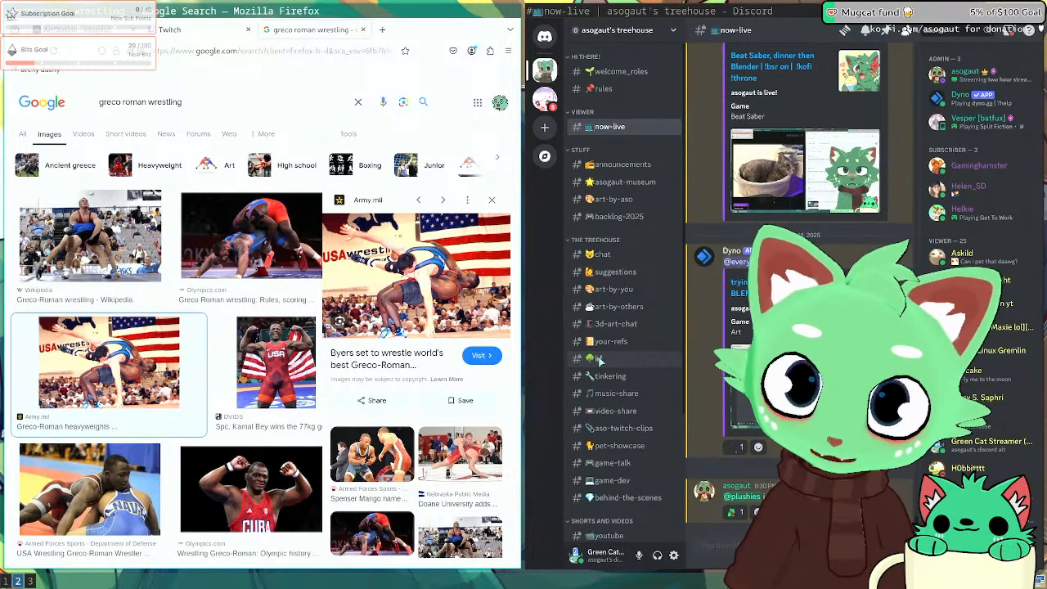
key("super+1")
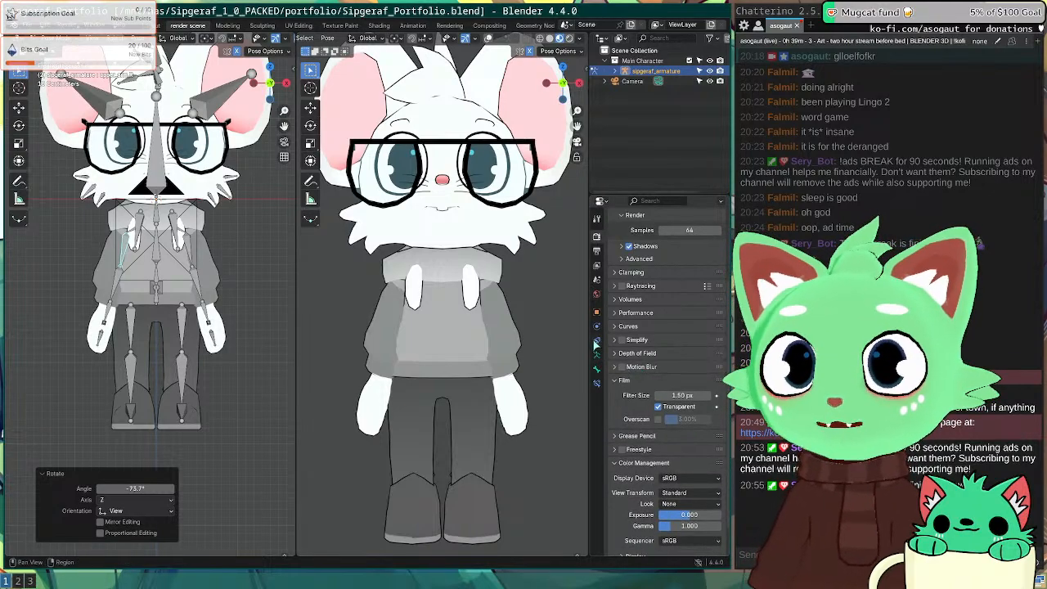
Step: Widen the Blender window and enlarge the properties area beside the viewport
left_click(596, 314)
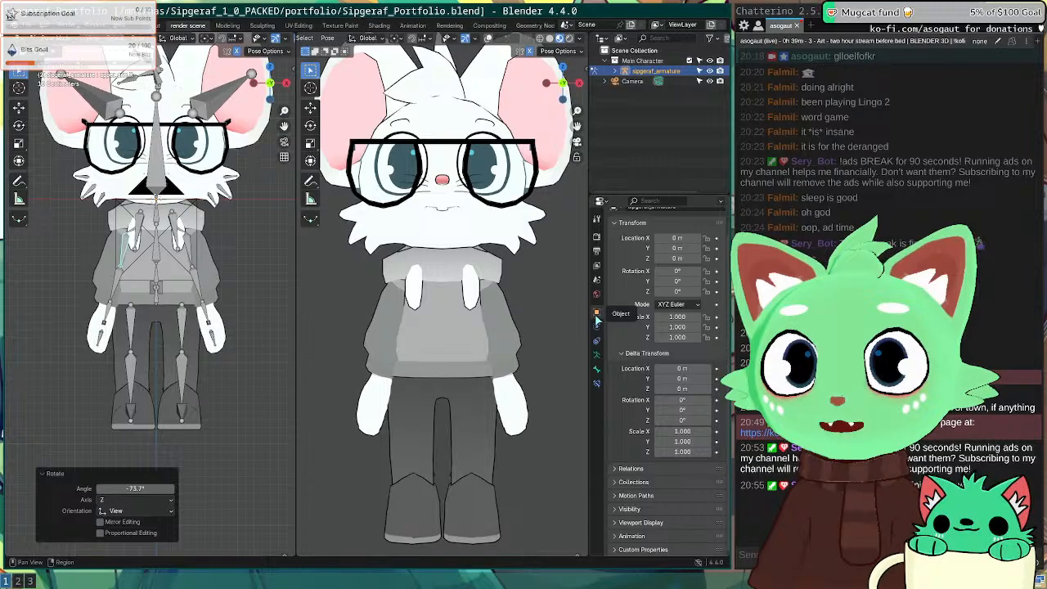
left_click_drag(589, 331, 550, 377)
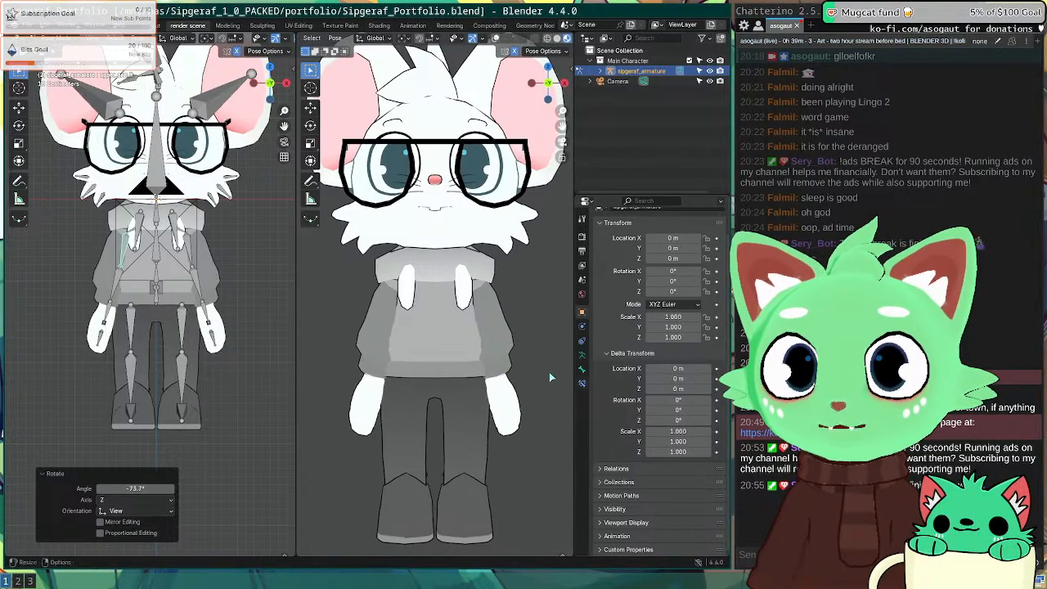
key("super+r")
key("Right")
key("Escape")
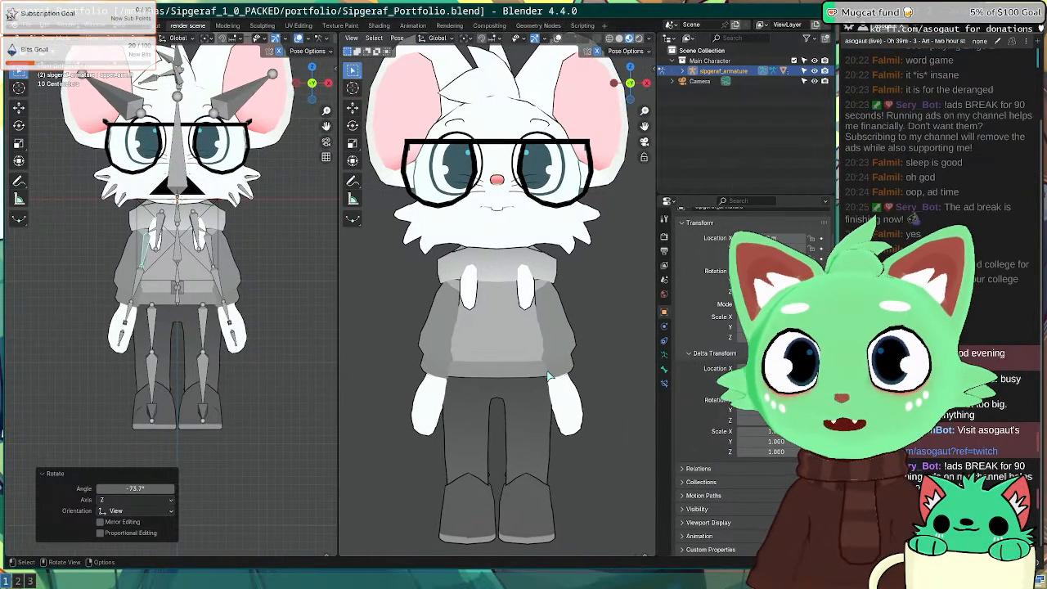
left_click_drag(656, 368, 604, 309)
Step: Browse the constraint and bone tabs, ending on Armature Data with bone collections main and extras
left_click(600, 340)
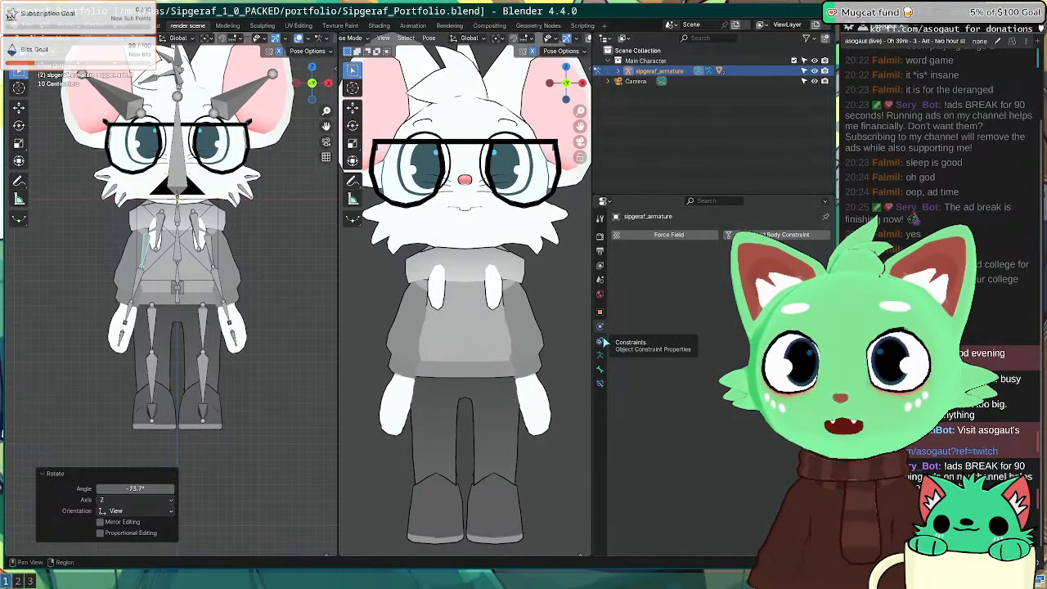
left_click(600, 355)
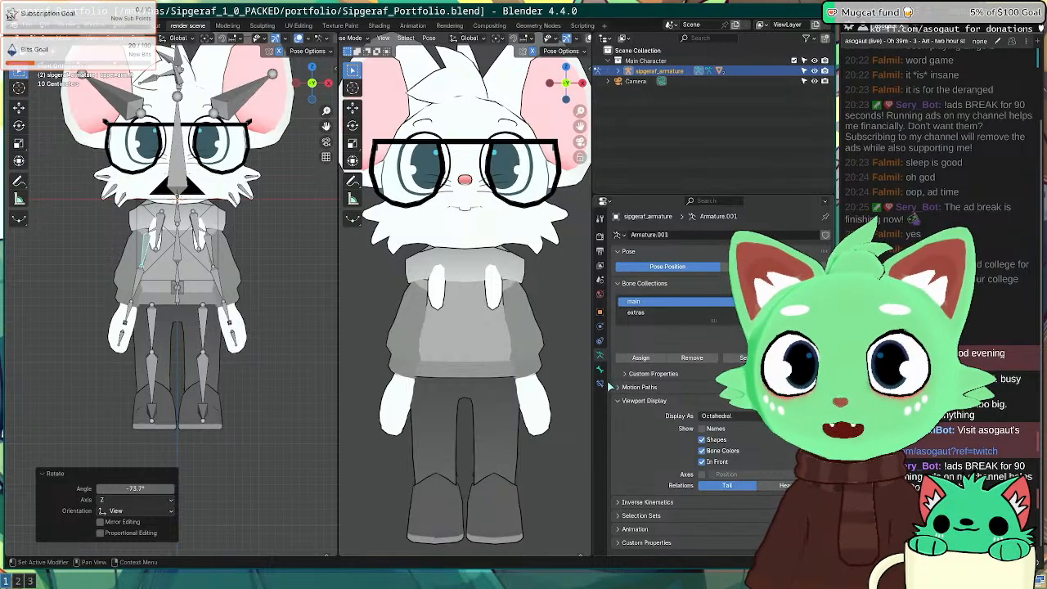
left_click(599, 371)
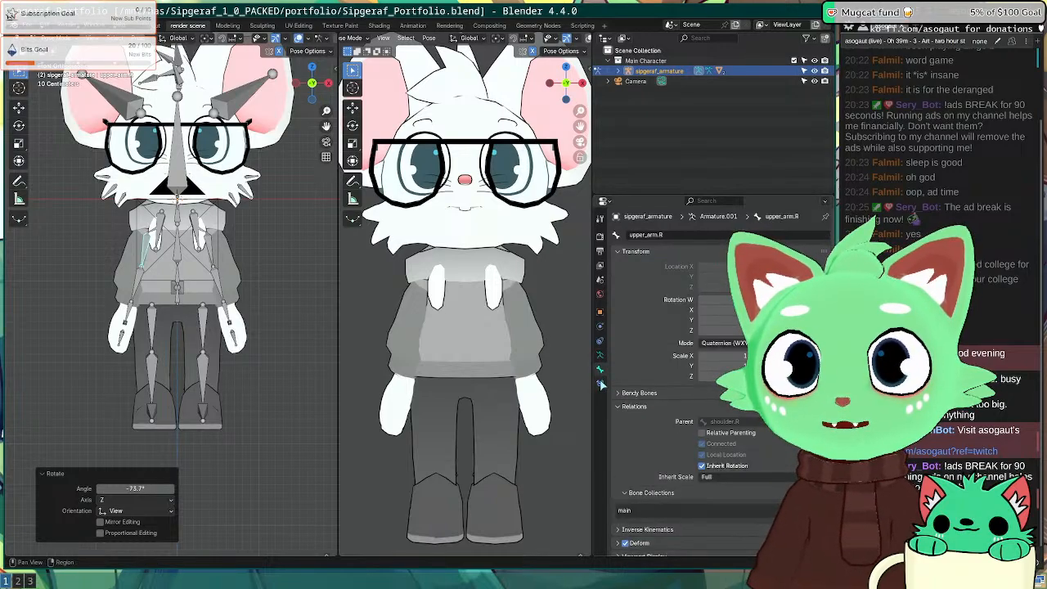
left_click(601, 385)
left_click(599, 314)
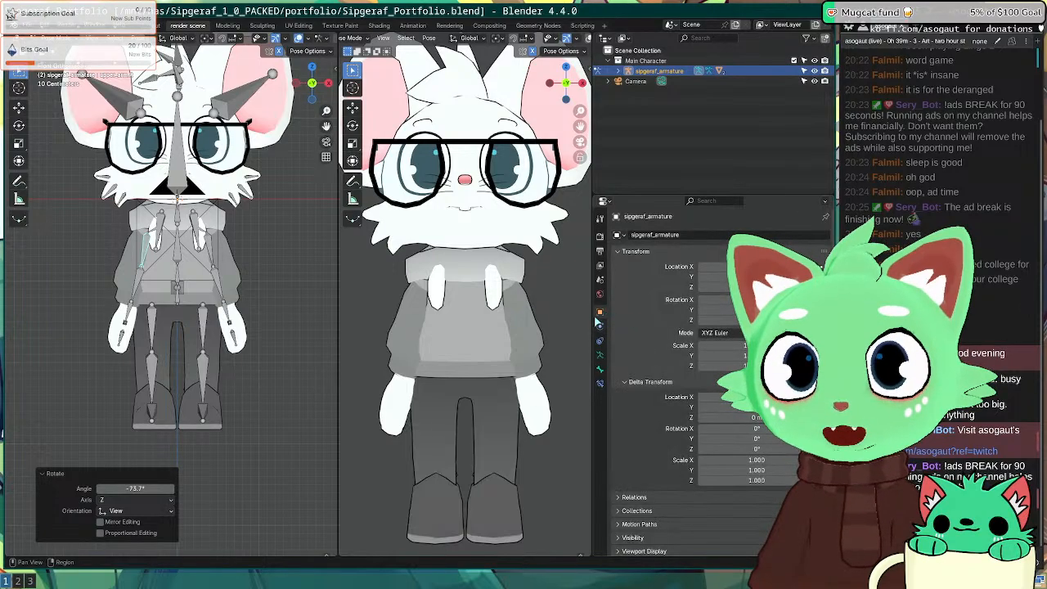
left_click(599, 342)
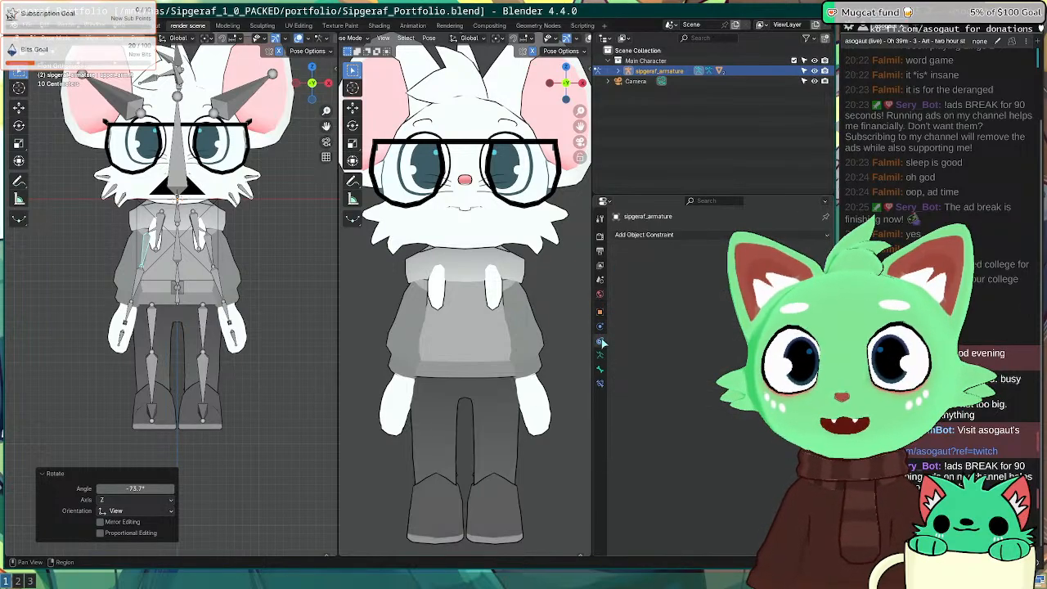
left_click(601, 353)
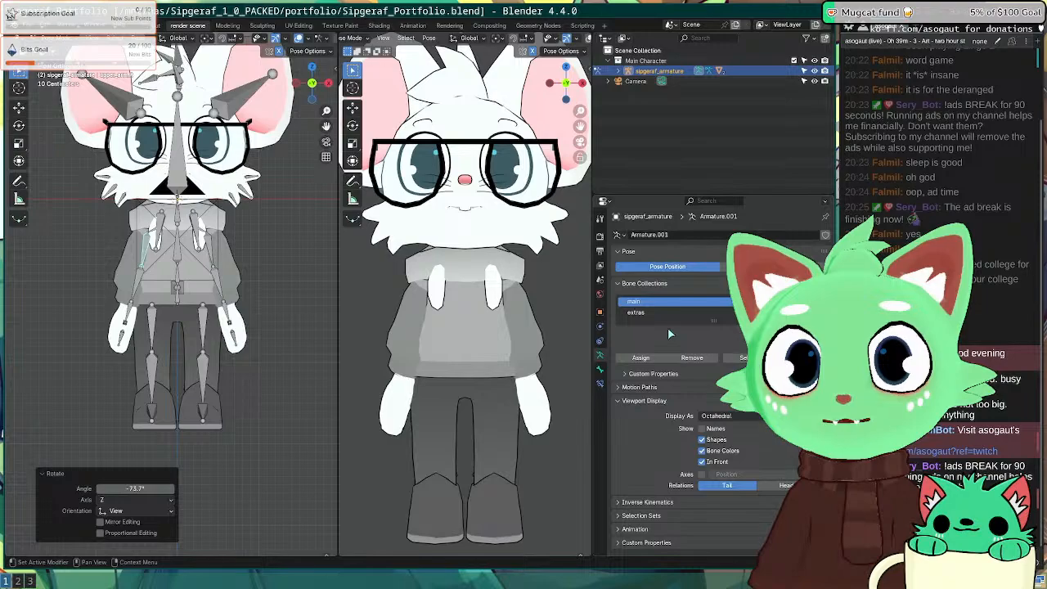
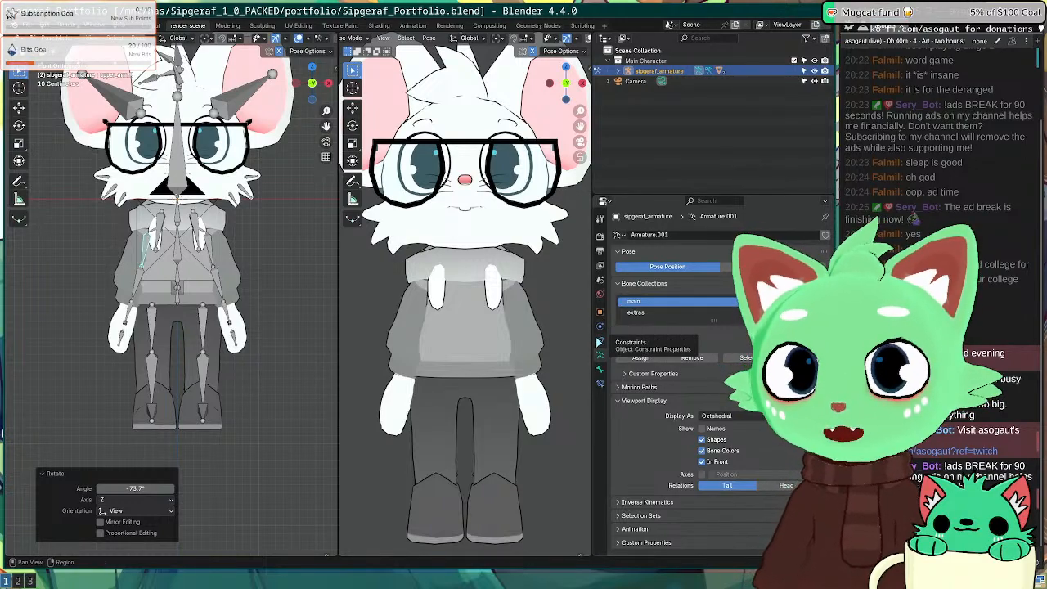
Step: Browse the Constraints, Armature, Bone, Object and World tabs, ending on upper_arm.R's bone settings
left_click(600, 342)
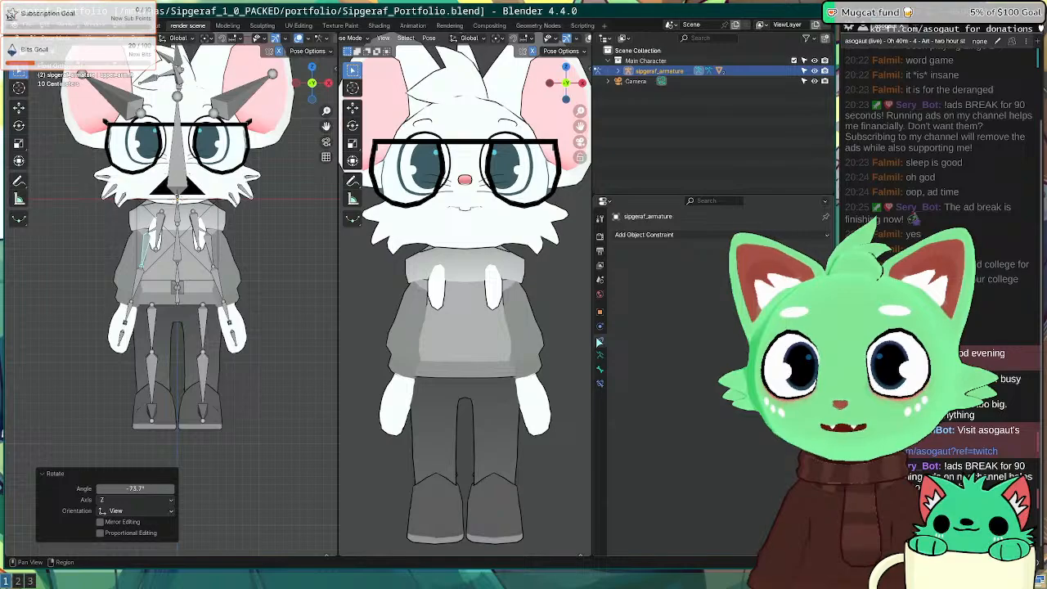
left_click(600, 354)
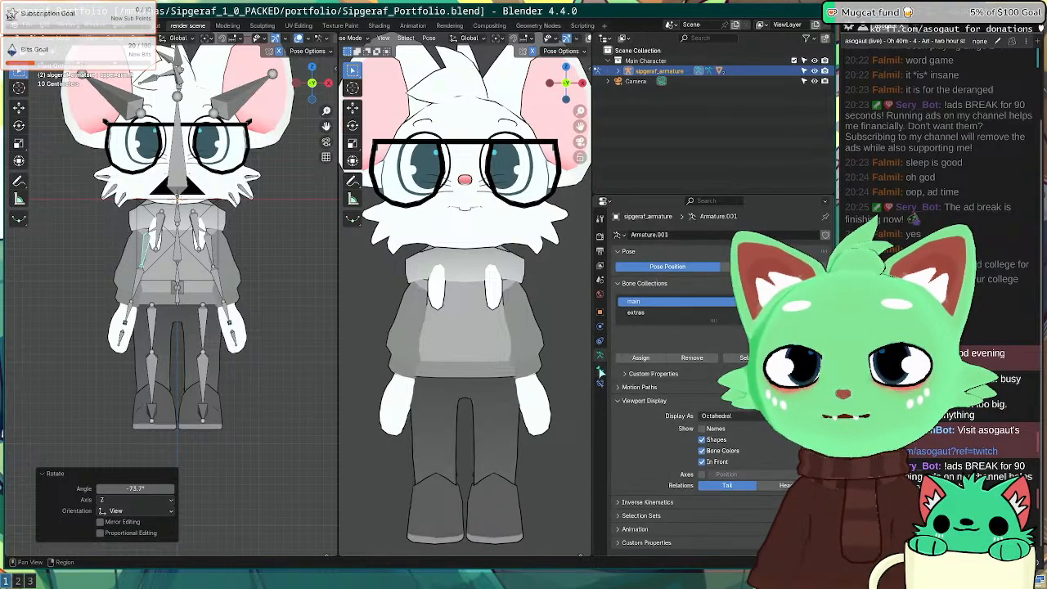
left_click(600, 371)
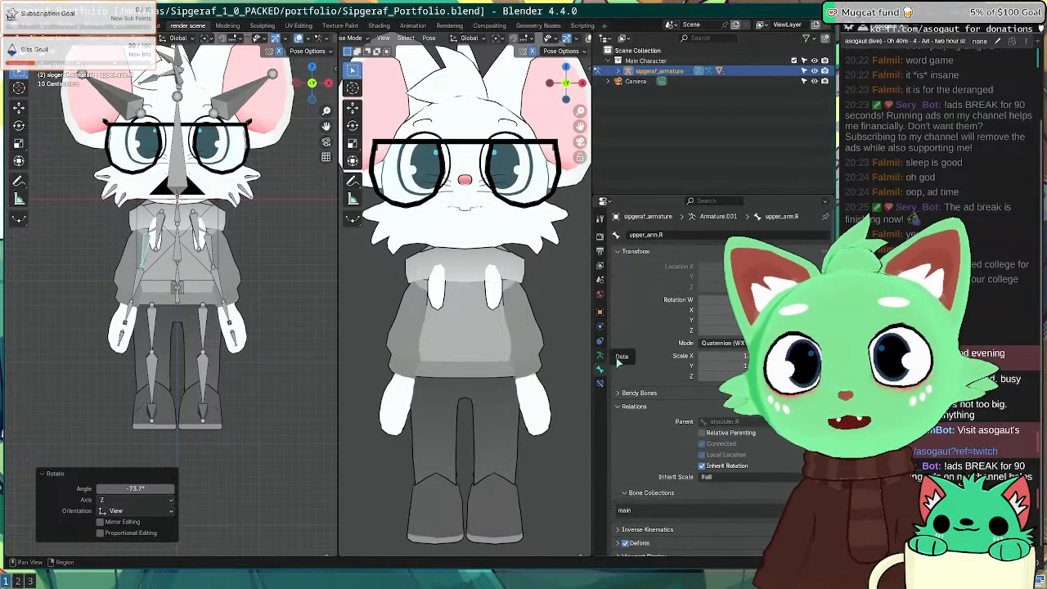
scroll(656, 385, "down", 2)
scroll(656, 384, "up", 2)
left_click(600, 355)
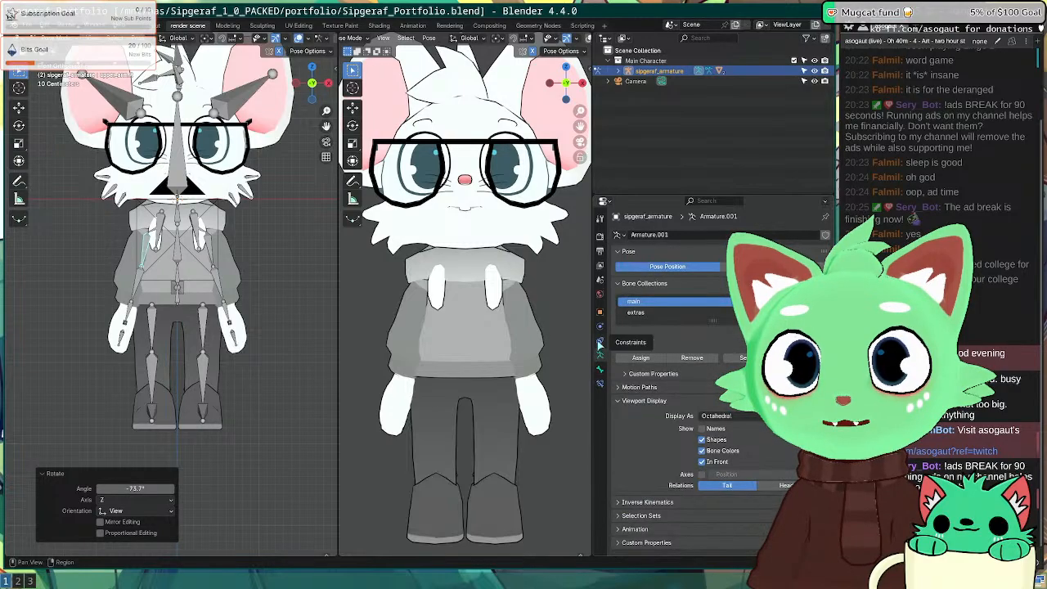
left_click(599, 345)
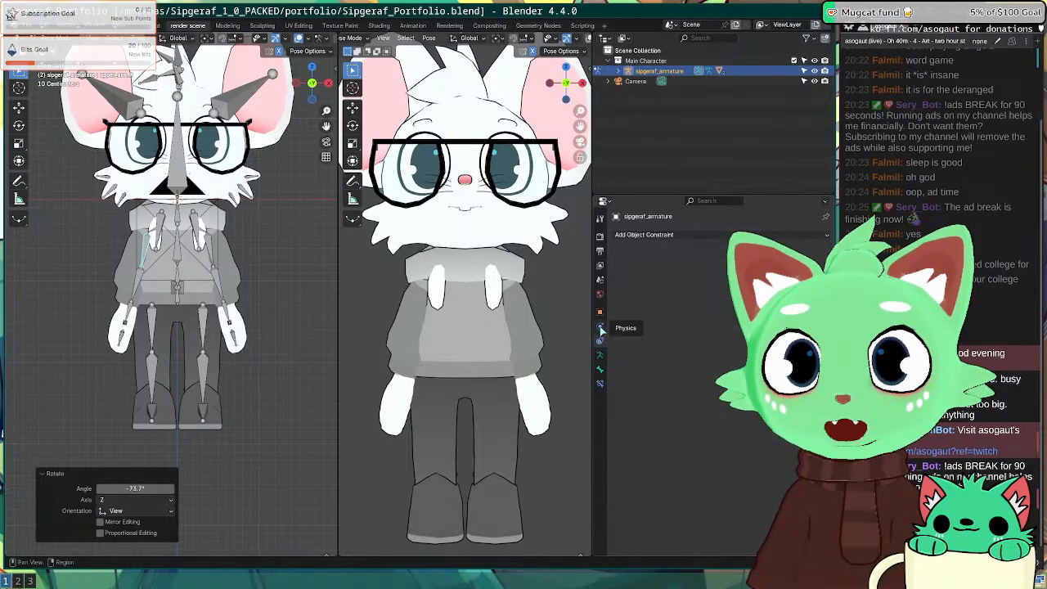
left_click(600, 309)
left_click(600, 295)
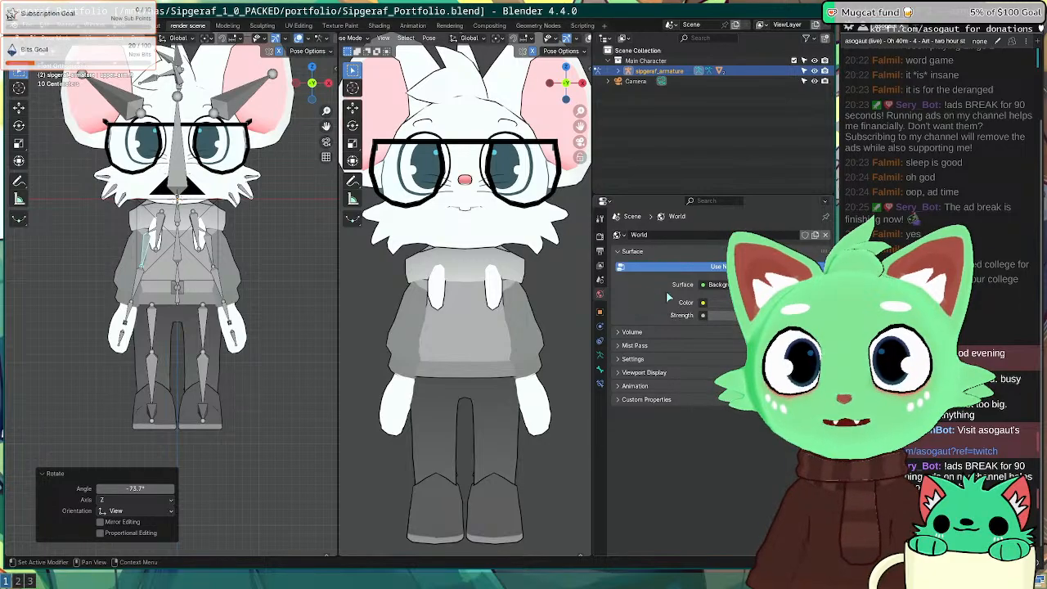
left_click(601, 340)
left_click(601, 355)
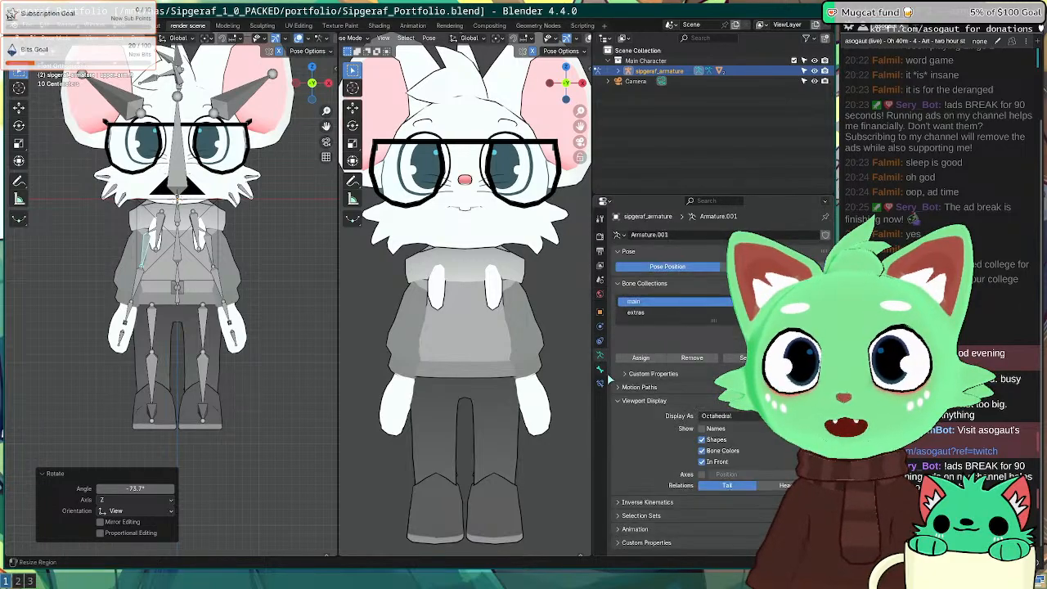
left_click(601, 371)
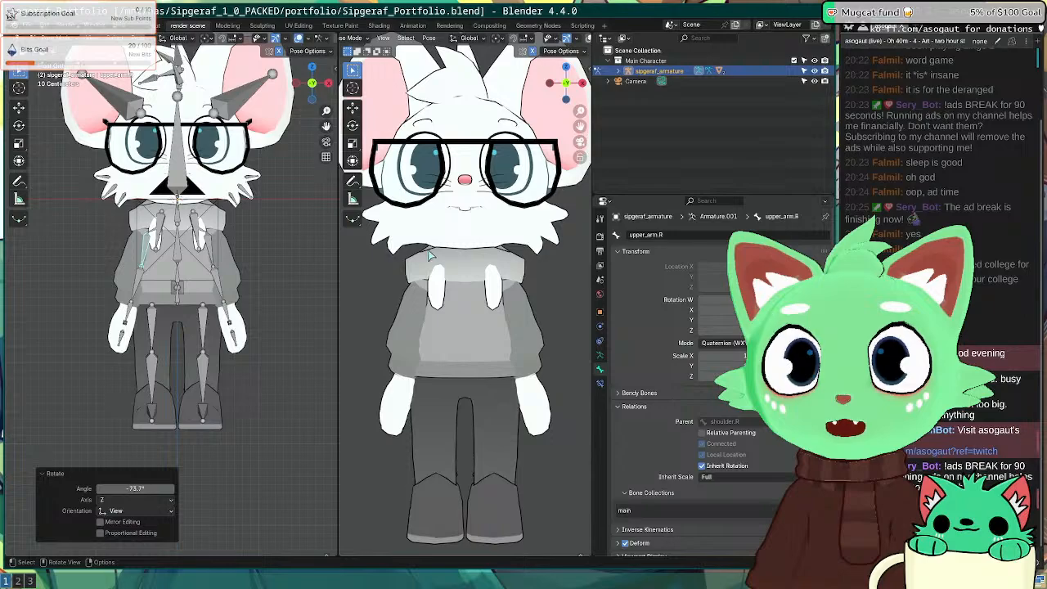
Step: Make elbow.L active, switch from Pose Mode to Object Mode, and select the Body mesh
left_click(219, 292)
left_click(56, 38)
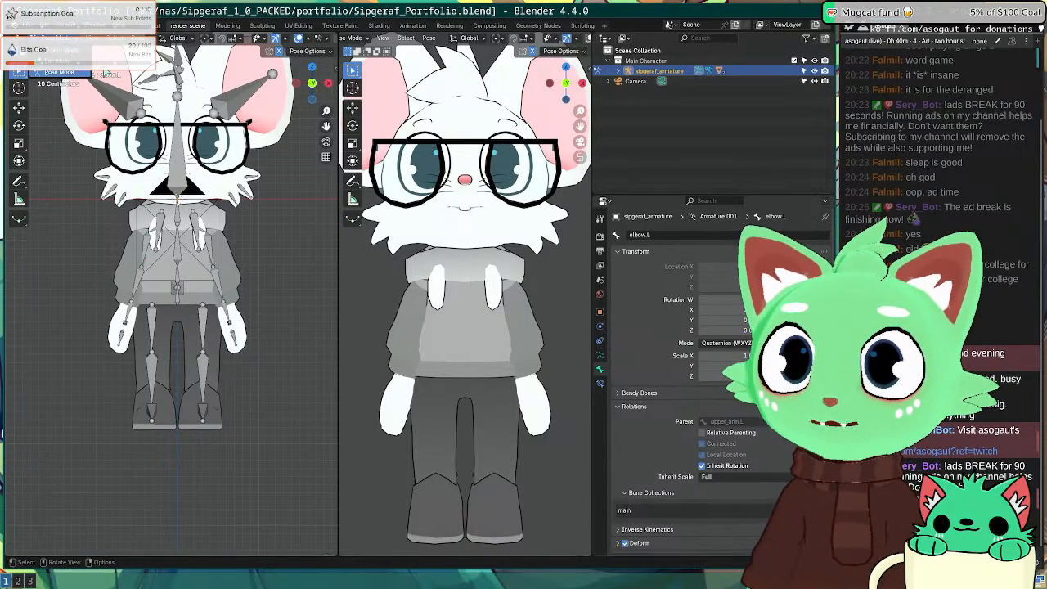
left_click(62, 51)
left_click(243, 262)
left_click(234, 268)
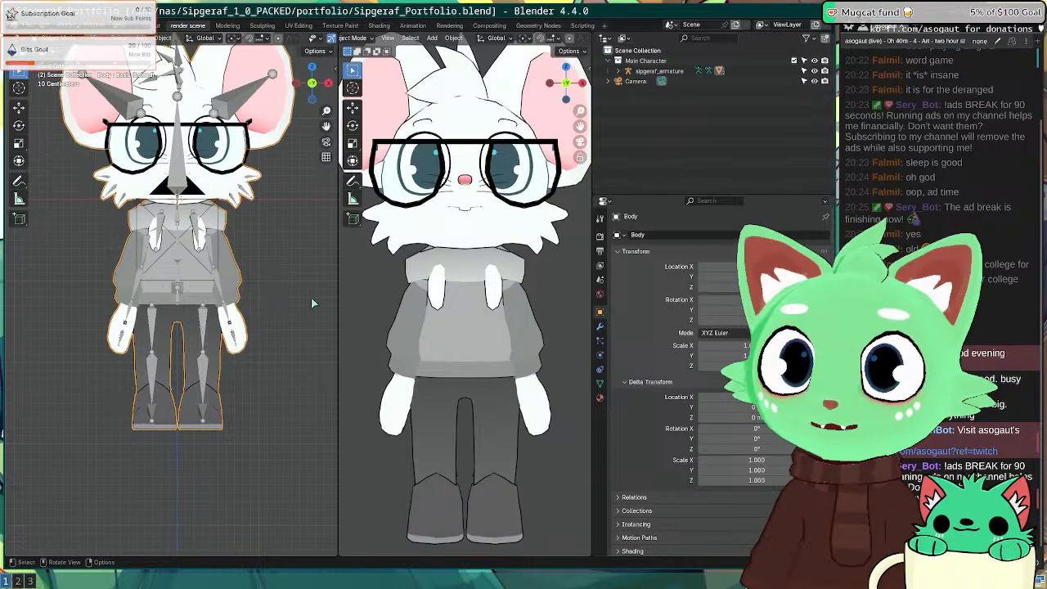
Step: In the Body mesh's modifier stack, enter a larger Solidify Thickness value for thicker outlines
left_click(599, 326)
scroll(687, 303, "down", 2)
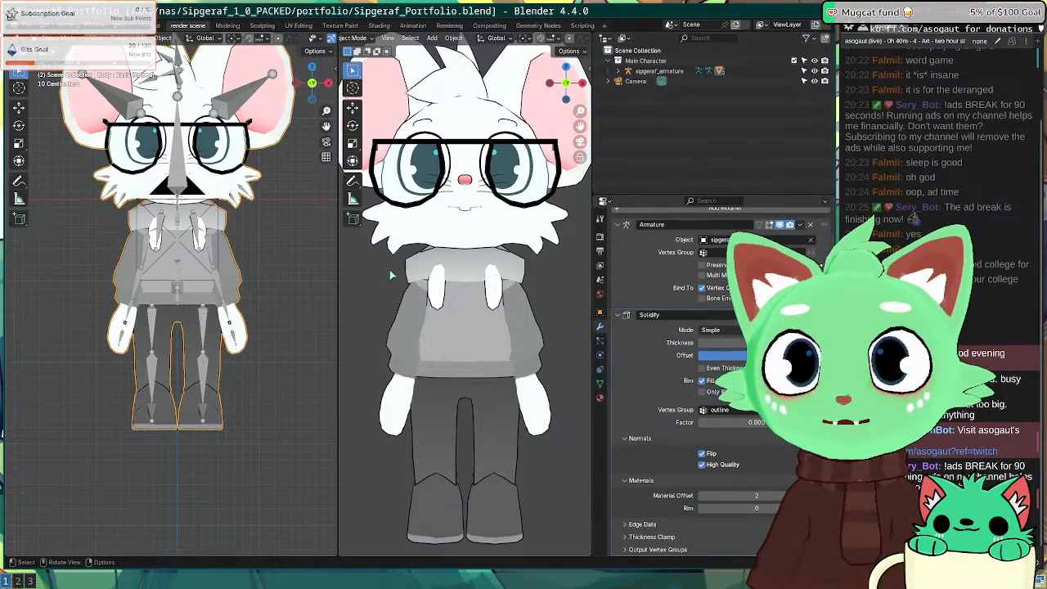
middle_click_drag(389, 270, 348, 288)
scroll(481, 289, "up", 6)
middle_click_drag(440, 287, 477, 287, "shift")
left_click_drag(736, 342, 756, 342)
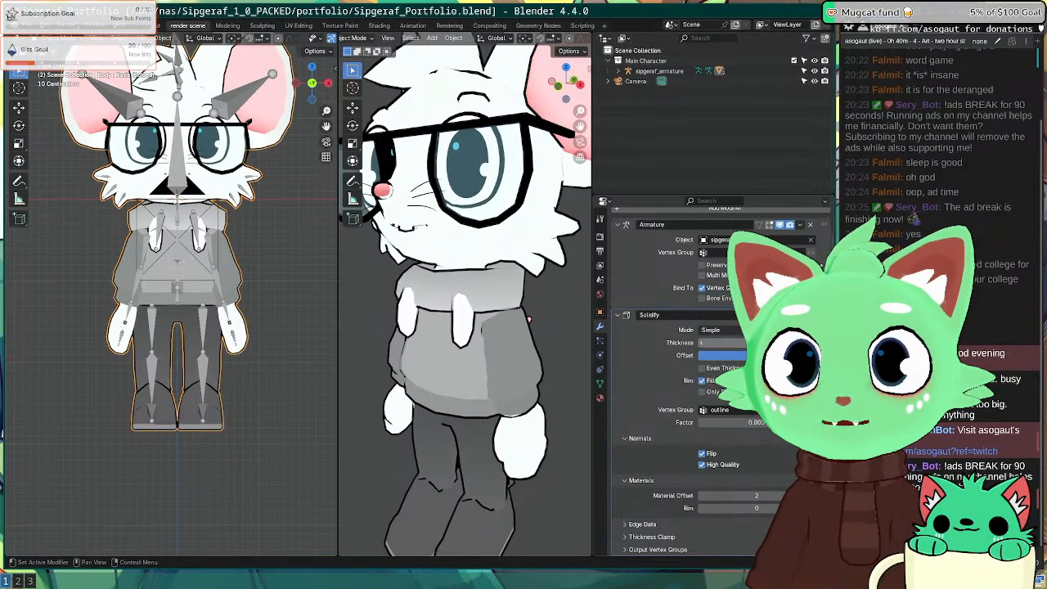
scroll(483, 290, "down", 4)
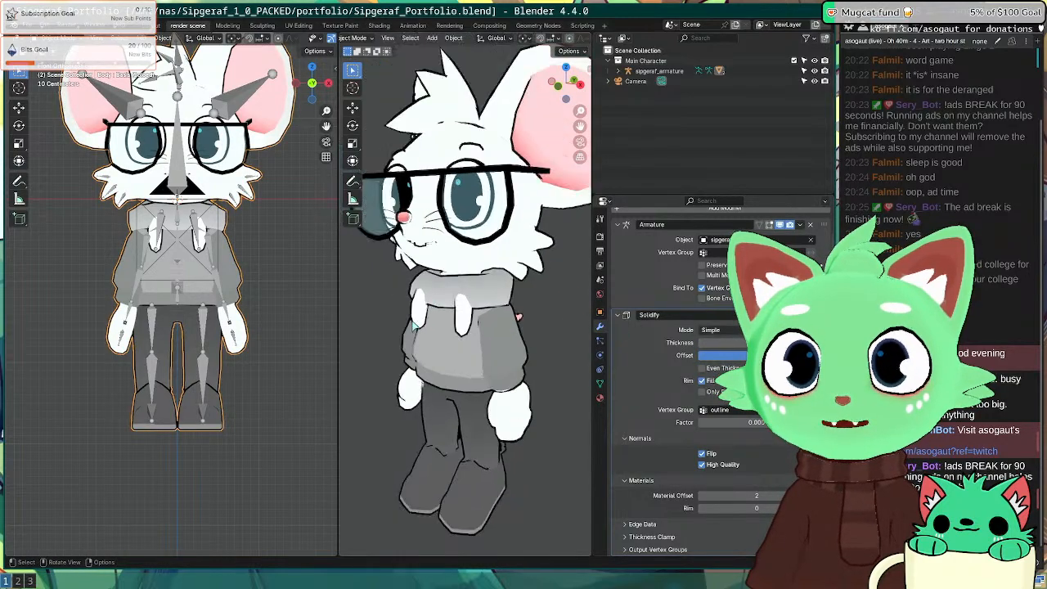
middle_click_drag(458, 291, 524, 291)
left_click(703, 343)
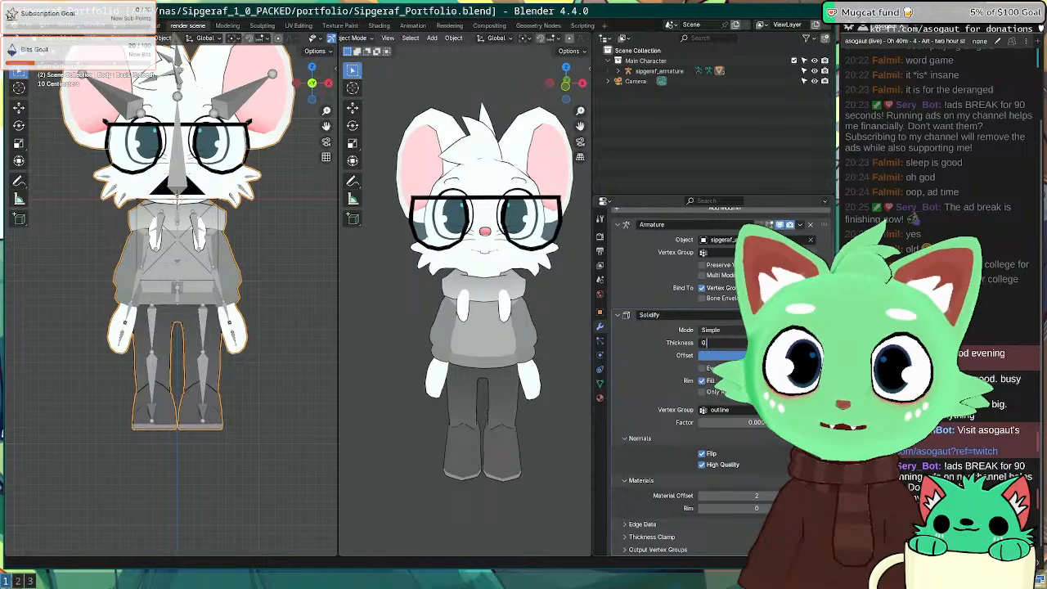
key("Return")
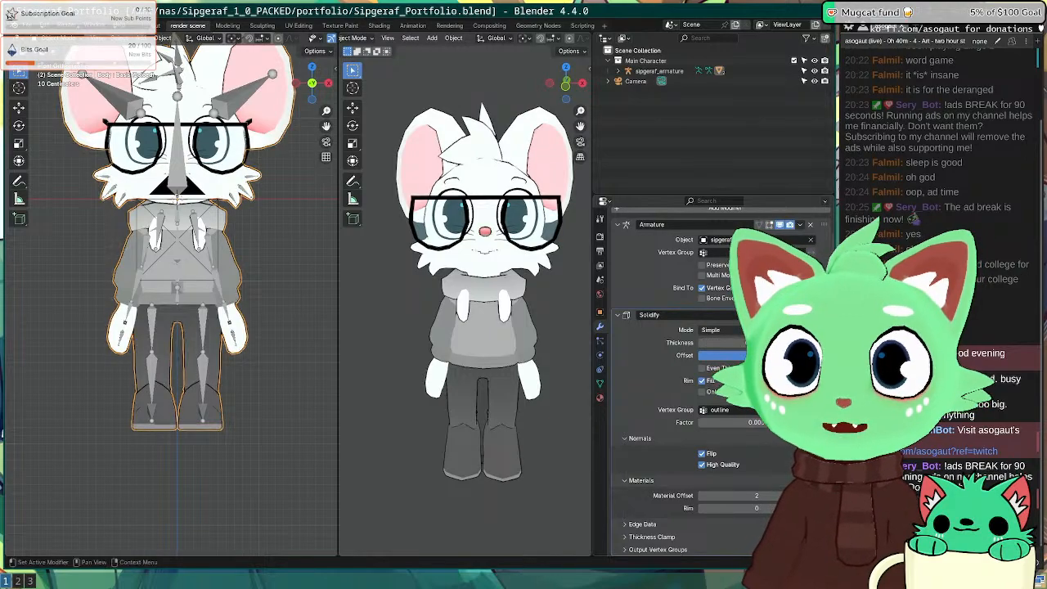
scroll(523, 237, "up", 4)
middle_click_drag(523, 237, 495, 245)
Step: Close the greco roman wrestling tab, open the Low Poly Cat artwork, then reselect Blender's armature
scroll(423, 275, "down", 5)
scroll(507, 303, "up", 4)
scroll(510, 318, "down", 1)
scroll(509, 236, "down", 1)
scroll(495, 245, "down", 1)
key("super+2")
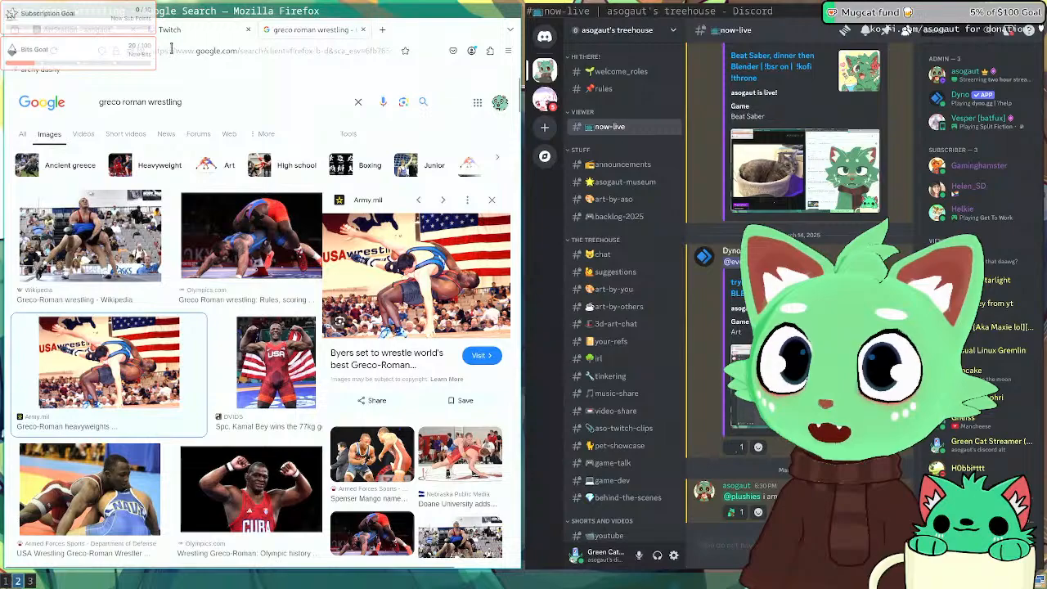
left_click(363, 30)
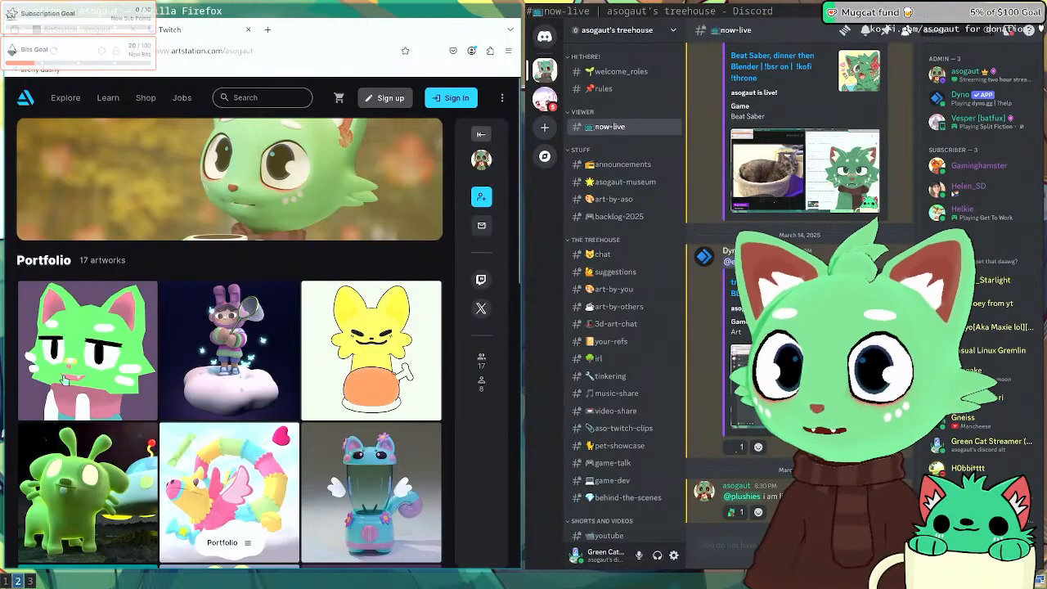
left_click(105, 364)
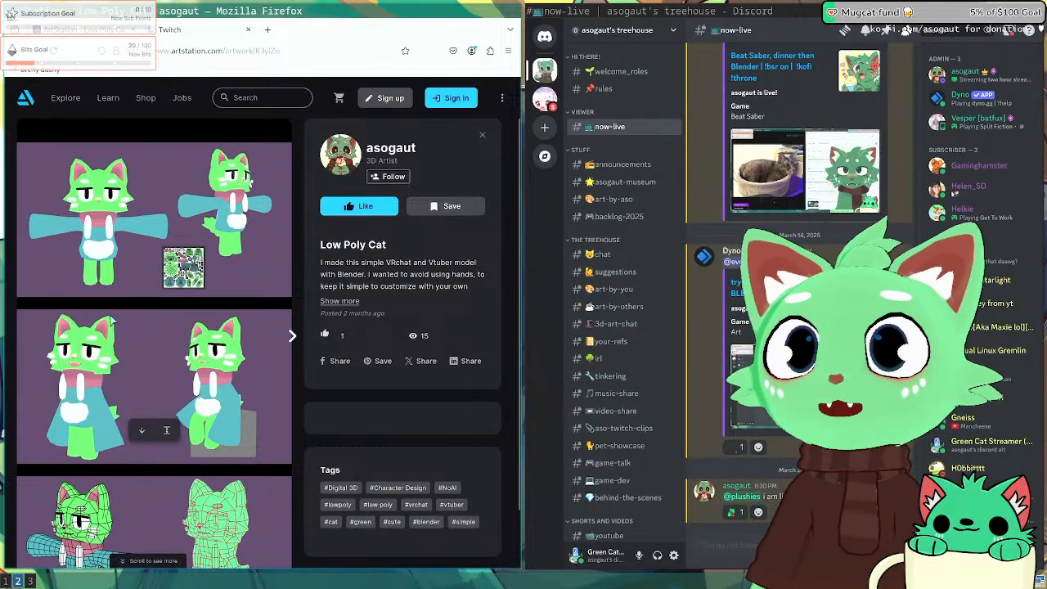
key("super+1")
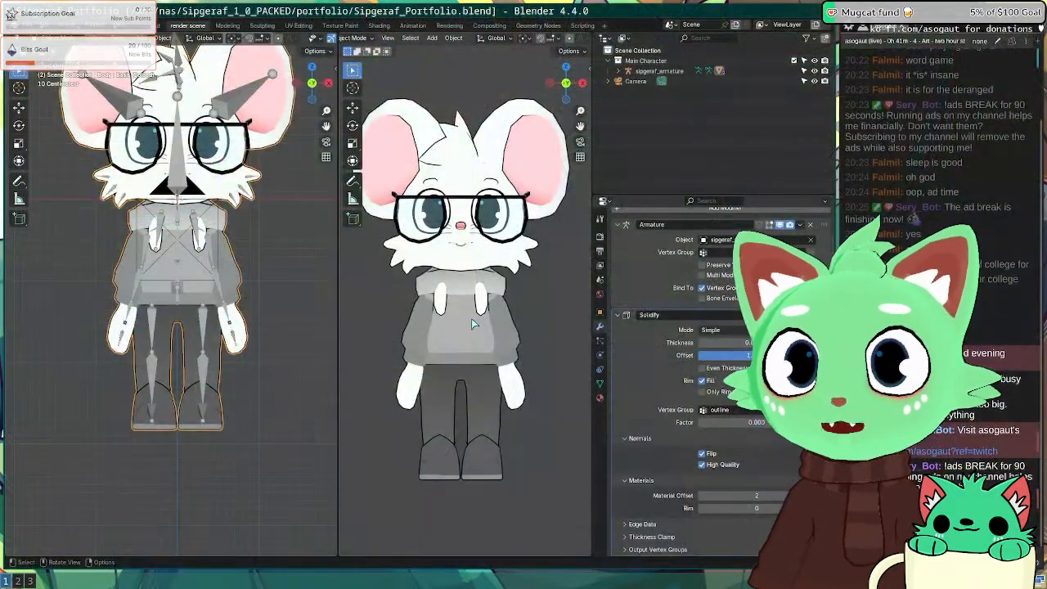
left_click(212, 243)
Step: In Pose Mode, select all bones and clear their rotation with Alt+R to get a T-pose
key("a")
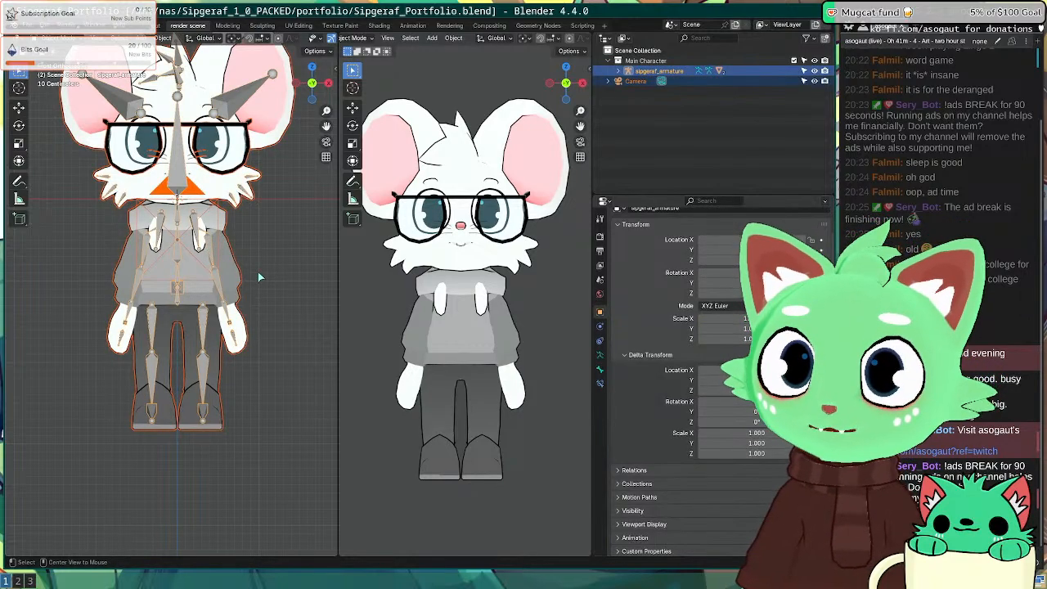
key("ctrl+Tab")
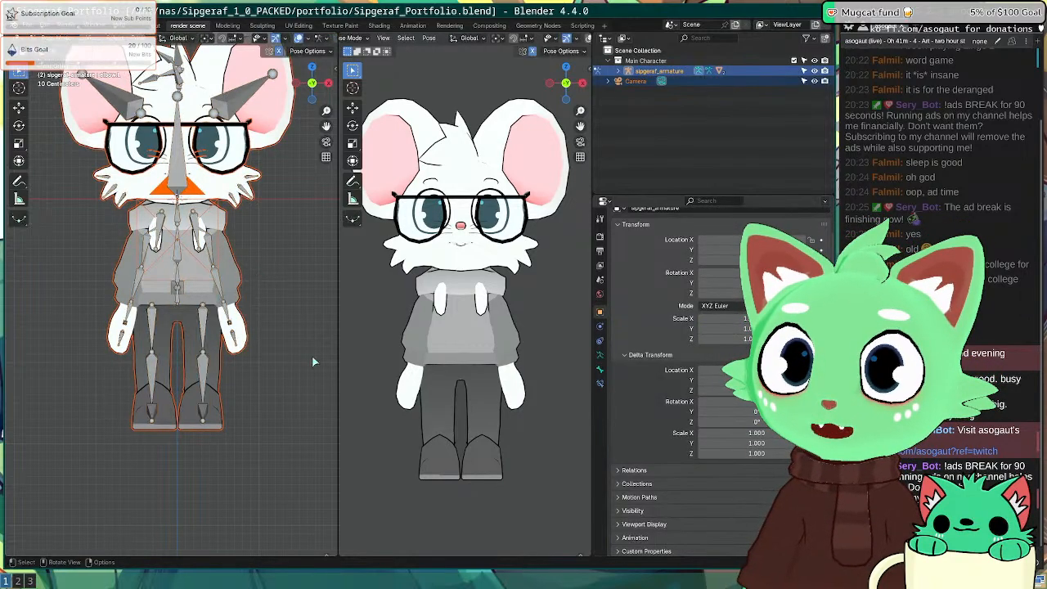
key("a")
key("alt+r")
key("alt+a")
scroll(489, 325, "down", 3)
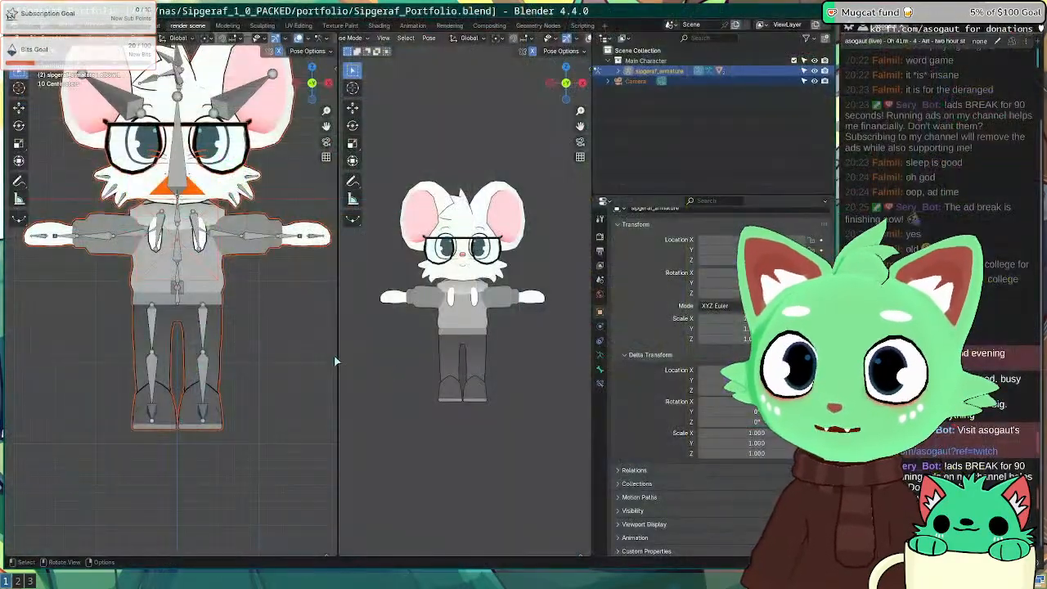
Step: Glance at the ArtStation reference, view the character from the side, and return to Object Mode
key("super+2")
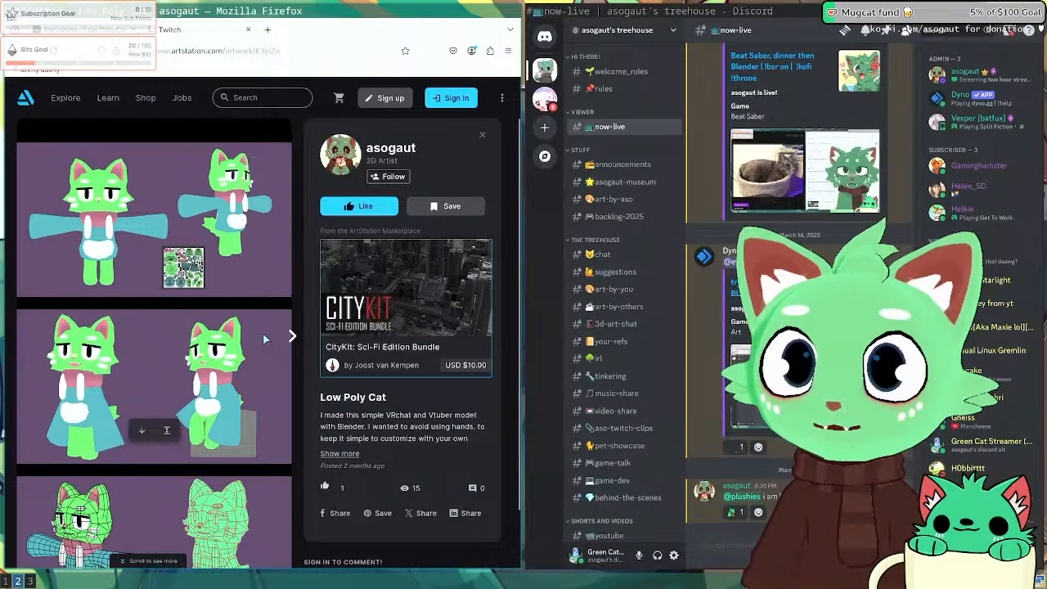
key("super+1")
scroll(251, 326, "down", 4)
key("KP_3")
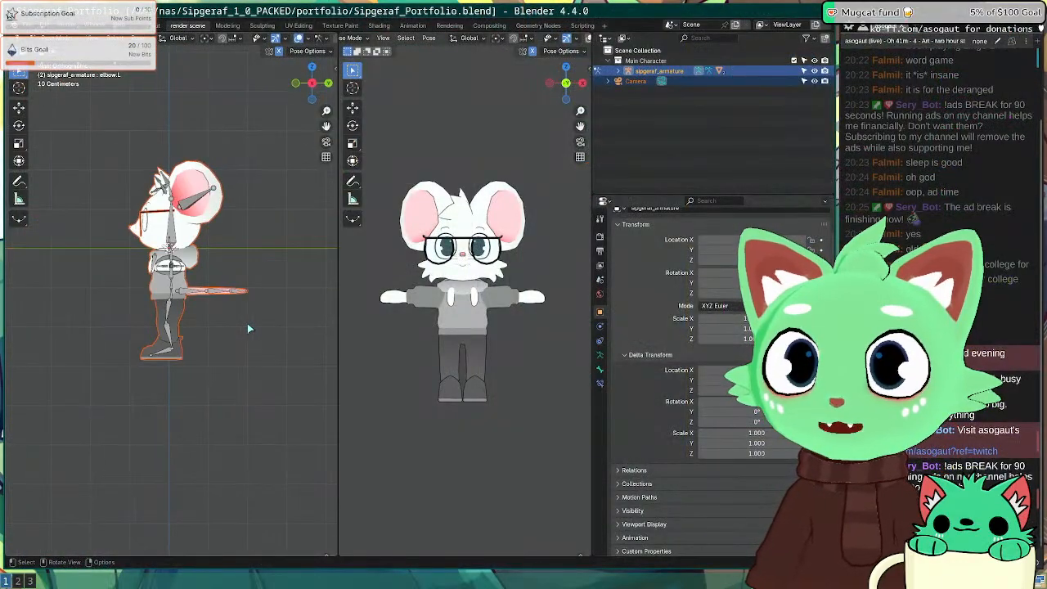
middle_click_drag(250, 322, 107, 295, "shift")
scroll(106, 295, "down", 5)
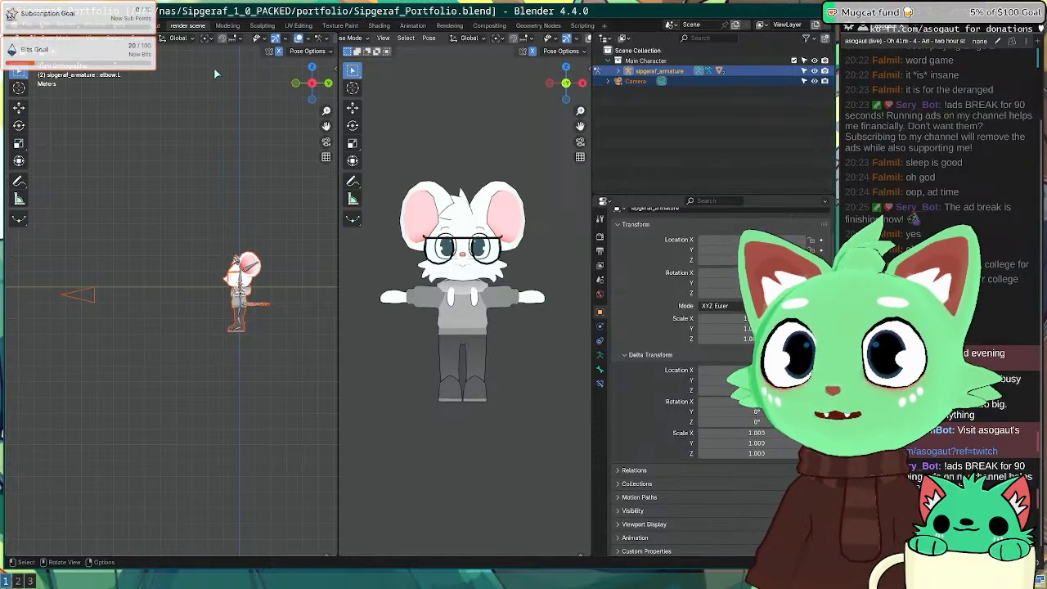
left_click(211, 38)
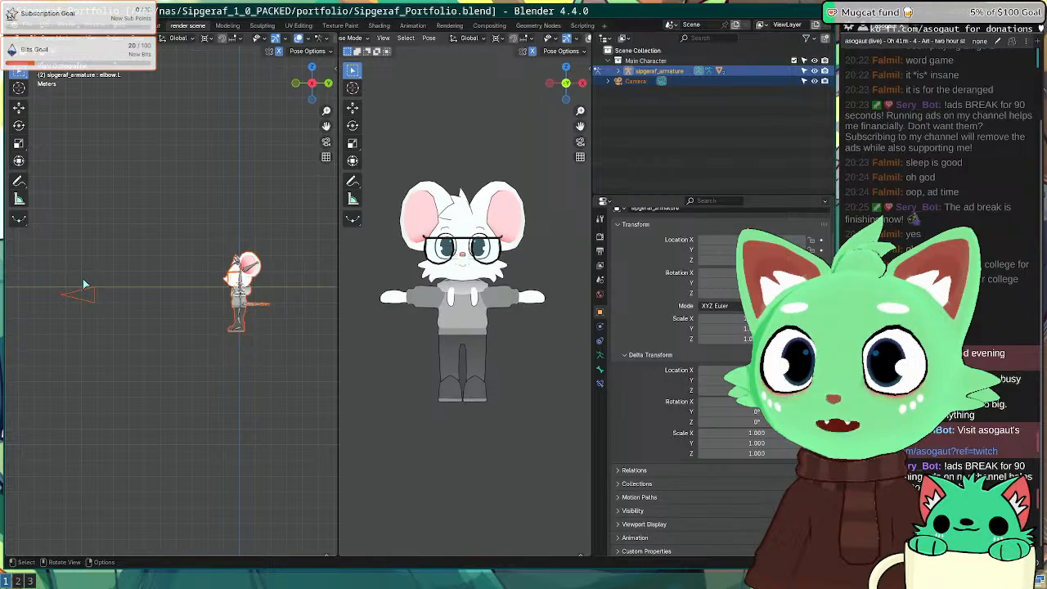
key("ctrl+Tab")
Step: Select the camera, undo a trial move, and look through the camera view
left_click(104, 297)
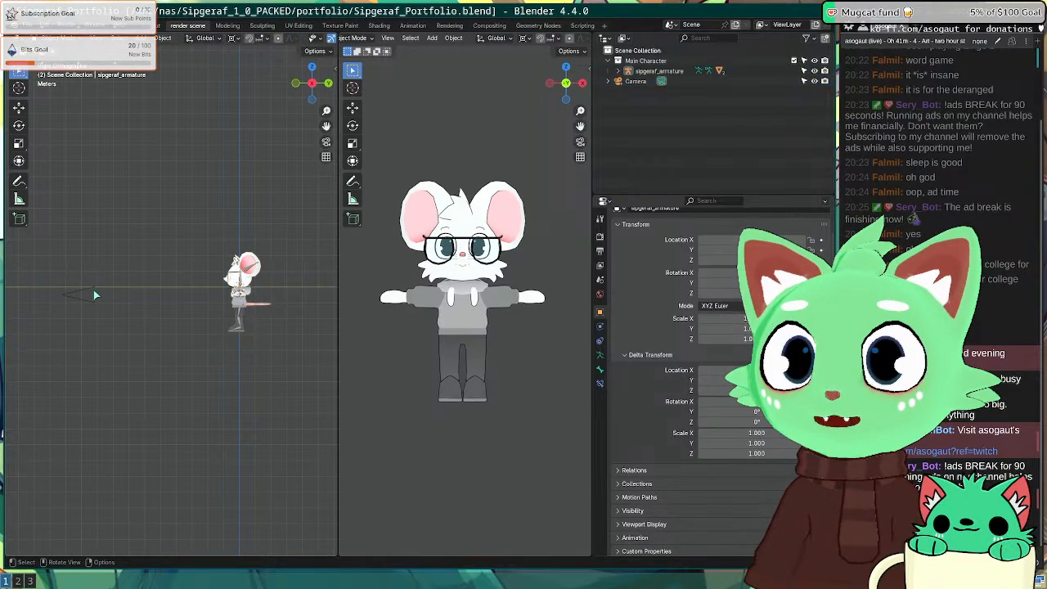
left_click(93, 294)
key("g")
left_click(163, 301)
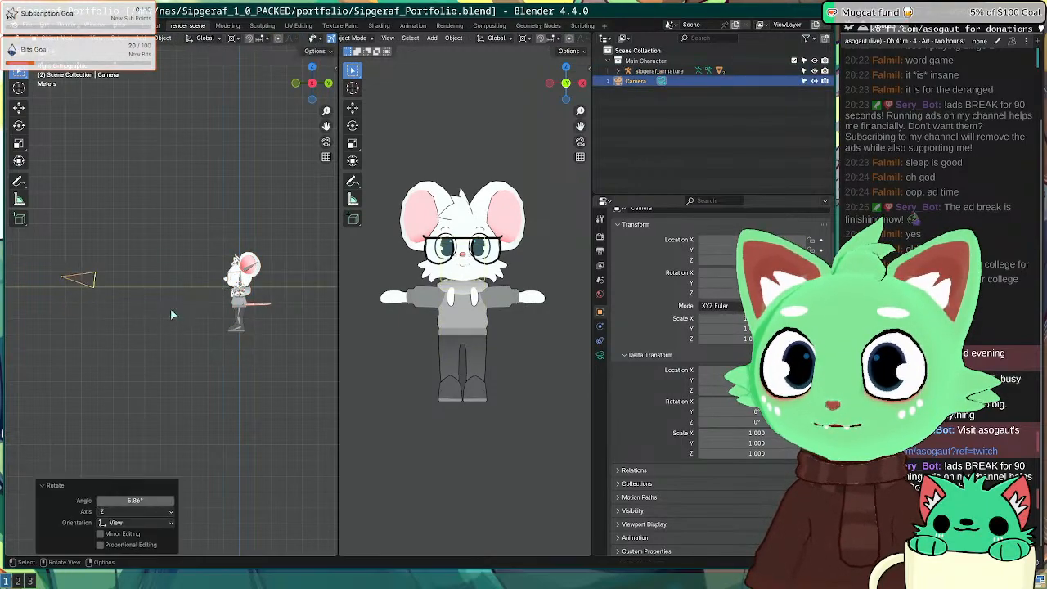
key("ctrl+z")
key("KP_0")
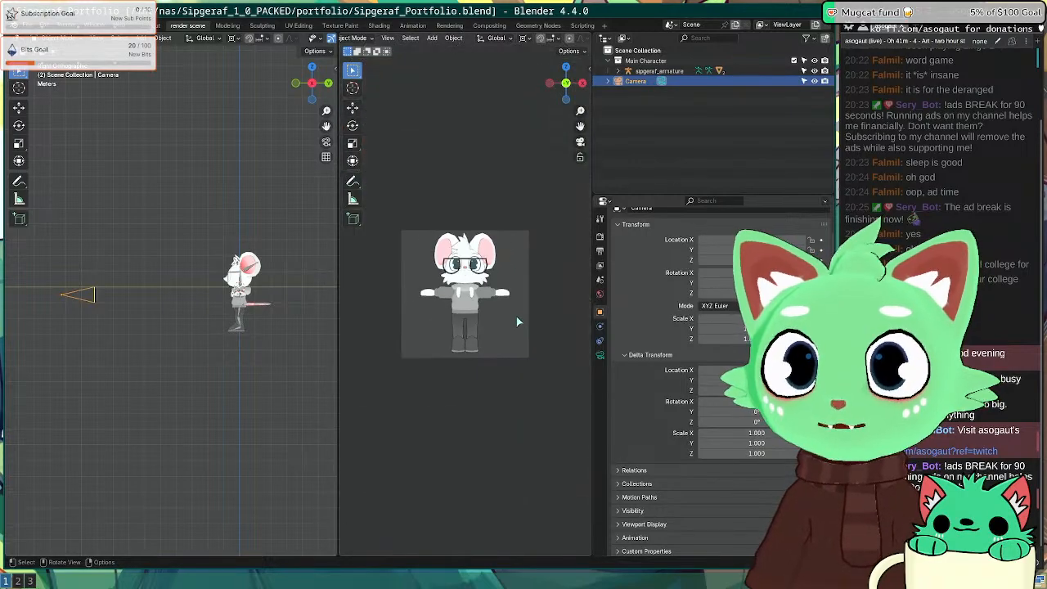
Step: Set the camera's Viewport Display Passepartout to 1.0
left_click(600, 354)
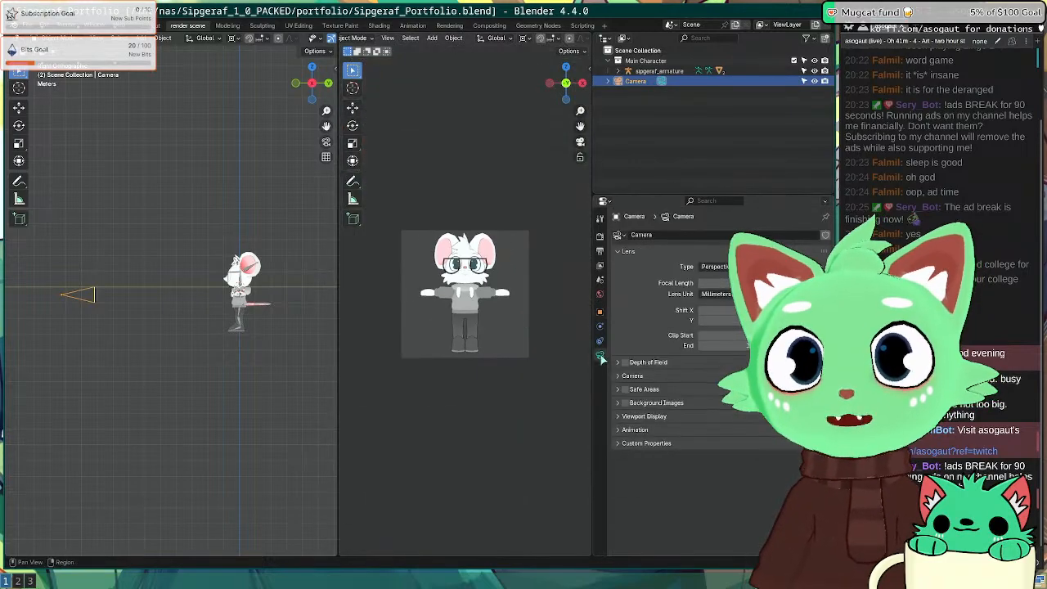
left_click(642, 418)
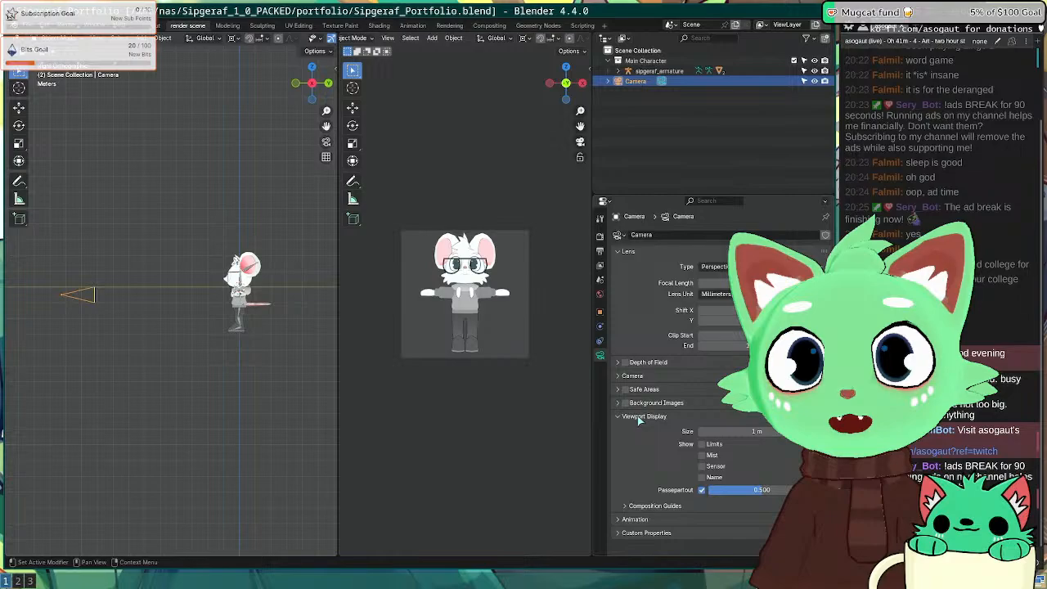
left_click_drag(762, 489, 787, 489)
scroll(229, 295, "up", 2)
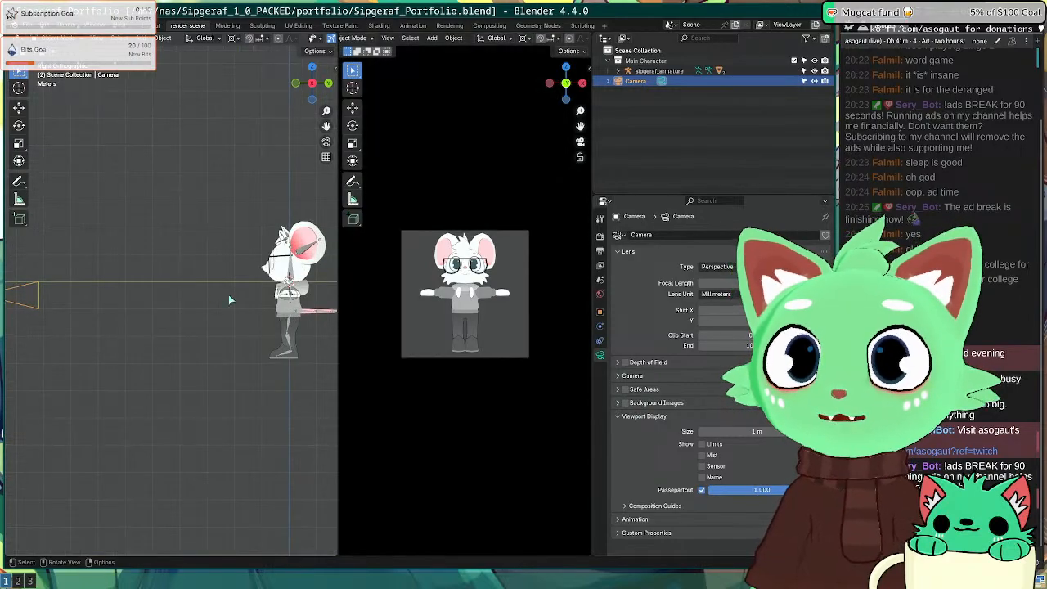
Step: Tilt the camera 6.03° and shift it 0.105 m, then render the shot with F12
key("r")
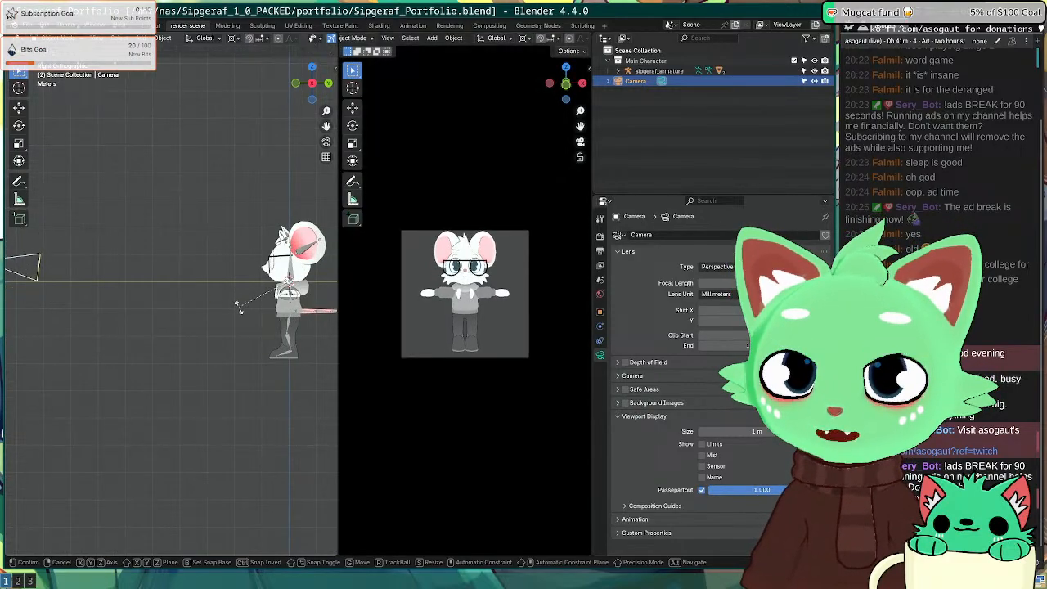
left_click(244, 301)
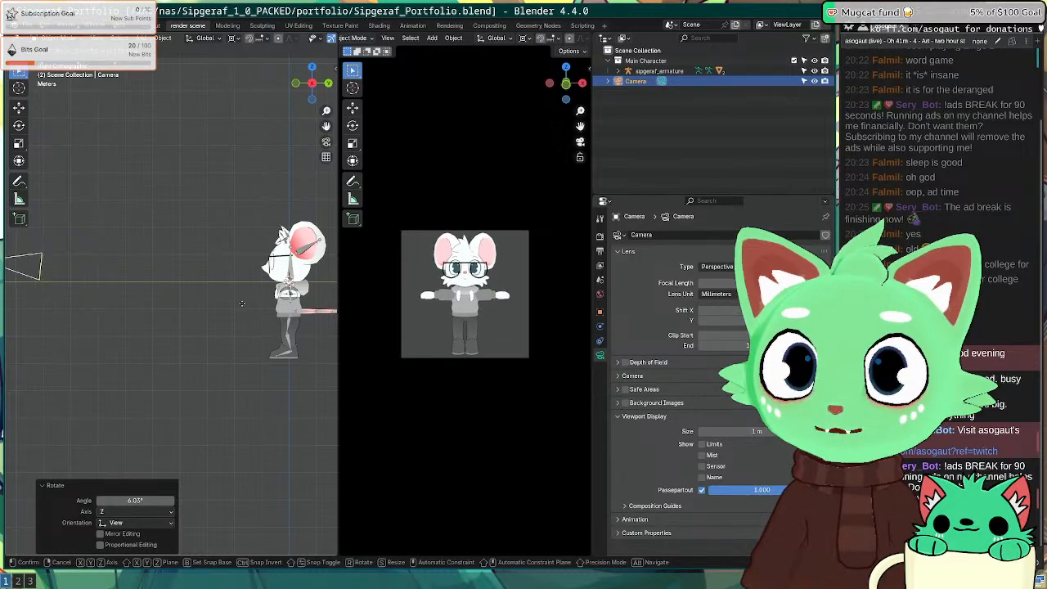
left_click(242, 303)
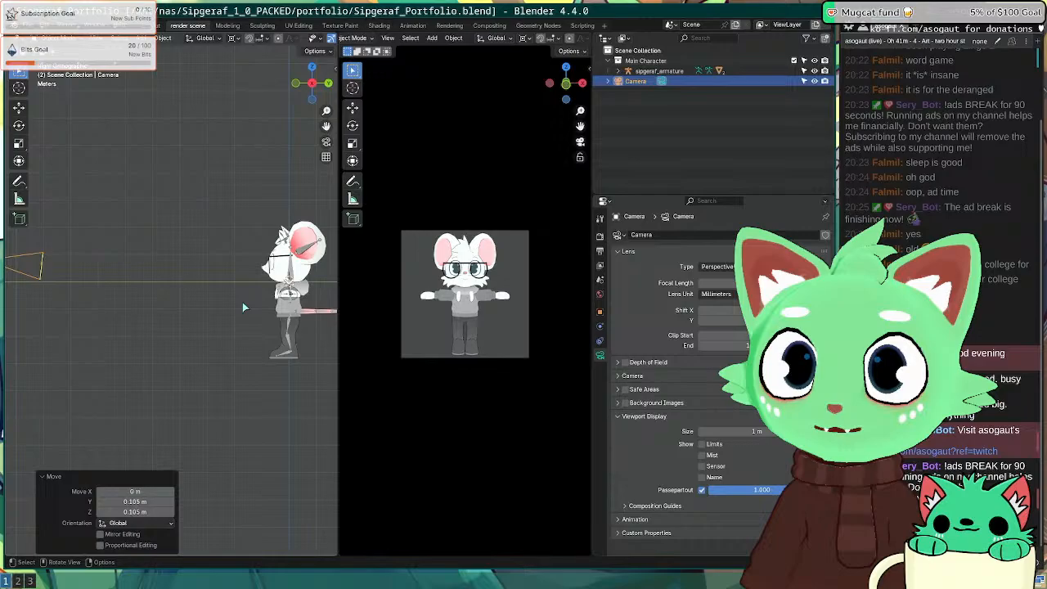
key("F12")
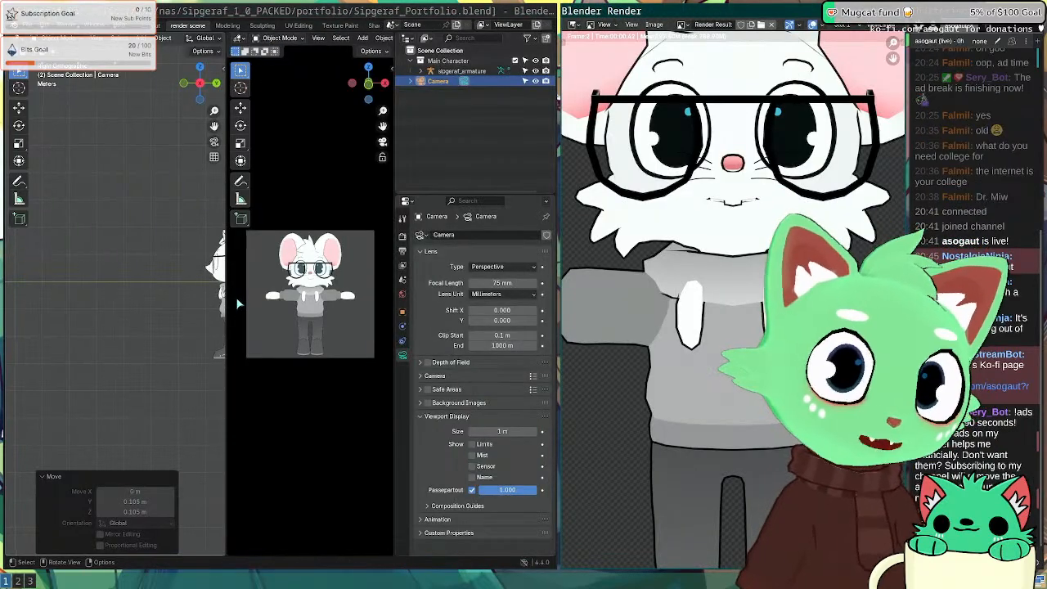
Step: Zoom and pan the Render Result to inspect the nose and mouth, then close it
scroll(736, 351, "down", 4)
scroll(736, 351, "up", 1)
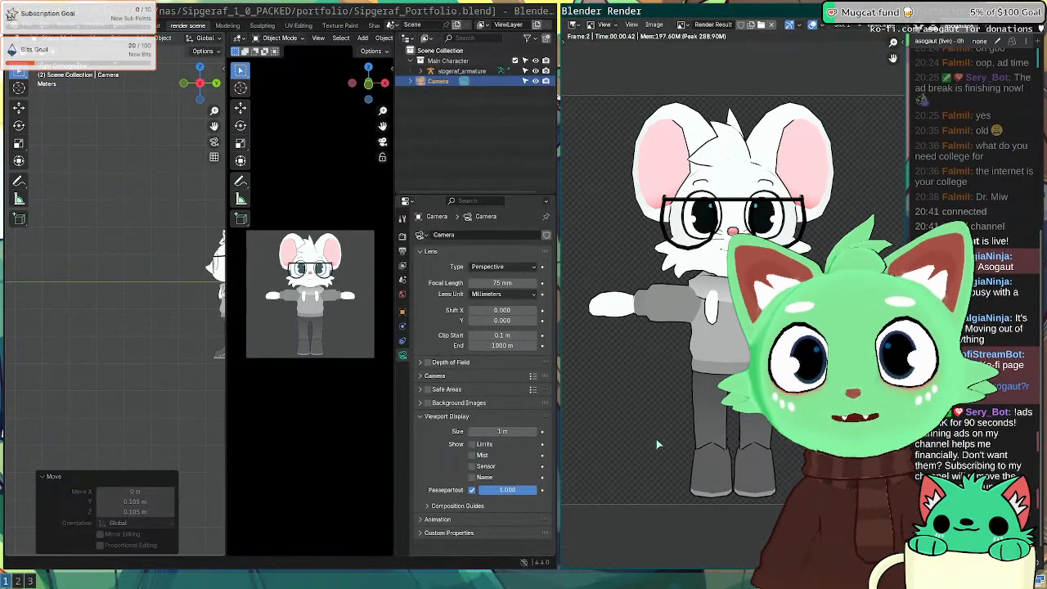
scroll(728, 278, "up", 5)
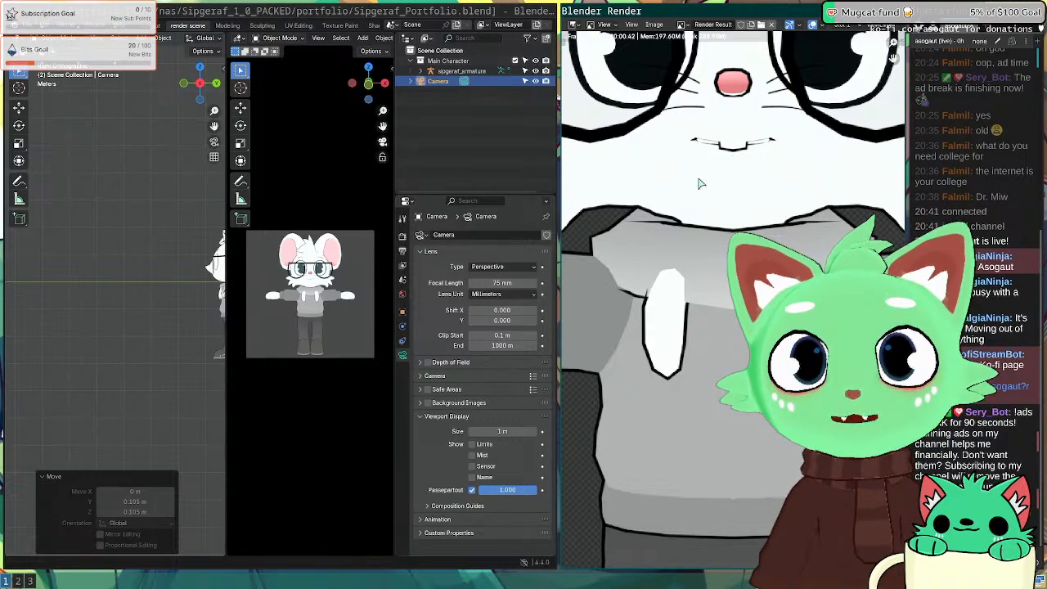
scroll(728, 147, "down", 2)
scroll(720, 188, "up", 4)
middle_click_drag(720, 189, 699, 394)
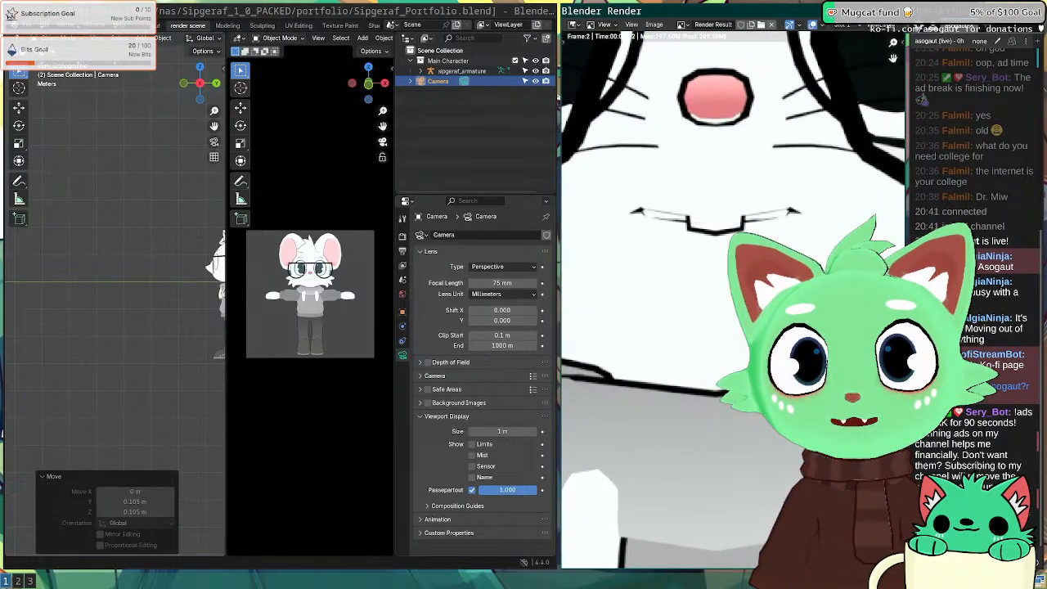
scroll(696, 236, "down", 4)
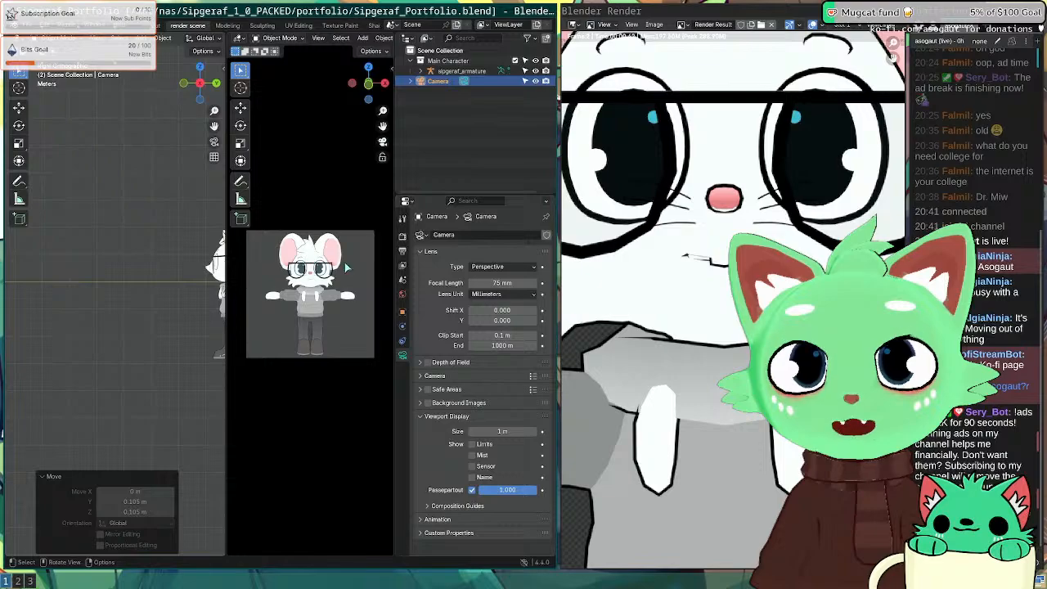
key("Escape")
Step: Select the glasses, then the Body mesh, and frame the view on the character
left_click(171, 260)
middle_click_drag(185, 261, 304, 296)
left_click(216, 245)
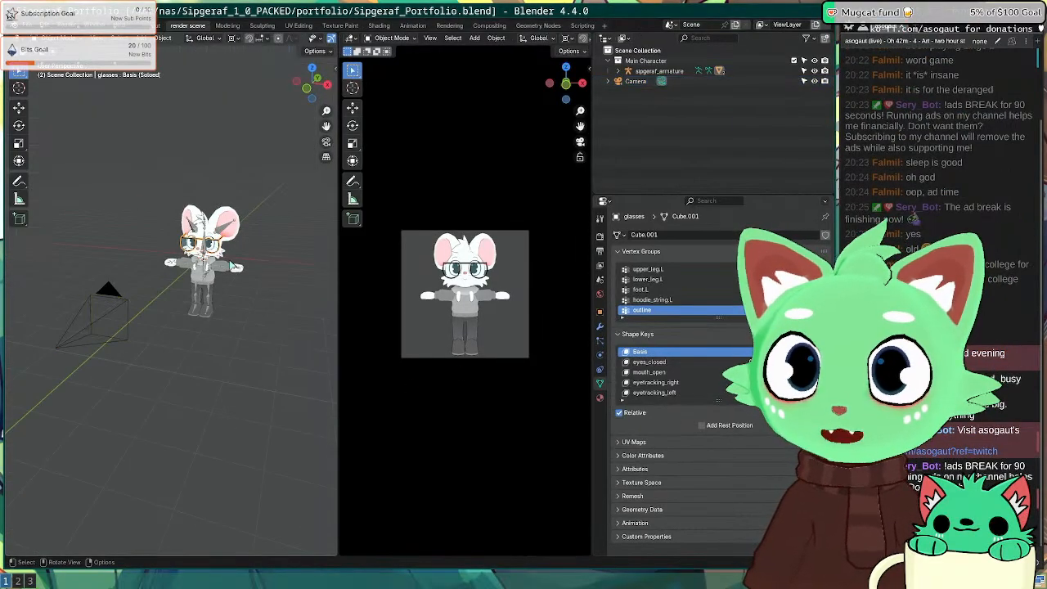
left_click(211, 236)
key("KP_Decimal")
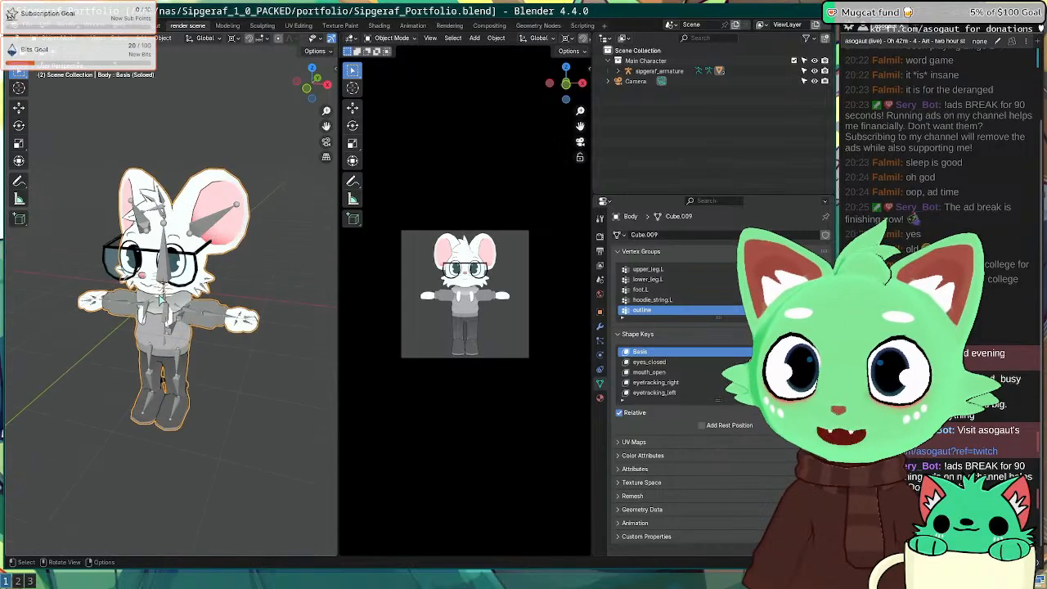
Step: Enter Edit Mode on the Body mesh and orbit around the head to view the face
key("Tab")
key("KP_Decimal")
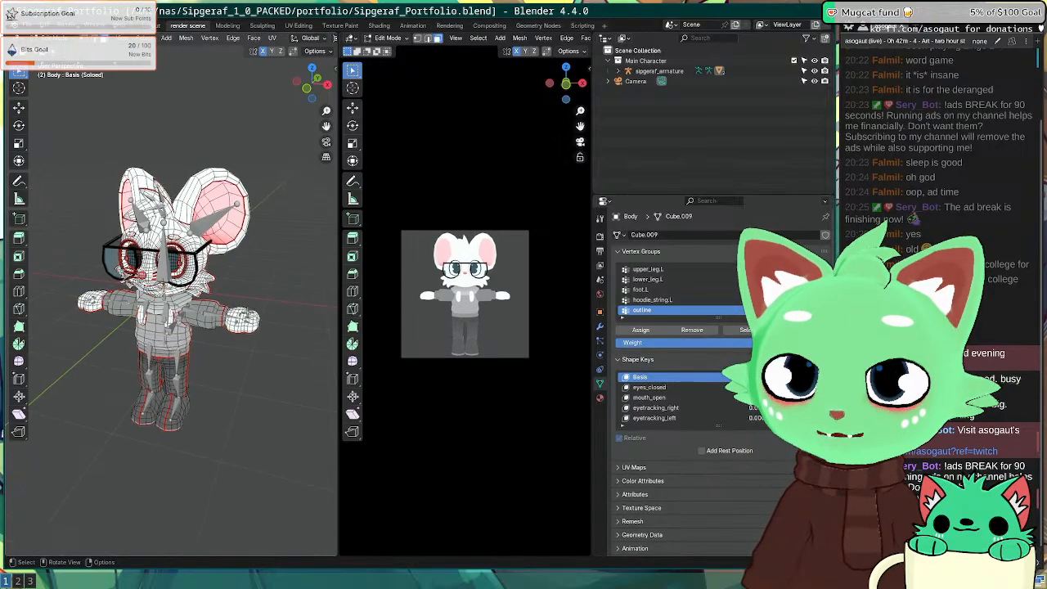
middle_click_drag(247, 313, 260, 277)
scroll(173, 366, "down", 1)
middle_click_drag(173, 366, 293, 314)
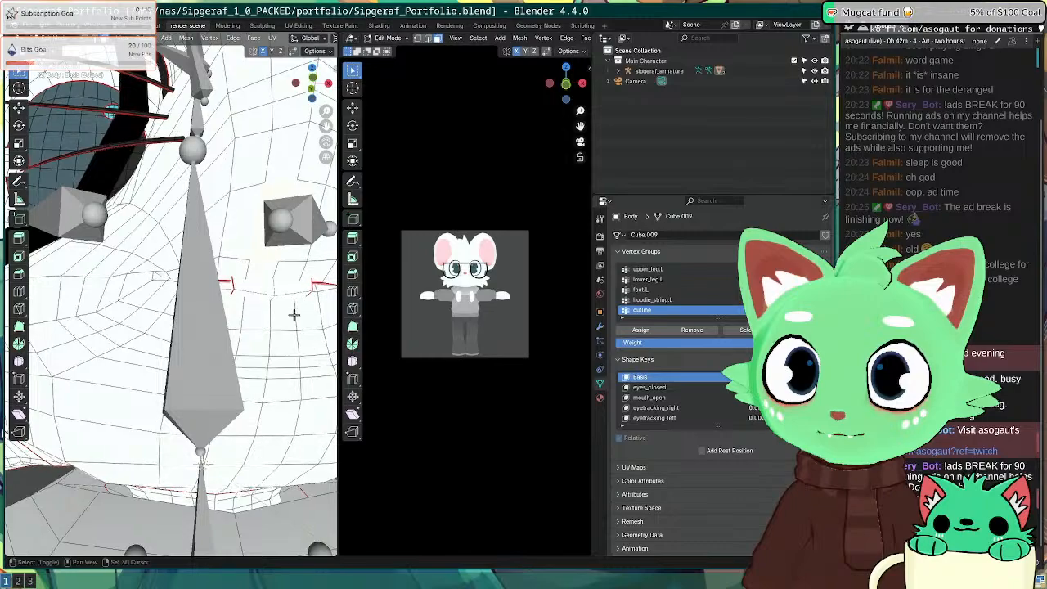
scroll(283, 292, "up", 2)
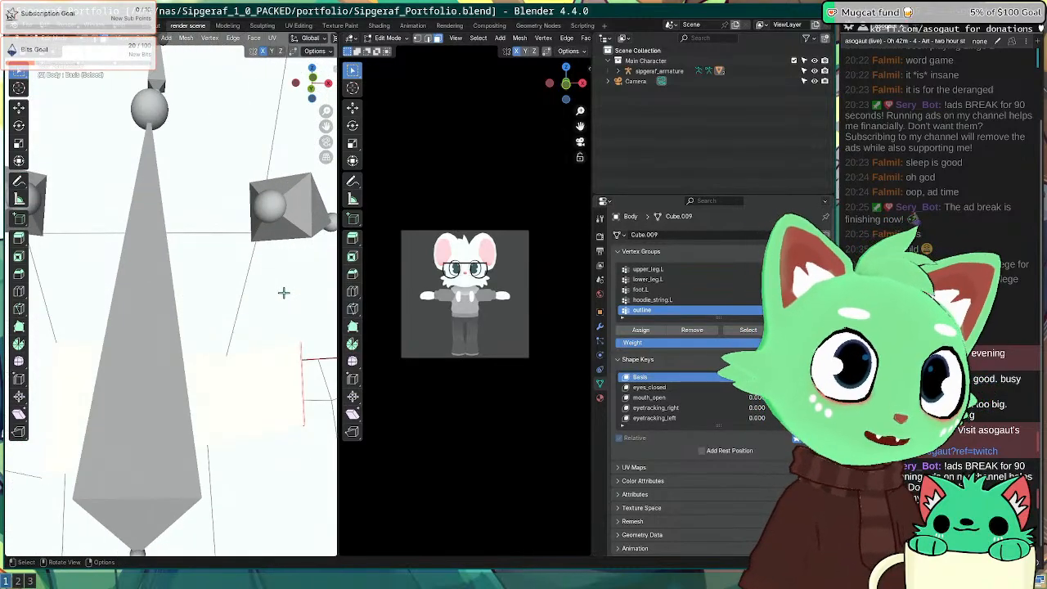
scroll(180, 278, "down", 2)
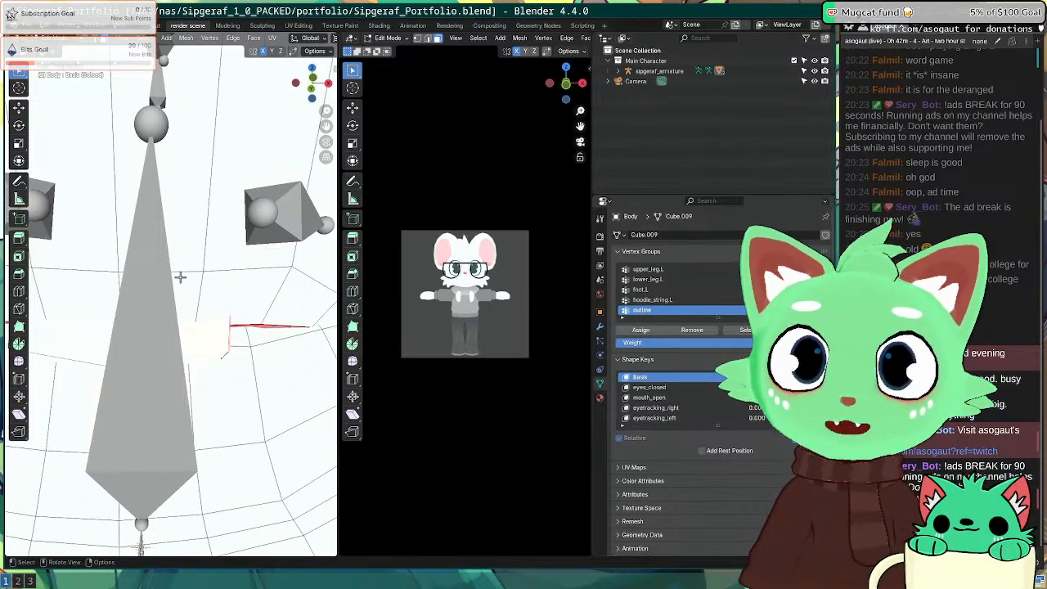
middle_click_drag(180, 278, 241, 338)
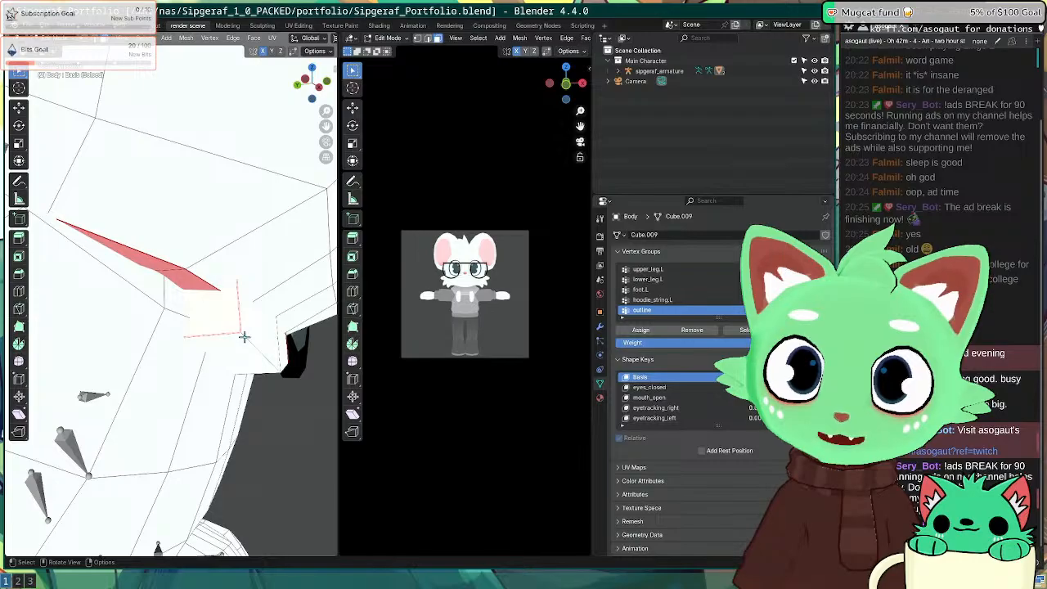
Step: Select the linked mouth faces with L, then undo and toggle out of and back into Edit Mode
key("l")
middle_click_drag(264, 338, 147, 318)
scroll(192, 331, "down", 4)
scroll(303, 323, "up", 5)
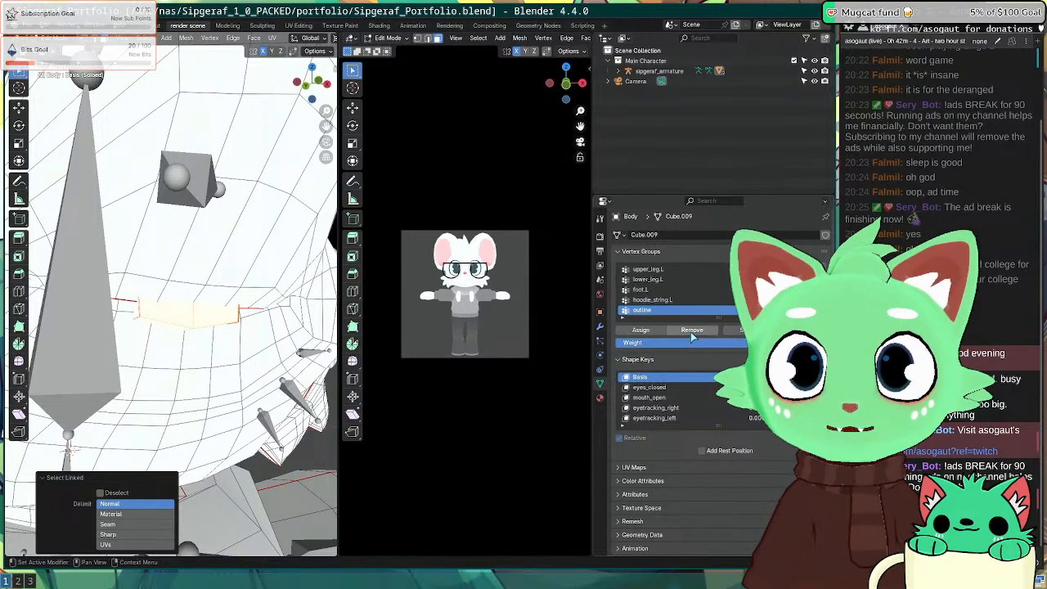
scroll(470, 303, "up", 6)
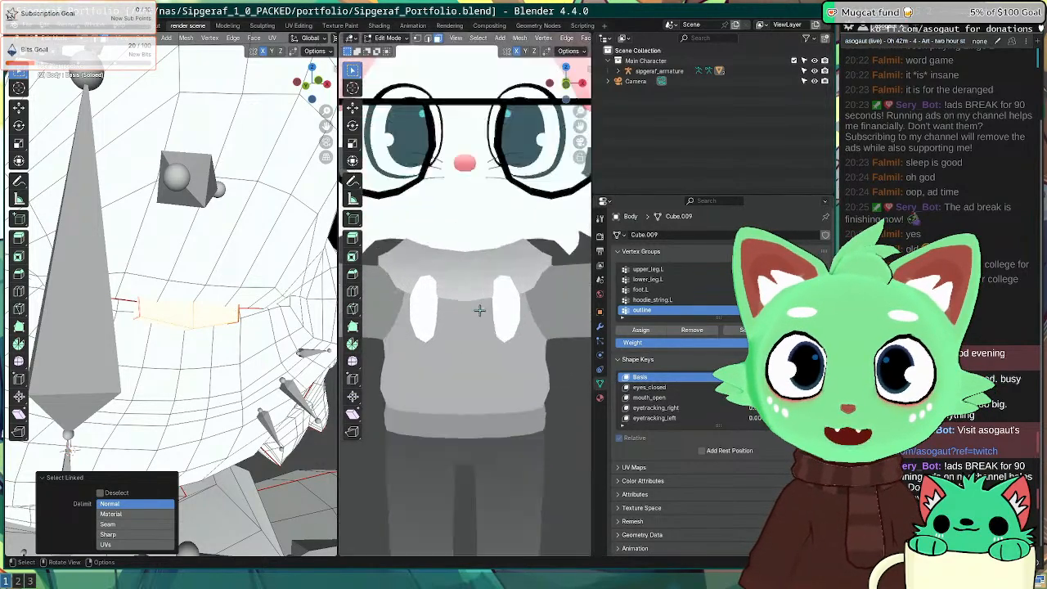
key("ctrl+z")
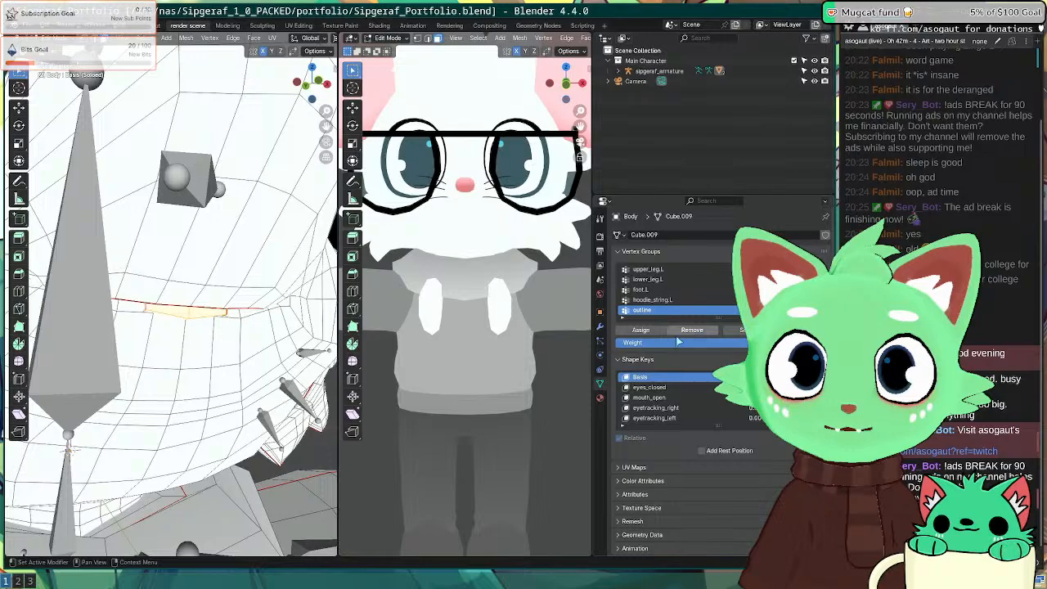
key("Tab")
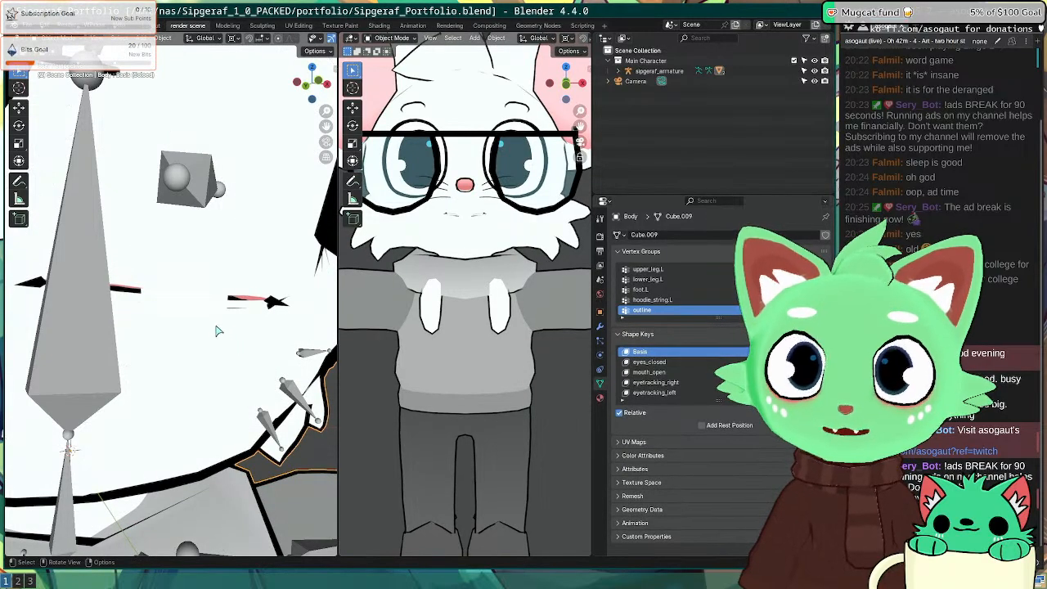
key("Tab")
Step: Remove the mouth faces from the outline vertex group and check the updated outline in Object Mode
middle_click_drag(251, 315, 267, 335)
scroll(236, 325, "up", 4)
scroll(242, 326, "down", 4)
key("alt+a")
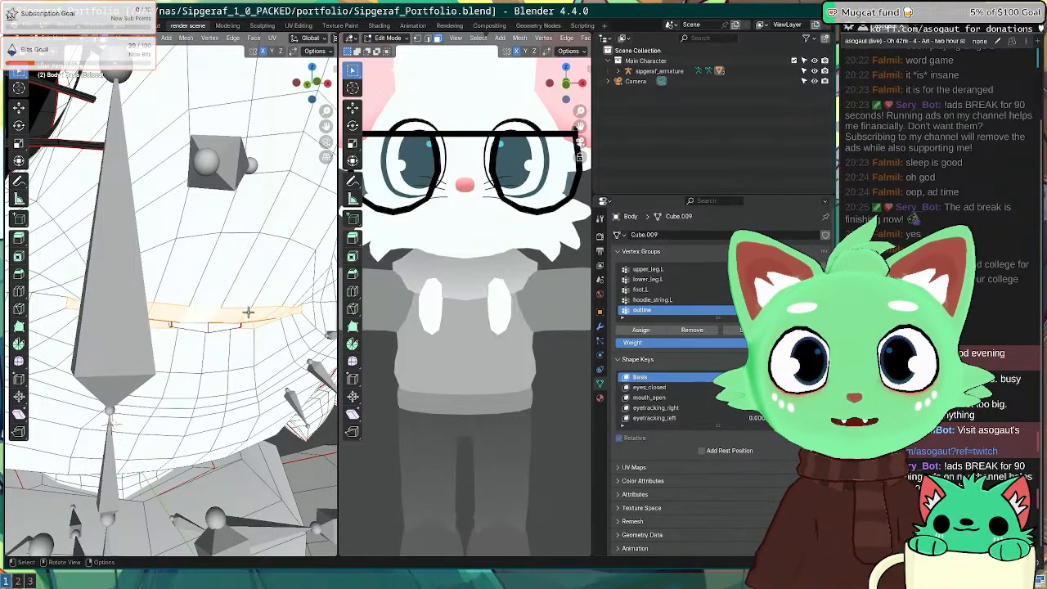
left_click(705, 334)
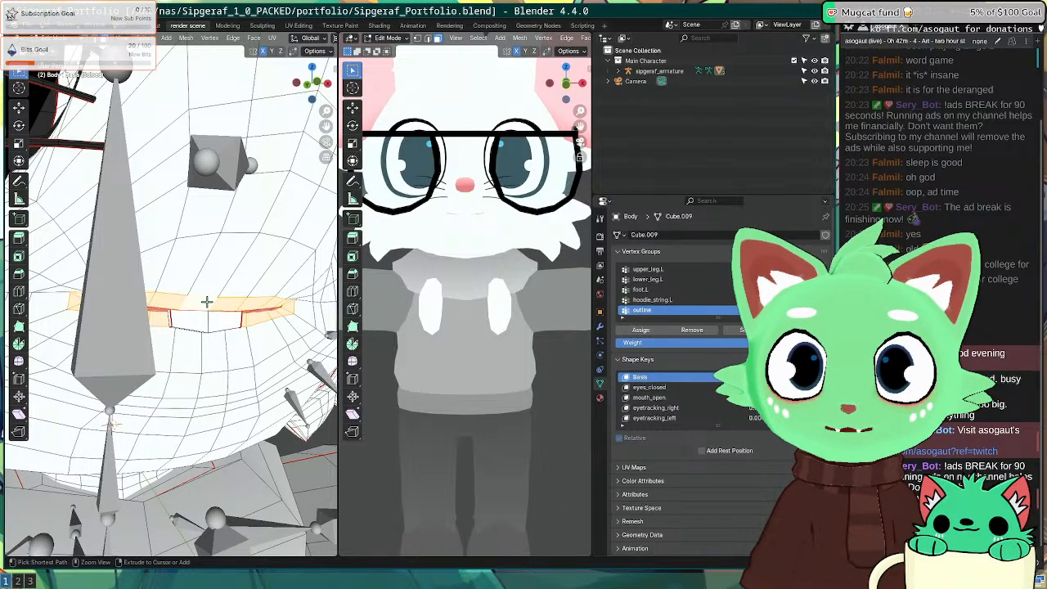
key("Tab")
middle_click_drag(207, 301, 313, 346)
scroll(168, 303, "up", 5)
key("Tab")
key("Tab")
scroll(197, 319, "down", 3)
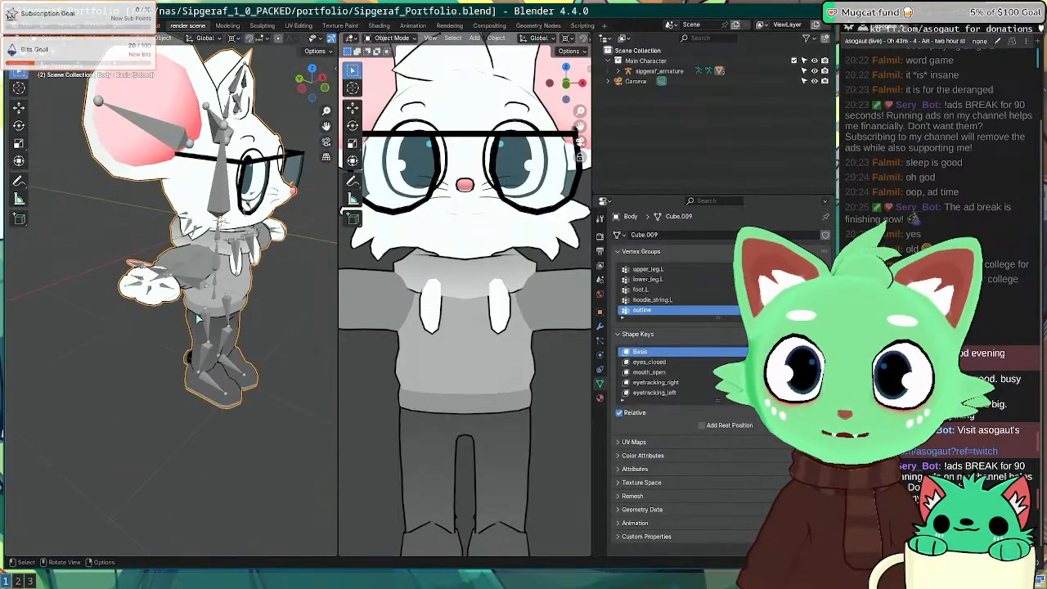
middle_click_drag(197, 318, 71, 268)
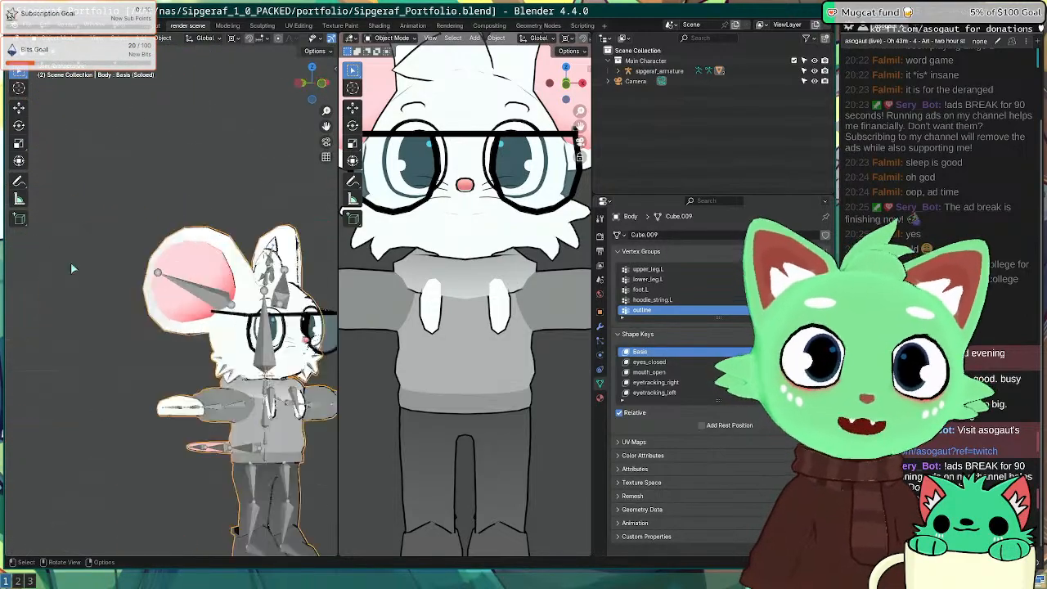
key("ctrl+s")
key("KP_1")
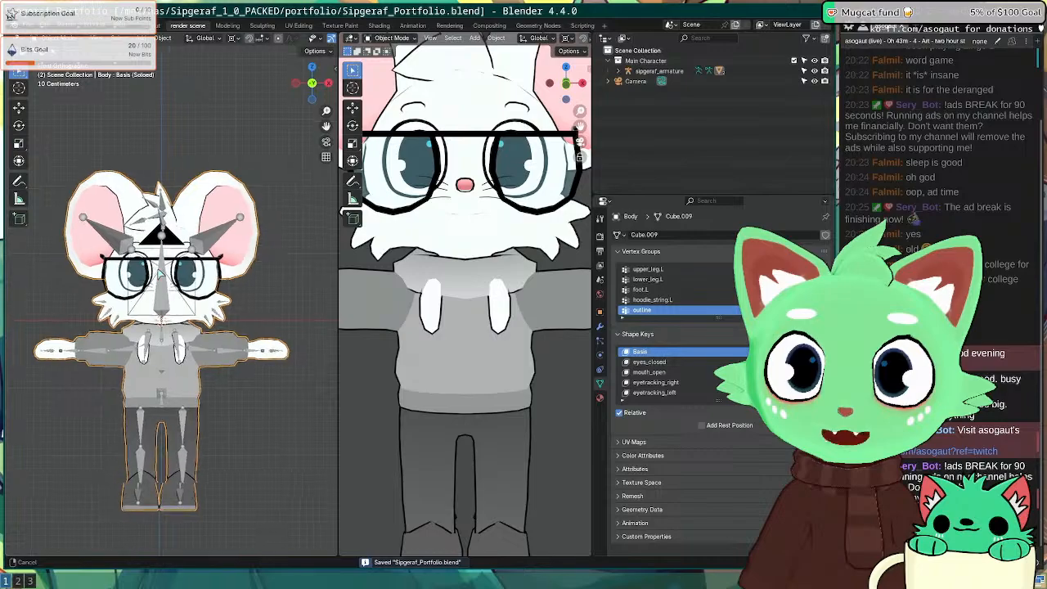
scroll(160, 274, "up", 2)
middle_click_drag(223, 267, 286, 206, "shift")
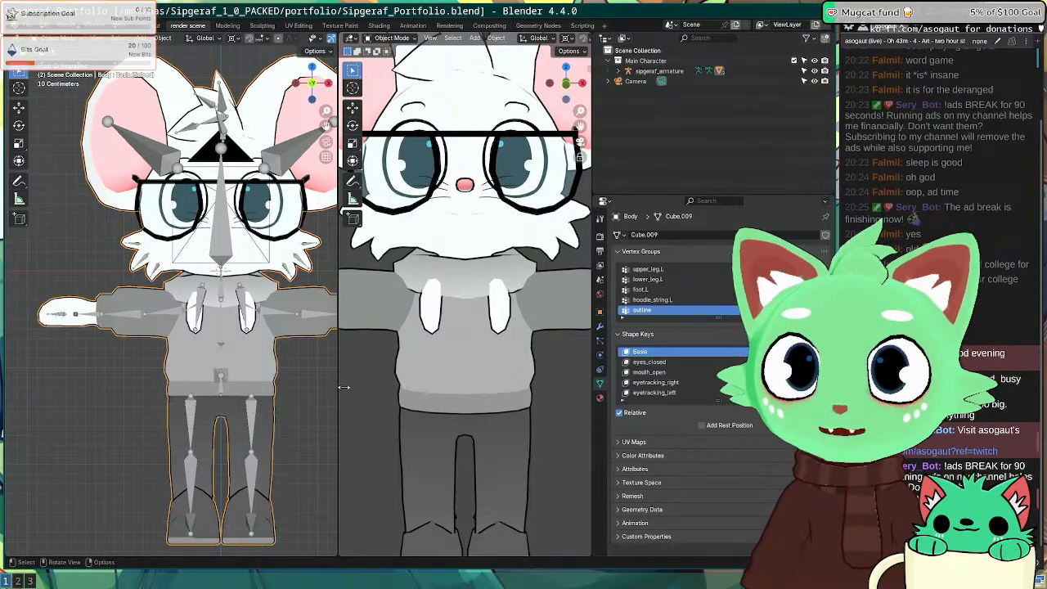
scroll(408, 334, "down", 6)
key("KP_0")
key("KP_0")
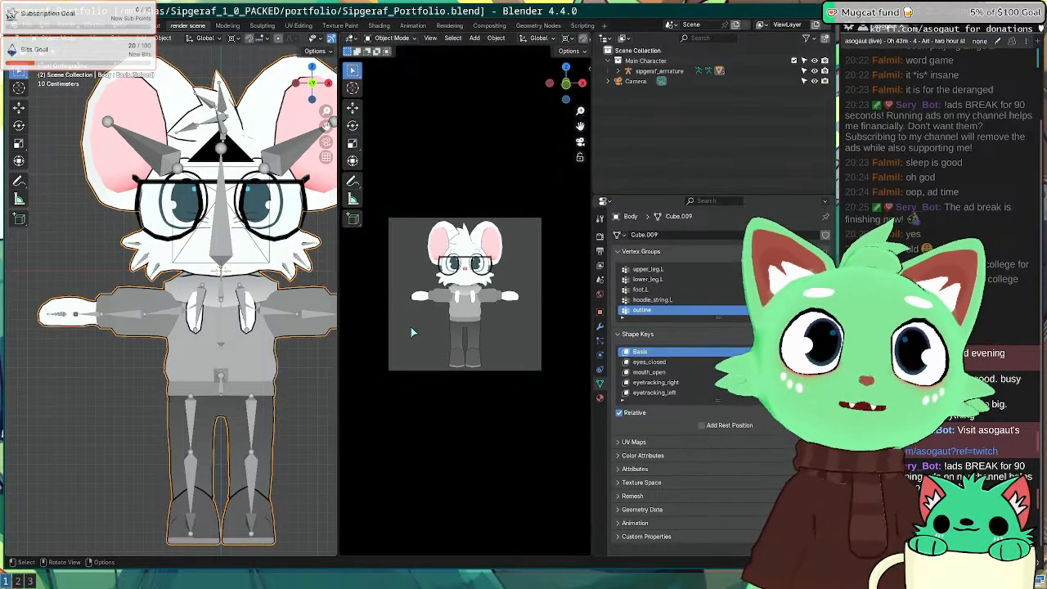
scroll(444, 319, "down", 3)
scroll(444, 318, "up", 3)
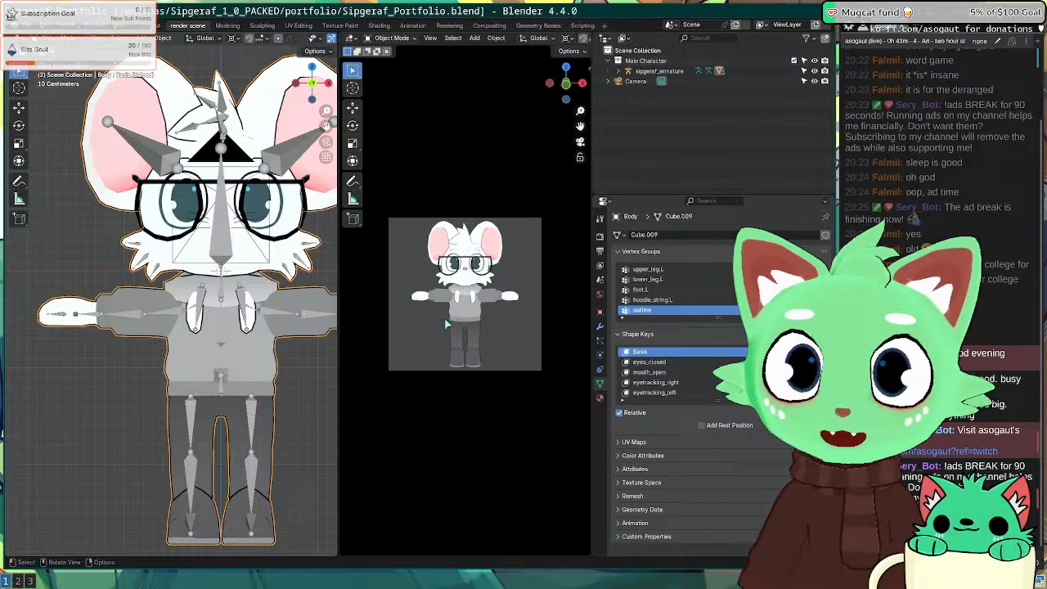
key("F12")
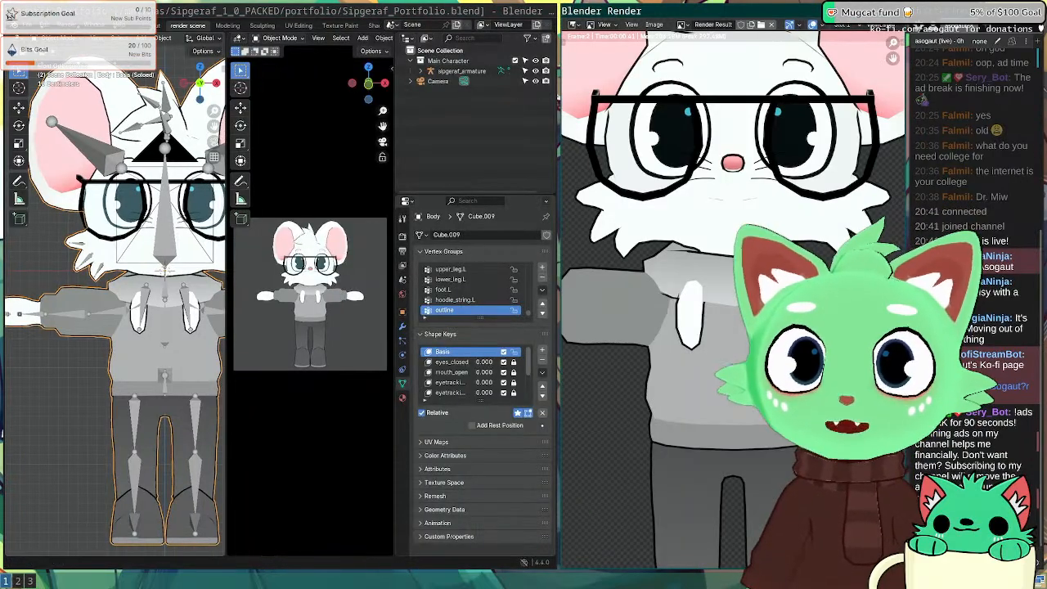
key("super+shift+Left")
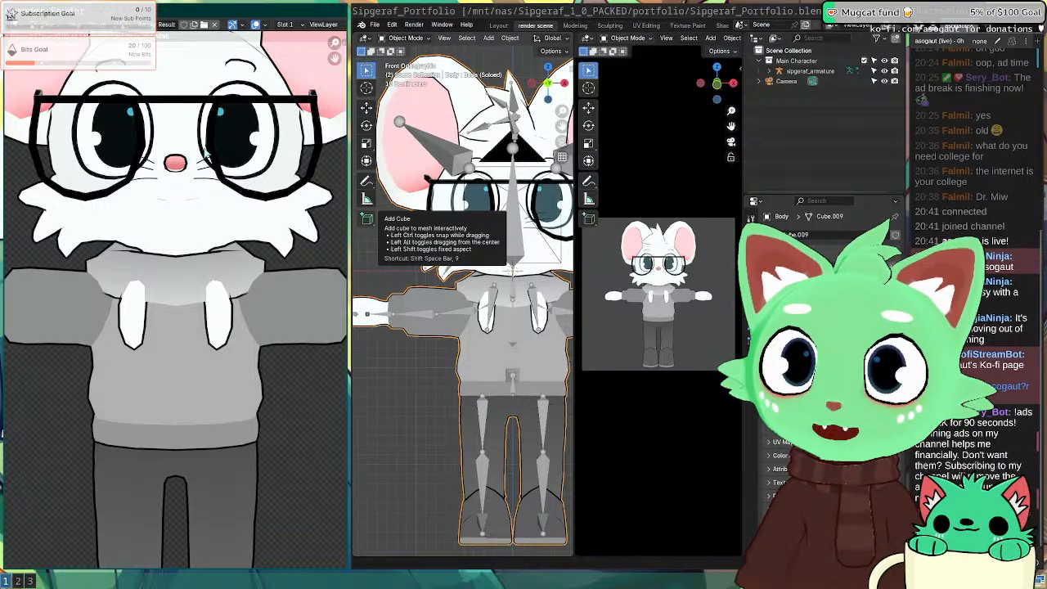
key("Escape")
middle_click_drag(180, 188, 253, 164)
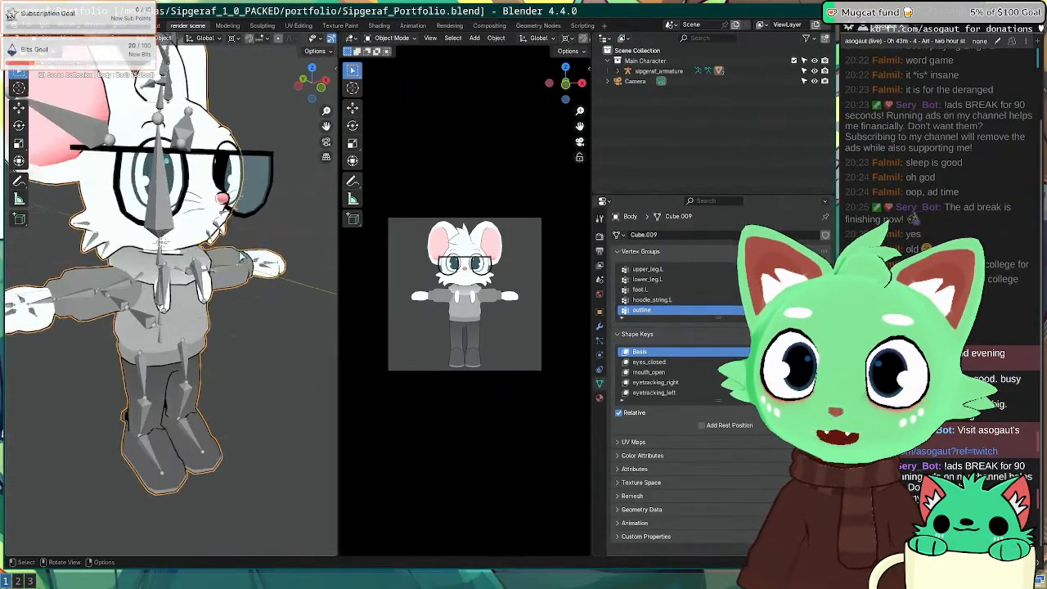
Step: Select the nose with L and remove it from the outline vertex group, then return to Object Mode
key("Tab")
scroll(239, 120, "up", 2)
middle_click_drag(239, 120, 279, 360)
middle_click_drag(301, 251, 295, 274)
key("l")
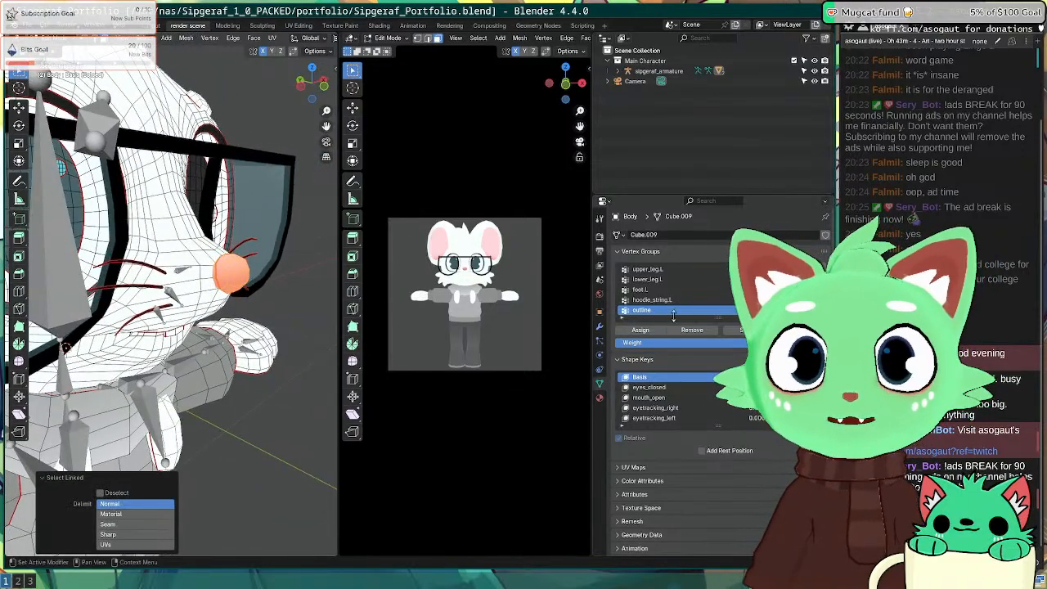
left_click(705, 331)
middle_click_drag(306, 322, 117, 321)
key("Tab")
scroll(267, 279, "down", 3)
Step: Render the character to check the outline, close the render window, and save the file
key("F12")
key("super+shift+Left")
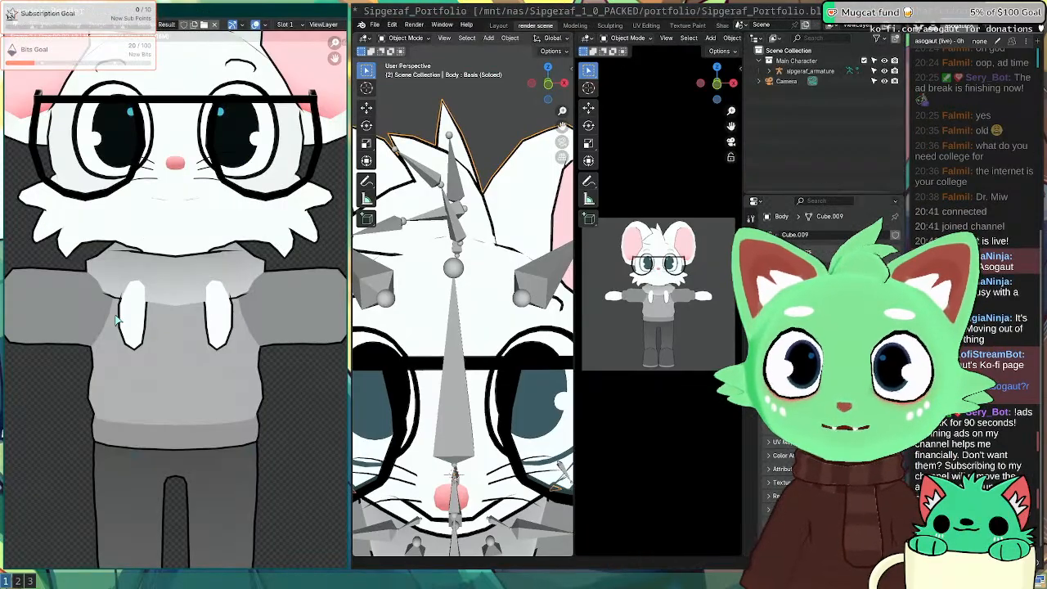
scroll(180, 245, "down", 2)
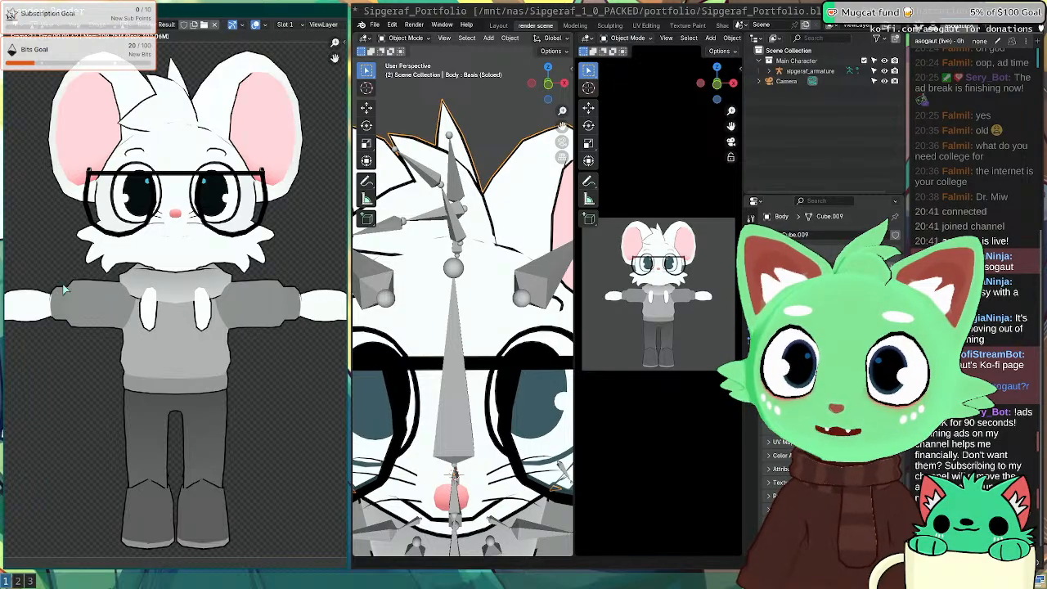
key("Escape")
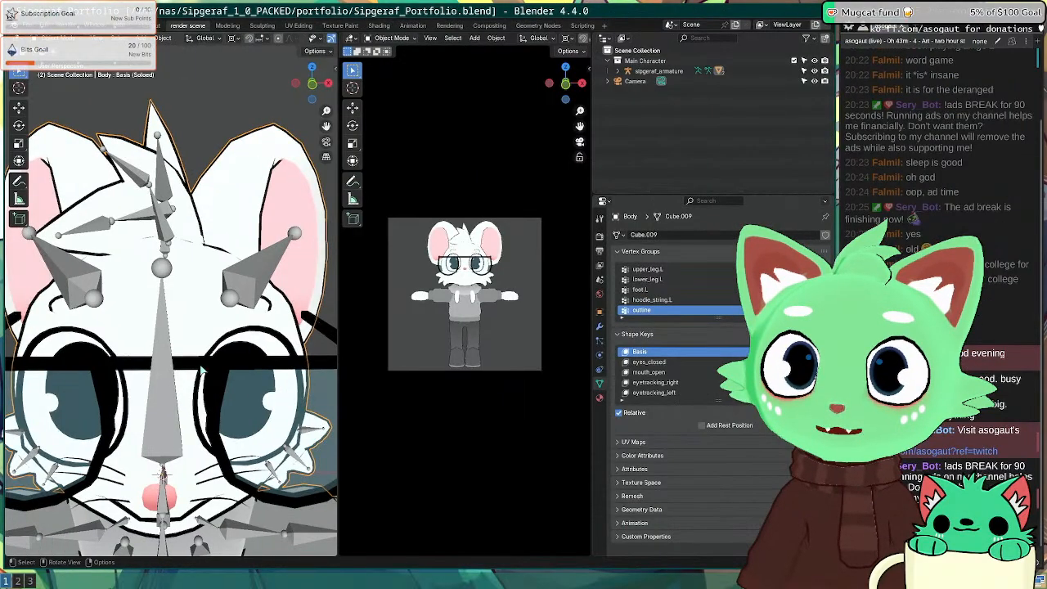
scroll(194, 300, "down", 4)
key("ctrl+s")
Step: Check the Body's modifiers, save again, and render from a front orthographic view
middle_click_drag(193, 300, 87, 350)
left_click(599, 326)
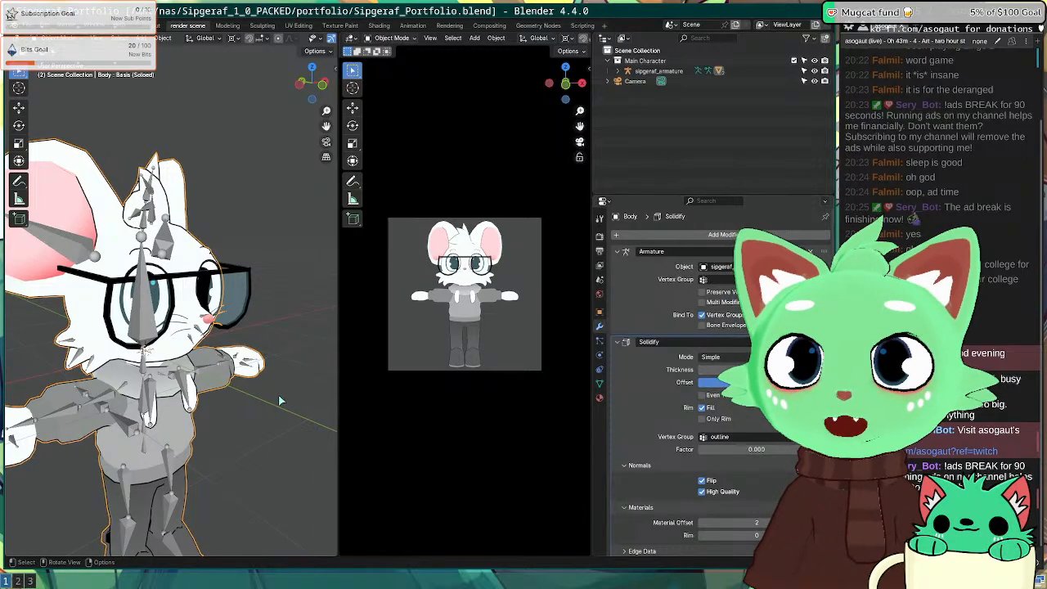
key("ctrl+s")
middle_click_drag(276, 398, 245, 371)
scroll(245, 371, "down", 3)
key("KP_1")
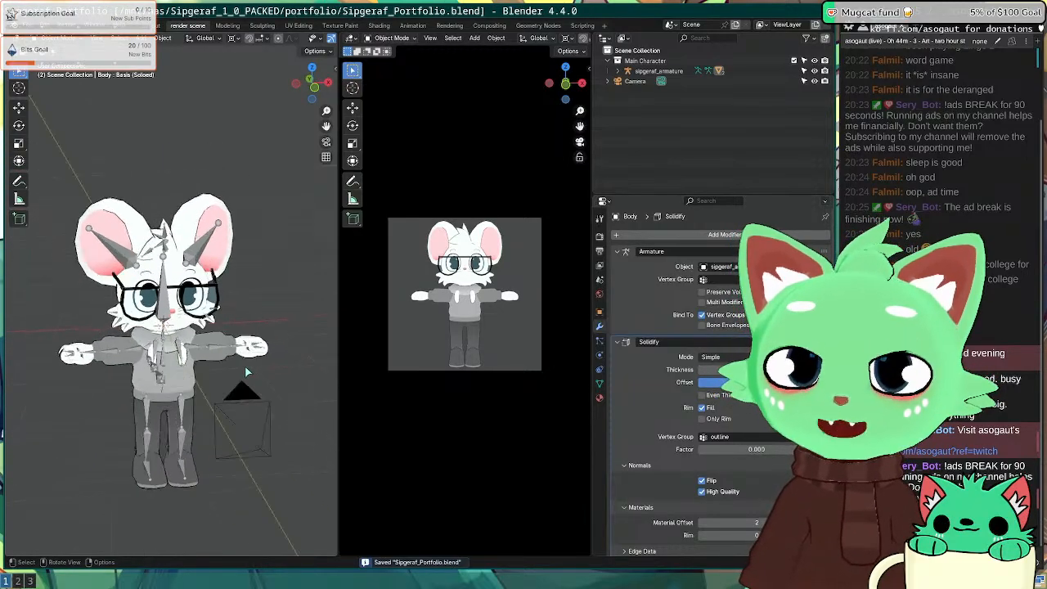
key("F12")
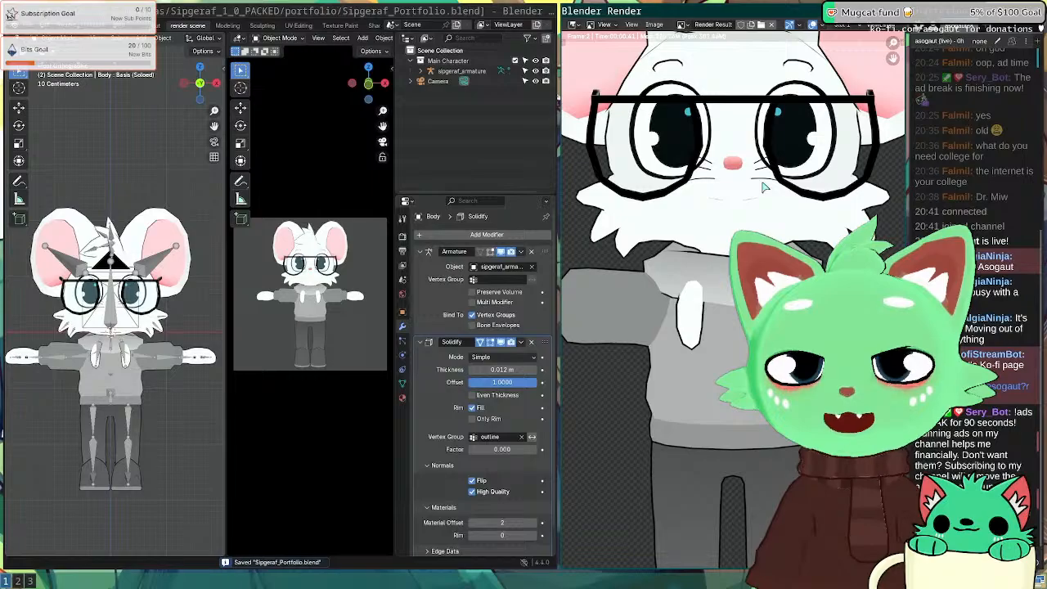
Step: Show the T-pose render fullscreen on the left side of the screen
key("super+shift+Left")
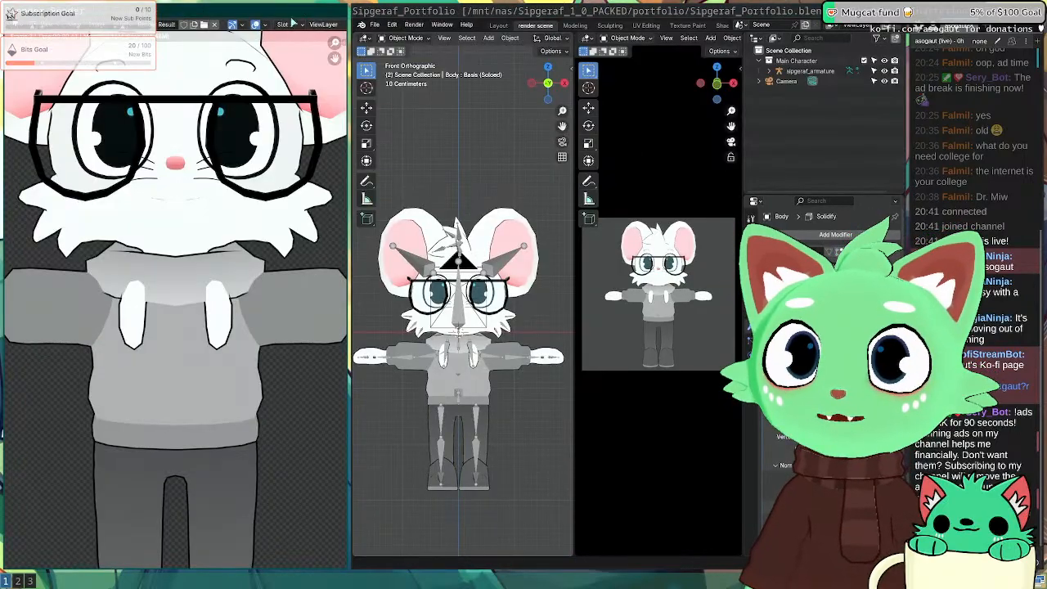
key("super+f")
scroll(486, 239, "down", 3)
middle_click_drag(517, 238, 485, 251)
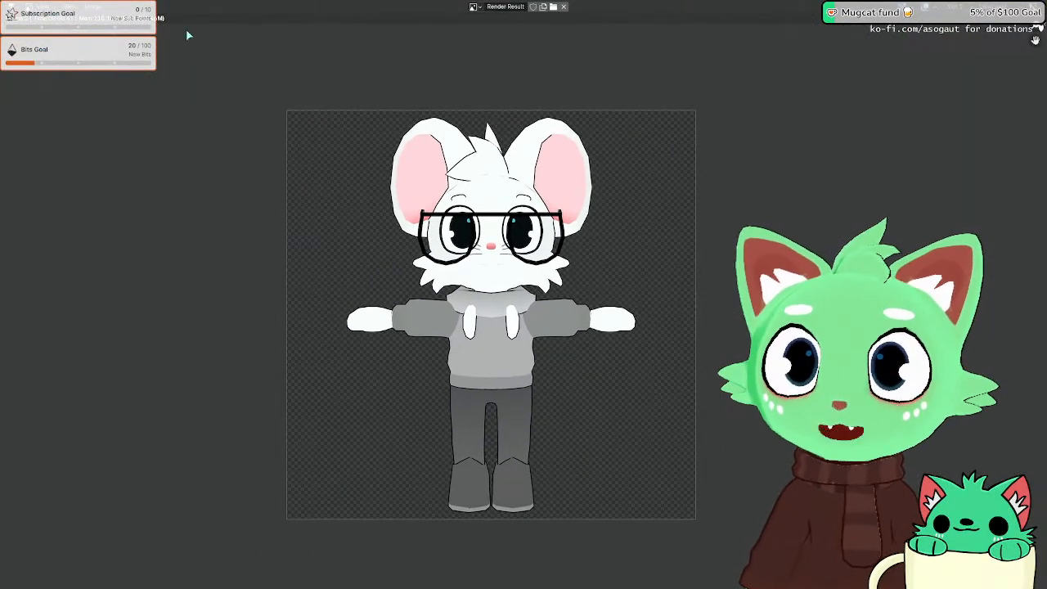
Step: Start saving the render as a new image and browse to /mnt/nas/artstation/sip
left_click(88, 5)
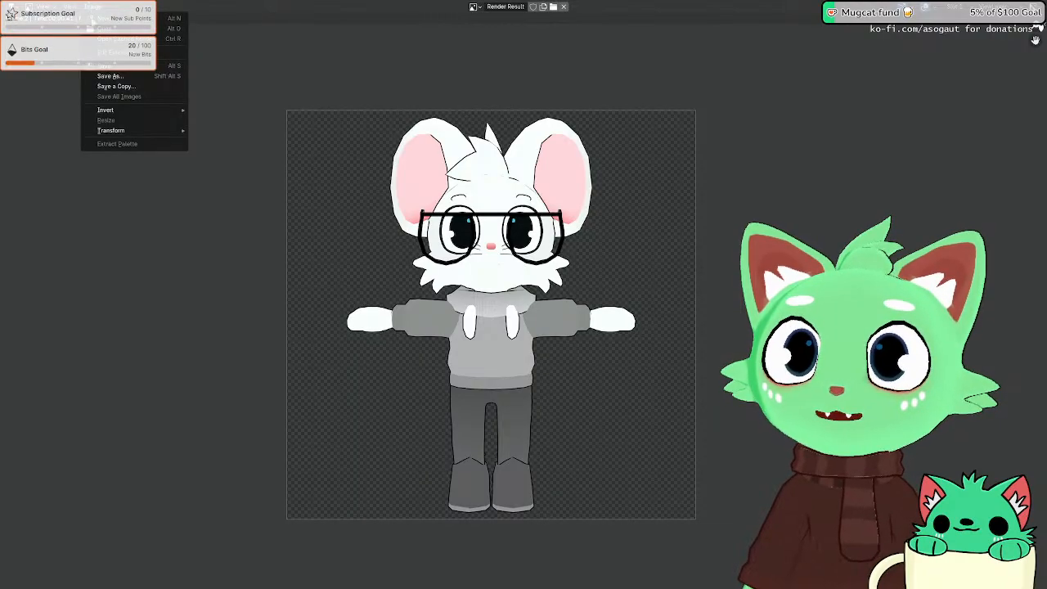
left_click(135, 76)
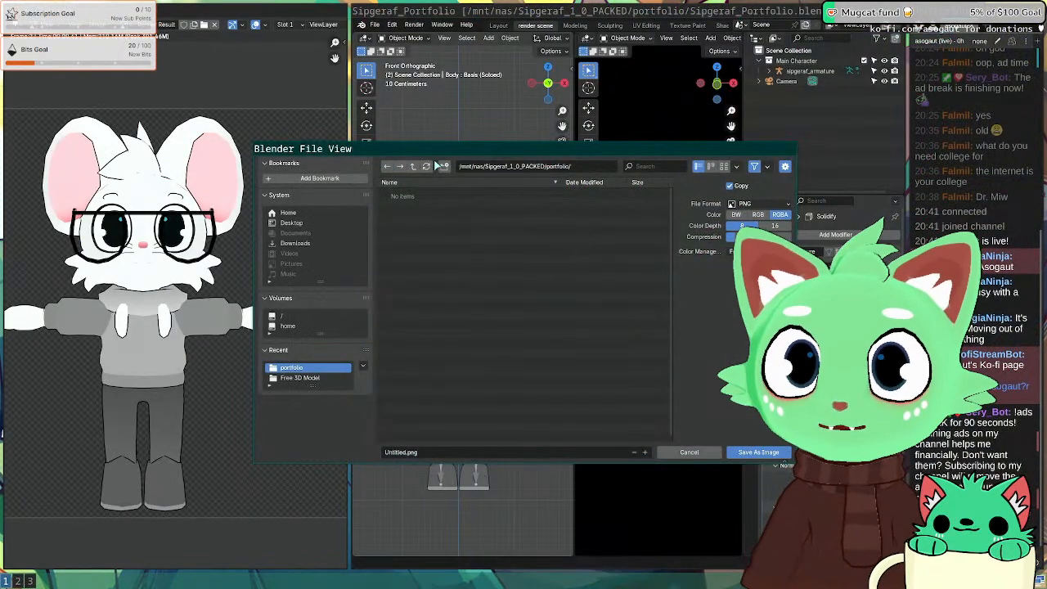
left_click(411, 166)
left_click(411, 166)
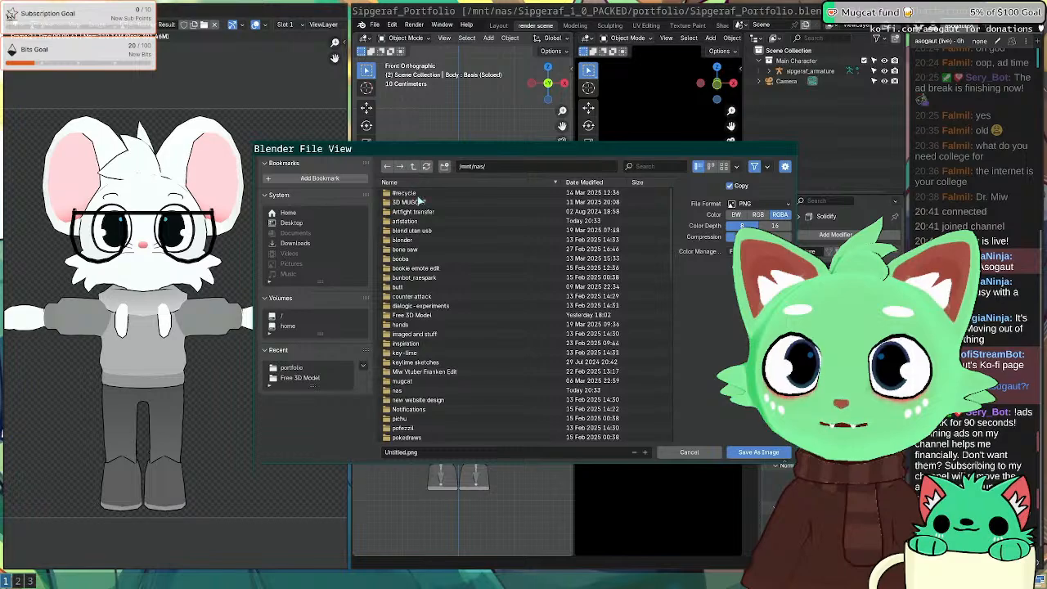
left_click(431, 220)
double_click(431, 220)
double_click(400, 193)
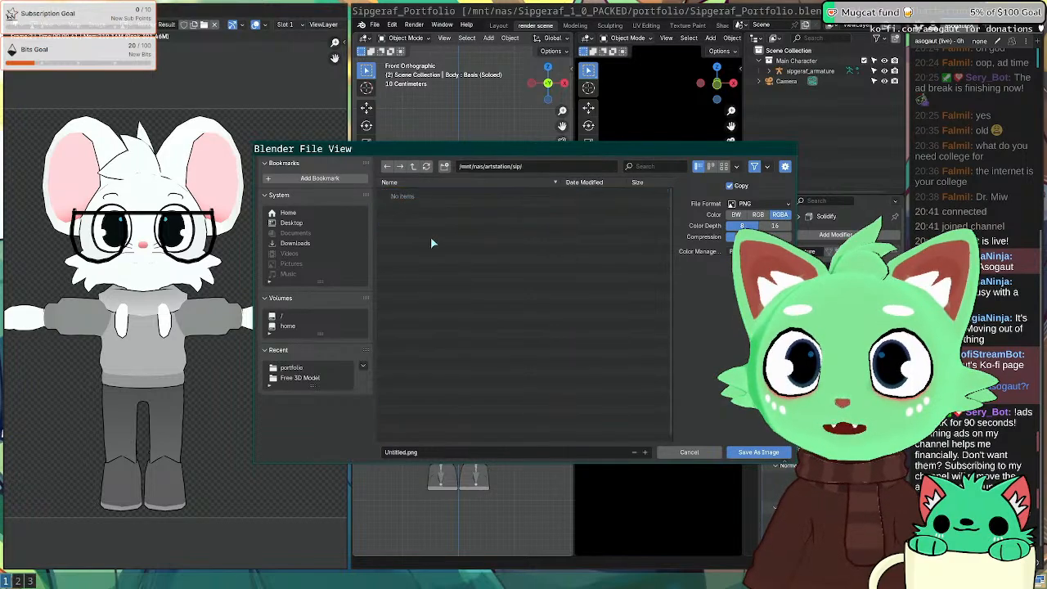
Step: Name the file sip-t-pose.png and save the render image
left_click(452, 451)
key("Left")
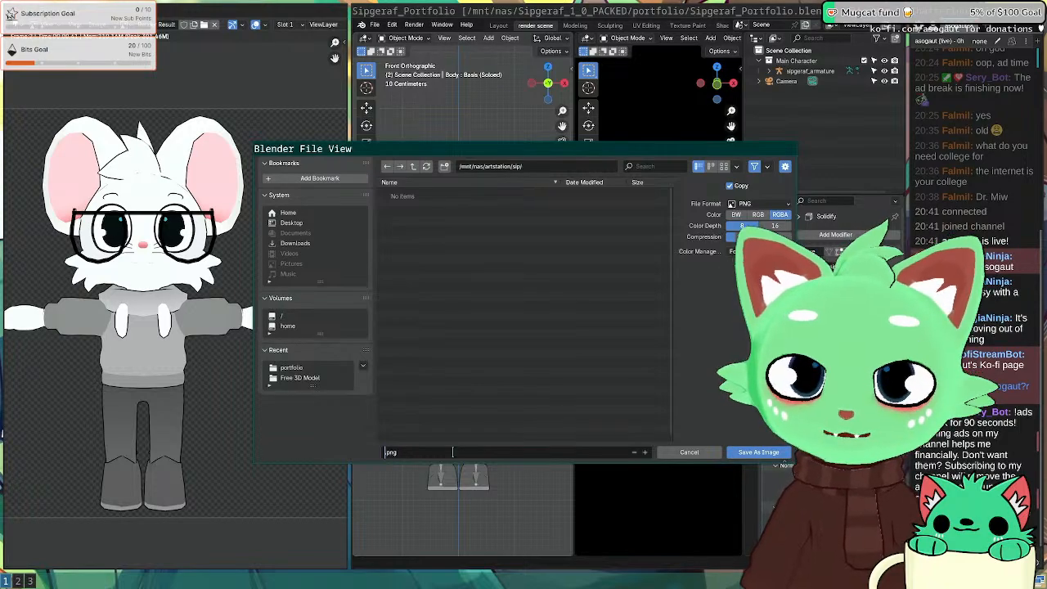
key("BackSpace")
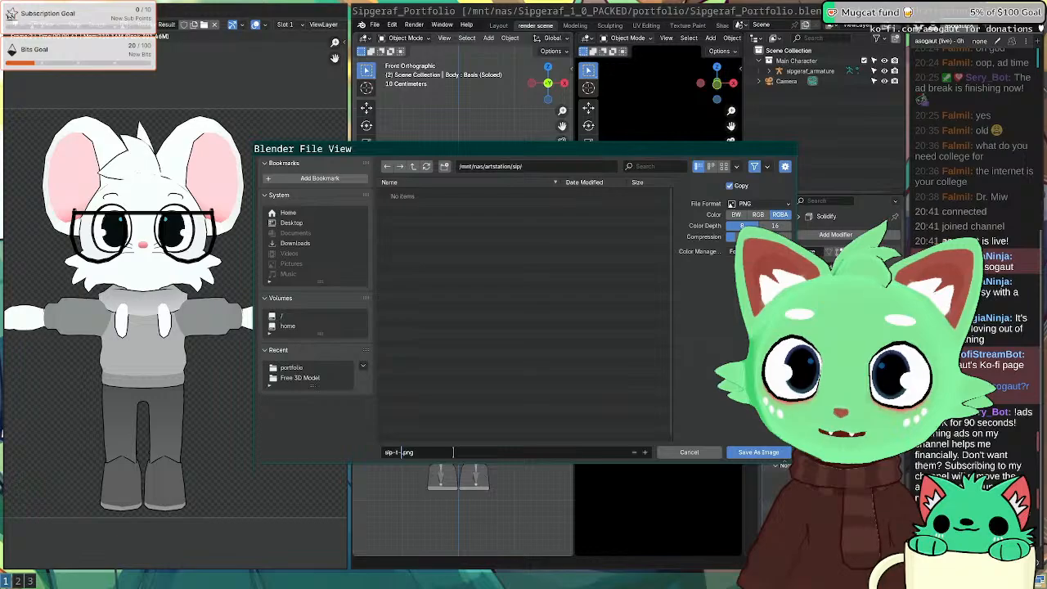
type("-pose")
key("Return")
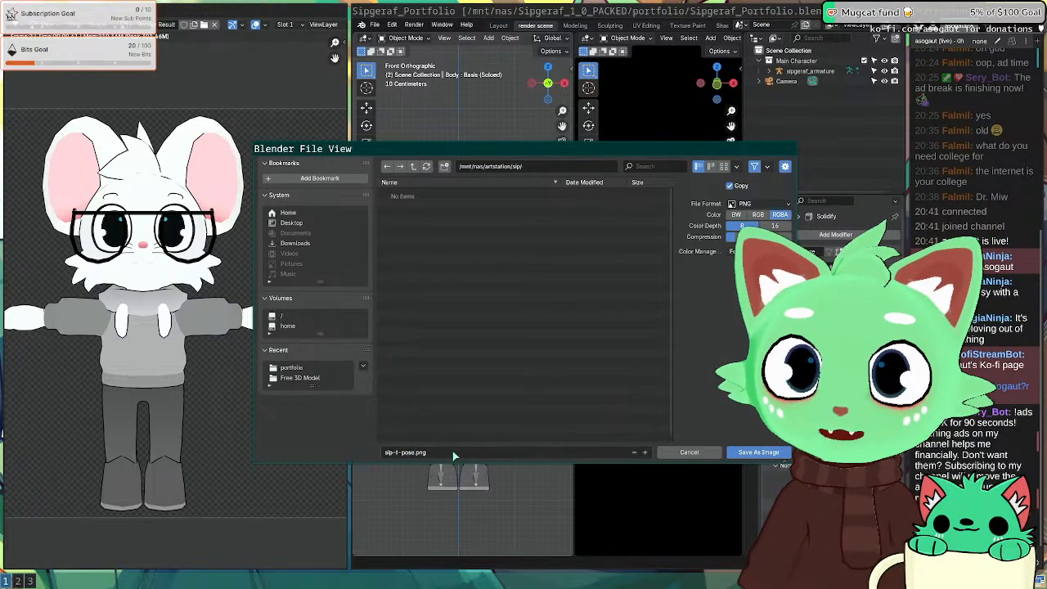
left_click(752, 452)
key("super+2")
key("super+3")
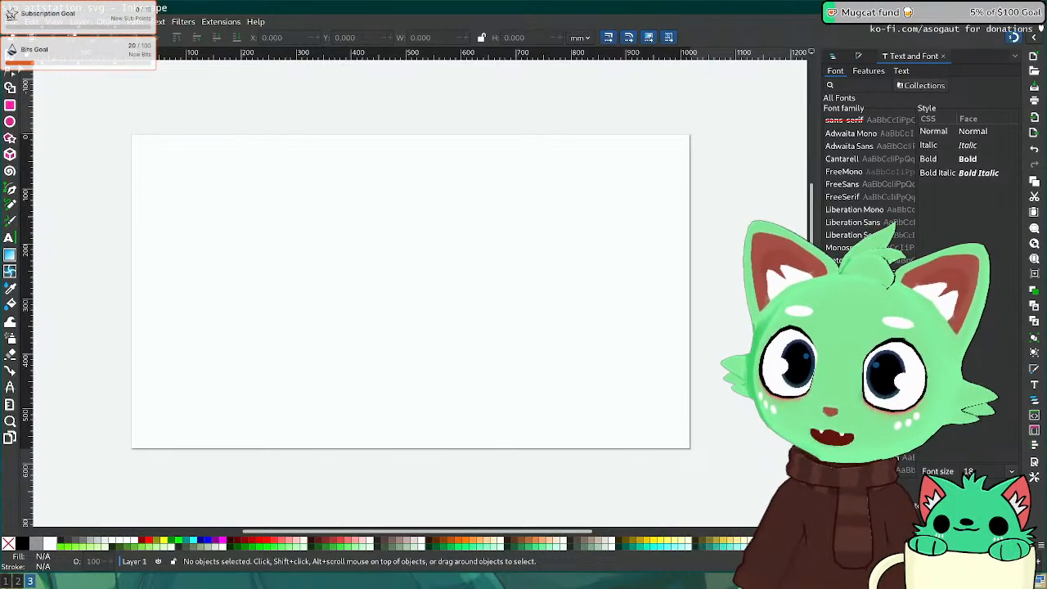
Step: Import sip-t-pose.png from /mnt/nas/artstation/sip into the Inkscape document
left_click(11, 21)
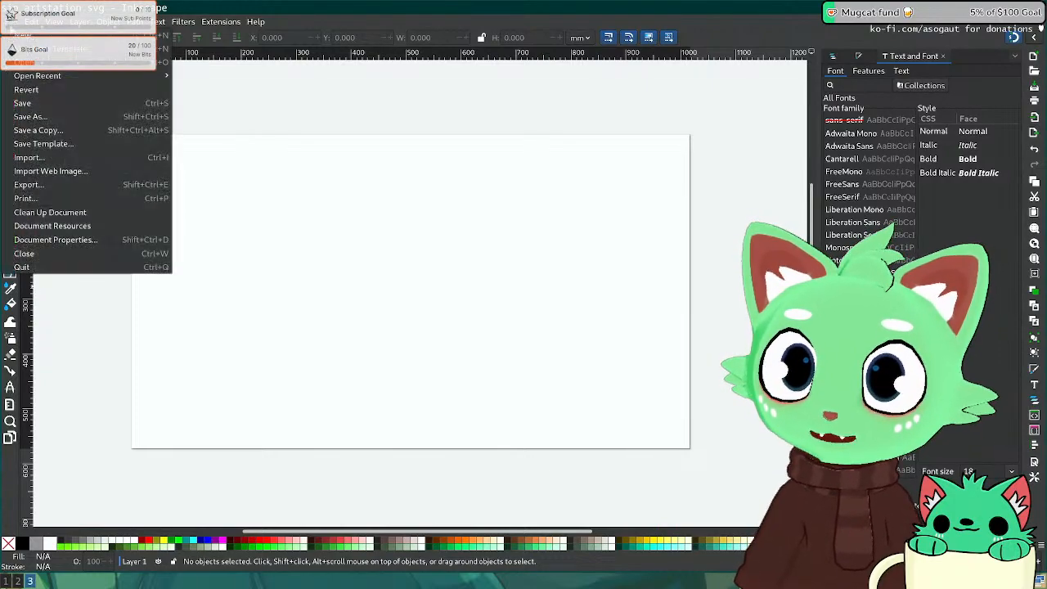
left_click(67, 161)
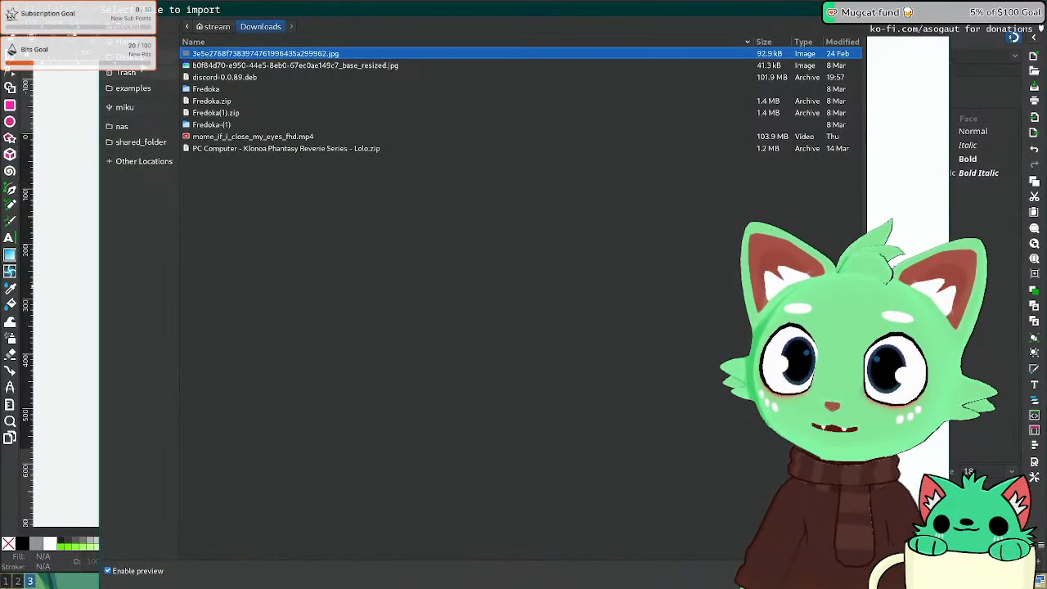
left_click(123, 126)
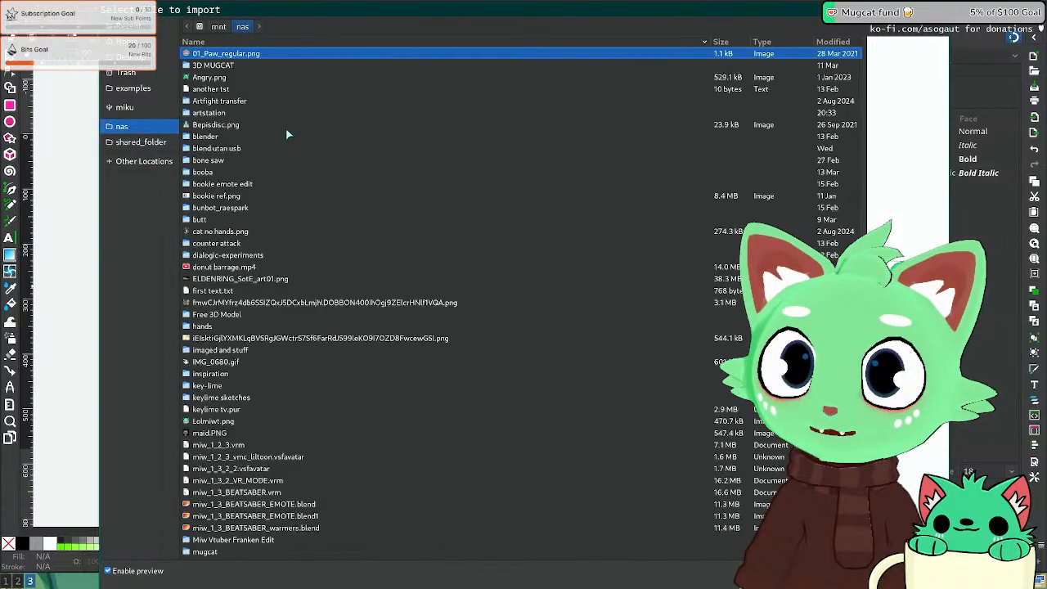
type("a")
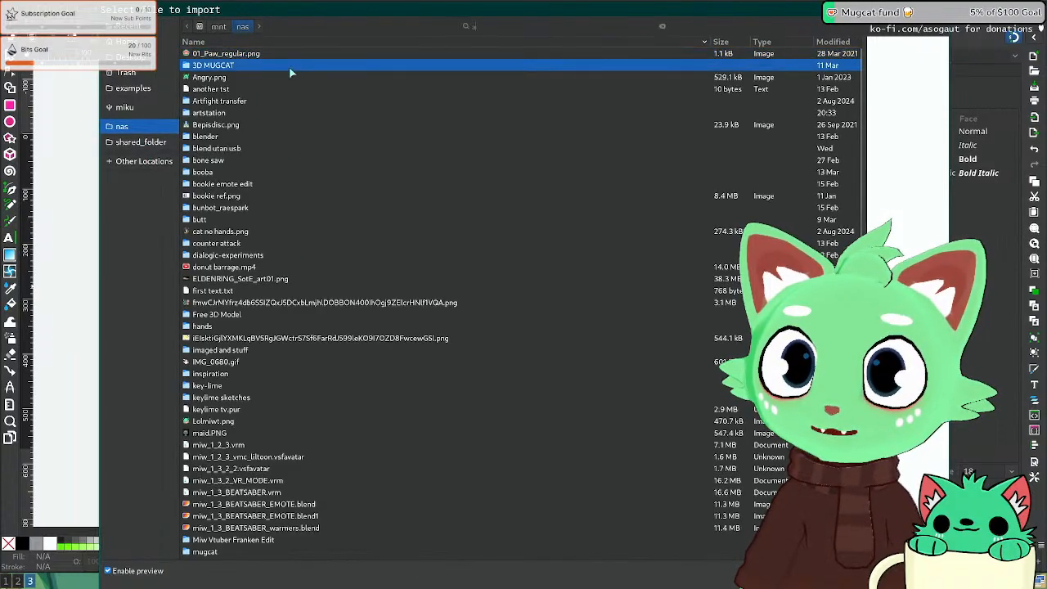
type("rt")
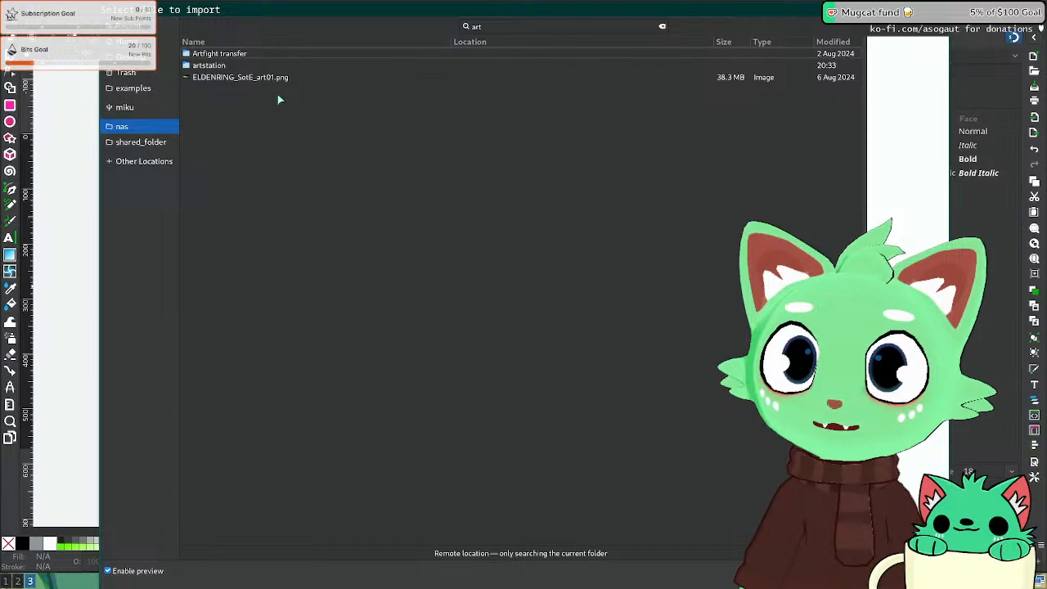
double_click(242, 67)
double_click(216, 55)
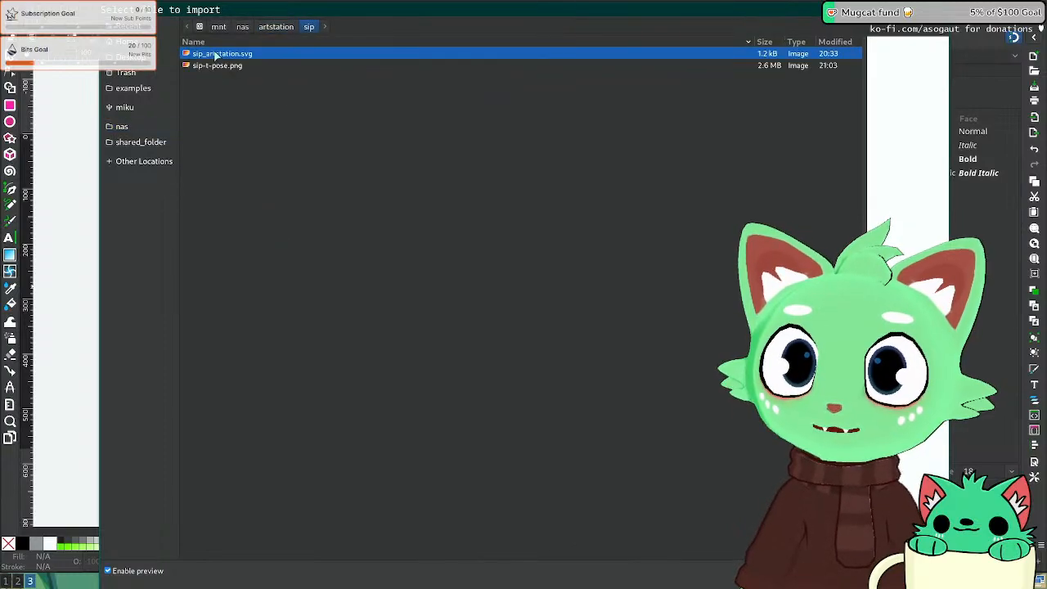
double_click(230, 67)
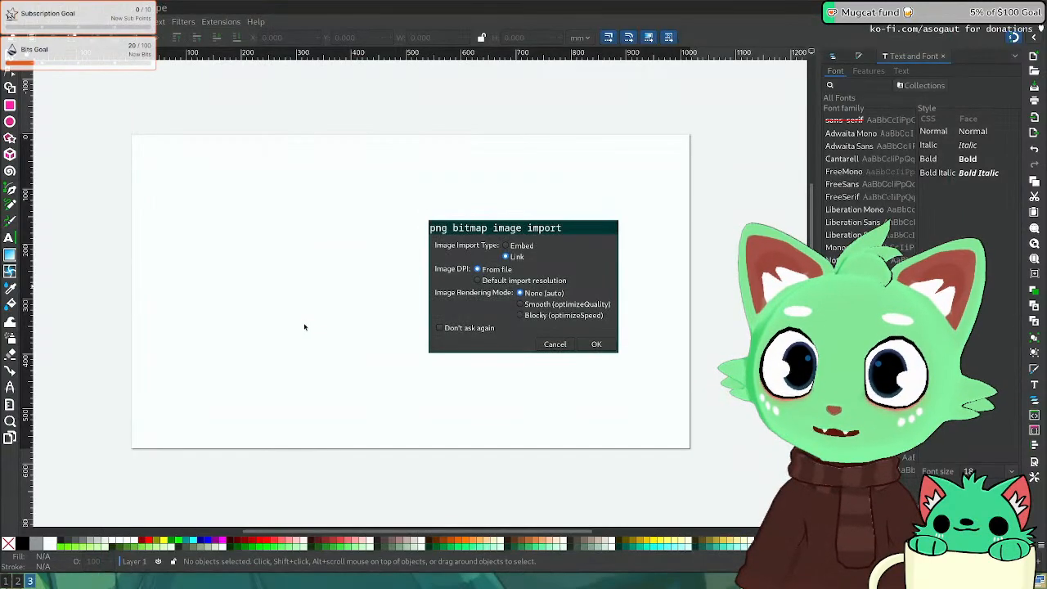
left_click(591, 344)
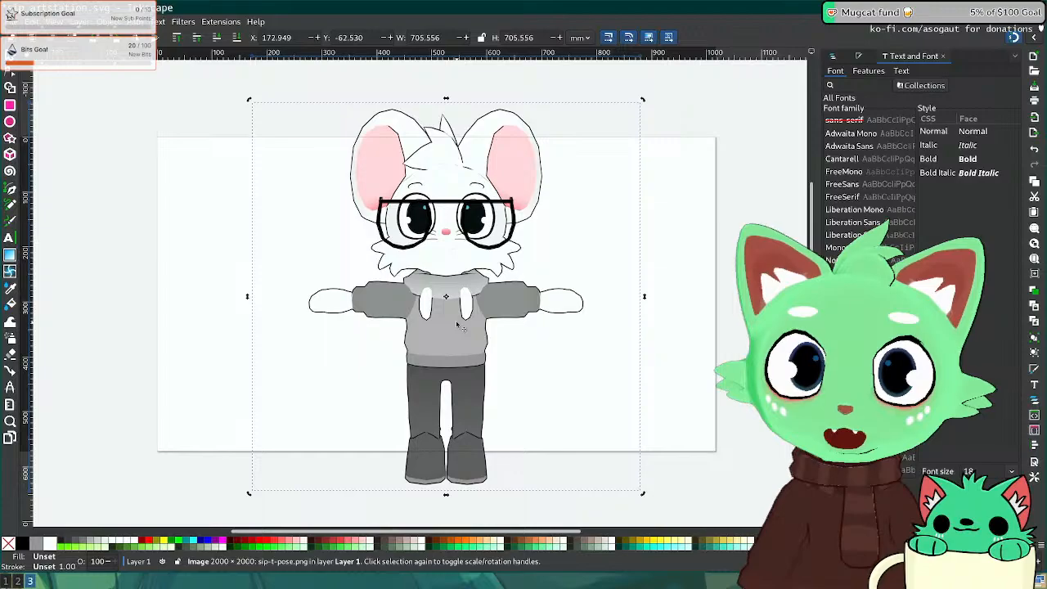
Step: Scale the T-pose image down to about 463 wide and position it on the page
left_click_drag(453, 317, 267, 303)
middle_click_drag(494, 77, 511, 109)
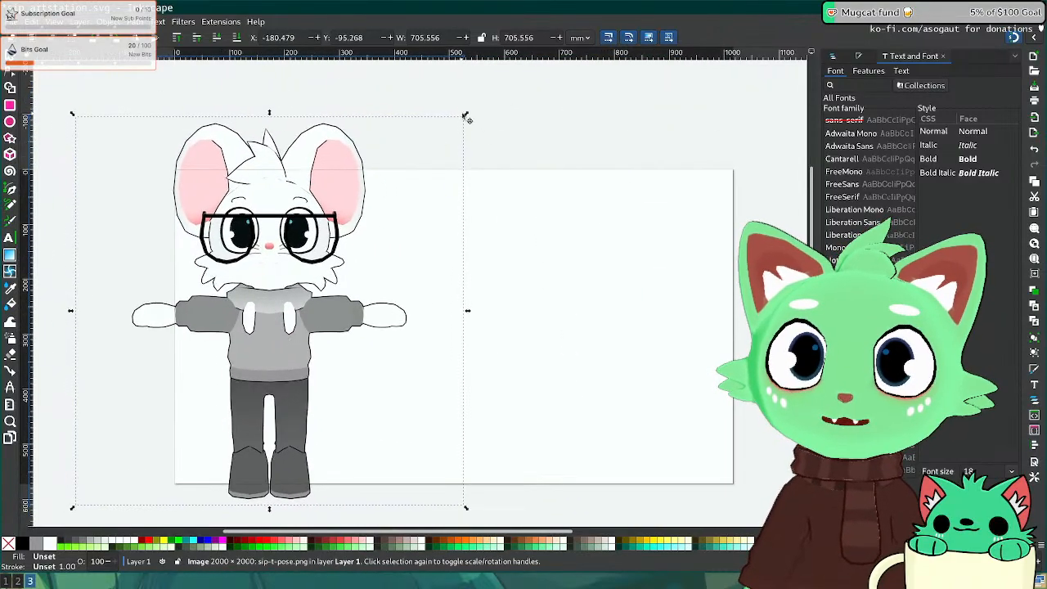
left_click_drag(466, 118, 339, 246, "ctrl")
left_click_drag(211, 394, 291, 348)
left_click(144, 327)
Step: Back in Blender, view the character from the top, select the armature, and save the portfolio file
key("super+1")
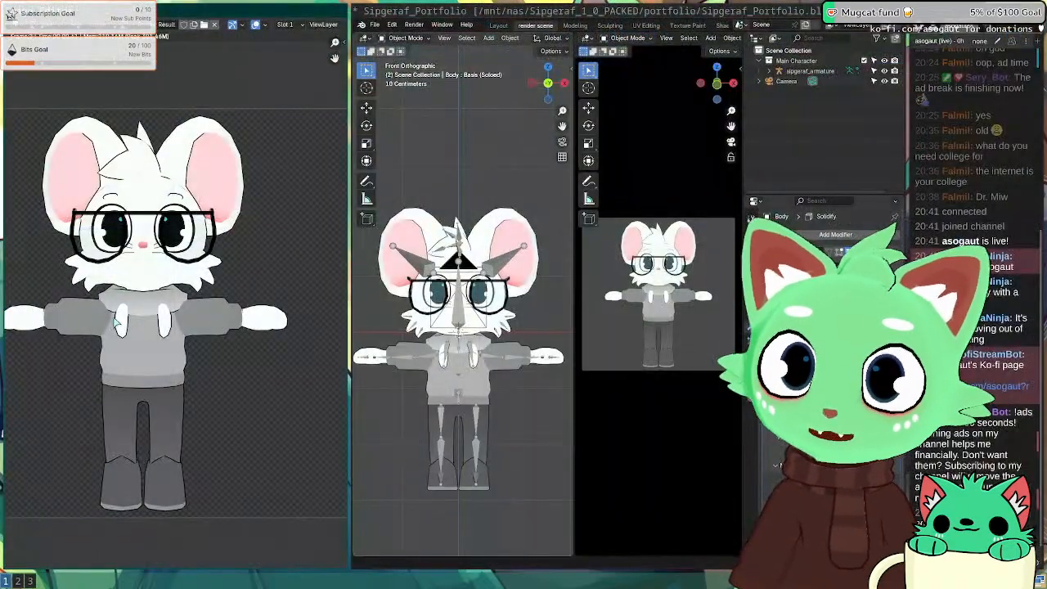
key("super+2")
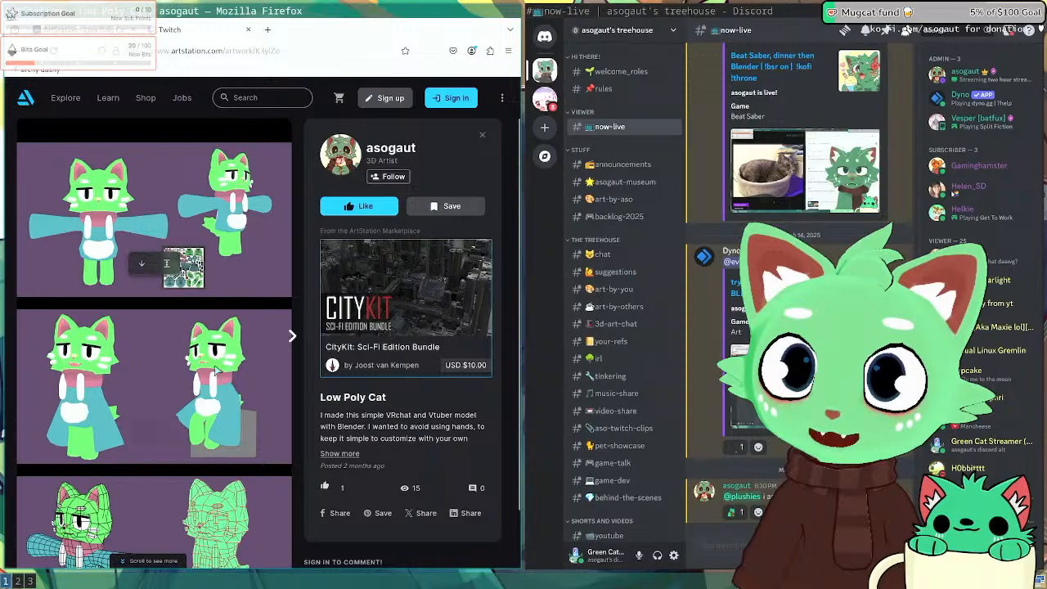
key("super+1")
scroll(231, 290, "up", 2)
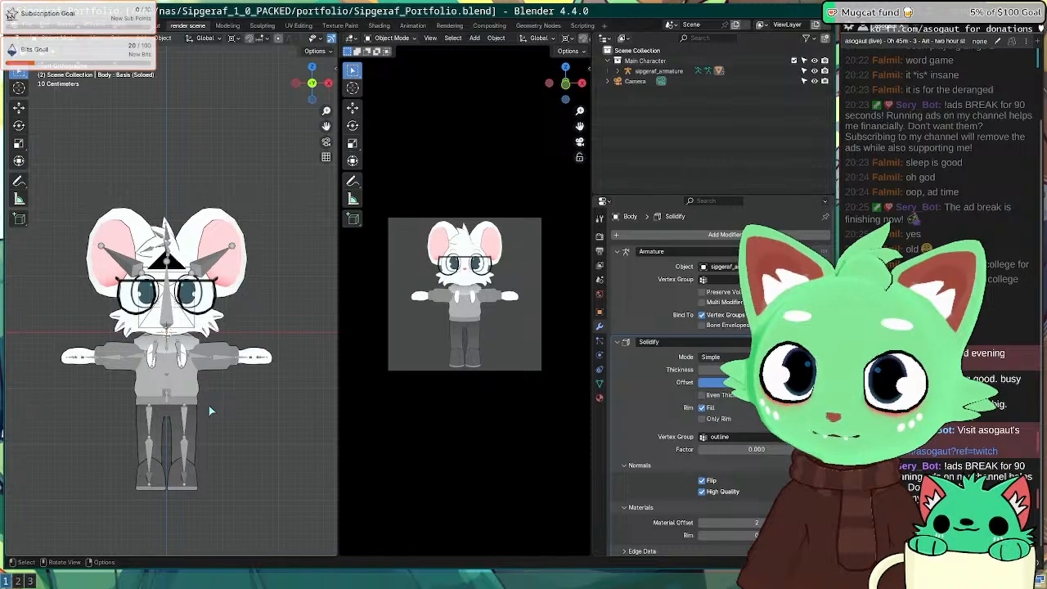
key("KP_7")
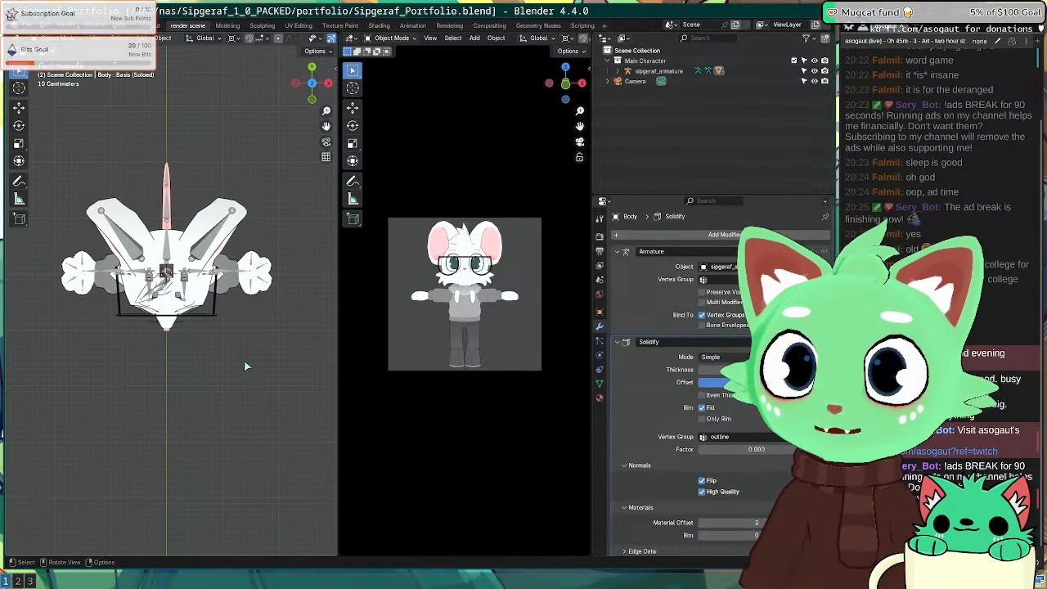
left_click(68, 39)
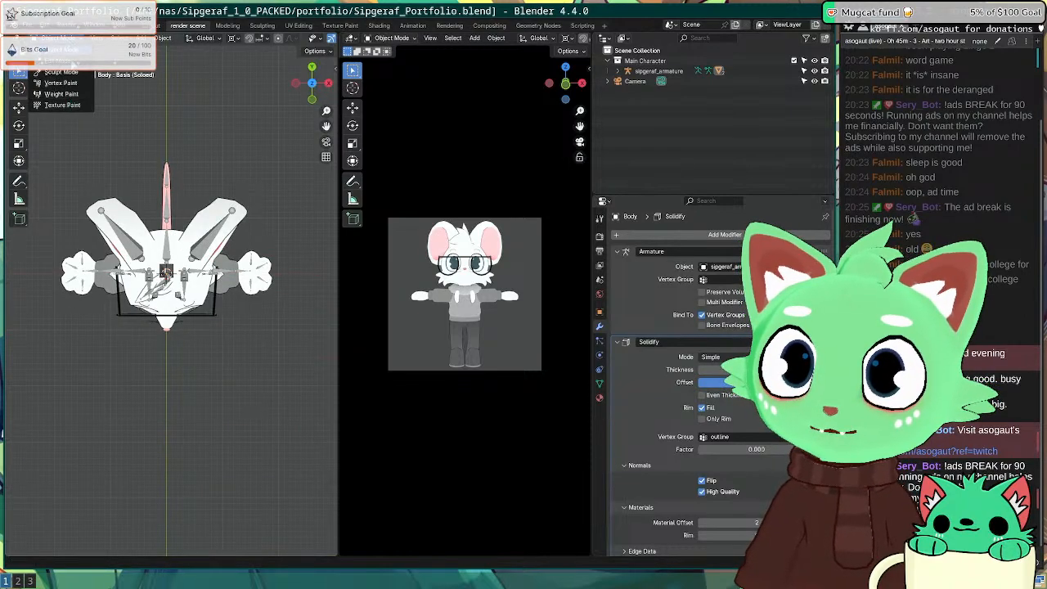
left_click(166, 269)
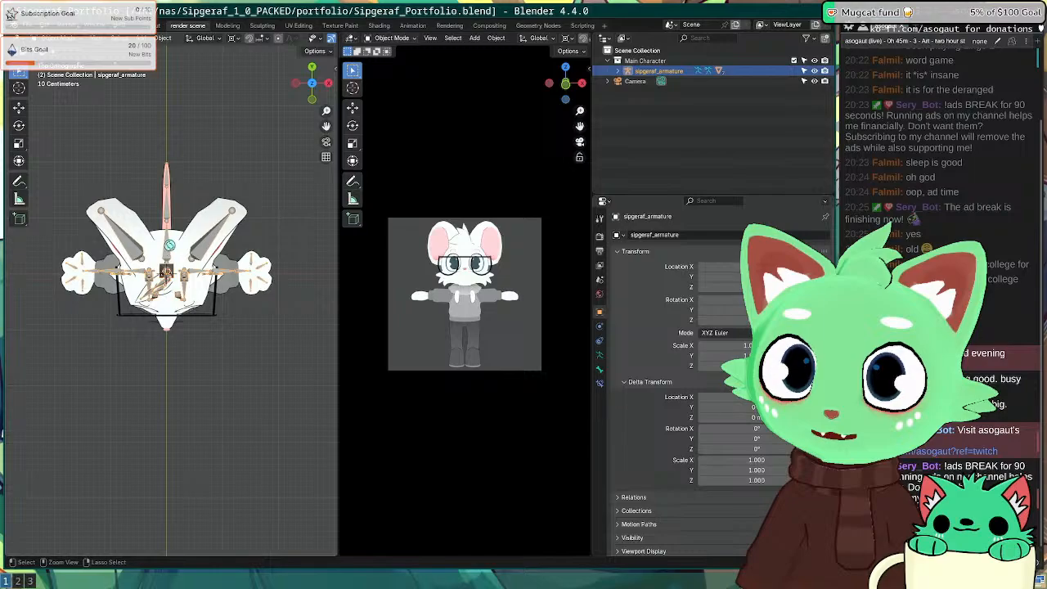
key("ctrl+s")
Step: Switch the armature to Pose Mode and back to Object Mode, orbiting to inspect the character
key("ctrl+Tab")
left_click(69, 73)
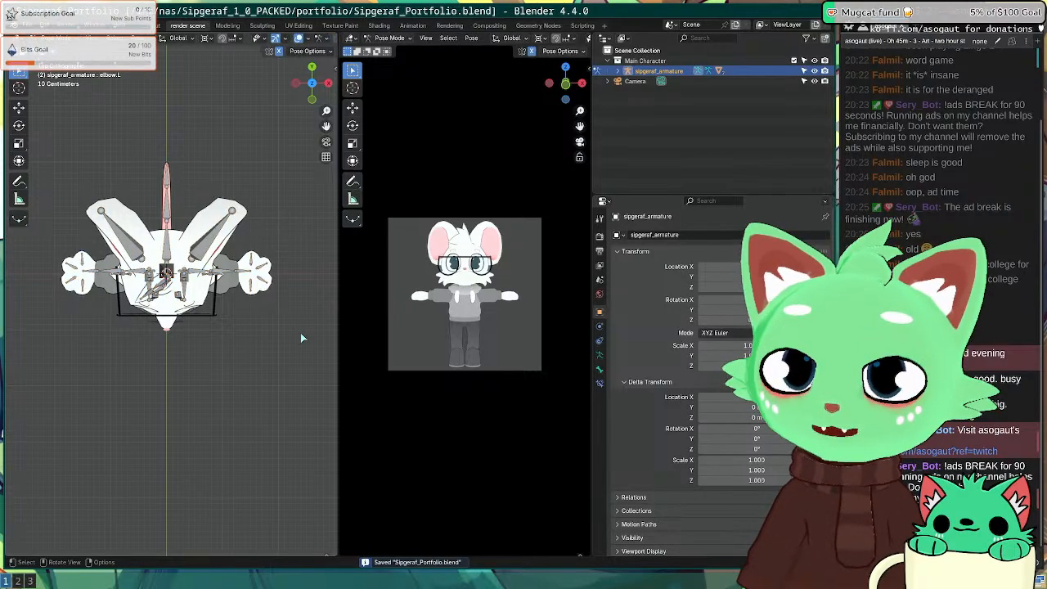
scroll(299, 330, "down", 5)
middle_click_drag(254, 284, 242, 177)
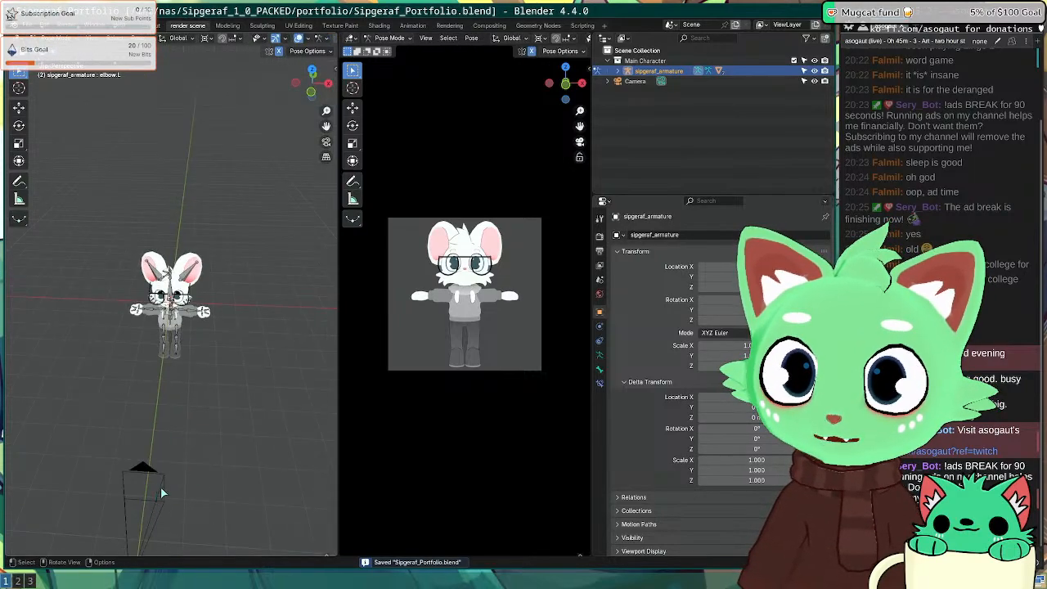
key("ctrl+Tab")
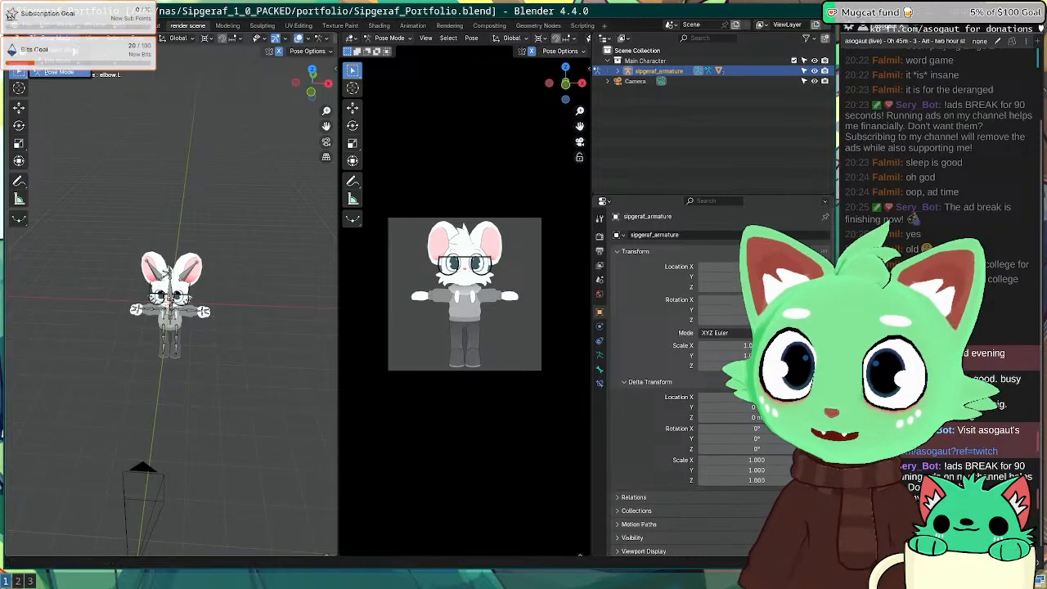
middle_click_drag(181, 446, 202, 304)
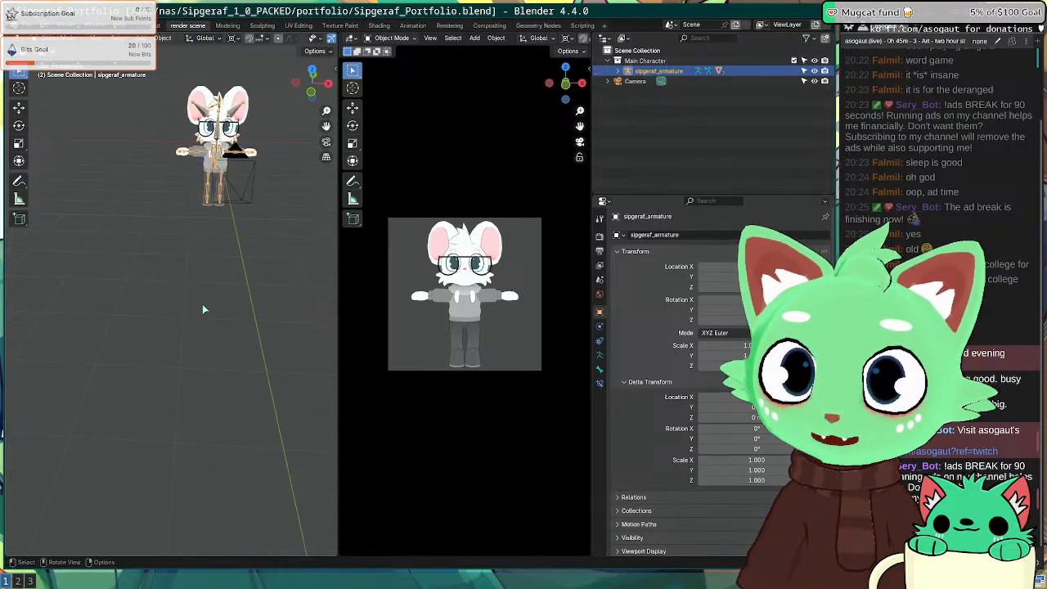
Step: Select the scene camera in top view and duplicate it in place as Camera.001
left_click(245, 170)
middle_click_drag(254, 170, 258, 207)
key("KP_7")
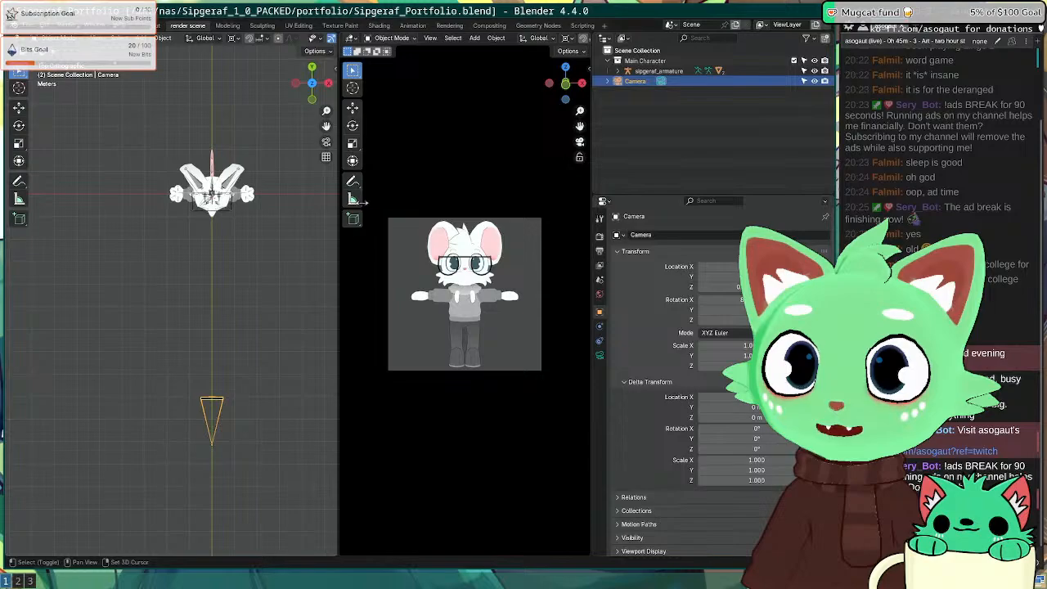
middle_click_drag(280, 337, 230, 312, "shift")
key("r")
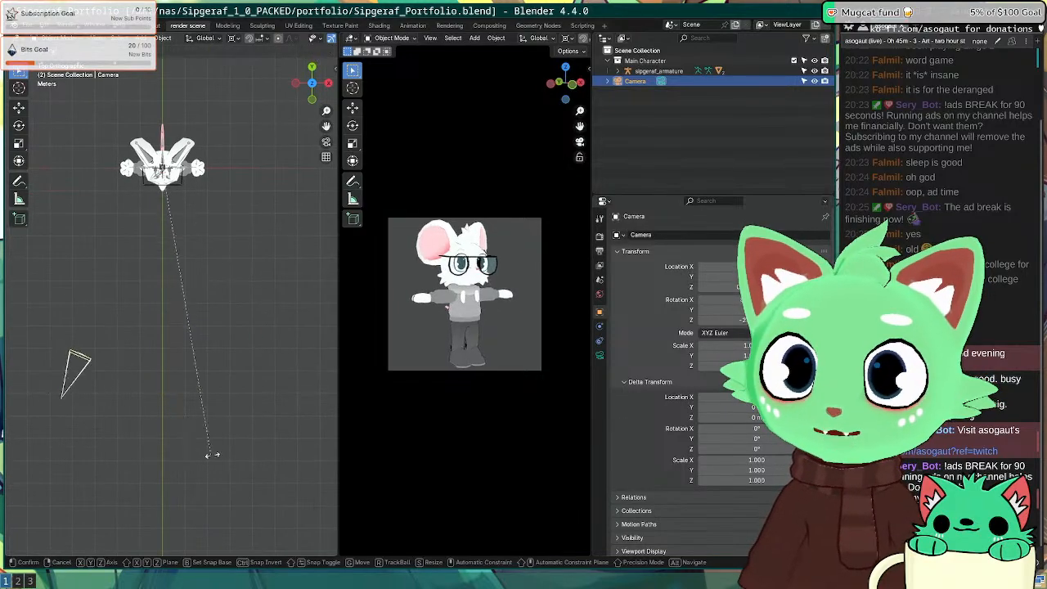
left_click(279, 426)
key("ctrl+z")
key("shift+d")
right_click(278, 421)
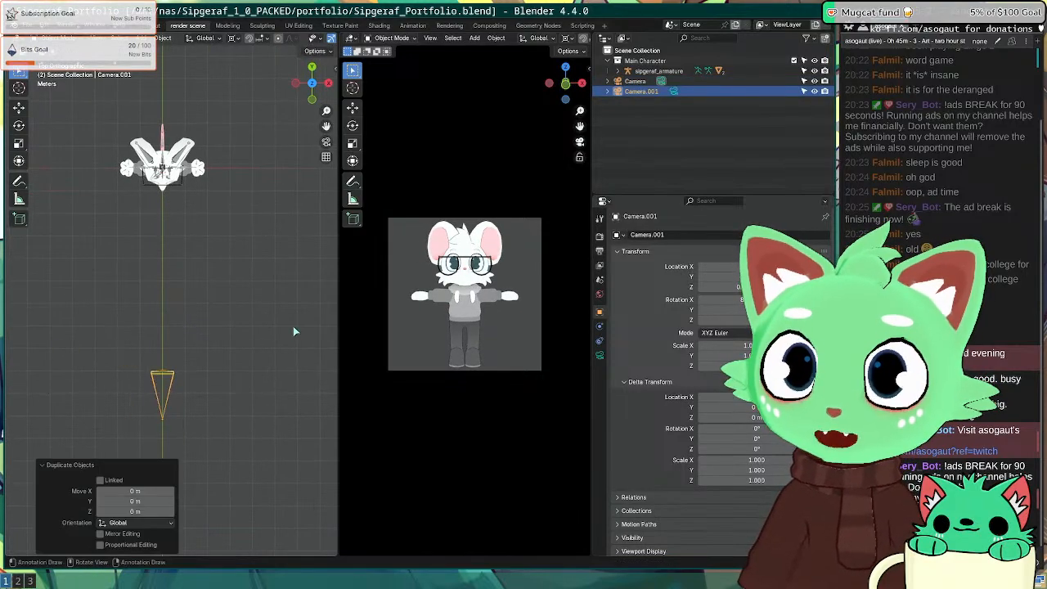
Step: Rotate Camera.001 around the character and set it as the active scene camera
key("r")
left_click(238, 361)
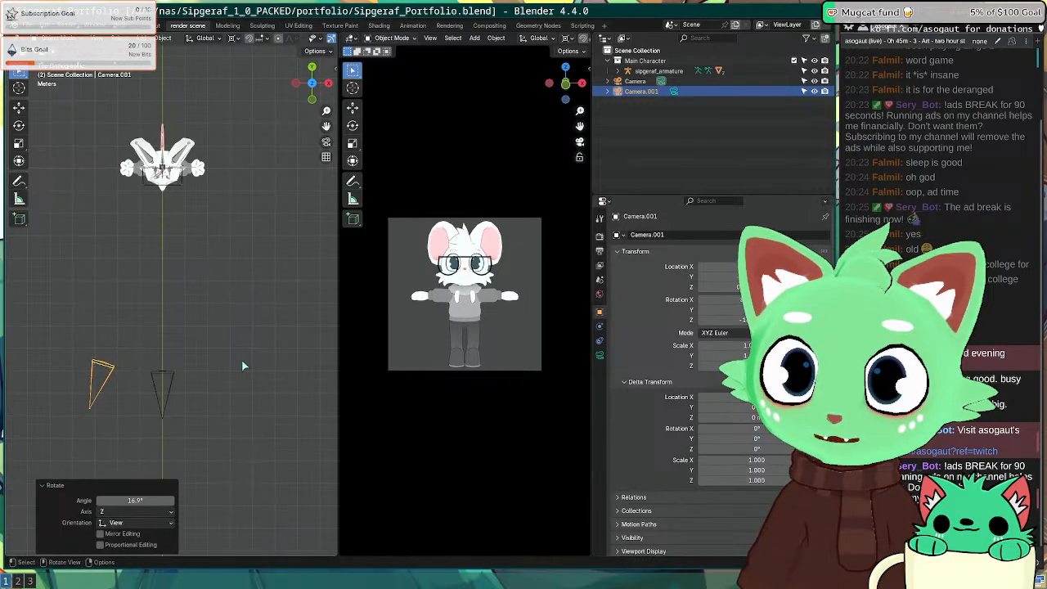
key("r")
left_click(220, 373)
right_click(84, 356)
left_click(81, 354)
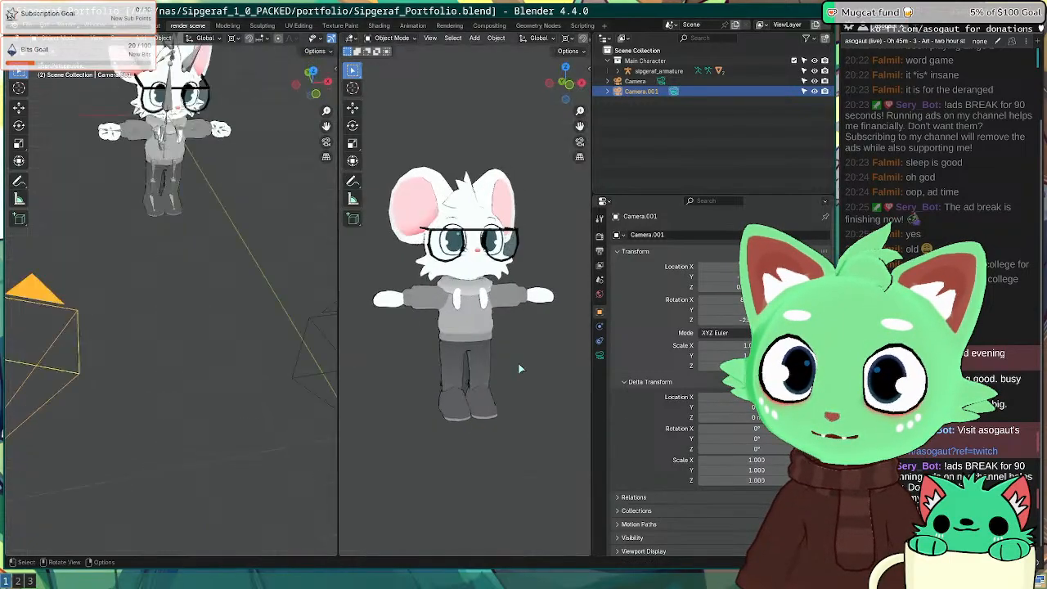
key("KP_1")
Step: Fine-tune Camera.001's angle to -4.44° from camera and top views, then render the shot
scroll(278, 319, "down", 3)
scroll(469, 332, "down", 6)
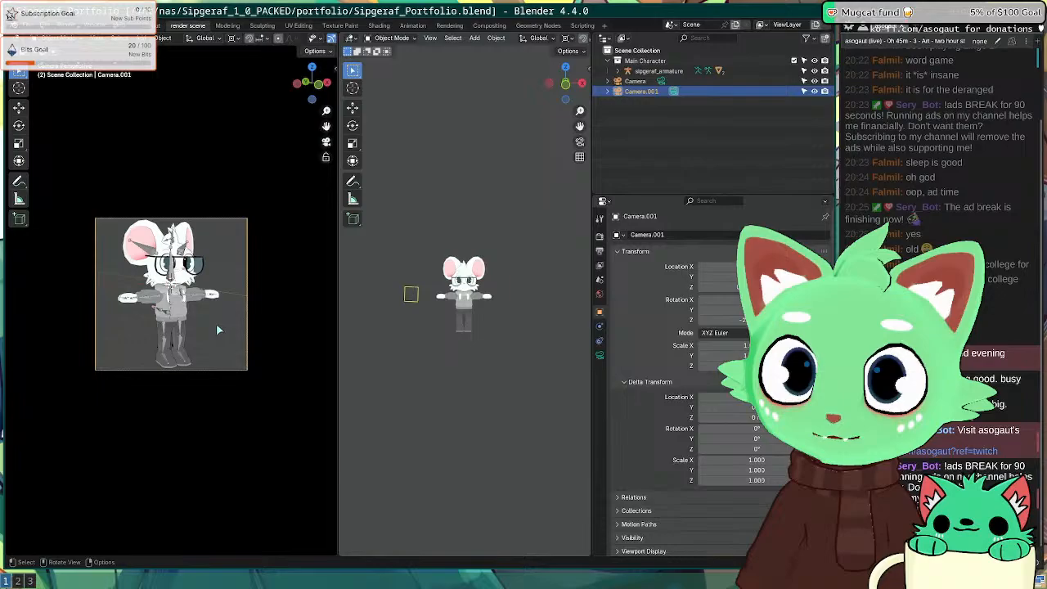
key("KP_0")
key("KP_0")
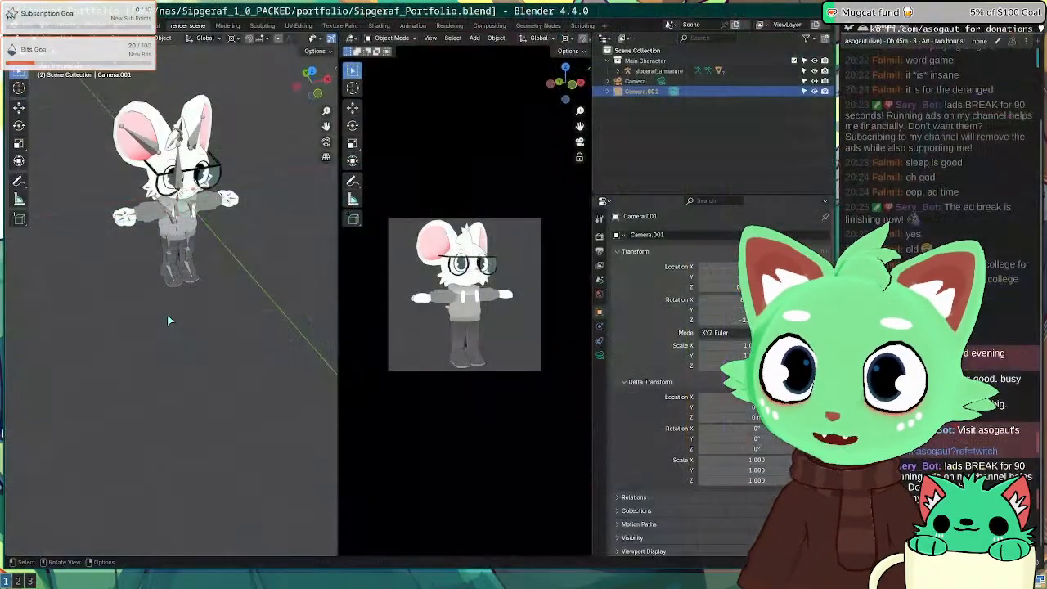
key("KP_7")
key("r")
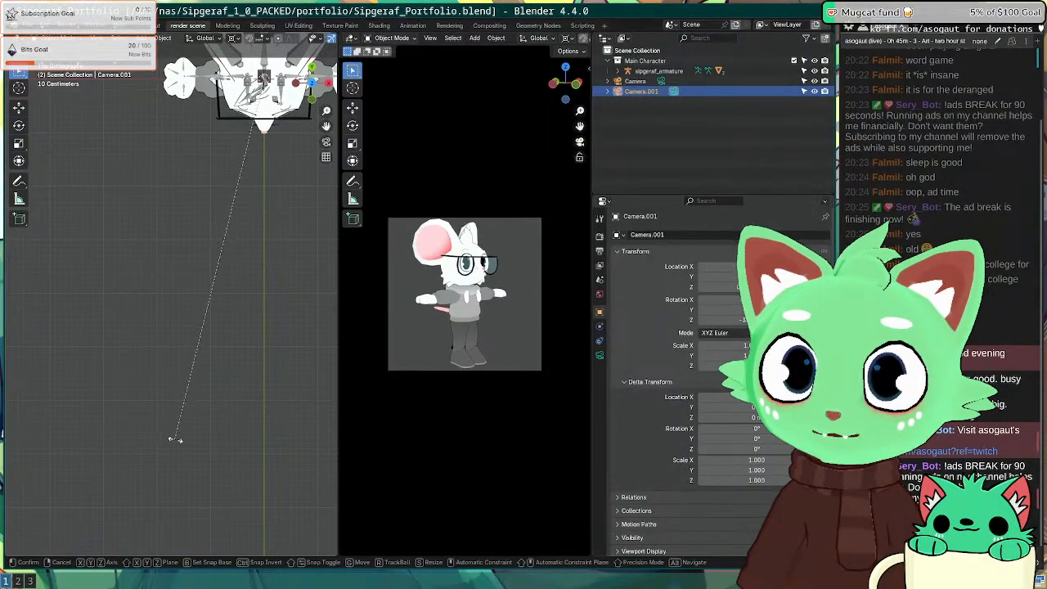
left_click(157, 435)
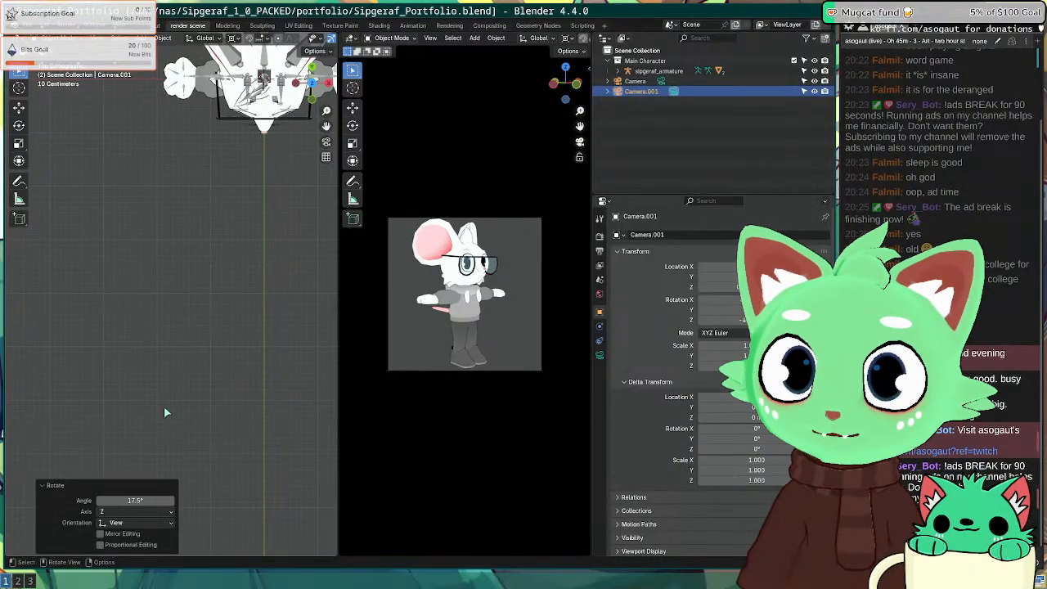
scroll(171, 376, "down", 5)
key("r")
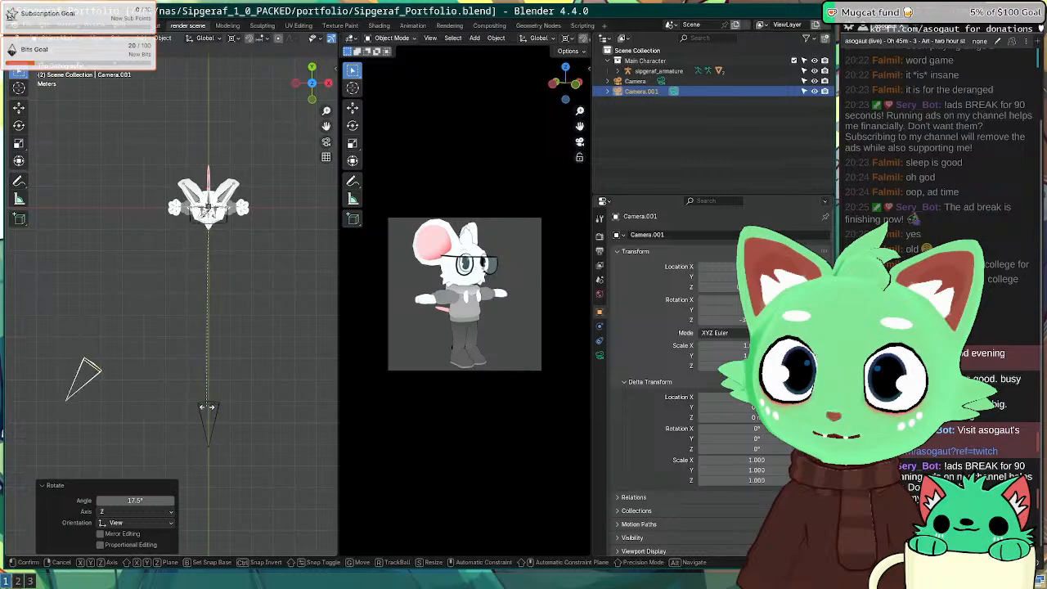
left_click(140, 366)
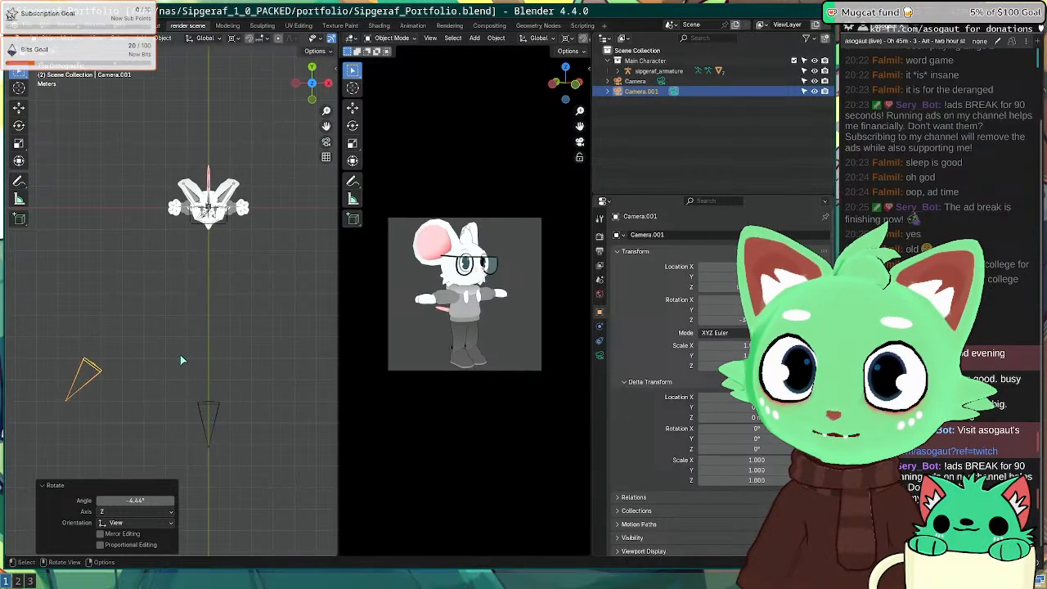
key("F12")
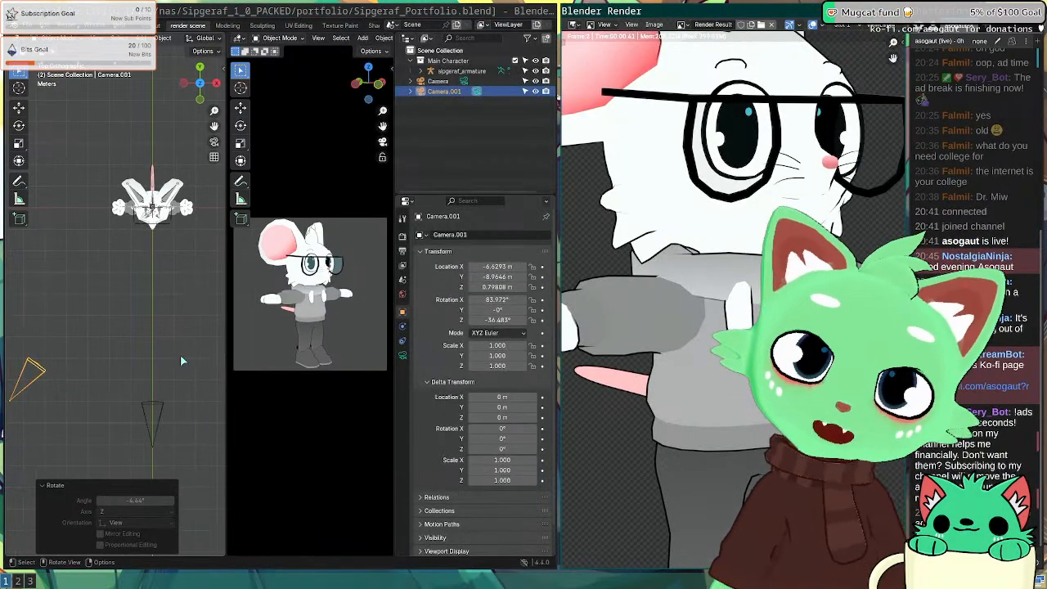
Step: Inspect the render result fullscreen, then close it
key("super+f")
scroll(408, 306, "down", 5)
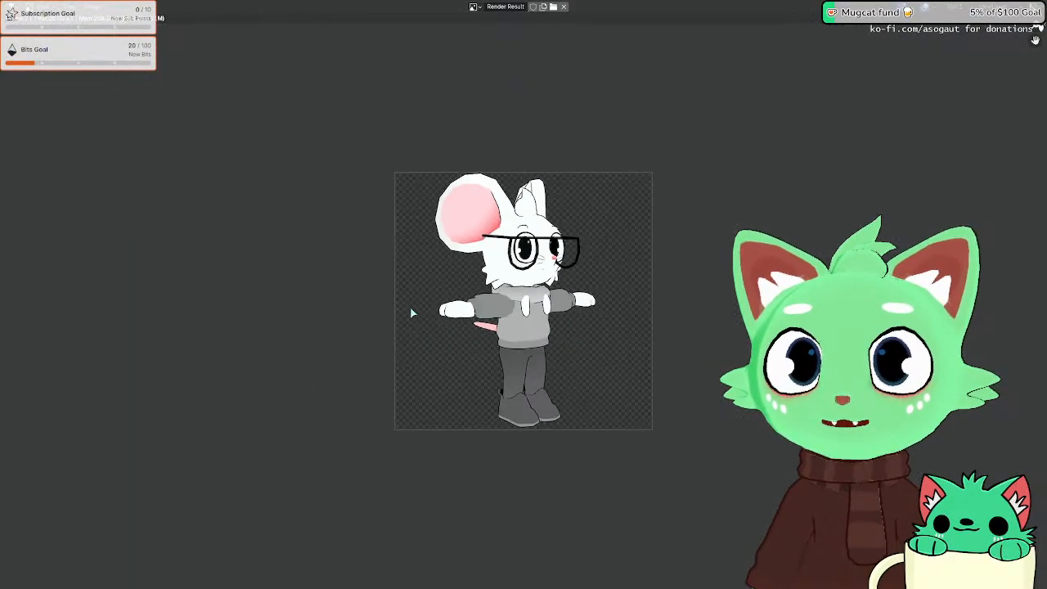
scroll(413, 315, "up", 6)
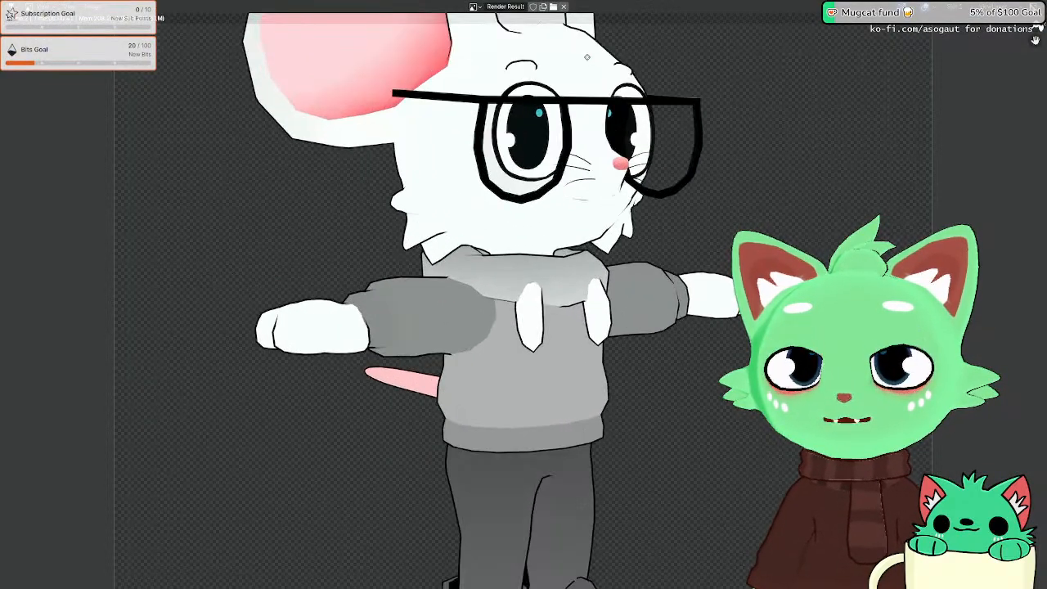
scroll(532, 268, "down", 6)
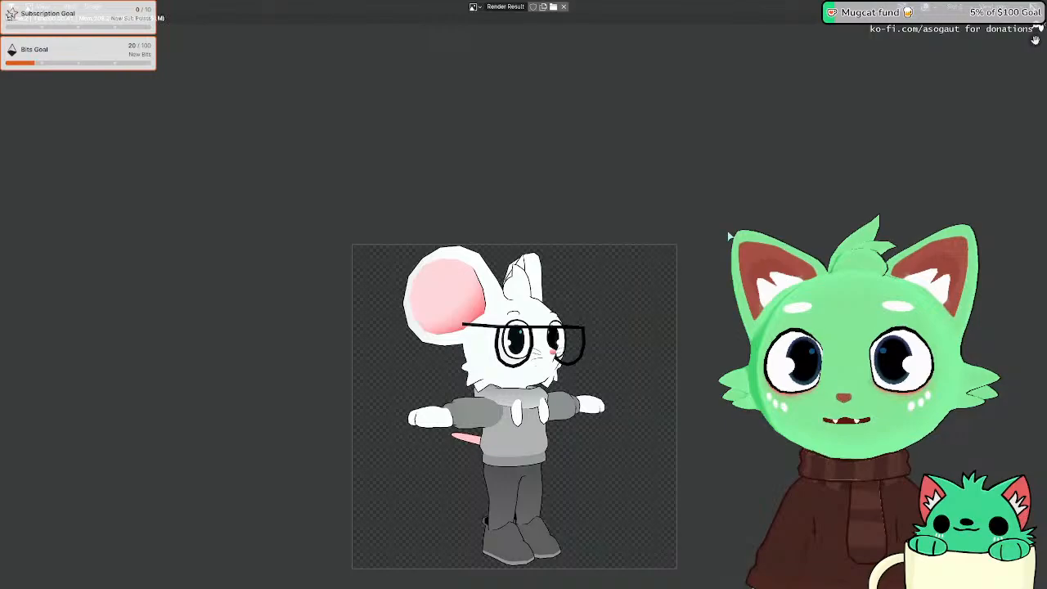
key("Escape")
scroll(491, 283, "up", 7)
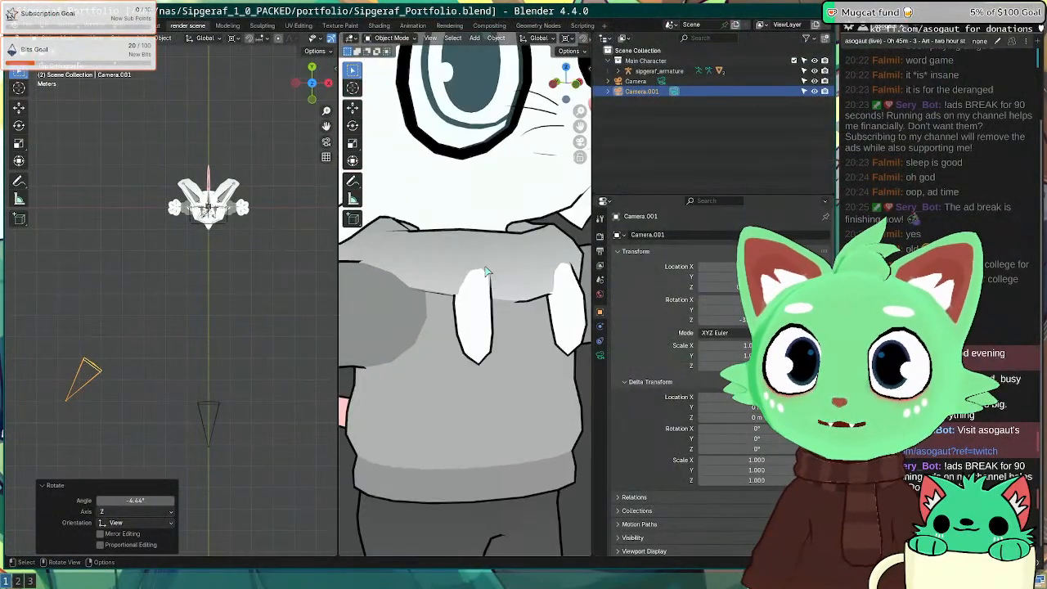
Step: Look through Camera.001 in the right view and pan to frame the character's head and ears
middle_click_drag(479, 214, 492, 319)
key("KP_1")
scroll(469, 295, "up", 9)
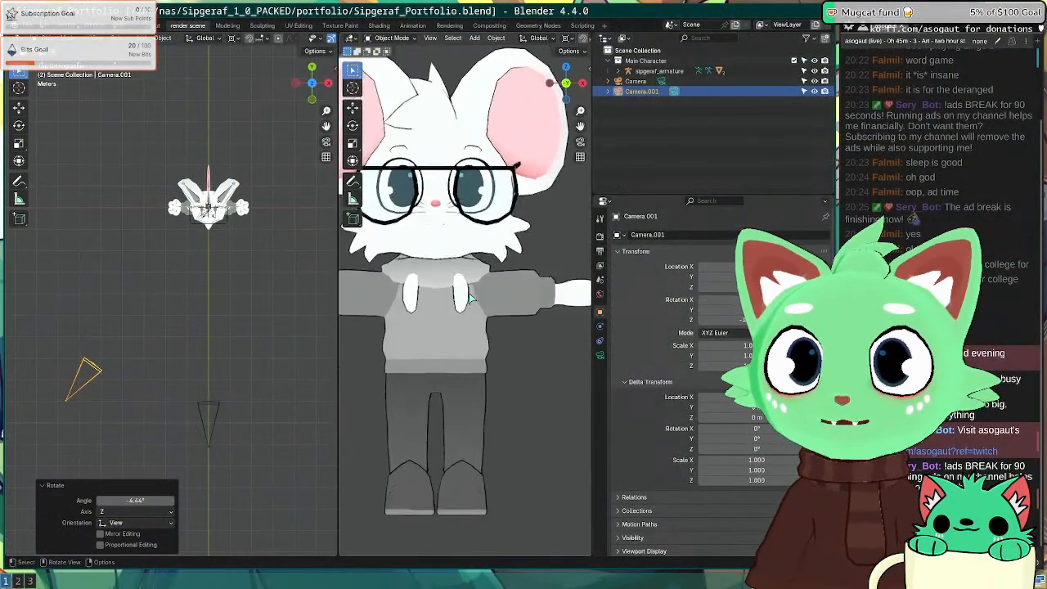
key("KP_0")
scroll(469, 301, "up", 3)
middle_click_drag(465, 82, 486, 388, "shift")
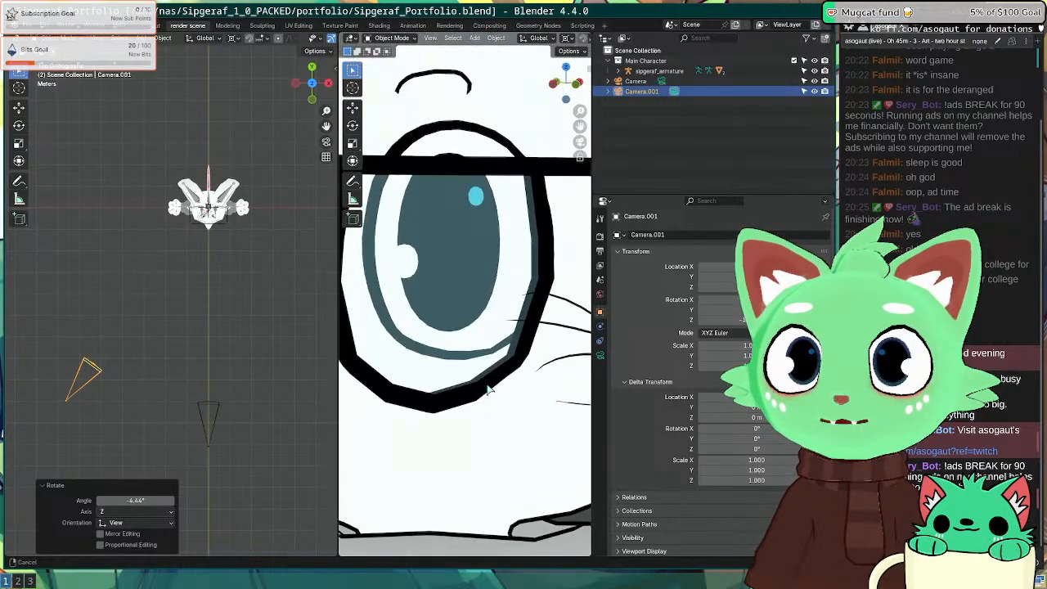
scroll(448, 325, "down", 1)
scroll(449, 321, "down", 2)
middle_click_drag(467, 299, 450, 410, "shift")
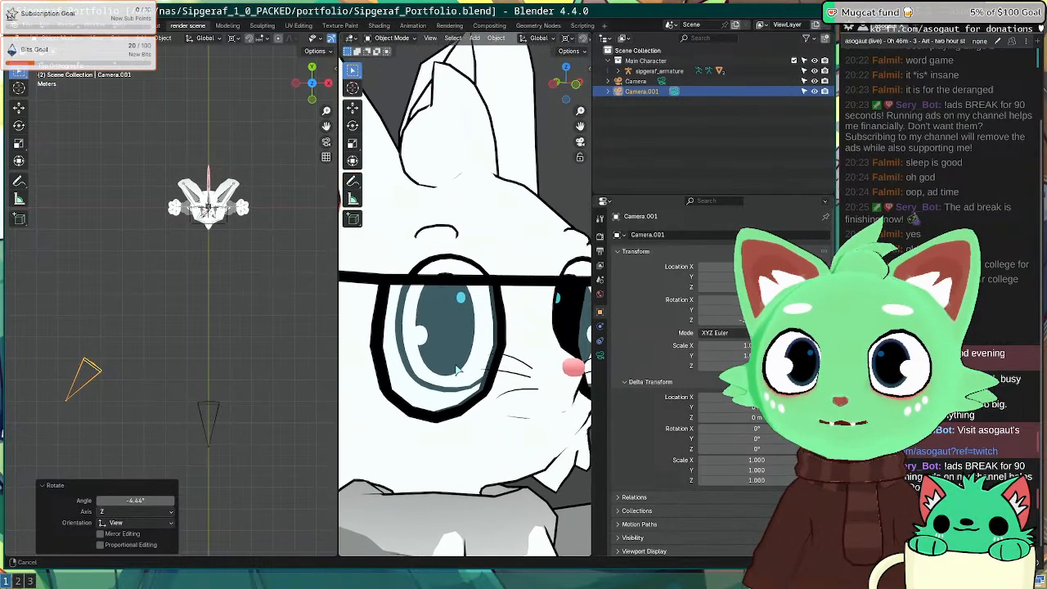
middle_click_drag(426, 294, 467, 369, "shift")
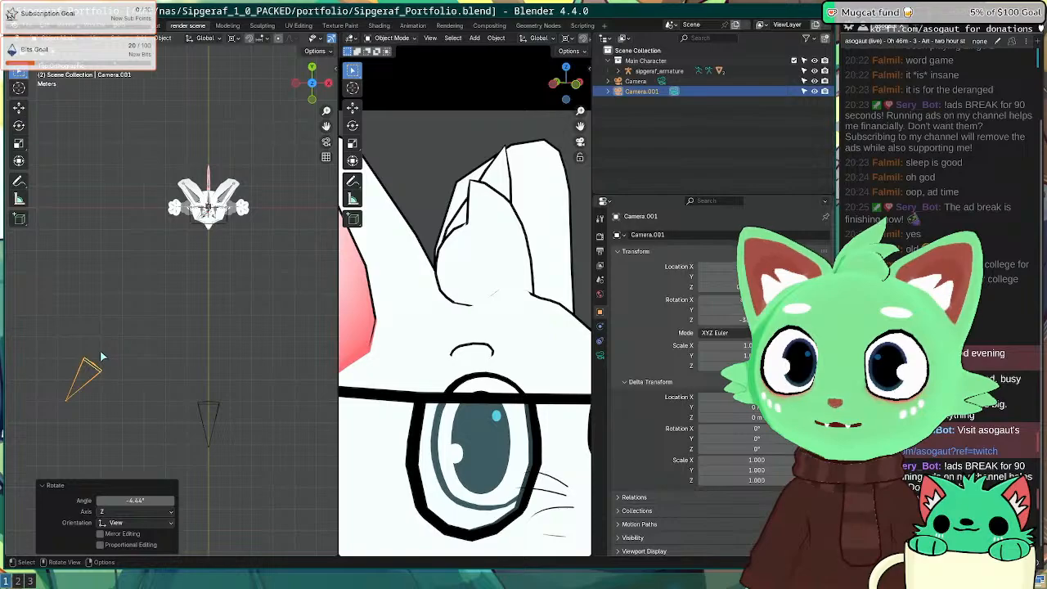
left_click(99, 359)
Step: Rotate Camera.001 to -35.392° on Z, save the blend file, and render the T-pose
key("r")
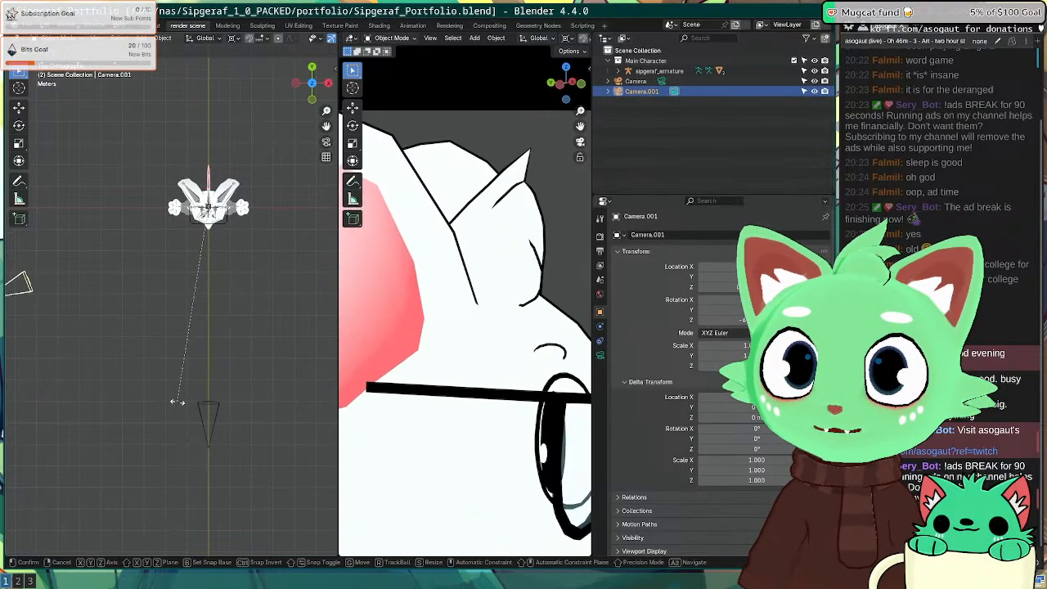
left_click(308, 385)
scroll(456, 319, "down", 5)
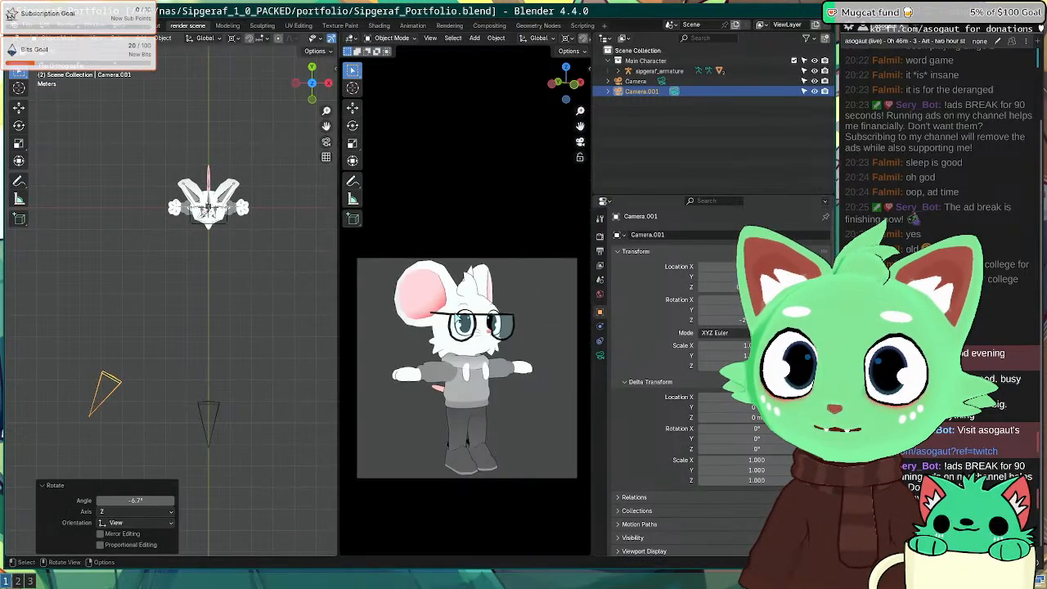
scroll(456, 319, "down", 4)
key("r")
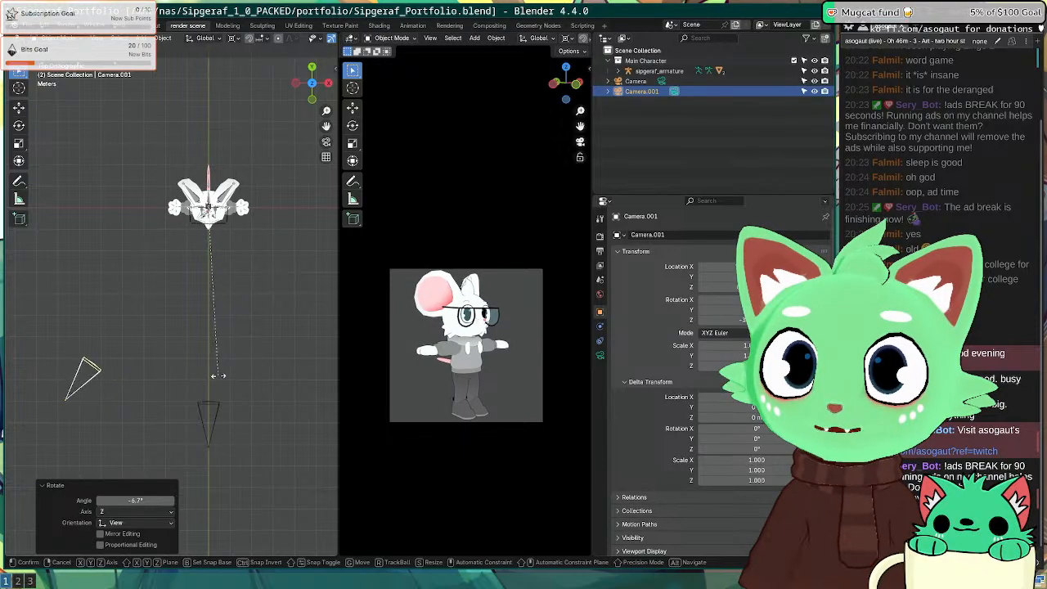
left_click(272, 305)
left_click(273, 305)
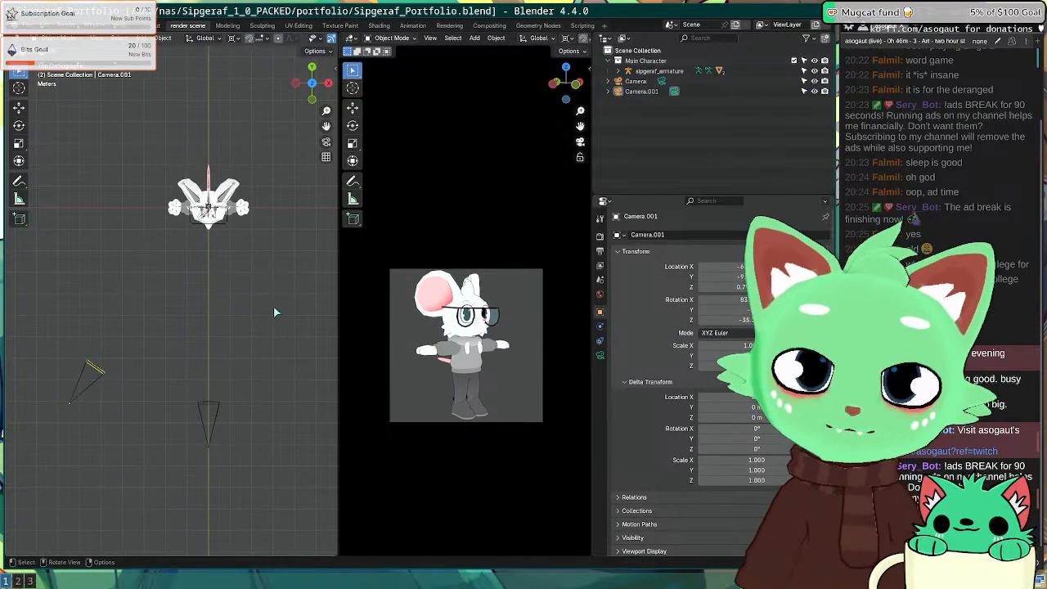
key("ctrl+s")
key("F12")
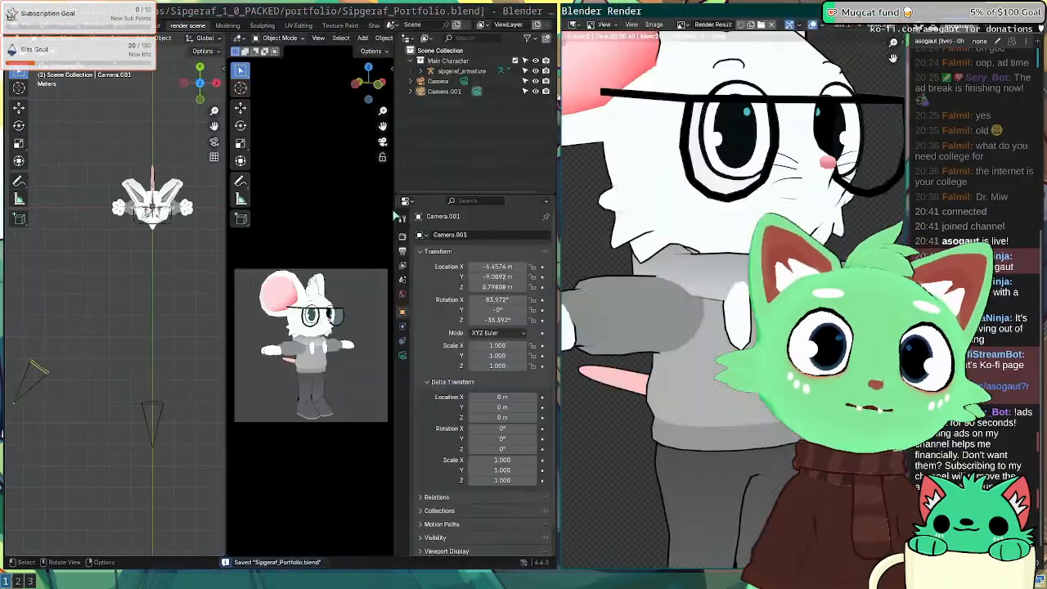
Step: Save the new render as sip-t-pose-side.png in the sip folder
key("super+f")
left_click(93, 7)
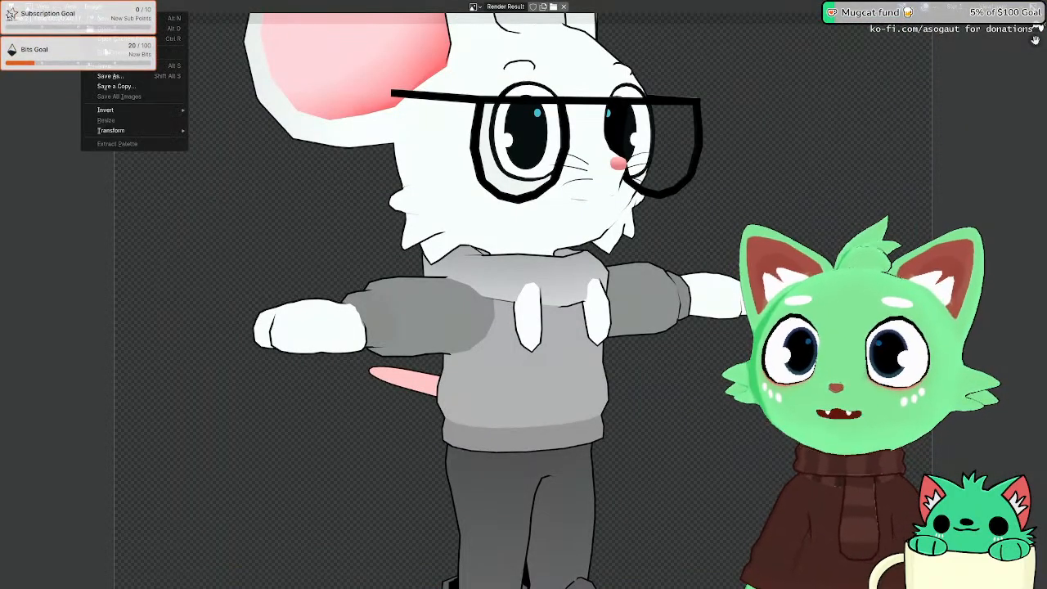
left_click(120, 77)
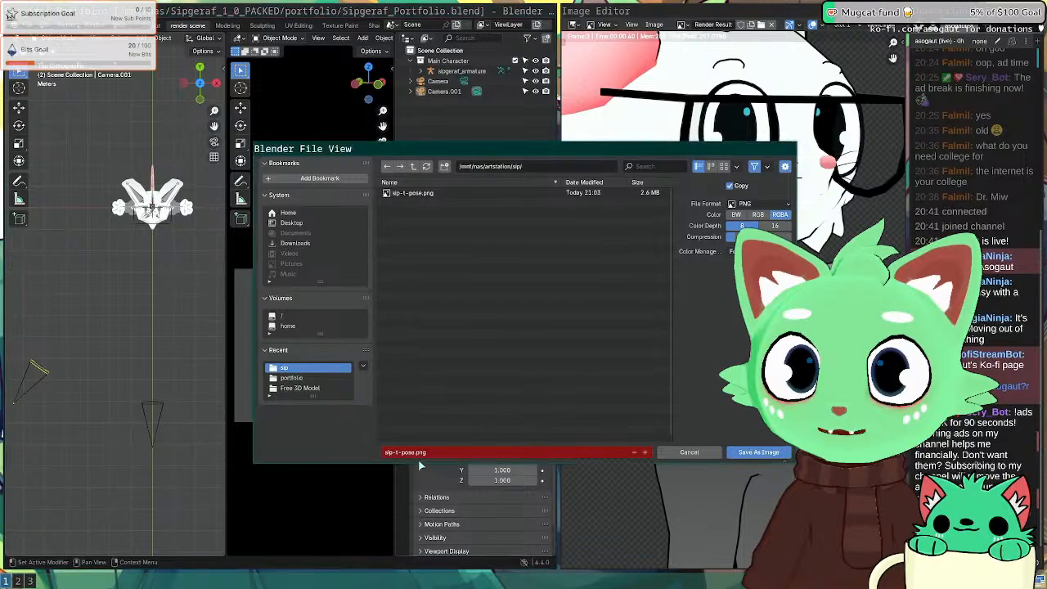
left_click(436, 193)
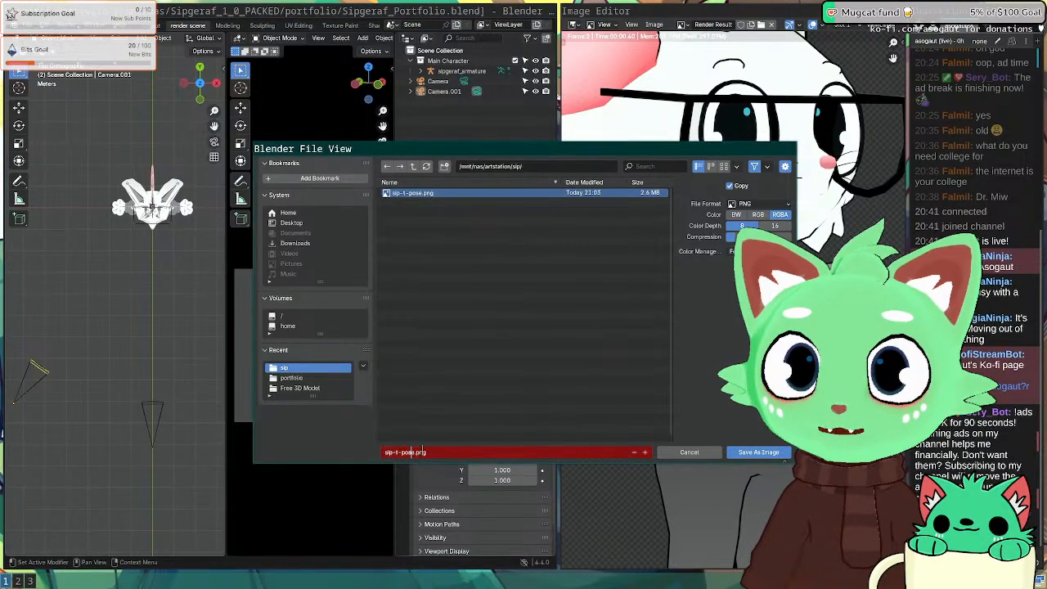
key("Right")
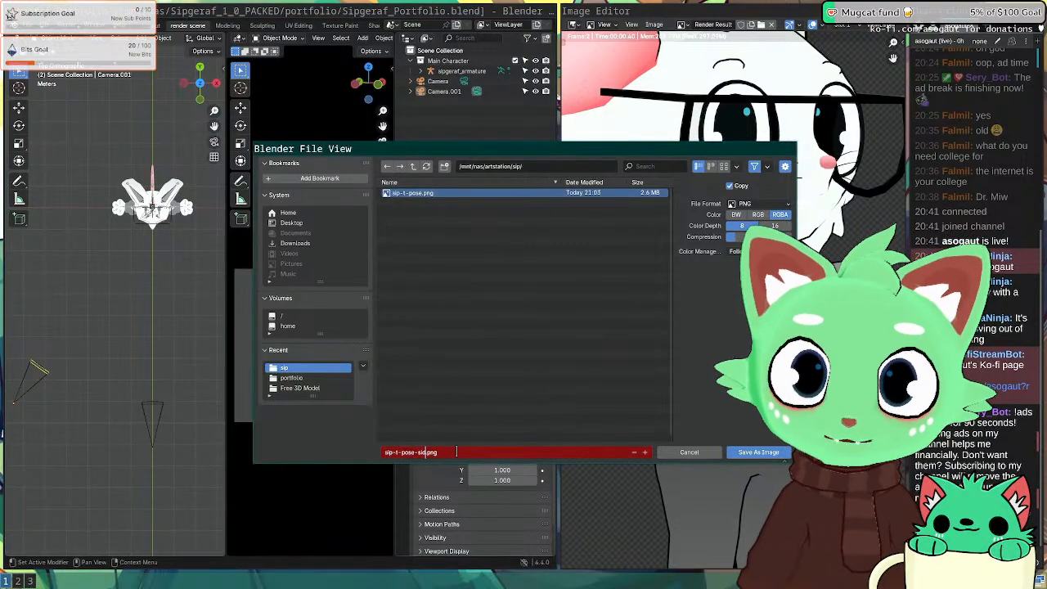
key("Return")
key("super+2")
key("super+3")
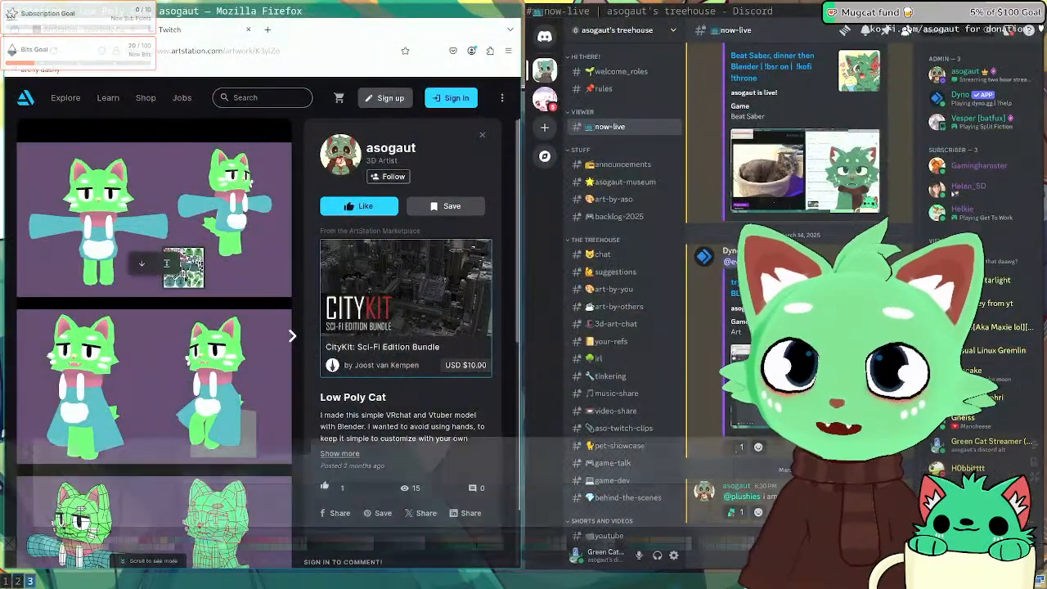
Step: Import sip-t-pose-side.png onto the Inkscape page
left_click(13, 21)
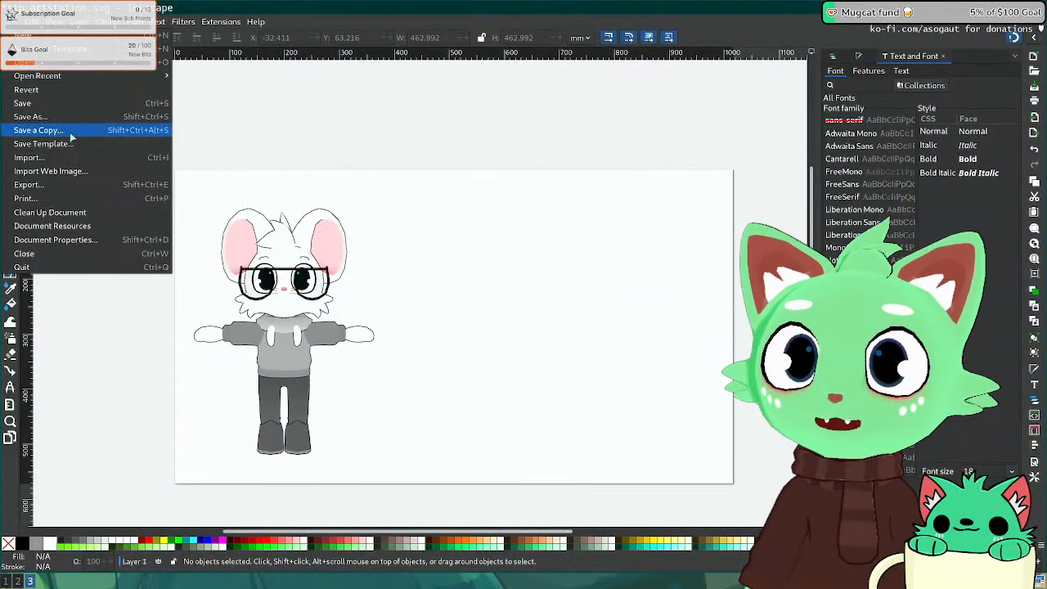
left_click(117, 160)
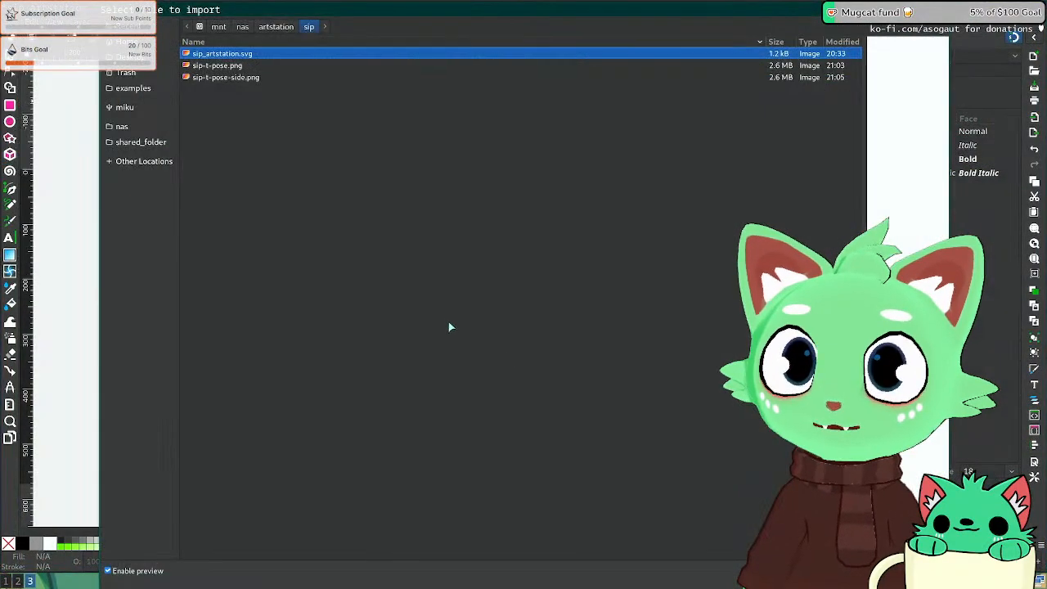
double_click(246, 78)
left_click(597, 345)
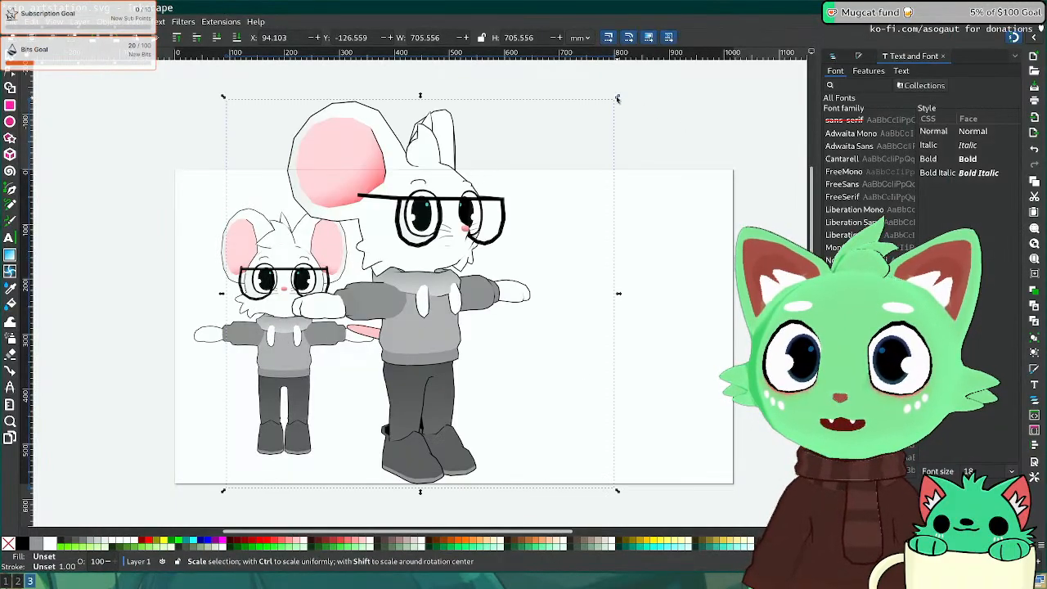
Step: Scale the side render to 462.992 wide, place it right of the front render, and save
left_click_drag(617, 97, 512, 200, "ctrl")
left_click_drag(354, 345, 386, 316)
left_click_drag(545, 175, 511, 206, "ctrl")
left_click_drag(379, 368, 547, 366)
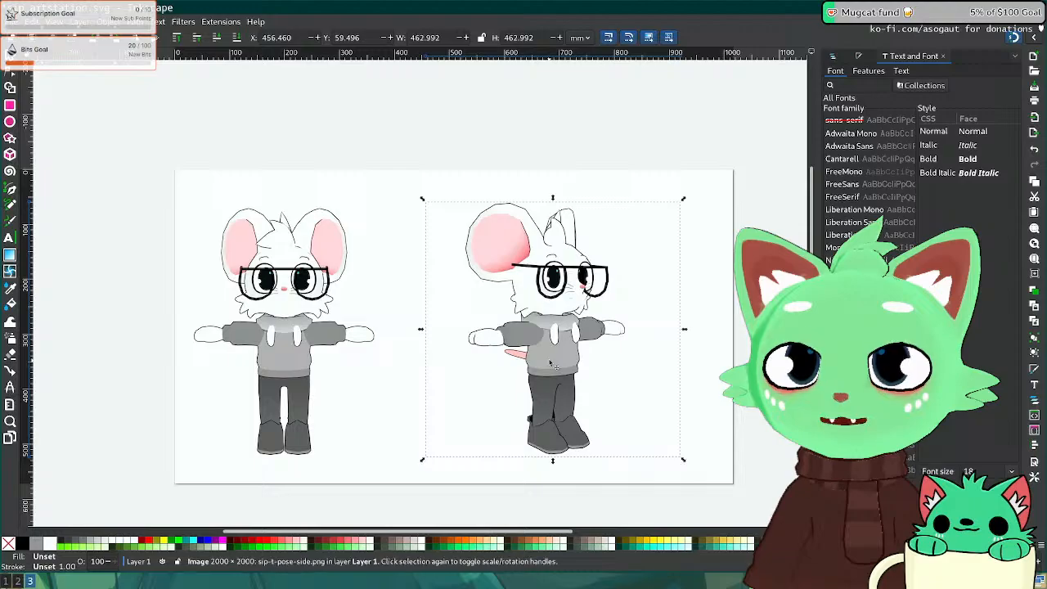
key("ctrl+s")
Step: Check the other workspaces, deselect the side render in Inkscape, and move to an empty workspace
key("super+2")
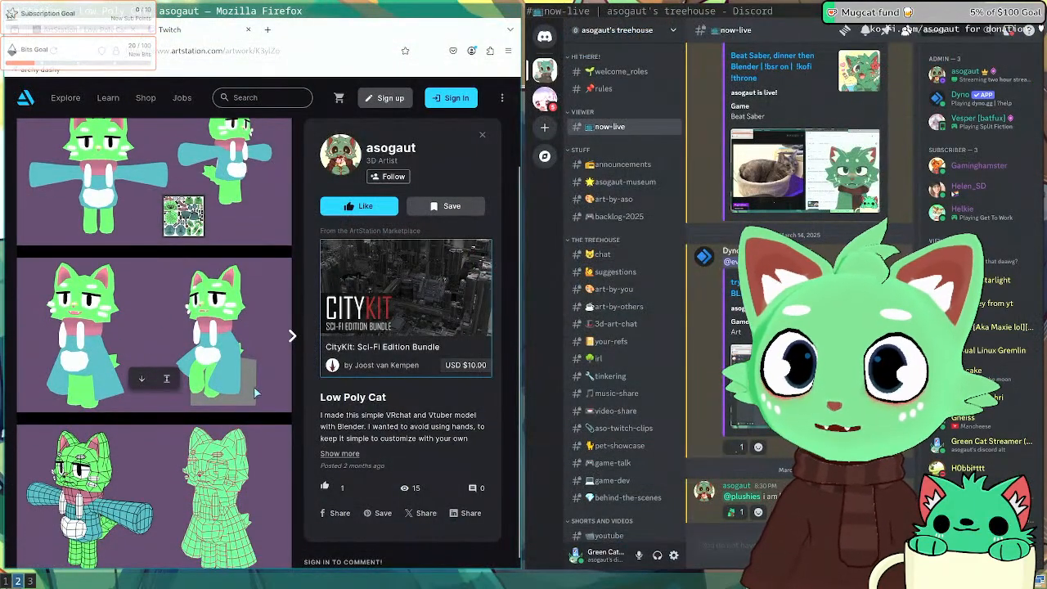
key("super+1")
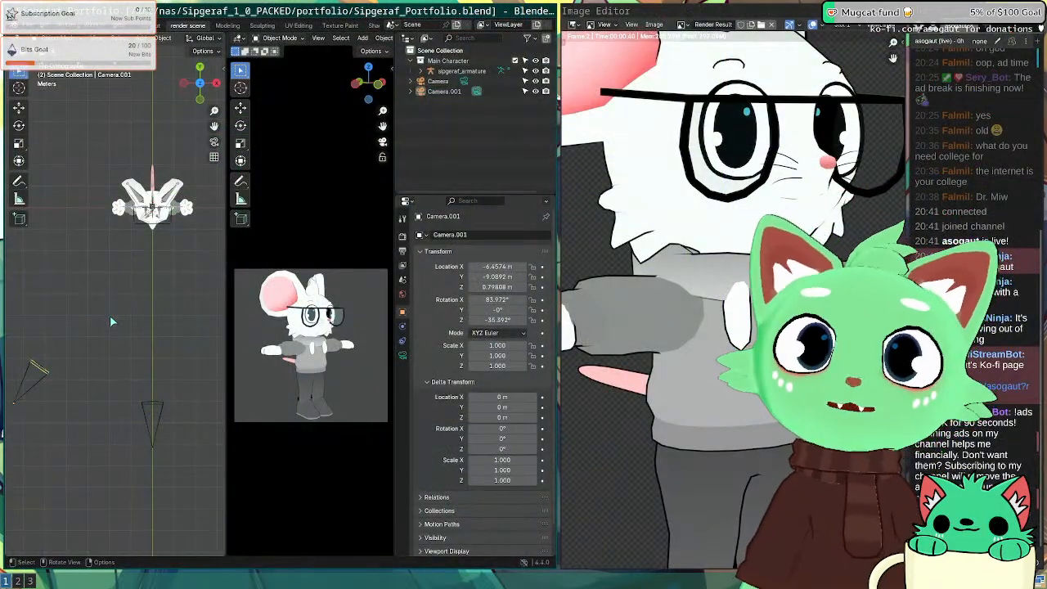
key("super+2")
key("super+3")
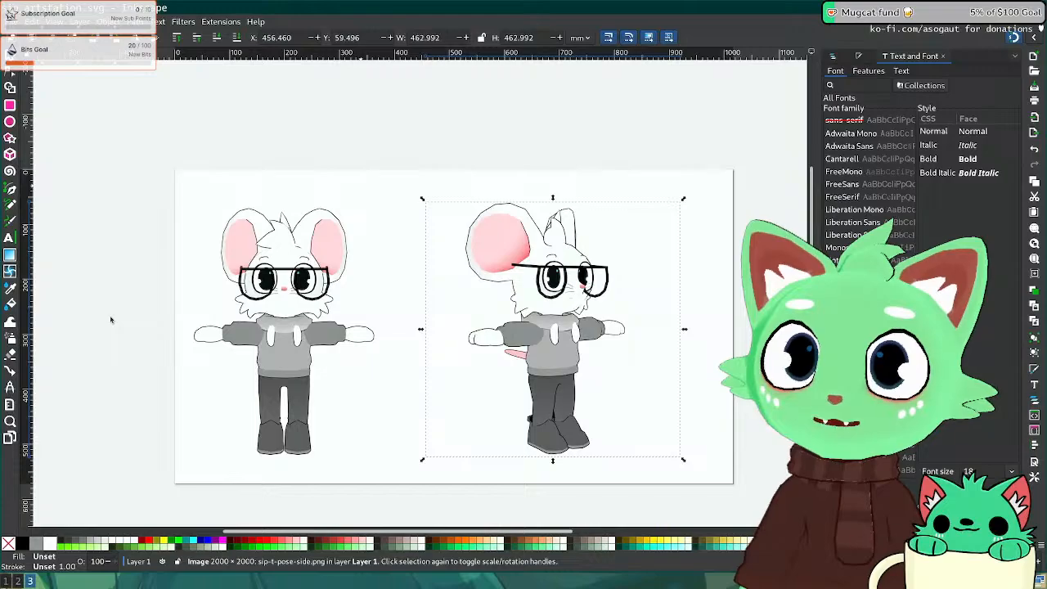
left_click(138, 280)
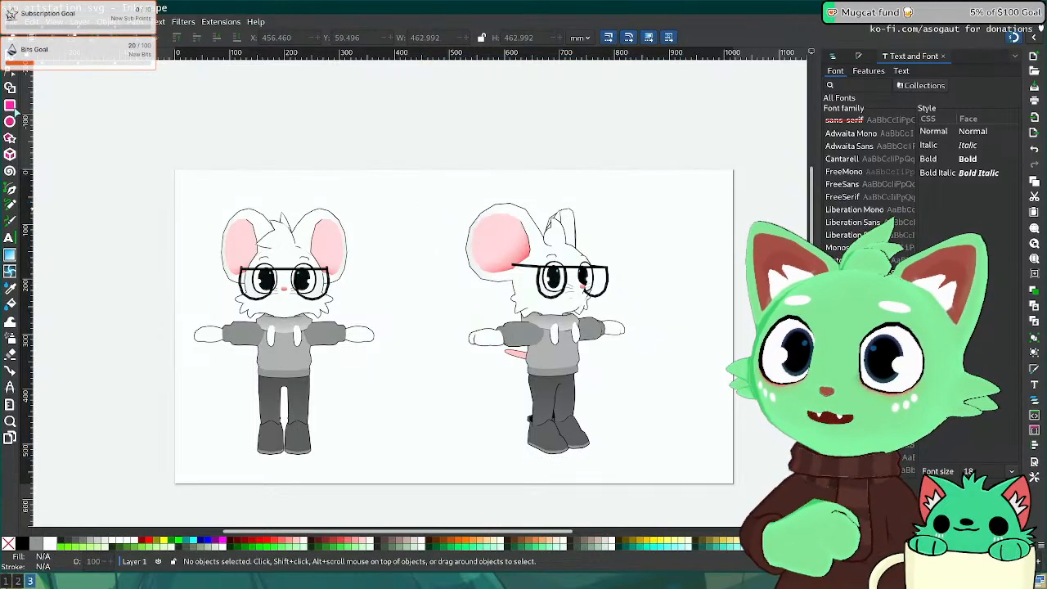
key("r")
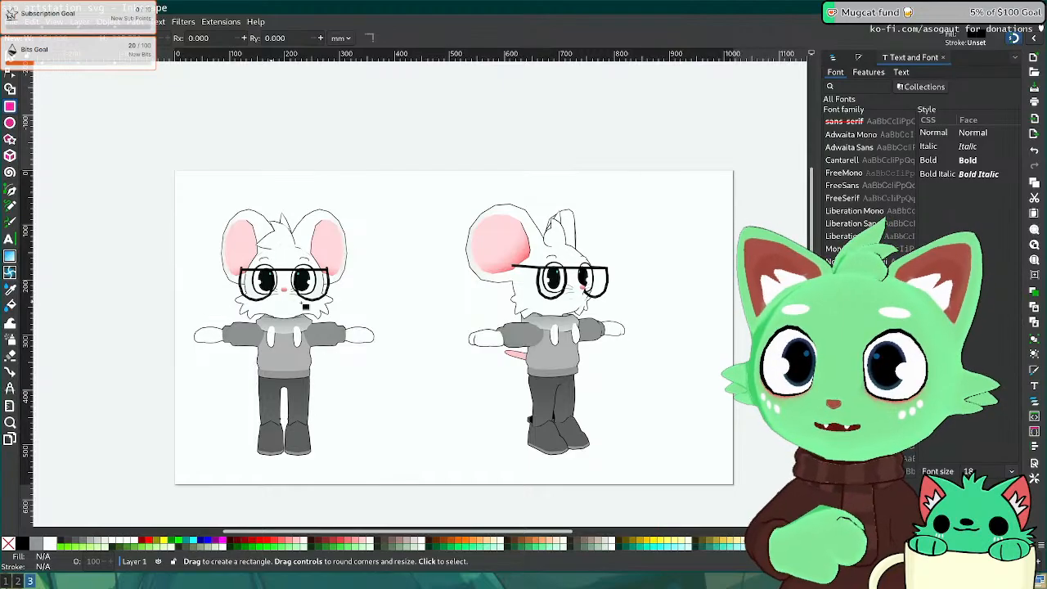
key("s")
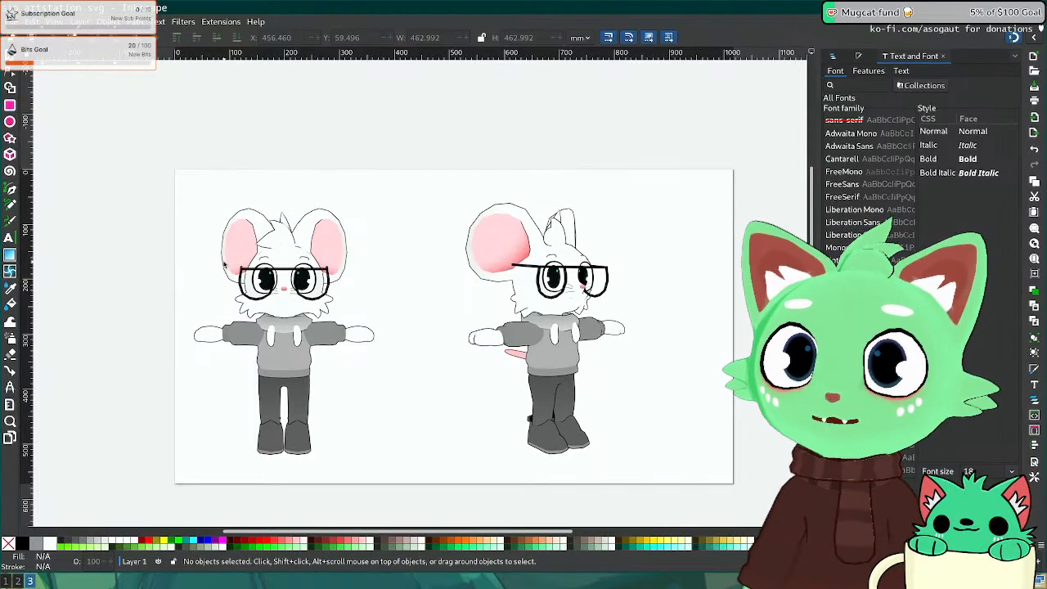
key("super+4")
key("super+d")
Step: Launch Blender from the launcher and dismiss the splash screen
type("blender")
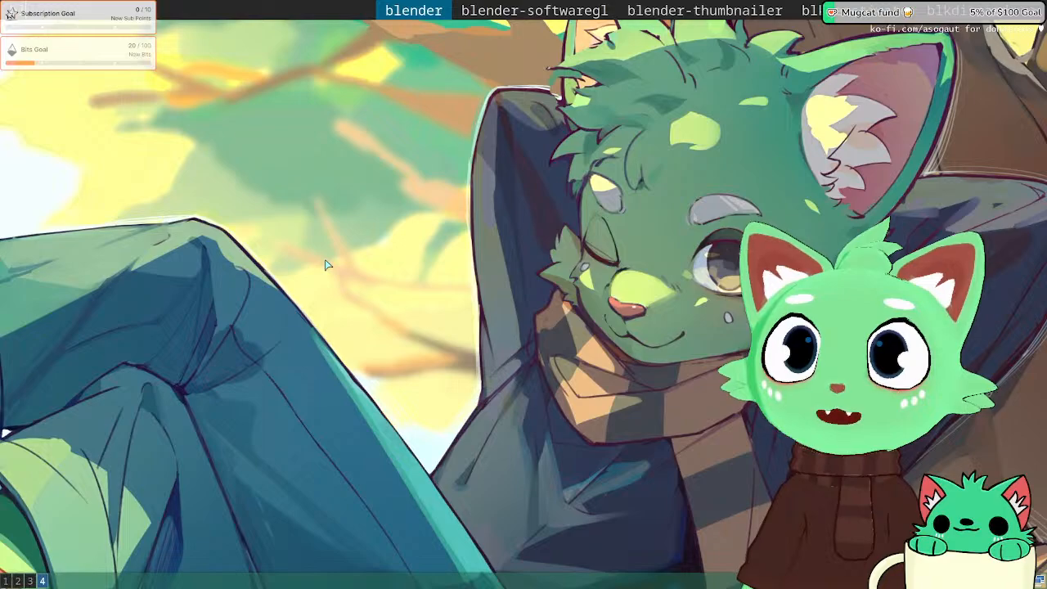
key("Return")
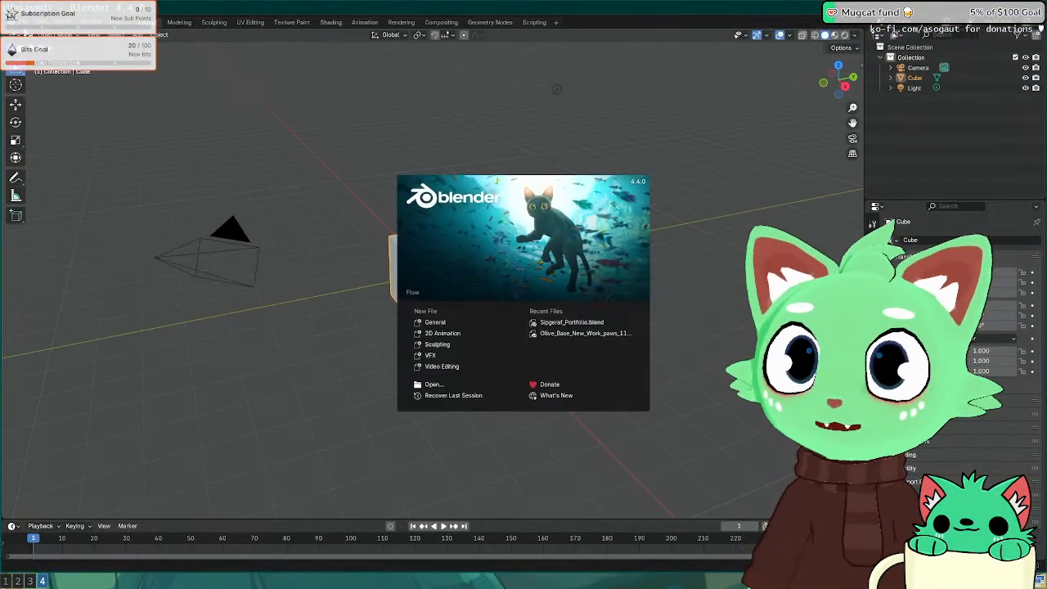
left_click(24, 23)
left_click(24, 23)
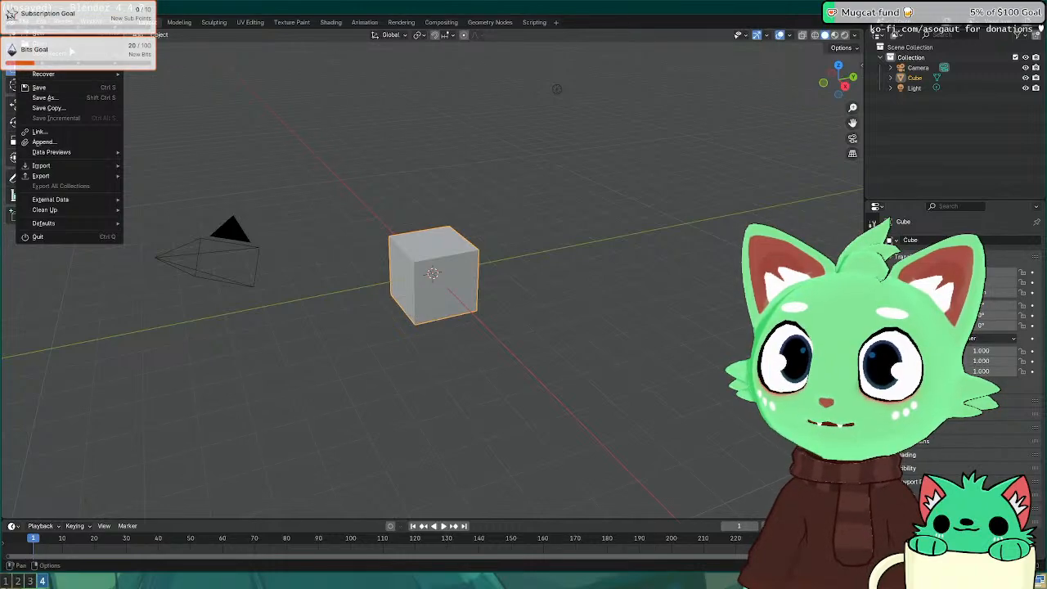
mouse_move(70, 63)
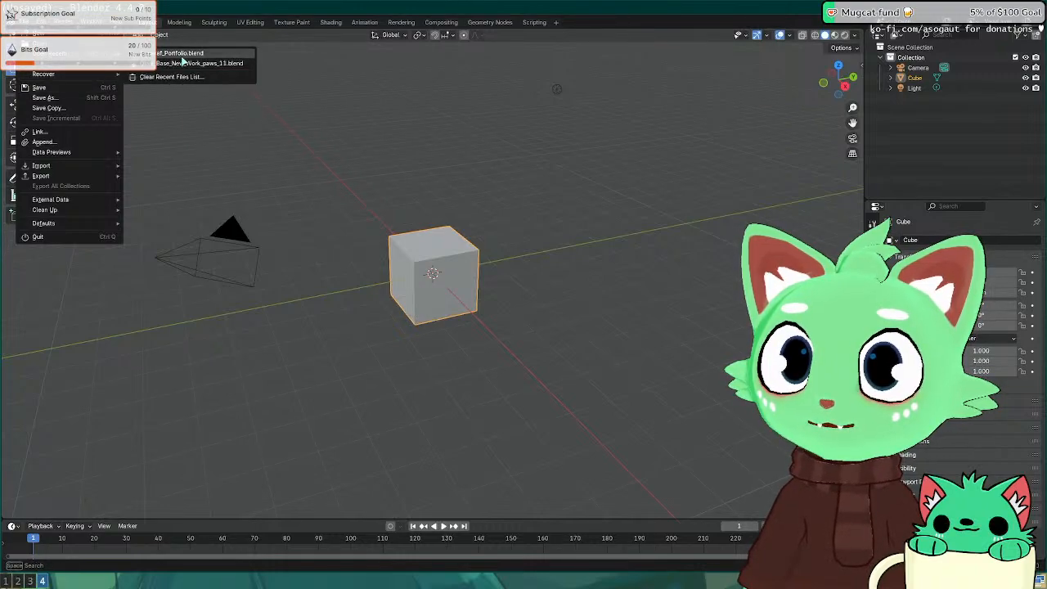
Step: Load Sipgeraf_Model_CLEANED_1_0.blend with Ctrl+O from the Blender Model and Textures folder
key("ctrl+o")
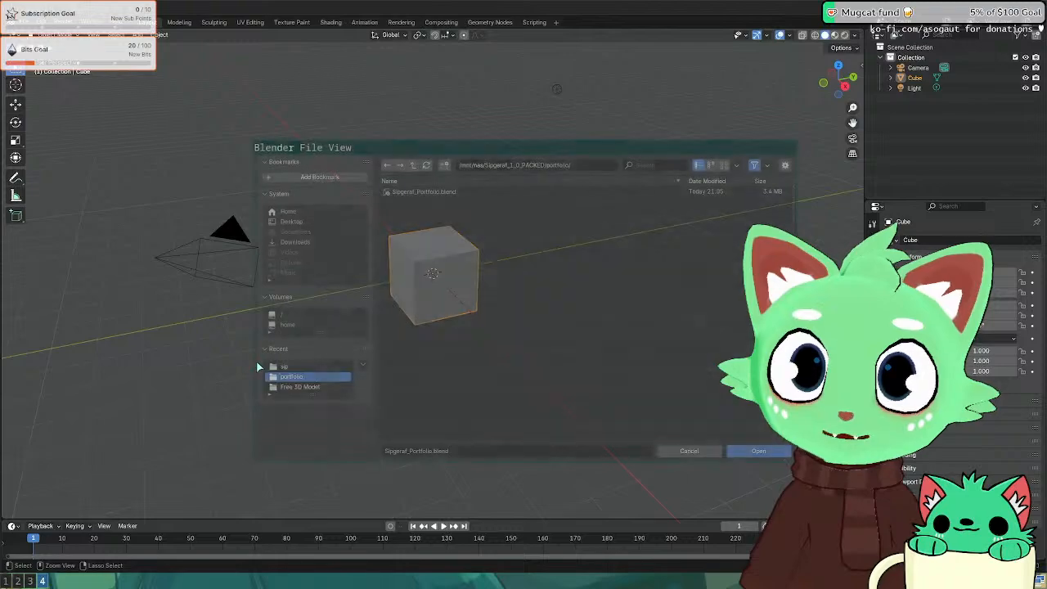
left_click(414, 165)
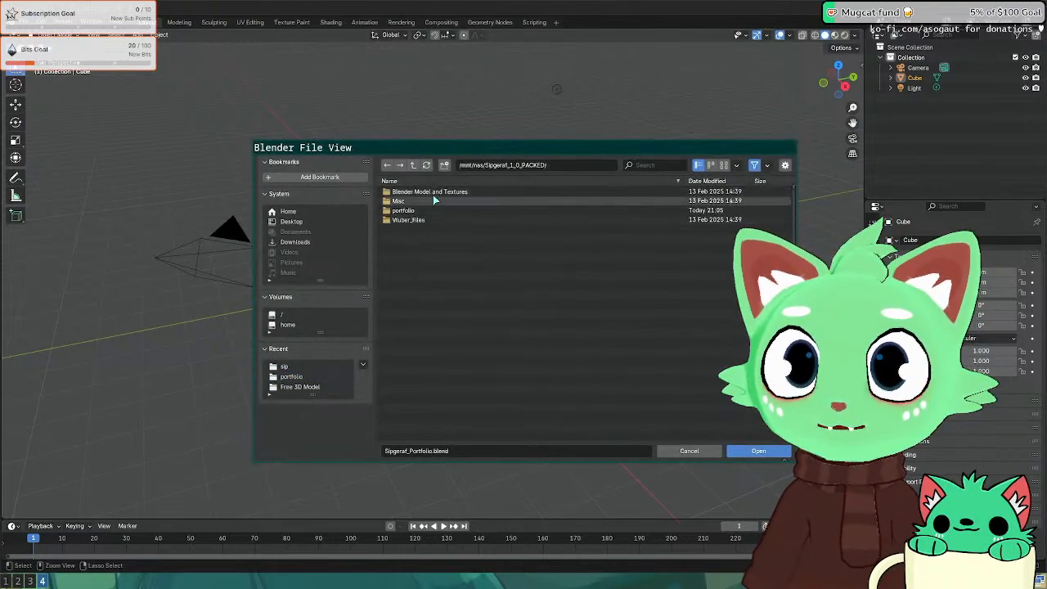
double_click(429, 192)
double_click(431, 200)
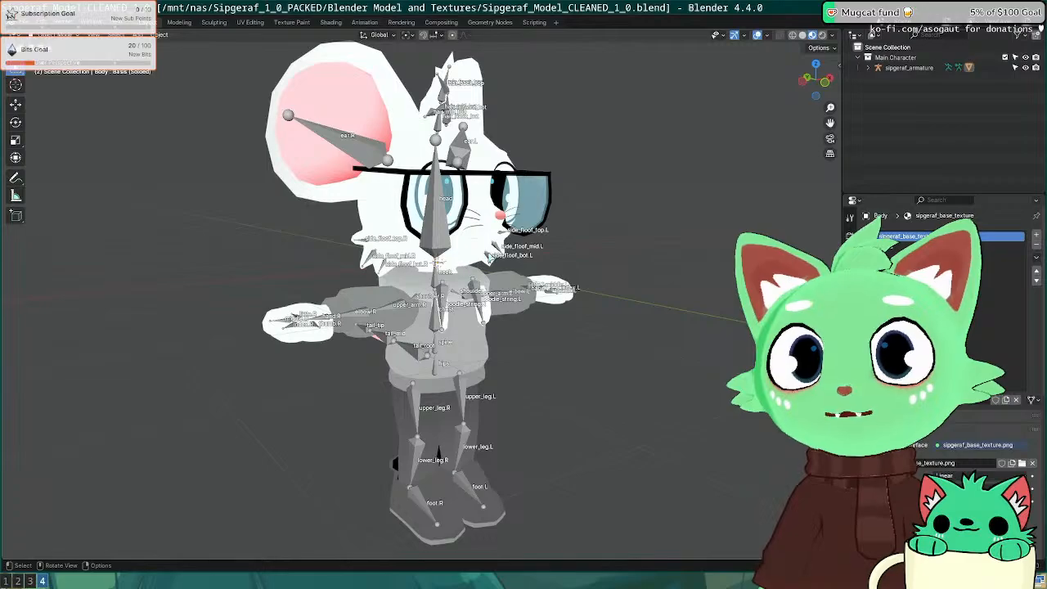
Step: Orbit the rigged mouse, then flip between the Blender rig and Inkscape workspaces
mouse_move(384, 251)
middle_mouse_down()
mouse_move(329, 251)
mouse_move(368, 251)
middle_mouse_up()
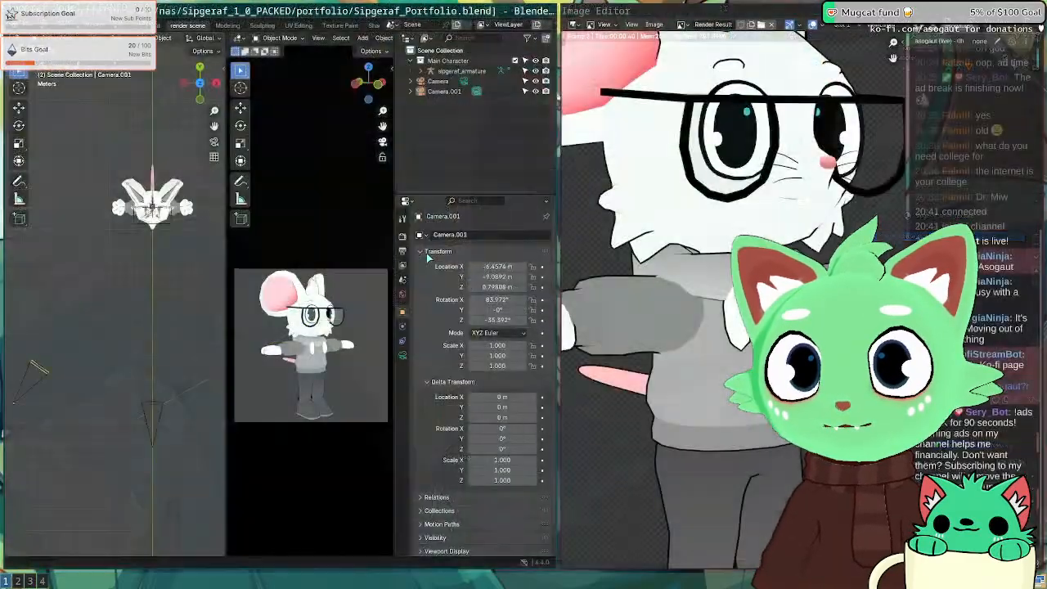
scroll(734, 299, "down", 5)
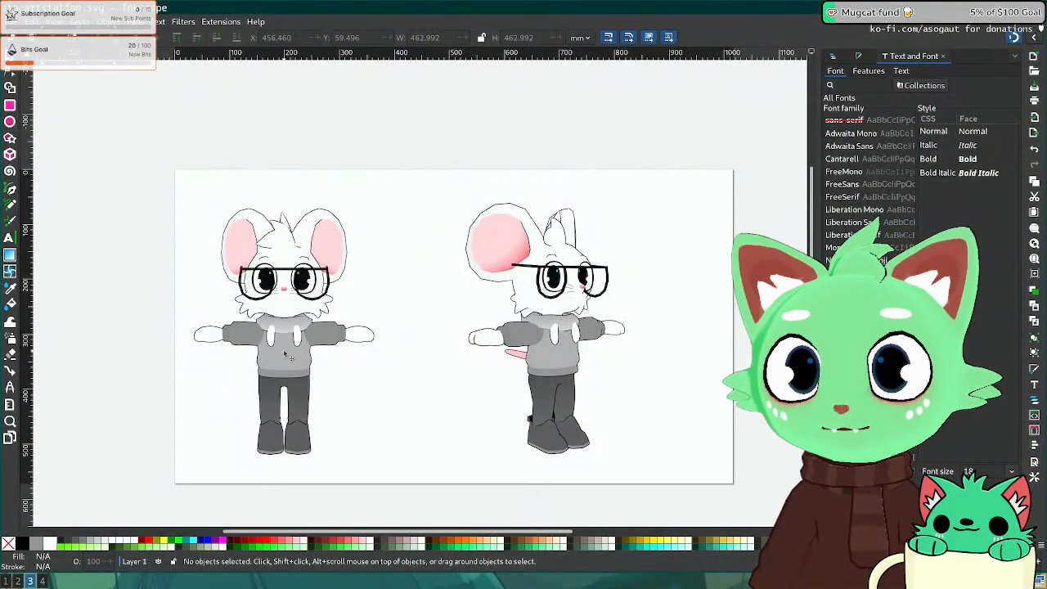
key("super+4")
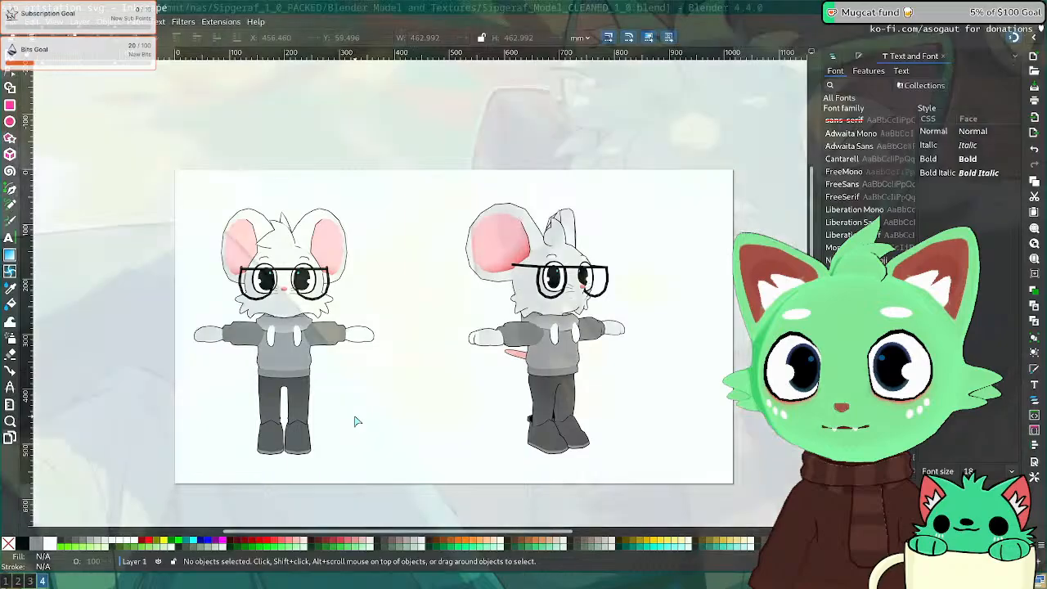
key("super+3")
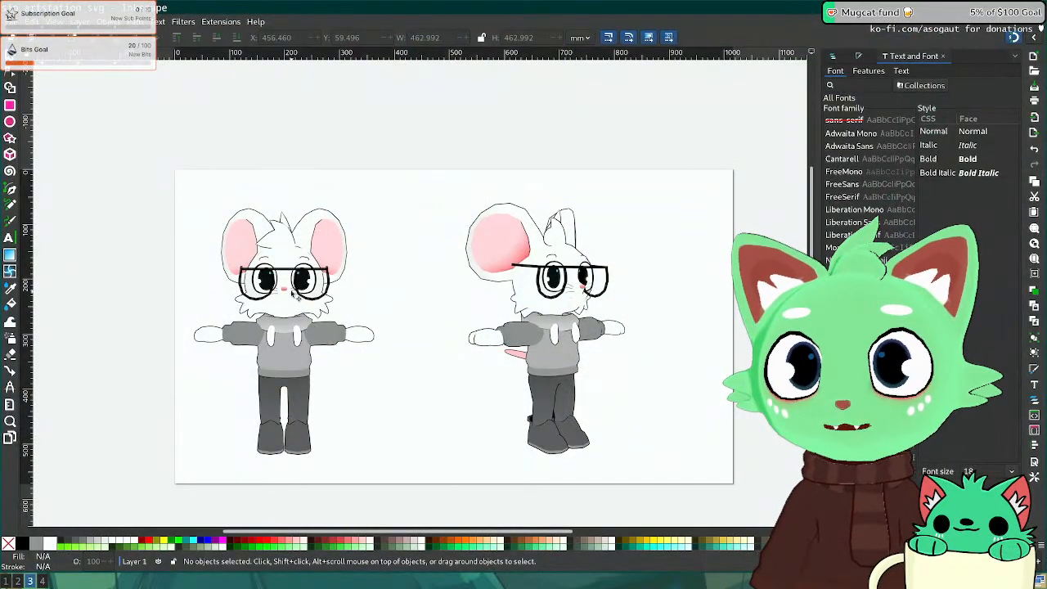
key("super+4")
key("super+3")
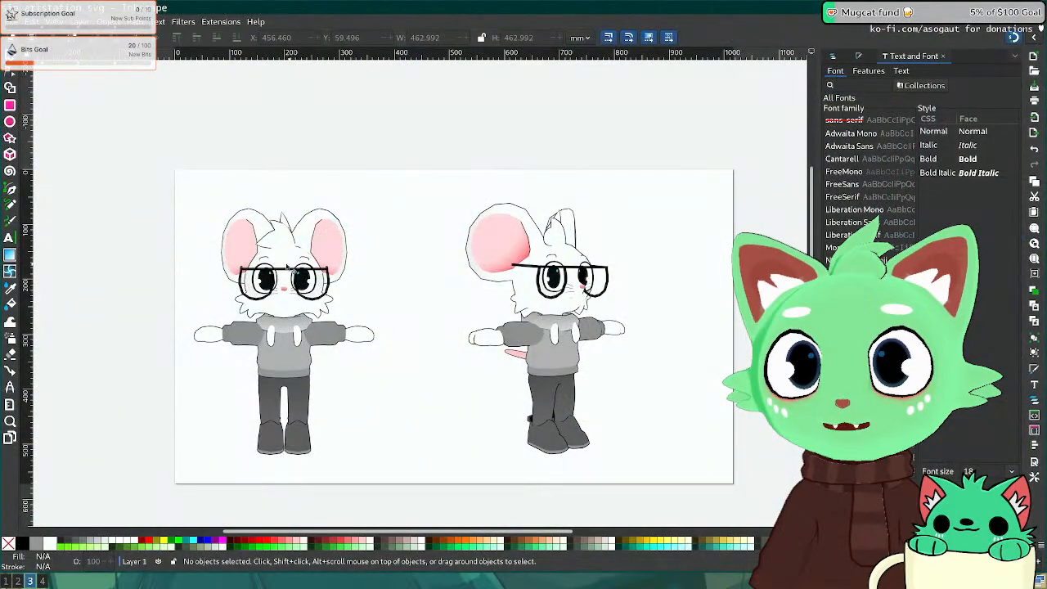
key("super+4")
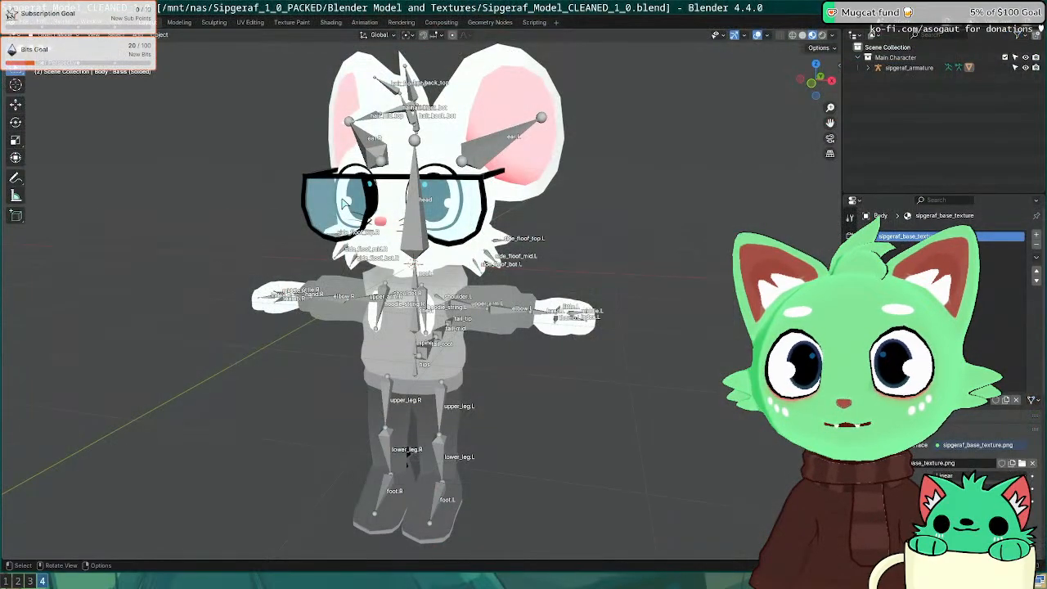
key("super+3")
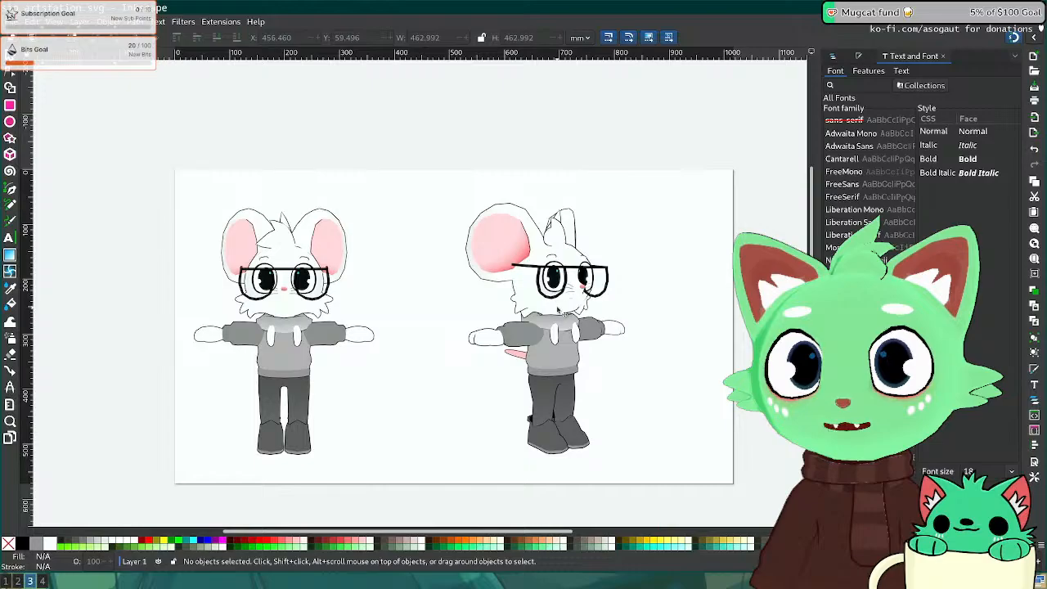
Step: Settle on the Sipgeraf_Portfolio.blend window showing Camera.001's render of the mouse
scroll(563, 294, "up", 2)
scroll(563, 294, "down", 3)
key("super+2")
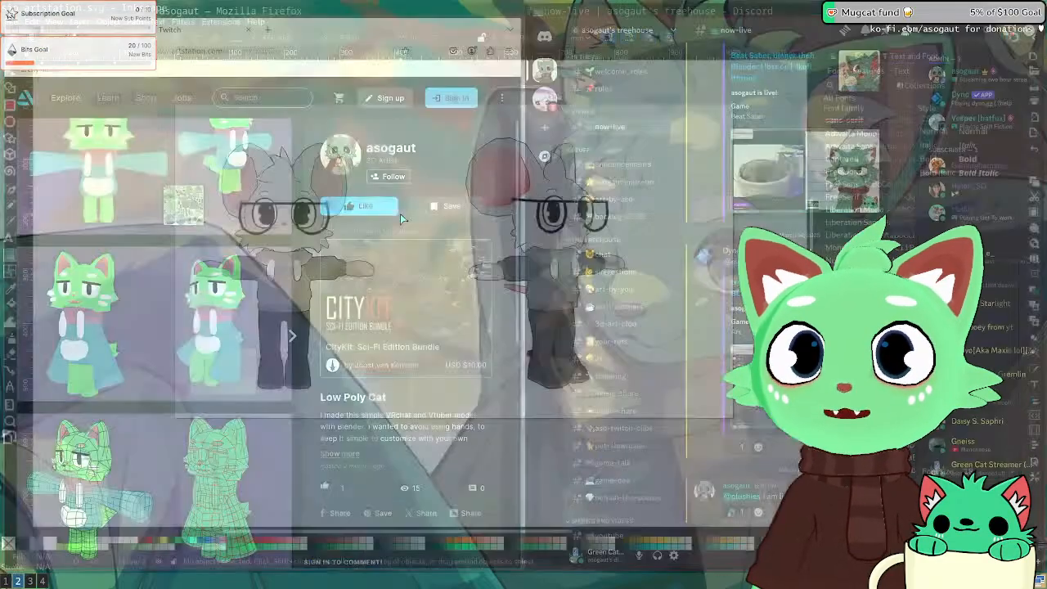
key("super+4")
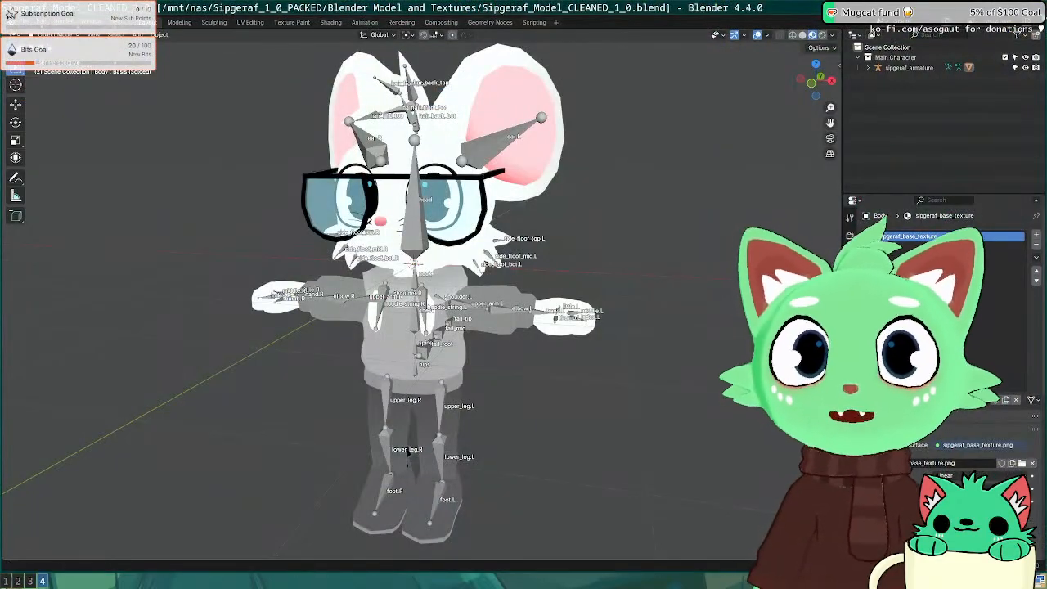
key("super+1")
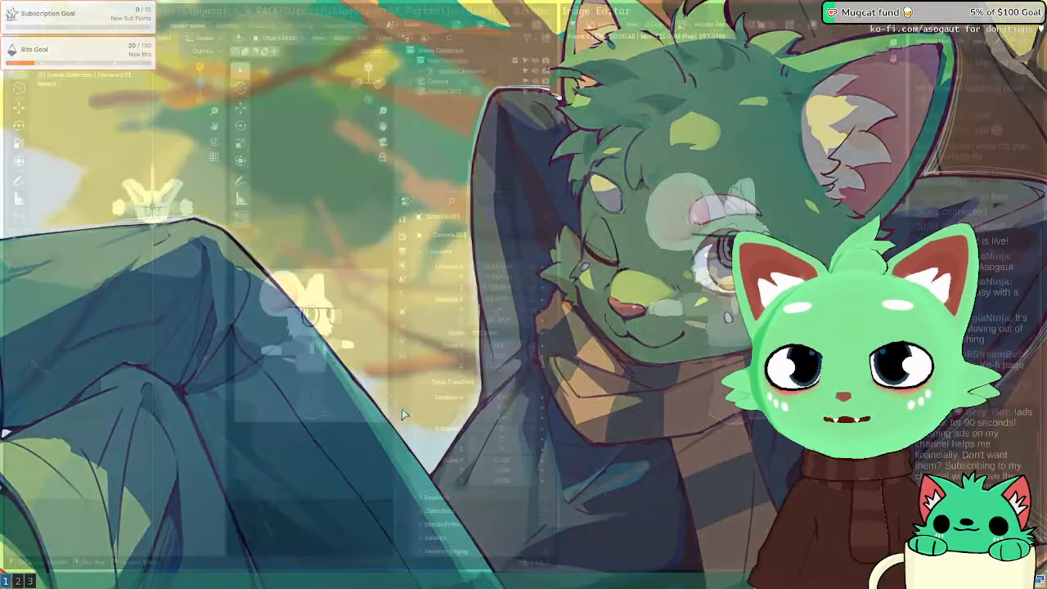
key("super+2")
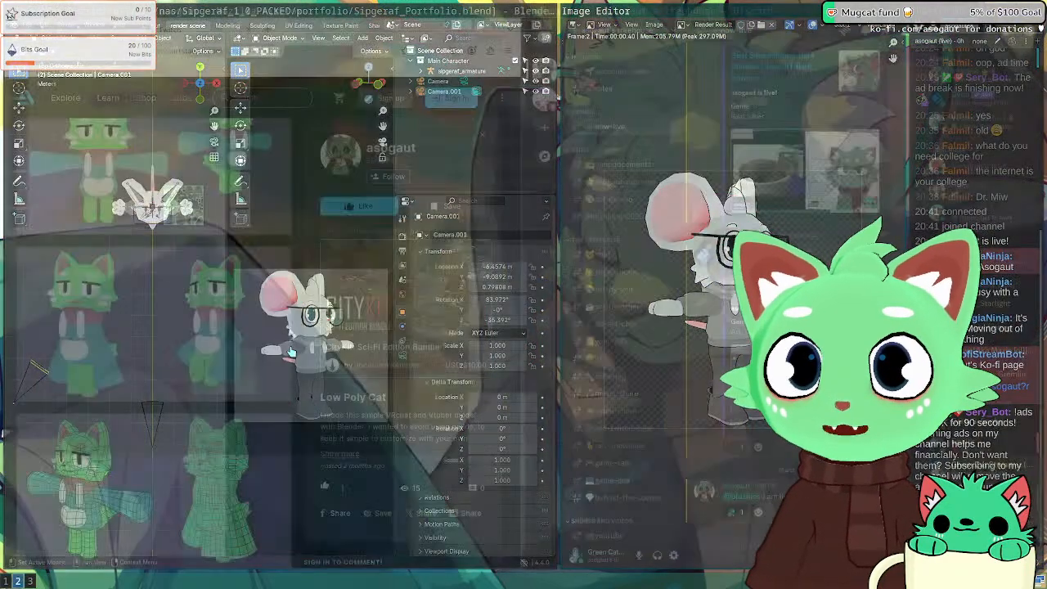
key("super+3")
key("super+1")
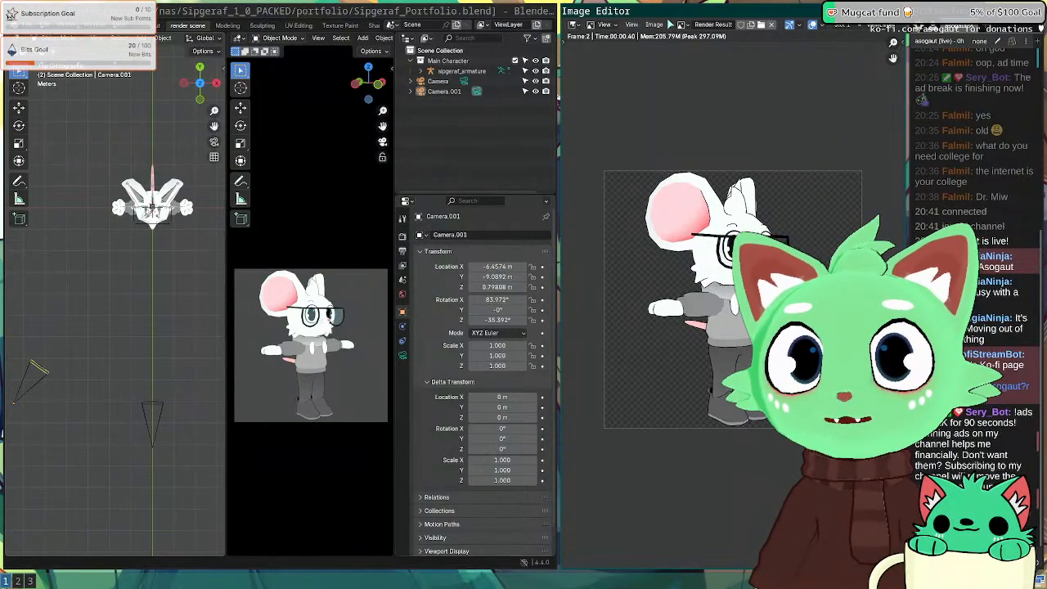
Step: Close the render window and enter UV Editing with the legs mesh selected
key("Escape")
left_click(299, 26)
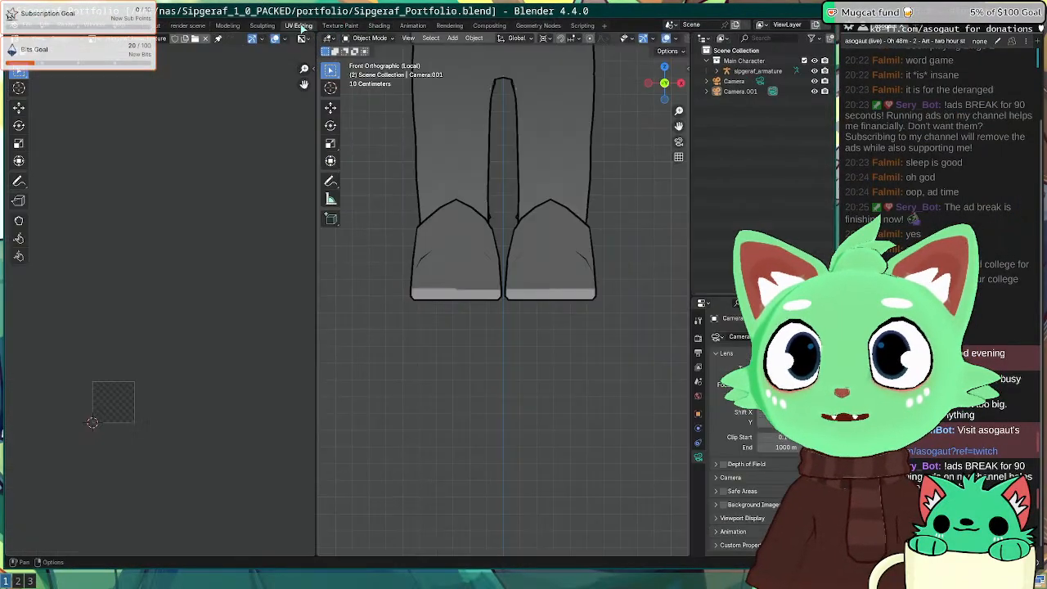
left_click(479, 278)
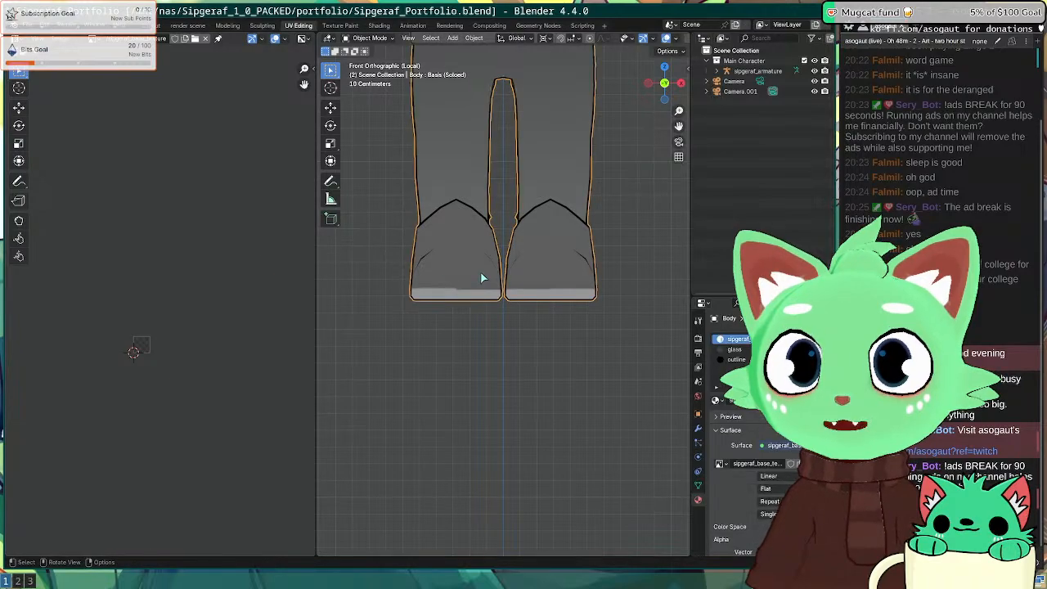
key("Tab")
key("a")
scroll(162, 304, "up", 7)
key("Tab")
Step: Load sipgeraf_base_texture.png into the UV editor with the UV overlay hidden
middle_click_drag(43, 445, 172, 176)
scroll(172, 177, "up", 2)
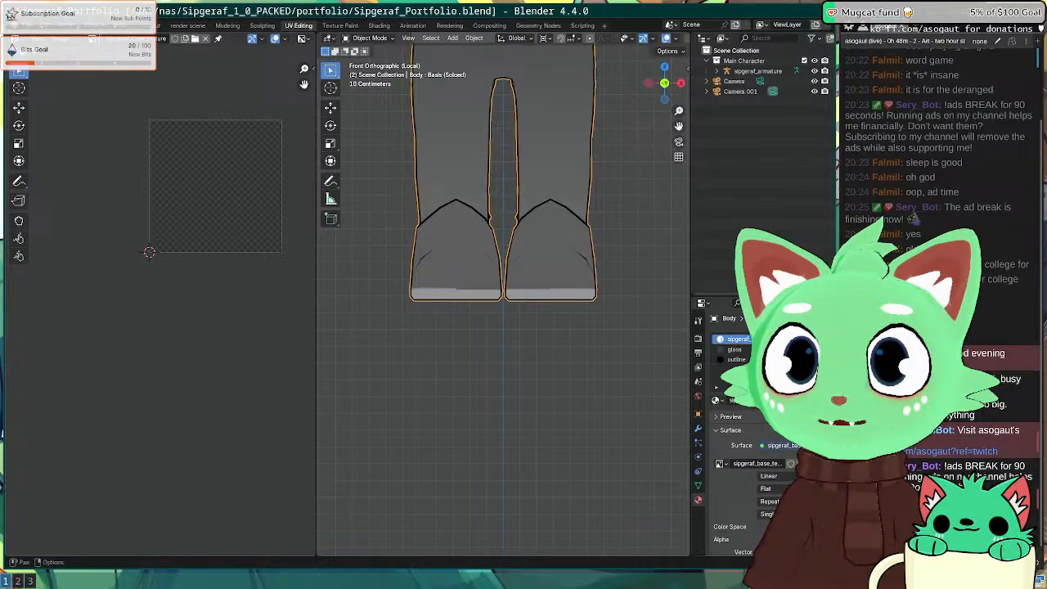
left_click(95, 39)
left_click(139, 73)
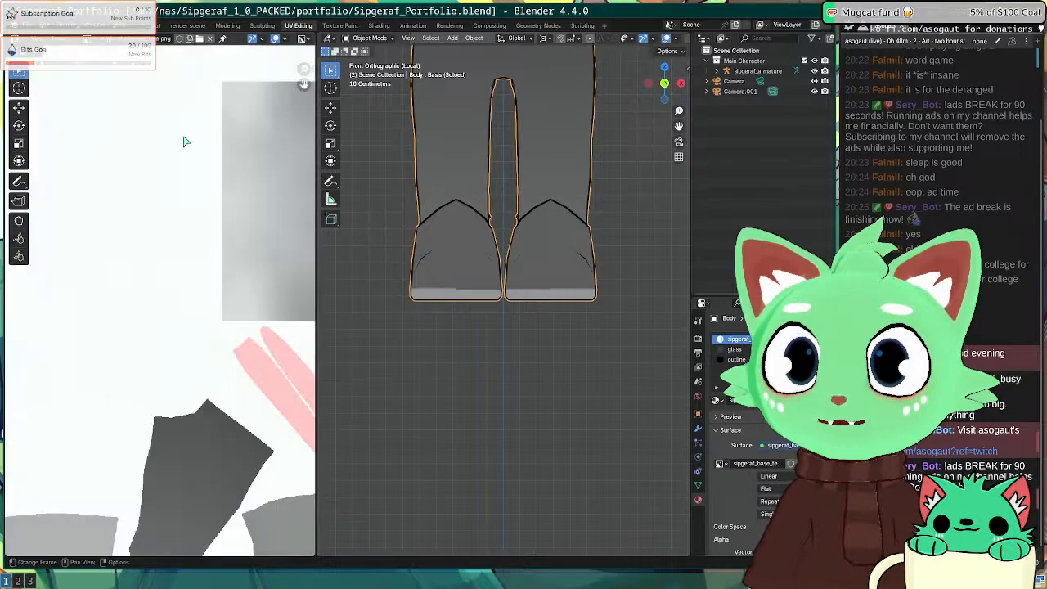
scroll(185, 207, "down", 5)
left_click(480, 338)
key("a")
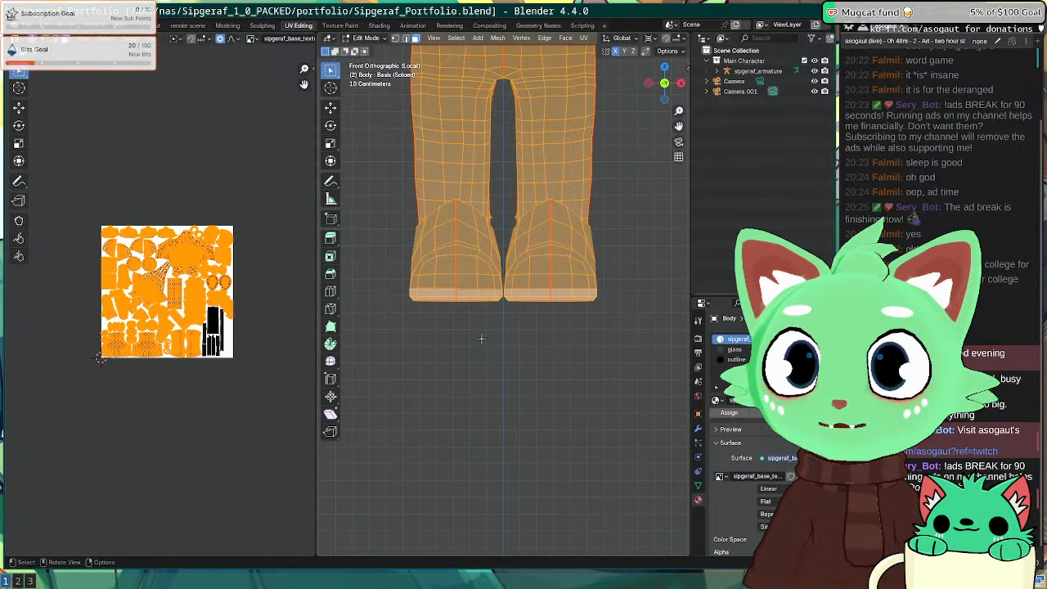
key("alt+a")
Step: Widen the UV editor to show the full texture sheet, then return to Layout's front view
scroll(262, 267, "up", 5)
middle_click_drag(244, 277, 193, 293)
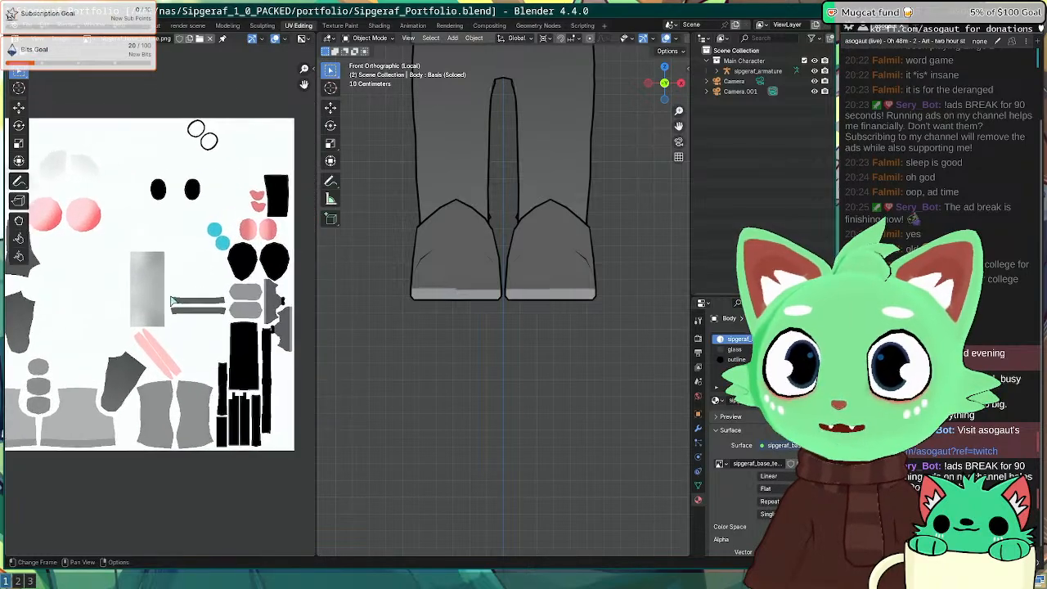
left_click_drag(315, 417, 500, 413)
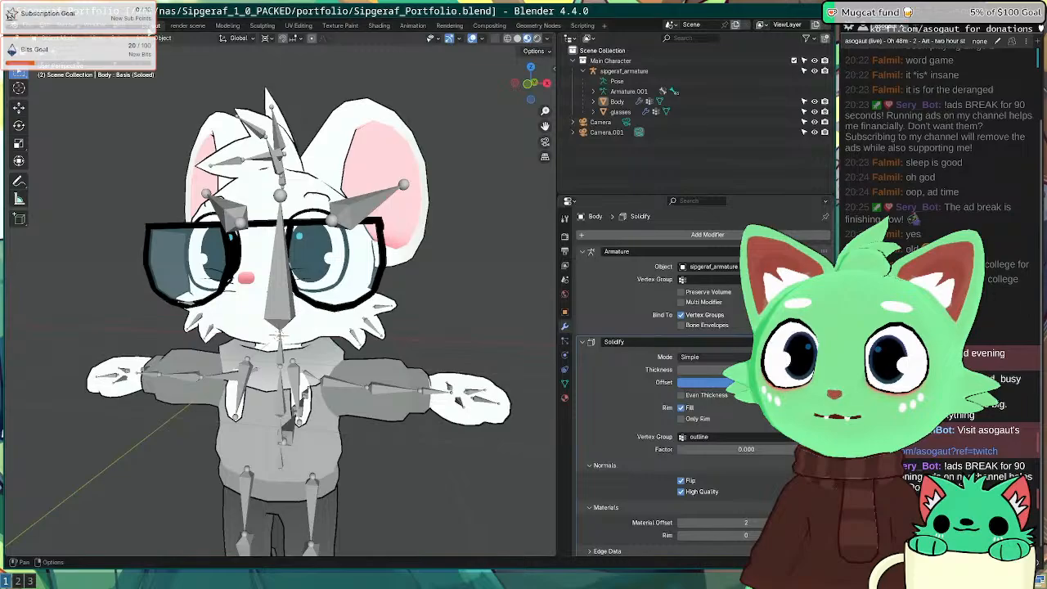
left_click(150, 25)
key("KP_1")
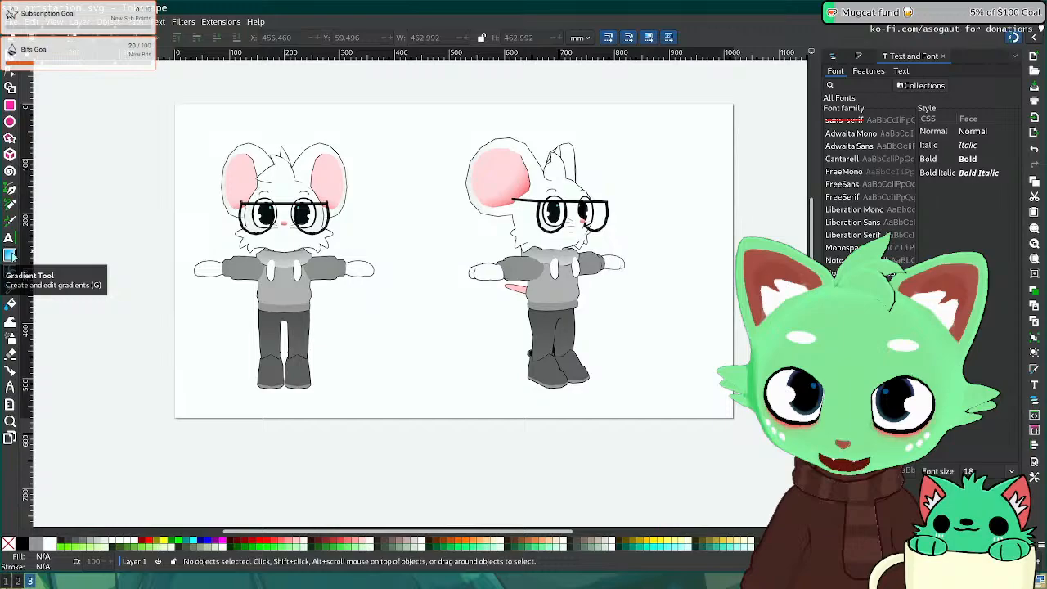
Step: Draw a rectangle covering the whole page and send it behind both mouse renders
right_click(72, 262)
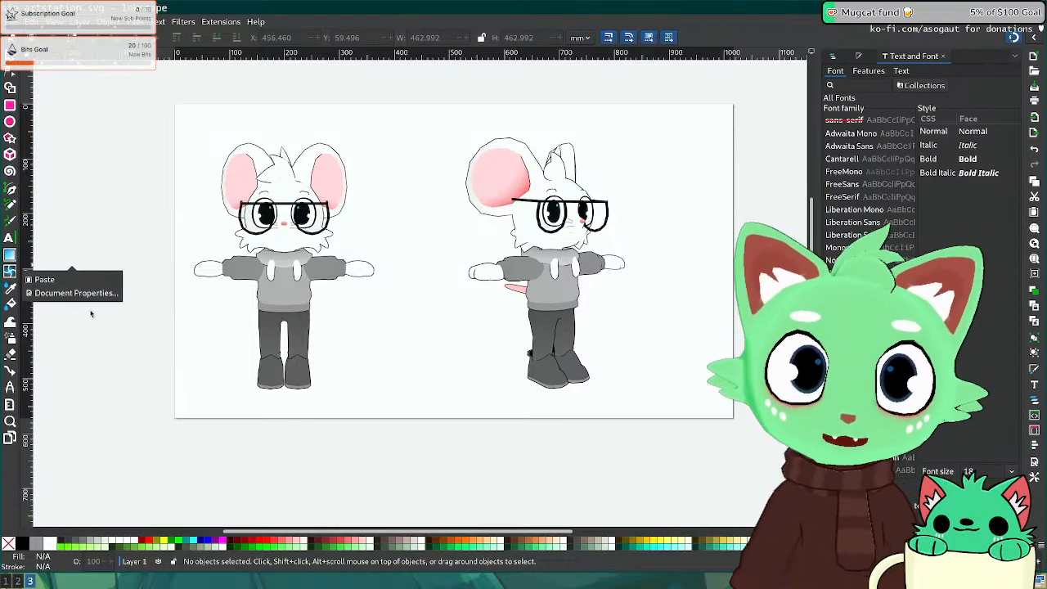
left_click(125, 161)
left_click(10, 104)
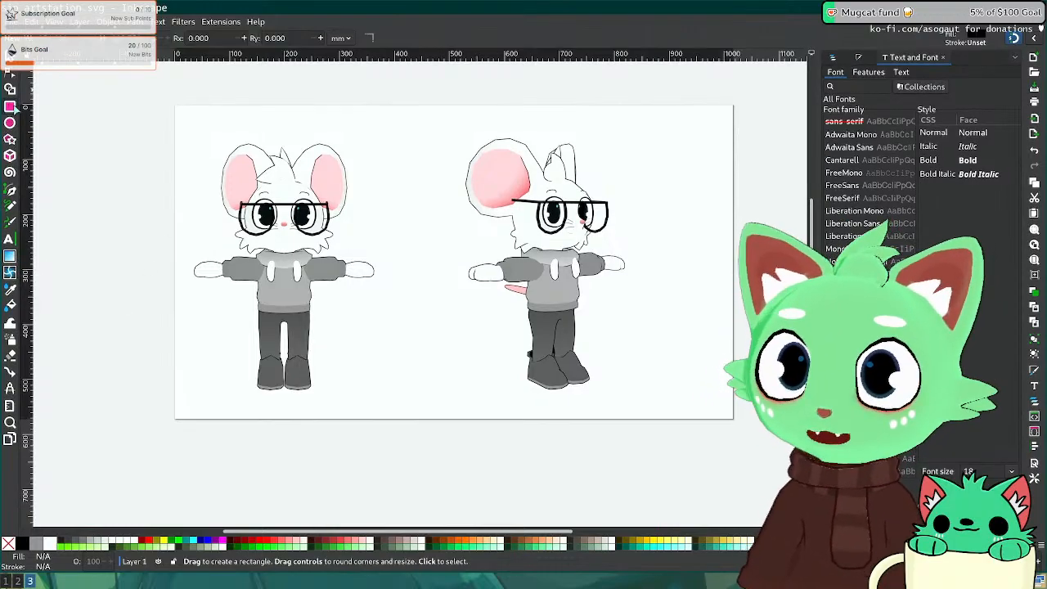
left_click_drag(166, 95, 754, 448)
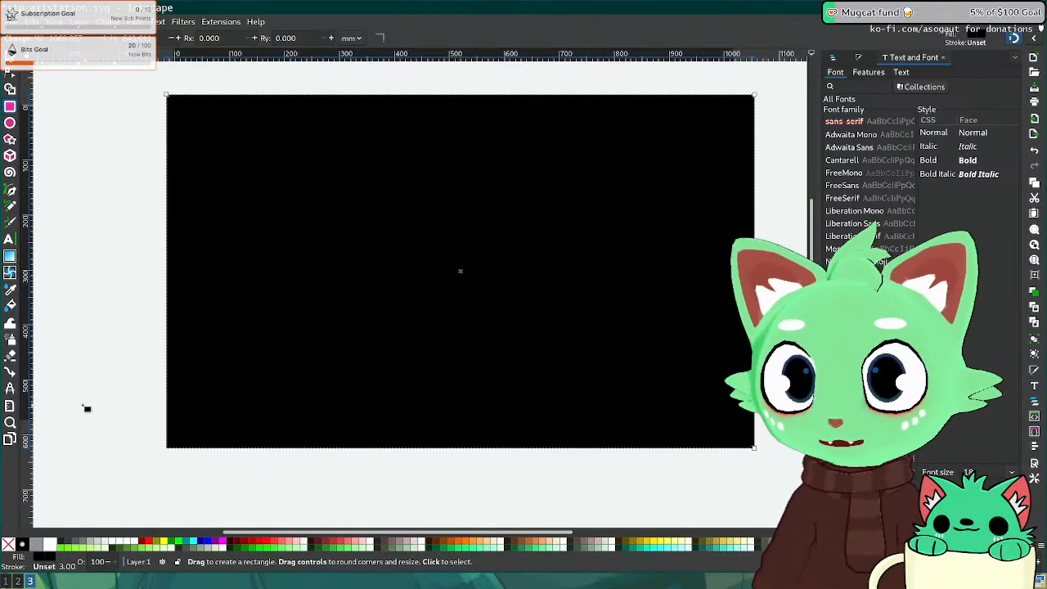
left_click(108, 543)
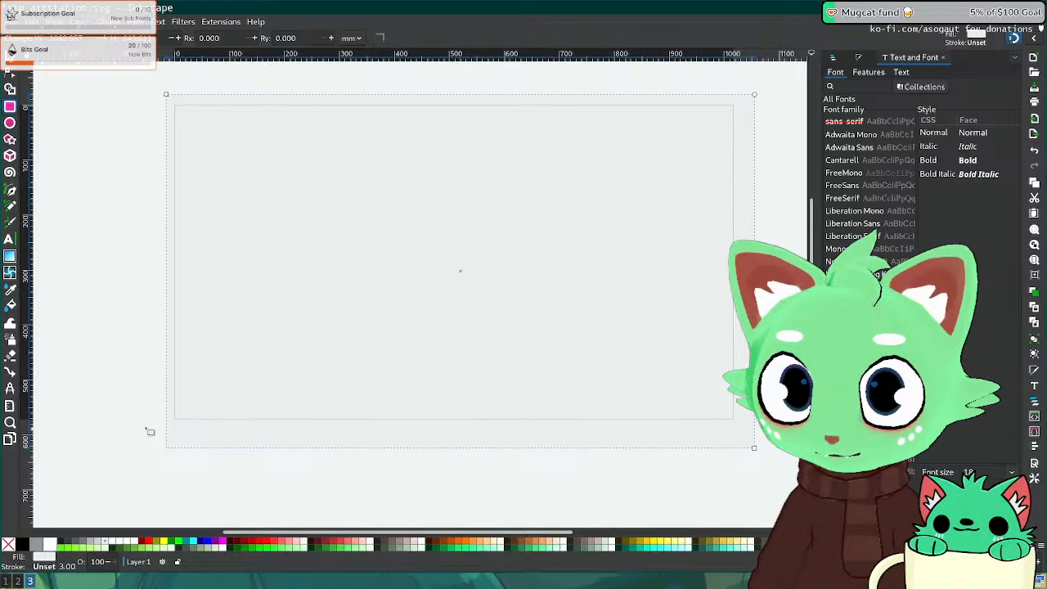
key("Page_Down")
key("Page_Down")
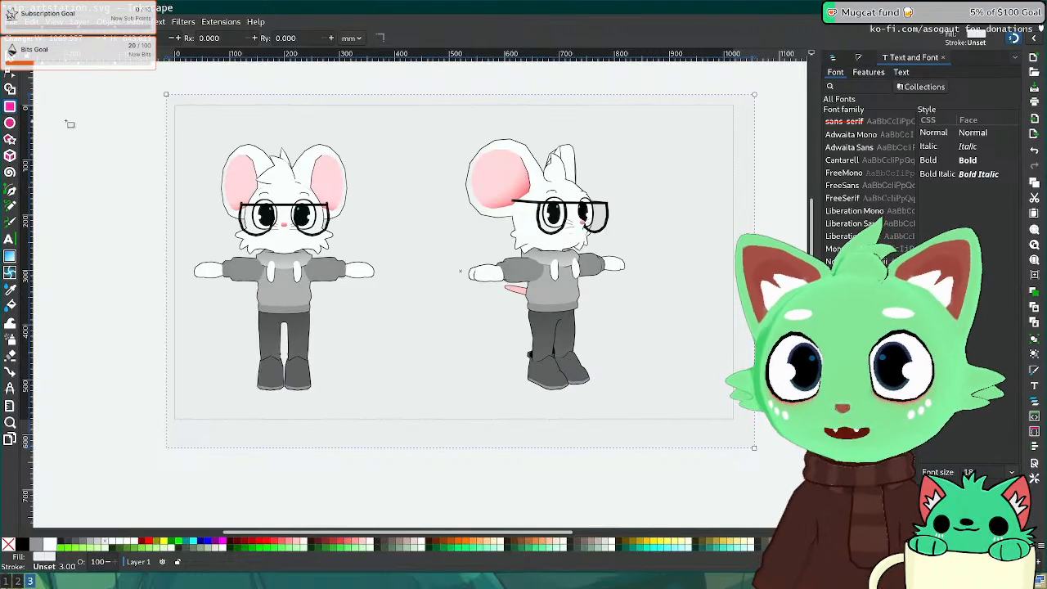
left_click(104, 549)
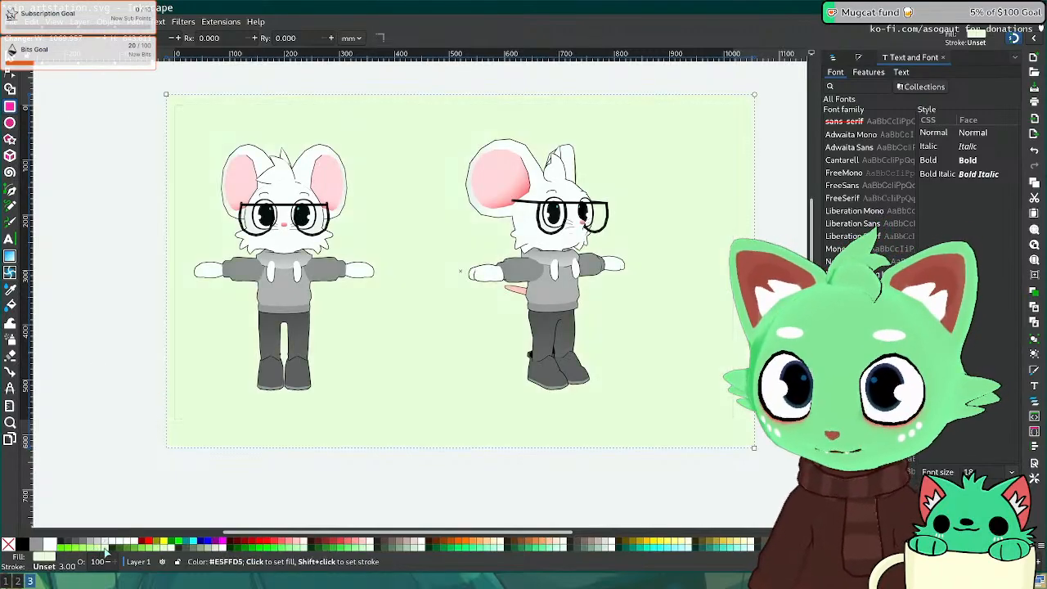
Step: After checking ArtStation, fill the background rectangle with peach #DEAA87
key("super+2")
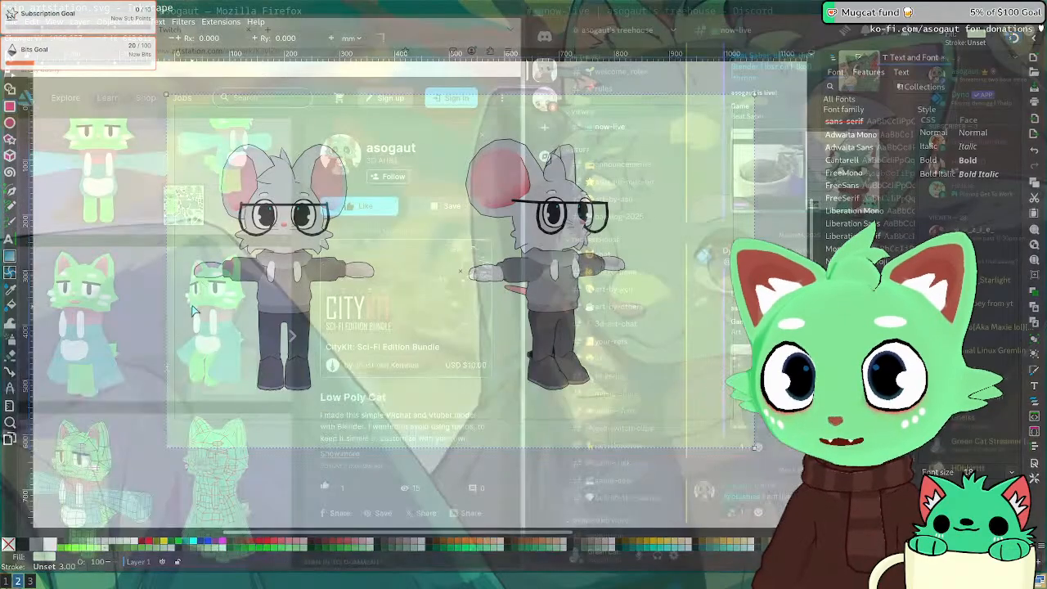
key("Escape")
scroll(148, 329, "down", 7)
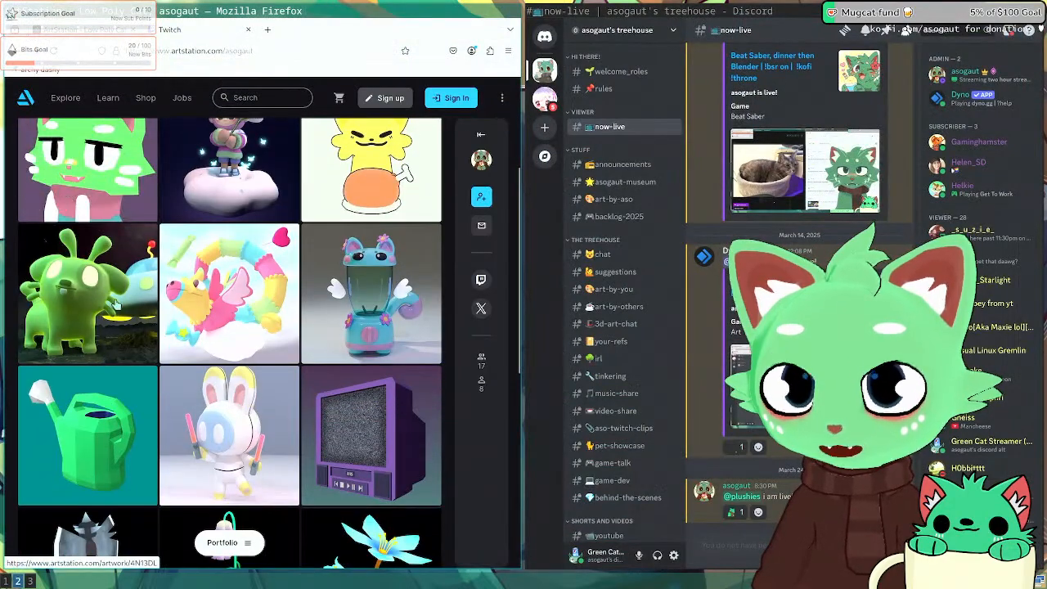
key("super+3")
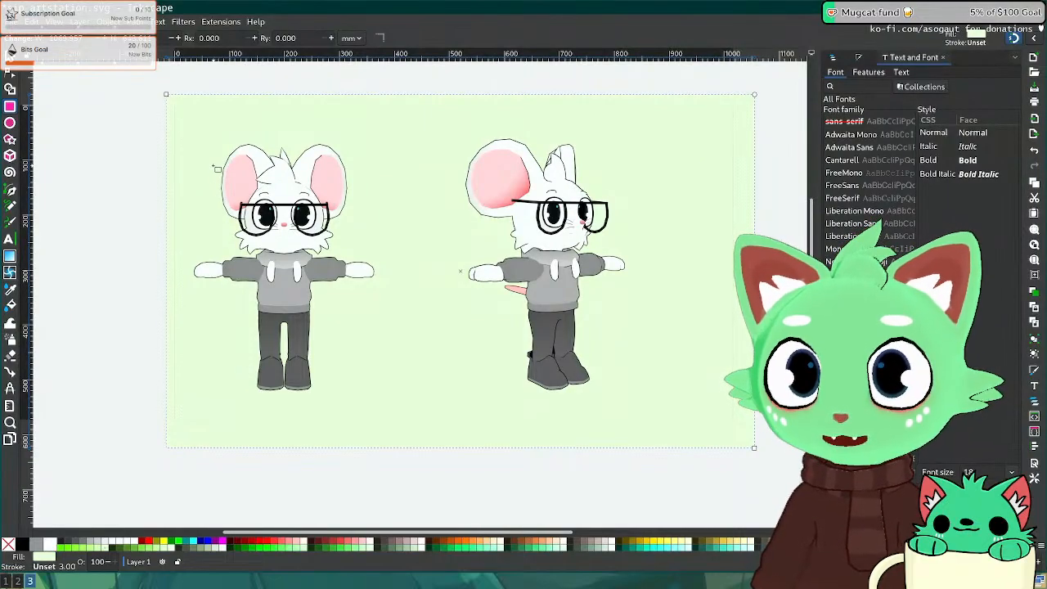
left_click(368, 544)
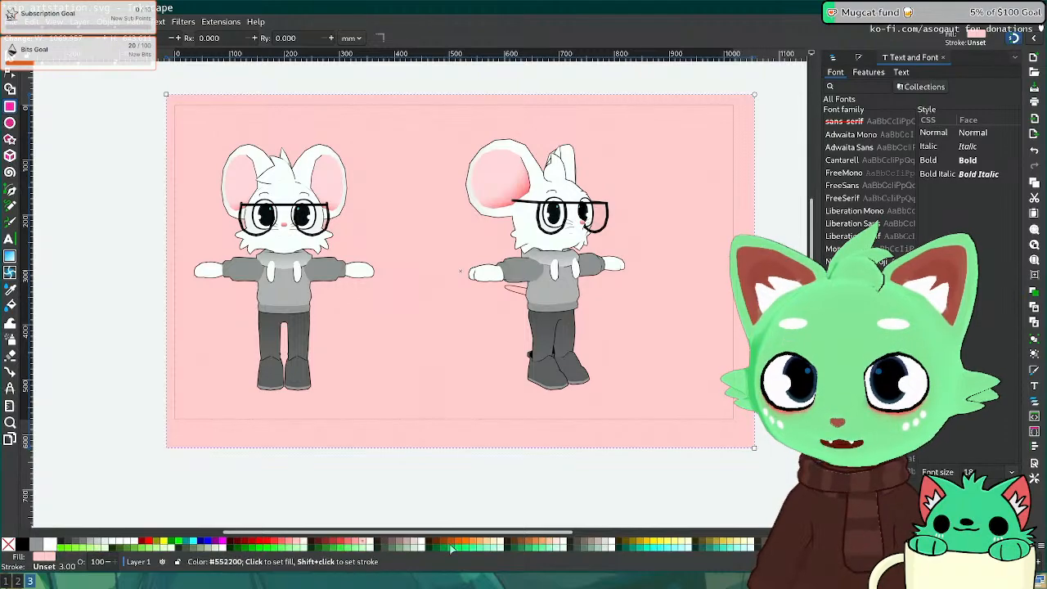
left_click(552, 543)
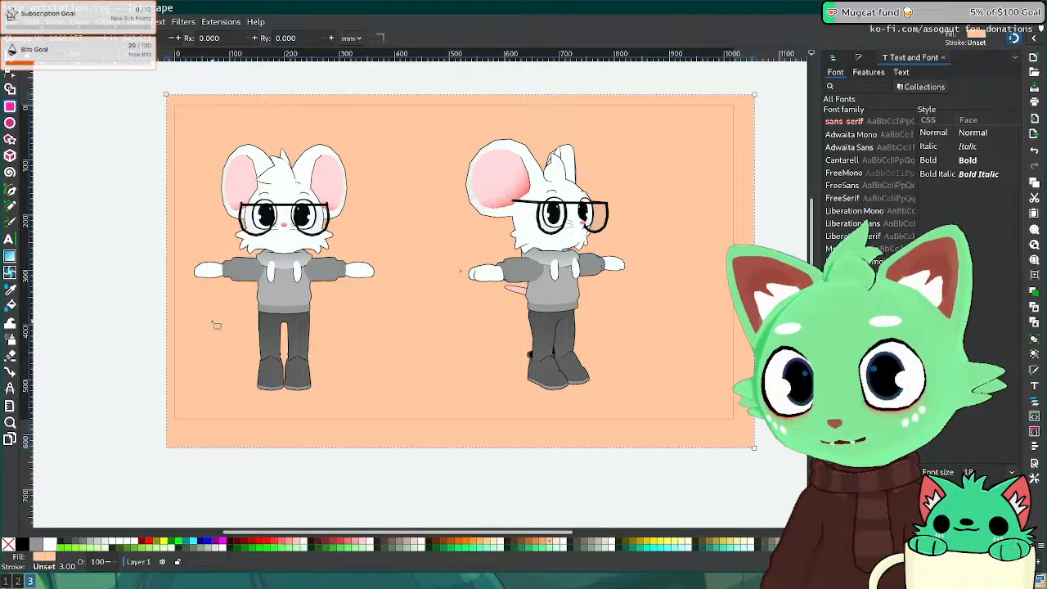
Step: Scroll through the ArtStation page in the browser, then return to Inkscape
key("super+2")
scroll(236, 335, "down", 5)
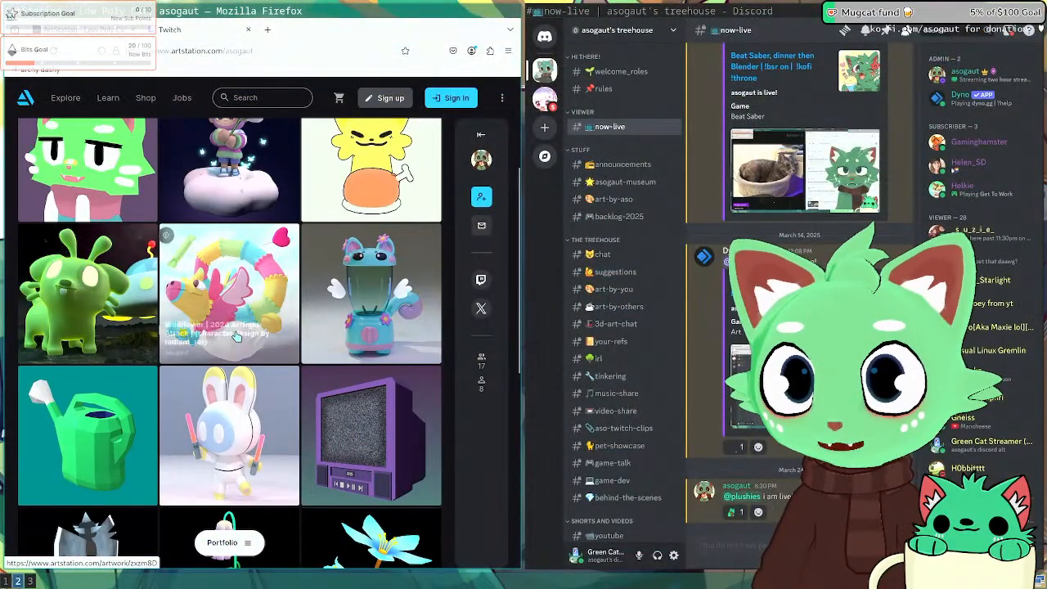
scroll(236, 335, "up", 3)
scroll(236, 335, "down", 7)
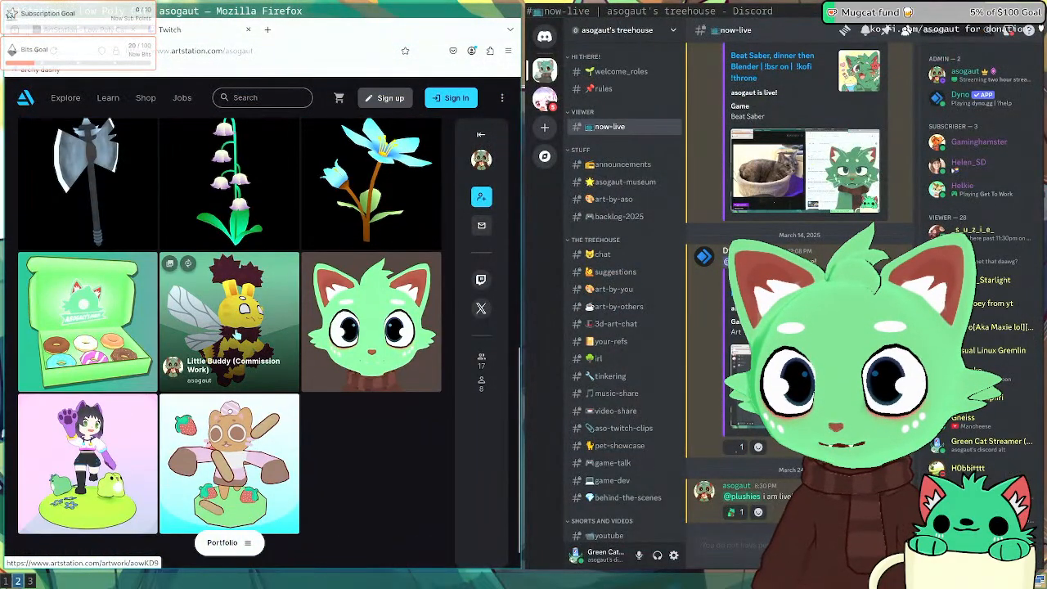
scroll(236, 335, "up", 4)
key("super+1")
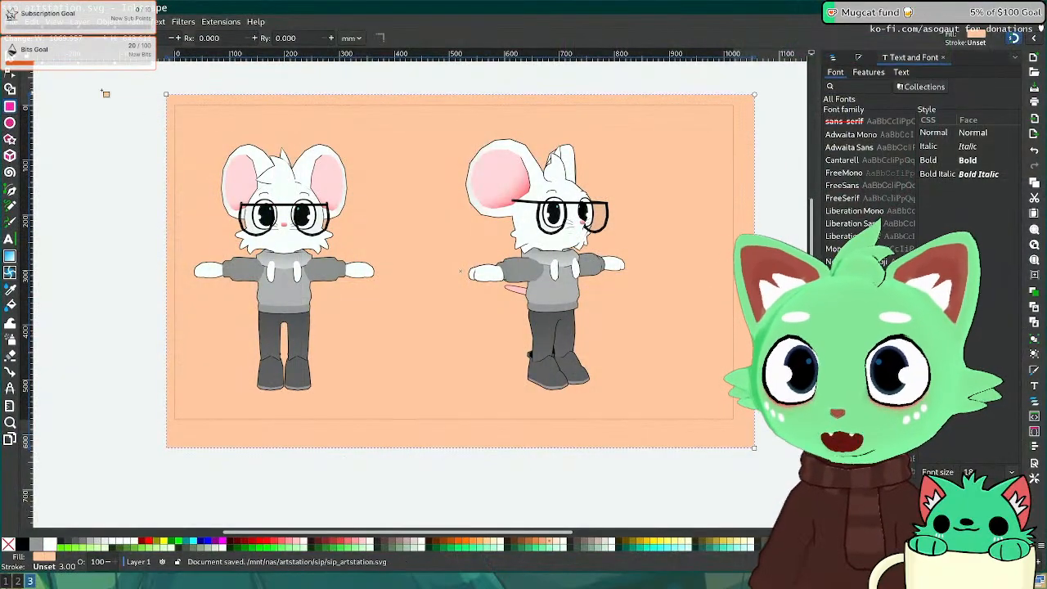
Step: Snap the background rectangle to the page (0,0, 1016 × 571.5 mm) and fill it #FFB380
left_click(10, 58)
left_click(224, 134)
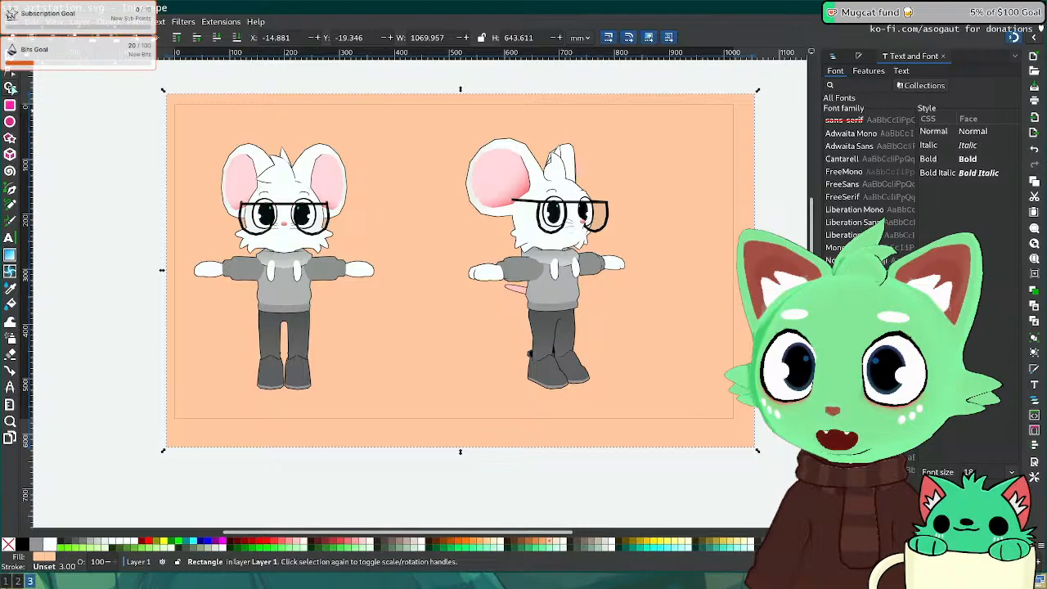
left_click(11, 87)
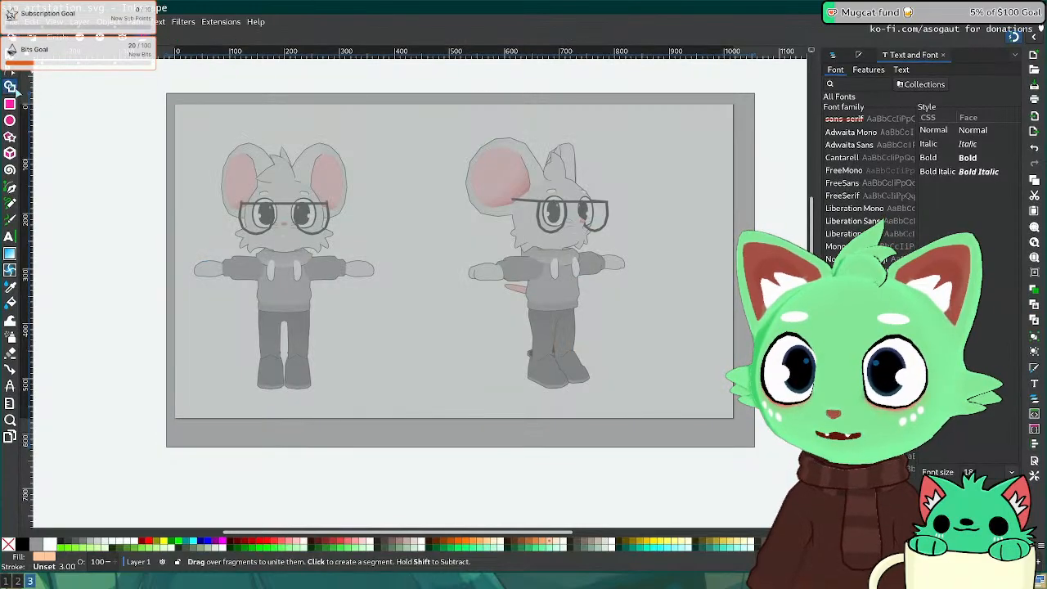
left_click(10, 105)
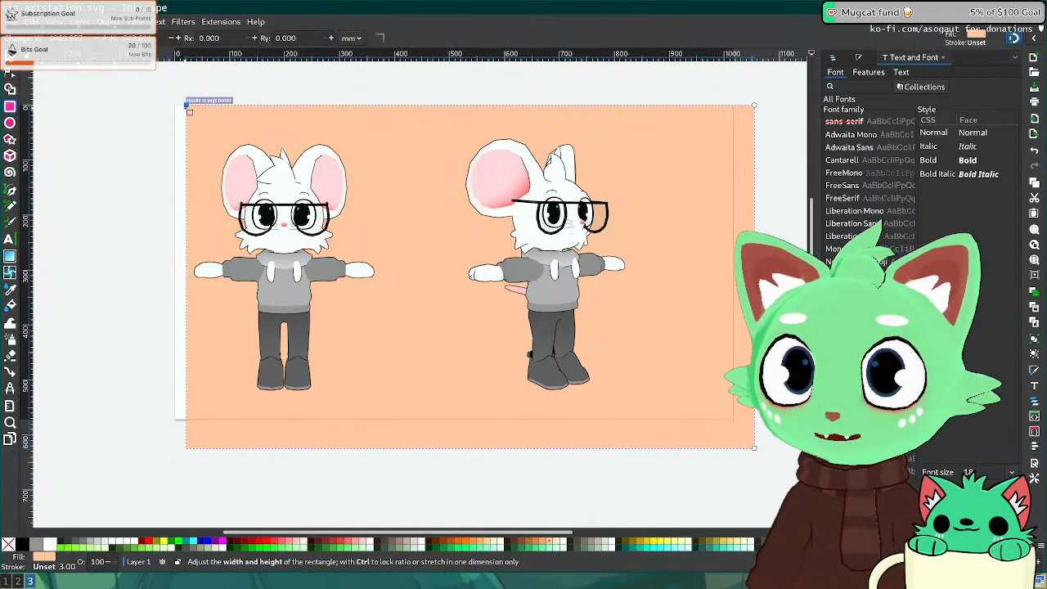
left_click_drag(189, 108, 174, 105)
left_click_drag(754, 449, 733, 420)
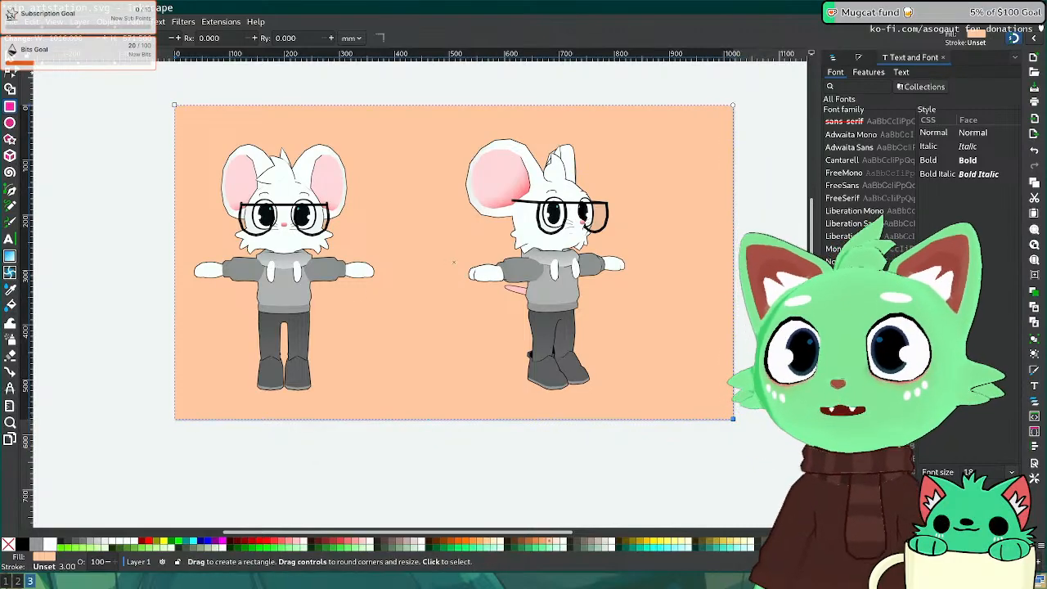
left_click(10, 57)
left_click(424, 212)
mouse_move(465, 296)
left_mouse_down()
mouse_move(432, 244)
mouse_move(497, 369)
mouse_move(461, 286)
left_mouse_up()
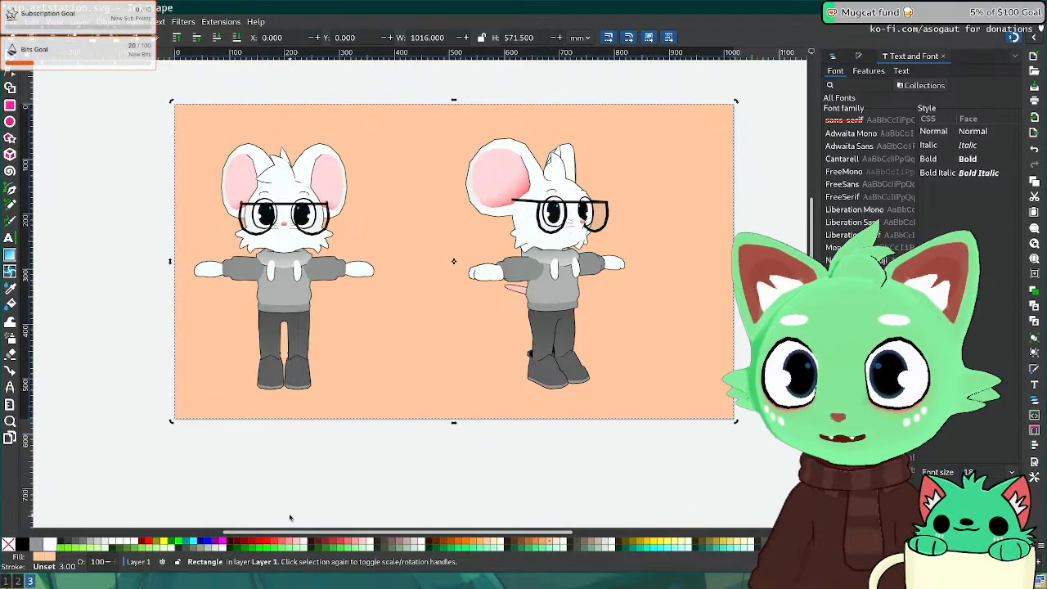
left_click(491, 545)
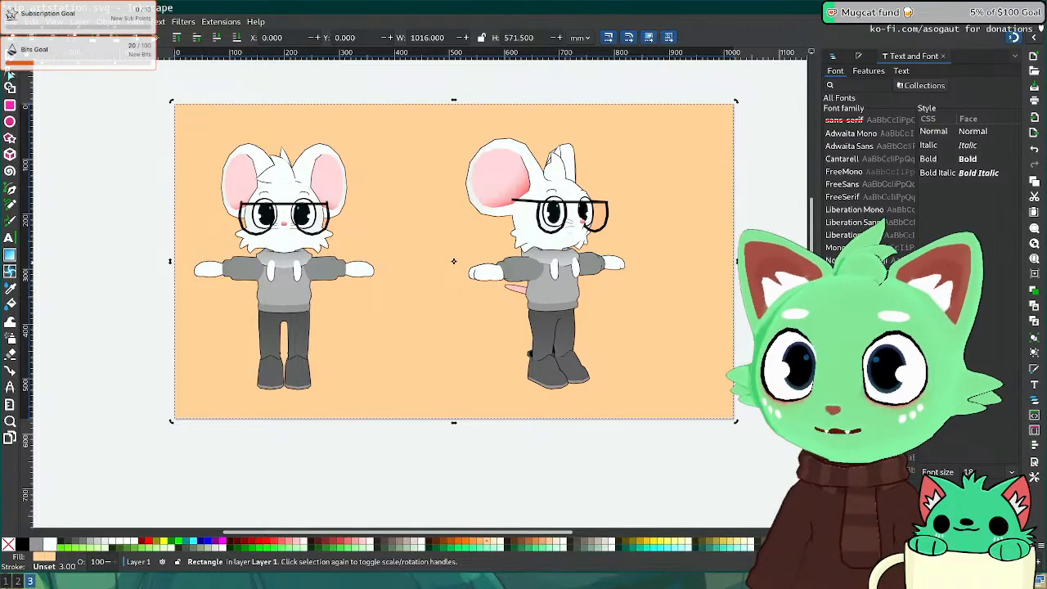
Step: Convert the background rectangle into a path
key("n")
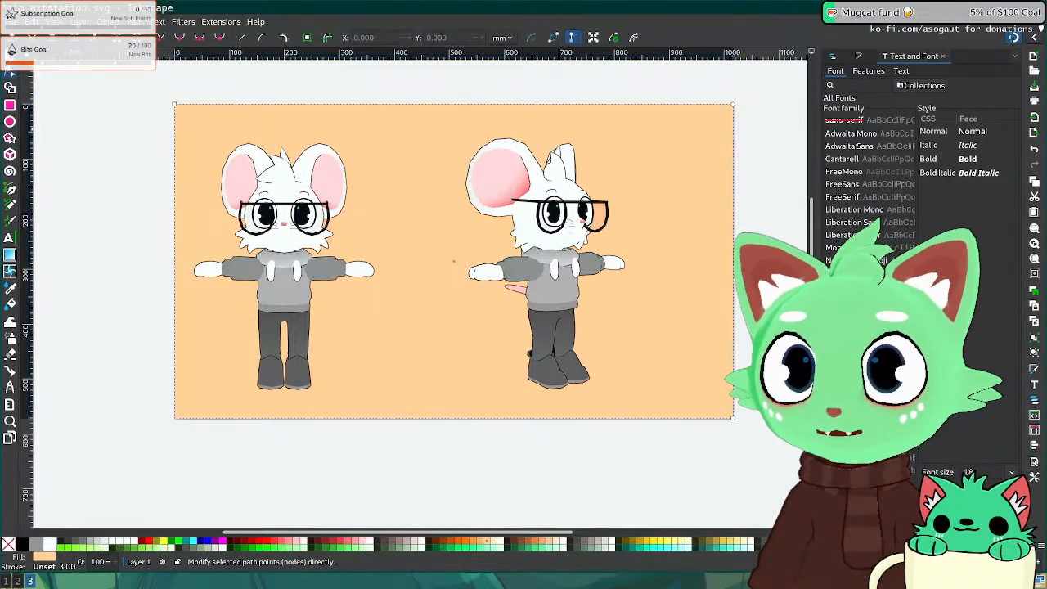
left_click(10, 68)
left_click(134, 21)
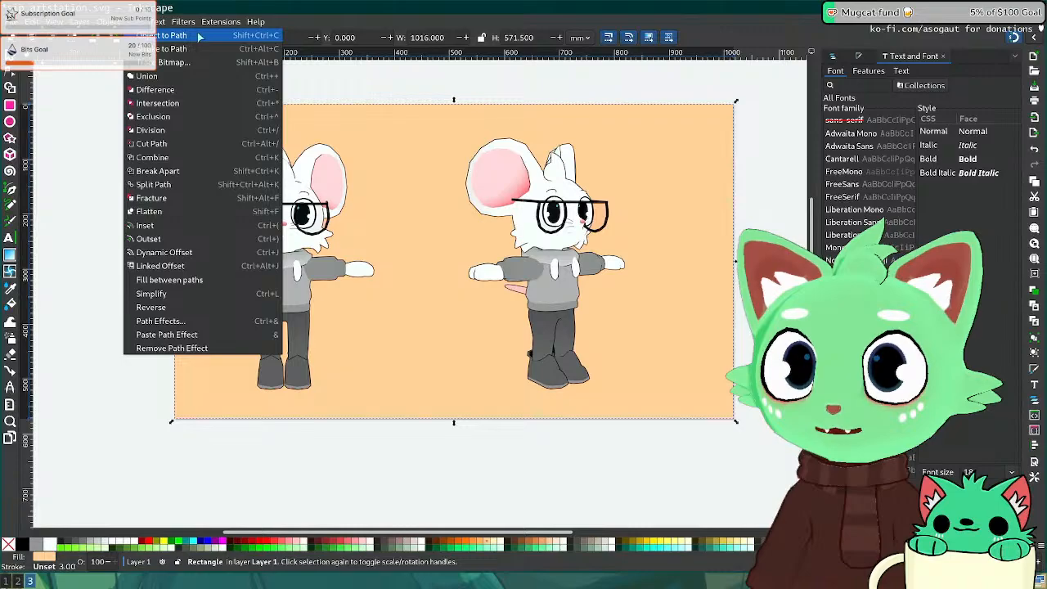
left_click(168, 36)
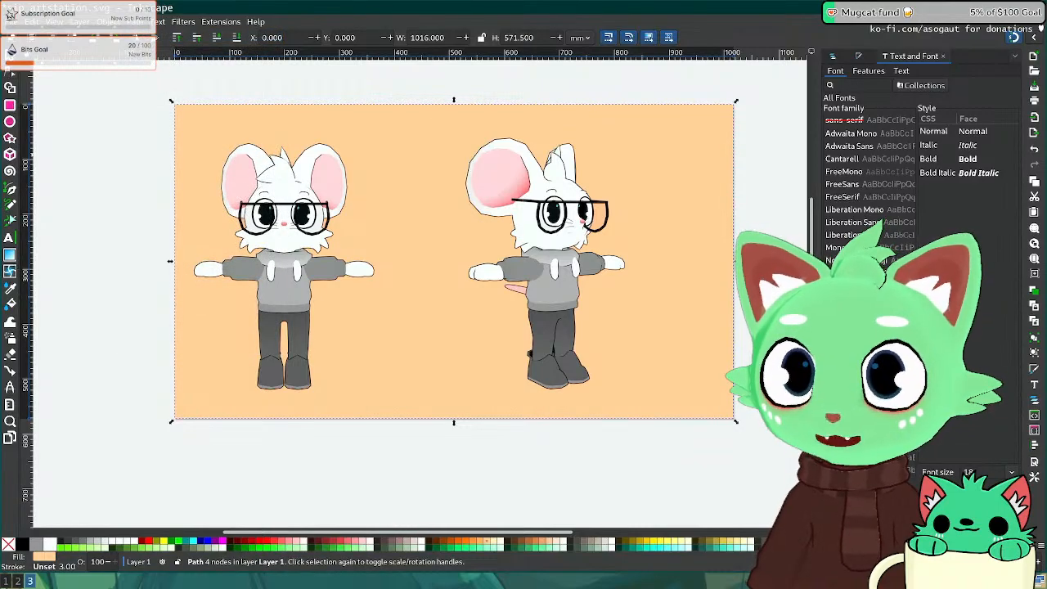
Step: Drag the path's top-right node down and left to form a diagonal edge
left_click(10, 188)
left_click(10, 86)
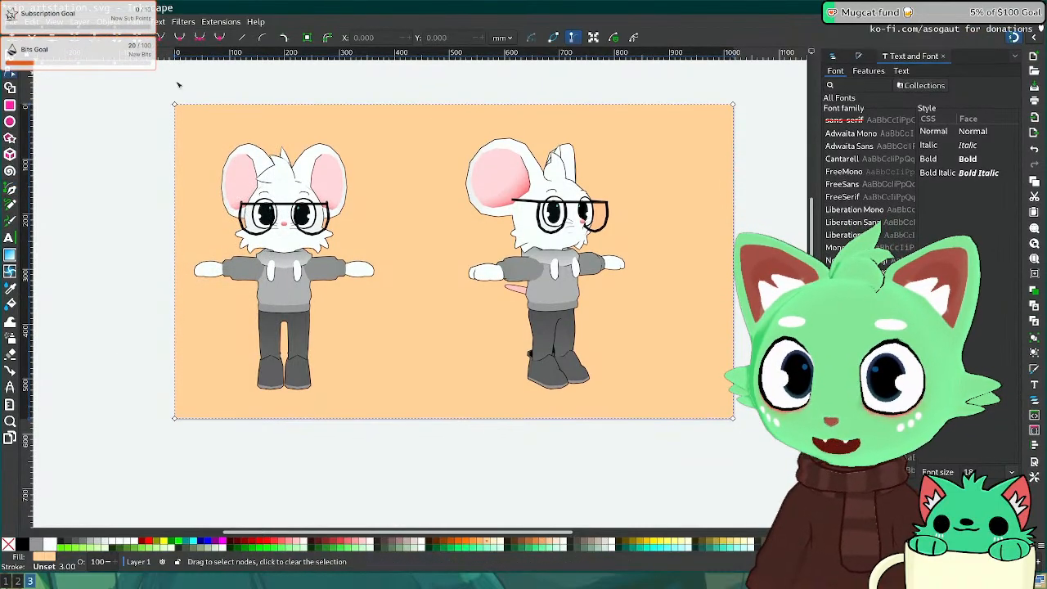
left_click_drag(733, 105, 390, 341)
key("s")
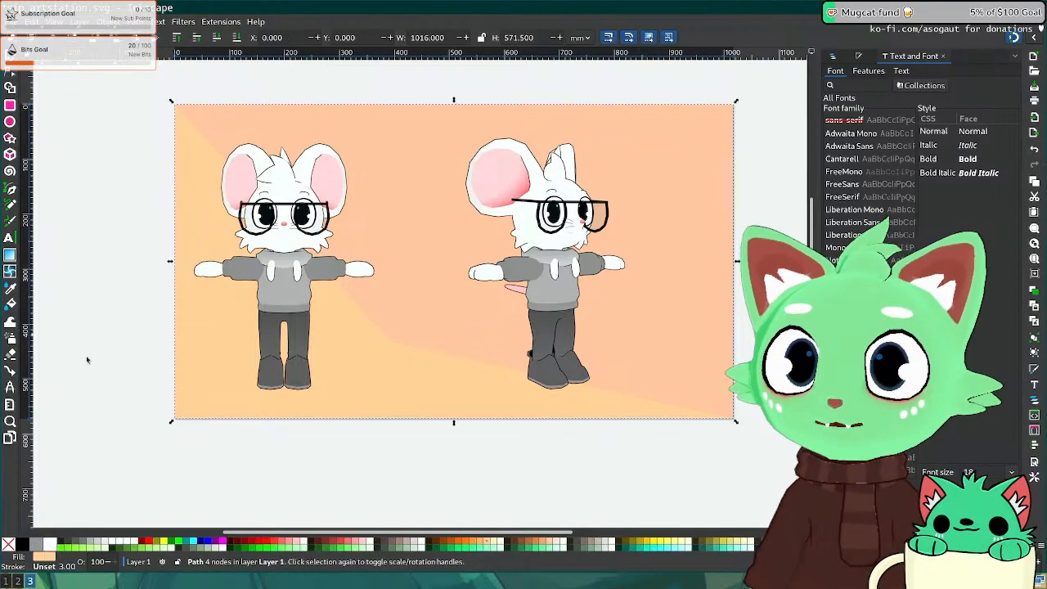
left_click(128, 339)
left_click(476, 386)
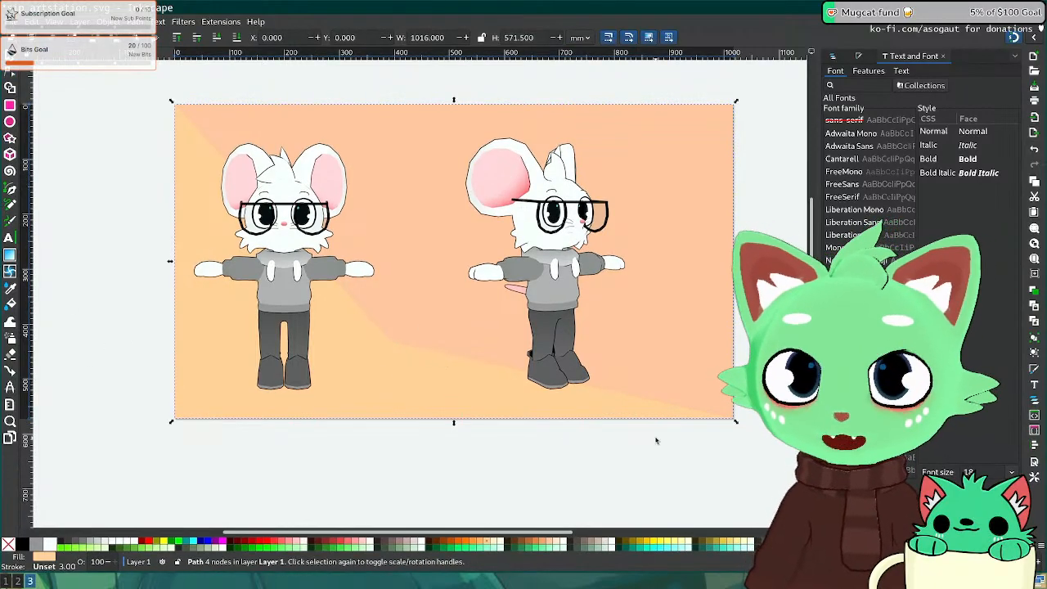
key("super+2")
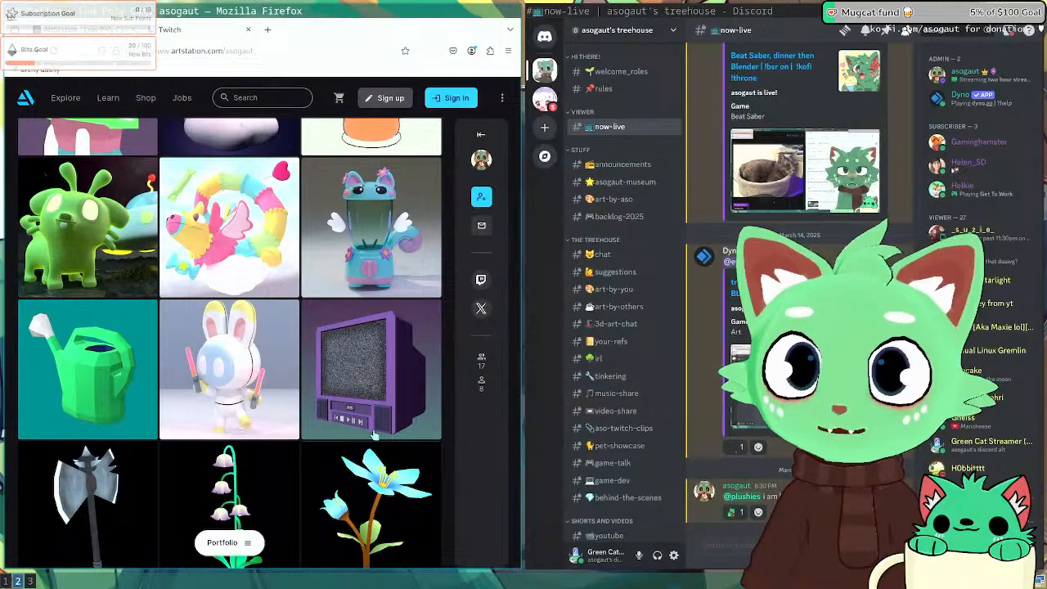
scroll(221, 278, "up", 2)
scroll(220, 279, "up", 3)
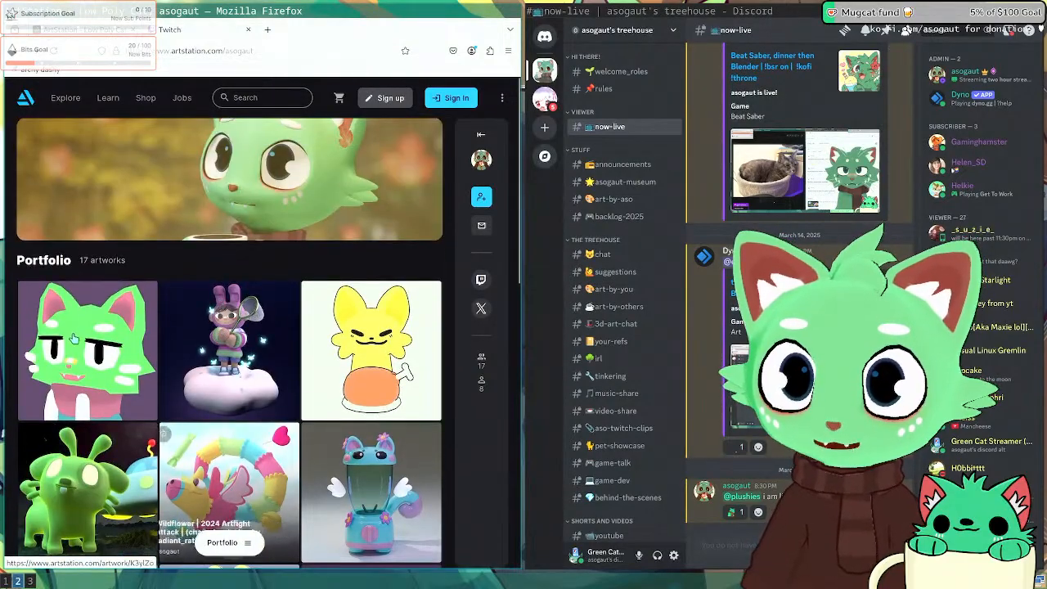
left_click(75, 337)
key("Escape")
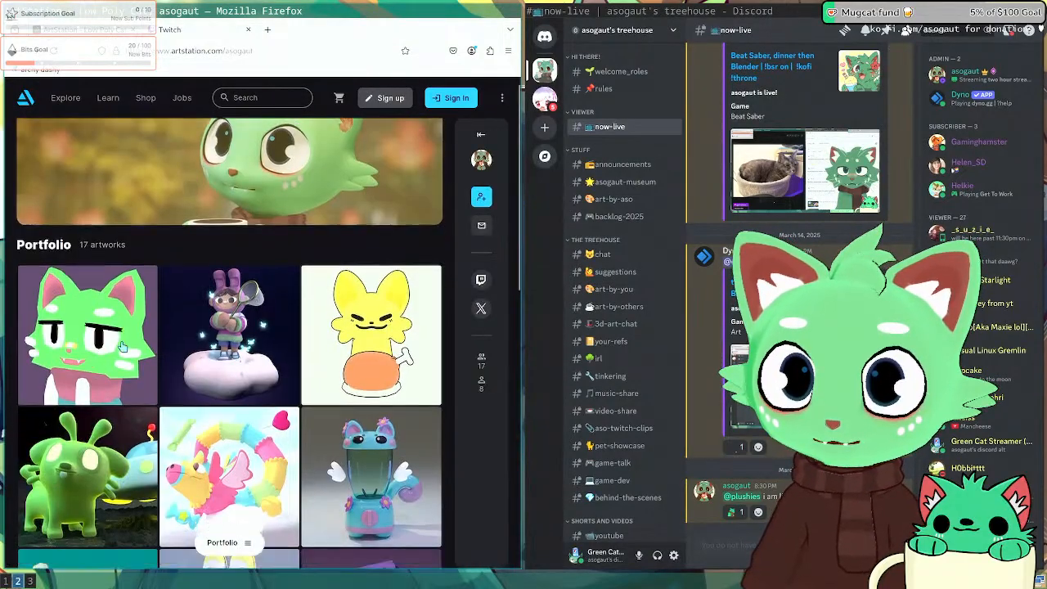
scroll(178, 353, "down", 5)
left_click(178, 353)
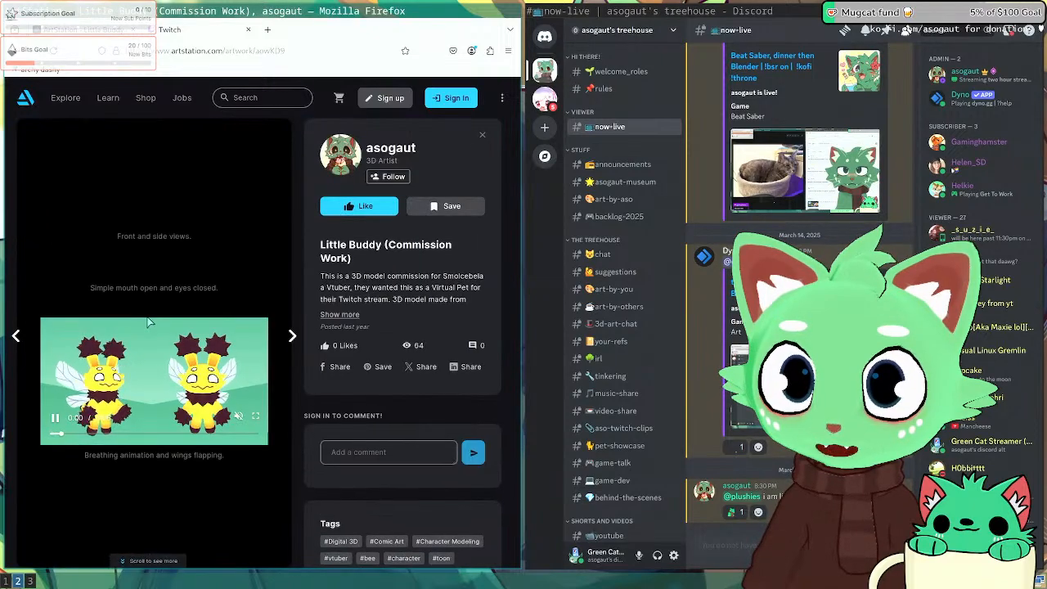
scroll(168, 344, "down", 2)
key("Escape")
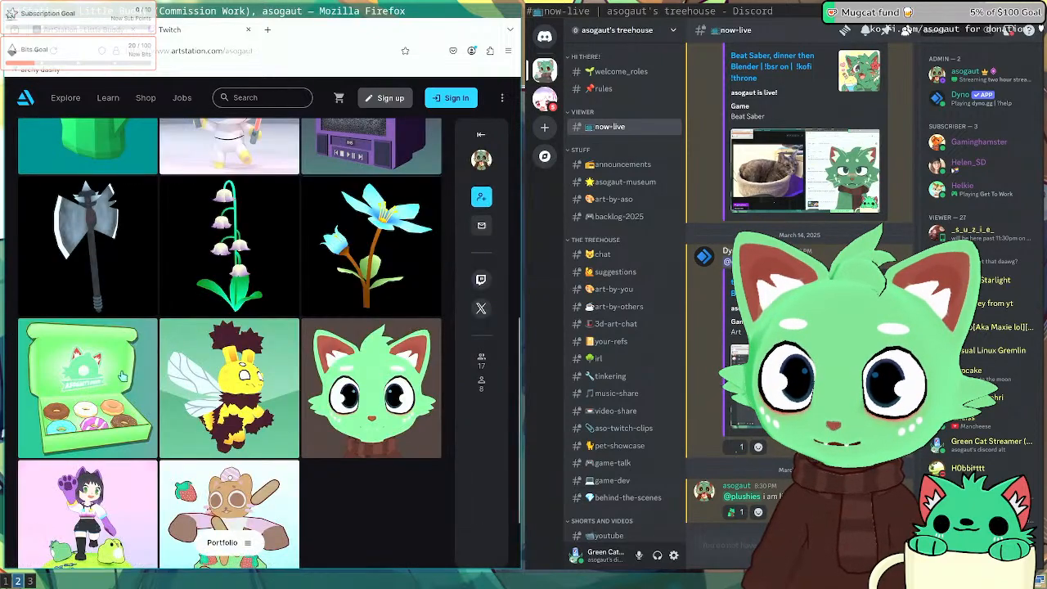
scroll(196, 385, "down", 2)
left_click(219, 419)
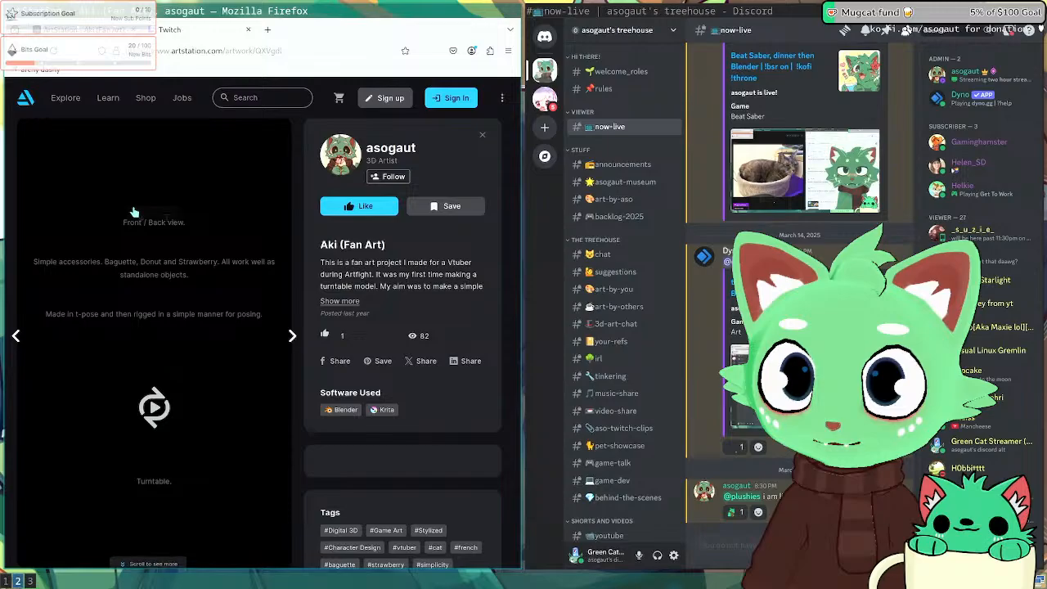
key("Escape")
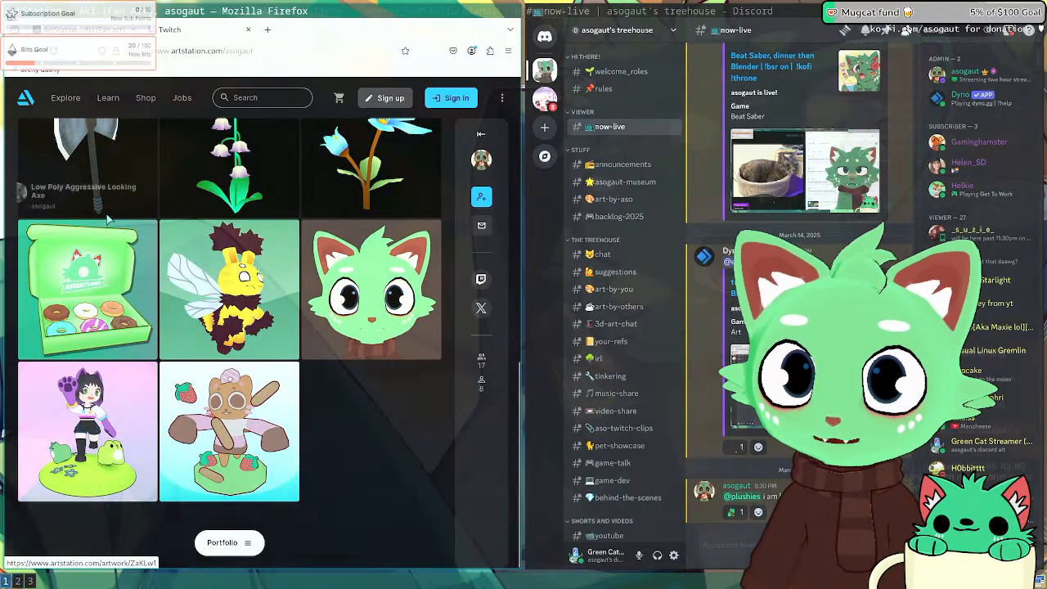
key("super+1")
key("super+2")
key("super+3")
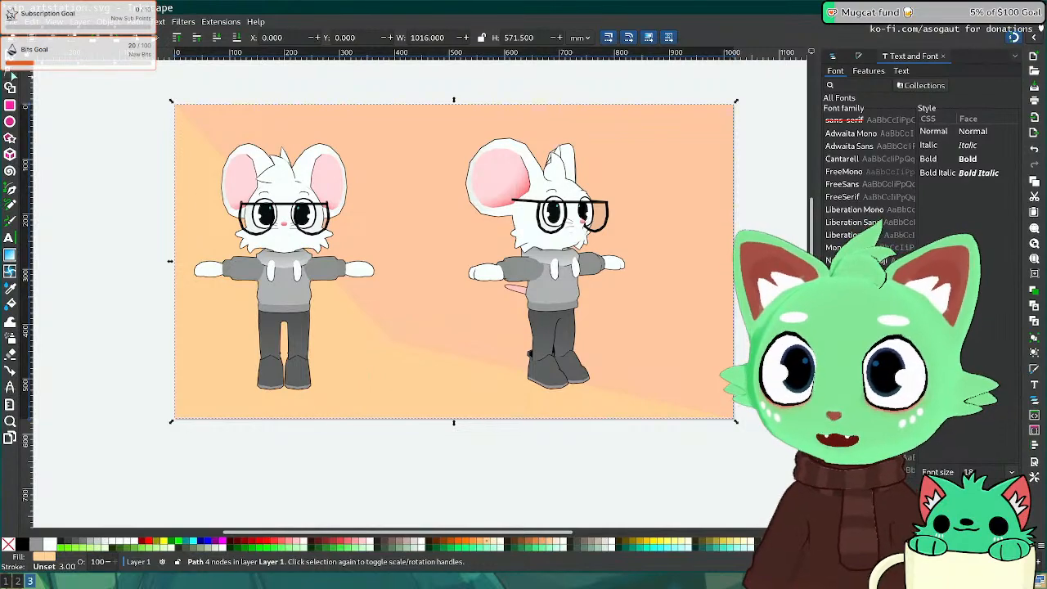
Step: Nudge the diagonal's middle node and try pulling a Bezier curve from it, then cancel
key("n")
left_click_drag(389, 343, 396, 343)
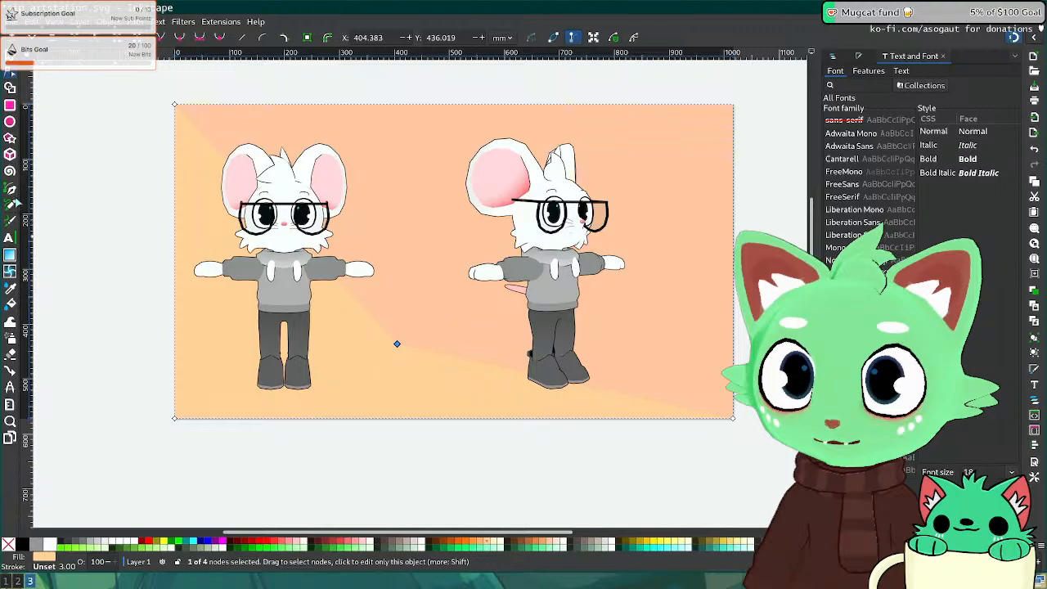
key("b")
left_click_drag(397, 344, 473, 376)
key("Escape")
Step: Drag the middle node's handle to bend the diagonal edge into a smooth curve
key("n")
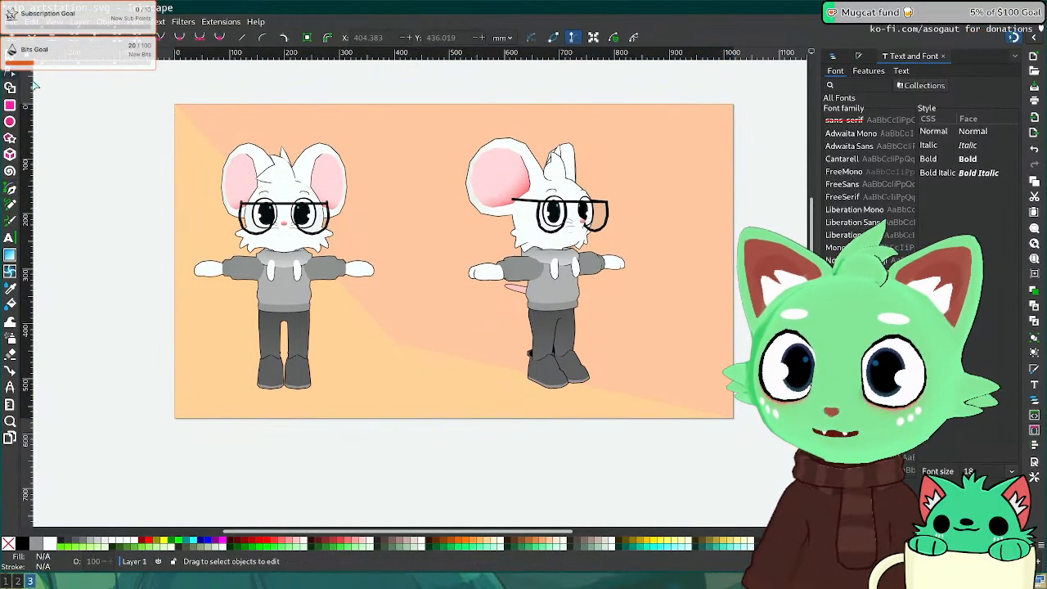
left_click(402, 342)
left_click(397, 344)
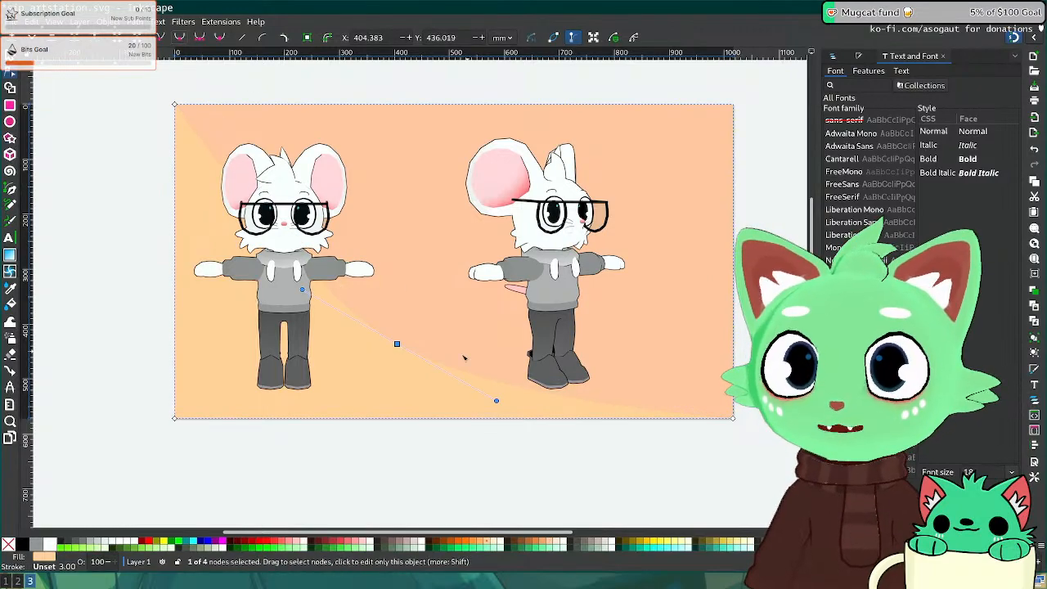
left_click_drag(499, 400, 598, 372)
key("s")
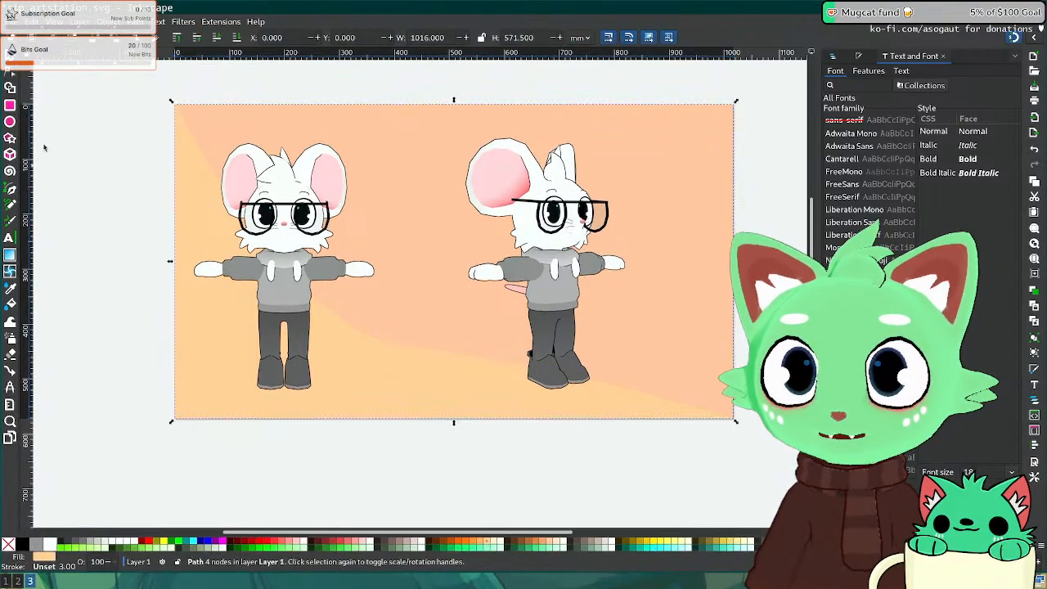
key("n")
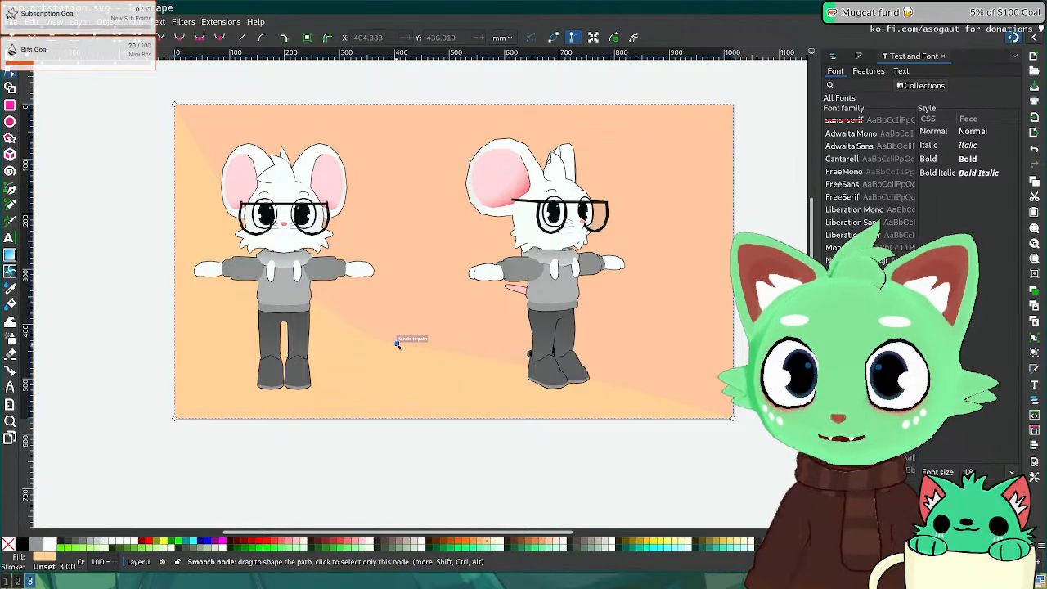
left_click_drag(598, 372, 374, 374)
Step: Check the curved background by selecting it, then show the Layers and Objects list
left_click(10, 57)
left_click(144, 298)
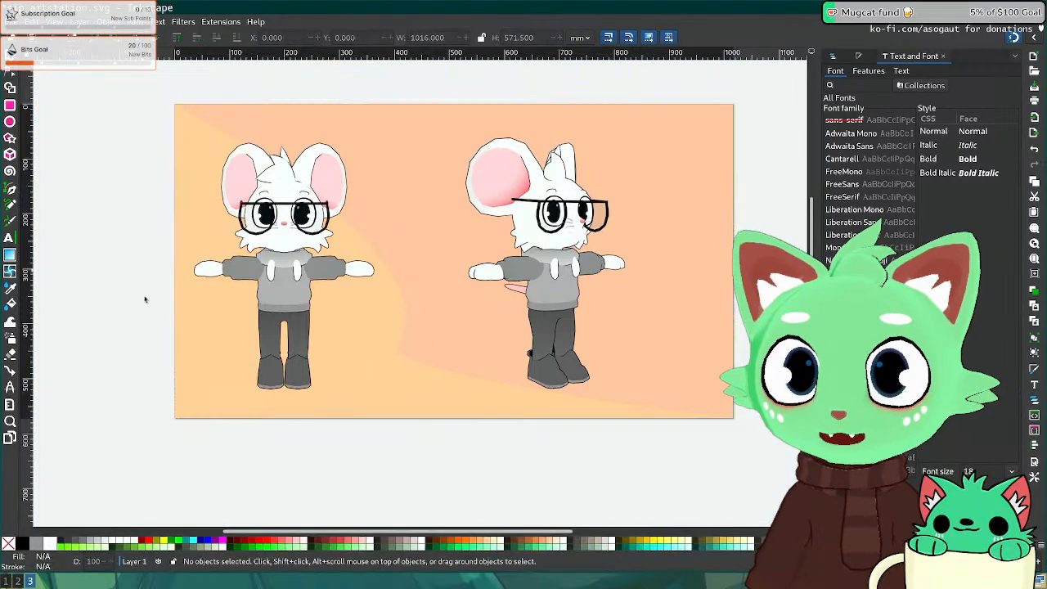
left_click(386, 377)
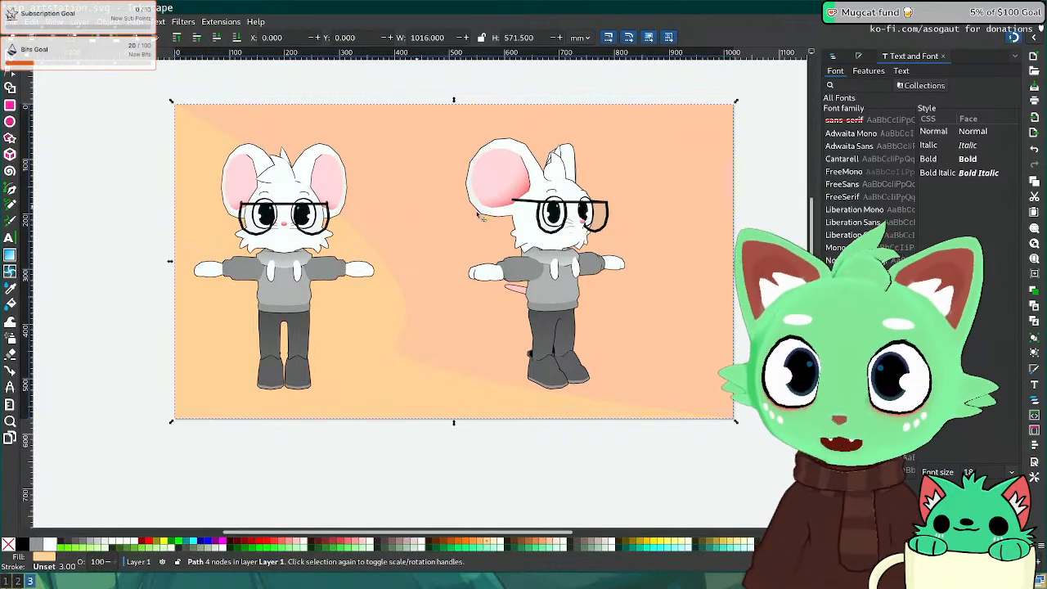
left_click(281, 496)
left_click(365, 300)
left_click(782, 354)
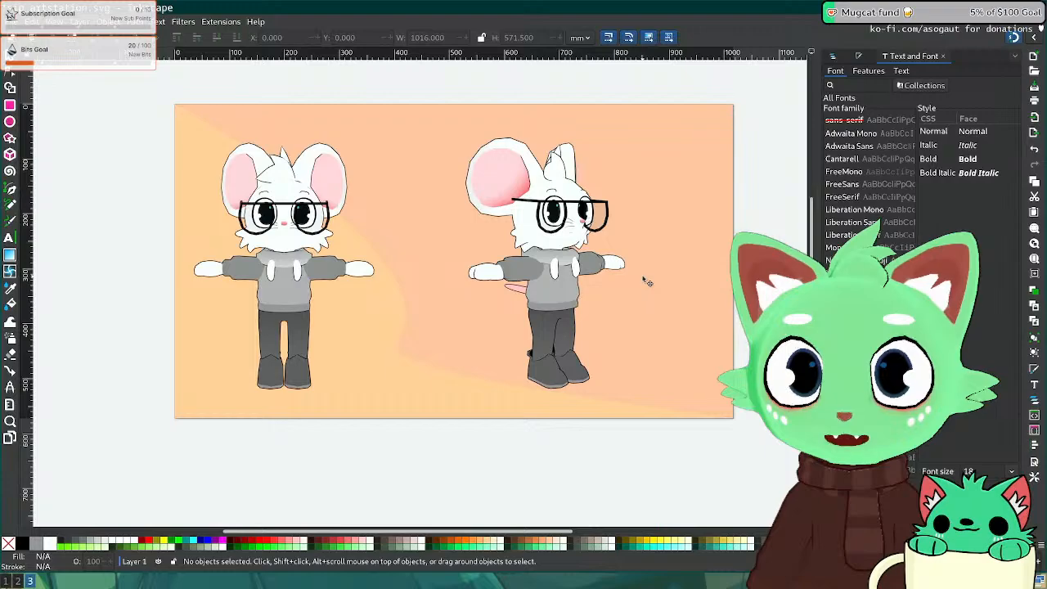
left_click(647, 280)
left_click(848, 58)
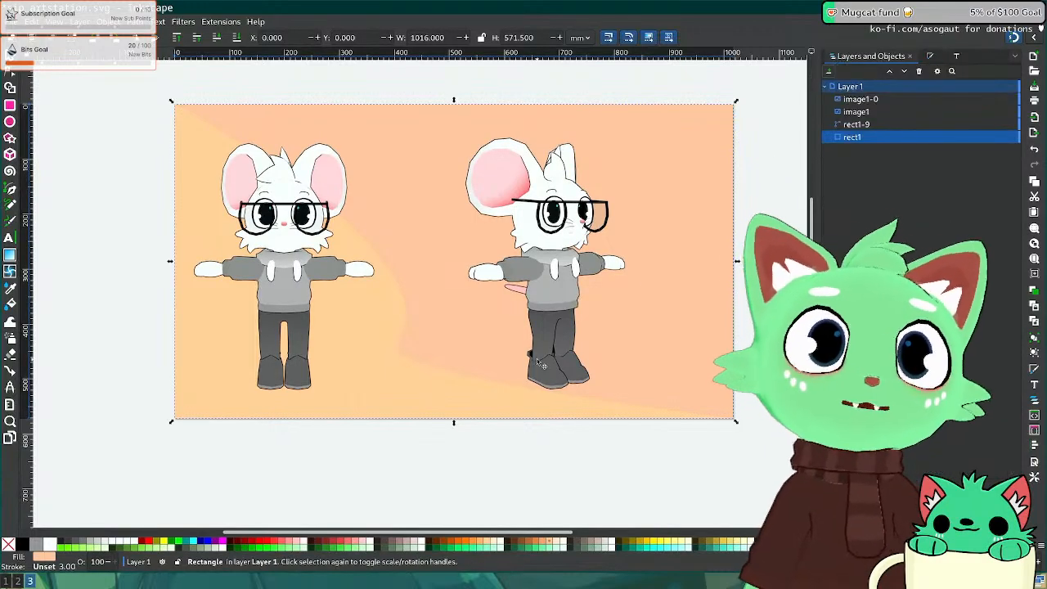
Step: Move the side-view mouse render image1-0 right to X 521.938
middle_click_drag(498, 305, 429, 328)
left_click(486, 295)
left_click_drag(494, 300, 529, 297)
left_click(651, 353)
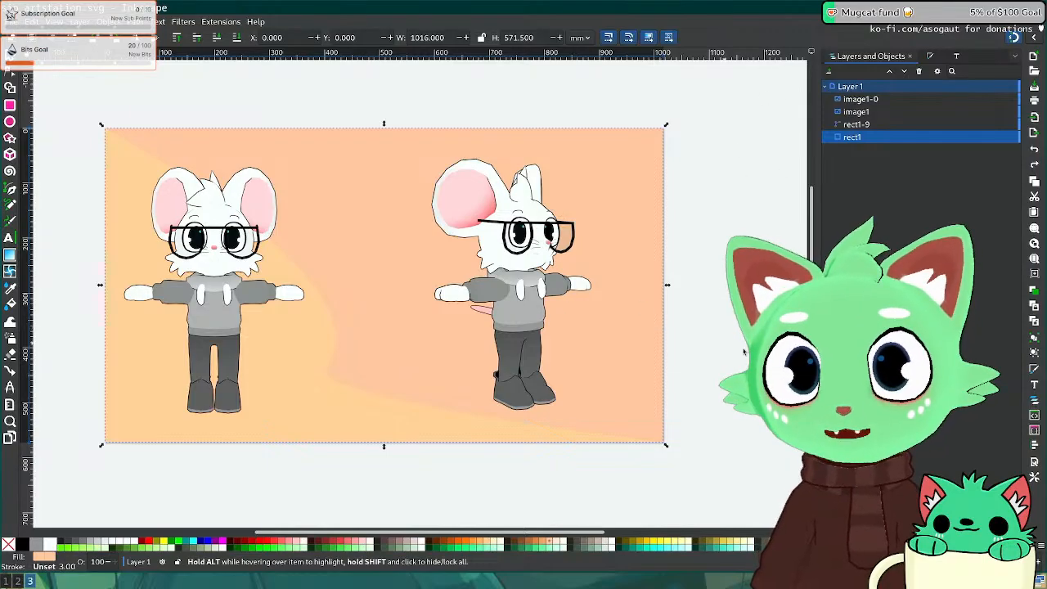
left_click(709, 315)
left_click(409, 311)
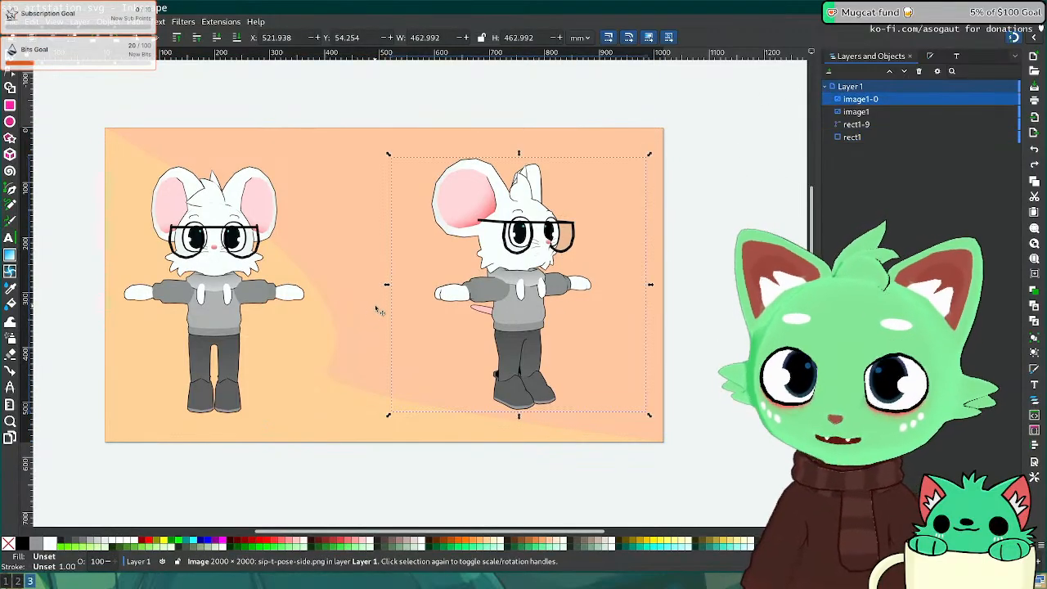
Step: Switch to Firefox and open an artwork from the ArtStation portfolio
key("super+2")
scroll(110, 209, "up", 10)
left_click(88, 298)
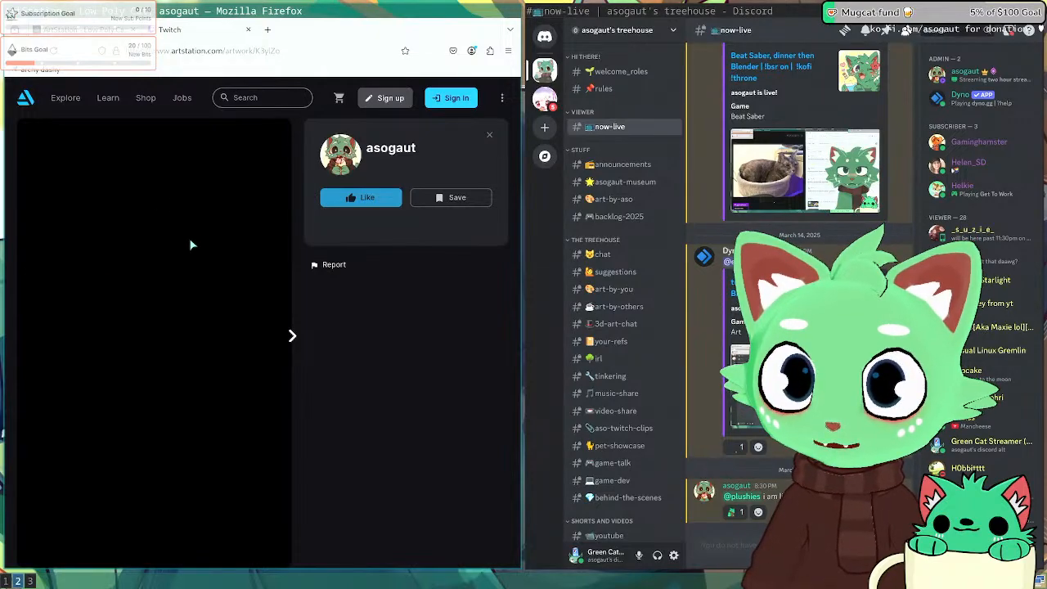
left_click(298, 339)
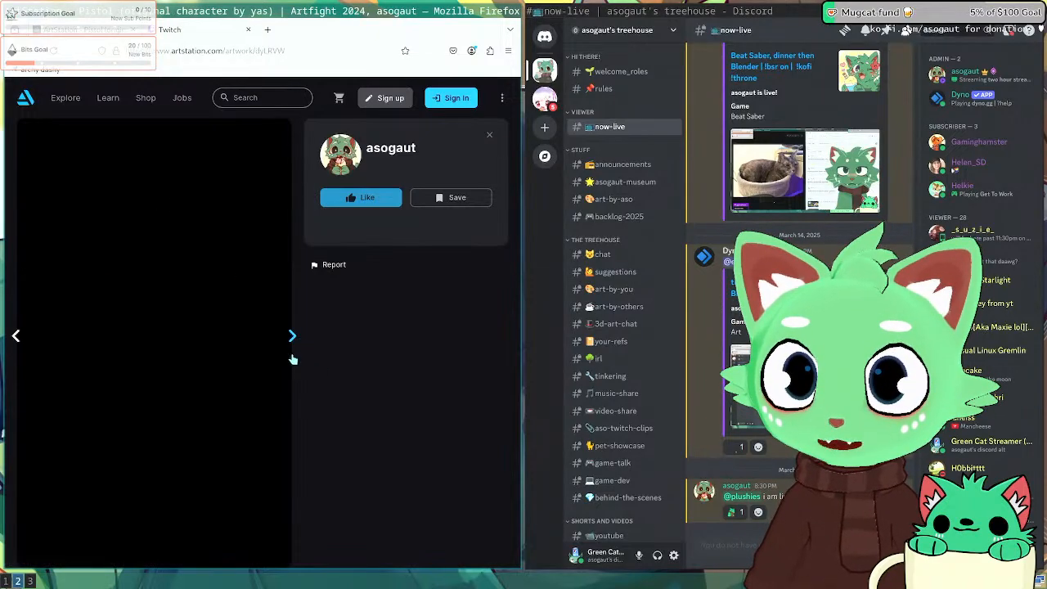
left_click(23, 336)
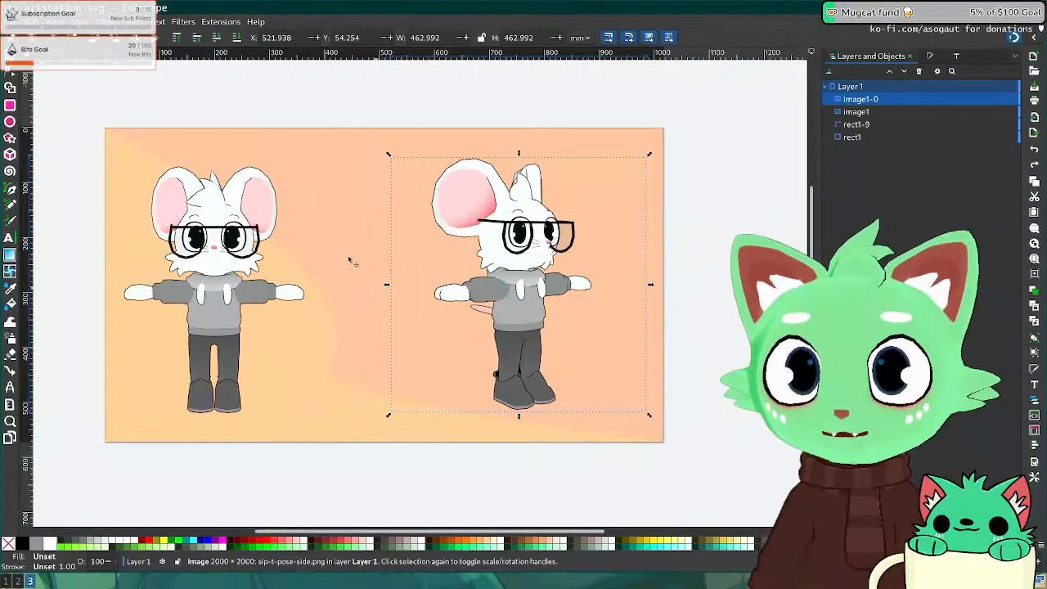
Step: Import sipgeraf_base_texture.png from Sipgeraf_1_0_PACKED/Blender Model and Textures as a linked image
left_click(231, 108)
left_click(12, 22)
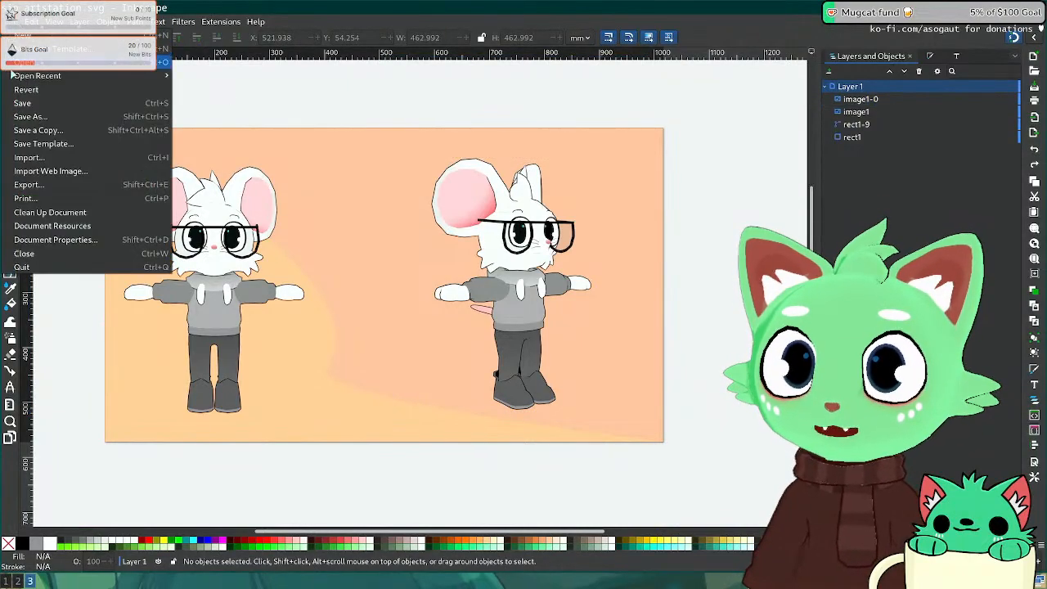
left_click(73, 159)
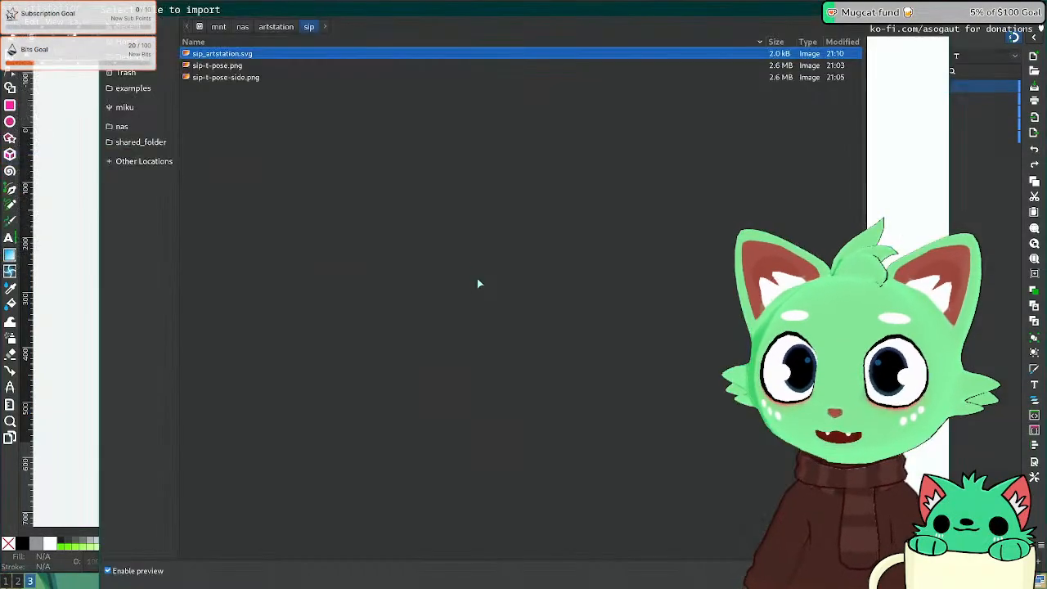
left_click(259, 27)
left_click(243, 27)
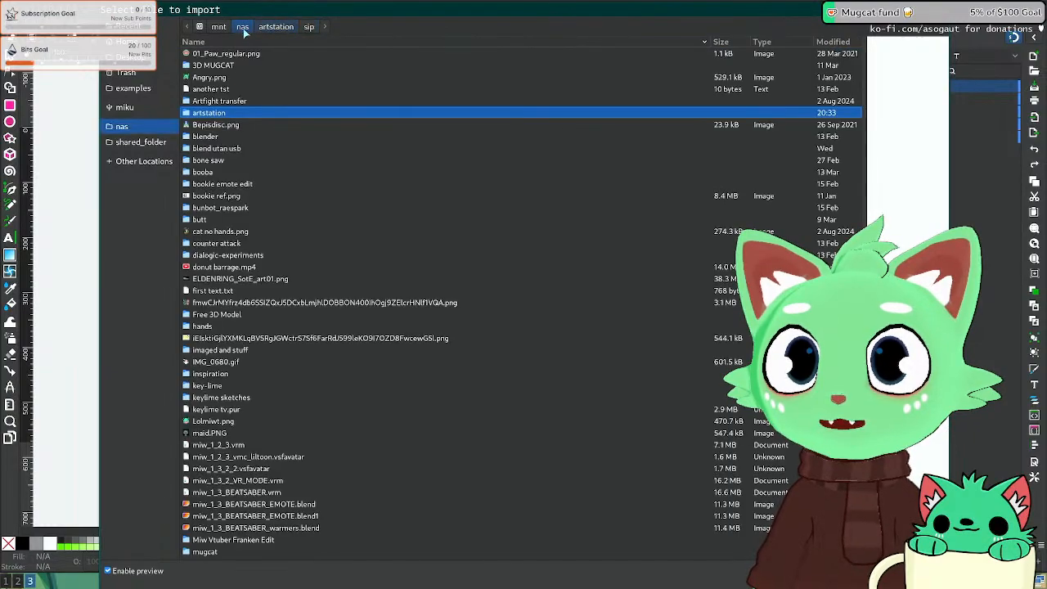
left_click(264, 103)
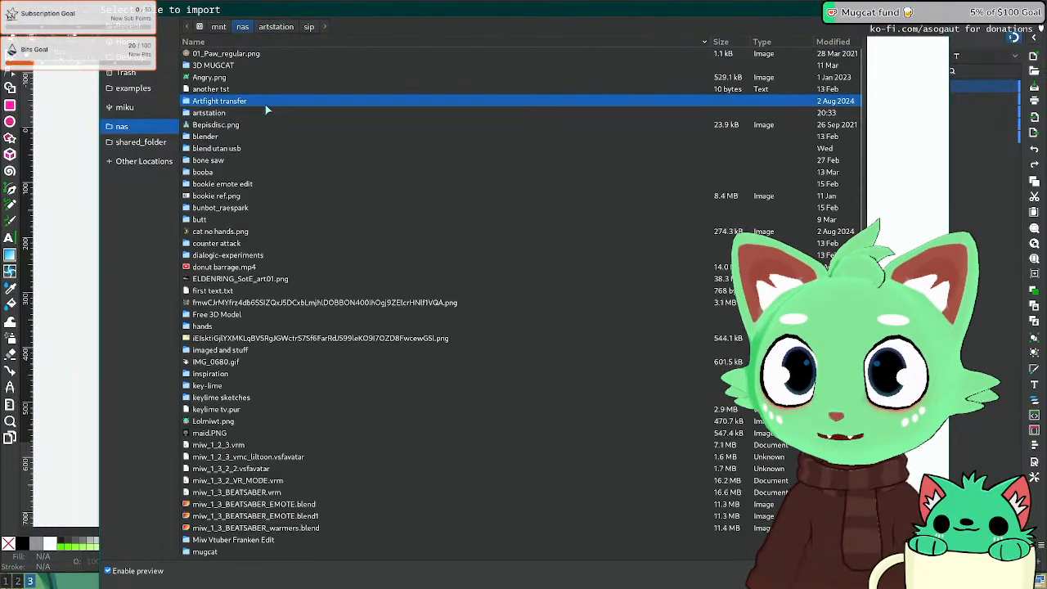
type("s")
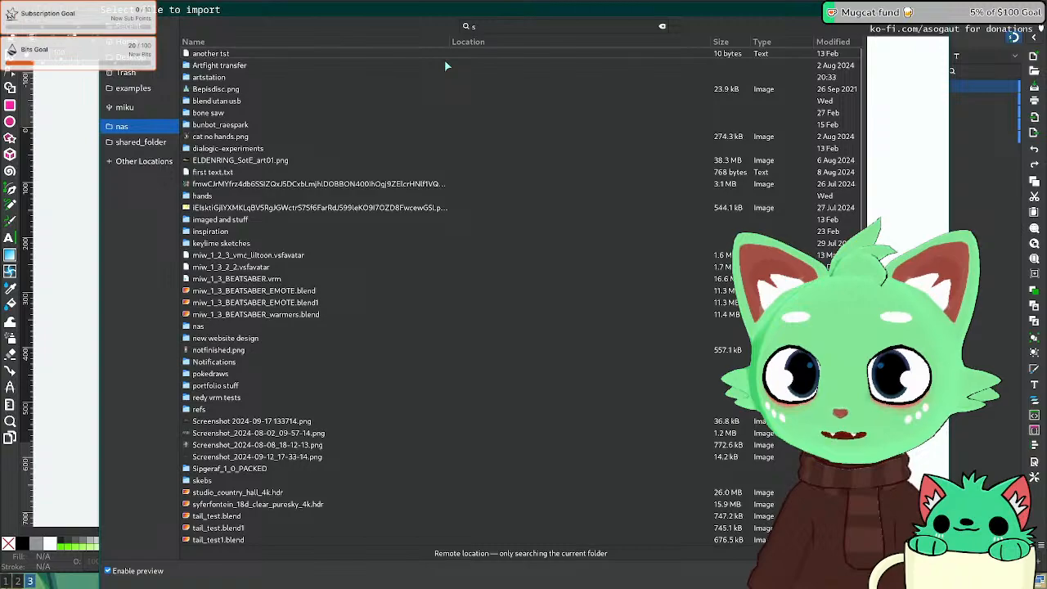
type("si")
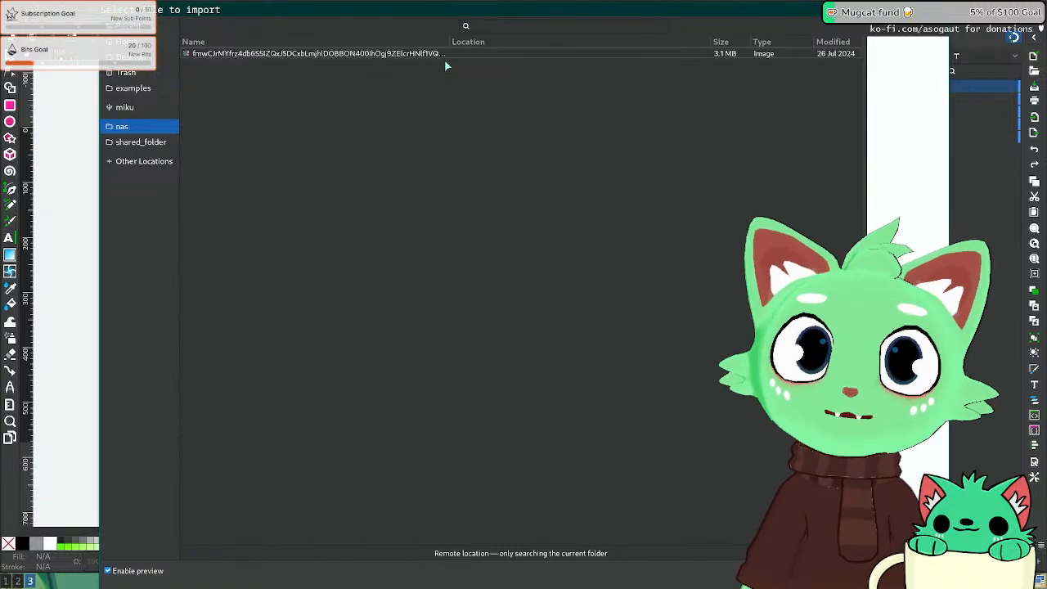
type("sip")
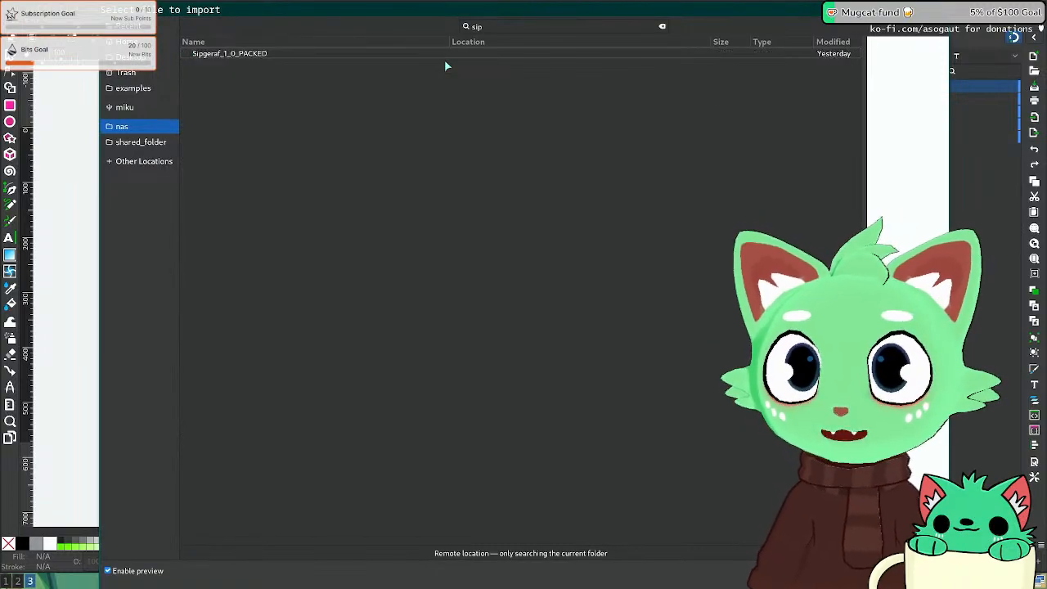
double_click(456, 54)
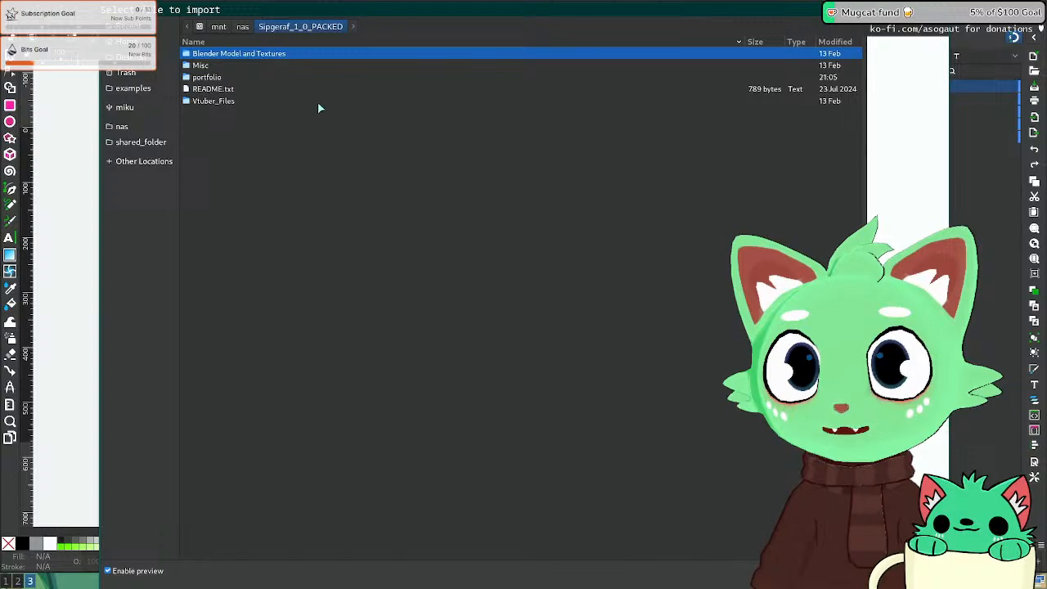
double_click(246, 55)
left_click(221, 90)
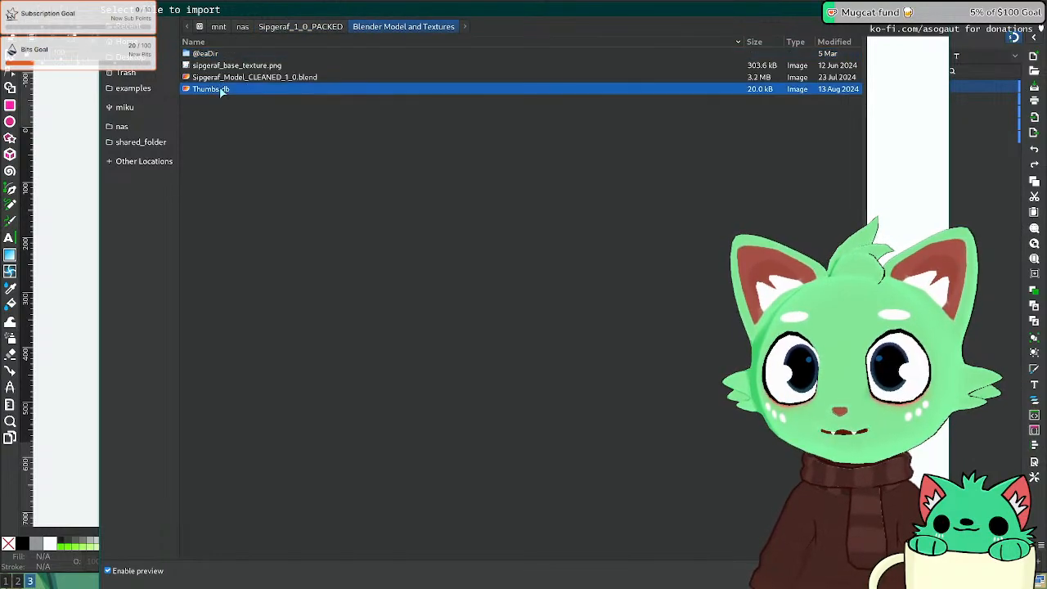
double_click(238, 66)
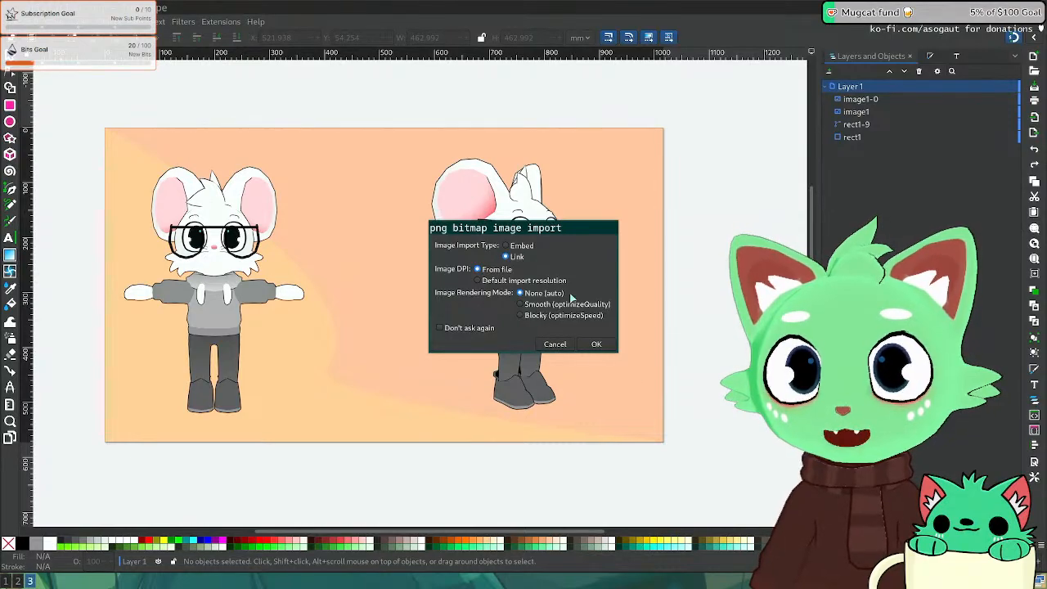
left_click(597, 344)
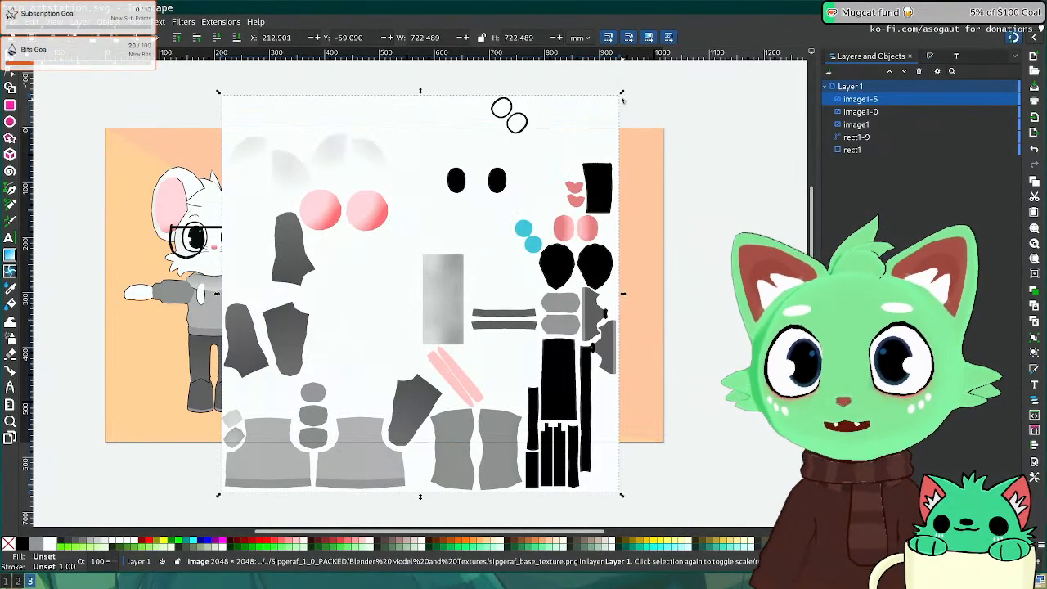
Step: Shrink the texture sheet to a small thumbnail placed between the two characters
left_click_drag(621, 99, 339, 411)
left_click_drag(266, 476, 353, 243)
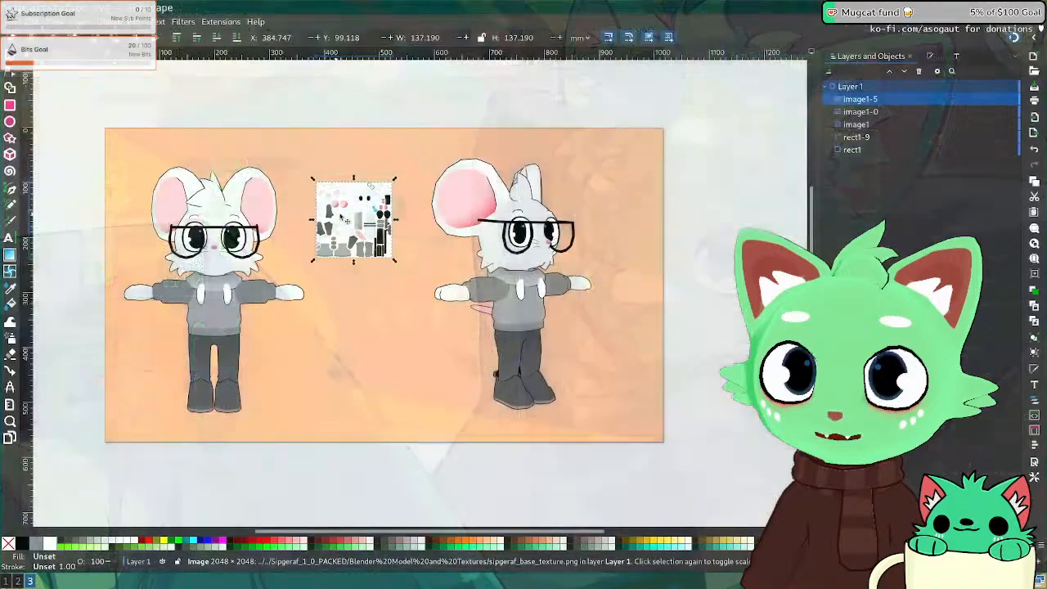
left_click_drag(341, 216, 319, 192)
left_click_drag(373, 155, 402, 139)
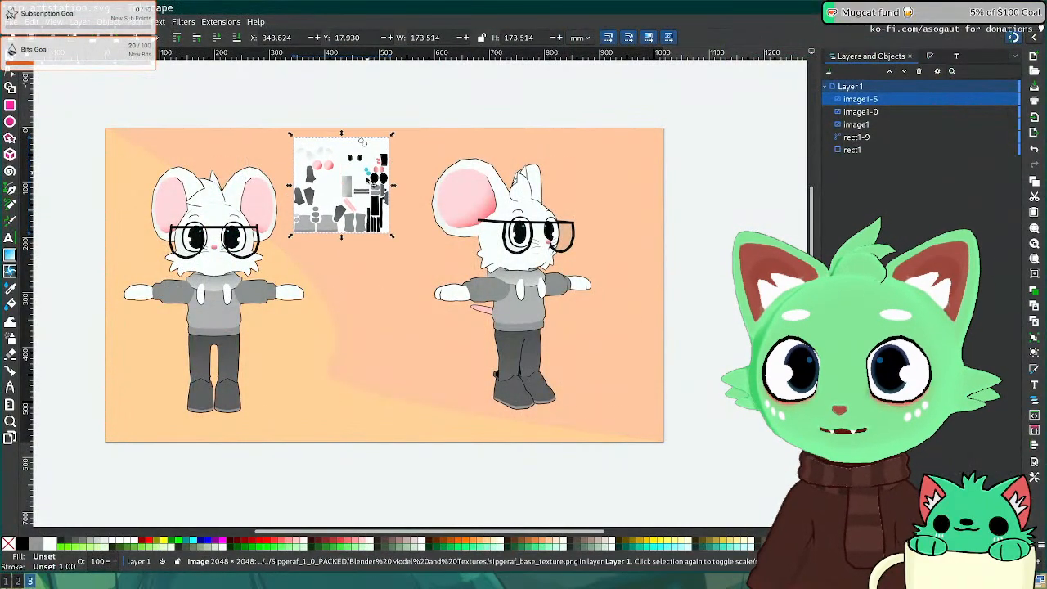
left_click_drag(367, 179, 384, 198)
key("Escape")
Step: Enlarge the right character render and shift it right and down
left_click(541, 279)
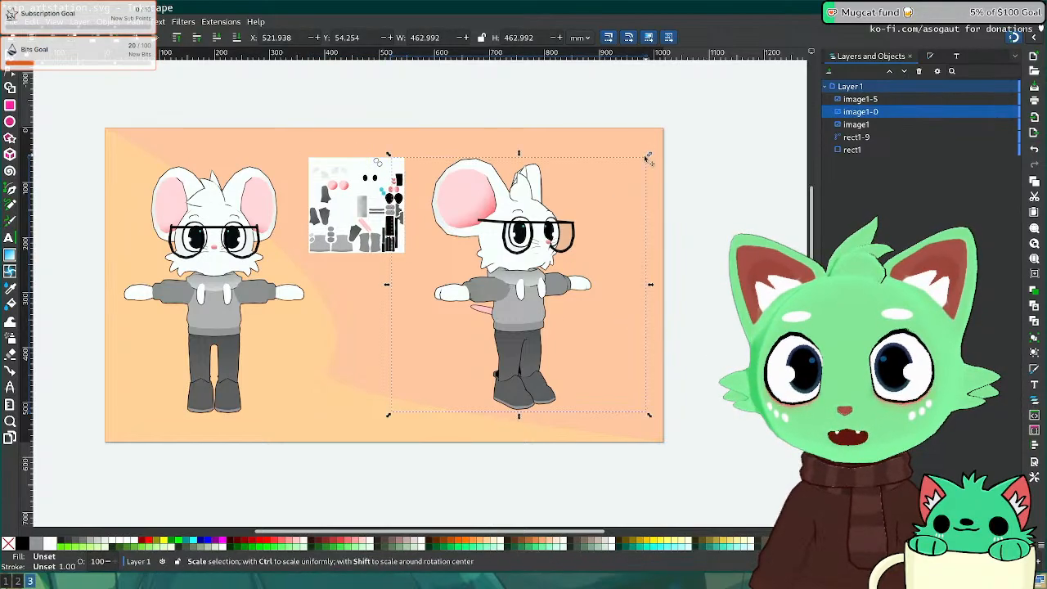
left_click_drag(649, 154, 679, 124)
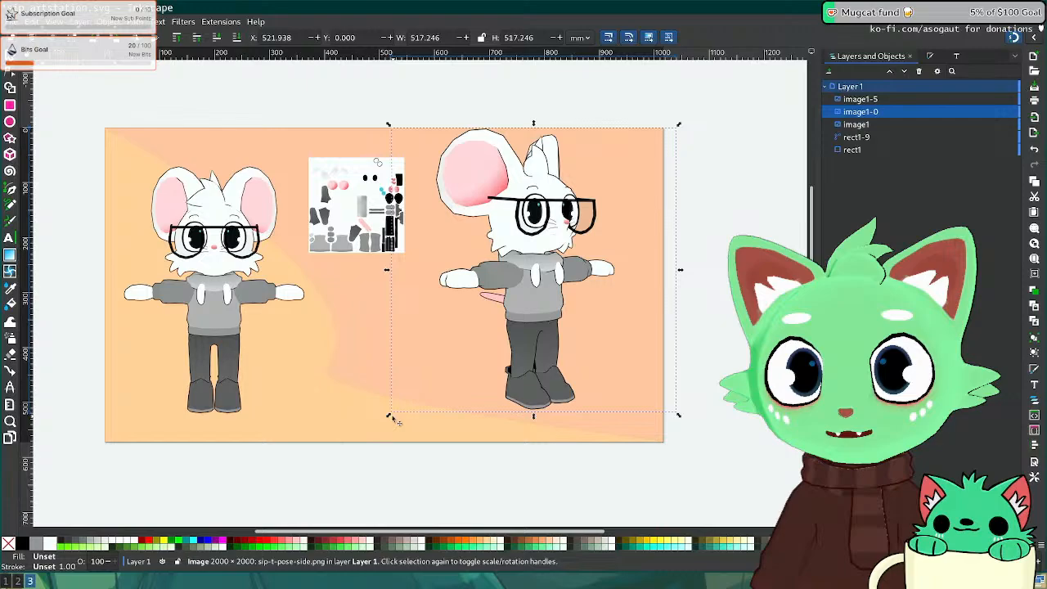
mouse_move(390, 416)
left_mouse_down()
mouse_move(351, 439)
mouse_move(381, 423)
left_mouse_up()
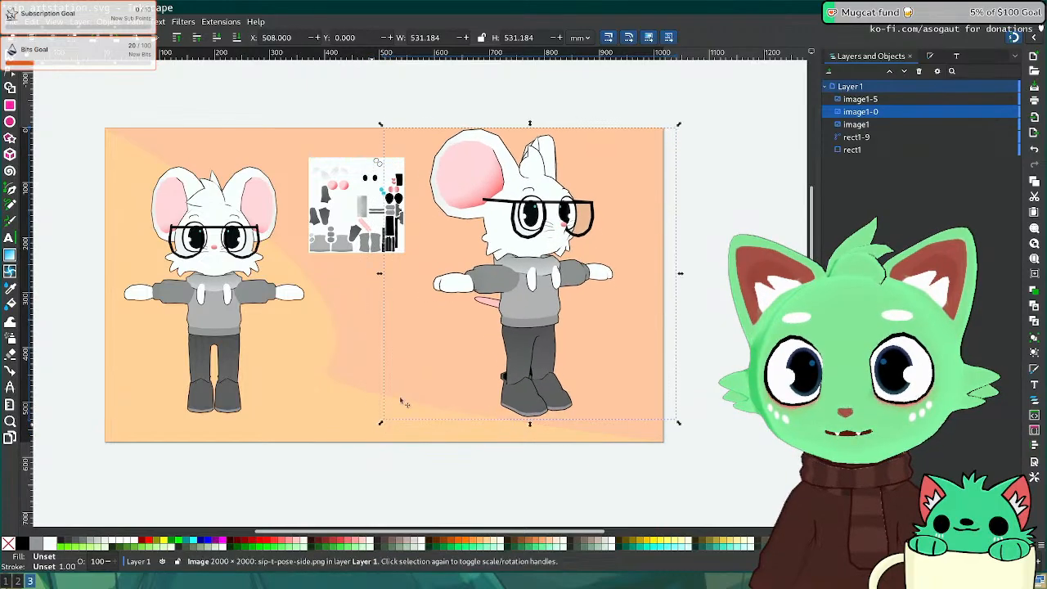
left_click_drag(522, 300, 502, 304)
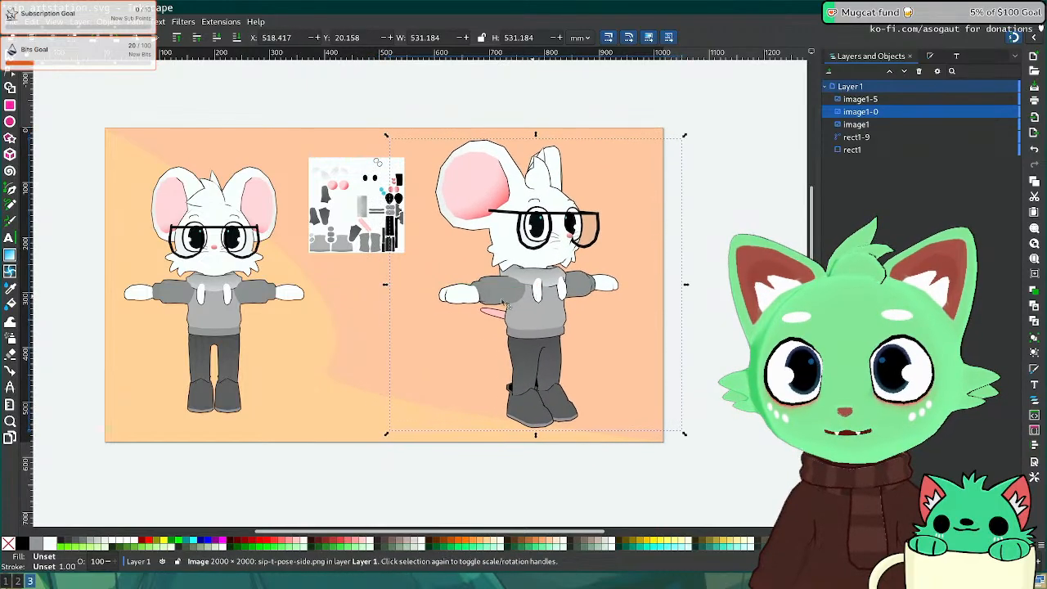
Step: Enlarge the left render, fine-tune both characters' positions, and move the thumbnail below the left character
left_click(216, 274)
left_click_drag(347, 156, 383, 131)
left_click_drag(242, 264, 227, 278)
left_click(546, 261)
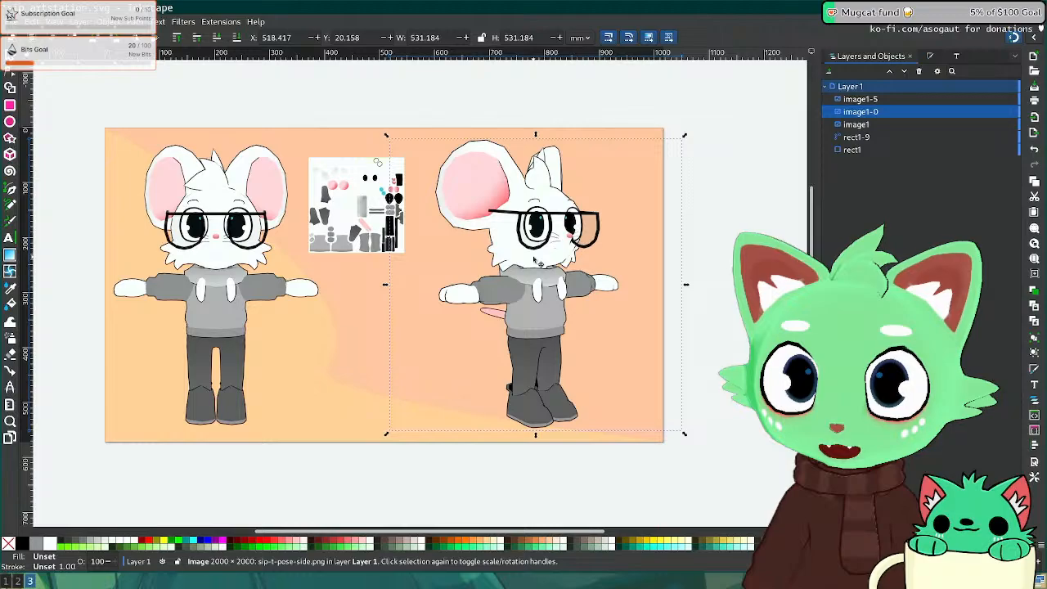
mouse_move(545, 261)
left_mouse_down()
mouse_move(540, 272)
mouse_move(560, 262)
left_mouse_up()
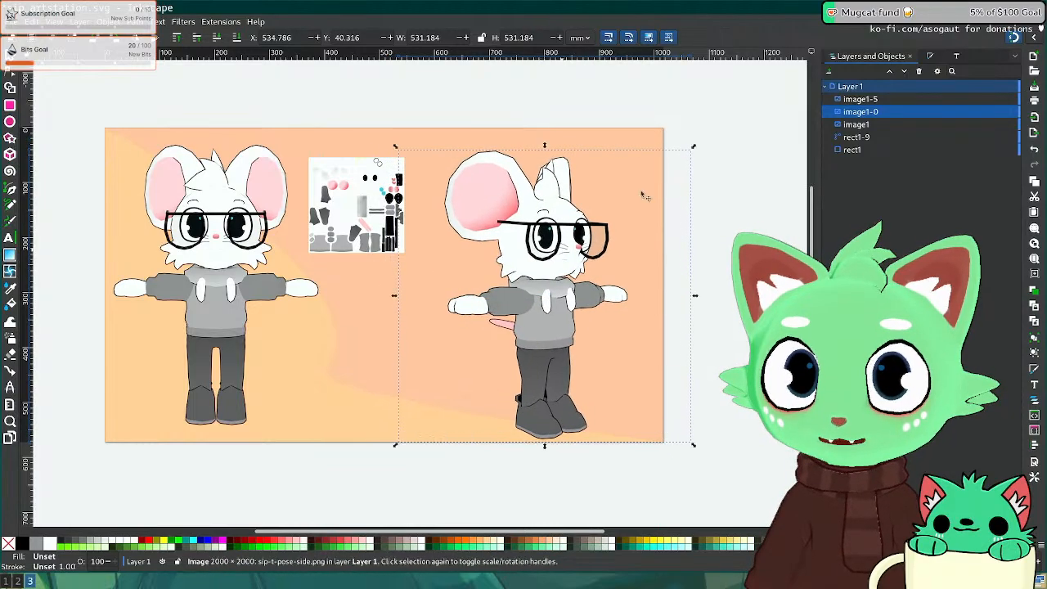
left_click_drag(550, 347, 548, 341)
left_click_drag(363, 168, 321, 338)
Step: Move the texture thumbnail off the page and shift both character renders slightly
left_click(364, 462)
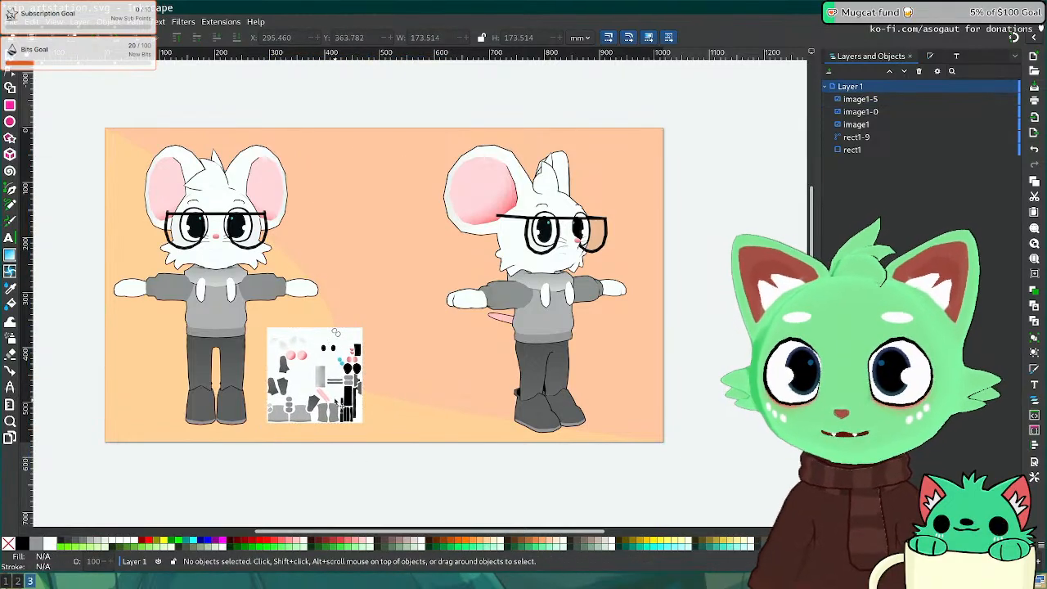
left_click_drag(554, 289, 522, 285)
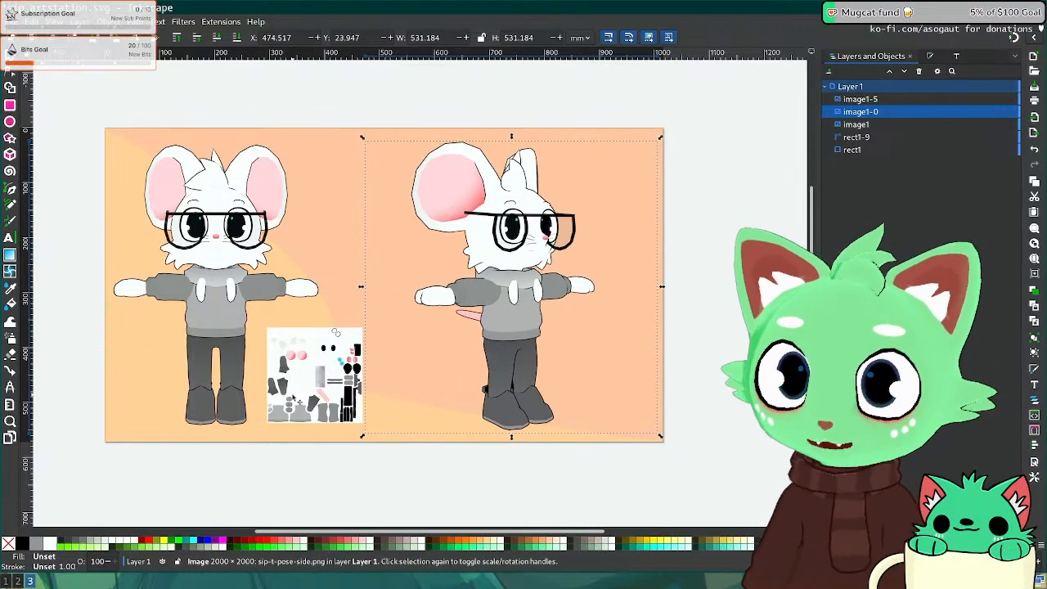
left_click_drag(318, 389, 742, 318)
left_click(234, 274)
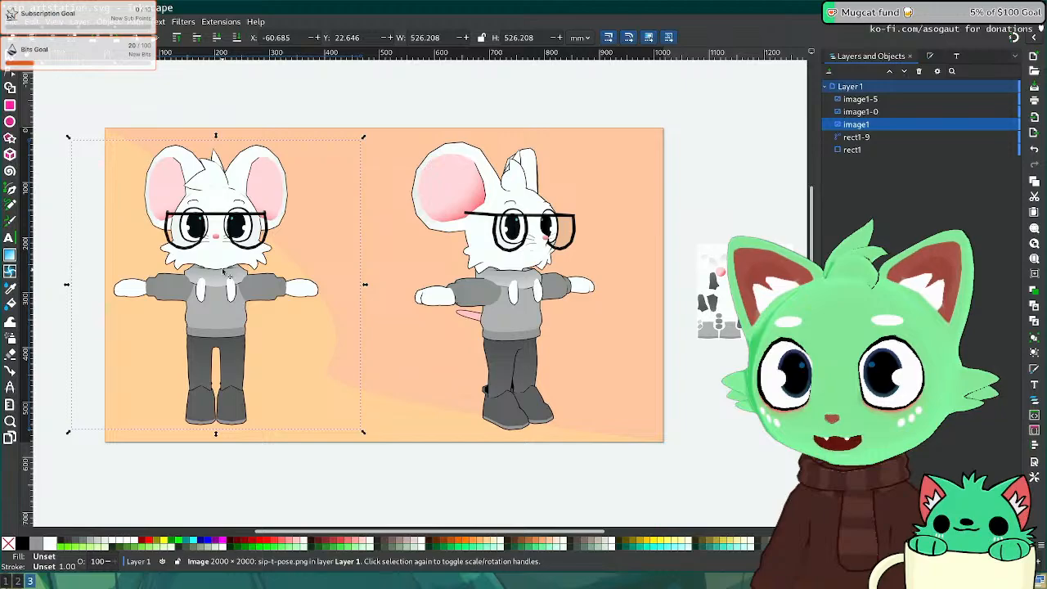
left_click_drag(235, 275, 249, 277)
Step: Overlay the right render on the left, enlarge it to match, then nudge it back right
left_click(860, 112)
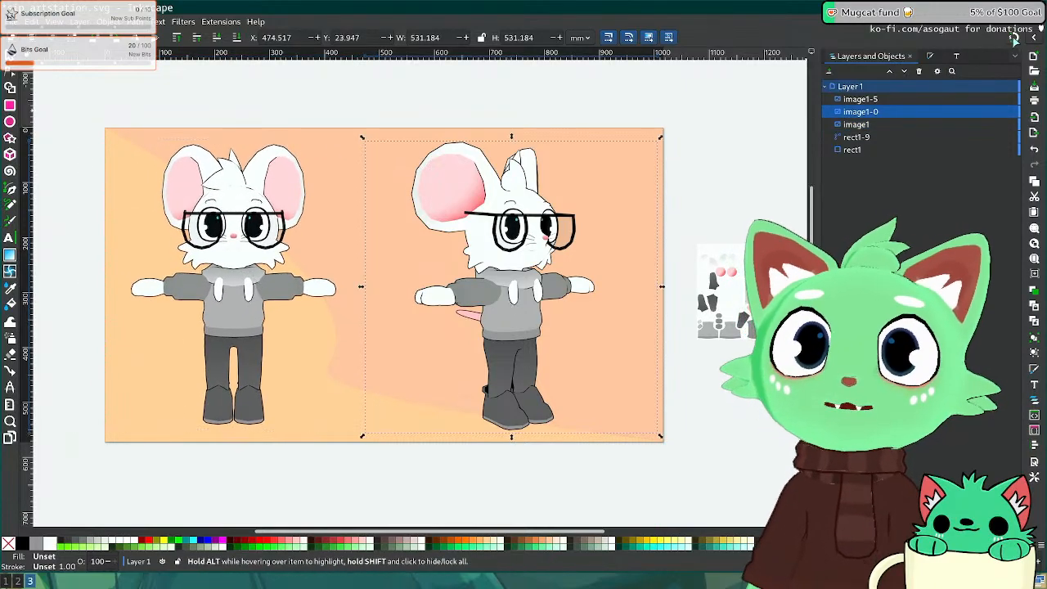
left_click_drag(546, 214, 274, 220)
left_click_drag(382, 141, 424, 144)
key("shift+Right")
key("shift+Right")
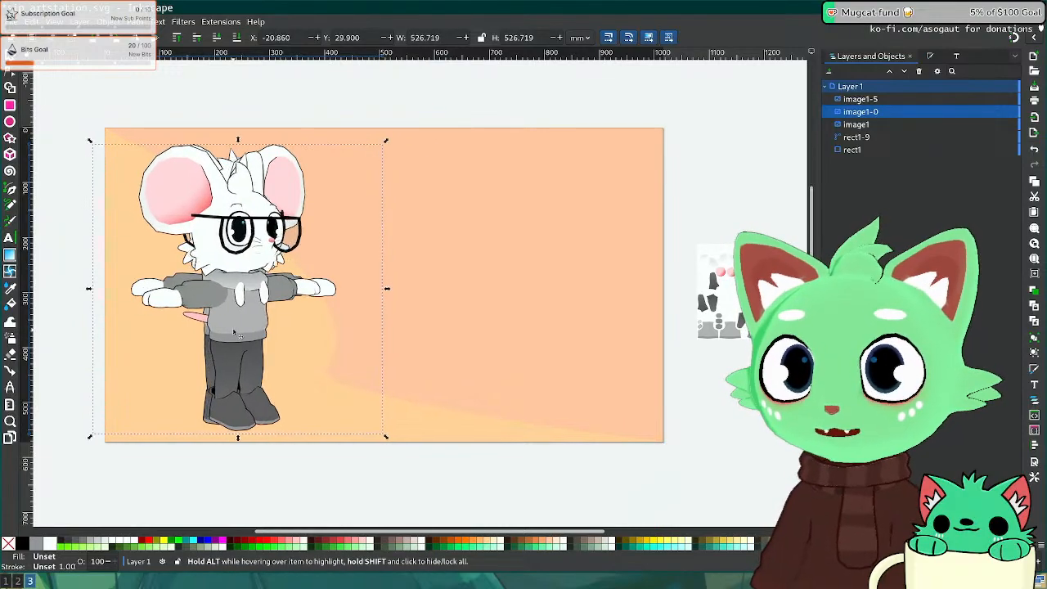
key("shift+Right")
key("shift+Right")
key("shift+Right")
key("shift+Right")
key("shift+Right")
key("shift+Right")
key("shift+Right")
key("shift+Right")
key("shift+Right")
key("shift+Right")
key("shift+Right")
key("shift+Right")
key("shift+Right")
key("shift+Right")
key("shift+Right")
key("shift+Right")
key("shift+Right")
key("shift+Right")
key("shift+Right")
key("shift+Right")
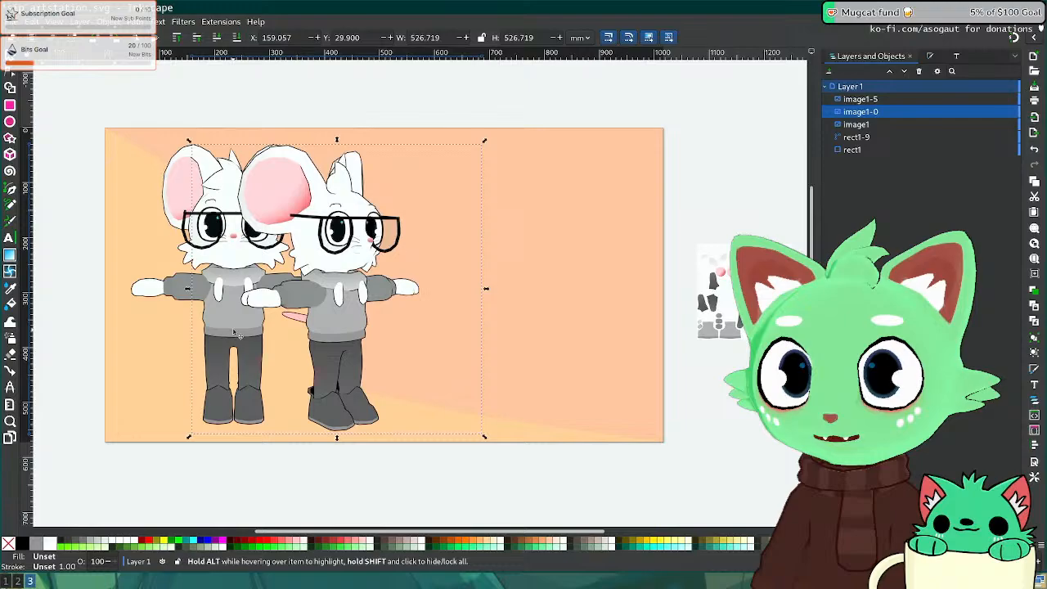
key("shift+Right")
key("shift+Right")
key("shift+Right")
key("shift+Right")
key("shift+Right")
key("shift+Right")
key("shift+Right")
key("shift+Right")
key("shift+Right")
key("shift+Right")
key("shift+Right")
key("shift+Right")
key("shift+Right")
key("shift+Right")
key("shift+Right")
key("shift+Right")
key("shift+Right")
key("shift+Right")
key("shift+Right")
key("shift+Right")
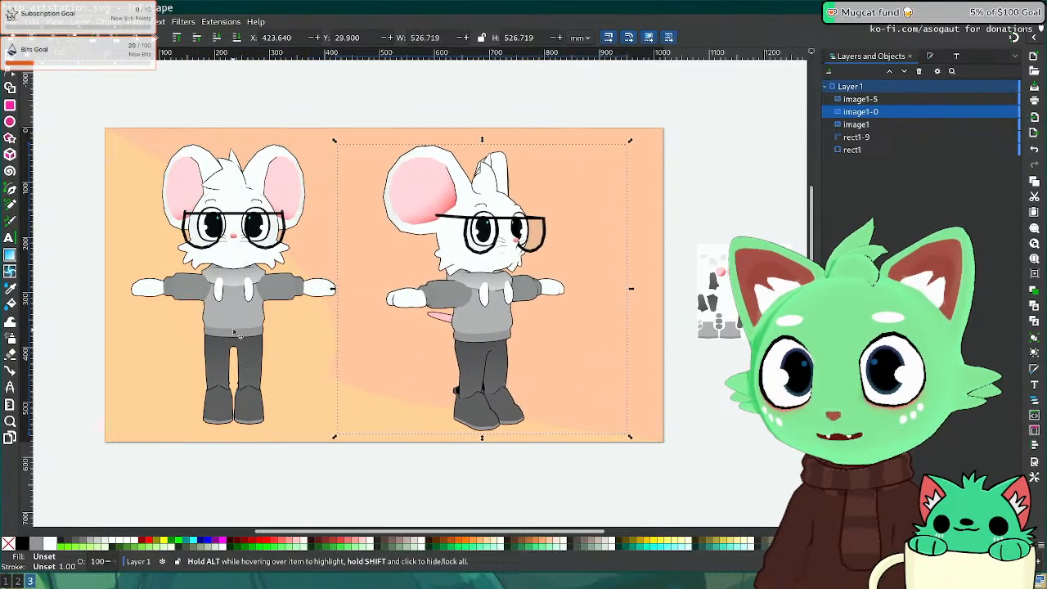
key("shift+Right")
key("shift+Right")
key("shift+Right")
key("shift+Right")
key("shift+Right")
key("shift+Right")
key("shift+Right")
key("shift+Right")
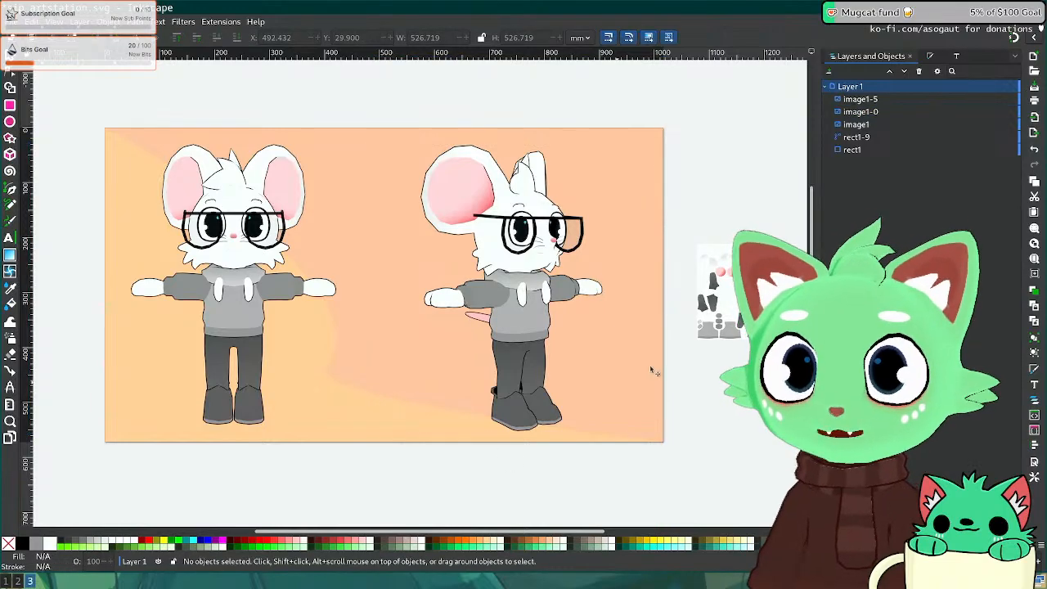
Step: Bring the texture thumbnail back onto the Inkscape page
left_click_drag(741, 296, 372, 383)
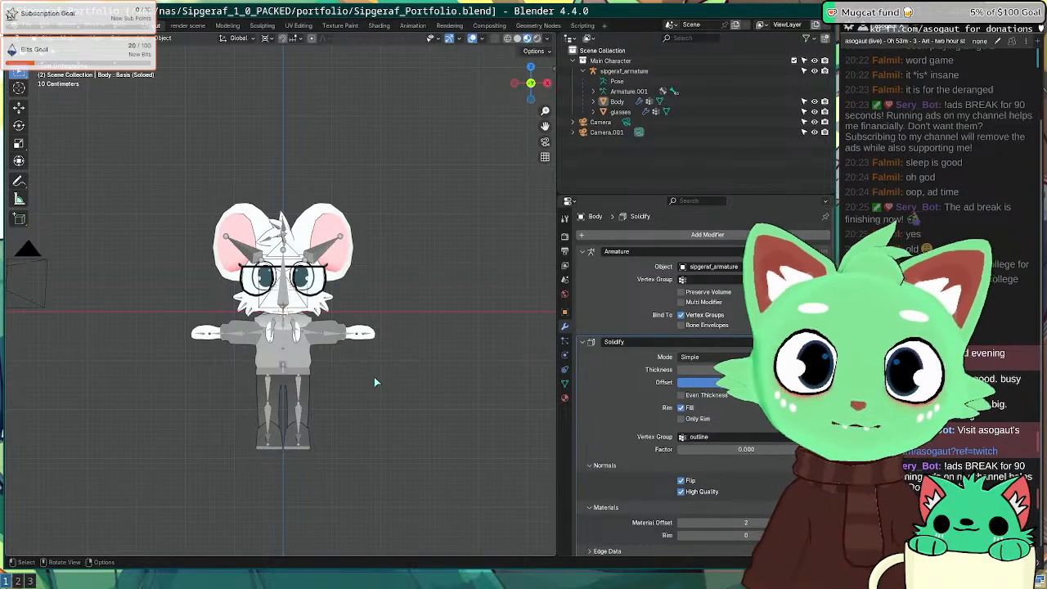
Step: Orbit the Blender view to look at the character from above
middle_click_drag(374, 381, 356, 332)
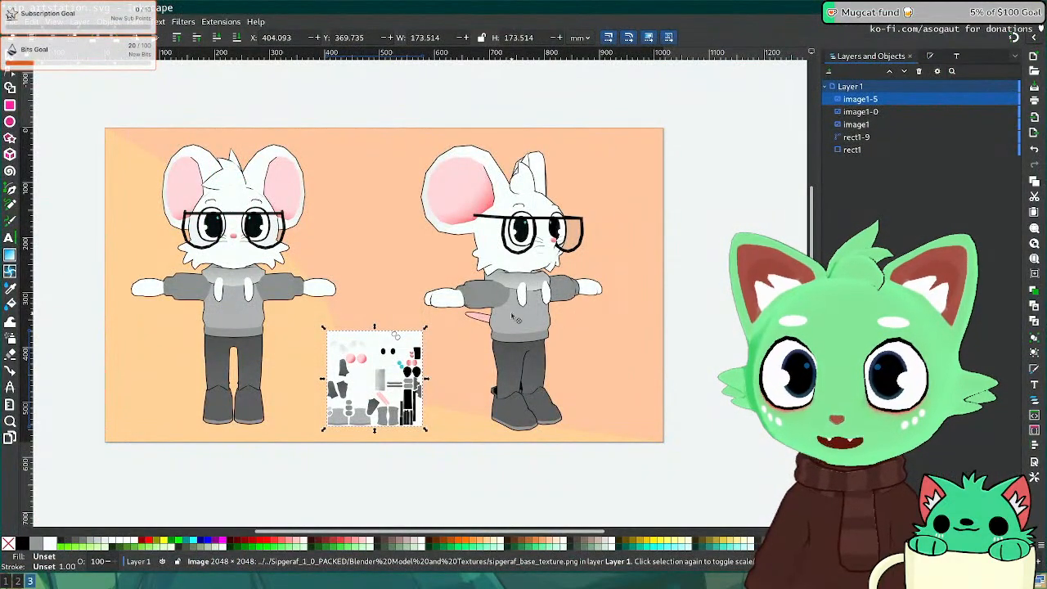
Step: Move the texture-sheet thumbnail right so it sits between the two renders
left_click(515, 318)
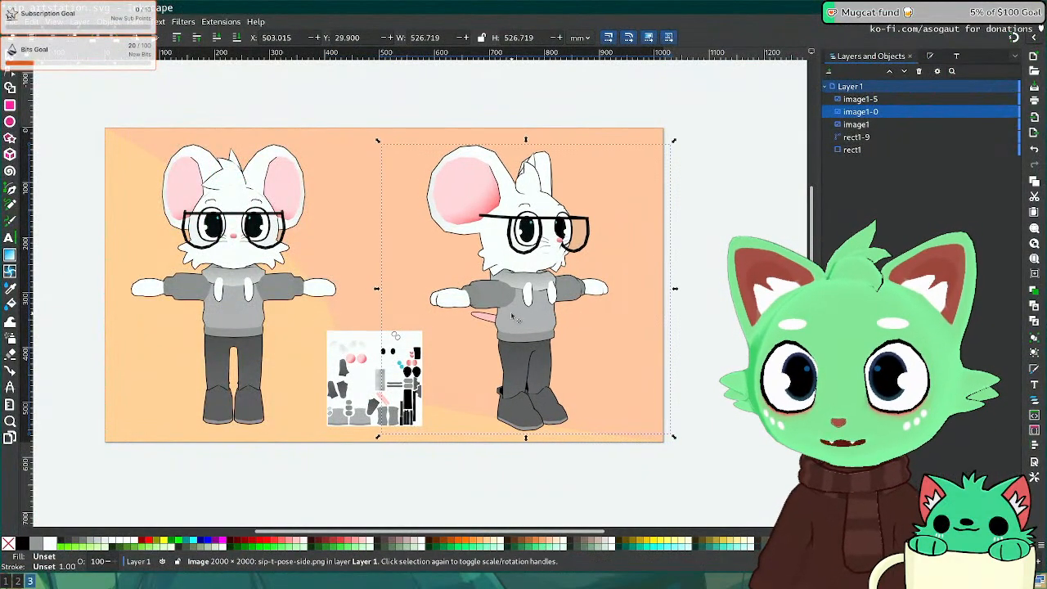
left_click(342, 372)
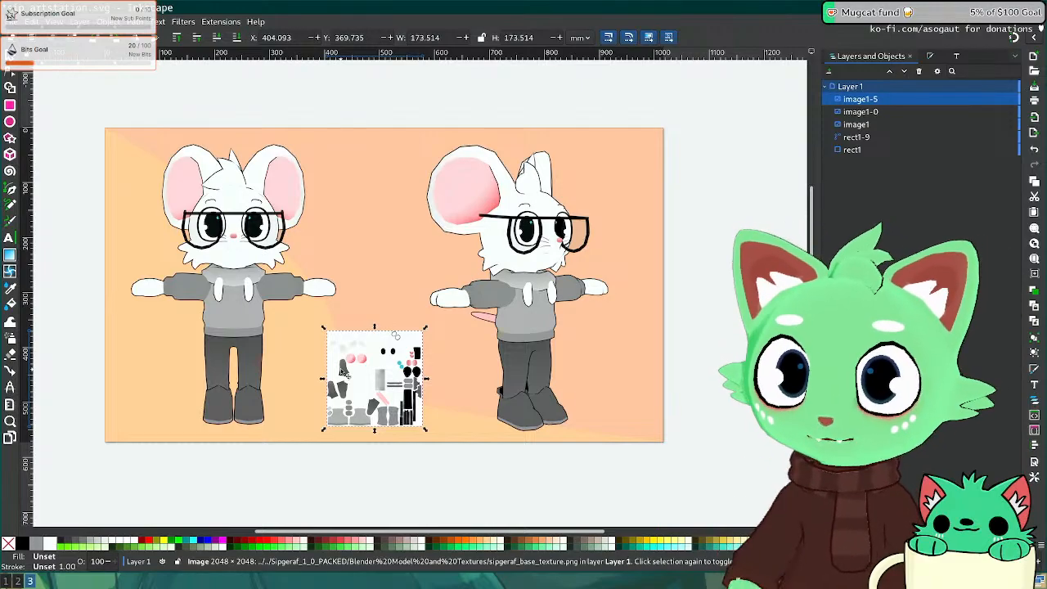
left_click_drag(360, 369, 414, 402)
left_click(715, 434)
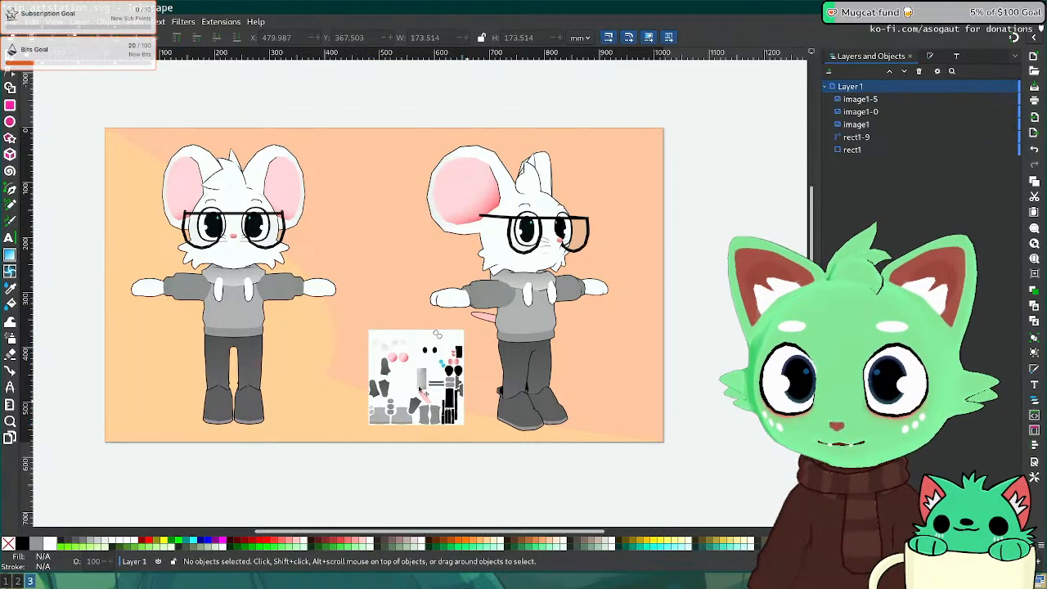
Step: Fine-tune the thumbnail position and nudge the side-view render slightly right
left_click(422, 394)
key("shift+Left")
key("shift+Up")
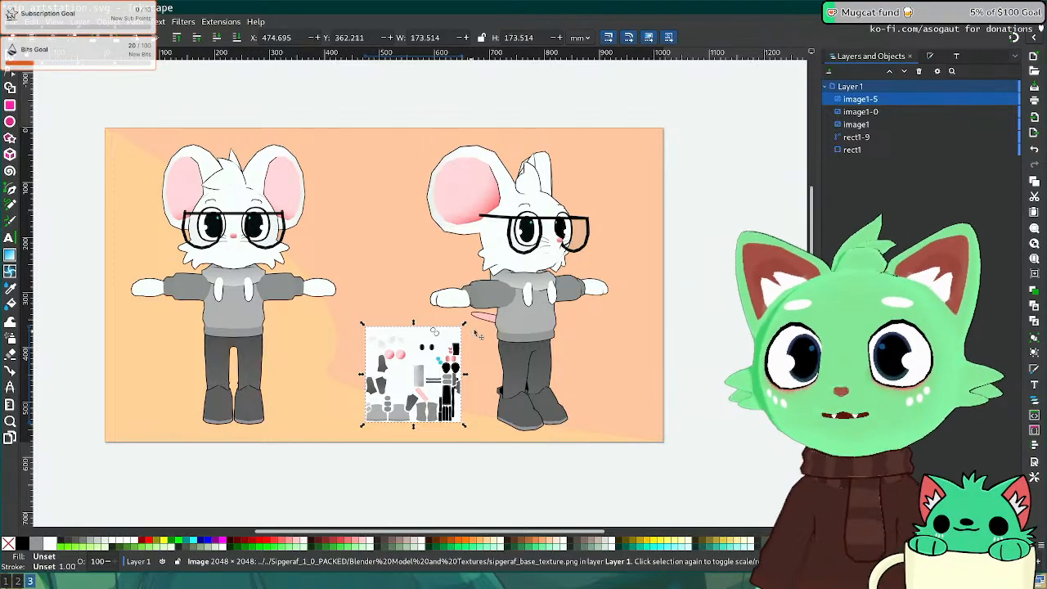
left_click(537, 316)
key("shift+Right")
key("shift+Right")
key("shift+Right")
key("shift+Right")
key("shift+Right")
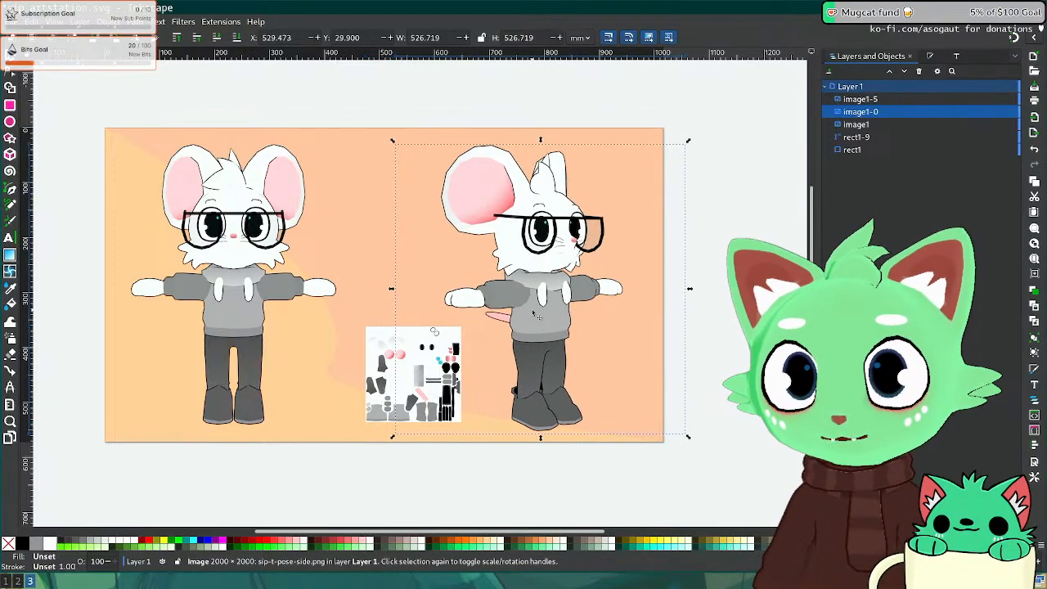
left_click(432, 352)
key("shift+Left")
key("shift+Left")
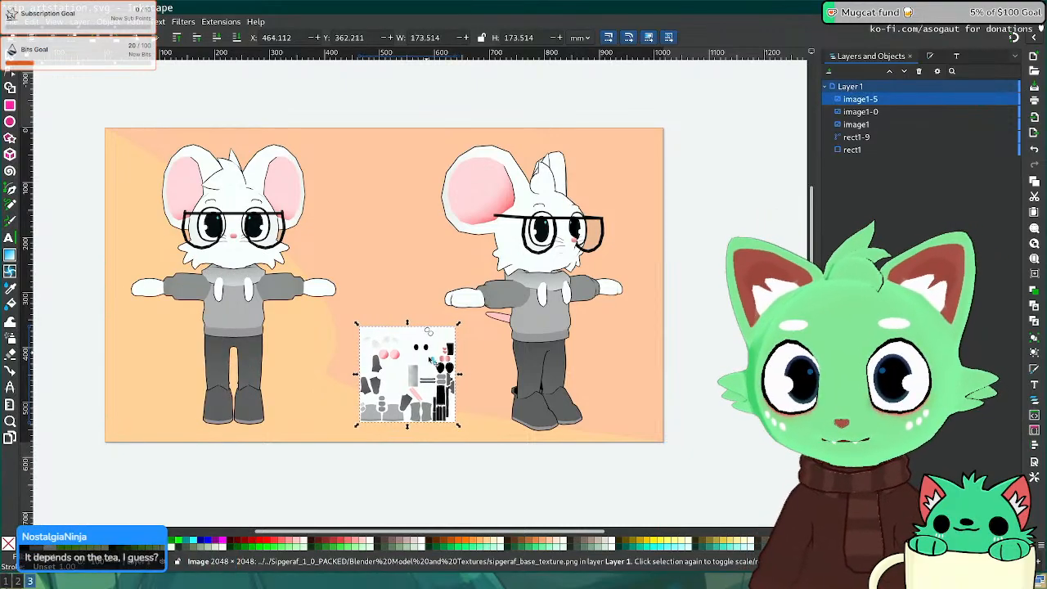
Step: Save the portfolio document and shift the front-view render slightly right and down
left_click(654, 486)
key("ctrl+s")
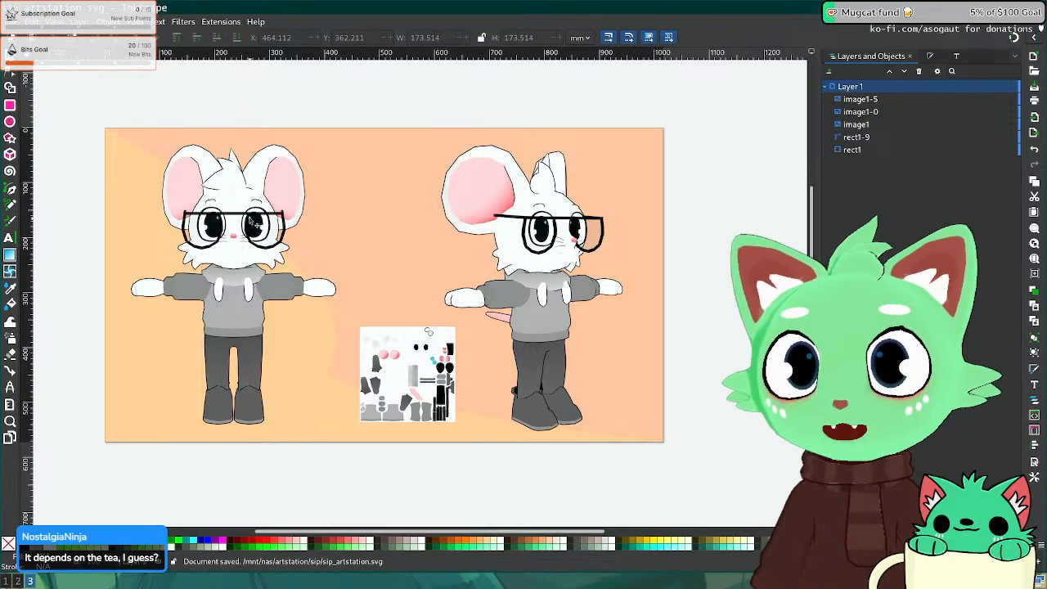
left_click_drag(256, 223, 259, 226)
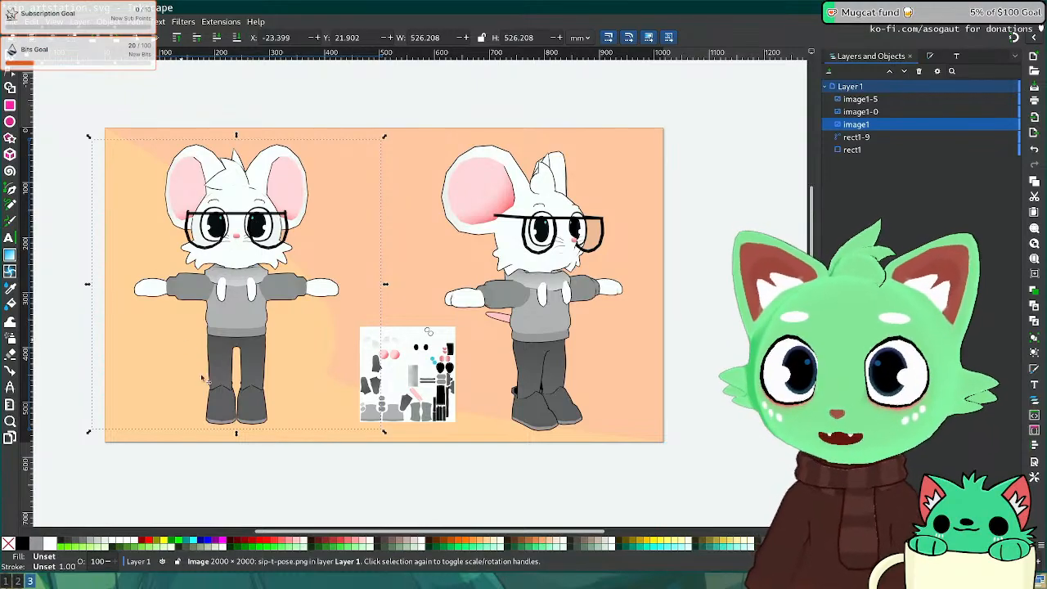
Step: Switch to the Firefox browser workspace
key("super+2")
Step: Search Google for 'chai te' in a new Firefox tab
key("ctrl+t")
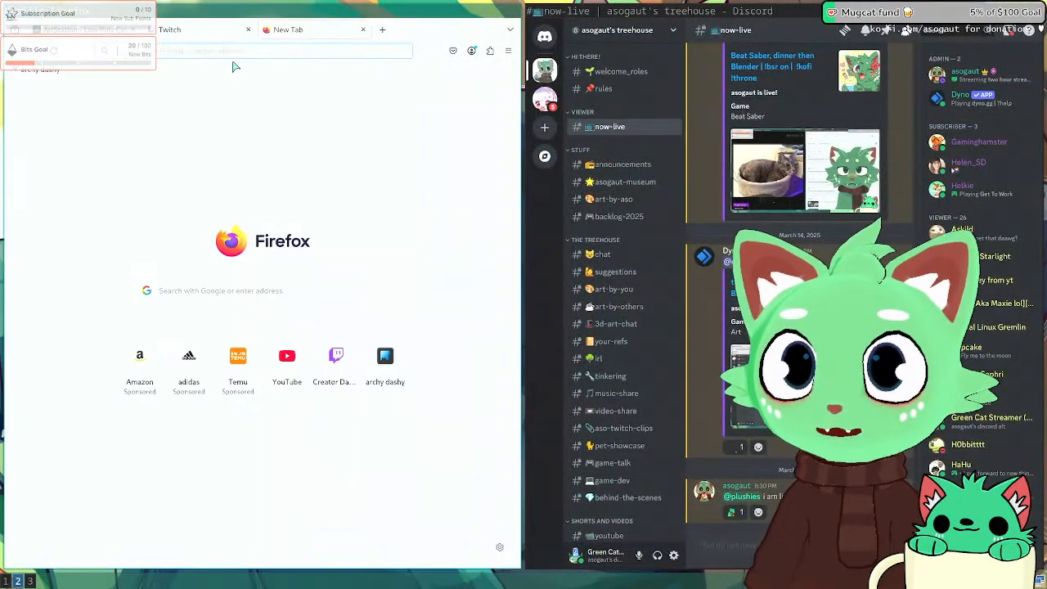
type("chai te")
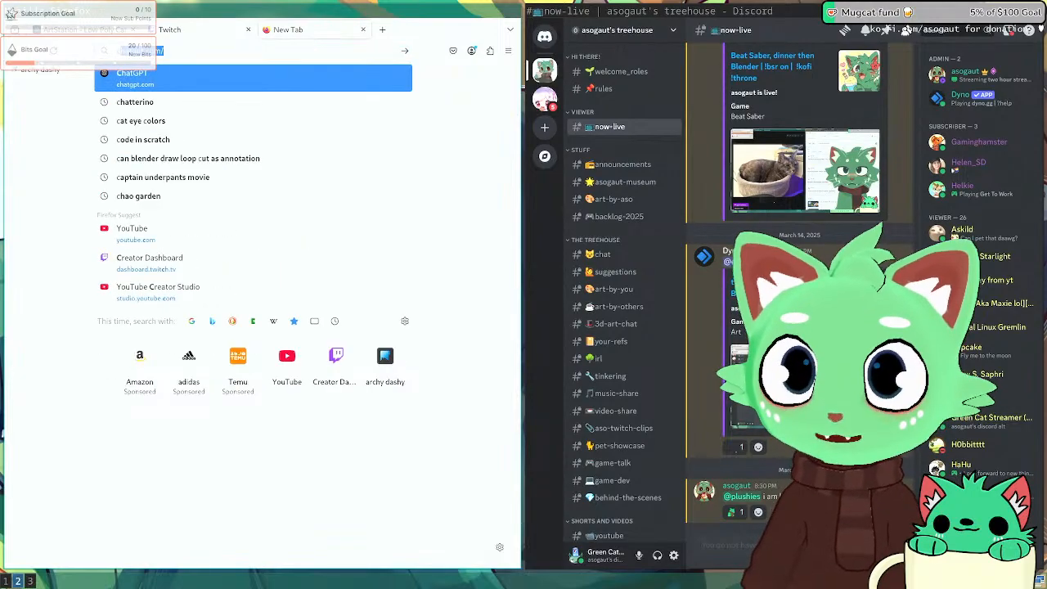
key("Return")
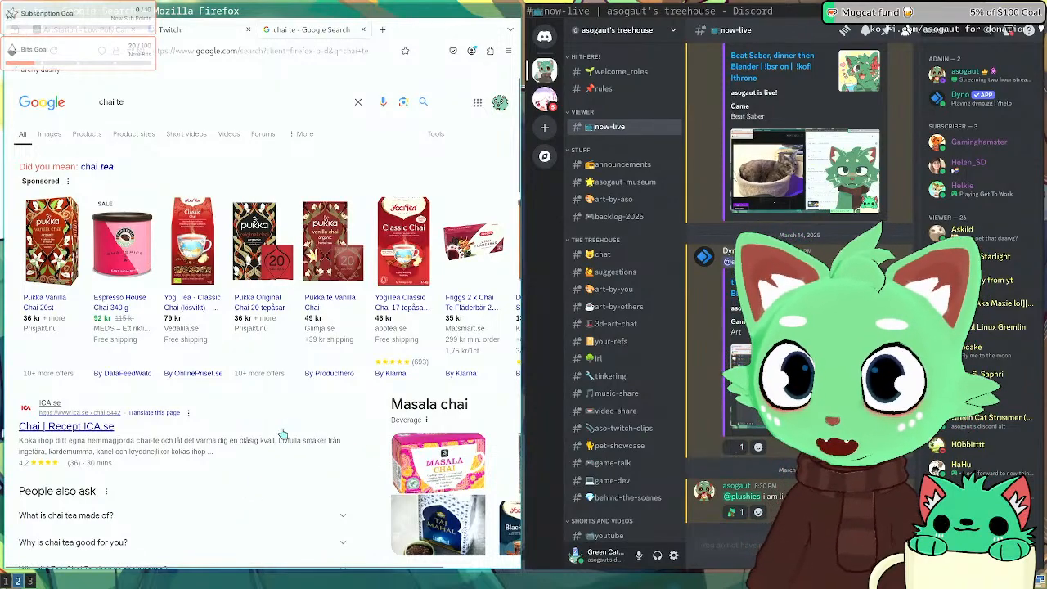
Step: Cycle through the workspaces and return to the Inkscape portfolio page
key("super+1")
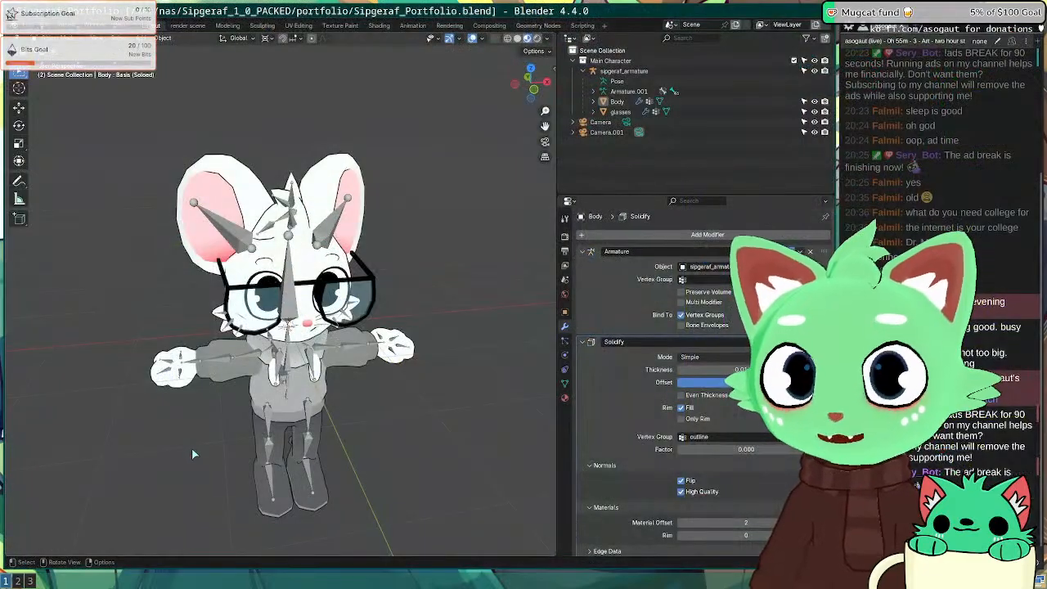
key("super+2")
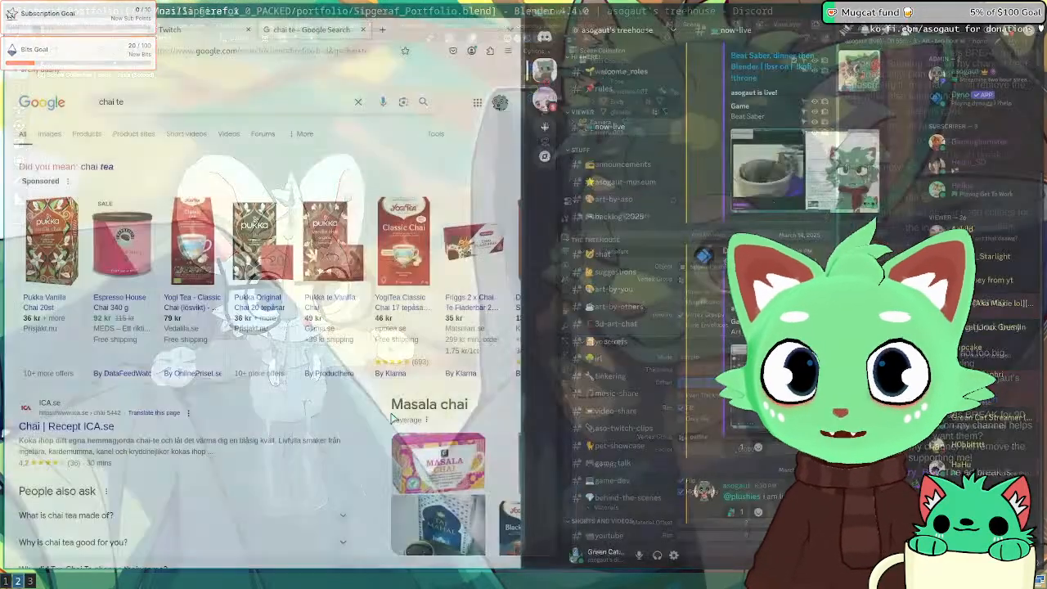
key("super+3")
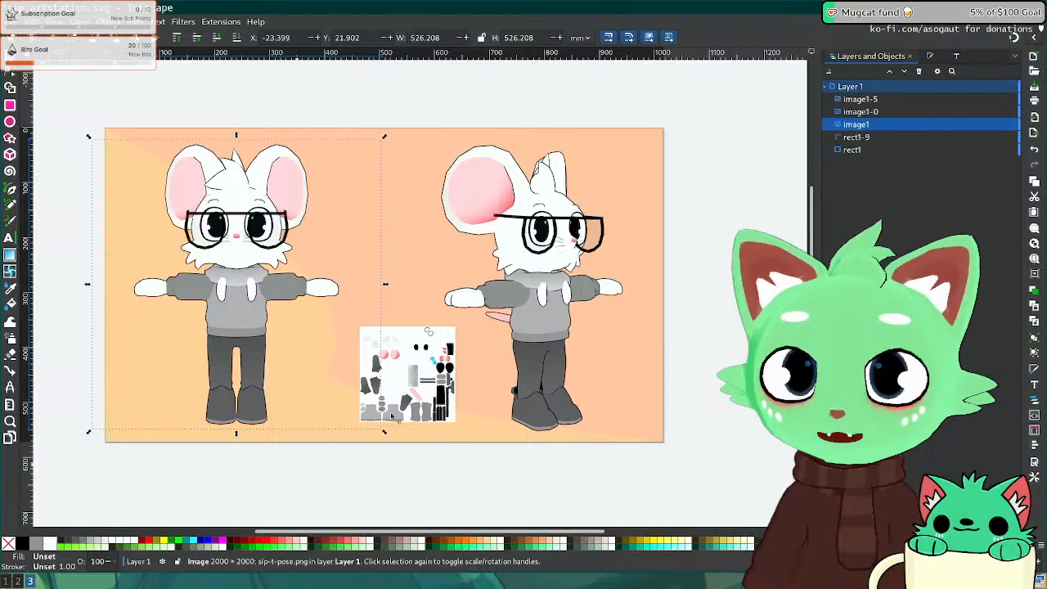
Step: Nudge the front-view render right, leaving the side-view render in place, and save the portfolio
left_click(558, 305)
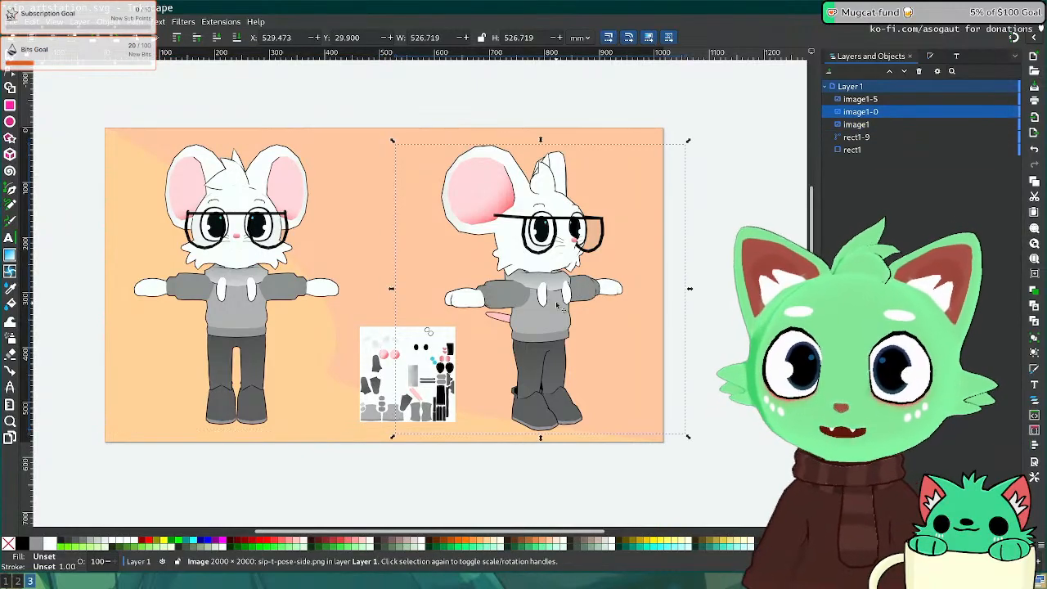
key("shift+Right")
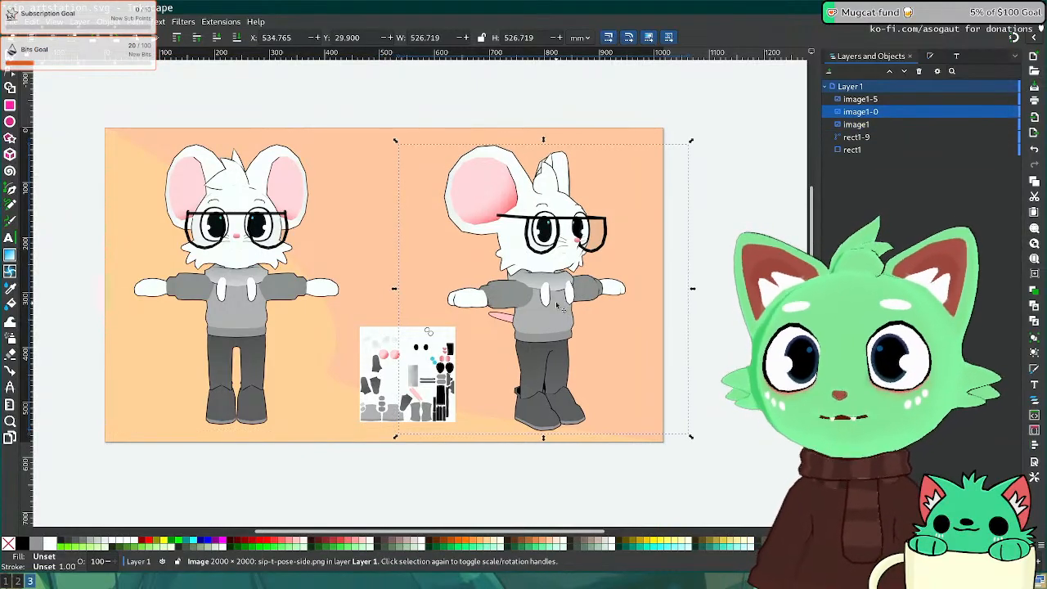
key("shift+Left")
left_click(272, 279)
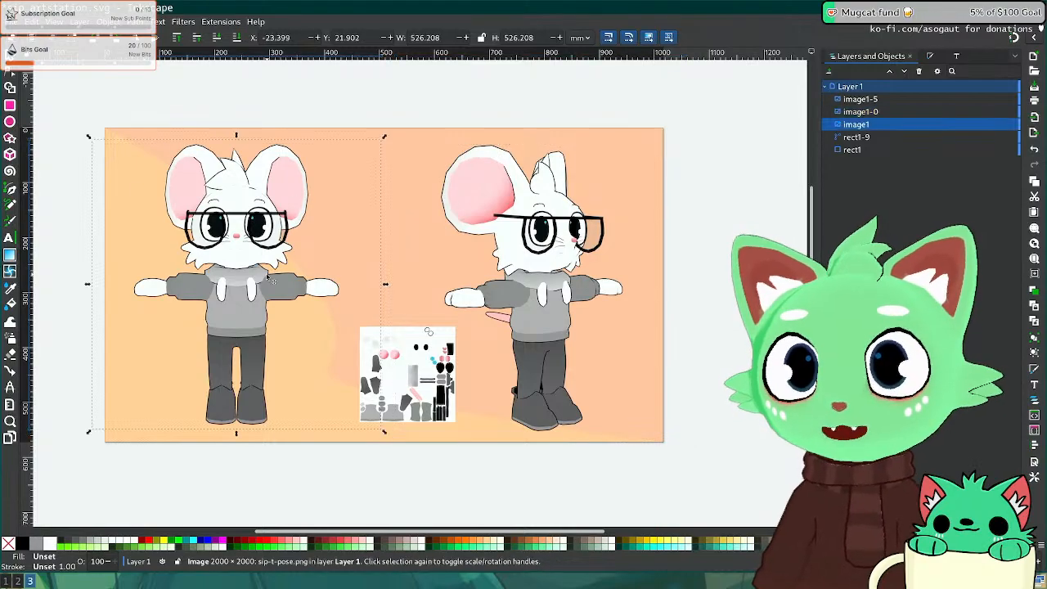
key("shift+Right")
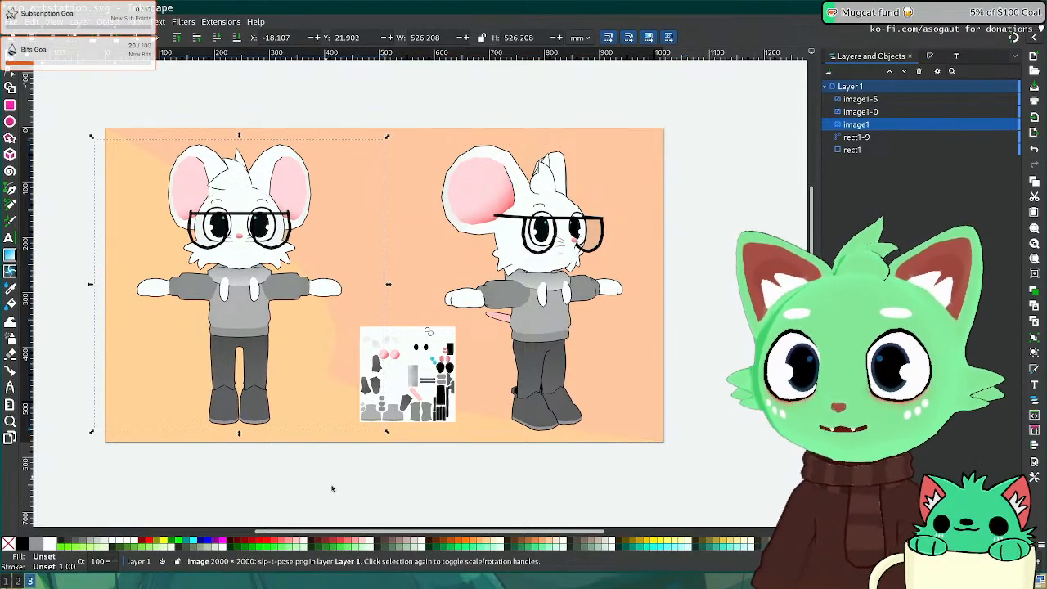
left_click(357, 502)
key("ctrl+s")
Step: Inspect the Sipgeraf mesh in wireframe from three-quarter and left-side angles, then zoom in
key("super+1")
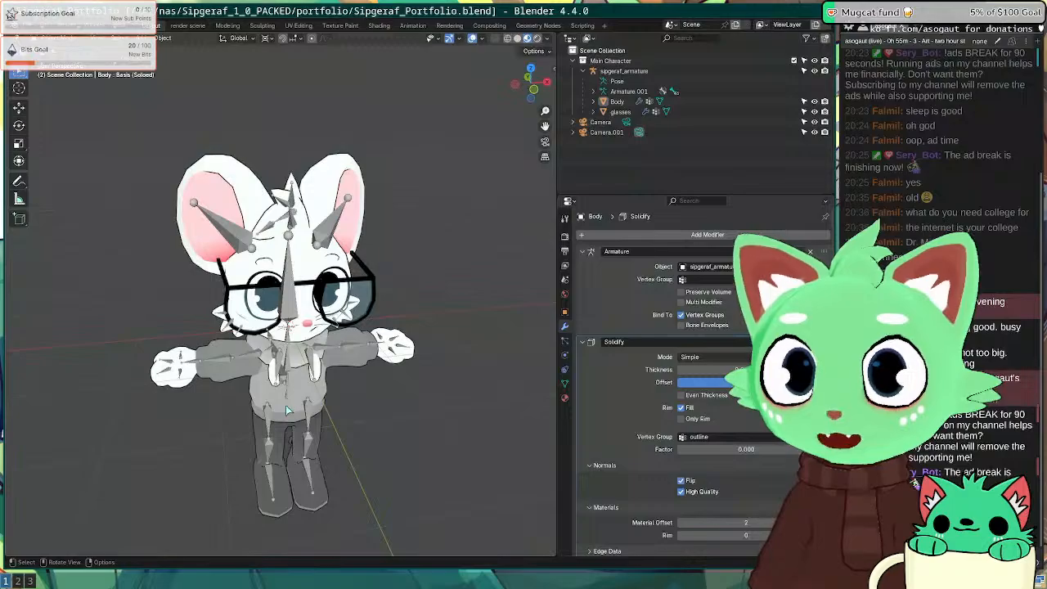
key("z")
mouse_move(383, 365)
middle_mouse_down()
mouse_move(355, 320)
mouse_move(206, 361)
mouse_move(176, 358)
mouse_move(331, 435)
middle_mouse_up()
key("z")
key("z")
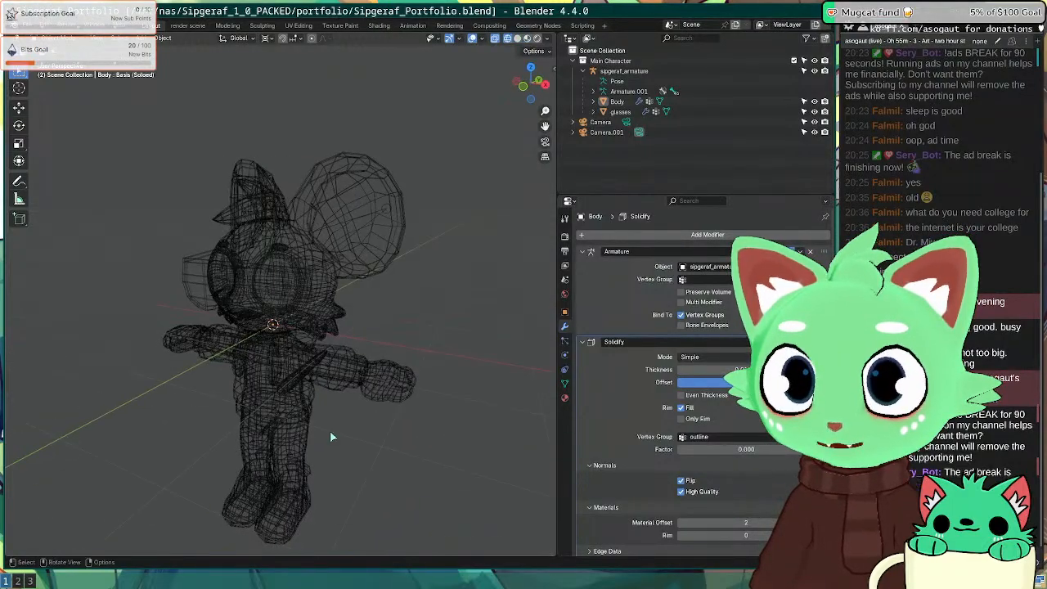
key("z")
key("z")
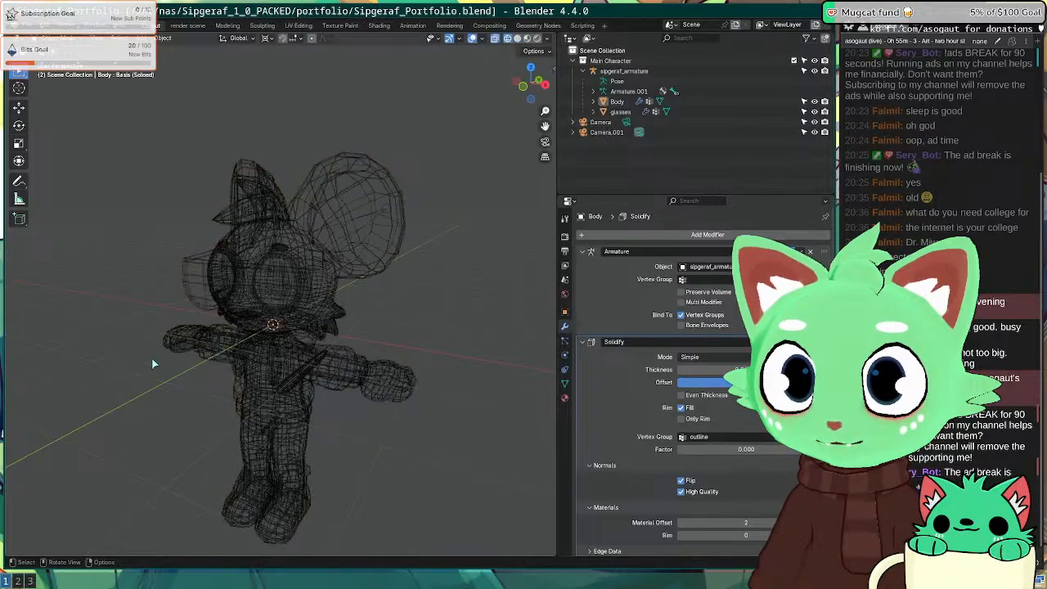
middle_click_drag(155, 363, 231, 374)
mouse_move(347, 372)
middle_mouse_down()
mouse_move(210, 373)
mouse_move(331, 366)
mouse_move(311, 311)
mouse_move(204, 327)
mouse_move(306, 352)
middle_mouse_up()
key("z")
key("z")
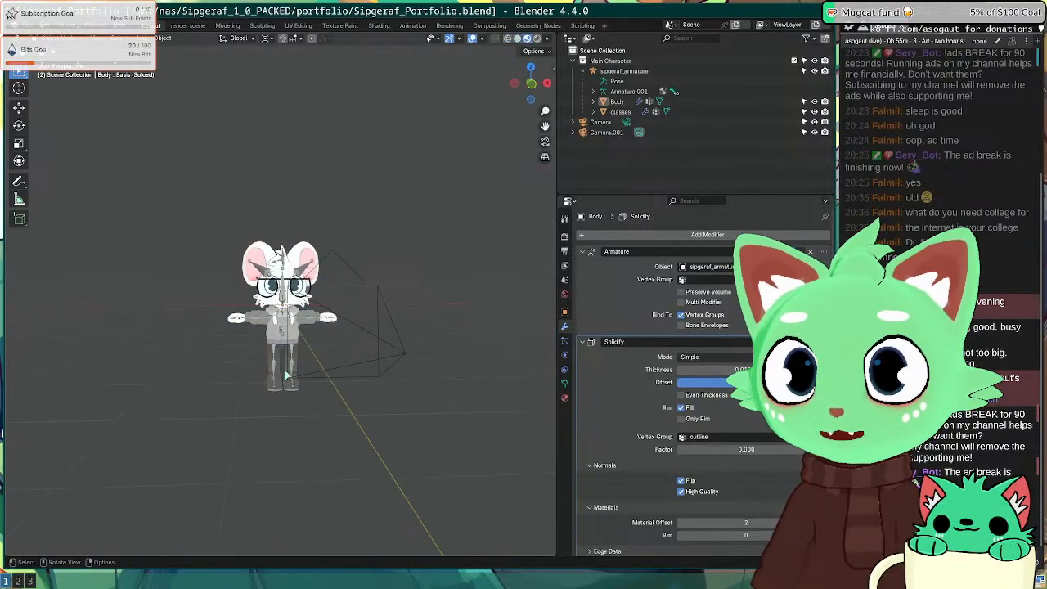
scroll(311, 409, "up", 3)
Step: Switch from the Firefox workspace back to the Inkscape portfolio page
key("super+2")
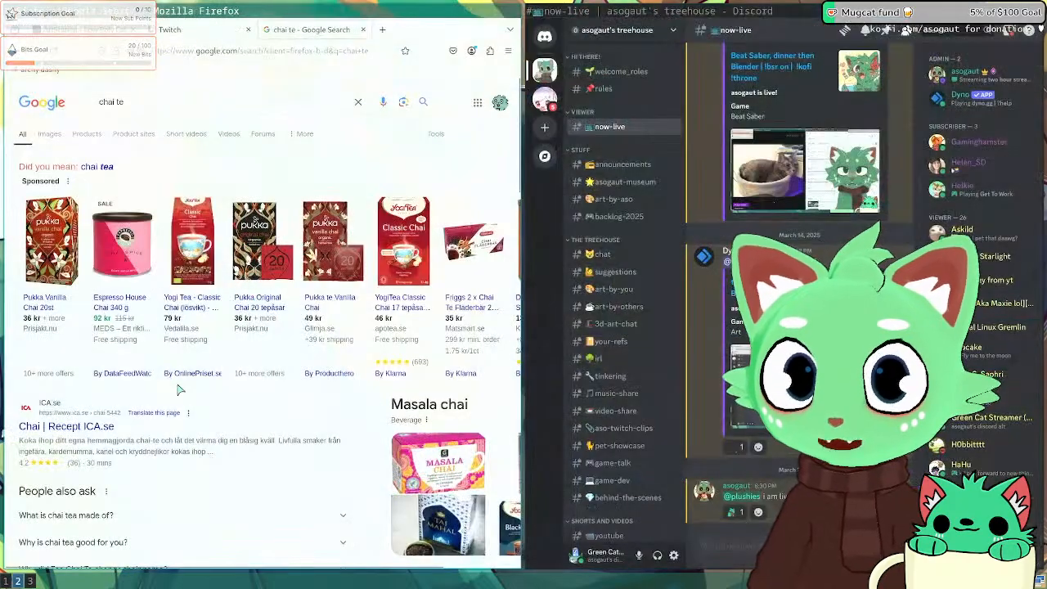
key("super+3")
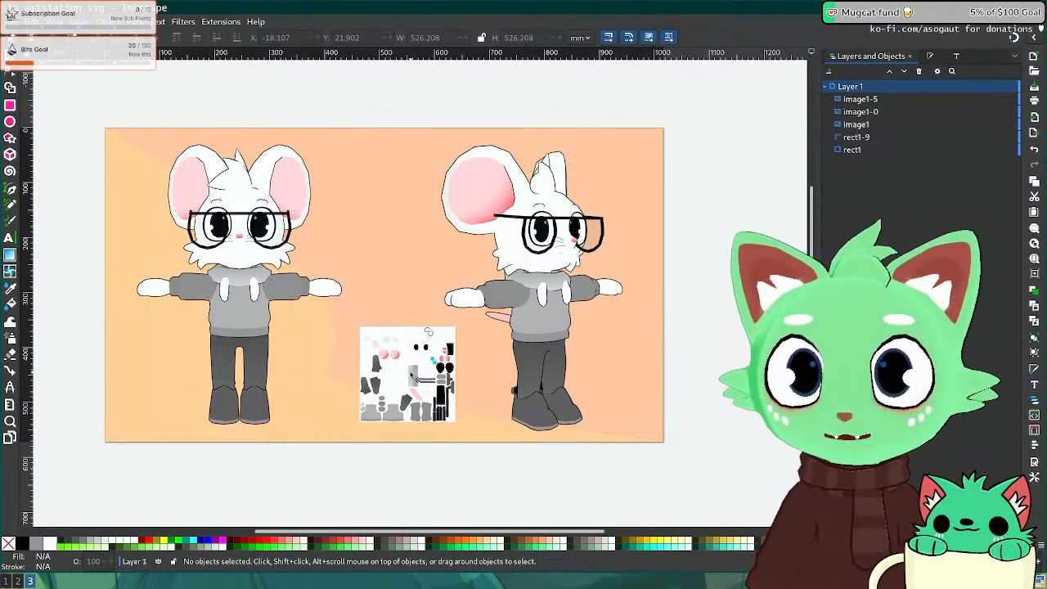
Step: Lower the texture thumbnail slightly between the renders and save artstation.svg
left_click(428, 331)
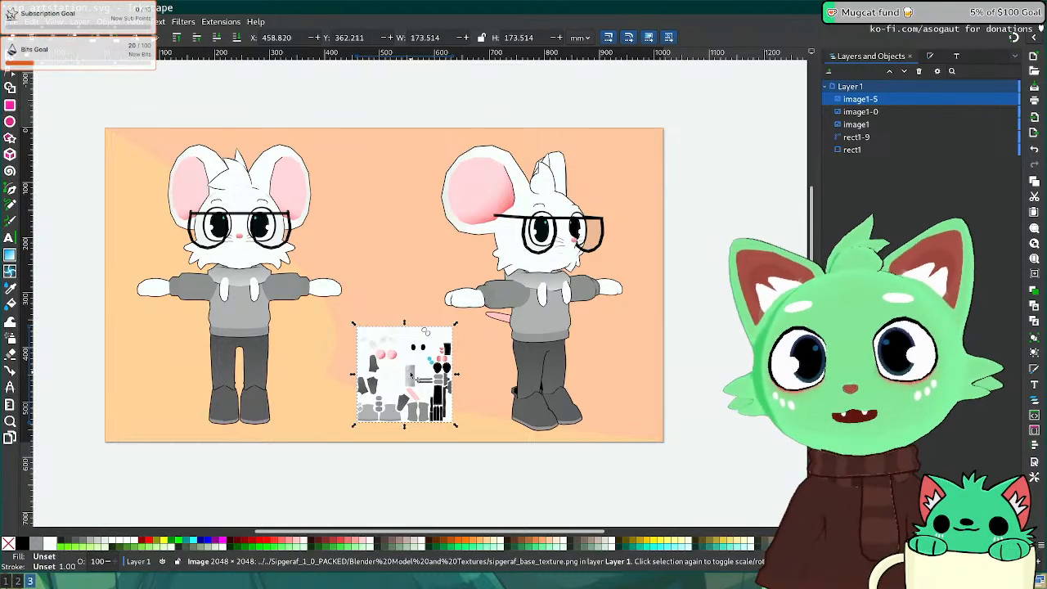
left_click_drag(409, 370, 414, 375)
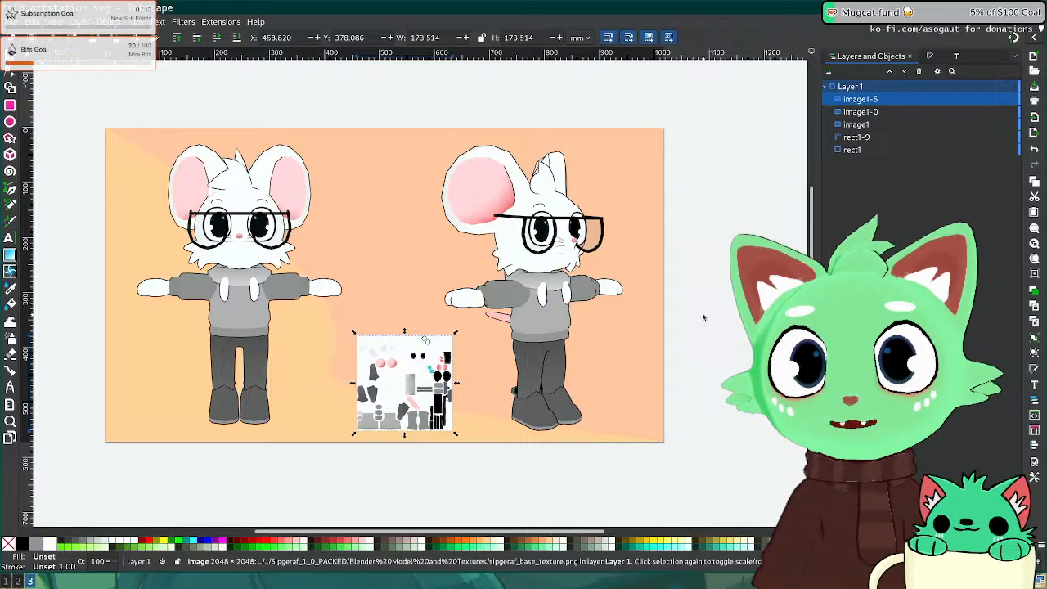
key("Escape")
key("ctrl+s")
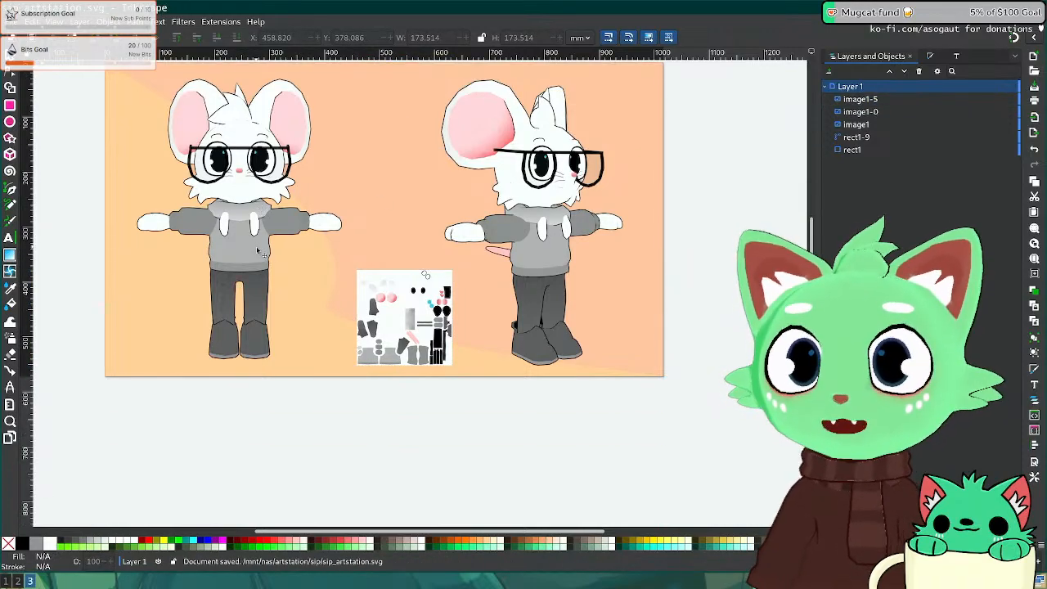
Step: Reposition the canvas view and switch to the Pages tool
scroll(314, 277, "down", 1, "ctrl")
scroll(315, 278, "down", 1, "ctrl")
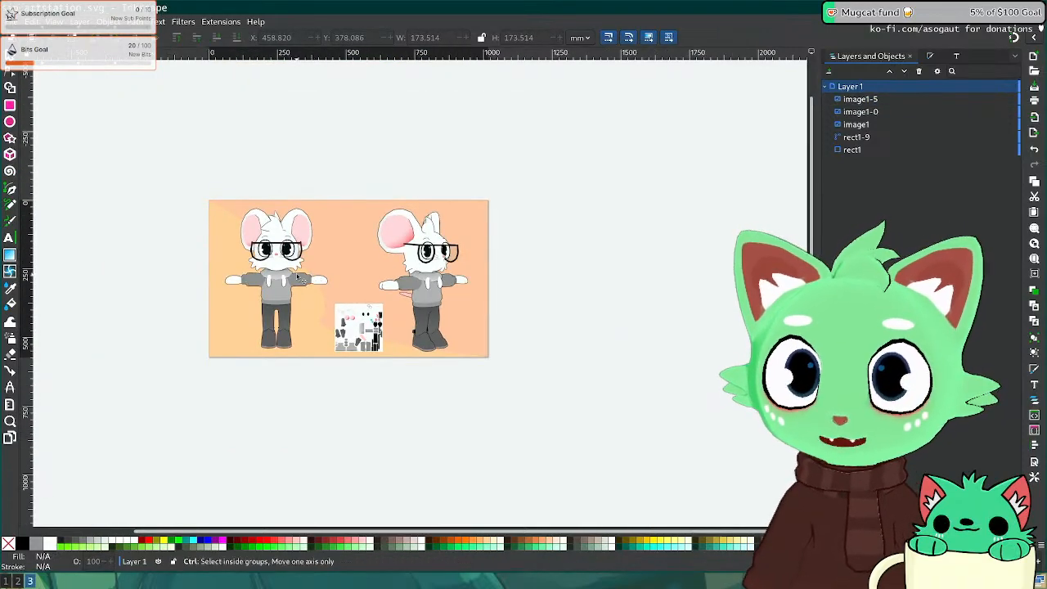
scroll(311, 275, "up", 1, "ctrl")
middle_click_drag(305, 270, 345, 267)
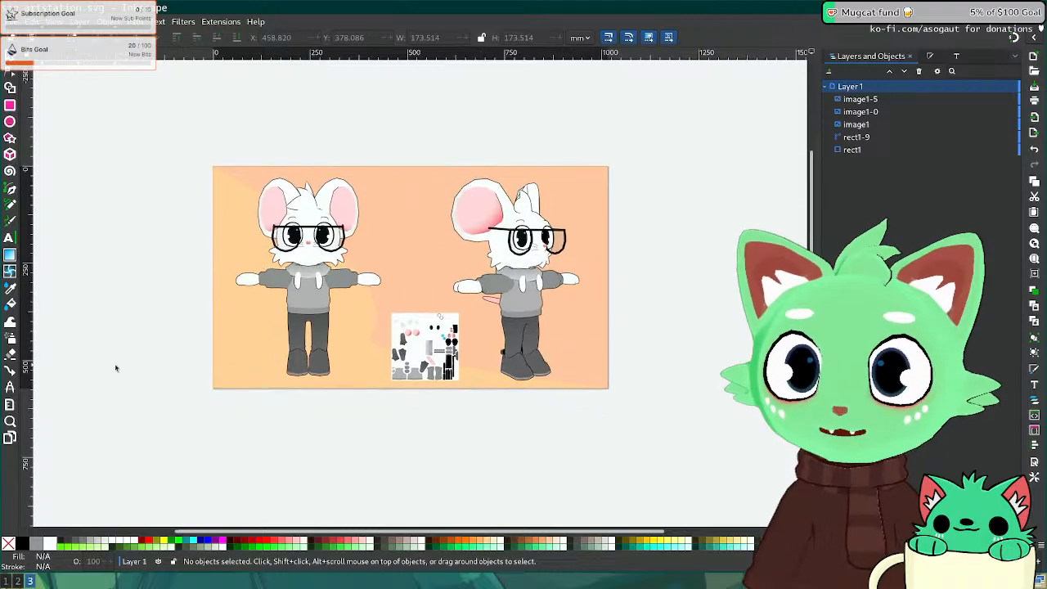
left_click(10, 438)
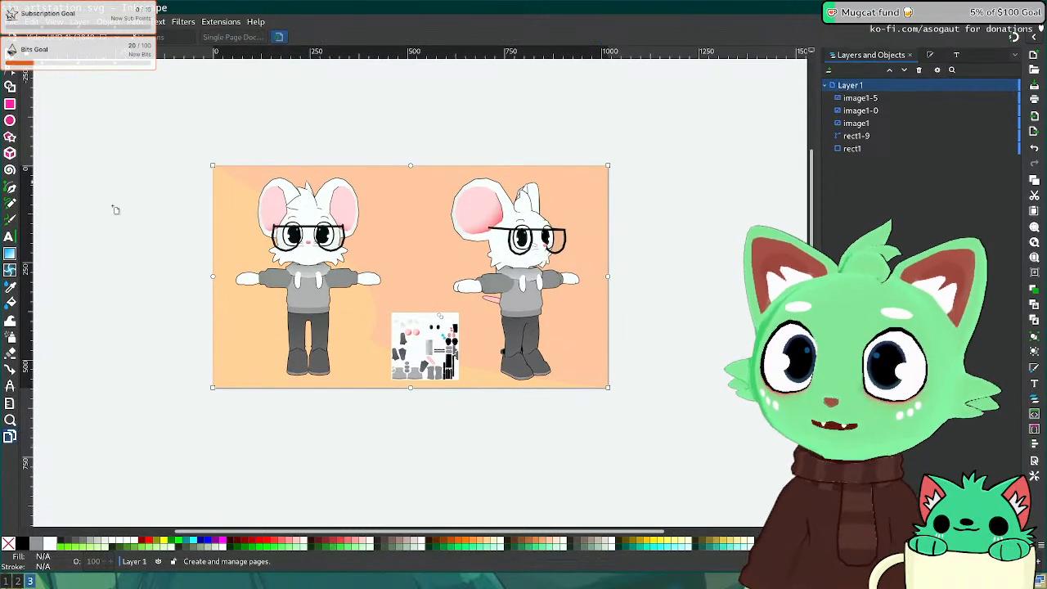
Step: Add a second page and set both pages to the Desktop 4K preset size
scroll(139, 262, "down", 5)
left_click_drag(356, 364, 386, 372)
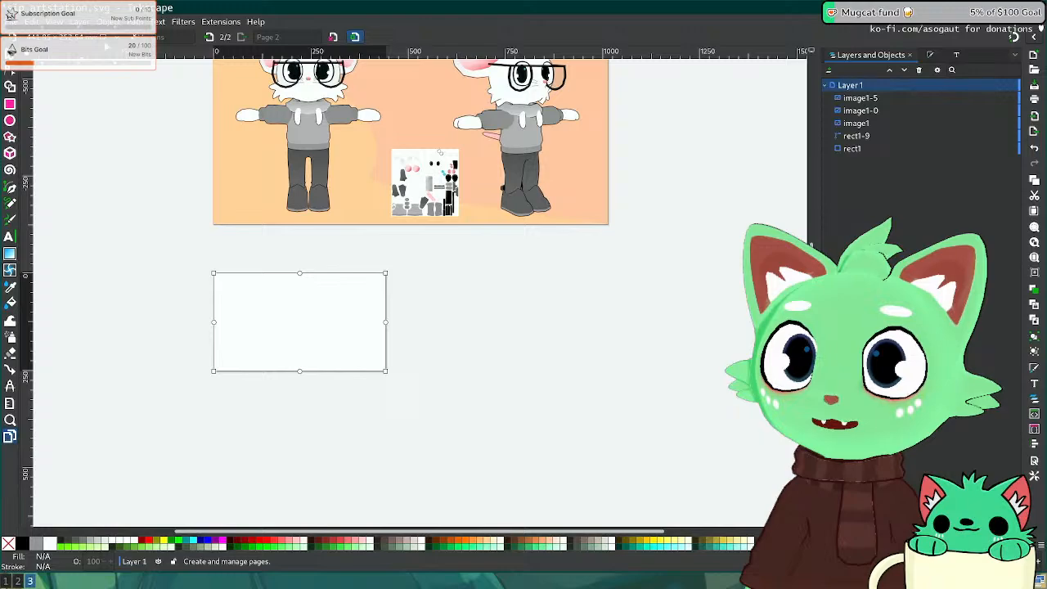
left_click(118, 38)
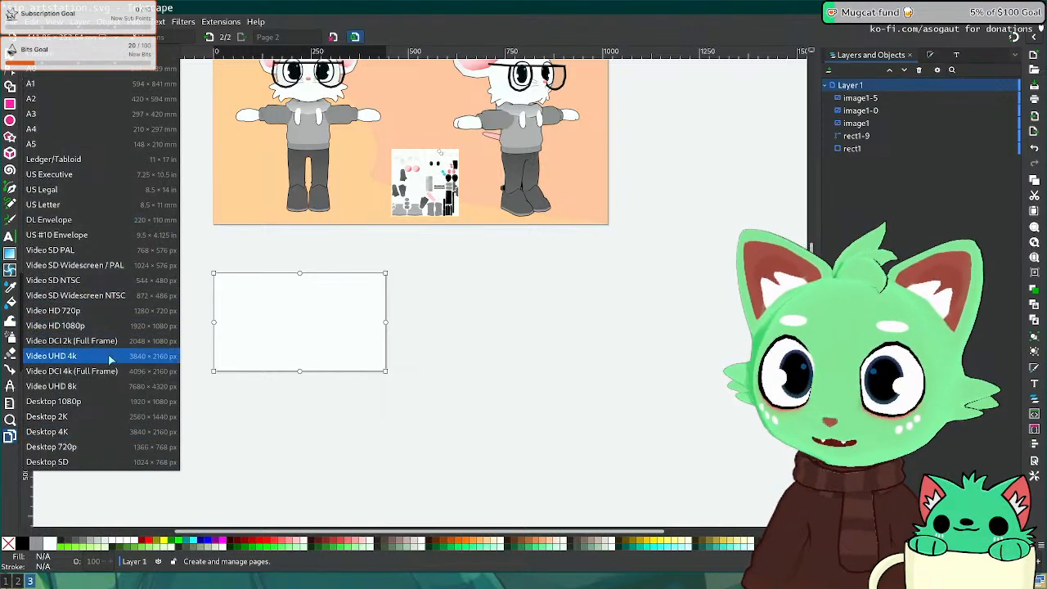
left_click(99, 434)
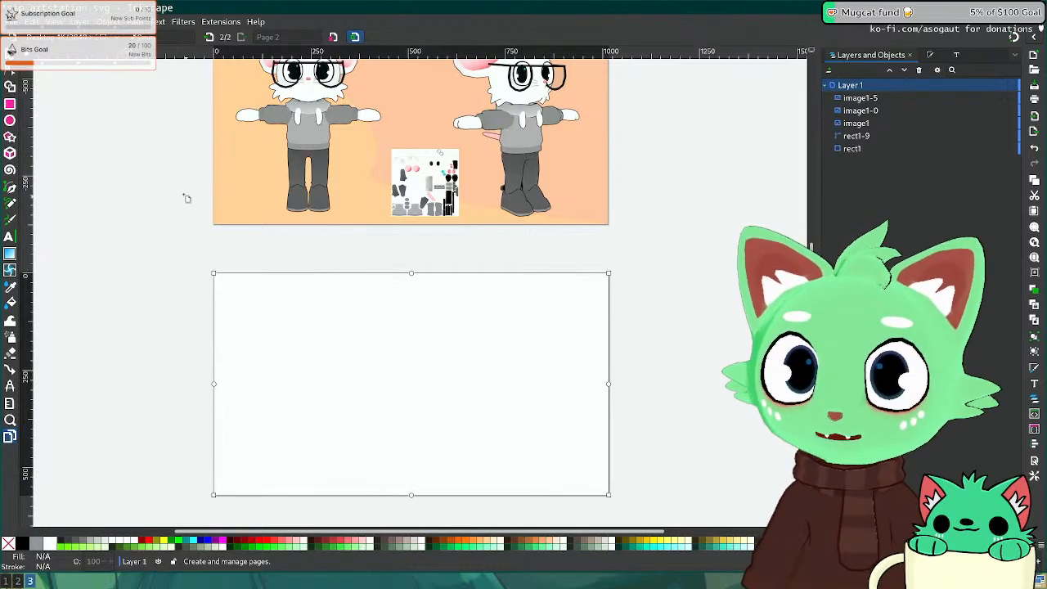
middle_click_drag(185, 196, 161, 259)
key("Tab")
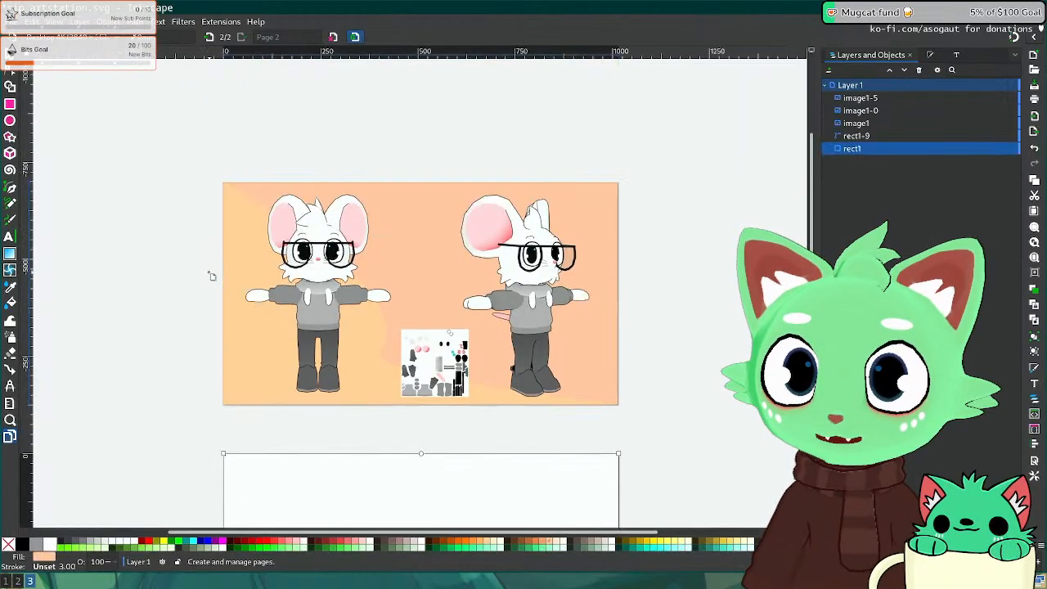
left_click(242, 334)
left_click(113, 41)
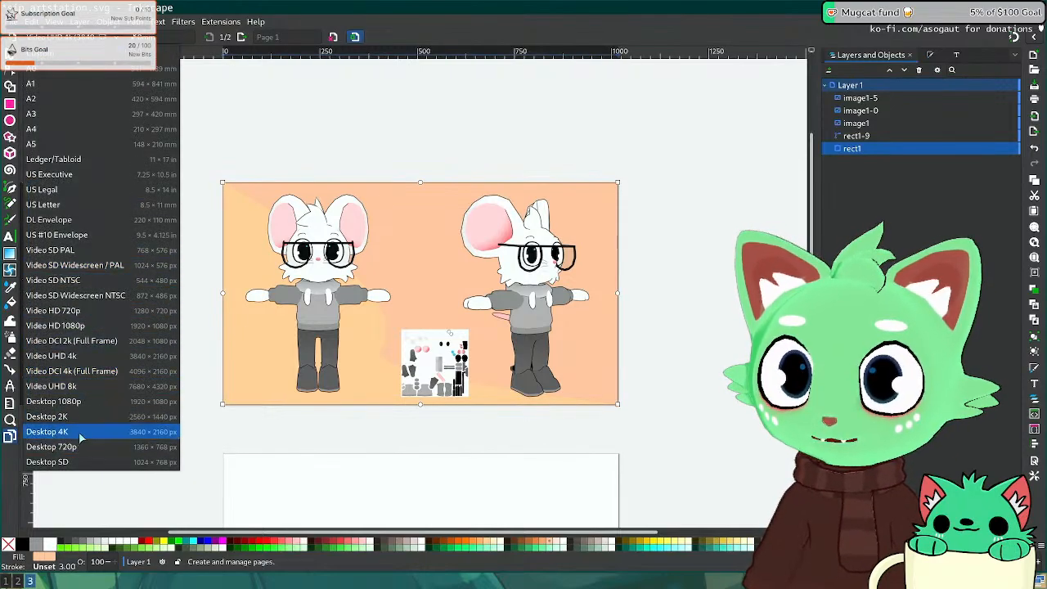
left_click(80, 434)
Step: Align page 2 directly beneath page 1
middle_click_drag(136, 308, 117, 171)
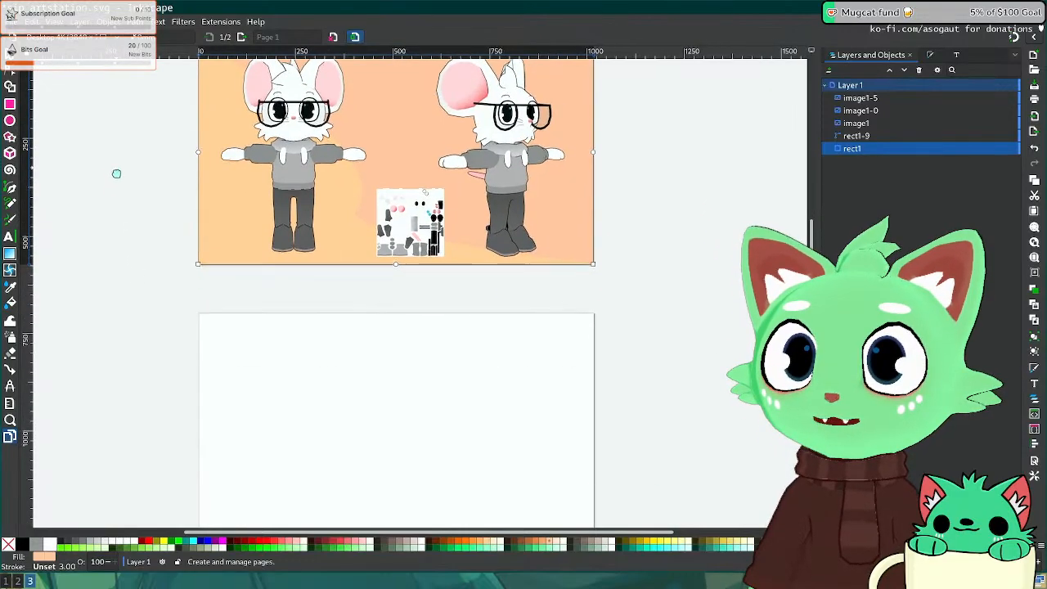
left_click(251, 360)
middle_click_drag(189, 354, 193, 337)
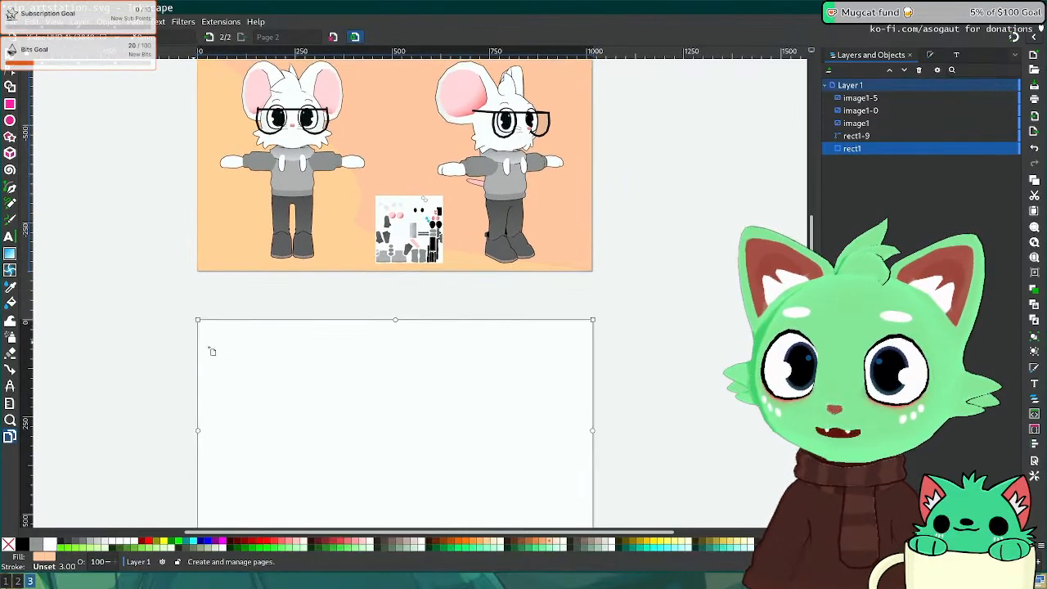
left_click_drag(390, 386, 491, 301)
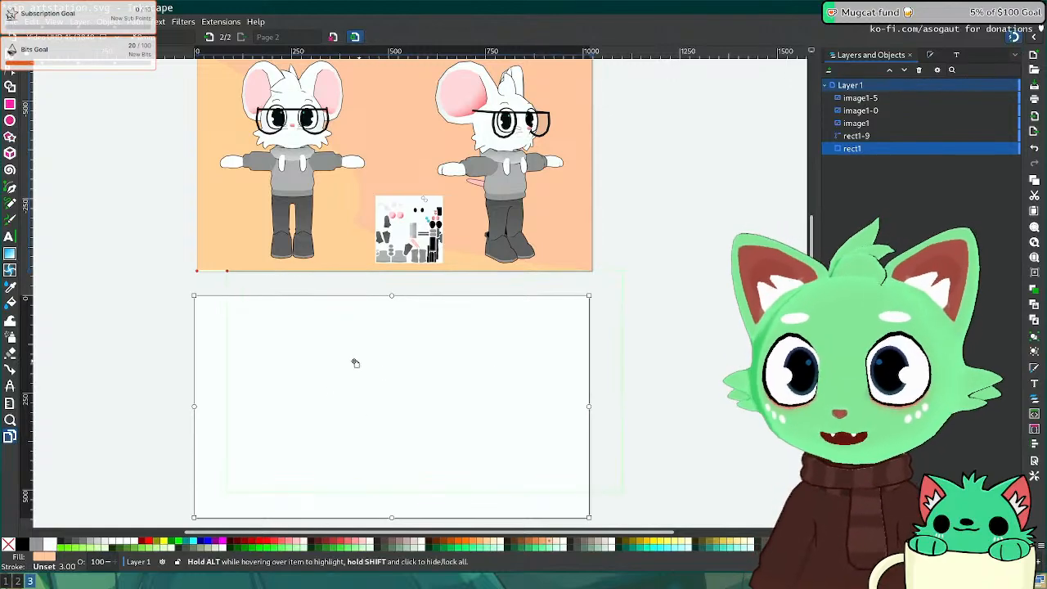
left_click_drag(330, 363, 332, 387)
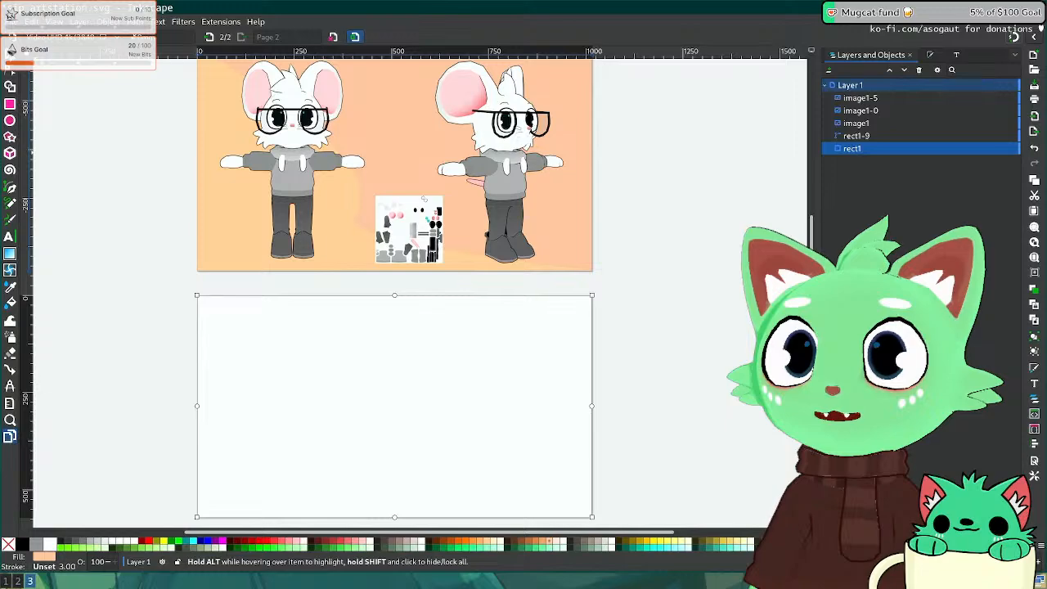
Step: Return to the Selector tool and save artstation.svg
key("s")
scroll(358, 407, "down", 3)
scroll(357, 407, "right", 3)
key("ctrl+s")
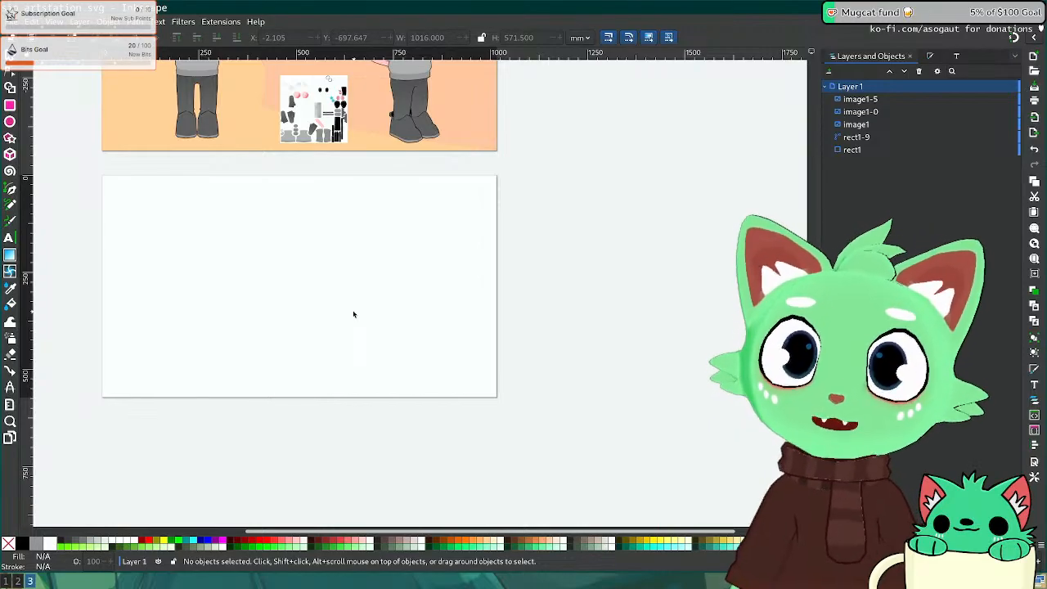
key("super+1")
Step: Show the ArtStation Low Poly Cat artwork in Firefox, after checking Blender's render scene layout from the front
key("super+2")
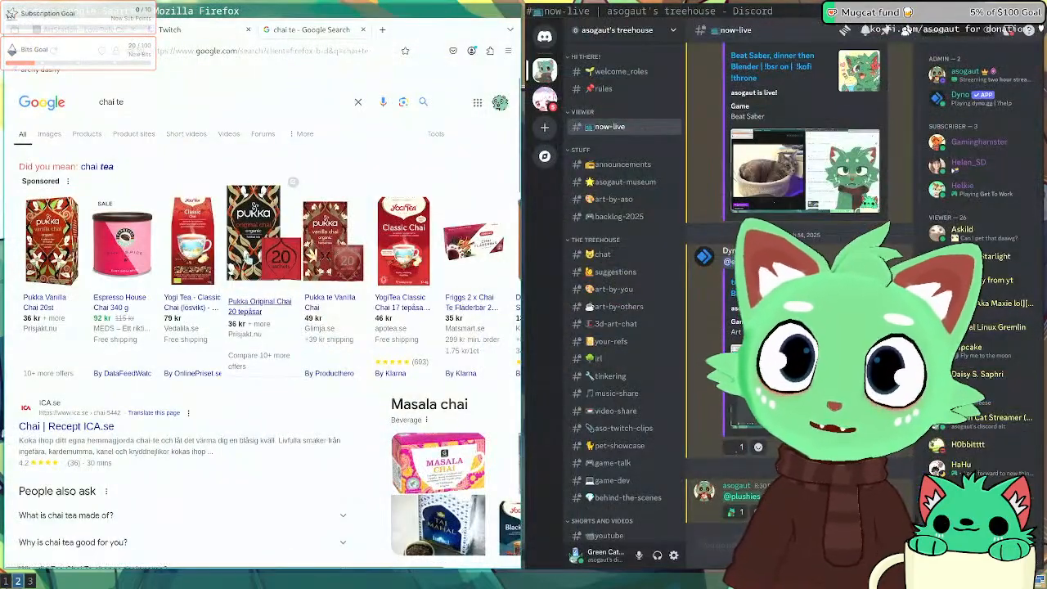
left_click(130, 36)
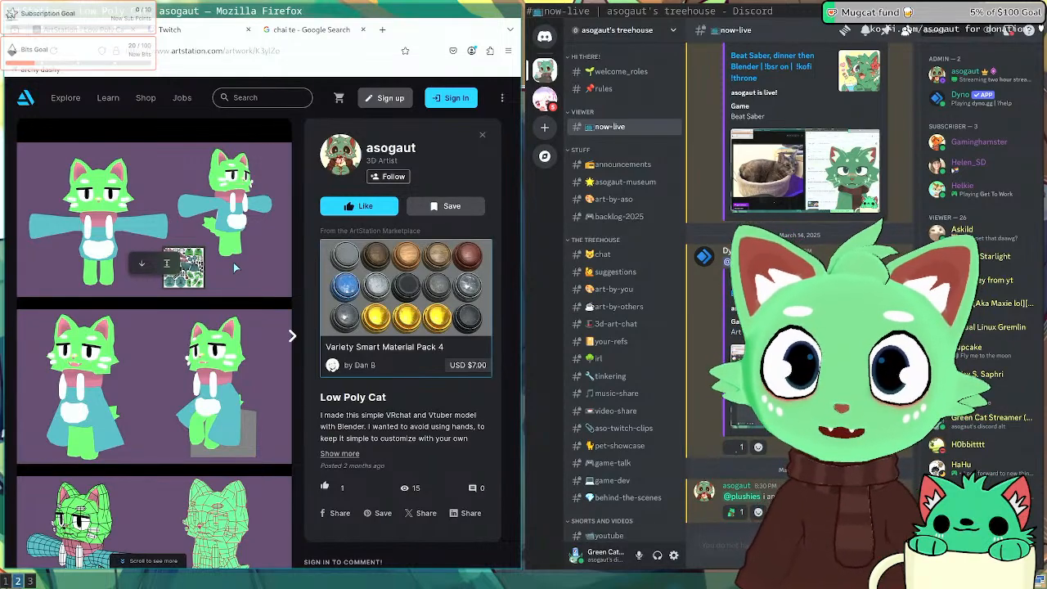
key("super+1")
middle_click_drag(362, 414, 303, 361)
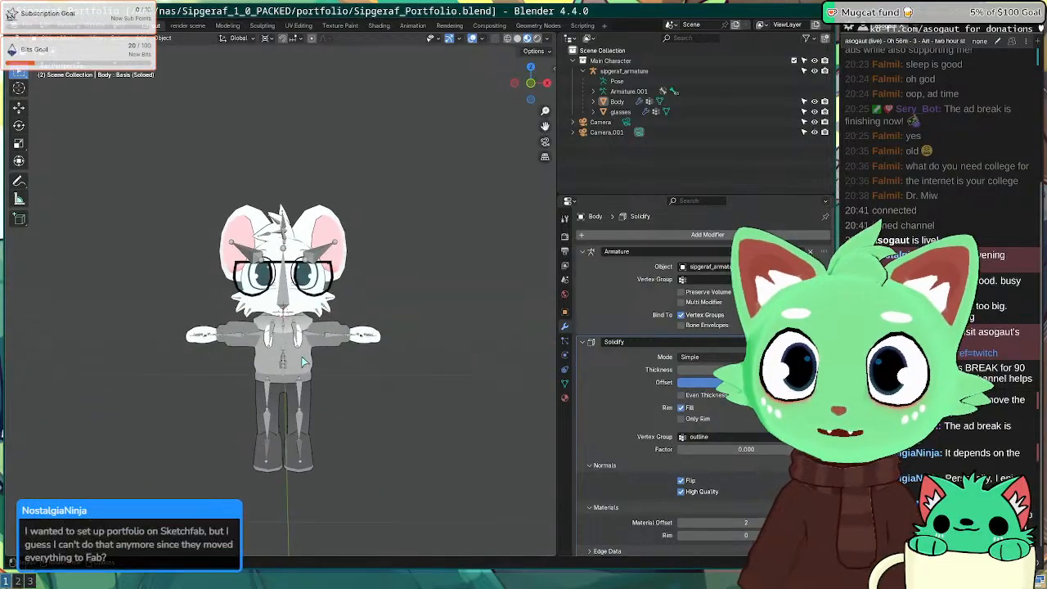
left_click(187, 25)
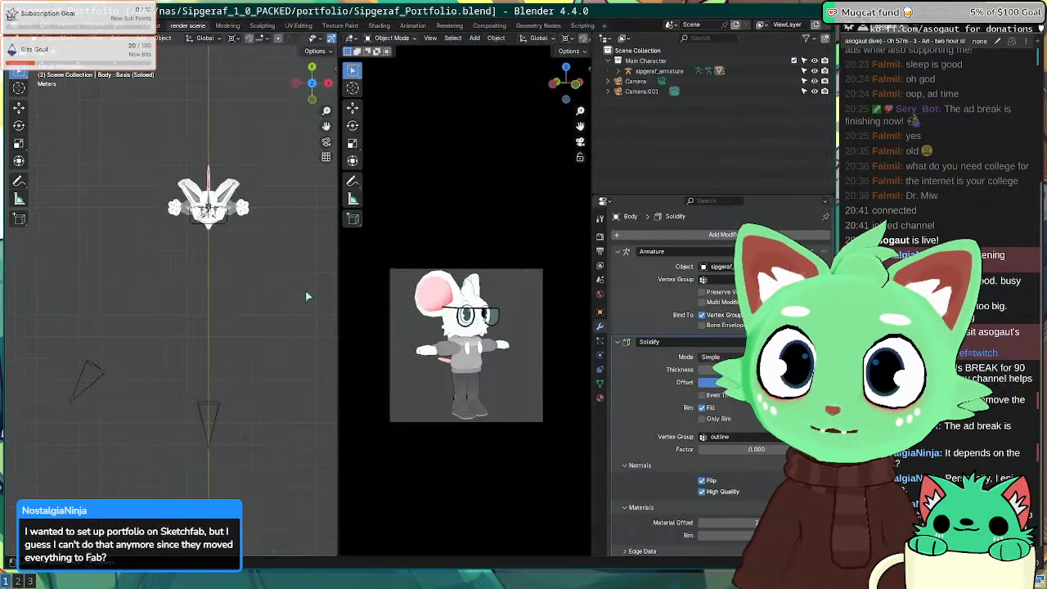
key("super+2")
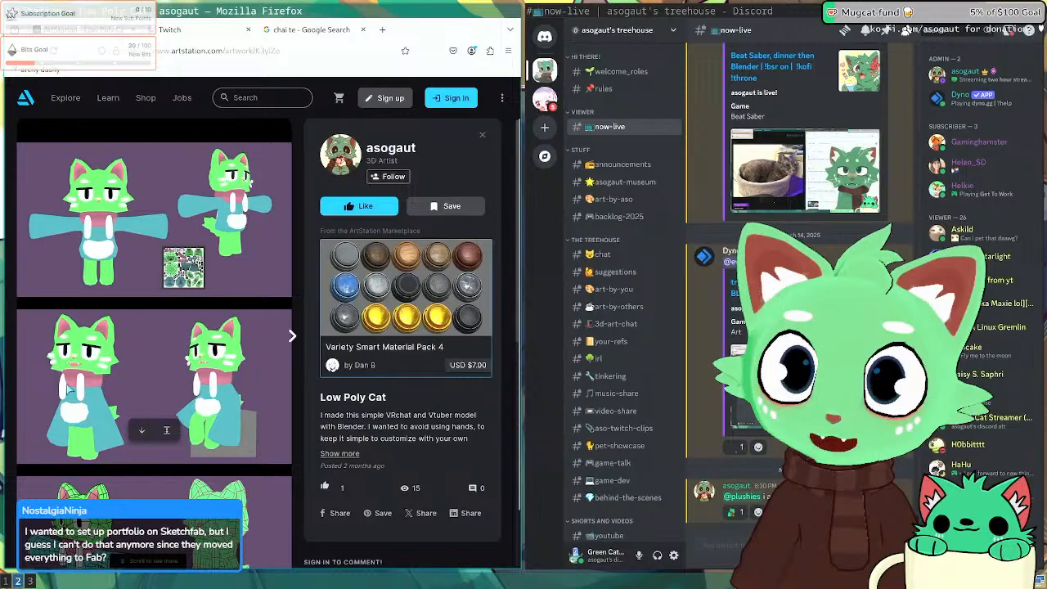
Step: Flip between Firefox and Blender, ending on the Sipgeraf_Portfolio.blend render scene with the T-posed character
key("super+1")
key("super+2")
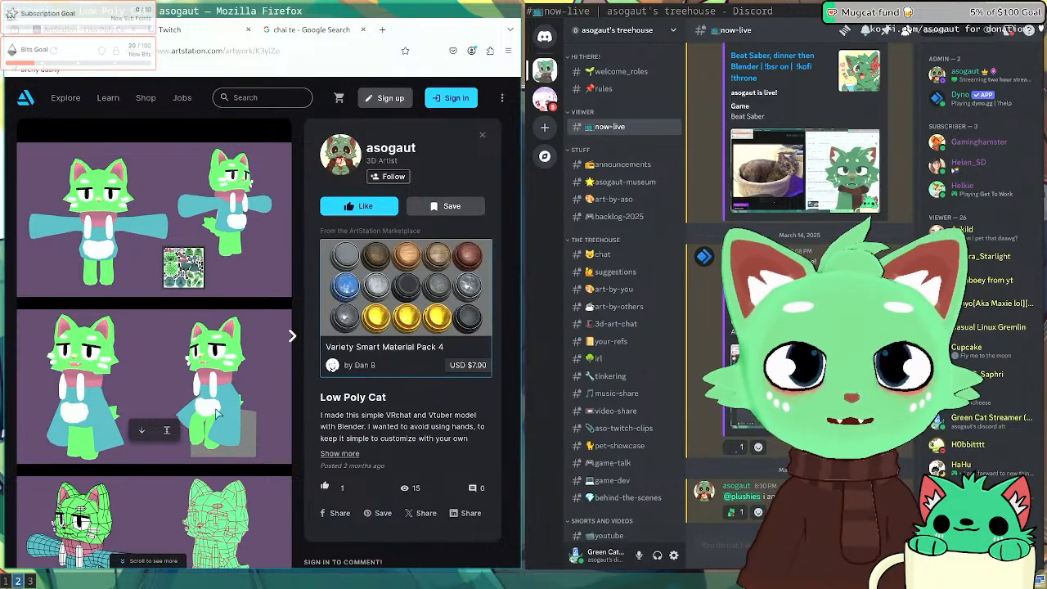
key("super+1")
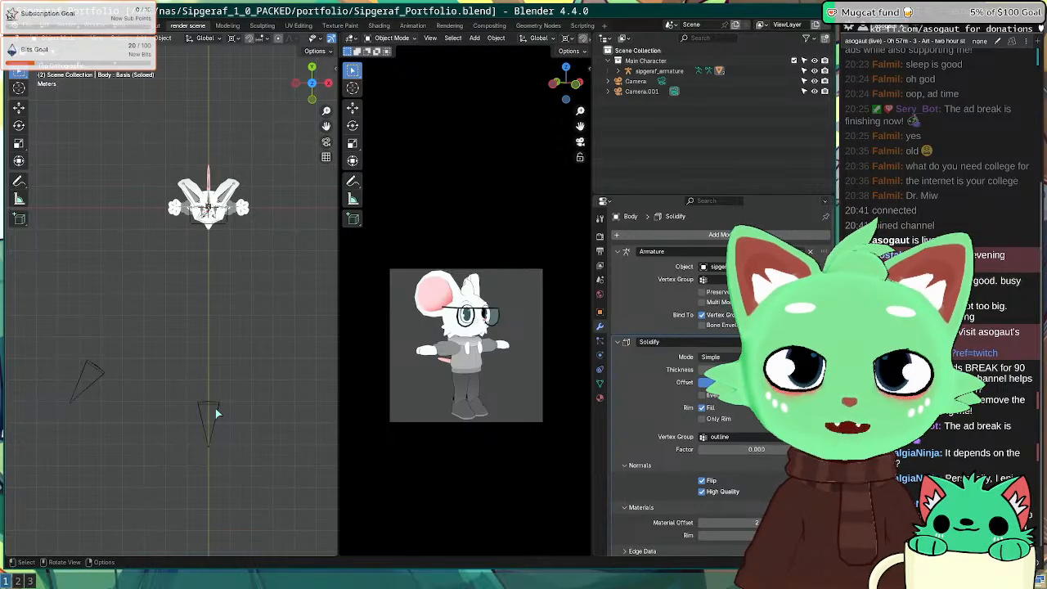
Step: Load sketchfab.com in a new Firefox tab, then go back to the ArtStation Low Poly Cat page
key("super+2")
key("ctrl+t")
type("s")
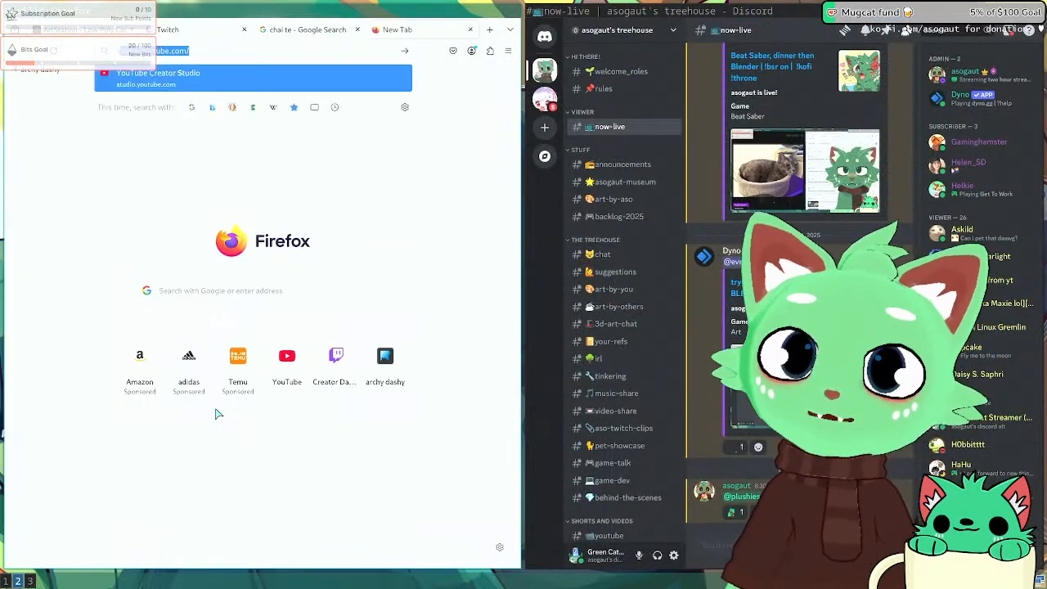
type("ketchfab")
key("Return")
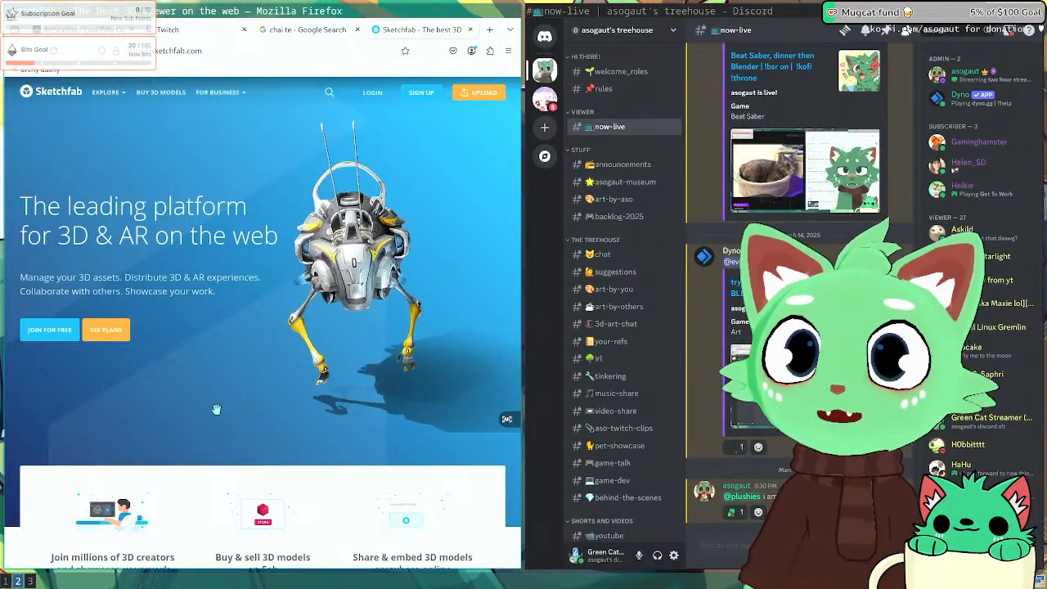
left_click(91, 34)
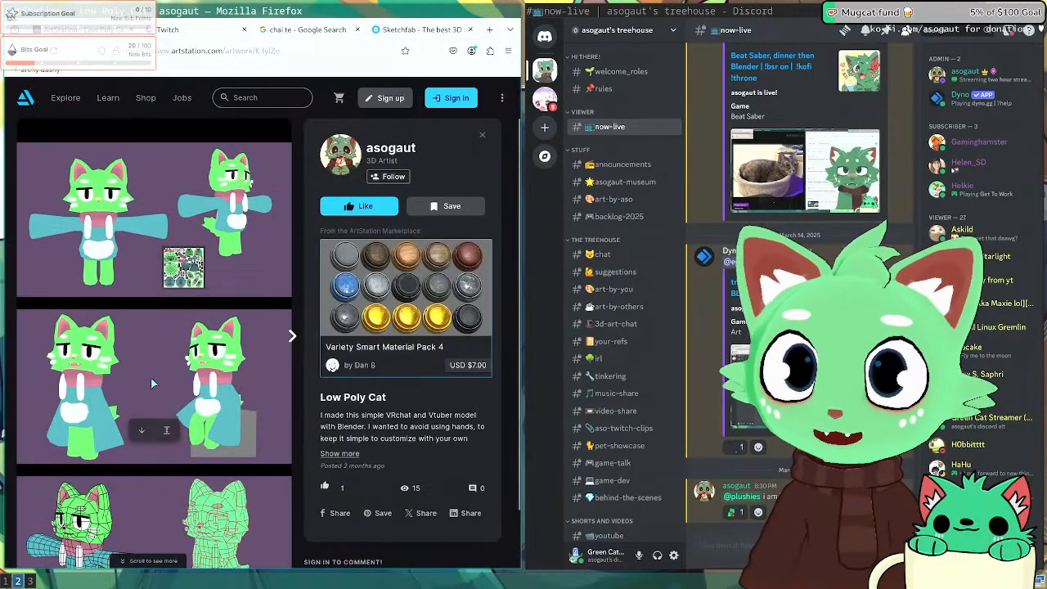
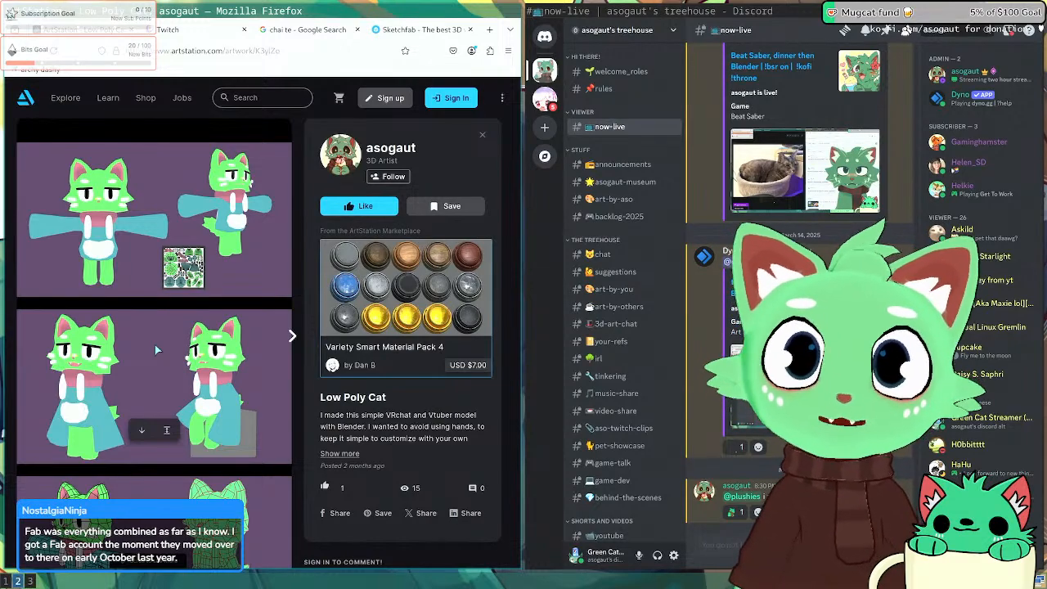
Step: Search the web for 'fab' in a new Firefox tab
key("ctrl+t")
type("fab")
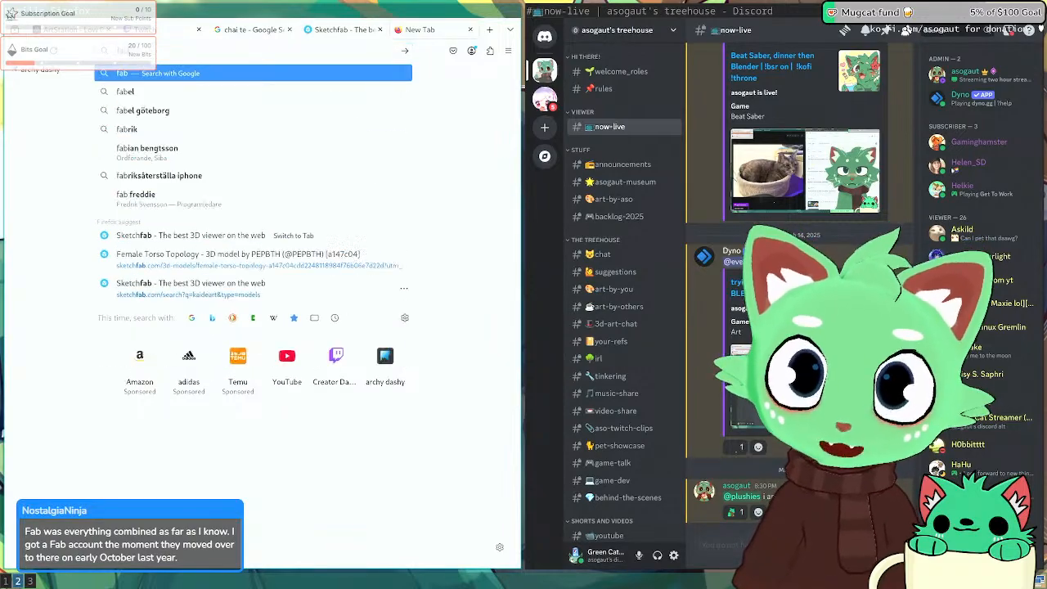
key("Return")
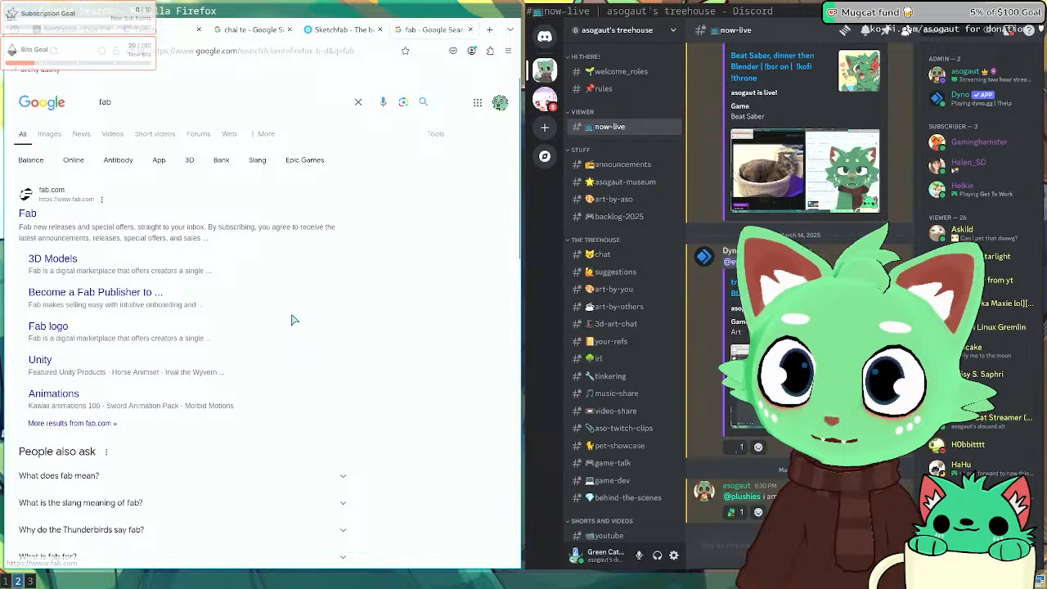
scroll(293, 318, "down", 3)
scroll(270, 321, "up", 2)
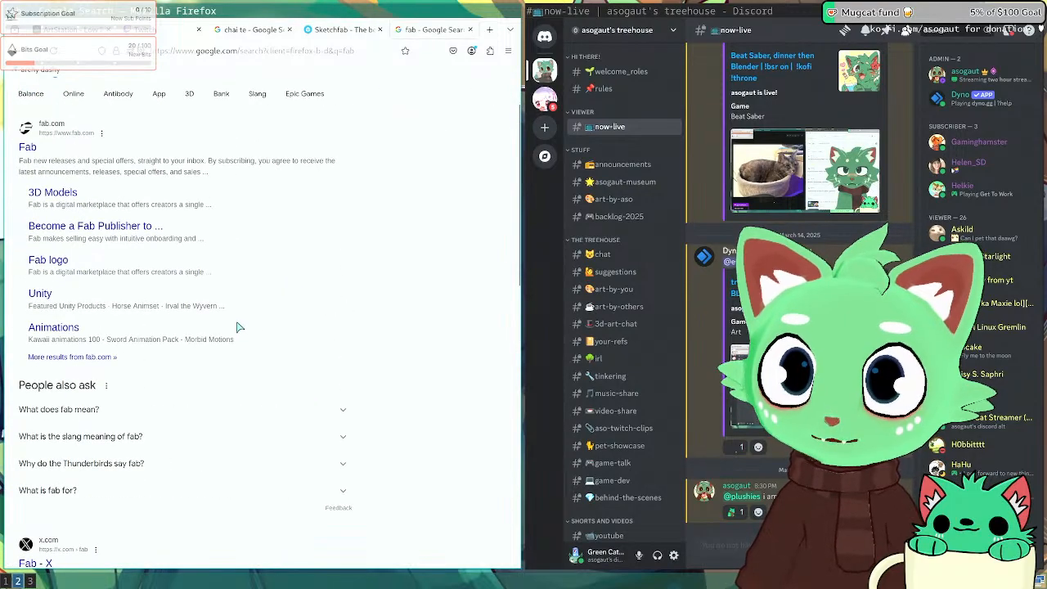
Step: Browse the Fab marketplace listings, then go back to the search results
left_click(59, 188)
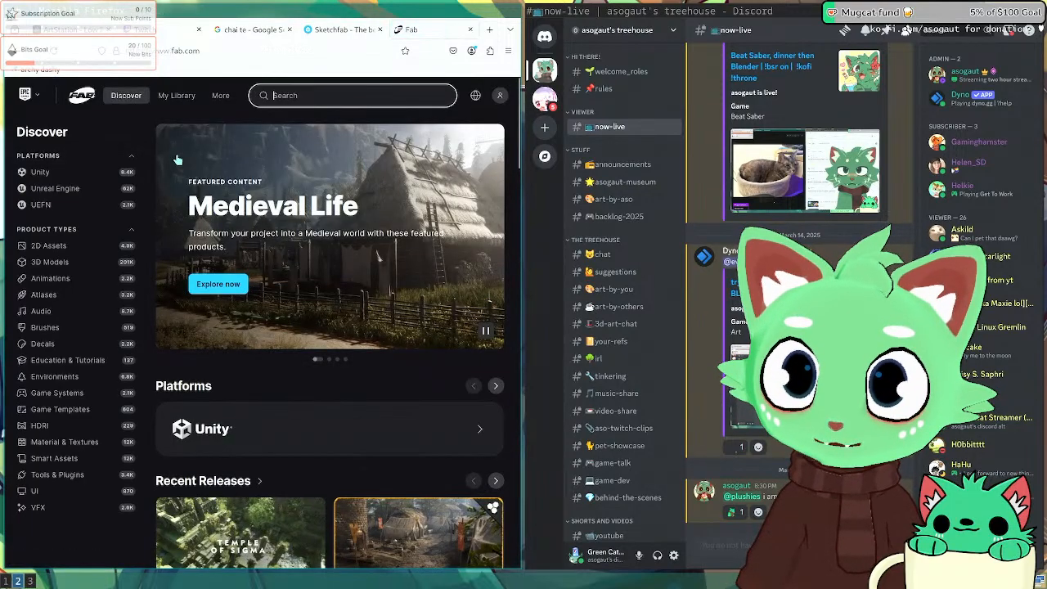
scroll(204, 390, "down", 5)
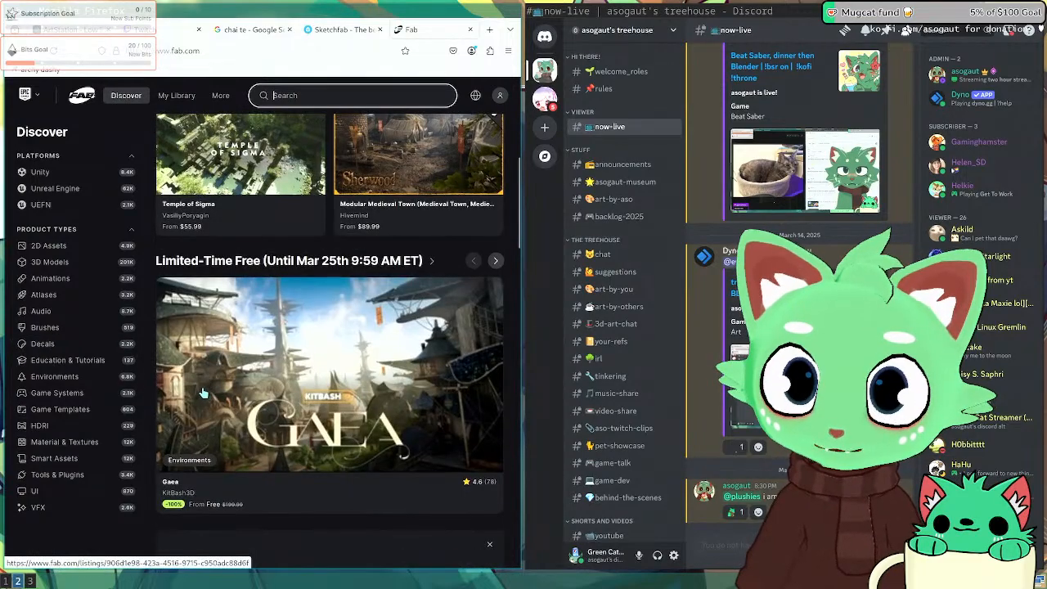
scroll(200, 385, "down", 9)
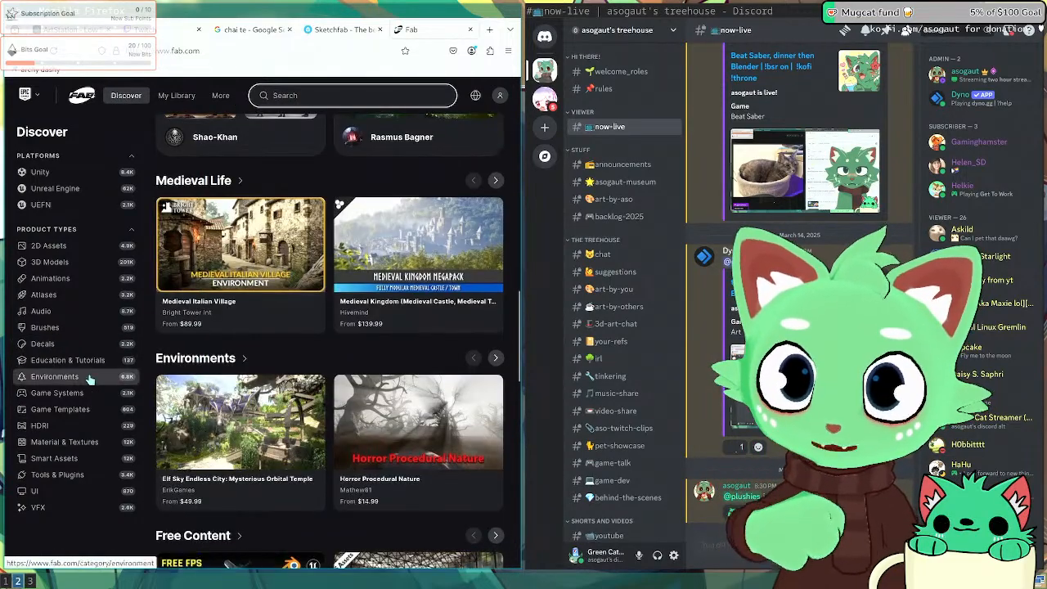
key("alt+Left")
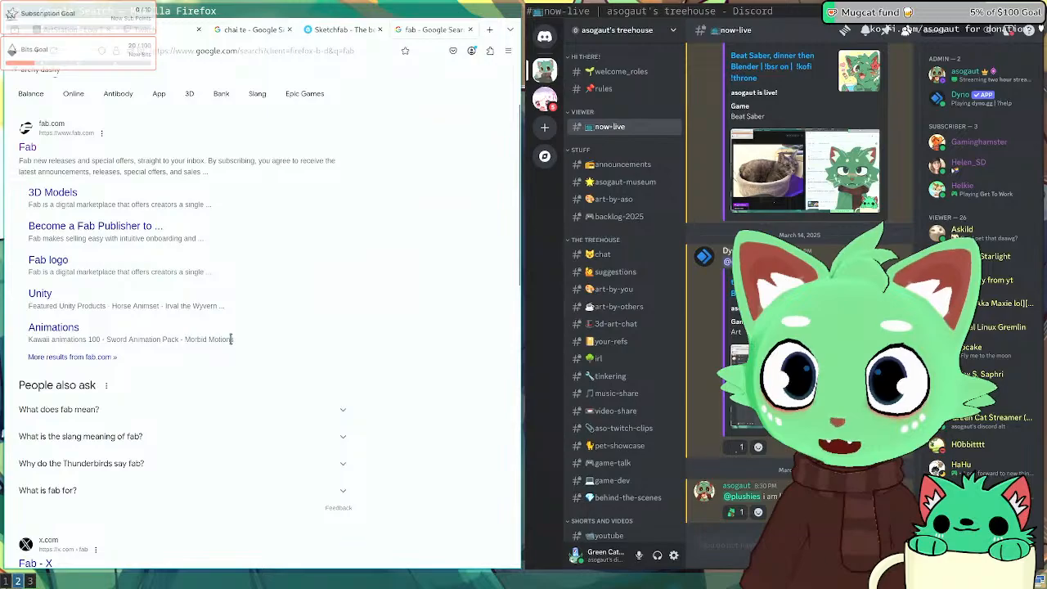
Step: Check the character from the front in Blender, then return to the Low Poly Cat ArtStation page
key("super+1")
key("KP_1")
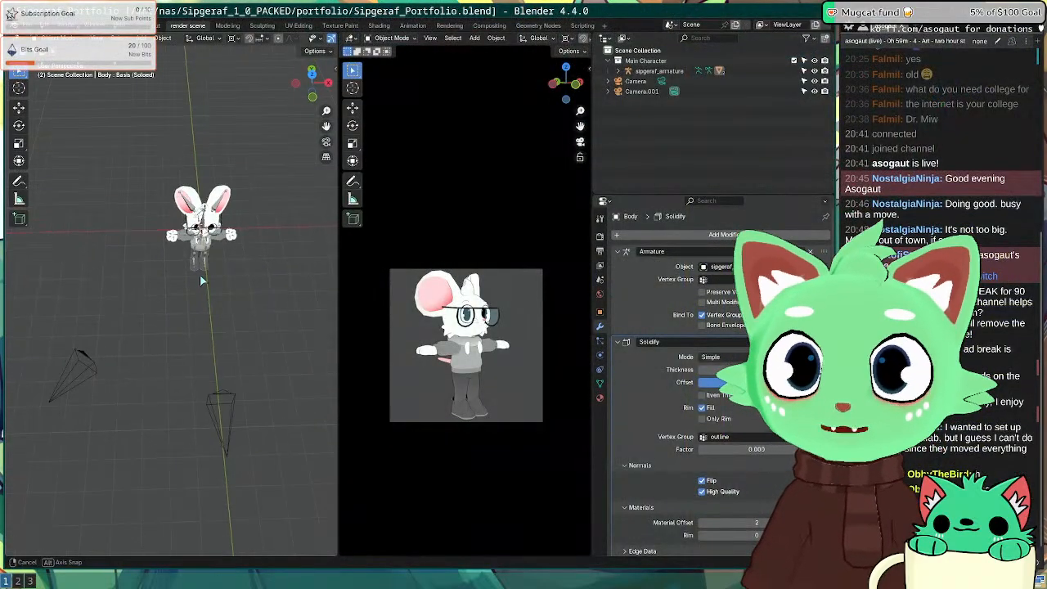
key("super+2")
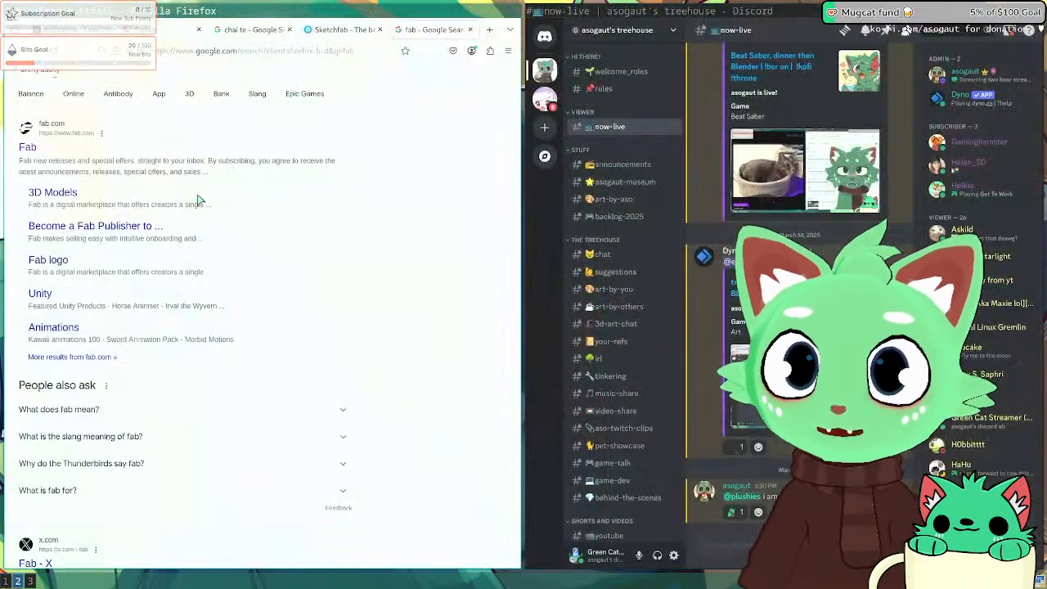
left_click(106, 31)
Step: Back in Blender, select the sipgeraf armature and view the character from the front
key("super+1")
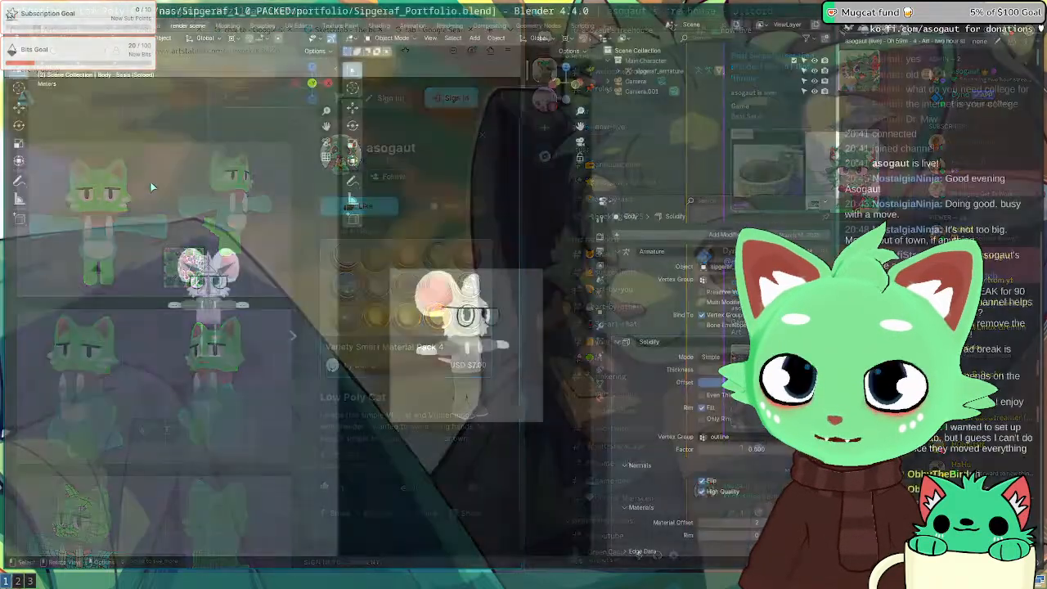
left_click(85, 341)
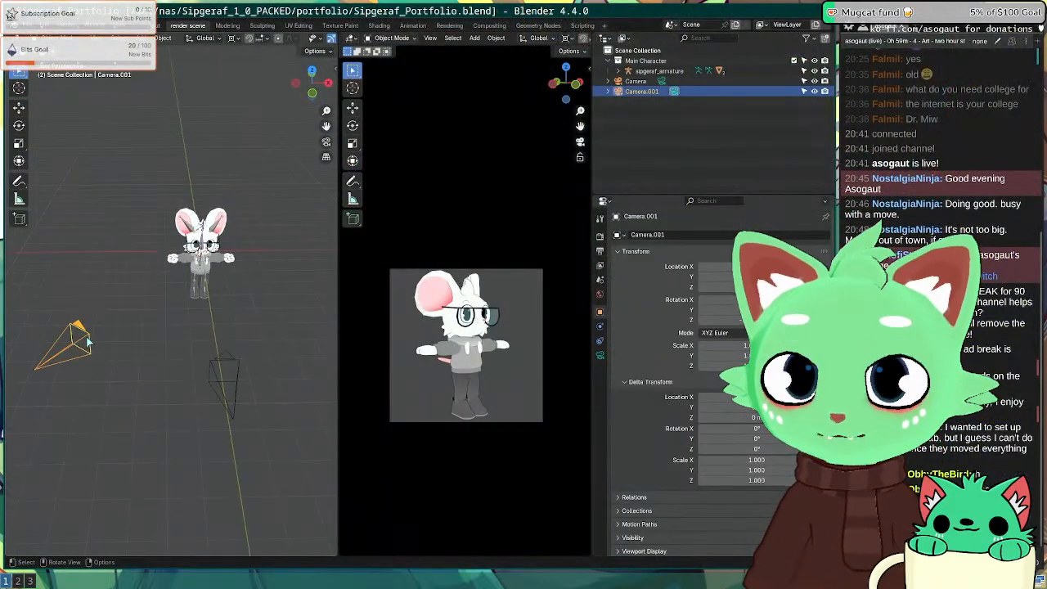
key("KP_7")
scroll(147, 307, "up", 6)
middle_click_drag(254, 126, 186, 357, "shift")
middle_click_drag(149, 402, 164, 270)
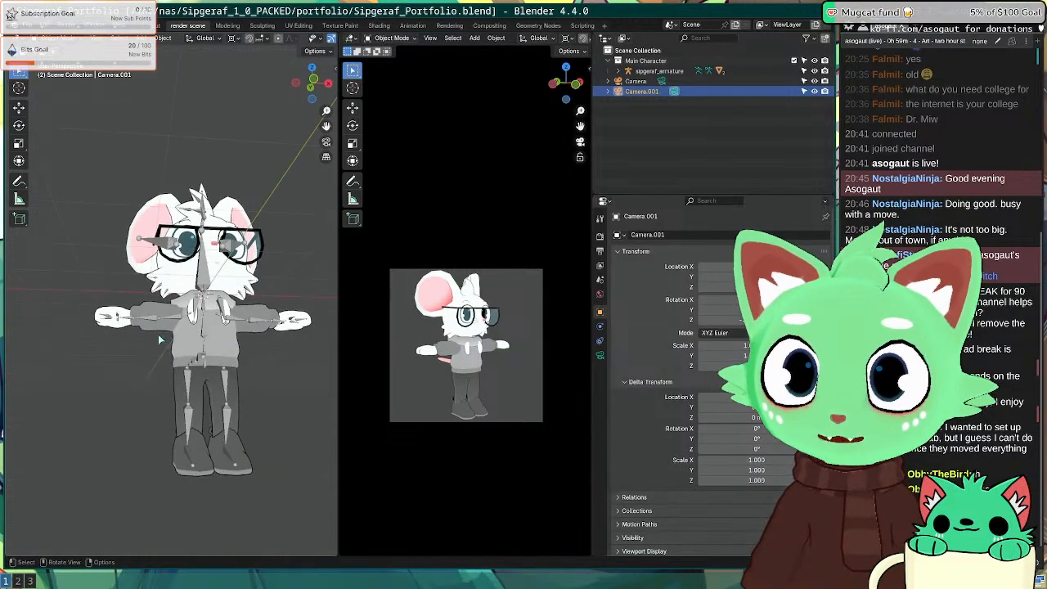
left_click(180, 313)
key("KP_1")
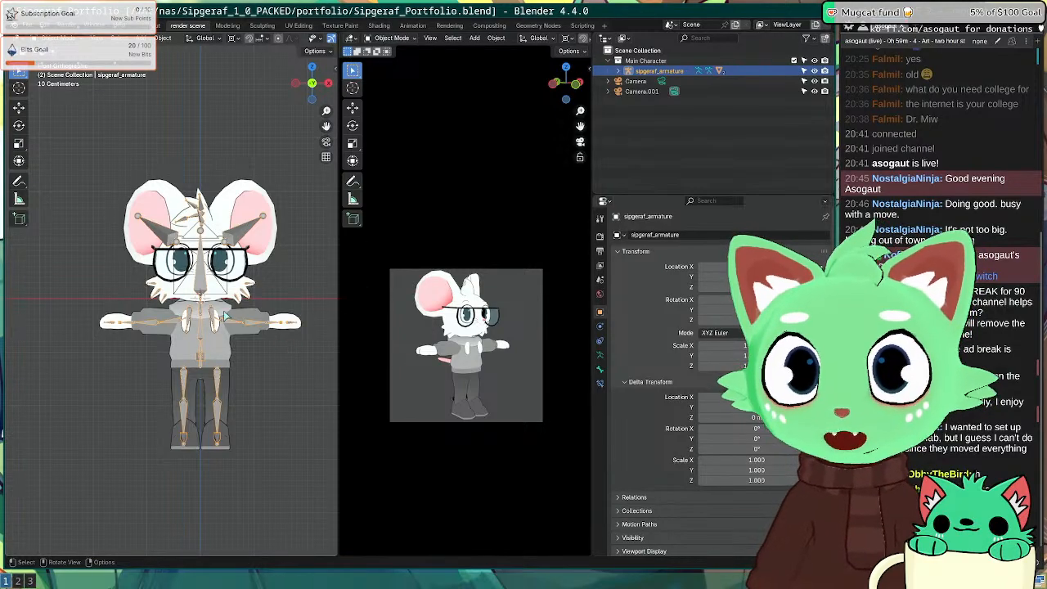
Step: Widen the left 3D viewport and toggle the armature's edit mode
left_click_drag(344, 376, 376, 377)
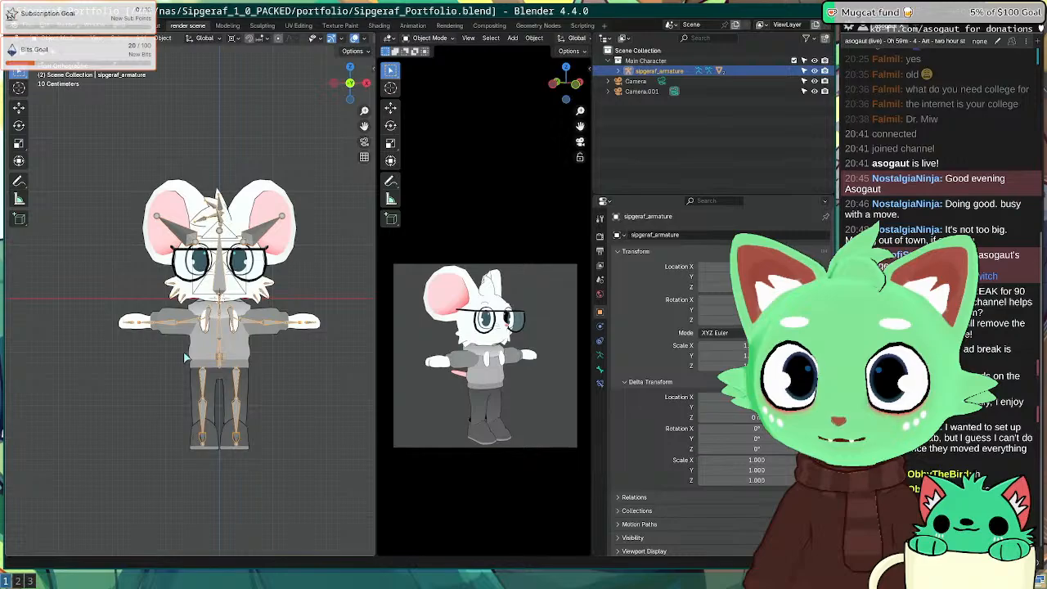
key("super+2")
key("super+1")
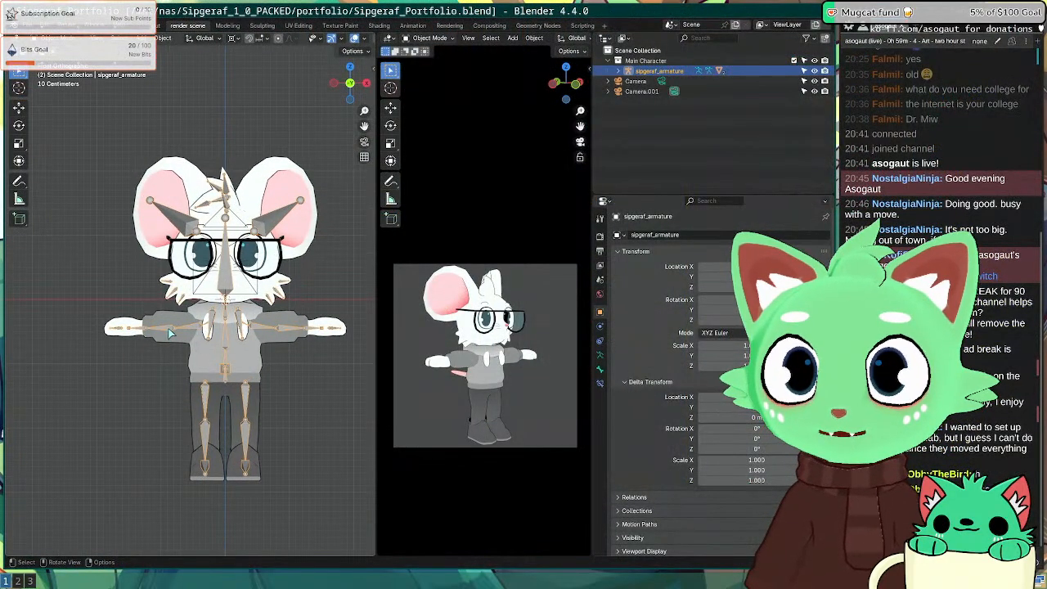
key("Tab")
key("Tab")
Step: Switch the armature into Pose Mode and select the upper_arm.R bone
left_click(171, 333)
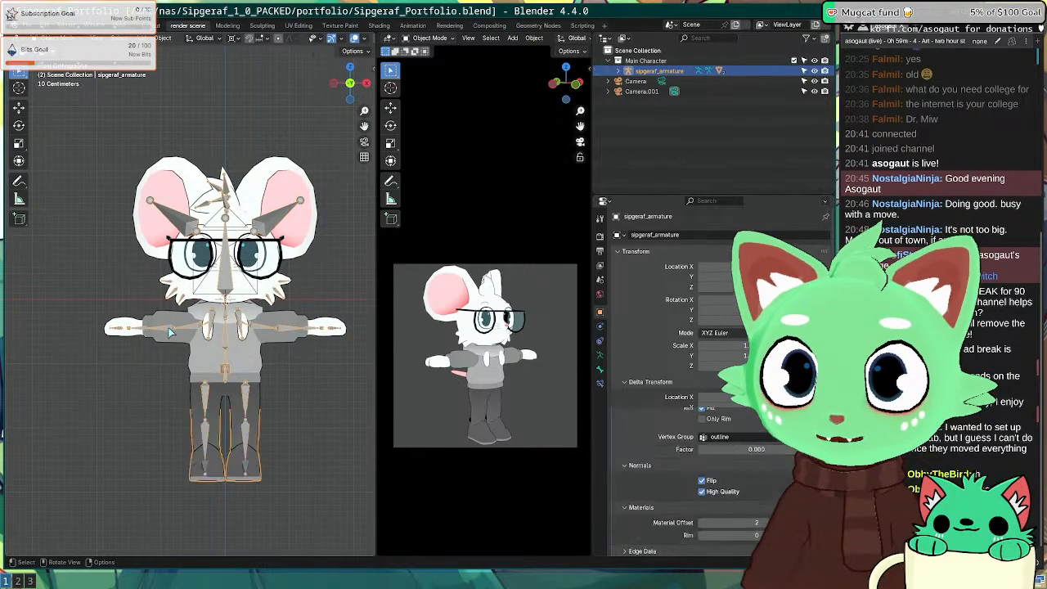
left_click(70, 40)
left_click(68, 104)
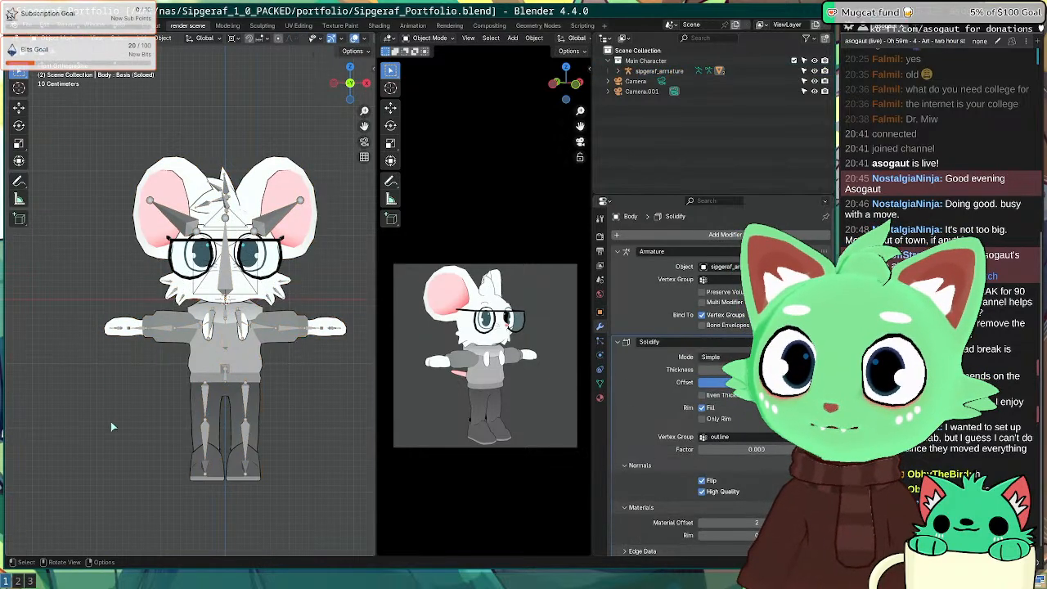
left_click(171, 329)
left_click(66, 39)
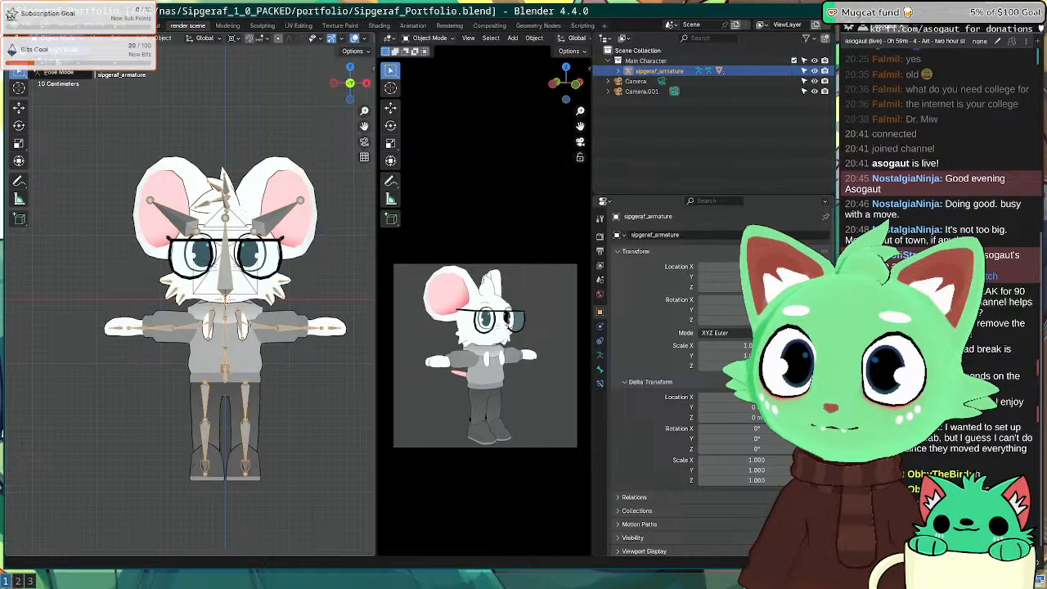
left_click(66, 75)
left_click(187, 325)
Step: Change the pivot point and rotate the arms down from the T-pose beside the body
key("r")
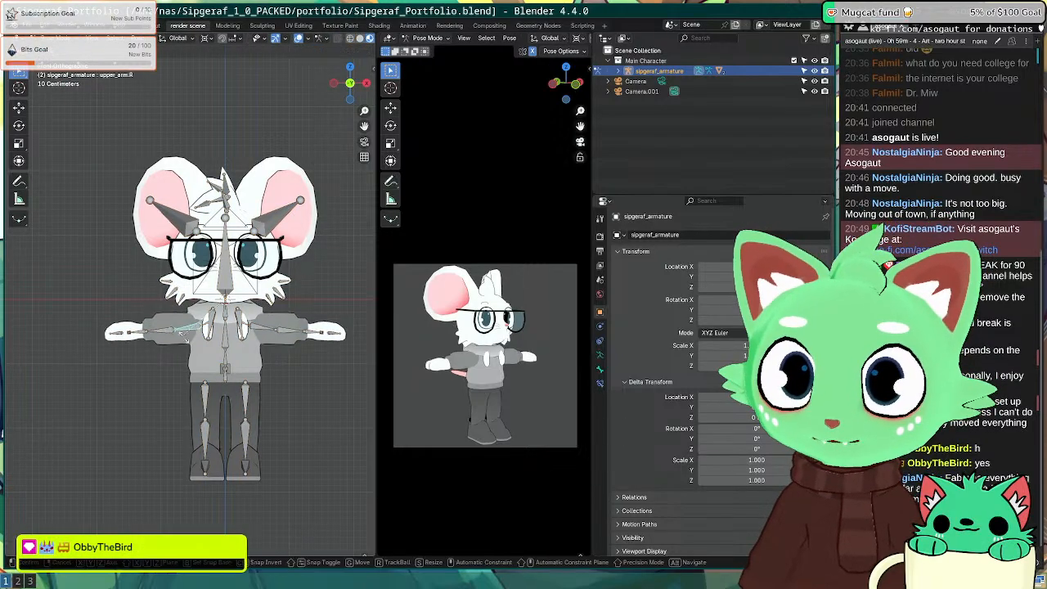
right_click(255, 396)
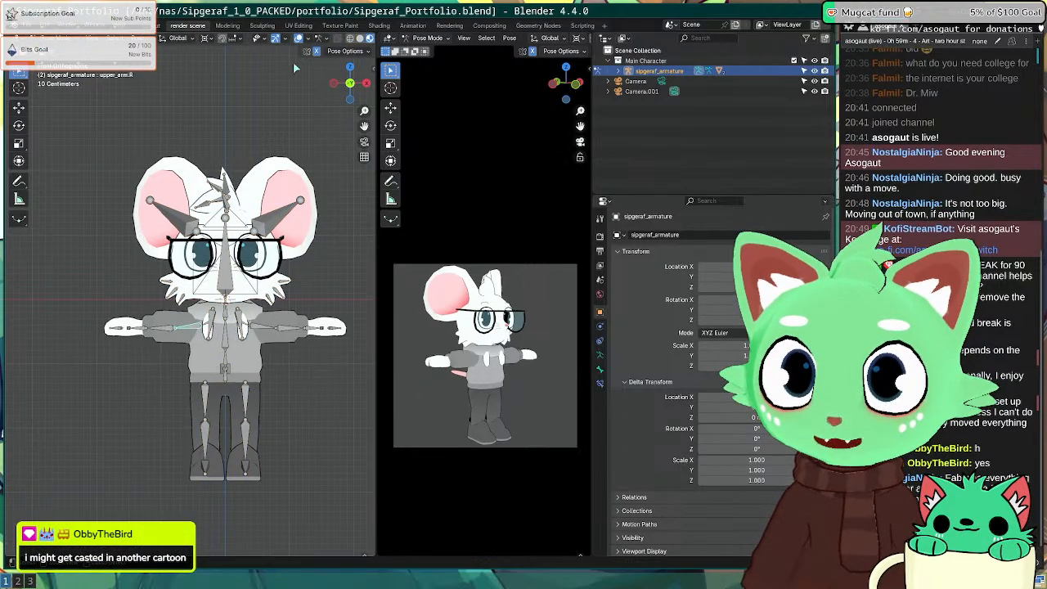
left_click(207, 39)
left_click(208, 96)
key("r")
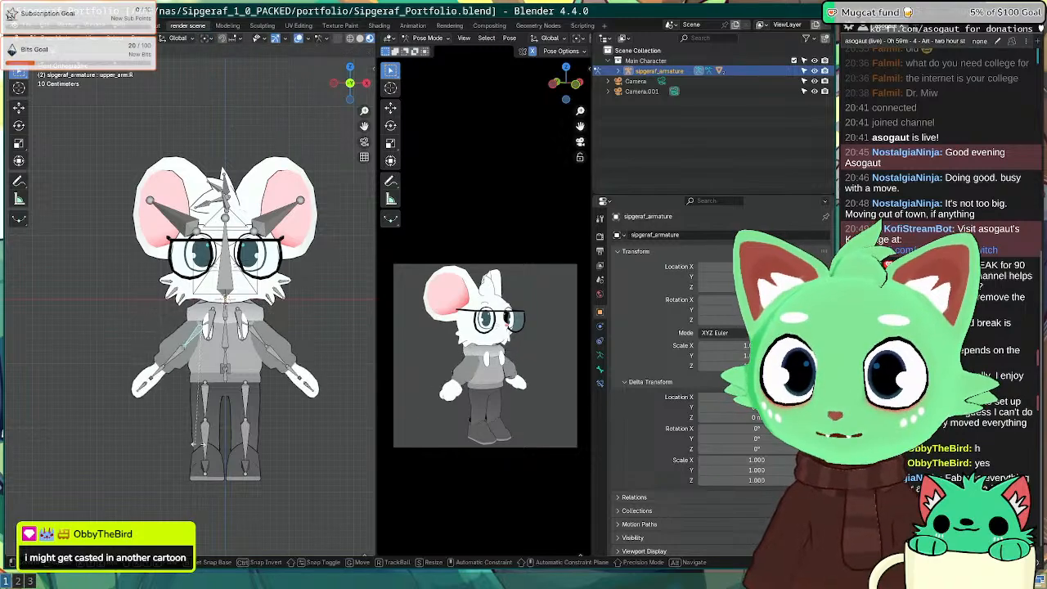
left_click(255, 443)
Step: Bend the elbow.R bone slightly, then switch to the Firefox workspace
left_click(194, 371)
key("r")
left_click(143, 369)
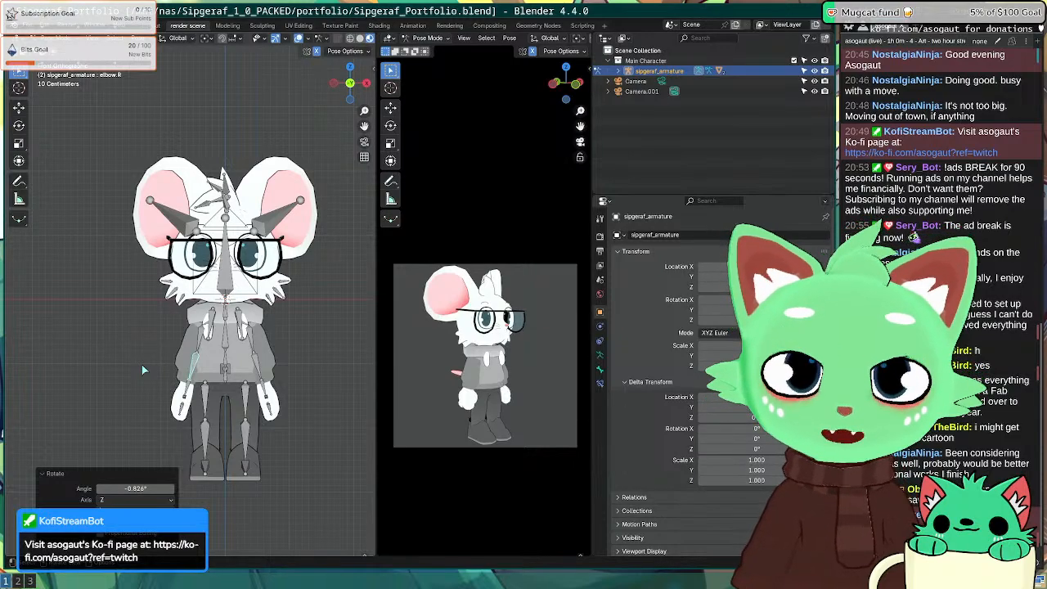
key("super+2")
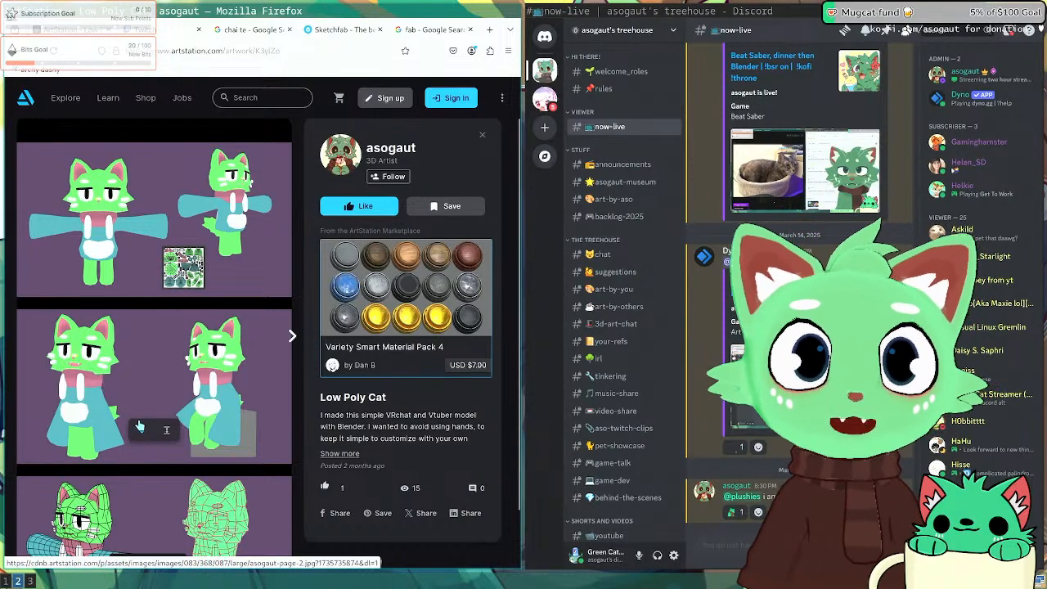
Step: Peek at the next project, Pistol, then go back and reload the Low Poly Cat page
key("Right")
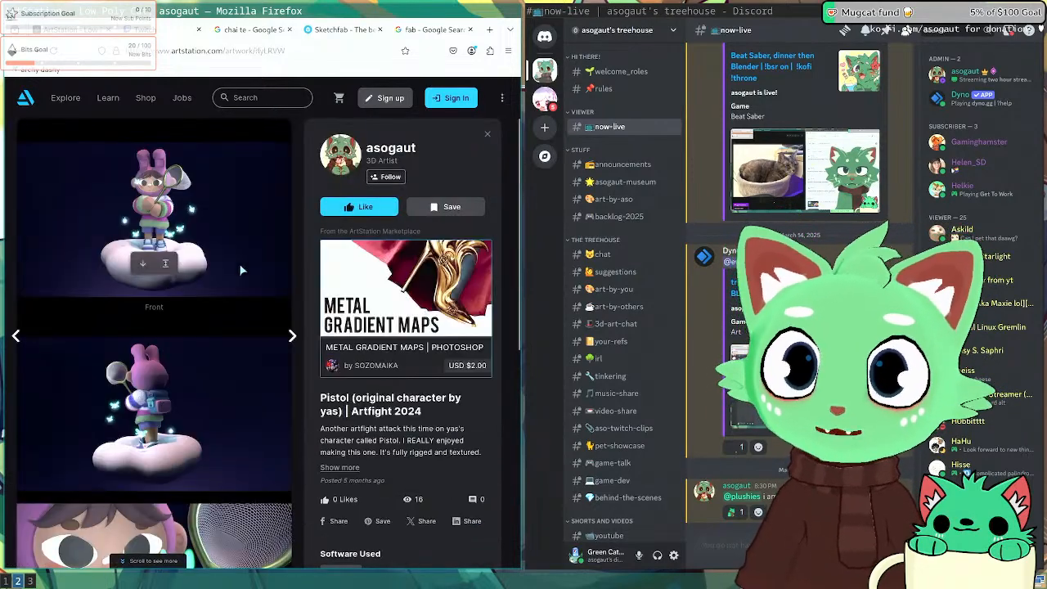
left_click(39, 395)
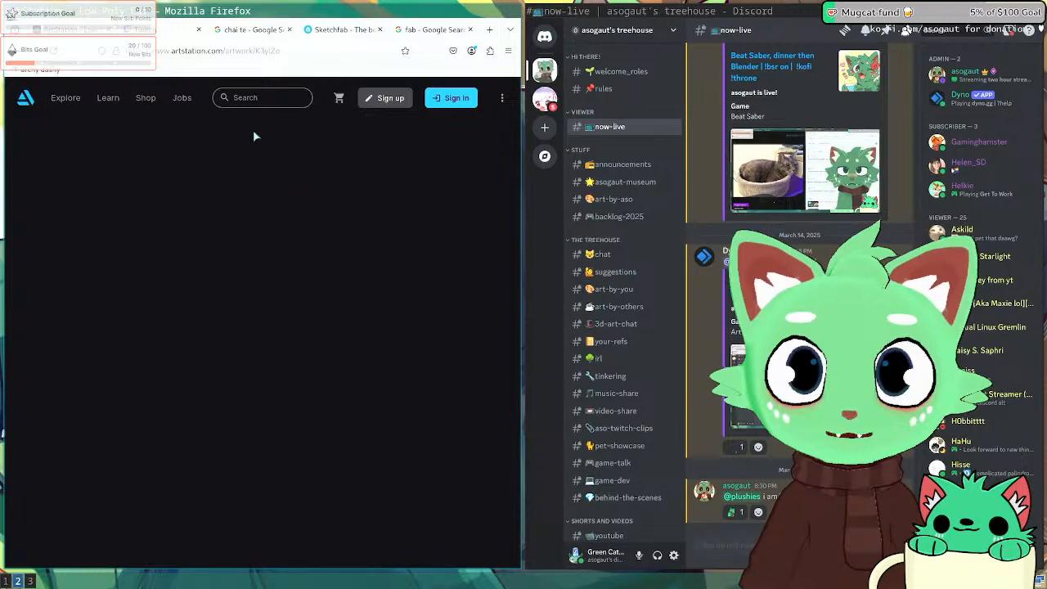
left_click(269, 50)
key("Return")
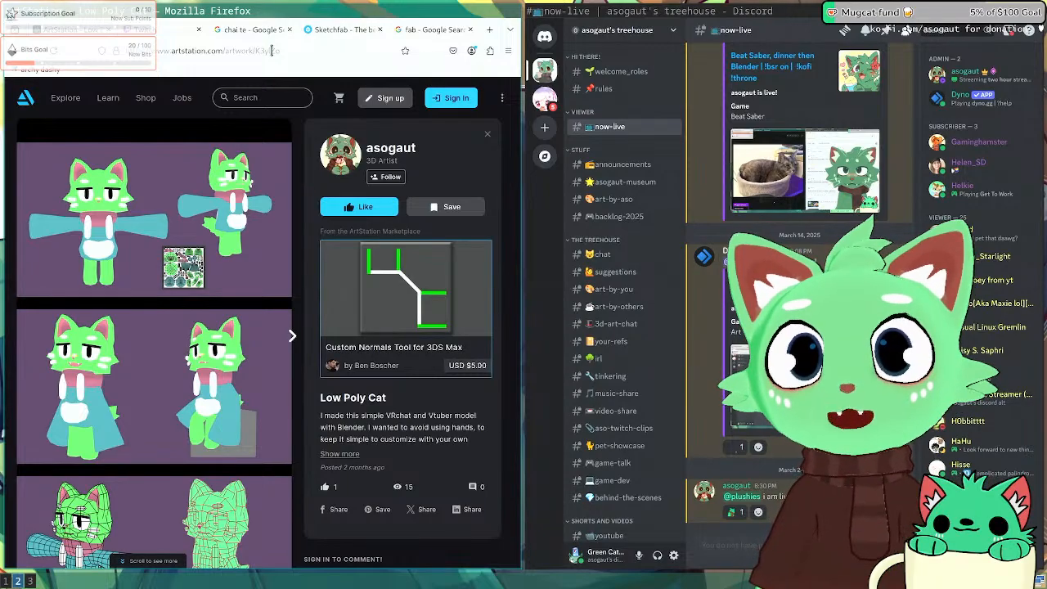
left_click(410, 151)
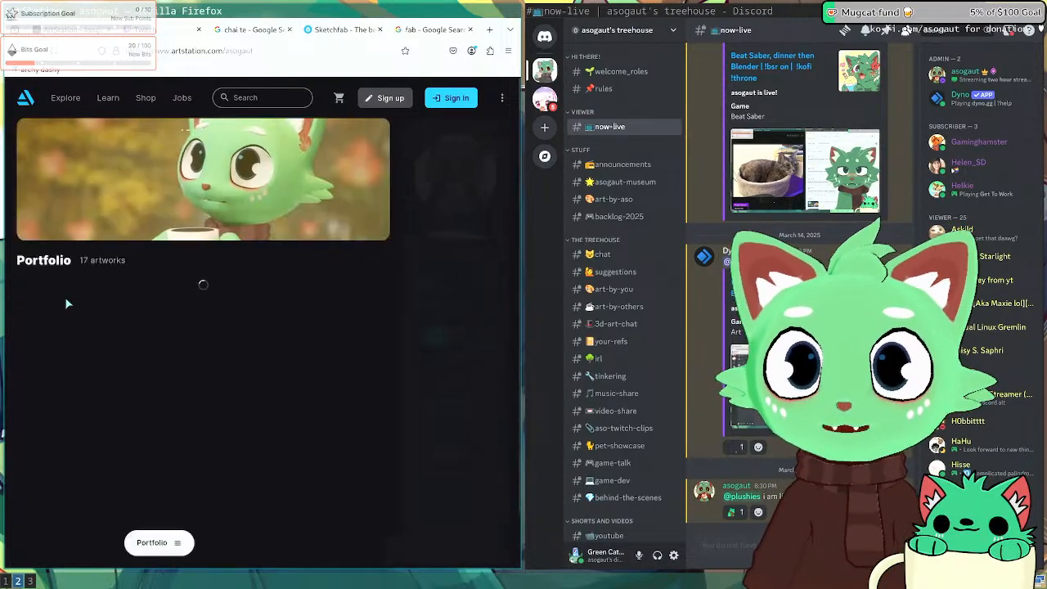
scroll(82, 327, "down", 6)
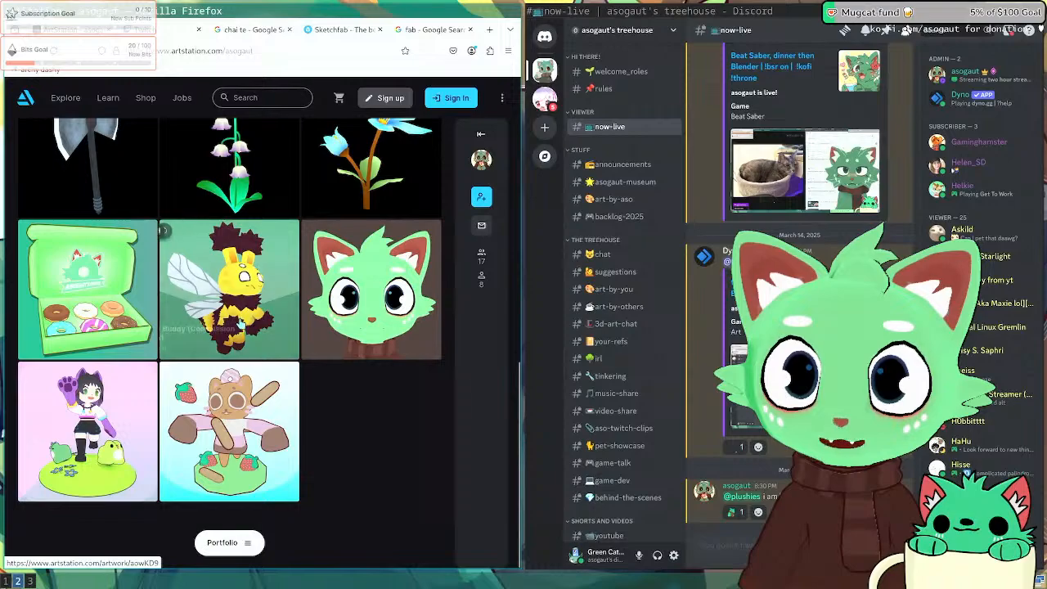
scroll(240, 342, "up", 3)
scroll(240, 342, "up", 3)
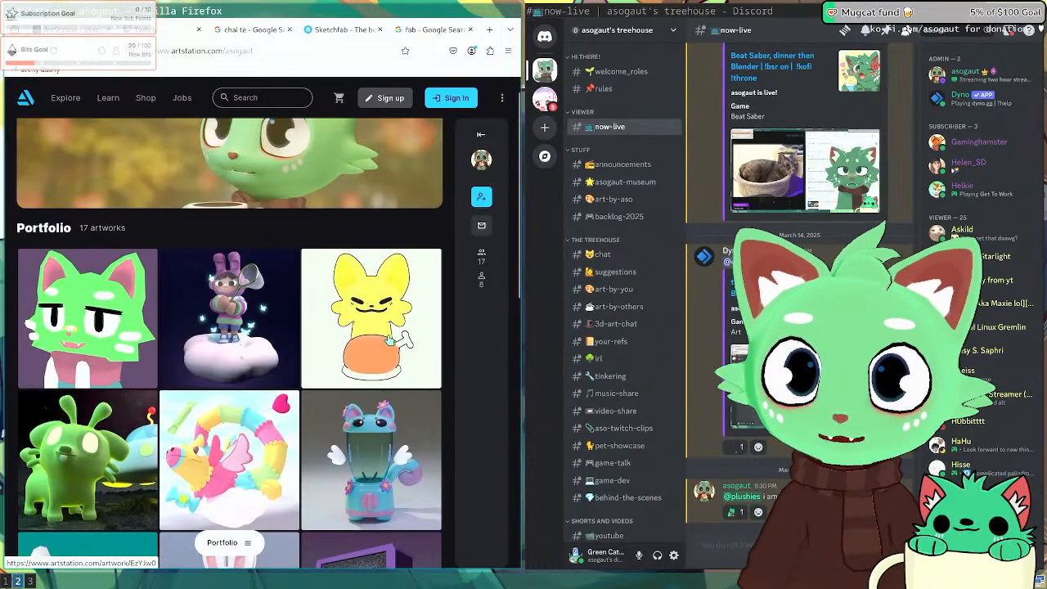
left_click(131, 317)
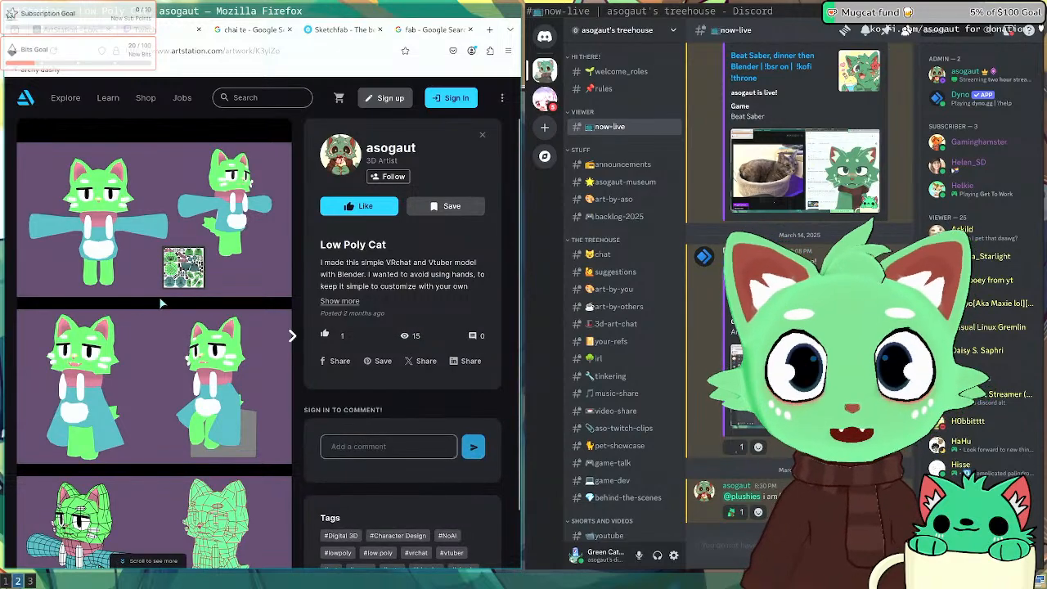
scroll(160, 305, "down", 1)
scroll(160, 314, "up", 1)
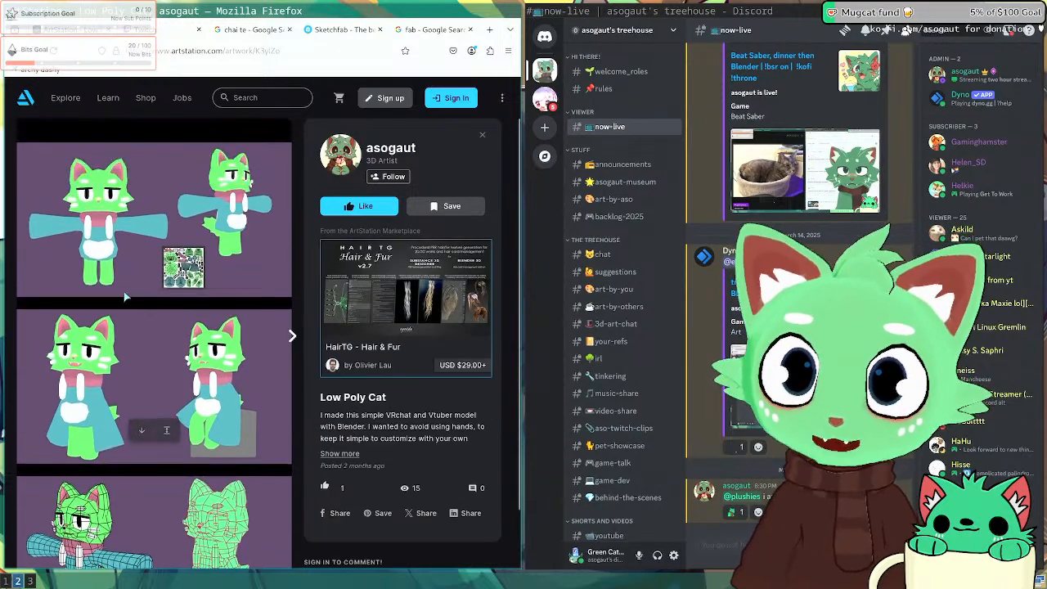
key("Escape")
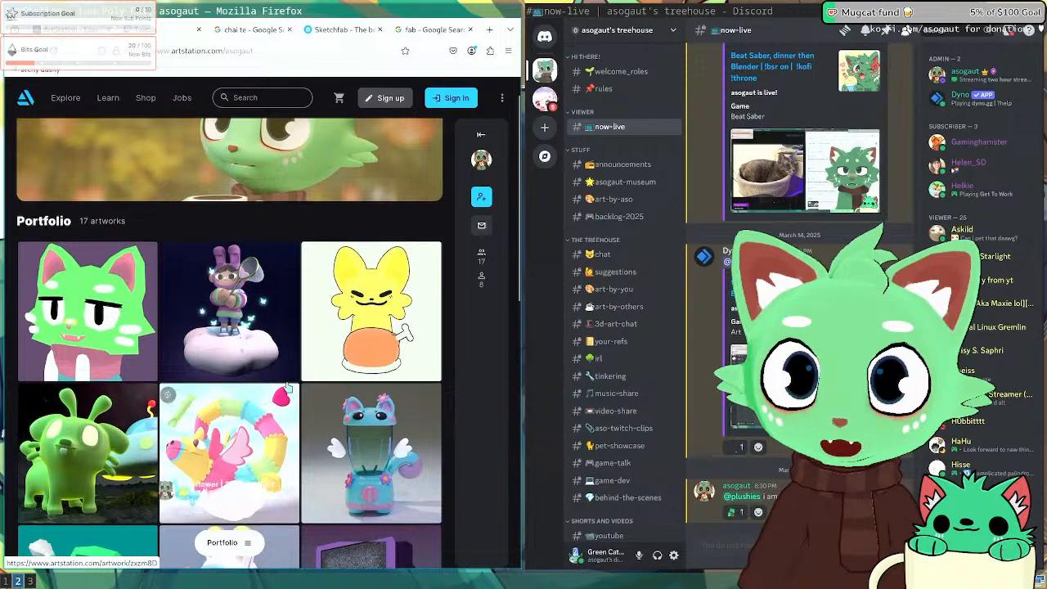
Step: Scroll the portfolio grid and reopen the Low Poly Cat artwork viewer
scroll(262, 360, "down", 4)
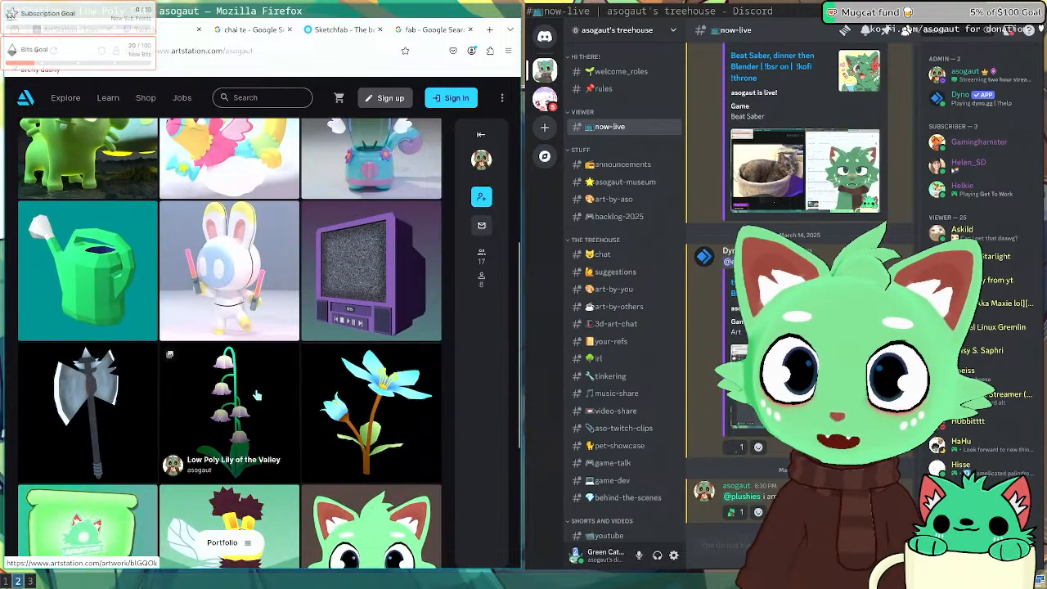
scroll(258, 390, "down", 3)
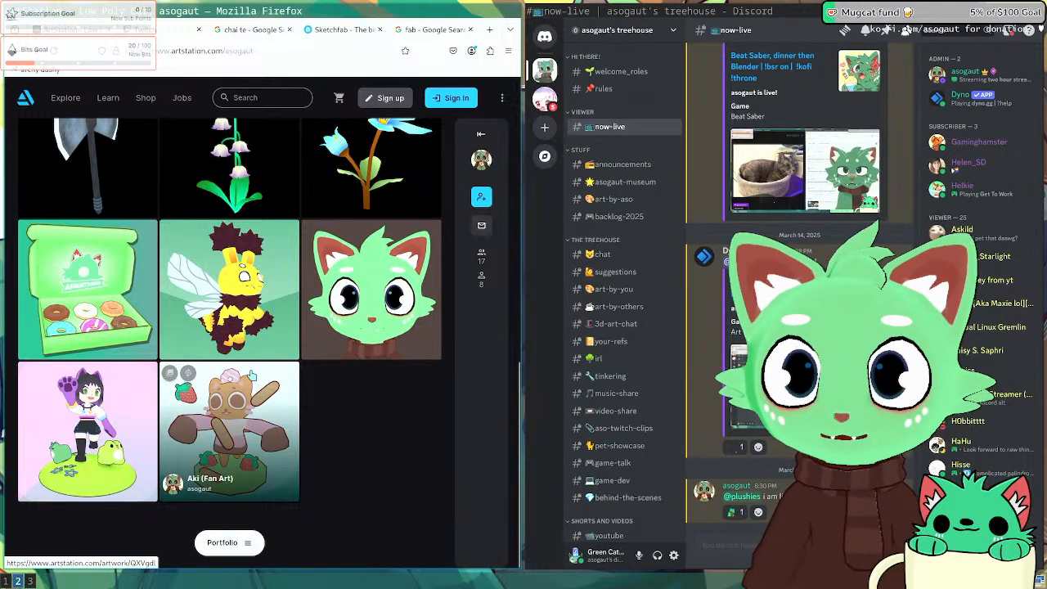
scroll(231, 343, "down", 5)
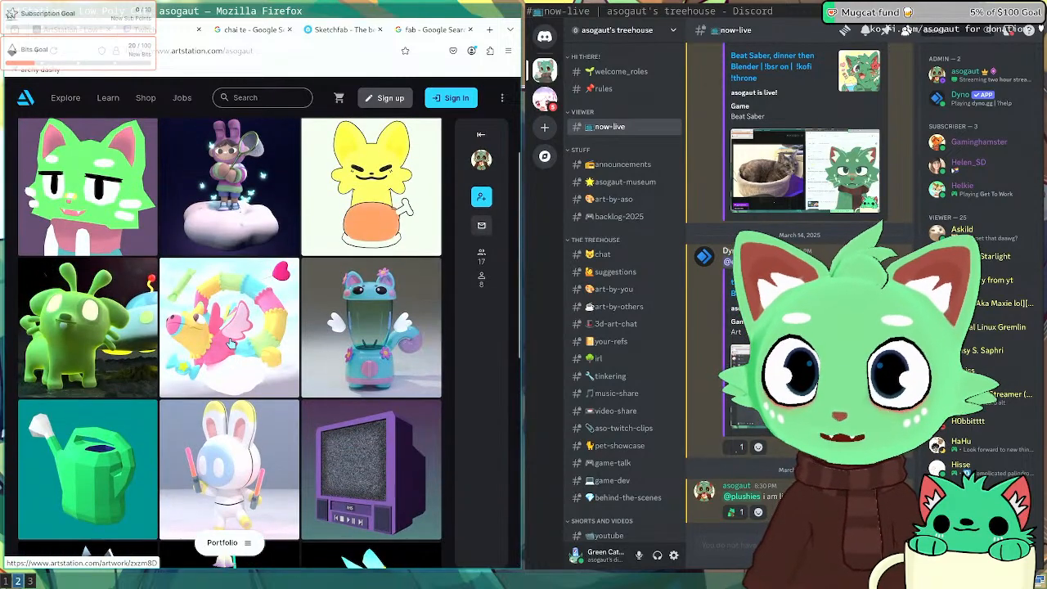
scroll(232, 344, "up", 2)
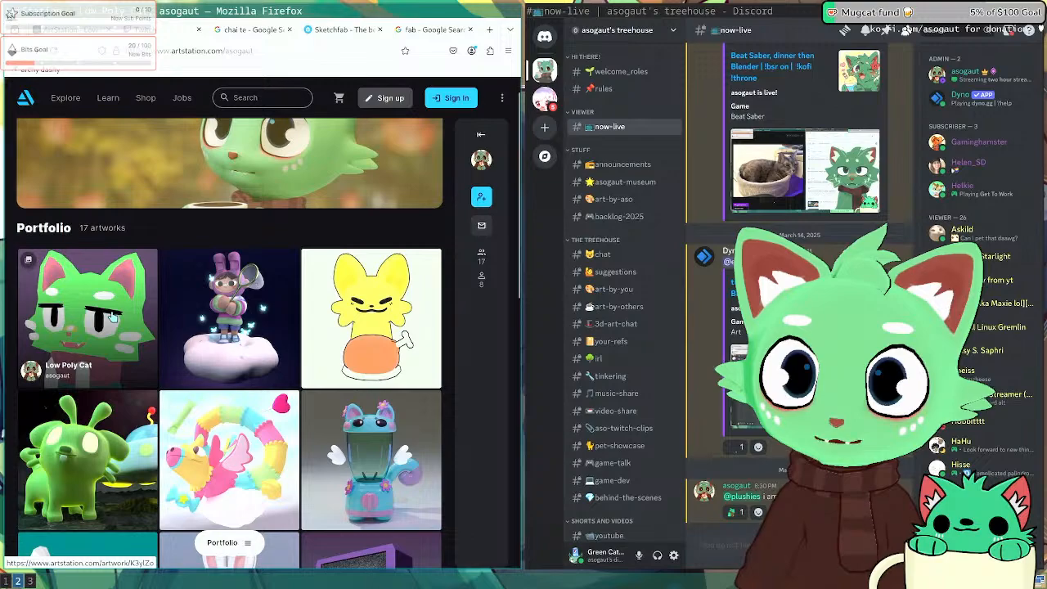
left_click(113, 317)
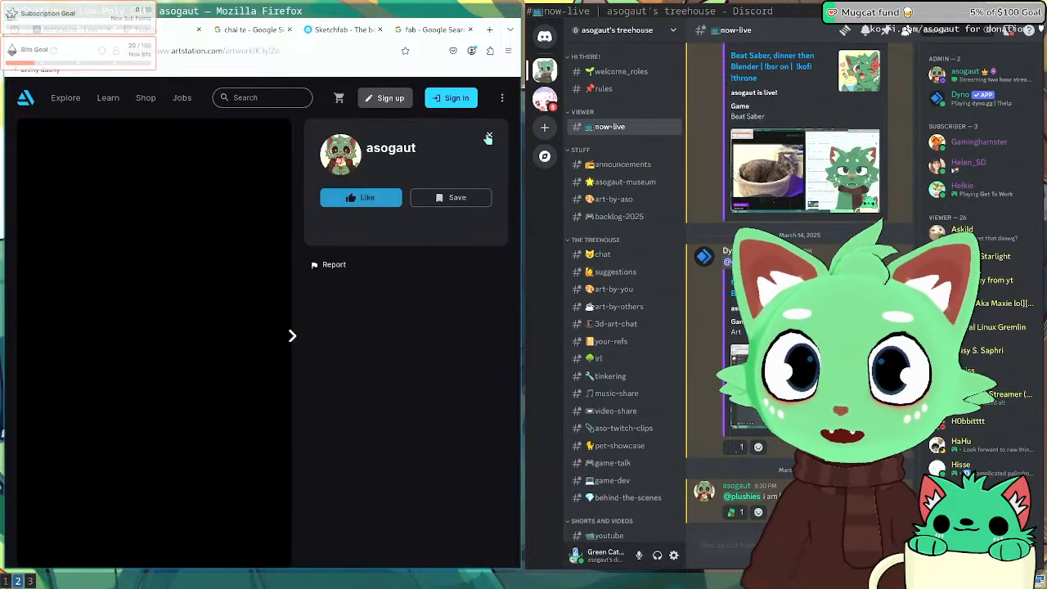
left_click(488, 136)
left_click(110, 331)
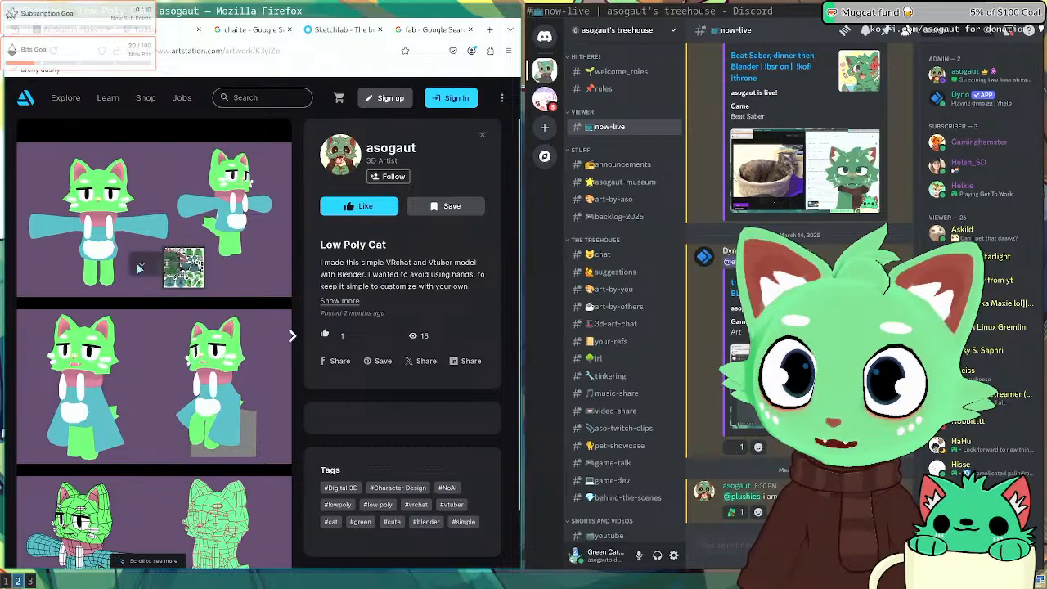
Step: In Blender, slightly rotate the elbow.R and head bones of the mouse
key("super+1")
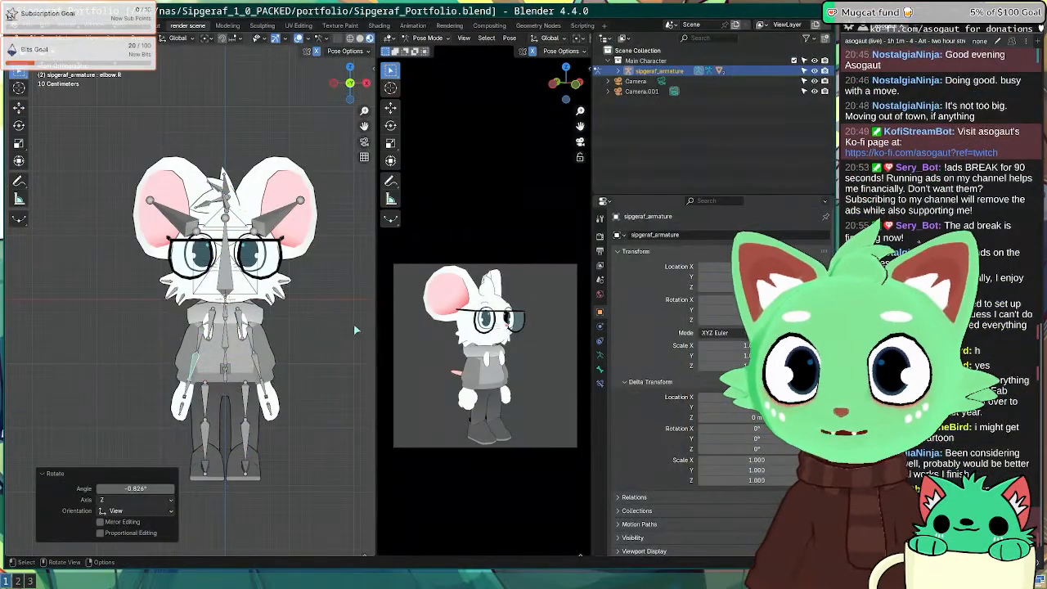
left_click(260, 368)
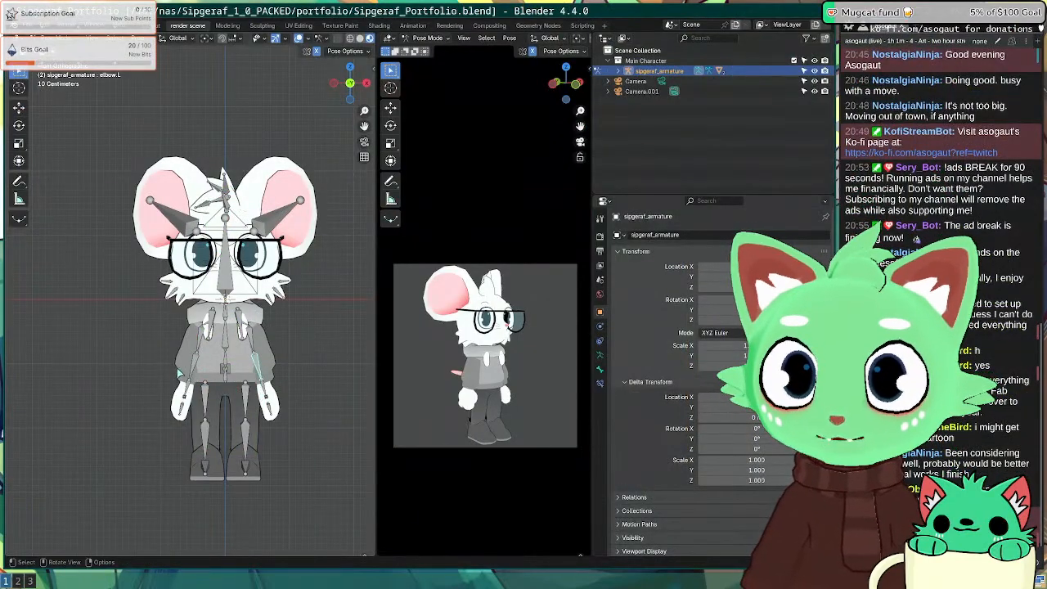
left_click(188, 369)
key("r")
left_click(200, 380)
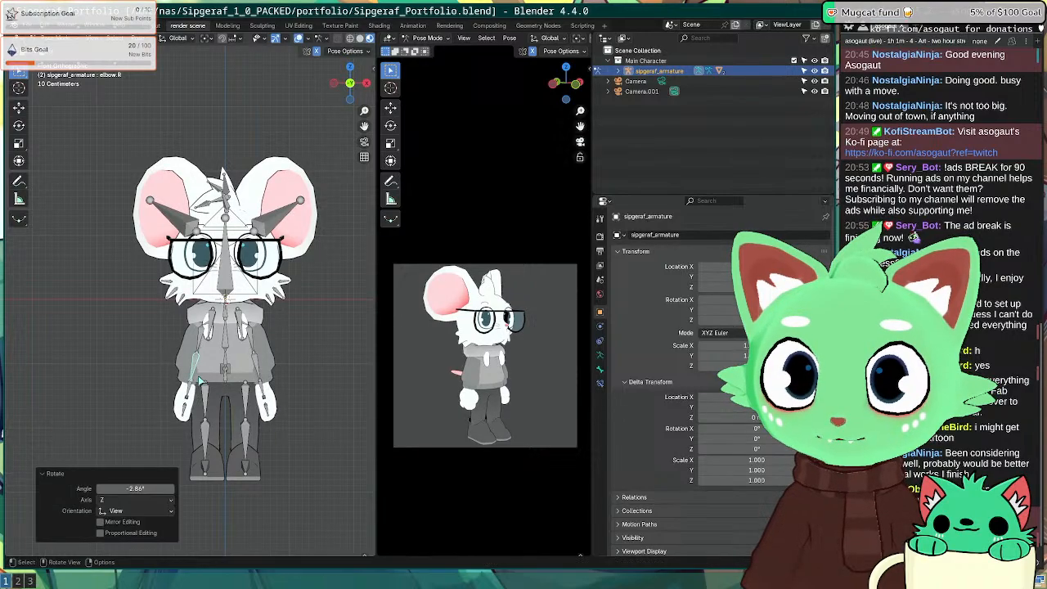
left_click(226, 266)
key("r")
left_click(316, 276)
Step: Return to Object Mode in top view, select Camera.001, then switch to the browser
middle_click_drag(316, 276, 286, 287)
key("KP_7")
key("r")
left_click(265, 294)
key("ctrl+Tab")
scroll(246, 327, "down", 4)
middle_click_drag(214, 409, 218, 257, "shift")
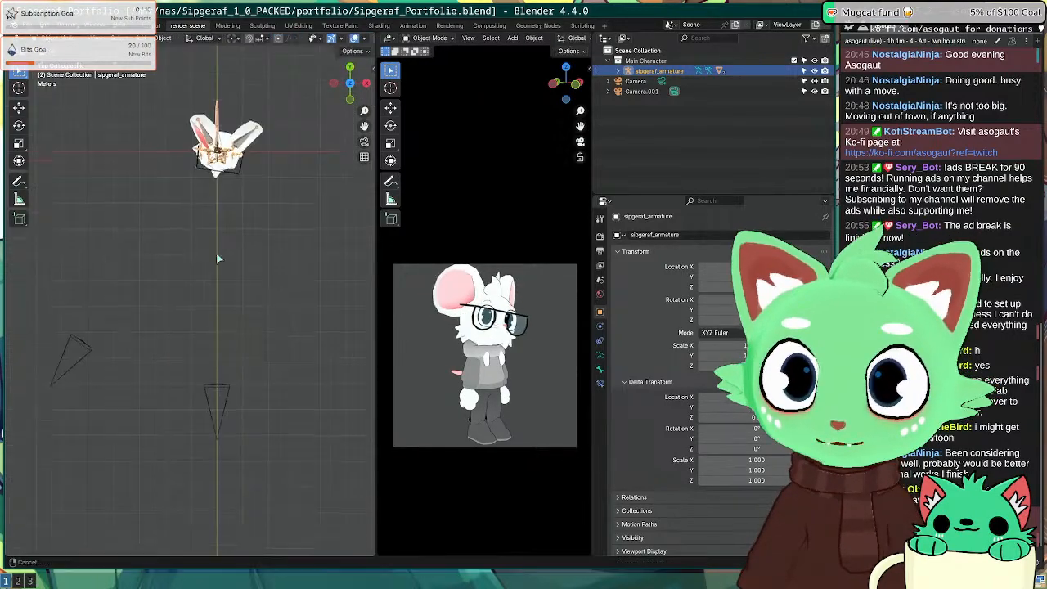
left_click(81, 357)
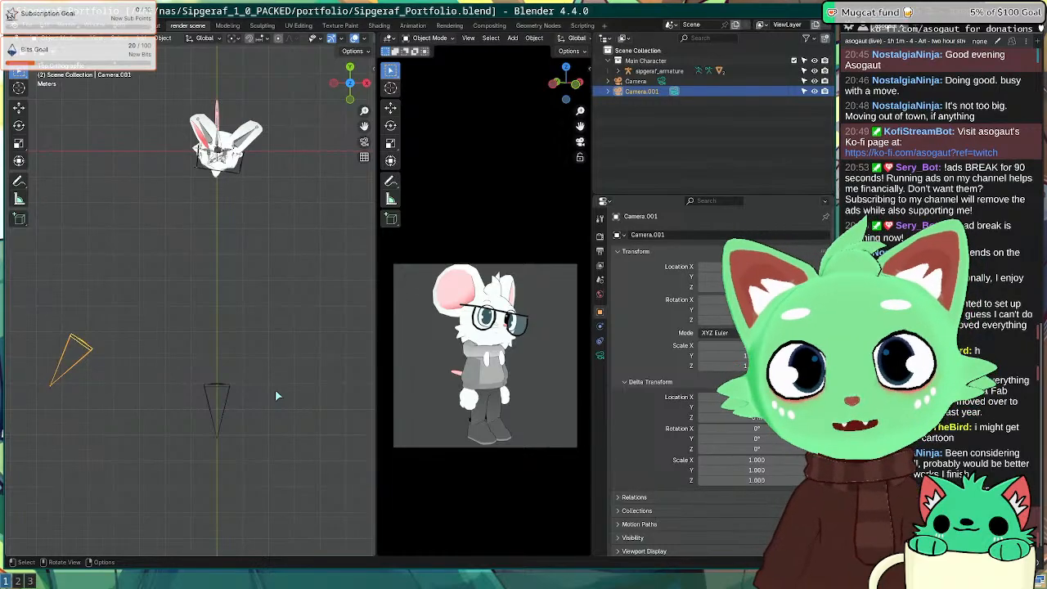
key("super+2")
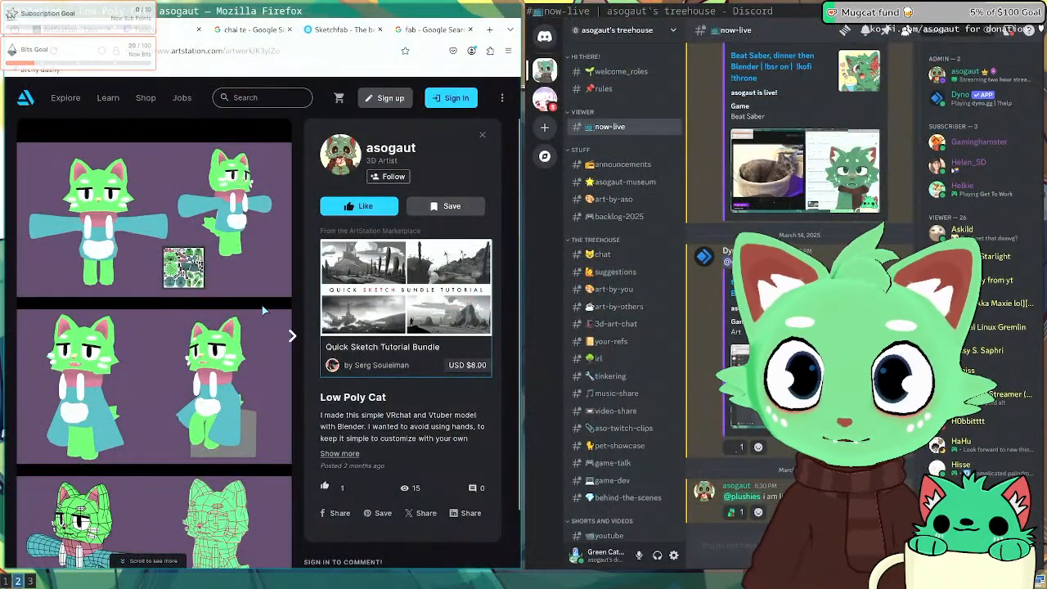
Step: Close the Sketchfab and fab Google Search tabs, keep ArtStation's Low Poly Cat tab, and return to Blender
left_click_drag(255, 30, 256, 147)
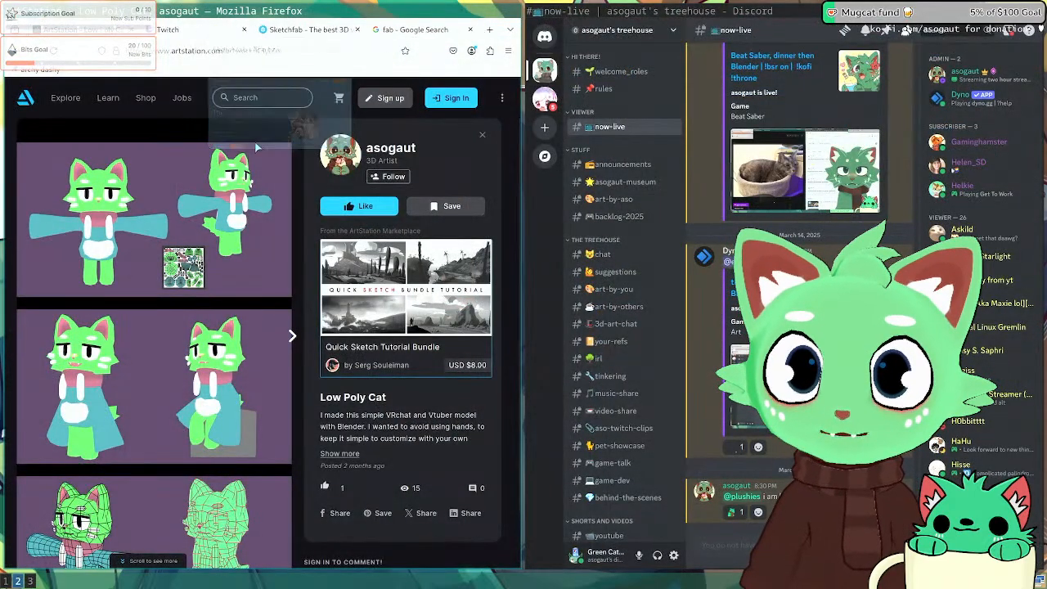
left_click(364, 32)
left_click(357, 32)
left_click(355, 33)
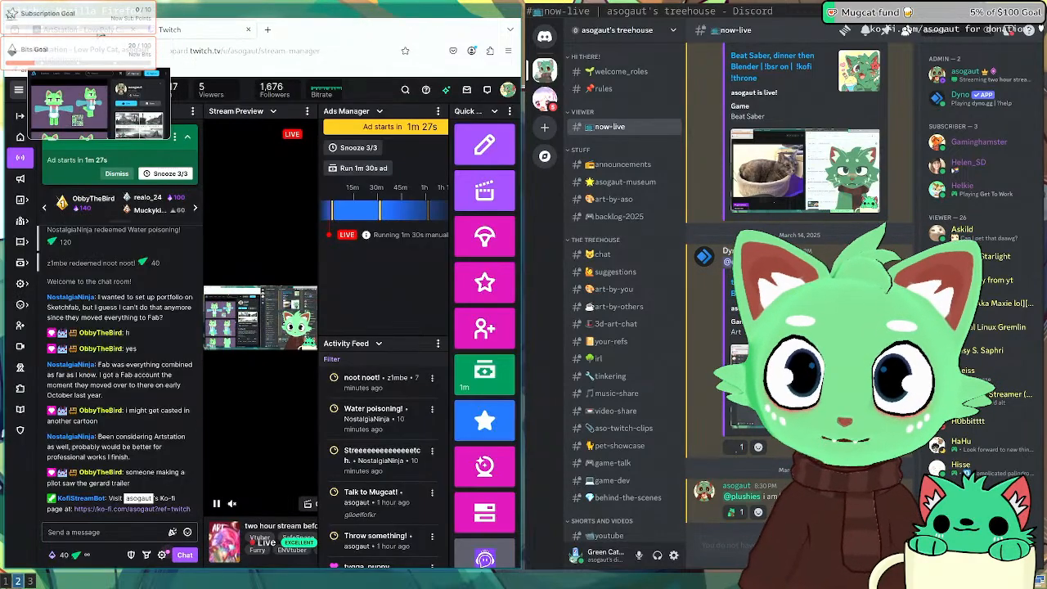
left_click(99, 33)
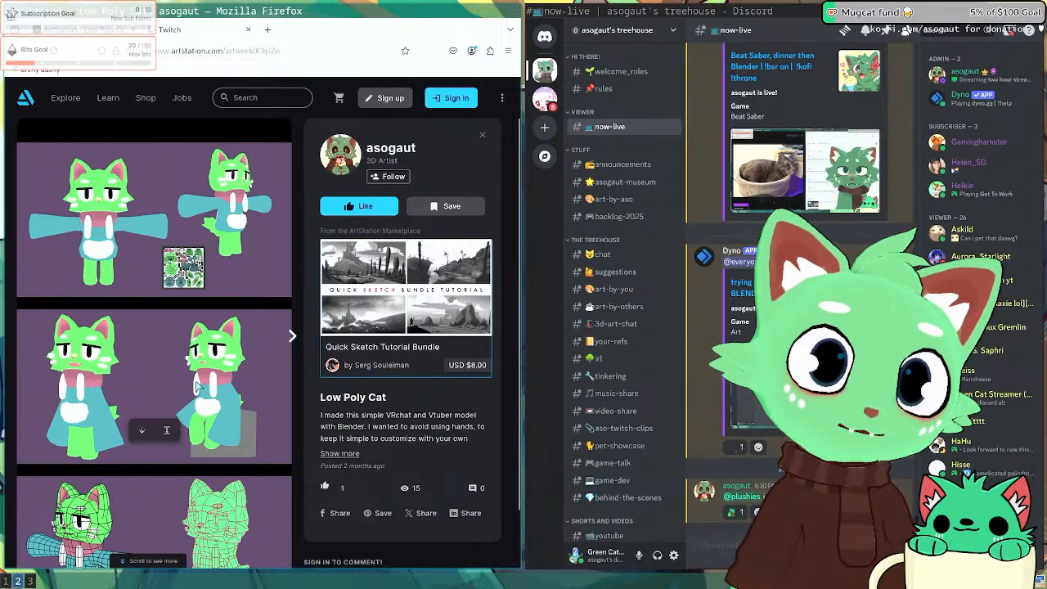
key("super+1")
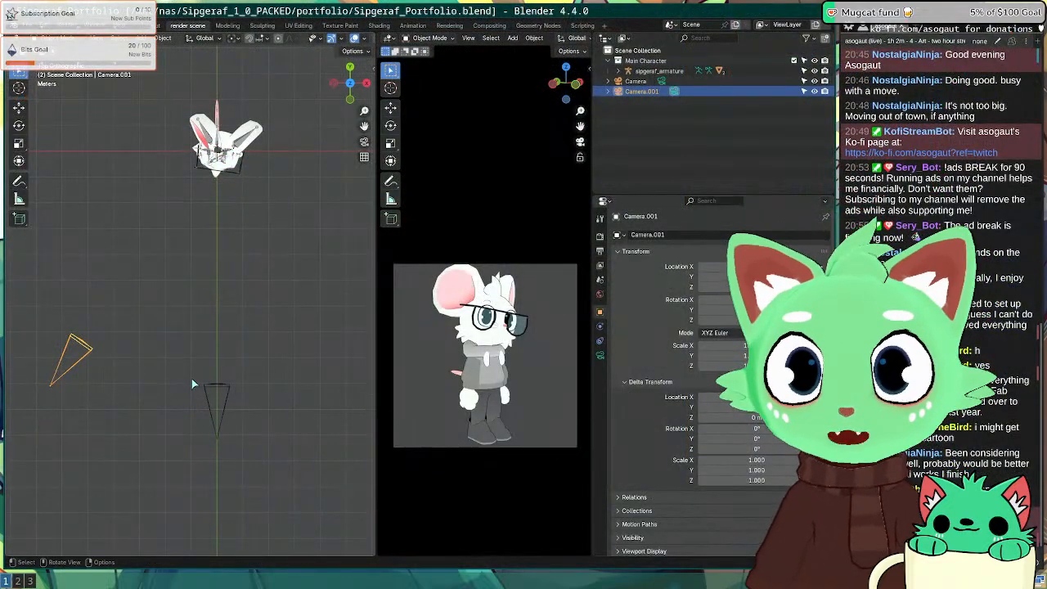
Step: Select Camera.001 and try rotating it
left_click(201, 387)
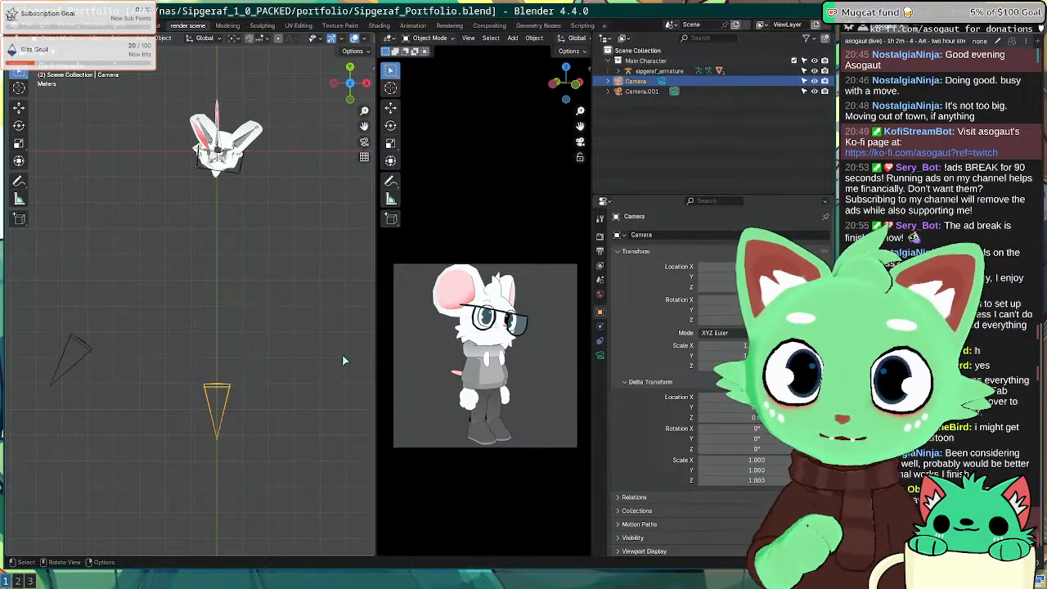
left_click(90, 349)
key("r")
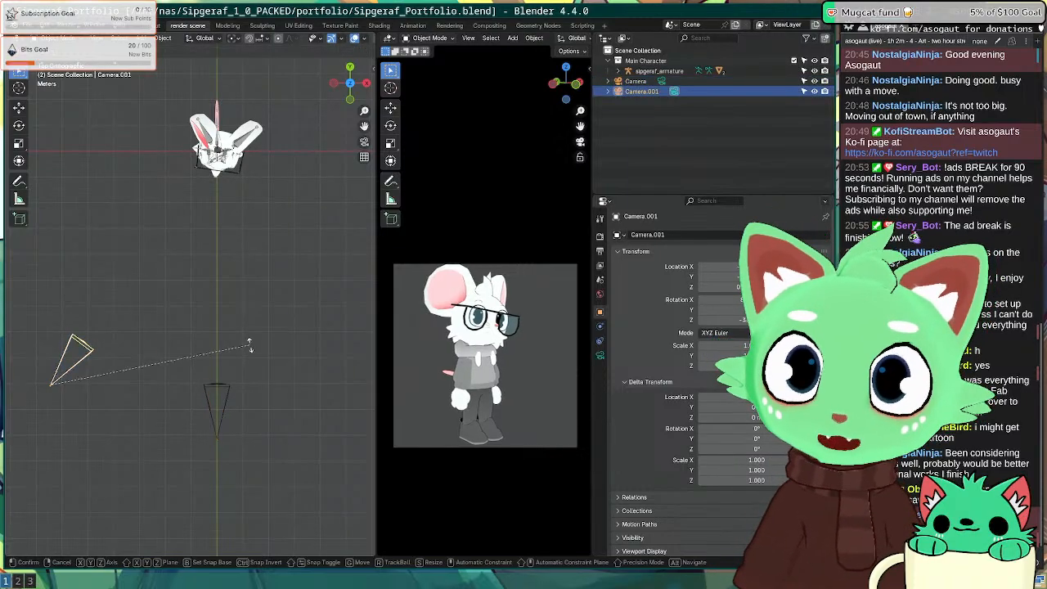
left_click(235, 325)
Step: Set the Transform Pivot Point to 3D Cursor and swing Camera.001 left of the mouse
left_click(234, 38)
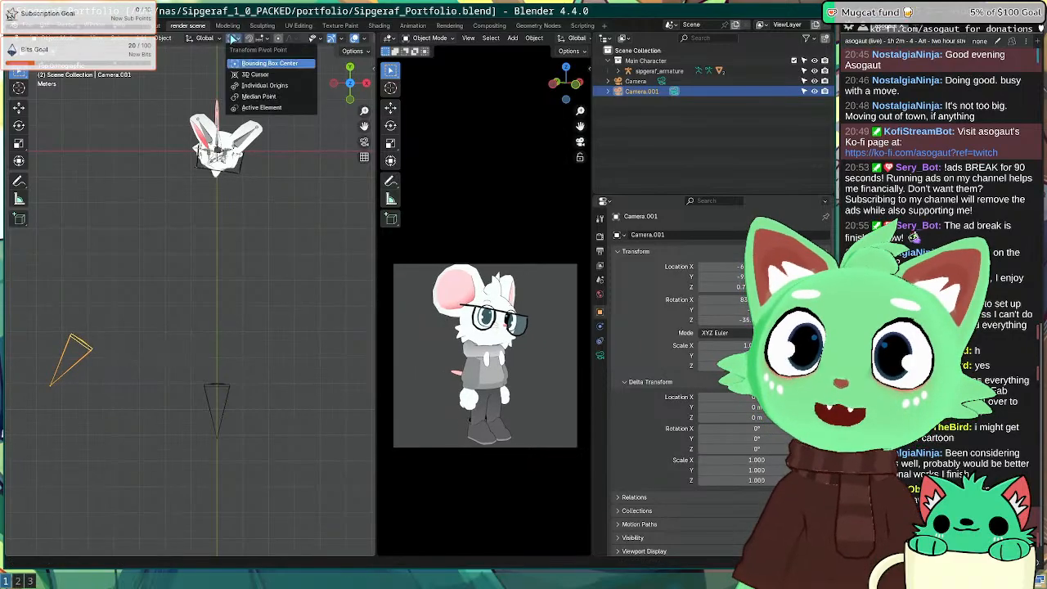
left_click(252, 75)
key("r")
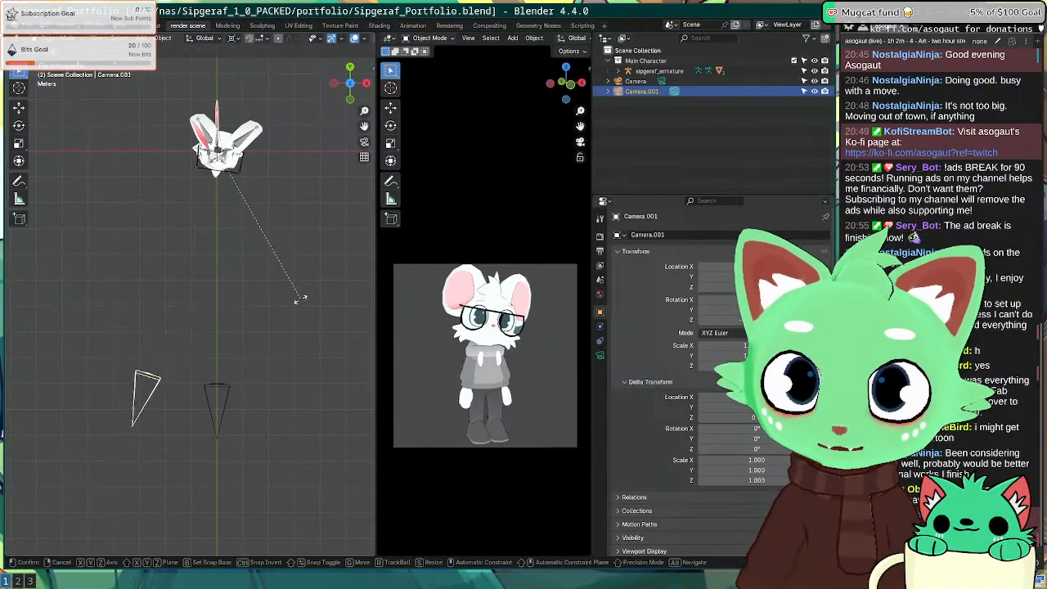
left_click(268, 331)
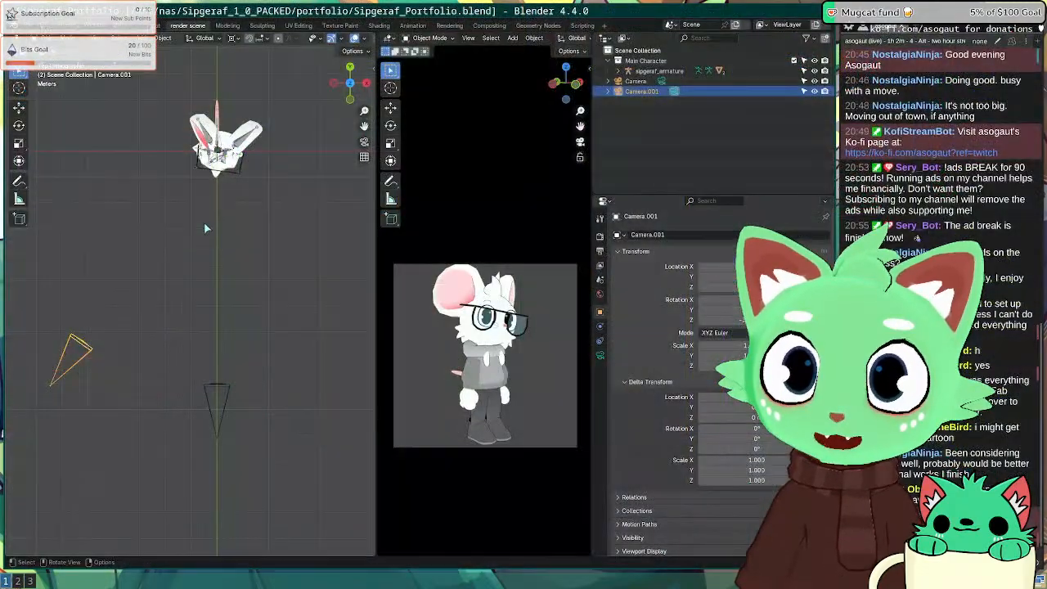
middle_click_drag(177, 393, 230, 151)
key("KP_1")
Step: Select the Body mesh and preview its mouth_open and eyes_closed shape keys
scroll(253, 241, "up", 4)
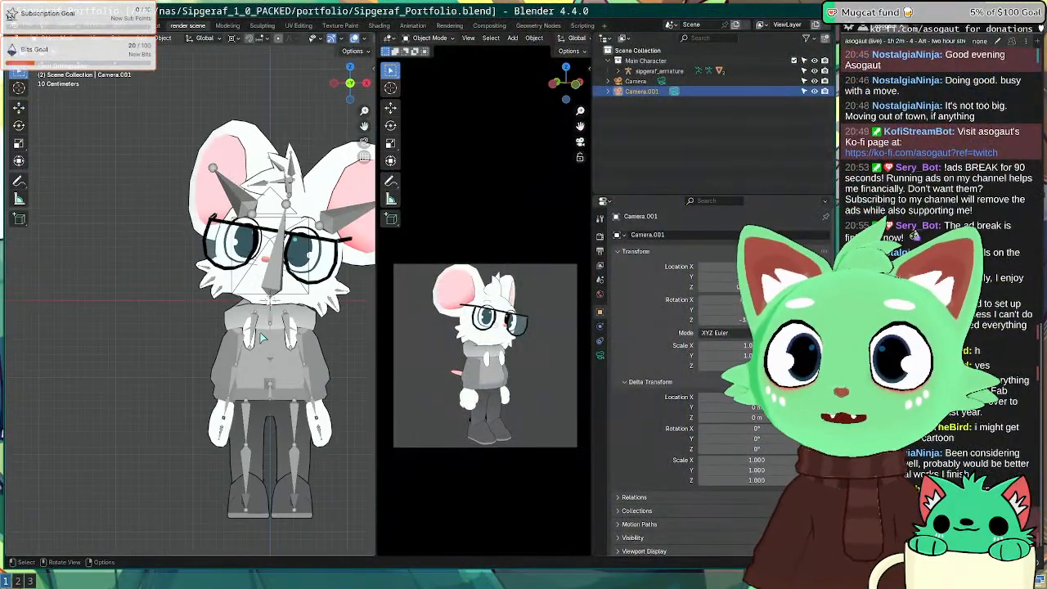
left_click(263, 348)
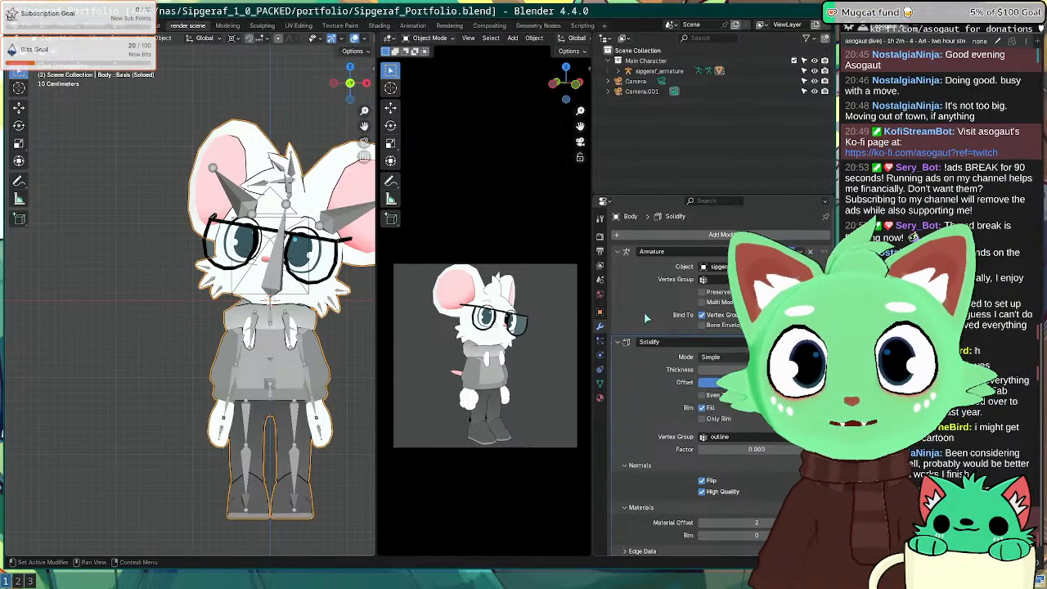
left_click(600, 383)
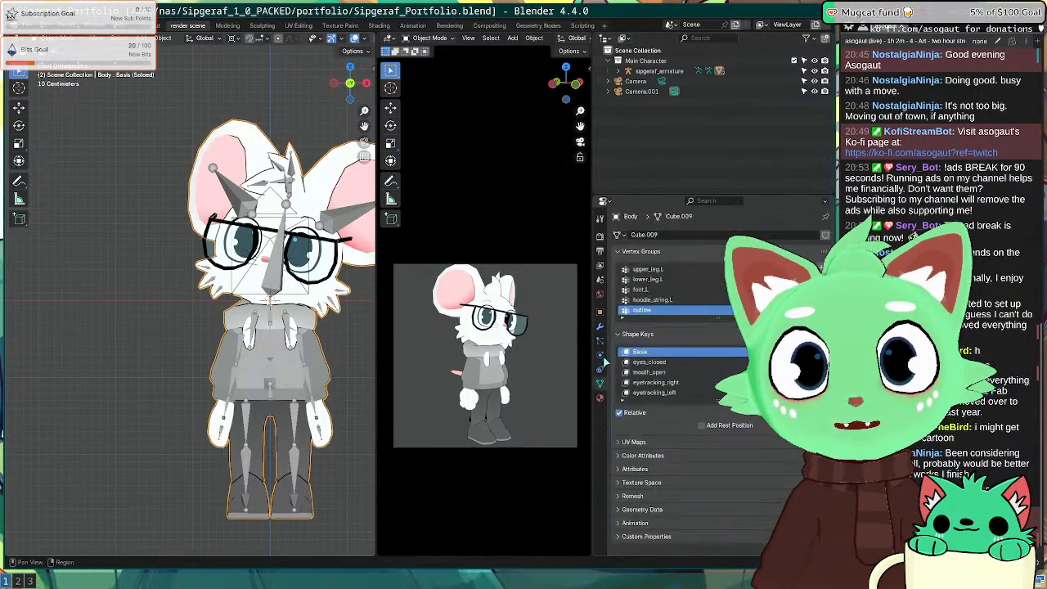
left_click(677, 372)
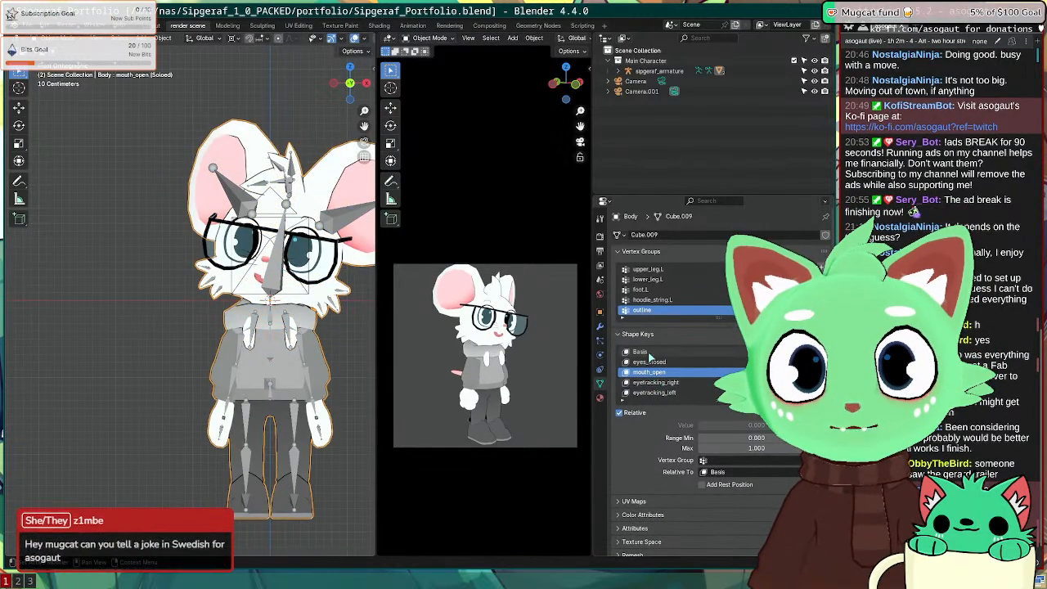
left_click(672, 352)
left_click(664, 362)
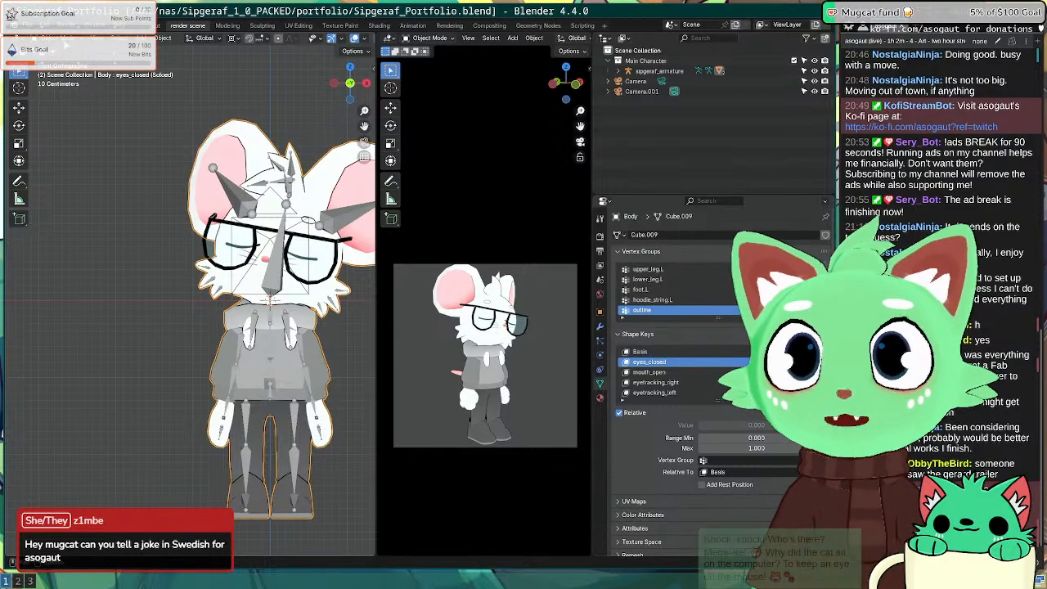
left_click(137, 327)
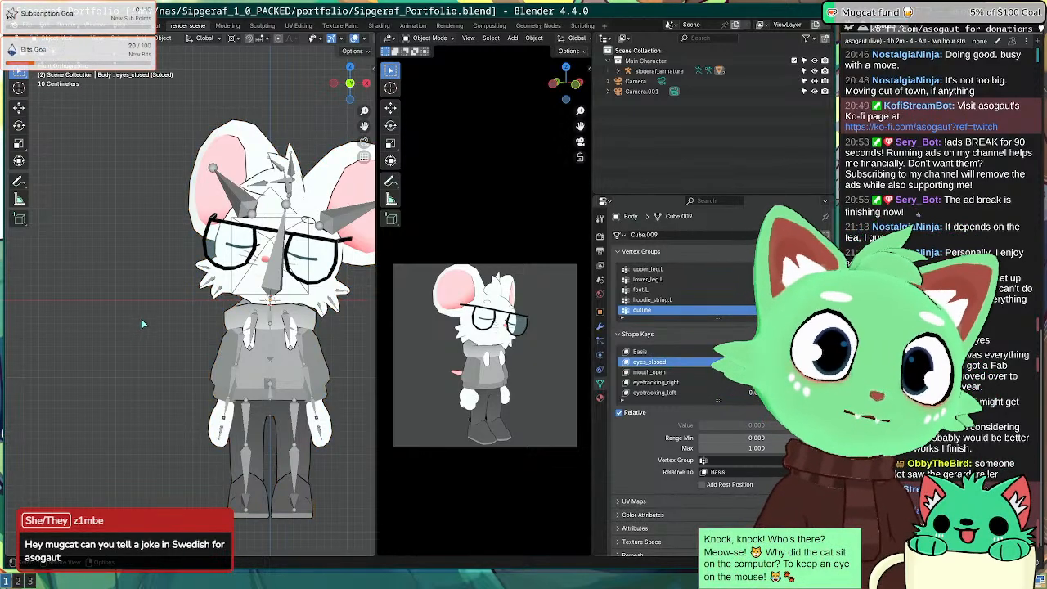
left_click(646, 352)
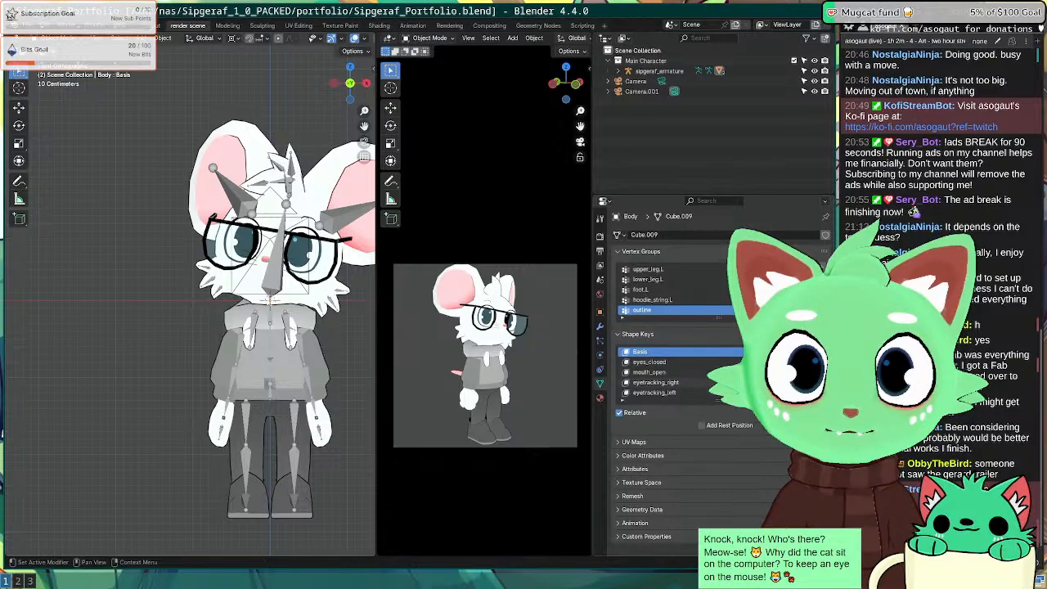
Step: Toggle Solo on the eyes_closed shape key several times, leaving it off
left_click(655, 362)
left_click(714, 352)
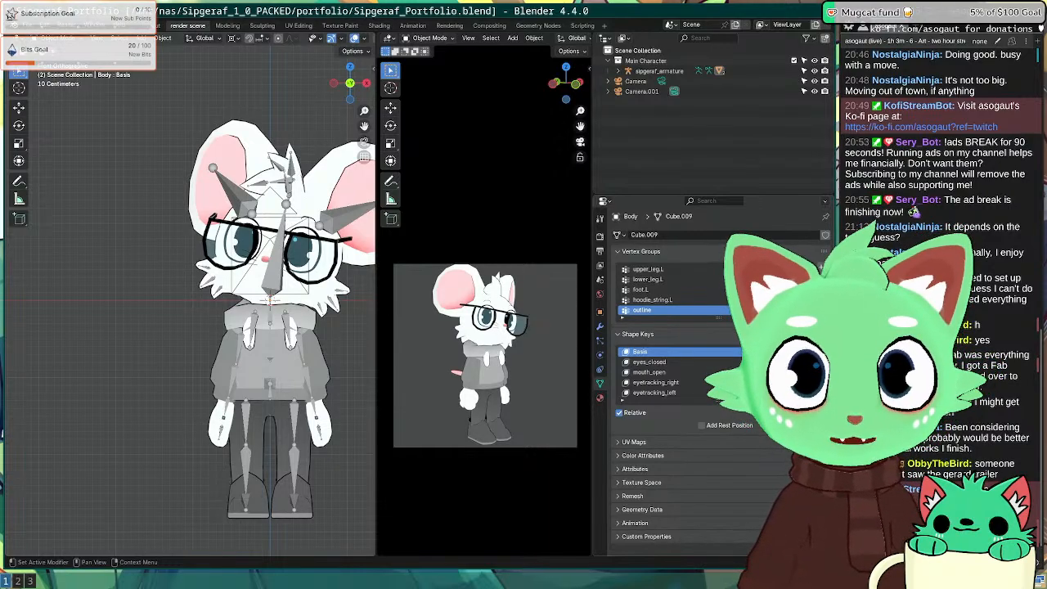
left_click(698, 362)
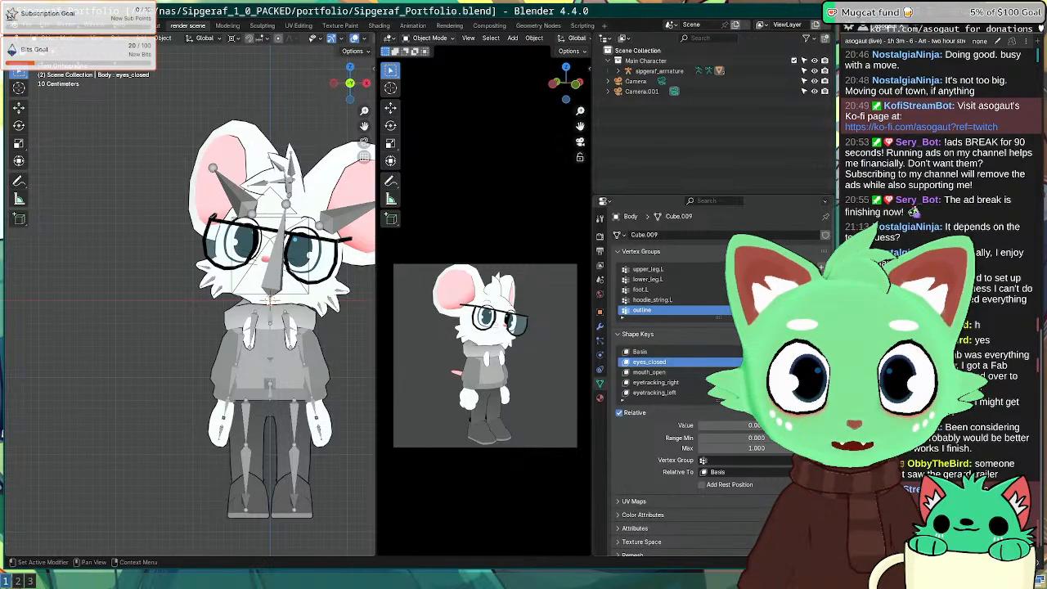
left_click(792, 413)
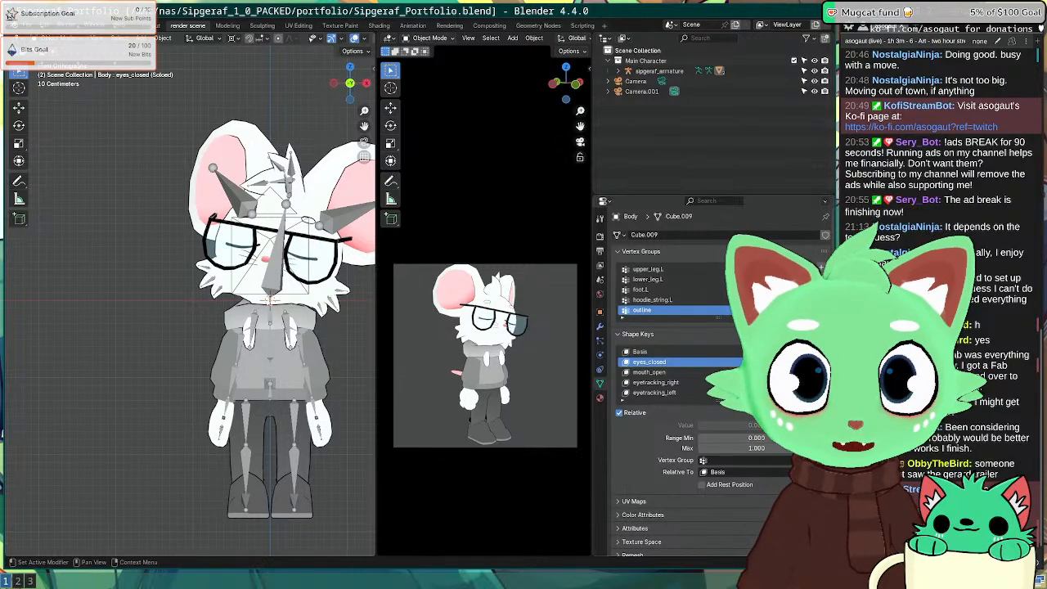
left_click(791, 412)
left_click(792, 412)
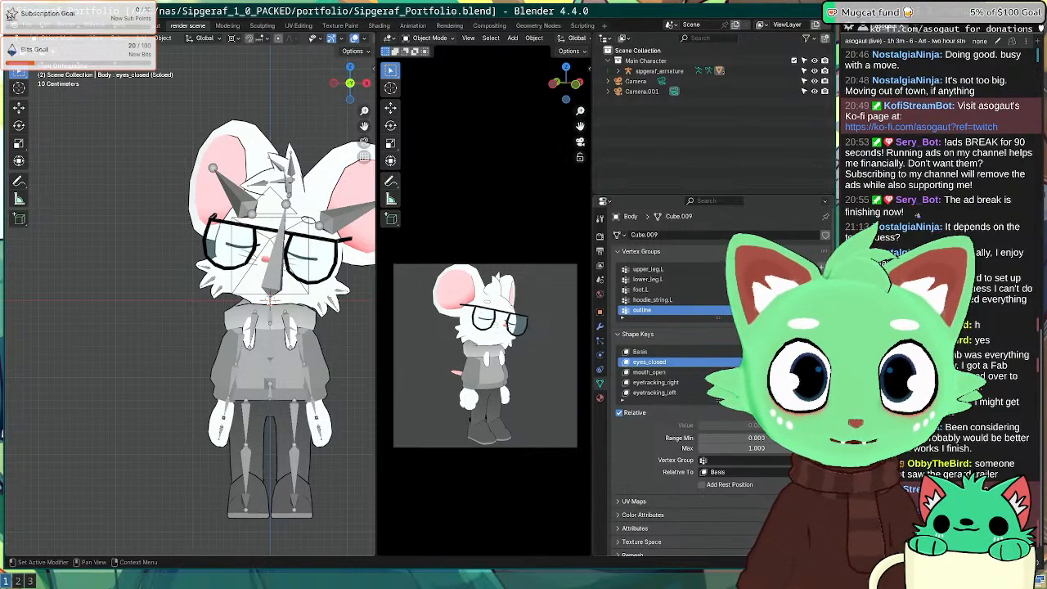
left_click(792, 413)
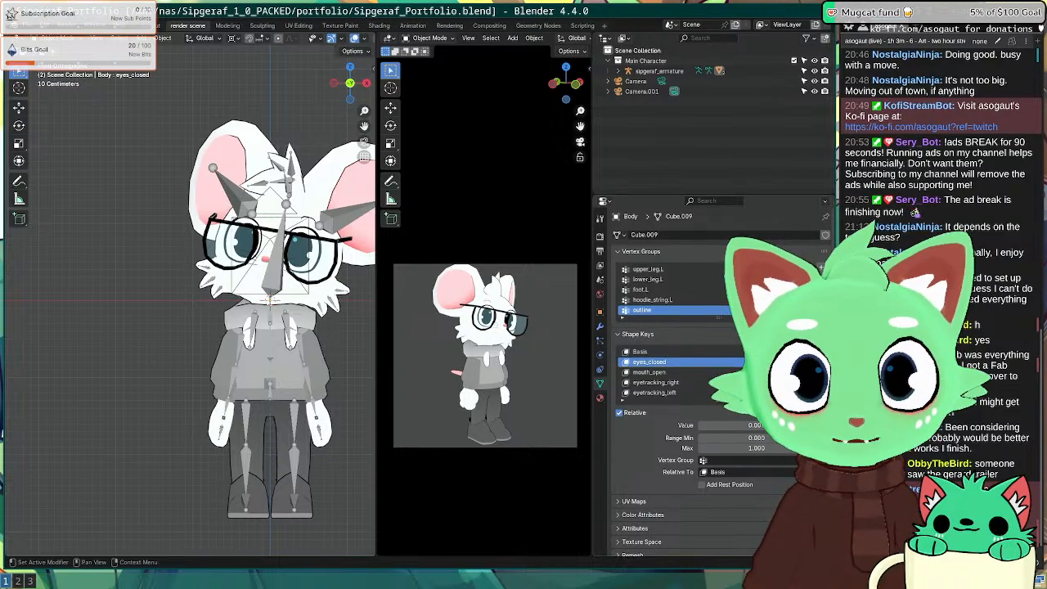
left_click(792, 412)
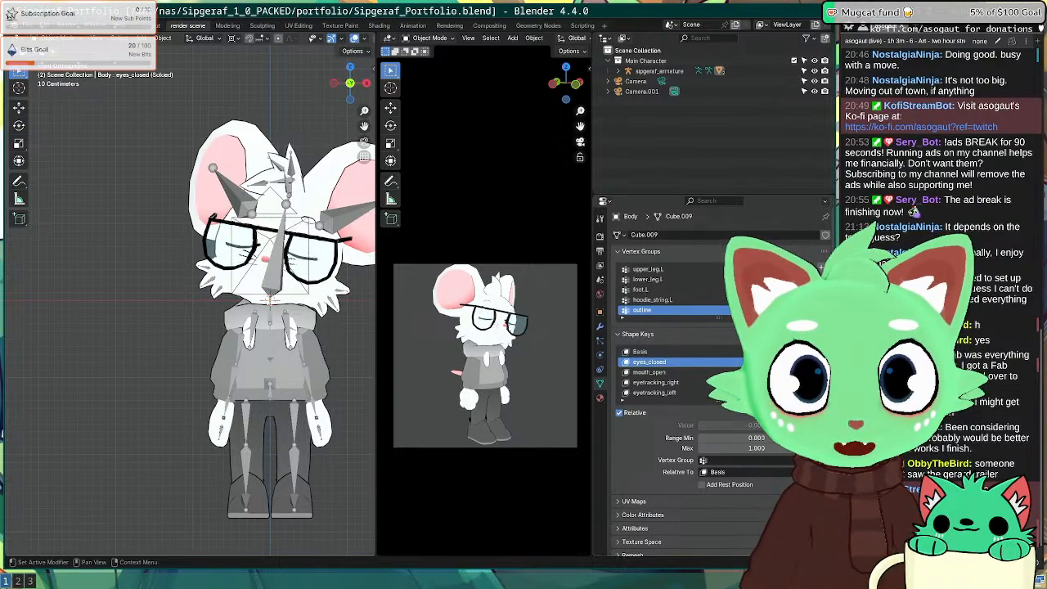
left_click(792, 412)
left_click(792, 412)
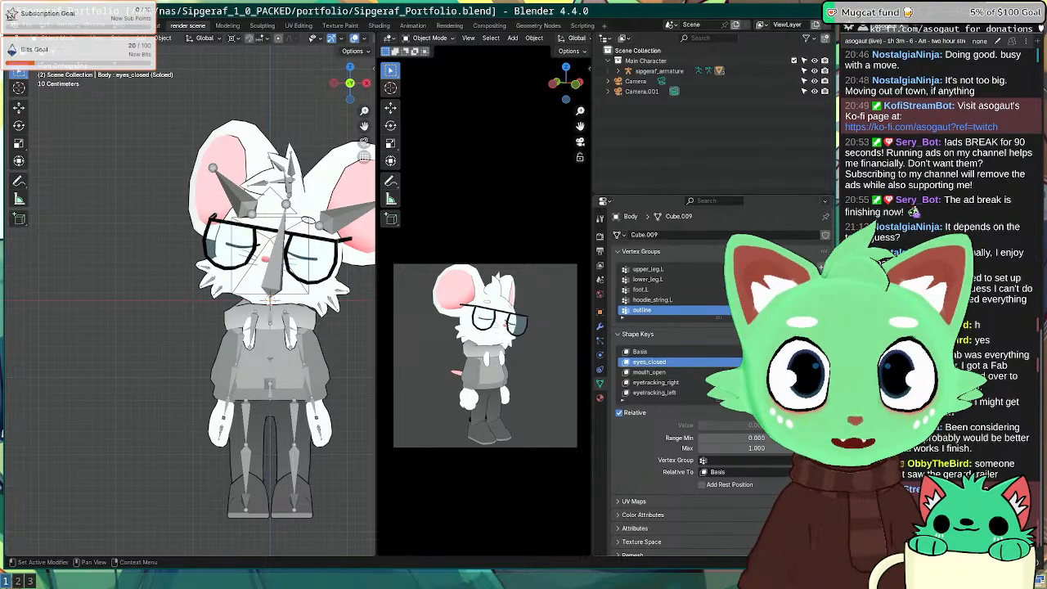
left_click(792, 412)
Step: Set eyes_closed to about 0.138, select mouth_open, and render a test image
left_click_drag(727, 427, 740, 427)
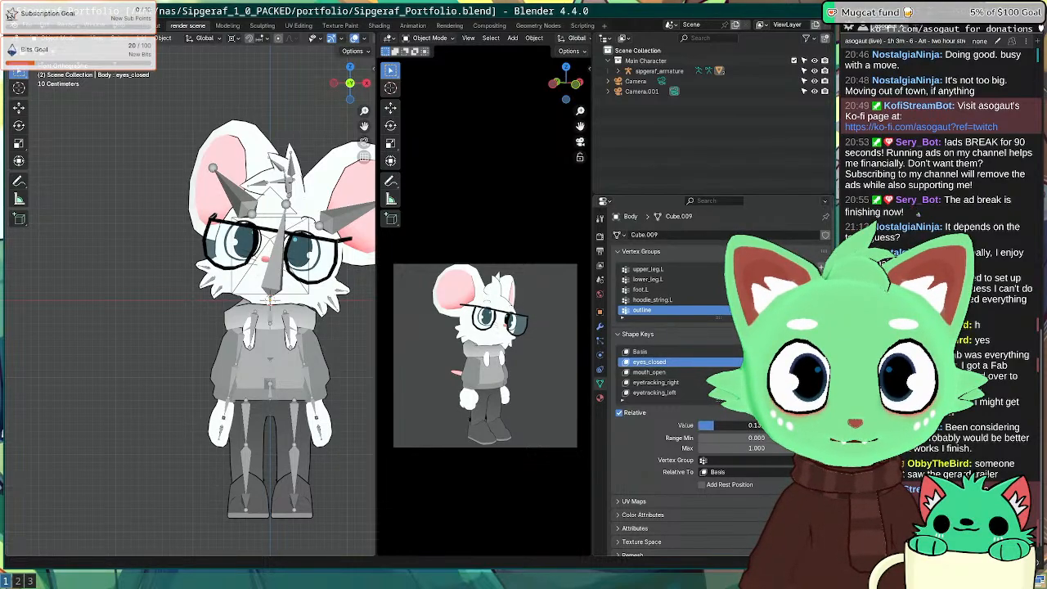
left_click(662, 372)
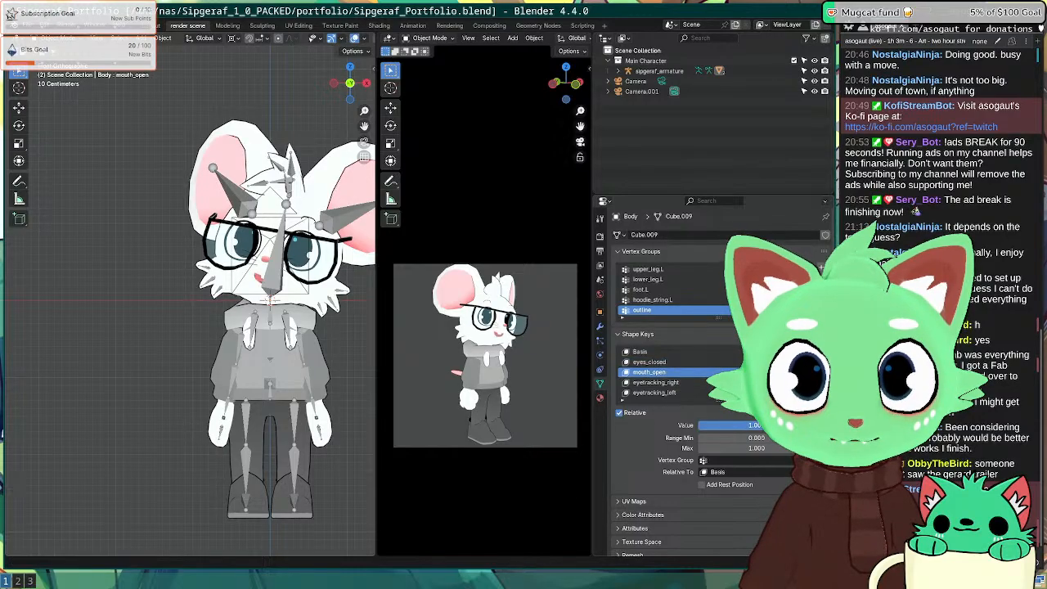
key("F12")
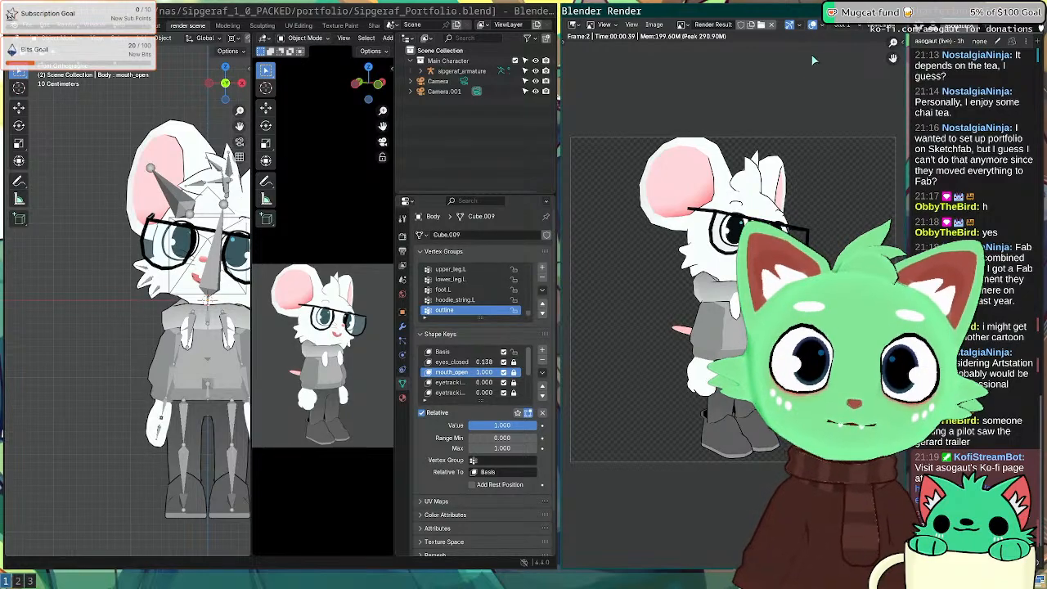
key("Escape")
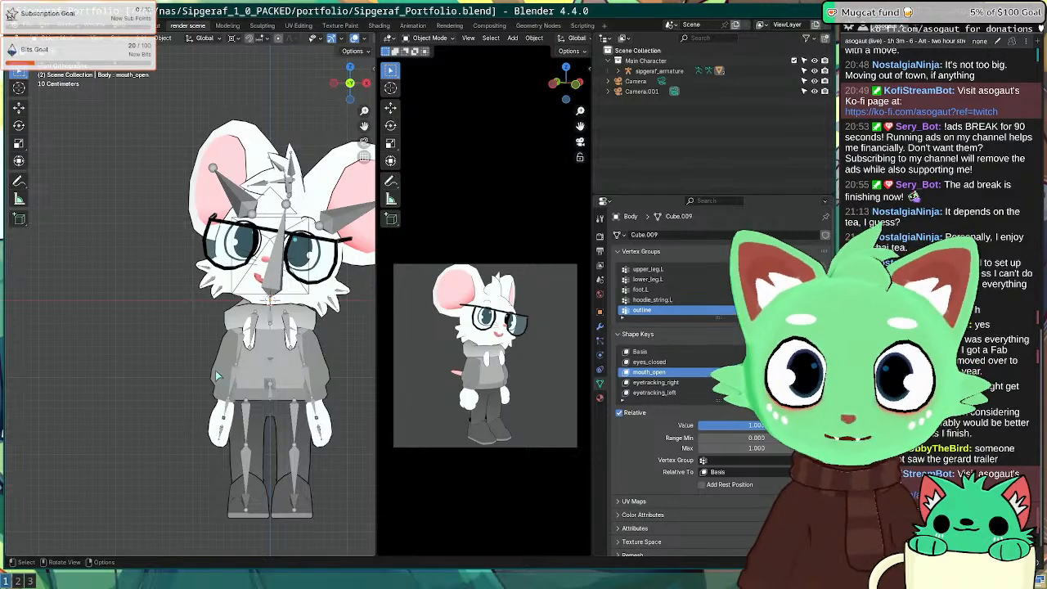
Step: From top view, rotate Camera.001 by -8.9° around Z
scroll(239, 355, "down", 8)
middle_click_drag(236, 353, 236, 370)
key("KP_7")
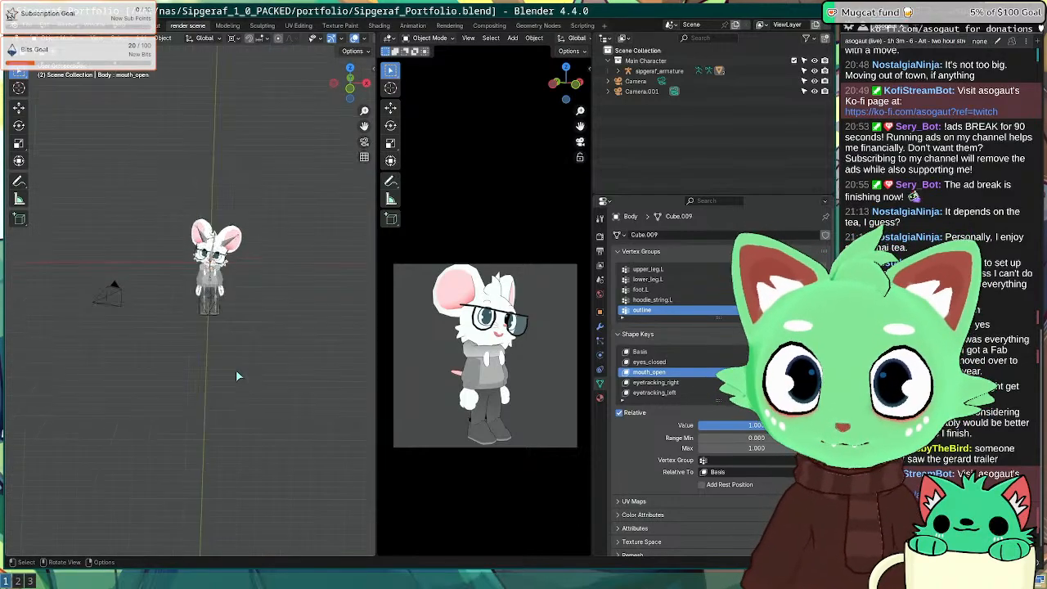
left_click(121, 330)
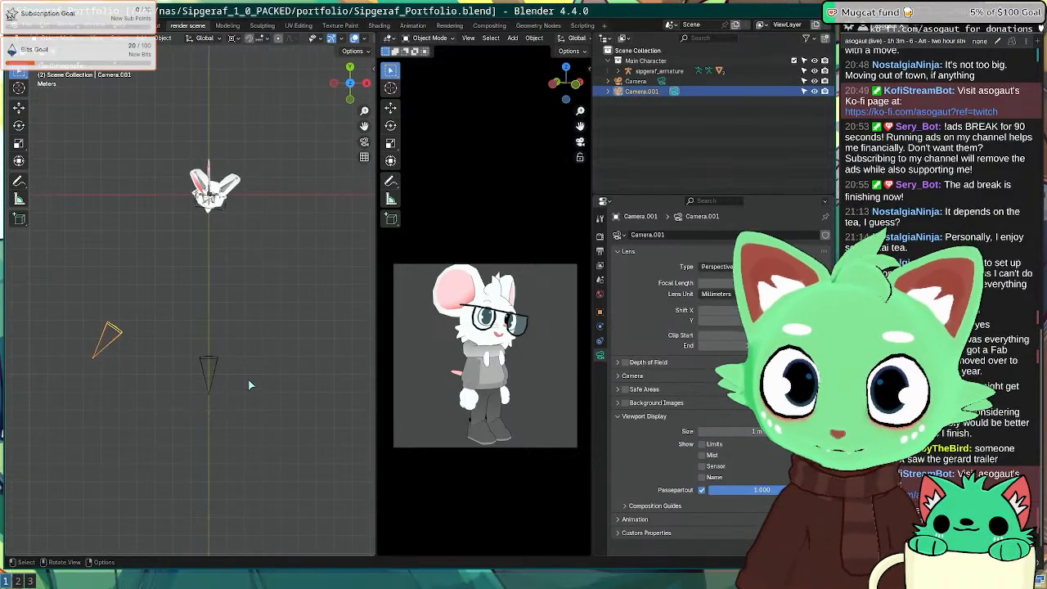
key("r")
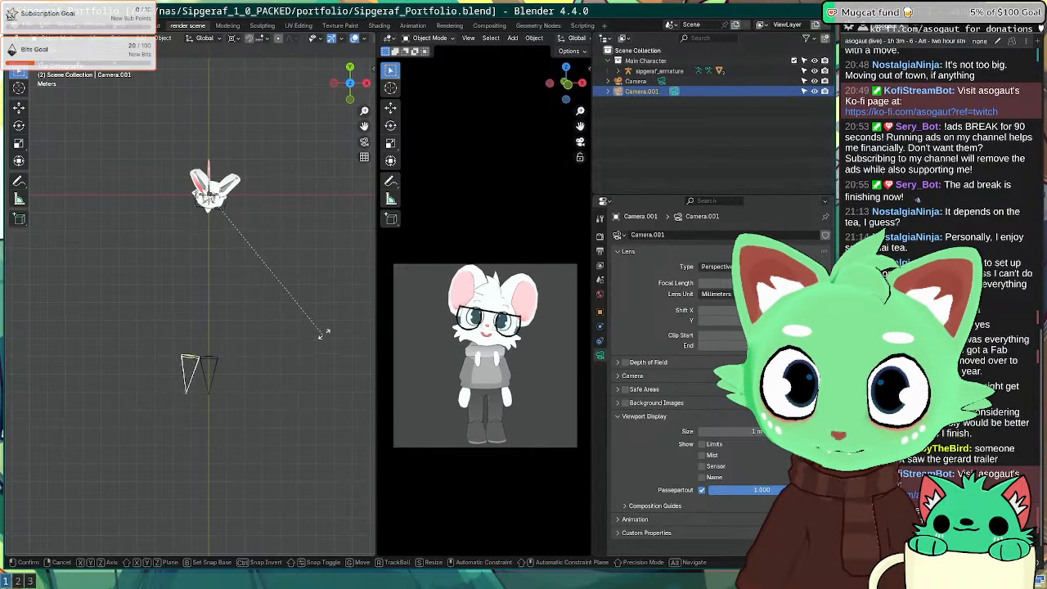
left_click(272, 377)
Step: Orbit back to the character, then select and frame the armature
middle_click_drag(274, 330, 242, 375)
scroll(273, 259, "up", 4)
scroll(286, 368, "up", 2)
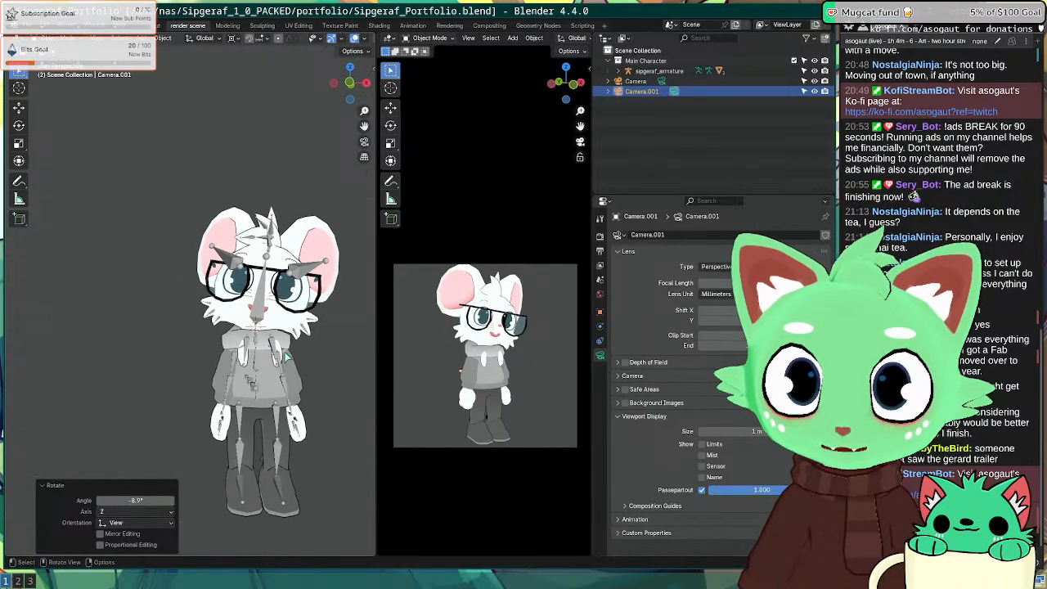
left_click(275, 358)
key("KP_Decimal")
Step: Frame the mouse character in the front view, then return to the camera view
scroll(272, 352, "up", 5)
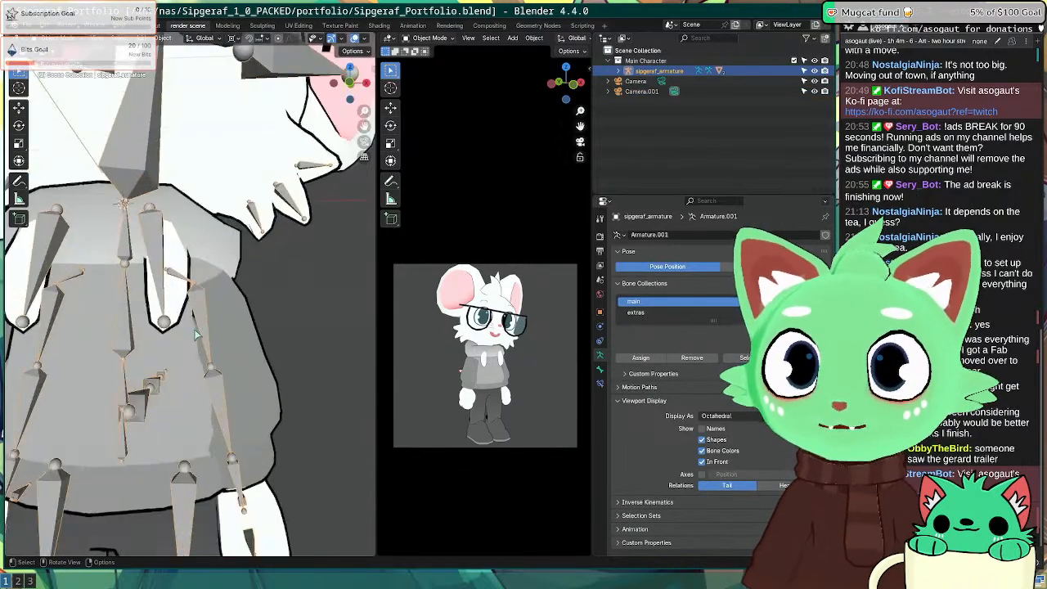
scroll(273, 353, "down", 5)
scroll(152, 304, "down", 1)
middle_click_drag(154, 305, 162, 305)
scroll(489, 359, "up", 4)
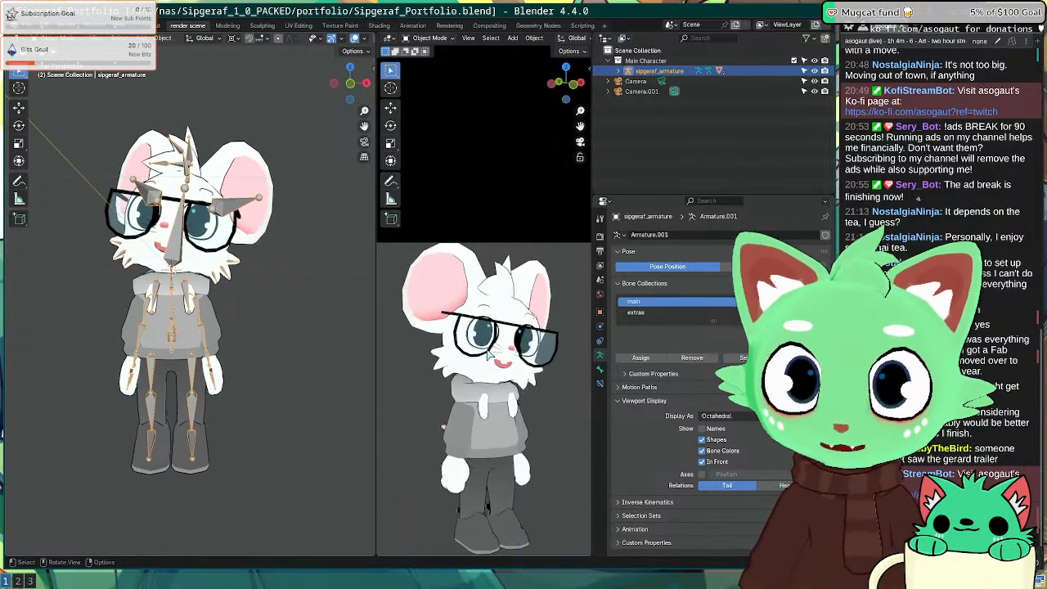
middle_click_drag(489, 360, 489, 346)
key("KP_1")
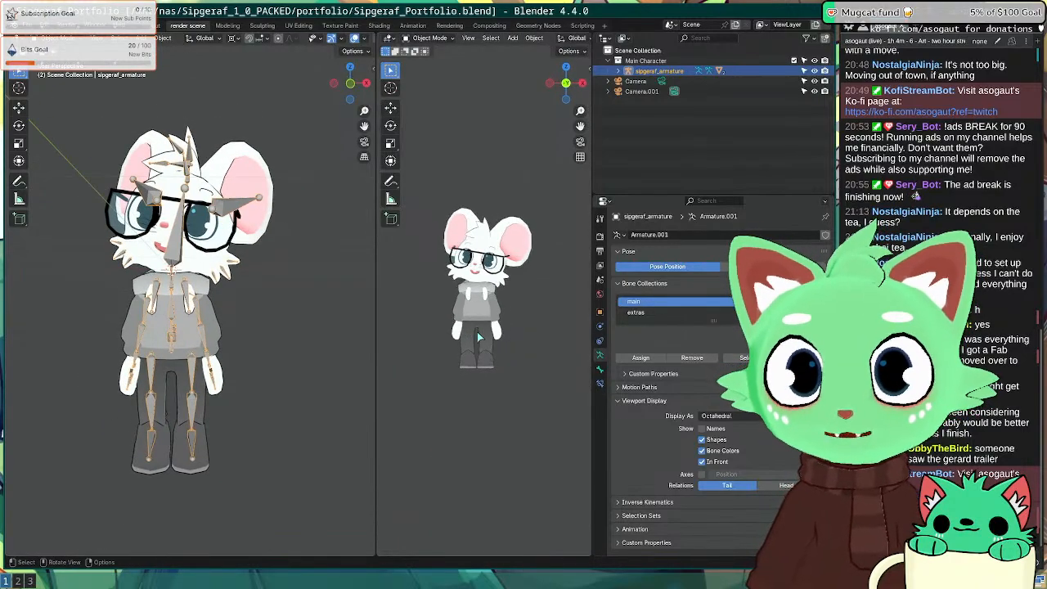
key("KP_Decimal")
key("KP_0")
scroll(482, 323, "up", 4)
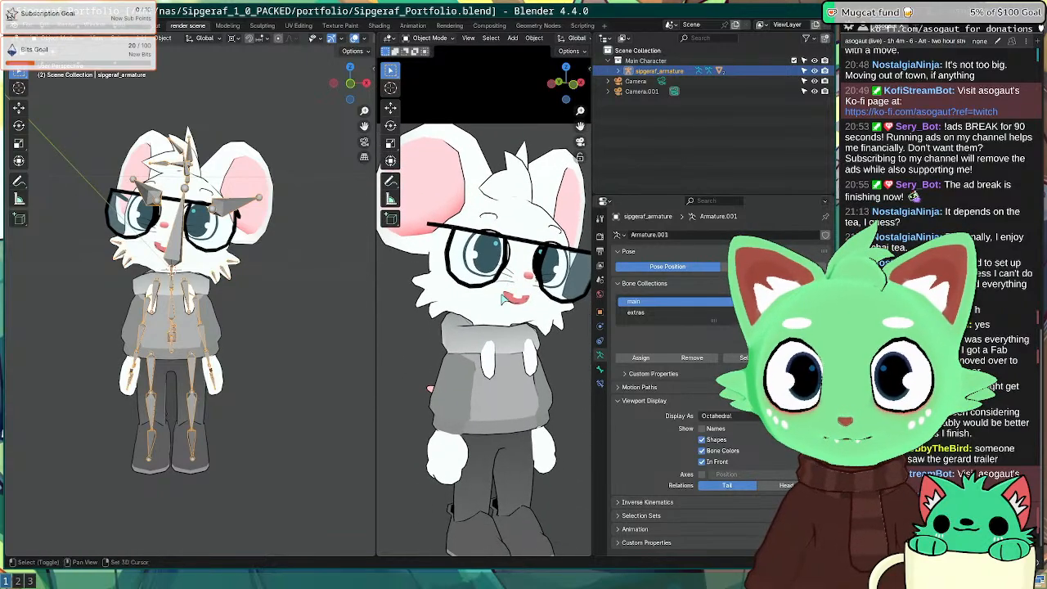
scroll(501, 302, "down", 3)
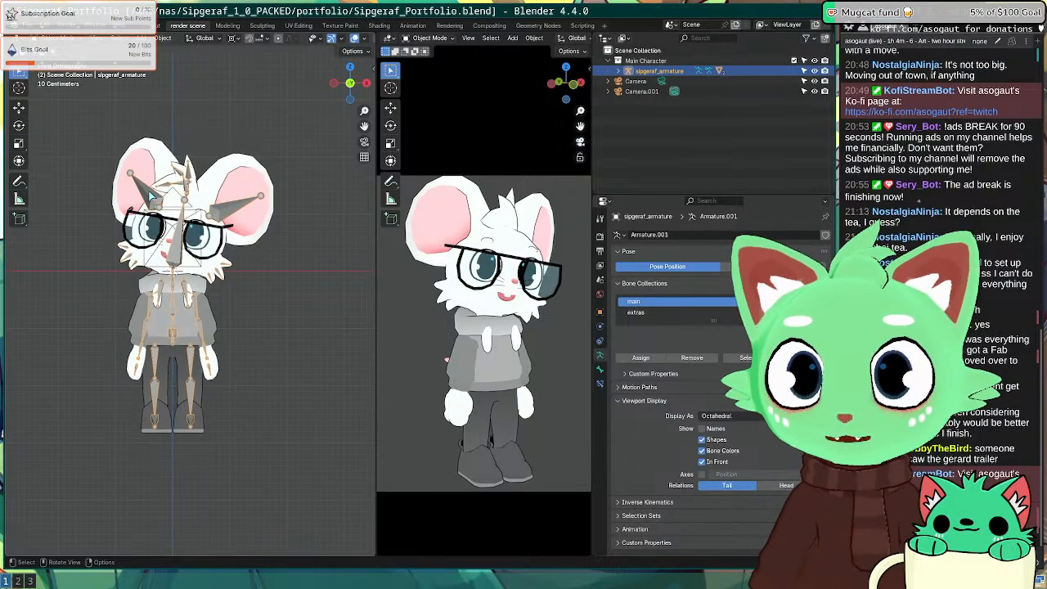
scroll(150, 194, "up", 4)
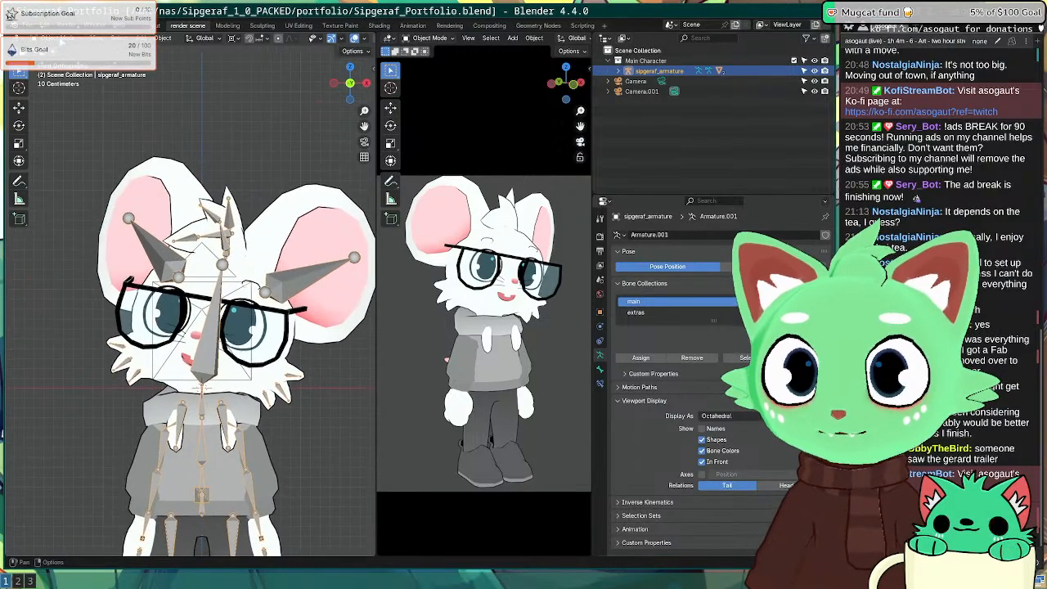
Step: Enter Pose Mode and try rotating the right ear bone, then undo the rotation
left_click(83, 73)
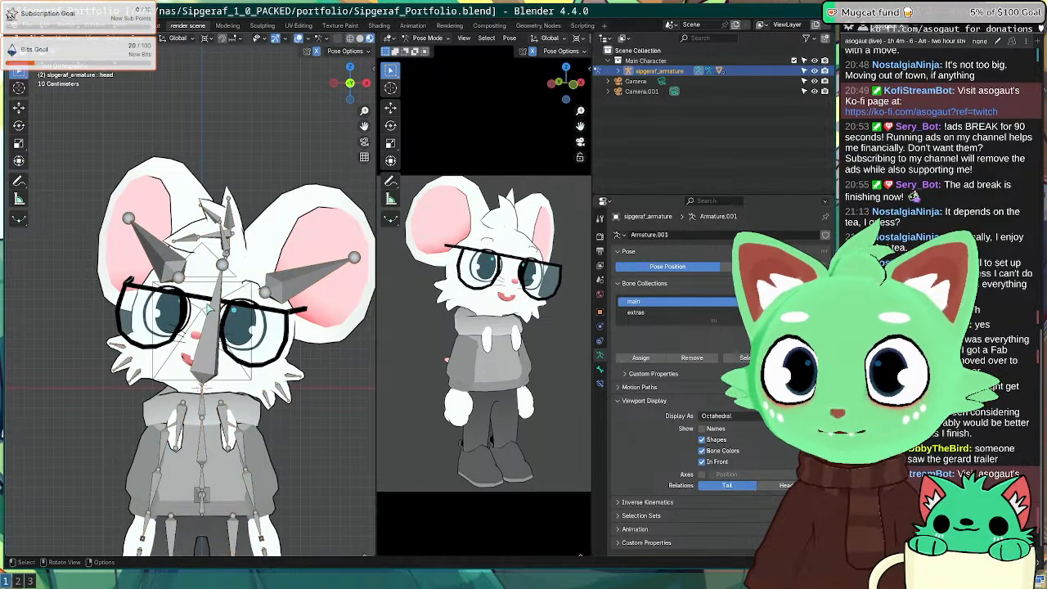
left_click(169, 261)
middle_click_drag(137, 252, 252, 266)
key("r")
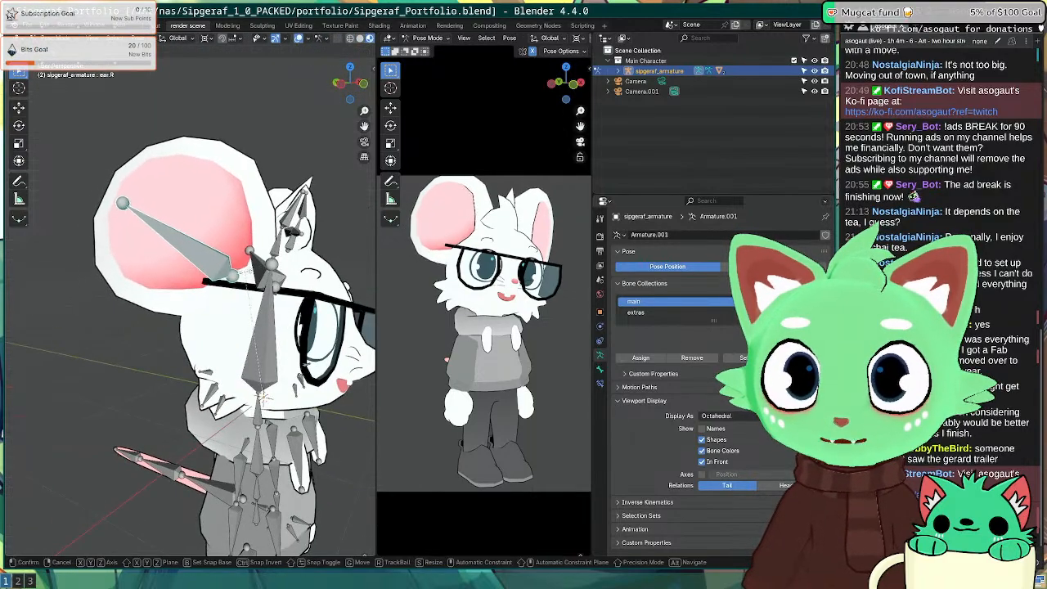
left_click(252, 219)
key("ctrl+z")
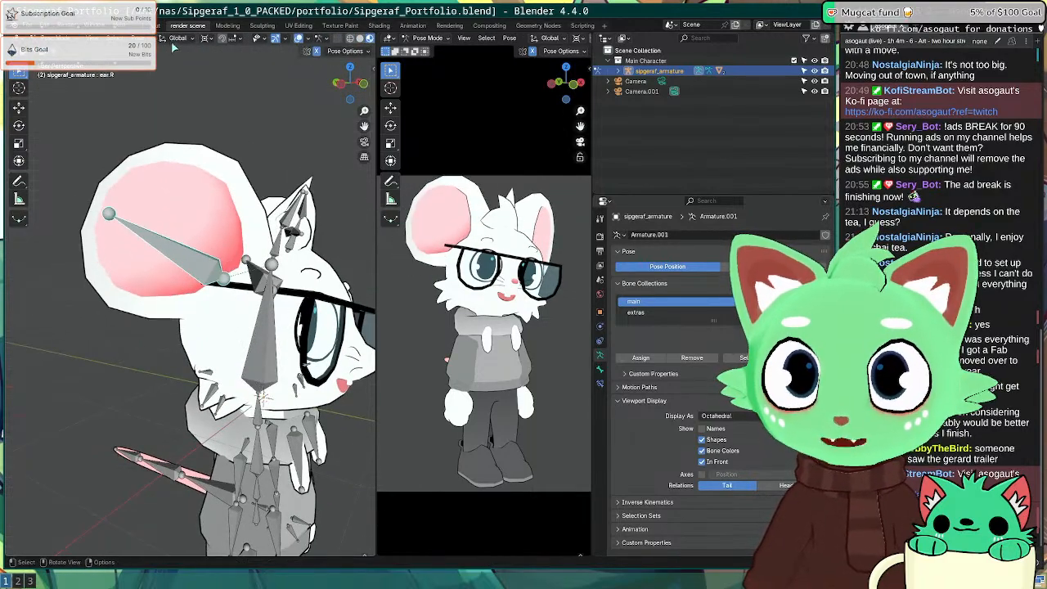
Step: Set the pivot to Bounding Box Center and rotate the right ear bone 1.44° around Z
left_click(179, 38)
left_click(205, 39)
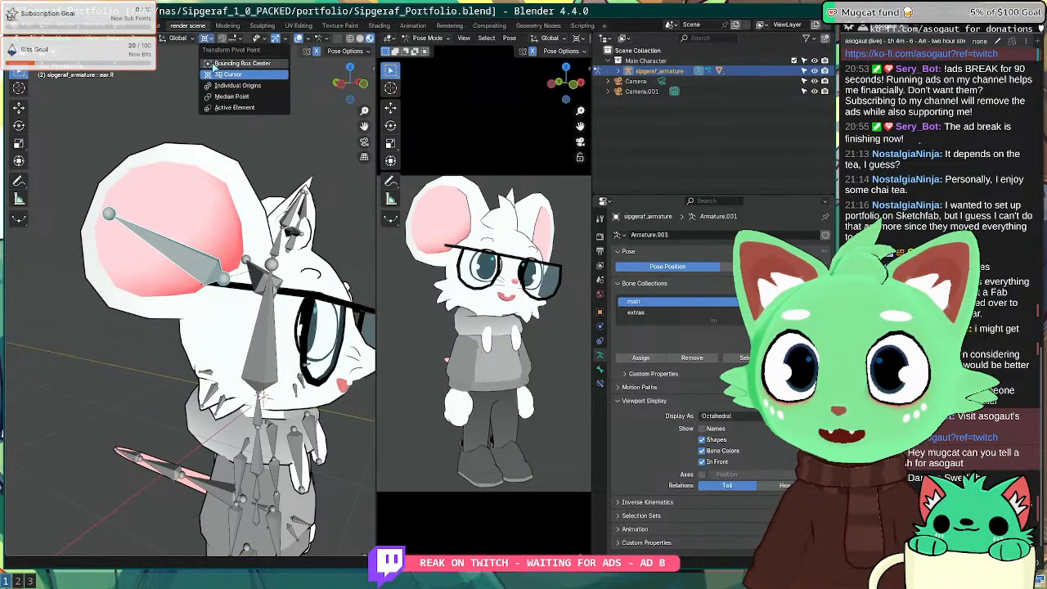
left_click(212, 64)
key("r")
left_click(285, 220)
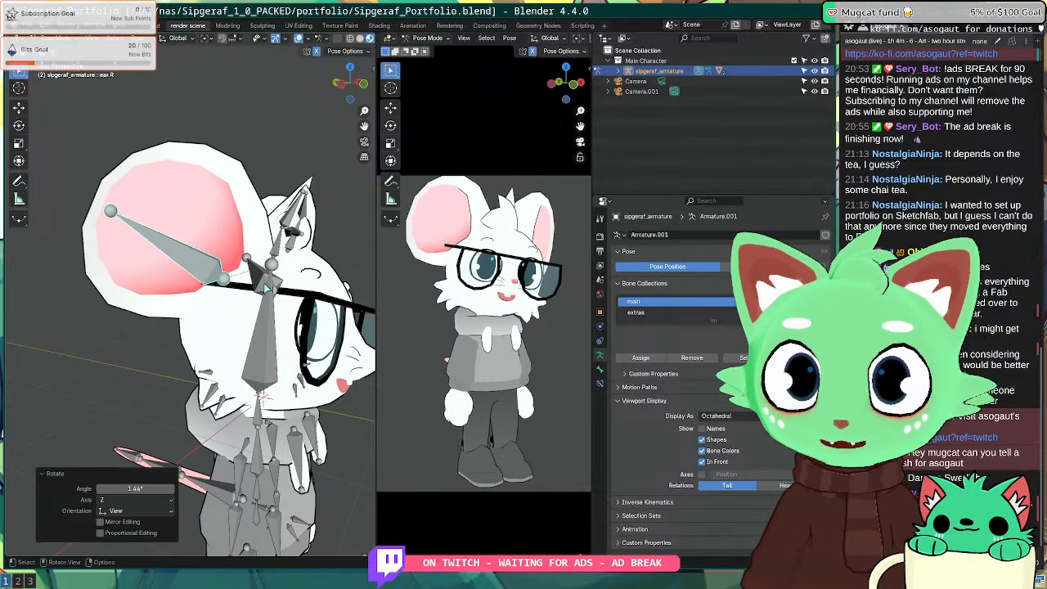
Step: Rotate the left ear bone -18.6° around Z, then deselect it
middle_click_drag(286, 220, 24, 216)
left_click(318, 51)
middle_click_drag(263, 136, 205, 147)
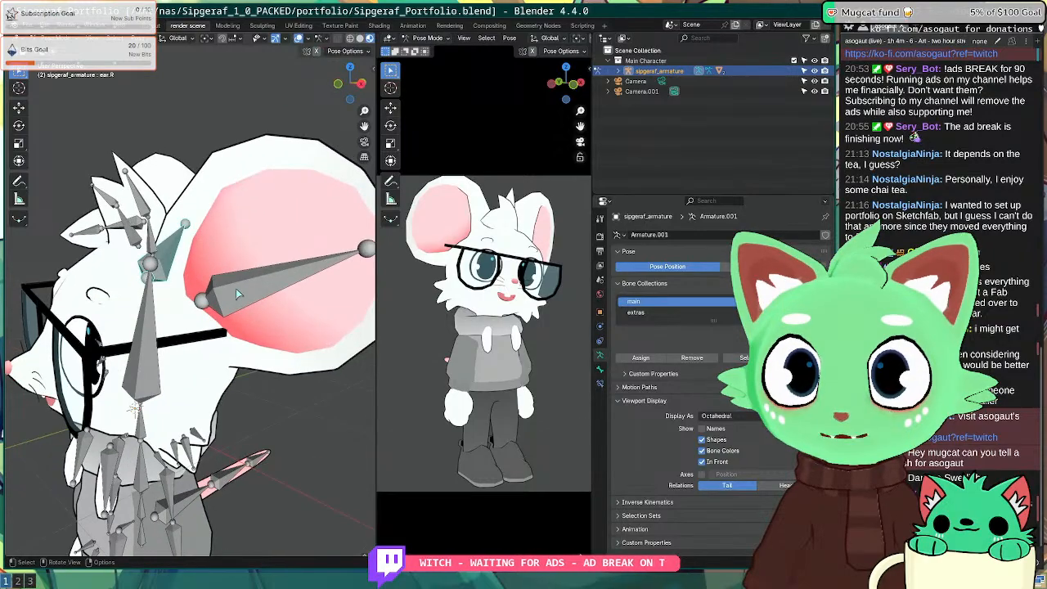
left_click(298, 270)
middle_click_drag(299, 270, 273, 276)
key("r")
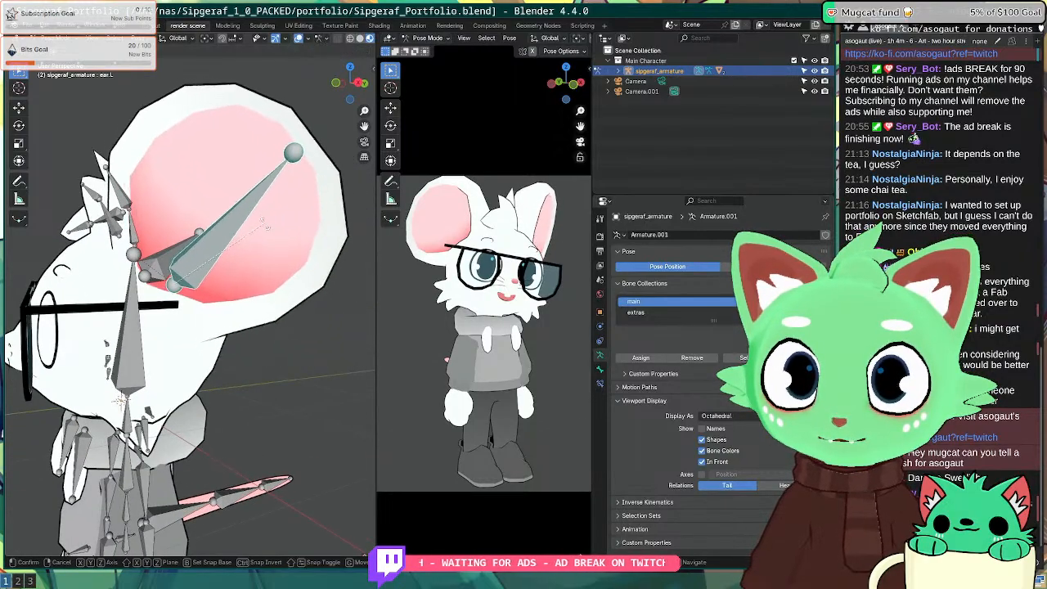
left_click(271, 249)
scroll(190, 244, "down", 1)
scroll(191, 244, "down", 2)
middle_click_drag(191, 244, 302, 270)
scroll(245, 291, "up", 7)
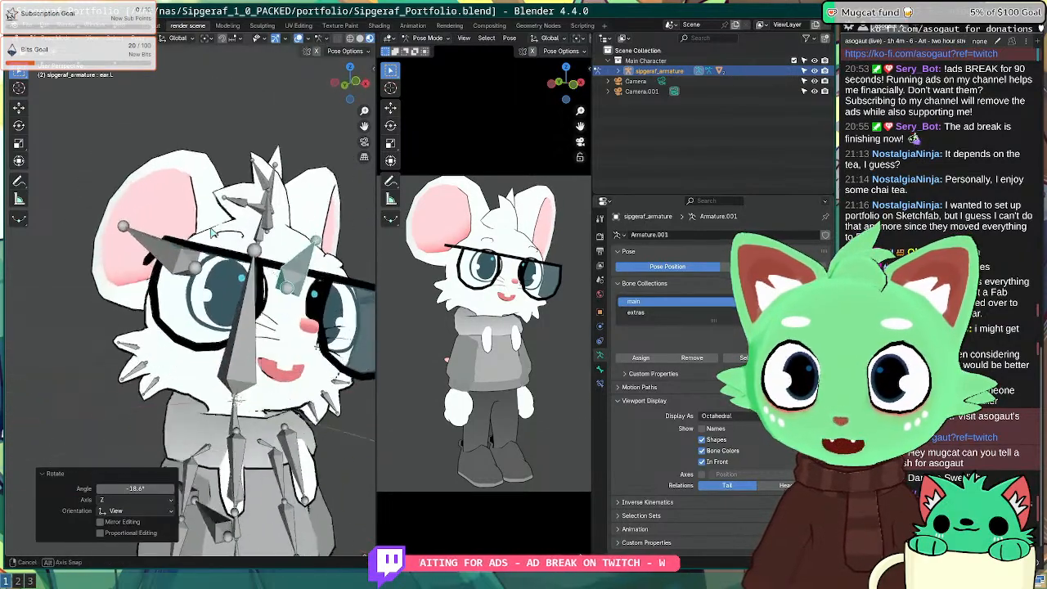
middle_click_drag(243, 294, 262, 242)
left_click(261, 237)
Step: Return to Object Mode, isolate the Body mesh in local view and enter Edit Mode
left_click(77, 36)
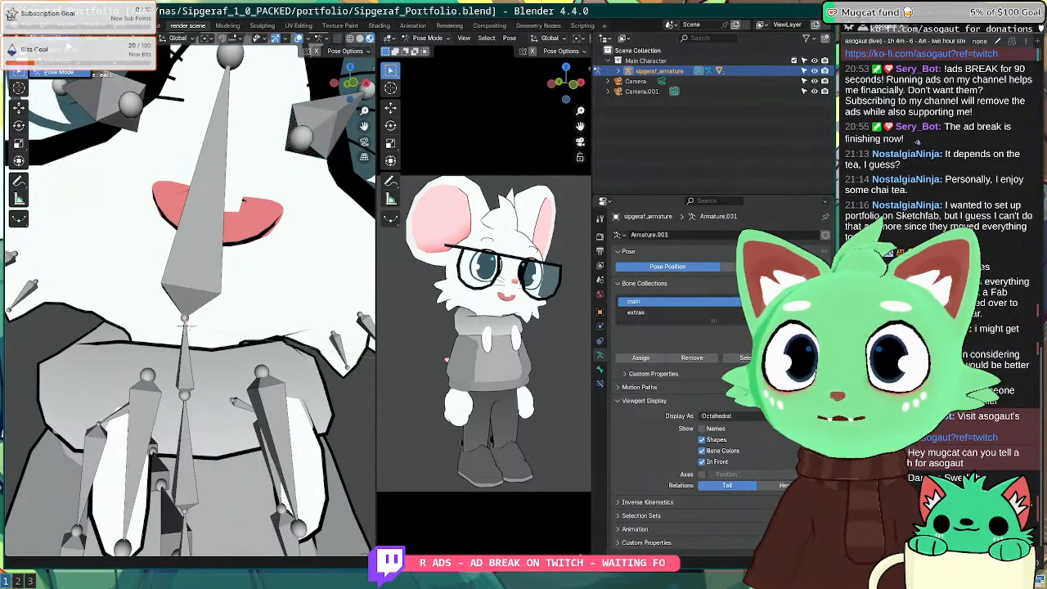
left_click(72, 54)
left_click(165, 248)
key("KP_Divide")
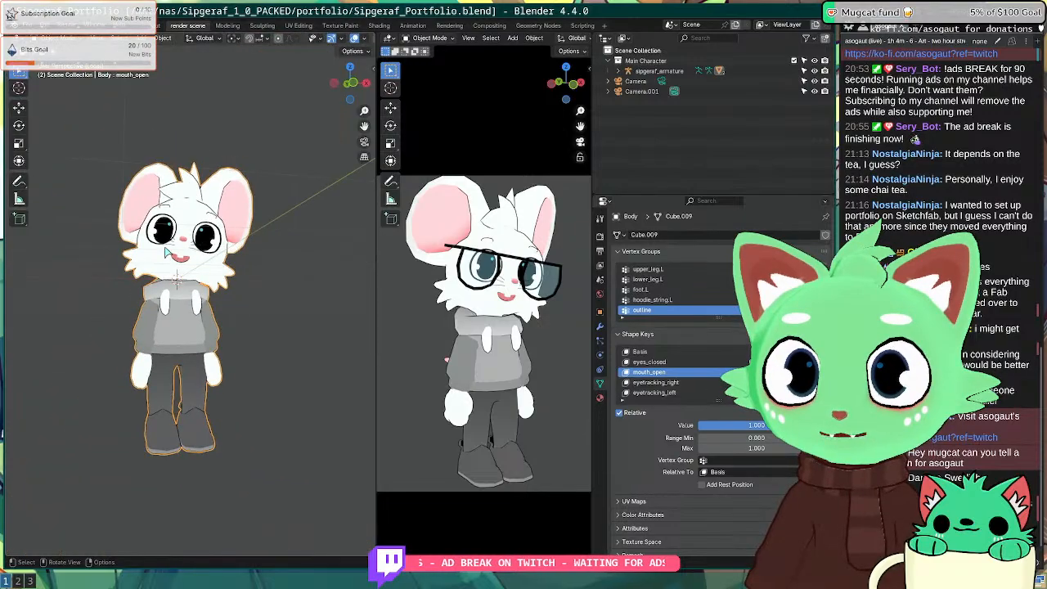
scroll(171, 196, "up", 6)
key("Tab")
Step: Select the mouth region with linked selection delimited by seams
middle_click_drag(171, 180, 172, 353, "shift")
middle_click_drag(172, 354, 216, 347)
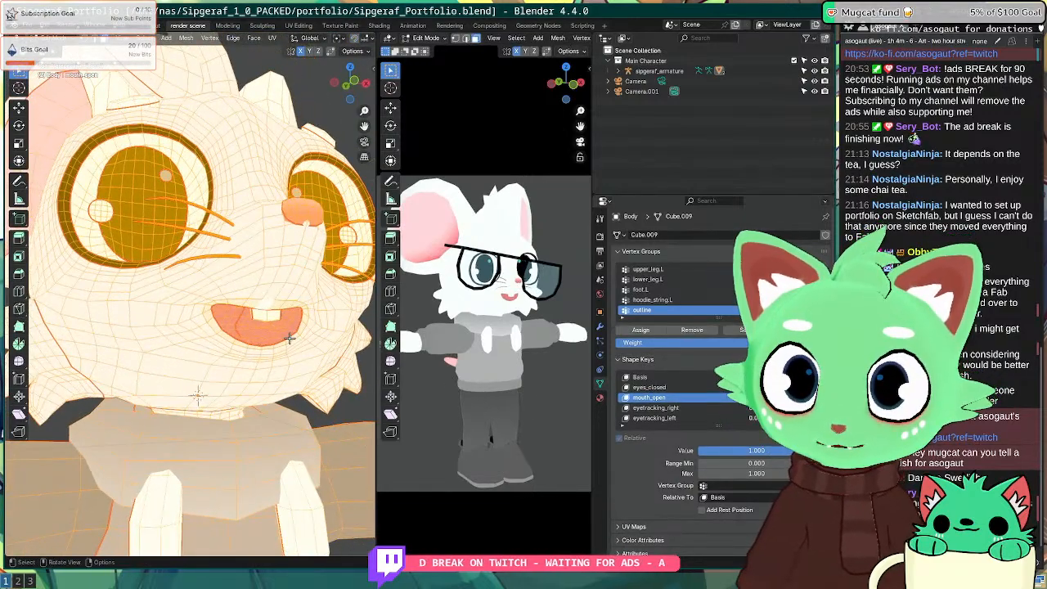
key("alt+a")
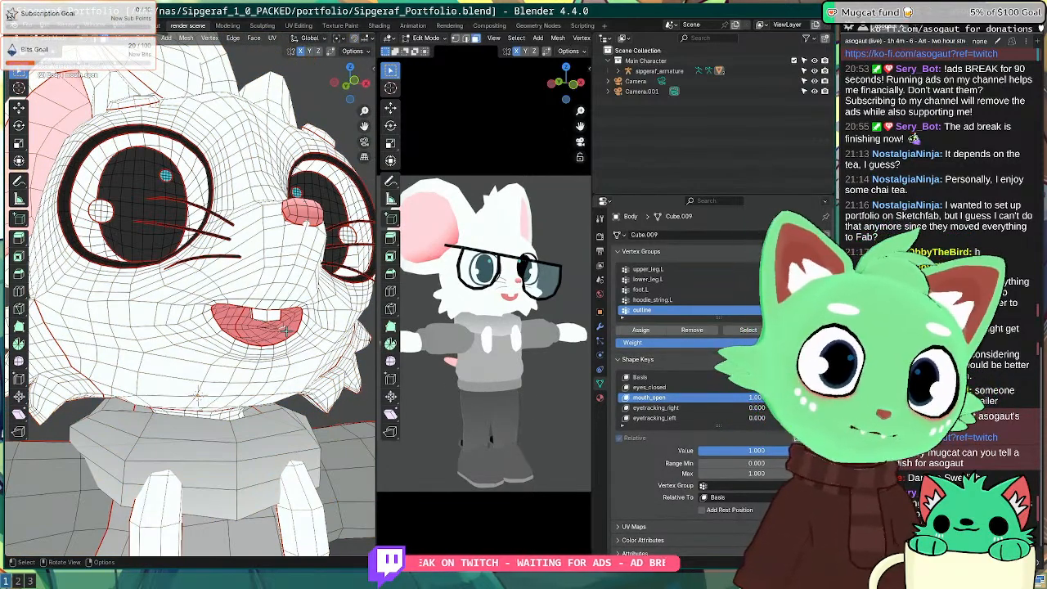
key("l")
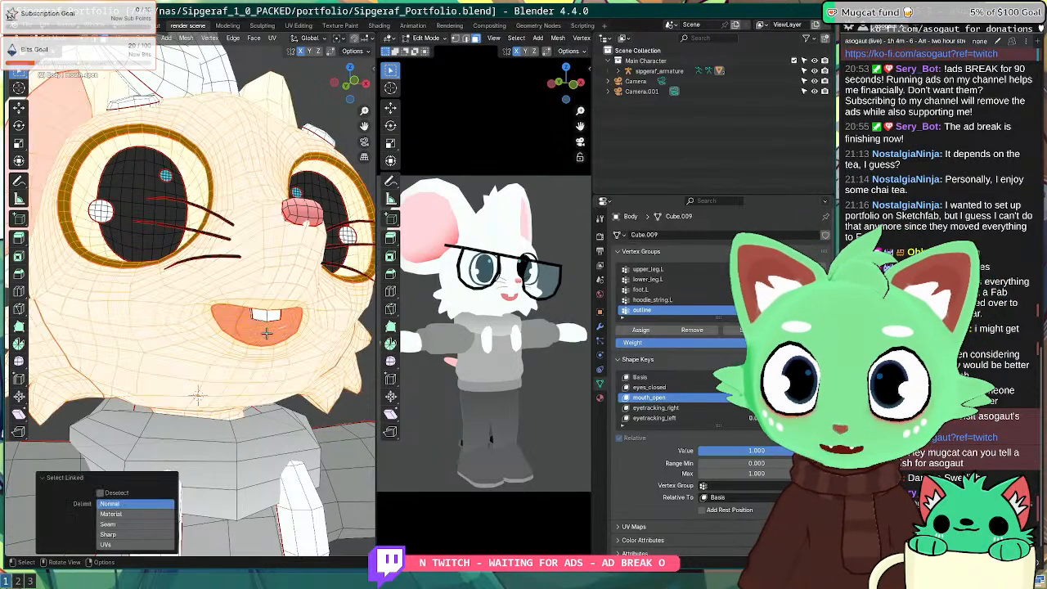
left_click(152, 524)
middle_click_drag(255, 356, 231, 369)
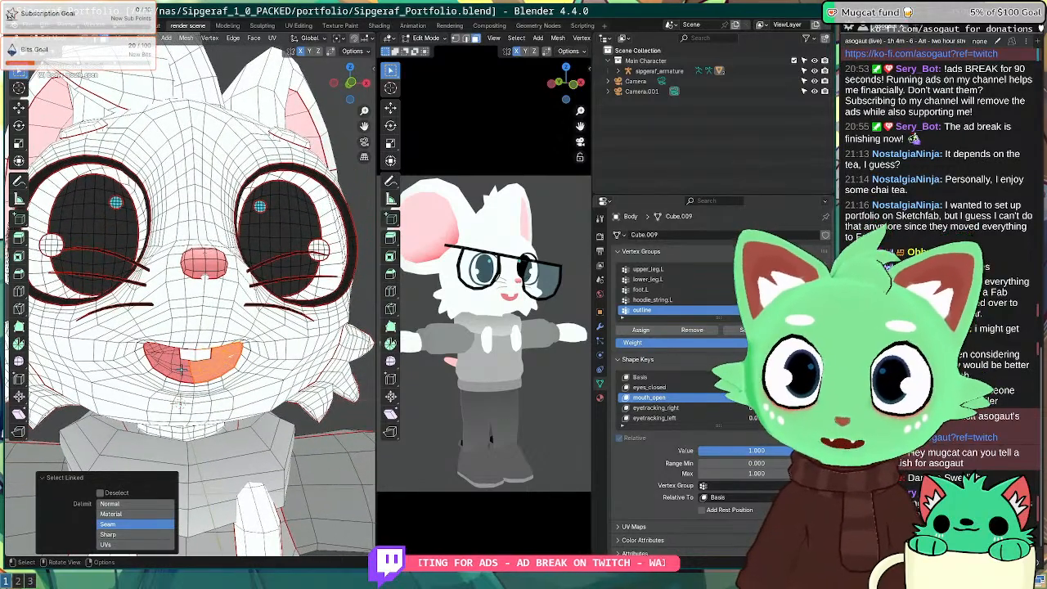
key("l")
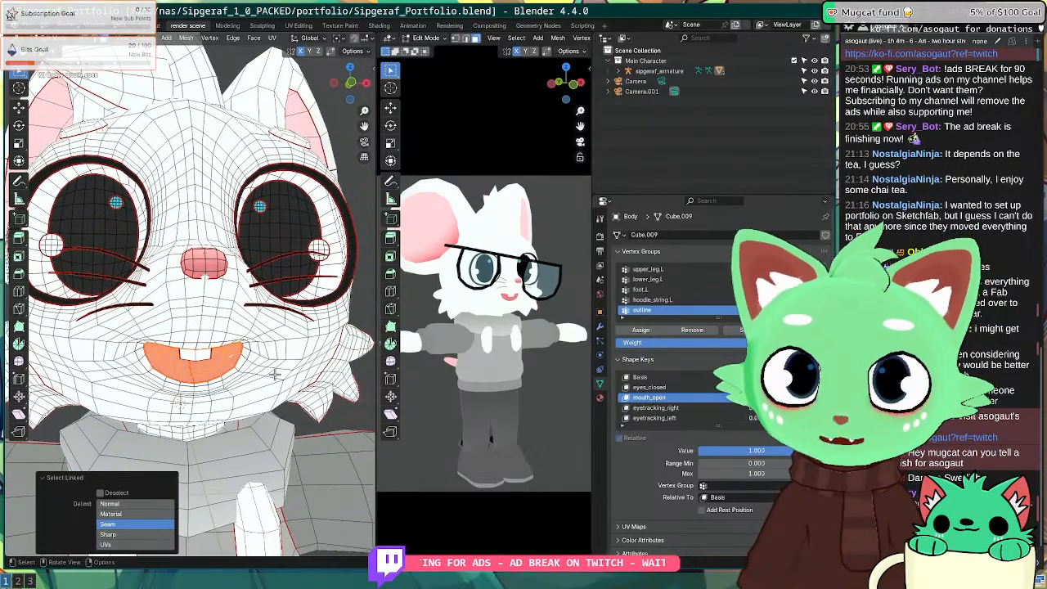
Step: Remove the selection from the outline vertex group, return to Object Mode and exit local view
left_click(695, 332)
scroll(235, 350, "down", 4)
key("Tab")
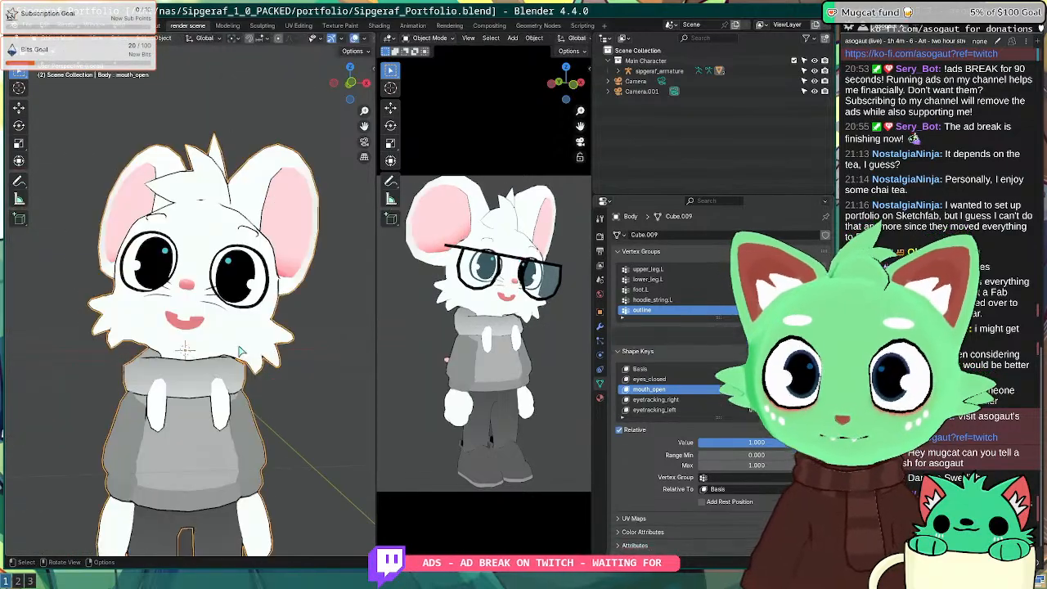
middle_click_drag(249, 347, 201, 287)
scroll(222, 347, "down", 4)
scroll(241, 272, "up", 4)
key("slash")
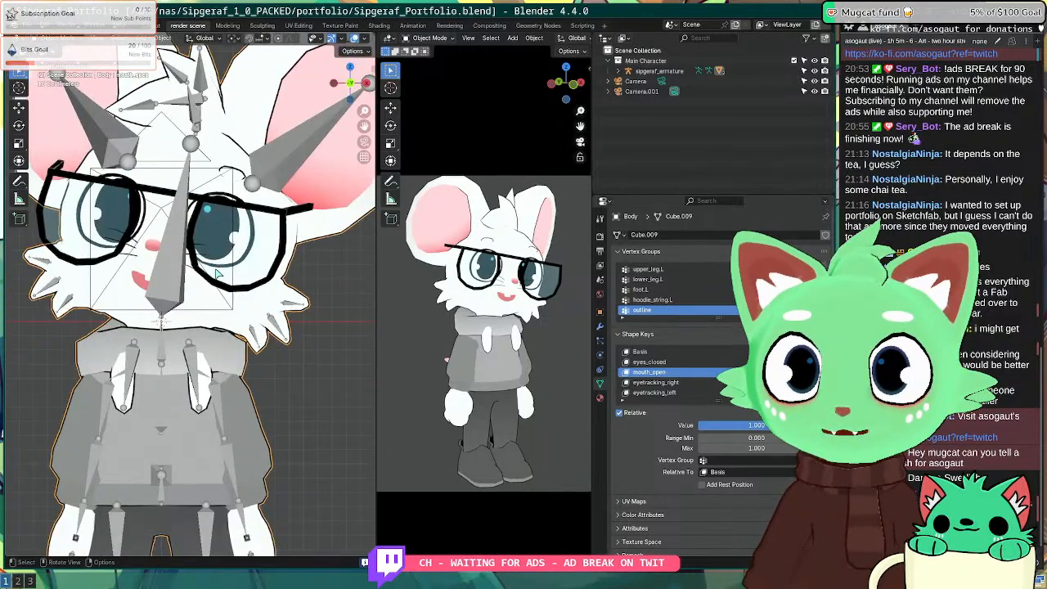
Step: From top view, give the ear.R bone a slight rotation in Pose Mode and save Sipgeraf_Portfolio.blend
key("KP_7")
scroll(215, 268, "down", 3)
left_click(129, 346)
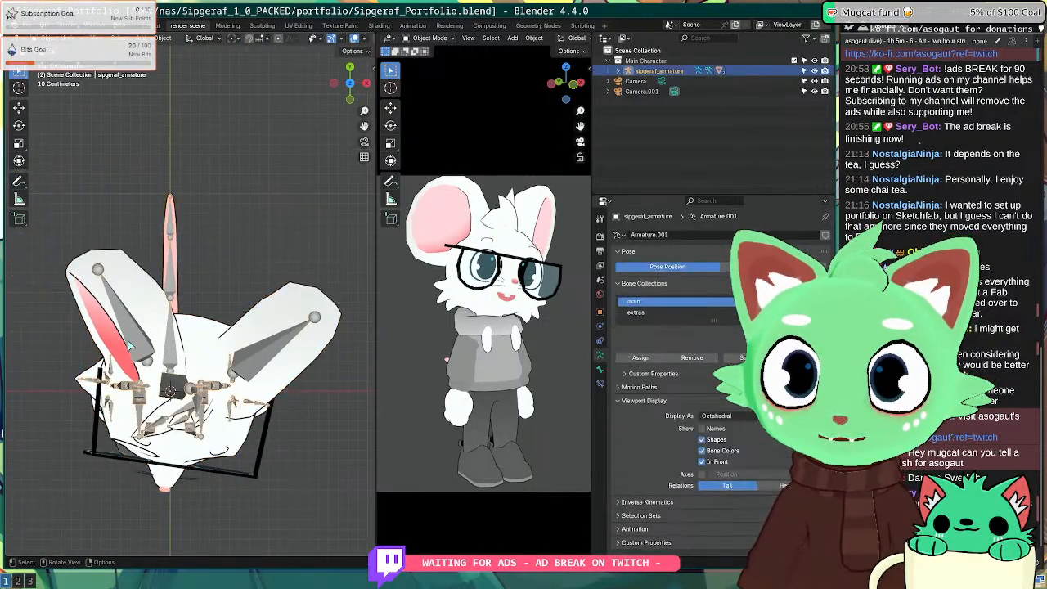
left_click(62, 37)
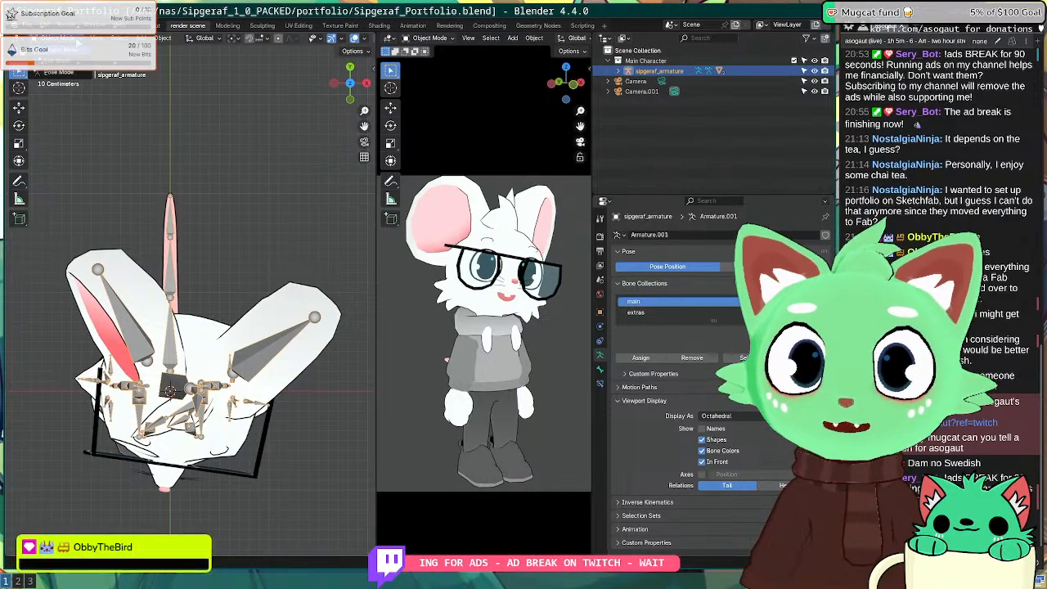
left_click(77, 73)
left_click(125, 313)
key("r")
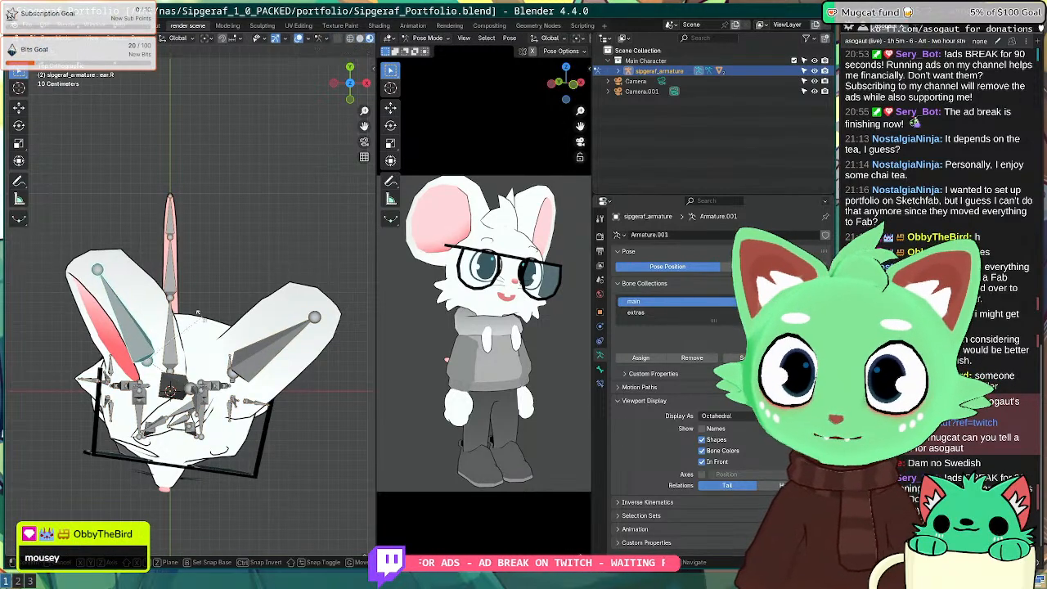
left_click(178, 329)
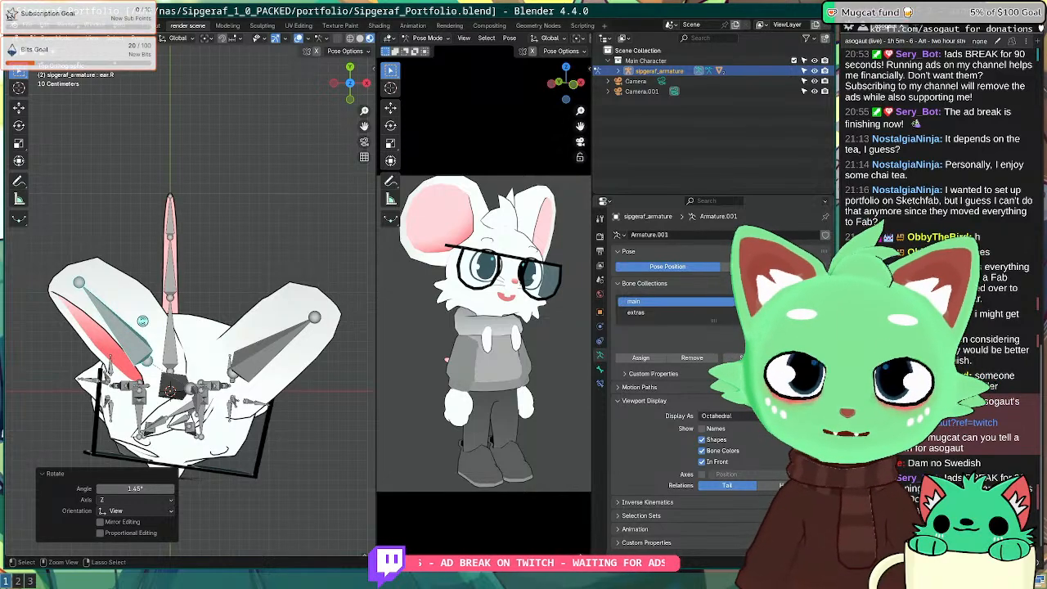
key("ctrl+s")
Step: Render the camera view twice with F12, zooming in on the mouse's face, then close the render
key("F12")
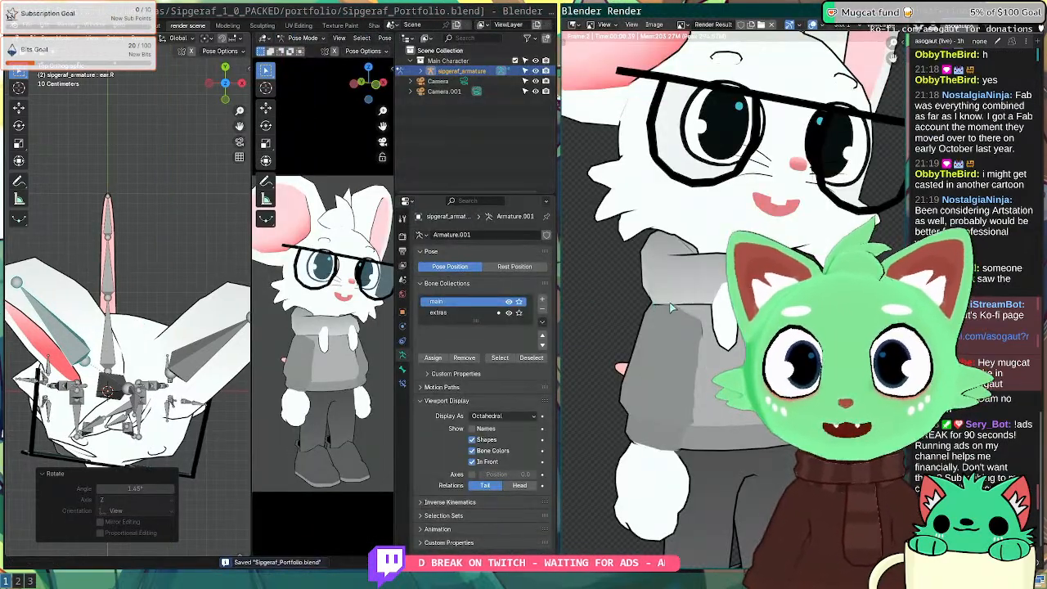
key("super+f")
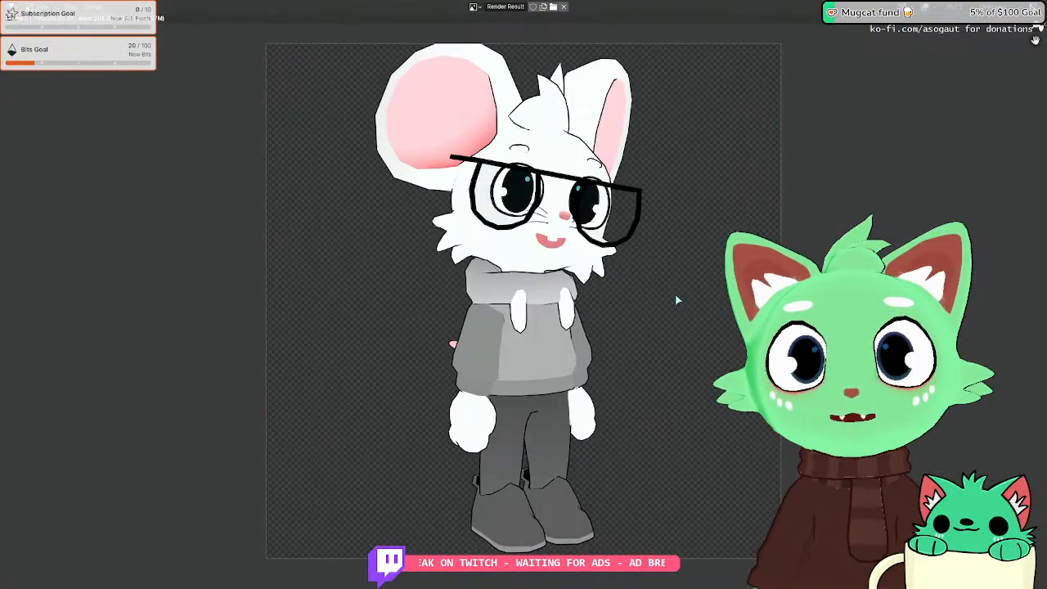
key("super+f")
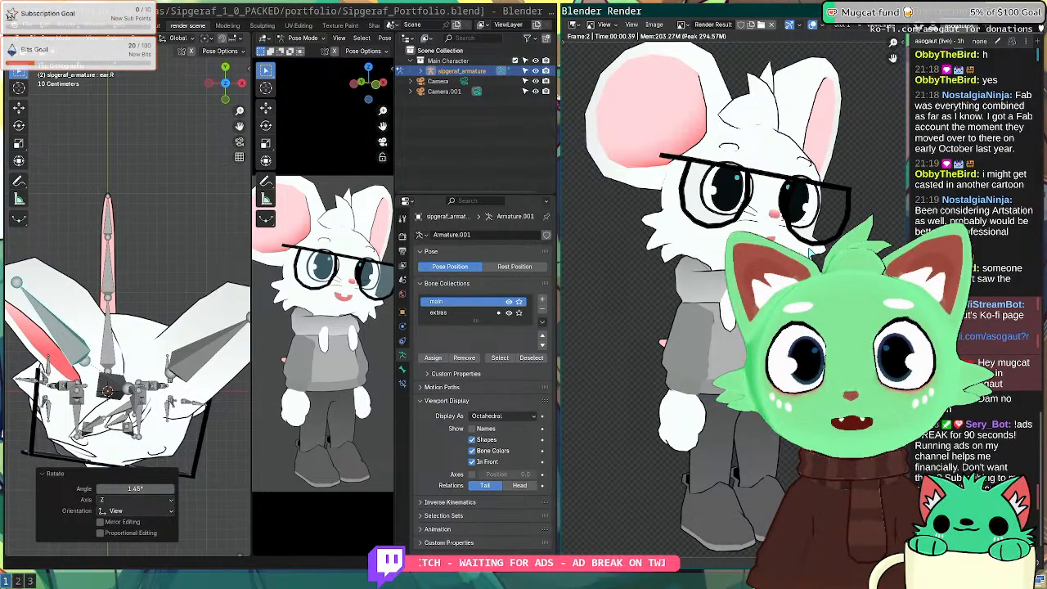
key("Escape")
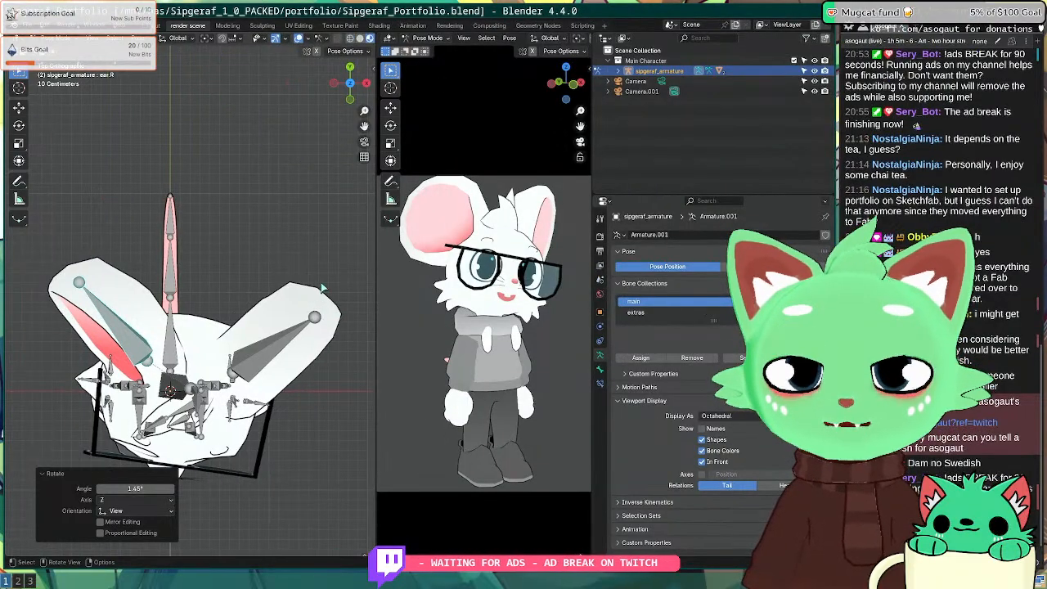
key("F12")
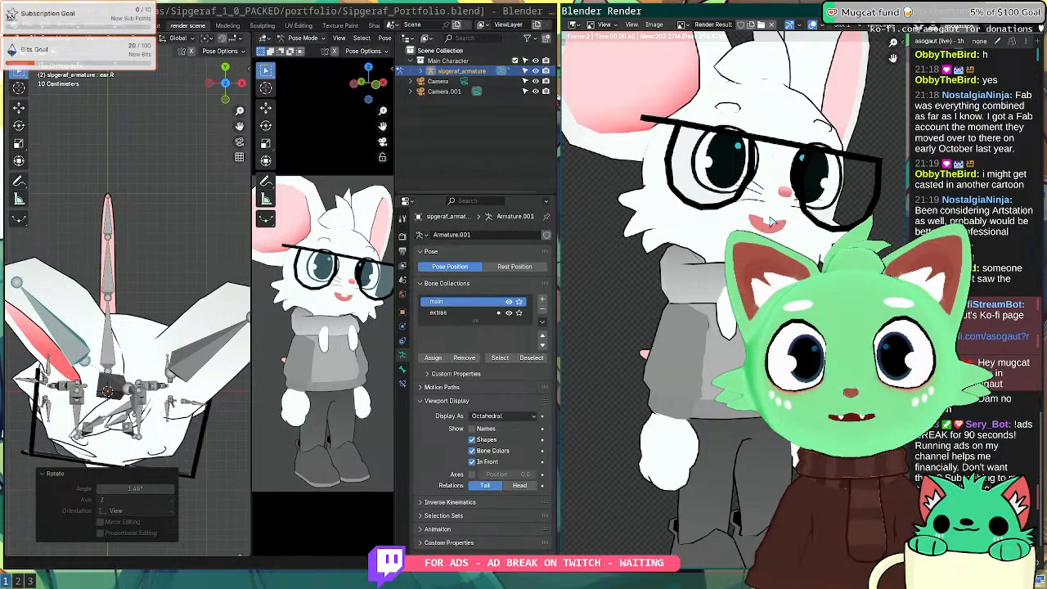
scroll(771, 221, "up", 1)
scroll(774, 164, "up", 2)
middle_click_drag(777, 157, 642, 371)
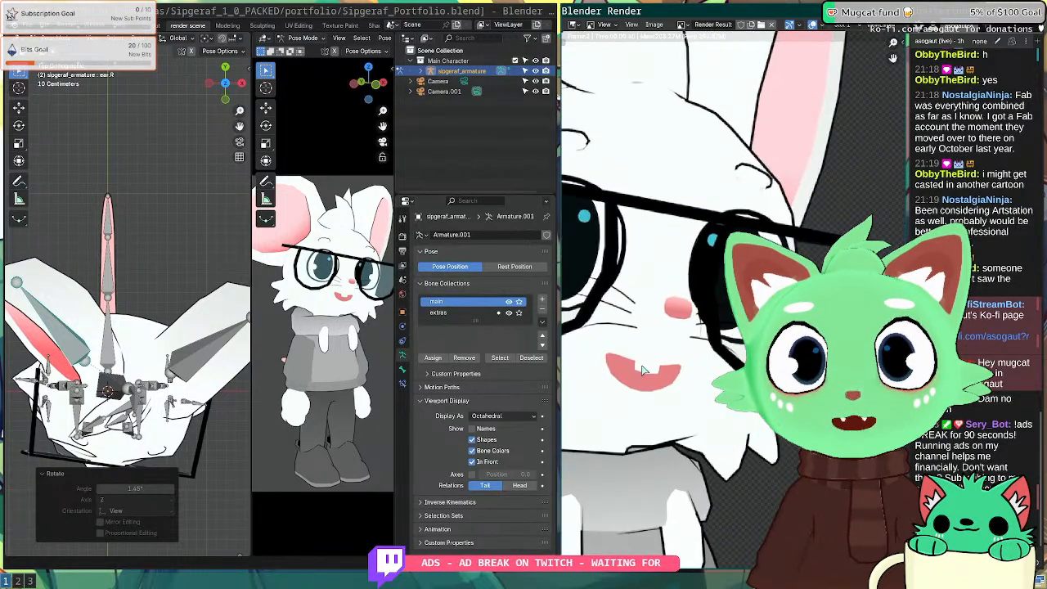
scroll(671, 342, "up", 3)
scroll(671, 342, "down", 6)
key("Escape")
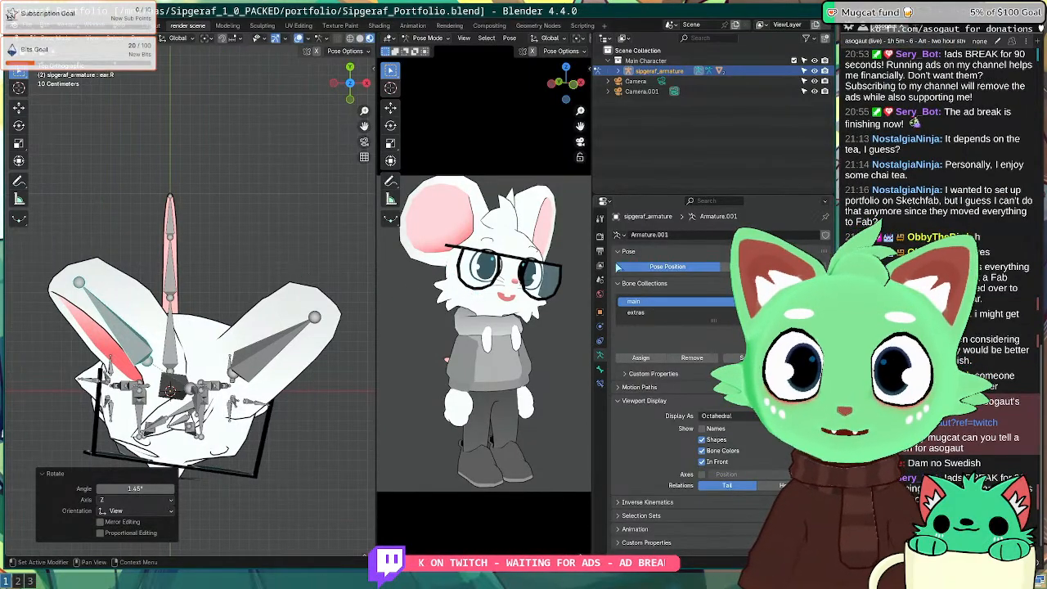
Step: Review Render Properties' Film and Color Management settings, expanding and collapsing the Display panel
left_click(600, 236)
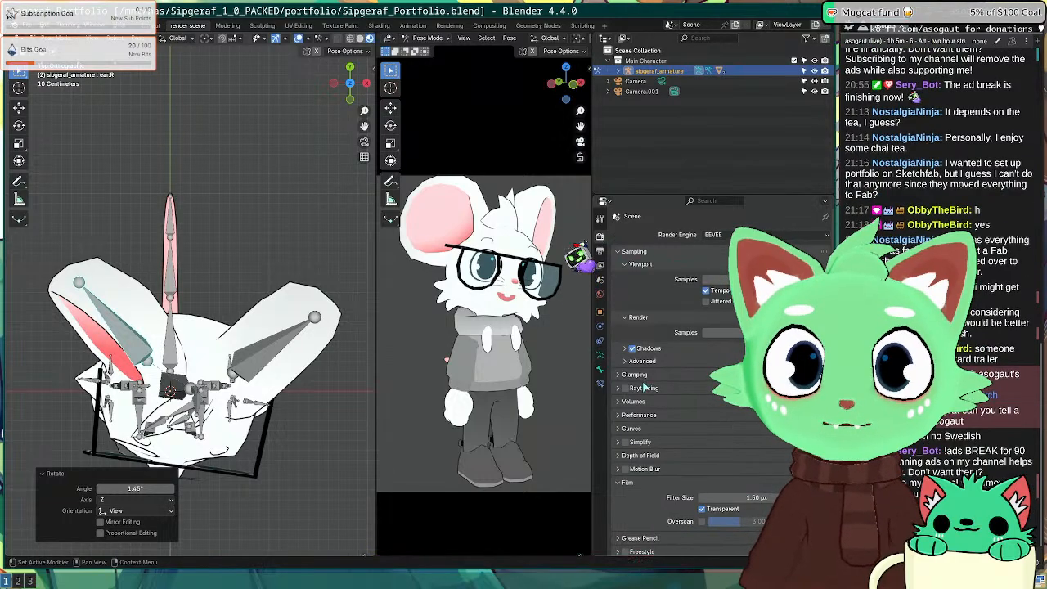
scroll(644, 388, "down", 3)
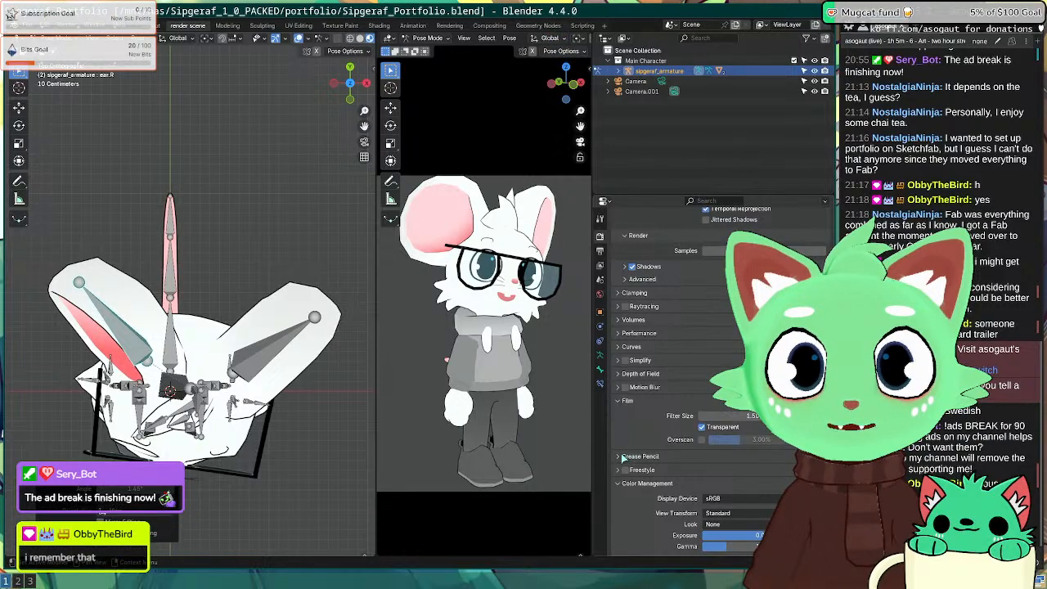
scroll(644, 396, "down", 2)
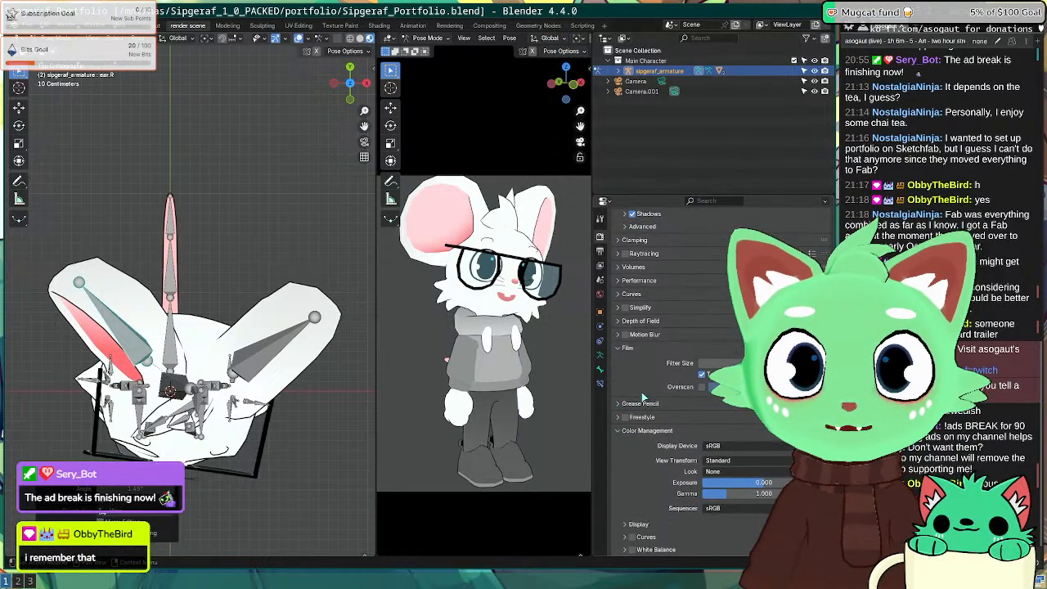
left_click(638, 524)
scroll(634, 472, "down", 1)
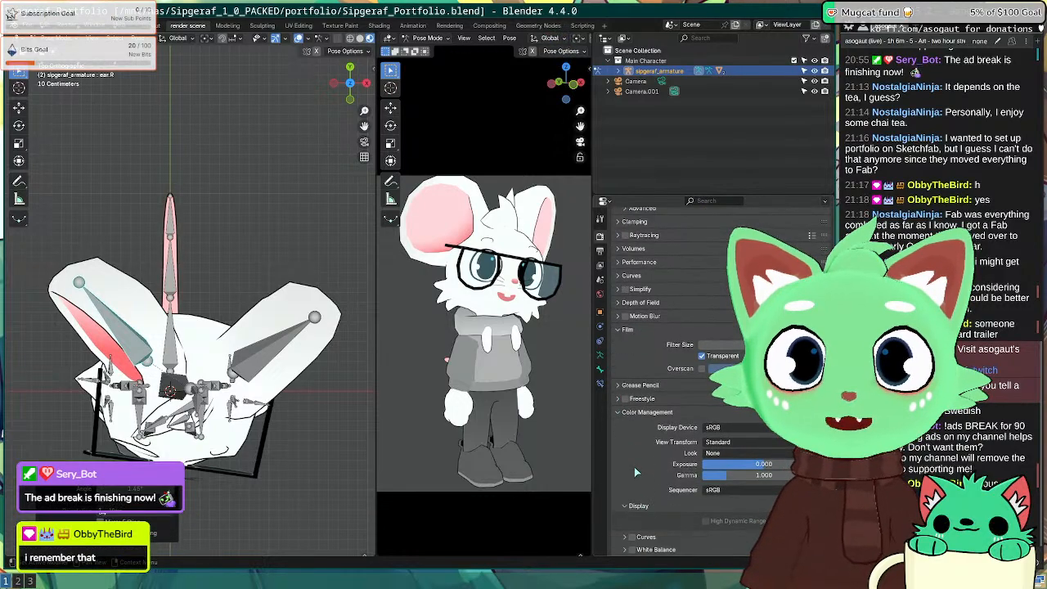
left_click(625, 505)
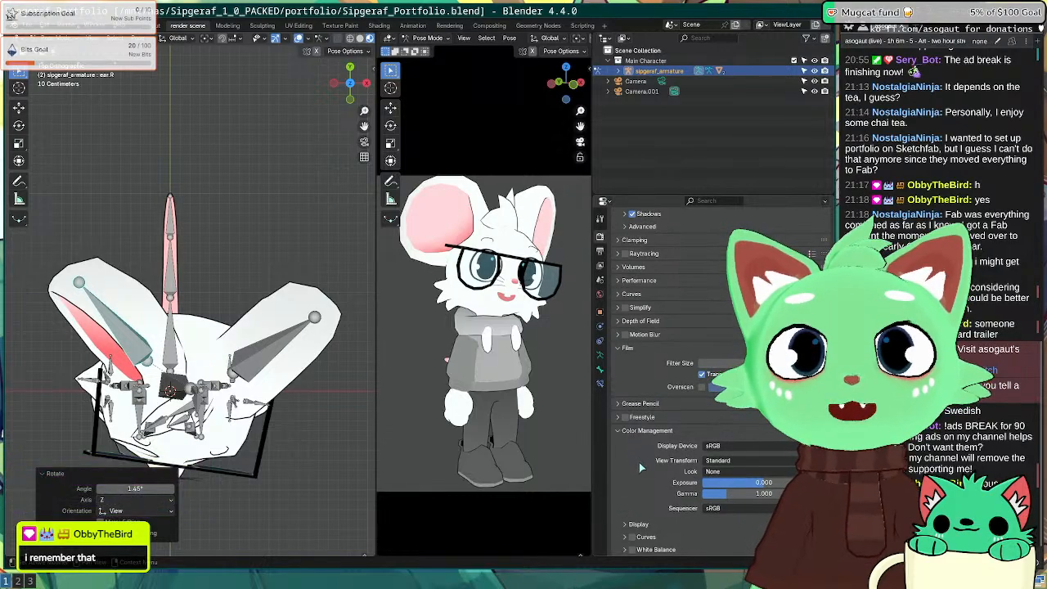
scroll(641, 455, "up", 2)
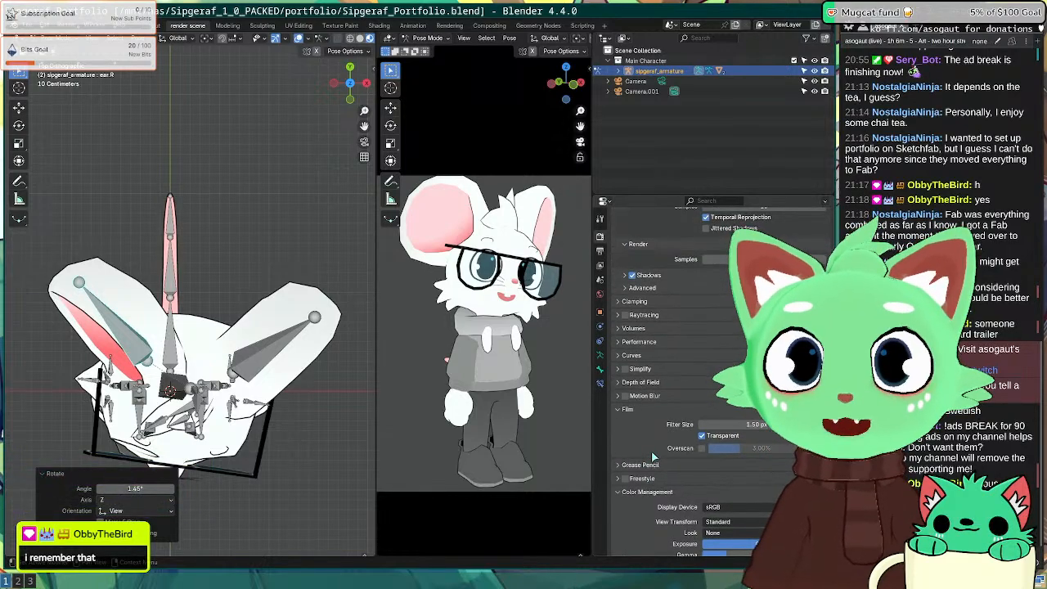
scroll(637, 437, "up", 3)
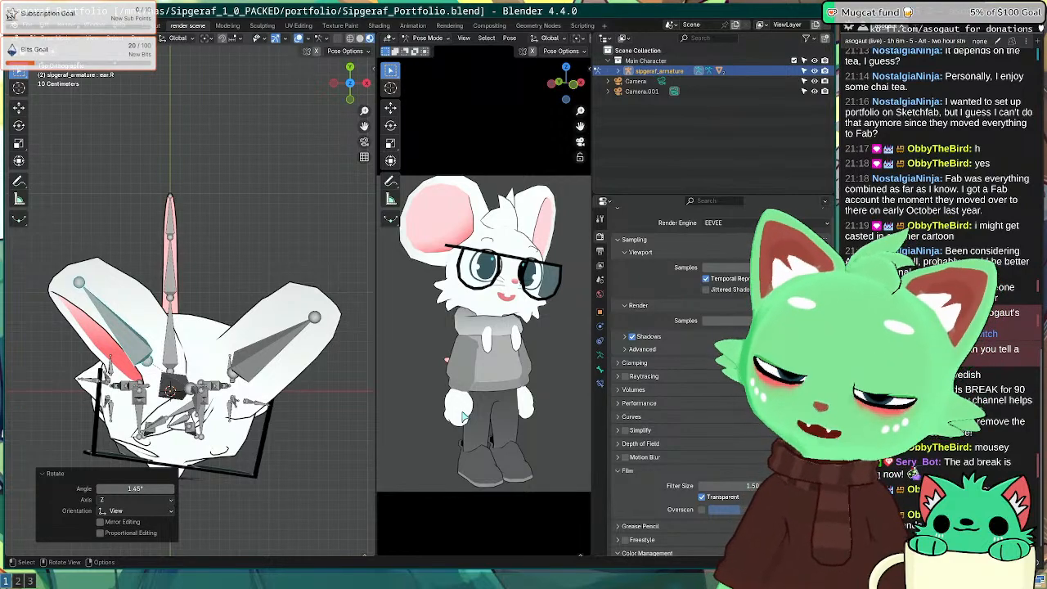
Step: Render the posed mouse and save the image as happy.png, then close the render window
key("F12")
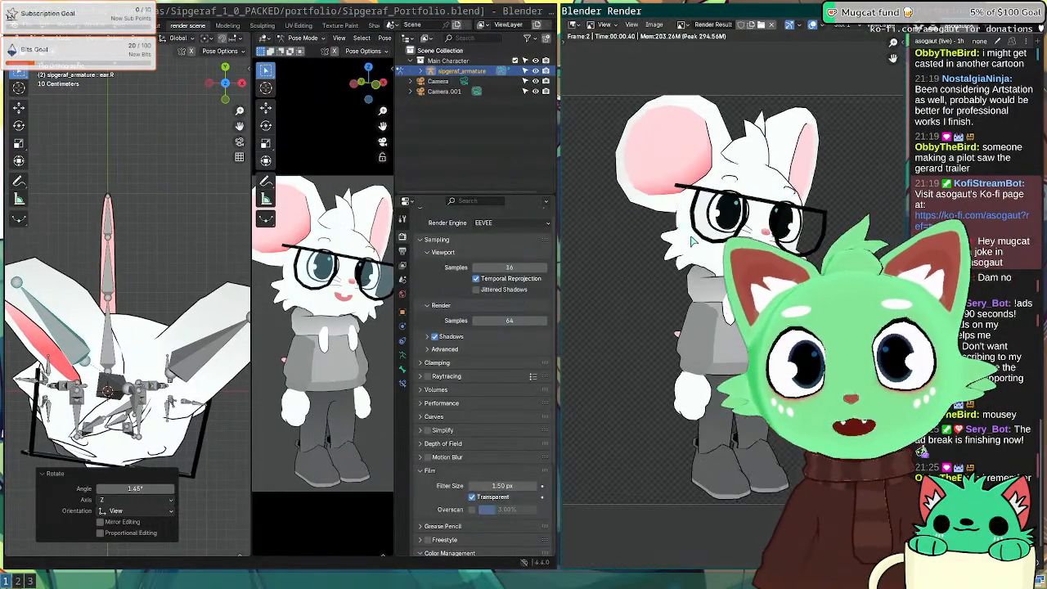
left_click(654, 25)
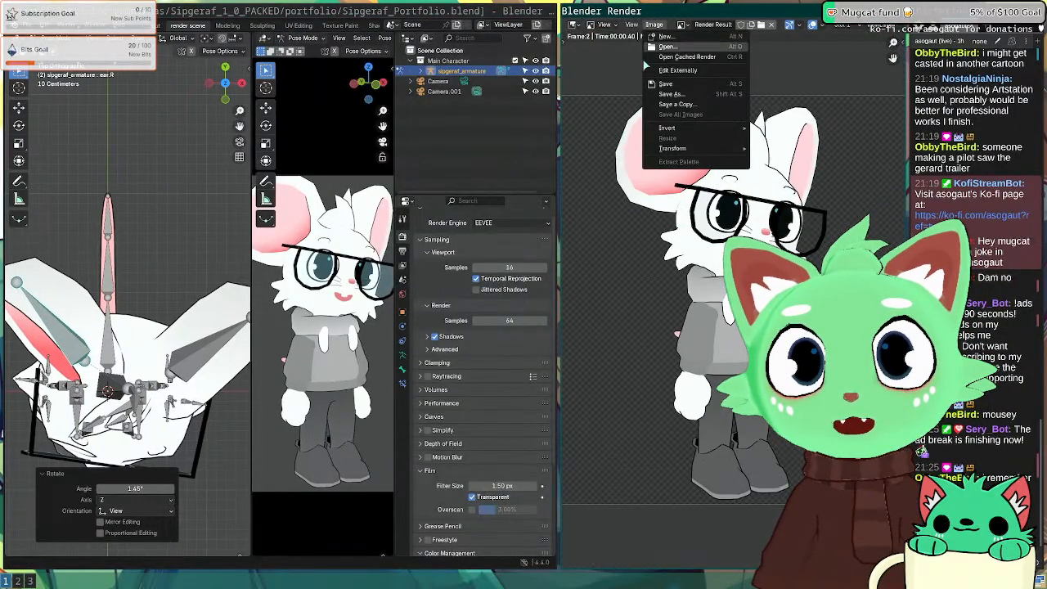
left_click(679, 94)
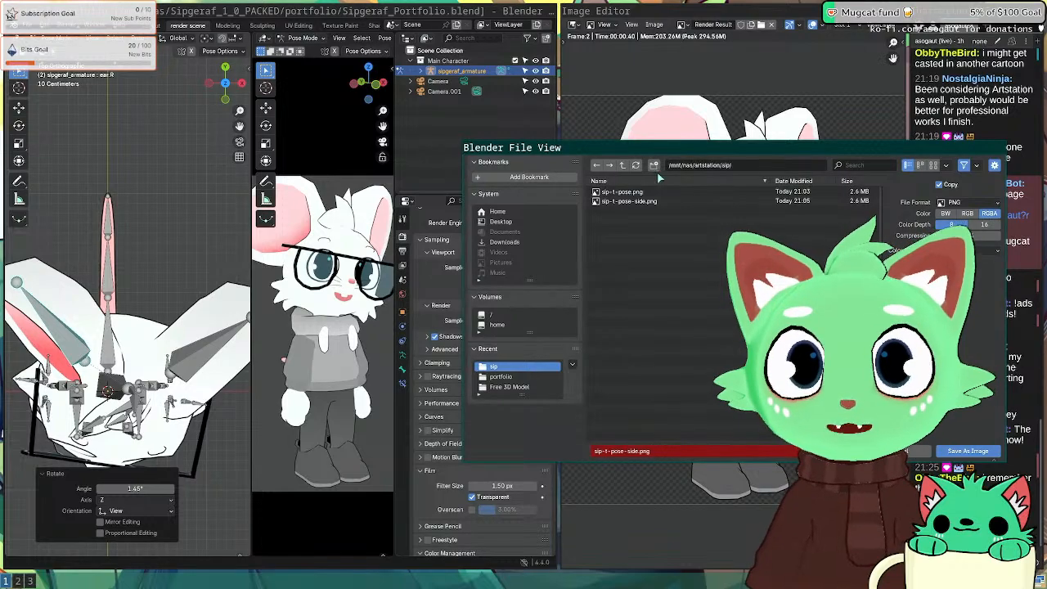
left_click_drag(652, 155, 382, 169)
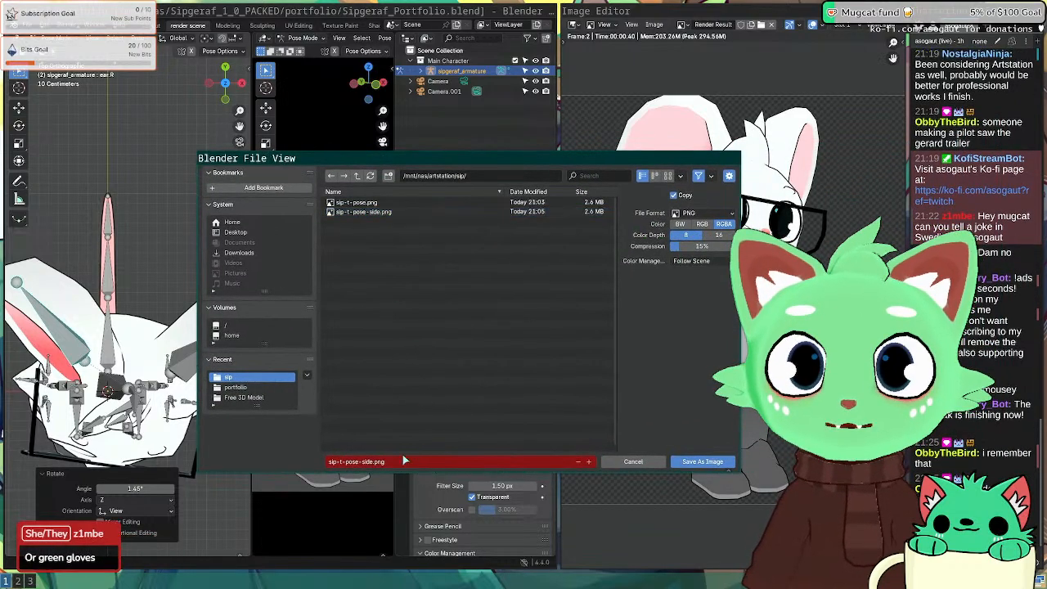
left_click(379, 463)
left_click(375, 462)
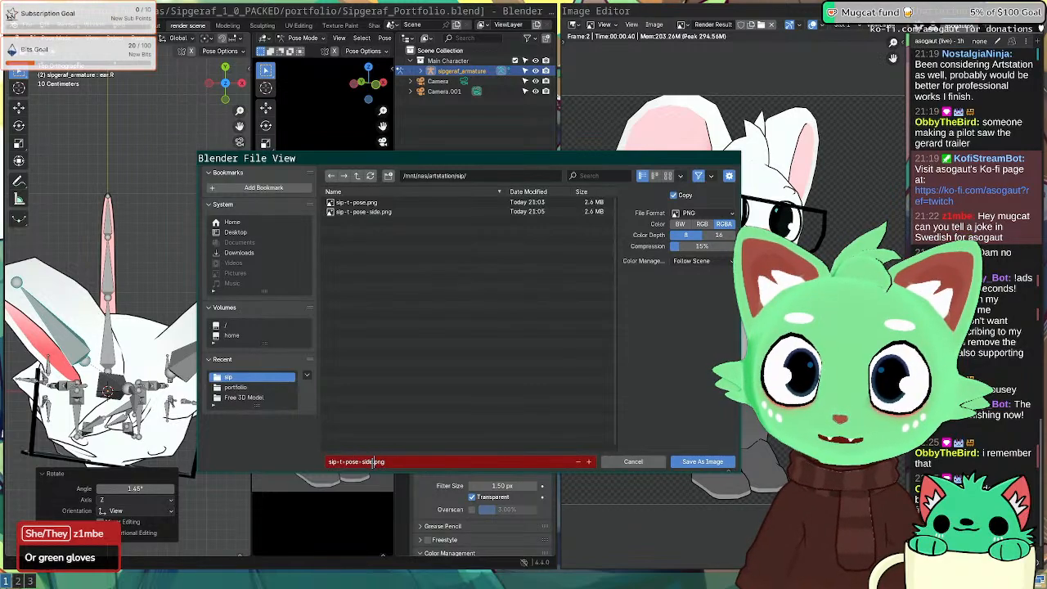
left_click_drag(373, 463, 309, 462)
key("BackSpace")
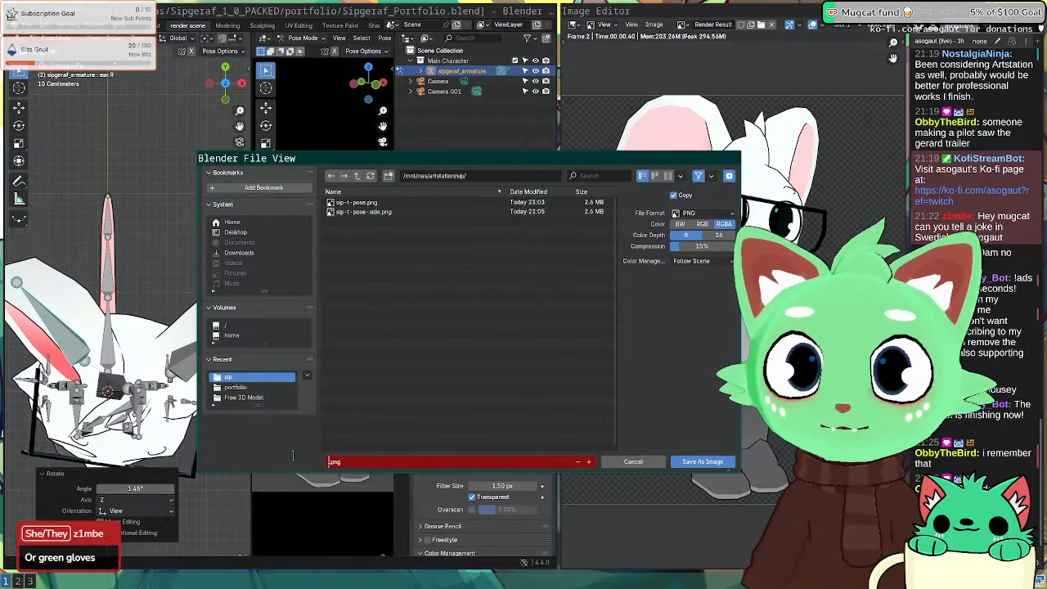
type("happy")
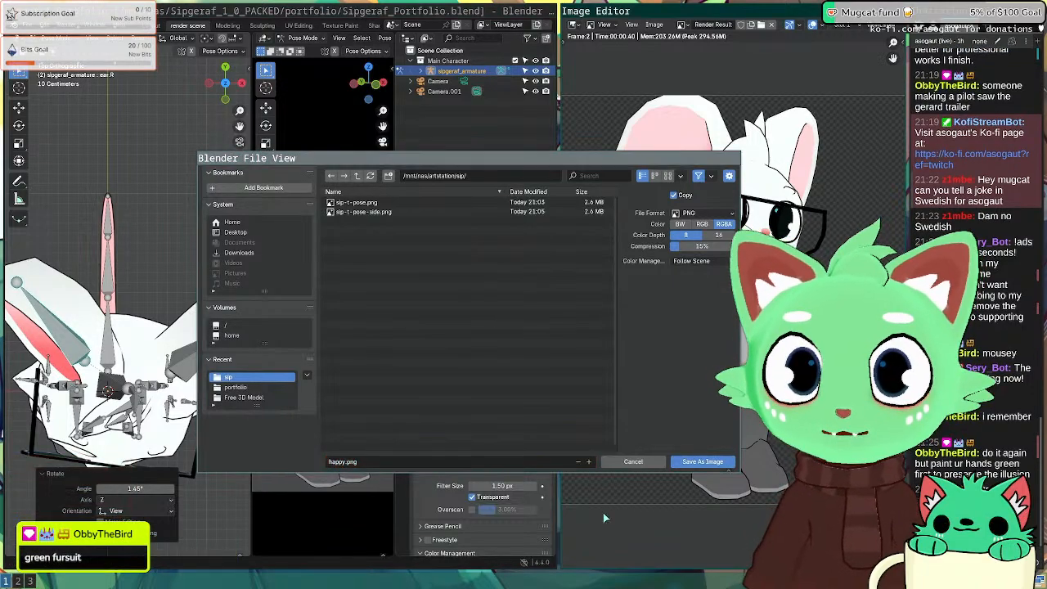
left_click(686, 462)
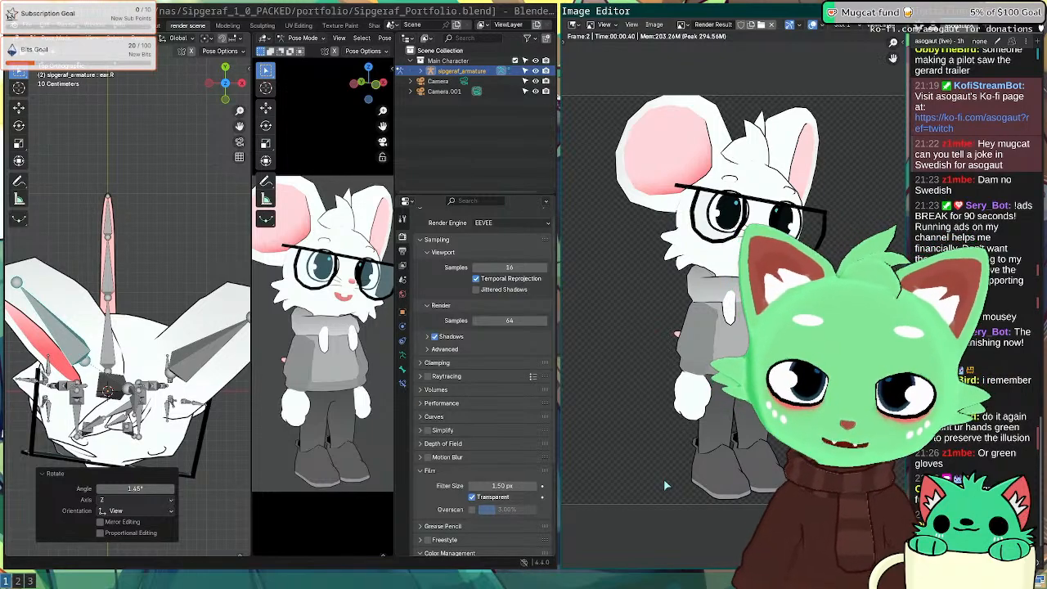
key("Escape")
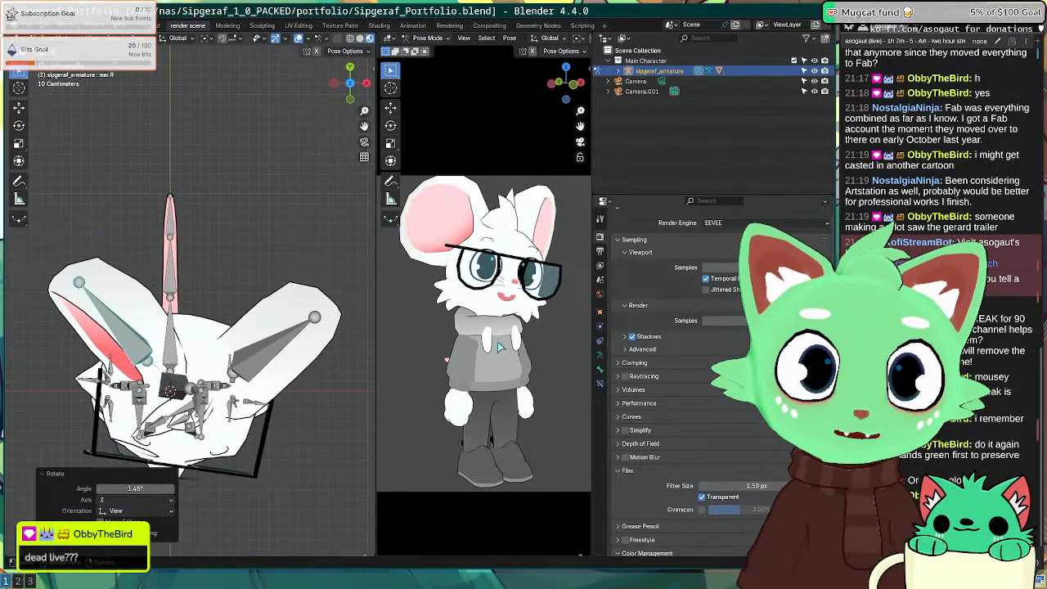
scroll(499, 346, "down", 2)
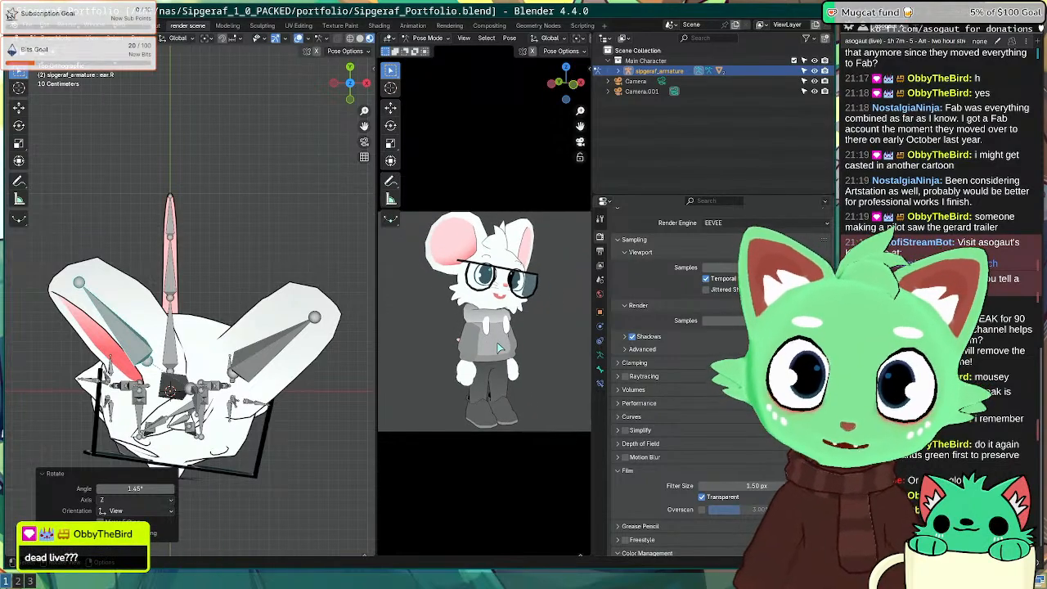
scroll(499, 348, "down", 1)
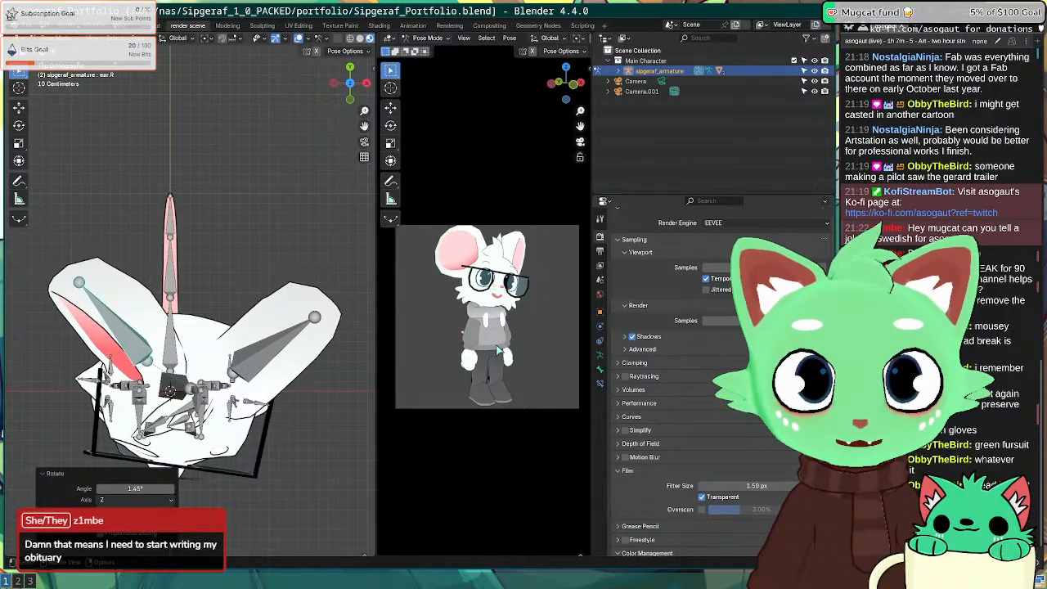
Step: Search Google for 'obituary' in a new Firefox tab
key("super+2")
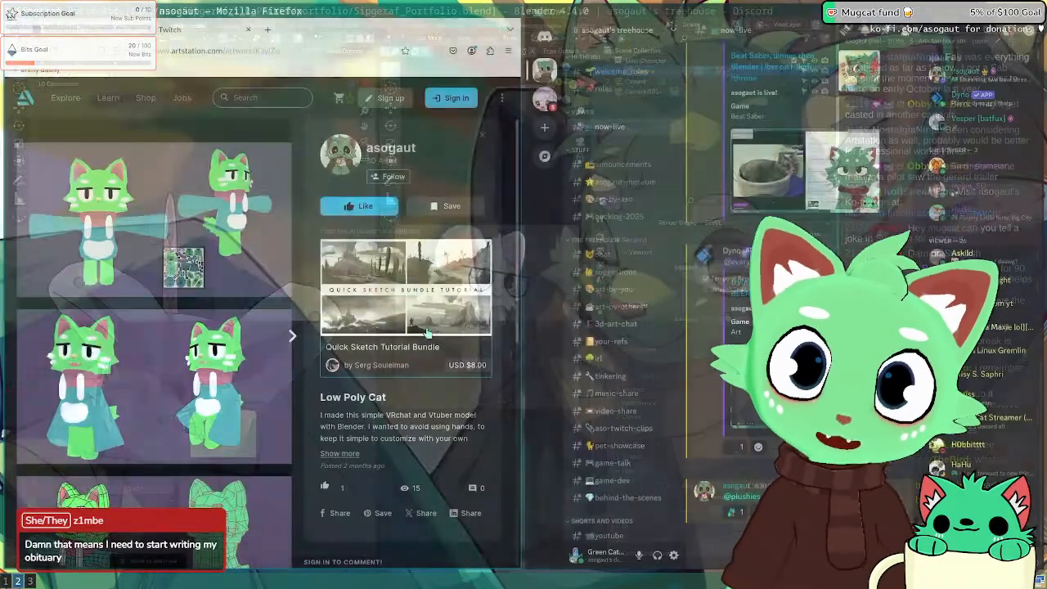
key("ctrl+t")
type("obitou")
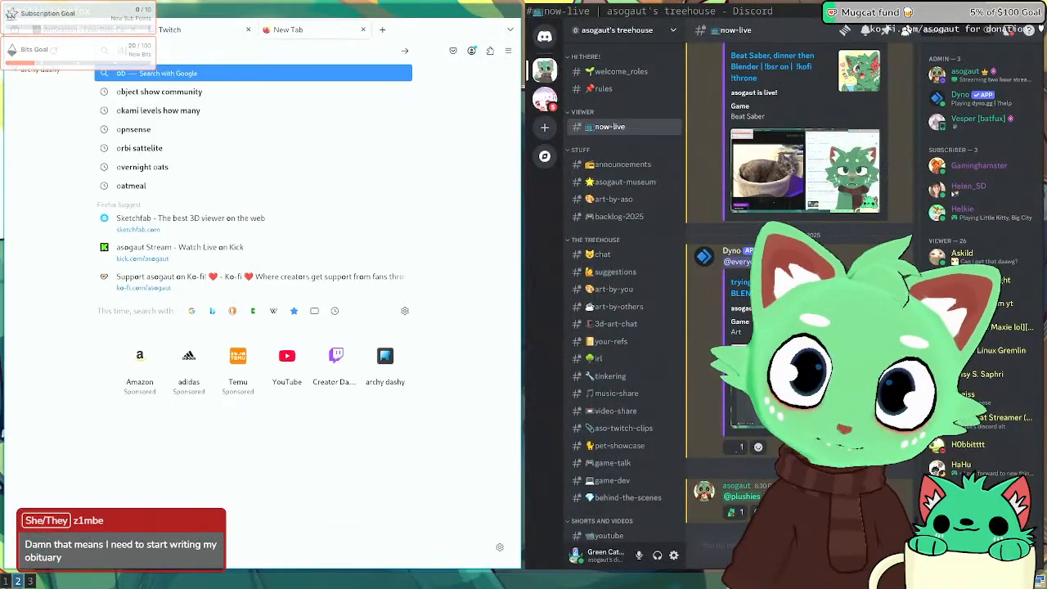
key("BackSpace")
key("BackSpace")
type("uary")
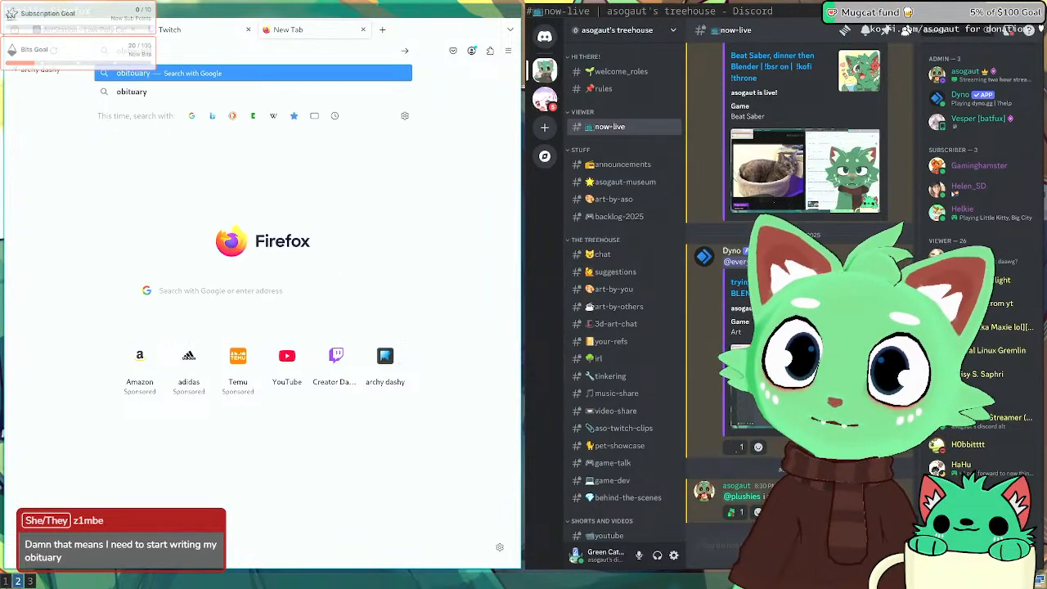
key("Return")
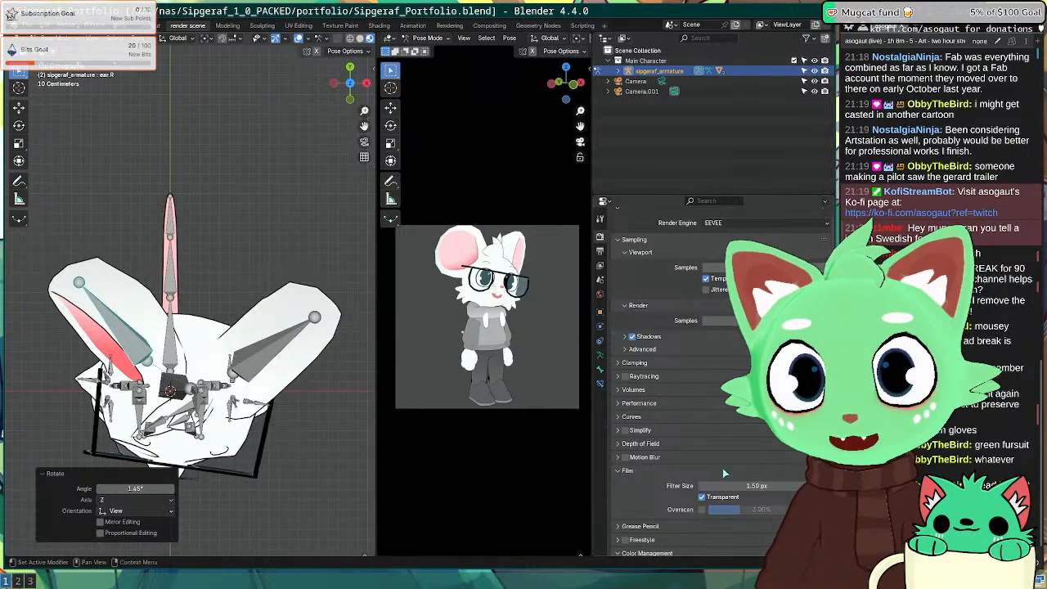
Step: Inspect the Color Management Display and Clamping settings in Render Properties
scroll(703, 421, "down", 1)
scroll(702, 420, "down", 4)
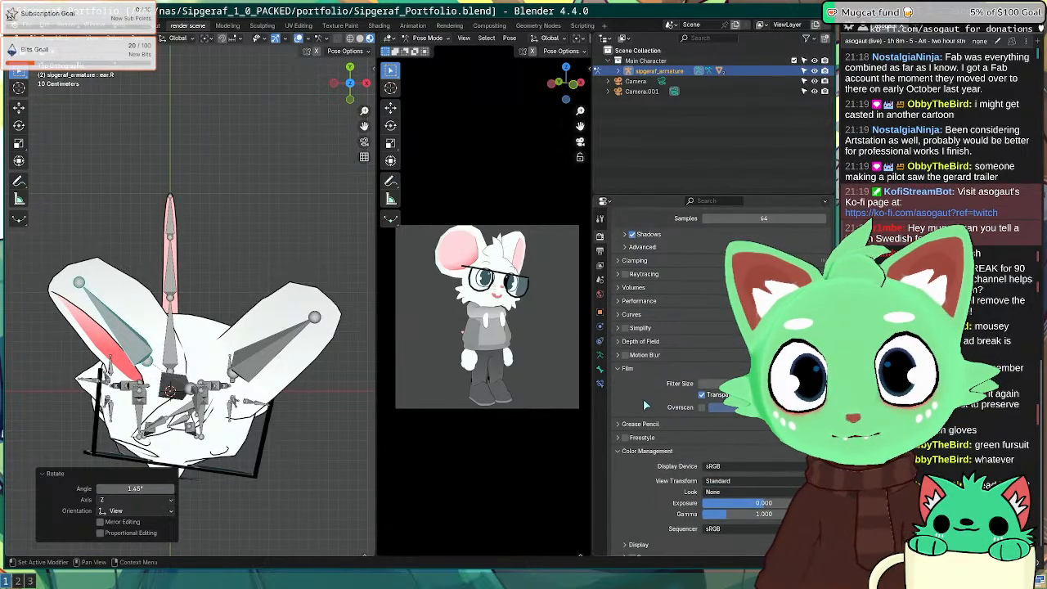
scroll(645, 406, "down", 1)
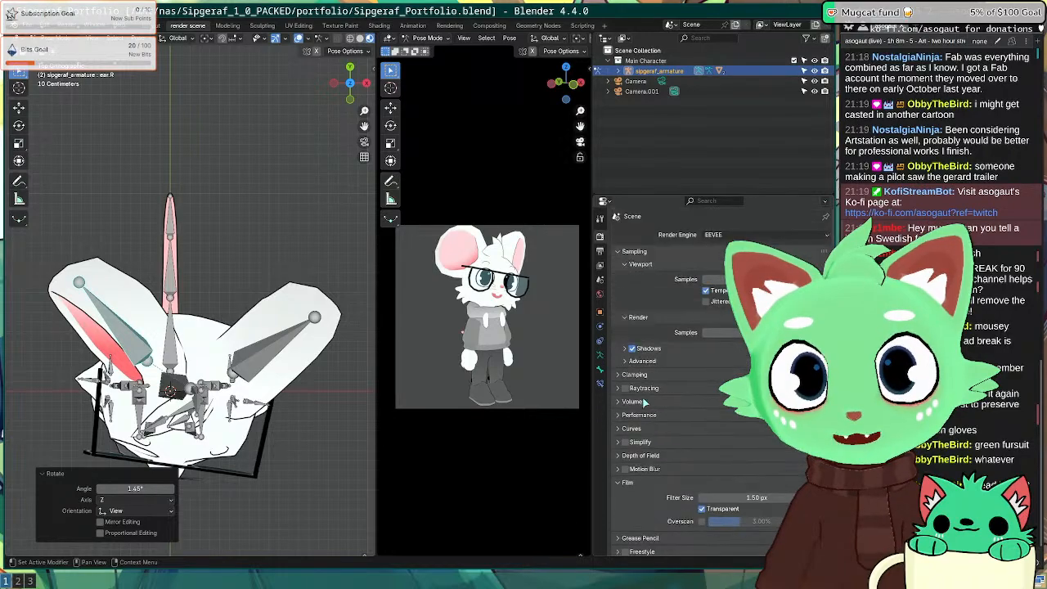
left_click(640, 526)
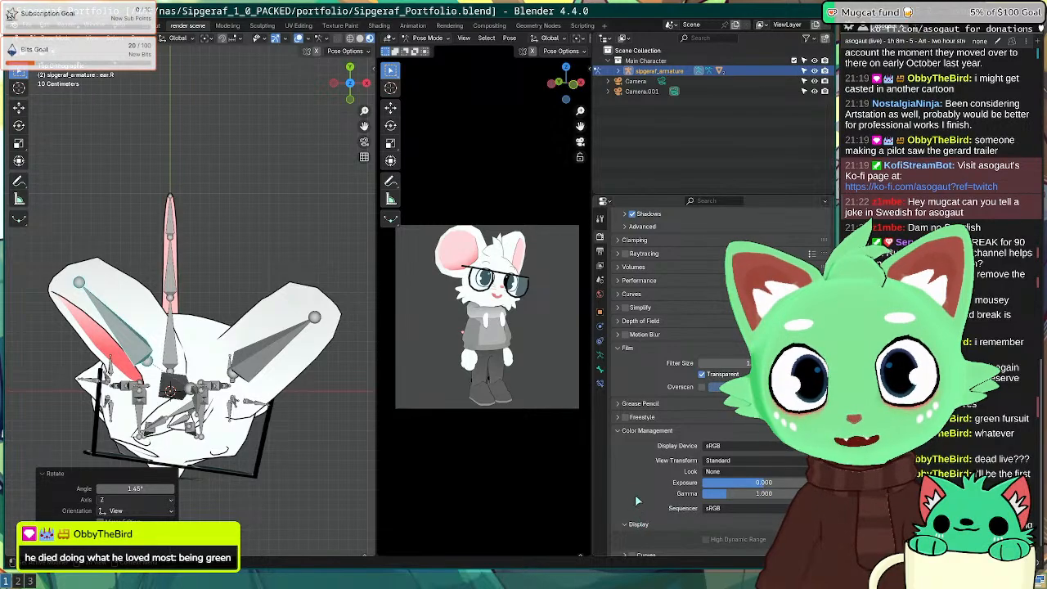
scroll(636, 495, "down", 1)
scroll(644, 468, "up", 8)
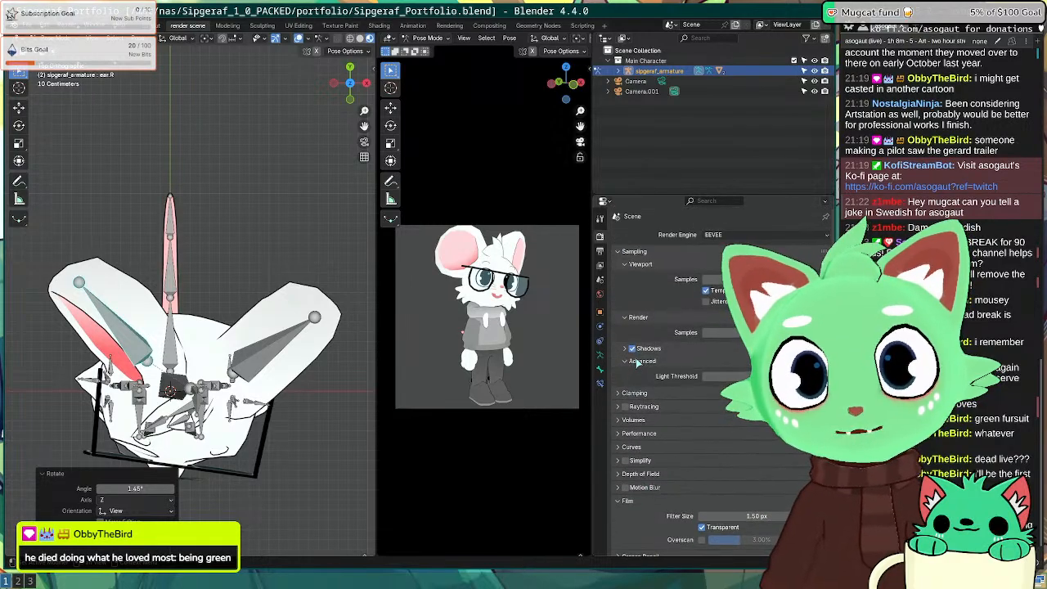
left_click(635, 373)
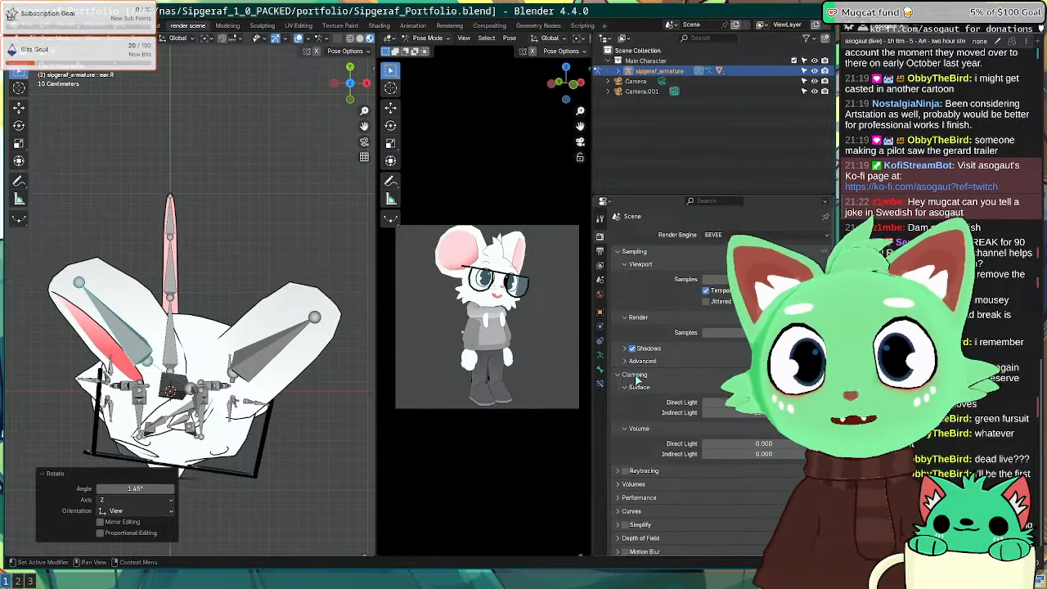
left_click(635, 374)
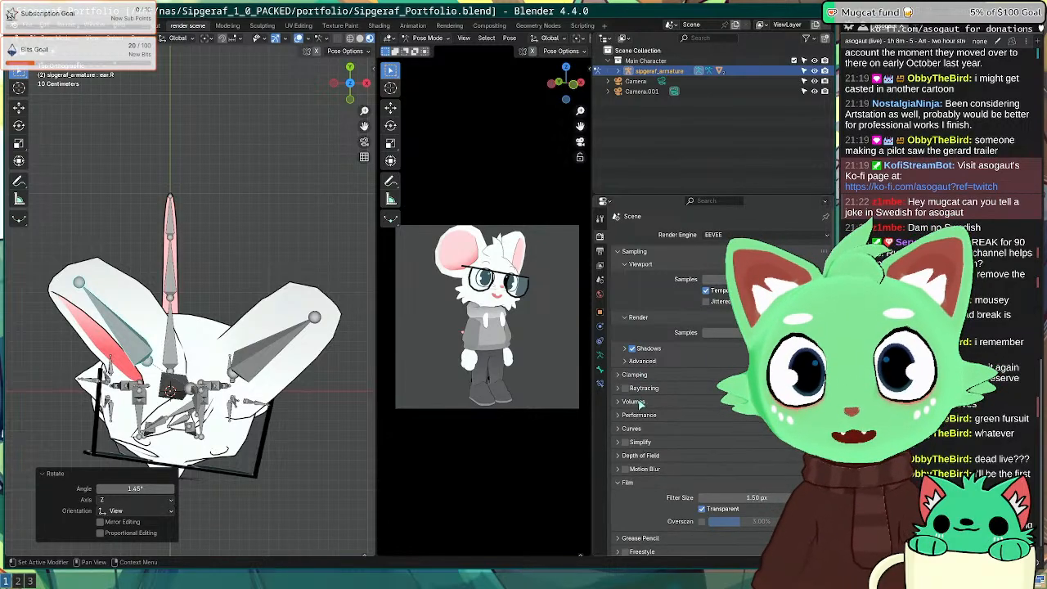
Step: Test-render with Raytracing enabled, then turn Raytracing back off
left_click(626, 389)
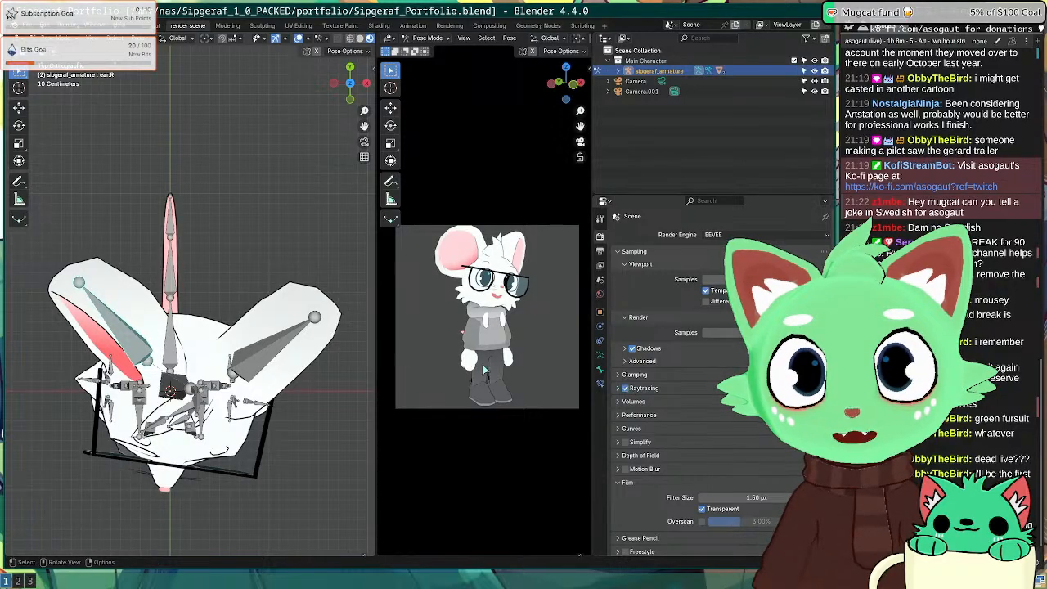
key("F12")
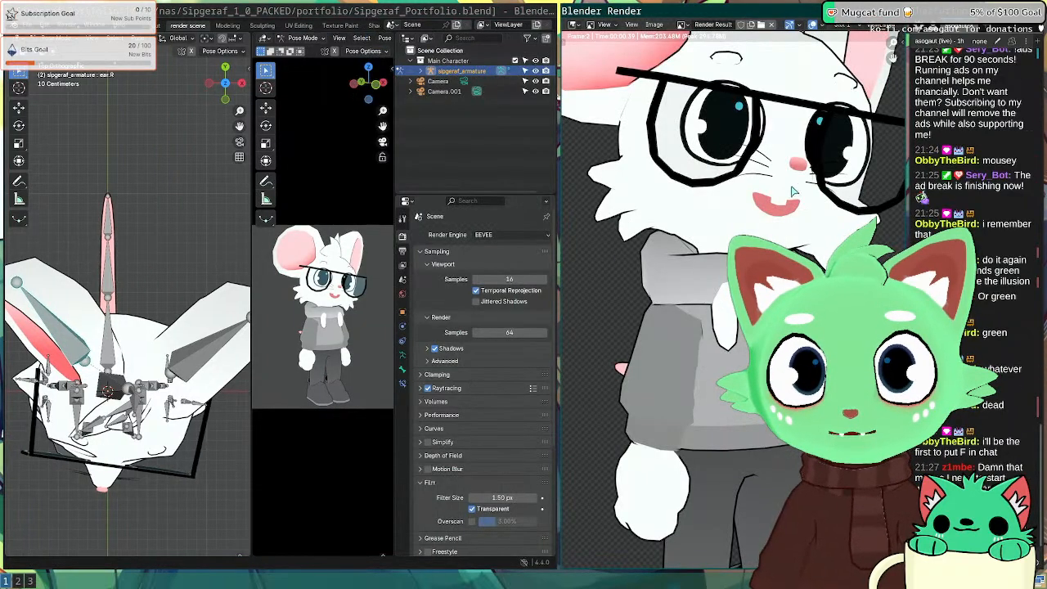
key("Escape")
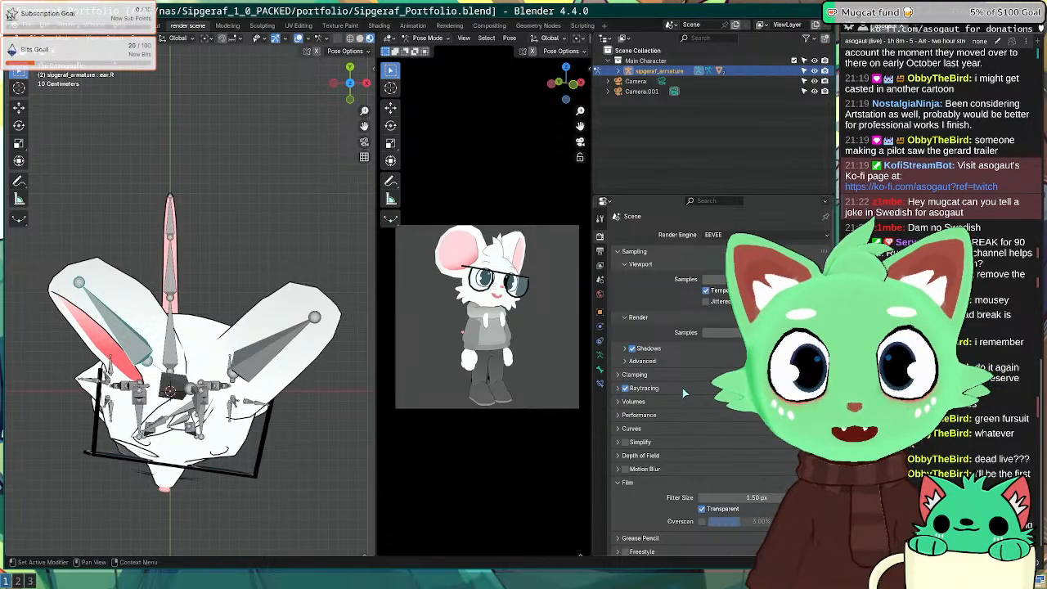
left_click(625, 388)
left_click(618, 388)
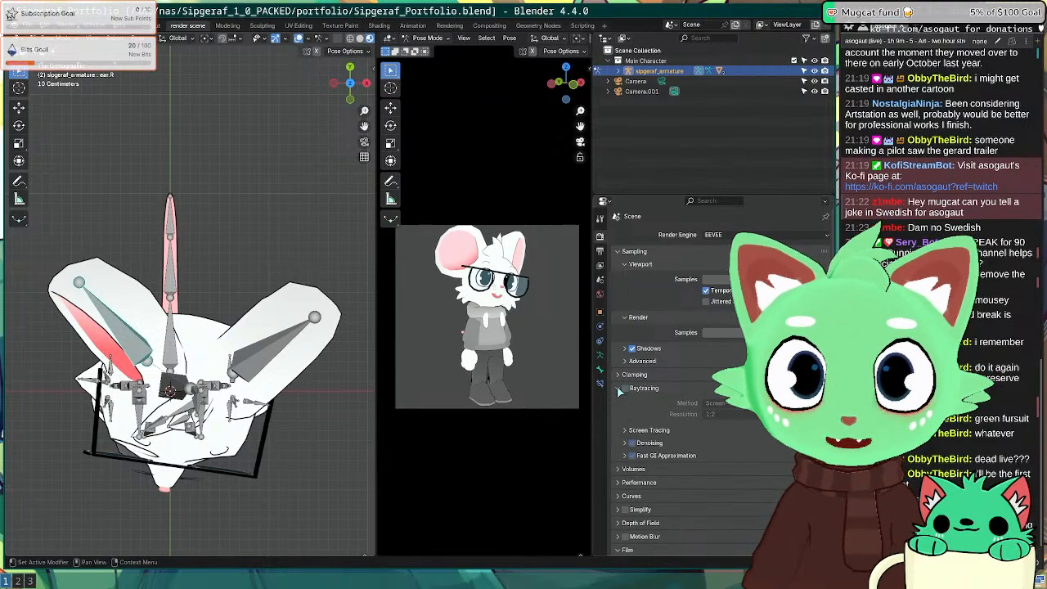
left_click(619, 390)
Step: Enable High Quality Normals under Performance and make another test render
left_click(619, 402)
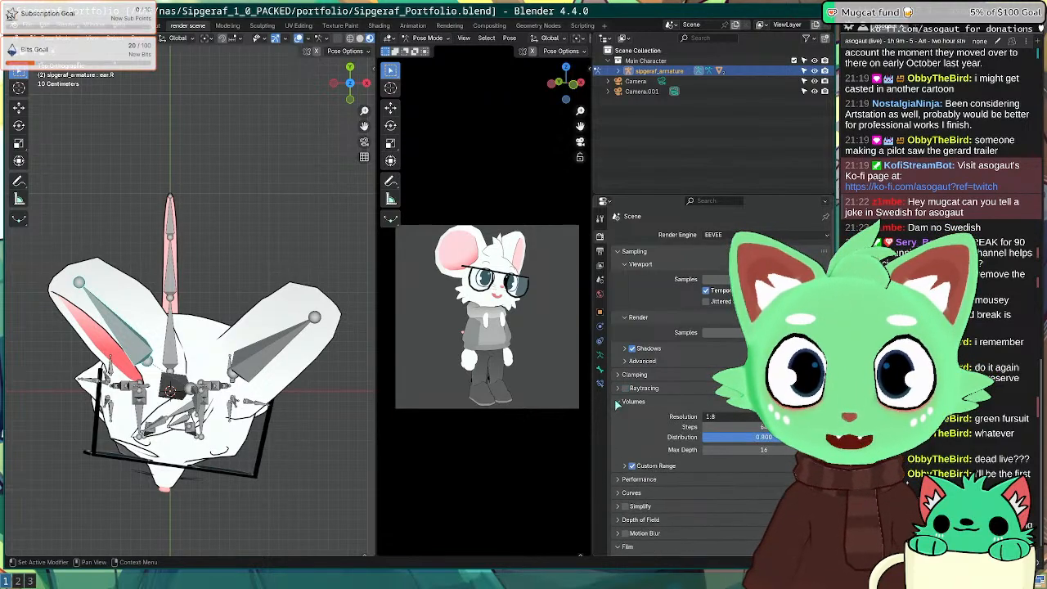
left_click(619, 403)
left_click(619, 415)
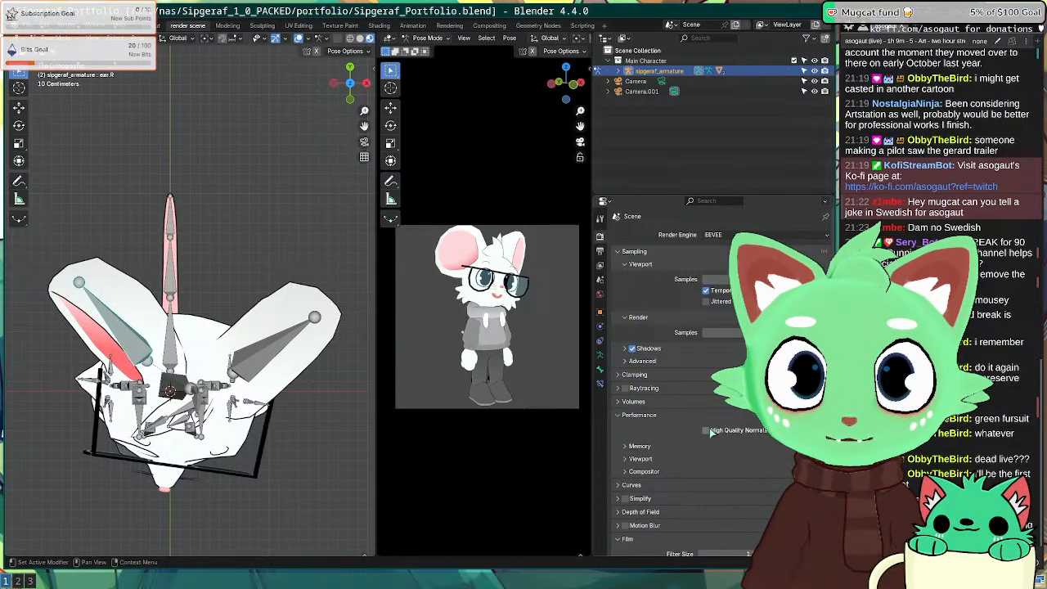
left_click(707, 431)
key("F12")
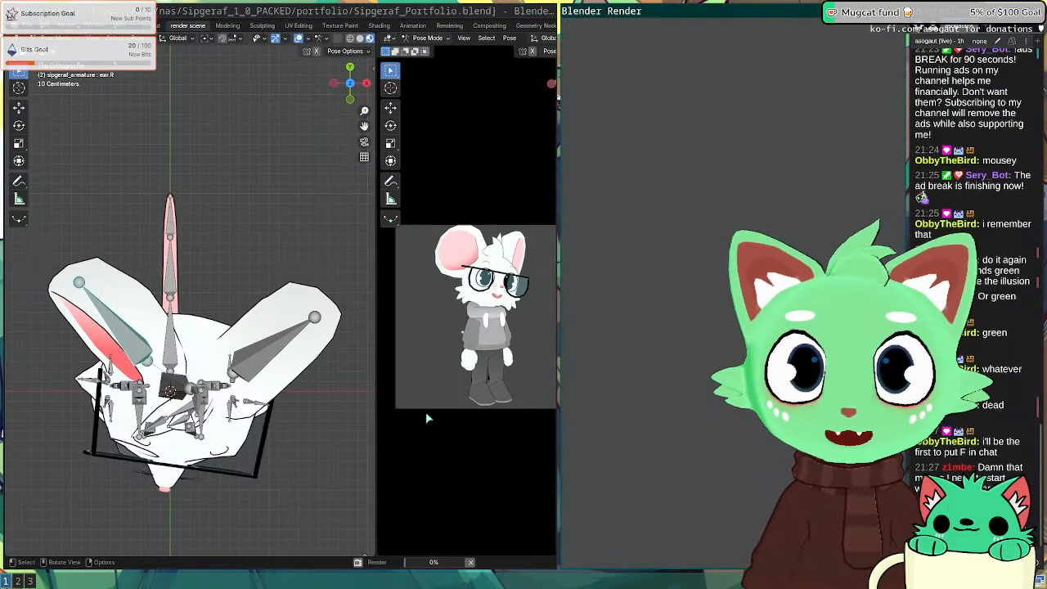
key("Escape")
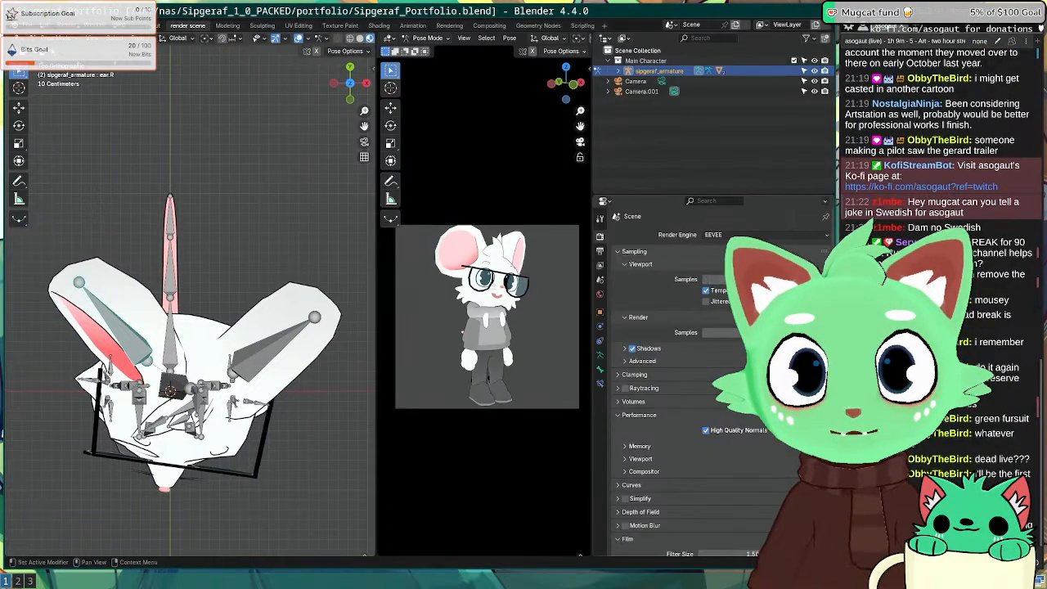
Step: Check the Depth of Field and Grease Pencil render settings
scroll(671, 432, "down", 1)
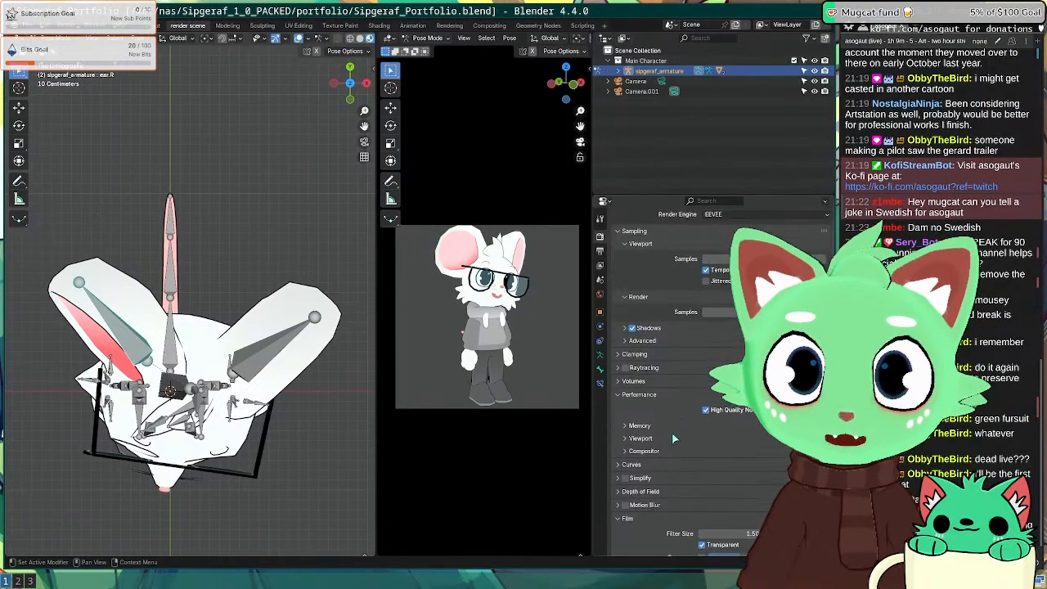
left_click(642, 491)
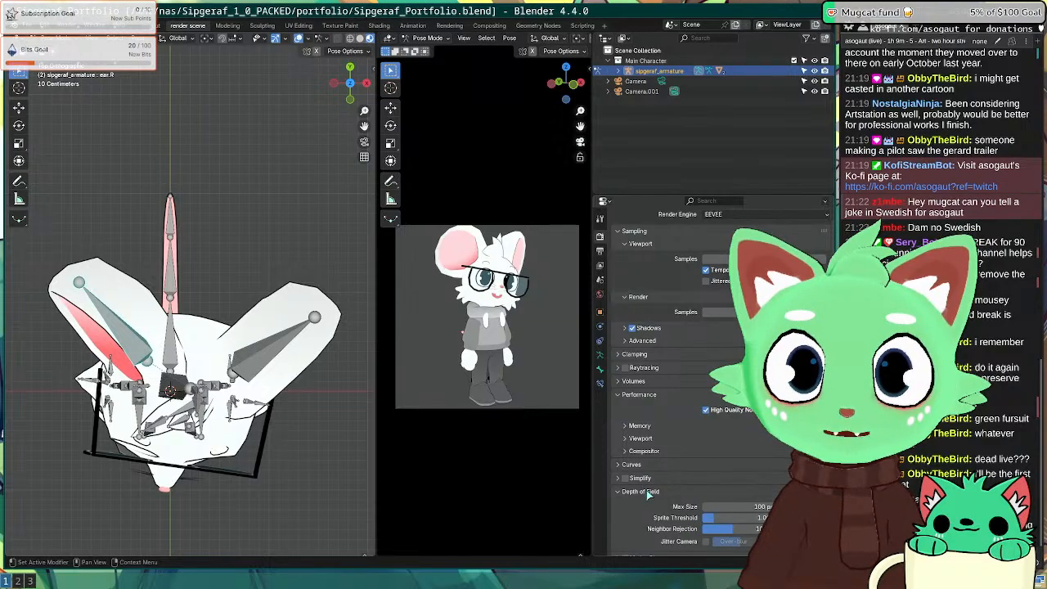
left_click(646, 491)
scroll(654, 498, "down", 5)
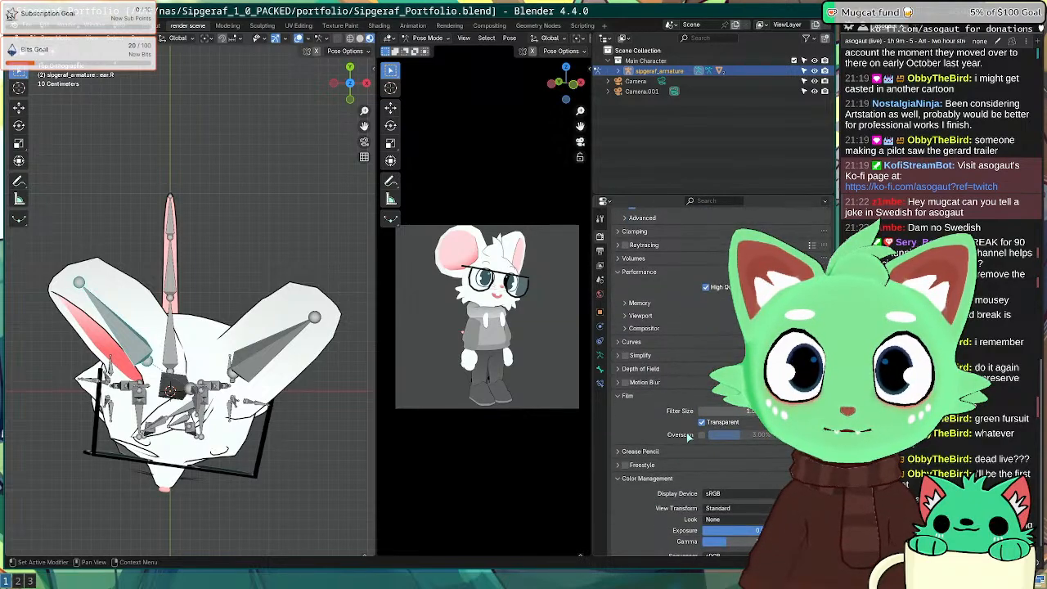
scroll(700, 439, "down", 3)
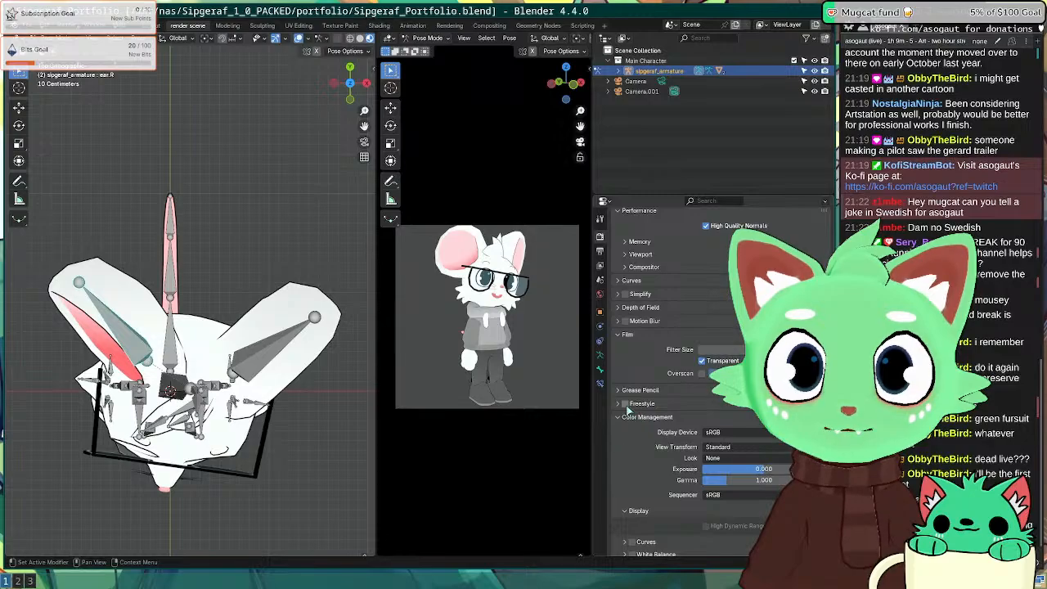
left_click(633, 393)
left_click(634, 394)
scroll(641, 453, "down", 1)
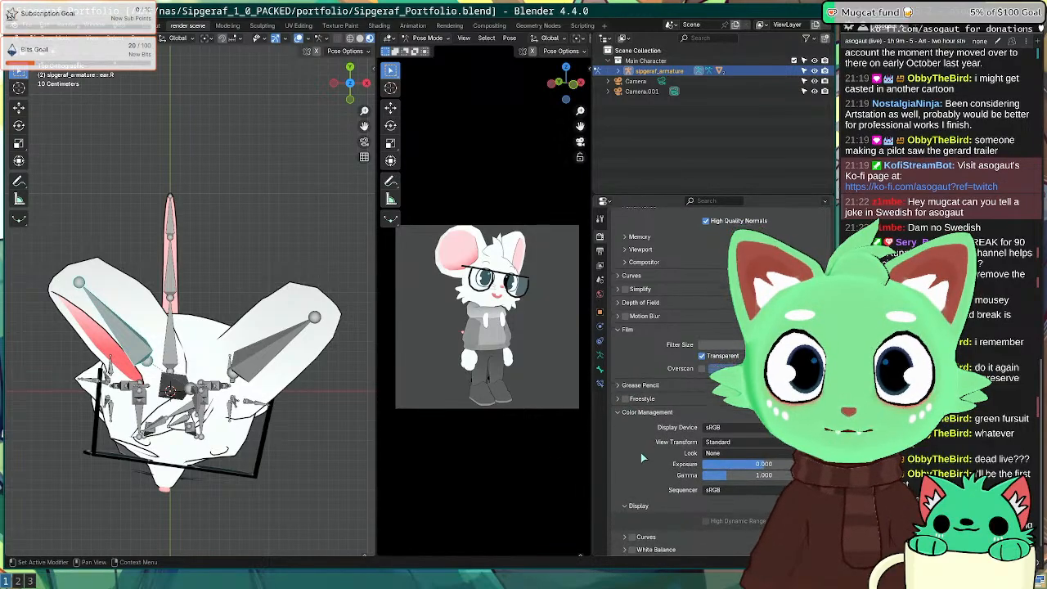
Step: Search 'transparency eevee r' in a new Firefox tab
key("super+2")
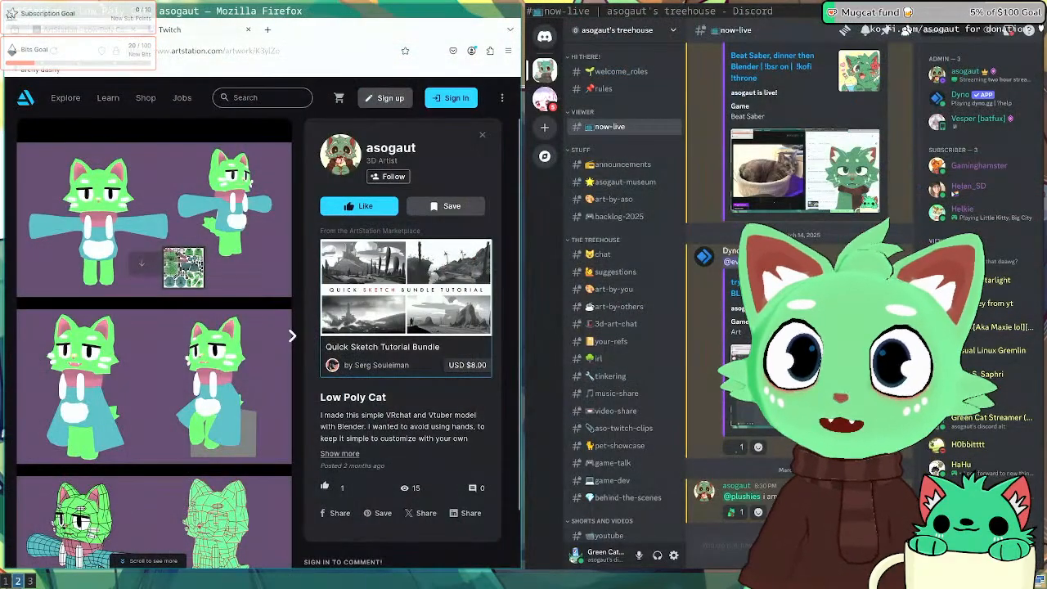
key("ctrl+t")
type("transpa")
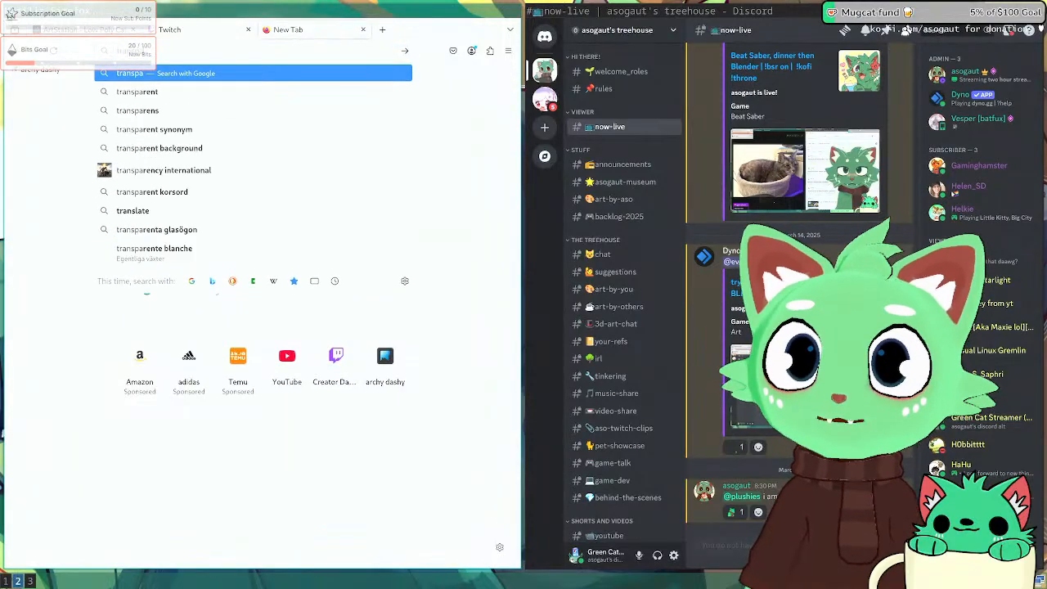
type("rency eevee render")
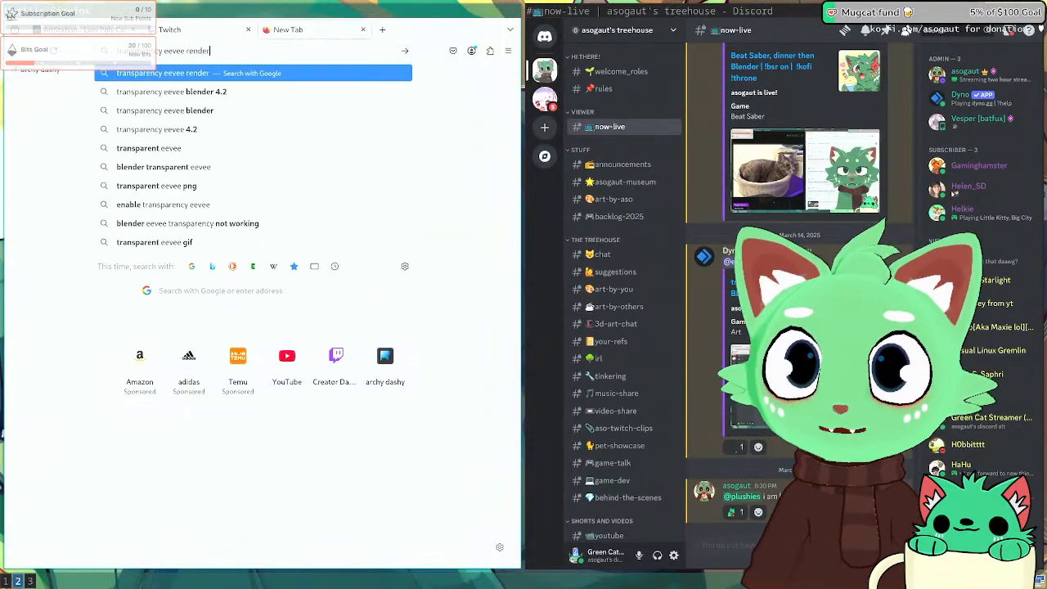
key("Return")
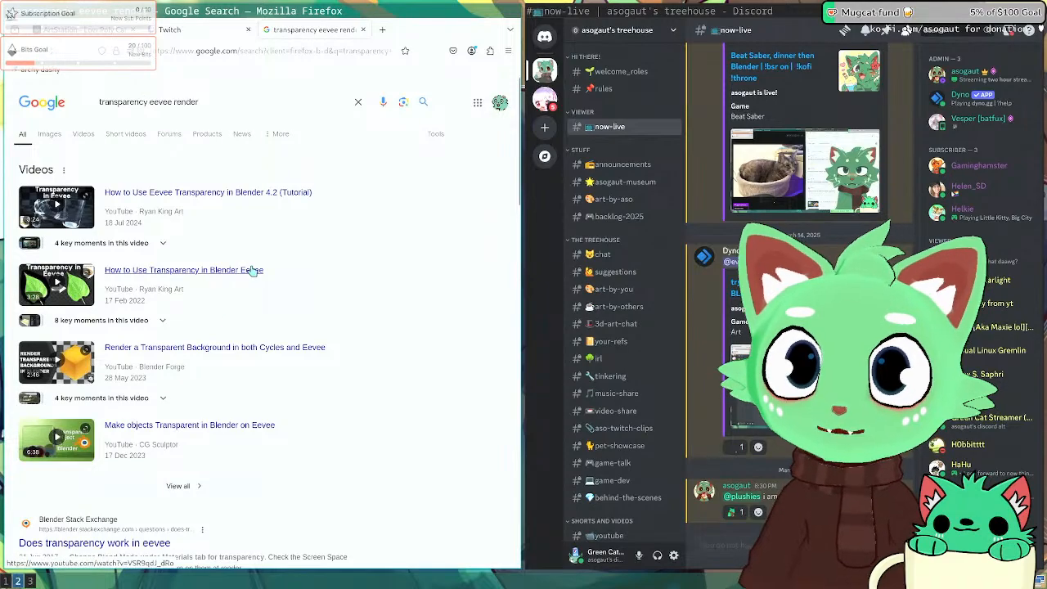
scroll(229, 278, "down", 5)
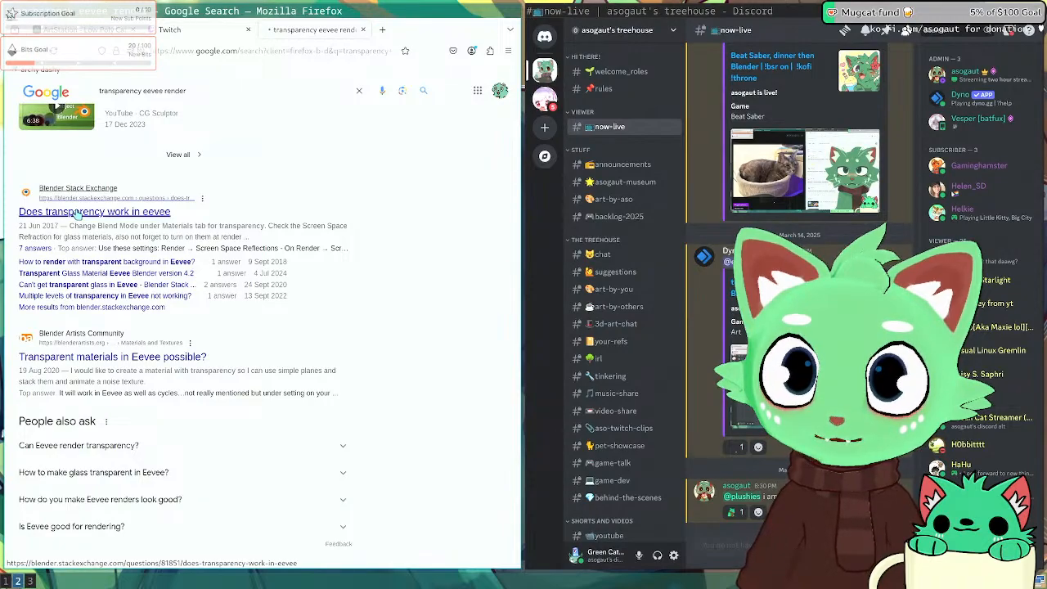
Step: Open the Stack Exchange thread 'Does transparency work in eevee' and read its answers
left_click(77, 213)
scroll(132, 283, "down", 6)
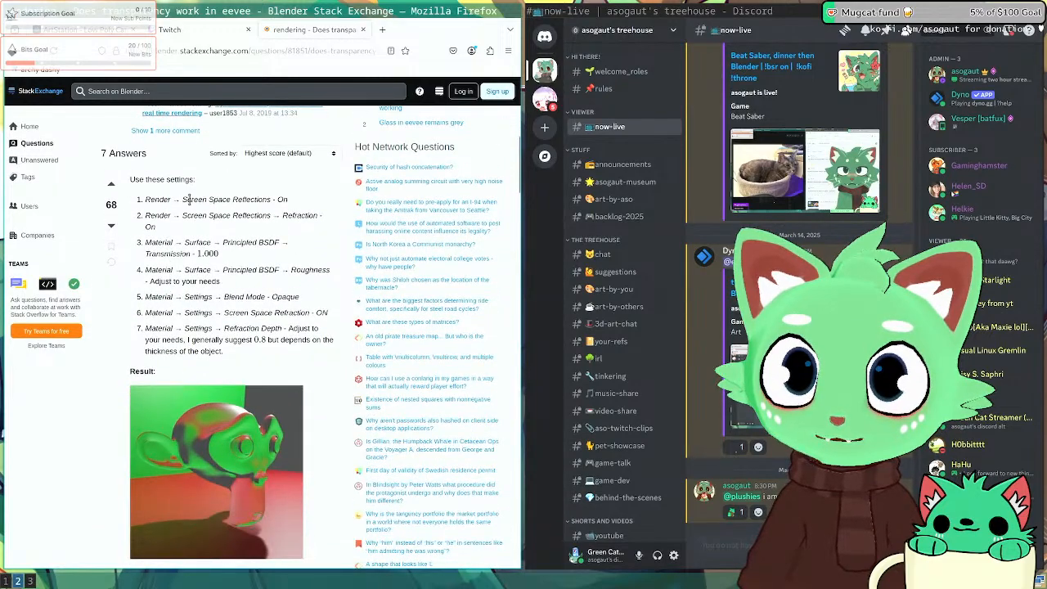
scroll(176, 330, "down", 4)
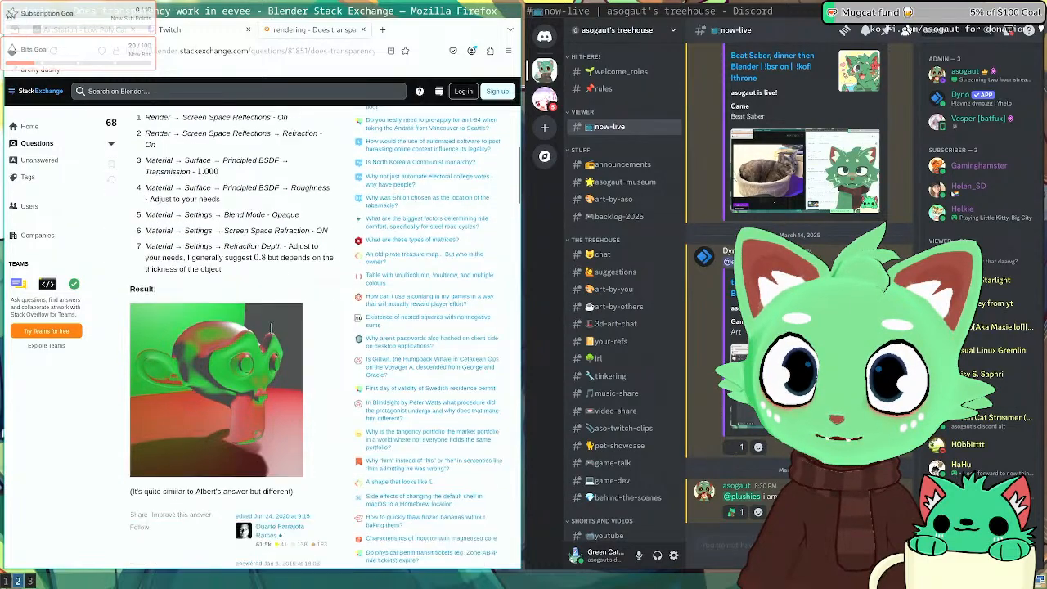
scroll(143, 348, "down", 5)
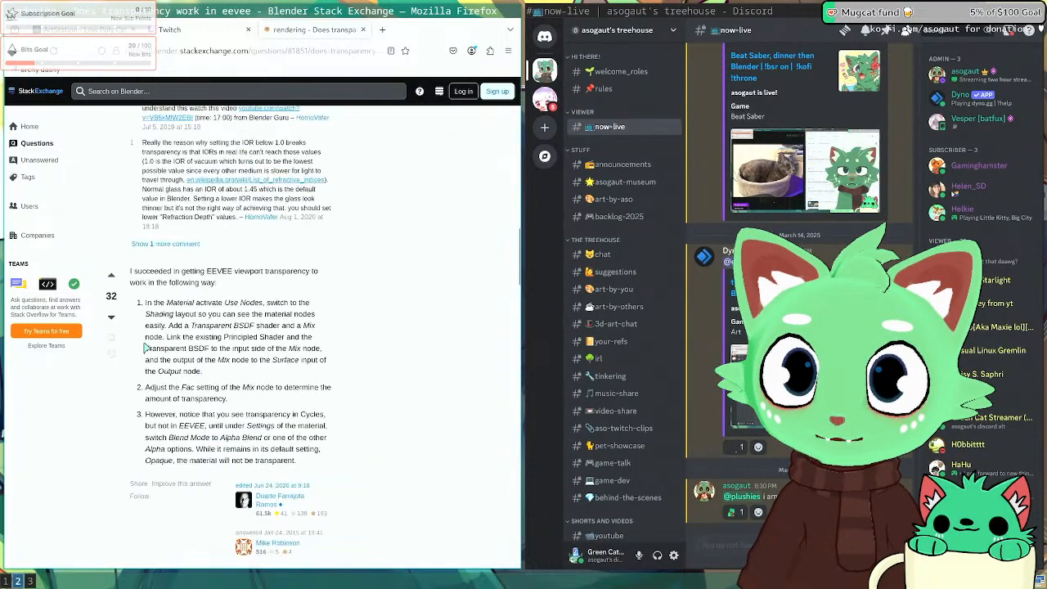
Step: In Object Mode, try adding a sphere light probe at the origin, then undo it
key("super+1")
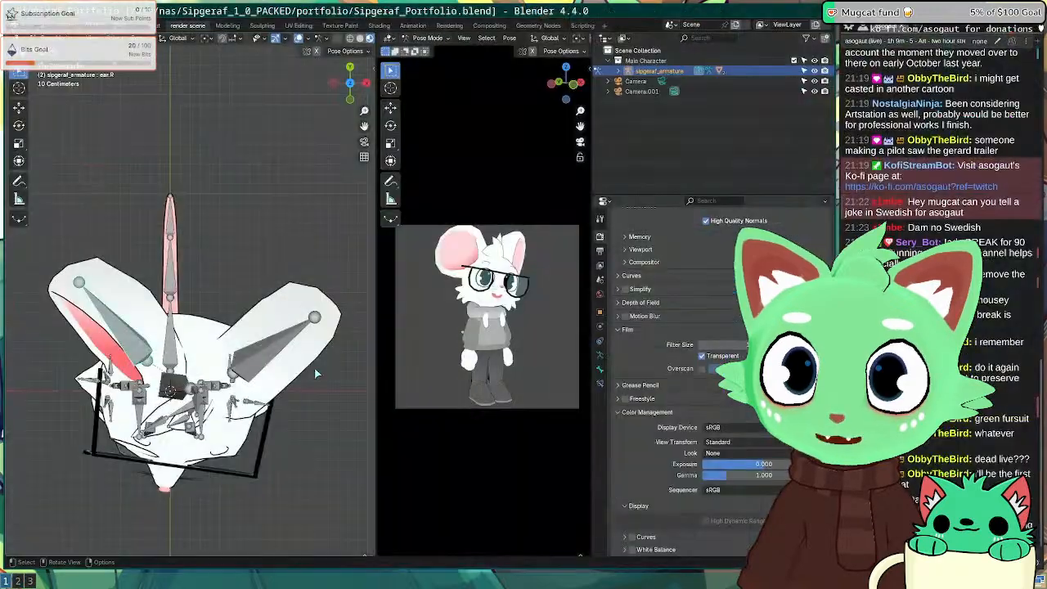
scroll(311, 355, "down", 6)
middle_click_drag(305, 337, 266, 263)
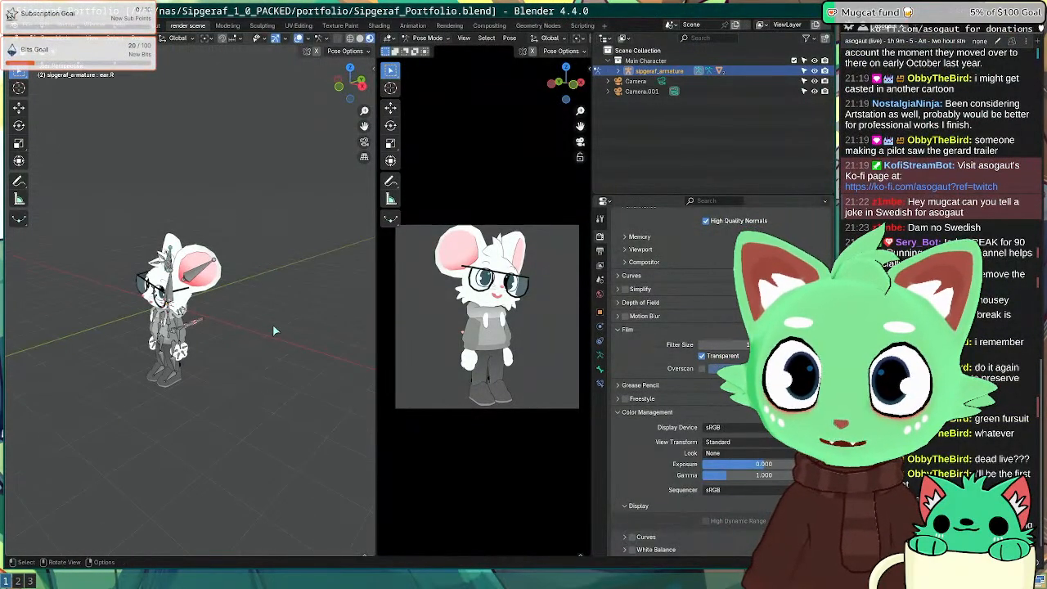
key("ctrl+Tab")
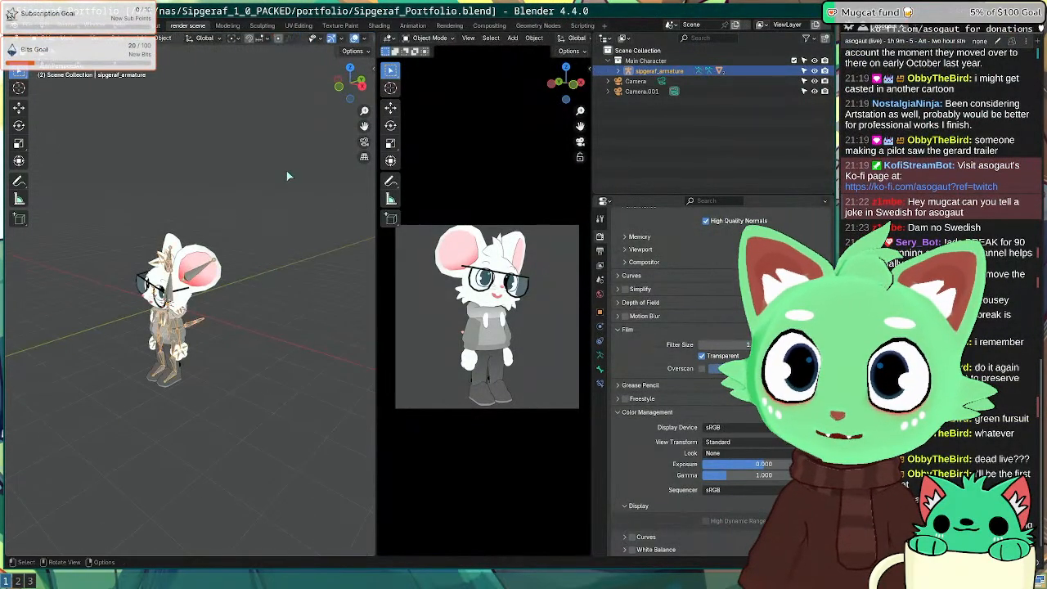
key("alt+a")
key("shift+a")
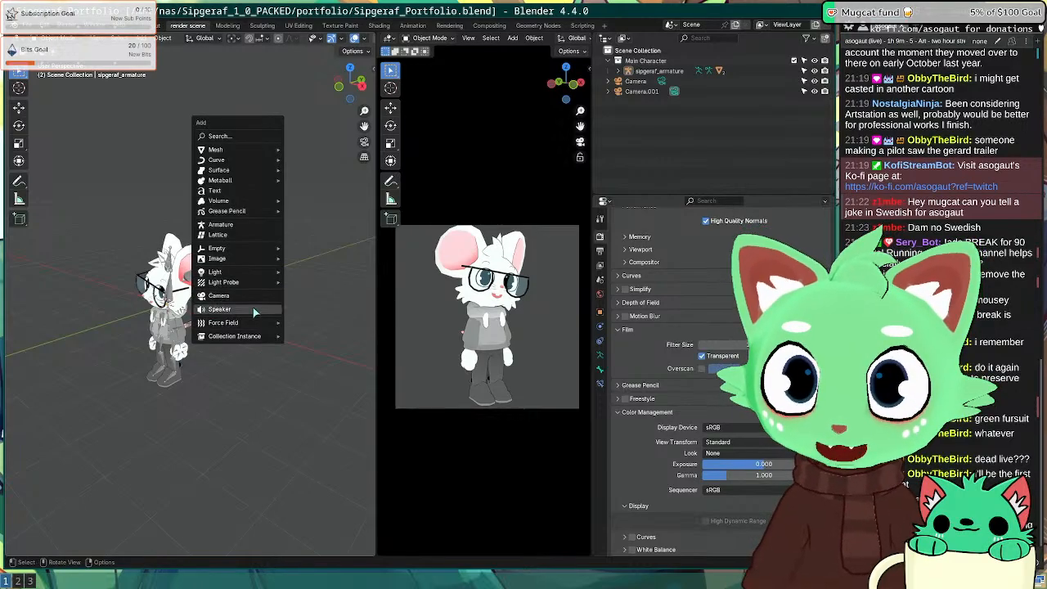
mouse_move(254, 329)
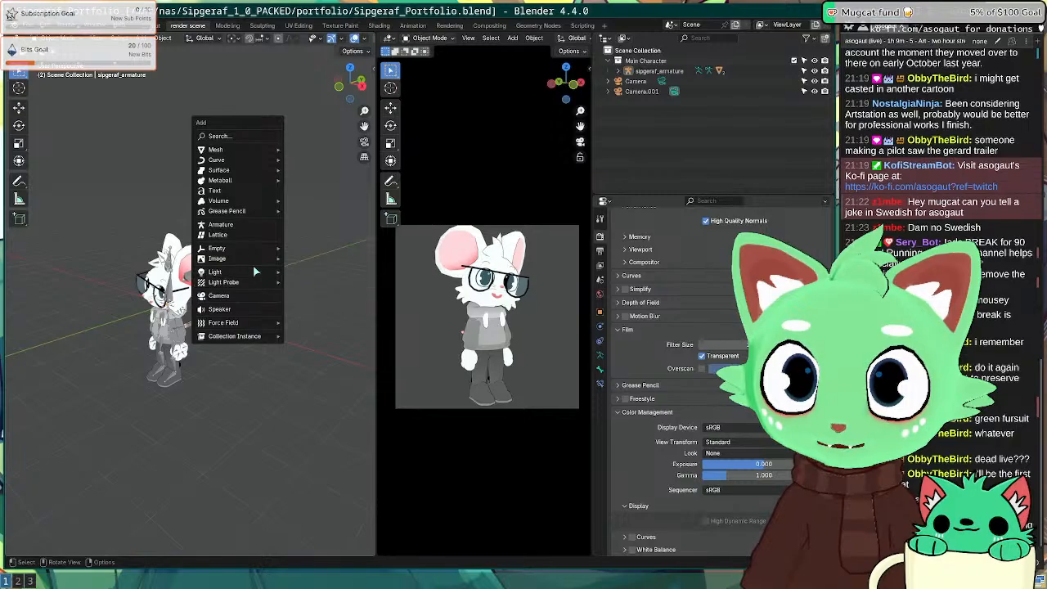
mouse_move(252, 280)
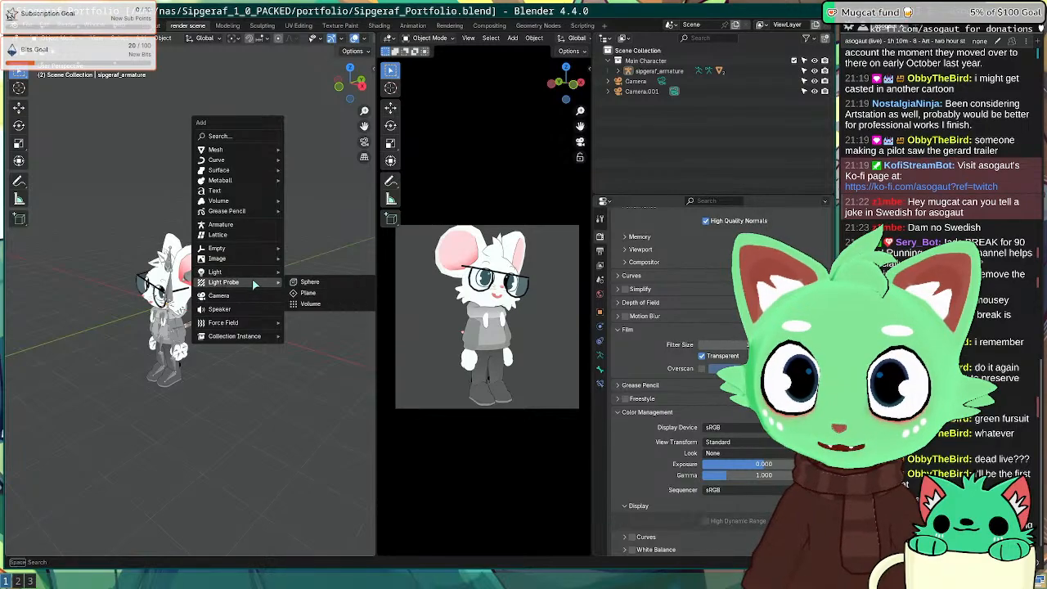
left_click(306, 283)
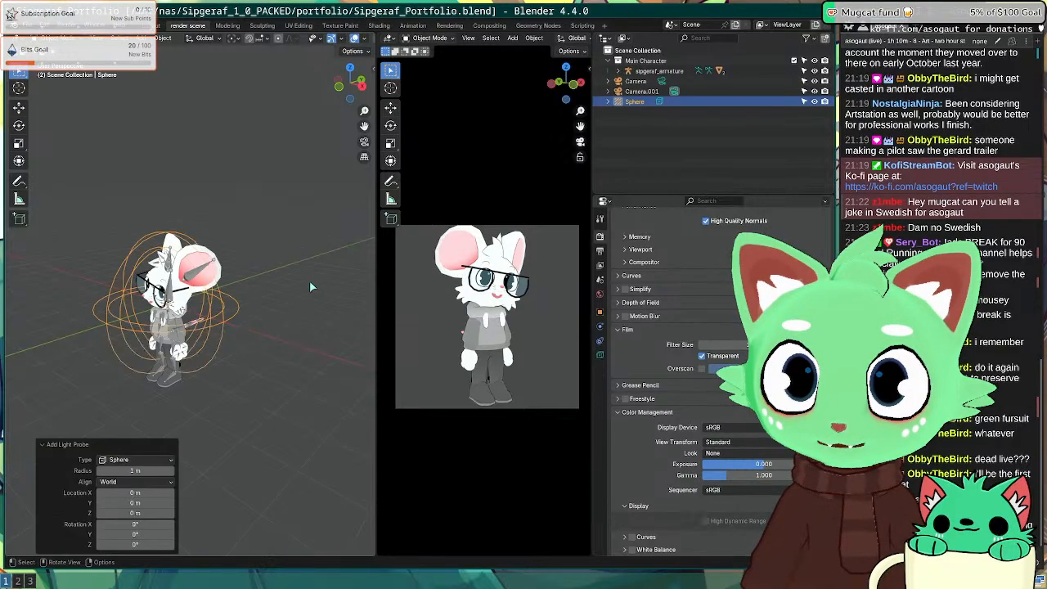
scroll(175, 372, "down", 5)
scroll(175, 372, "up", 5)
key("ctrl+z")
Step: Add a volume light probe scaled to 2.42, test-render the character, then delete the probe
key("shift+a")
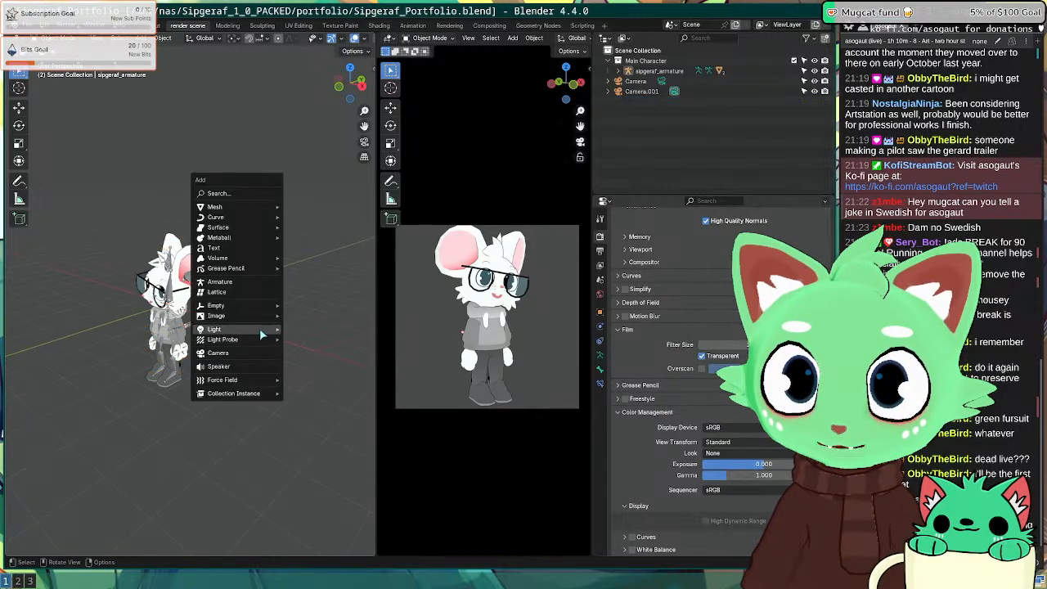
left_click(311, 361)
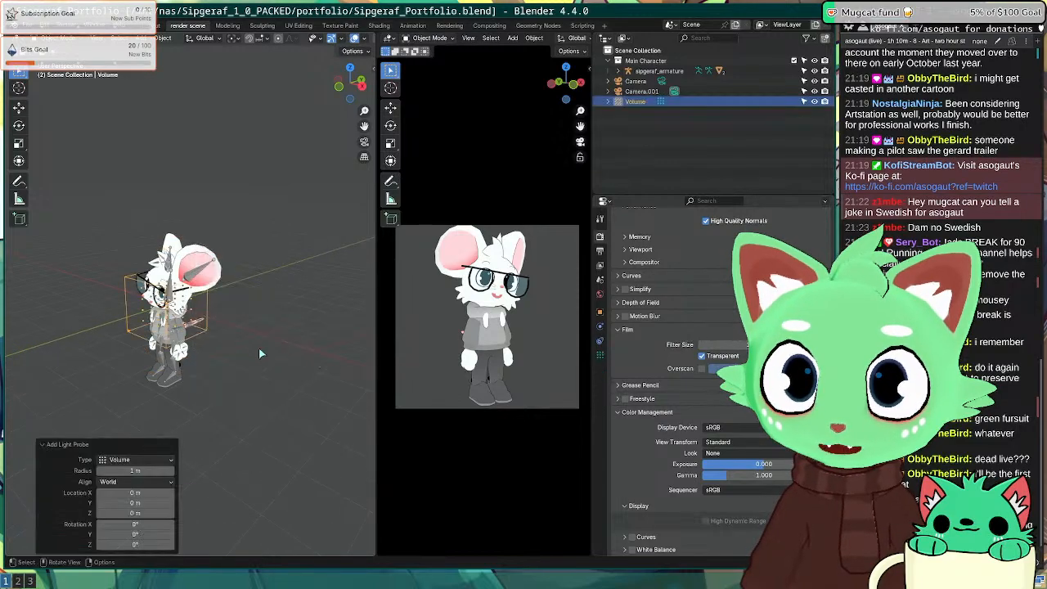
key("s")
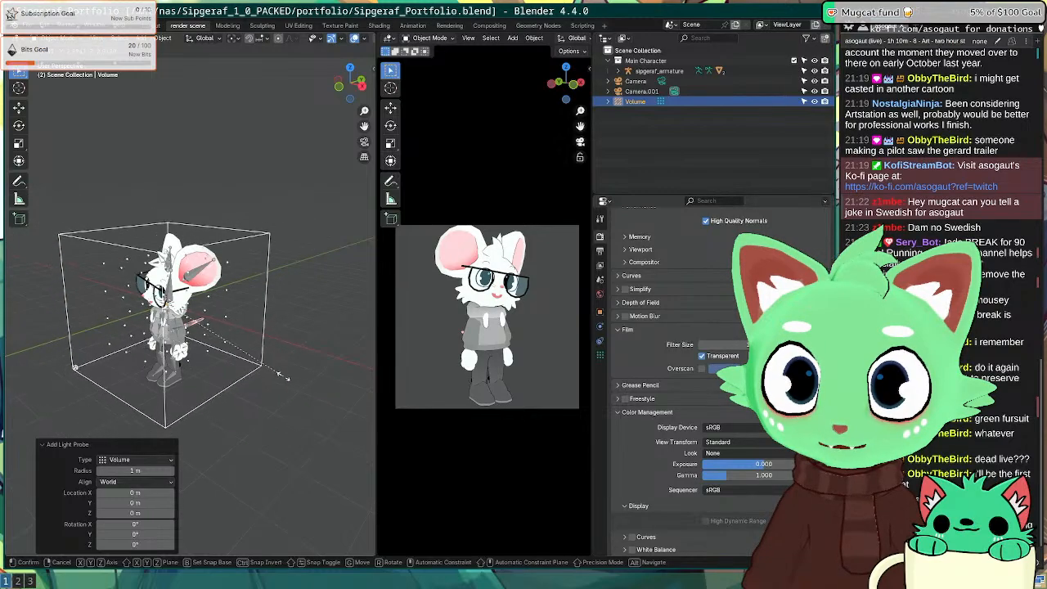
left_click(147, 346)
key("F12")
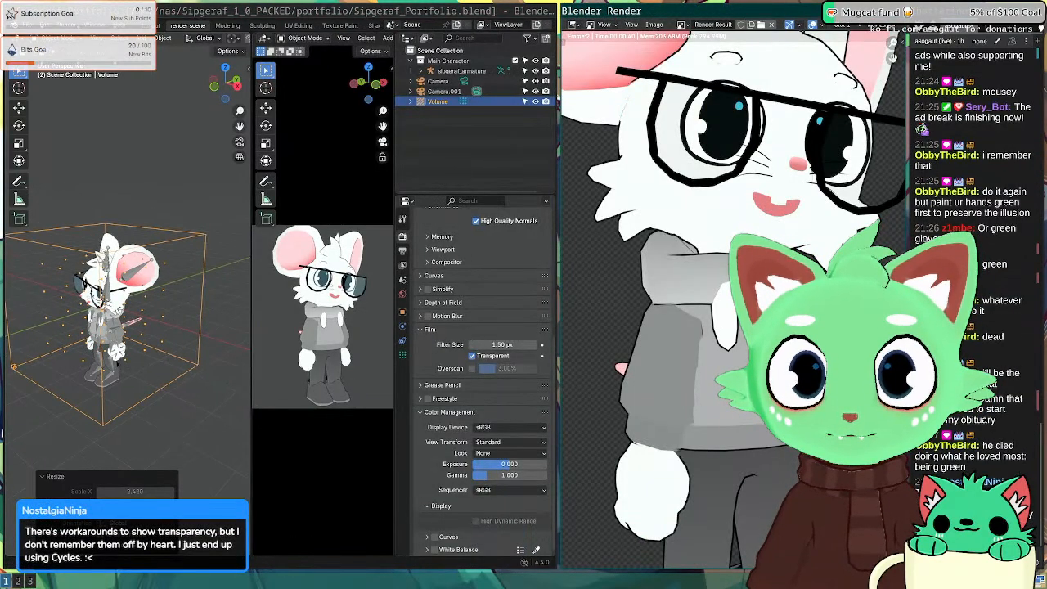
scroll(893, 57, "down", 1)
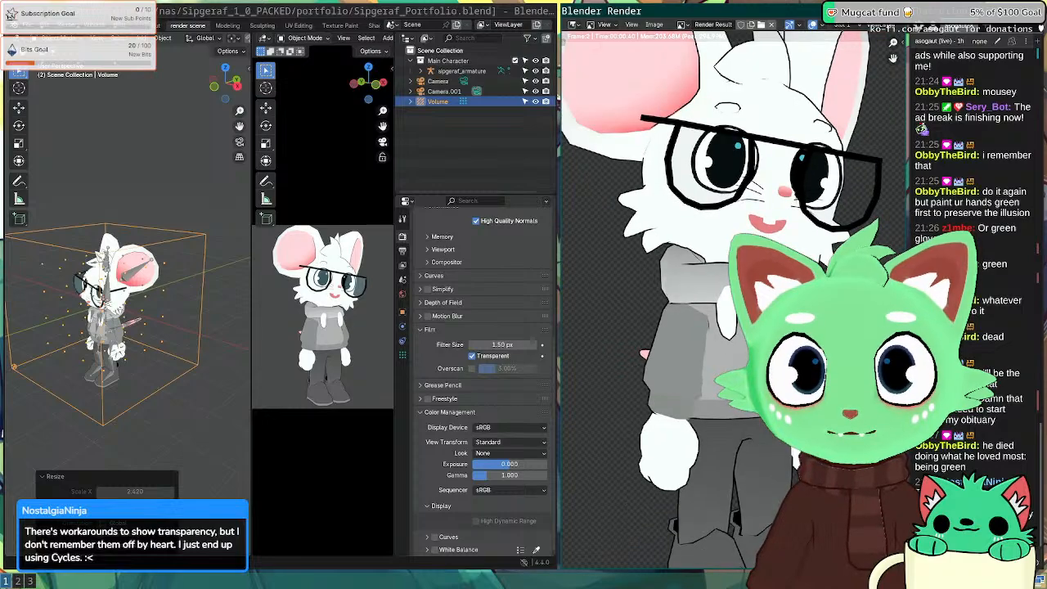
key("Escape")
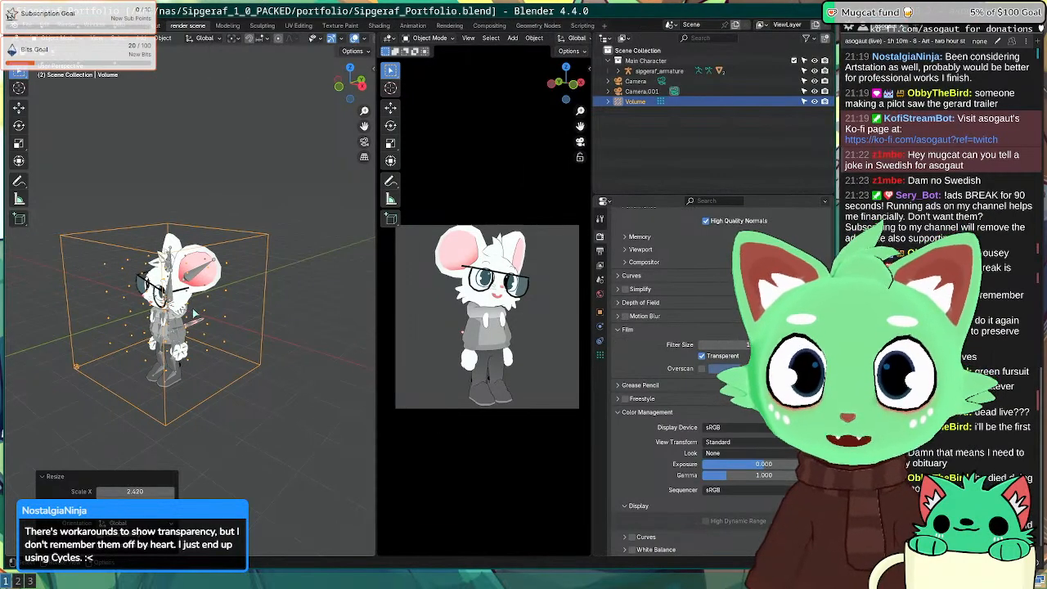
middle_click_drag(194, 313, 219, 358)
scroll(227, 336, "up", 5)
scroll(243, 351, "down", 5)
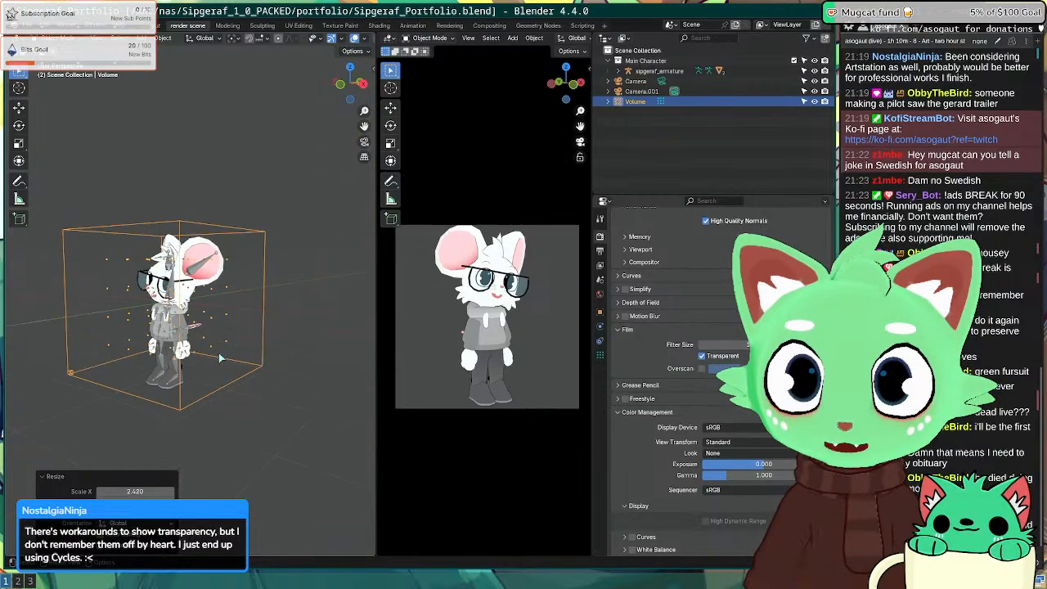
key("x")
left_click(243, 364)
Step: Add a new volume light probe scaled to 2.471 and check the tool and render settings
key("shift+a")
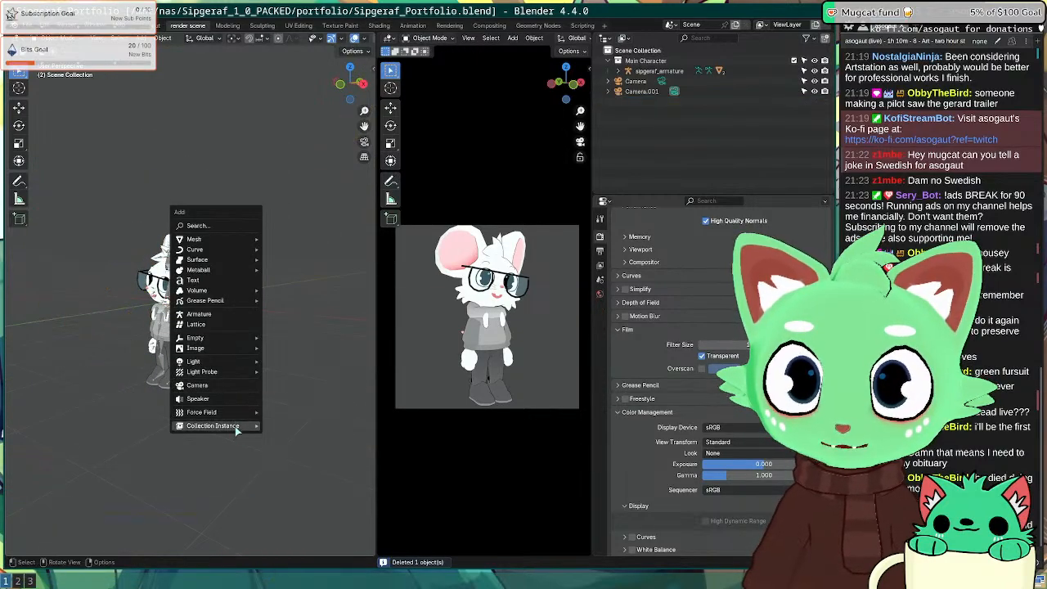
mouse_move(221, 373)
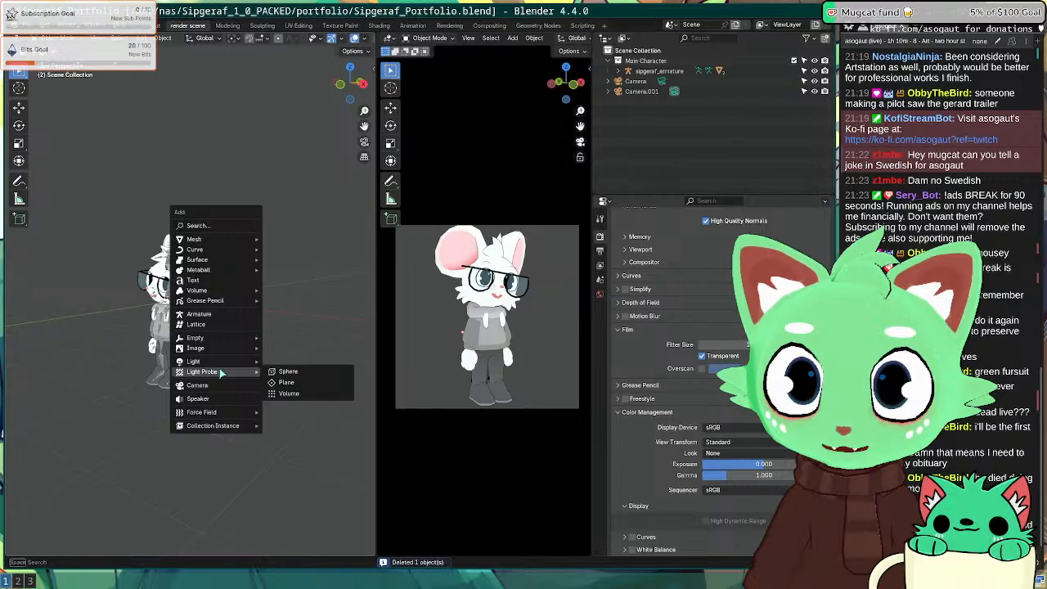
left_click(305, 394)
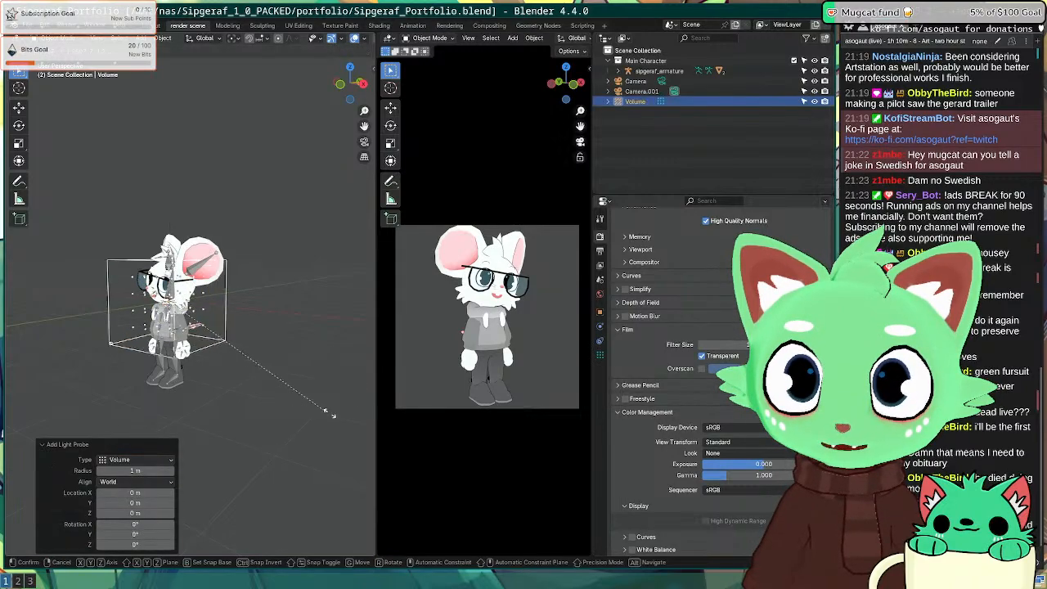
left_click(344, 377)
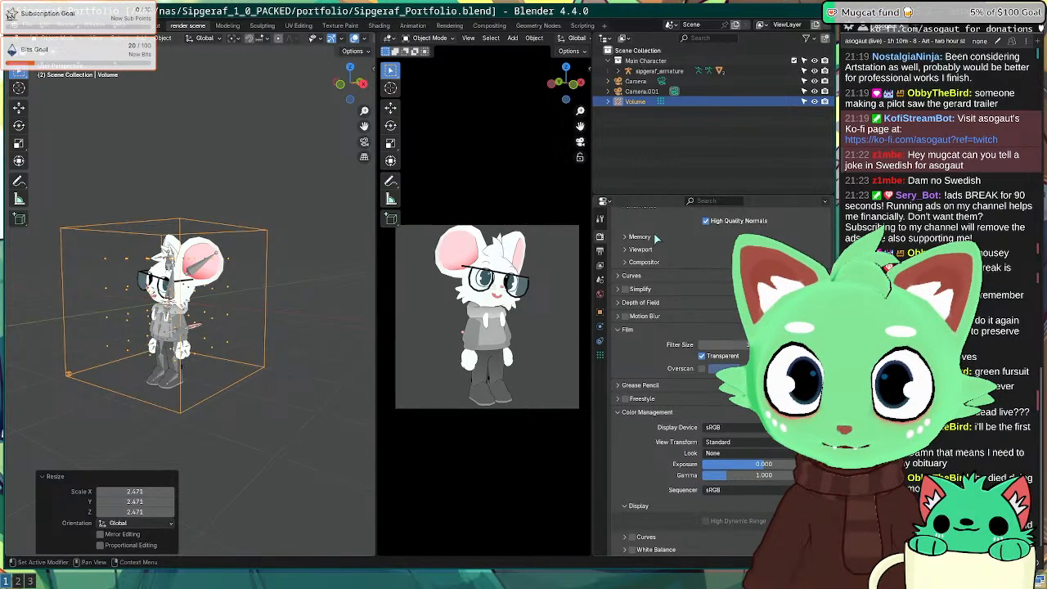
left_click(599, 219)
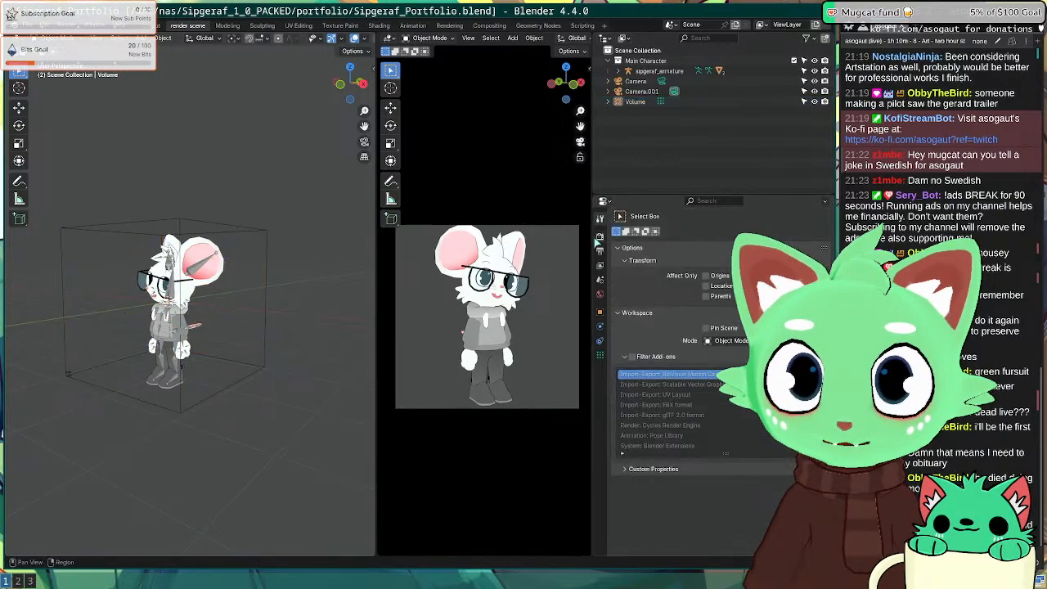
left_click(600, 236)
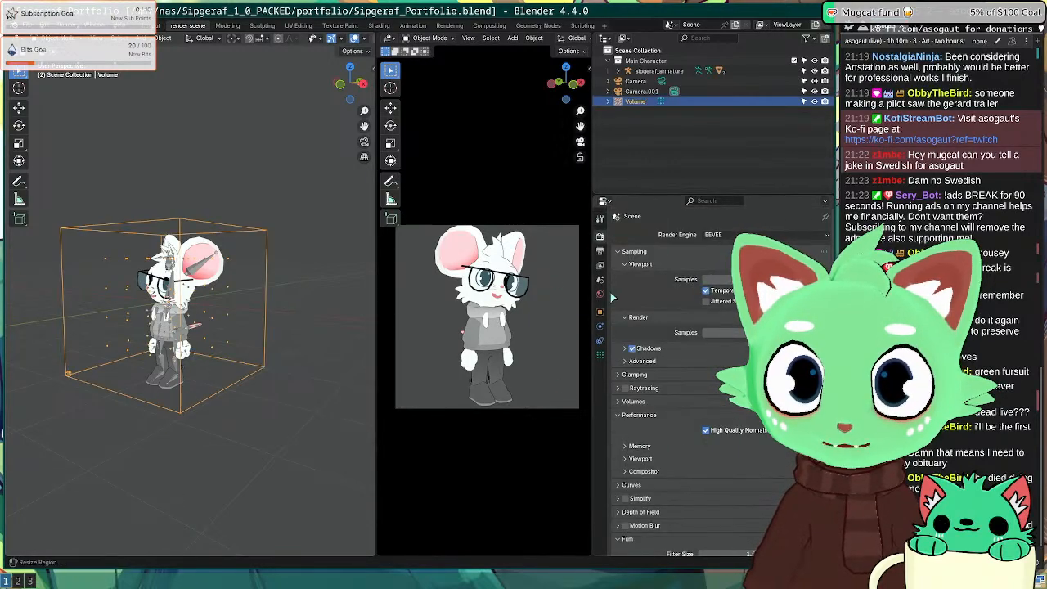
Step: Delete the second volume probe, review the full render, and orbit to the character's side
scroll(680, 406, "down", 5)
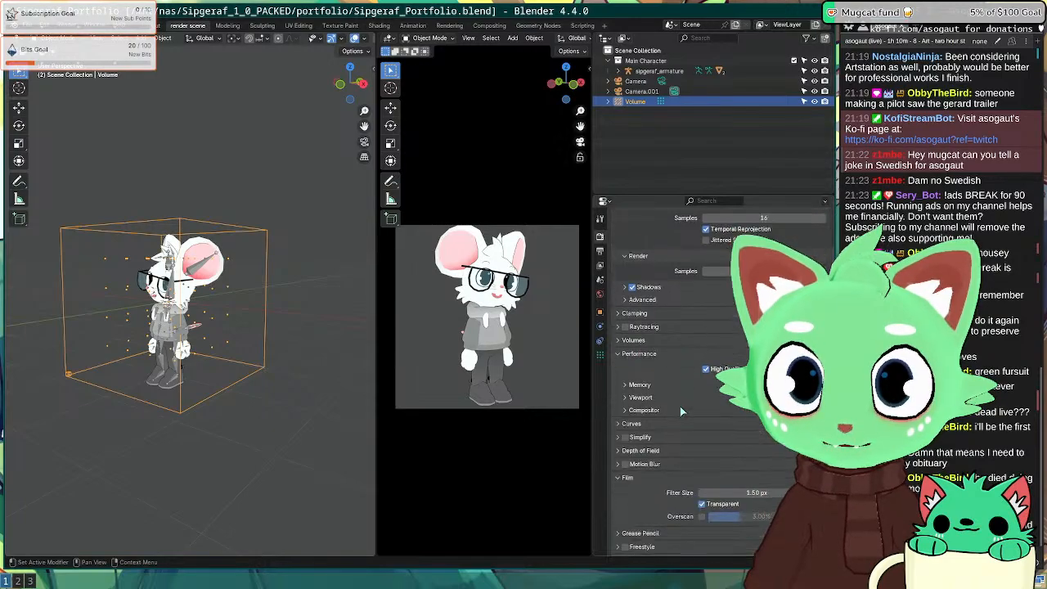
left_click(288, 402)
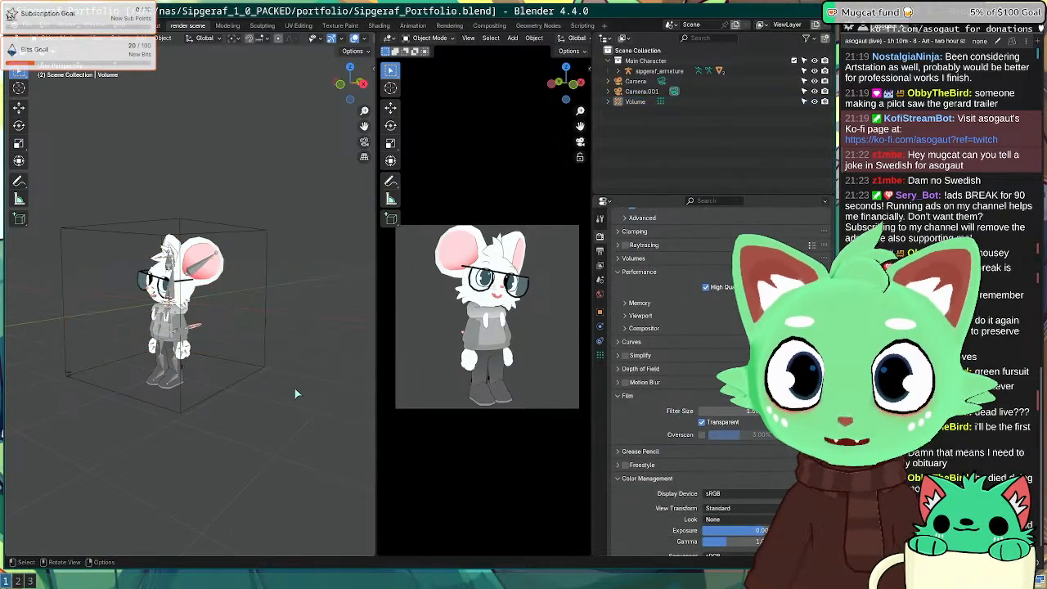
left_click(234, 380)
key("x")
left_click(235, 379)
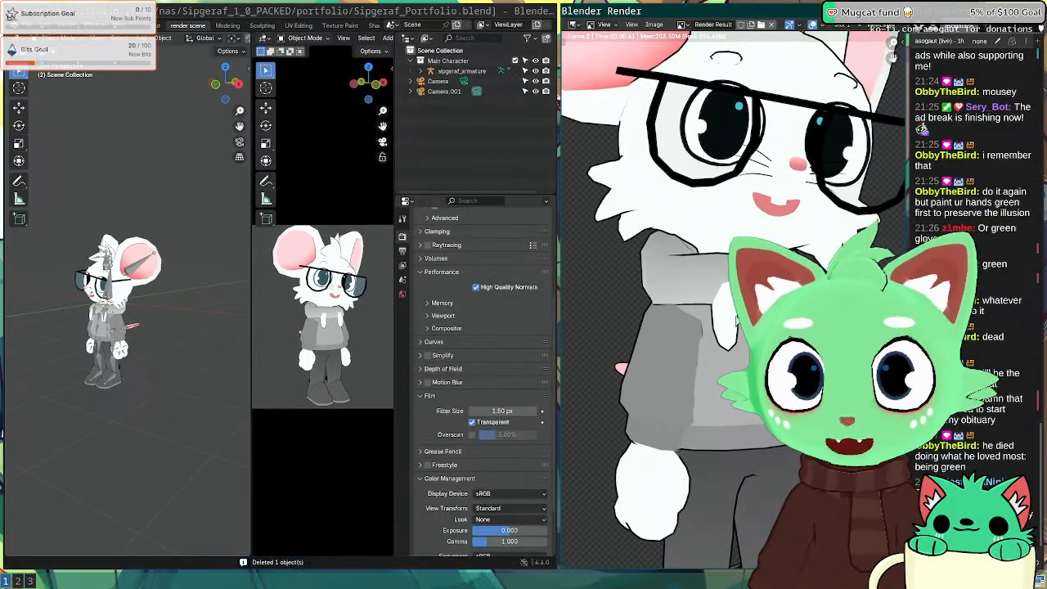
key("Home")
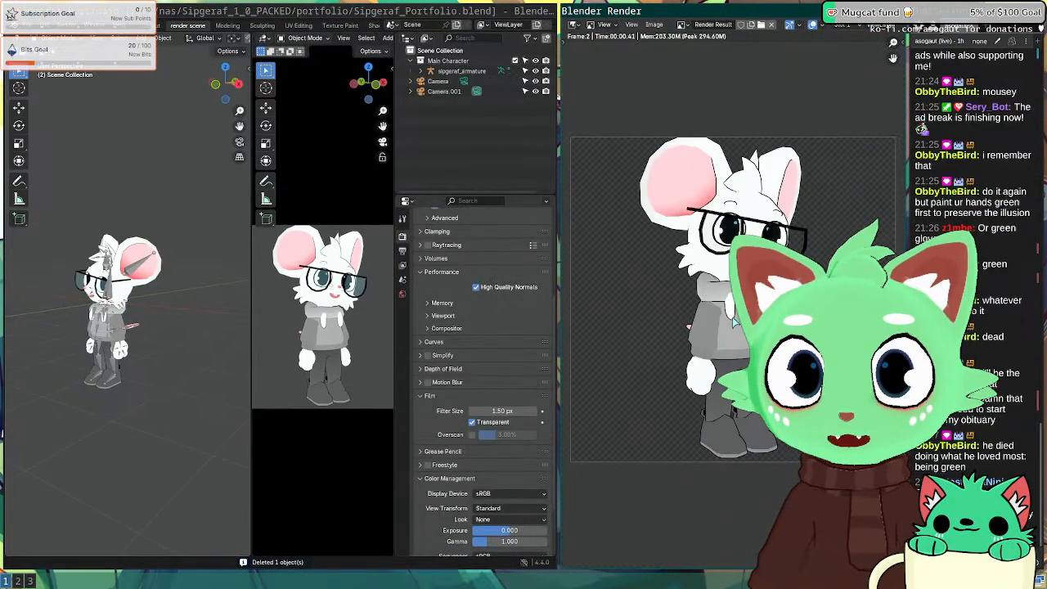
key("Escape")
middle_click_drag(191, 318, 232, 320)
Step: Zoom in on the body and legs, select the Body mesh, and browse the interaction modes
scroll(231, 320, "up", 7)
middle_click_drag(159, 325, 115, 206, "shift")
left_click(130, 305)
left_click(61, 39)
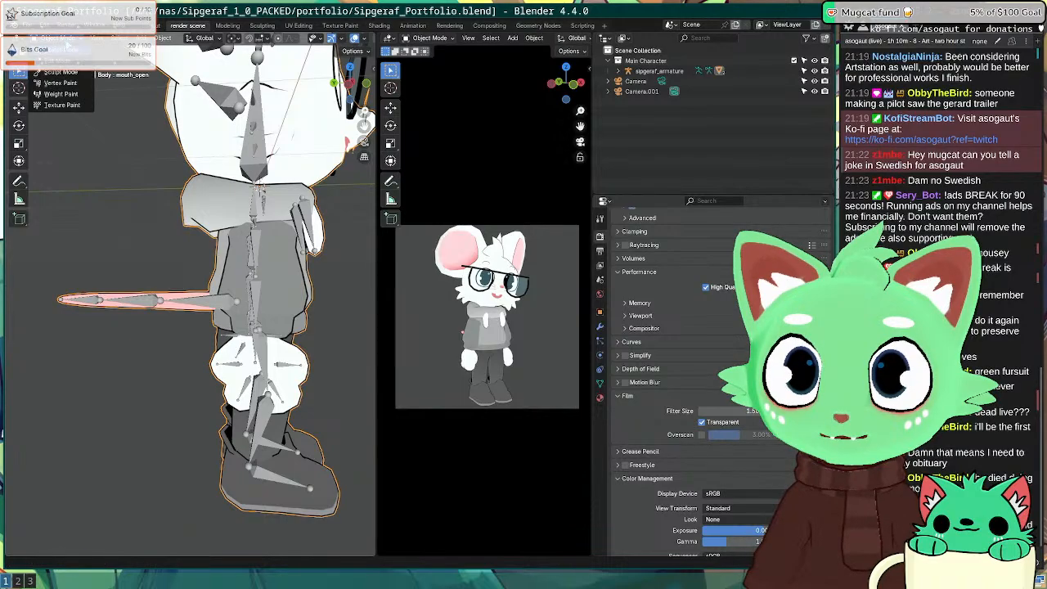
left_click(72, 39)
left_click(68, 39)
left_click(63, 40)
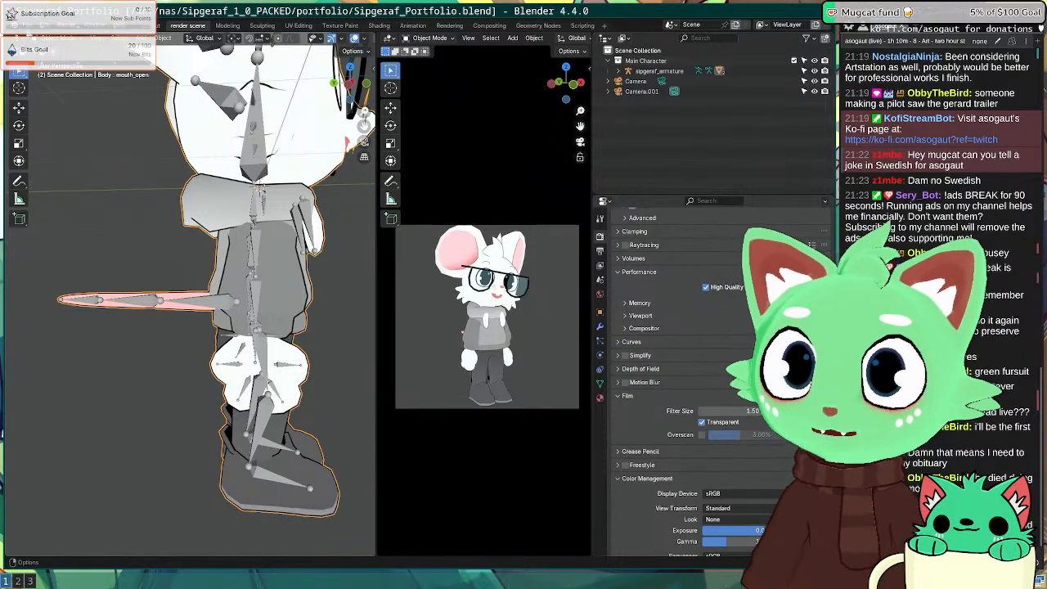
left_click(63, 40)
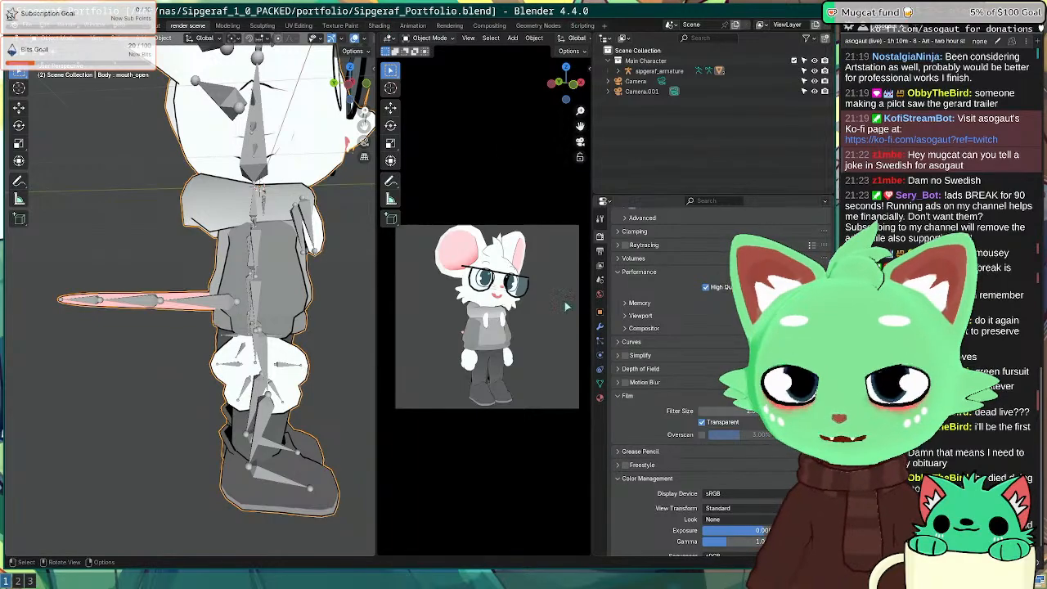
Step: Browse the File, Help and Window menus, then select the mouse character's armature
left_click(28, 28)
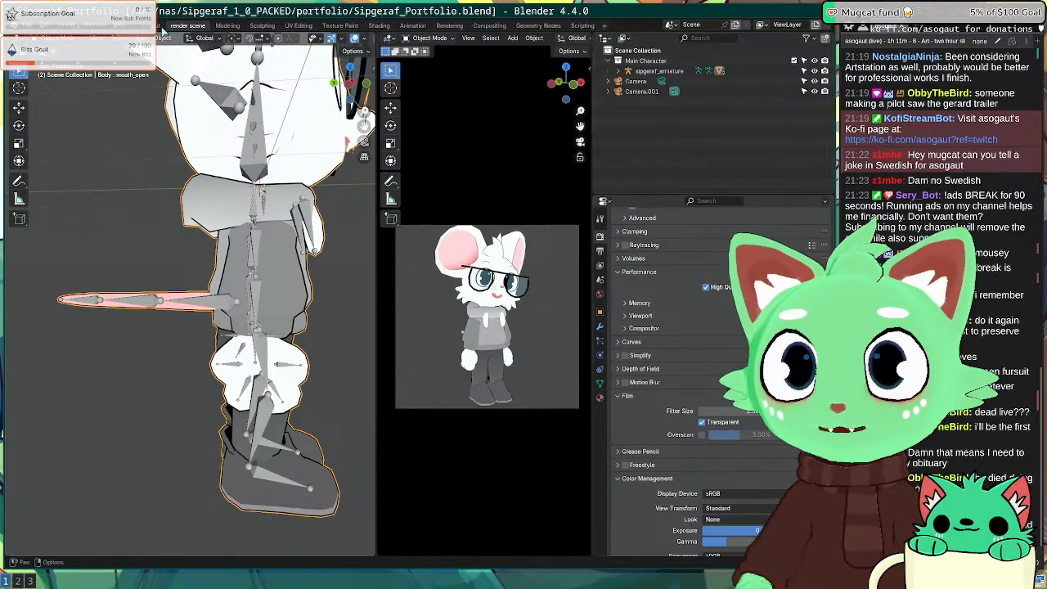
left_click(119, 30)
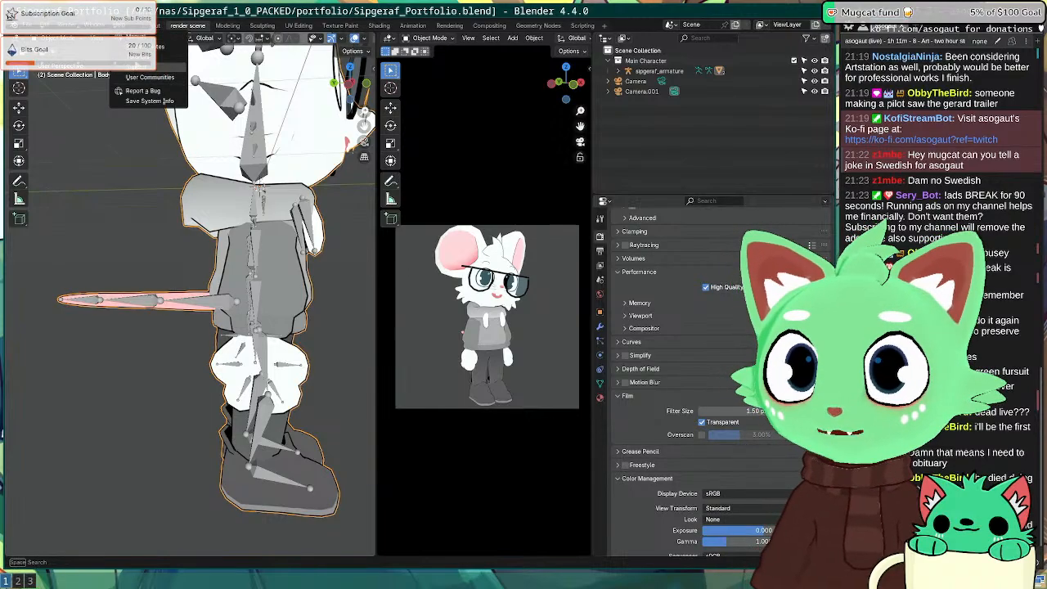
left_click(96, 26)
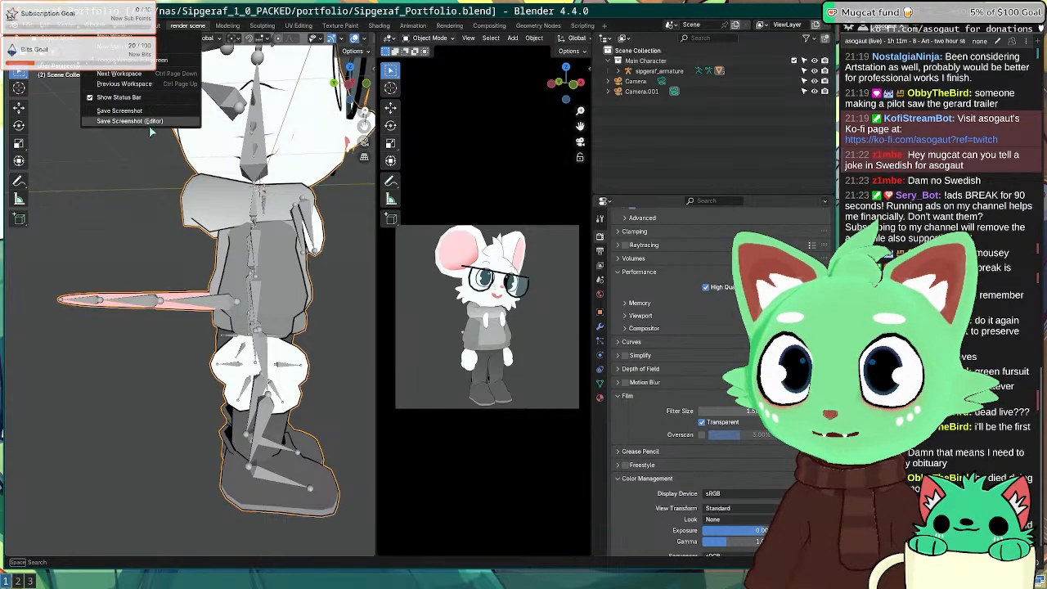
left_click(129, 111)
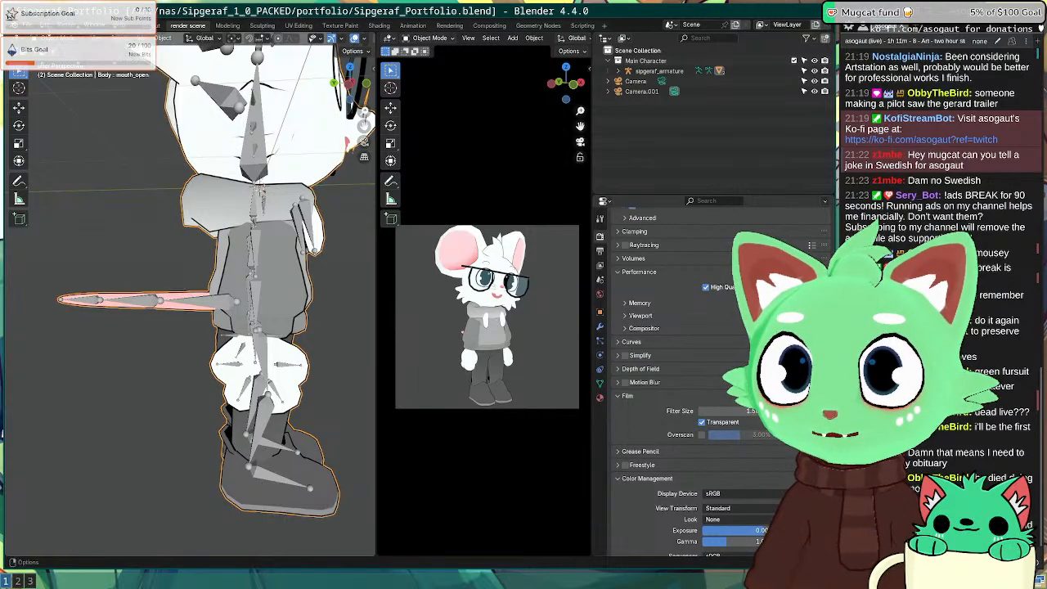
left_click(29, 25)
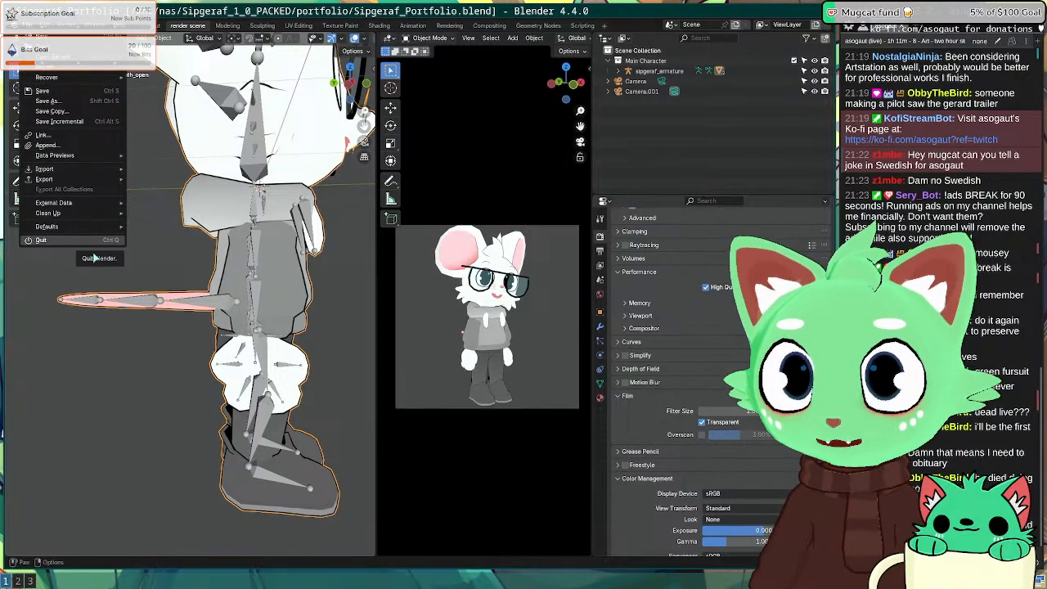
left_click(100, 371)
left_click(144, 303)
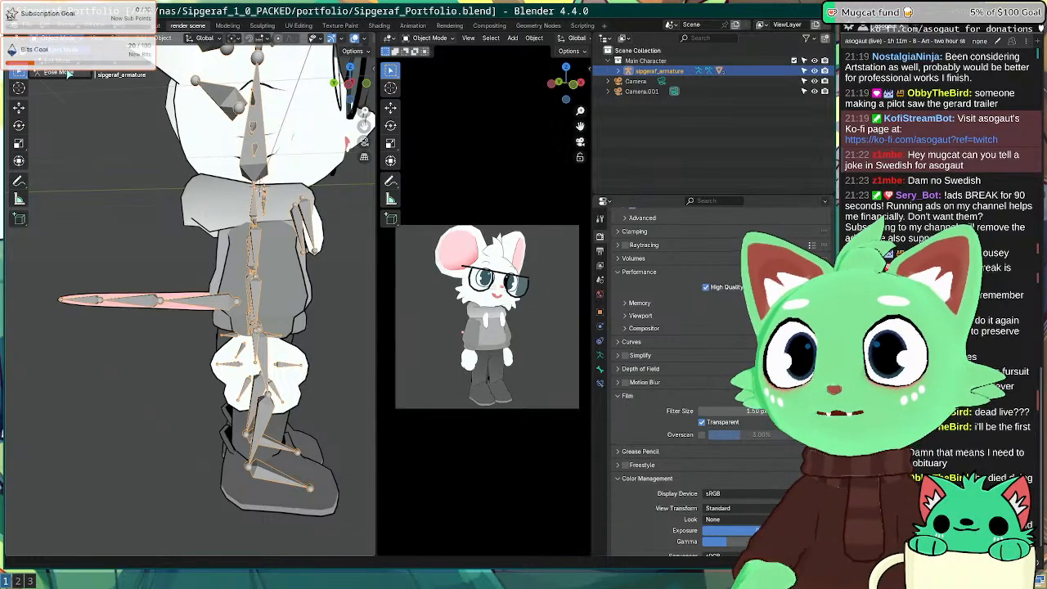
Step: In Pose Mode, rotate the tail root, tail tip and middle tail bones to curve it upward
key("ctrl+Tab")
key("r")
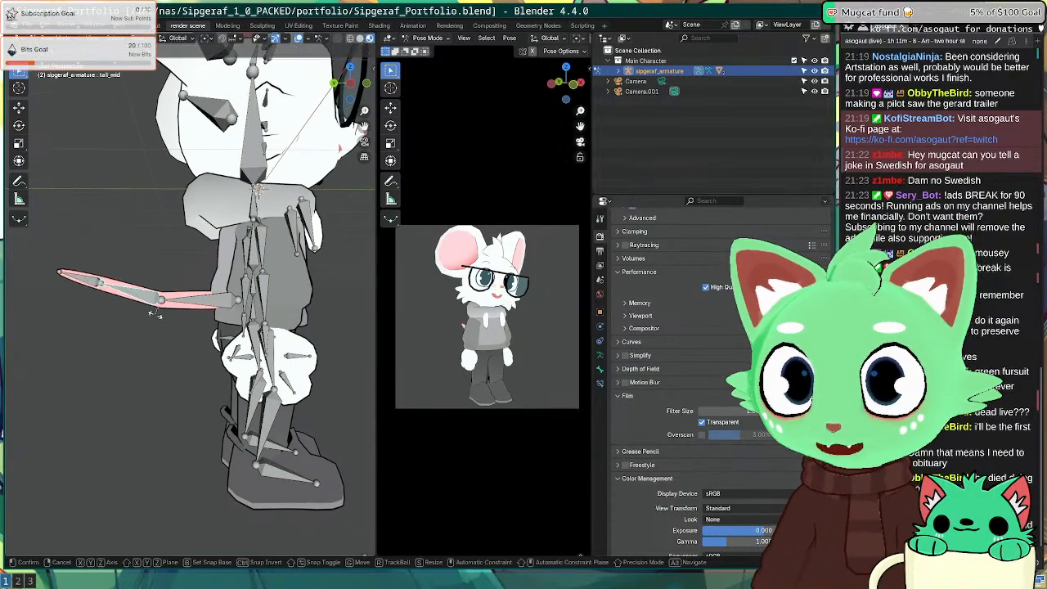
left_click(173, 311)
left_click(189, 305)
key("r")
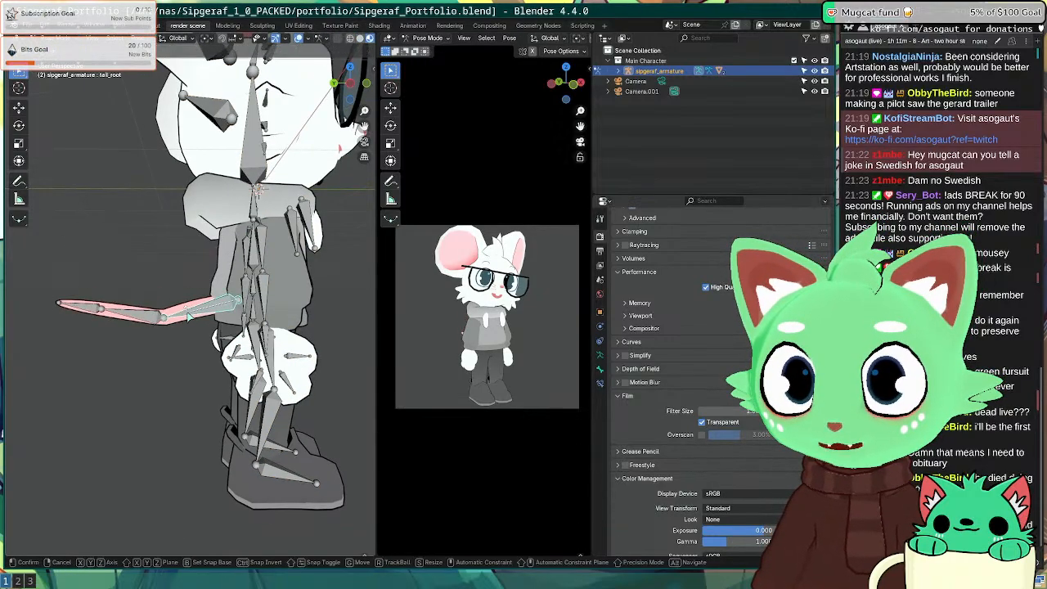
left_click(190, 316)
left_click(115, 310)
key("r")
left_click(119, 315)
left_click(123, 318)
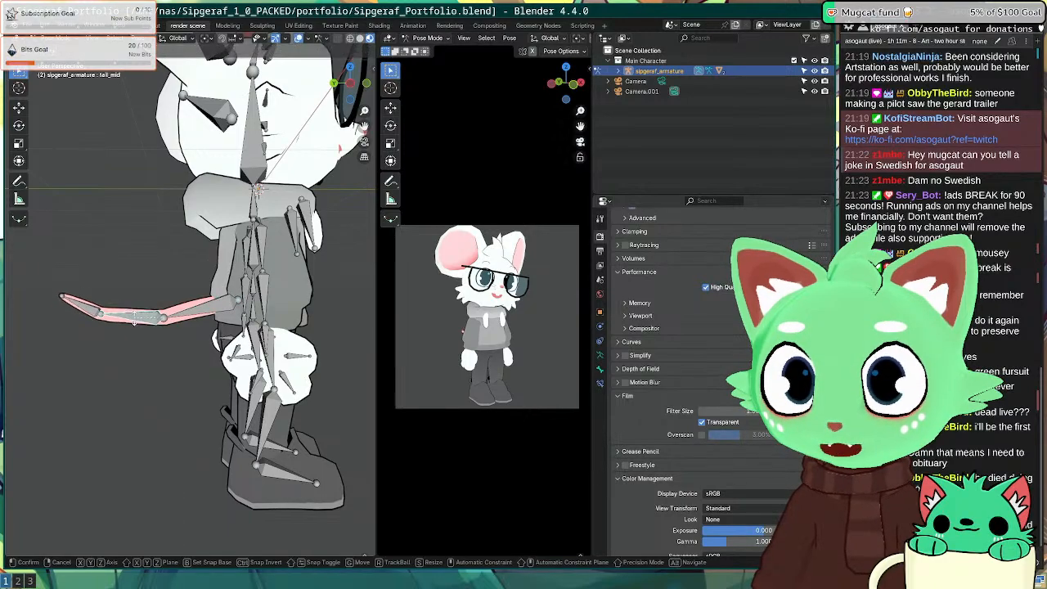
key("r")
left_click(141, 333)
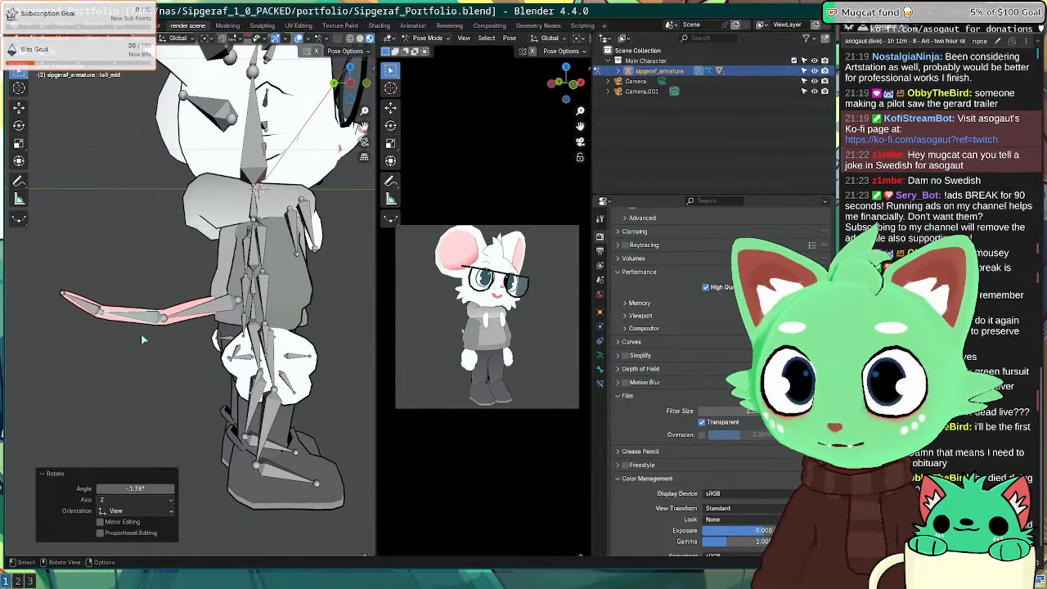
left_click(144, 335)
Step: Switch to Object Mode and frame the armature in top-down view
key("Tab")
key("Tab")
left_click(68, 40)
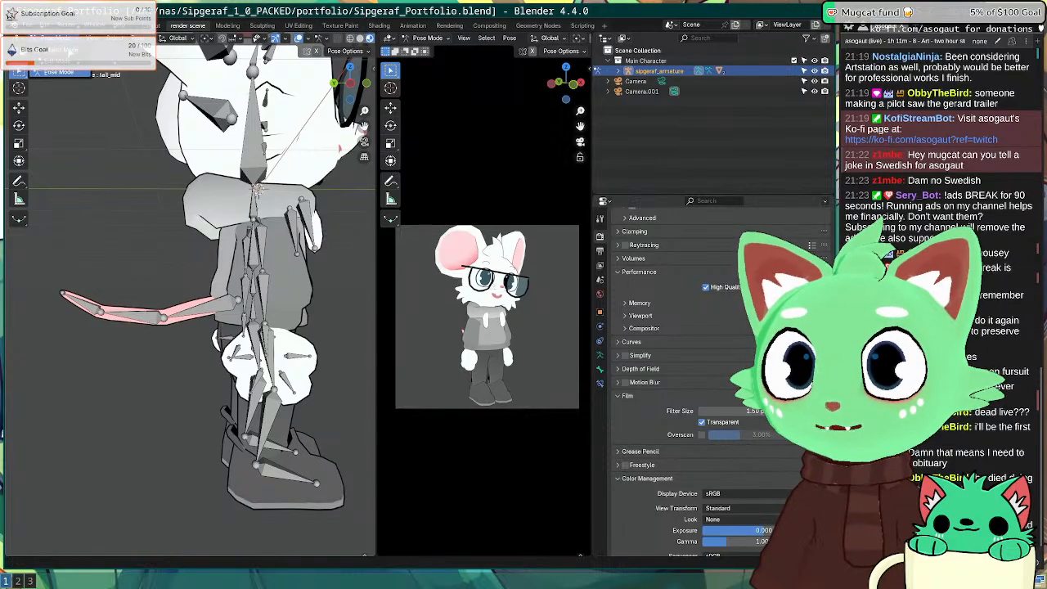
left_click(65, 50)
middle_click_drag(277, 317, 141, 334)
key("KP_7")
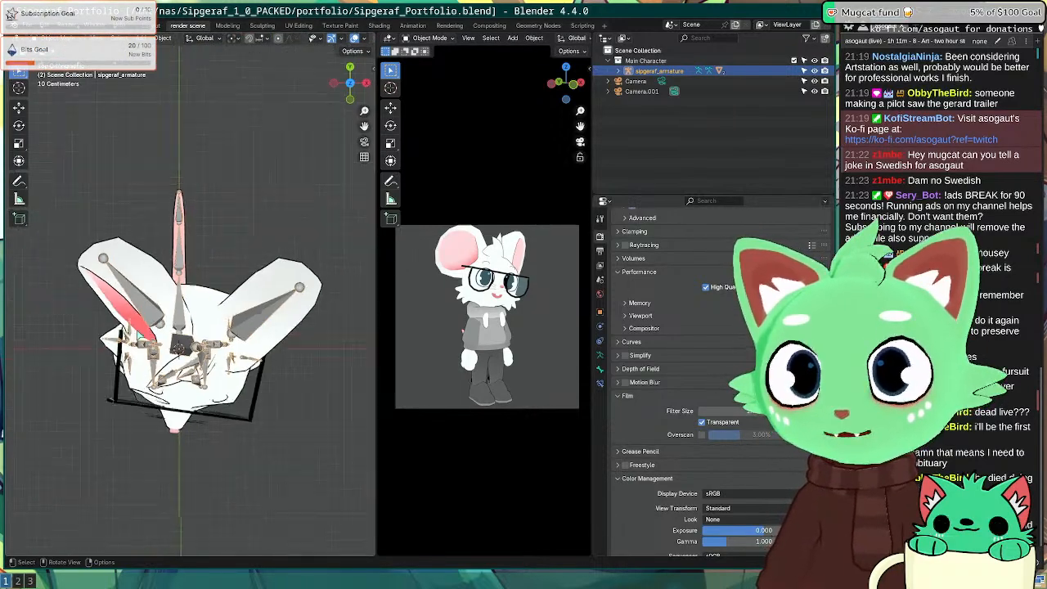
scroll(158, 399, "down", 8)
scroll(168, 416, "up", 4)
middle_click_drag(168, 416, 222, 306, "shift")
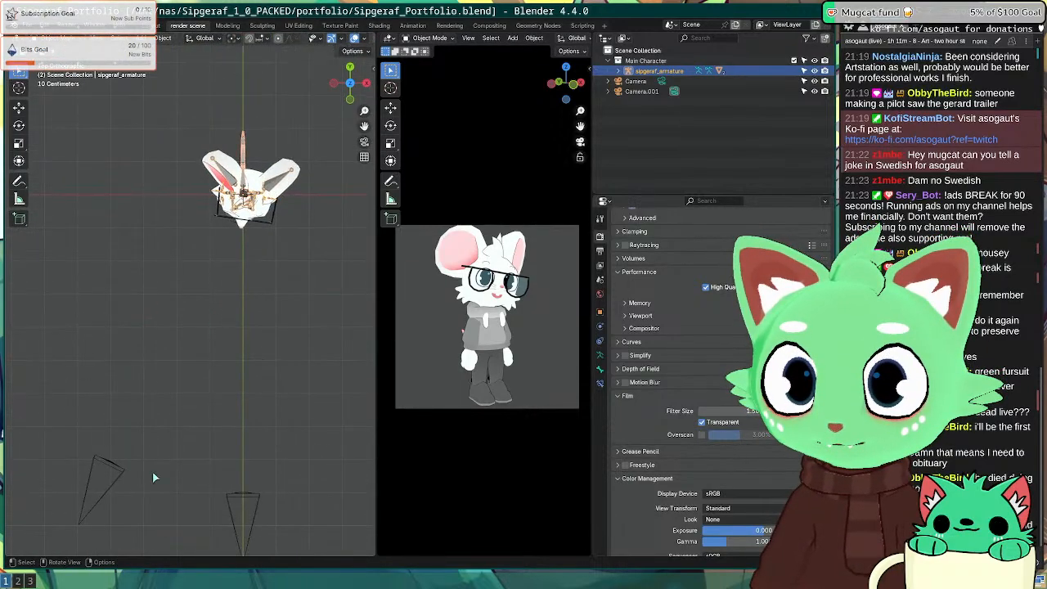
middle_click_drag(261, 210, 190, 217)
key("KP_7")
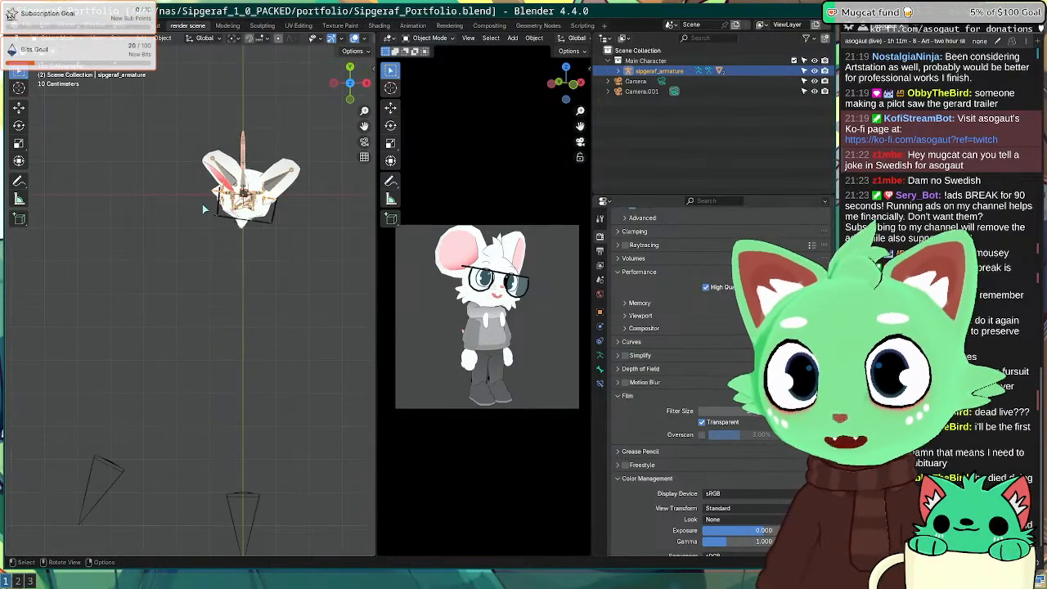
Step: Rotate Camera.001 about -2.28° around the 3D cursor, then view the character from the front
left_click(115, 481)
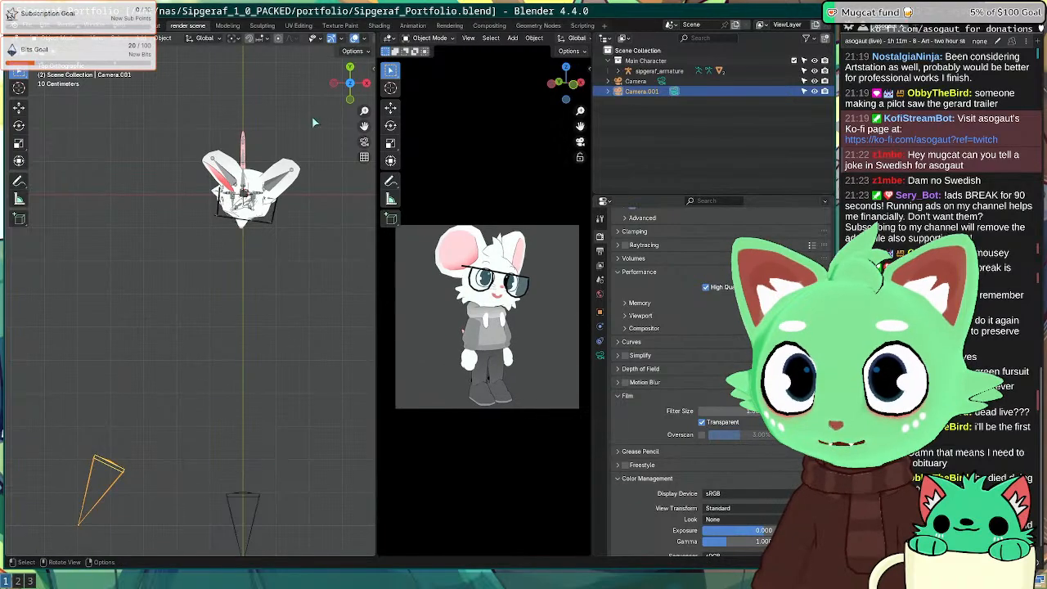
left_click(231, 39)
left_click(274, 74)
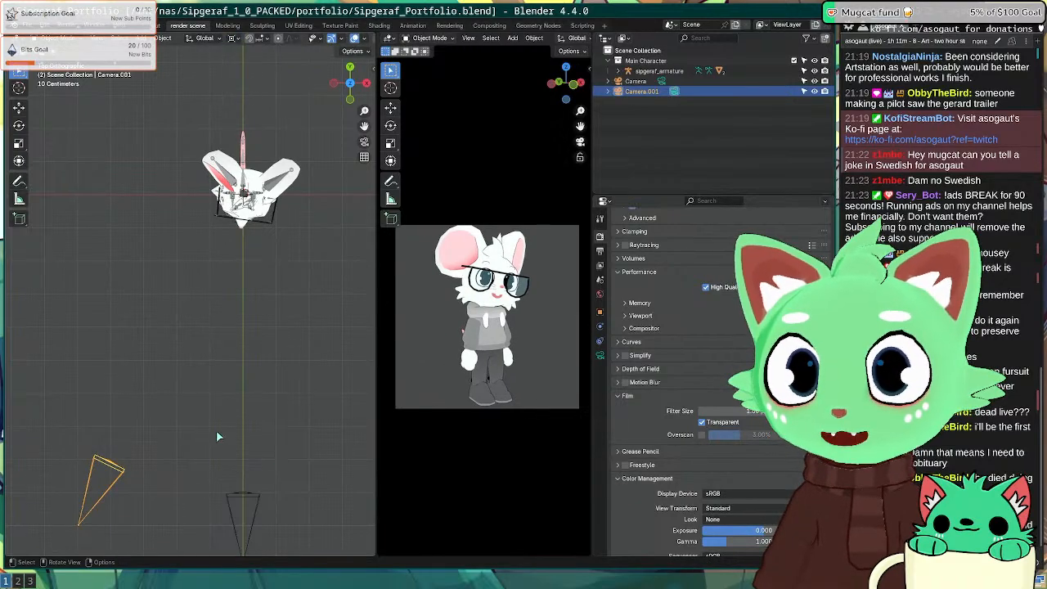
key("r")
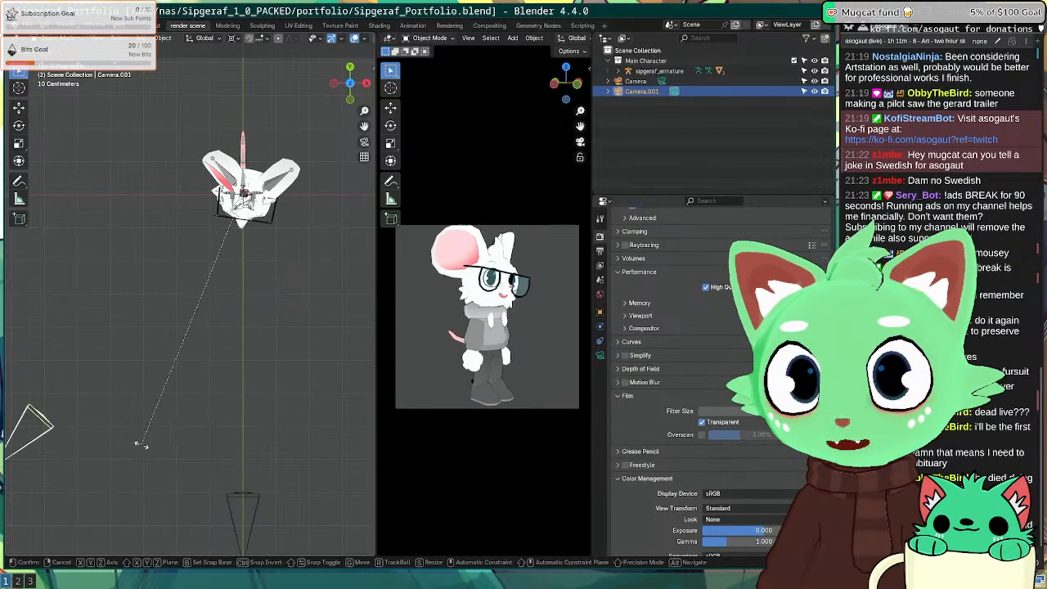
left_click(225, 444)
middle_click_drag(226, 443, 178, 193)
key("KP_1")
scroll(274, 141, "up", 6)
Step: In Pose Mode, tilt the head bone, settling on a small rotation
left_click(179, 194)
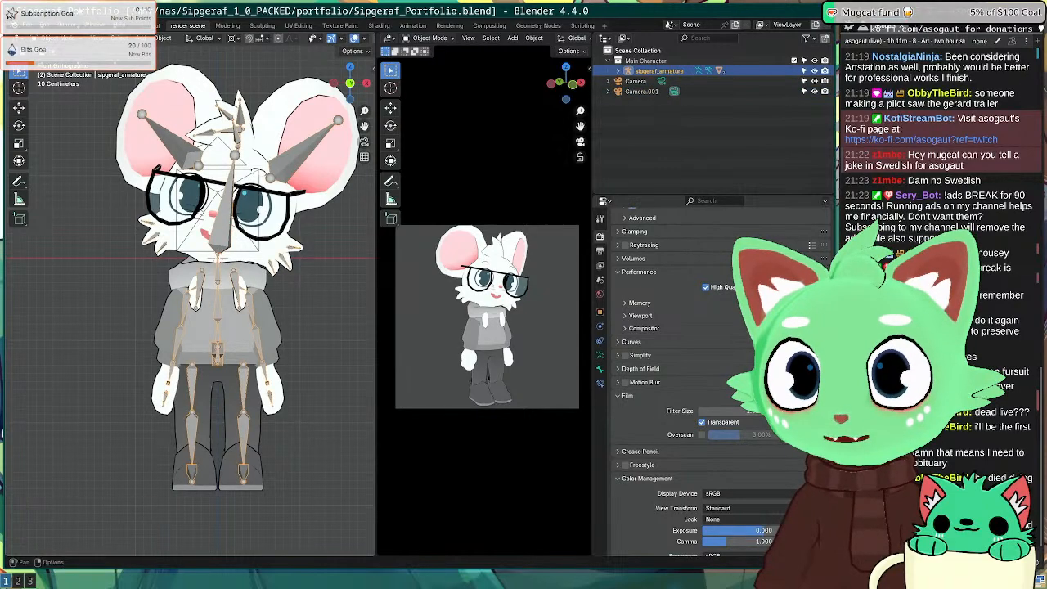
key("ctrl+Tab")
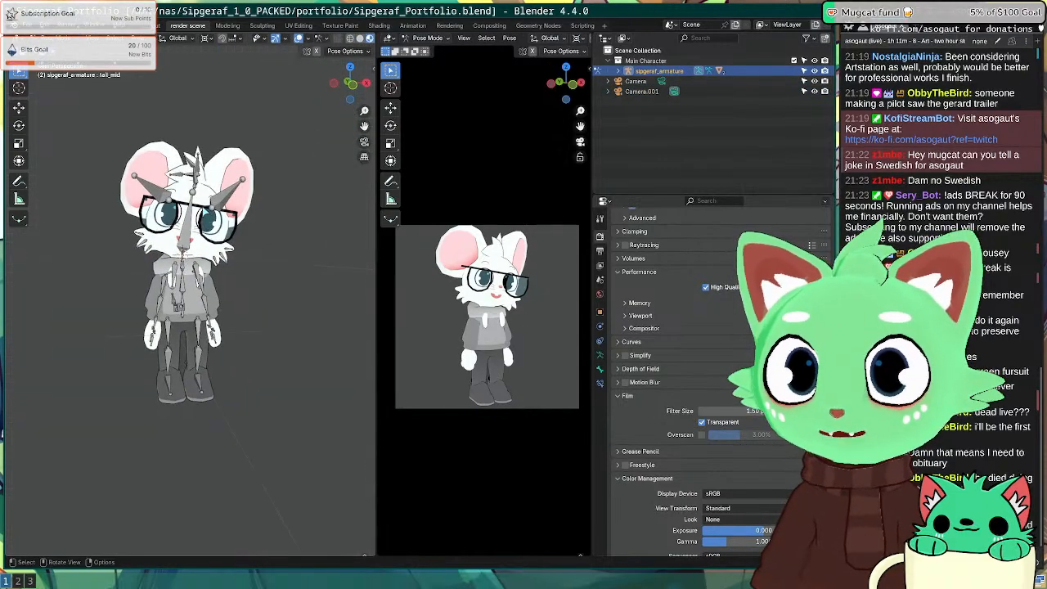
left_click(223, 214)
key("r")
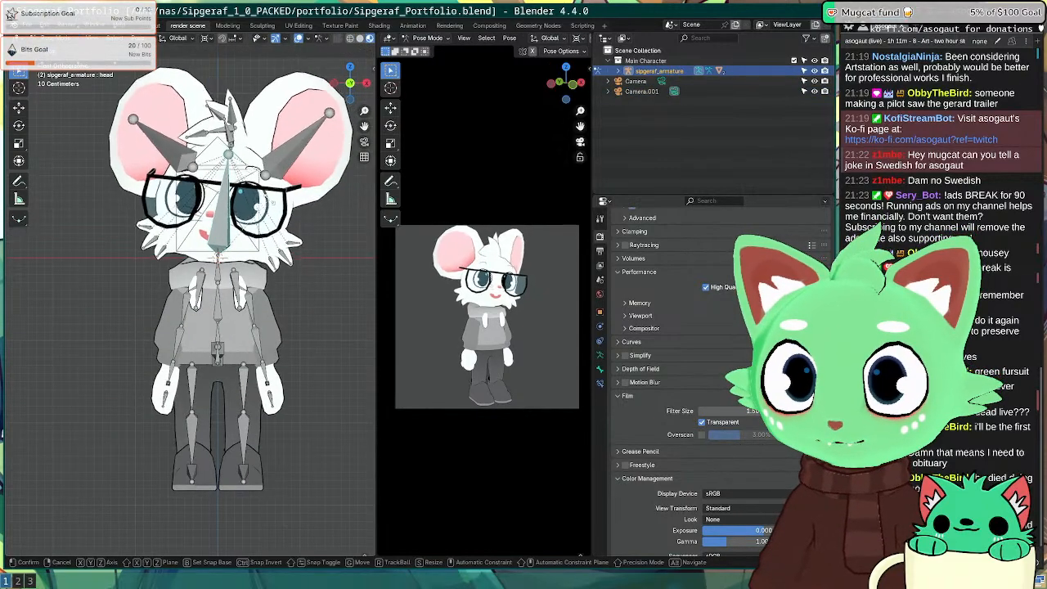
left_click(263, 197)
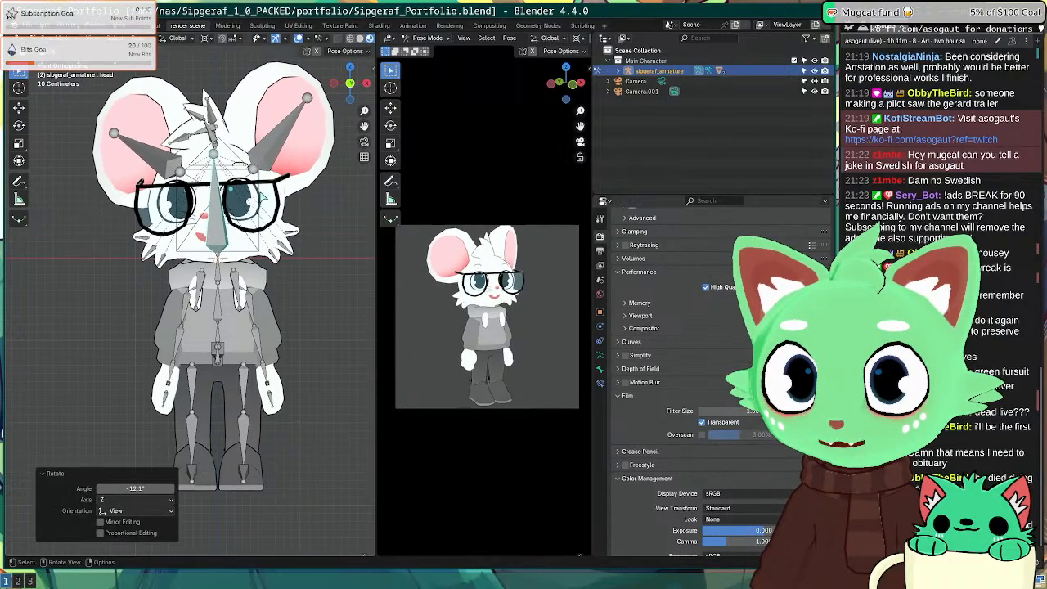
key("KP_7")
middle_click_drag(304, 164, 256, 397, "shift")
key("r")
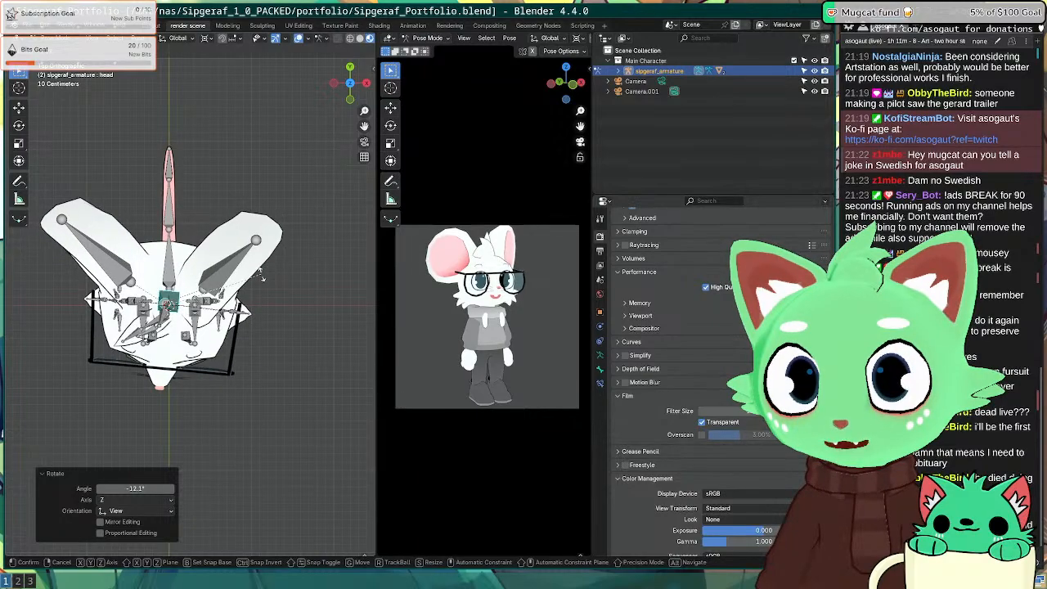
left_click(250, 318)
middle_click_drag(250, 318, 263, 265)
key("r")
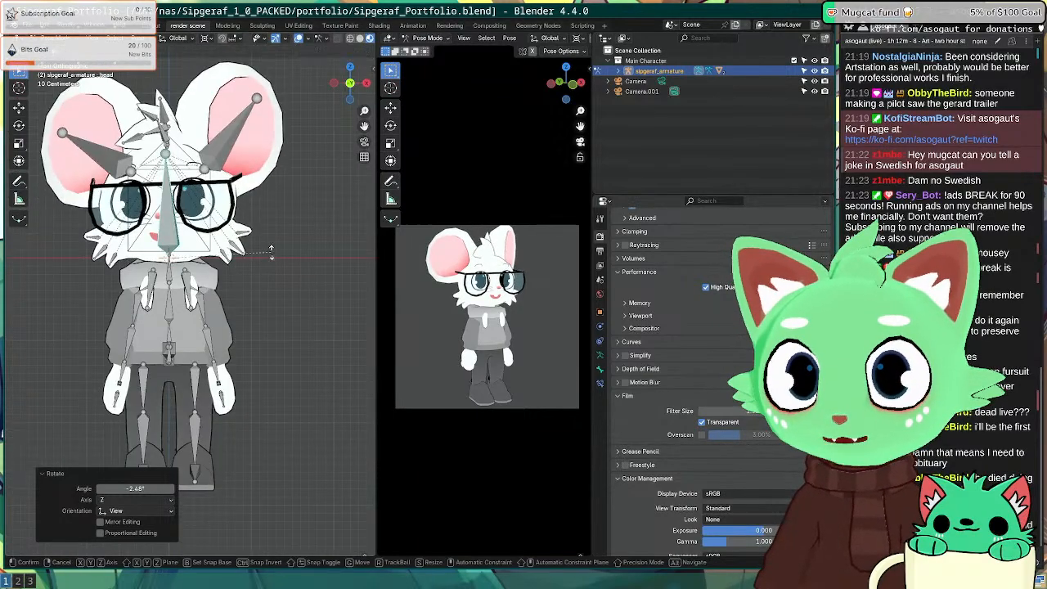
left_click(277, 260)
Step: Rotate the forearm bone, then return to Object Mode and select the second camera
middle_click_drag(239, 379, 235, 353, "shift")
left_click(209, 314)
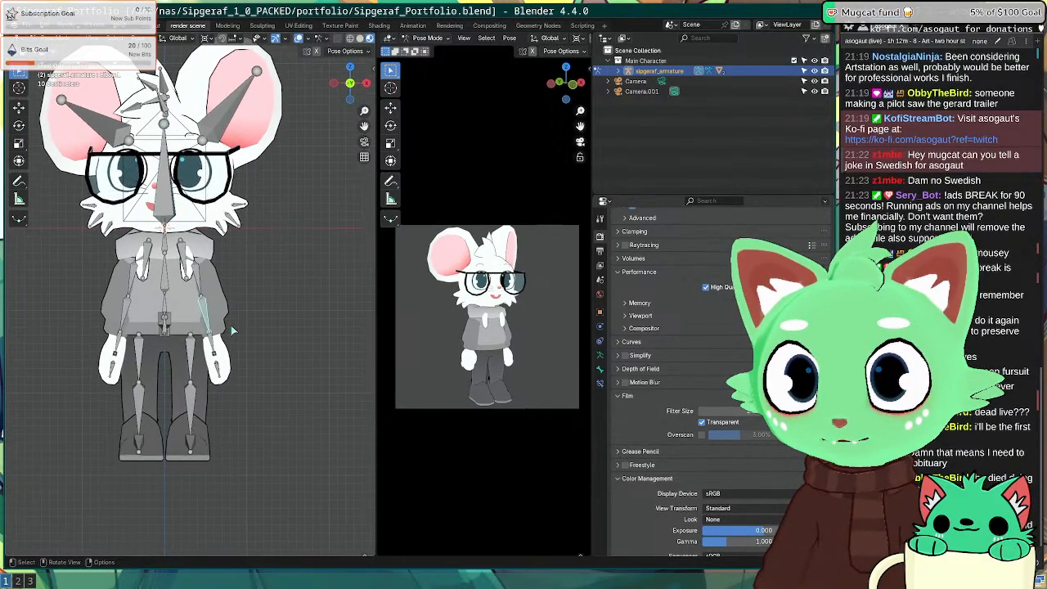
key("r")
left_click(261, 342)
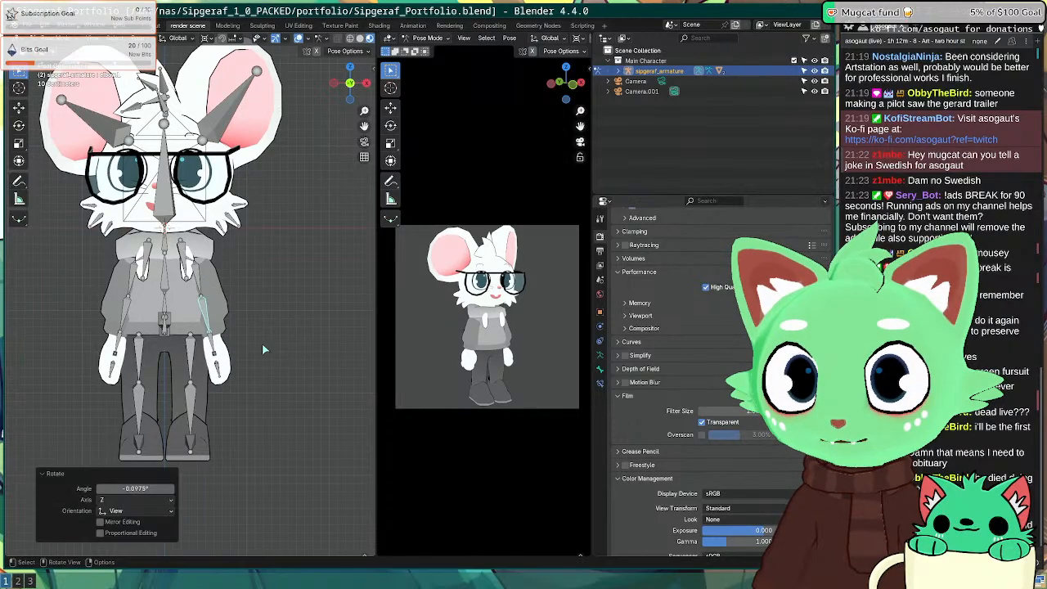
scroll(234, 335, "down", 7)
middle_click_drag(199, 313, 193, 353)
key("KP_7")
scroll(172, 350, "down", 2)
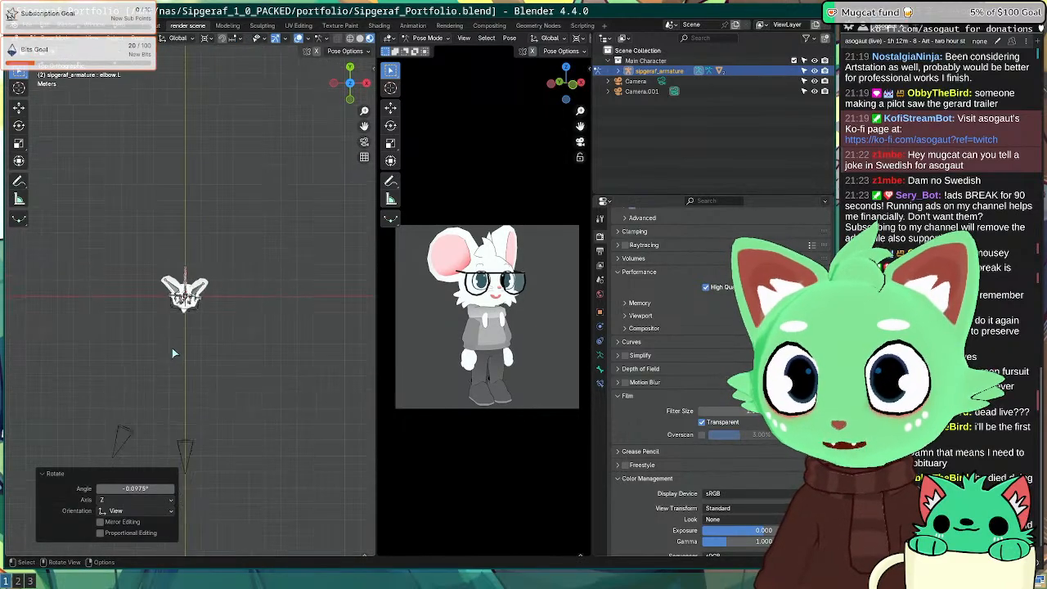
middle_click_drag(159, 397, 185, 308, "shift")
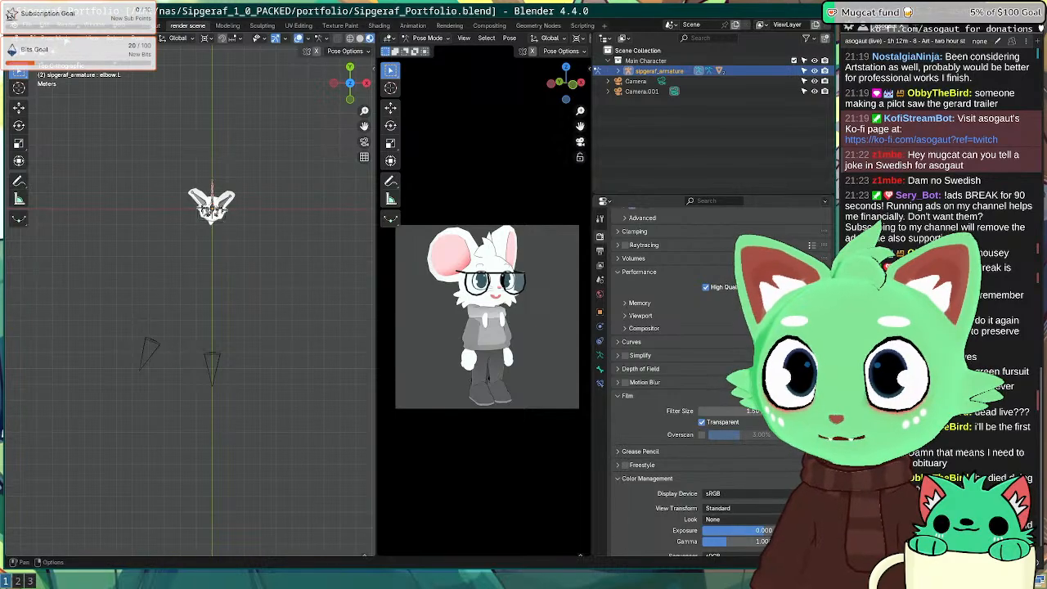
key("ctrl+Tab")
left_click(158, 351)
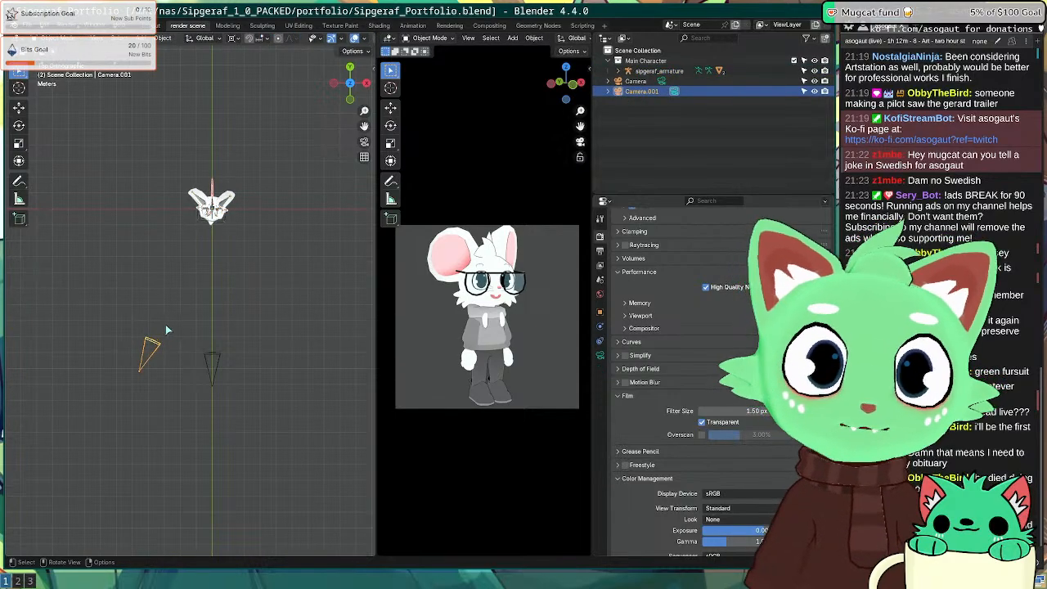
Step: Swing the selected camera around the character and test-render the frame
scroll(155, 352, "up", 2)
key("r")
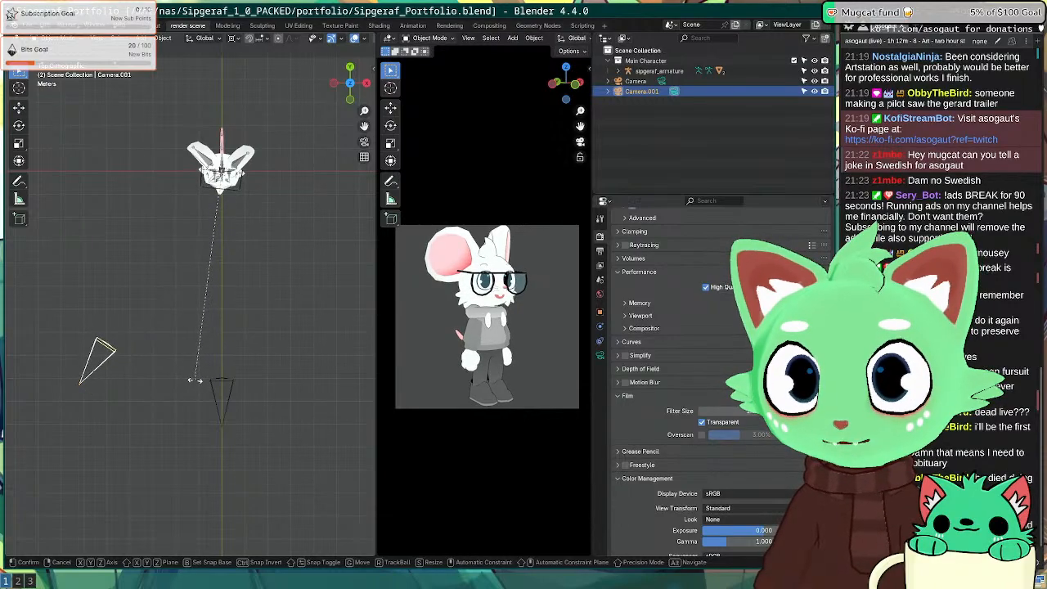
left_click(209, 379)
key("F12")
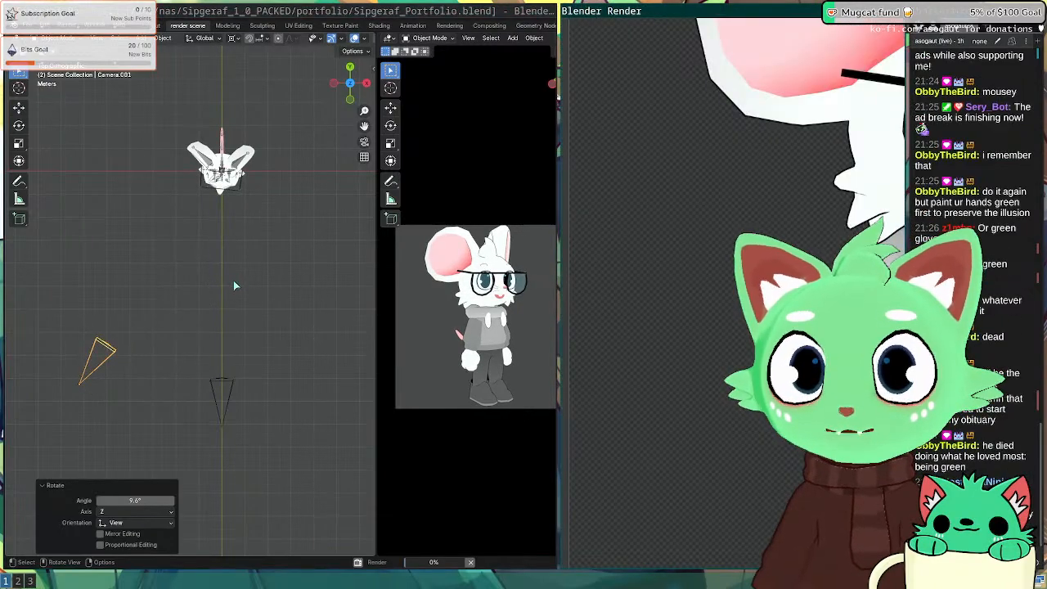
key("Home")
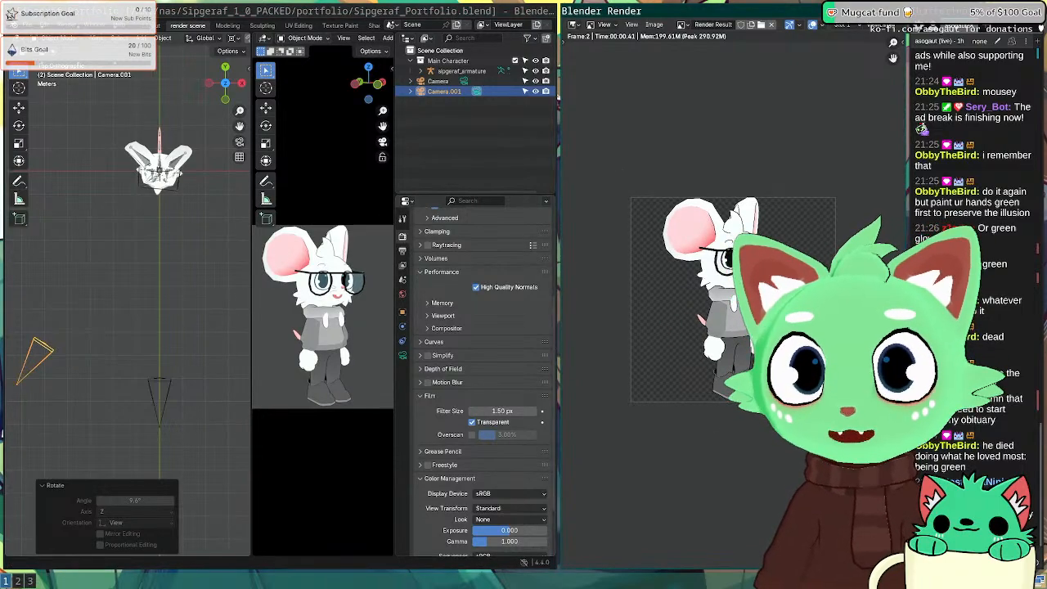
key("Escape")
Step: Reposition the camera in top view and render the frame again
scroll(353, 326, "down", 1)
scroll(462, 324, "down", 1)
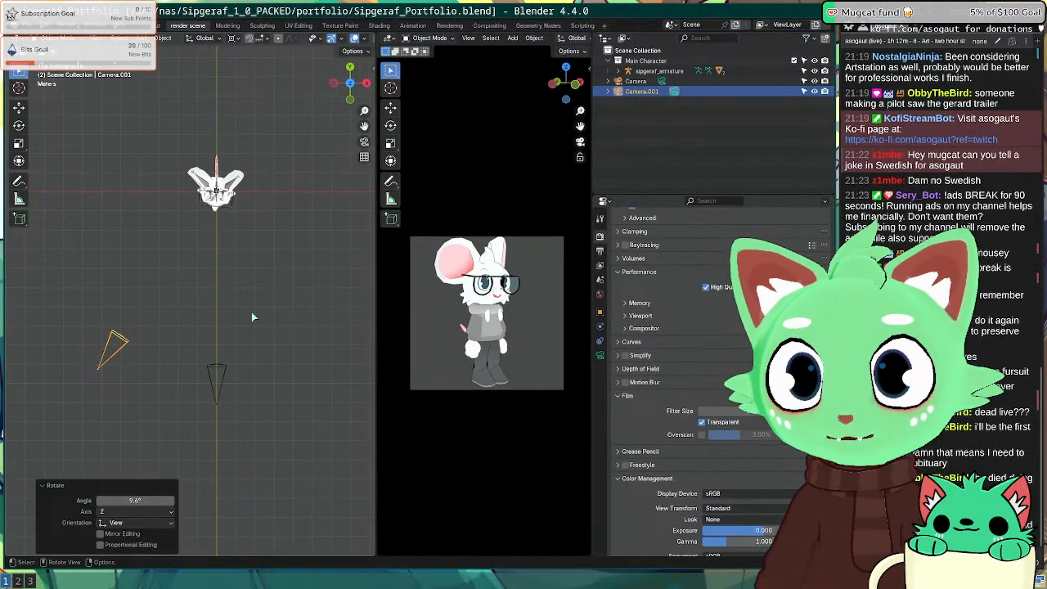
mouse_move(252, 312)
middle_mouse_down()
mouse_move(226, 303)
mouse_move(261, 306)
middle_mouse_up()
key("KP_7")
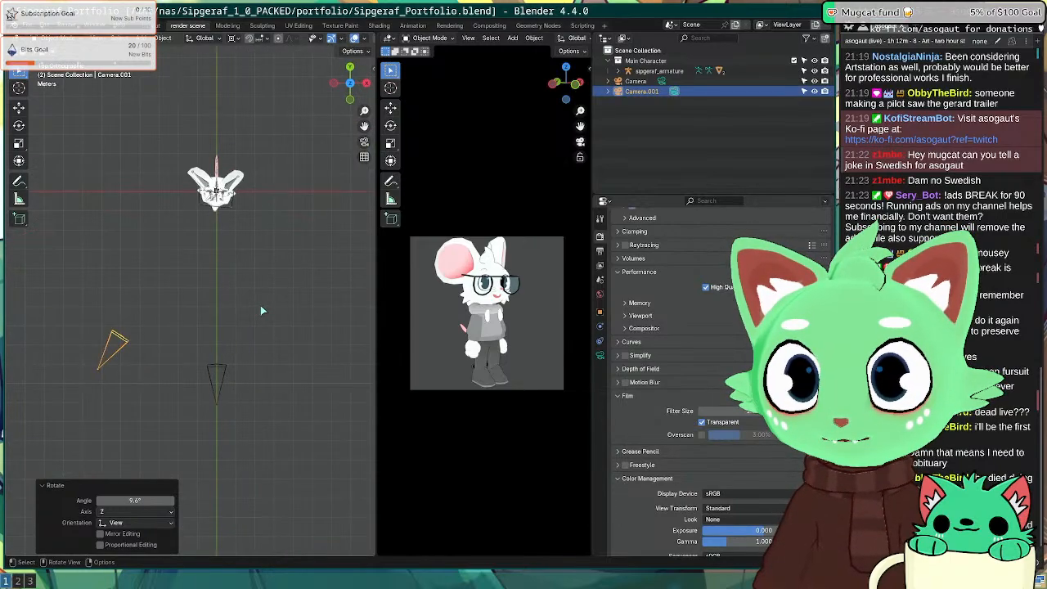
key("r")
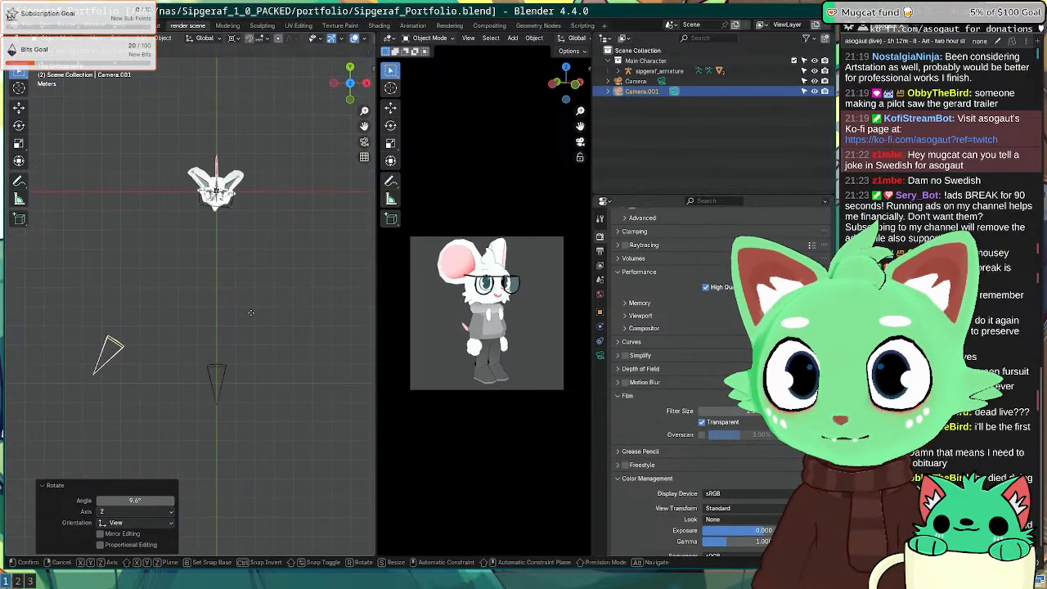
key("g")
left_click(234, 315)
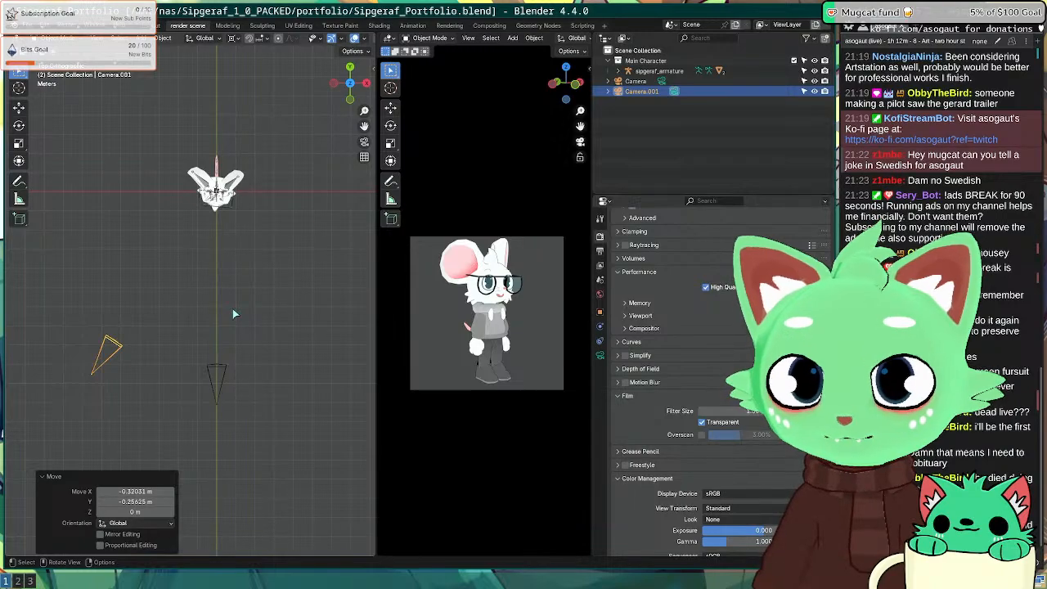
key("F12")
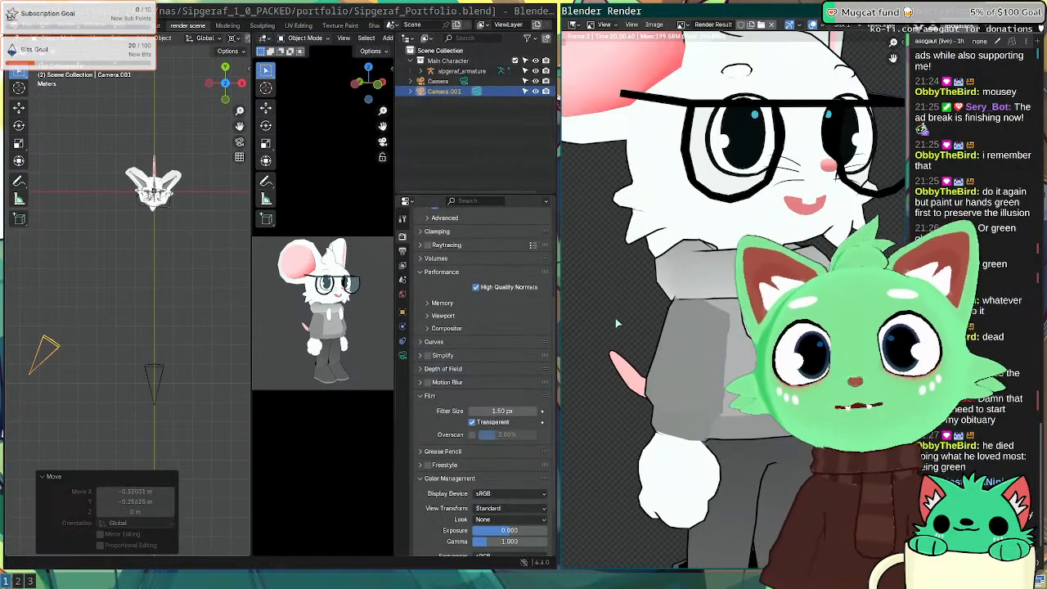
scroll(709, 286, "down", 3)
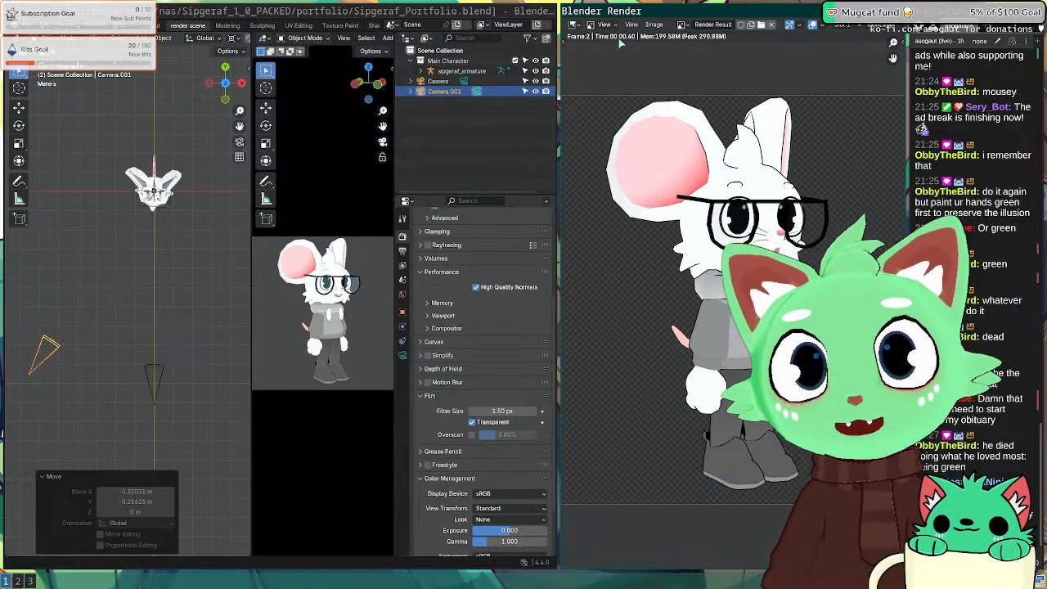
Step: Save the render over happy.png in the artstation sip folder, then switch to Inkscape
left_click(652, 25)
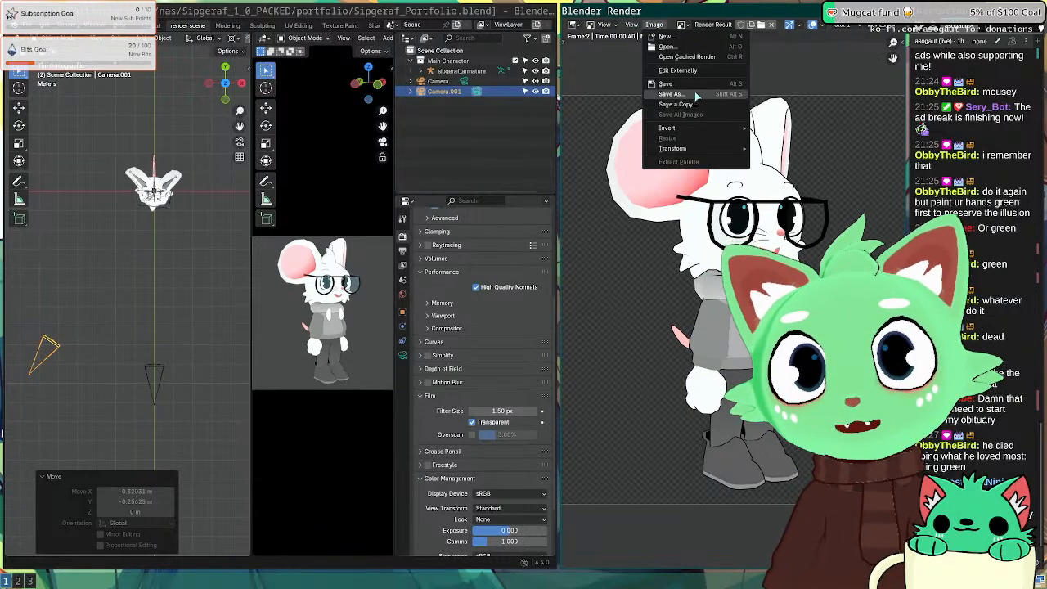
left_click(695, 95)
left_click_drag(694, 149, 436, 143)
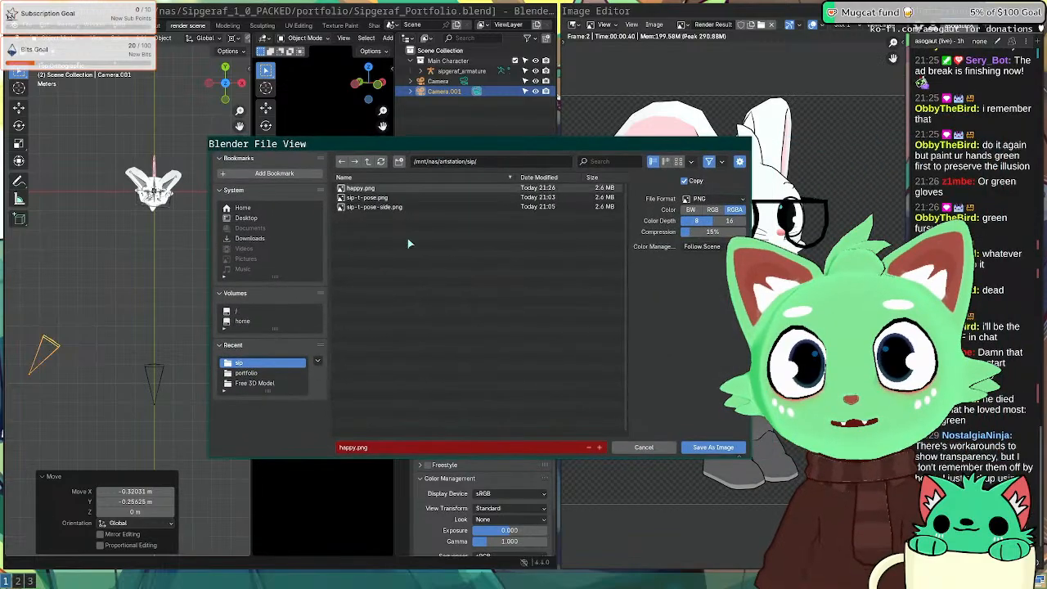
double_click(360, 189)
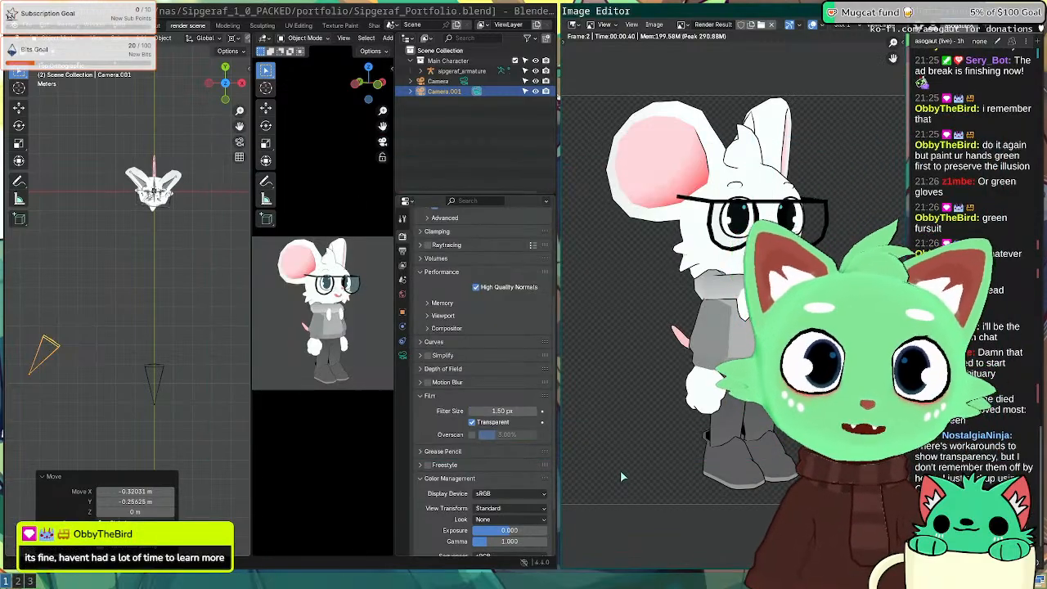
key("super+2")
key("super+3")
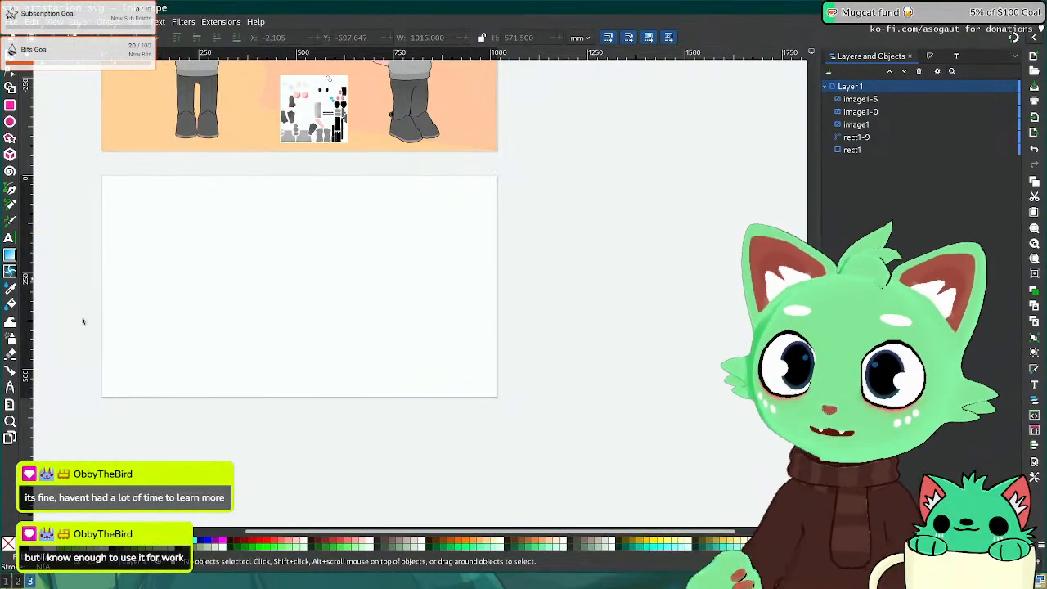
Step: Glance at the ArtStation page in the browser, then return to Inkscape's top sheet
key("super+2")
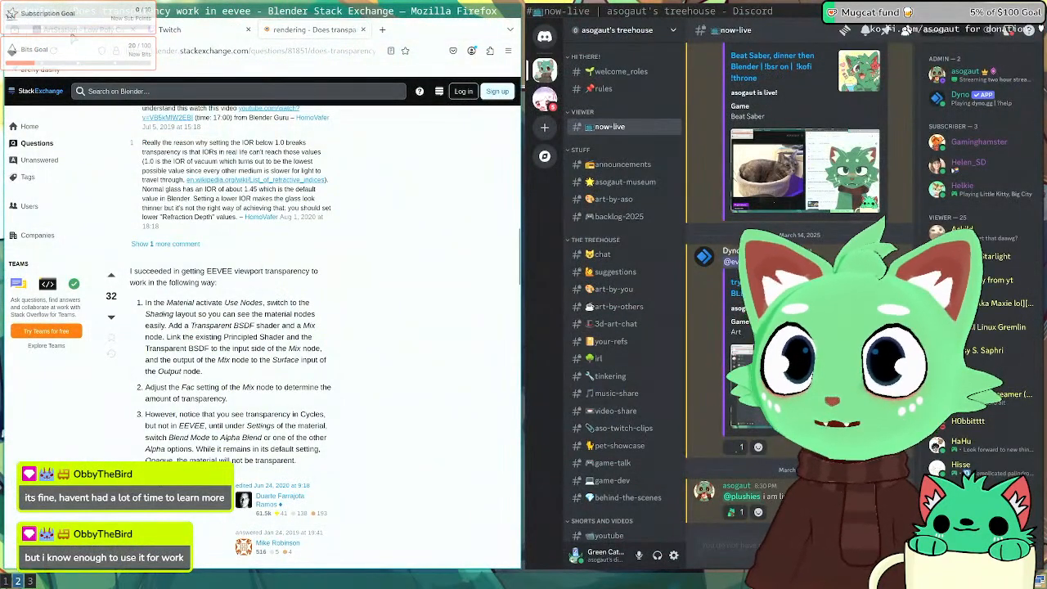
left_click(71, 35)
key("super+3")
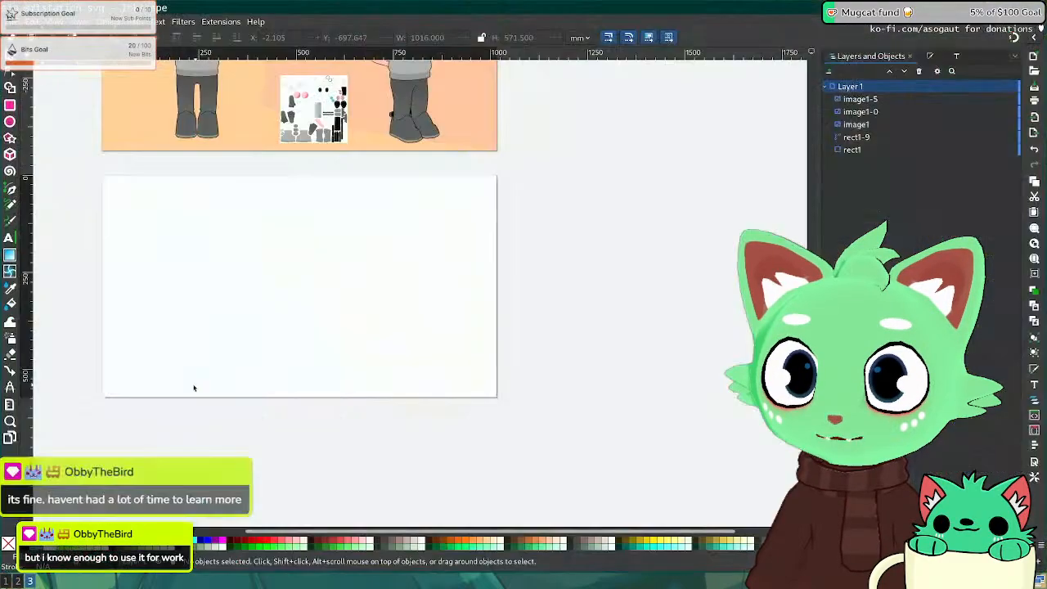
middle_click_drag(131, 159, 268, 275)
Step: Copy the orange background and page rectangle onto the blank second page, aligned flush
left_click(261, 244)
left_click(410, 168, "shift")
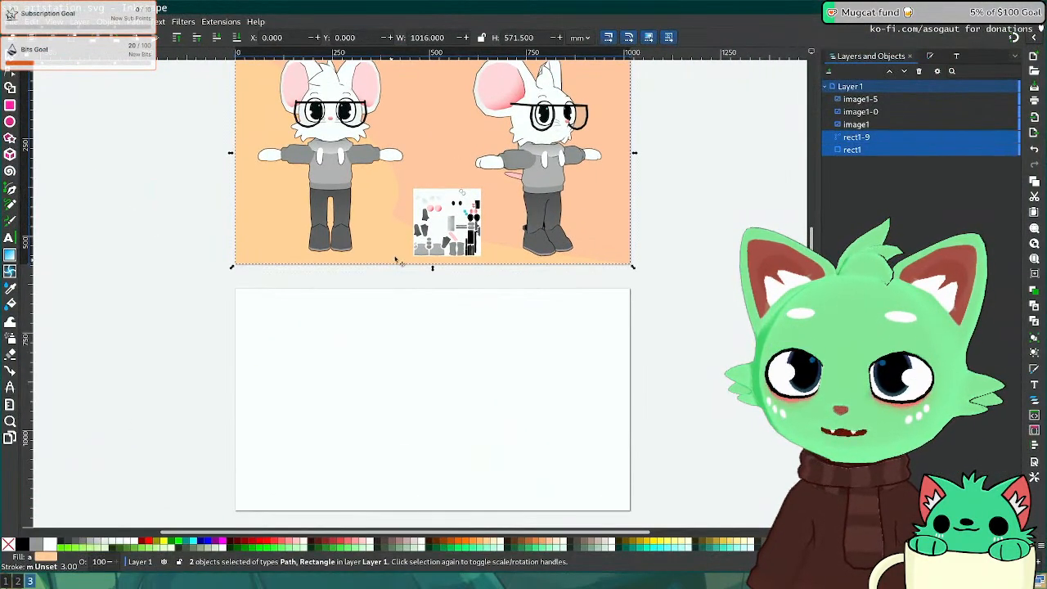
key("ctrl+c")
key("ctrl+v")
middle_click_drag(349, 357, 333, 238)
left_click_drag(333, 242, 347, 353)
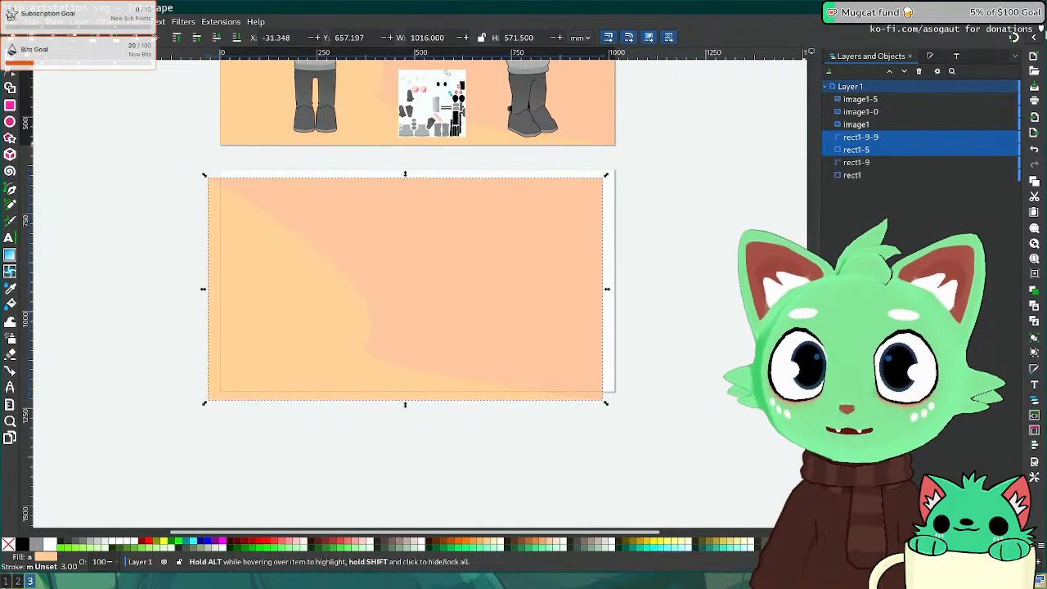
left_click_drag(311, 228, 351, 260)
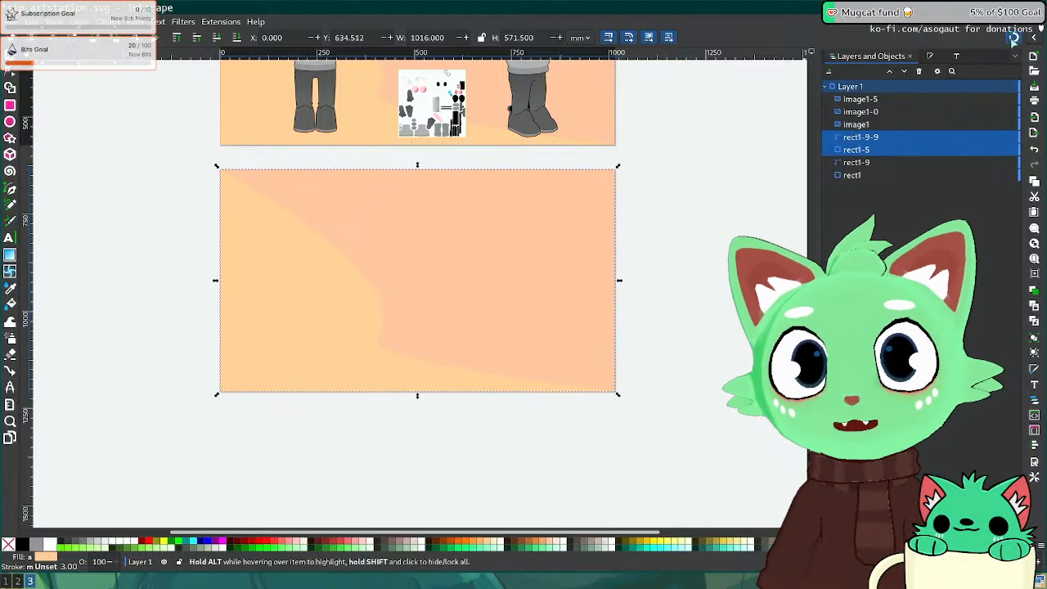
Step: Deselect, recentre the view on both pages and save sip_artstation.svg
left_click(669, 252)
middle_click_drag(355, 205, 270, 221)
key("ctrl+s")
middle_click_drag(85, 131, 153, 103)
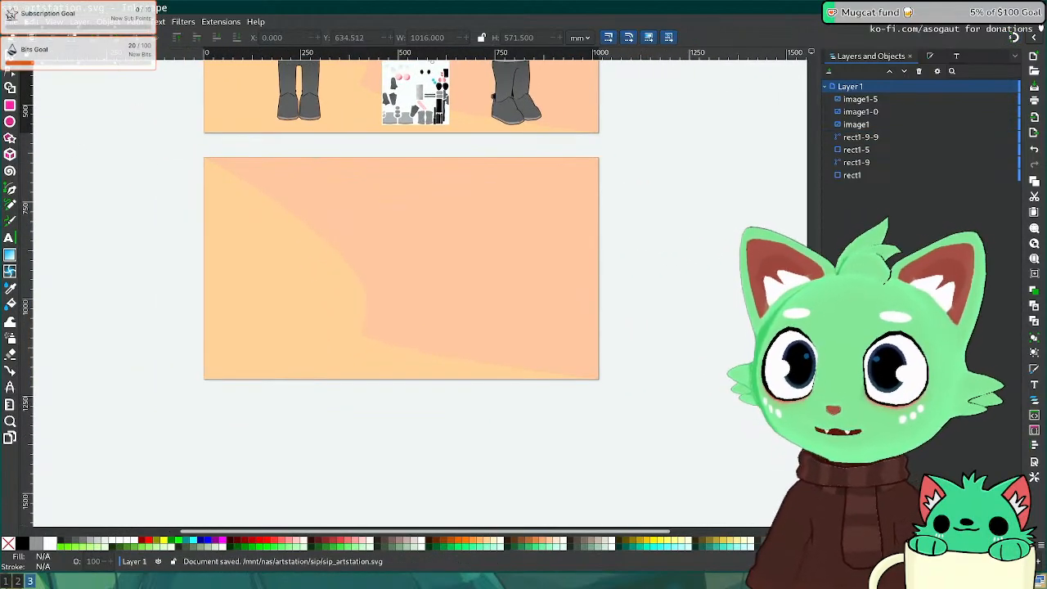
Step: Start a File > Import, then cancel it for now
left_click(12, 21)
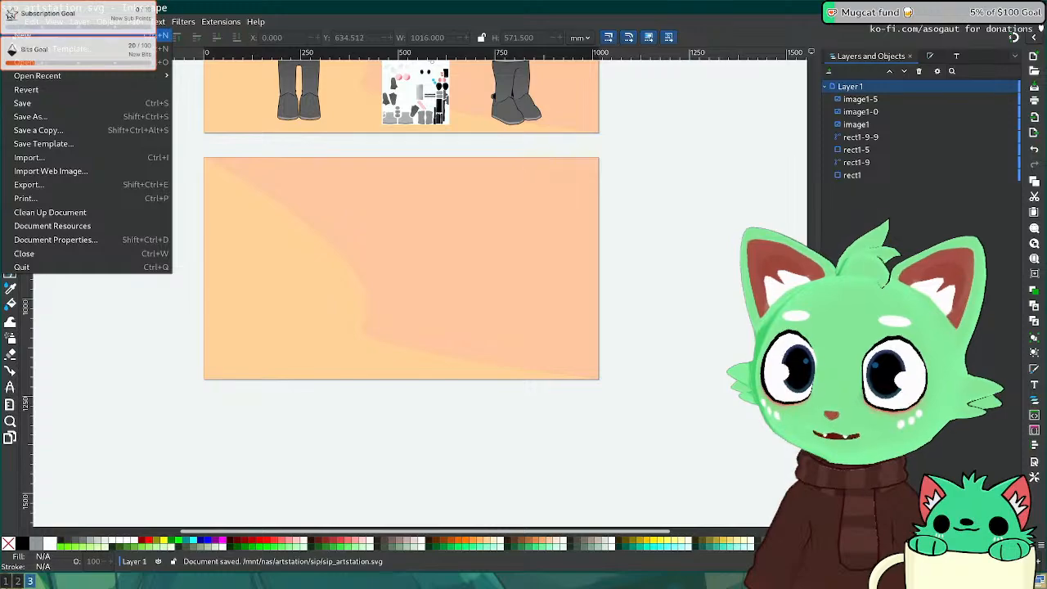
left_click(65, 159)
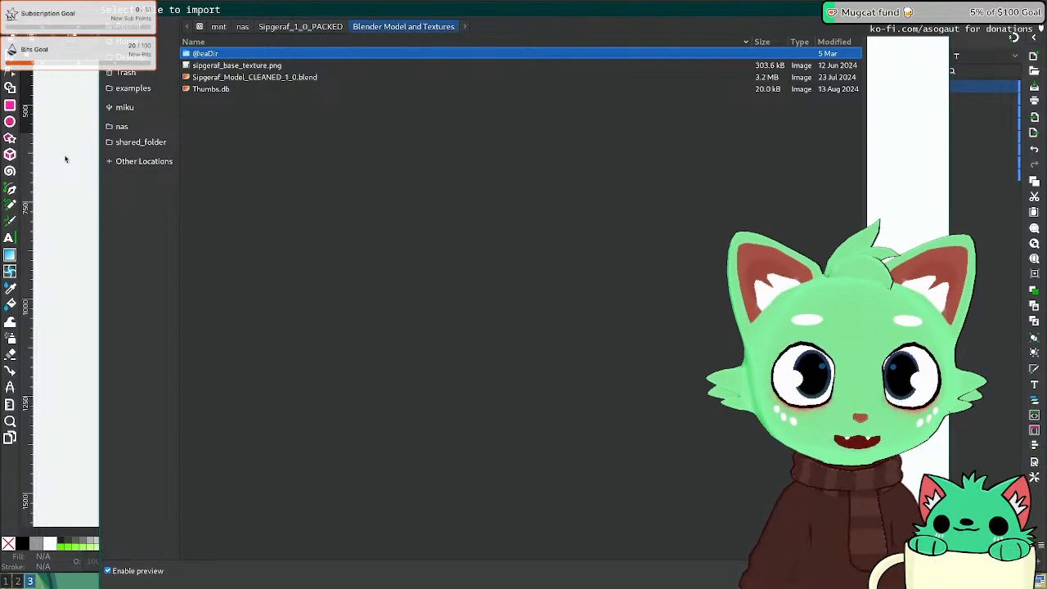
key("Escape")
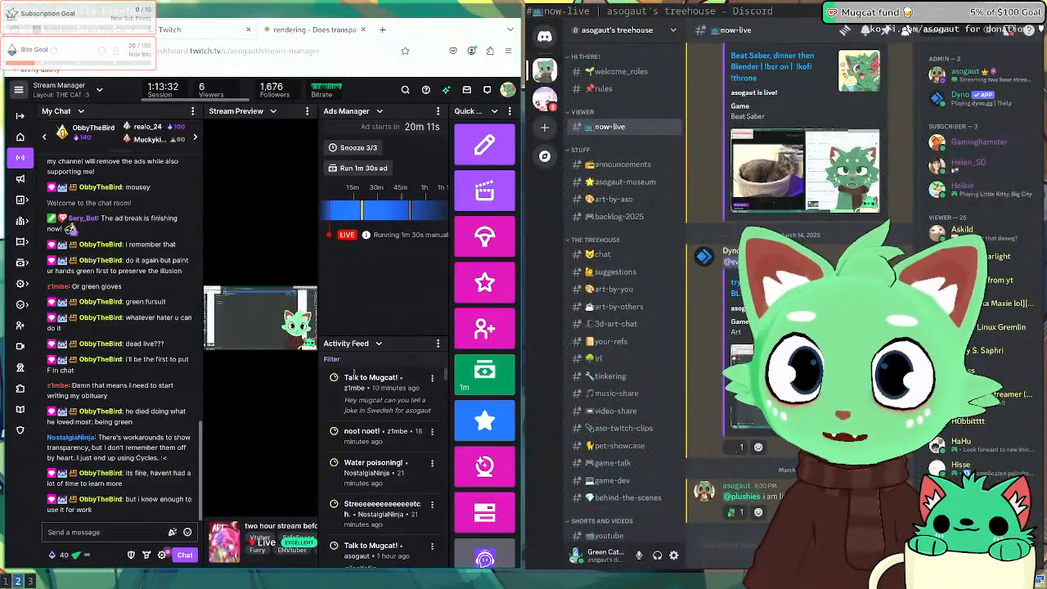
Step: Use the Stop Raids quick action to block incoming raids for the next hour
scroll(484, 458, "down", 3)
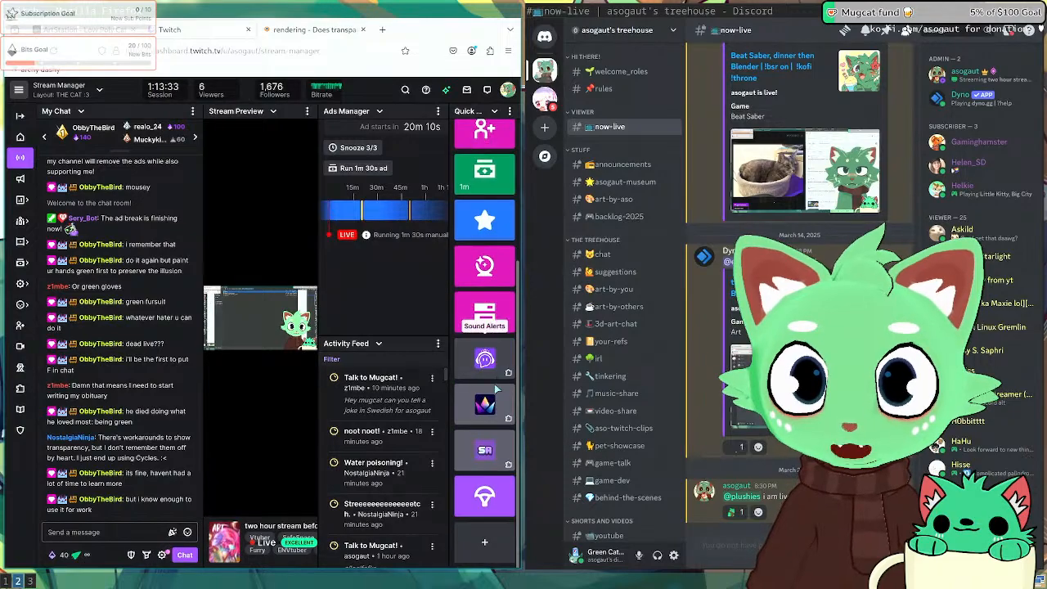
left_click(484, 499)
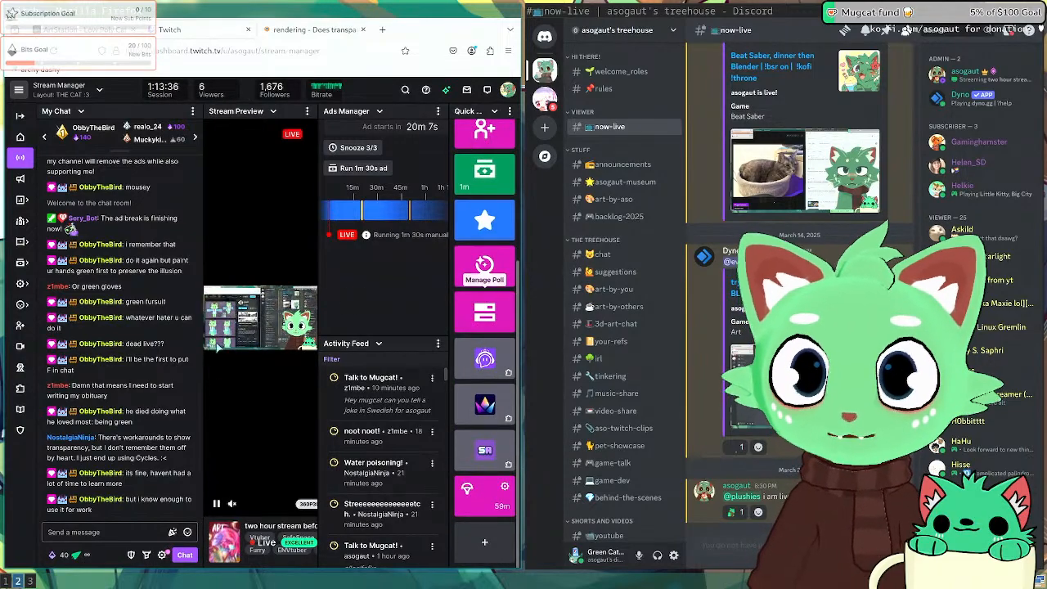
scroll(486, 204, "up", 3)
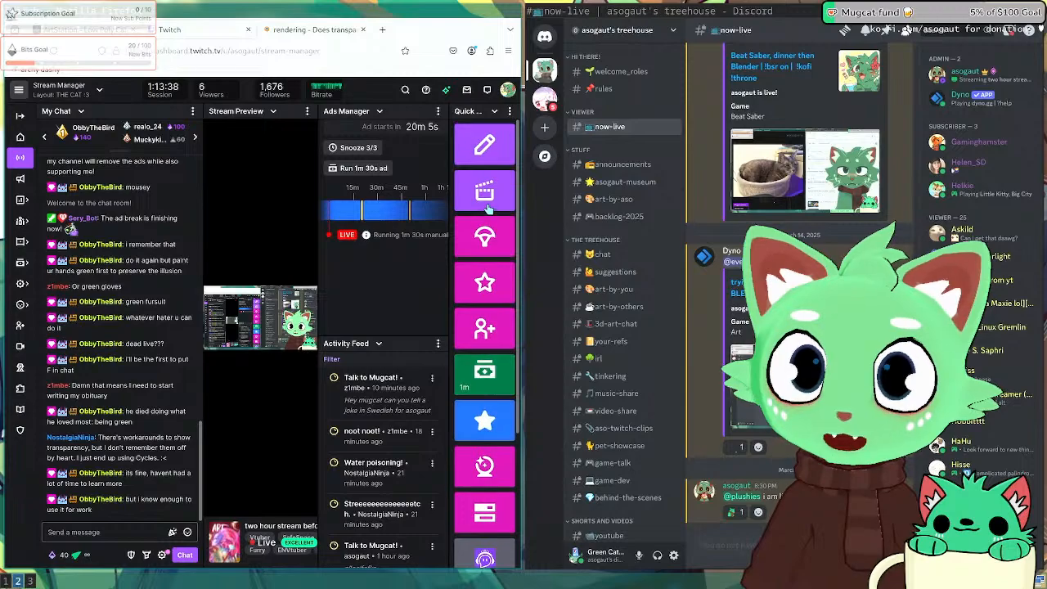
Step: Insert 'RAIDS OFF' after 'bed' in the stream title and confirm it
left_click(484, 147)
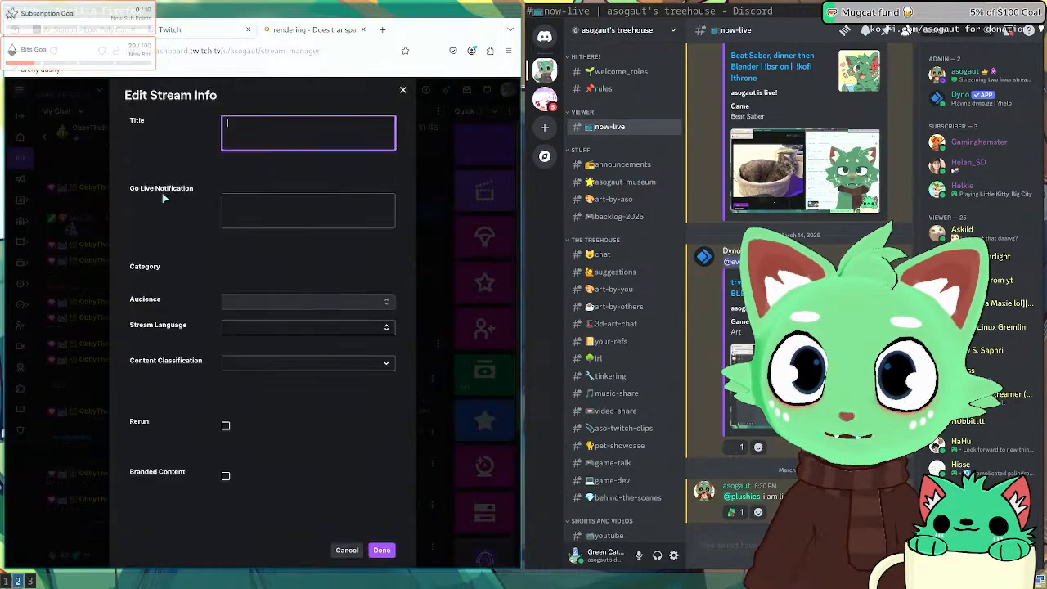
left_click(318, 123)
type("RAIDS OFF |")
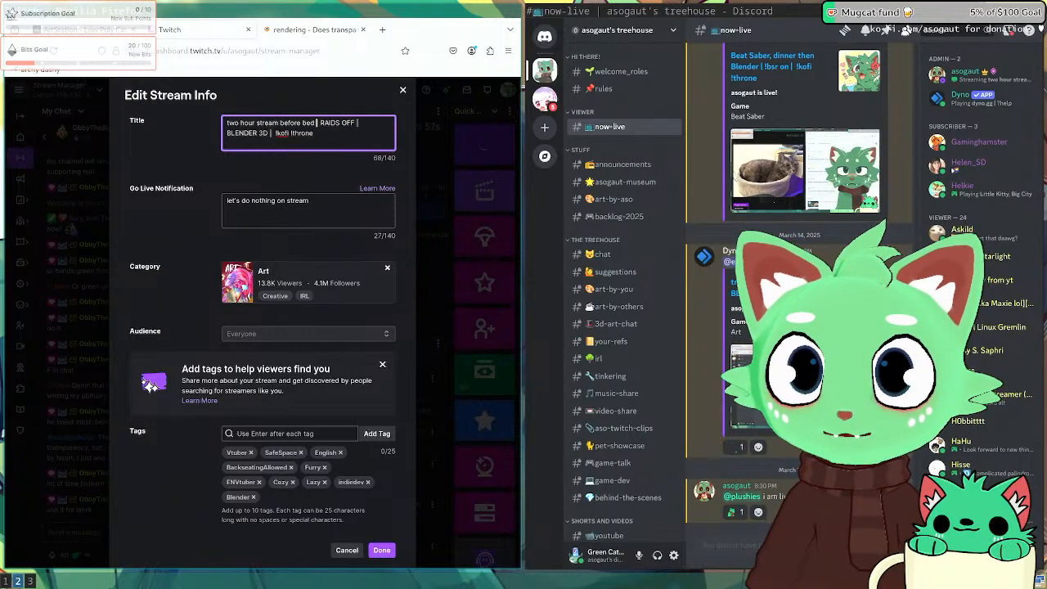
left_click(382, 549)
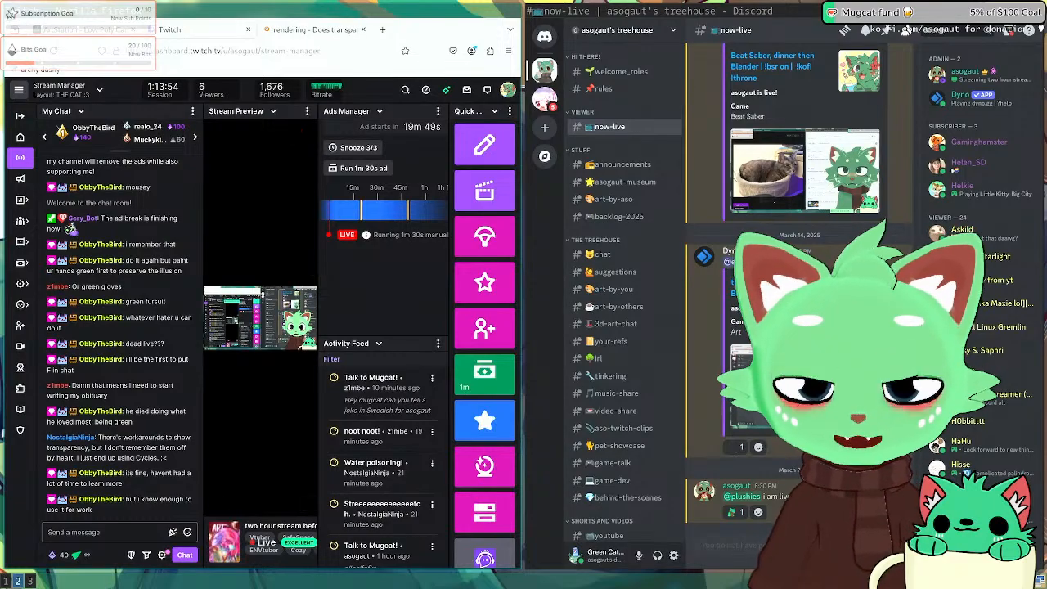
key("super+1")
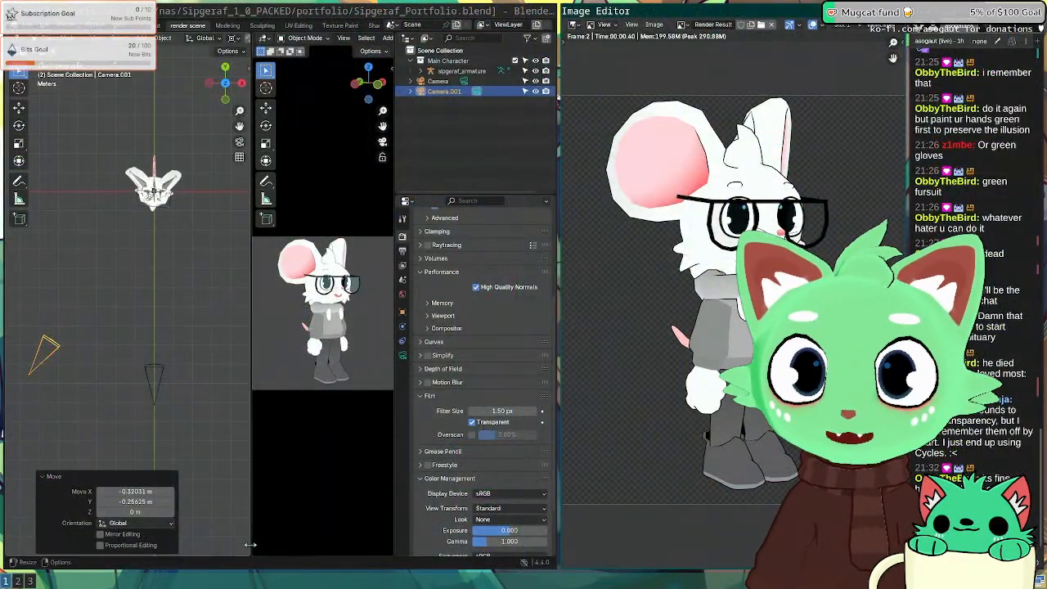
key("super+2")
Step: In Inkscape, open the File > Import file chooser
key("super+3")
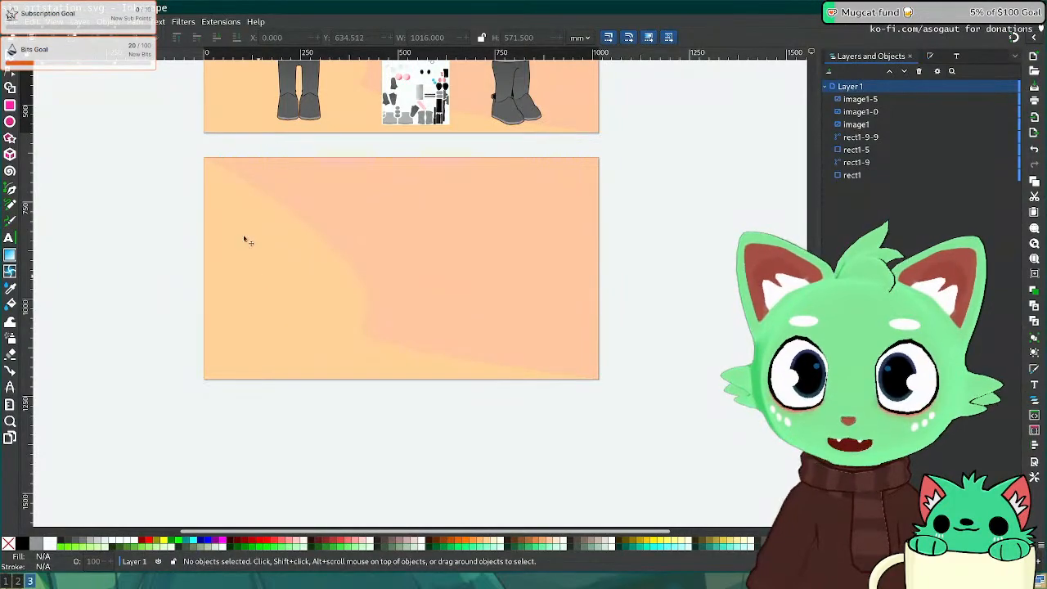
left_click(14, 22)
left_click(51, 158)
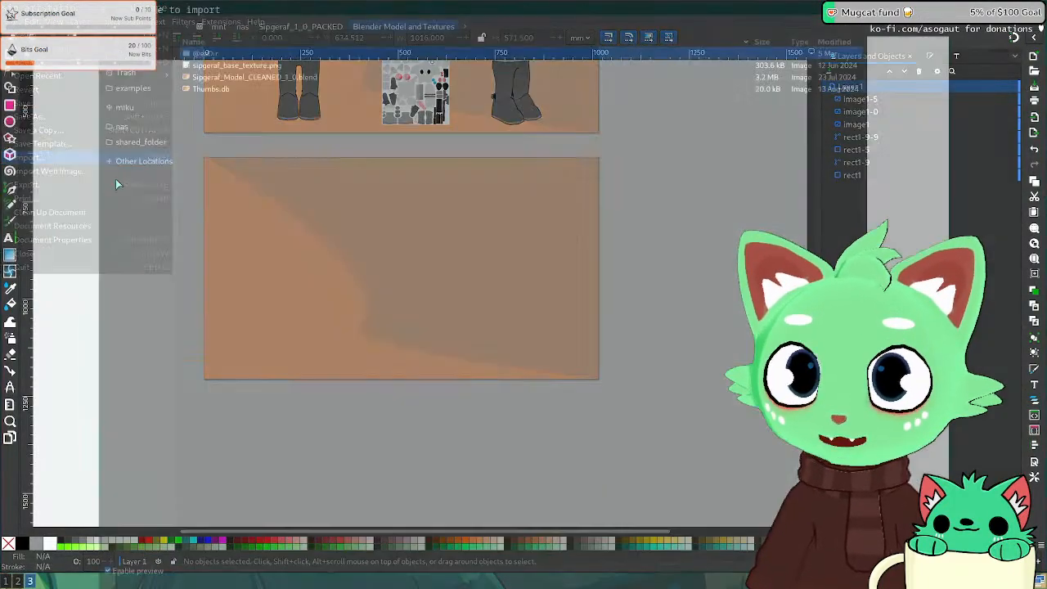
Step: Navigate from nas into the artstation/sip folder showing happy.png
left_click(330, 27)
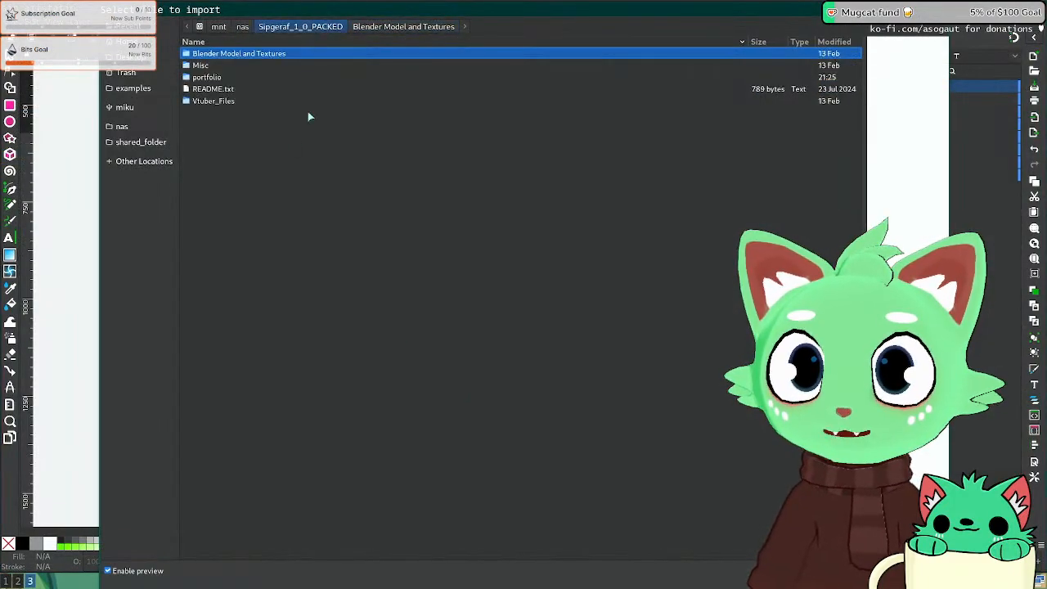
left_click(242, 27)
left_click(264, 115)
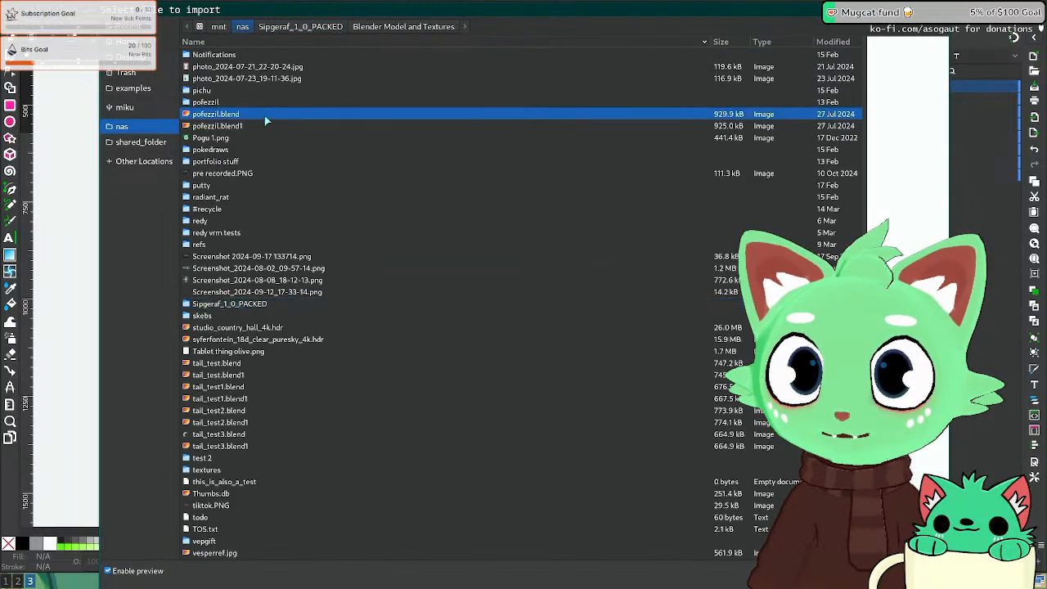
type("art")
double_click(223, 66)
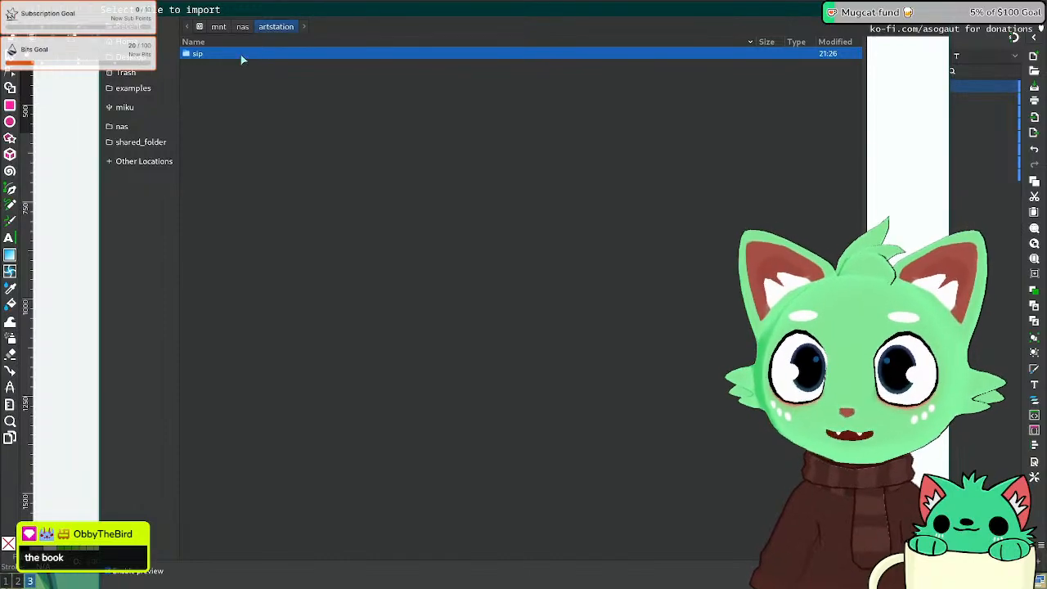
double_click(242, 56)
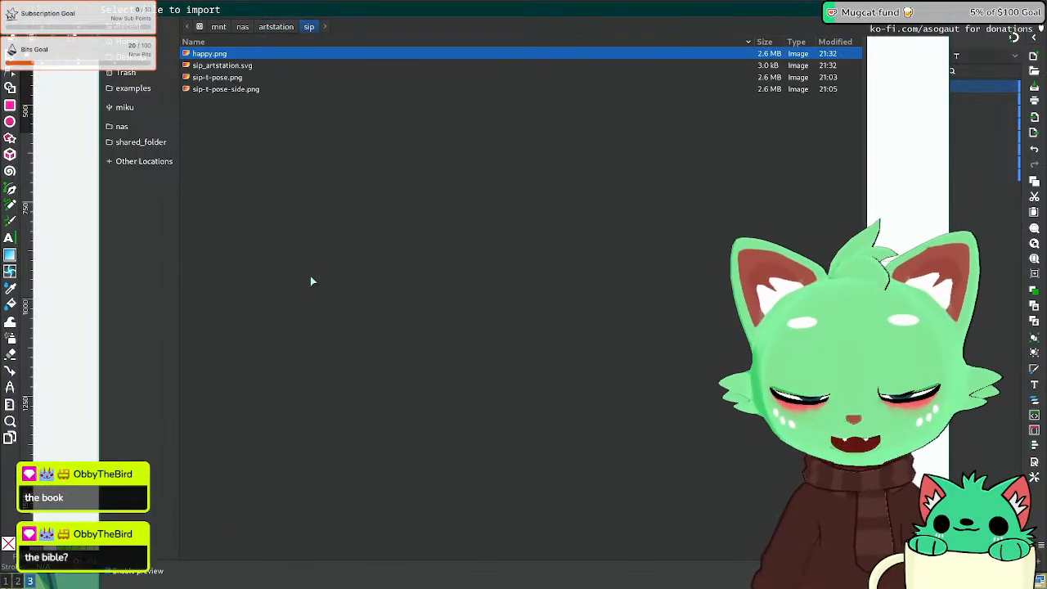
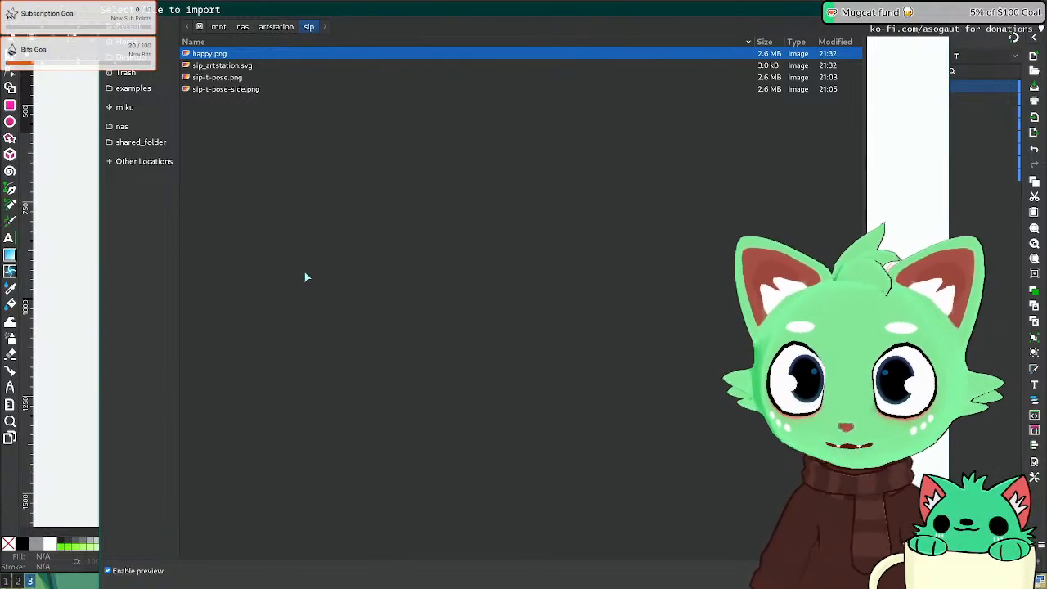
Step: Import happy.png from the sip folder, accepting the default bitmap import settings
left_click(255, 92)
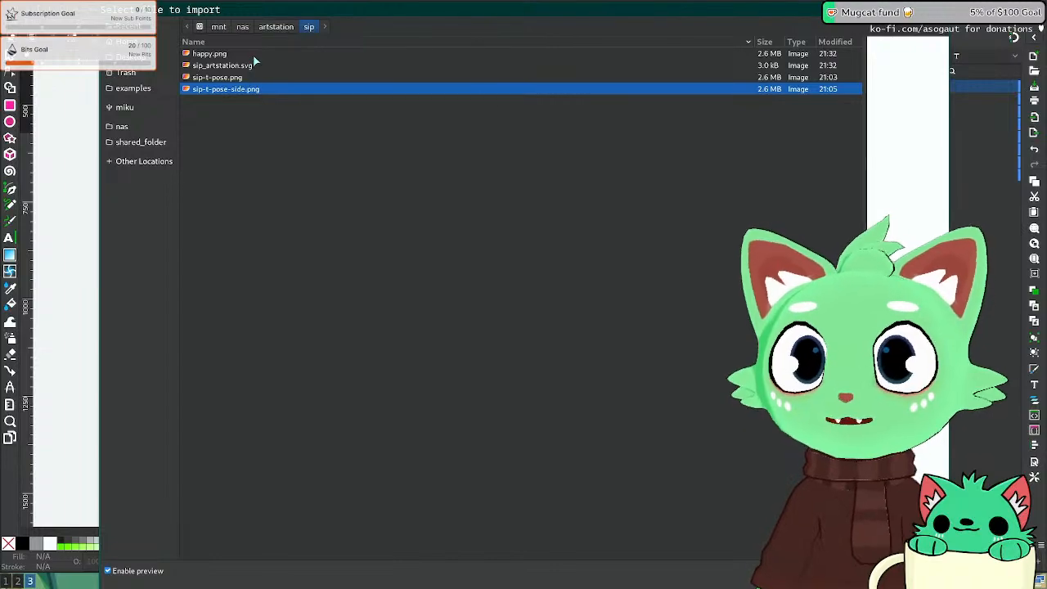
double_click(254, 57)
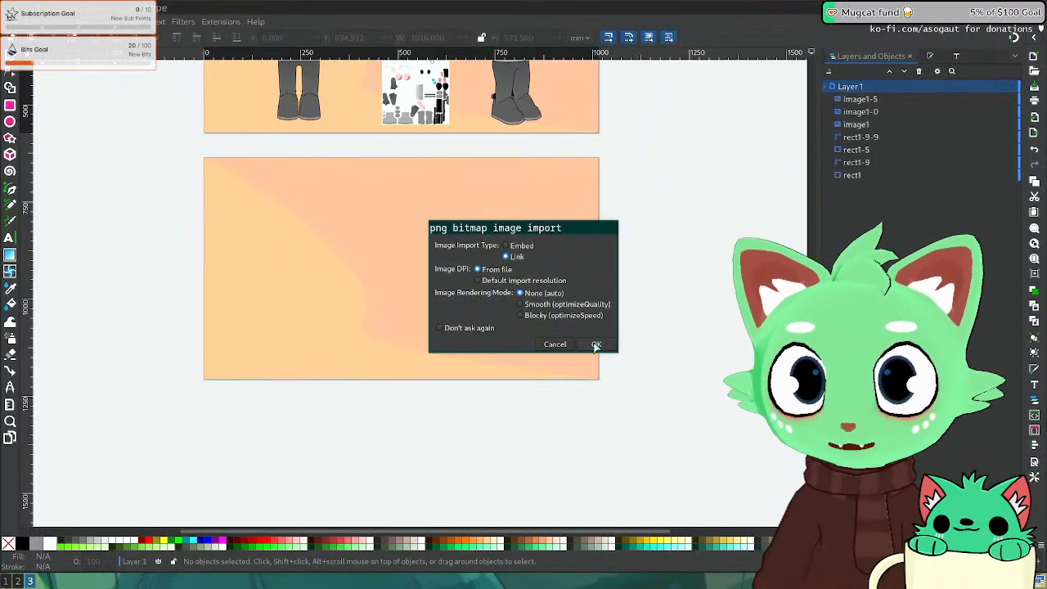
left_click(596, 344)
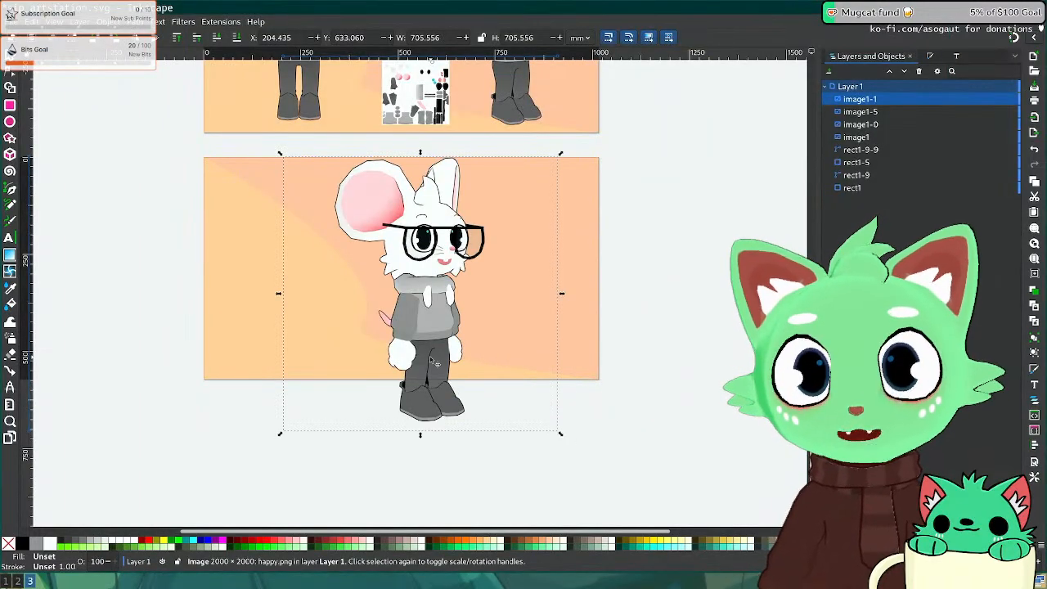
Step: Scale the mouse image to about 553 mm wide and align it to the lower page's left edge
left_click_drag(433, 362, 285, 325)
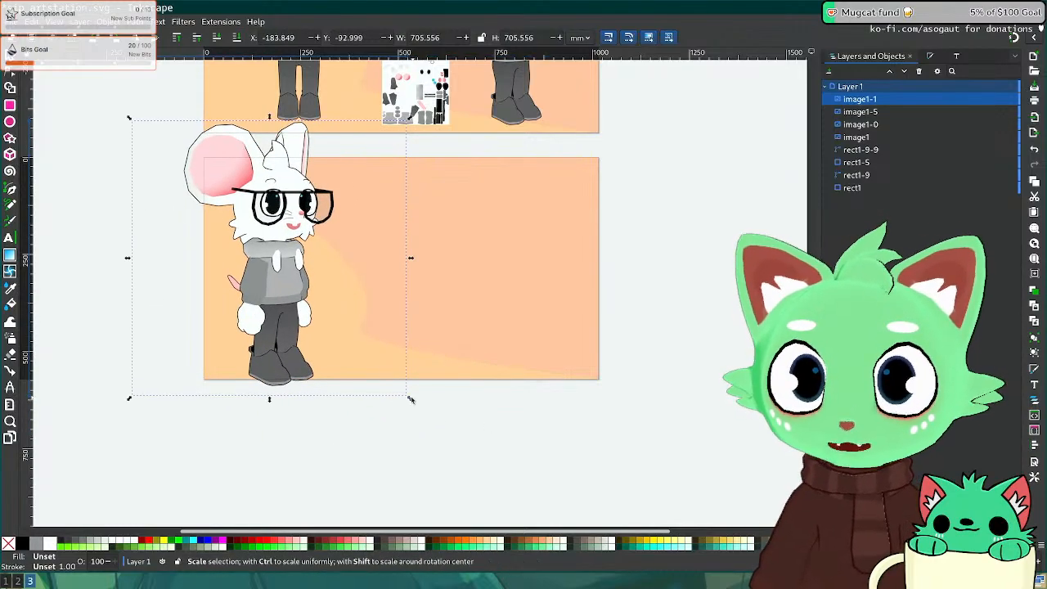
left_click_drag(410, 399, 346, 350)
left_click_drag(239, 208, 292, 249)
left_click_drag(393, 374, 400, 381)
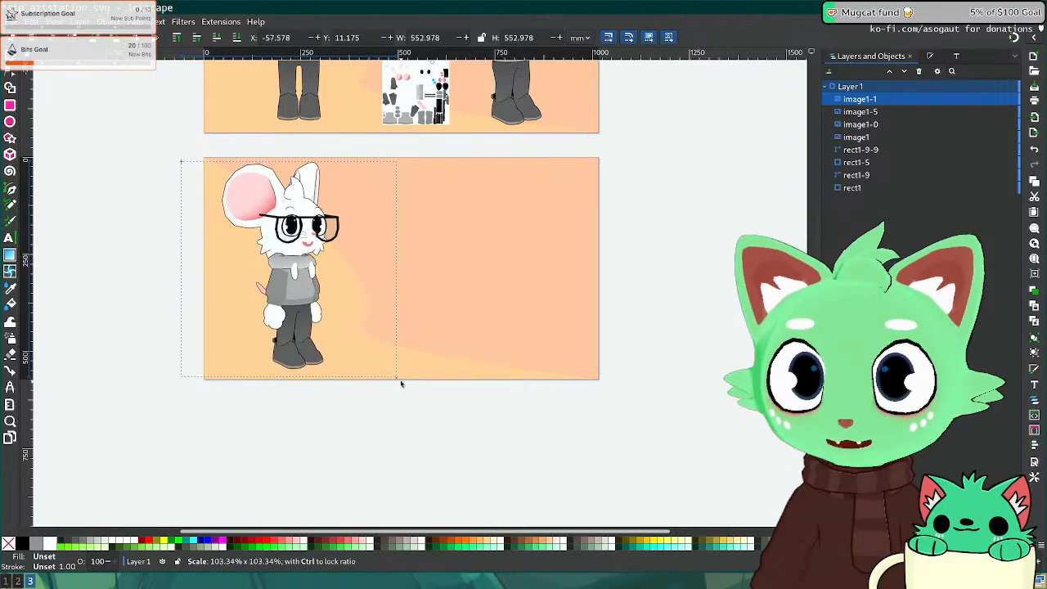
left_click_drag(308, 310, 318, 309)
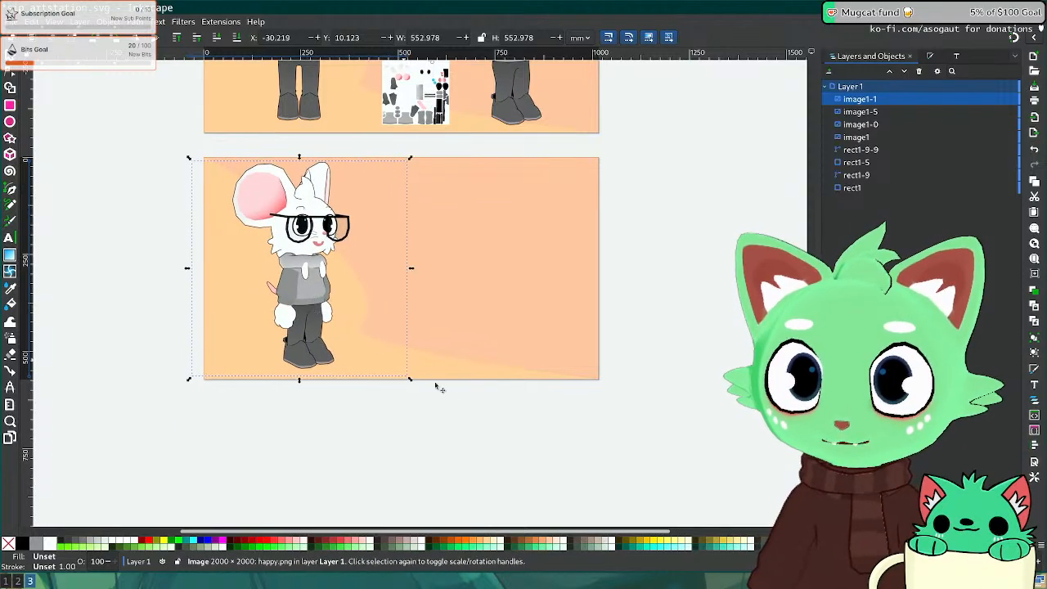
Step: Glance at the ArtStation page, then return to Blender and close the render result window
key("super+1")
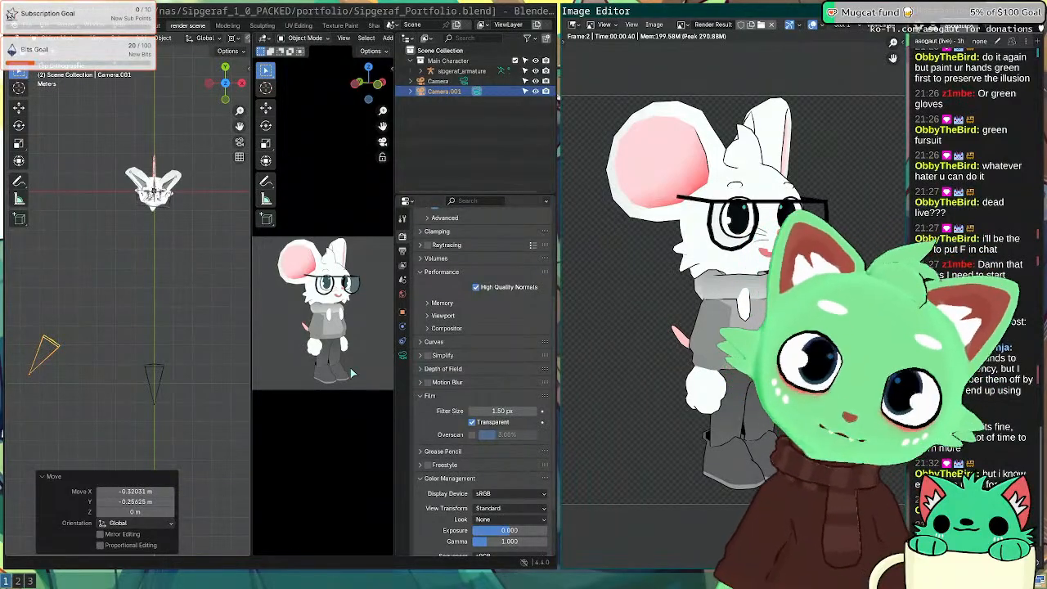
key("super+2")
key("ctrl+shift+Tab")
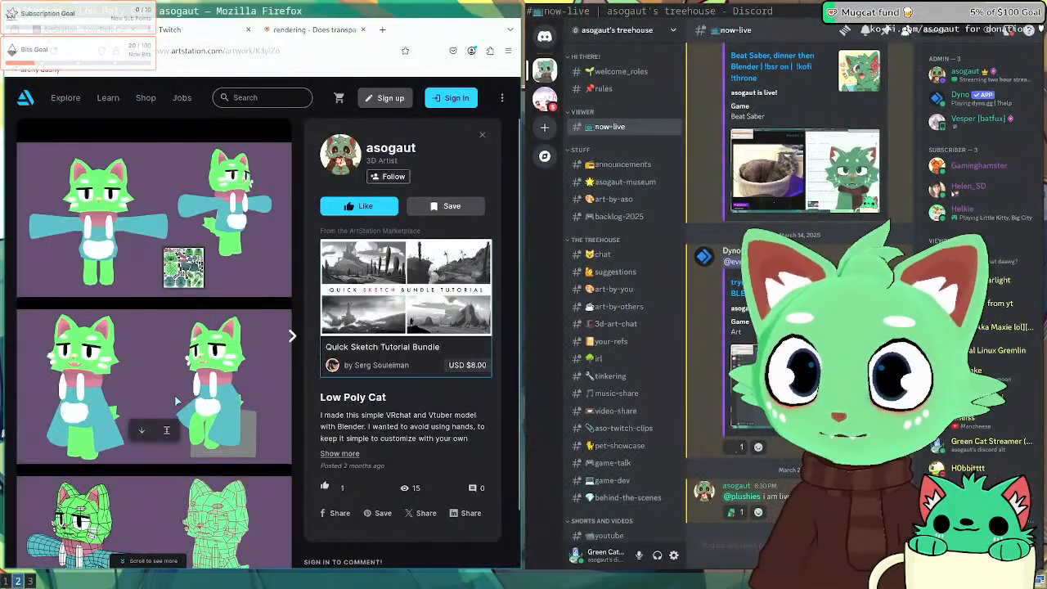
key("super+1")
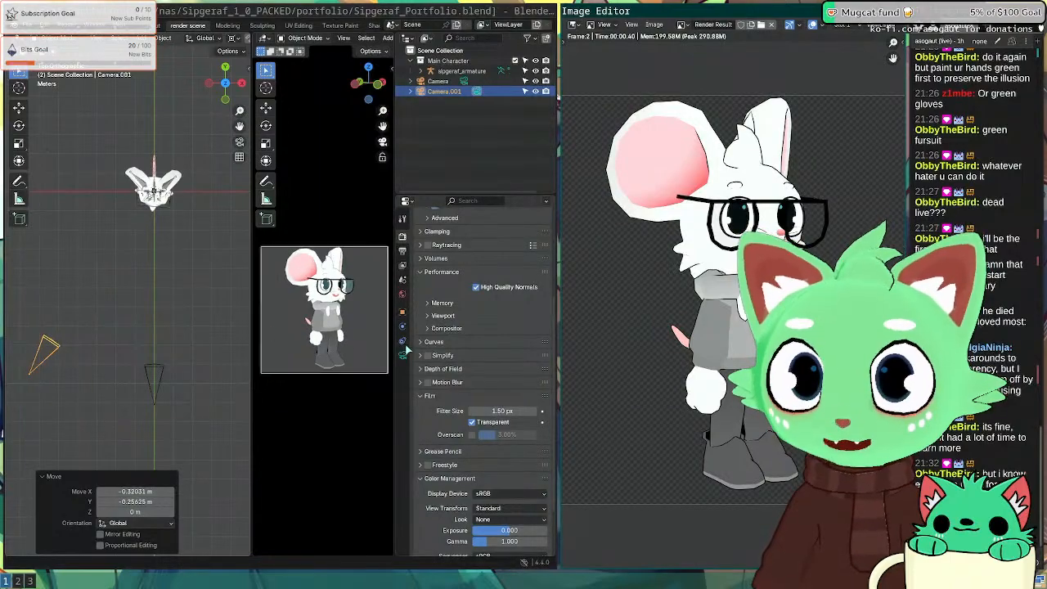
key("Escape")
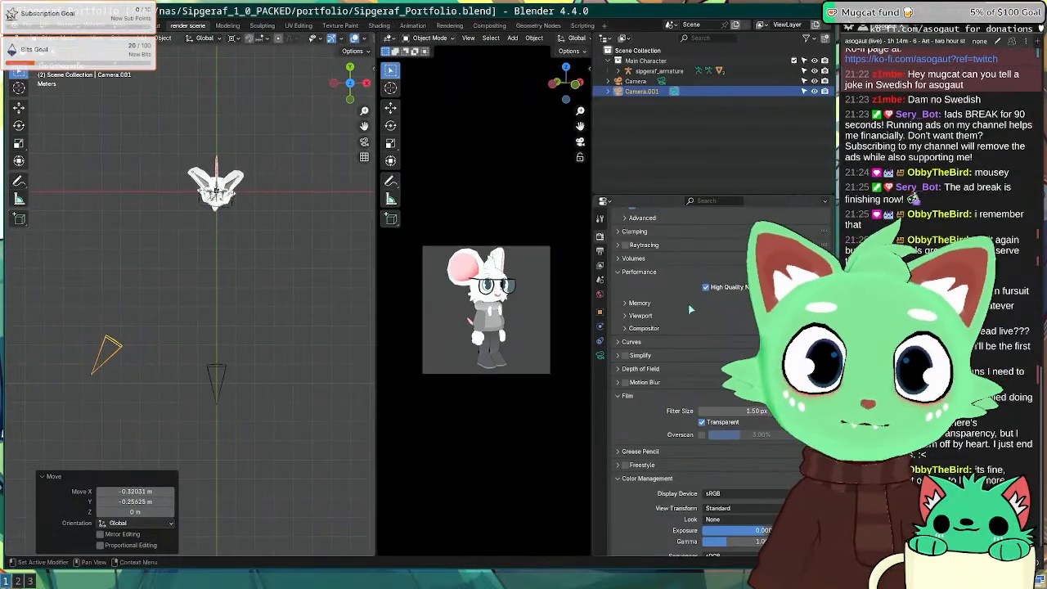
Step: Zoom in on the character, select its armature and enter Pose Mode
scroll(273, 296, "up", 5)
middle_click_drag(212, 90, 214, 297, "shift")
middle_click_drag(214, 298, 123, 223)
scroll(256, 306, "up", 4)
left_click(125, 226)
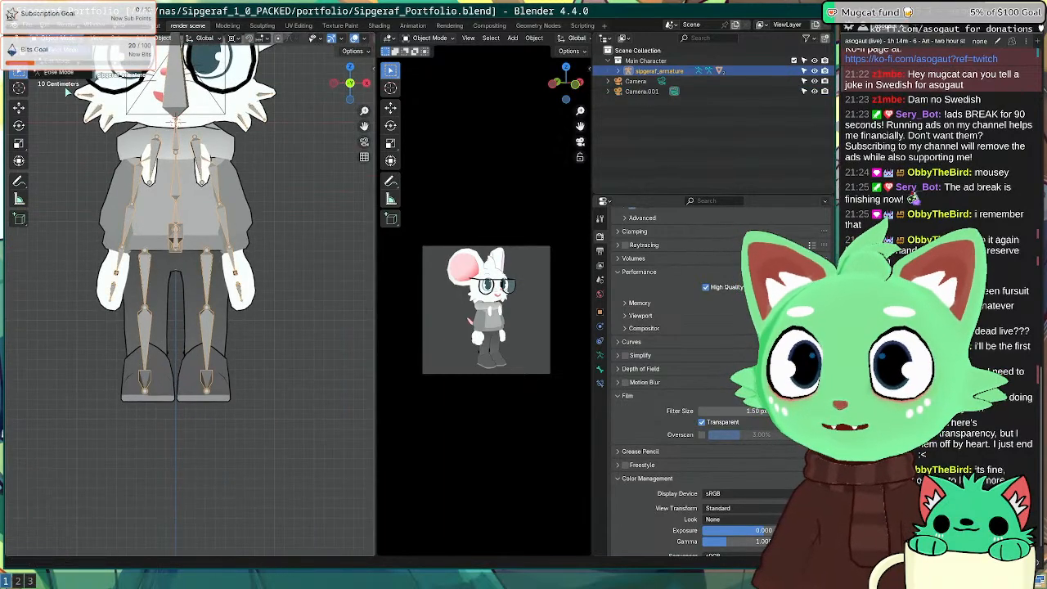
key("ctrl+Tab")
Step: Change the rotation pivot point and rotate the left upper-arm bone outward 39.1°
left_click(139, 182)
key("r")
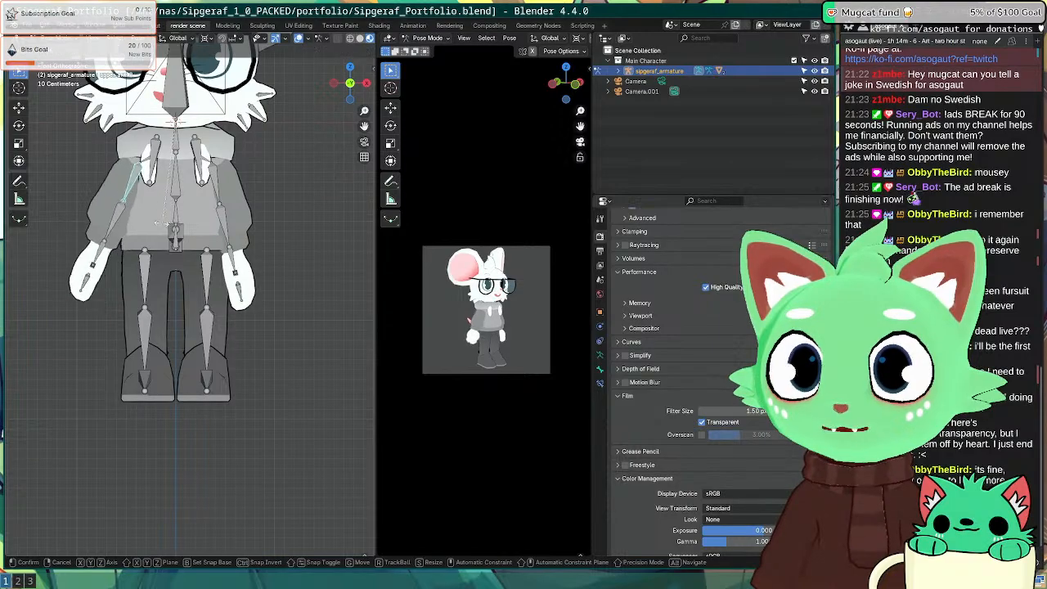
left_click(98, 211)
key("ctrl+z")
left_click(206, 38)
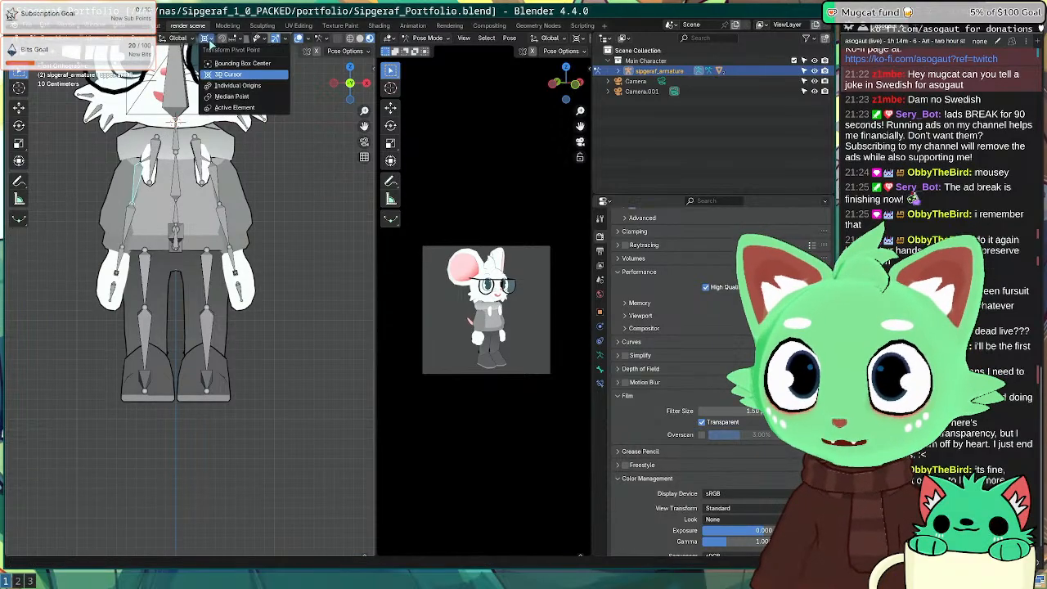
left_click(211, 85)
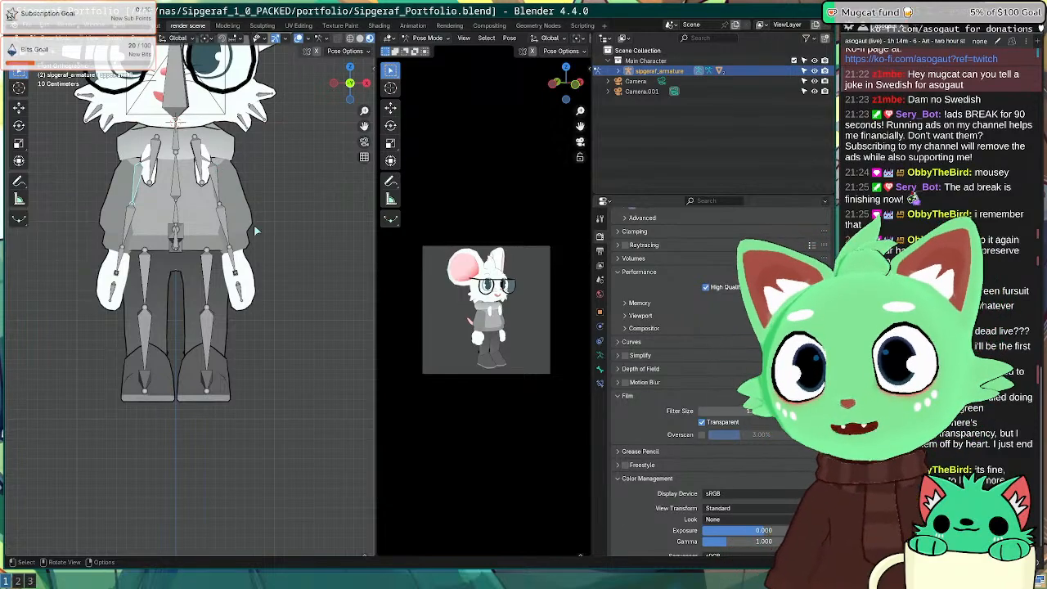
key("r")
left_click(175, 260)
Step: Rotate the lower-arm bone -33.2° in top view, then undo the arm pose changes
middle_click_drag(175, 260, 92, 324)
left_click(92, 324)
key("KP_7")
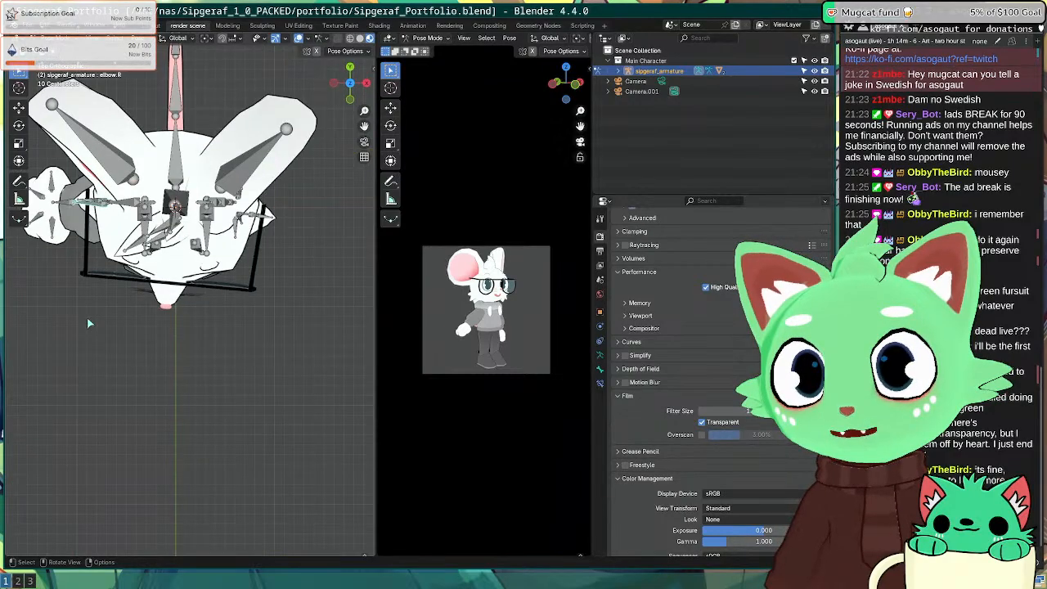
key("r")
left_click(199, 395)
middle_click_drag(139, 287, 69, 188)
middle_click_drag(59, 289, 140, 285, "shift")
key("ctrl+z")
key("ctrl+z")
key("ctrl+z")
left_click(114, 262)
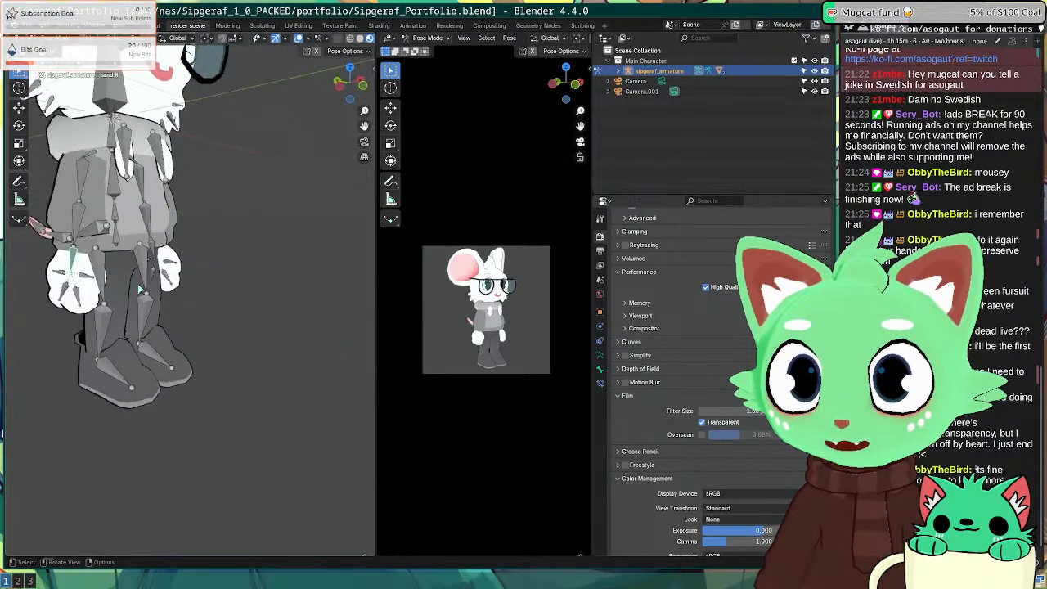
key("KP_1")
Step: In Inkscape, nudge the mouse image slightly and pan to show both pages
key("super+2")
key("super+3")
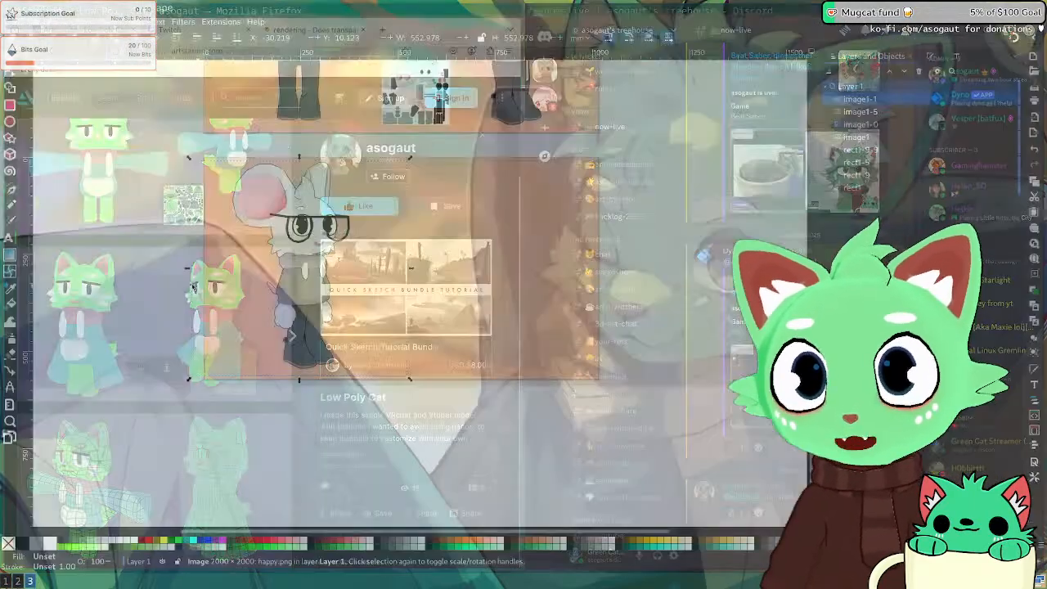
left_click_drag(298, 259, 304, 258)
left_click(149, 242)
middle_click_drag(204, 223, 91, 449)
middle_click_drag(232, 340, 317, 201)
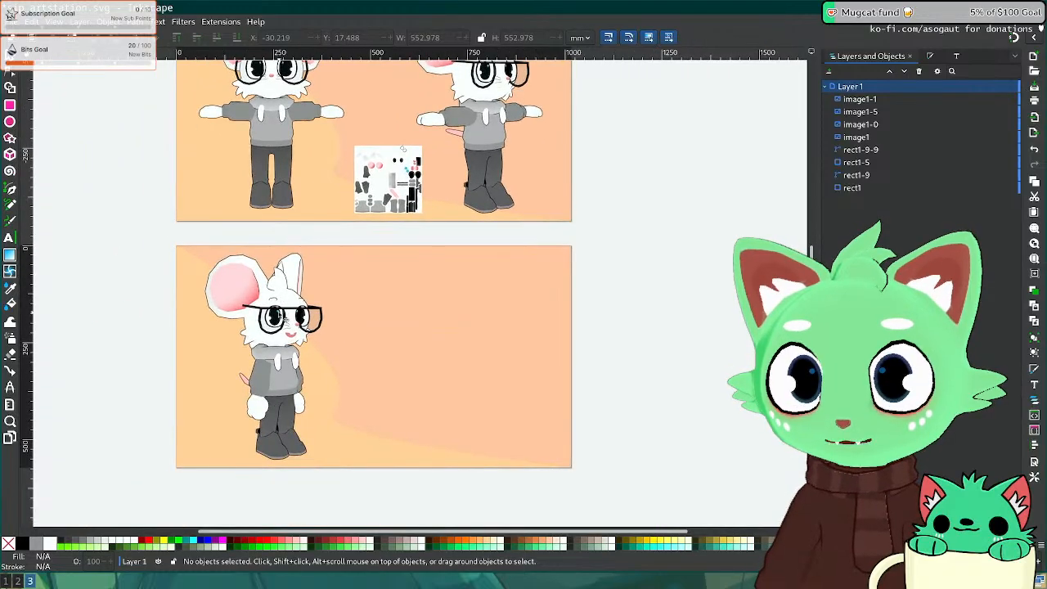
Step: Back in Blender, turn the view to the character's right side
key("super+1")
key("super+2")
key("super+1")
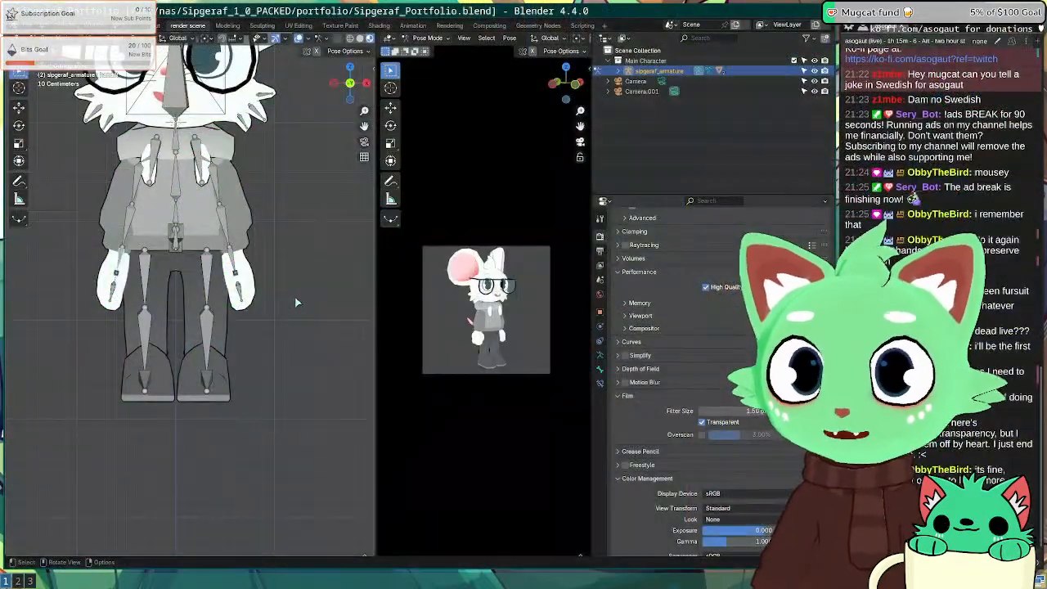
scroll(296, 302, "down", 2)
key("super+2")
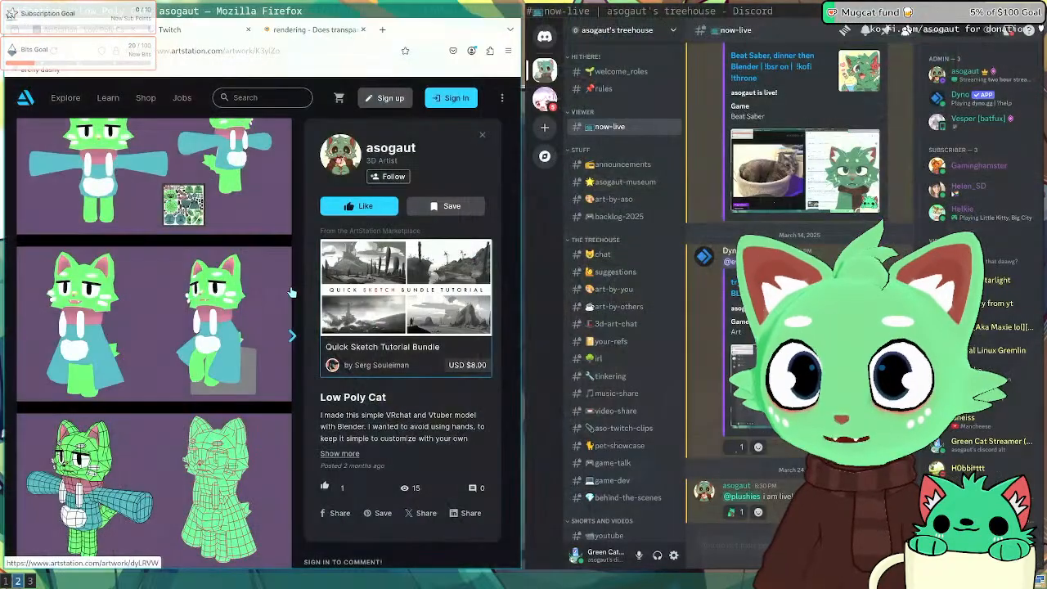
key("super+1")
scroll(332, 274, "down", 5)
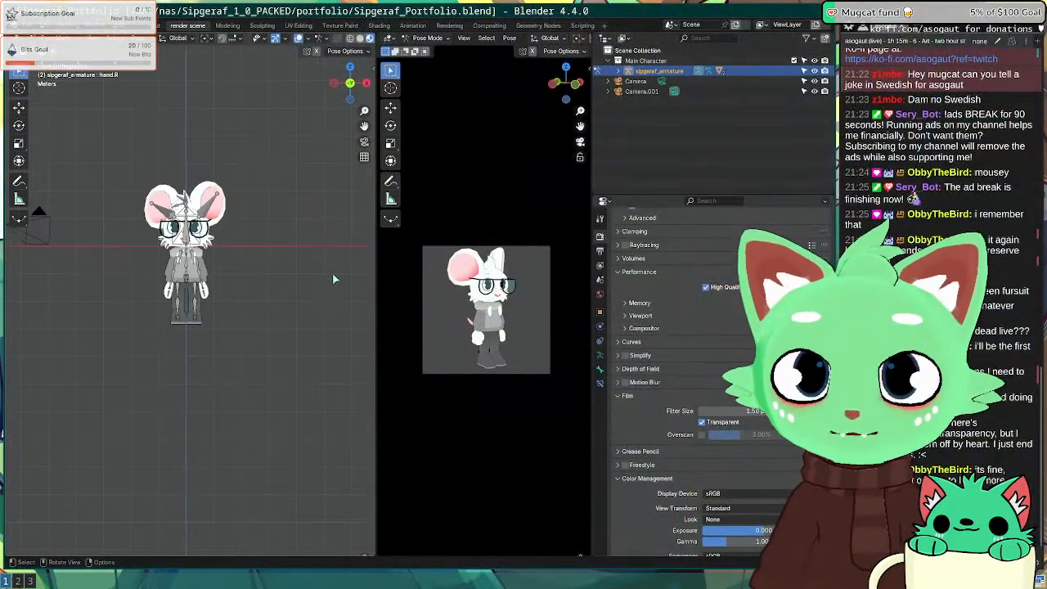
middle_click_drag(332, 274, 225, 291)
key("KP_1")
key("KP_3")
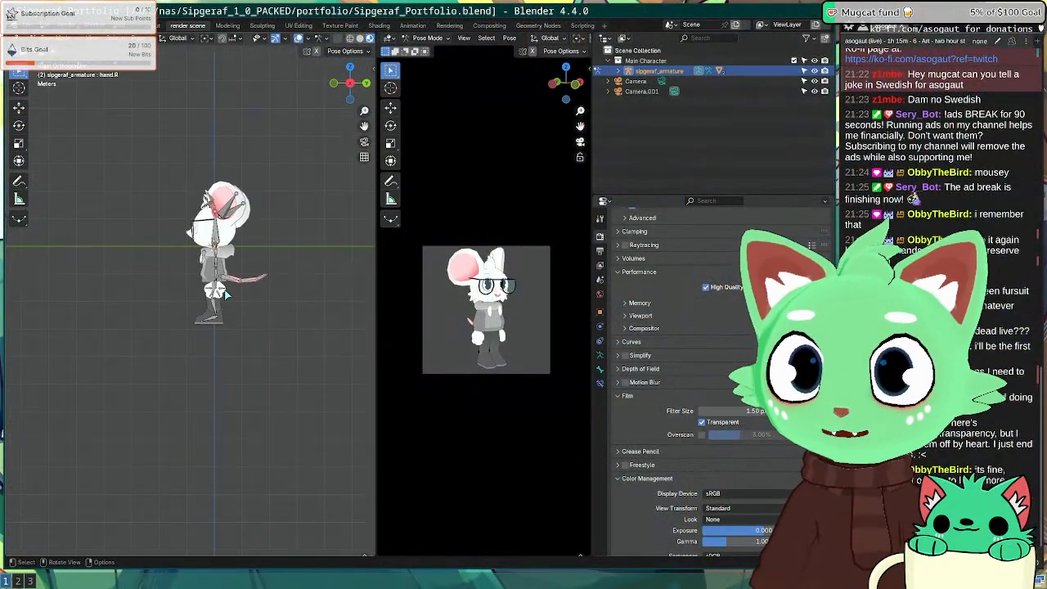
Step: Switch the armature from Pose Mode back to Object Mode and deselect everything
key("ctrl+Tab")
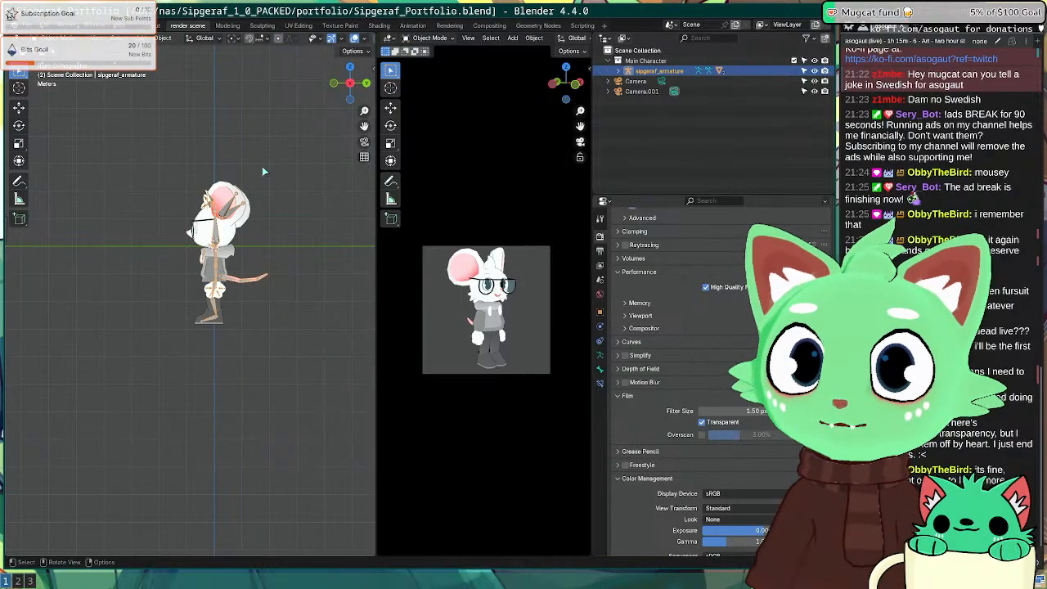
key("alt+a")
key("shift+a")
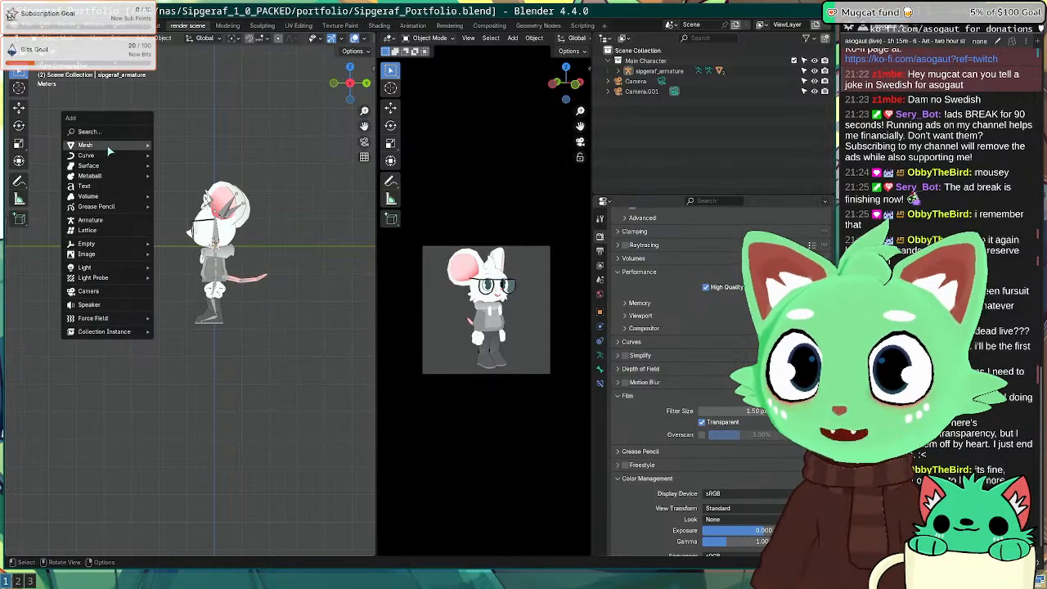
Step: Add a cube and move it straight down along Z beneath the mouse character as a seat
mouse_move(90, 145)
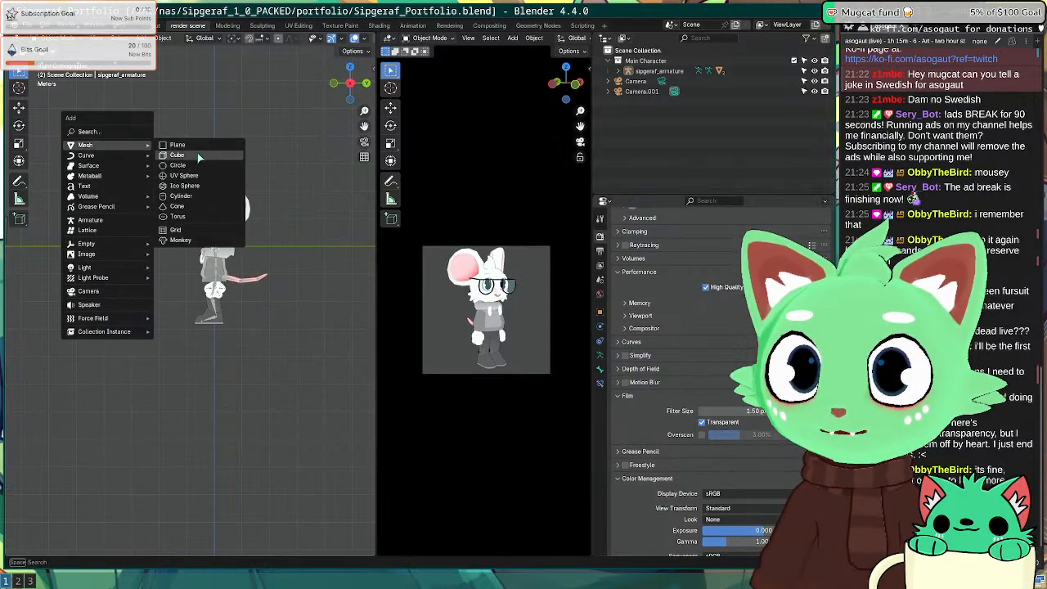
left_click(200, 153)
key("KP_1")
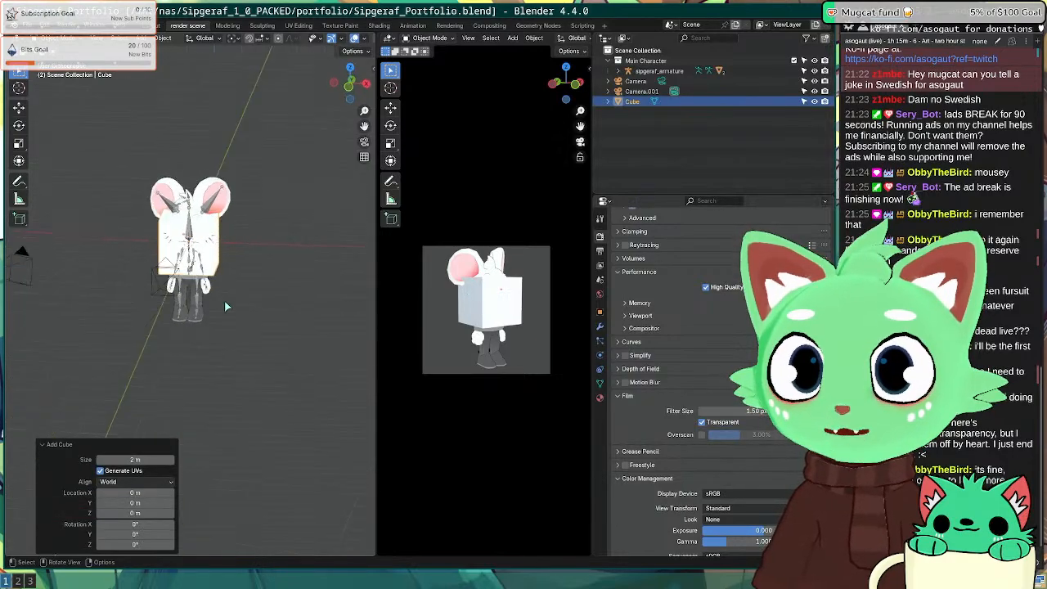
key("g")
key("z")
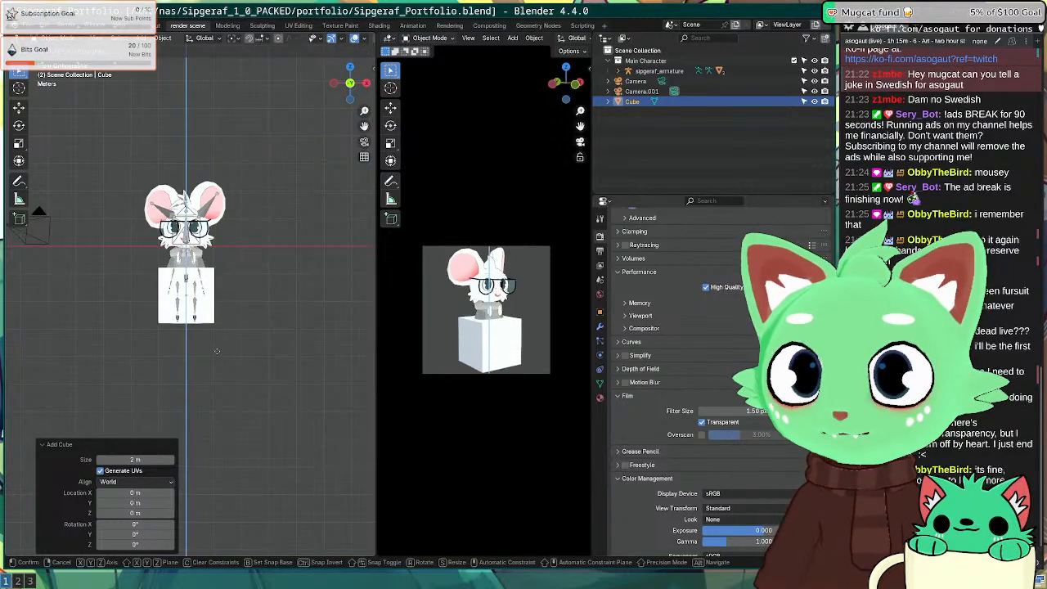
left_click(221, 364)
Step: Render a test image of the mouse on the cube, then orbit around them
key("F12")
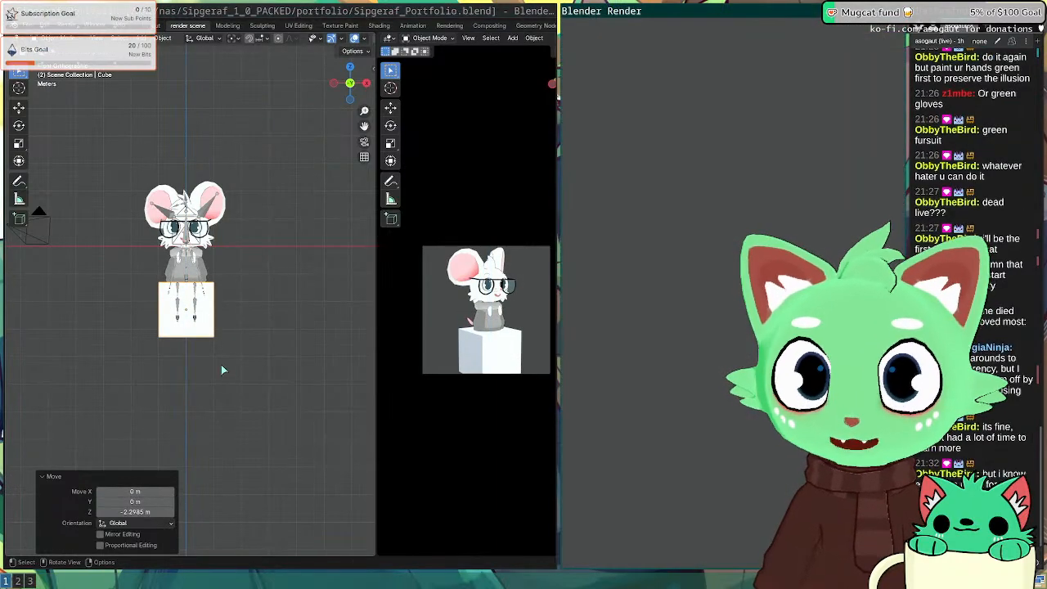
scroll(717, 413, "down", 4)
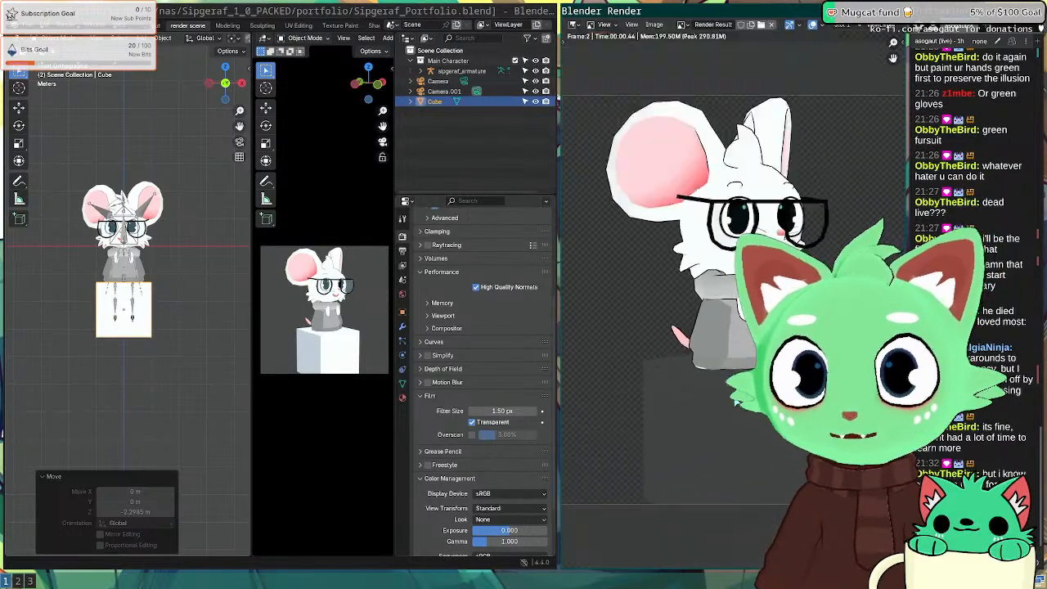
key("Escape")
middle_click_drag(105, 327, 202, 333)
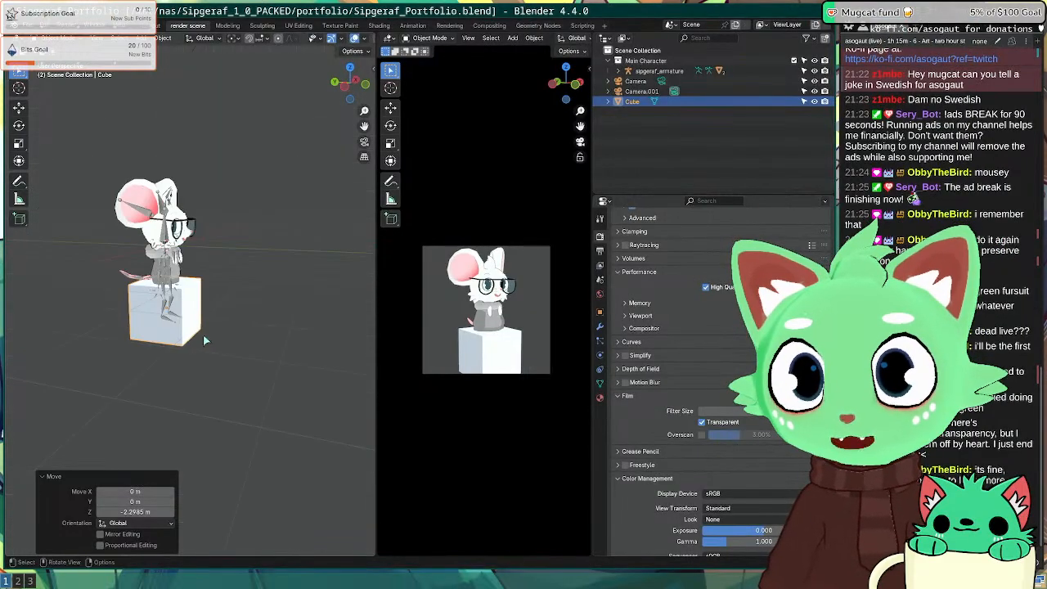
scroll(164, 348, "up", 4)
middle_click_drag(131, 365, 223, 346, "shift")
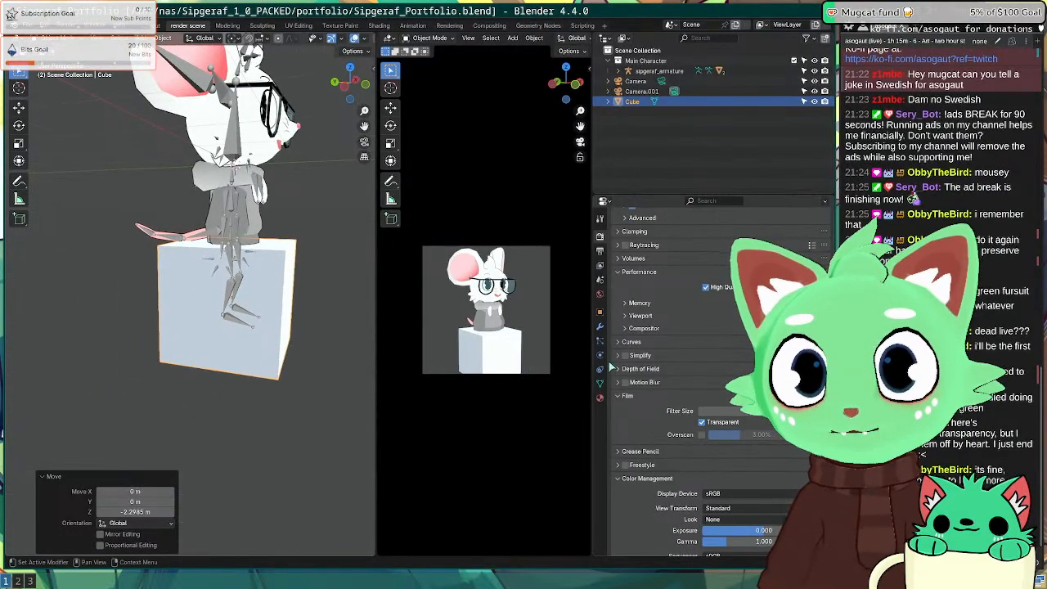
Step: Create a new material for the cube and render a test image
left_click(600, 398)
left_click(147, 25)
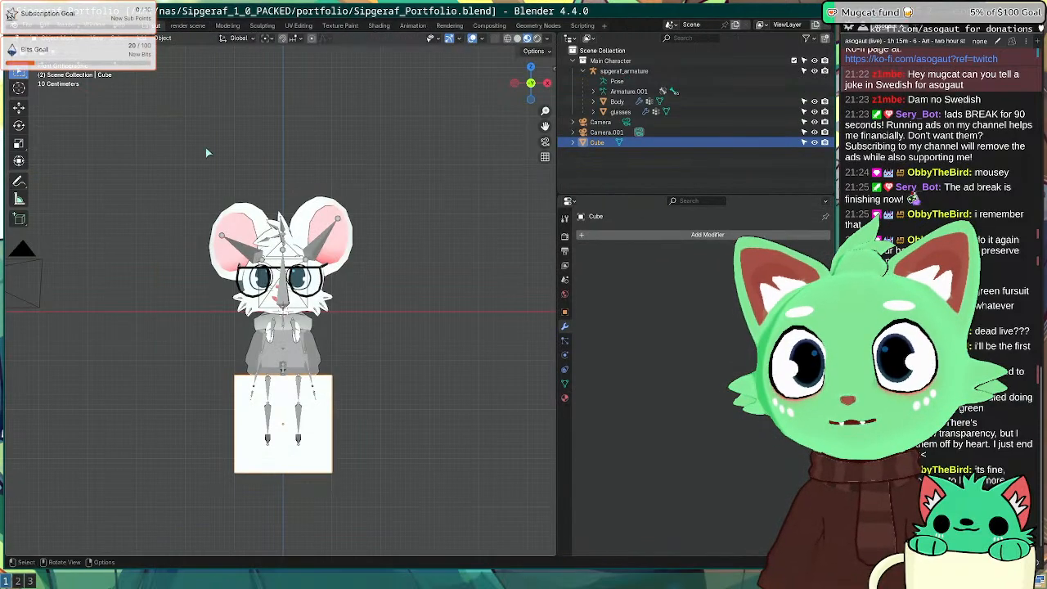
middle_click_drag(384, 307, 385, 343, "shift")
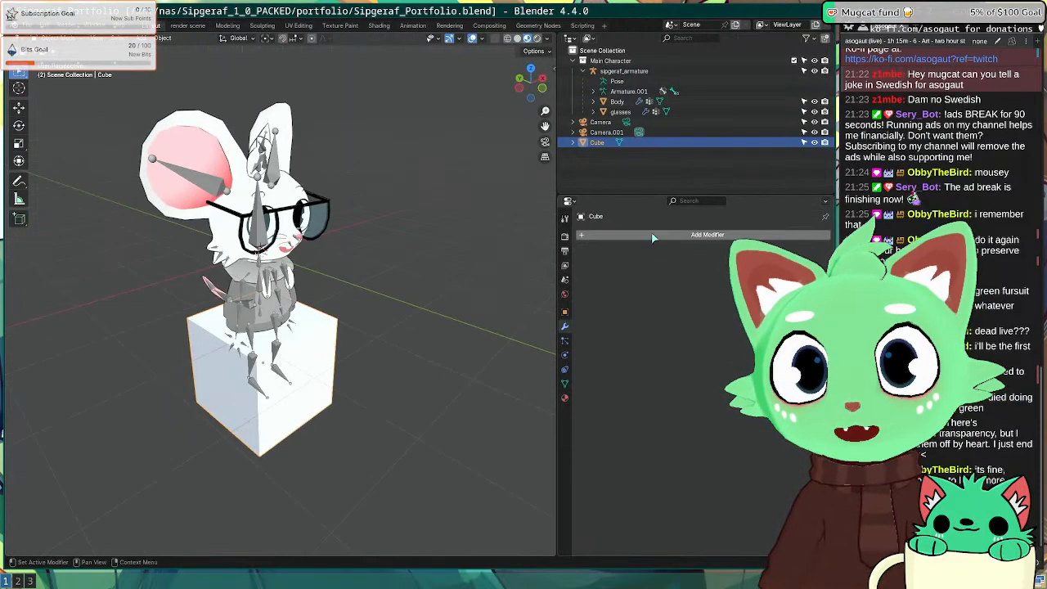
left_click(564, 398)
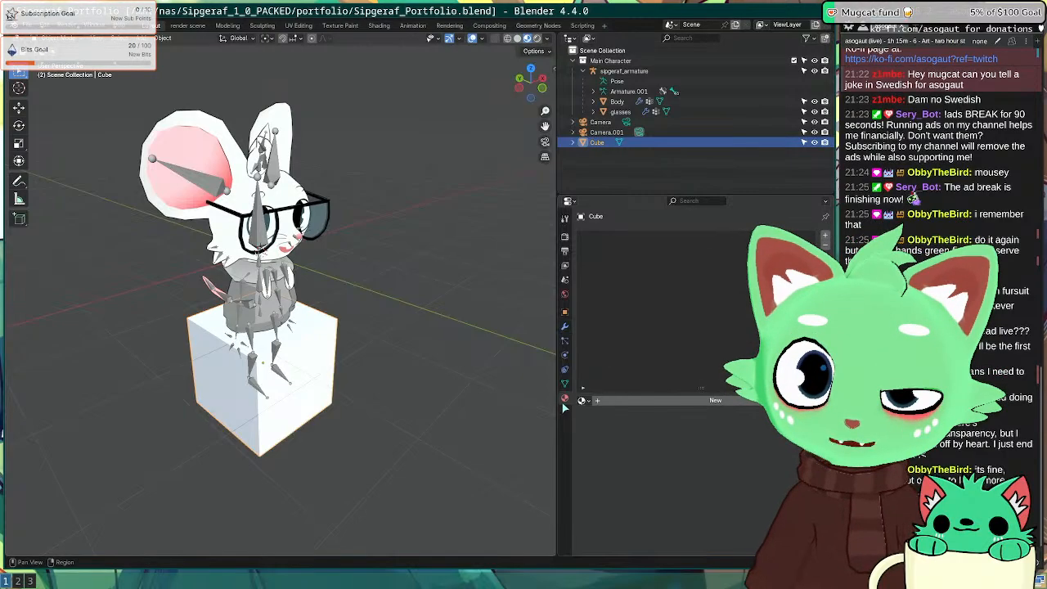
left_click(693, 399)
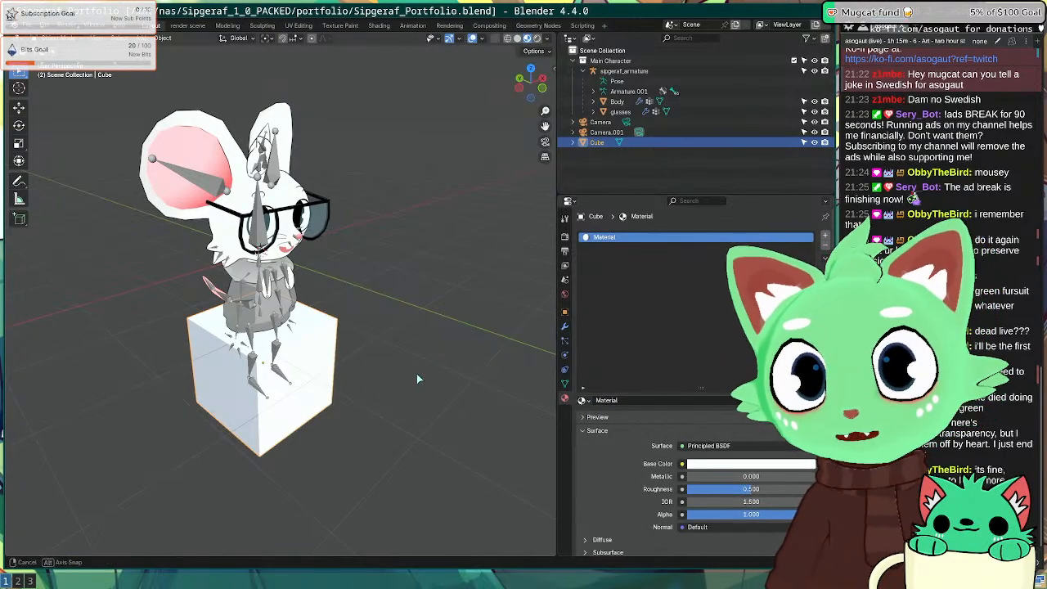
middle_click_drag(417, 373, 439, 359)
key("F12")
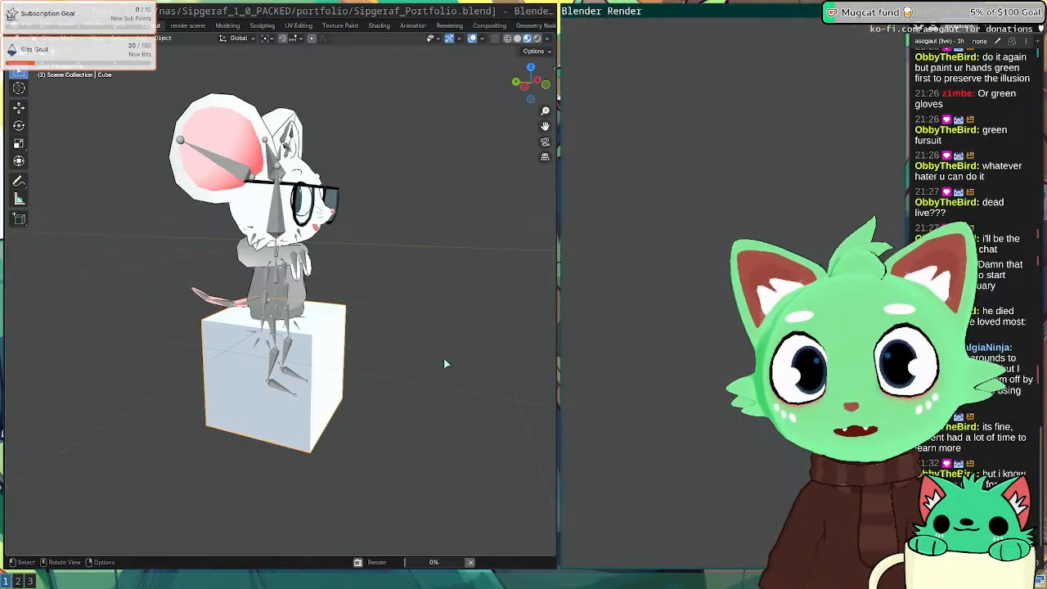
key("Escape")
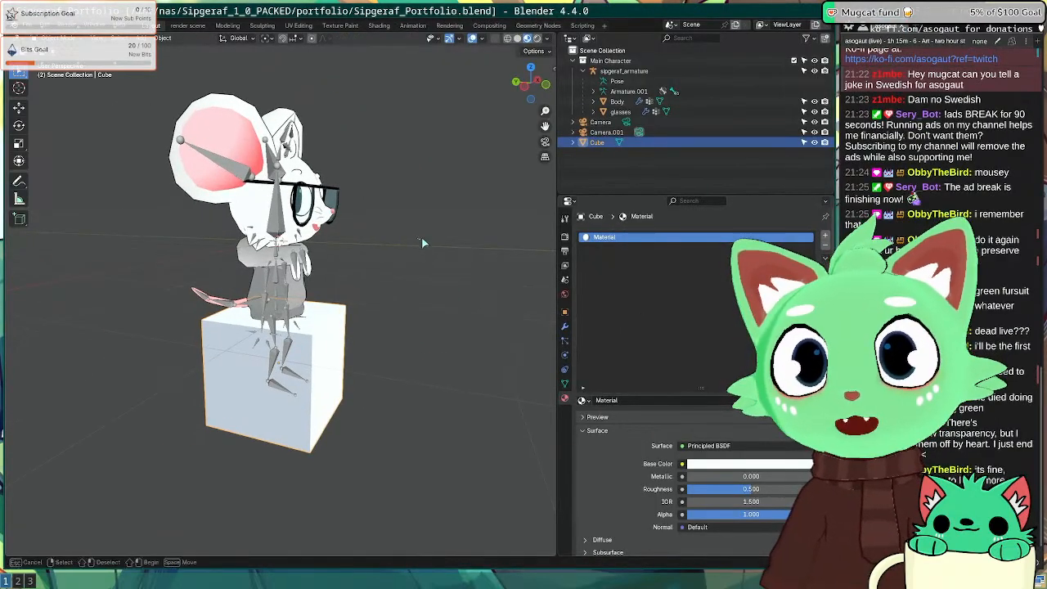
Step: Lower the cube material's roughness to 0.234 and render another test image
middle_click_drag(423, 241, 378, 242)
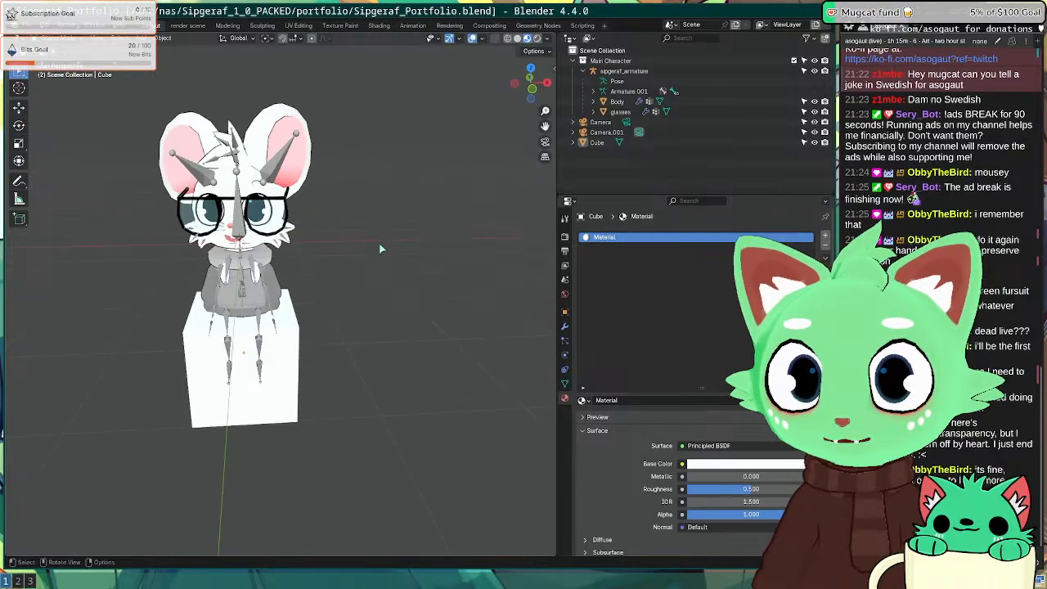
left_click_drag(727, 488, 694, 488)
scroll(367, 320, "down", 2)
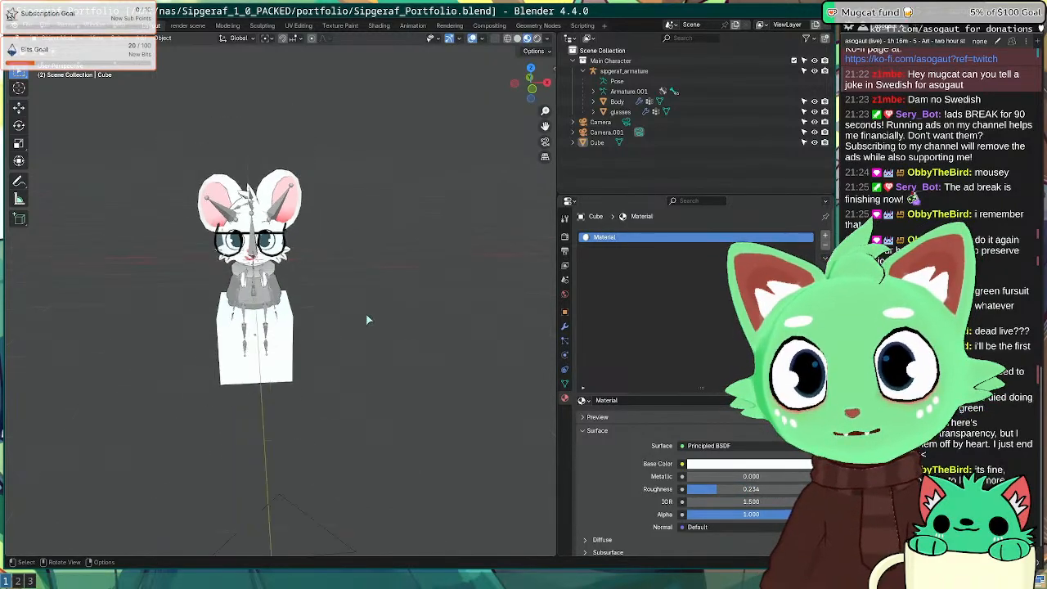
middle_click_drag(368, 319, 327, 329)
scroll(222, 309, "down", 3)
middle_click_drag(221, 309, 267, 313)
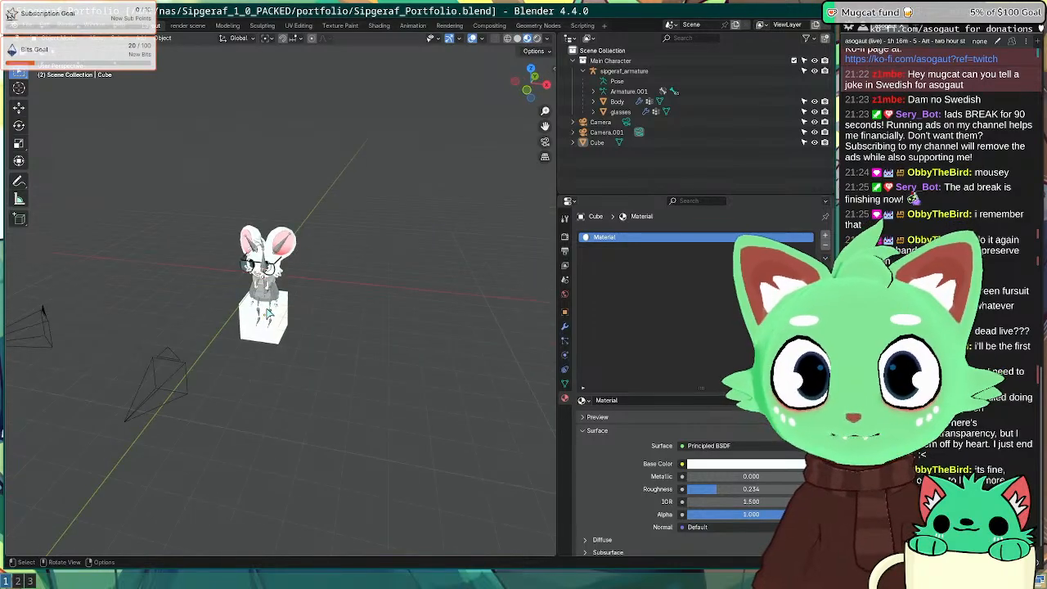
key("F12")
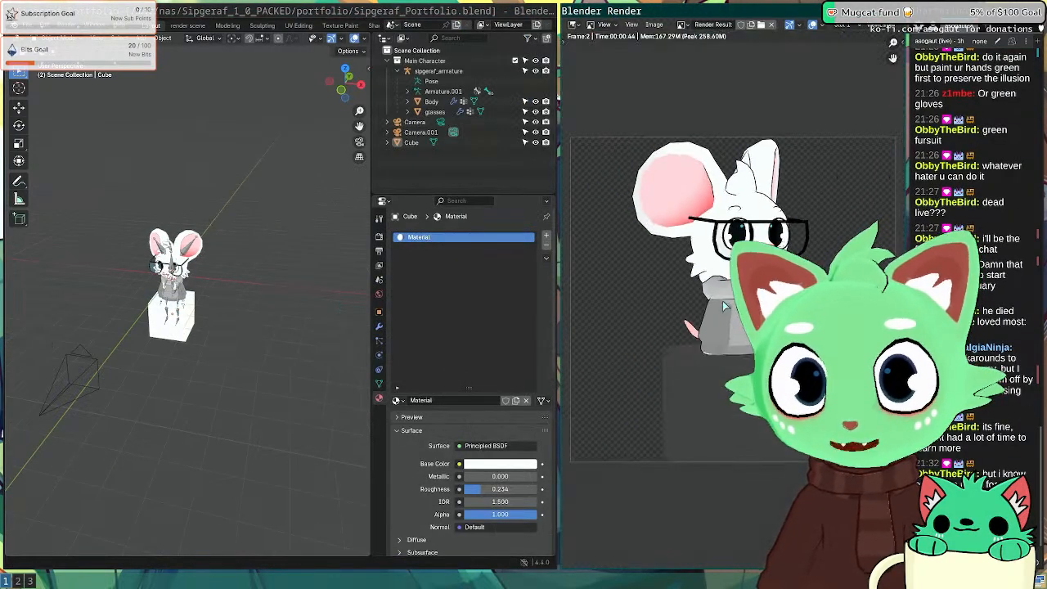
key("Escape")
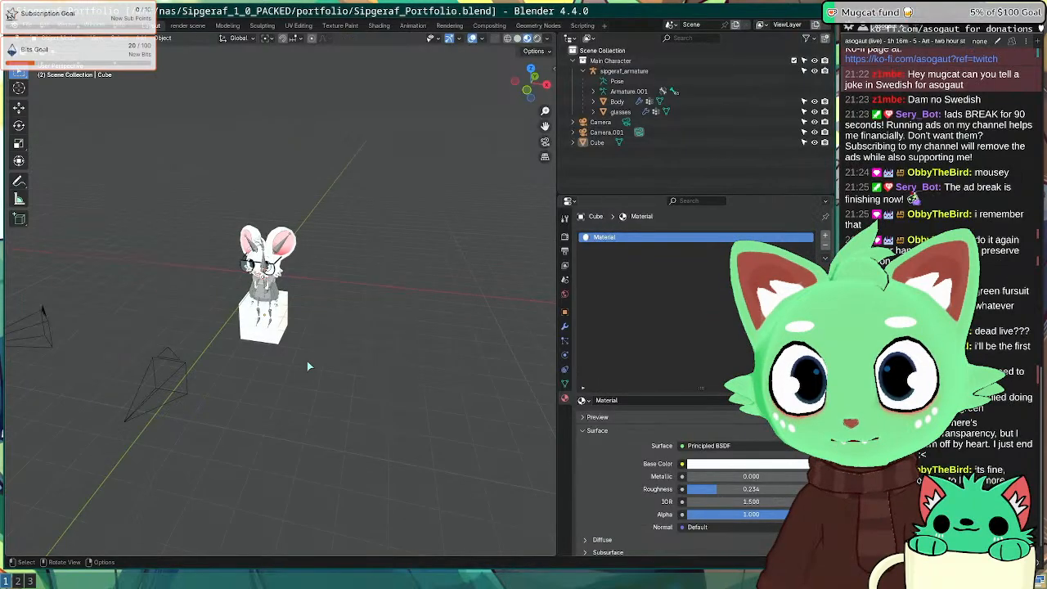
scroll(613, 451, "down", 3)
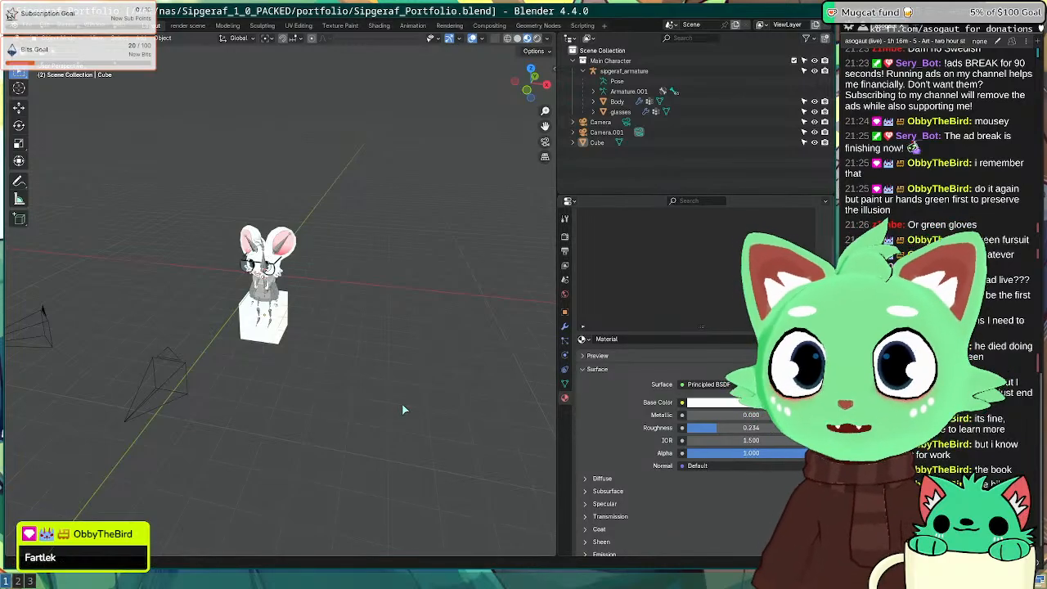
key("super+2")
Step: Search 'fartlek' in a new tab and open the sv.wikipedia.org Fartlek result
key("ctrl+t")
type("f")
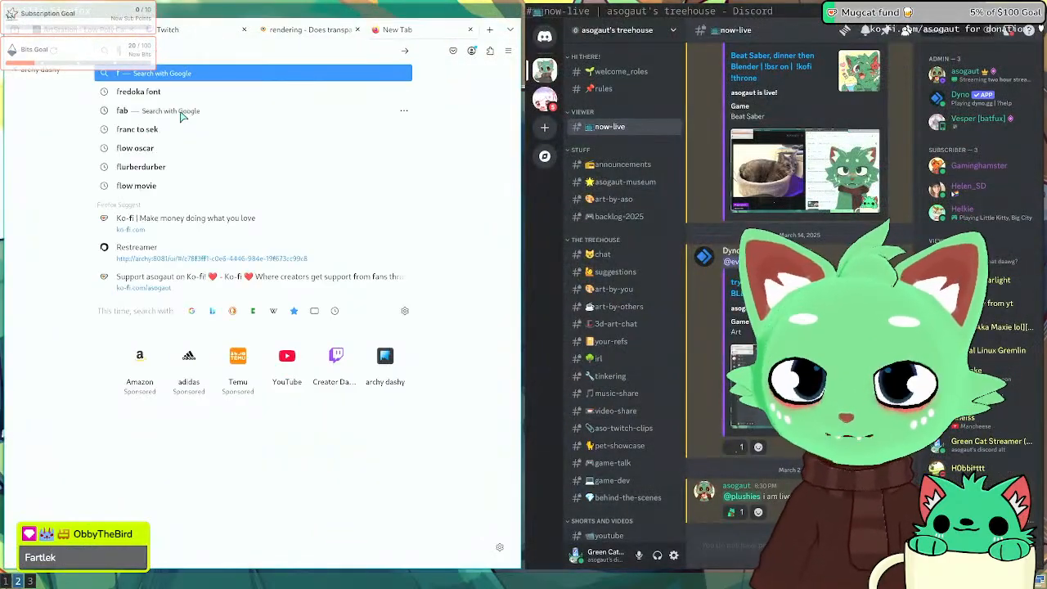
type("artlek")
key("Return")
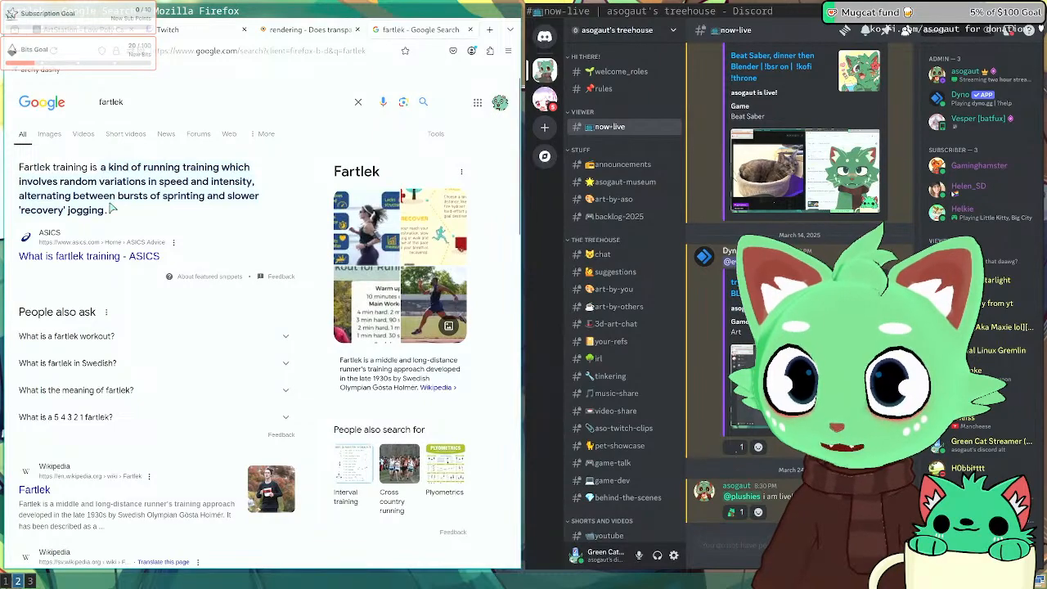
scroll(139, 208, "down", 3)
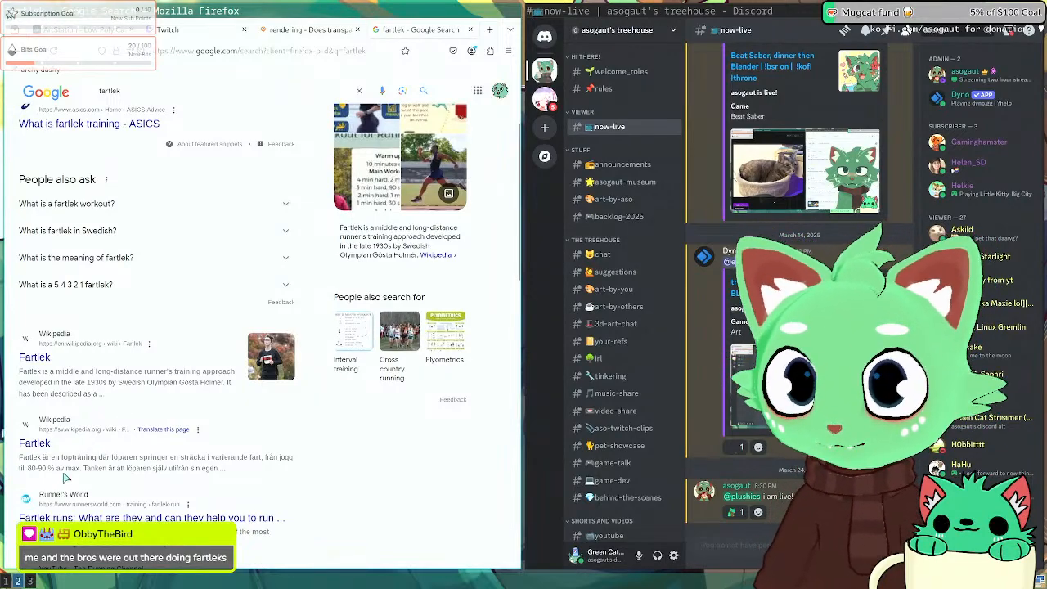
left_click(35, 443)
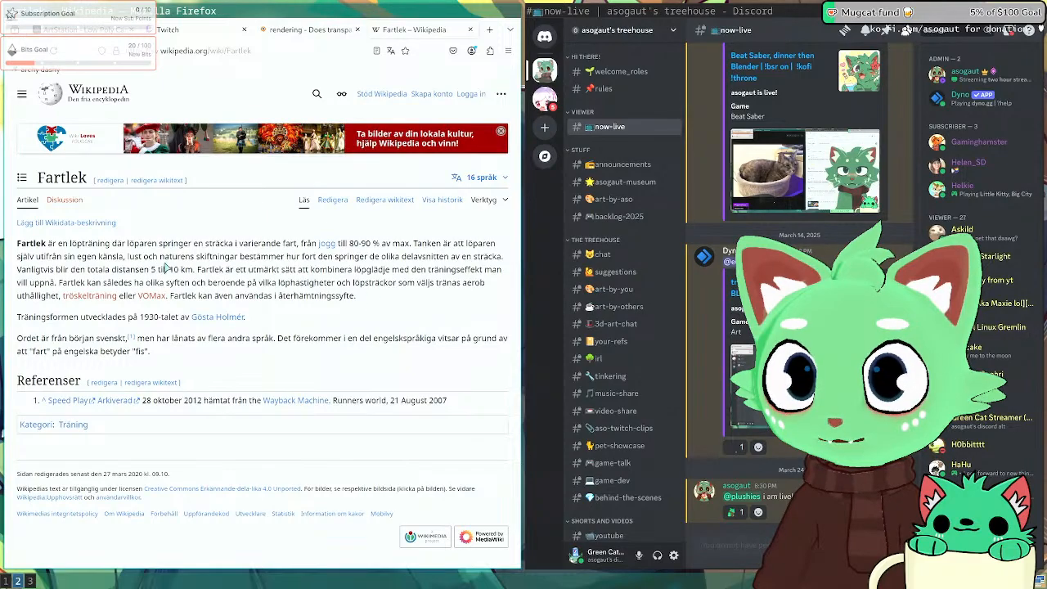
Step: Highlight and clear passages of the Fartlek article's opening paragraph while reading
left_click_drag(175, 245, 234, 245)
left_click(431, 288)
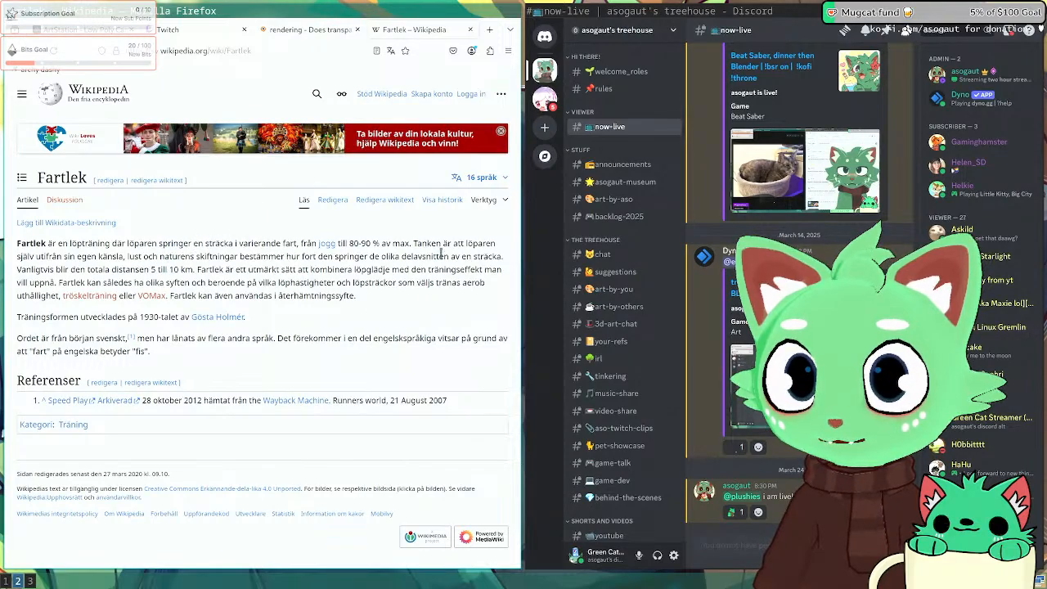
left_click_drag(89, 260, 321, 265)
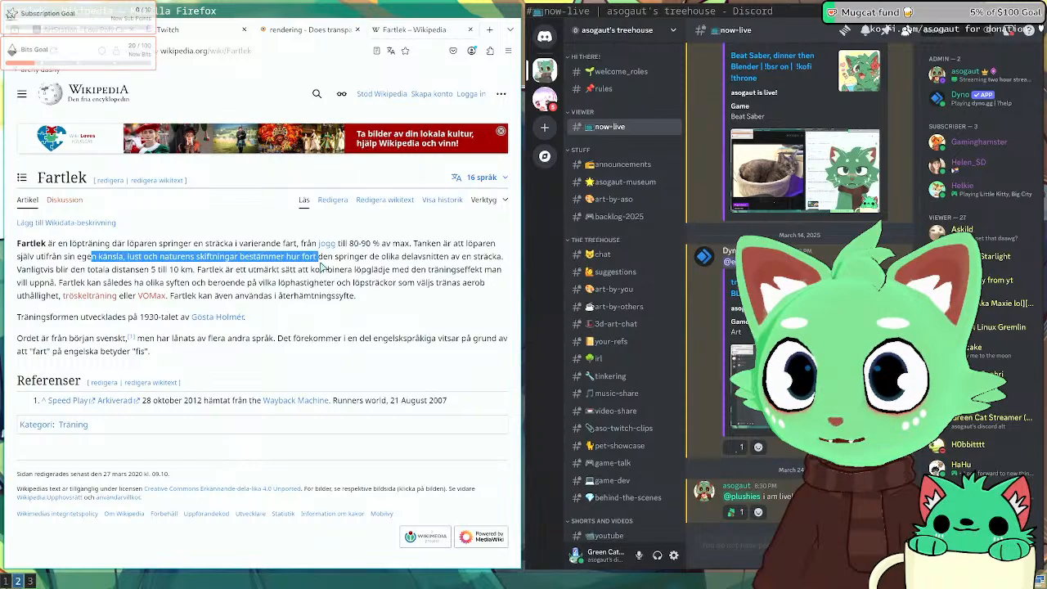
left_click(405, 319)
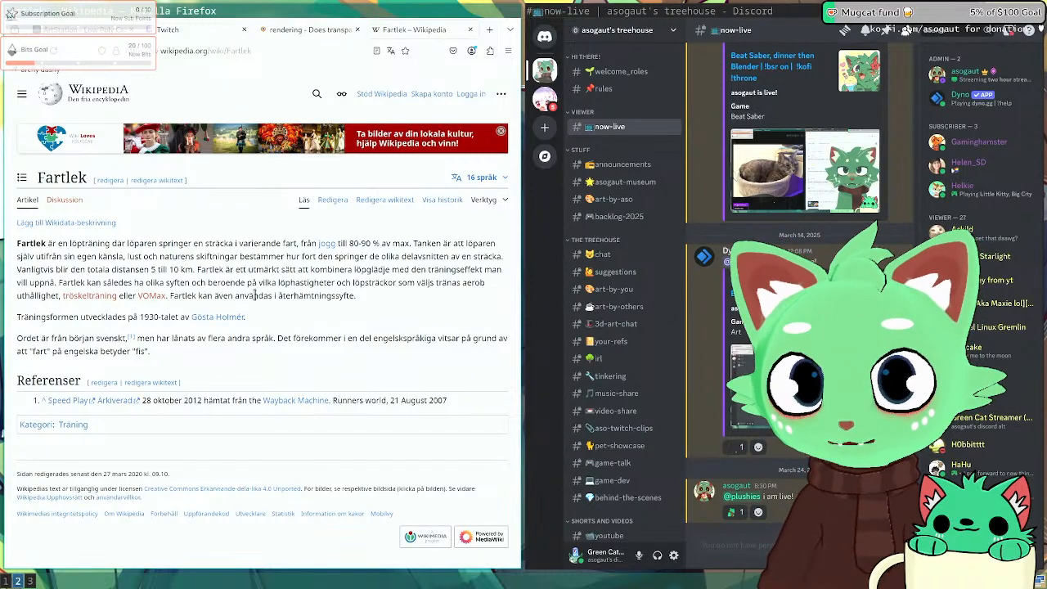
left_click_drag(363, 299, 3, 244)
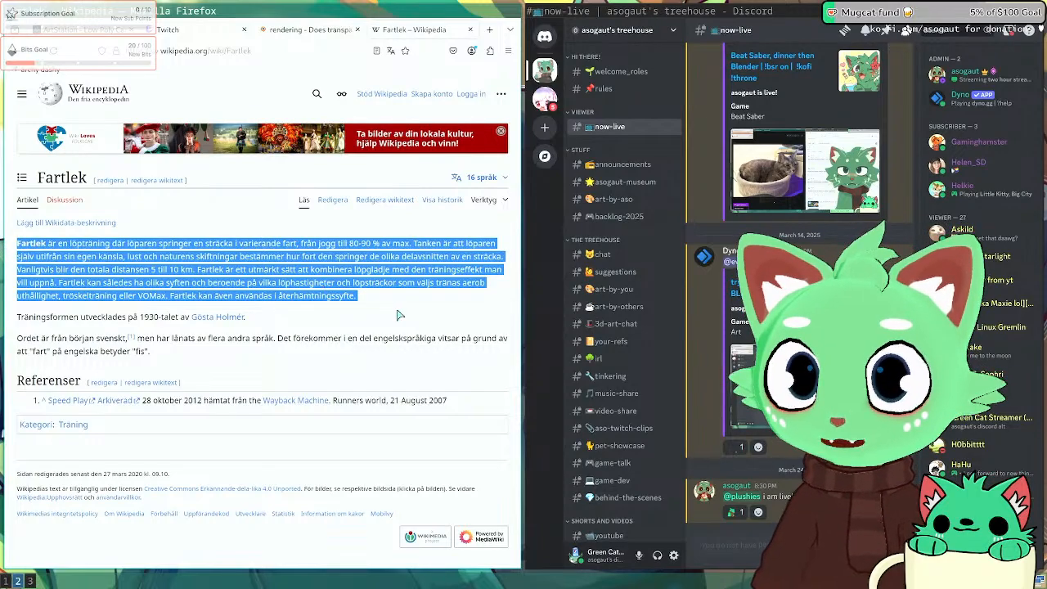
mouse_move(386, 304)
left_mouse_down()
mouse_move(145, 256)
mouse_move(385, 295)
left_mouse_up()
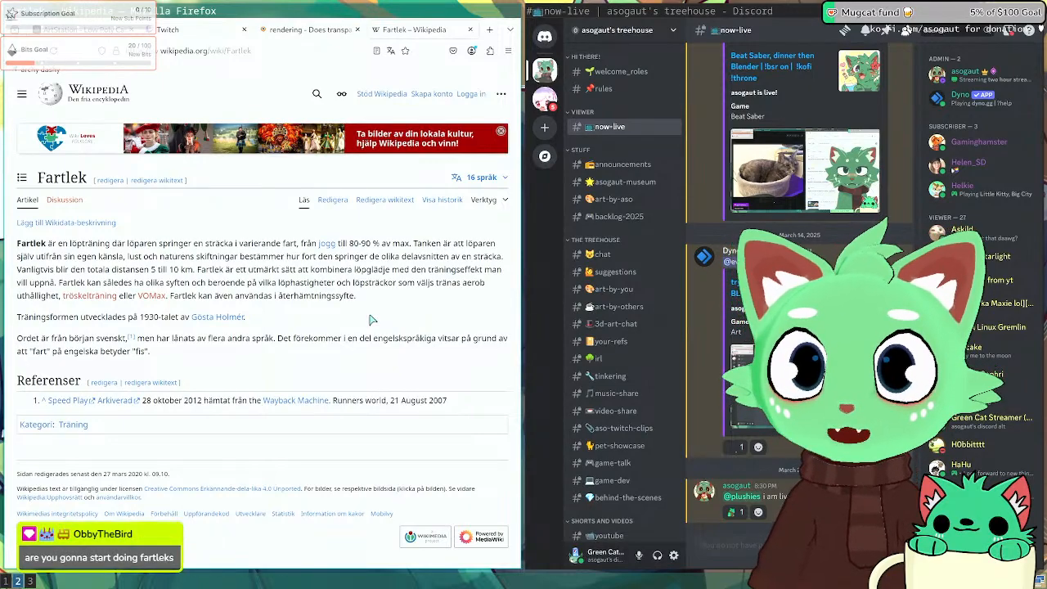
left_click_drag(379, 304, 169, 256)
left_click(55, 243)
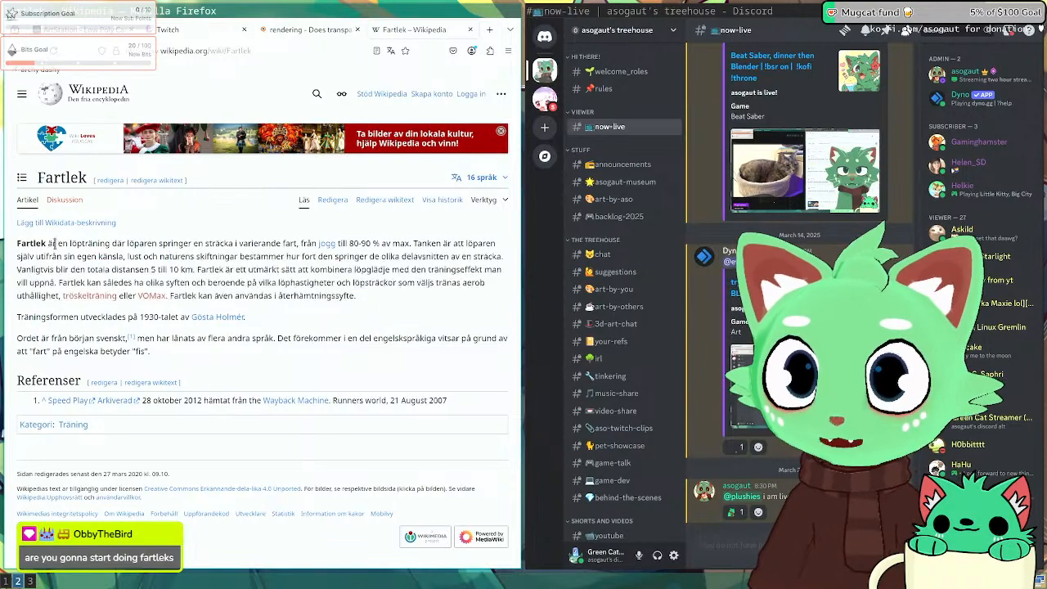
Step: Select and clear the word Fartlek a few times, then go back to Blender
double_click(47, 243)
left_click(24, 243)
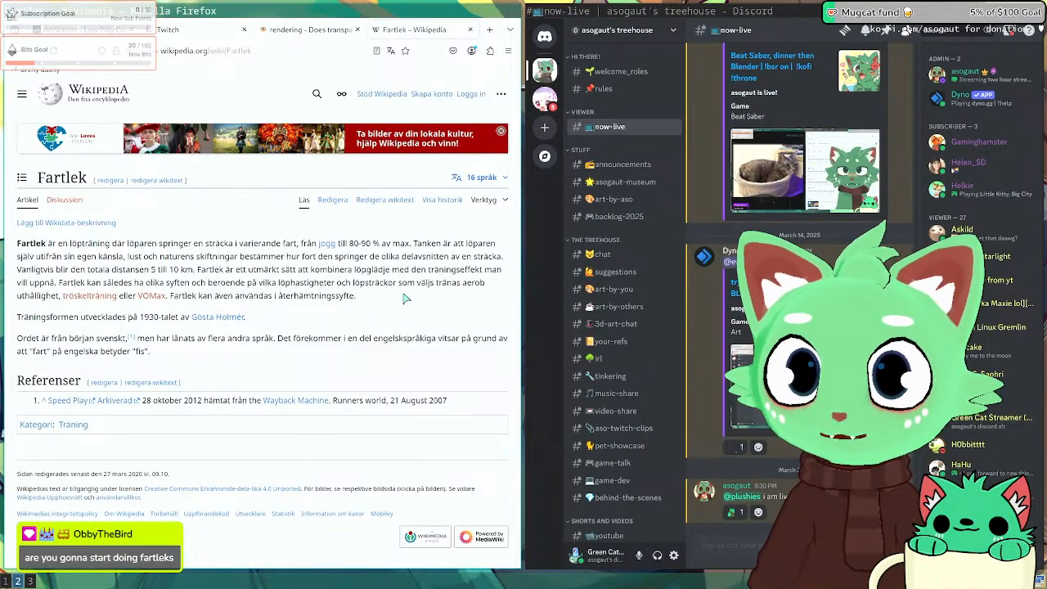
left_click_drag(45, 243, 22, 242)
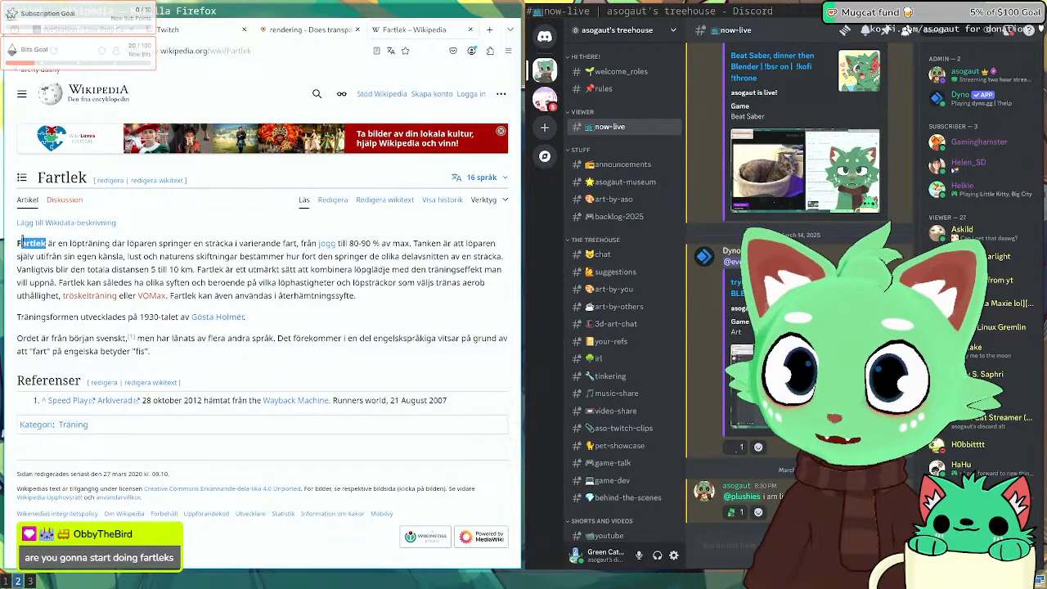
left_click(70, 242)
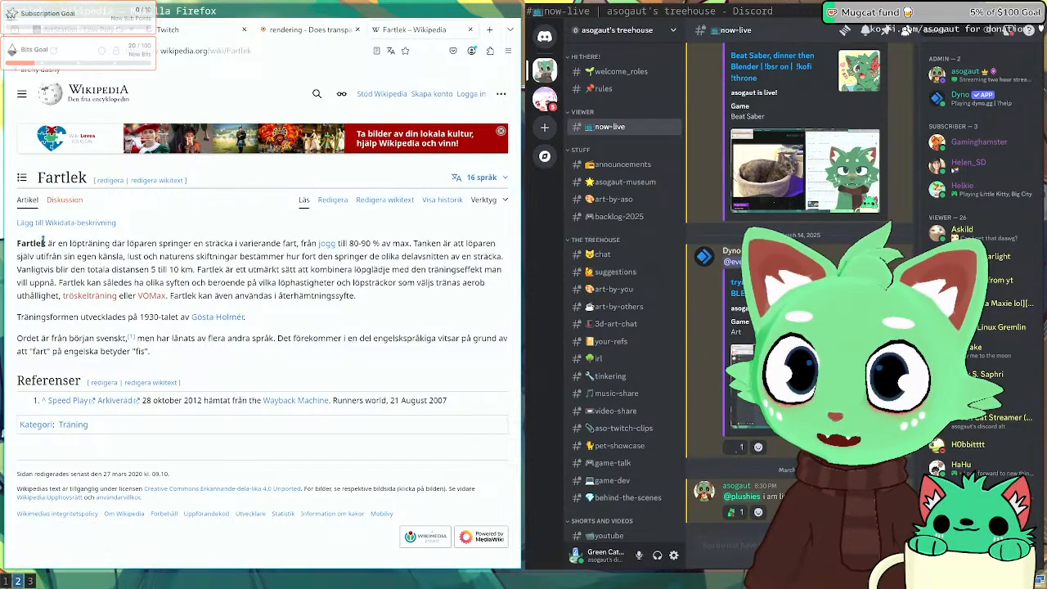
left_click_drag(44, 242, 16, 244)
left_click(96, 257)
left_click(58, 246)
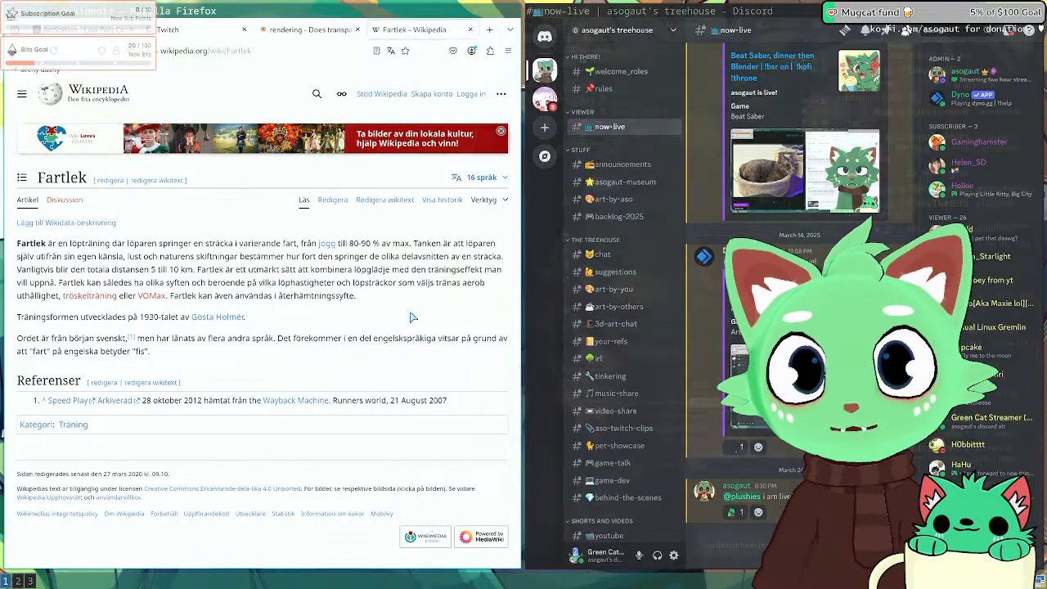
key("super+1")
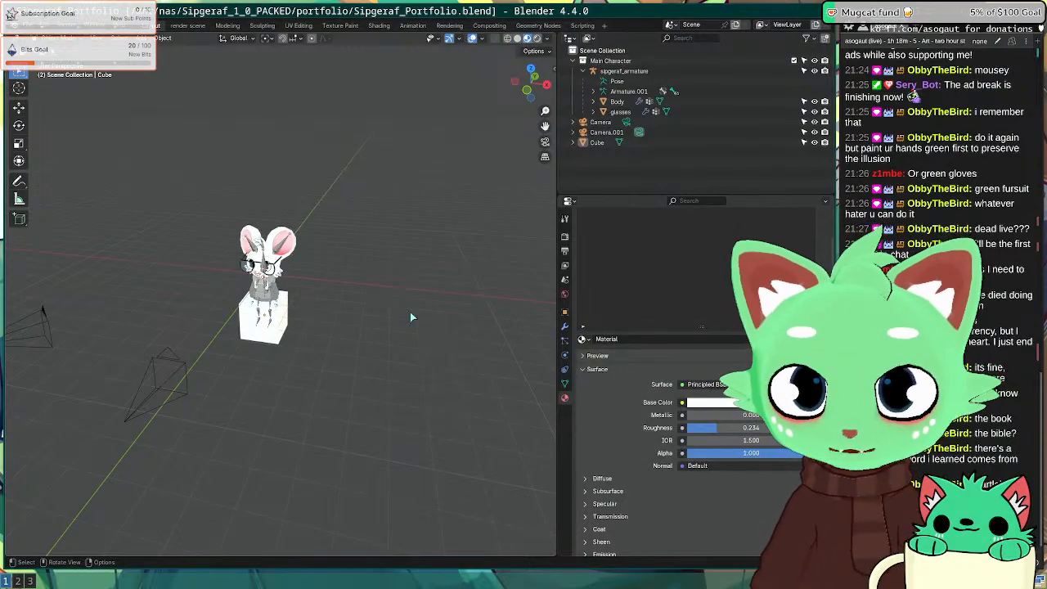
Step: Select the cube under the mouse, frame it in view and enter Edit Mode
key("super+2")
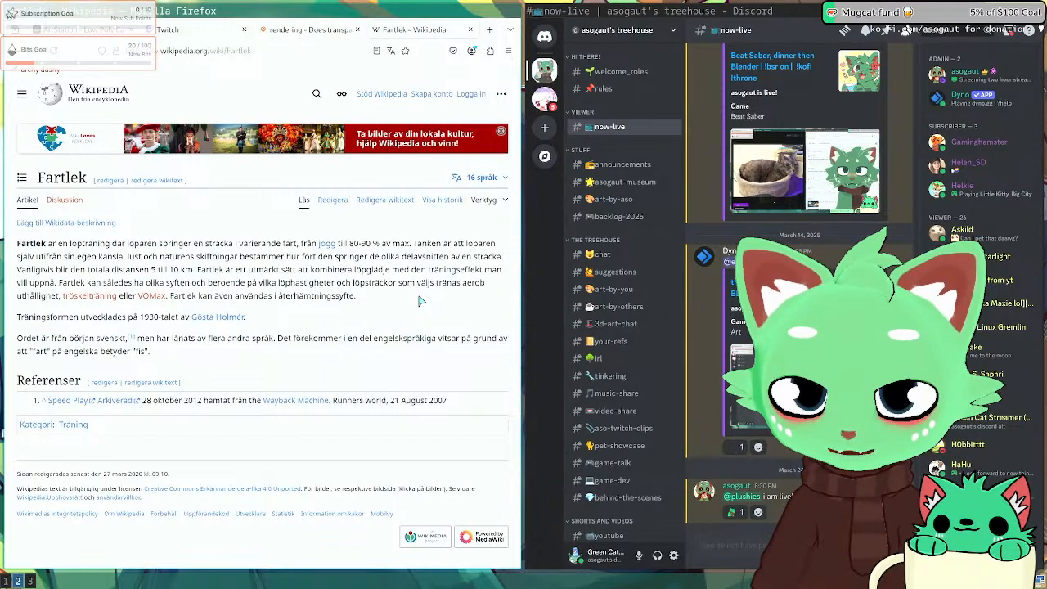
key("super+1")
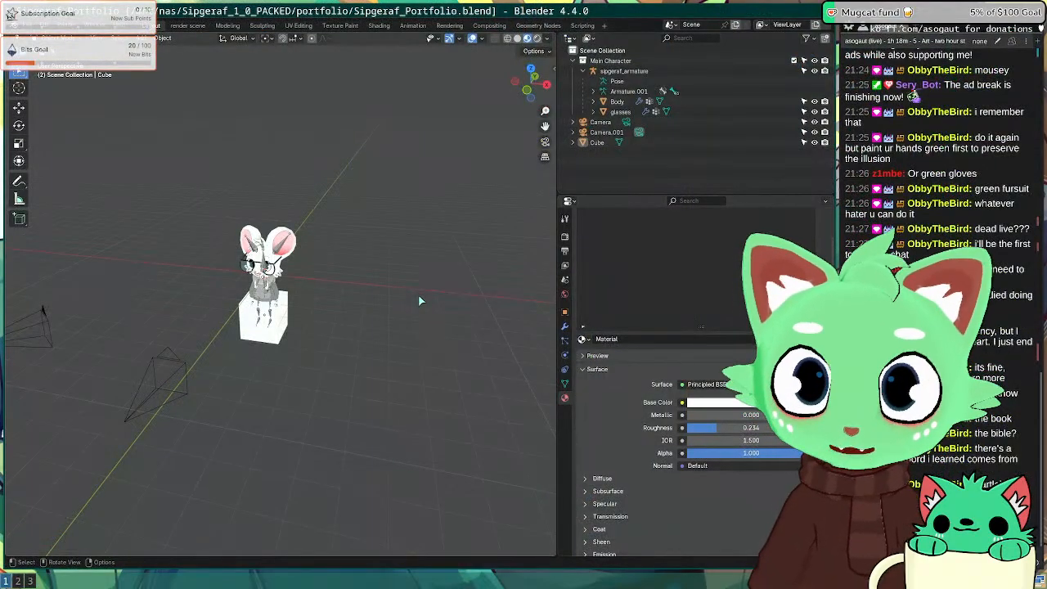
middle_click_drag(398, 332, 334, 314)
left_click(286, 321)
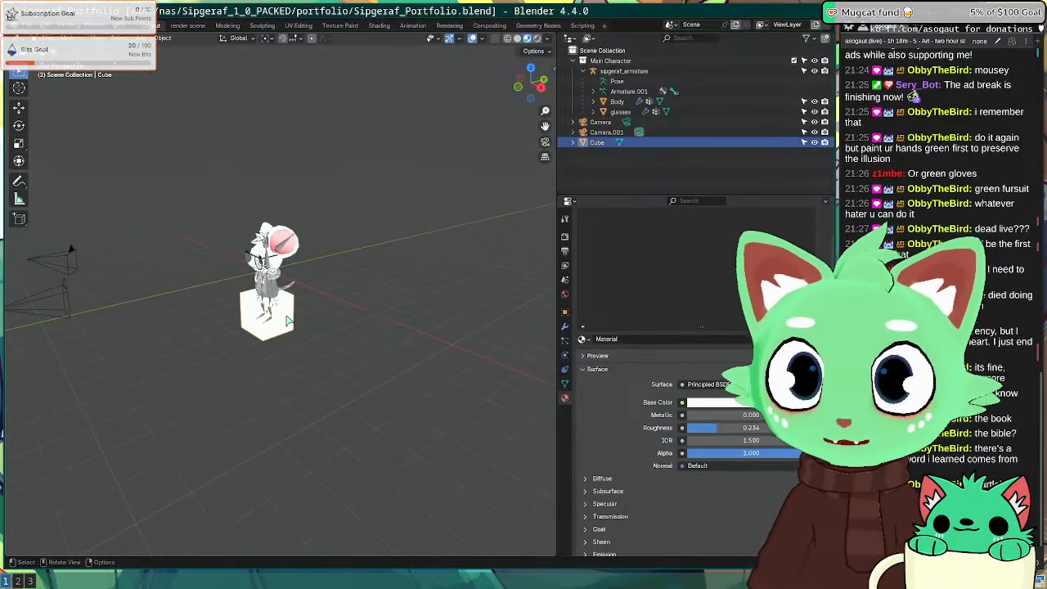
key("KP_Decimal")
scroll(390, 255, "down", 8)
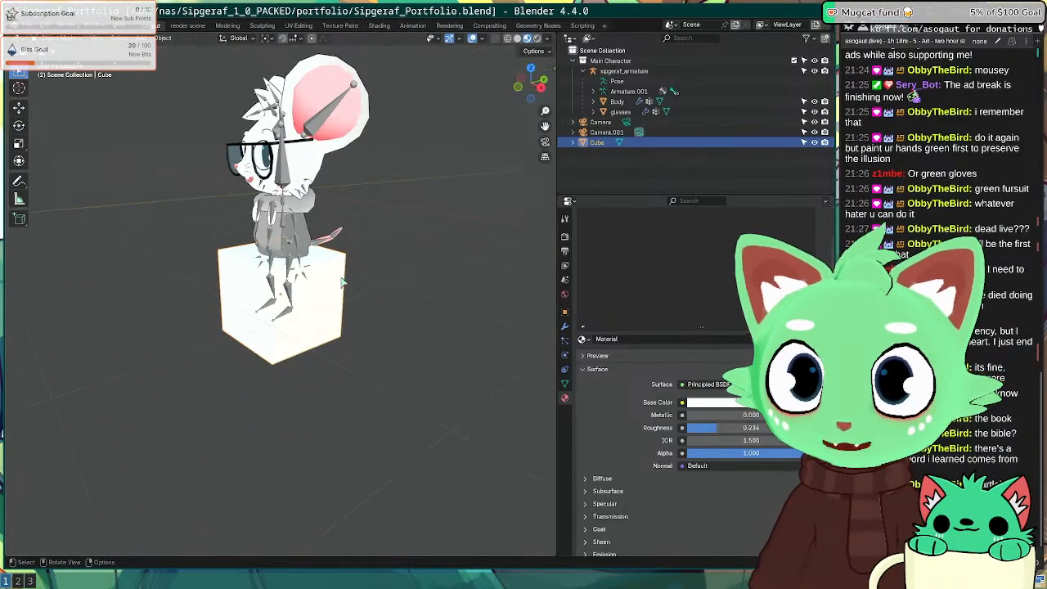
middle_click_drag(342, 282, 303, 360)
key("Tab")
scroll(229, 309, "down", 6)
middle_click_drag(311, 324, 399, 341)
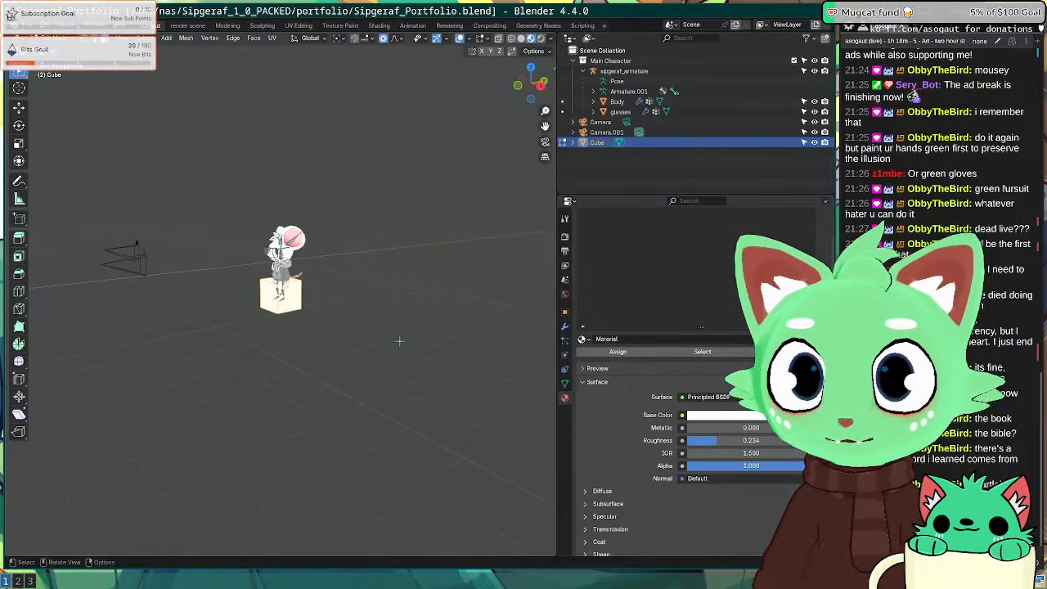
scroll(399, 341, "up", 2)
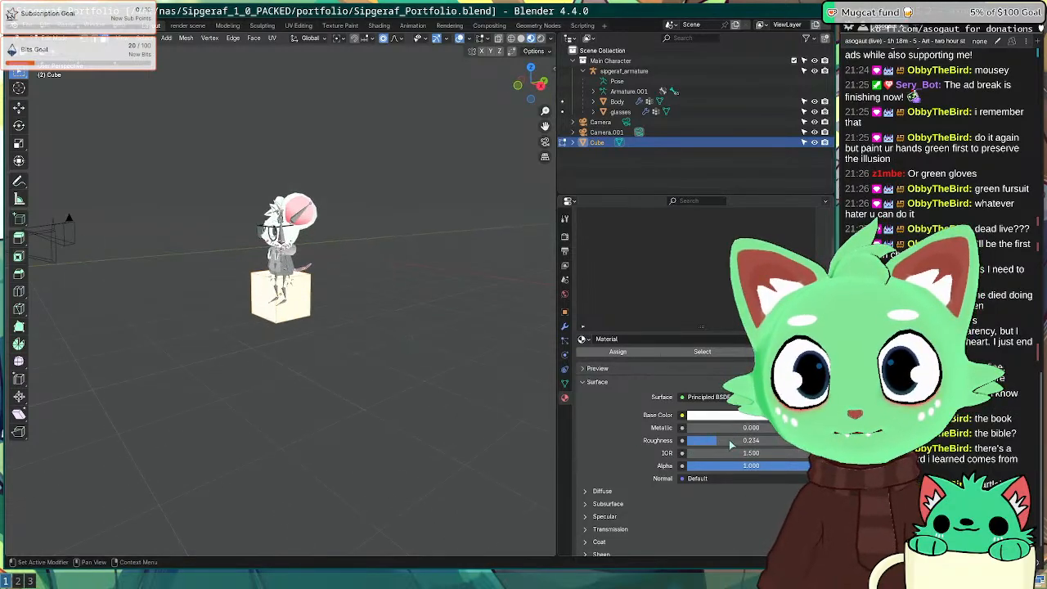
Step: Raise the cube material's roughness to 1.000, leave Edit Mode and render with F12
left_click_drag(729, 444, 730, 444)
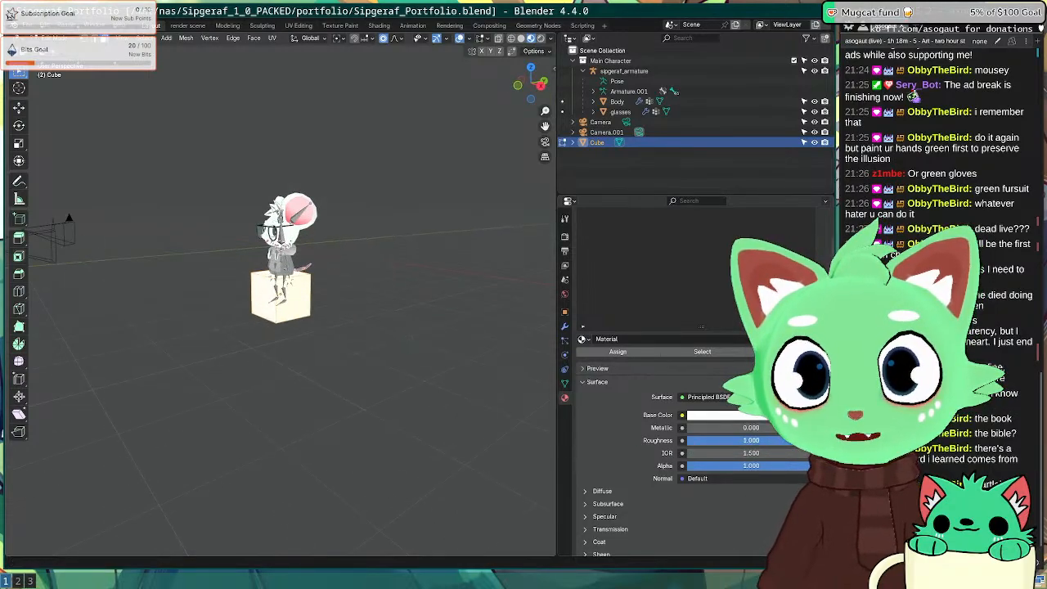
middle_click_drag(281, 351, 260, 351)
scroll(620, 468, "down", 5)
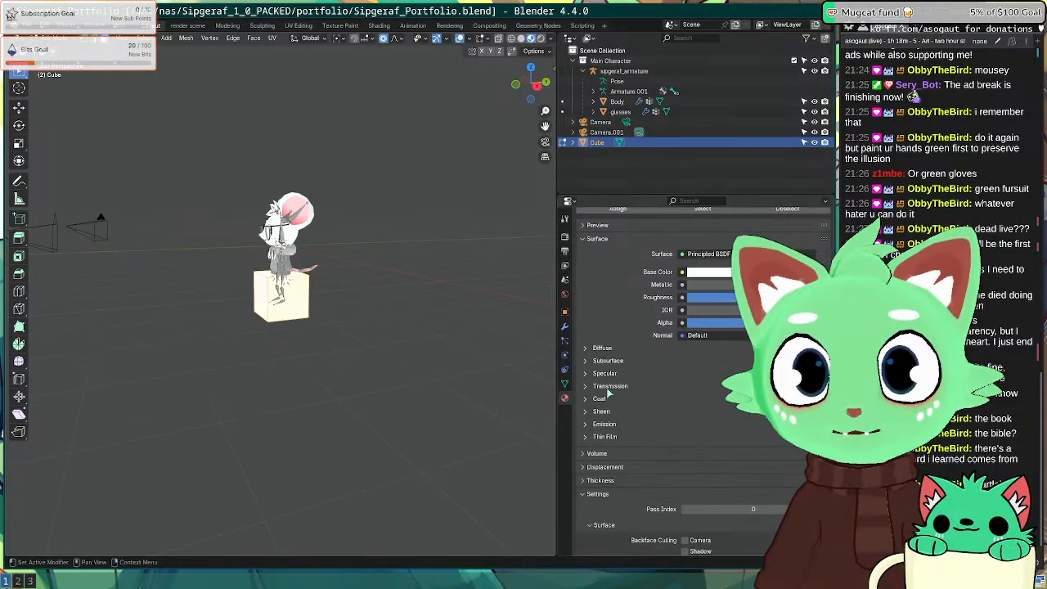
key("Tab")
key("F12")
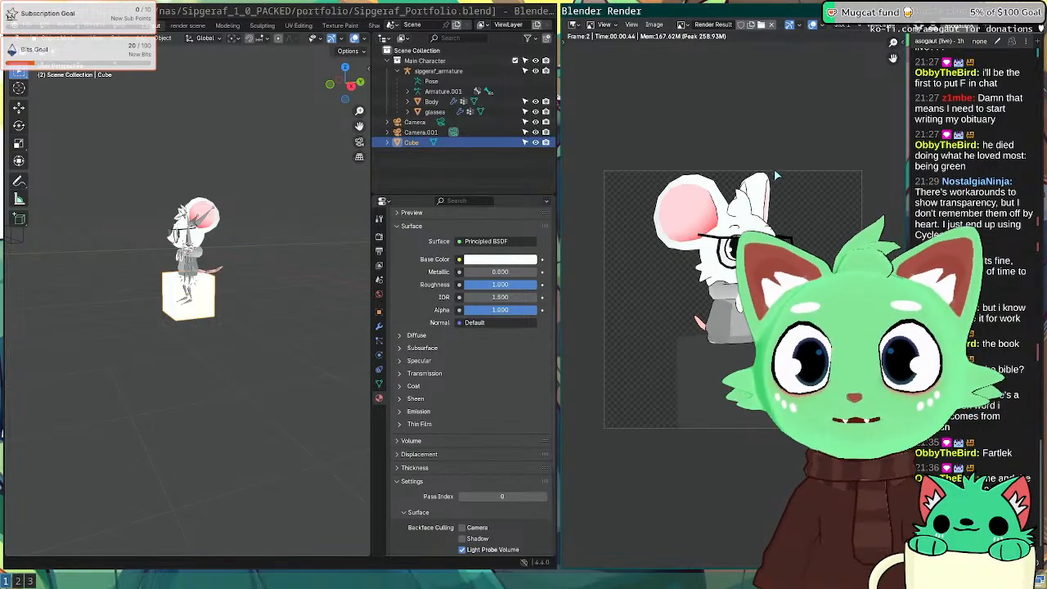
Step: Close the render, look through the cube's modifier and mesh tabs, then brighten the world colour
key("Escape")
middle_click_drag(232, 266, 204, 254)
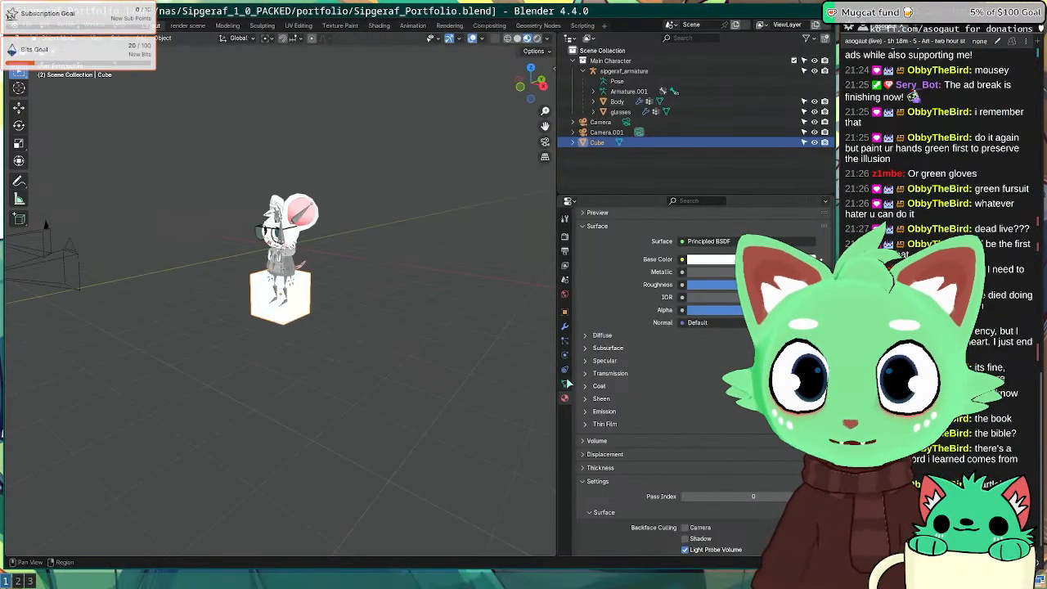
left_click(564, 326)
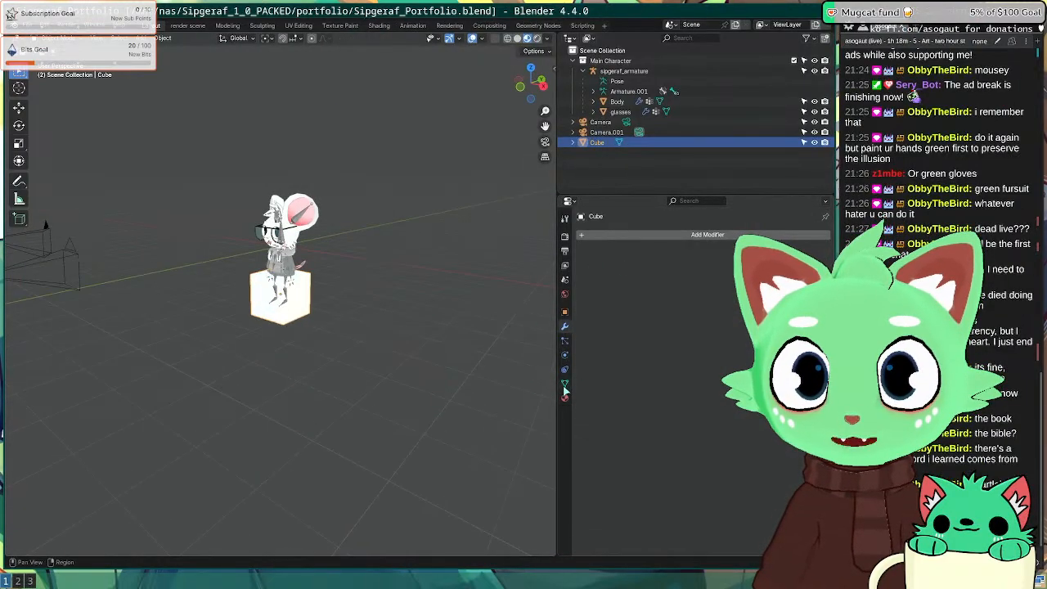
left_click(564, 382)
left_click(564, 294)
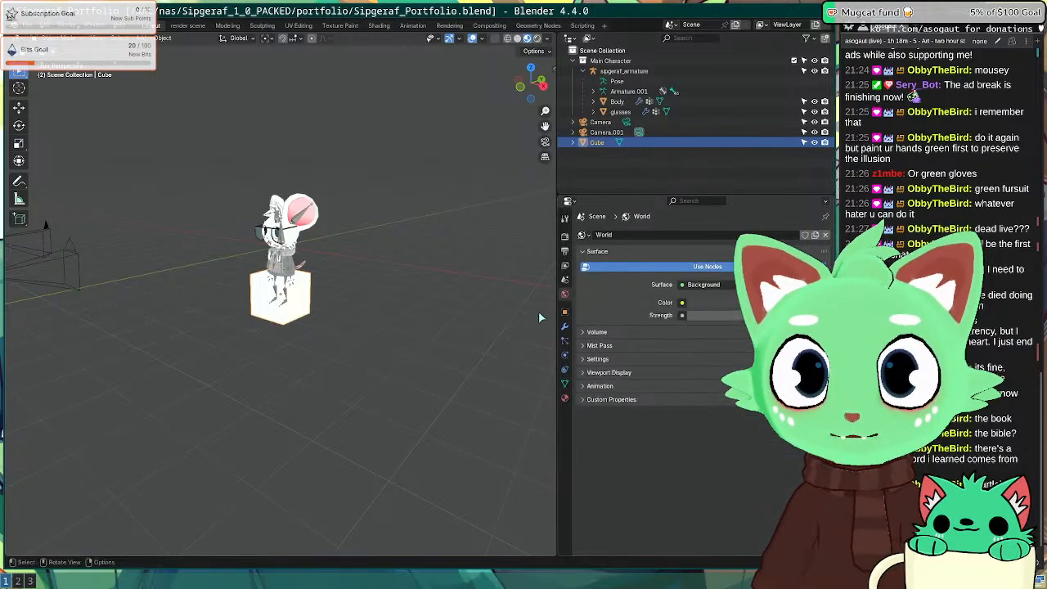
left_click(760, 302)
left_click_drag(808, 196, 809, 167)
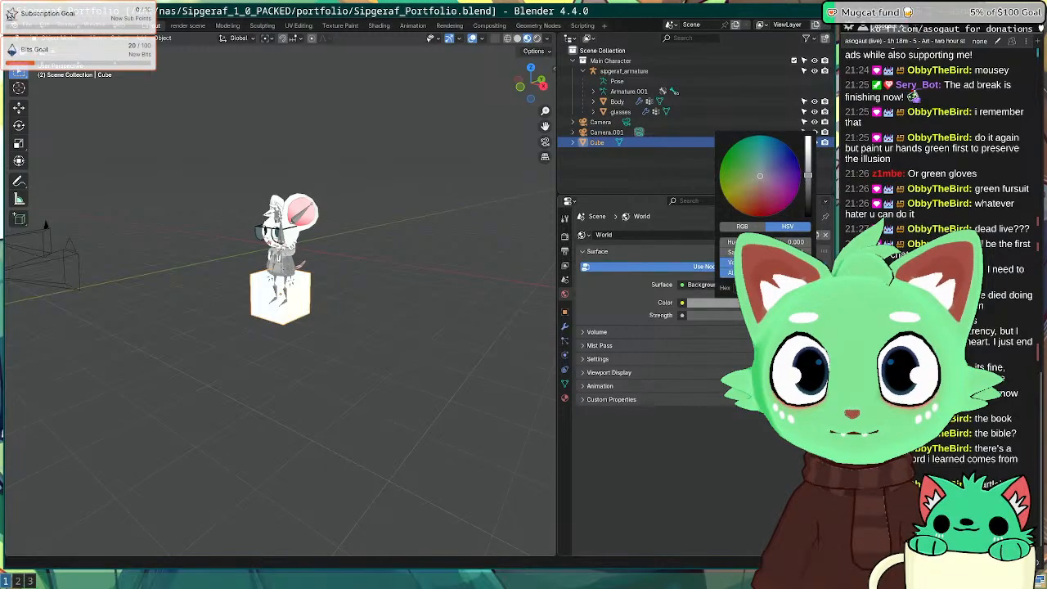
left_click(441, 270)
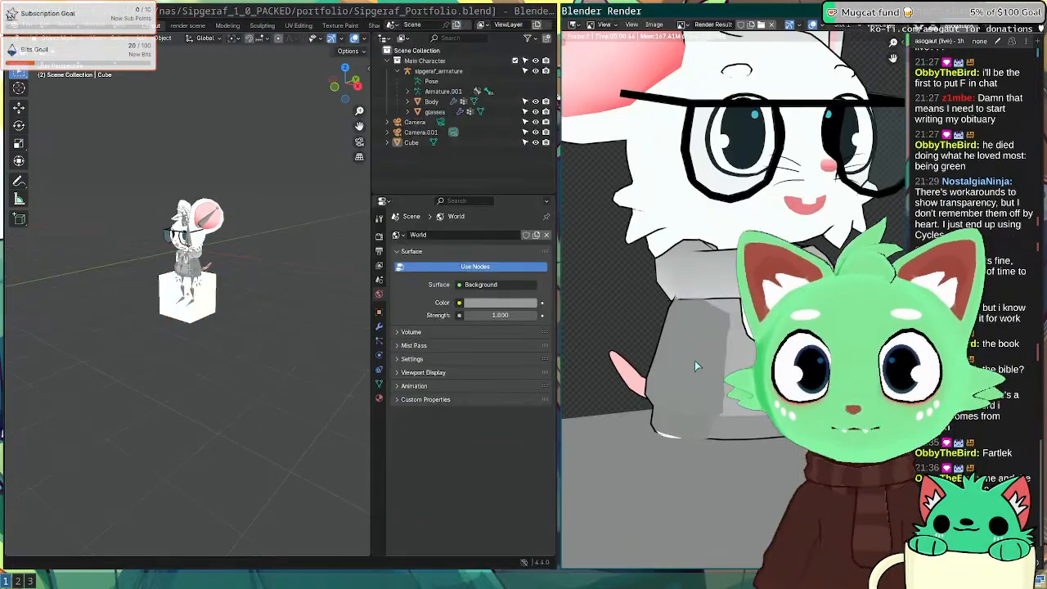
scroll(694, 361, "down", 5)
Step: Switch the viewport to see-through solid shading and set the world colour to light grey
key("Escape")
key("z")
left_click(311, 239)
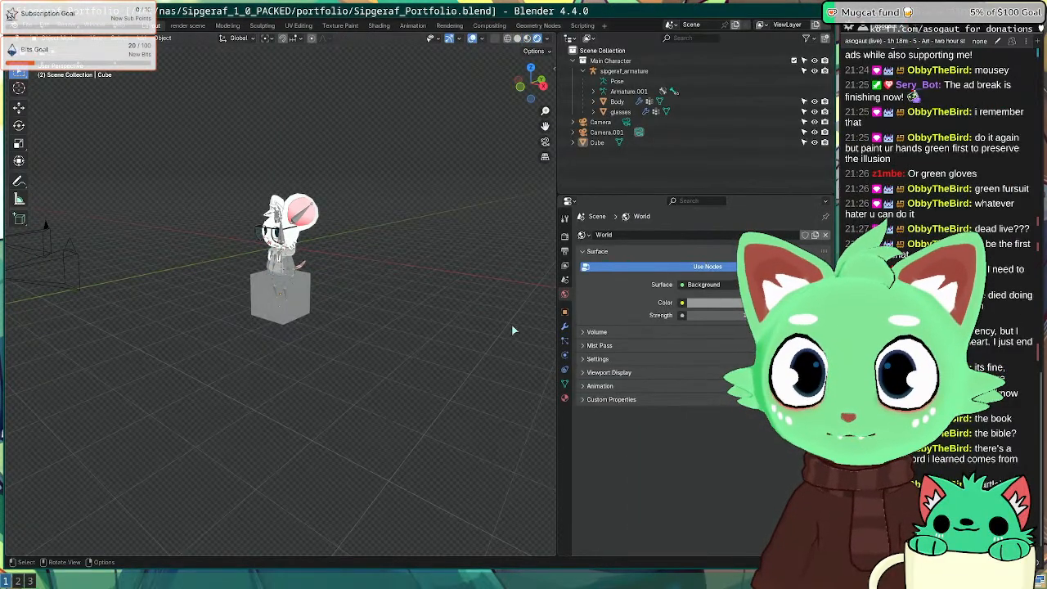
left_click(754, 302)
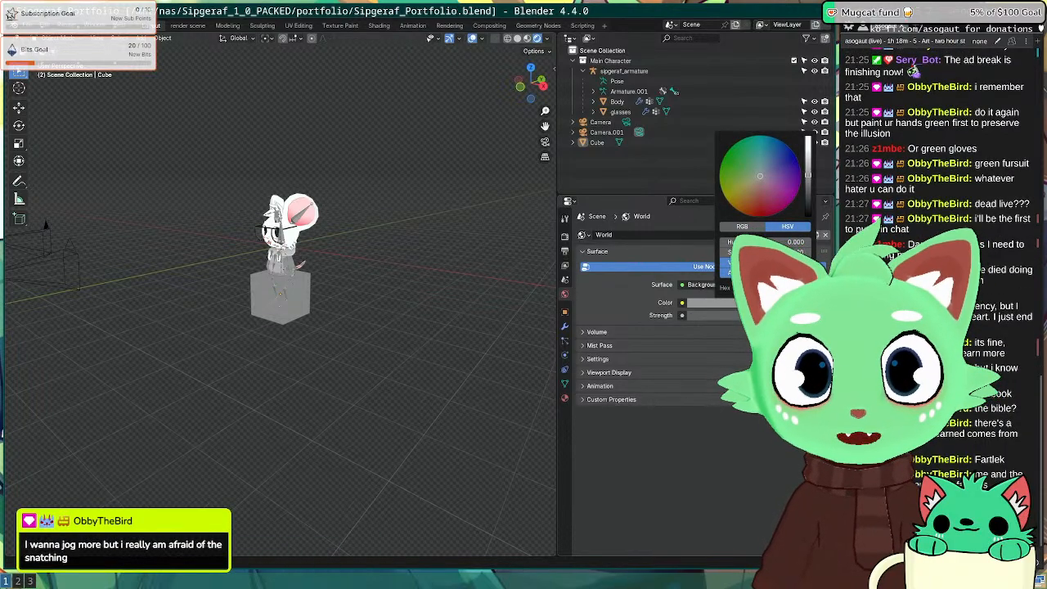
left_click_drag(808, 175, 808, 139)
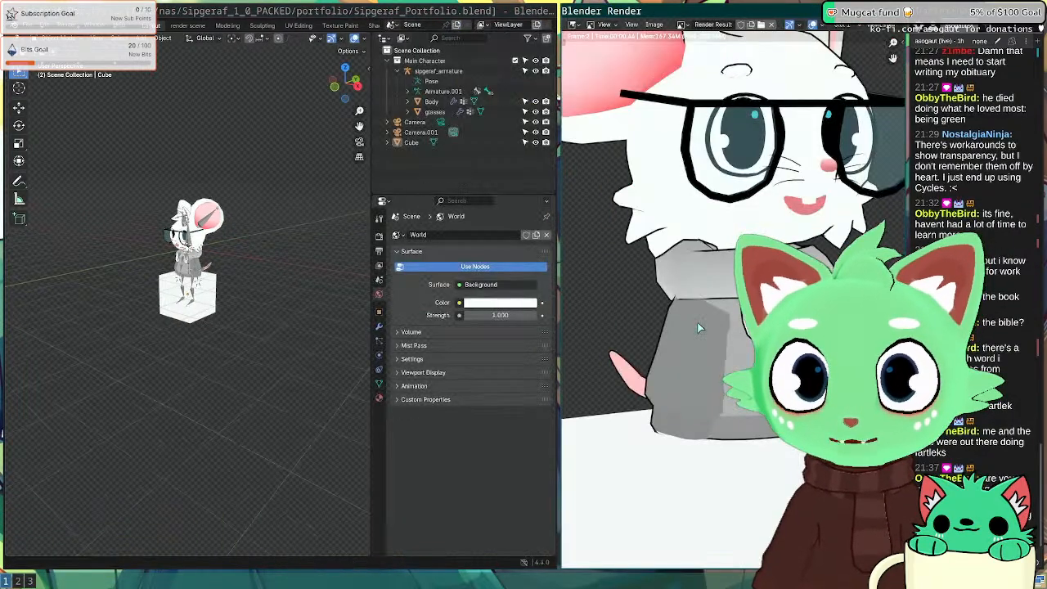
scroll(698, 330, "down", 6)
scroll(698, 330, "up", 3)
key("Escape")
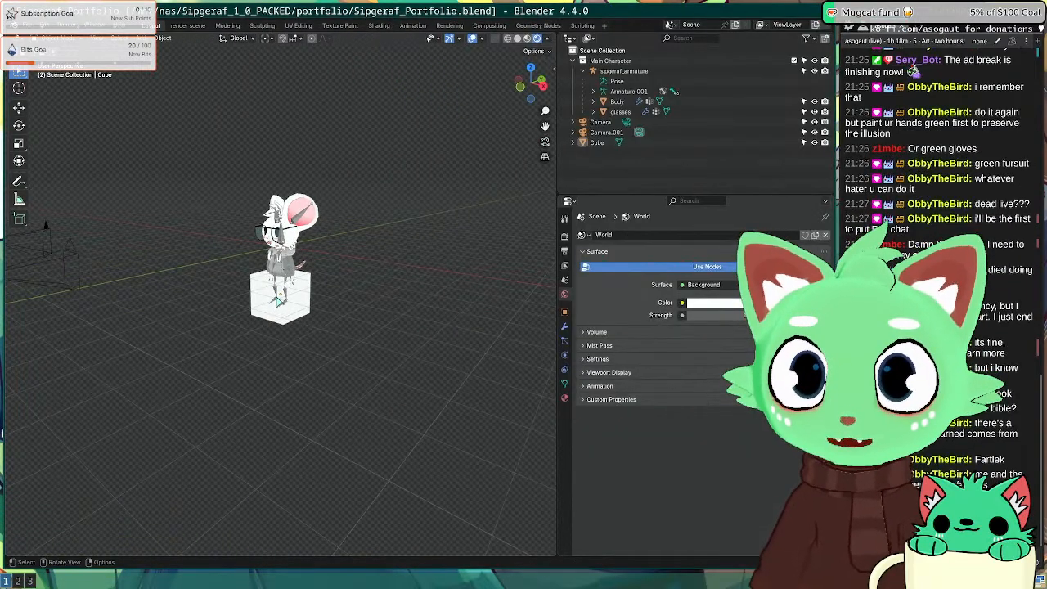
scroll(327, 334, "up", 3)
Step: Try a pink world tint, settle on white, and show the cube's material settings
middle_click_drag(327, 333, 401, 347)
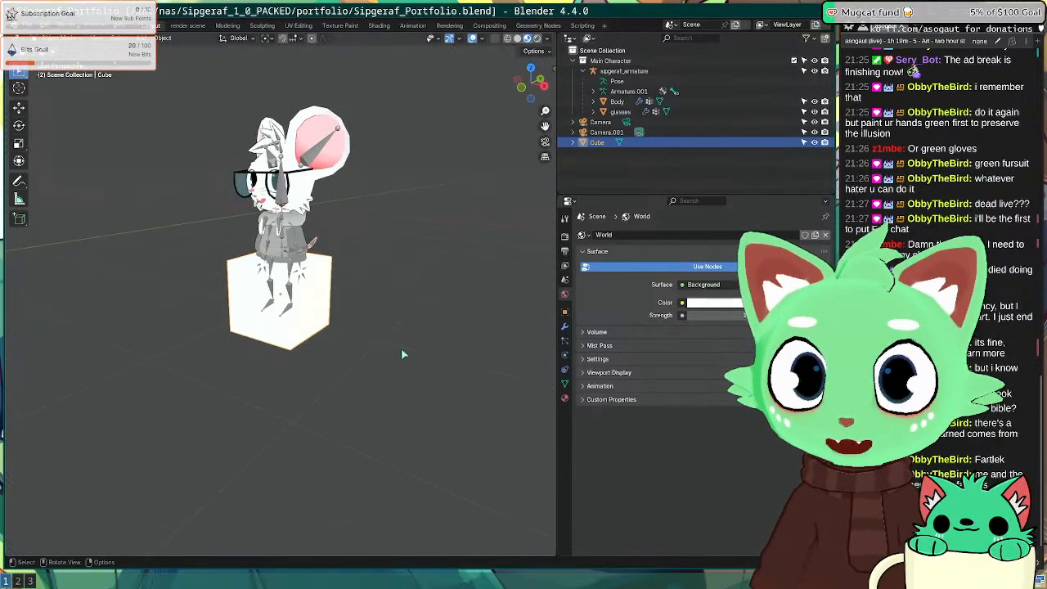
left_click(726, 303)
left_click(774, 179)
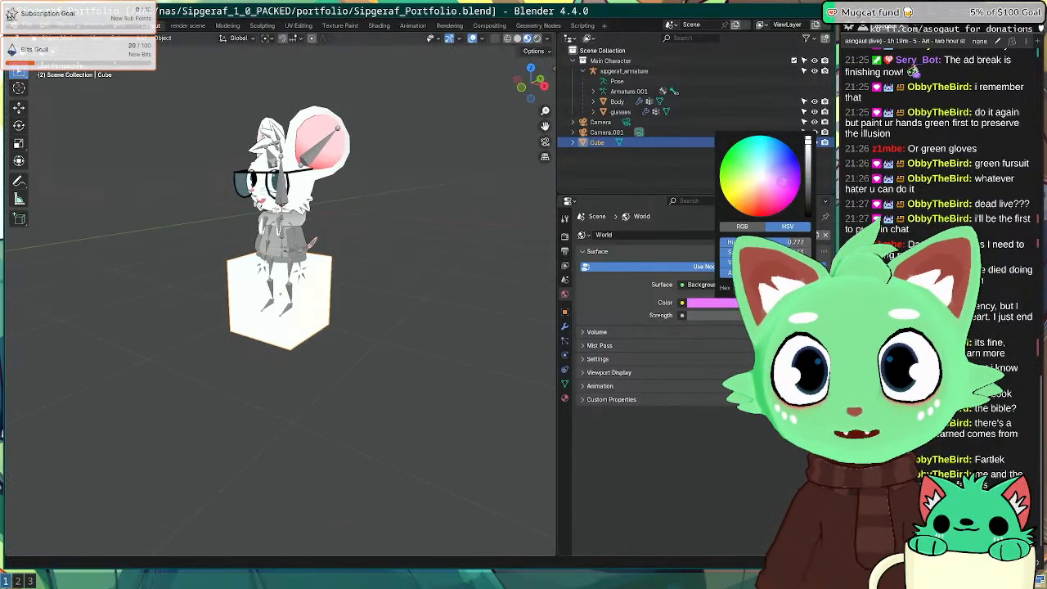
mouse_move(286, 300)
middle_mouse_down()
mouse_move(197, 295)
mouse_move(344, 316)
middle_mouse_up()
key("z")
key("z")
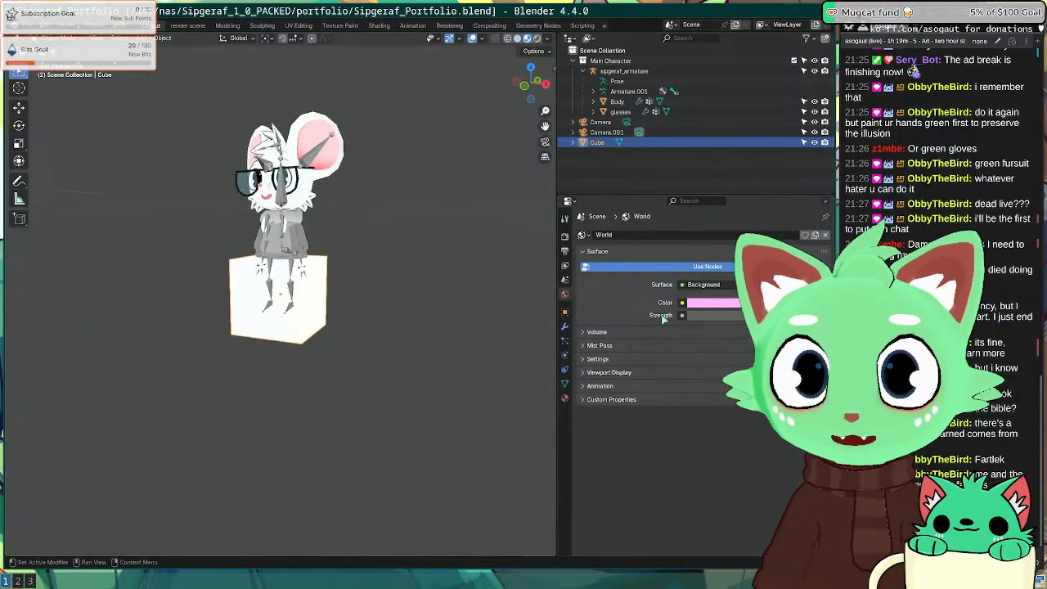
left_click(707, 307)
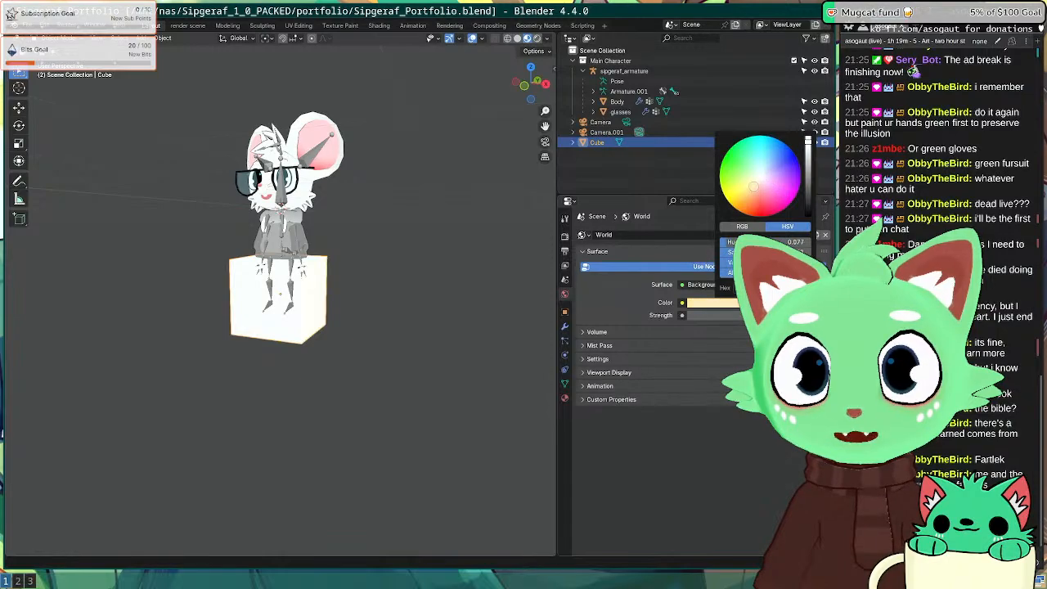
left_click_drag(754, 186, 758, 190)
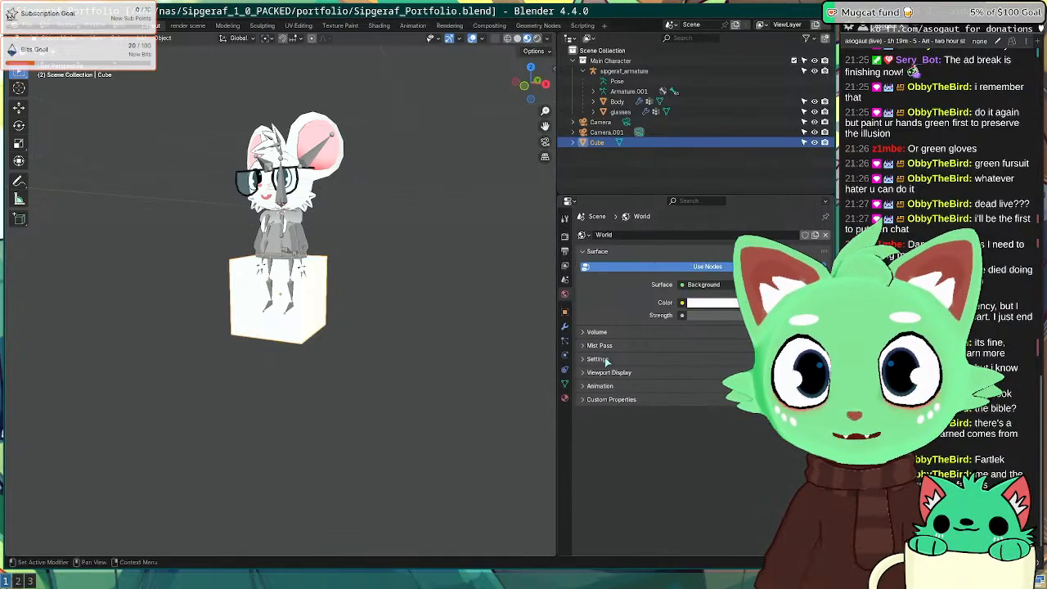
left_click(563, 399)
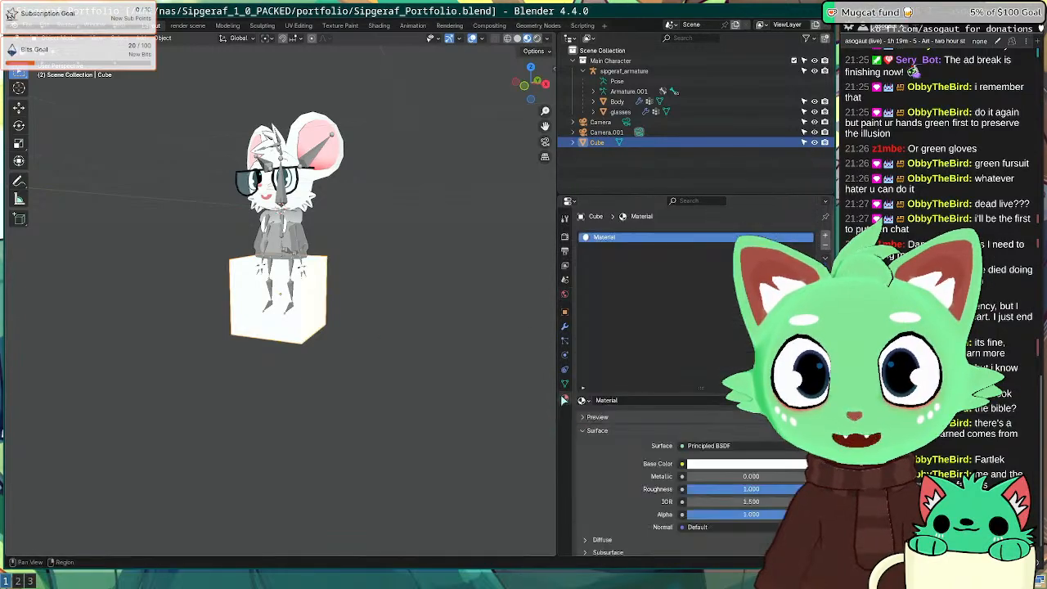
Step: Tint the cube's base colour pale cyan and do a test render from the camera
left_click(751, 465)
left_click(758, 331)
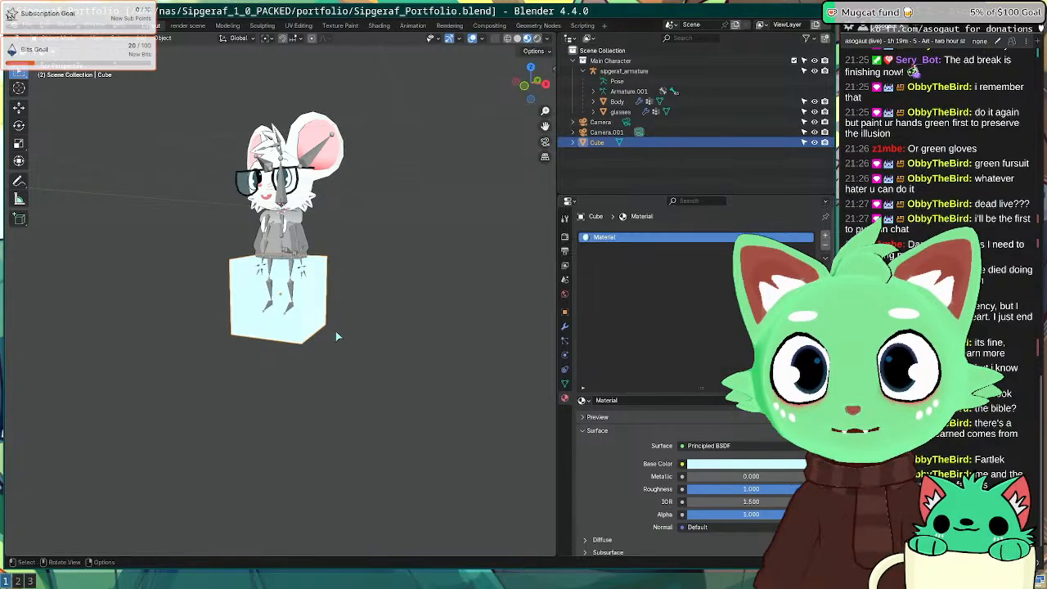
left_click(432, 312)
key("F12")
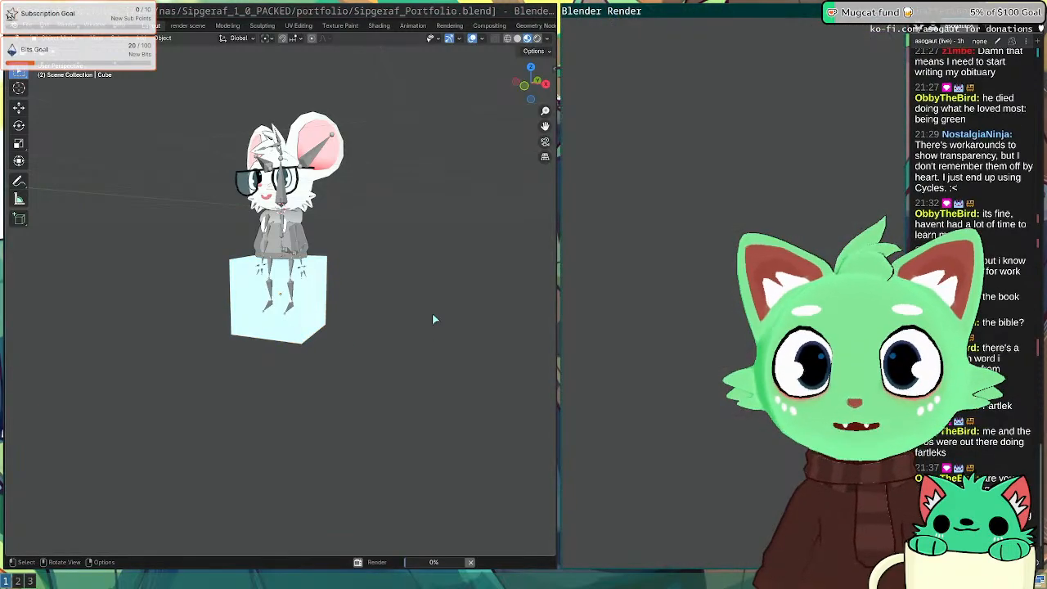
key("Escape")
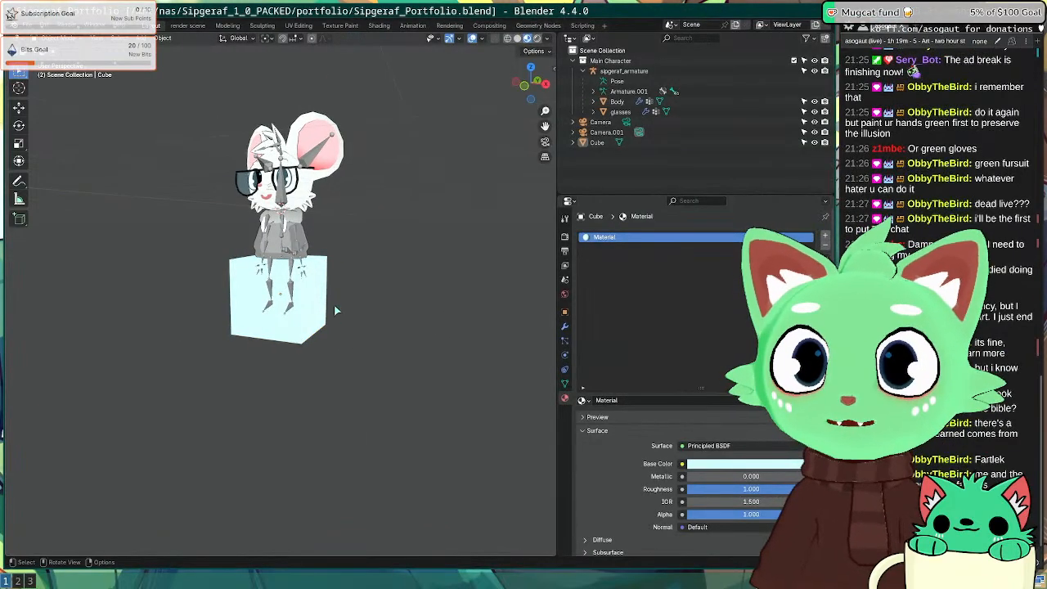
Step: In right side view, shrink the cube to 0.620 and move it under the mouse's hips, saving
key("KP_1")
middle_click_drag(320, 308, 273, 308)
key("KP_1")
key("KP_3")
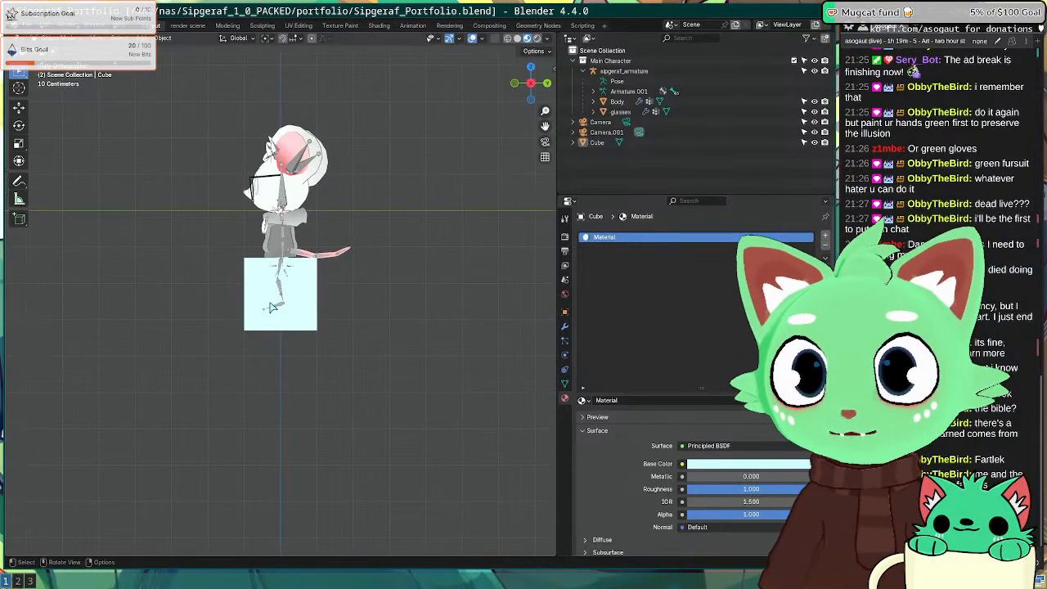
left_click(312, 313)
key("Tab")
key("ctrl+s")
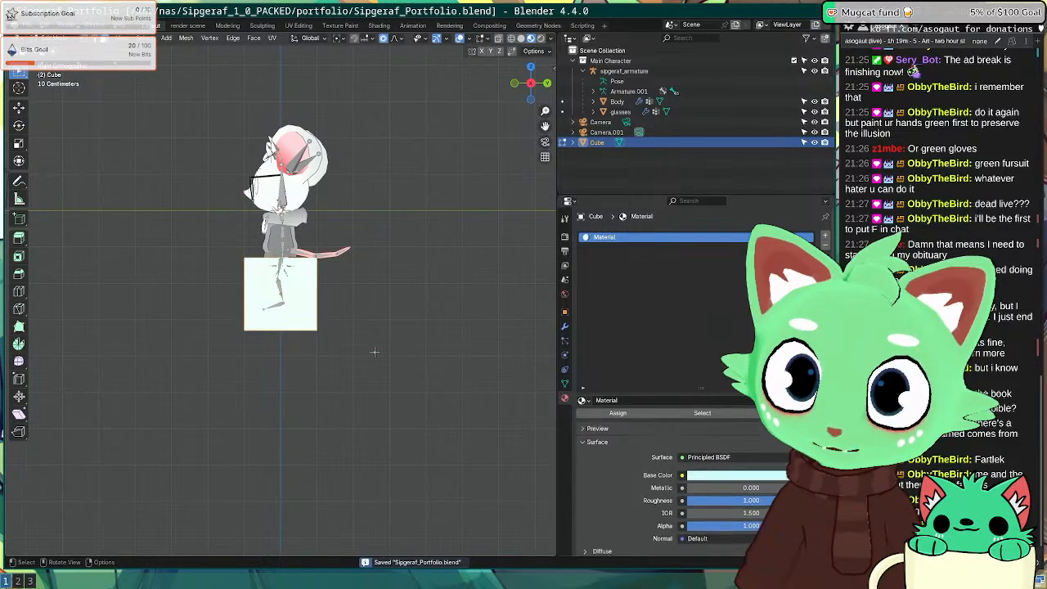
key("s")
left_click(381, 343)
key("g")
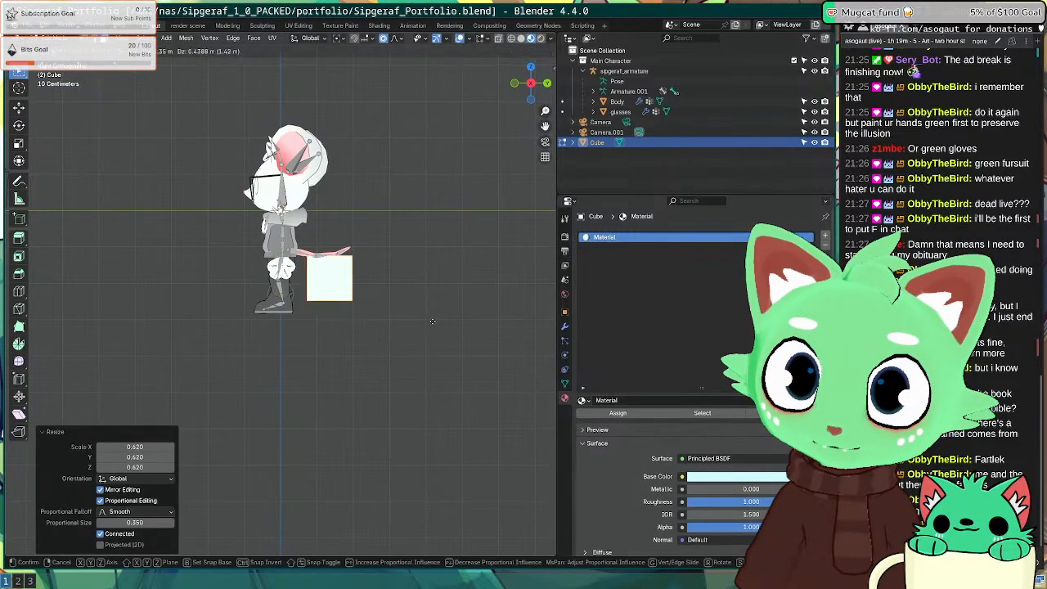
left_click(405, 326)
key("ctrl+s")
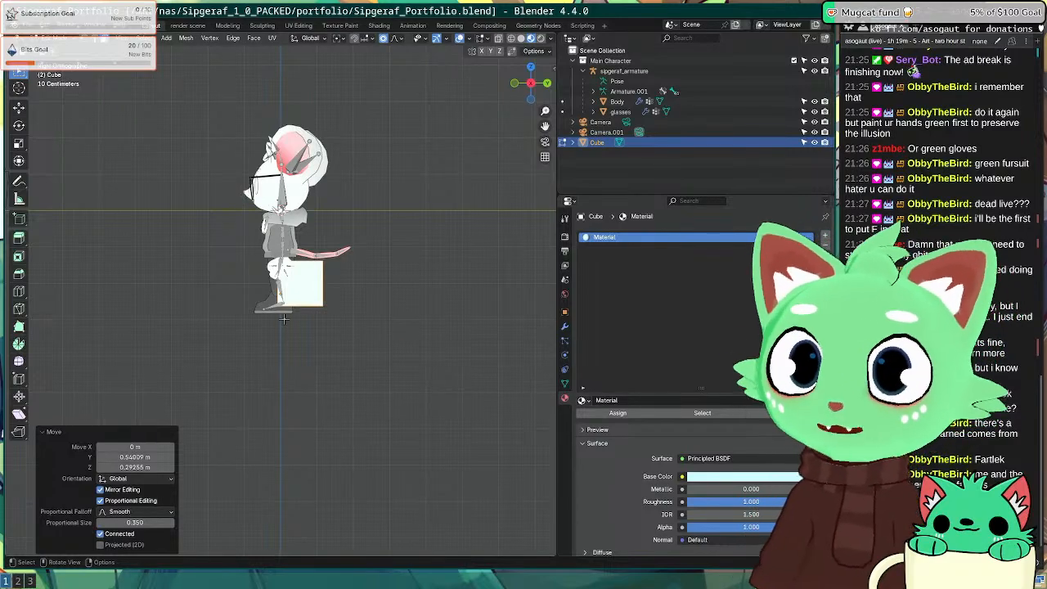
Step: Leave the cube's edit mode, select the character's armature and switch it to Pose Mode with Ctrl+Tab
middle_click_drag(284, 319, 406, 319)
key("Tab")
left_click(270, 281)
middle_click_drag(184, 320, 152, 134)
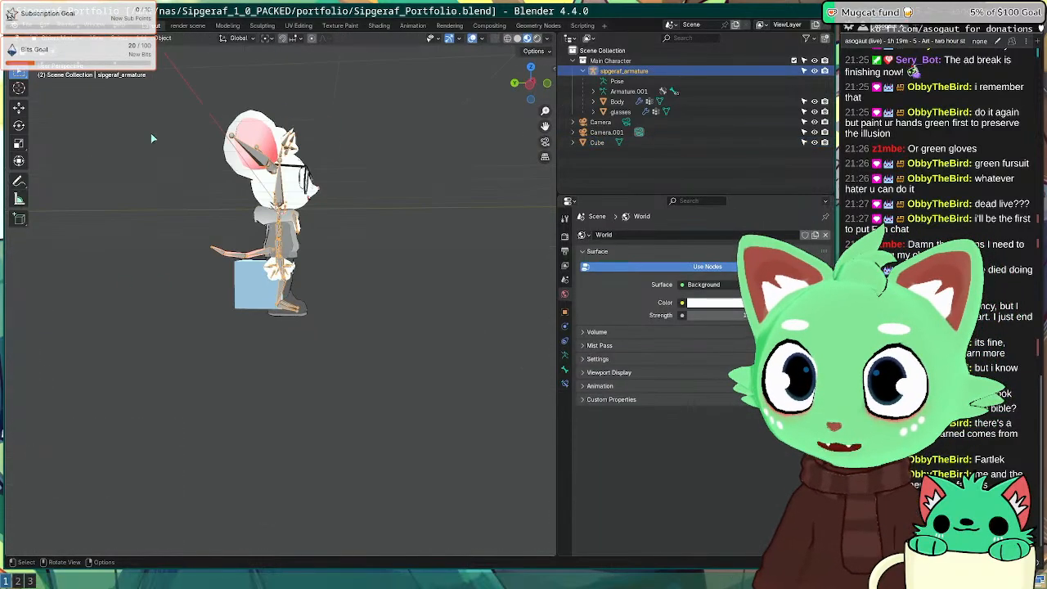
scroll(192, 379, "up", 5)
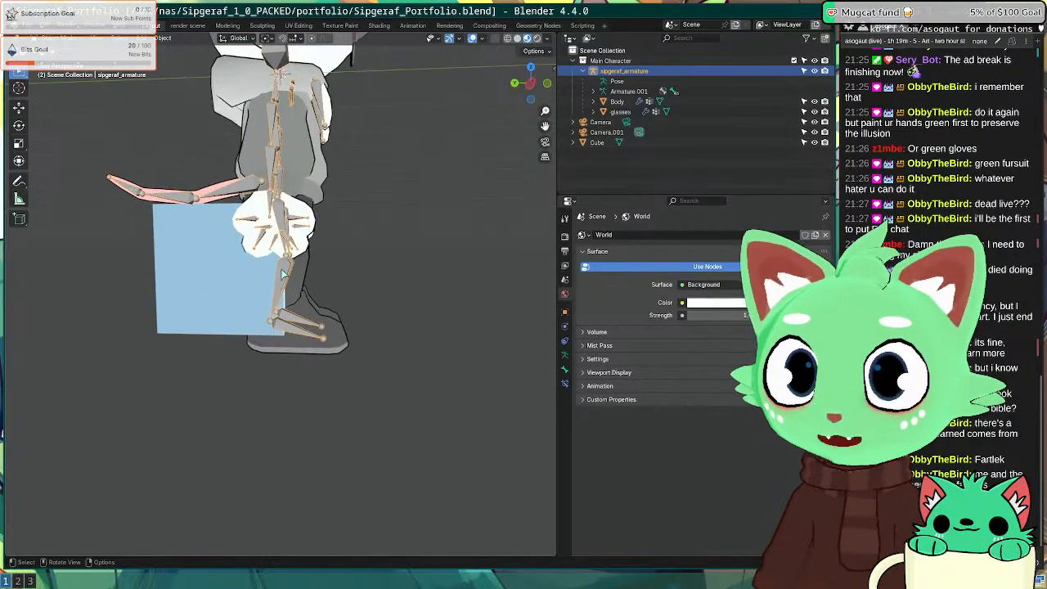
key("KP_1")
key("KP_3")
scroll(292, 215, "up", 1)
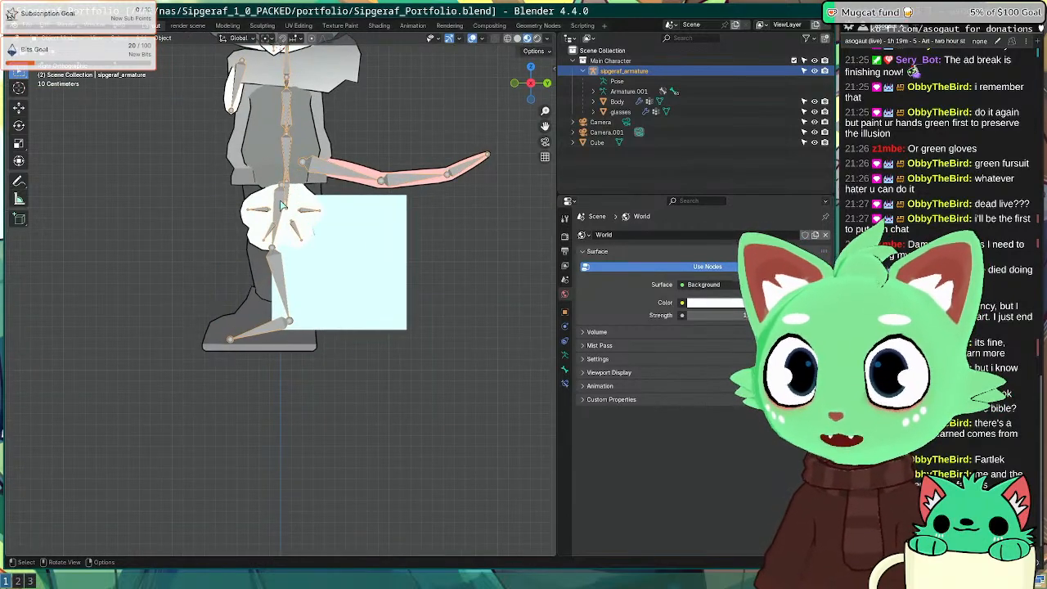
key("ctrl+Tab")
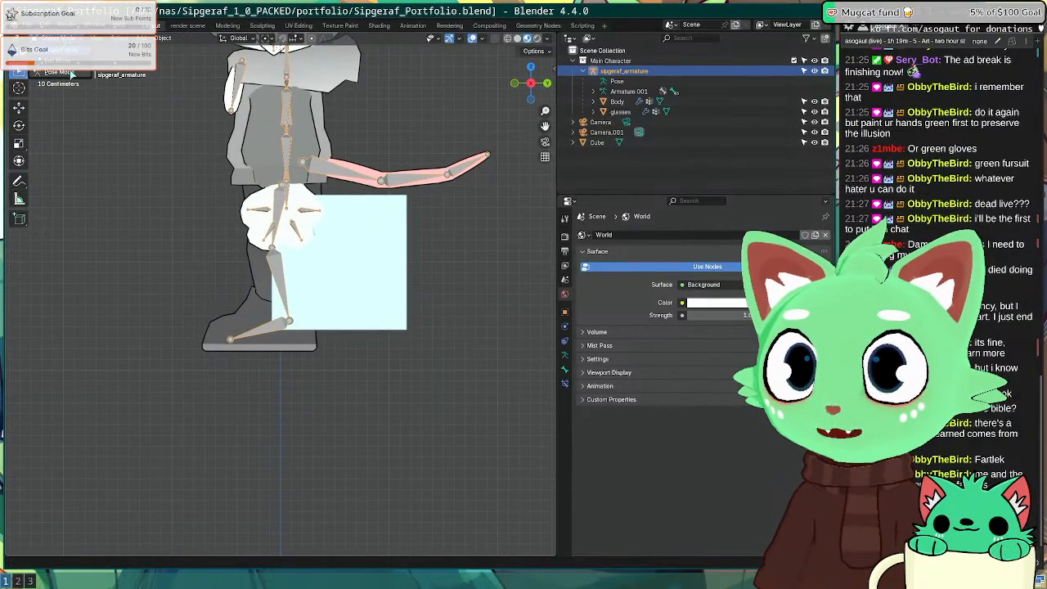
Step: Rotate the left upper and lower leg bones into a bent sitting position
key("r")
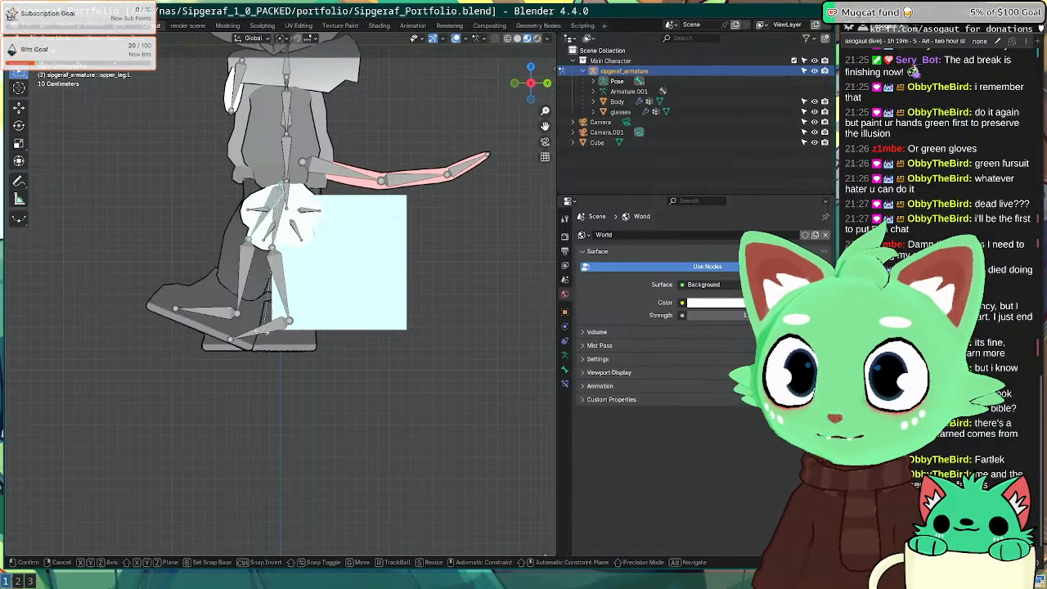
left_click(227, 264)
left_click(225, 264)
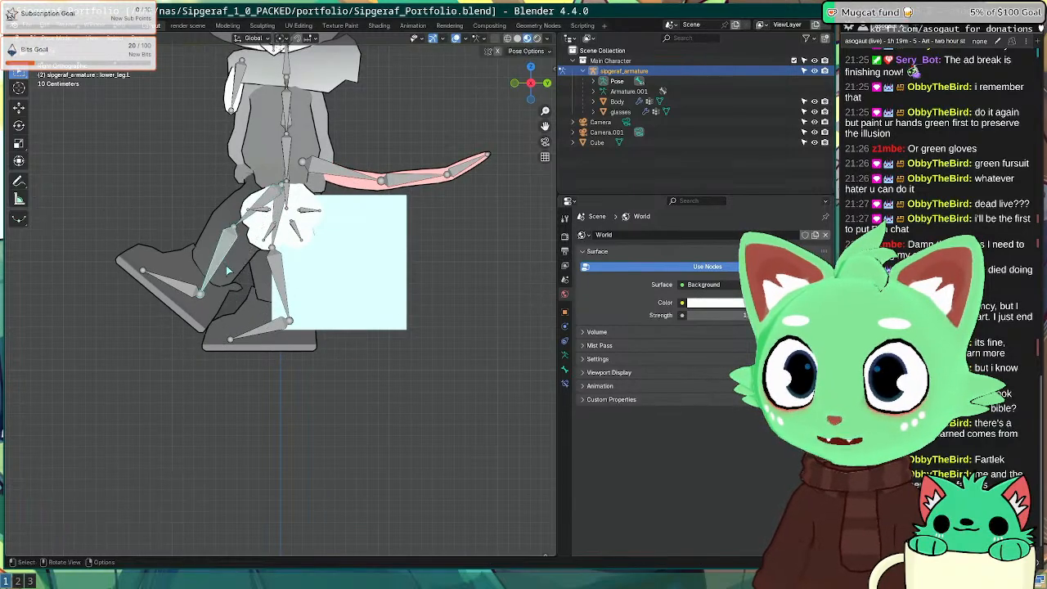
key("r")
left_click(239, 277)
middle_click_drag(238, 276, 290, 280)
Step: Bend the right lower leg and rotate the right upper leg to -14.7° over the cube
left_click(290, 279)
key("KP_3")
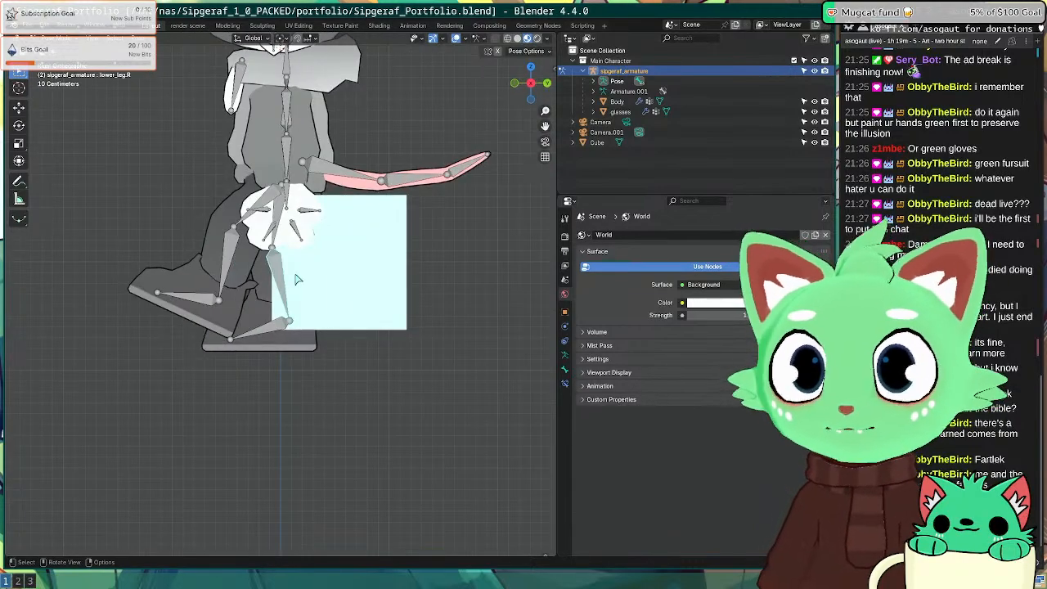
key("ctrl+KP_3")
key("r")
left_click(311, 272)
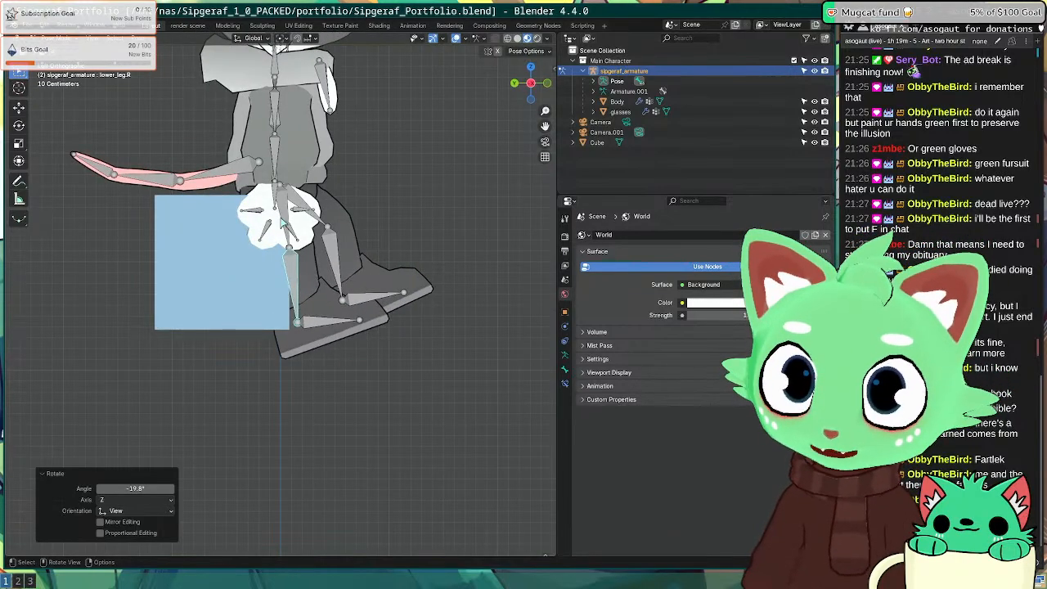
left_click(287, 217)
key("r")
left_click(331, 237)
key("r")
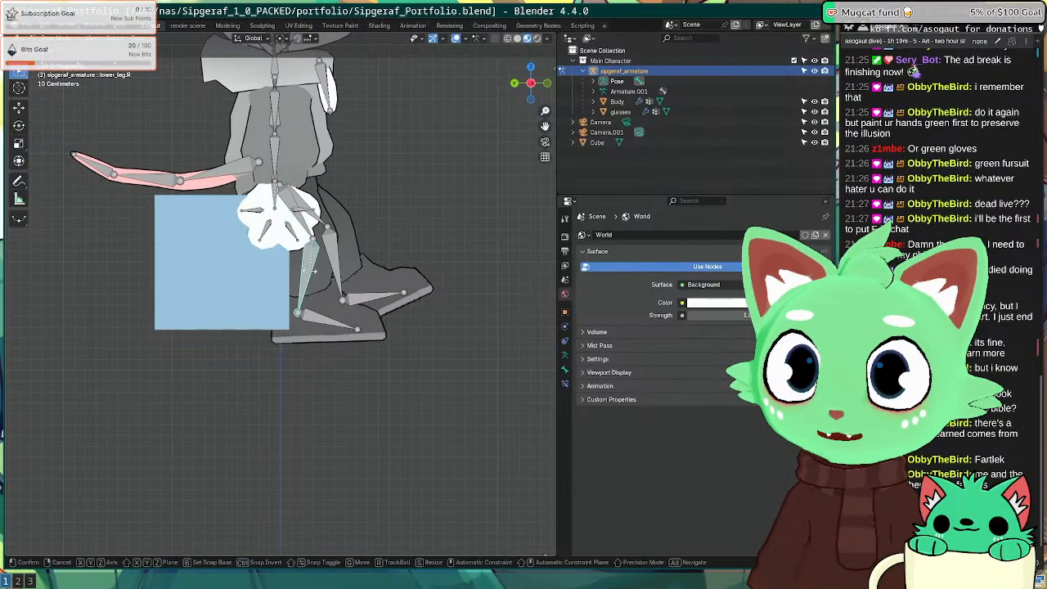
left_click(295, 220)
key("r")
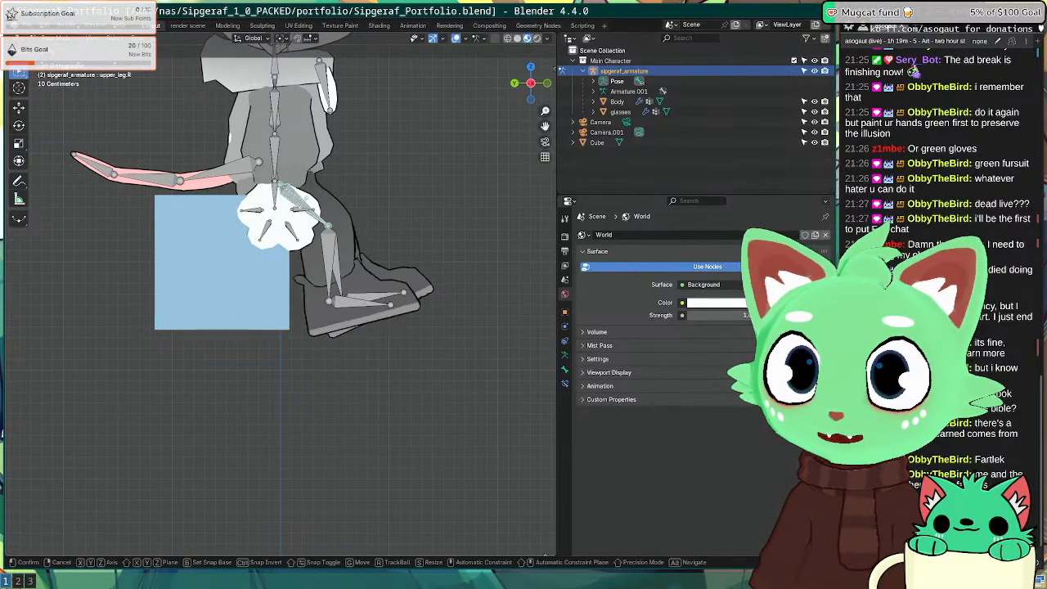
left_click(327, 229)
Step: Inspect the sitting pose from several angles, select the tail_root bone, then return the rig to Object Mode
middle_click_drag(327, 229, 474, 270)
middle_click_drag(253, 122, 287, 134)
middle_click_drag(351, 139, 279, 178)
left_click(214, 163)
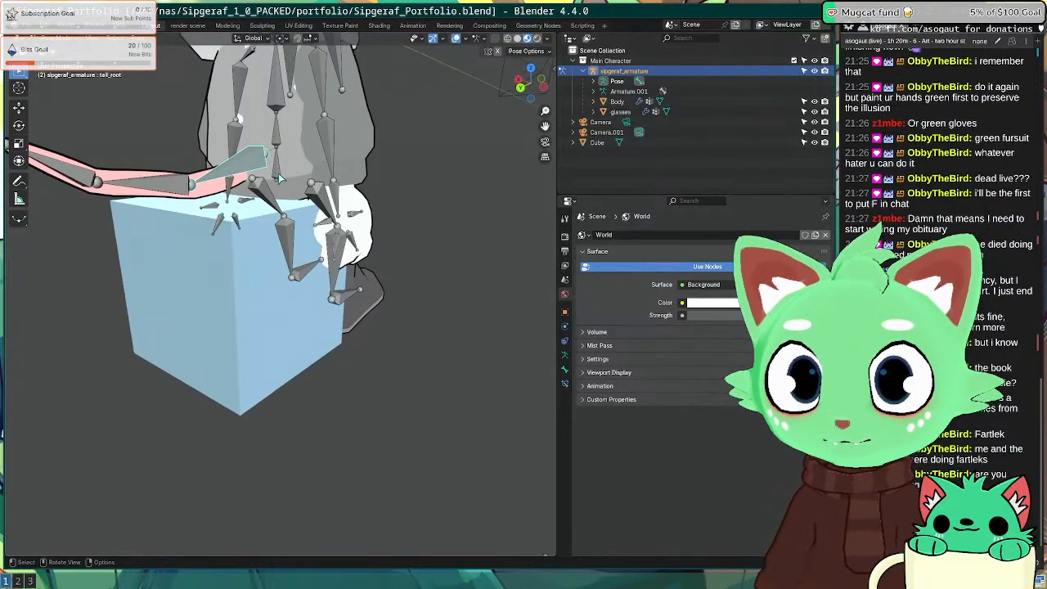
scroll(278, 177, "down", 4)
middle_click_drag(442, 151, 197, 140)
key("KP_1")
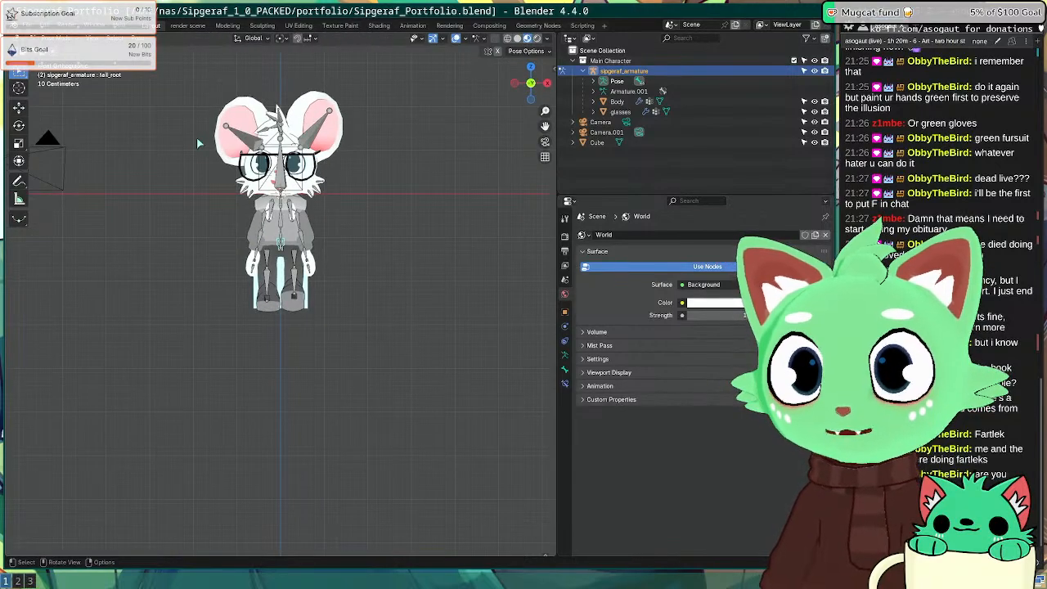
scroll(196, 144, "up", 3)
middle_click_drag(274, 80, 90, 75)
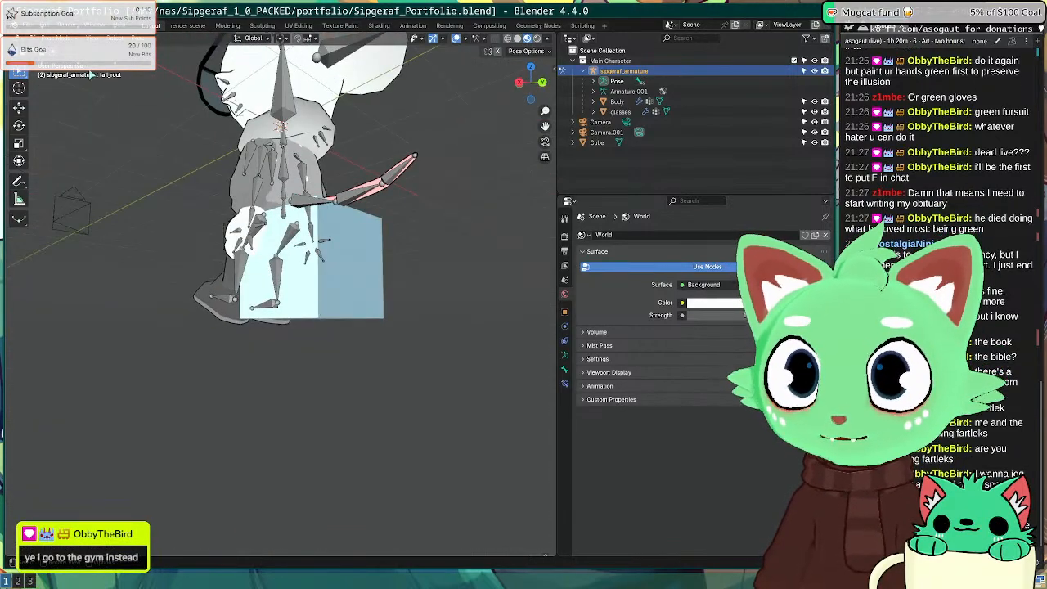
key("ctrl+Tab")
middle_click_drag(188, 213, 201, 276)
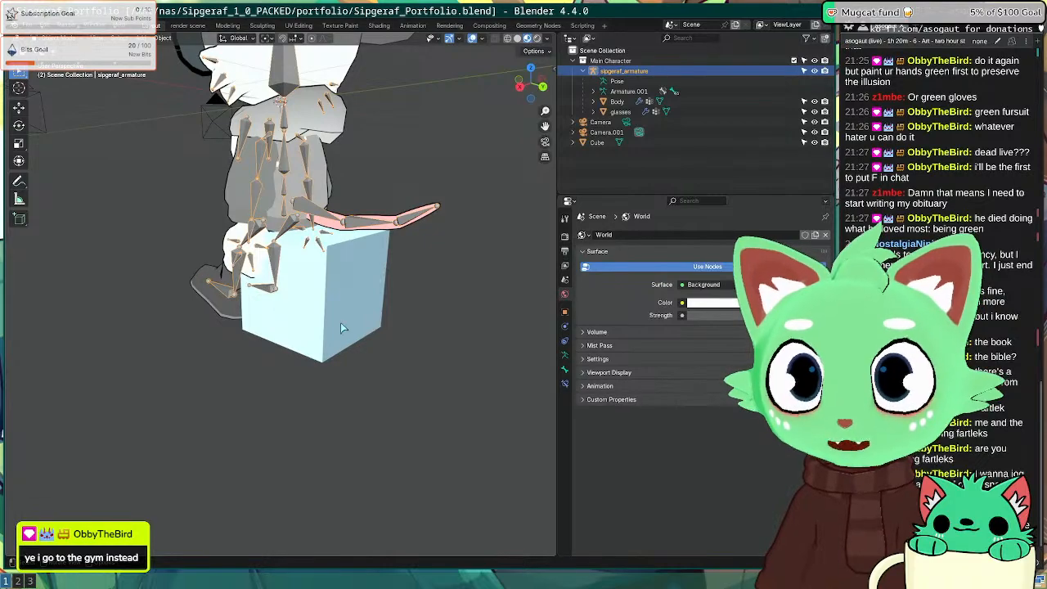
Step: In Edit Mode, scale the cube up and lower it 0.319 m along Z
left_click(311, 323)
middle_click_drag(310, 322, 402, 346)
key("Tab")
key("s")
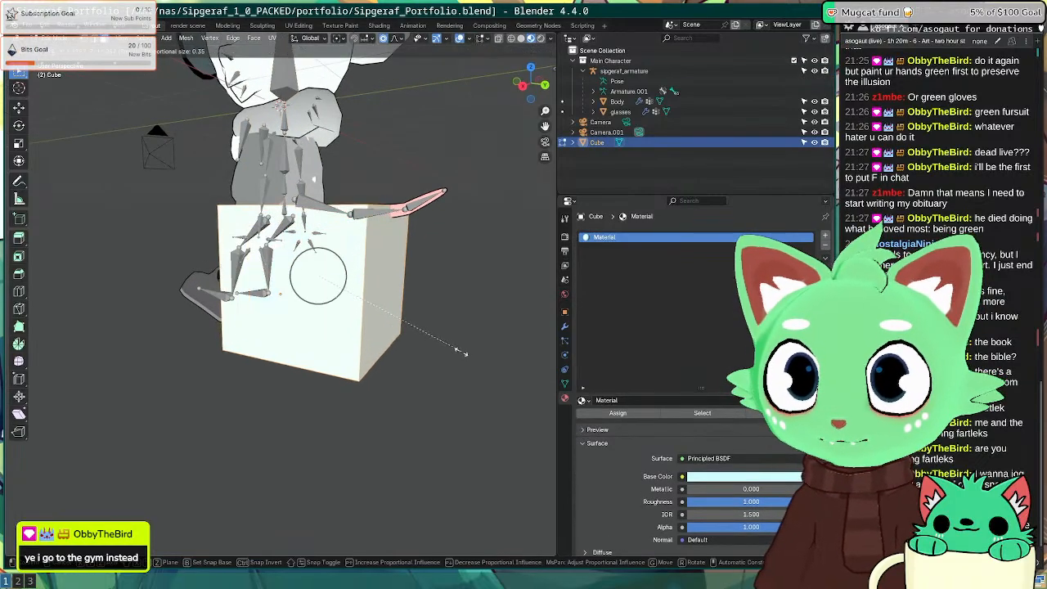
left_click(447, 339)
key("g")
key("z")
left_click(444, 365)
Step: From the right side view, shift the cube slightly along the Y axis
middle_click_drag(462, 350, 444, 366)
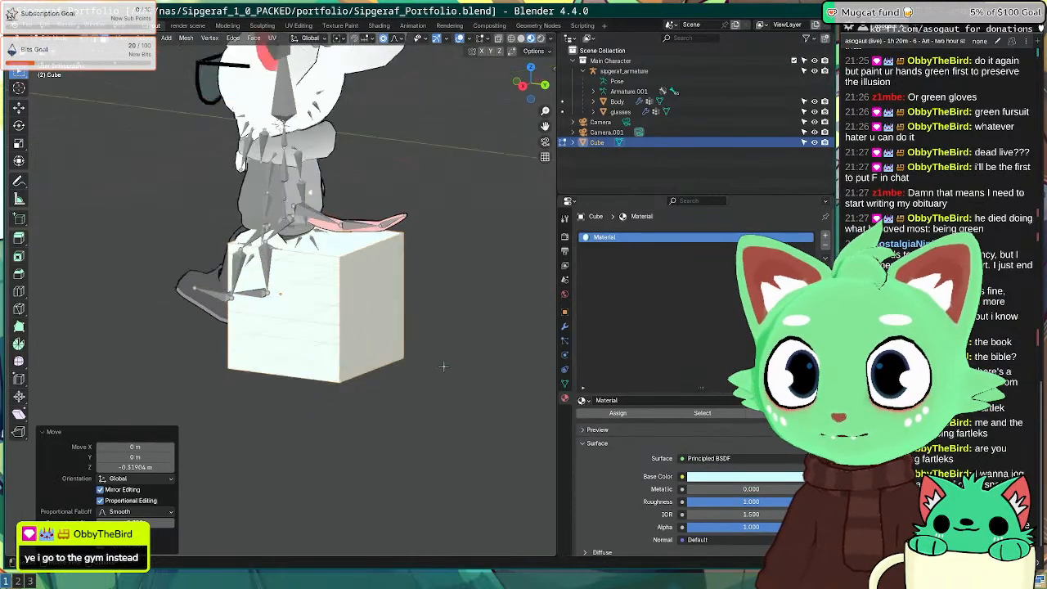
key("KP_1")
key("KP_3")
key("g")
key("y")
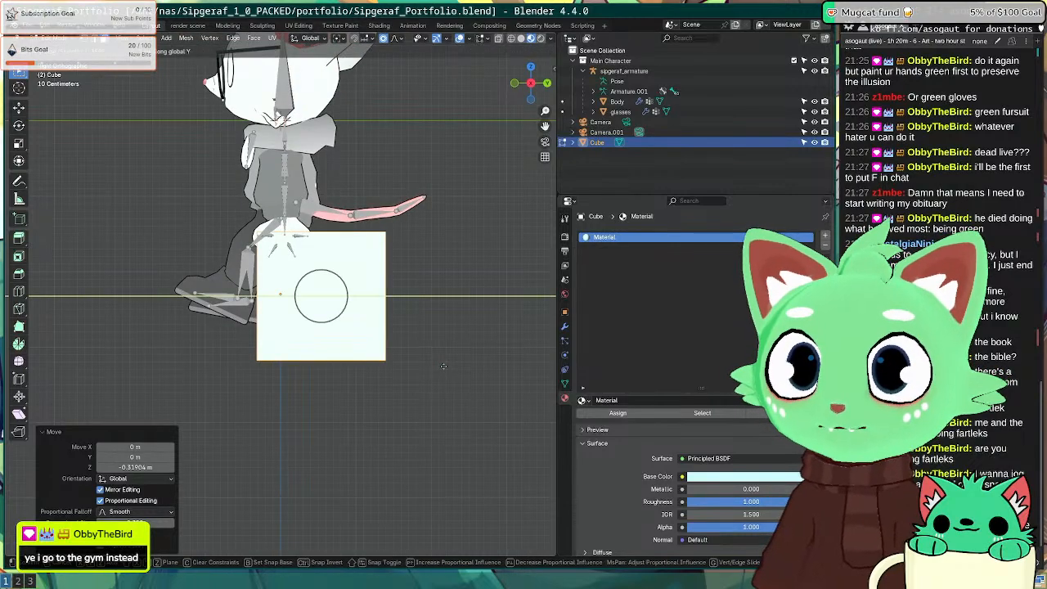
left_click(276, 304)
Step: Leave the cube's Edit Mode and select the character's armature again
middle_click_drag(276, 303, 339, 236)
key("Tab")
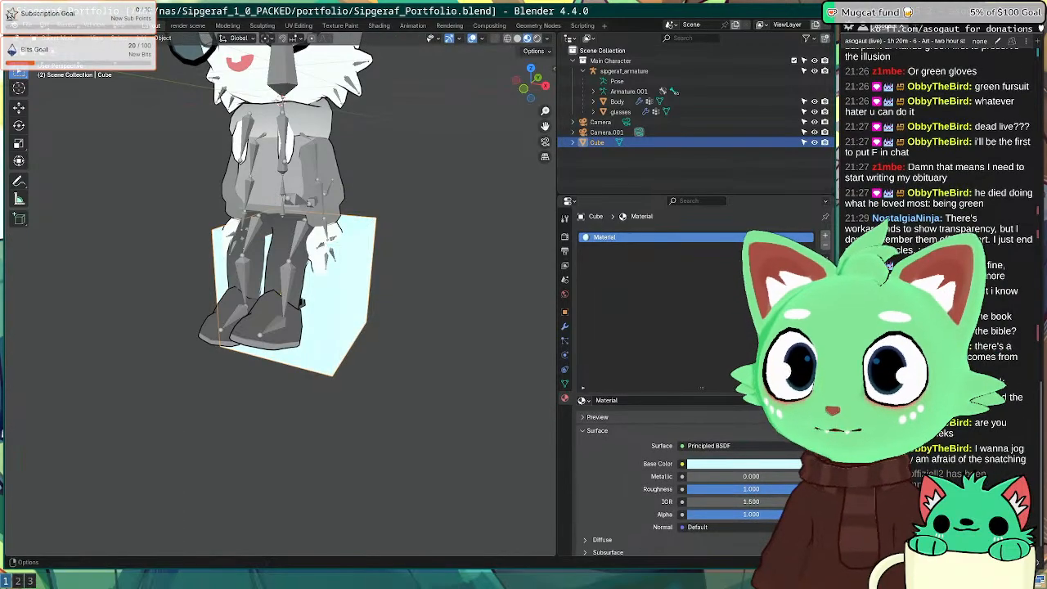
left_click(311, 389)
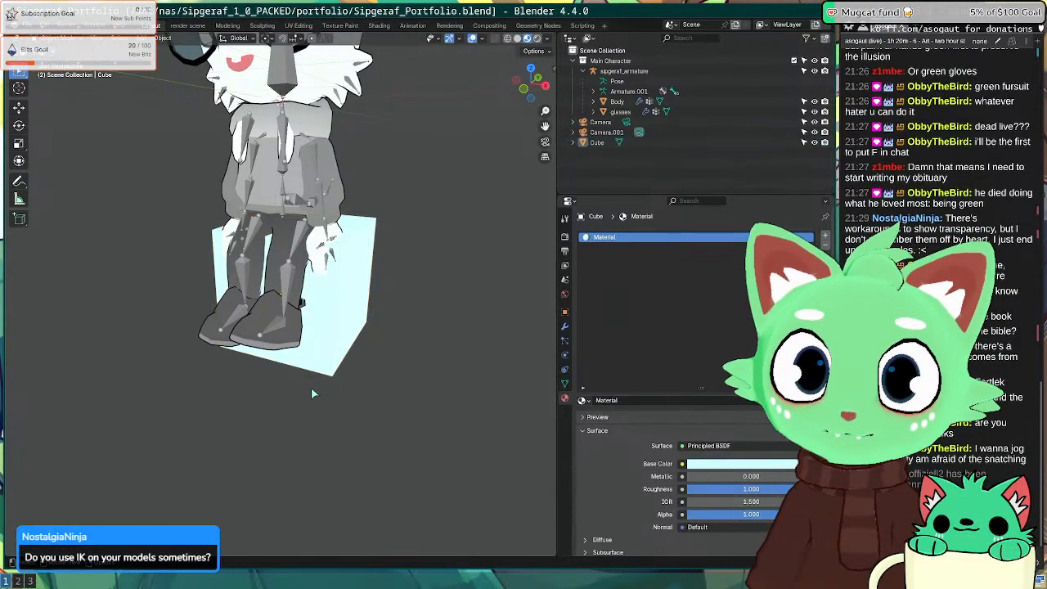
scroll(329, 387, "up", 2)
left_click(357, 216)
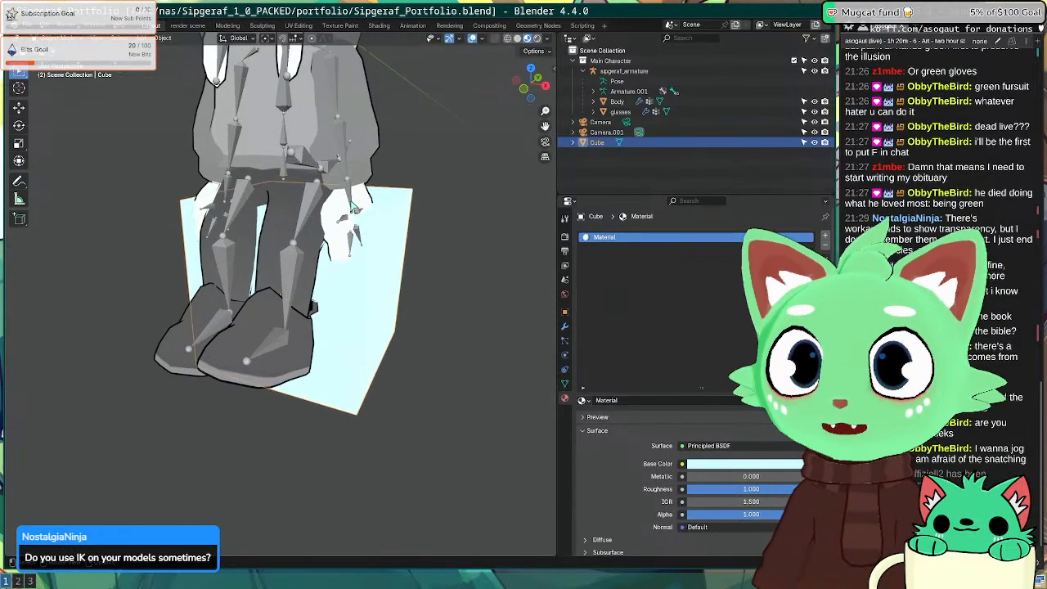
left_click(352, 198)
Step: Put the rig into Pose Mode from the mode dropdown and undo a stray hand rotation
middle_click_drag(354, 179, 311, 164)
left_click(69, 39)
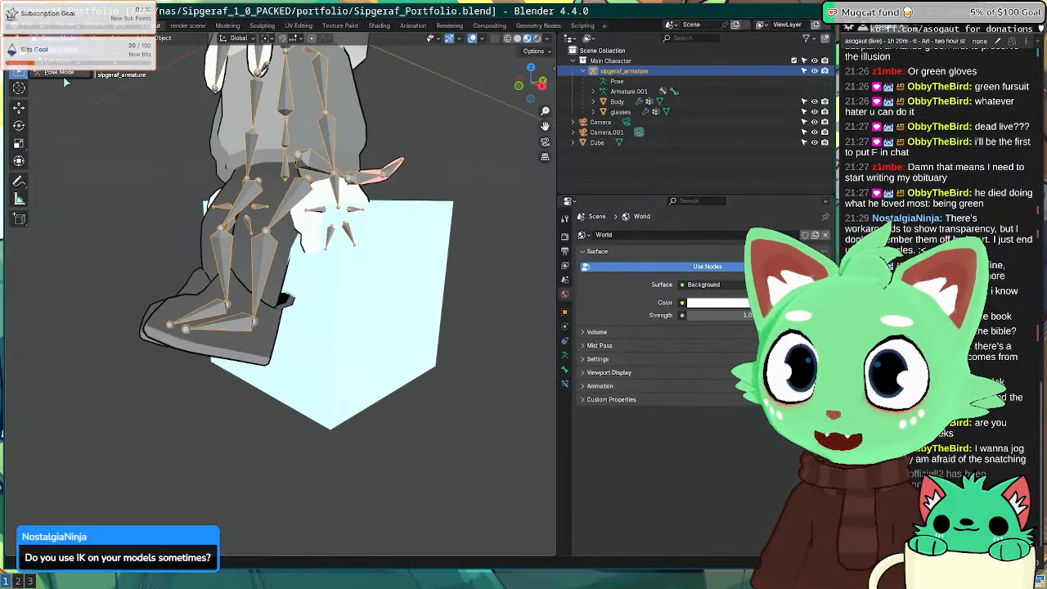
left_click(66, 81)
middle_click_drag(374, 234, 295, 201)
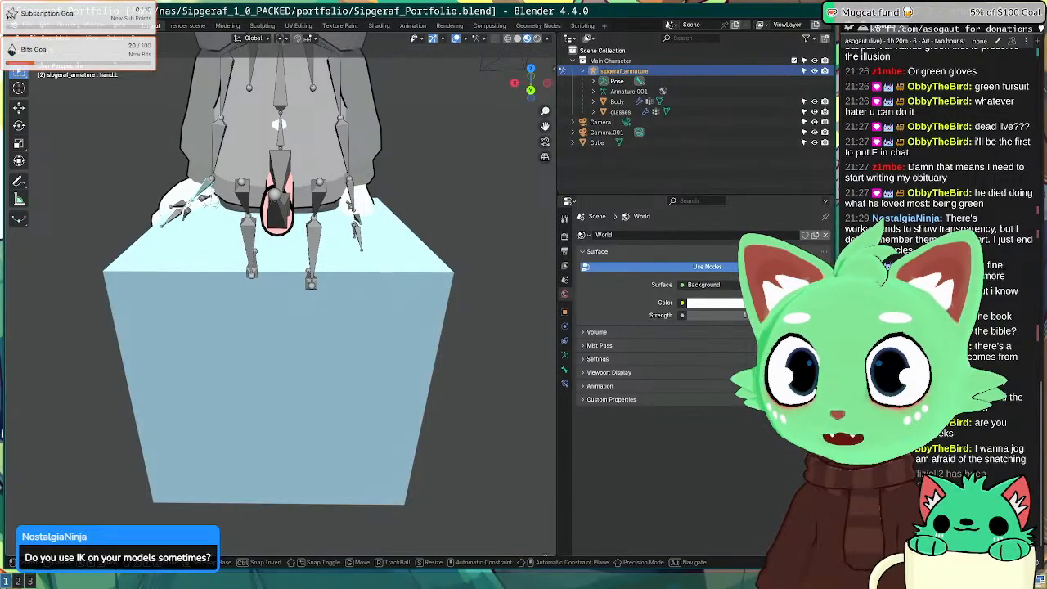
left_click(211, 153)
key("ctrl+z")
Step: Swing the left elbow outward 22.4° and rotate the left hand 13.1°
left_click(218, 154)
key("r")
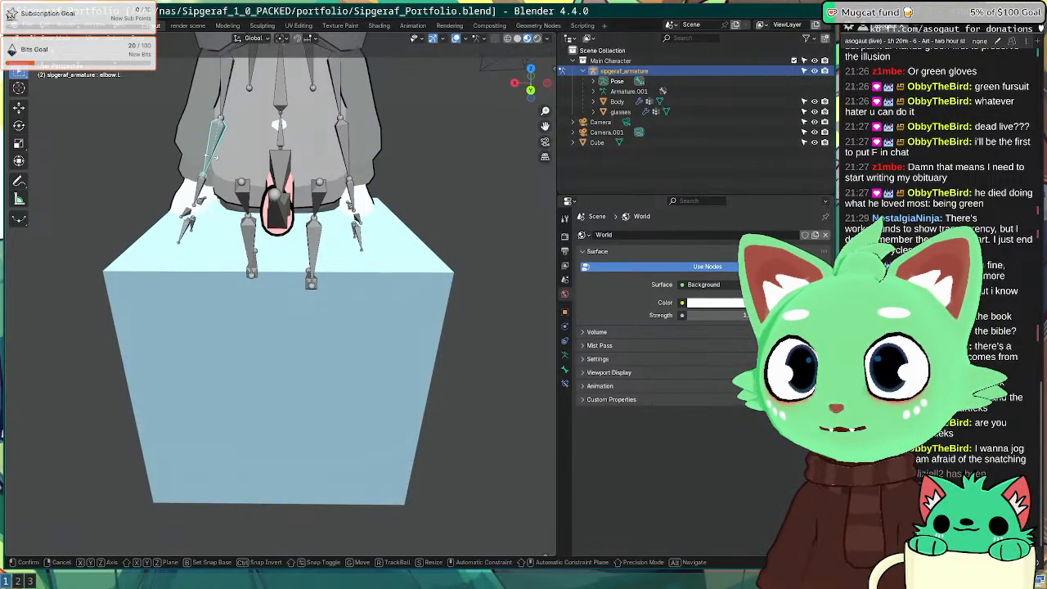
left_click(164, 180)
middle_click_drag(149, 186, 440, 188)
left_click(184, 197)
key("r")
left_click(185, 210)
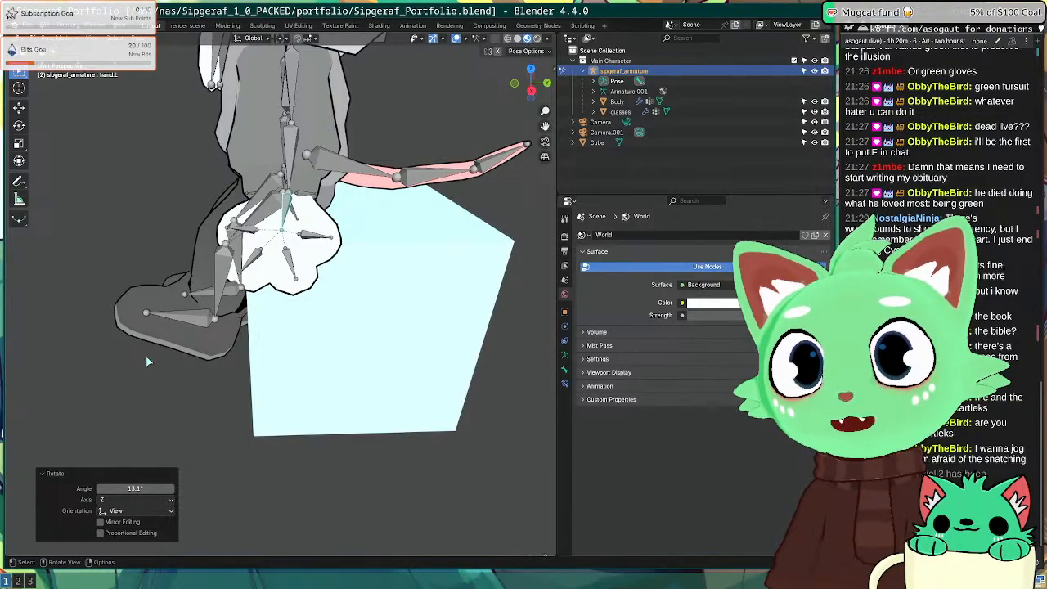
Step: Clear the bone selection, return the rig to Object Mode and select the cube
middle_click_drag(148, 361, 162, 326)
left_click(211, 322)
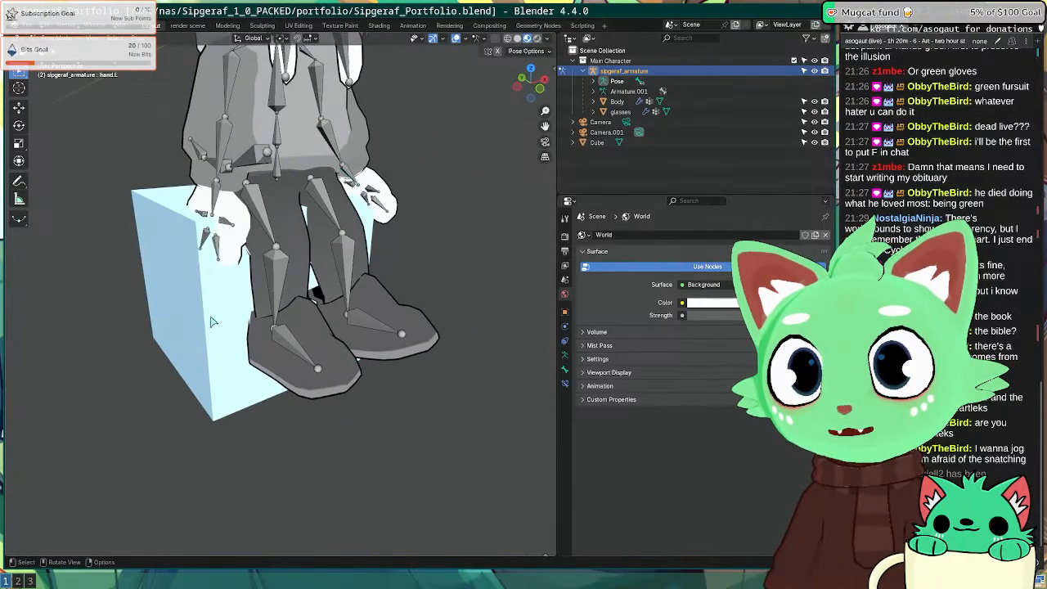
key("ctrl+Tab")
left_click(189, 321)
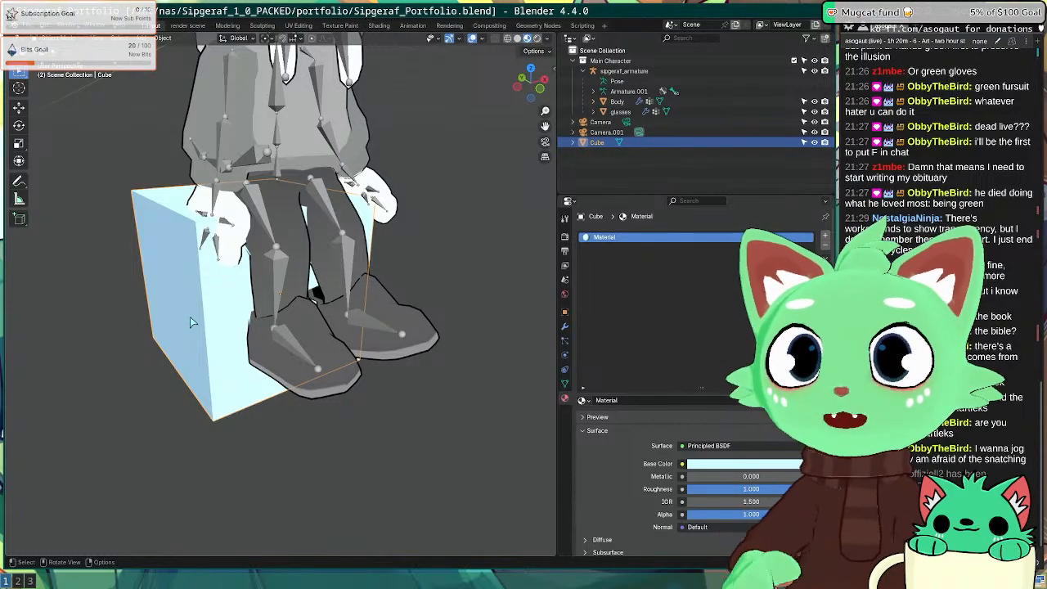
Step: Widen the cube sideways in Edit Mode from the front view
key("Tab")
key("KP_1")
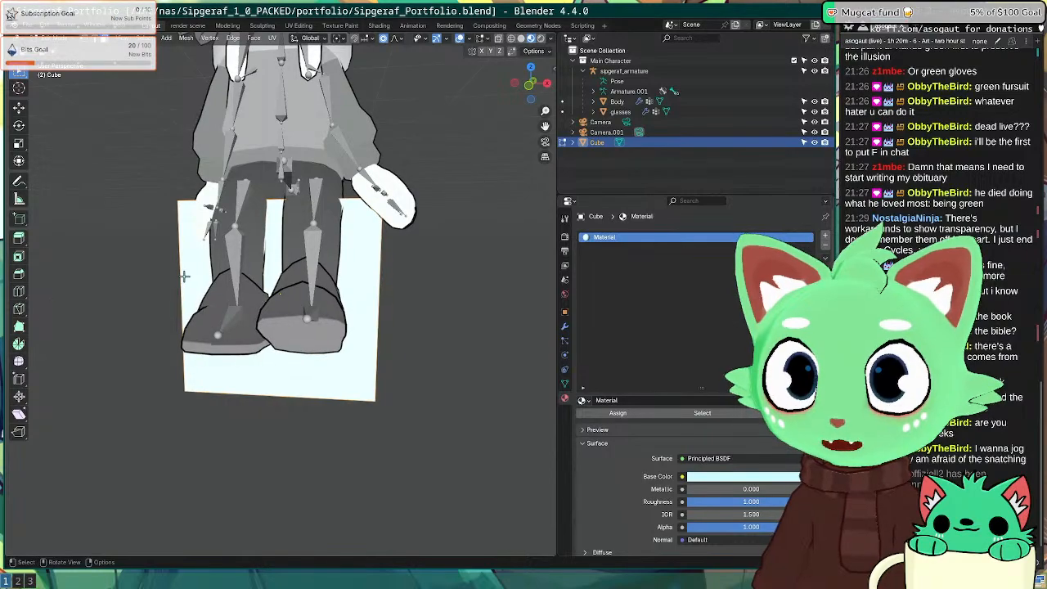
key("s")
key("z")
key("x")
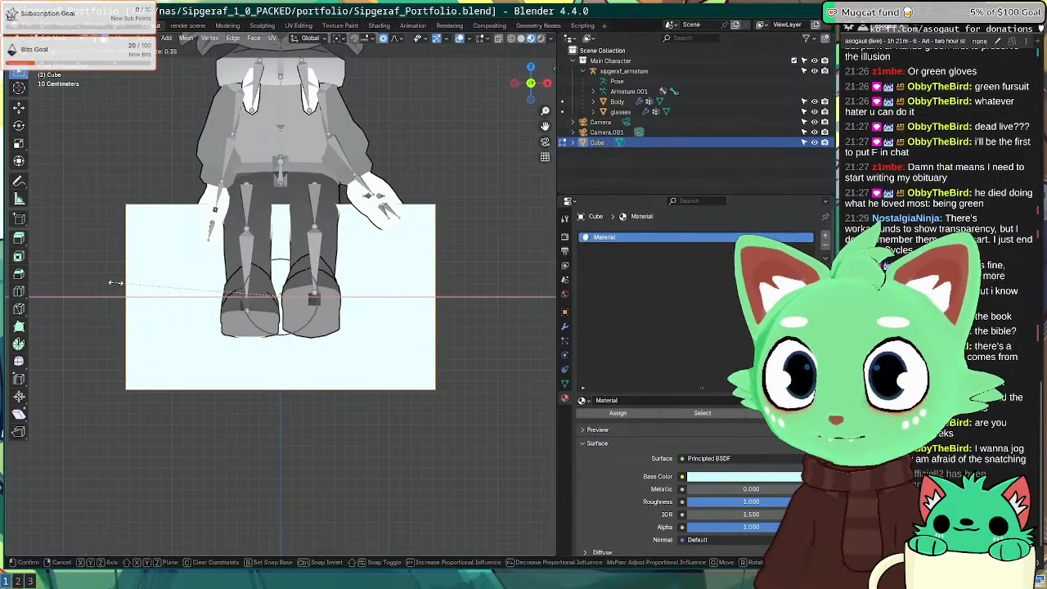
left_click(115, 283)
key("Tab")
Step: Select the character's armature and switch it into Pose Mode
middle_click_drag(114, 282, 261, 261)
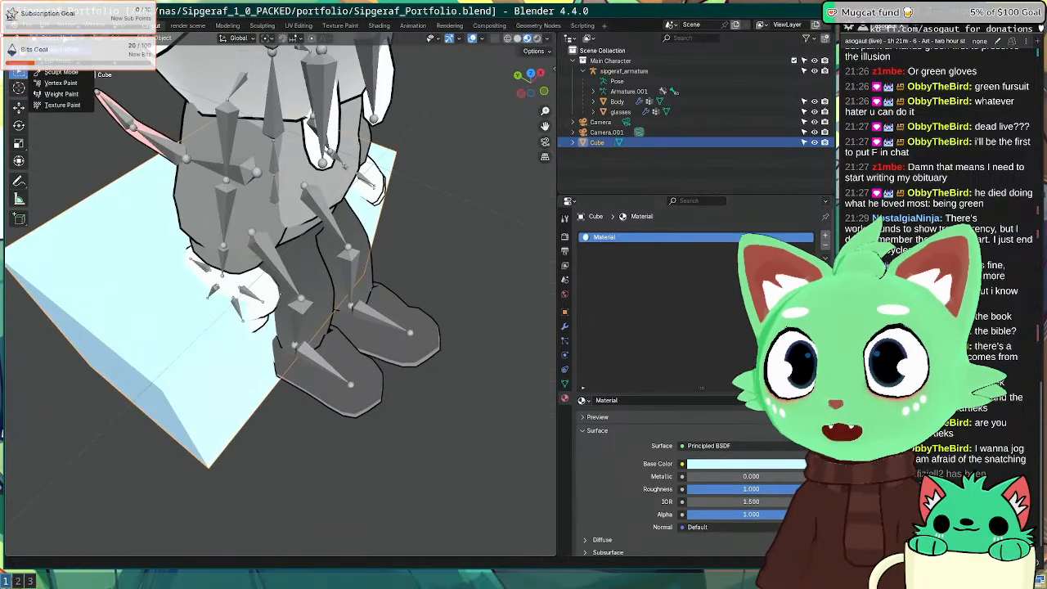
left_click(221, 263)
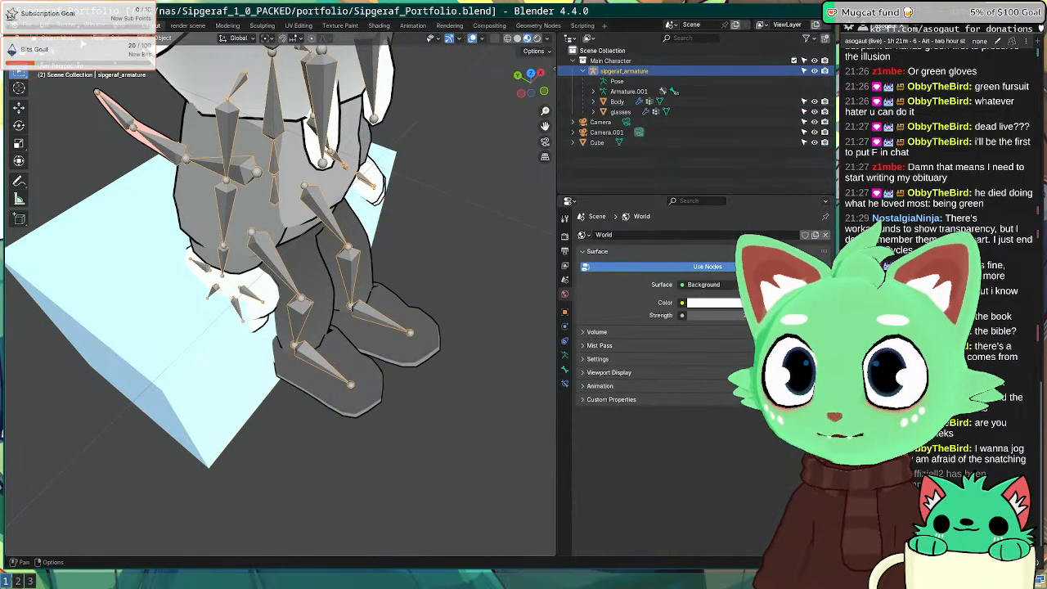
left_click(82, 43)
left_click(82, 42)
left_click(77, 41)
left_click(68, 62)
left_click(68, 40)
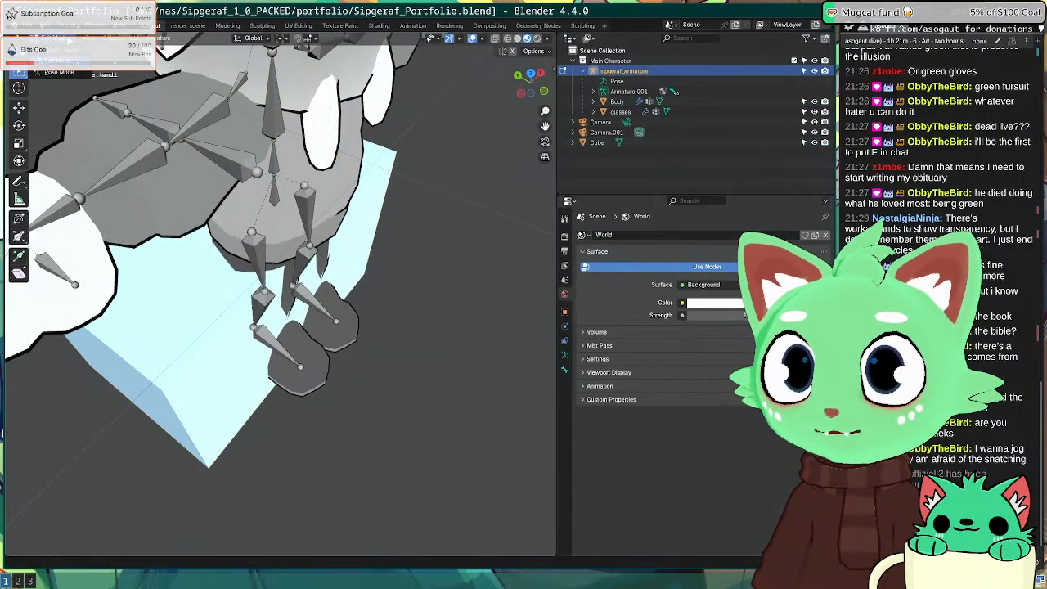
left_click(68, 74)
Step: Rotate the right elbow and swing the right upper arm outward 18.3°, undoing a hand rotation
middle_click_drag(303, 303, 226, 206)
left_click(210, 208)
key("r")
left_click(219, 207)
key("ctrl+z")
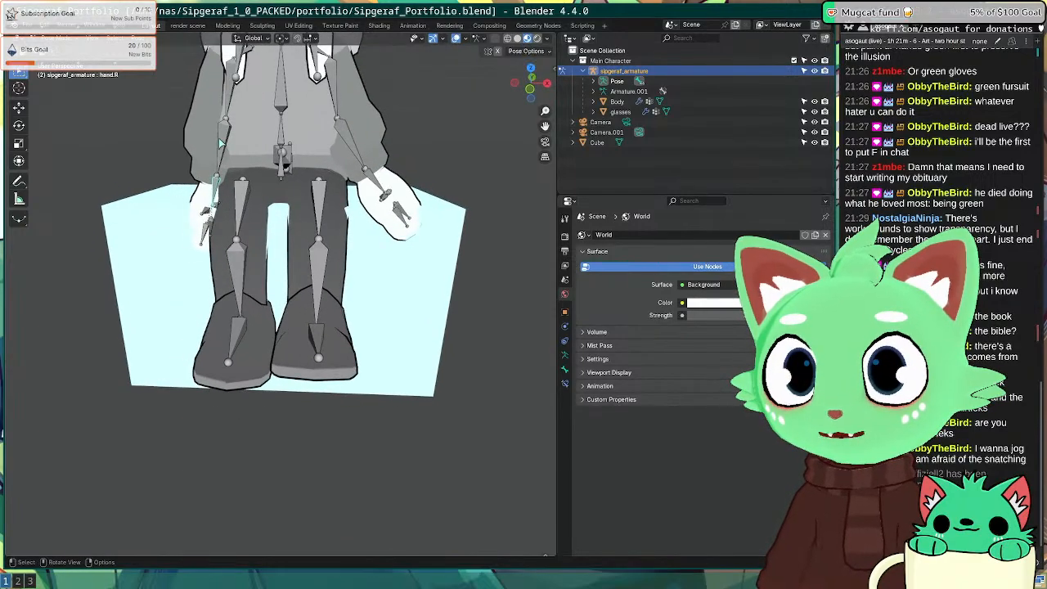
left_click(219, 146)
key("r")
left_click(217, 133)
left_click(231, 86)
key("r")
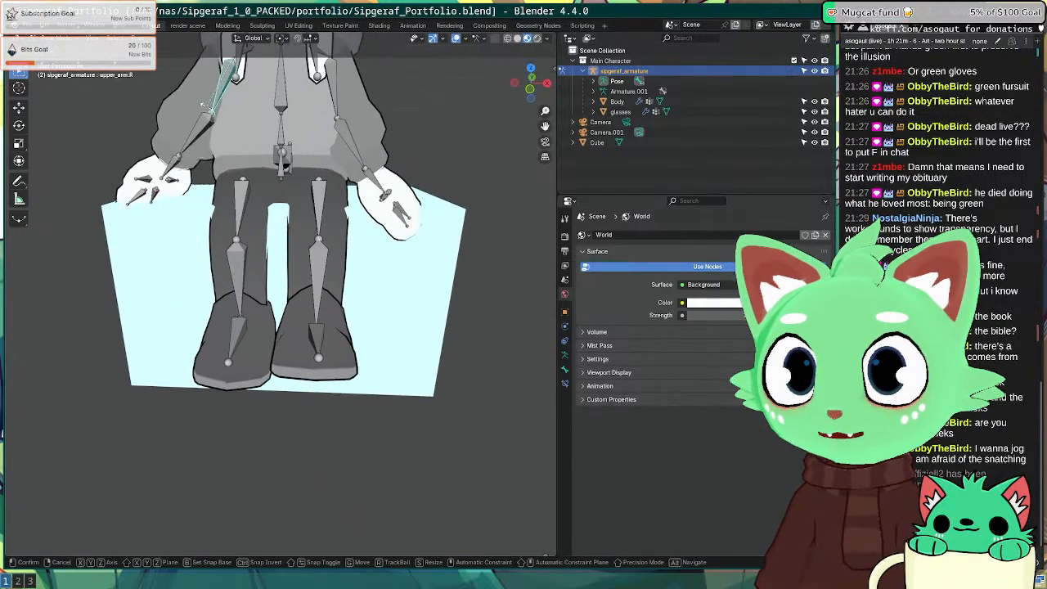
left_click(160, 158)
Step: Rotate the right hand outward and the right elbow by -9.94°
middle_click_drag(160, 158, 196, 176)
left_click(161, 168)
key("r")
left_click(160, 161)
left_click(176, 148)
key("r")
left_click(183, 153)
Step: Bend the right middle finger and the right index finger by 19.9°
scroll(155, 150, "up", 3)
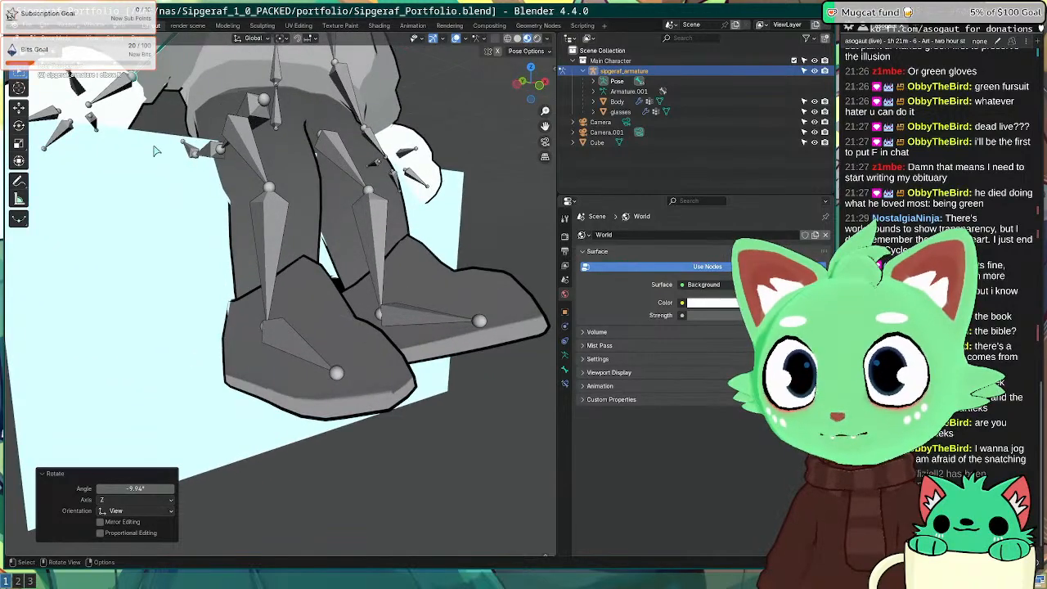
middle_click_drag(154, 149, 193, 246, "shift")
middle_click_drag(194, 245, 85, 277)
left_click(131, 250)
left_click(118, 279)
key("r")
left_click(122, 262)
left_click(133, 253)
key("r")
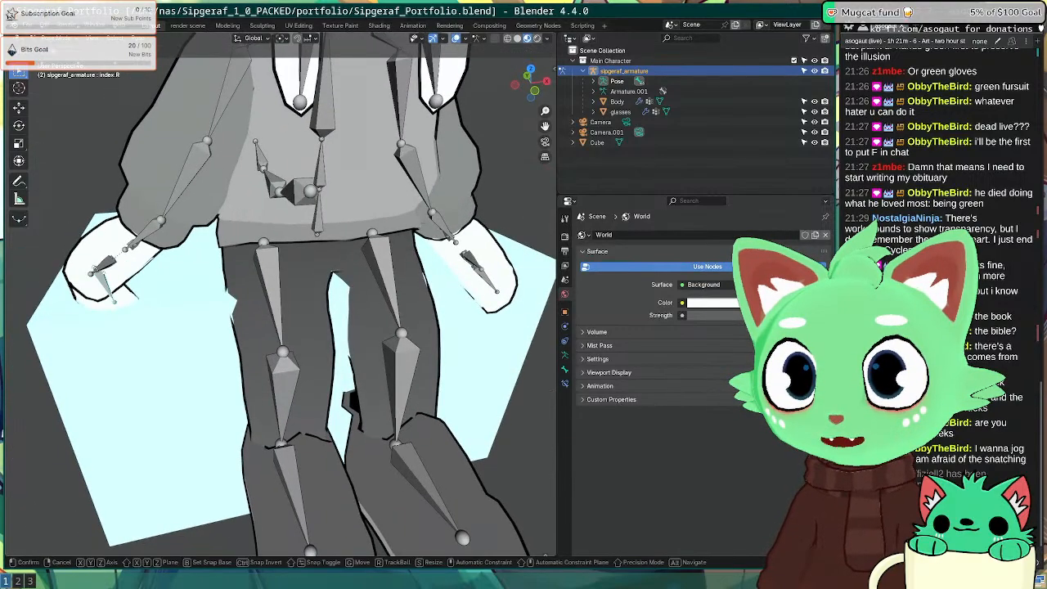
left_click(107, 284)
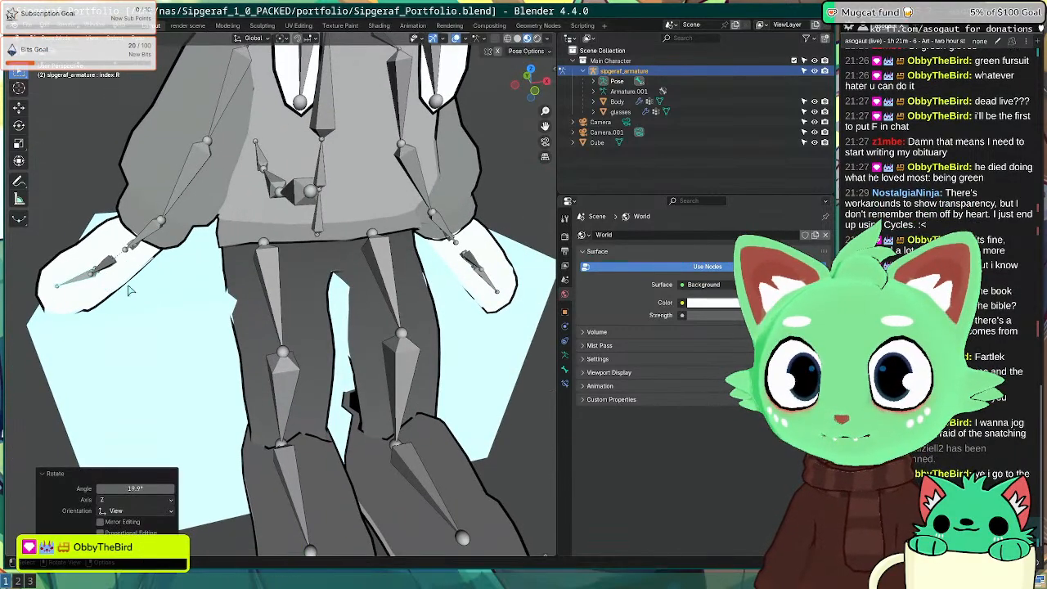
key("Tab")
key("Tab")
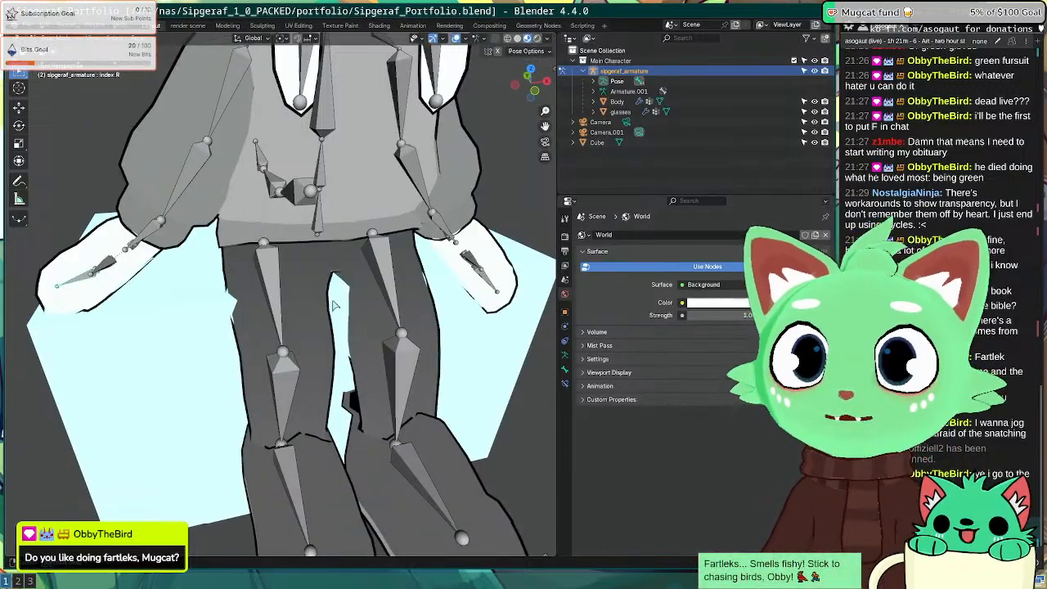
Step: Rotate the right upper leg slightly
middle_click_drag(336, 304, 318, 279)
left_click(219, 281)
key("r")
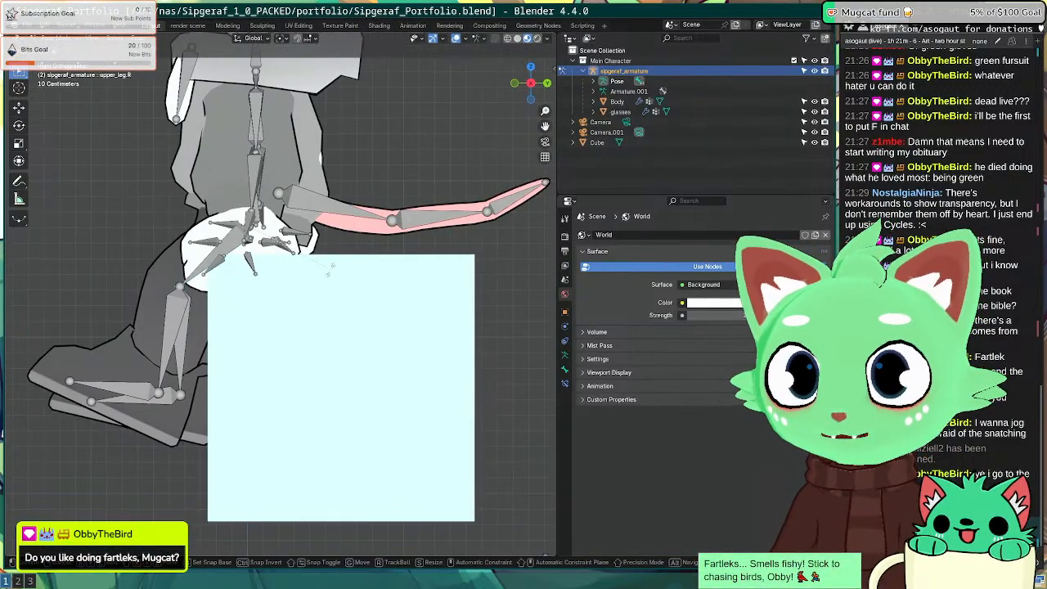
left_click(332, 273)
Step: Tilt the left foot -29.8° and rotate the left lower leg 7.72°, then switch to the browser desktop
left_click(177, 316)
key("r")
left_click(185, 329)
left_click(154, 396)
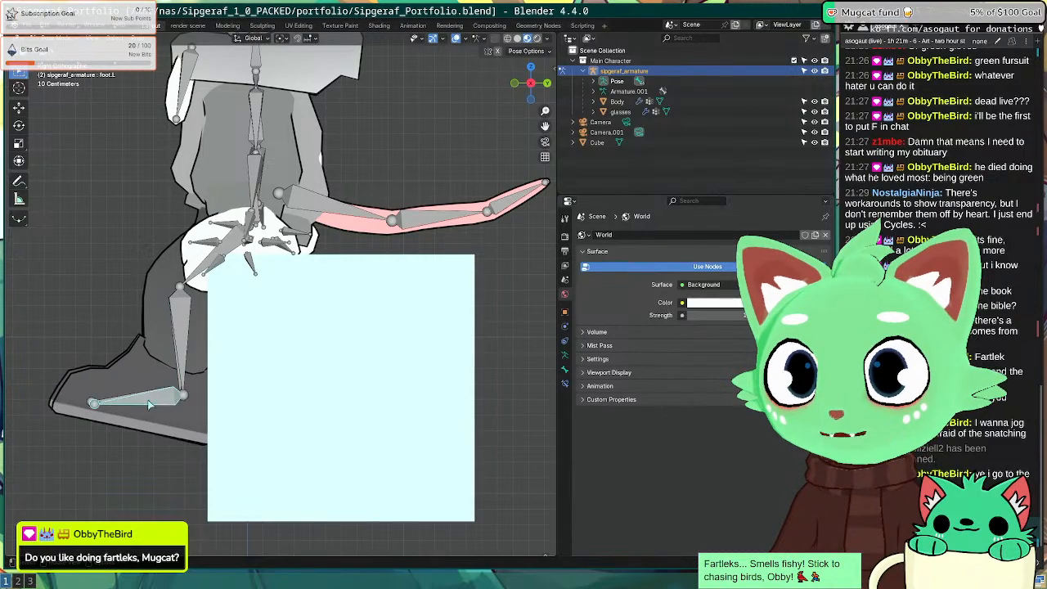
key("r")
left_click(183, 352)
left_click(182, 352)
key("r")
left_click(174, 352)
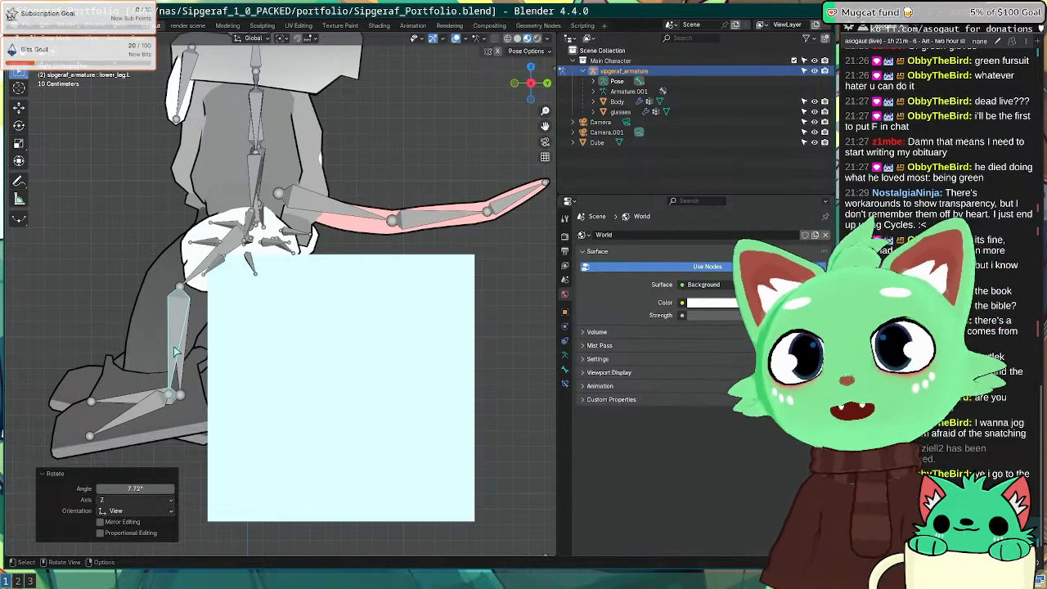
key("super+2")
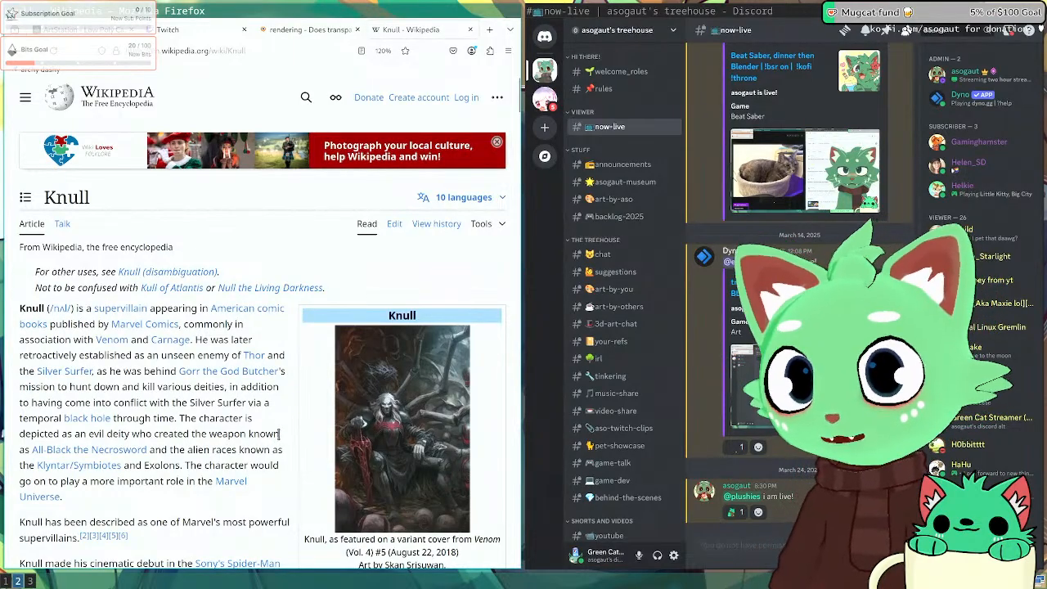
Step: Scroll through the Knull Wikipedia article and clear the page's text selection
scroll(280, 433, "down", 3)
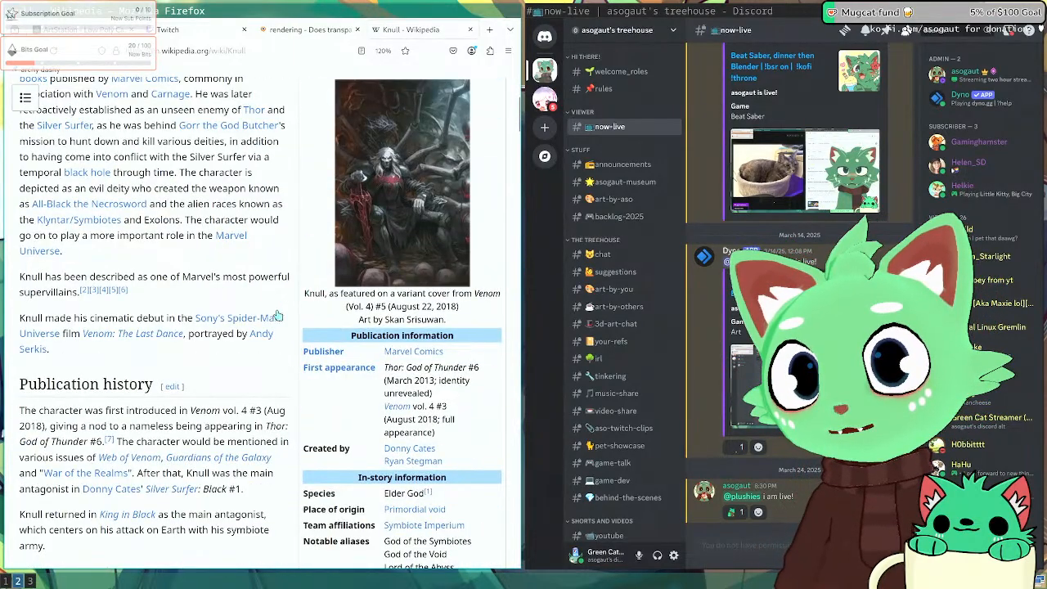
scroll(277, 315, "up", 3)
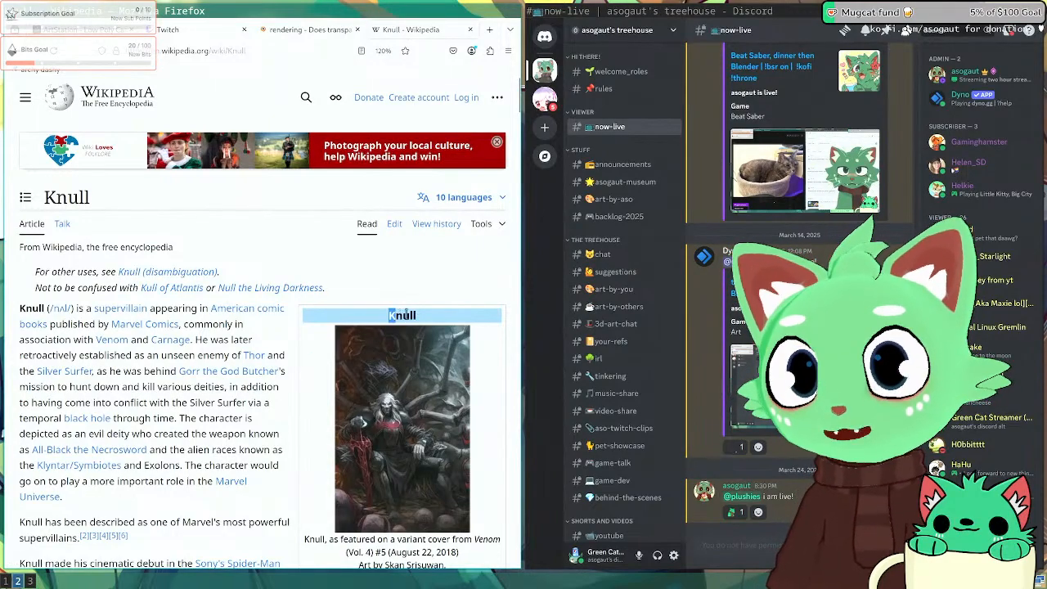
scroll(343, 374, "down", 5)
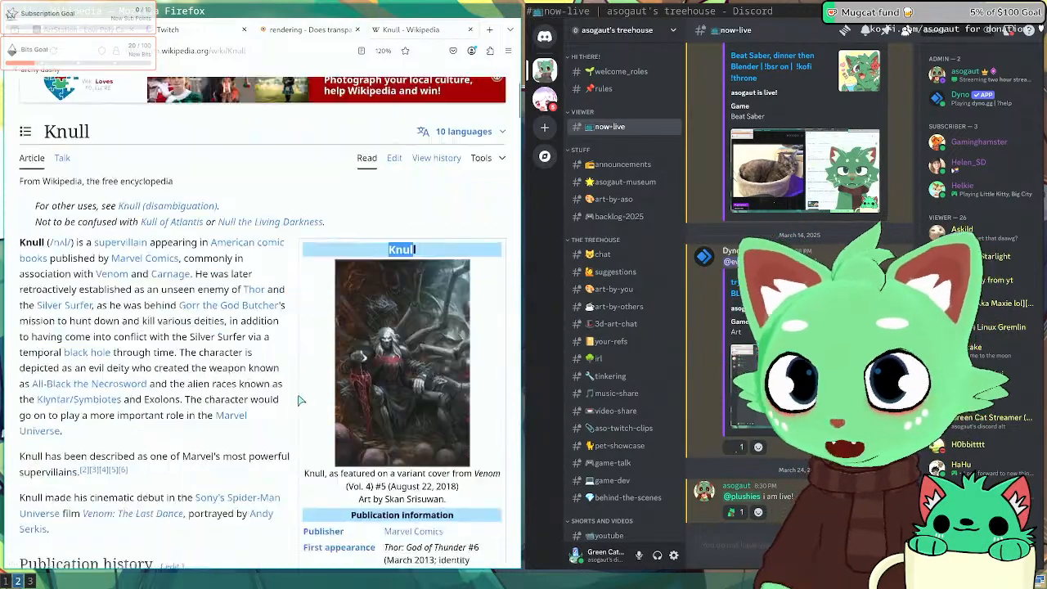
scroll(285, 404, "up", 4)
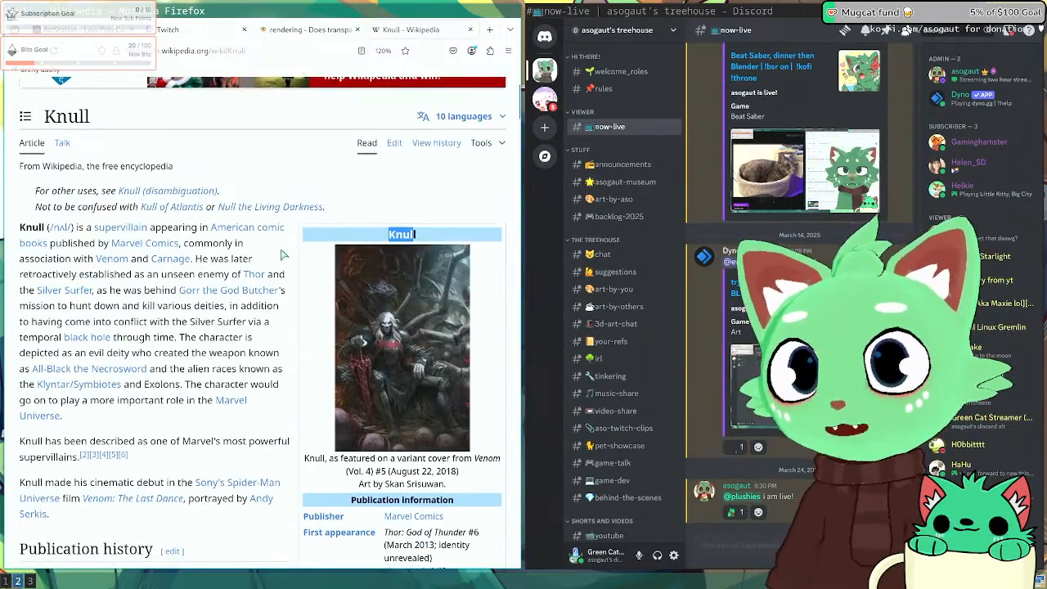
left_click(299, 258)
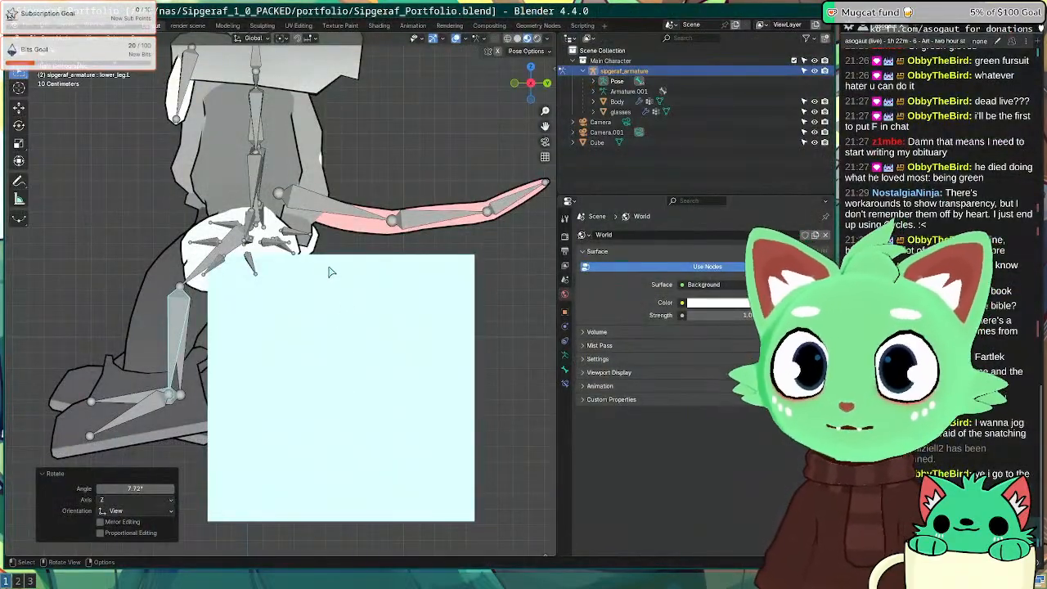
Step: Rotate the left hand bone by -17.6°, then -27.5°, then adjust it once more
middle_click_drag(329, 272, 369, 306)
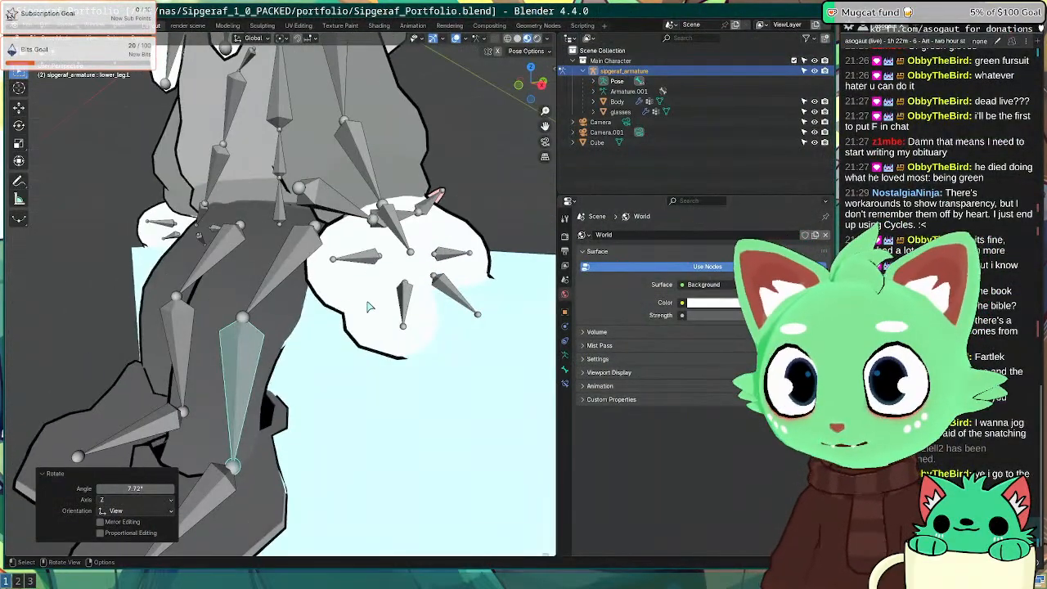
scroll(369, 306, "down", 5)
middle_click_drag(306, 291, 348, 317)
scroll(363, 268, "up", 2)
left_click(270, 325)
key("r")
left_click(348, 317)
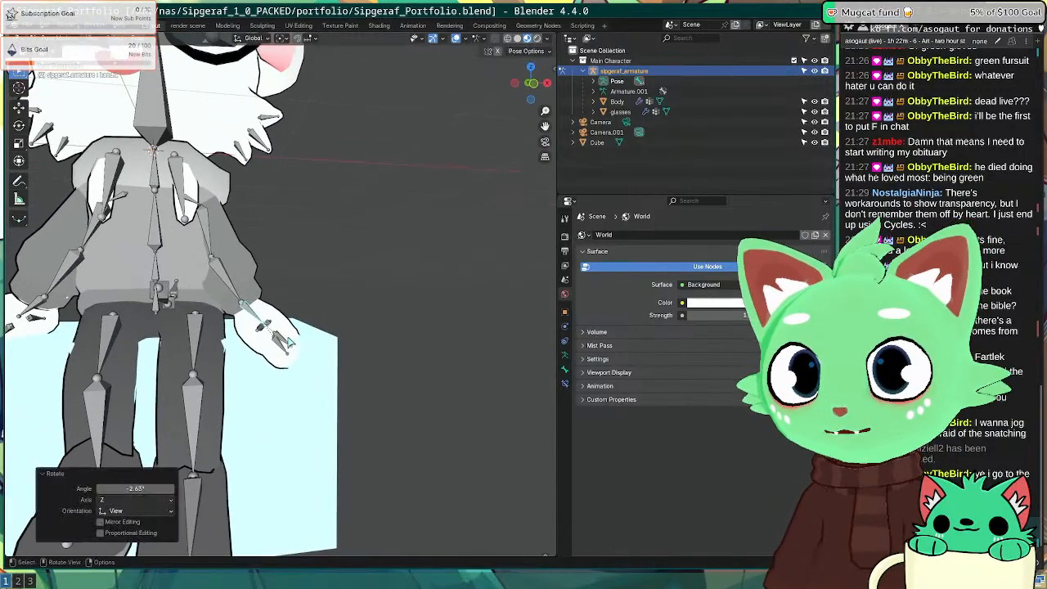
middle_click_drag(290, 343, 321, 279)
key("r")
left_click(275, 337)
left_click(284, 301)
key("r")
left_click(258, 301)
Step: Rotate the left elbow bone by 2.71°
left_click(325, 275)
key("r")
left_click(324, 276)
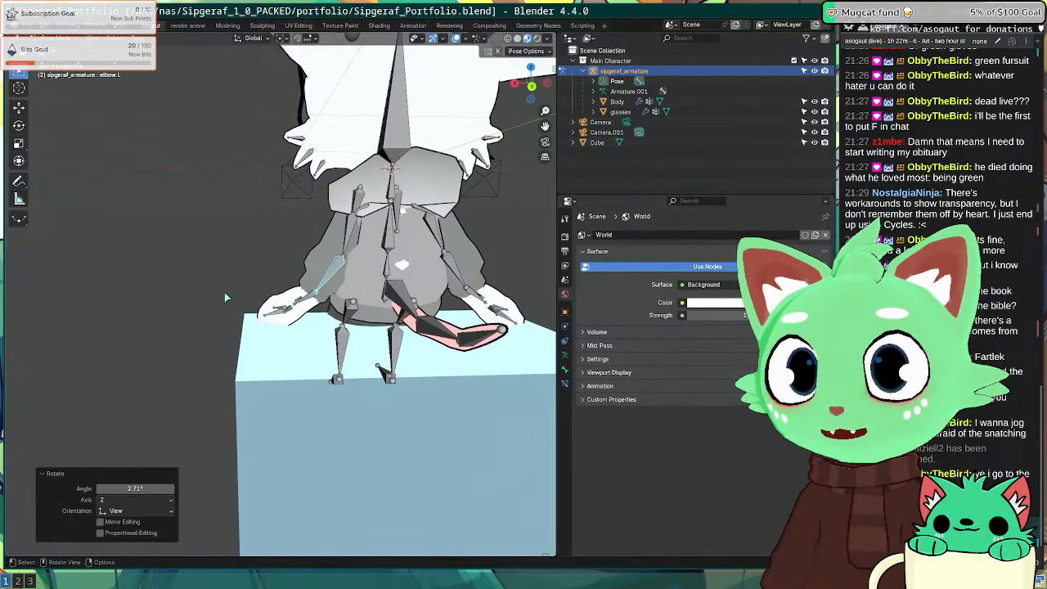
middle_click_drag(225, 294, 376, 305)
scroll(300, 303, "down", 6)
middle_click_drag(265, 305, 334, 342)
scroll(232, 308, "up", 5)
Step: Tilt the head bone by 5.75°
left_click(288, 236)
scroll(327, 210, "down", 4)
key("r")
middle_click_drag(326, 209, 282, 256)
left_click(317, 205)
scroll(270, 265, "up", 4)
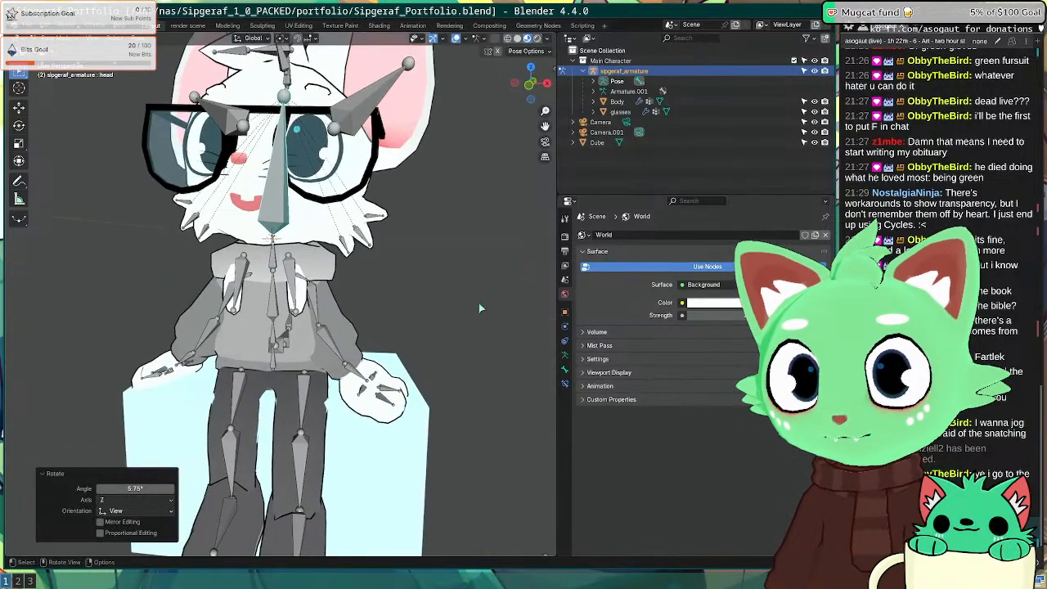
scroll(266, 371, "down", 3)
Step: Adjust the right upper leg, lower leg and foot, ending with a -9.78° lower leg rotation
left_click(249, 355)
middle_click_drag(249, 355, 348, 372)
key("r")
left_click(379, 349)
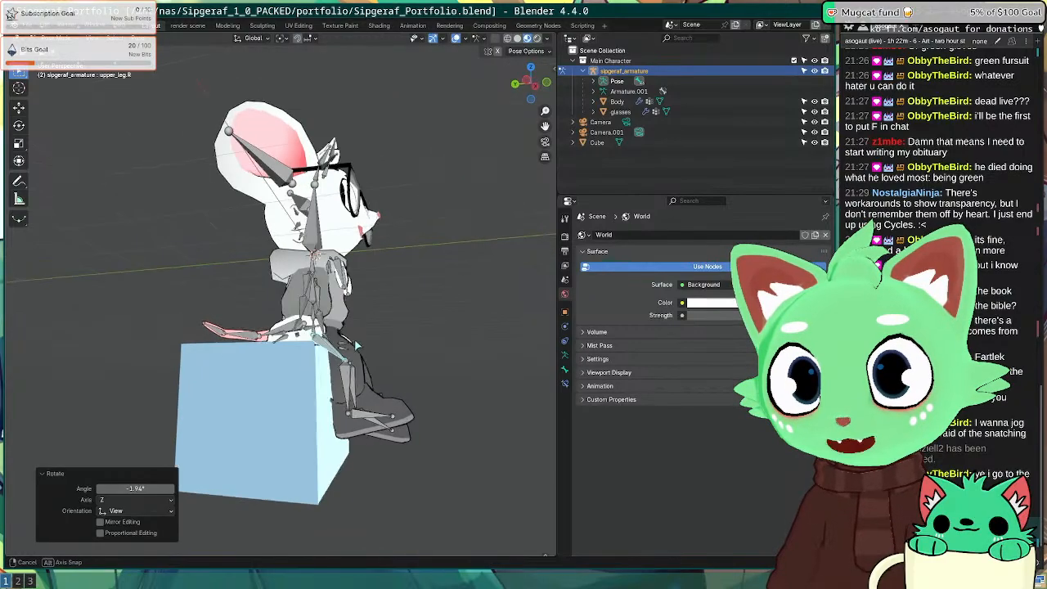
left_click(345, 378)
key("r")
left_click(360, 413)
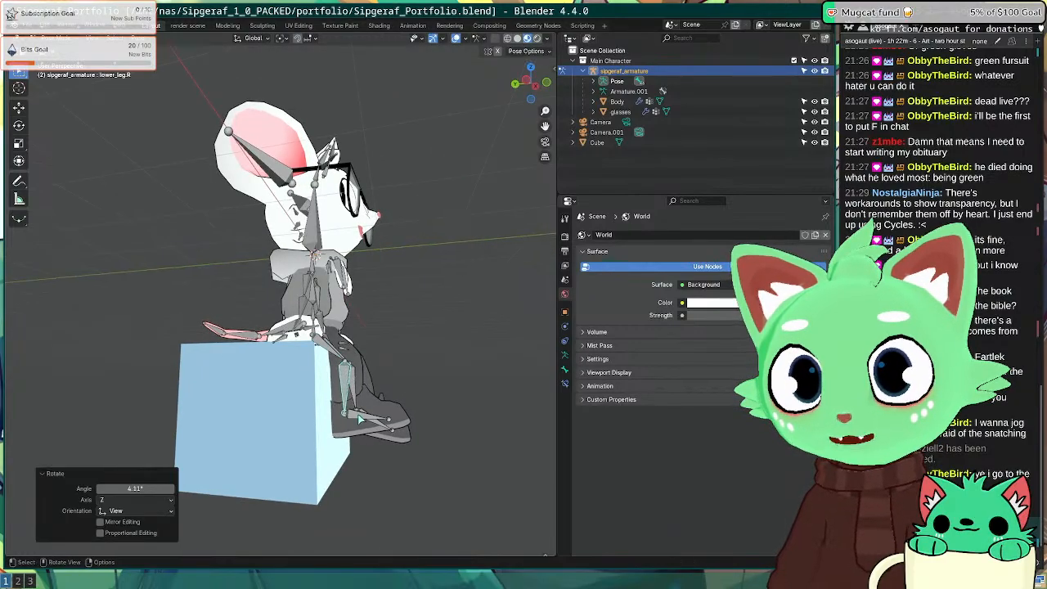
left_click(373, 418)
key("r")
left_click(373, 398)
left_click(346, 380)
key("r")
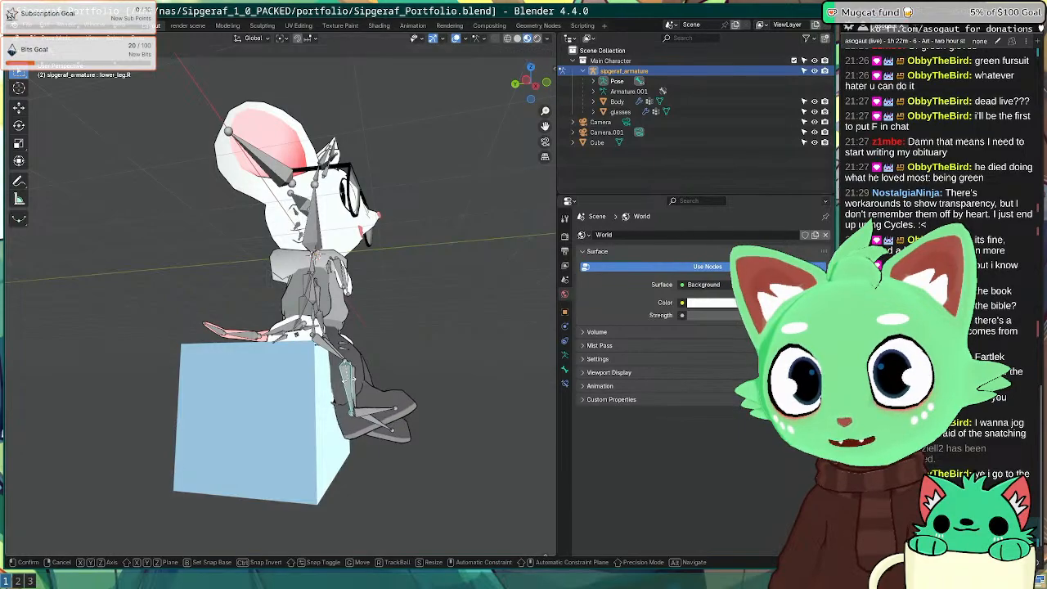
left_click(350, 382)
Step: Rotate the left lower leg 2.51°, the left foot, and the left upper leg 1.33° then -3.49°
middle_click_drag(372, 396, 232, 389)
left_click(231, 389)
key("KP_1")
key("KP_3")
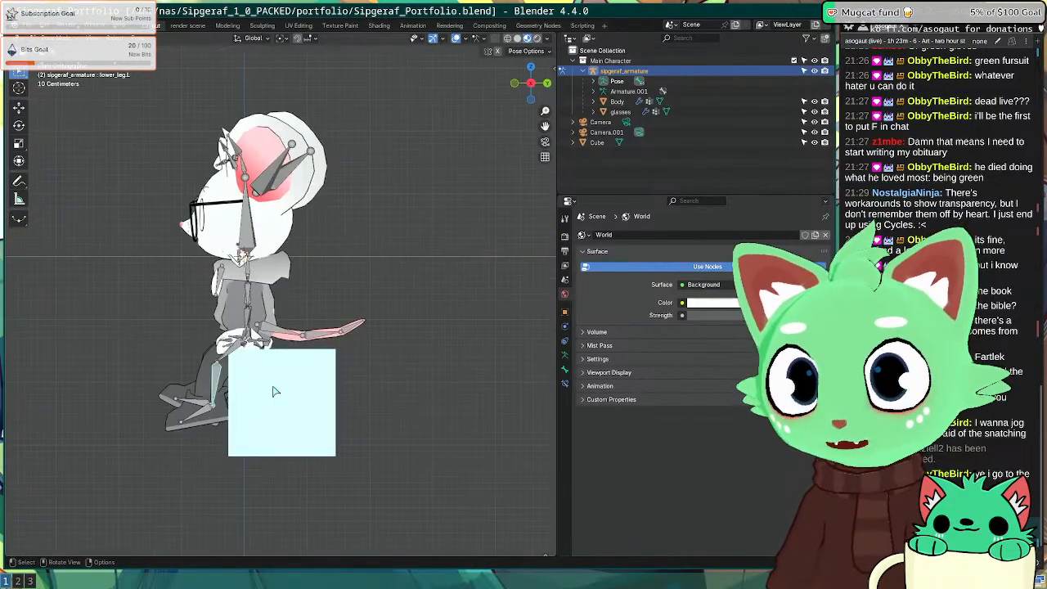
key("r")
left_click(259, 391)
left_click(205, 416)
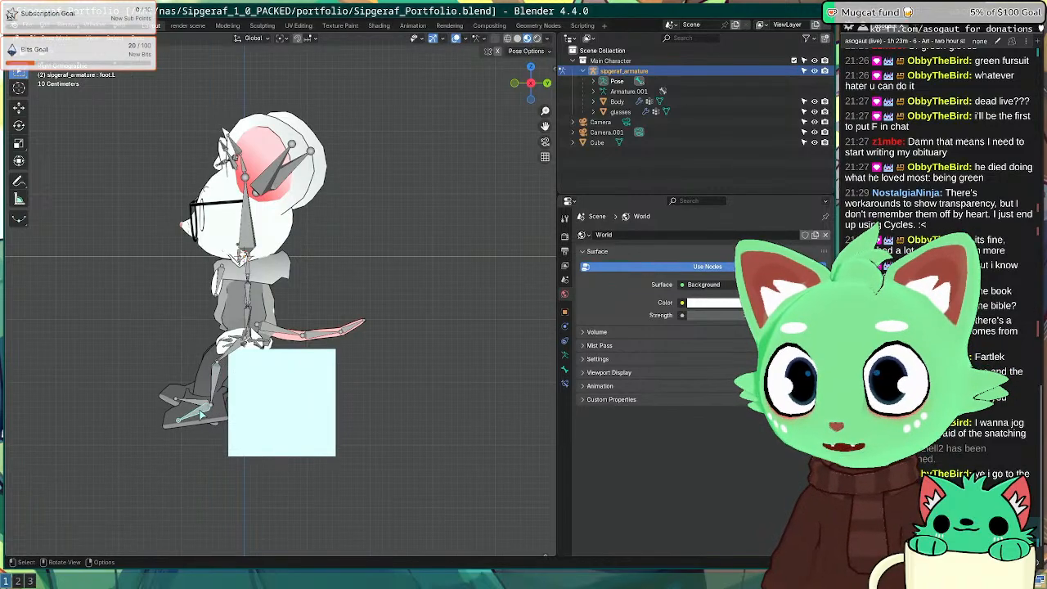
key("r")
left_click(205, 414)
left_click(229, 359)
key("r")
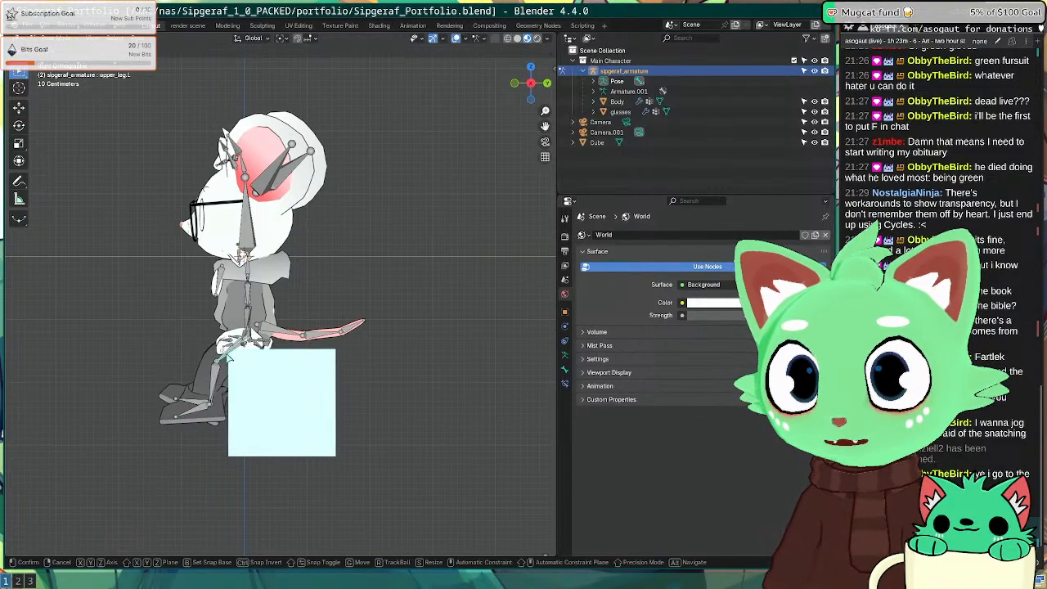
left_click(230, 359)
middle_click_drag(230, 360, 317, 396)
key("r")
left_click(325, 406)
Step: Save the file and rotate the right upper leg by 2.23° then -1.43°
left_click(256, 372)
middle_click_drag(256, 372, 229, 337)
key("ctrl+s")
key("r")
left_click(242, 388)
key("r")
left_click(360, 370)
Step: Rotate both hoodie string bones, the left by -3.53°, and render a preview with F12
left_click(221, 336)
key("r")
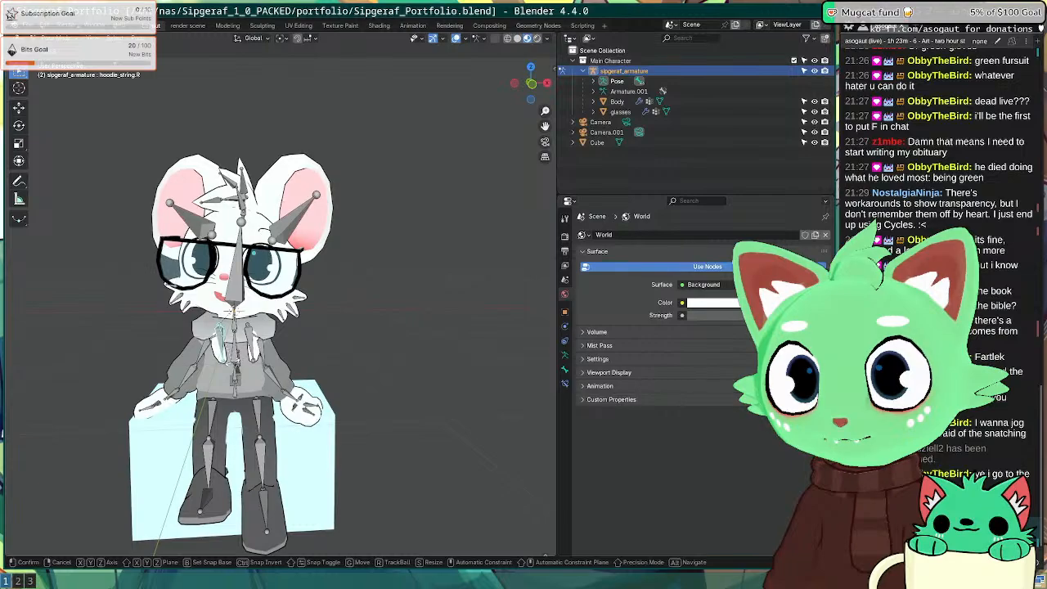
left_click(236, 361)
left_click(251, 347)
key("r")
left_click(254, 347)
middle_click_drag(176, 354, 271, 358)
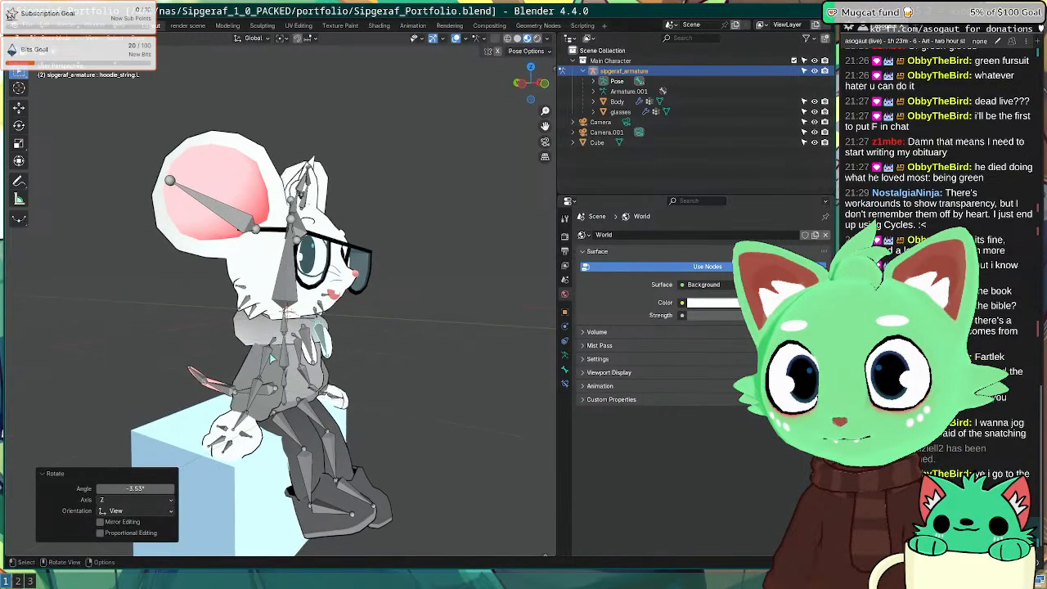
middle_click_drag(372, 344, 224, 355)
scroll(221, 356, "down", 4)
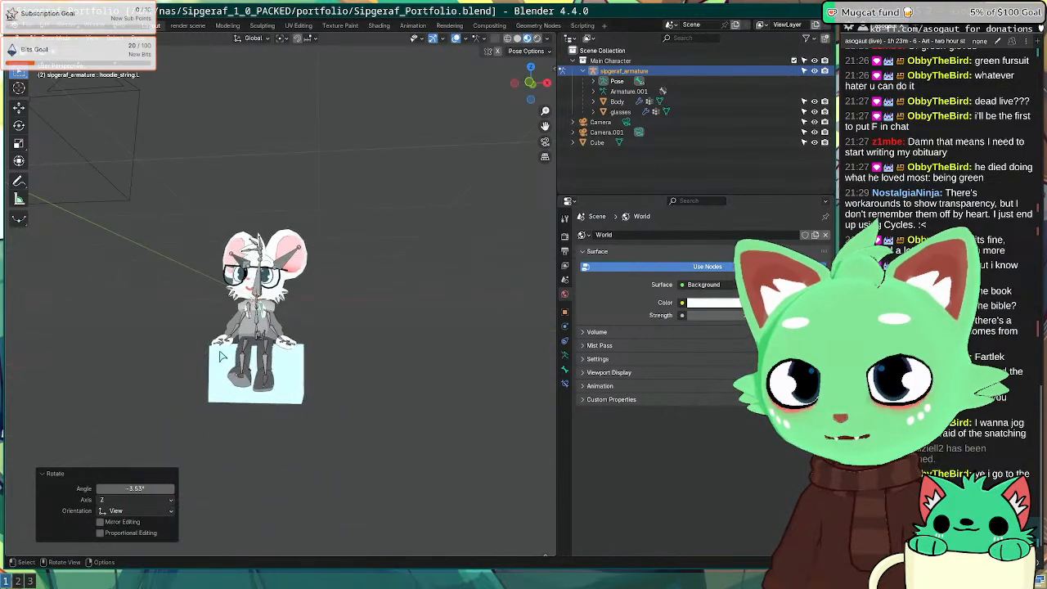
key("F12")
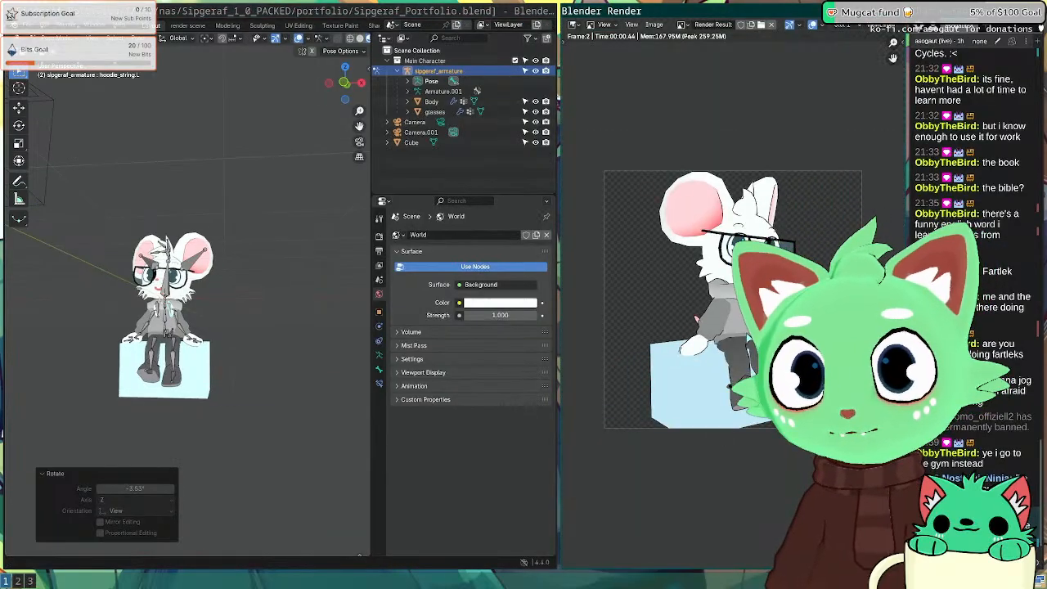
Step: View the rendered seated mouse full-screen, zoom in, then close the full-screen view
key("super+f")
scroll(656, 402, "up", 2)
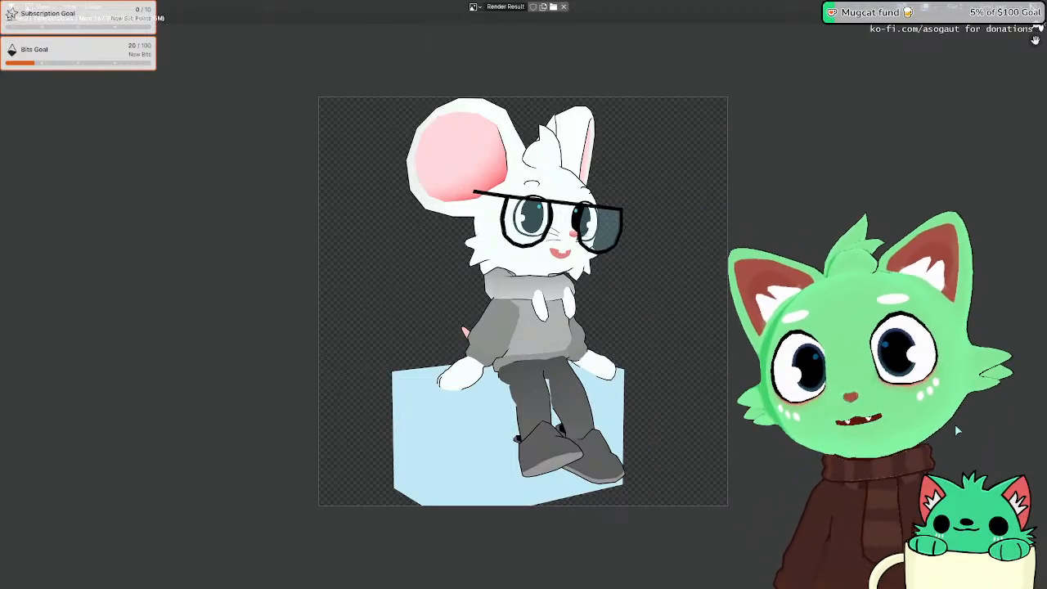
key("Escape")
Step: Save the file, switch to the render workspace in Object Mode, and fit the camera view
key("ctrl+s")
left_click(187, 25)
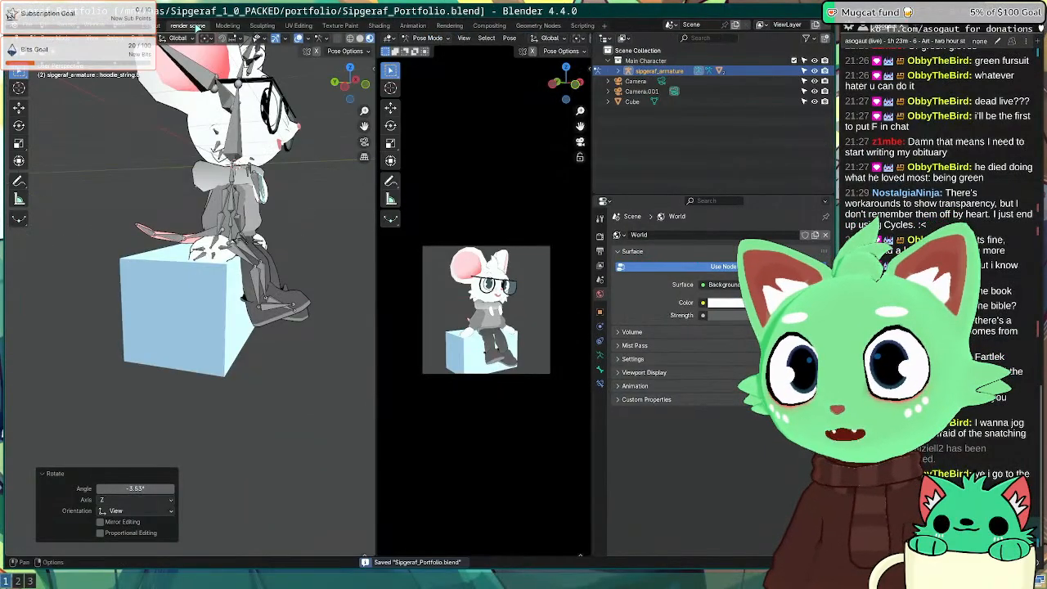
scroll(276, 286, "down", 5)
middle_click_drag(277, 286, 186, 263)
scroll(95, 348, "down", 5)
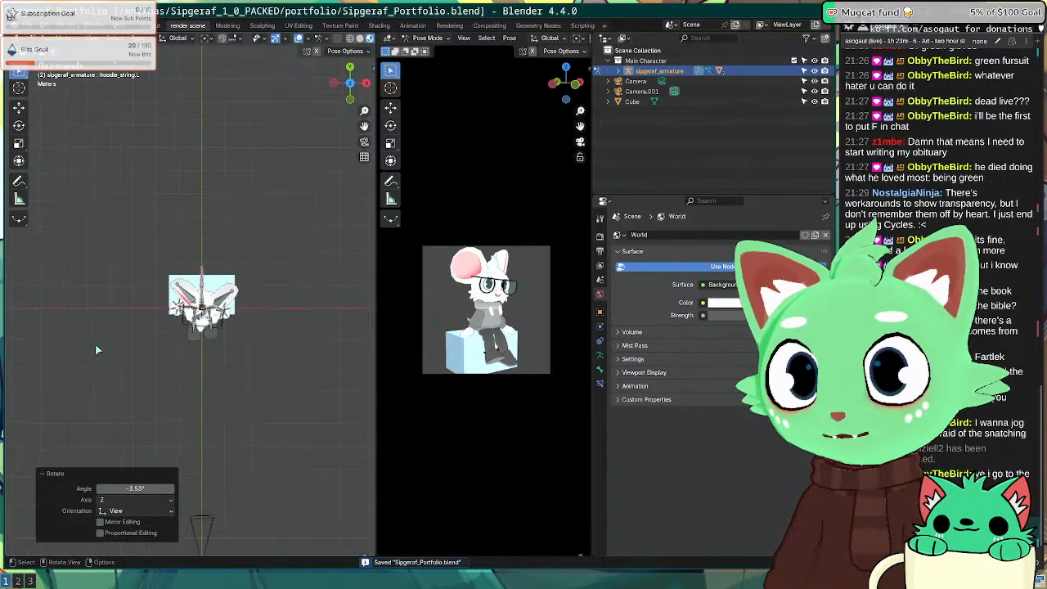
middle_click_drag(91, 366, 139, 356, "alt")
left_click(147, 374)
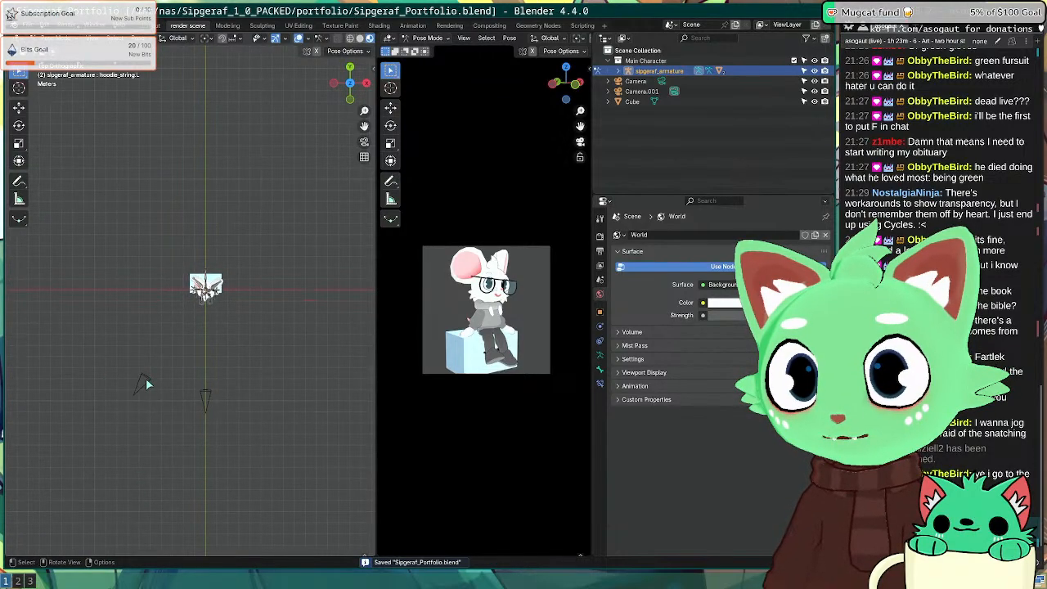
key("ctrl+Tab")
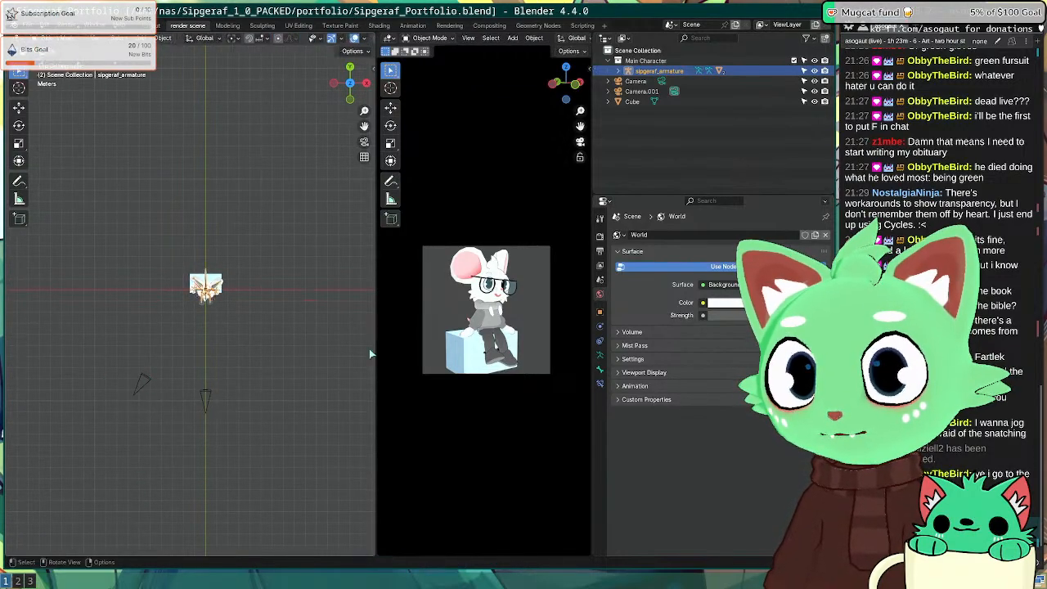
key("Home")
Step: Select Camera.001 and set the pivot point to Individual Origins
left_click(144, 383)
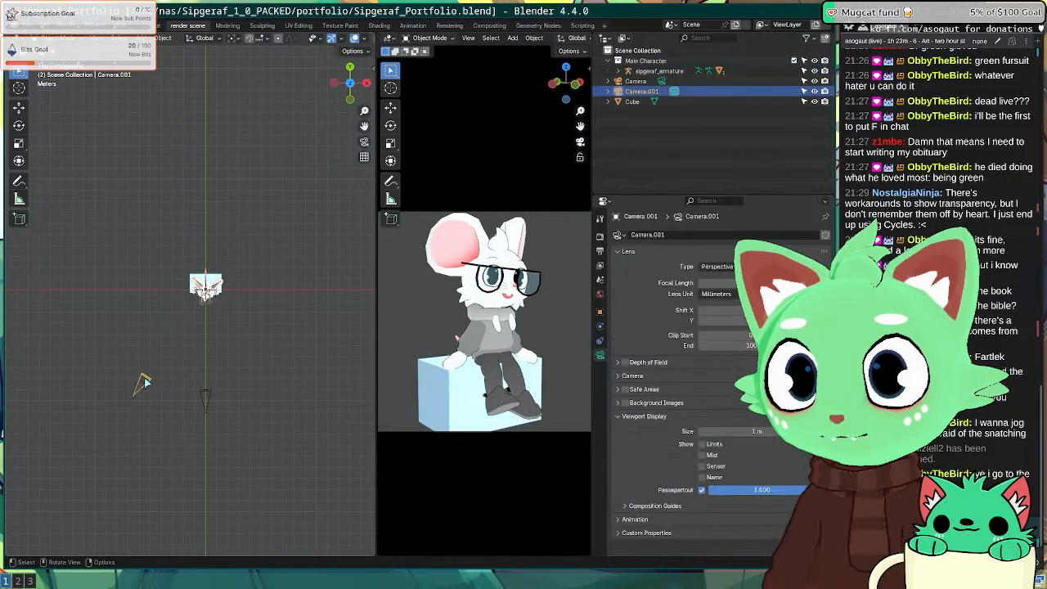
key("r")
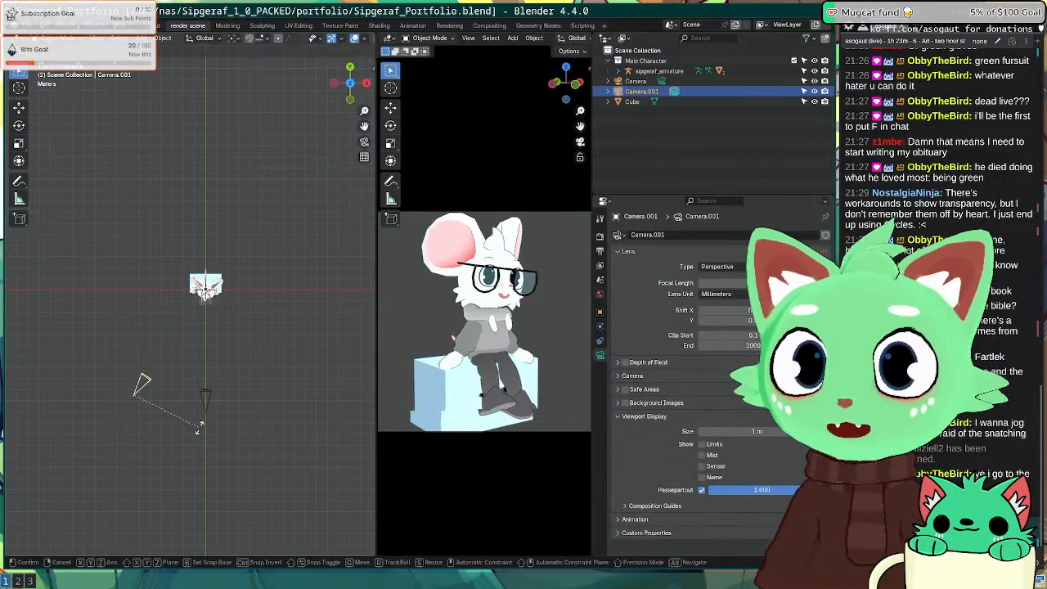
left_click(218, 433)
key("ctrl+z")
left_click(250, 40)
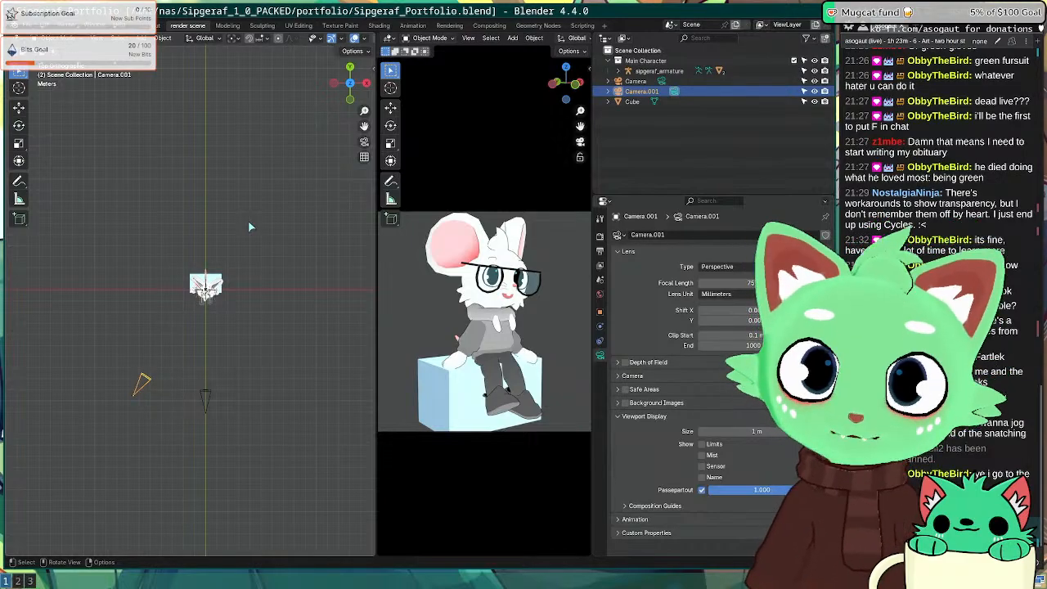
left_click(240, 40)
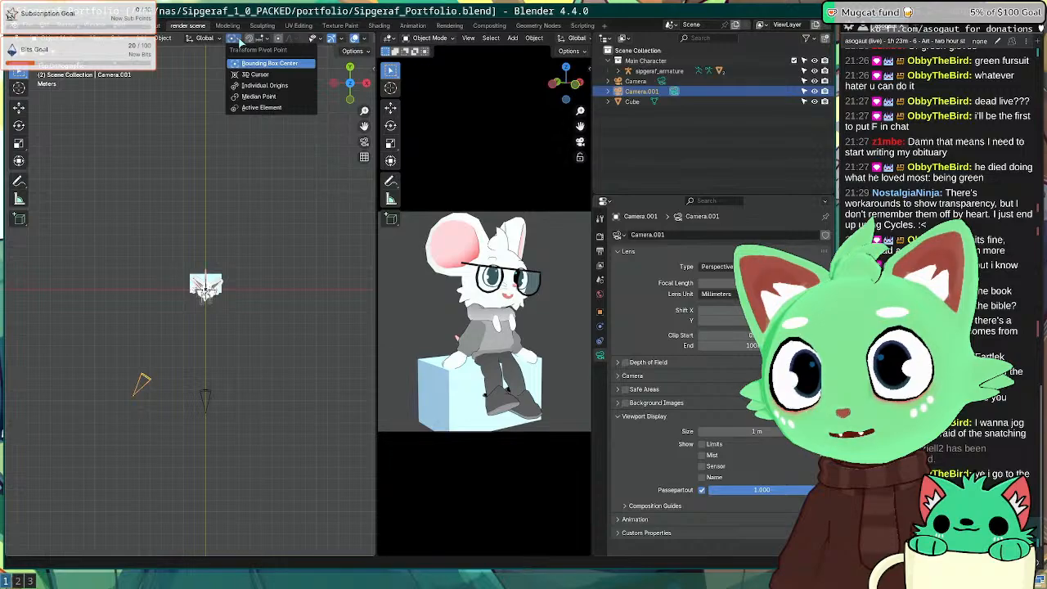
left_click(264, 85)
Step: Rotate Camera.001 by -54° around Z and render the new view with F12
key("r")
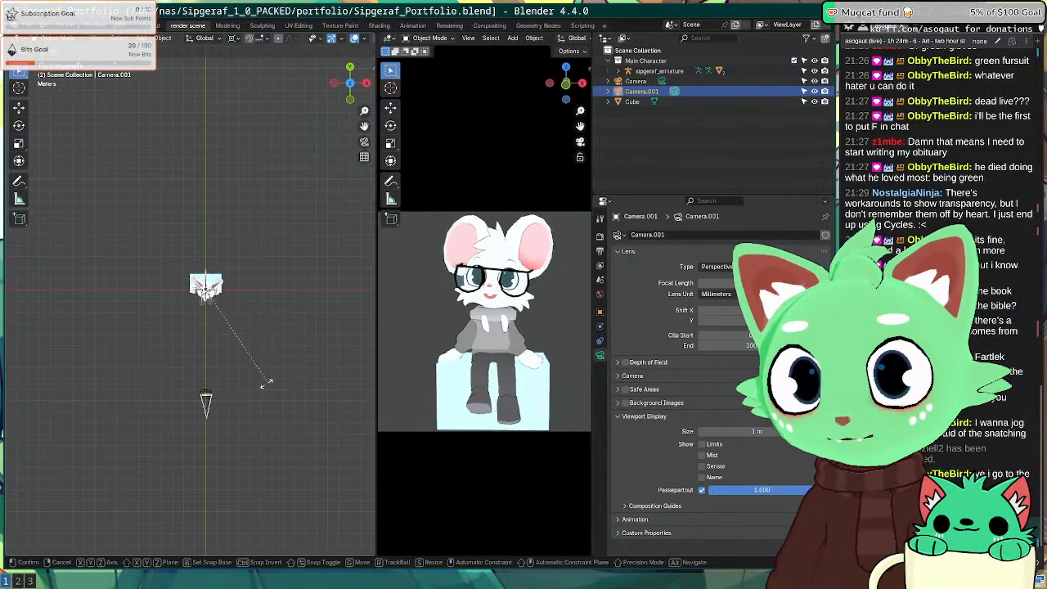
left_click(302, 361)
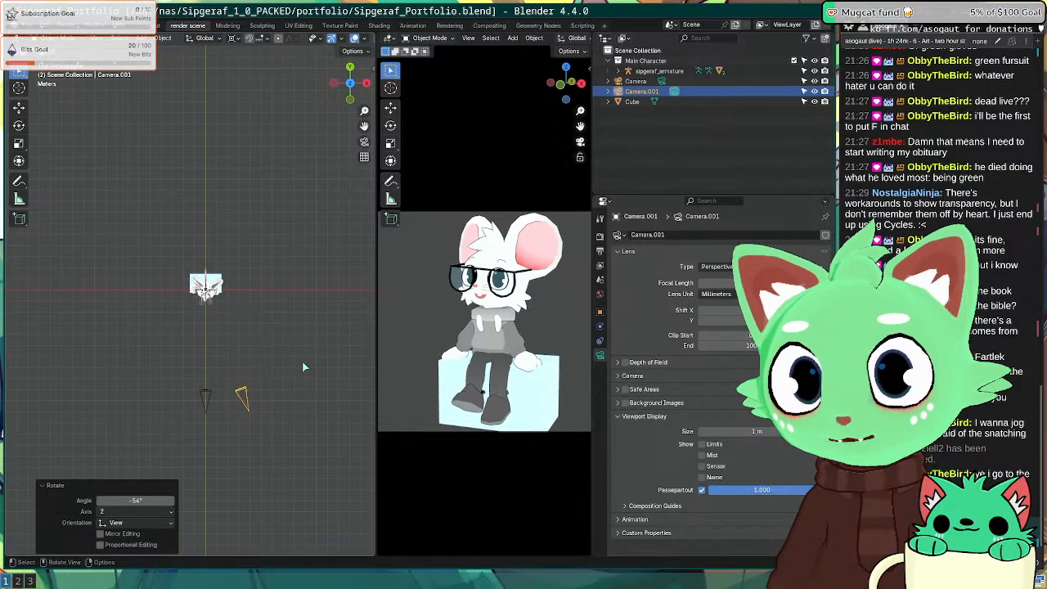
key("F12")
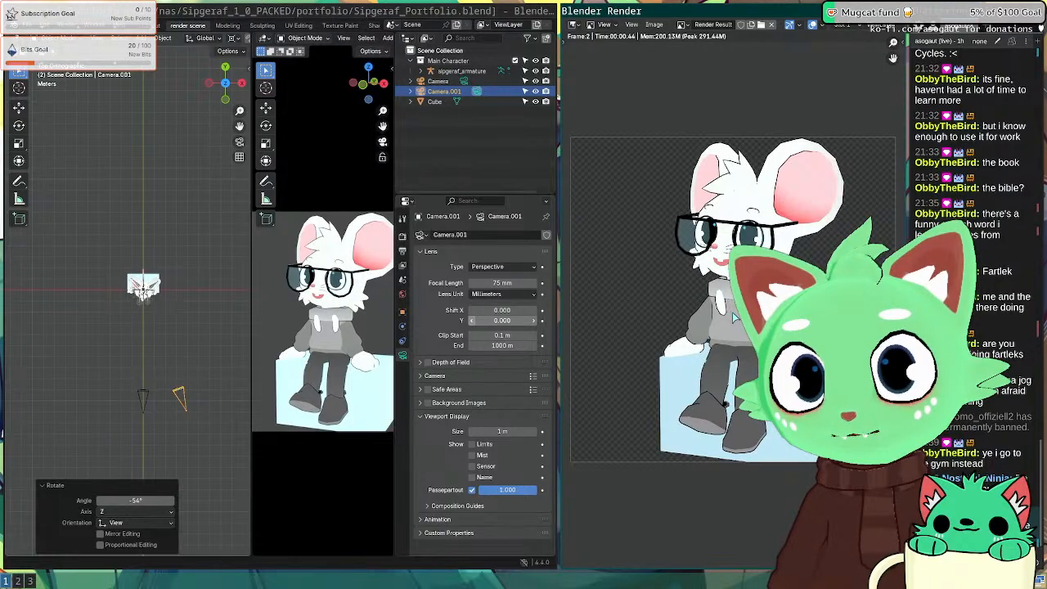
Step: Inspect the seated-mouse render full screen, then exit full screen and close the render window
key("super+f")
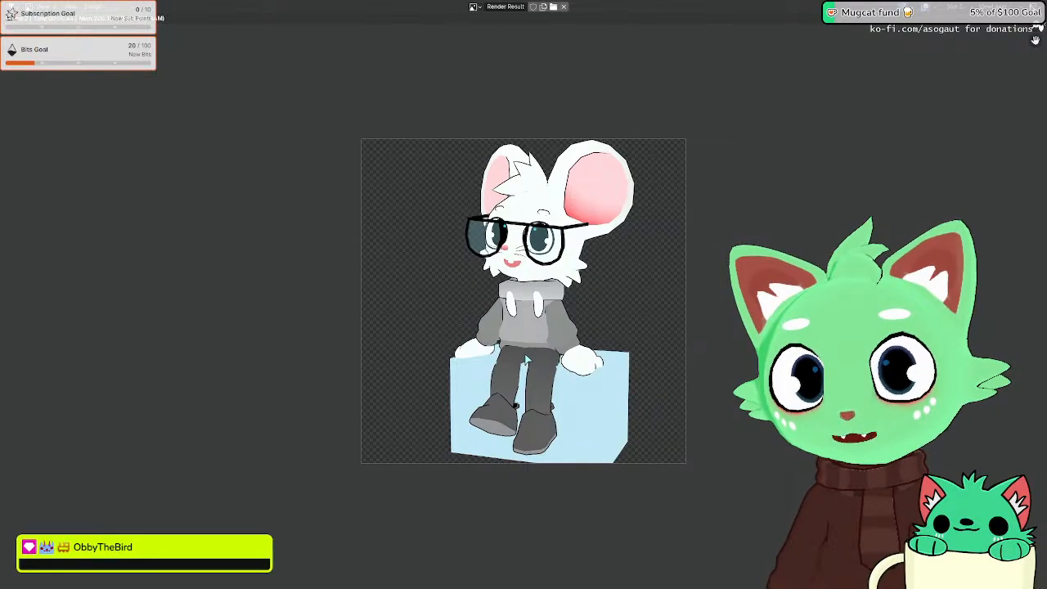
key("super+f")
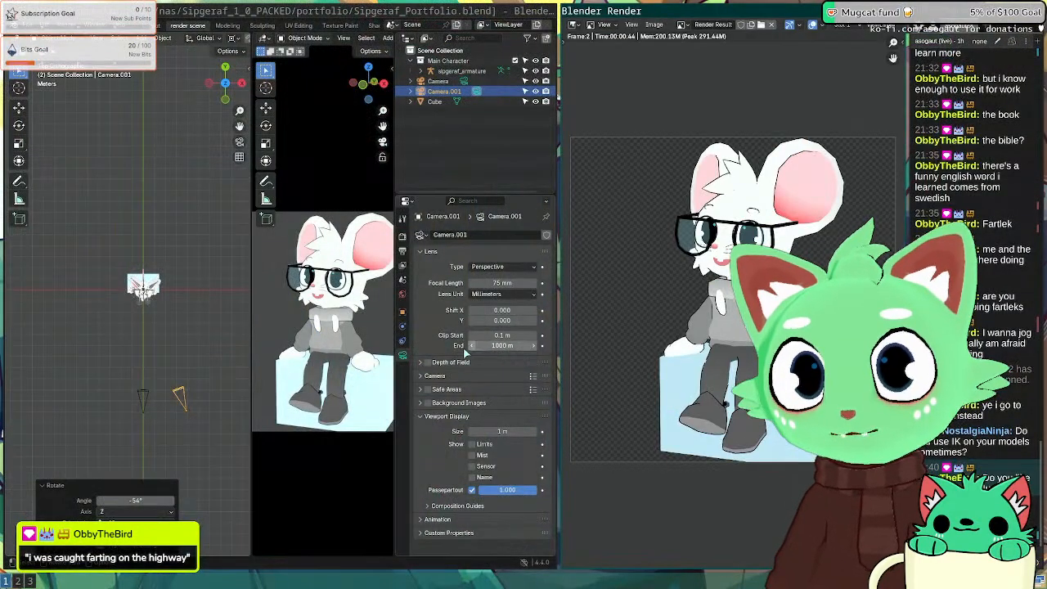
key("Escape")
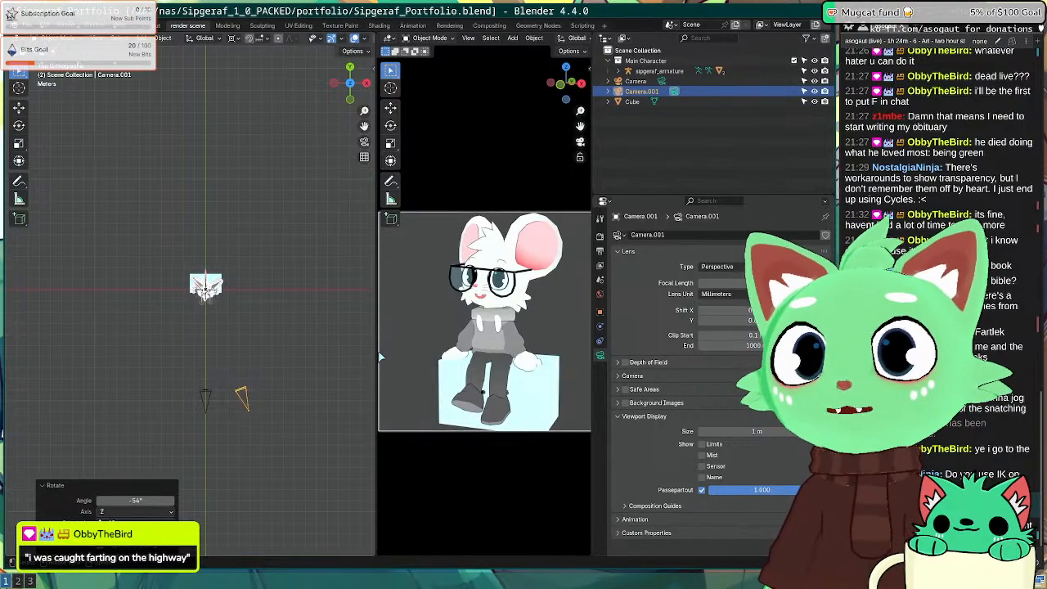
Step: Widen the camera preview area and refit the camera view to it
left_click_drag(375, 355, 327, 356)
key("Home")
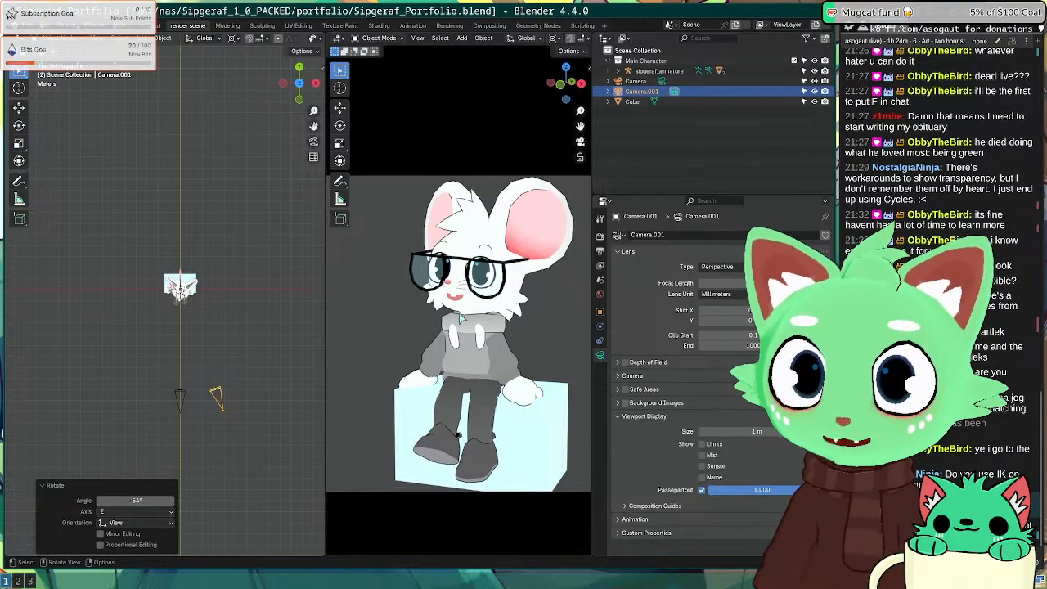
scroll(167, 301, "up", 4)
middle_click_drag(167, 301, 254, 288)
scroll(201, 252, "up", 2)
Step: Select and frame the mouse's armature, then save Sipgeraf_Portfolio.blend
left_click(240, 266)
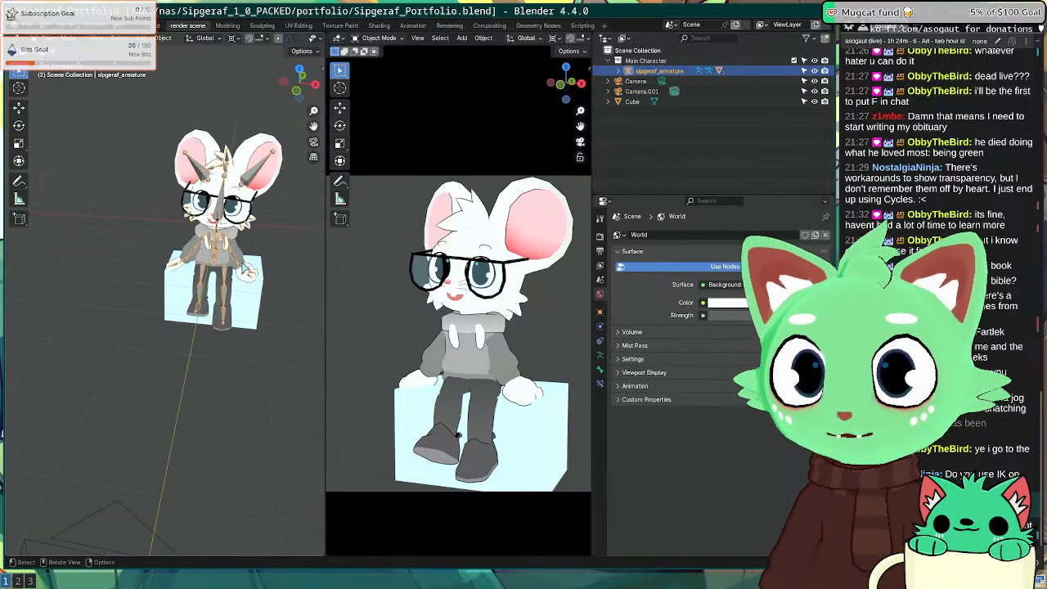
key("KP_Decimal")
middle_click_drag(177, 407, 180, 184, "shift")
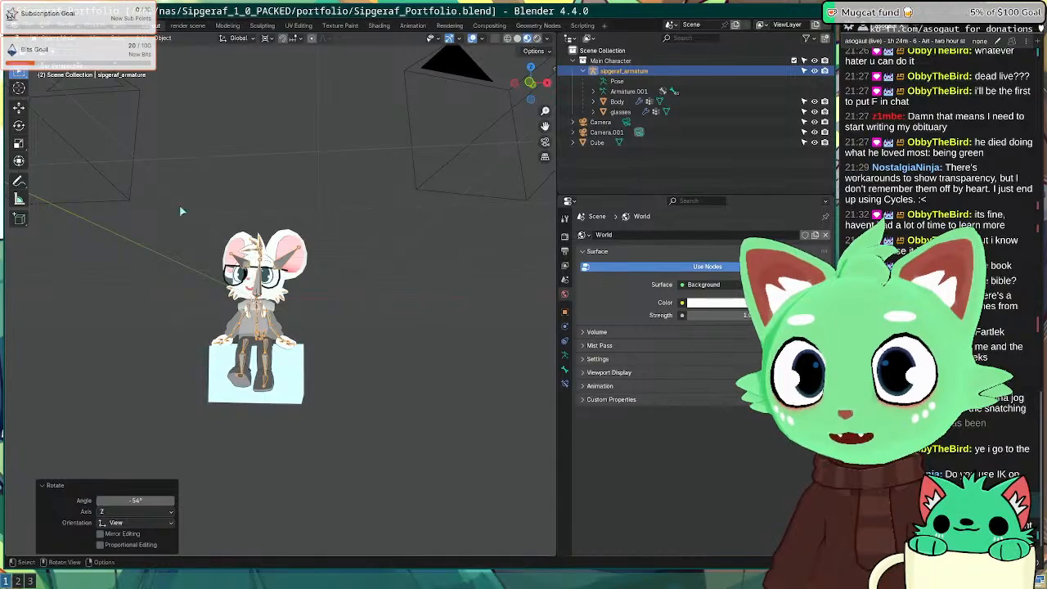
key("ctrl+s")
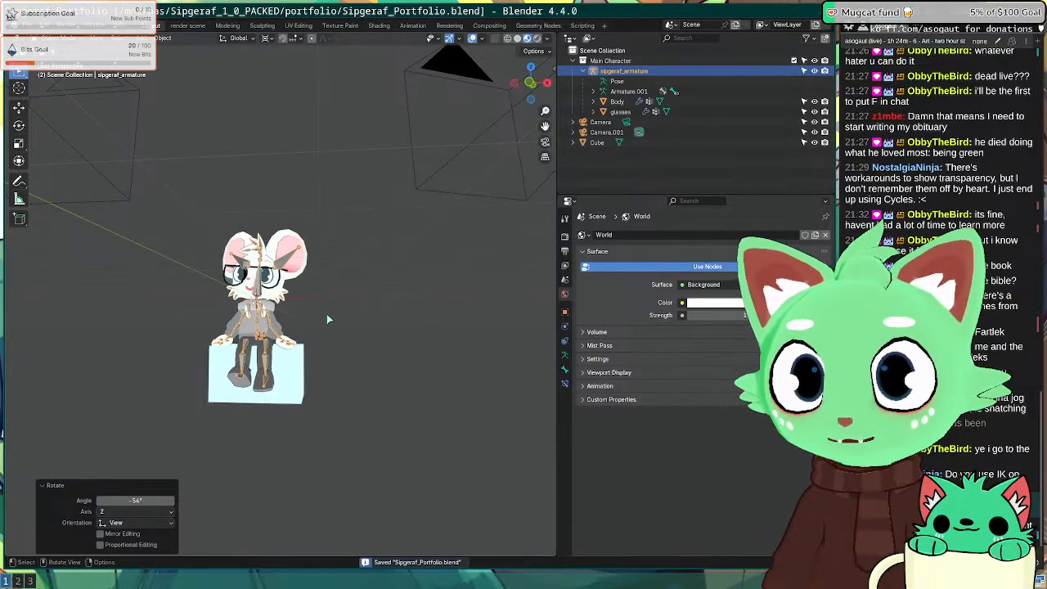
scroll(270, 368, "up", 6)
middle_click_drag(270, 368, 222, 270, "shift")
scroll(270, 404, "down", 2)
Step: Put the mouse's armature into Pose Mode from the interaction mode menu
left_click(269, 404)
left_click(41, 39)
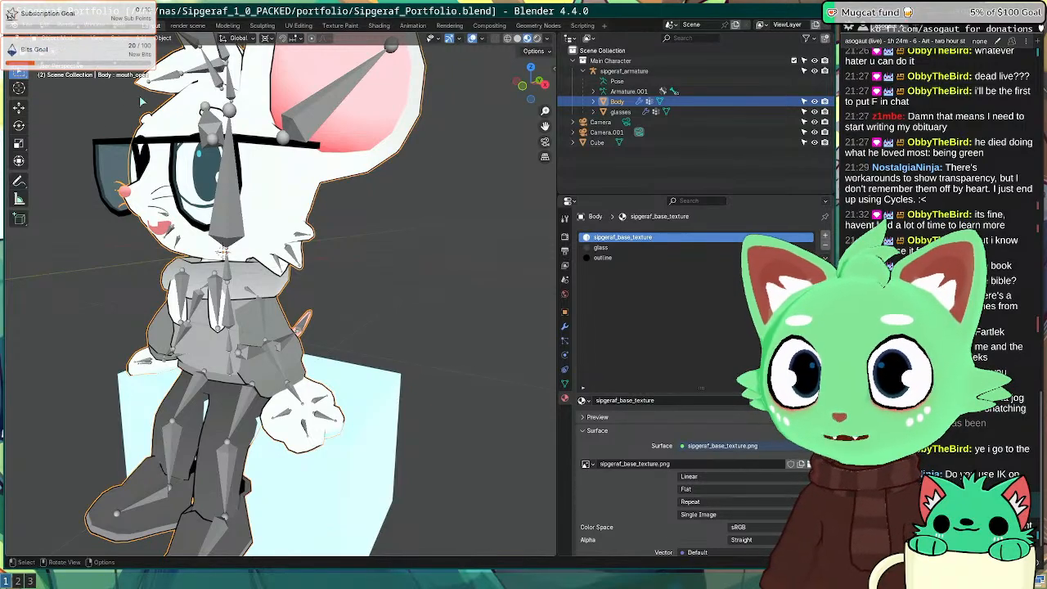
left_click(378, 280)
left_click(225, 207)
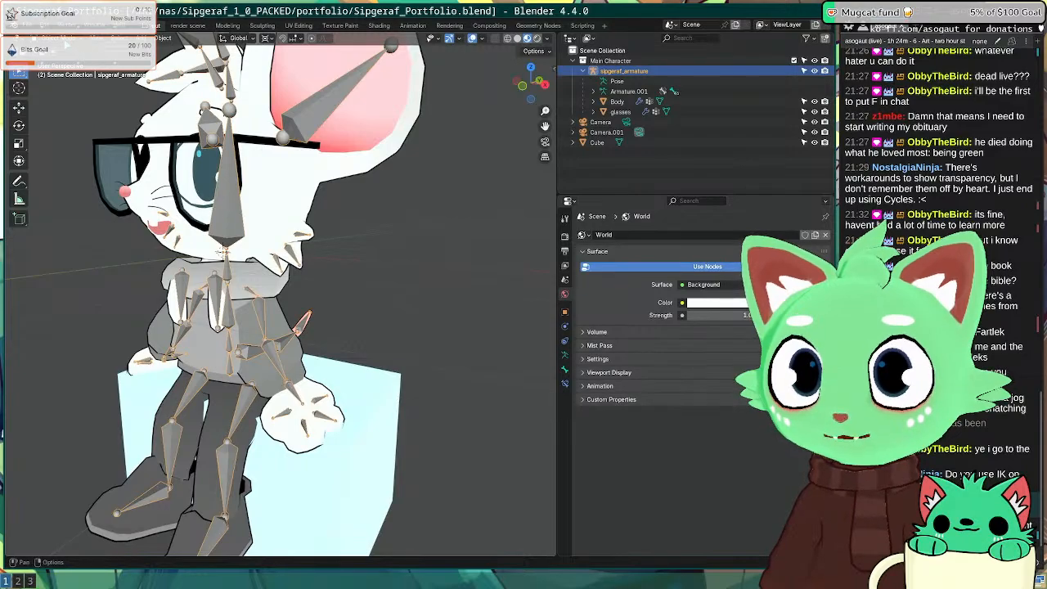
left_click(64, 40)
left_click(71, 73)
middle_click_drag(237, 382, 282, 339)
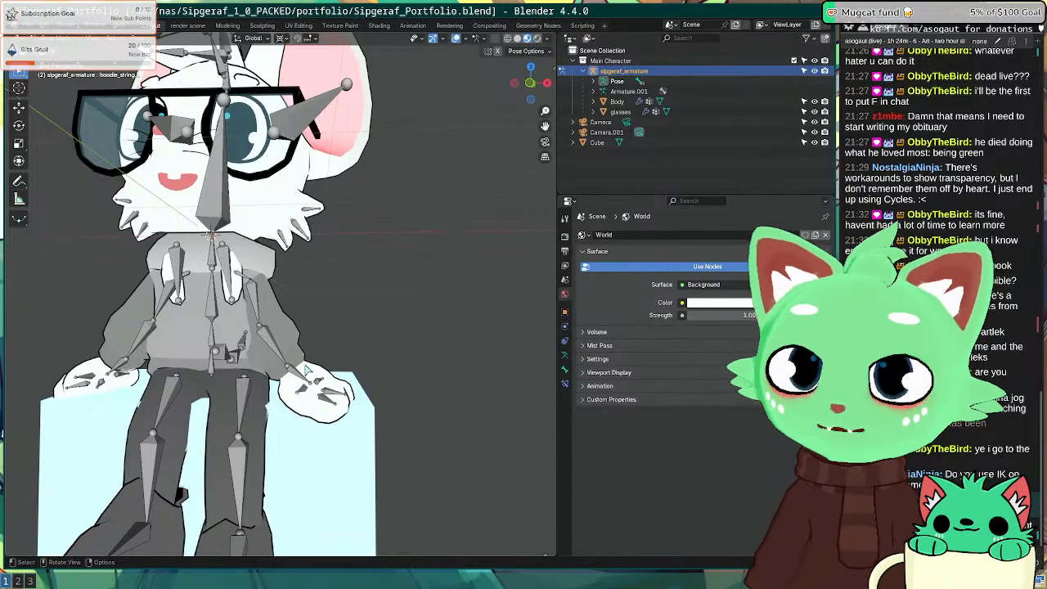
Step: Change the pivot point and rotate the left hand bone to a new angle
scroll(311, 372, "up", 3)
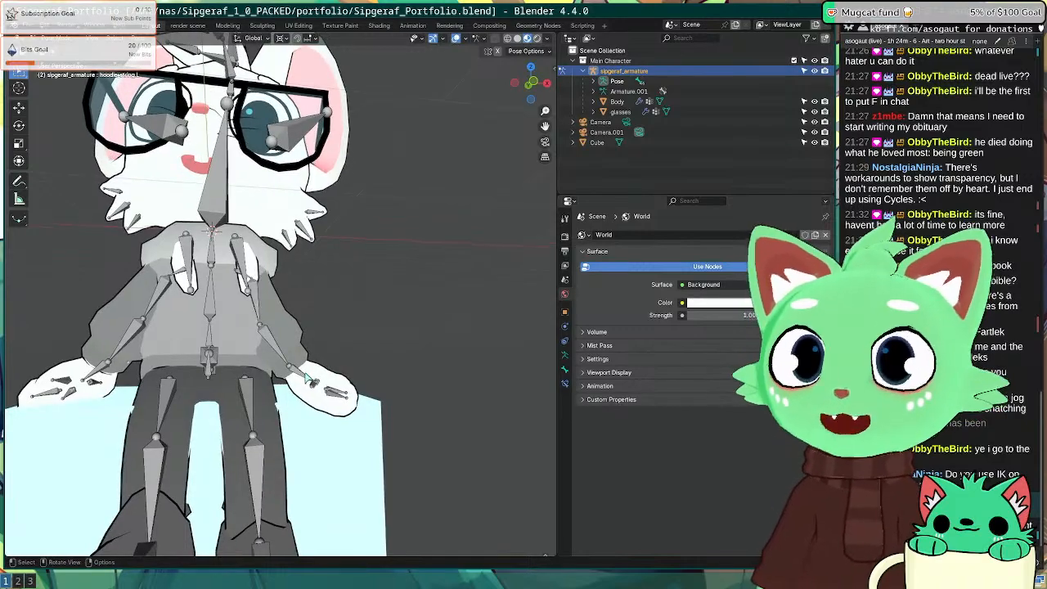
left_click(324, 375)
key("r")
left_click(361, 393)
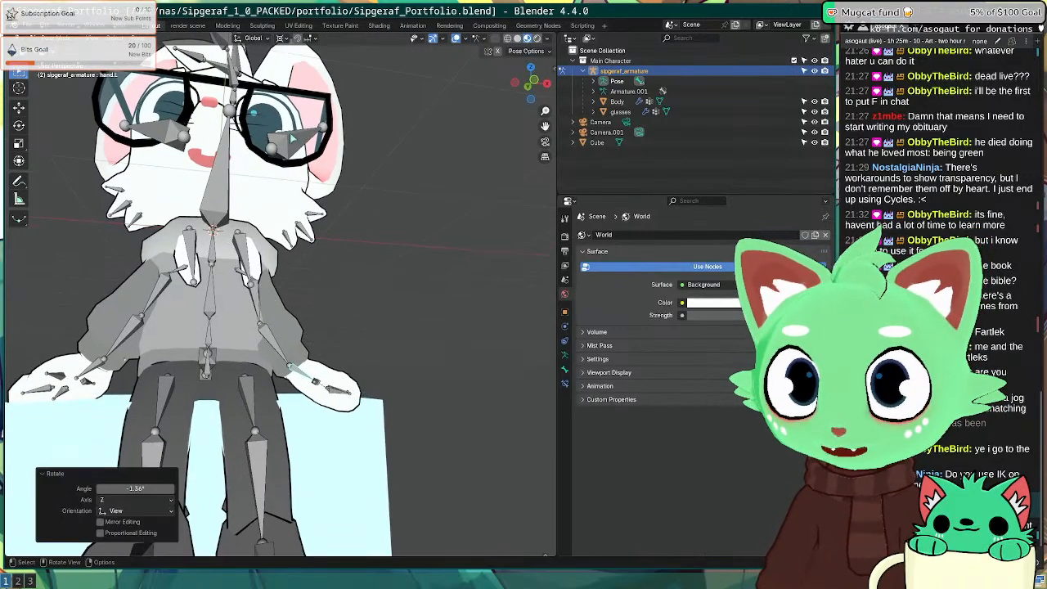
key("ctrl+z")
left_click(282, 38)
left_click(292, 63)
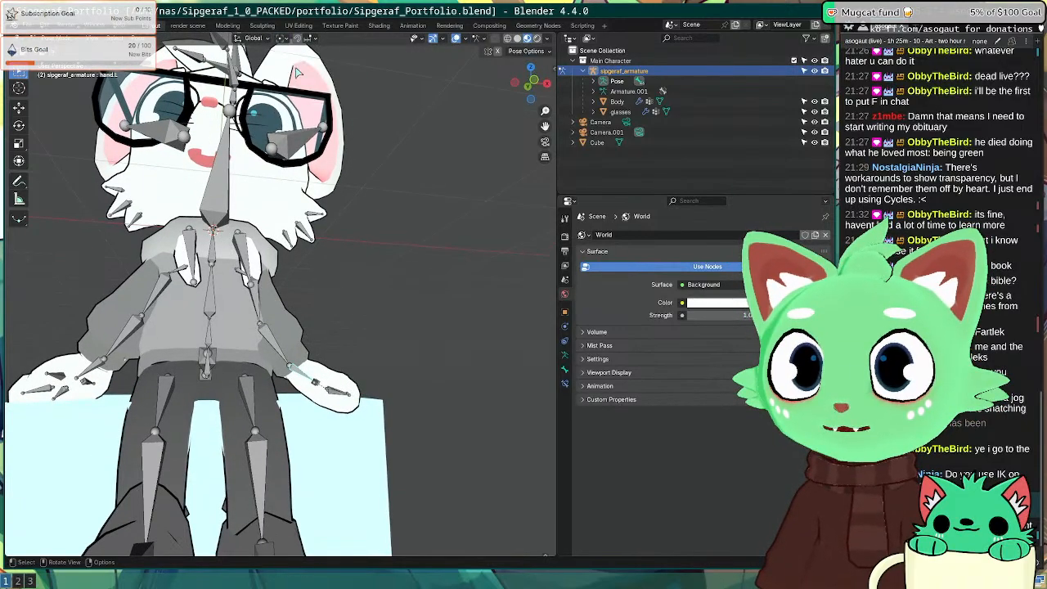
middle_click_drag(298, 409, 325, 393)
key("r")
left_click(334, 400)
Step: Rotate the left hand further and bend the left index finger -6.33°
left_click(317, 385)
mouse_move(390, 392)
middle_mouse_down()
mouse_move(319, 399)
mouse_move(353, 415)
mouse_move(400, 415)
mouse_move(350, 398)
mouse_move(384, 402)
middle_mouse_up()
scroll(320, 405, "up", 1)
key("r")
left_click(351, 420)
left_click(354, 423)
key("r")
left_click(384, 421)
Step: Rotate the left thumb -7.57° and bend the left index finger -10.1°
left_click(310, 409)
middle_click_drag(311, 409, 336, 343)
left_click(238, 399)
key("r")
left_click(245, 397)
left_click(211, 417)
key("r")
left_click(164, 400)
Step: Turn the right hand -14° and rotate the right elbow -2.73°
middle_click_drag(234, 390, 399, 434)
left_click(393, 397)
key("r")
left_click(412, 378)
middle_click_drag(412, 378, 263, 338)
left_click(278, 344)
left_click(264, 335)
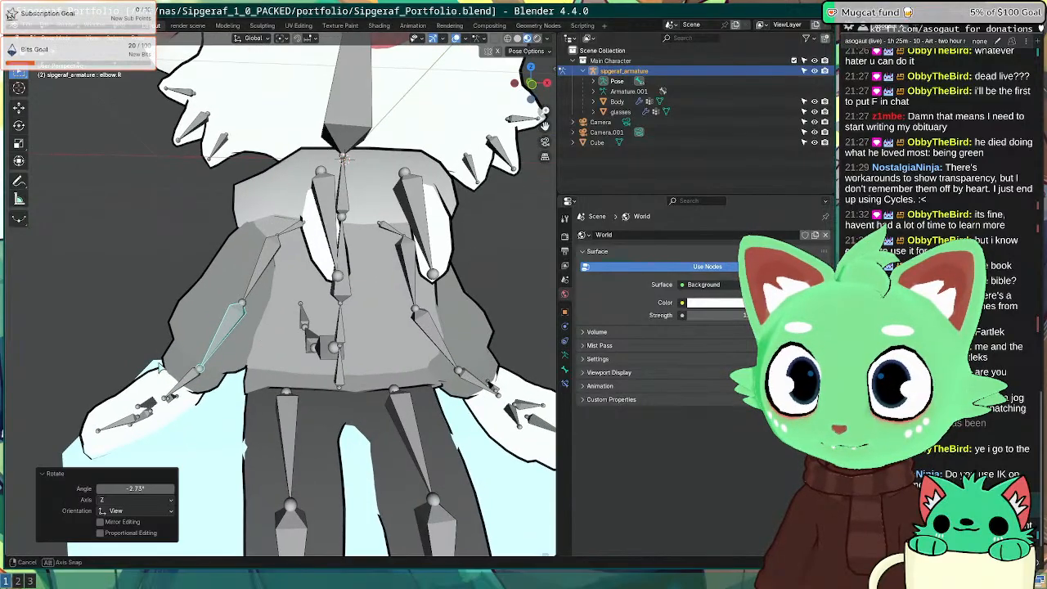
middle_click_drag(131, 344, 327, 425)
scroll(264, 356, "down", 5)
Step: Rotate the right upper arm -24.9°, bend the elbow 26.7° then -18°, and adjust the right hand
left_click(322, 312)
key("r")
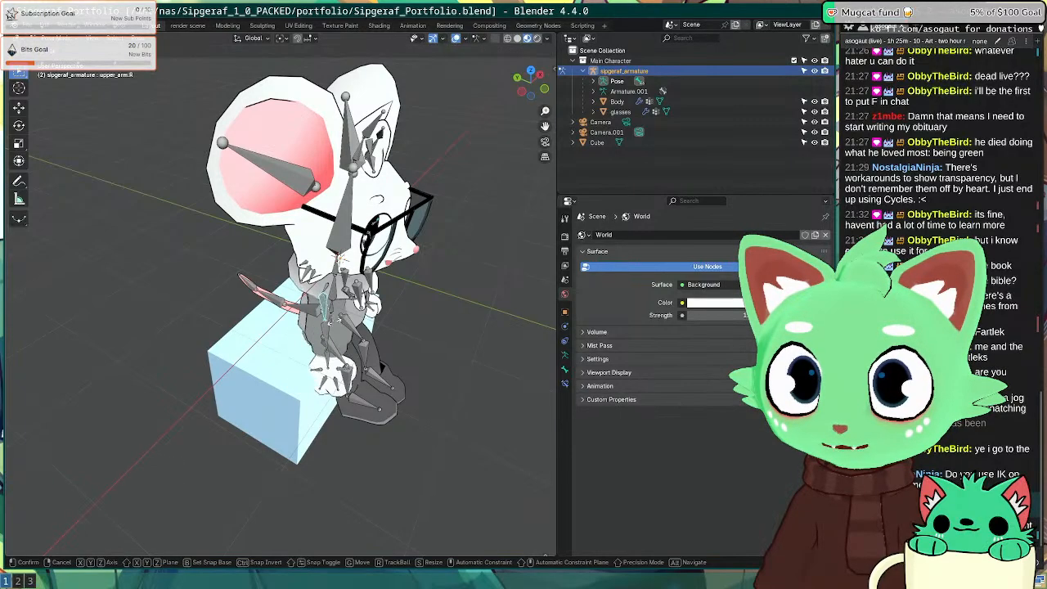
left_click(347, 305)
middle_click_drag(347, 304, 269, 385)
left_click(296, 314)
key("r")
left_click(346, 257)
left_click(219, 349)
key("r")
left_click(223, 342)
left_click(283, 343)
left_click(287, 341)
Step: Rotate the right thumb, bend the right index finger 23.8° and middle finger -12°
scroll(139, 337, "up", 3)
left_click(179, 371)
key("r")
left_click(278, 266)
left_click(292, 256)
key("r")
left_click(413, 327)
scroll(260, 369, "up", 8)
scroll(243, 402, "down", 5)
left_click(334, 382)
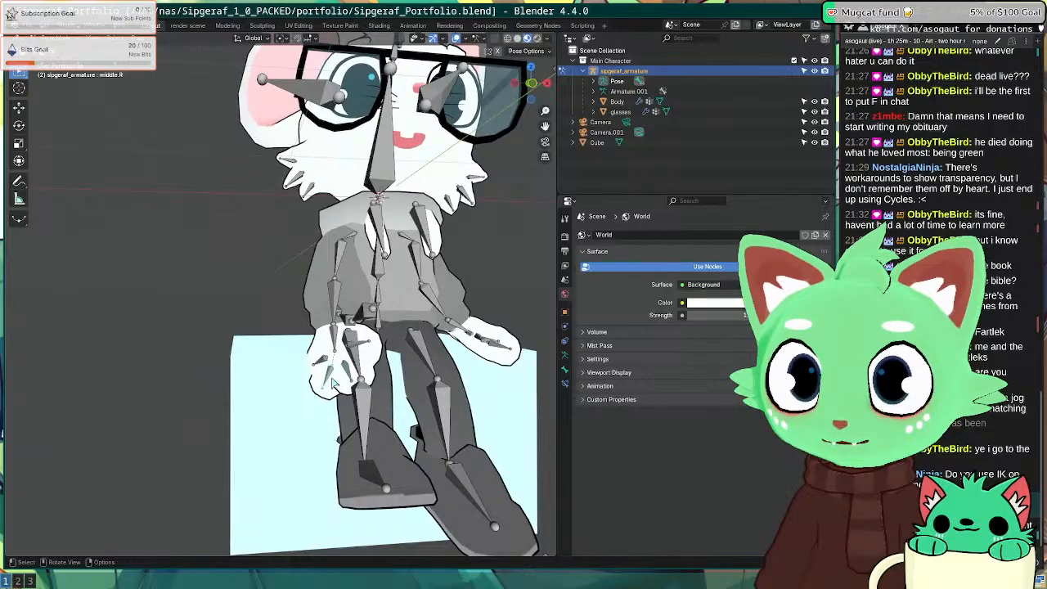
scroll(334, 383, "up", 2)
key("r")
left_click(292, 379)
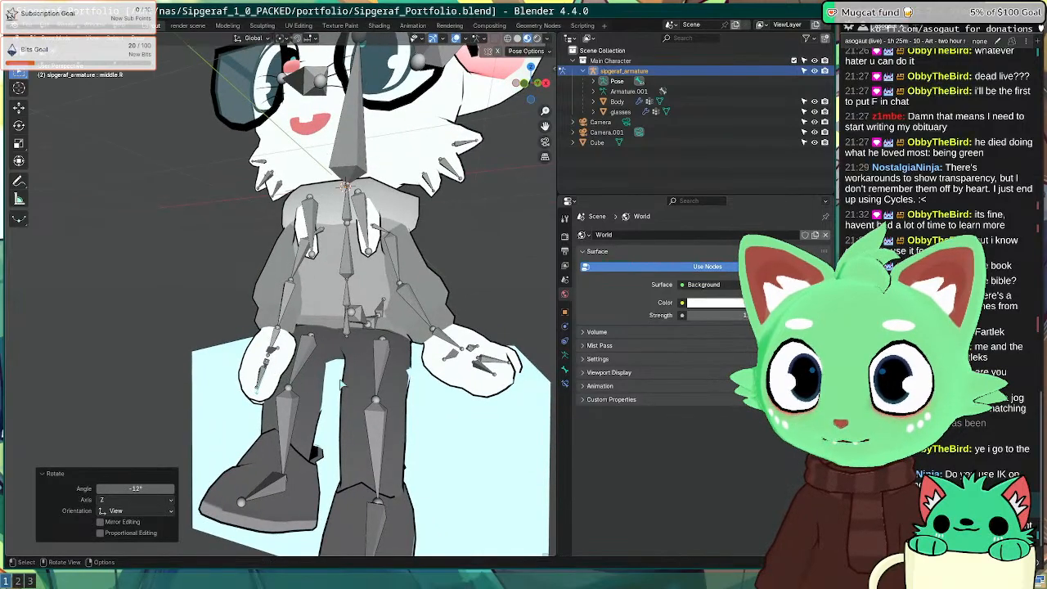
Step: Move the right upper leg, rotate the right lower leg -5.62° and left upper leg 1.33°
left_click(324, 365)
middle_click_drag(329, 369, 249, 355)
key("g")
left_click(253, 358)
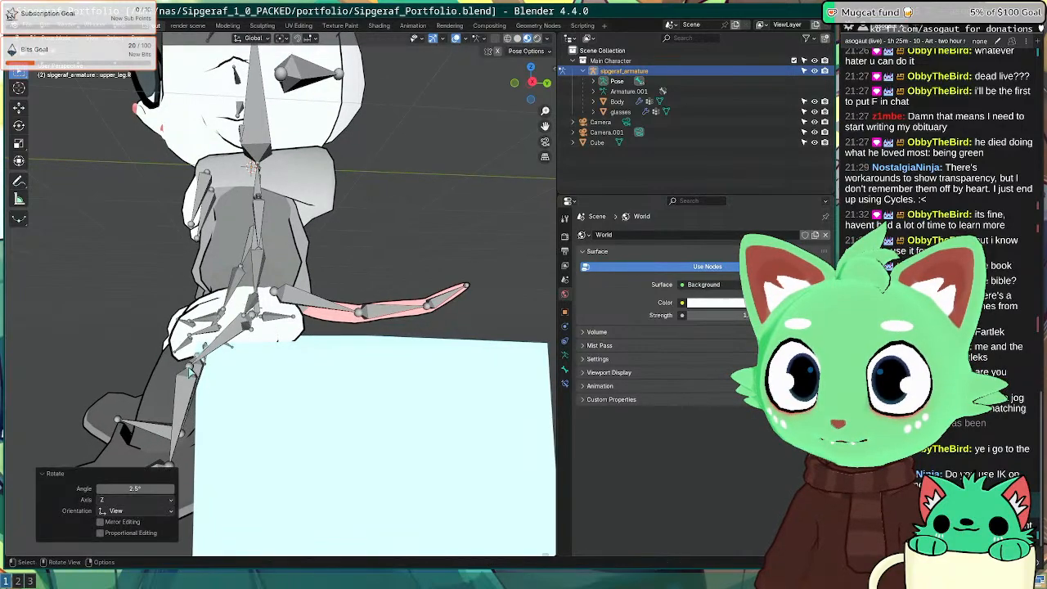
left_click(204, 373)
key("r")
left_click(182, 377)
middle_click_drag(180, 376, 234, 280)
left_click(260, 277)
key("r")
left_click(149, 239)
middle_click_drag(148, 242, 323, 350)
scroll(159, 355, "down", 5)
Step: Leave pose mode, returning the armature to Object Mode
key("Tab")
key("Tab")
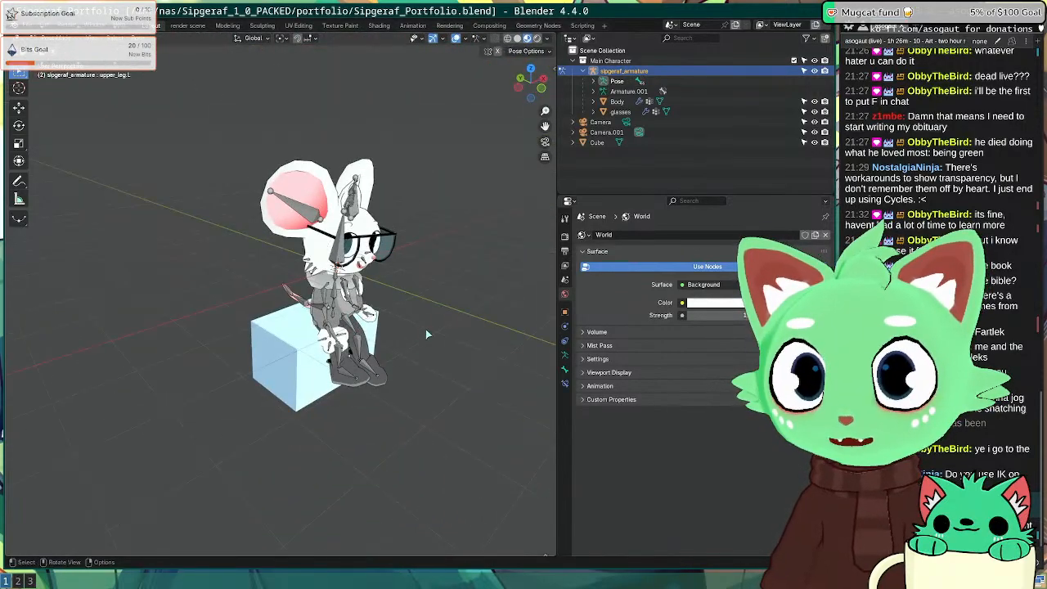
middle_click_drag(425, 329, 161, 138)
key("ctrl+Tab")
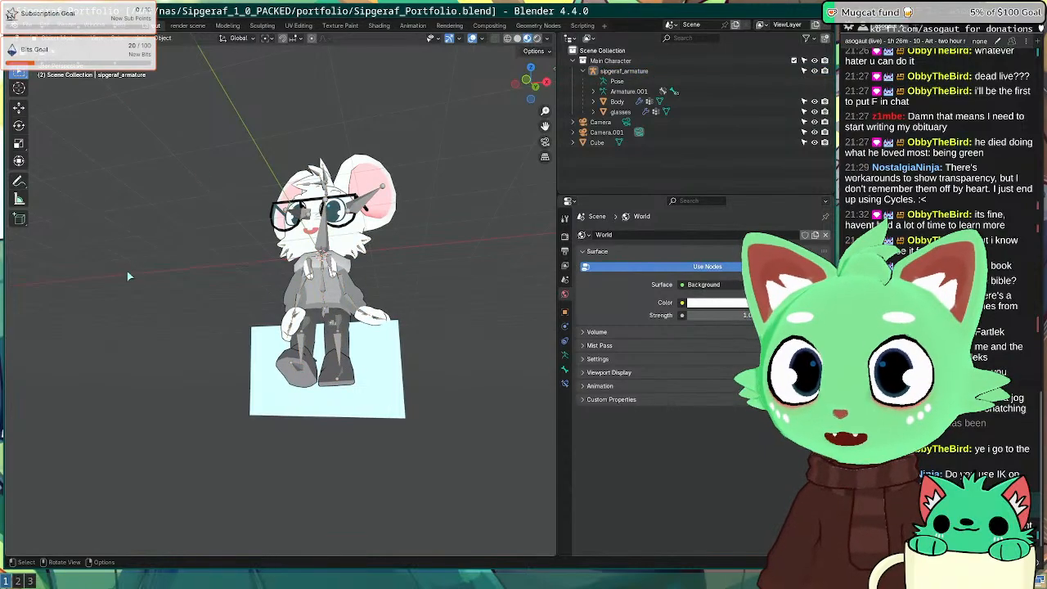
middle_click_drag(127, 271, 145, 300)
Step: Render the current pose, inspect it full screen, then close the render window
key("F12")
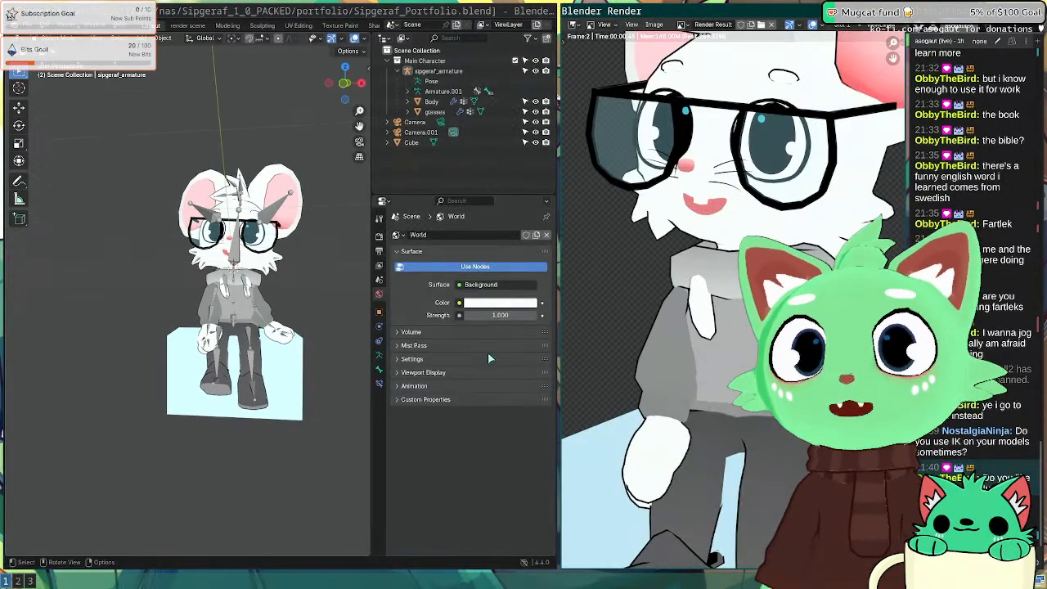
scroll(739, 323, "down", 3)
key("super+f")
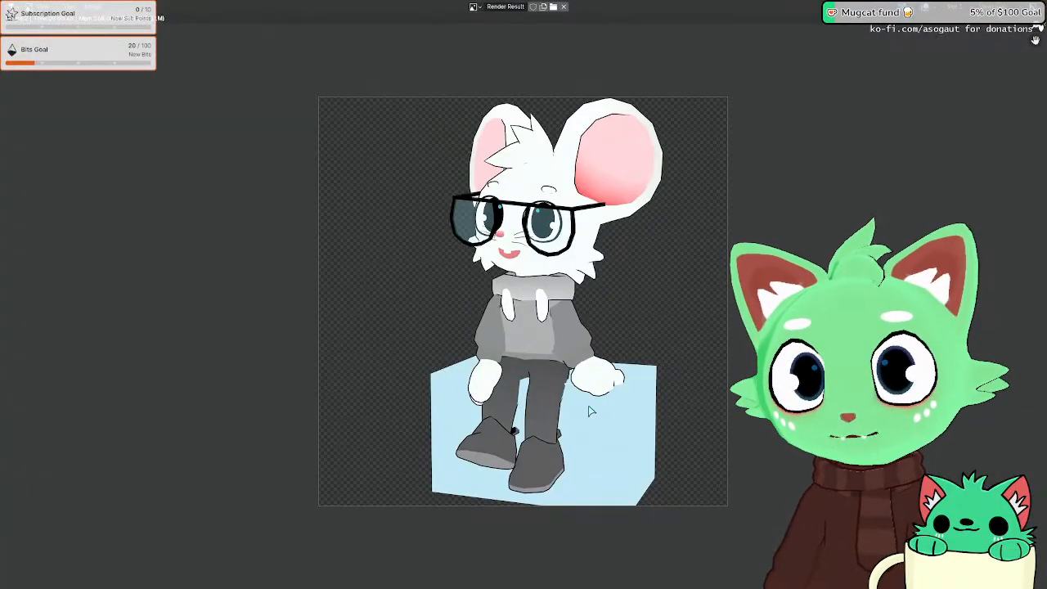
key("super+f")
key("super+shift+q")
Step: In side view, enter Pose Mode and rotate the left upper leg bone
scroll(445, 360, "up", 3)
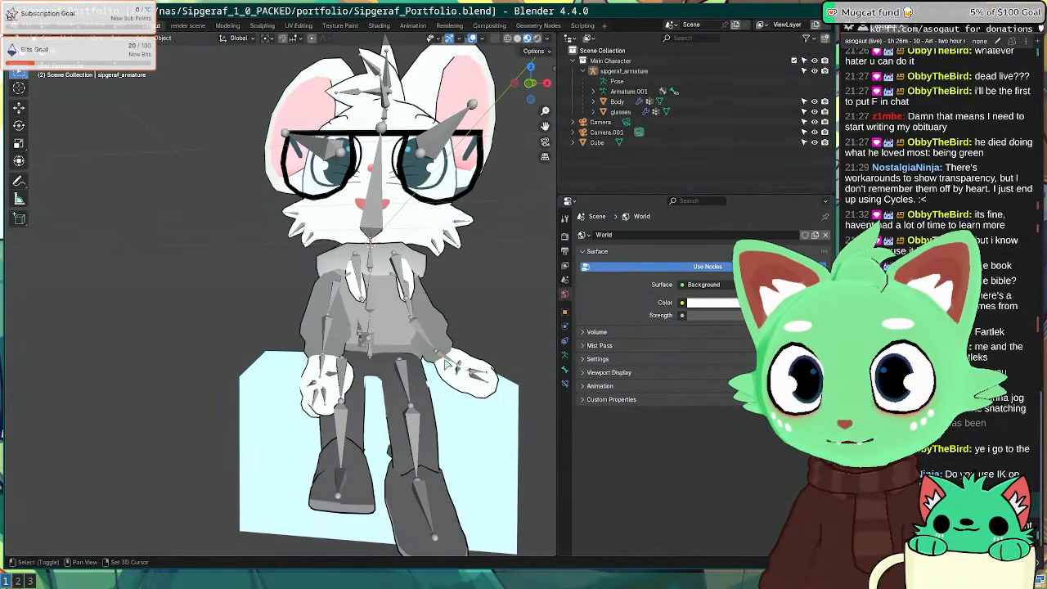
middle_click_drag(446, 362, 212, 311, "shift")
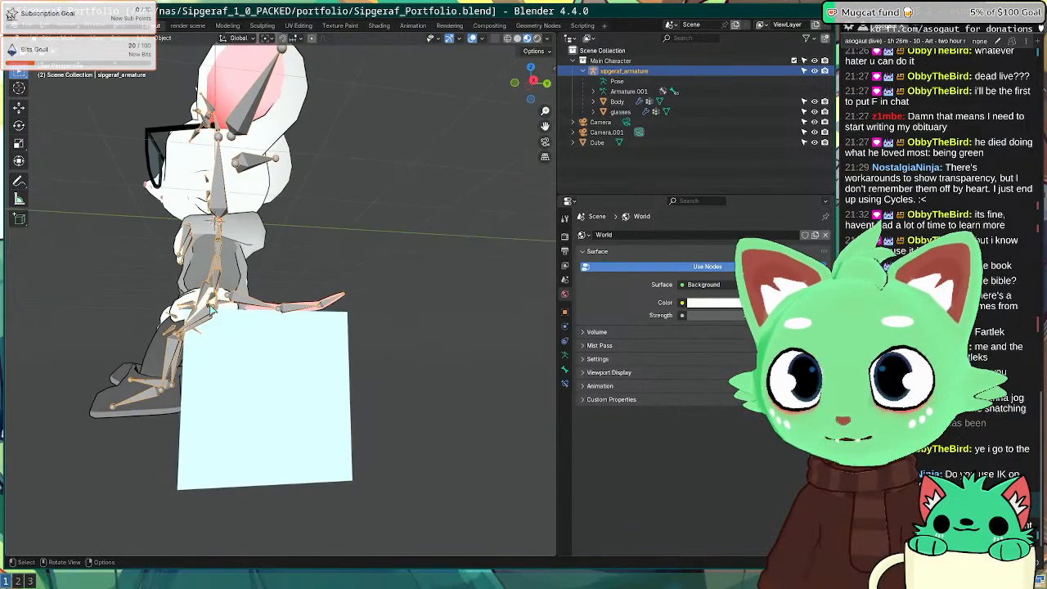
key("KP_1")
key("KP_3")
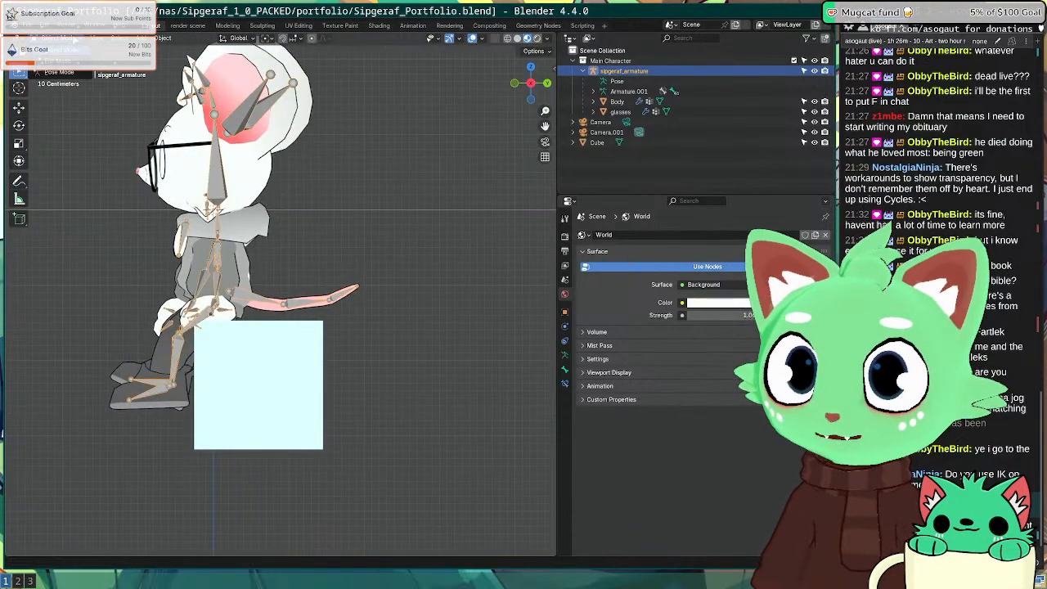
left_click(59, 72)
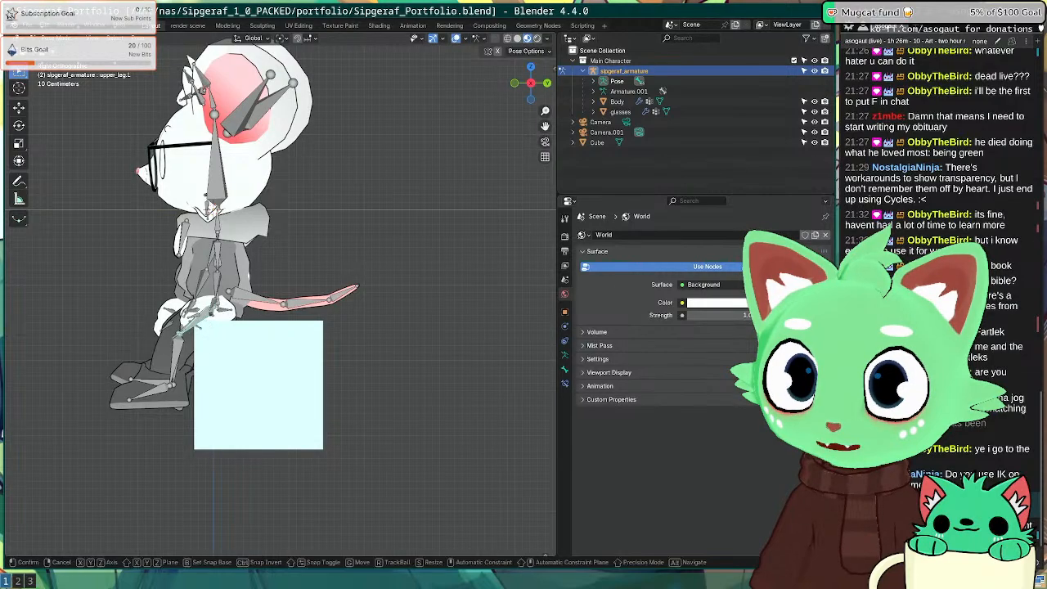
left_click(205, 322)
Step: Rotate the left lower leg and turn the left foot -6.07° about Z
left_click(175, 349)
mouse_move(175, 349)
middle_mouse_down()
mouse_move(227, 367)
mouse_move(193, 339)
mouse_move(194, 351)
middle_mouse_up()
key("KP_1")
key("KP_3")
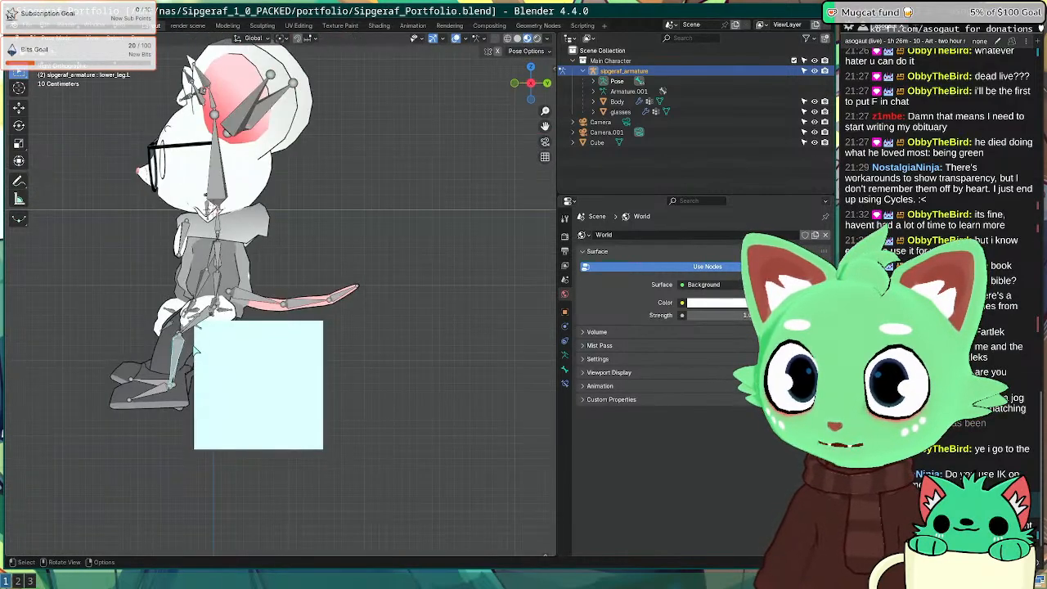
key("r")
left_click(193, 365)
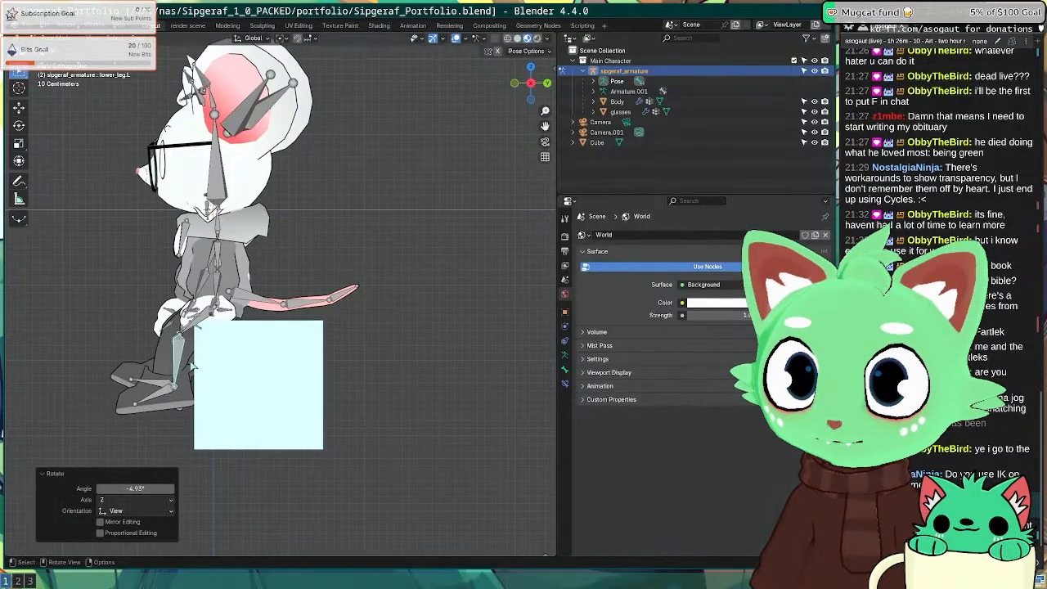
left_click(154, 400)
key("r")
left_click(153, 396)
Step: Render a fresh preview of the adjusted left leg pose
middle_click_drag(153, 395, 268, 381)
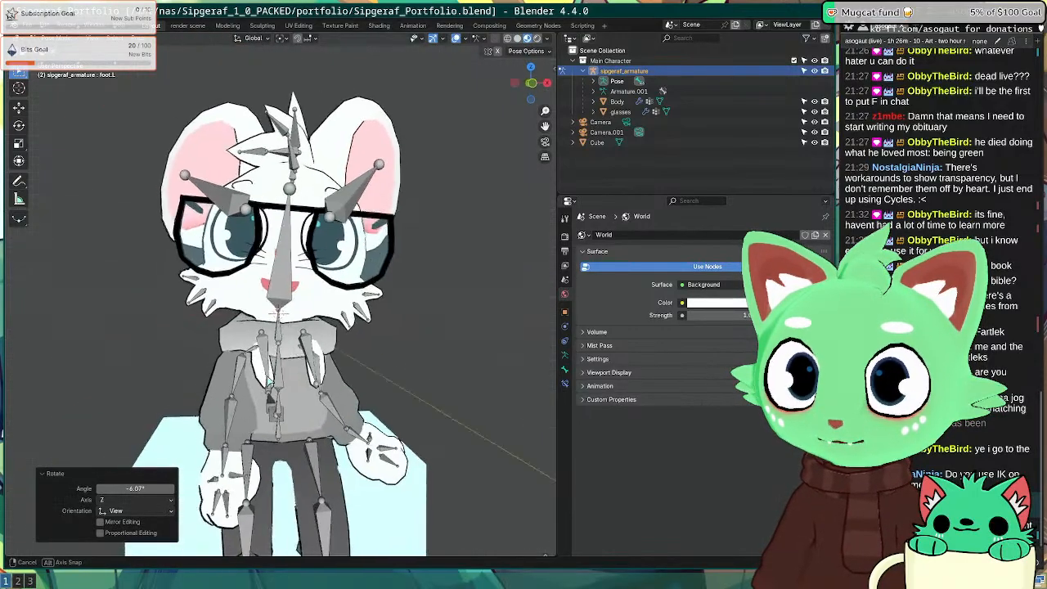
scroll(268, 381, "down", 4)
key("F12")
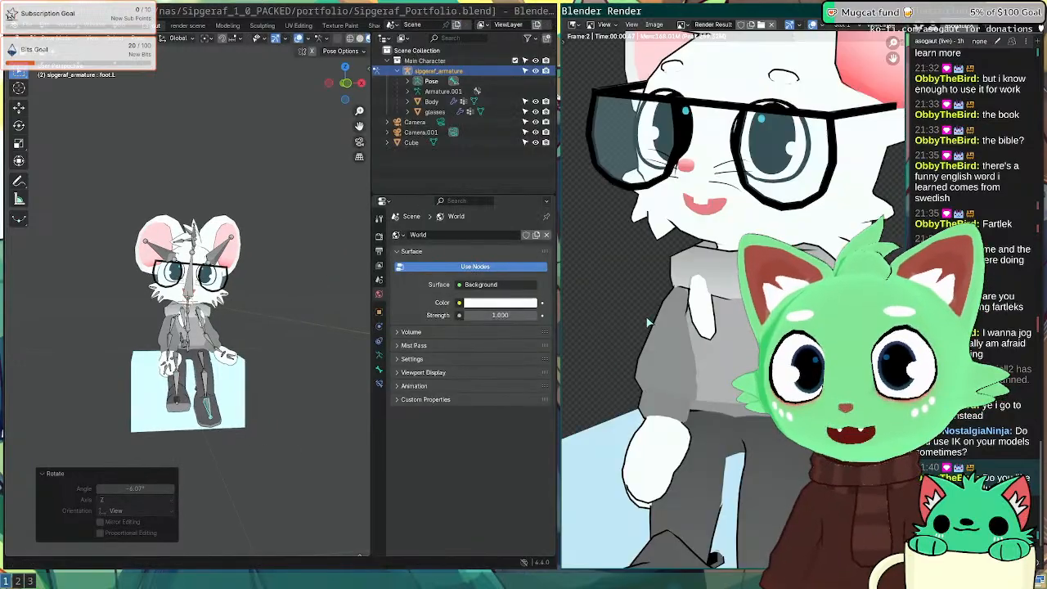
Step: Zoom out to see the whole rendered frame, dismiss the save prompt and close the render
scroll(649, 327, "down", 4)
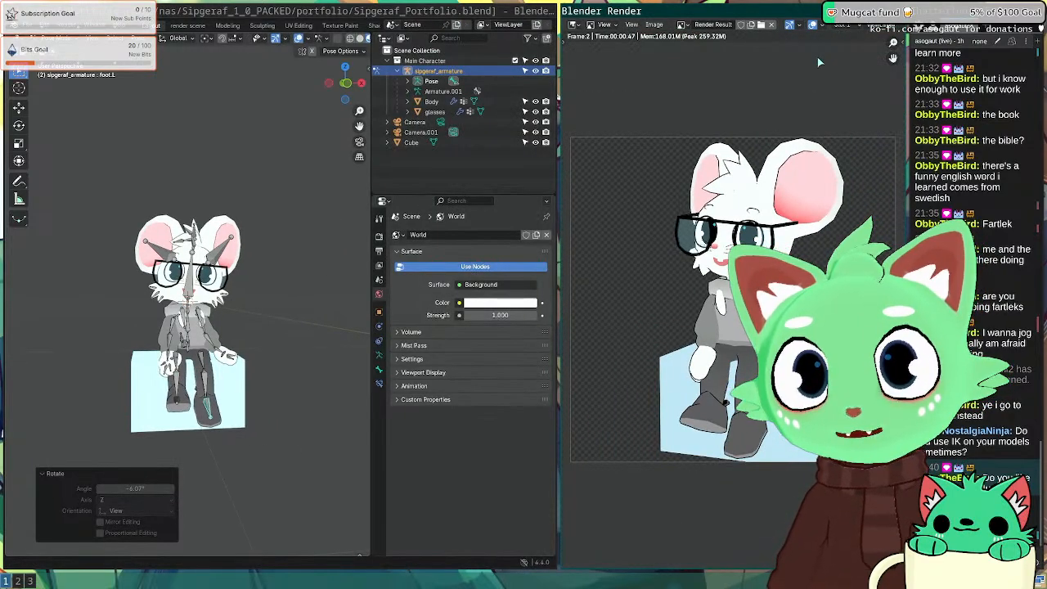
key("ctrl+q")
key("Escape")
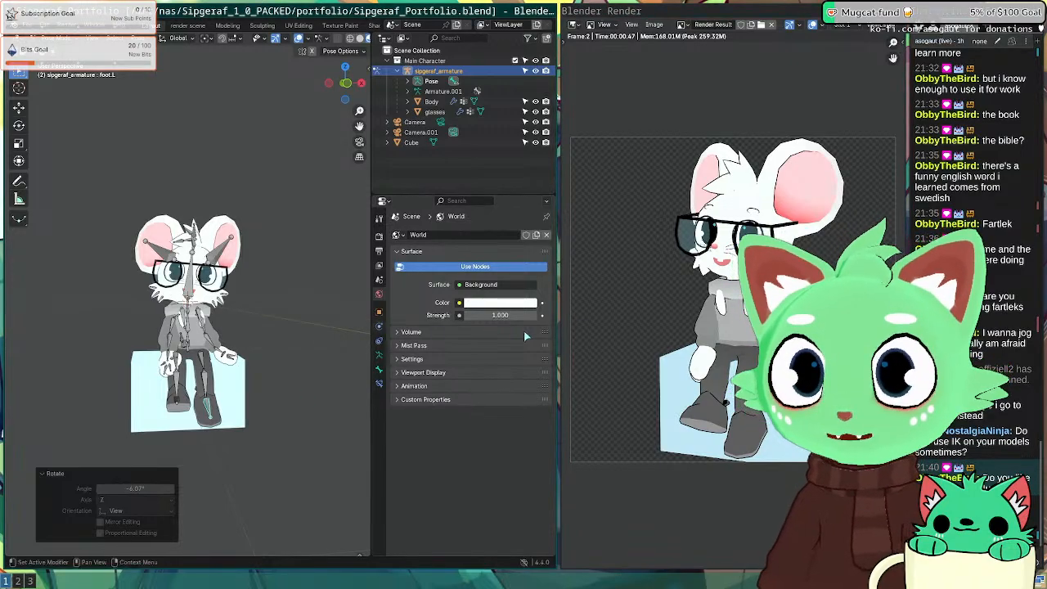
key("Escape")
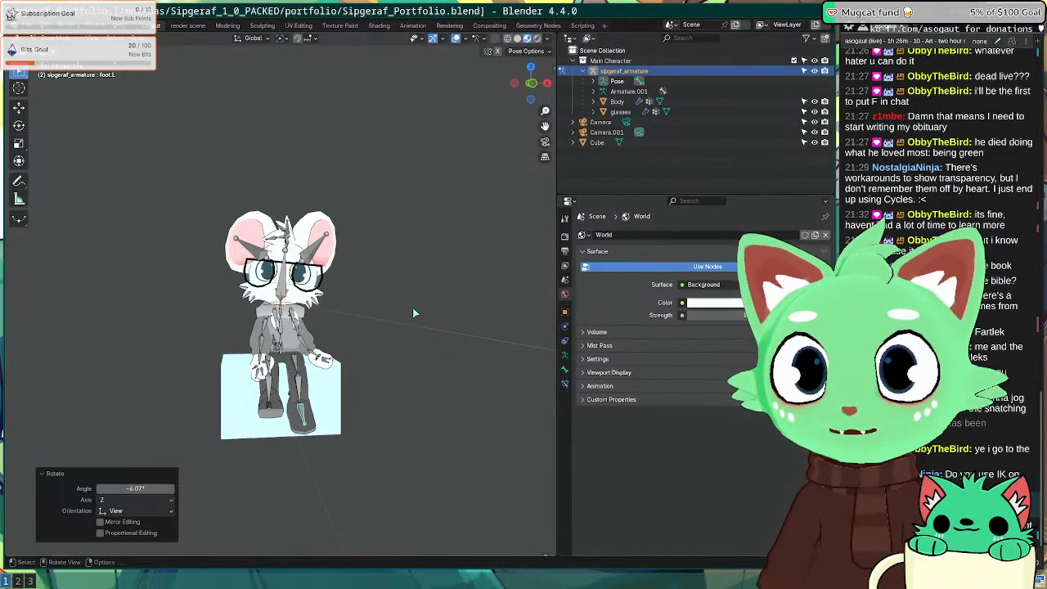
middle_click_drag(412, 307, 235, 348)
Step: Bring the seated mouse's lower body into view and rotate the left hand bone
scroll(235, 347, "up", 4)
scroll(236, 348, "up", 4)
middle_click_drag(246, 402, 343, 365, "shift")
scroll(137, 356, "down", 4)
middle_click_drag(111, 357, 175, 498)
scroll(165, 347, "down", 7)
scroll(333, 240, "up", 7)
middle_click_drag(334, 252, 352, 315, "shift")
left_click(327, 310)
key("r")
left_click(319, 378)
Step: Rotate the left elbow in several passes to 11.2° and render to check the arm
left_click(298, 339)
key("r")
left_click(301, 344)
key("r")
left_click(310, 365)
key("r")
left_click(401, 297)
key("F12")
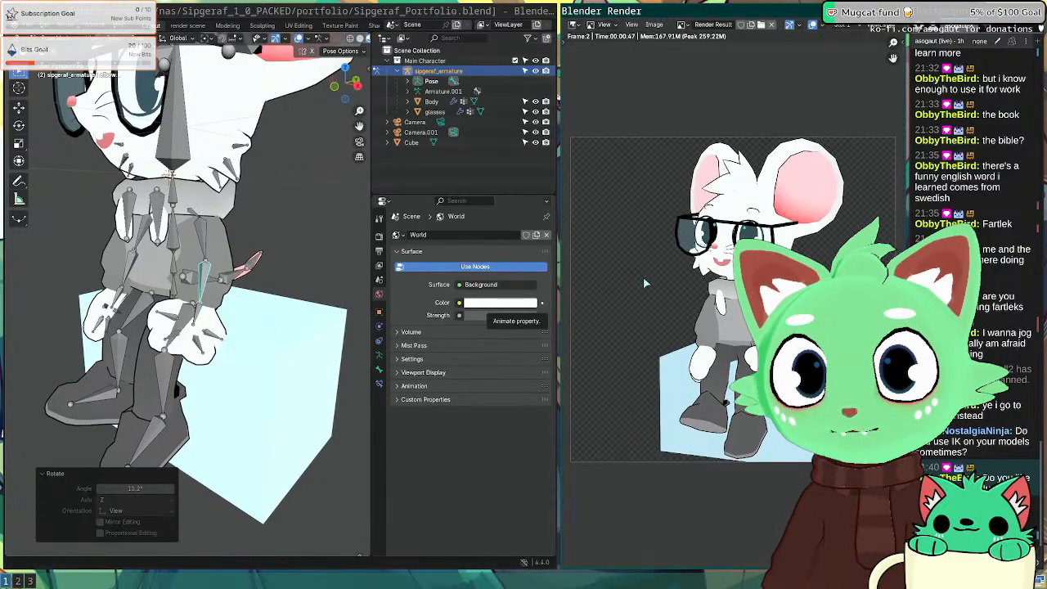
key("Escape")
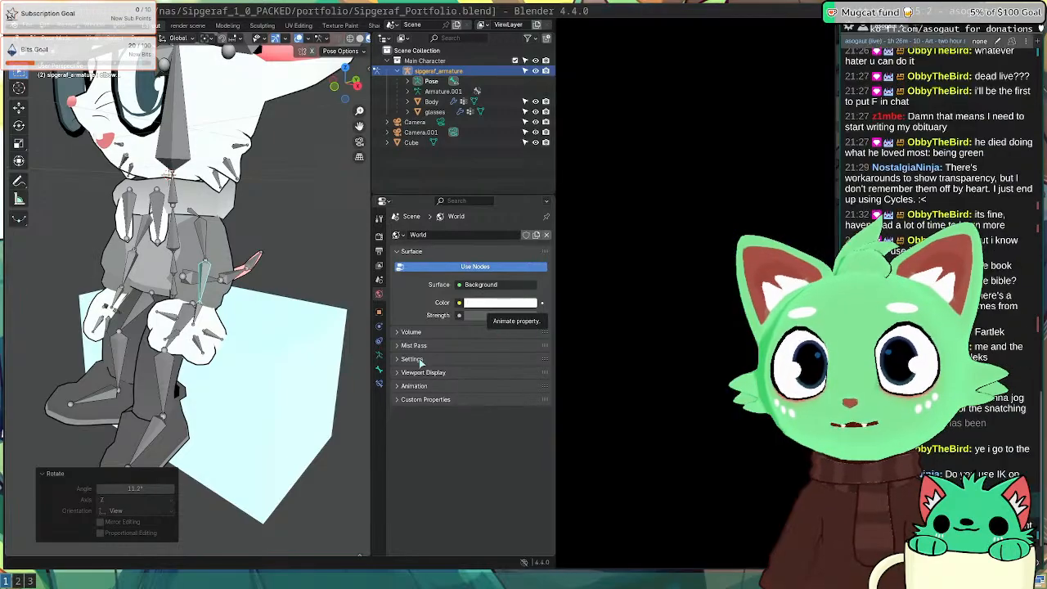
Step: Rotate the left upper arm bone to bring the arm toward the block
middle_click_drag(318, 362, 157, 334)
scroll(332, 326, "up", 5)
left_click(297, 314)
left_click(338, 286)
middle_click_drag(385, 286, 353, 281)
left_click(353, 253)
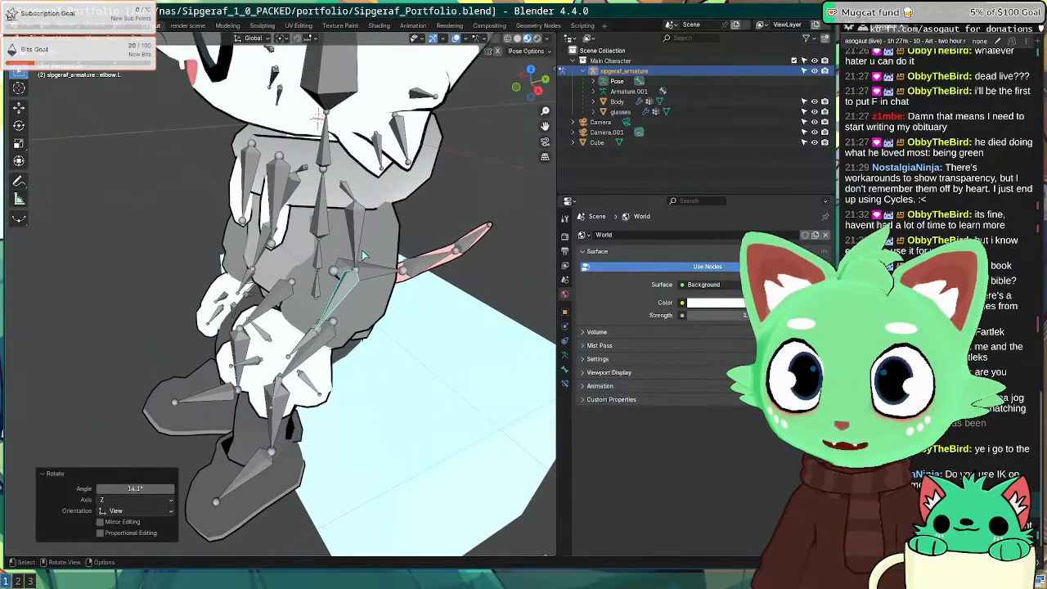
key("r")
left_click(352, 257)
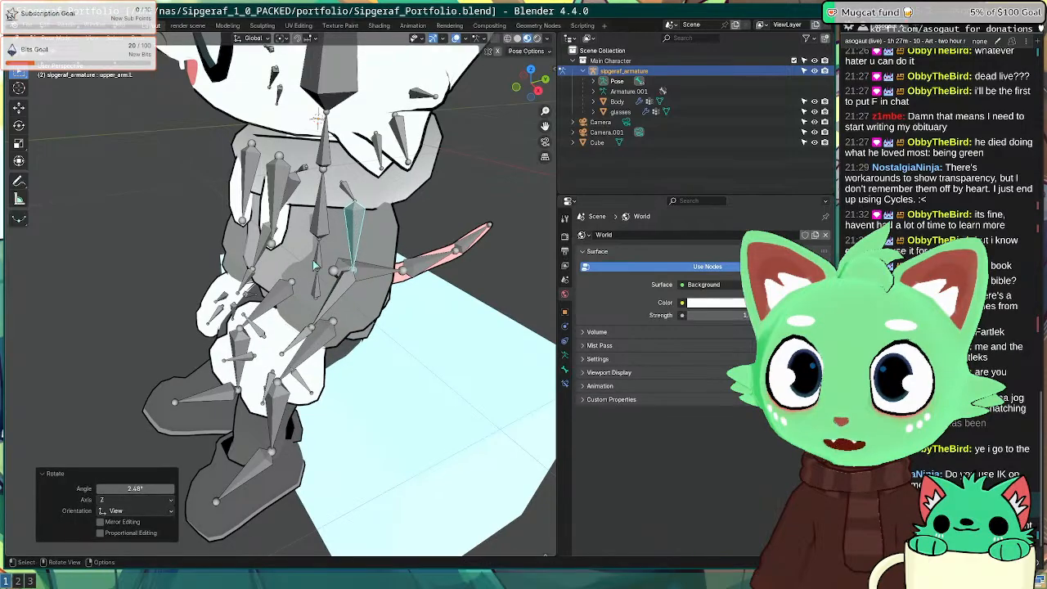
middle_click_drag(352, 257, 208, 287)
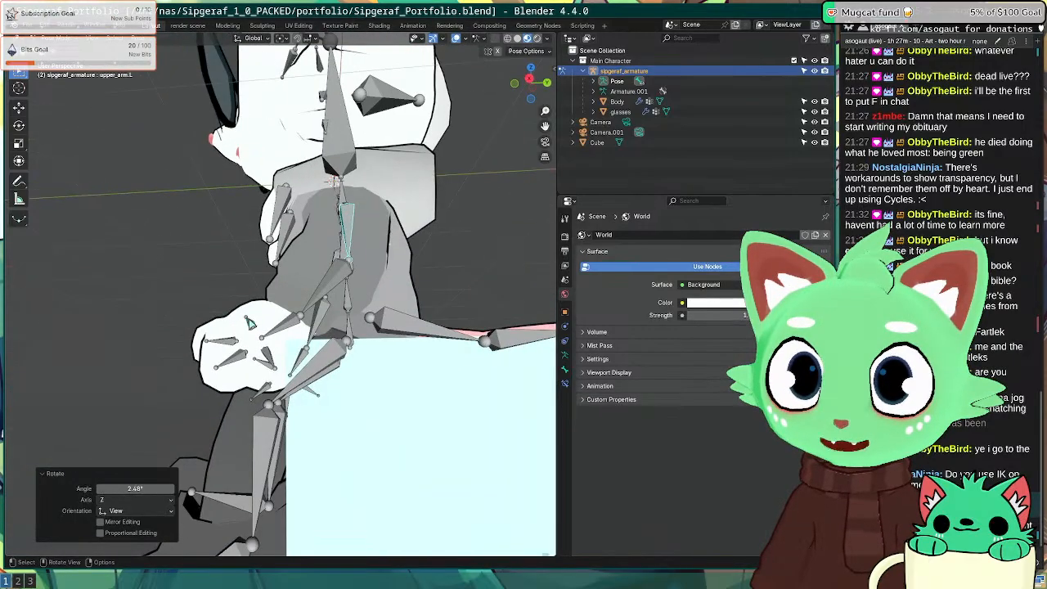
Step: Rotate the left hand again so it rests on the block
left_click(280, 327)
middle_click_drag(279, 327, 466, 348)
key("r")
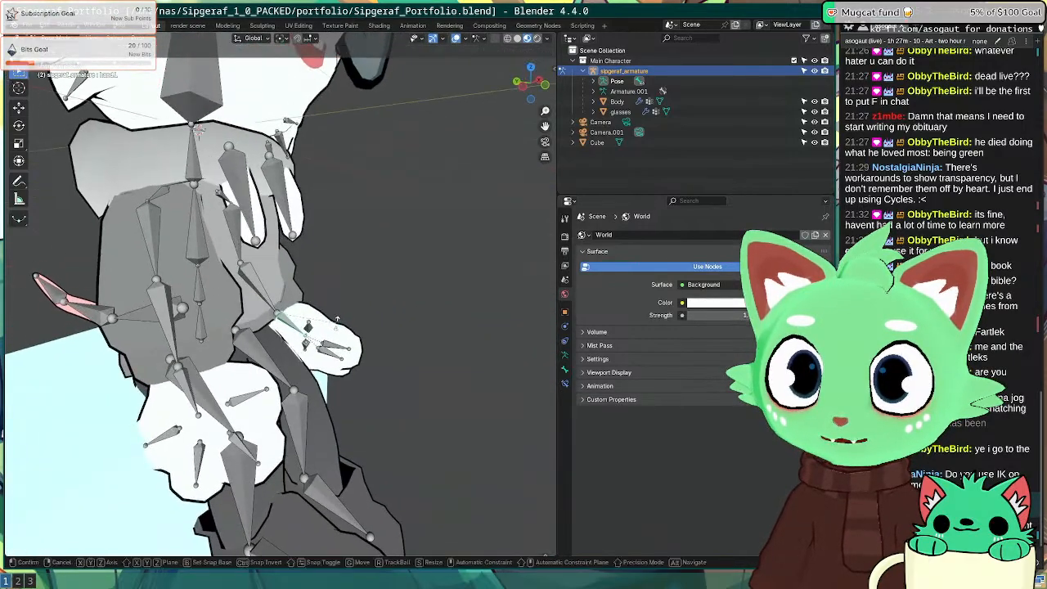
left_click(352, 332)
middle_click_drag(351, 331, 309, 311)
Step: Curl the left thumb, index and middle finger bones
left_click(266, 318)
left_click(270, 310)
left_click(279, 322)
key("r")
left_click(231, 339)
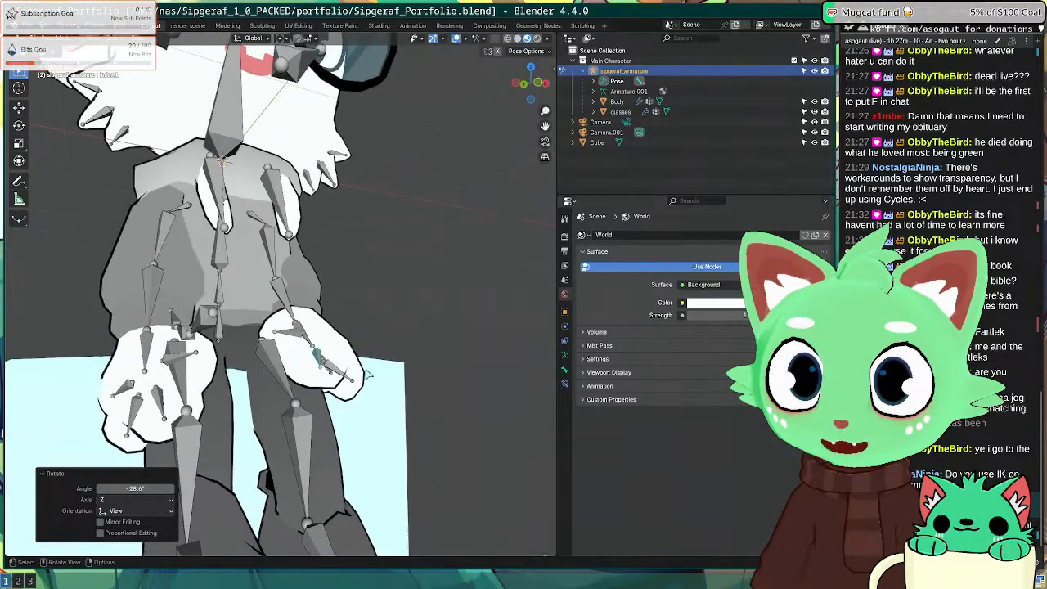
left_click(343, 372)
middle_click_drag(346, 375, 355, 360)
key("r")
left_click(342, 378)
Step: Curl the left little finger and render the new hand pose
middle_click_drag(483, 368, 298, 344)
left_click(333, 355)
key("r")
left_click(365, 350)
key("F12")
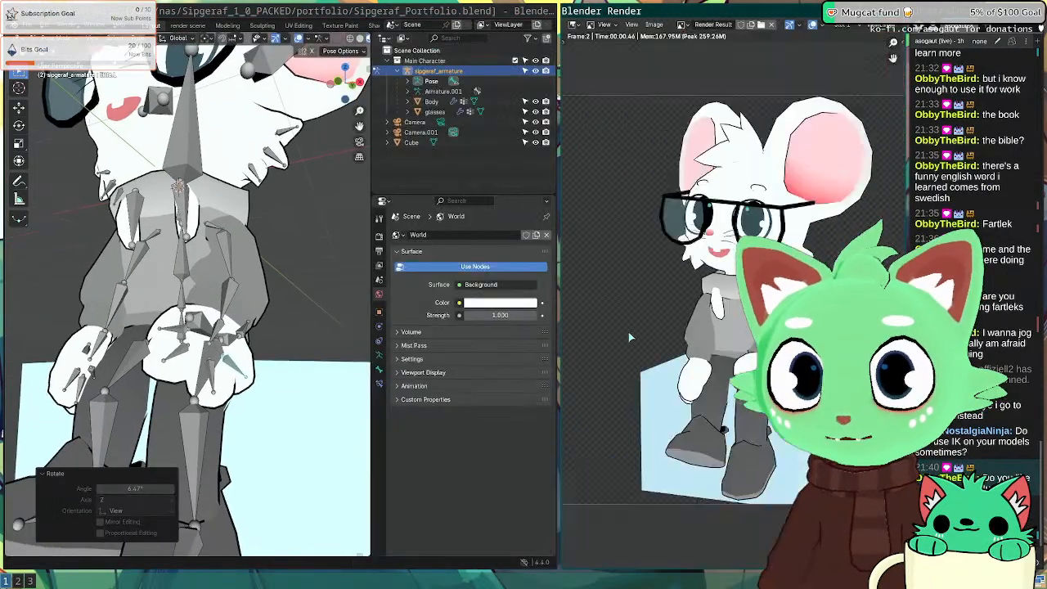
Step: Check the render full screen, close it, and save Sipgeraf_Portfolio.blend
scroll(666, 334, "up", 2)
key("super+f")
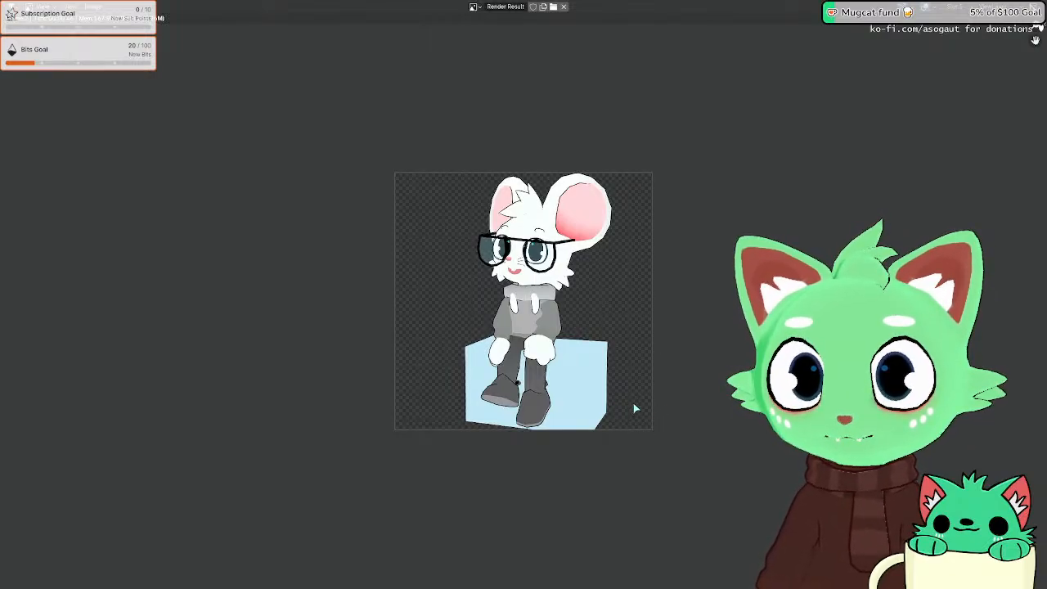
key("super+f")
key("Escape")
scroll(402, 297, "down", 3)
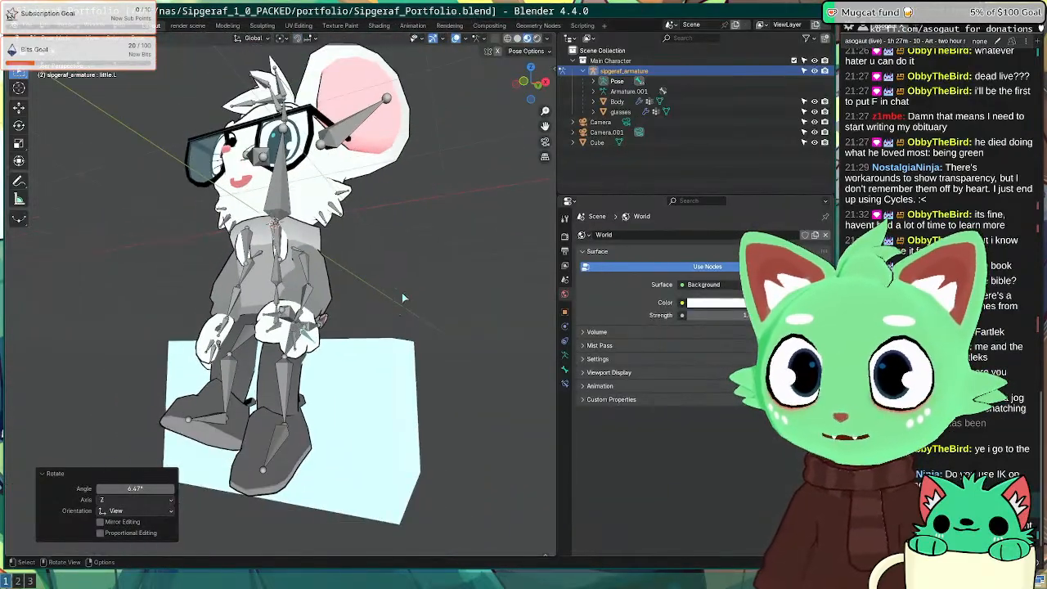
mouse_move(402, 297)
middle_mouse_down()
mouse_move(392, 250)
mouse_move(396, 280)
middle_mouse_up()
key("ctrl+s")
Step: Save the scene as Sipgeraf_Portfolio_sitting.blend via File > Save As
key("KP_1")
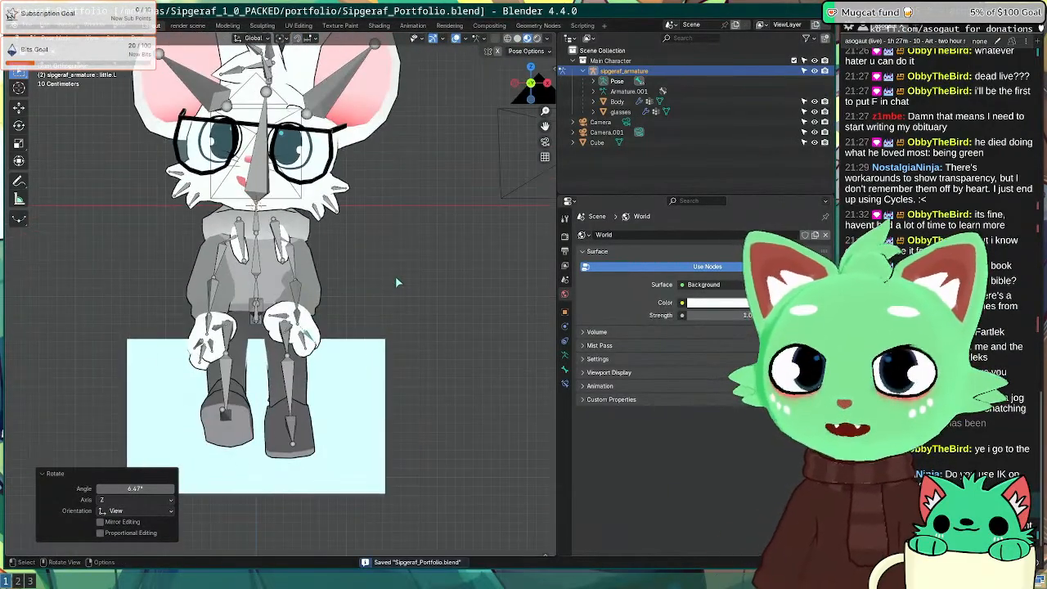
left_click(27, 26)
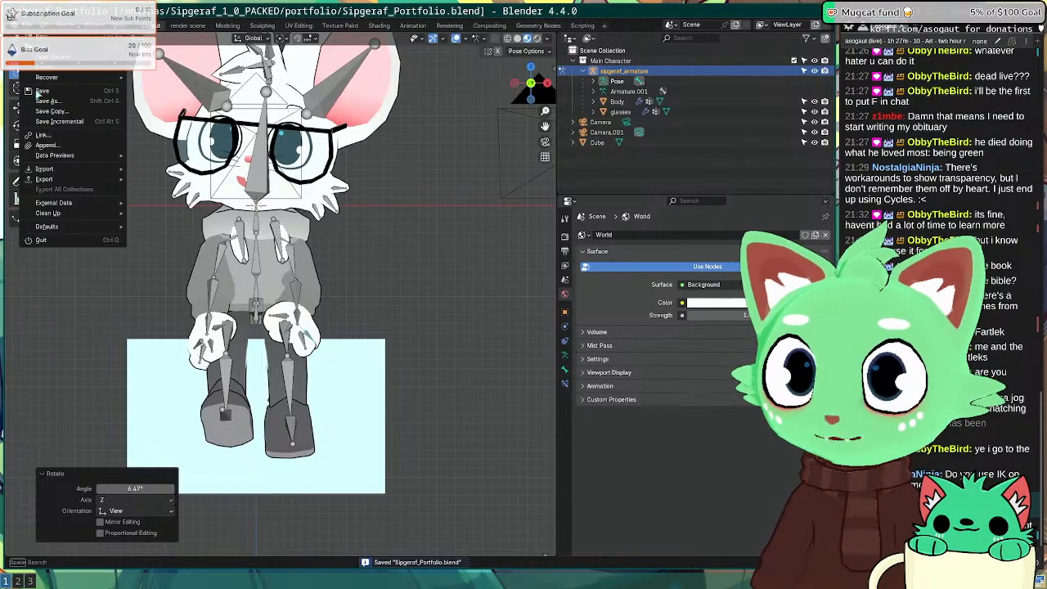
left_click(58, 100)
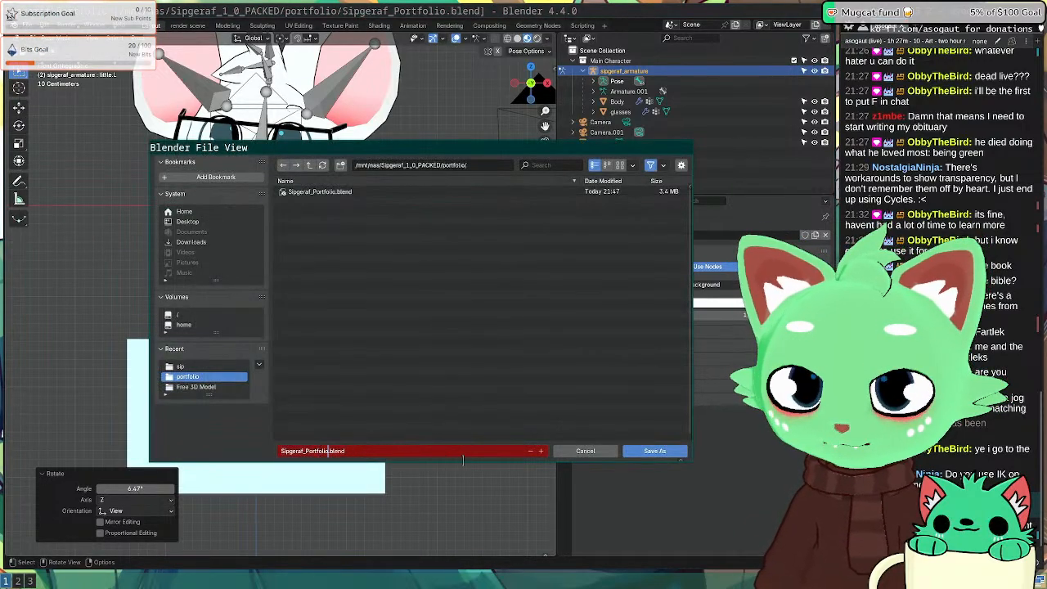
key("Return")
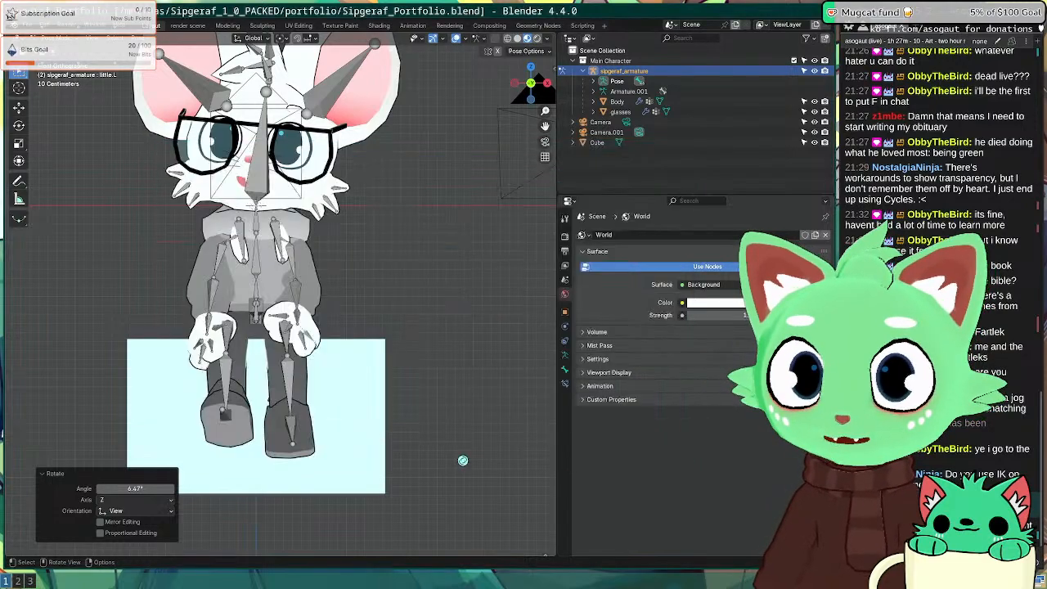
Step: Switch to top view and change to the rendering workspace
scroll(409, 310, "up", 4)
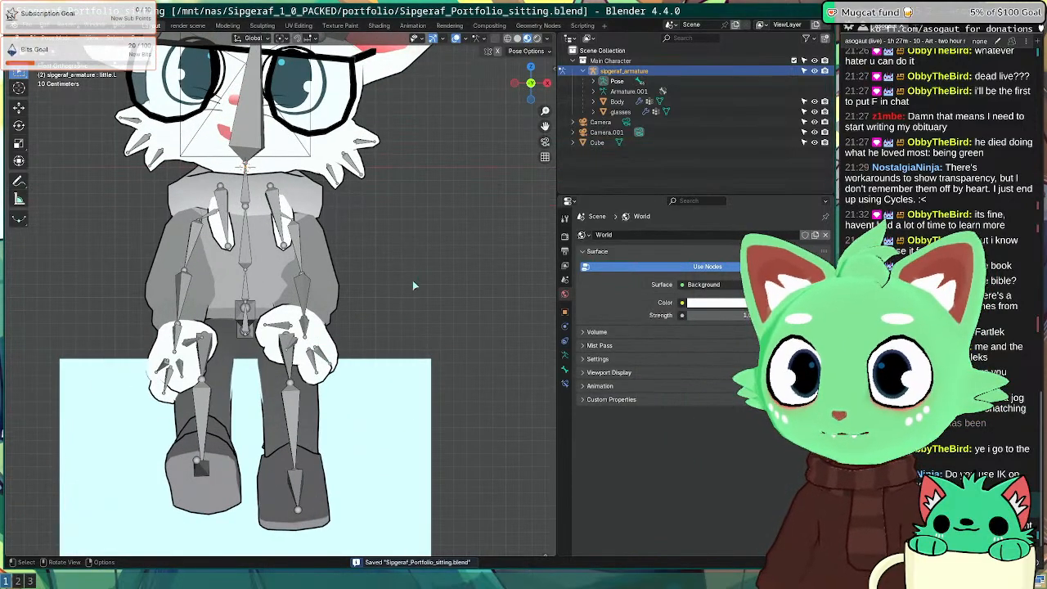
scroll(394, 301, "down", 5)
key("KP_7")
scroll(394, 302, "down", 5)
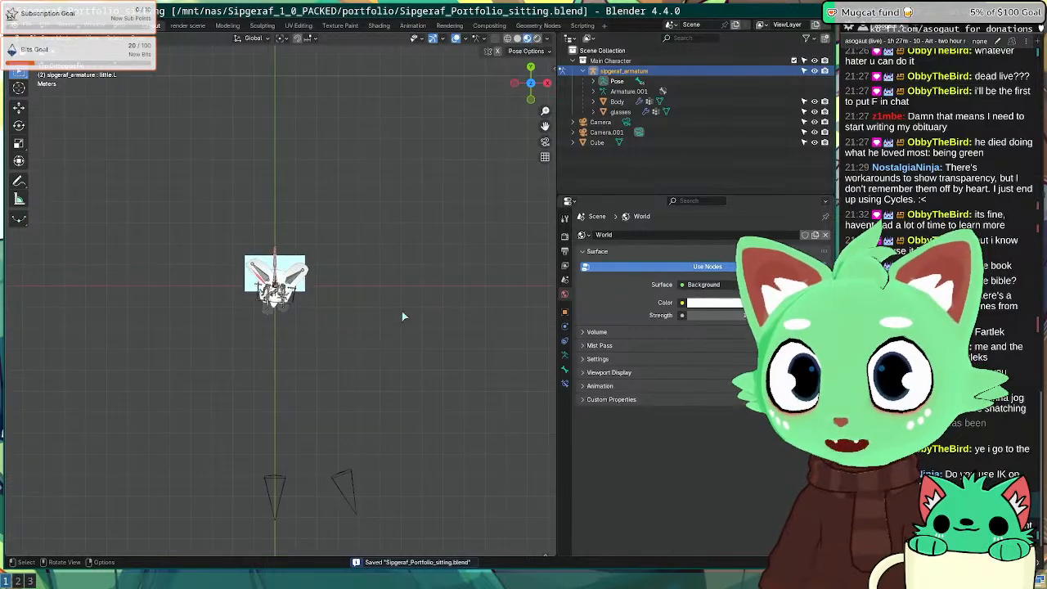
left_click(187, 25)
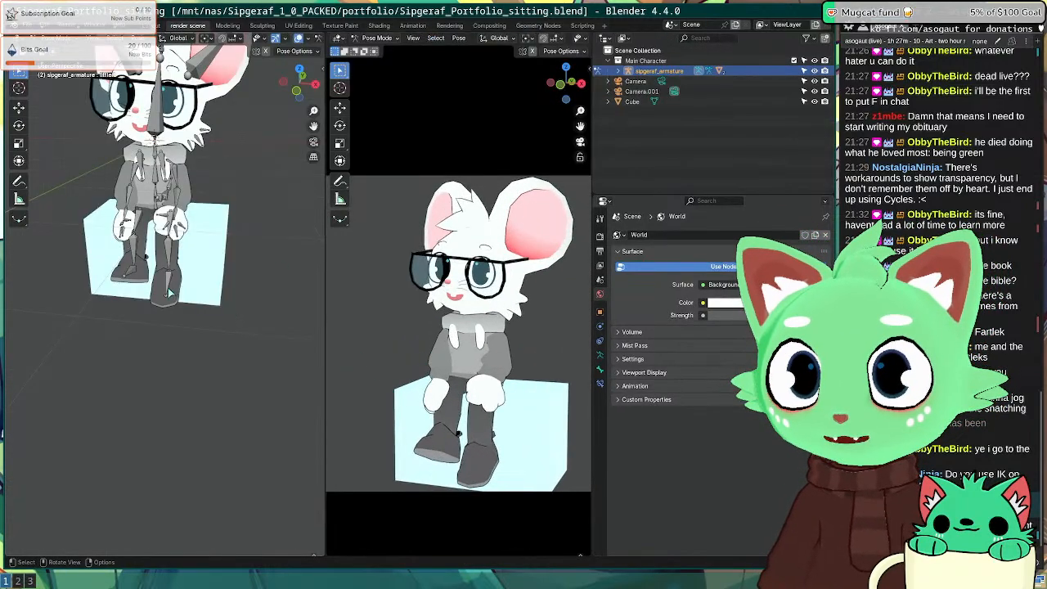
Step: In top view, return to Object Mode, select Camera.001 and set the pivot to 3D Cursor
scroll(168, 293, "down", 5)
key("KP_7")
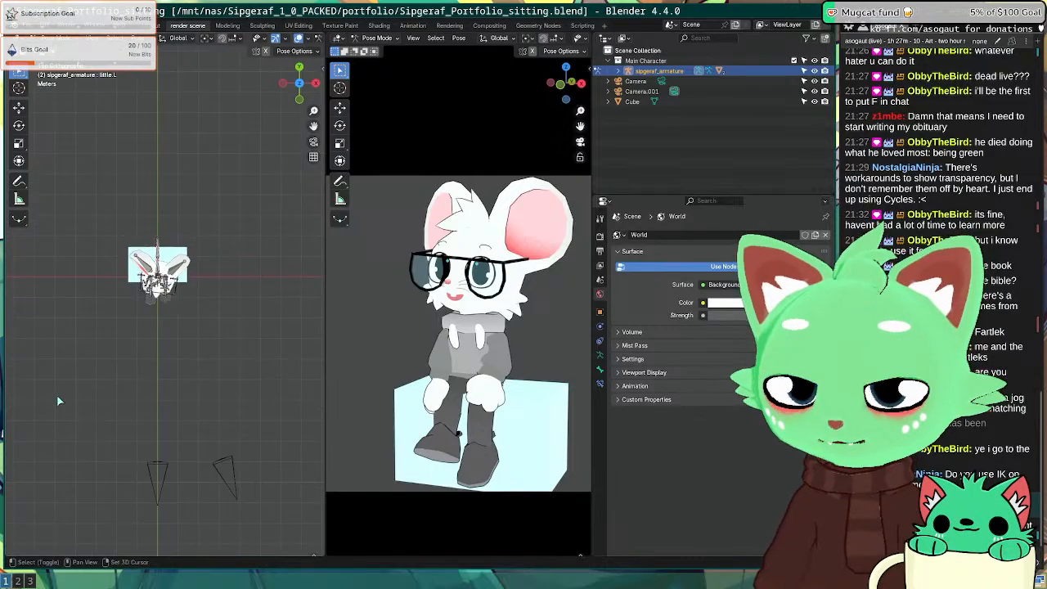
middle_click_drag(57, 401, 161, 426, "shift")
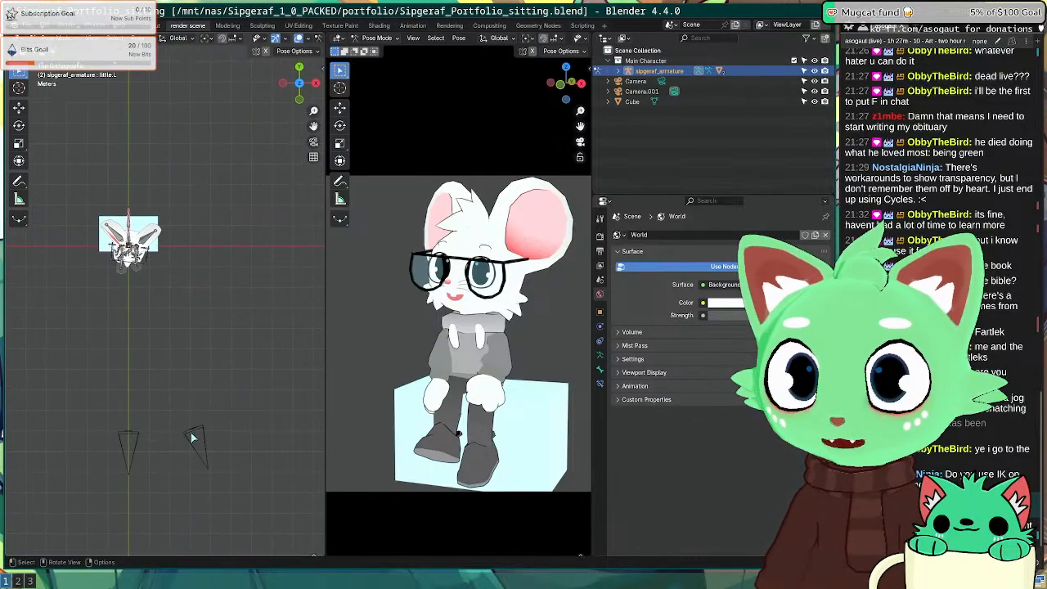
key("ctrl+Tab")
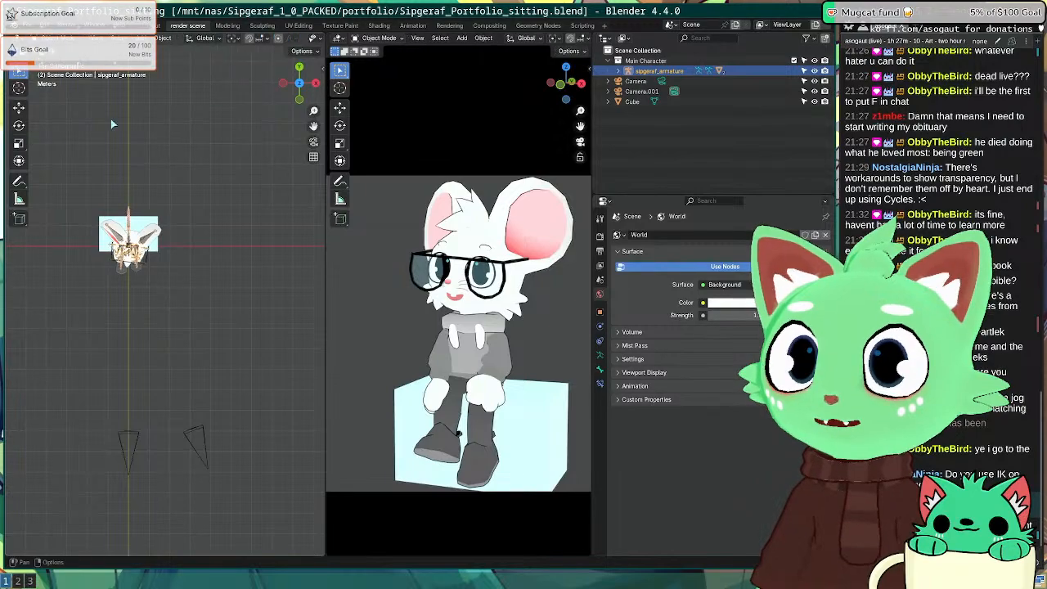
left_click(203, 441)
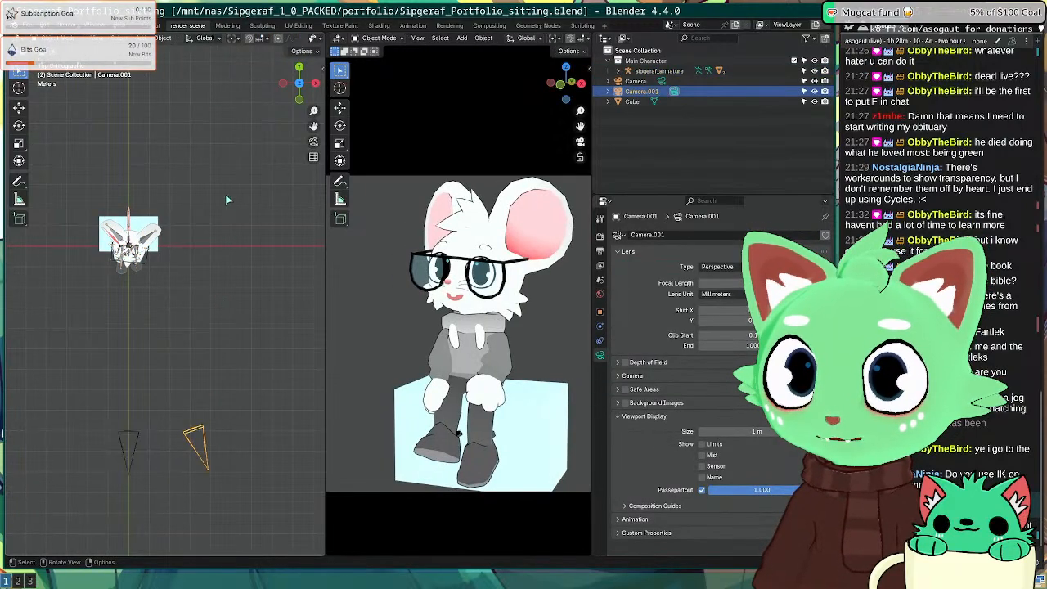
left_click(233, 39)
left_click(252, 75)
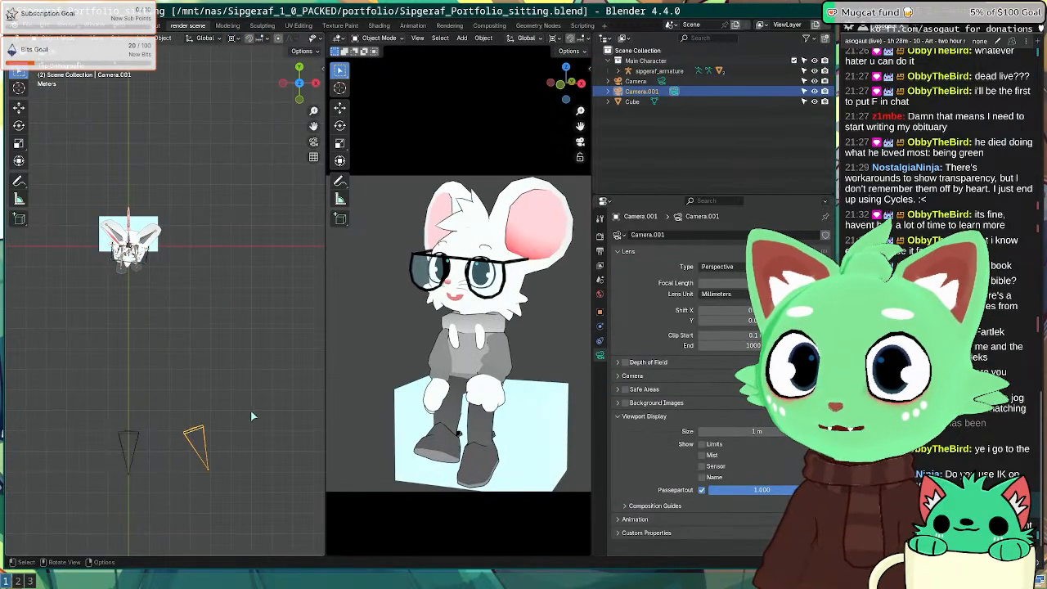
Step: Rotate Camera.001 around the 3D cursor, move it, then turn it to frame the mouse
key("r")
left_click(254, 449)
key("g")
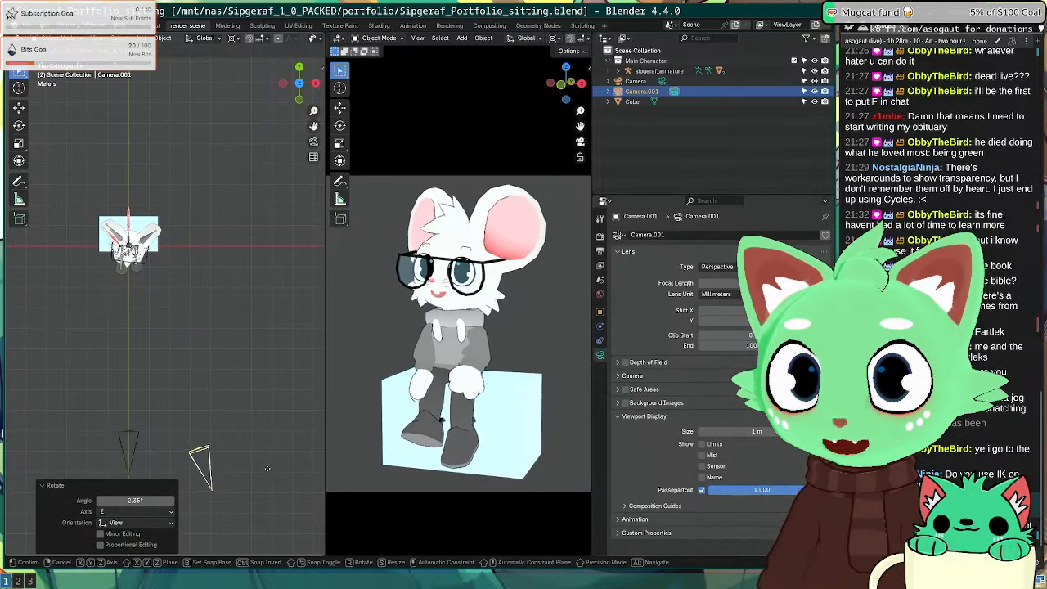
left_click(266, 466)
key("r")
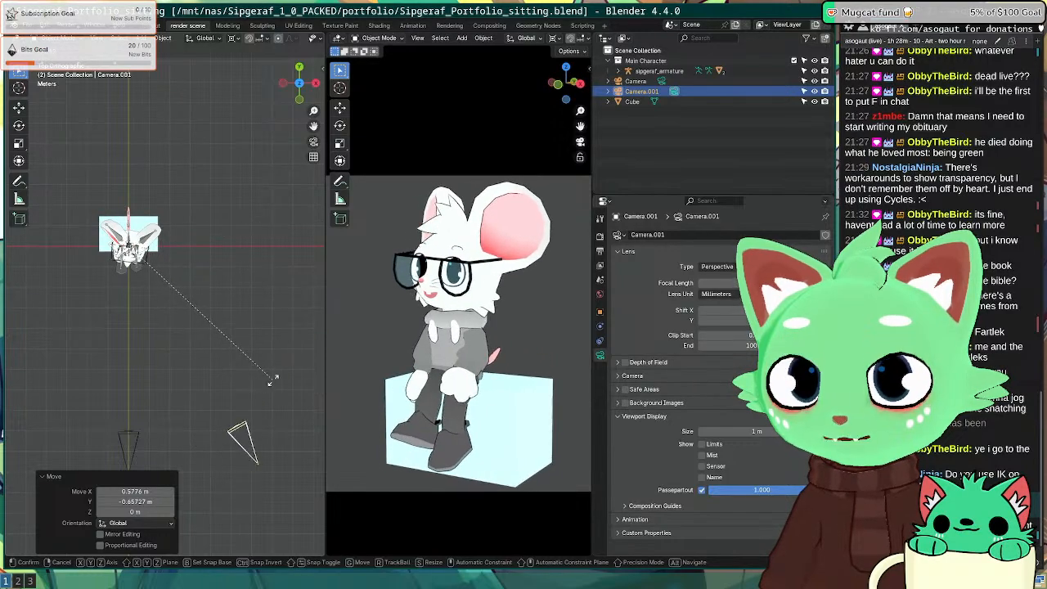
left_click(258, 397)
Step: Select the armature, enter Pose Mode and tilt the mouse's head
left_click(131, 245)
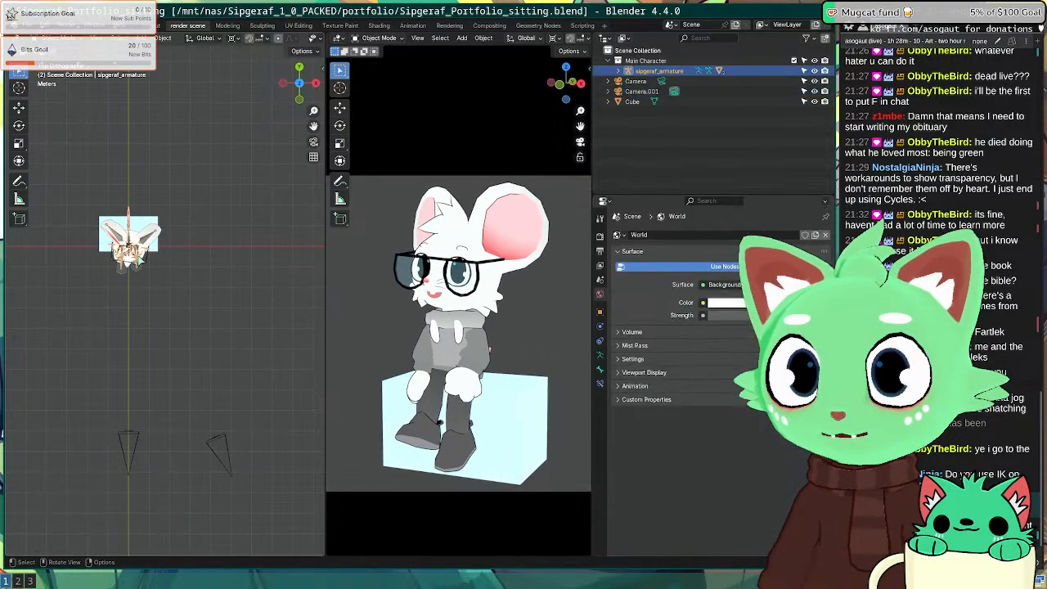
scroll(140, 257, "up", 3)
middle_click_drag(139, 257, 245, 199, "shift")
left_click(70, 73)
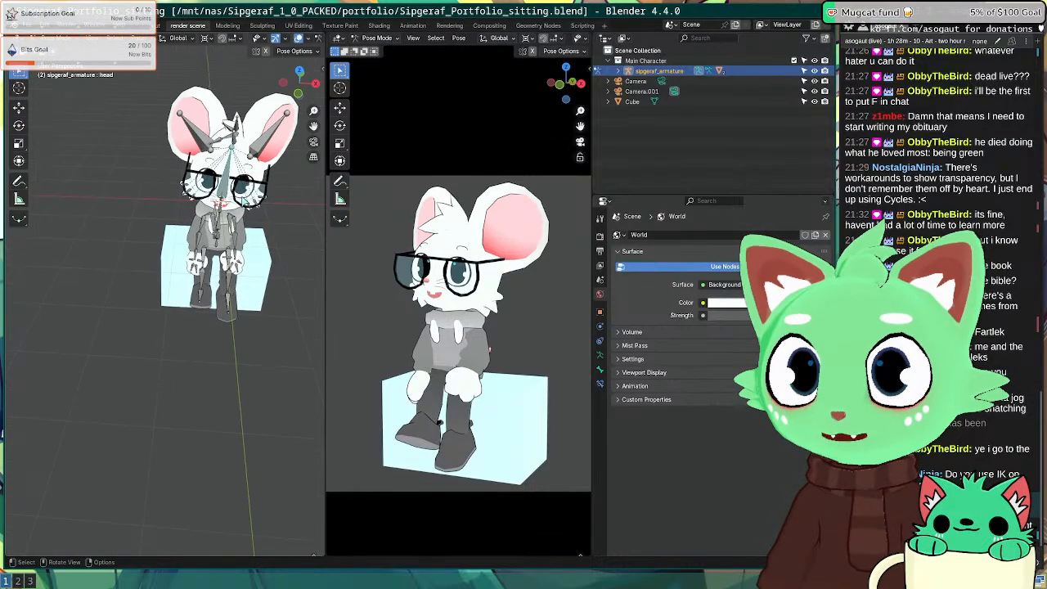
key("KP_7")
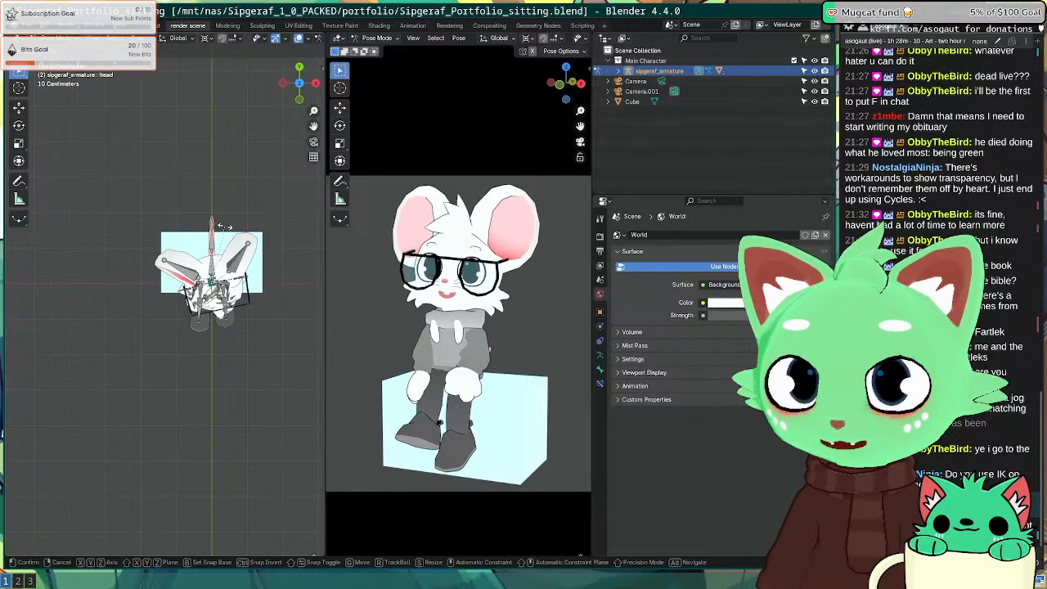
left_click(225, 227)
middle_click_drag(225, 228, 135, 139)
middle_click_drag(164, 266, 148, 219)
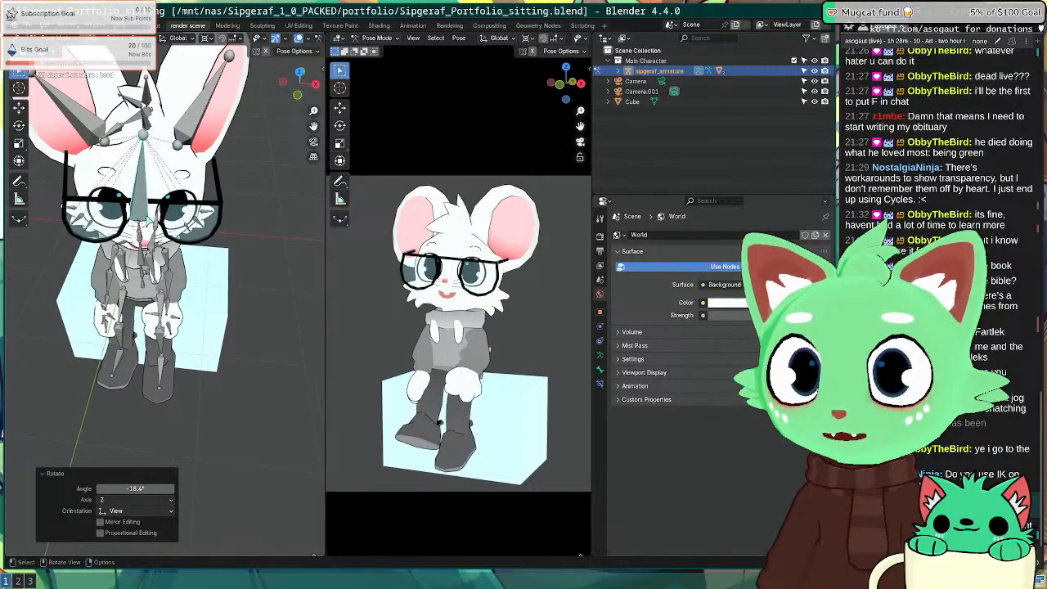
Step: Rotate the middle tail bone and turn the tail tip 6.44° about Z
key("KP_7")
scroll(149, 216, "down", 2)
middle_click_drag(209, 294, 195, 300, "shift")
left_click(146, 282)
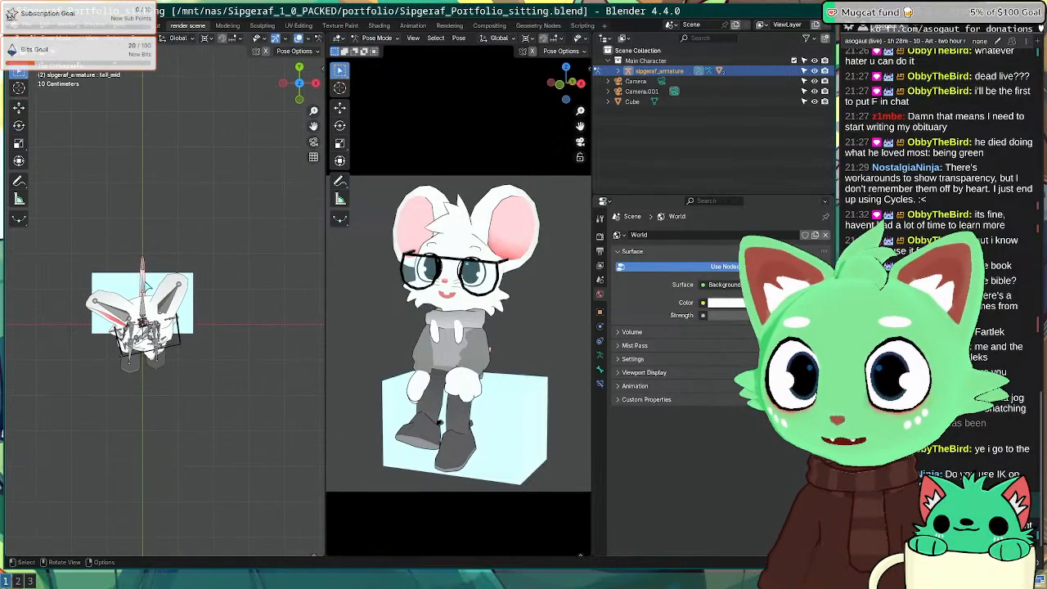
left_click(156, 291)
left_click(149, 265)
key("r")
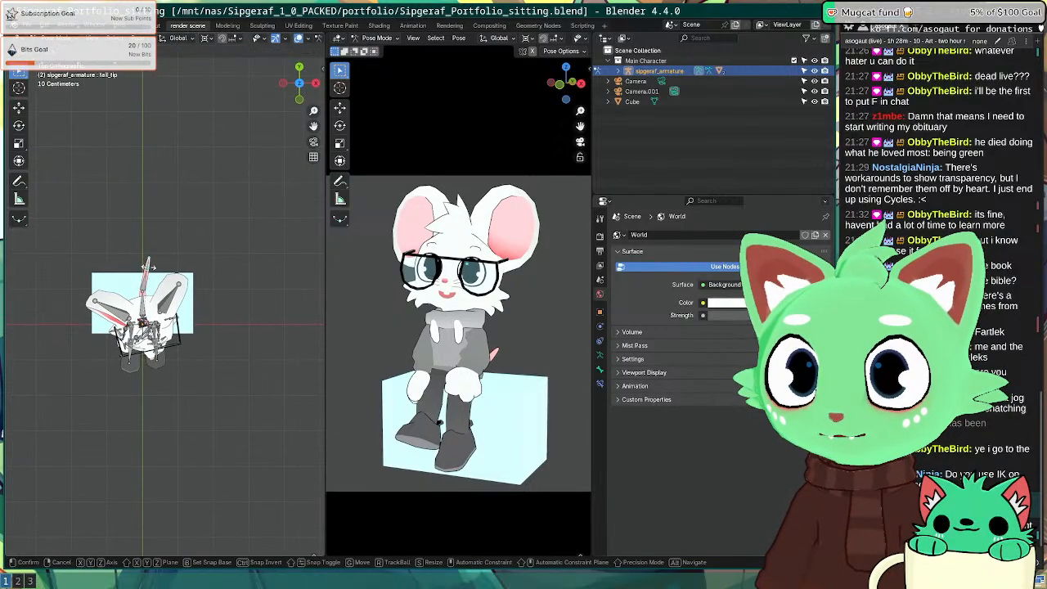
left_click(147, 262)
key("ctrl+z")
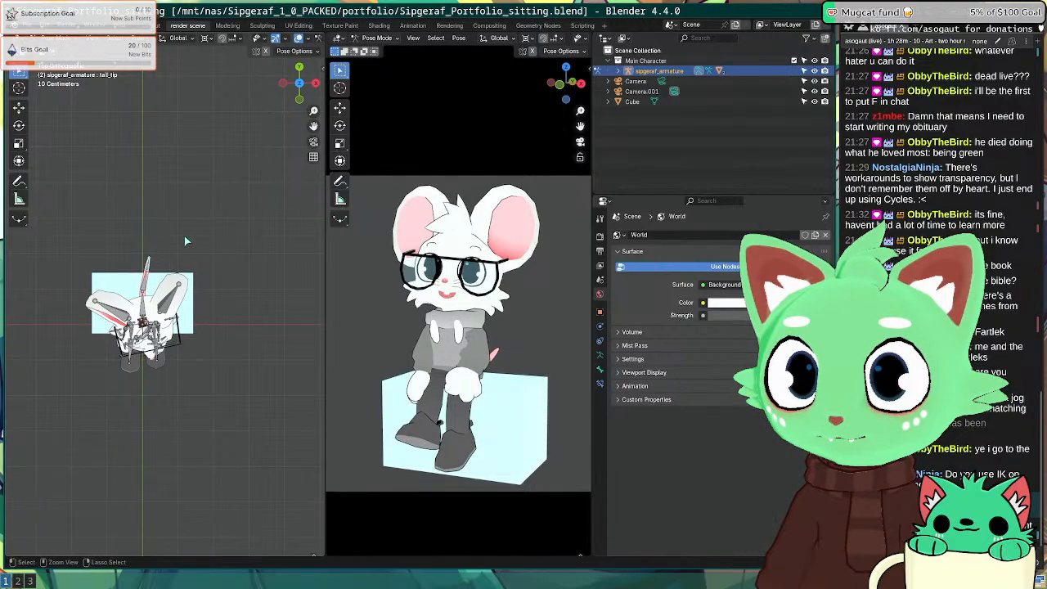
left_click(226, 44)
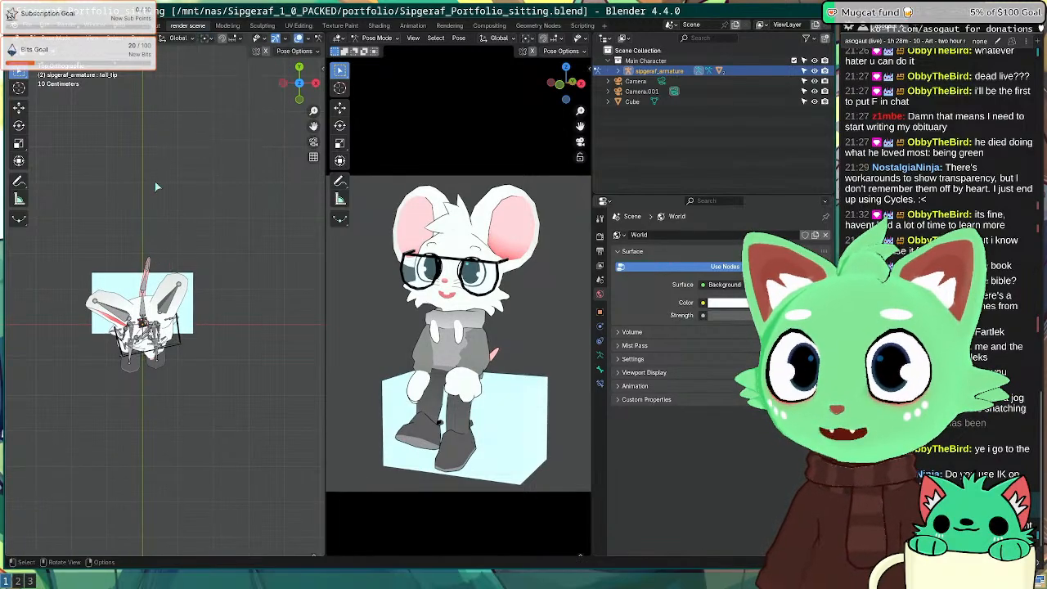
left_click(212, 288)
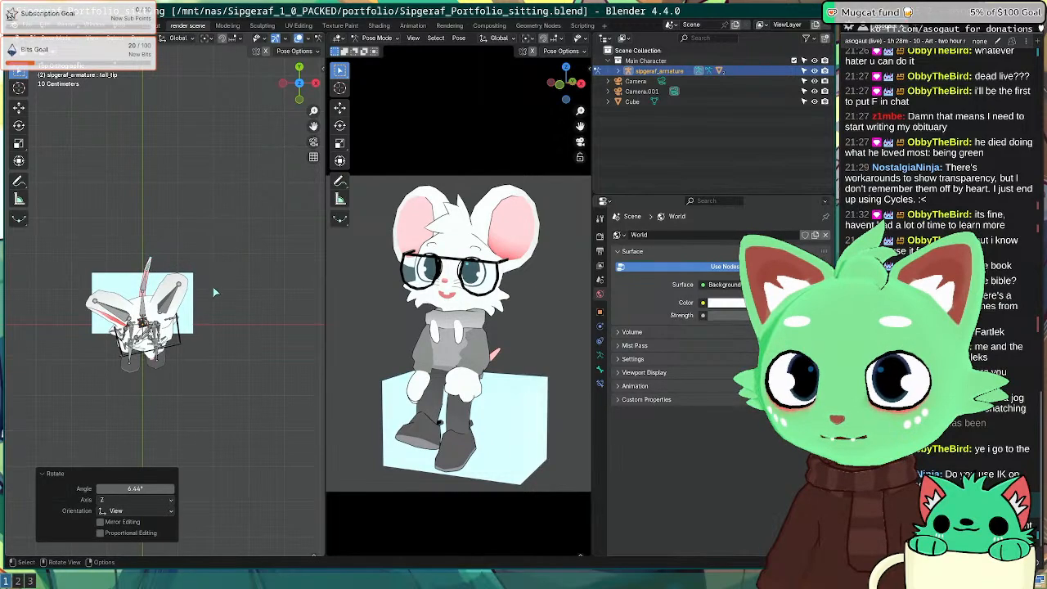
Step: Rotate the tail_root bone so the tail peeks out beside the body
middle_click_drag(213, 288, 153, 186, "shift")
middle_click_drag(257, 244, 204, 238)
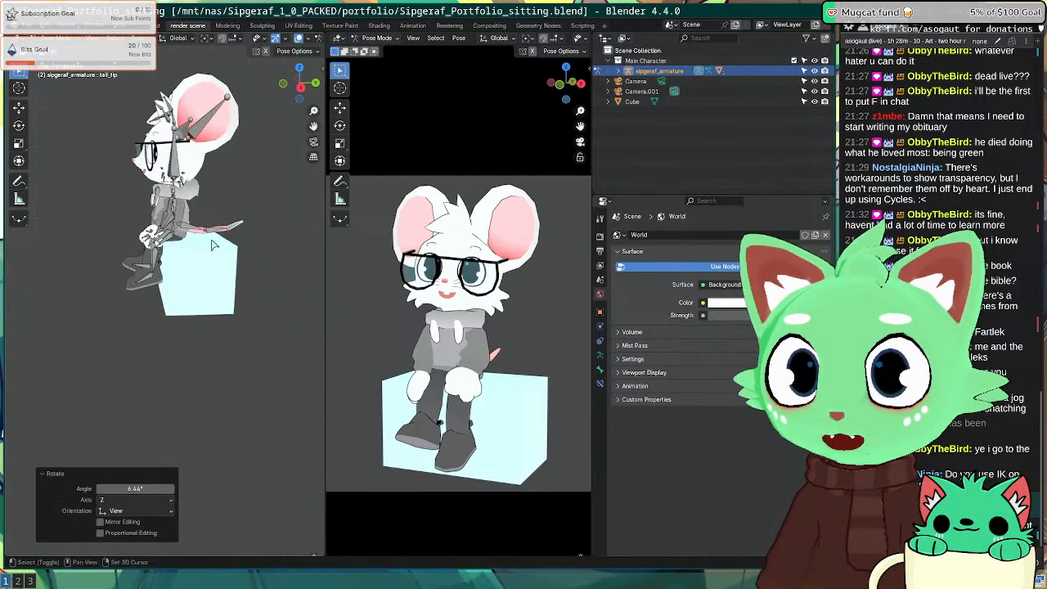
left_click(202, 235)
key("KP_7")
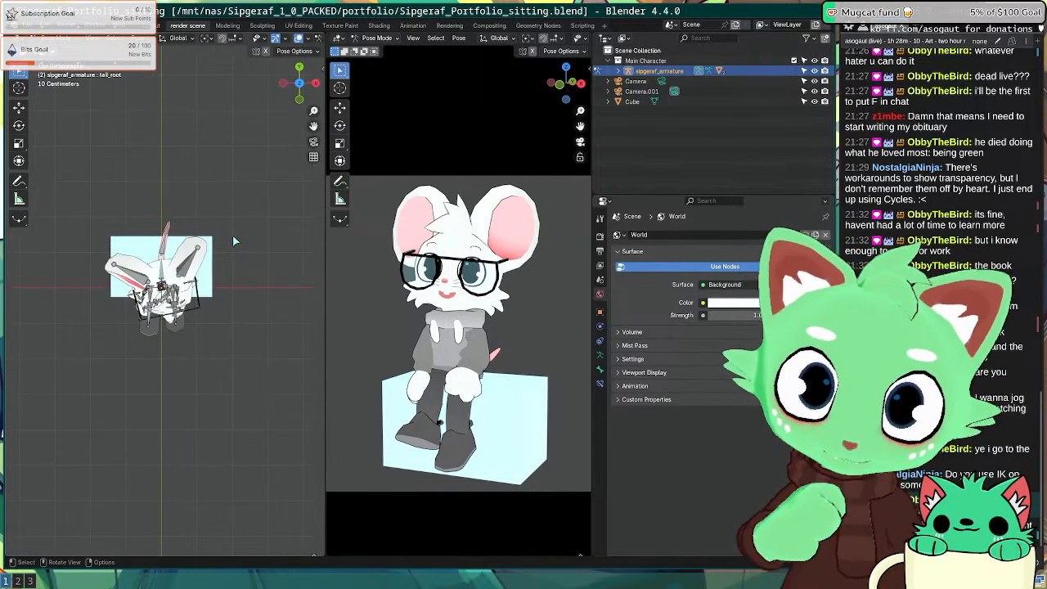
key("r")
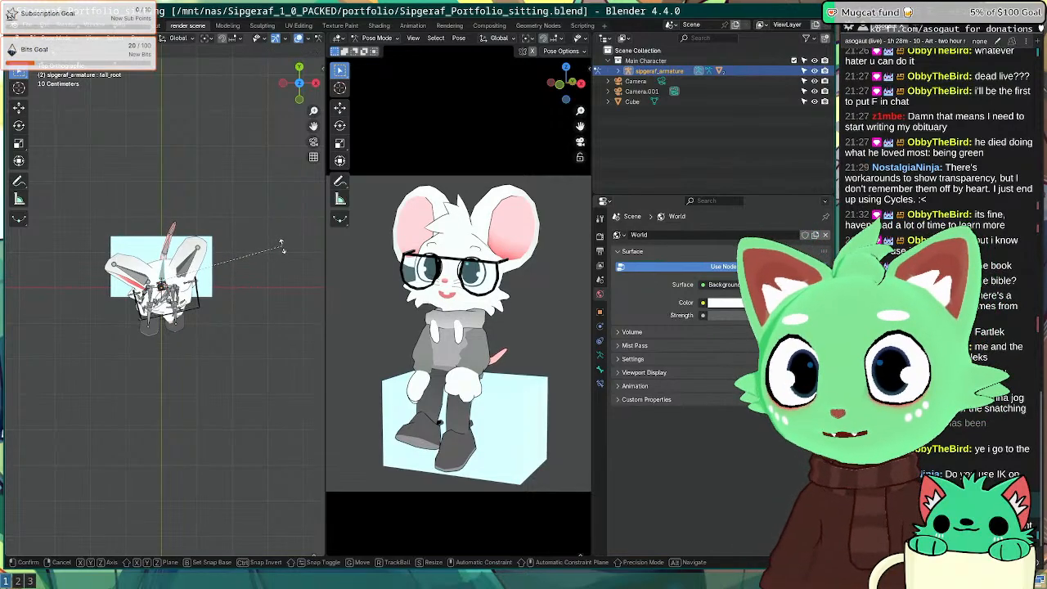
left_click(280, 244)
Step: Save Sipgeraf_Portfolio_sitting.blend and return to Object Mode with the seat cube selected
middle_click_drag(210, 338, 212, 256)
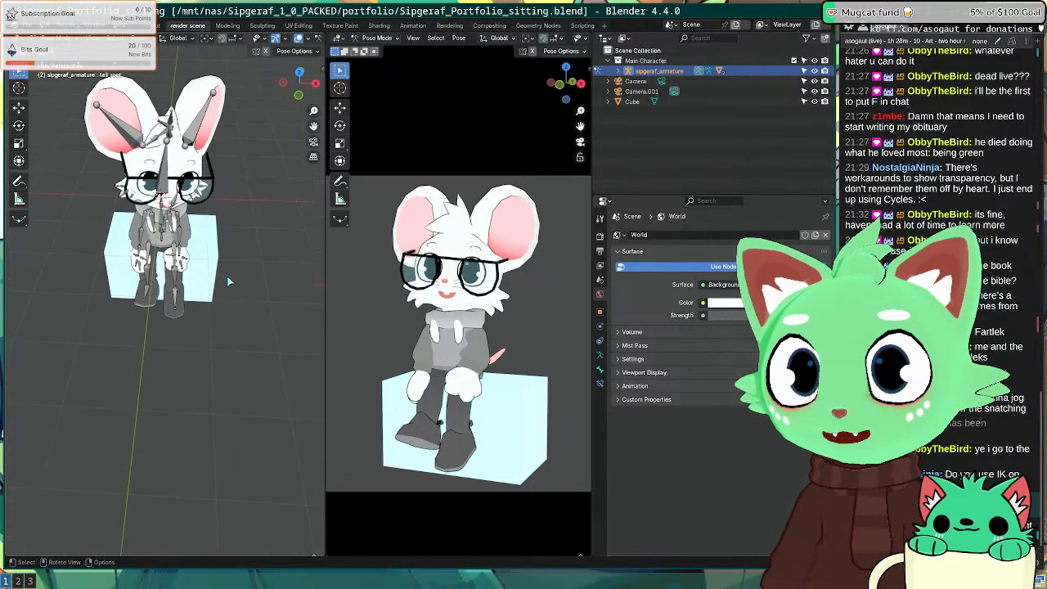
key("ctrl+s")
key("ctrl+Tab")
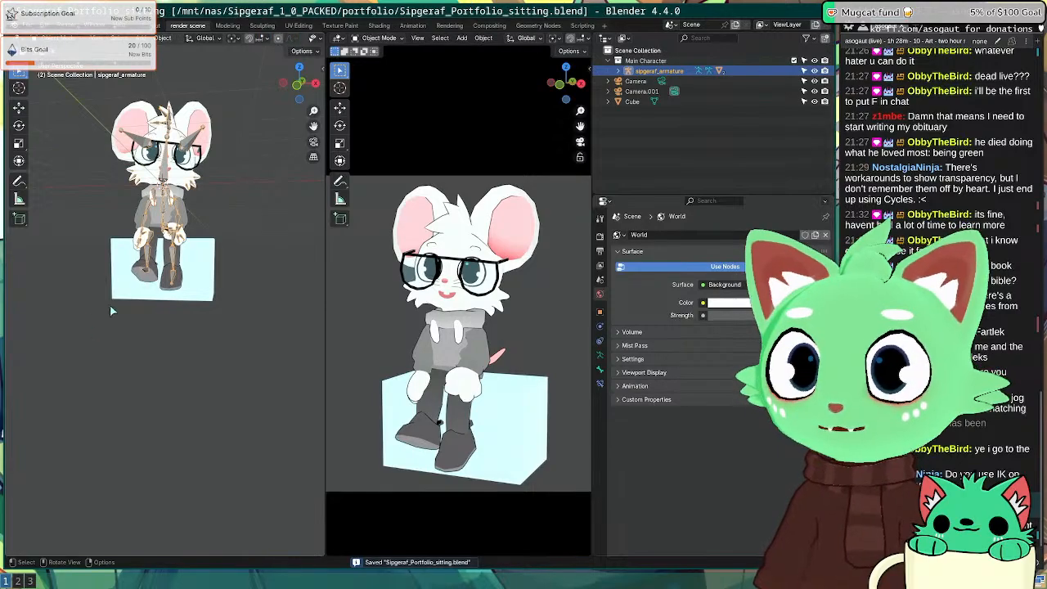
left_click(126, 288)
Step: Change the seat cube's Base Color from light blue to pale pink
middle_click_drag(126, 288, 139, 351)
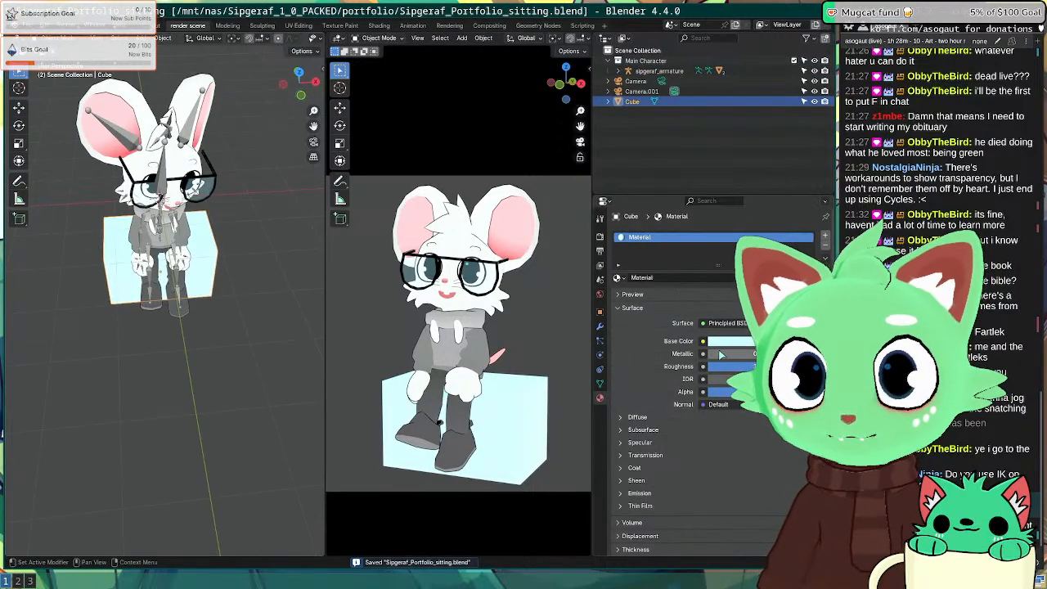
left_click(732, 342)
mouse_move(759, 211)
left_mouse_down()
mouse_move(765, 223)
mouse_move(755, 221)
left_mouse_up()
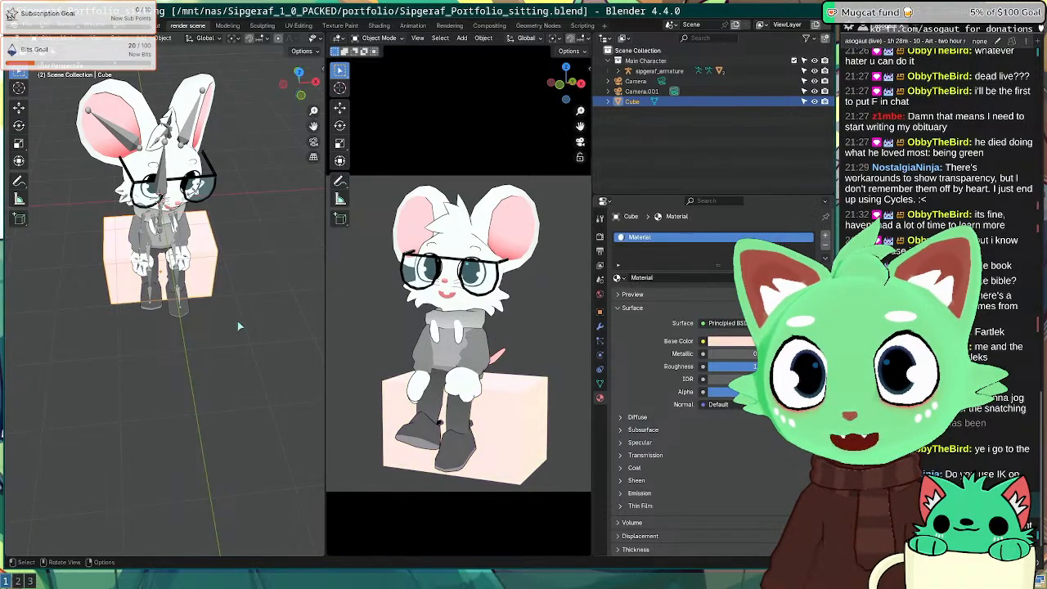
Step: In Edit Mode, lower the cube's vertices slightly along Z, about 0.0136 m
middle_click_drag(237, 321, 178, 285)
middle_click_drag(152, 123, 220, 243)
key("Tab")
key("g")
key("y")
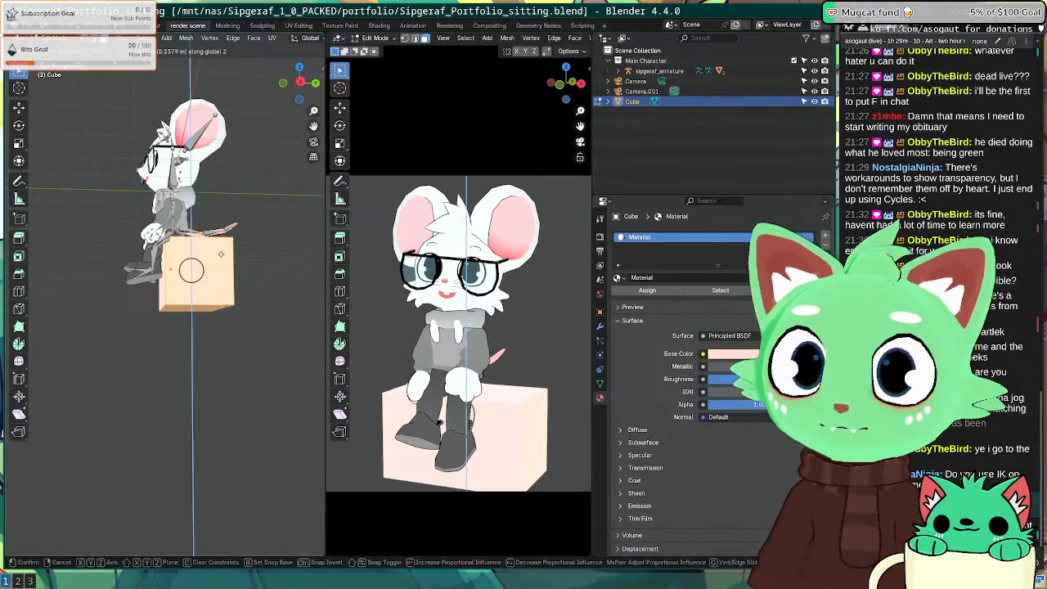
key("z")
left_click(227, 240)
middle_click_drag(227, 242, 252, 250)
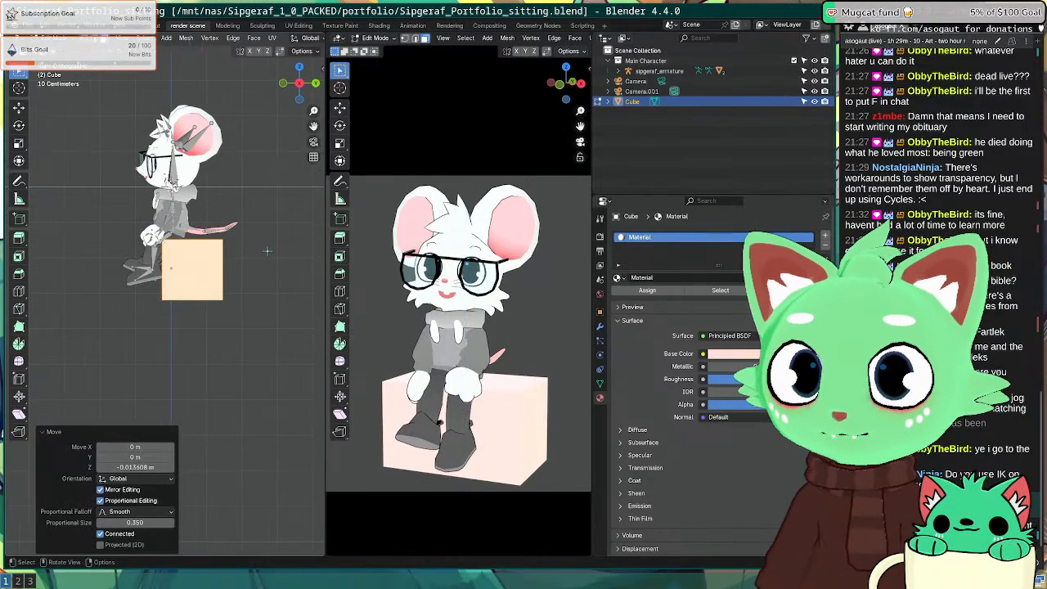
scroll(267, 252, "down", 2)
Step: Save the blend file and check a test render of the scene
key("ctrl+s")
key("F12")
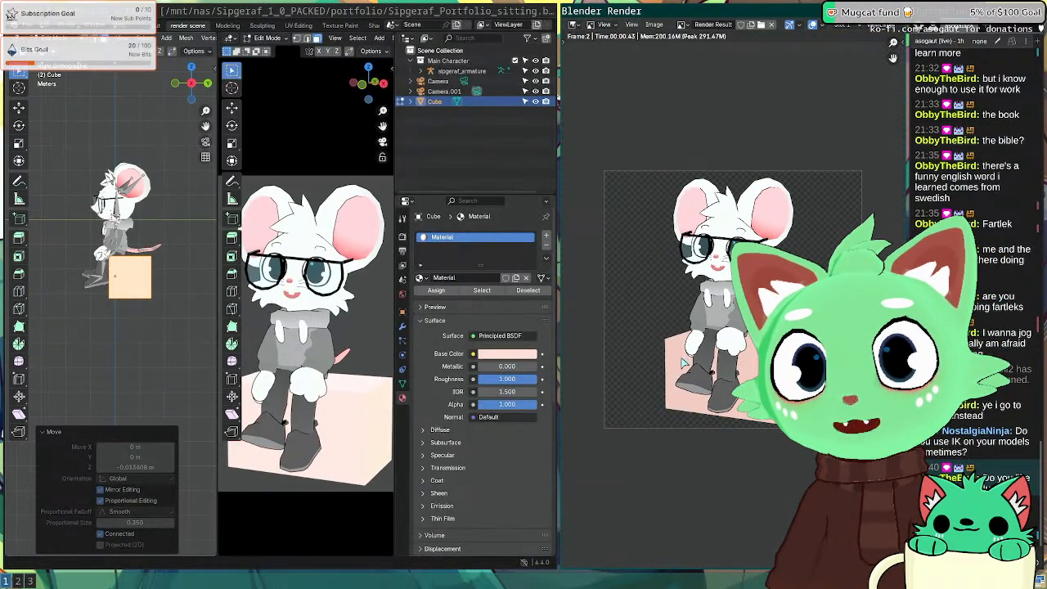
key("super+f")
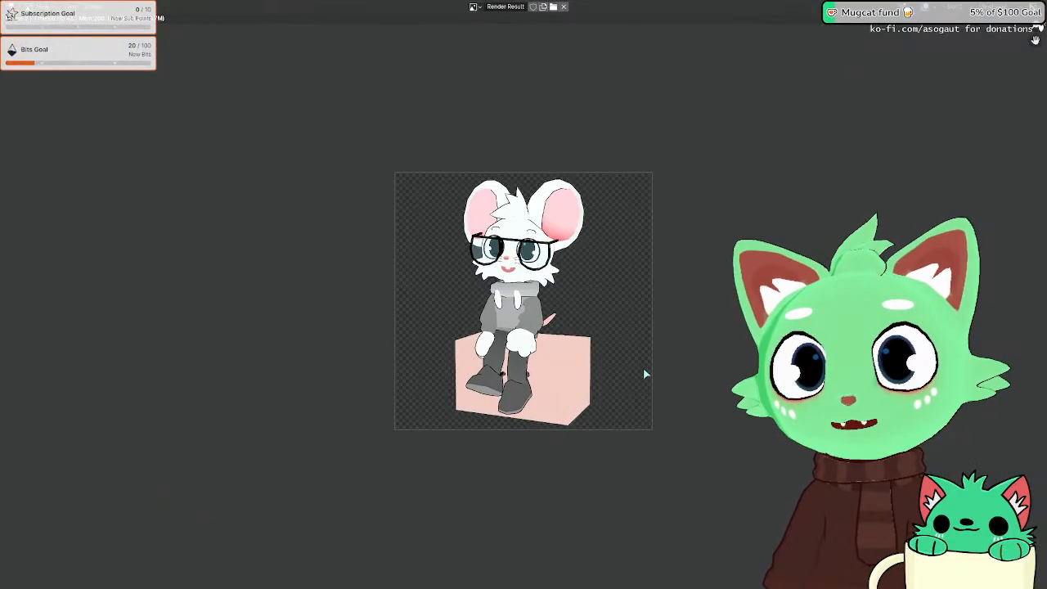
key("super+f")
key("super+shift+q")
middle_click_drag(143, 255, 197, 207)
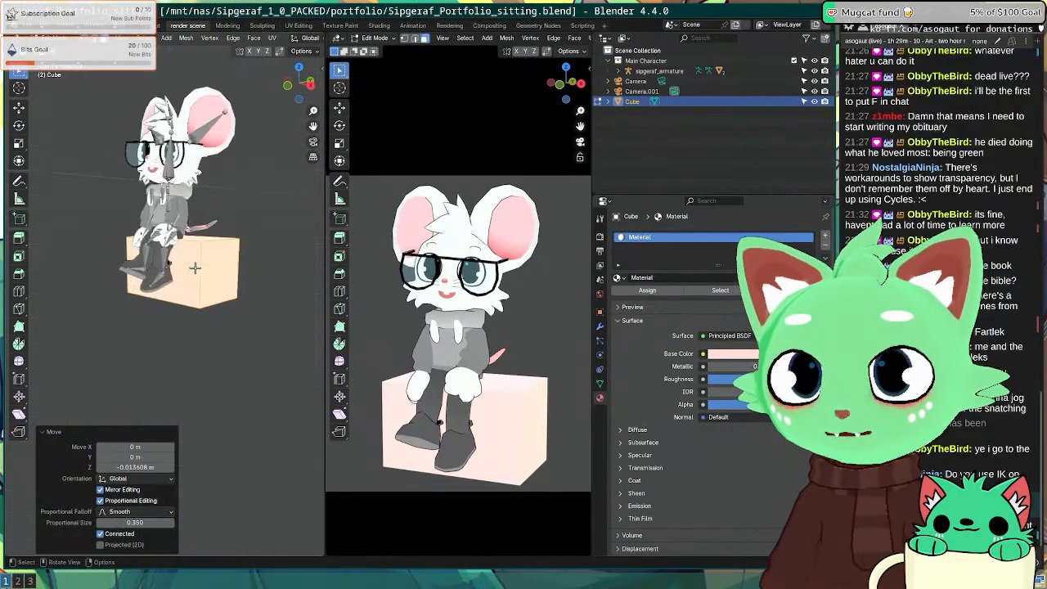
scroll(196, 208, "up", 6)
scroll(177, 200, "up", 4)
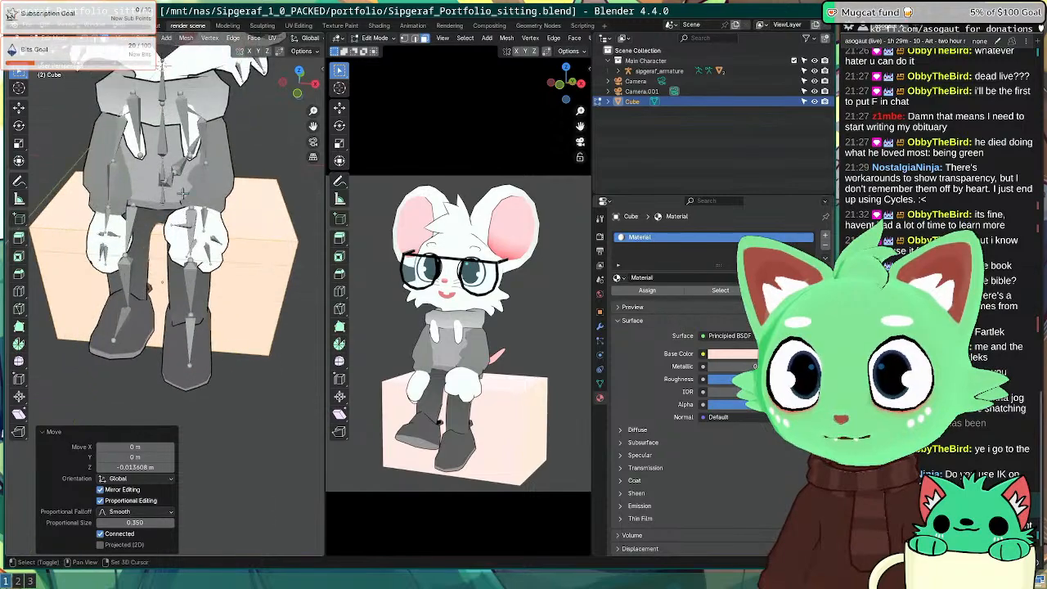
scroll(216, 253, "down", 2)
Step: Leave Edit Mode, put the mouse armature in Pose Mode and start rotating the upper-arm bone
key("Tab")
left_click(182, 139)
middle_click_drag(182, 139, 61, 85)
middle_click_drag(139, 153, 152, 157)
middle_click_drag(152, 156, 204, 168, "shift")
left_click(62, 38)
left_click(81, 71)
middle_click_drag(155, 204, 196, 275)
left_click(171, 243)
key("r")
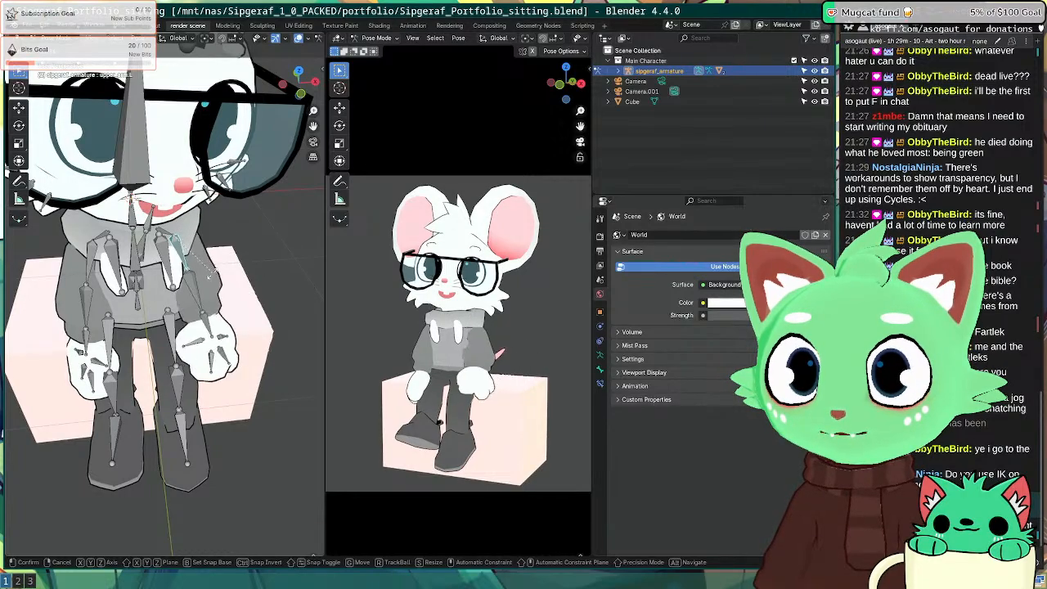
Step: Keep the first upper-arm rotation and undo a second attempt
left_click(209, 279)
mouse_move(209, 280)
middle_mouse_down()
mouse_move(134, 243)
mouse_move(200, 284)
middle_mouse_up()
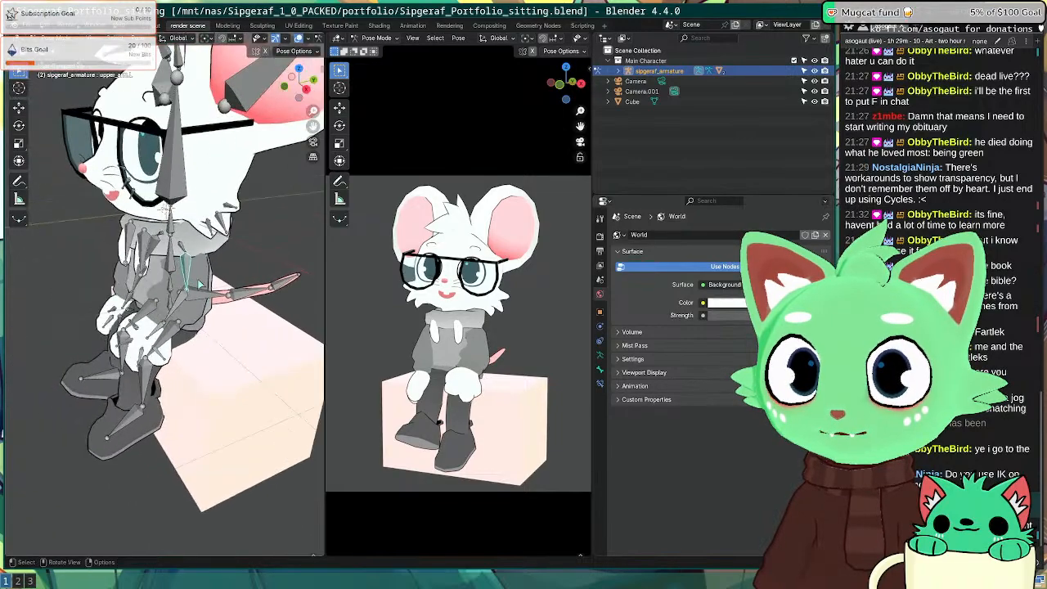
key("r")
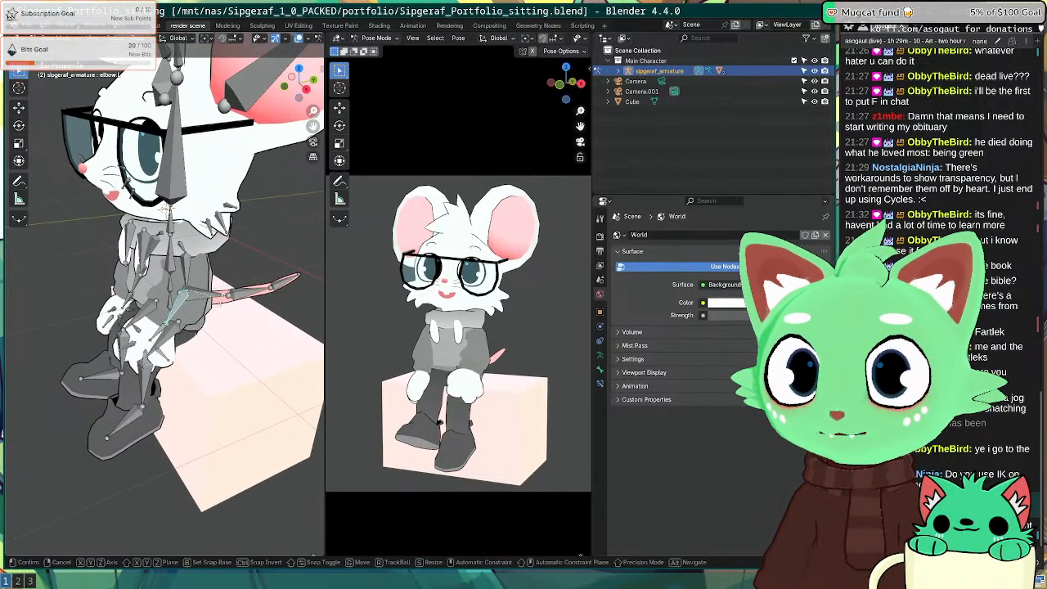
left_click(217, 301)
key("ctrl+z")
Step: Render a preview image of the posed mouse from the camera
scroll(216, 304, "down", 7)
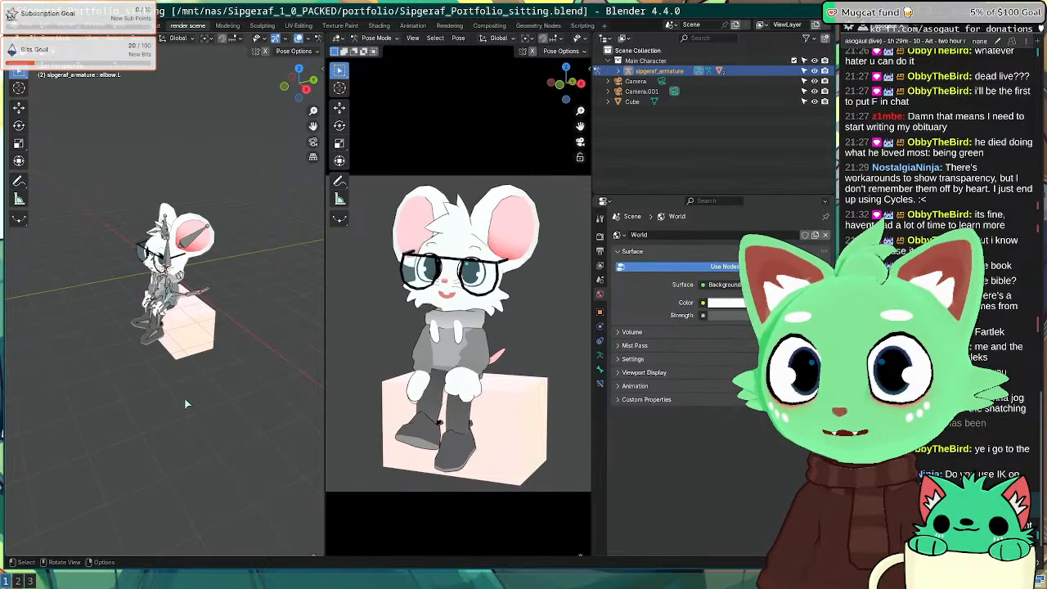
middle_click_drag(185, 401, 226, 364)
scroll(228, 366, "up", 5)
scroll(229, 360, "down", 2)
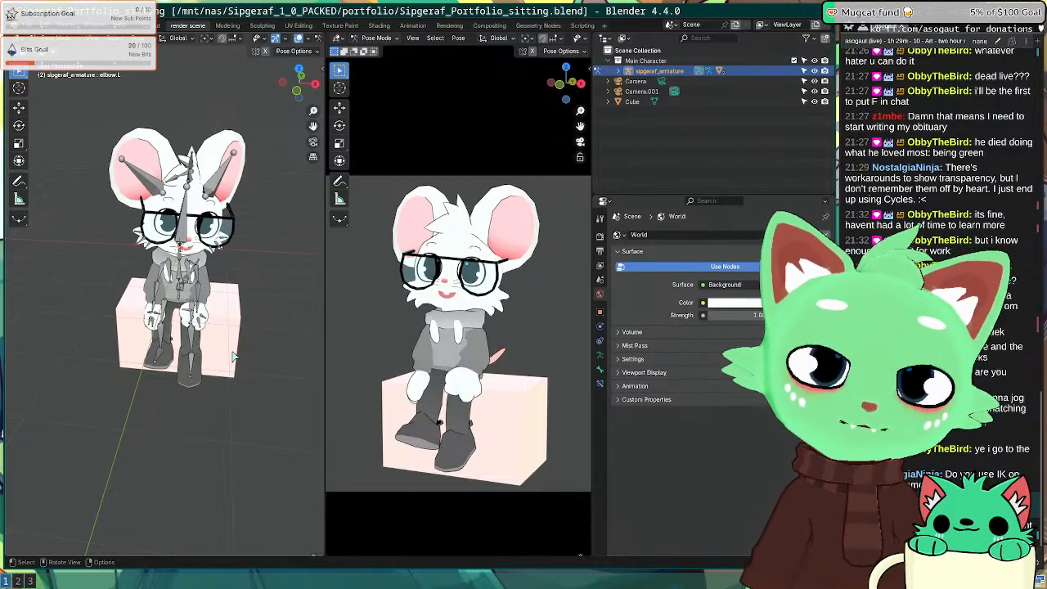
key("F12")
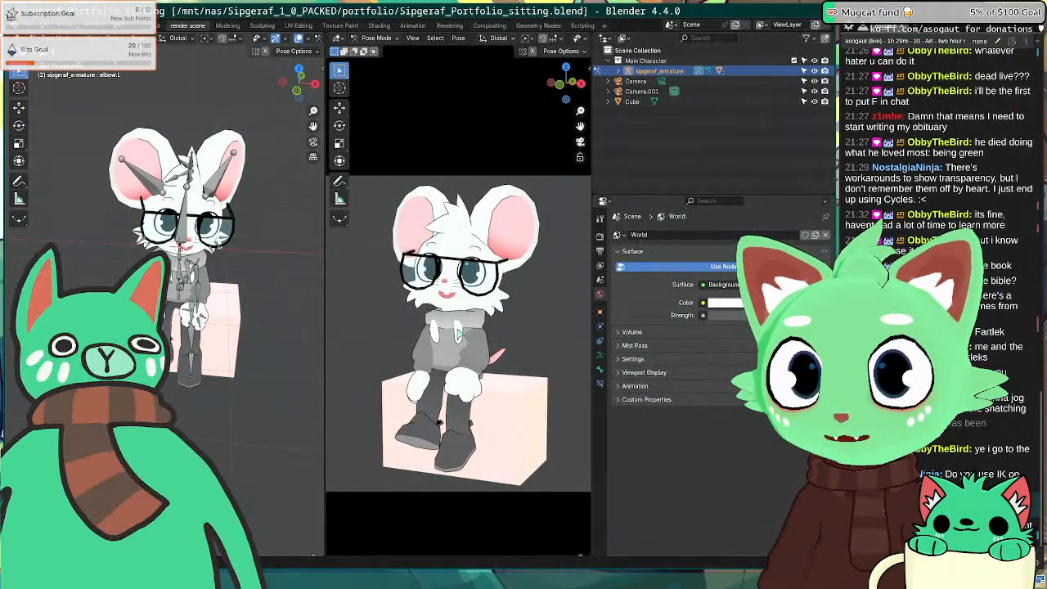
Step: Frame the upper-arm bone, try a slight rotation, then revert it
scroll(425, 221, "up", 5)
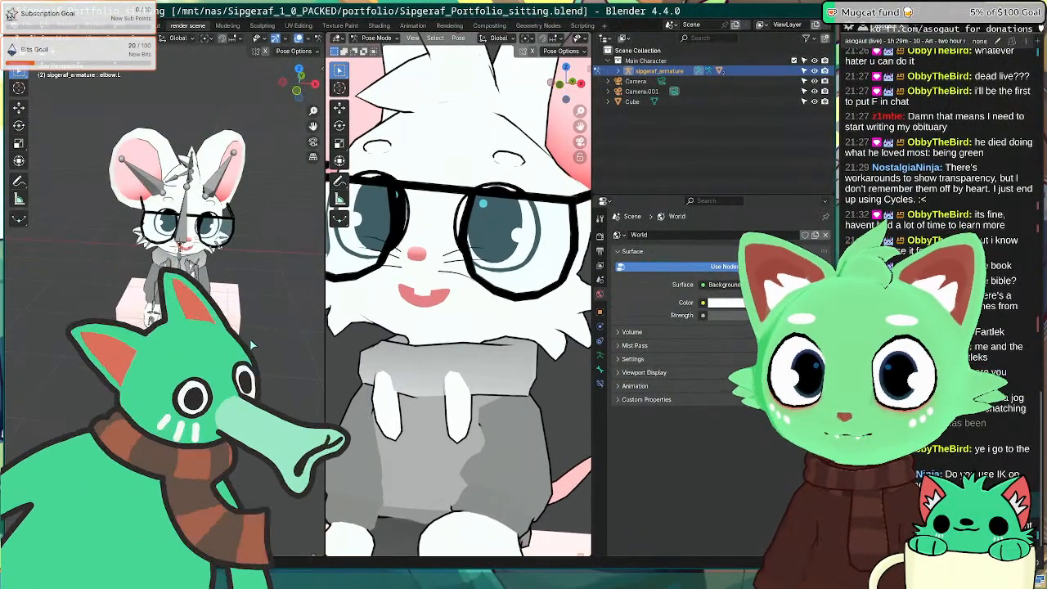
scroll(197, 327, "up", 8)
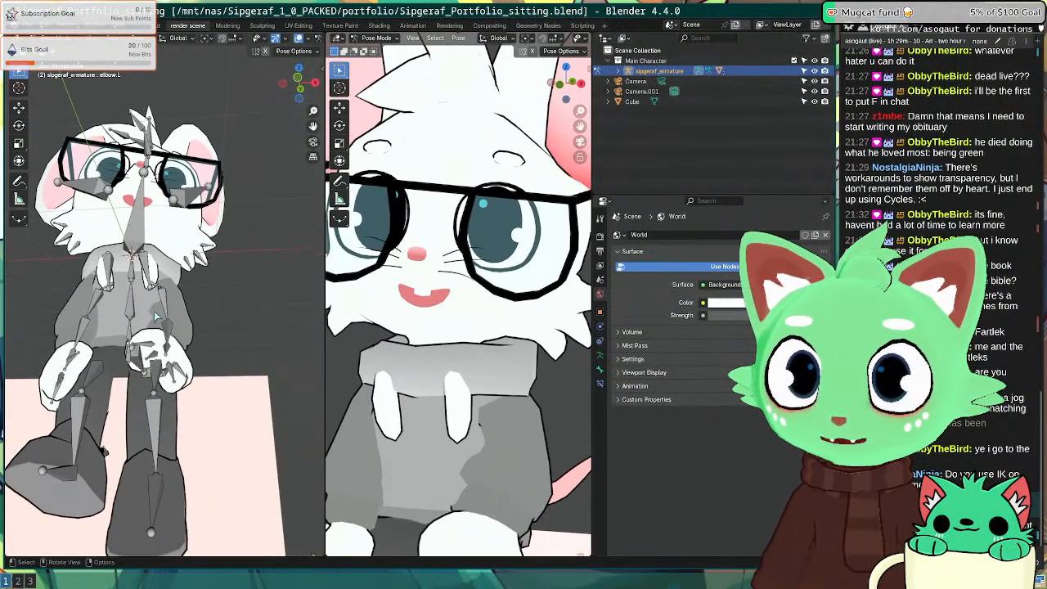
left_click(164, 304)
key("KP_Decimal")
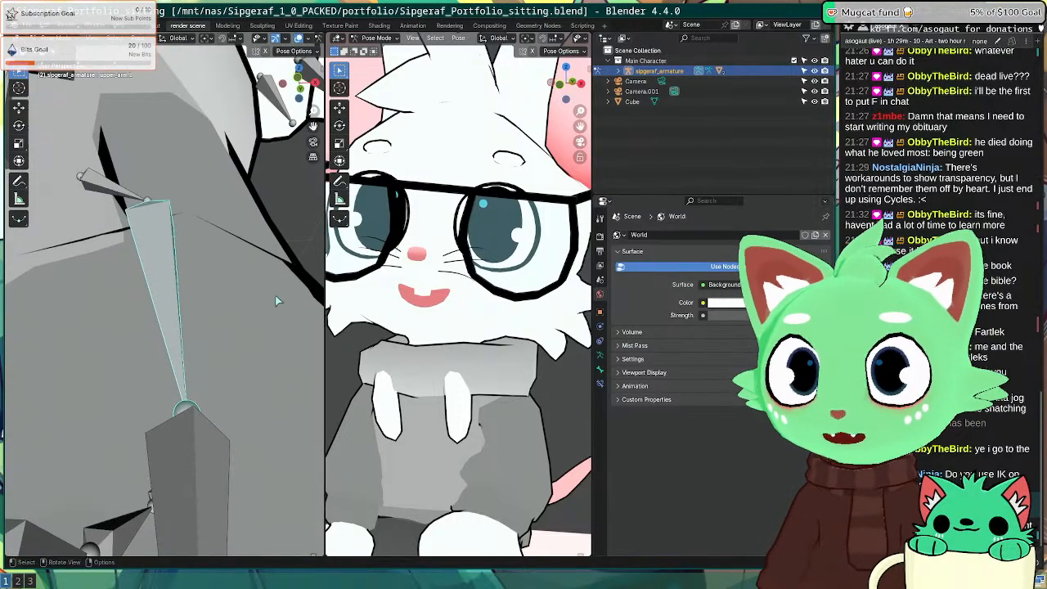
scroll(277, 301, "down", 8)
mouse_move(208, 309)
middle_mouse_down()
mouse_move(211, 365)
mouse_move(212, 319)
middle_mouse_up()
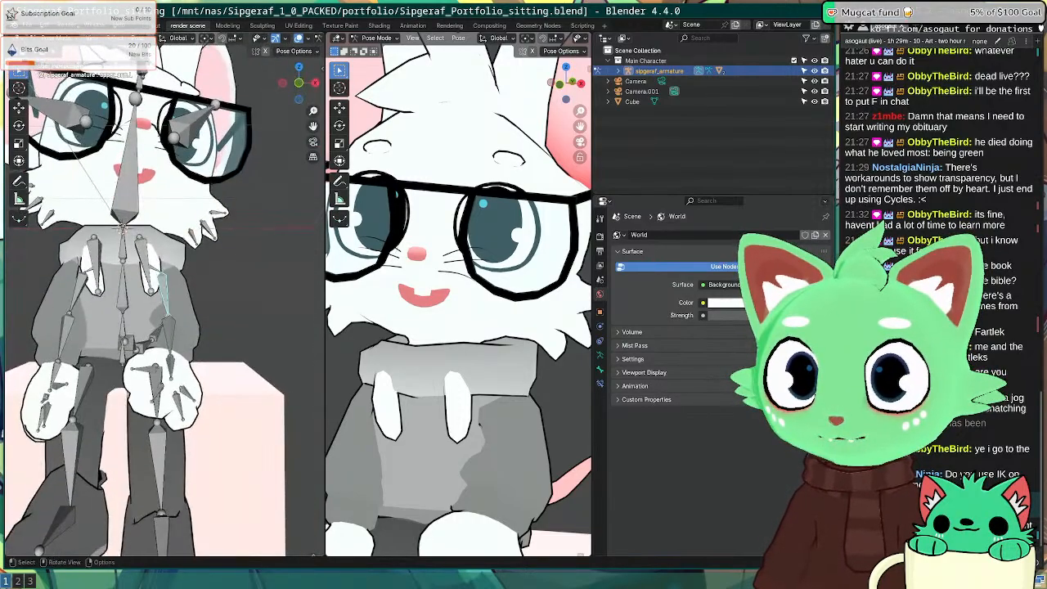
key("r")
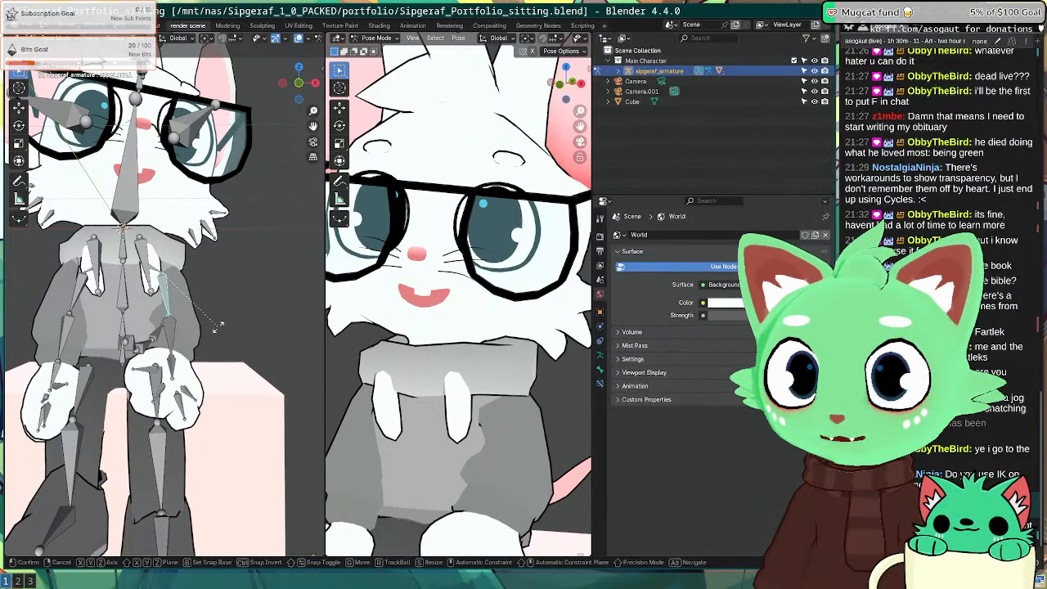
left_click(218, 326)
key("ctrl+z")
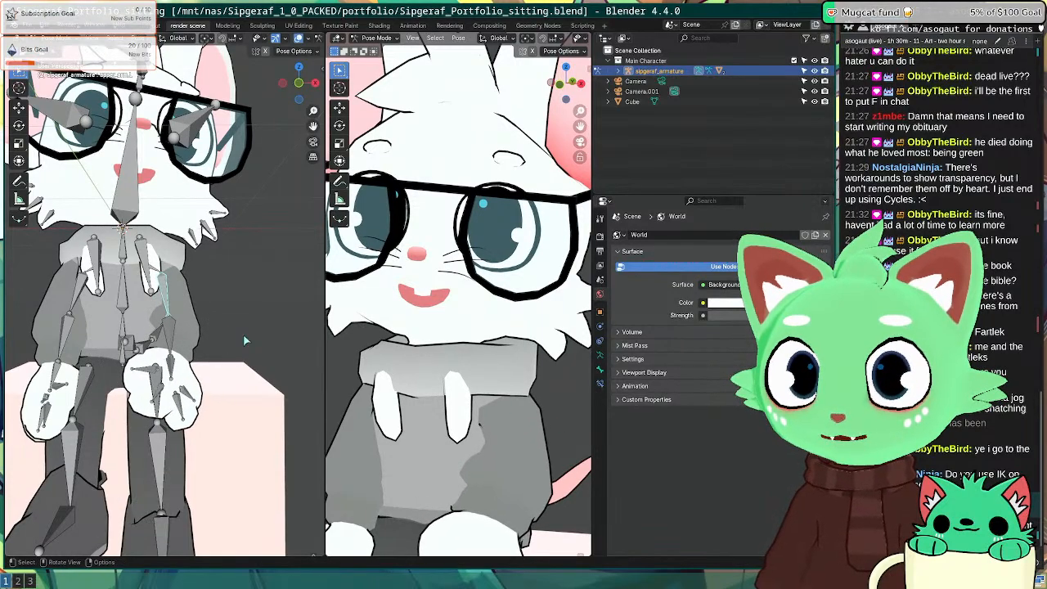
Step: Return the right viewport to the camera view and deselect the arm bone
scroll(514, 441, "up", 3)
middle_click_drag(491, 466, 487, 298)
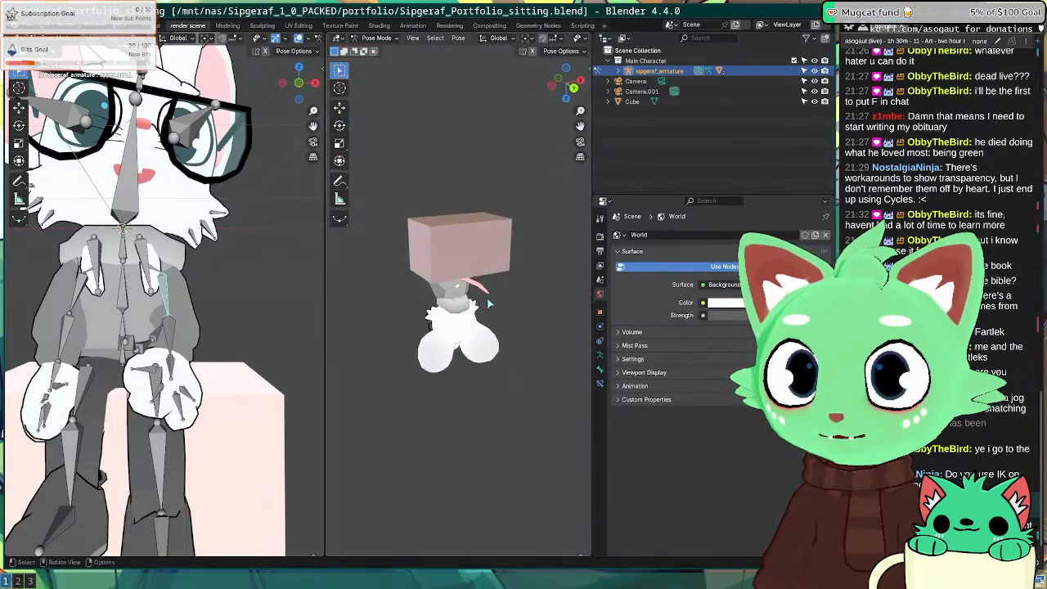
key("KP_1")
scroll(234, 269, "up", 4)
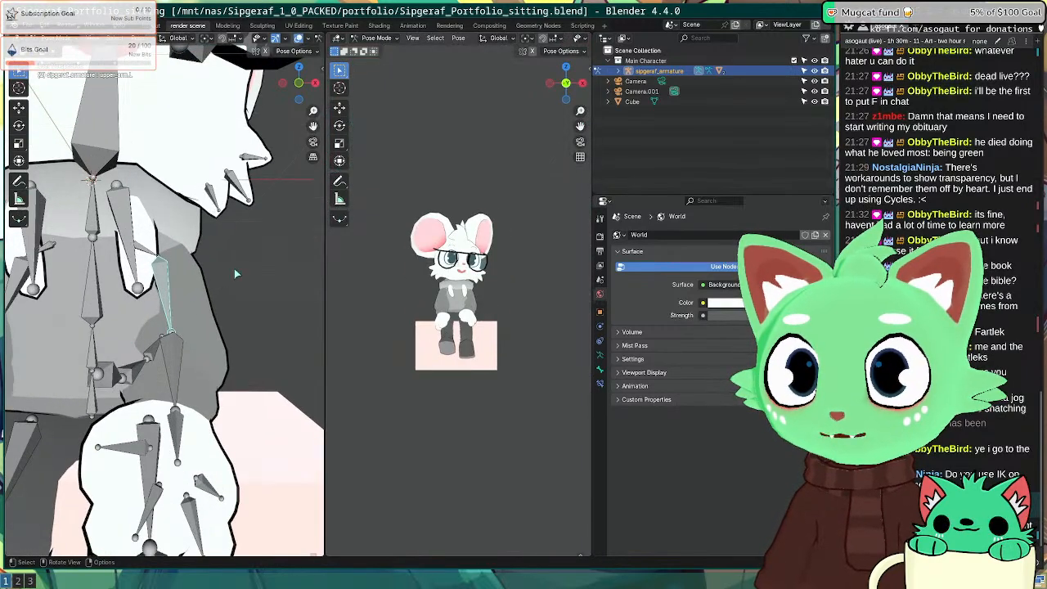
left_click(234, 269)
scroll(234, 268, "down", 5)
Step: Render the seated mouse and inspect the result full screen
key("F12")
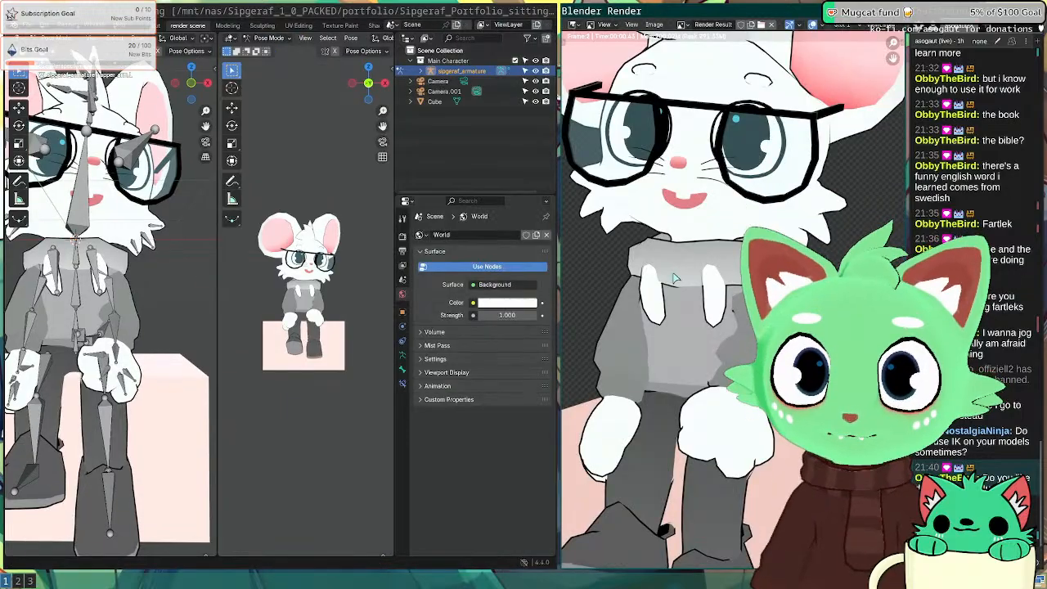
key("super+f")
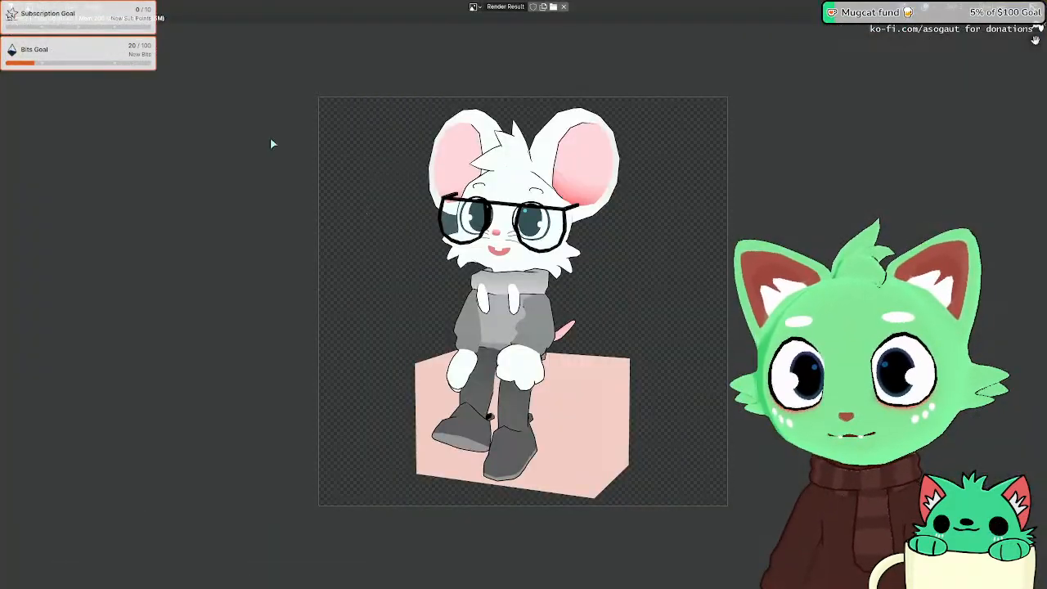
left_click(93, 8)
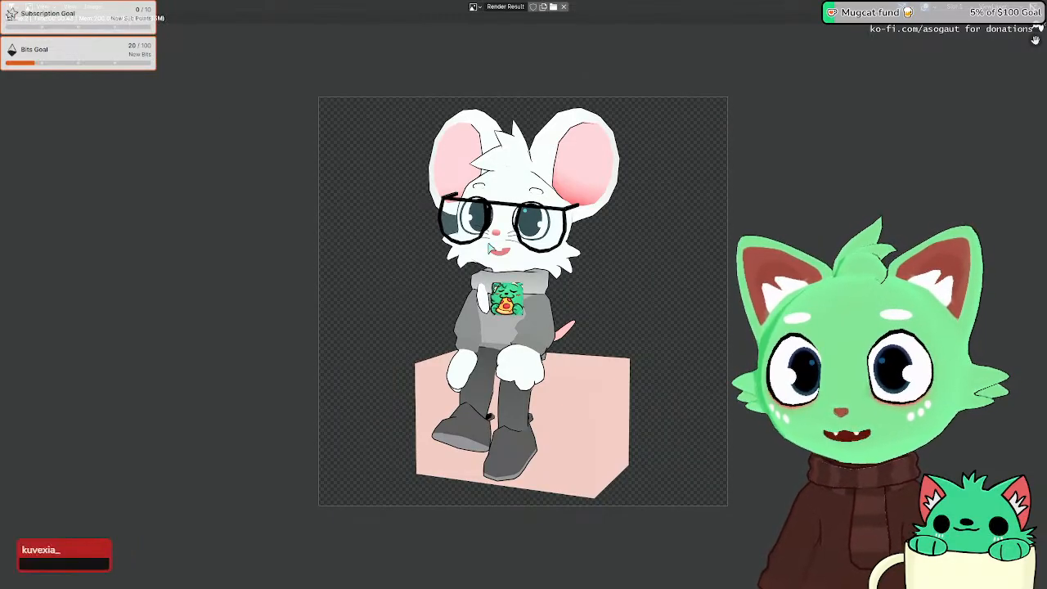
scroll(486, 245, "up", 5)
middle_click_drag(439, 165, 468, 307)
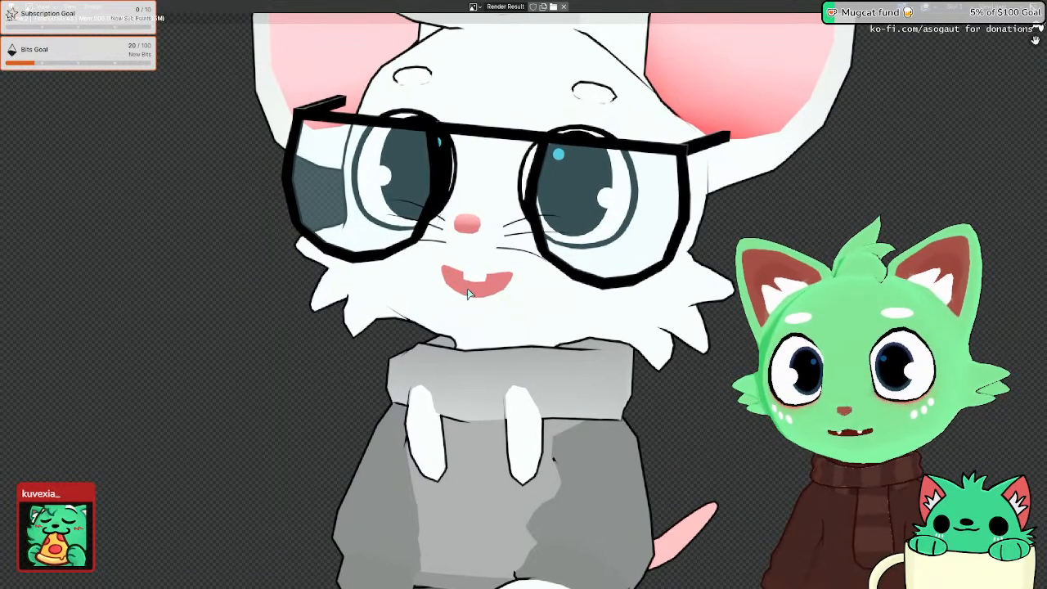
scroll(464, 292, "down", 4)
middle_click_drag(486, 357, 439, 315)
Step: Save the render as sitting.png in the sip folder
left_click(93, 7)
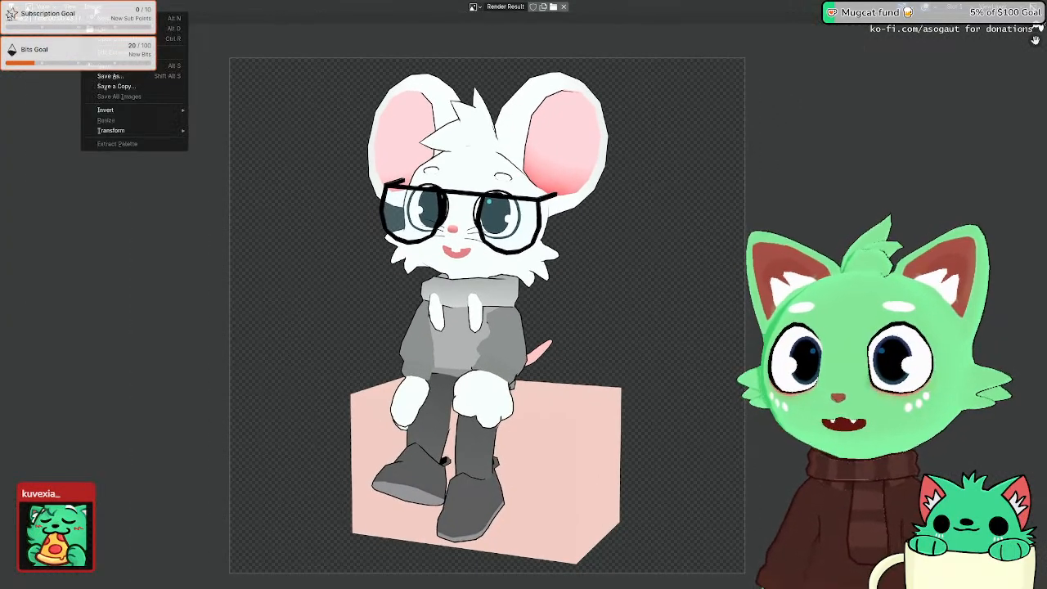
left_click(146, 85)
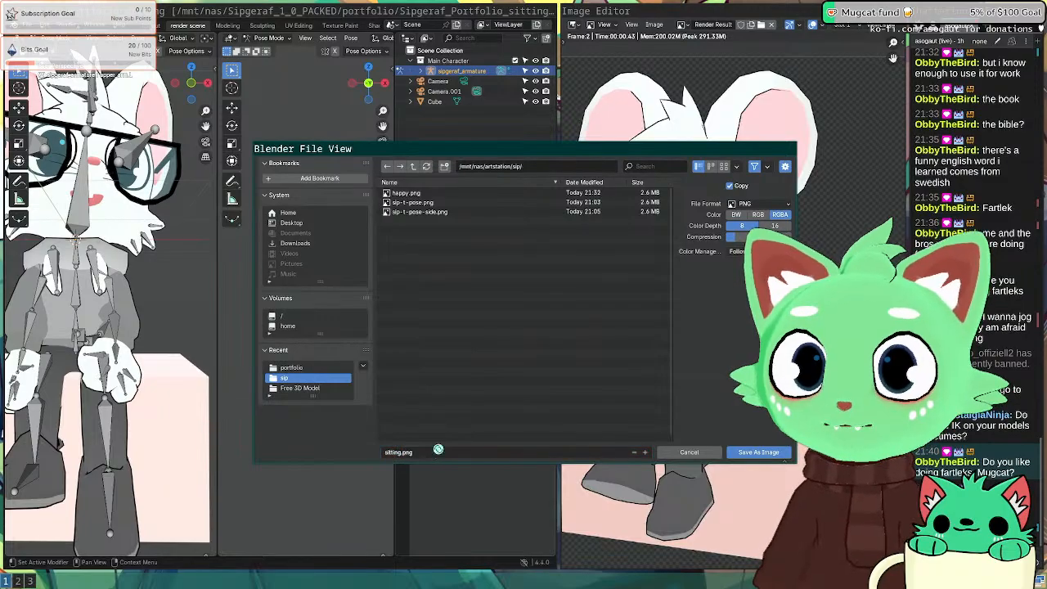
key("super+2")
Step: Switch desktop workspaces back to the Inkscape sheet
key("super+3")
key("super+2")
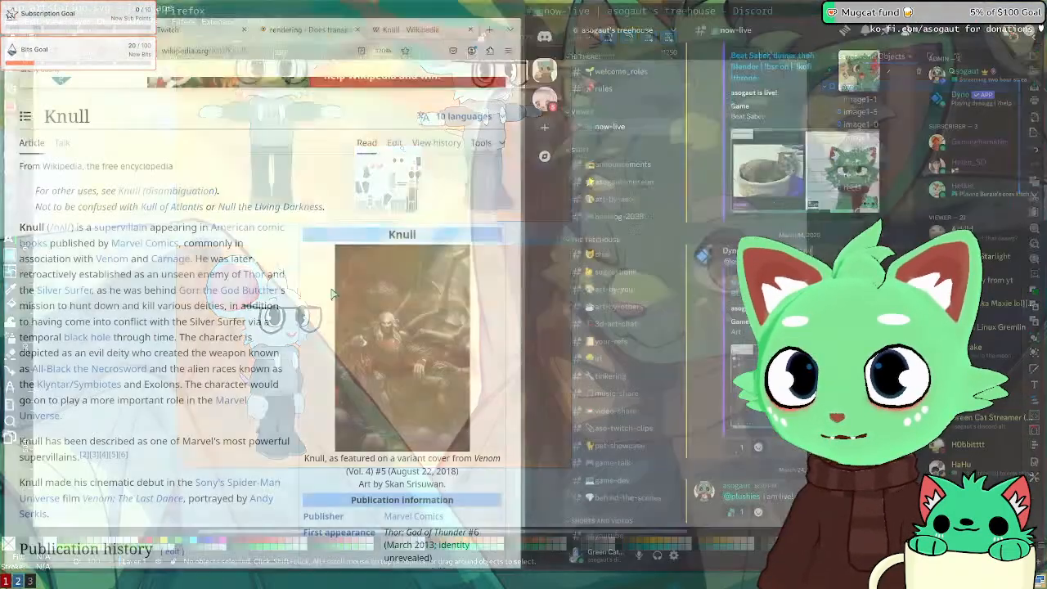
key("super+3")
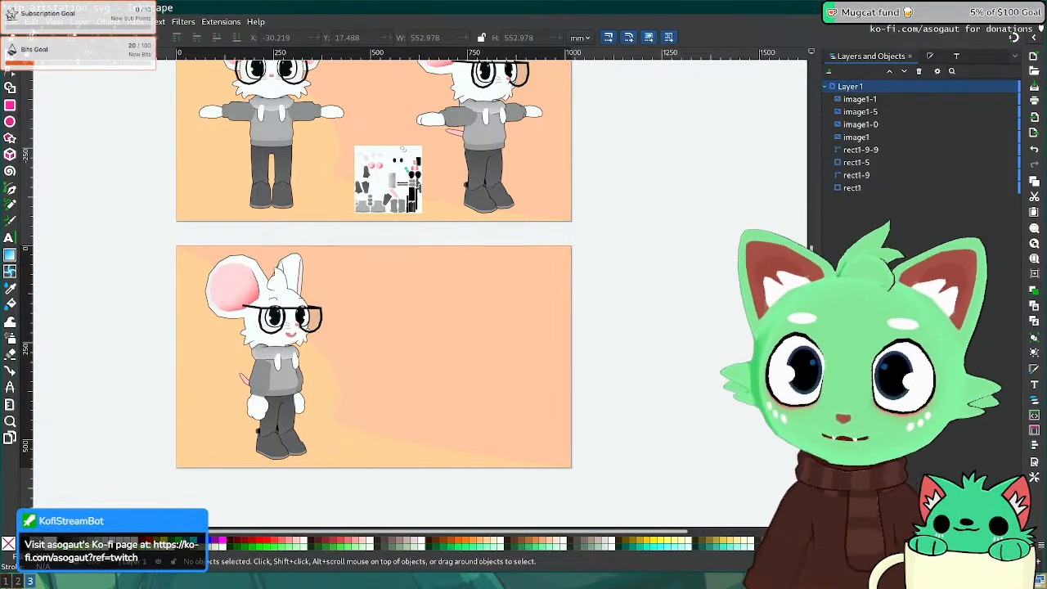
Step: Import sitting.png into the Inkscape sheet as a linked image
left_click(13, 23)
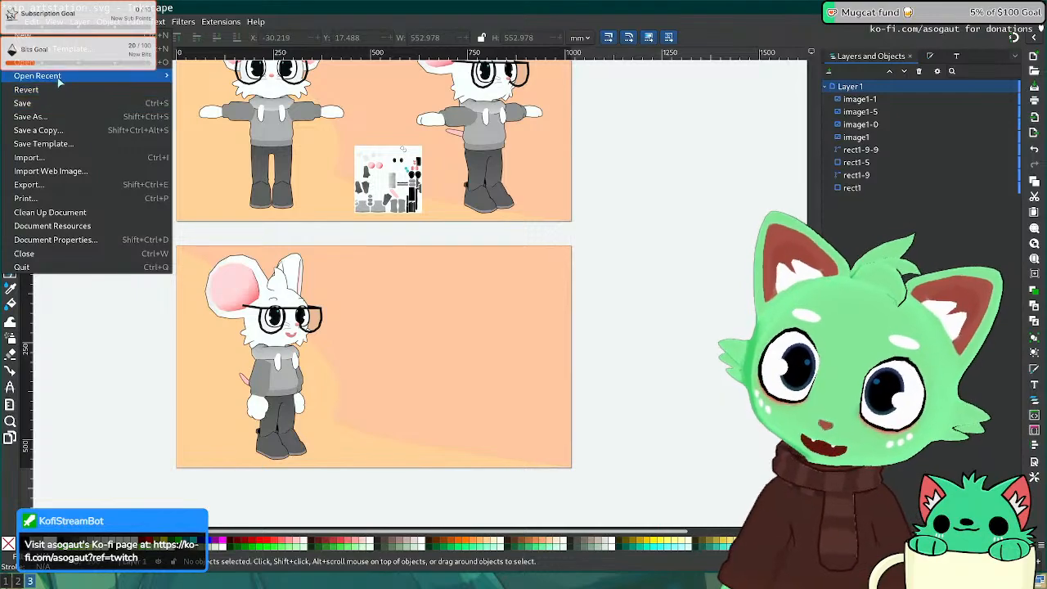
left_click(74, 157)
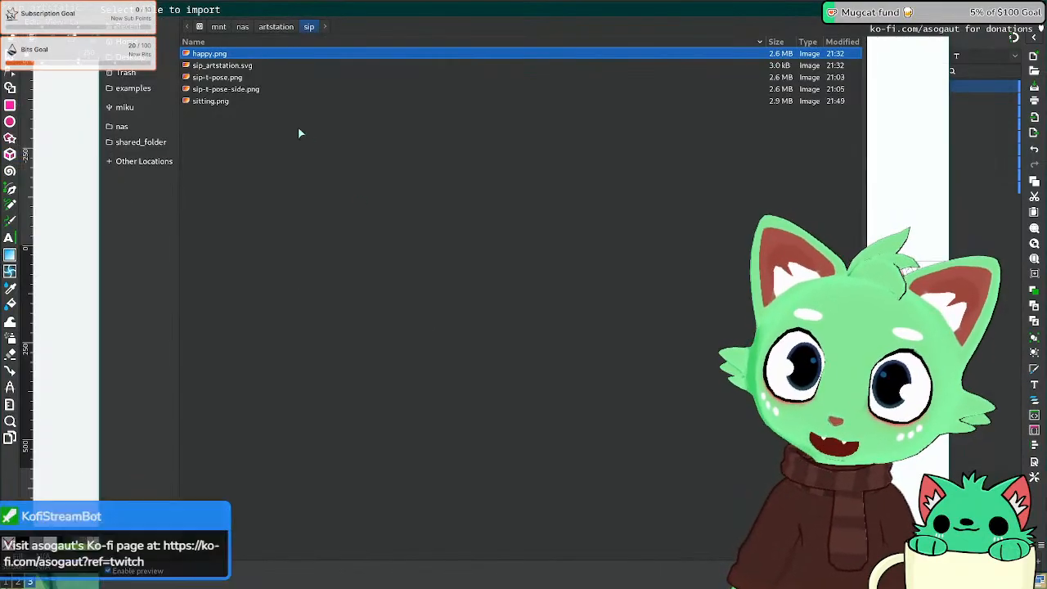
double_click(212, 101)
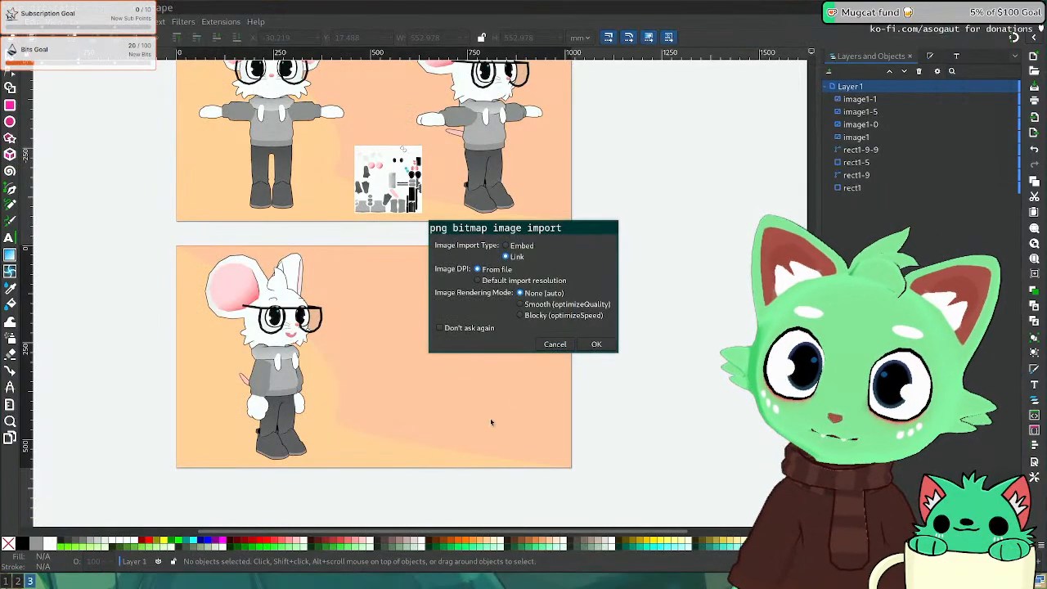
left_click(506, 256)
left_click(597, 344)
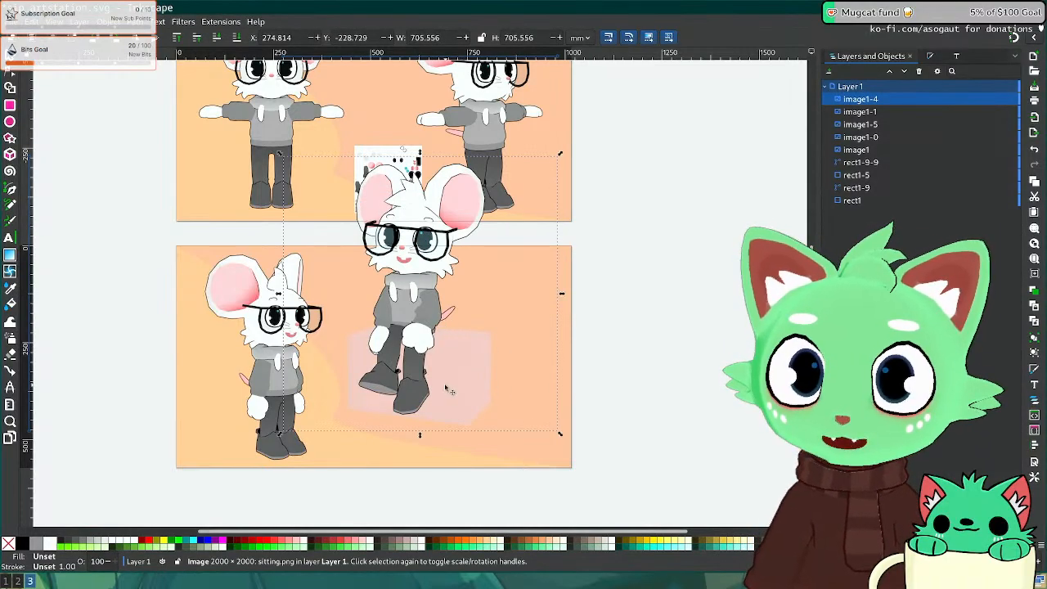
Step: Scale the sitting render to about 81% and position it in the lower panel
left_click_drag(449, 369, 491, 416)
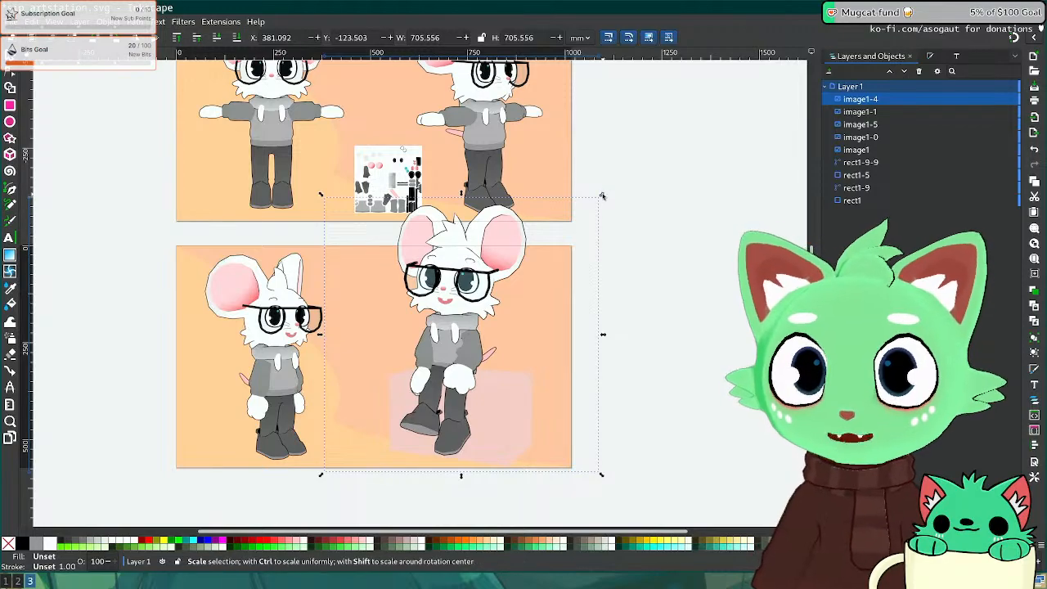
left_click_drag(605, 195, 546, 247)
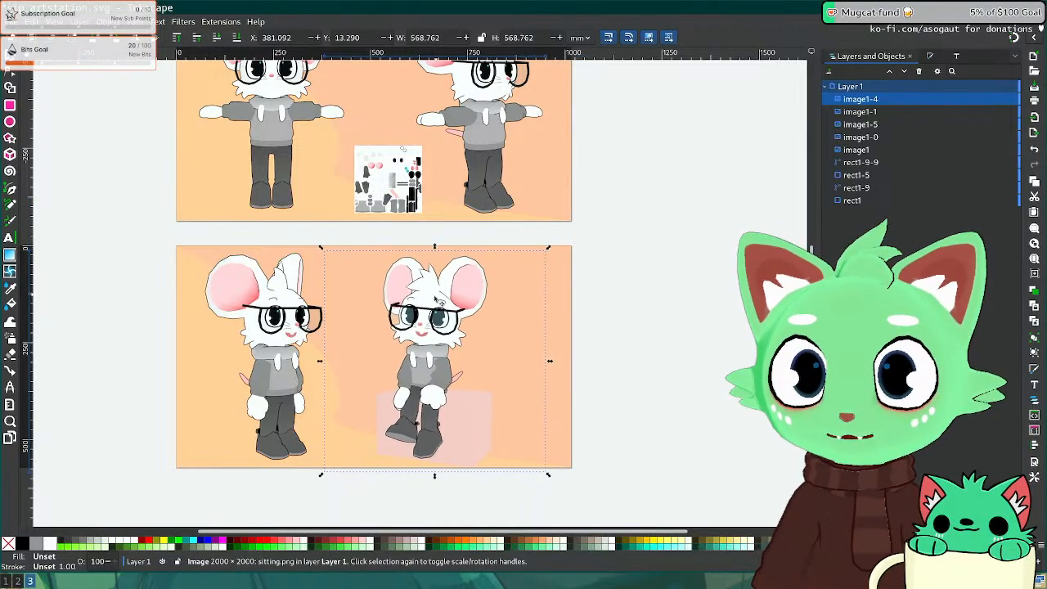
left_click_drag(401, 299, 283, 302)
key("shift+Right")
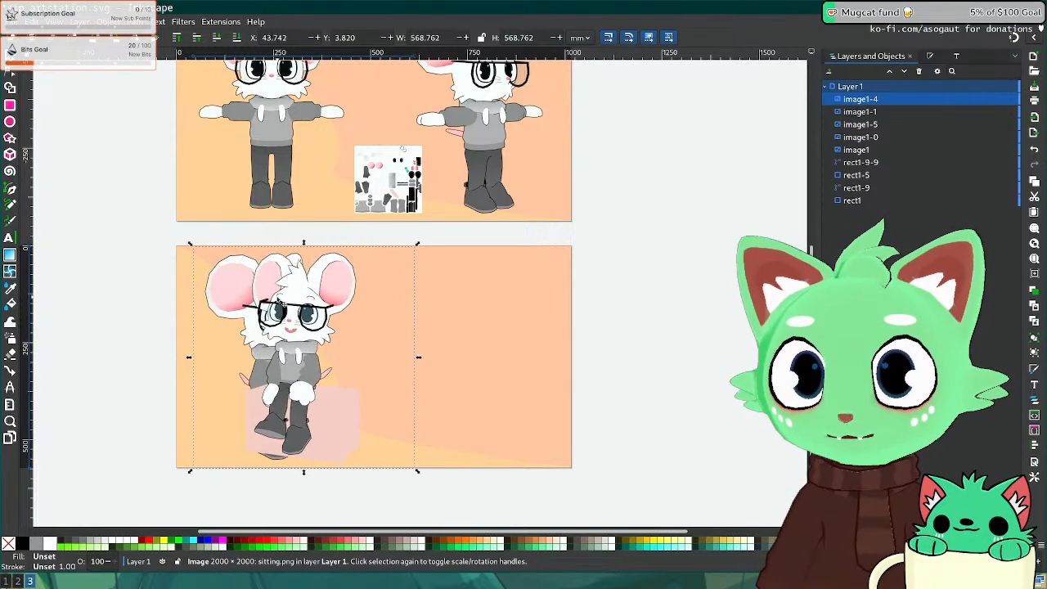
key("shift+Right")
key("shift+Right")
key("shift+Right")
key("shift+Right")
key("shift+Right")
key("shift+Right")
key("shift+Right")
key("shift+Right")
key("shift+Right")
key("shift+Right")
key("shift+Right")
key("shift+Right")
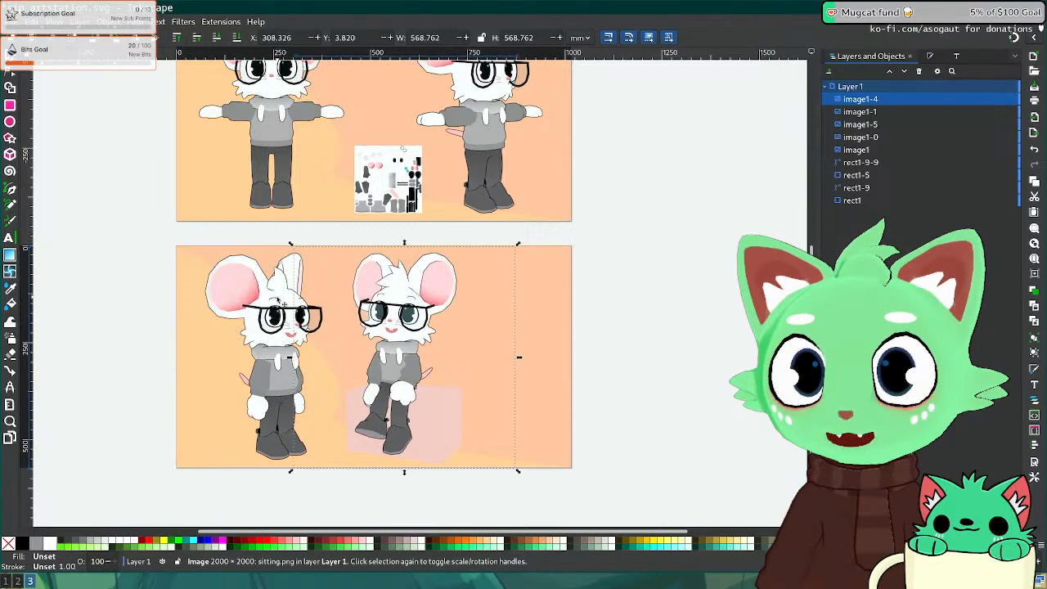
key("Left")
key("Left")
key("Left")
key("Left")
key("Left")
key("Left")
key("Left")
key("Left")
key("Left")
key("Left")
key("Left")
key("Left")
key("Left")
key("Left")
key("Left")
key("Left")
key("Left")
key("Left")
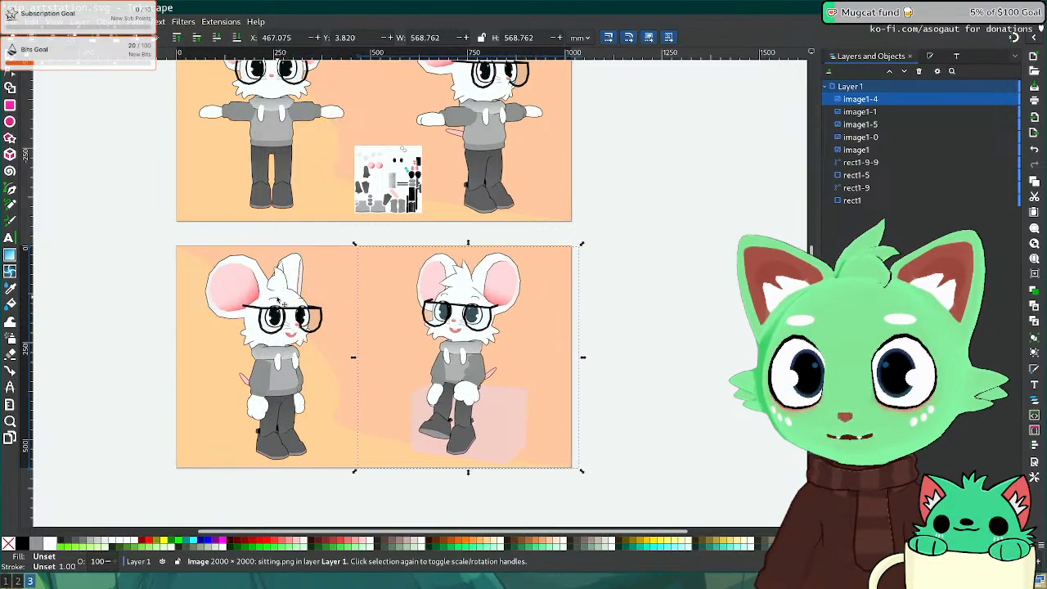
key("Left")
key("Left")
key("Left")
key("Left")
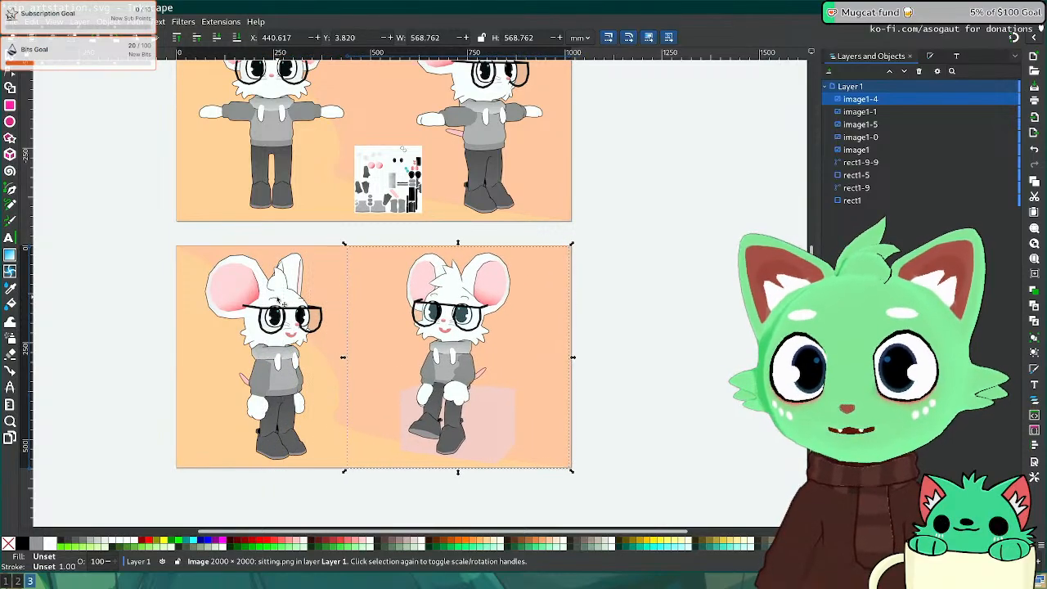
left_click(661, 327)
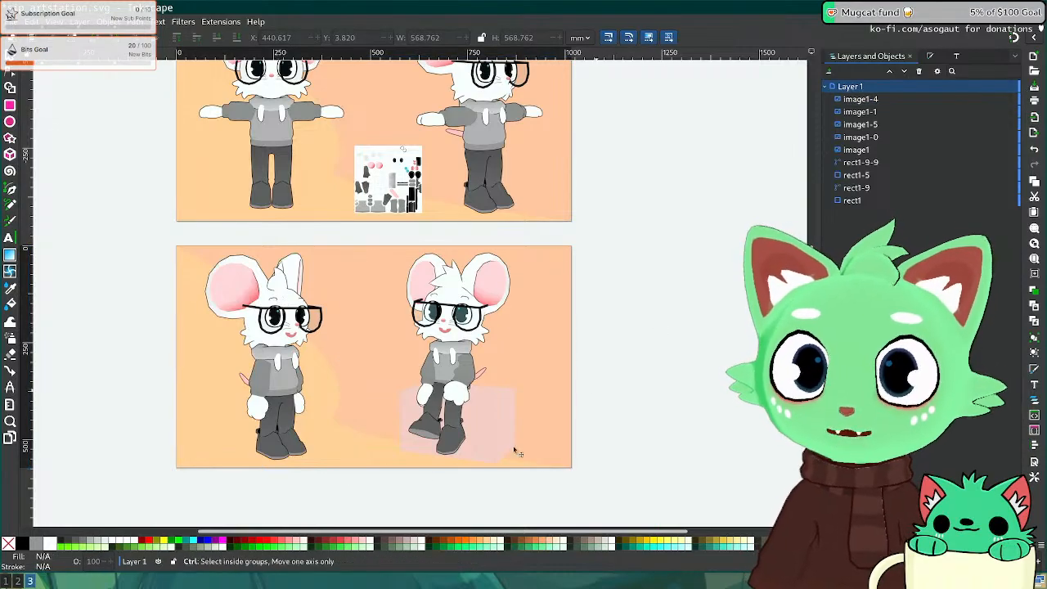
Step: Recolour the lower panel's curve to #93AC9D and its peach rectangle to #536C5D
left_click(197, 384)
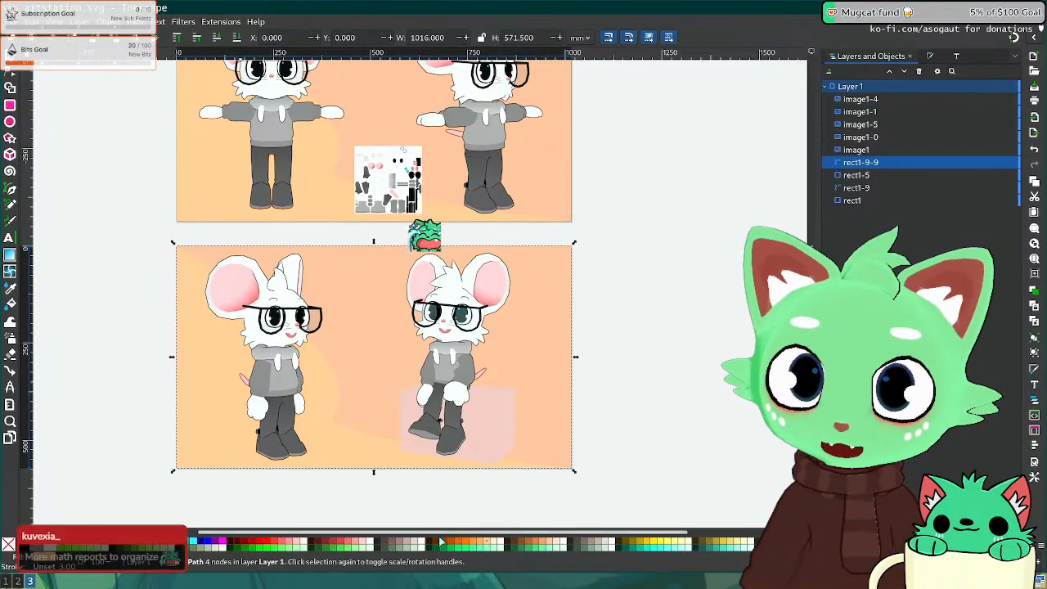
left_click(465, 550)
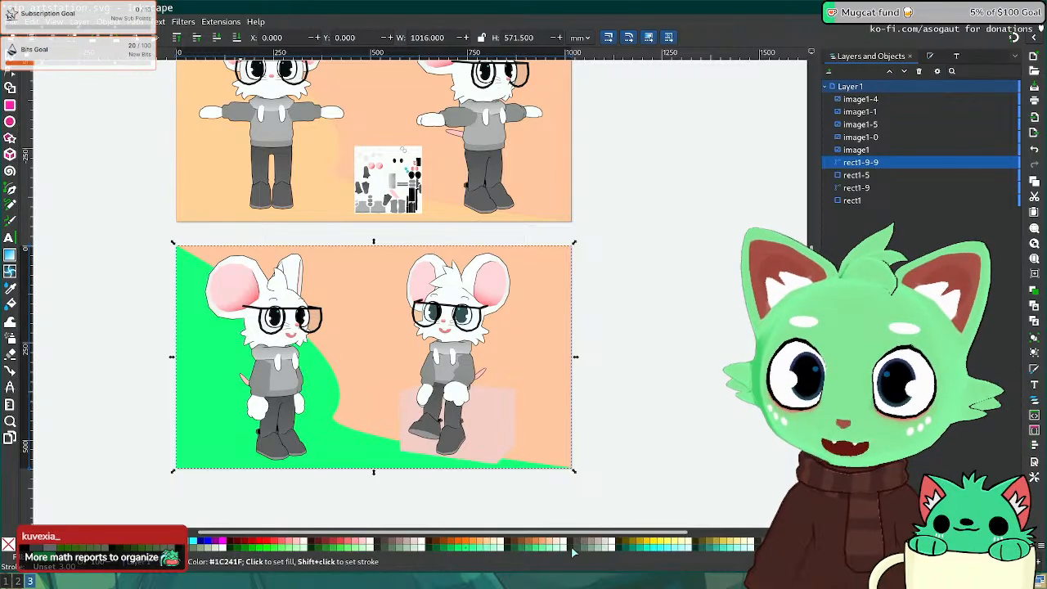
left_click(607, 550)
left_click(600, 552)
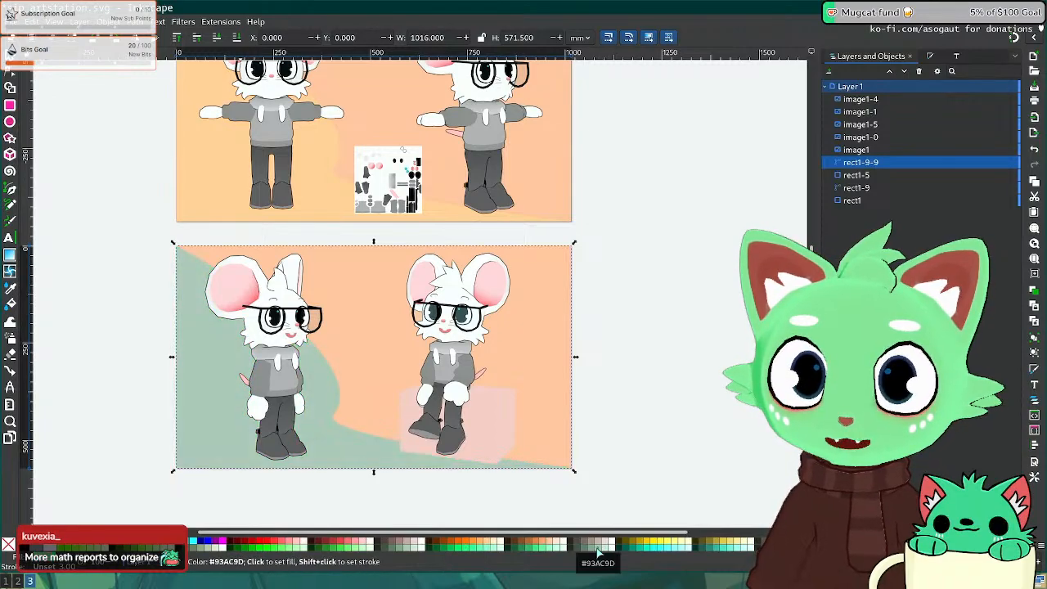
left_click(342, 364)
left_click(587, 552)
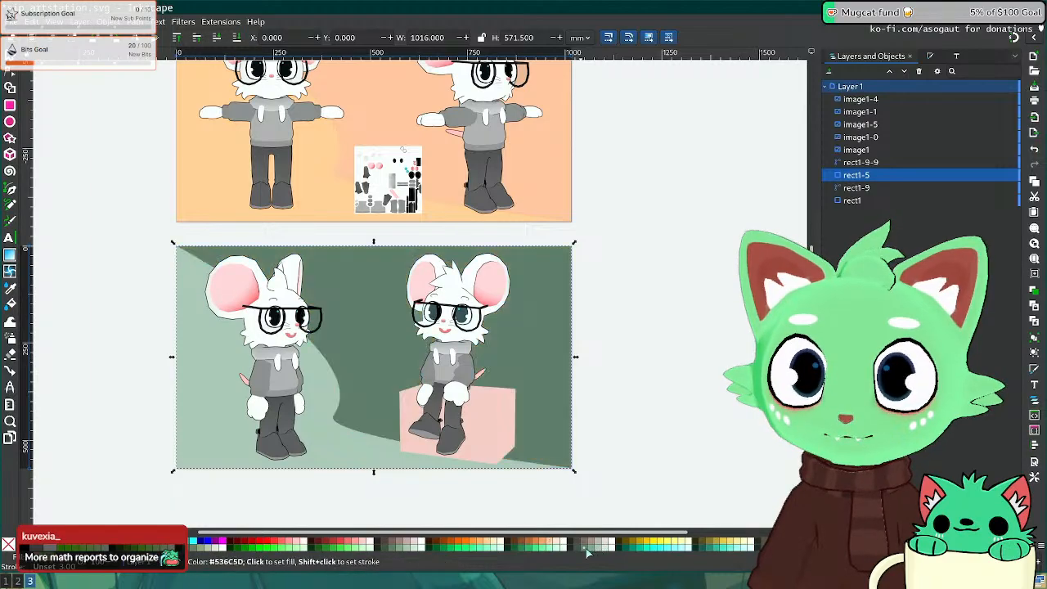
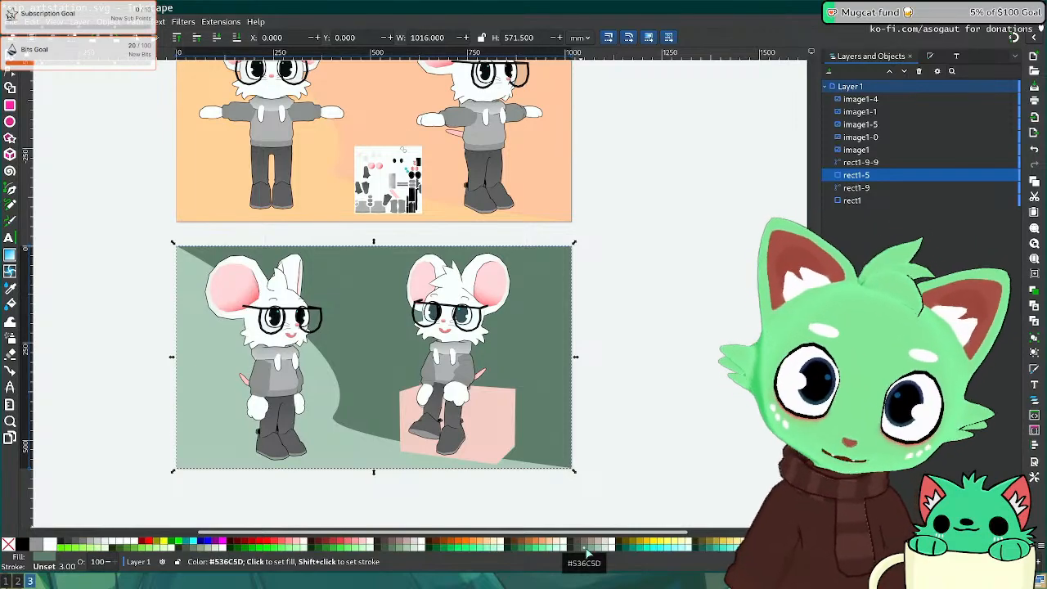
Step: Give the top sheet's curved background shape the lower sheet's light sage green, sampled with the Dropper
left_click(211, 201)
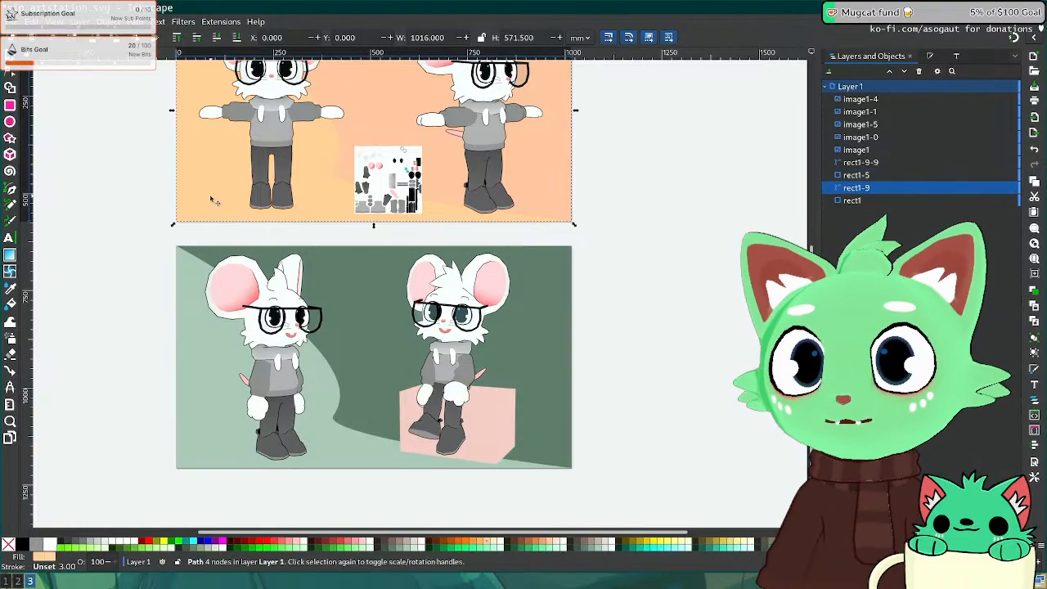
left_click(12, 290)
left_click(202, 324)
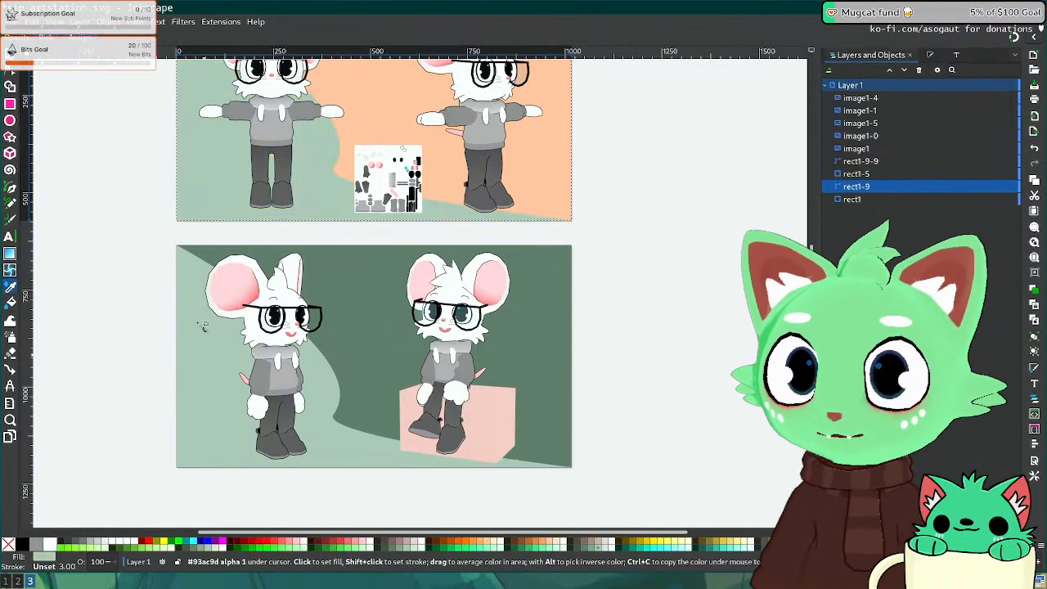
left_click(10, 57)
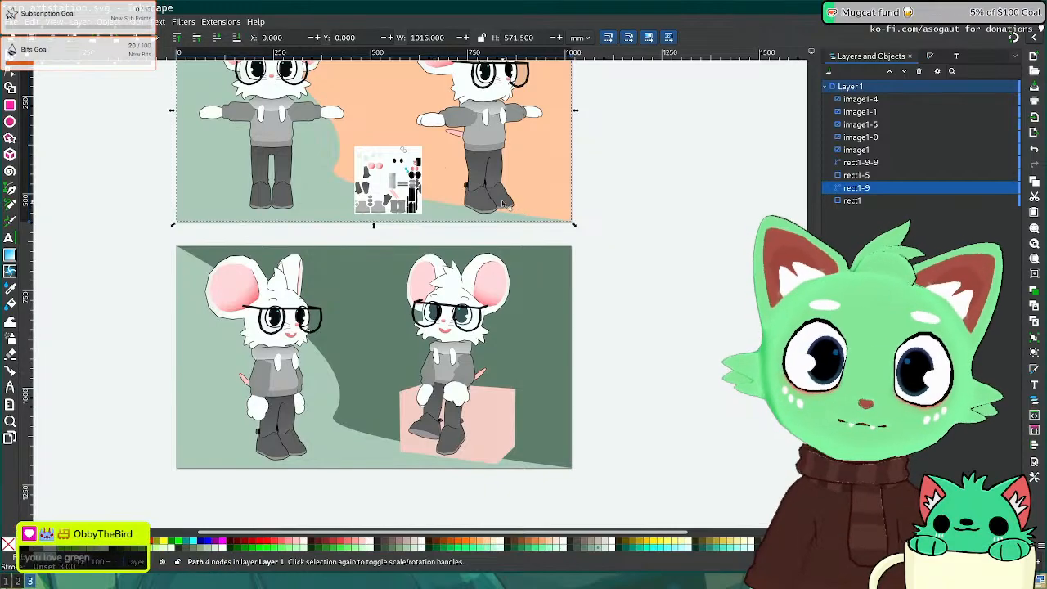
middle_click_drag(503, 206, 509, 265)
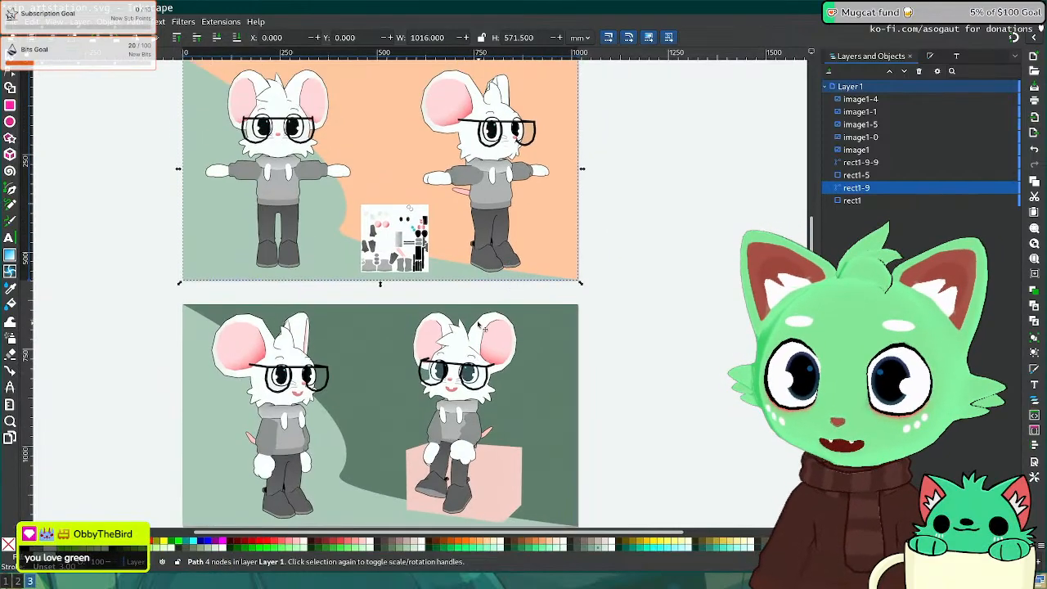
key("super+2")
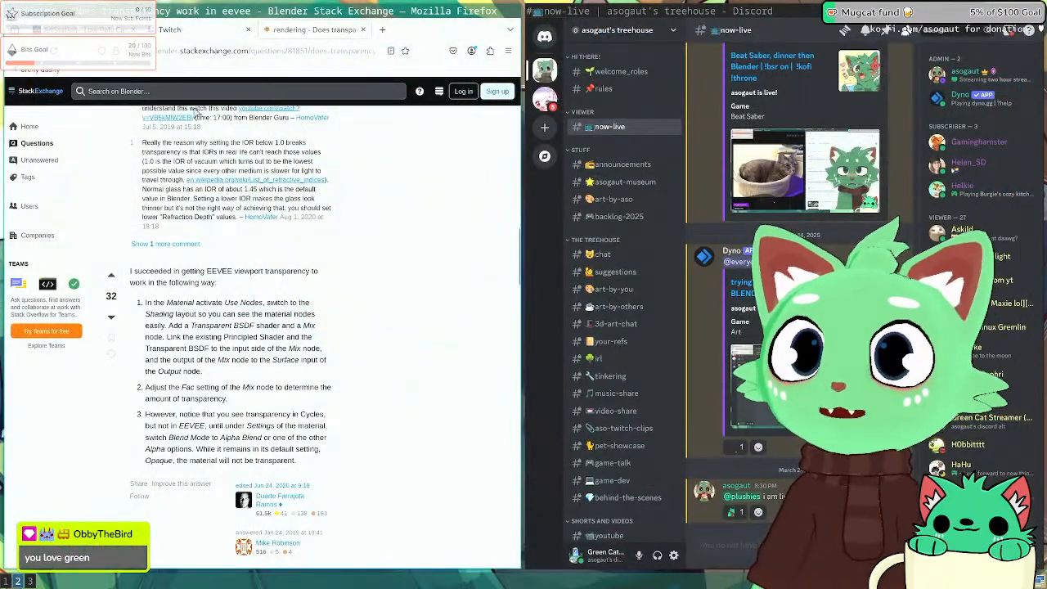
Step: Scroll through the ArtStation portfolio grid in Firefox, then return to Inkscape
left_click(99, 33)
key("Escape")
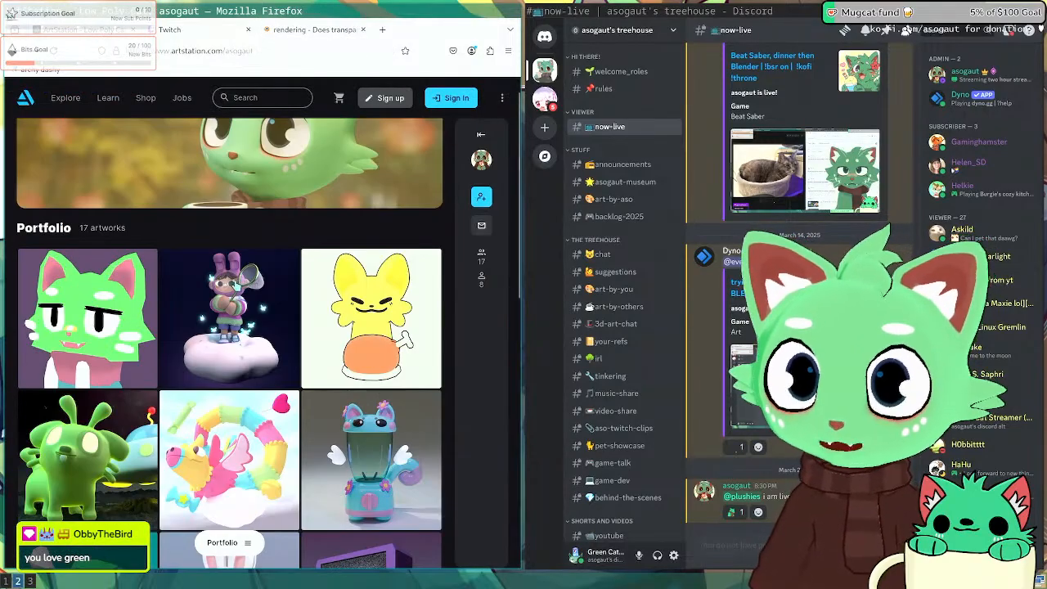
scroll(236, 287, "down", 5)
scroll(239, 325, "down", 1)
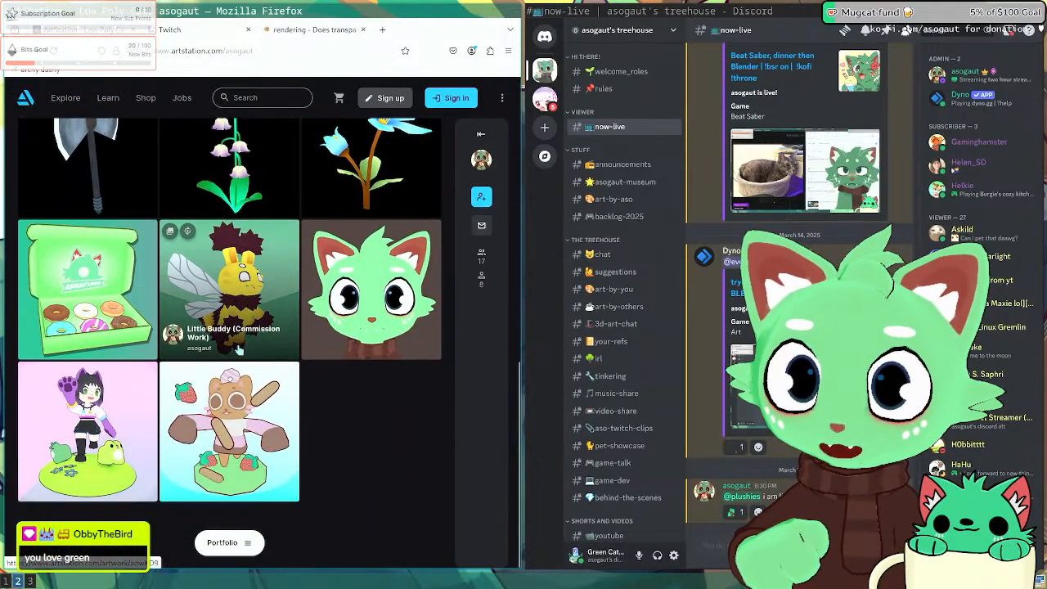
scroll(238, 326, "up", 3)
scroll(233, 279, "down", 2)
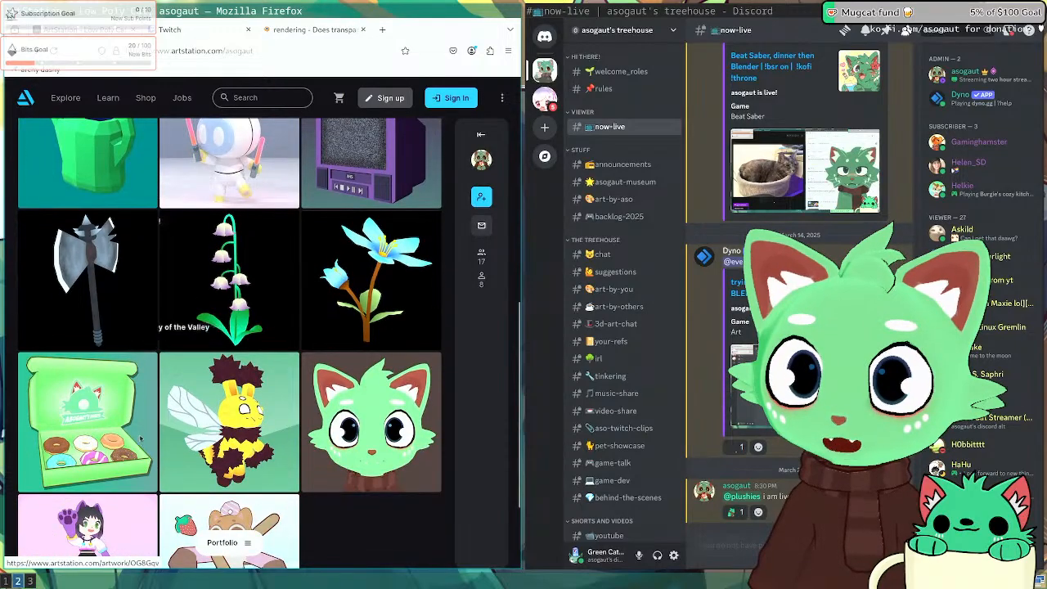
key("super+3")
Step: Try cyan swatches, black and HSL-adjusted fills on the lower sheet's curved background shape
left_click(216, 403)
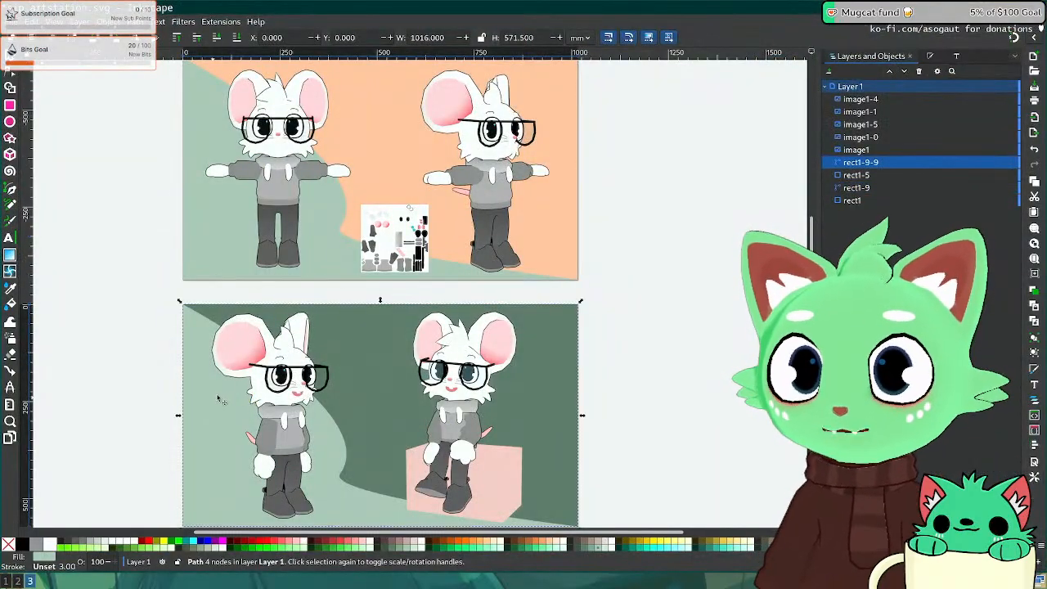
scroll(219, 344, "down", 3)
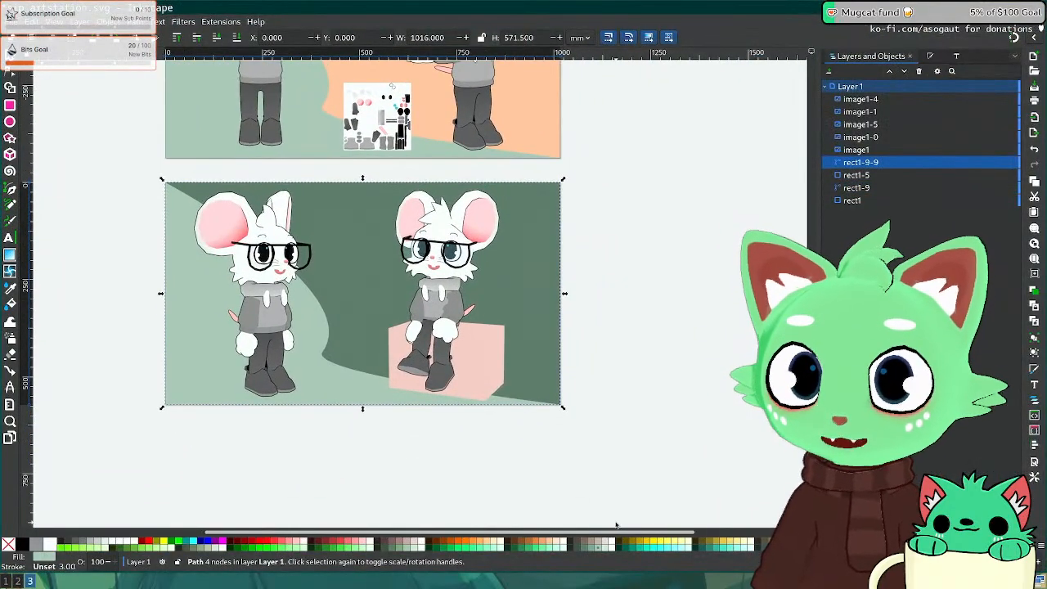
left_click(665, 547)
left_click(673, 547)
left_click(680, 548)
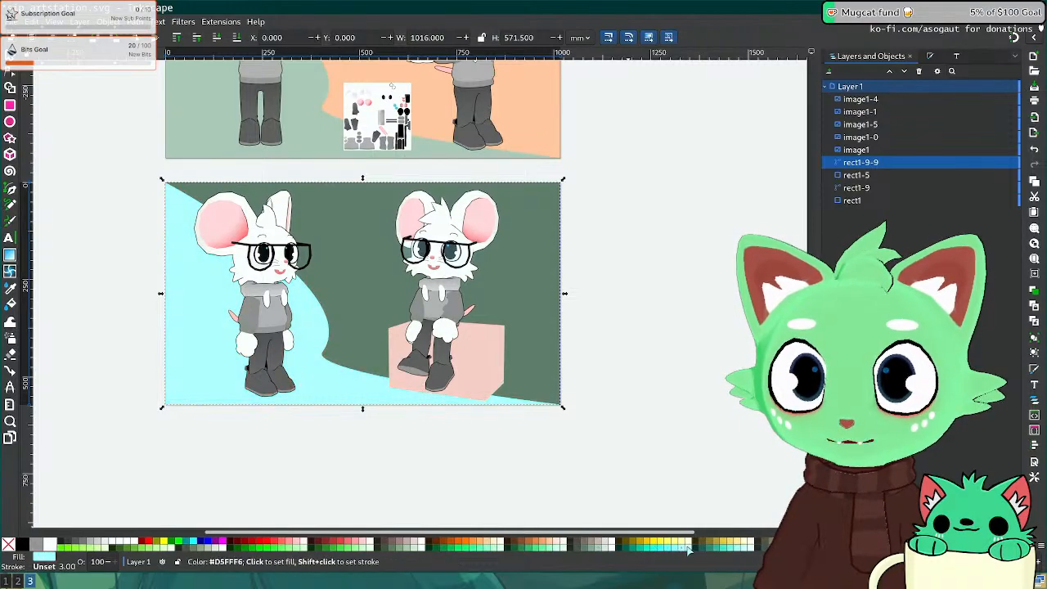
left_click(23, 545)
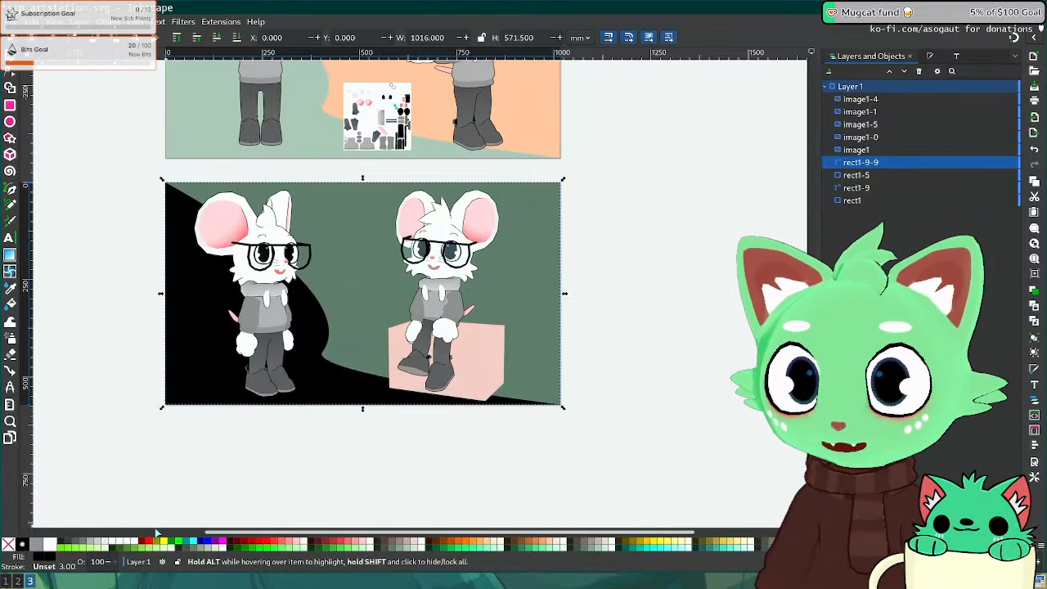
left_click(36, 558)
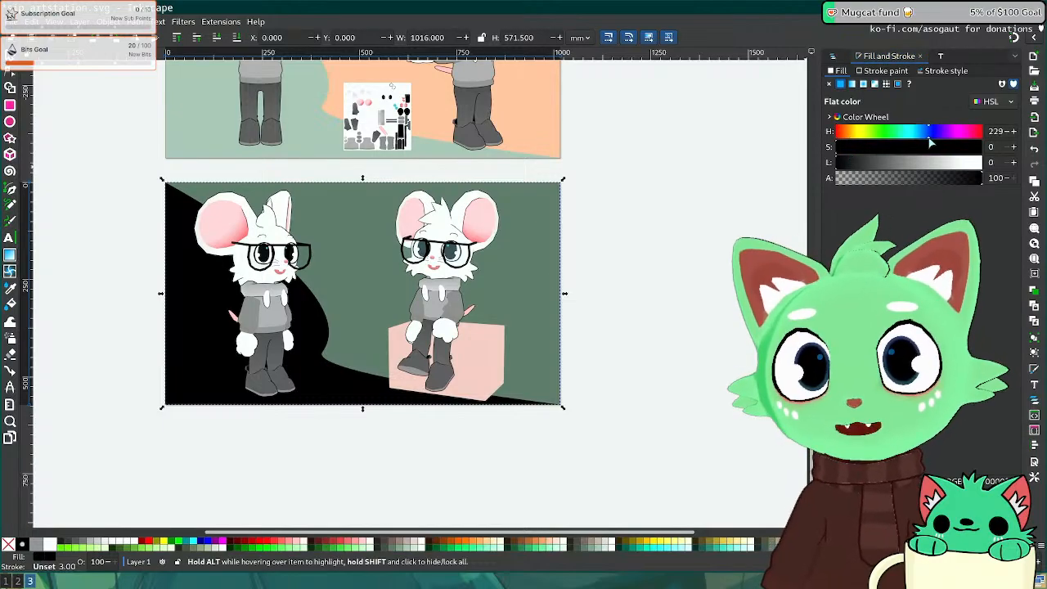
left_click_drag(931, 144, 968, 147)
left_click_drag(875, 164, 936, 173)
left_click_drag(938, 131, 863, 134)
mouse_move(861, 136)
left_mouse_down()
mouse_move(902, 136)
mouse_move(890, 163)
mouse_move(941, 164)
mouse_move(916, 151)
mouse_move(939, 152)
mouse_move(893, 163)
mouse_move(926, 164)
mouse_move(907, 137)
left_mouse_up()
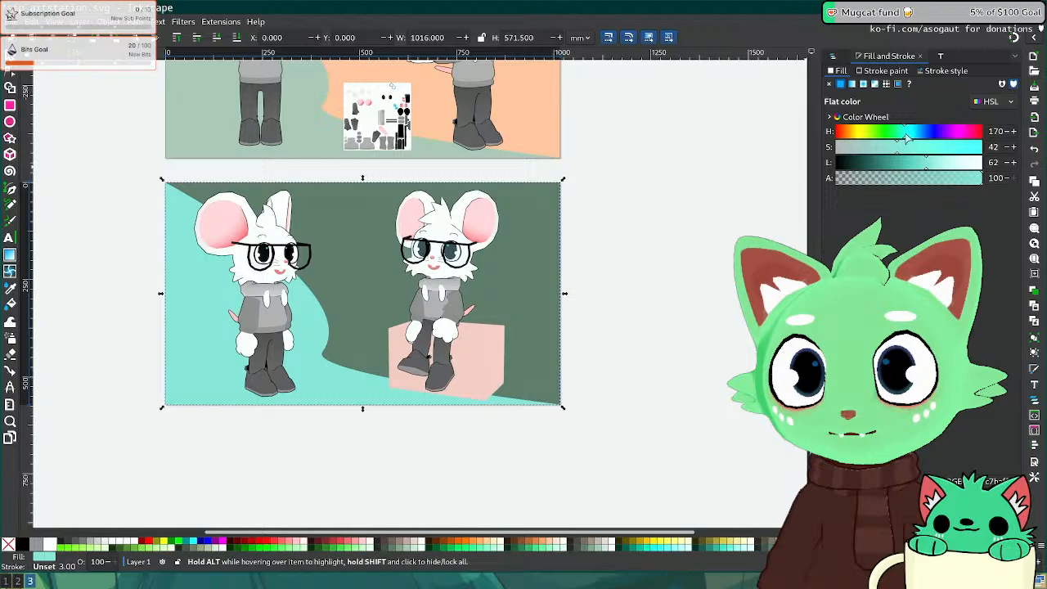
Step: Fill the lower sheet's background rectangle with the sampled cyan, darkened to a deeper teal
left_click(711, 324)
left_click(299, 384)
left_click(395, 308)
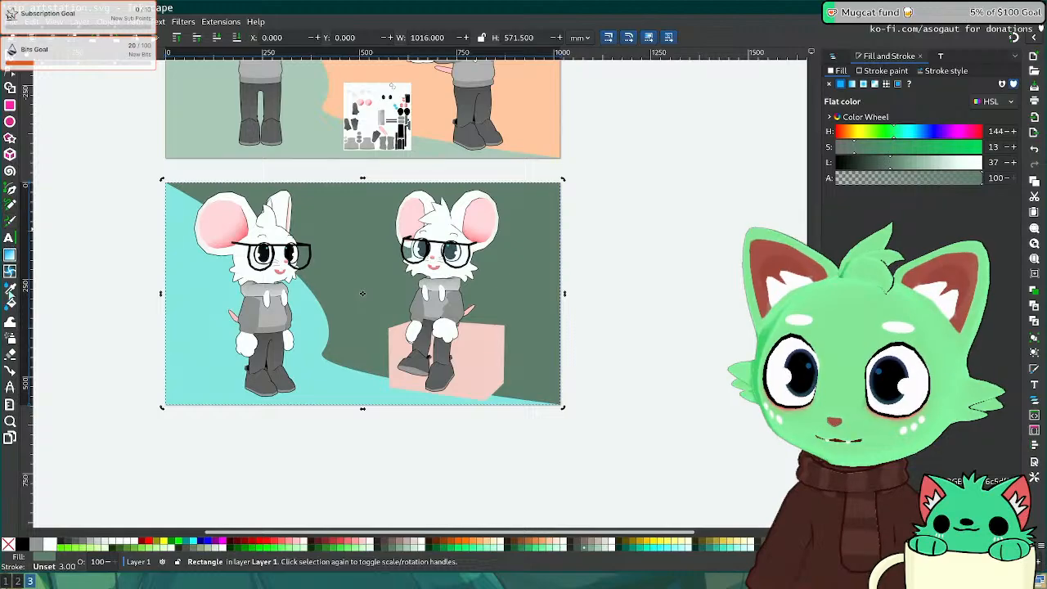
left_click(10, 286)
left_click(227, 337)
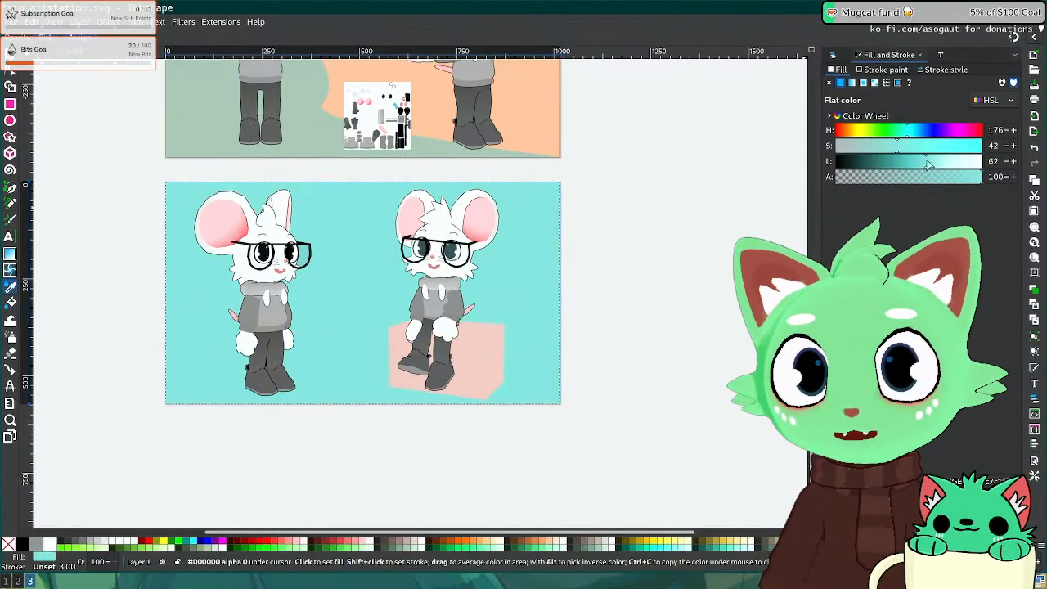
left_click_drag(926, 166, 896, 166)
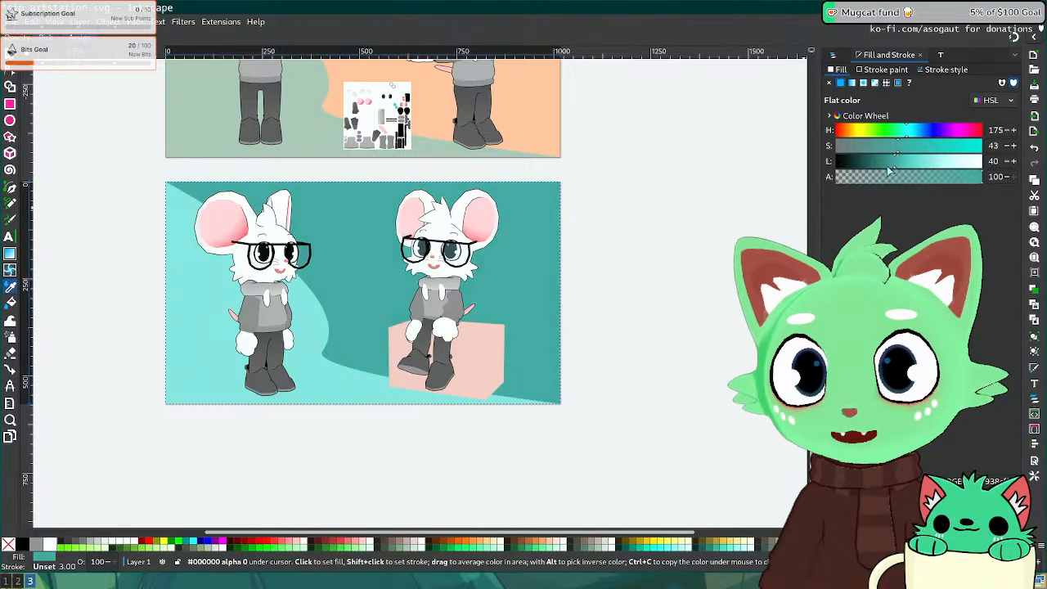
middle_click_drag(219, 167, 250, 282)
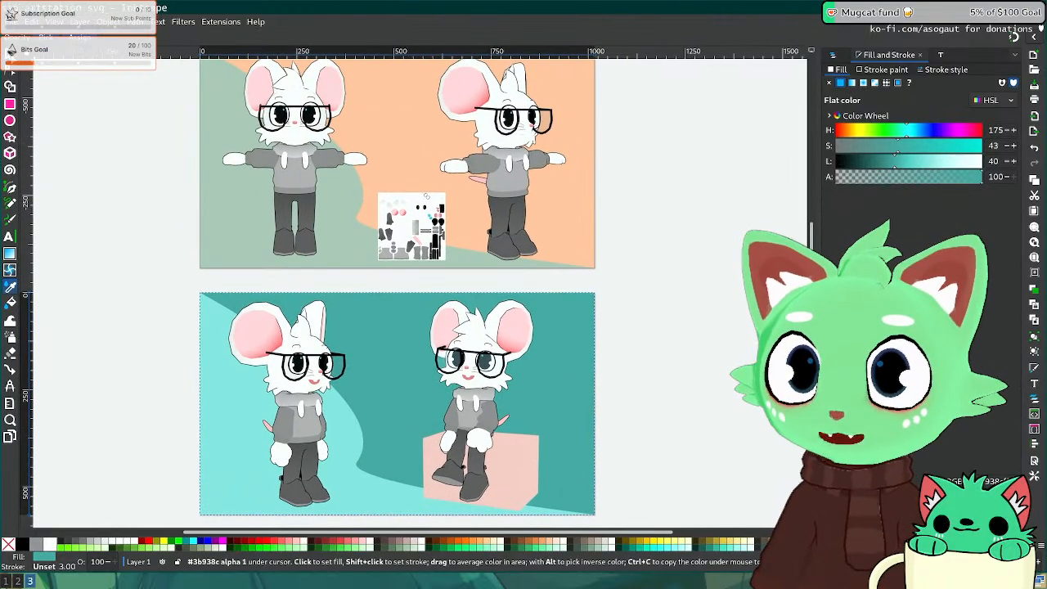
Step: Copy the lower sheet's light cyan onto the top sheet's curved background shape
key("s")
left_click(247, 245)
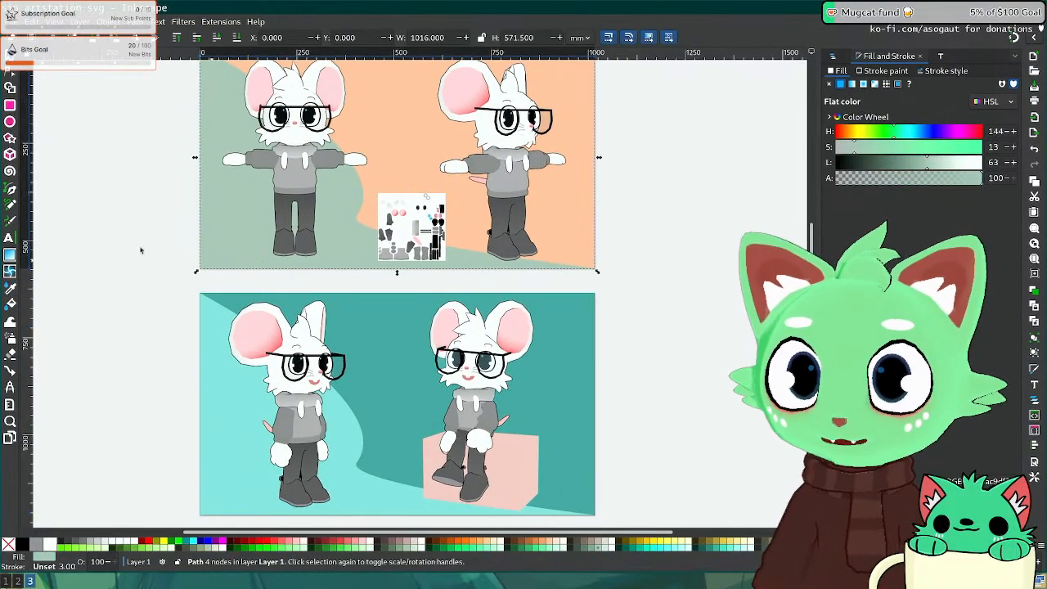
left_click(10, 288)
left_click(199, 327)
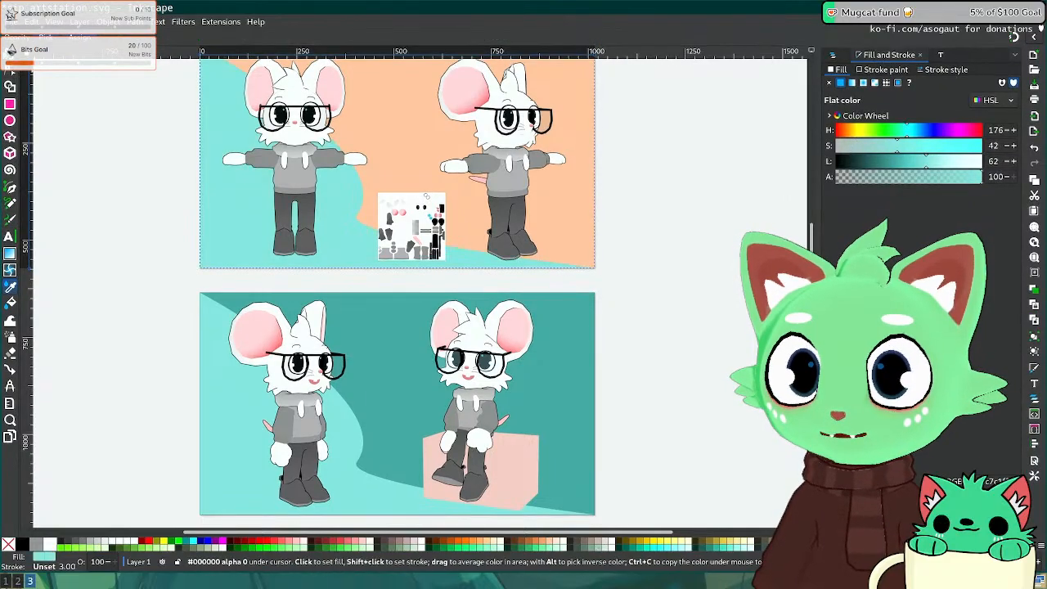
key("s")
Step: Fill the top sheet's orange background rectangle with the same dark teal
left_click(187, 181)
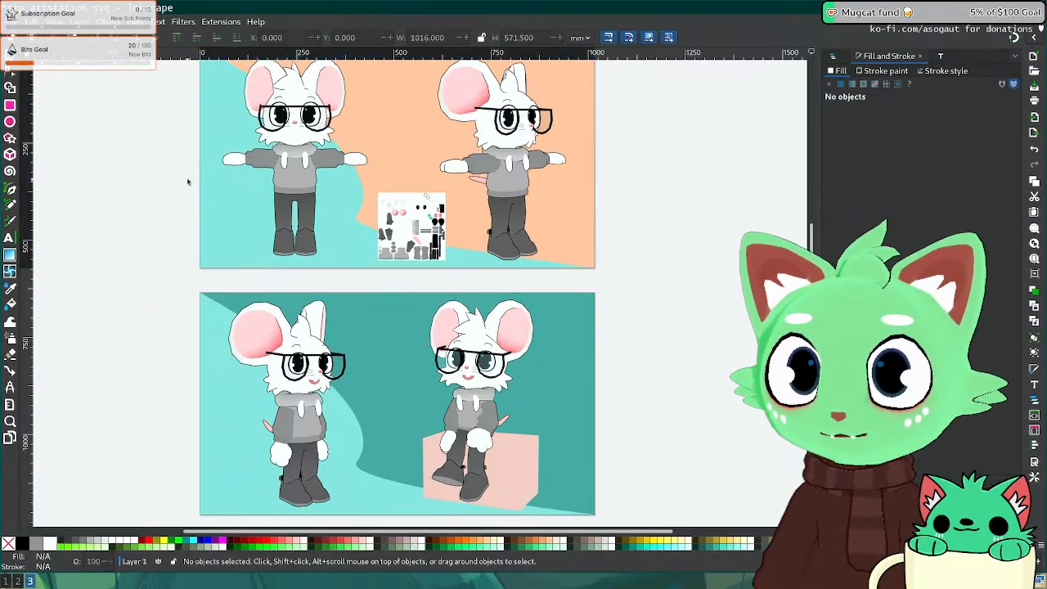
left_click(437, 159)
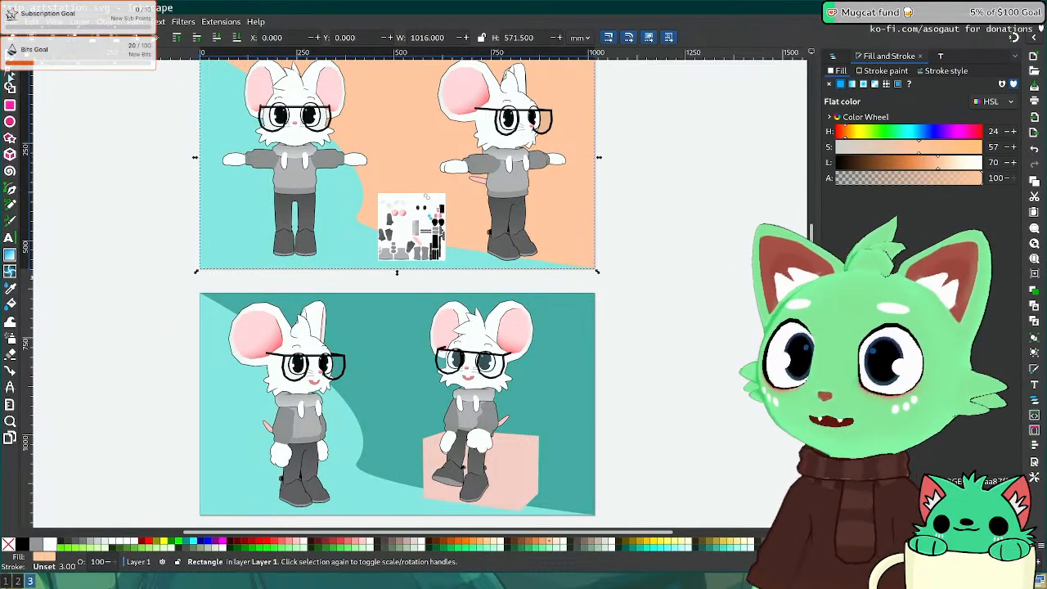
left_click(10, 287)
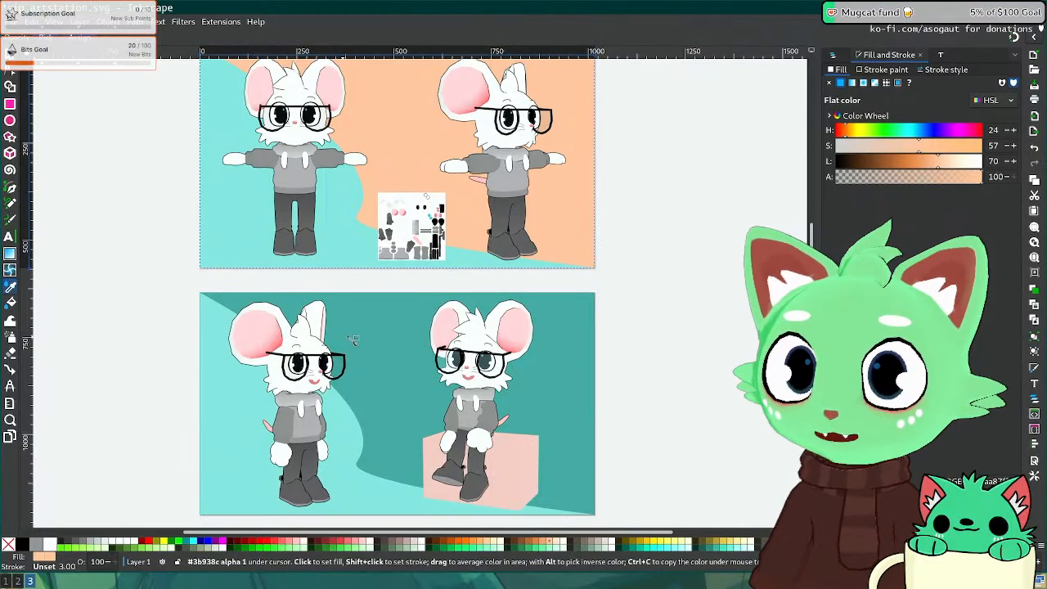
left_click(353, 341)
scroll(154, 224, "up", 3)
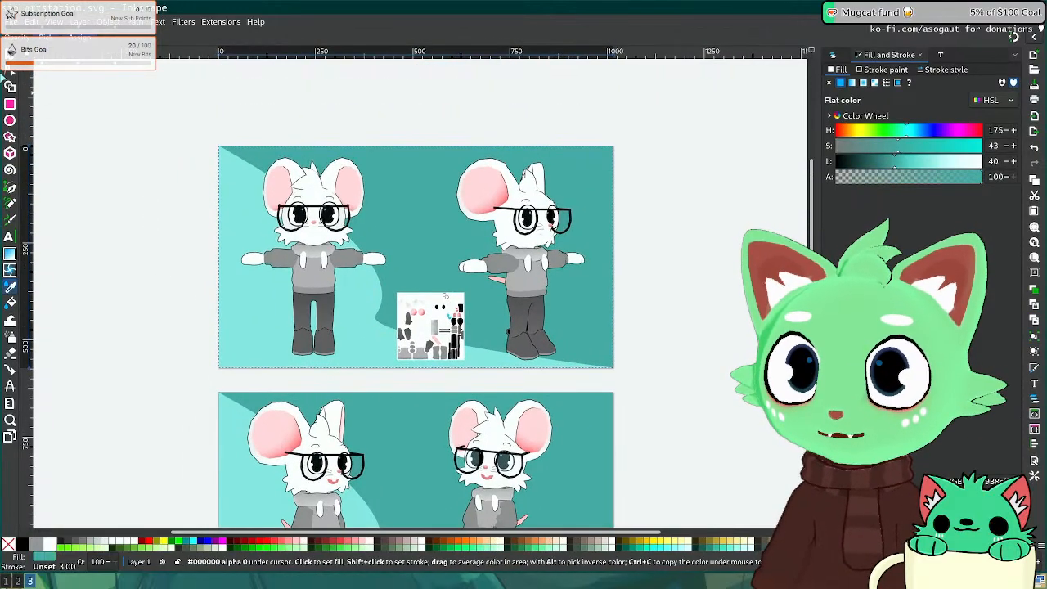
left_click(8, 58)
left_click(283, 387)
mouse_move(281, 373)
middle_mouse_down()
mouse_move(250, 314)
mouse_move(245, 255)
middle_mouse_up()
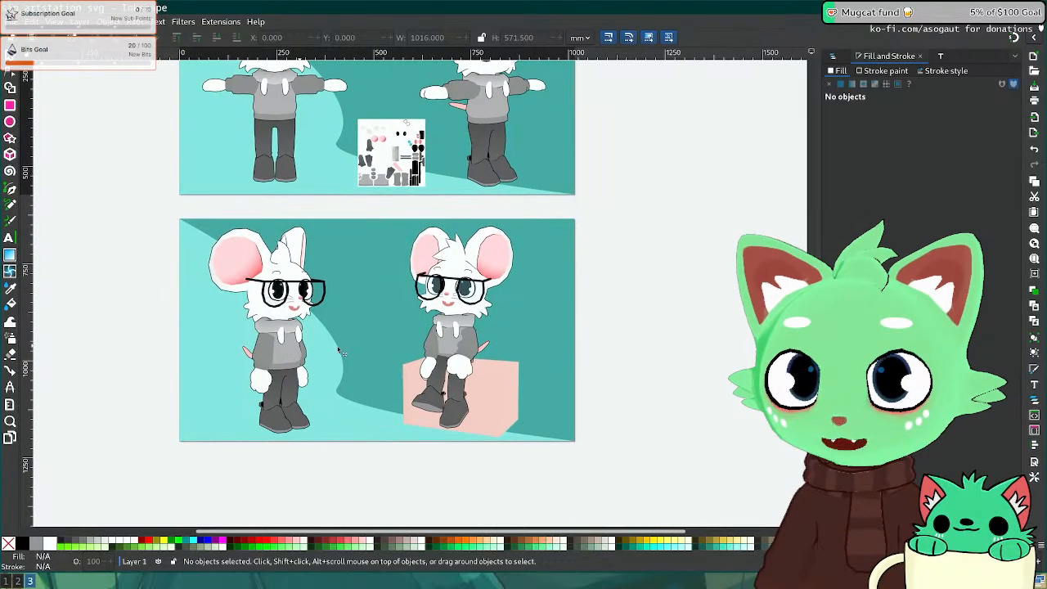
left_click(460, 371)
left_click(609, 403)
Step: Save sip_artstation.svg and open the Low Poly Cat artwork on ArtStation
key("ctrl+s")
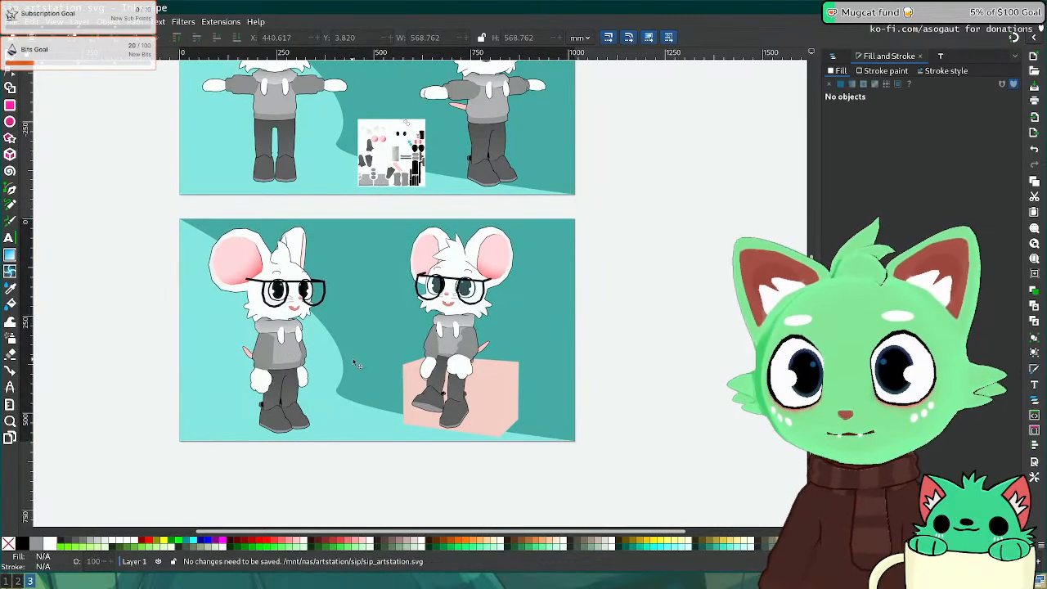
key("super+2")
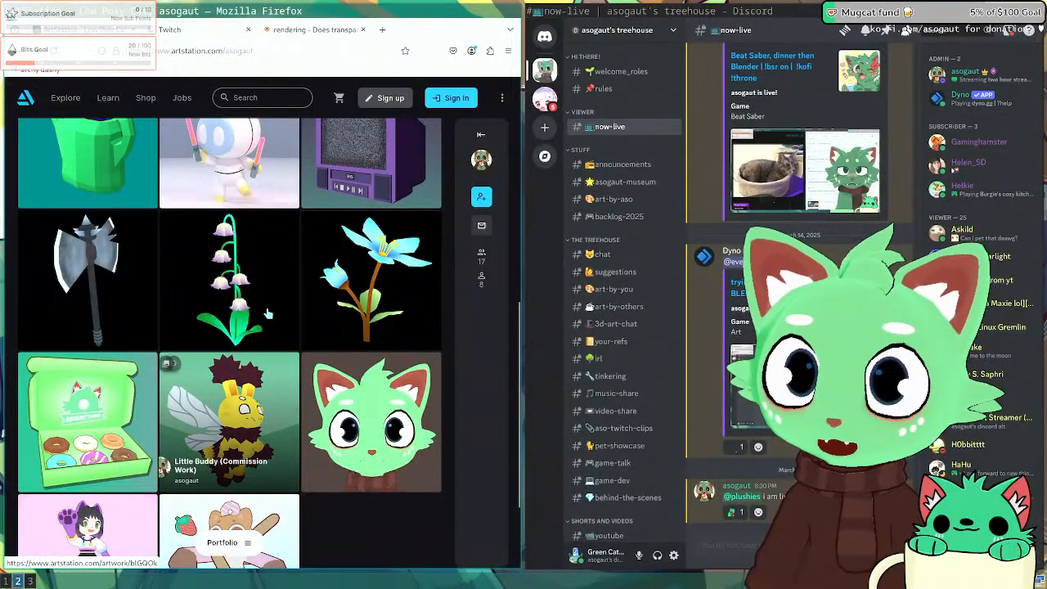
scroll(266, 314, "up", 5)
left_click(120, 305)
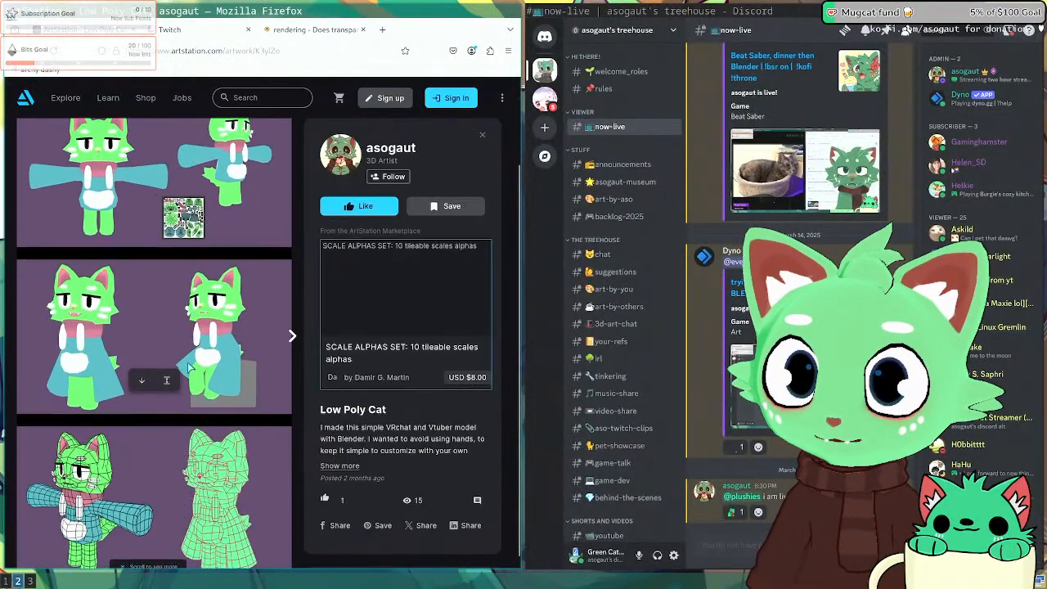
Step: Return to the Inkscape presentation sheet and select the sitting mouse render
key("super+3")
key("super+2")
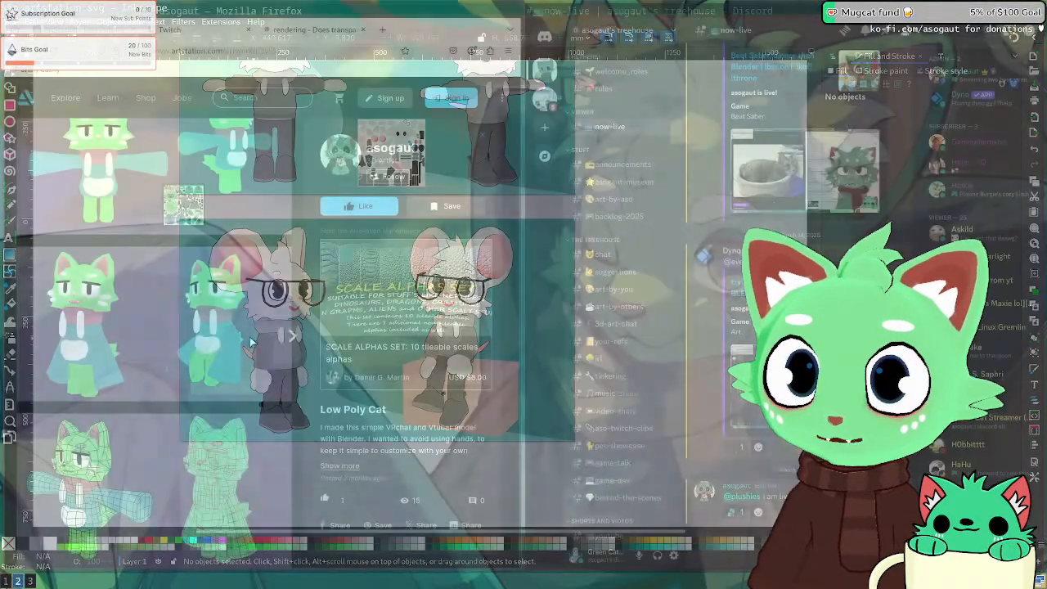
key("super+3")
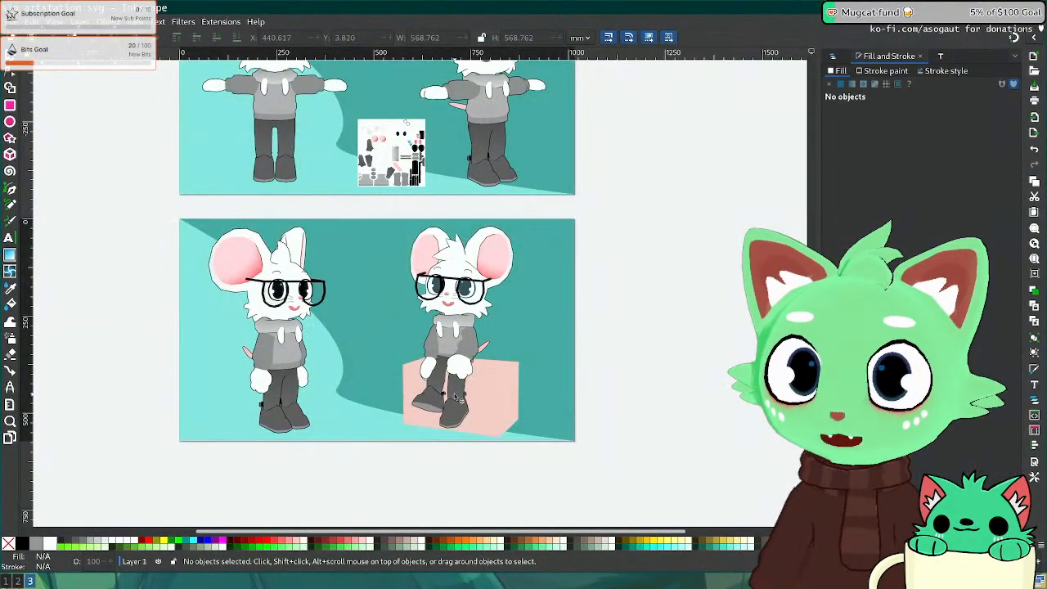
left_click(455, 397)
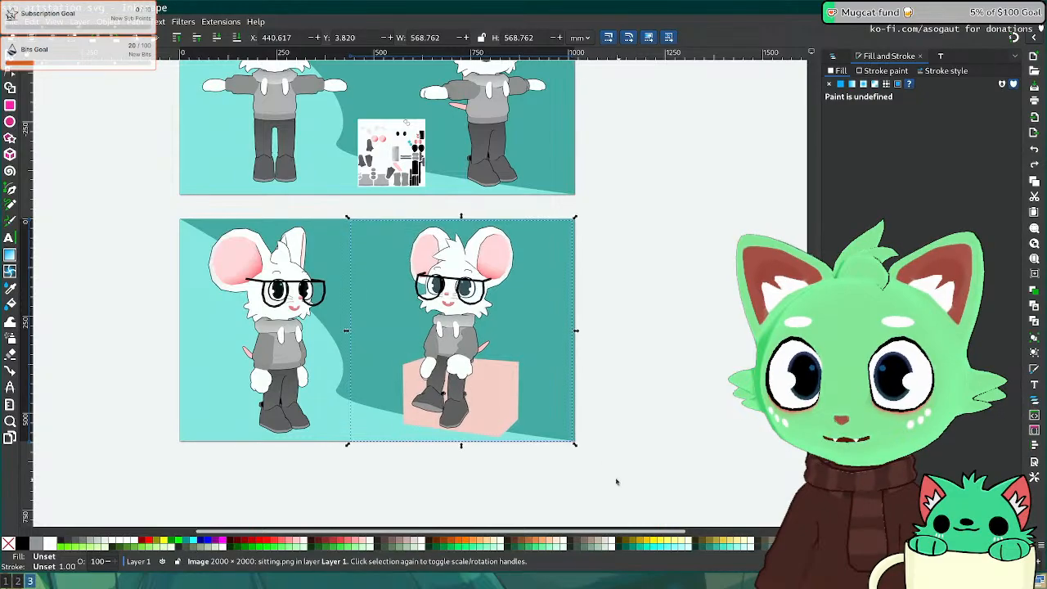
Step: Nudge the sitting.png mouse render on the lower sheet a small step to the right
left_click(655, 459)
left_click(297, 338)
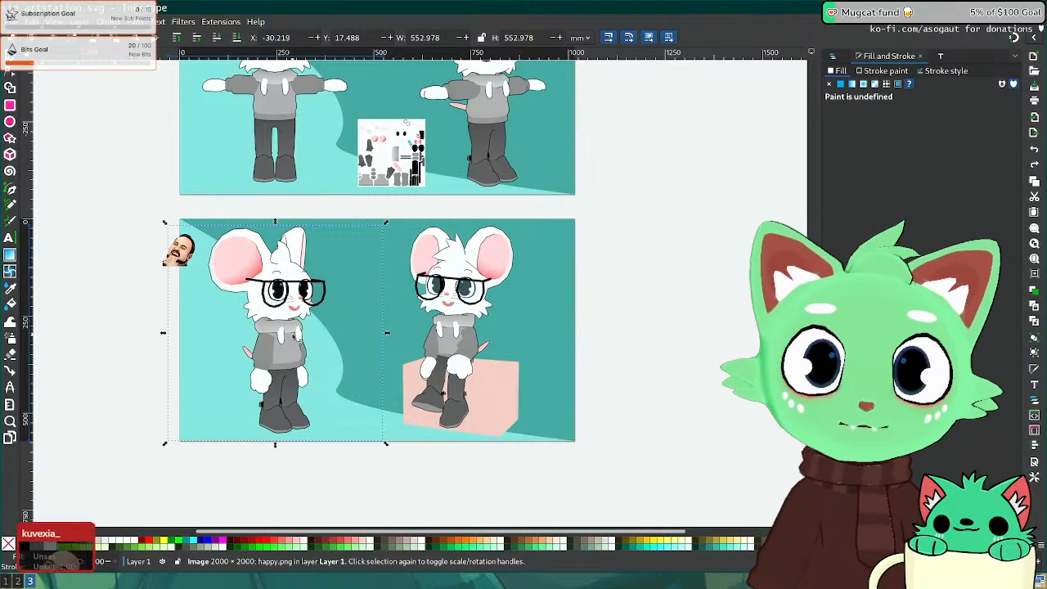
left_click(616, 259)
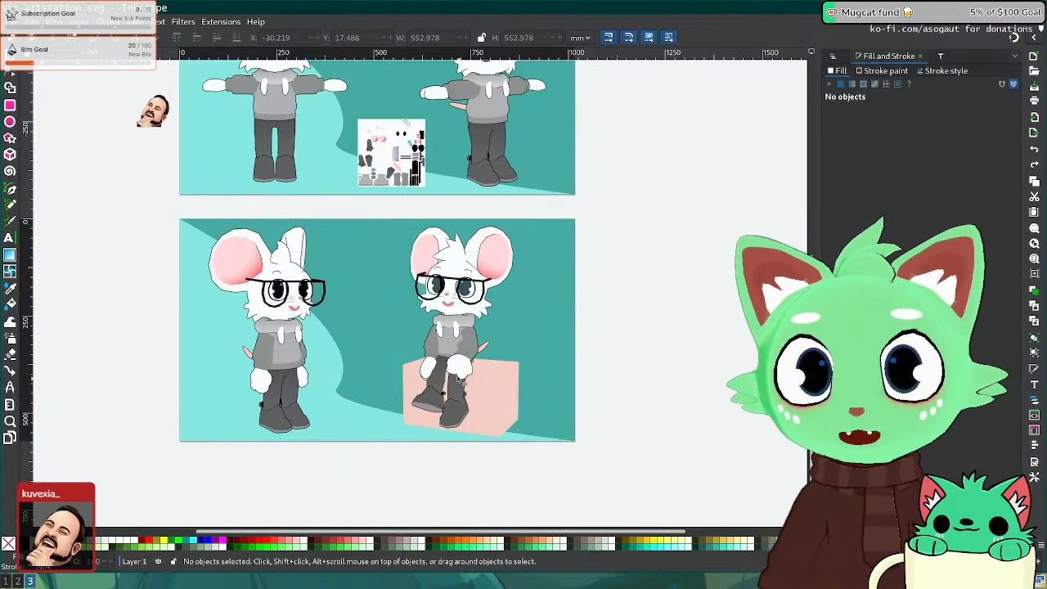
left_click(434, 352)
key("shift+Right")
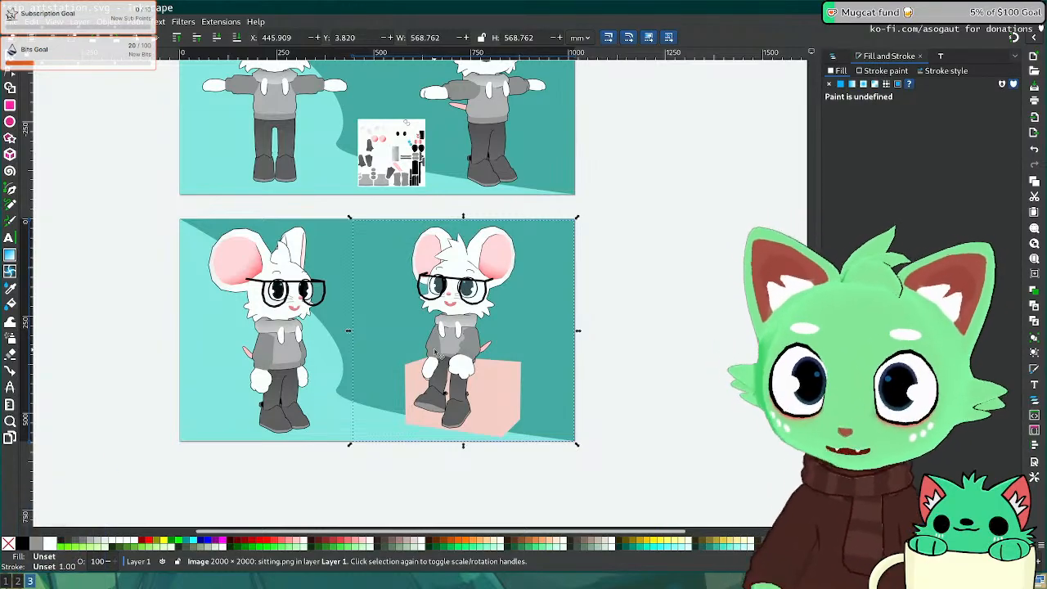
left_click(639, 340)
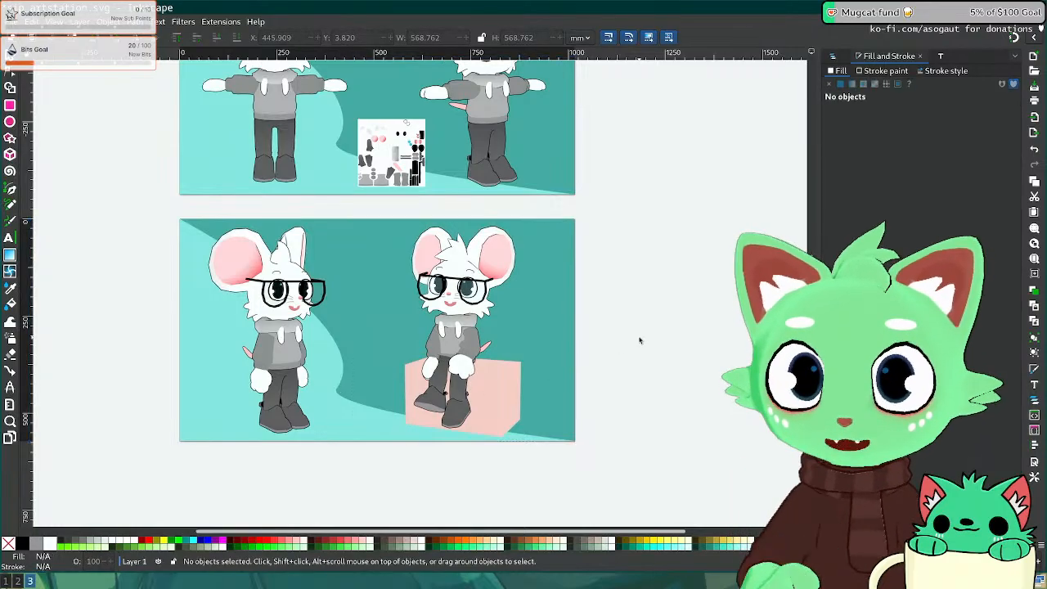
Step: Save the Inkscape sheet, then save the current Blender file and open Sipgeraf_Portfolio.blend
key("ctrl+s")
key("super+1")
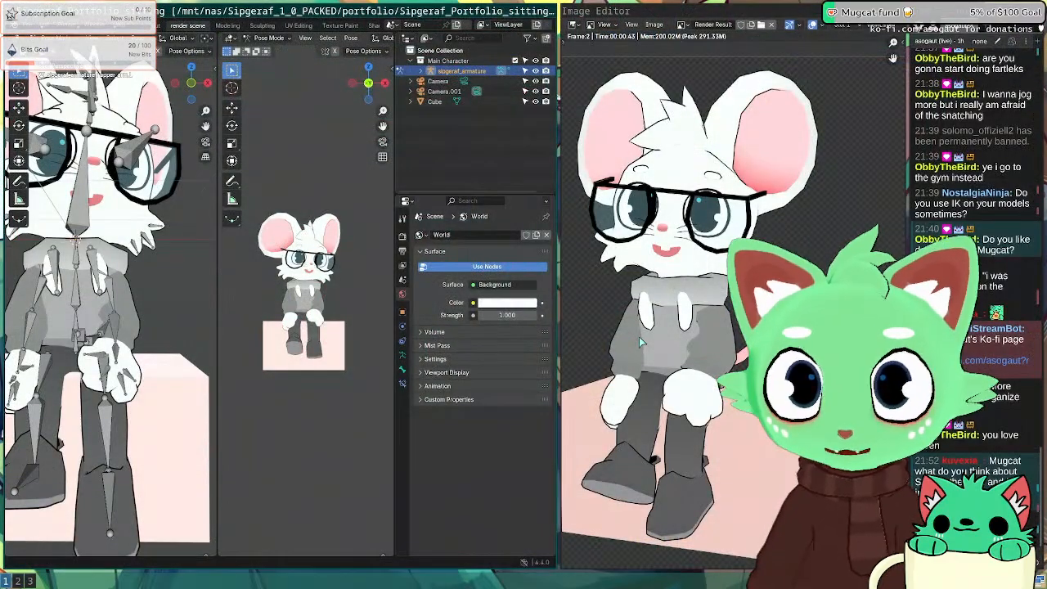
scroll(301, 321, "down", 3)
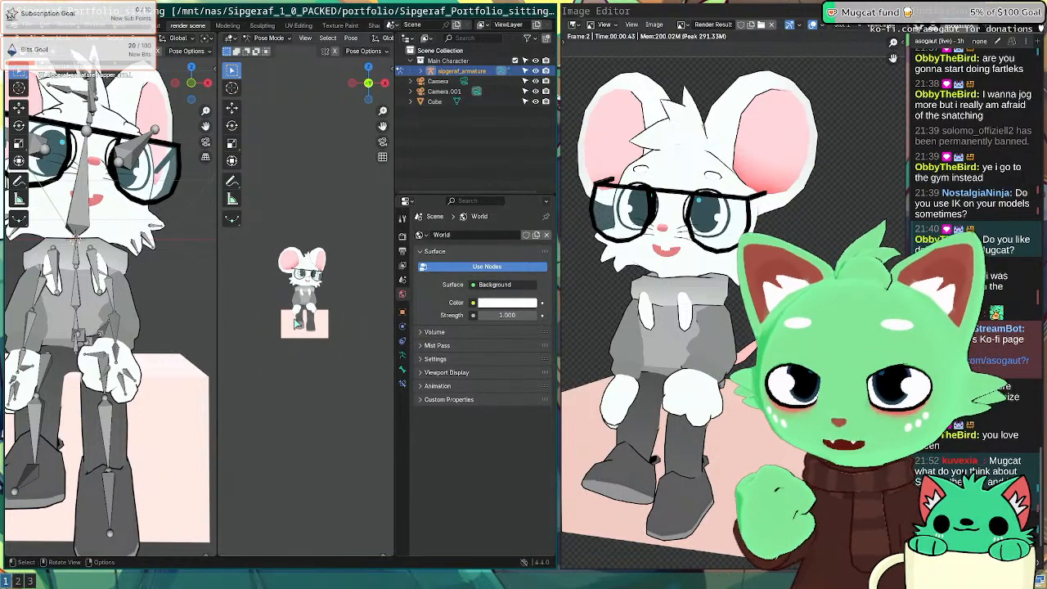
left_click(17, 38)
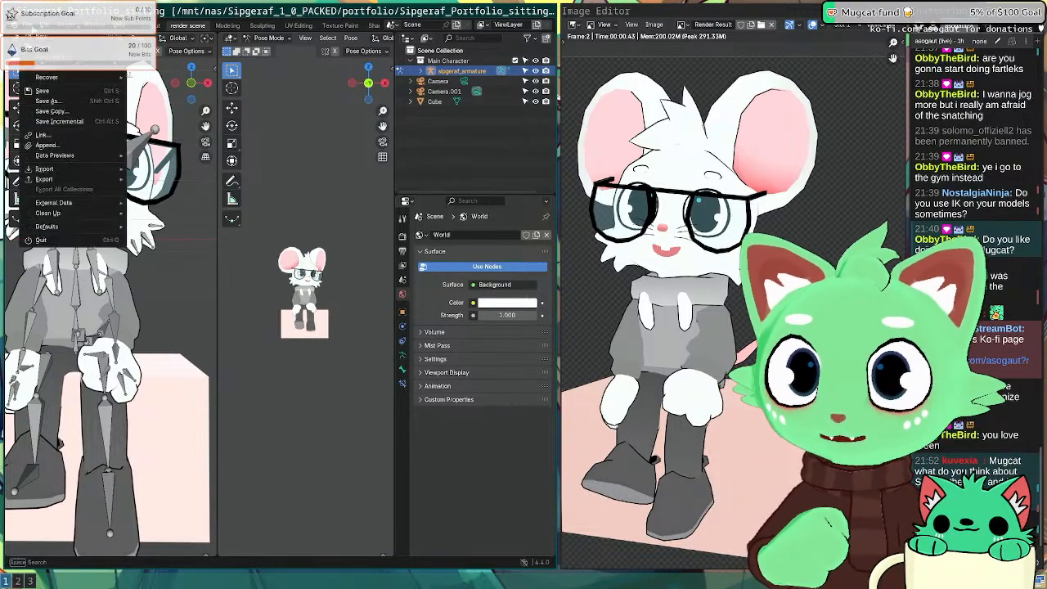
left_click(51, 47)
key("Escape")
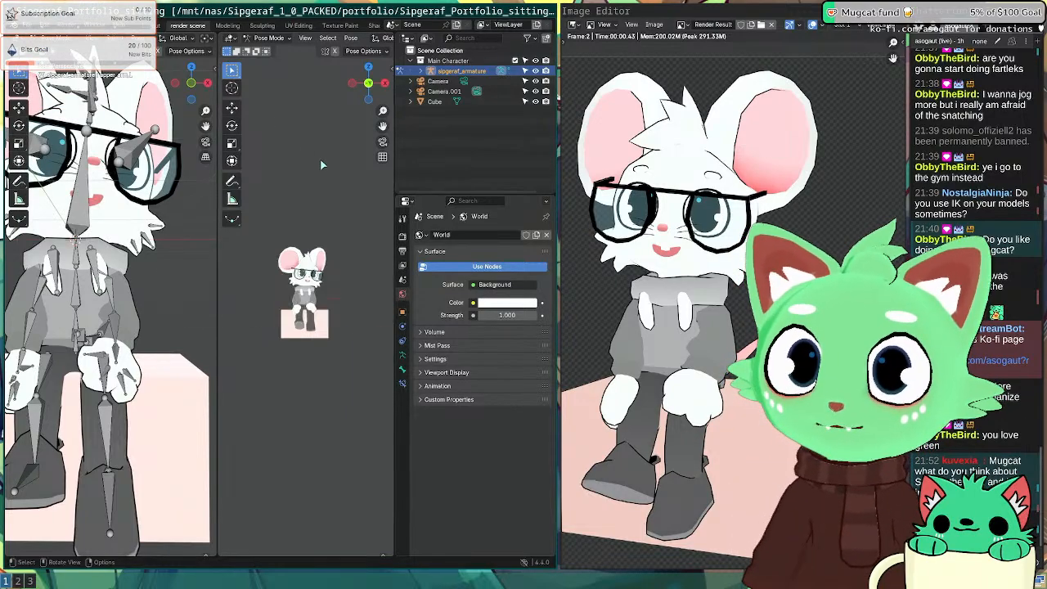
key("ctrl+s")
key("ctrl+o")
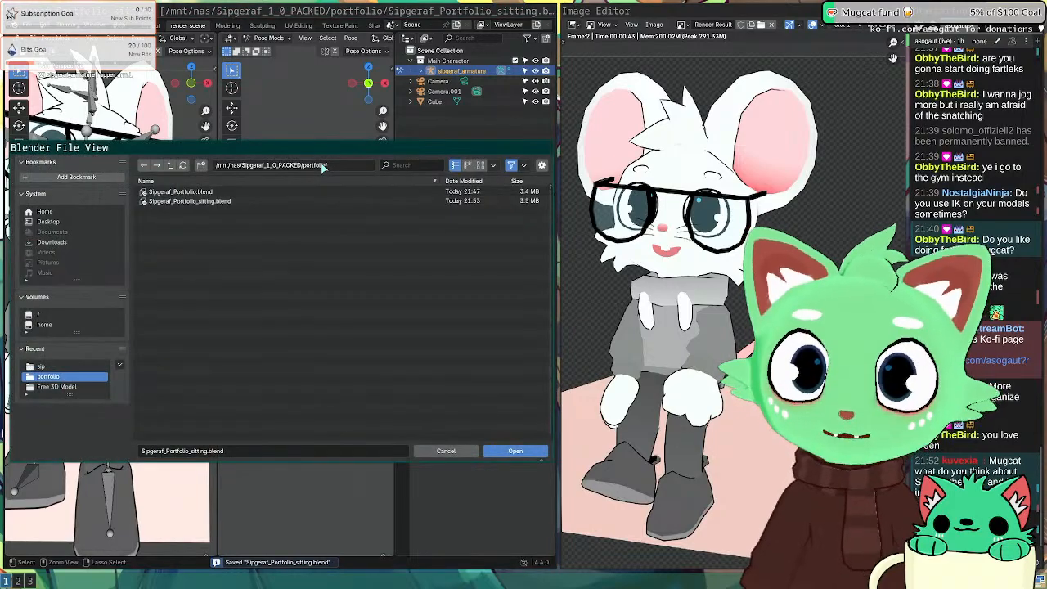
left_click(221, 193)
double_click(220, 195)
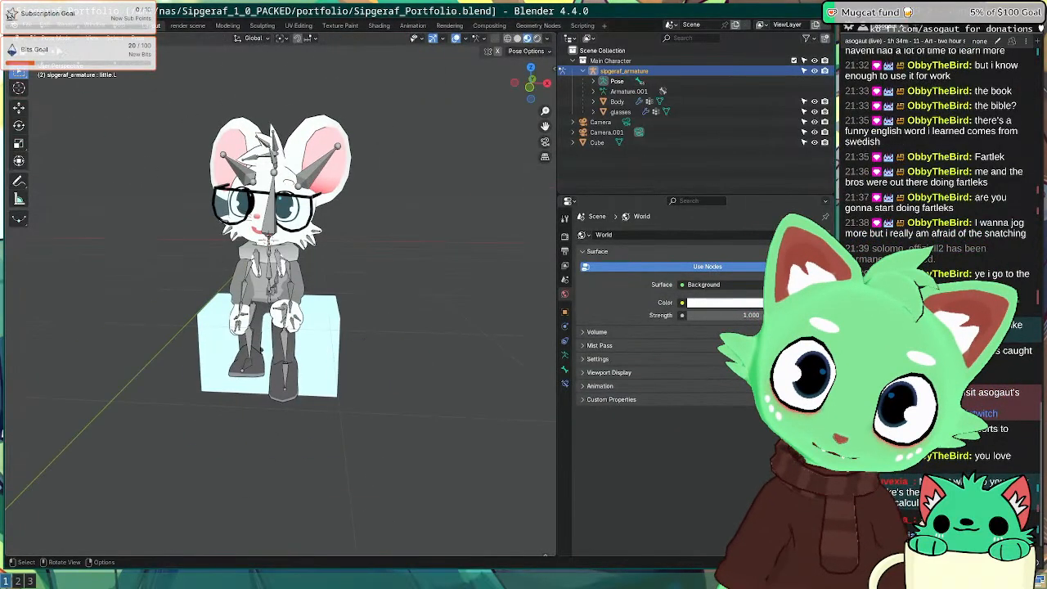
Step: Delete the cube seat from the scene in Object Mode
left_click(44, 38)
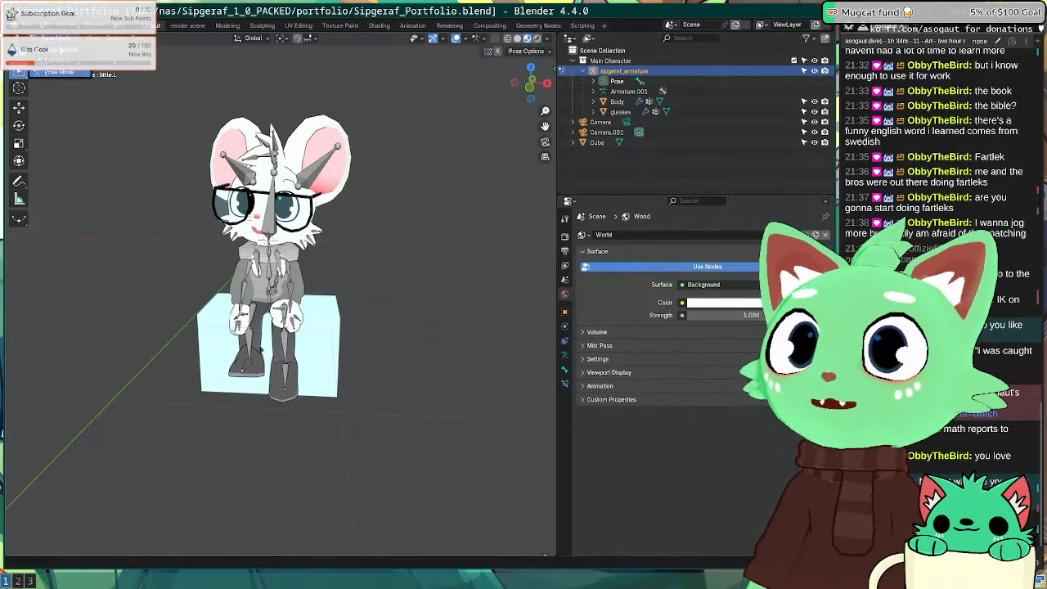
left_click(62, 50)
left_click(183, 276)
left_click(221, 327)
key("x")
left_click(218, 325)
middle_click_drag(121, 300, 164, 278)
Step: Clear all bone rotations and positions in Pose Mode to restore the T-pose, then save
left_click(253, 208)
left_click(265, 215)
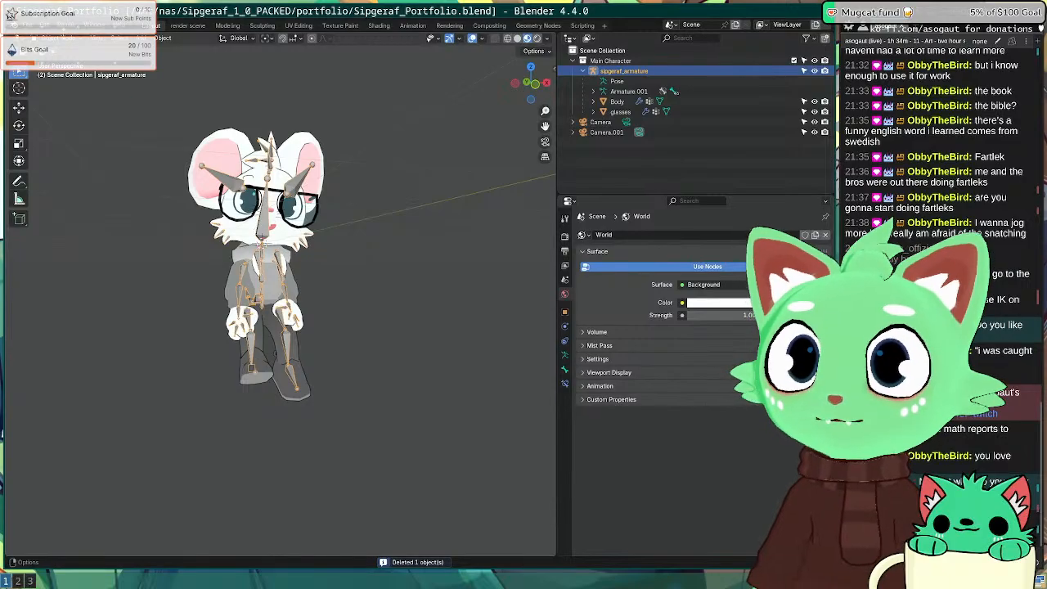
left_click(46, 39)
left_click(57, 74)
middle_click_drag(376, 138, 340, 154)
key("a")
key("alt+r")
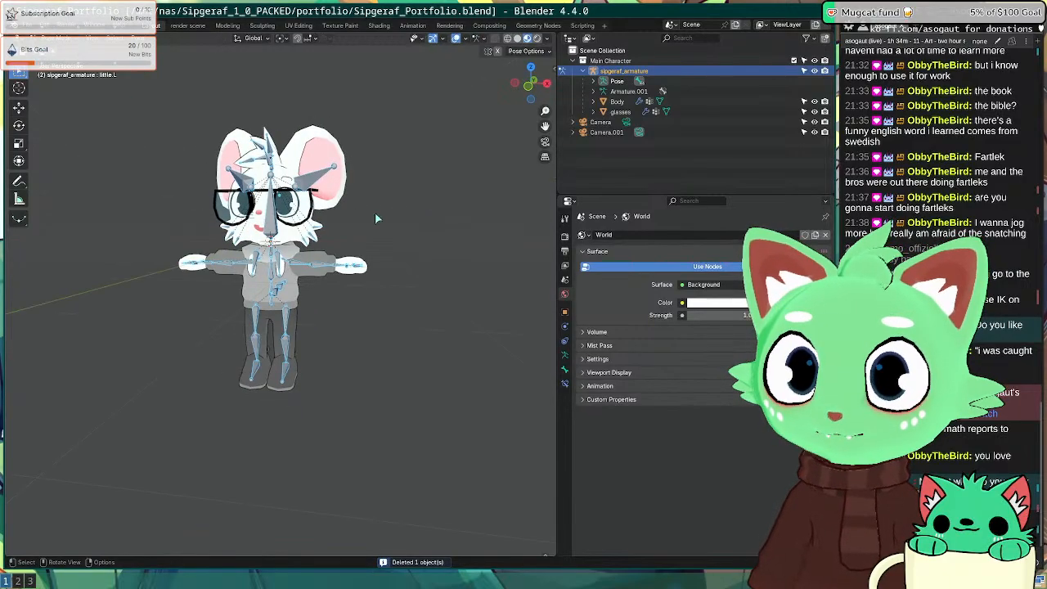
key("alt+g")
left_click(396, 385)
key("ctrl+s")
key("super+2")
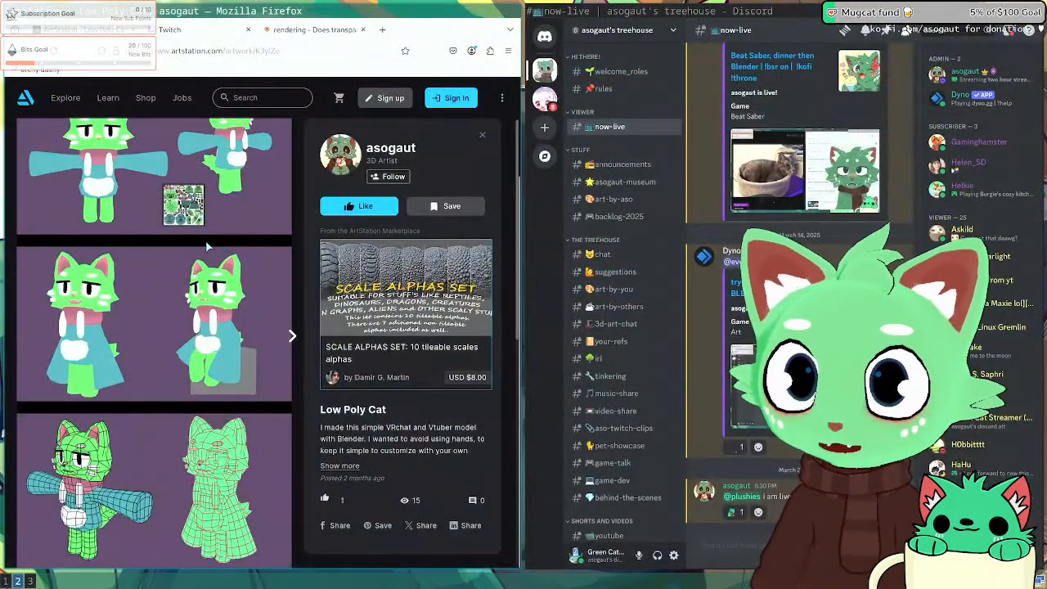
key("super+1")
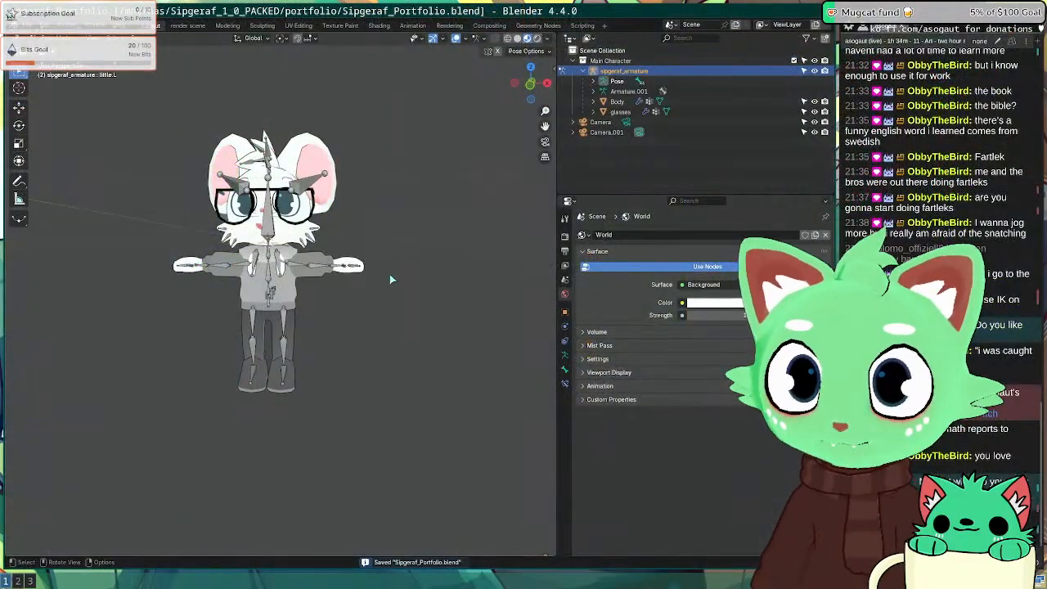
Step: Switch the armature back to Object Mode and hide it, leaving only the mouse mesh
middle_click_drag(391, 280, 255, 292)
key("super+2")
key("super+1")
left_click(298, 268)
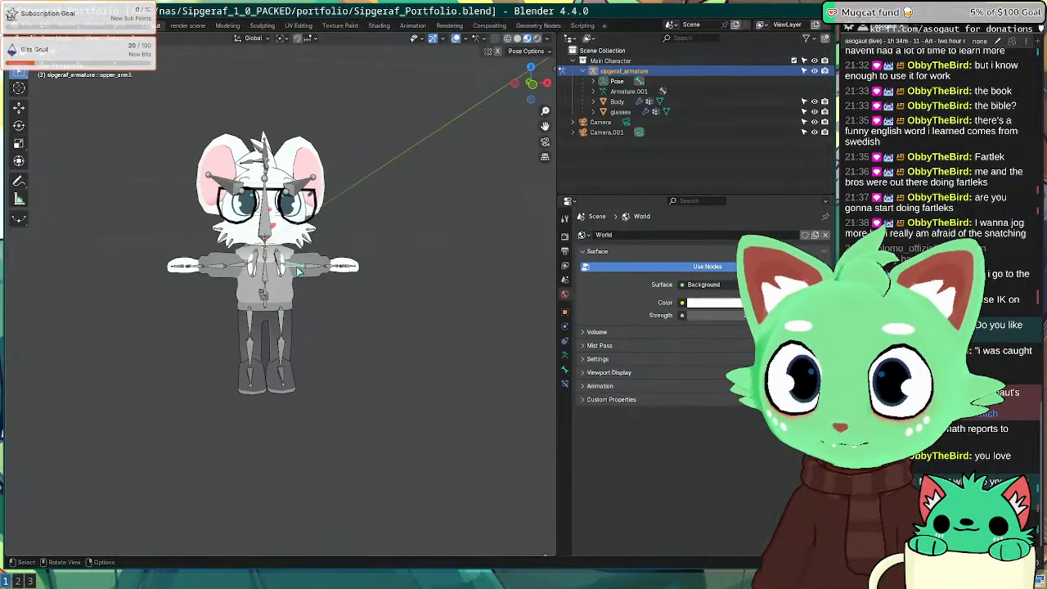
key("super+2")
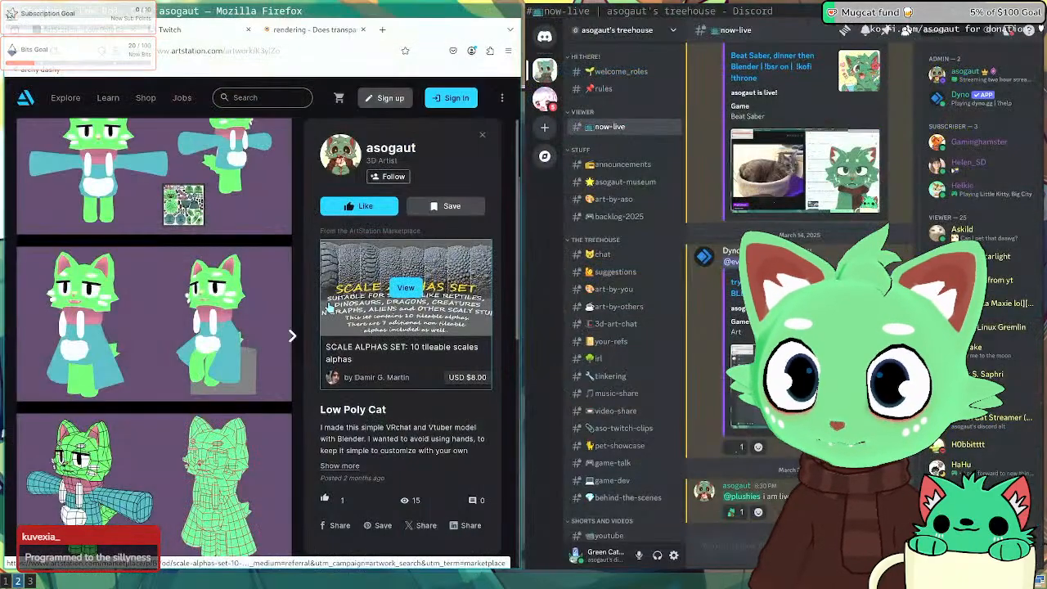
key("super+1")
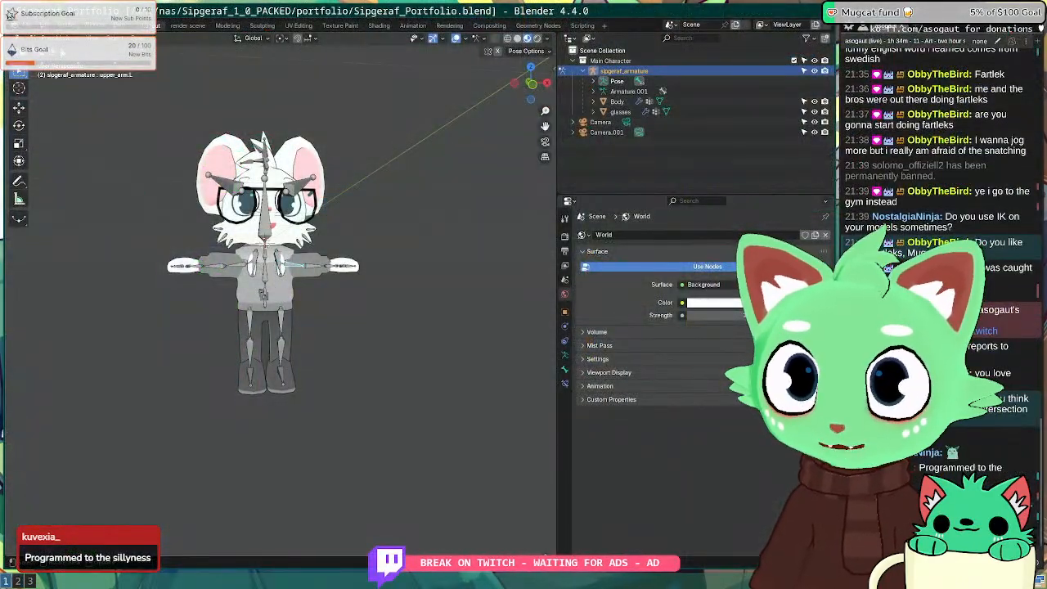
left_click(56, 38)
left_click(54, 52)
key("h")
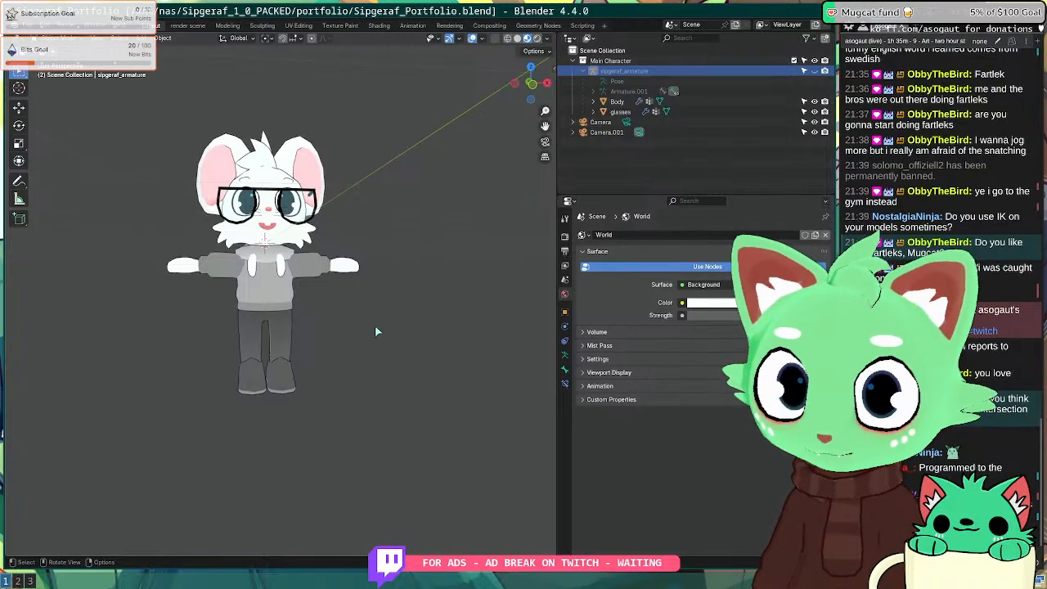
Step: Select the Body mesh, enter Edit Mode and list its vertex groups down to outline
mouse_move(374, 325)
middle_mouse_down()
mouse_move(377, 308)
mouse_move(366, 308)
middle_mouse_up()
key("KP_1")
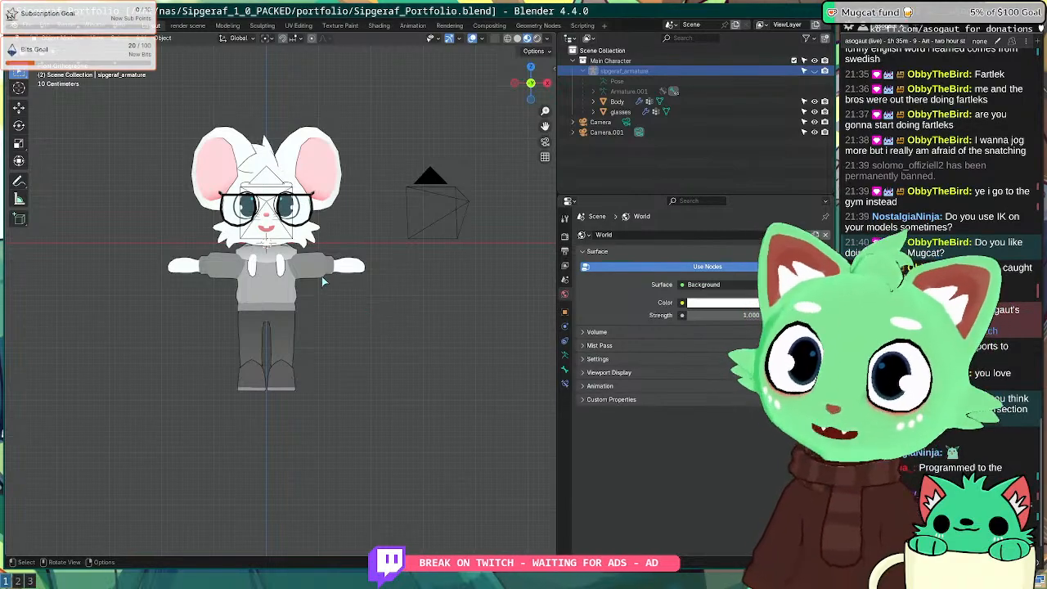
middle_click_drag(325, 283, 276, 295)
scroll(293, 290, "up", 3)
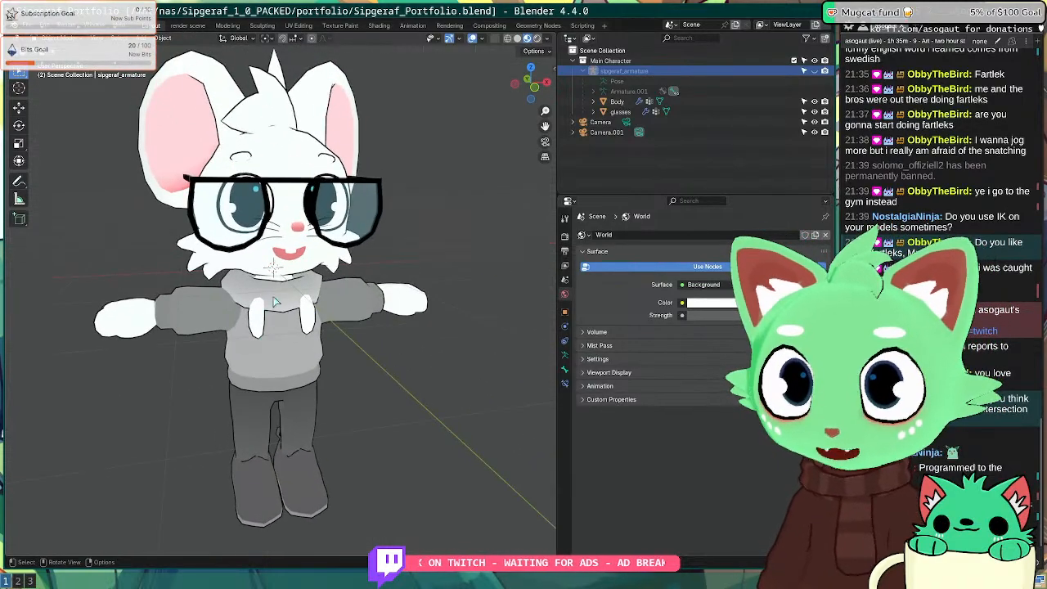
left_click(275, 295)
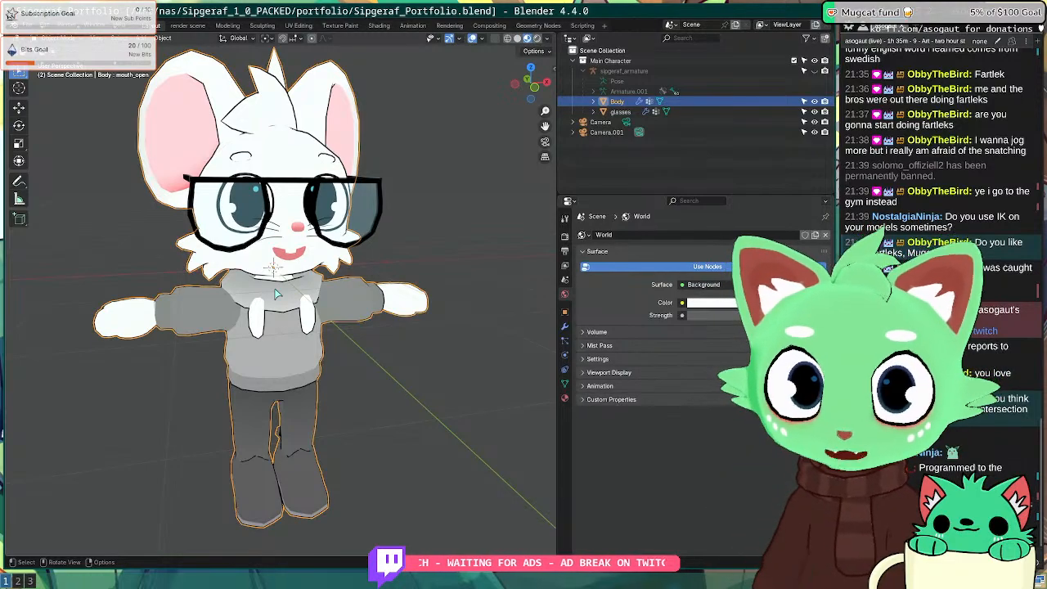
key("KP_1")
middle_click_drag(299, 320, 270, 270)
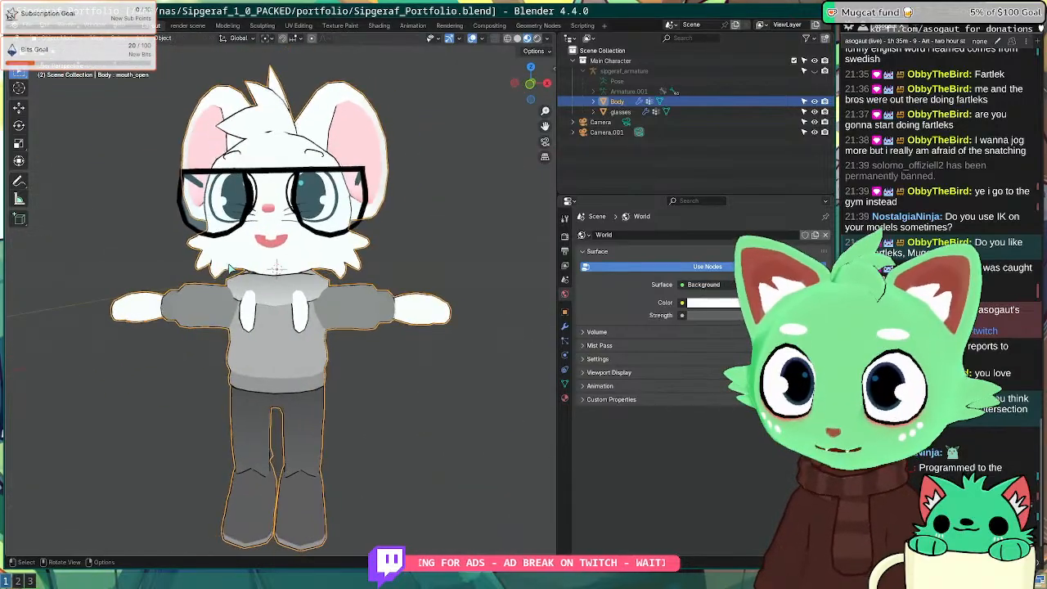
key("Tab")
key("Tab")
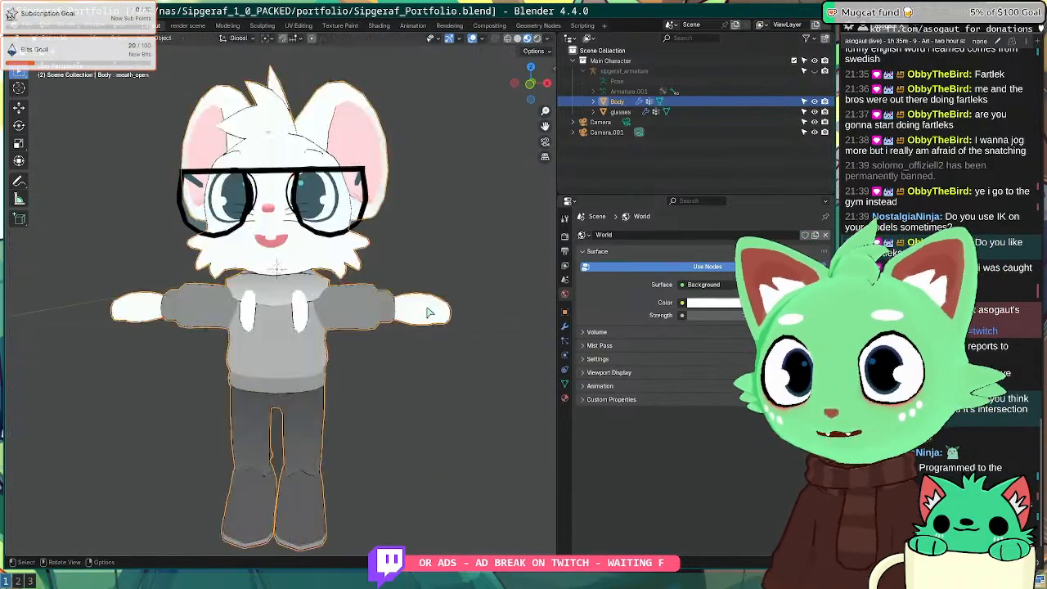
left_click(564, 382)
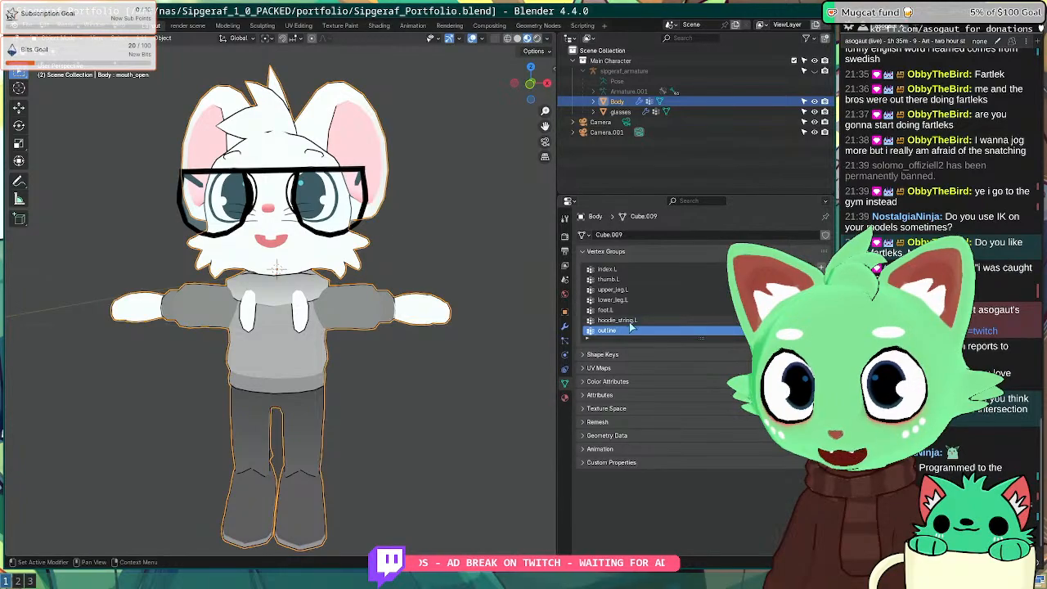
Step: Inspect the Body's Solidify modifier, vertex groups, constraints and transform values
left_click(565, 326)
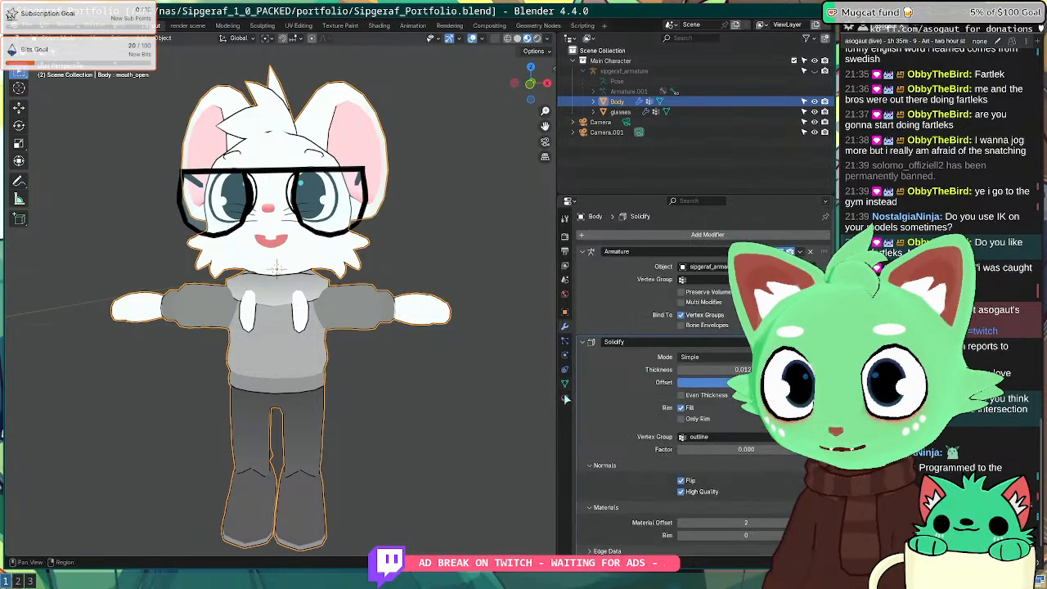
left_click(564, 382)
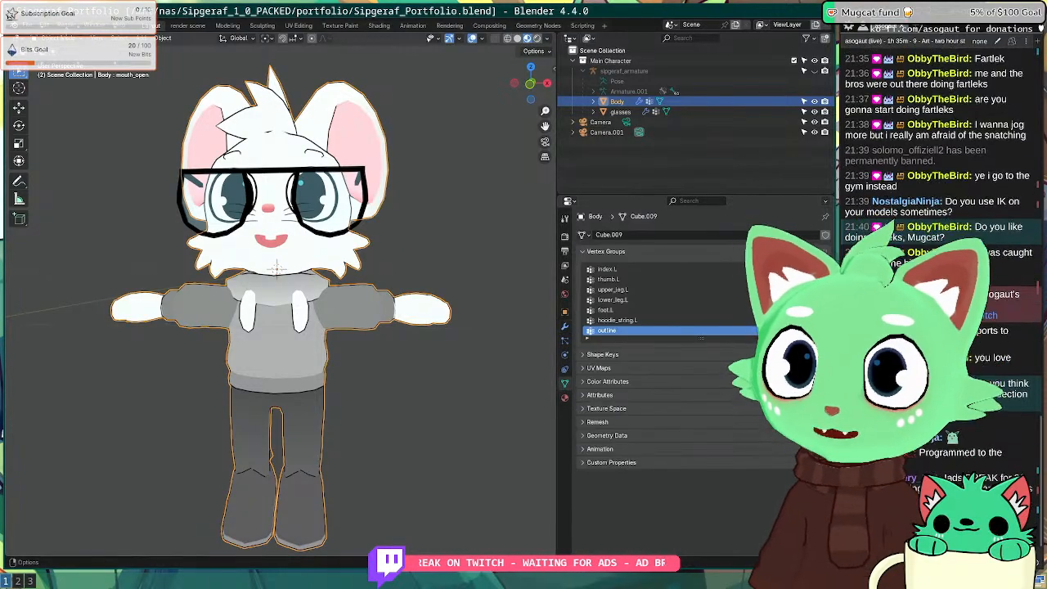
left_click(432, 407)
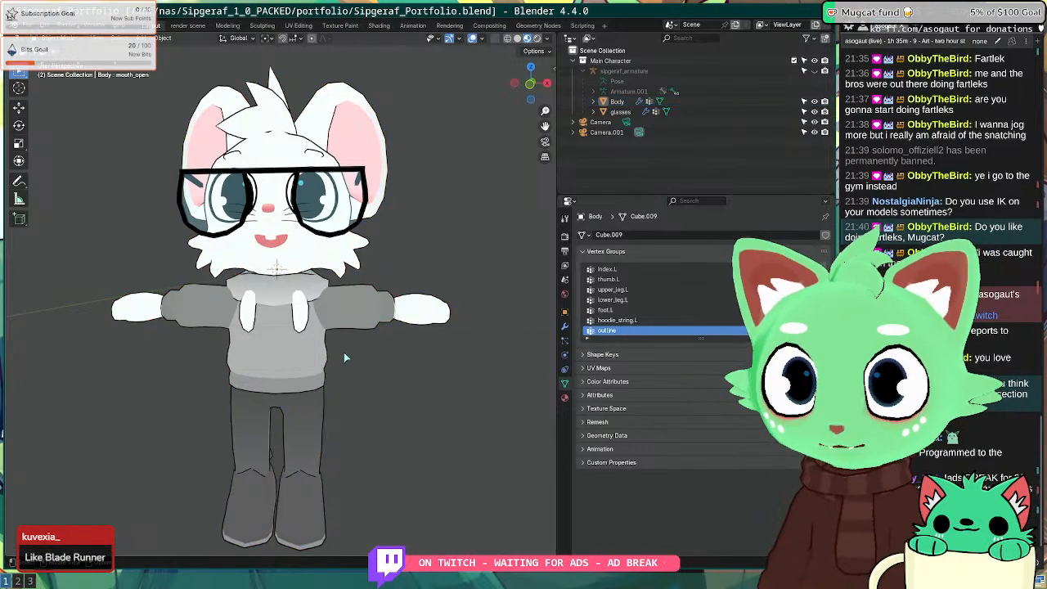
left_click(343, 353)
scroll(633, 299, "up", 5)
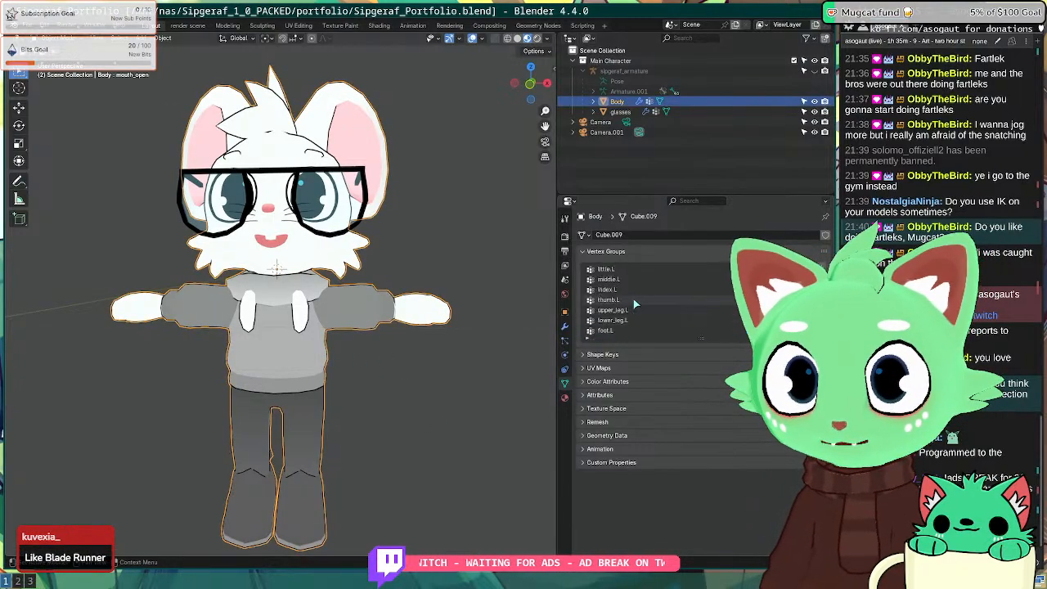
scroll(634, 302, "up", 5)
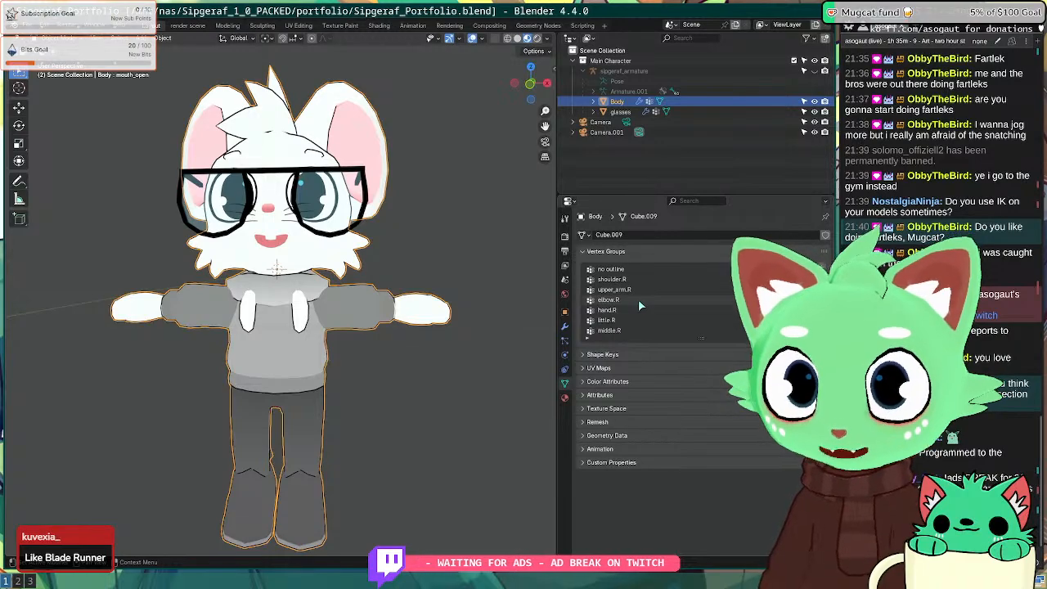
left_click(565, 369)
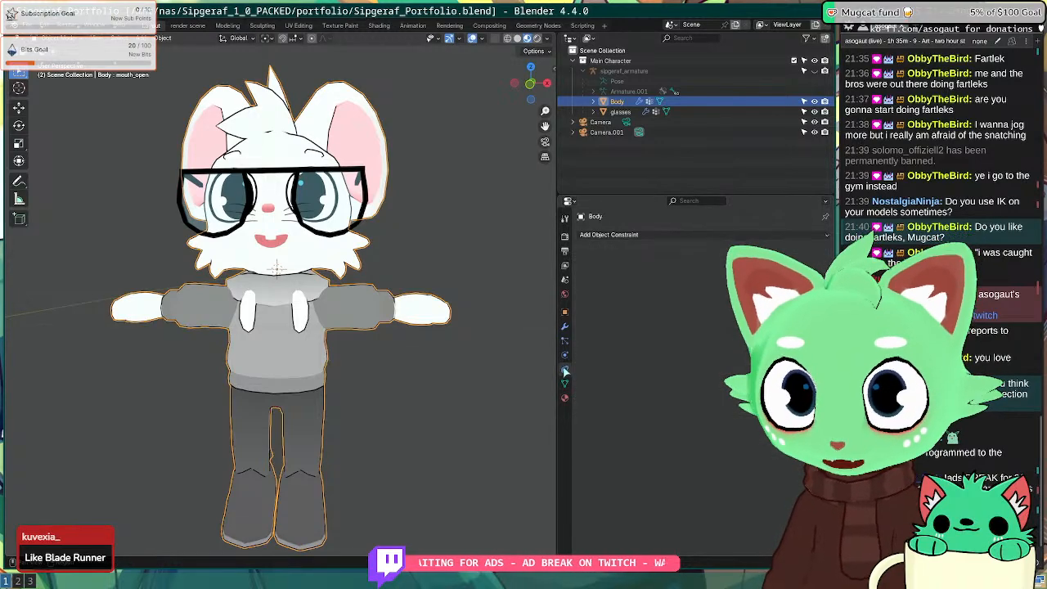
left_click(564, 326)
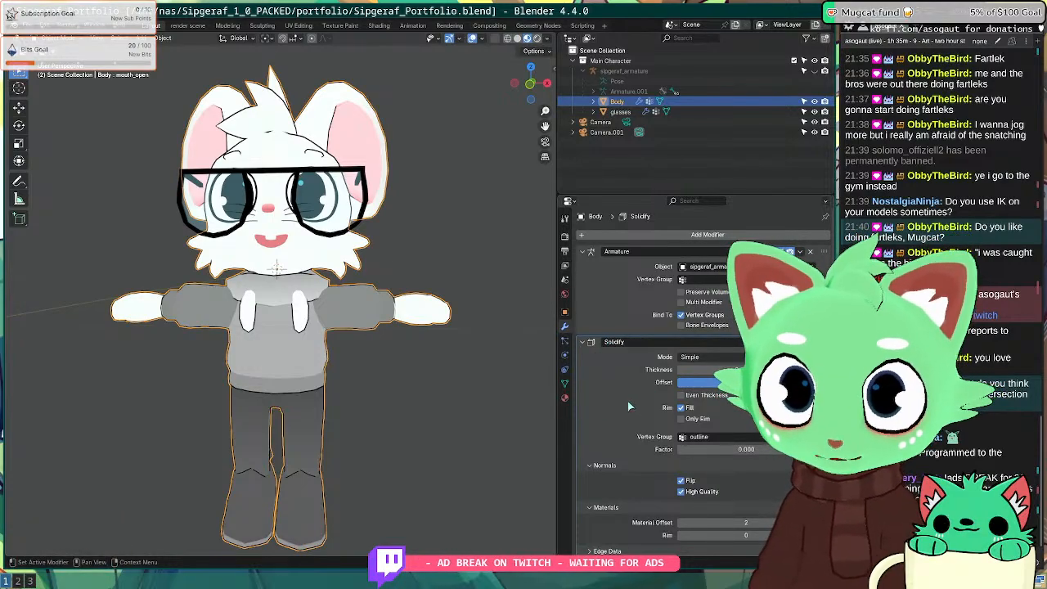
left_click(564, 311)
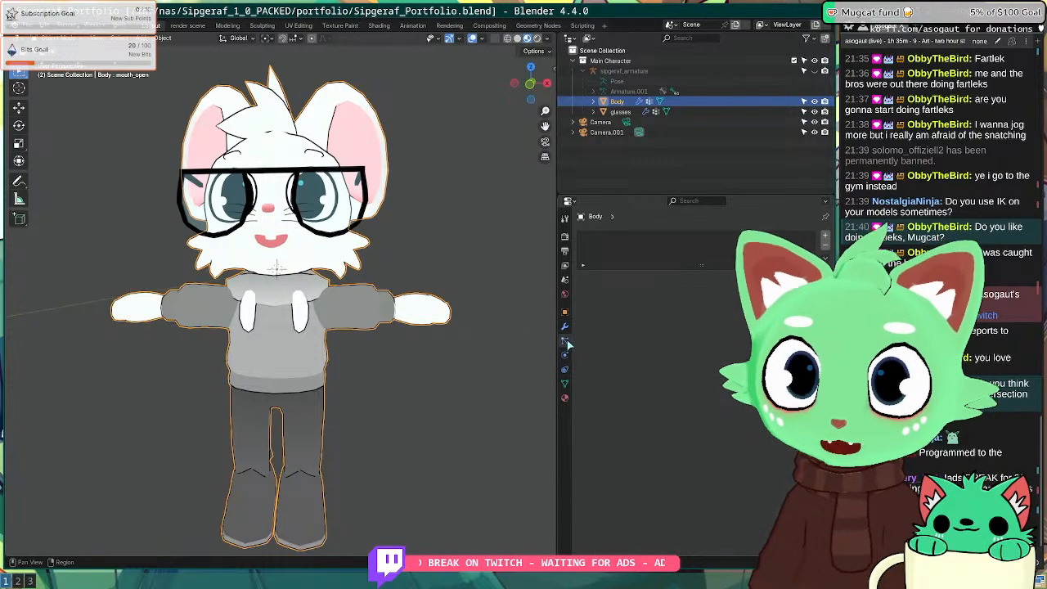
left_click(565, 325)
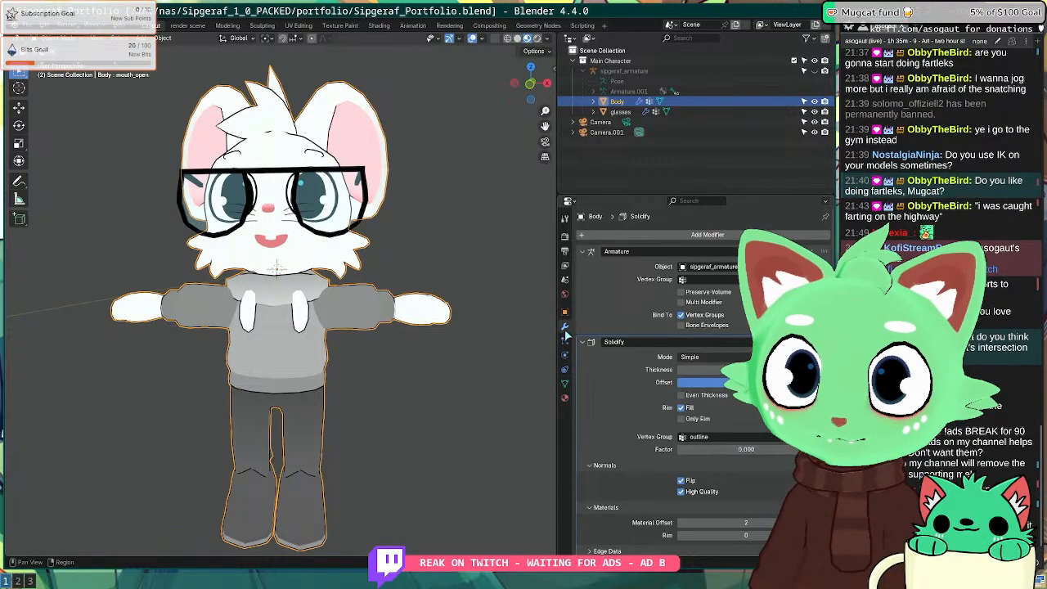
Step: Cycle through the Body's mesh data, constraint, material and object property tabs
left_click(565, 383)
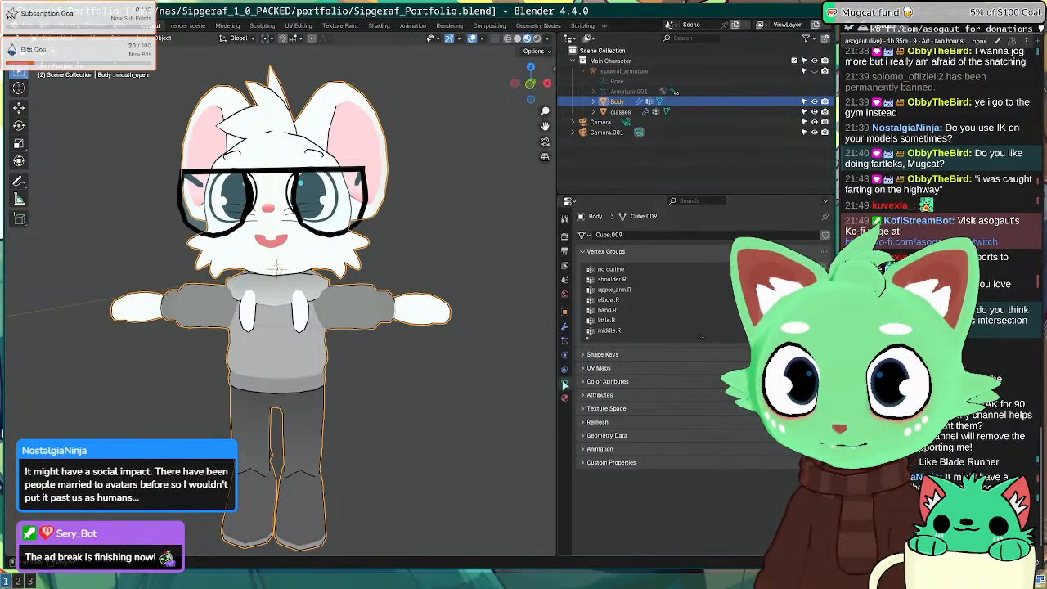
left_click(564, 370)
left_click(564, 327)
left_click(564, 341)
left_click(564, 355)
left_click(564, 369)
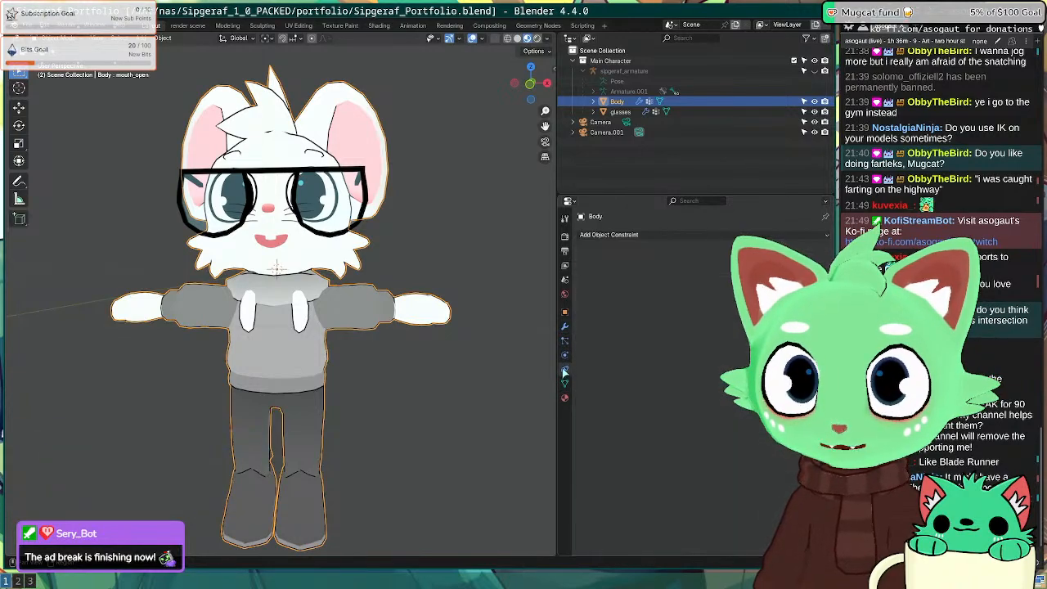
left_click(564, 398)
left_click(566, 327)
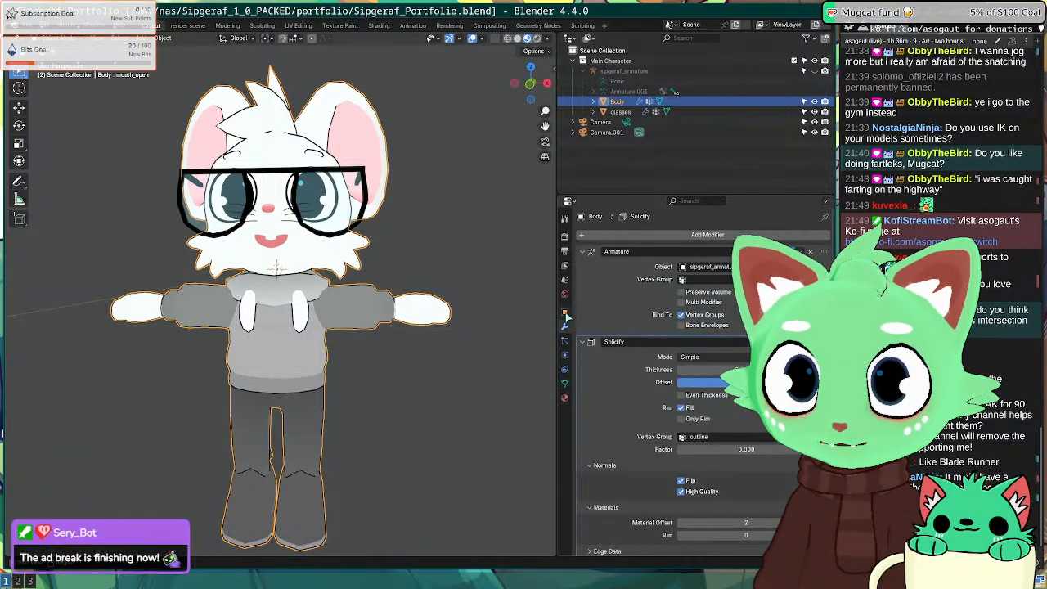
left_click(564, 312)
left_click(463, 335)
left_click(389, 302)
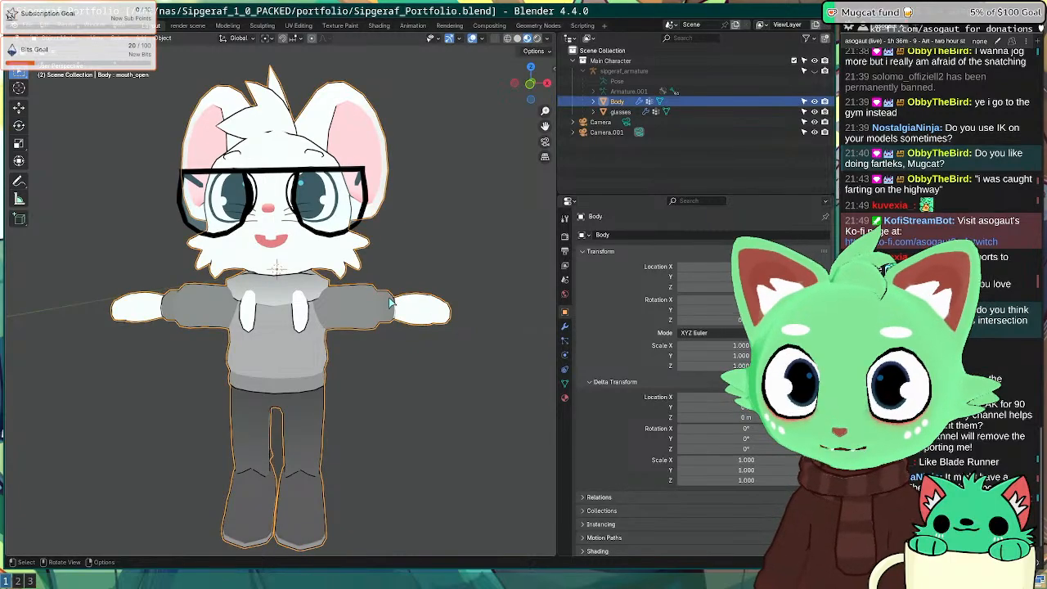
left_click(565, 326)
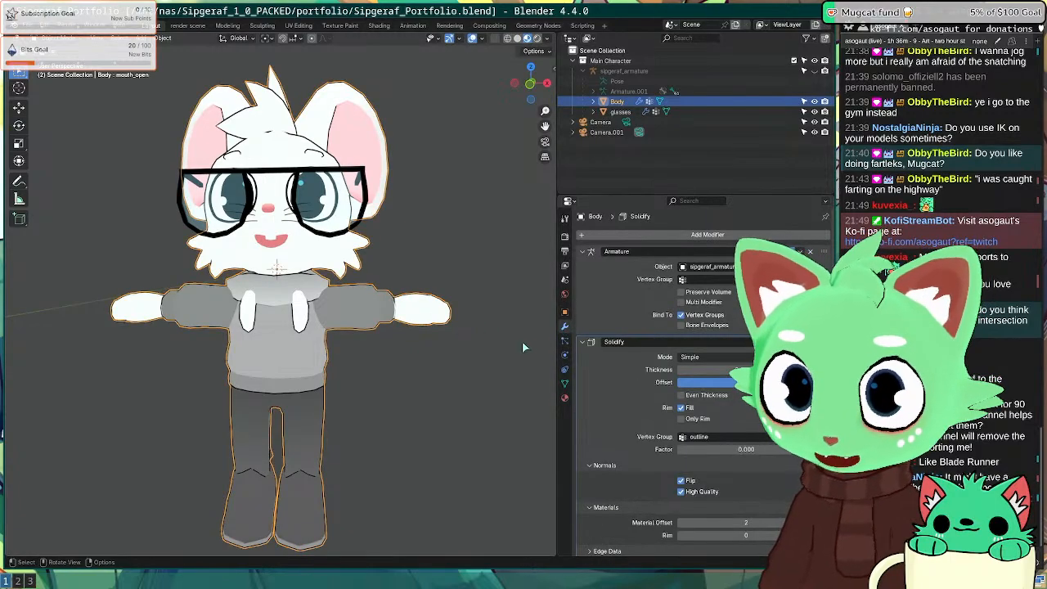
Step: Make Basis the active shape key in the Body's Shape Keys and solo it
left_click(564, 383)
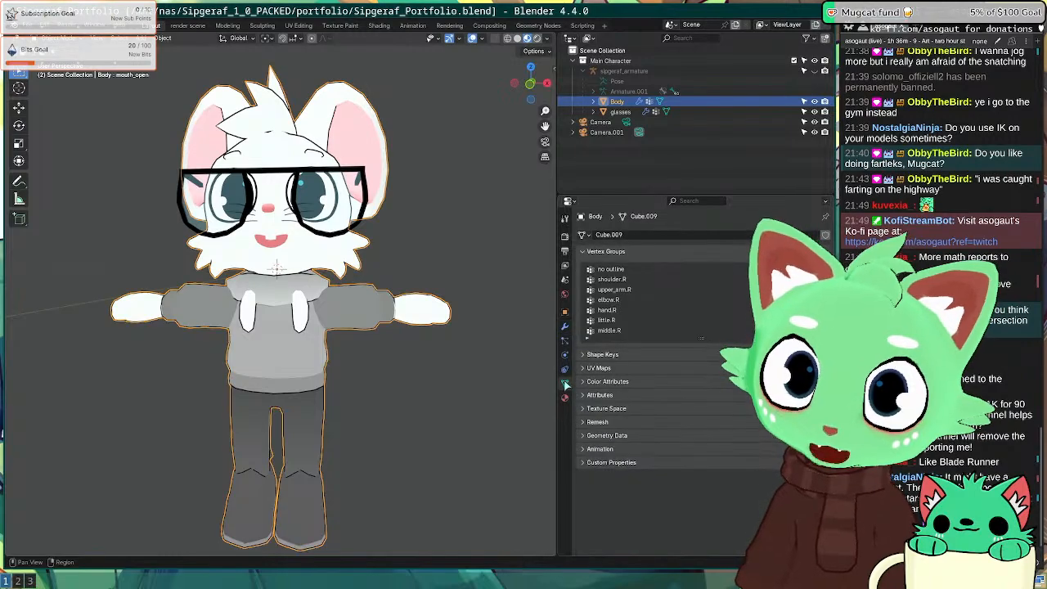
left_click(608, 354)
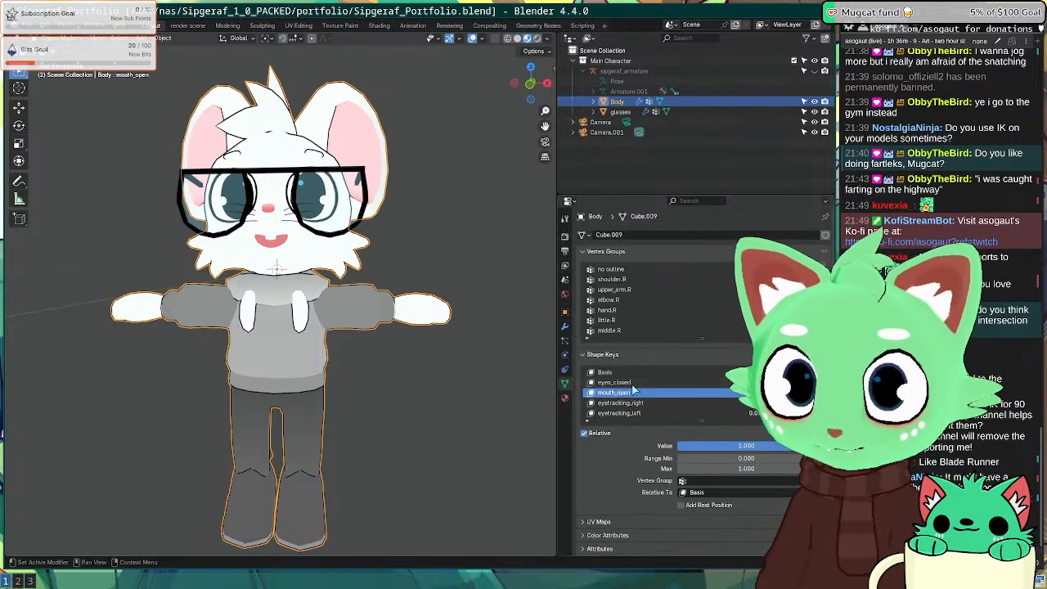
left_click(610, 372)
left_click(783, 432)
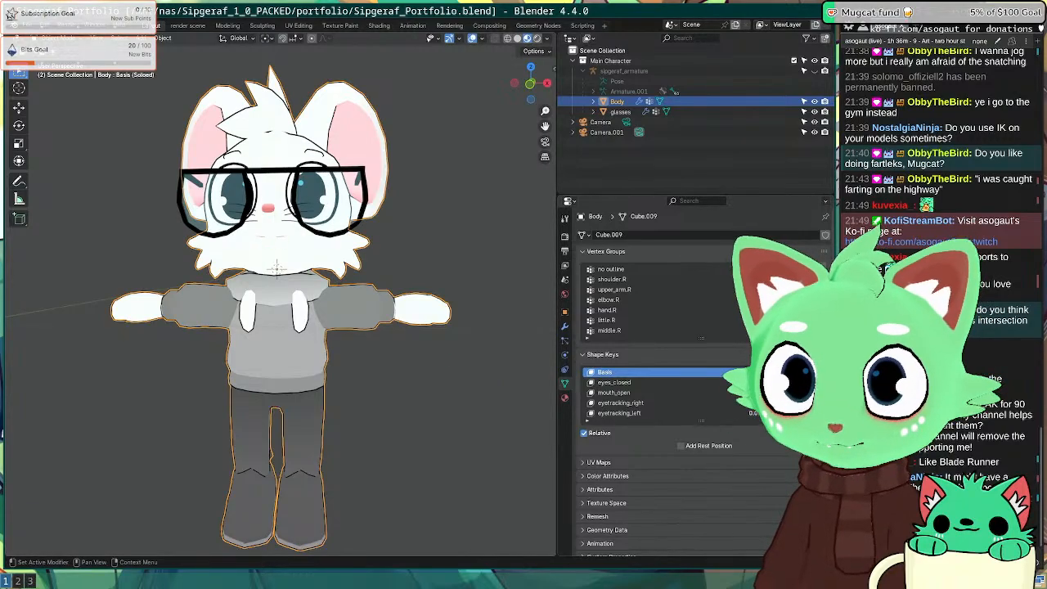
Step: Snap to a front orthographic view and save Sipgeraf_Portfolio.blend
mouse_move(360, 296)
middle_mouse_down()
mouse_move(294, 293)
mouse_move(339, 294)
middle_mouse_up()
key("KP_1")
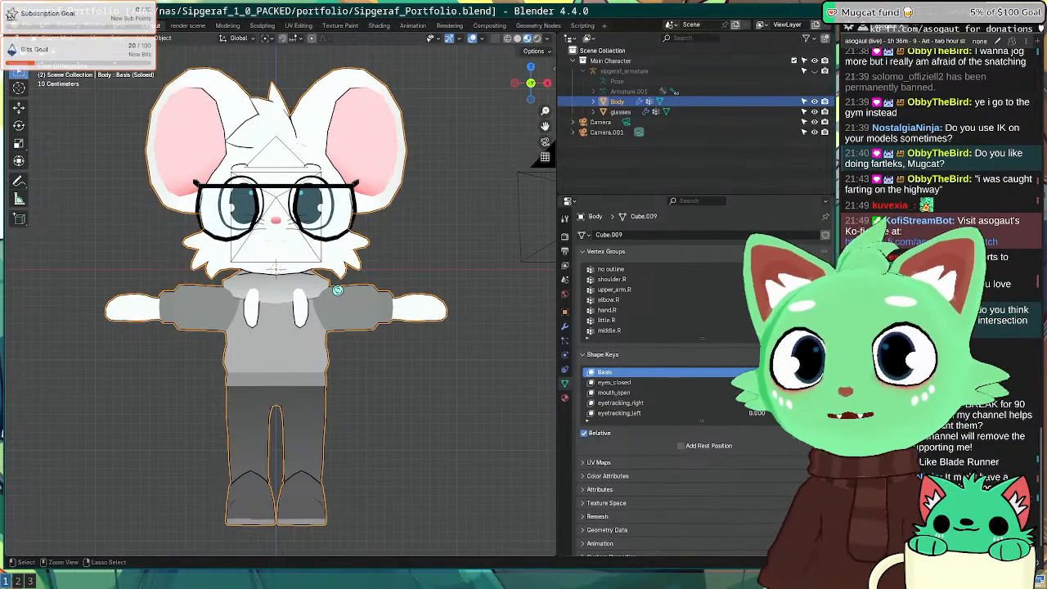
key("ctrl+s")
Step: Add a Wireframe modifier to the Body's modifier stack
left_click(565, 325)
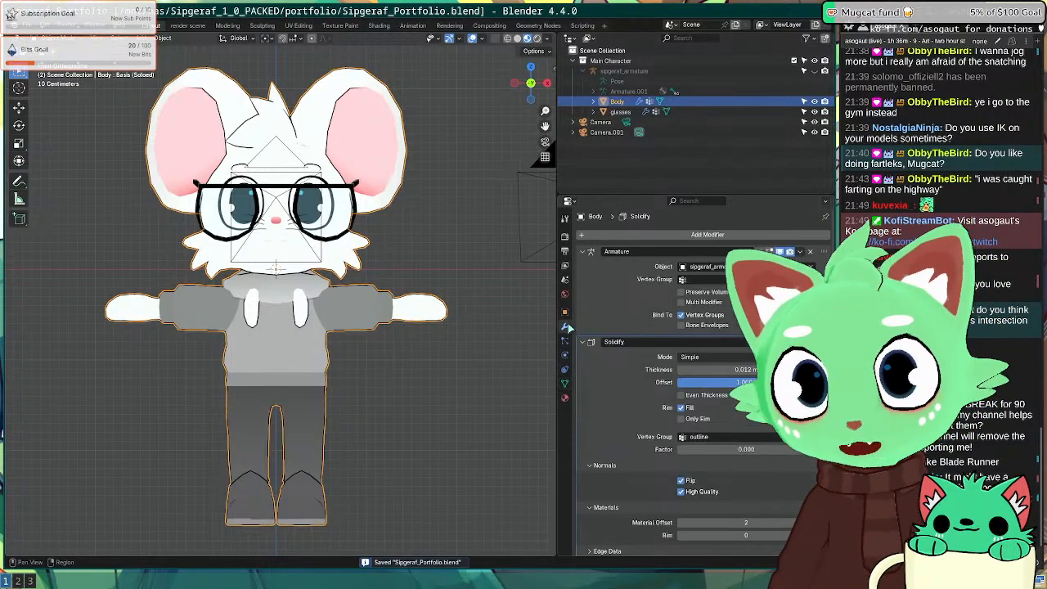
left_click(630, 237)
key("space")
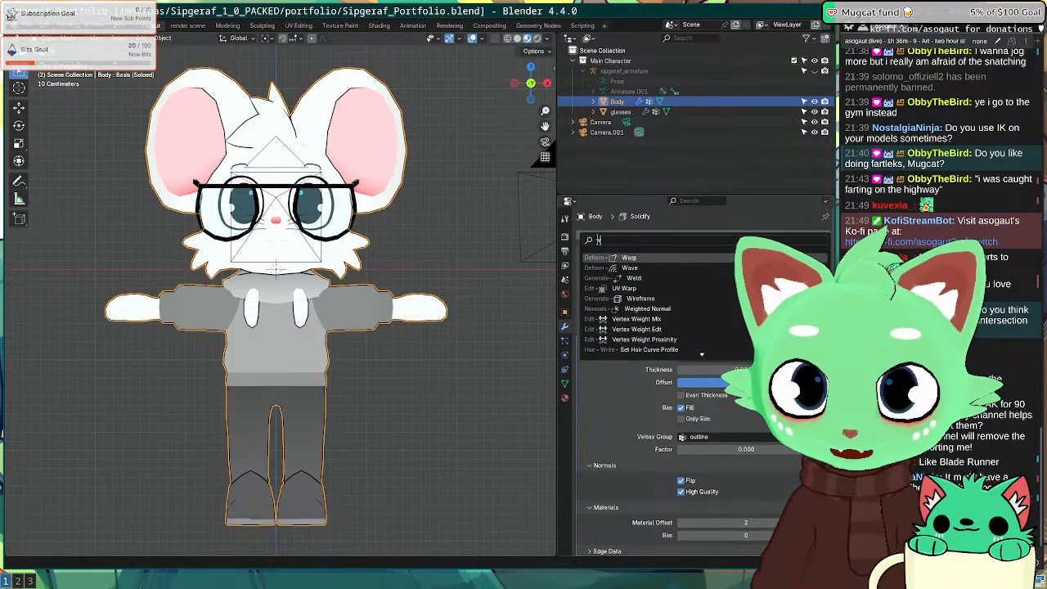
type("wireframe")
key("Return")
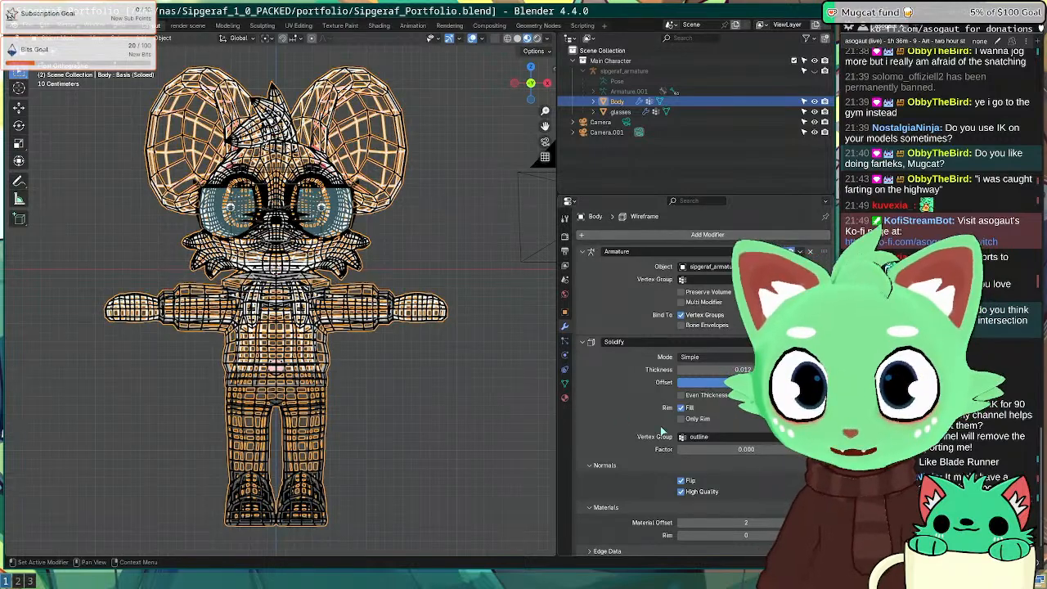
scroll(660, 427, "down", 5)
scroll(709, 420, "up", 5)
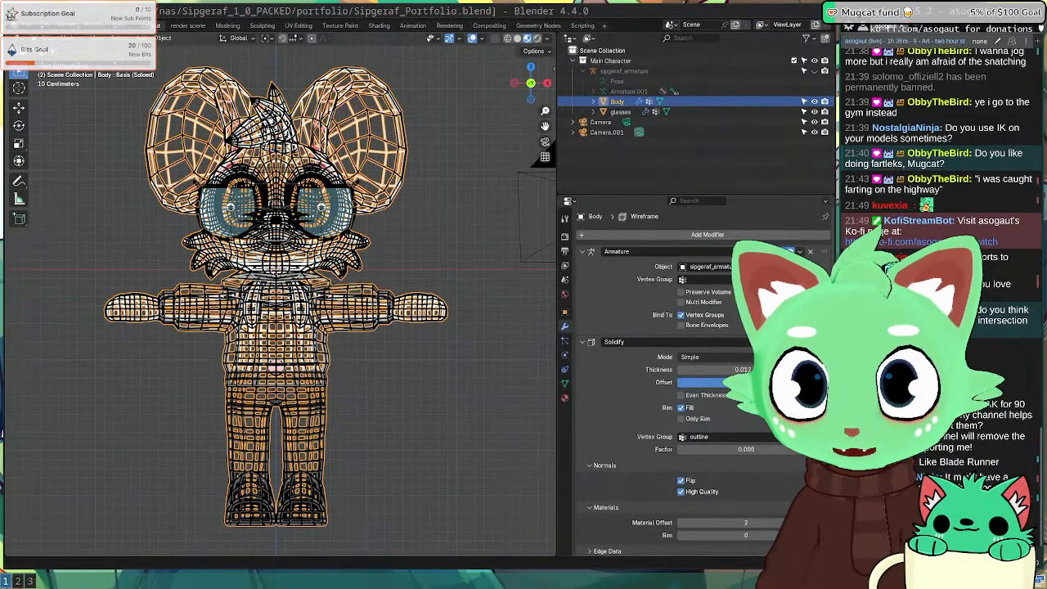
Step: Hide Solidify in the viewport and move Wireframe above Solidify in the stack
left_click(780, 342)
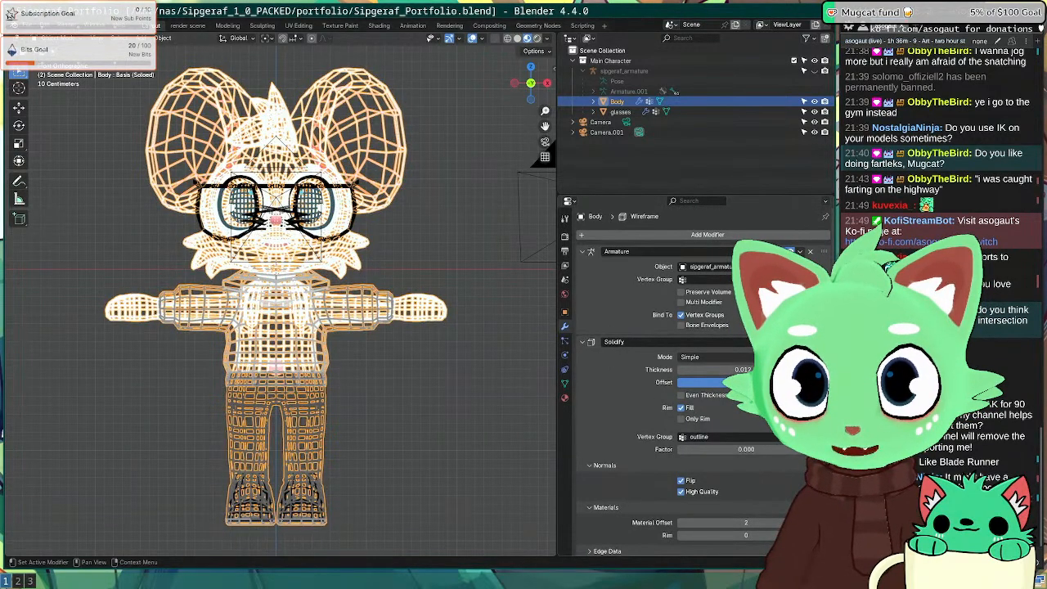
scroll(668, 425, "down", 4)
scroll(753, 439, "up", 3)
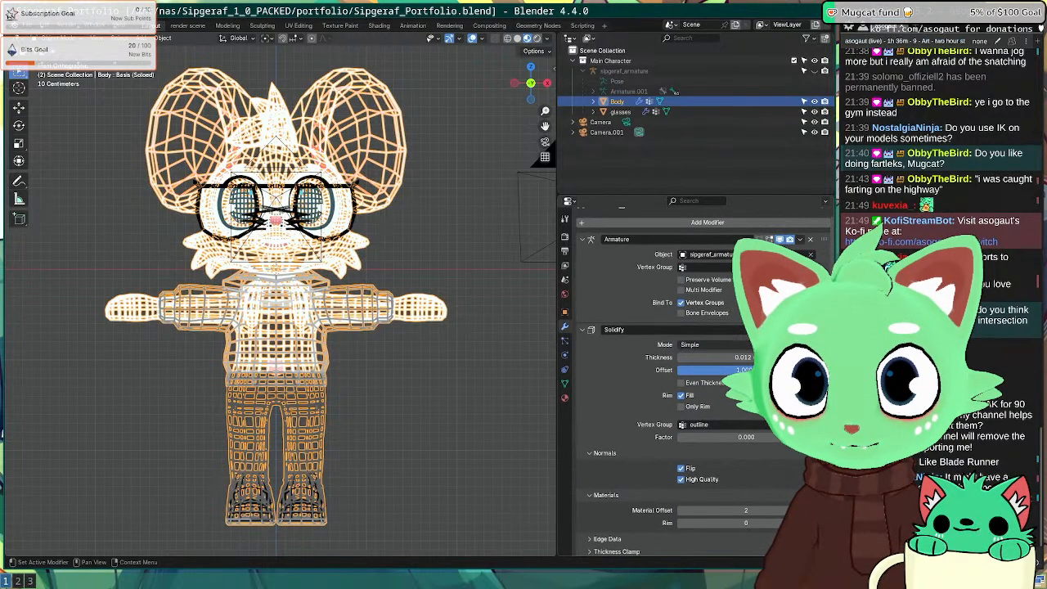
left_click_drag(823, 329, 823, 556)
scroll(692, 382, "down", 3)
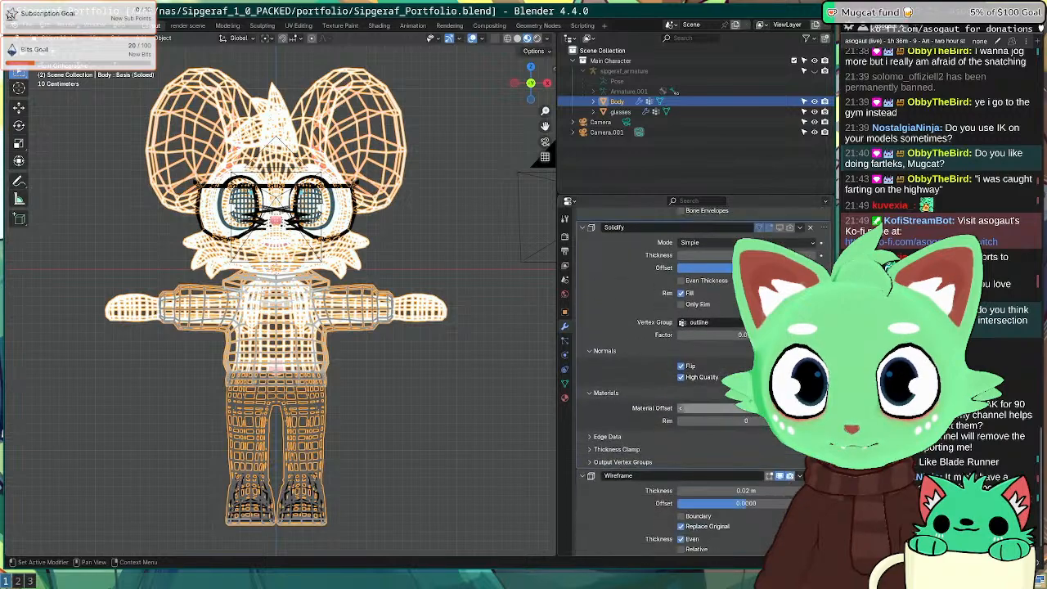
left_click_drag(822, 474, 806, 373)
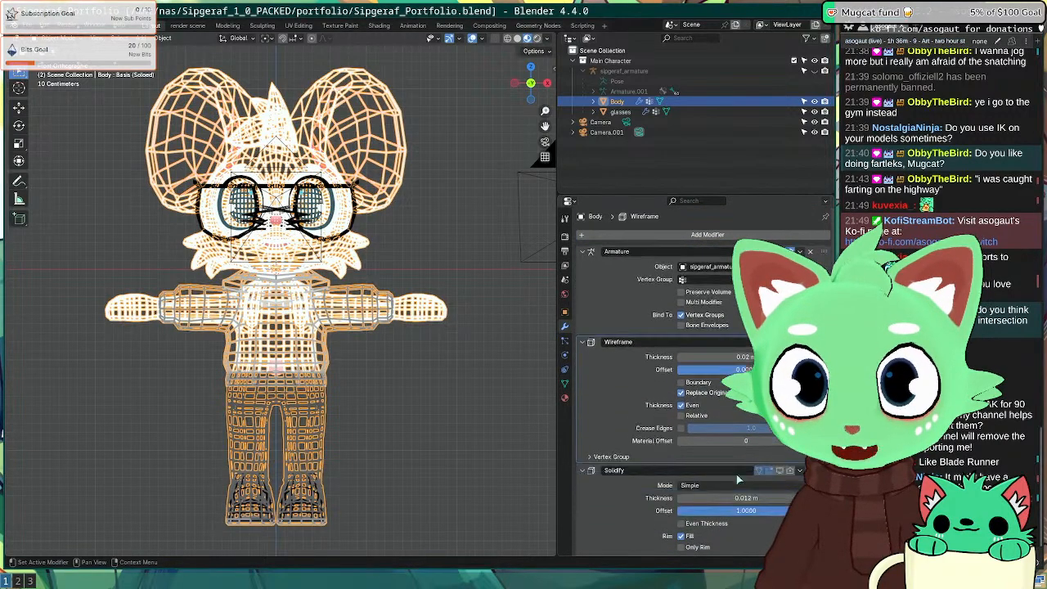
Step: Keep the solid body under the wireframe and offset its material so the wireframe turns black
key("Tab")
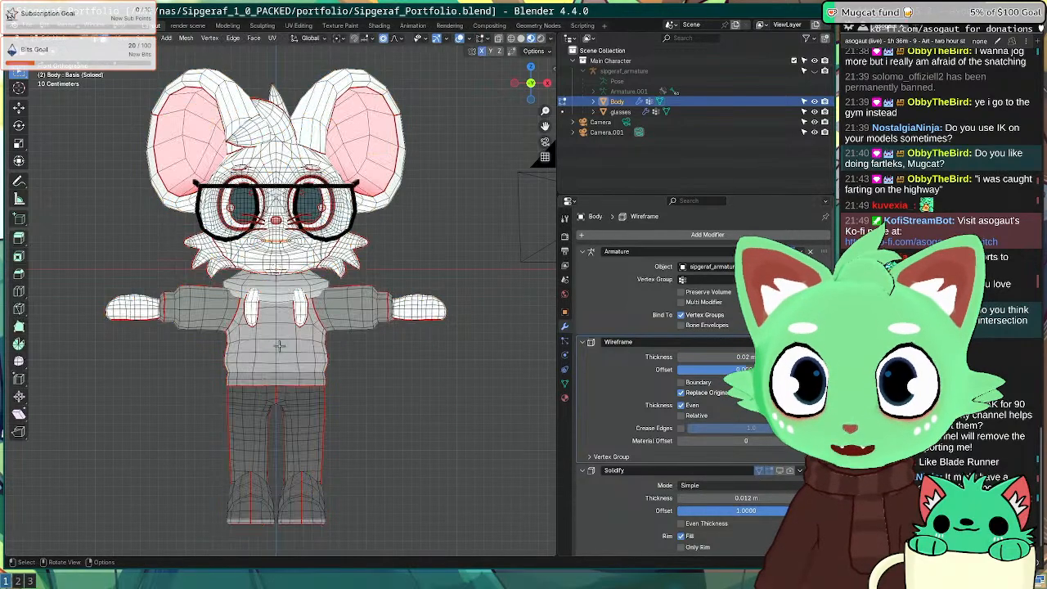
key("Tab")
middle_click_drag(252, 329, 353, 344)
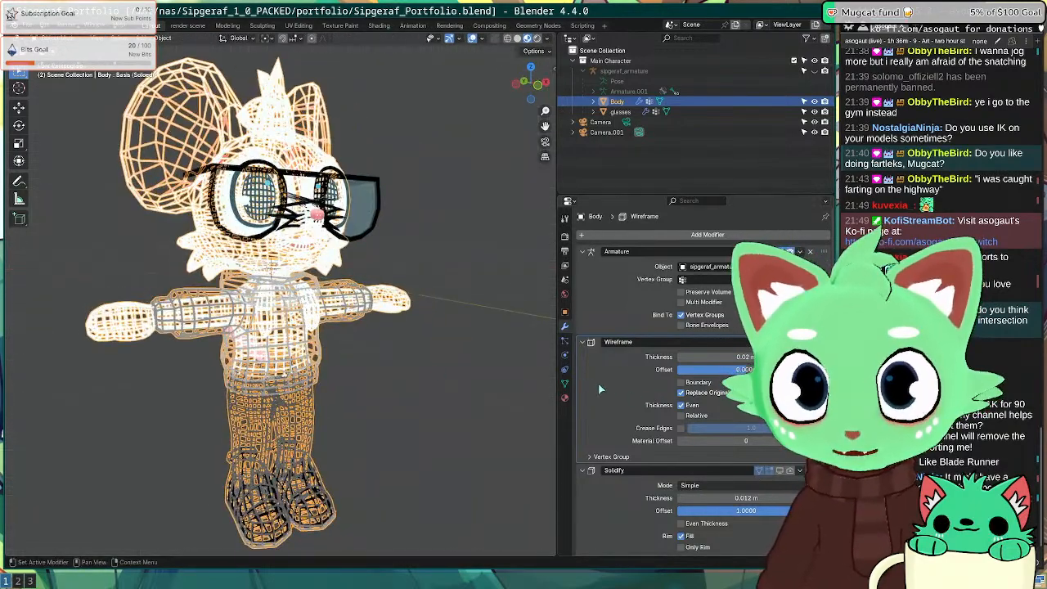
left_click(708, 395)
left_click(709, 395)
left_click(708, 394)
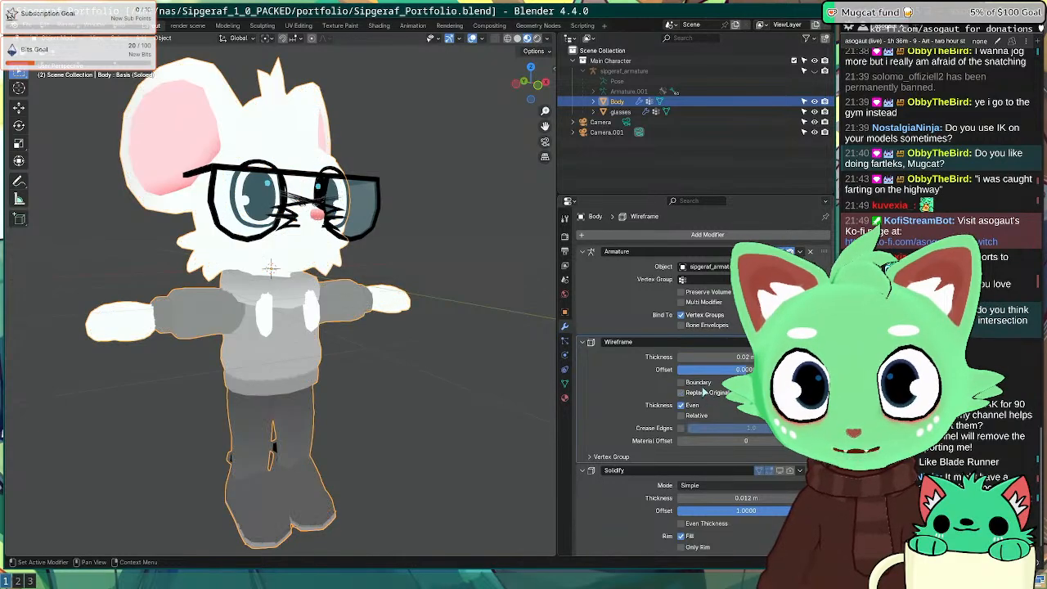
left_click_drag(725, 370, 793, 370)
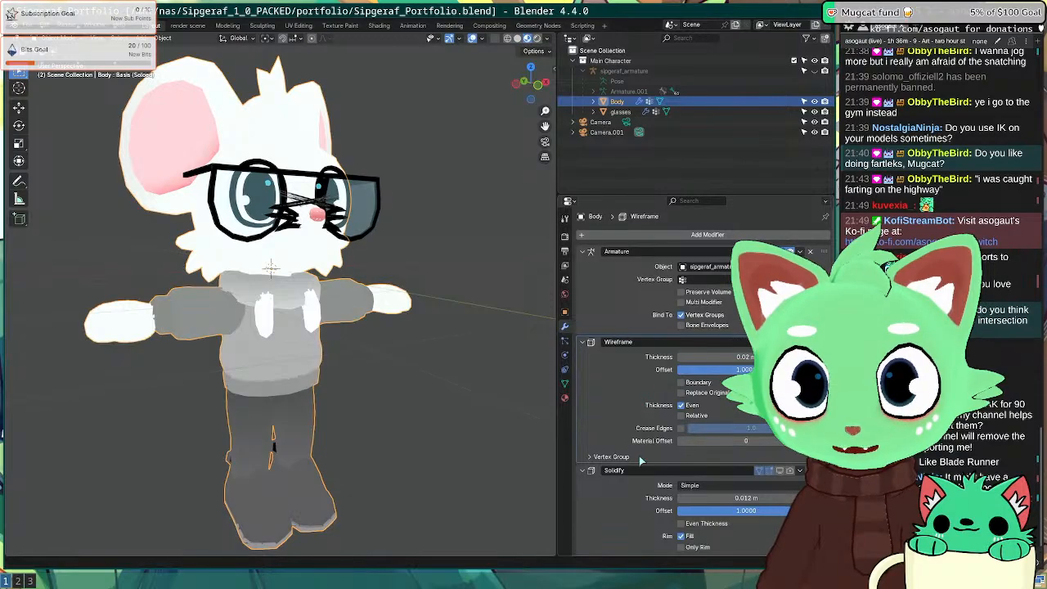
left_click_drag(746, 441, 773, 441)
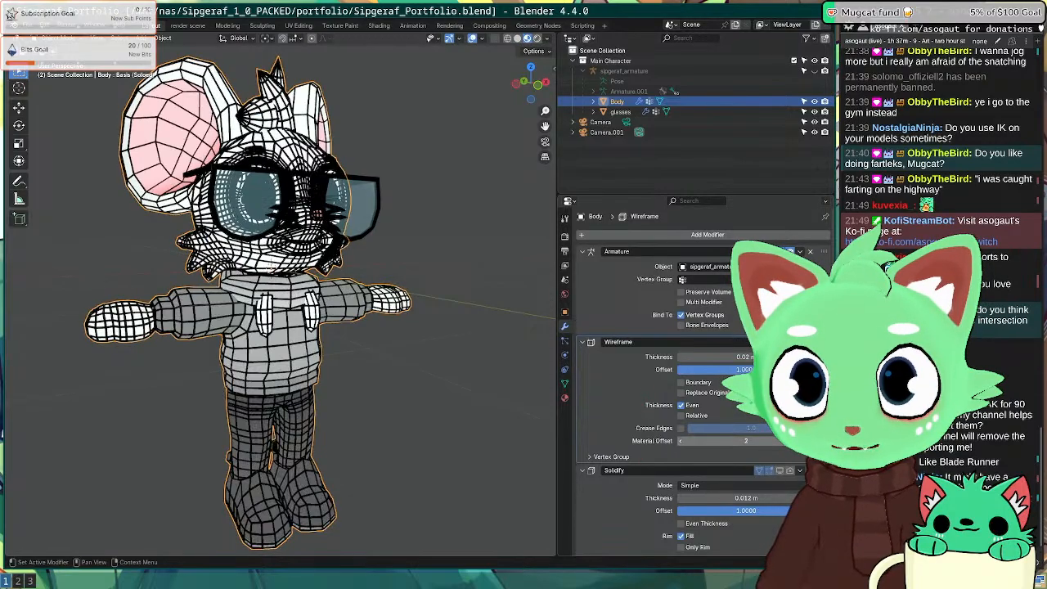
Step: Reduce the wireframe thickness from 0.02 m, via 0.005, down to 0.003 m
scroll(441, 350, "up", 4)
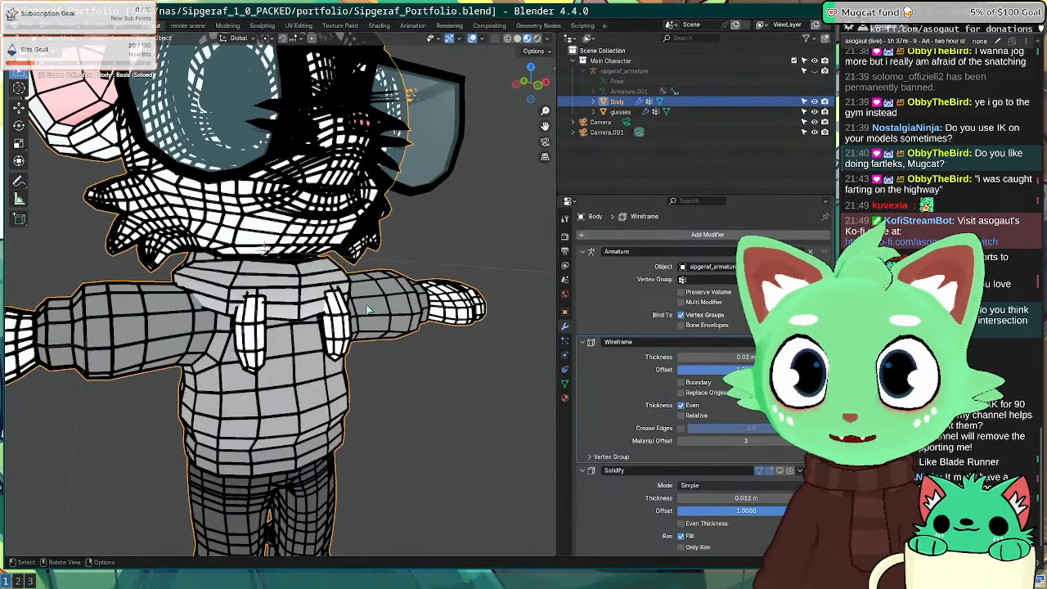
left_click(619, 458)
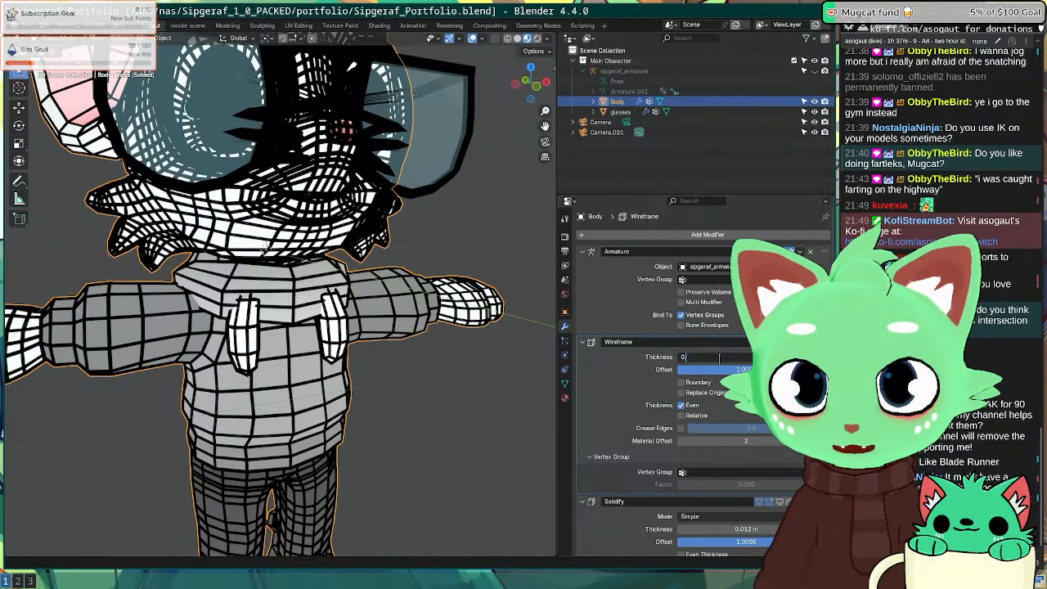
key("Return")
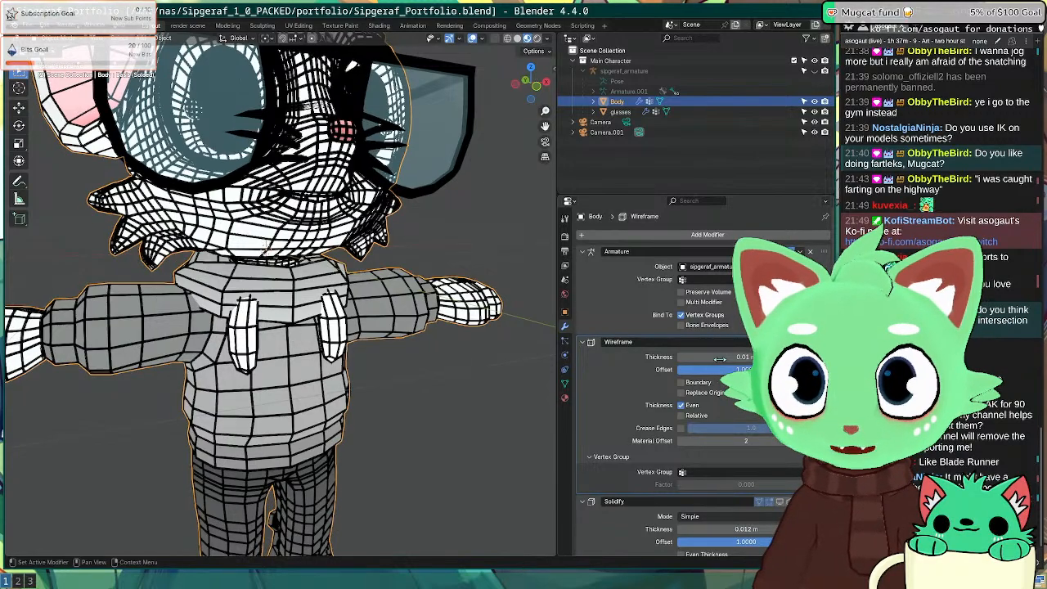
left_click(720, 356)
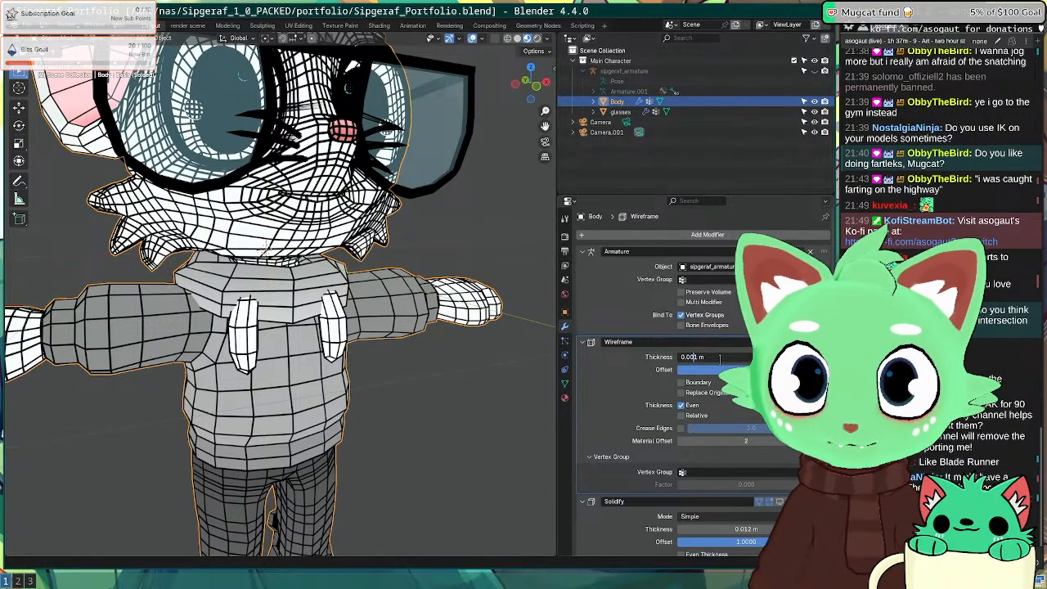
key("Return")
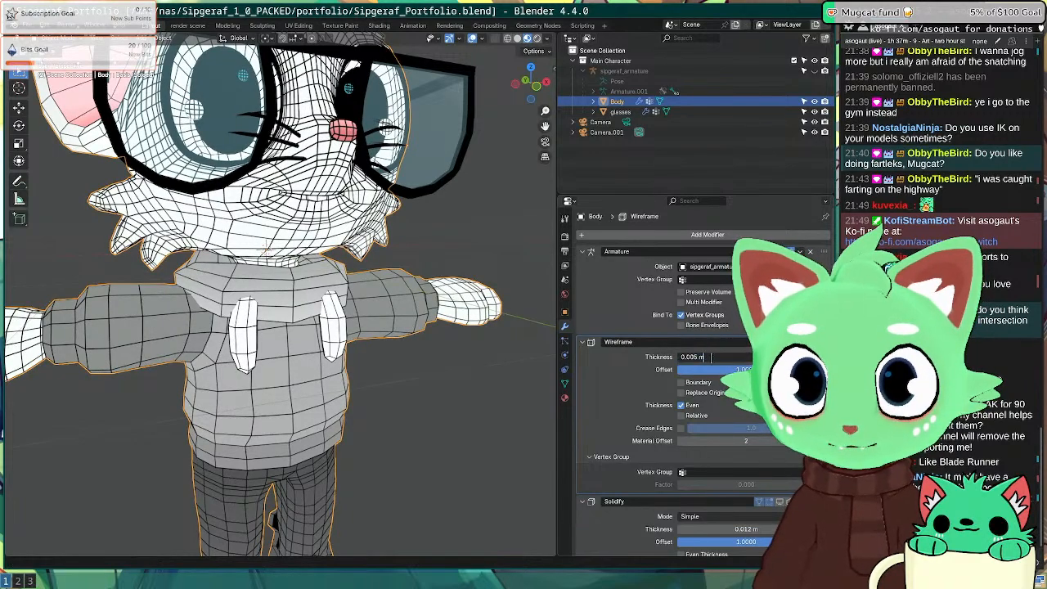
key("Return")
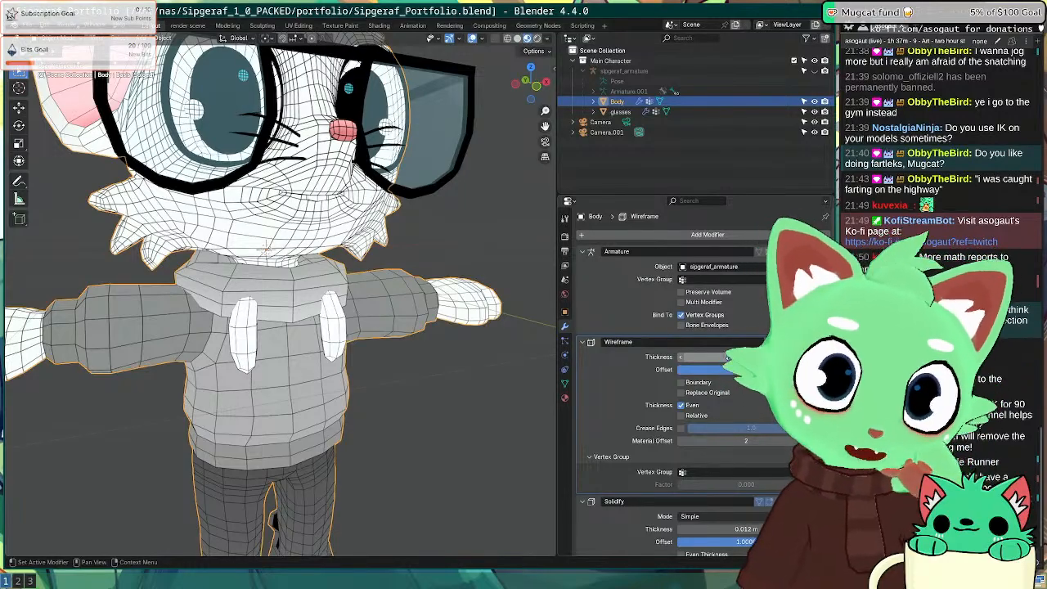
Step: Orbit around the mouse to inspect the thin wireframe from side, front and head profile
scroll(394, 242, "down", 5)
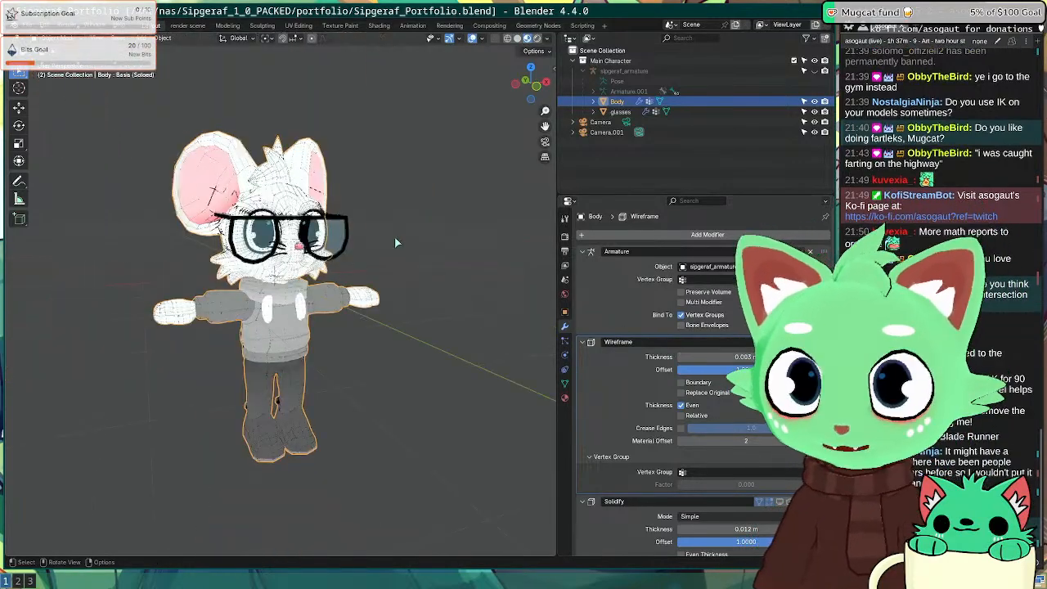
middle_click_drag(395, 242, 319, 334)
scroll(309, 280, "up", 8)
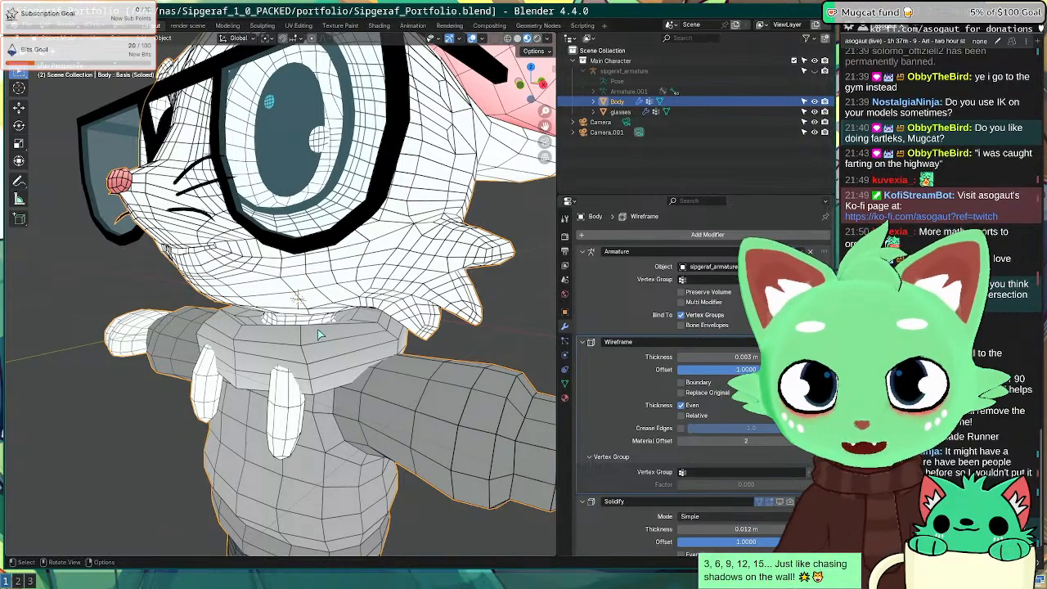
scroll(310, 354, "down", 5)
middle_click_drag(227, 298, 276, 251)
middle_click_drag(171, 205, 218, 209)
scroll(218, 209, "up", 6)
middle_click_drag(360, 193, 315, 186)
scroll(229, 184, "down", 5)
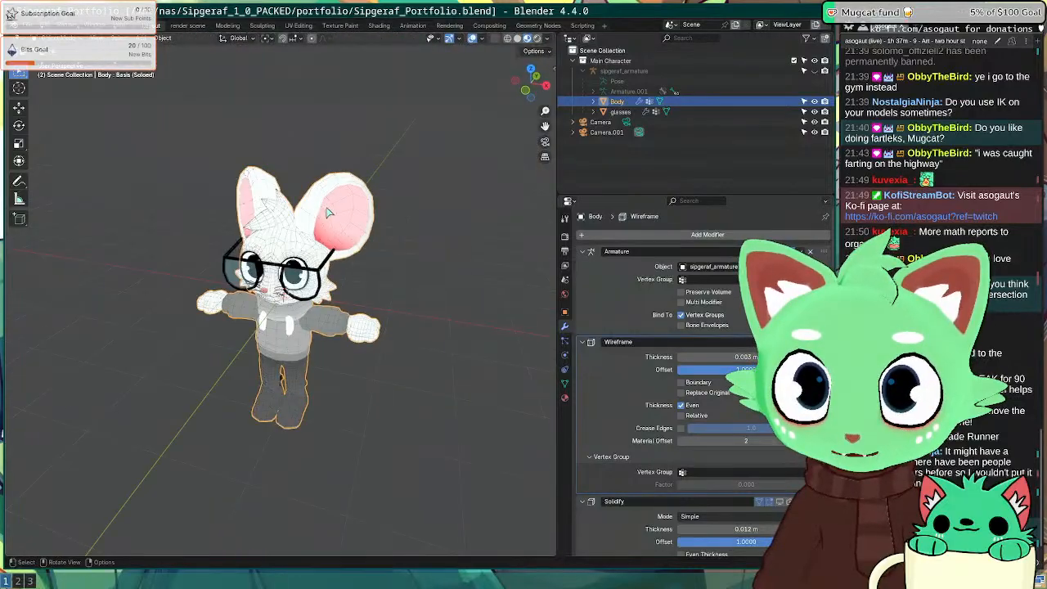
scroll(316, 184, "up", 6)
key("F12")
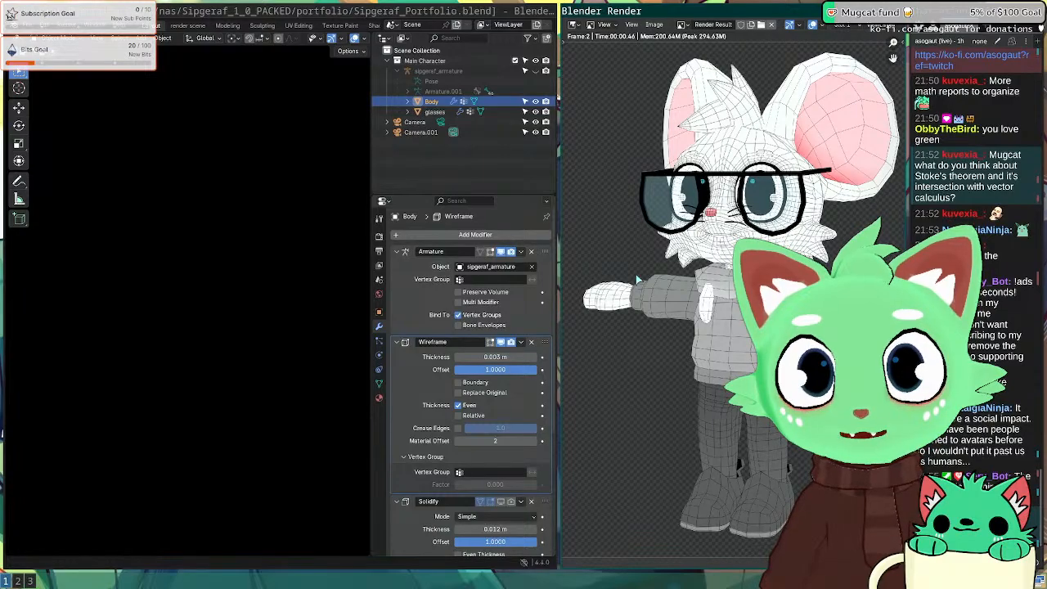
scroll(746, 176, "up", 4)
scroll(745, 176, "down", 3)
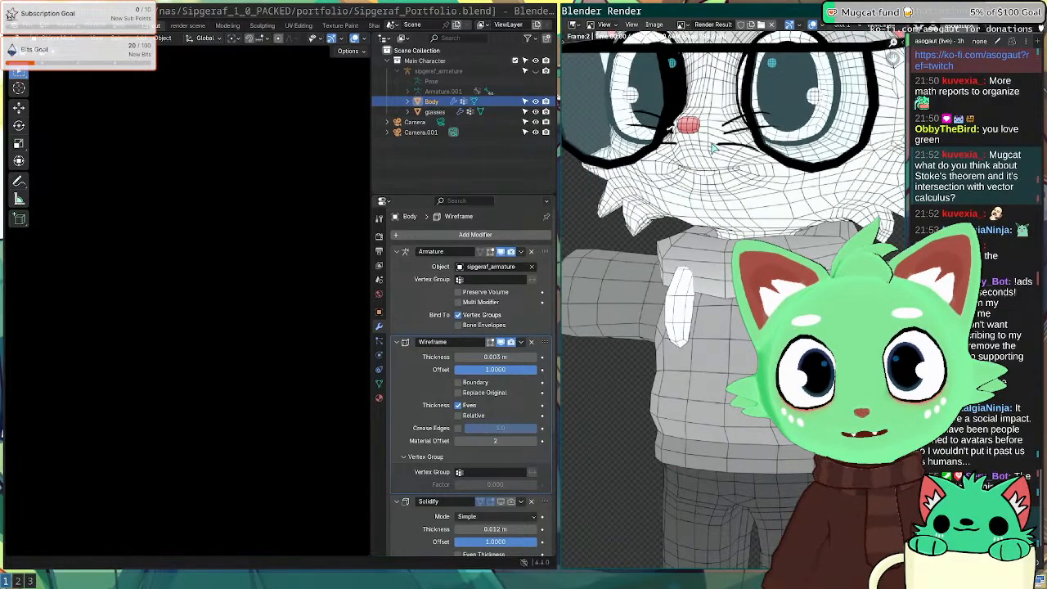
scroll(694, 278, "up", 3)
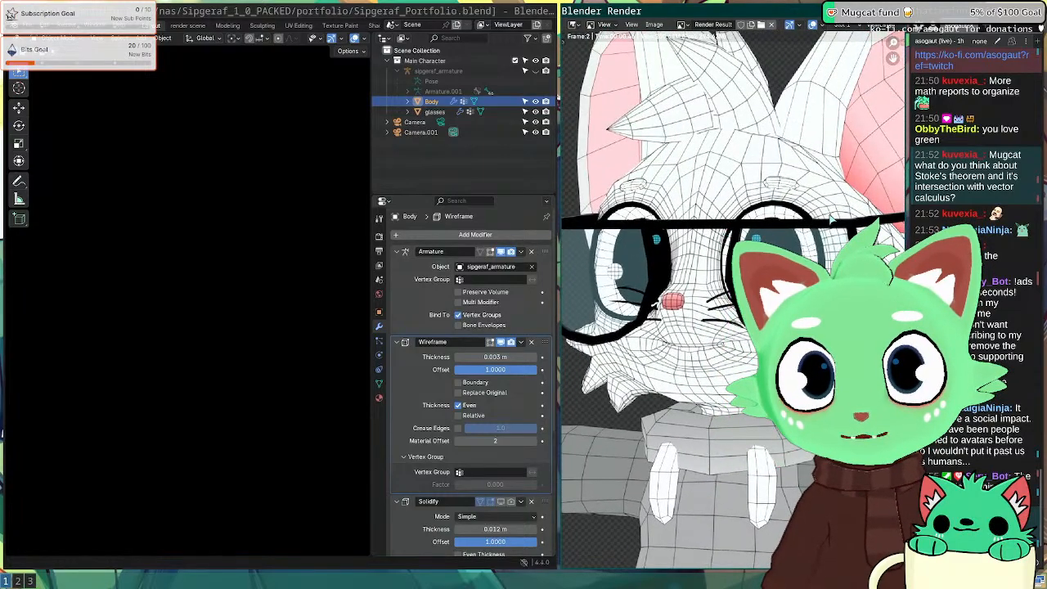
scroll(669, 357, "down", 4)
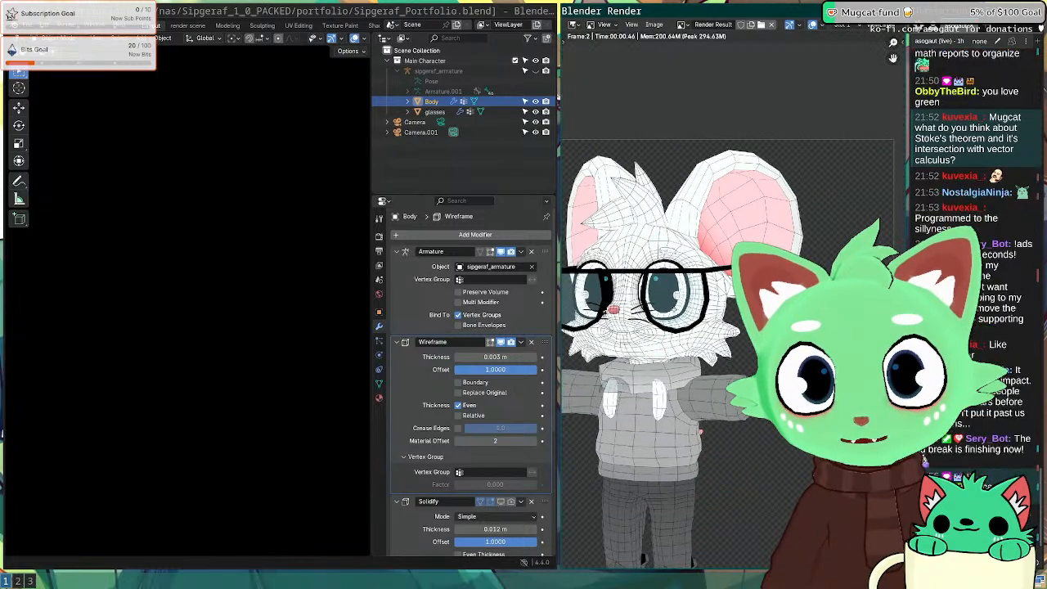
middle_click_drag(653, 424, 726, 279)
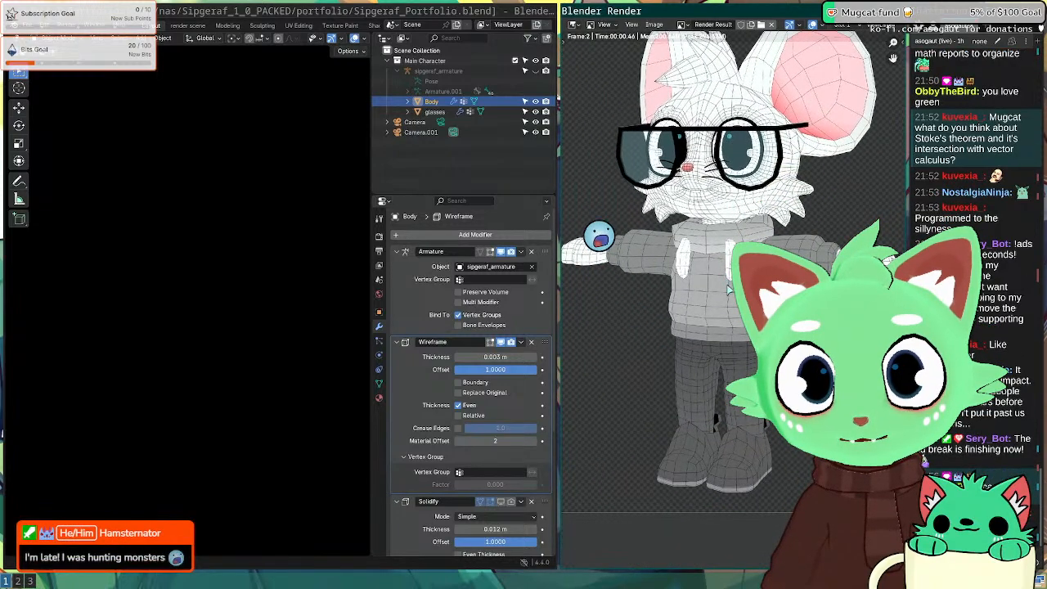
scroll(736, 262, "up", 4)
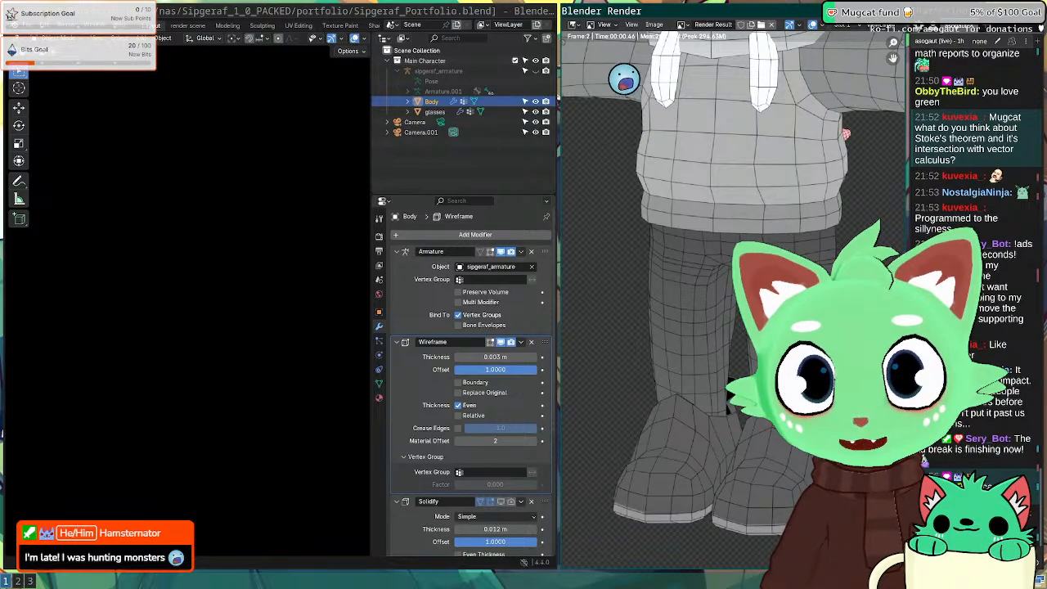
middle_click_drag(778, 223, 728, 153)
scroll(727, 154, "down", 4)
scroll(728, 323, "up", 5)
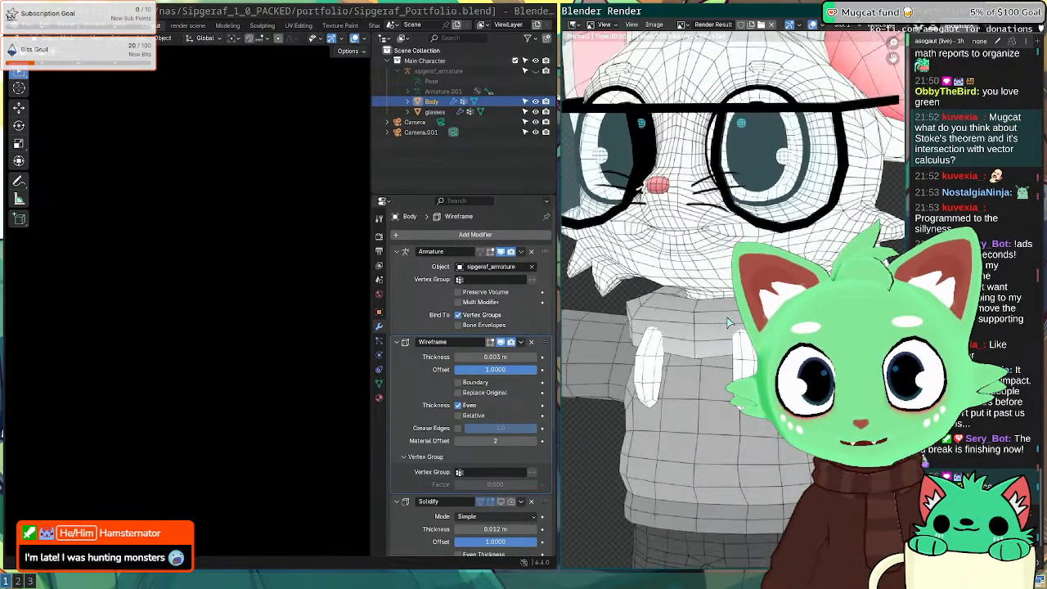
scroll(728, 323, "down", 4)
scroll(724, 311, "up", 6)
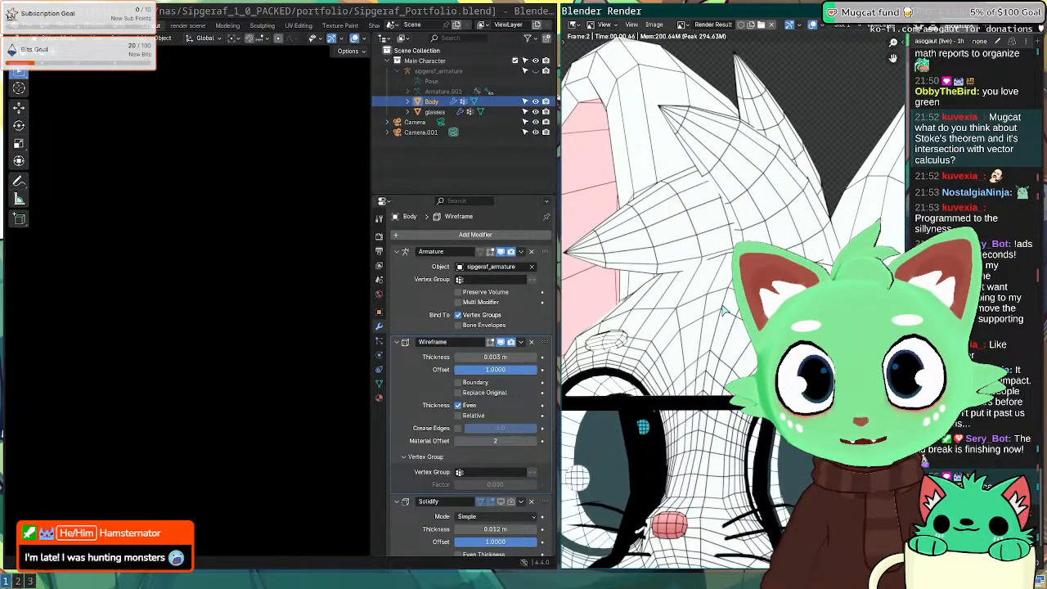
middle_click_drag(724, 320, 759, 170)
scroll(717, 404, "down", 2)
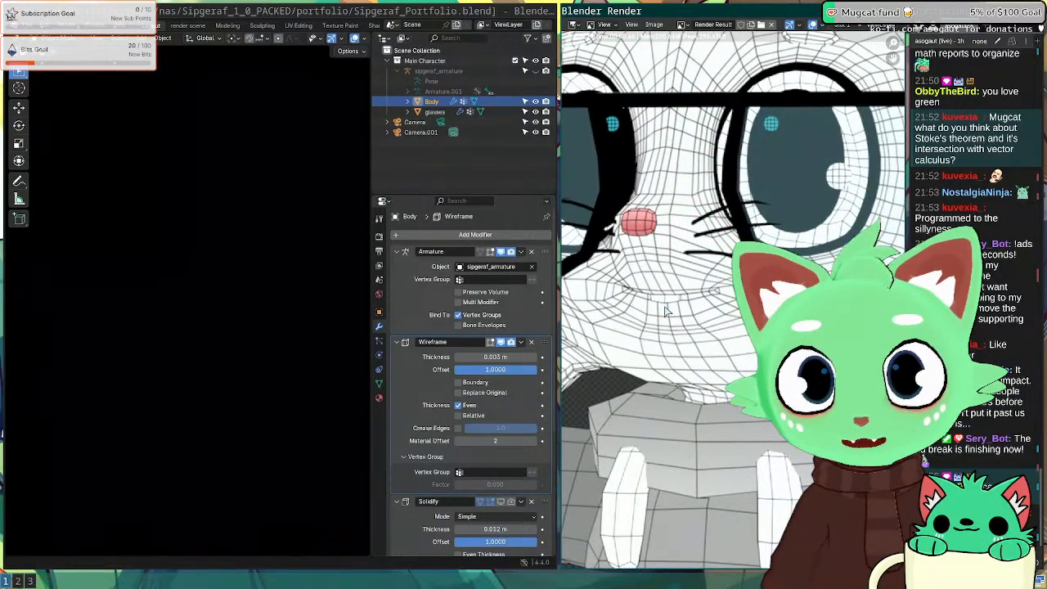
scroll(745, 353, "down", 3)
middle_click_drag(746, 181, 720, 351)
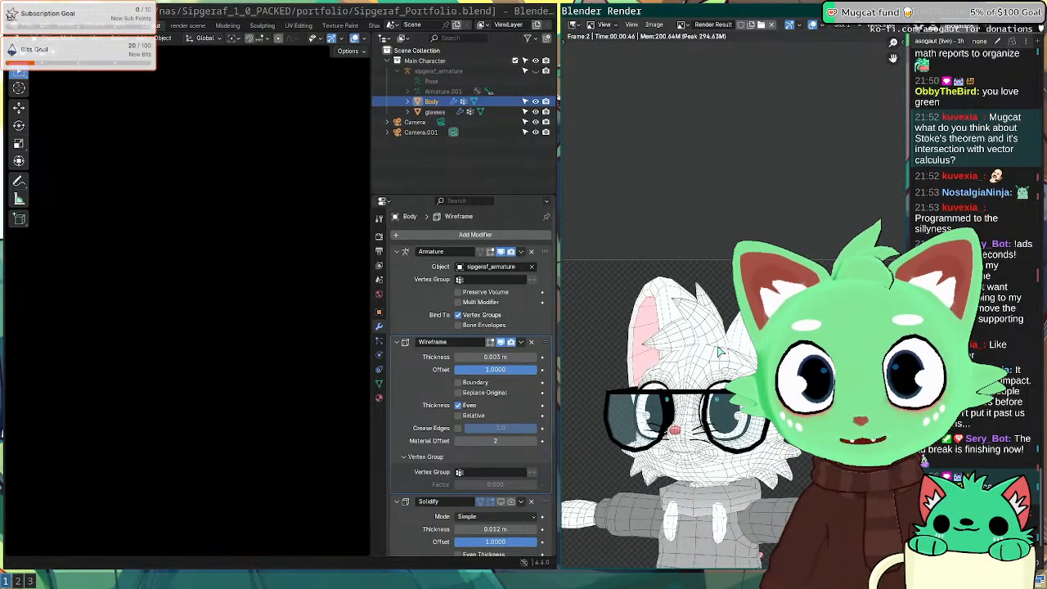
key("Escape")
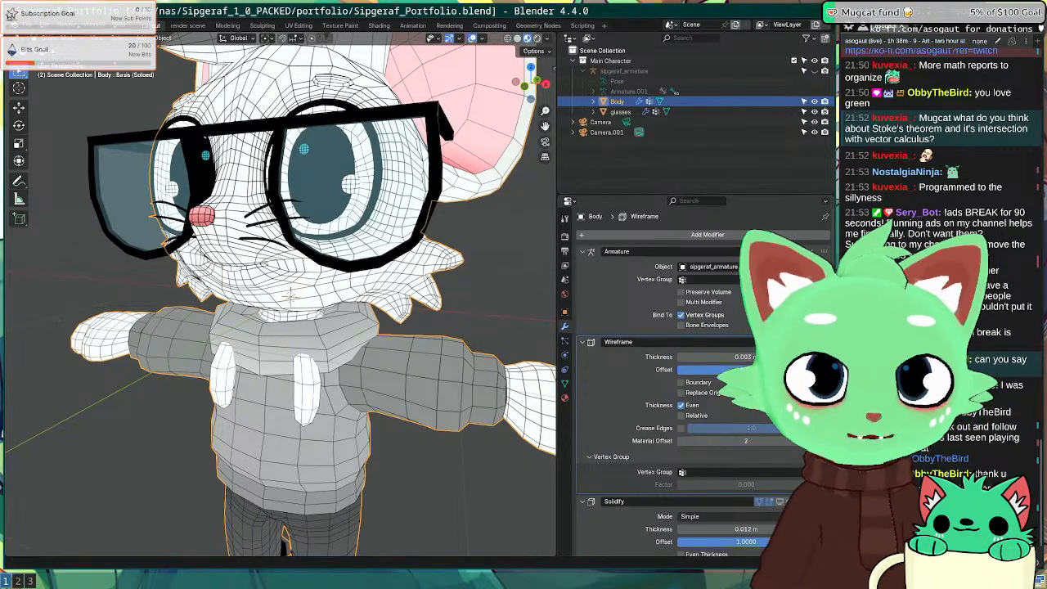
left_click(445, 479)
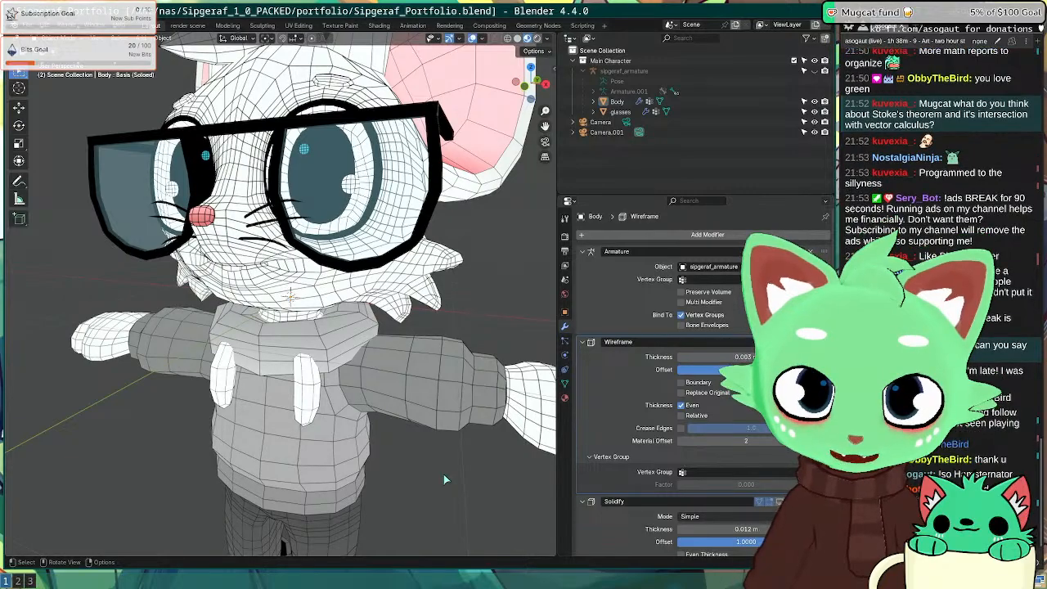
key("F12")
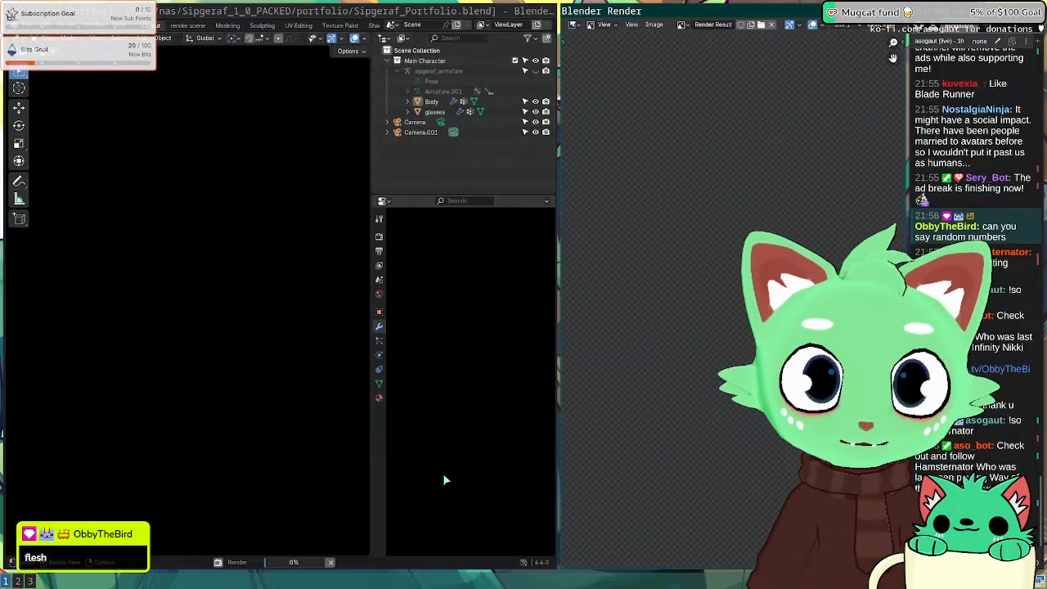
scroll(730, 320, "down", 4)
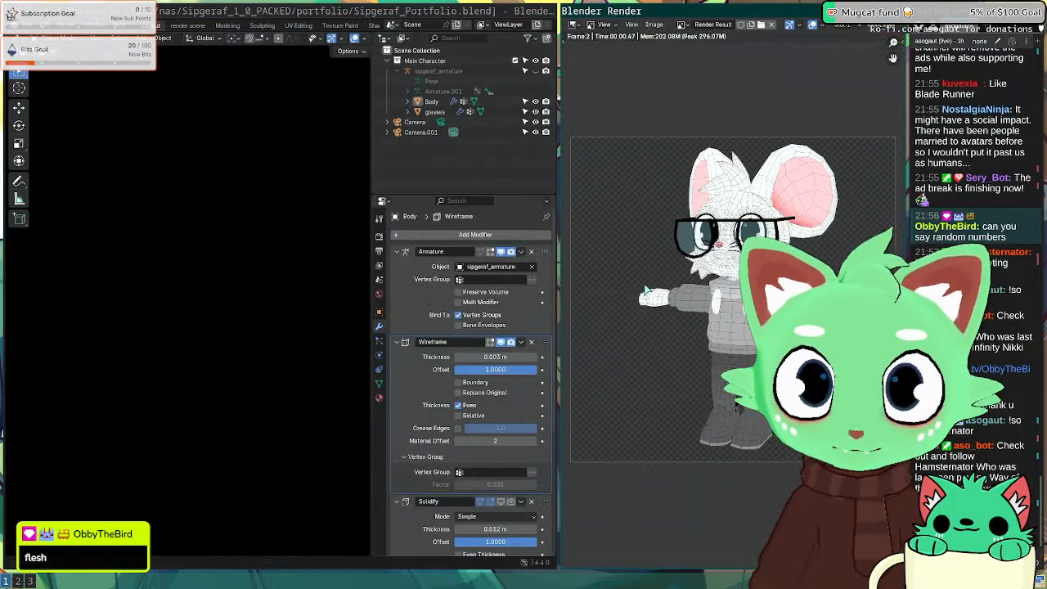
key("super+f")
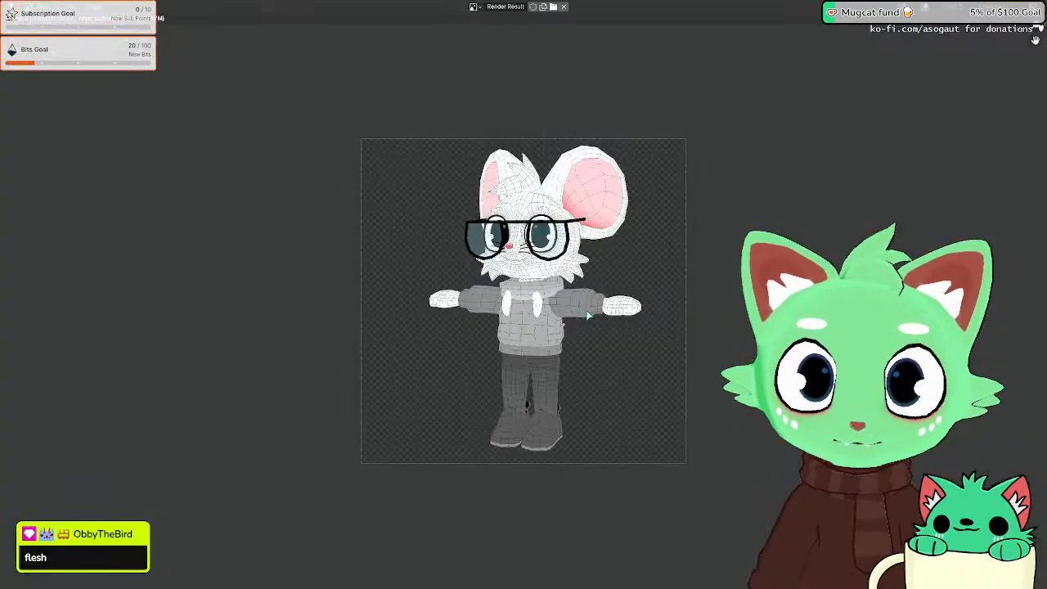
scroll(525, 291, "up", 3)
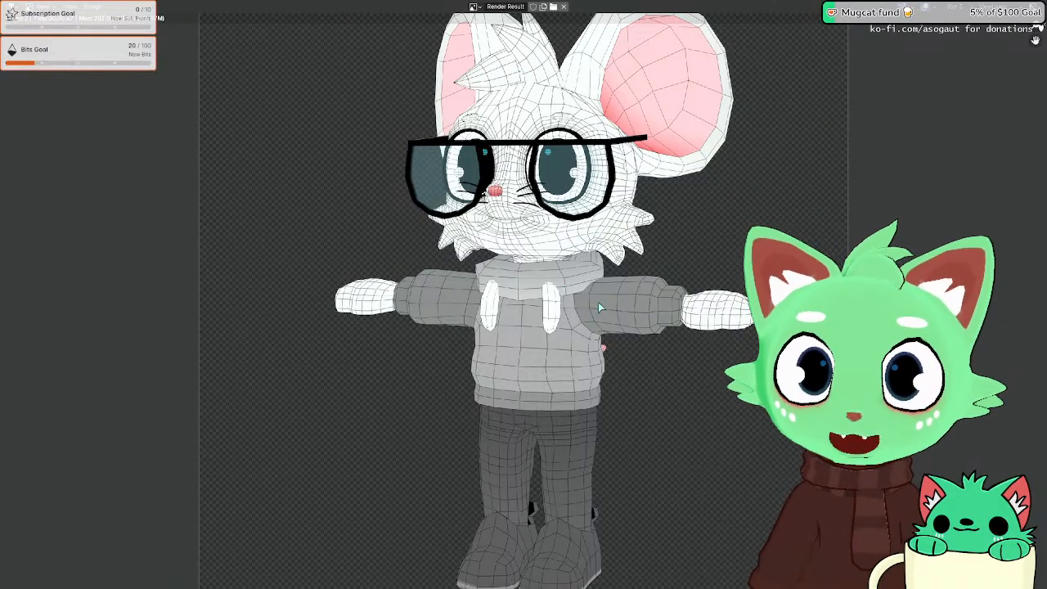
key("super+f")
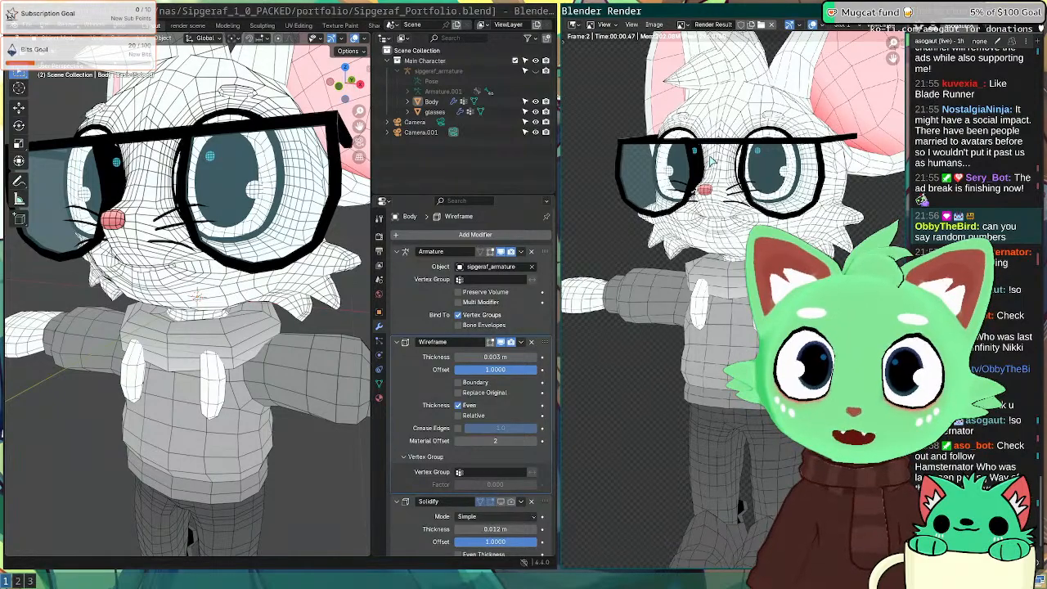
key("Escape")
scroll(370, 318, "down", 1)
Step: Delete the Body's Wireframe modifier, then undo to bring it back
scroll(369, 317, "down", 3)
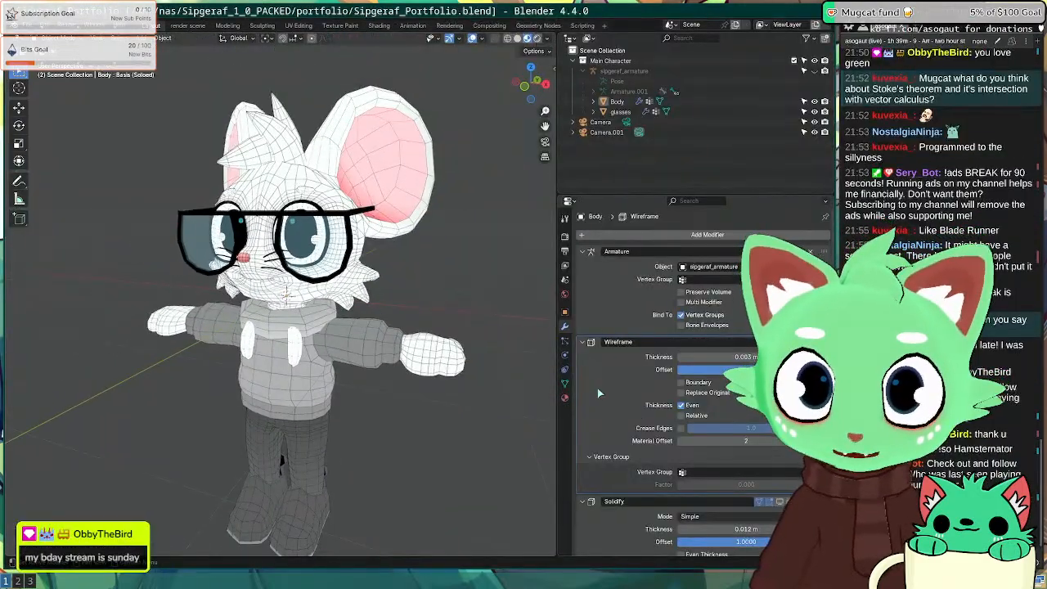
scroll(597, 387, "down", 1)
scroll(636, 349, "up", 1)
scroll(636, 349, "down", 1)
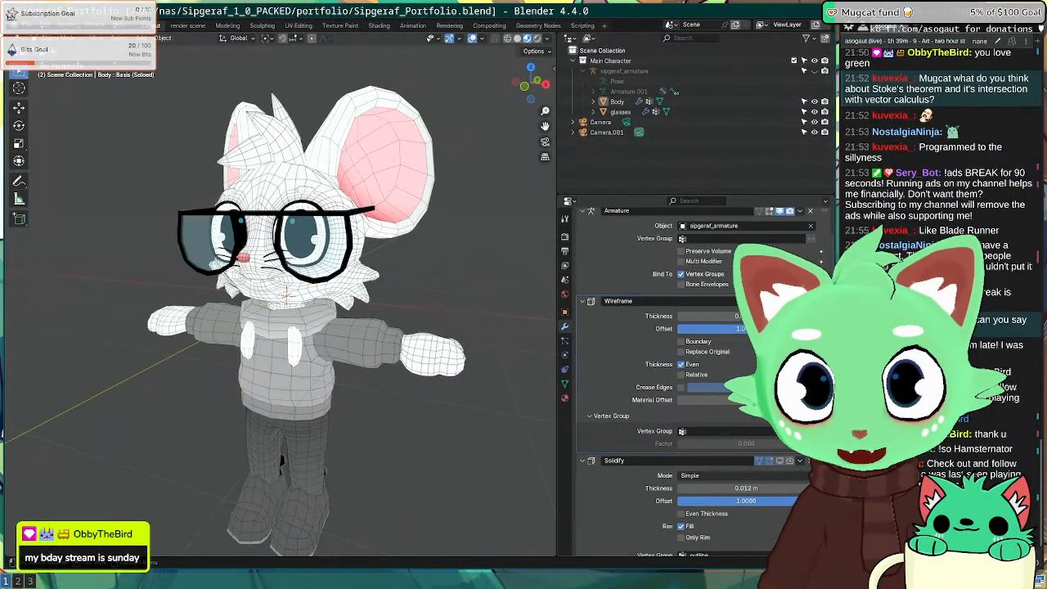
key("ctrl+x")
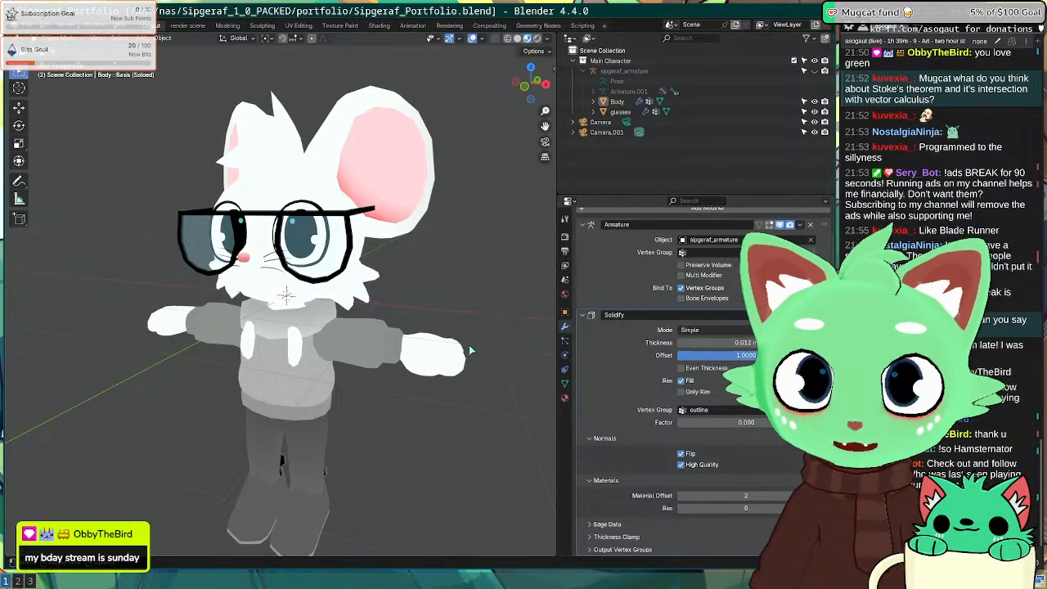
key("ctrl+z")
Step: Orbit around the mouse's head to inspect the ear and glasses from the side
scroll(408, 367, "up", 5)
middle_click_drag(407, 368, 532, 360)
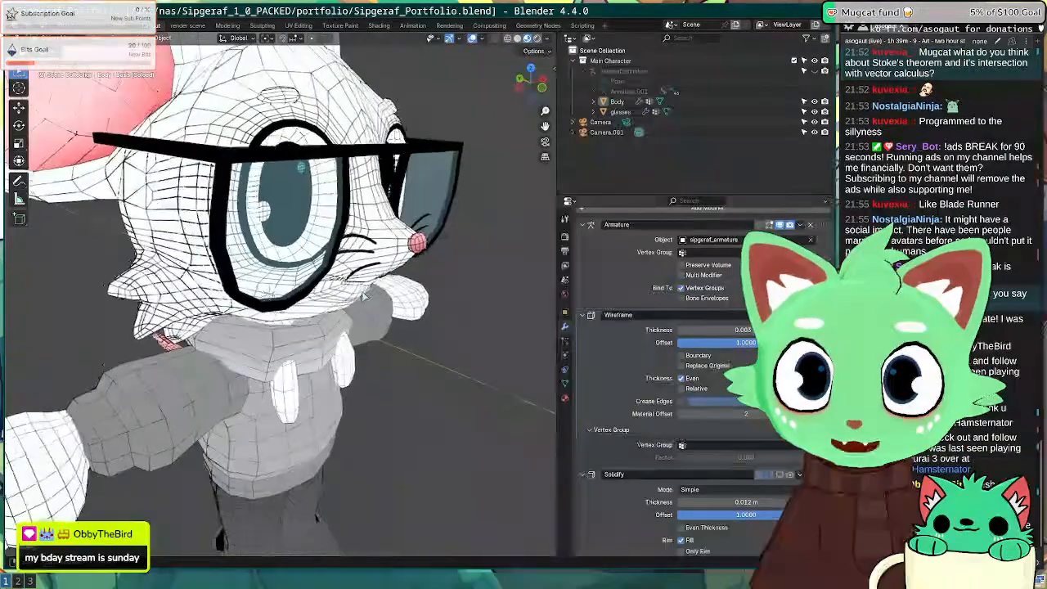
middle_click_drag(279, 147, 338, 313, "shift")
scroll(339, 314, "up", 8)
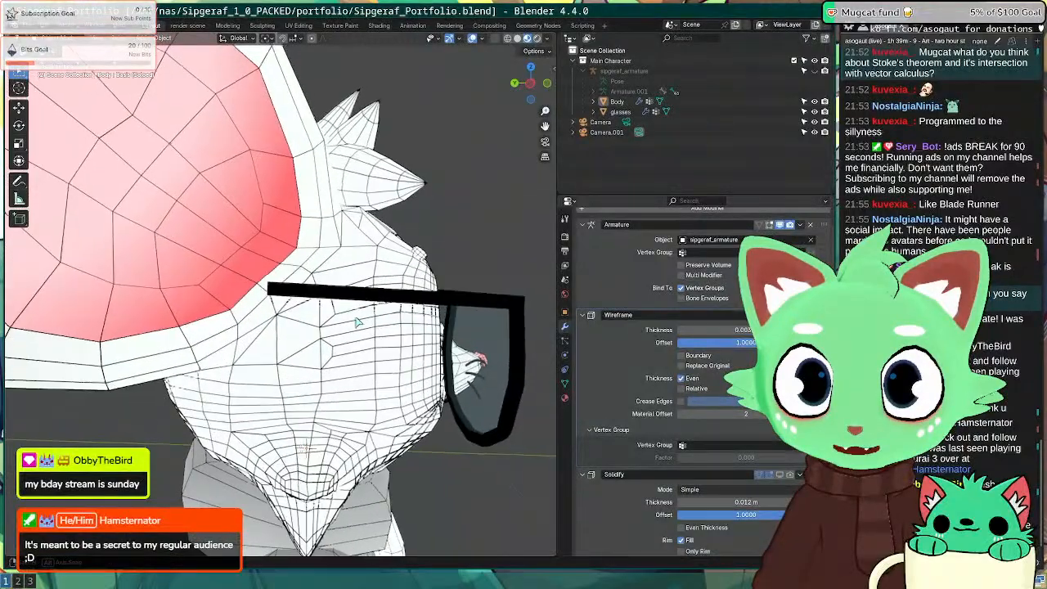
scroll(339, 275, "down", 4)
scroll(319, 245, "up", 5)
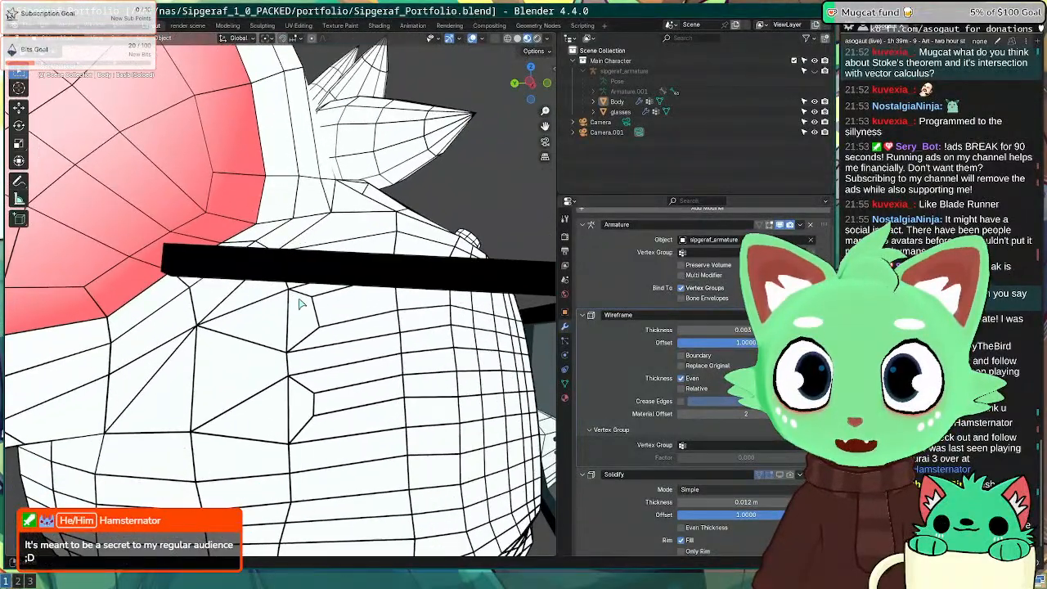
middle_click_drag(360, 299, 123, 339)
scroll(204, 344, "down", 4)
Step: Remove the Wireframe modifier from the Body and switch to the browser desktop
left_click(811, 315)
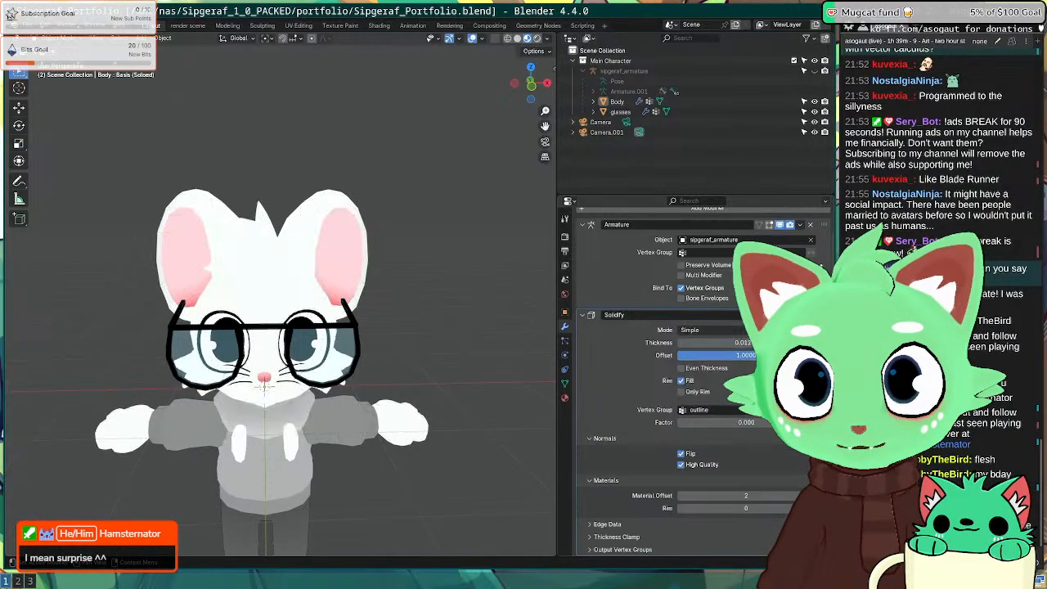
middle_click_drag(352, 274, 260, 291)
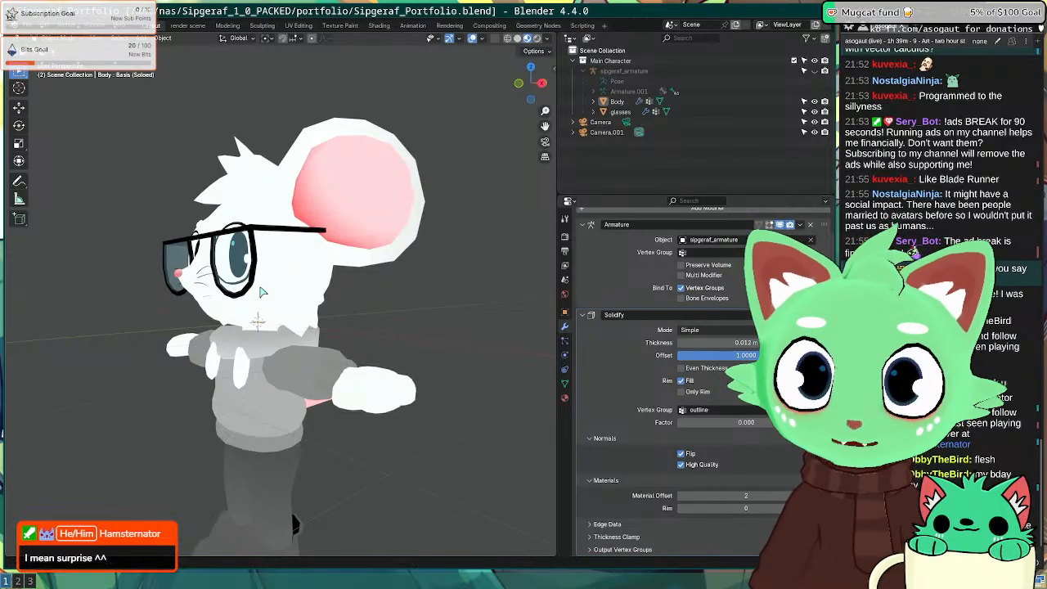
key("super+2")
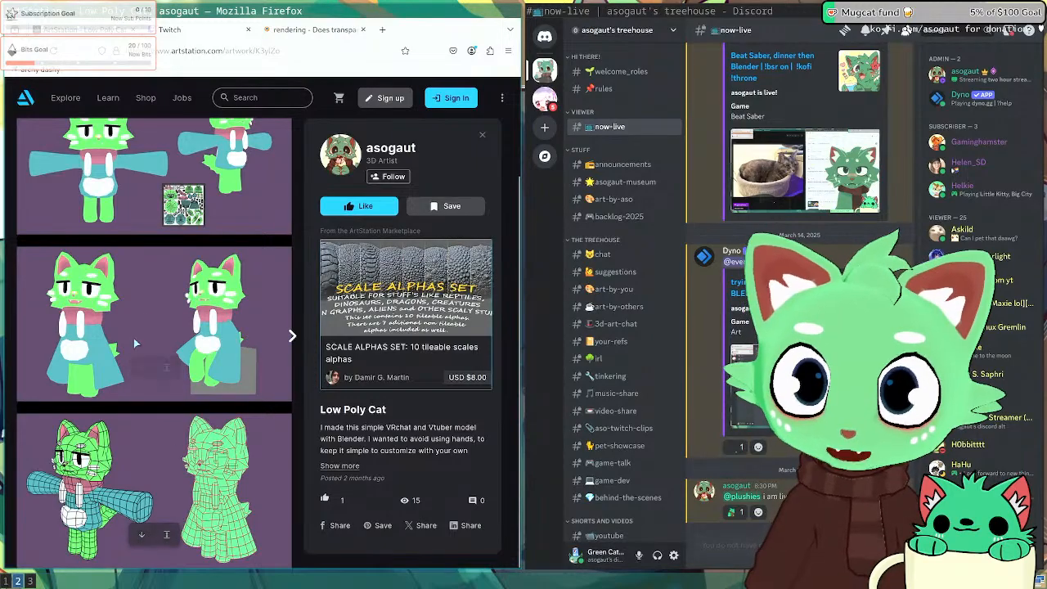
Step: Close the current artwork, open Miw Marshmellow from the portfolio, browse its images, then return to Inkscape
key("Escape")
scroll(170, 383, "down", 6)
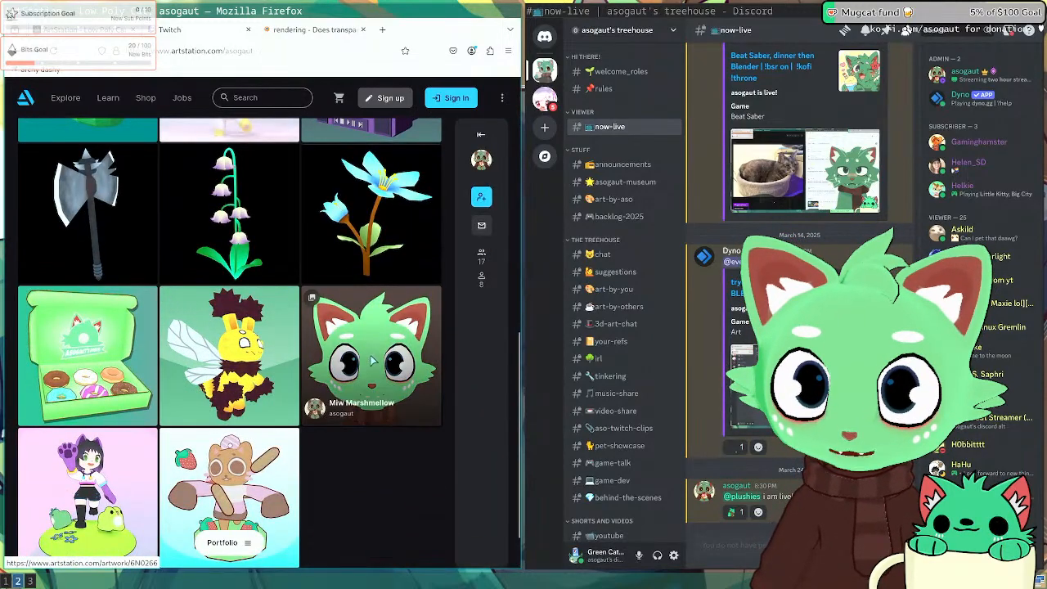
left_click(376, 393)
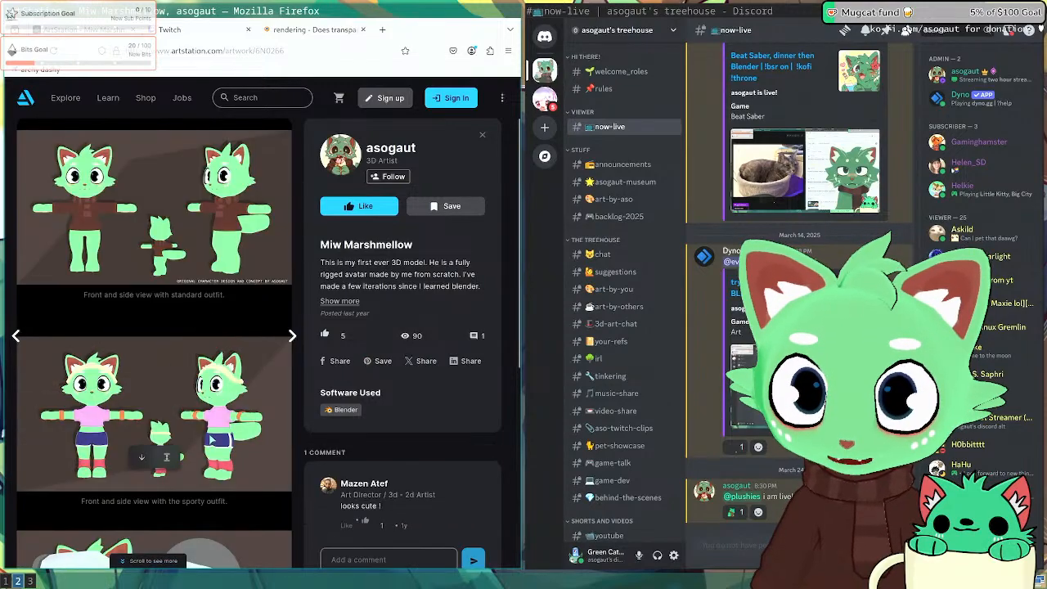
scroll(213, 432, "down", 4)
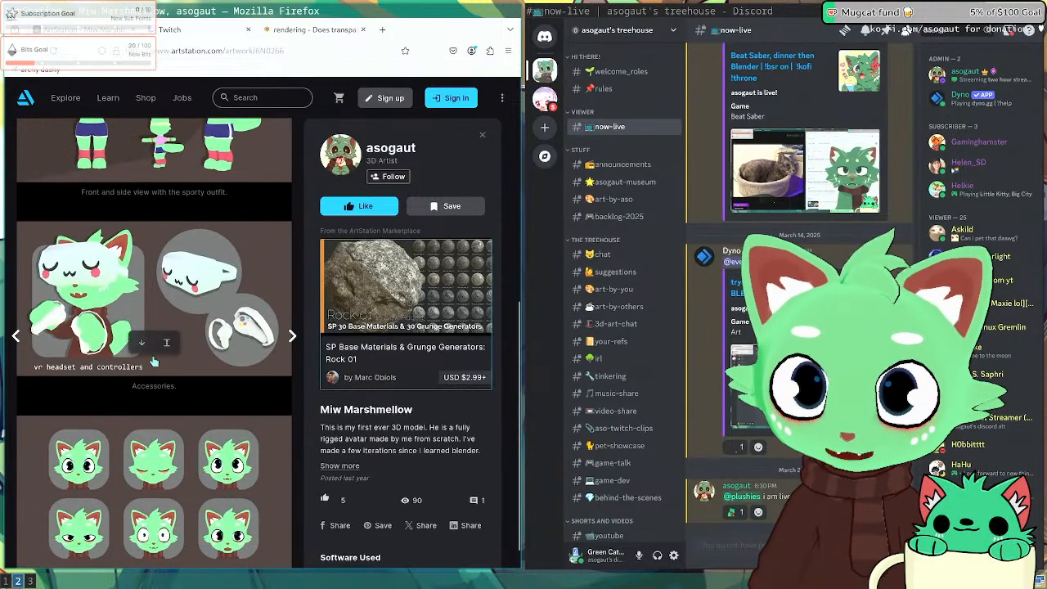
scroll(213, 429, "down", 1)
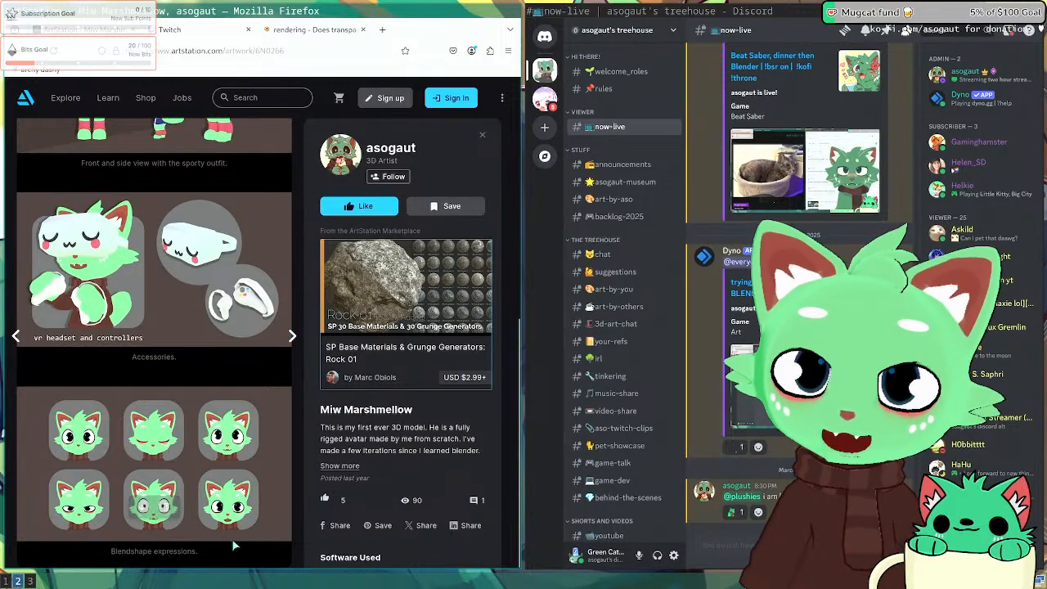
scroll(222, 446, "up", 4)
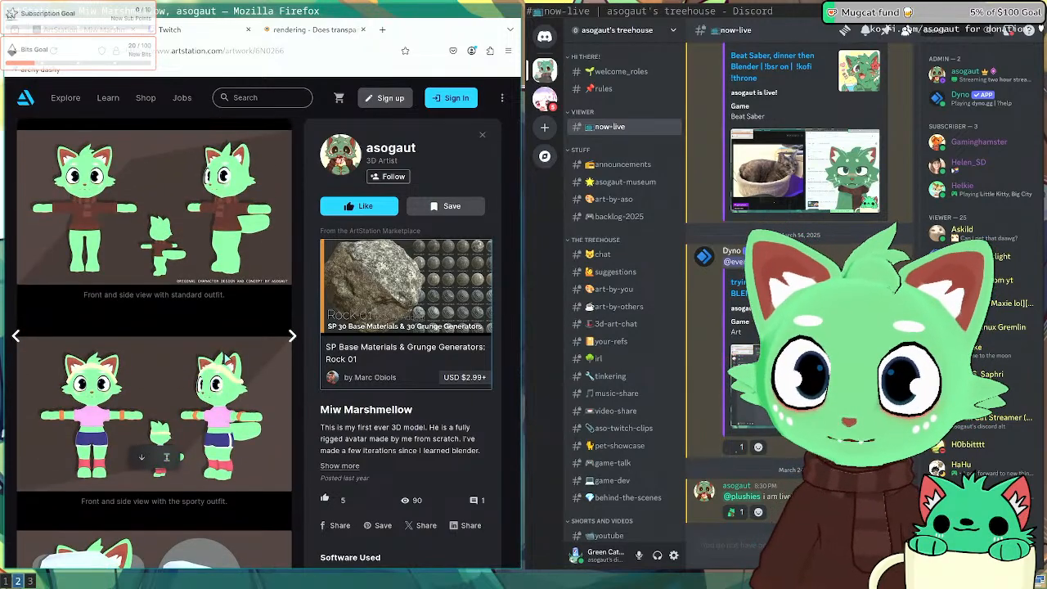
key("super+3")
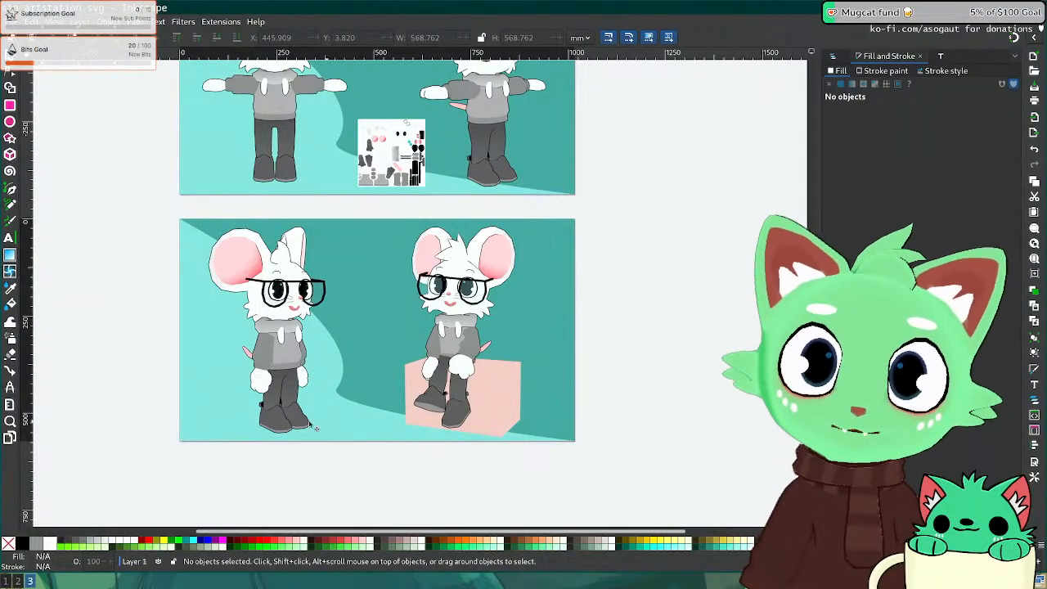
Step: Save the presentation file and zoom and pan to the area below the second sheet
scroll(345, 329, "down", 3, "ctrl")
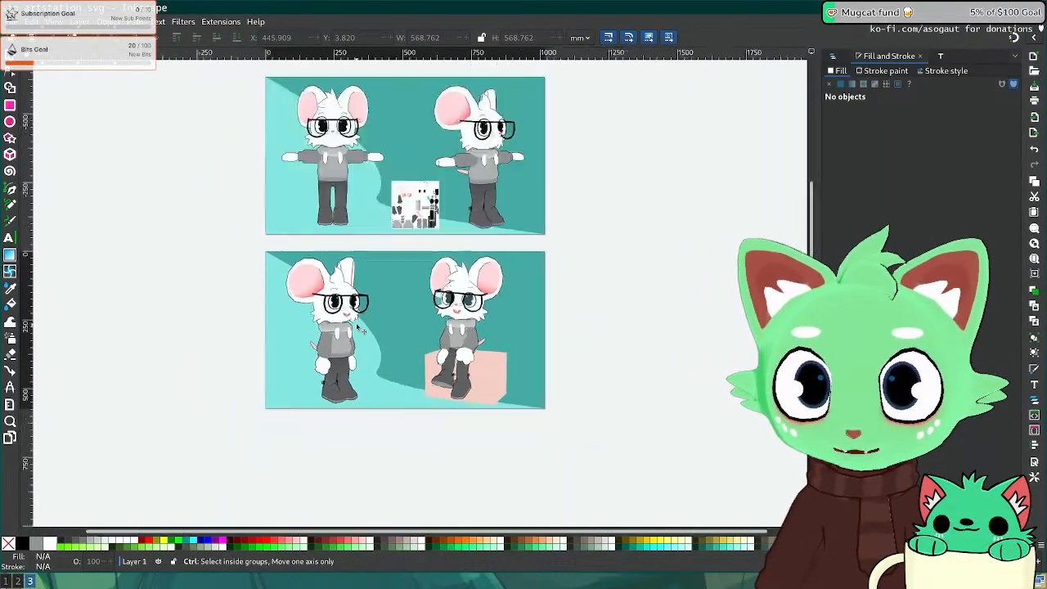
key("ctrl+s")
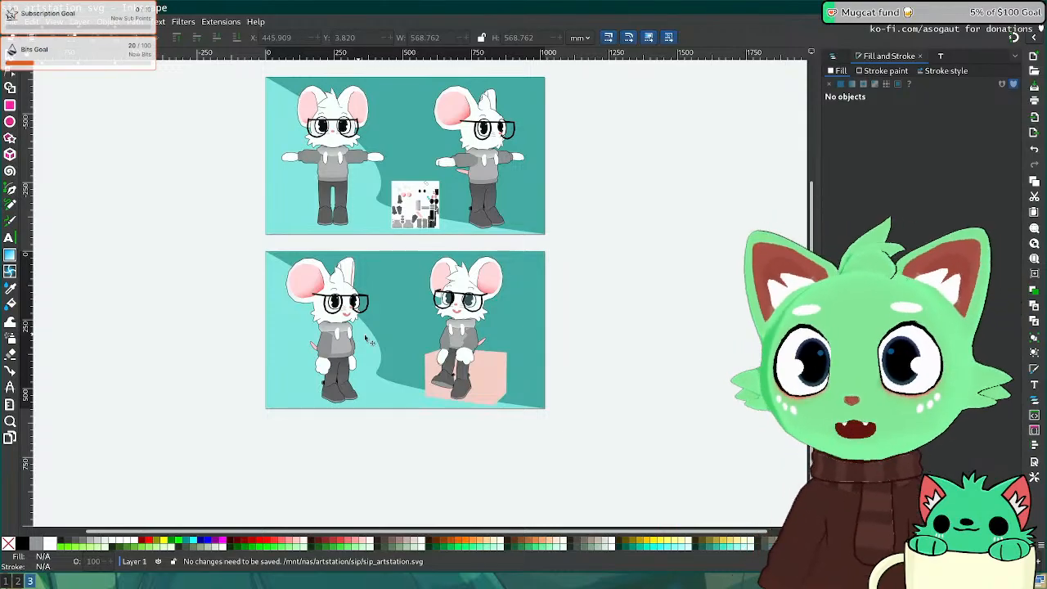
scroll(254, 303, "up", 7, "ctrl")
key("z")
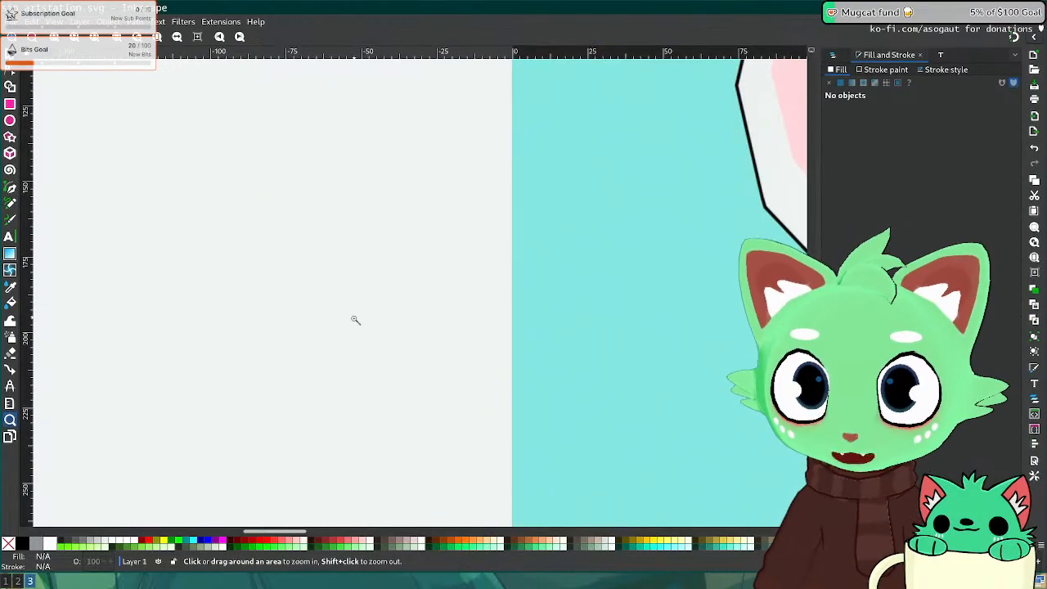
scroll(355, 319, "up", 10, "ctrl")
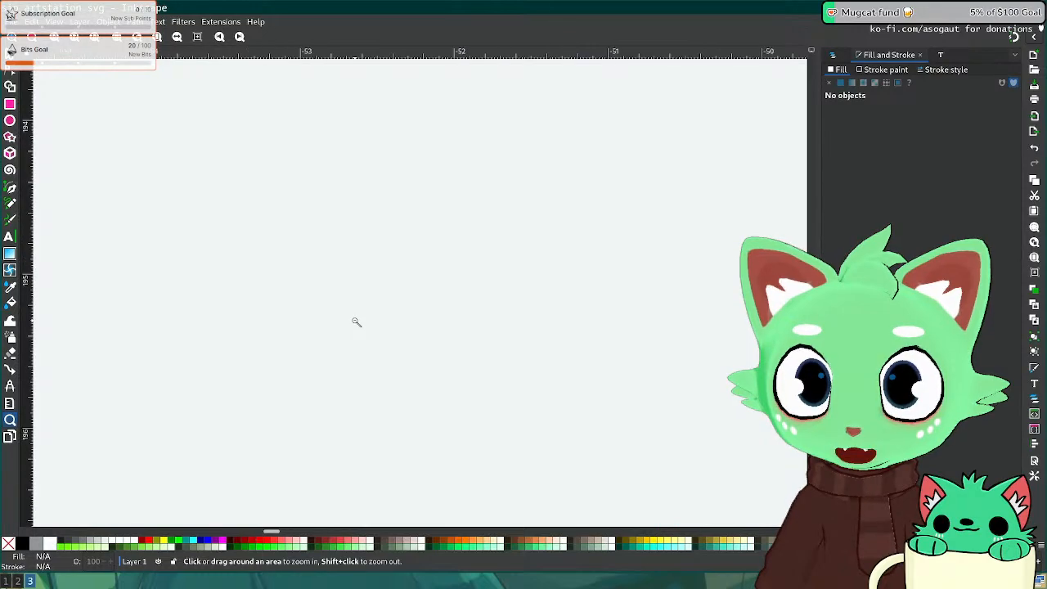
scroll(356, 322, "down", 11, "ctrl")
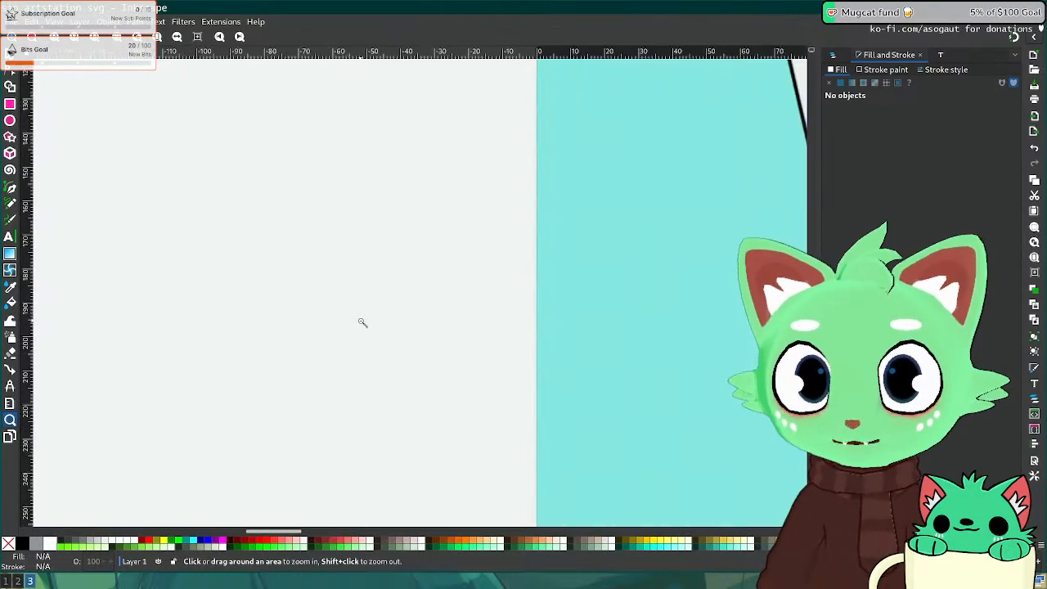
scroll(362, 322, "down", 8, "ctrl")
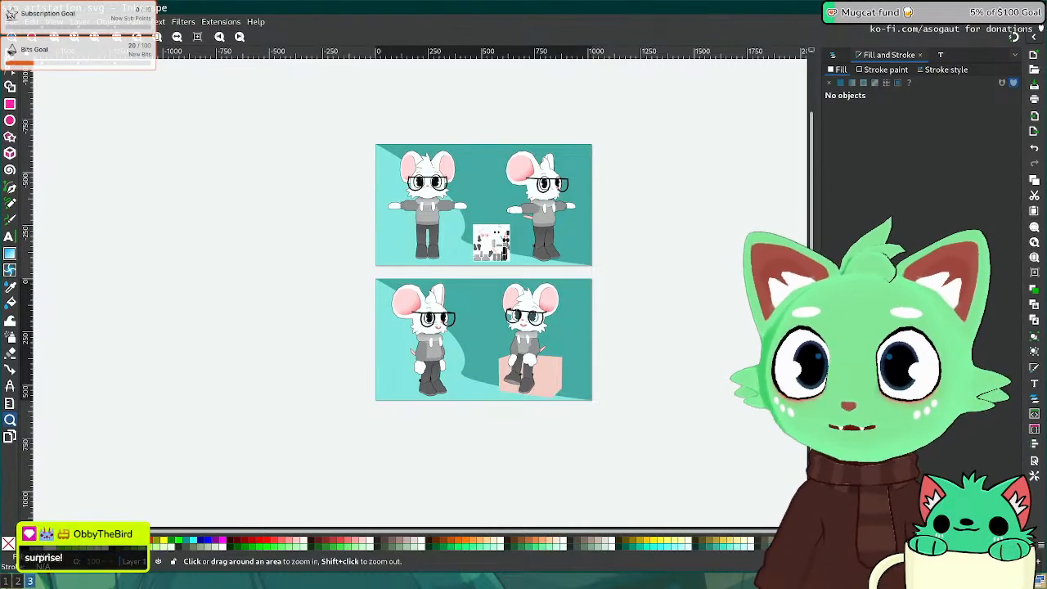
key("s")
middle_click_drag(334, 243, 254, 234)
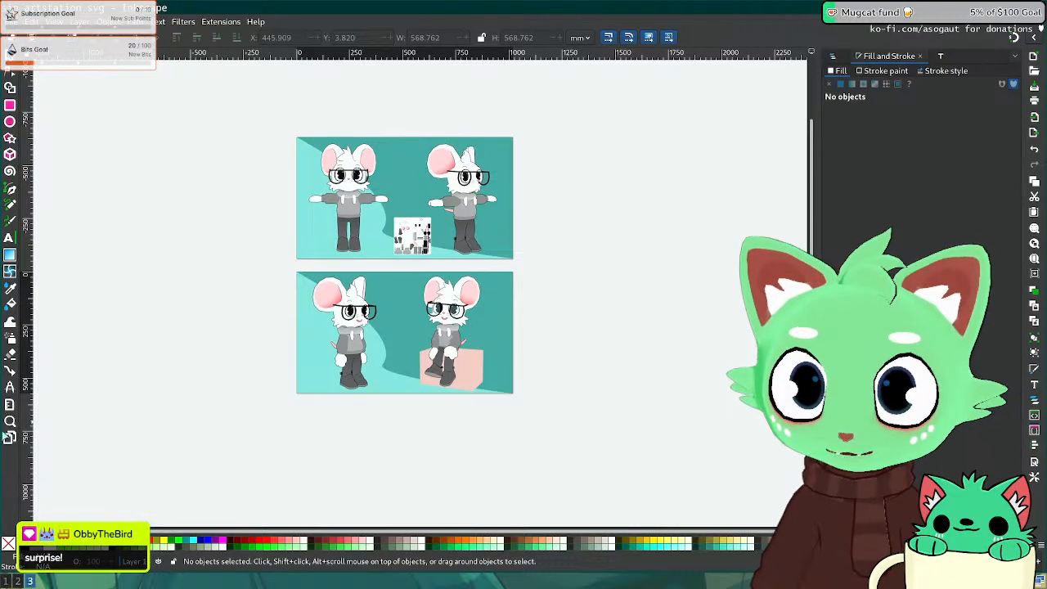
Step: Add a new Desktop 4K page aligned beneath the second mouse sheet
left_click(10, 438)
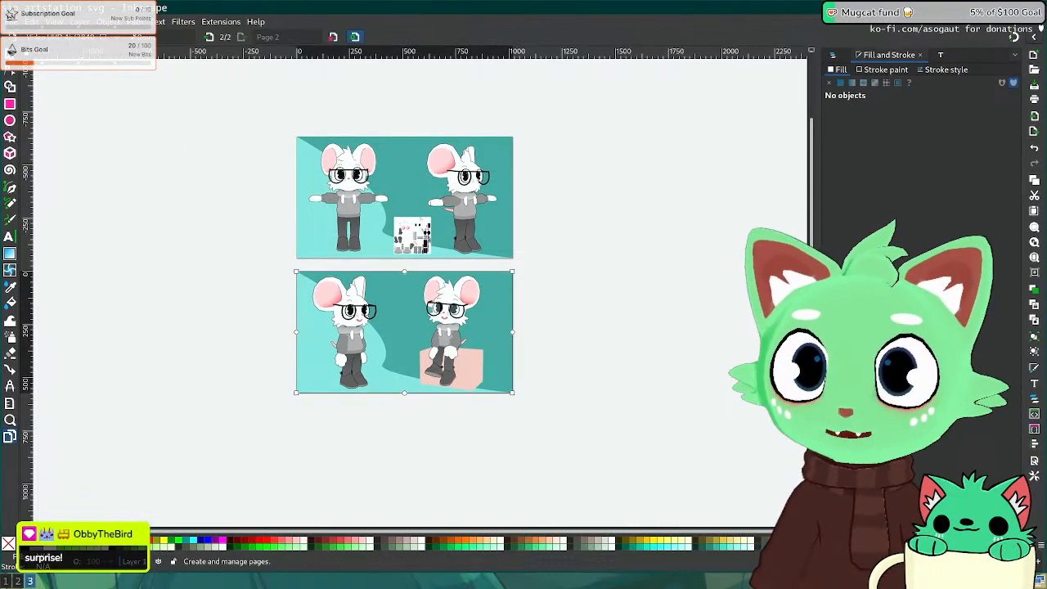
left_click_drag(255, 433, 311, 472)
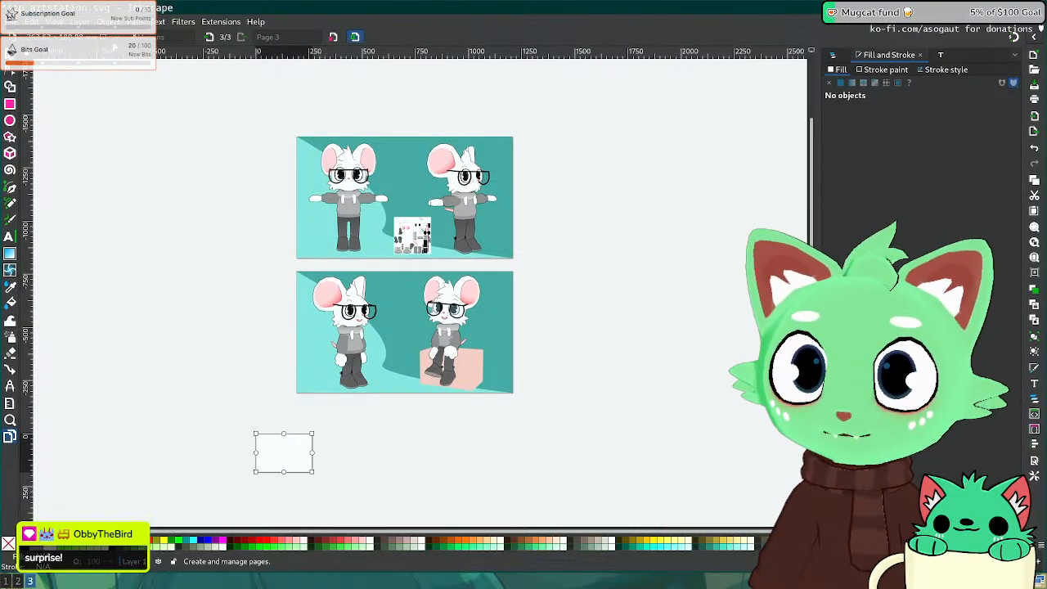
left_click(122, 37)
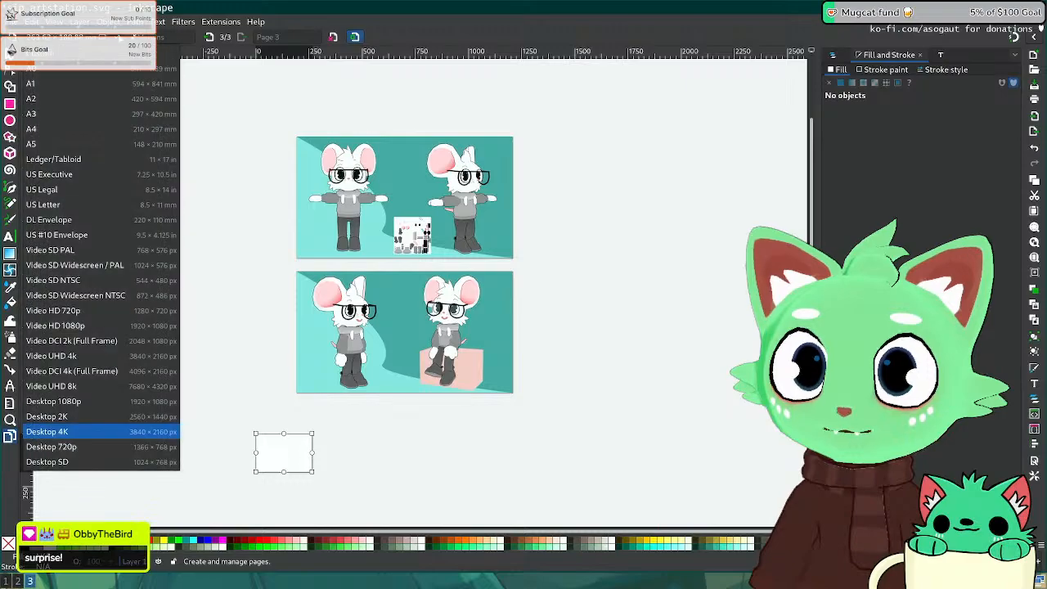
left_click(96, 434)
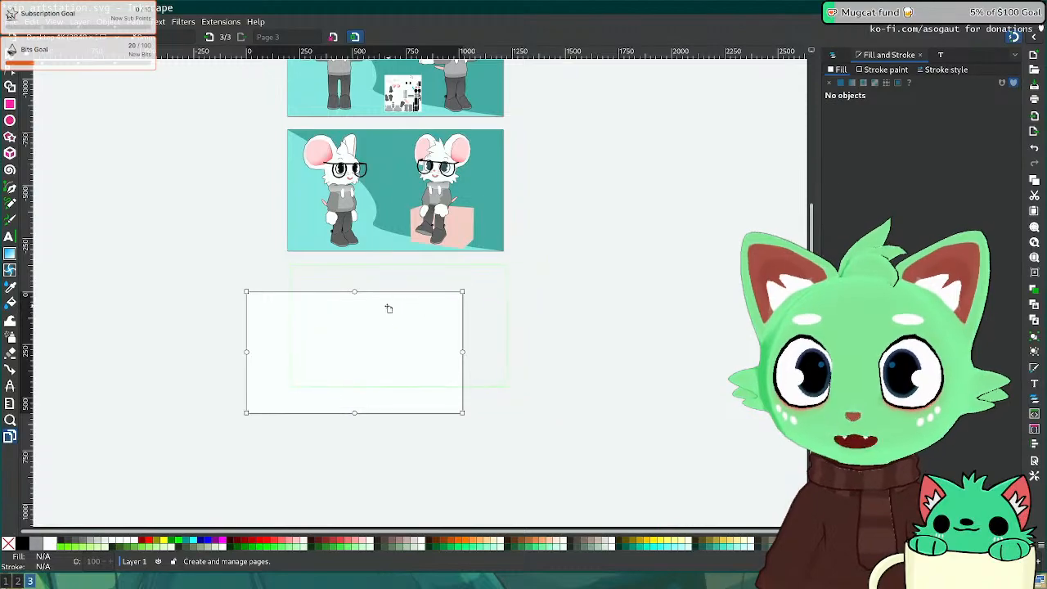
left_click_drag(387, 310, 386, 311)
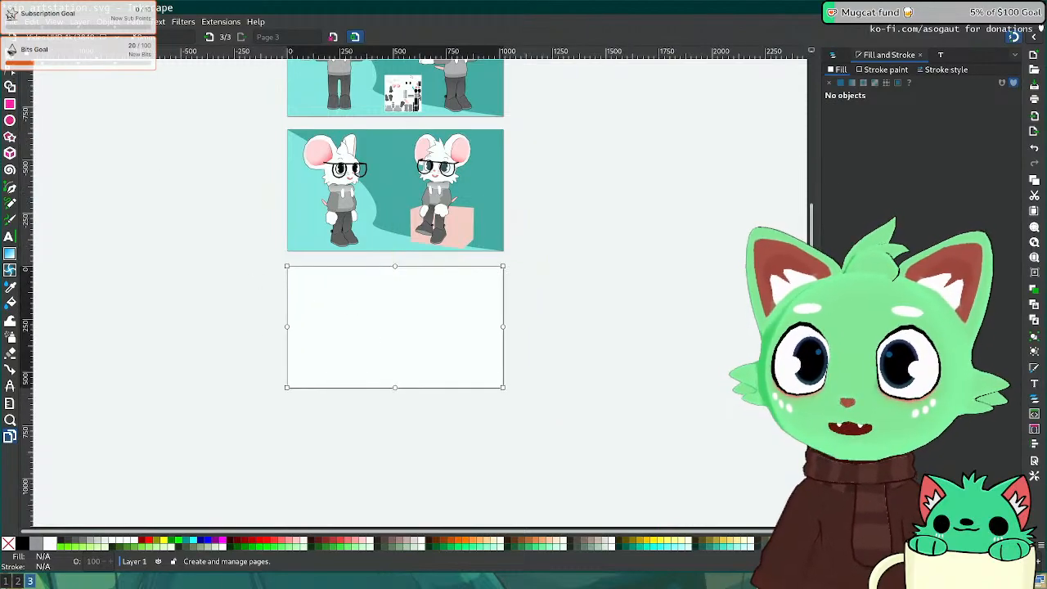
key("s")
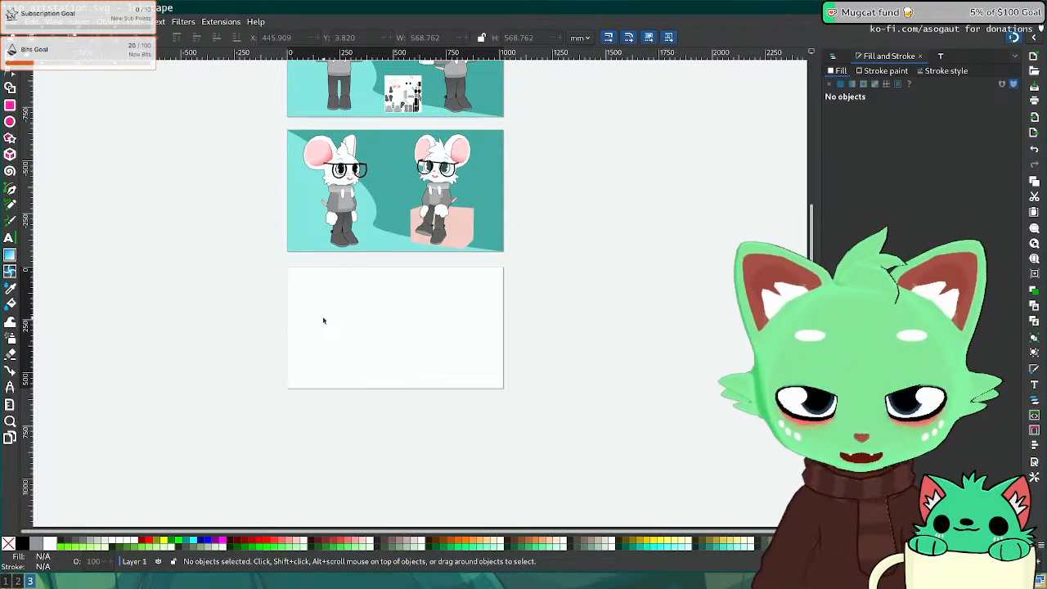
Step: Glance at the ArtStation artwork, then return to the Inkscape drawing
key("super+2")
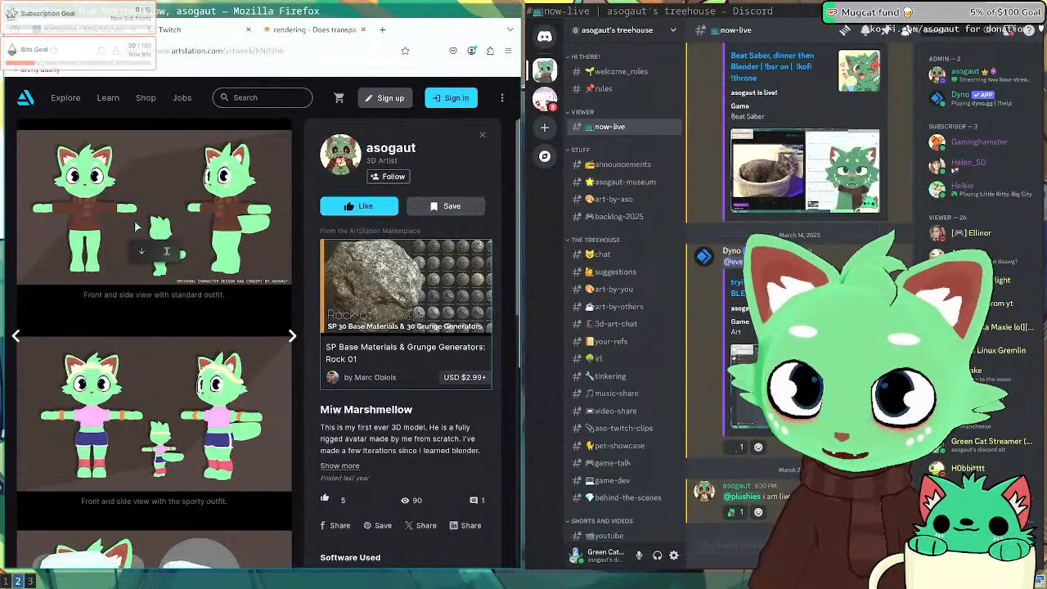
scroll(136, 228, "down", 3)
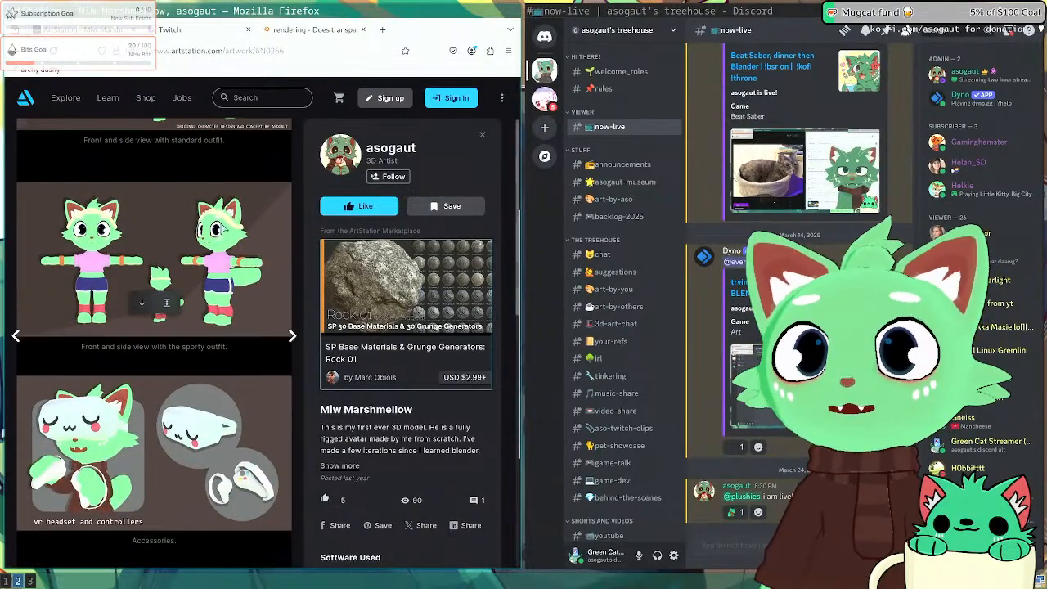
scroll(191, 288, "up", 3)
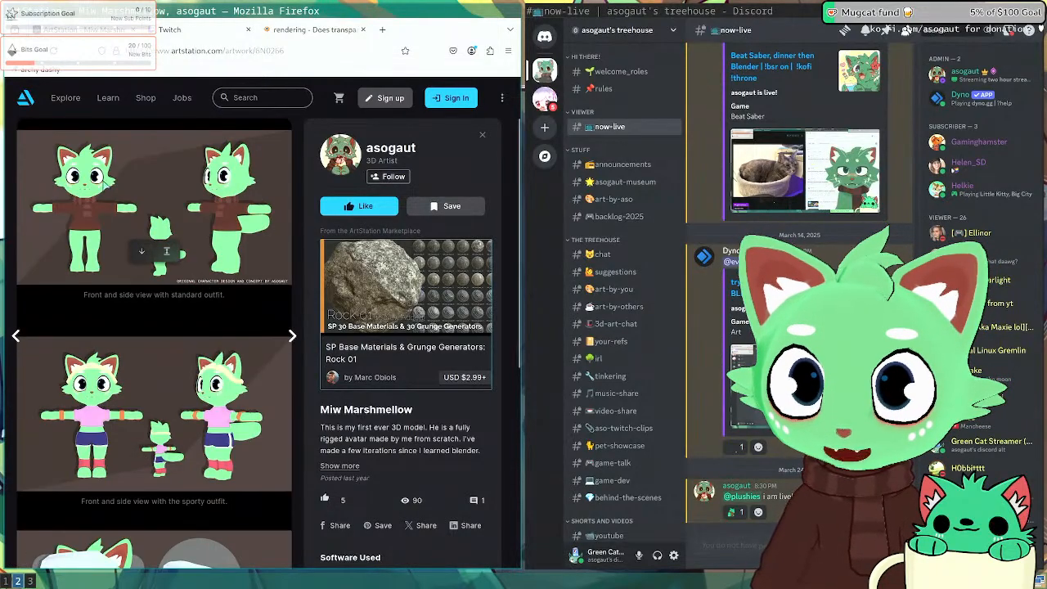
key("super+3")
Step: Select the sitting mouse image and paste a copy in place over it
scroll(458, 286, "up", 5)
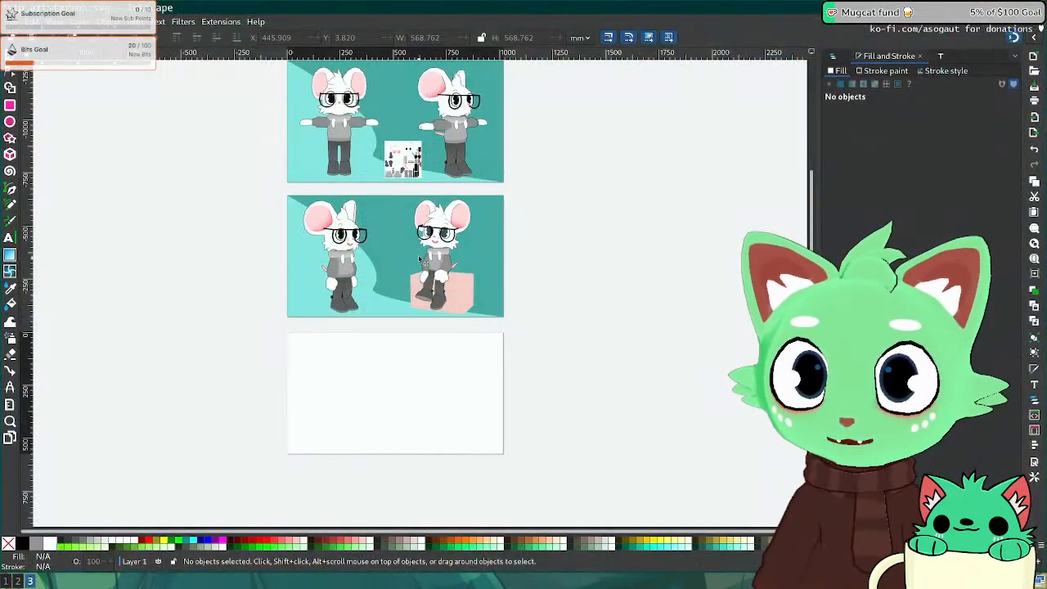
scroll(430, 286, "down", 3)
scroll(415, 245, "up", 5, "ctrl")
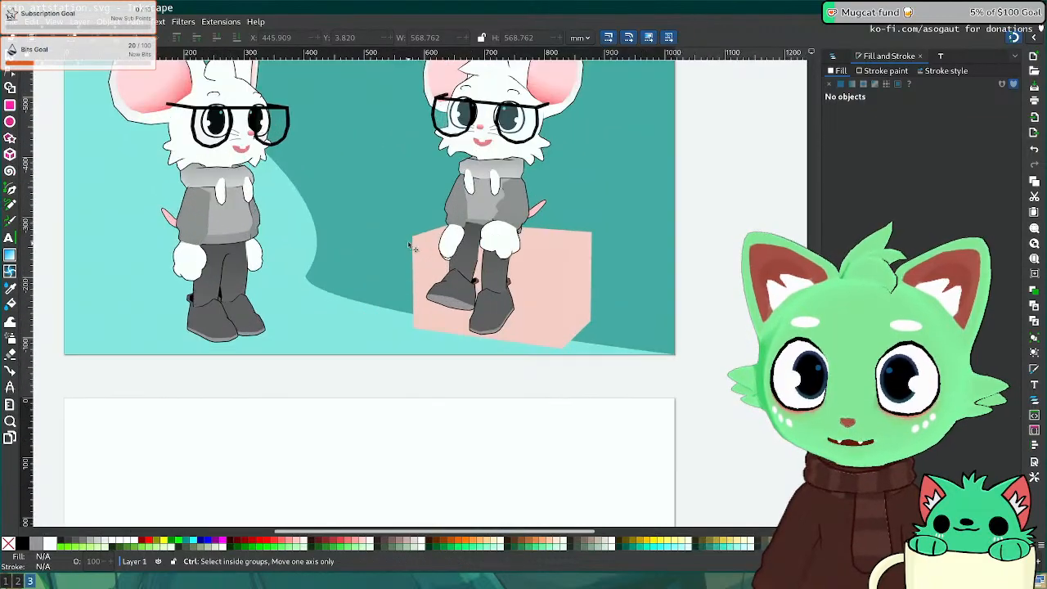
middle_click_drag(381, 394, 306, 362)
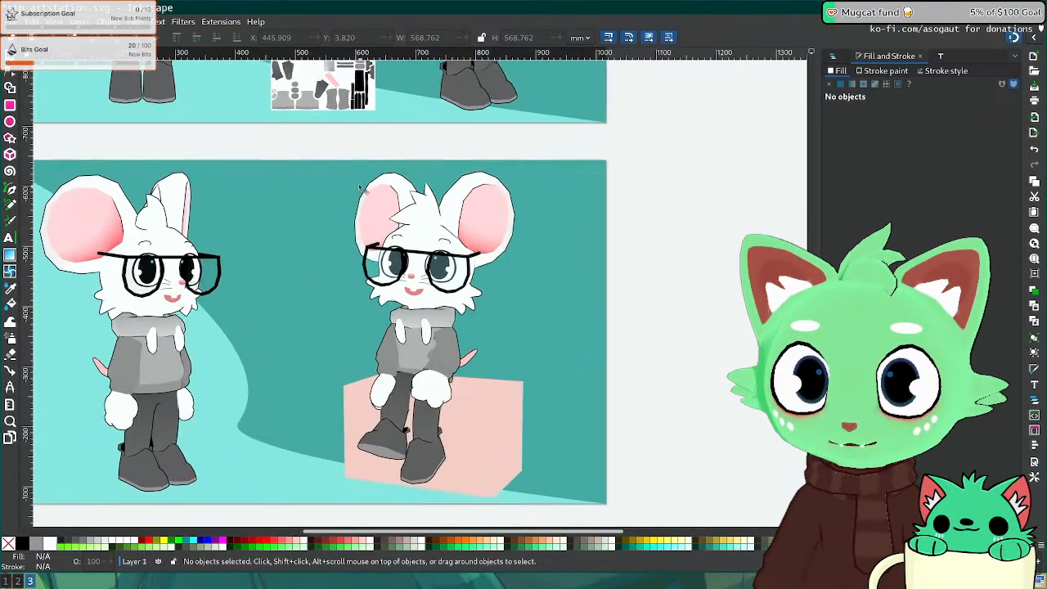
left_click(439, 343)
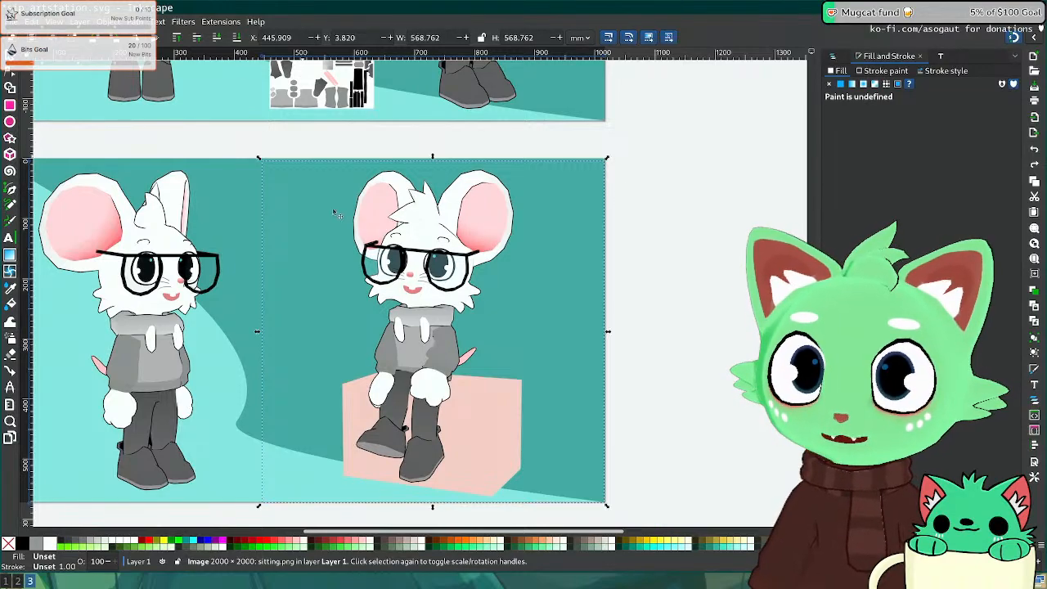
left_click(32, 22)
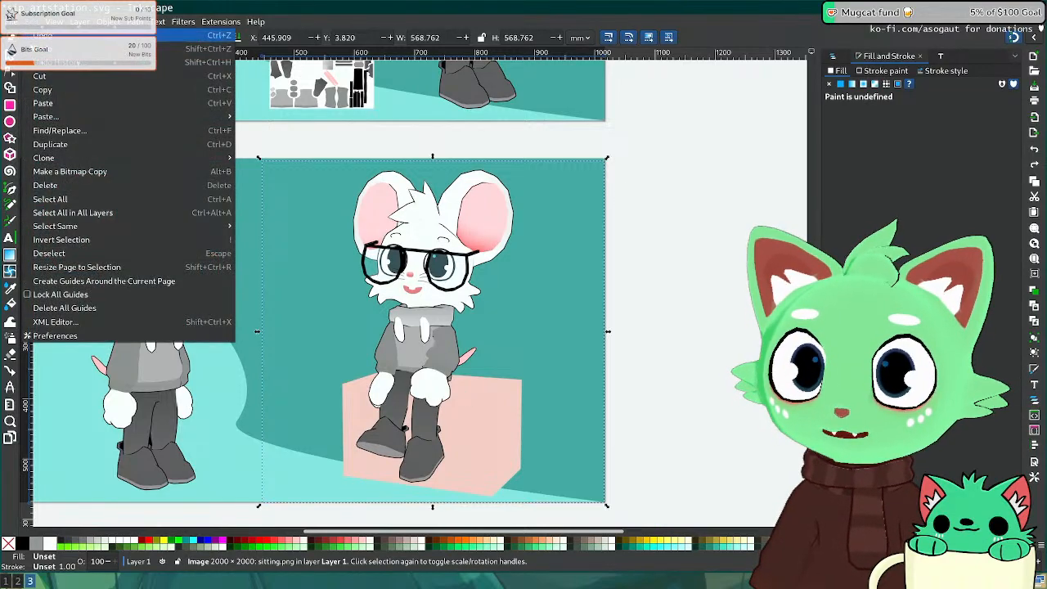
mouse_move(56, 119)
left_click(304, 119)
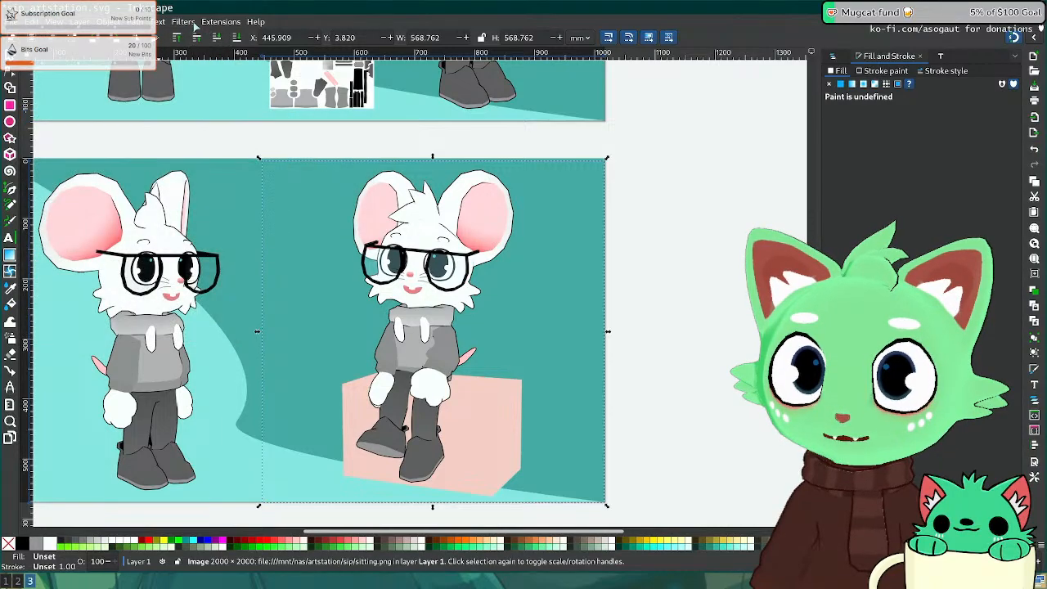
Step: Bring up the Filters > Color submenu
left_click(164, 22)
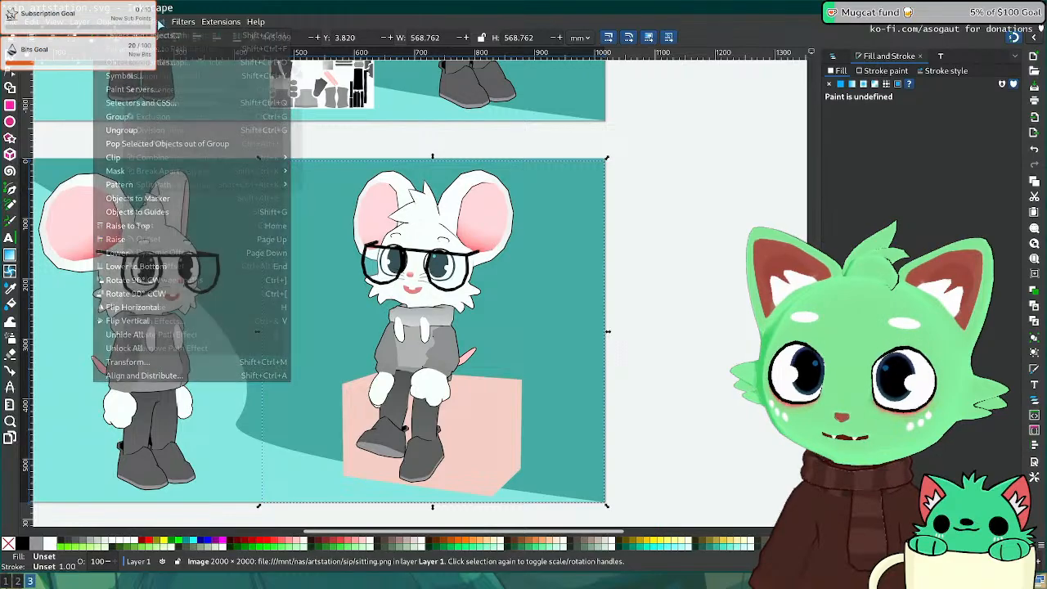
mouse_move(184, 21)
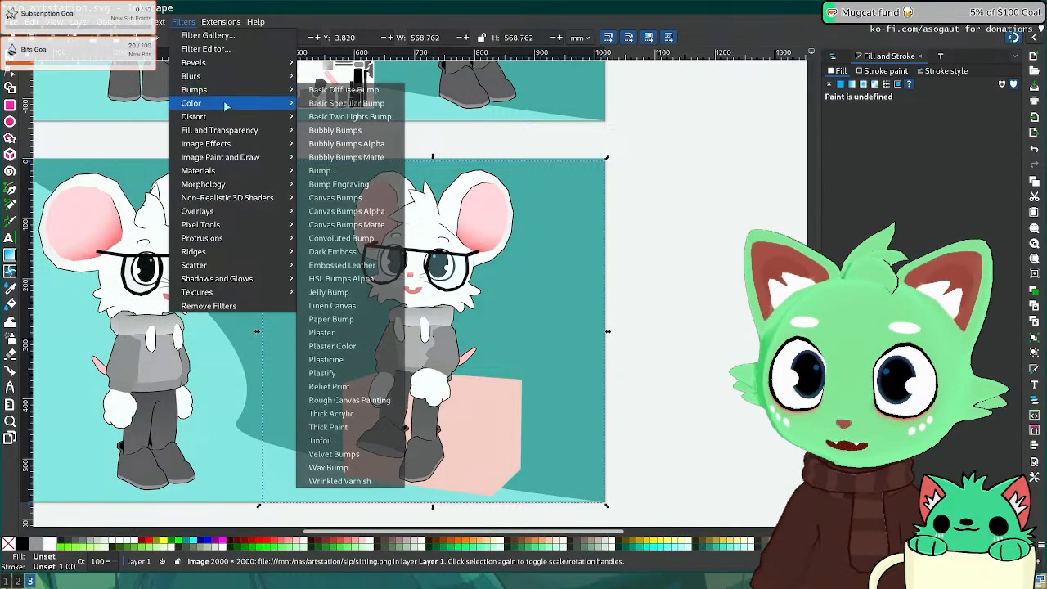
mouse_move(245, 103)
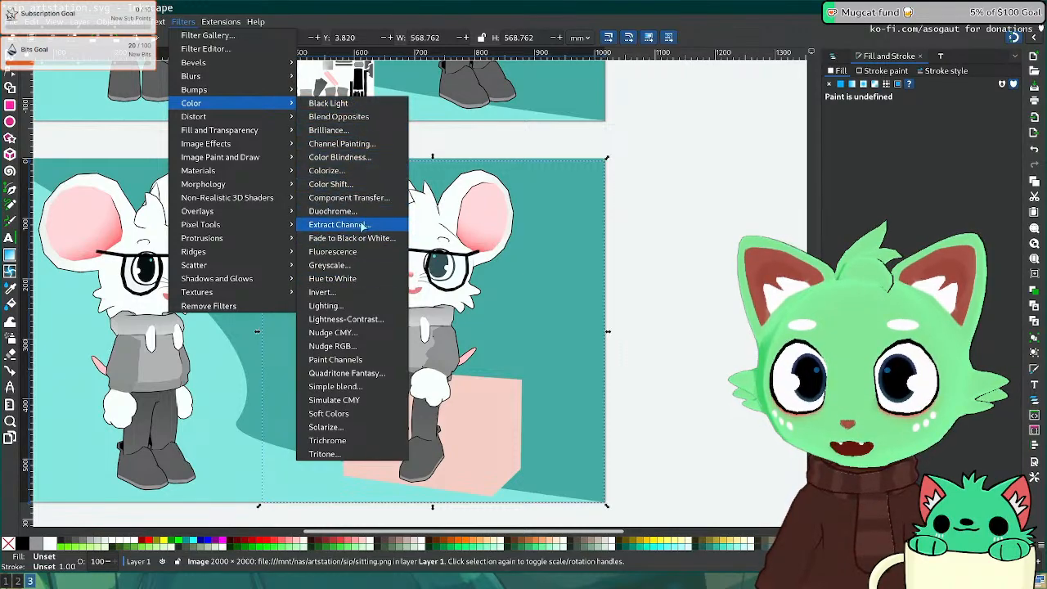
Step: Apply Fade to Black or White with Black to turn the copy into a black silhouette
left_click(360, 238)
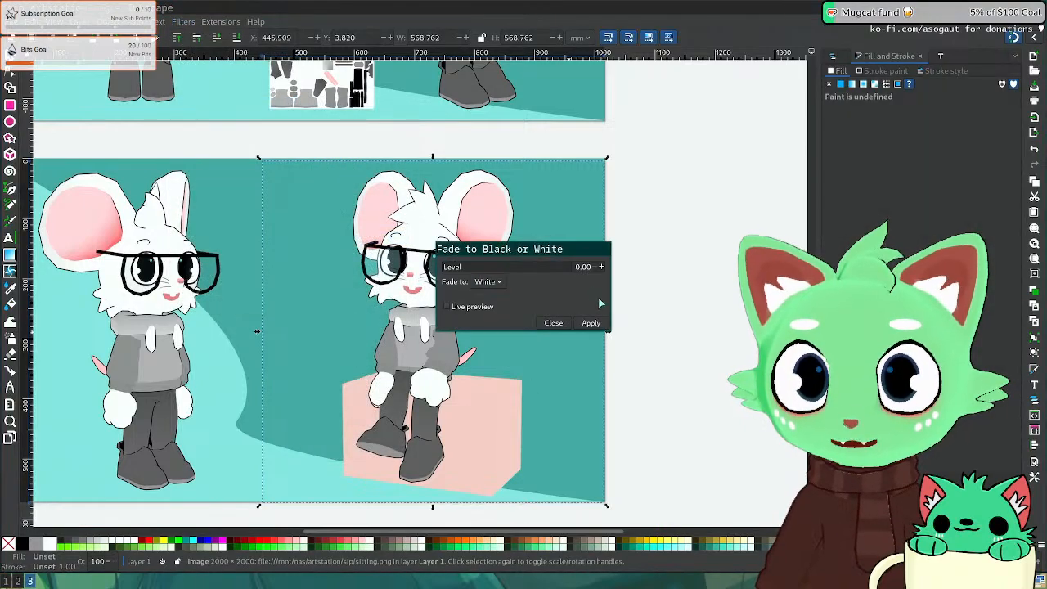
left_click(501, 283)
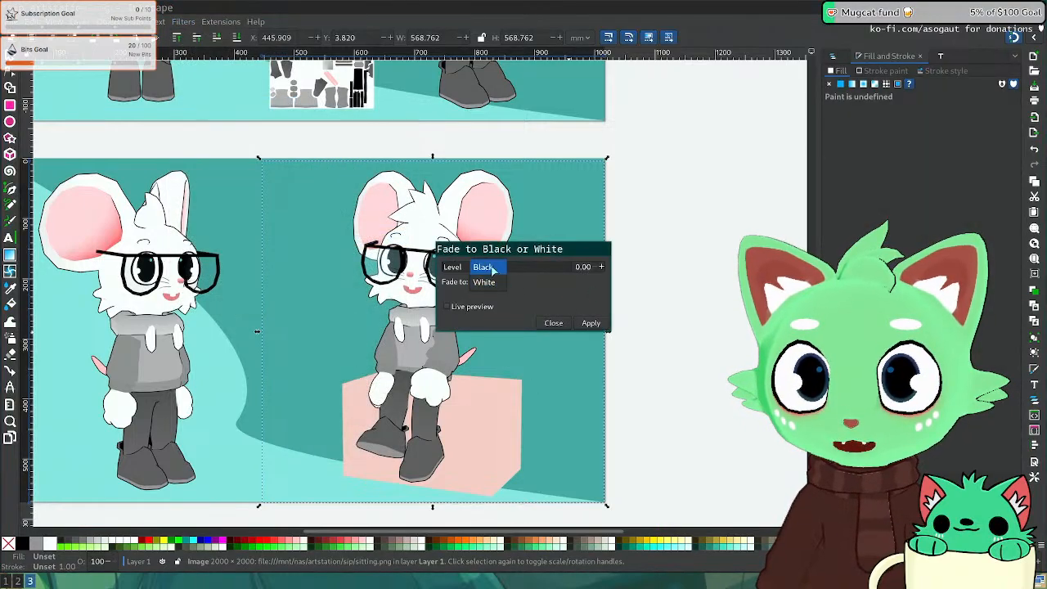
left_click(481, 270)
left_click(472, 307)
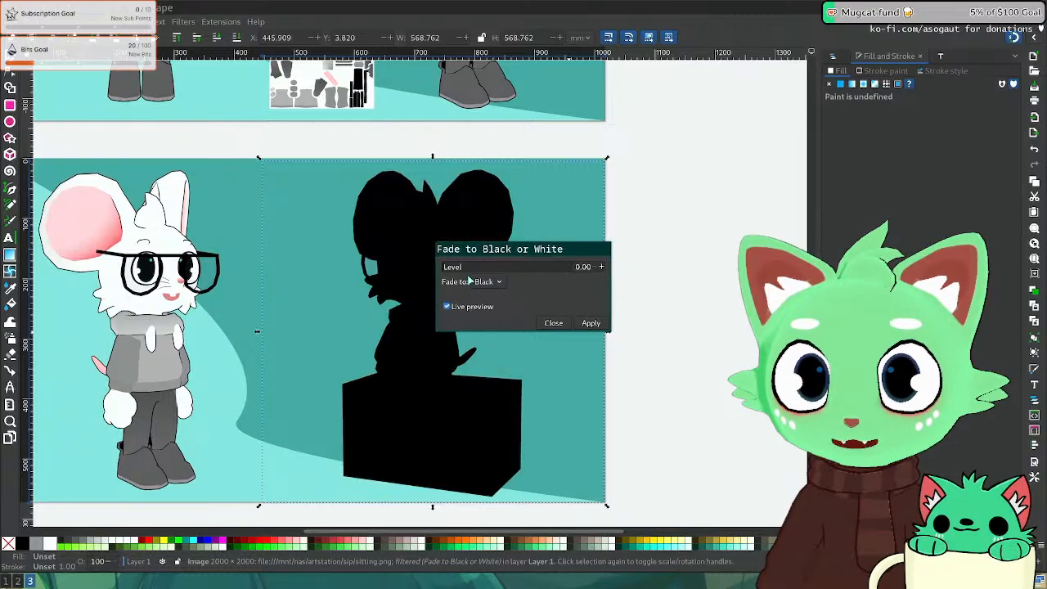
left_click_drag(487, 256, 600, 253)
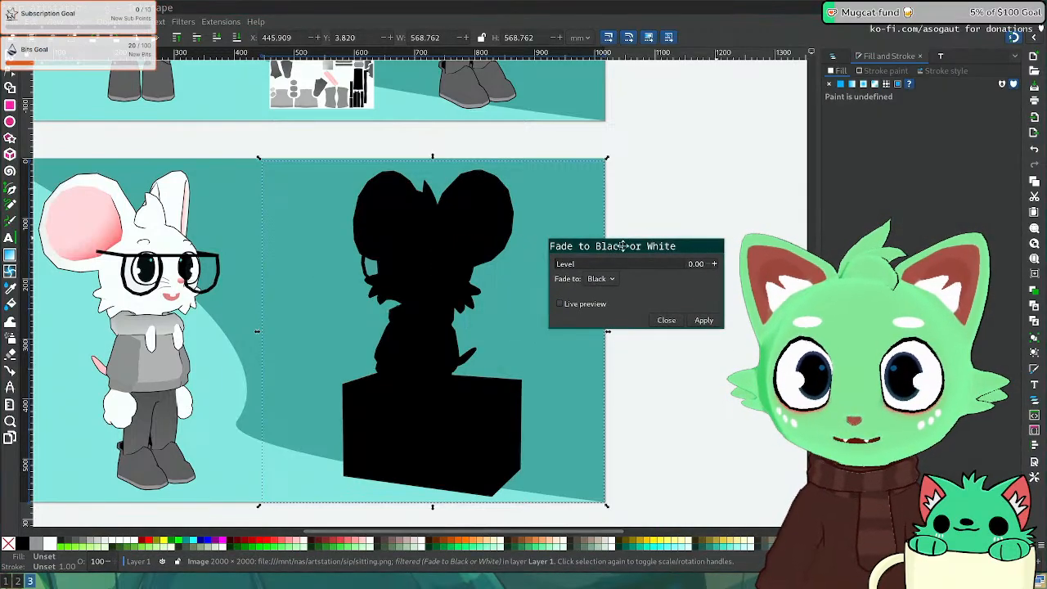
left_click(669, 321)
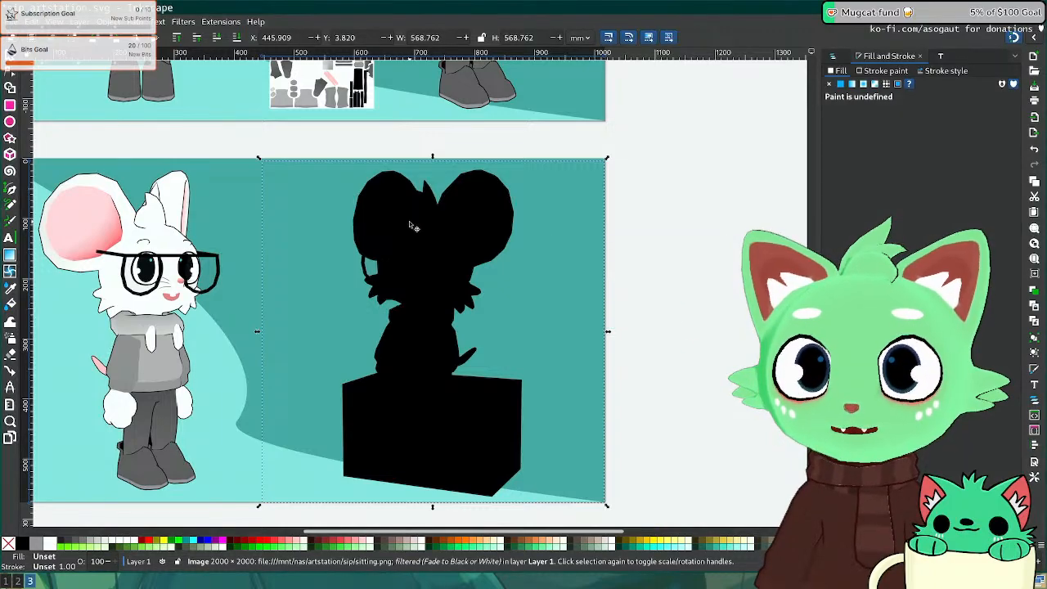
Step: Send the silhouette behind the sitting mouse, offset it down-right, and lower its opacity
key("Page_Down")
key("shift+Right")
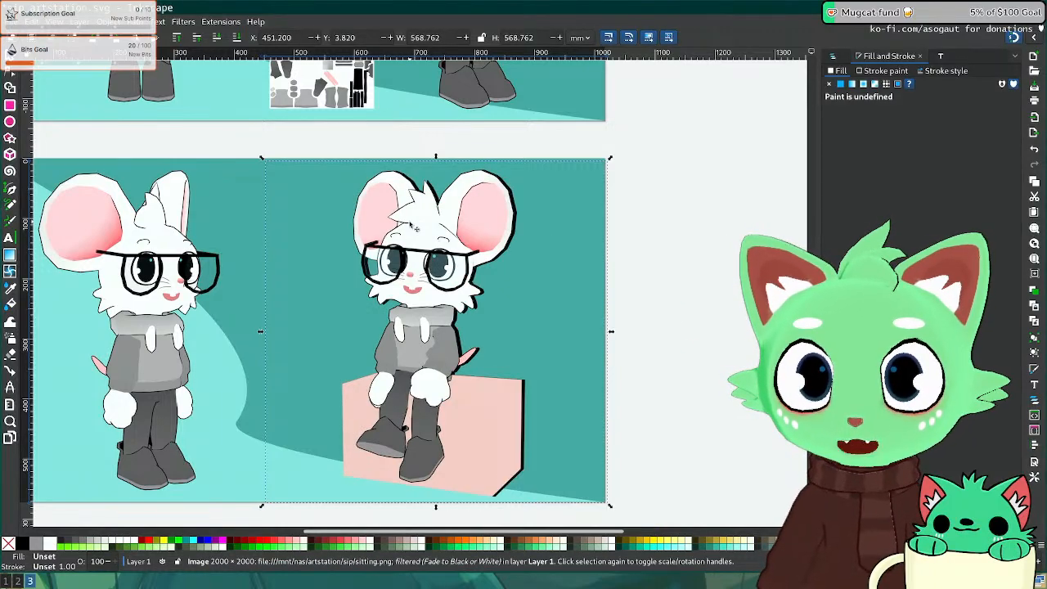
key("shift+Down")
key("shift+Right")
key("shift+Down")
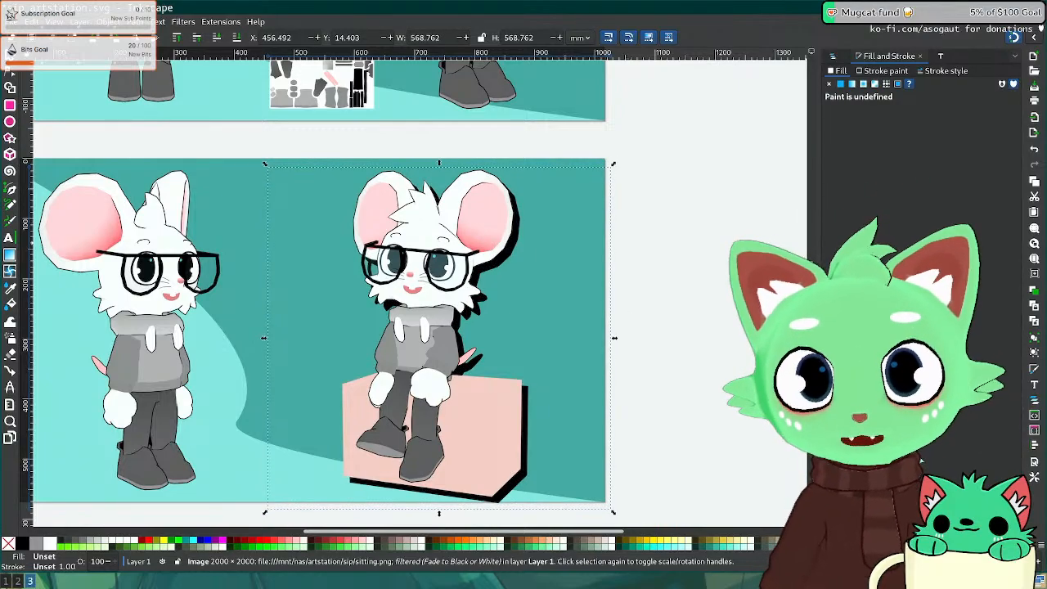
left_click_drag(982, 518, 843, 519)
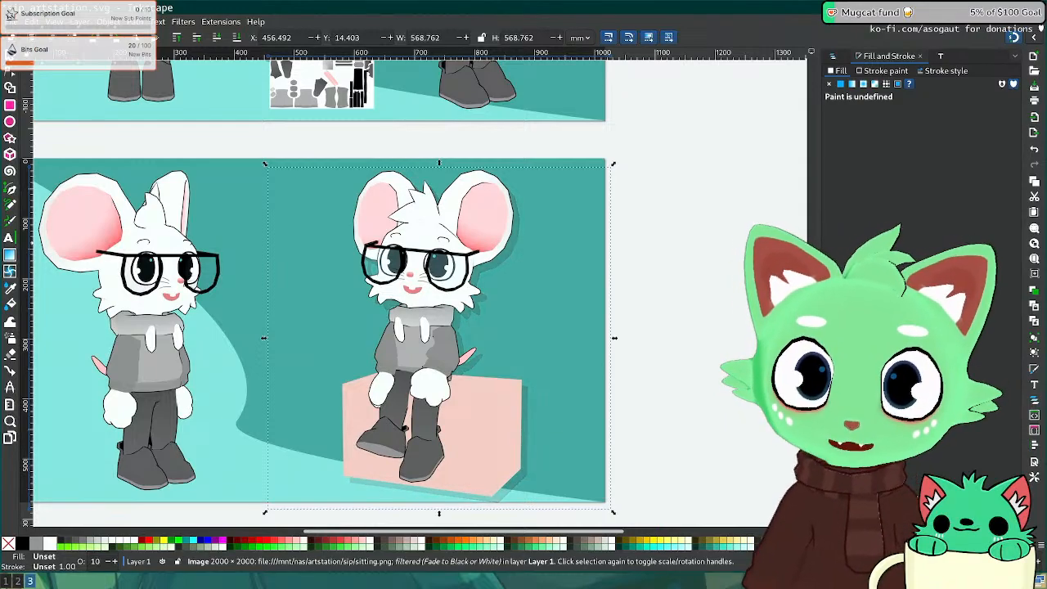
scroll(707, 229, "down", 5)
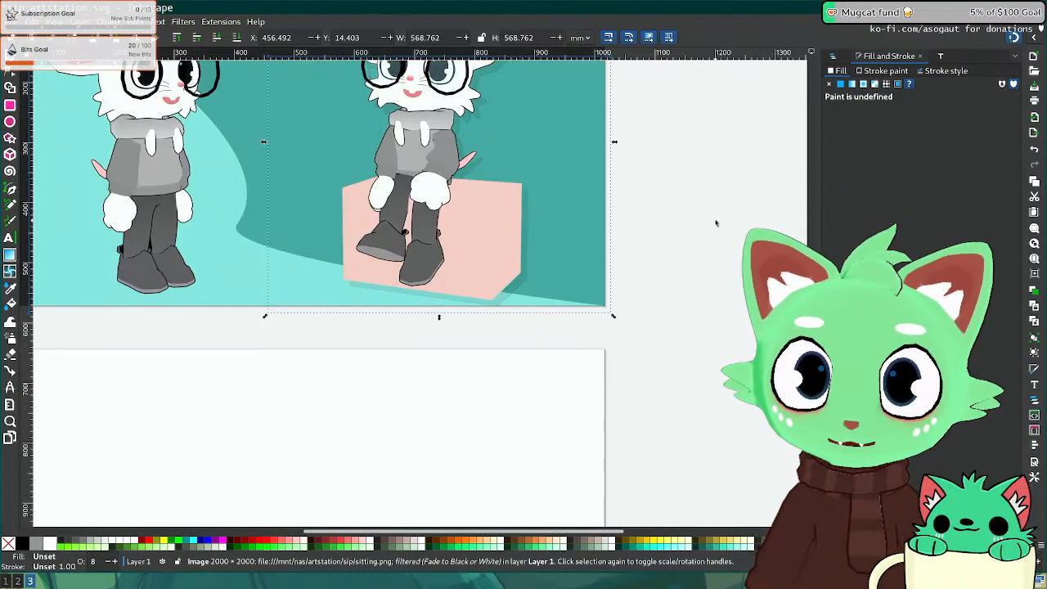
key("Escape")
scroll(716, 223, "up", 4)
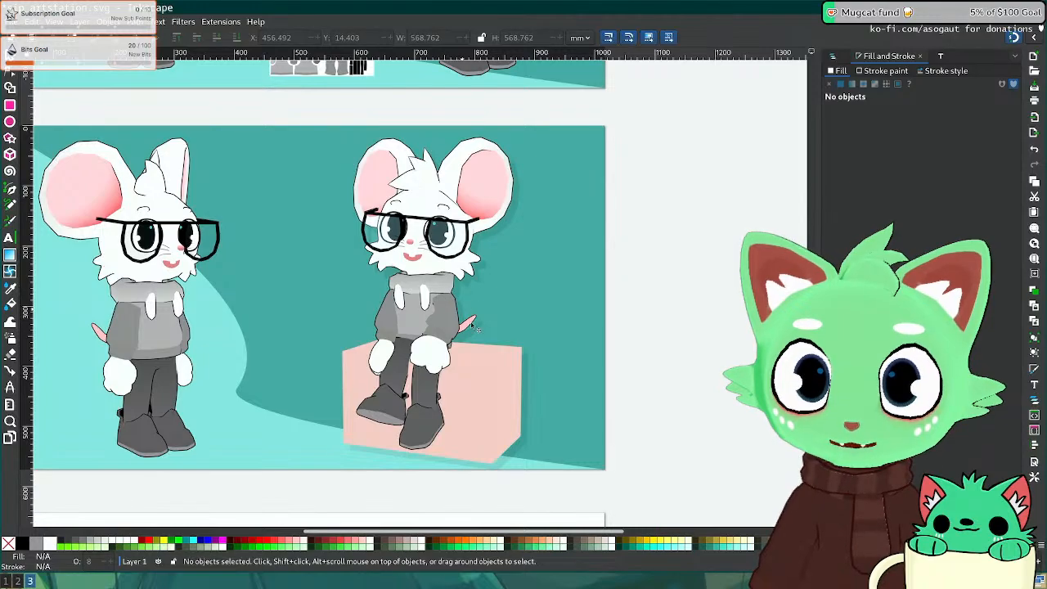
Step: Refine the shadow offset by nudging it one step up and left
left_click(530, 445)
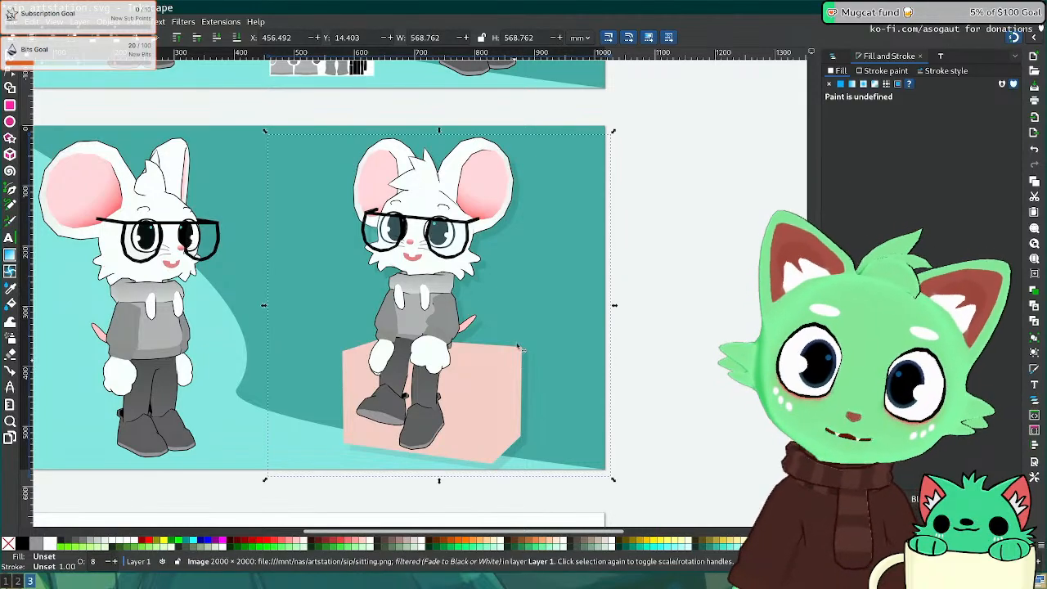
key("shift+Up")
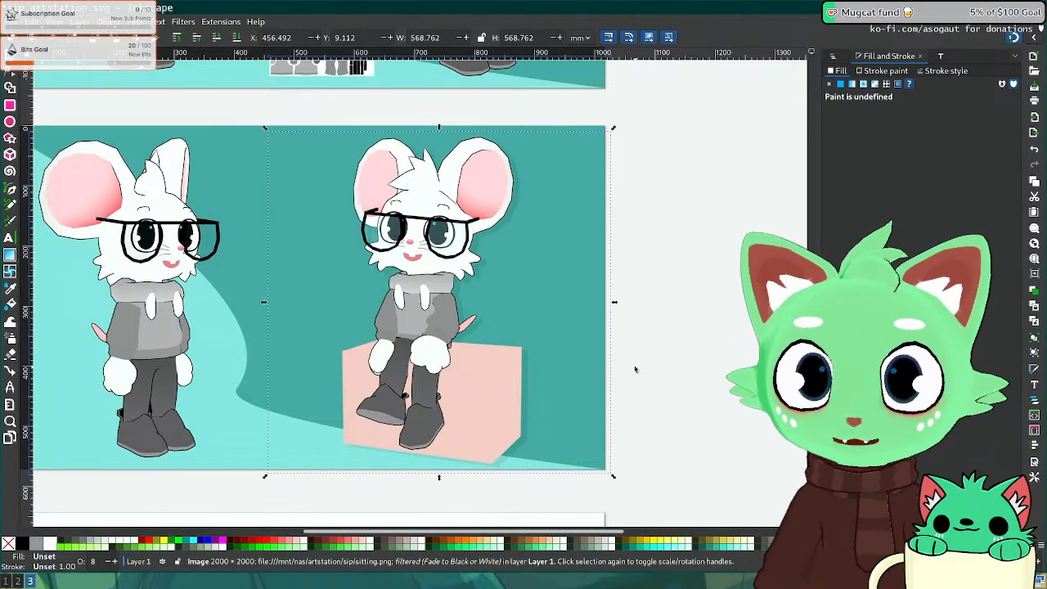
key("shift+Left")
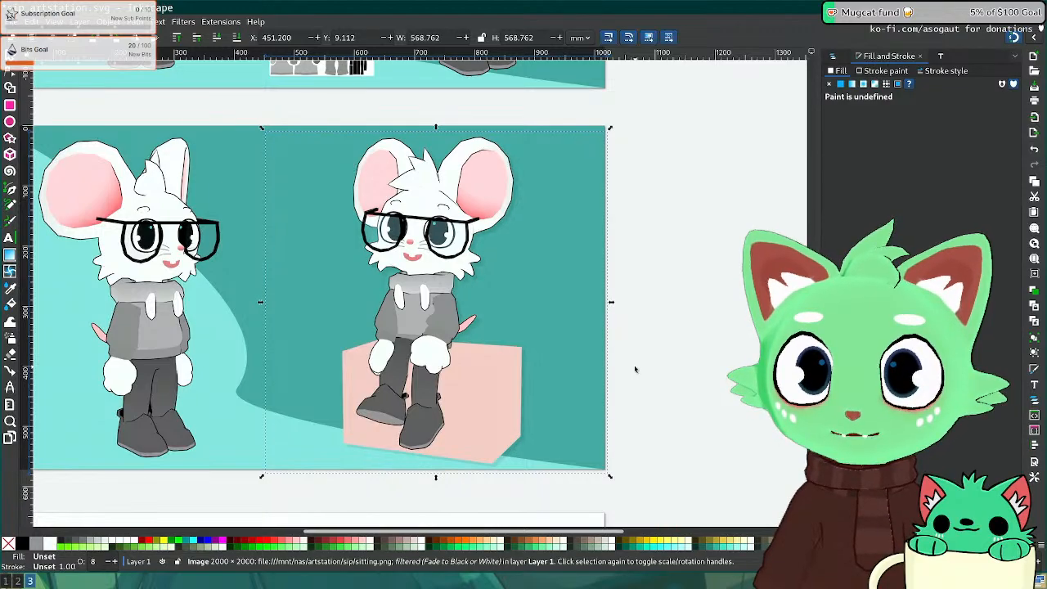
left_click(671, 319)
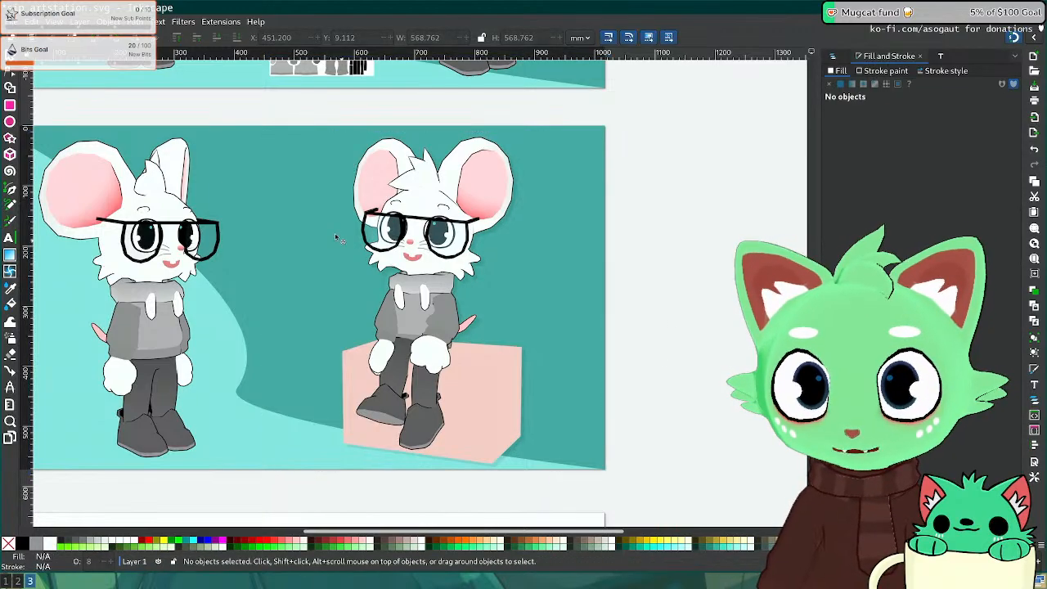
middle_click_drag(269, 230, 420, 220)
left_click(313, 299)
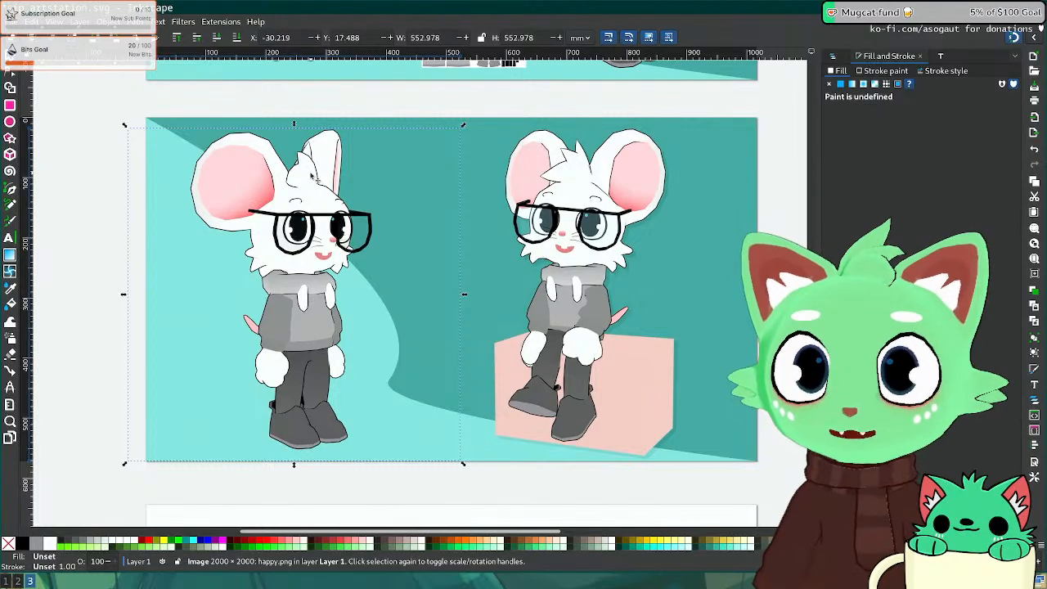
Step: Save the document and paste a copy in place over the happy mouse
key("ctrl+s")
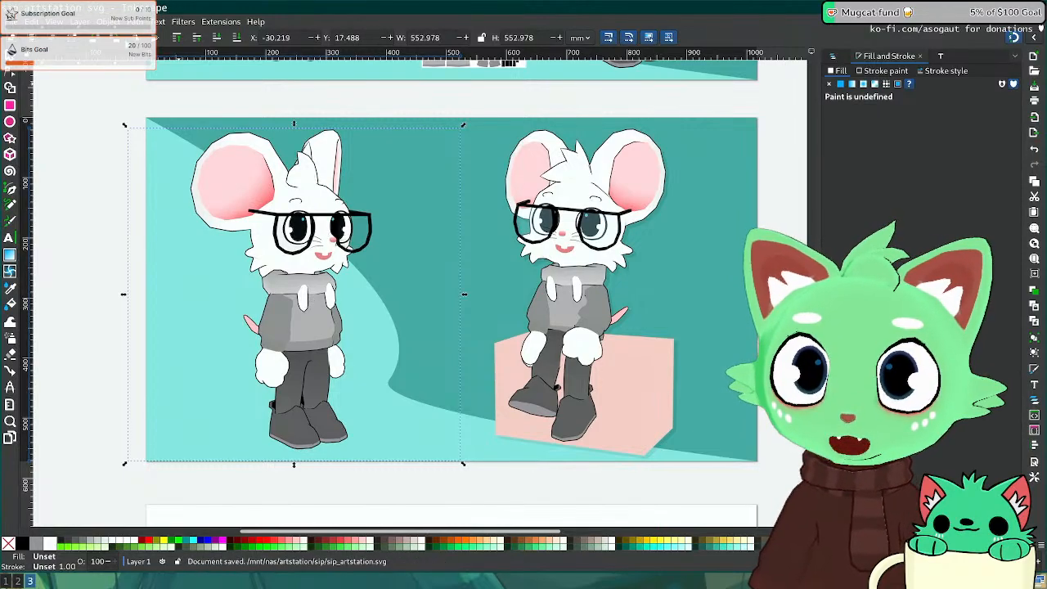
left_click(32, 22)
mouse_move(219, 119)
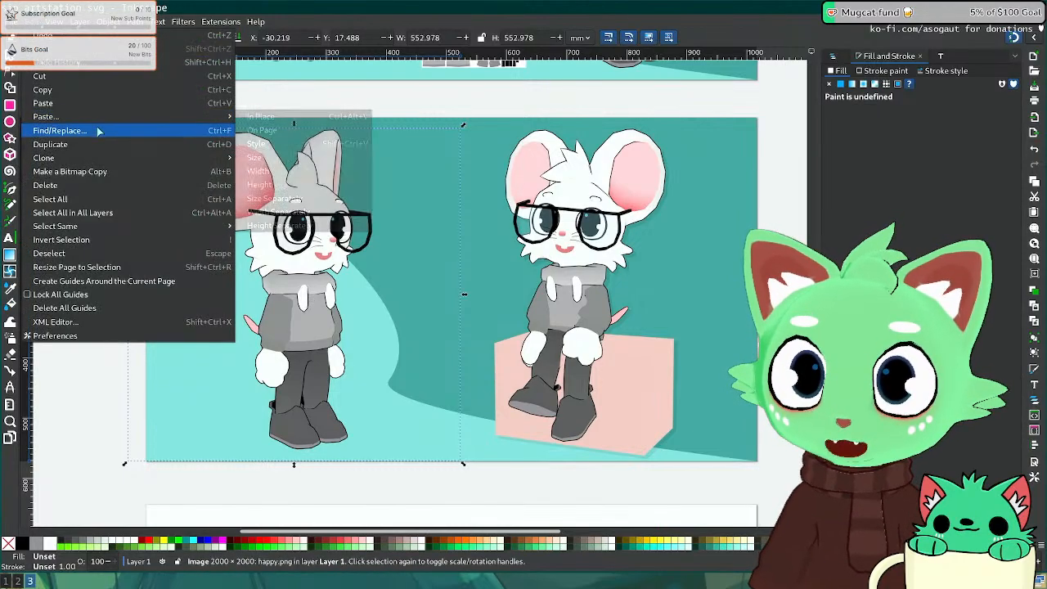
left_click(297, 117)
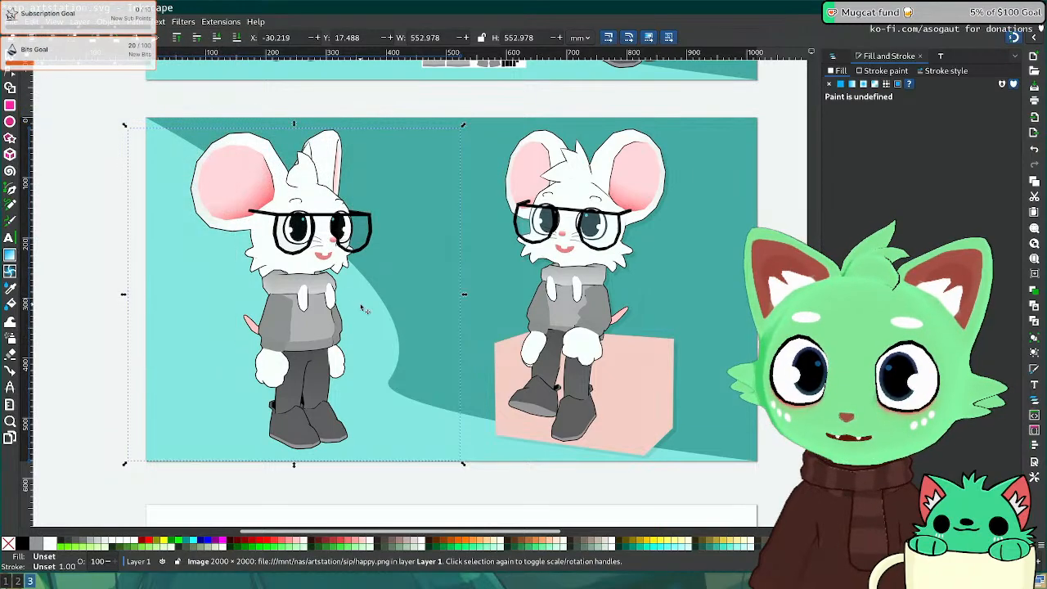
Step: Apply Fade to Black or White with Black to the pasted copy
left_click(165, 22)
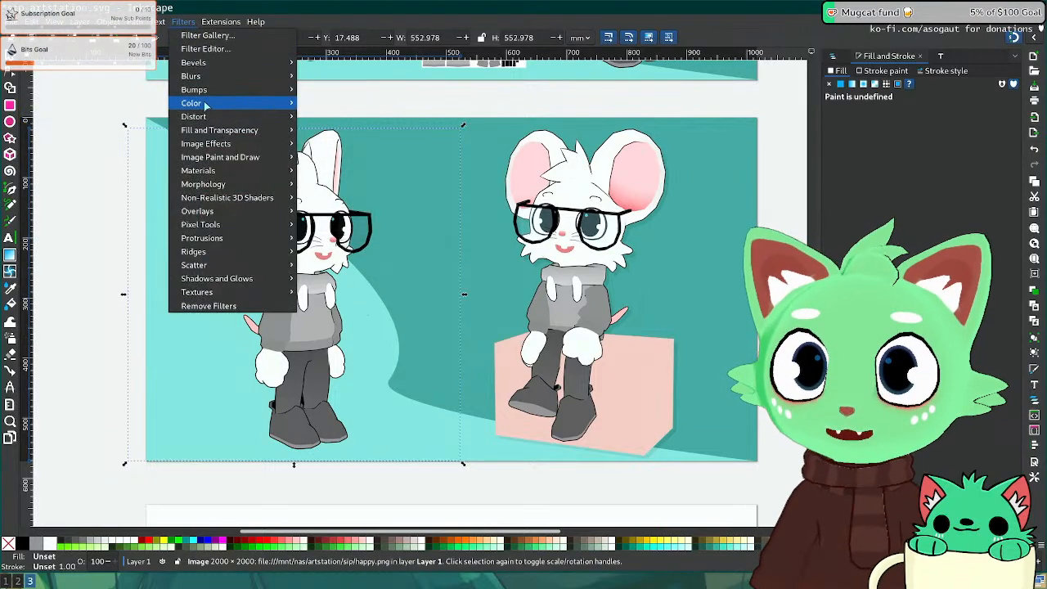
mouse_move(200, 103)
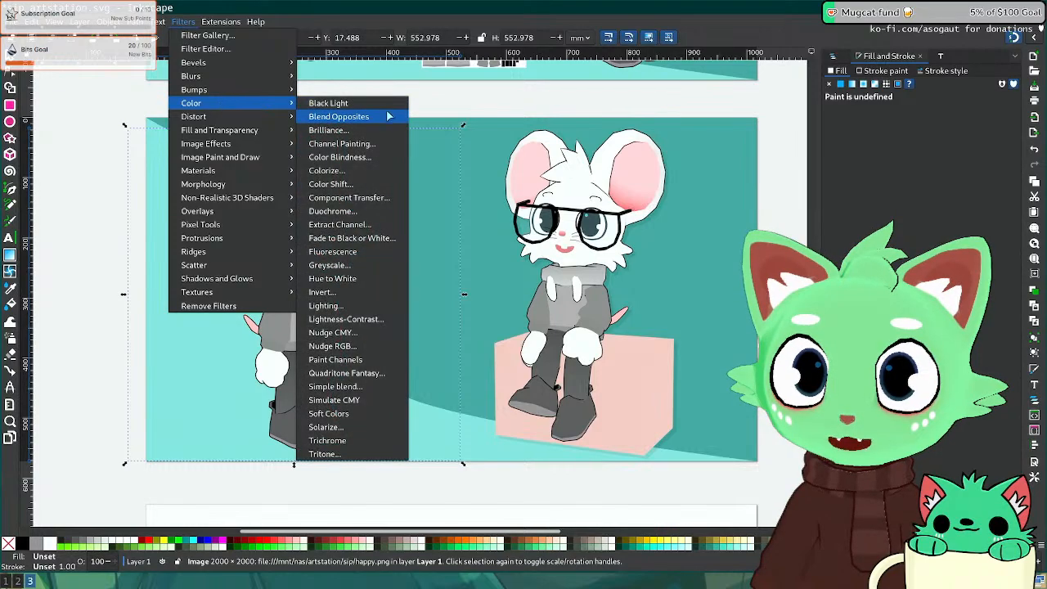
left_click(385, 238)
left_click(481, 307)
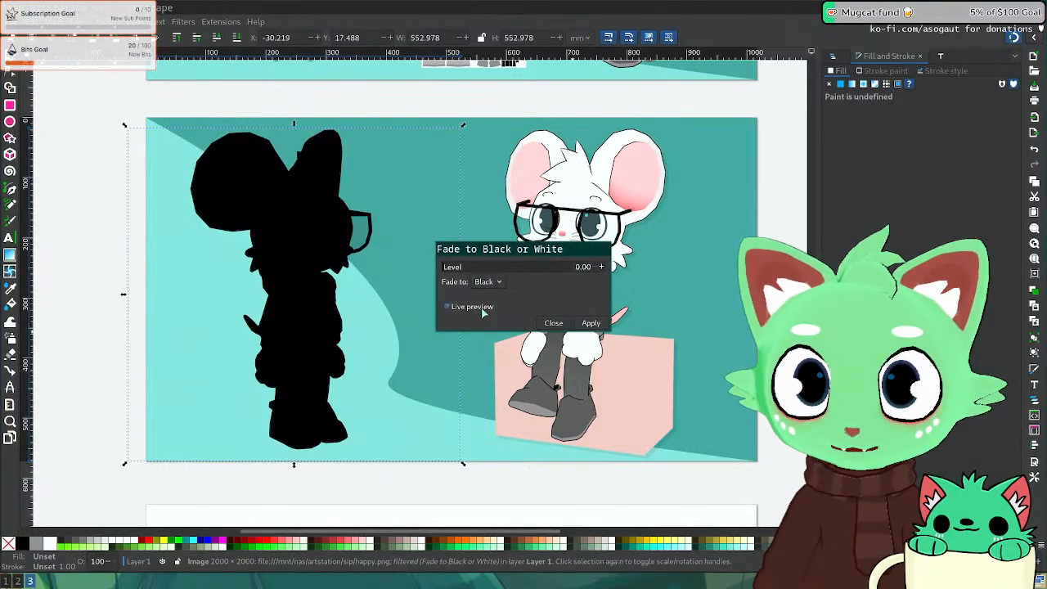
left_click(590, 323)
left_click(554, 323)
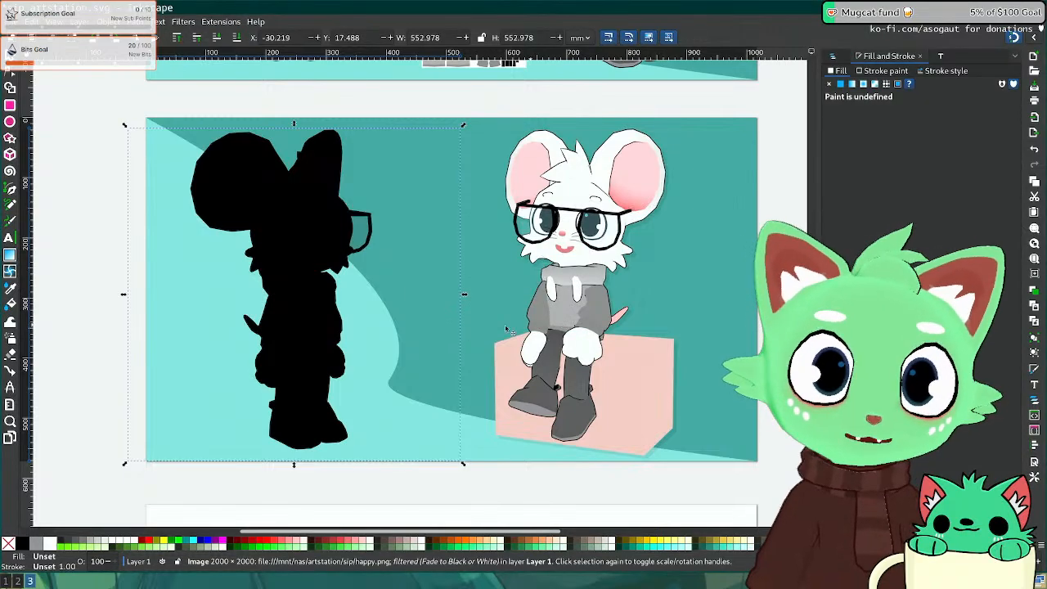
Step: Nudge the black silhouette down-right and send it behind the standing mouse
key("shift")
key("shift+Right")
key("shift+Down")
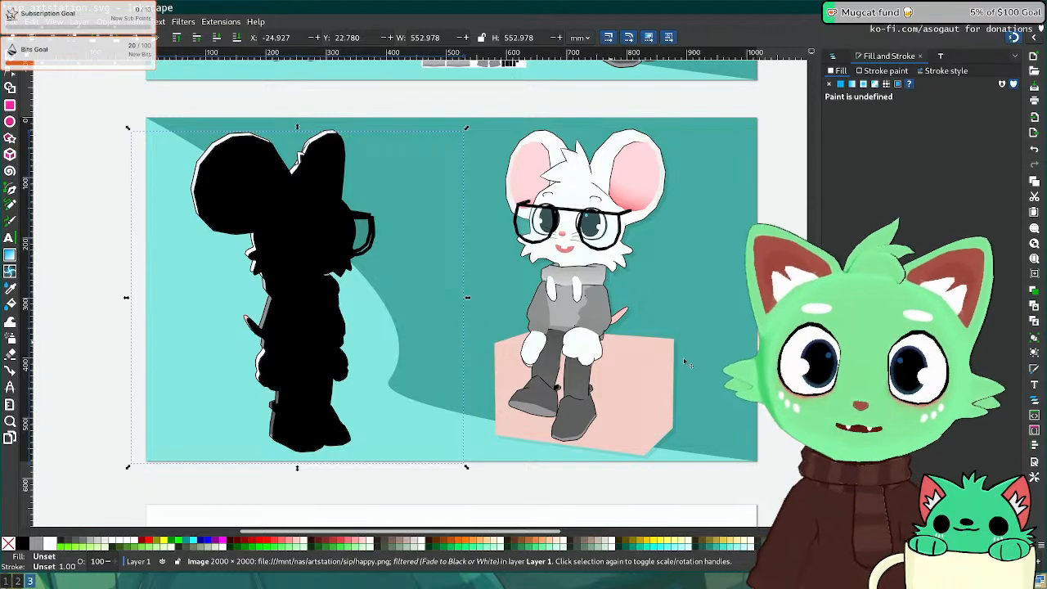
key("Page_Down")
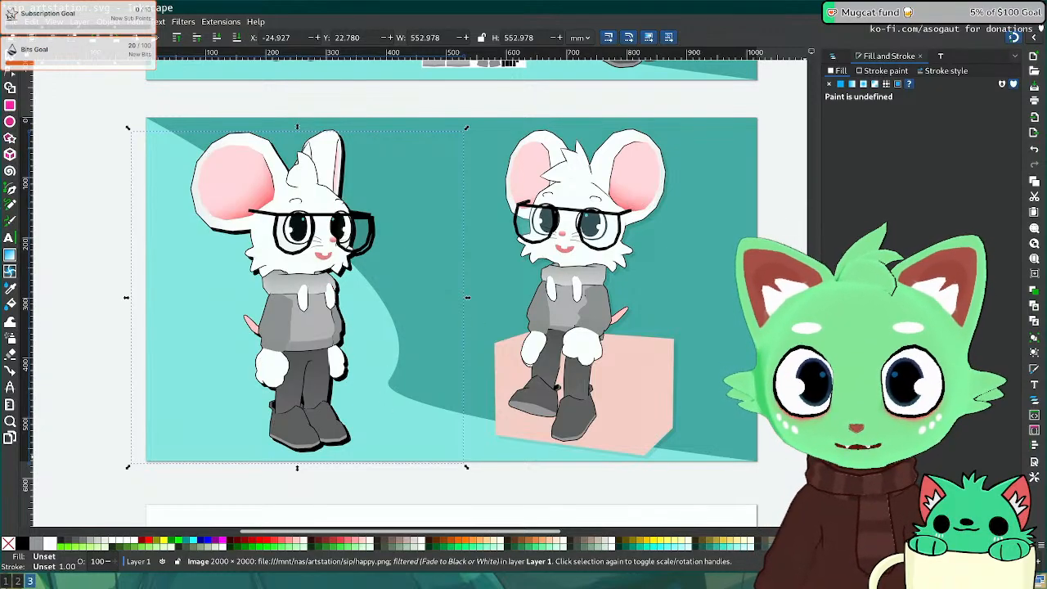
left_click(669, 442)
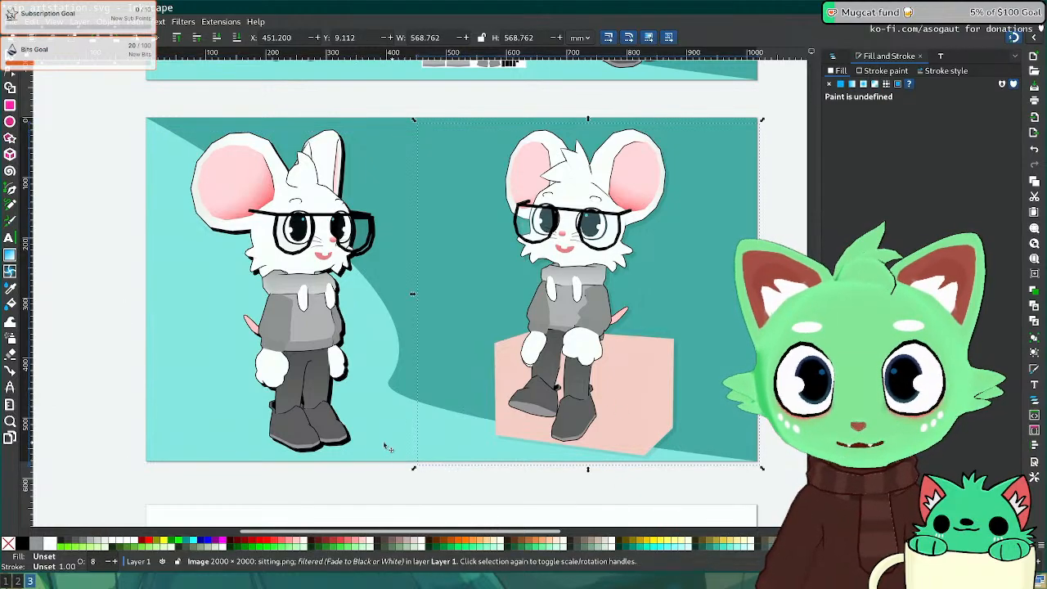
left_click(350, 446)
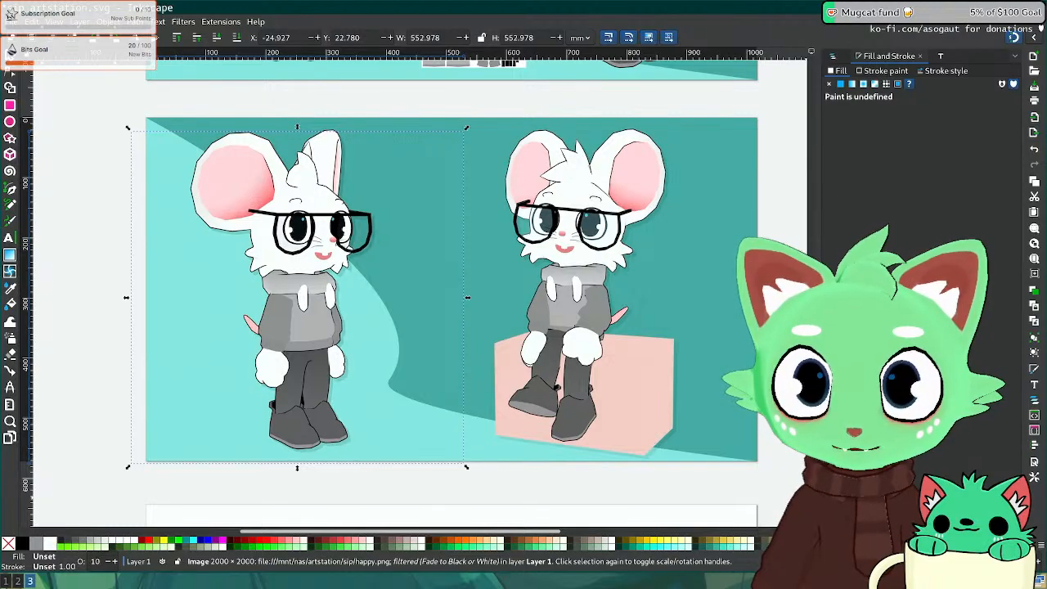
scroll(503, 330, "up", 8)
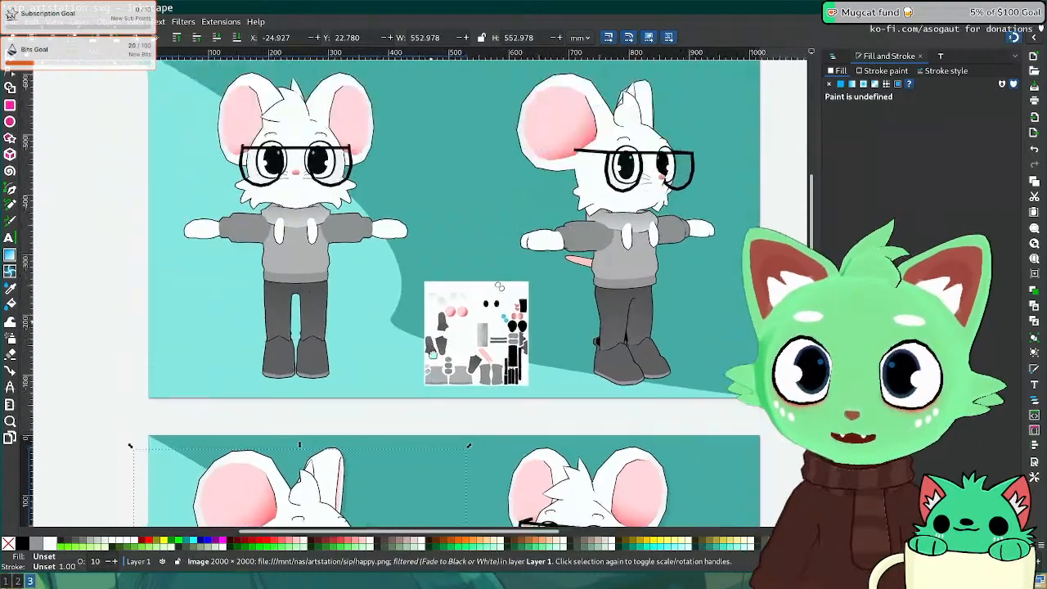
Step: Select the sip-t-pose.png front T-pose render and paste a copy in place over it
left_click(118, 186)
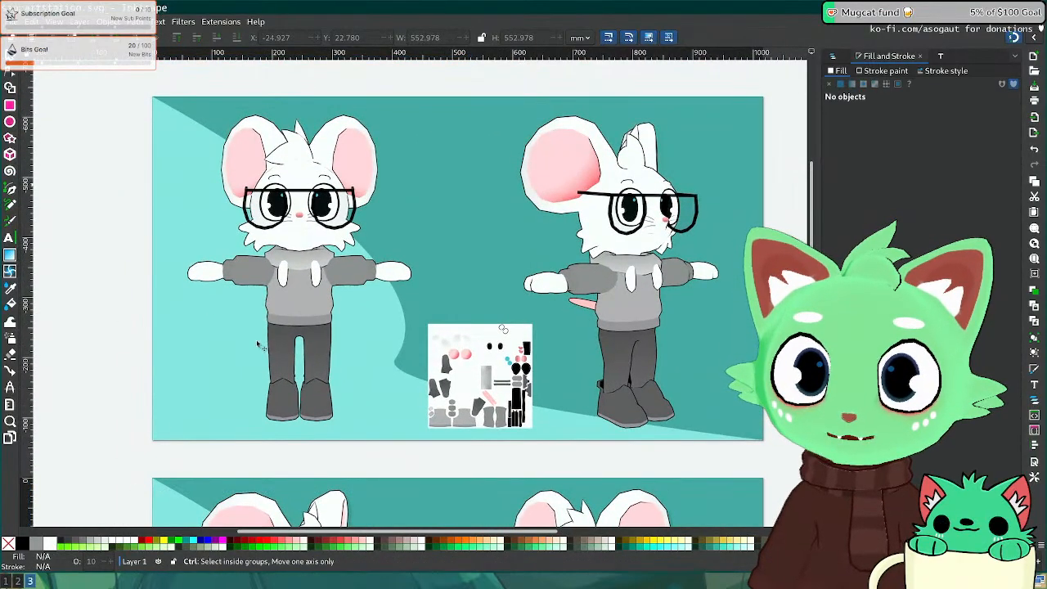
left_click(285, 309)
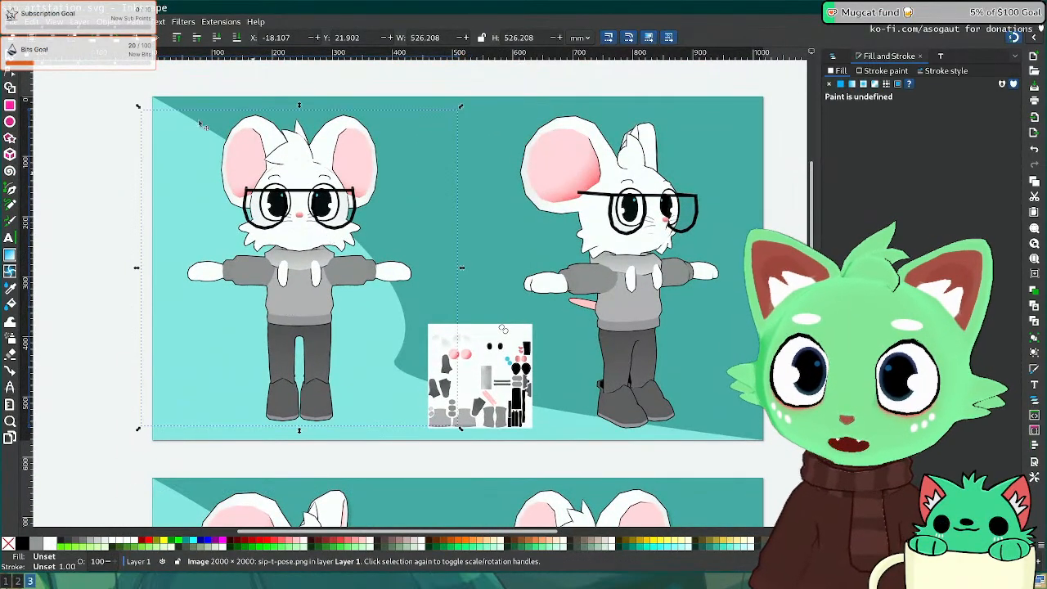
left_click(36, 21)
mouse_move(81, 118)
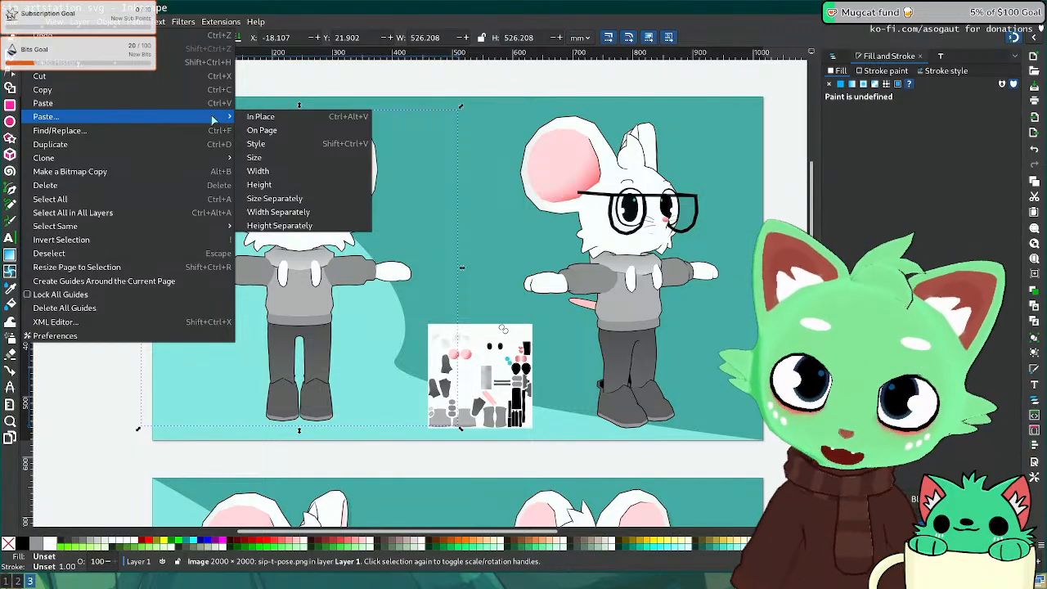
left_click(263, 118)
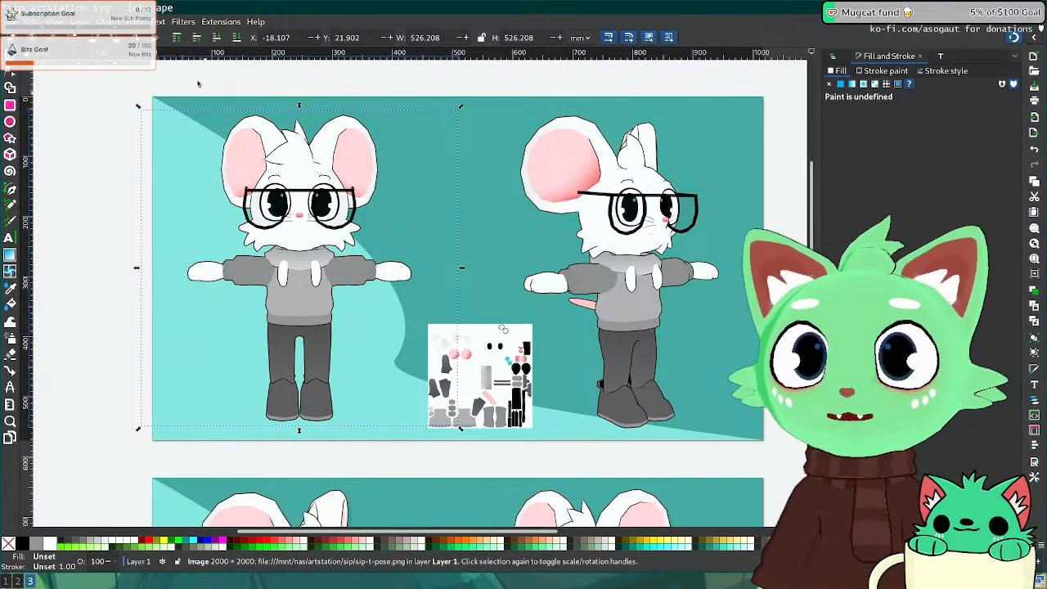
Step: Turn the pasted front T-pose copy black with Fade to Black or White, offset behind the original
left_click(164, 19)
mouse_move(137, 21)
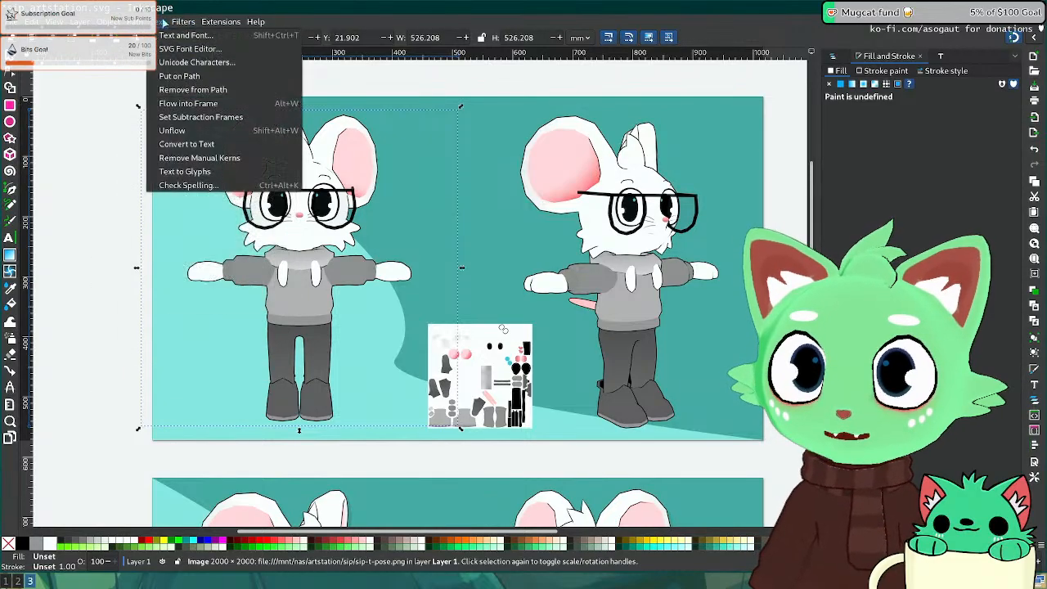
mouse_move(183, 21)
mouse_move(213, 103)
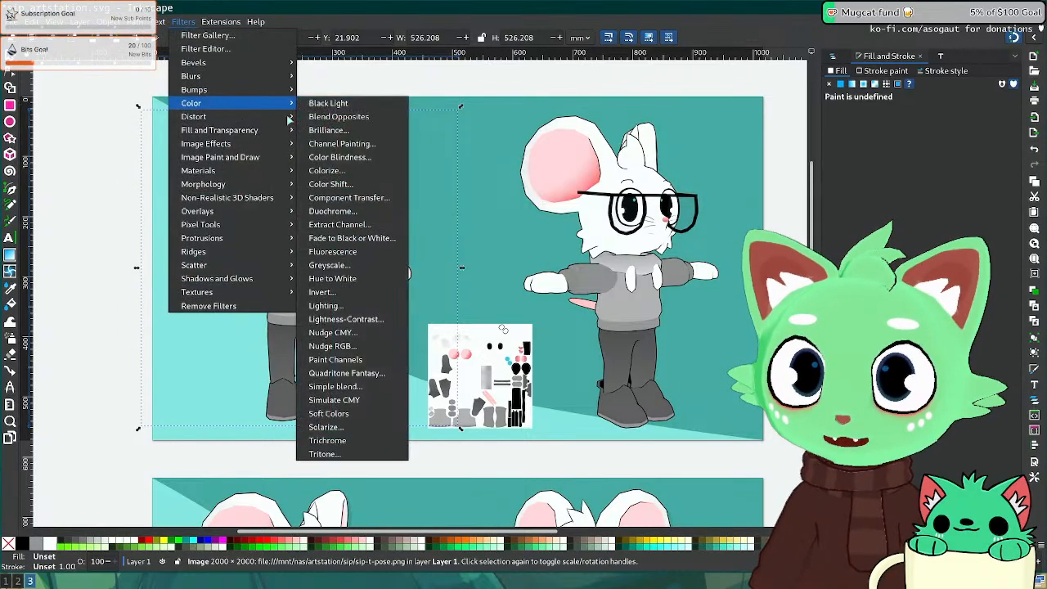
left_click(372, 239)
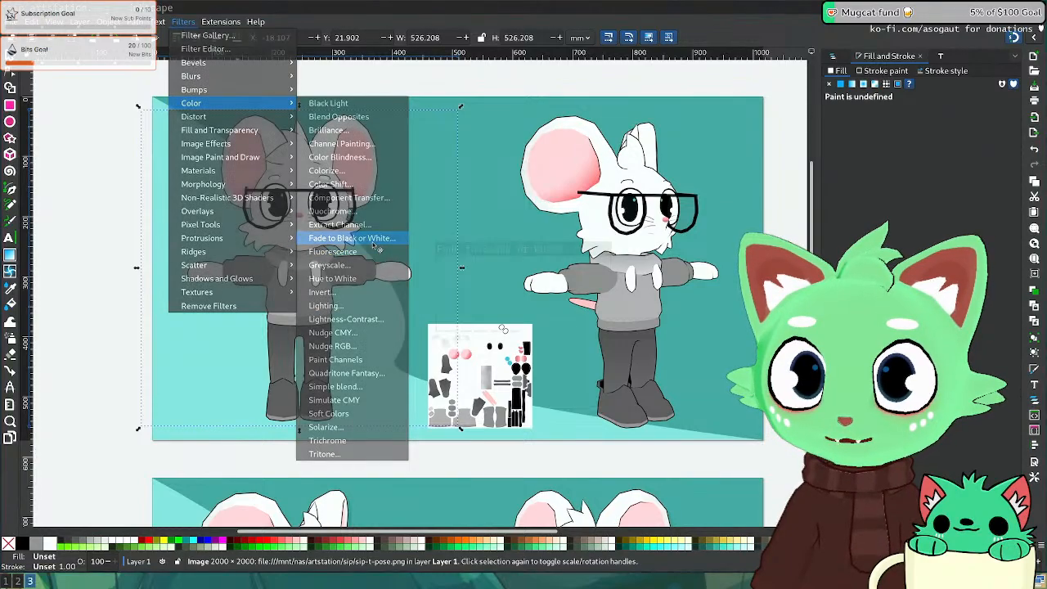
left_click(590, 323)
left_click(554, 324)
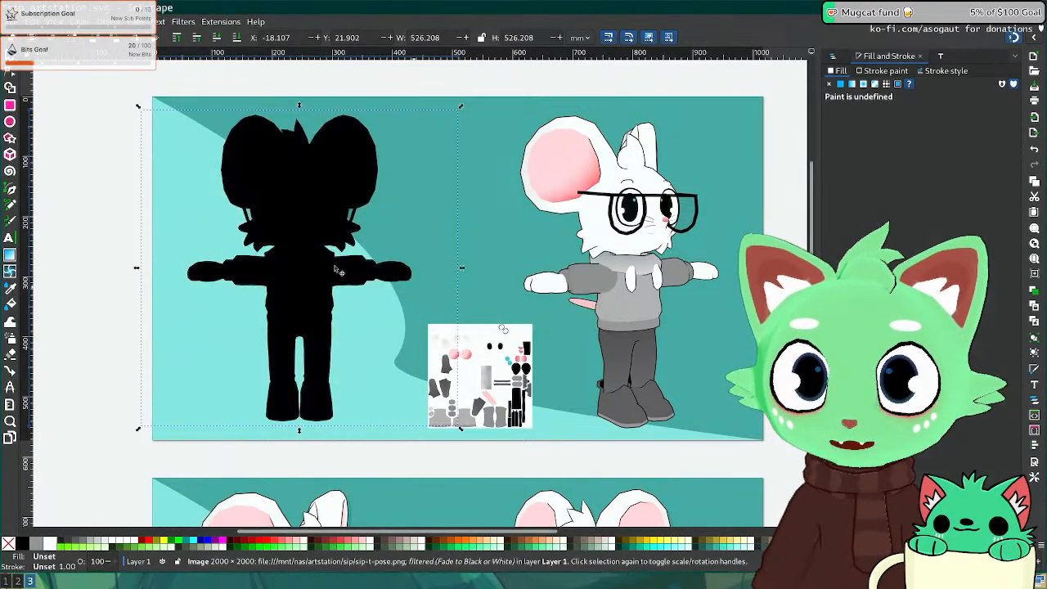
key("ctrl+z")
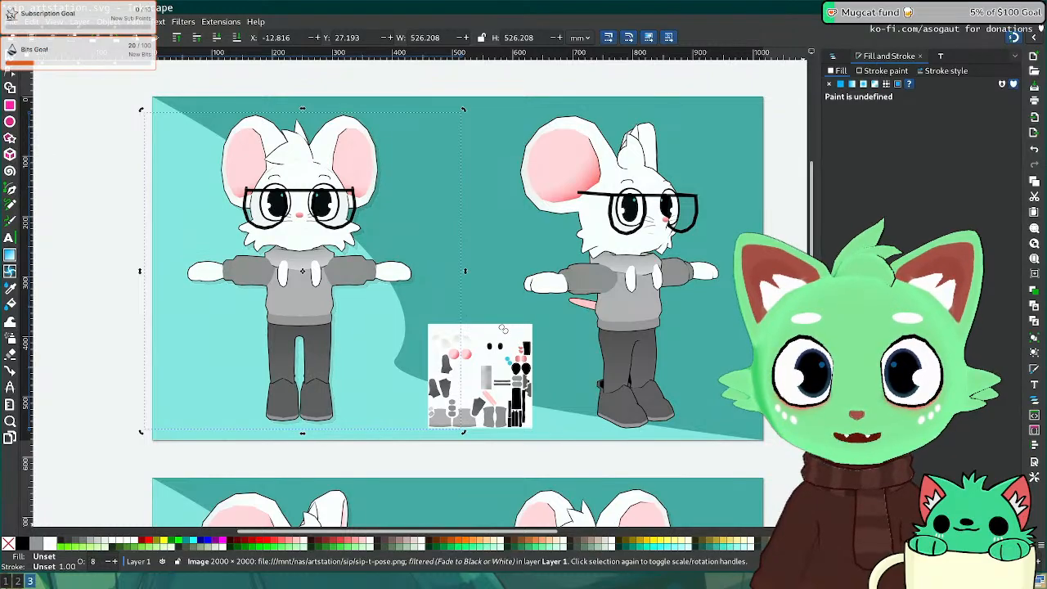
Step: Save the document and paste a copy of the side-view mouse in place
left_click(690, 320)
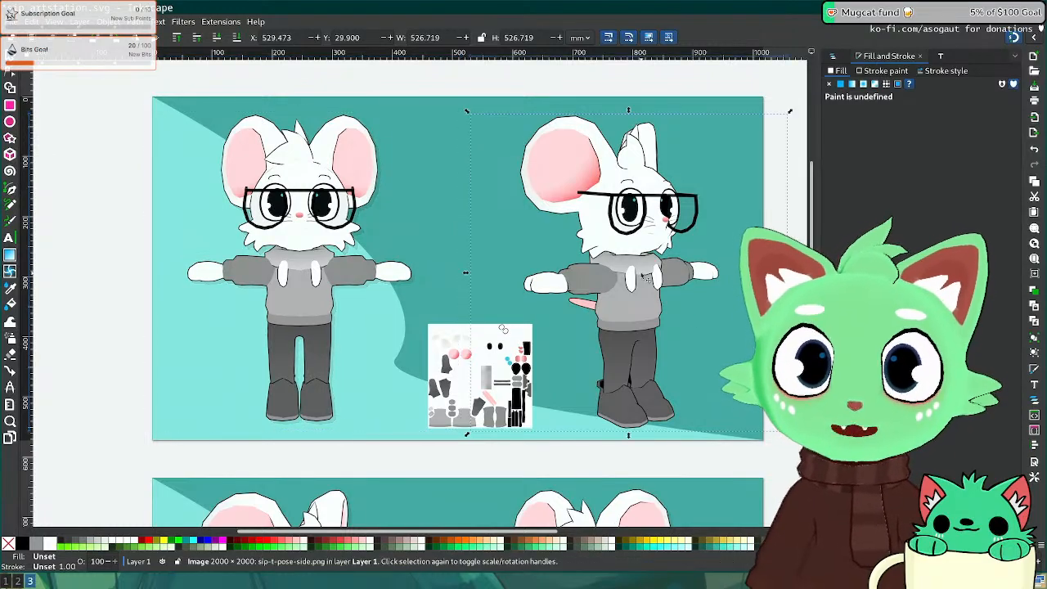
key("ctrl+s")
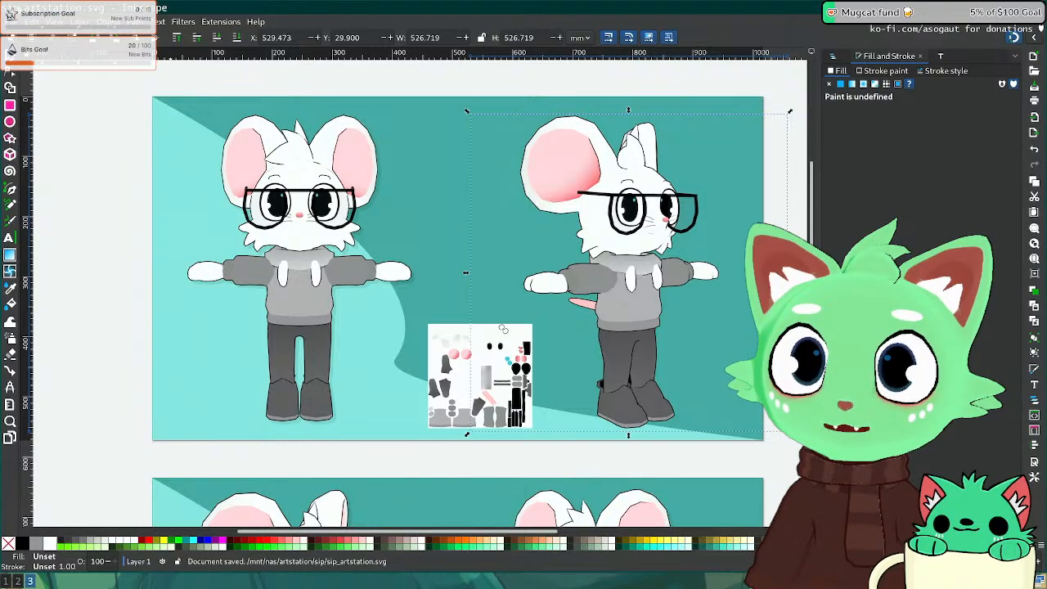
left_click(37, 22)
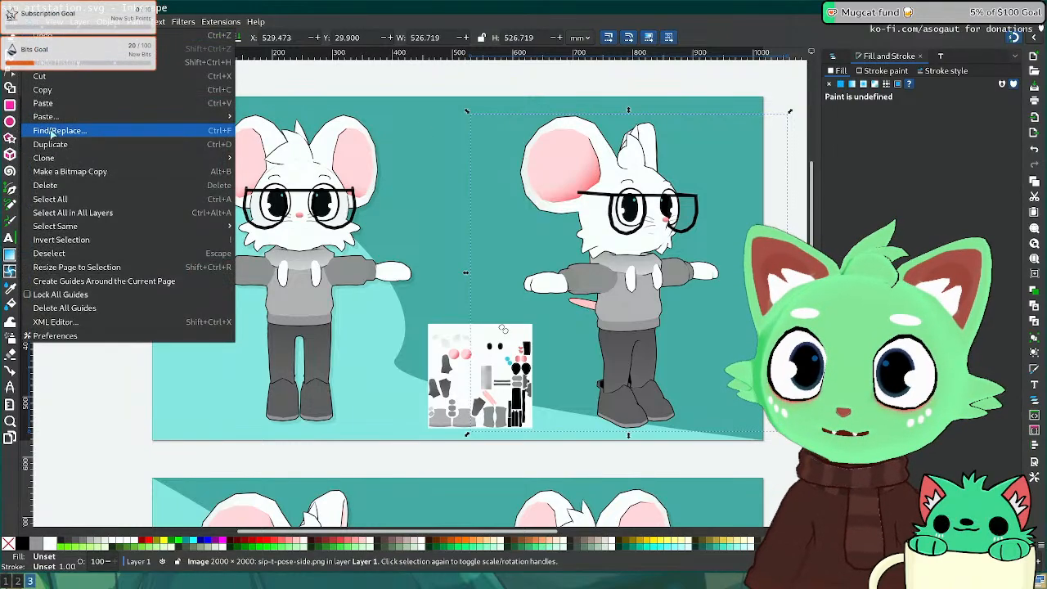
left_click(280, 122)
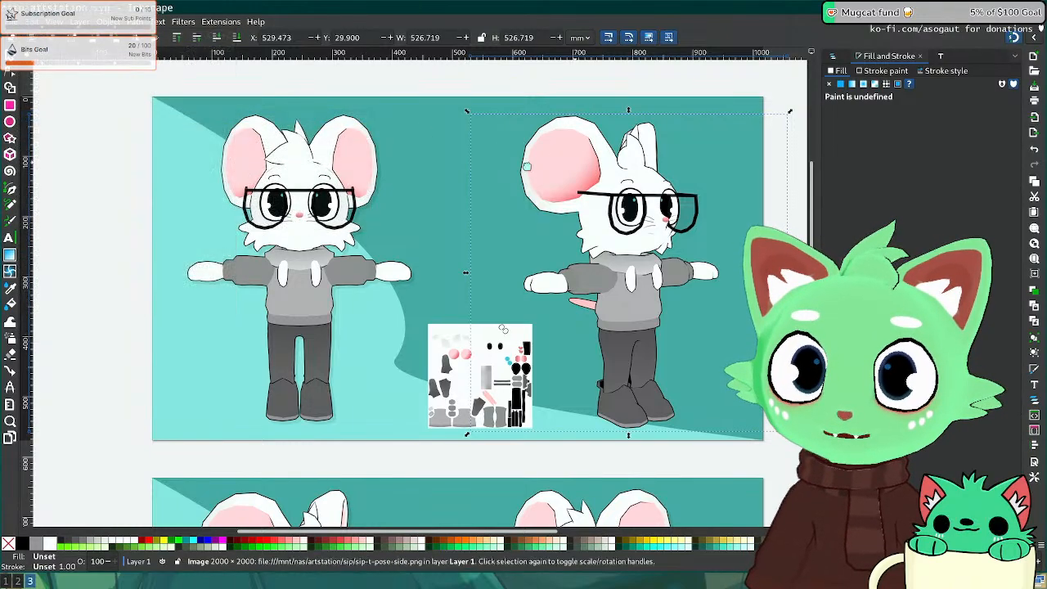
middle_click_drag(667, 166, 418, 173)
Step: Turn the pasted side-view copy into a black silhouette with Fade to Black or White
left_click(144, 22)
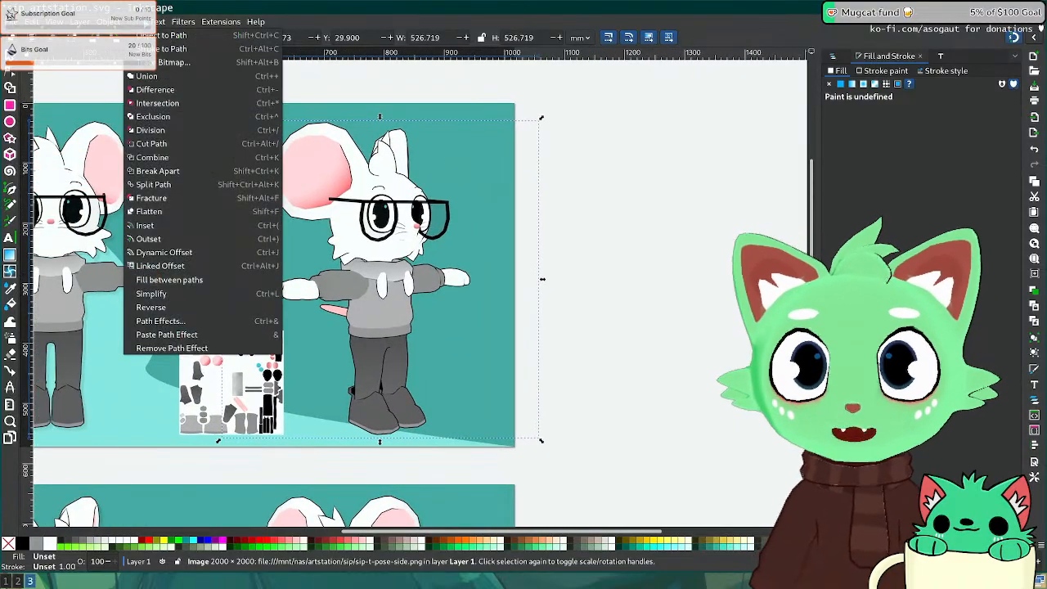
mouse_move(183, 23)
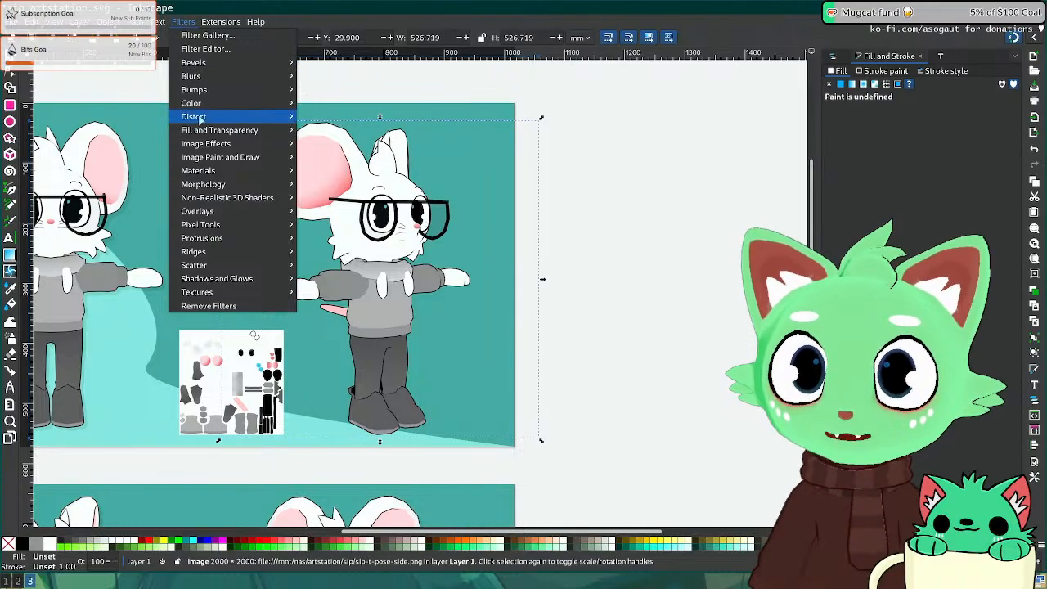
mouse_move(253, 104)
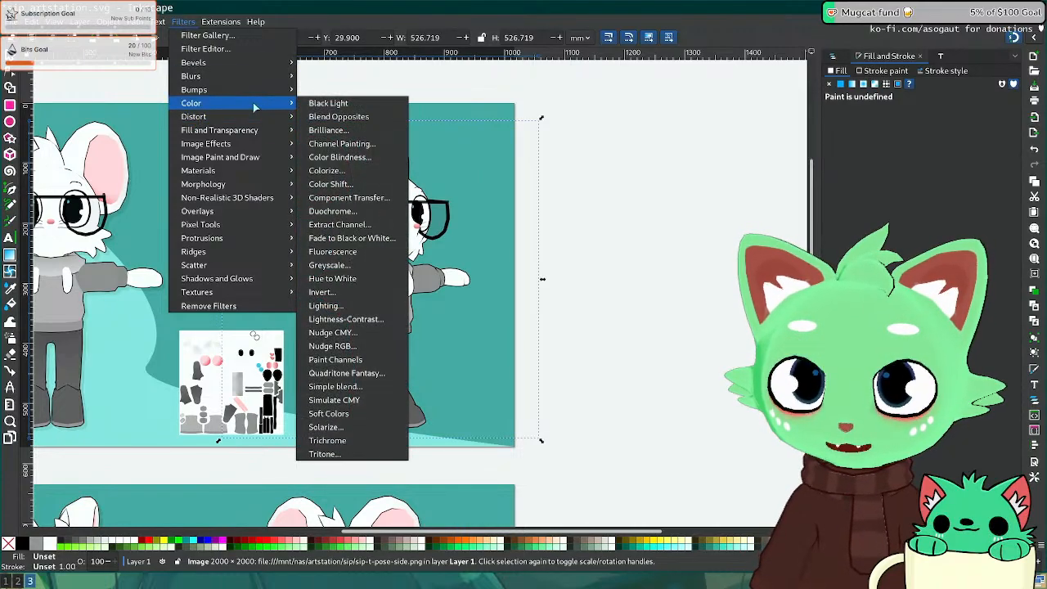
left_click(351, 238)
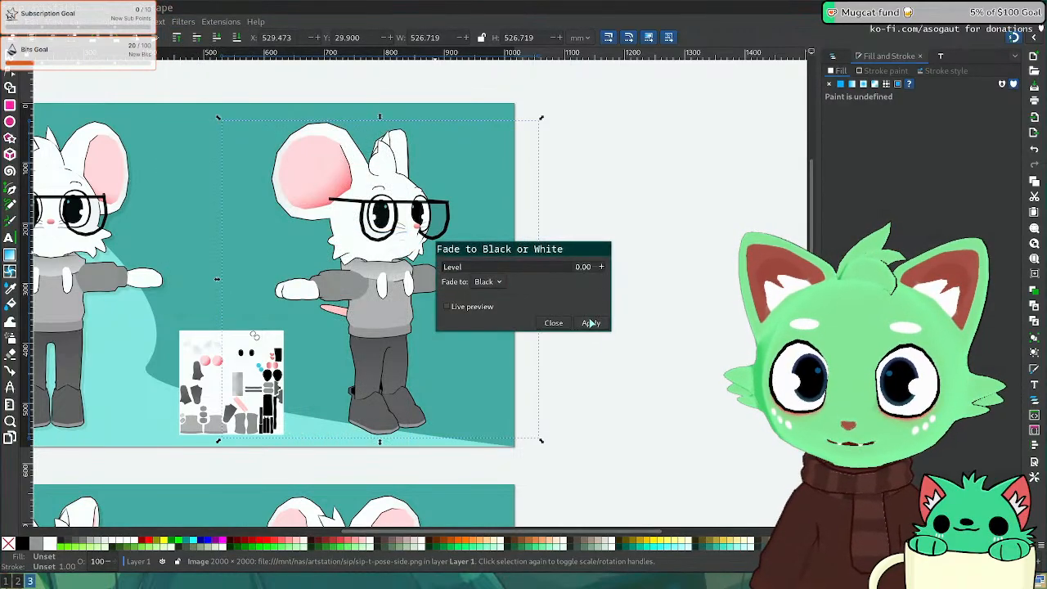
left_click(591, 324)
left_click(553, 323)
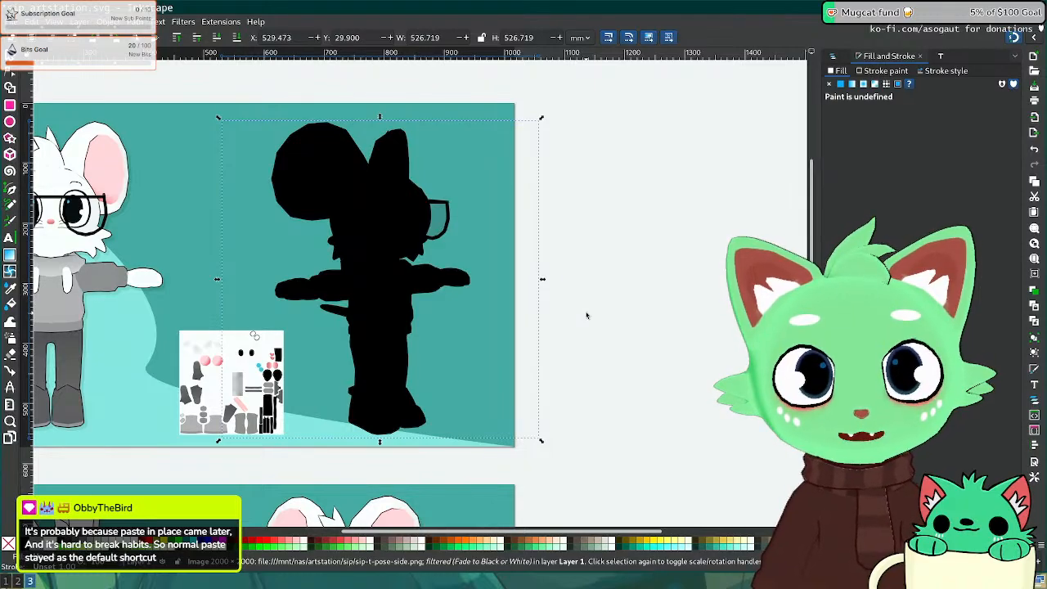
Step: Nudge the silhouette down-right, lower it behind the mouse, and set its opacity to 9
key("shift+Right")
key("shift+Down")
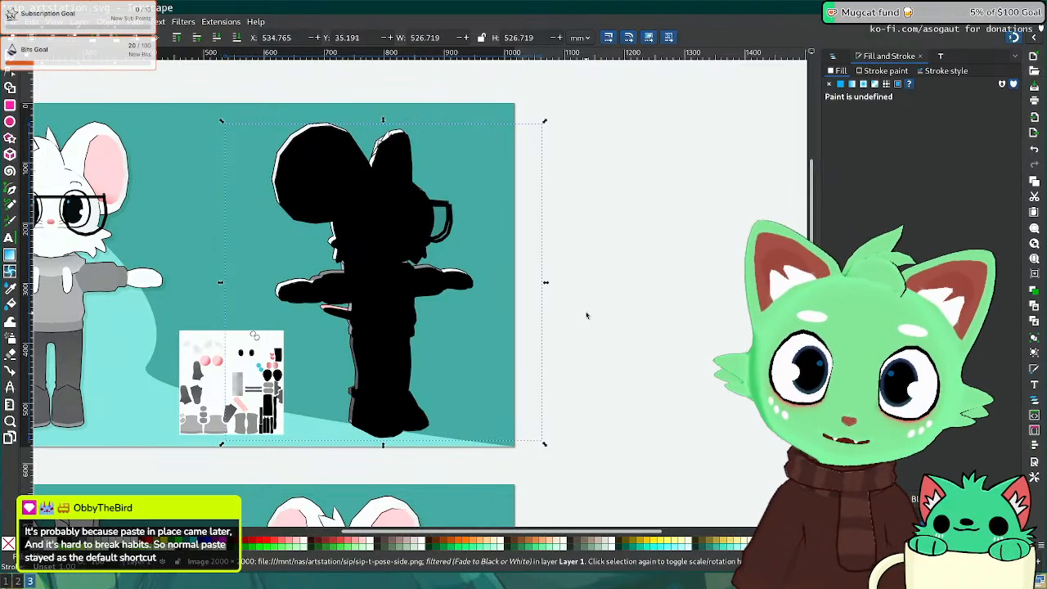
key("Page_Down")
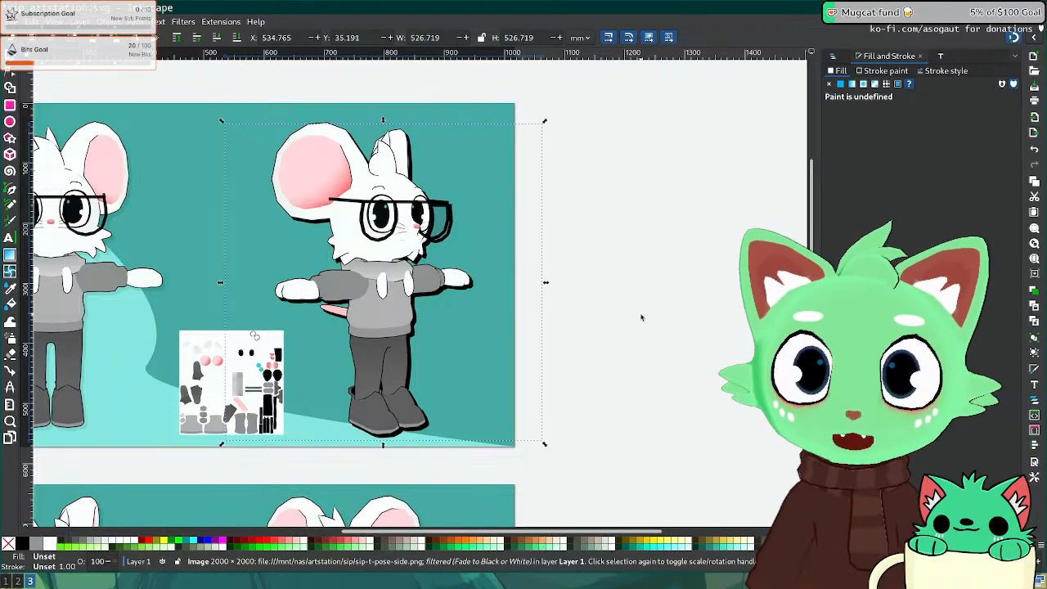
left_click_drag(1011, 514, 842, 514)
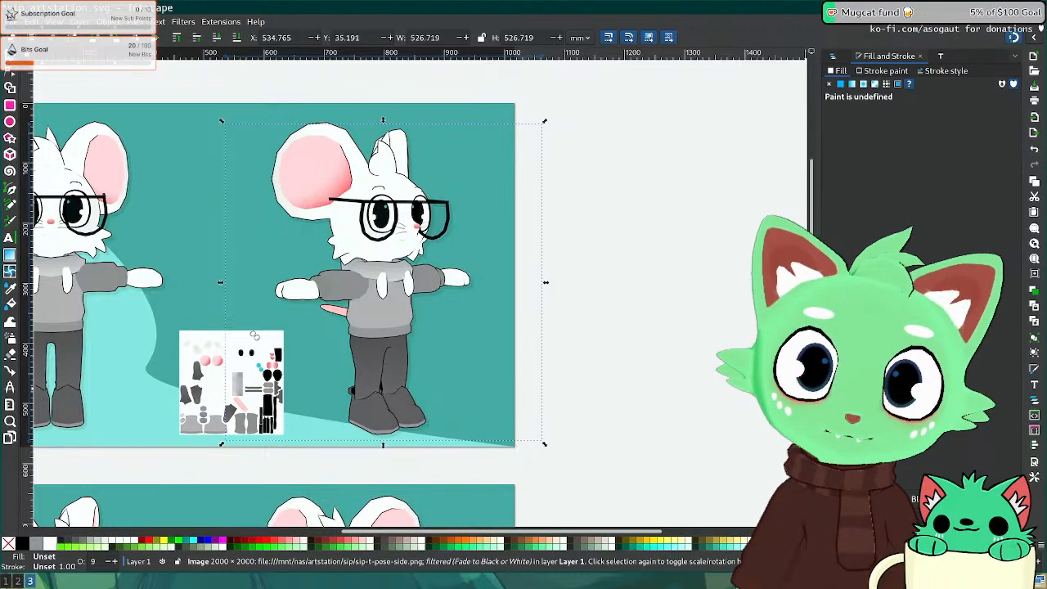
left_click(633, 321)
Step: Save the sheets and pan down toward the blank lower artboard
scroll(615, 318, "left", 5, "shift")
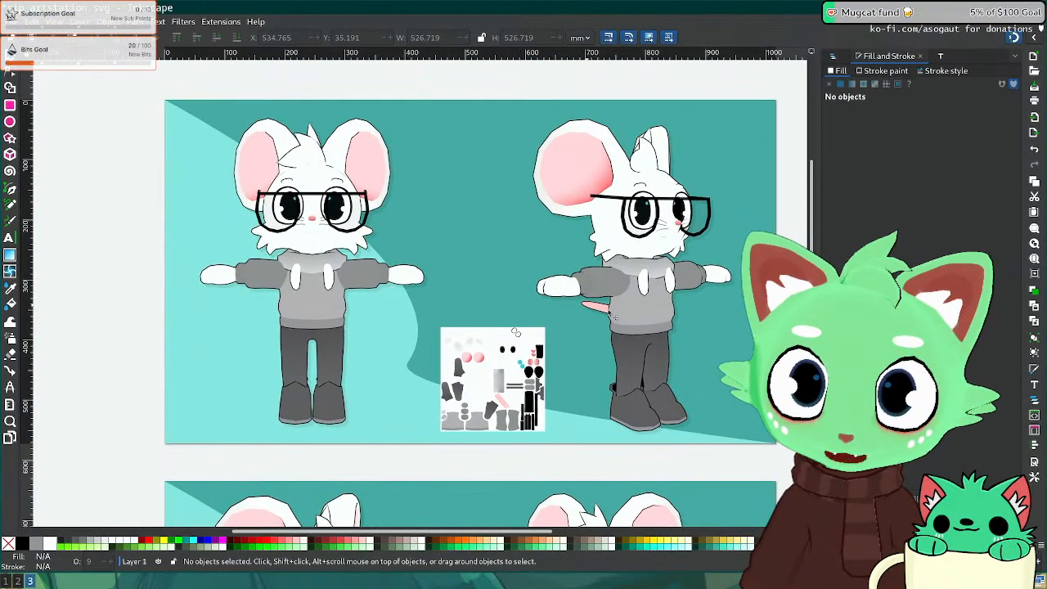
middle_click_drag(609, 312, 550, 286)
key("ctrl+s")
middle_click_drag(531, 502, 379, 298)
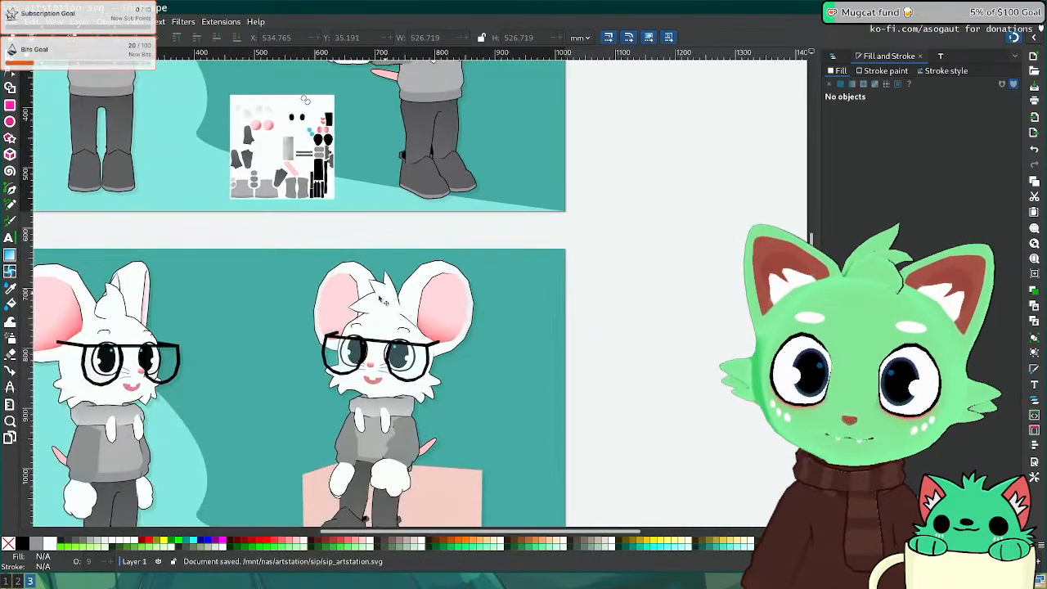
middle_click_drag(292, 414, 472, 152)
middle_click_drag(351, 399, 414, 178)
scroll(422, 253, "down", 1, "ctrl")
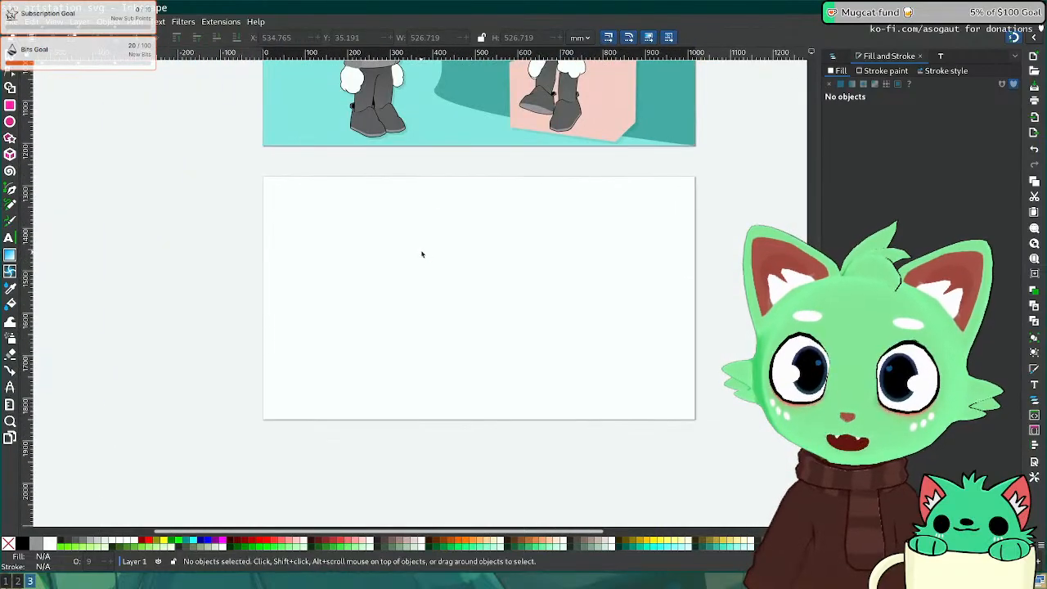
key("super+2")
scroll(159, 444, "down", 3)
key("super+3")
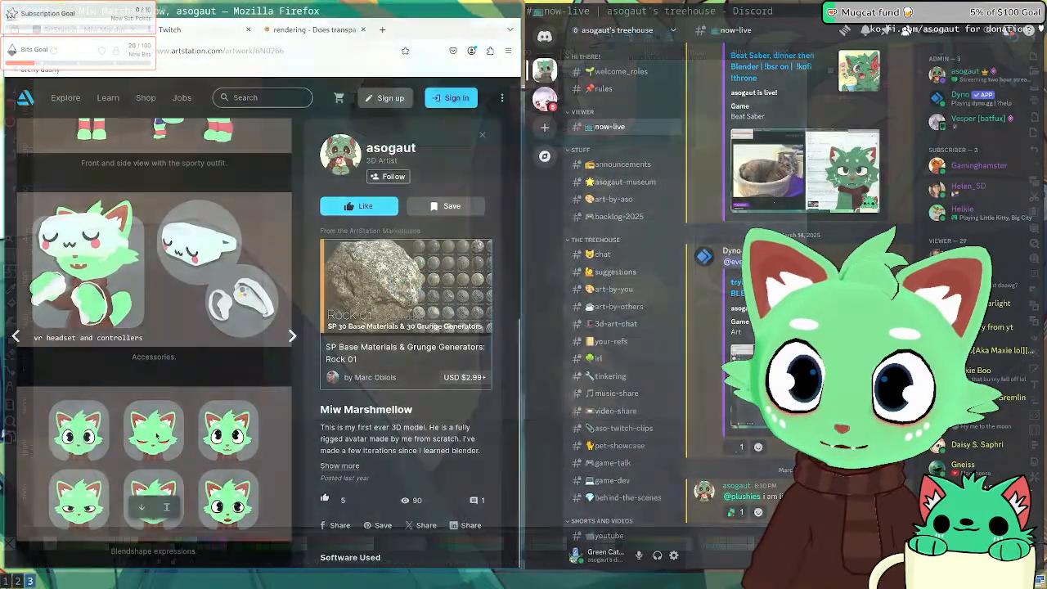
Step: Select the teal sheet backgrounds and zoom in on the boots and the blank third artboard
left_click(412, 147)
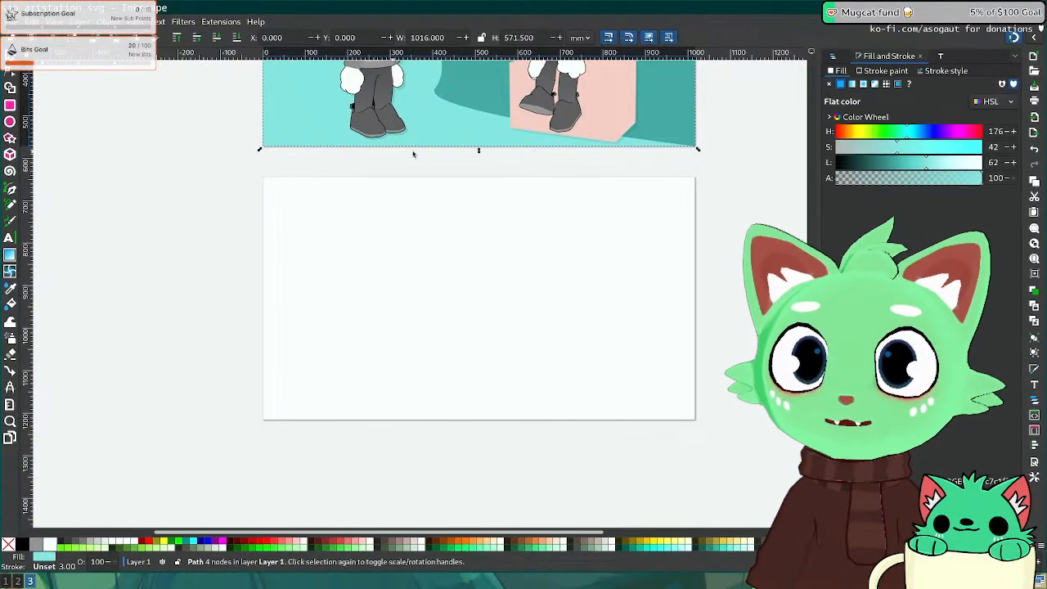
middle_click_drag(470, 94, 437, 306)
left_click(468, 260, "shift")
middle_click_drag(345, 422, 369, 315, "shift")
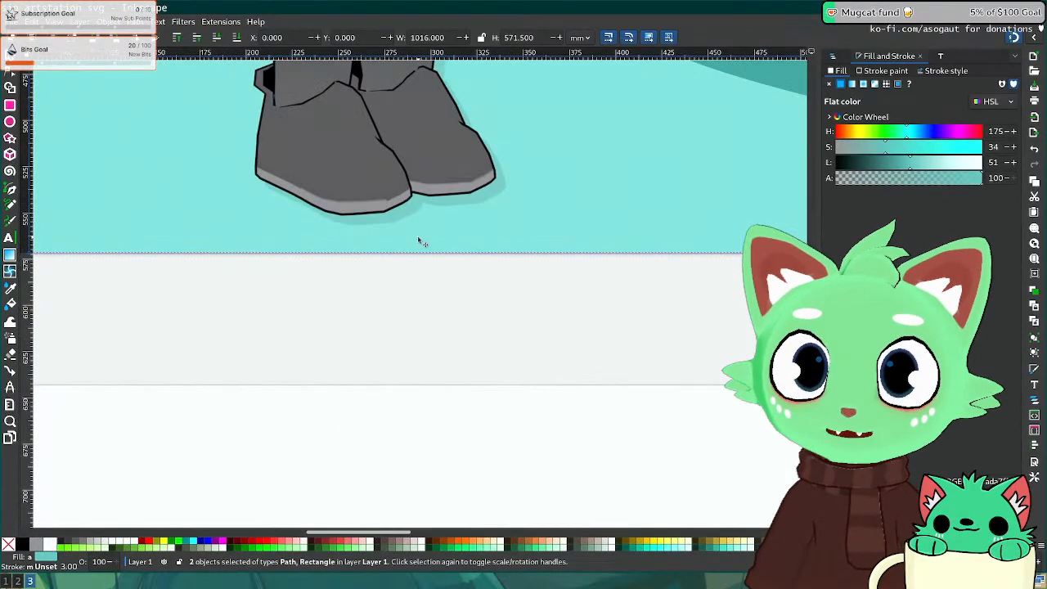
scroll(401, 271, "down", 3)
key("z")
left_click(405, 272)
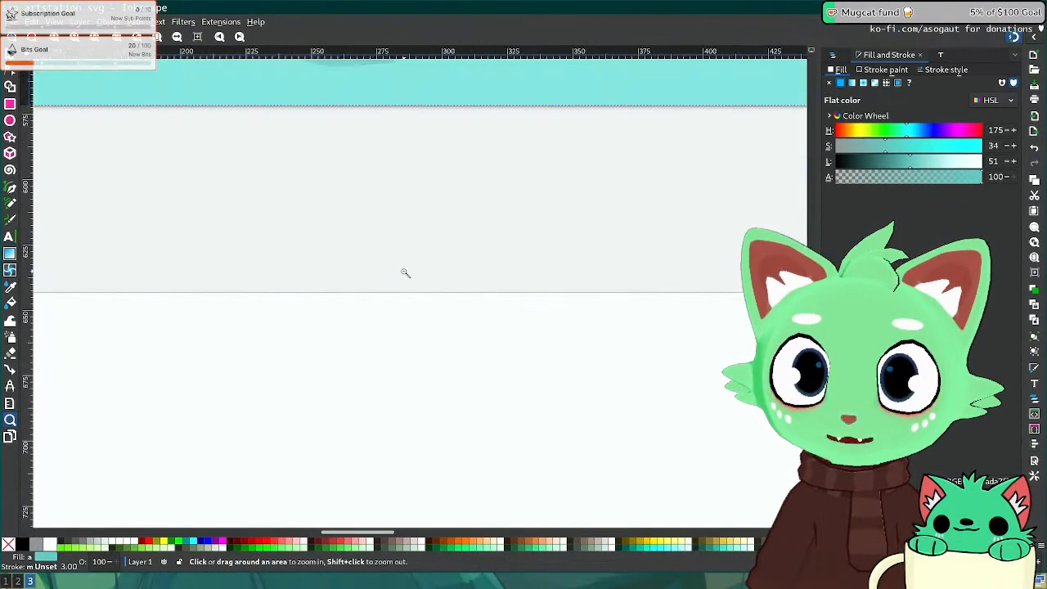
scroll(405, 273, "down", 8, "ctrl")
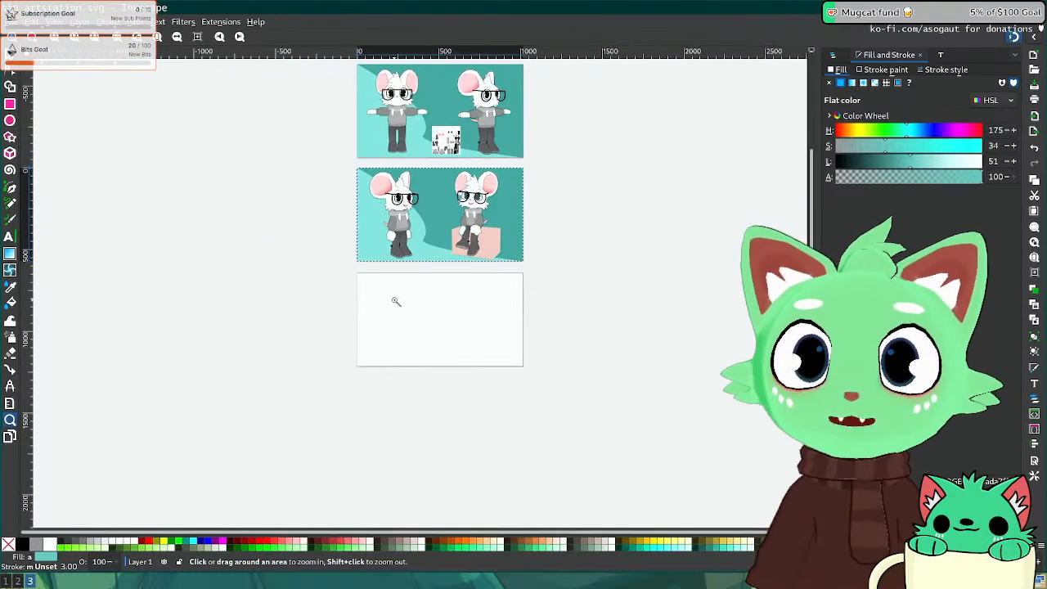
scroll(396, 301, "up", 3, "ctrl")
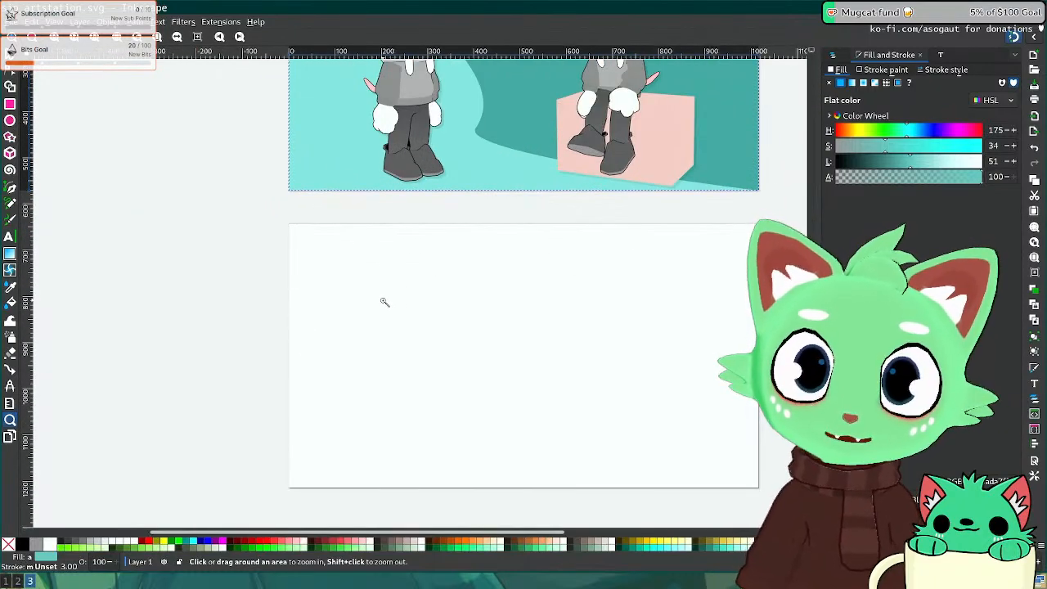
scroll(191, 238, "up", 2, "ctrl")
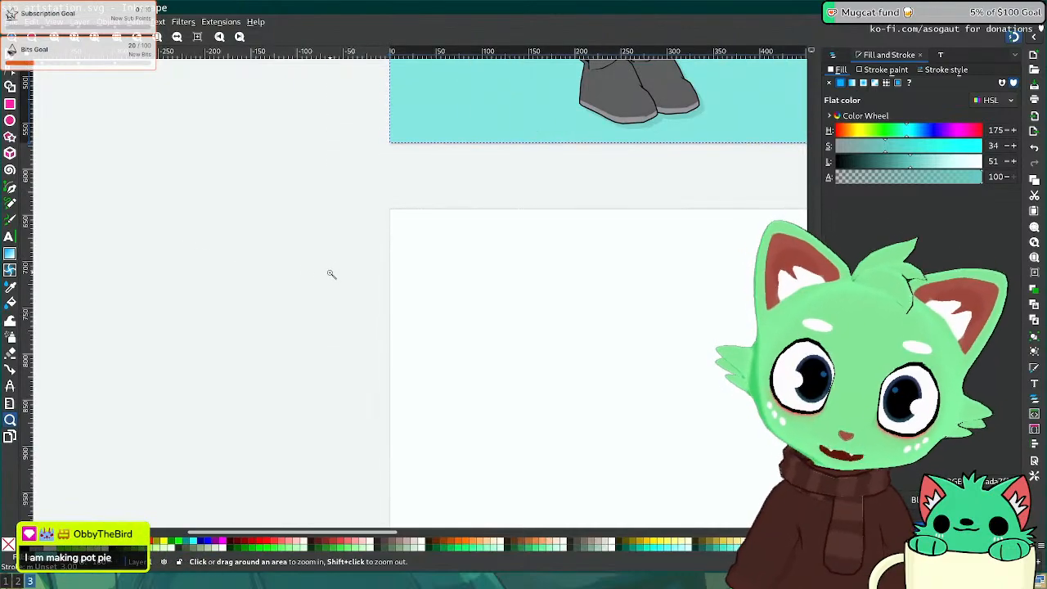
left_click(330, 275)
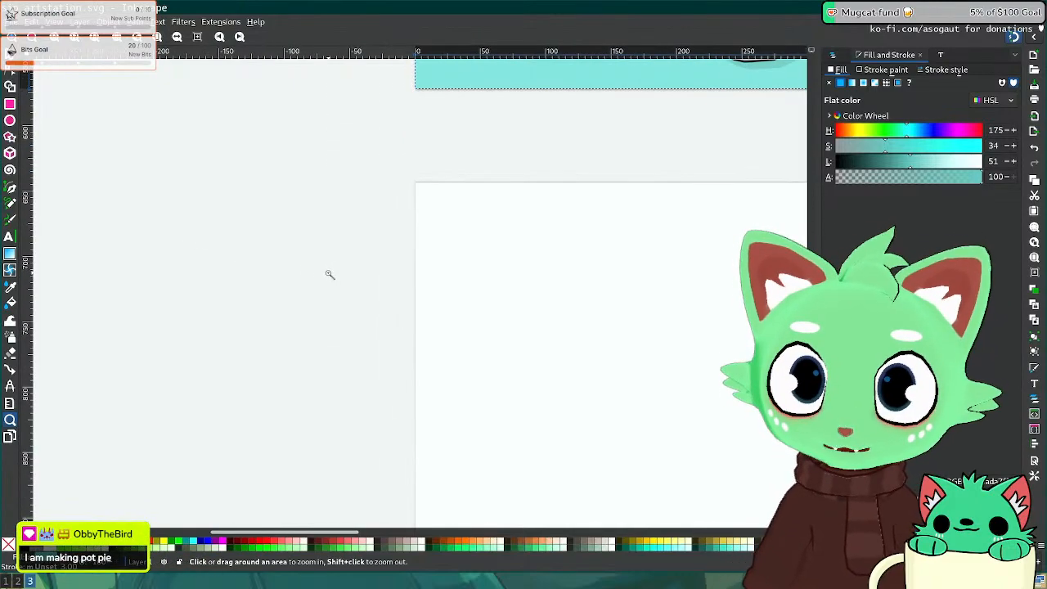
scroll(329, 276, "down", 8, "ctrl")
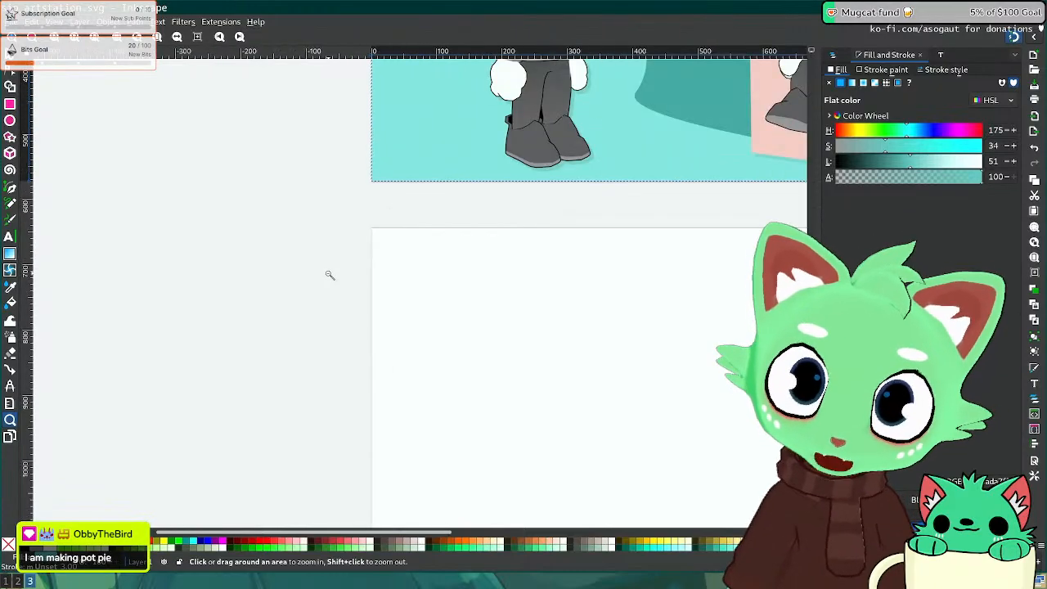
Step: Deselect everything, save sip_artstation.svg again, and move to the Firefox and Discord workspace
left_click(9, 59)
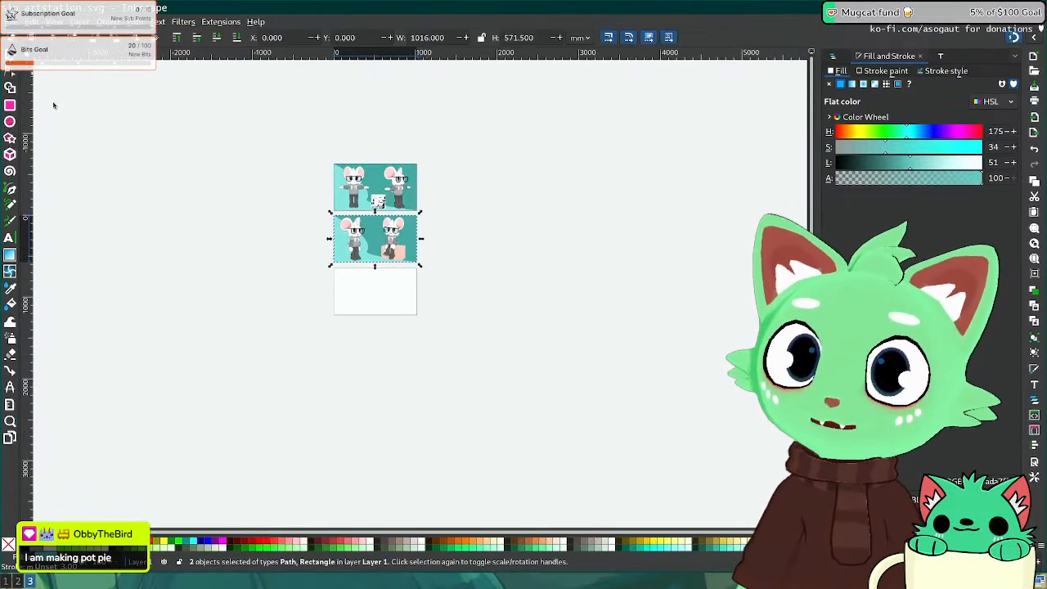
key("z")
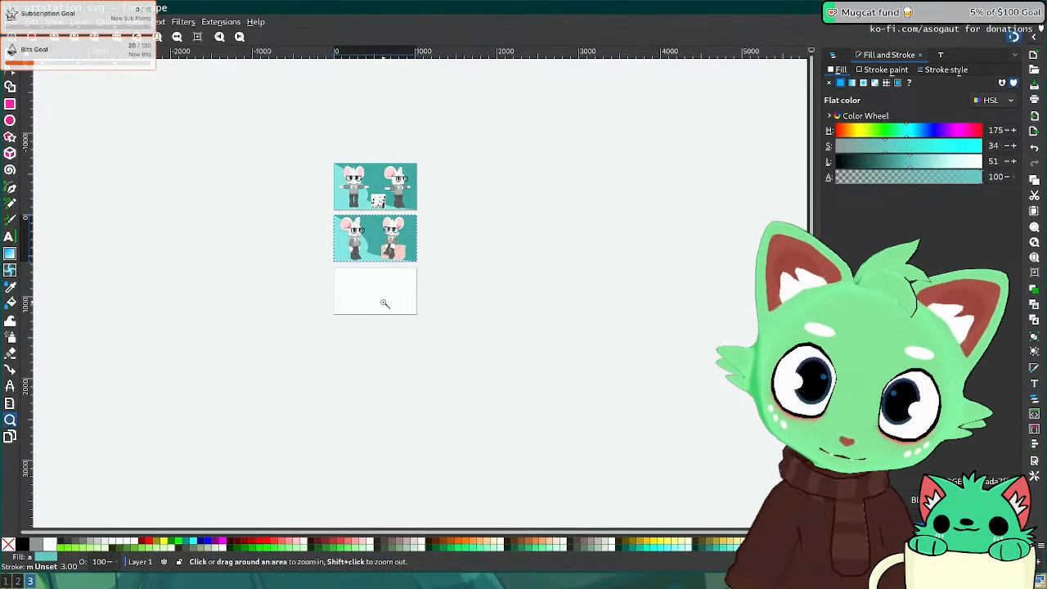
scroll(382, 304, "up", 3, "ctrl")
key("s")
left_click(398, 262)
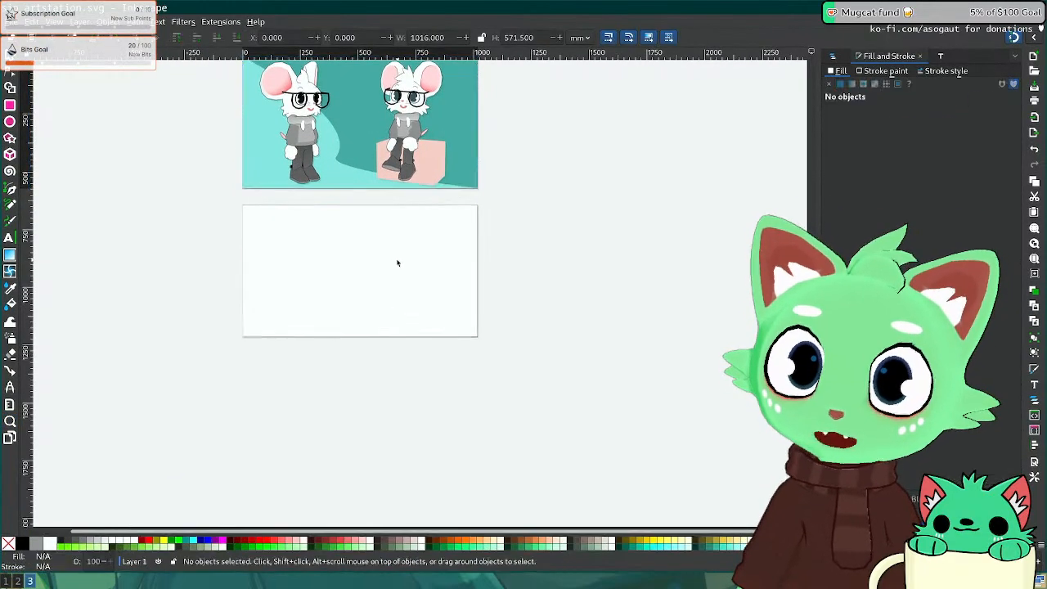
key("ctrl+s")
middle_click_drag(330, 245, 355, 258)
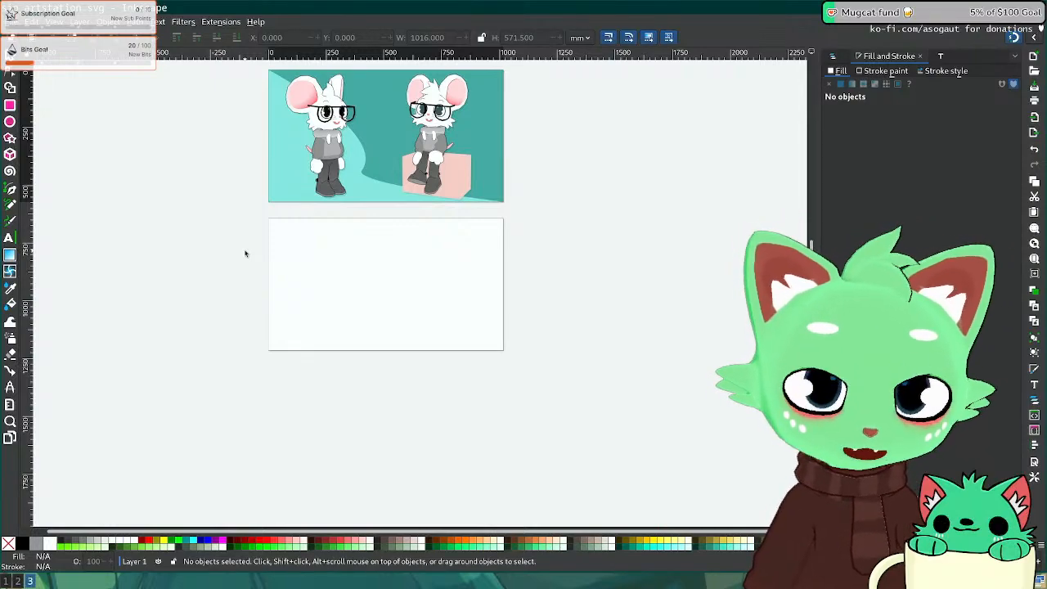
key("super+2")
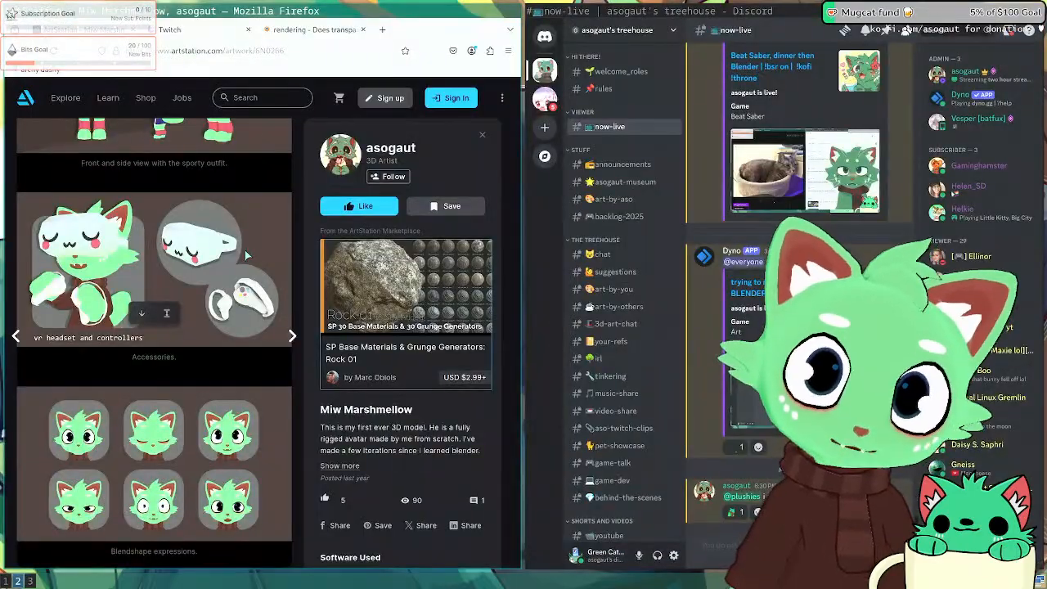
Step: Search Google for 'pot pie' and open the Wikipedia Pot pie article
key("ctrl+t")
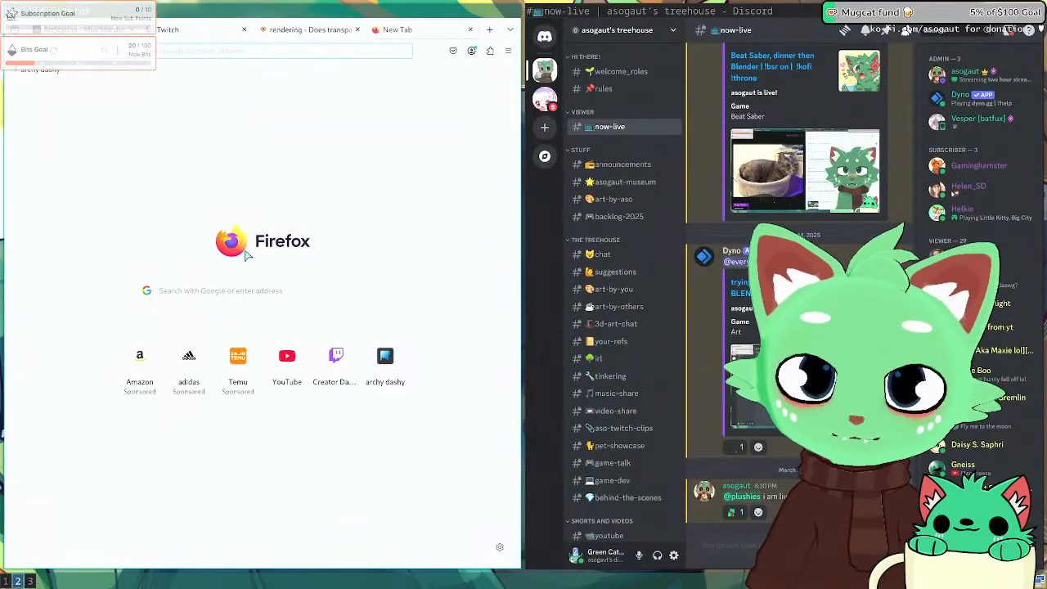
type("pot pie")
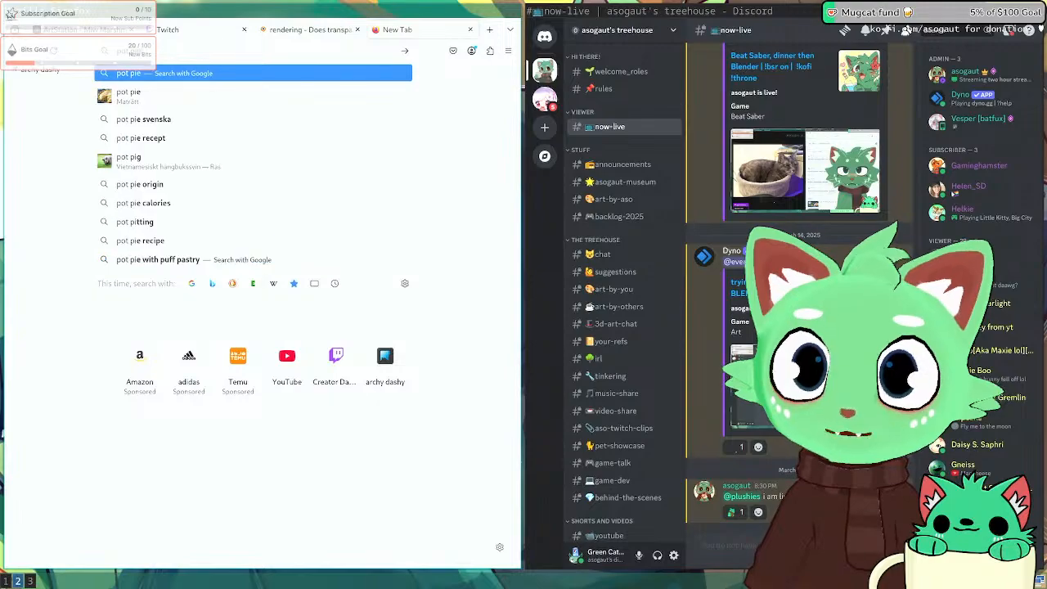
key("Return")
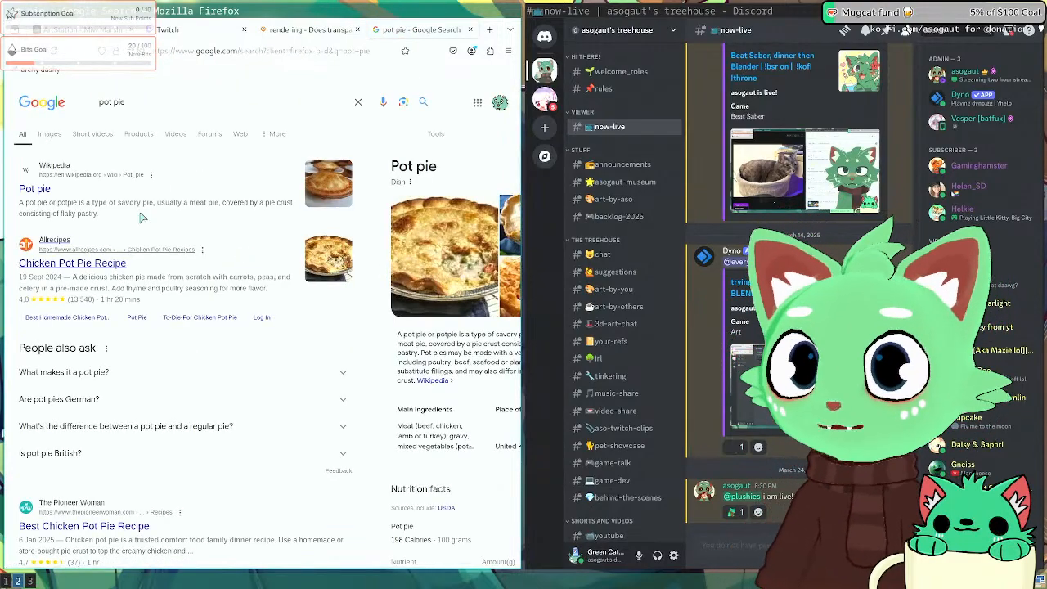
left_click(33, 188)
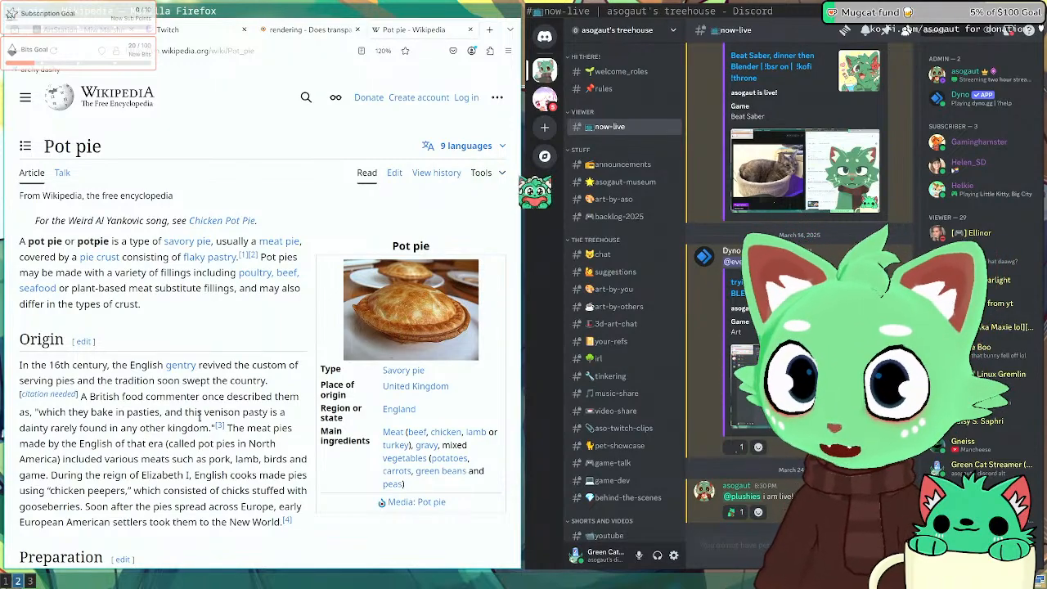
Step: View the cut-open chicken pot pie photo, then return to Blender facing the mouse front-on
scroll(199, 416, "down", 6)
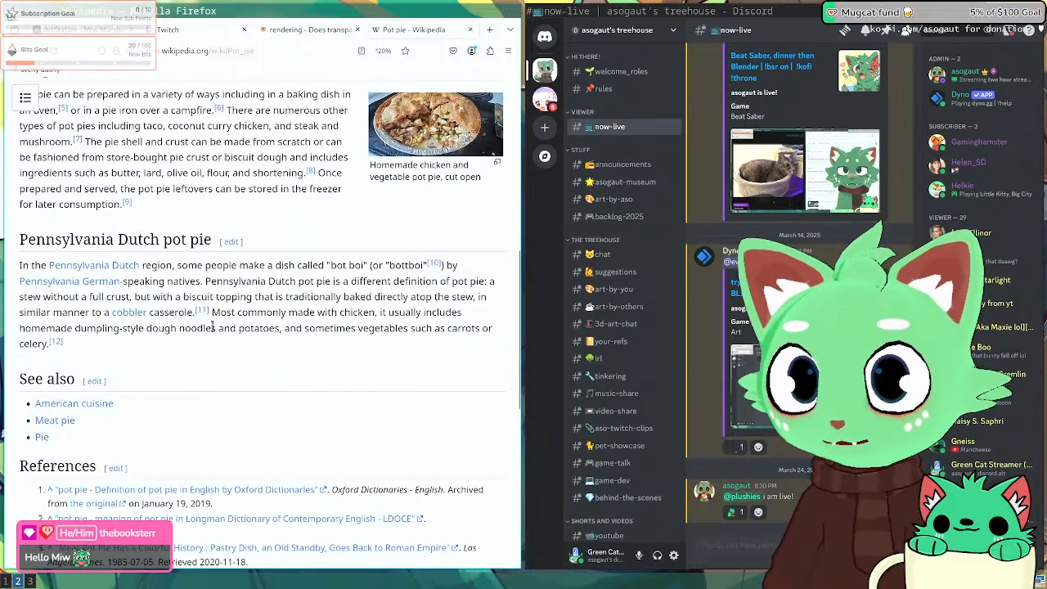
scroll(199, 416, "up", 2)
left_click(401, 298)
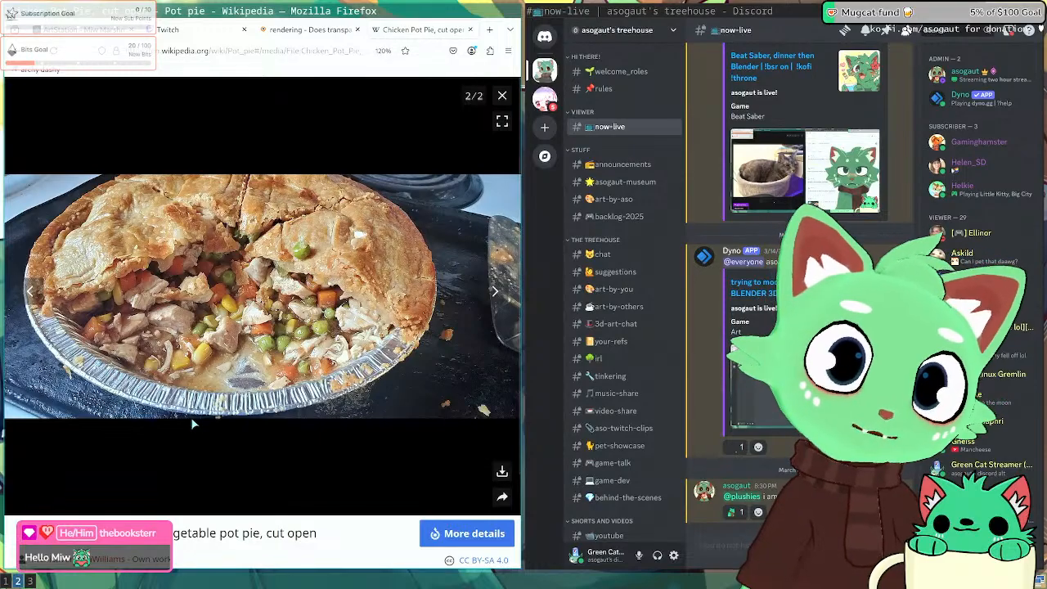
key("super+1")
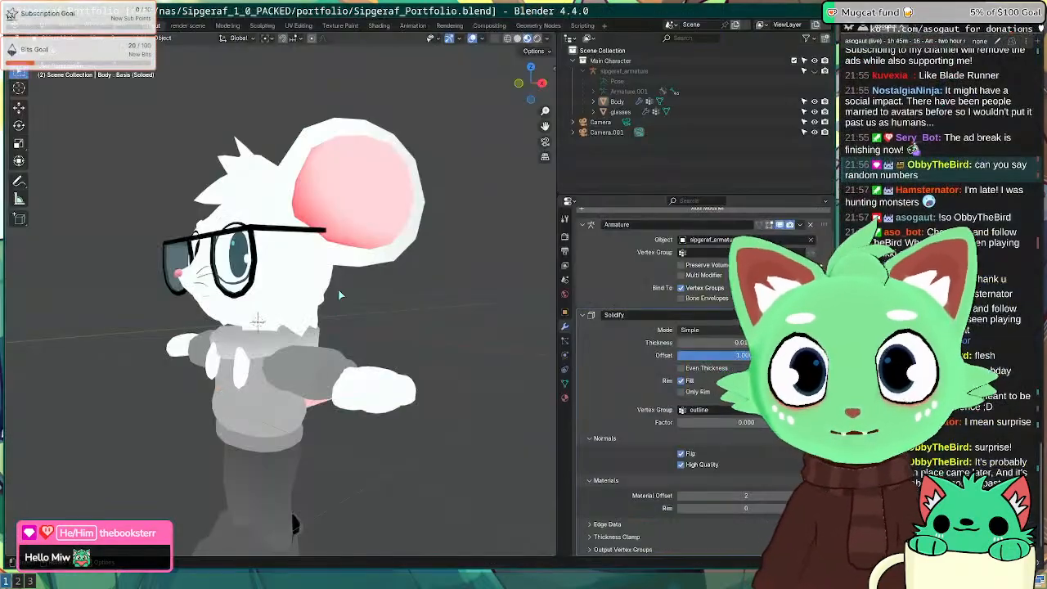
middle_click_drag(283, 272, 323, 273)
key("super+2")
key("super+1")
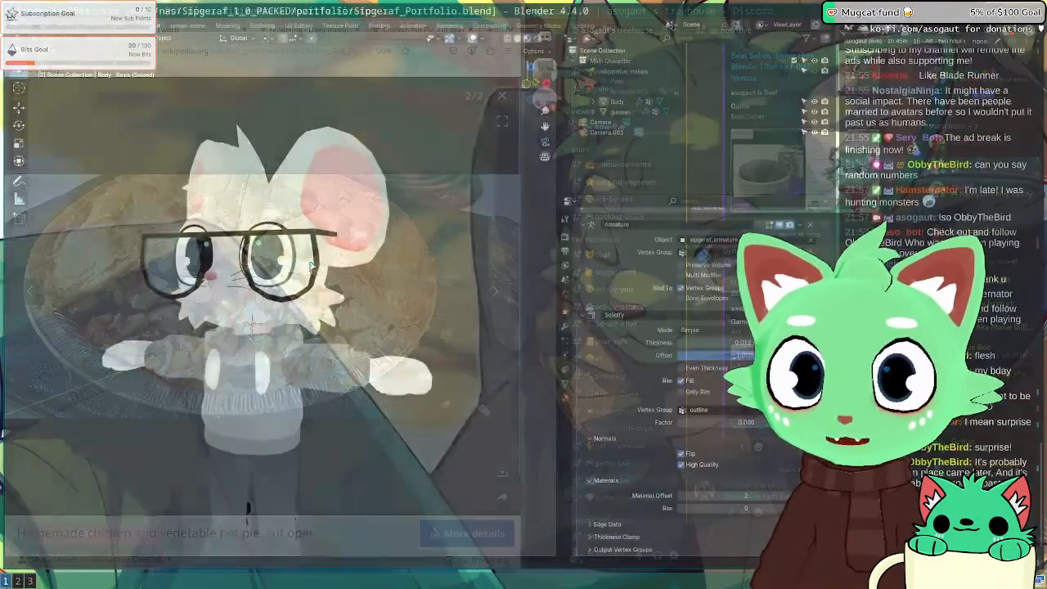
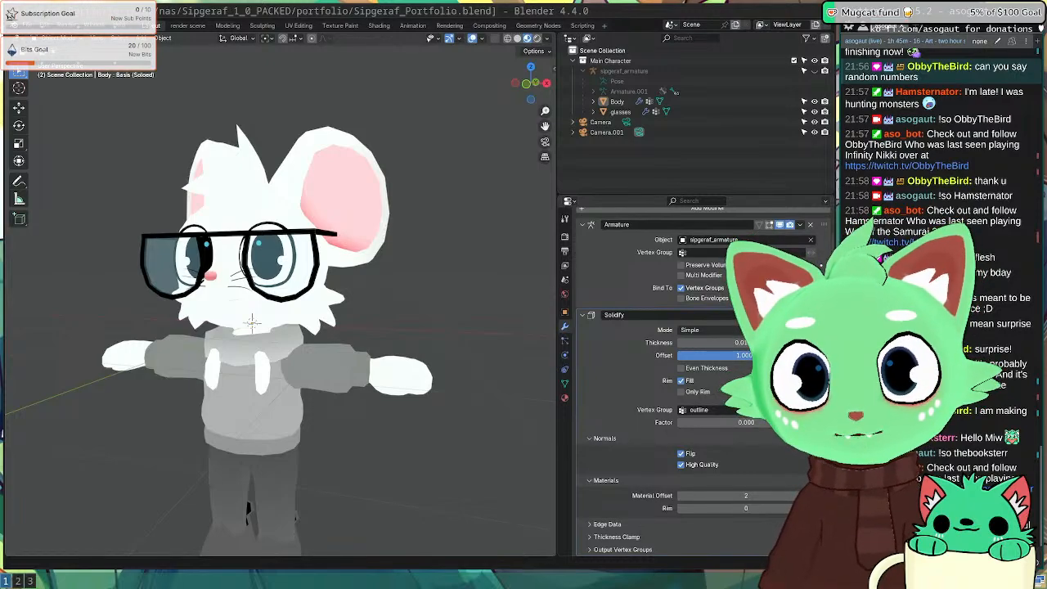
Step: Jump from Blender to workspace 3 to bring up the Inkscape portfolio SVG with the mouse renders
key("super+3")
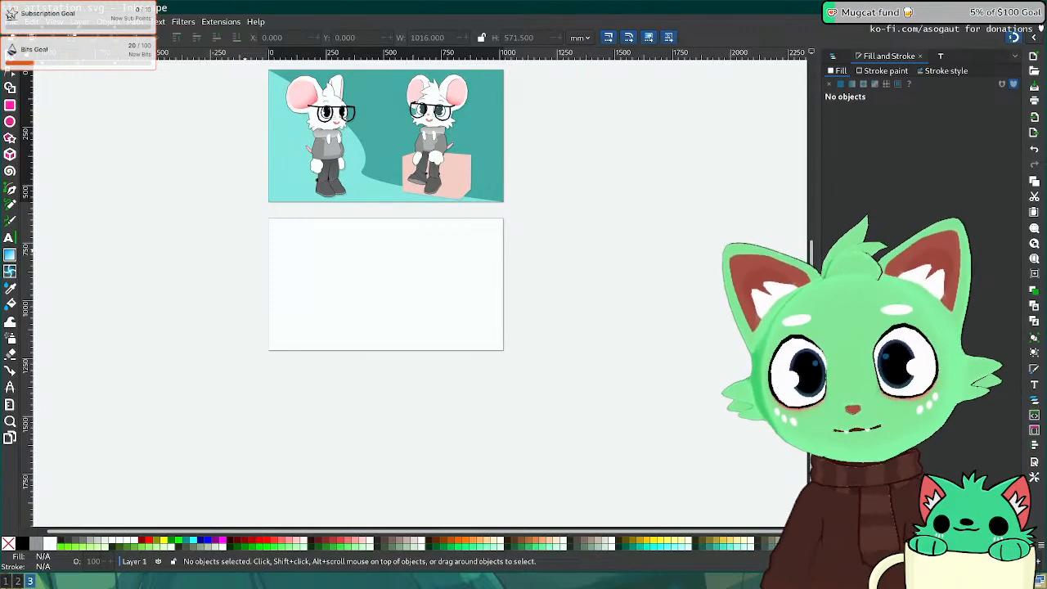
Step: Zoom in and center the view on the blank second page
scroll(420, 320, "up", 3)
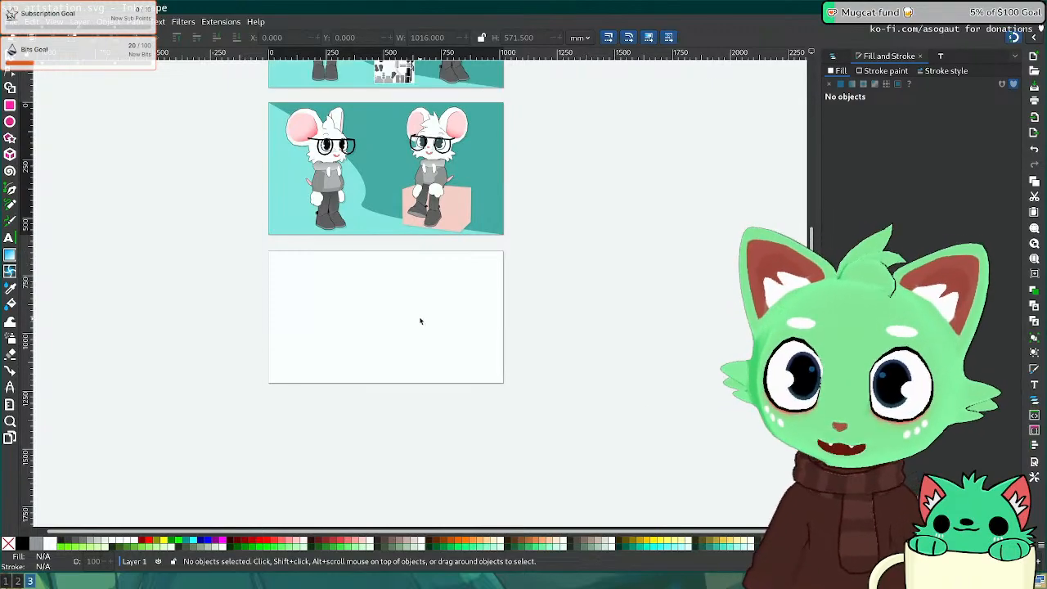
scroll(409, 305, "up", 3, "ctrl")
middle_click_drag(295, 306, 376, 292)
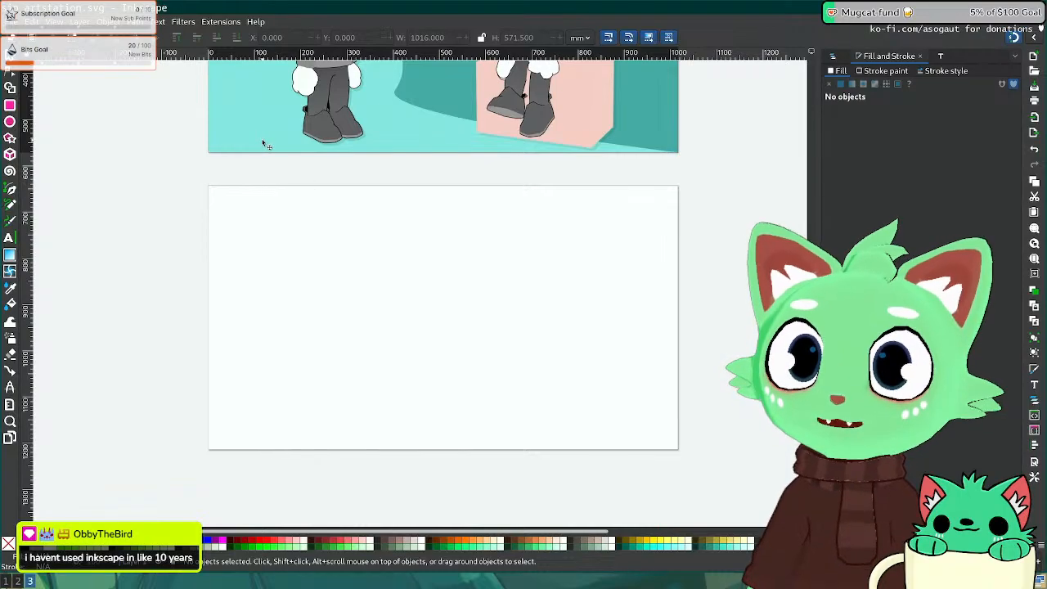
Step: Close the pot pie article in Firefox, then back in Inkscape select the first page's teal background
key("super+2")
key("ctrl+w")
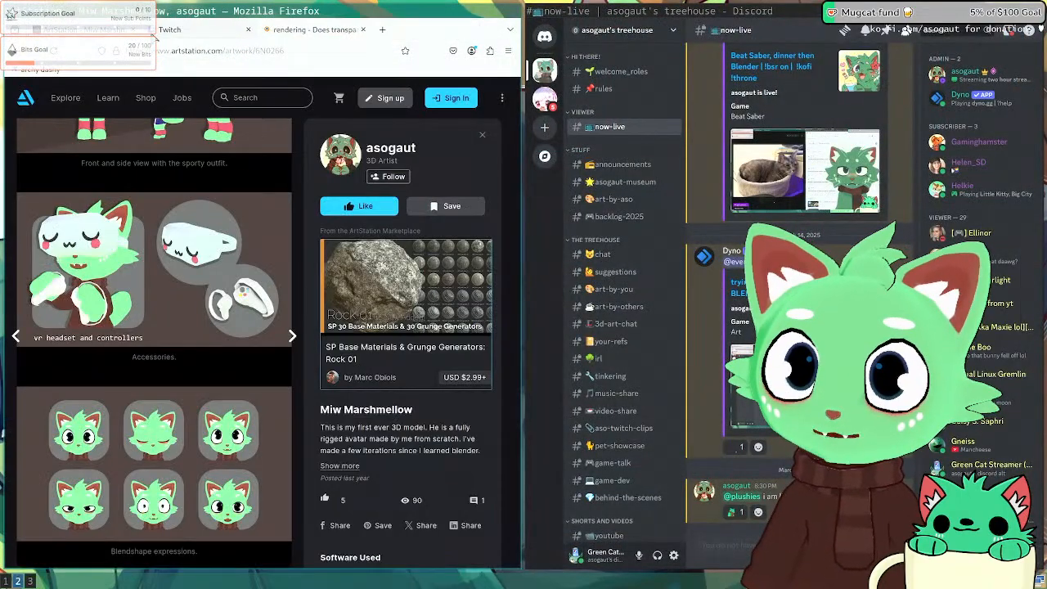
scroll(169, 291, "up", 3)
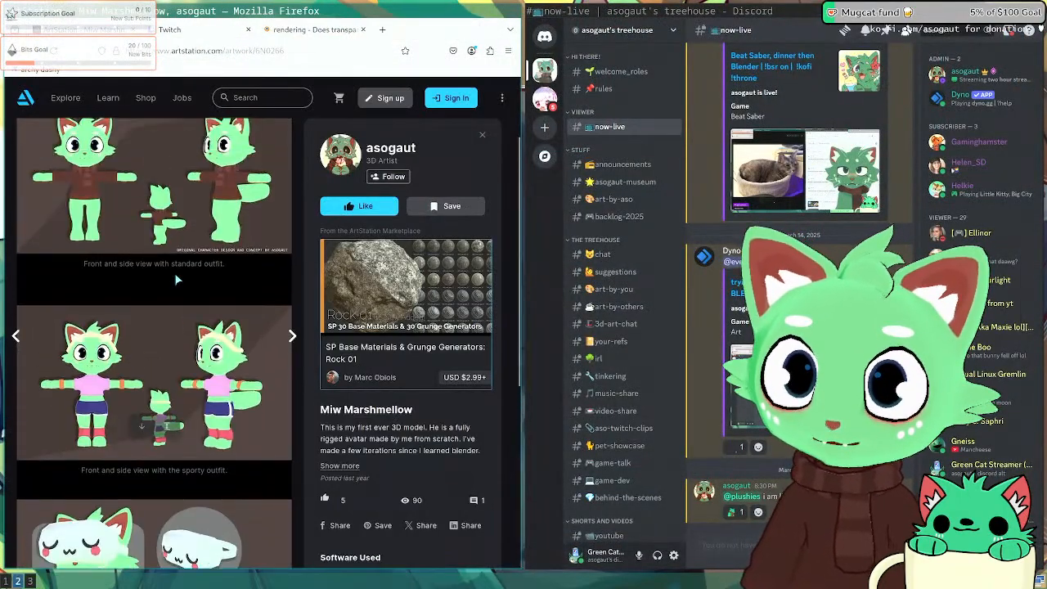
scroll(221, 368, "down", 3)
key("super+3")
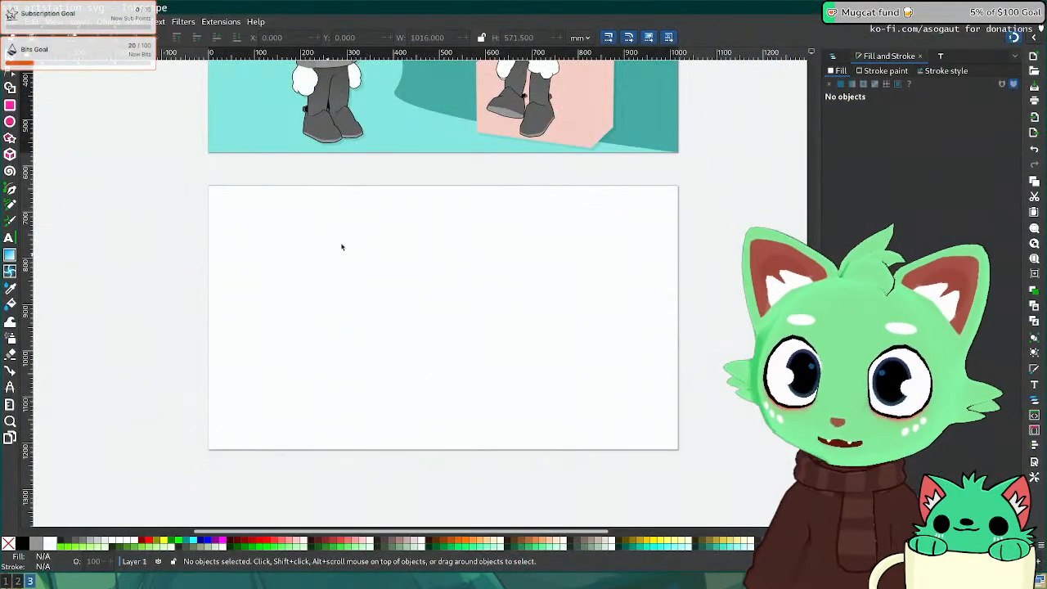
scroll(360, 278, "up", 3)
scroll(369, 266, "down", 1)
left_click(389, 207)
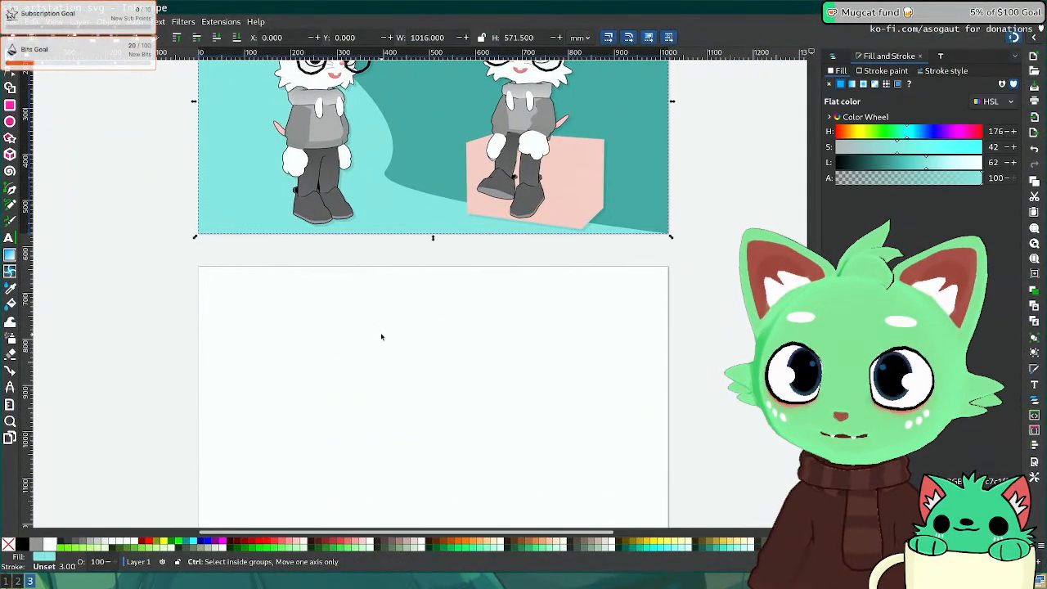
Step: Paste a copy of the teal background and snap it to the second page's corner
scroll(379, 335, "down", 2)
left_click(462, 177)
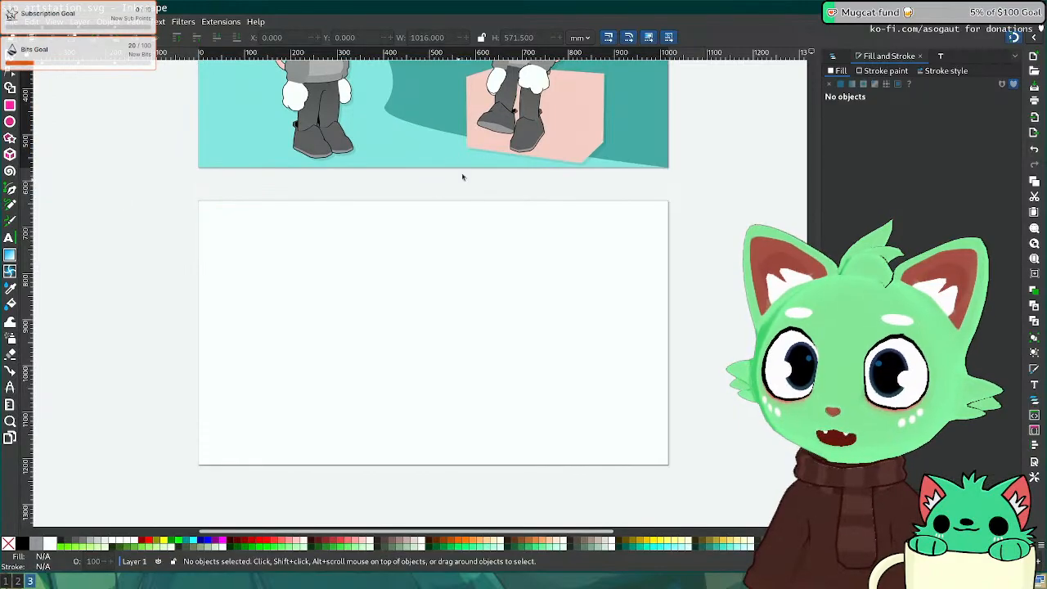
left_click(379, 157)
key("ctrl+c")
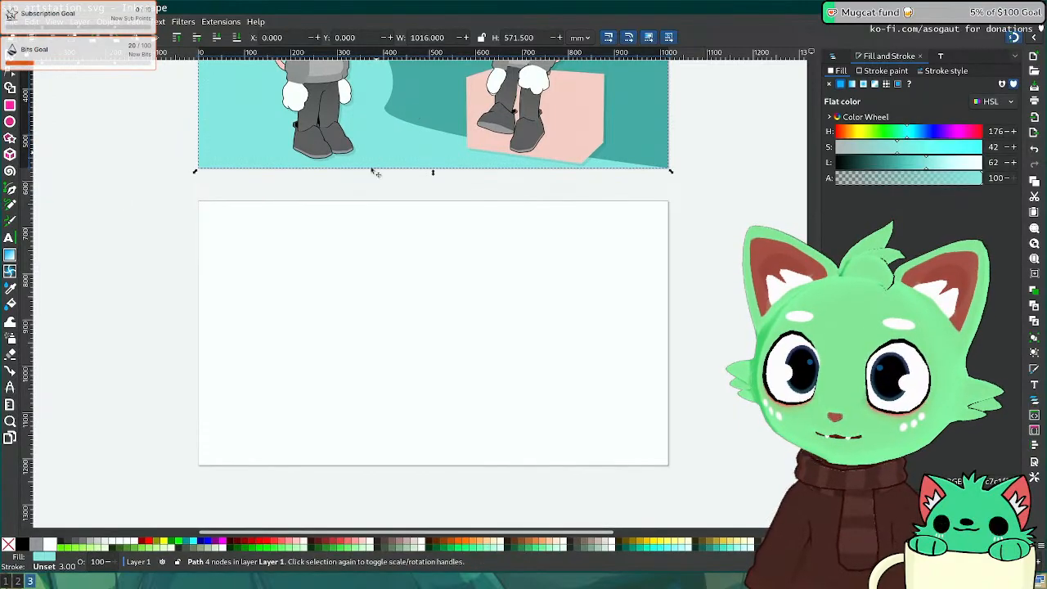
key("ctrl+v")
left_click_drag(252, 370, 287, 369)
Step: Drag the copy's curve node to stretch the teal shape over nearly the whole page
left_click(10, 88)
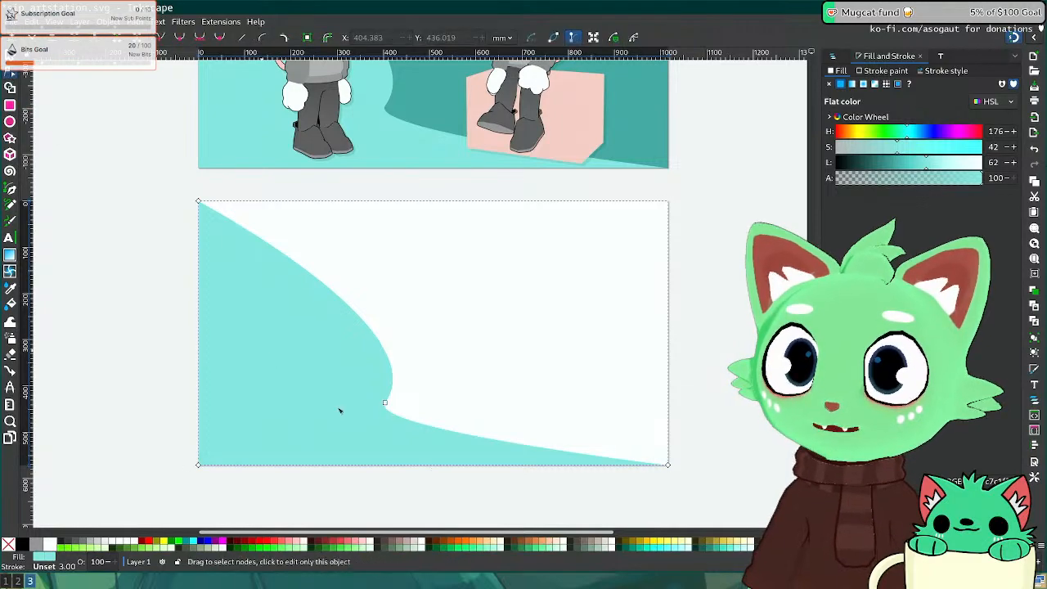
left_click_drag(385, 402, 652, 237)
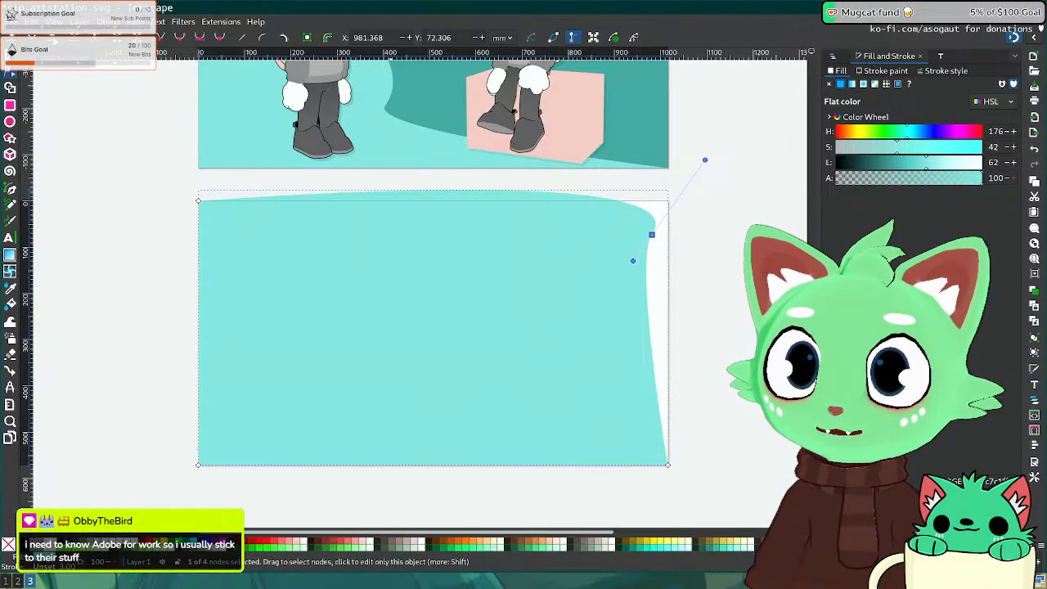
key("Delete")
key("ctrl+z")
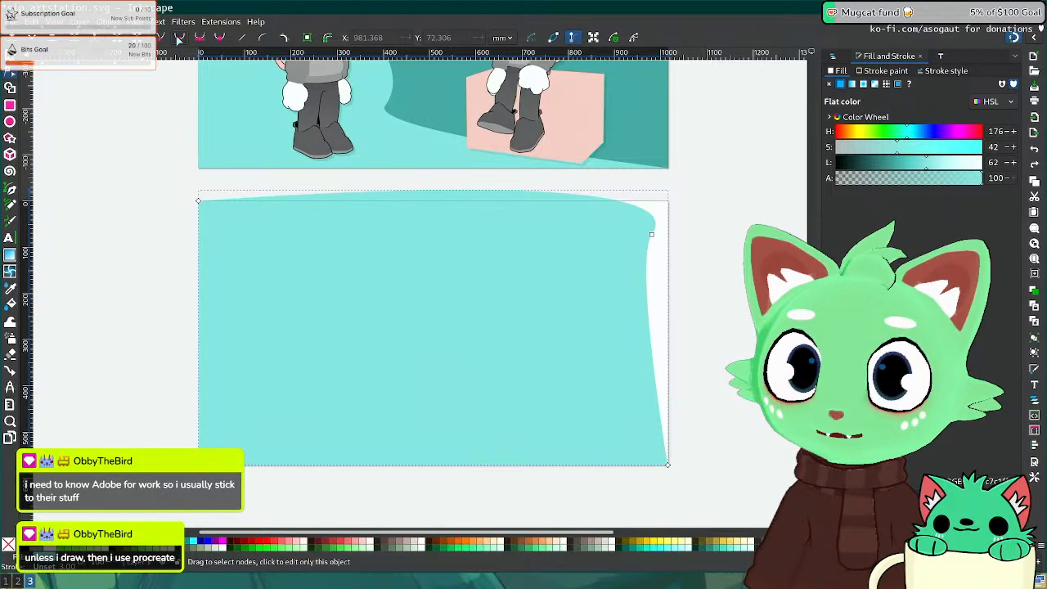
Step: Draw a small rectangle beside the page and fill it with the background cyan
left_click(10, 105)
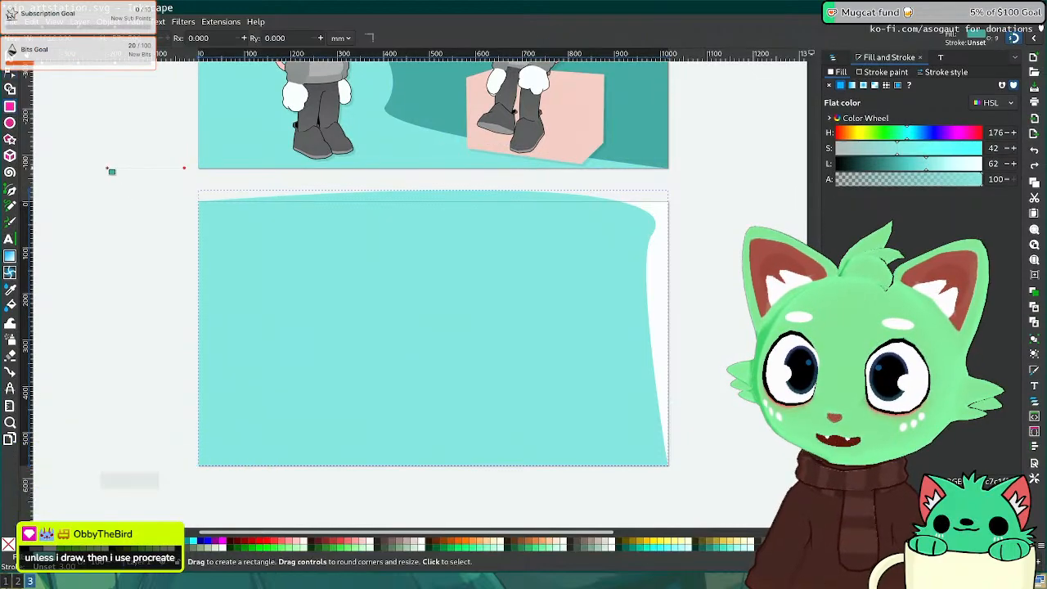
left_click_drag(107, 168, 158, 221)
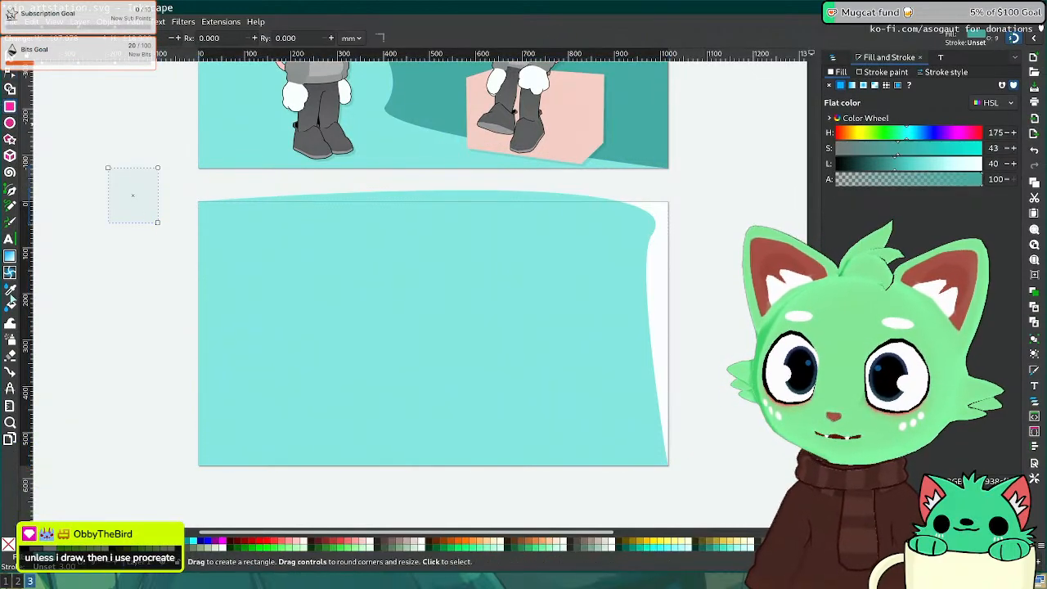
left_click(11, 288)
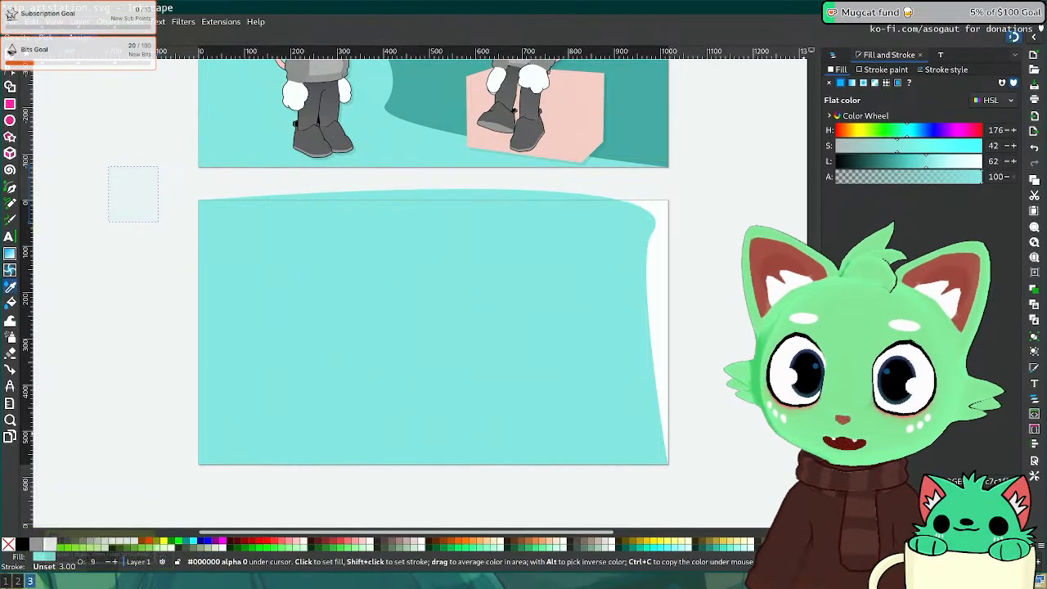
left_click(316, 264)
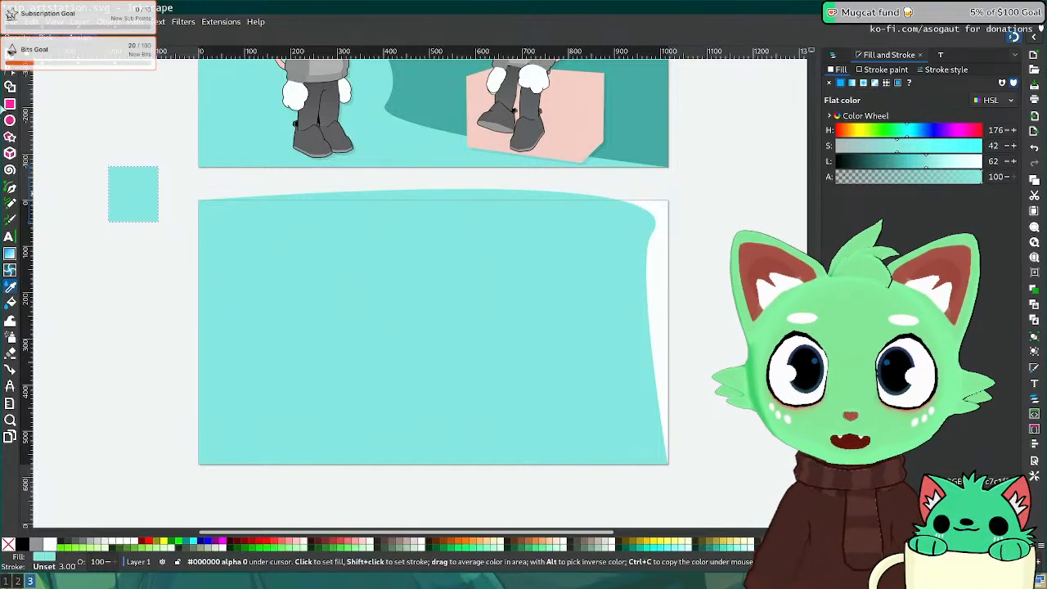
Step: Delete the curved cyan shape and scale the rectangle to fill the page as 1016 × 571.5
left_click(12, 57)
left_click(326, 259)
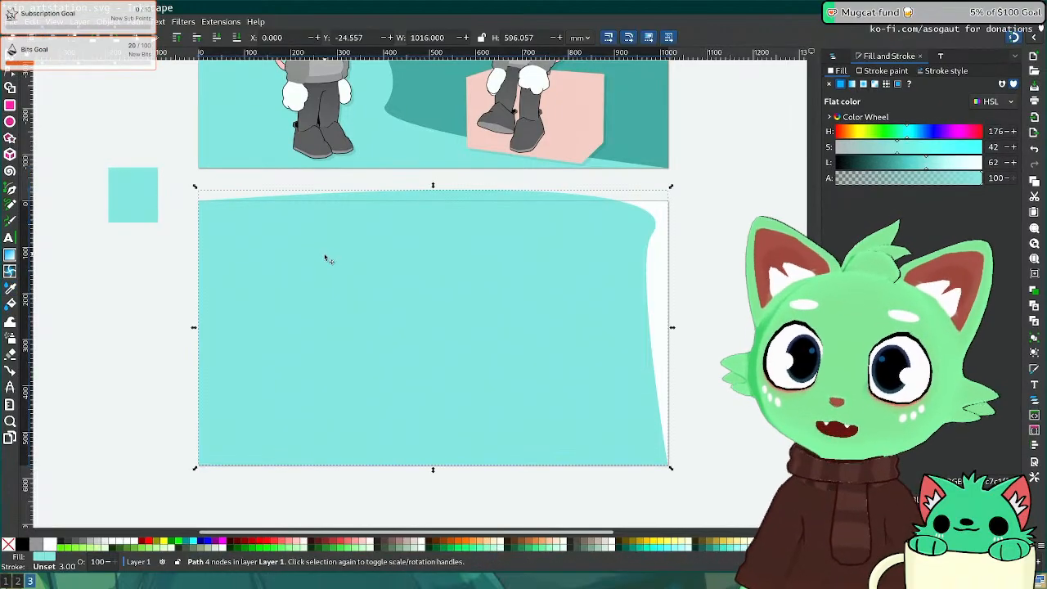
key("Delete")
left_click(136, 206)
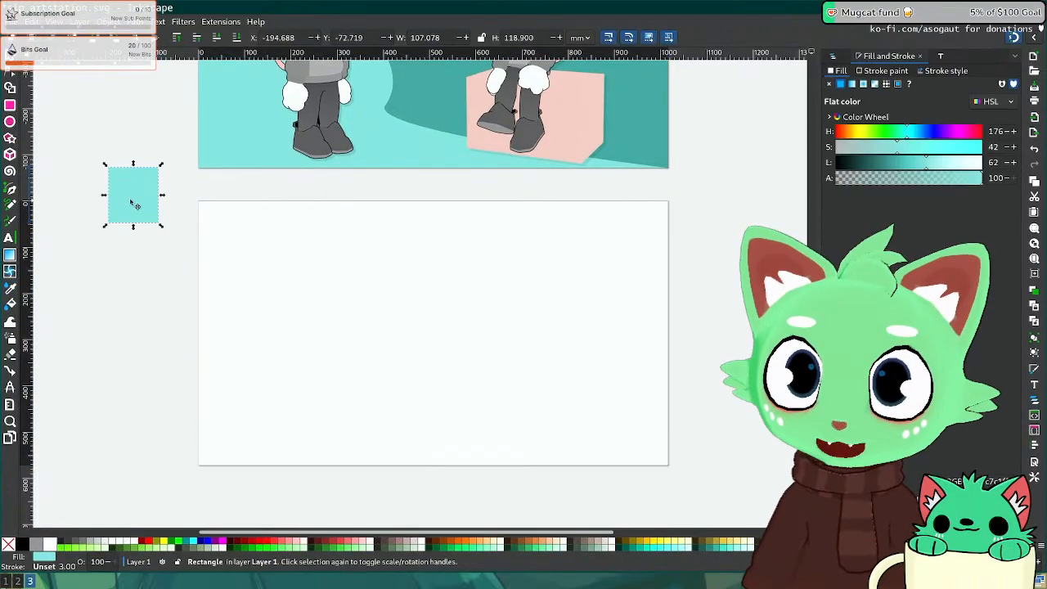
left_click_drag(136, 205, 669, 465)
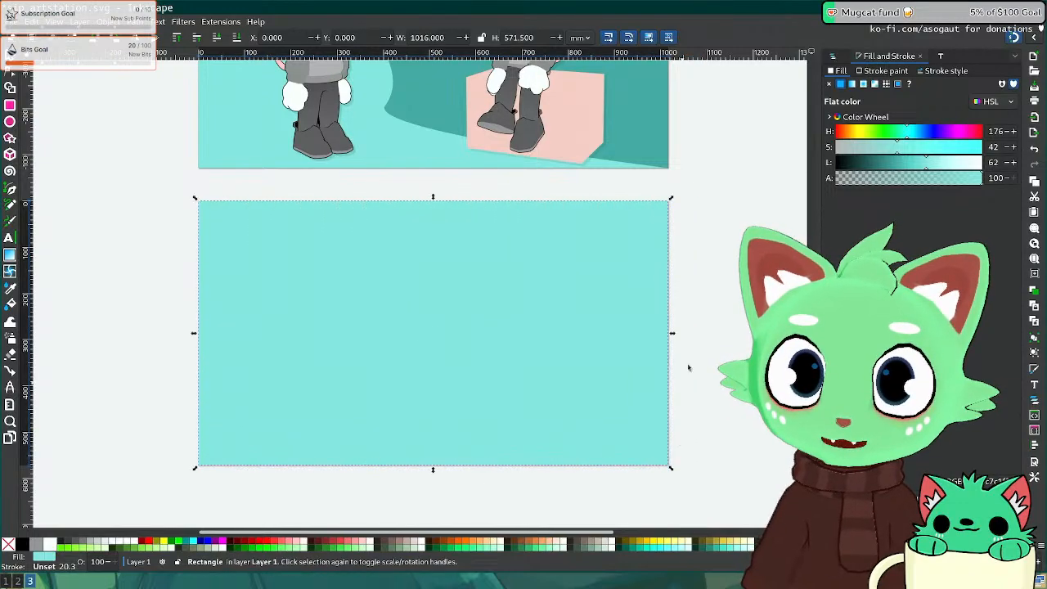
left_click(703, 356)
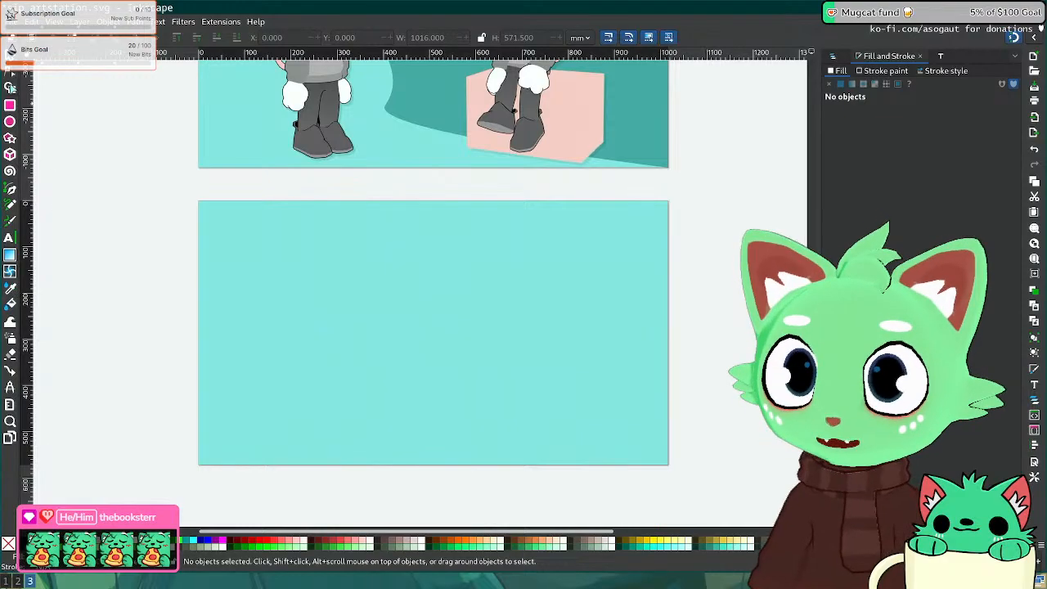
Step: Draw a square left of the page and fill it with the darker teal
left_click(10, 105)
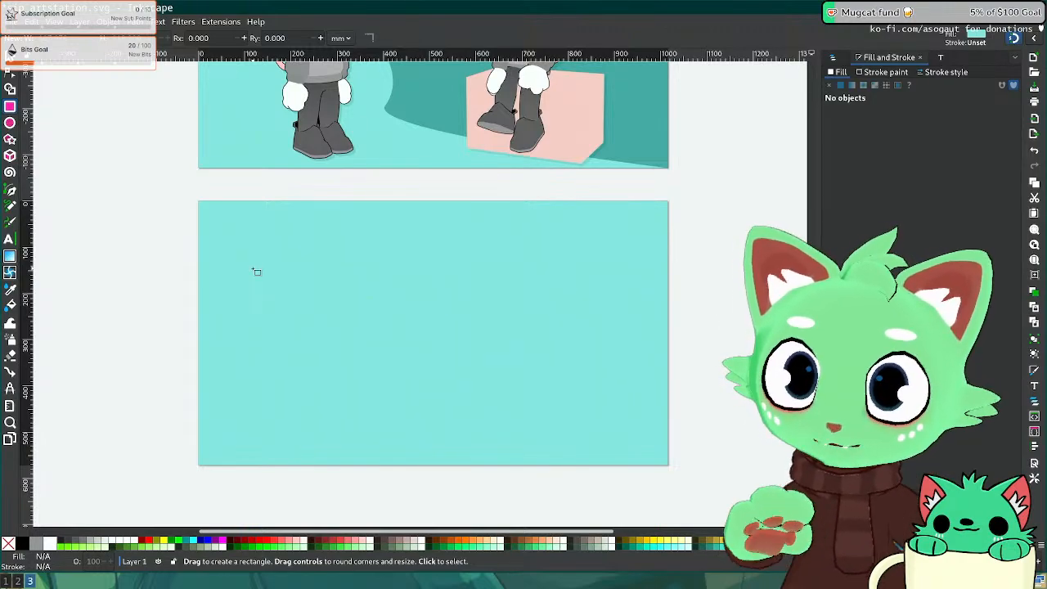
left_click(10, 256)
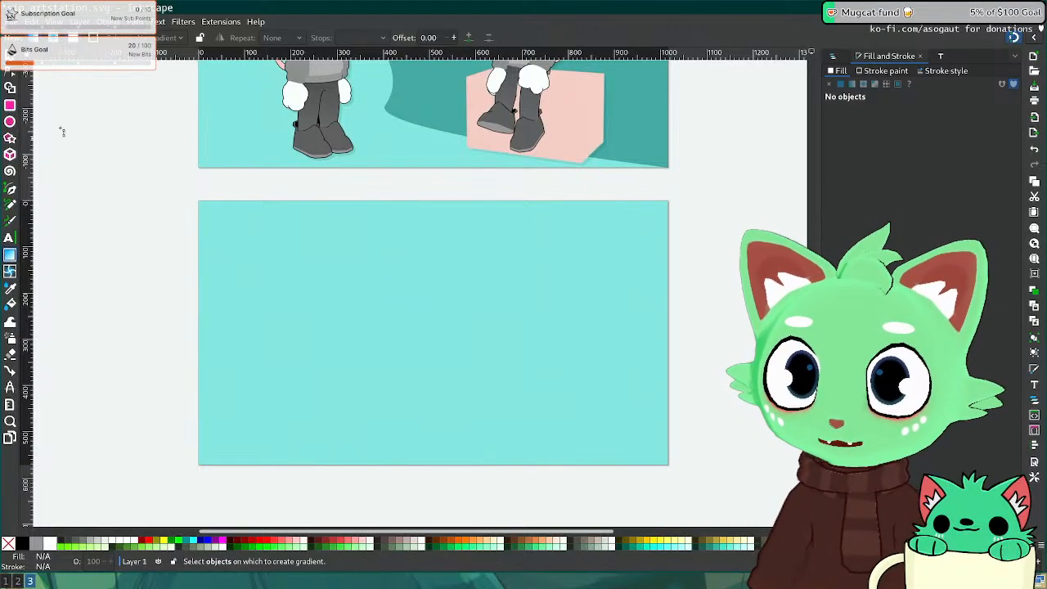
left_click(10, 105)
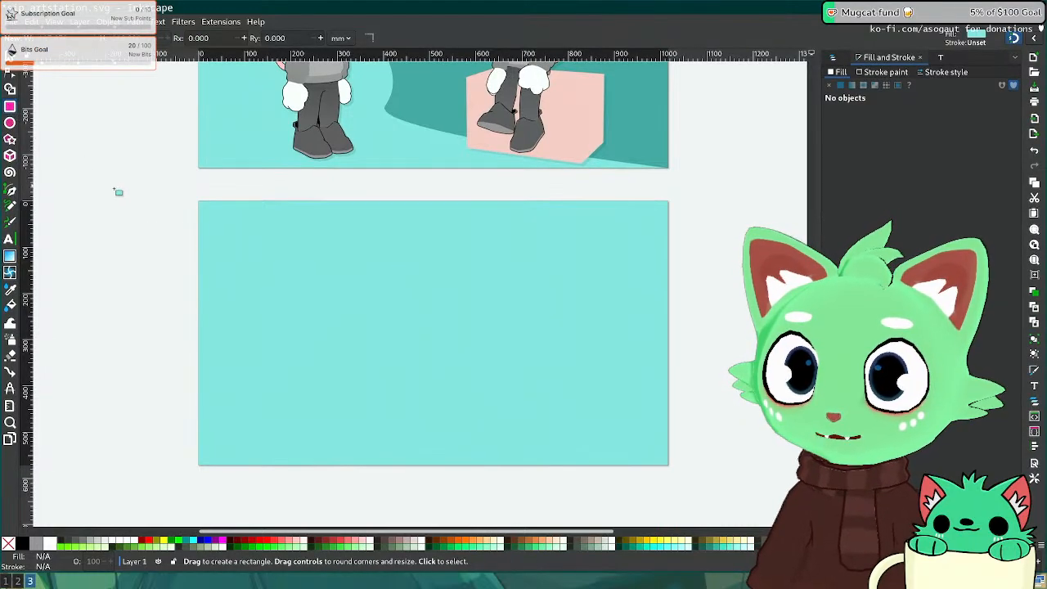
left_click_drag(114, 186, 198, 263)
key("s")
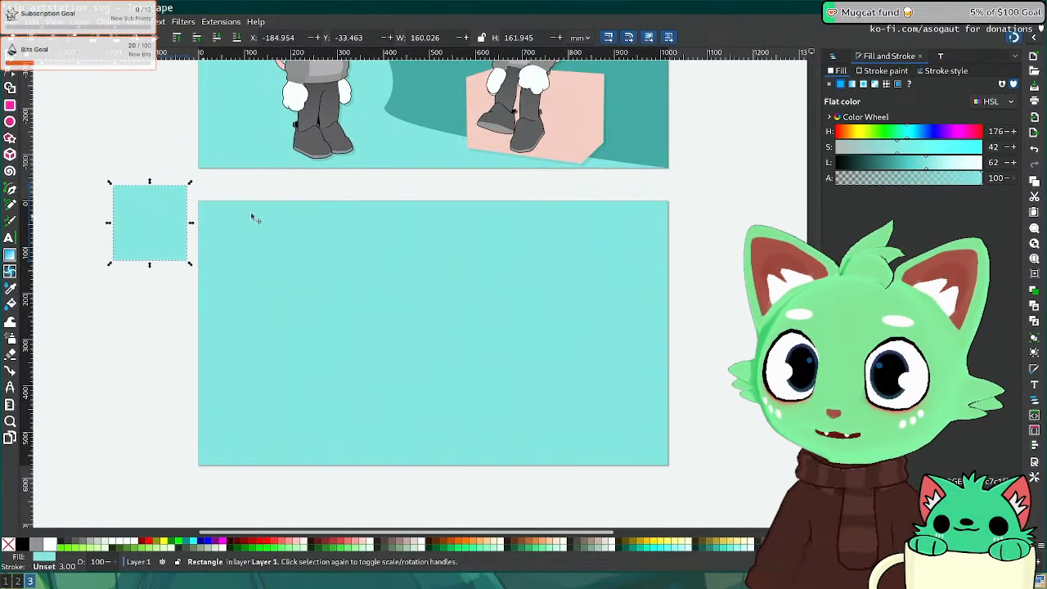
left_click(10, 287)
left_click(420, 104)
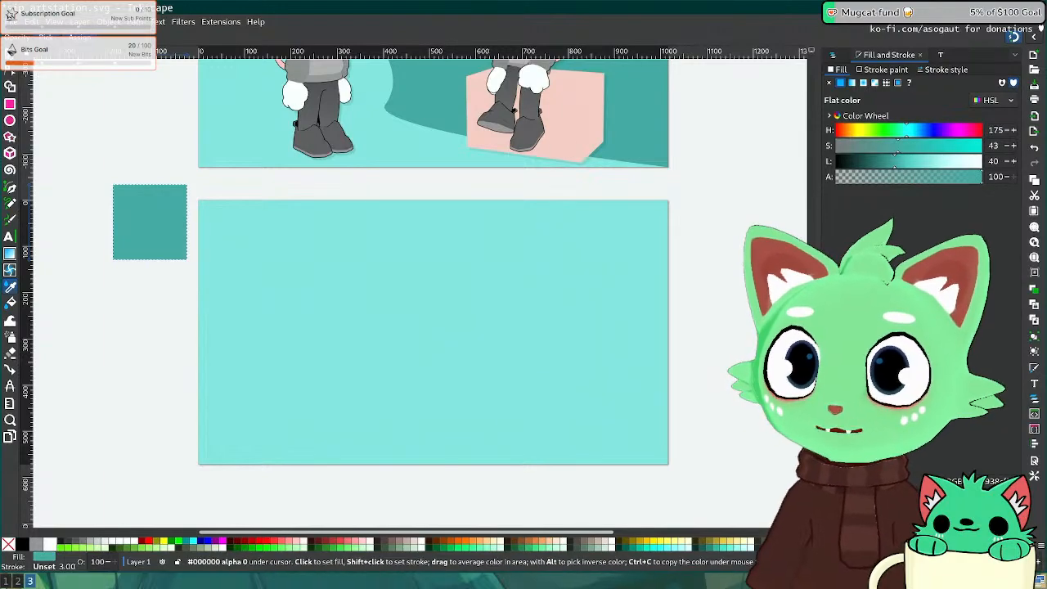
Step: Move the square onto the cyan page, round its corners, enlarge it, and place it top-middle
key("s")
left_click_drag(156, 224, 312, 273)
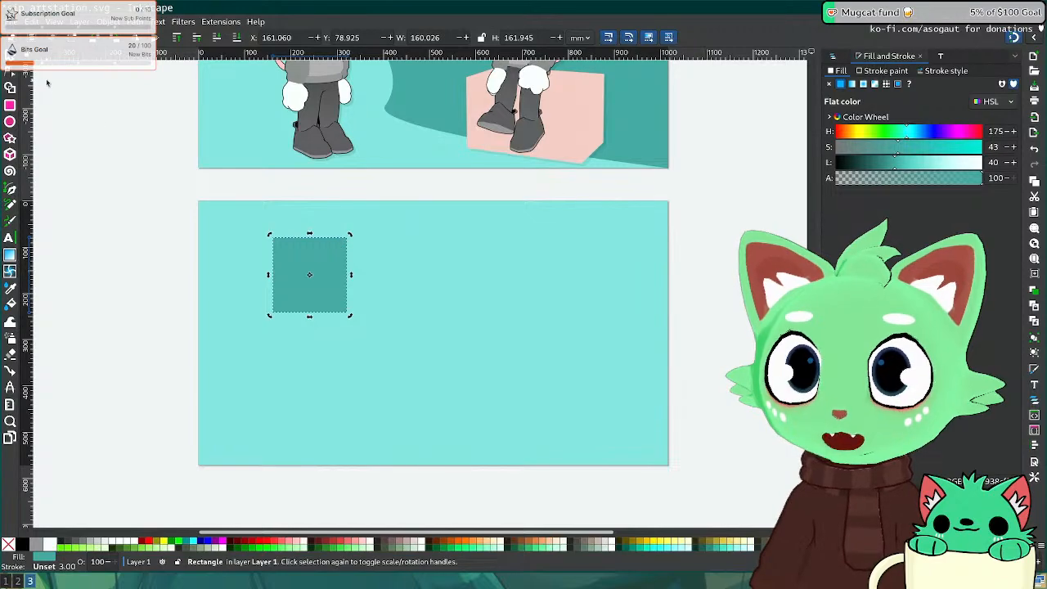
left_click(10, 87)
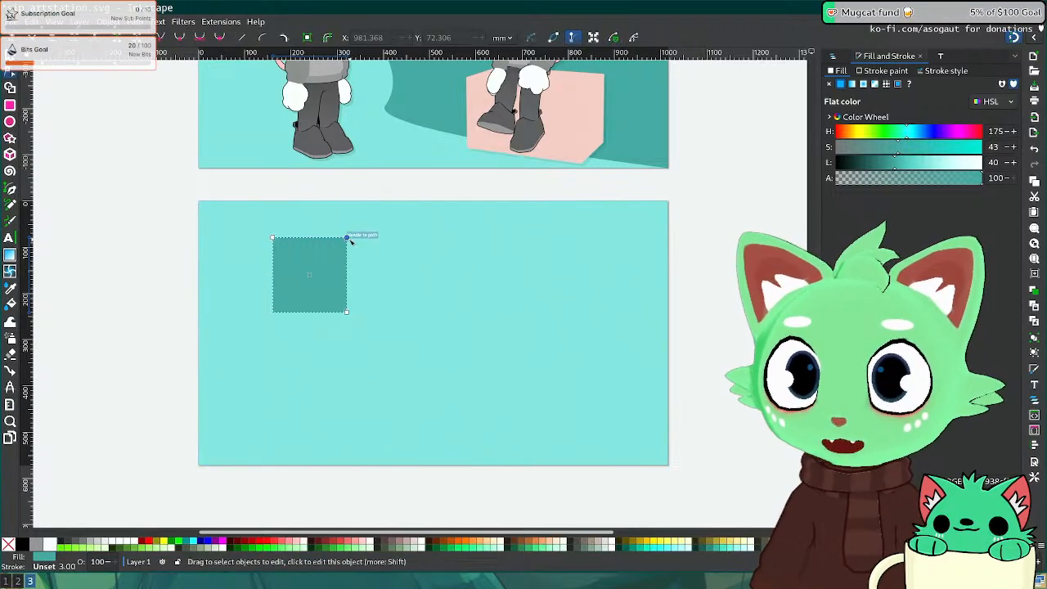
left_click_drag(335, 251, 340, 251)
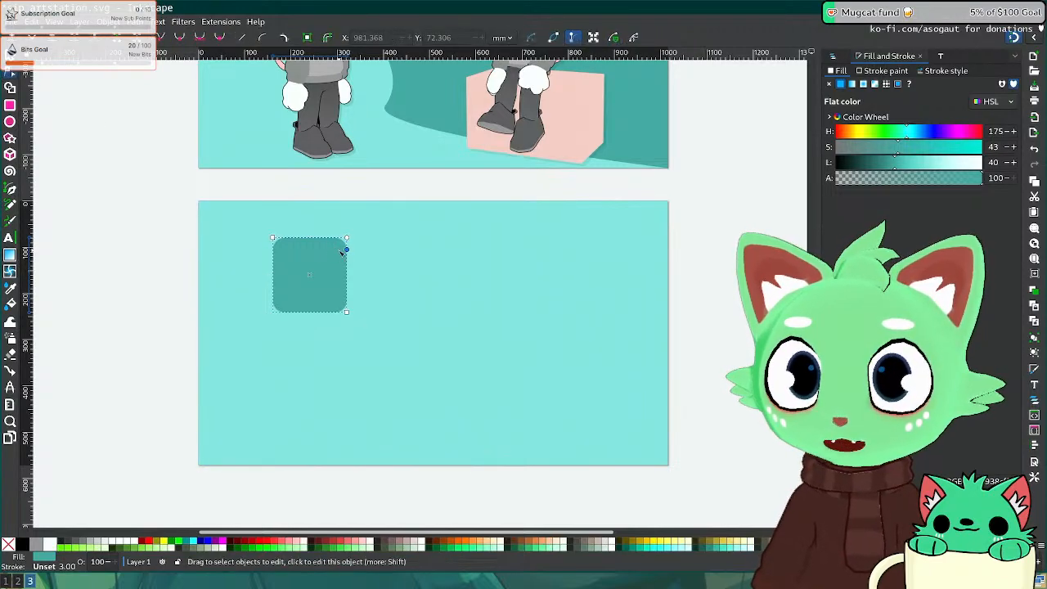
key("s")
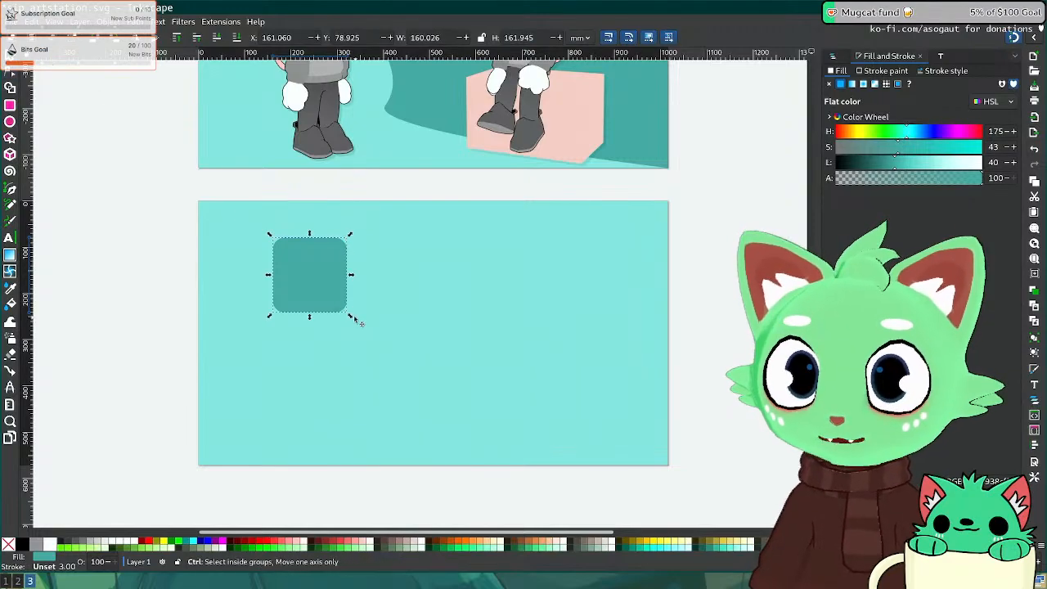
left_click_drag(354, 317, 388, 353, "shift")
left_click_drag(342, 282, 455, 276)
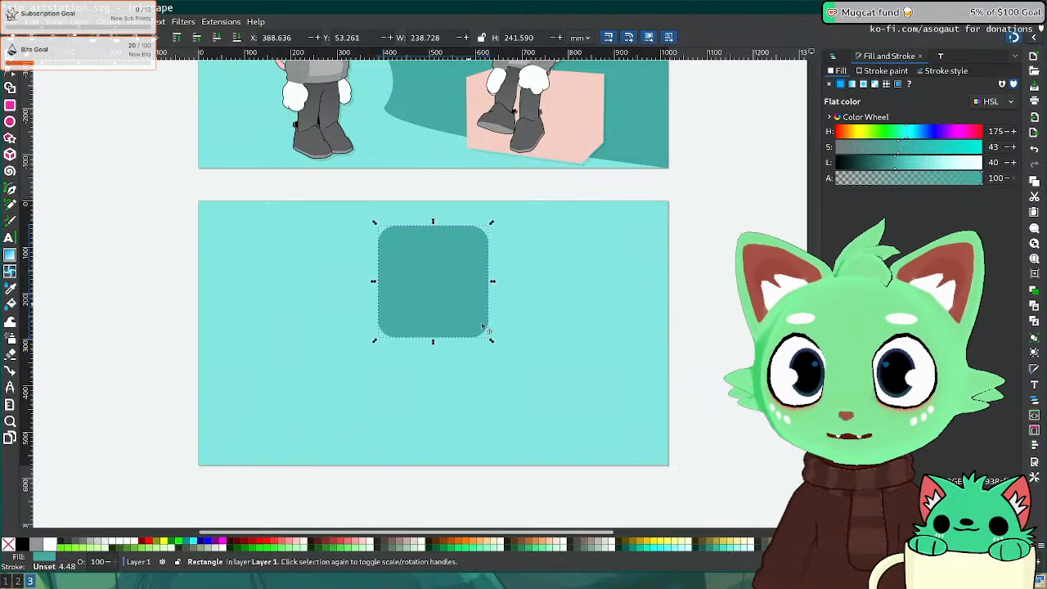
mouse_move(492, 341)
left_mouse_down()
mouse_move(477, 320)
mouse_move(493, 332)
left_mouse_up()
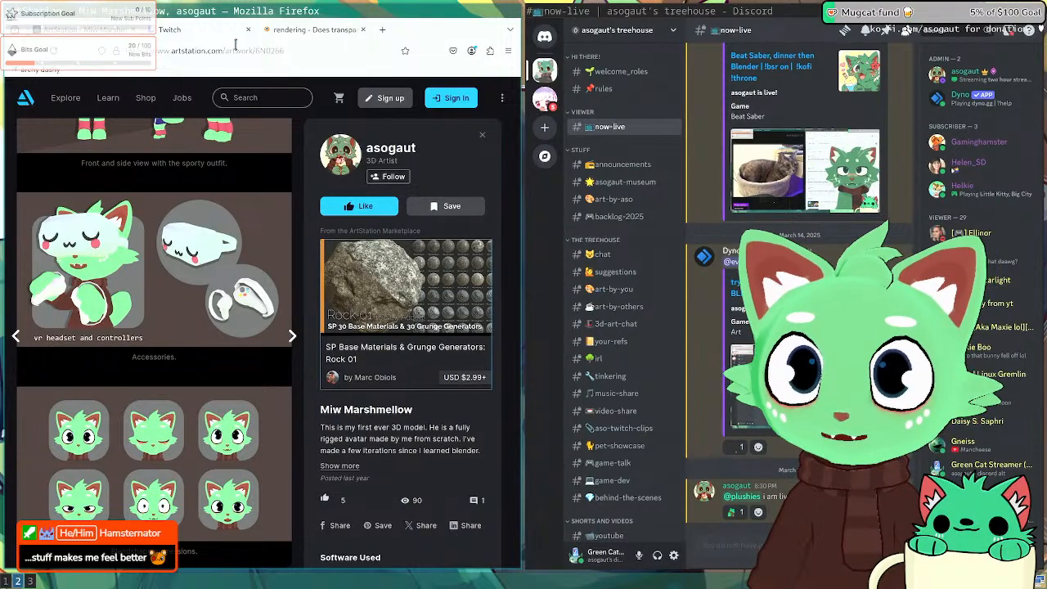
Step: Look over the Stack Exchange answer, Twitch Stream Manager and ArtStation page, then return to Blender
left_click(286, 32)
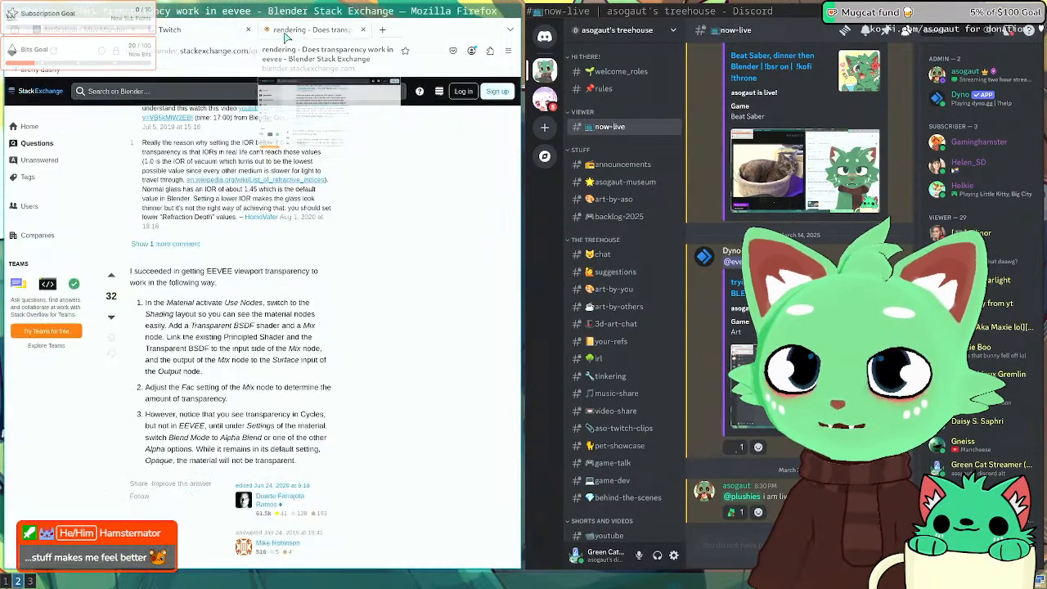
left_click(206, 29)
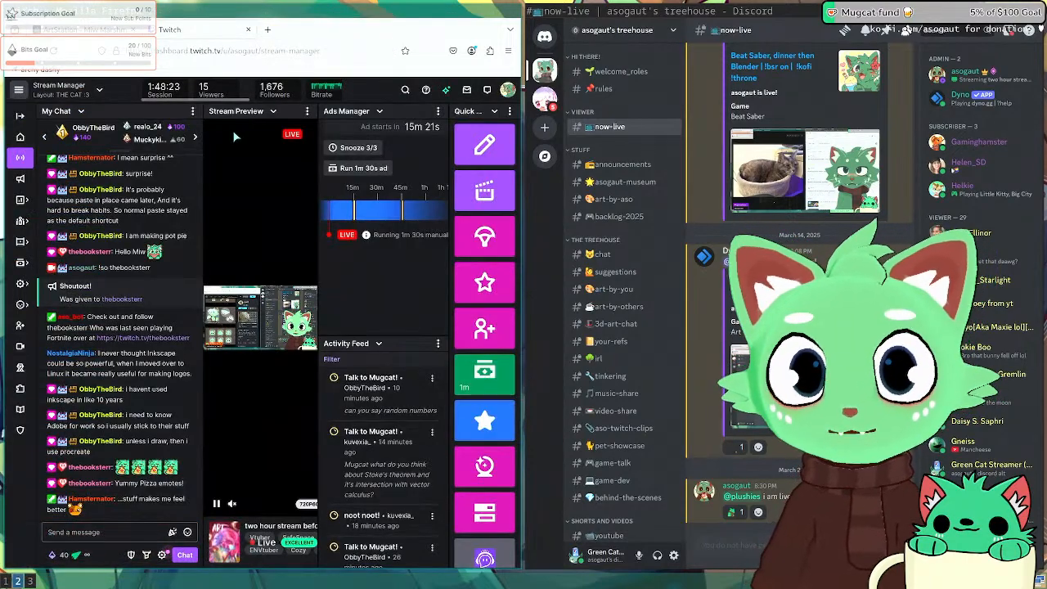
key("super+3")
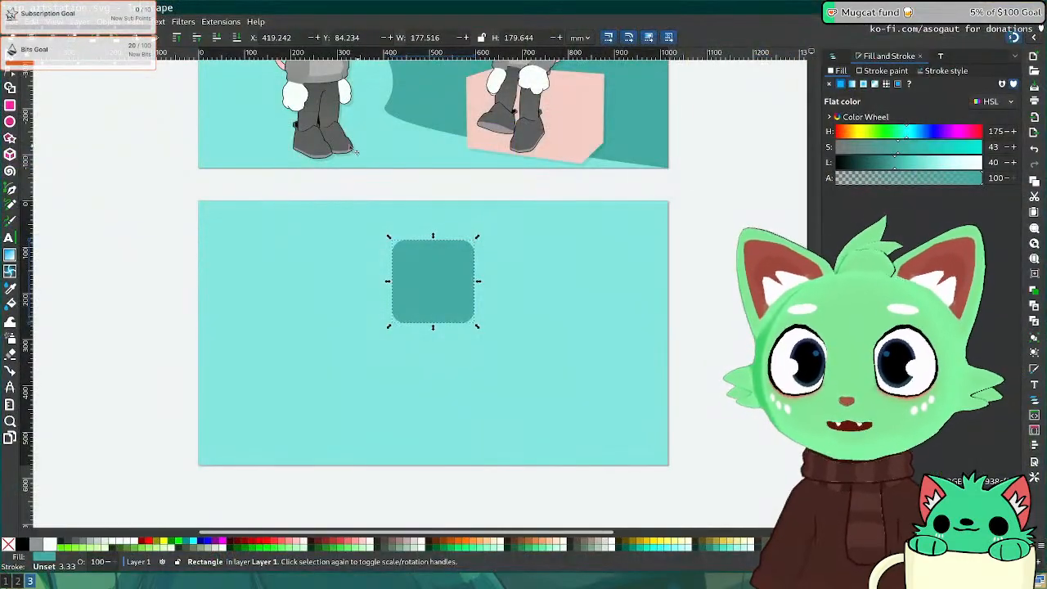
key("super+2")
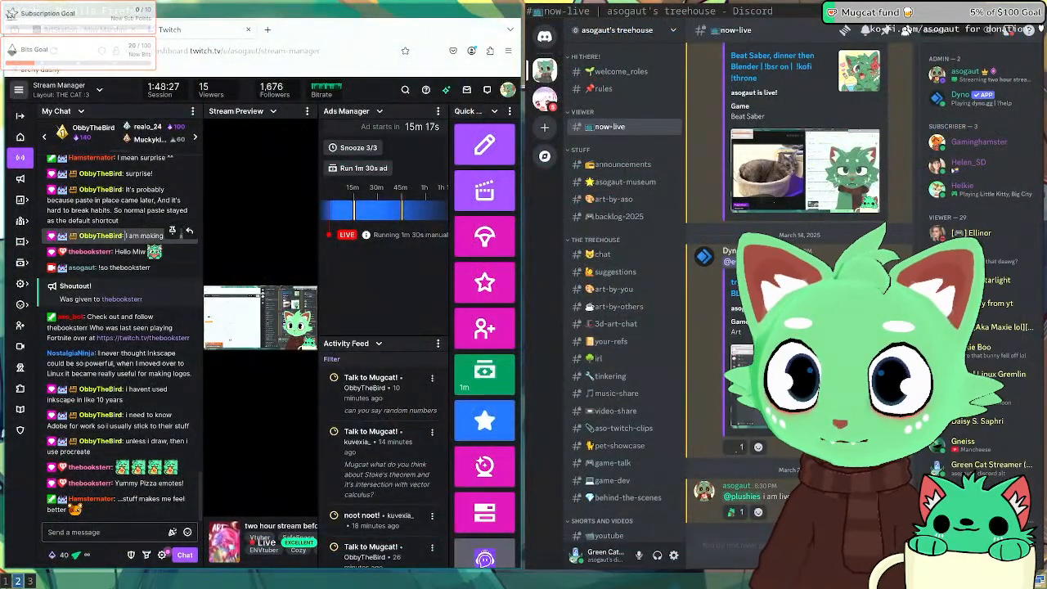
key("super+1")
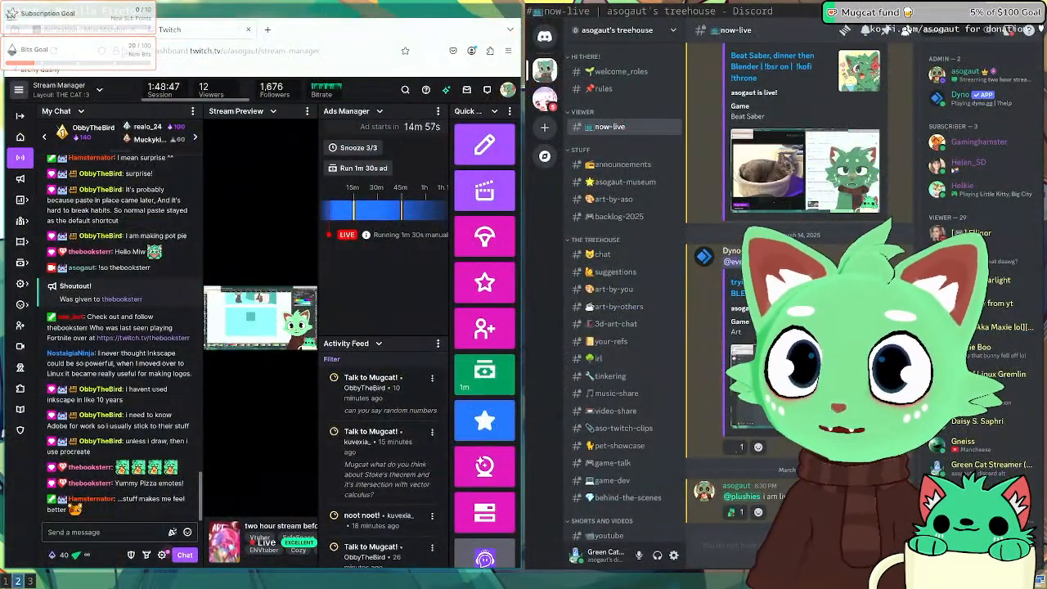
left_click(89, 29)
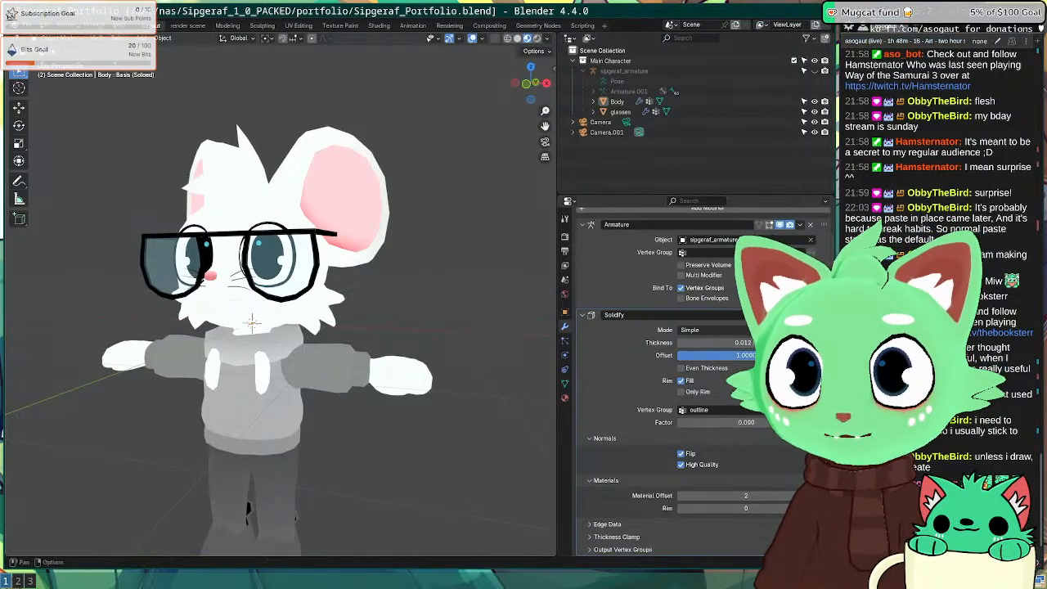
Step: View the mouse from the front, unhide the armature's bones, and save the file
key("KP_1")
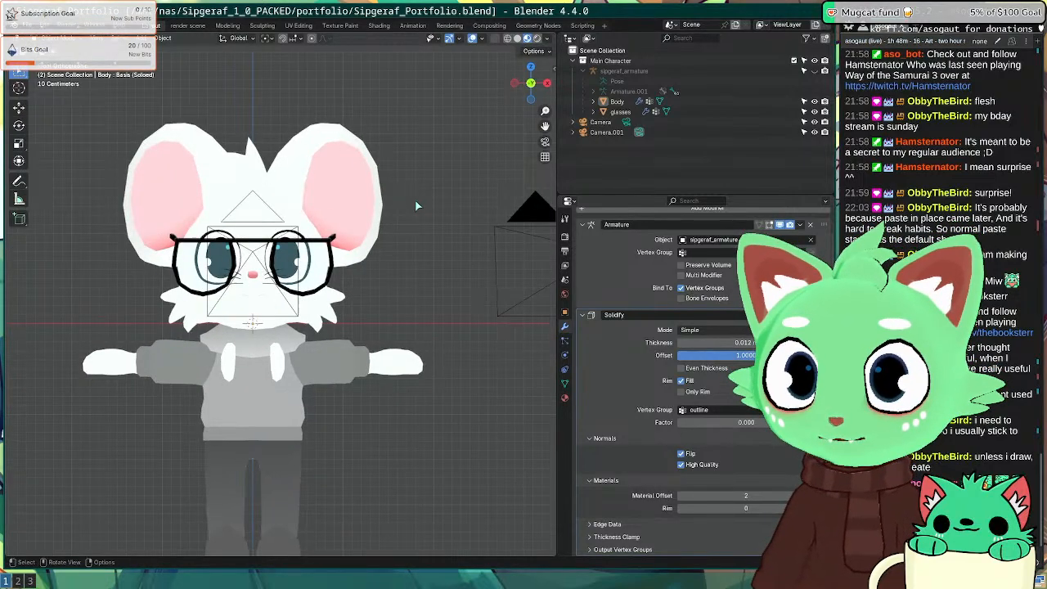
scroll(400, 205, "down", 5)
scroll(219, 314, "up", 4)
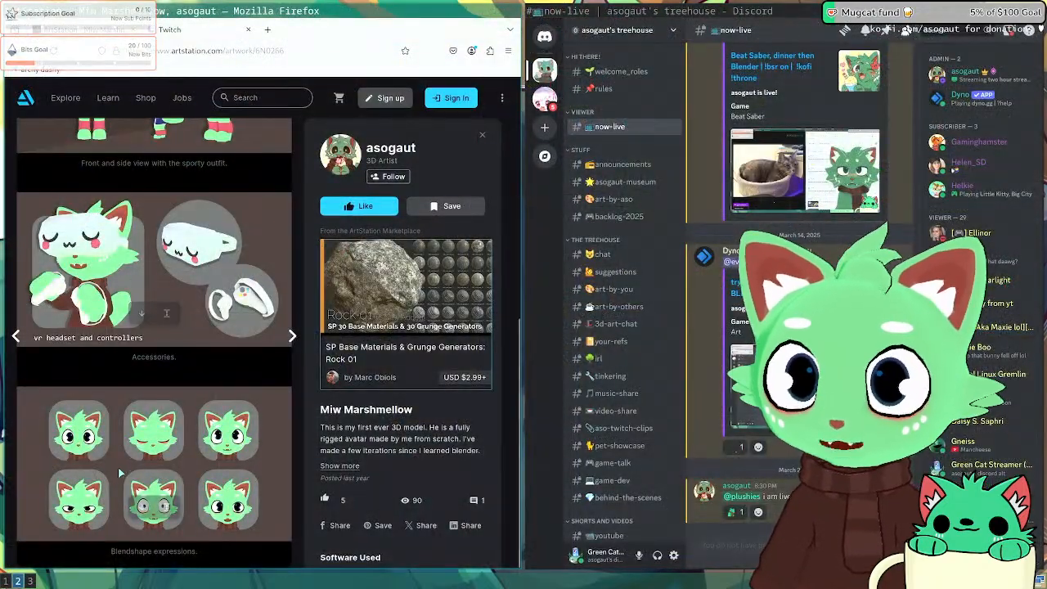
key("super+1")
left_click(188, 359)
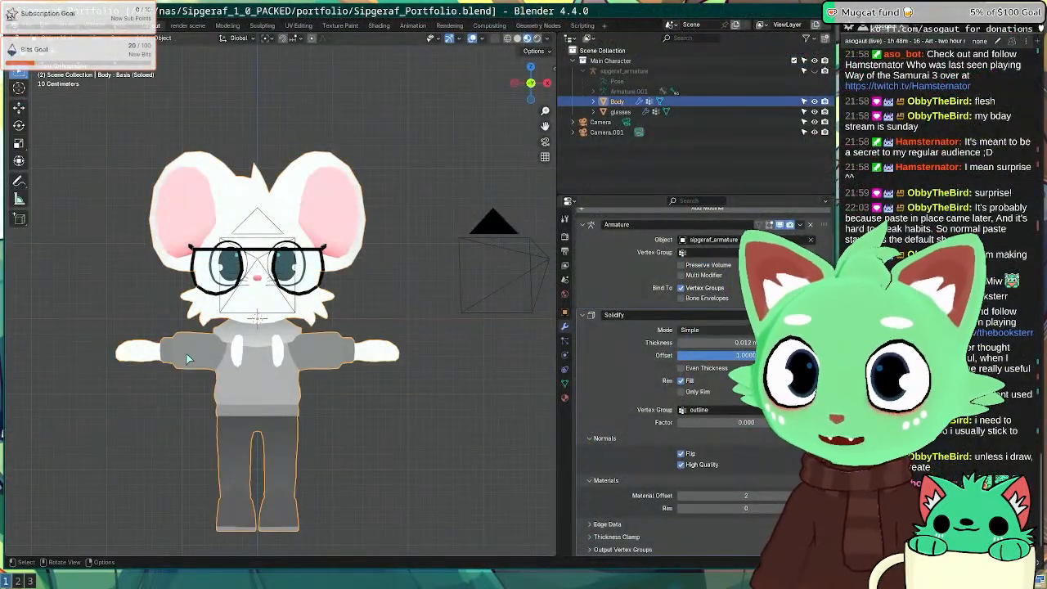
scroll(195, 334, "down", 3)
scroll(195, 335, "up", 1)
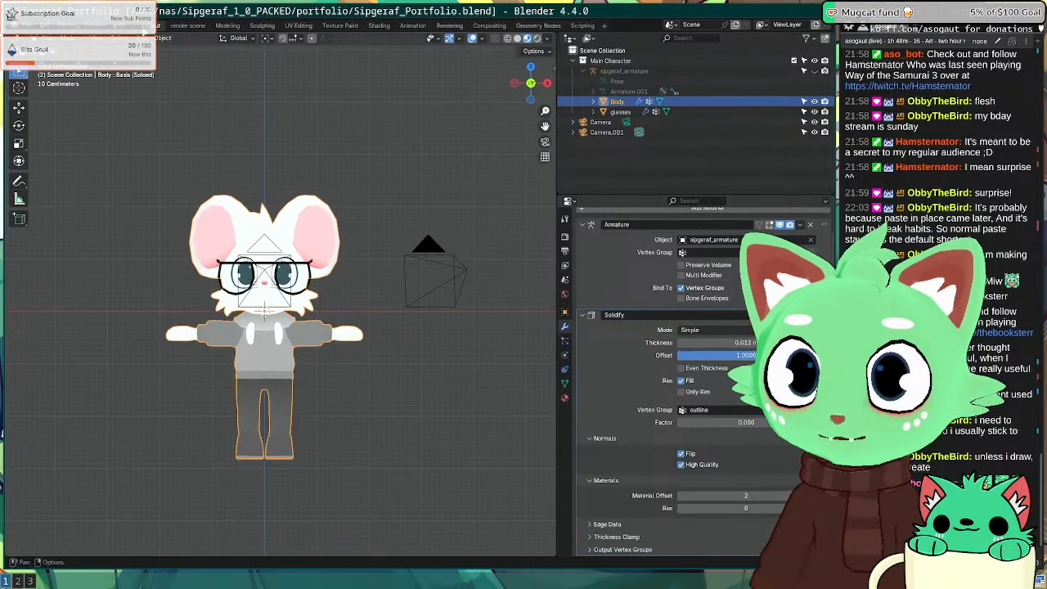
key("slash")
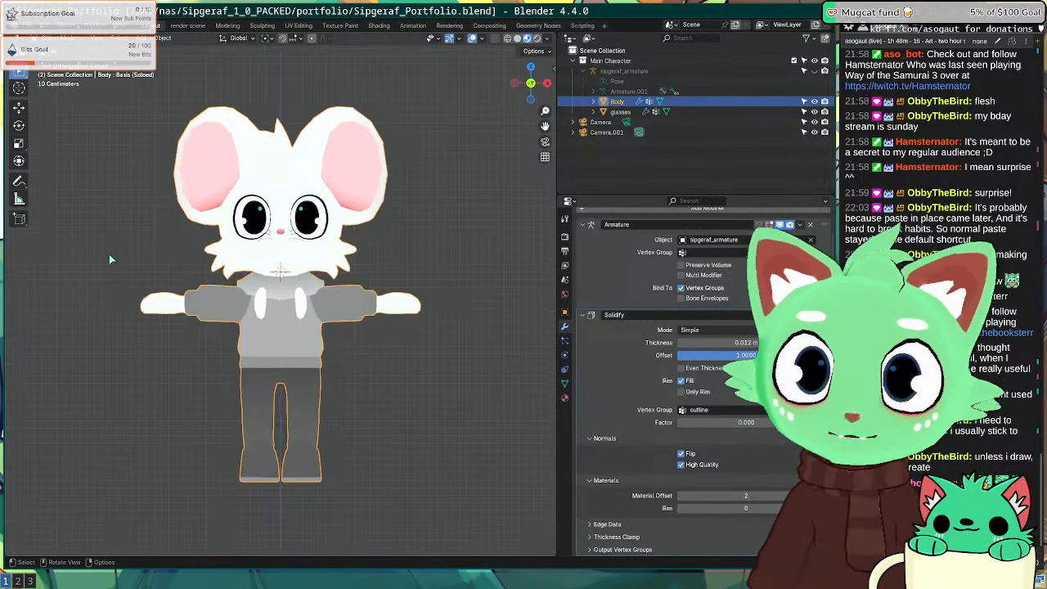
key("slash")
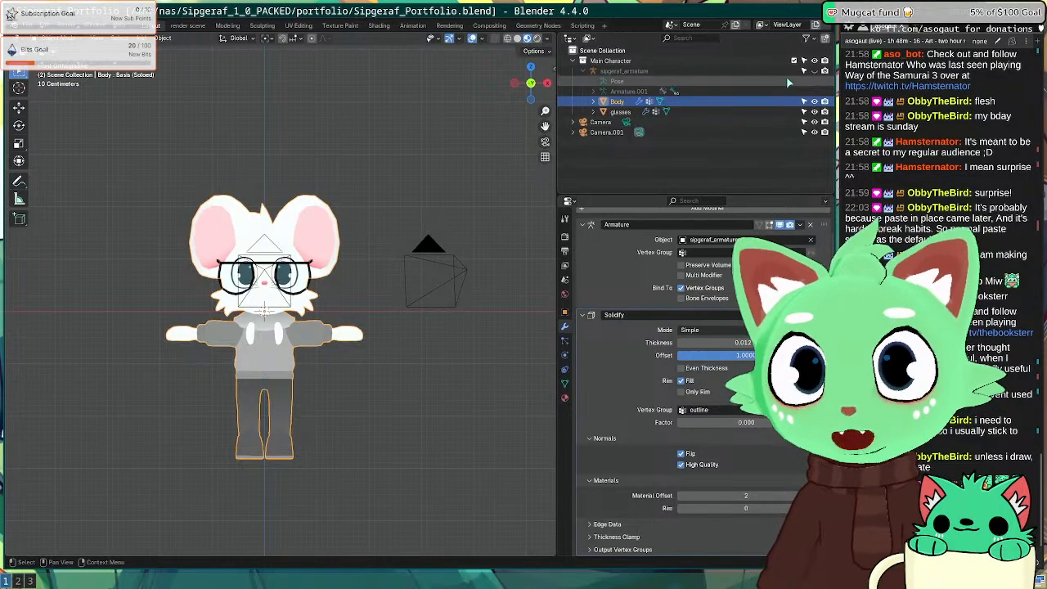
left_click(813, 71)
left_click(486, 405)
key("ctrl+s")
Step: In Pose Mode, rotate both upper-arm bones -70.7° so the arms hang at the sides
scroll(331, 329, "up", 4)
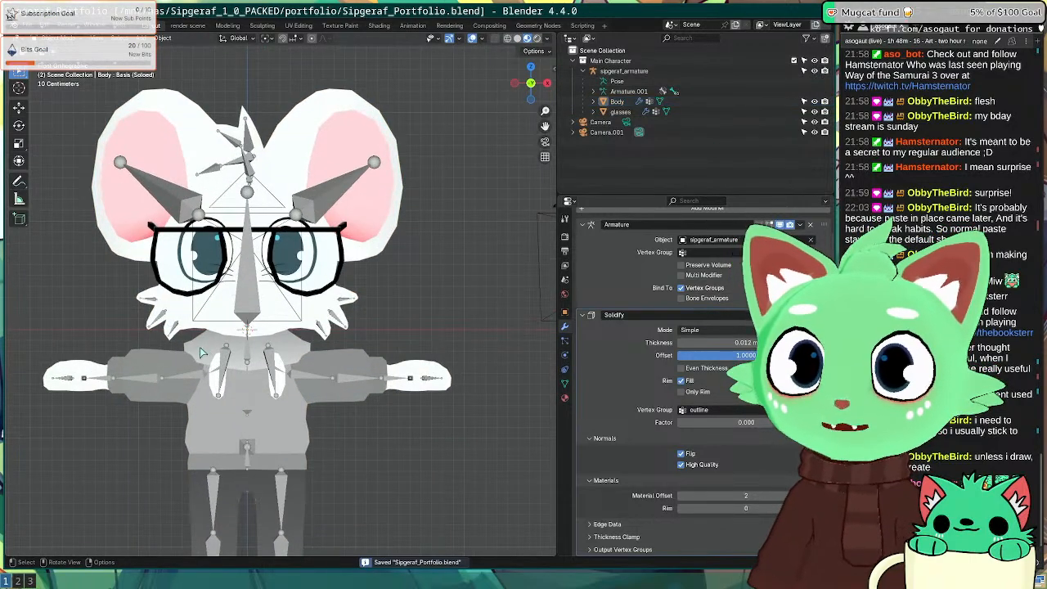
left_click(139, 225)
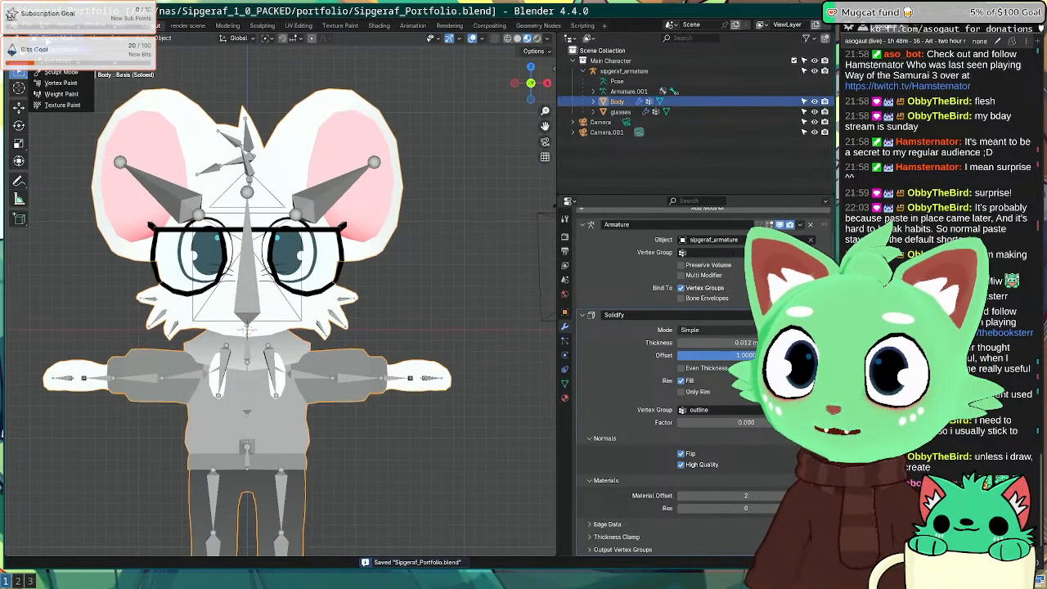
left_click(111, 327)
middle_click_drag(112, 326, 173, 231, "shift")
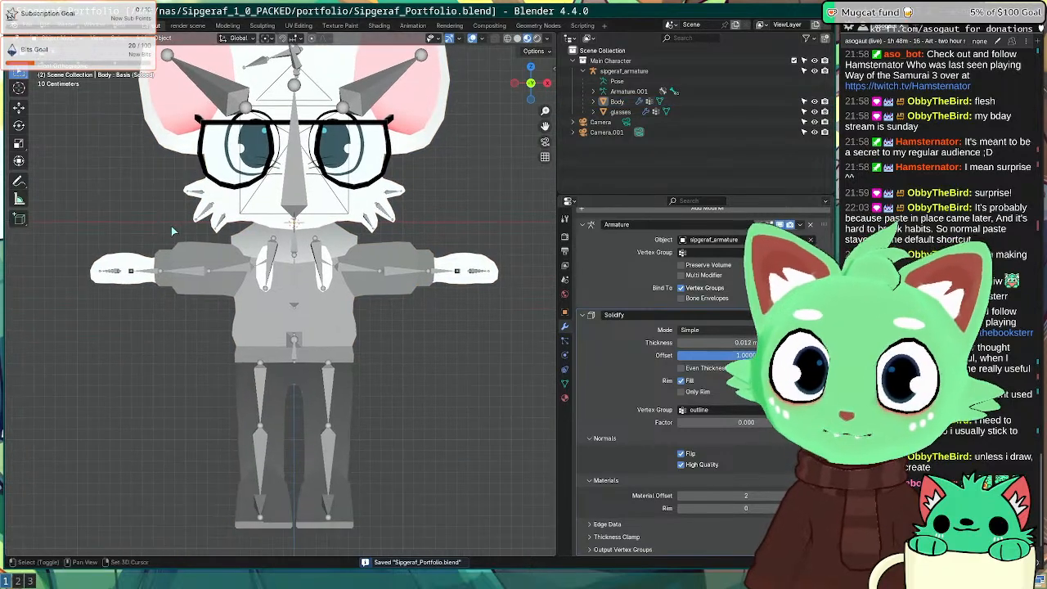
left_click(234, 274)
key("ctrl+Tab")
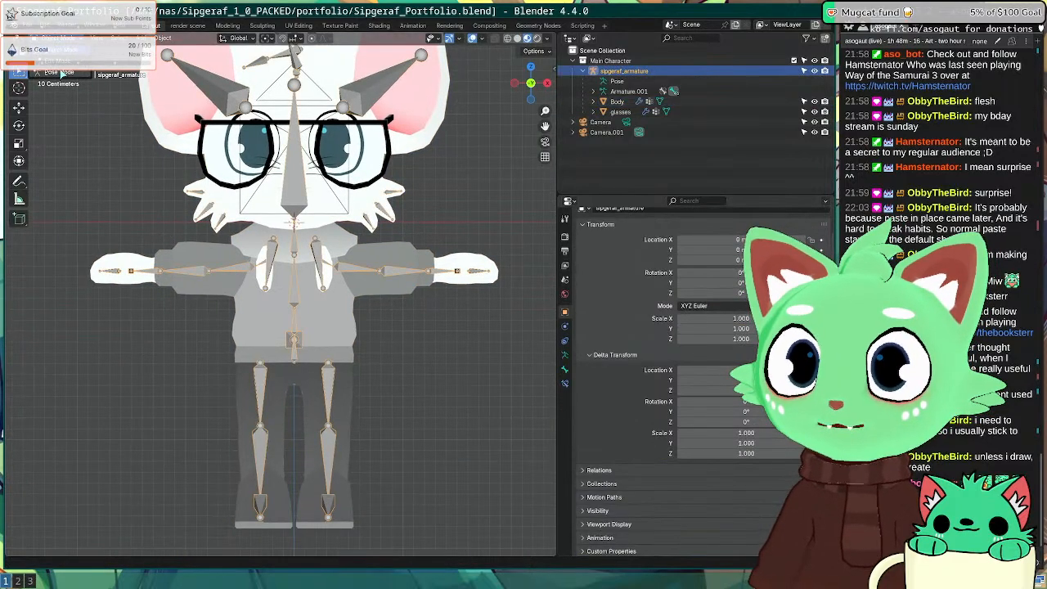
left_click(232, 270)
key("r")
right_click(220, 335)
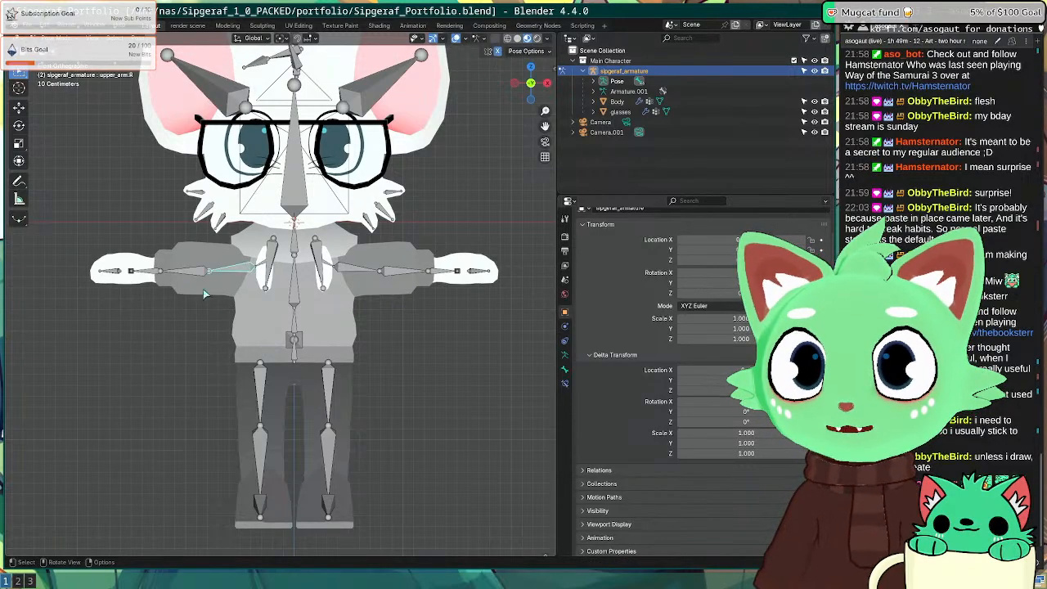
key("r")
left_click(382, 196)
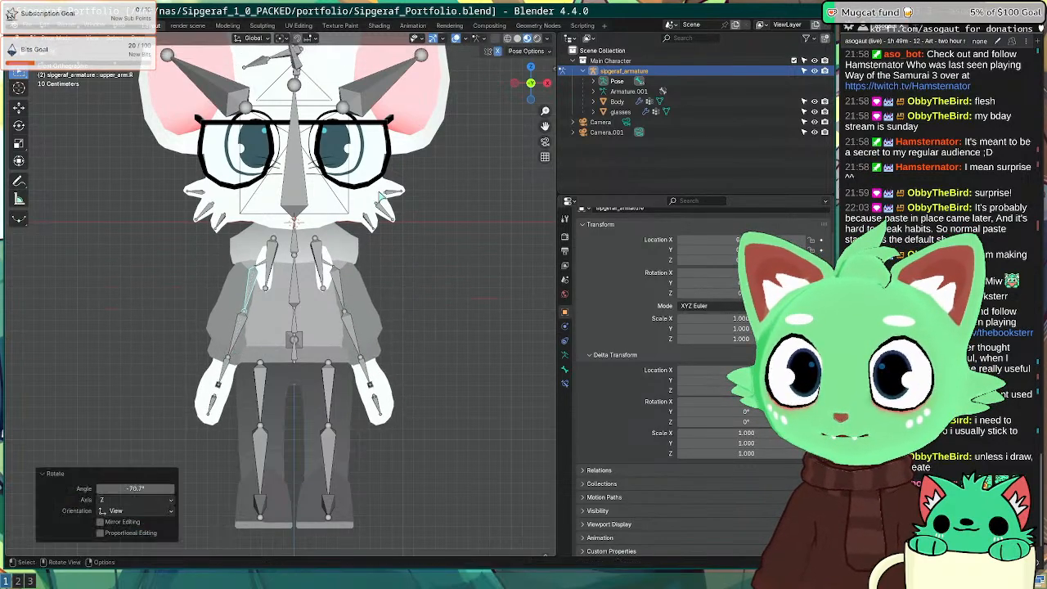
mouse_move(380, 197)
middle_mouse_down()
mouse_move(327, 164)
mouse_move(382, 206)
middle_mouse_up()
scroll(328, 162, "down", 5)
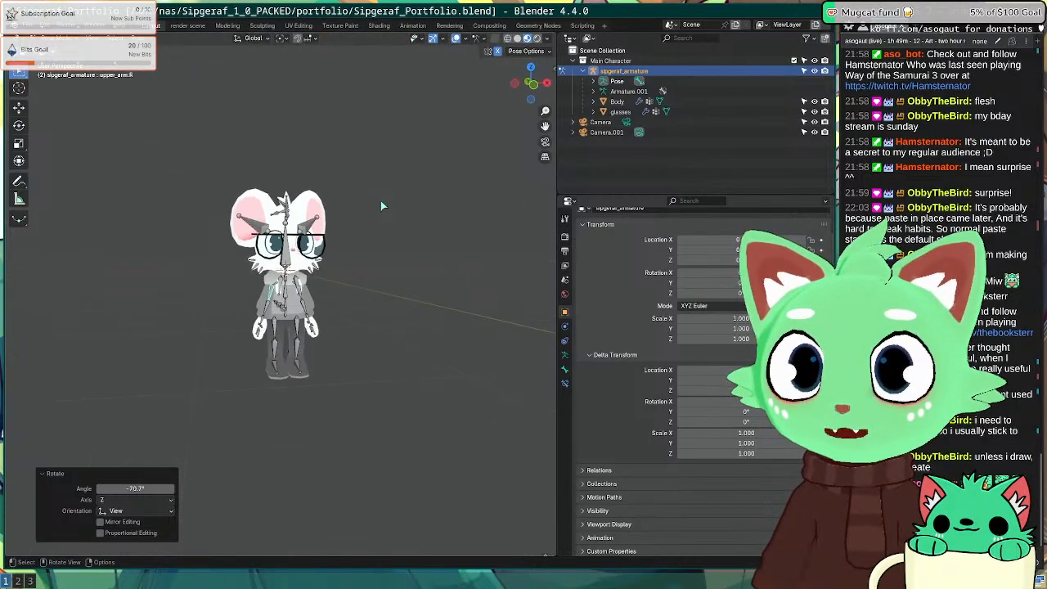
key("KP_1")
Step: Return to Object Mode, hide the armature, and save Sipgeraf_Portfolio.blend
left_click(285, 258)
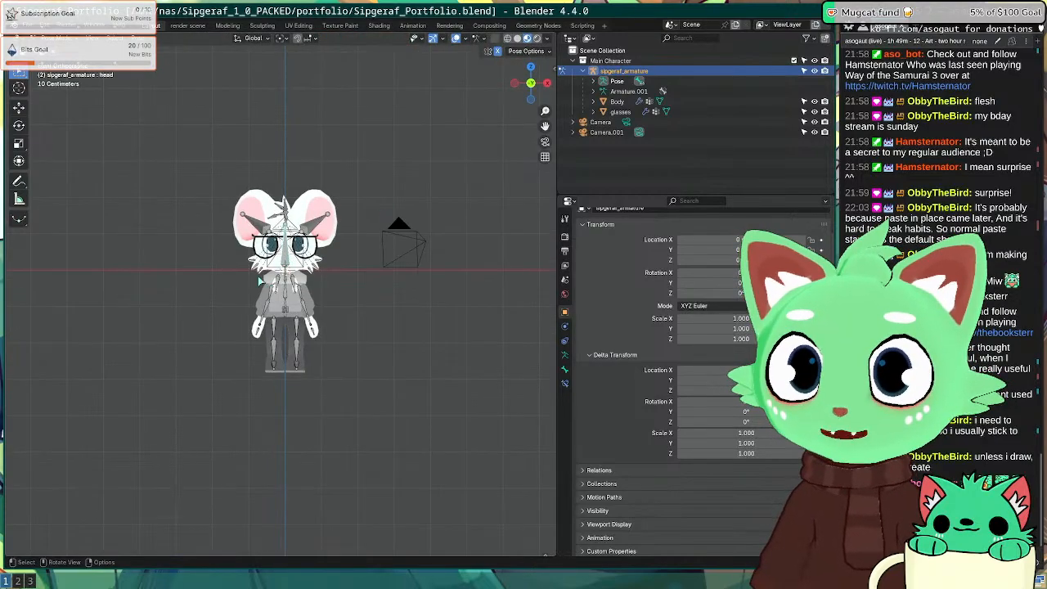
left_click(59, 39)
left_click(67, 52)
key("alt+a")
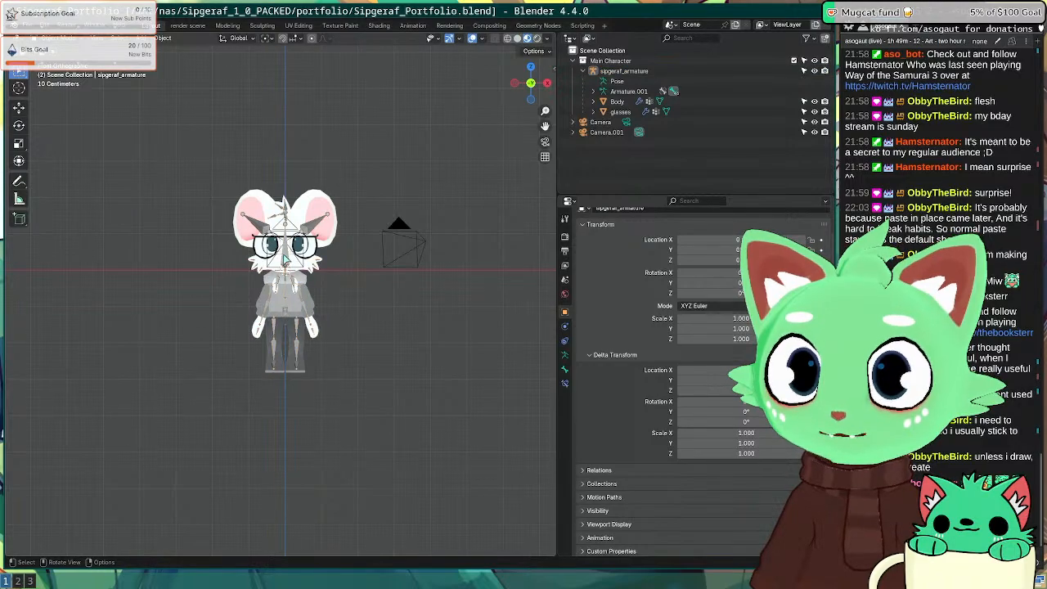
left_click(285, 260)
key("h")
scroll(364, 274, "up", 2)
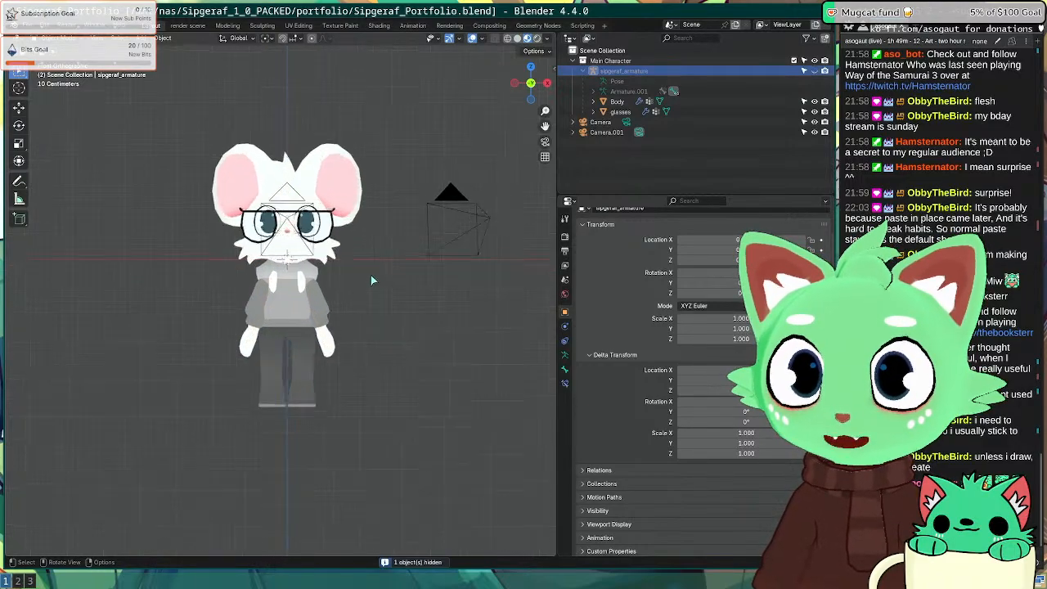
scroll(370, 275, "up", 1)
key("ctrl+s")
Step: Select the main camera and orbit to a raised side view of the cameras
middle_click_drag(380, 245, 255, 323, "shift")
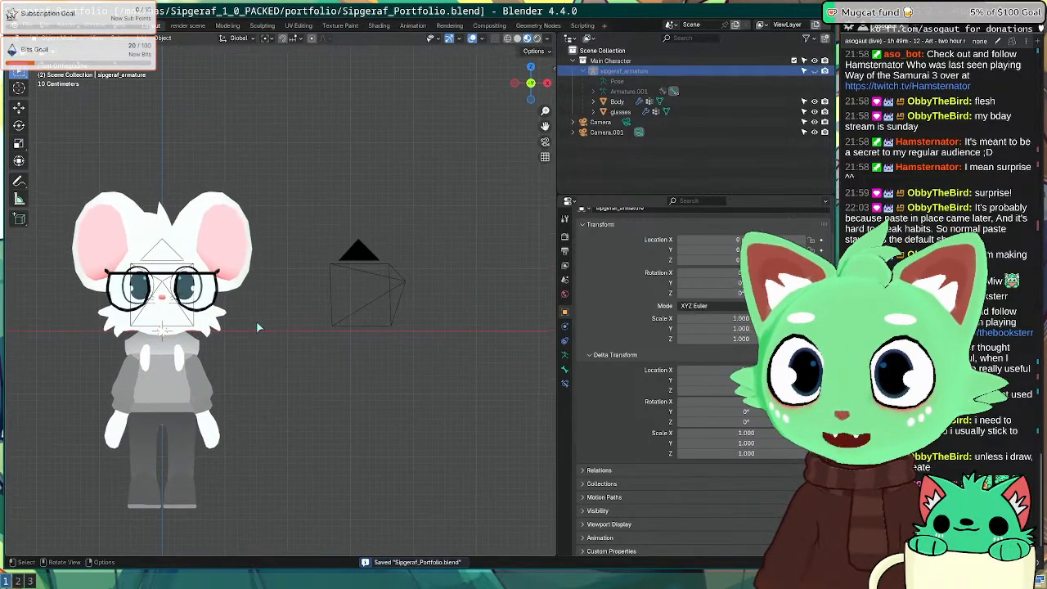
scroll(256, 327, "down", 3)
left_click(218, 279)
middle_click_drag(214, 276, 198, 251)
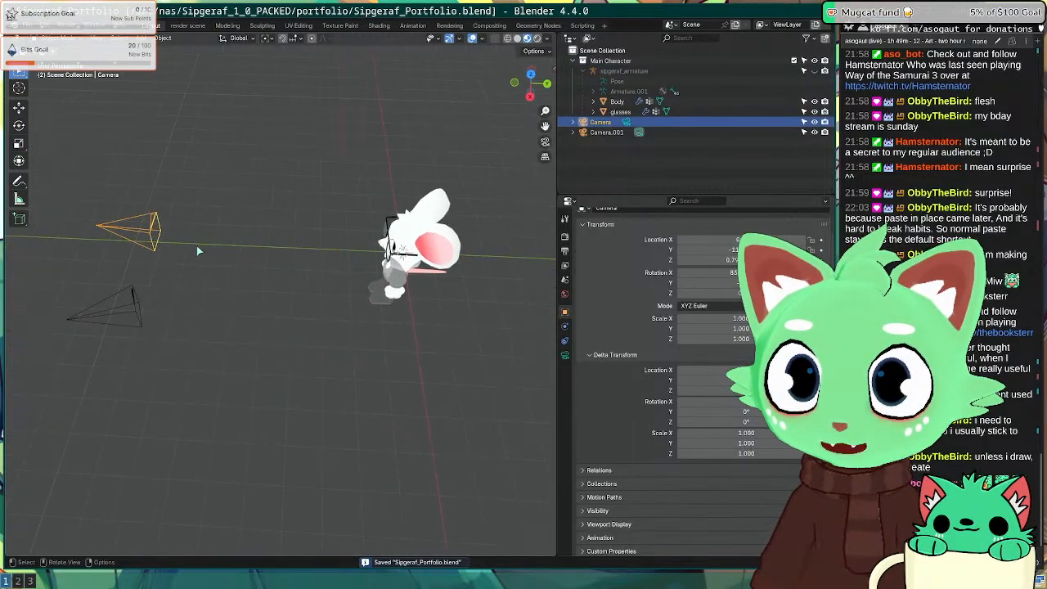
Step: In the render layout, make the selected camera active and slide it along Y from top view
left_click(187, 25)
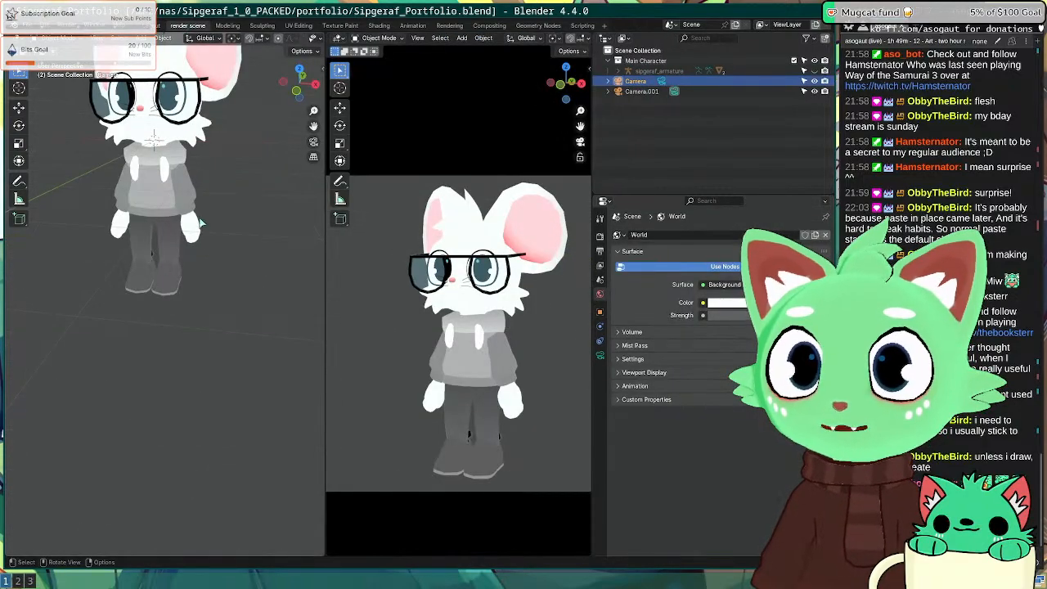
scroll(202, 225, "down", 3)
middle_click_drag(96, 218, 159, 336)
right_click(128, 266)
left_click(126, 267)
scroll(438, 296, "down", 3)
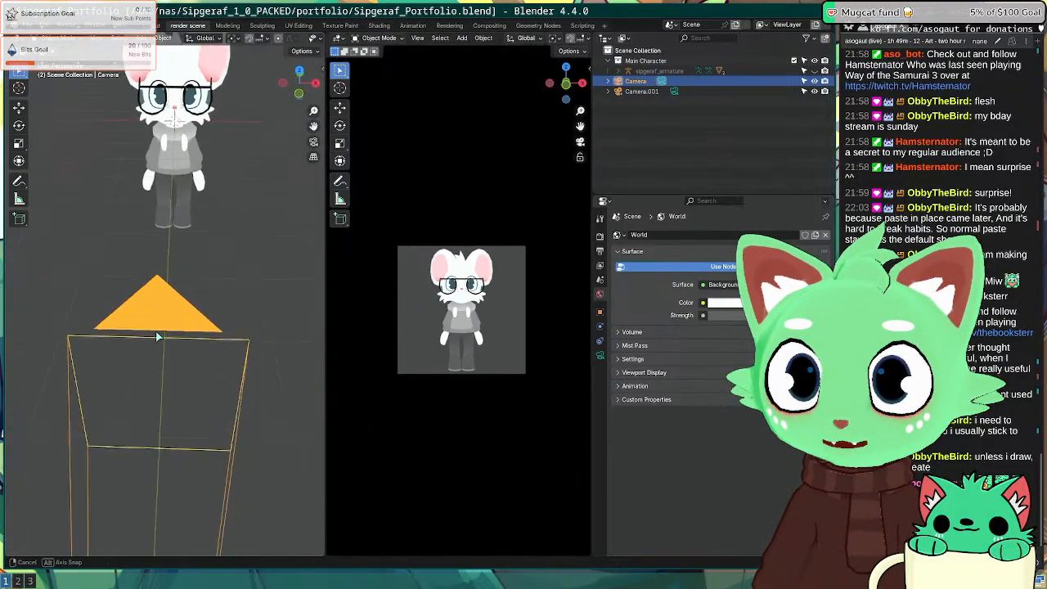
key("KP_7")
scroll(164, 327, "down", 4)
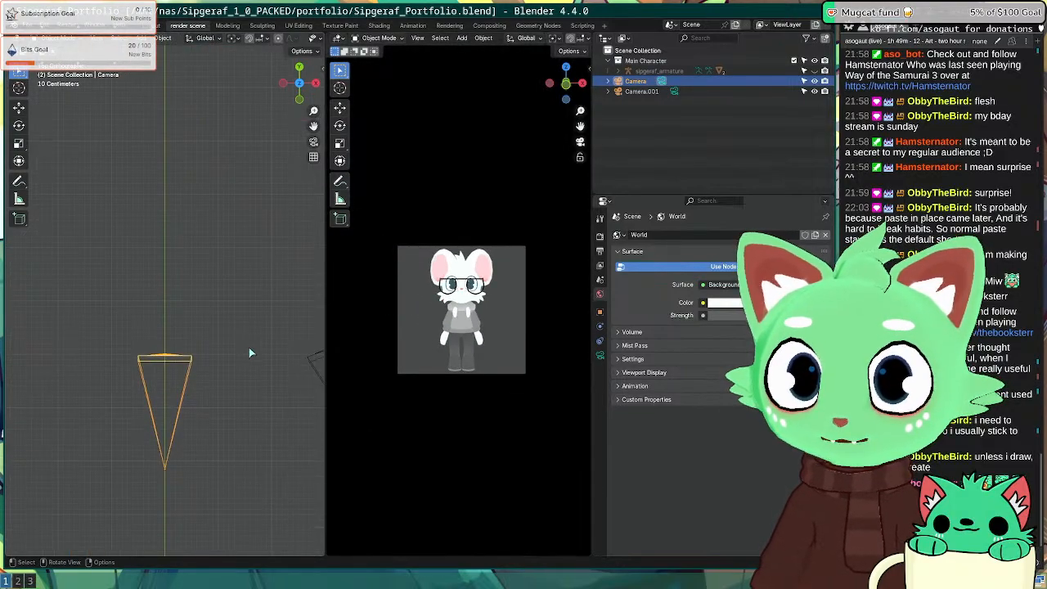
key("g")
key("y")
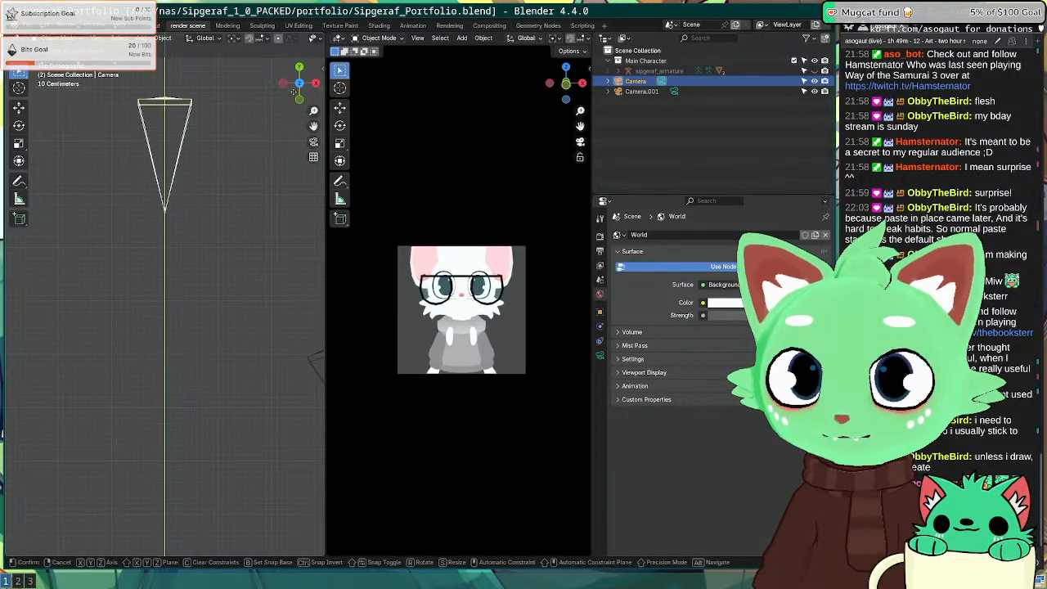
left_click(293, 92)
Step: Undo the camera move, return to front view, deselect the camera, and call up the Add menu
middle_click_drag(271, 143, 131, 76)
key("KP_1")
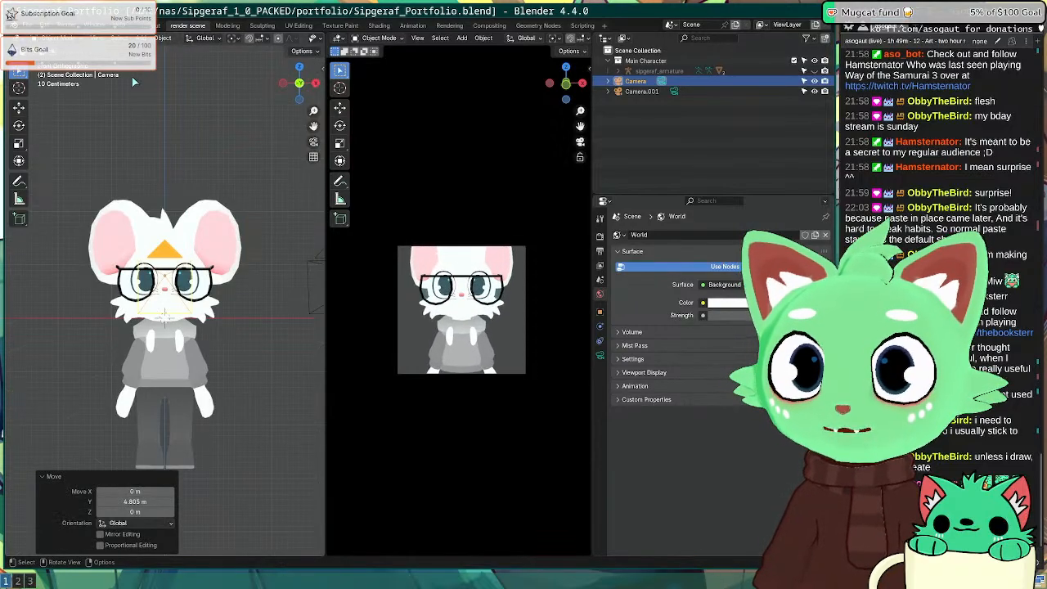
key("ctrl+z")
key("ctrl+z")
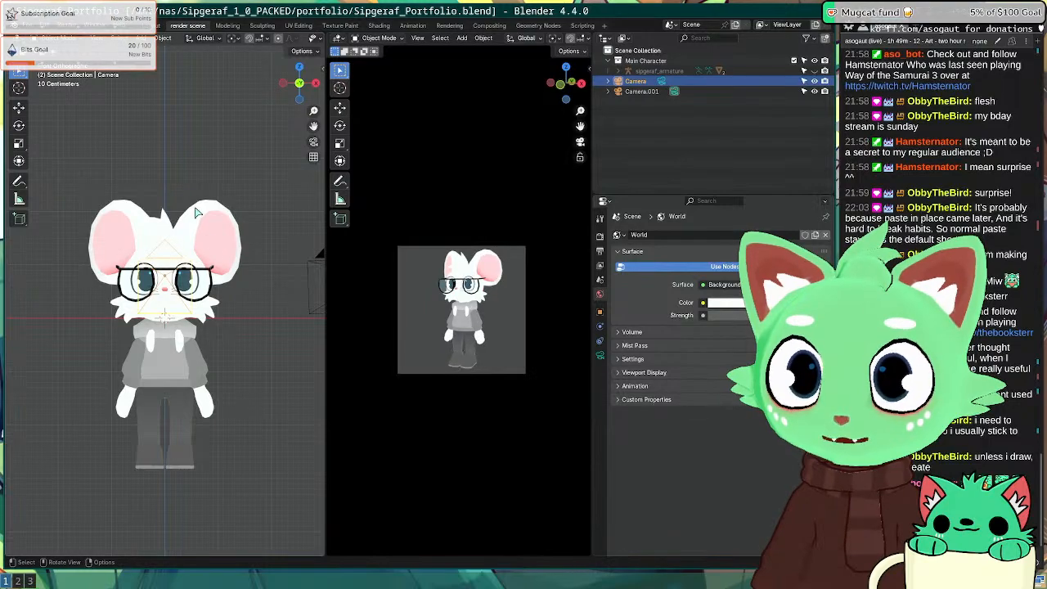
middle_click_drag(196, 214, 122, 247)
key("KP_1")
left_click(92, 183)
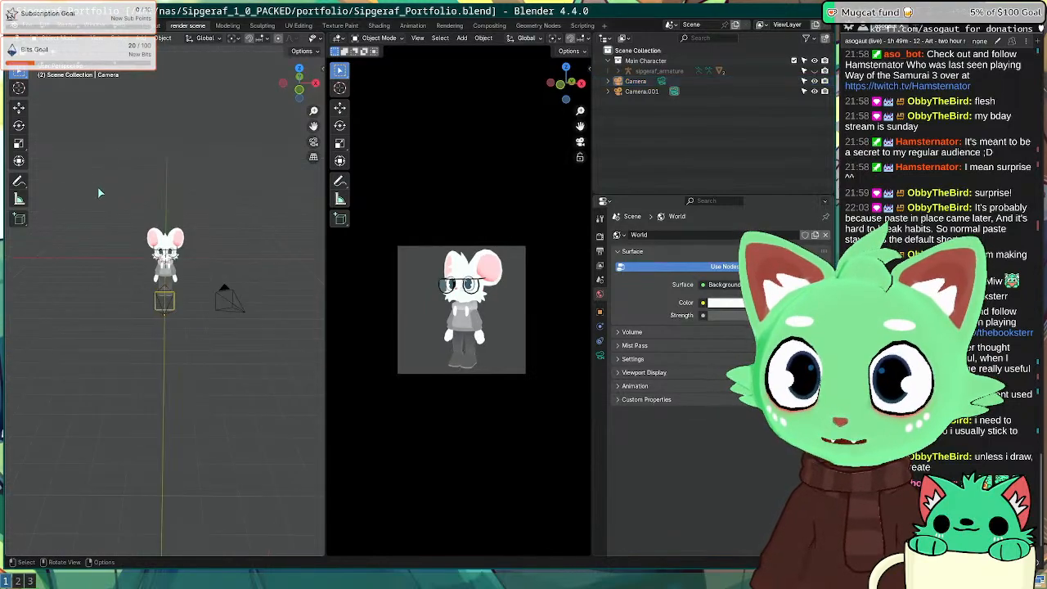
key("shift+a")
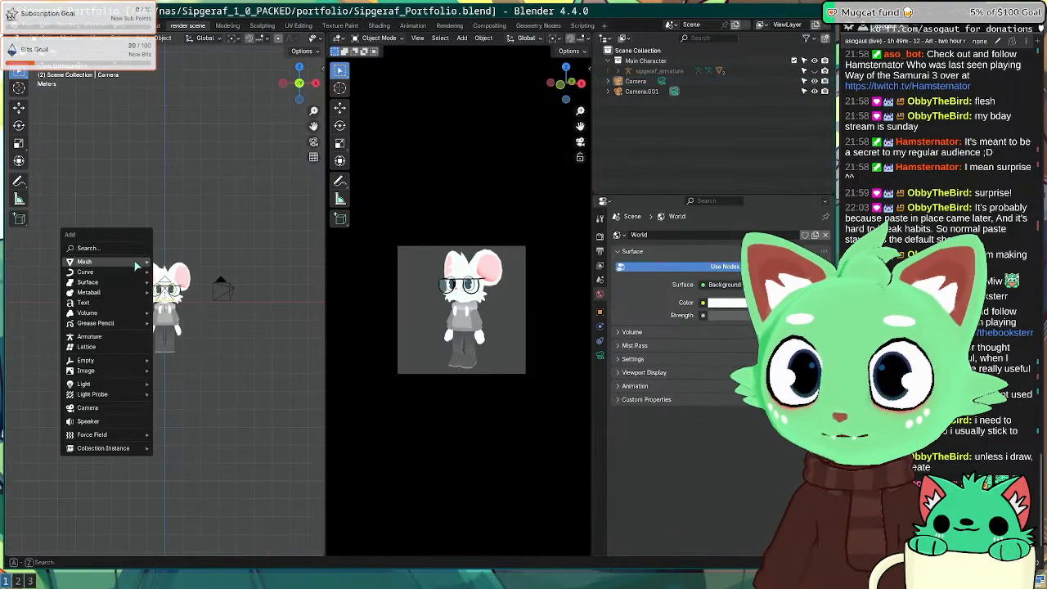
Step: Add a new camera and set it as the active scene camera
left_click(113, 407)
middle_click_drag(257, 374, 215, 339)
right_click(194, 338)
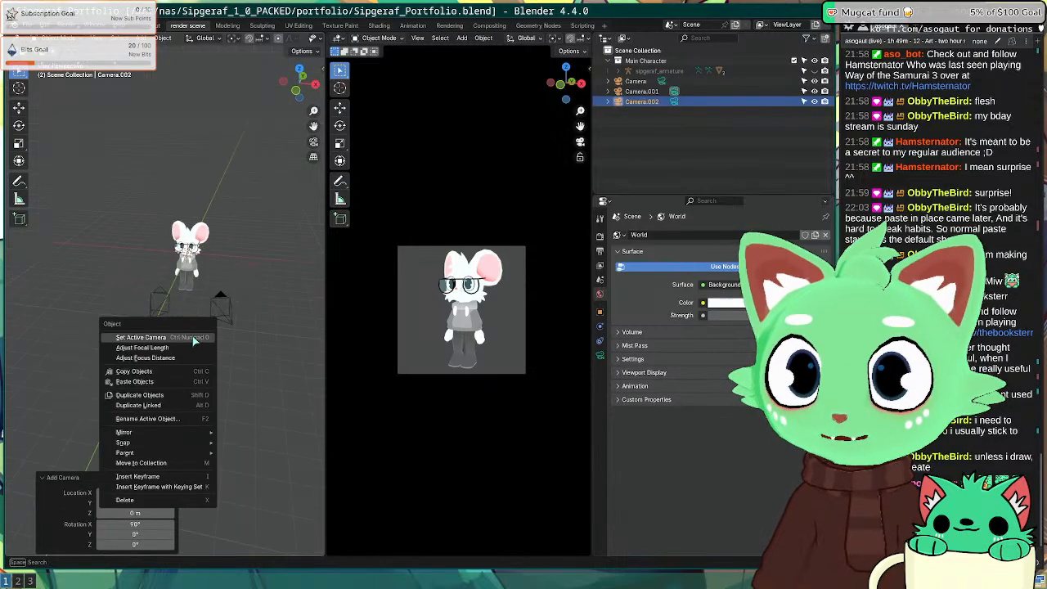
left_click(195, 338)
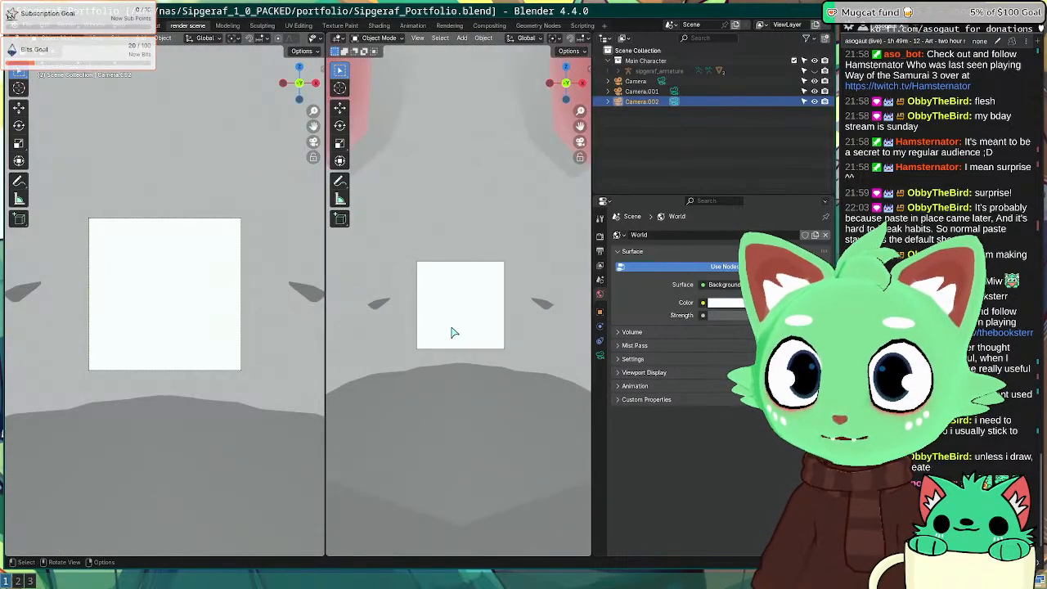
key("KP_0")
key("KP_0")
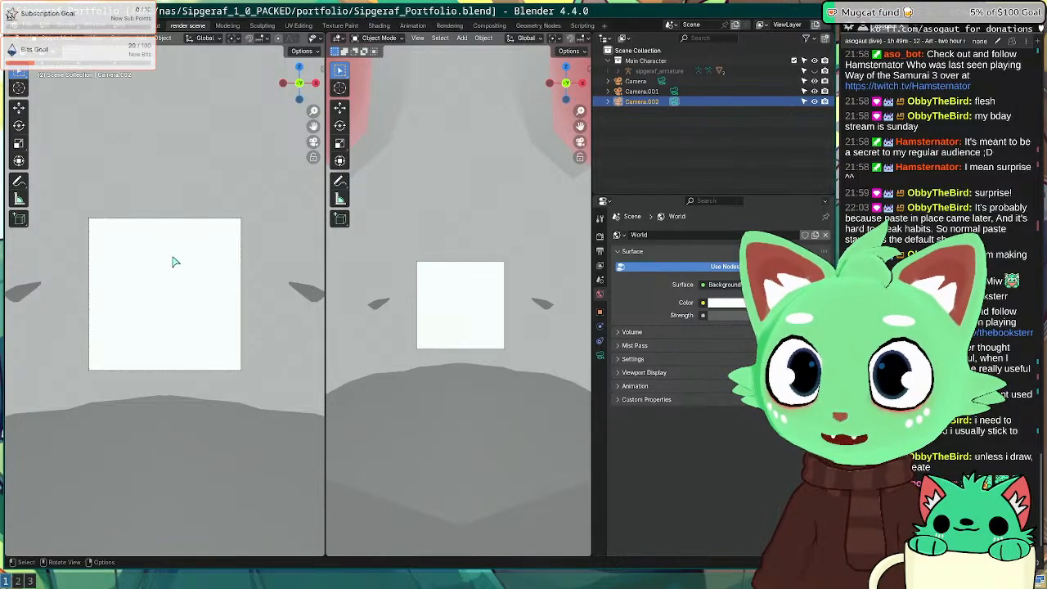
Step: From top view, slide Camera.002 along Y to 2.1089 m to frame the mouse's head and torso
key("KP_7")
scroll(189, 246, "down", 2)
key("g")
key("y")
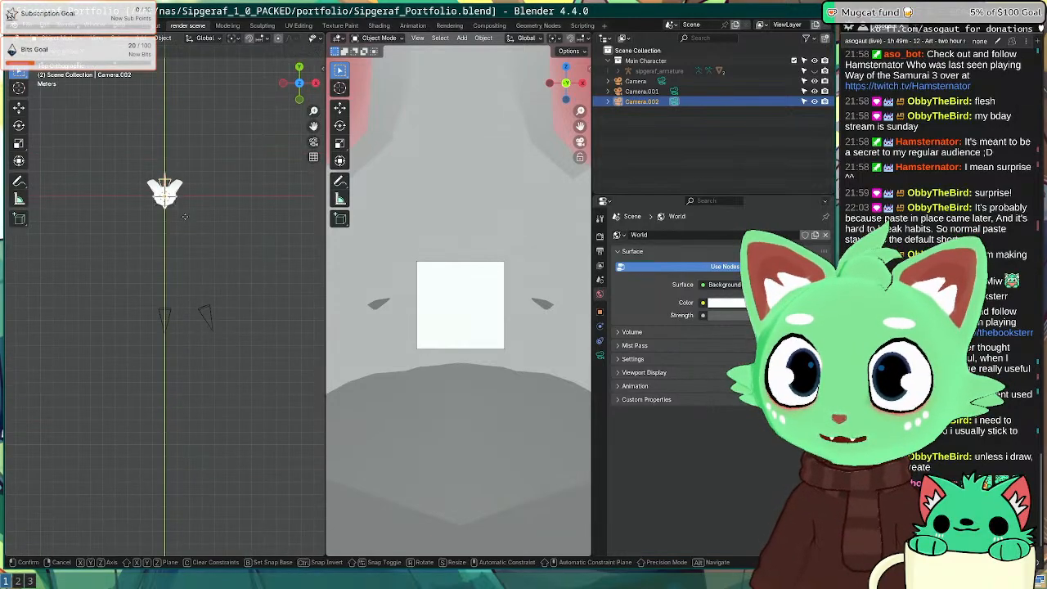
left_click(193, 266)
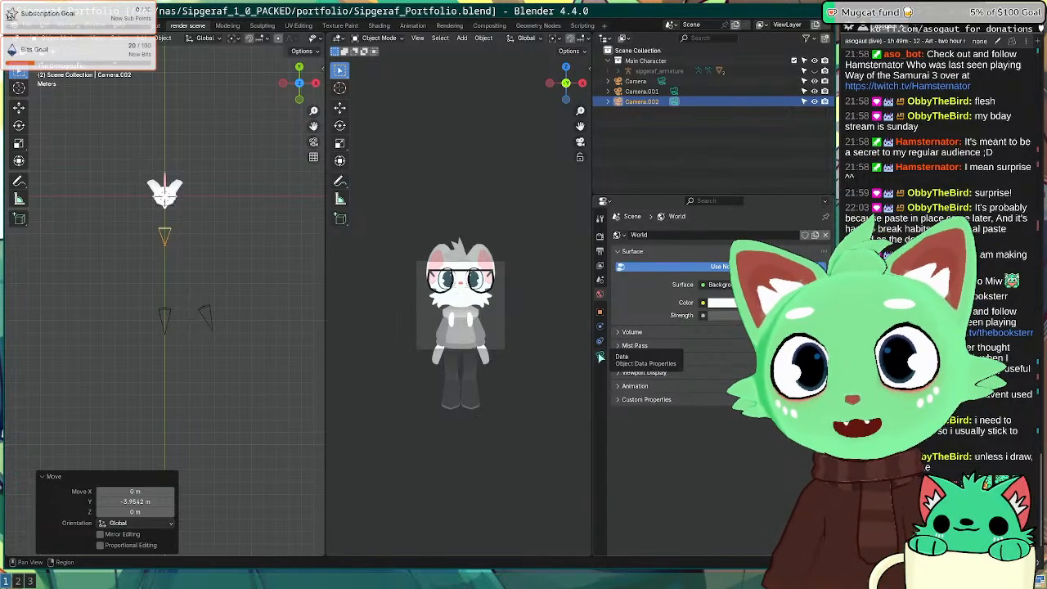
key("g")
key("y")
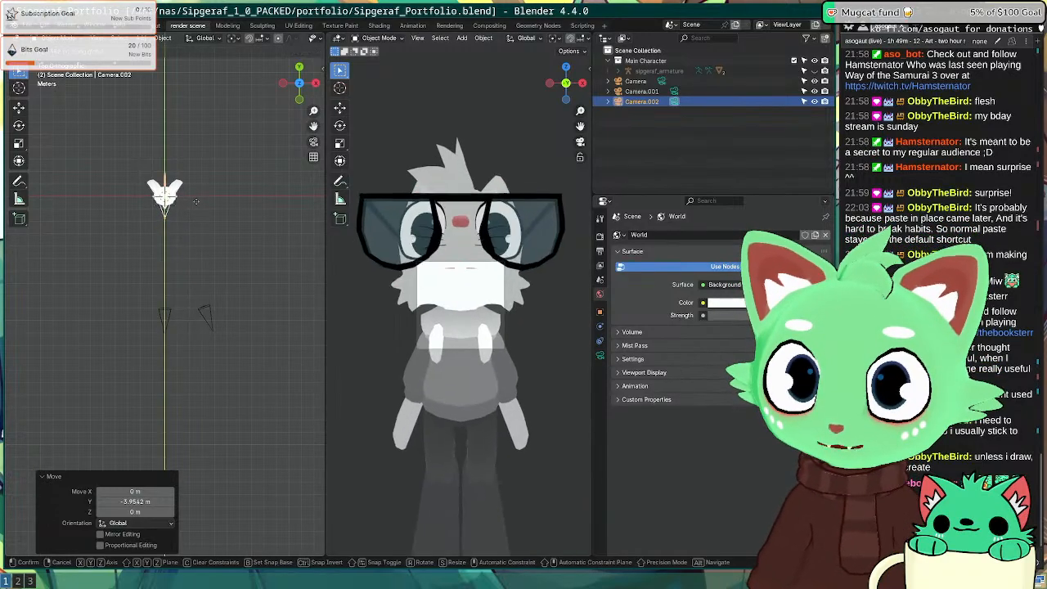
left_click(195, 208)
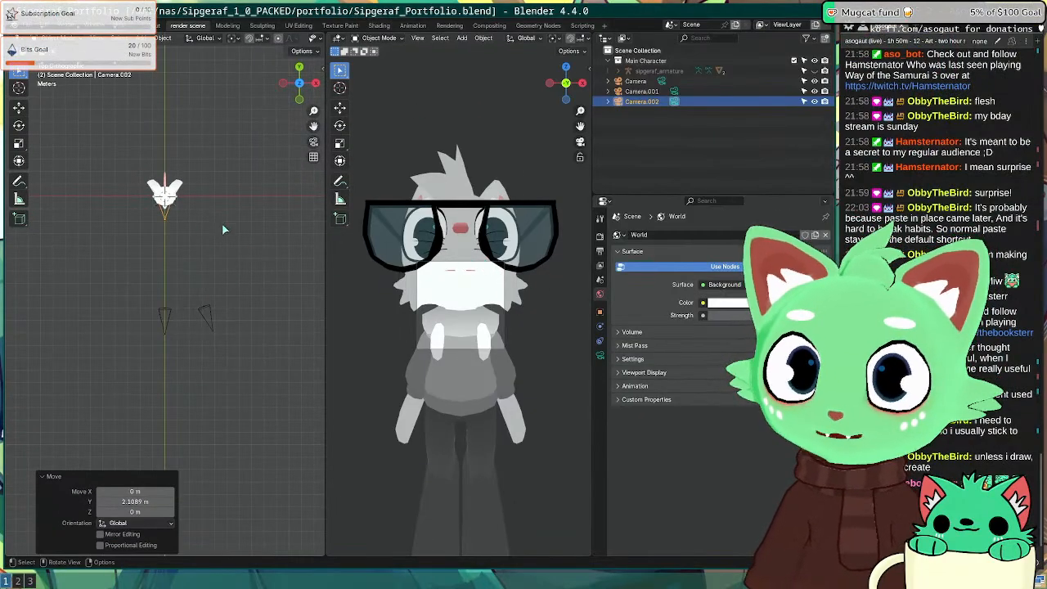
left_click(599, 355)
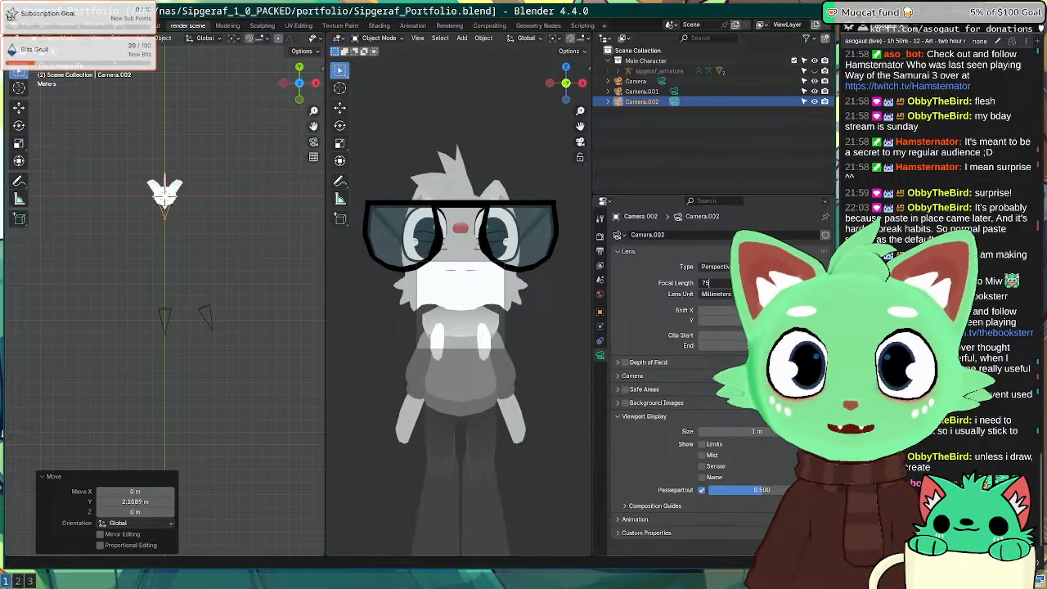
Step: Apply the 75 mm focal length and move Camera.002 back along Y and up to head height
key("Return")
key("g")
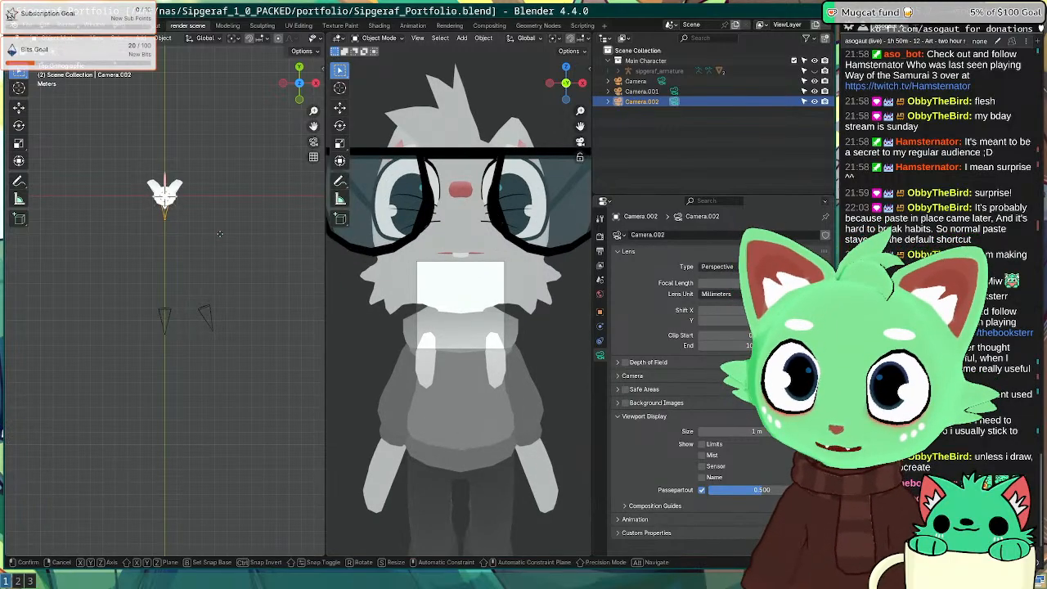
key("y")
left_click(228, 305)
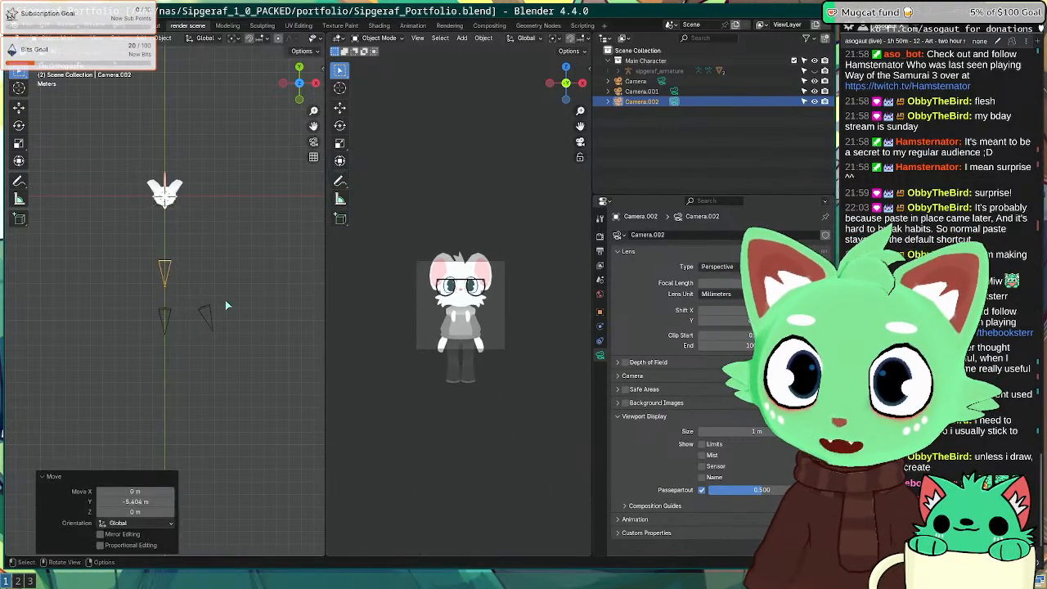
key("KP_3")
key("g")
key("y")
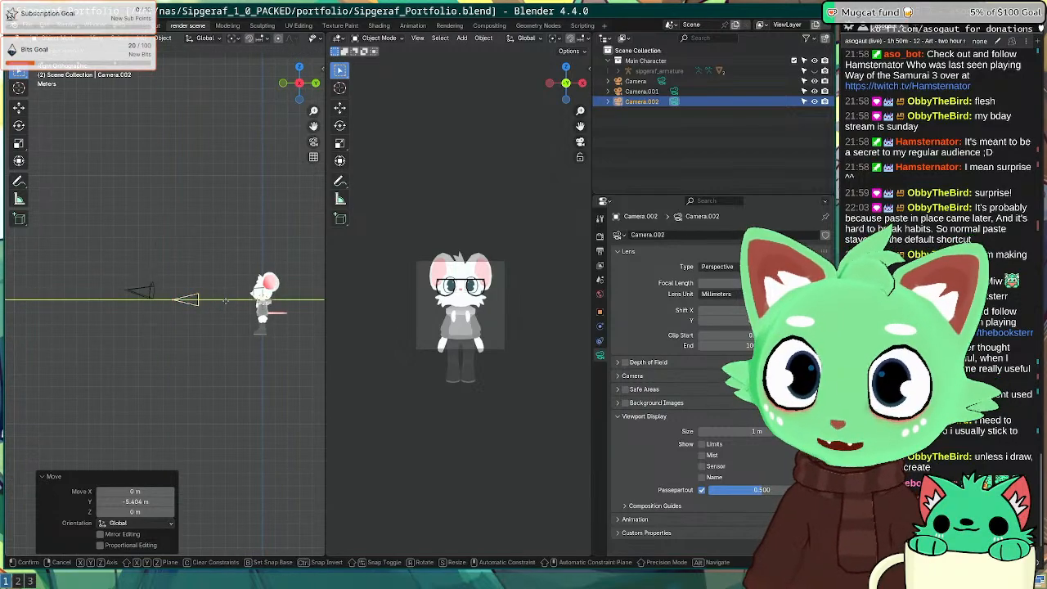
key("z")
left_click(231, 291)
Step: Adjust Camera.002's distance along Y to its final spot at Y -3.869 m, undoing a trial lens change
key("g")
key("y")
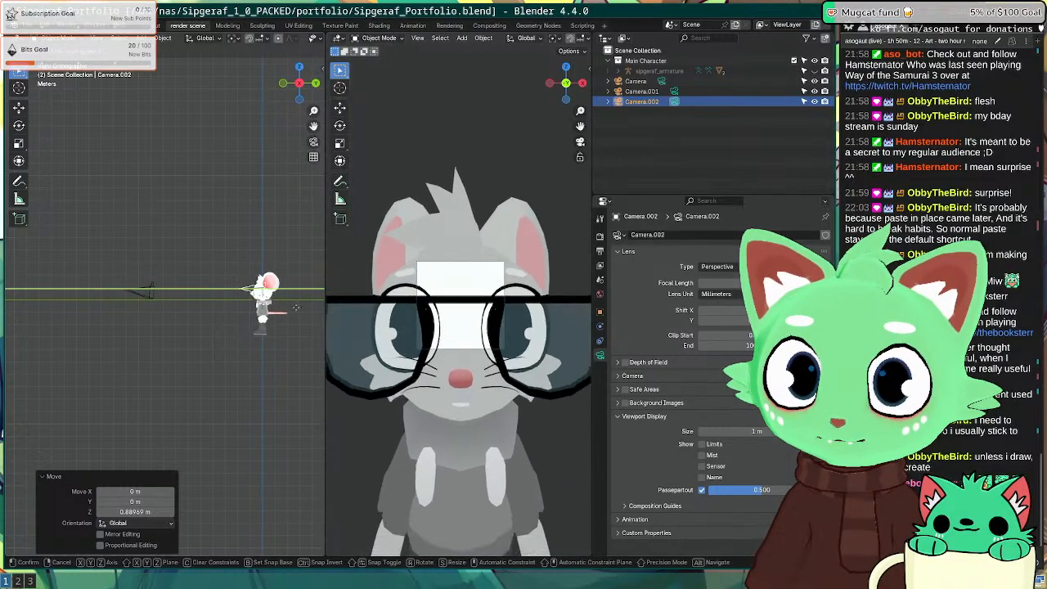
left_click(287, 305)
left_click_drag(736, 283, 871, 282)
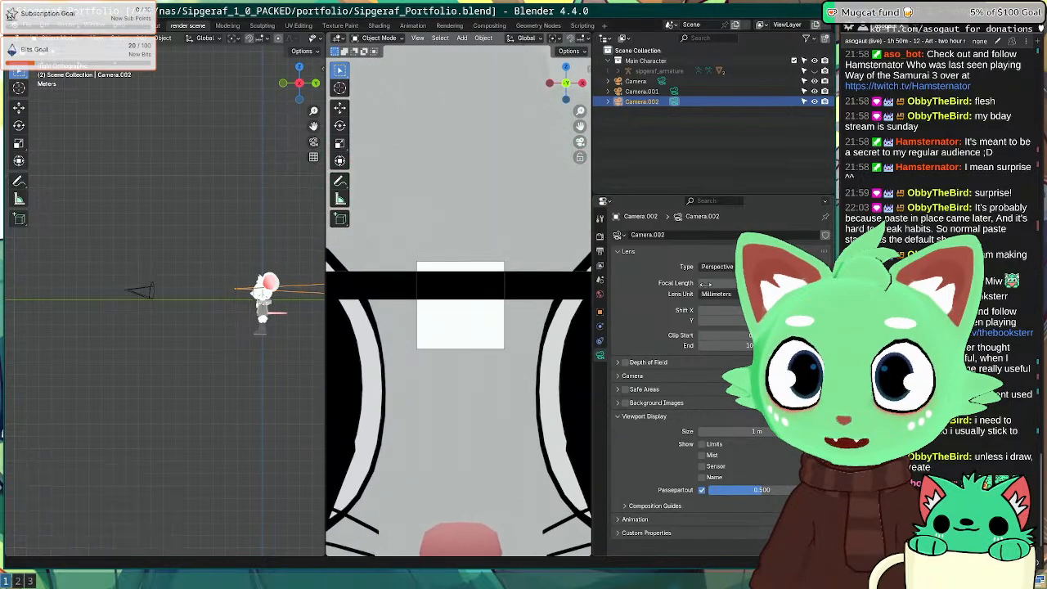
key("ctrl+z")
scroll(254, 311, "down", 2)
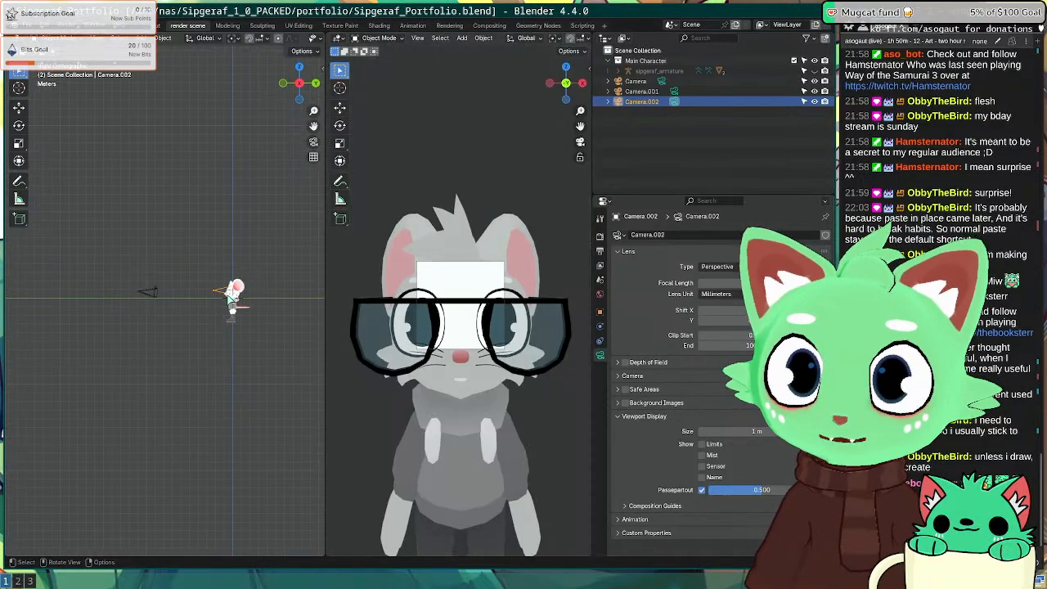
key("g")
key("y")
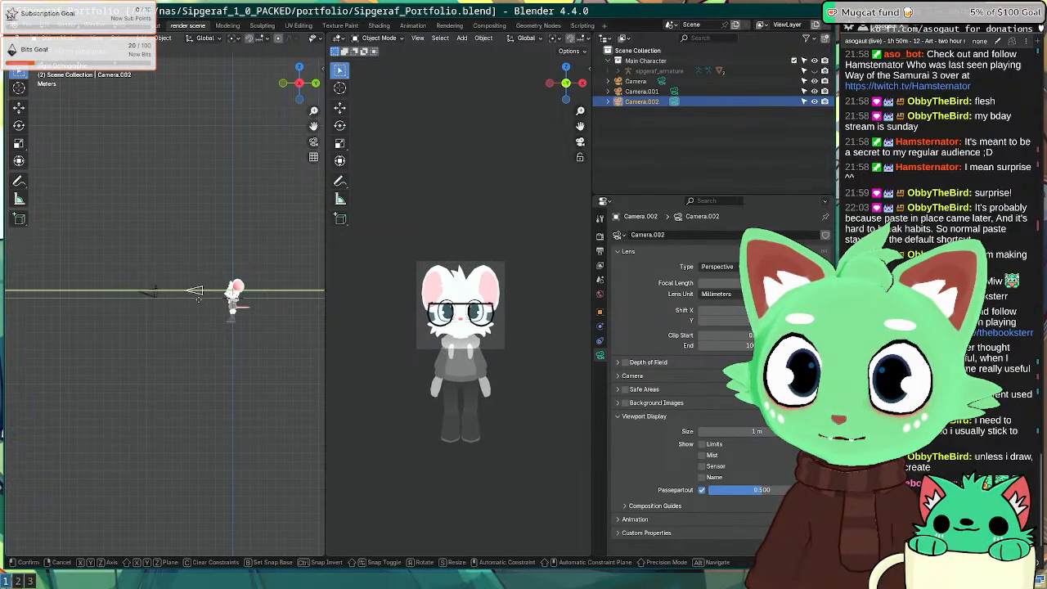
left_click(198, 299)
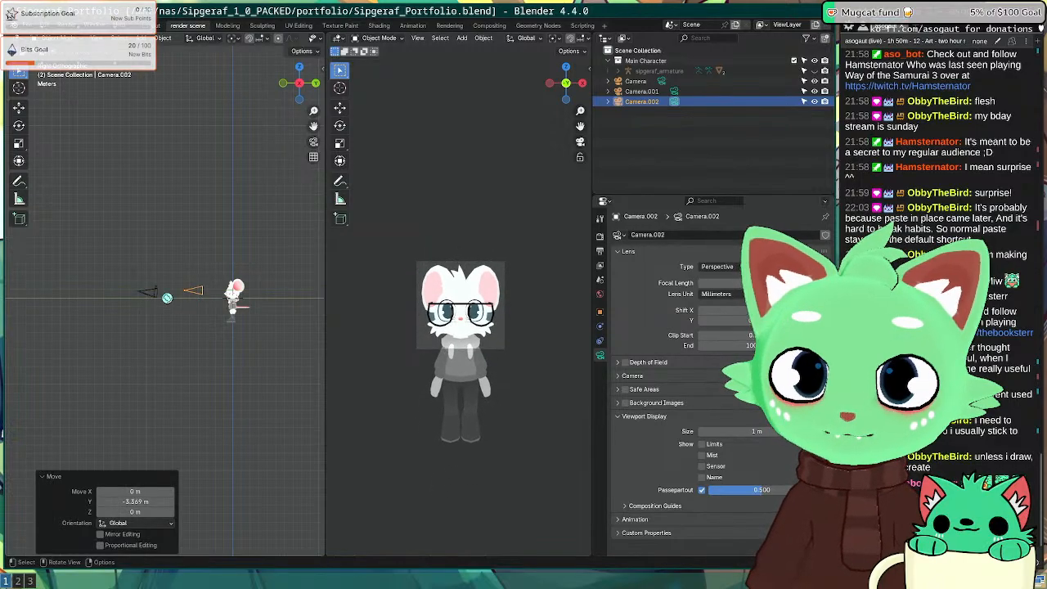
Step: Test-render the camera view with F12, then return to the Blender workspace
key("F12")
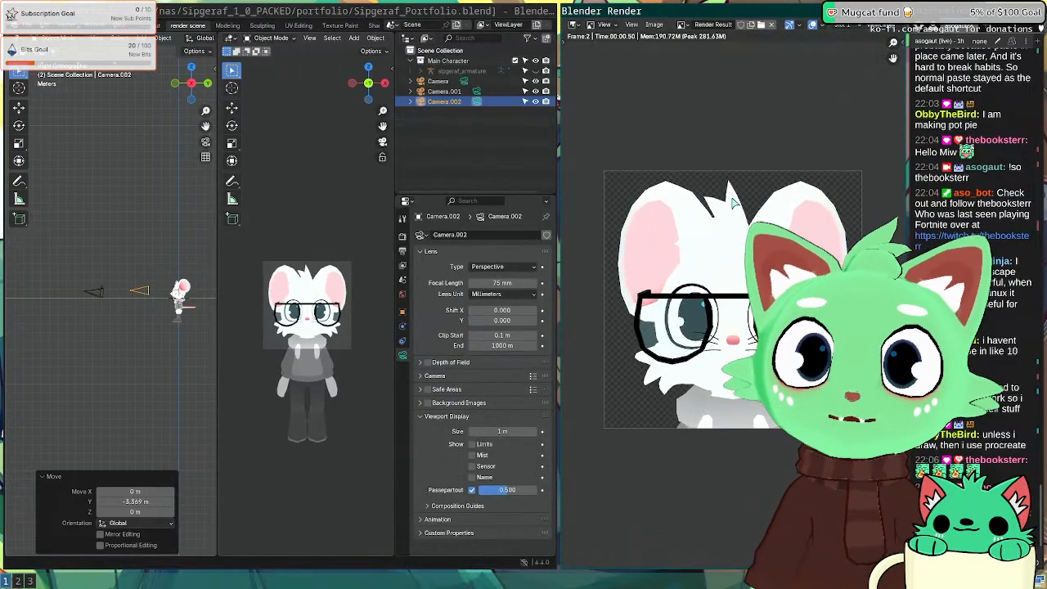
key("Escape")
key("super+2")
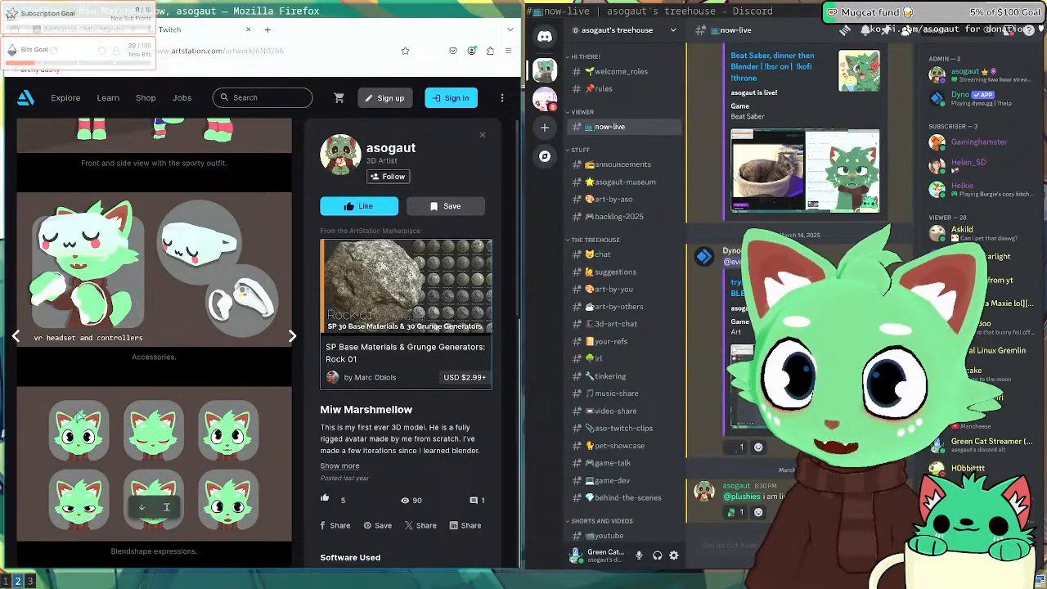
key("super+1")
Step: Save the .blend file and render the close-up portrait from Camera.002 full screen
key("ctrl+s")
key("KP_7")
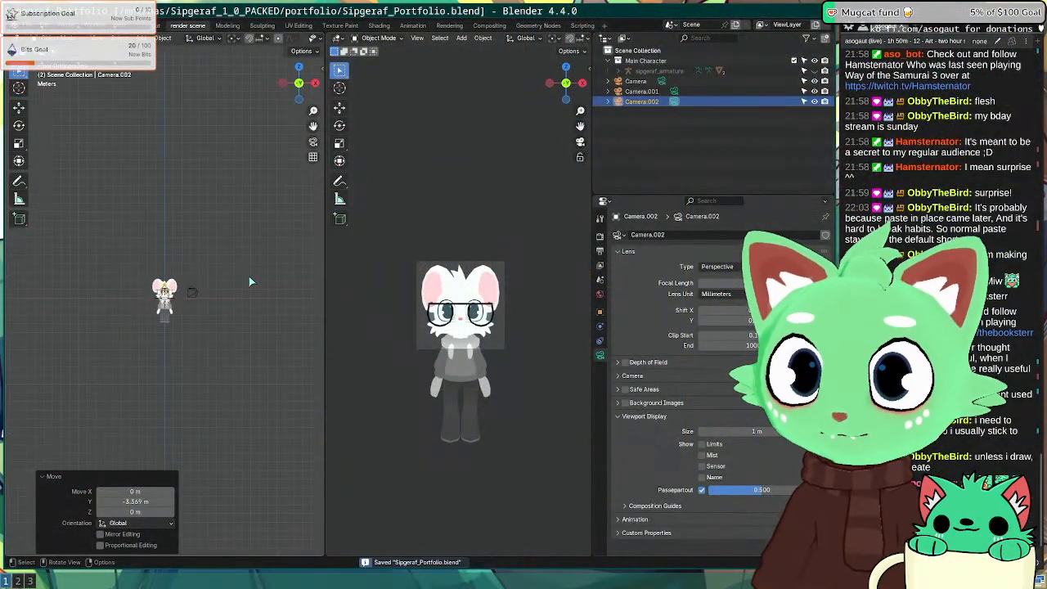
key("F12")
key("super+f")
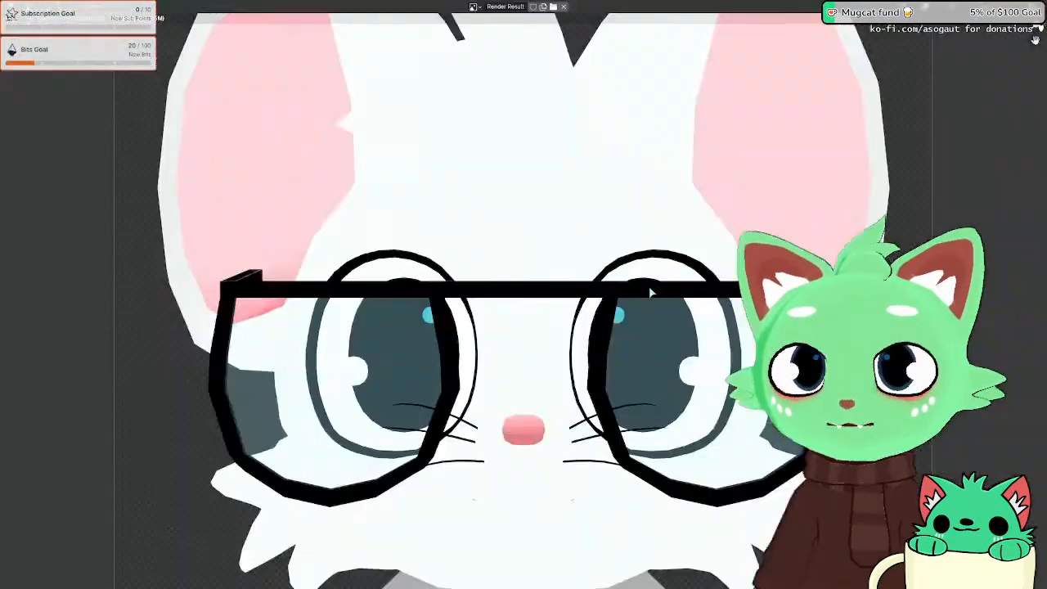
scroll(332, 289, "down", 6)
scroll(352, 286, "up", 2)
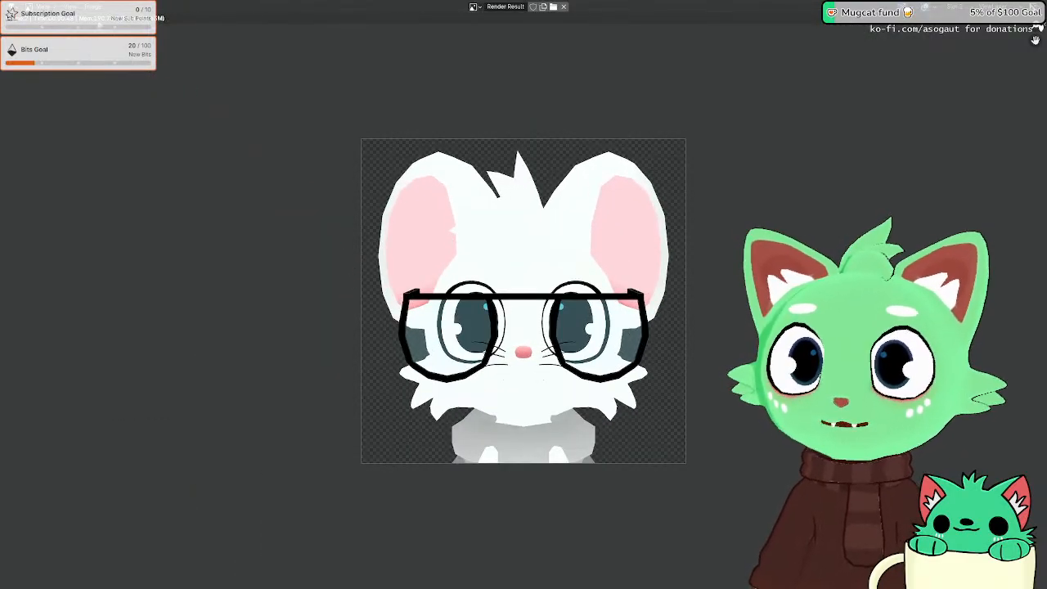
Step: Save the render as neutral.png in the sip folder and return to the Inkscape sheet
left_click(92, 6)
left_click(108, 76)
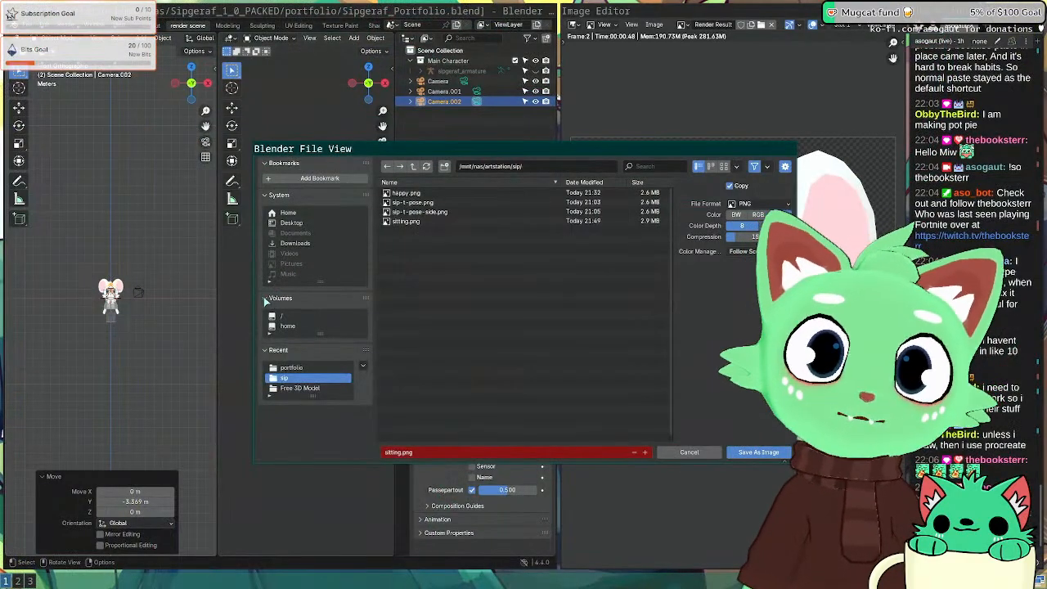
right_click(492, 419)
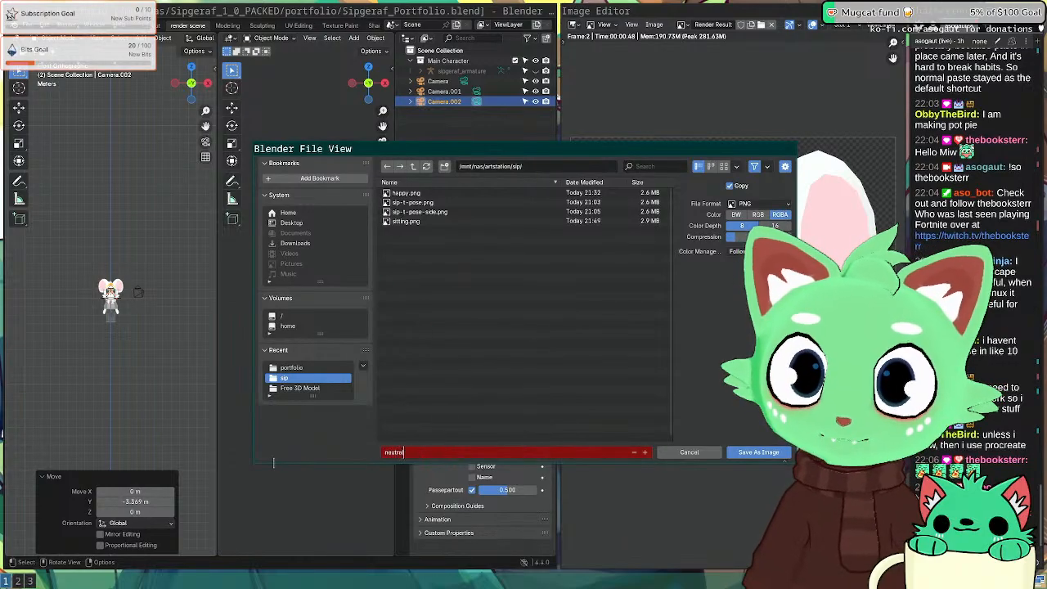
key("Return")
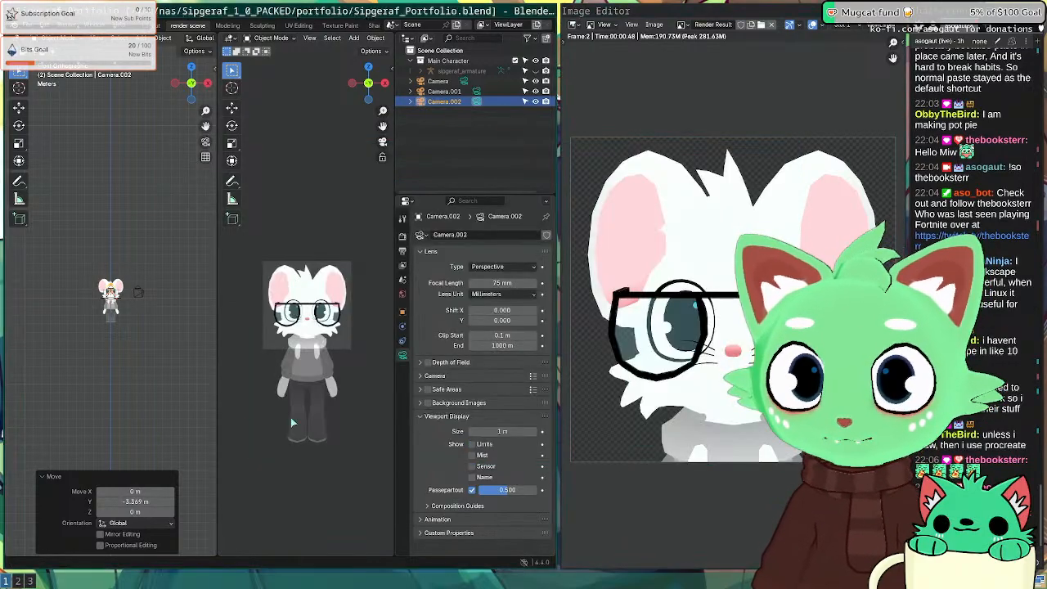
key("super+3")
key("Escape")
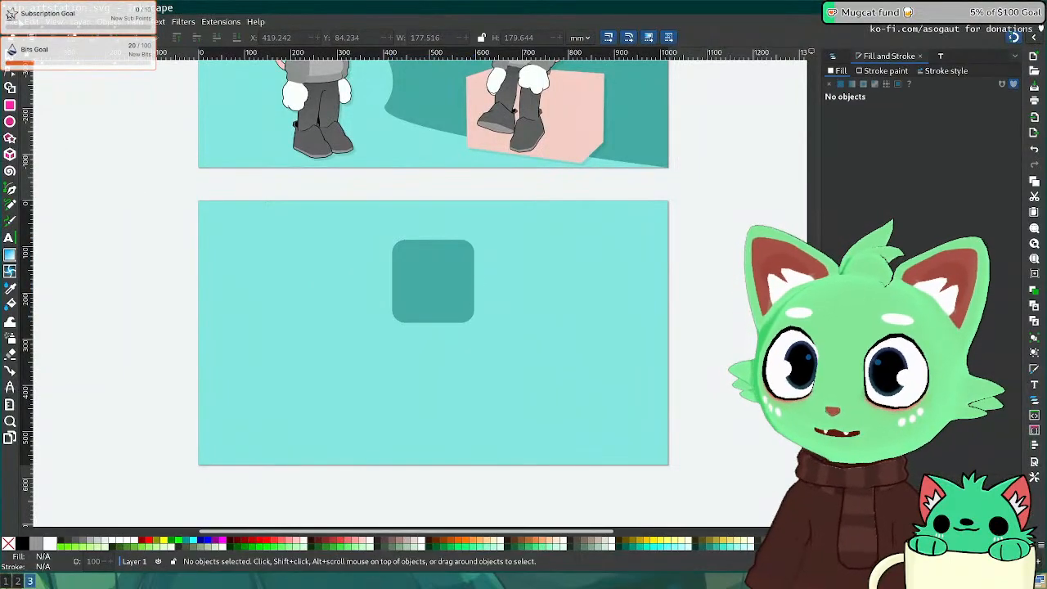
Step: Import neutral.png into the Inkscape presentation sheet
left_click(17, 22)
left_click(33, 157)
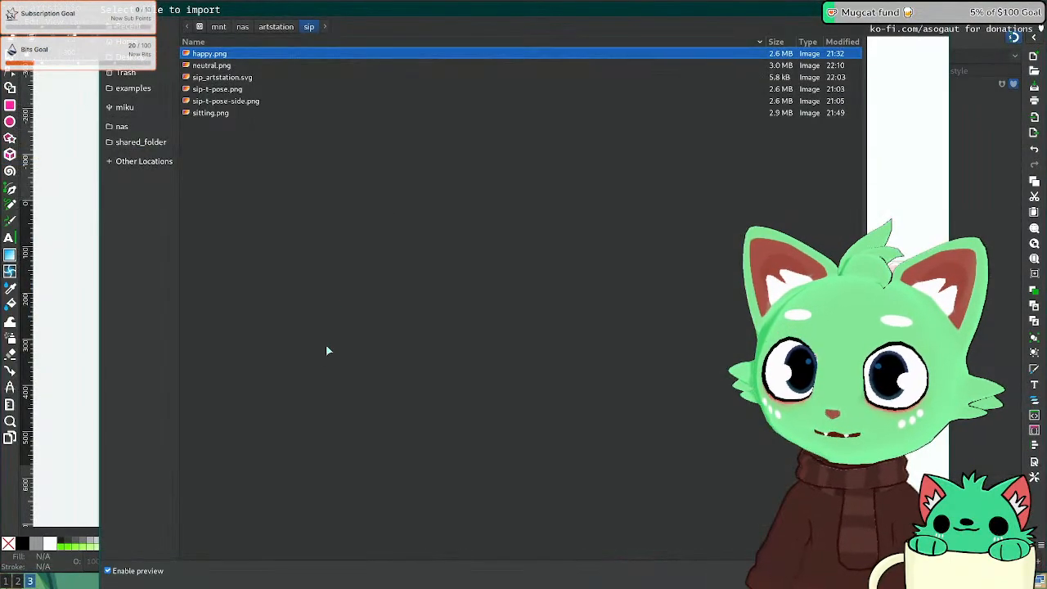
double_click(219, 67)
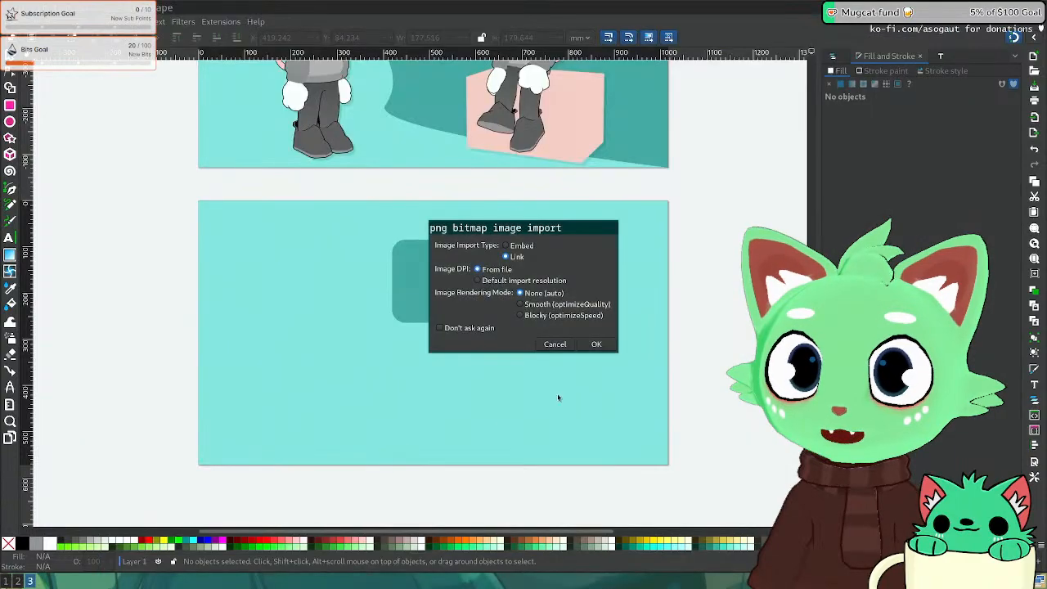
left_click(598, 342)
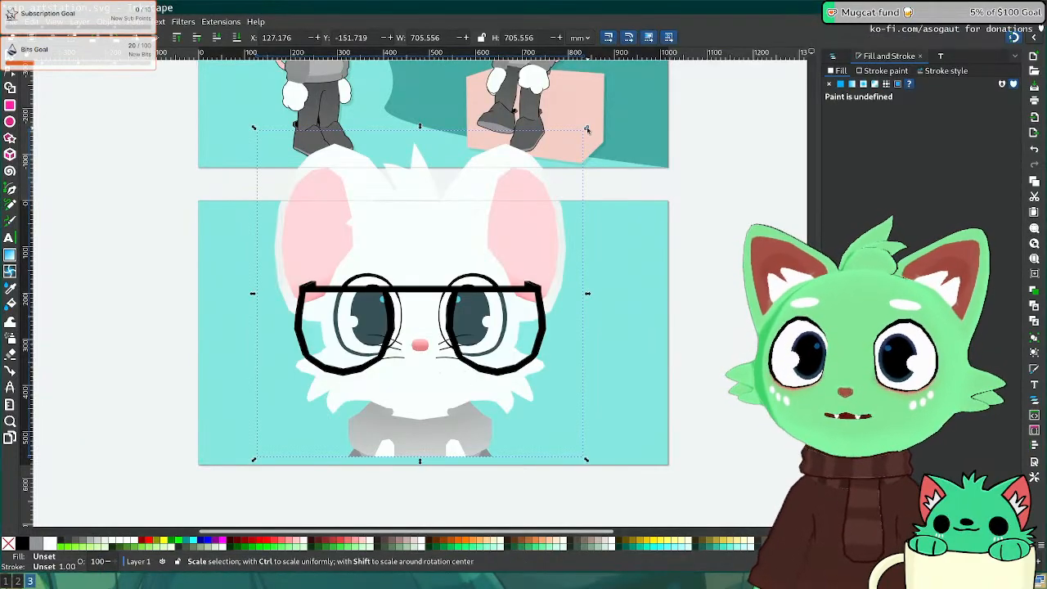
Step: Shrink the neutral face render and fit it to fill the rounded teal square
left_click_drag(586, 129, 391, 322)
left_click_drag(326, 382, 441, 278)
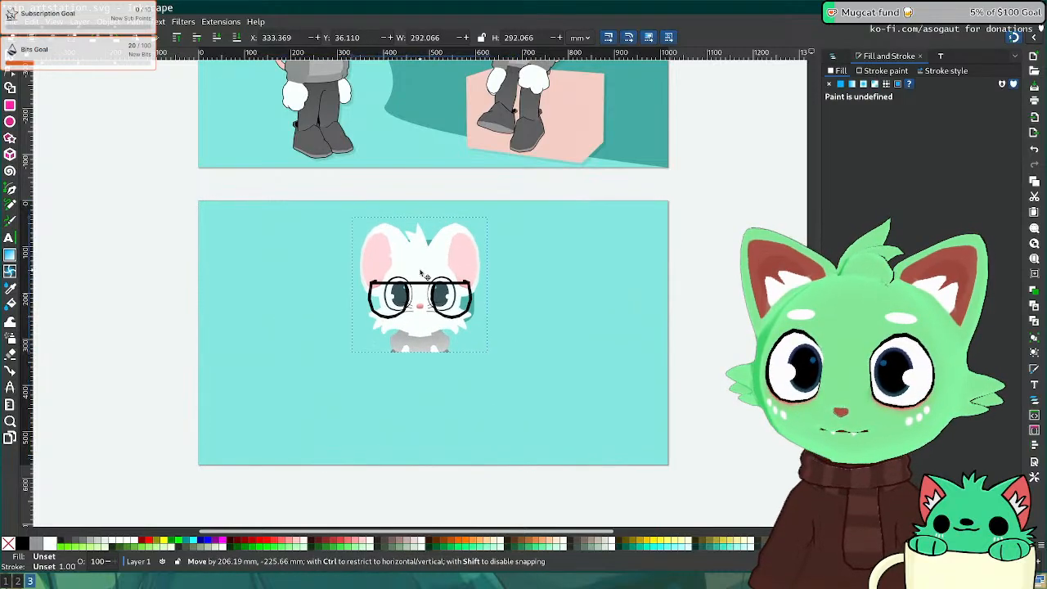
left_click_drag(499, 224, 440, 270)
scroll(464, 324, "up", 3)
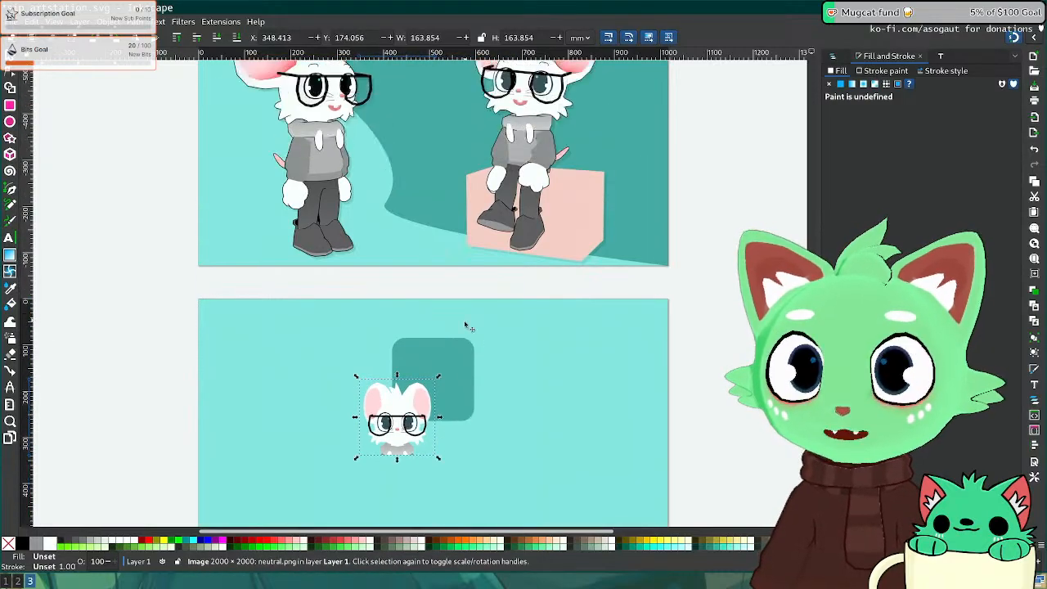
scroll(462, 347, "up", 3, "ctrl")
middle_click_drag(379, 471, 468, 266)
left_click_drag(339, 347, 435, 264)
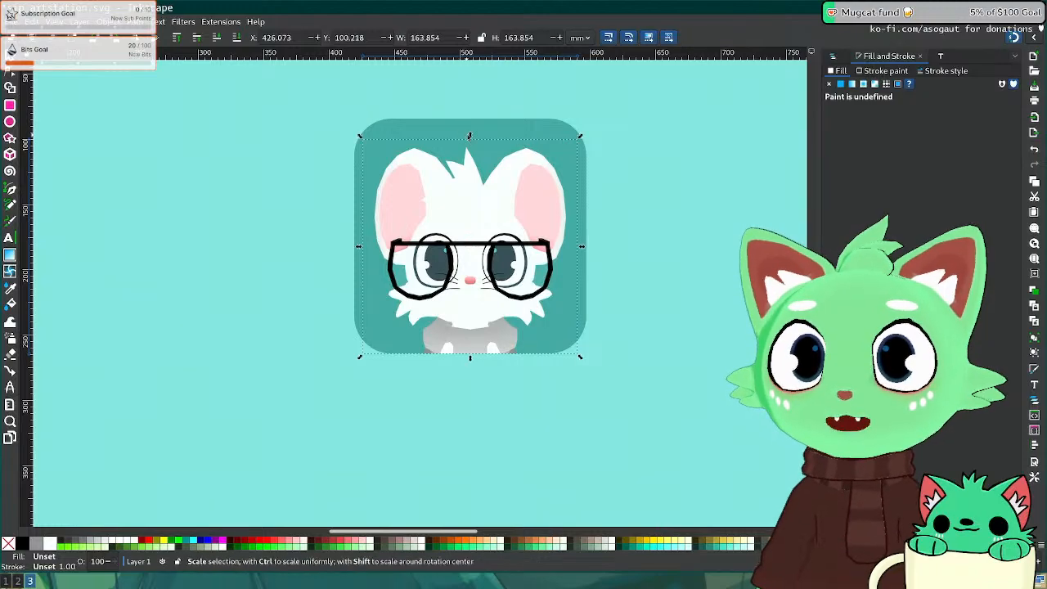
left_click_drag(470, 136, 467, 120, "ctrl")
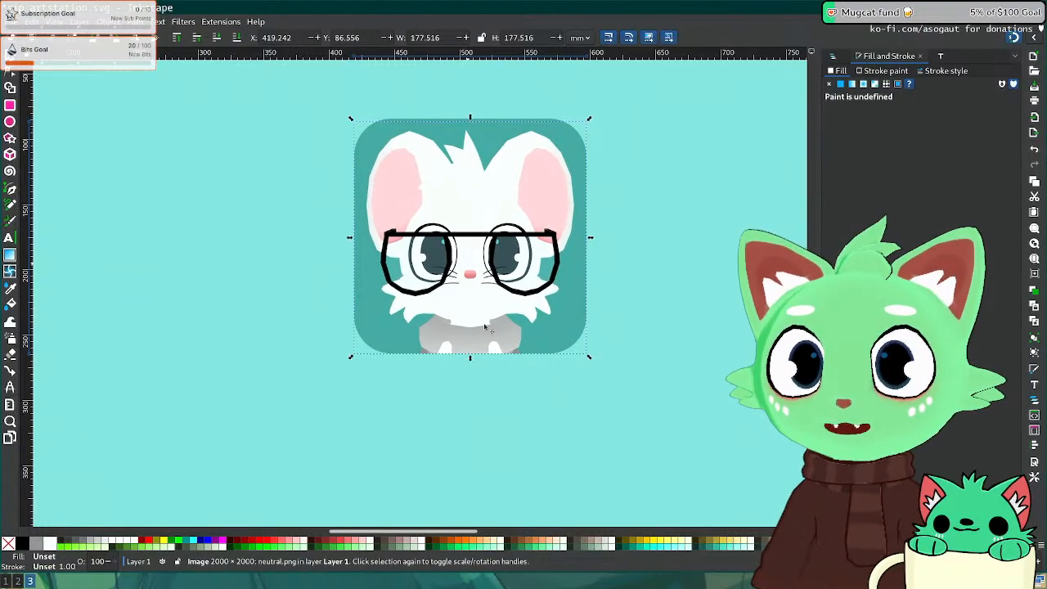
Step: Save the presentation sheet with Ctrl+S and switch away from Inkscape
left_click(653, 384)
scroll(647, 382, "down", 4)
scroll(622, 375, "up", 2)
scroll(589, 368, "down", 3, "ctrl")
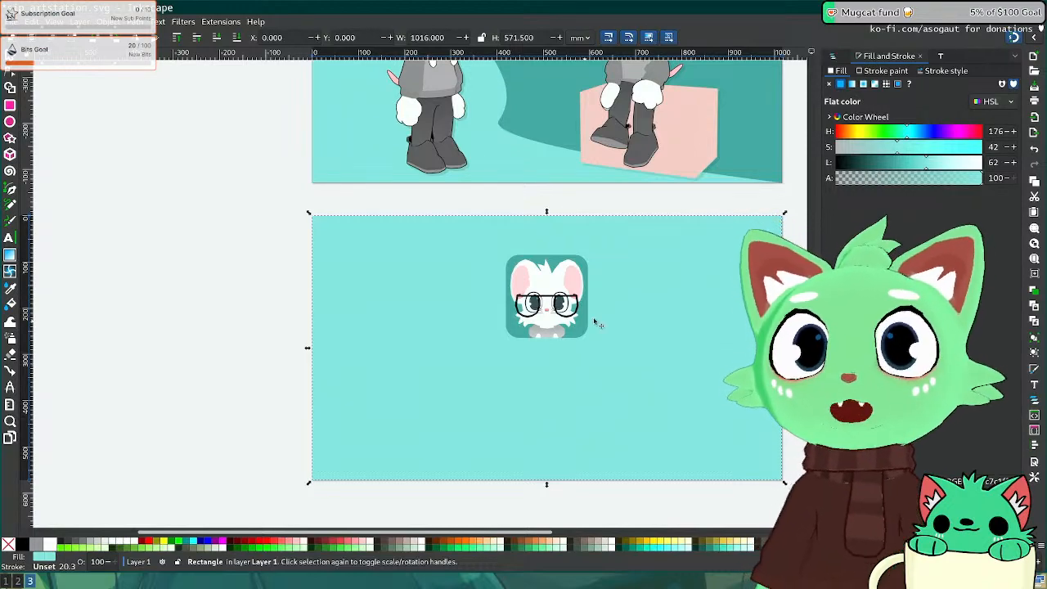
key("ctrl+s")
key("super+2")
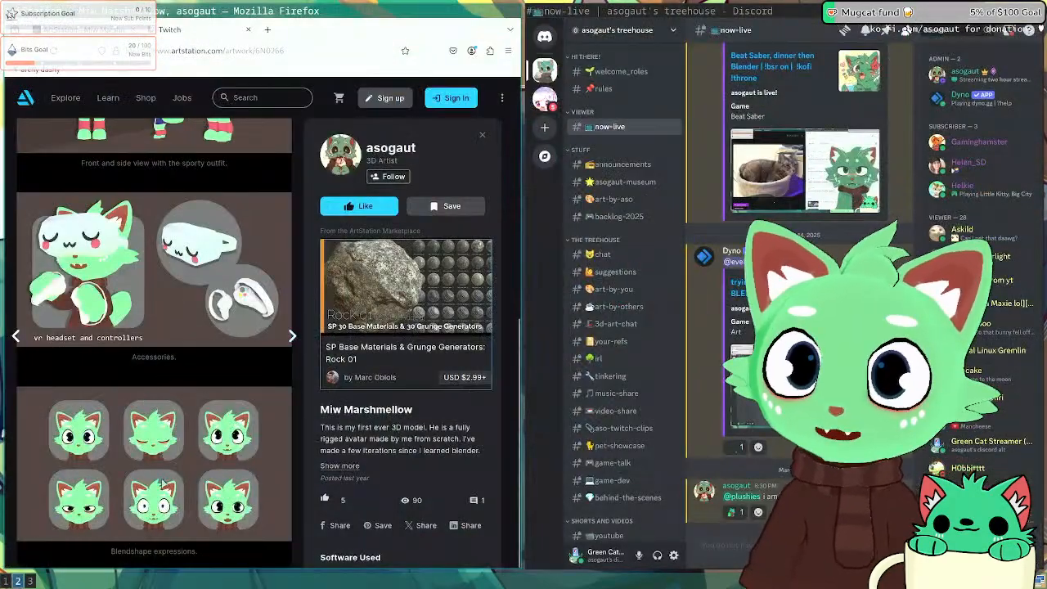
Step: Select the Body mesh's eyes_closed shape key and render the closed-eyes portrait
key("super+1")
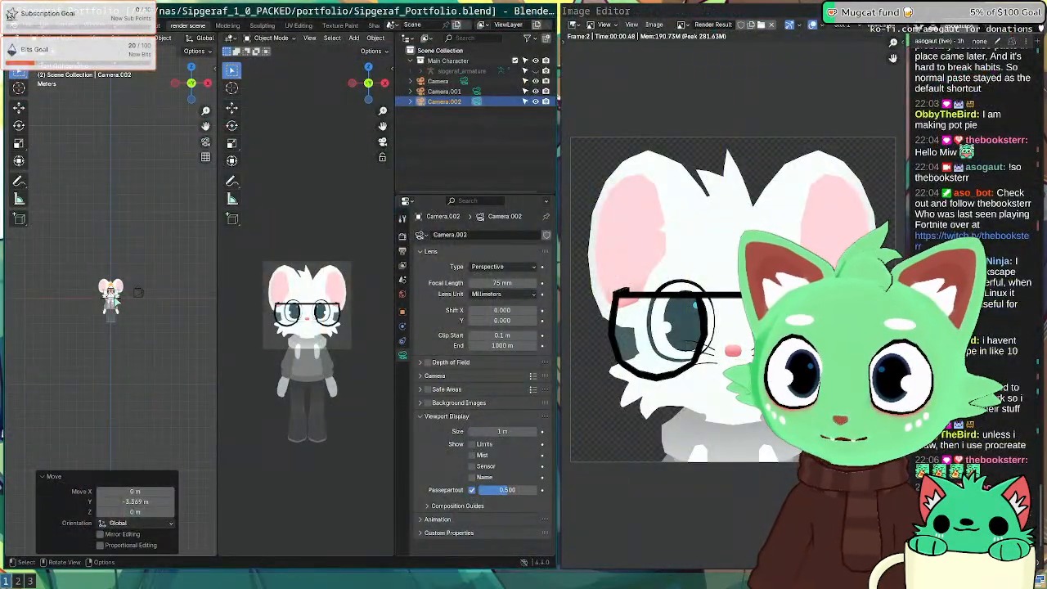
left_click(112, 311)
scroll(125, 311, "up", 2)
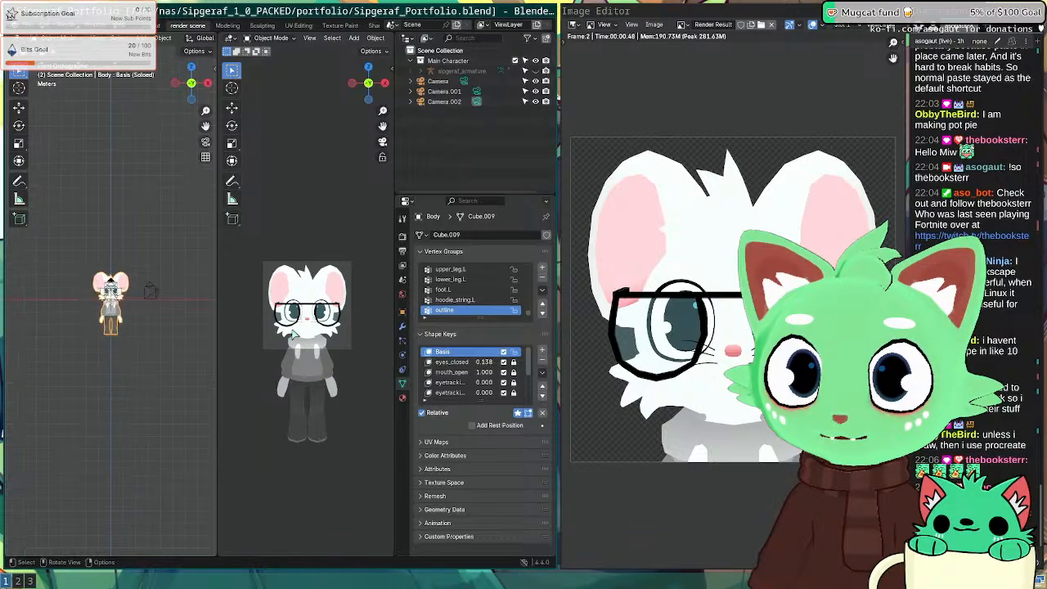
left_click(464, 365)
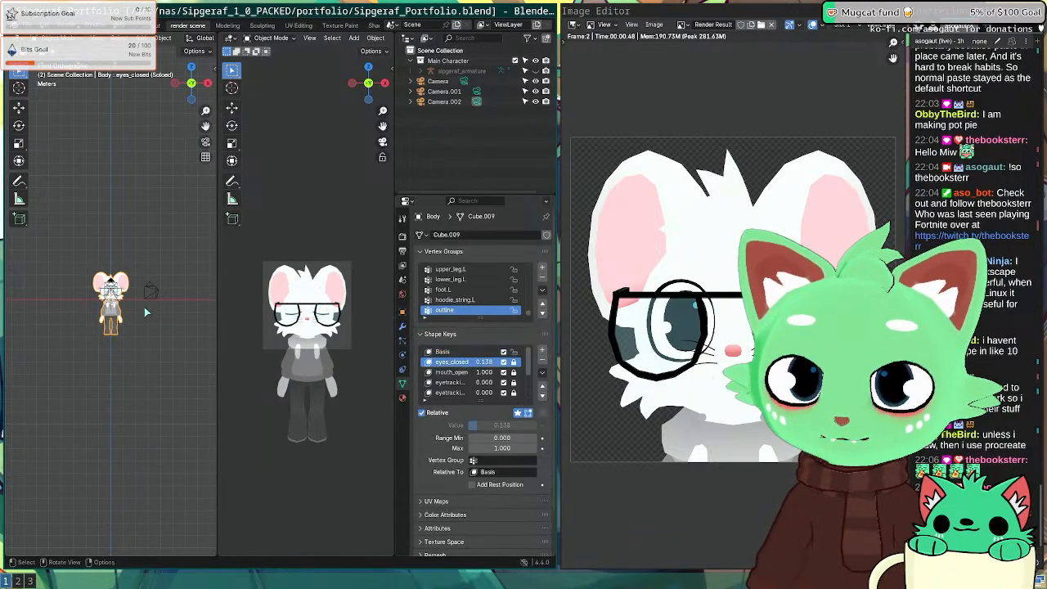
key("F12")
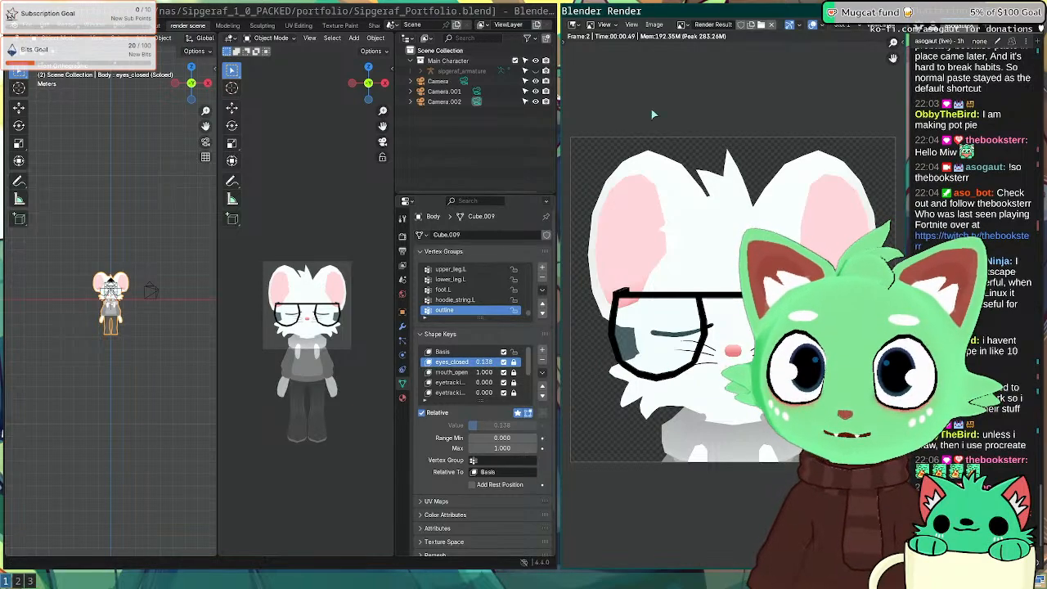
Step: Save the closed-eyes render as closed.png in the sip folder and return to Inkscape
left_click(658, 25)
left_click(679, 97)
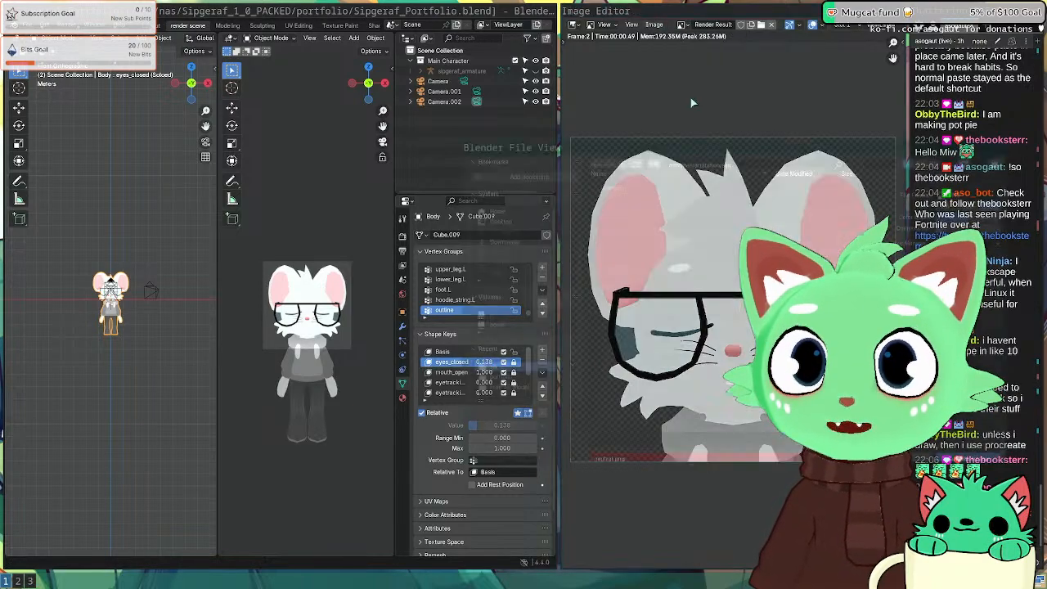
left_click(643, 451)
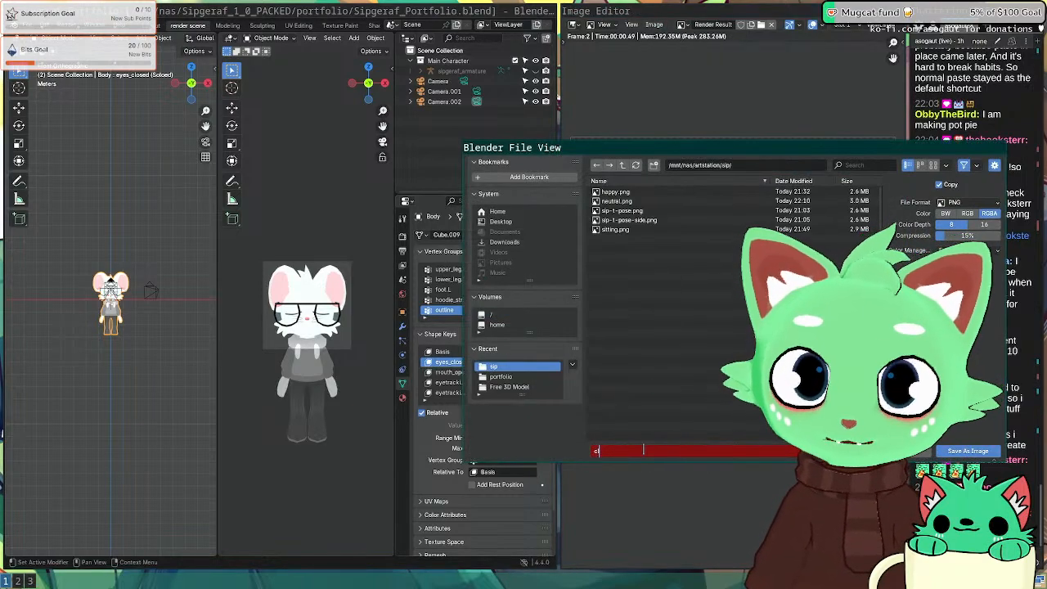
left_click(976, 454)
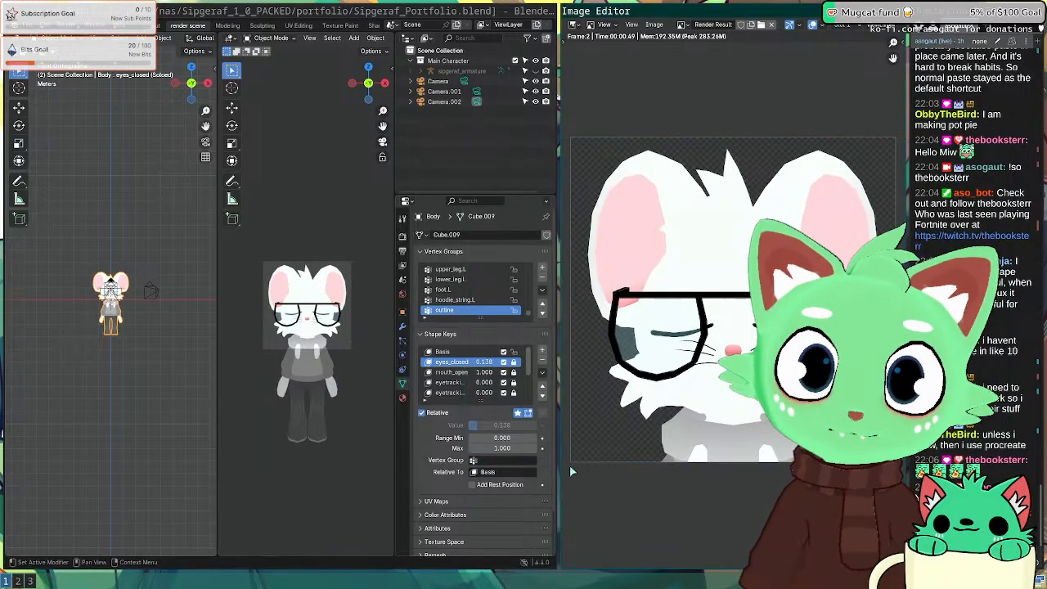
key("super+2")
key("super+3")
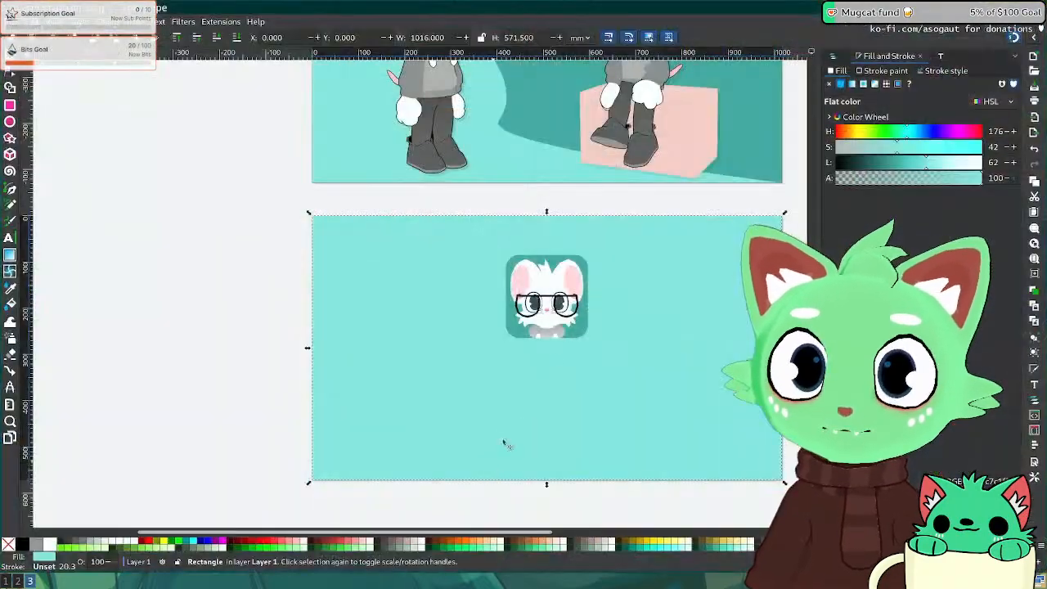
Step: Shift the neutral icon left and paste a duplicate of its face and square beside it
left_click(568, 330)
left_click(559, 302, "shift")
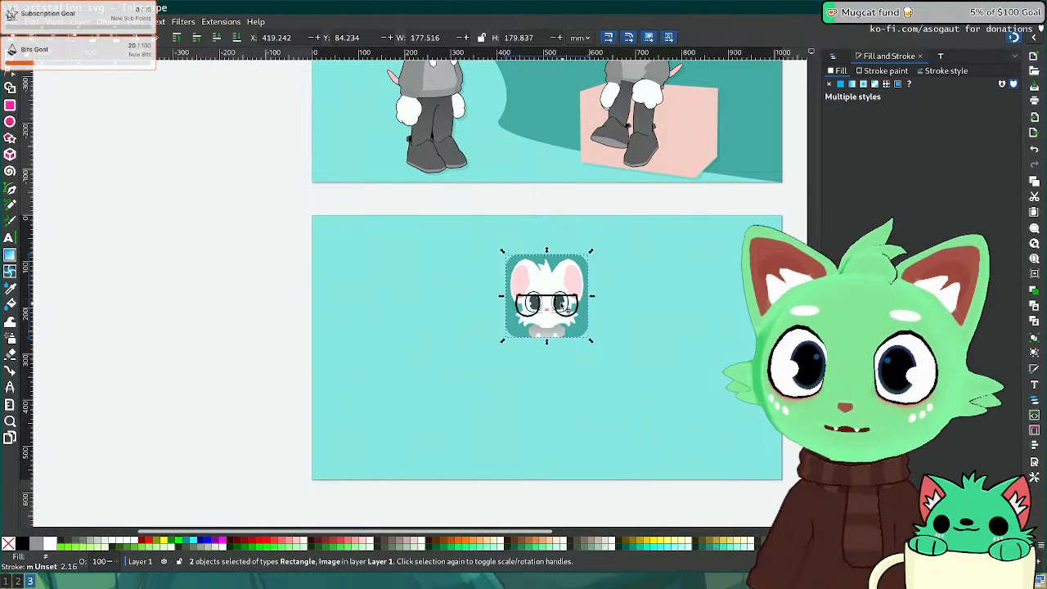
left_click_drag(561, 304, 533, 309)
key("ctrl+c")
key("ctrl+v")
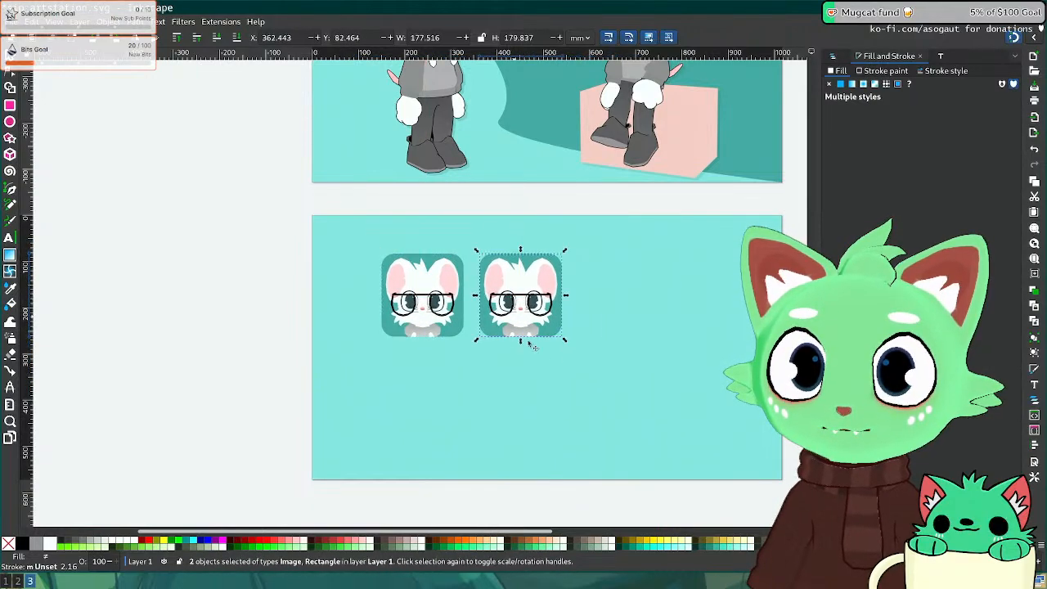
scroll(552, 353, "up", 2, "ctrl")
middle_click_drag(540, 347, 508, 418)
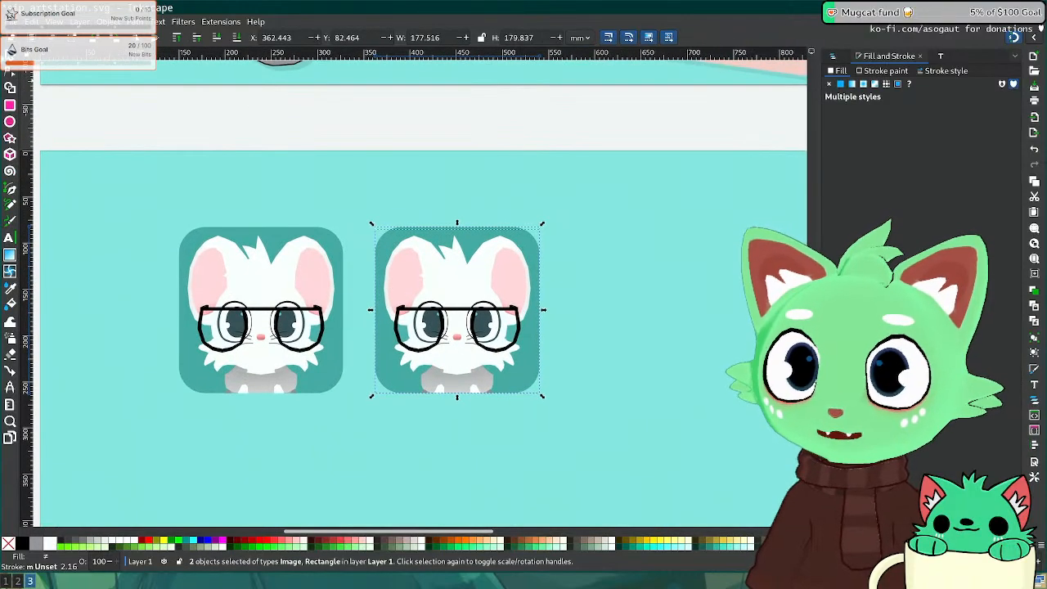
Step: Select the copied face image and import closed.png for the second tile
left_click(153, 114)
left_click(427, 327)
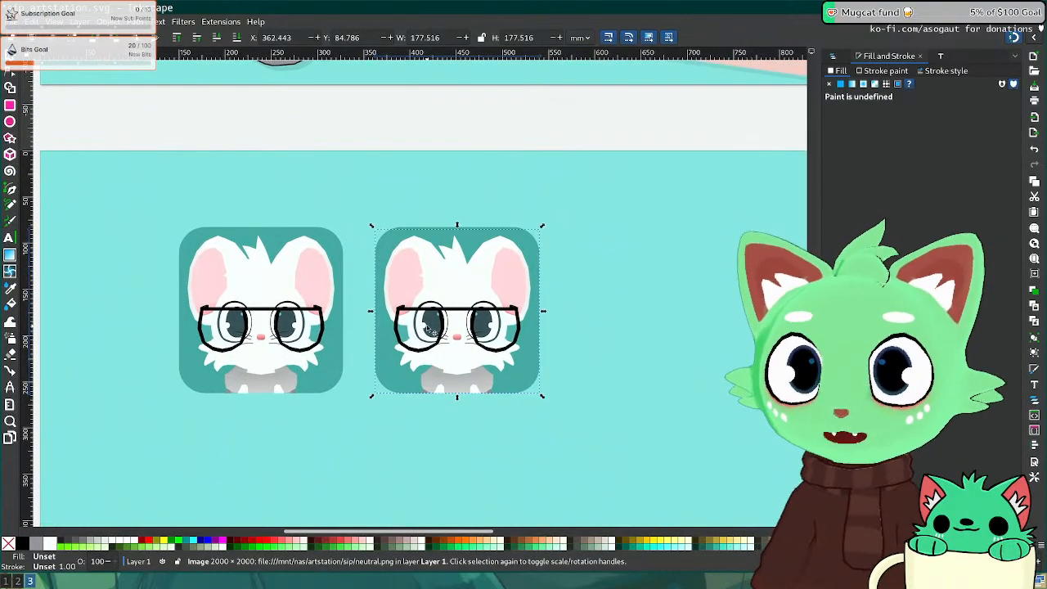
key("Delete")
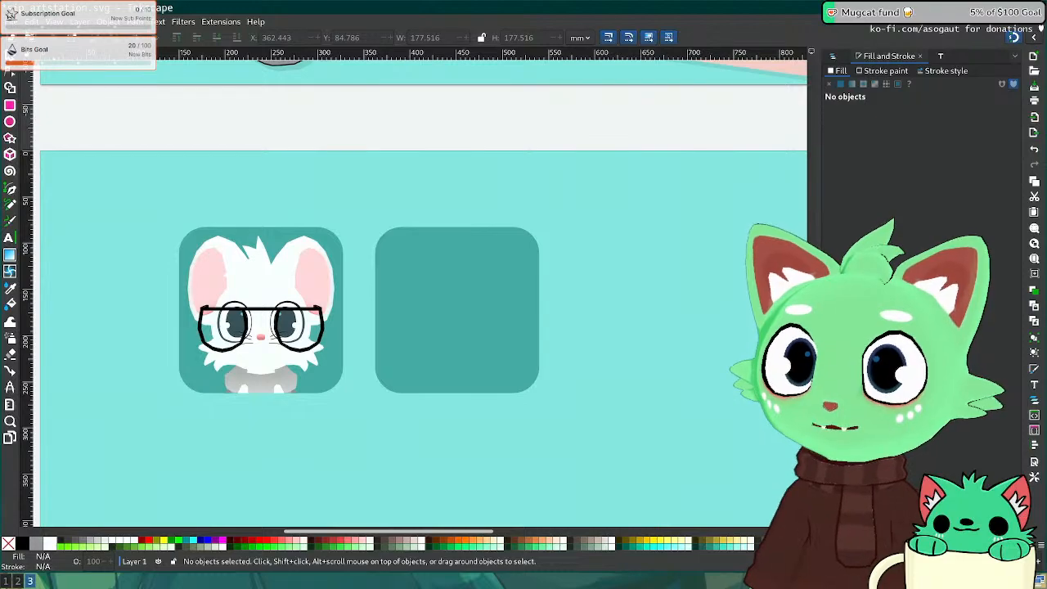
key("ctrl+z")
left_click(443, 314)
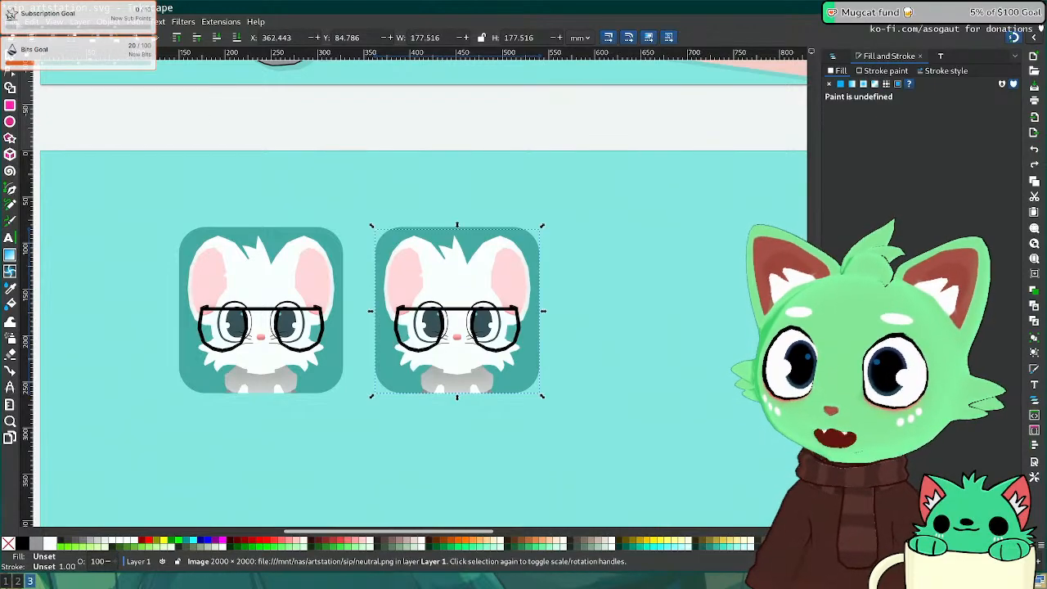
left_click(11, 21)
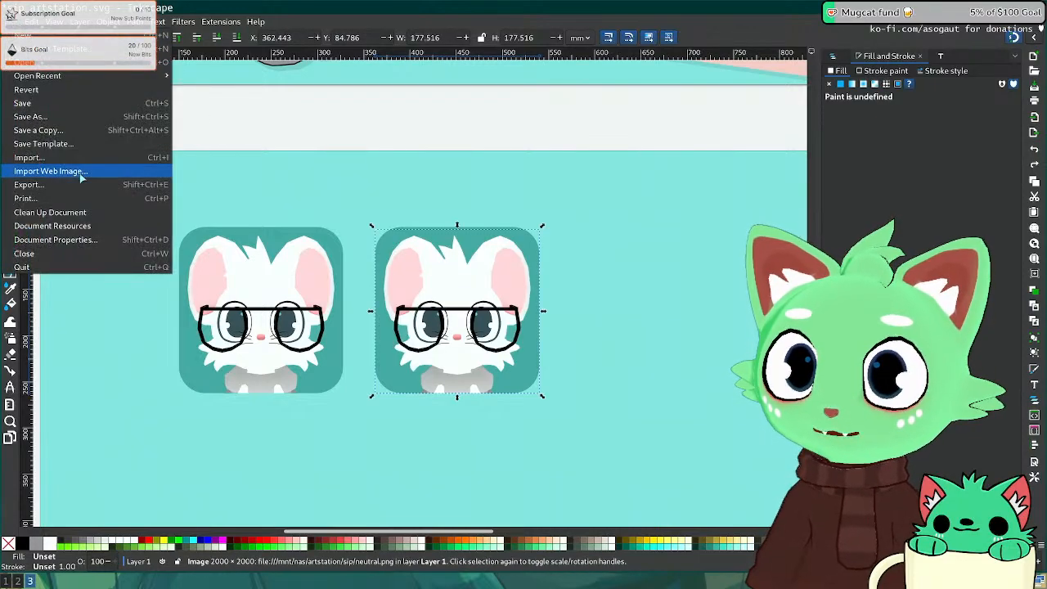
left_click(36, 157)
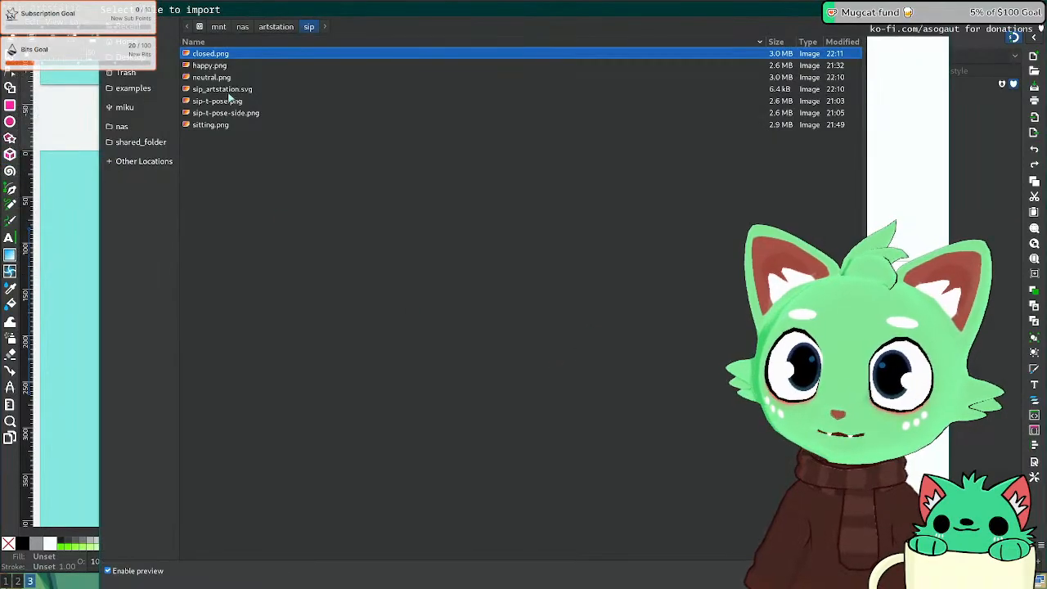
double_click(211, 54)
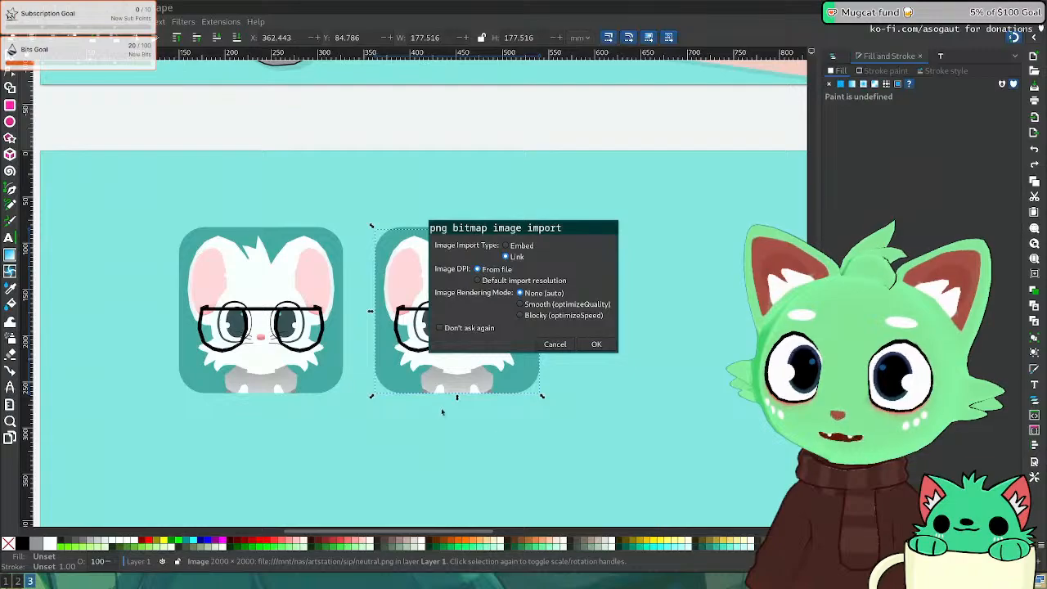
left_click(596, 344)
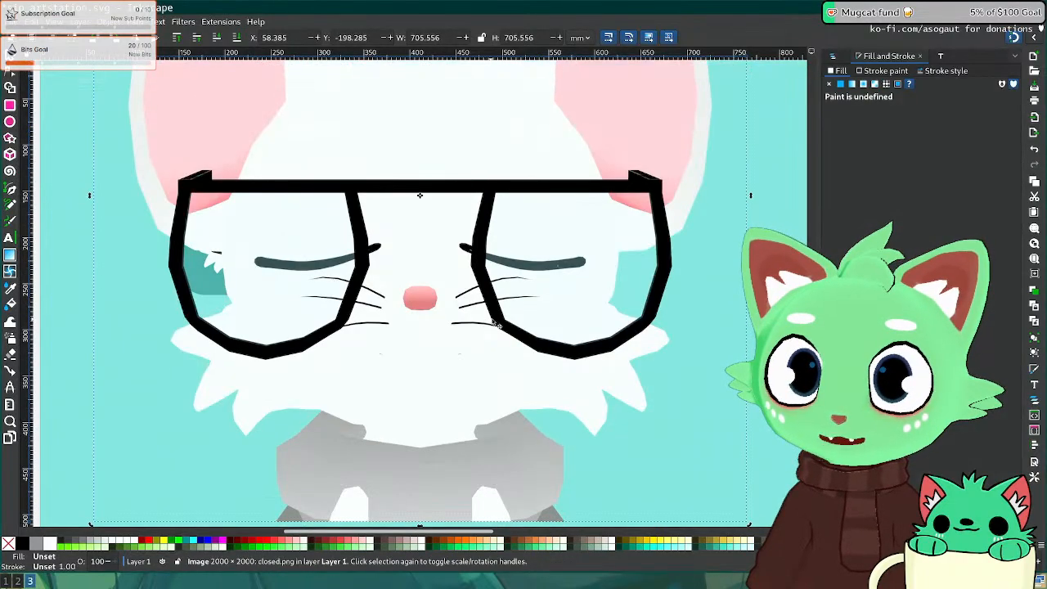
Step: Shrink closed.png onto the second square and delete the leftover neutral face copy
scroll(494, 324, "down", 4, "ctrl")
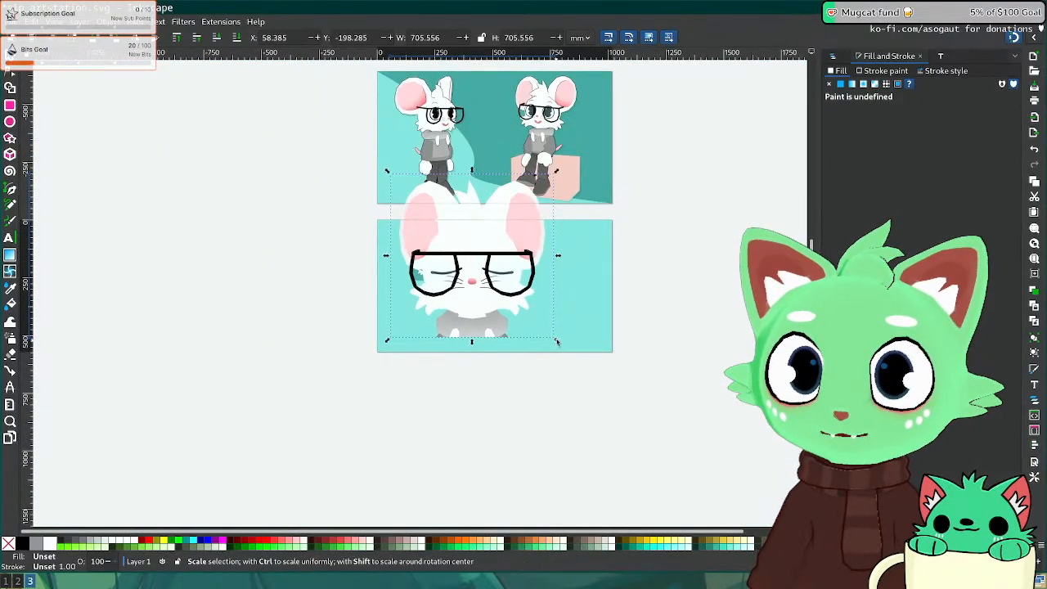
left_click_drag(557, 339, 512, 281)
scroll(511, 282, "up", 6, "ctrl")
middle_click_drag(562, 348, 609, 369)
left_click_drag(645, 323, 351, 304)
left_click(406, 265)
key("Delete")
Step: Nudge and scale the closed-eyes face slightly smaller so it sits inside its square
middle_click_drag(409, 328, 470, 320)
left_click_drag(476, 350, 470, 351)
left_click_drag(653, 139, 642, 150)
mouse_move(472, 350)
left_mouse_down()
mouse_move(495, 346)
mouse_move(473, 350)
left_mouse_up()
key("Right")
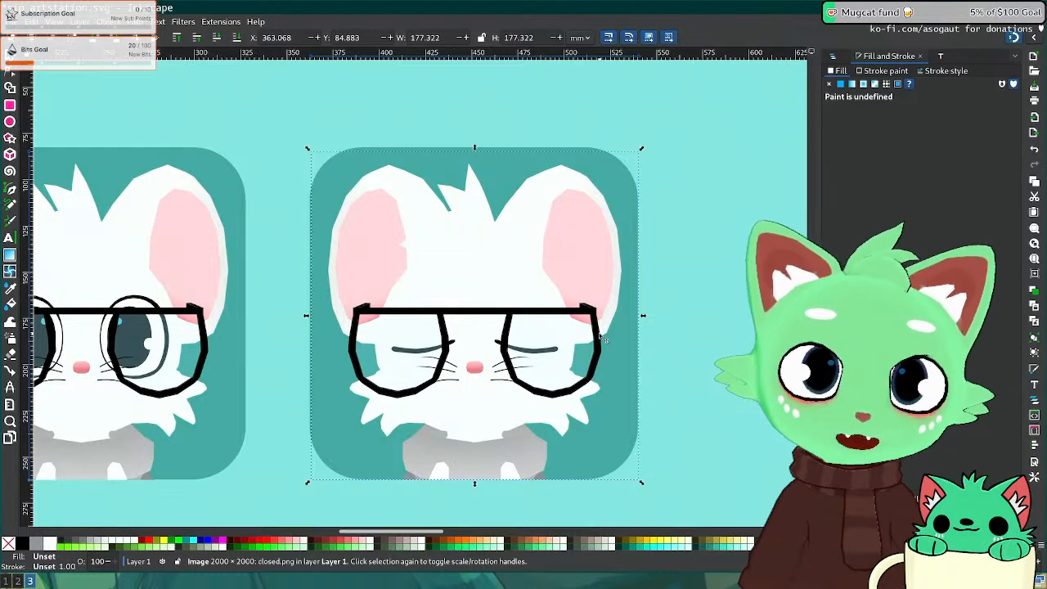
left_click(721, 388)
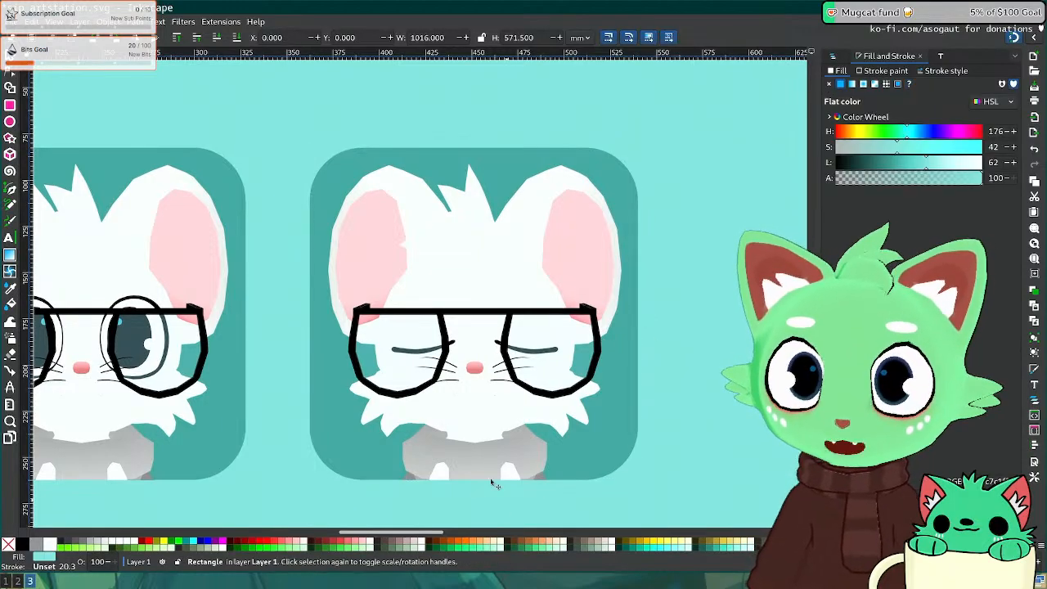
Step: Zoom in on the face's lower edge and nudge the closed-eyes face down one step
key("Escape")
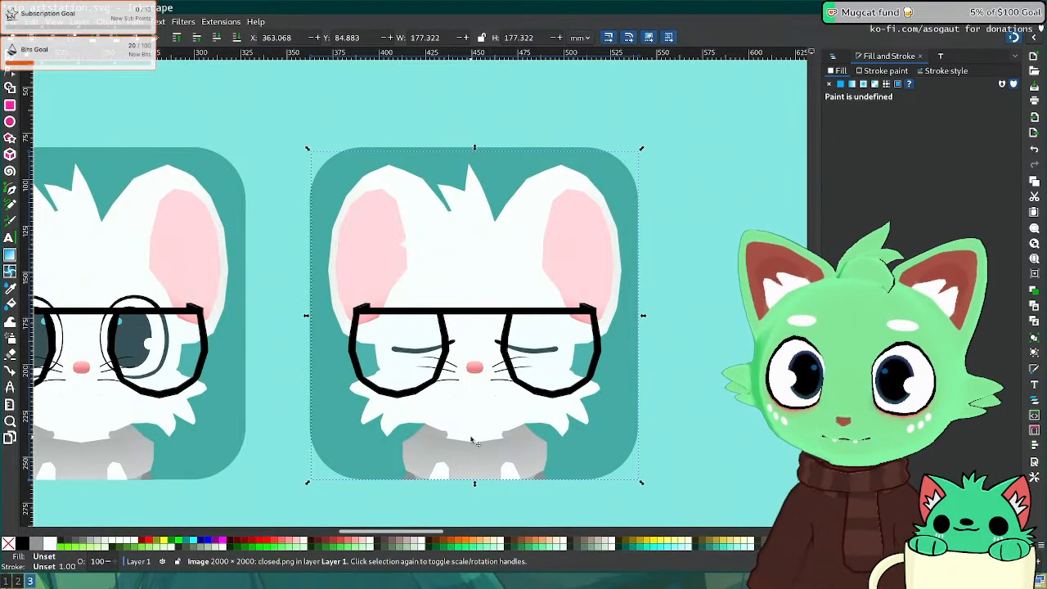
key("z")
left_click(472, 442)
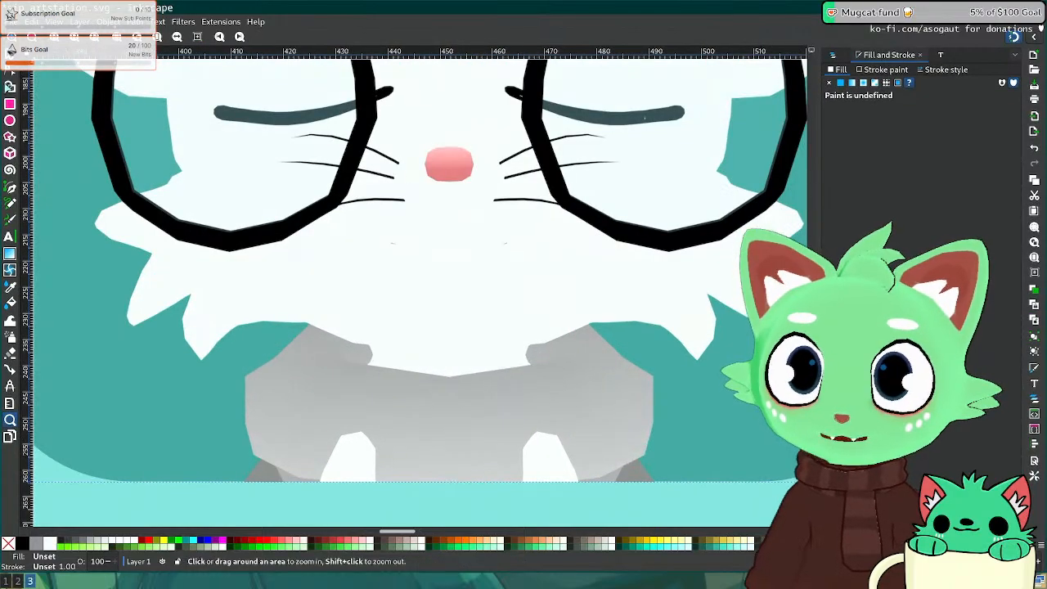
key("s")
left_click(227, 511)
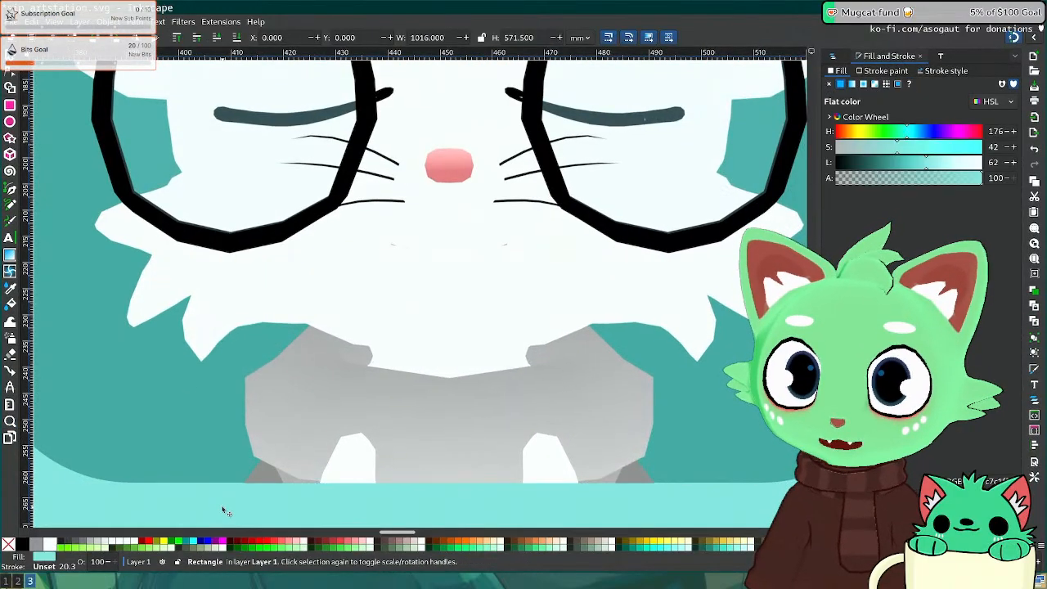
left_click(424, 426)
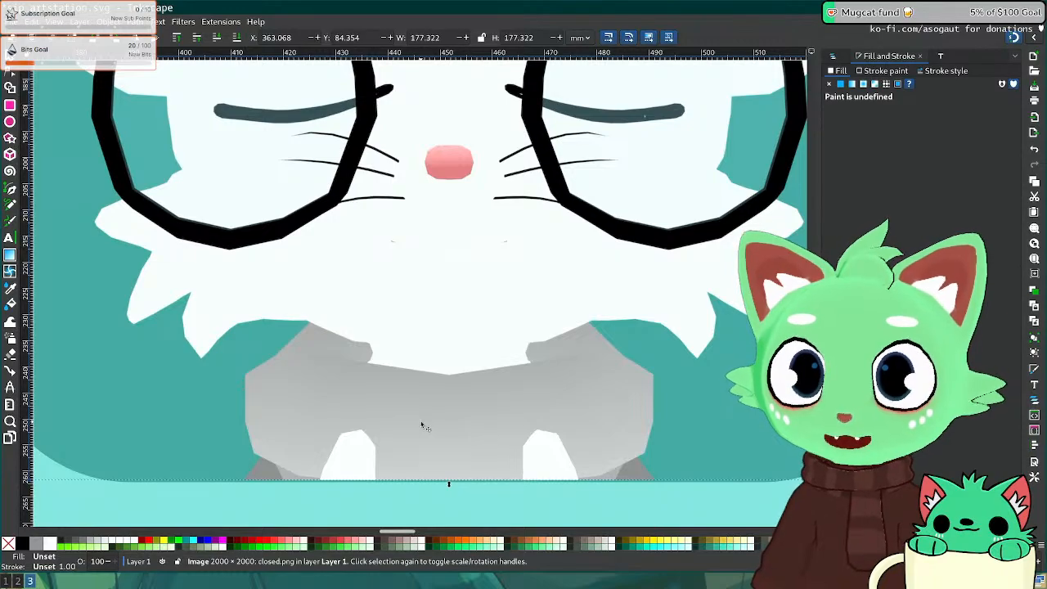
key("Down")
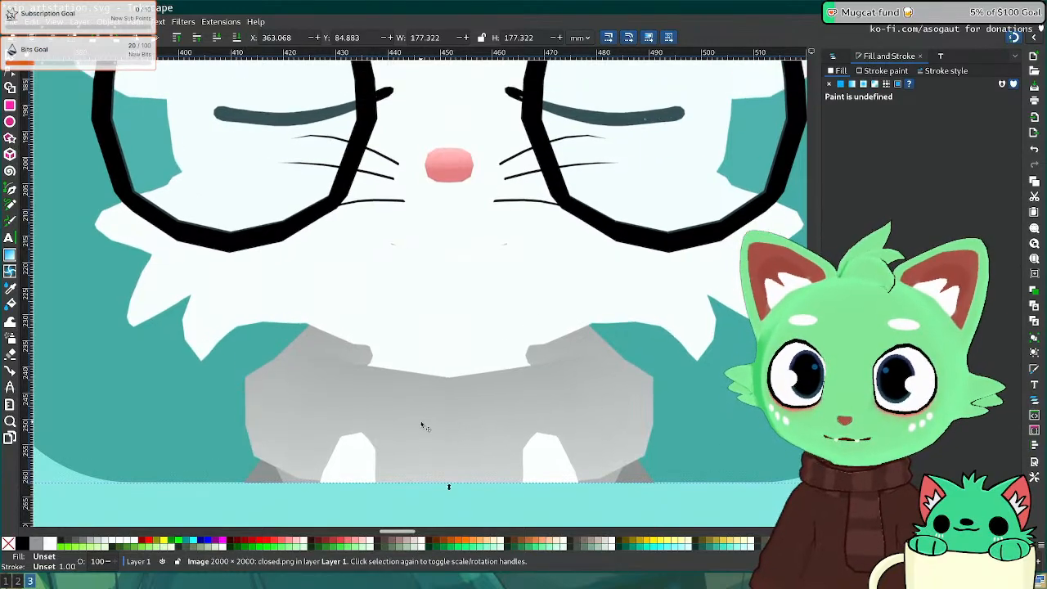
Step: Check the two icons and save the expression sheet
scroll(422, 425, "down", 5, "ctrl")
scroll(432, 384, "up", 3, "ctrl")
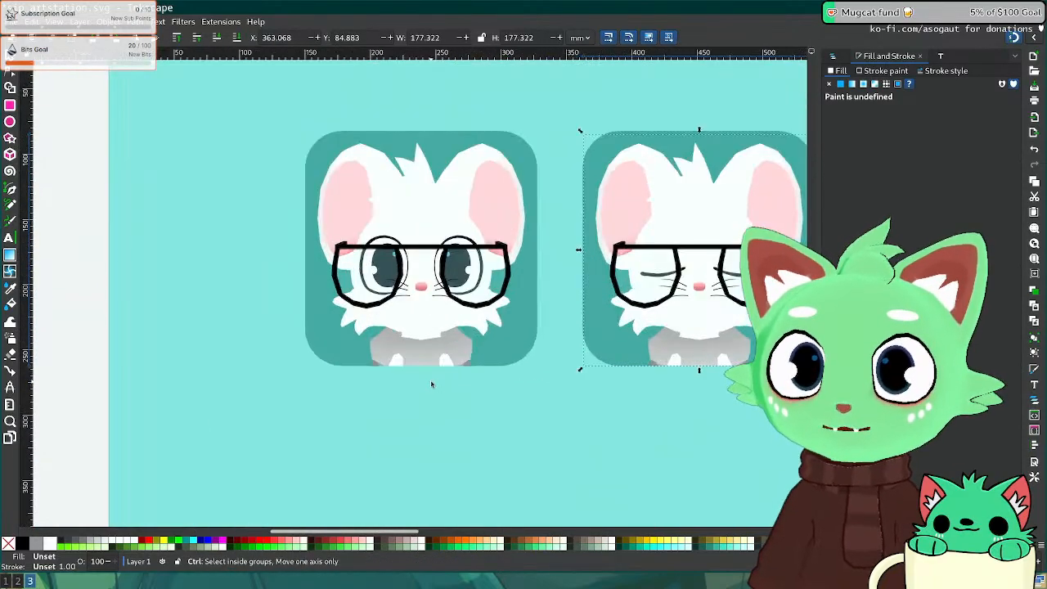
scroll(431, 383, "up", 3, "ctrl")
left_click(436, 337)
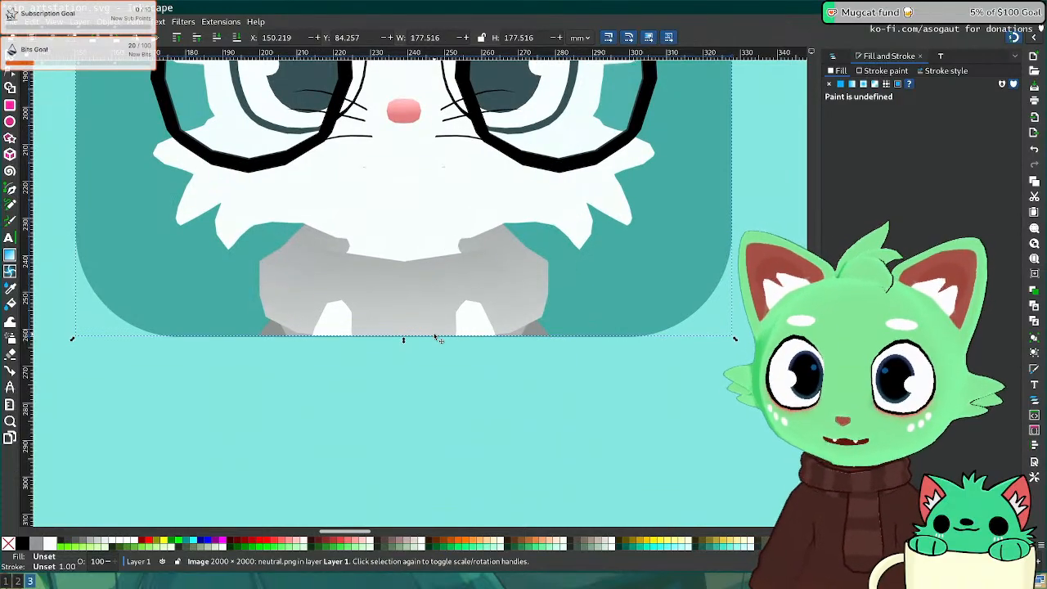
scroll(463, 339, "down", 8, "ctrl")
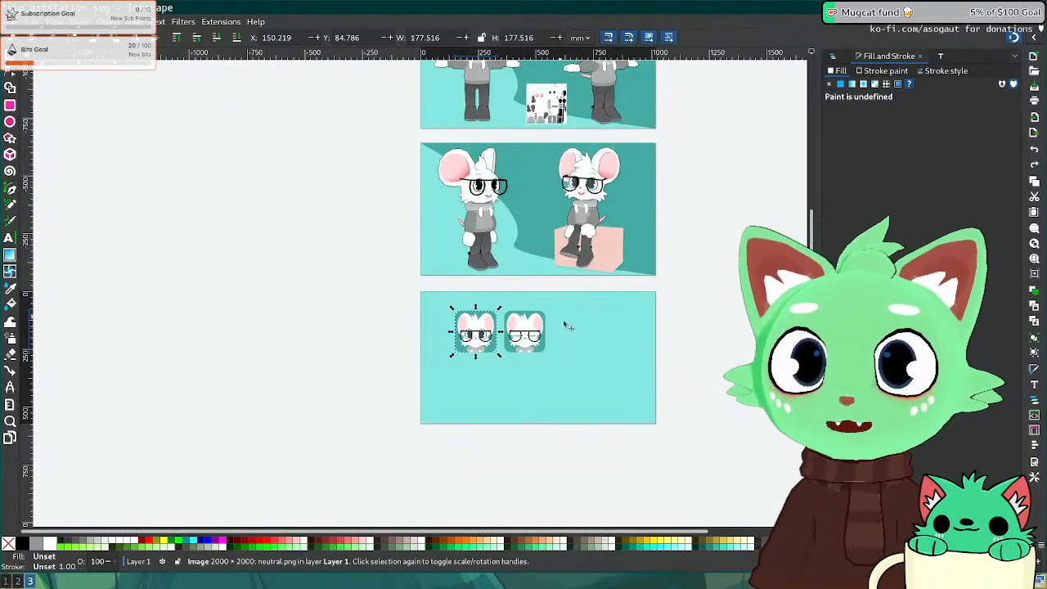
left_click(597, 360)
scroll(597, 360, "up", 5)
key("ctrl+s")
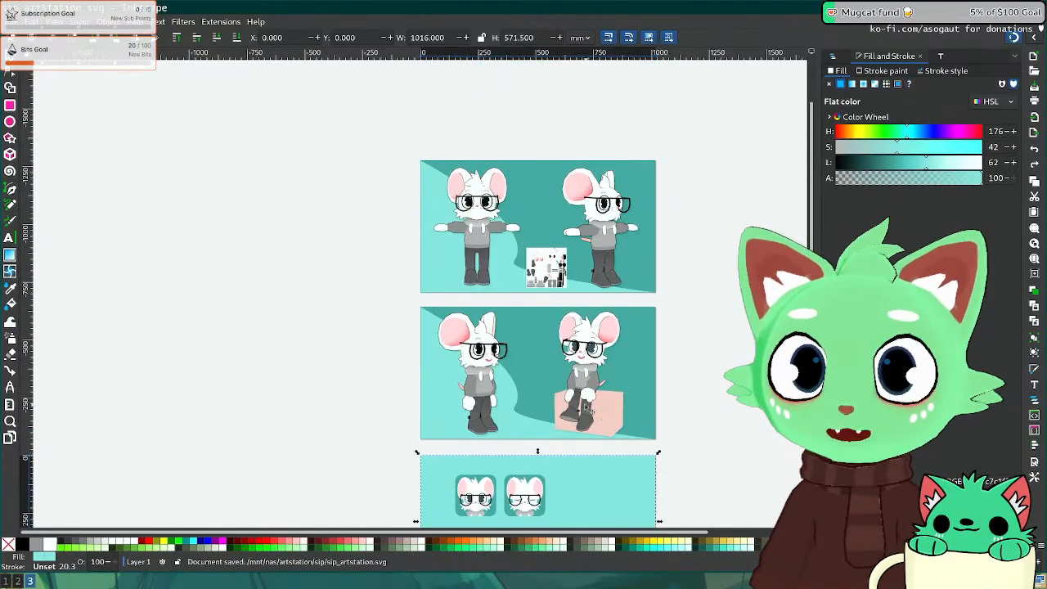
Step: Copy the closed-eyes icon with its square and line the pasted third tile up beside the others
scroll(556, 401, "down", 3)
scroll(556, 401, "up", 2, "ctrl")
left_click(491, 439)
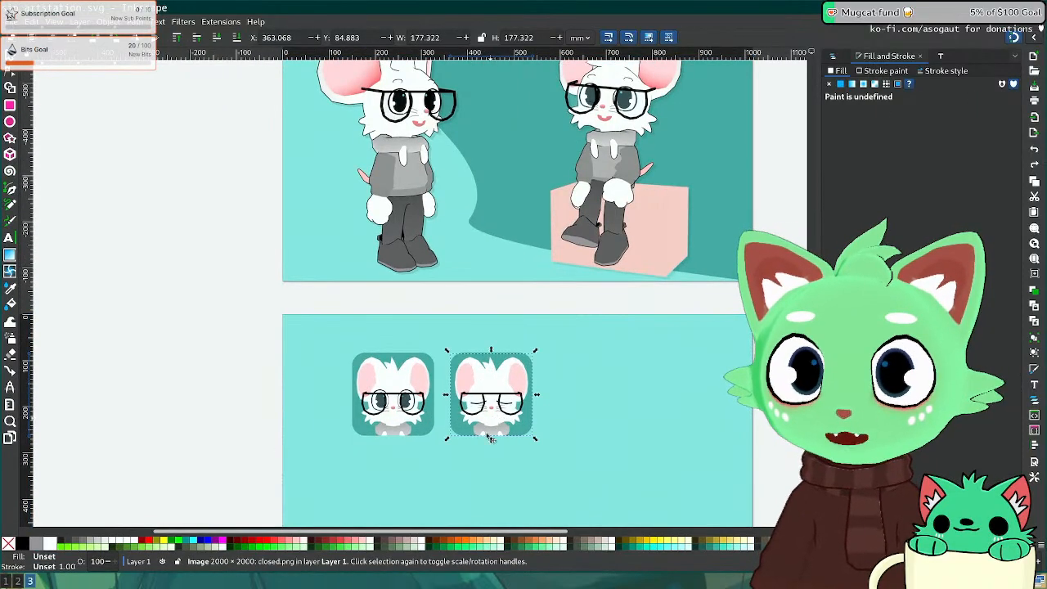
left_click(458, 427, "shift")
key("ctrl+c")
key("ctrl+v")
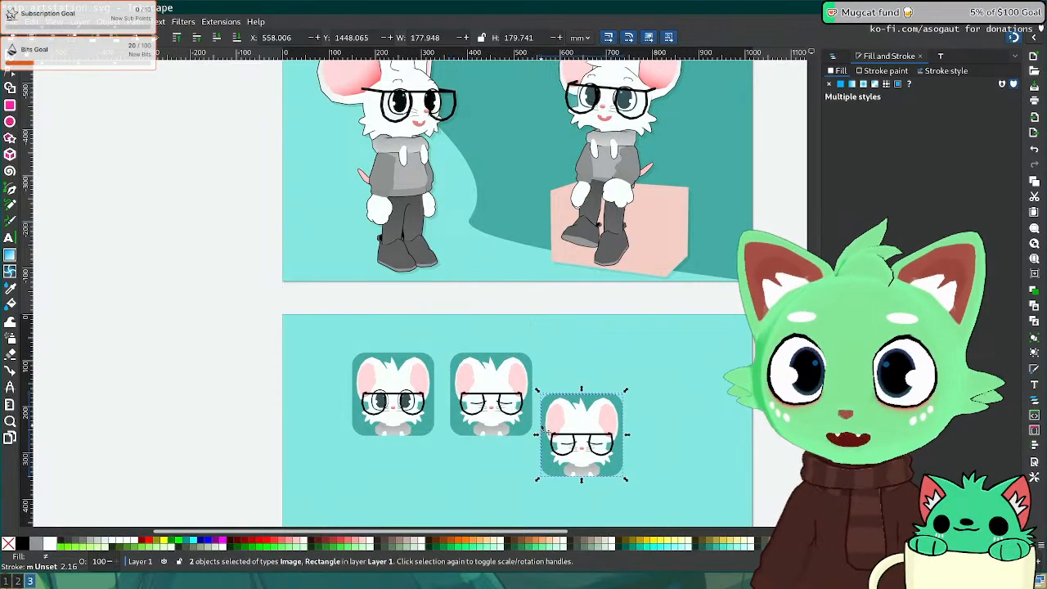
left_click_drag(584, 438, 582, 390)
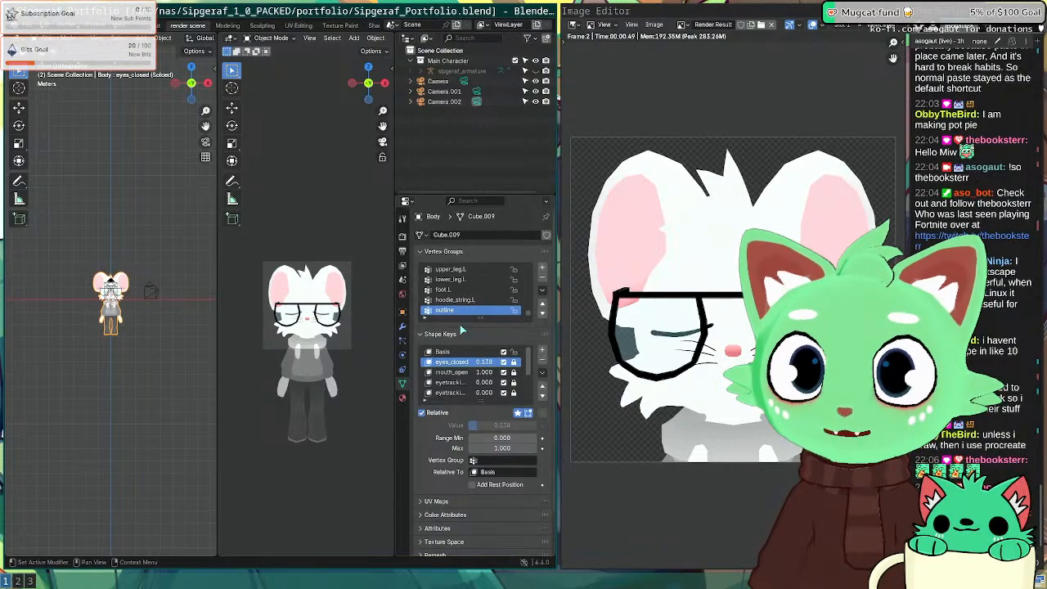
Step: Turn off shape key solo and set eyes_closed to 0 so the eyes open
key("super+2")
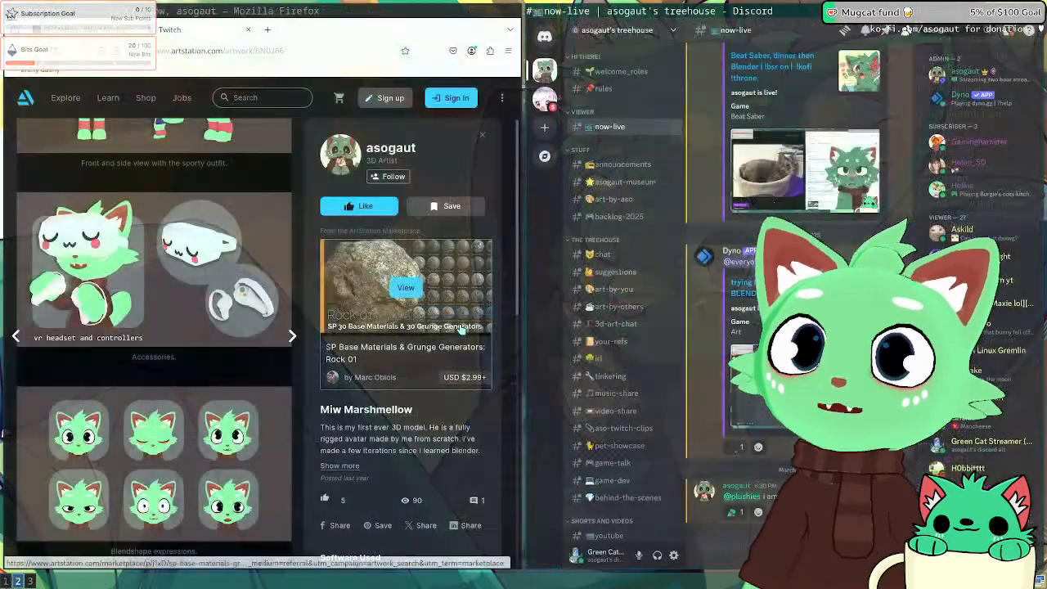
key("super+1")
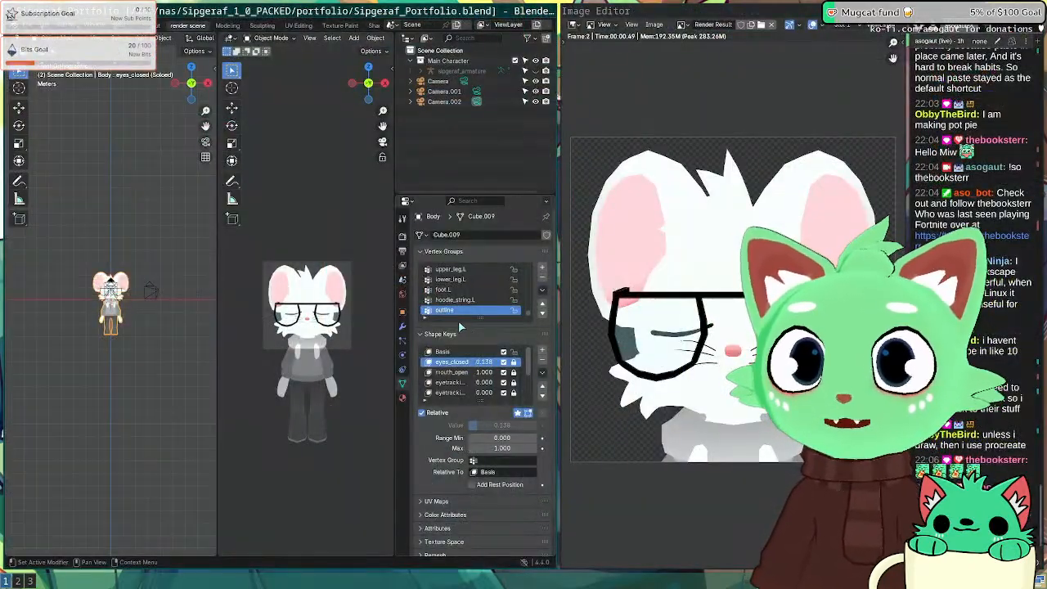
left_click(462, 373)
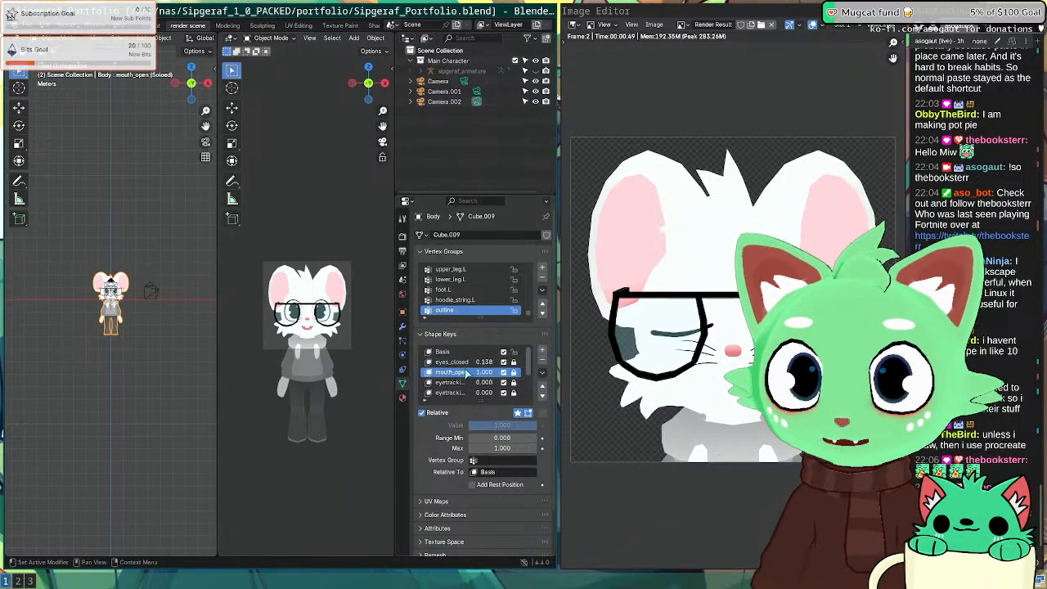
scroll(467, 373, "down", 1)
left_click(517, 413)
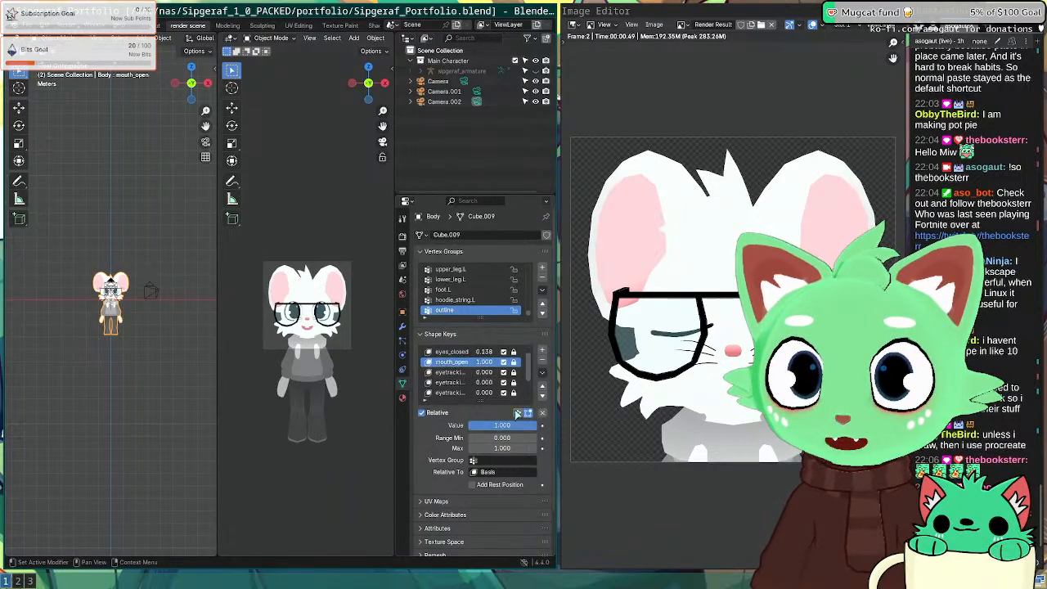
left_click(463, 352)
left_click_drag(502, 430, 469, 428)
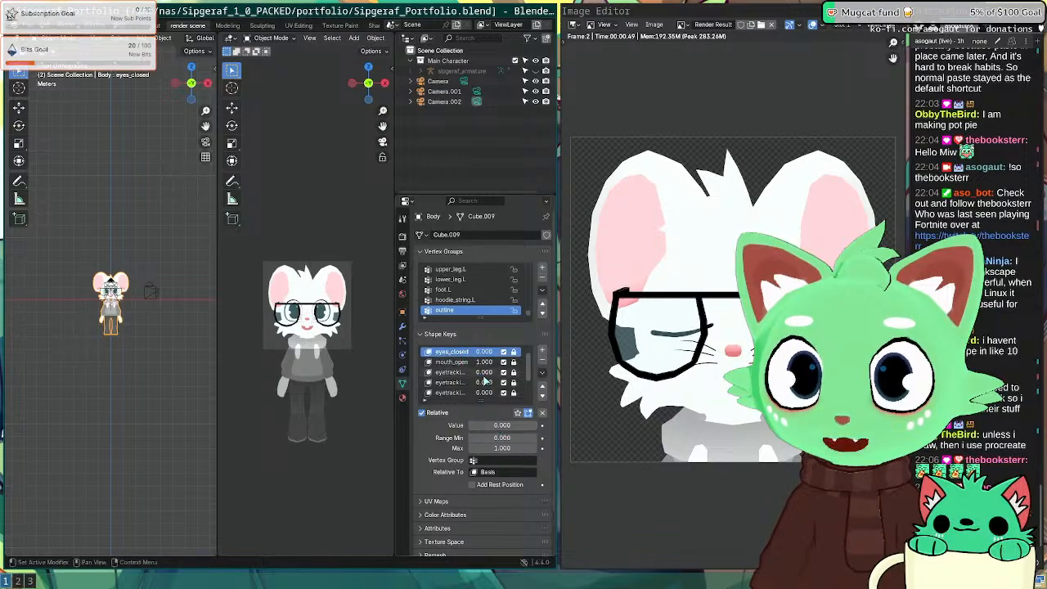
left_click(481, 372)
left_click(458, 385)
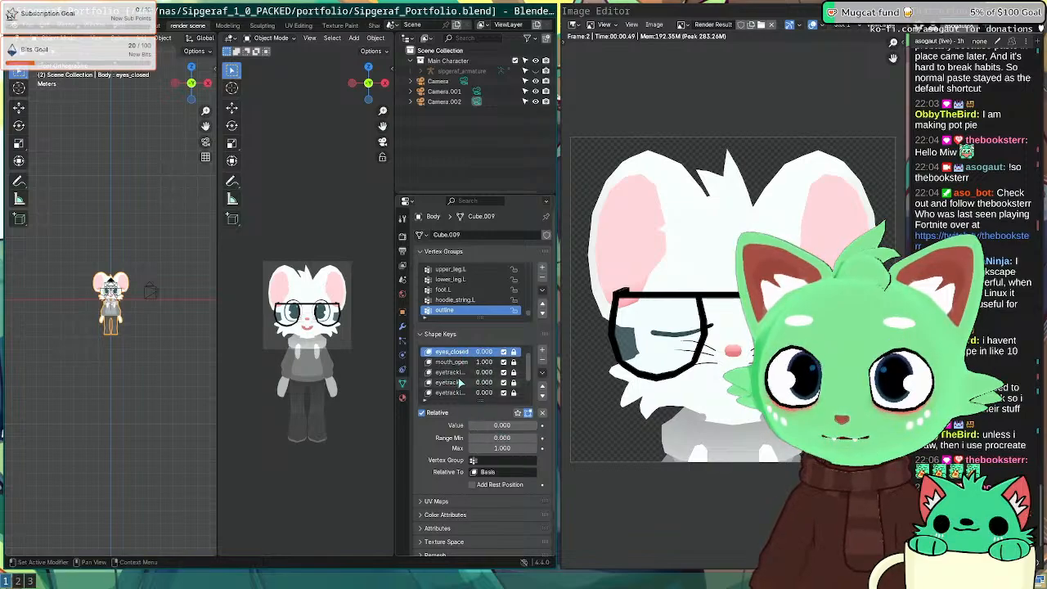
key("Escape")
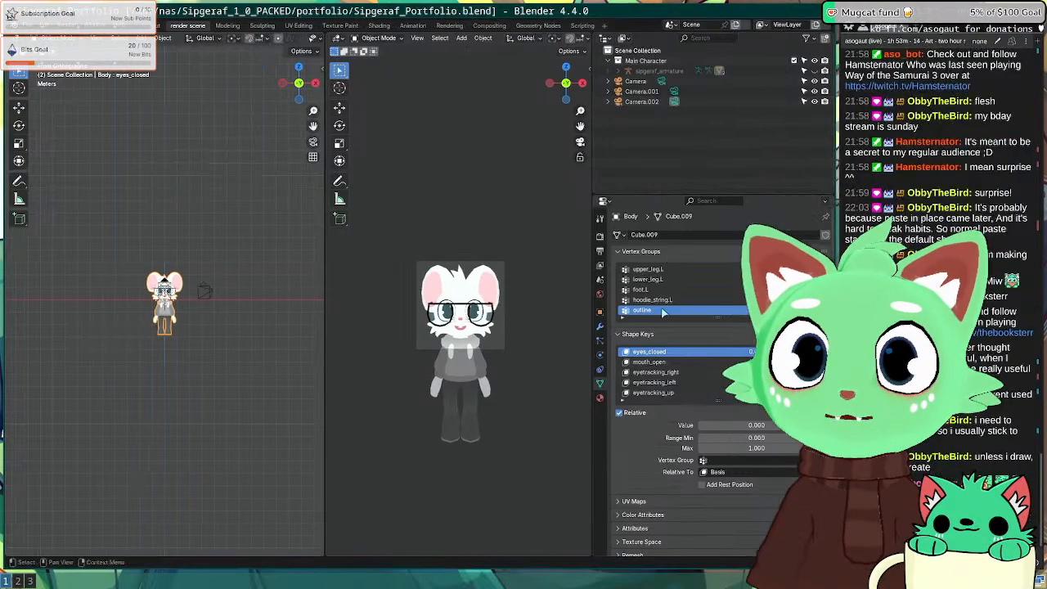
Step: Set eyetracking_up to 1.0 and eyetracking_left to 0.59, then render the posed face
left_click(670, 393)
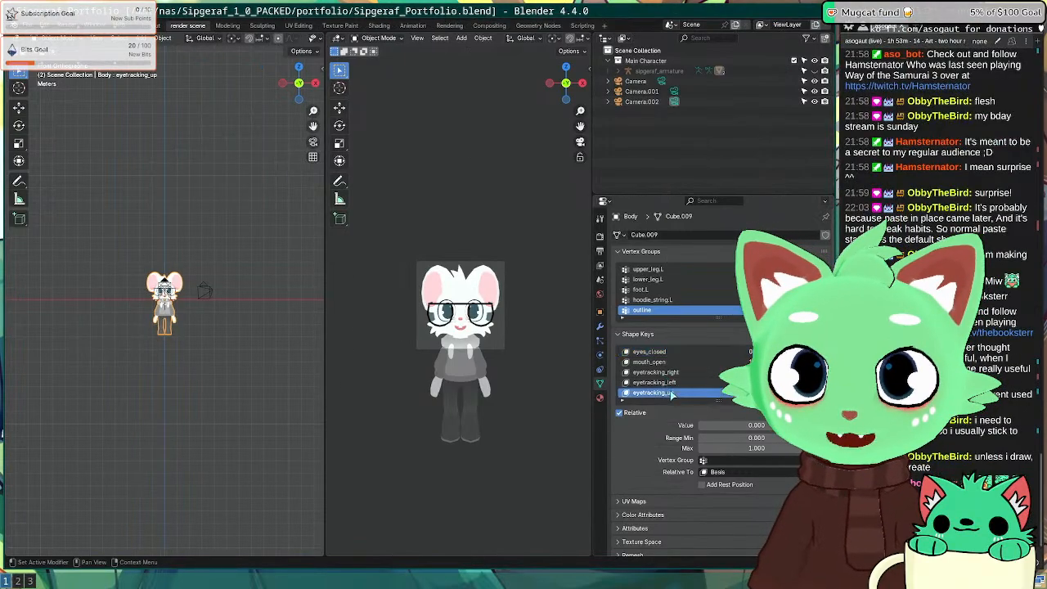
left_click_drag(732, 425, 789, 425)
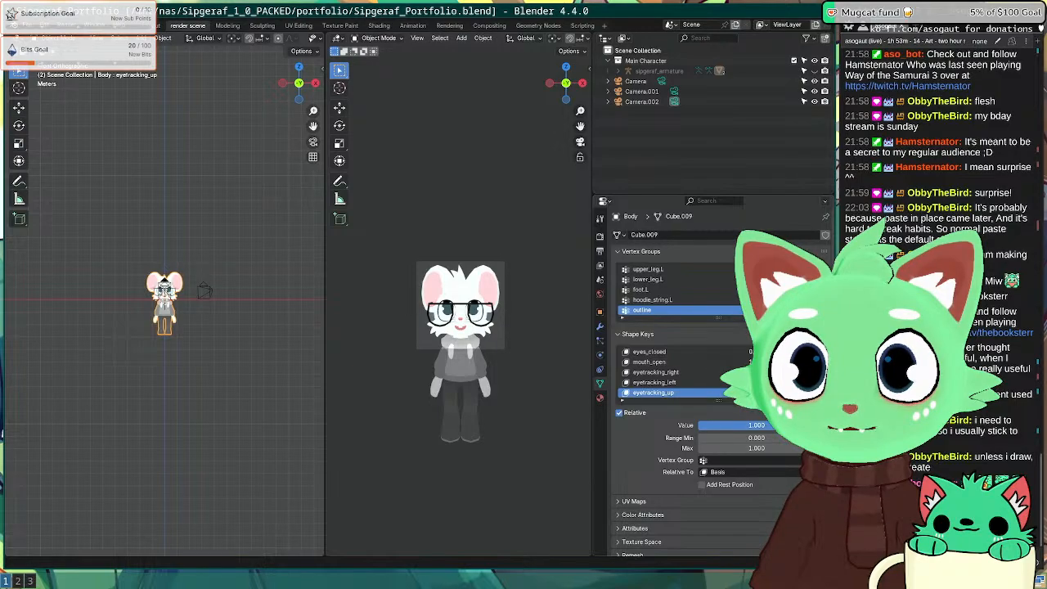
left_click(669, 382)
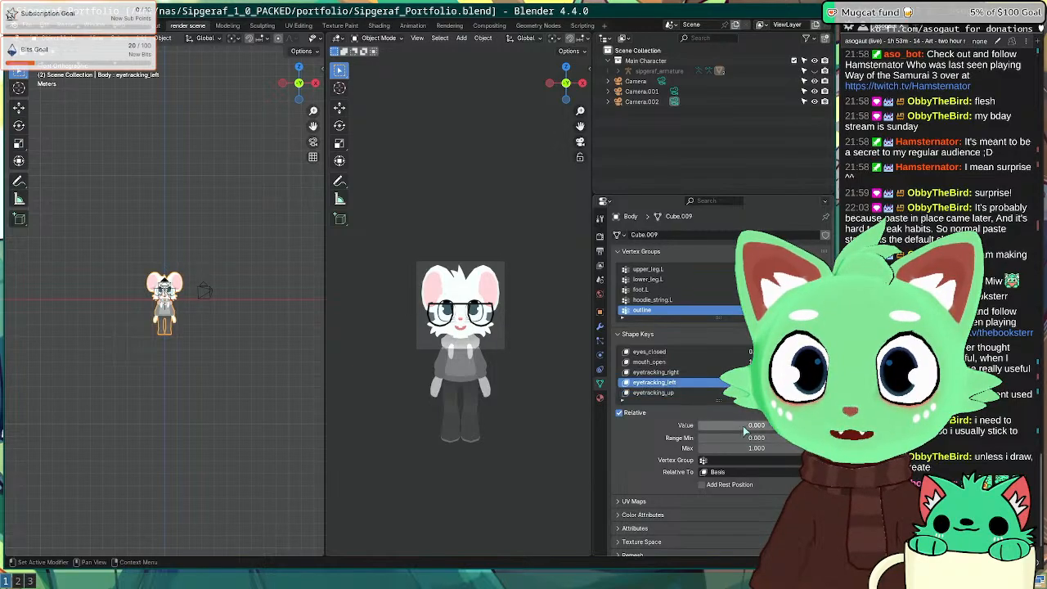
left_click_drag(745, 426, 785, 425)
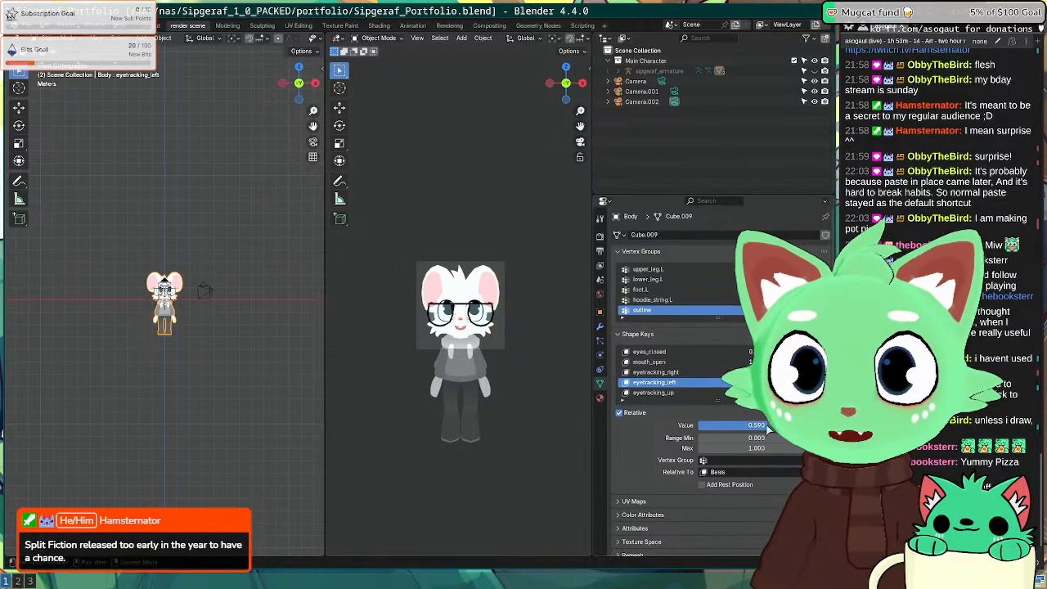
key("F12")
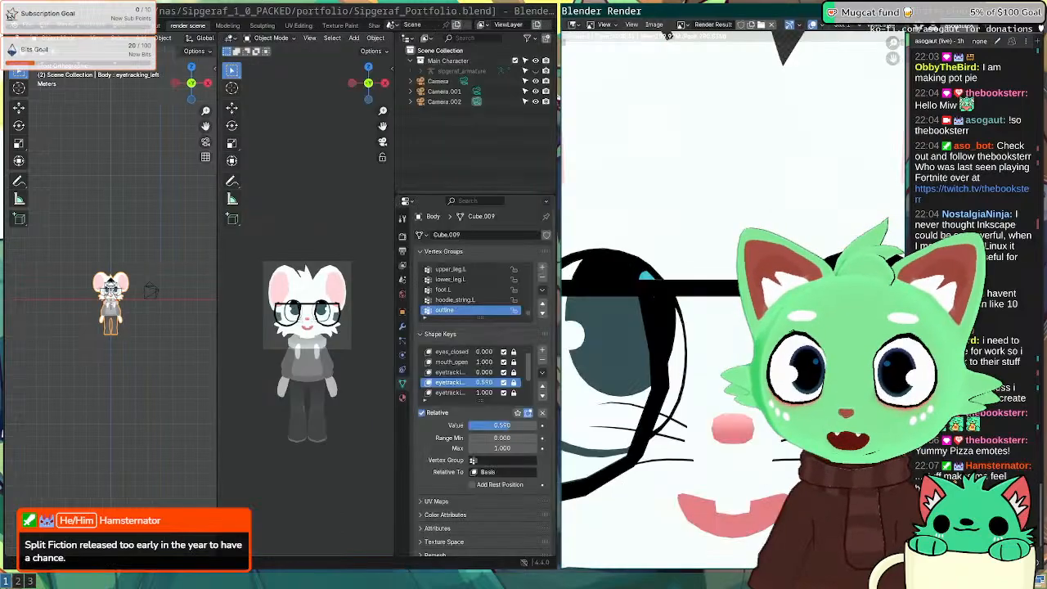
Step: Save the looking-up render as lookup.png in the sip folder and return to the Inkscape icon sheet
left_click(654, 24)
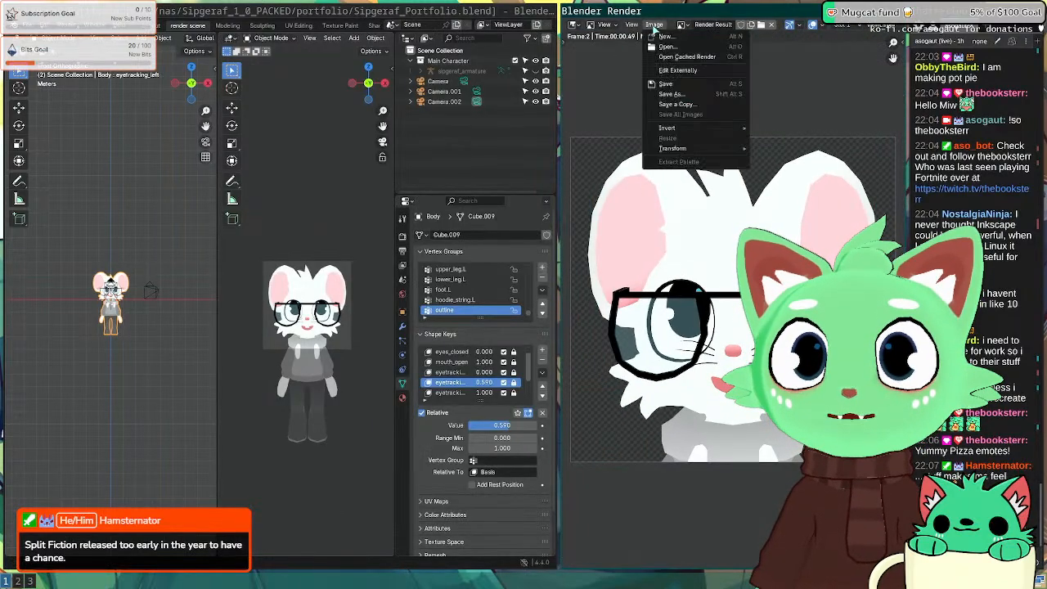
left_click(695, 96)
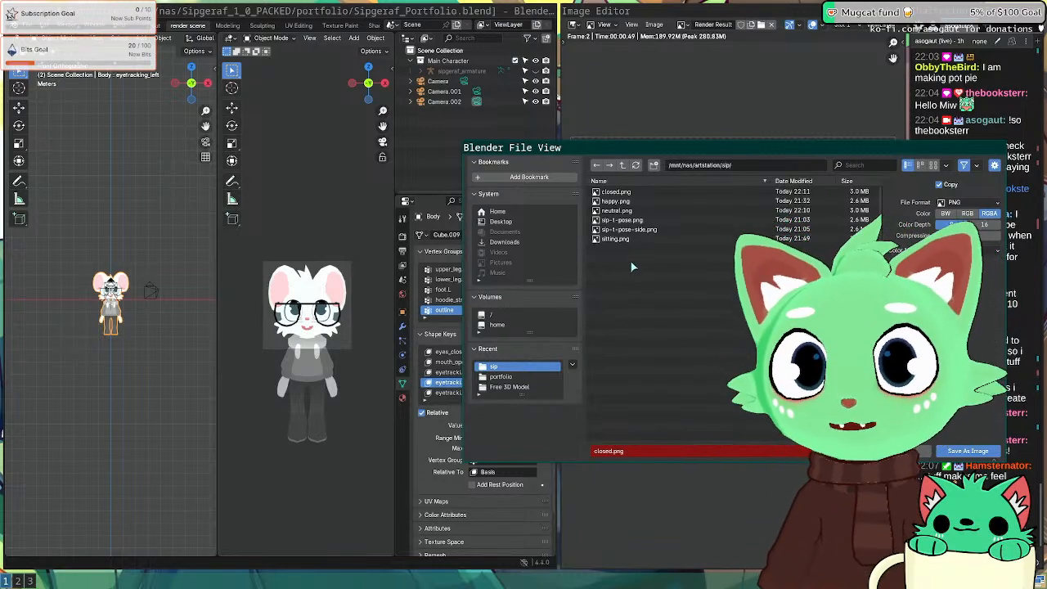
left_click(643, 449)
type("lookup")
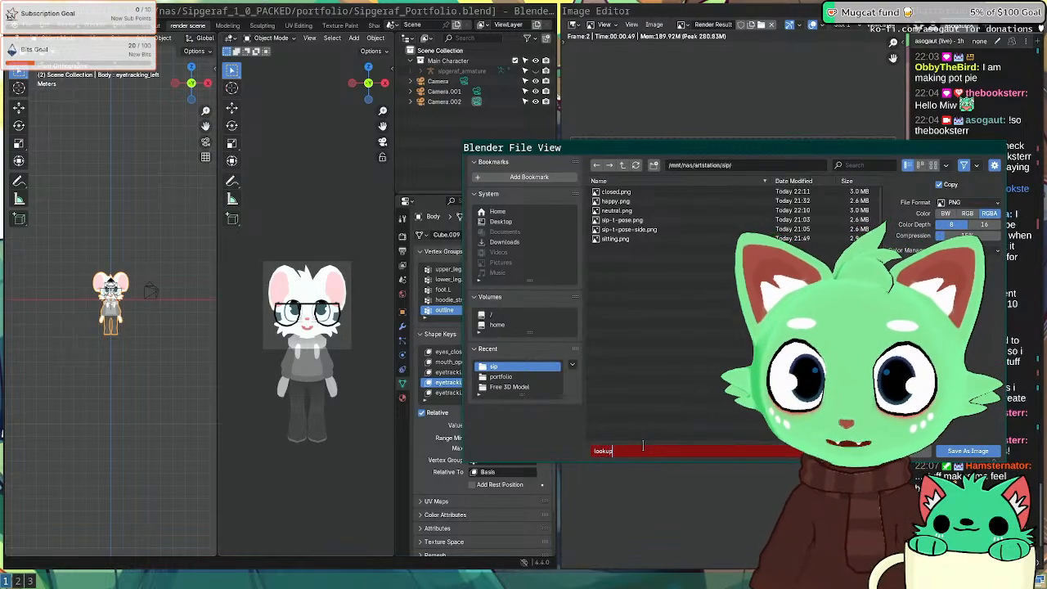
key("Return")
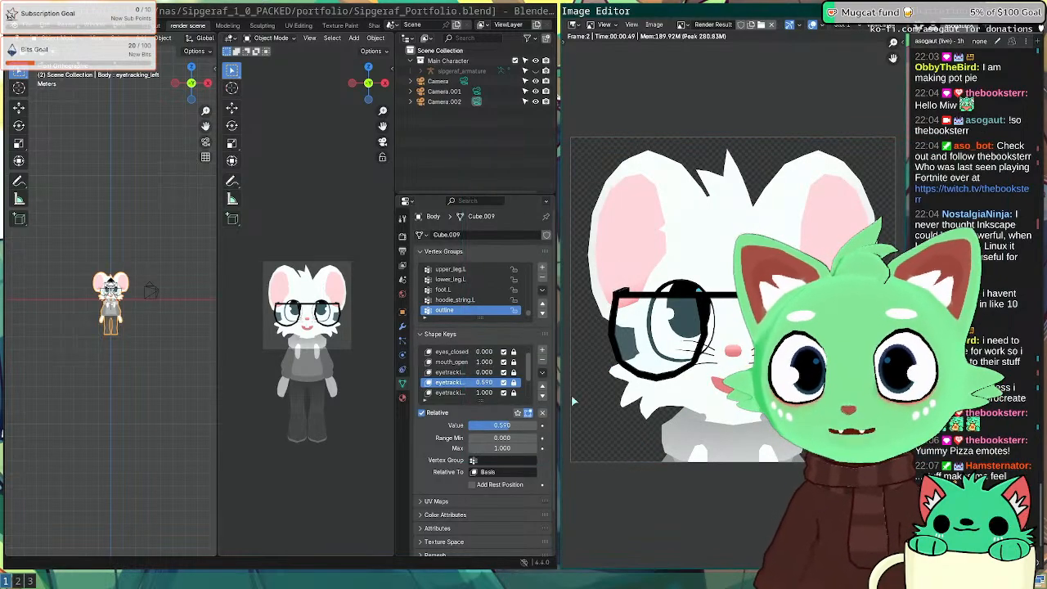
key("super+2")
key("super+3")
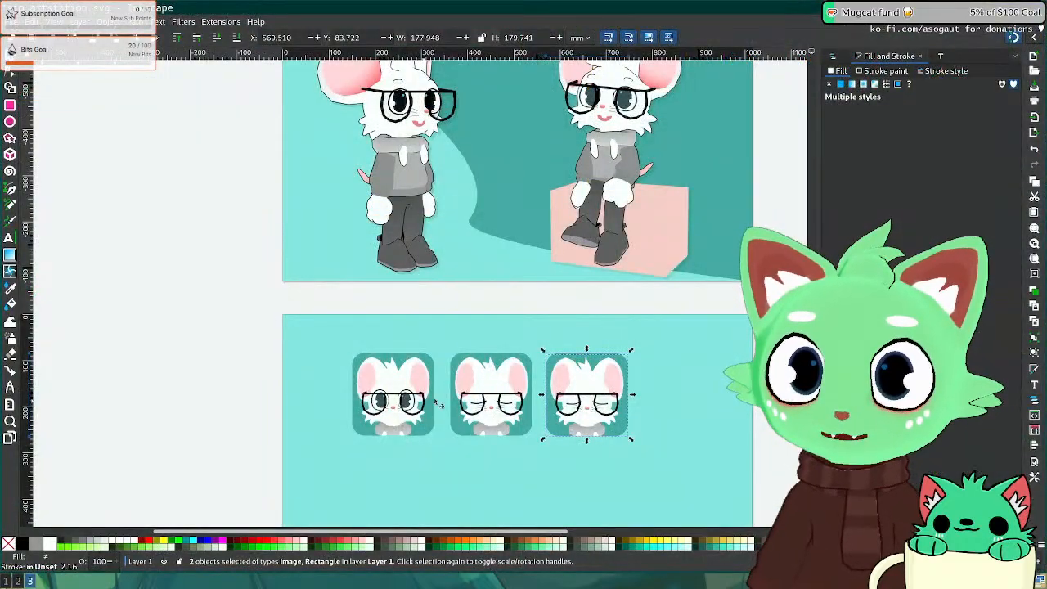
Step: Delete only the closed-eyes picture from the third tile, keeping the tile itself
key("Delete")
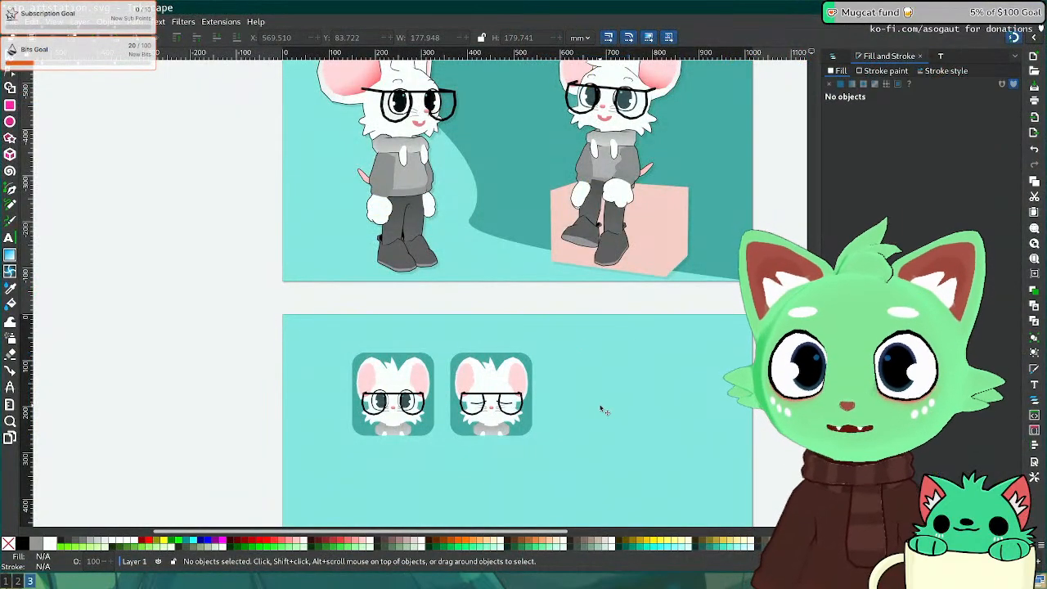
key("ctrl+z")
left_click(683, 456)
left_click(588, 403)
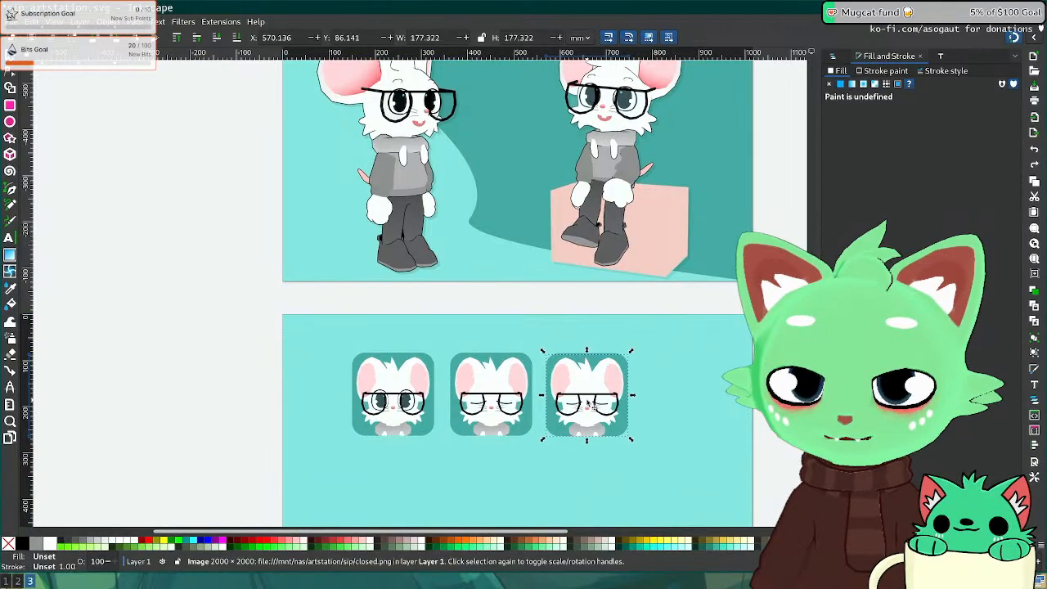
key("Delete")
Step: Import lookup.png onto the sheet with the default import settings
left_click(15, 22)
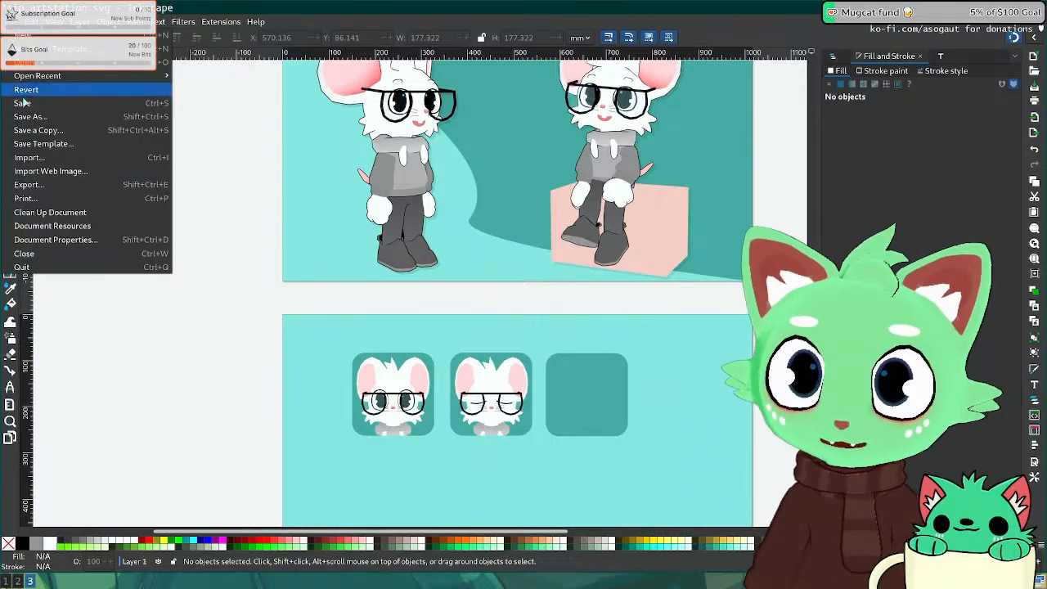
left_click(29, 157)
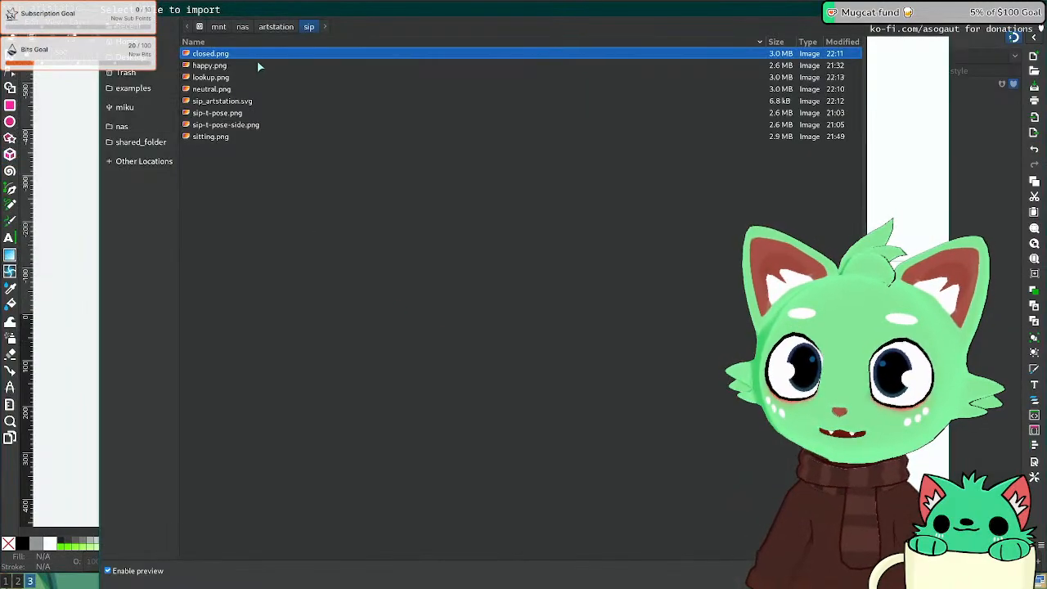
double_click(224, 78)
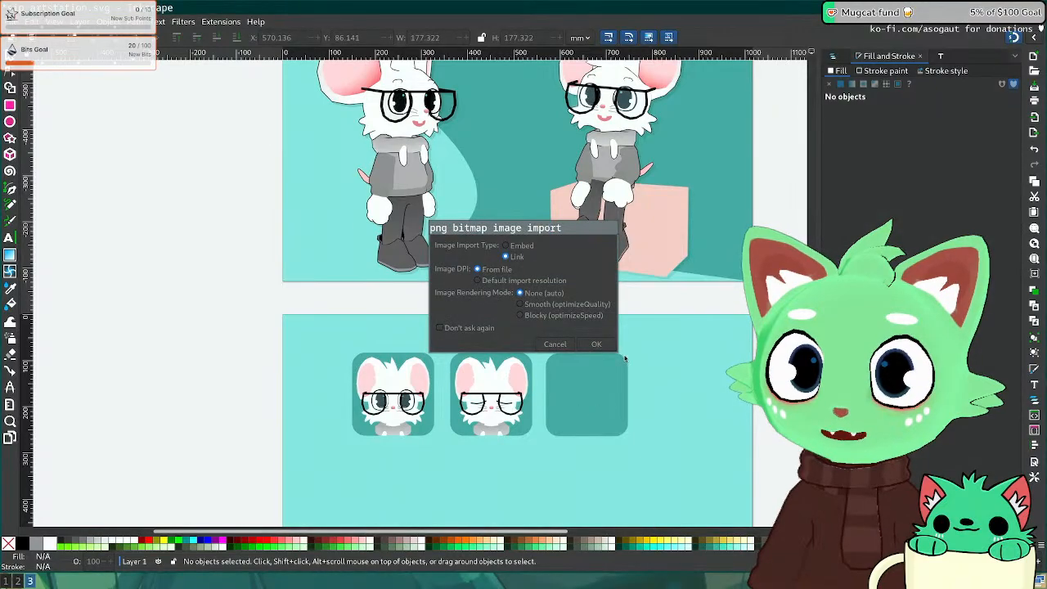
left_click(596, 343)
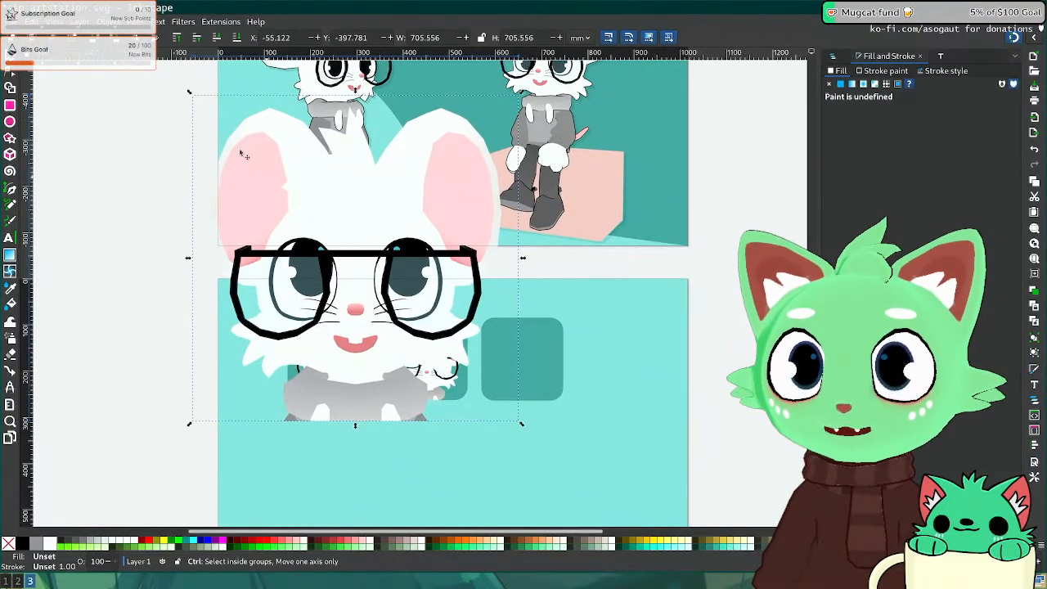
Step: Scale and move the lookup image so it fills the third rounded-square tile
left_click_drag(190, 93, 440, 344)
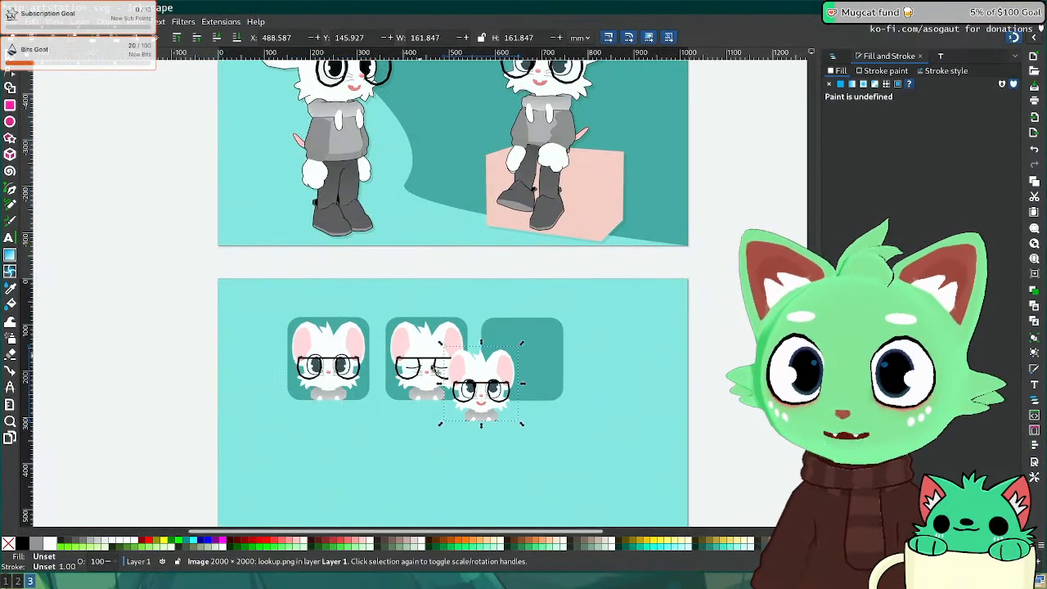
left_click_drag(482, 386, 530, 364)
scroll(578, 397, "up", 4, "ctrl")
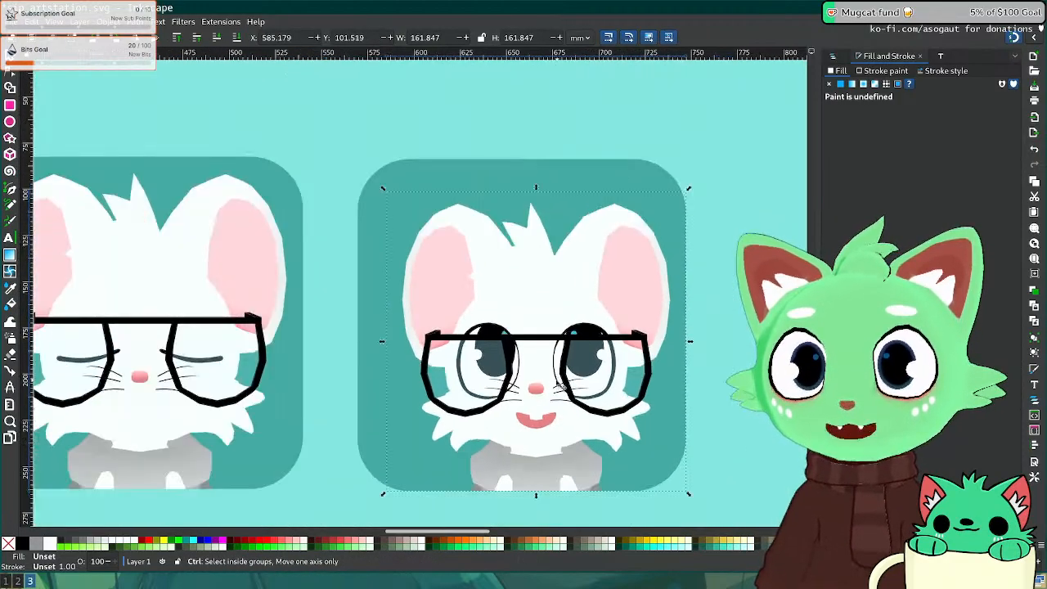
scroll(563, 384, "down", 1, "ctrl")
left_click_drag(431, 241, 410, 228)
left_click_drag(650, 223, 655, 219)
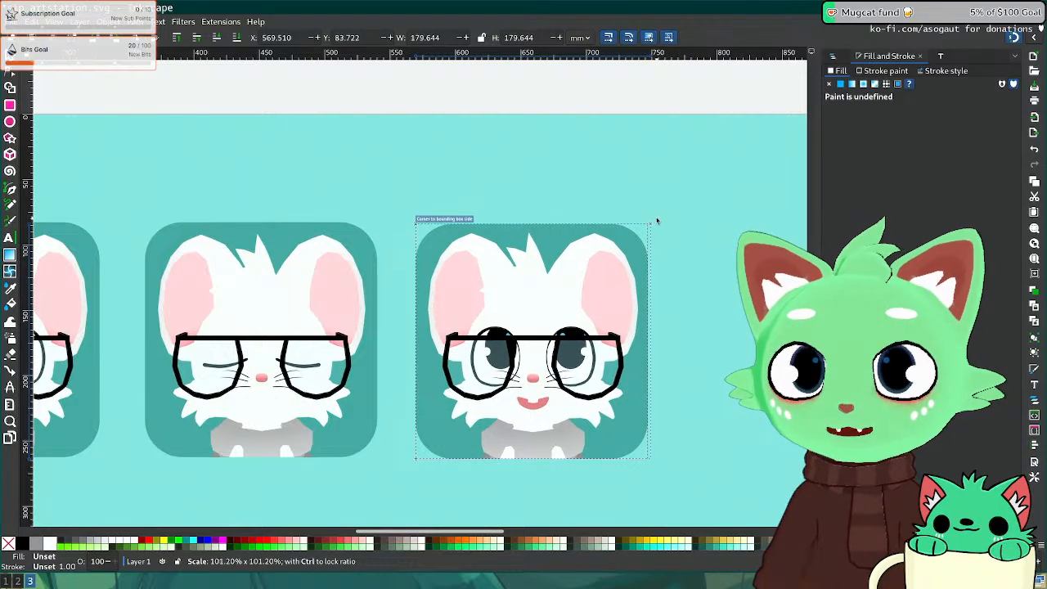
Step: Deselect everything, save the presentation sheet, and switch to the browser and Discord workspace
left_click(667, 463)
scroll(543, 473, "up", 3, "ctrl")
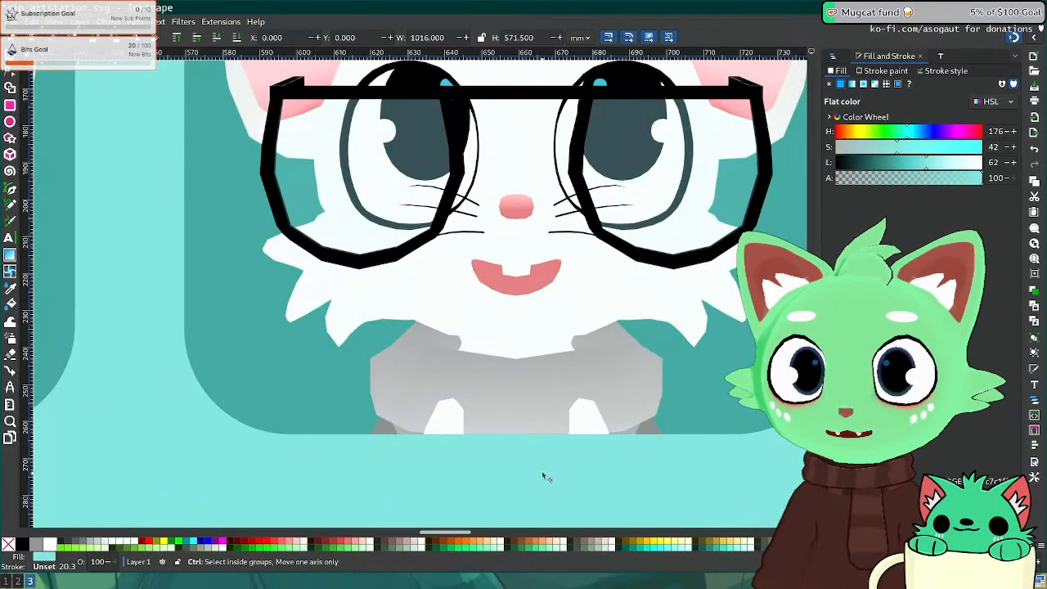
left_click(497, 358)
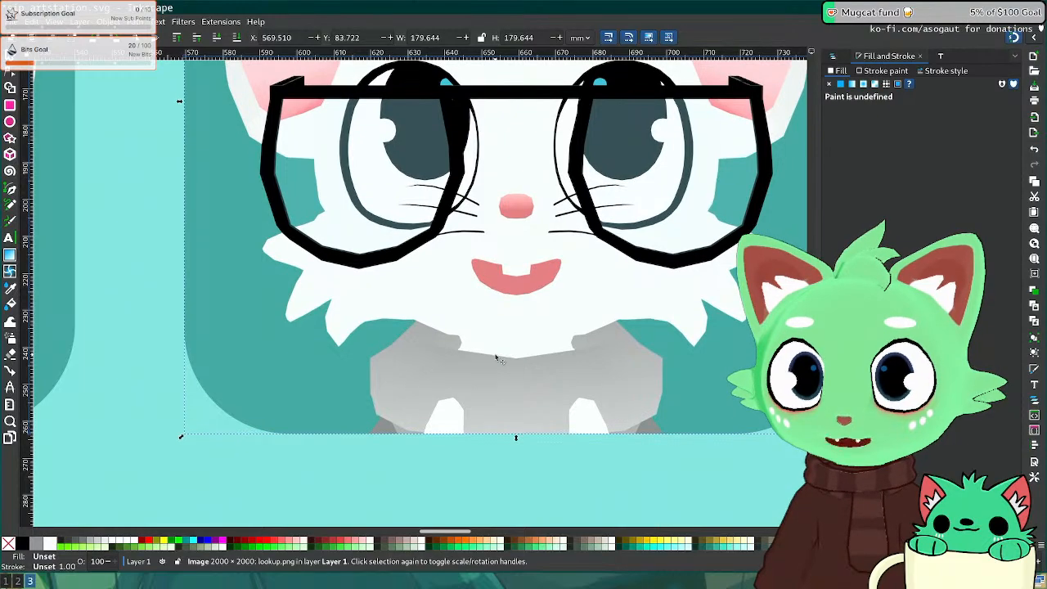
scroll(505, 354, "down", 10, "ctrl")
left_click(631, 355)
scroll(649, 361, "up", 4)
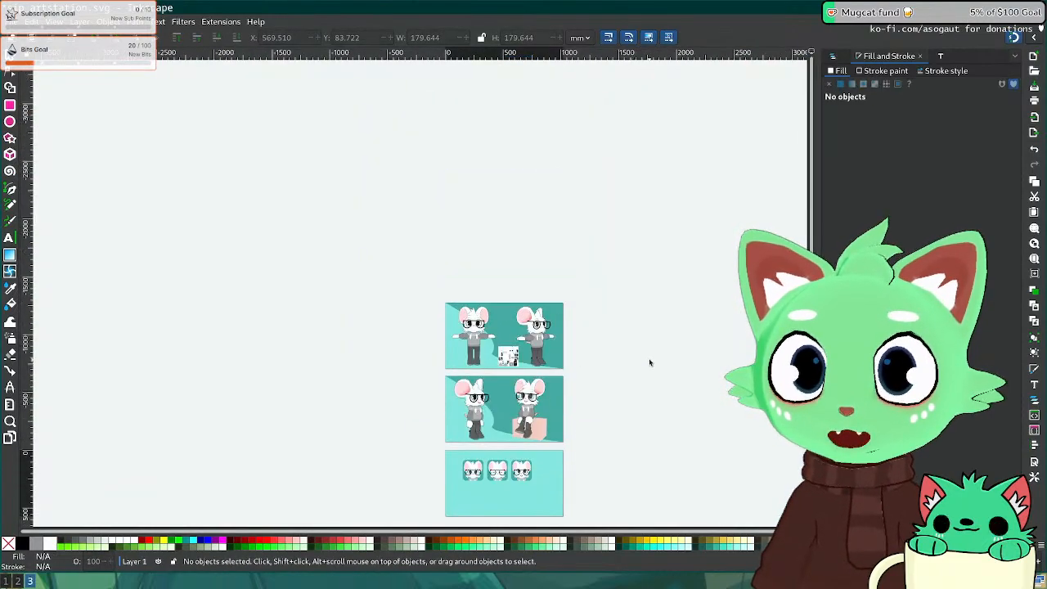
scroll(649, 361, "down", 3)
scroll(563, 401, "up", 2, "ctrl")
key("ctrl+s")
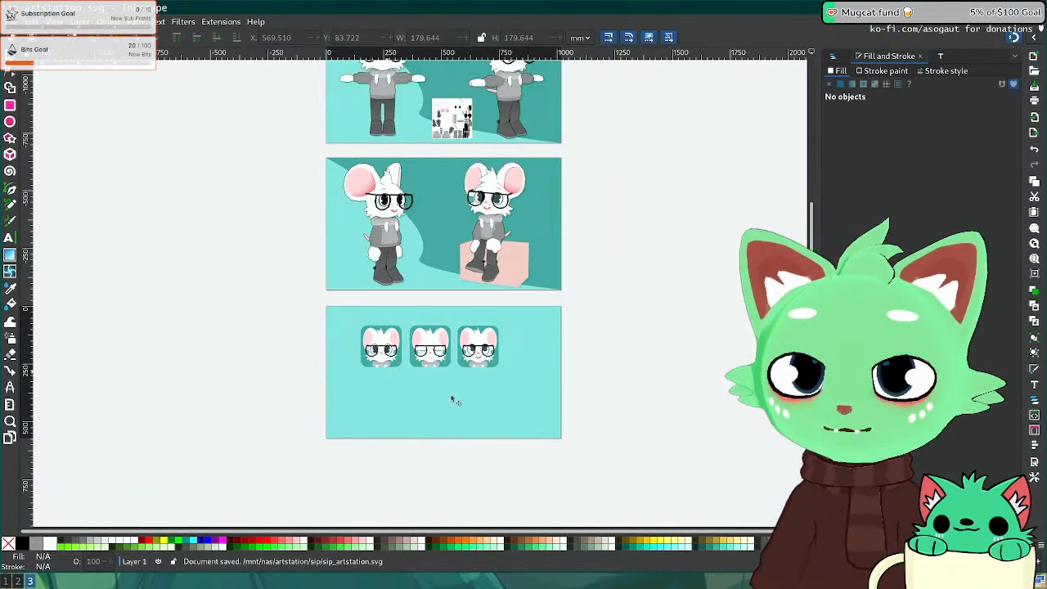
key("super+2")
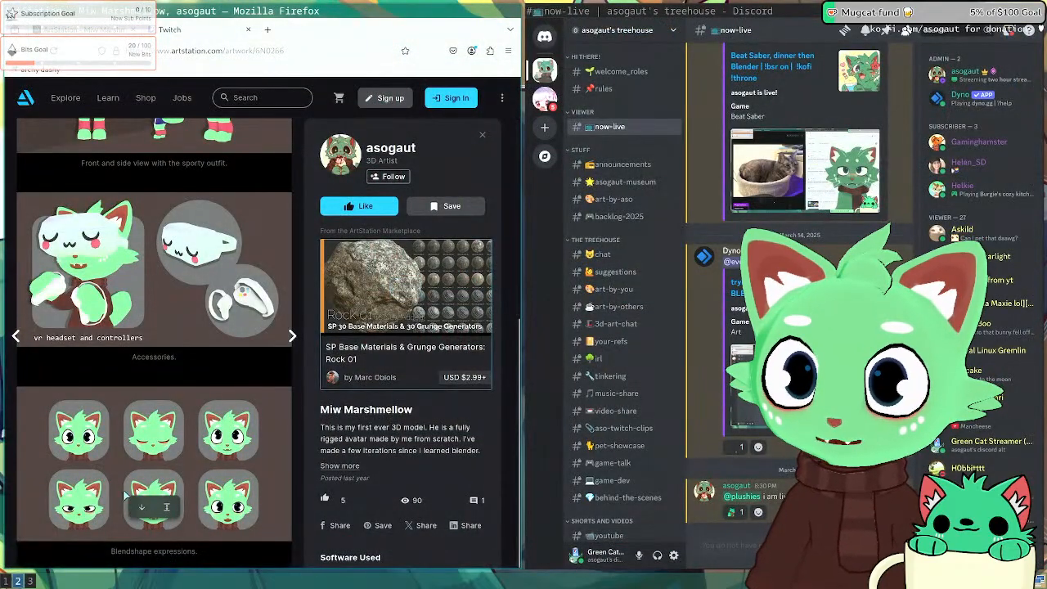
Step: Make the mouse's Body mesh active and set its mouth_open shape key to 0
key("super+1")
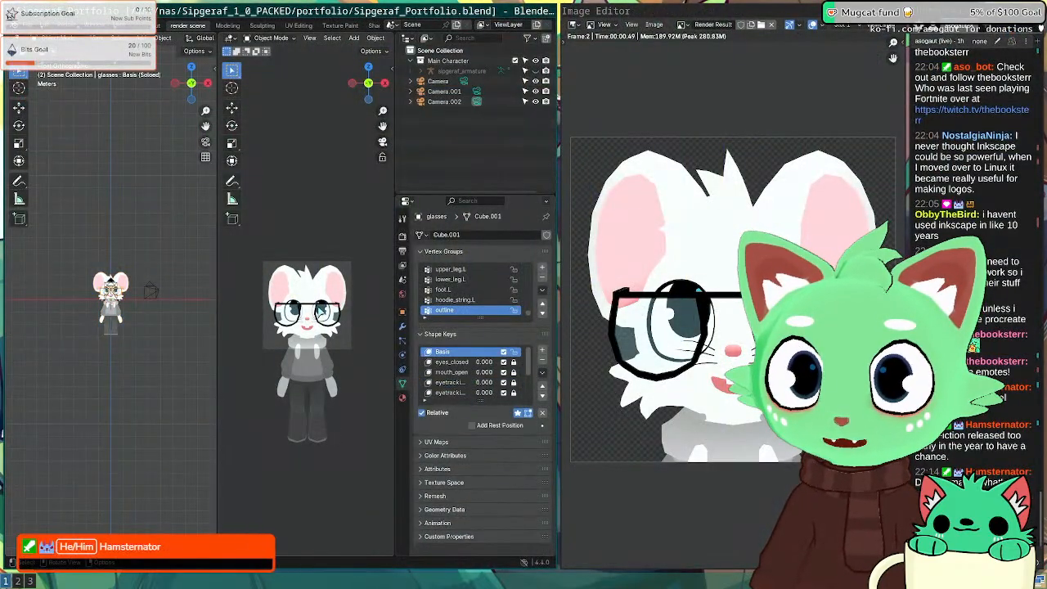
left_click(469, 301)
left_click(310, 379)
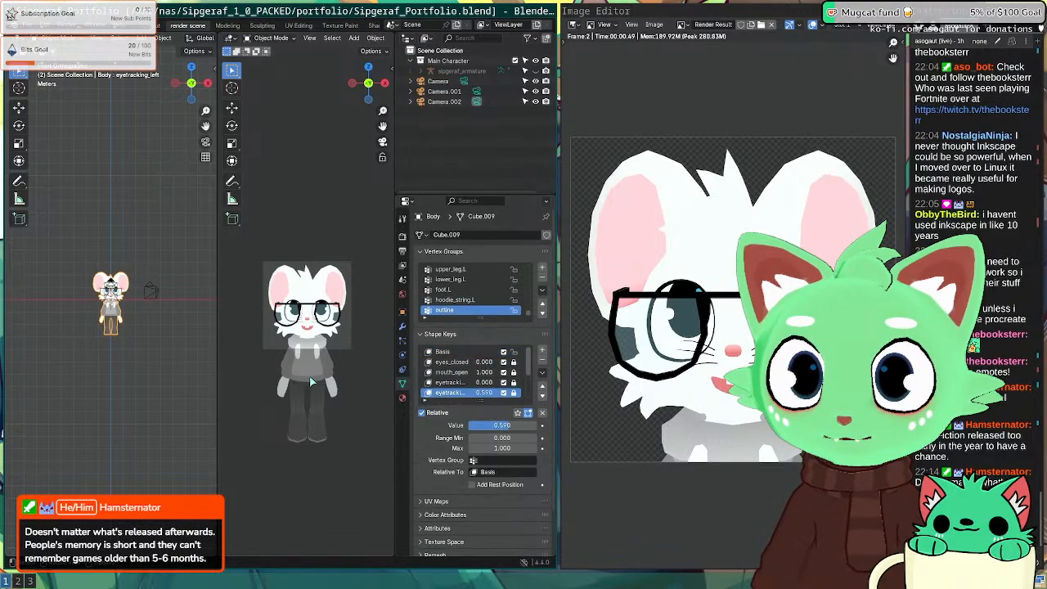
left_click(480, 382)
left_click(477, 373)
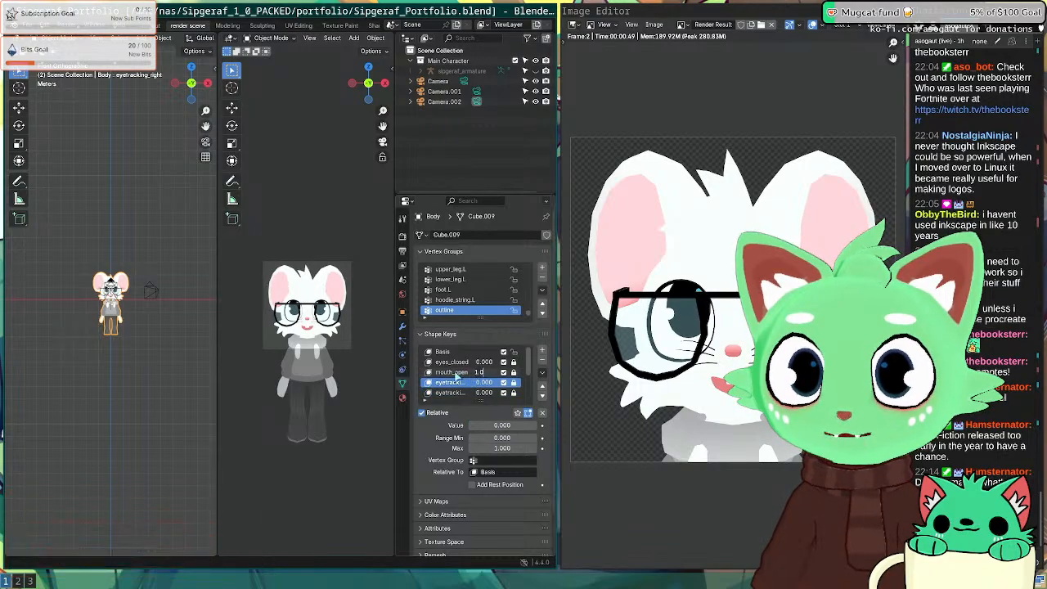
type("00")
key("Return")
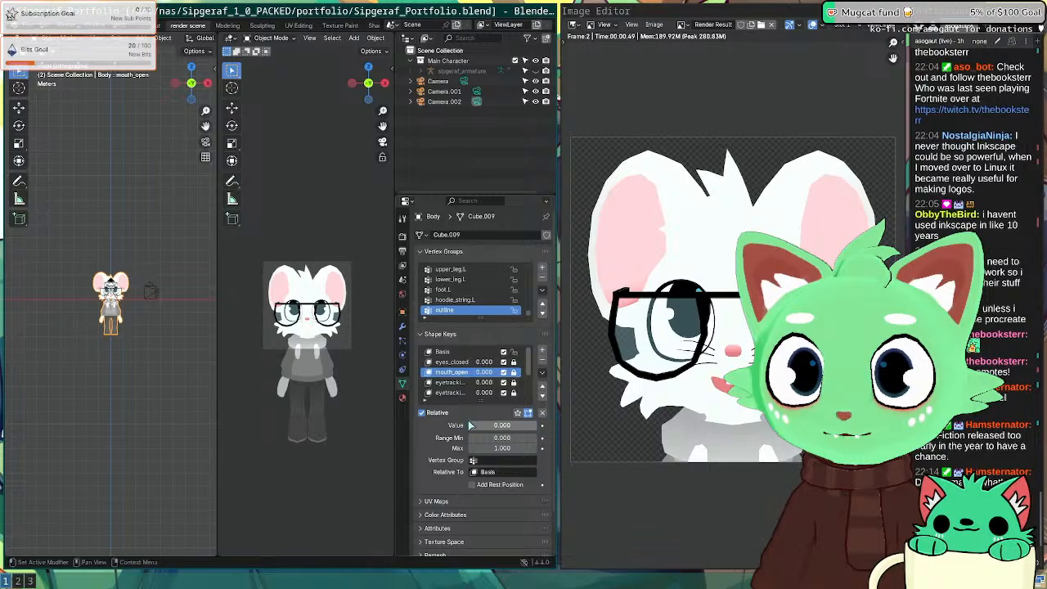
Step: Turn the eyetracking_up shape key down from 1 to 0
left_click(456, 392)
scroll(458, 384, "down", 1)
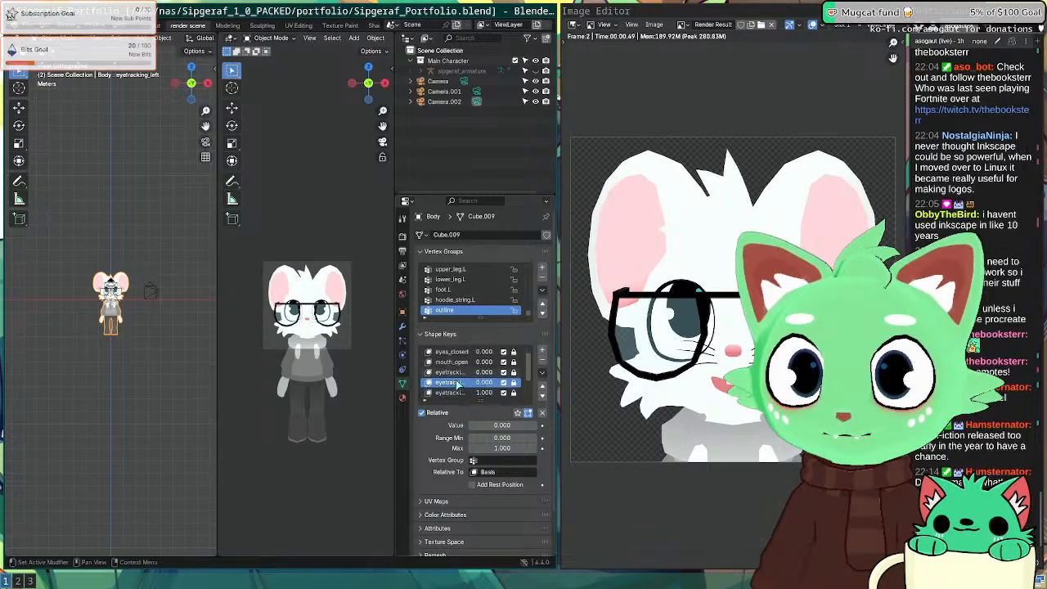
left_click(457, 393)
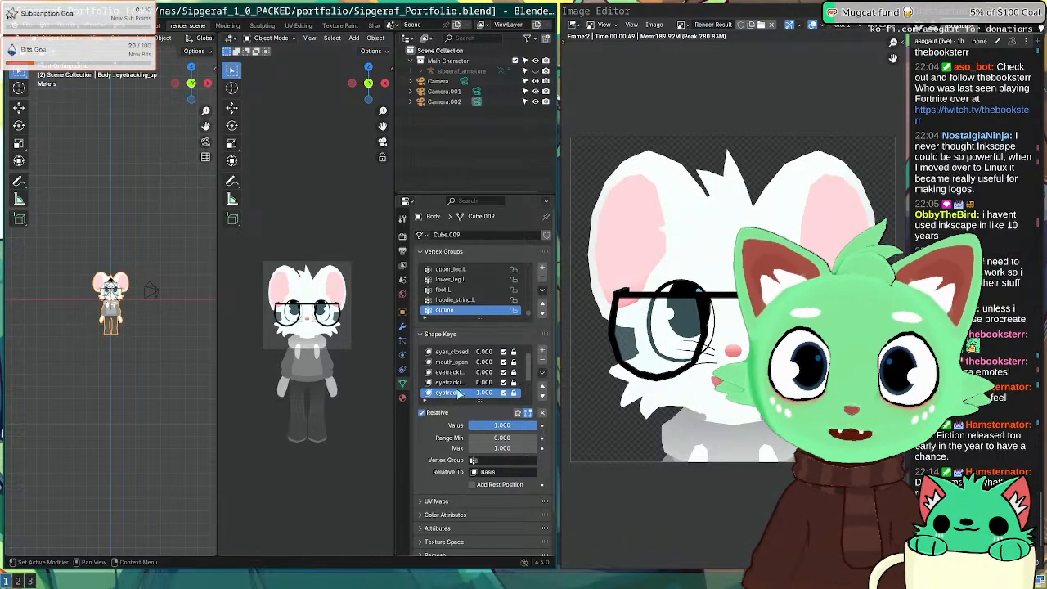
left_click_drag(500, 426, 458, 426)
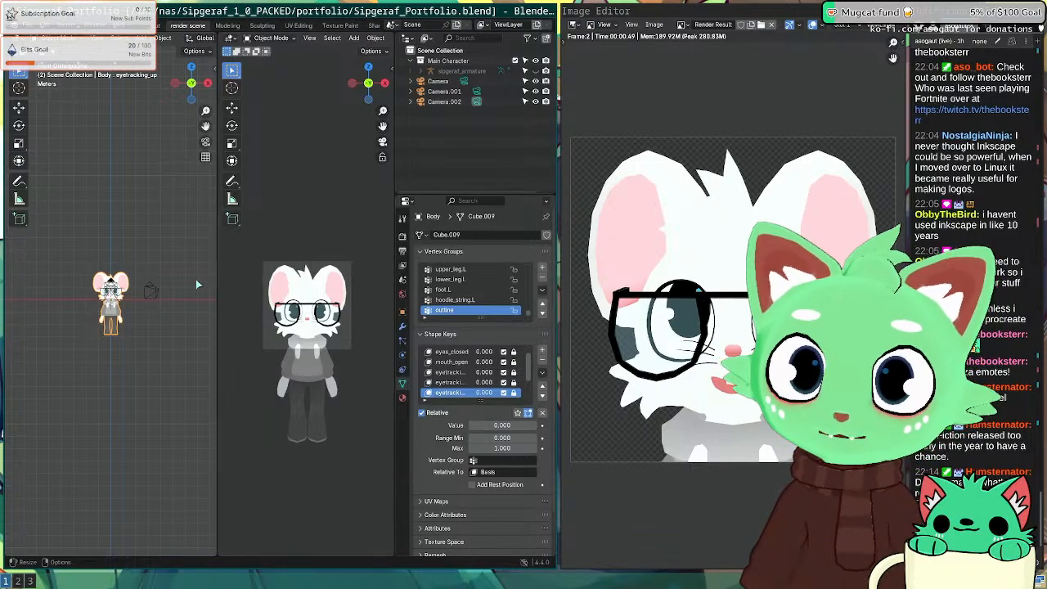
scroll(298, 326, "up", 5)
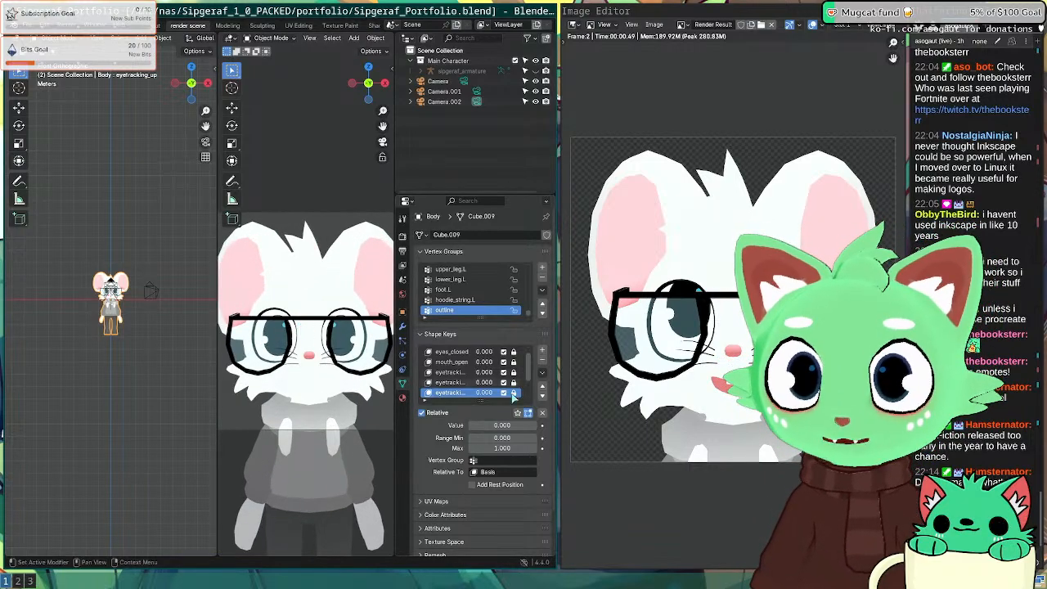
Step: Step down the shape key list to eye_r_closed, briefly checking the browser workspace
left_click(460, 373)
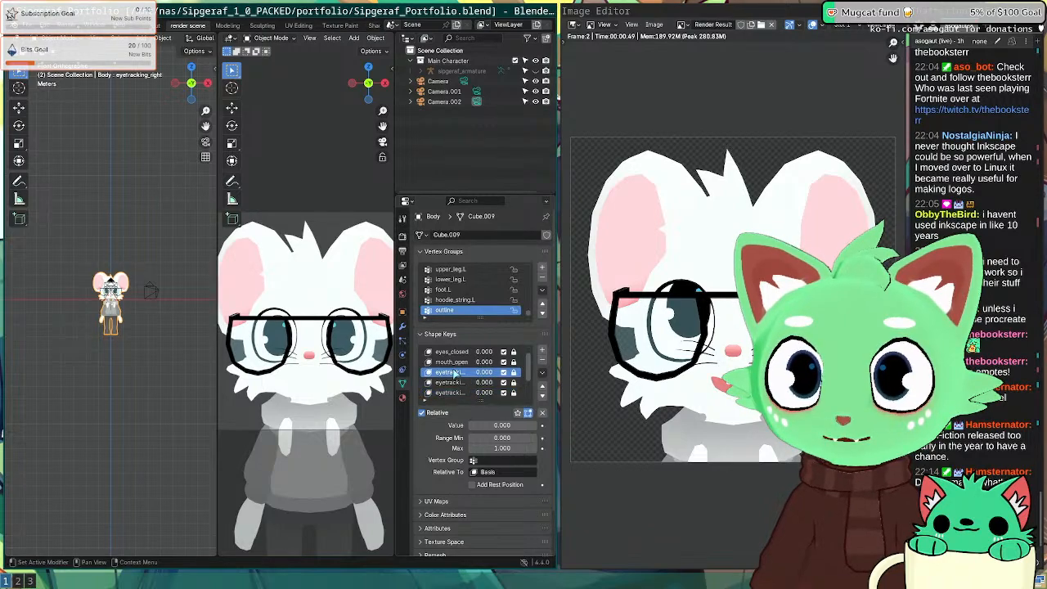
scroll(462, 378, "down", 2)
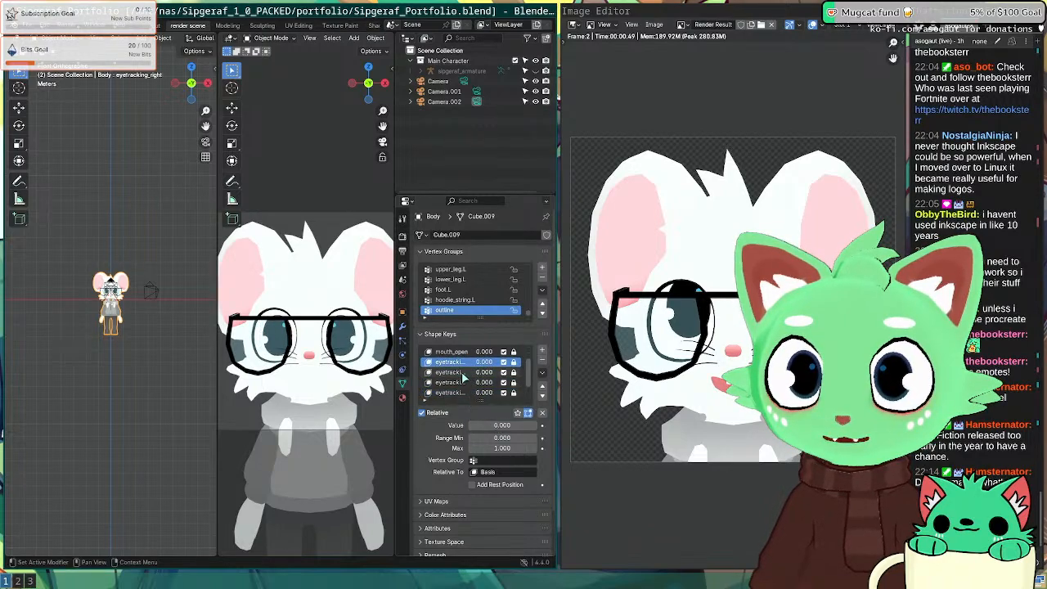
left_click(459, 372)
left_click(457, 384)
left_click(458, 392)
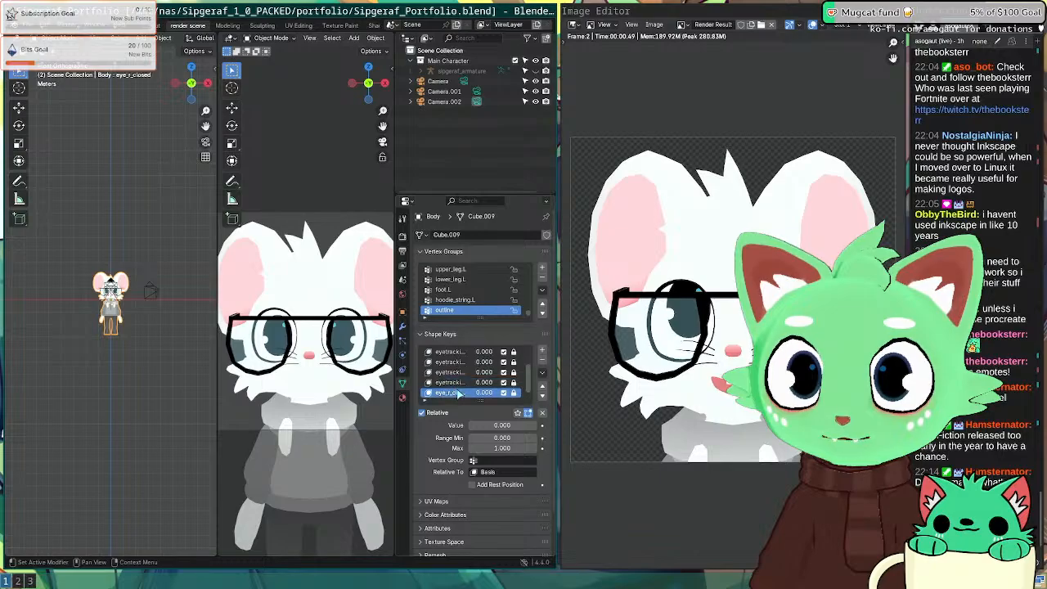
scroll(464, 392, "down", 1)
scroll(466, 391, "up", 4)
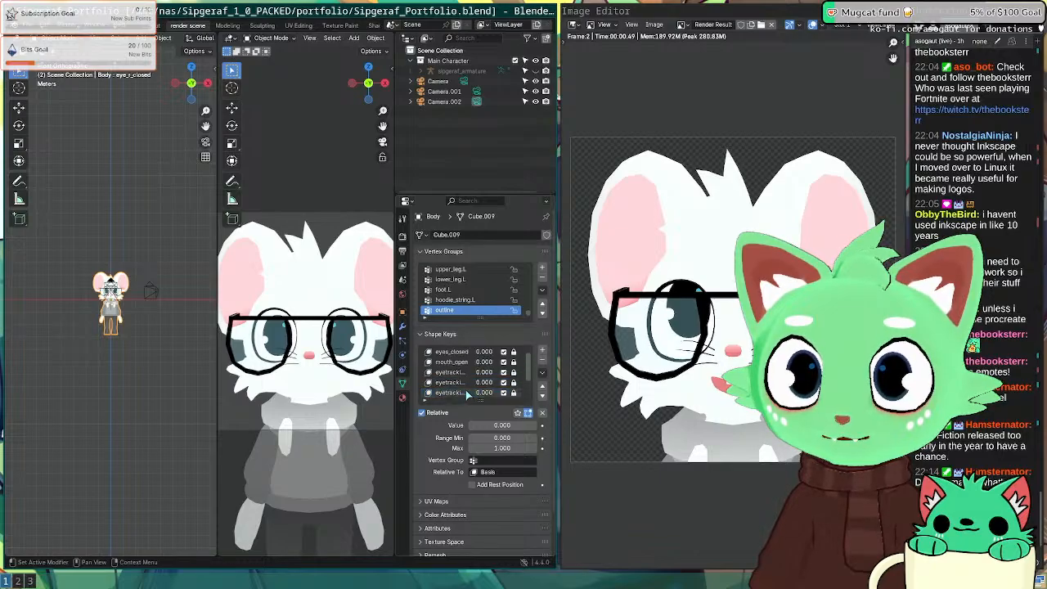
key("super+2")
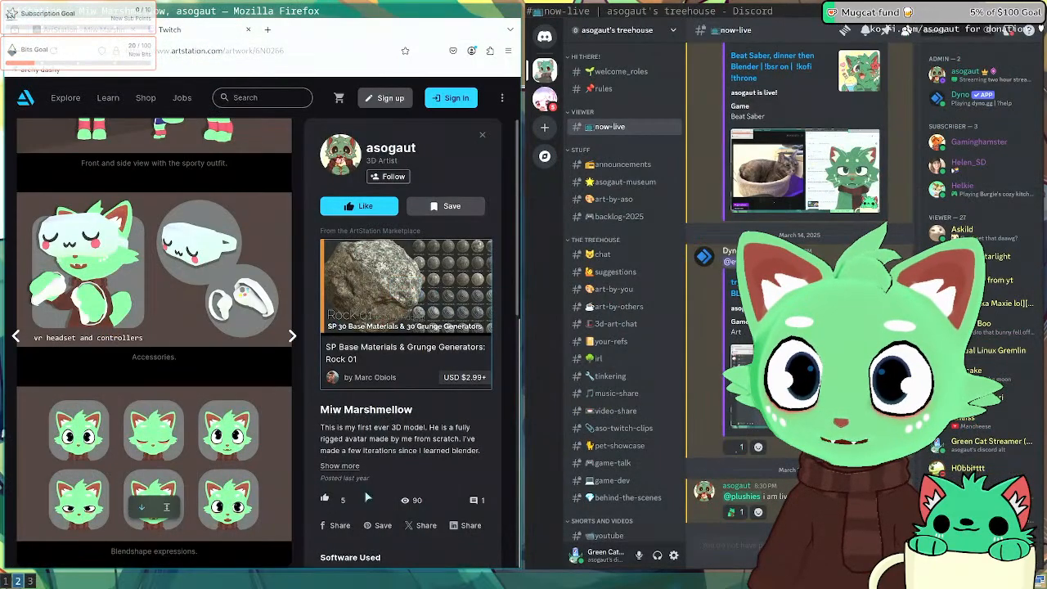
key("super+1")
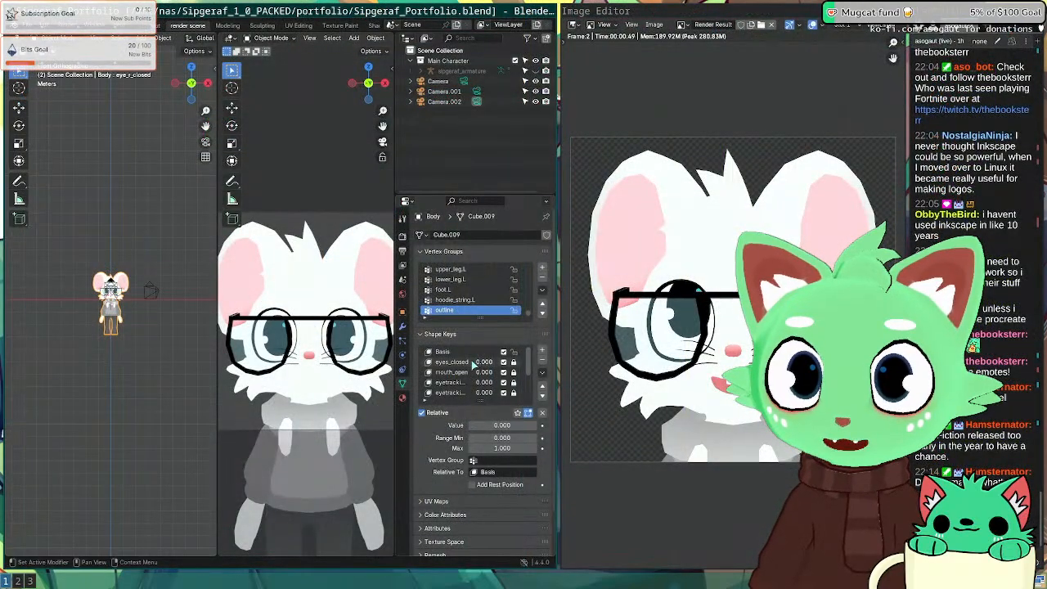
Step: Set eyes_closed to about 0.5 (0.518) and render the half-closed-eyes expression
left_click(448, 383)
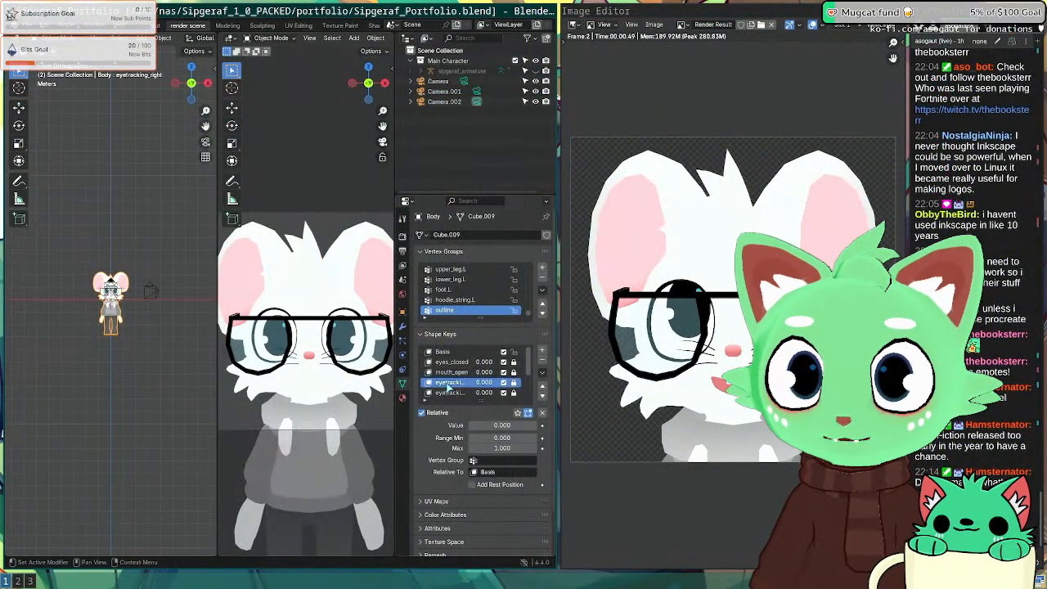
left_click(451, 361)
left_click_drag(490, 426, 527, 426)
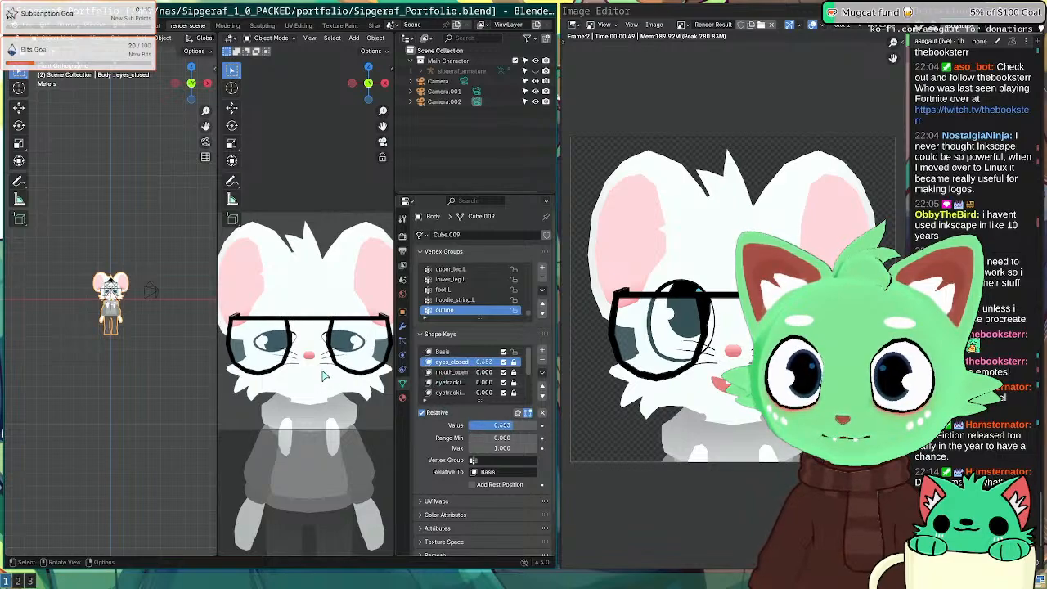
key("F12")
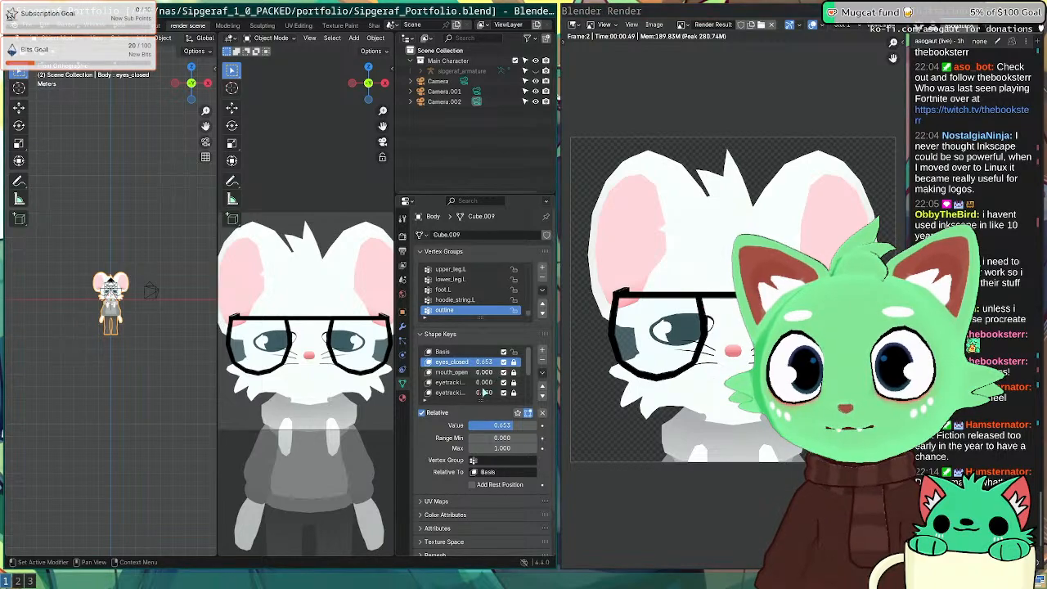
mouse_move(502, 428)
left_mouse_down()
mouse_move(490, 428)
mouse_move(499, 427)
left_mouse_up()
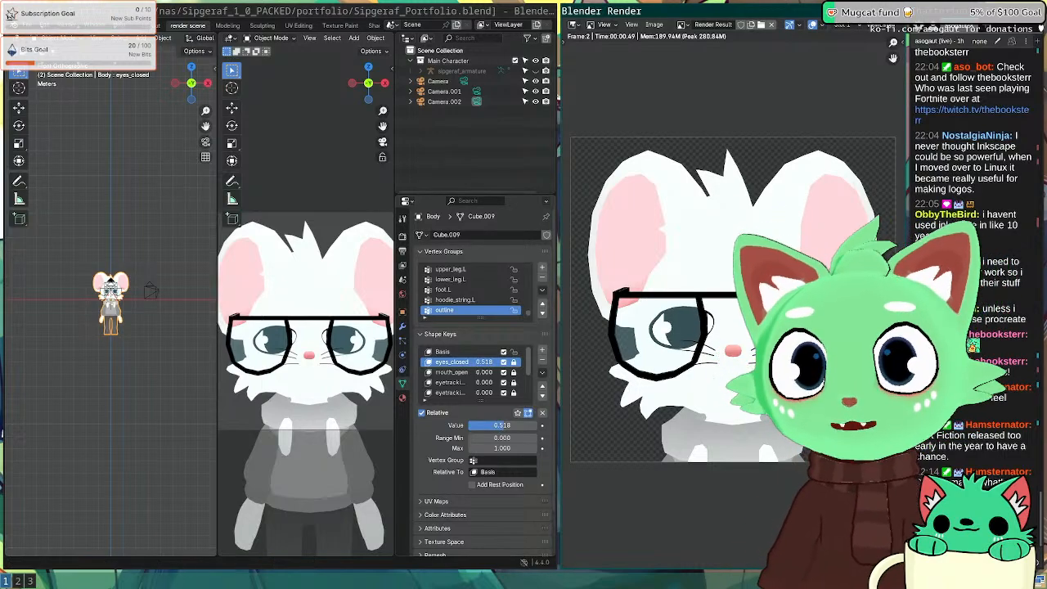
Step: Save the render as 'a bit closed' and return to the Inkscape sheet
left_click(653, 25)
left_click(668, 94)
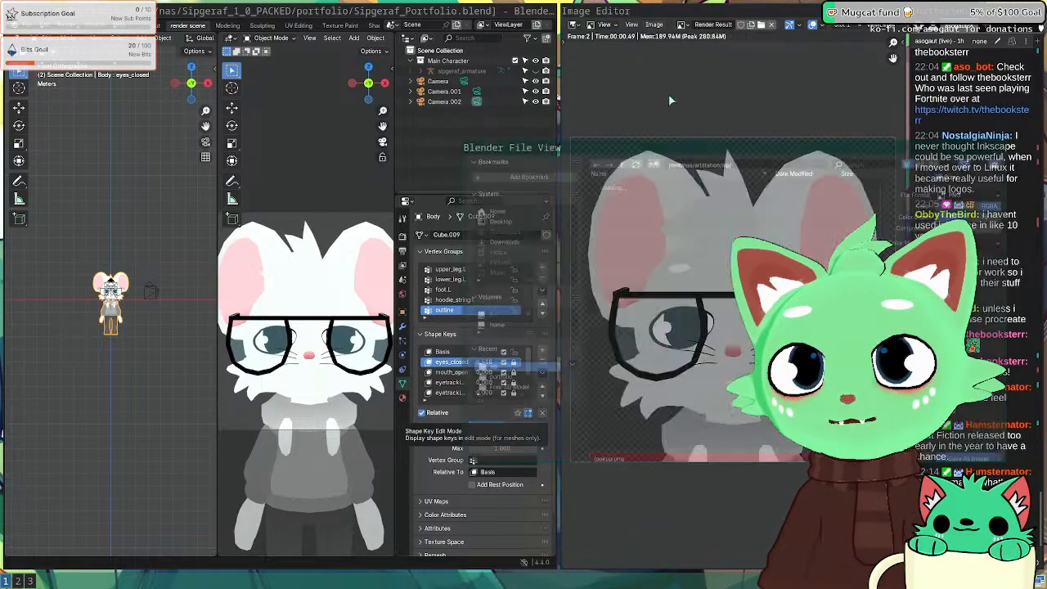
left_click(622, 453)
type("closed")
key("Return")
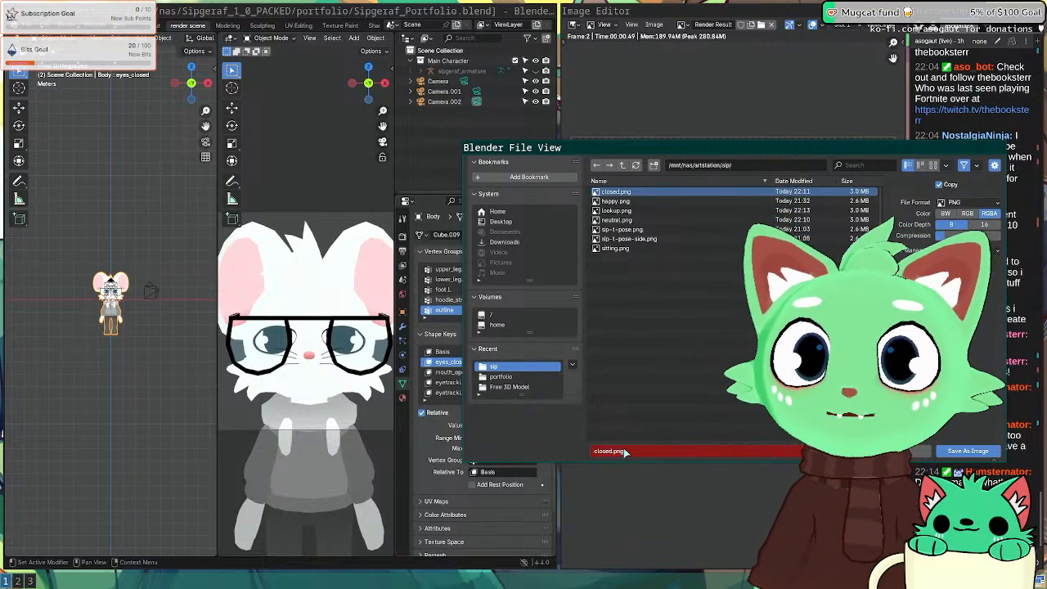
left_click(624, 451)
type("a bit close")
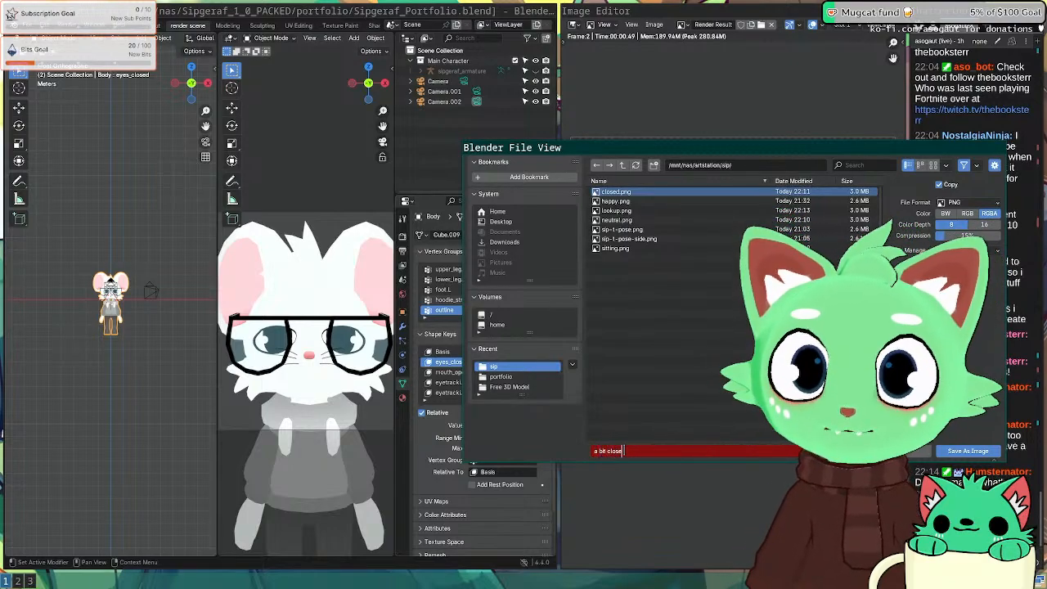
type("d.png")
key("Return")
key("super+2")
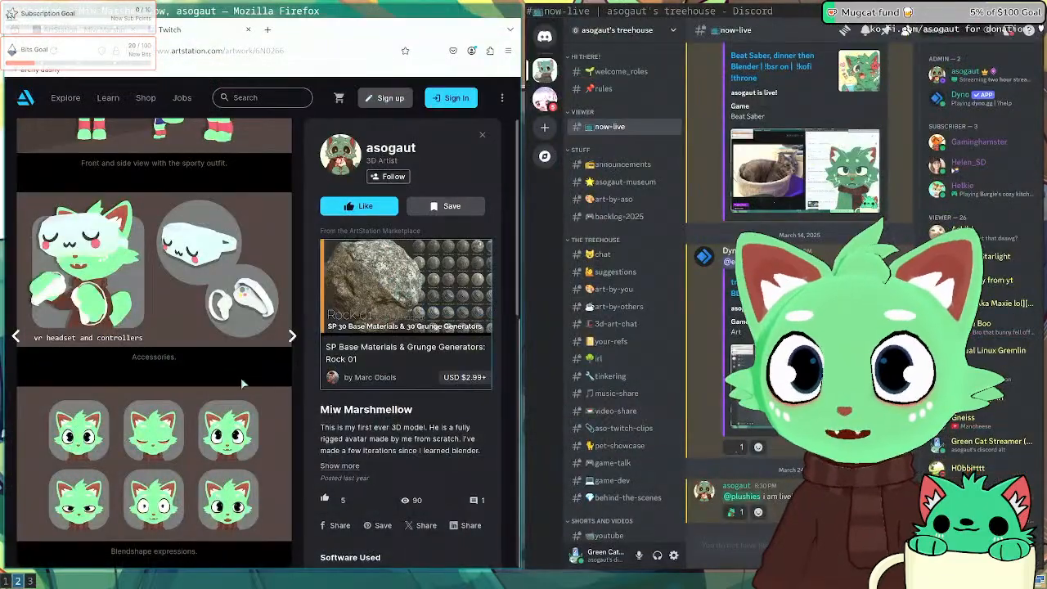
key("super+3")
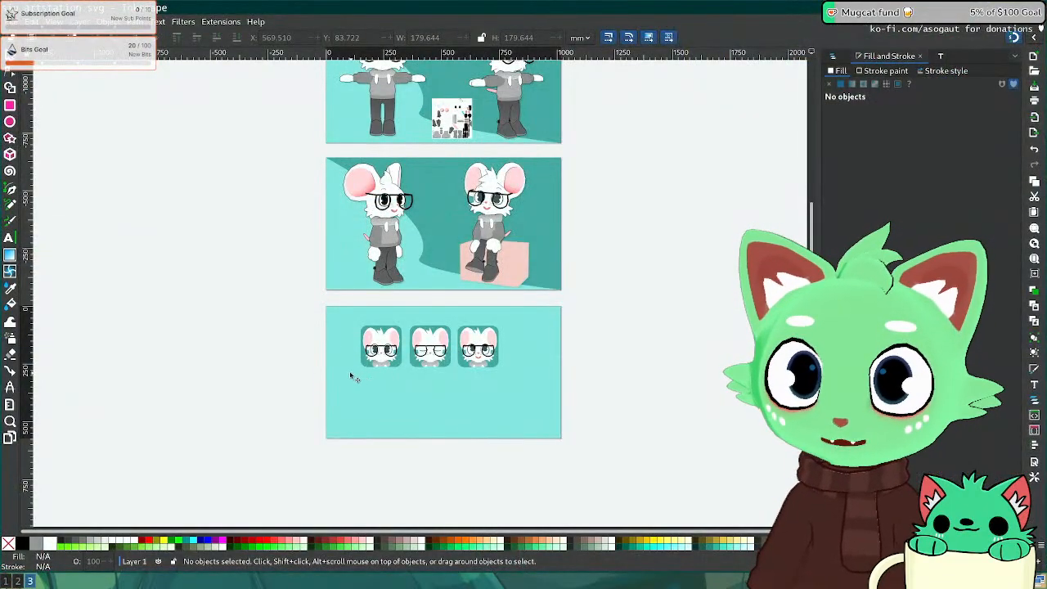
Step: Lock the lower artboard's background rectangle rect6 in Layers and Objects
key("super+2")
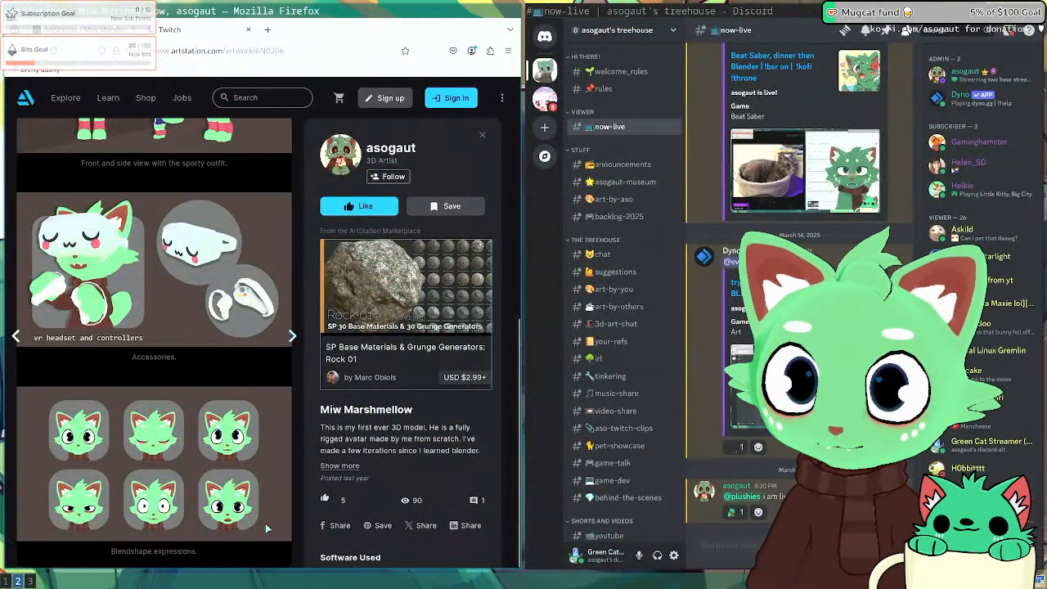
key("super+3")
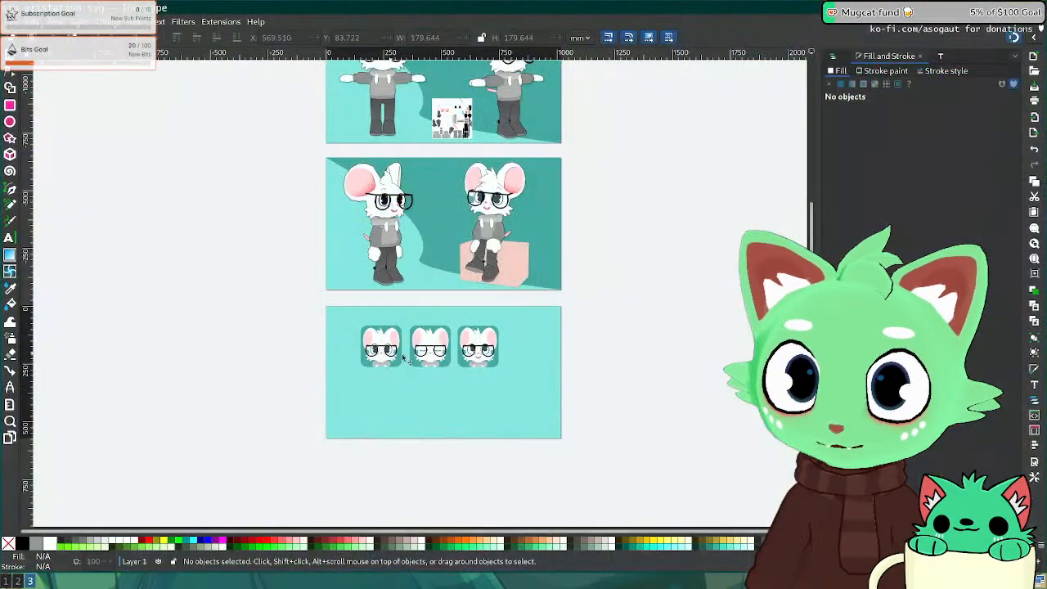
left_click(478, 363)
scroll(481, 366, "up", 2, "ctrl")
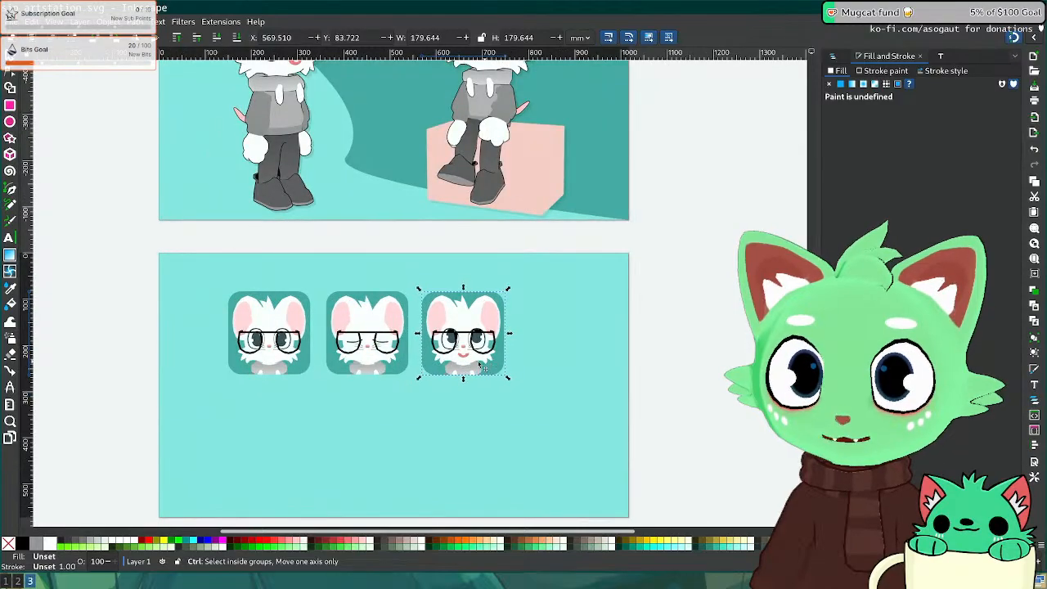
scroll(436, 357, "down", 2, "ctrl")
left_click(401, 355)
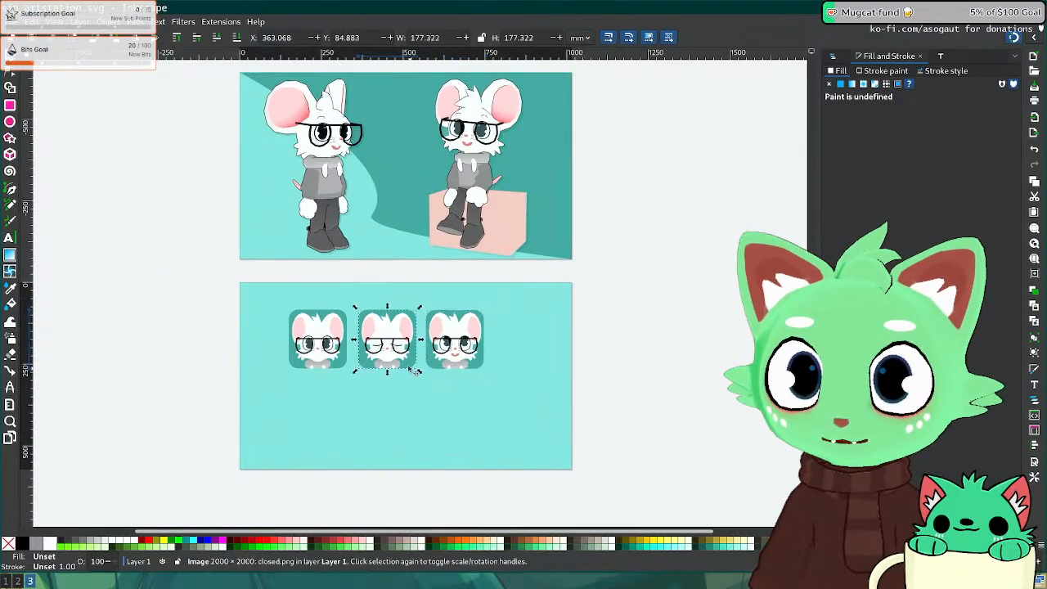
left_click(540, 362)
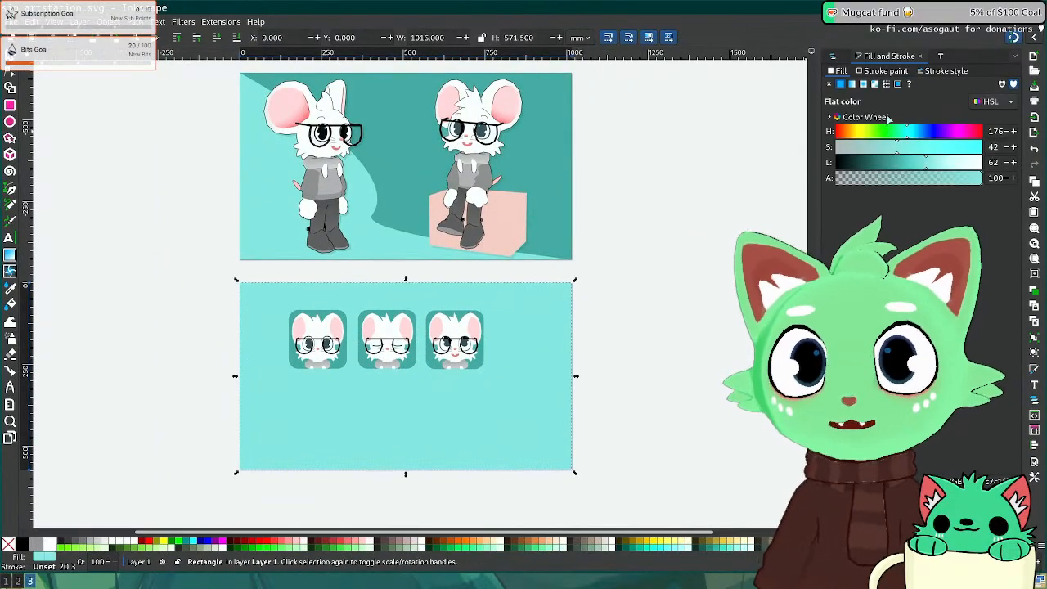
left_click(869, 72)
left_click(836, 56)
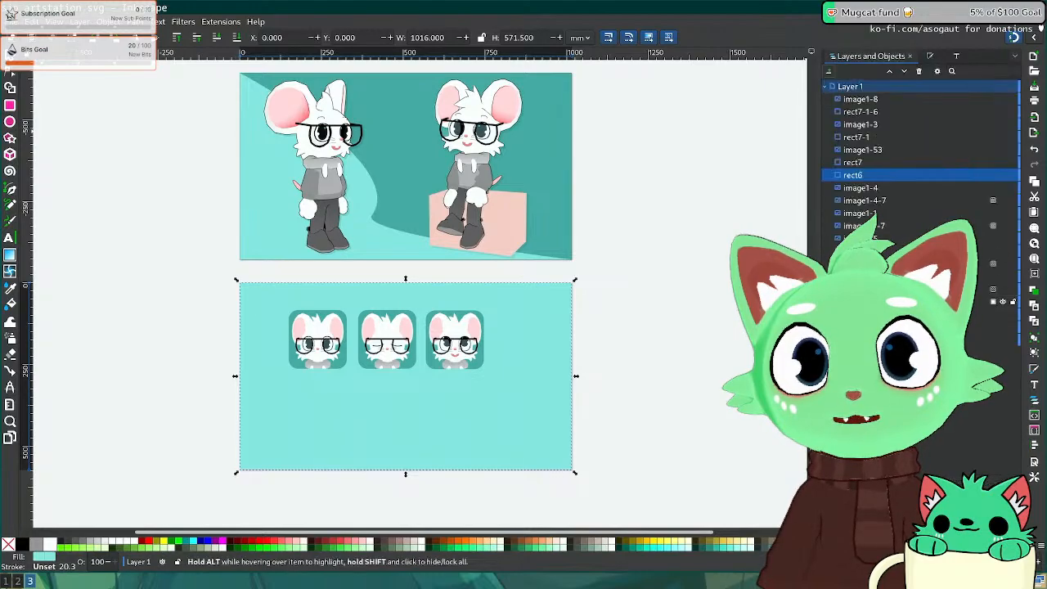
left_click(1012, 177)
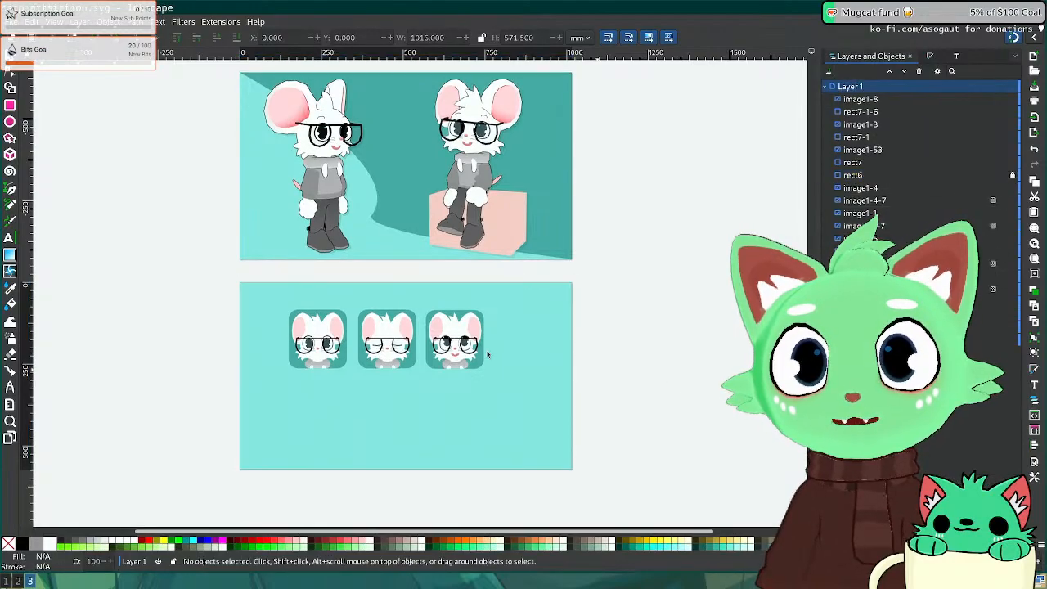
Step: Enlarge the six icon objects to roughly double, recentre them, then trim to about 97.5%
left_click_drag(215, 303, 560, 390)
left_click_drag(481, 364, 553, 421)
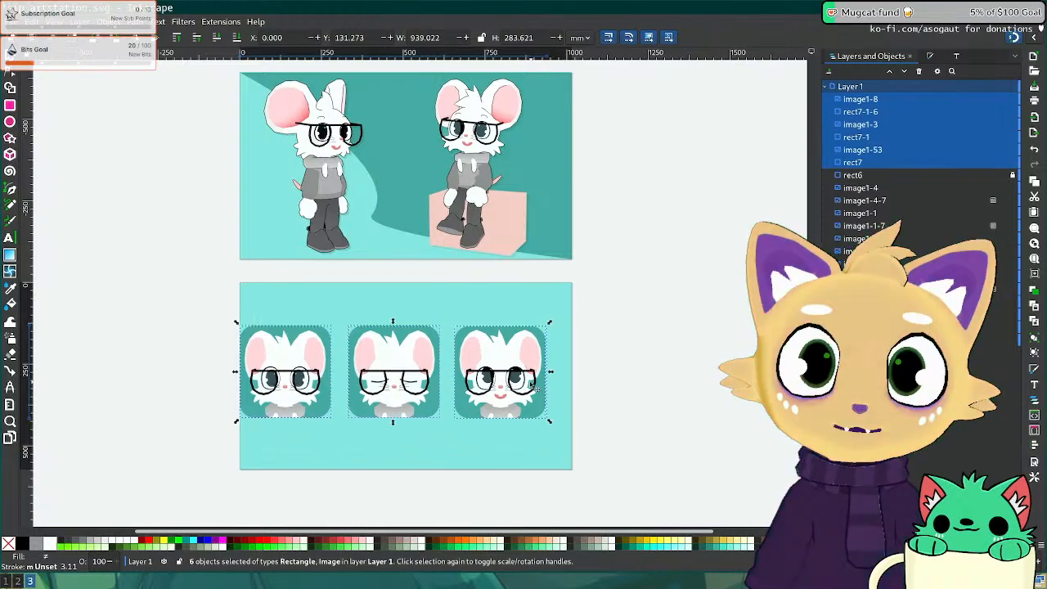
left_click_drag(513, 382, 531, 391)
mouse_move(568, 431)
left_mouse_down()
mouse_move(561, 423)
mouse_move(571, 428)
left_mouse_up()
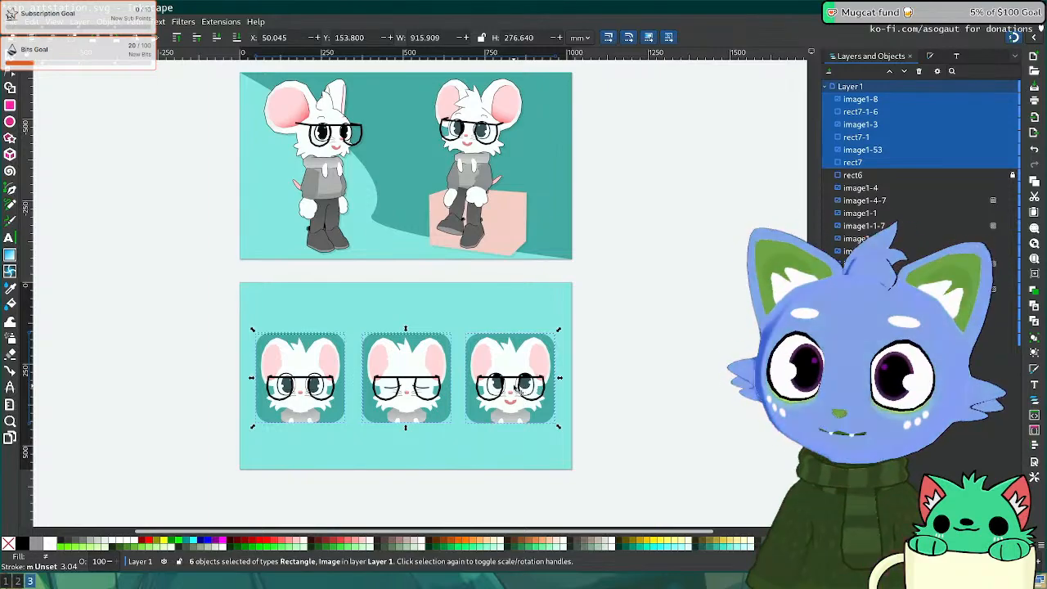
left_click(672, 370)
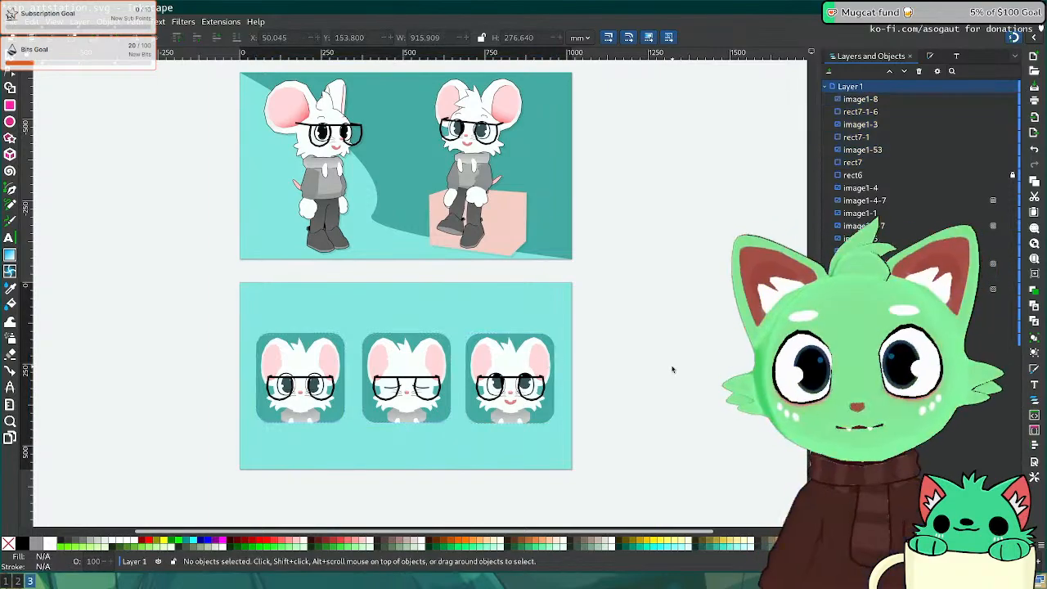
scroll(675, 370, "up", 2)
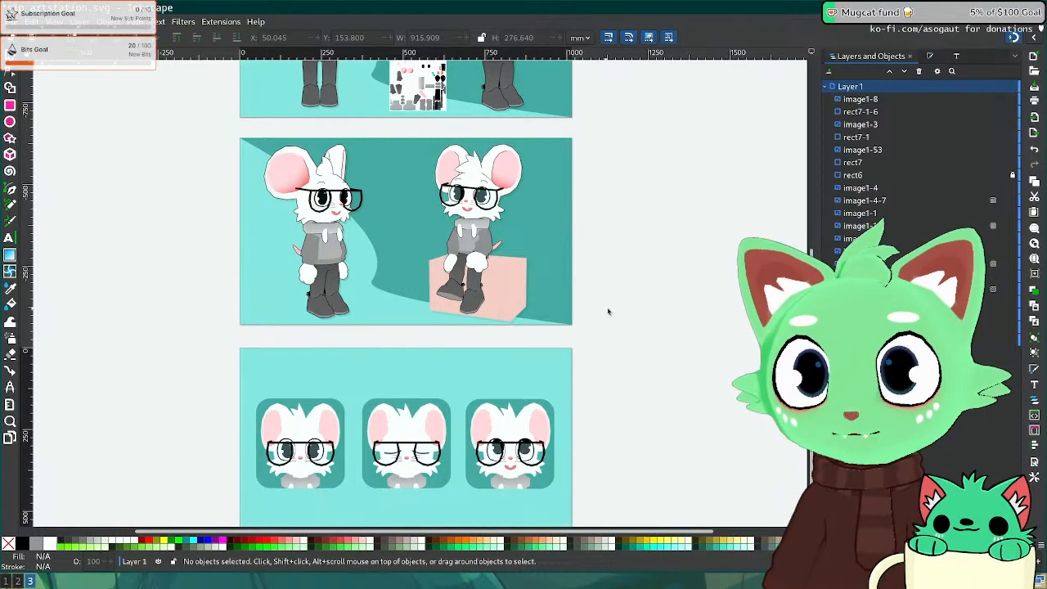
scroll(607, 311, "up", 4)
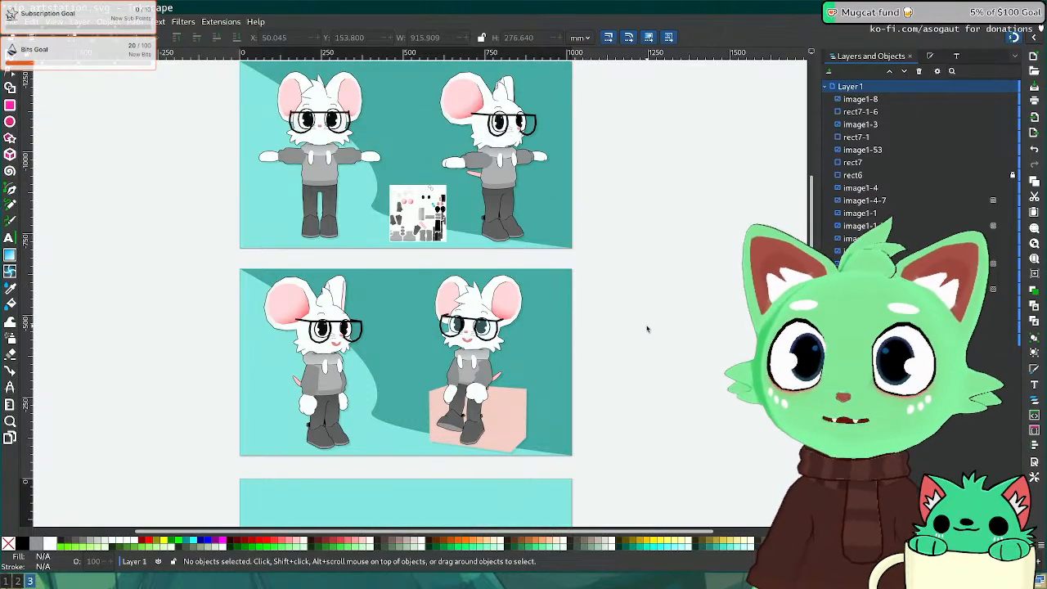
scroll(646, 329, "up", 2)
Step: Save the sheet and go to the artist's ArtStation portfolio in Firefox
key("ctrl+s")
key("super+2")
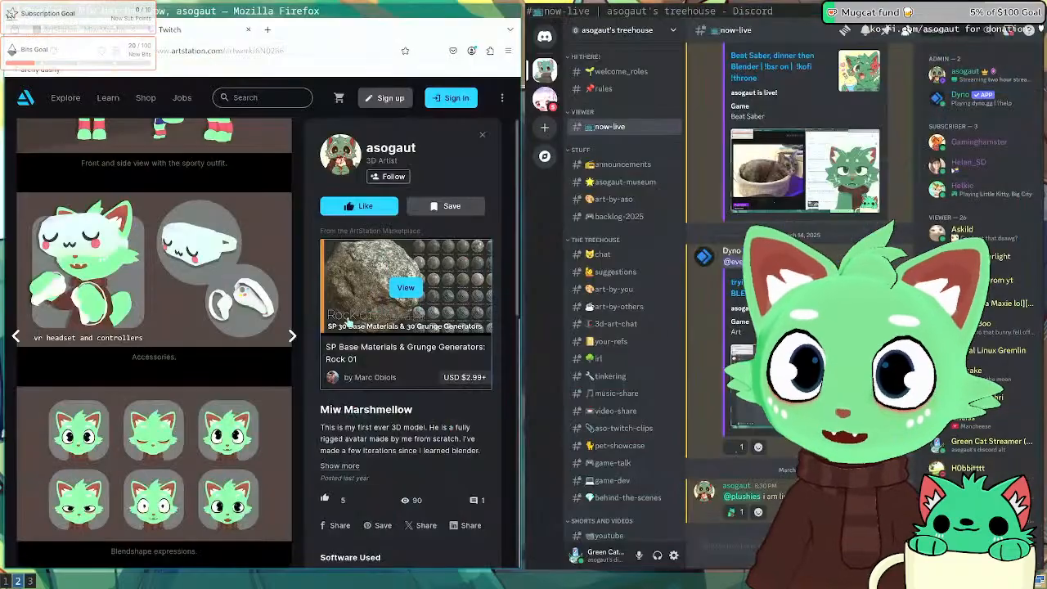
scroll(215, 300, "up", 4)
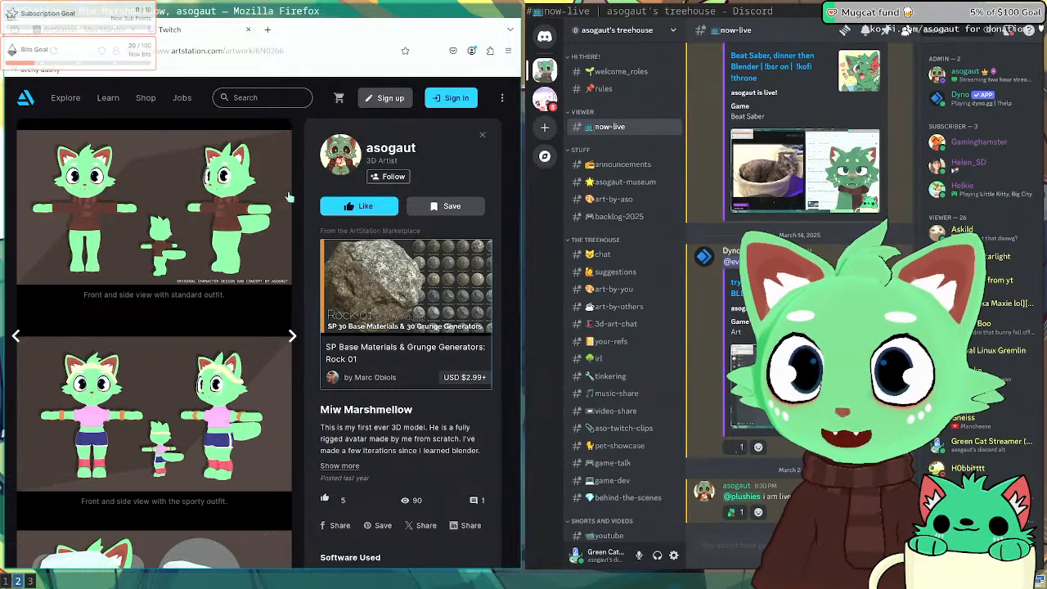
key("Escape")
Step: View the Mega (Fan Art) artwork and its full-screen turntable video
left_click(112, 453)
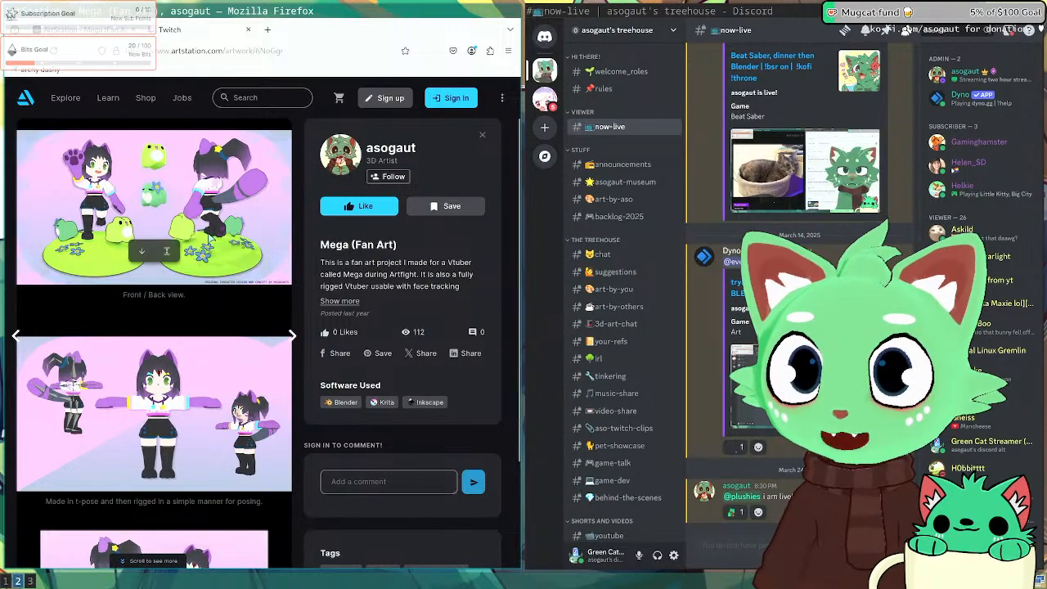
scroll(245, 368, "down", 2)
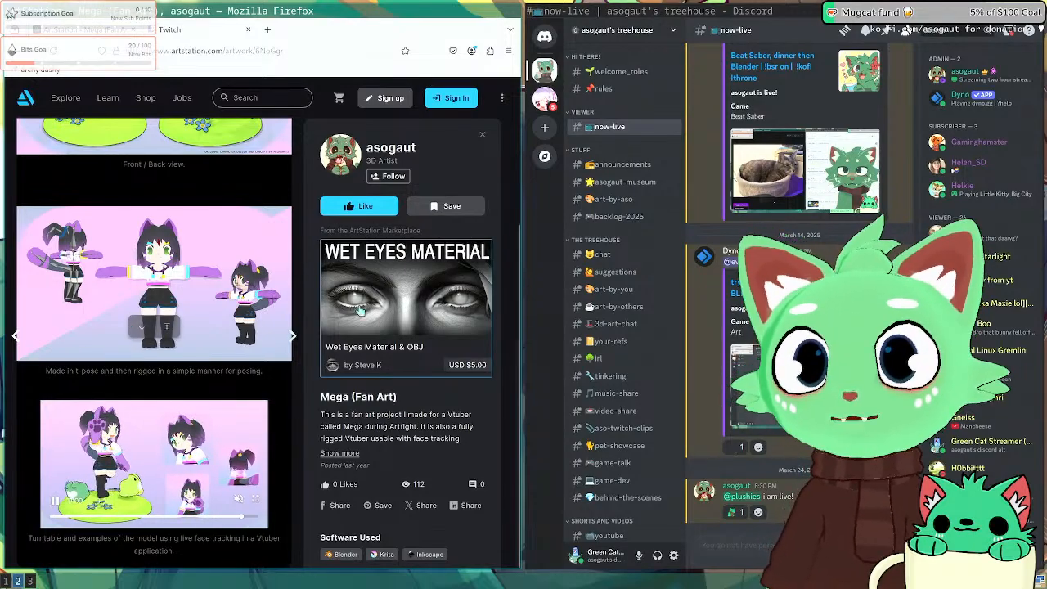
left_click(258, 501)
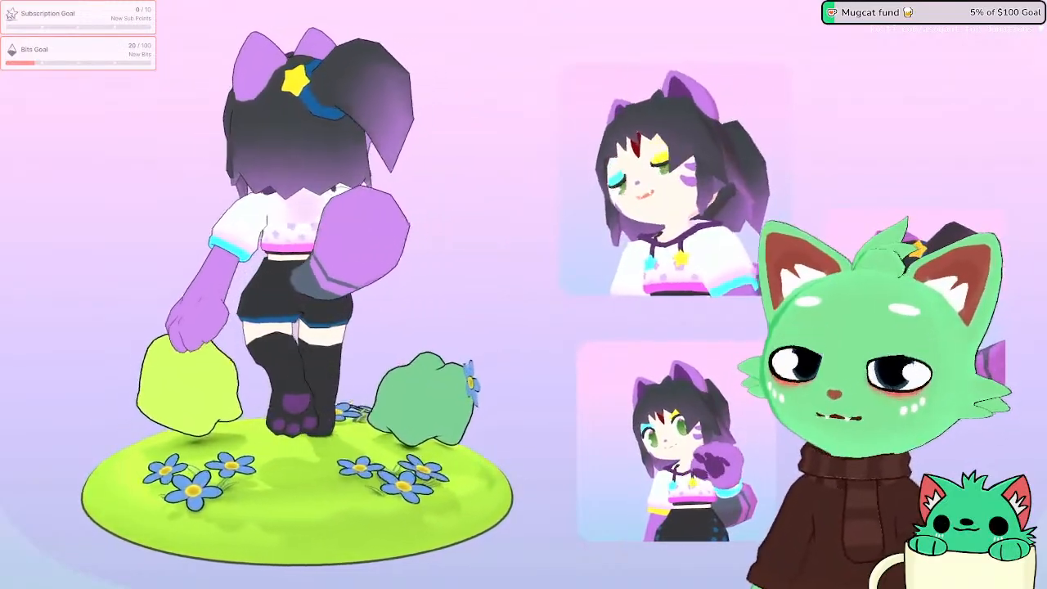
key("Escape")
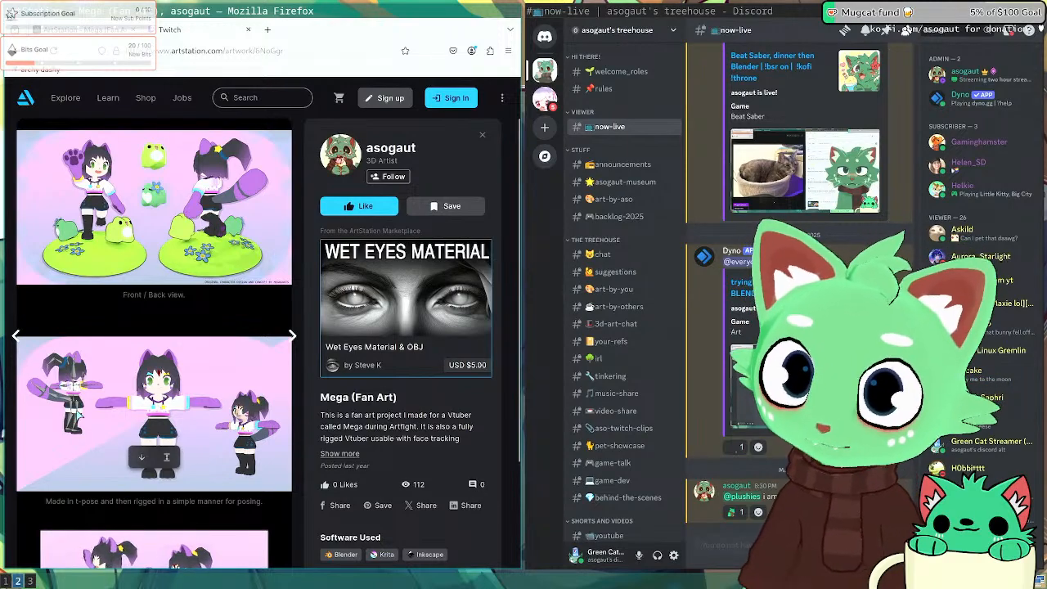
scroll(89, 402, "down", 3)
scroll(89, 402, "up", 3)
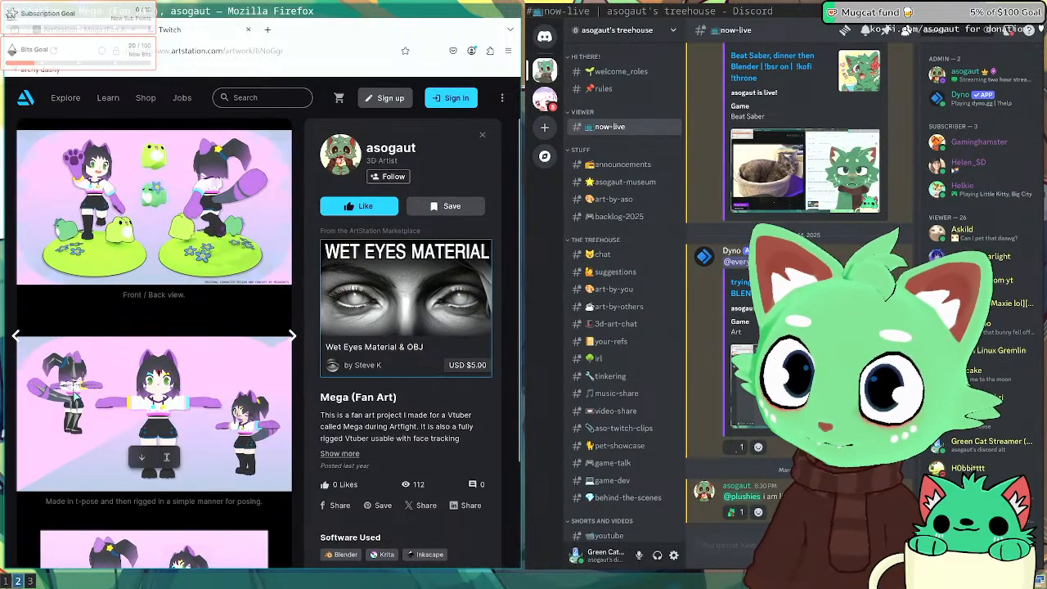
key("Escape")
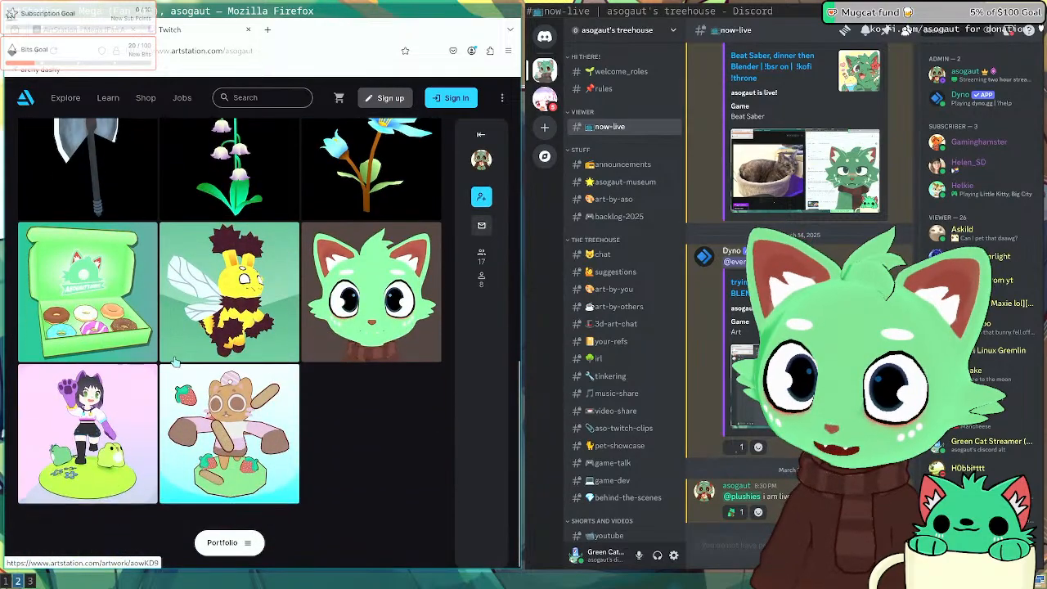
scroll(349, 395, "up", 5)
scroll(343, 399, "down", 5)
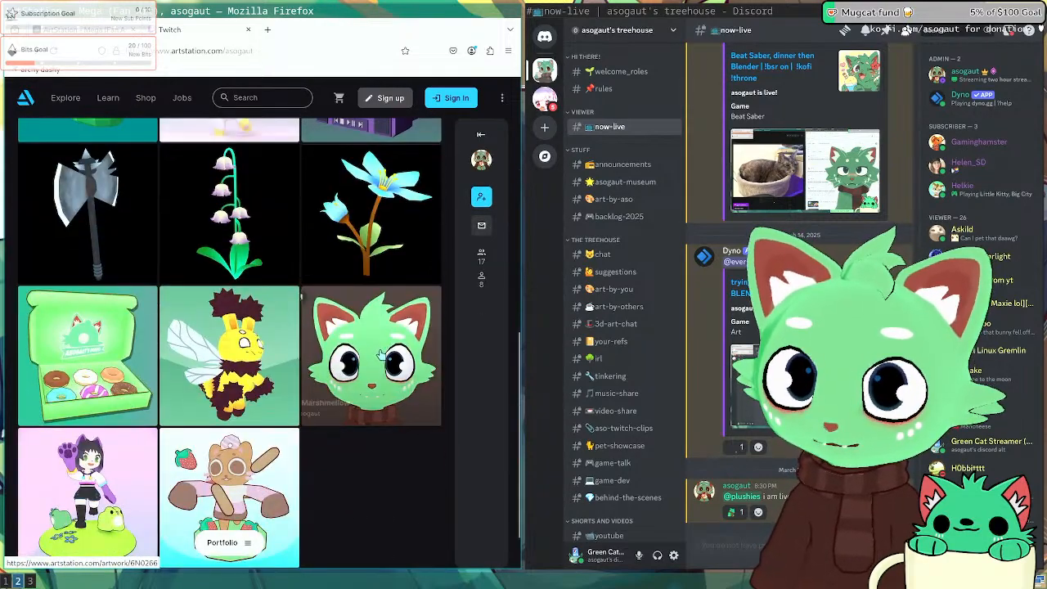
Step: Look through the Miw Marshmellow artwork, then close it back to the portfolio
left_click(339, 356)
scroll(202, 401, "down", 5)
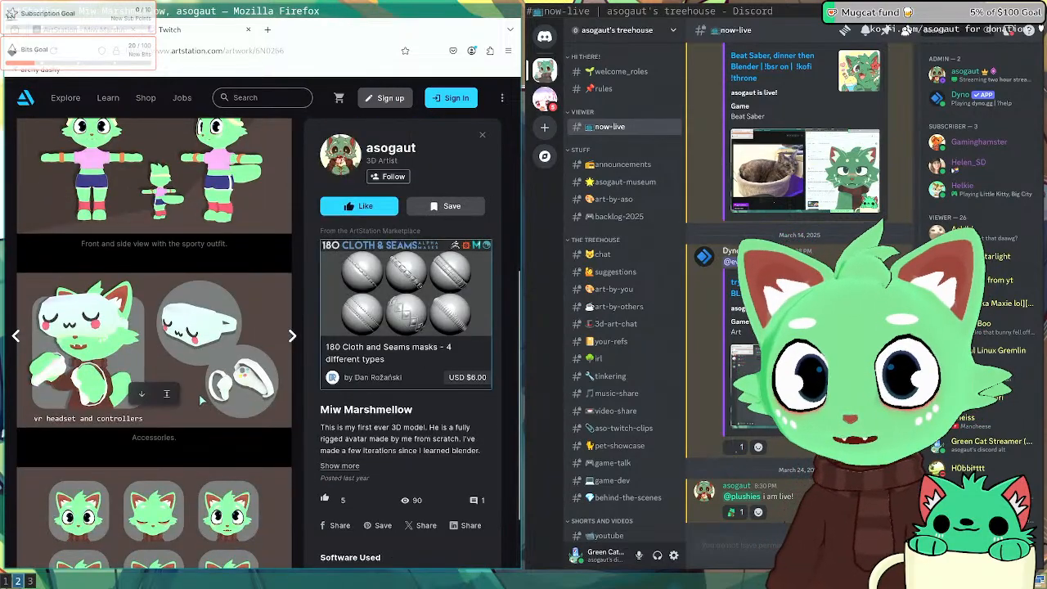
scroll(202, 400, "up", 4)
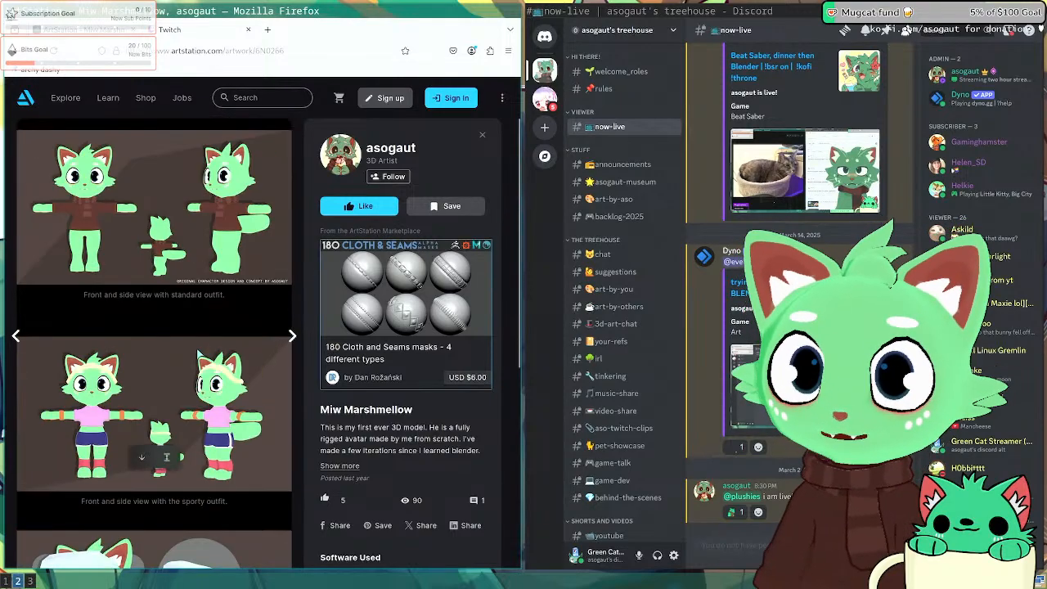
key("Escape")
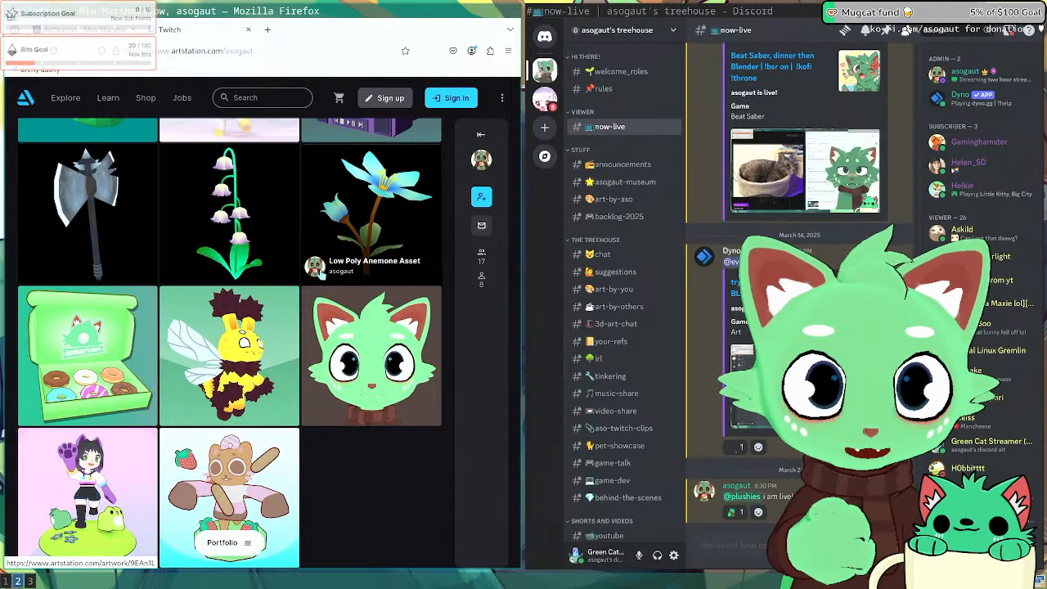
Step: Load the Twitch home page in a new tab and widen the browser window
left_click(198, 35)
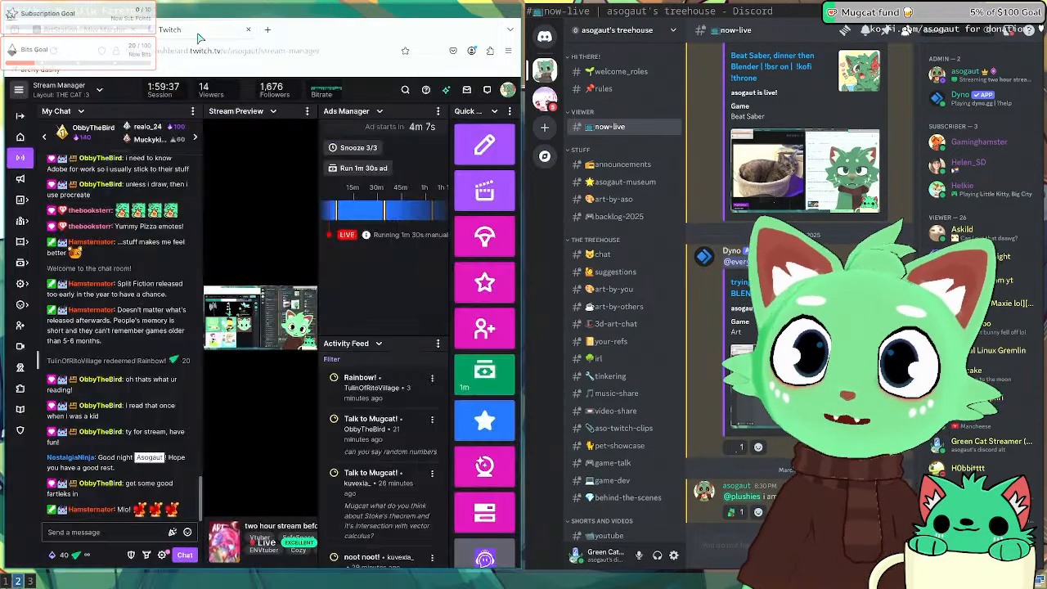
key("ctrl+t")
type("twitch")
key("Return")
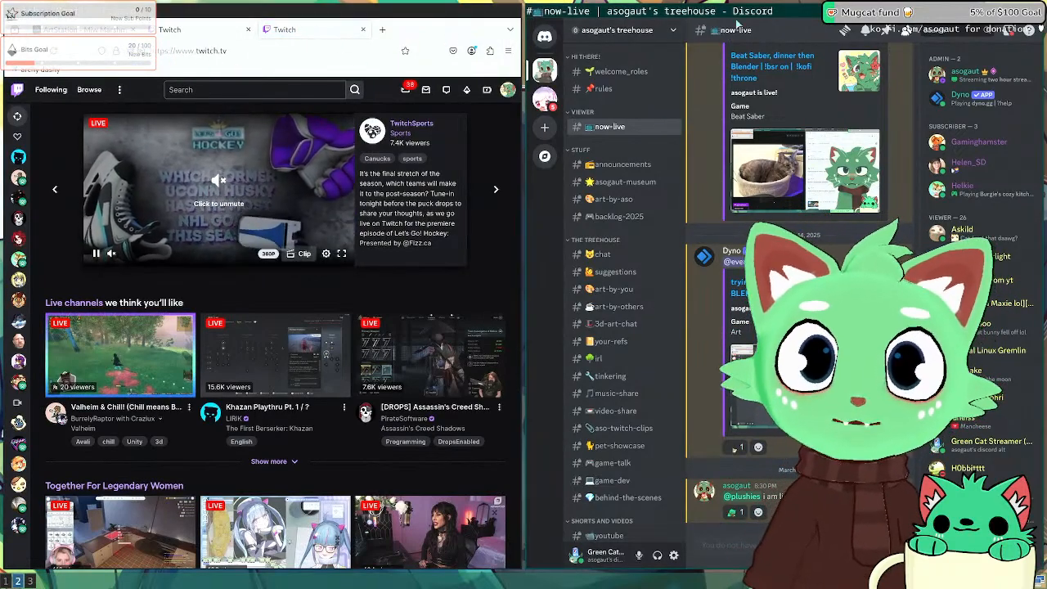
key("super+r")
key("Right")
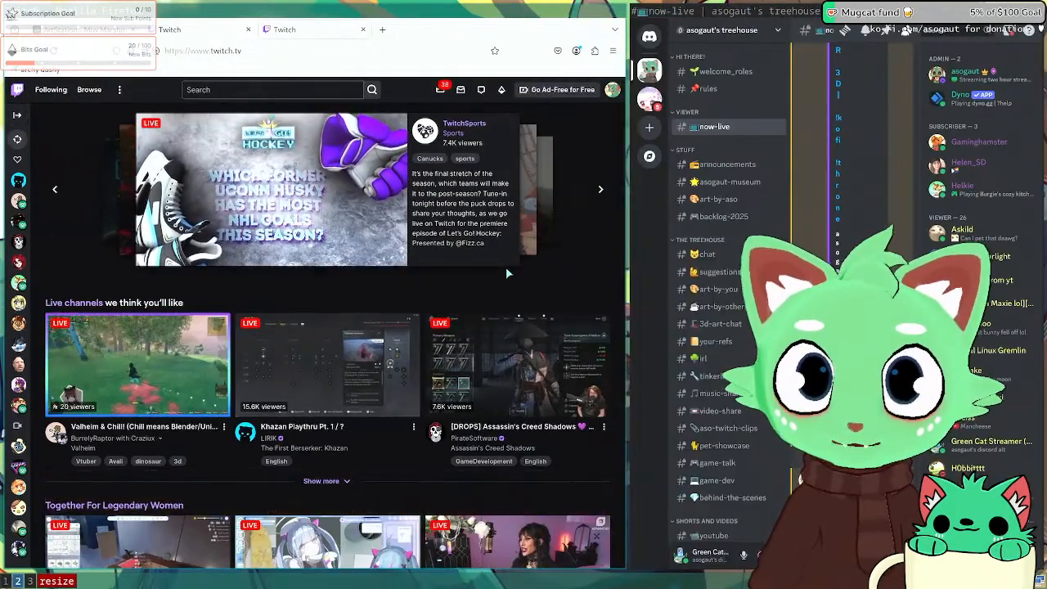
Step: Expand the sidebar, show more followed channels, and open a followed art streamer's channel
left_click(16, 115)
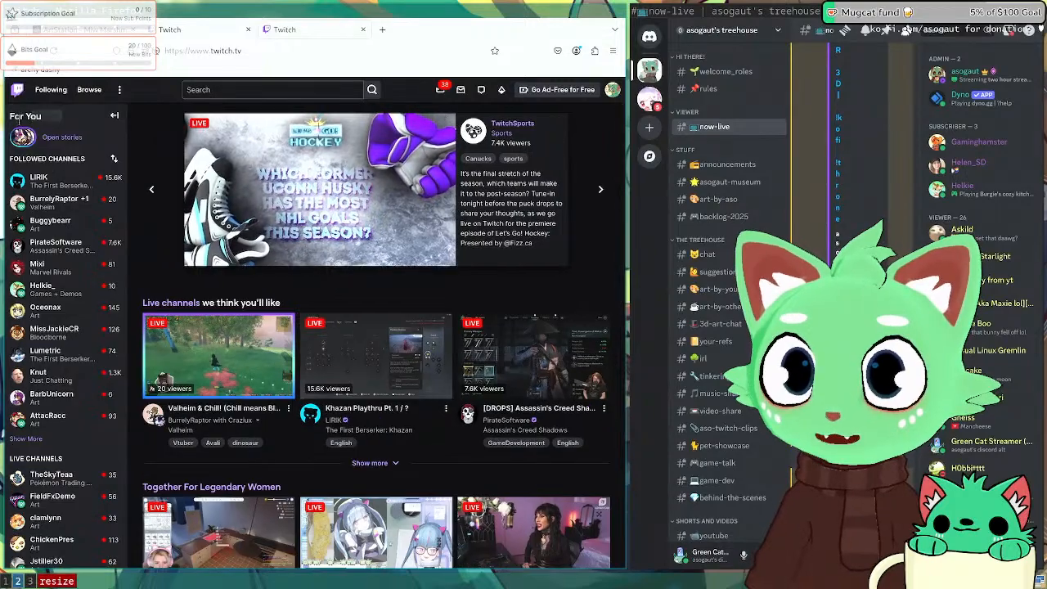
mouse_move(68, 206)
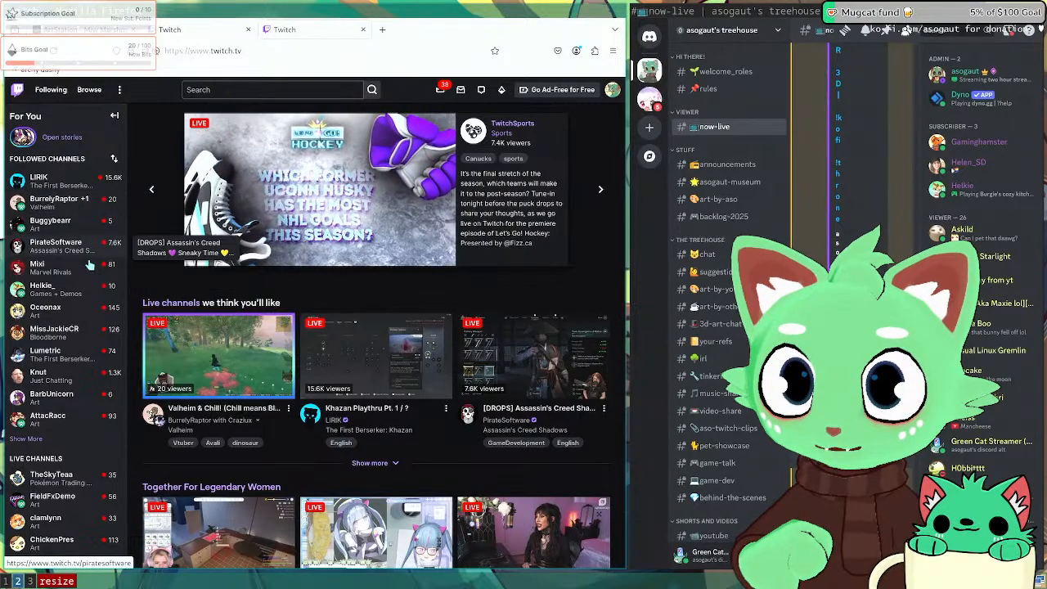
mouse_move(67, 299)
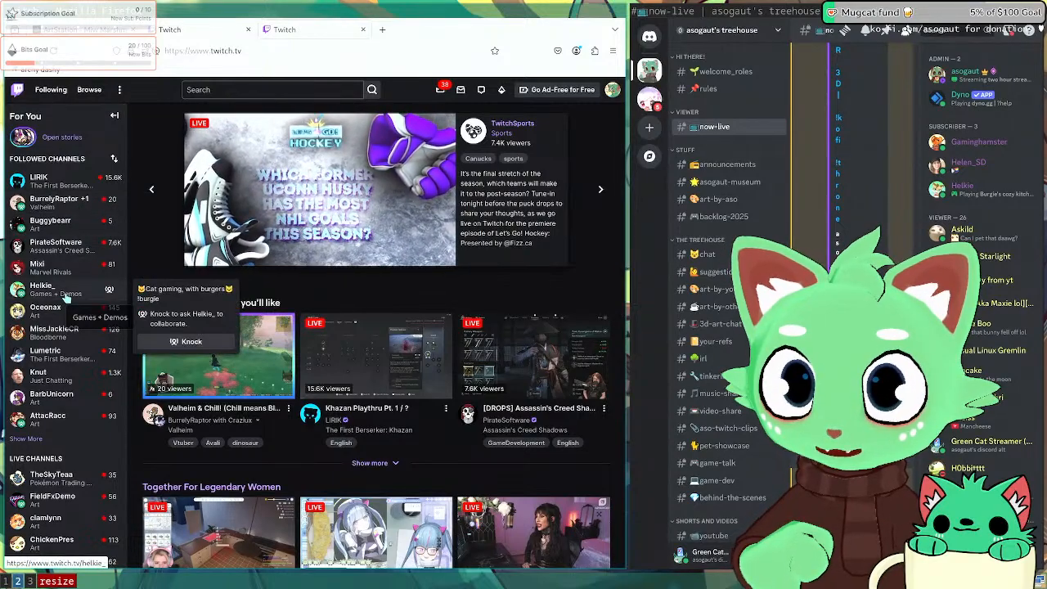
left_click(37, 440)
scroll(50, 314, "down", 1)
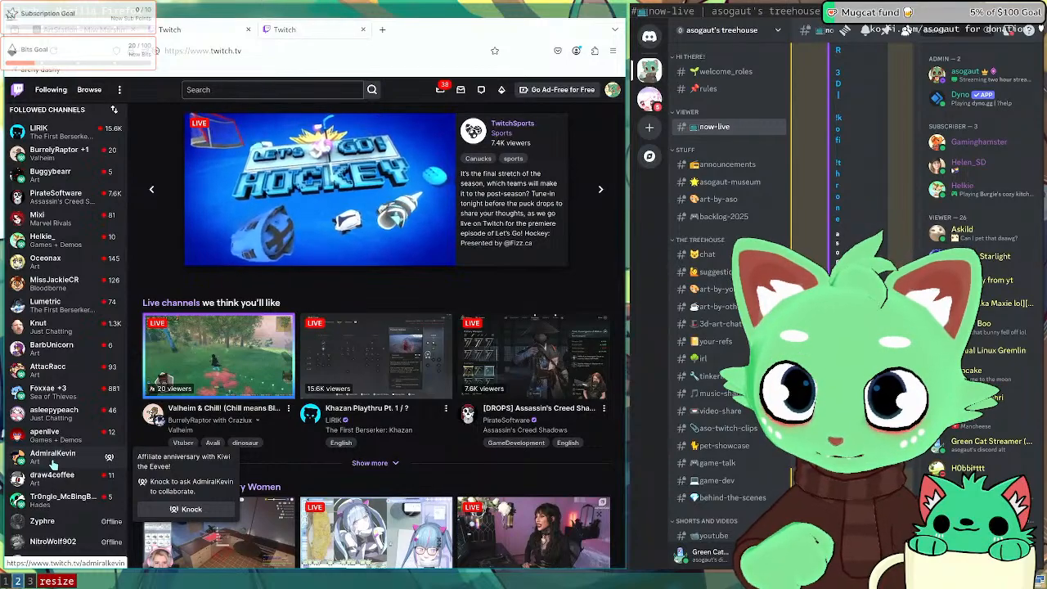
left_click(53, 458)
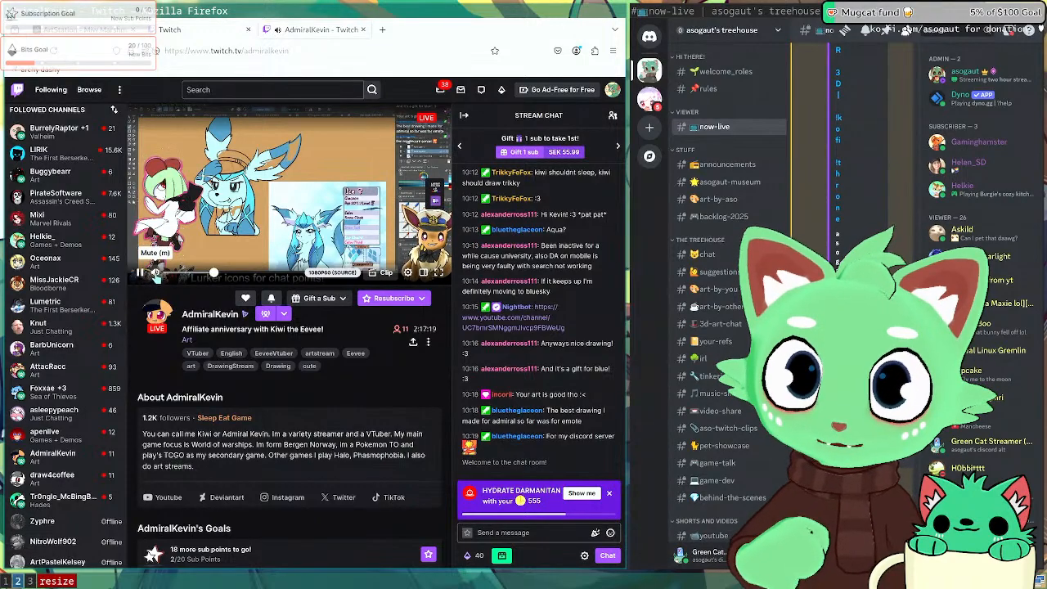
Step: Browse several followed art channels' live streams from the Followed Channels sidebar
left_click(55, 487)
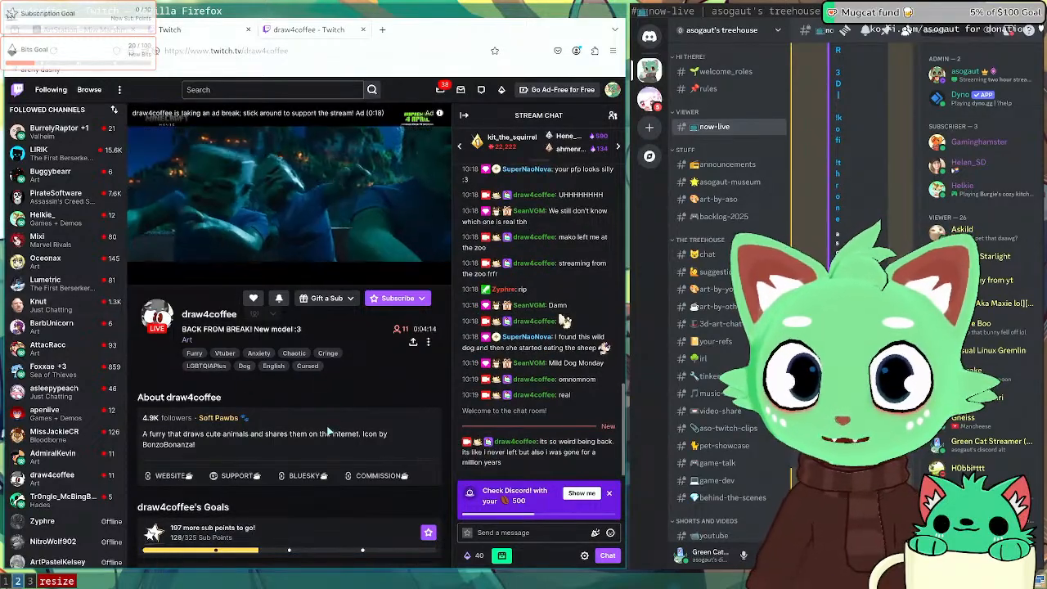
left_click(72, 351)
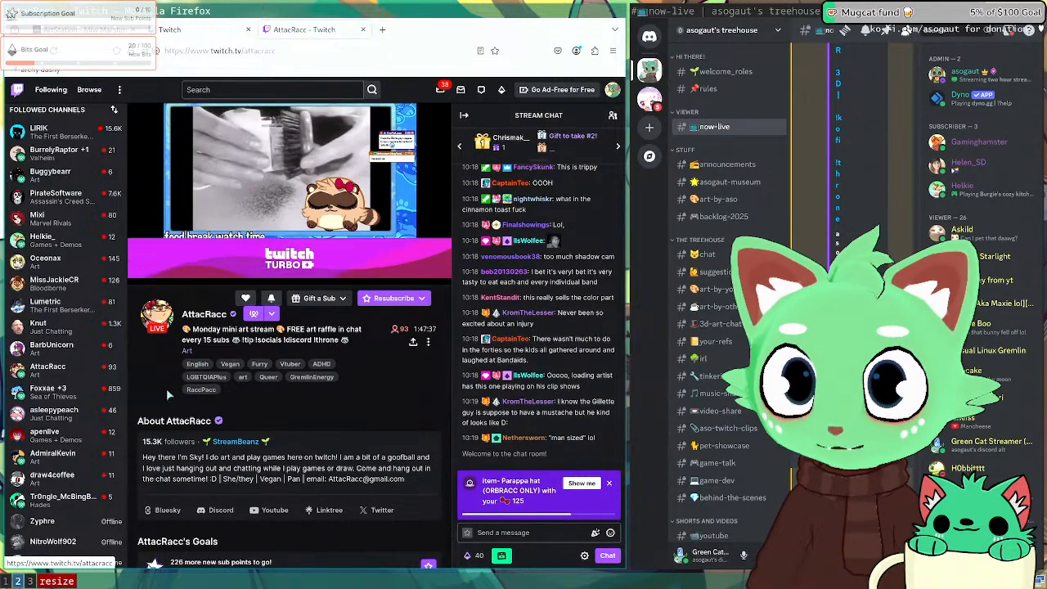
mouse_move(83, 431)
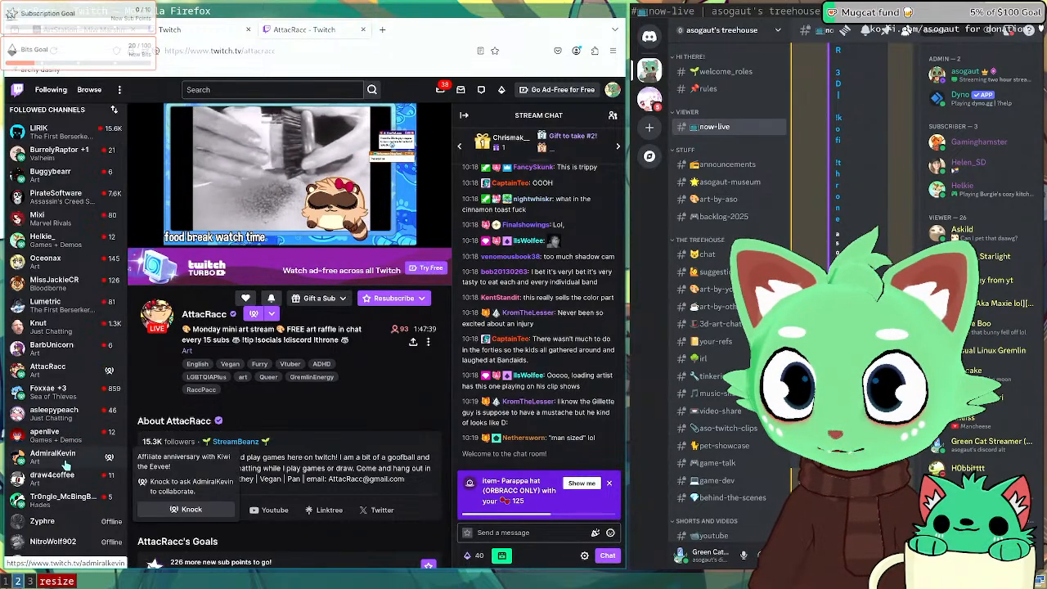
mouse_move(61, 500)
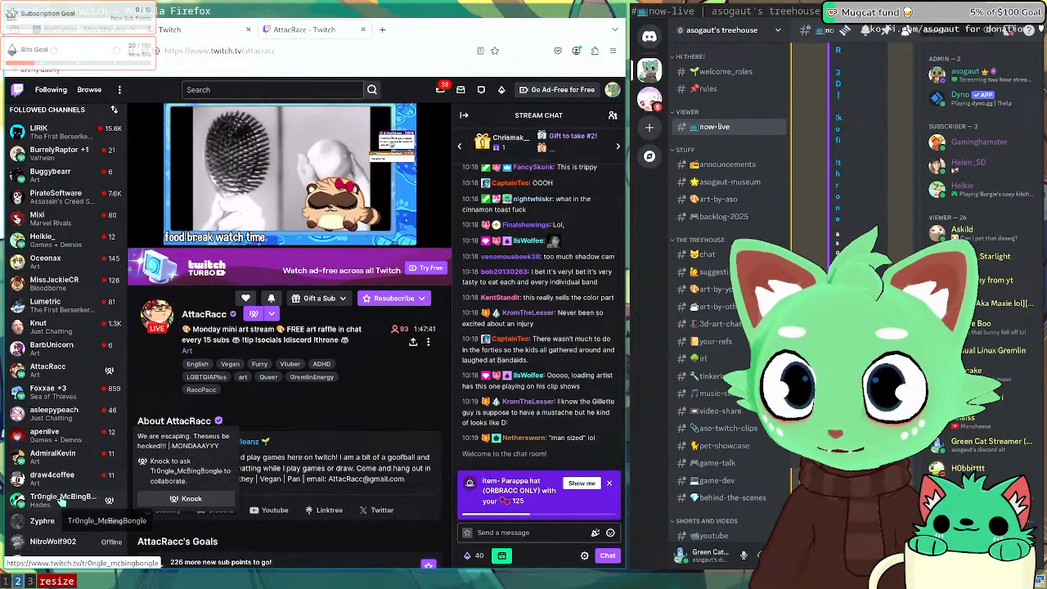
mouse_move(82, 404)
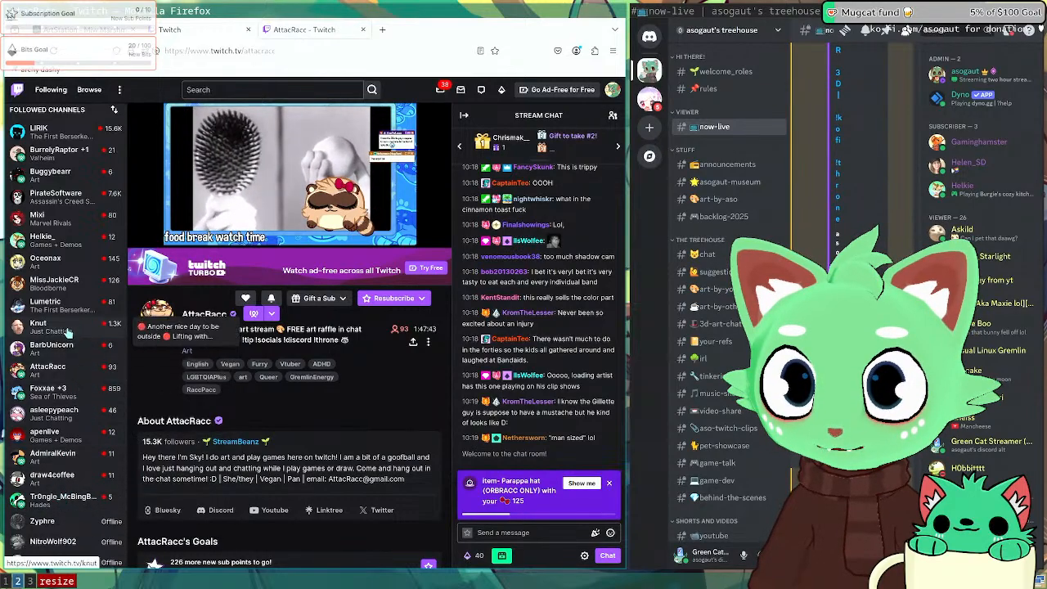
mouse_move(52, 297)
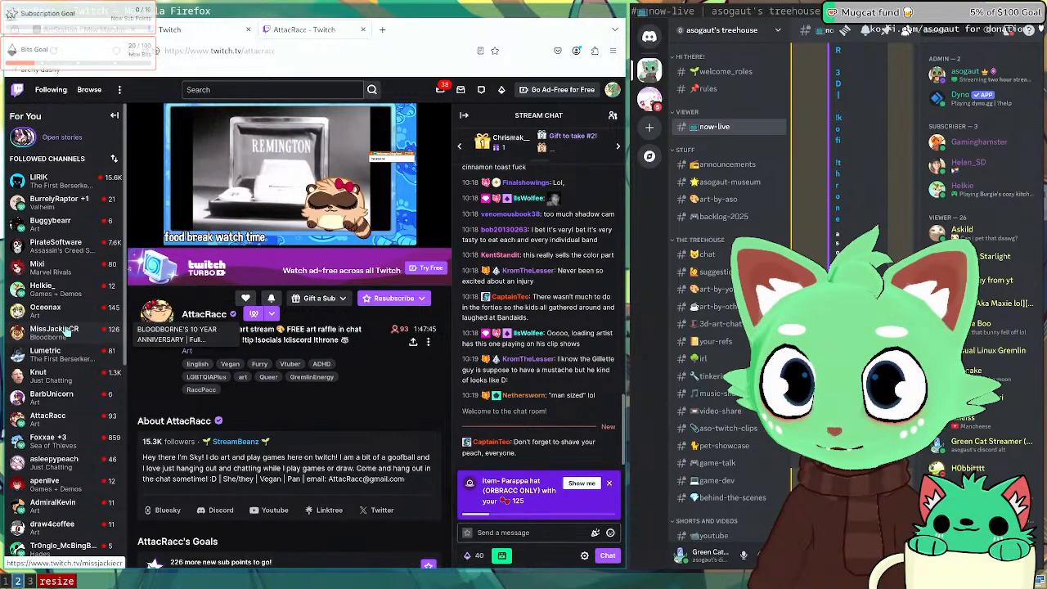
mouse_move(67, 319)
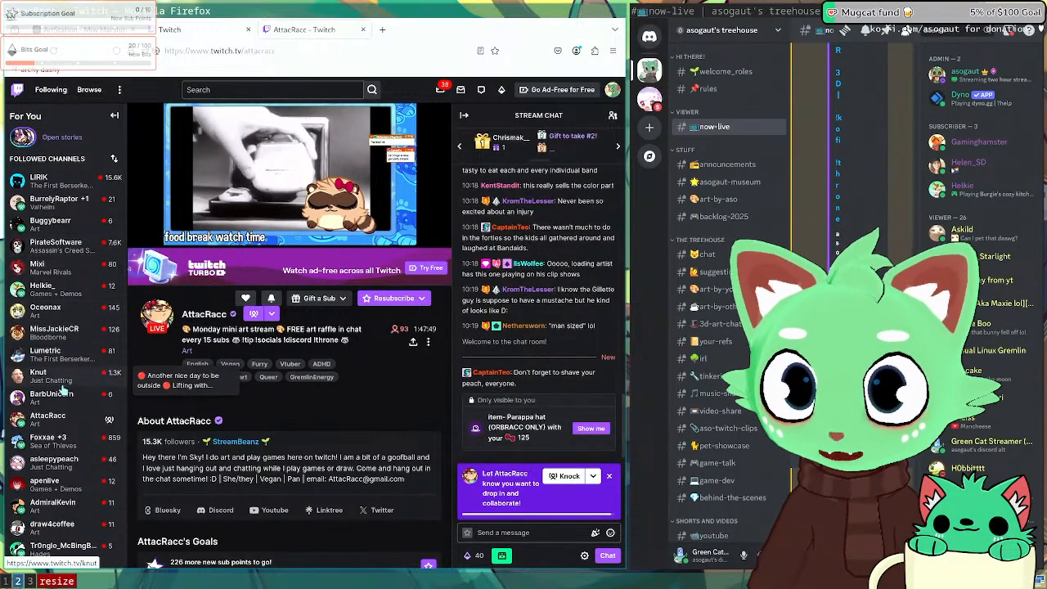
scroll(63, 381, "down", 2)
mouse_move(64, 380)
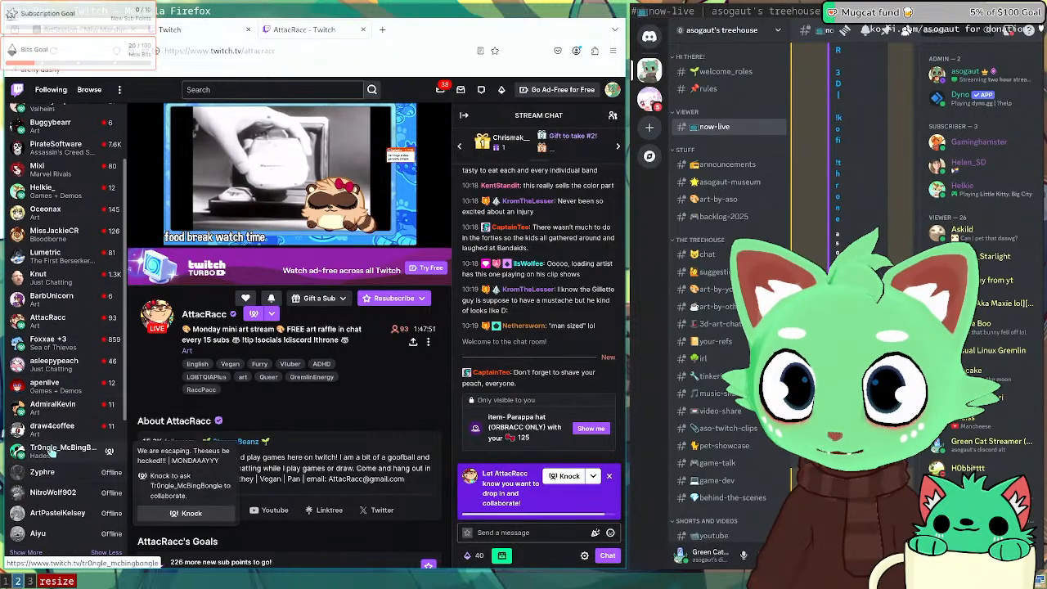
mouse_move(44, 407)
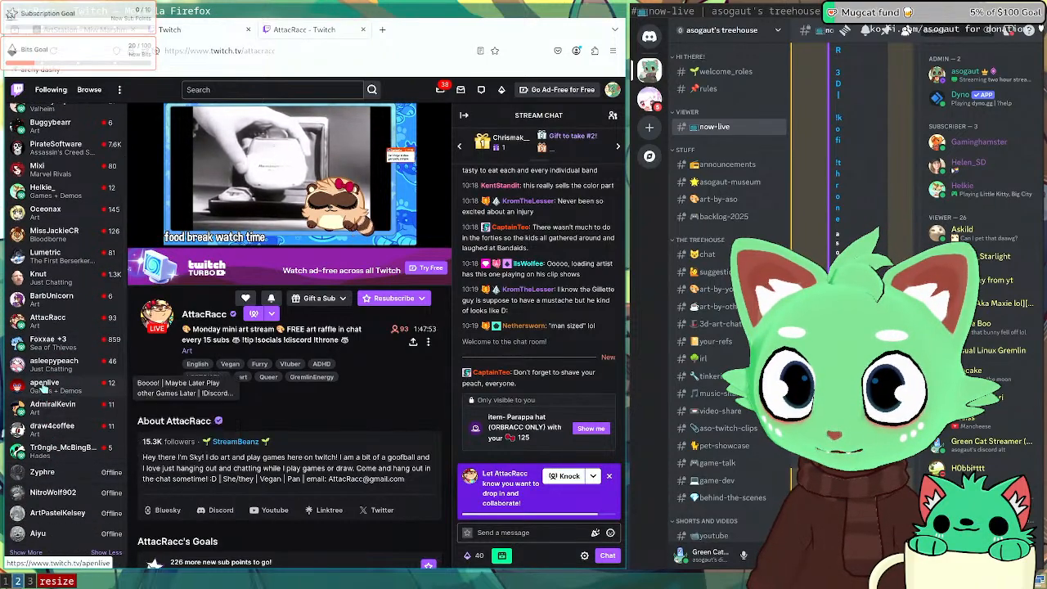
mouse_move(64, 337)
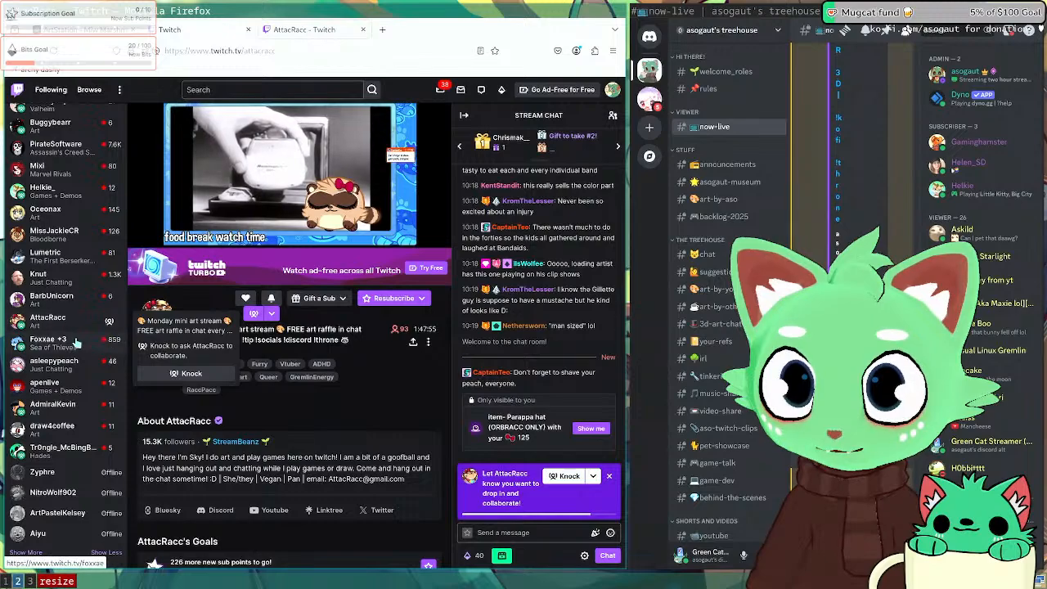
mouse_move(55, 448)
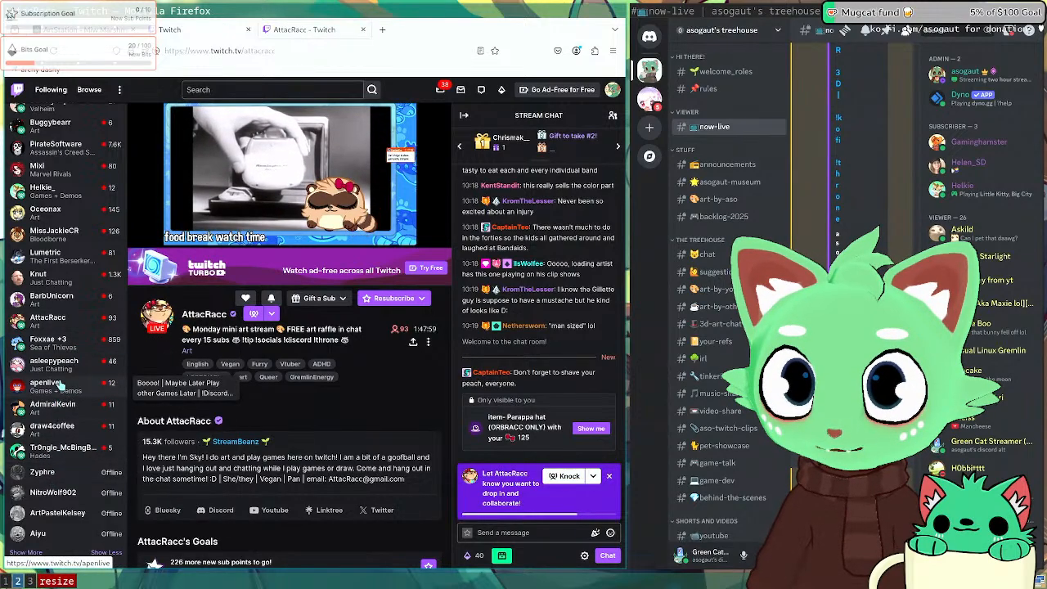
scroll(58, 369, "up", 3)
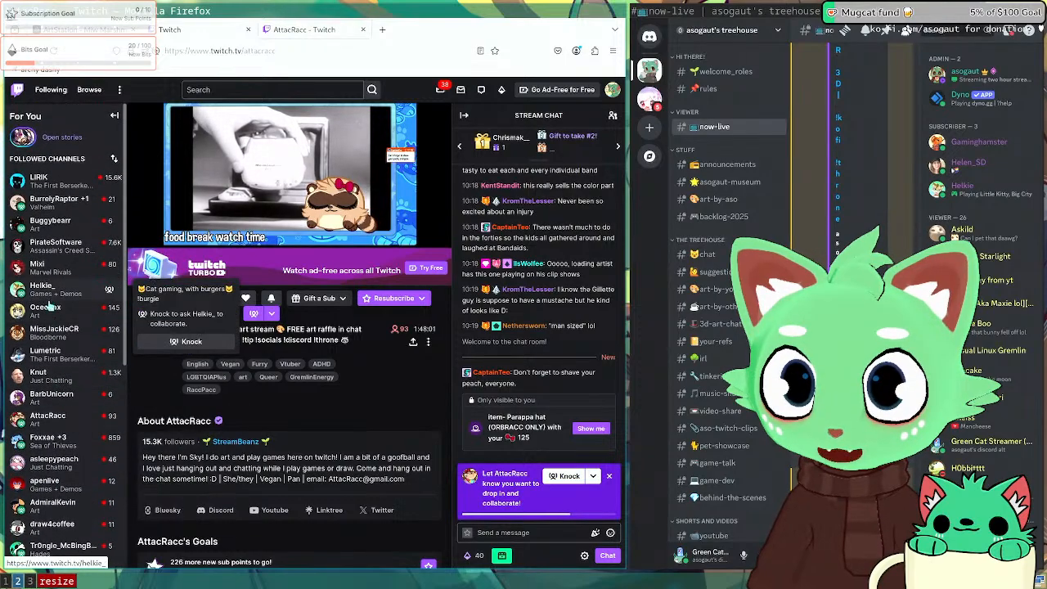
left_click(54, 316)
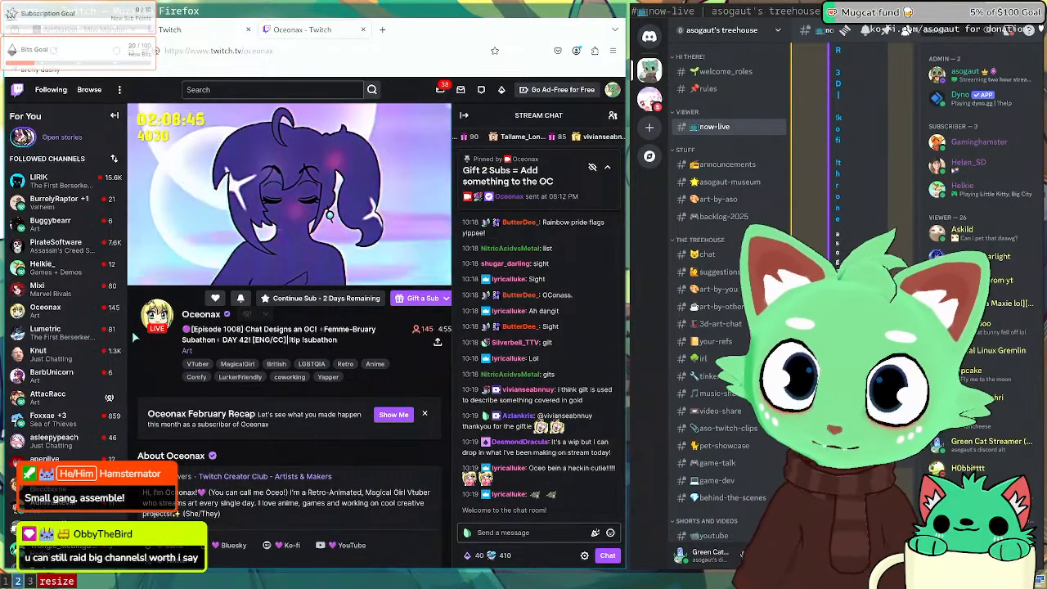
Step: Copy the link of a followed channel from its context menu
mouse_move(74, 280)
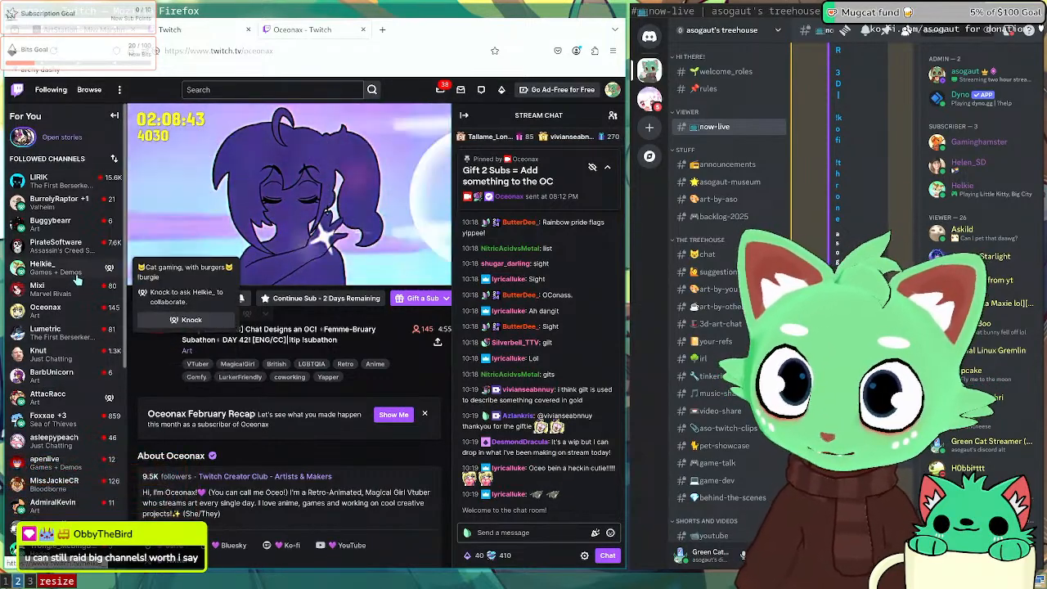
mouse_move(64, 231)
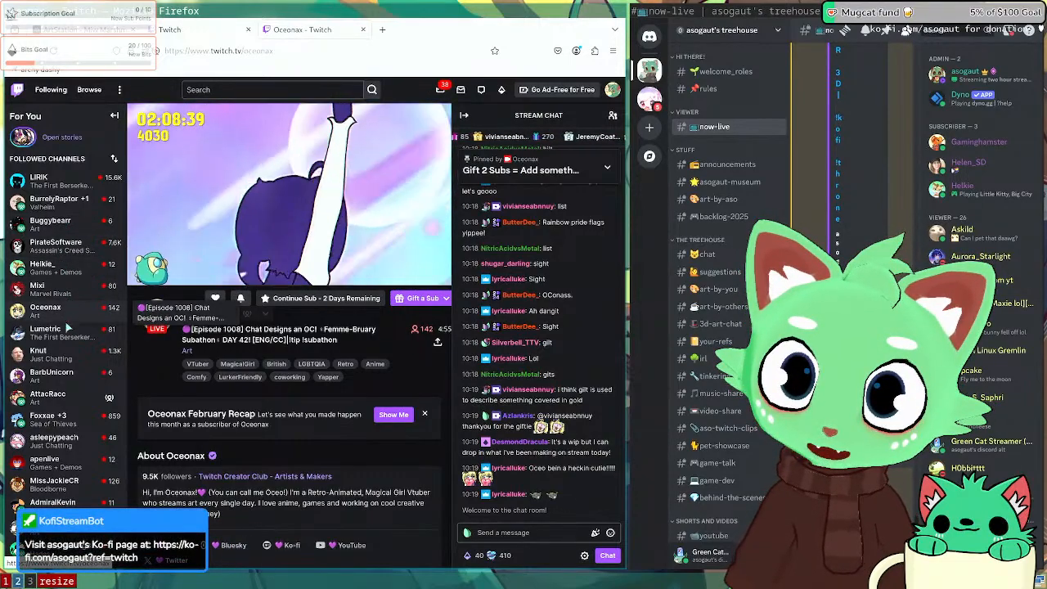
mouse_move(70, 356)
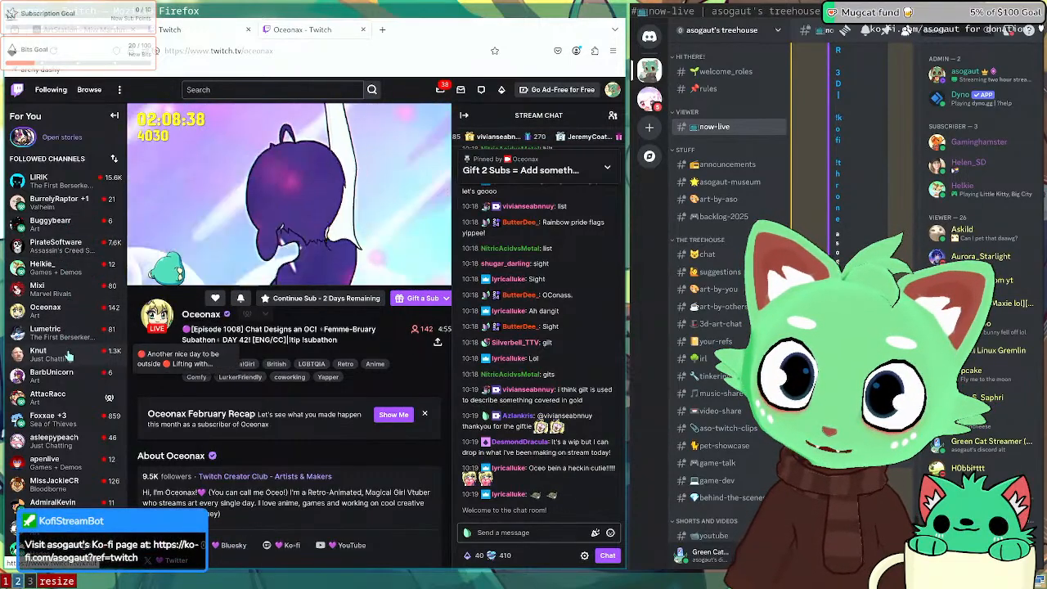
right_click(69, 399)
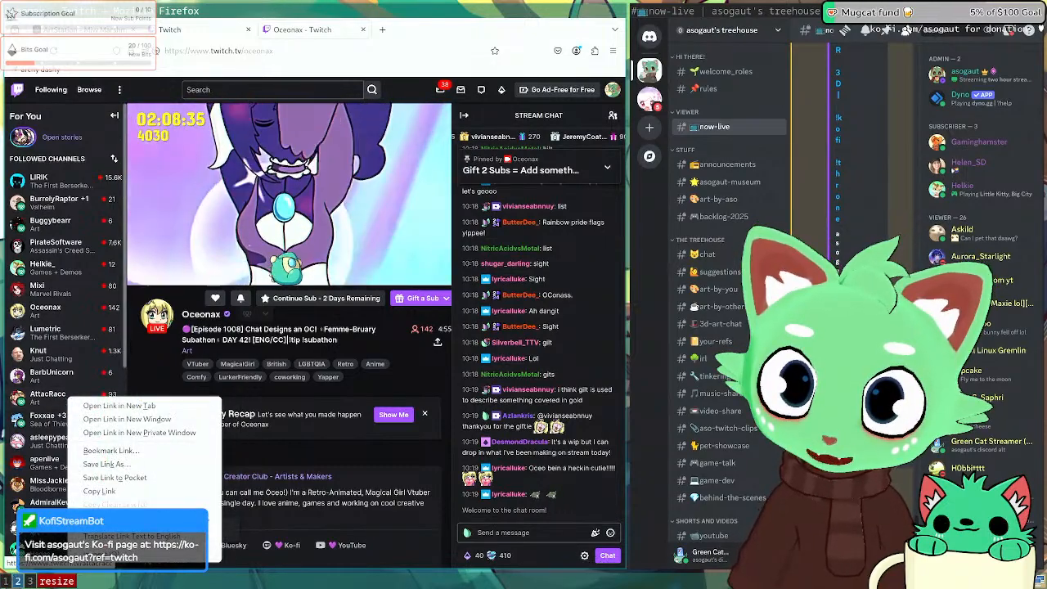
left_click(93, 493)
Step: Open the affiliate-anniversary stream and collapse the followed channels sidebar
left_click(57, 502)
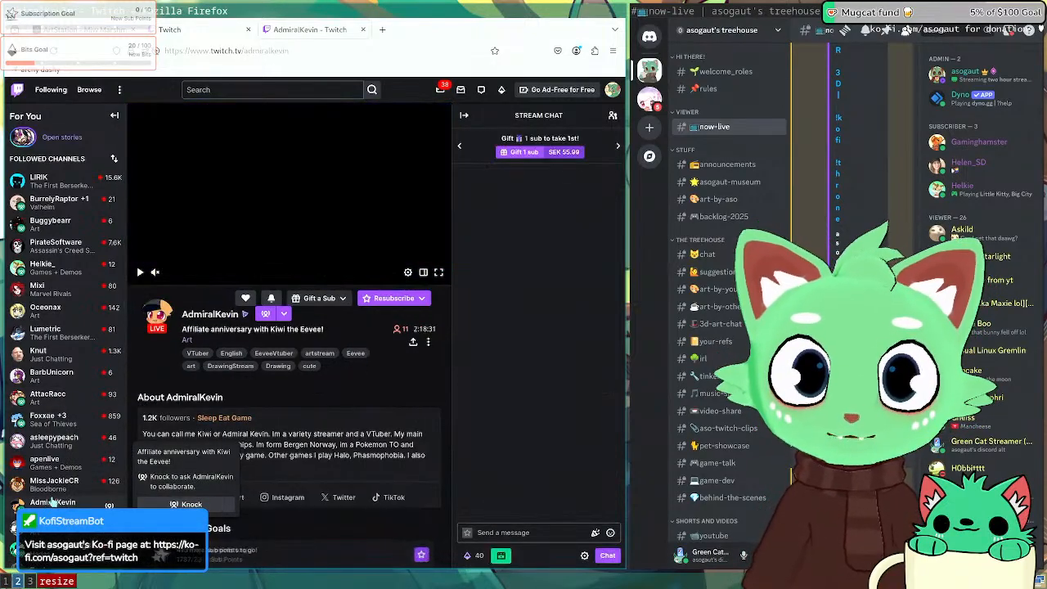
left_click(303, 50)
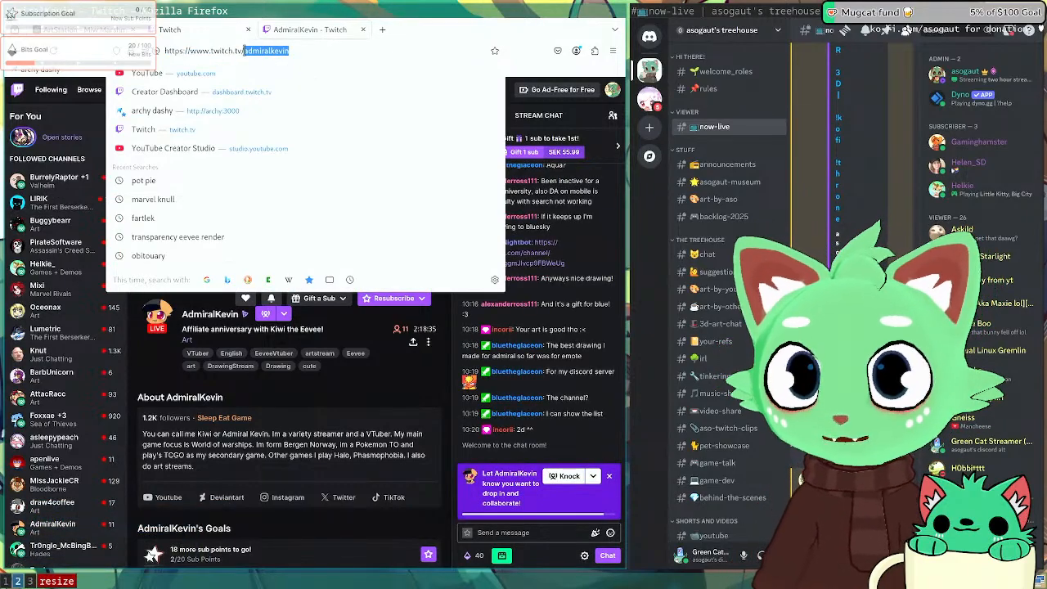
key("Escape")
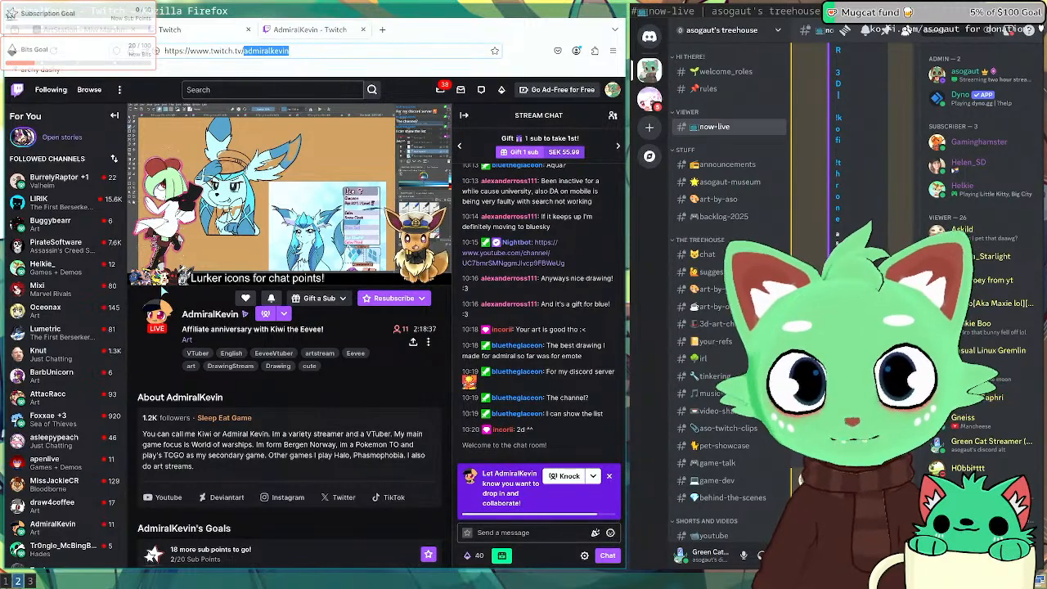
left_click(114, 115)
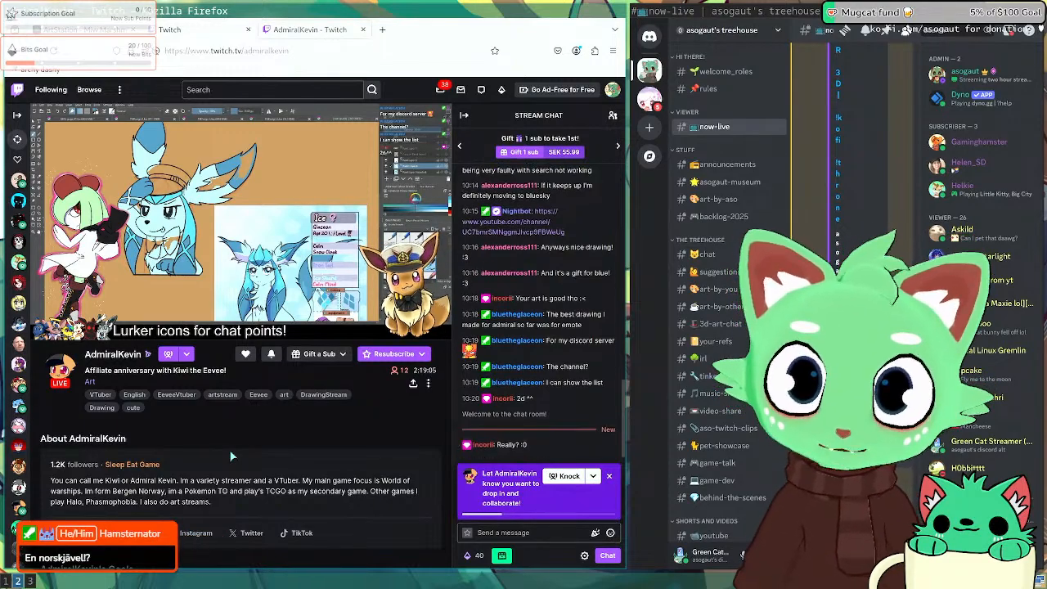
Step: Dismiss the collaboration Knock prompt and raise the stream volume to 87%
left_click(609, 476)
mouse_move(112, 323)
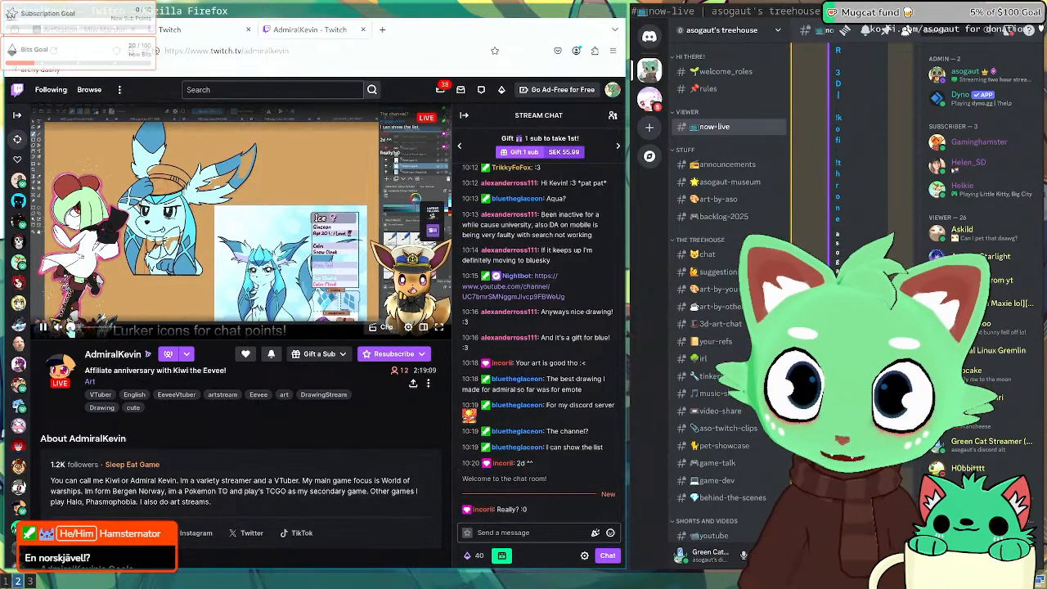
left_click_drag(101, 327, 112, 327)
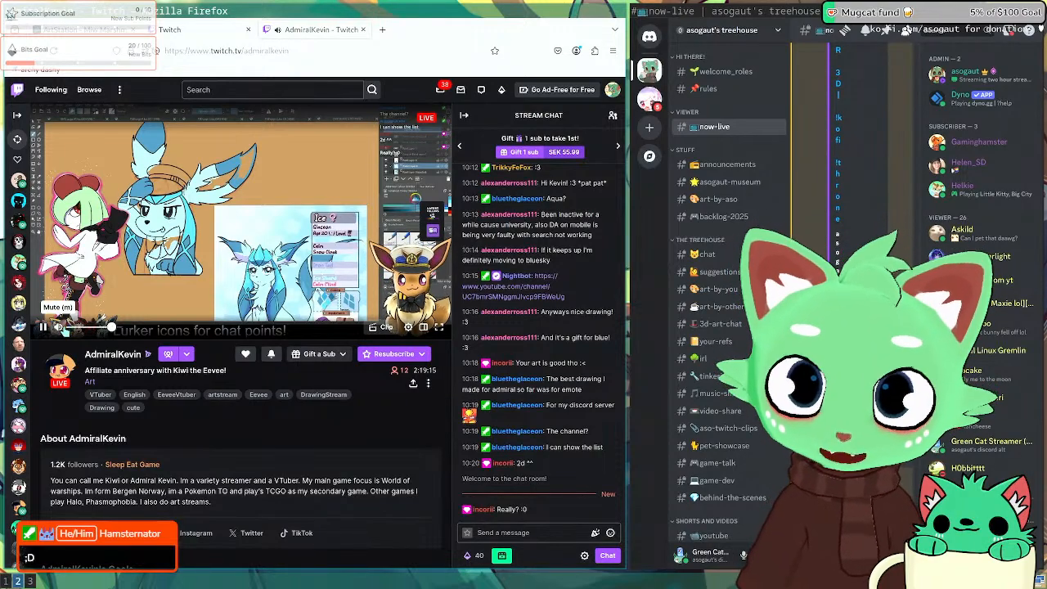
left_click(365, 51)
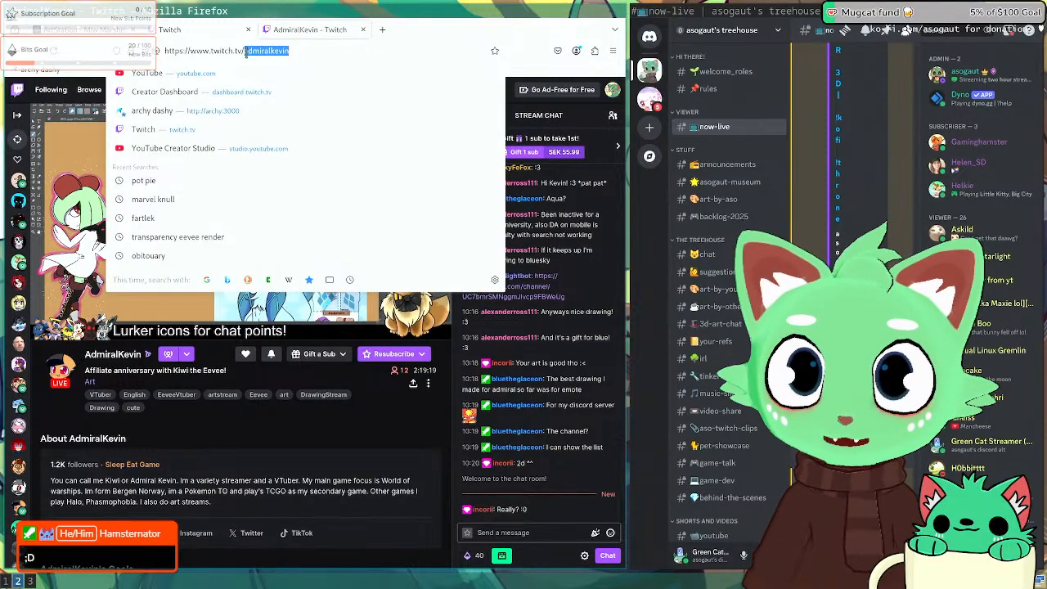
key("Escape")
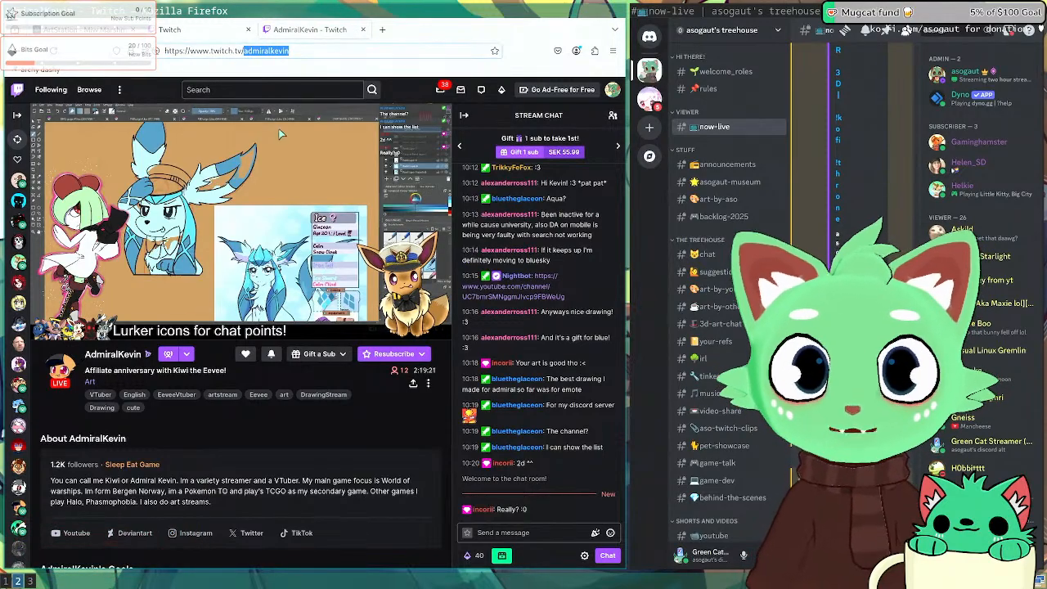
Step: Send 'GREEN CAT RAID' in the stream manager chat and snooze the upcoming ad break
left_click(195, 32)
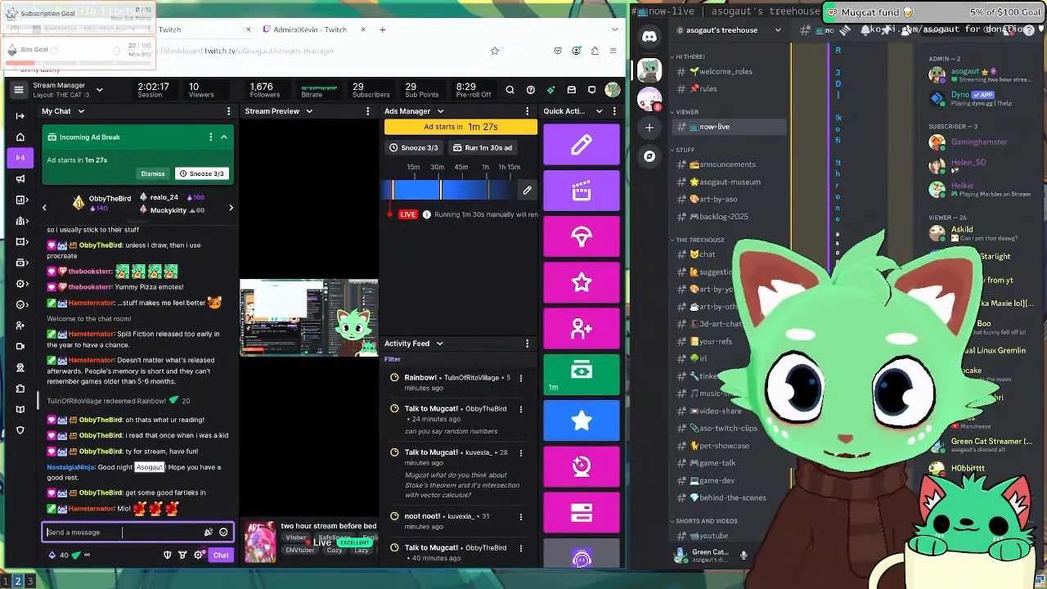
type("GREEN CAT RAI")
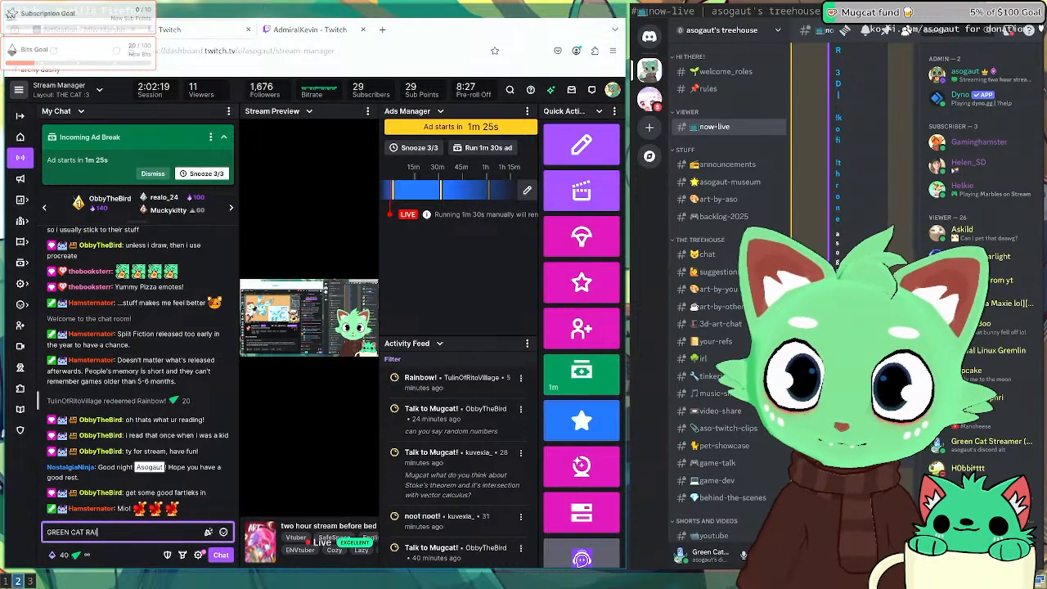
type("D")
key("Return")
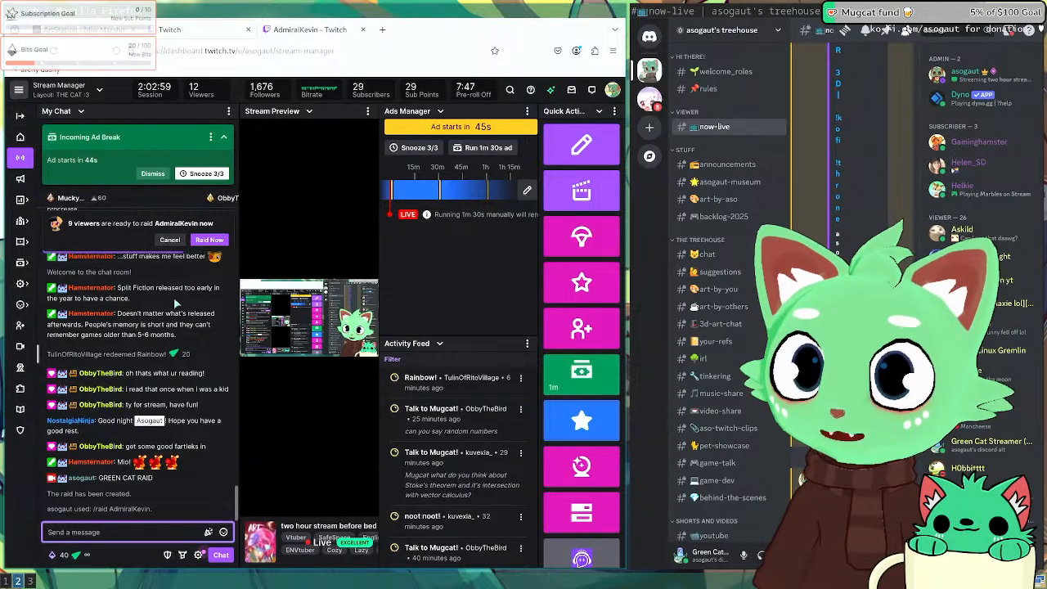
left_click(195, 172)
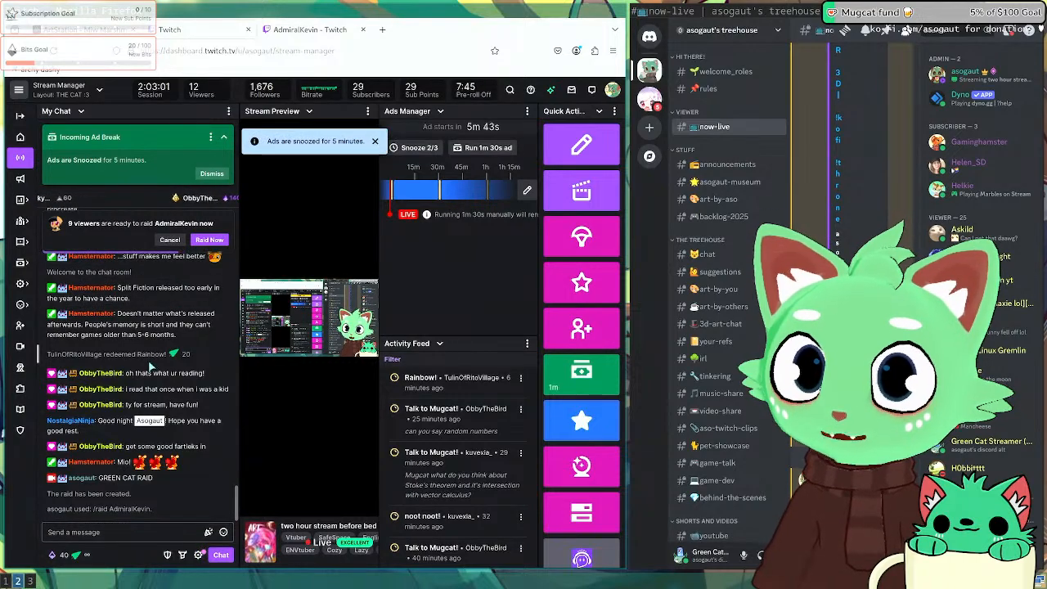